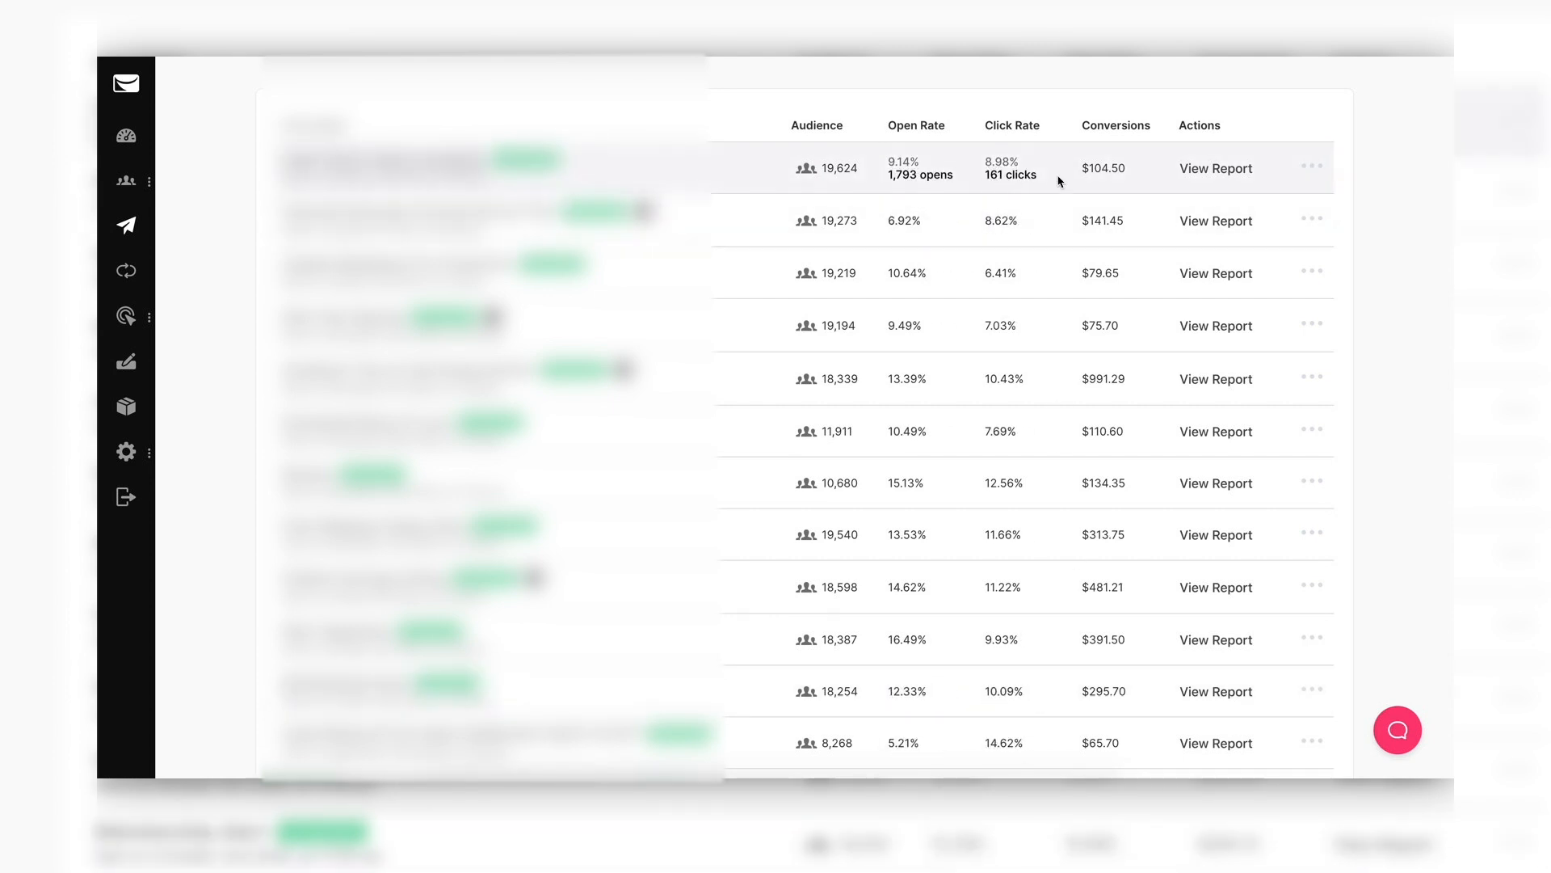
Scroll through the campaigns table and dashboard to the Shopify eCommerce revenue and 100.0% deliverability figures
scroll(1118, 344, "down", 2)
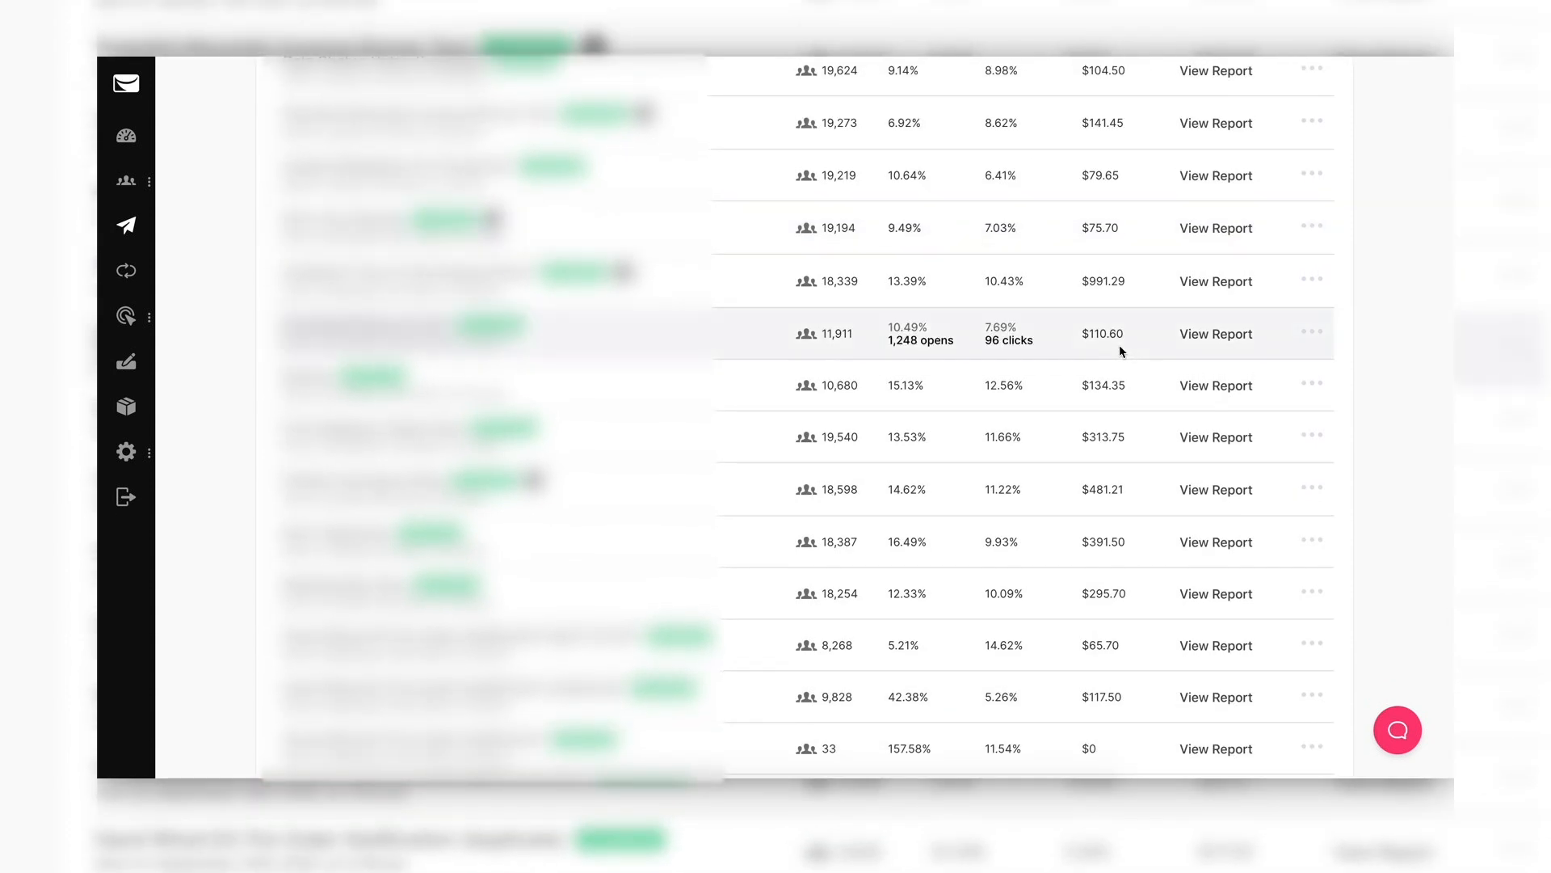
scroll(1118, 344, "up", 2)
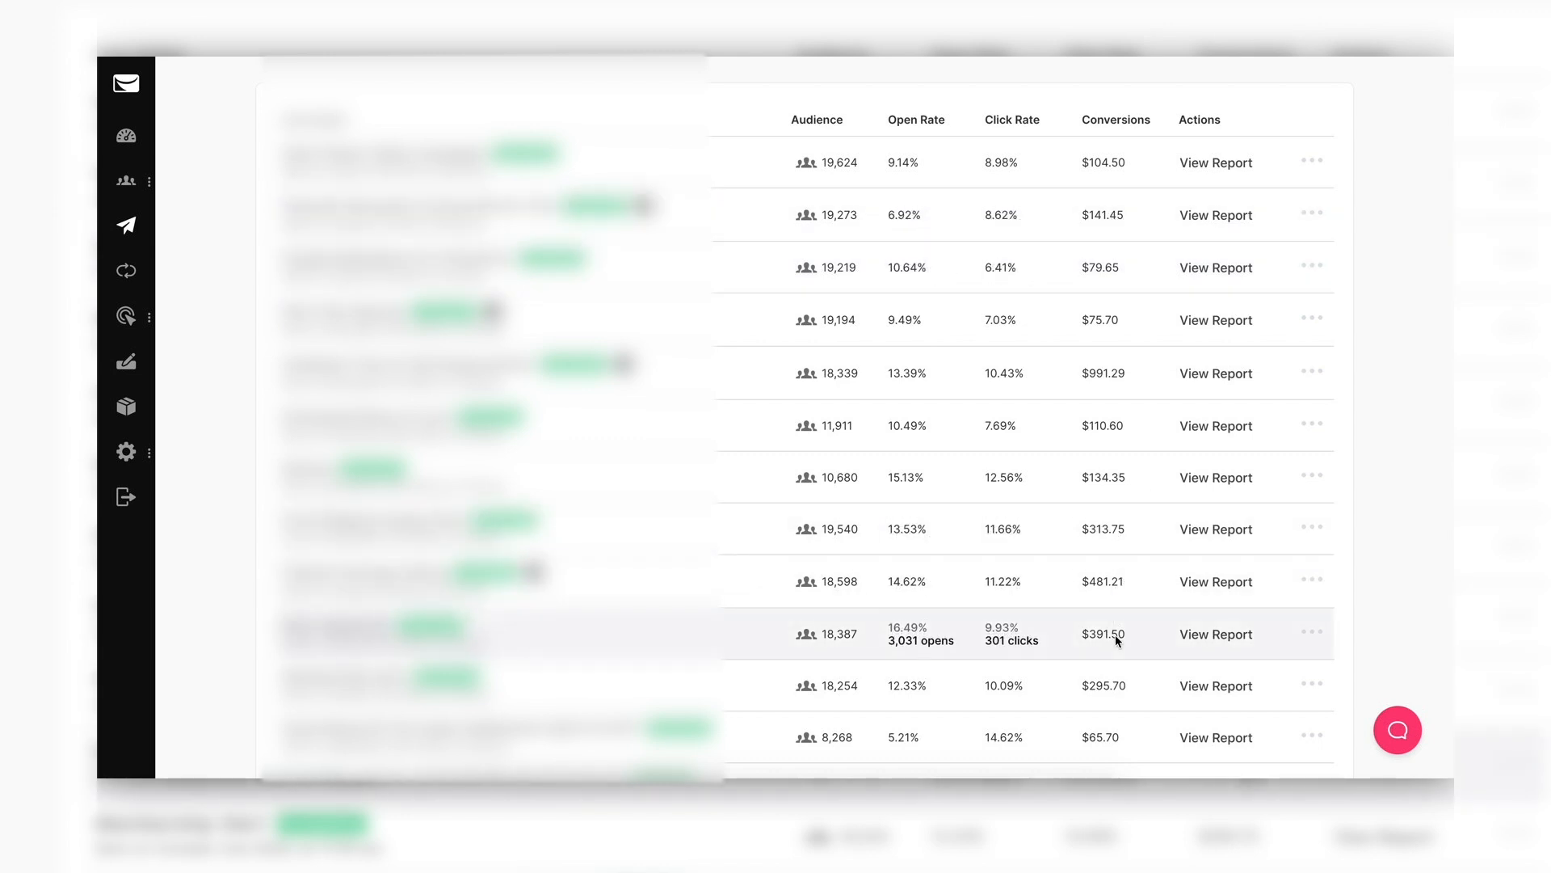
scroll(1114, 687, "up", 2)
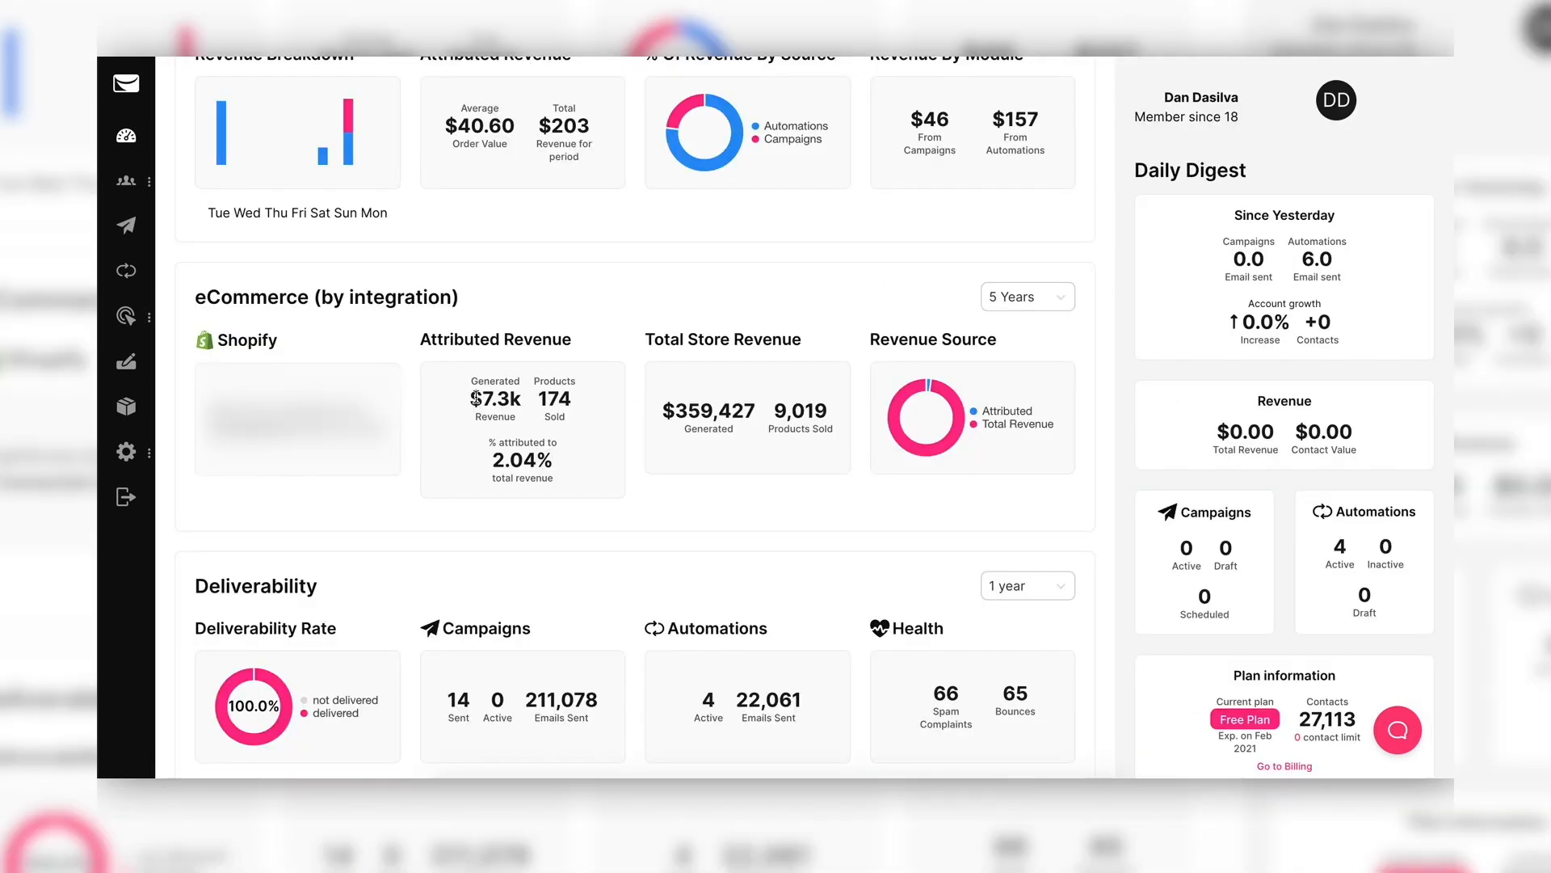
left_click_drag(476, 398, 521, 397)
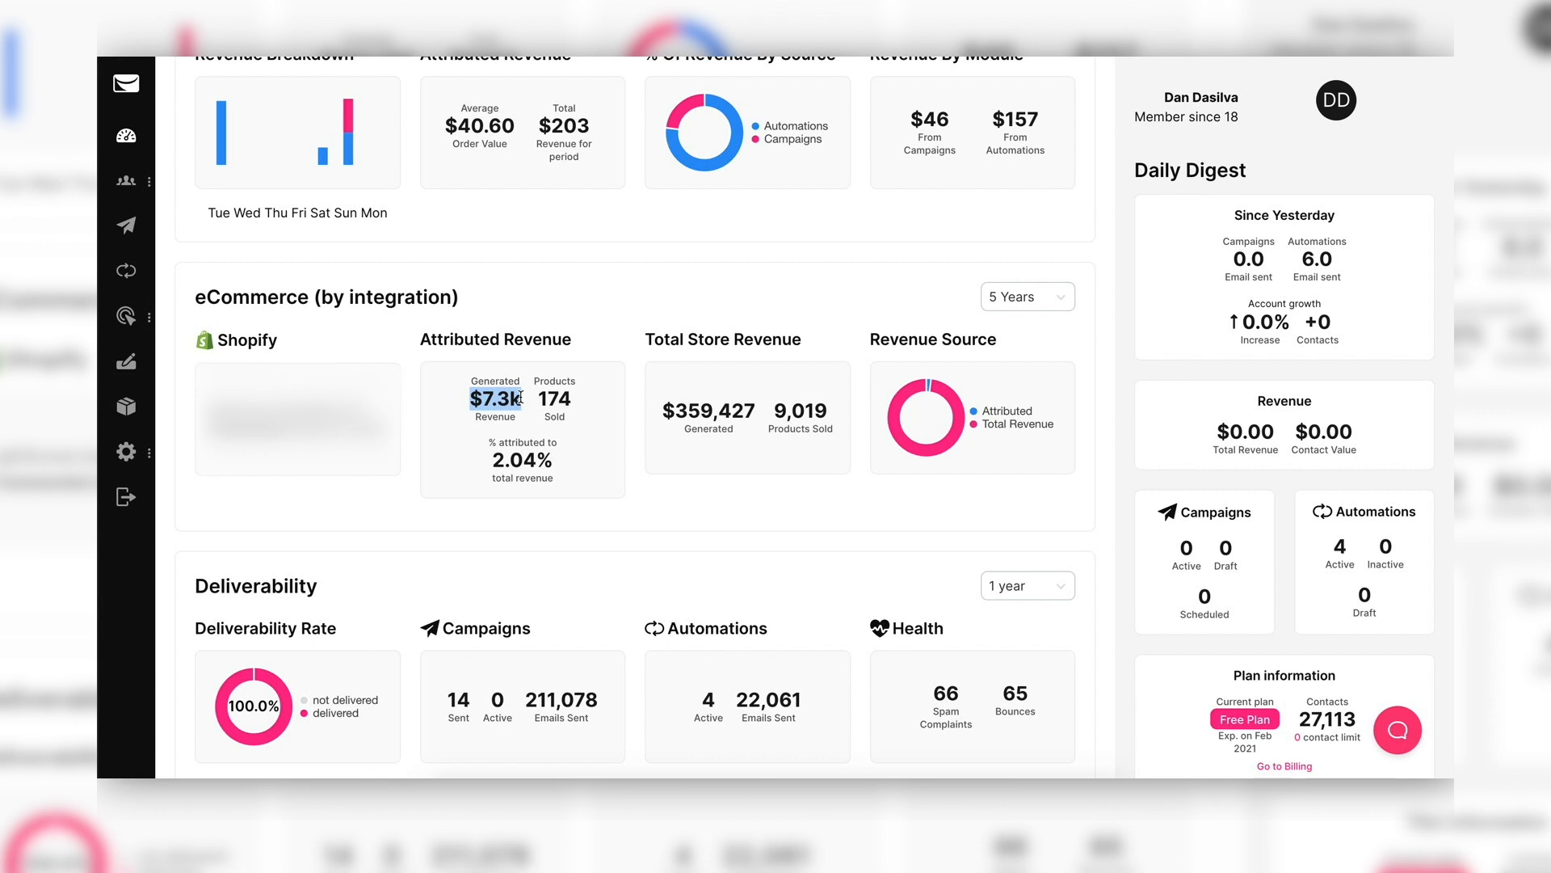
double_click(554, 399)
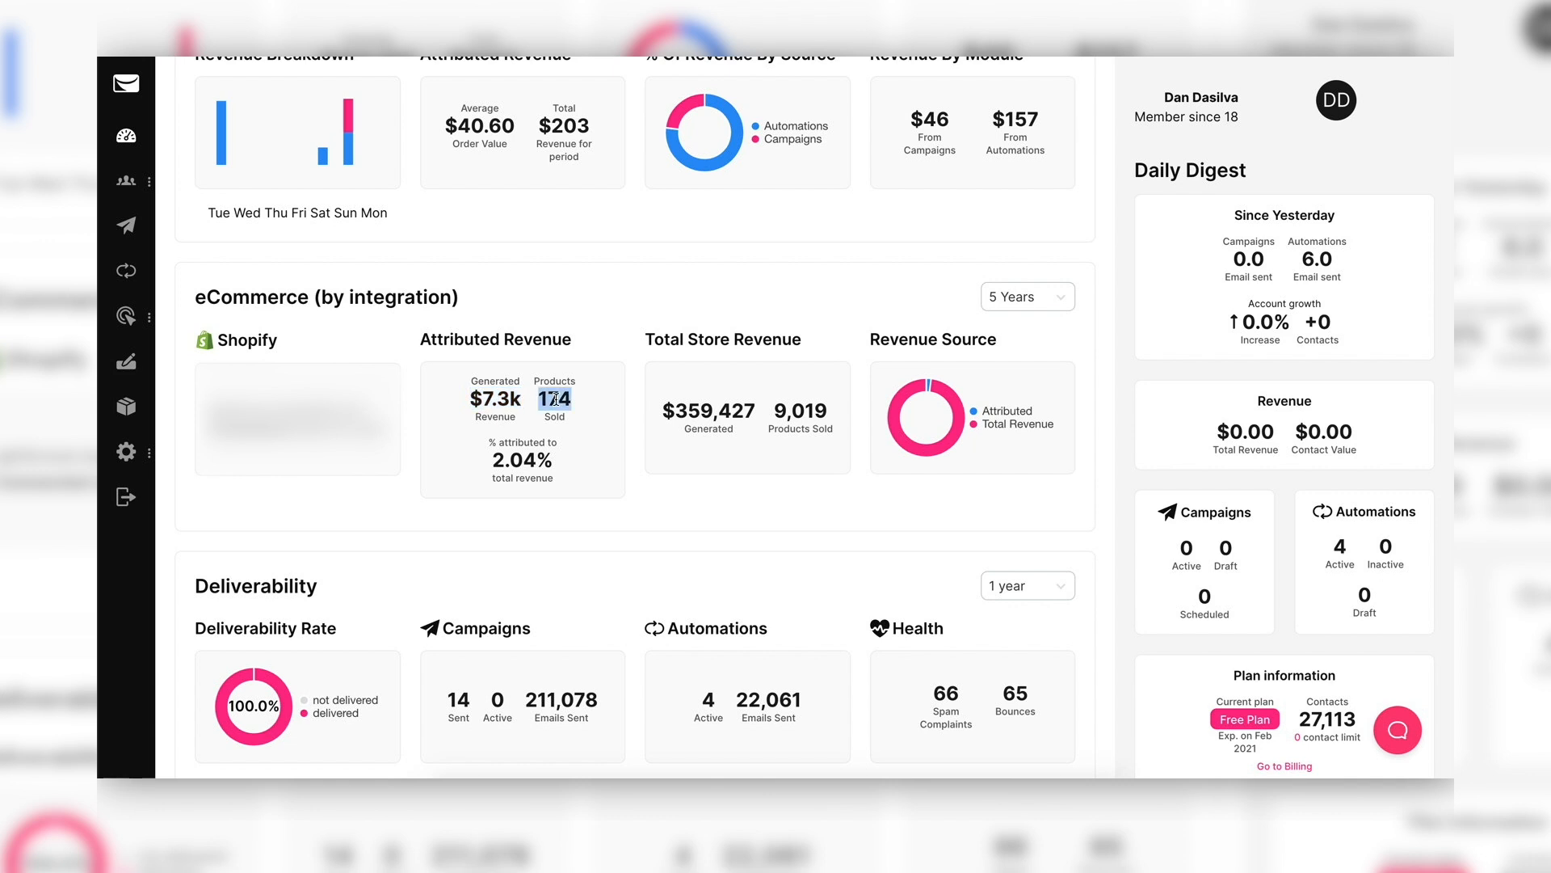
double_click(519, 454)
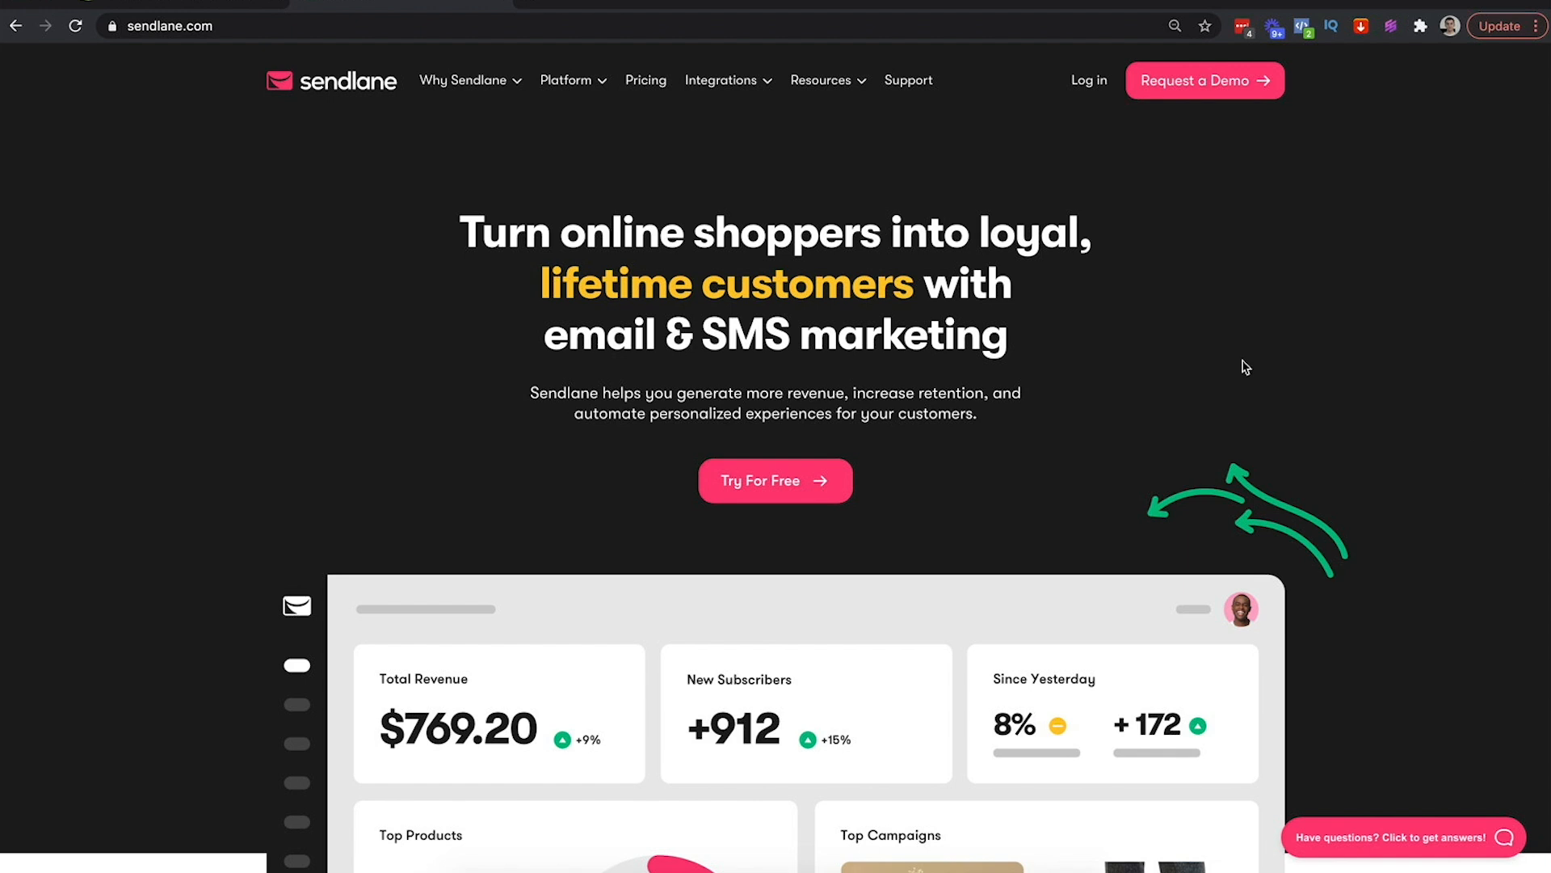
left_click(543, 4)
type("klavi")
key("Return")
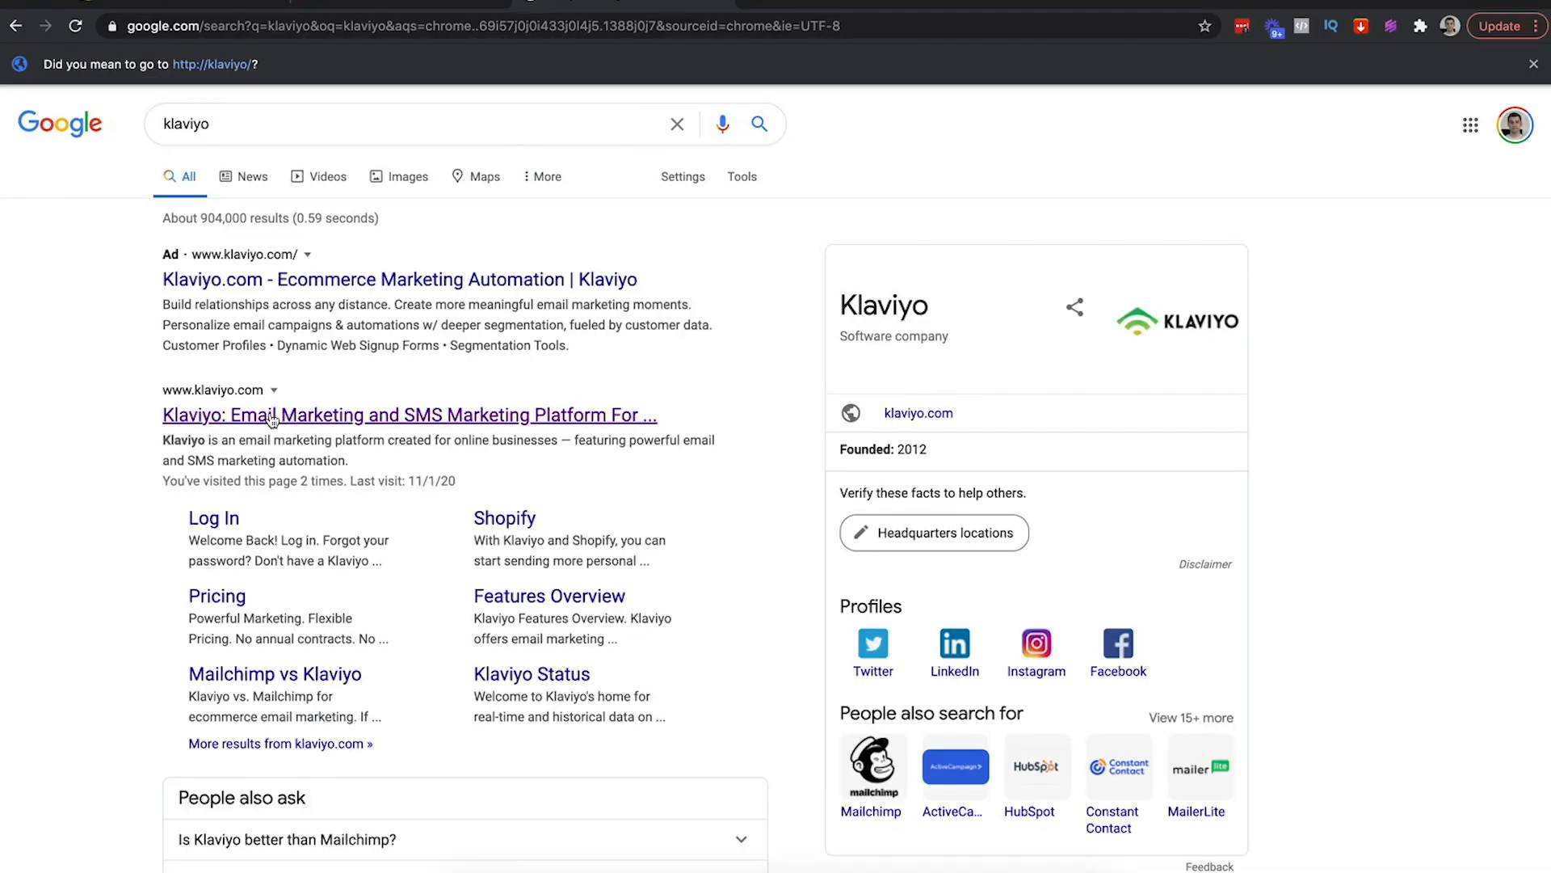
left_click(301, 414)
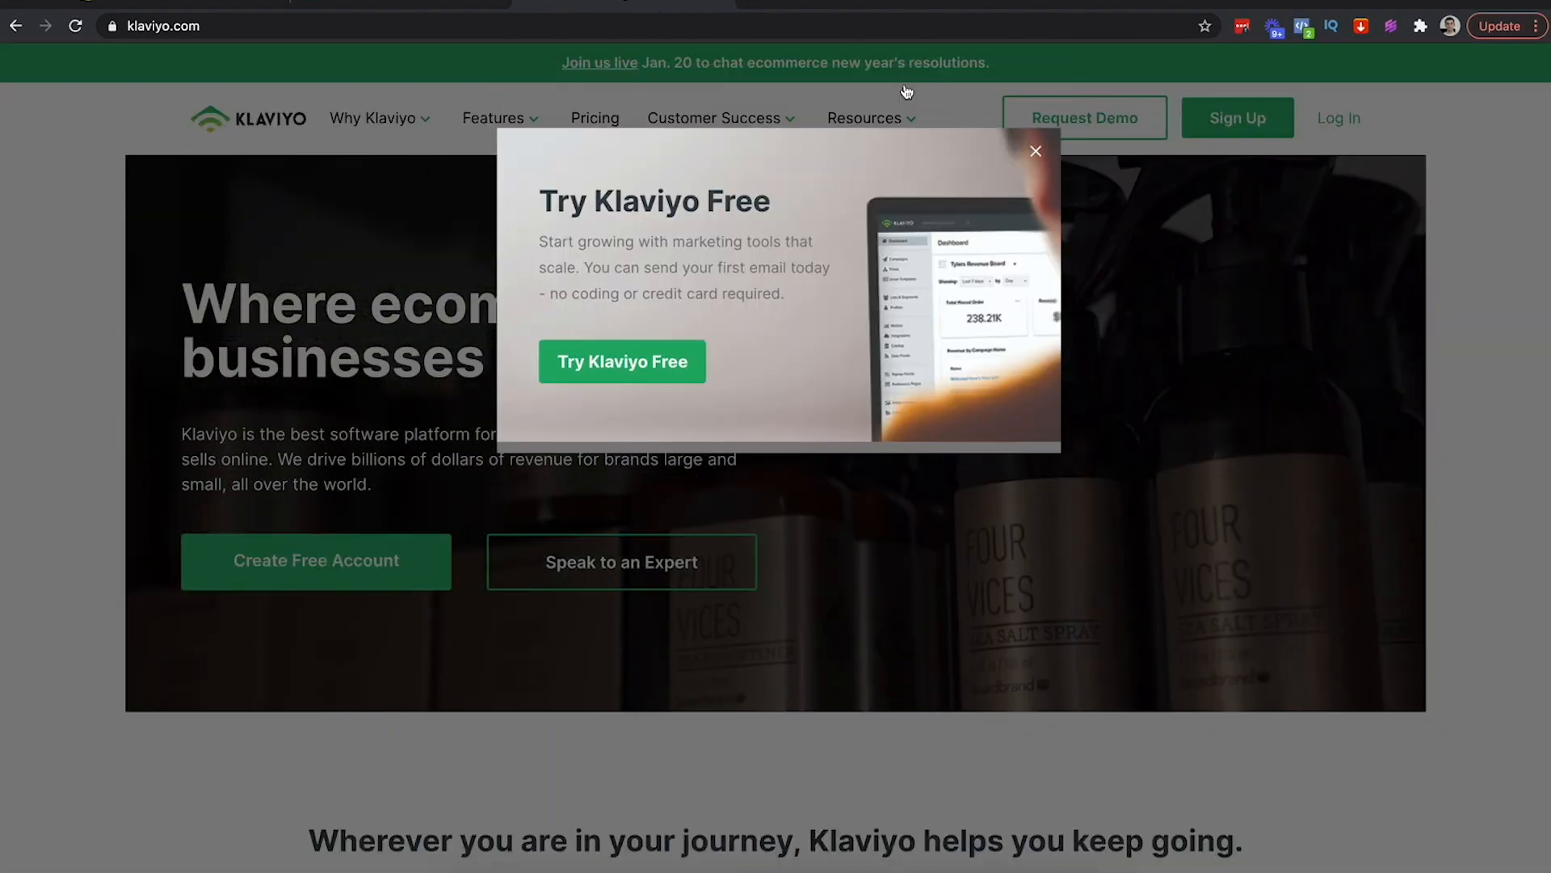
left_click(723, 3)
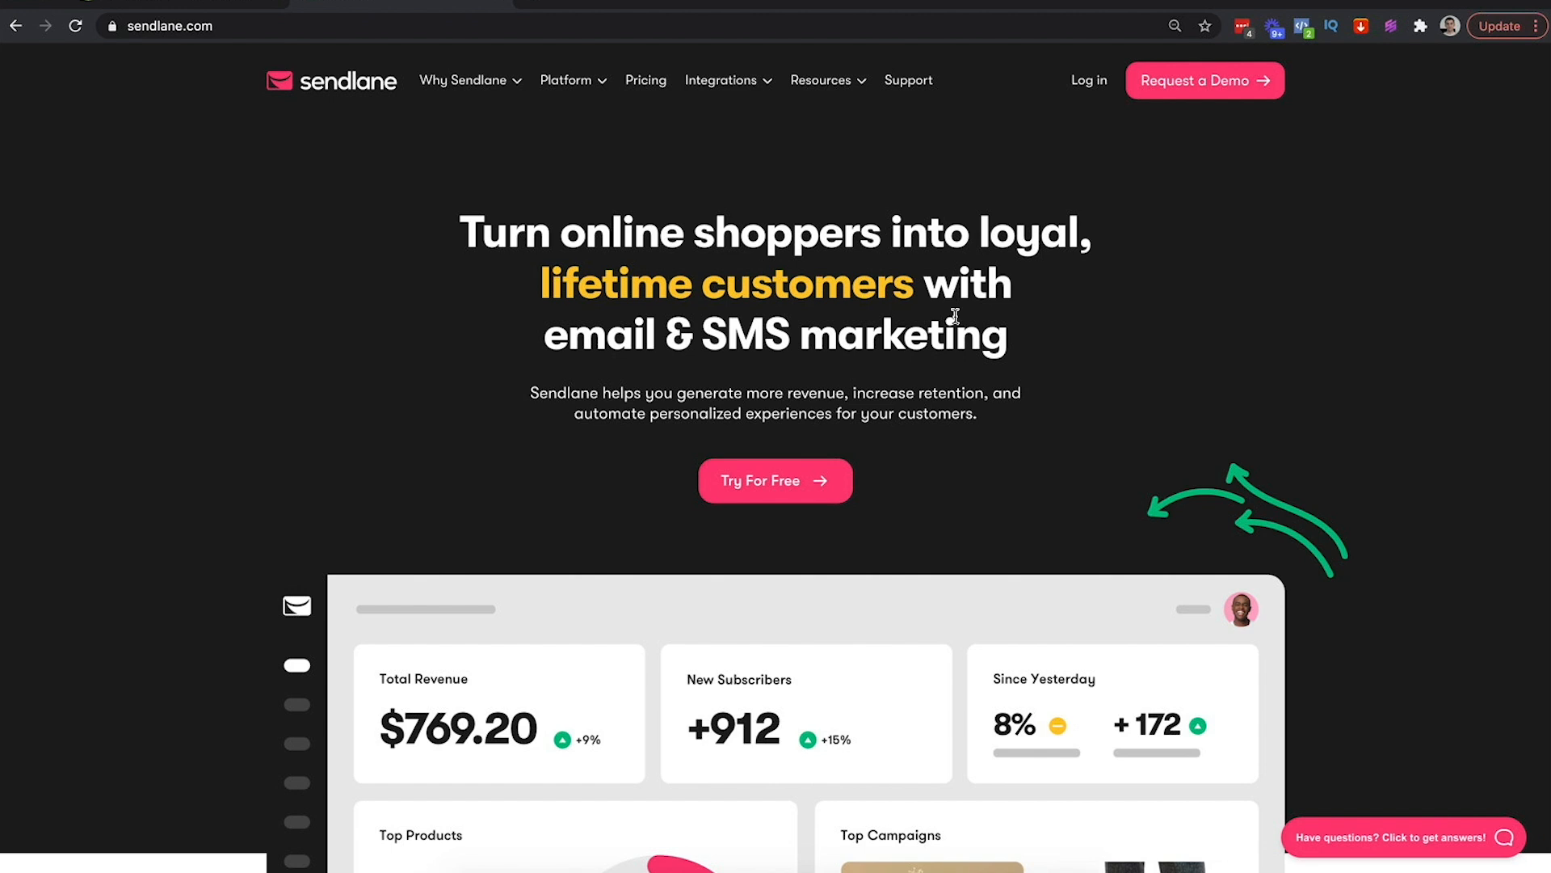
scroll(386, 328, "down", 2)
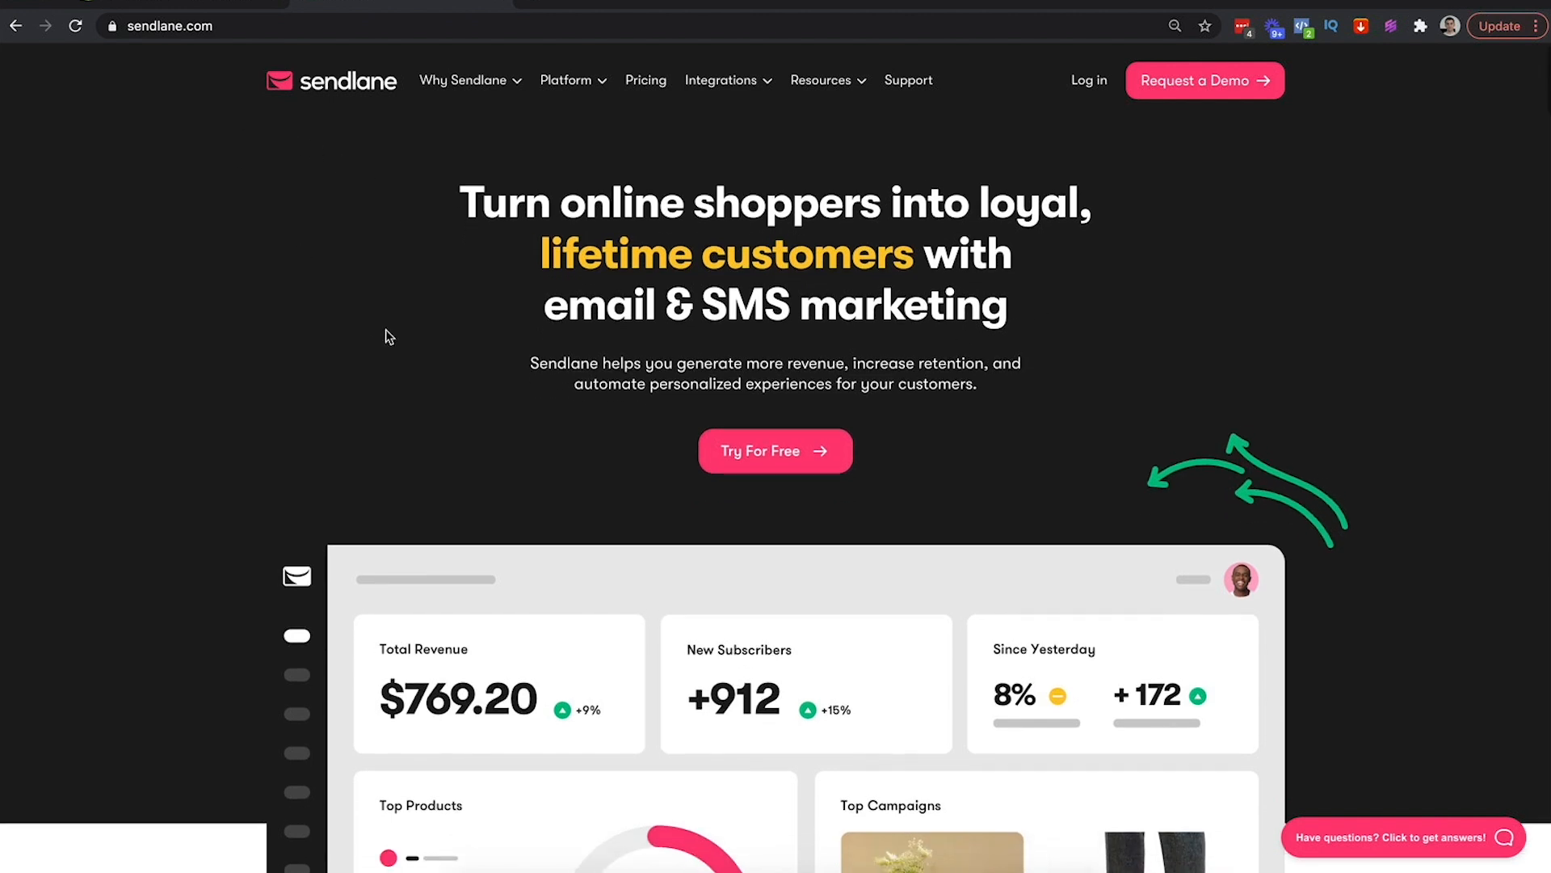
scroll(386, 328, "up", 1)
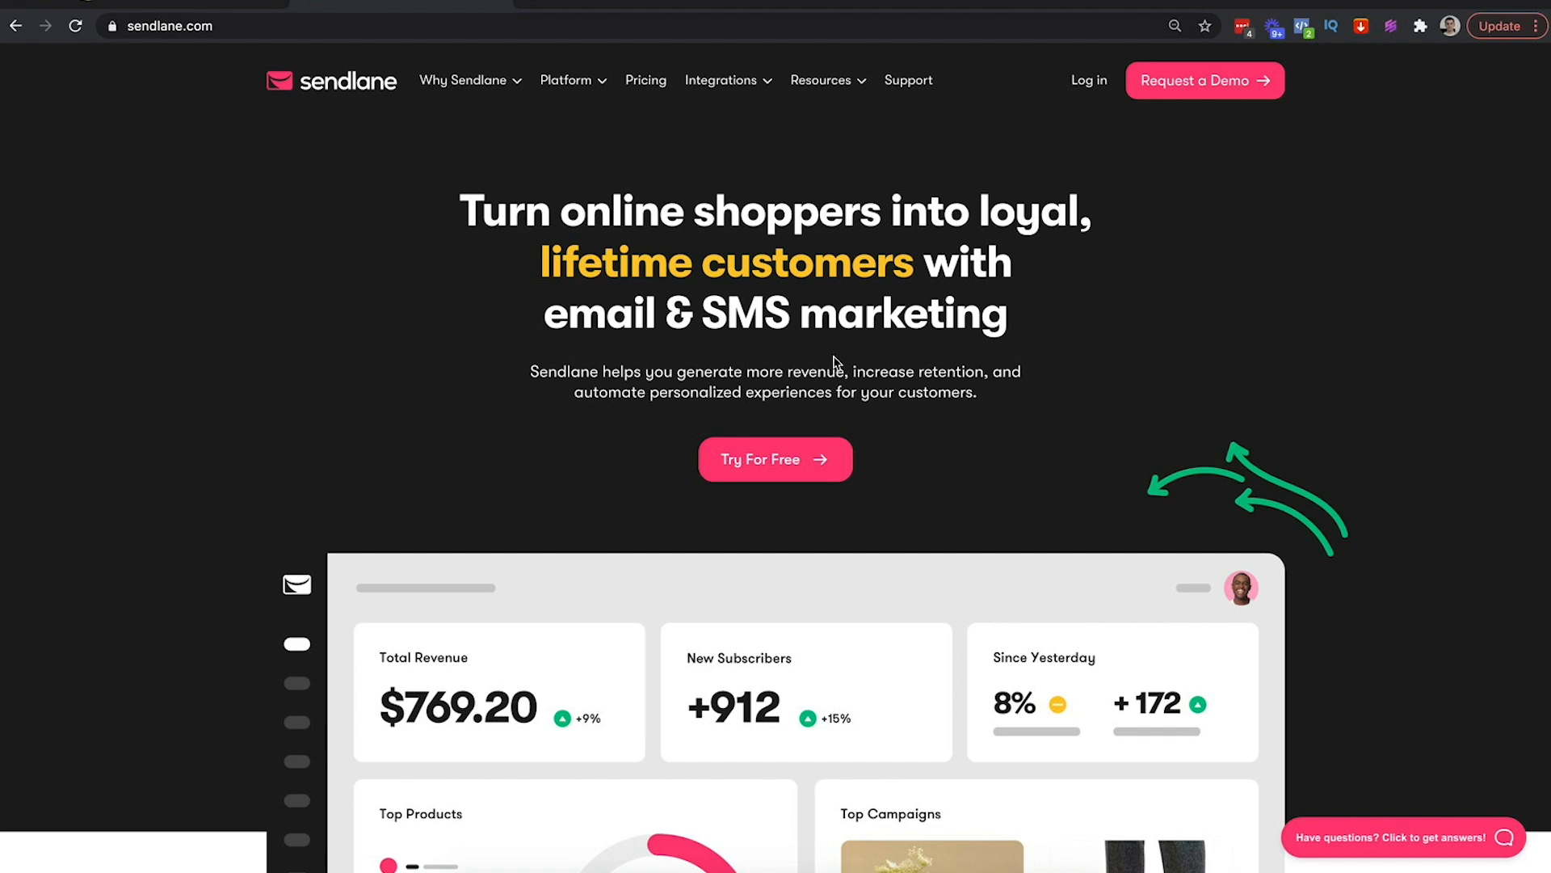
scroll(886, 339, "down", 12)
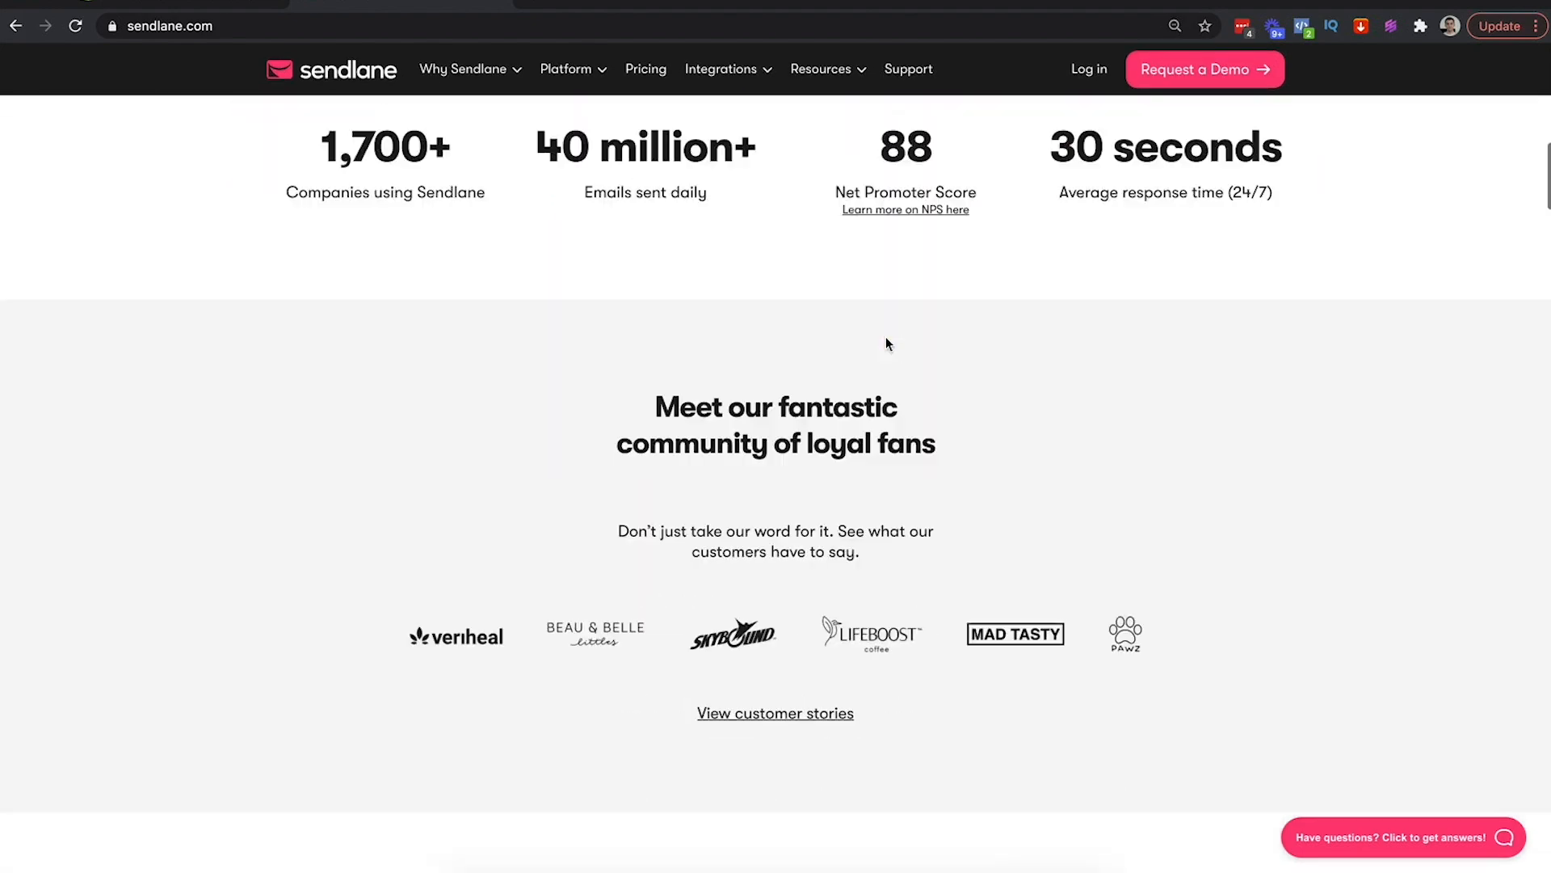
scroll(886, 336, "up", 5)
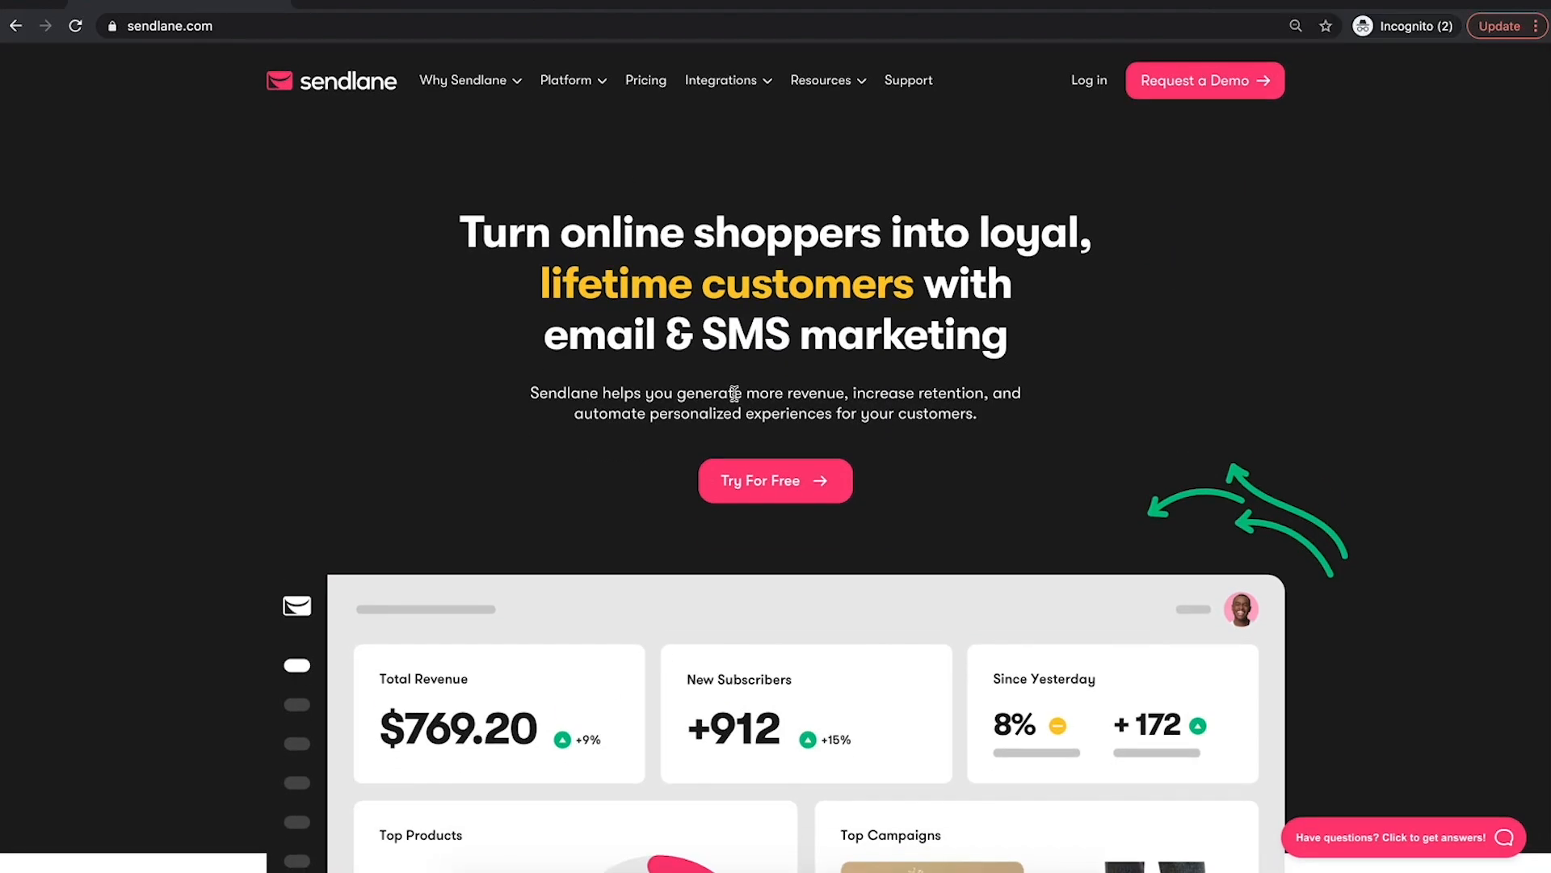
Start a free Sendlane trial from the sendlane.com homepage and scroll the signup form
left_click(771, 483)
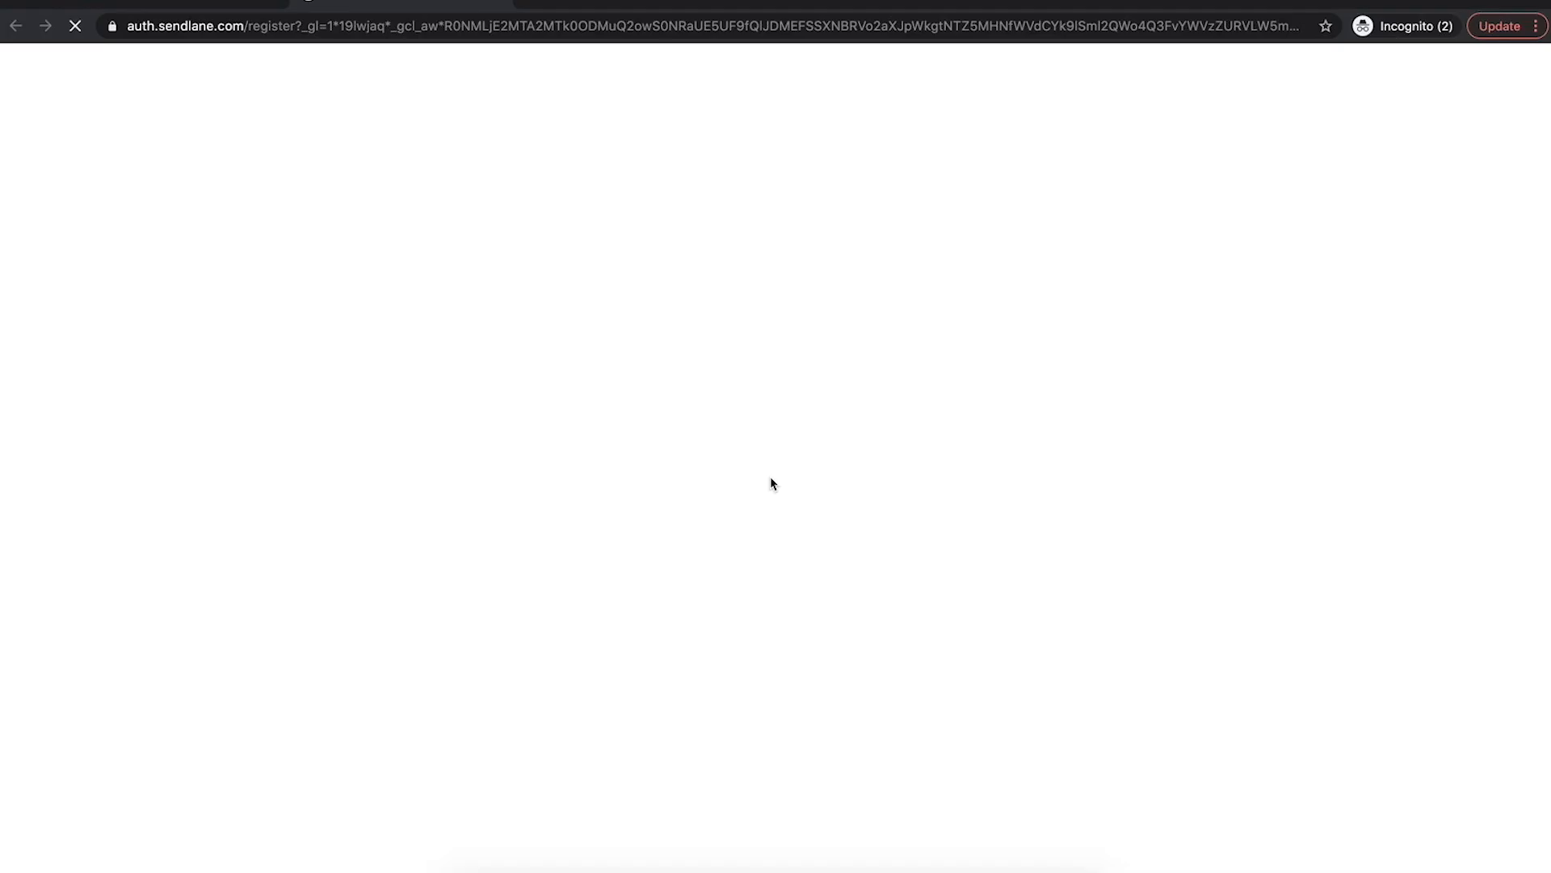
scroll(893, 506, "down", 1)
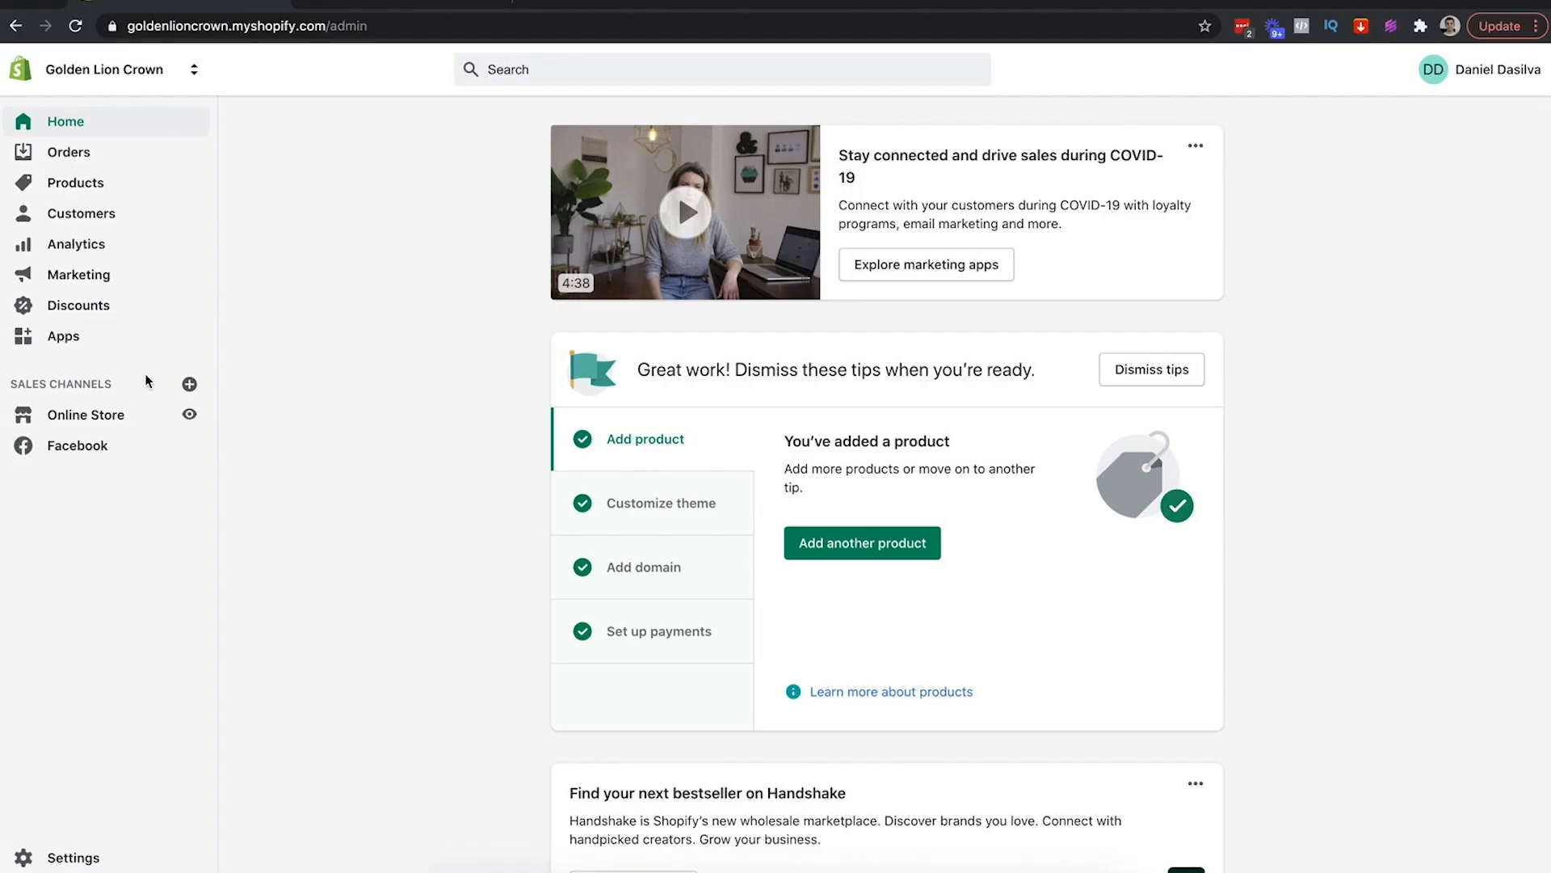
In Shopify's Domains settings, highlight the provider Namecheap and the primary domain goldenlioncrown.com
left_click(87, 418)
left_click(67, 572)
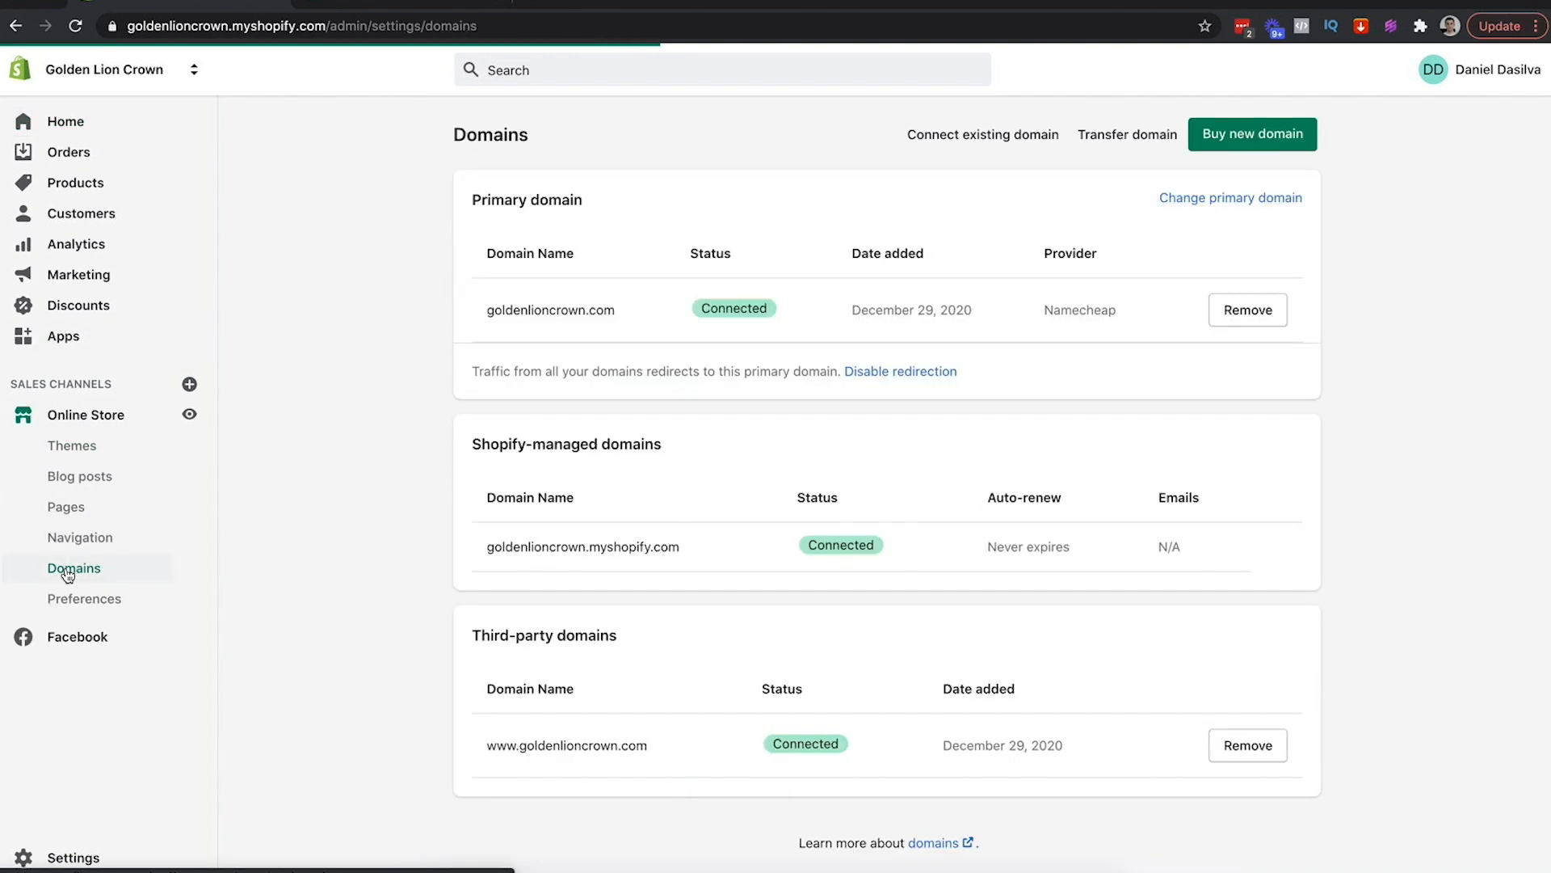
scroll(398, 547, "down", 1)
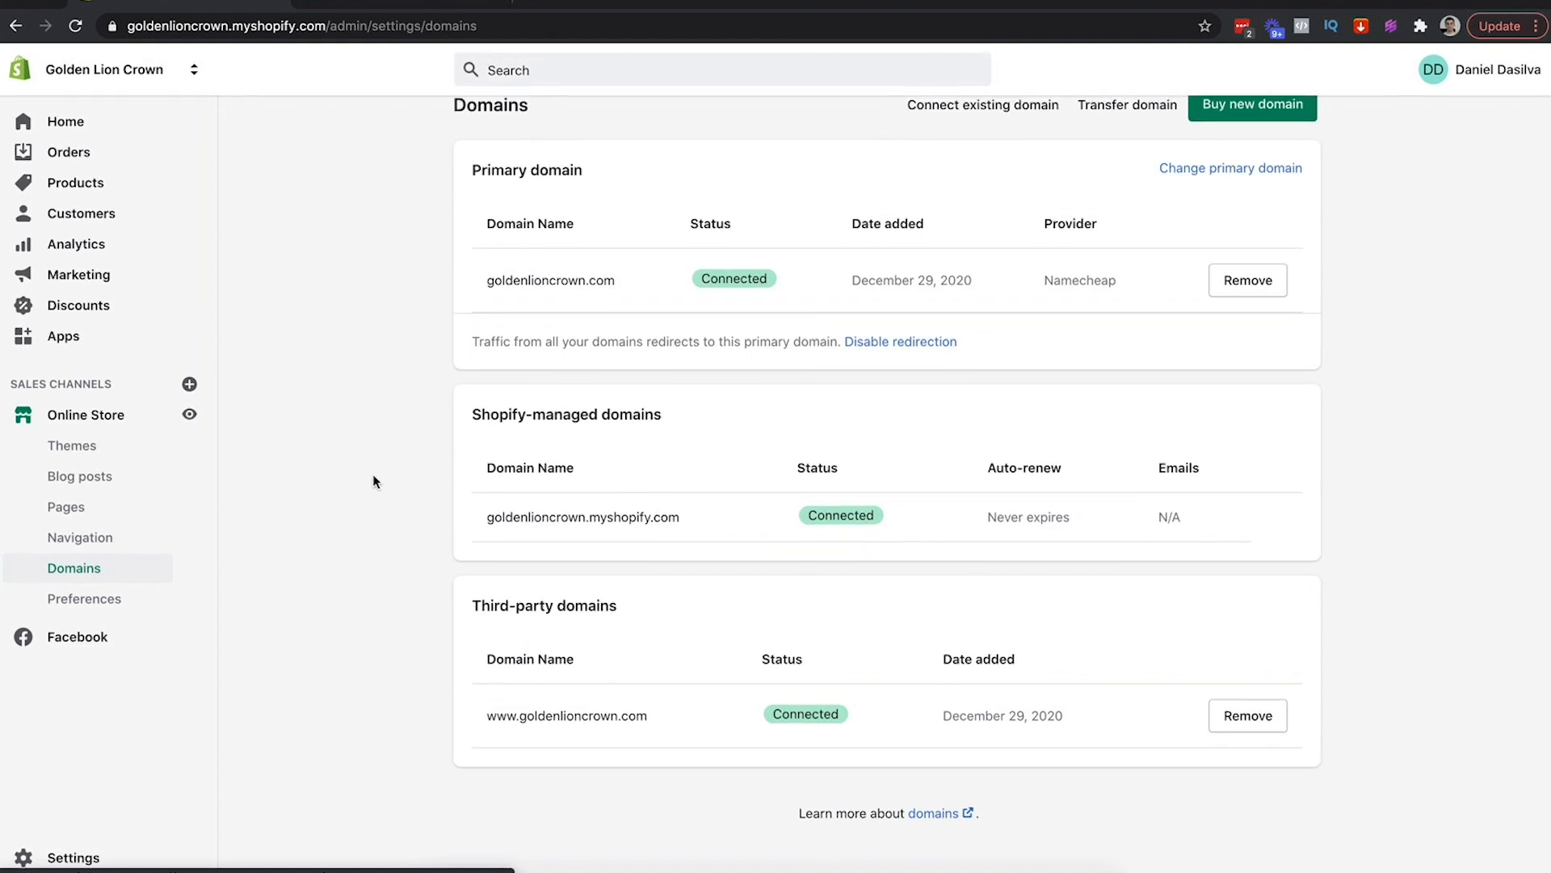
scroll(372, 473, "up", 1)
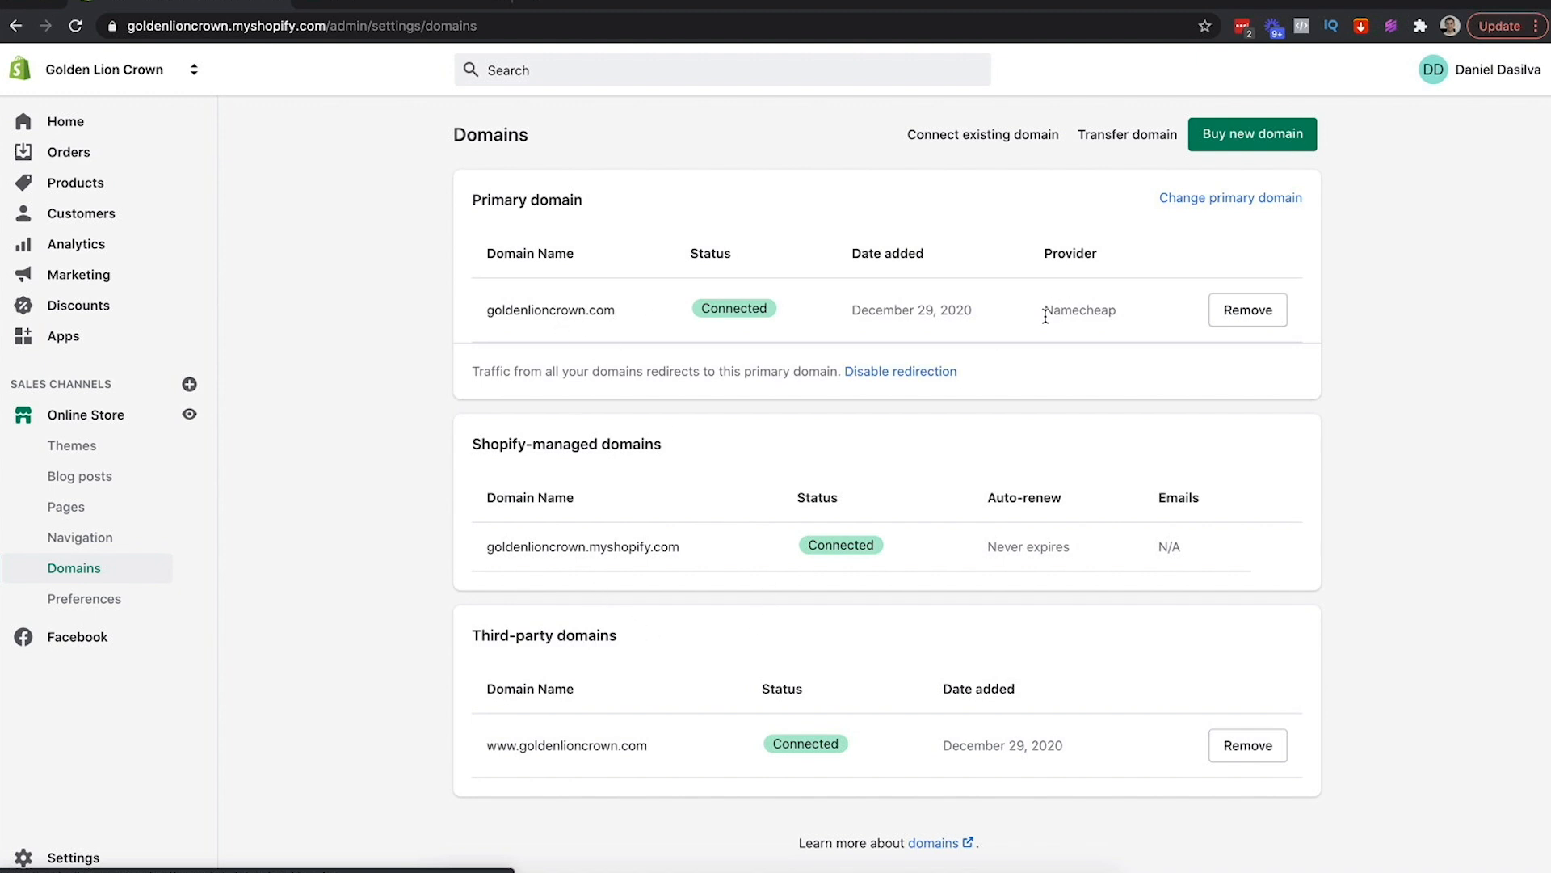
double_click(1075, 310)
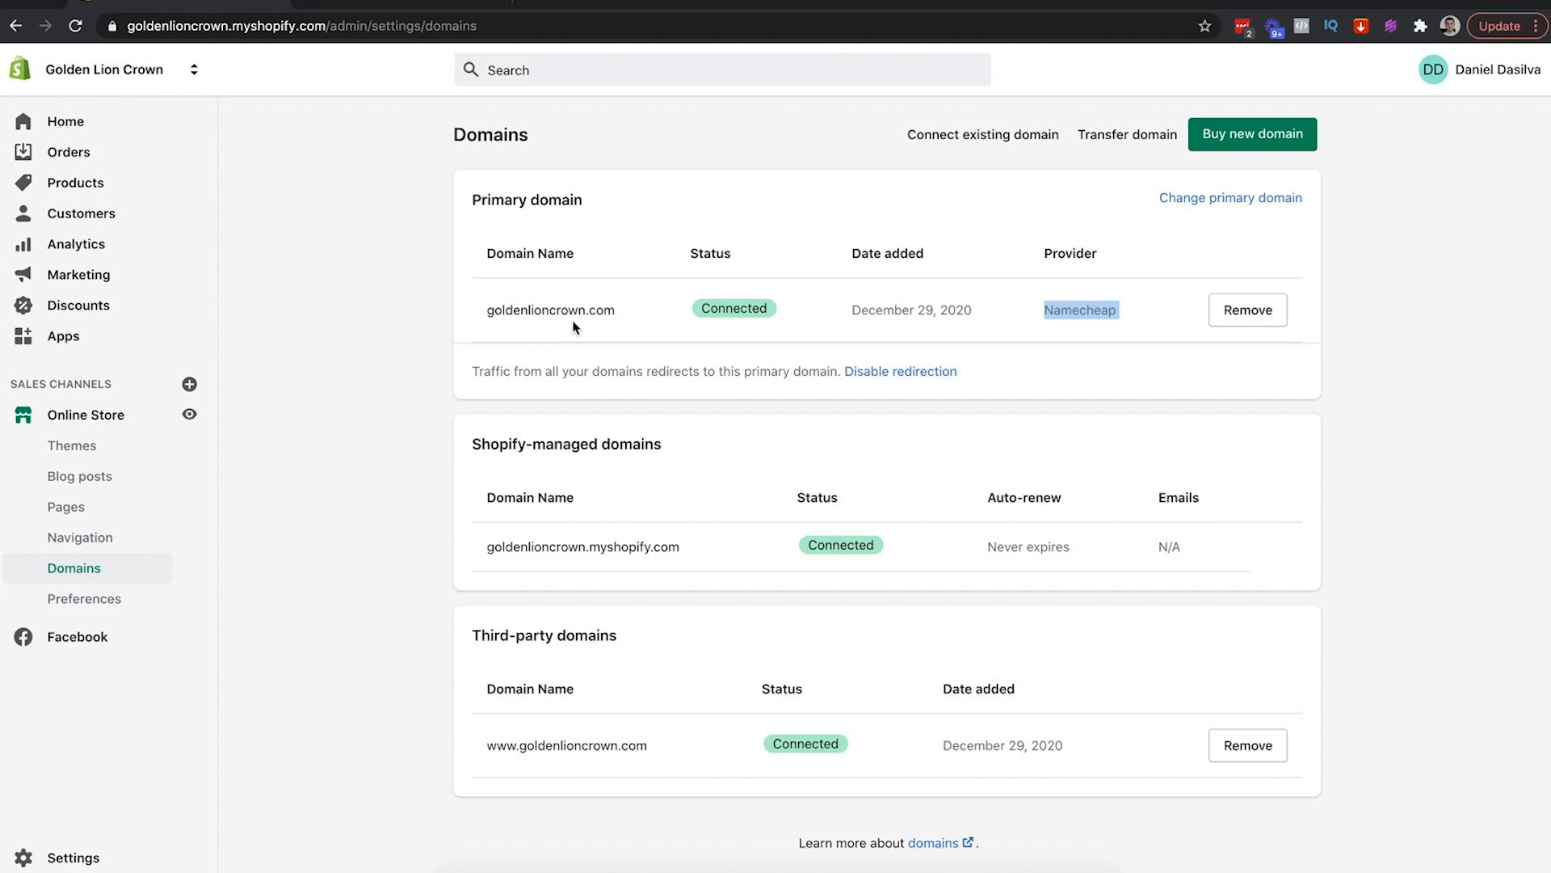
left_click_drag(488, 310, 619, 316)
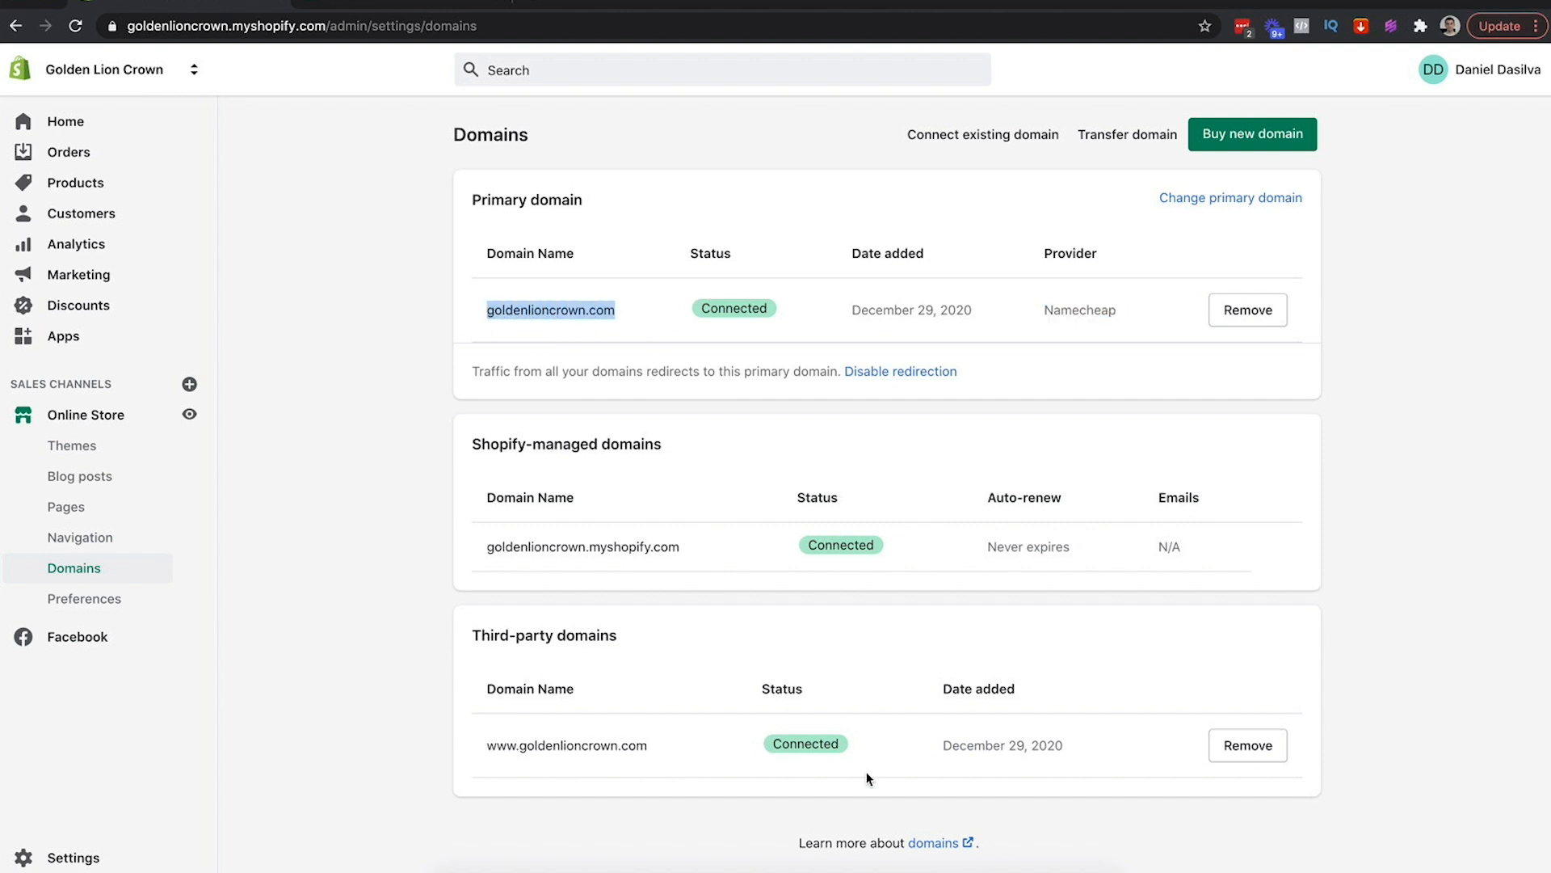
left_click(1068, 864)
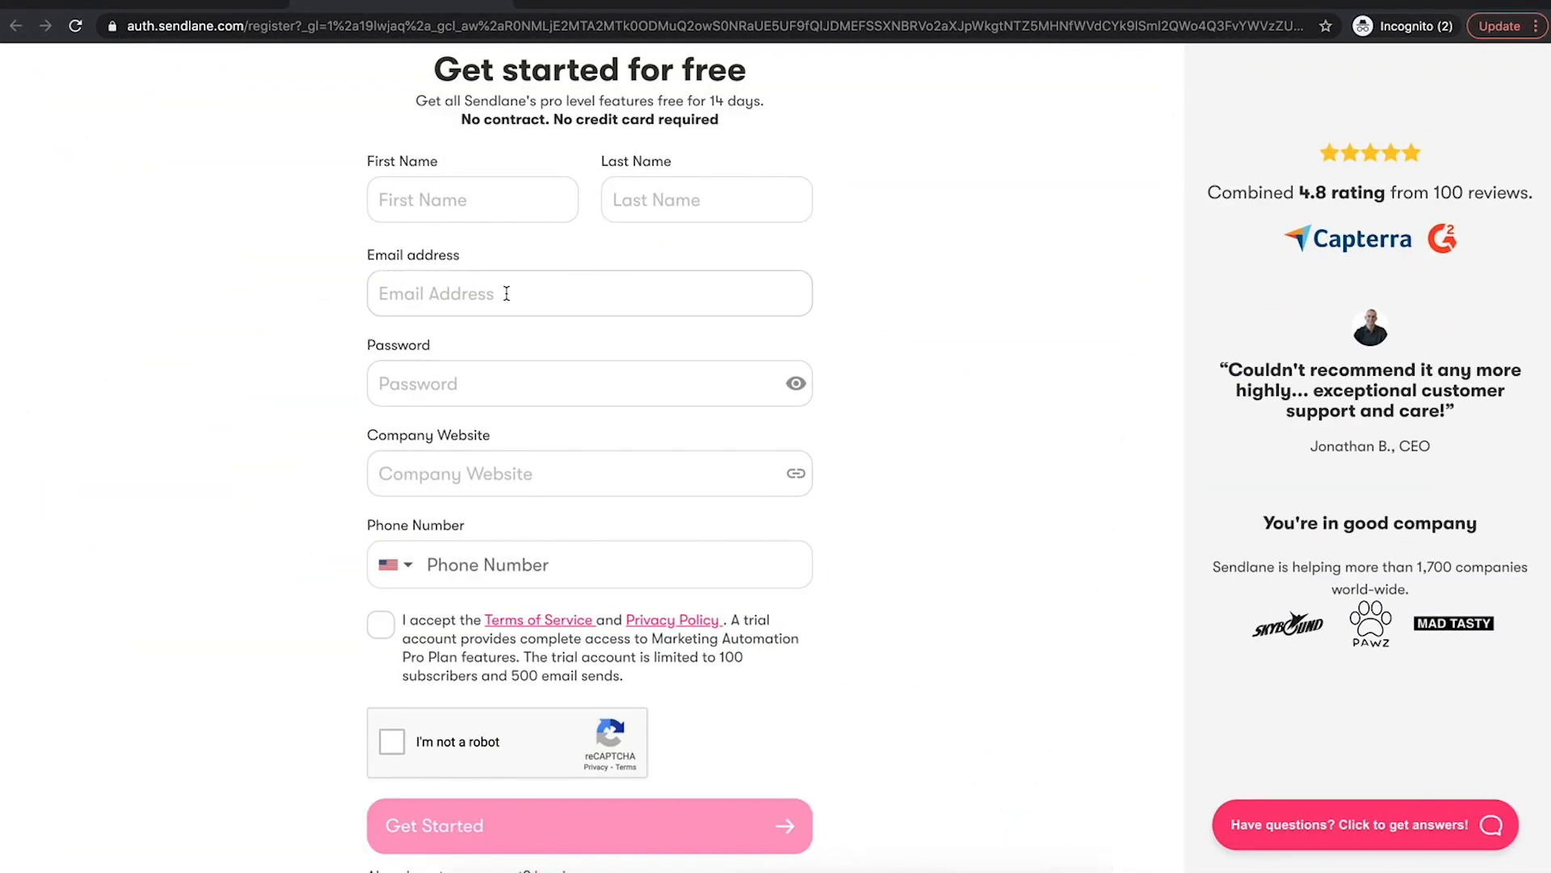
Leave the free-trial signup form and return to the sendlane.com homepage tab
scroll(502, 291, "up", 2)
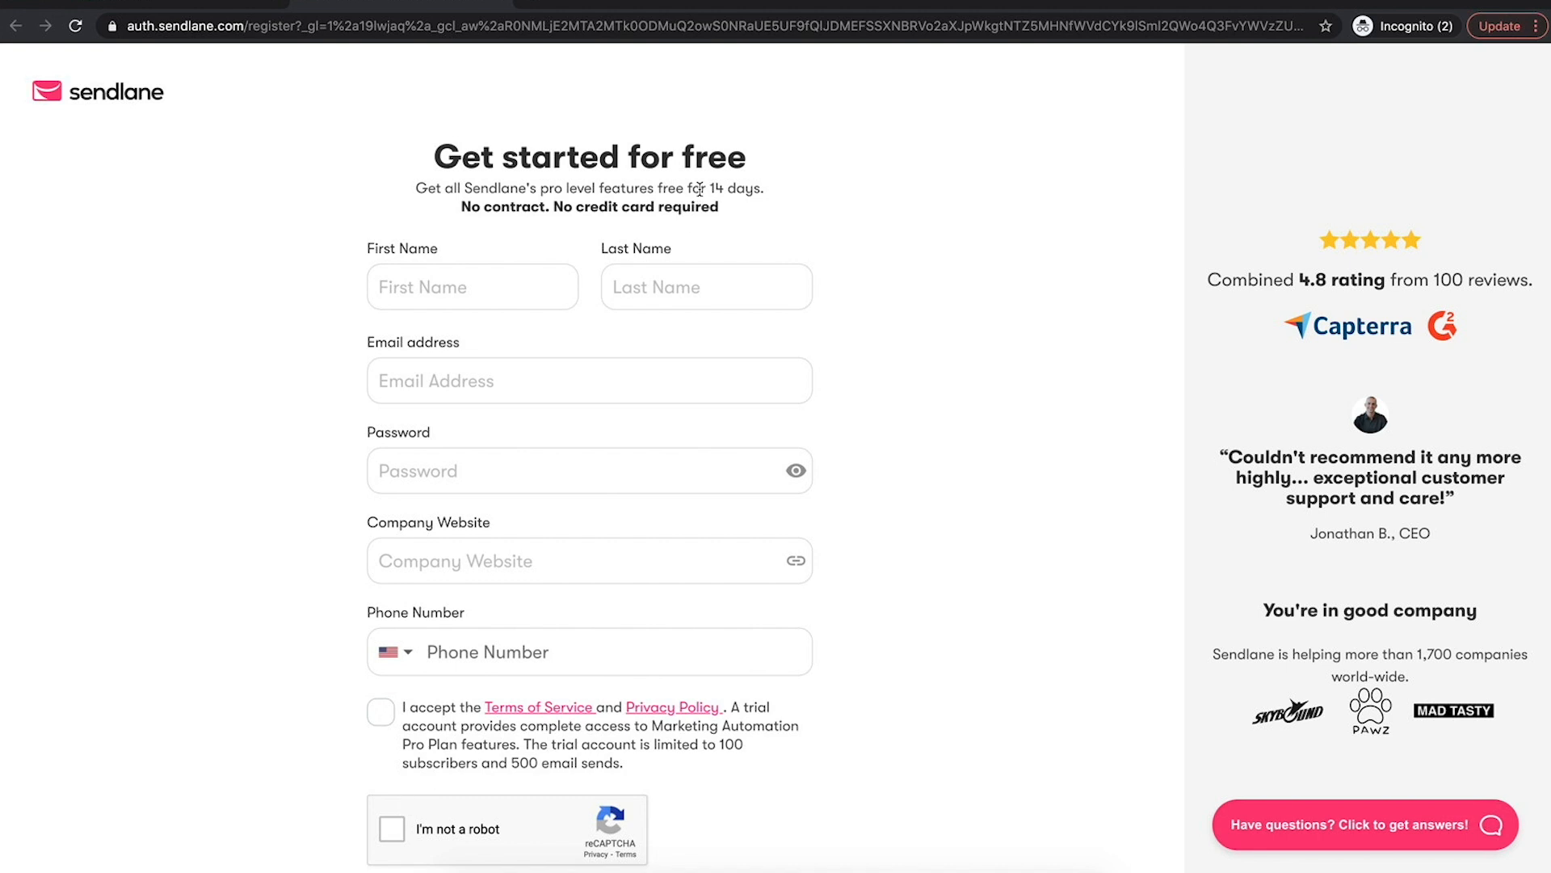
left_click(505, 4)
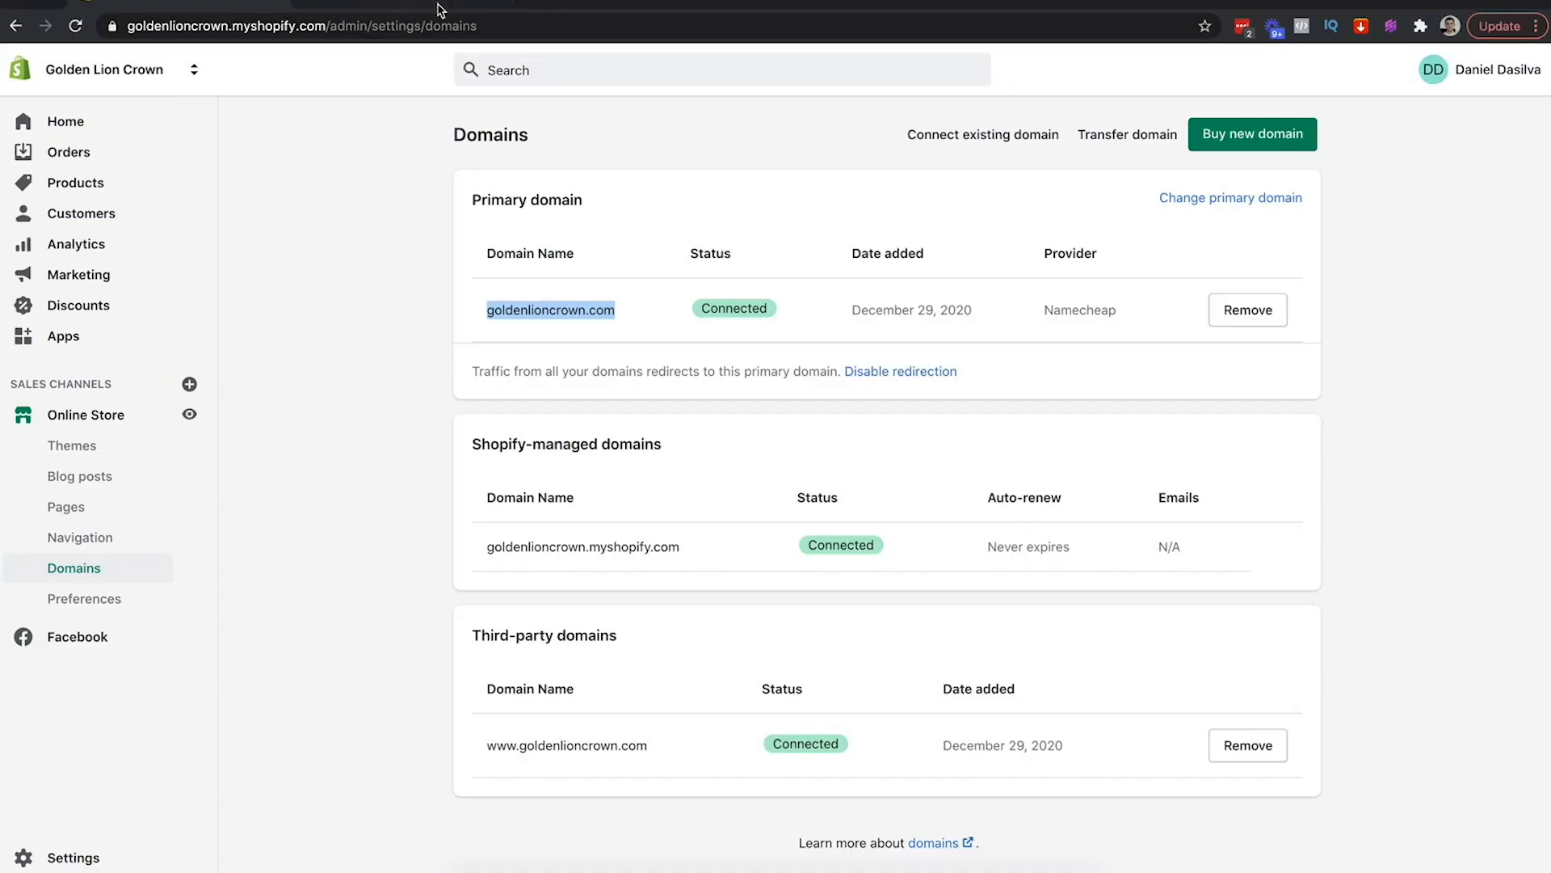
Log in to Sendlane with the store's saved credentials
left_click(414, 10)
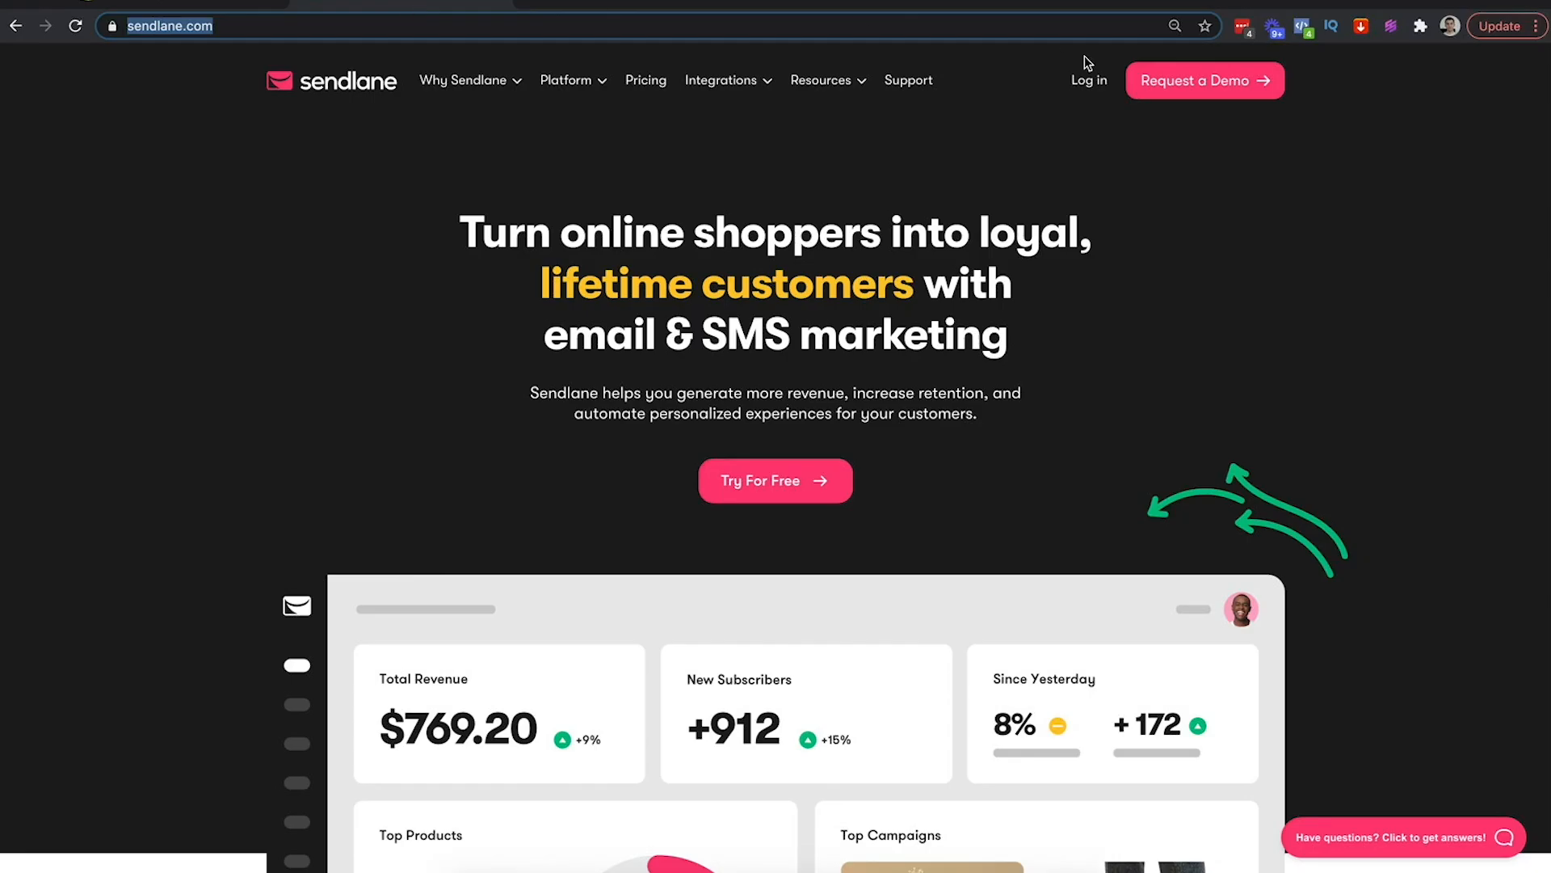
left_click(1087, 81)
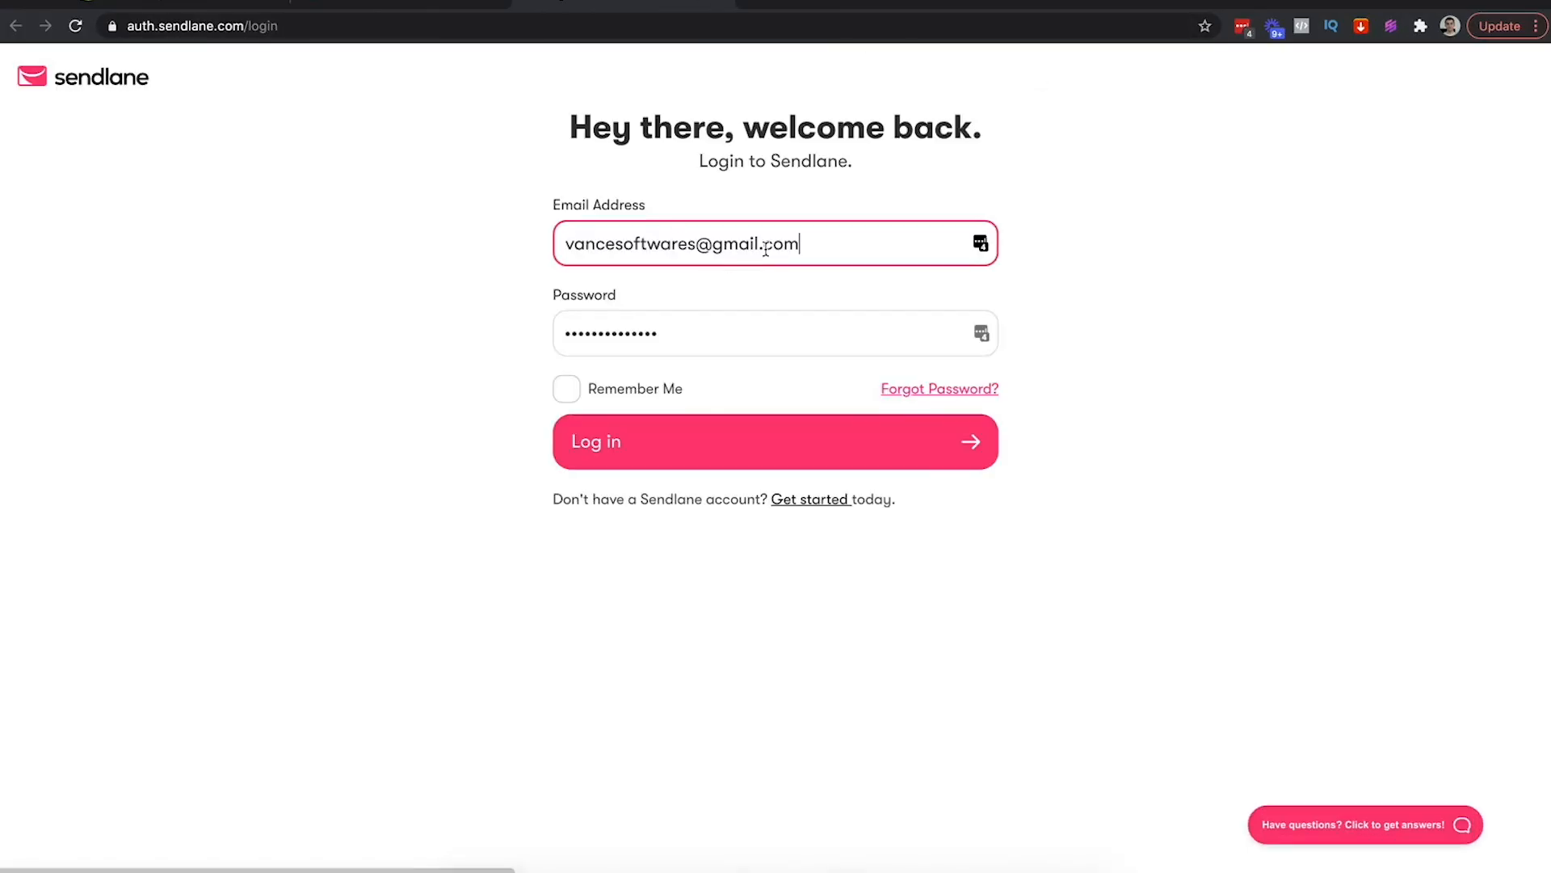
left_click(982, 244)
left_click(794, 447)
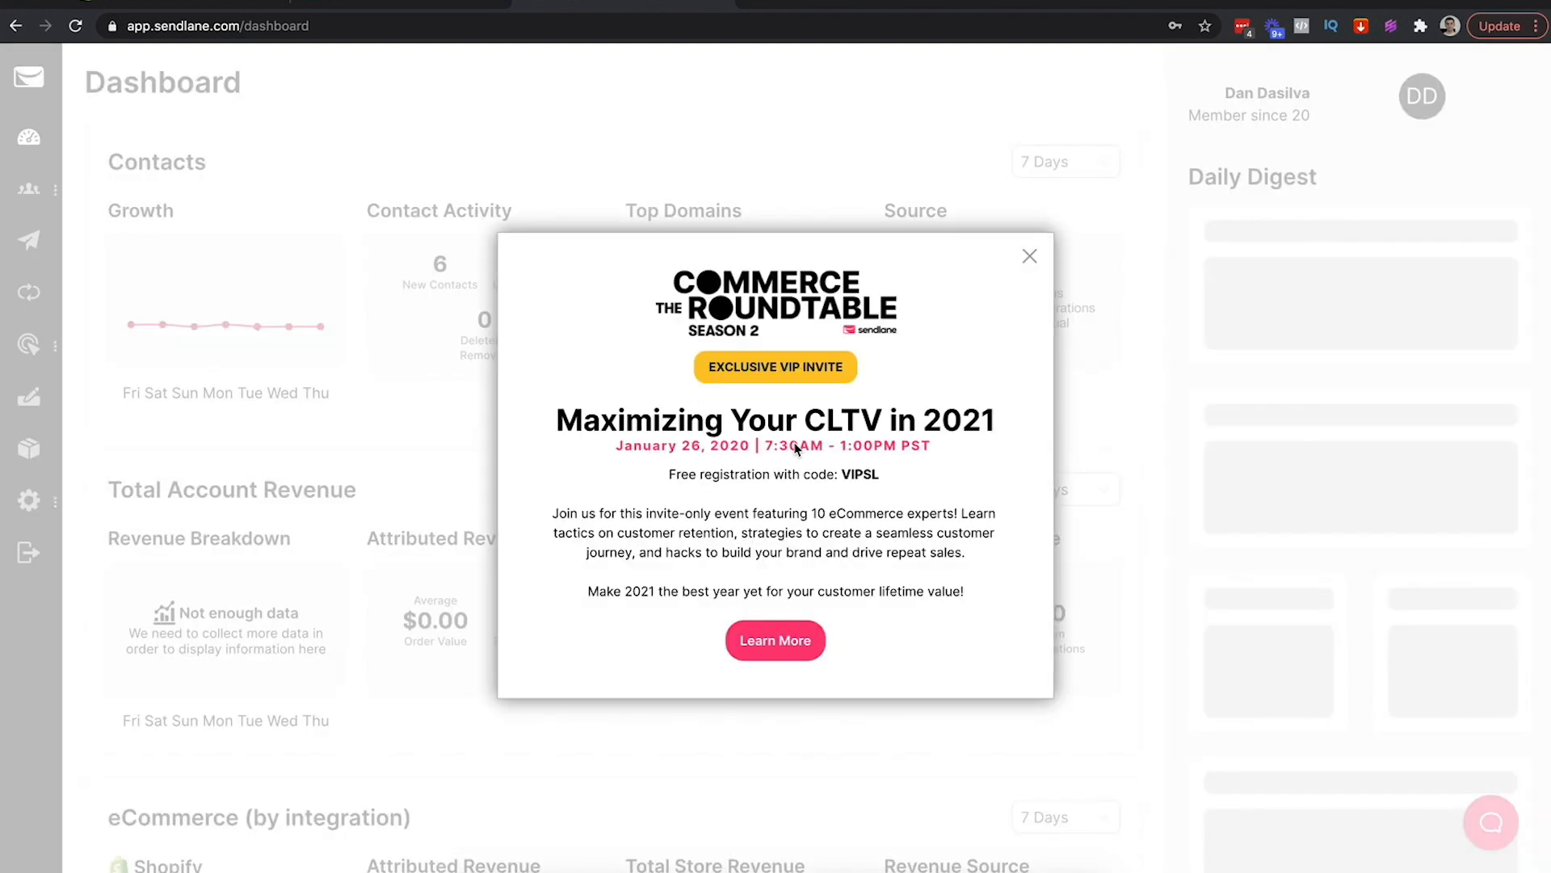
Dismiss the Commerce Roundtable popup and look over the fresh dashboard
left_click(1028, 256)
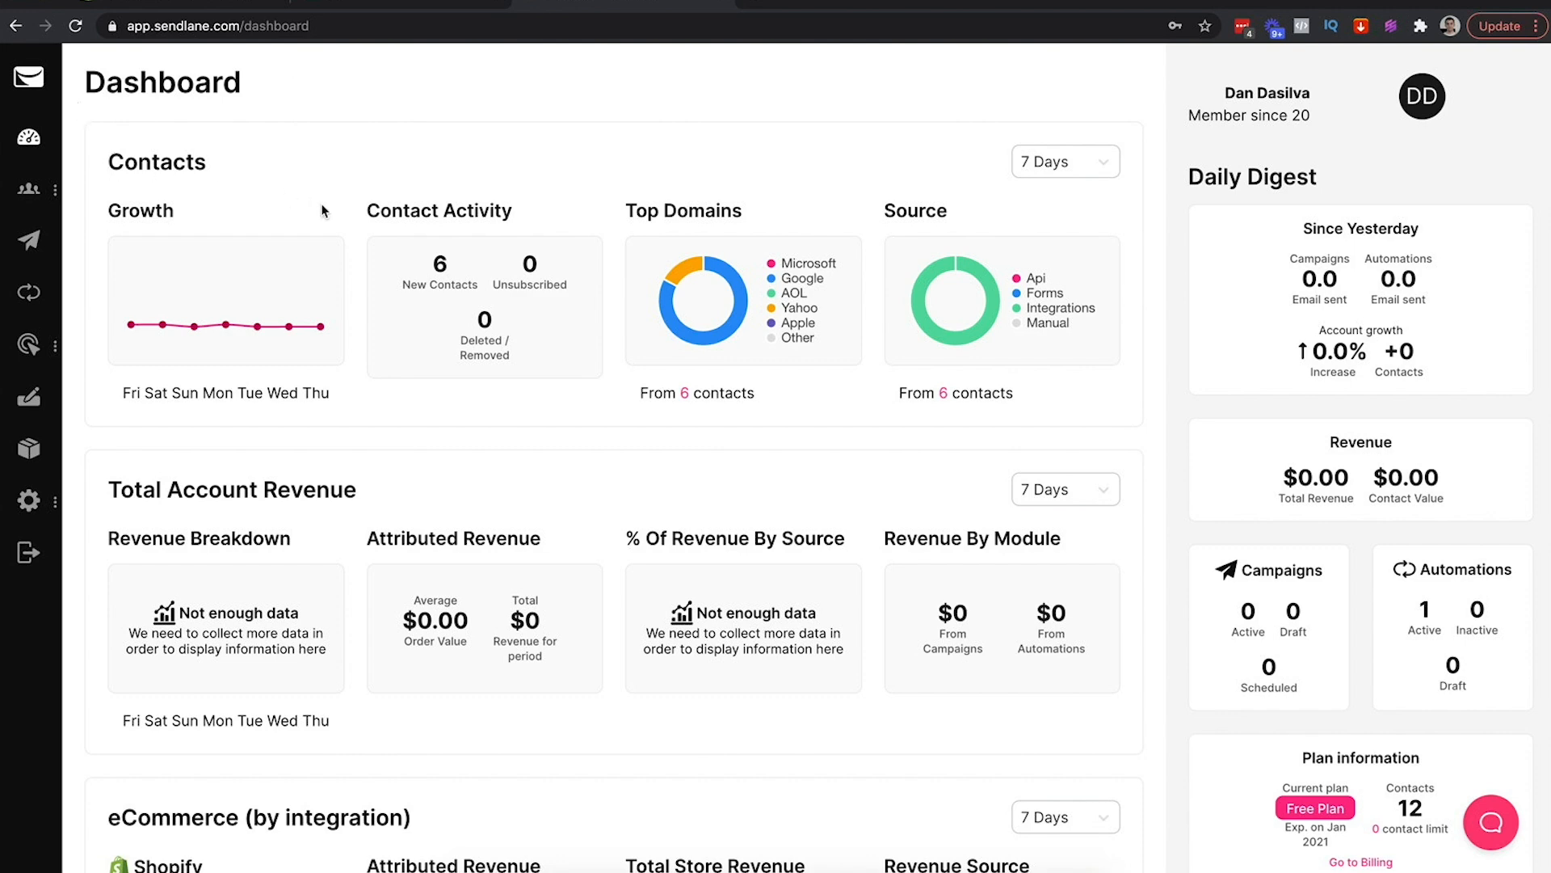
scroll(322, 211, "down", 2)
scroll(321, 211, "up", 2)
mouse_move(51, 506)
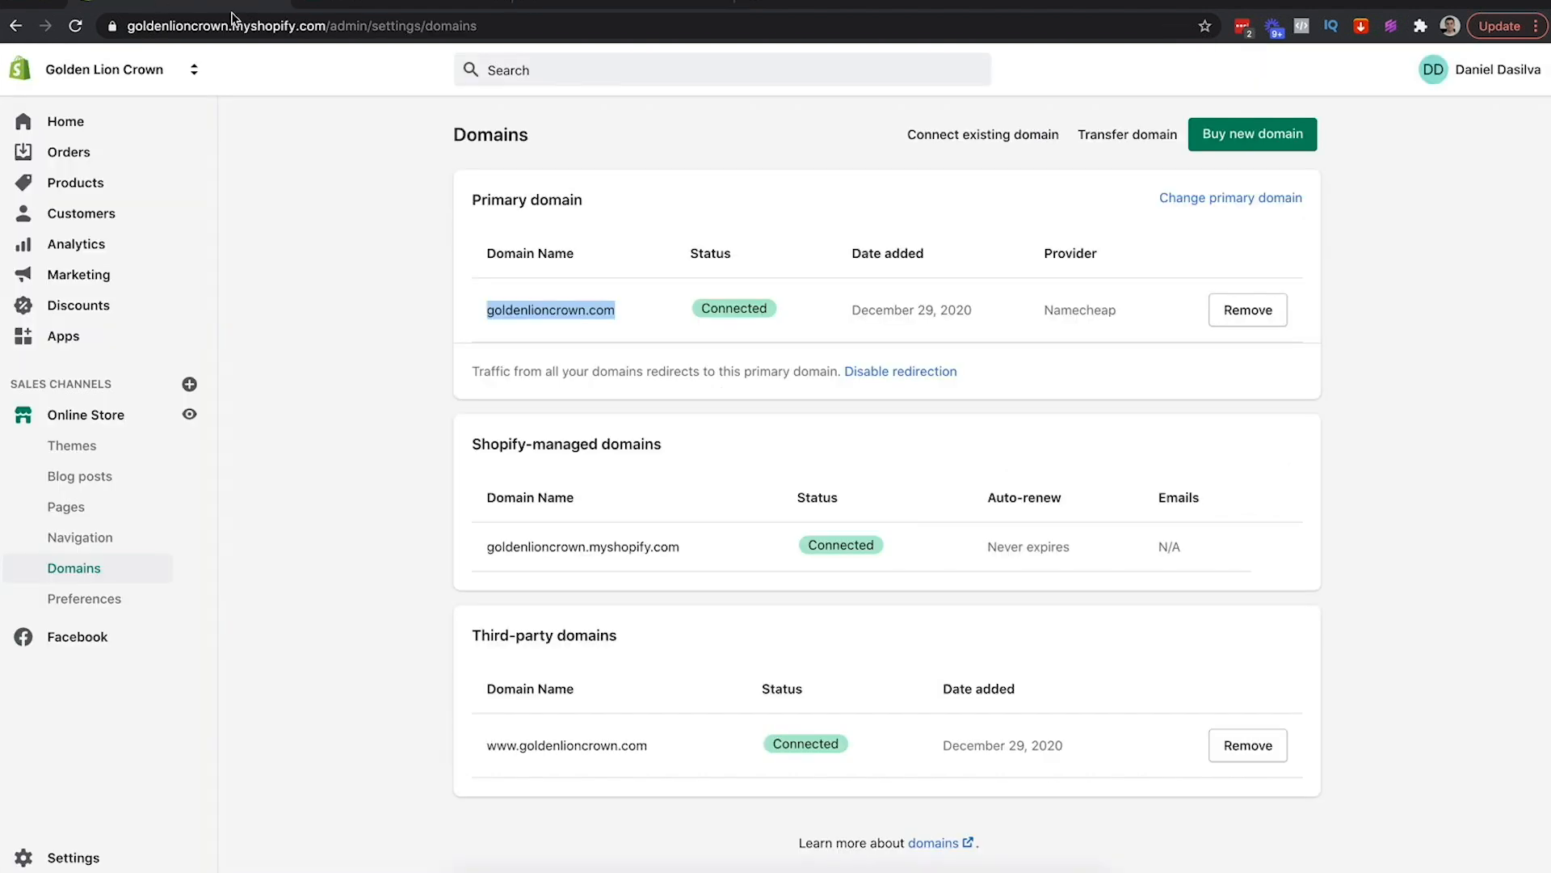
Delete the Sendlane app from Shopify's installed apps, giving Other as the reason
left_click(332, 197)
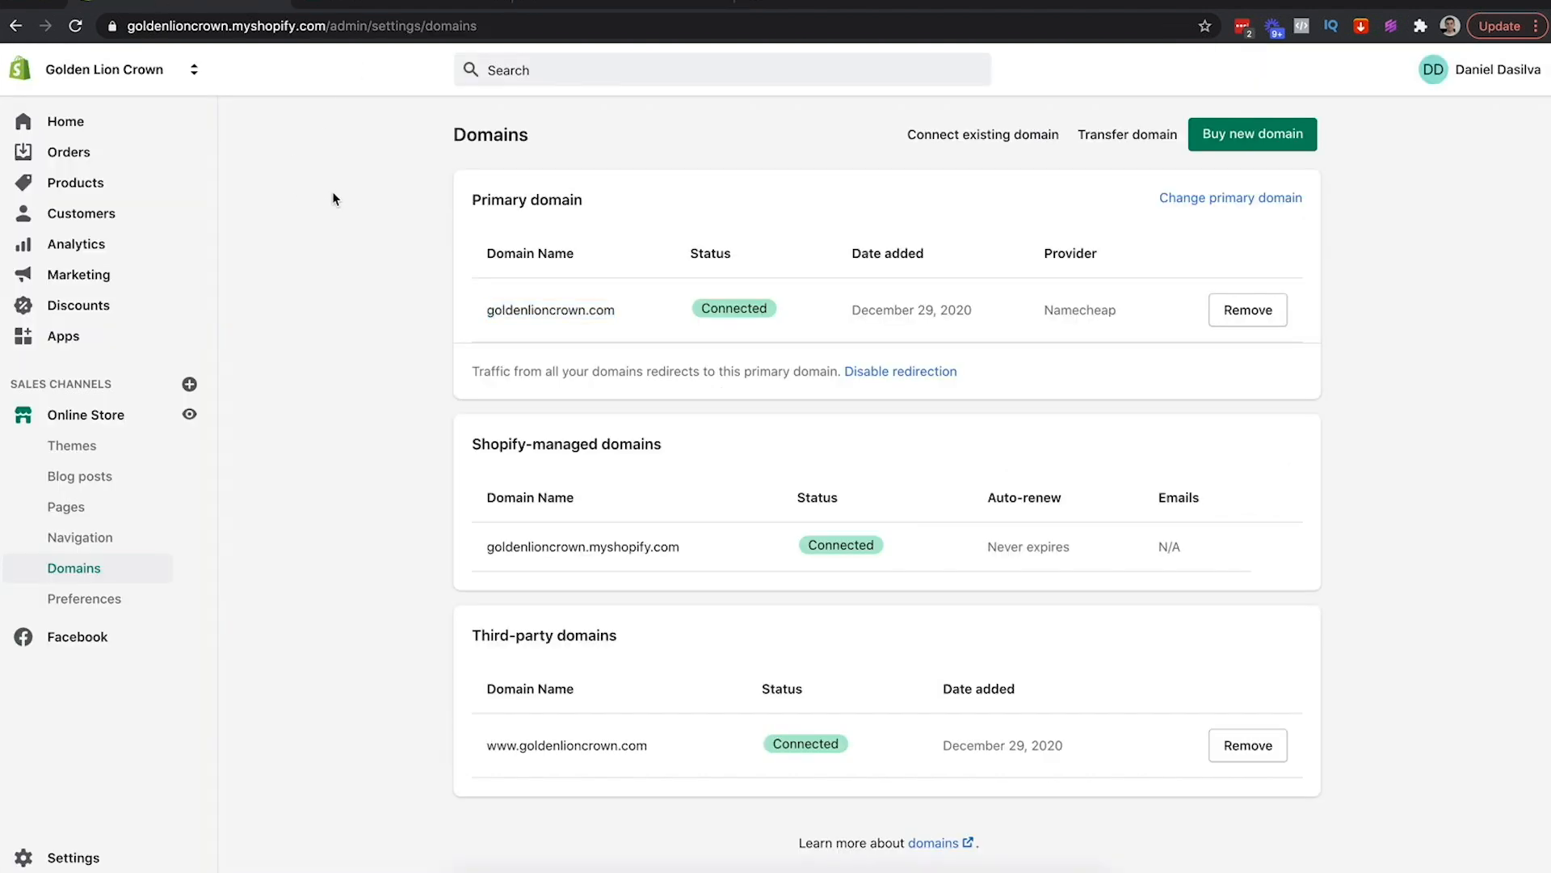
left_click(108, 332)
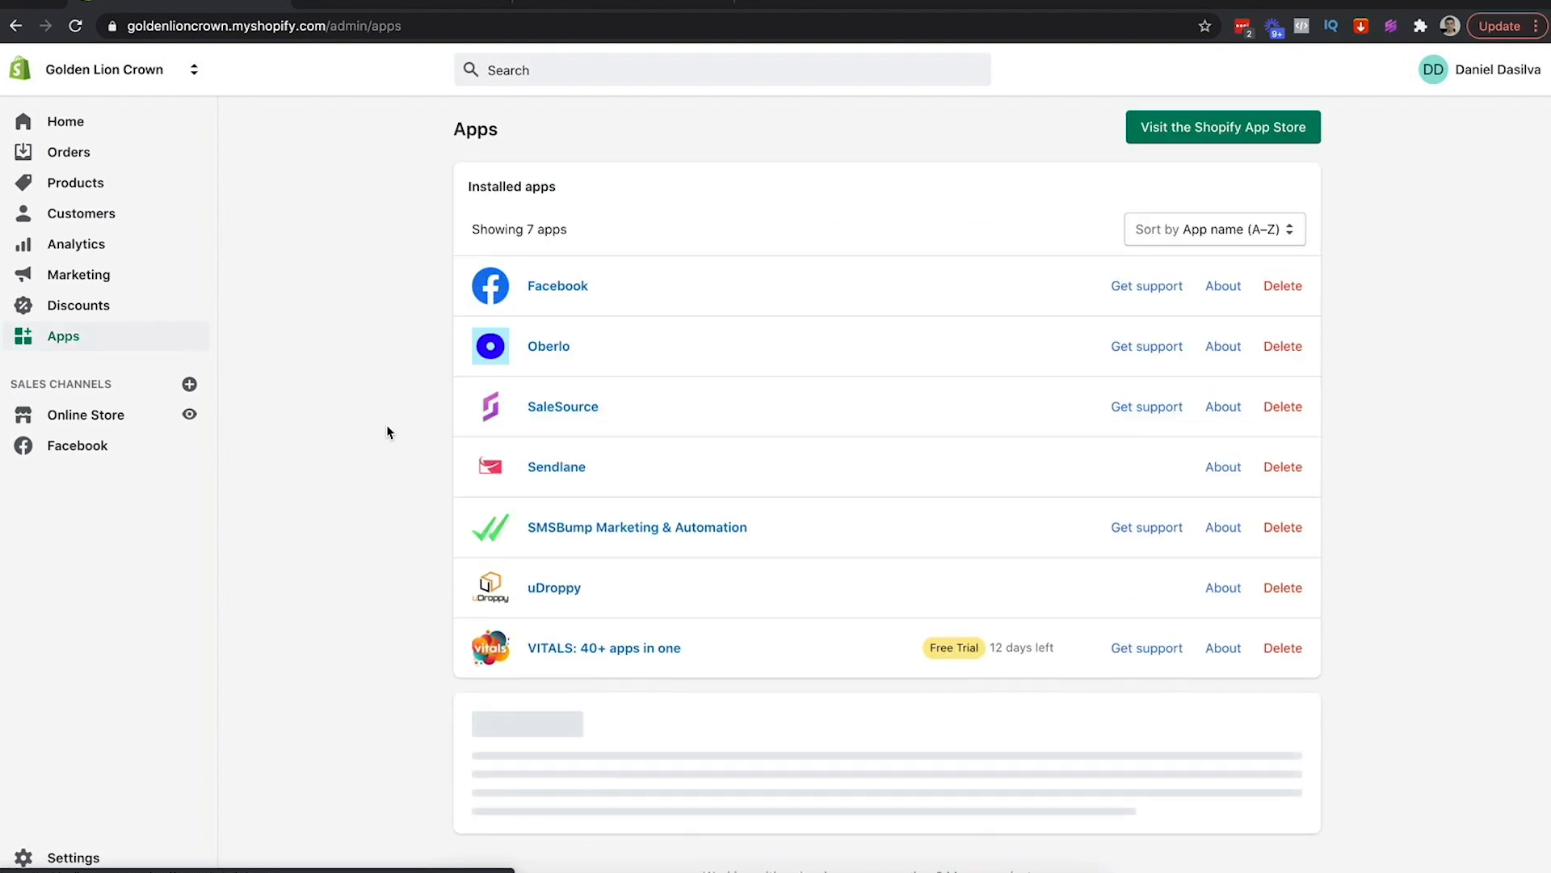
left_click(1283, 467)
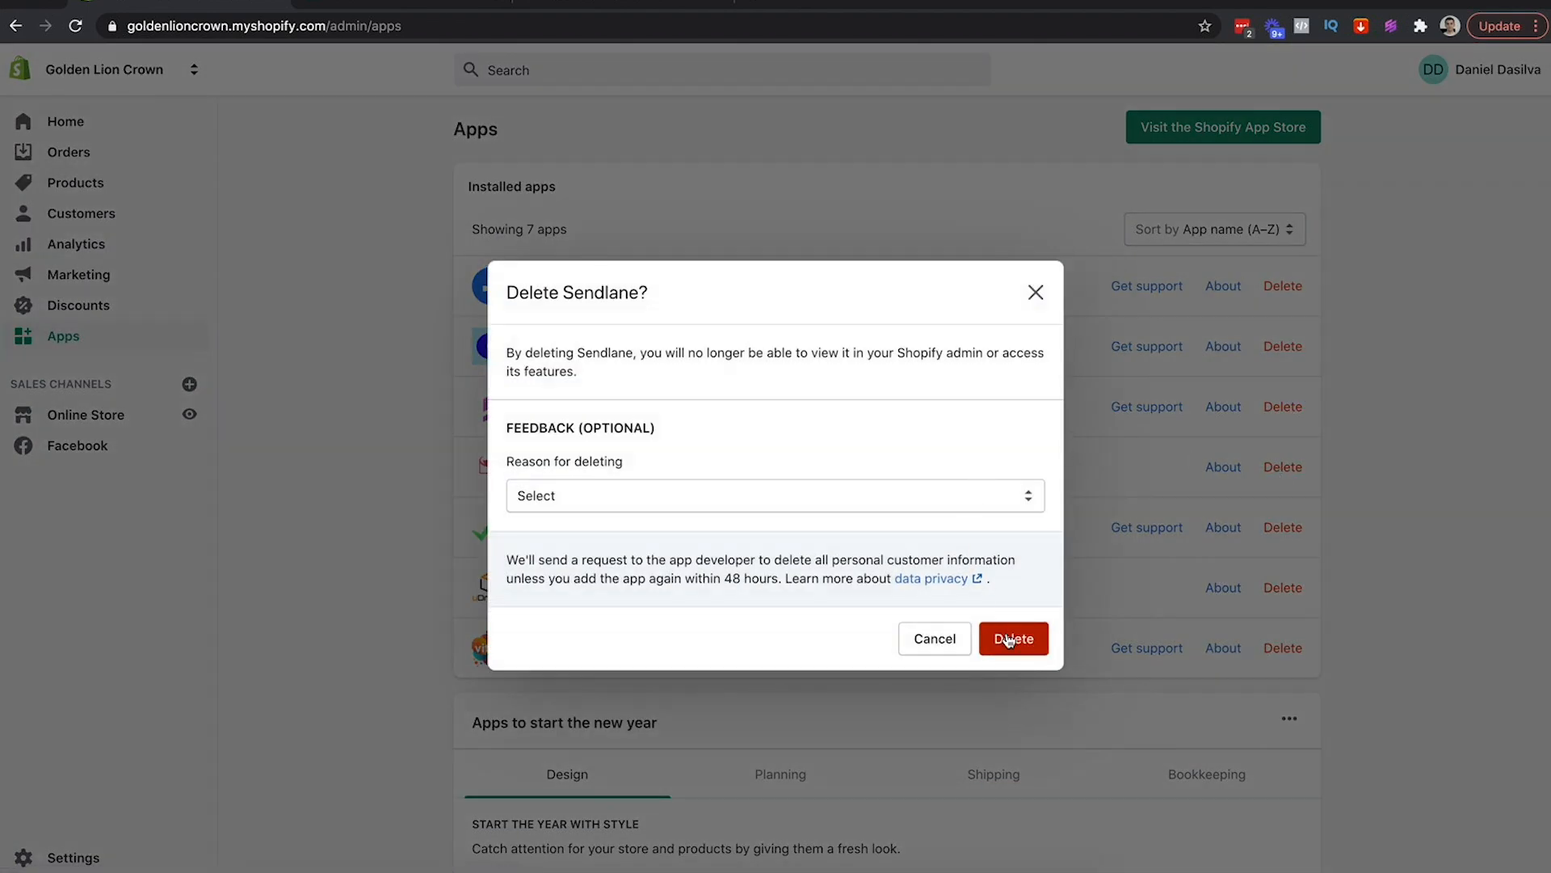
left_click(832, 503)
left_click(616, 629)
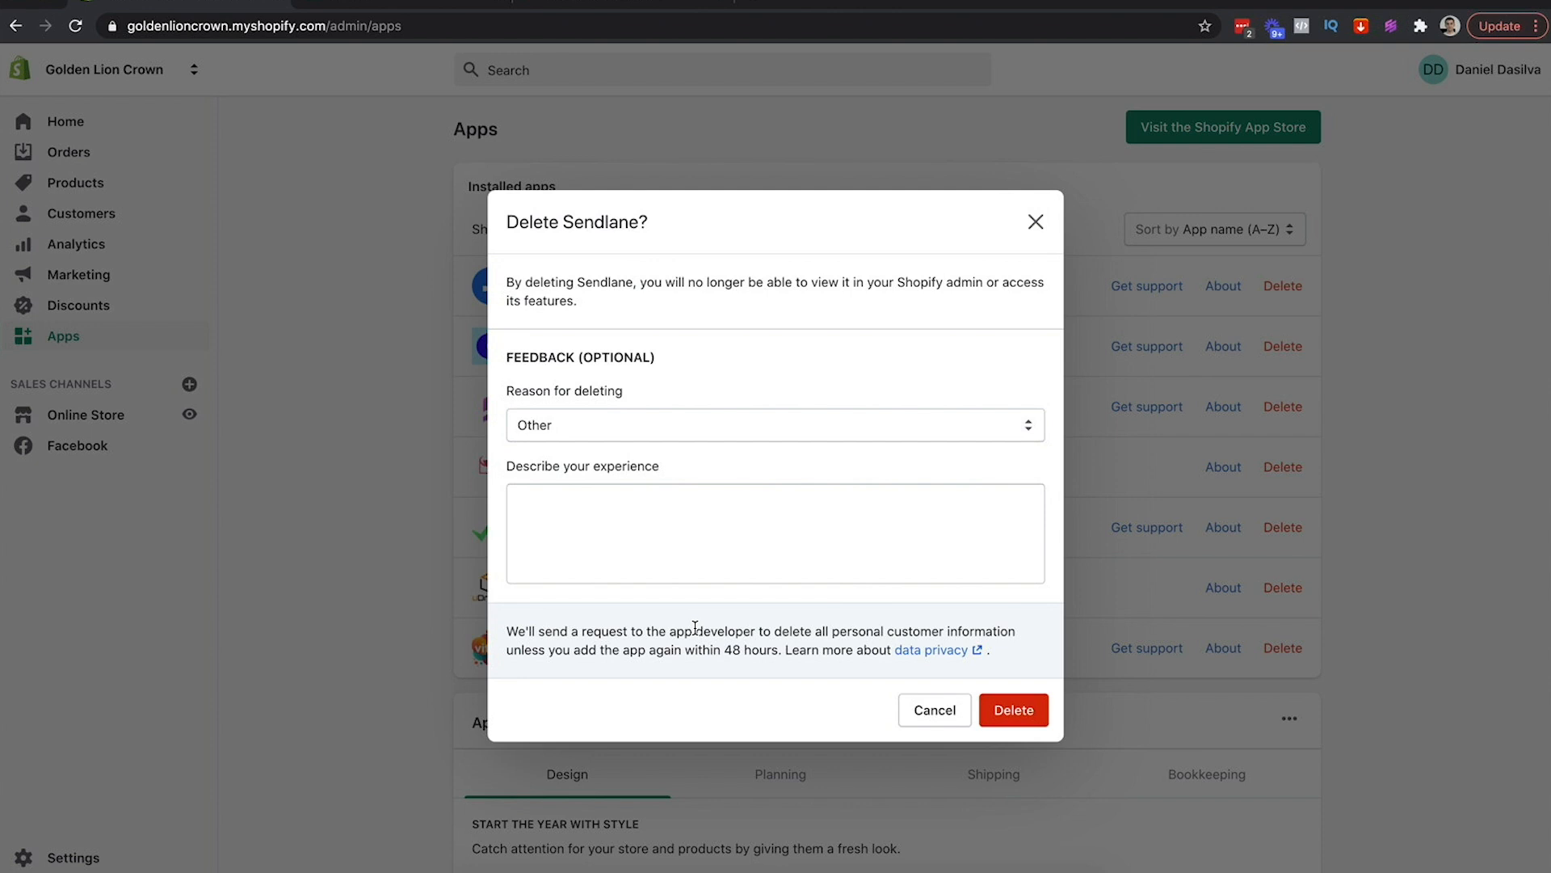
left_click(1003, 710)
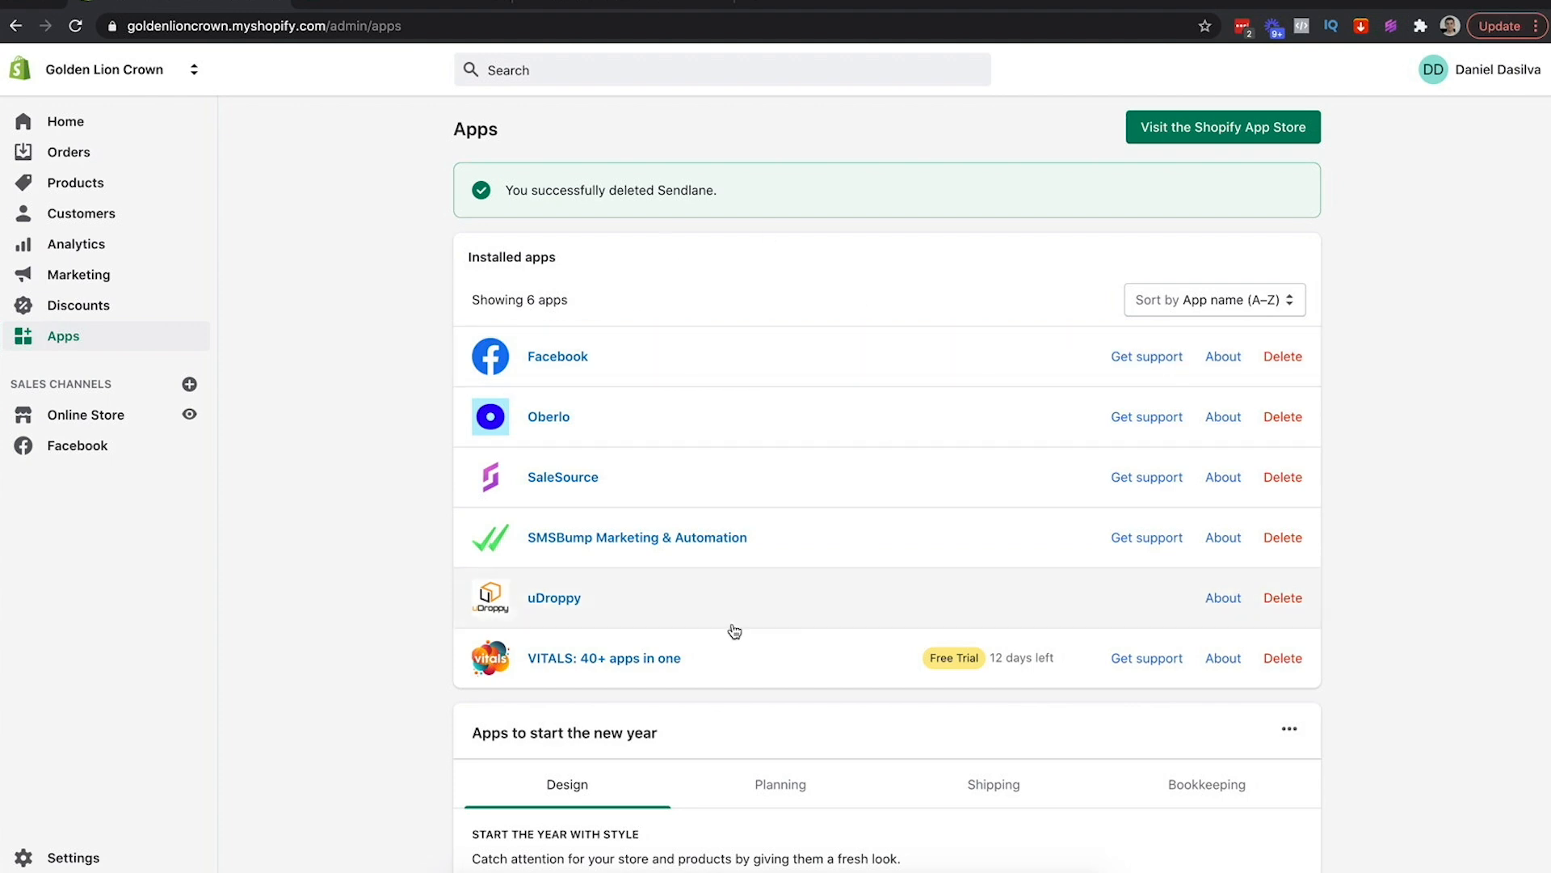
left_click(581, 12)
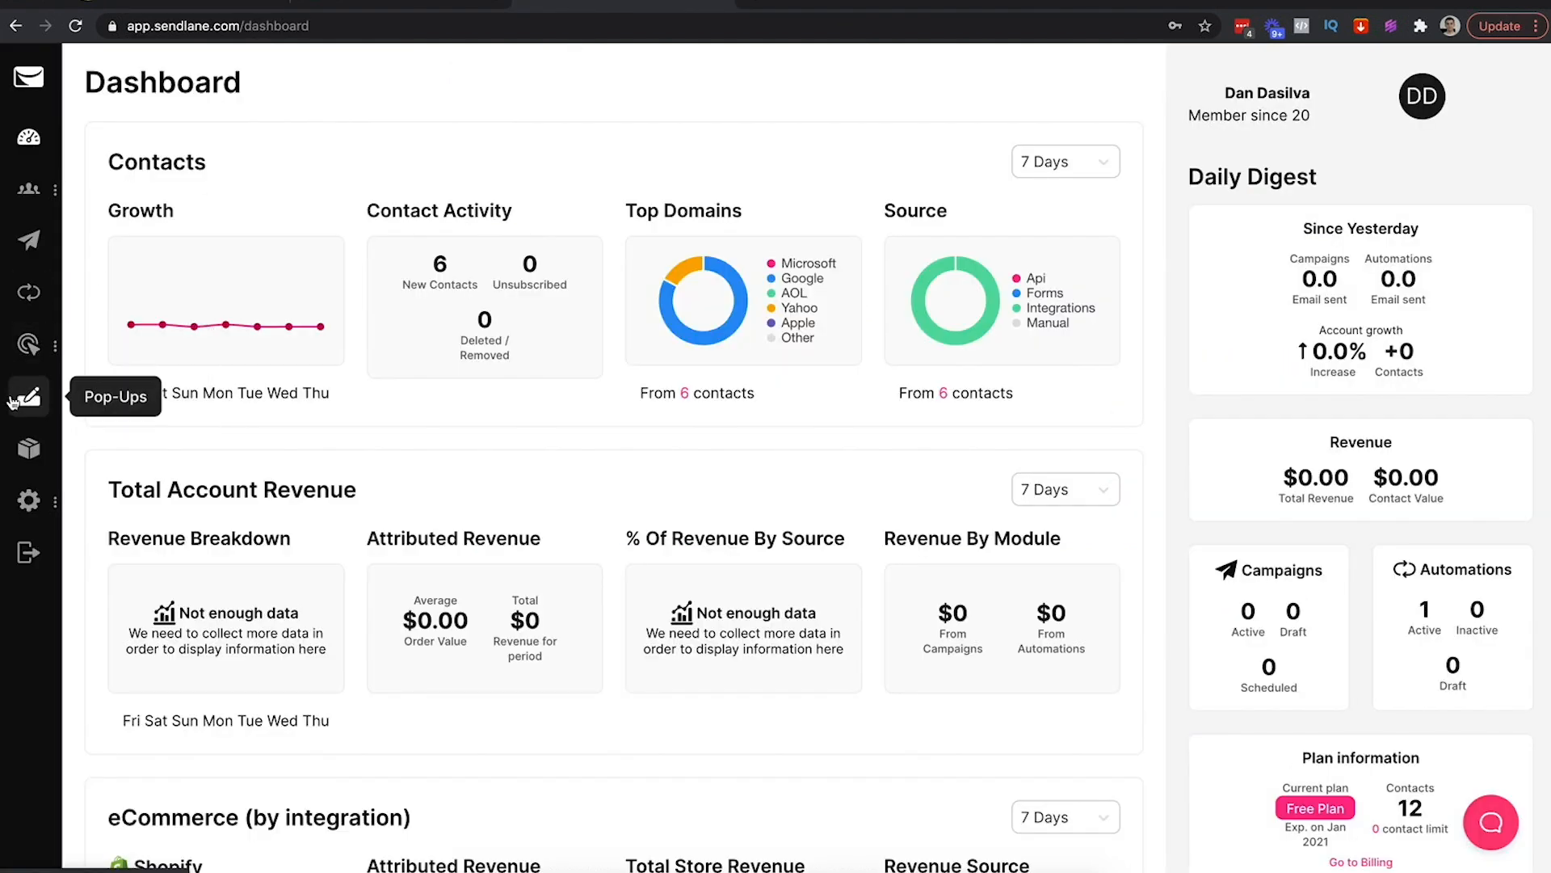
Open the Shopify card in Sendlane's Integrations and go to its Configure page
left_click(27, 452)
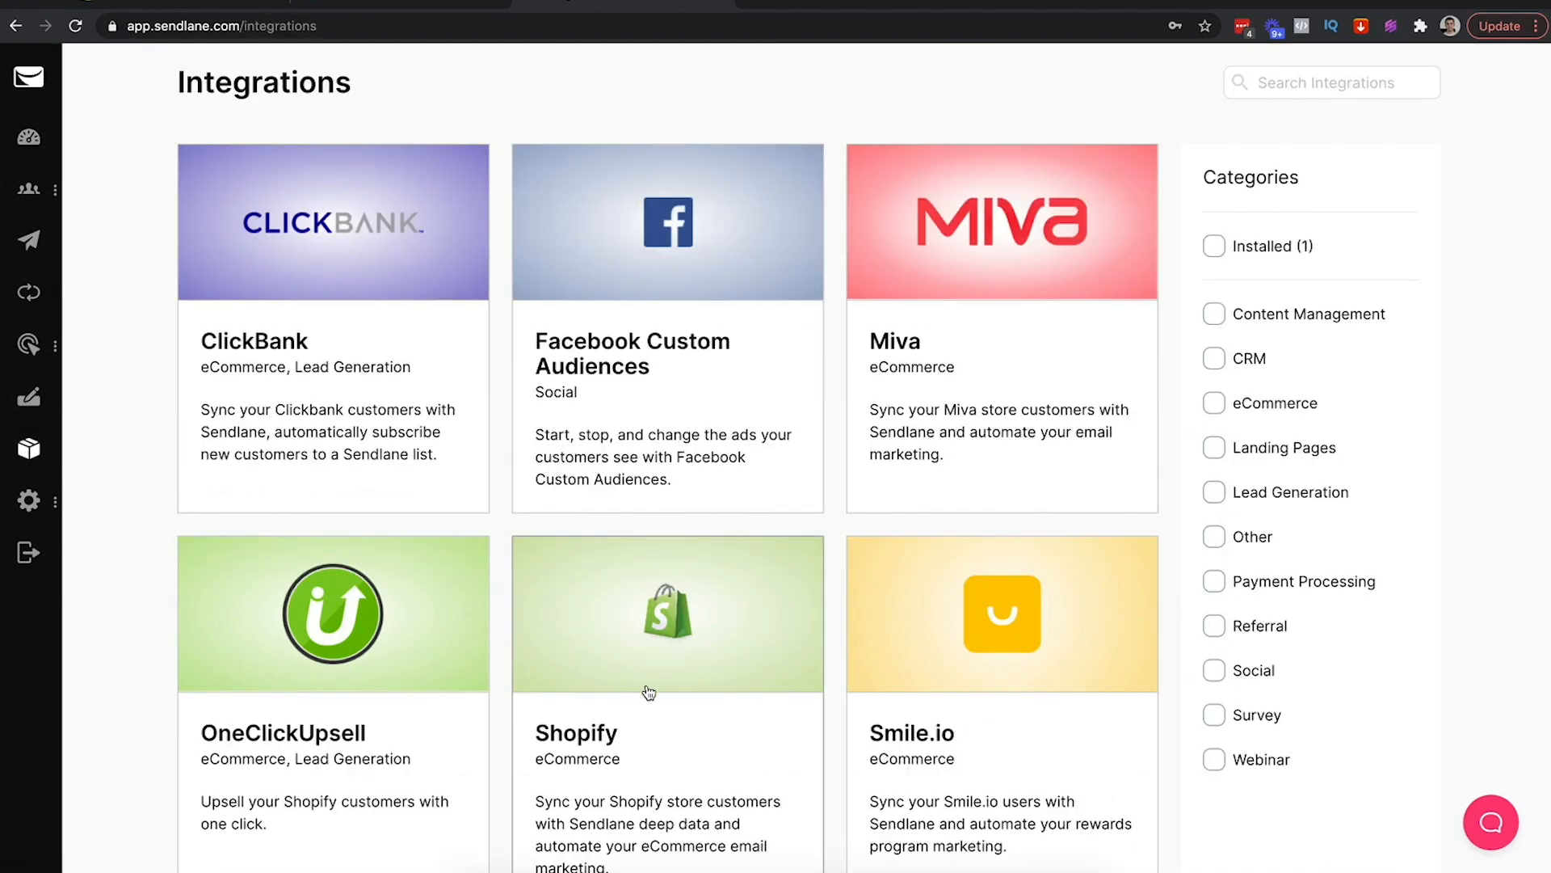
scroll(643, 689, "down", 3)
left_click(673, 526)
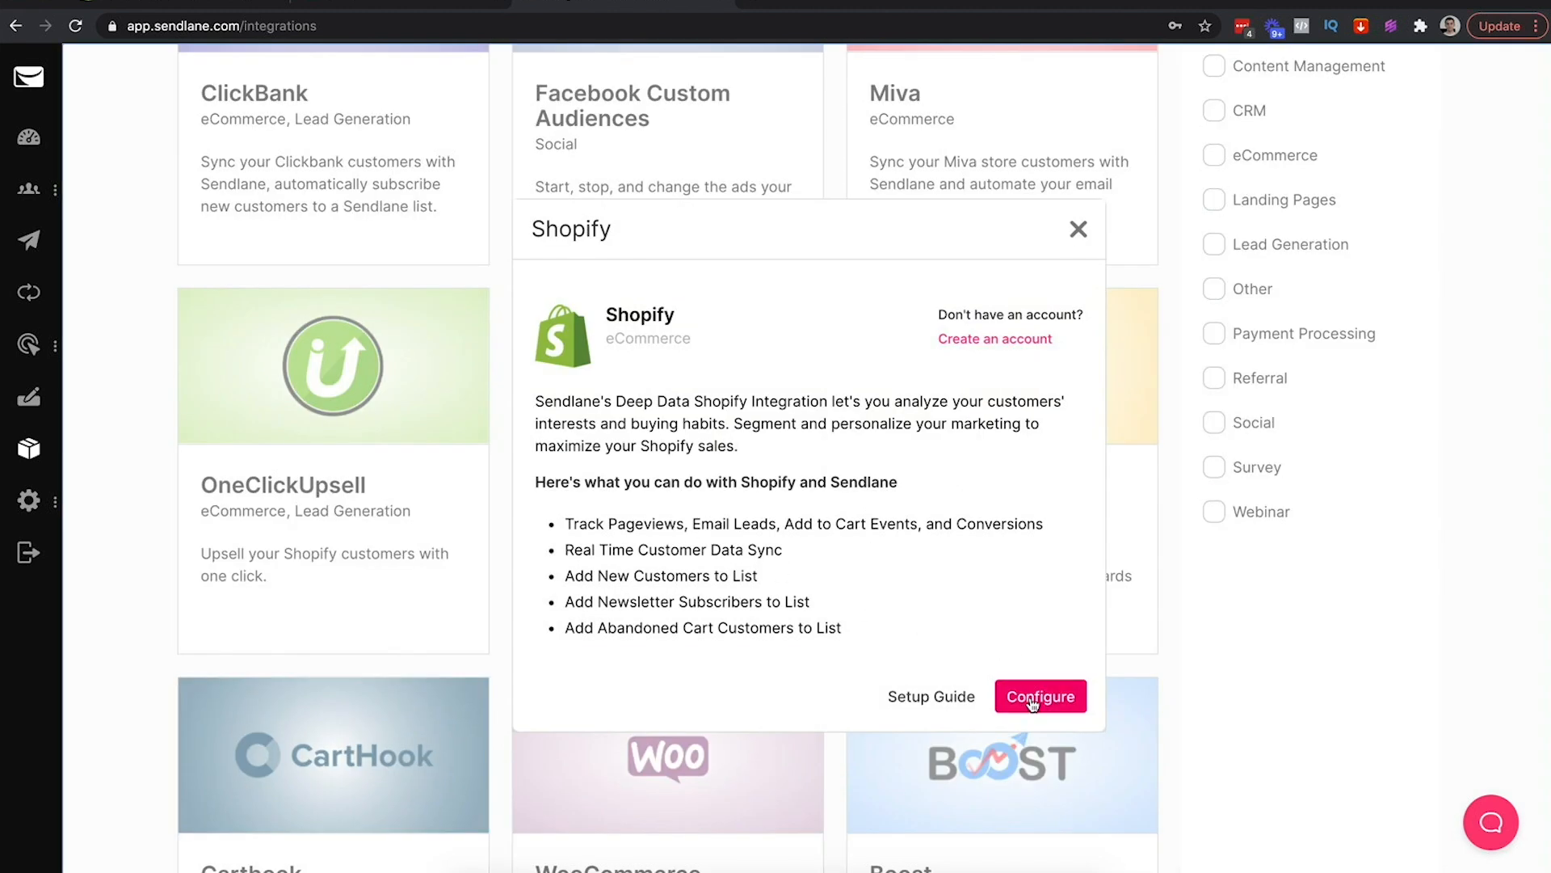
left_click(1046, 696)
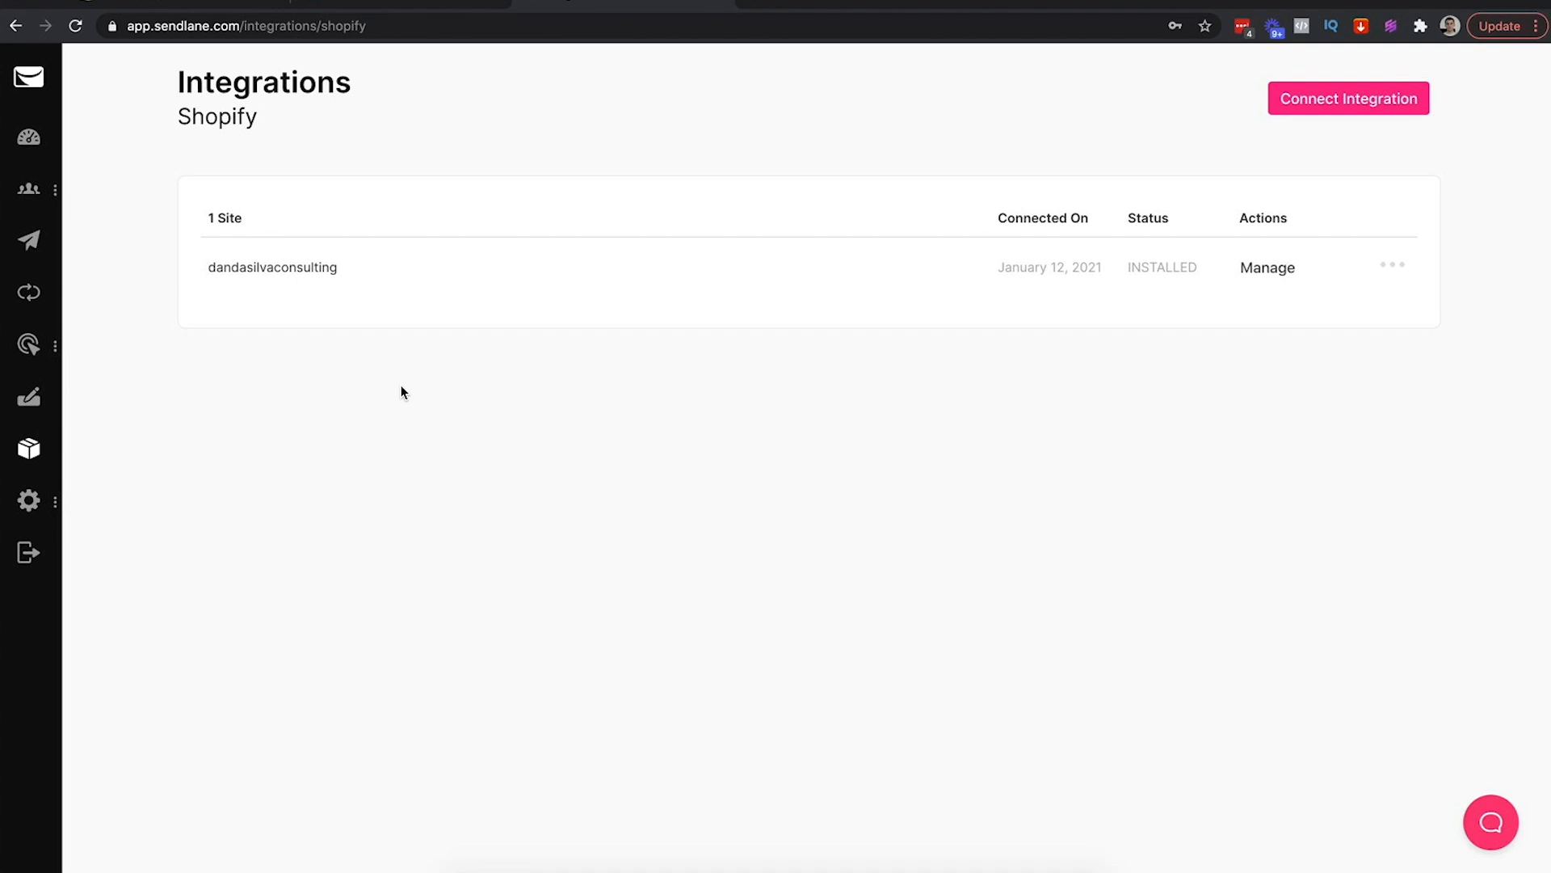
left_click(1302, 97)
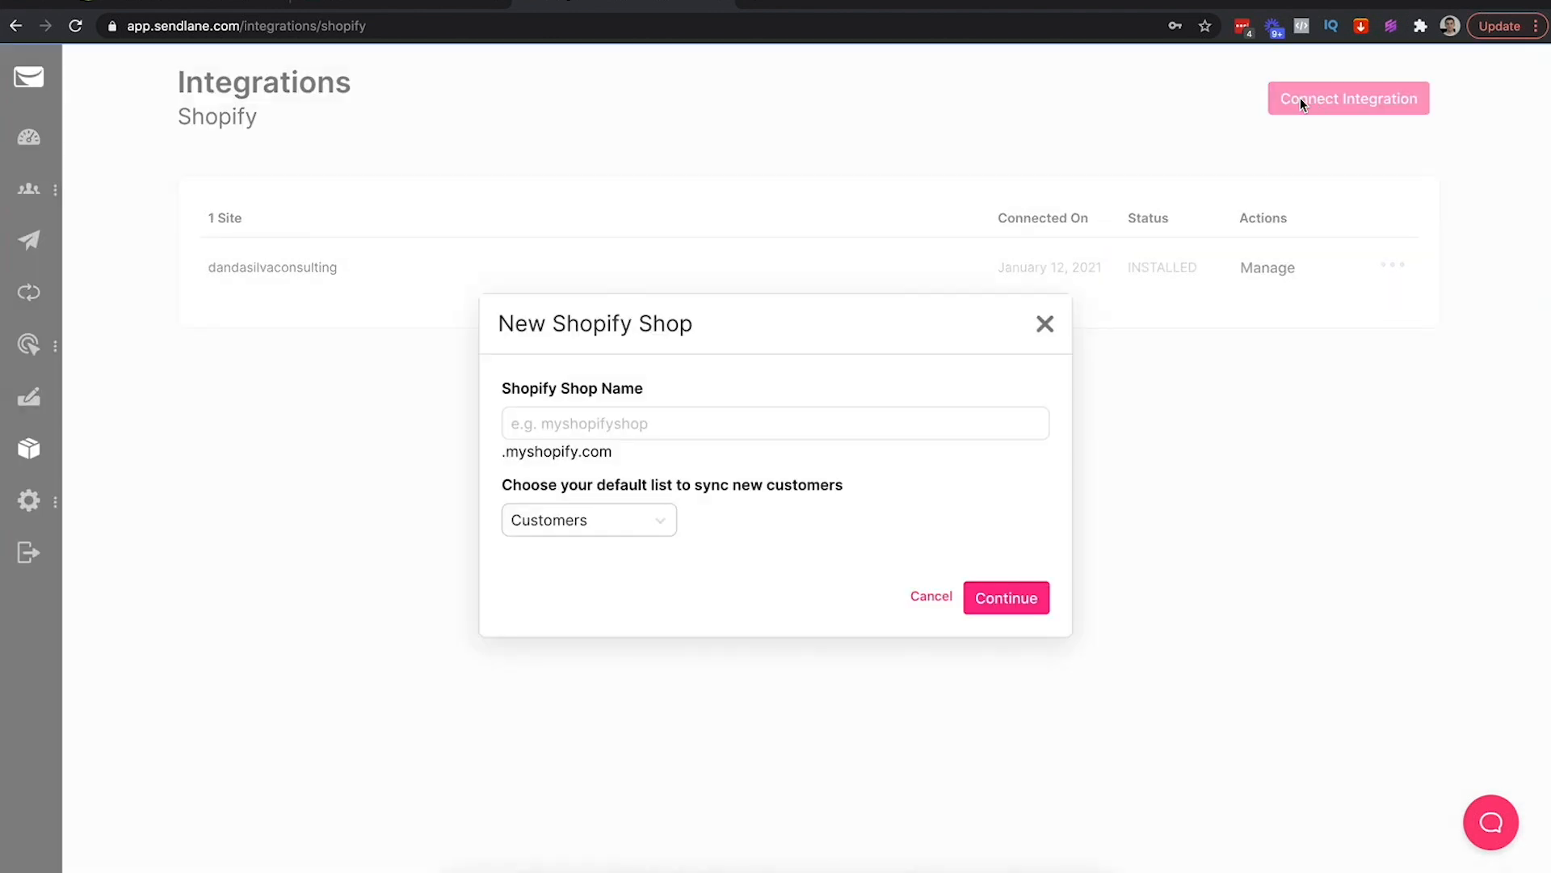
left_click(202, 6)
left_click_drag(228, 32, 133, 30)
key("ctrl+c")
left_click(566, 6)
left_click(528, 423)
key("ctrl+v")
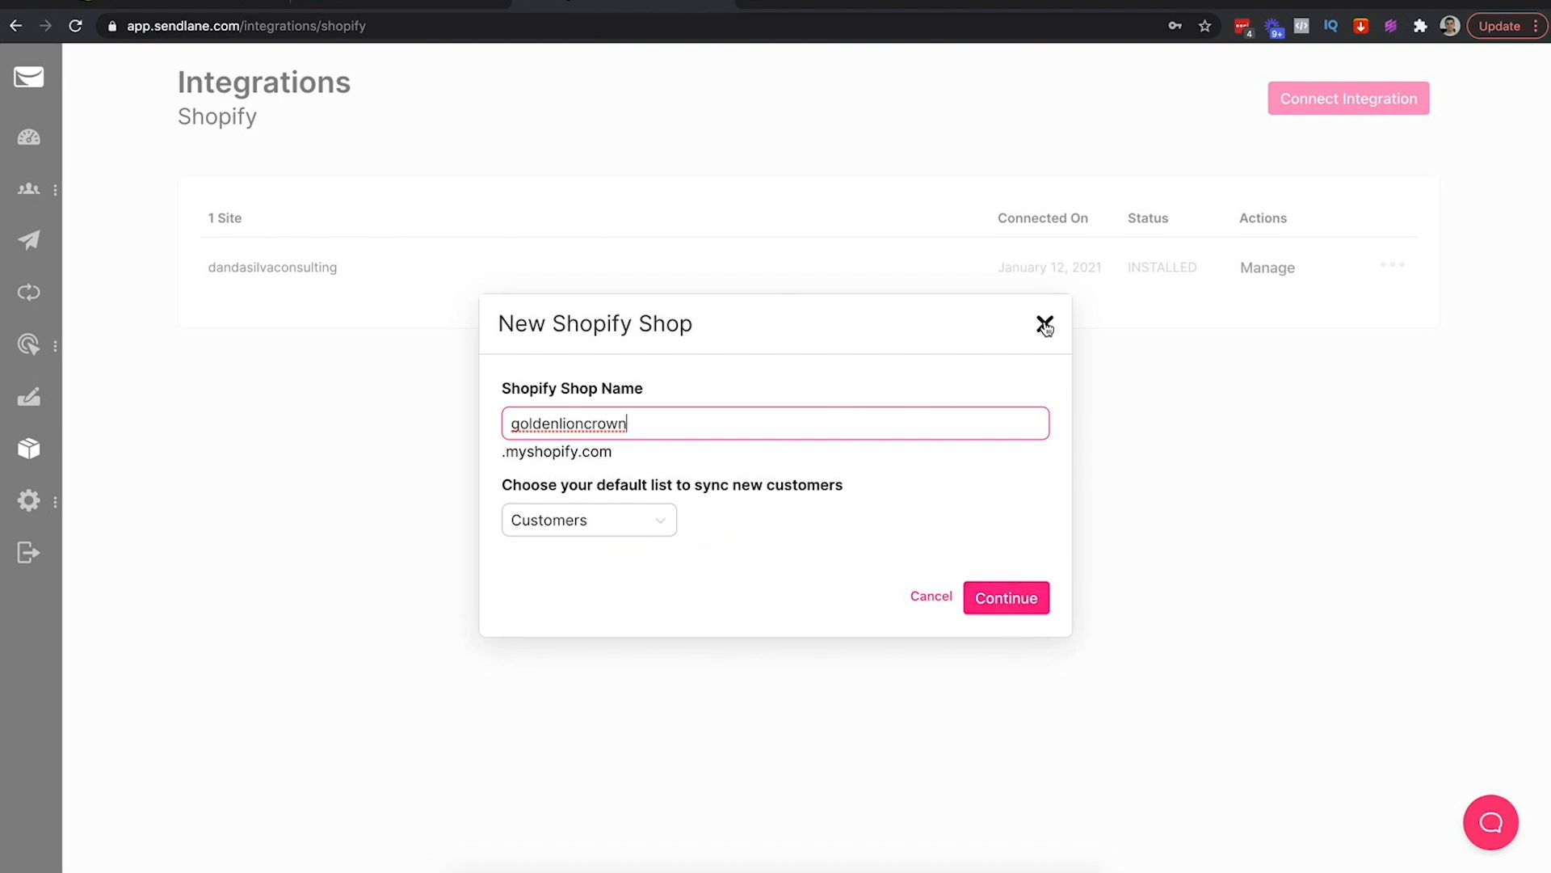
left_click(660, 520)
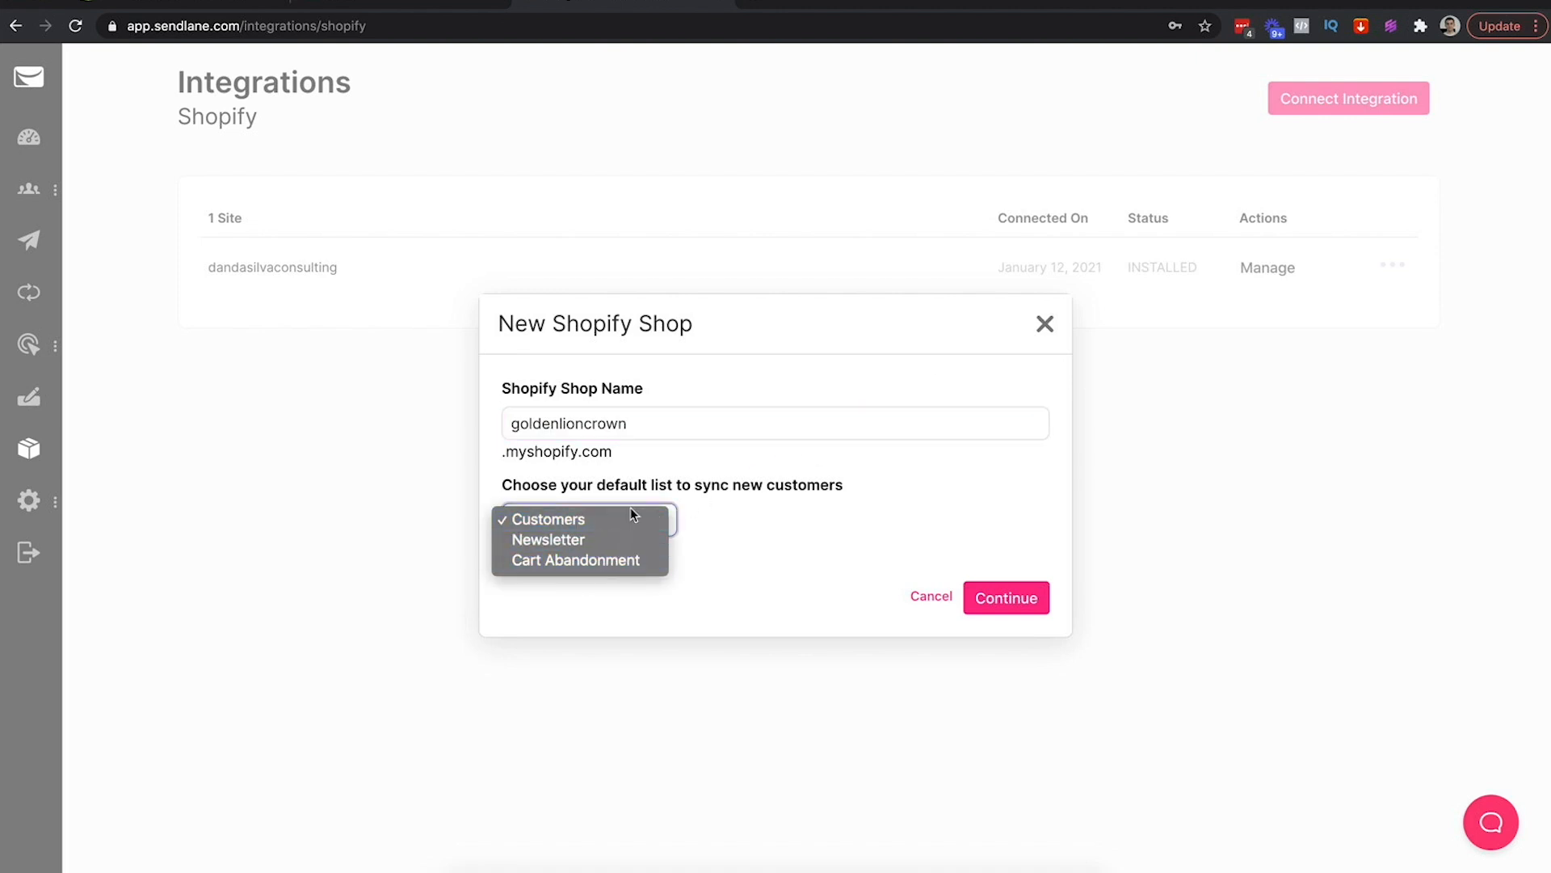
left_click(796, 576)
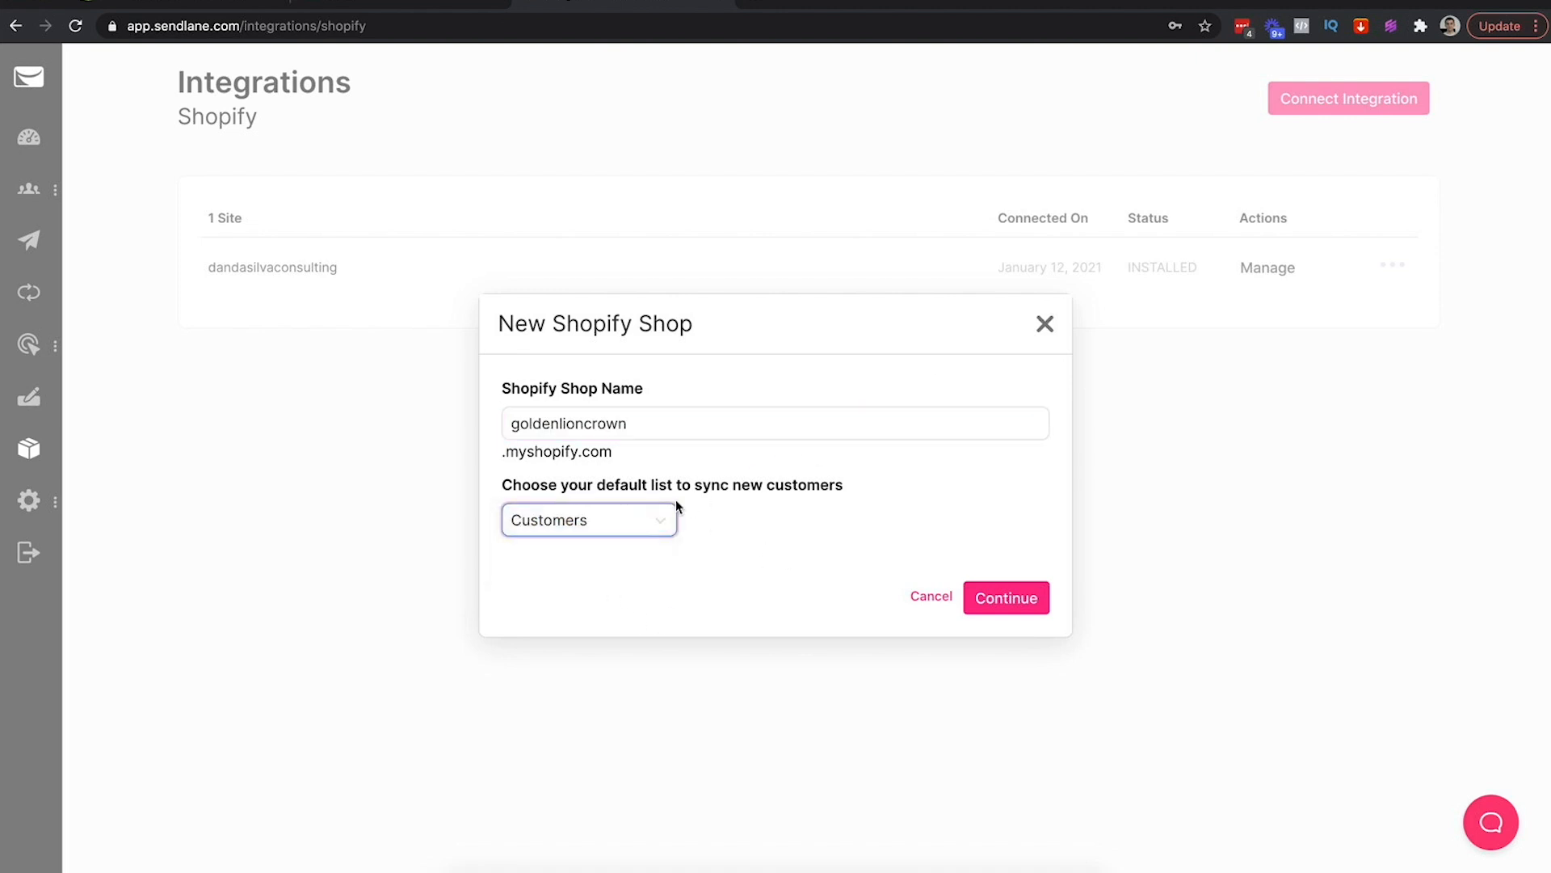
left_click_drag(540, 485, 830, 485)
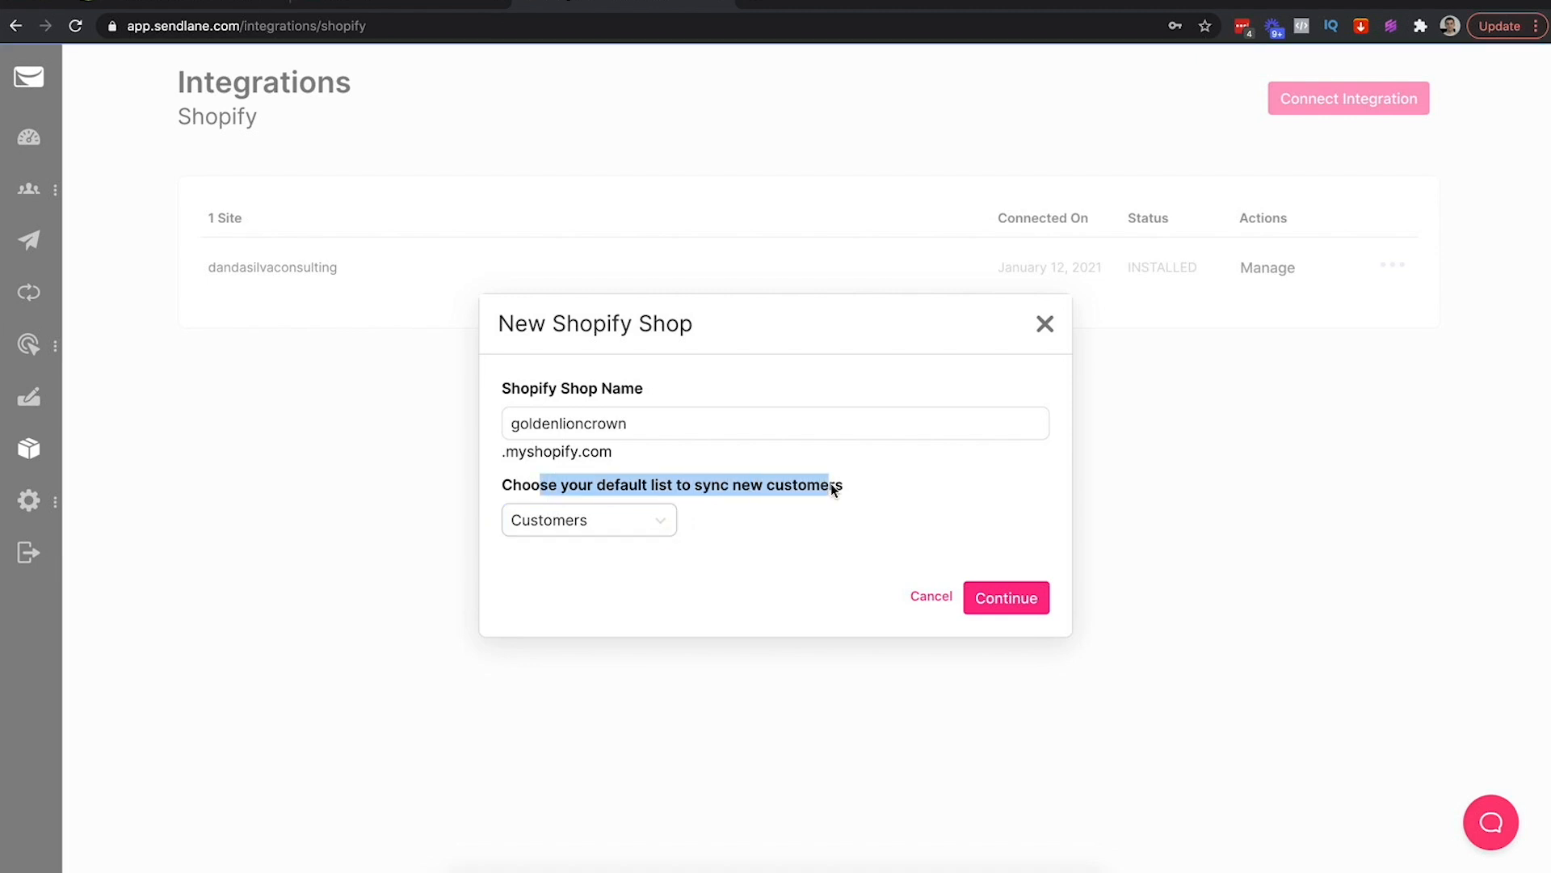
left_click(1054, 324)
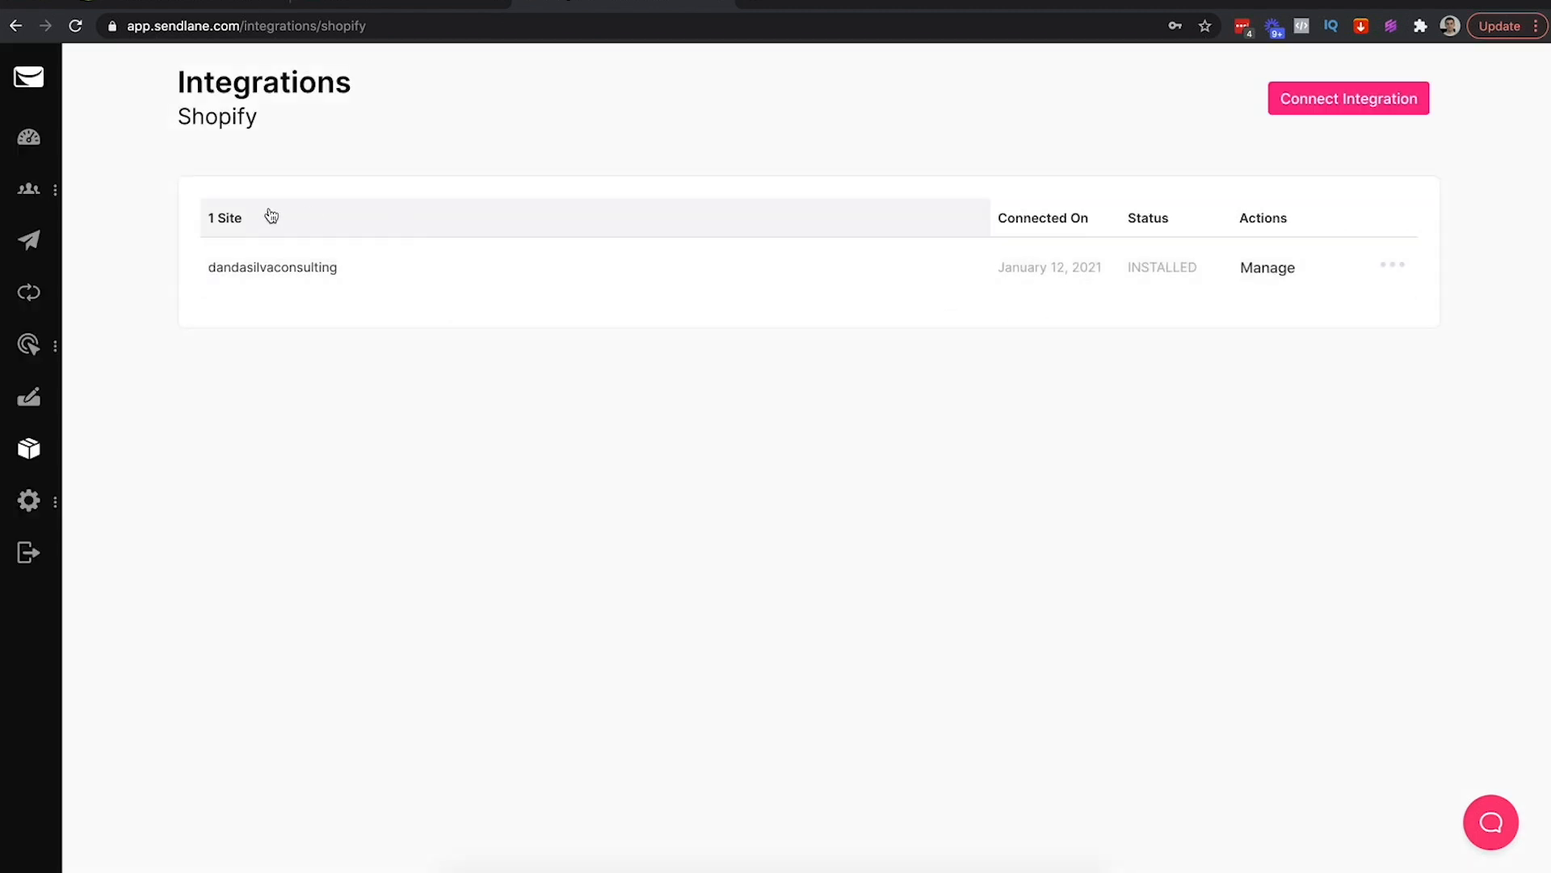
Create a new list named 'Golden Lion Customers' under Audience > Lists
mouse_move(19, 191)
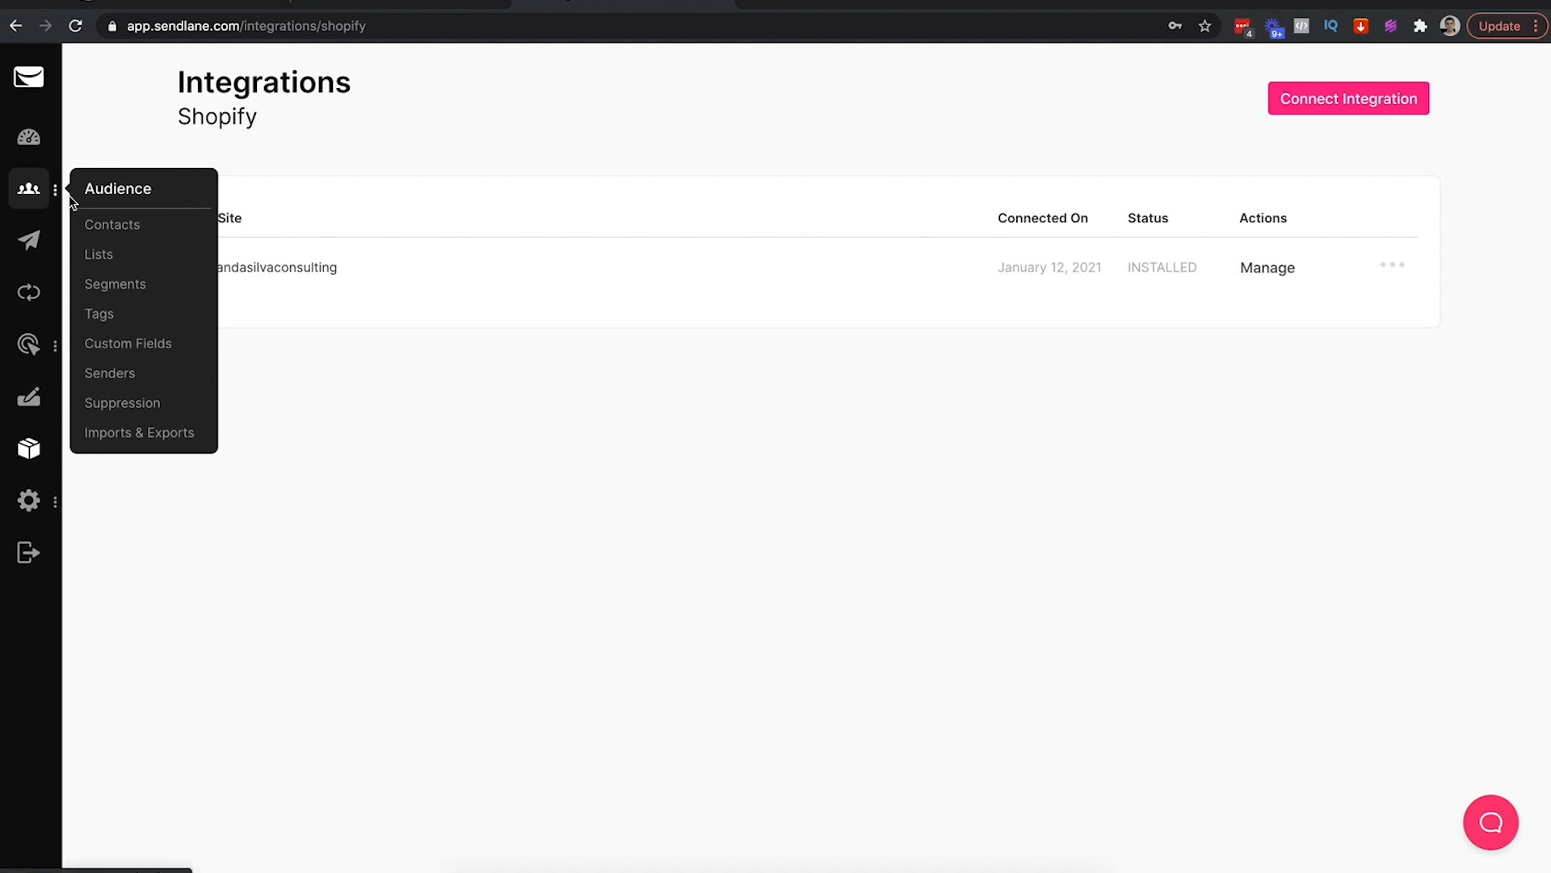
left_click(100, 257)
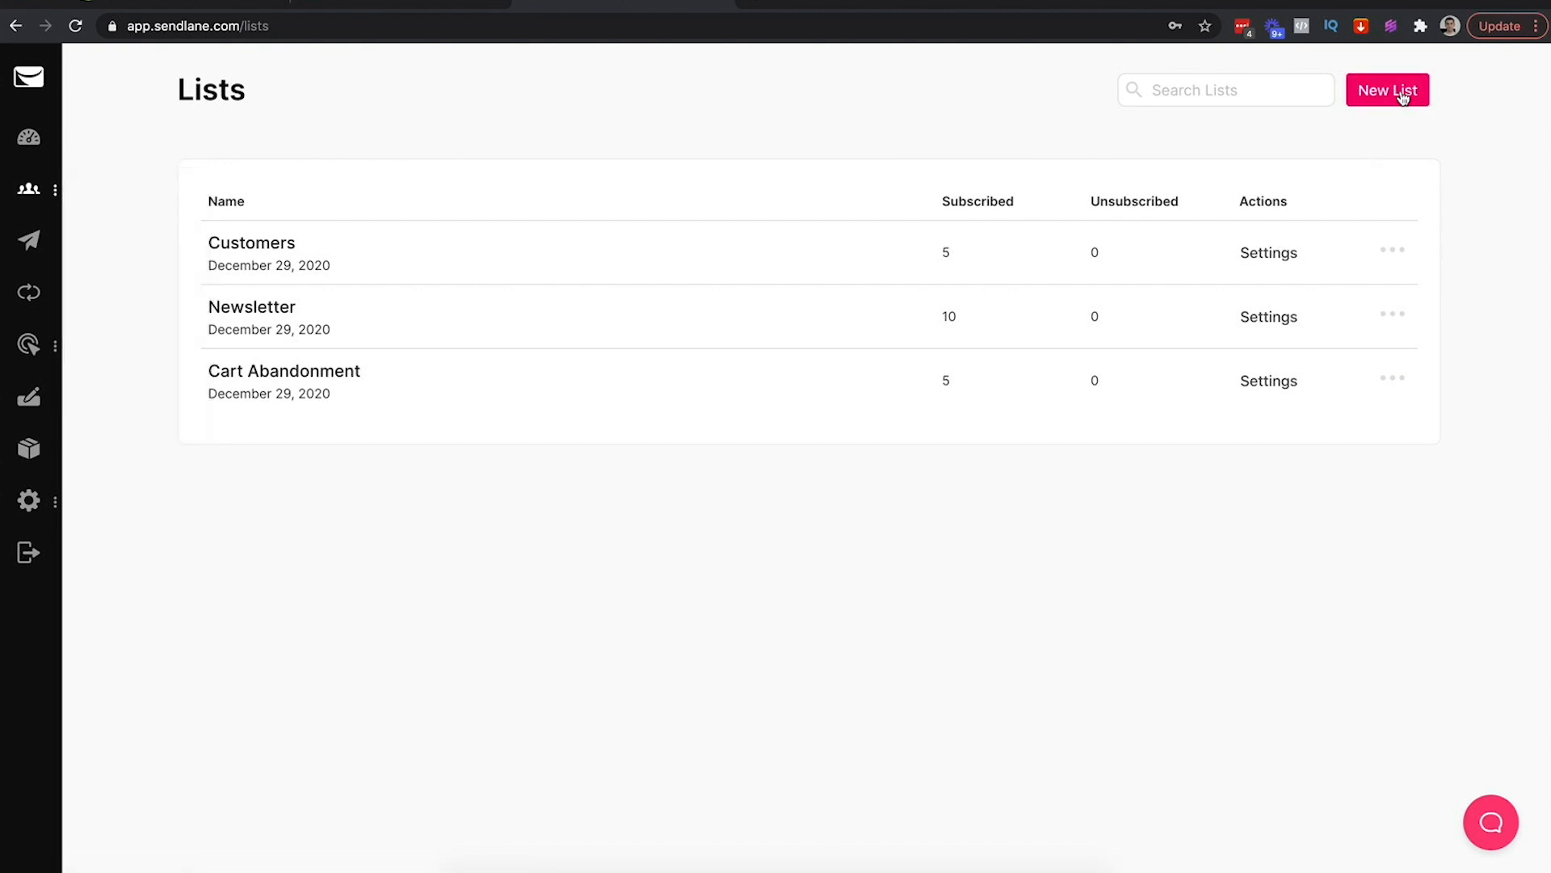
left_click(1364, 98)
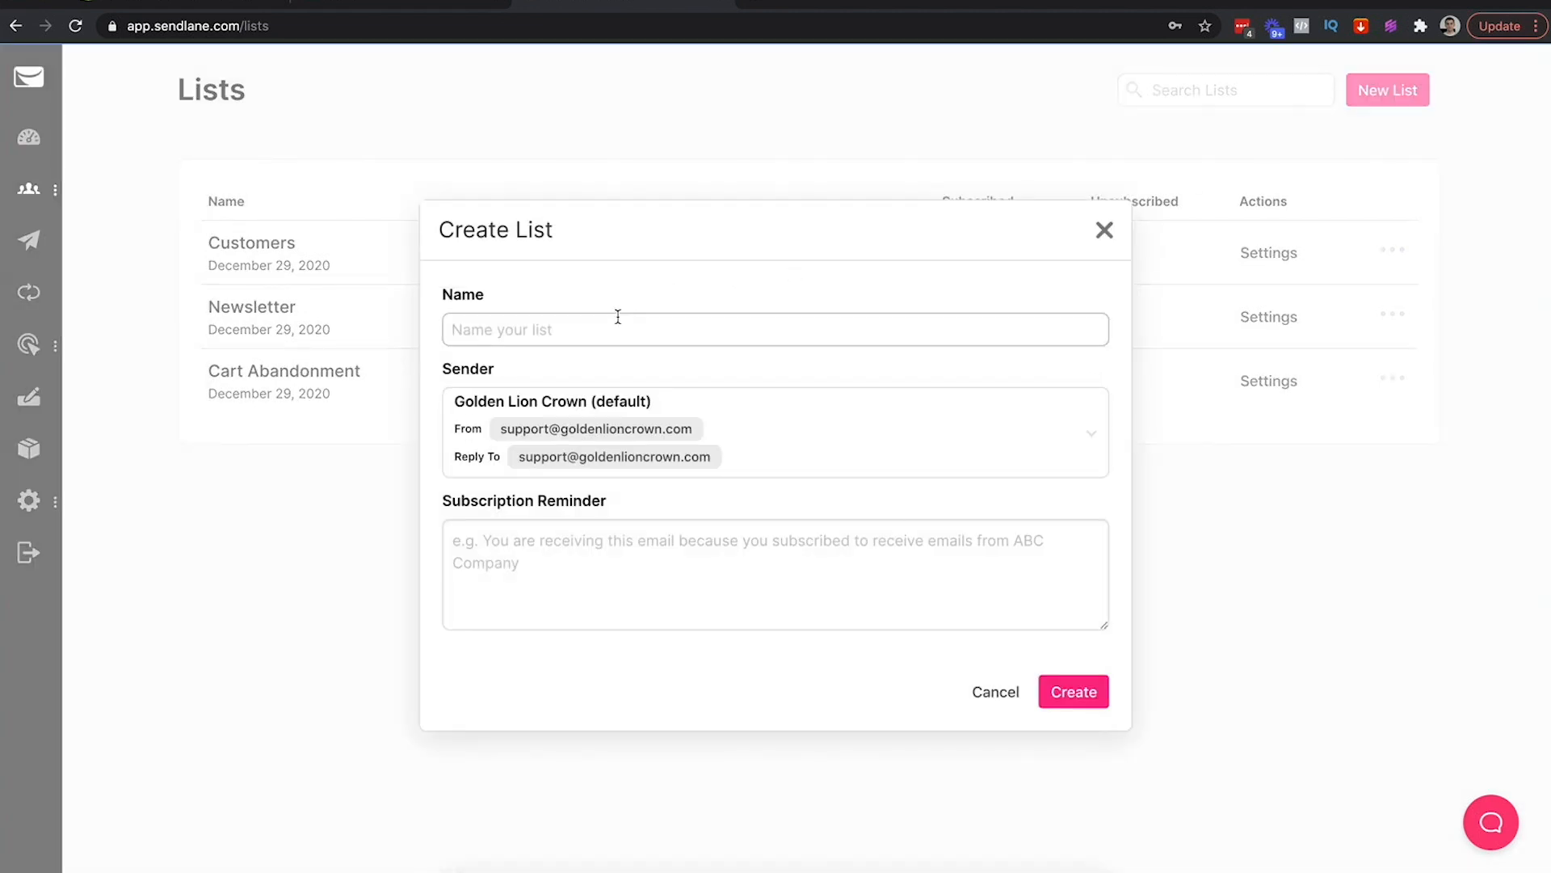
left_click(558, 322)
type("Golden Lion Customers")
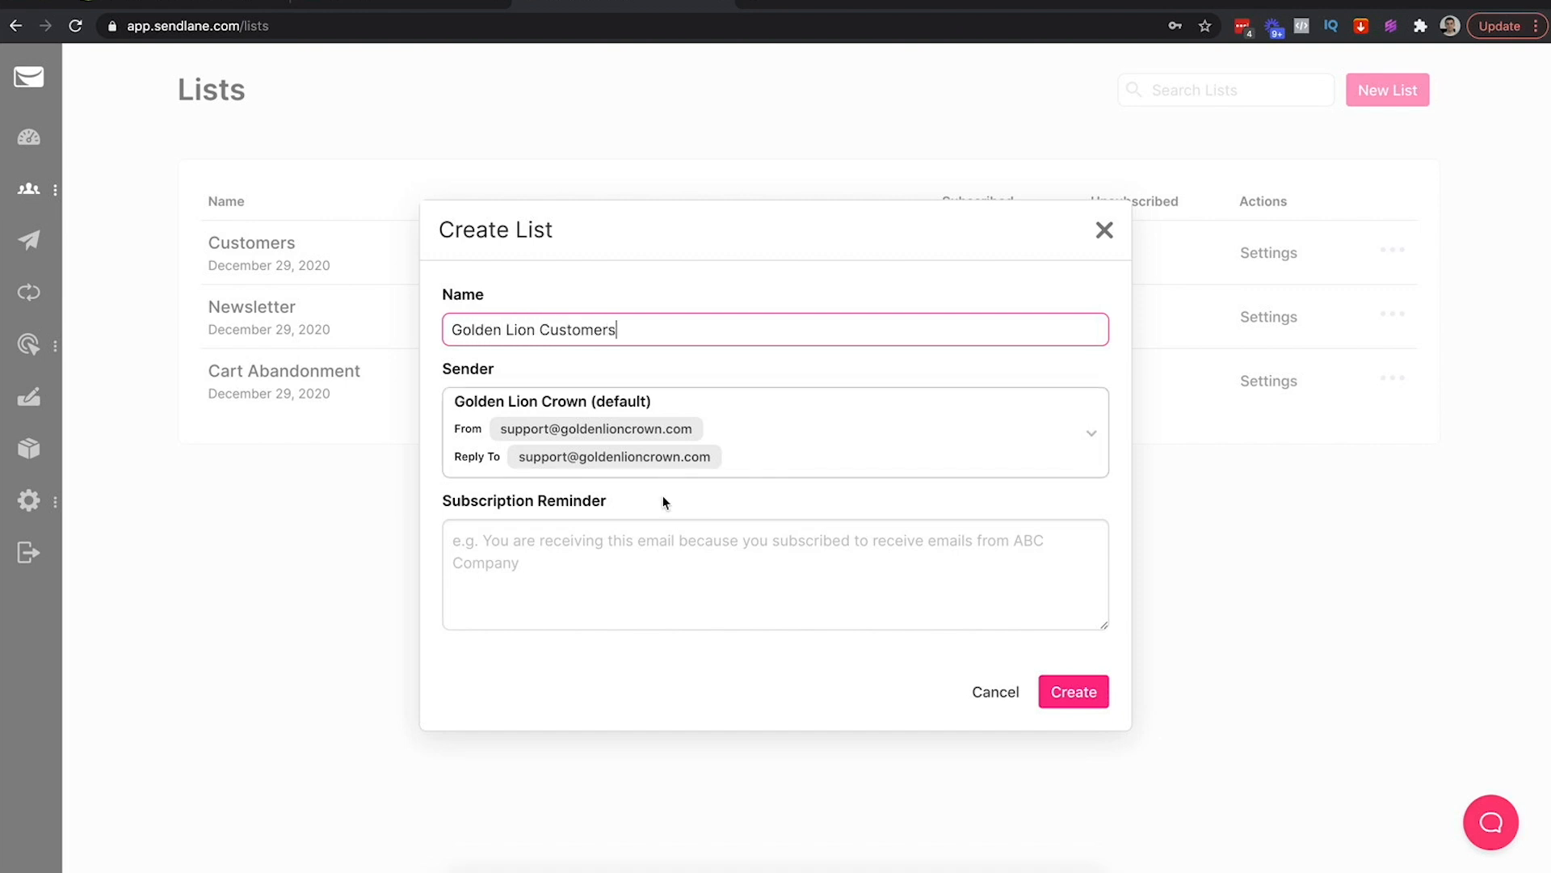
left_click(1074, 692)
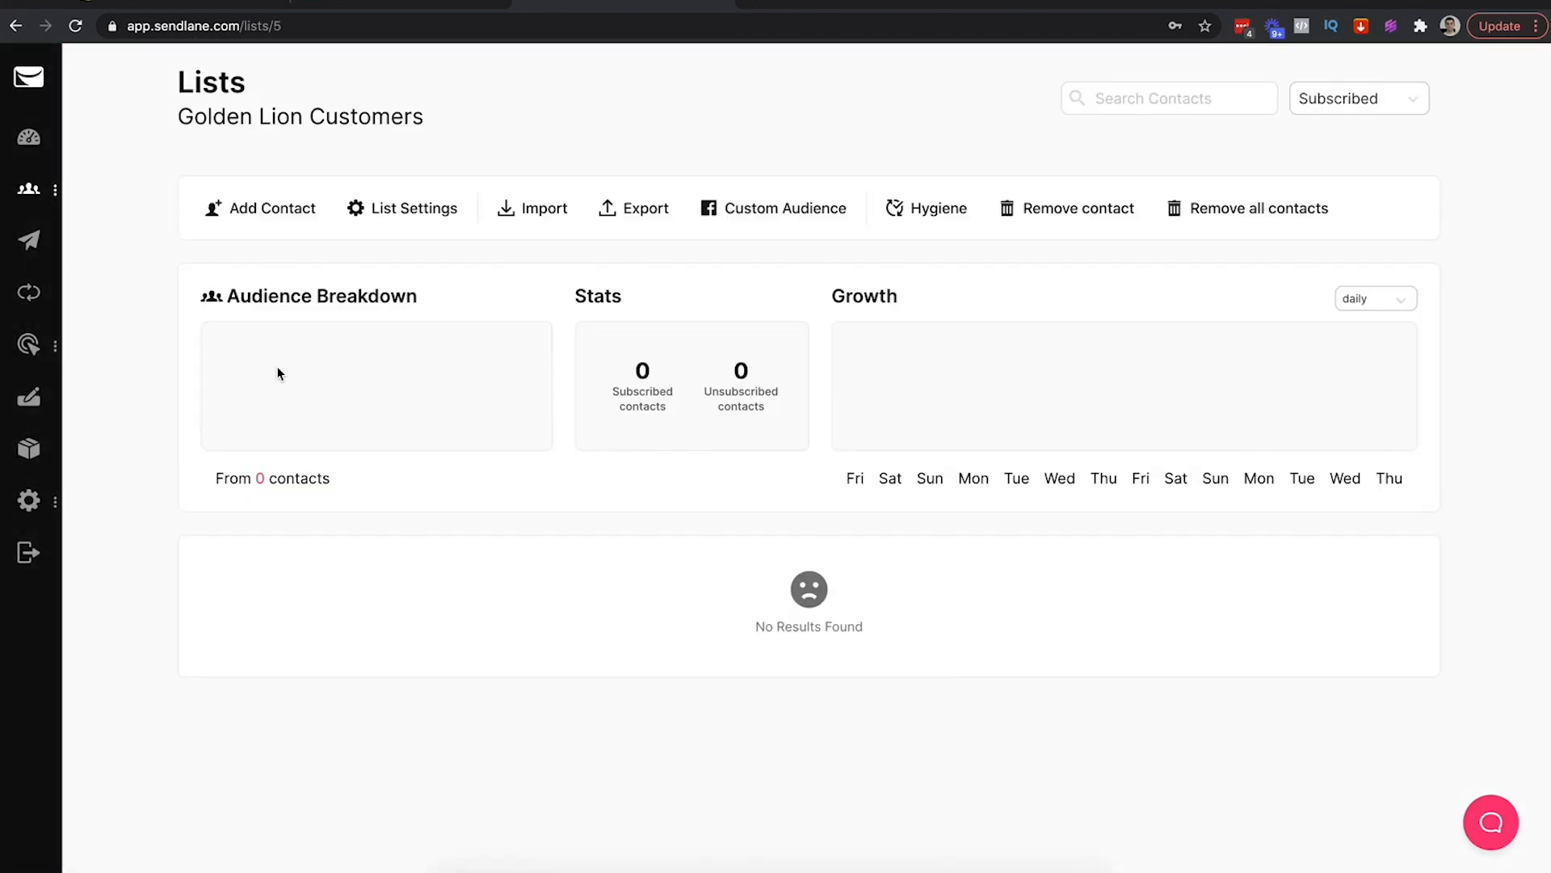
Create a new list named 'Golden Lion Newsletter'
mouse_move(93, 220)
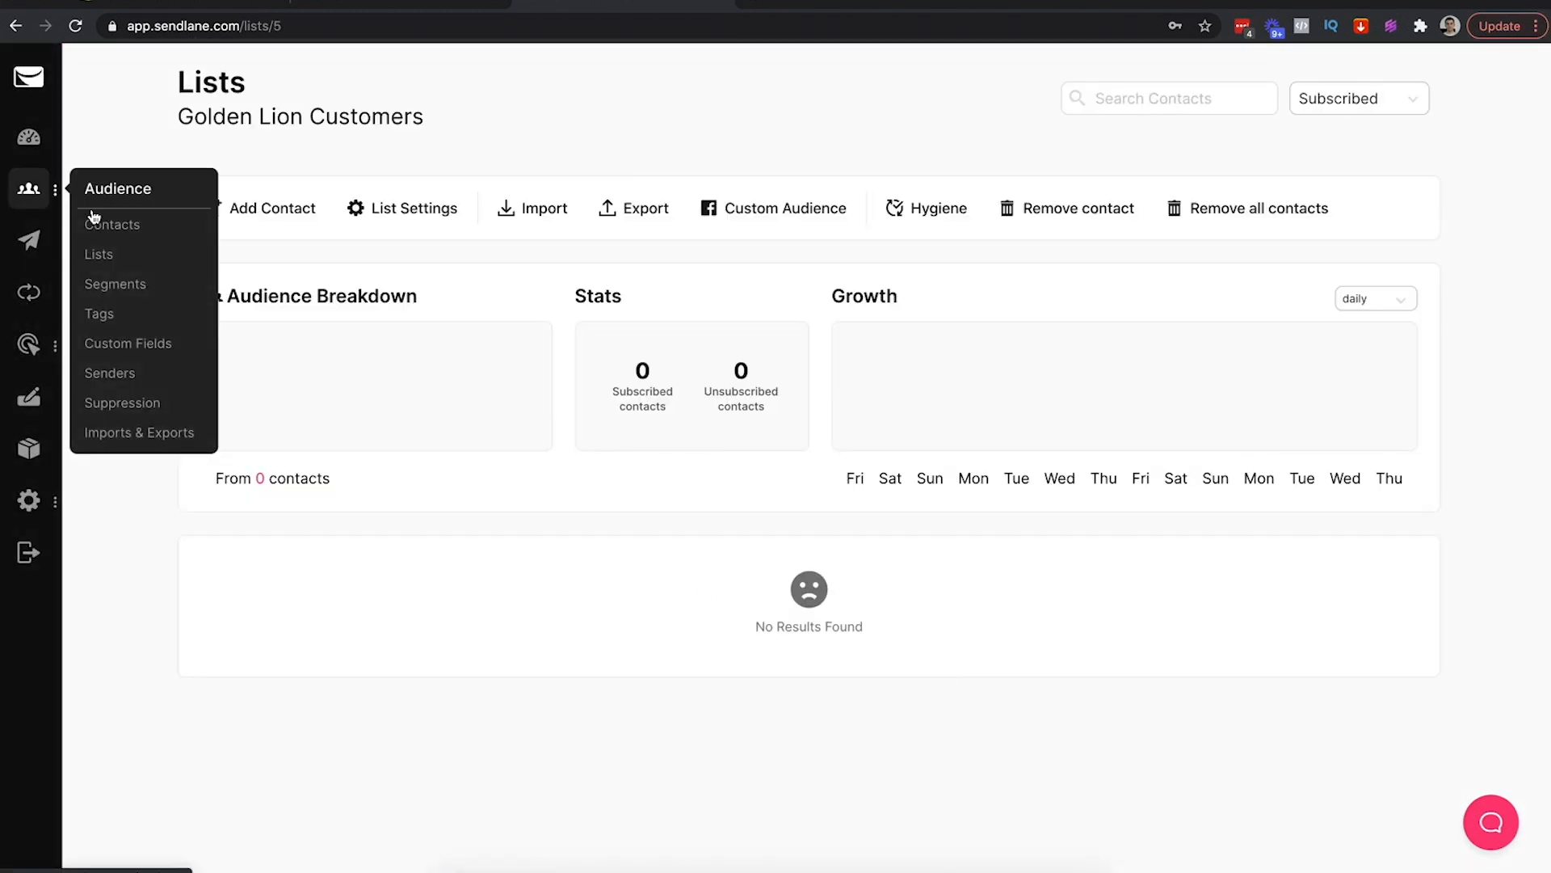
left_click(106, 256)
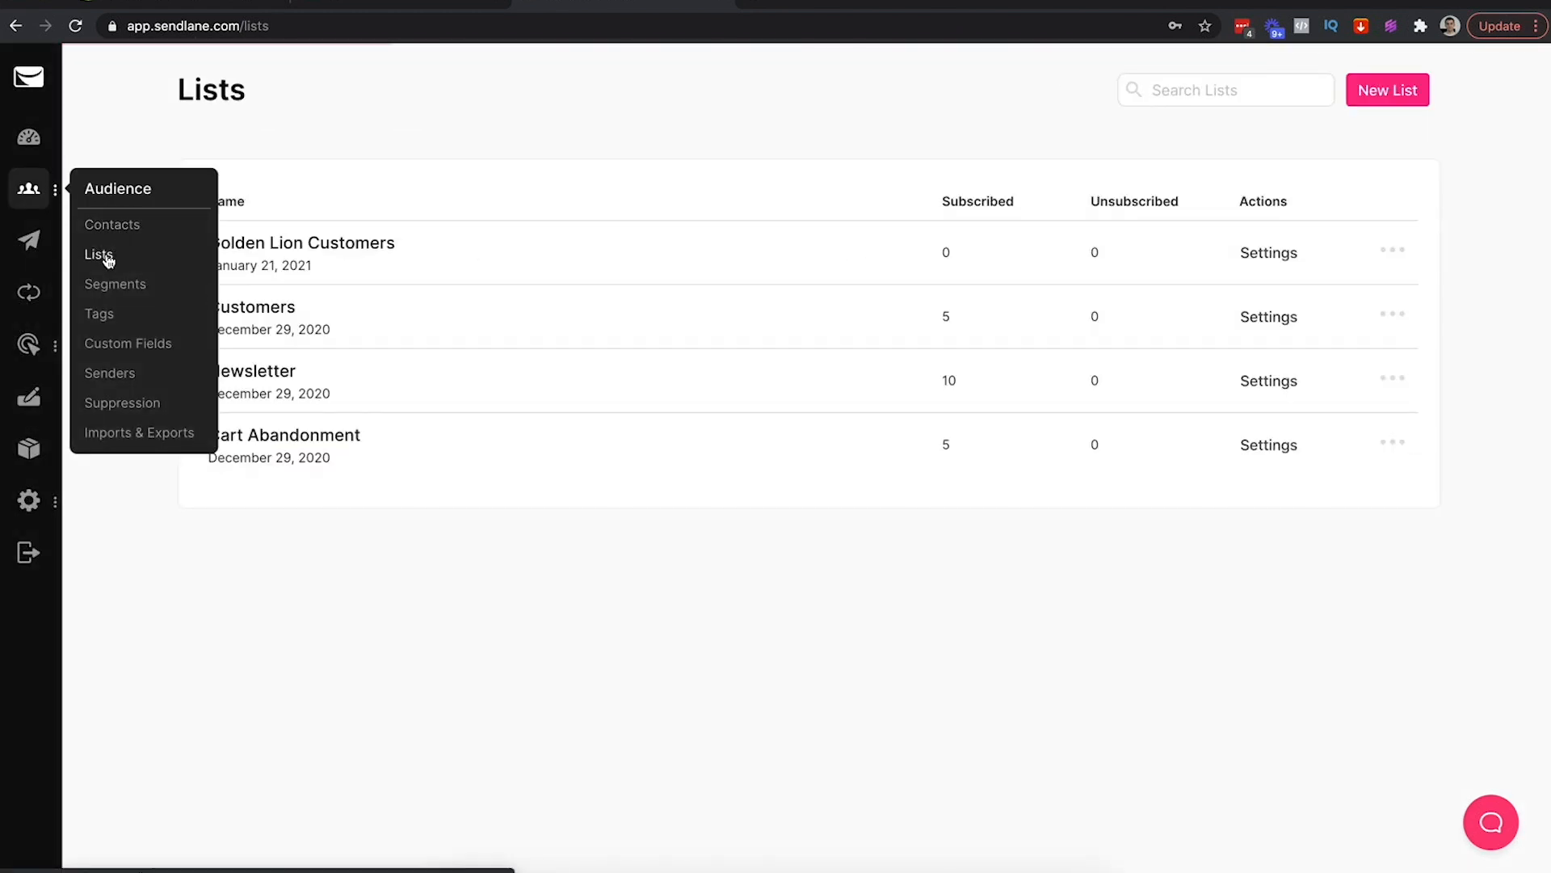
left_click(1410, 101)
left_click(679, 329)
type("Gold")
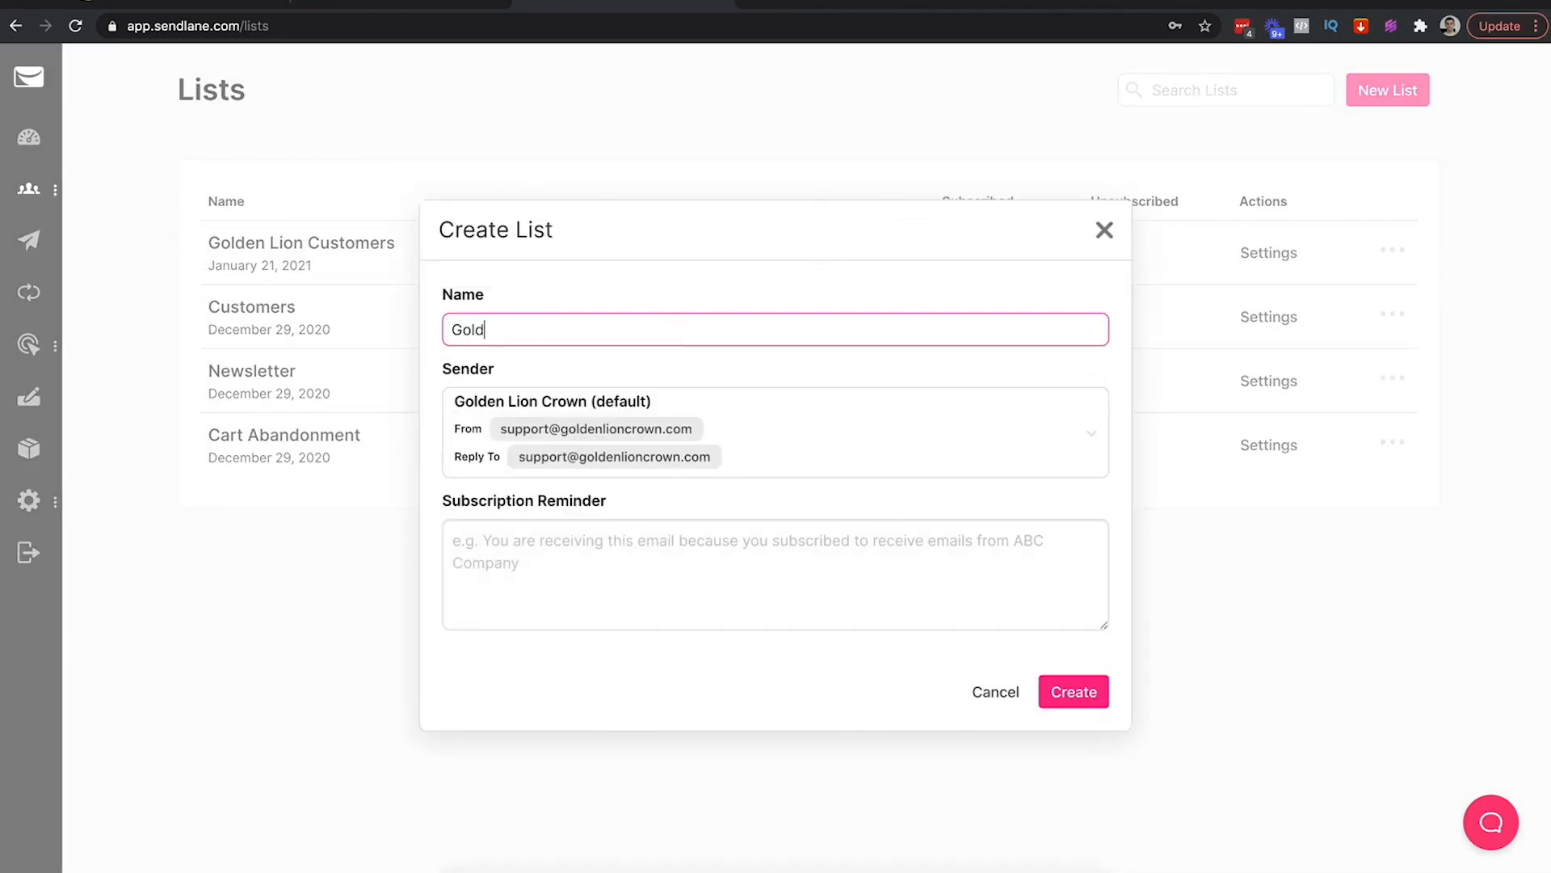
type("en Lion Newsletter")
left_click(1068, 691)
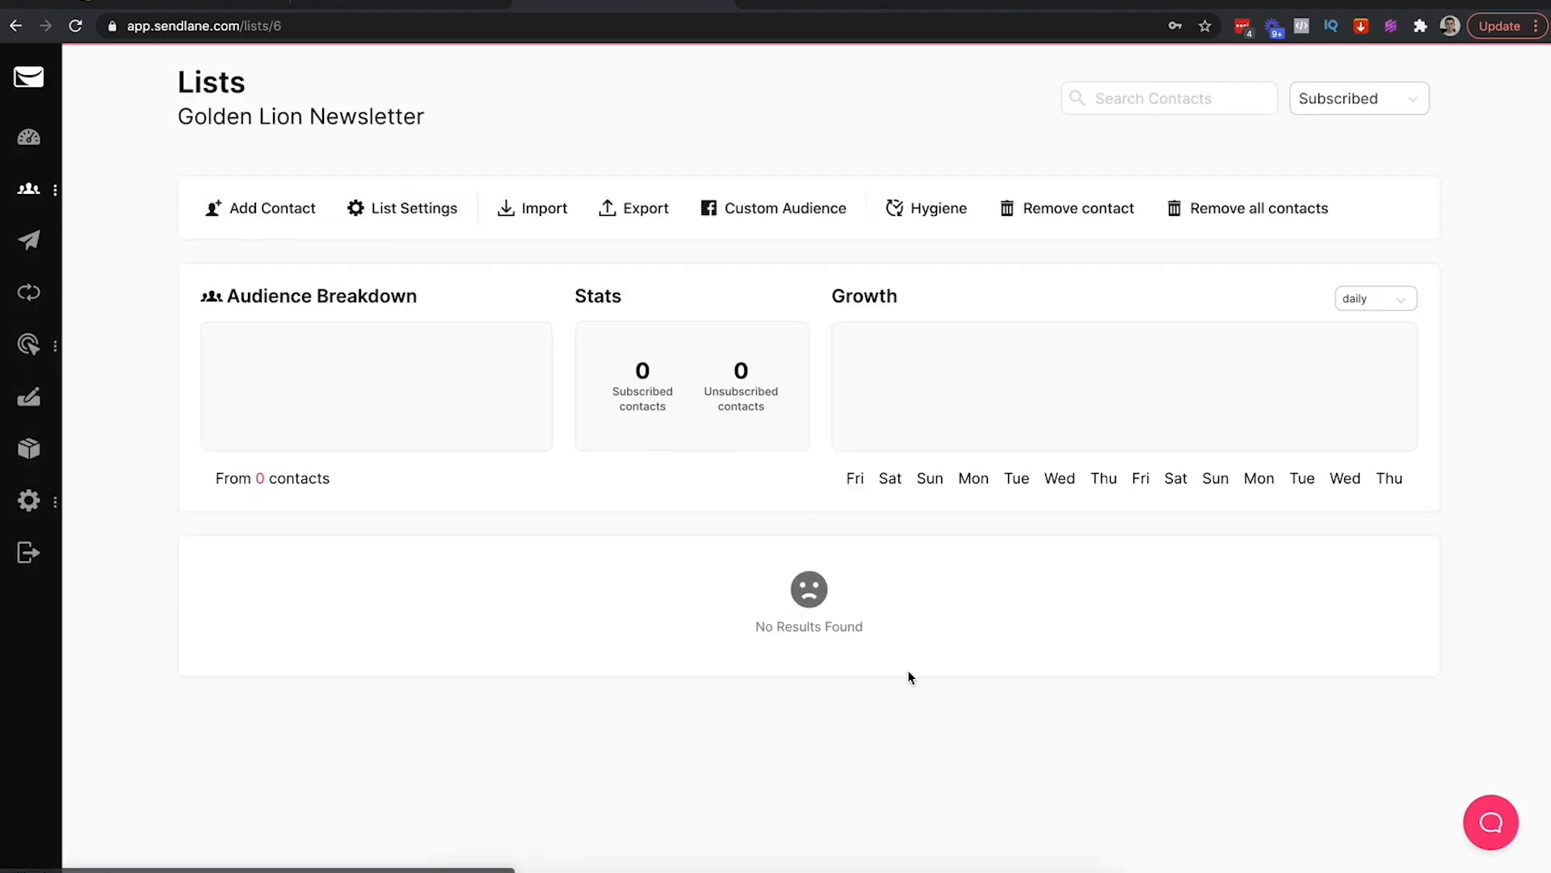
Create a new list named 'Golden Lion Cart Abandonment', then go to Audience > Senders
mouse_move(28, 188)
left_click(95, 257)
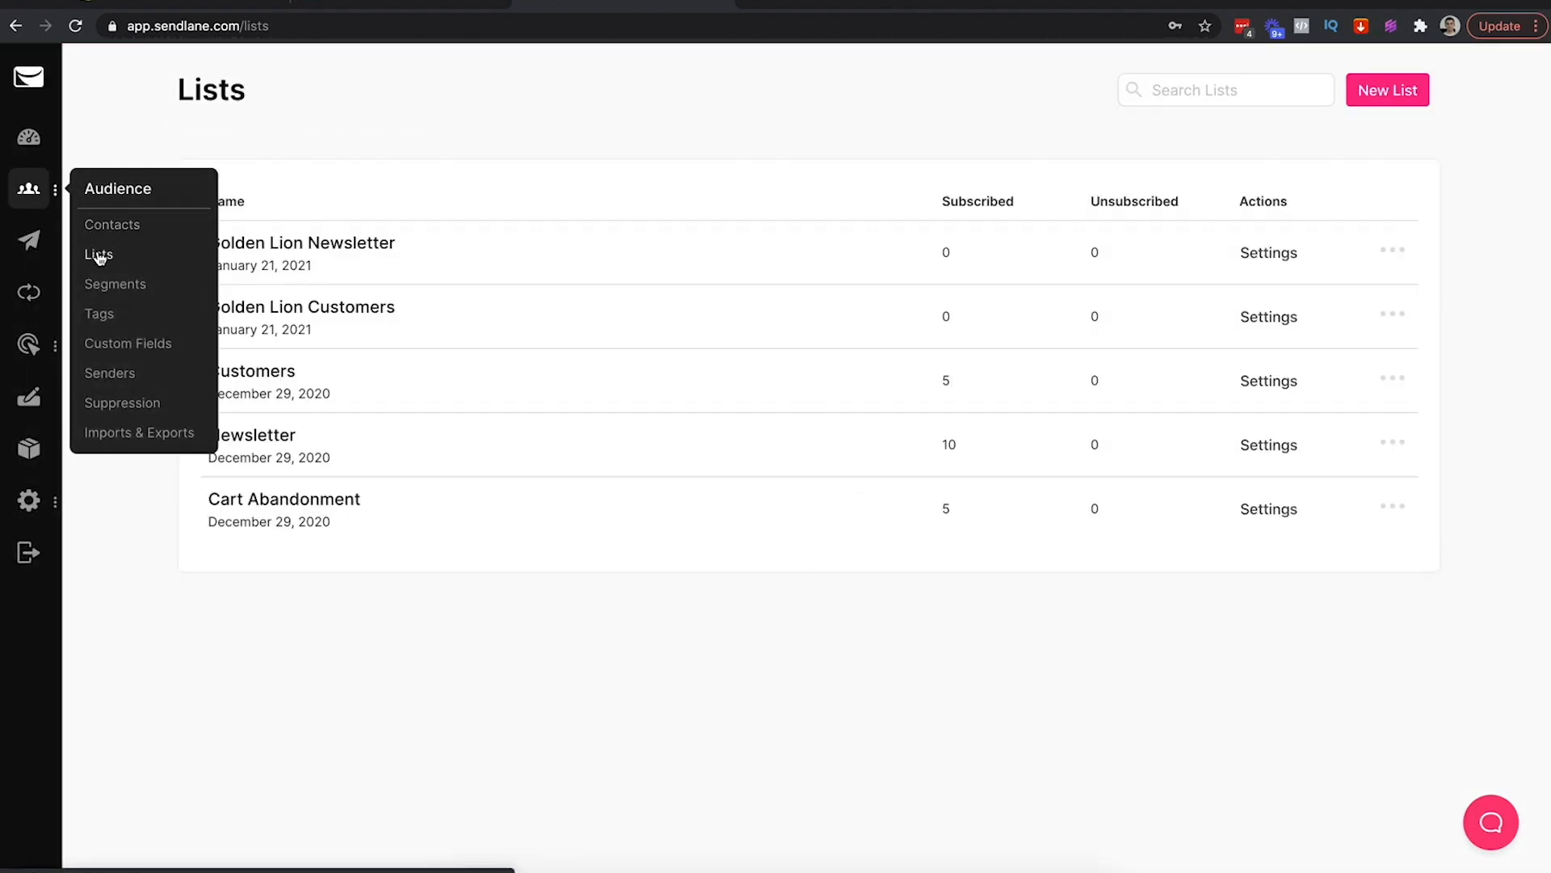
left_click(1377, 92)
left_click(676, 333)
type("Golden Lion")
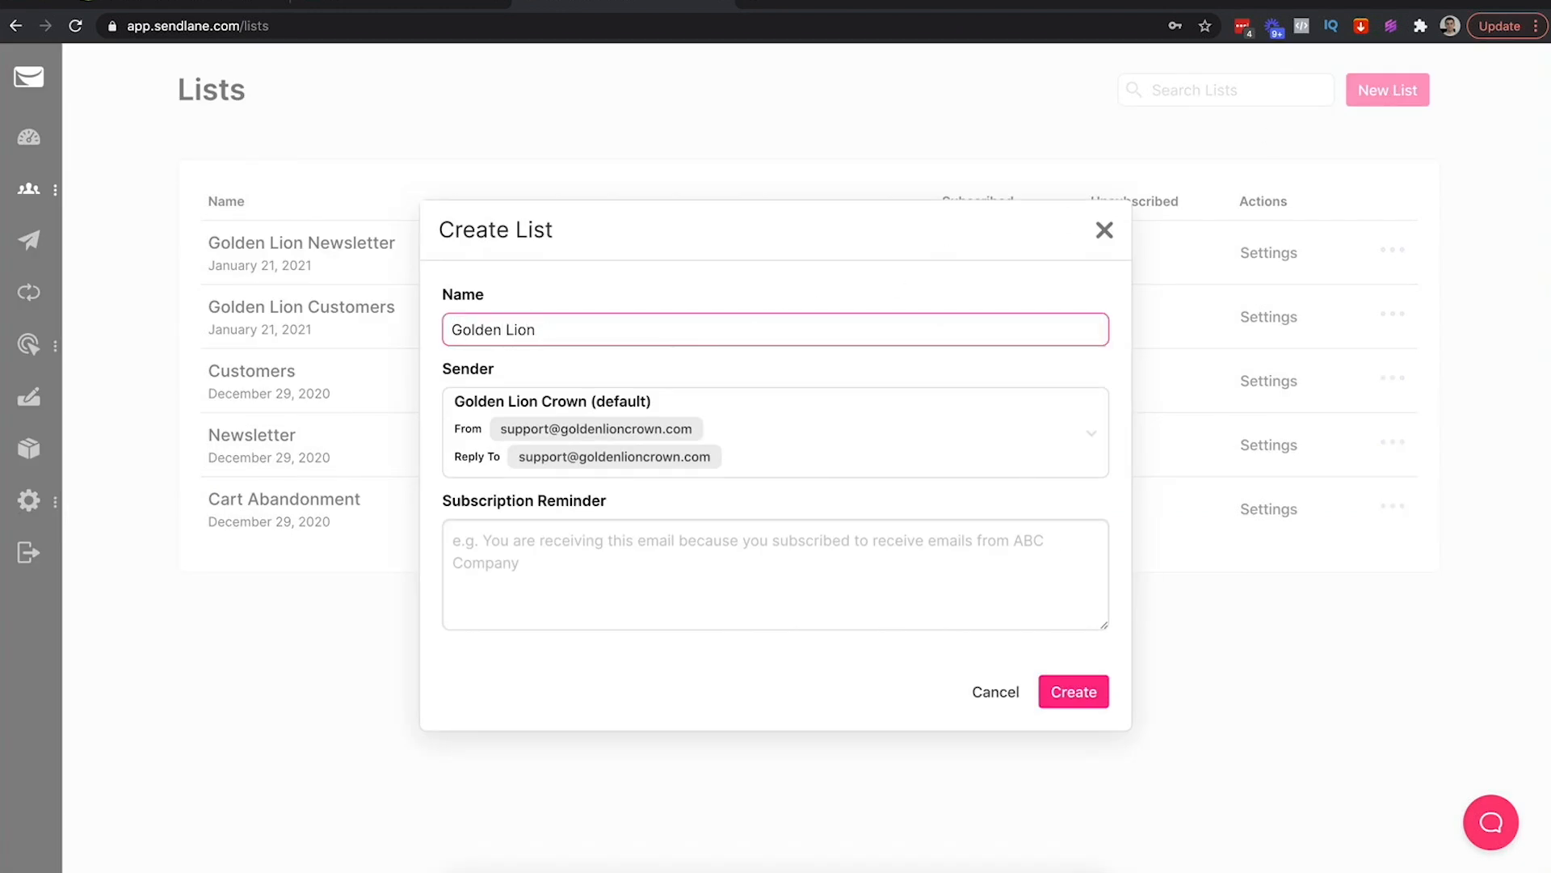
type(" Cart Abandonment")
left_click(1072, 691)
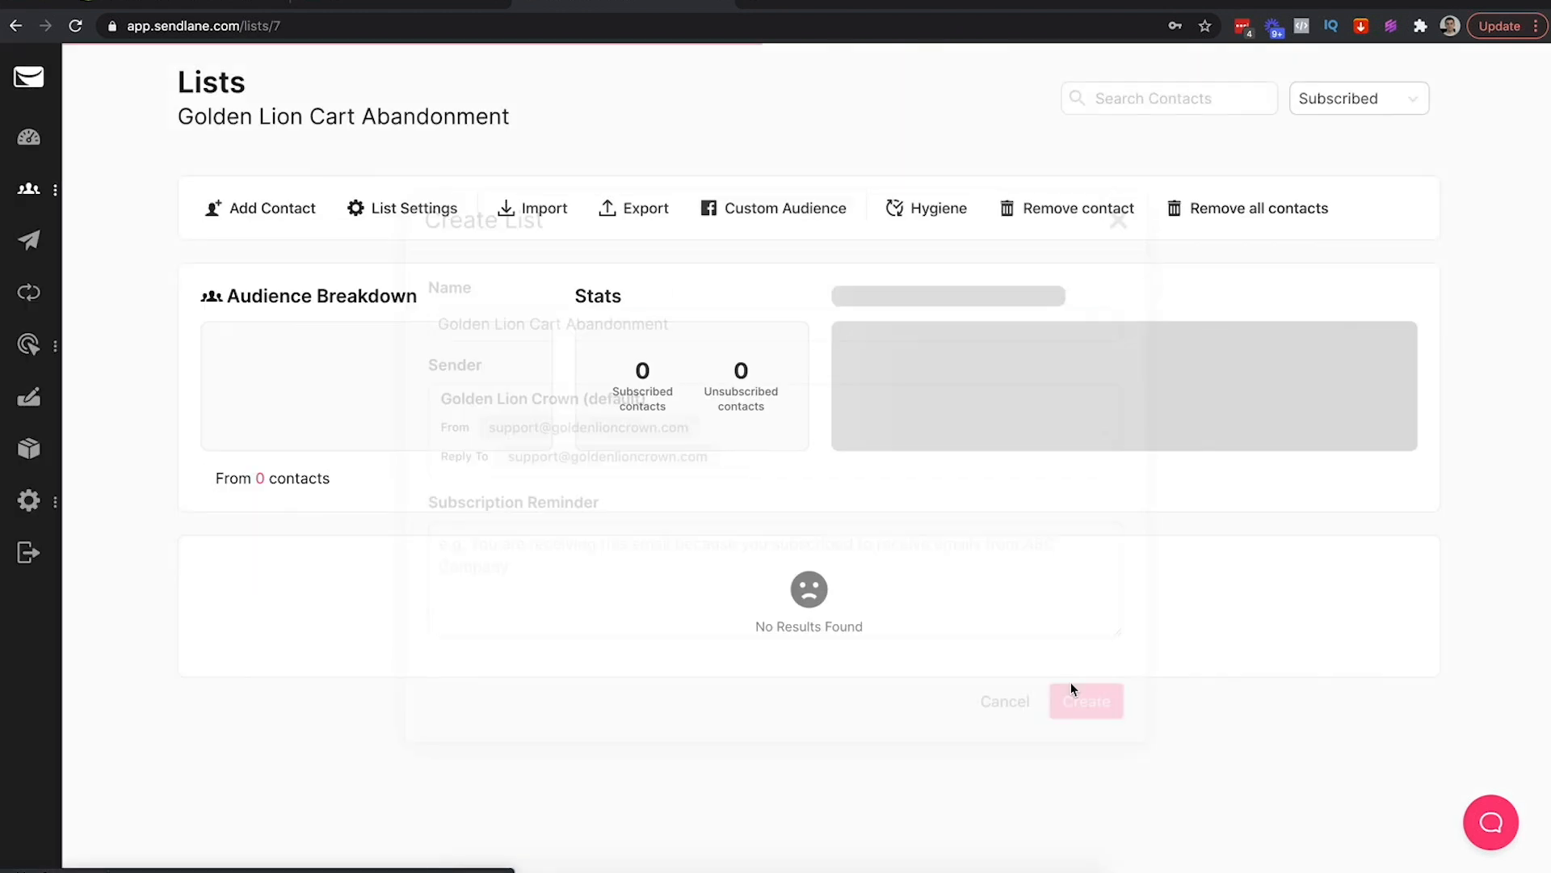
mouse_move(40, 196)
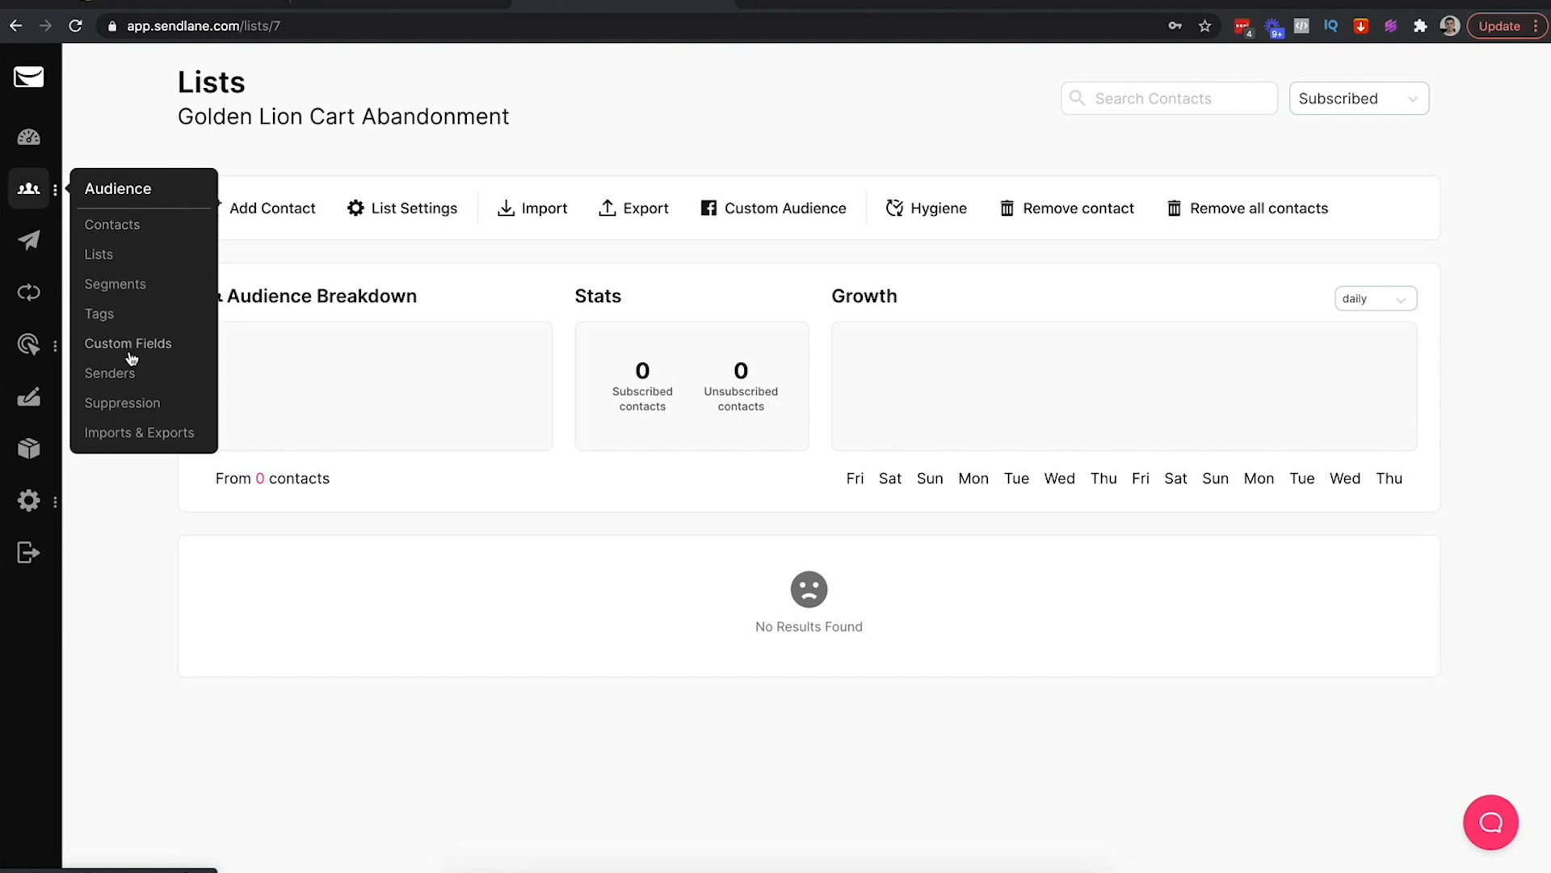
left_click(106, 376)
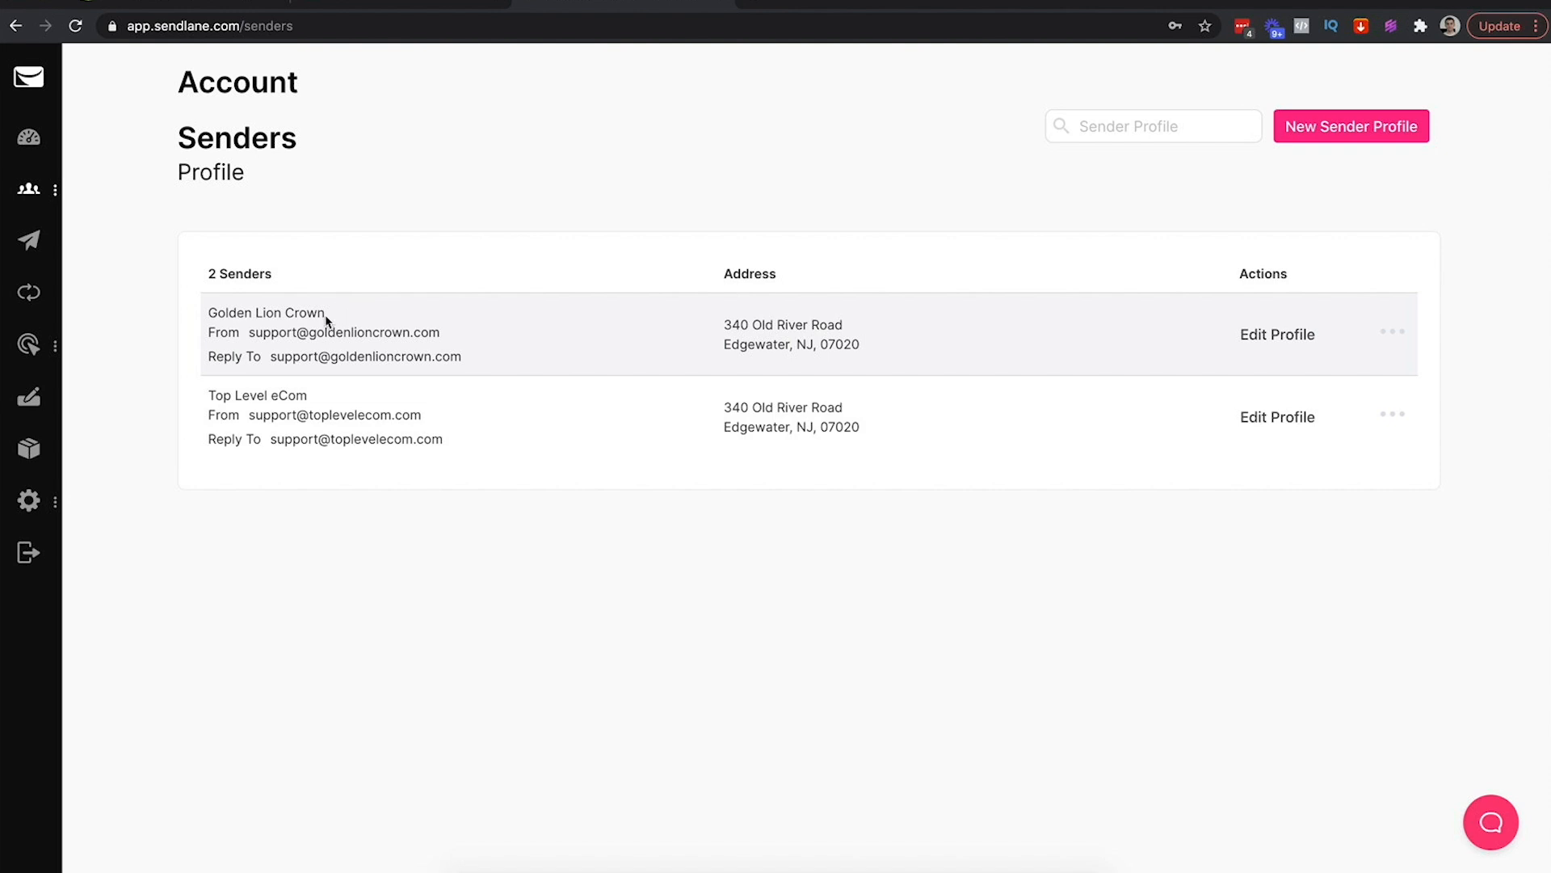
Review the two sender profiles, Golden Lion Crown and Top Level eCom, and their from addresses
left_click_drag(253, 314, 216, 315)
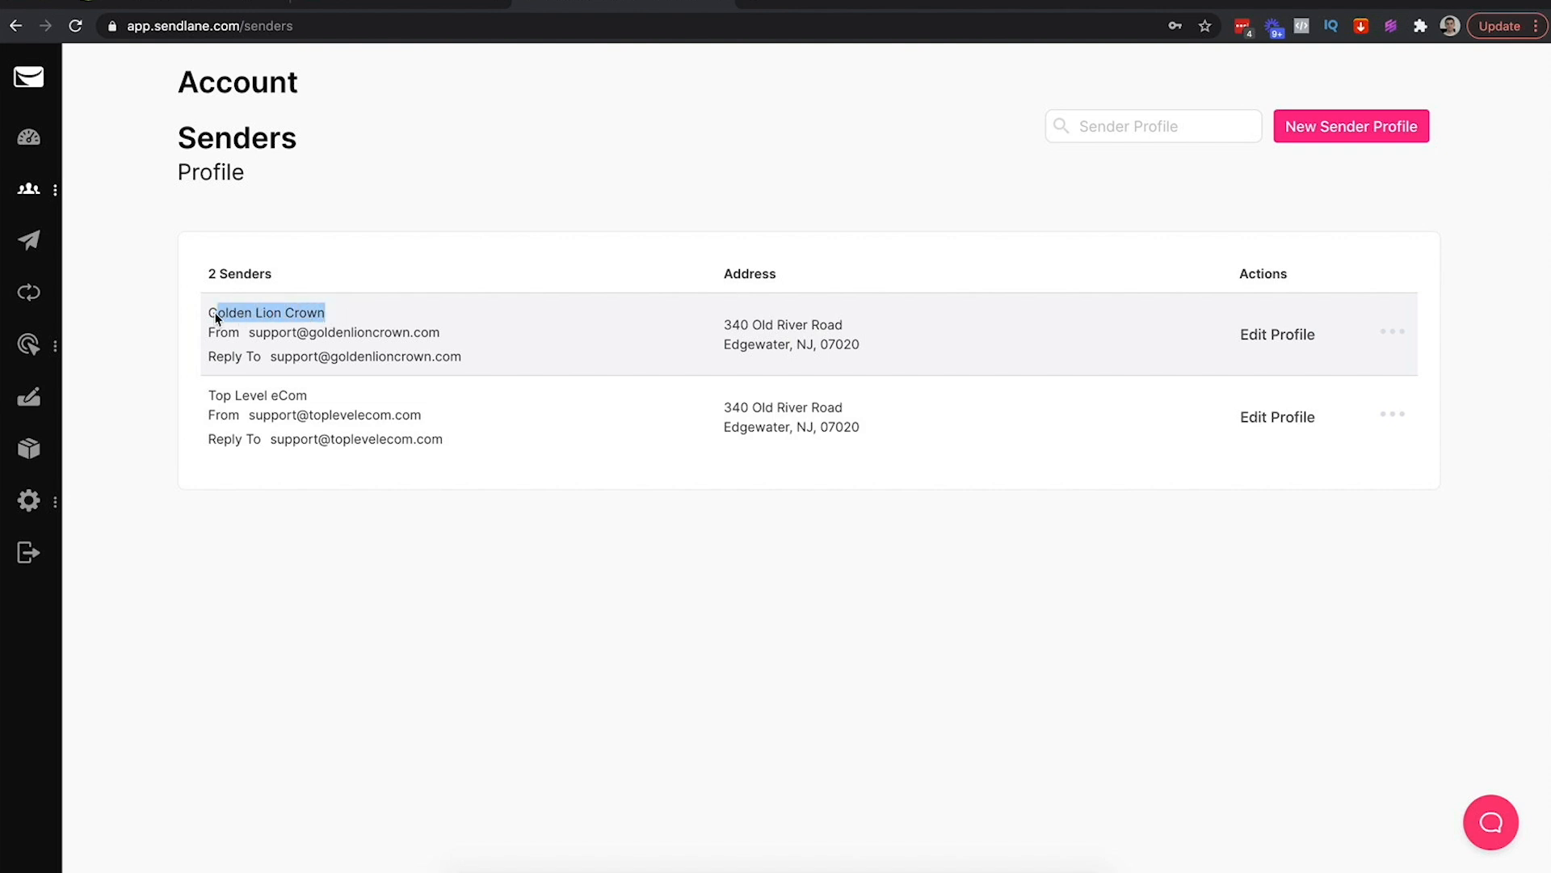
left_click(249, 333)
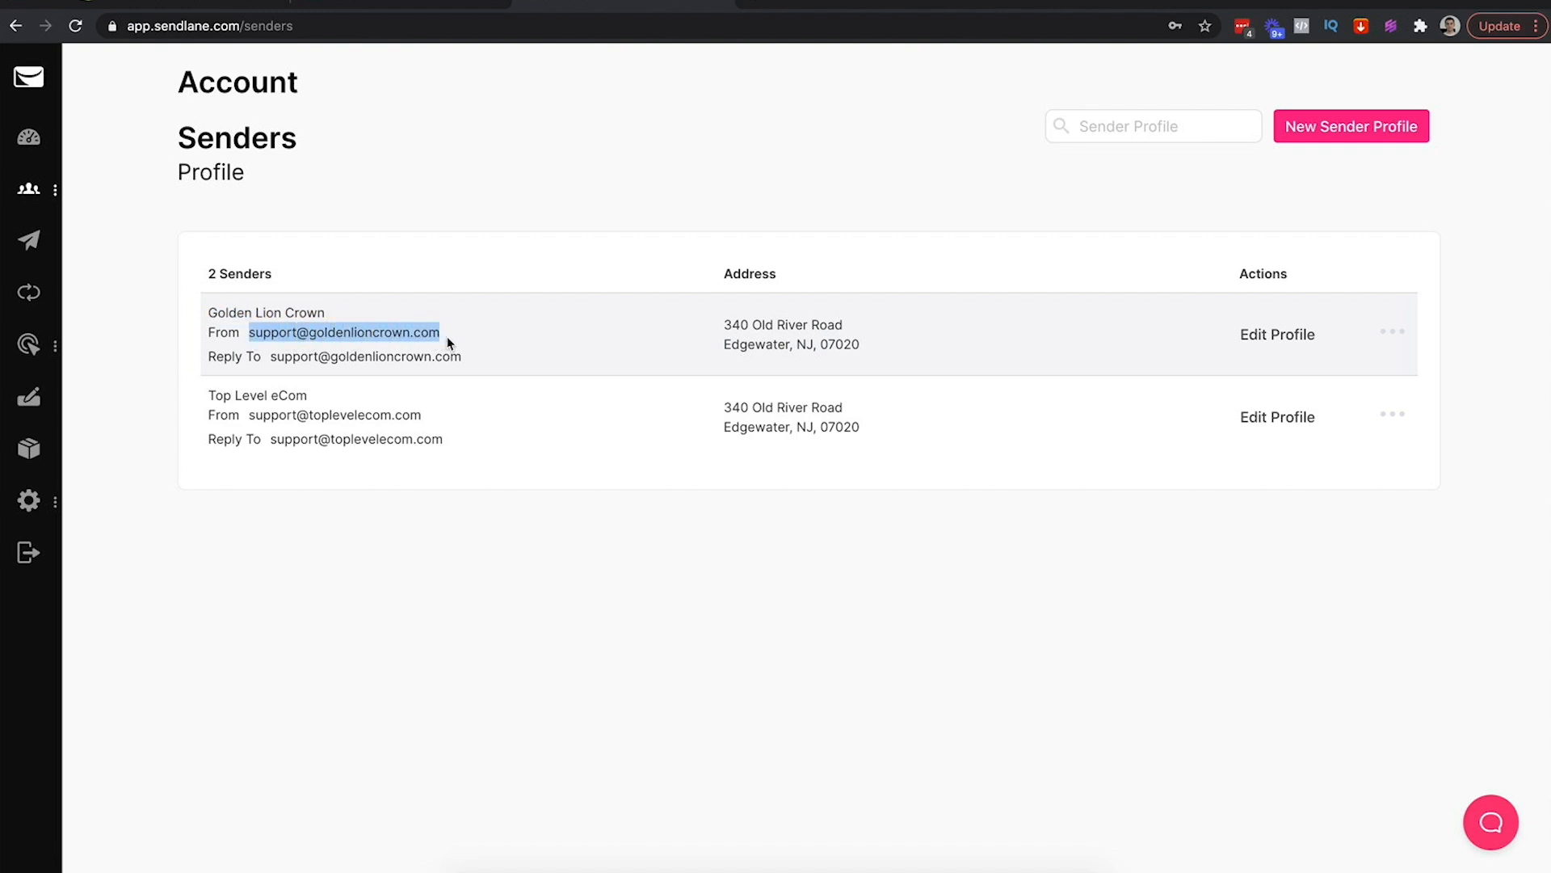
left_click(380, 415)
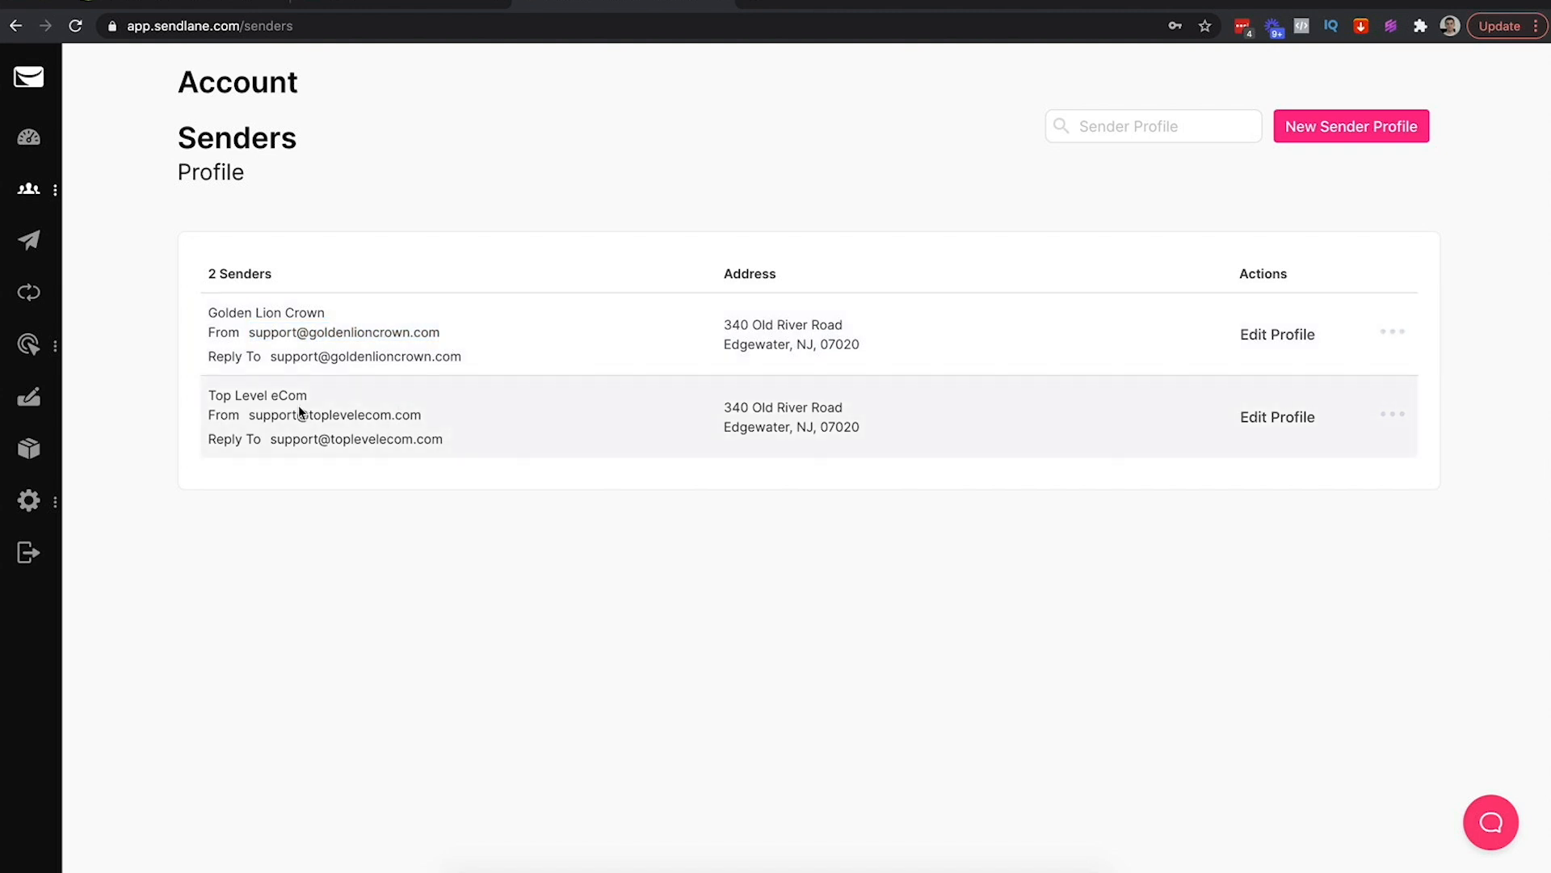
left_click_drag(307, 397, 208, 395)
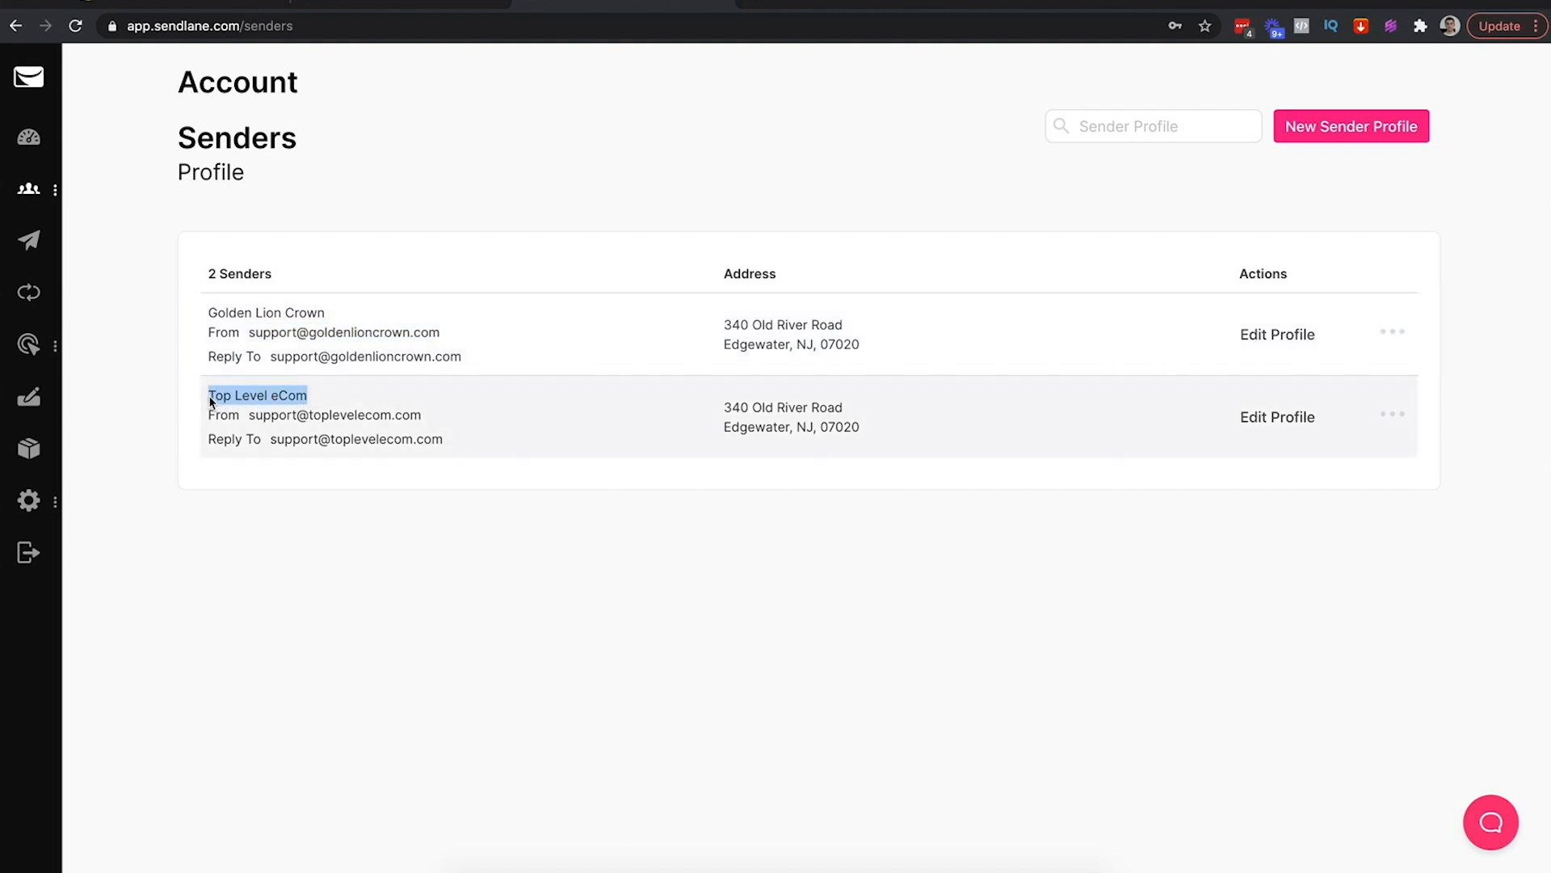
left_click(226, 414)
left_click_drag(254, 416, 266, 416)
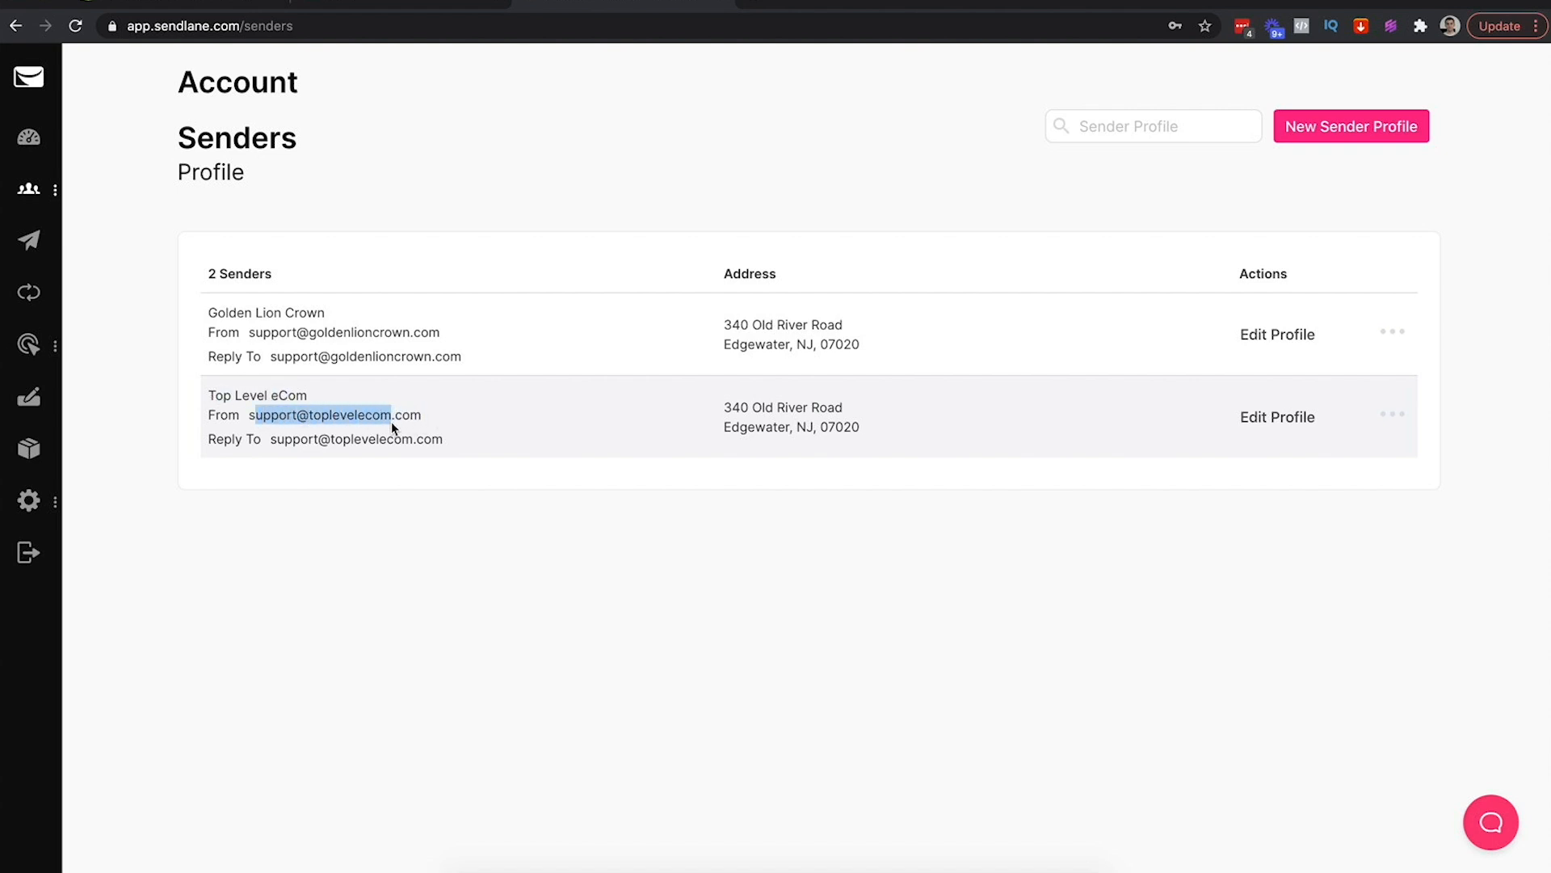
left_click(759, 173)
Start a sender named Golden Lion, company Golden Lion, using the store's support e-mail as From and Reply To
left_click(1338, 146)
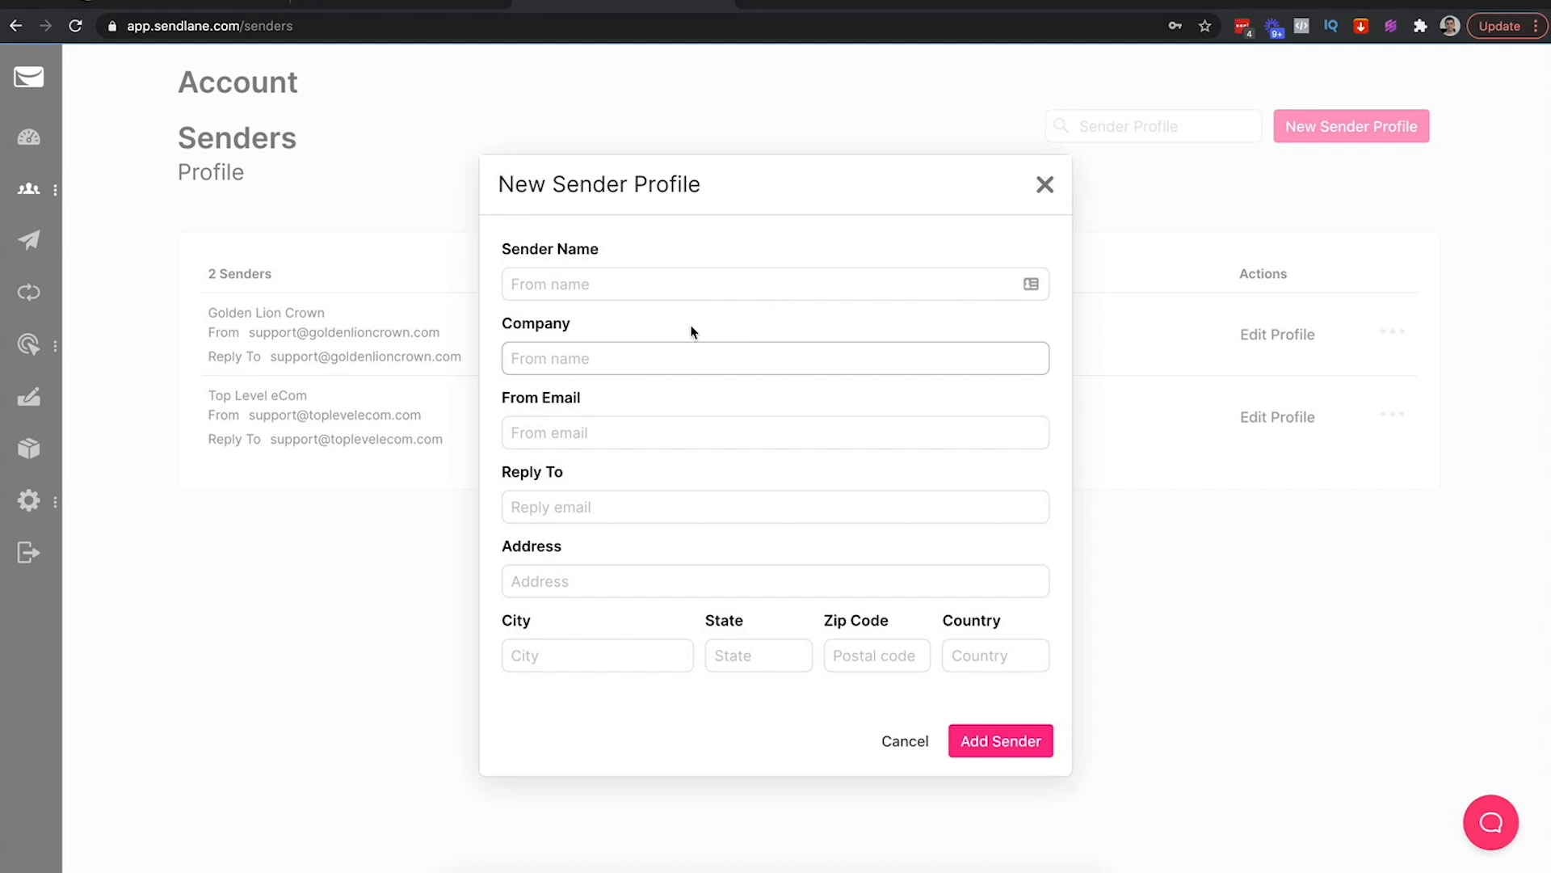
left_click(590, 284)
type("Giol")
type("olden Lion")
key("Tab")
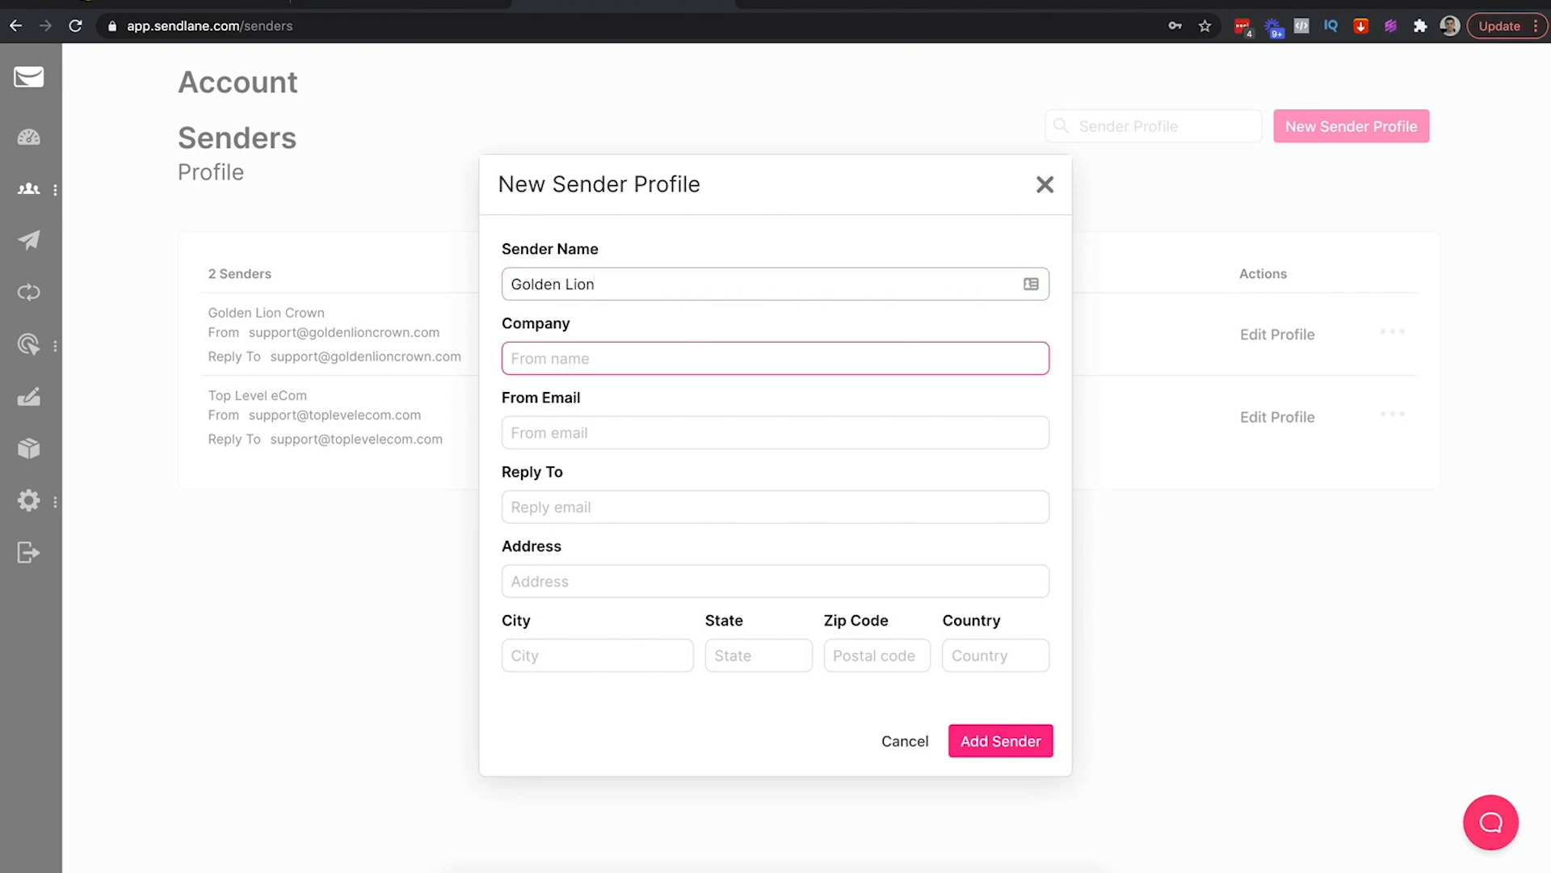
type("Golden Lion")
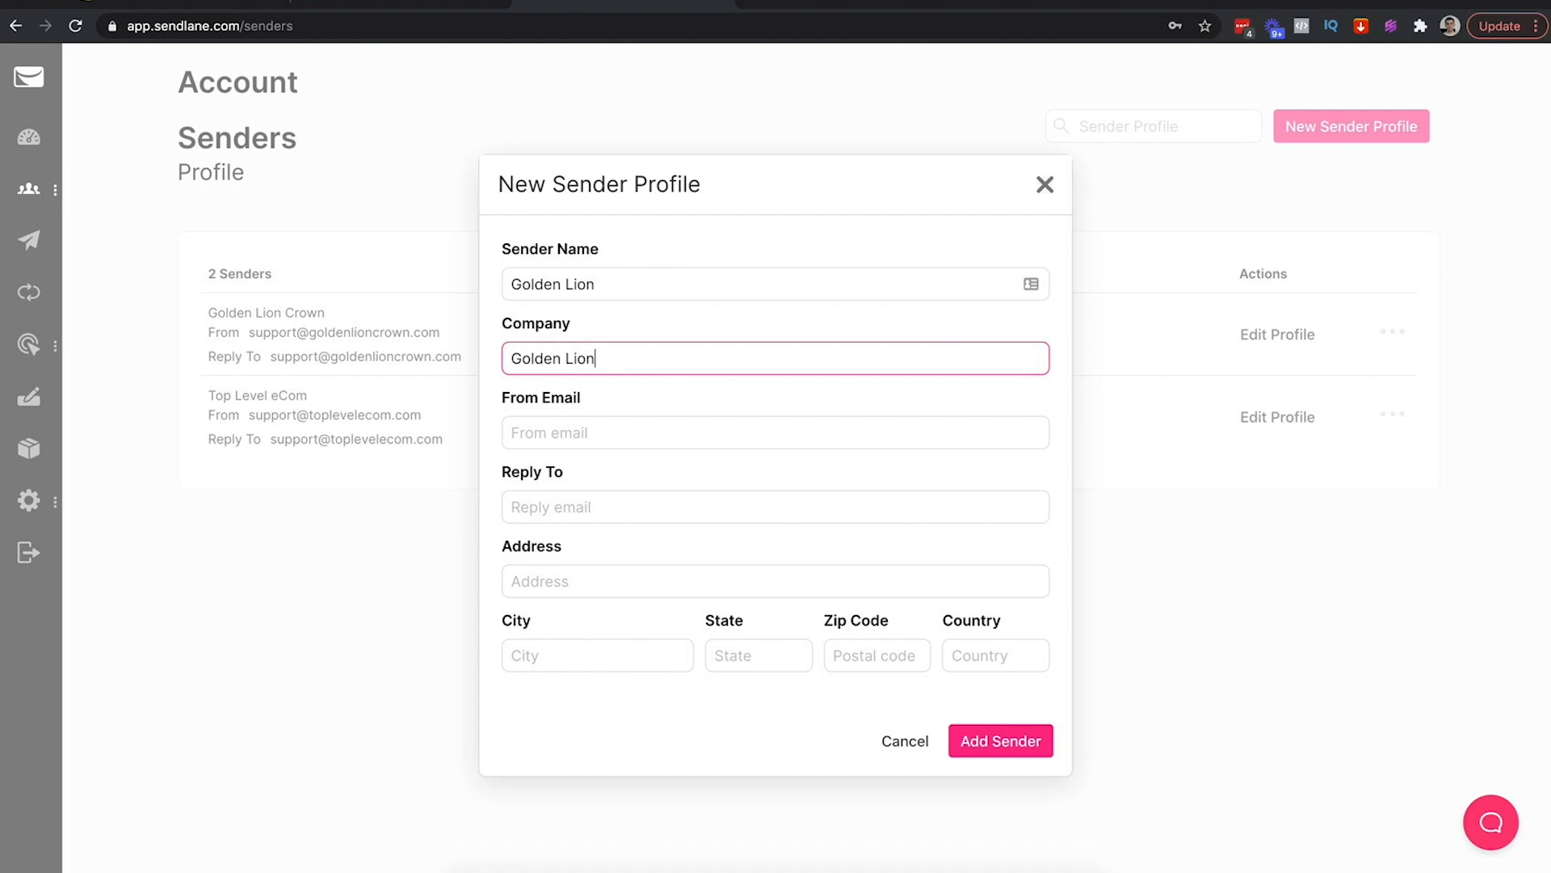
key("Tab")
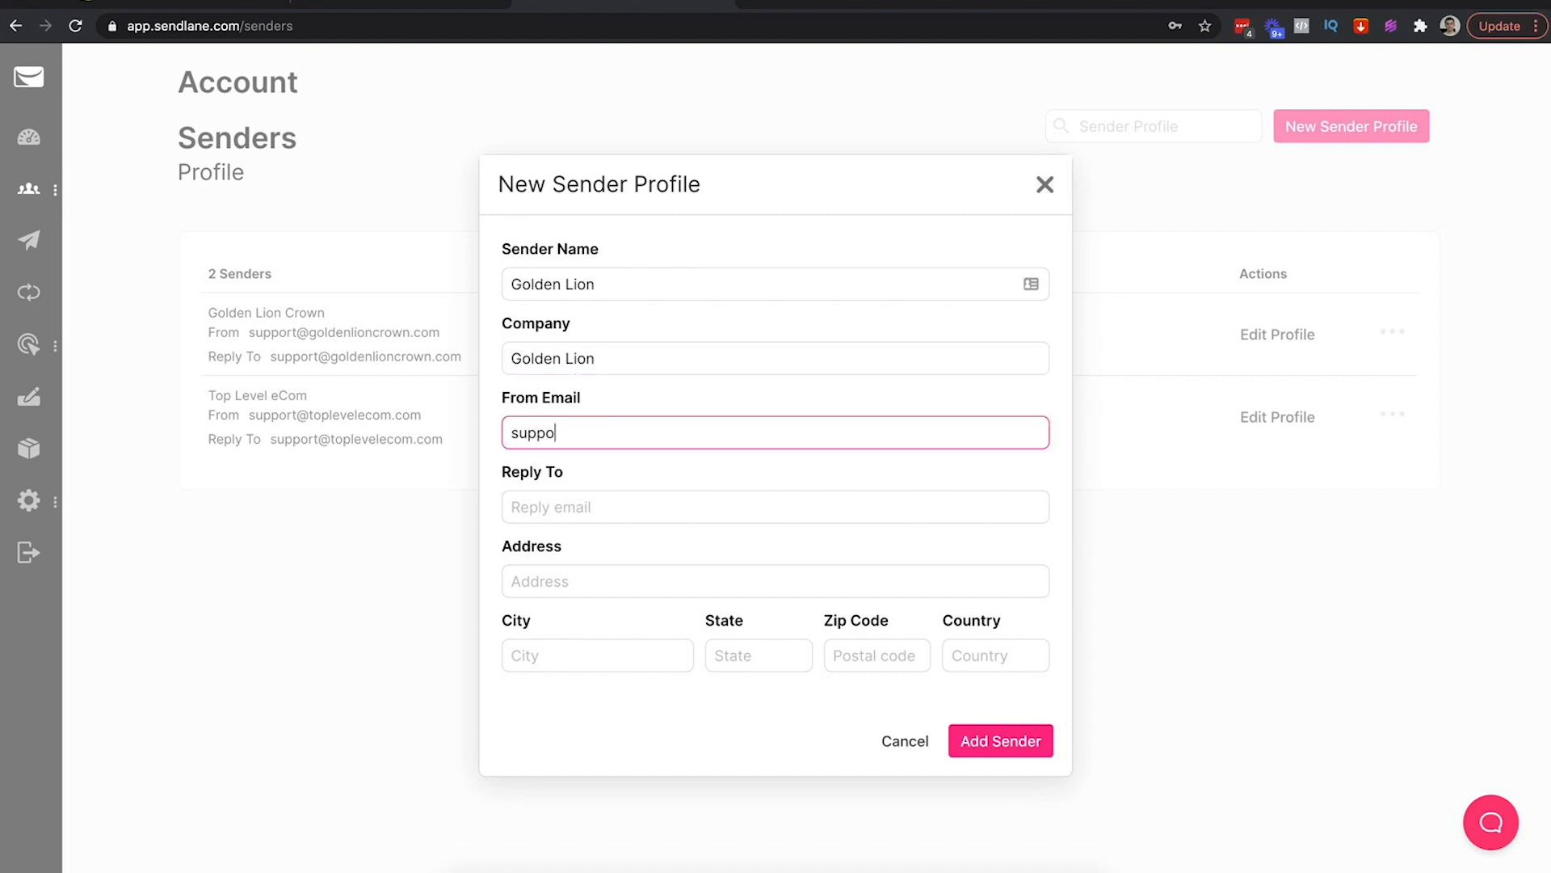
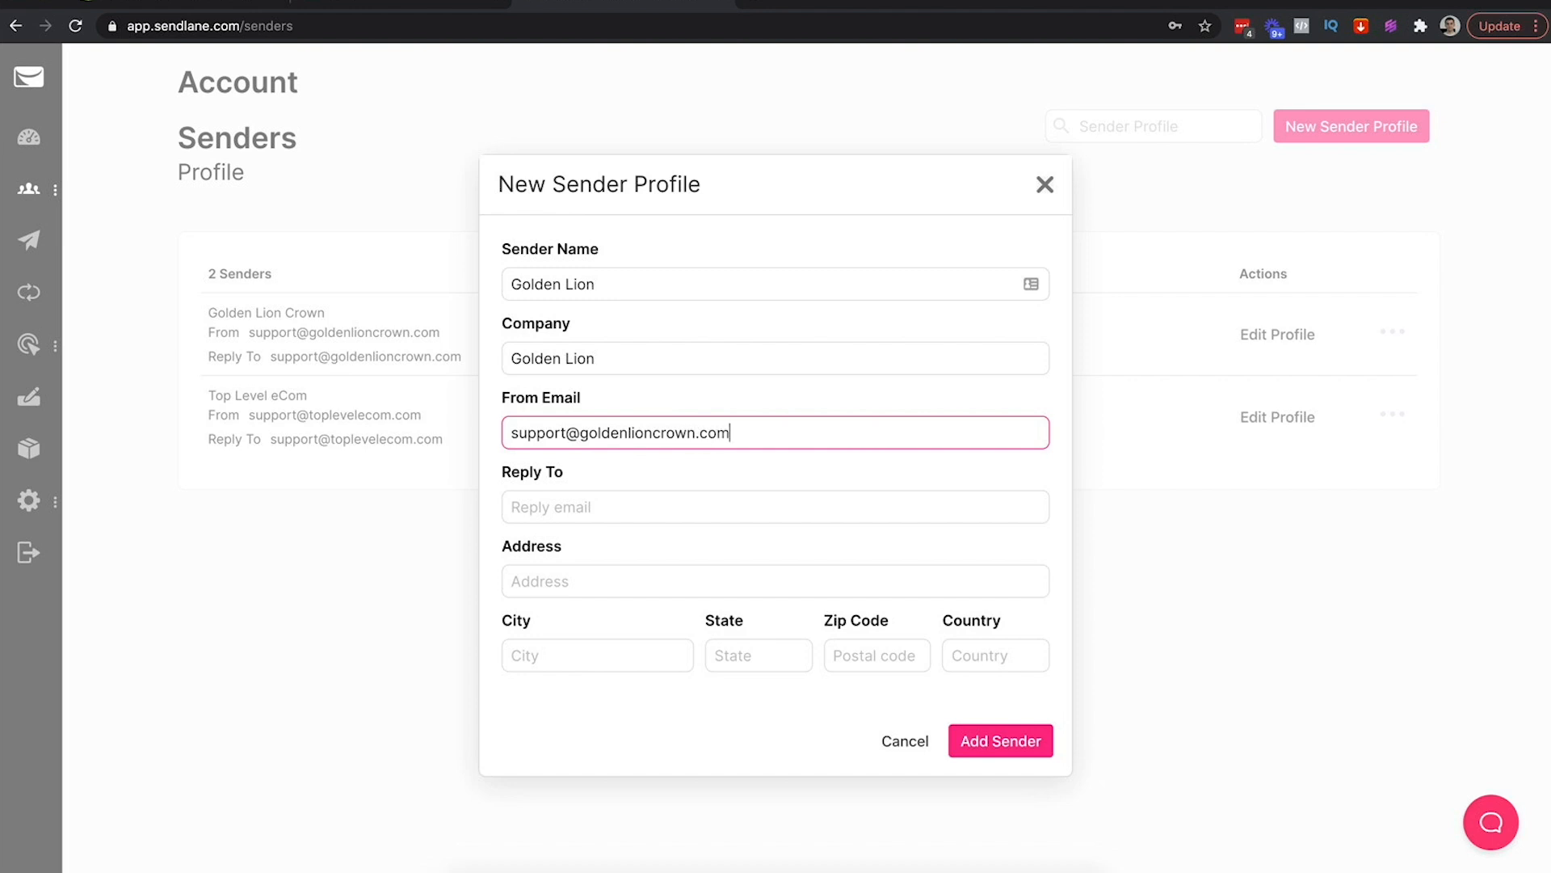
key("ctrl+a")
key("ctrl+c")
left_click(537, 509)
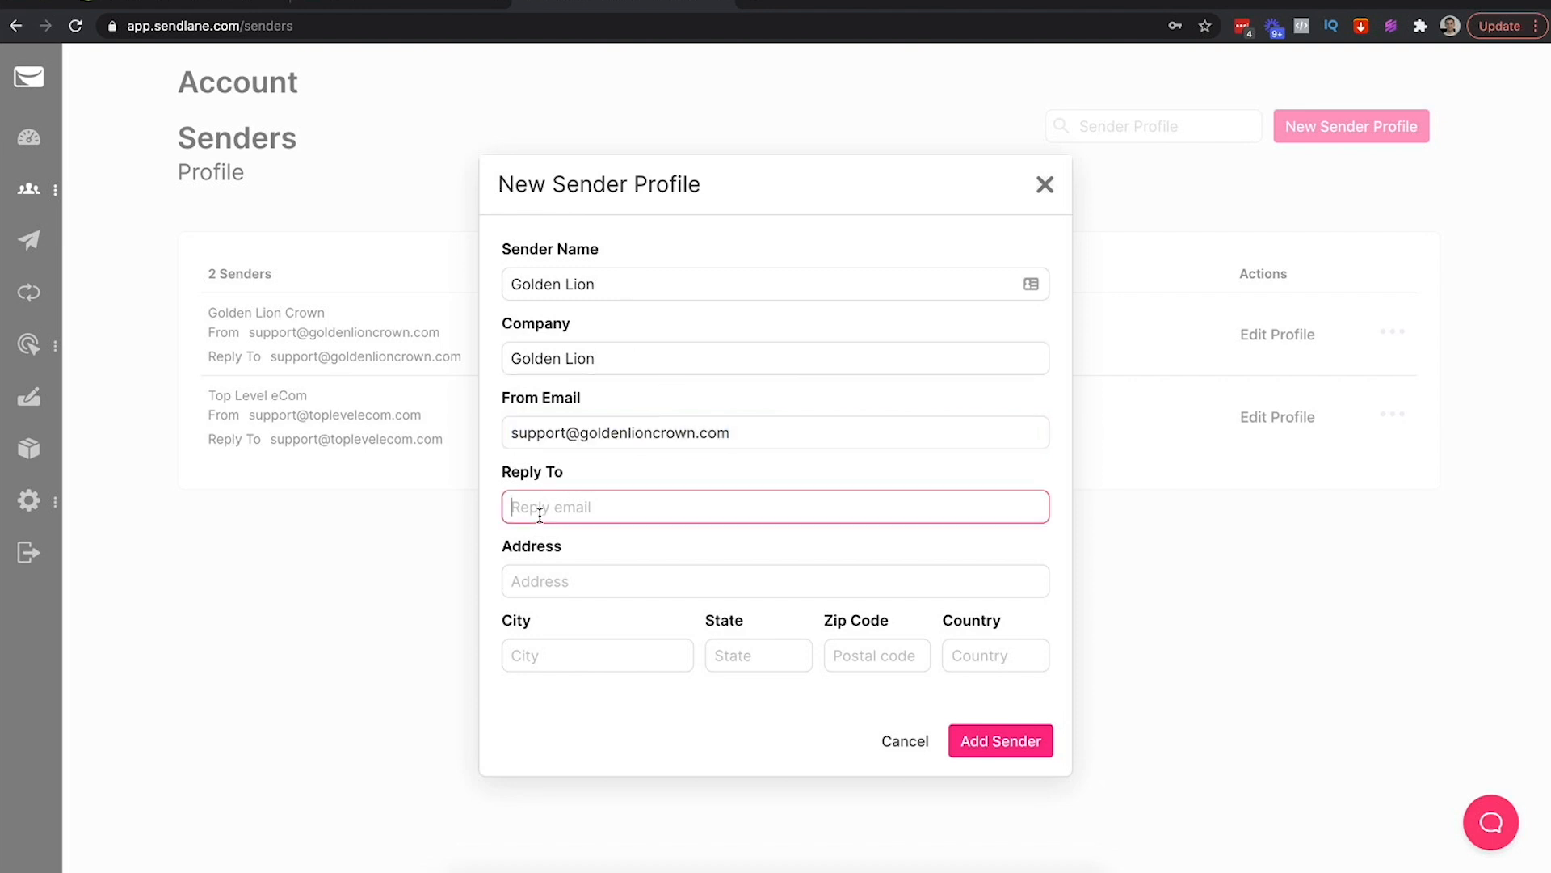
key("ctrl+v")
Fill in the store's business mailing address and save the Golden Lion sender profile
left_click(560, 579)
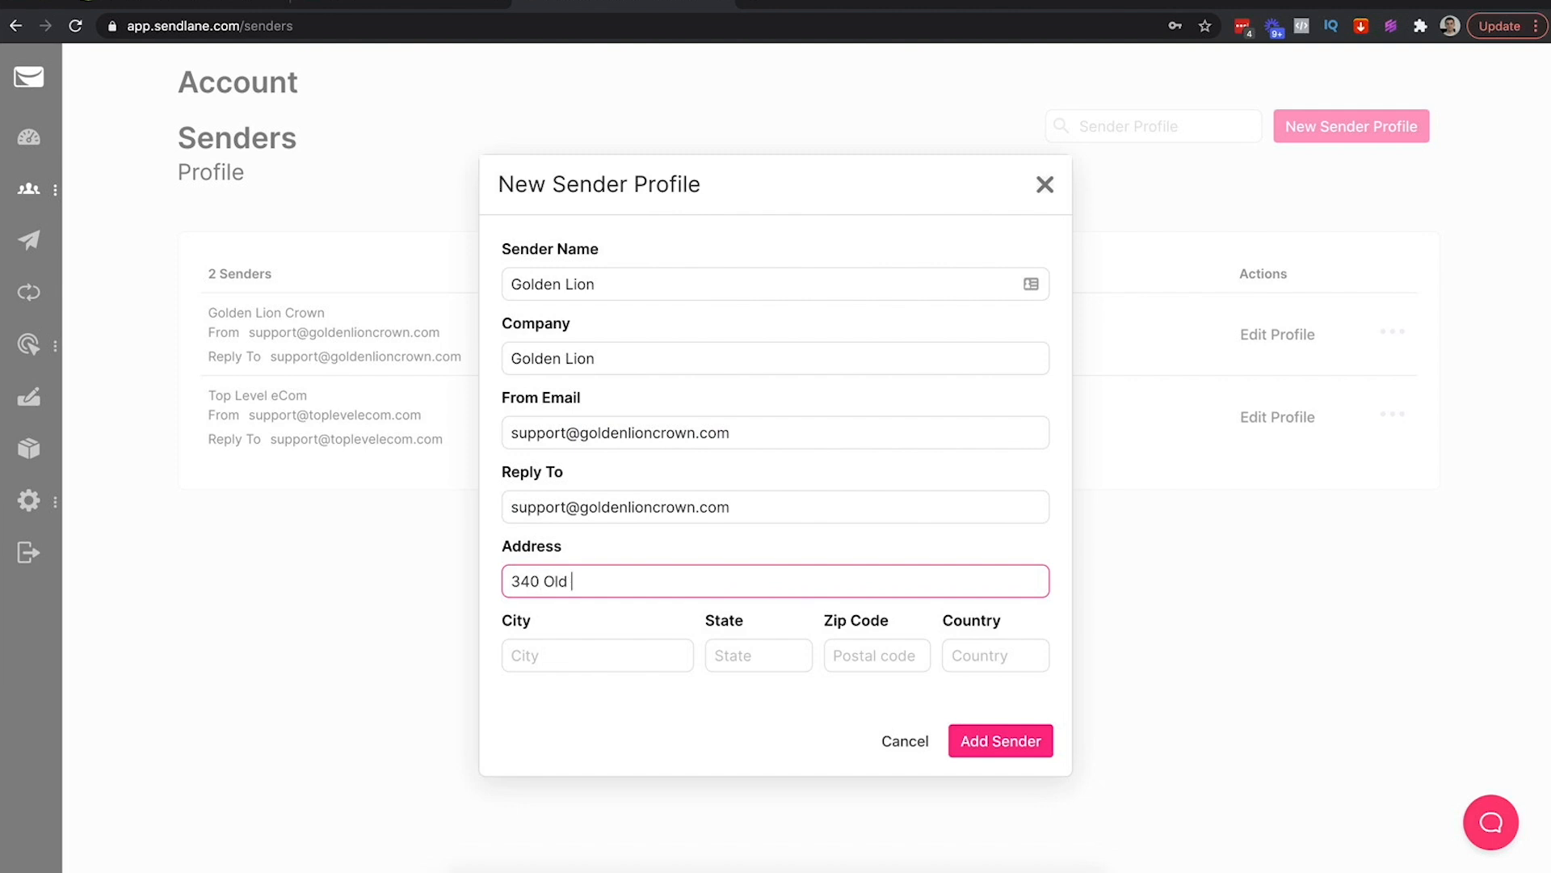
key("Tab")
type("Edgewater")
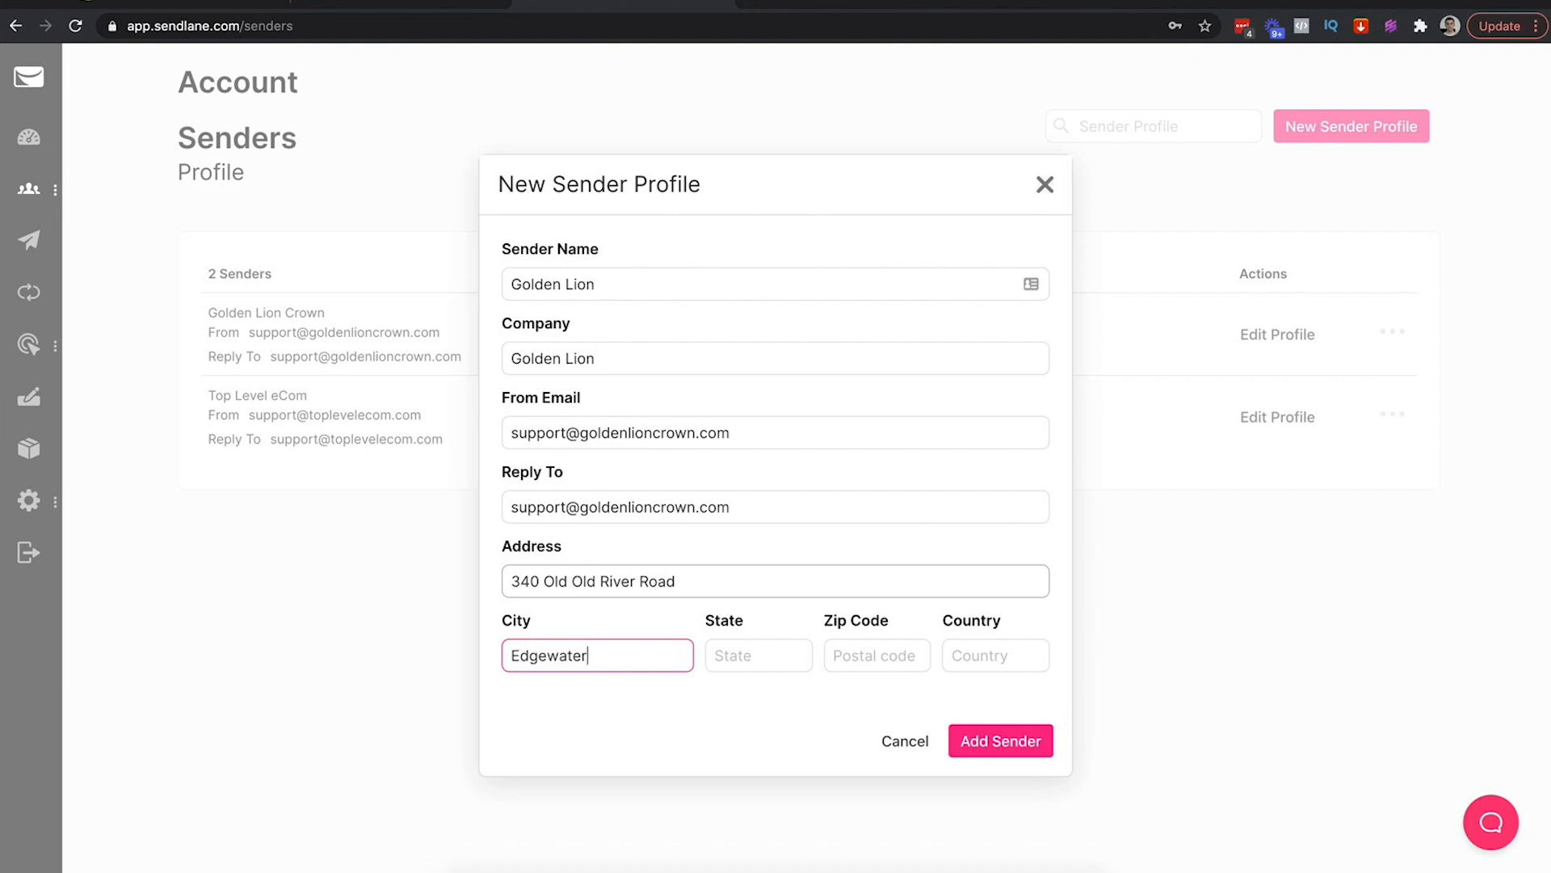
key("Tab")
type("NJ")
key("Tab")
type("07020")
key("Tab")
type("USA")
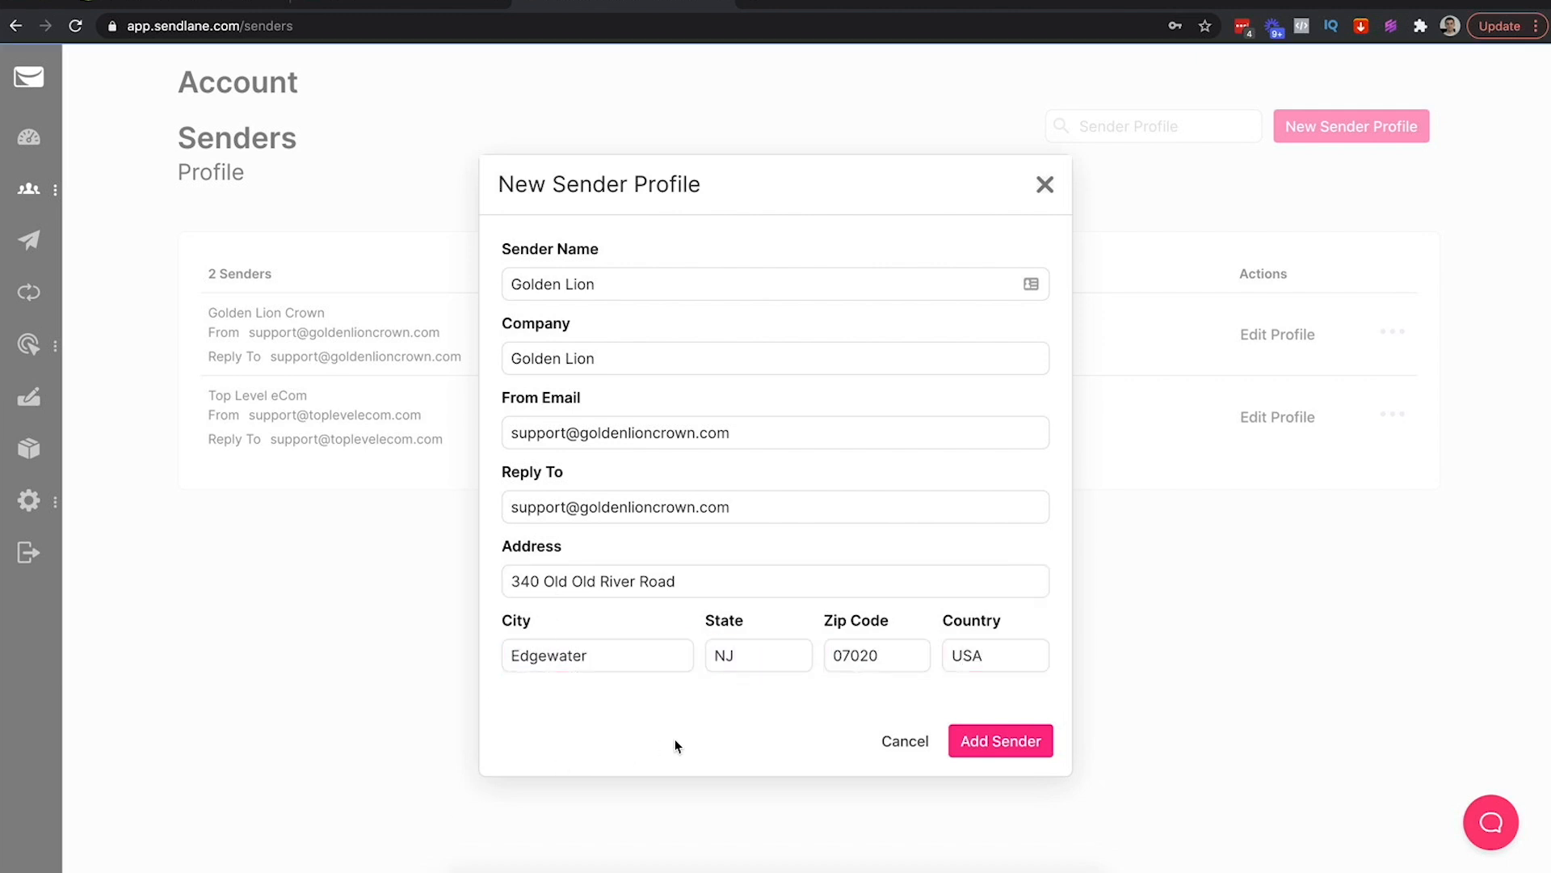
left_click(1012, 741)
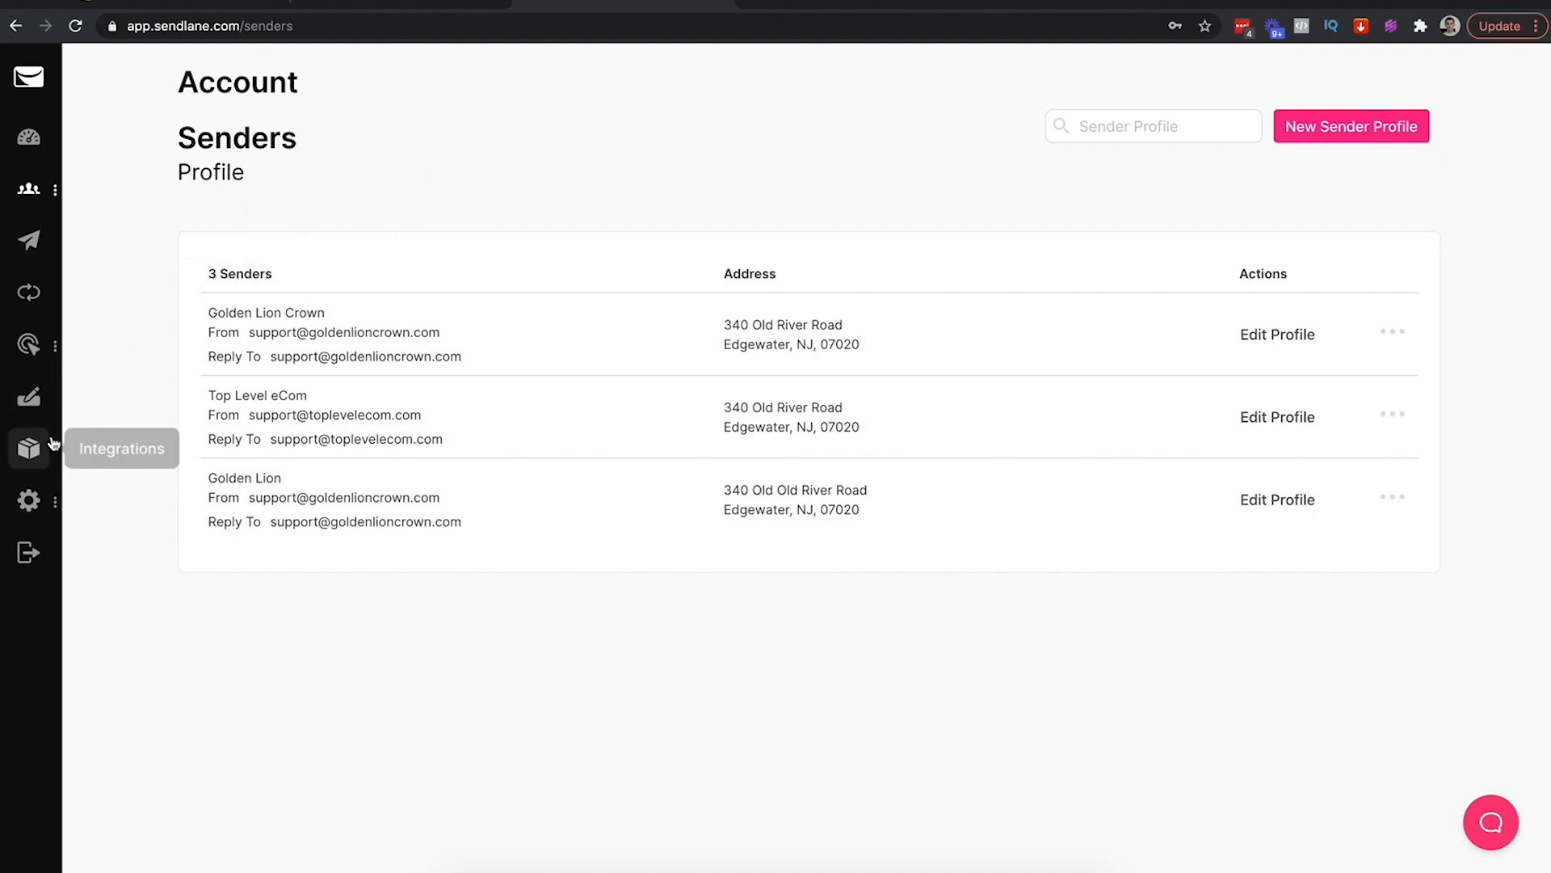
Open the Connect Integration form for Sendlane's Shopify integration
left_click(27, 454)
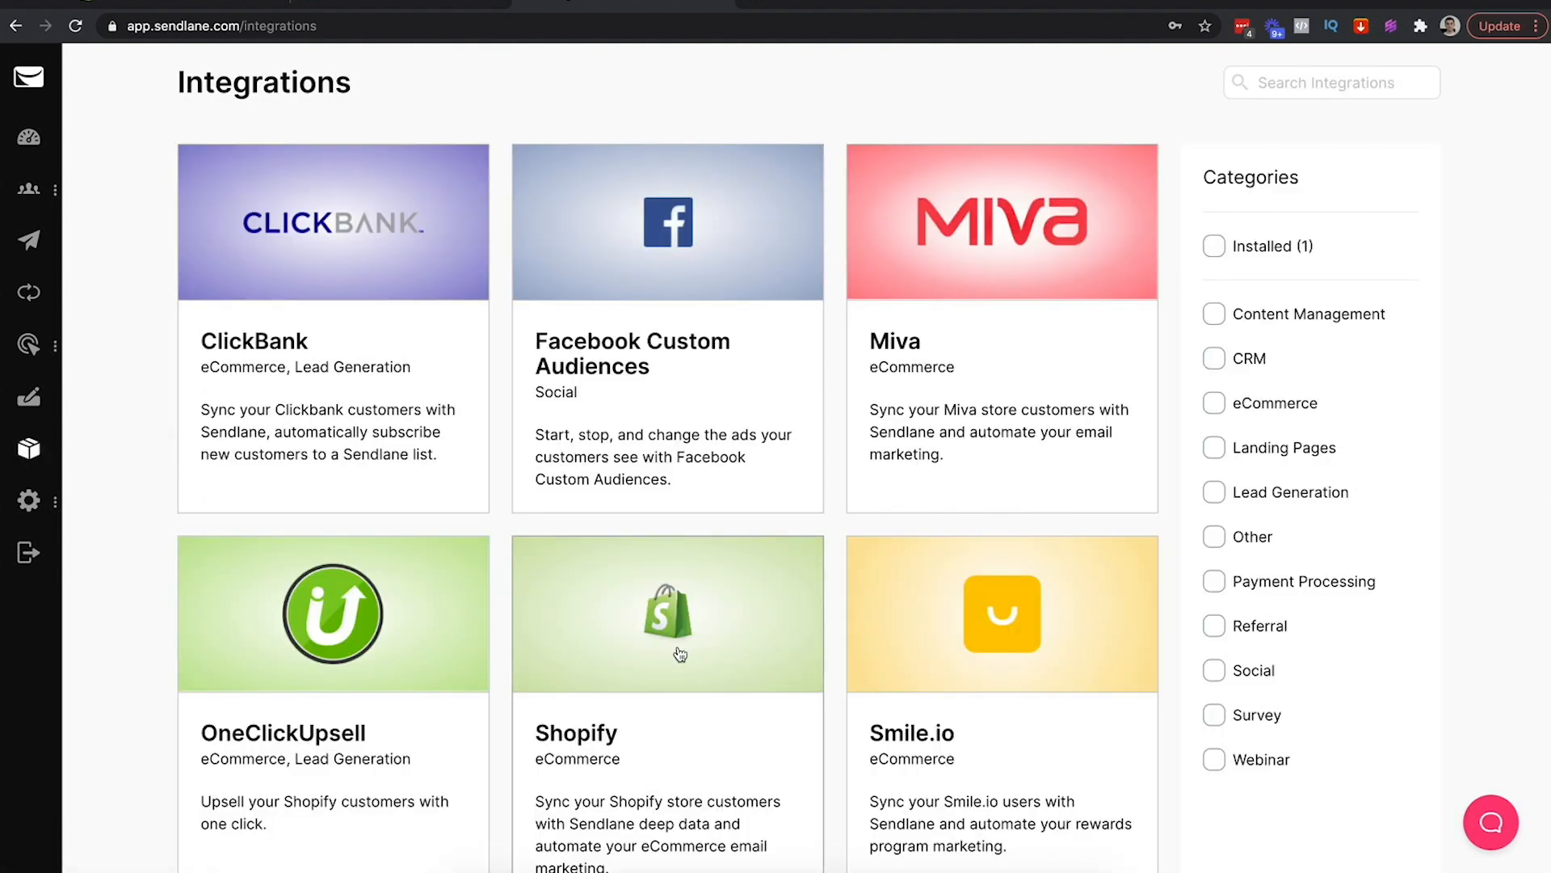
left_click(648, 696)
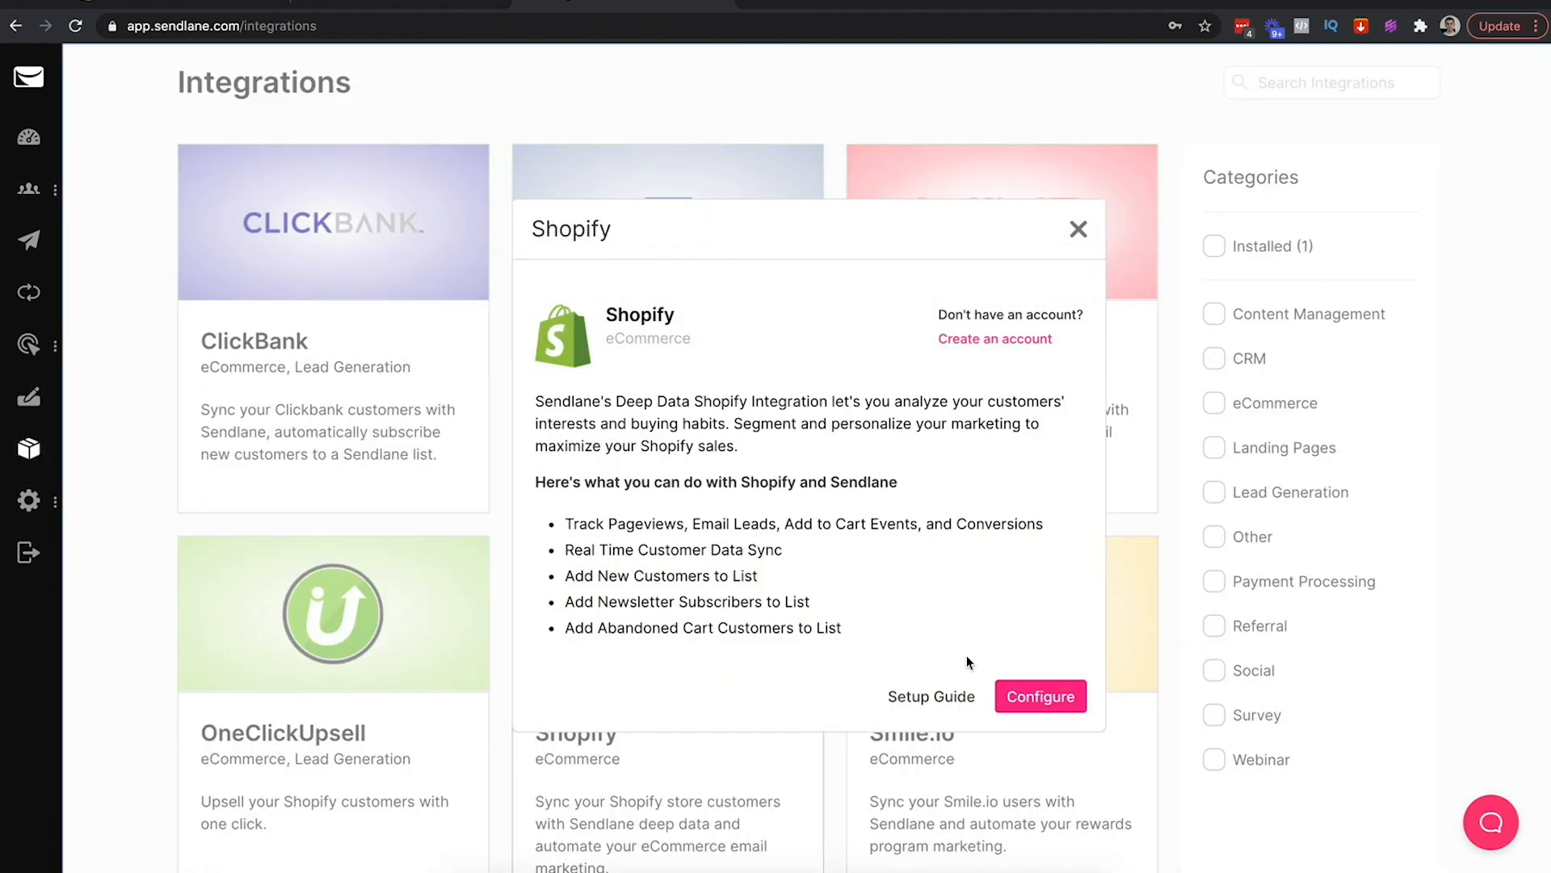
left_click(1042, 695)
left_click(1322, 96)
Add the goldenlioncrown shop, syncing new customers to Golden Lion Customers, and continue to authorization
left_click(162, 4)
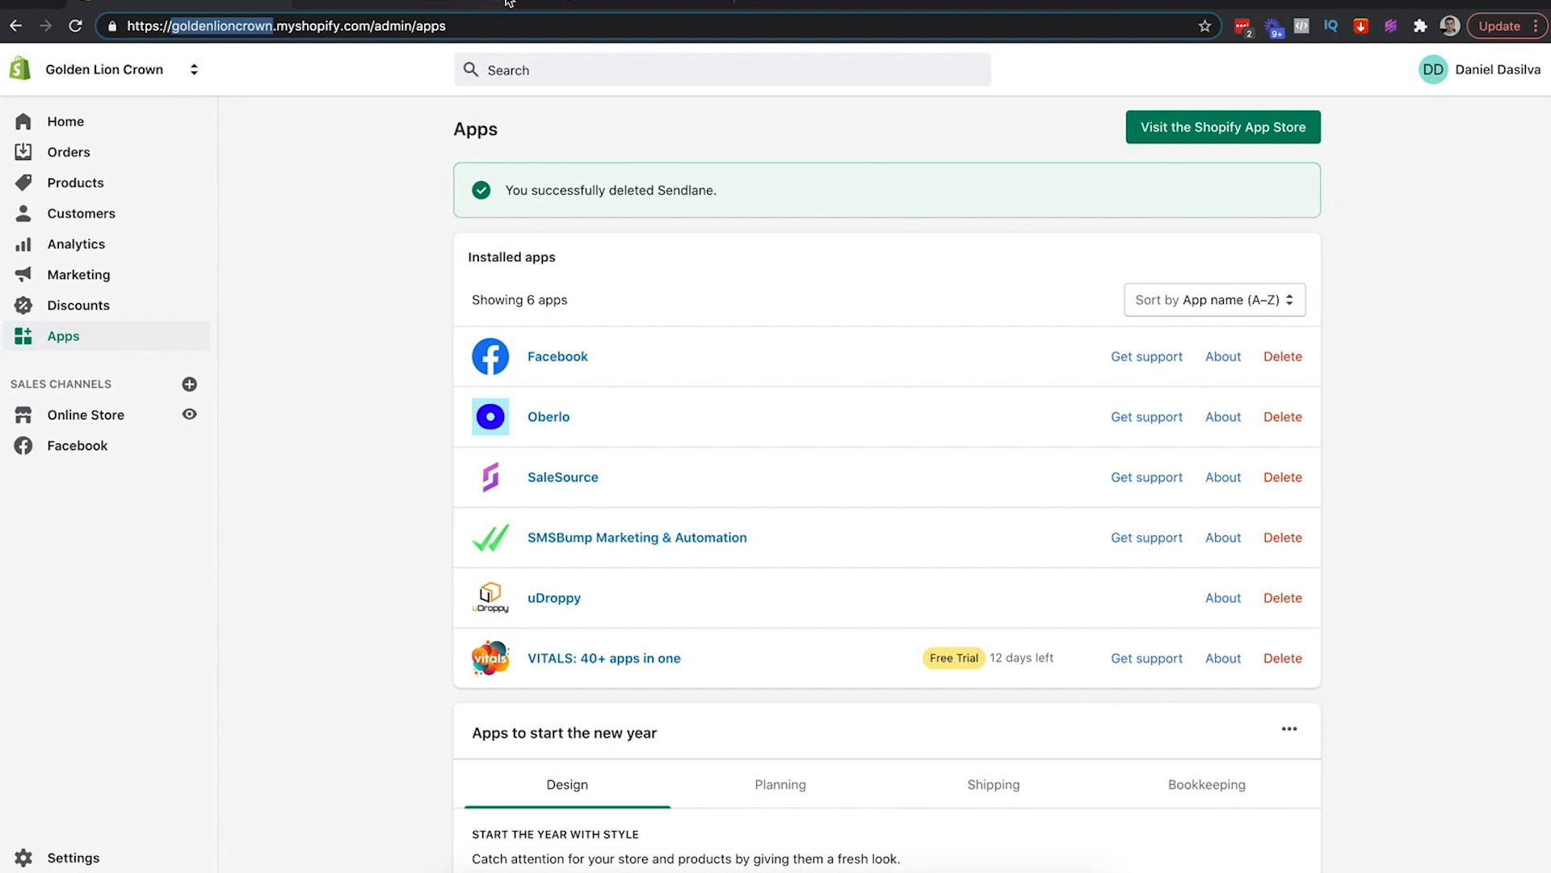
left_click(566, 4)
left_click(577, 423)
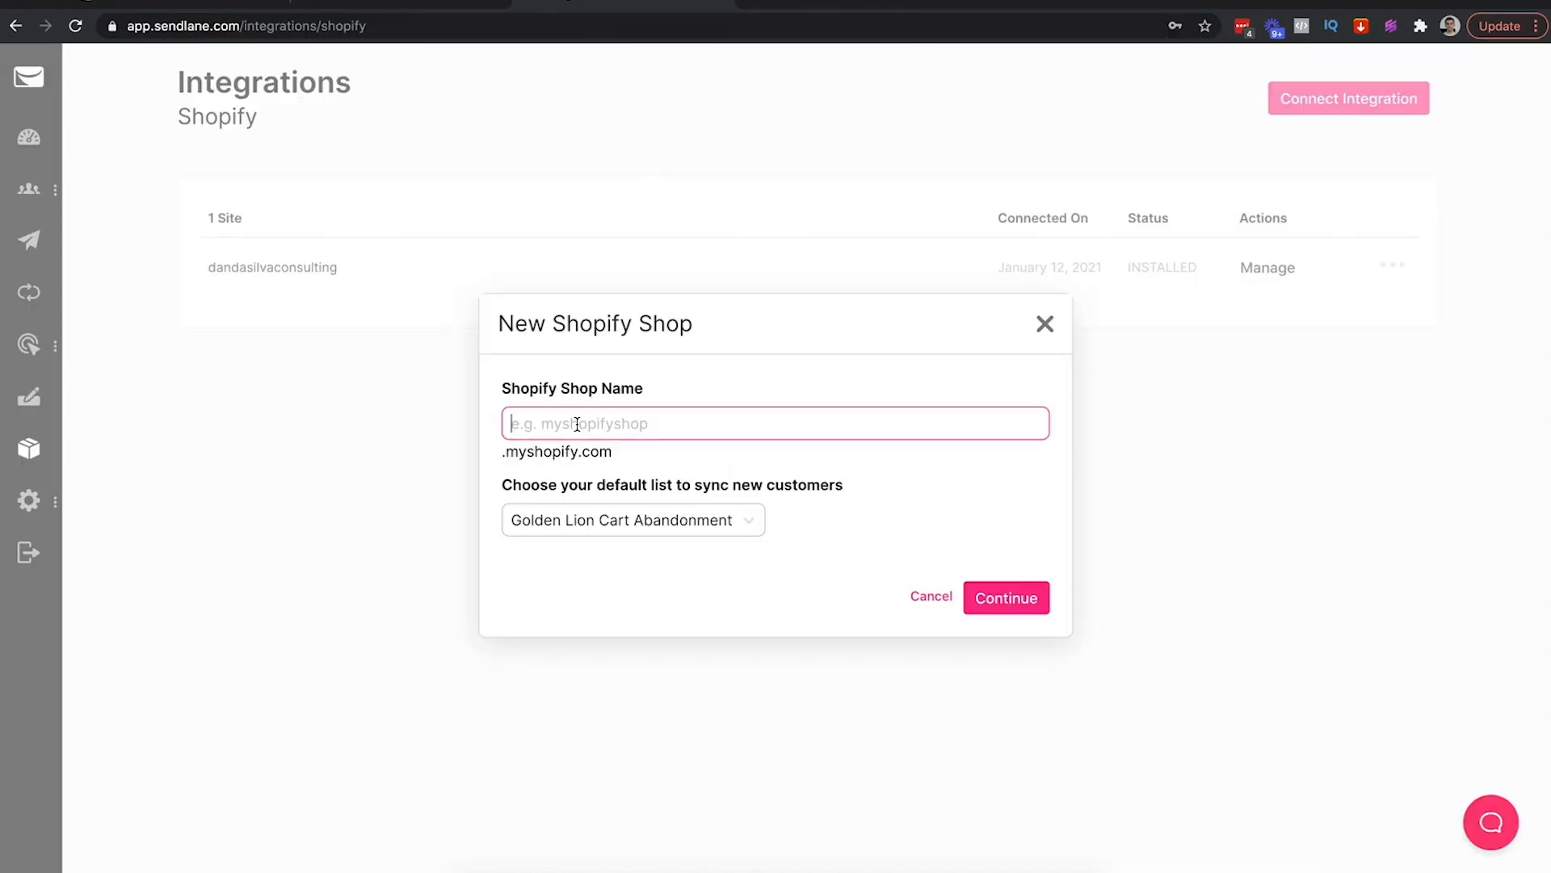
key("ctrl+v")
left_click(641, 476)
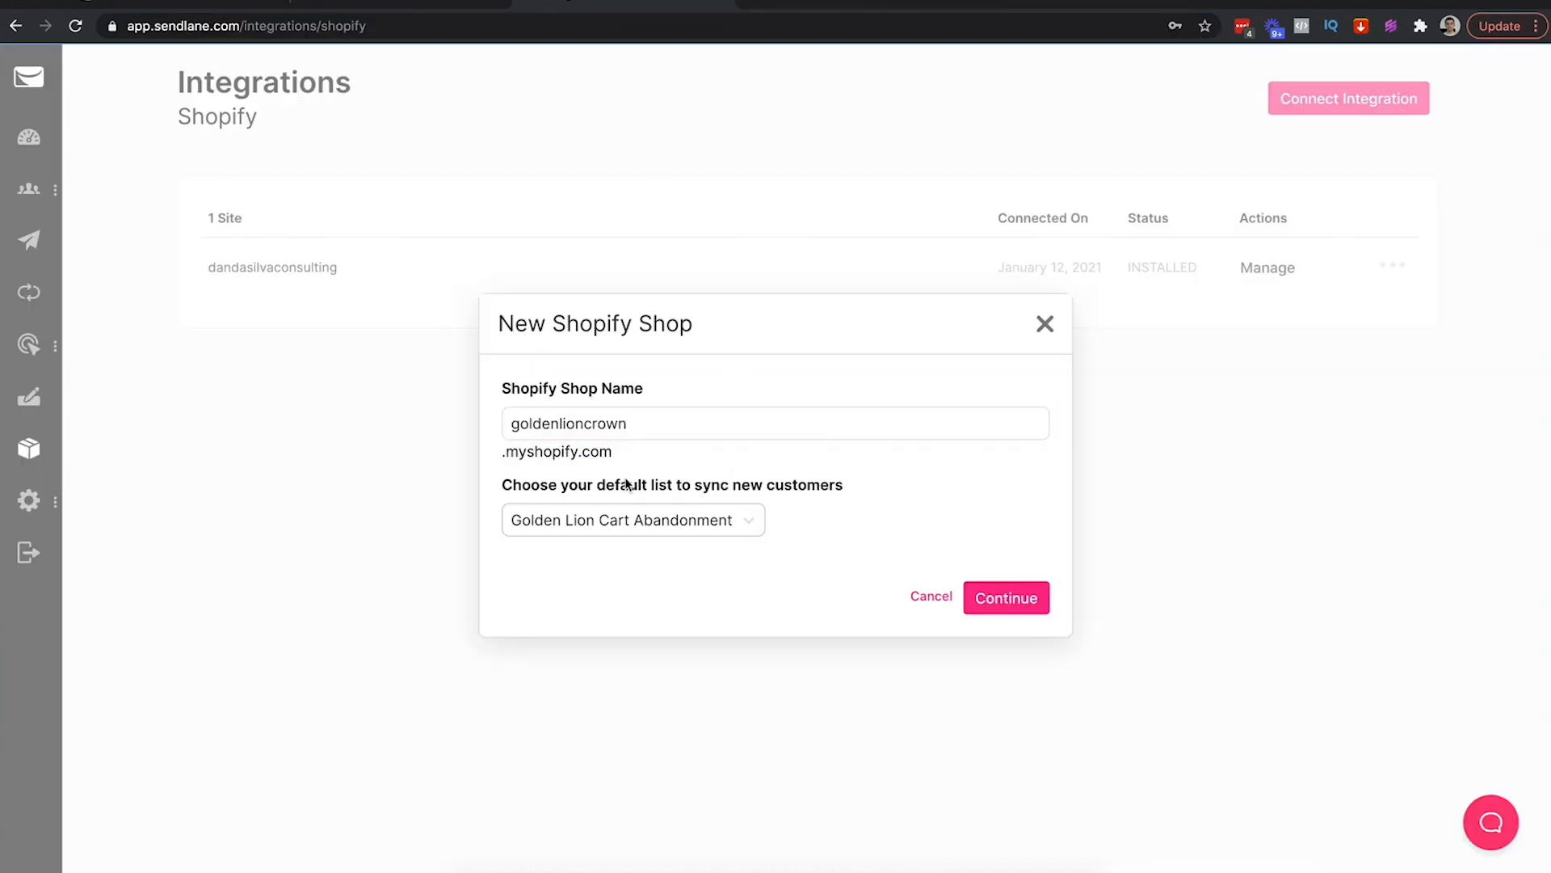
left_click_drag(570, 489, 790, 488)
left_click(681, 519)
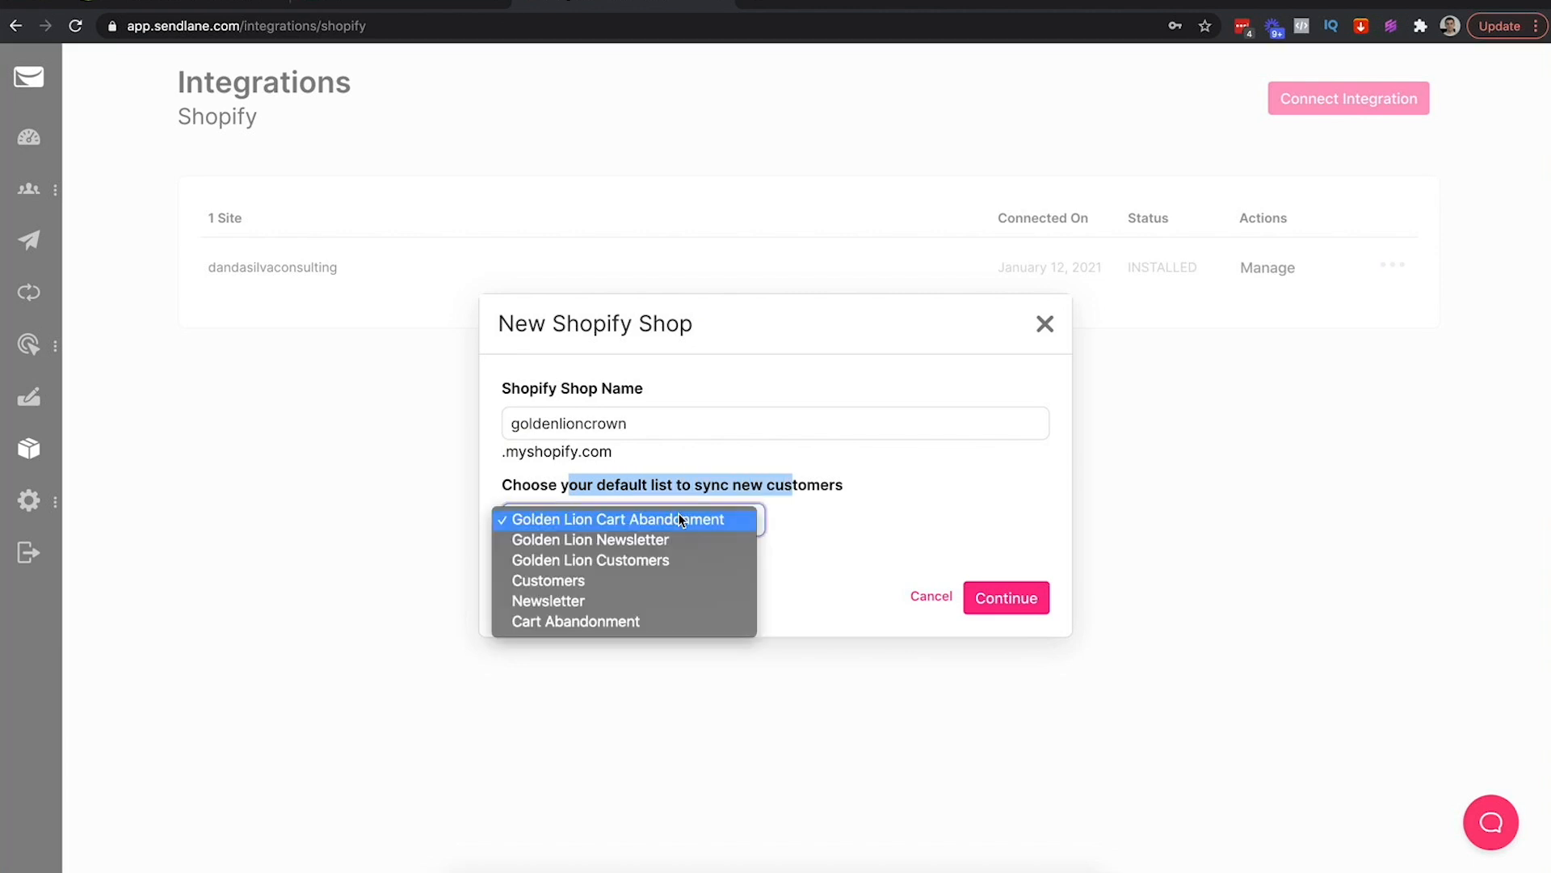
left_click(606, 564)
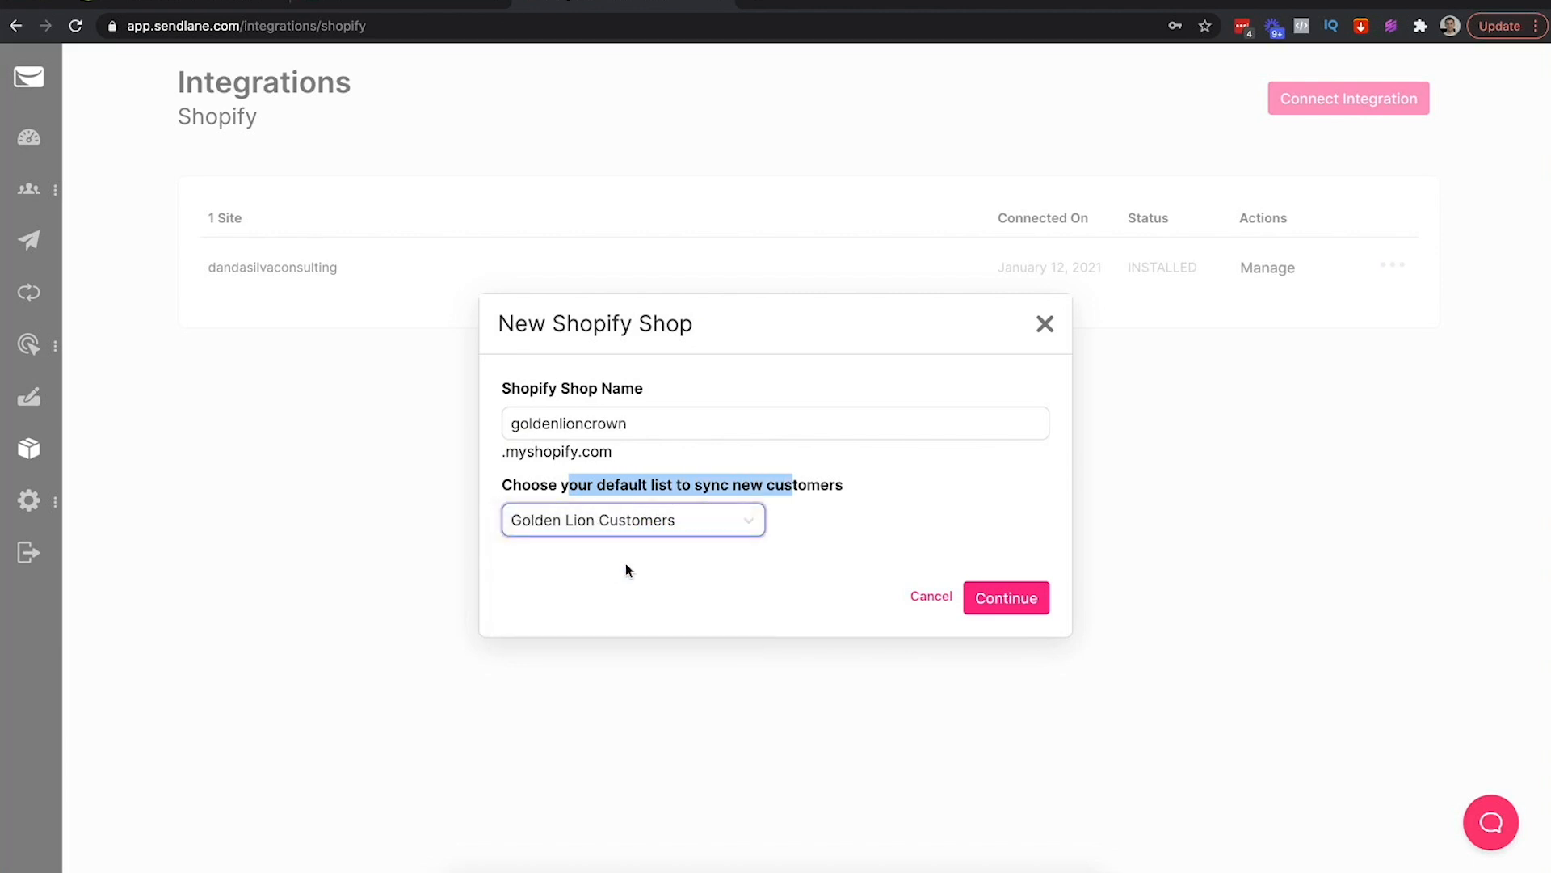
left_click(1008, 600)
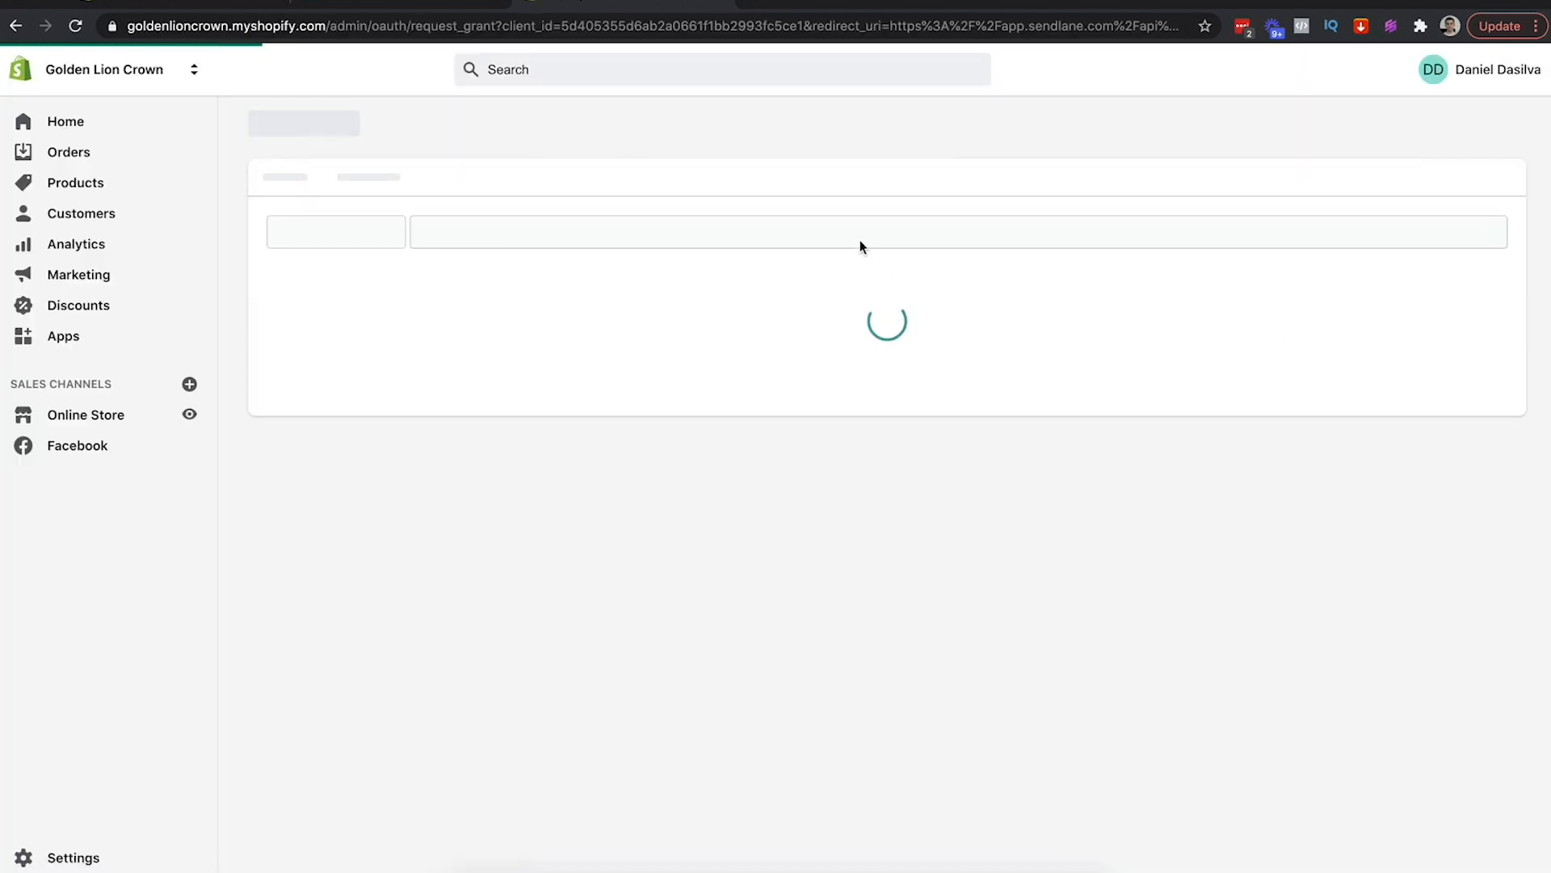
Install the Sendlane app on the Golden Lion Crown store, reload Apps, and return to Sendlane
scroll(857, 412, "down", 3)
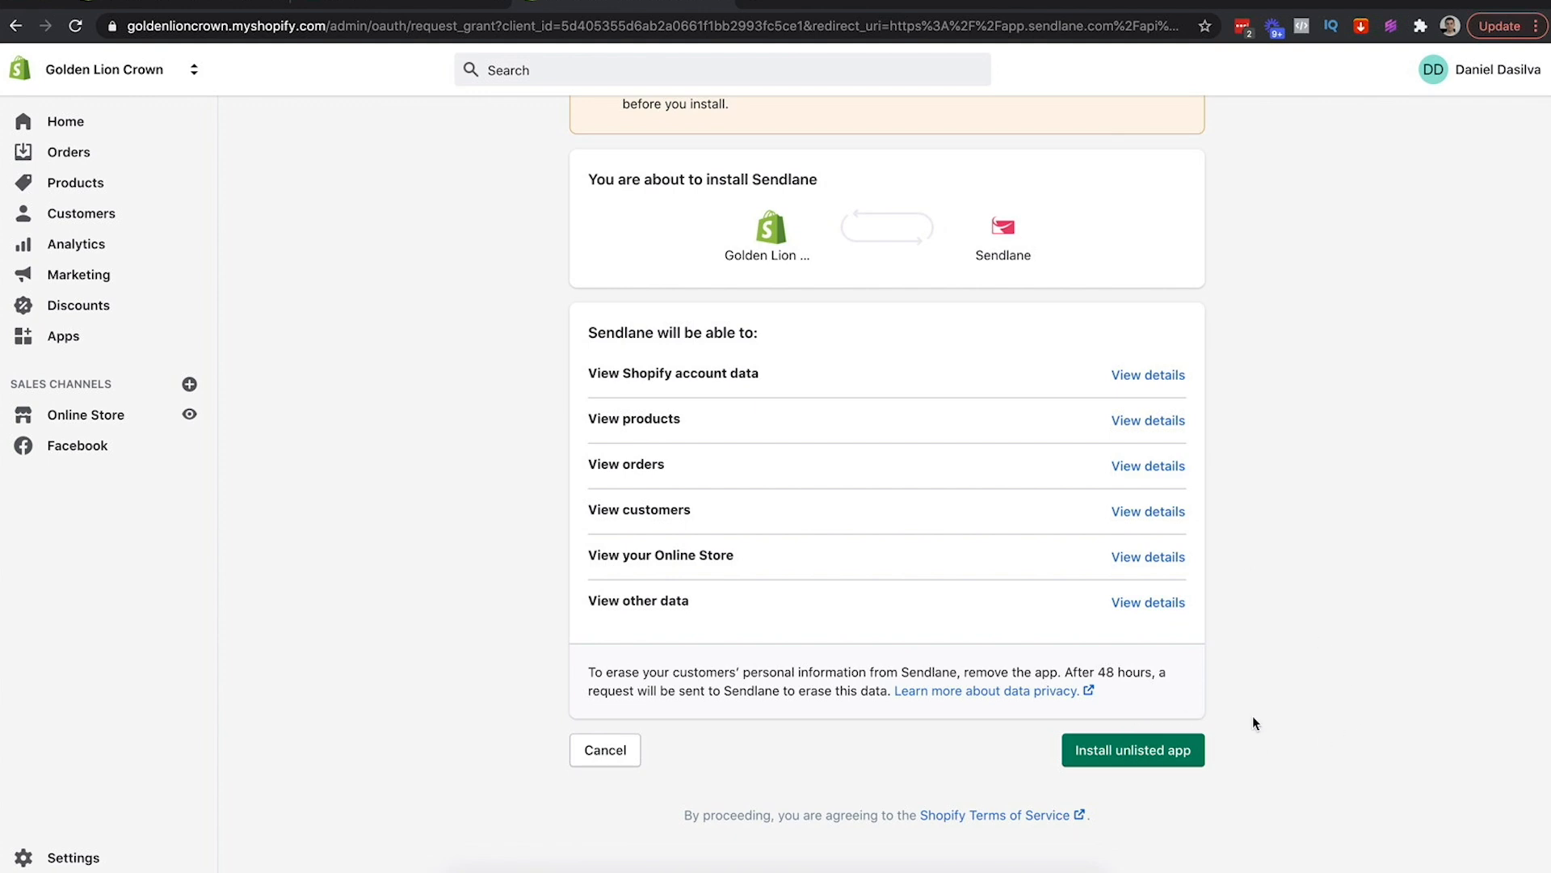
left_click(1113, 754)
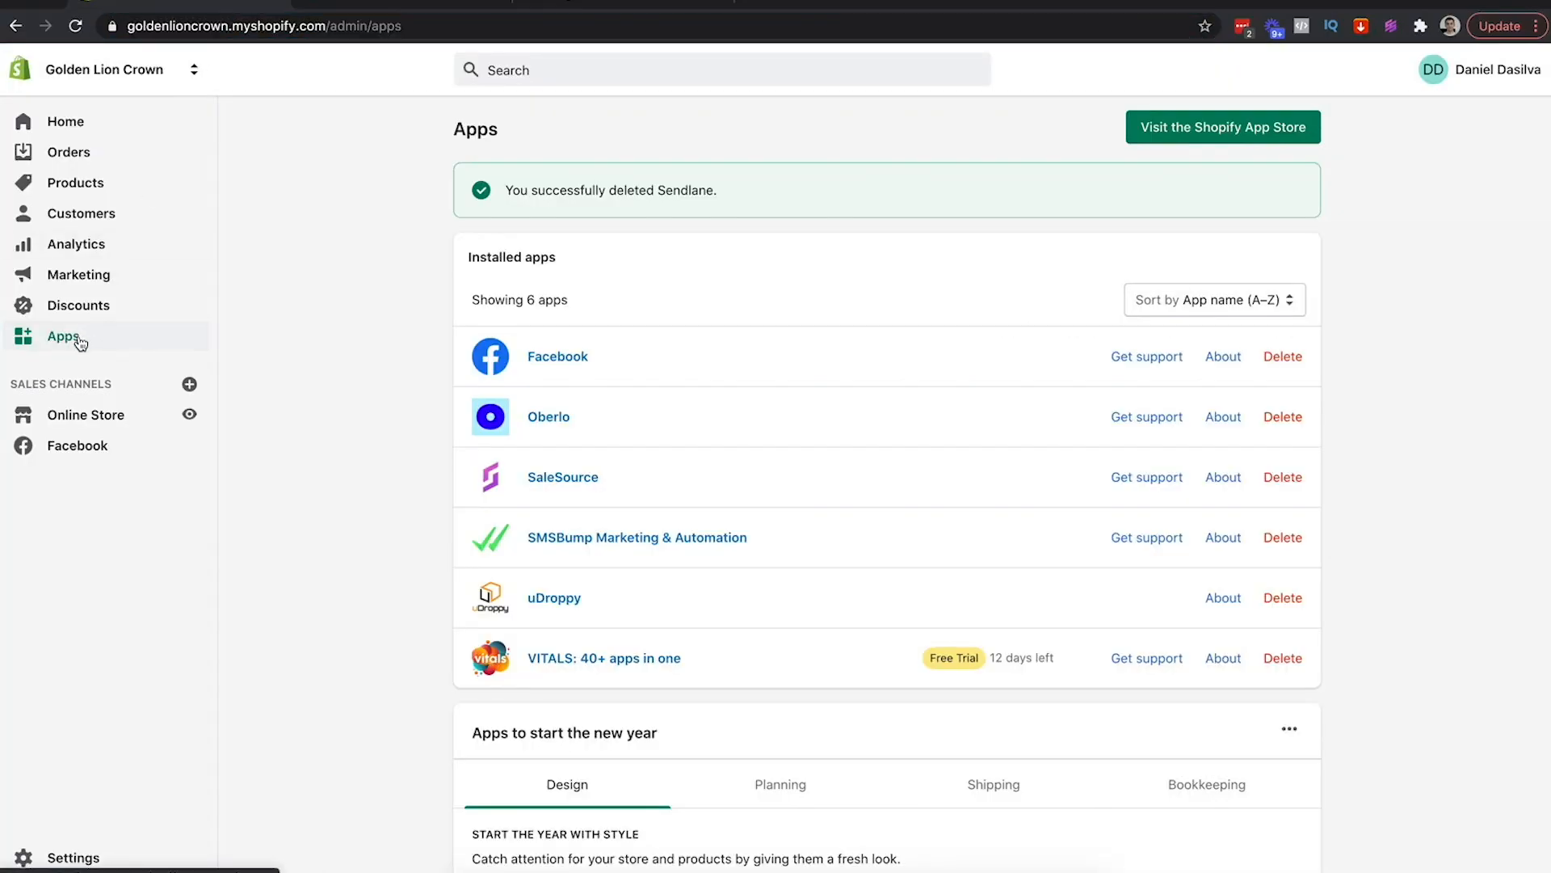
left_click(365, 24)
key("Return")
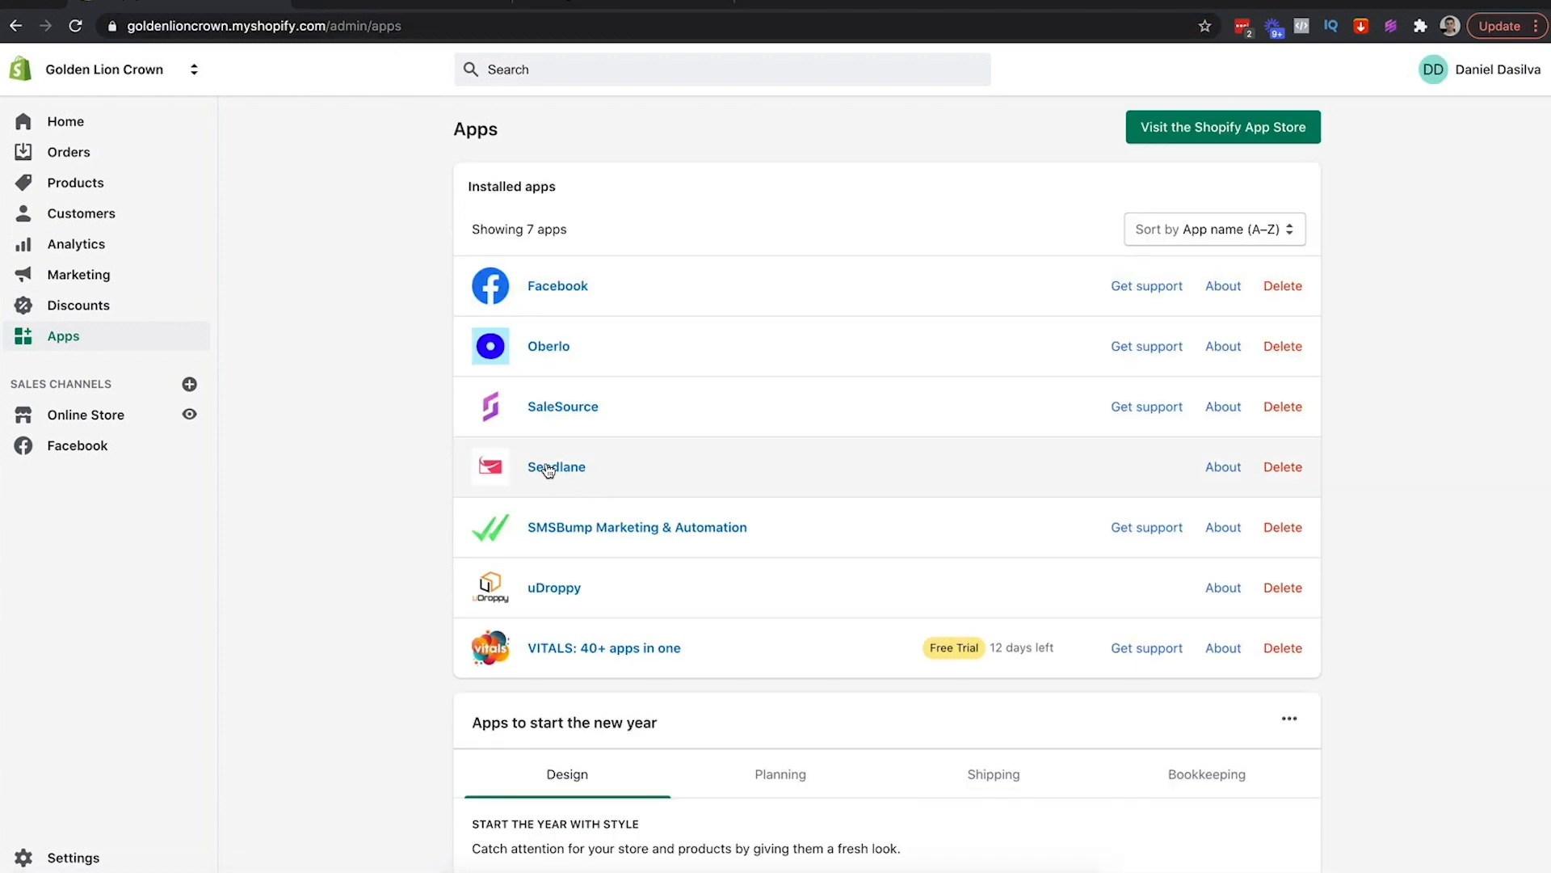
left_click(608, 3)
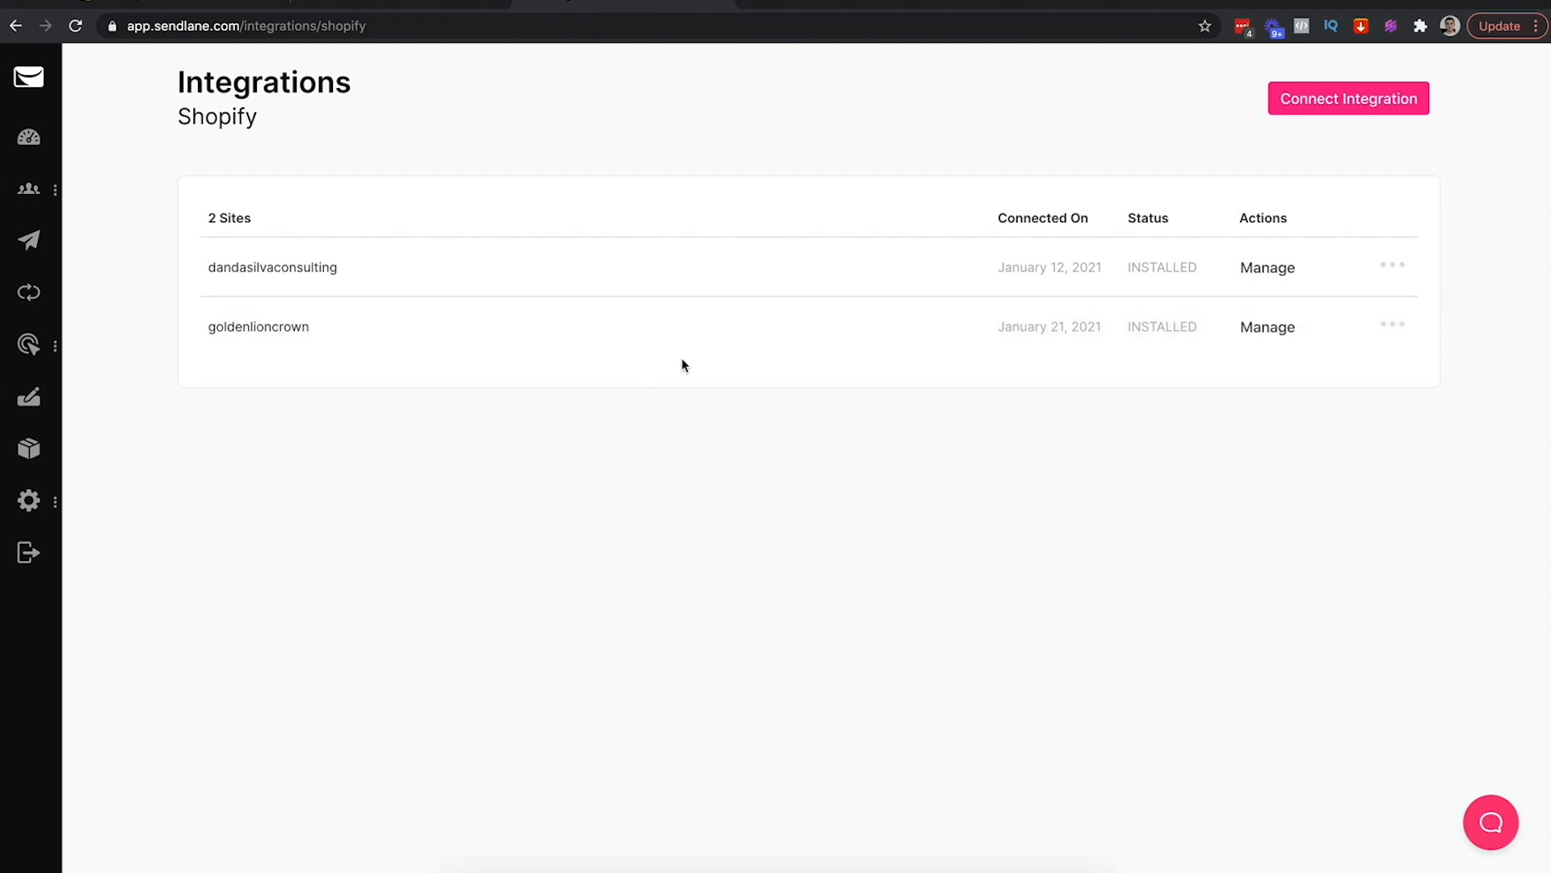
Map goldenlioncrown newsletter signups to Golden Lion Newsletter and abandoned checkouts to Golden Lion Cart Abandonment
left_click(1270, 332)
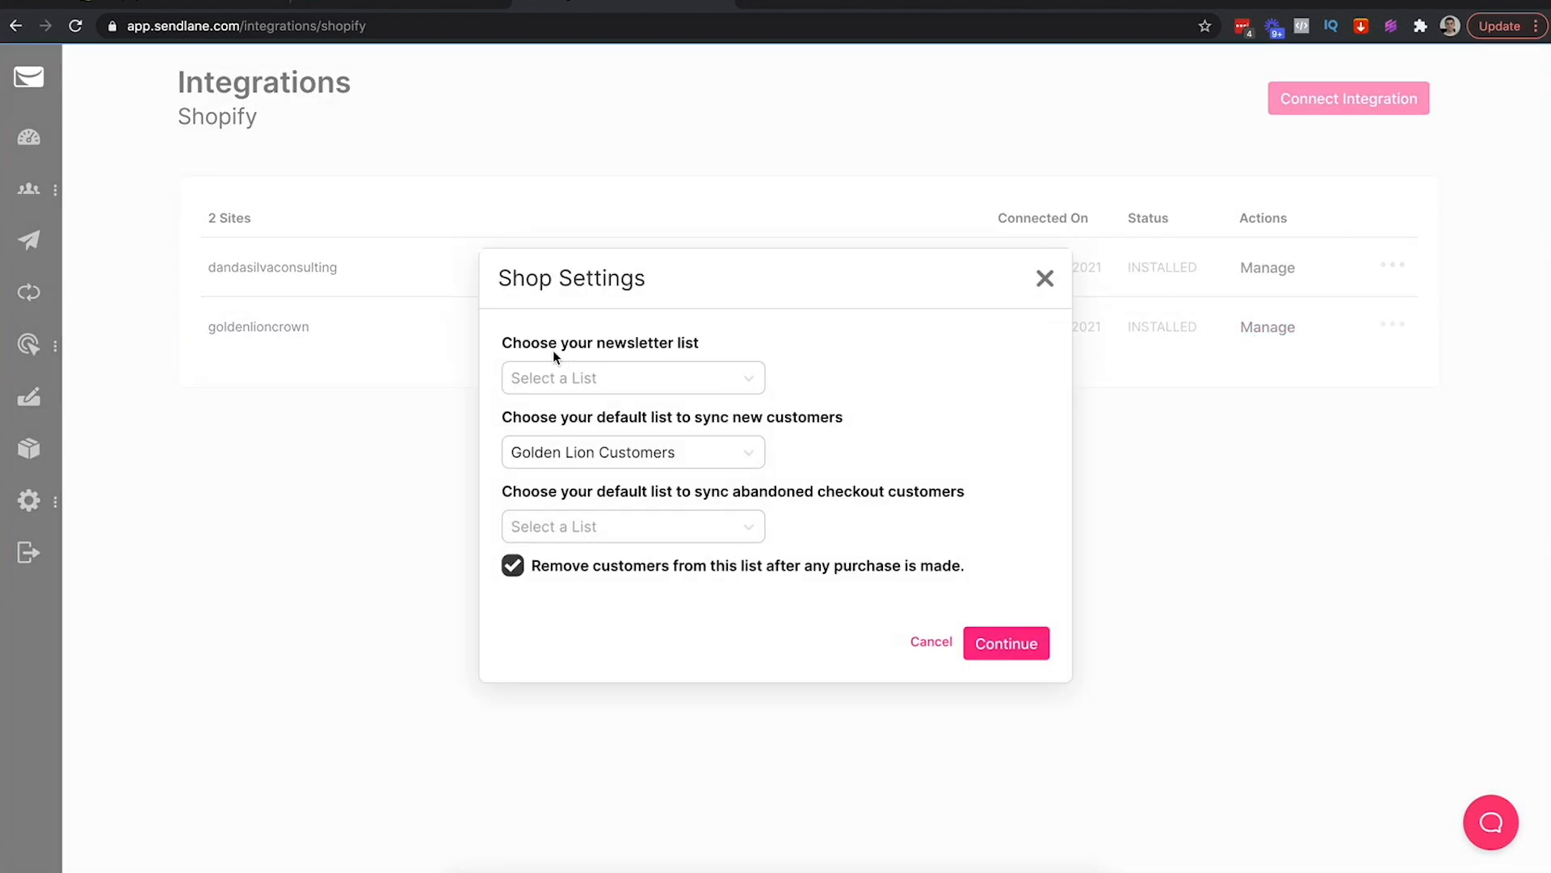
left_click(588, 378)
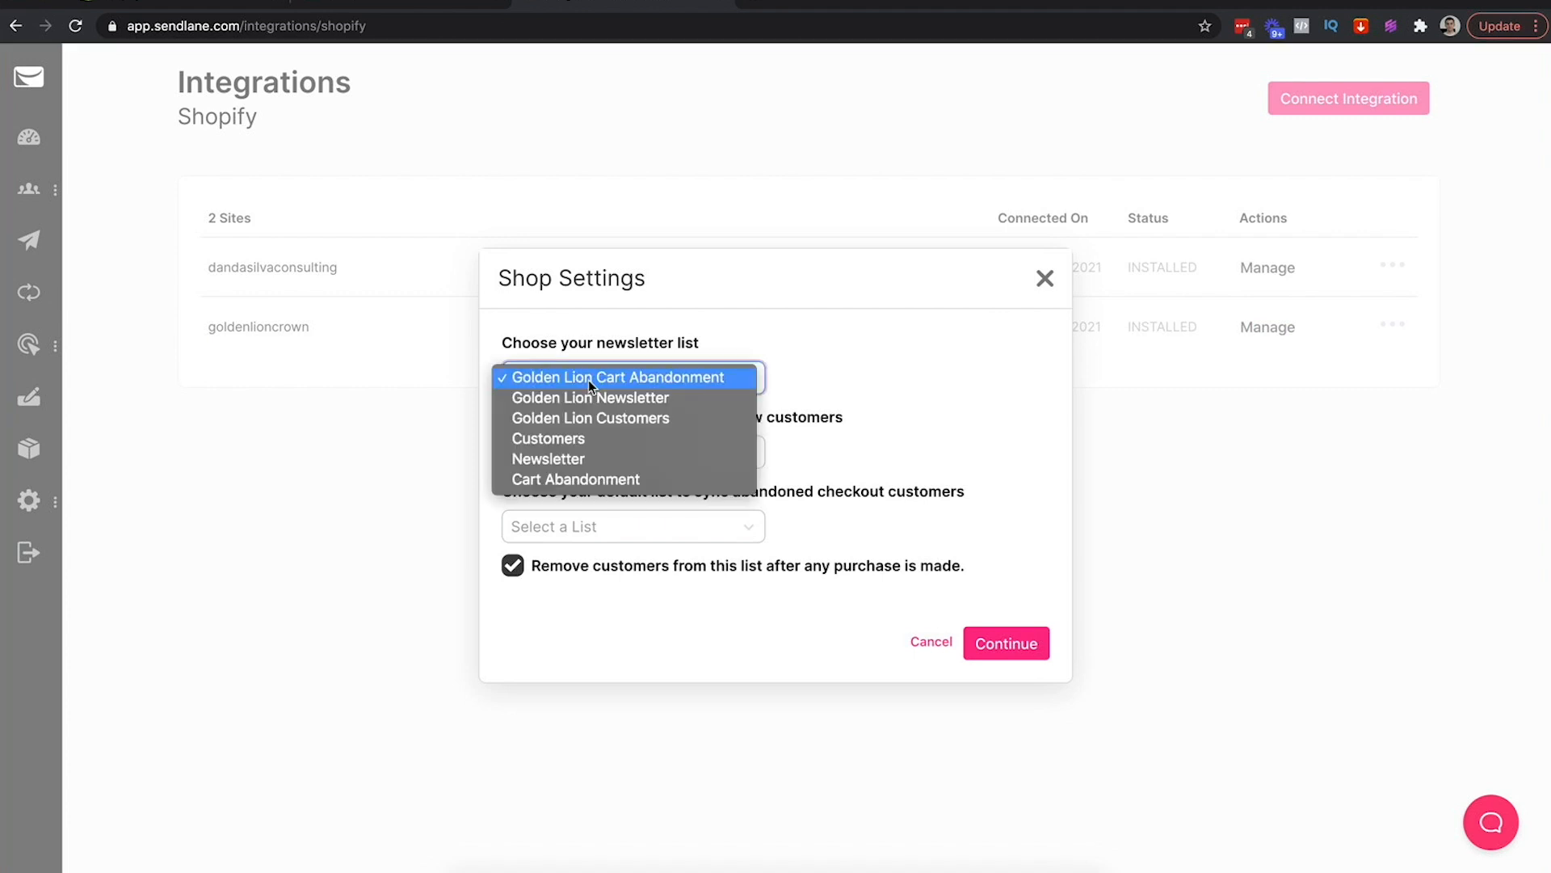
left_click(577, 398)
left_click(825, 381)
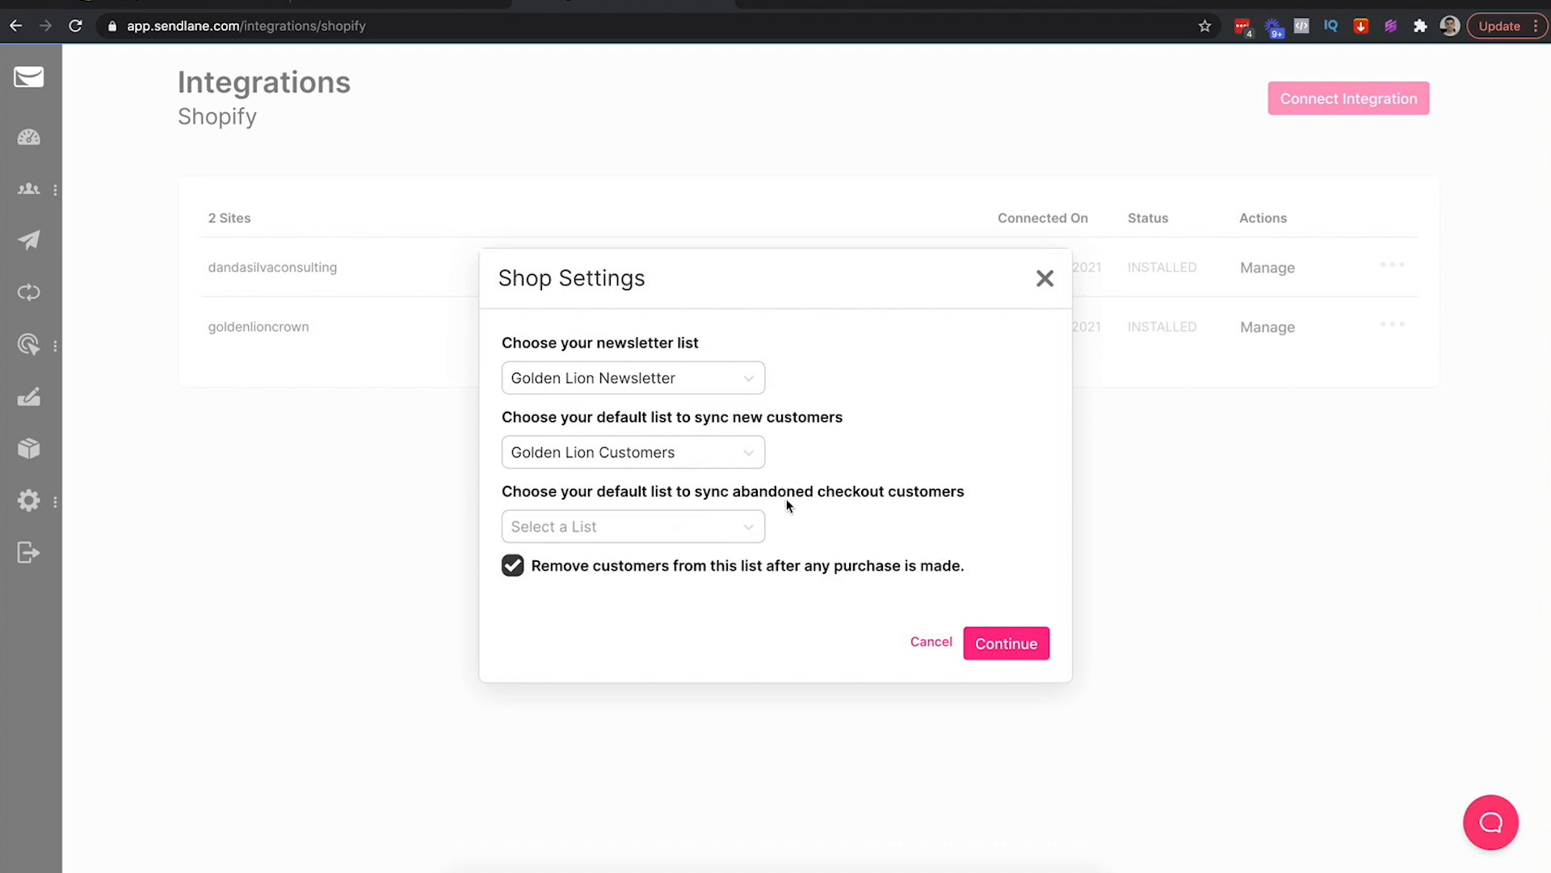
left_click(731, 526)
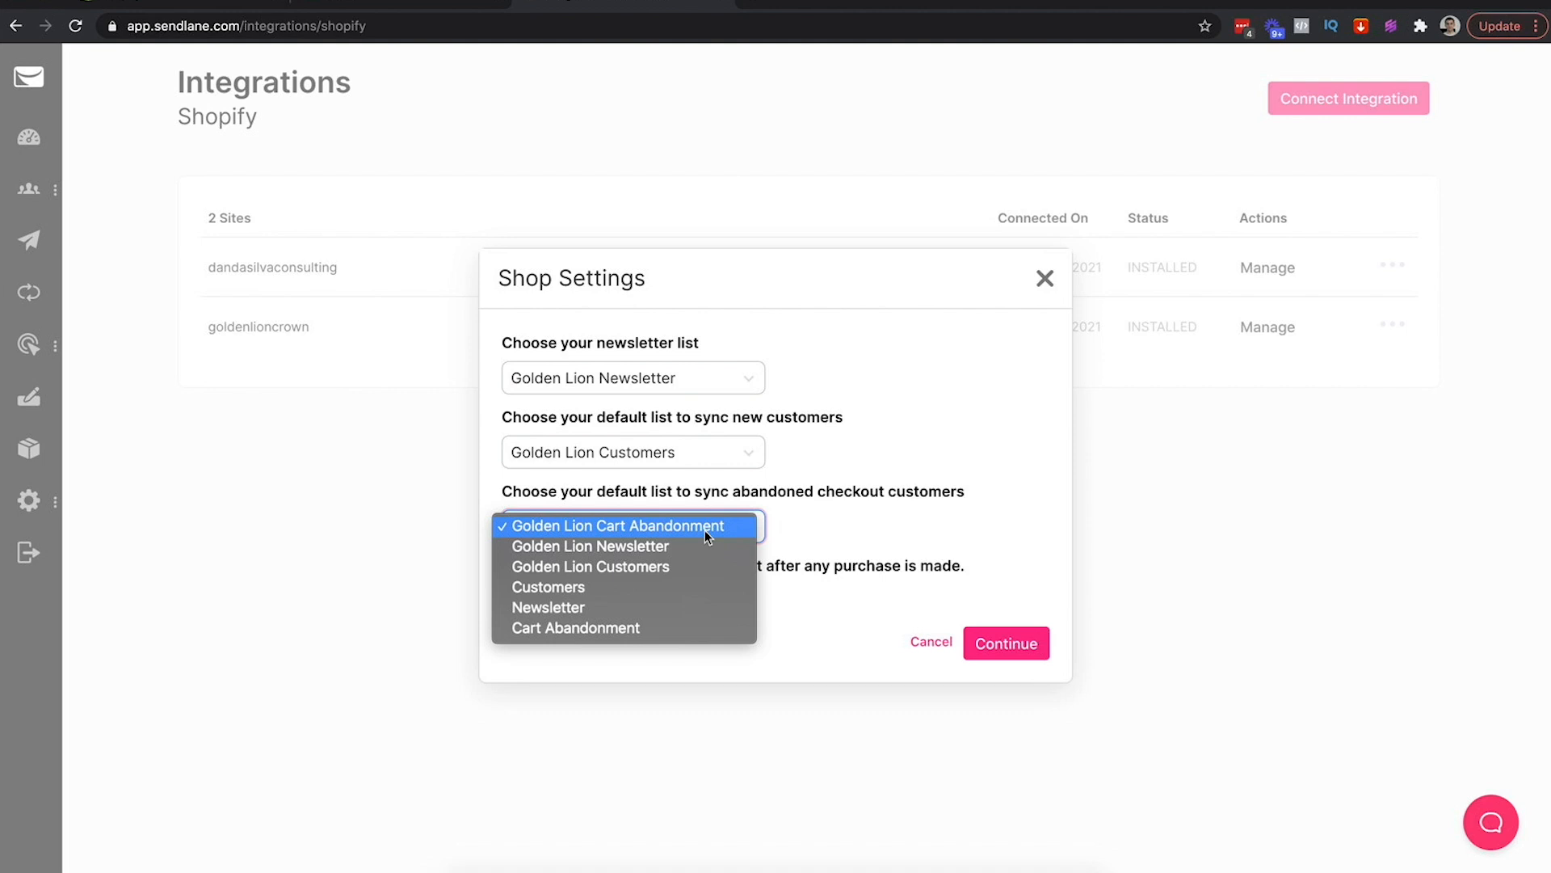
left_click(705, 526)
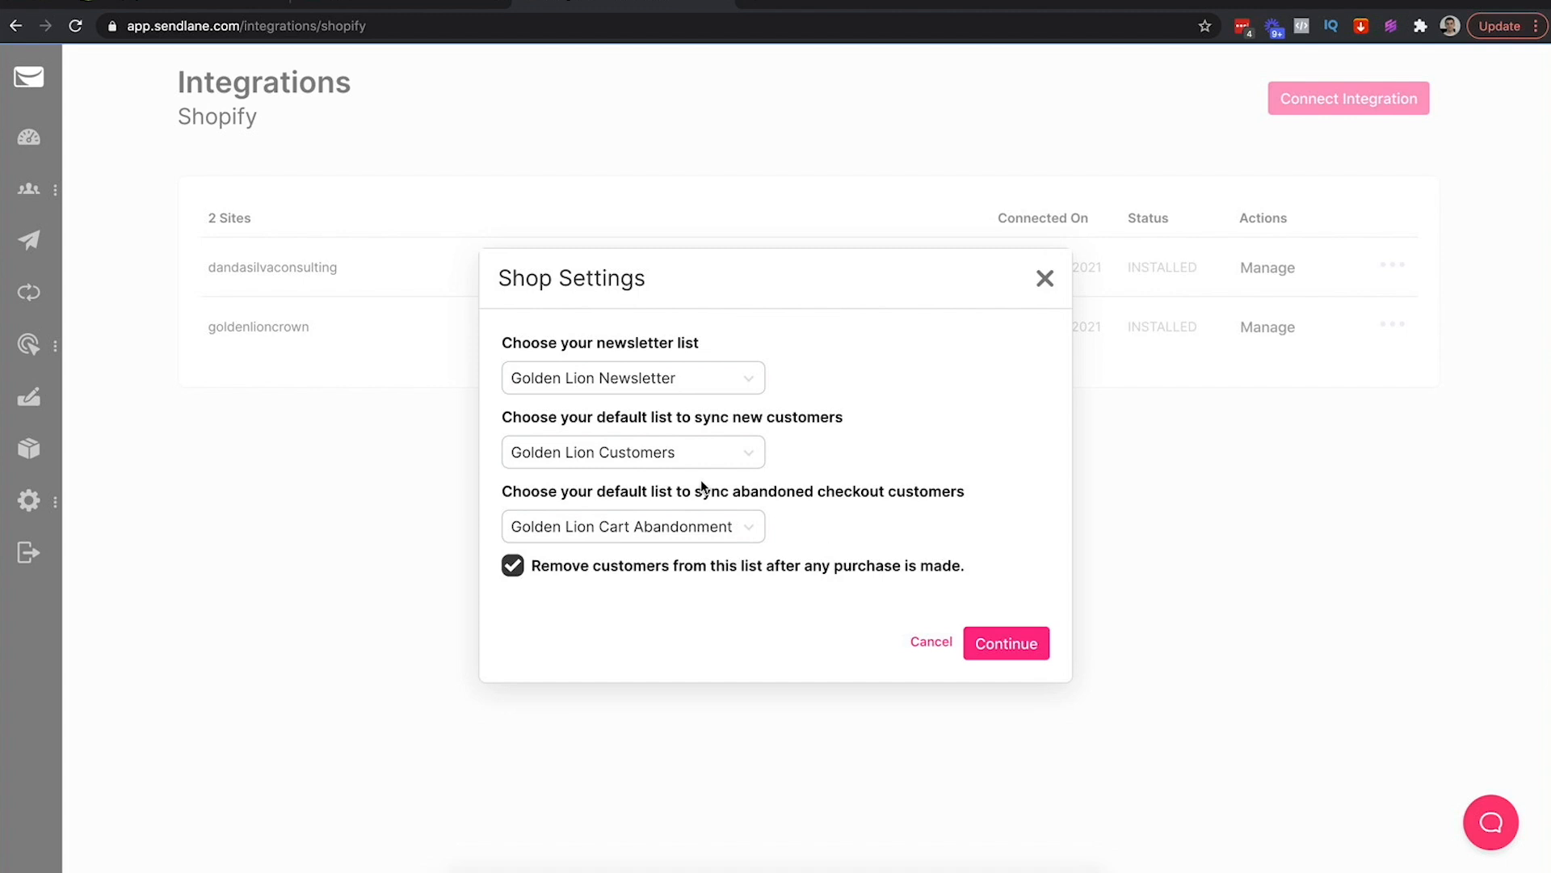
left_click(998, 651)
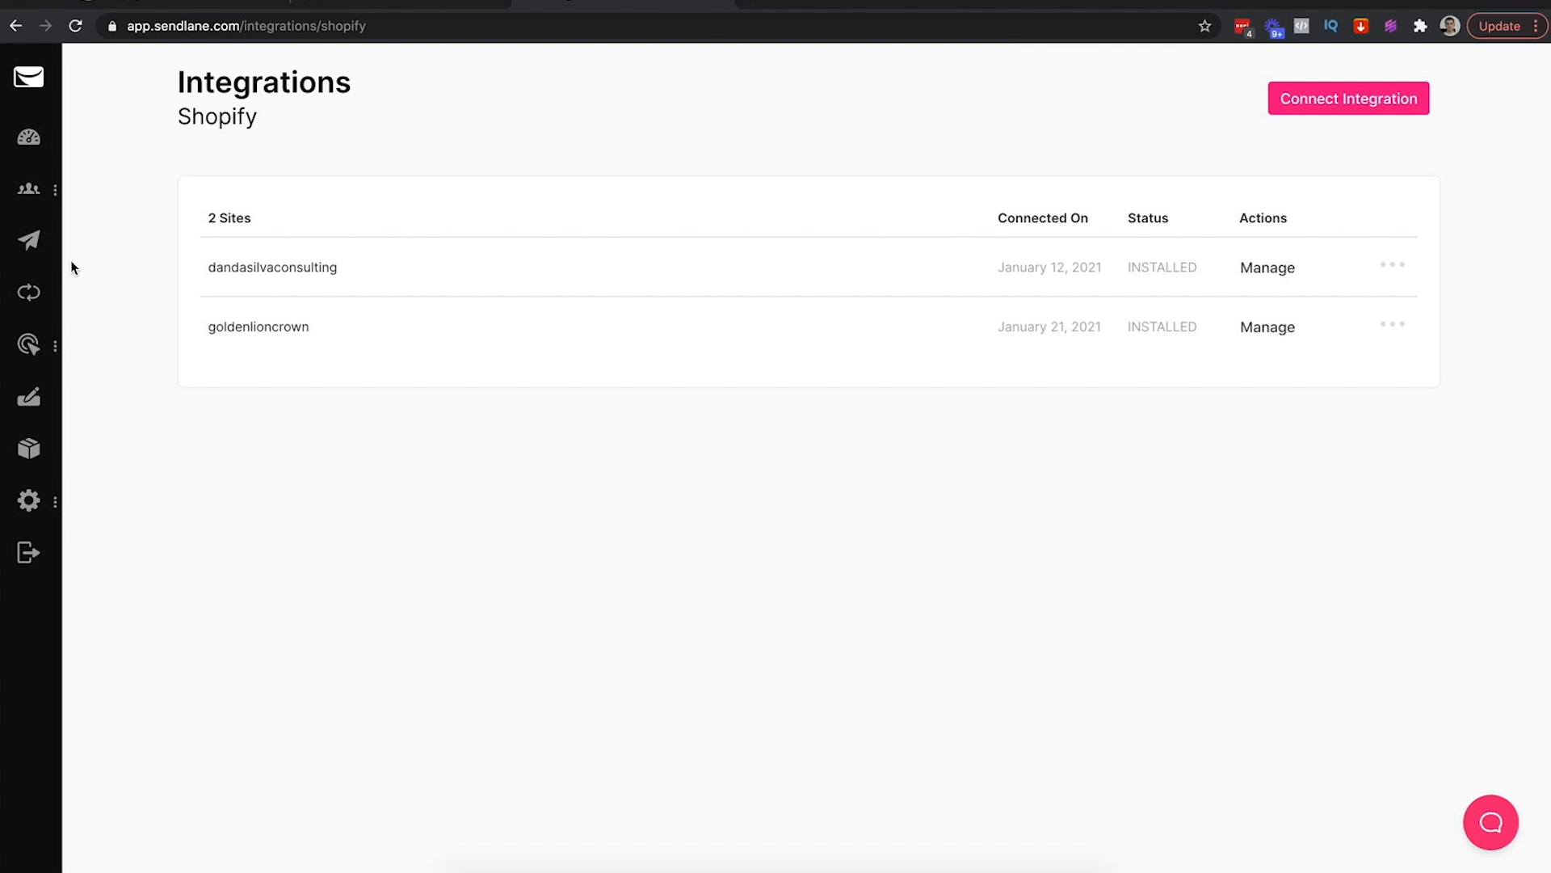
Open the Automations section from the Sendlane sidebar
left_click(28, 293)
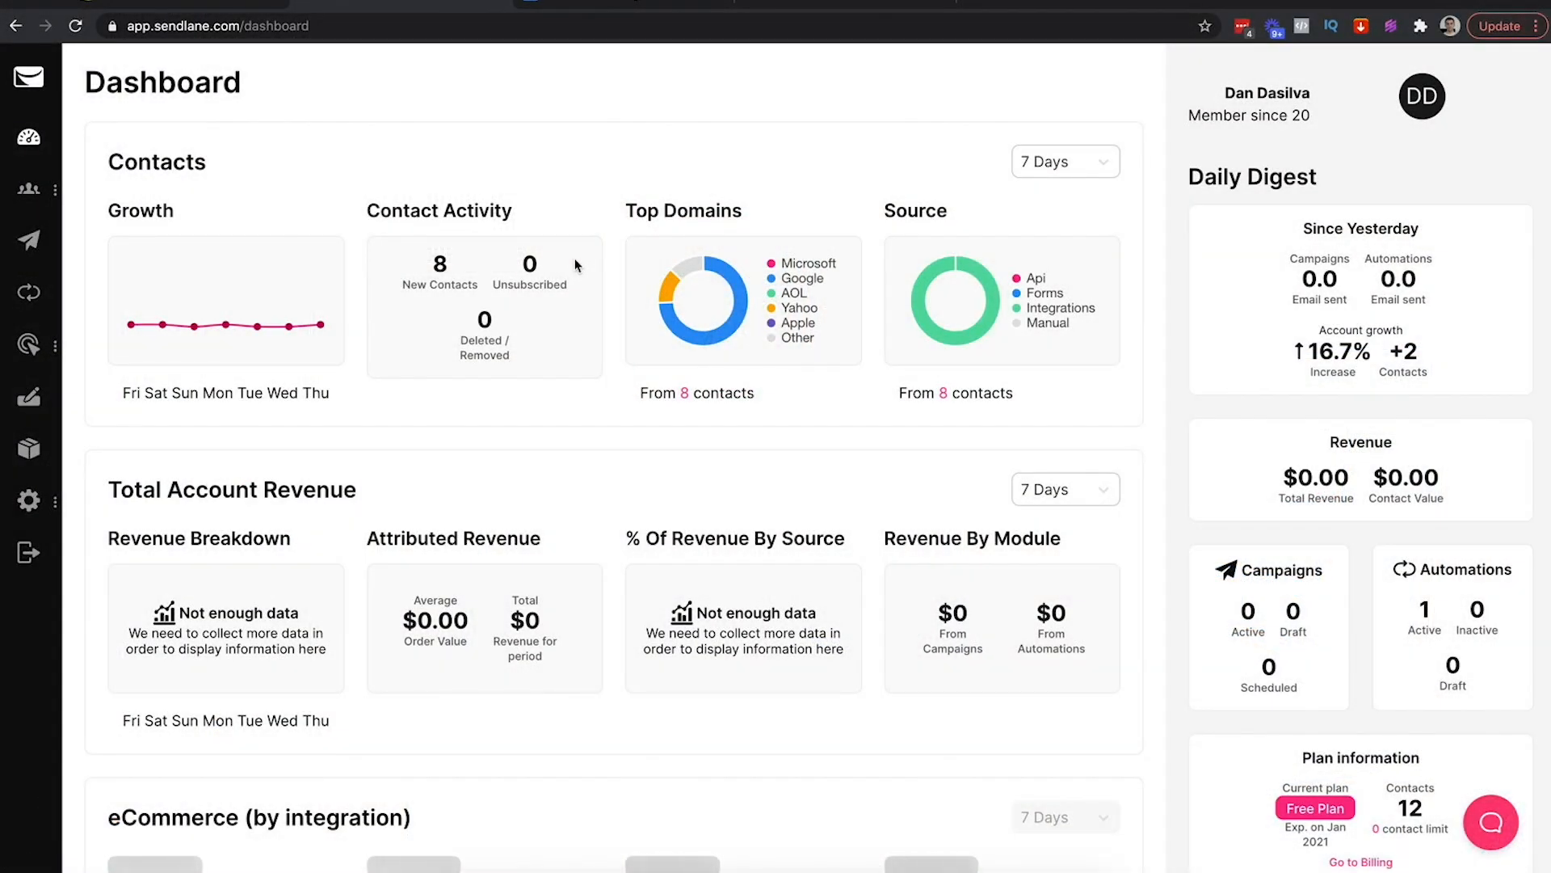
Load goldenlioncrown.com, add the Golden Lion Crown Statue to the cart, and proceed to checkout
left_click(855, 4)
type("golden")
key("Return")
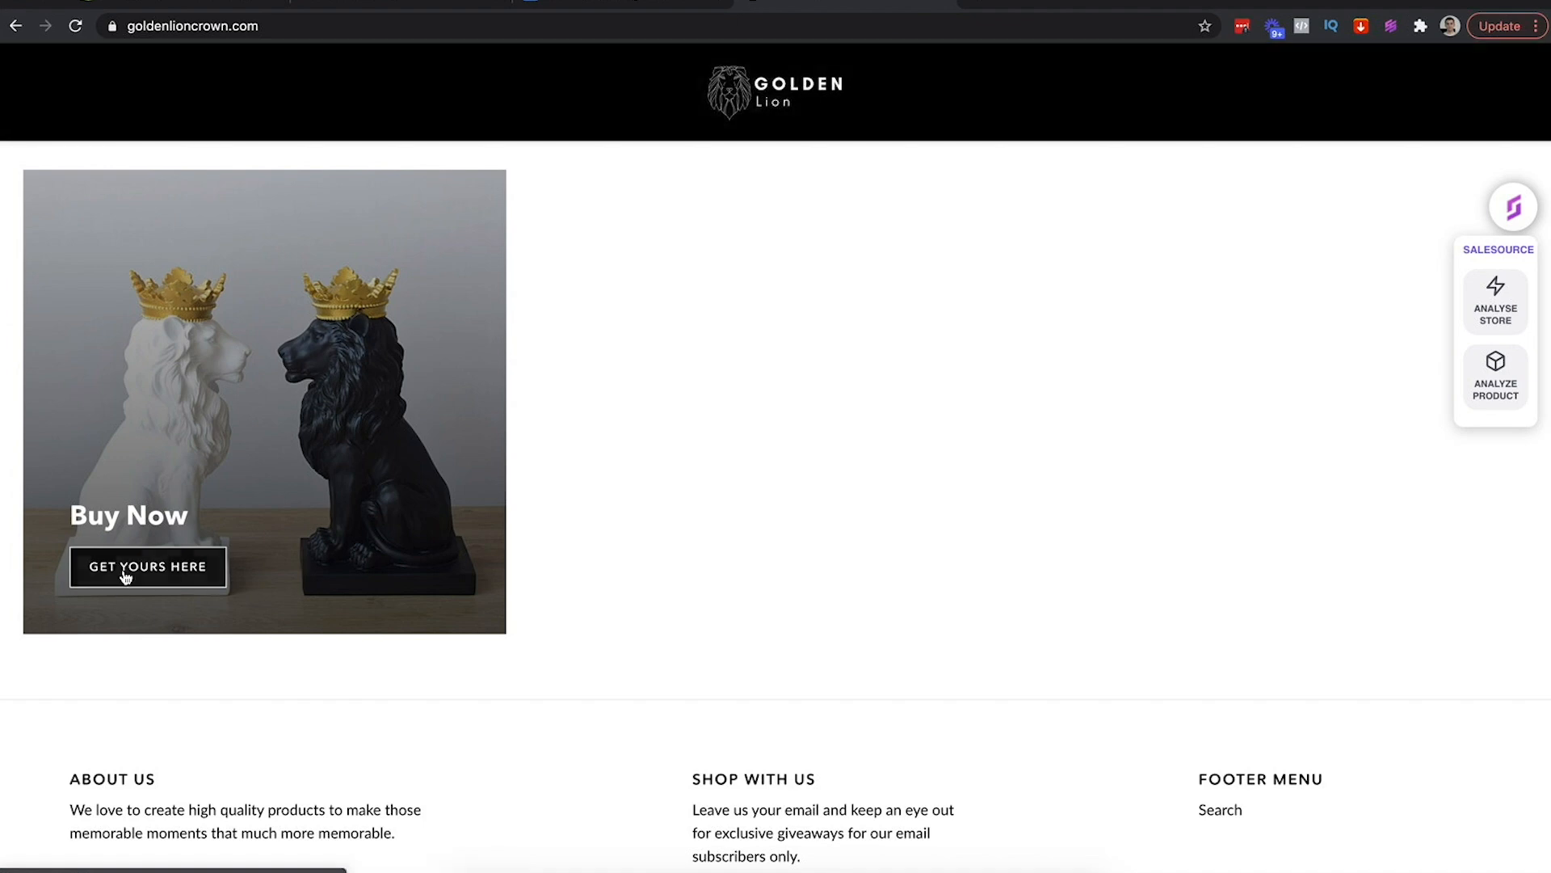
left_click(122, 570)
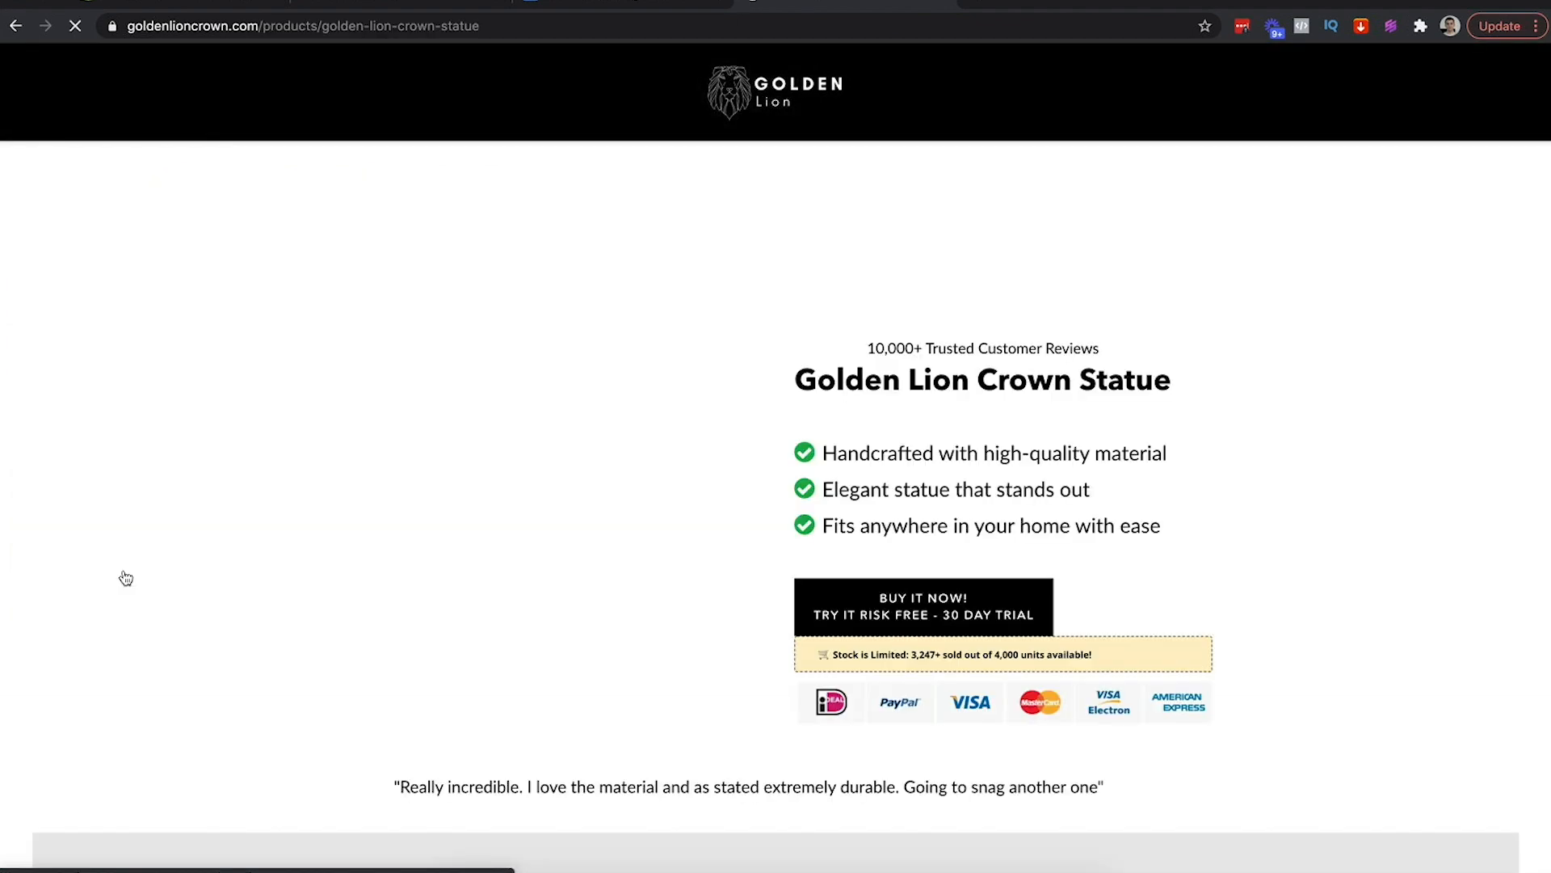
left_click(949, 521)
left_click(960, 602)
left_click(1283, 737)
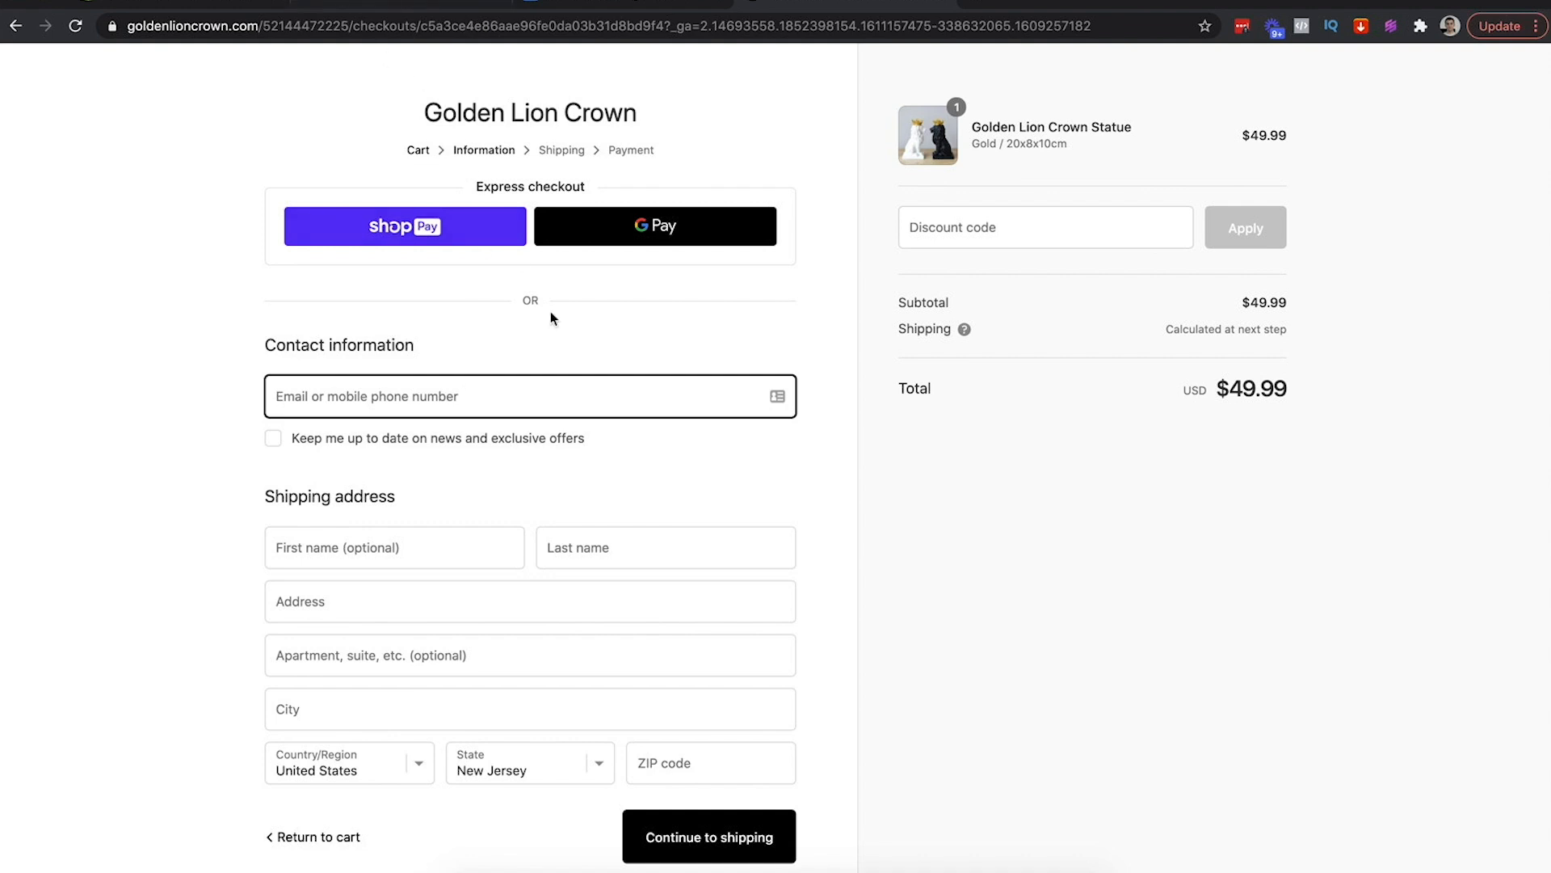
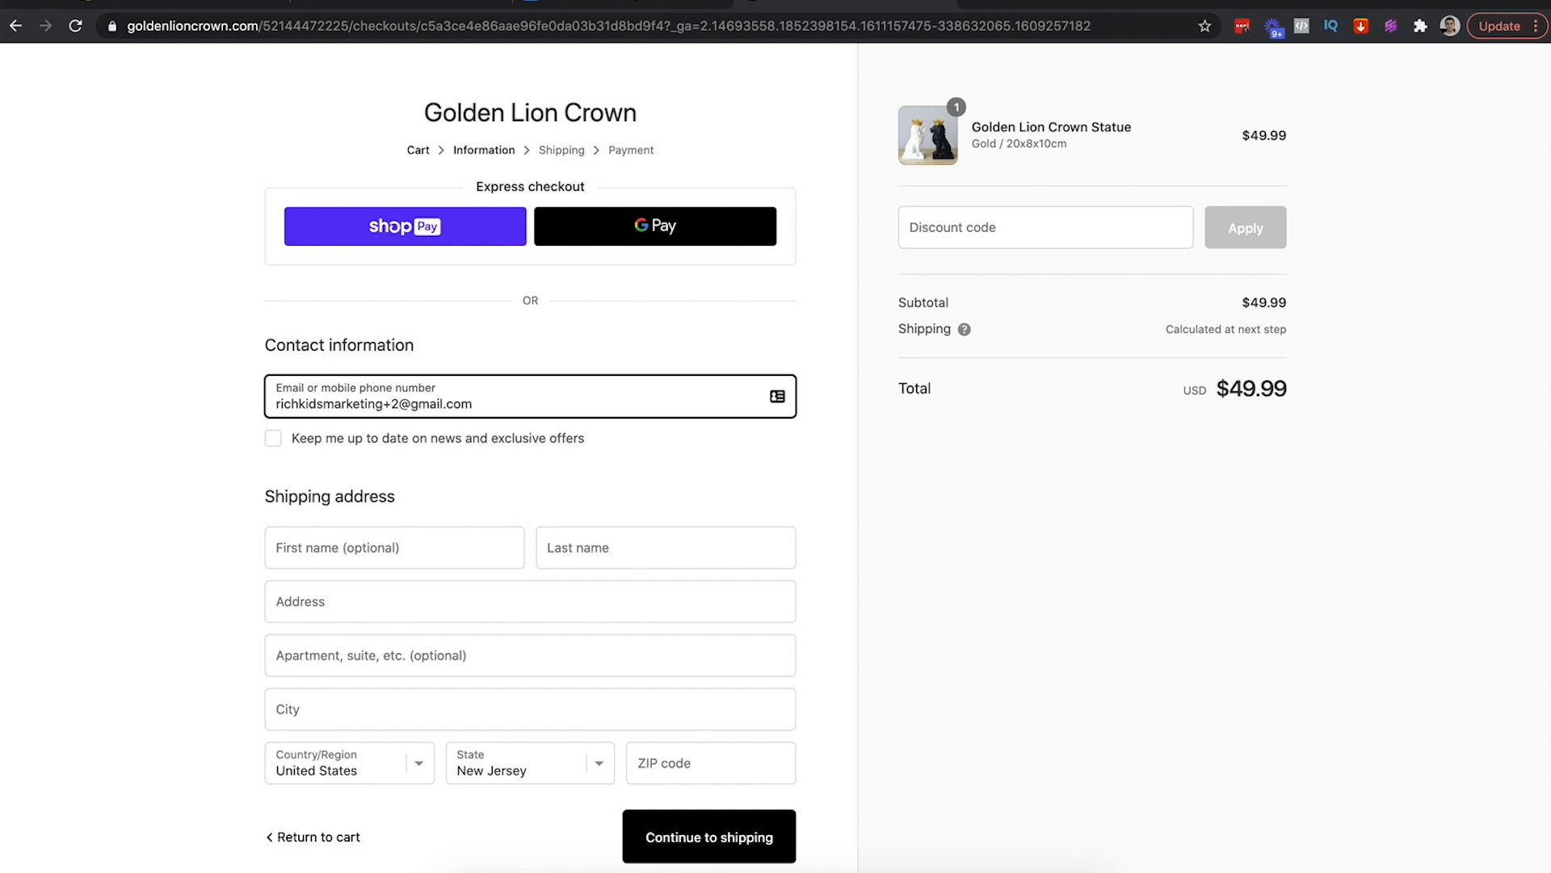
Enter a test contact e-mail and name at checkout, then close the checkout page
key("Tab")
key("Tab")
scroll(461, 444, "down", 2)
type("dan")
key("Tab")
type("dasi")
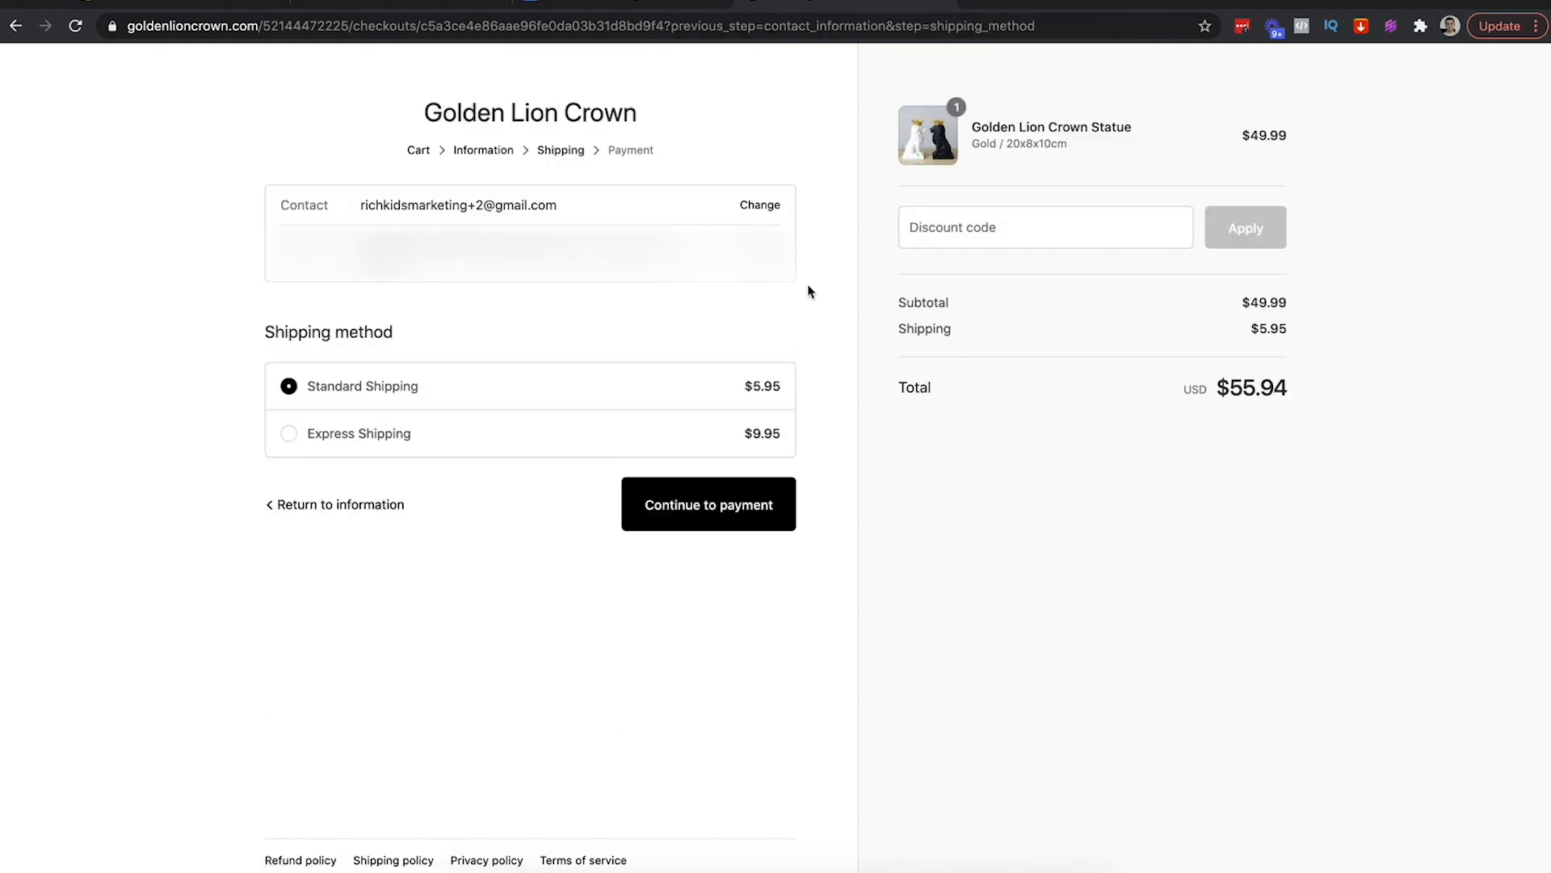
left_click(947, 3)
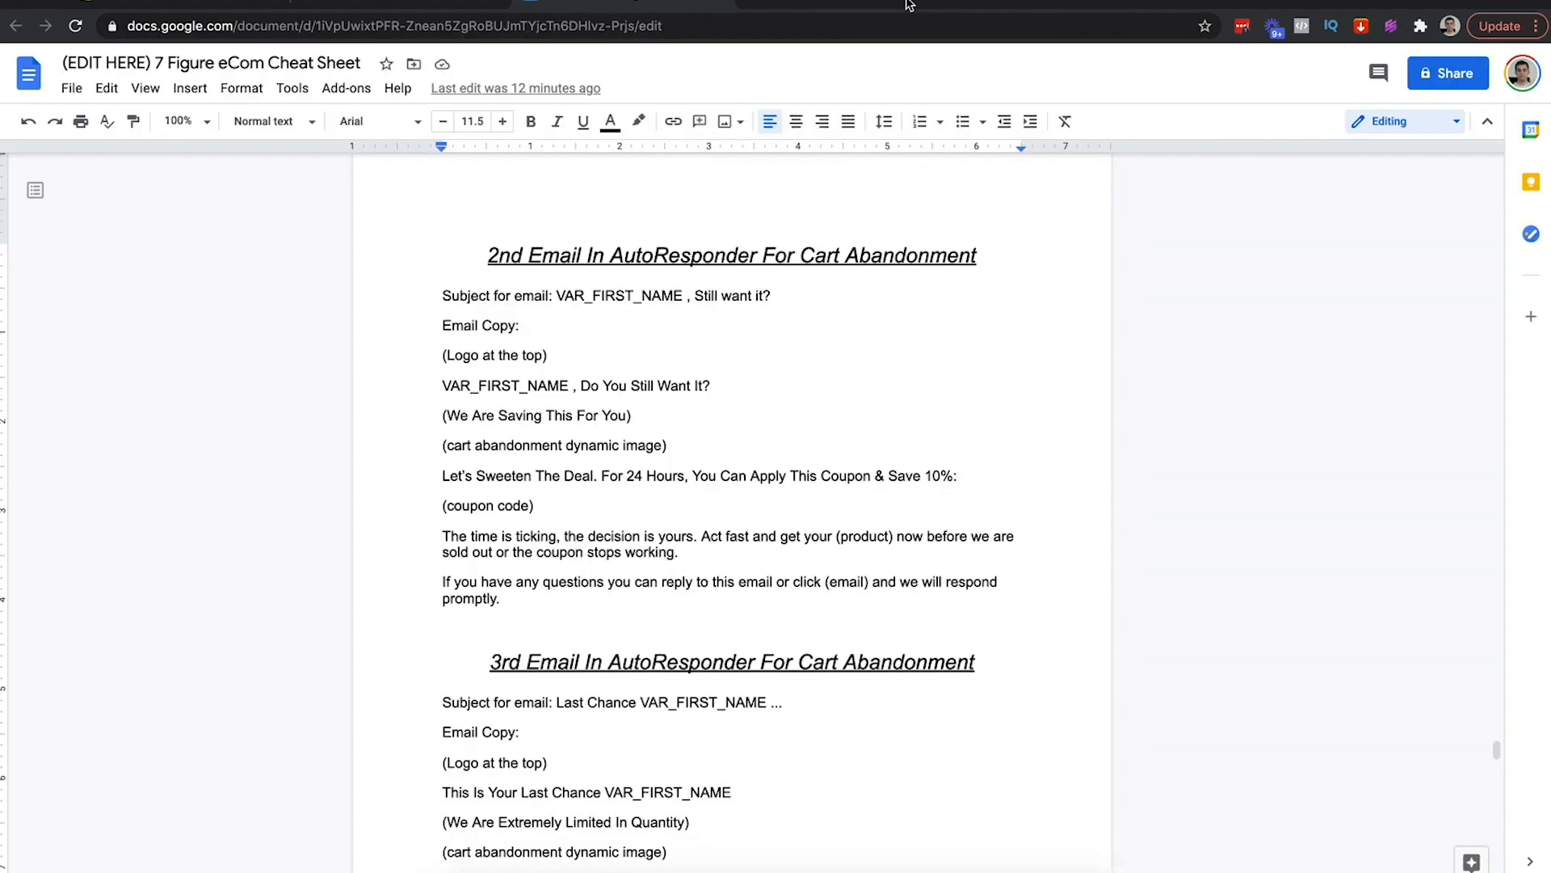
Check that the Golden Lion Cart Abandonment list holds 0 contacts, then switch to Shopify admin
left_click(353, 2)
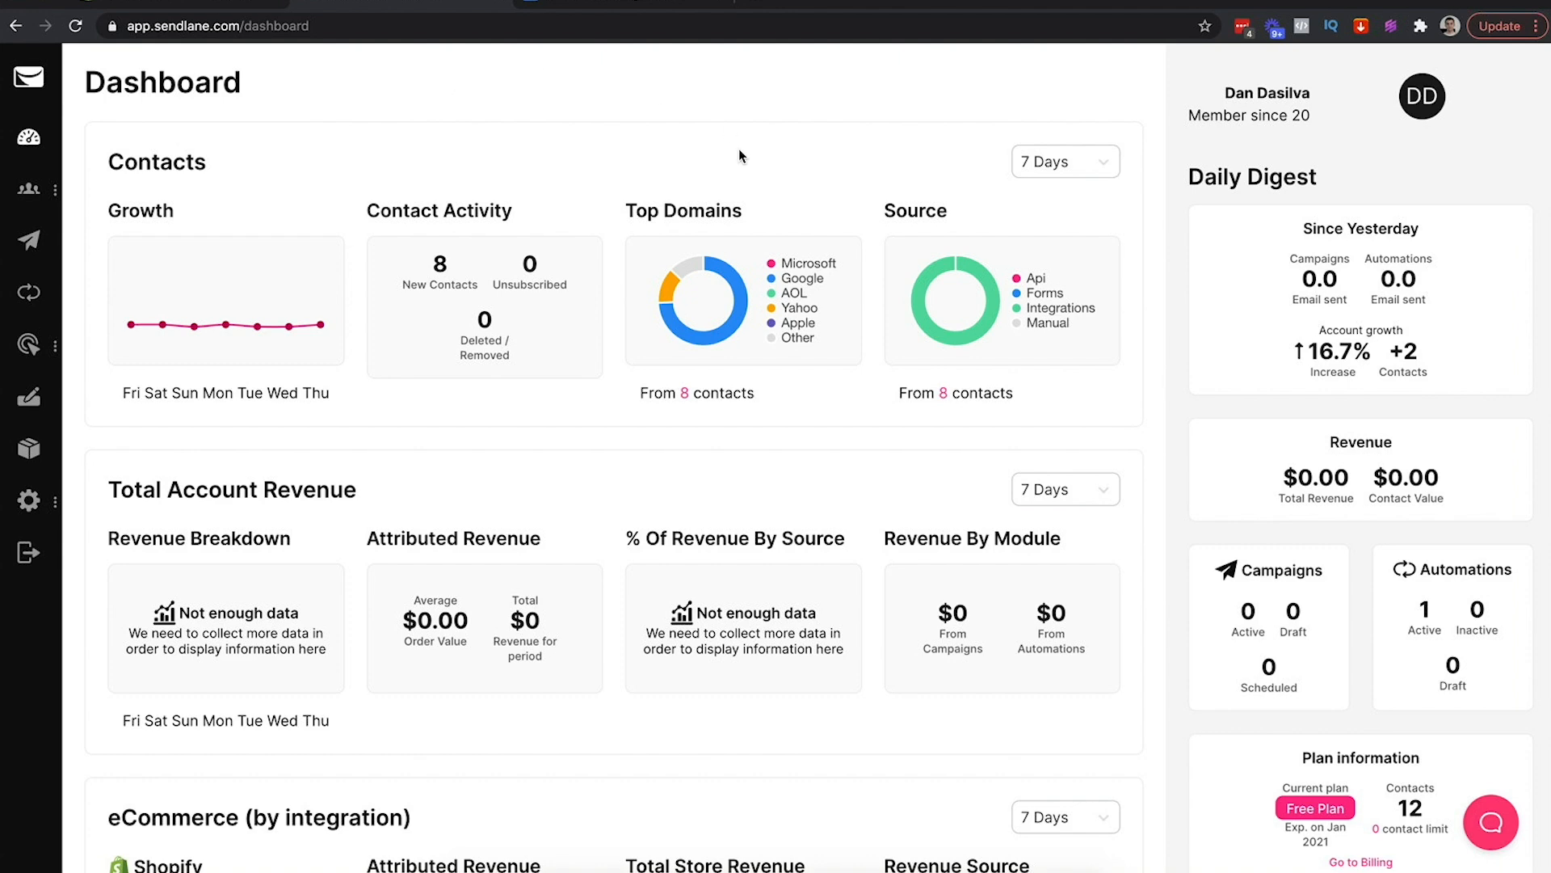
left_click(235, 4)
left_click(359, 4)
mouse_move(28, 189)
left_click(98, 257)
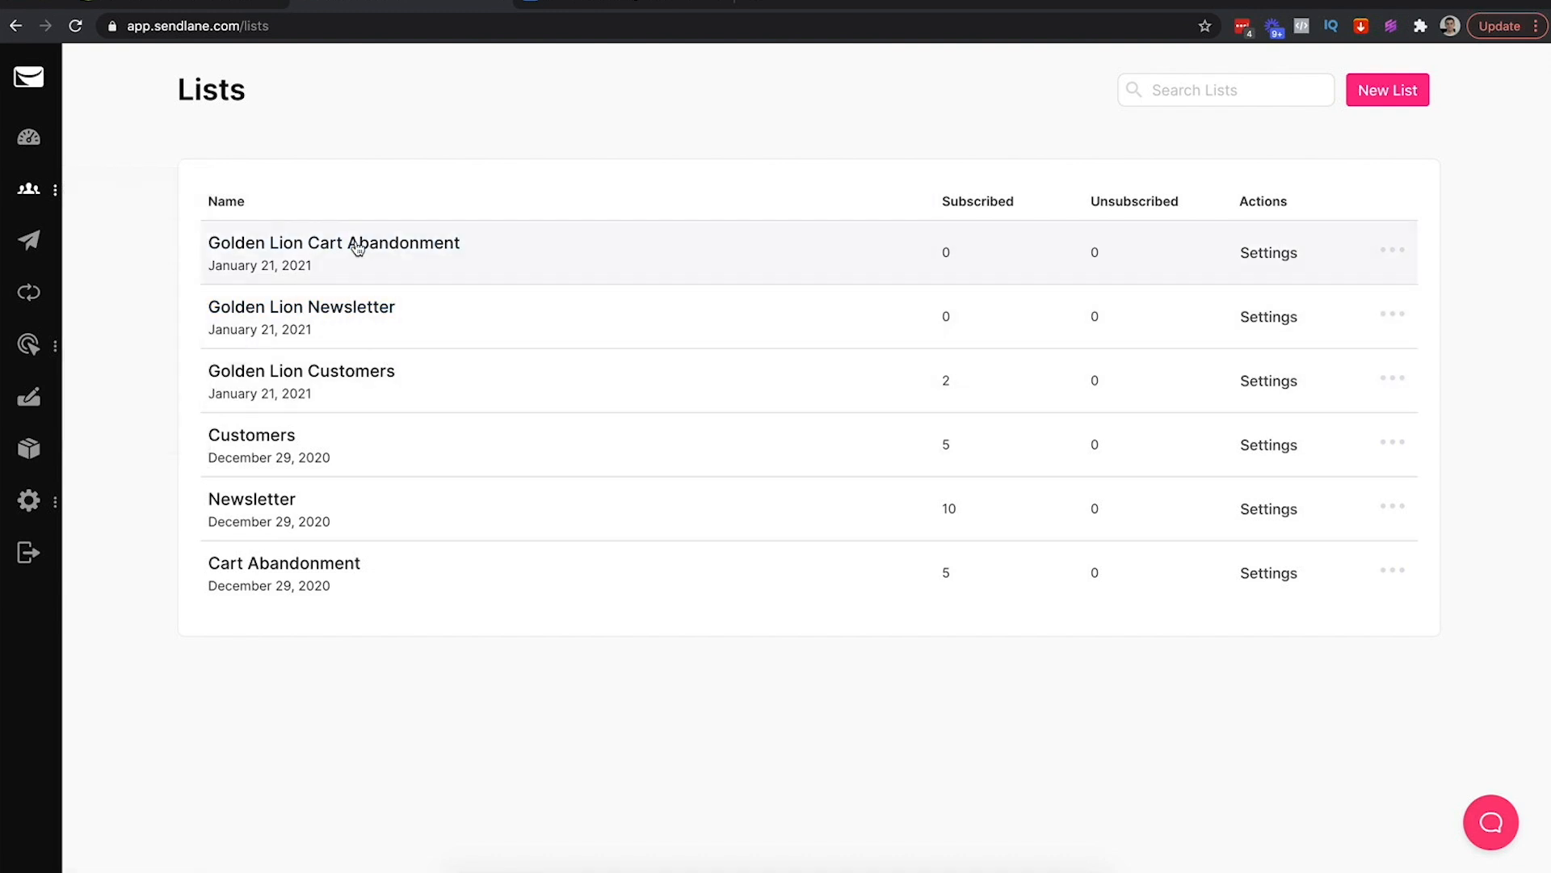
left_click(391, 244)
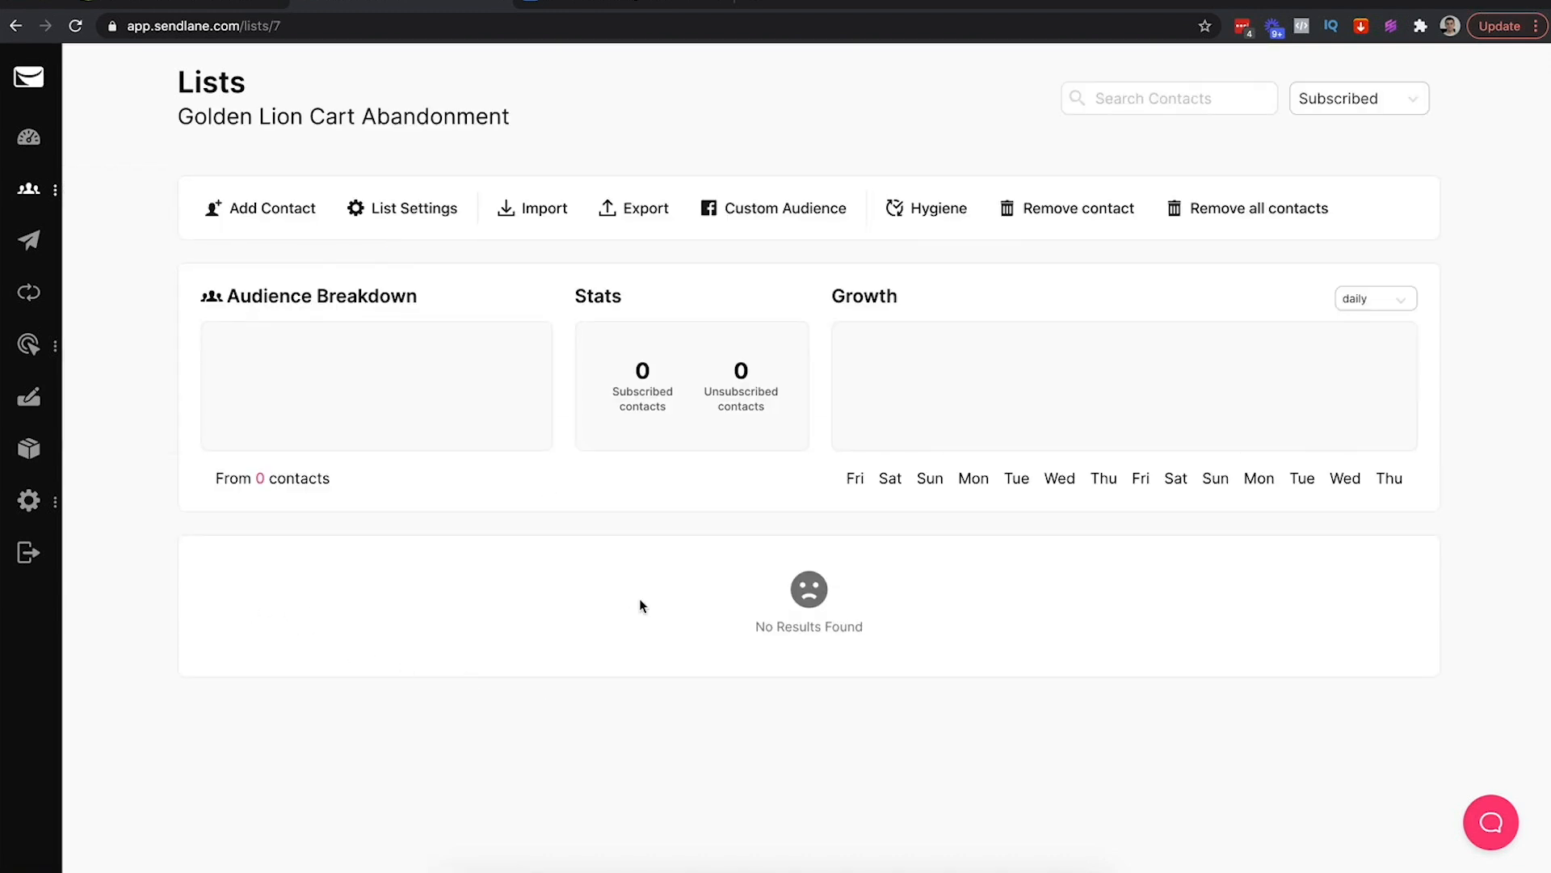
left_click(29, 136)
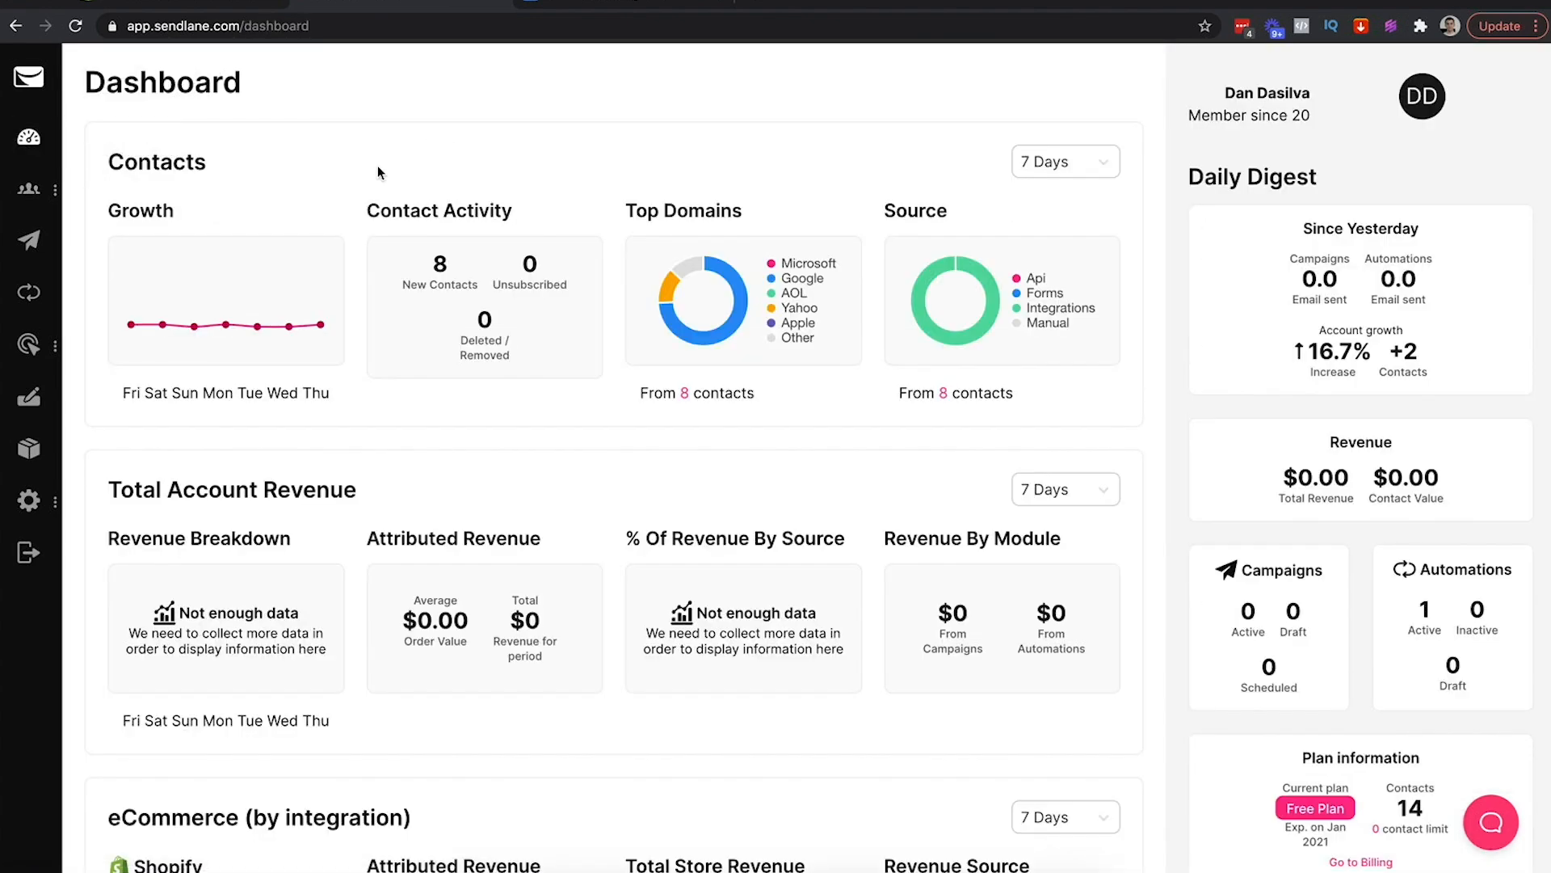
left_click(188, 8)
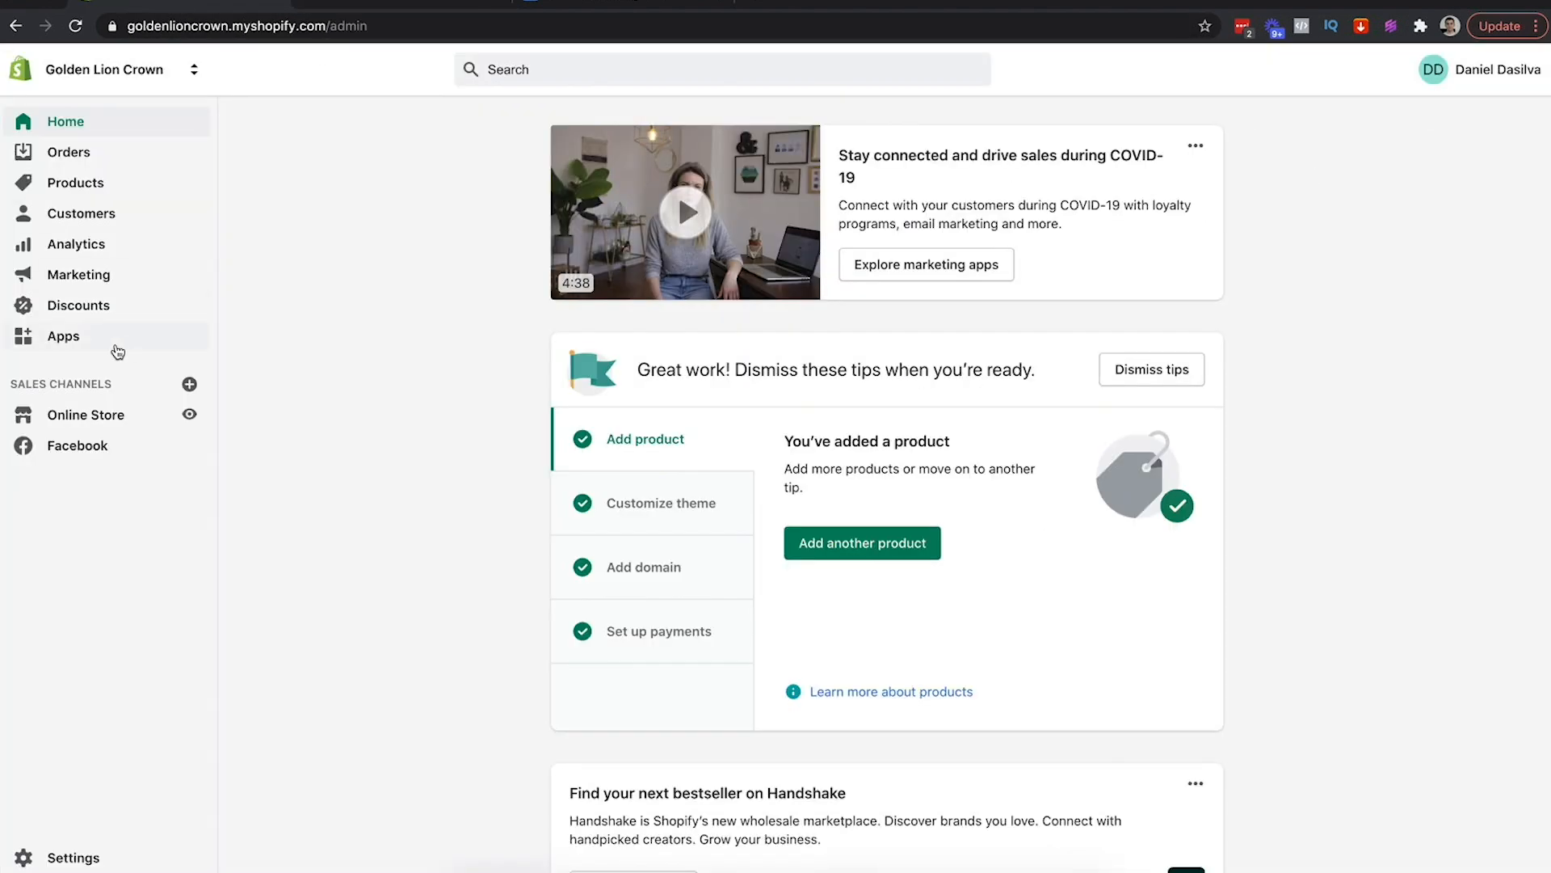
Confirm Sendlane is among the store's 7 installed Shopify apps, then return to Sendlane
left_click(88, 341)
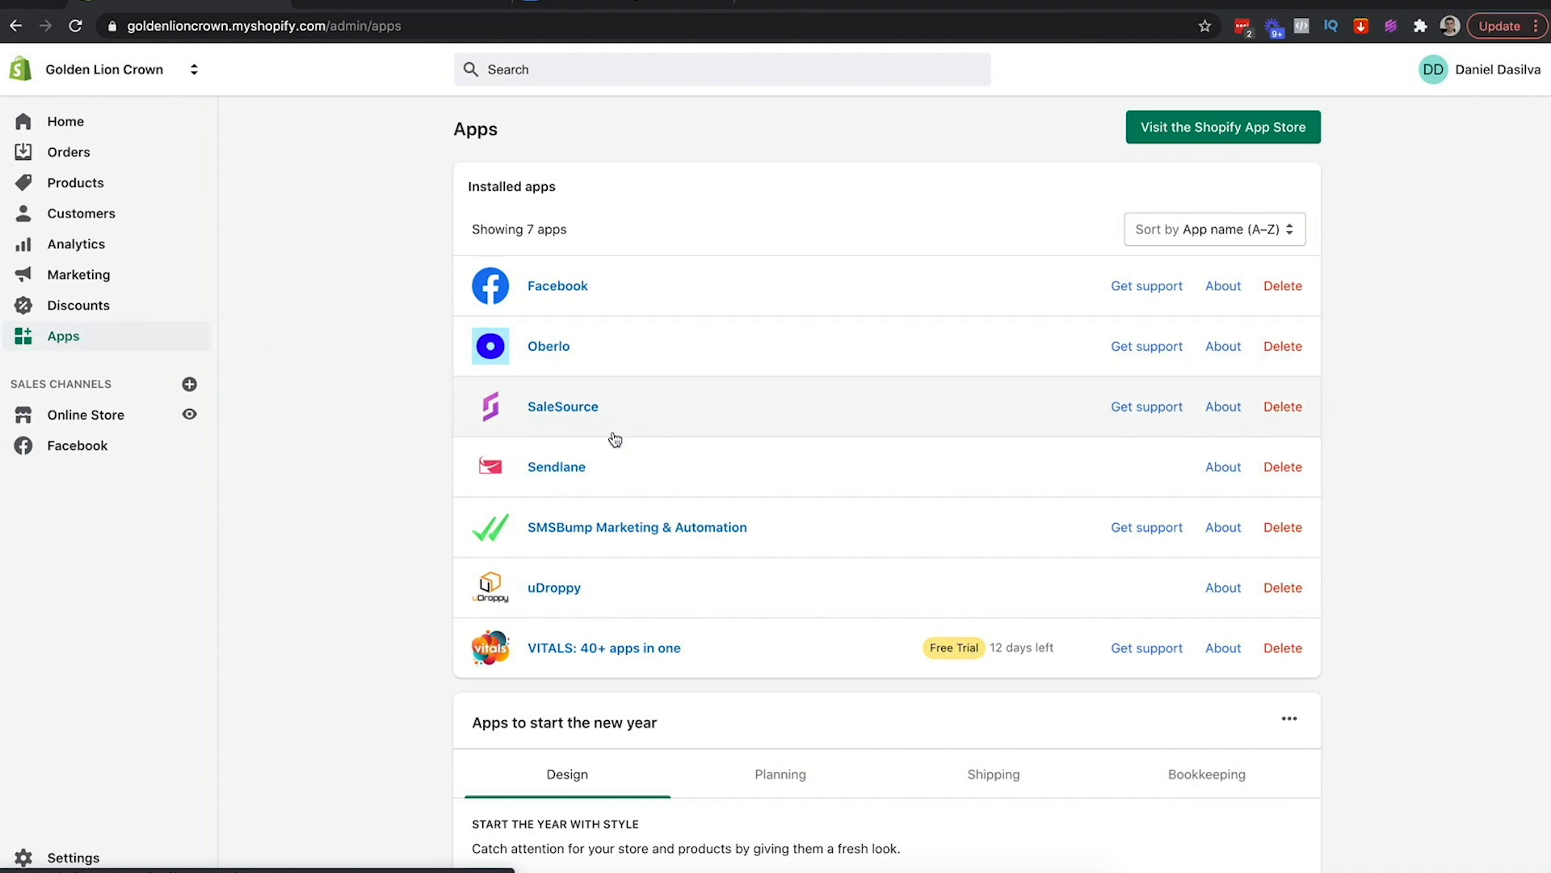
left_click(339, 5)
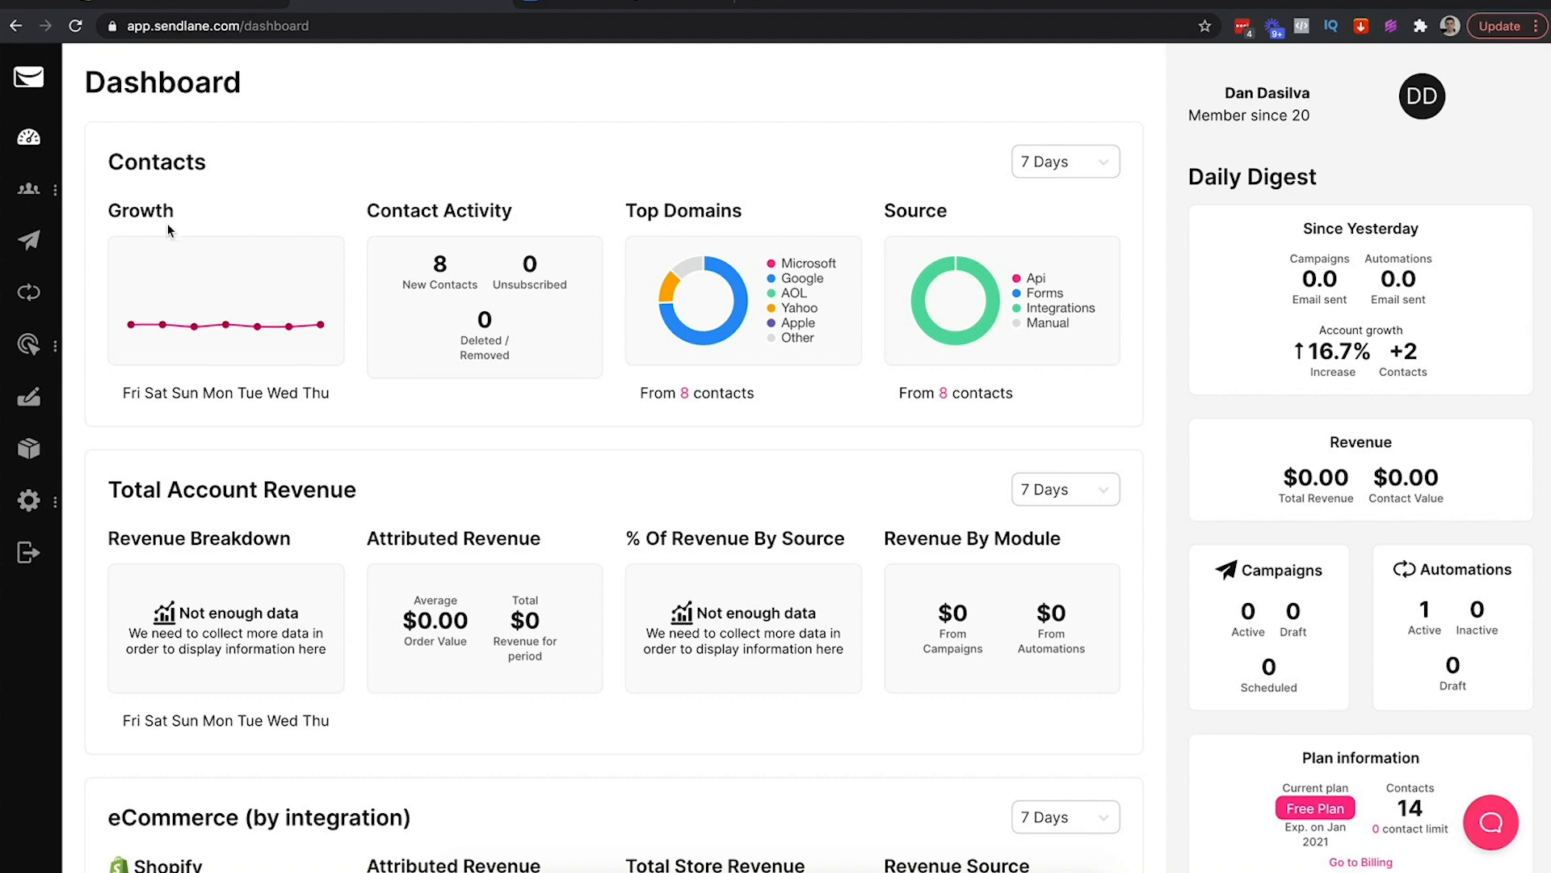
Create a new automation from the eCommerce template Recover abandoned carts (Shopify)
left_click(25, 294)
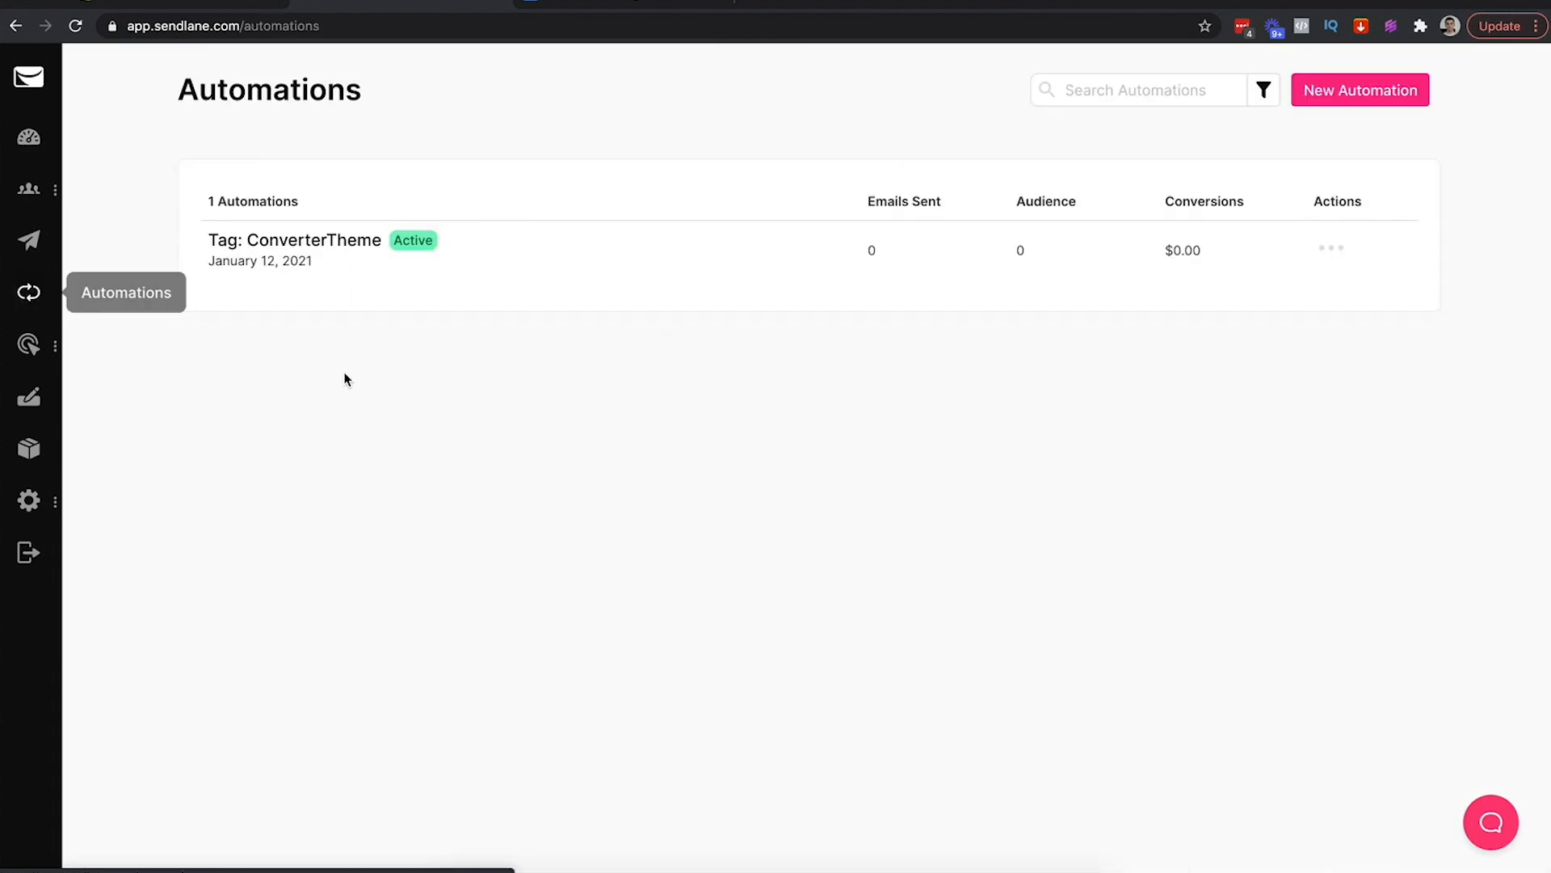
left_click(1344, 92)
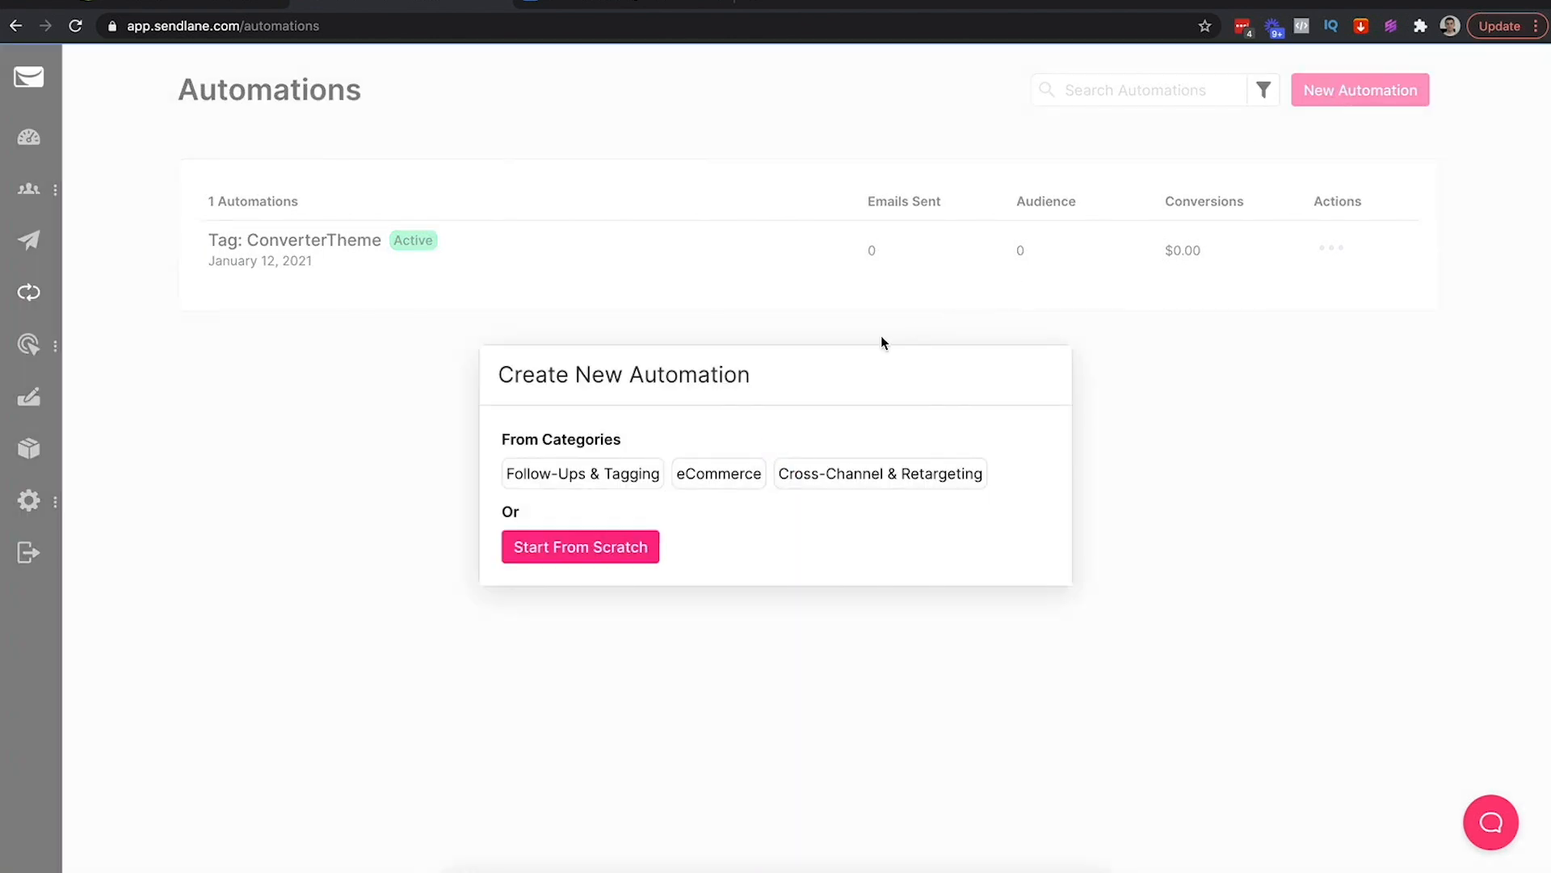
left_click(715, 476)
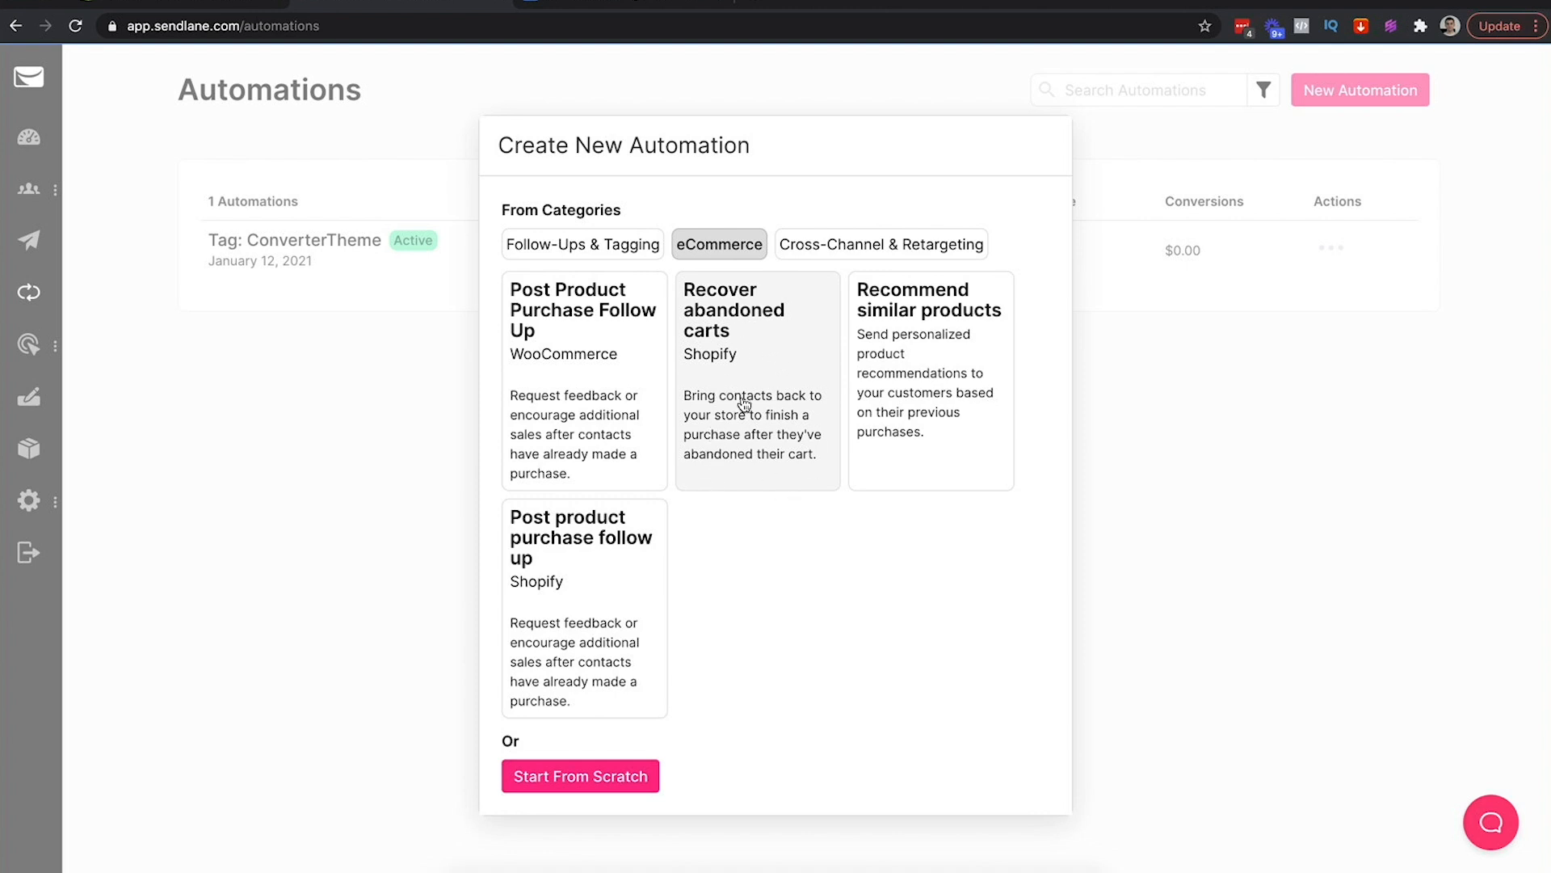
left_click(740, 350)
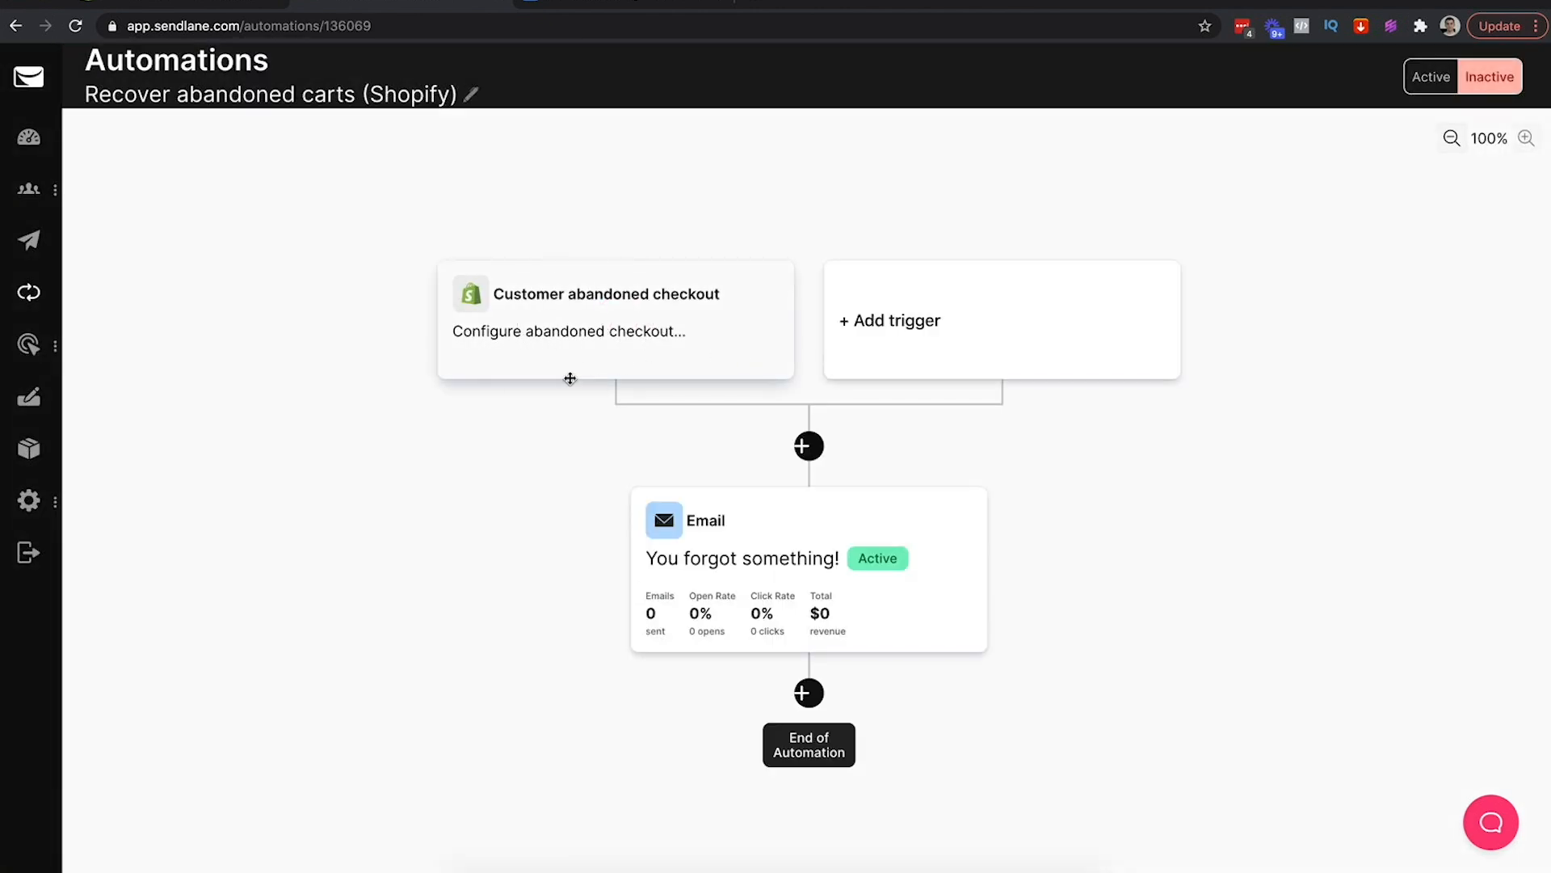
Set the abandoned-checkout trigger to store goldenlioncrown, No Limit per contact, and a 1 hour delay
left_click(595, 310)
left_click(245, 219)
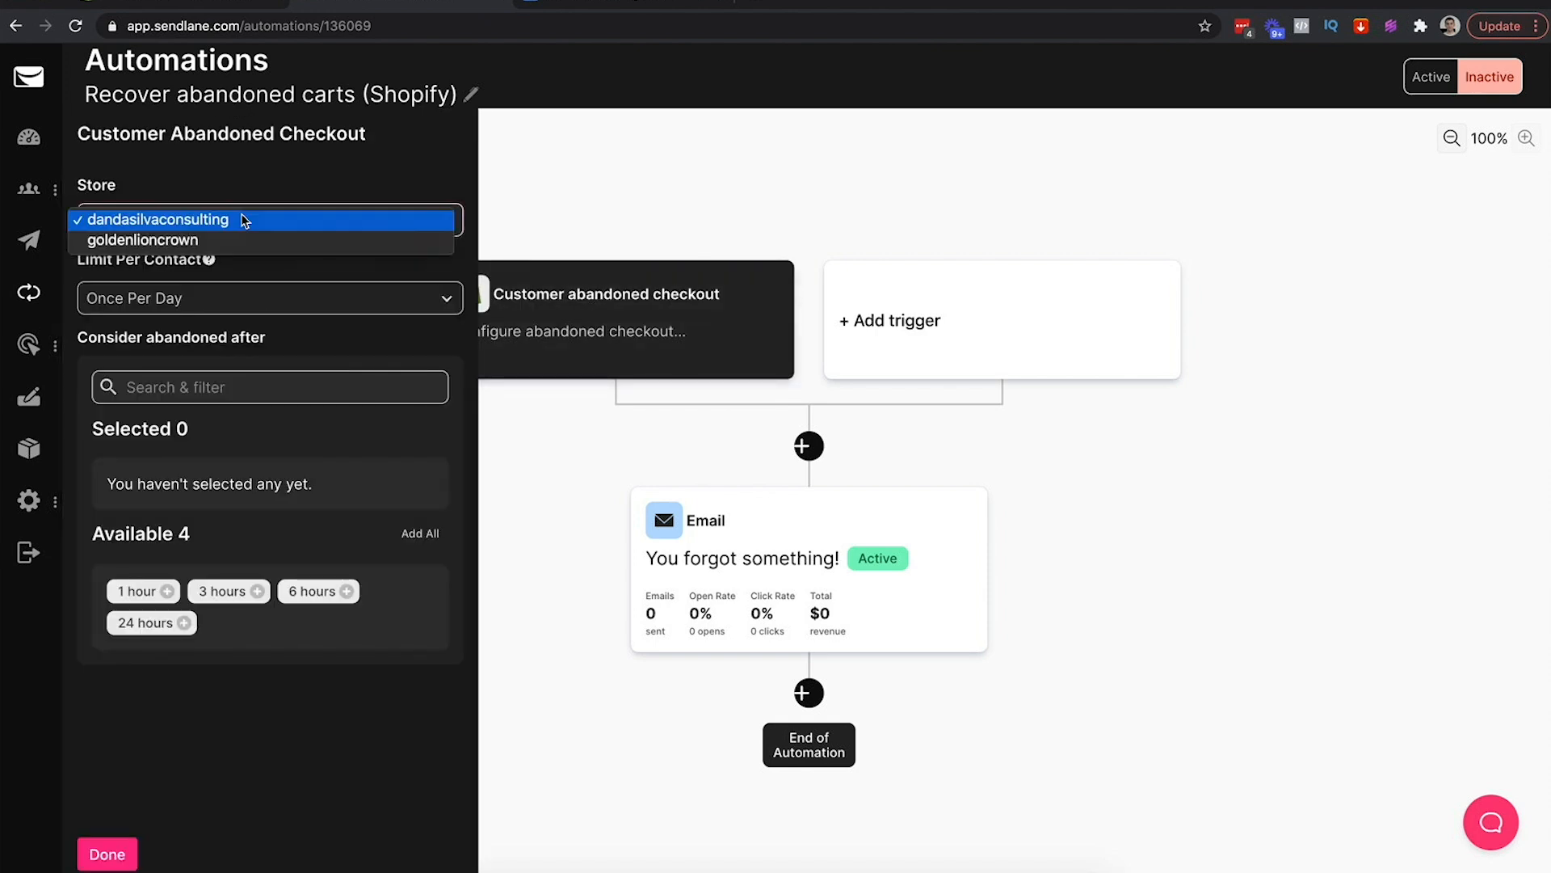
left_click(172, 239)
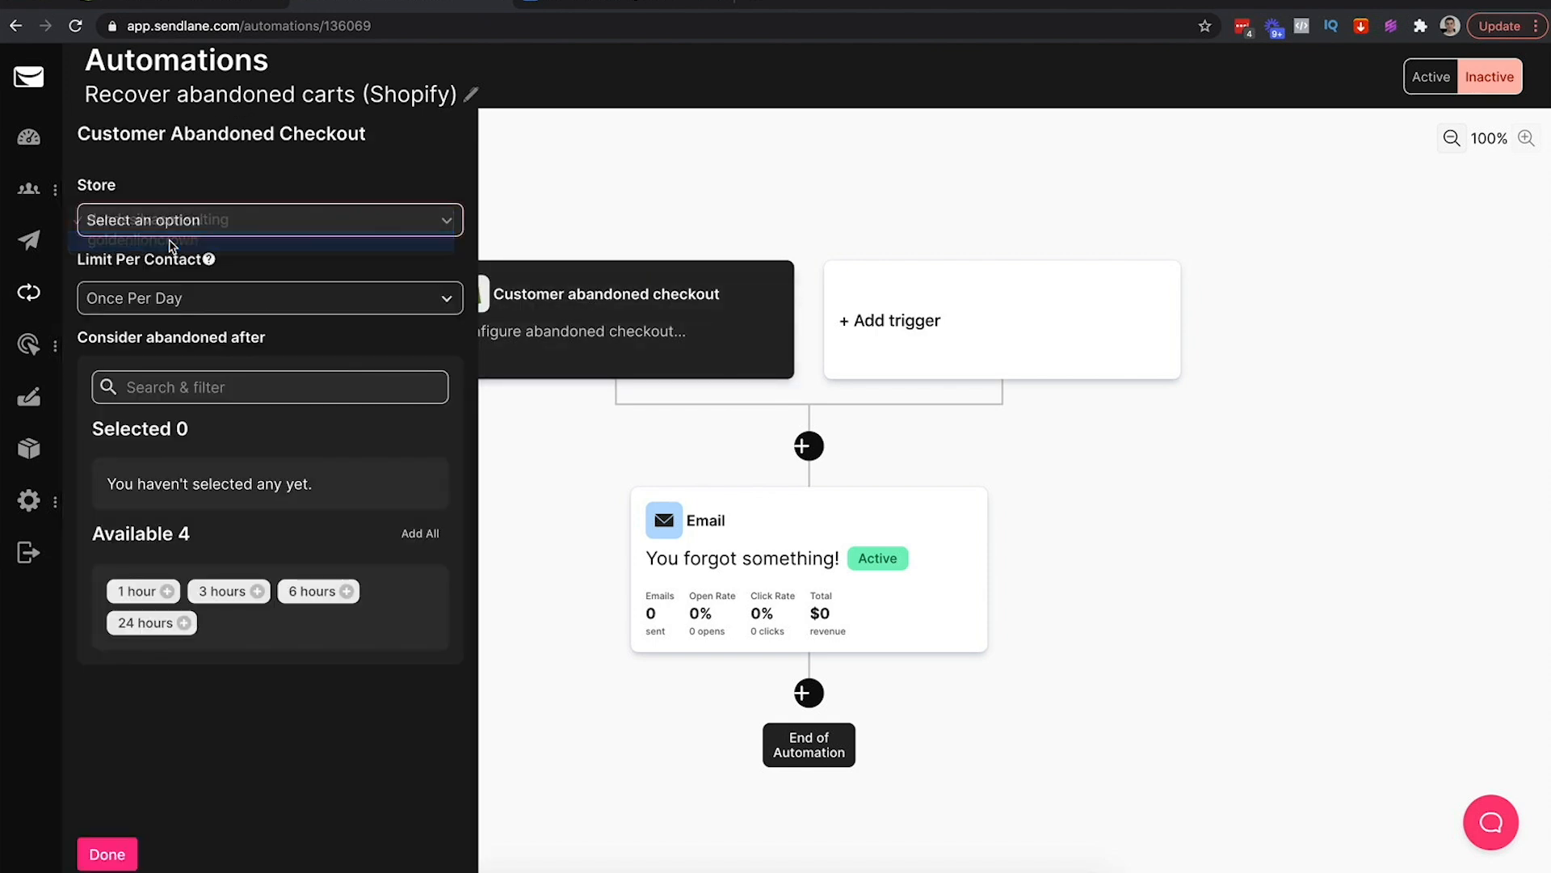
left_click(296, 301)
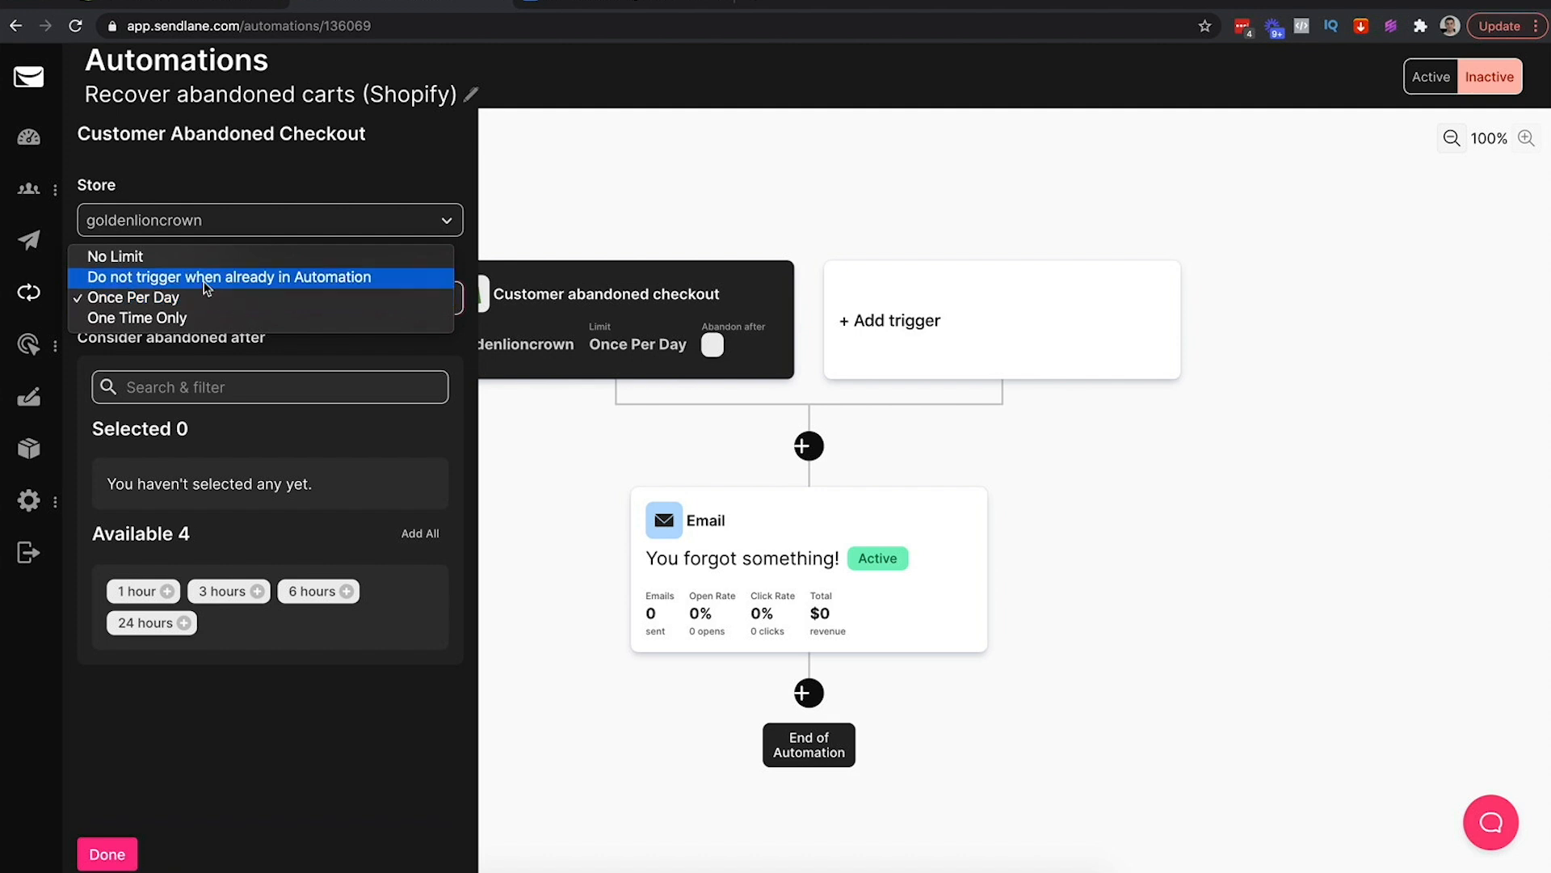
left_click(173, 257)
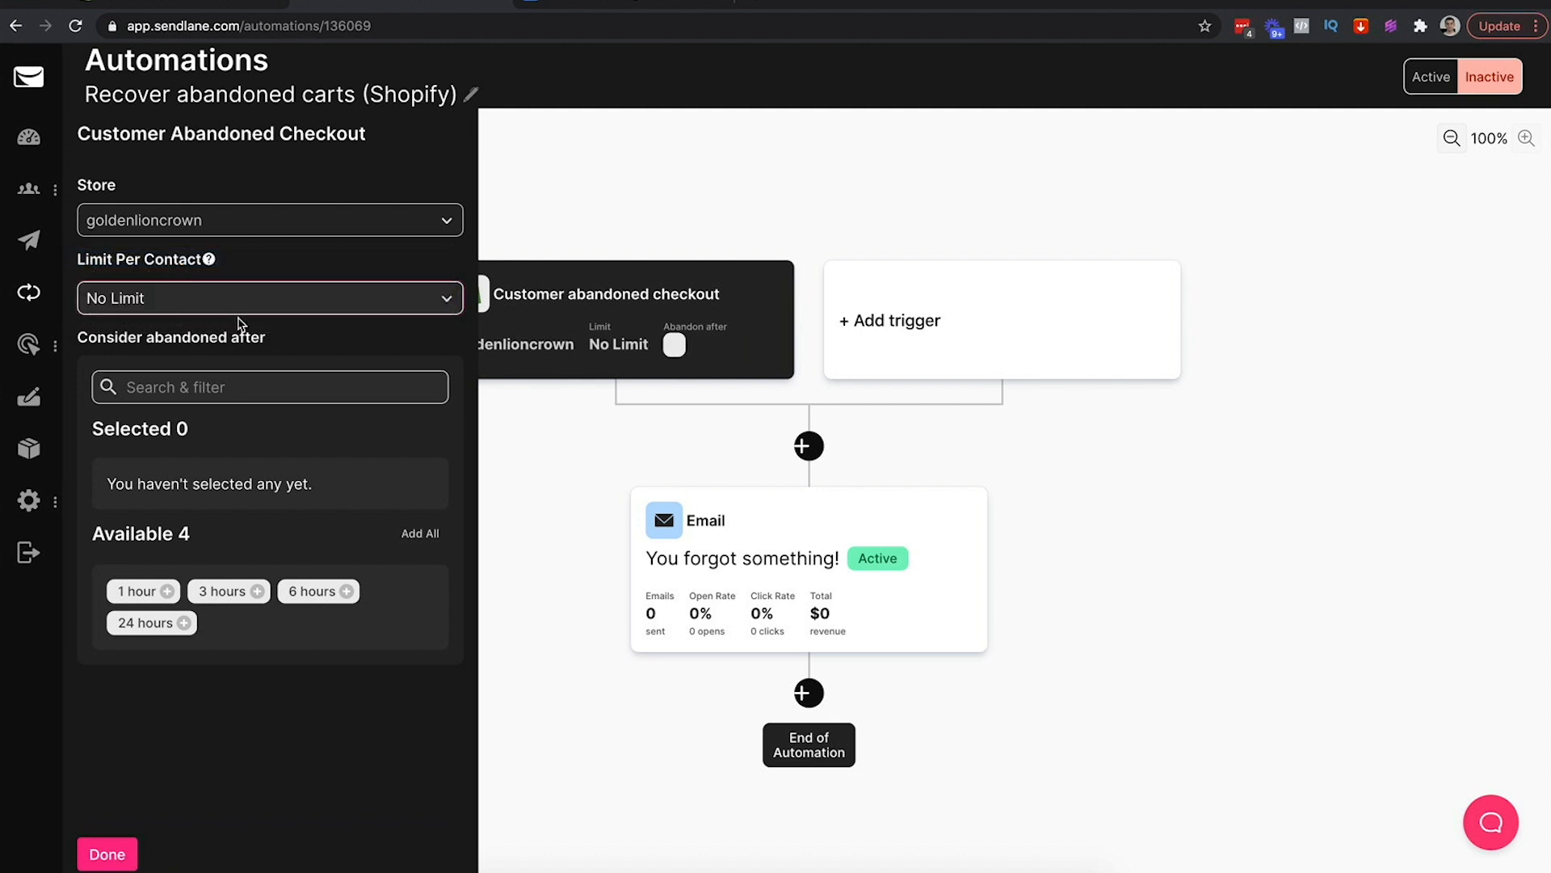
left_click(225, 382)
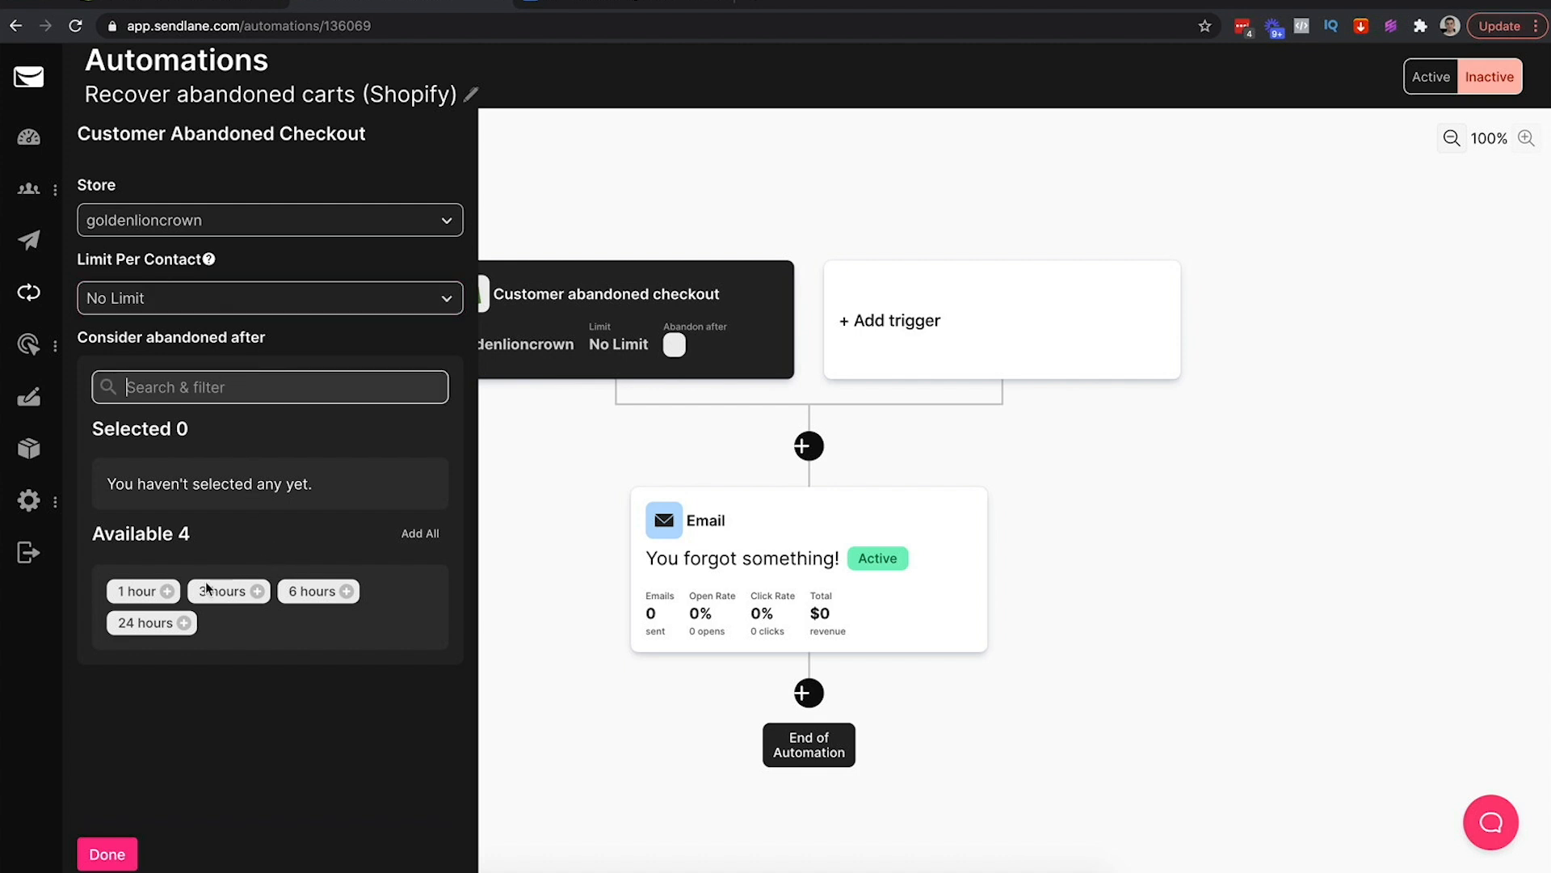
left_click(167, 590)
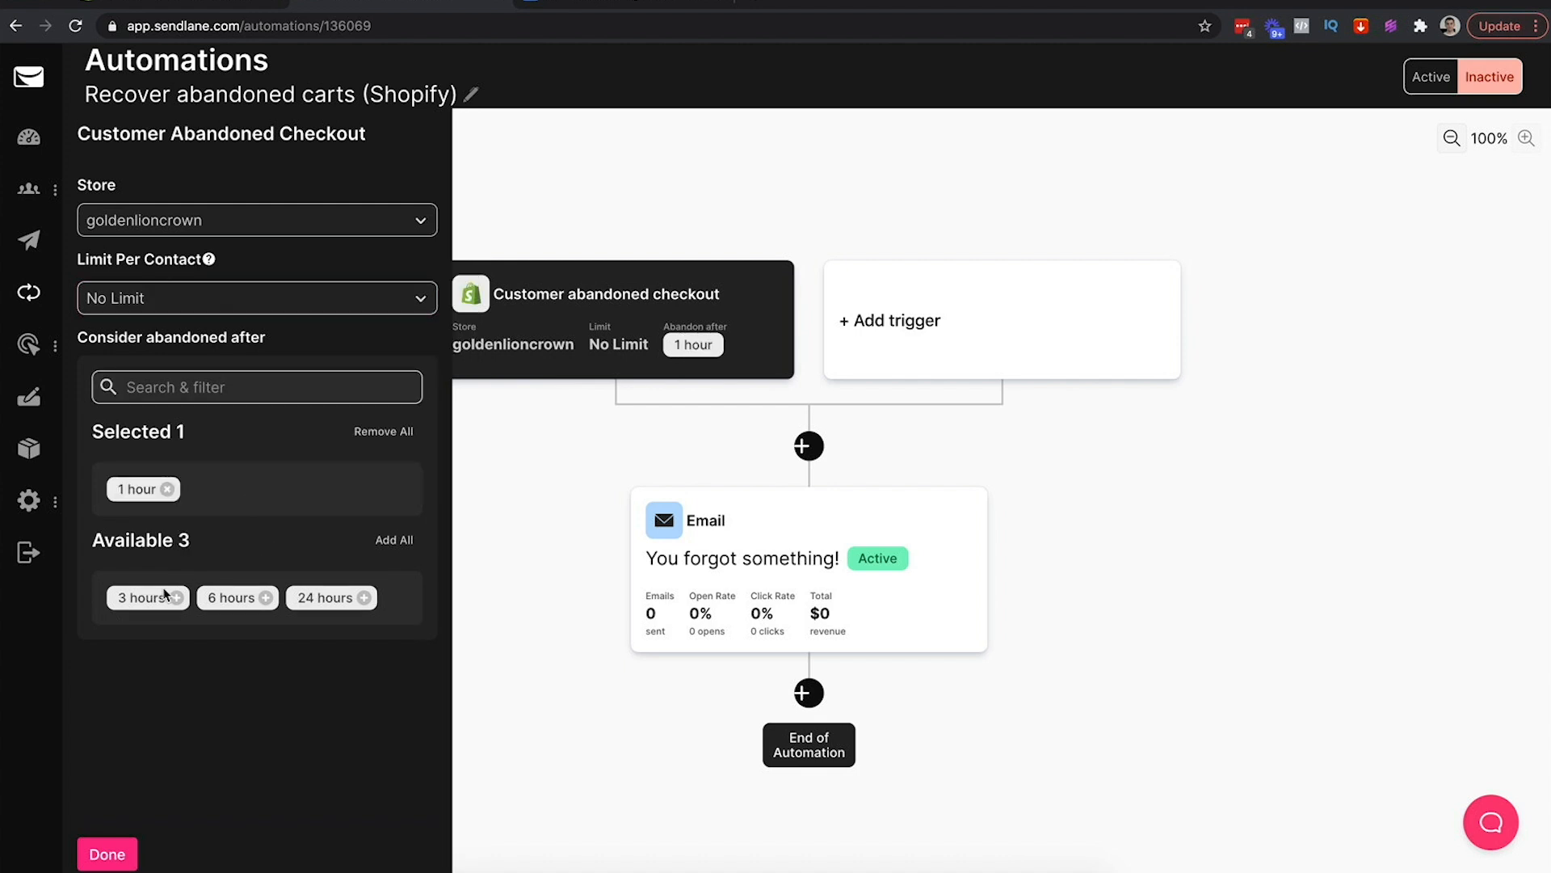
In the cheat-sheet outline, change Email 1's delay from 6 hours to 1 hours, then return to Sendlane
left_click(601, 3)
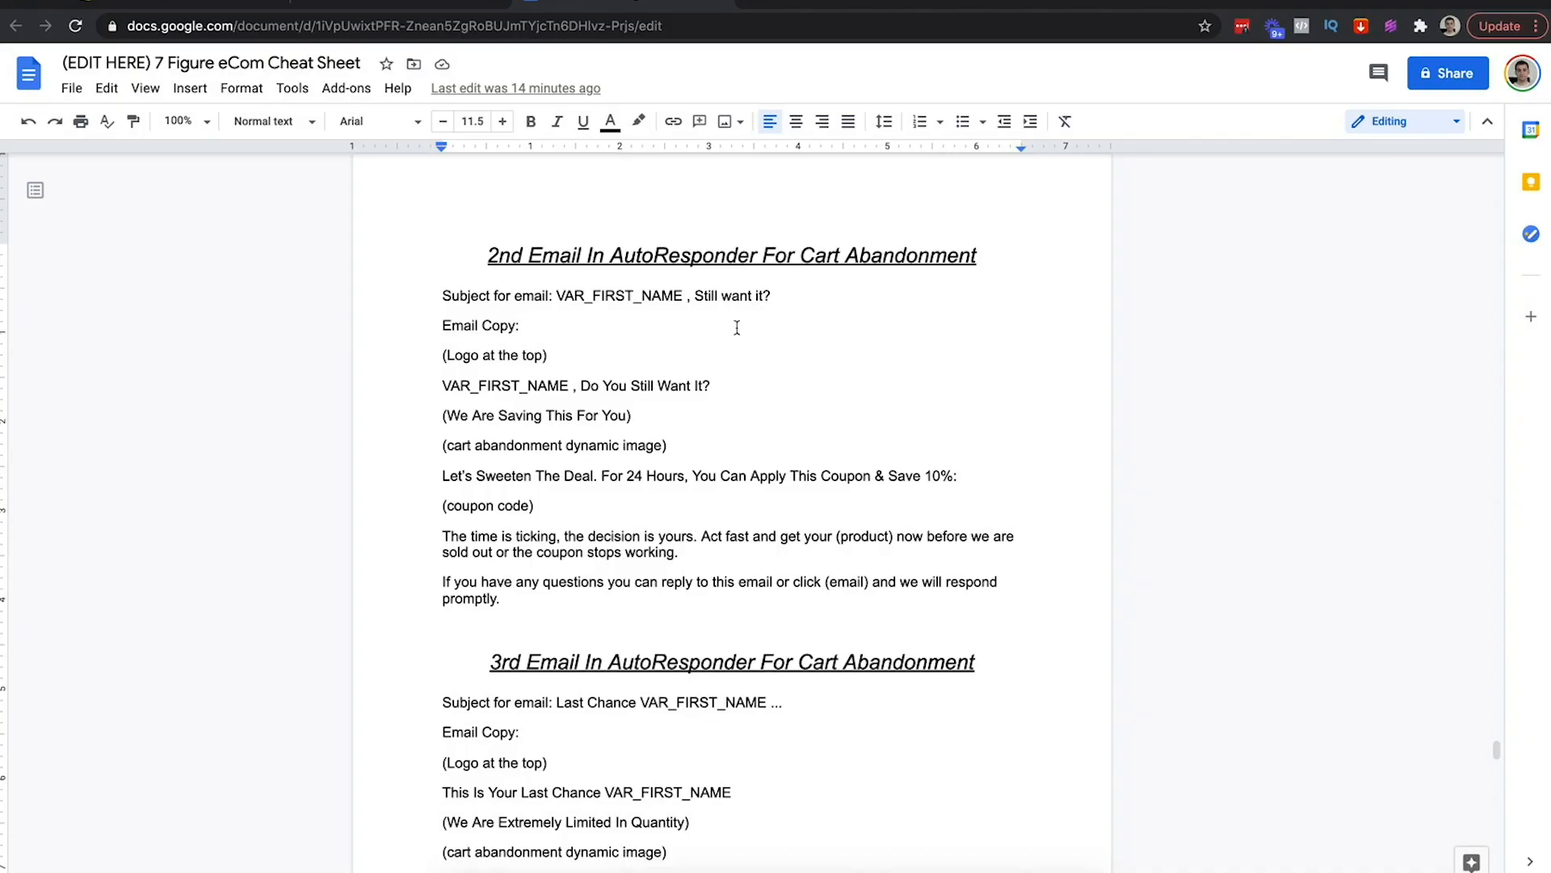
scroll(834, 513, "up", 3)
scroll(835, 513, "down", 1)
scroll(834, 513, "up", 5)
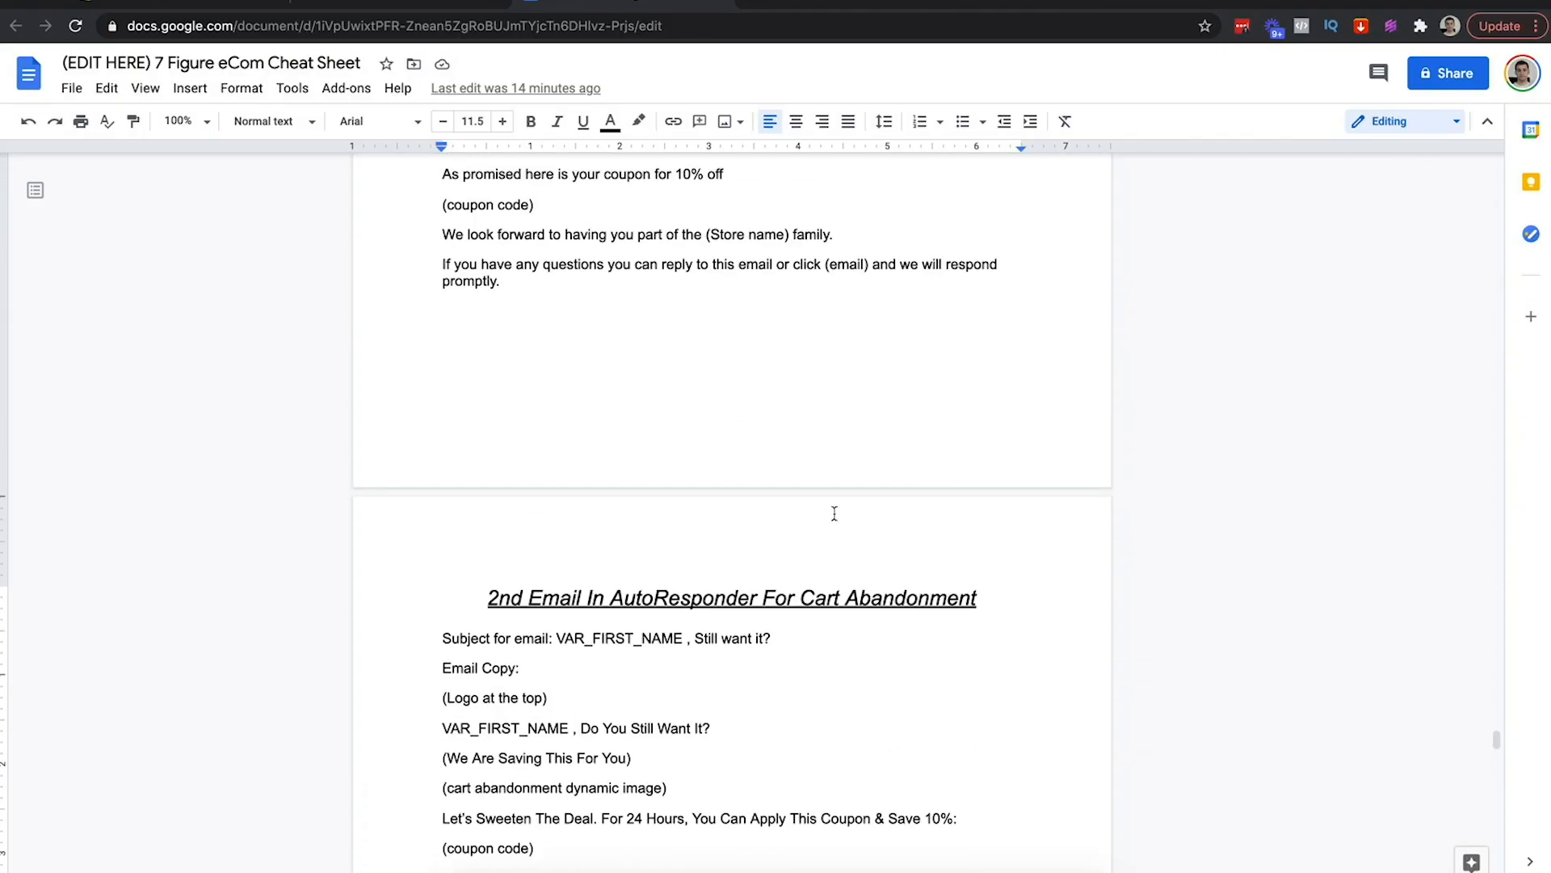
scroll(835, 513, "up", 8)
left_click(521, 554)
double_click(519, 610)
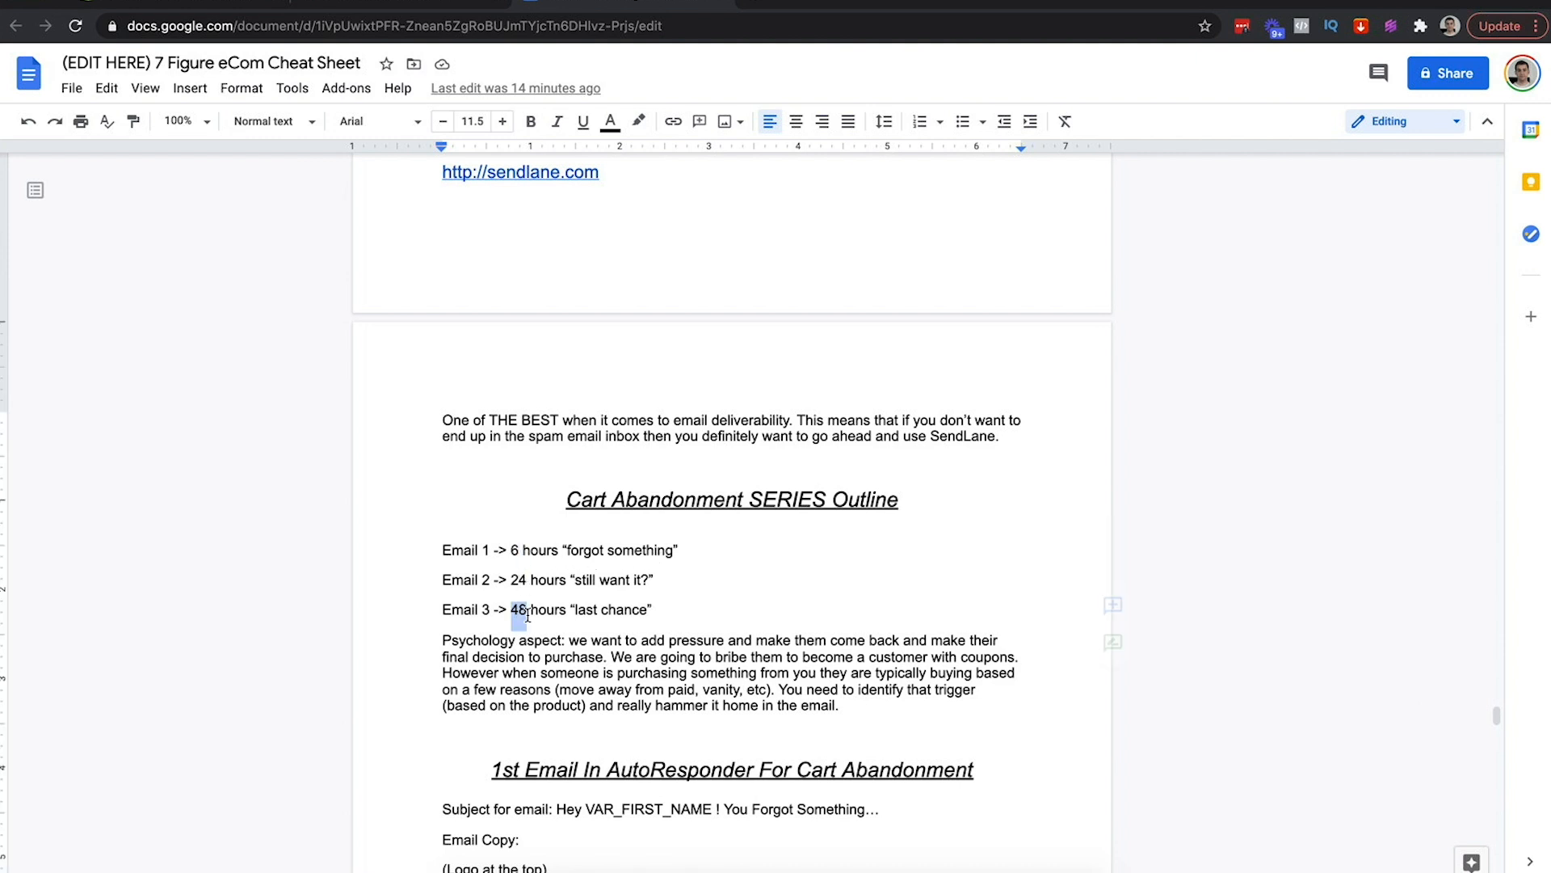
left_click(340, 11)
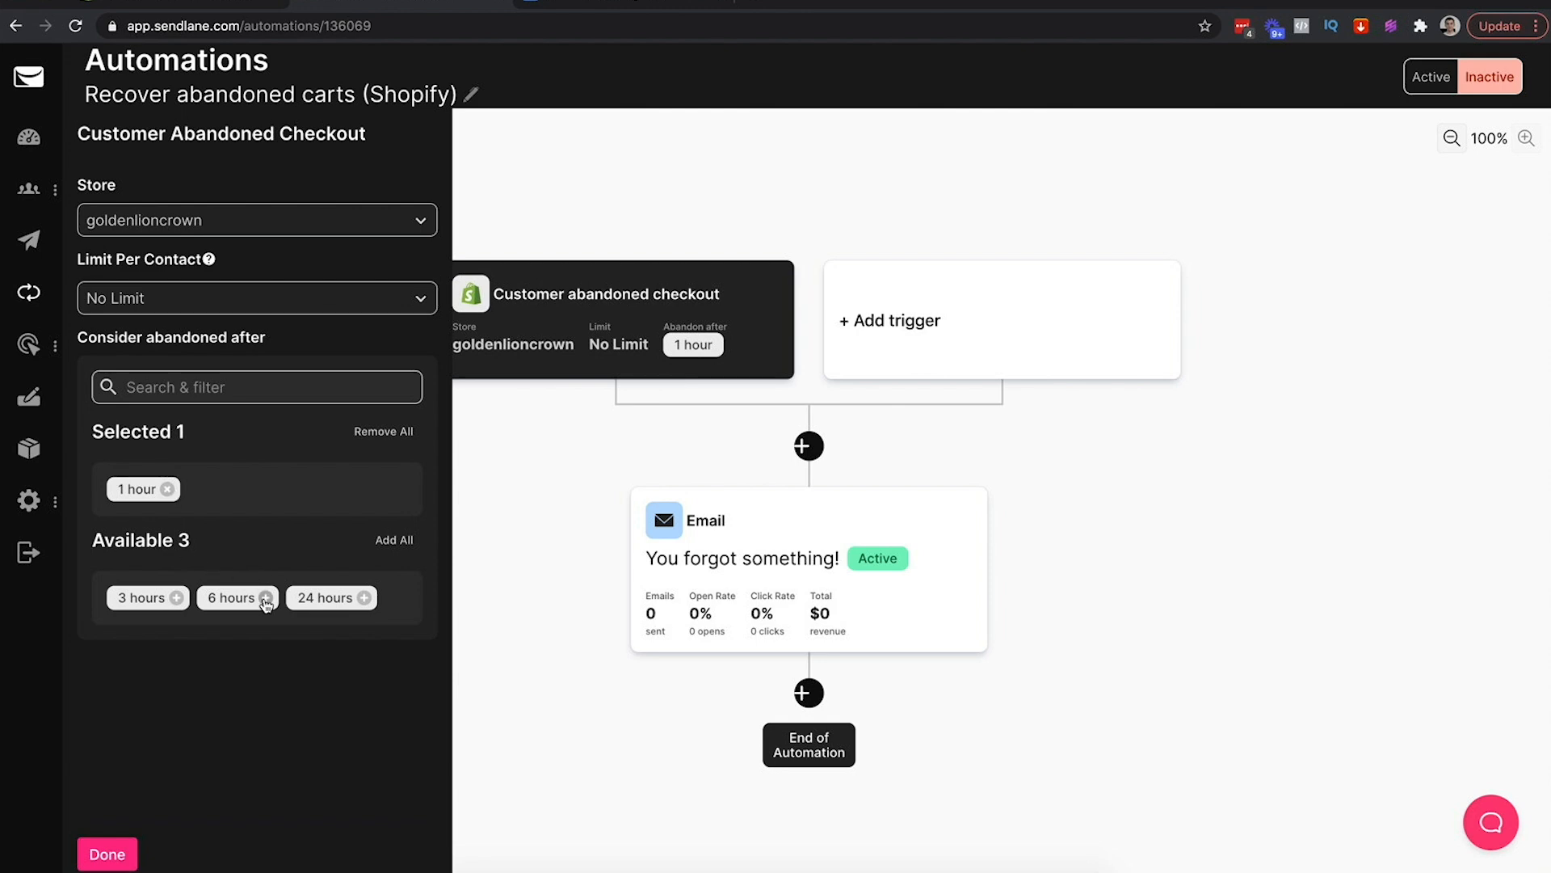
left_click(605, 7)
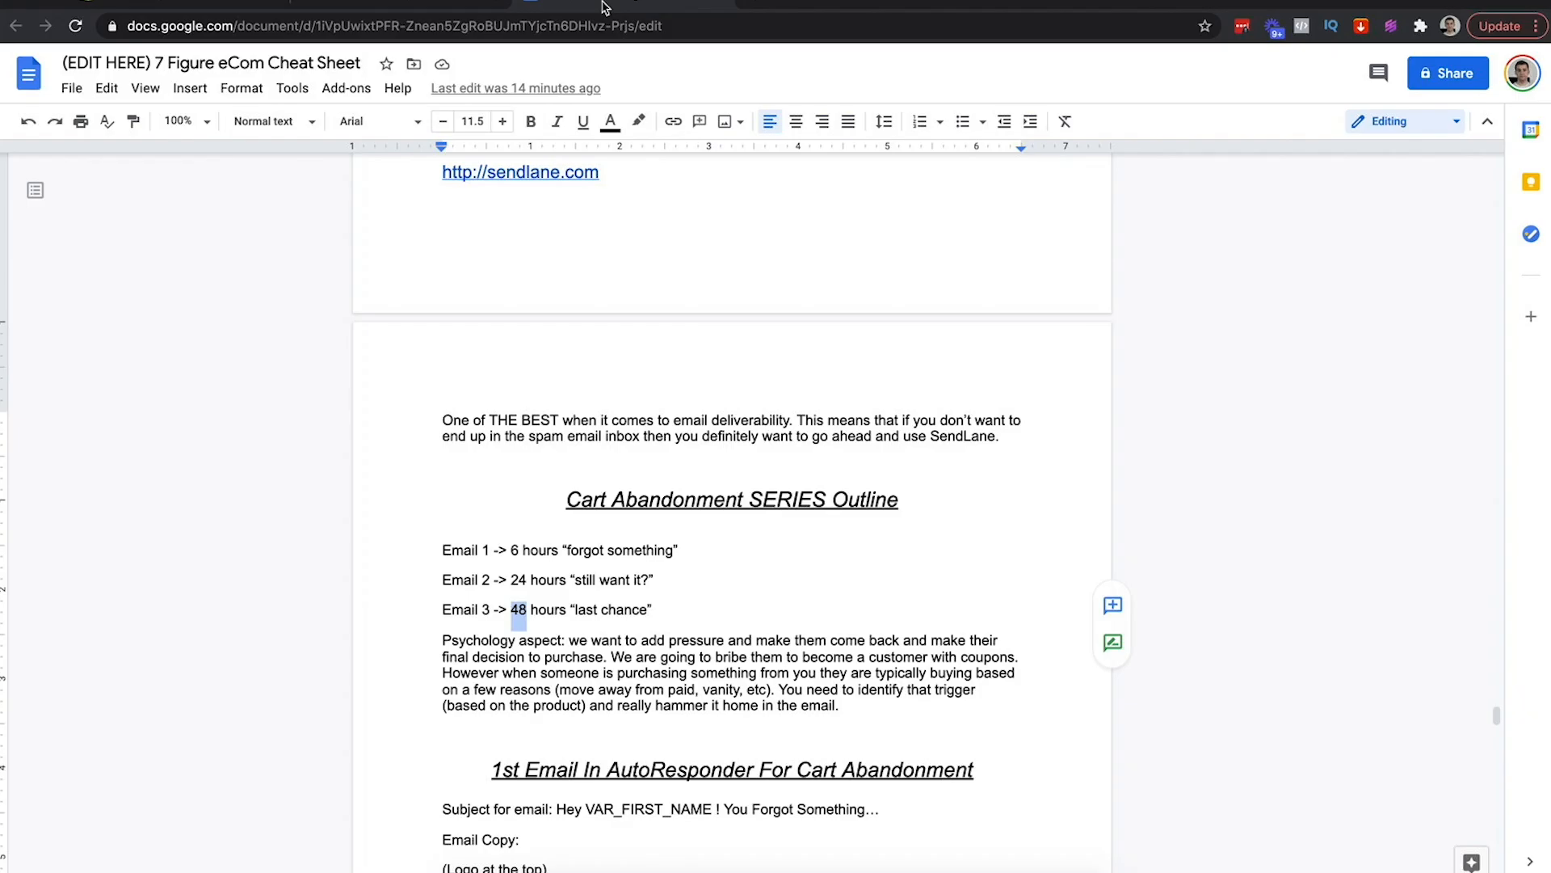
type("1")
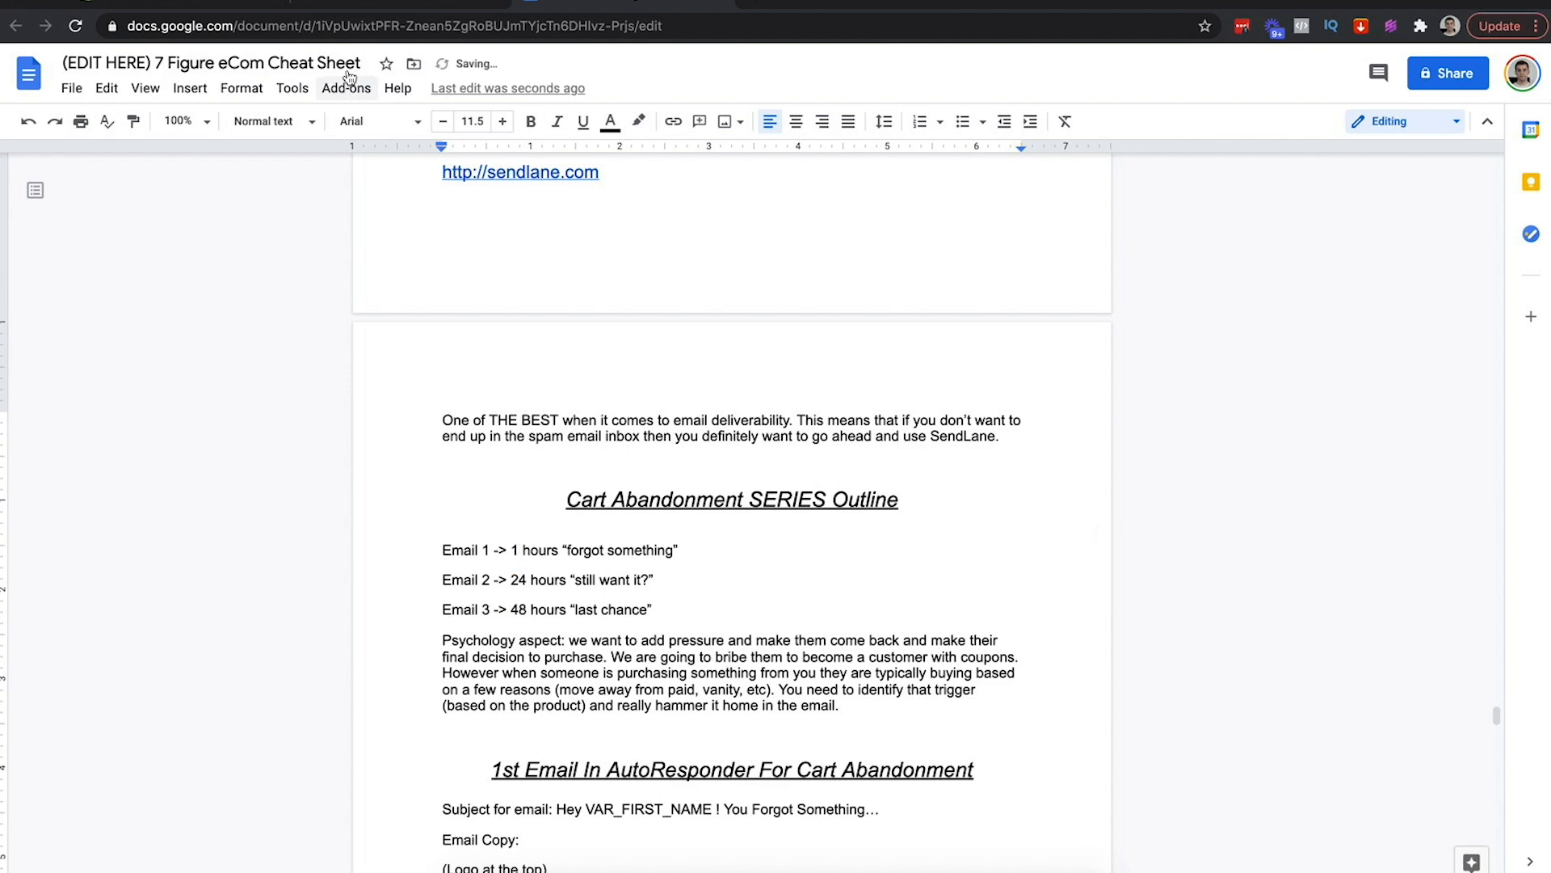
left_click(335, 4)
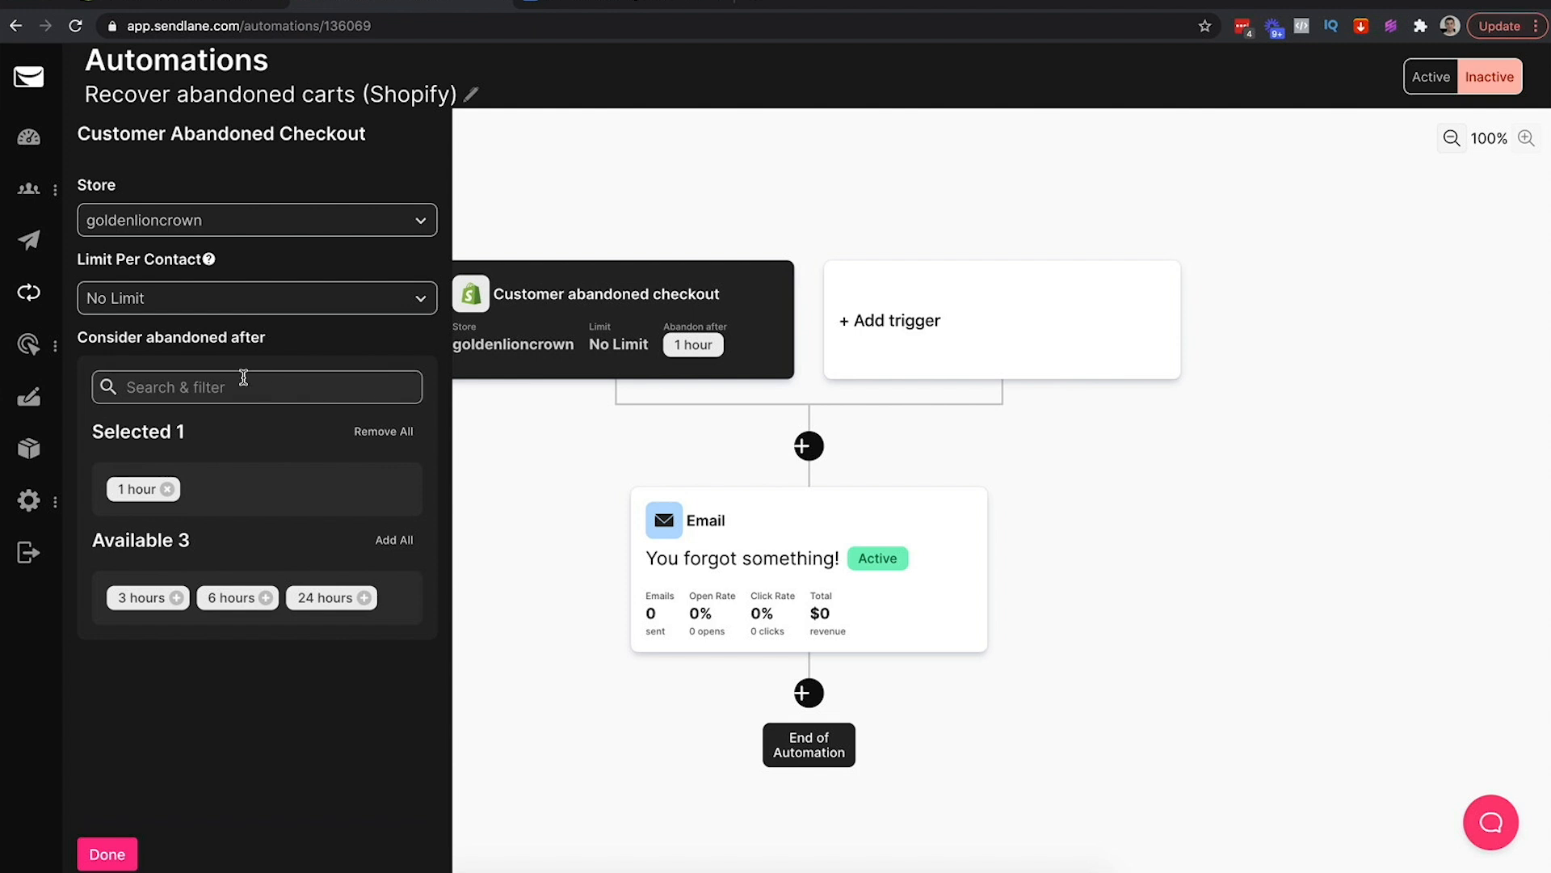
Close the trigger settings and rename the automation to 'GLC Abandon Checkout', fixing the spelling
left_click(558, 505)
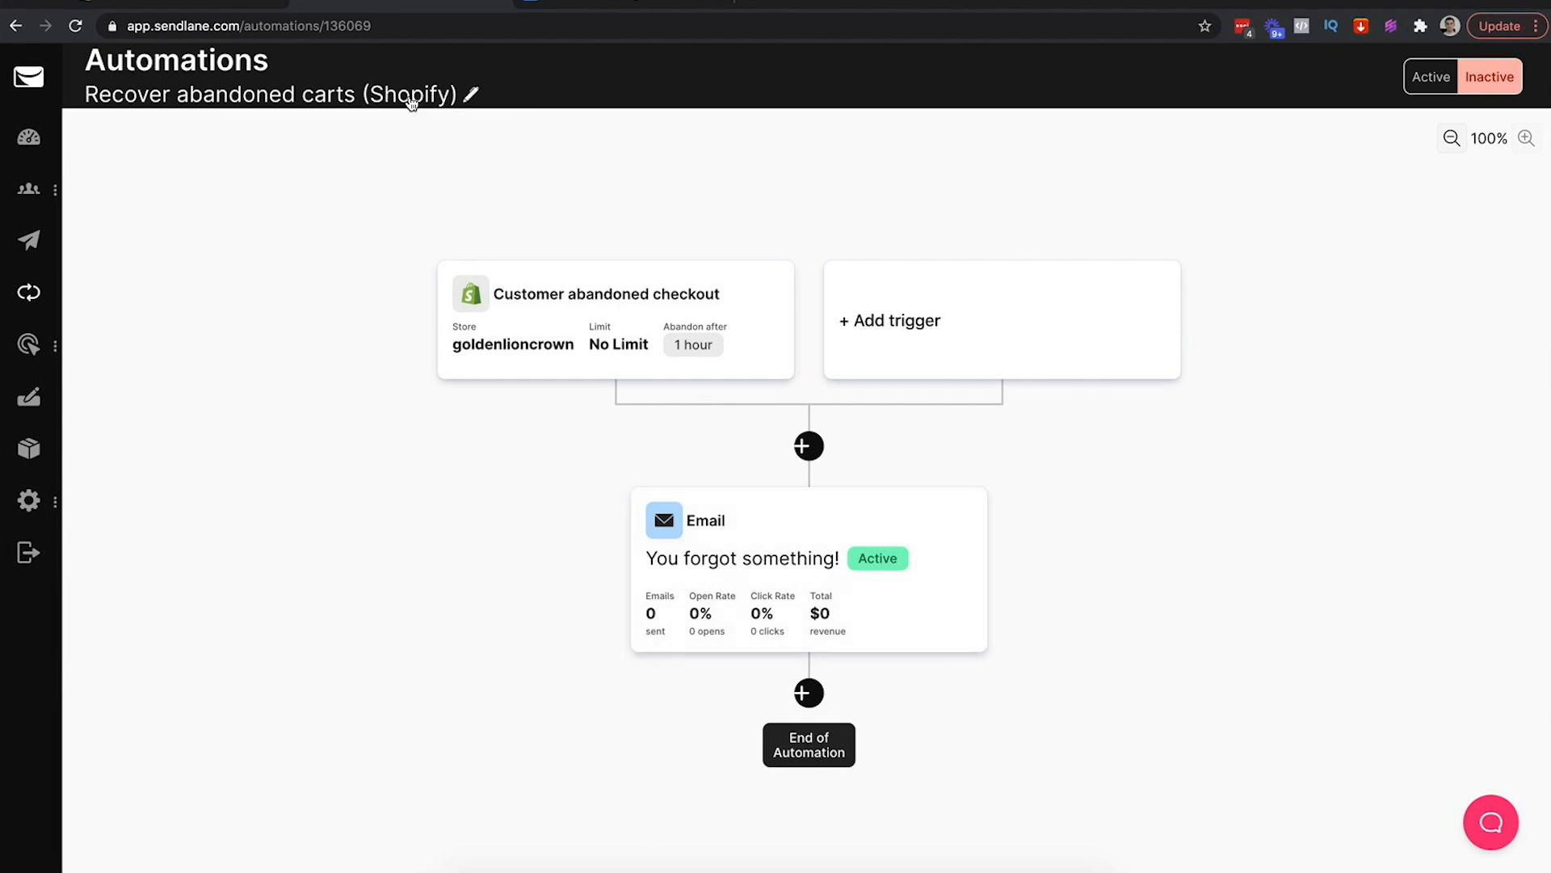
left_click(470, 98)
triple_click(766, 461)
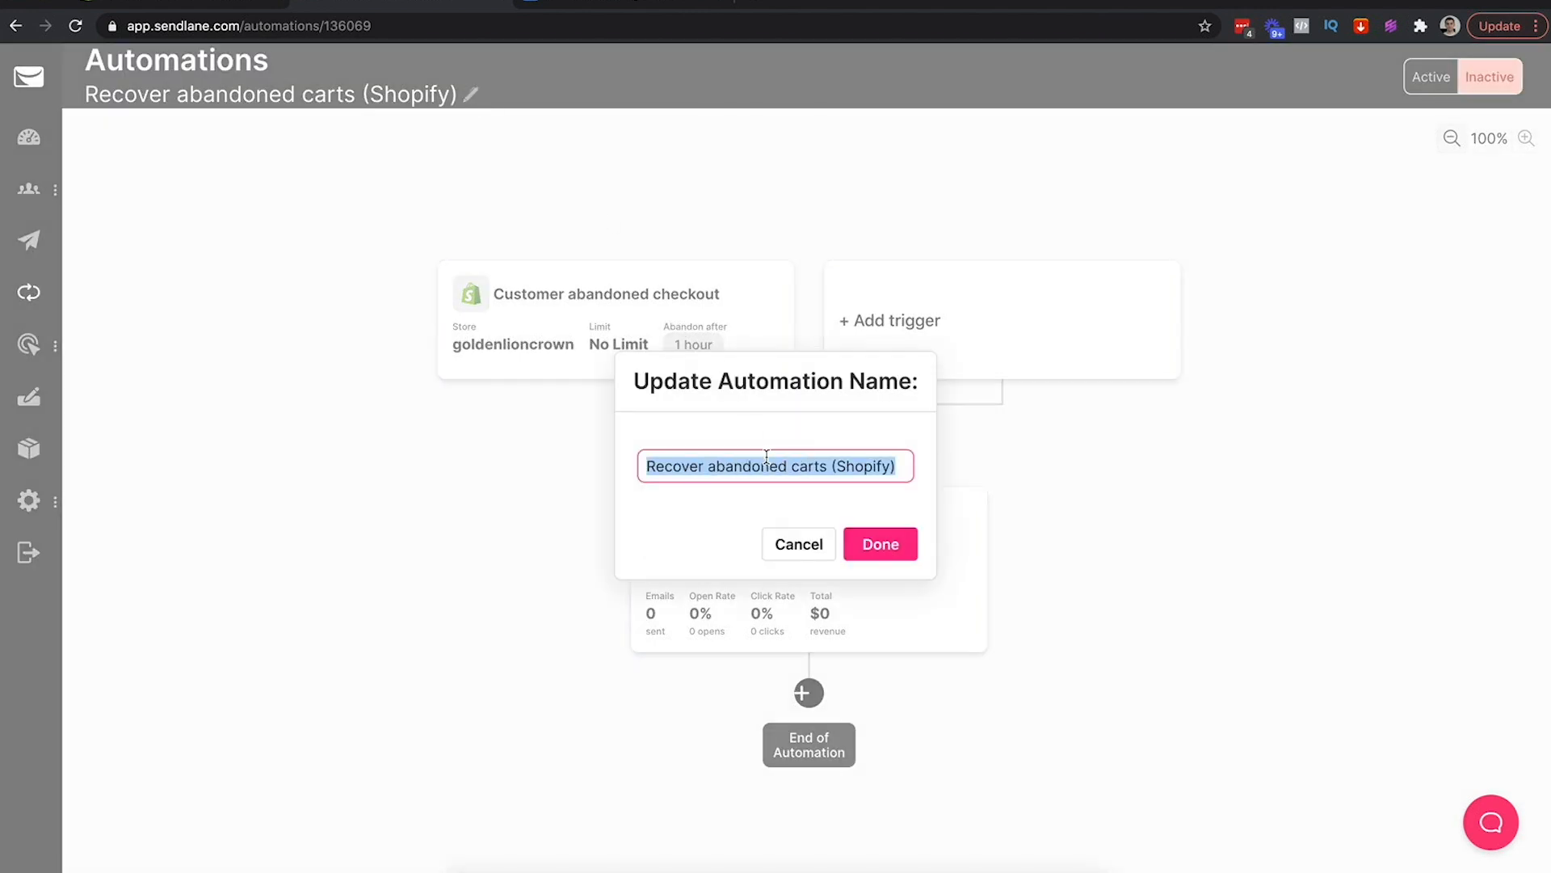
type("GLC")
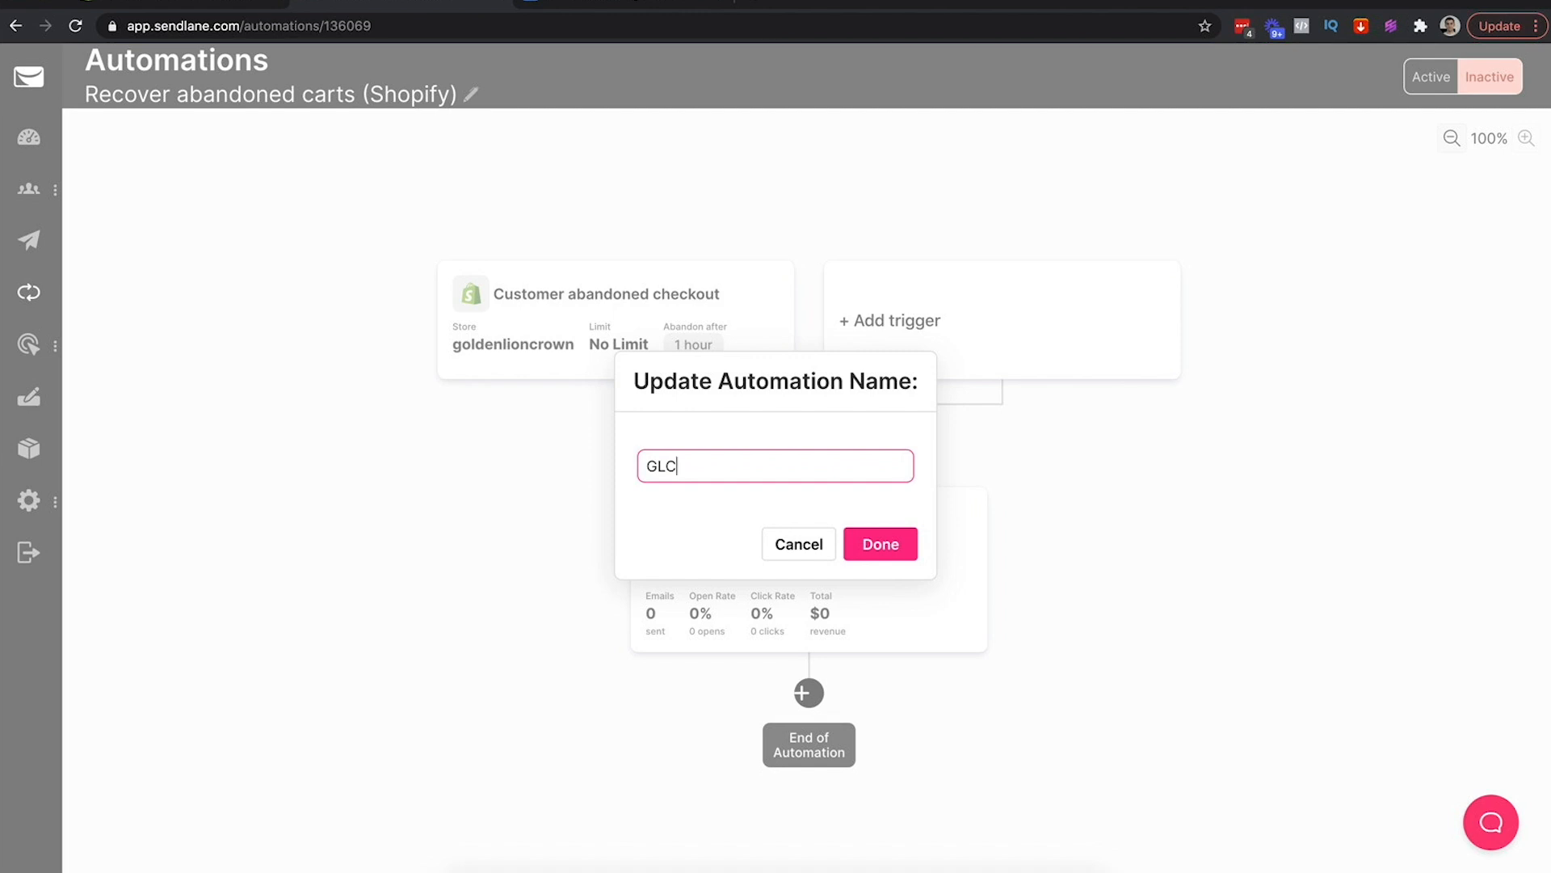
type(" Abanodon Checkout")
right_click(716, 467)
left_click(721, 476)
left_click(876, 546)
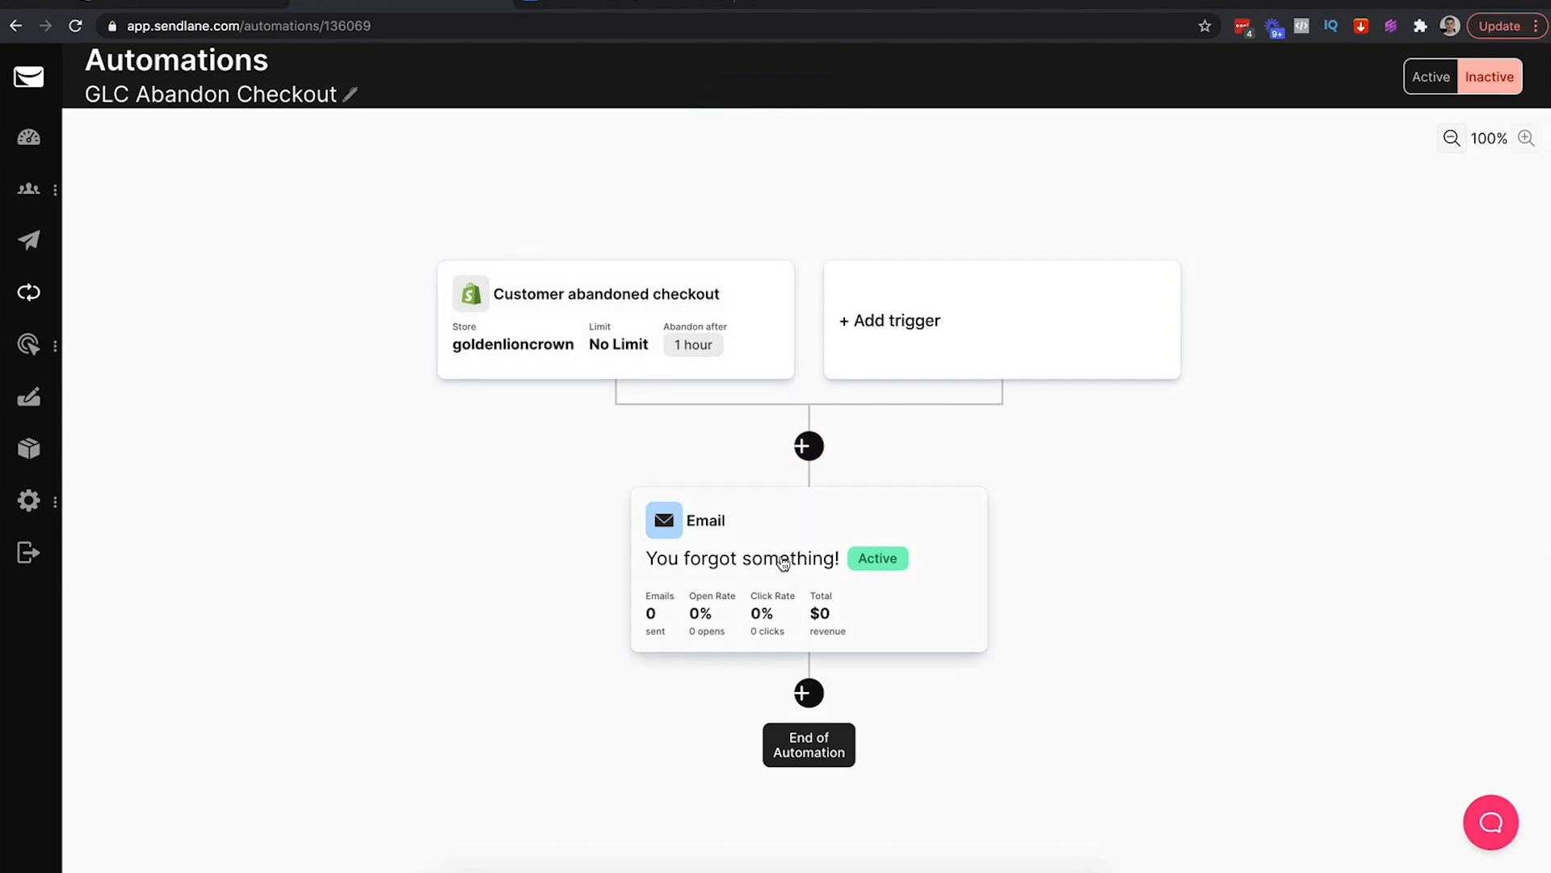
Name the email step with the cheat sheet's subject line 'Hey VAR_FIRST_NAME ! You Forgot Something…'
left_click(744, 560)
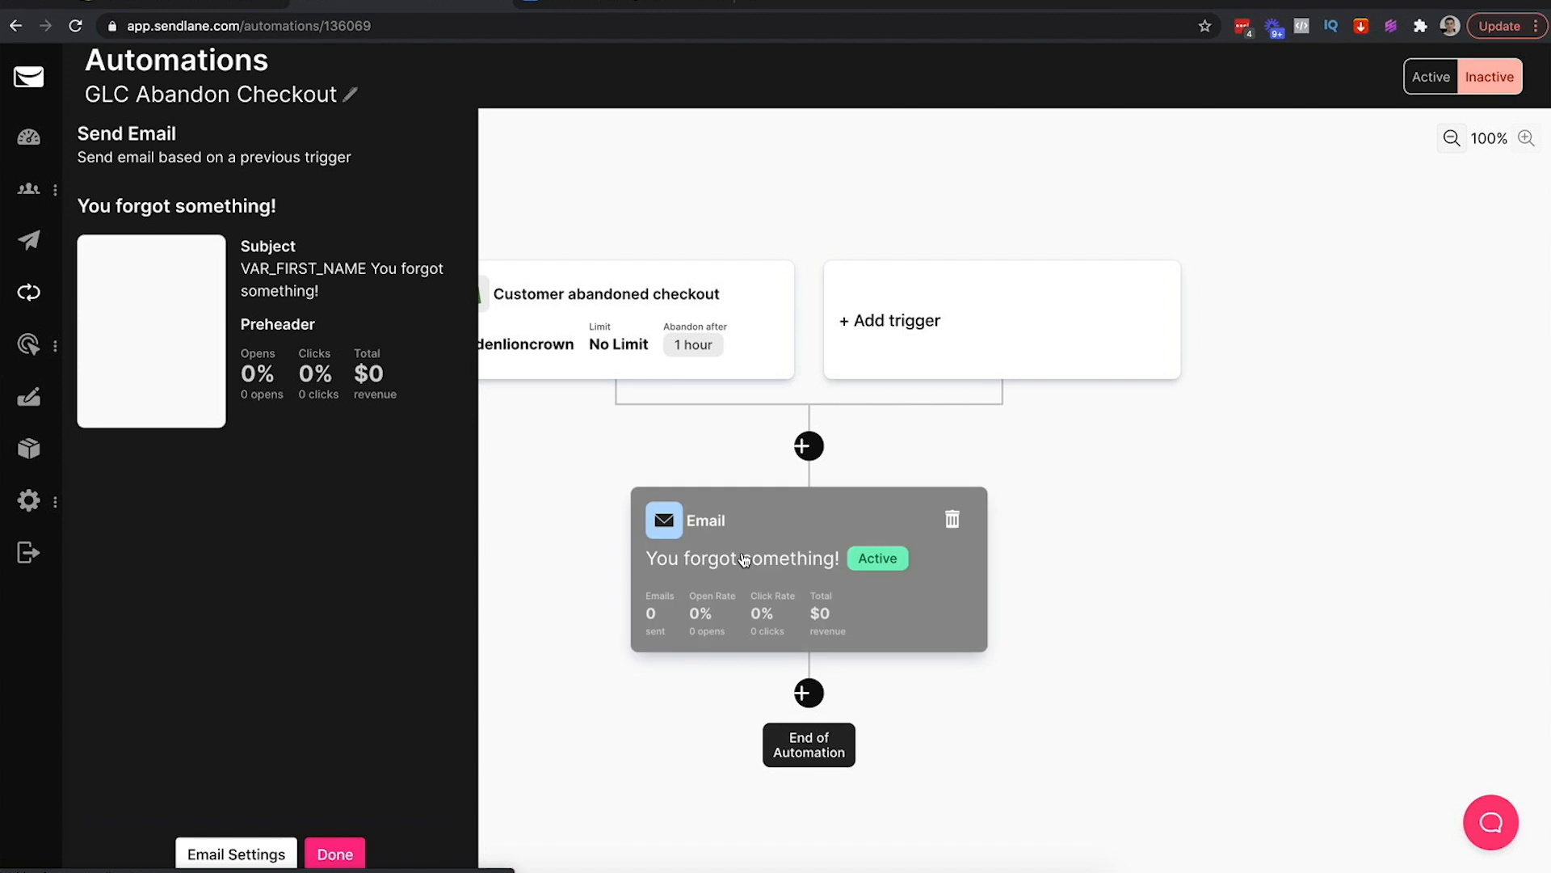
left_click(228, 859)
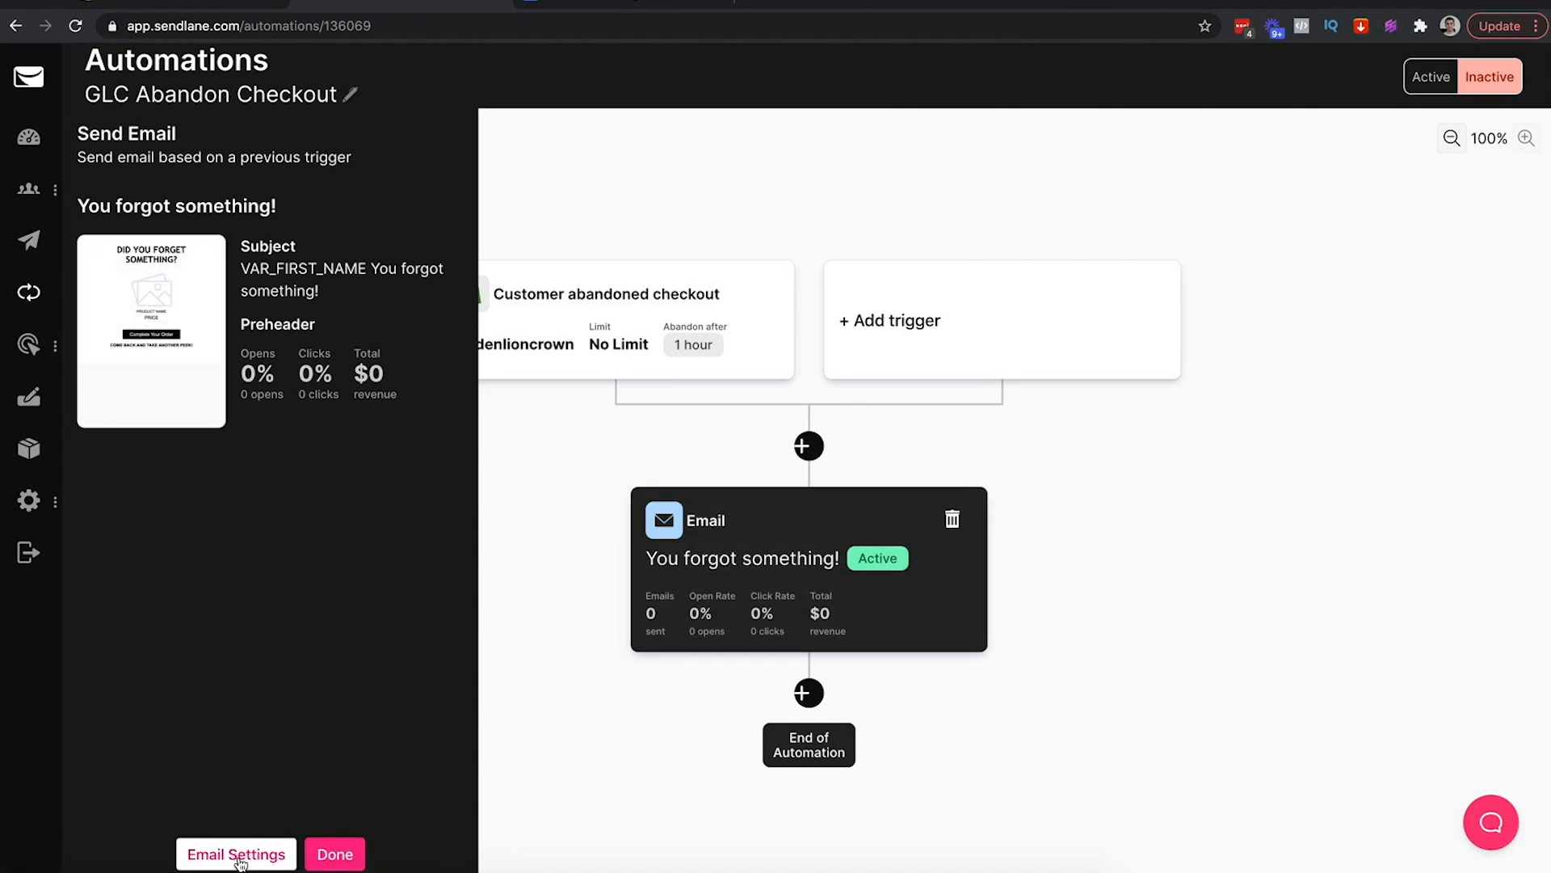
triple_click(198, 241)
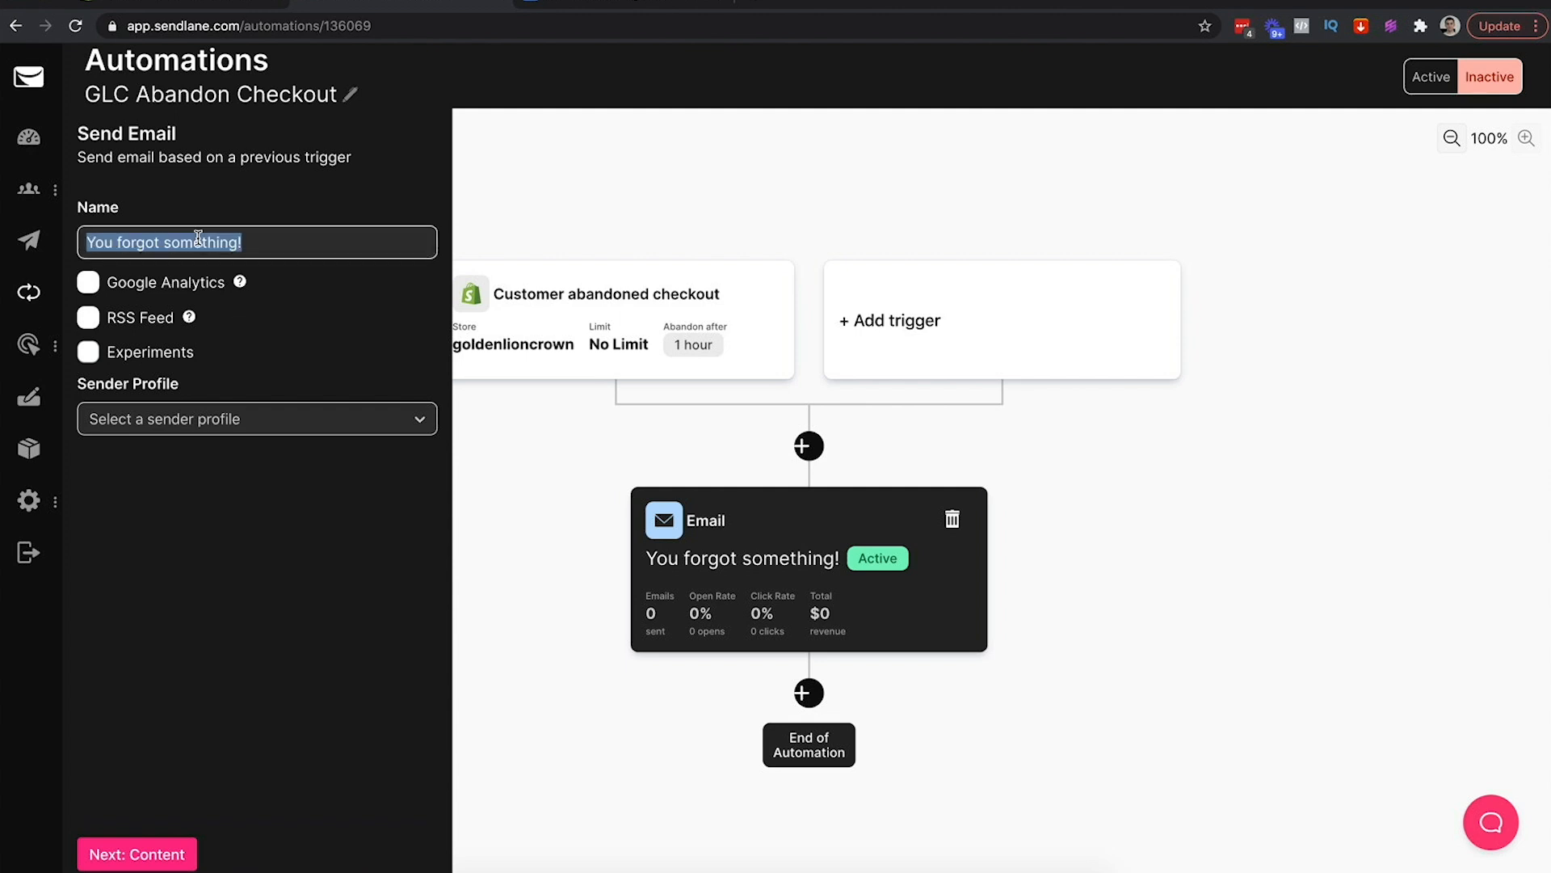
left_click(566, 4)
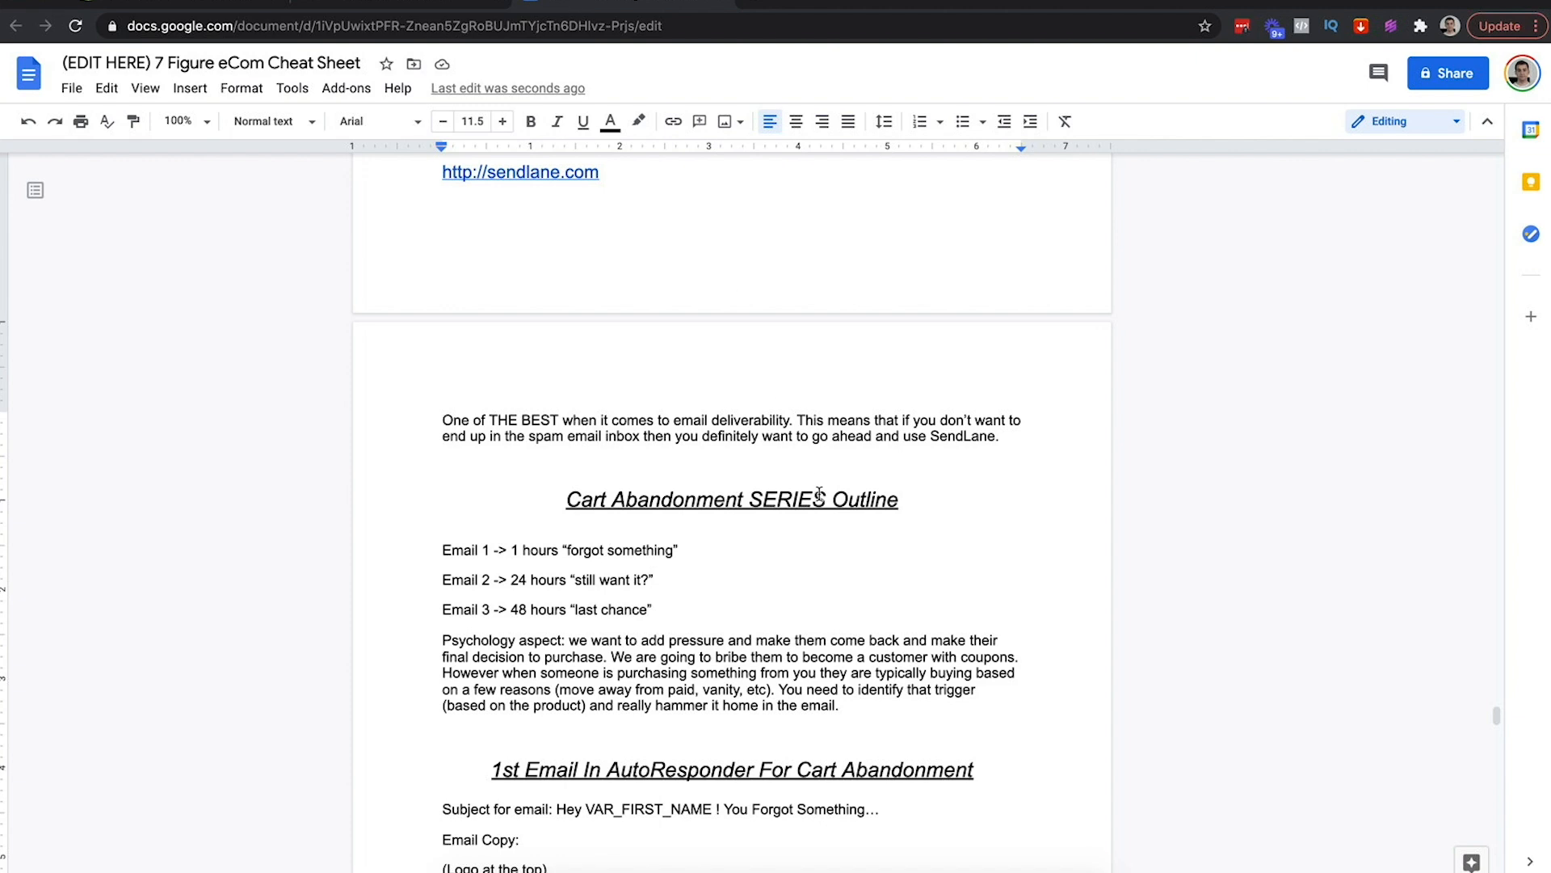
scroll(819, 494, "down", 5)
scroll(819, 494, "down", 2)
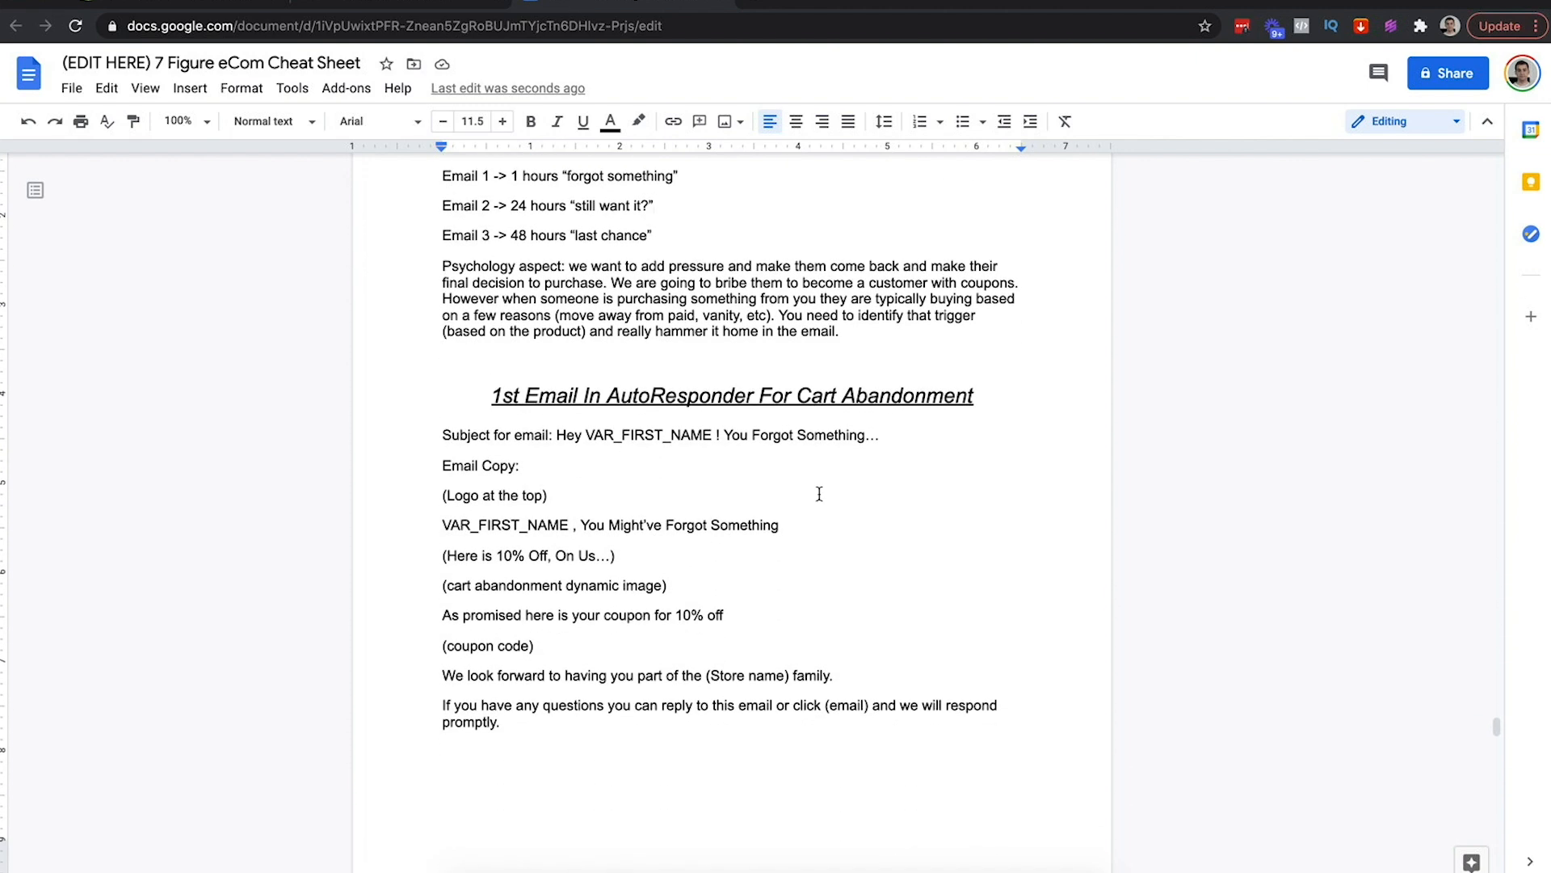
left_click_drag(883, 437, 558, 445)
key("ctrl+c")
left_click(393, 7)
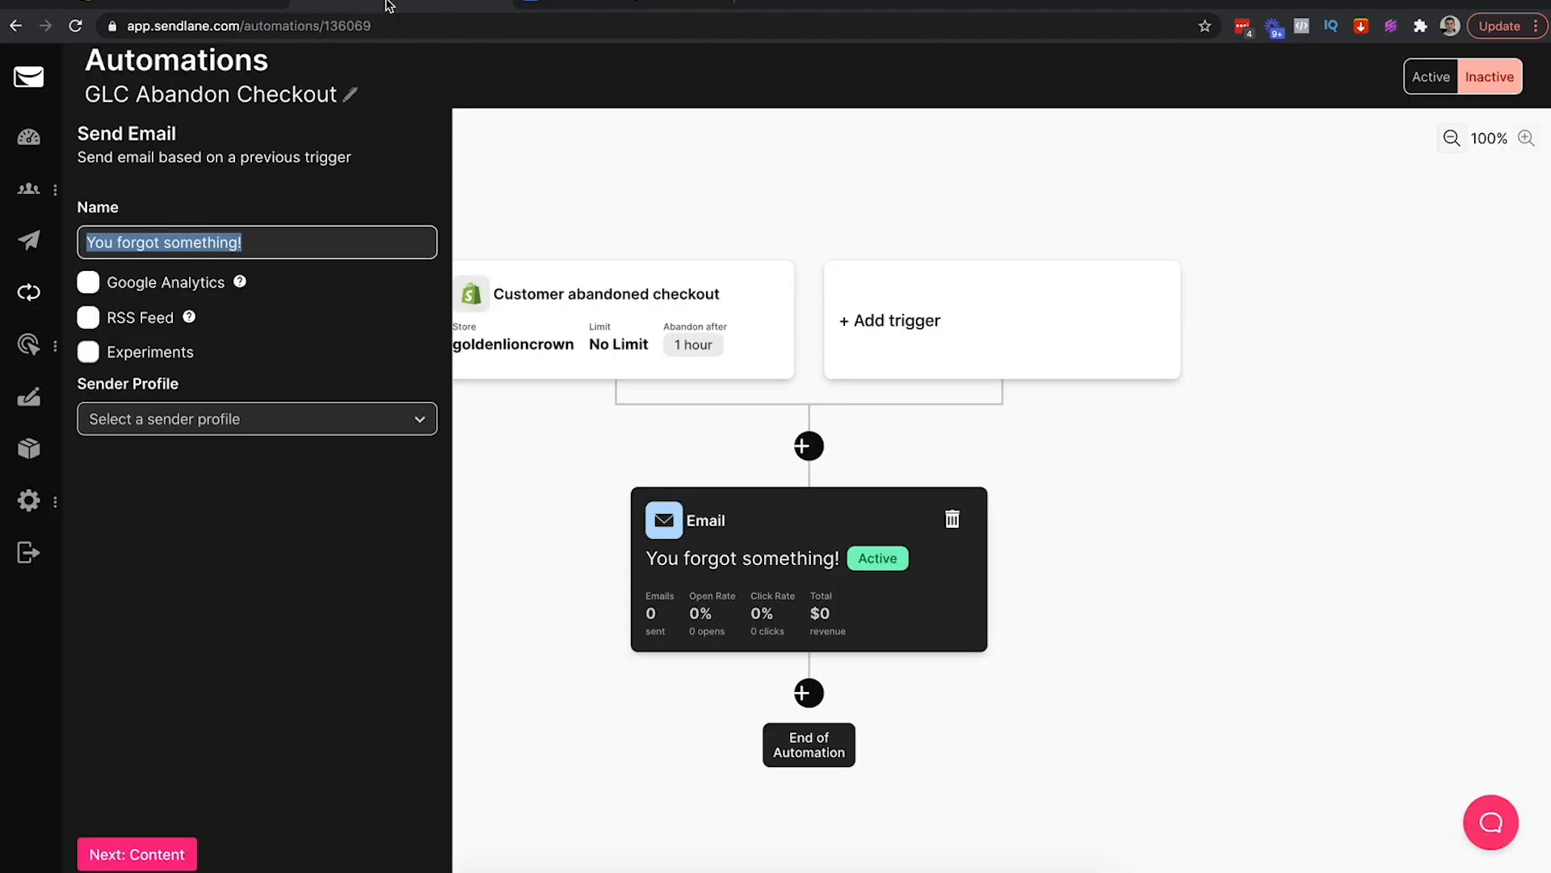
key("ctrl+v")
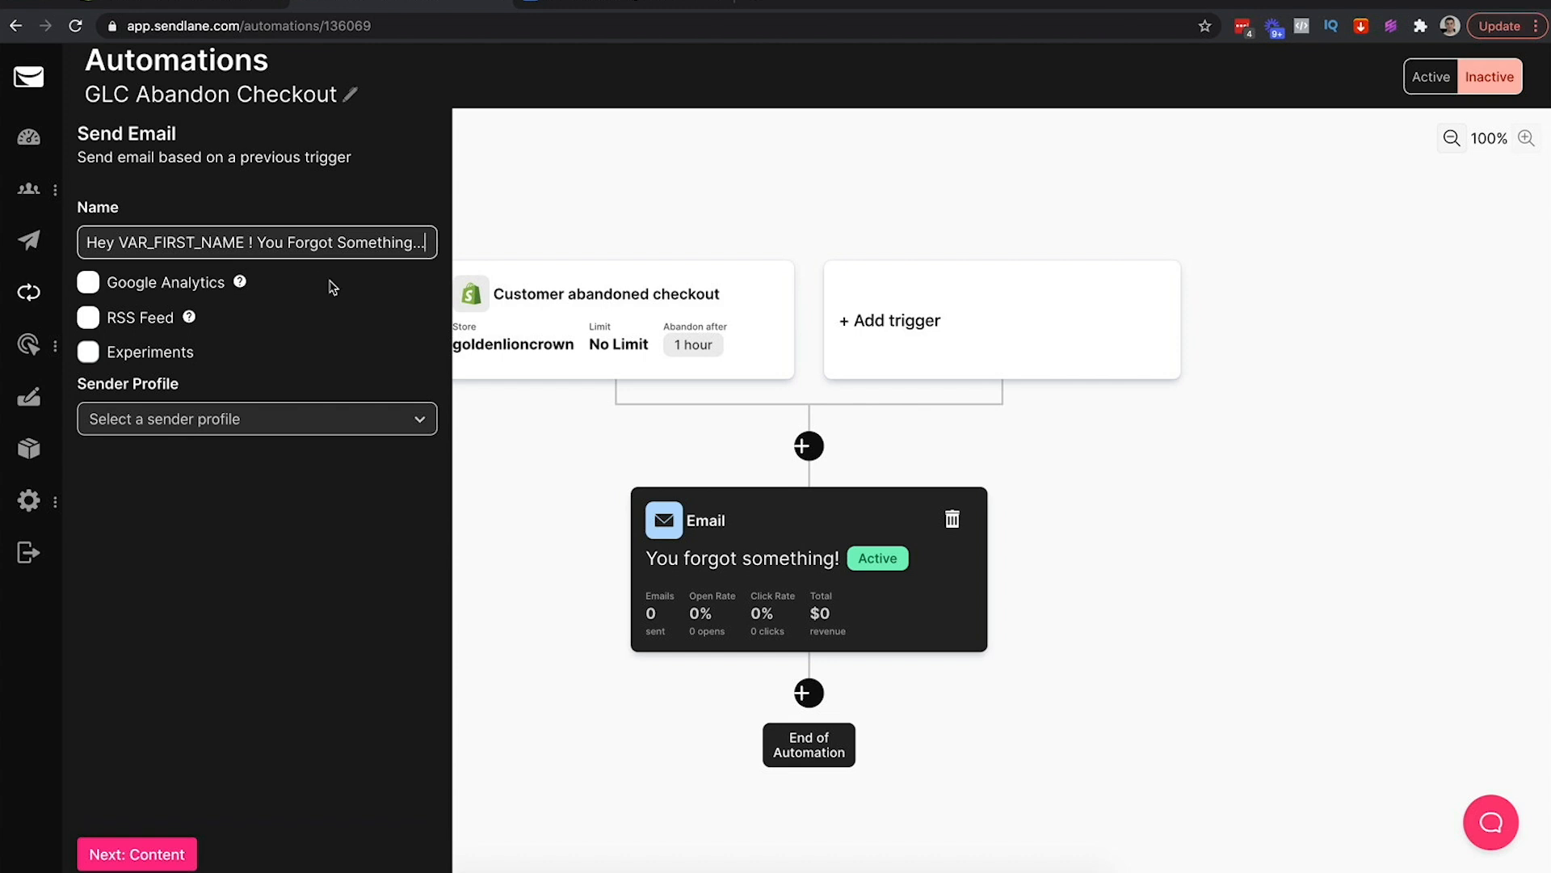
Set Golden Lion as the email's sender profile and proceed to Content
left_click(224, 417)
left_click(191, 428)
left_click(191, 428)
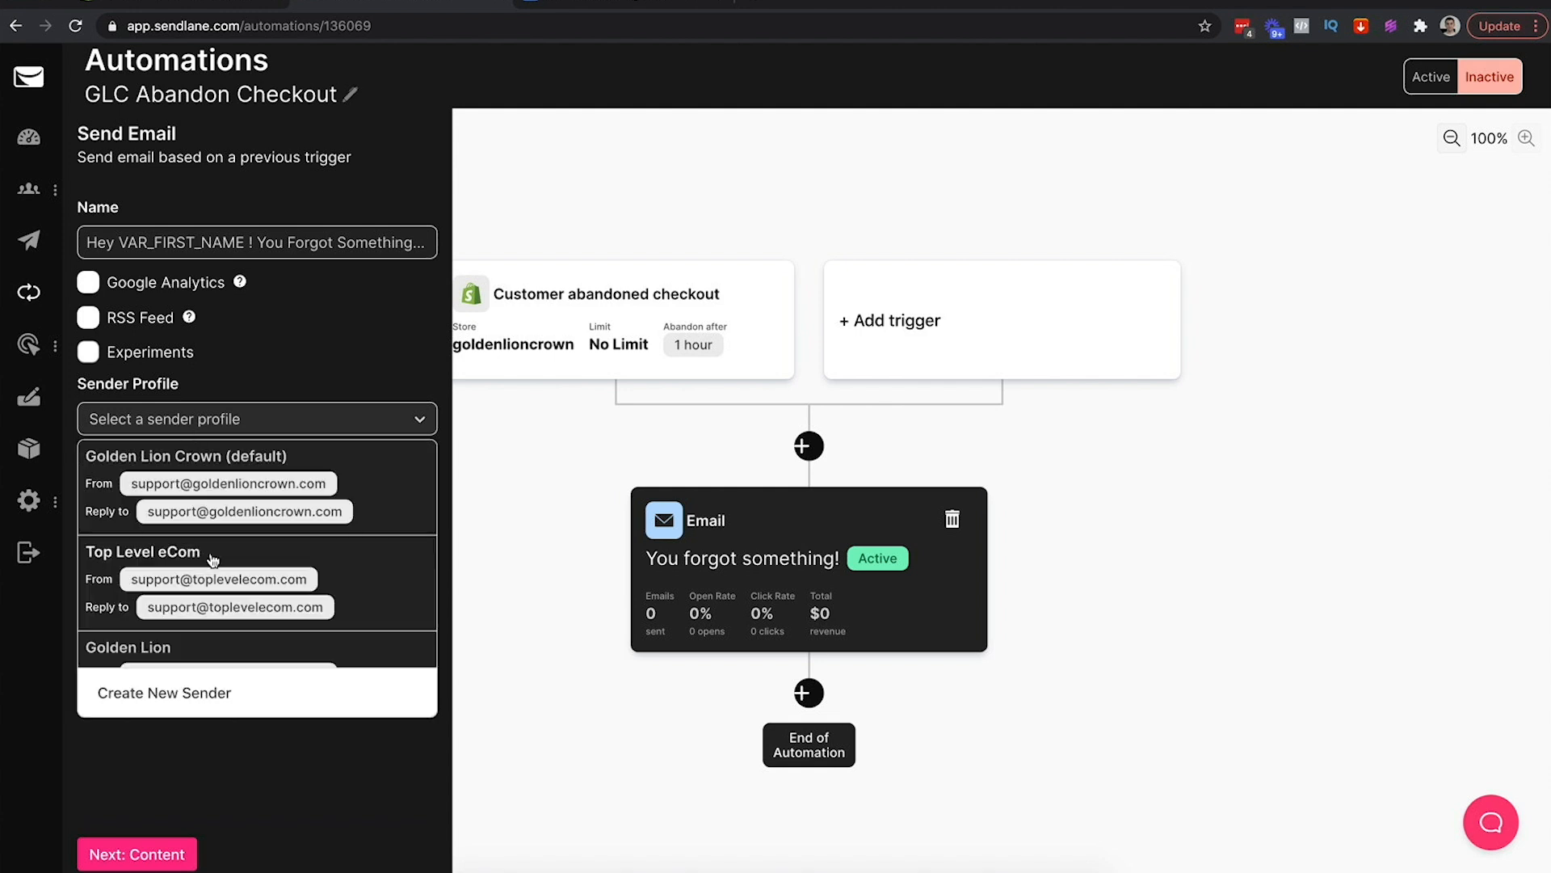
scroll(211, 557, "down", 1)
scroll(220, 501, "up", 1)
scroll(230, 513, "down", 1)
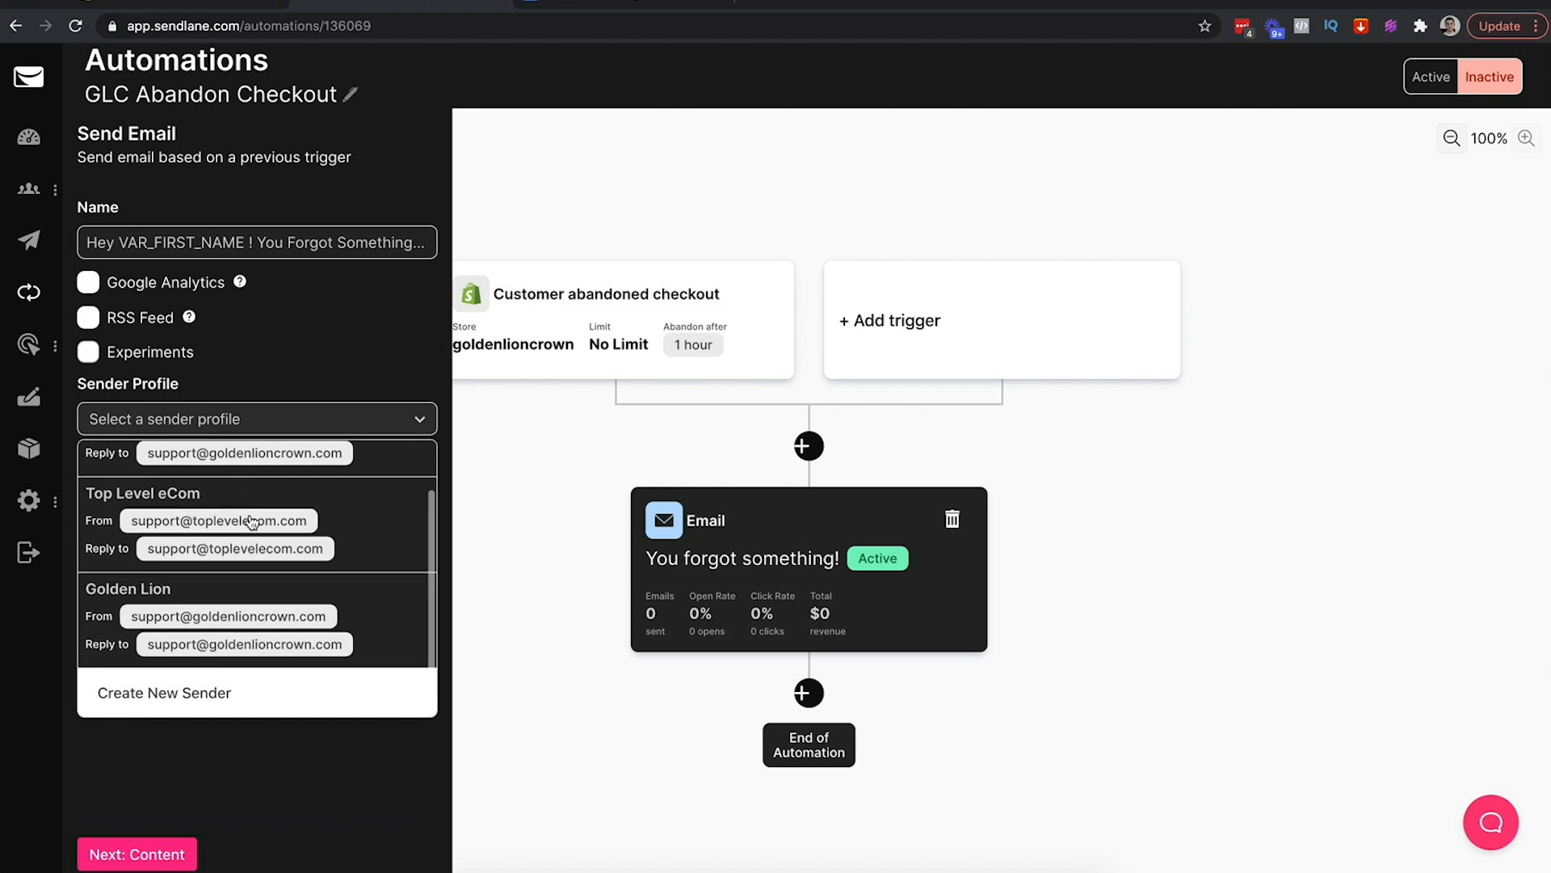
left_click(182, 624)
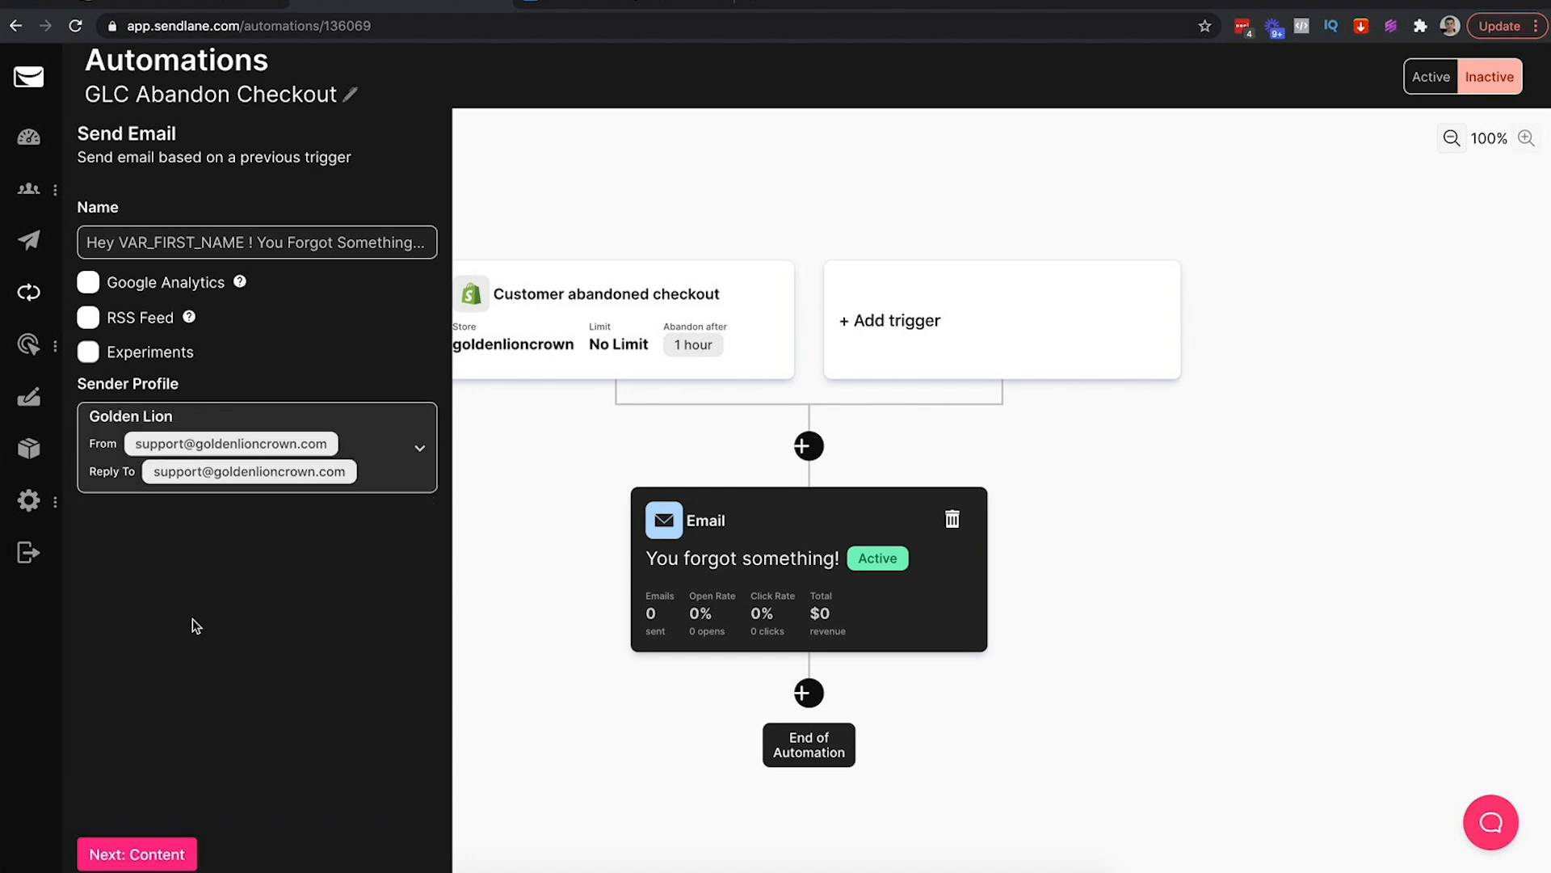
left_click(133, 858)
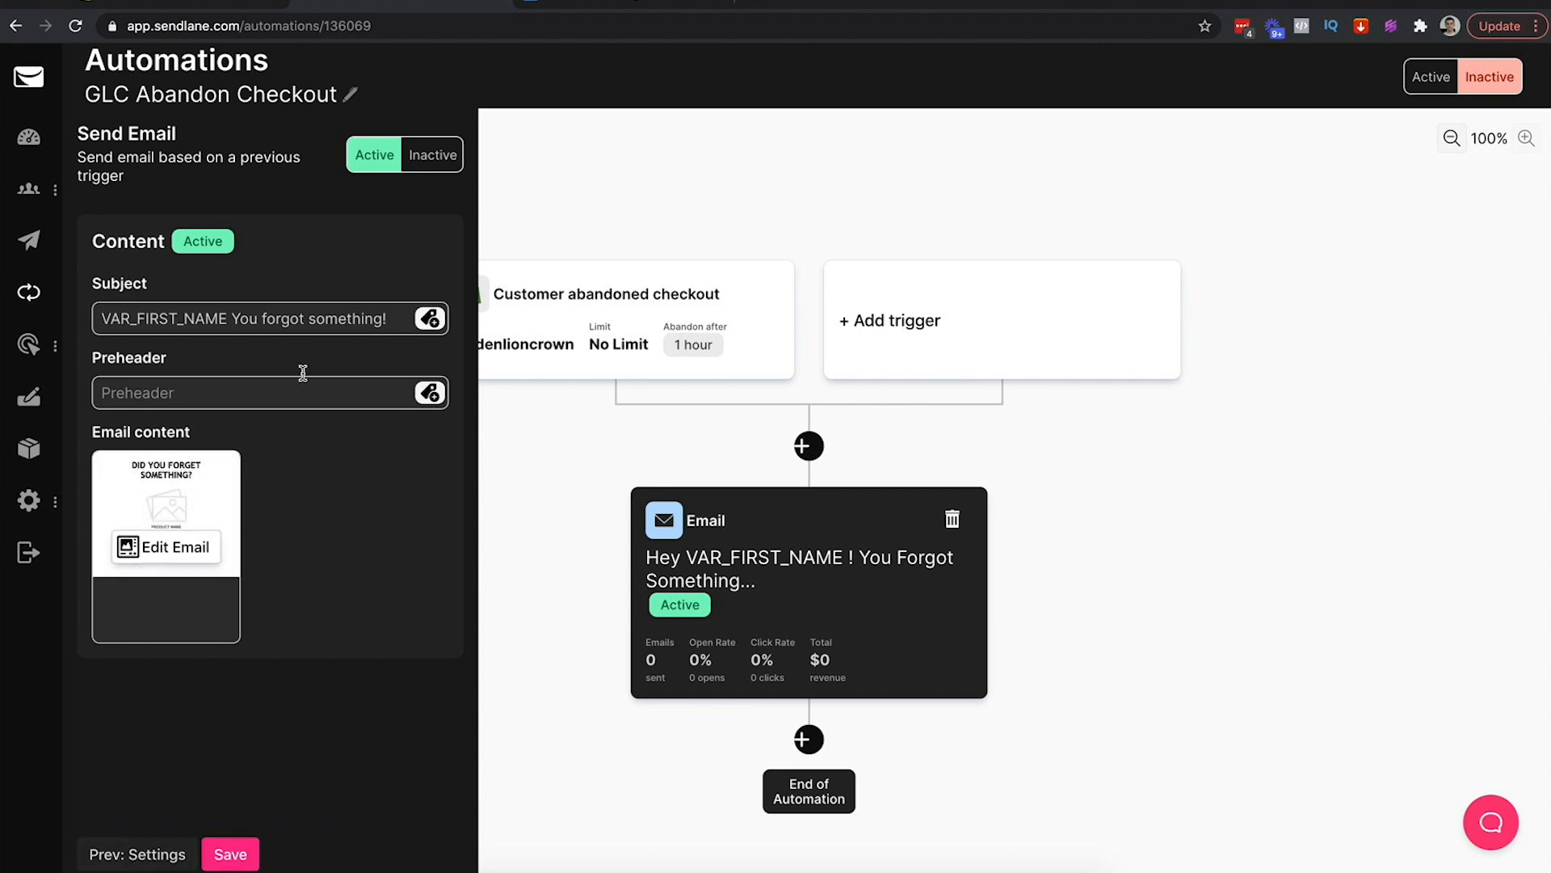
Replace the default subject line with 'Hey VAR_FIRST_NAME ! You Forgot Something…'
left_click(274, 331)
left_click(287, 323)
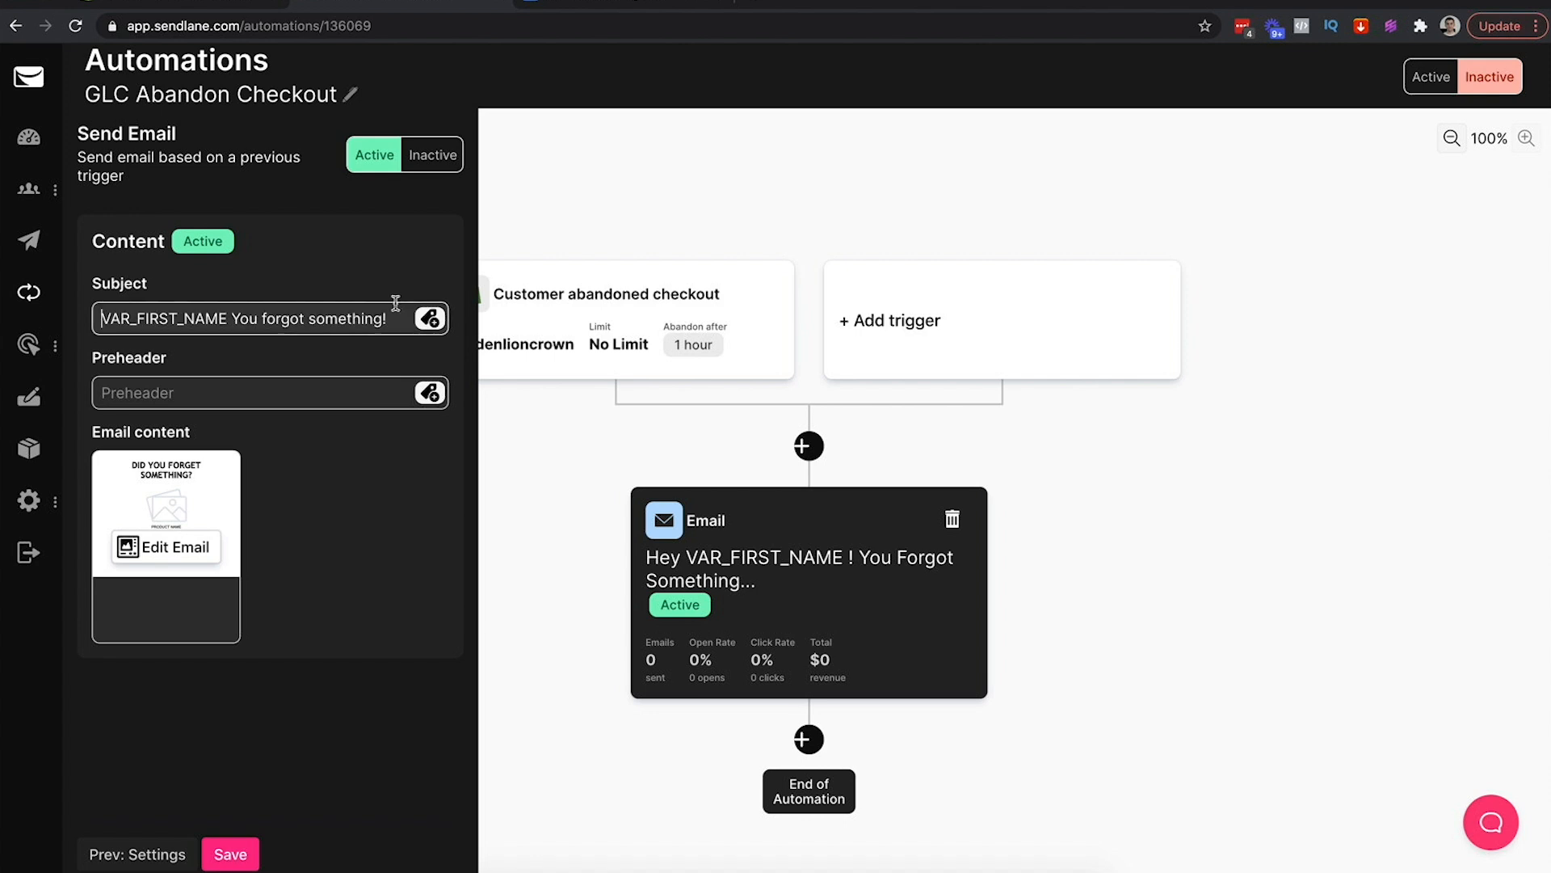
key("ctrl+a")
type("Hey VAR_FIRST_NAME ! You Forgot Something...")
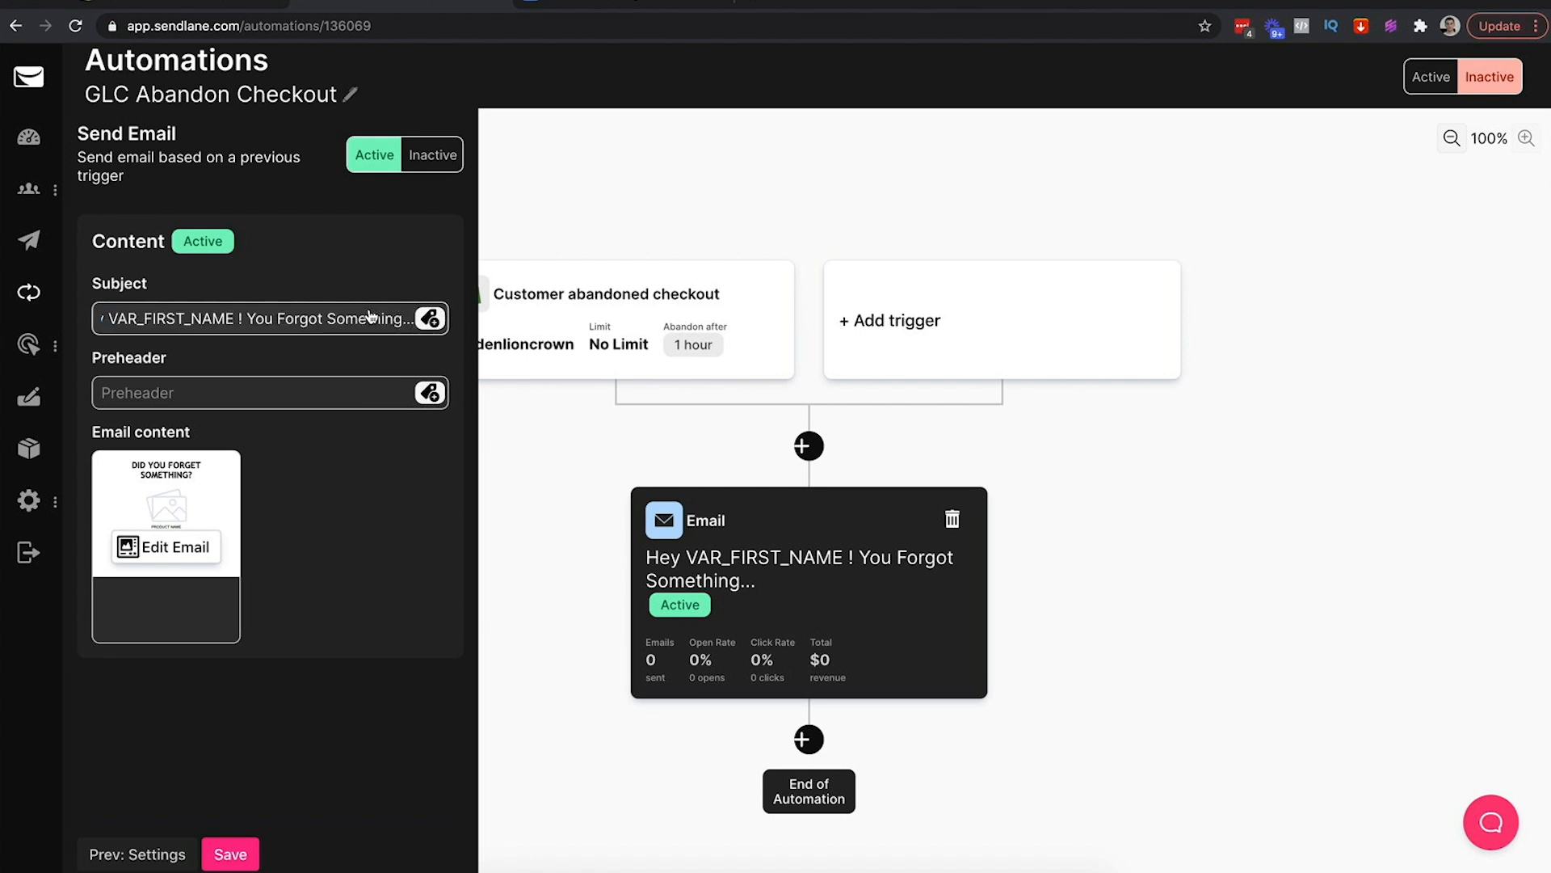
left_click(611, 6)
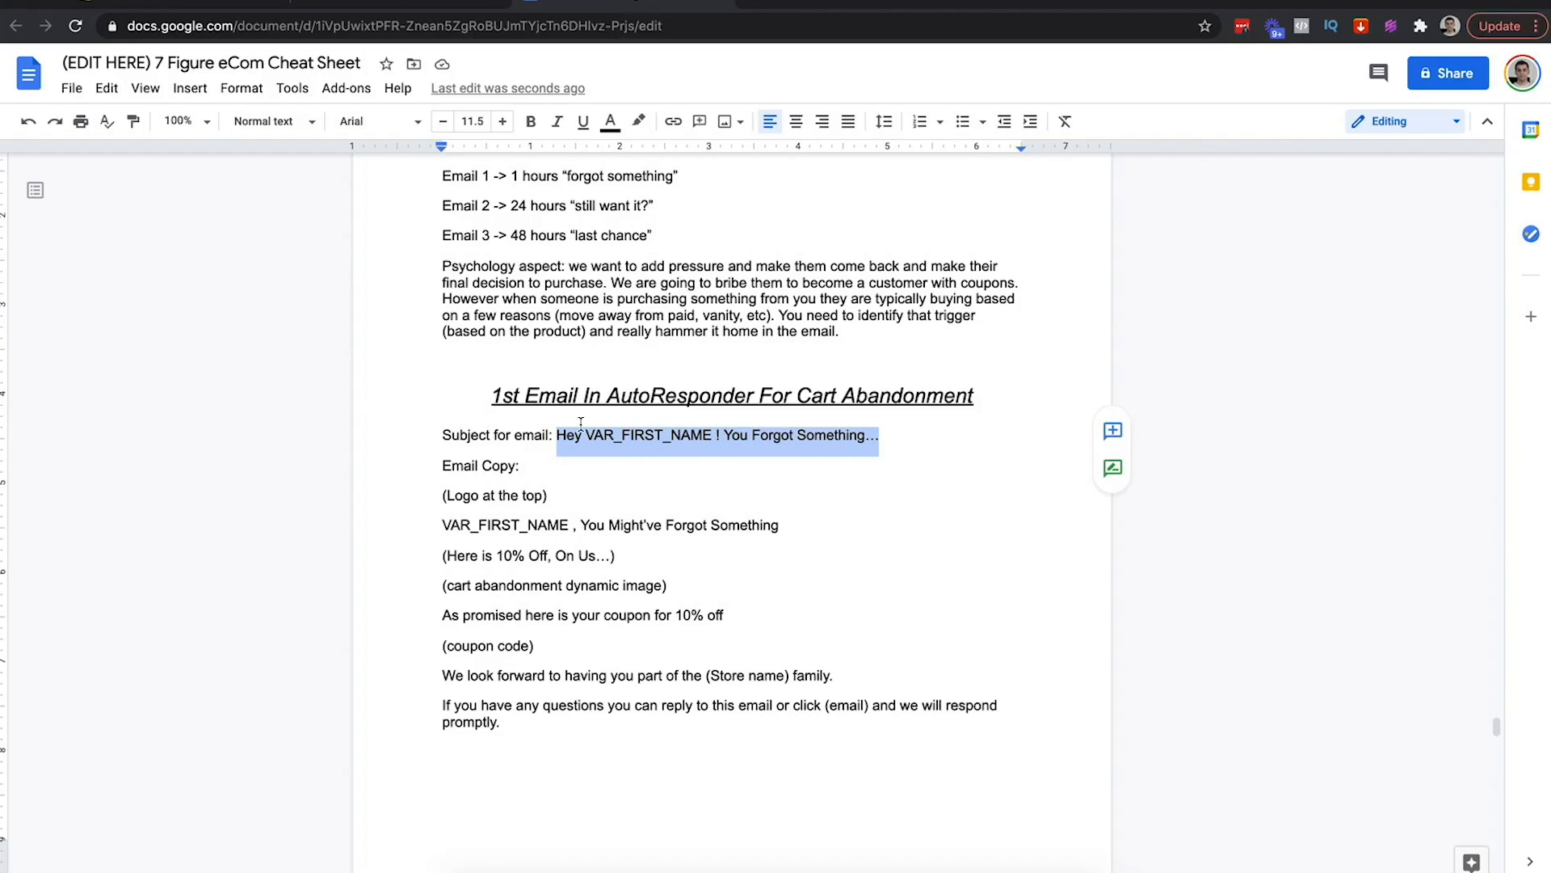
left_click(412, 3)
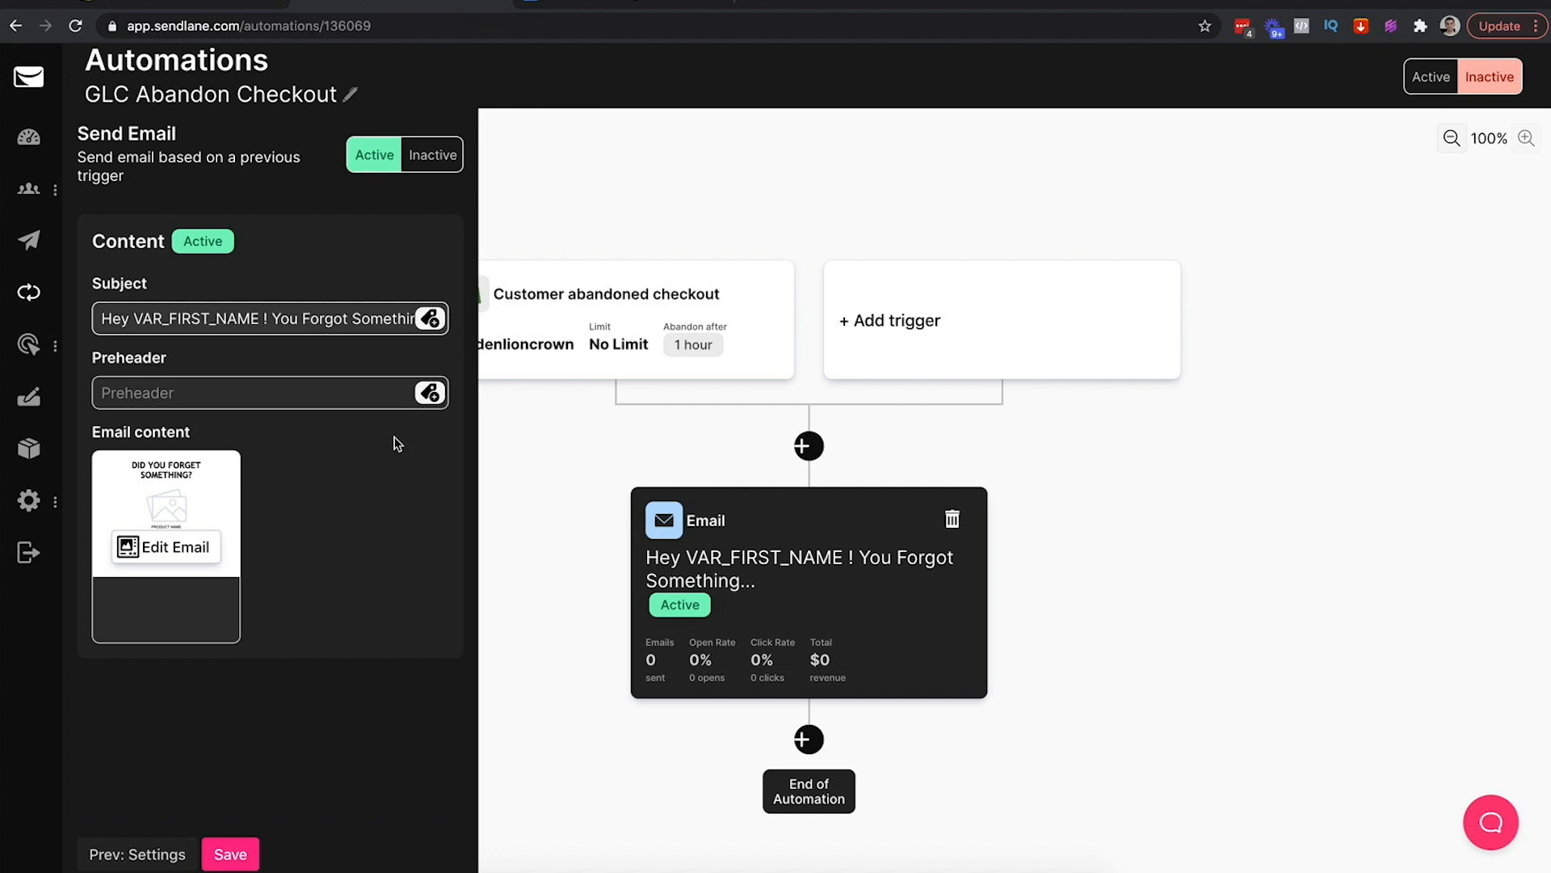
left_click(314, 733)
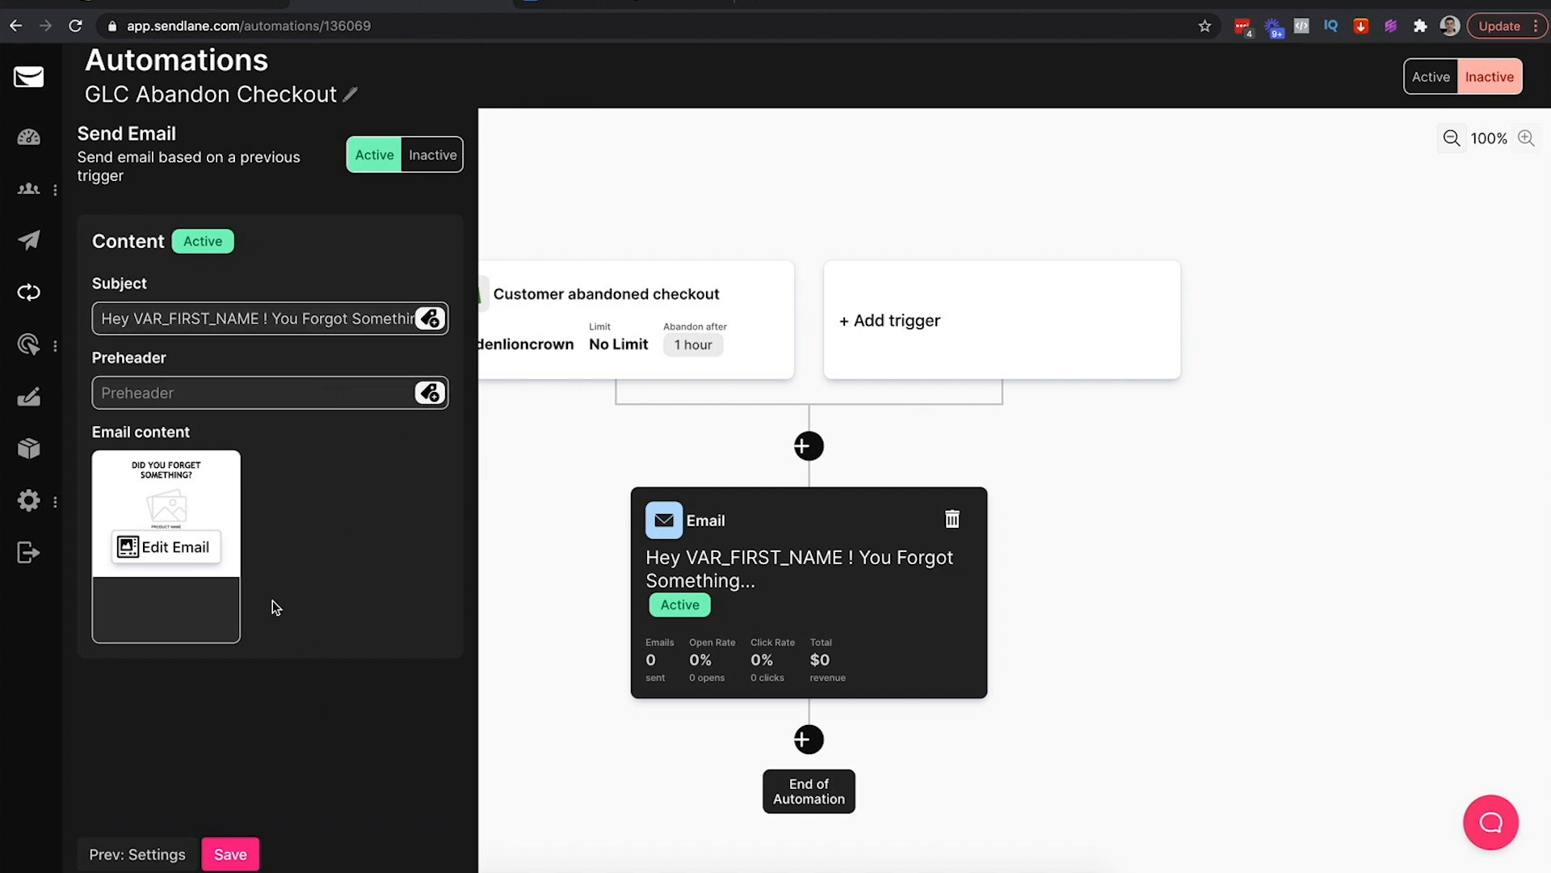
Open the email builder and drag an empty Image block above the headline
left_click(167, 550)
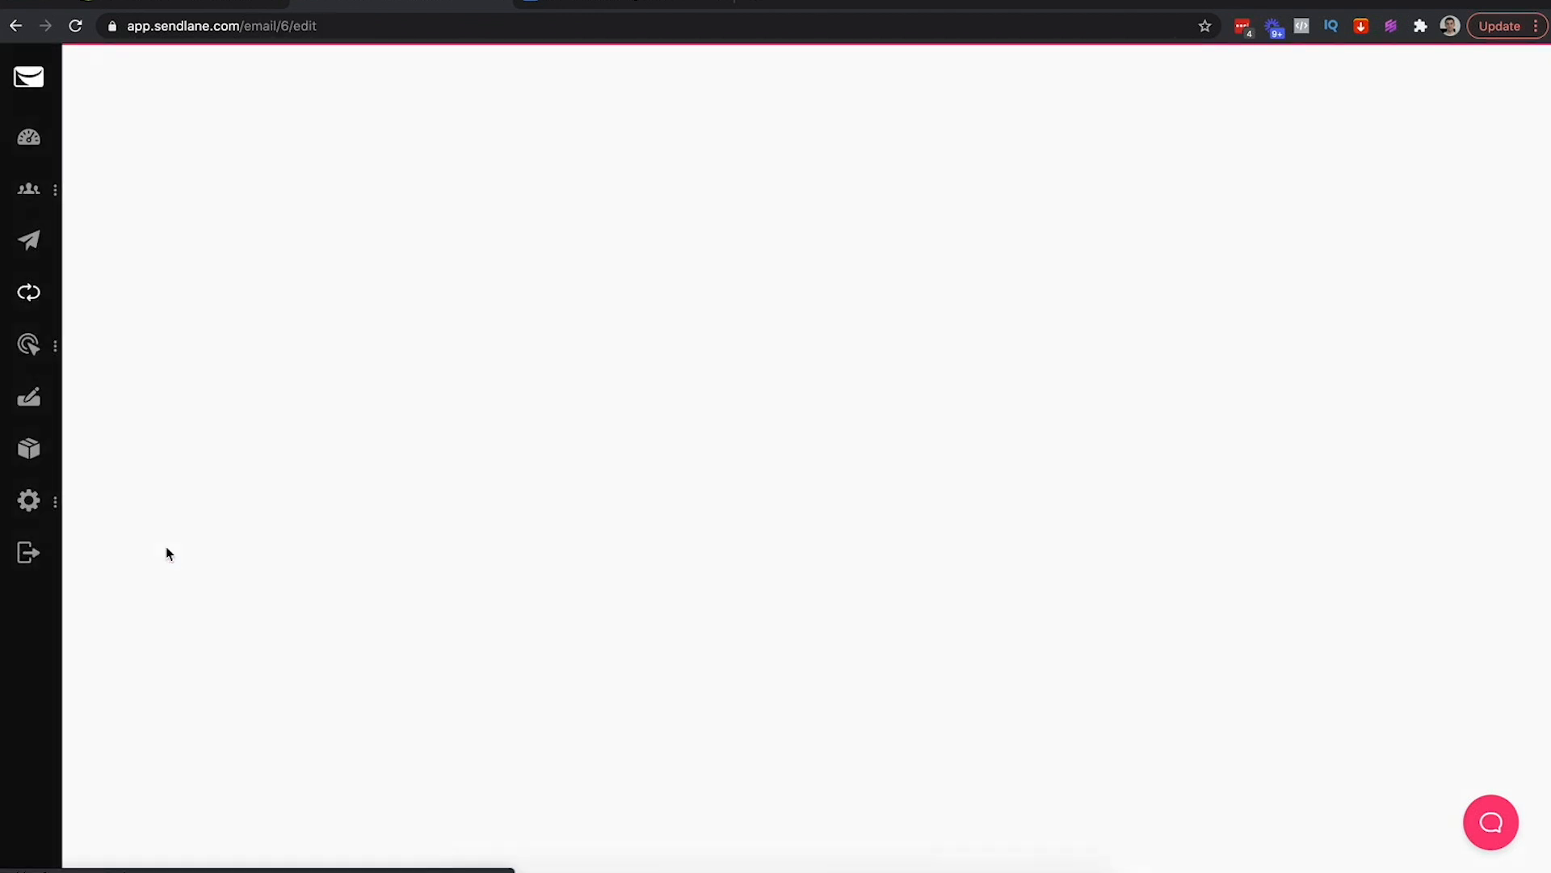
left_click(562, 6)
left_click(478, 467)
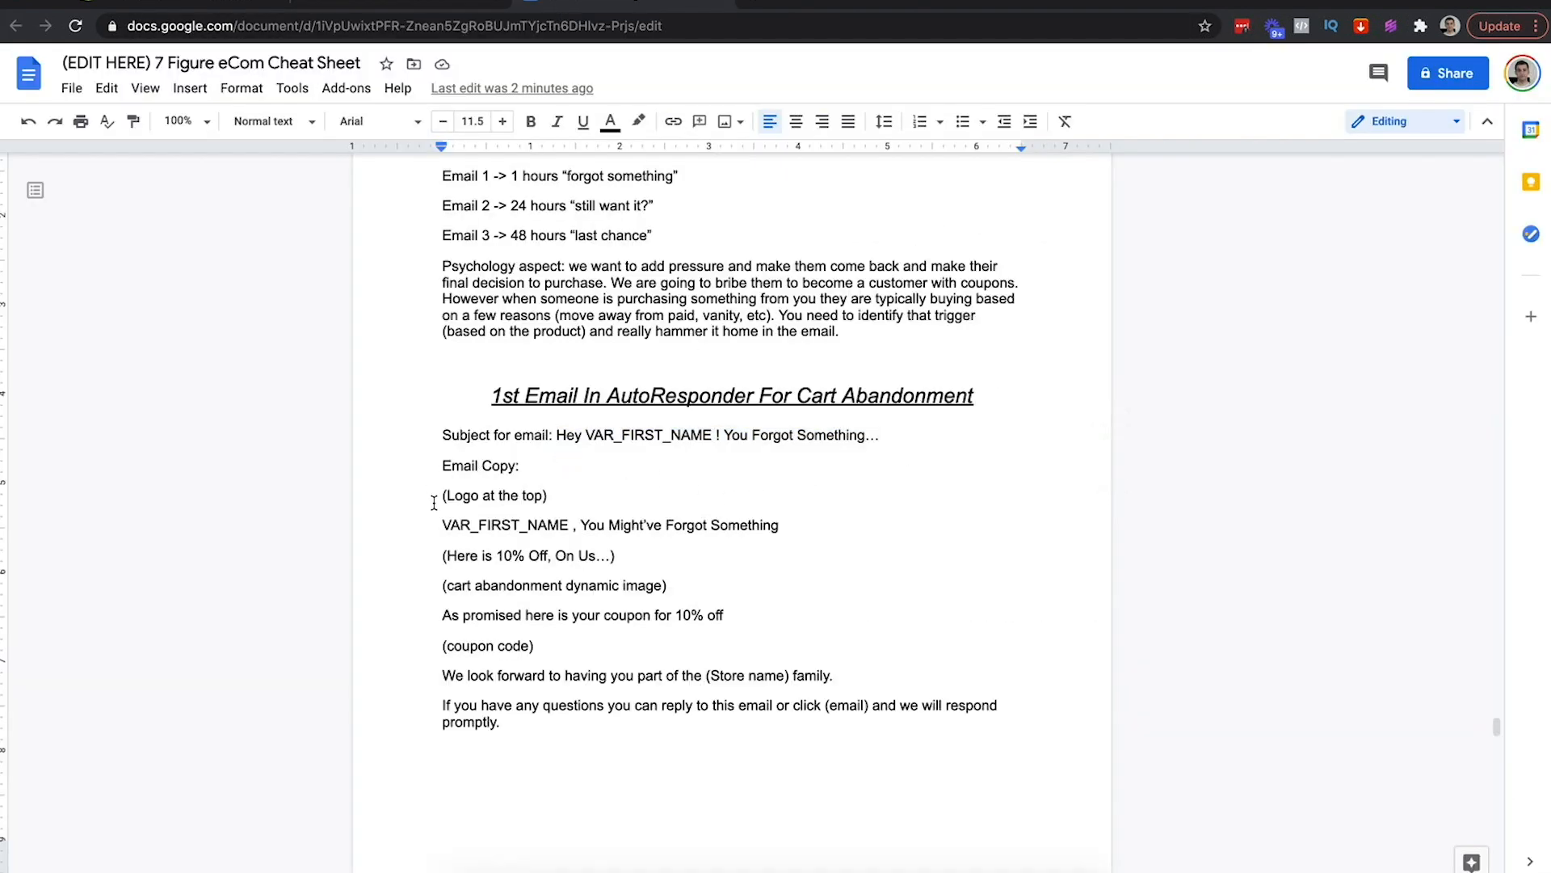
scroll(616, 476, "down", 3)
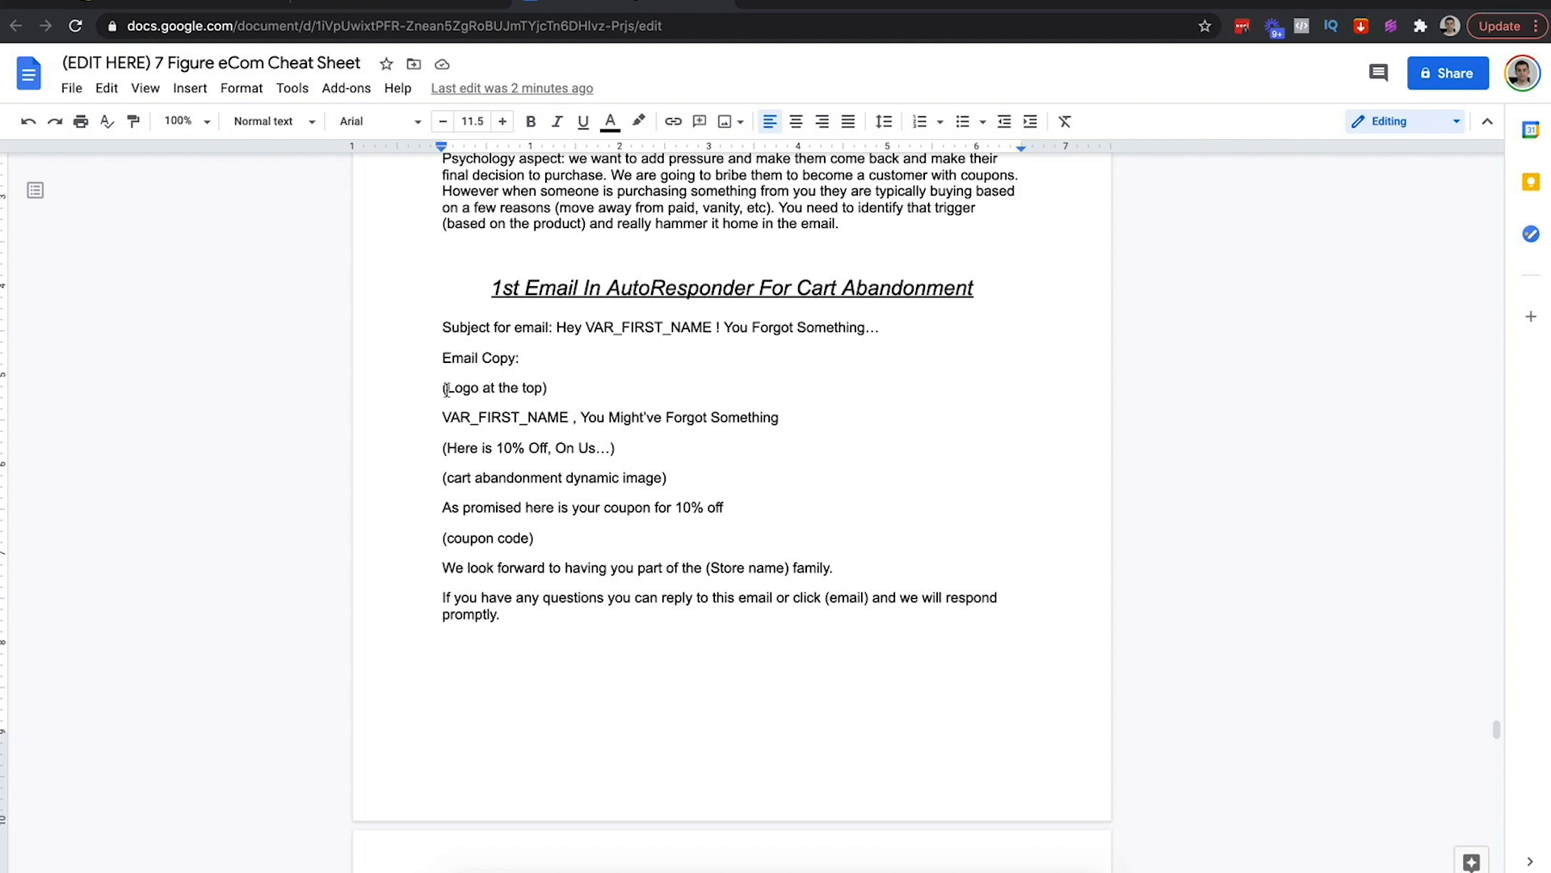
left_click(414, 8)
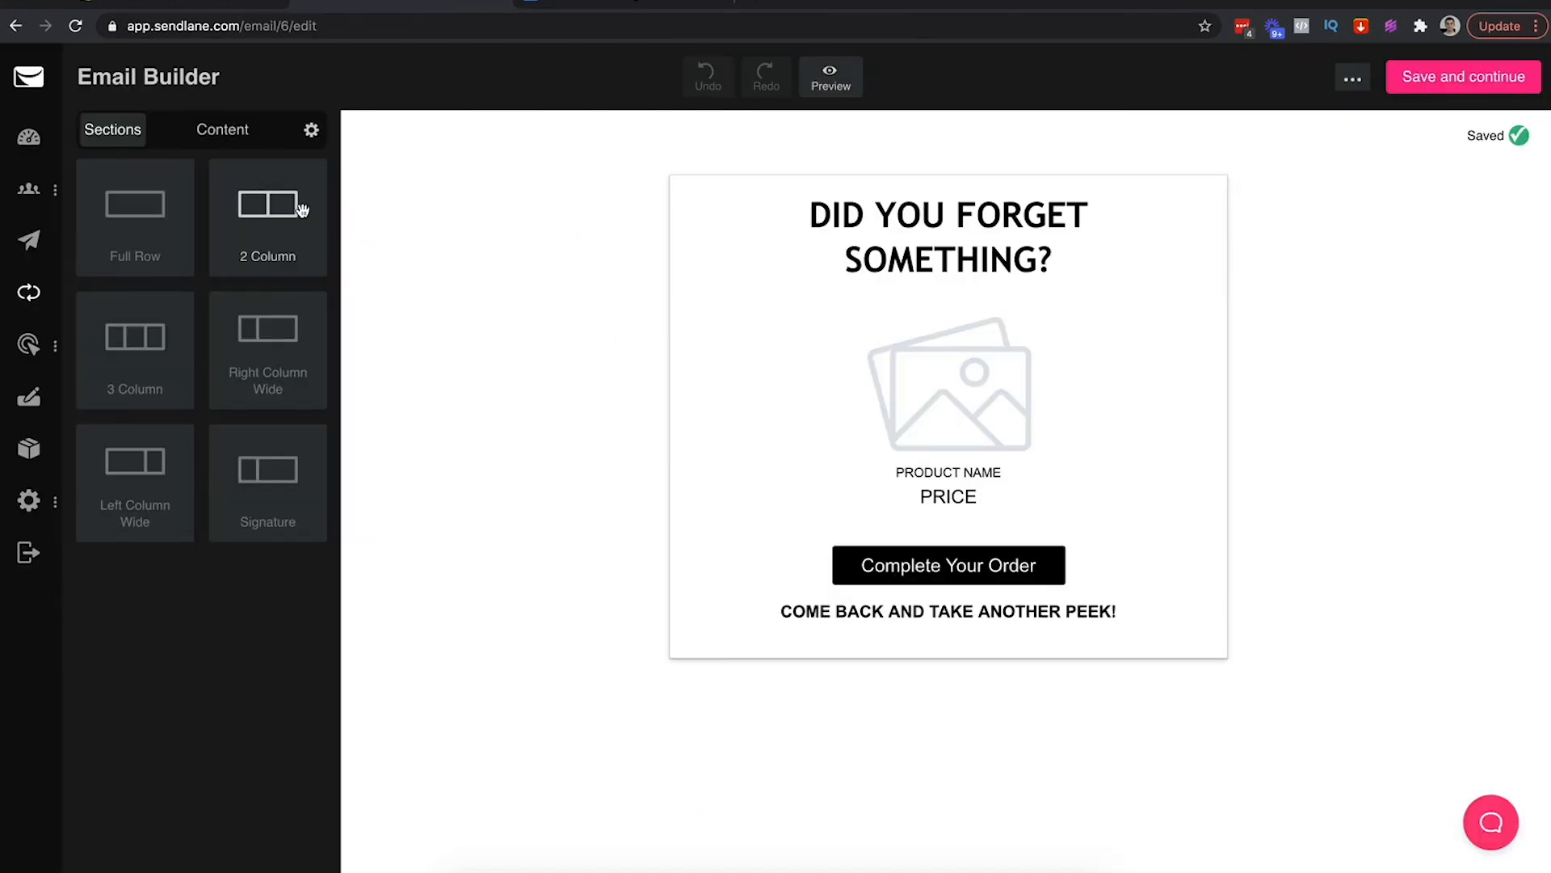
left_click(221, 131)
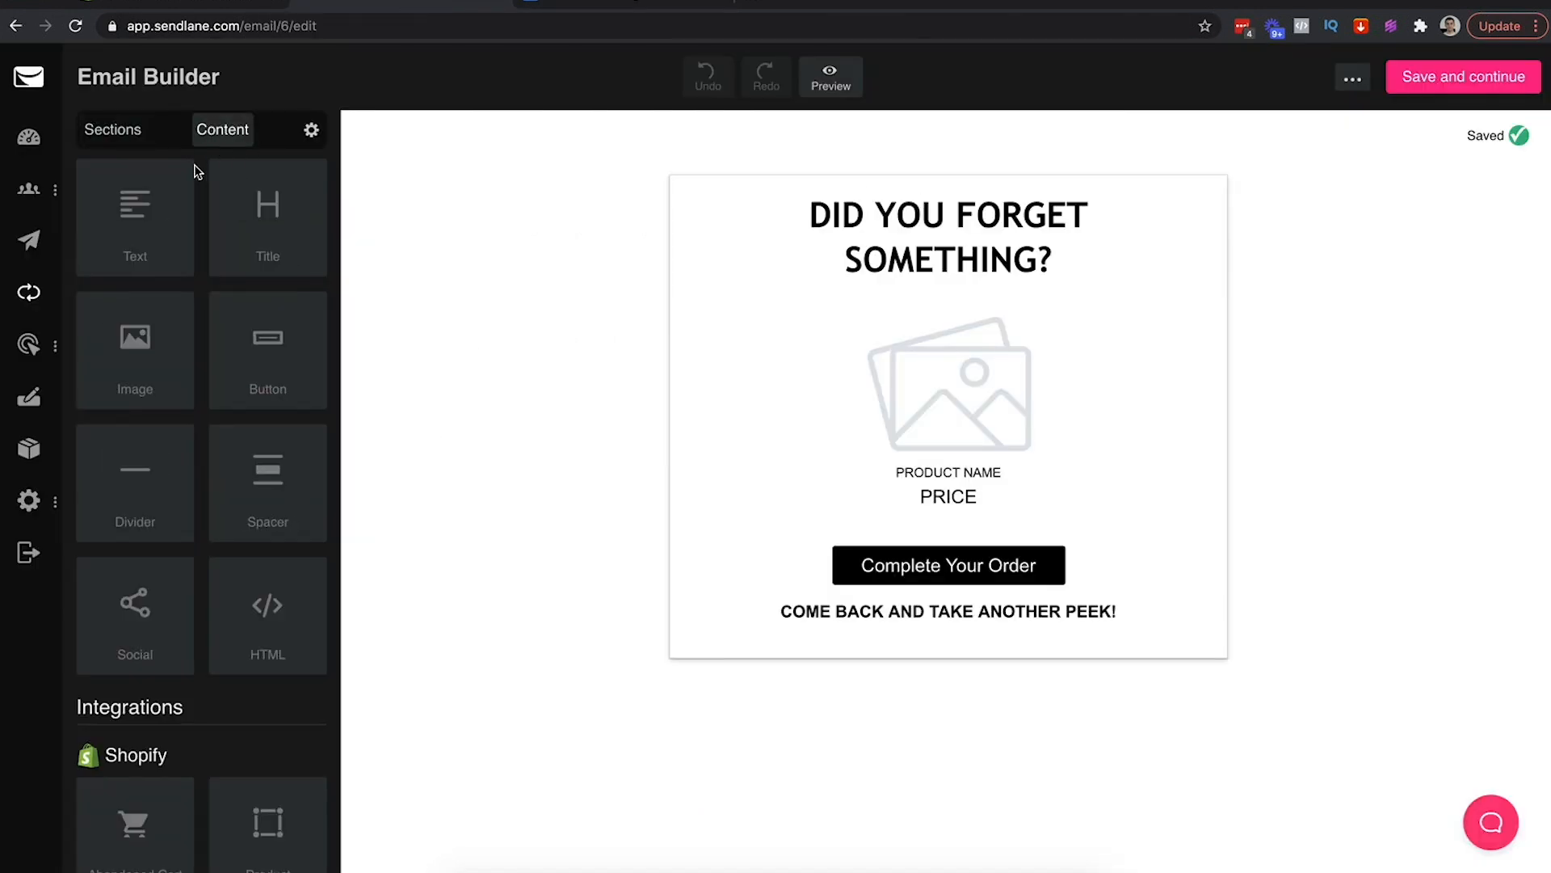
left_click_drag(134, 360, 805, 186)
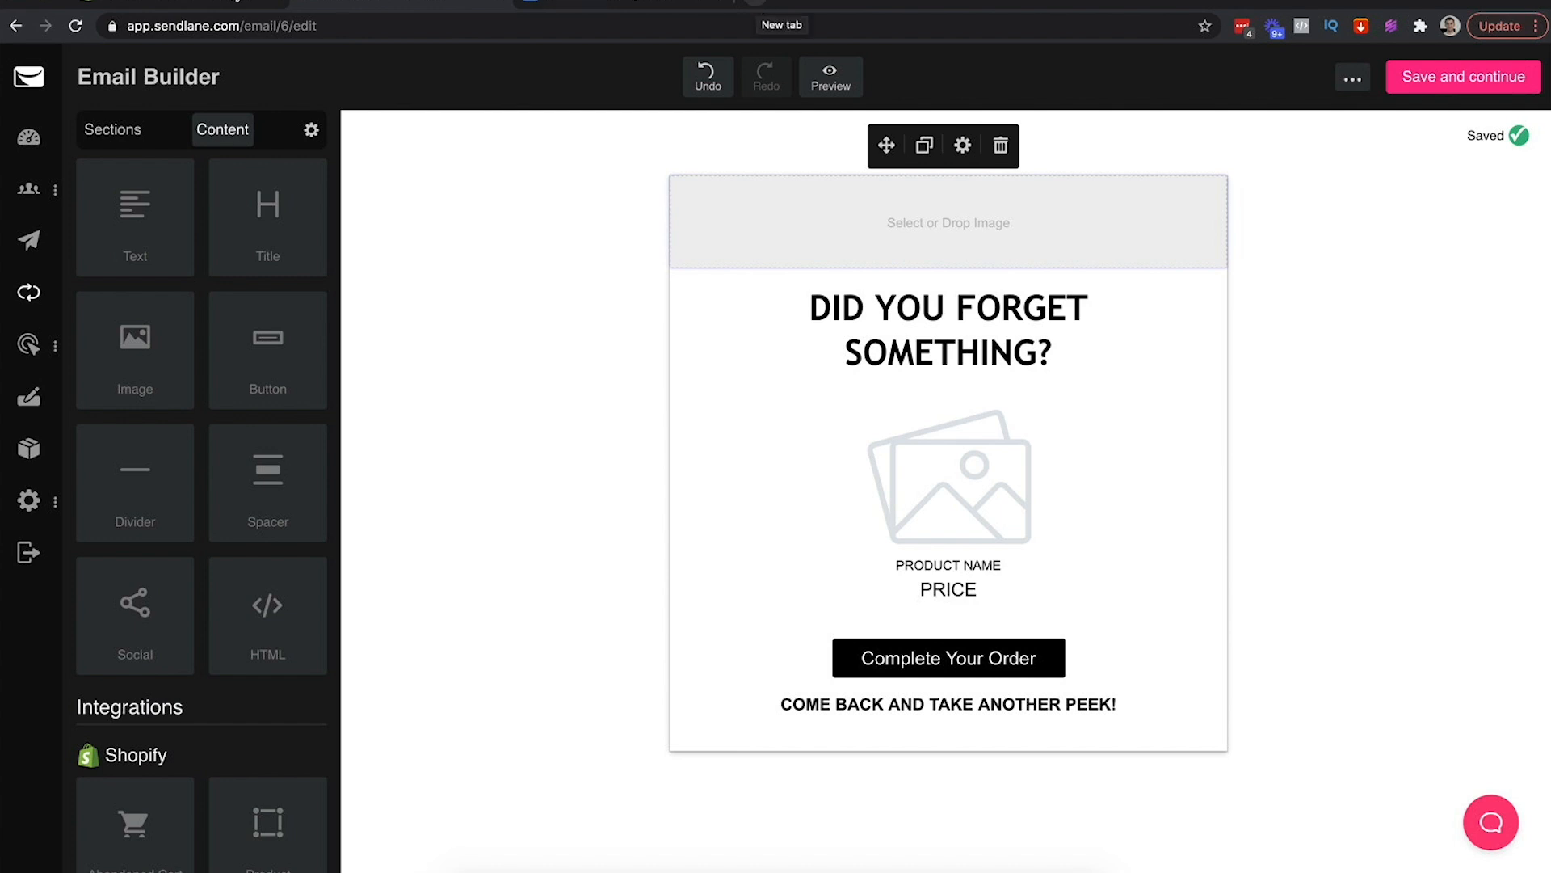
Load goldenlioncrown.com in a new browser tab
left_click(758, 3)
type("gold")
key("Return")
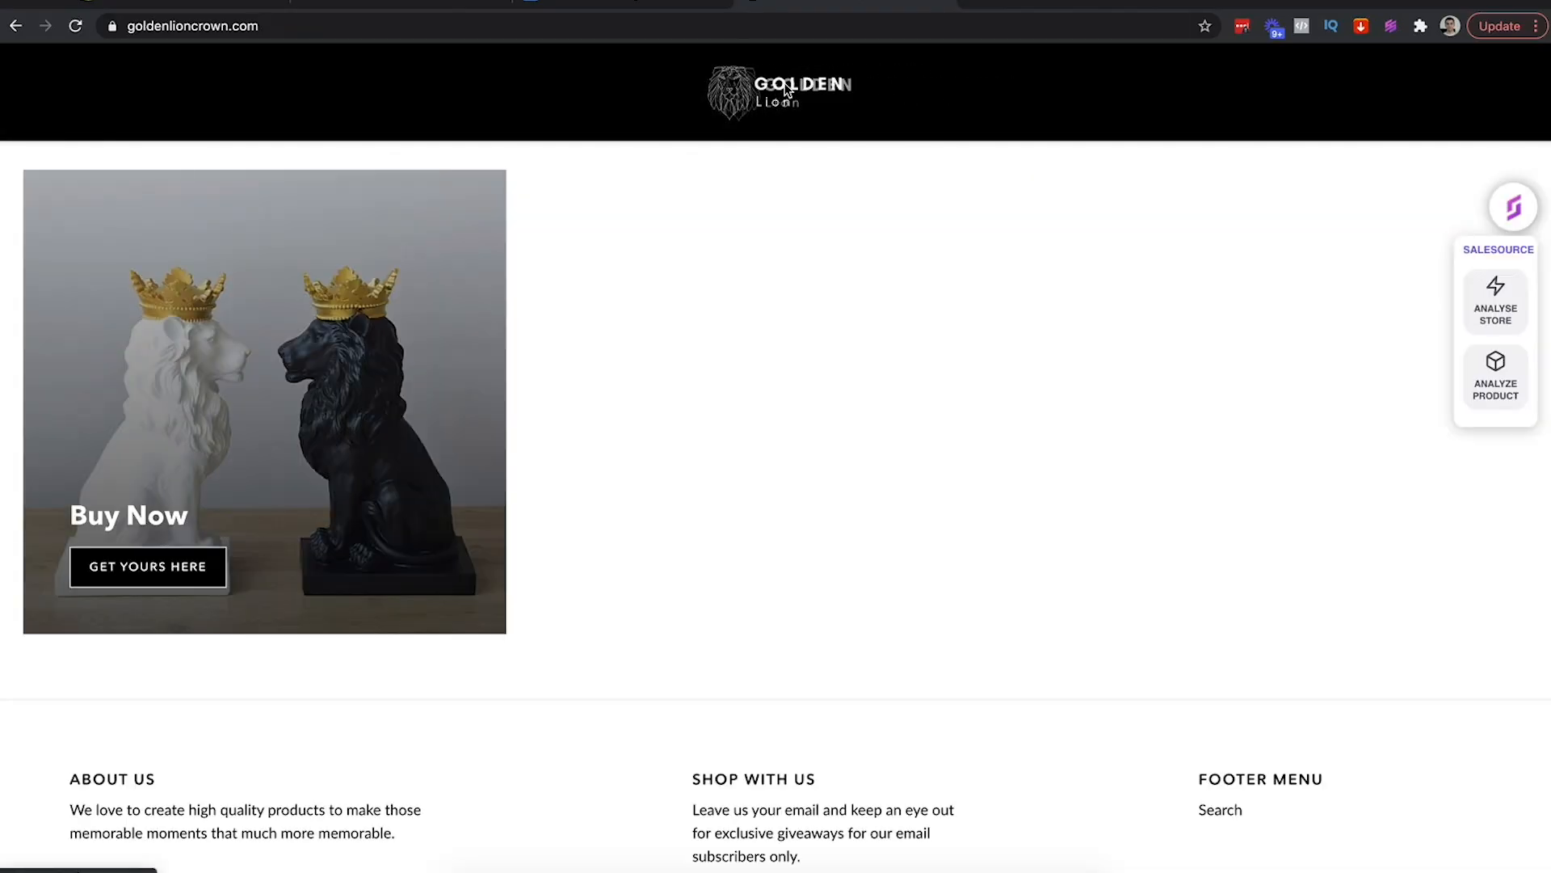
Copy Copy_of_Golden_1.png's address from Shopify Settings > Files and paste it into a new tab
left_click(201, 4)
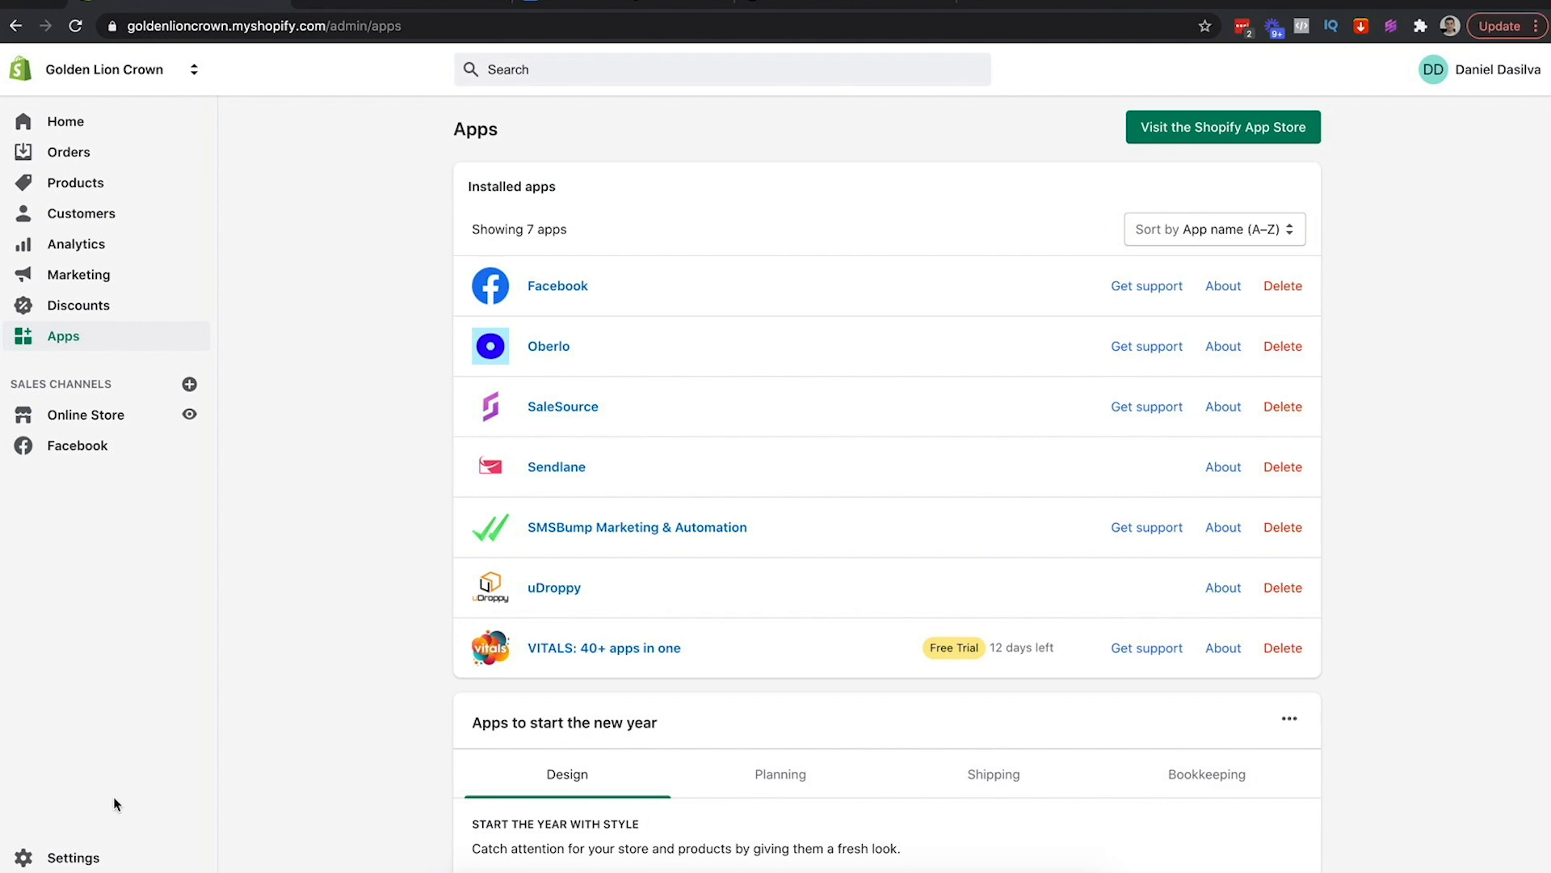
left_click(72, 858)
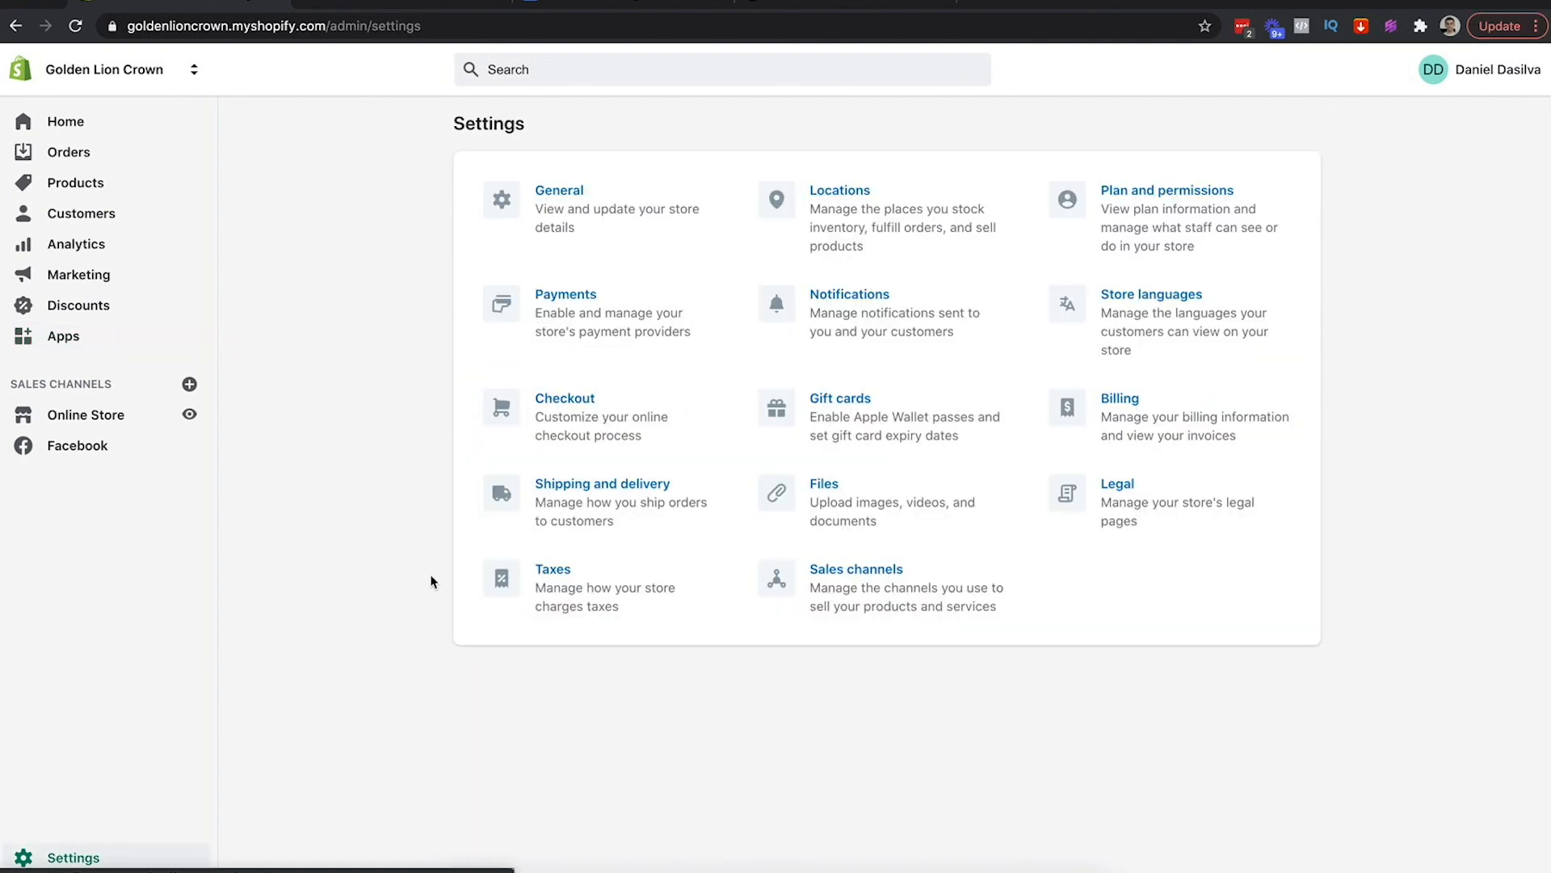
left_click(842, 491)
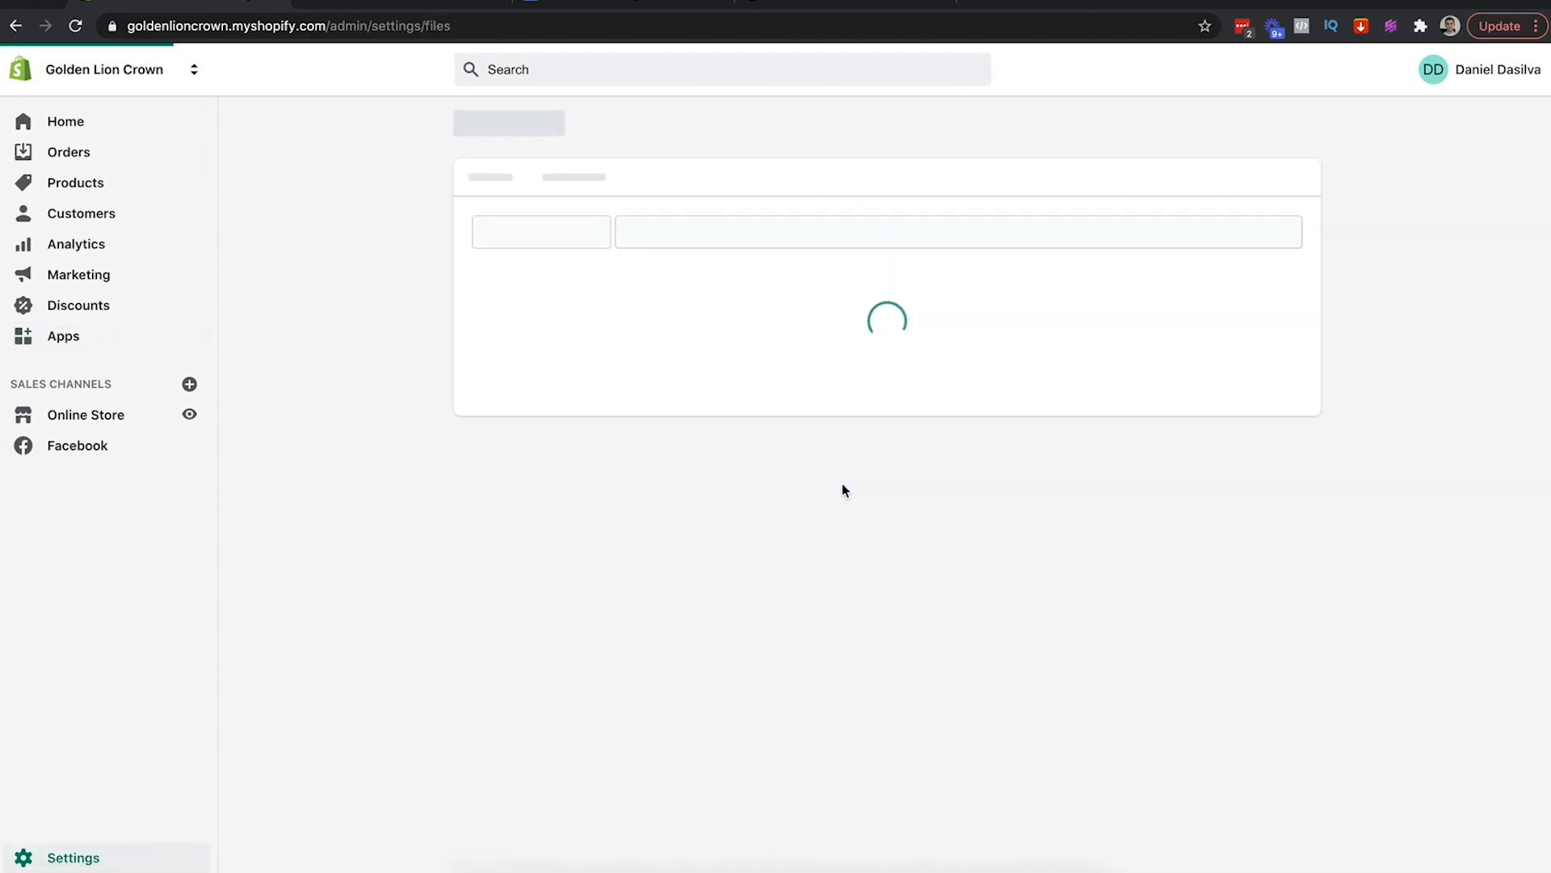
scroll(842, 487, "down", 10)
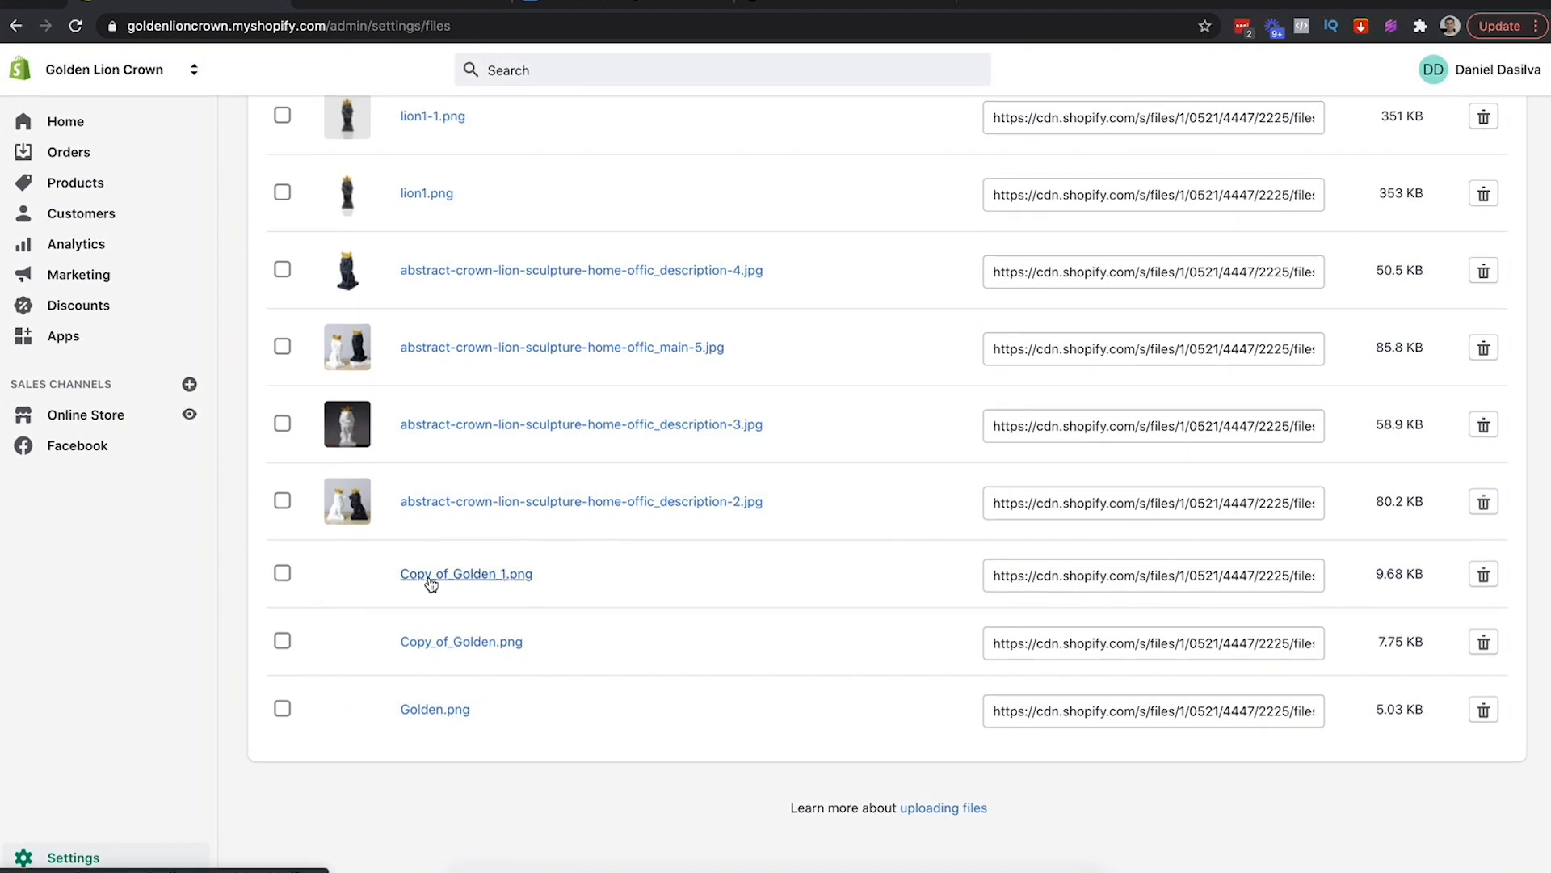
left_click(470, 575)
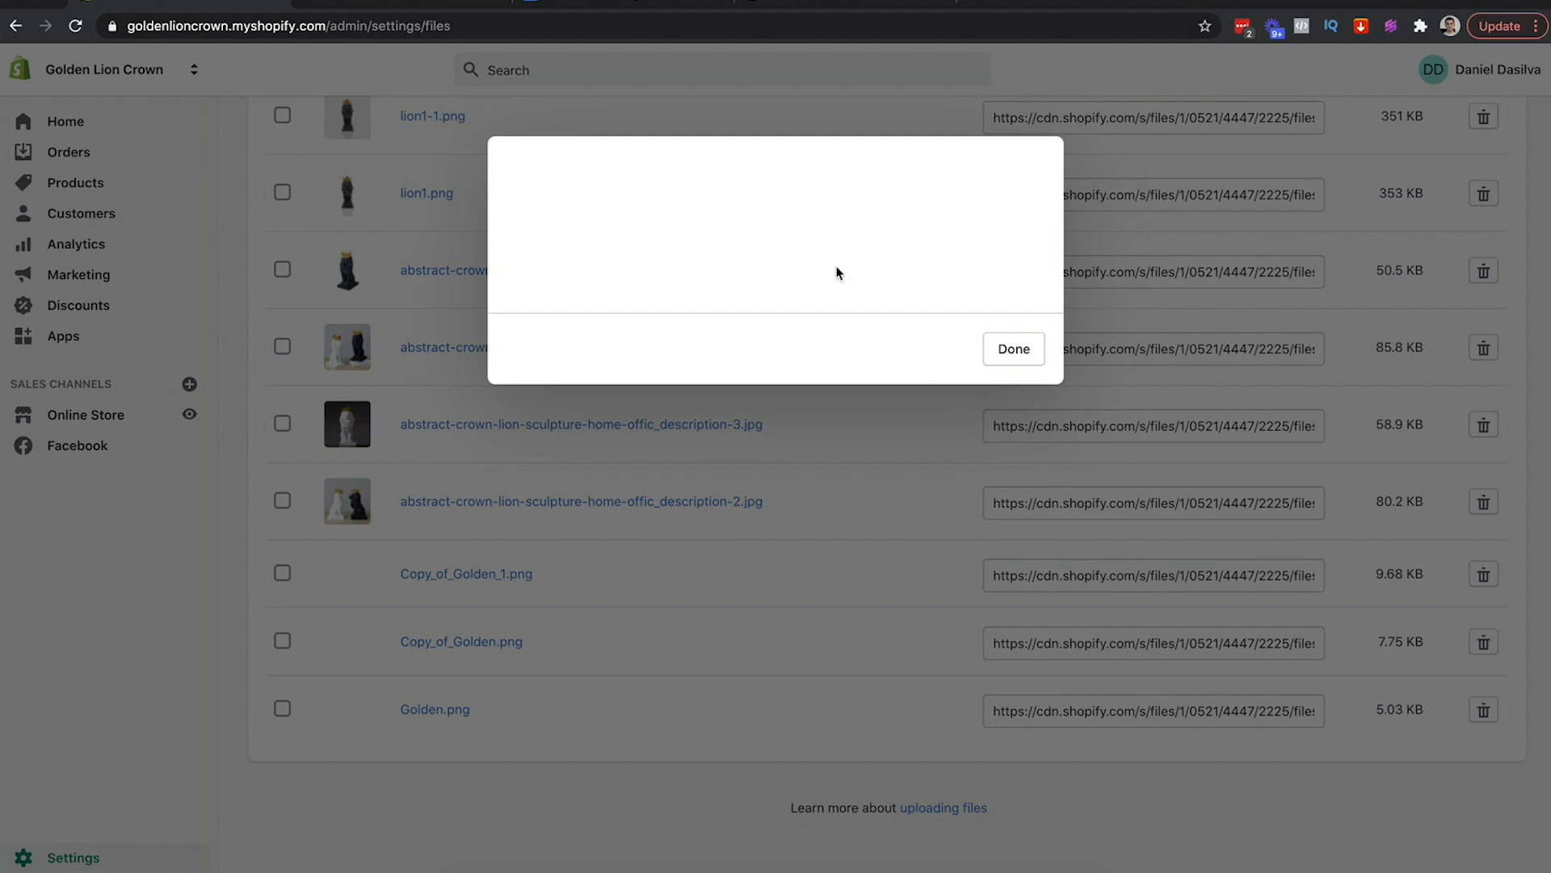
left_click(1014, 349)
left_click(1109, 574)
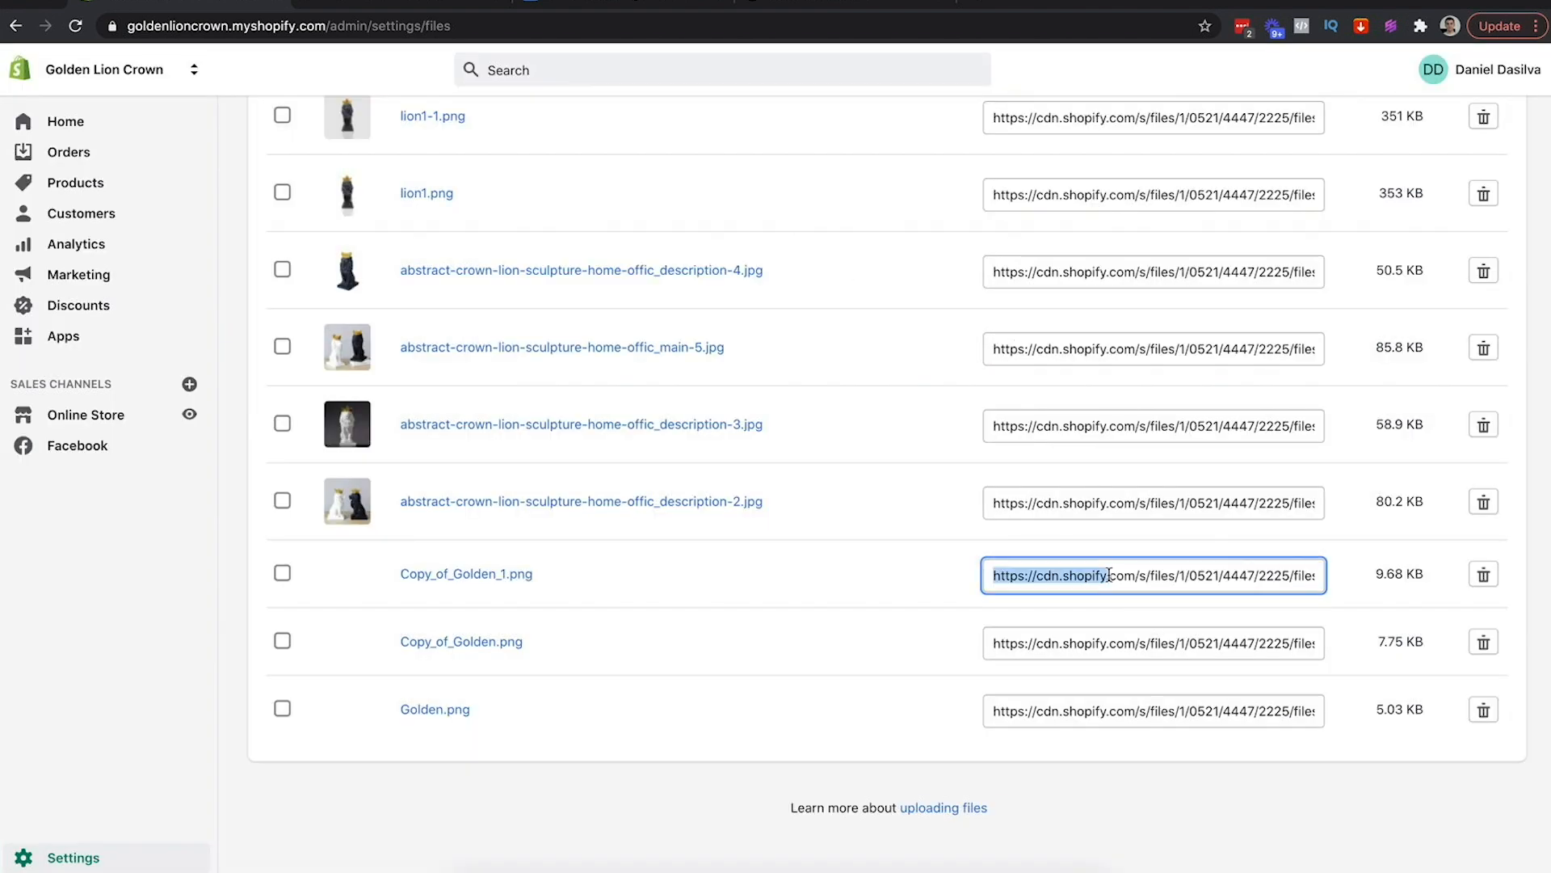
key("ctrl+c")
left_click(978, 3)
key("ctrl+v")
Load the Copy_of_Golden_1.png address so the logo image shows by itself
key("Return")
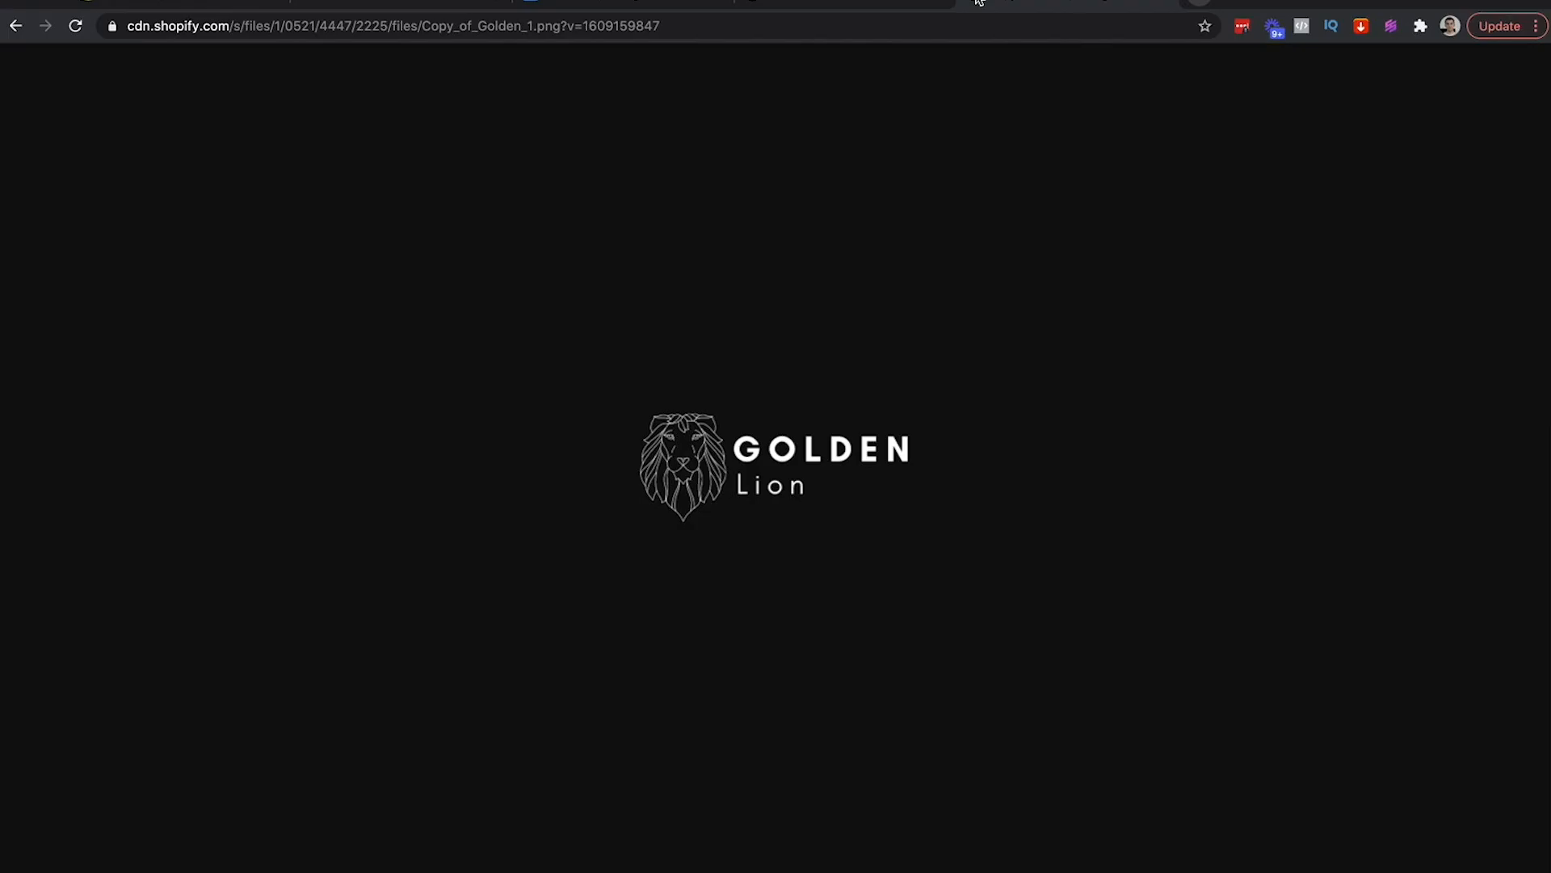
right_click(675, 458)
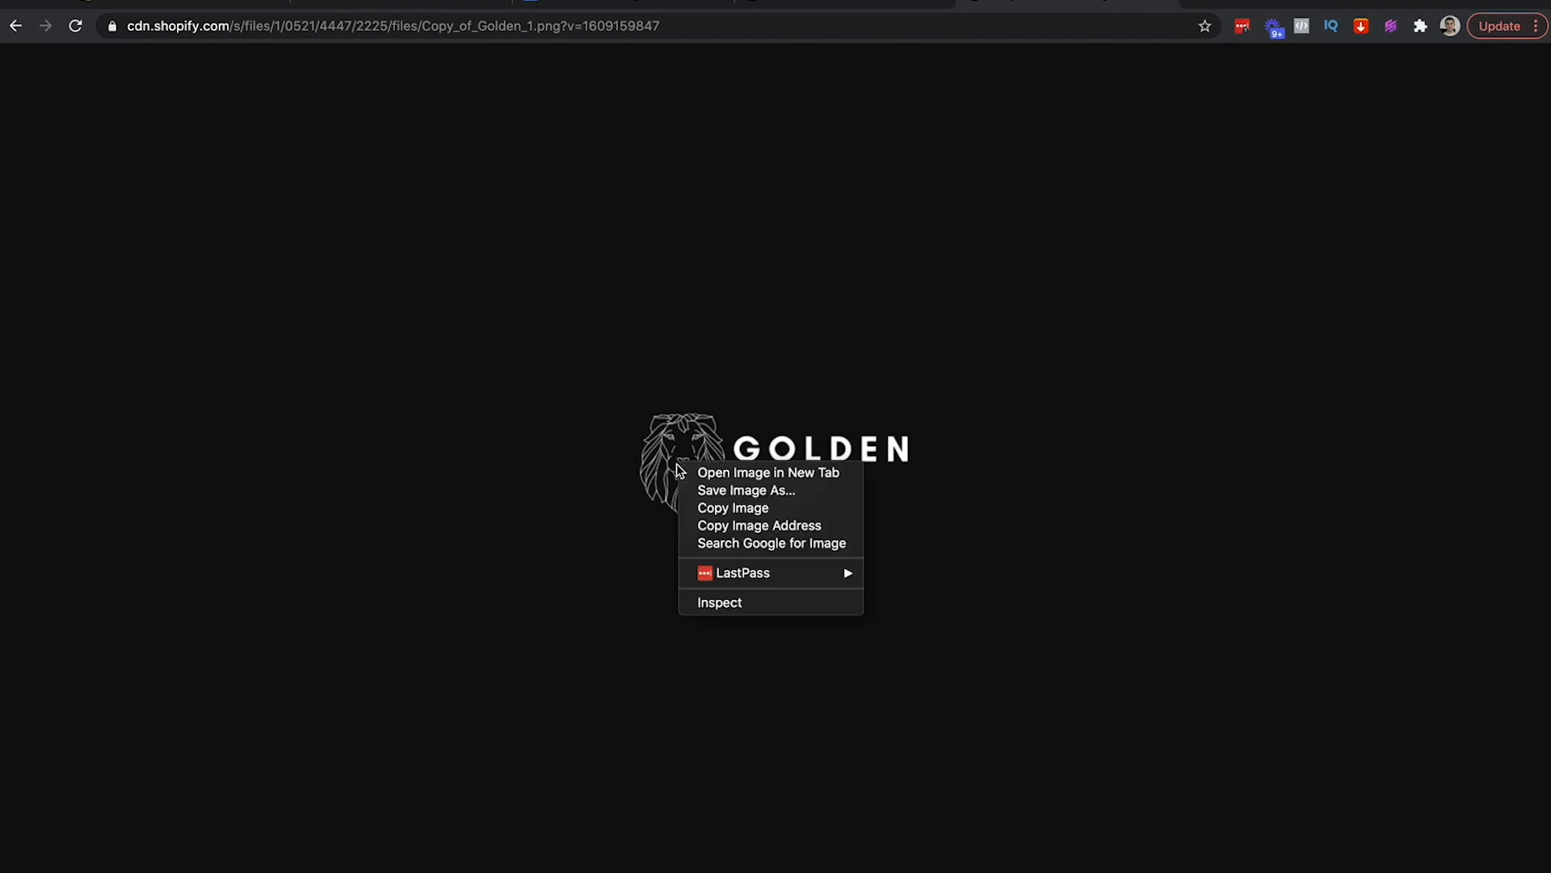
left_click(859, 301)
left_click(217, 9)
scroll(570, 496, "up", 3)
scroll(571, 521, "down", 3)
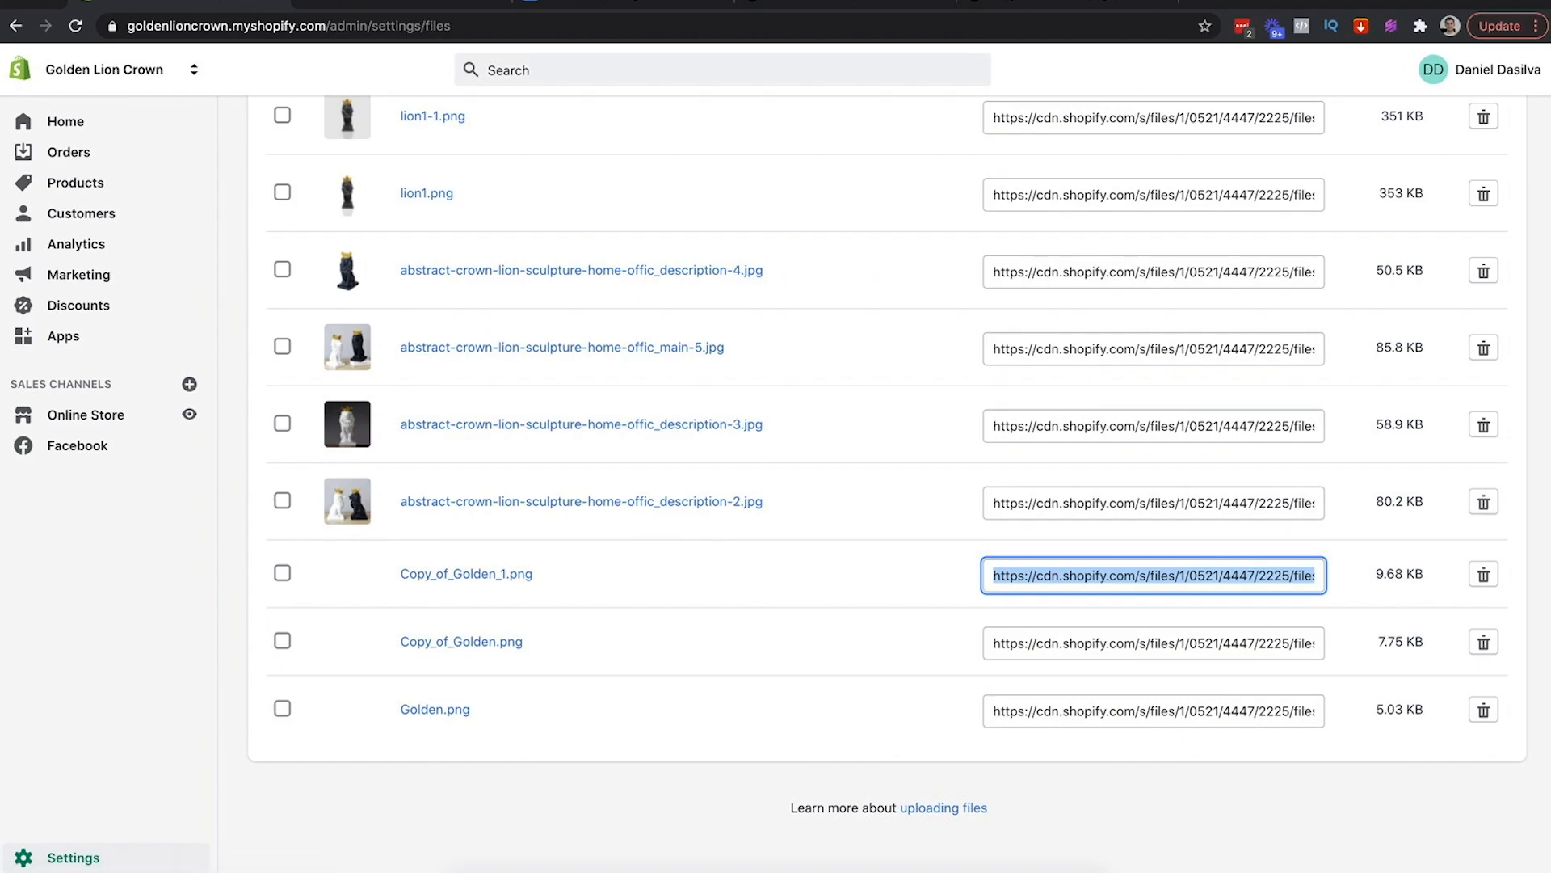
left_click(1077, 7)
Save the logo image into a new 'Golden Lion' folder on the Desktop
right_click(727, 475)
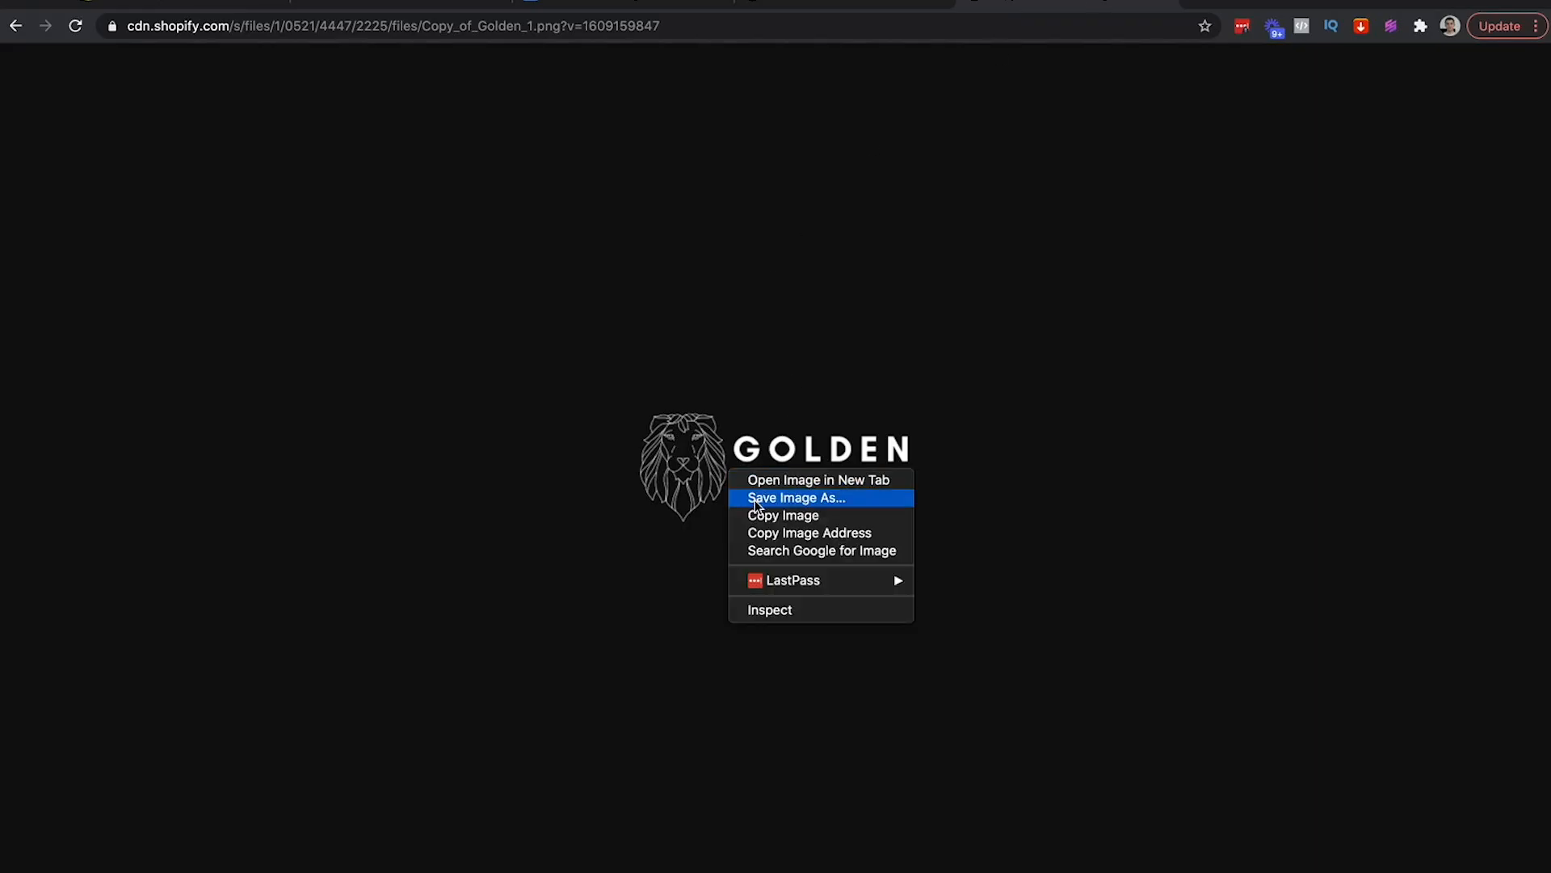
left_click(756, 498)
left_click(450, 210)
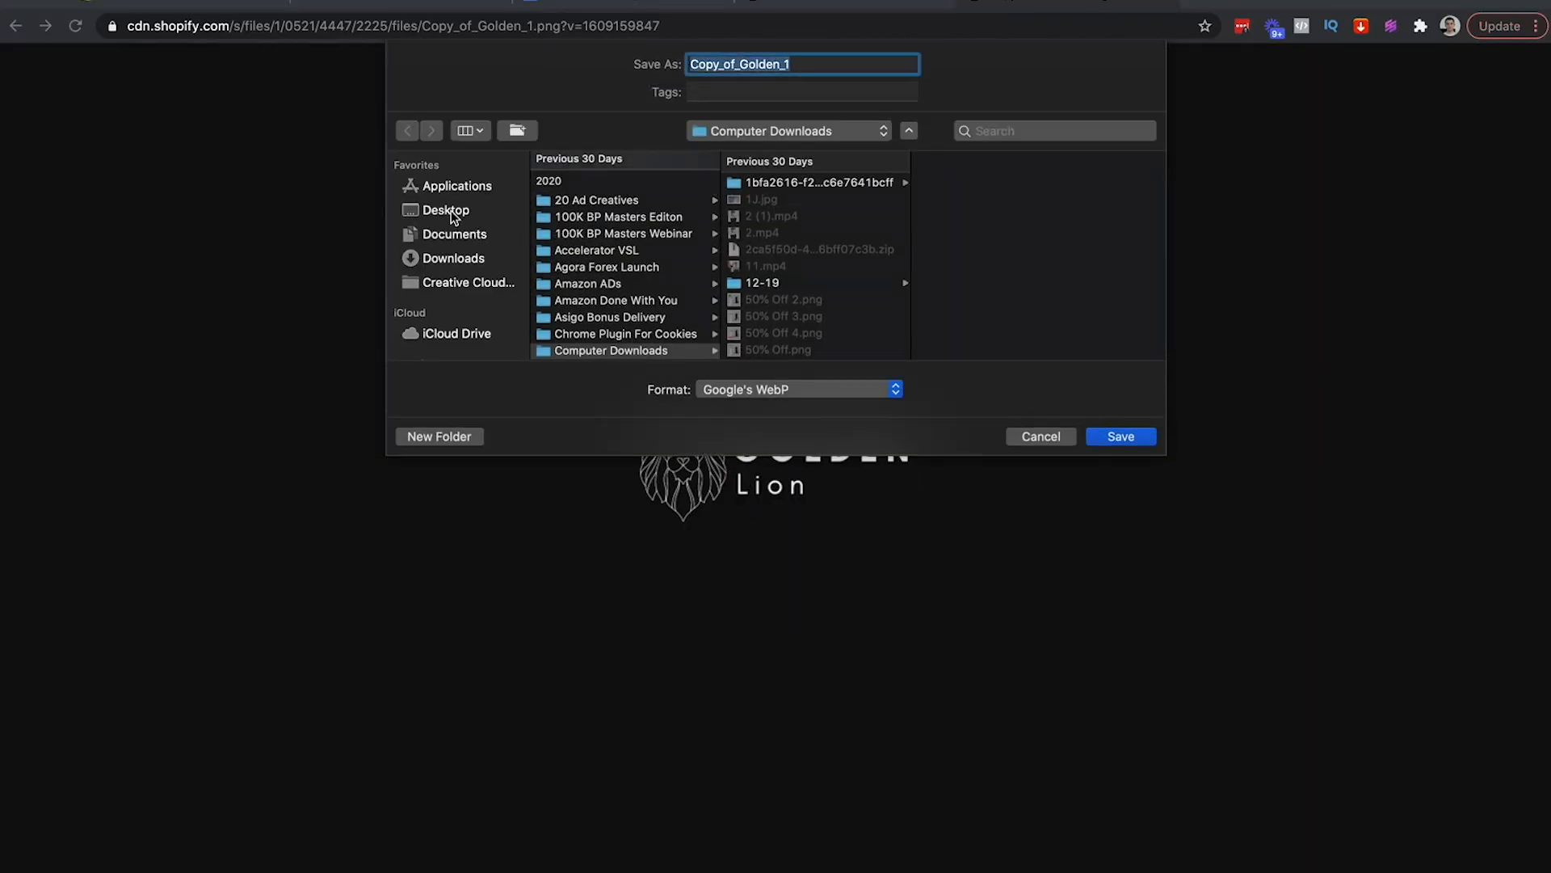
left_click(423, 436)
type("Golden Lion")
key("Return")
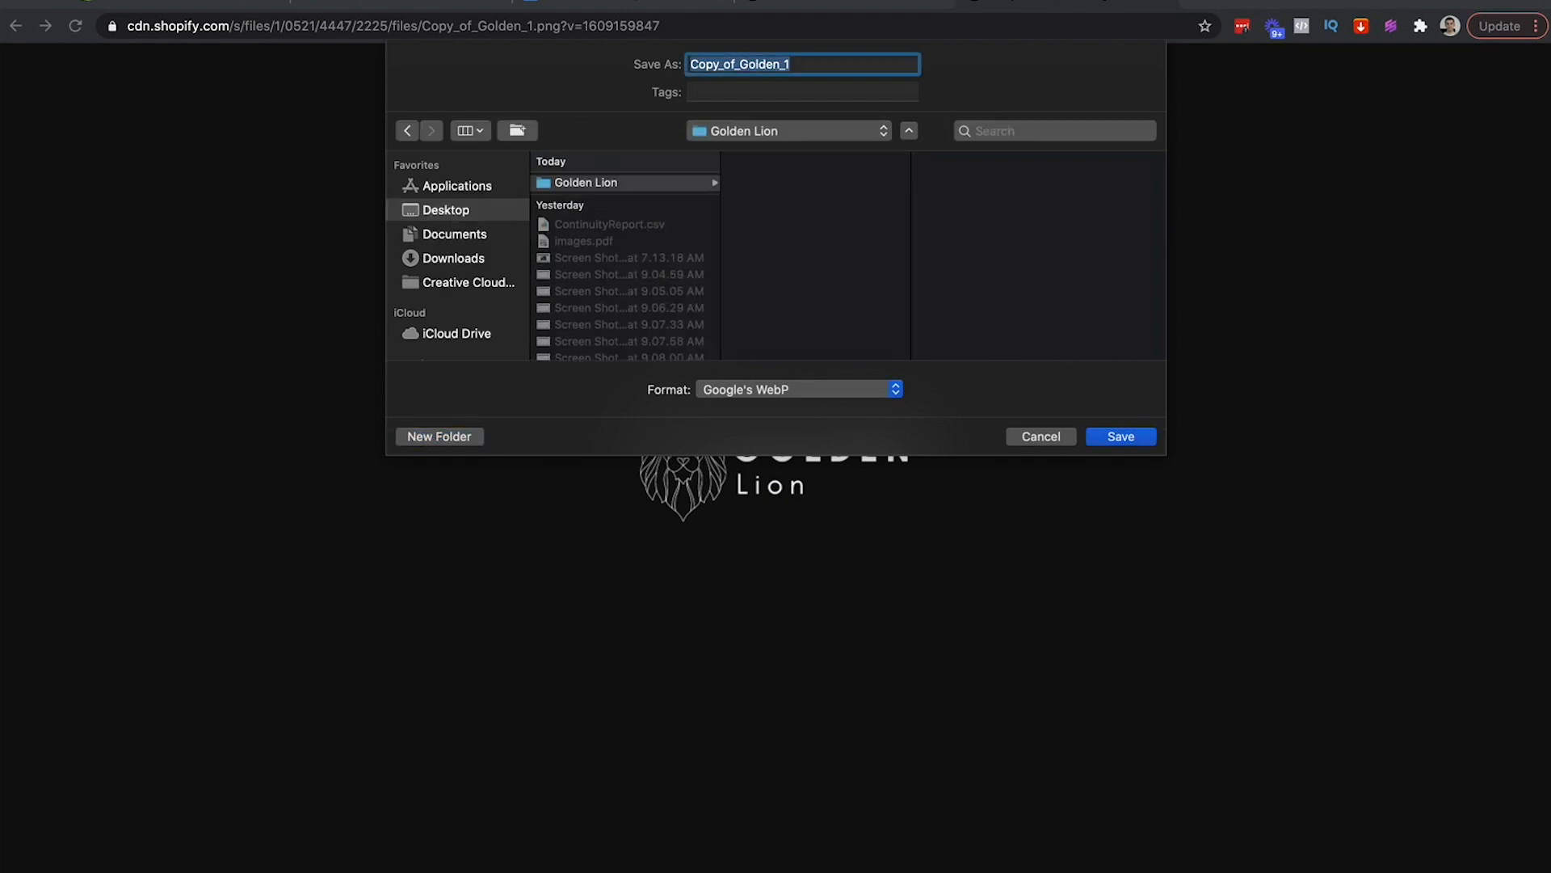
key("Return")
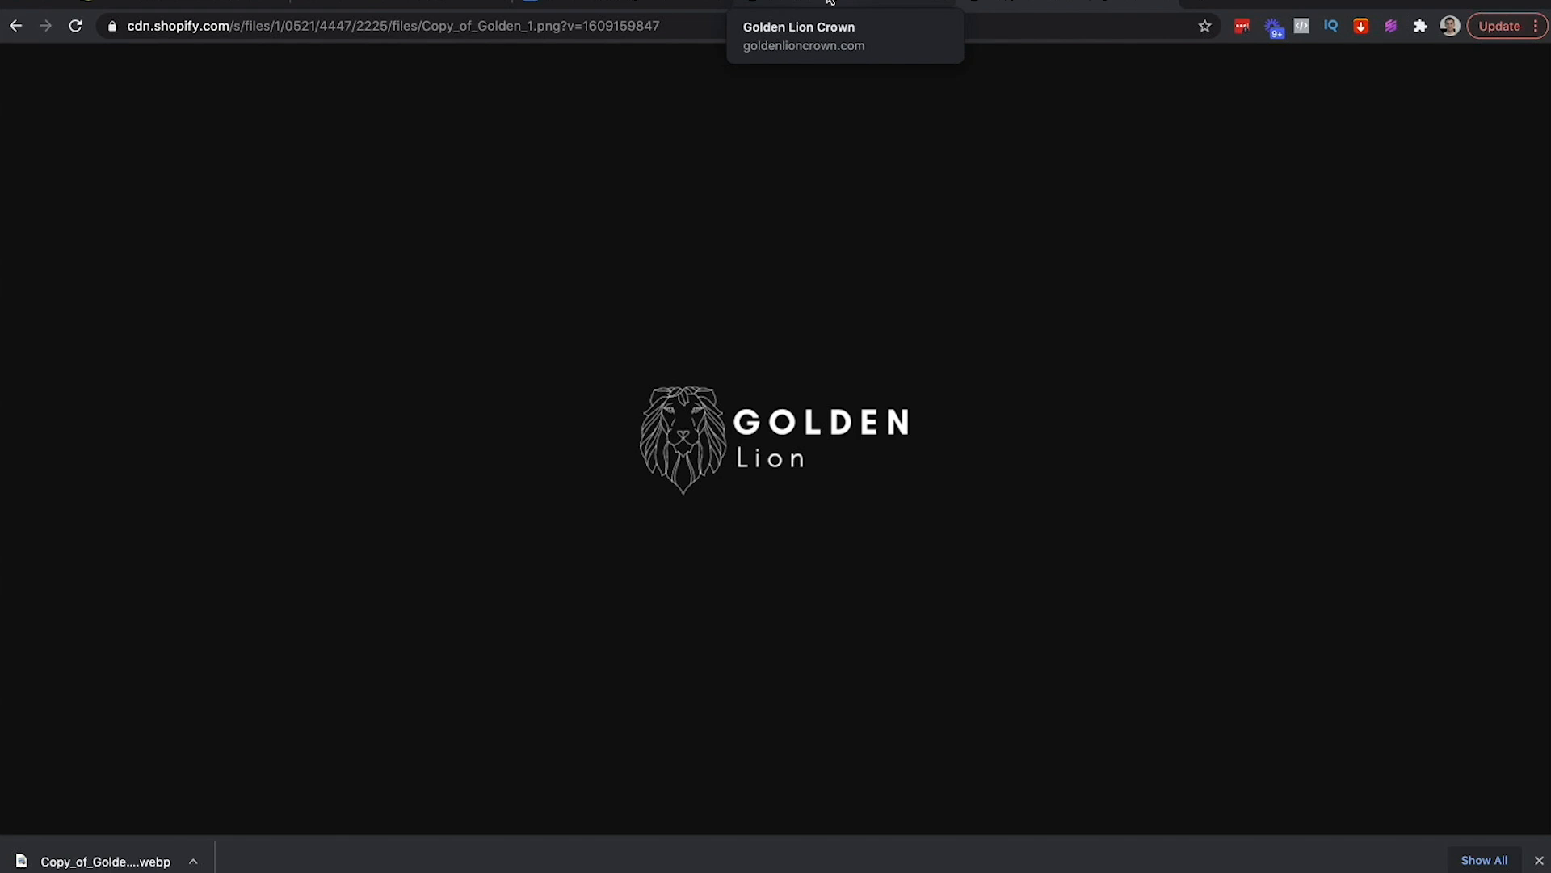
left_click(830, 2)
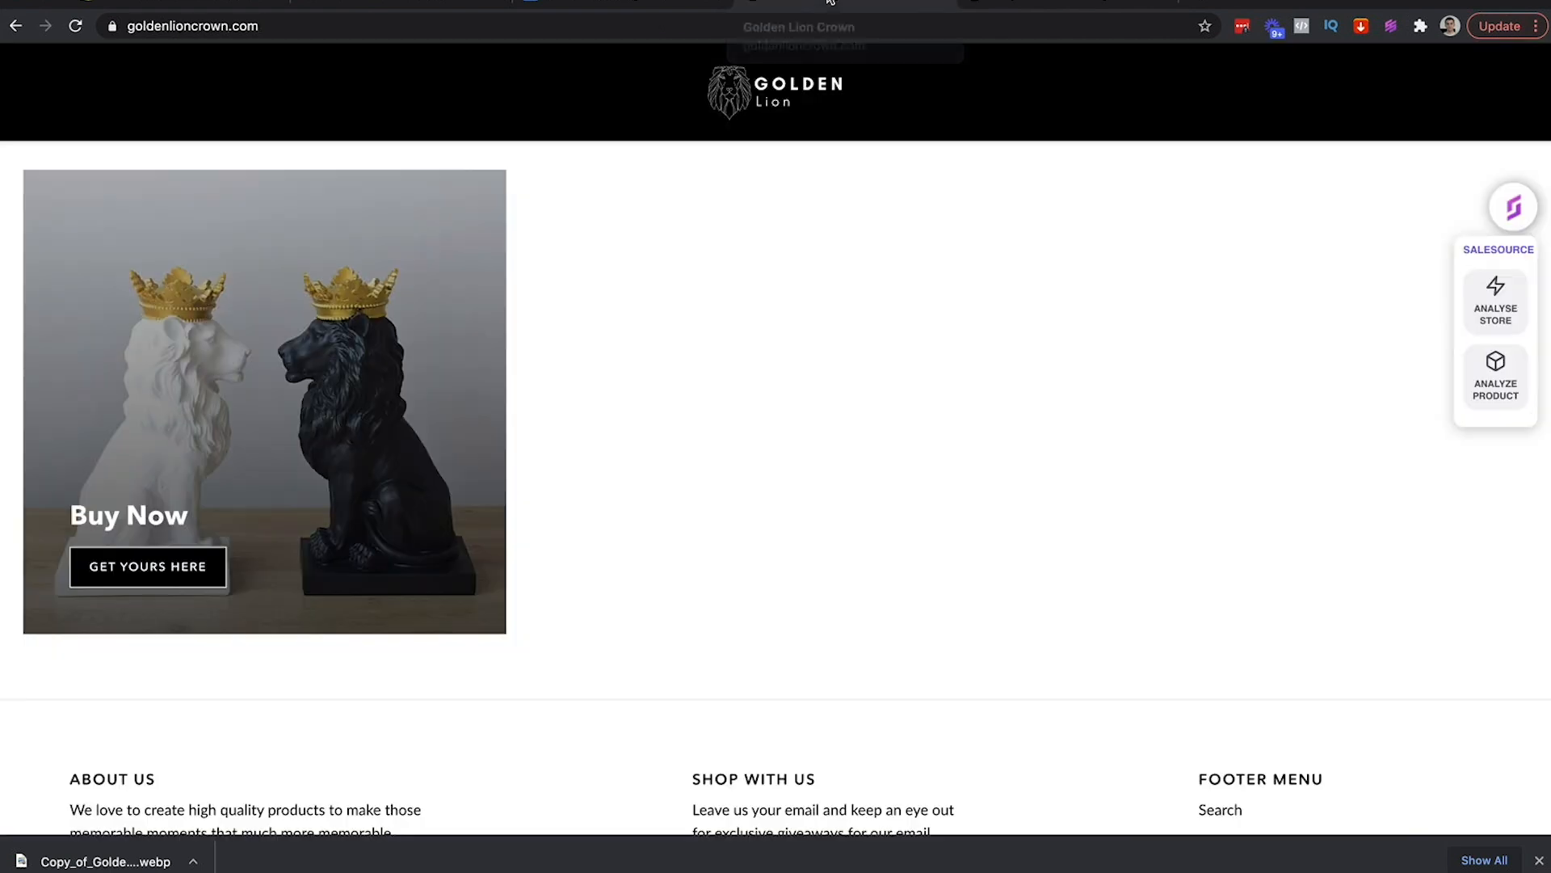
Delete the email's top image placeholder block in Sendlane
left_click(622, 4)
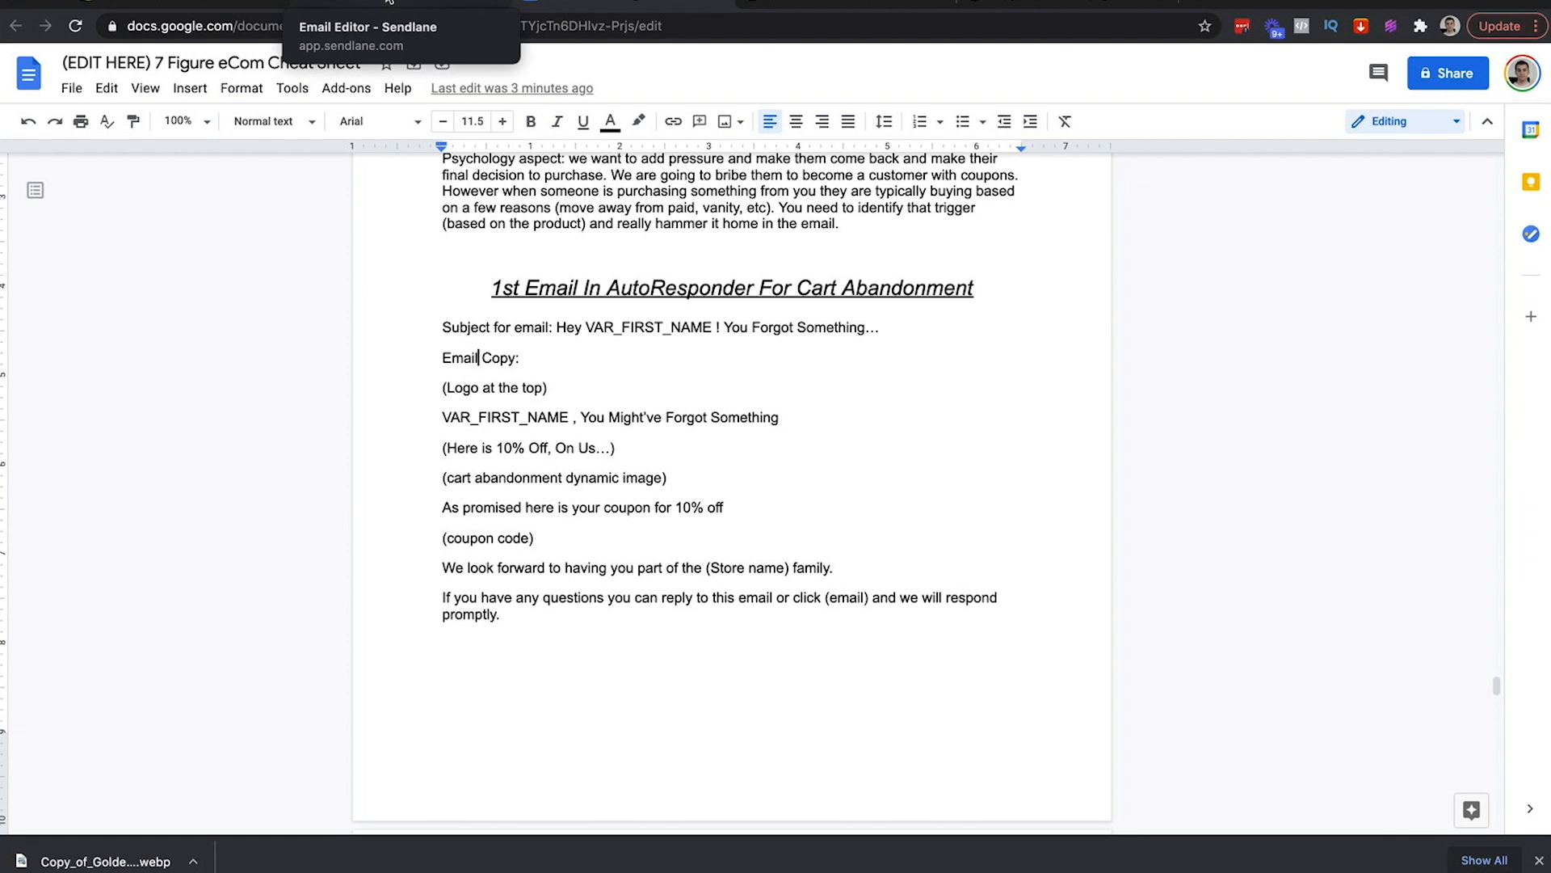
left_click(389, 3)
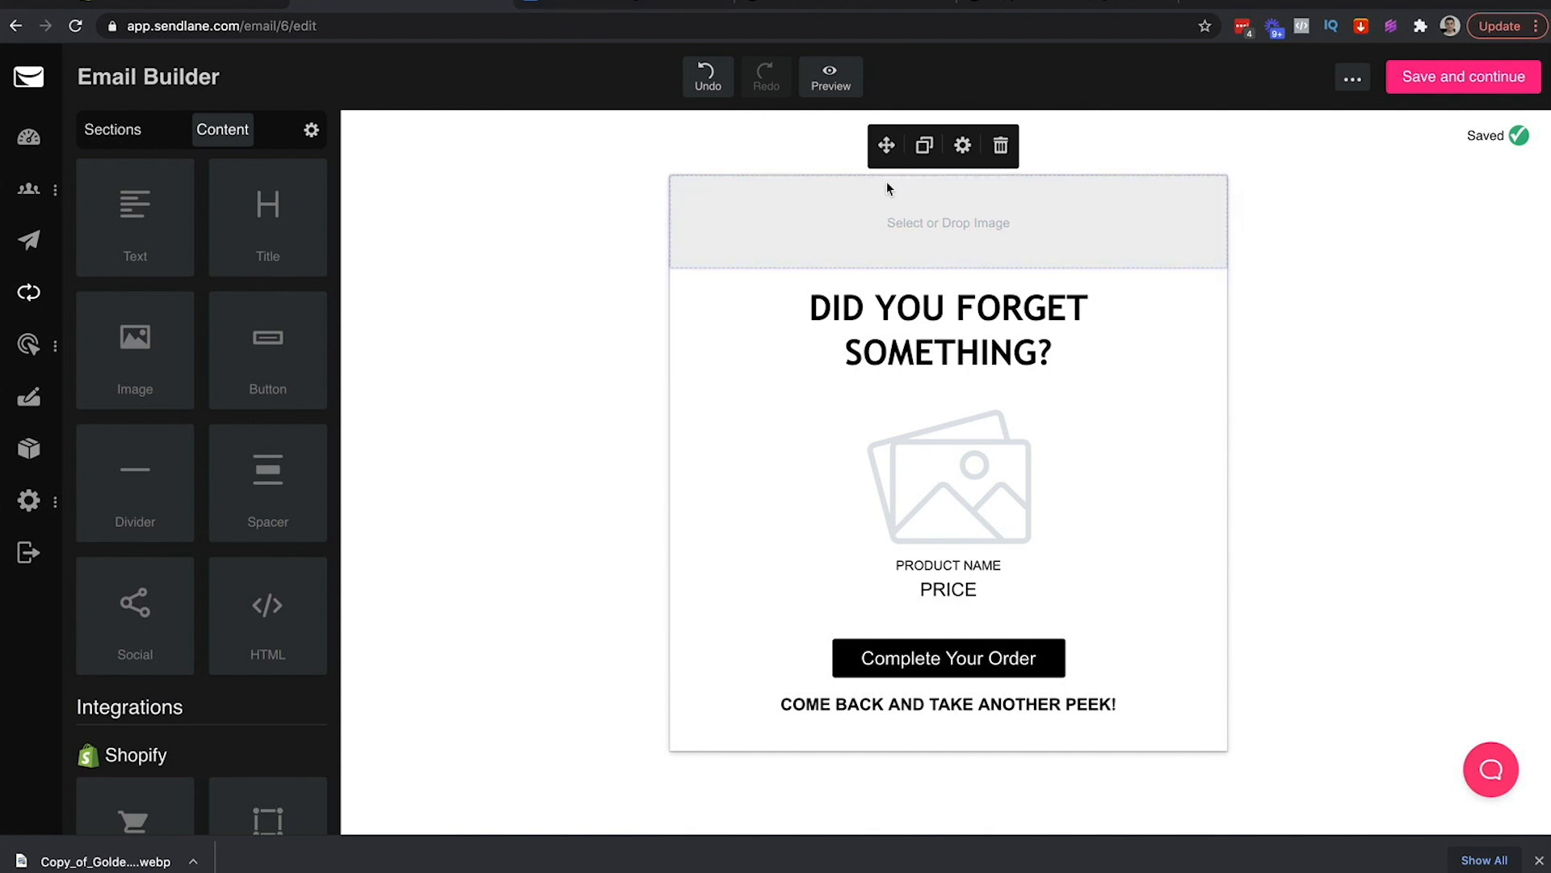
left_click(1000, 146)
left_click(888, 144)
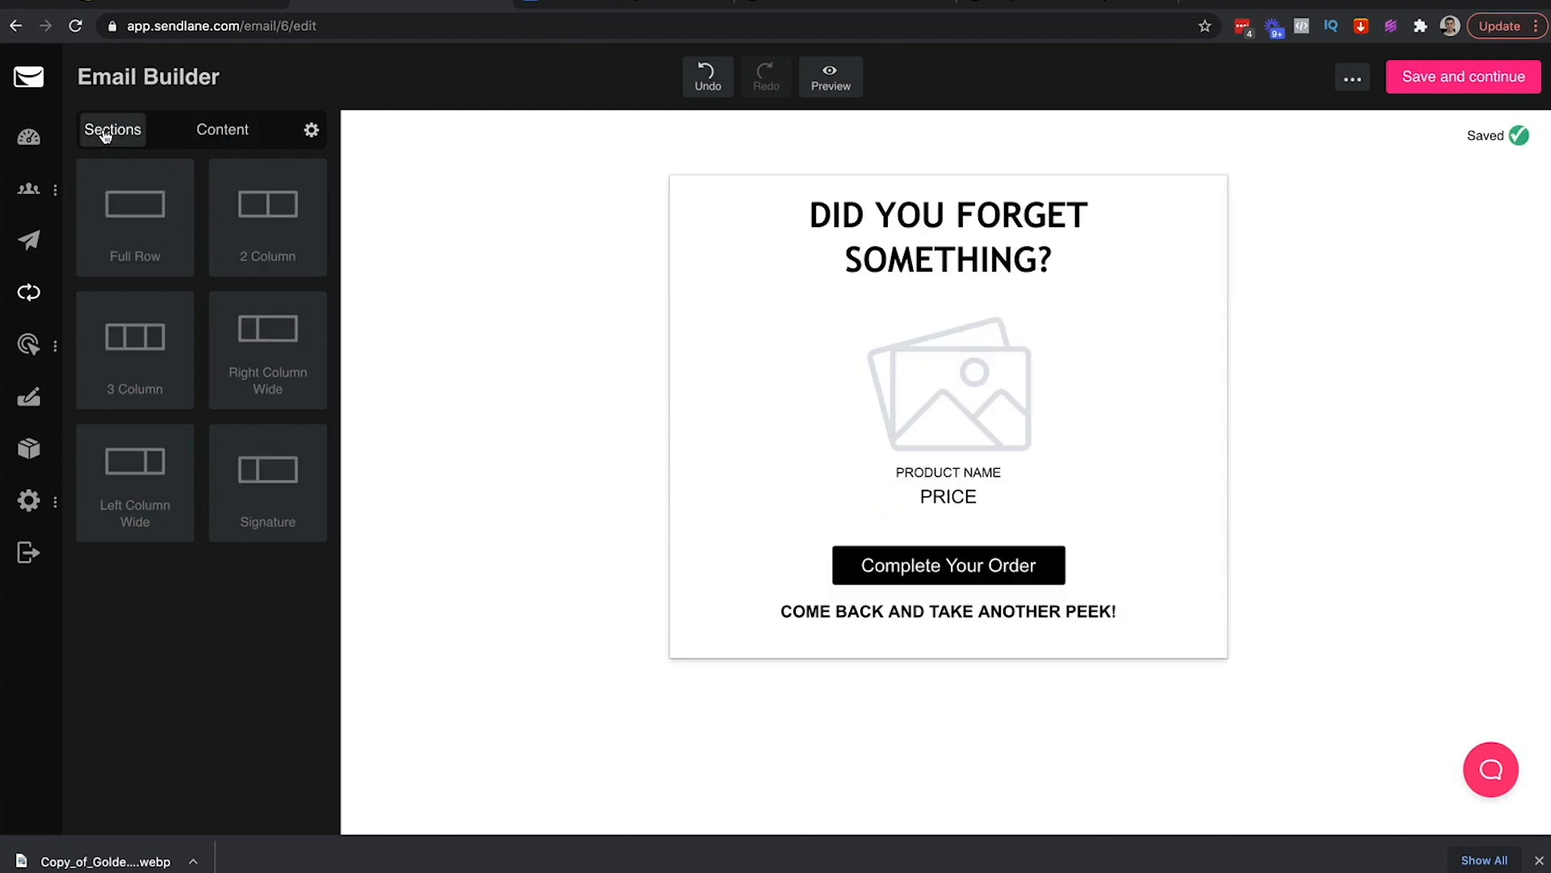
Add a Full Row section at the top holding an empty Image block, leaving it unfilled
left_click_drag(135, 209, 789, 193)
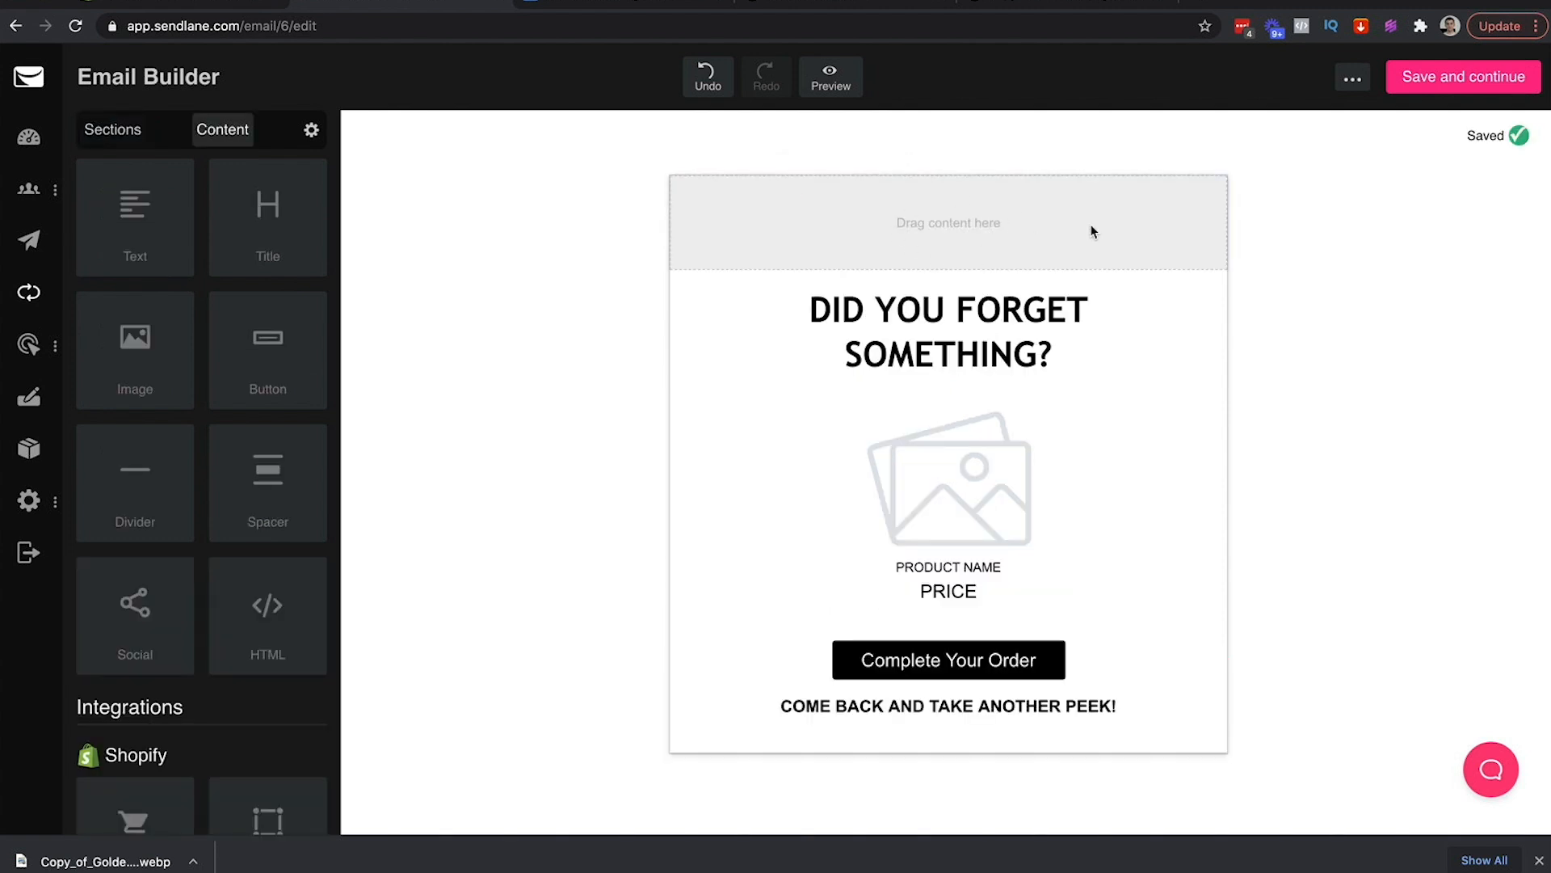
left_click(1220, 186)
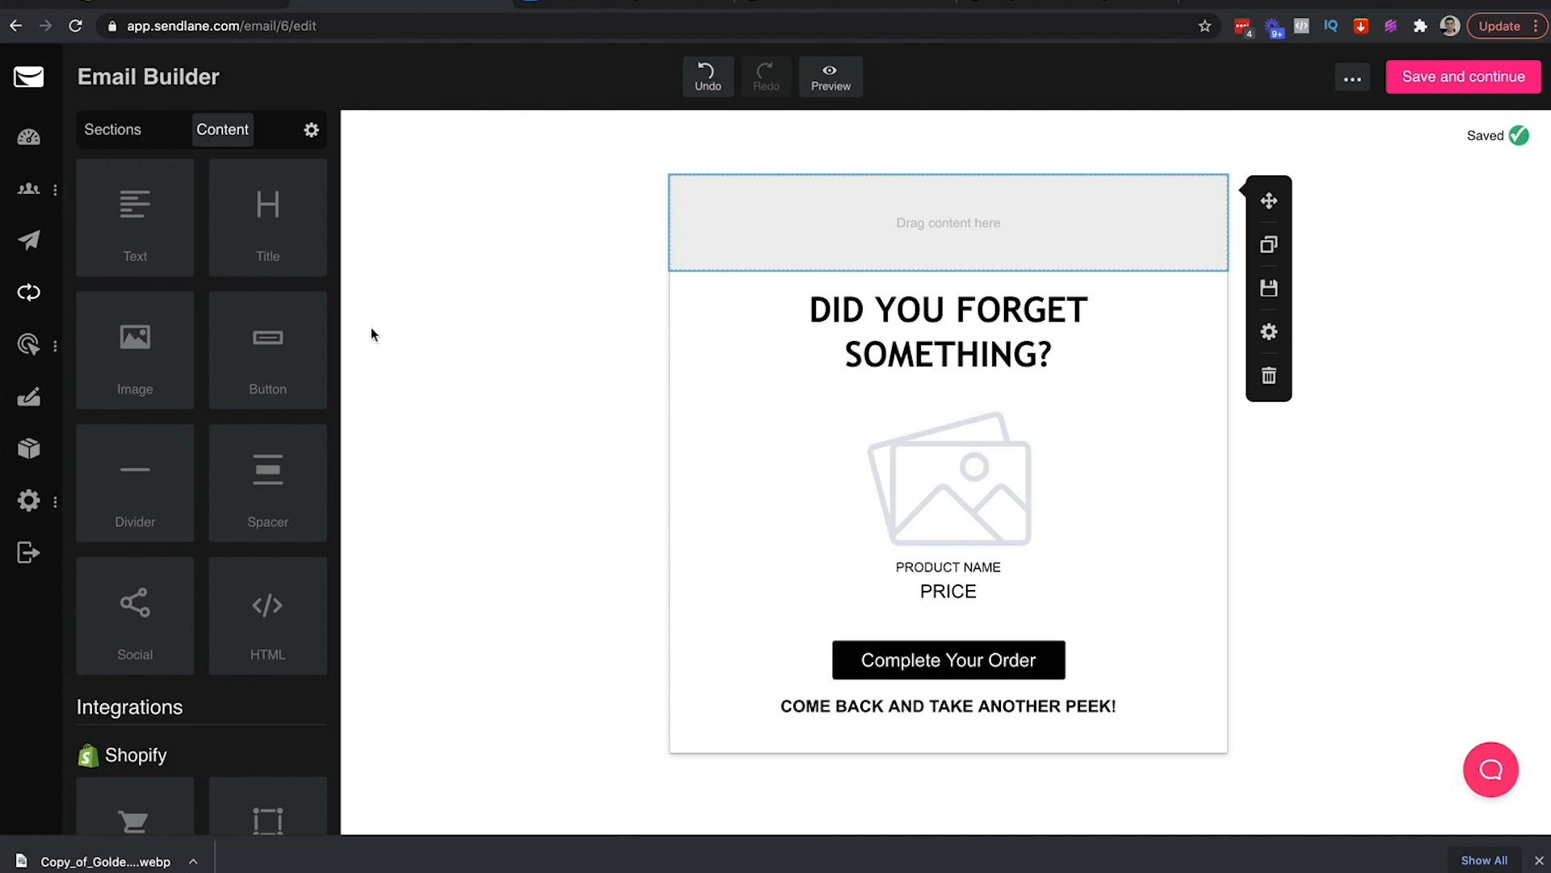
left_click_drag(131, 346, 749, 217)
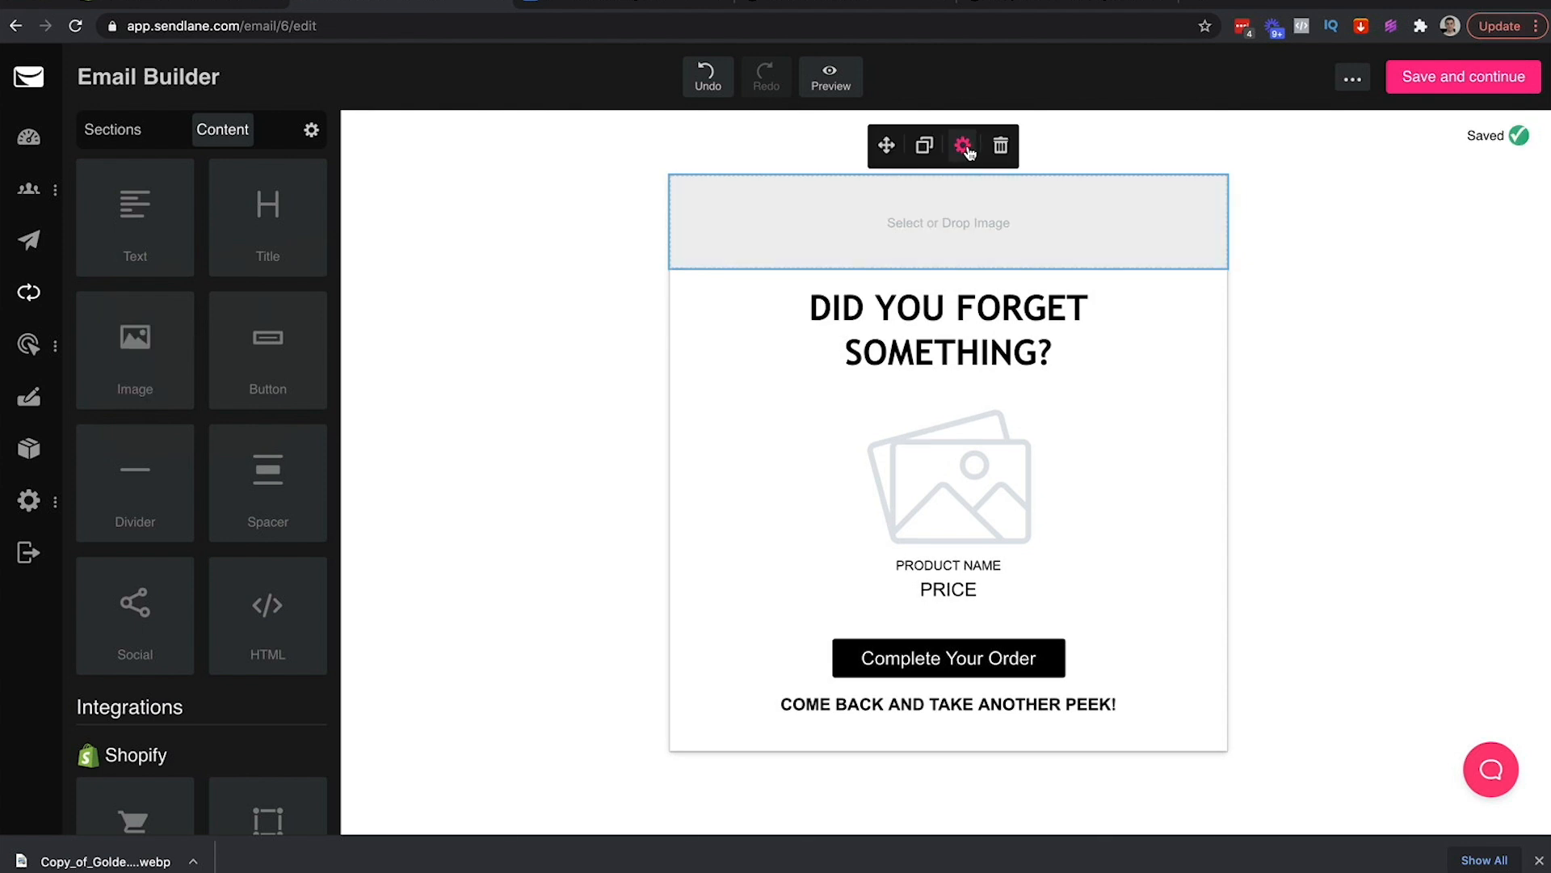
left_click(817, 252)
left_click(549, 110)
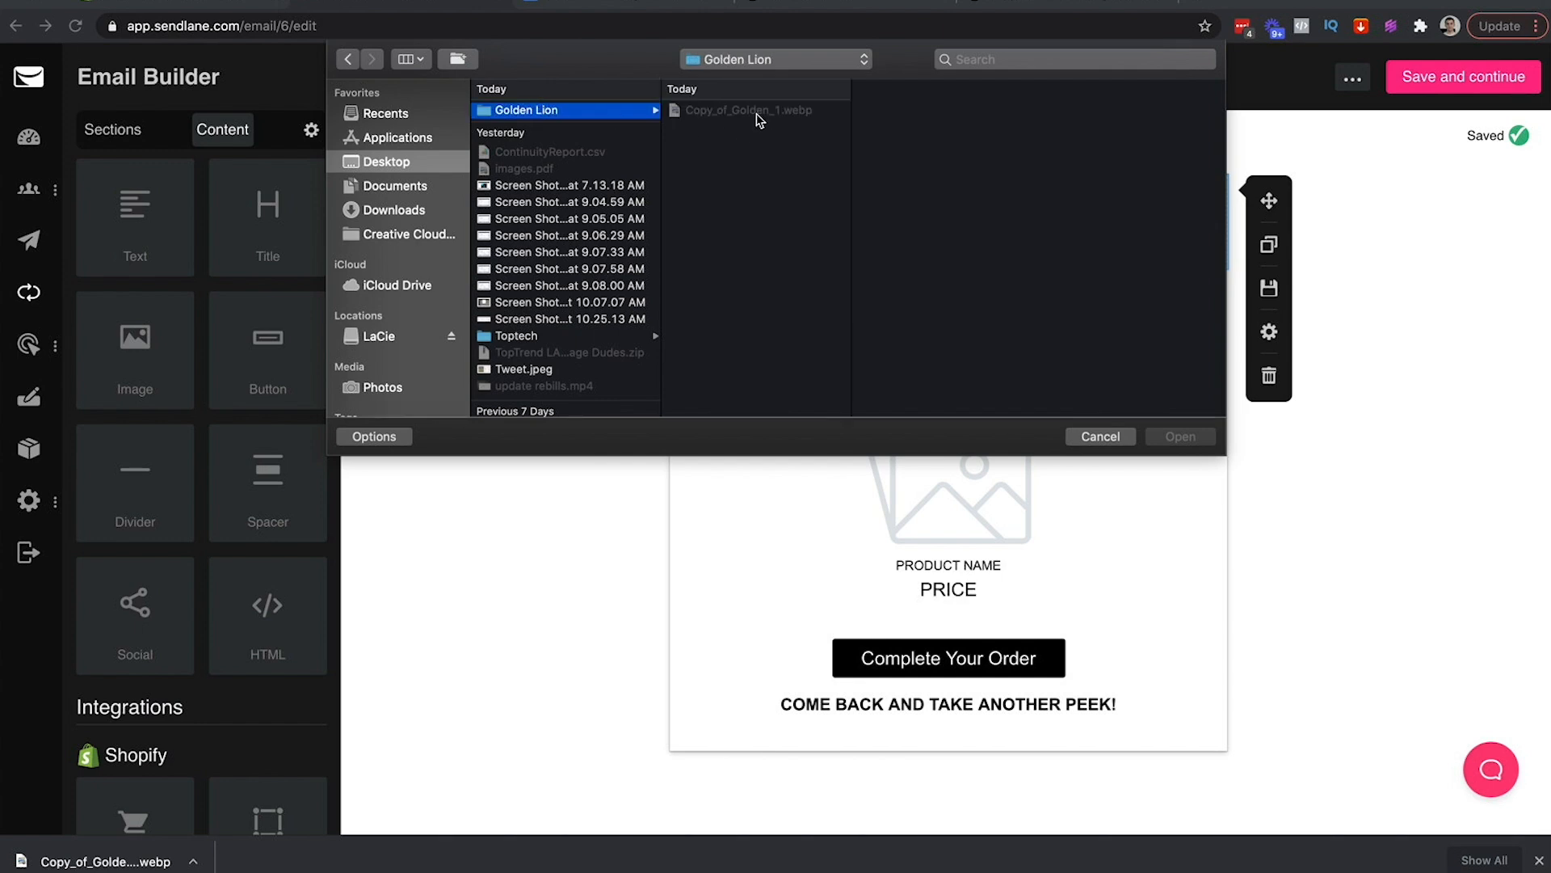
left_click(1096, 436)
left_click(1046, 3)
Close the logo tab and open the Golden Lion FaceBook Logo design in Canva
key("super+w")
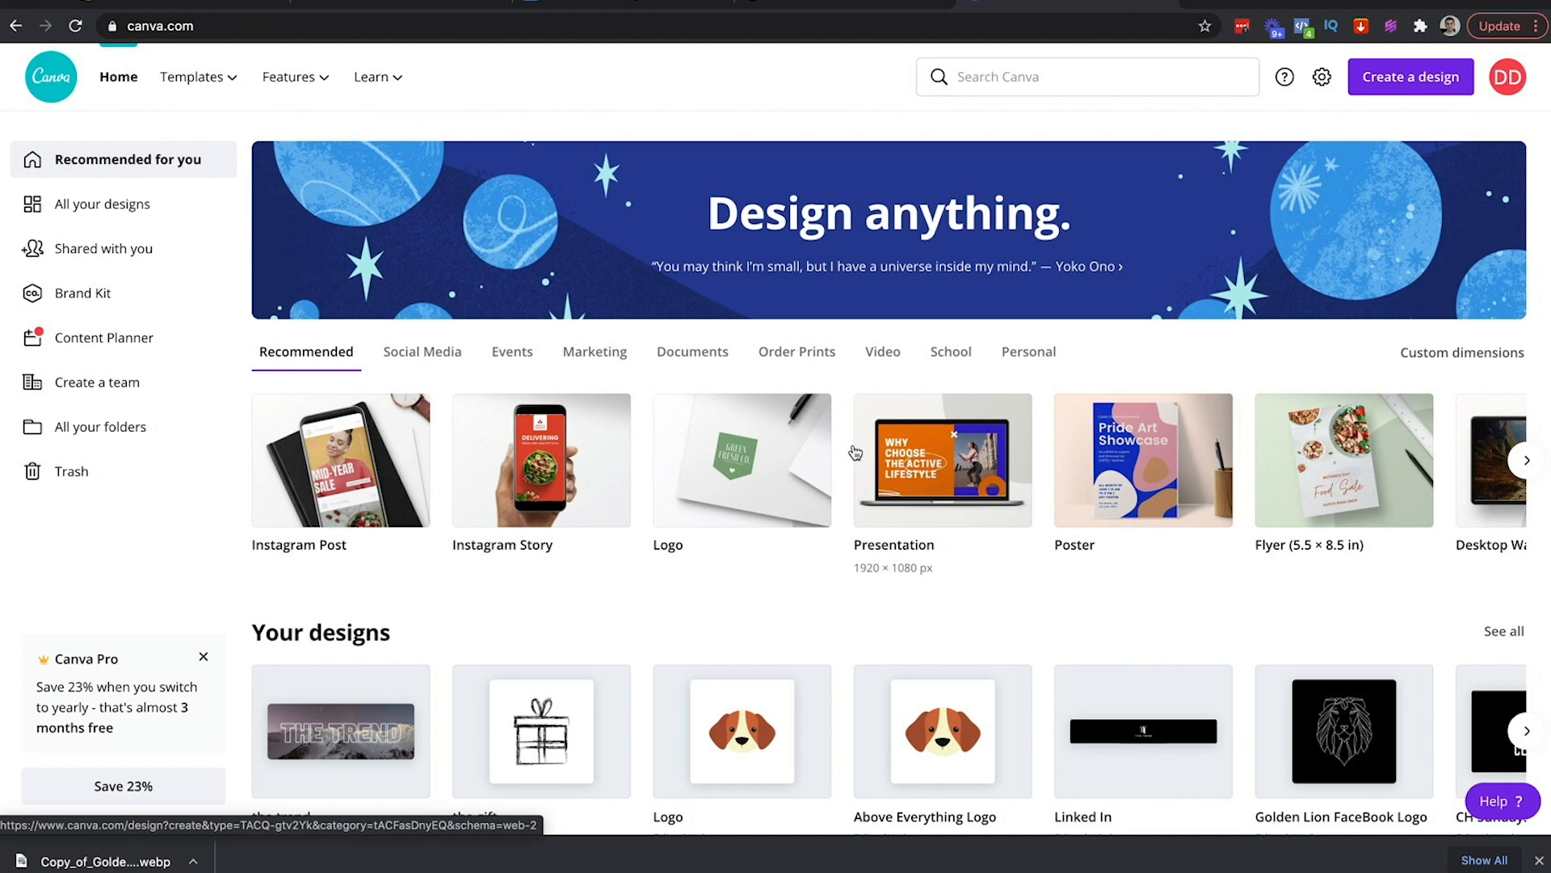
left_click(808, 4)
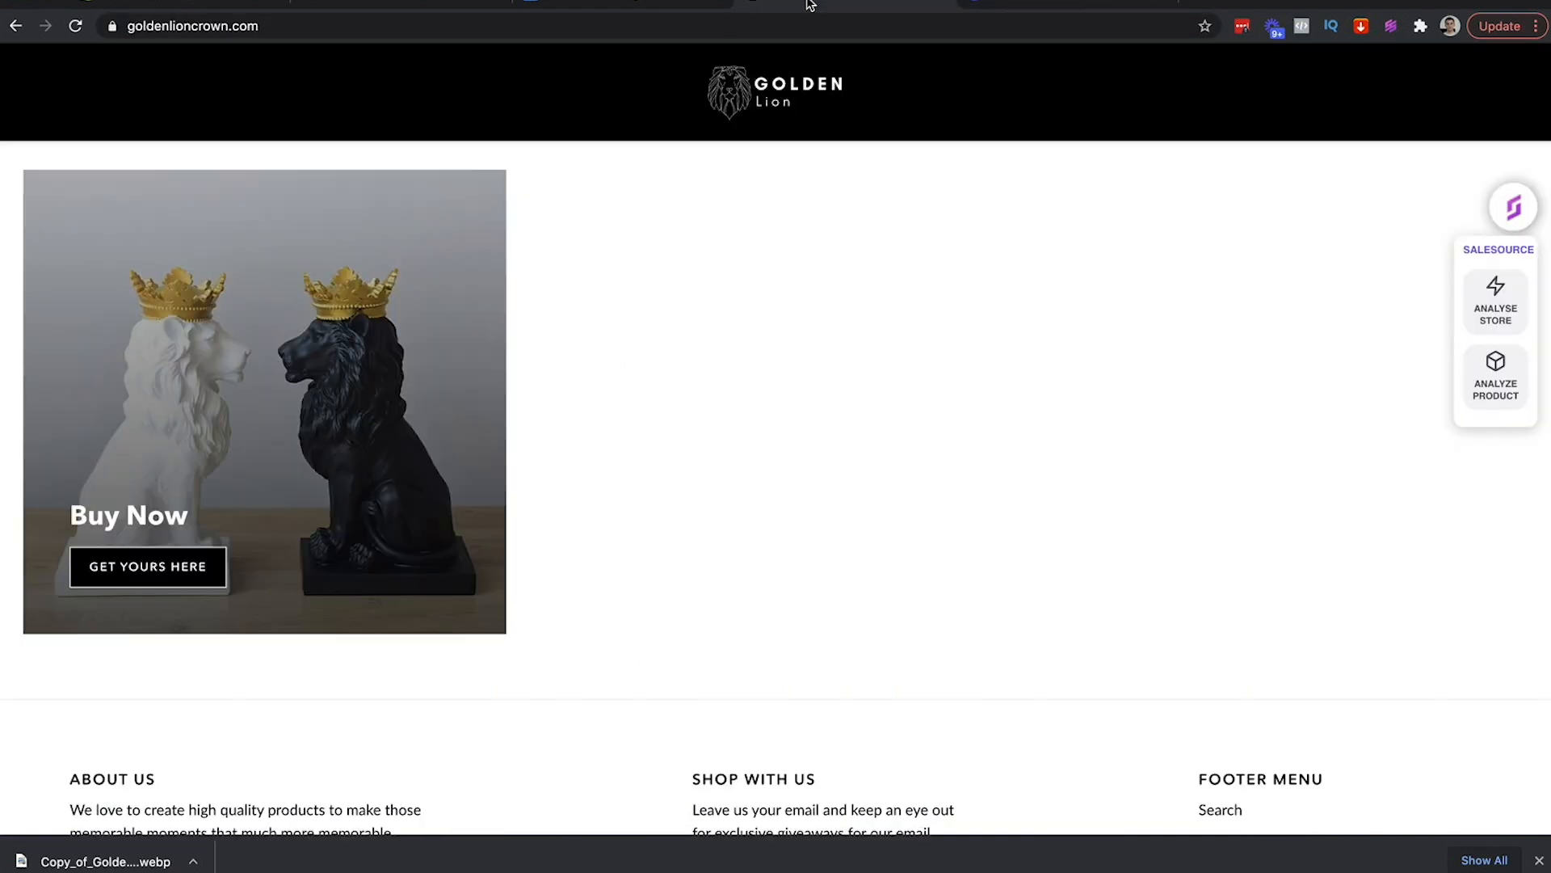
left_click(1043, 4)
scroll(1231, 514, "down", 2)
scroll(1231, 514, "down", 1)
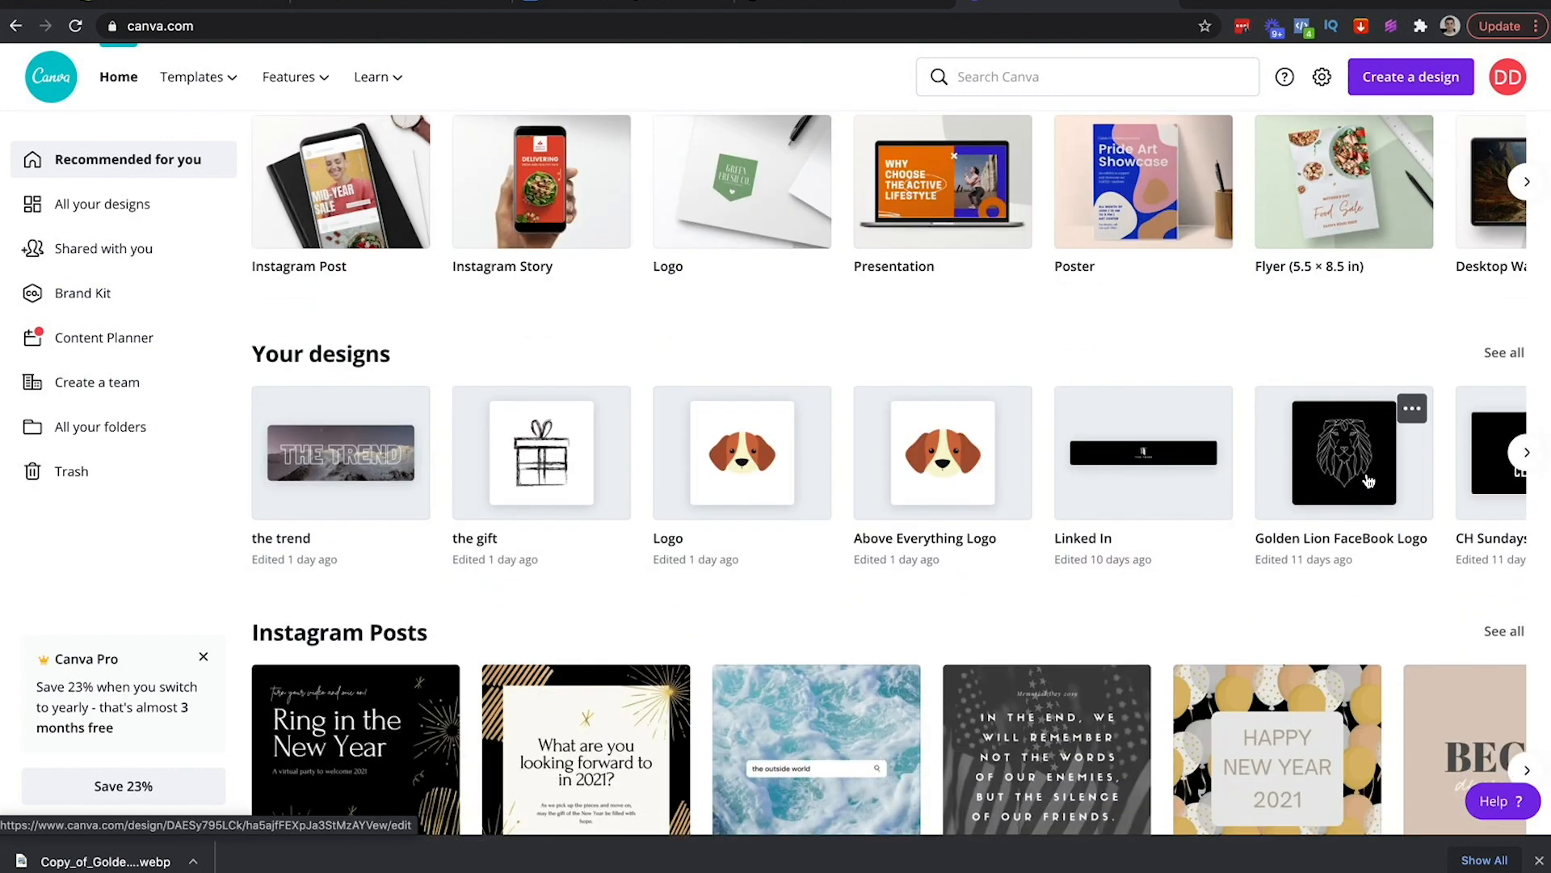
left_click(1346, 460)
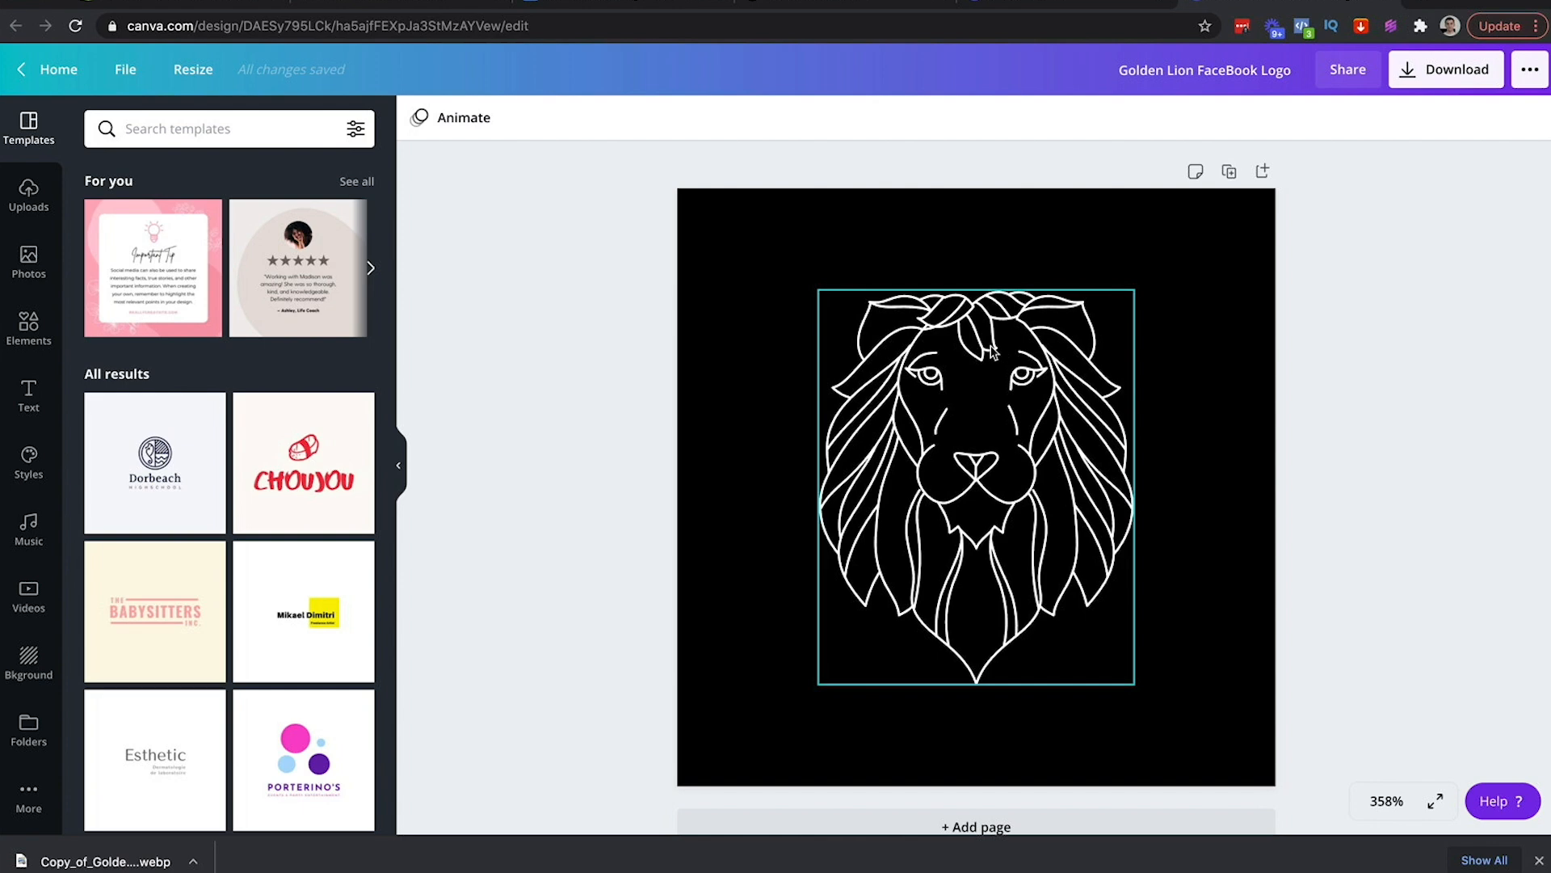
Make the design's page background white and the lion line art black
left_click(1094, 232)
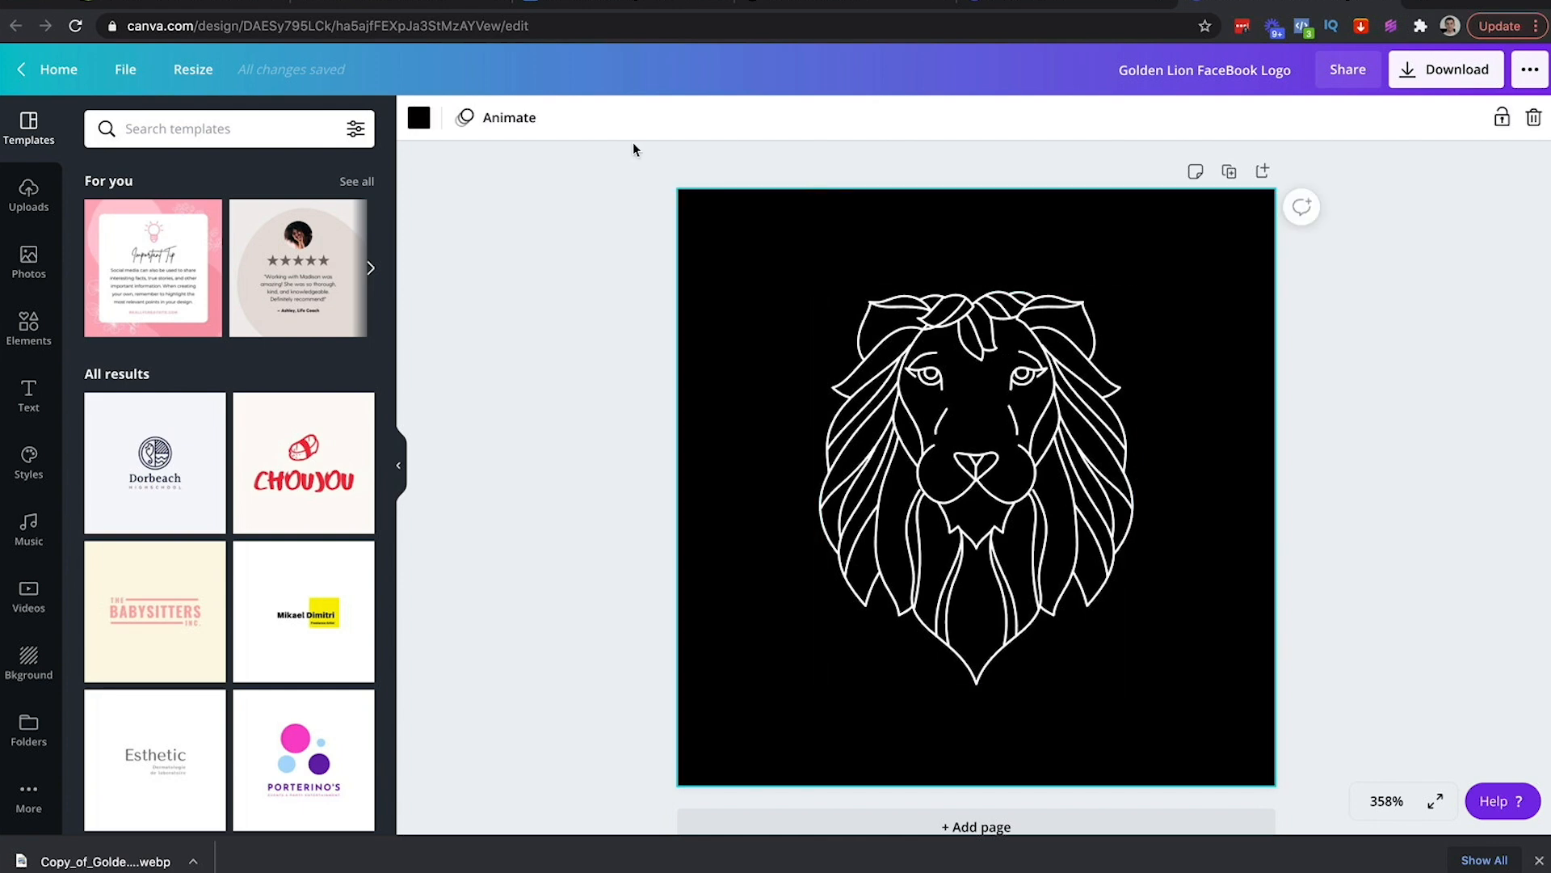
left_click(419, 117)
left_click(152, 304)
left_click(938, 381)
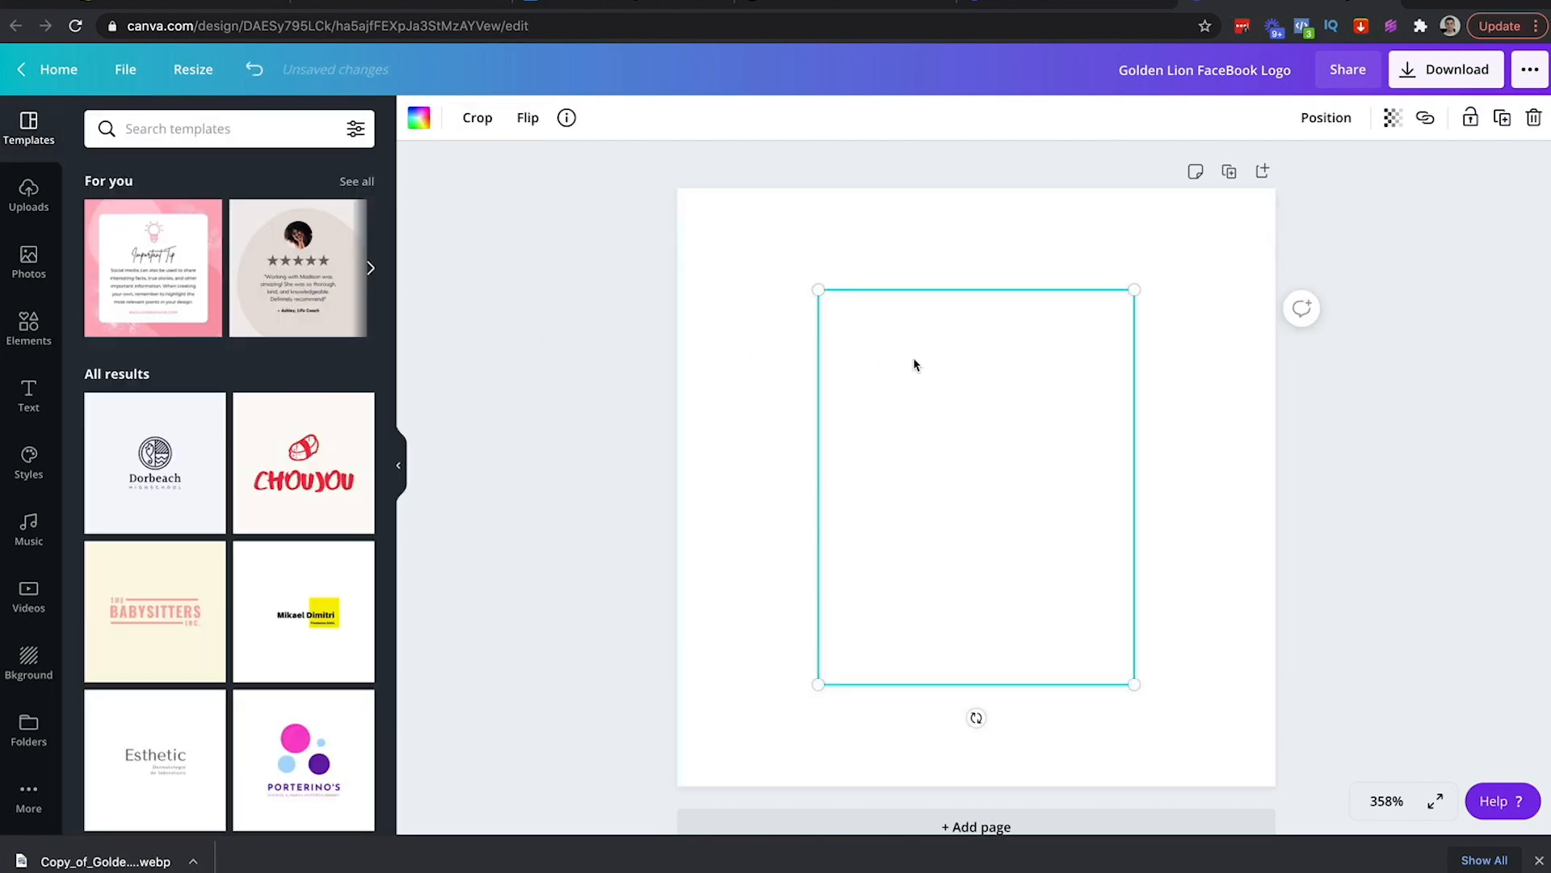
left_click(418, 118)
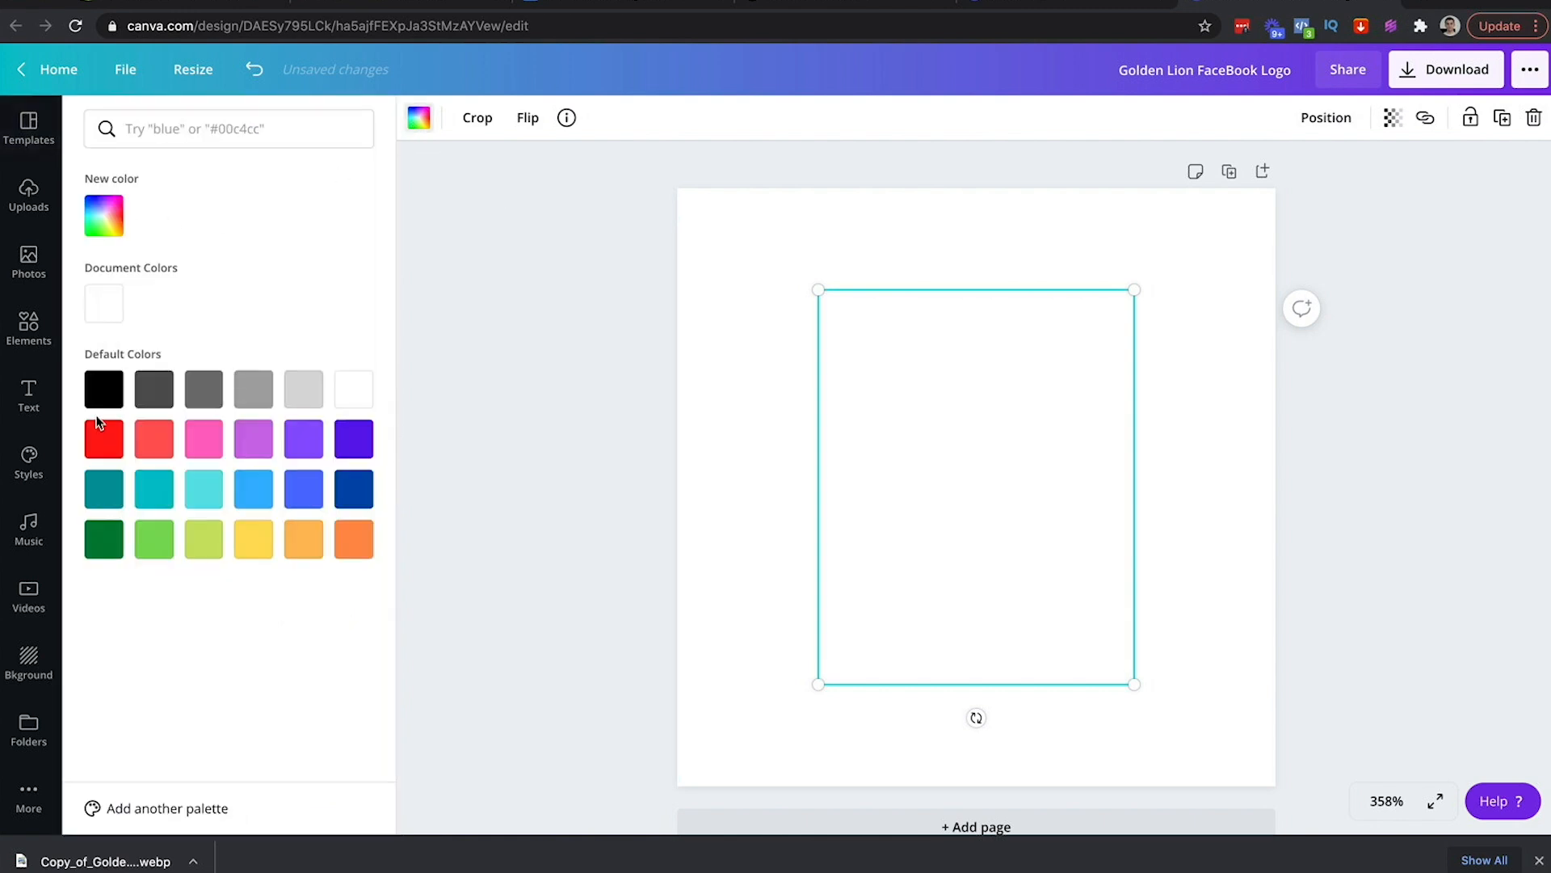
left_click(103, 389)
left_click(502, 315)
left_click(555, 226)
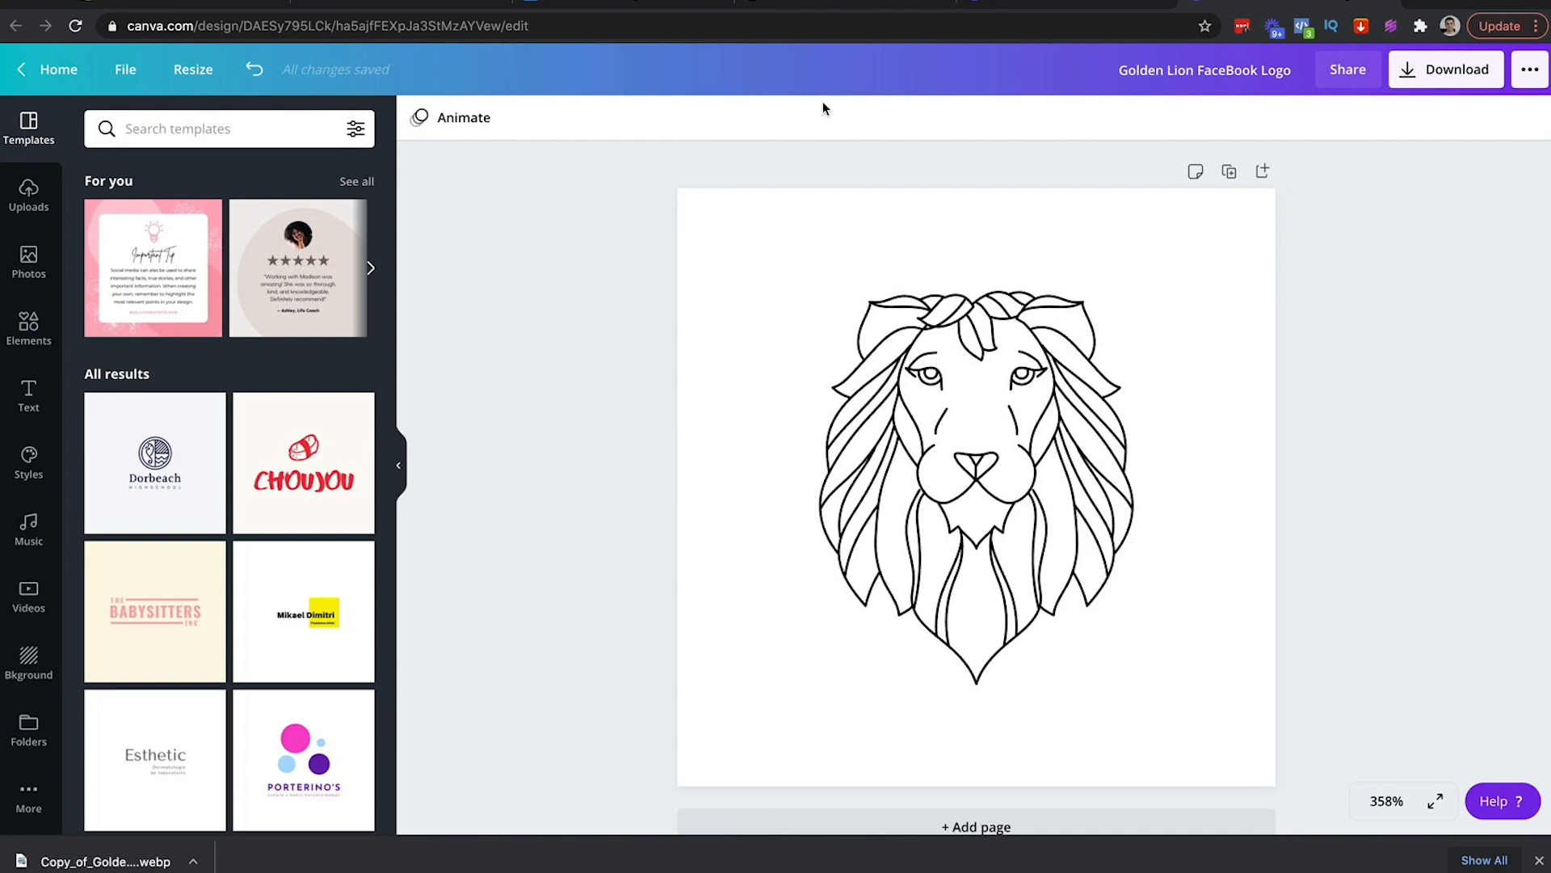
Open the Social Sharing Icon design from Canva home, then go back to Sendlane
left_click(36, 68)
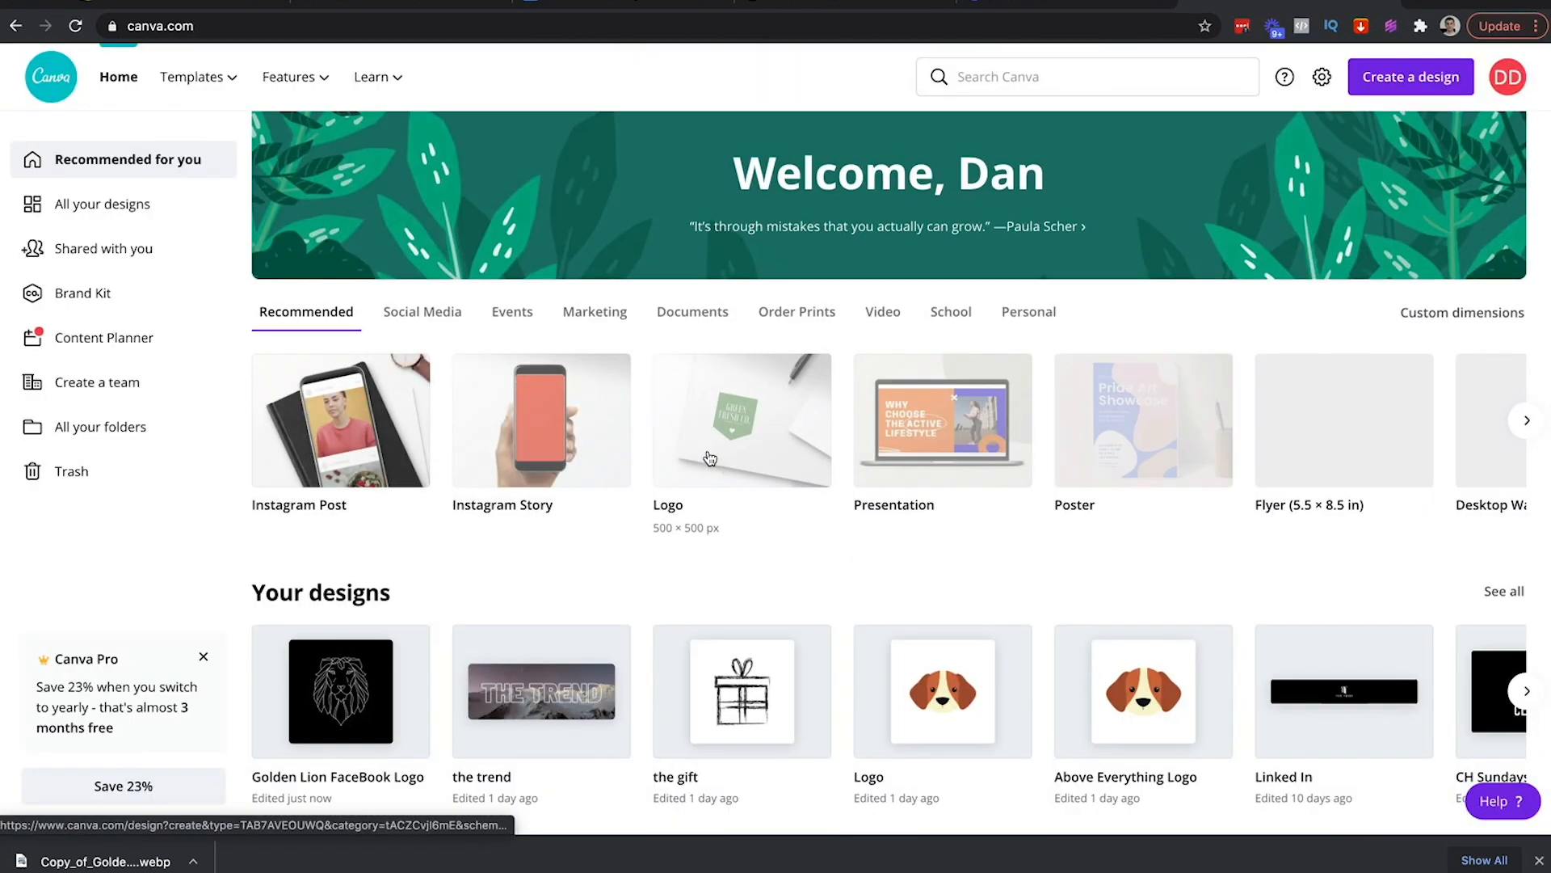
scroll(710, 458, "down", 3)
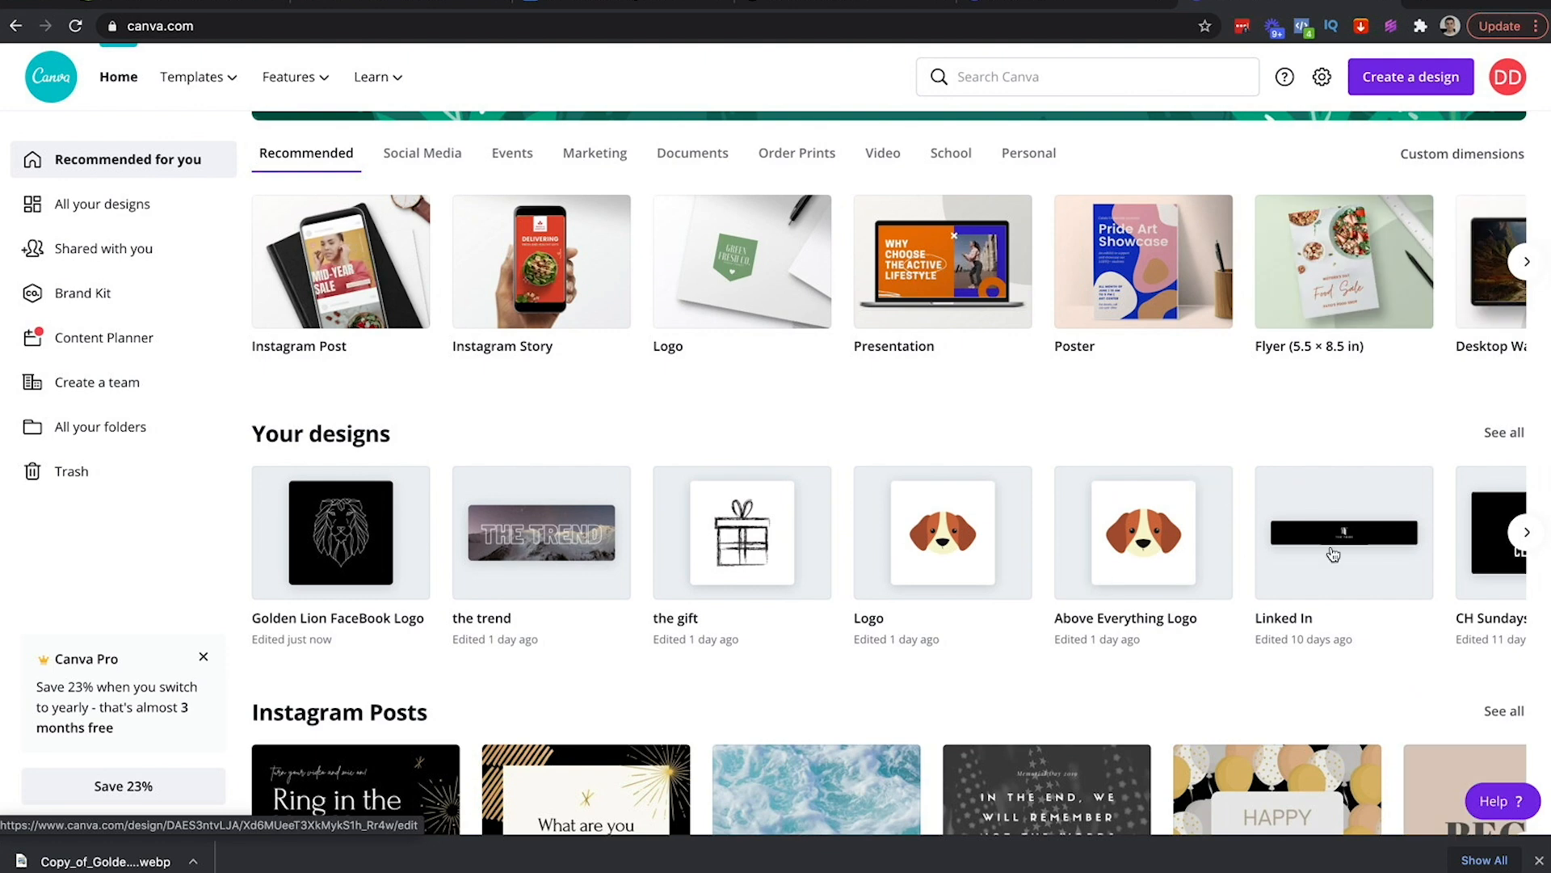
left_click(1526, 532)
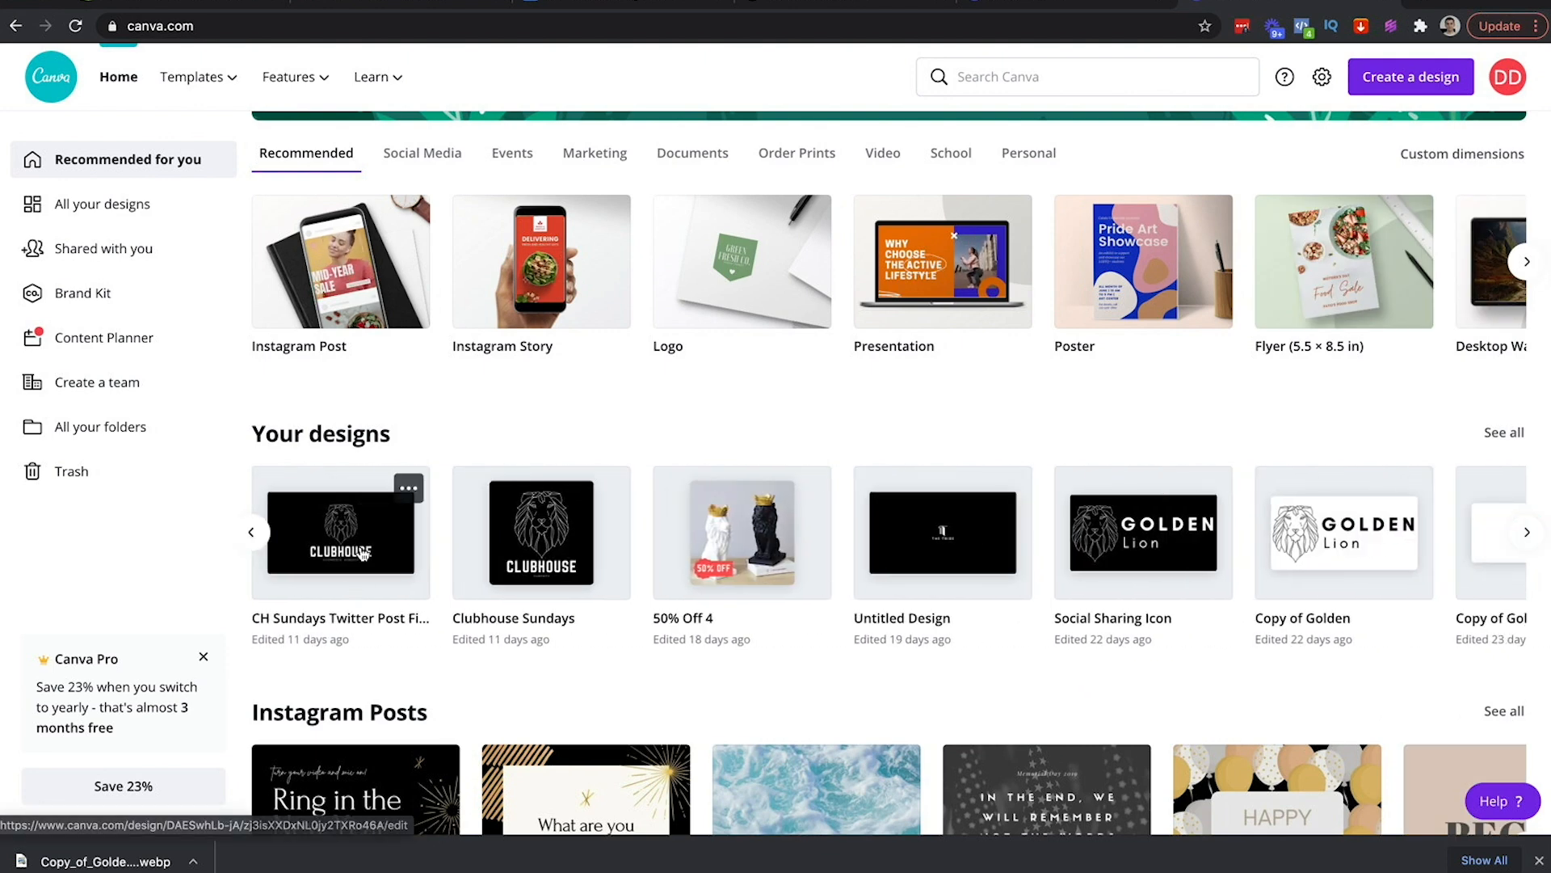
left_click(1129, 535)
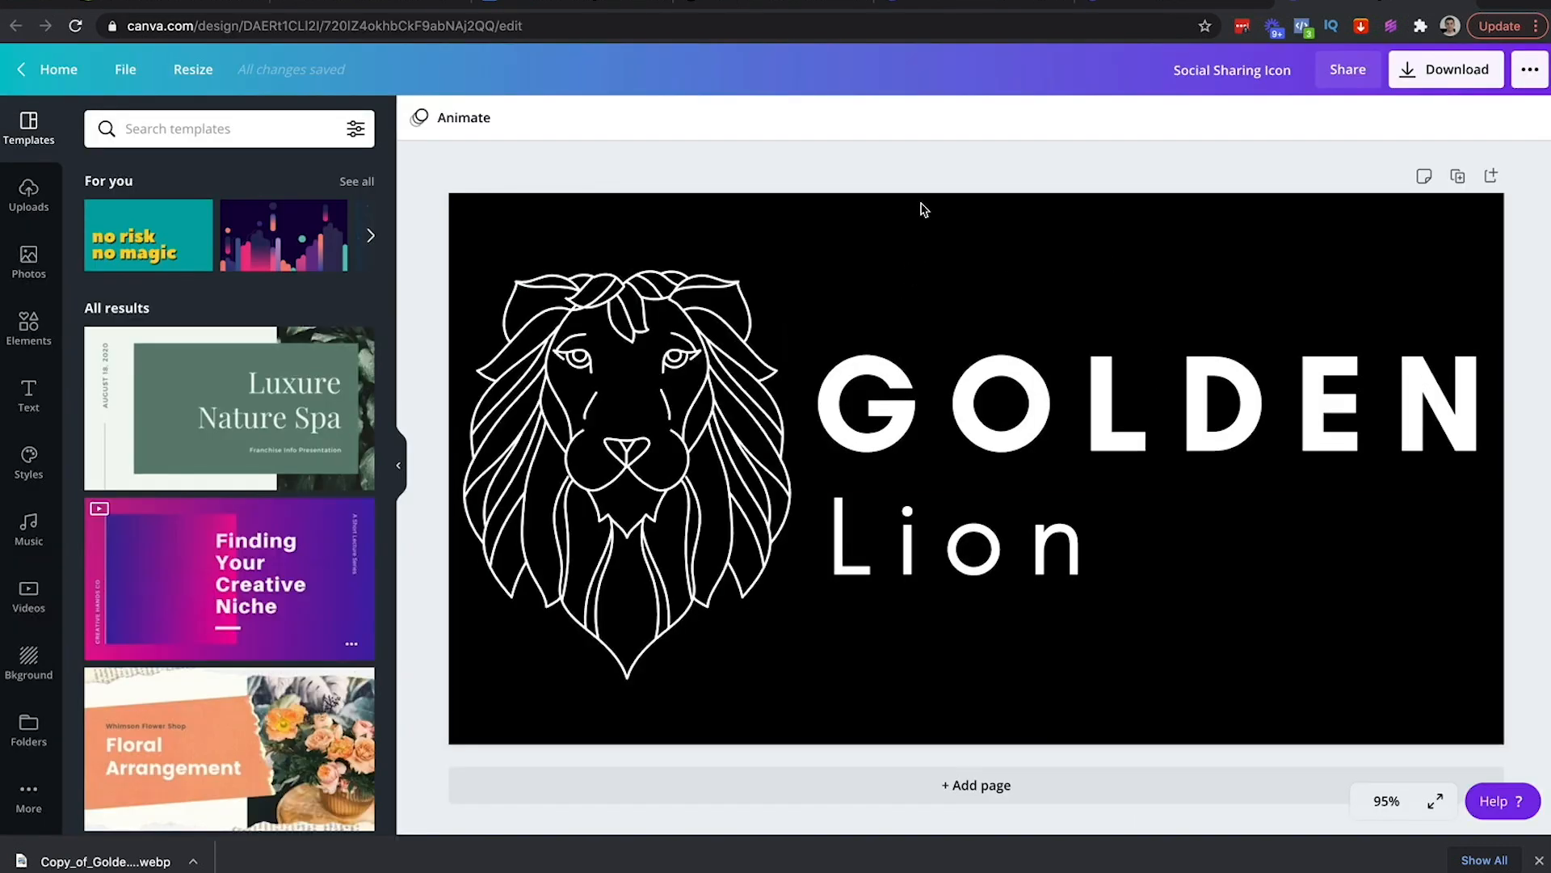
left_click(447, 8)
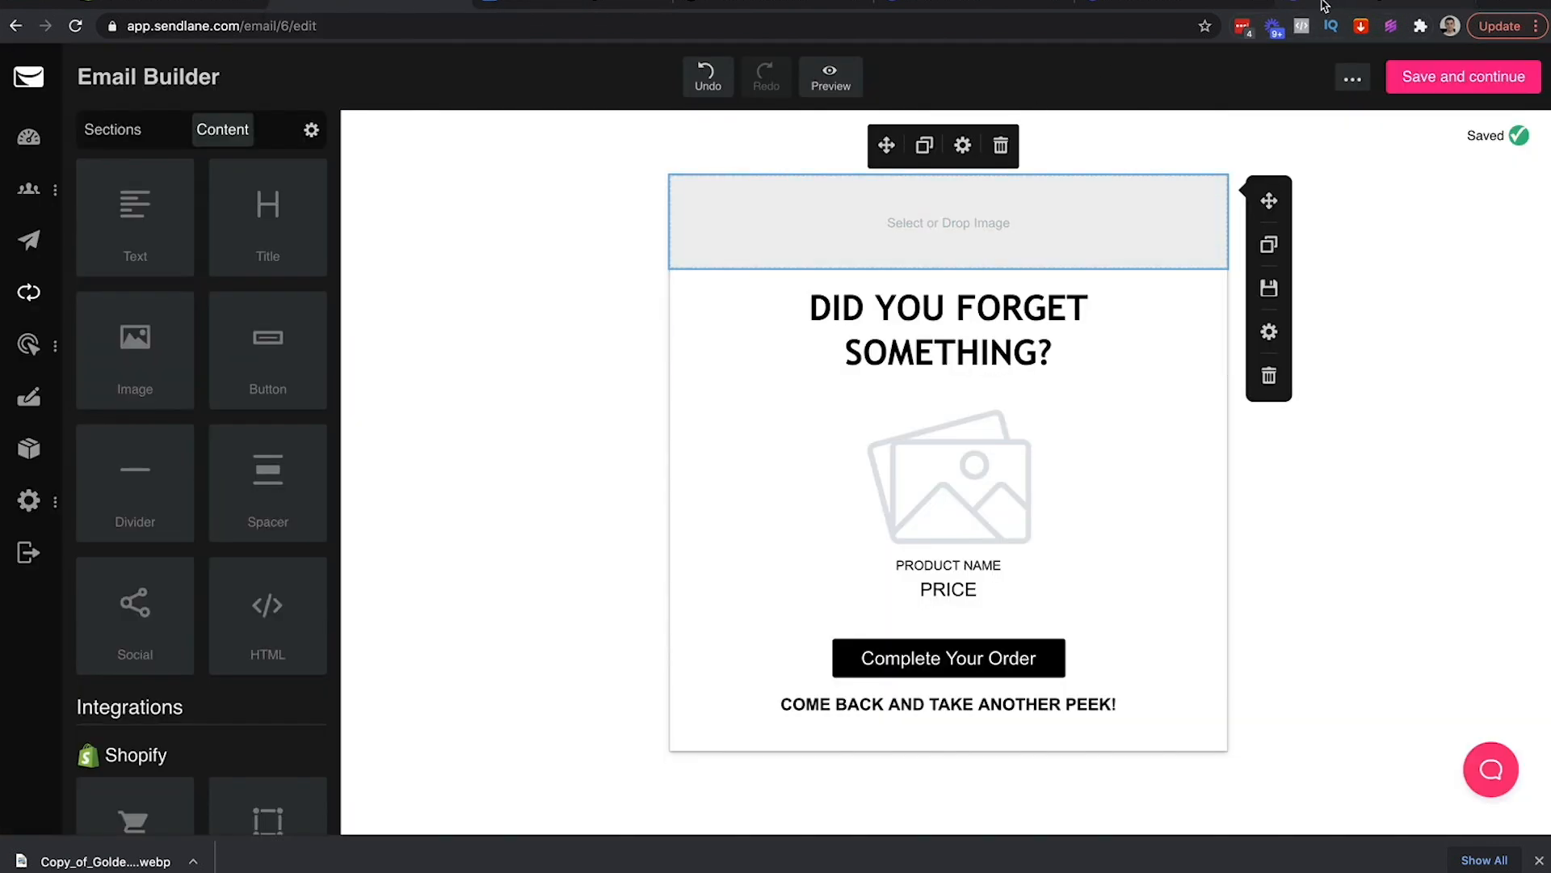
Remove the top image block, leaving the top row empty
left_click(762, 200)
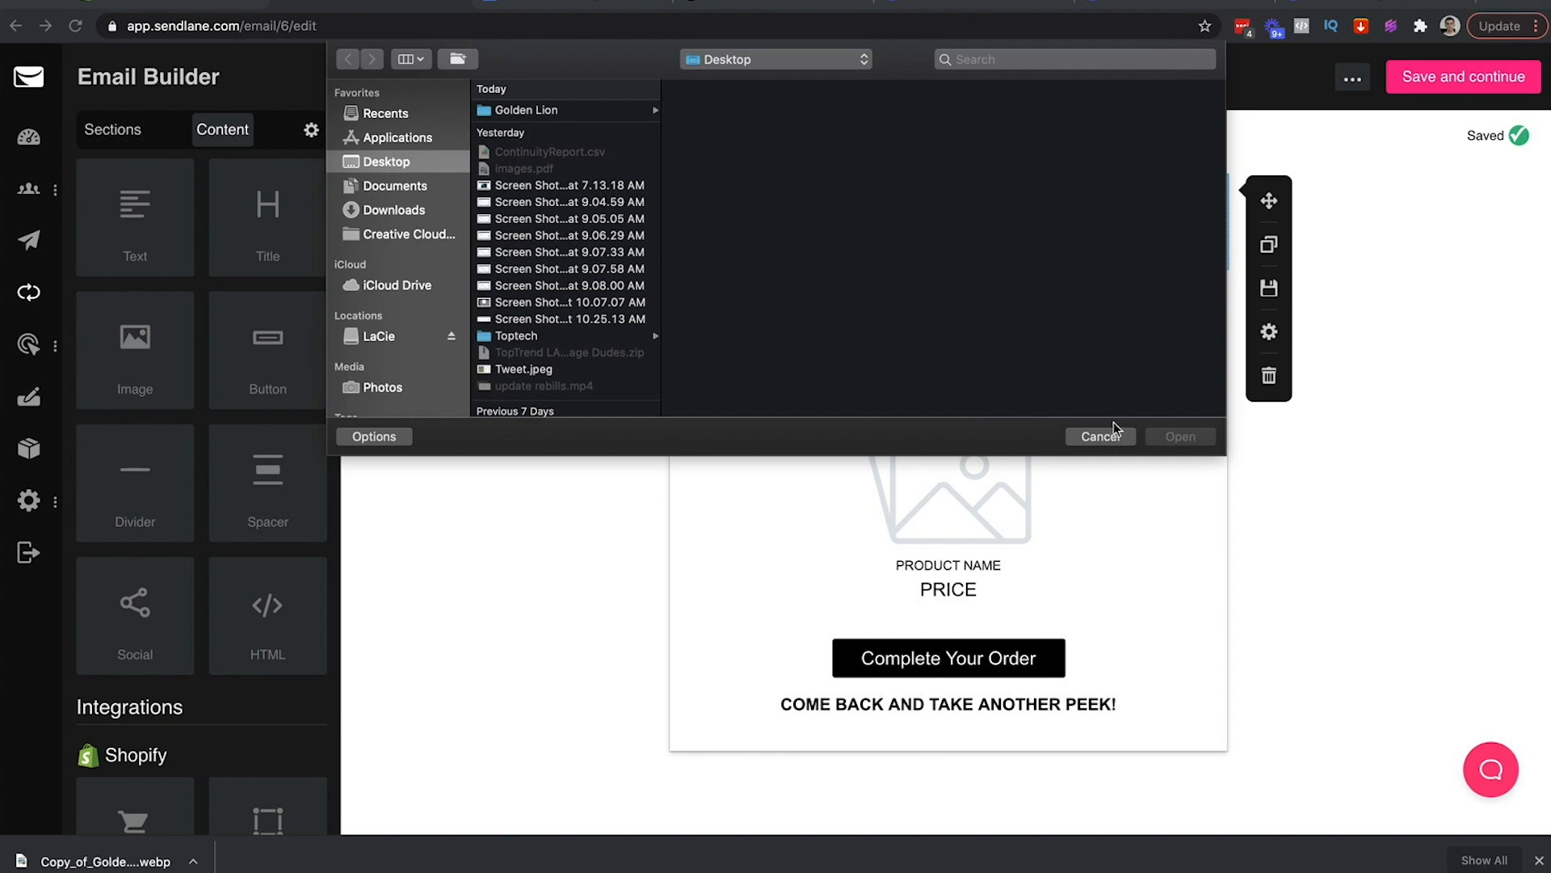
left_click(1114, 423)
left_click(1002, 148)
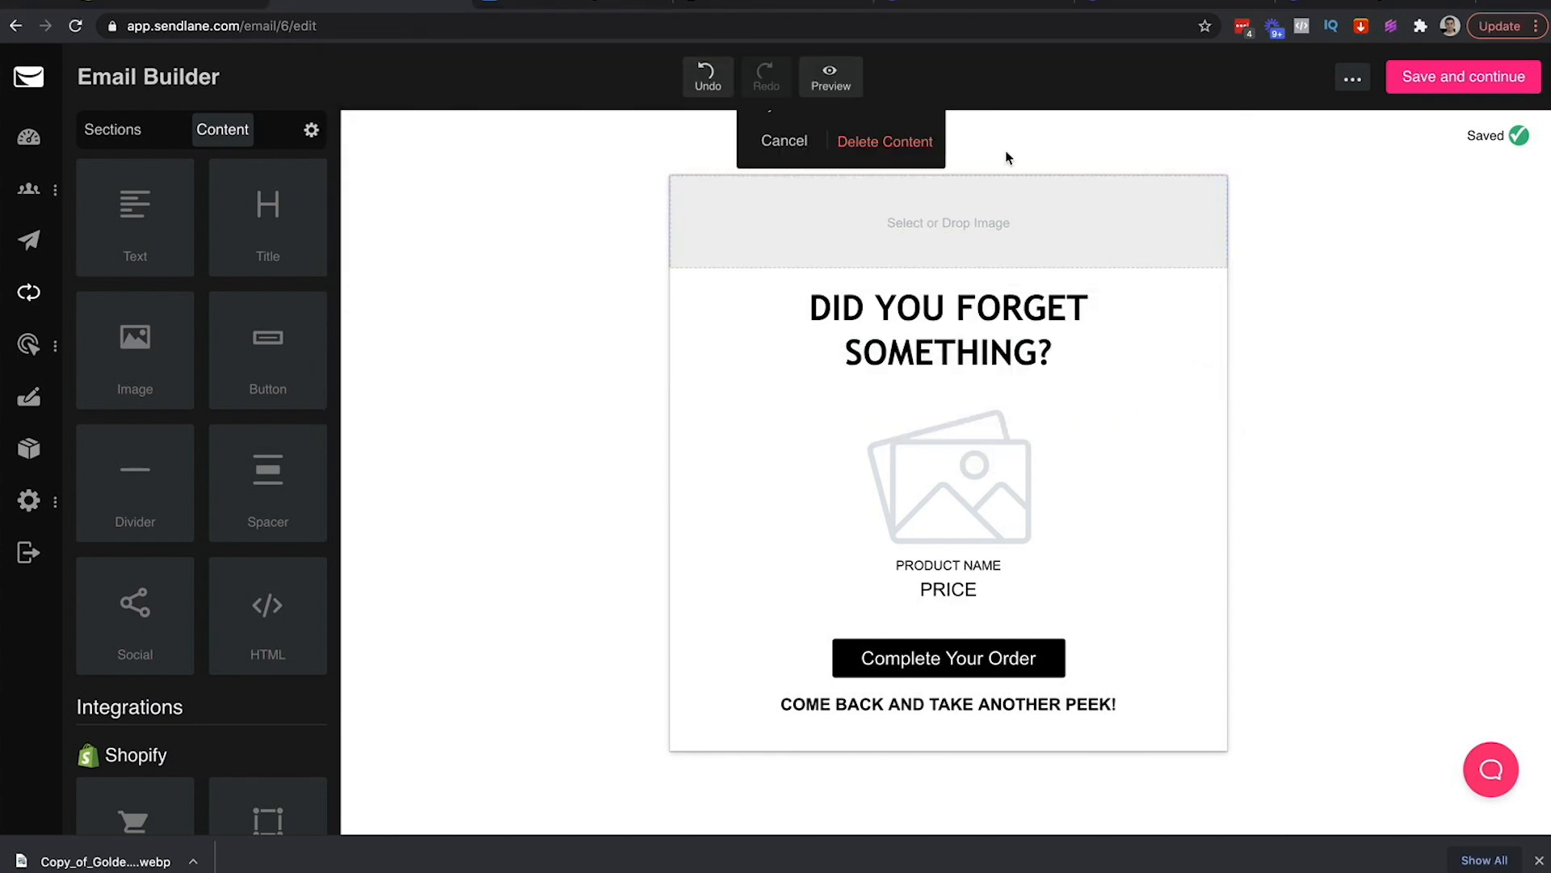
left_click(905, 143)
left_click(1020, 246)
left_click(1264, 332)
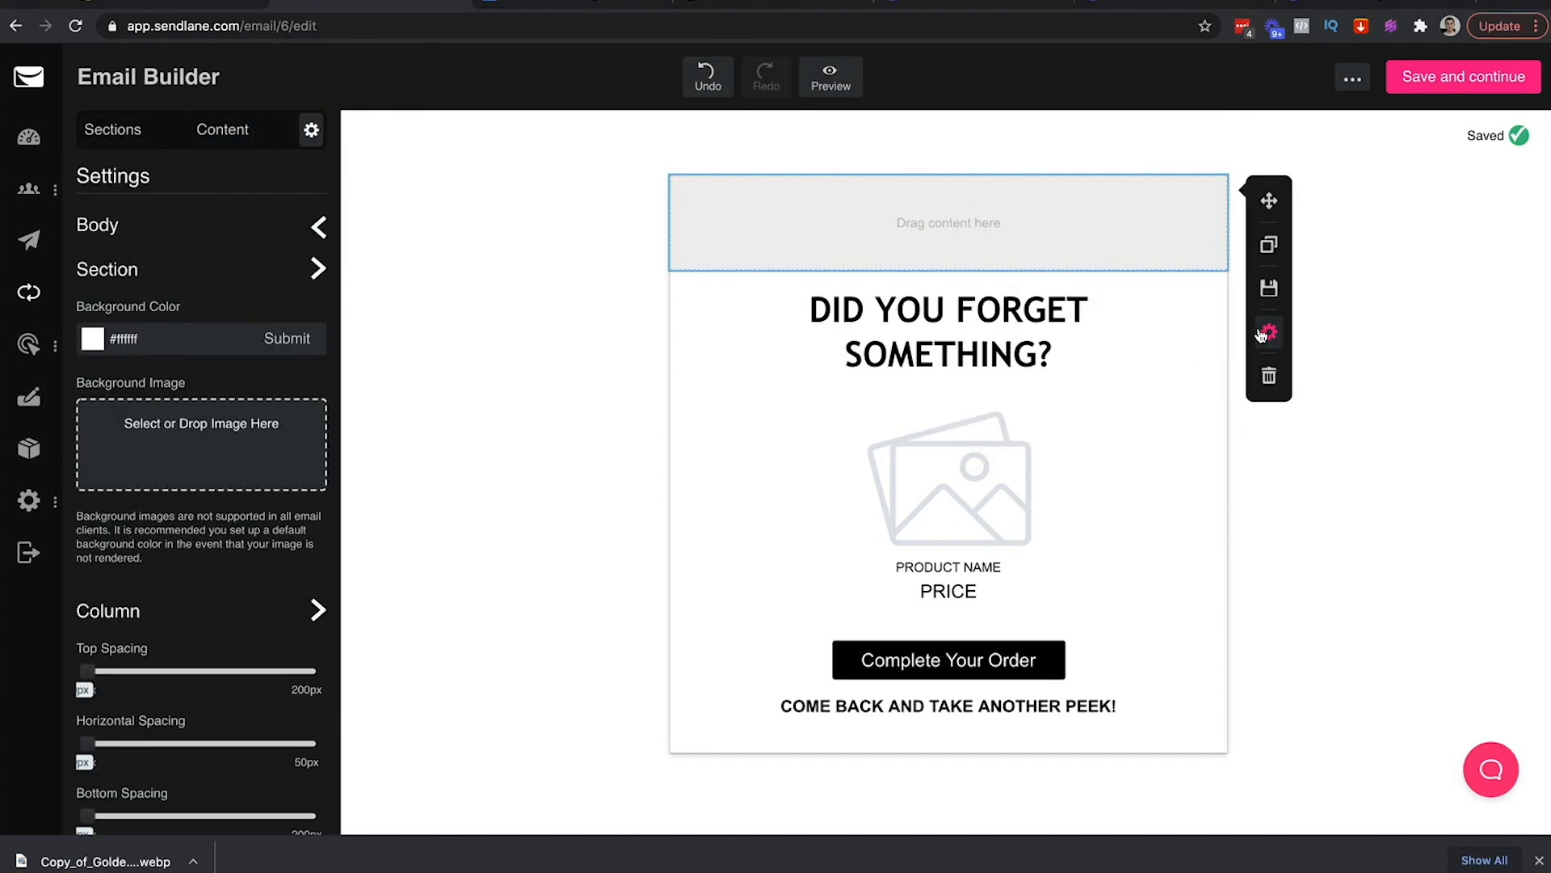
left_click(488, 211)
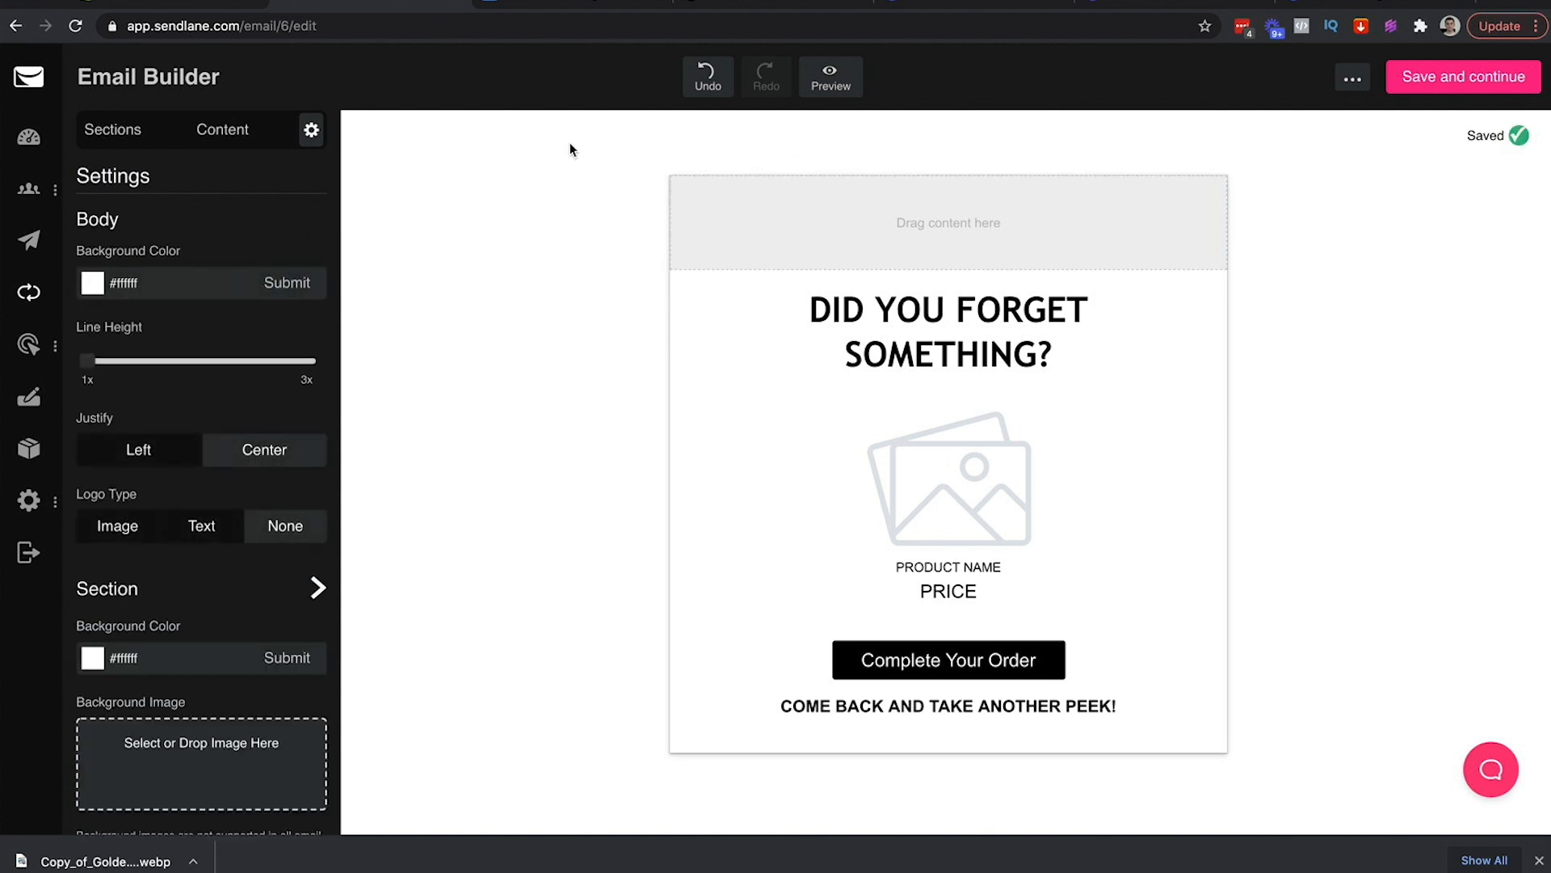
left_click(218, 134)
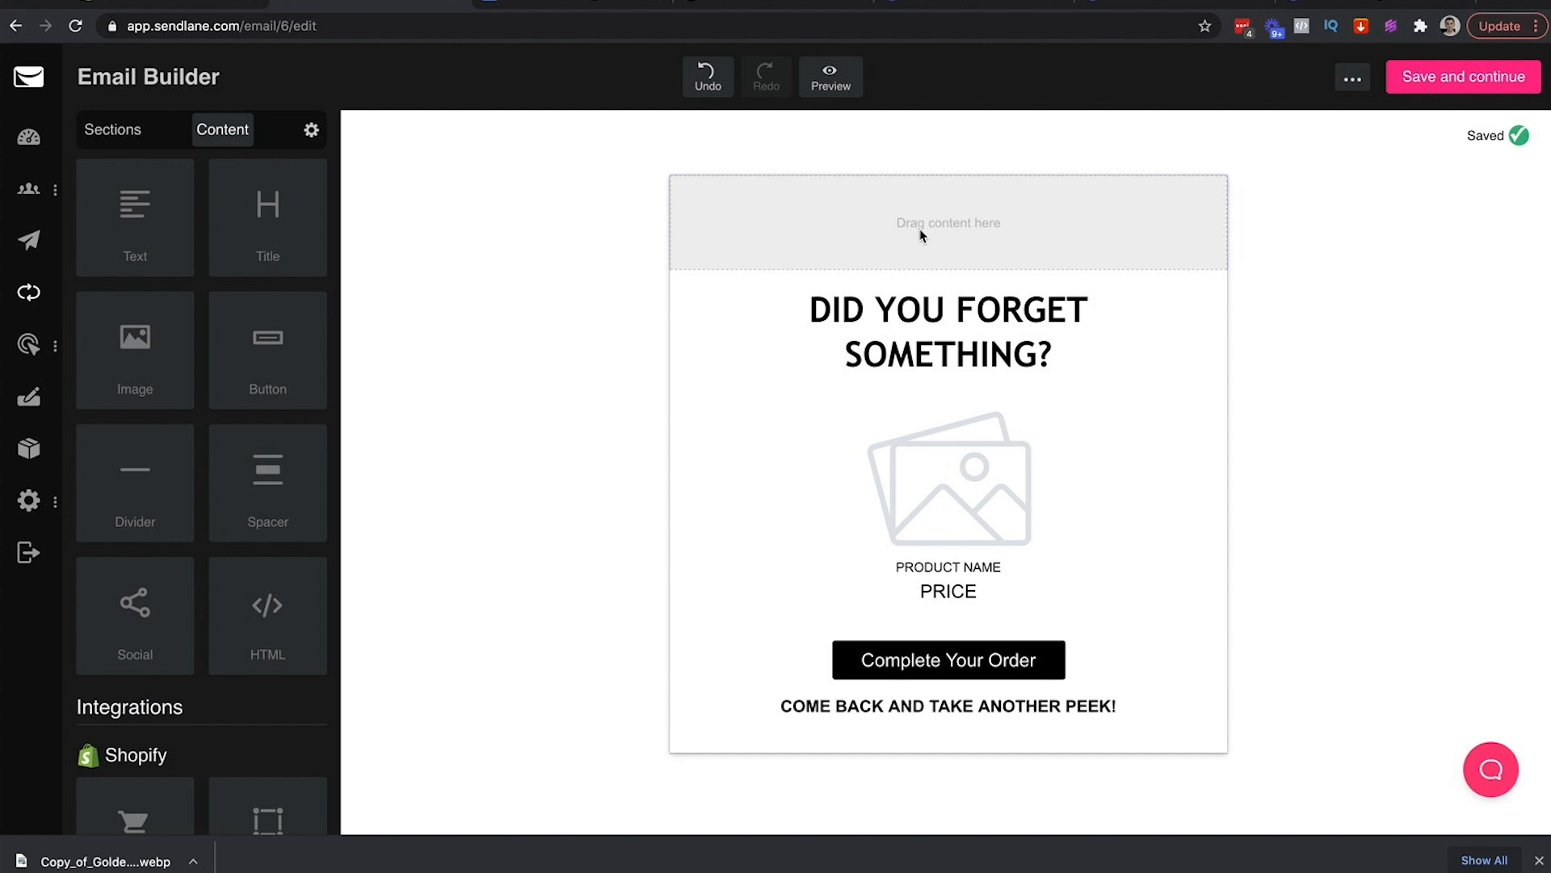
Give the top section a black #000000 background
left_click(946, 204)
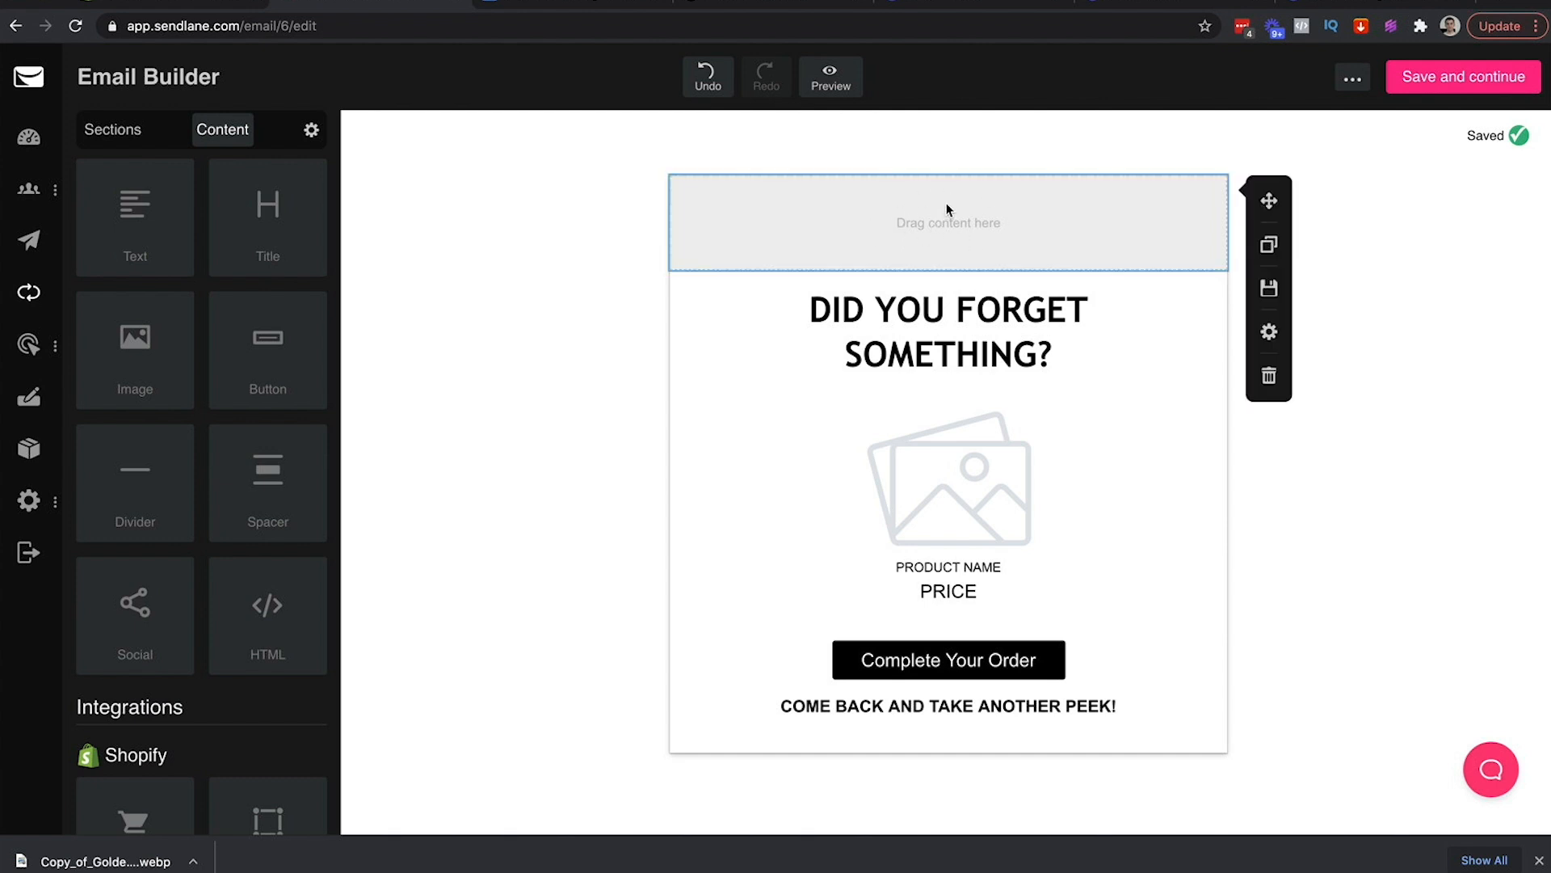
left_click(1270, 331)
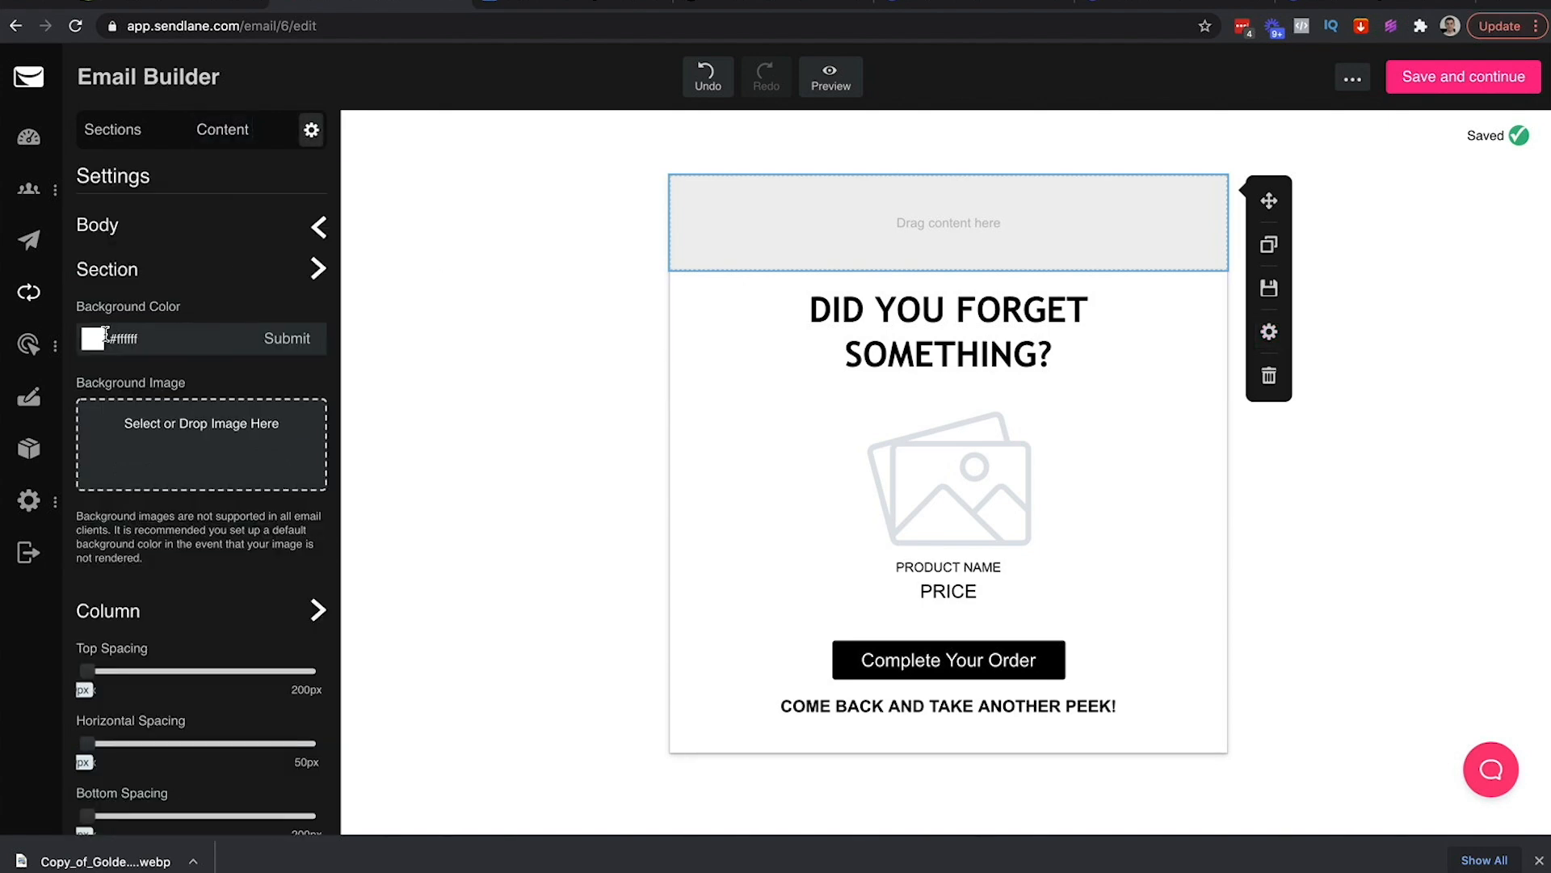
left_click(93, 342)
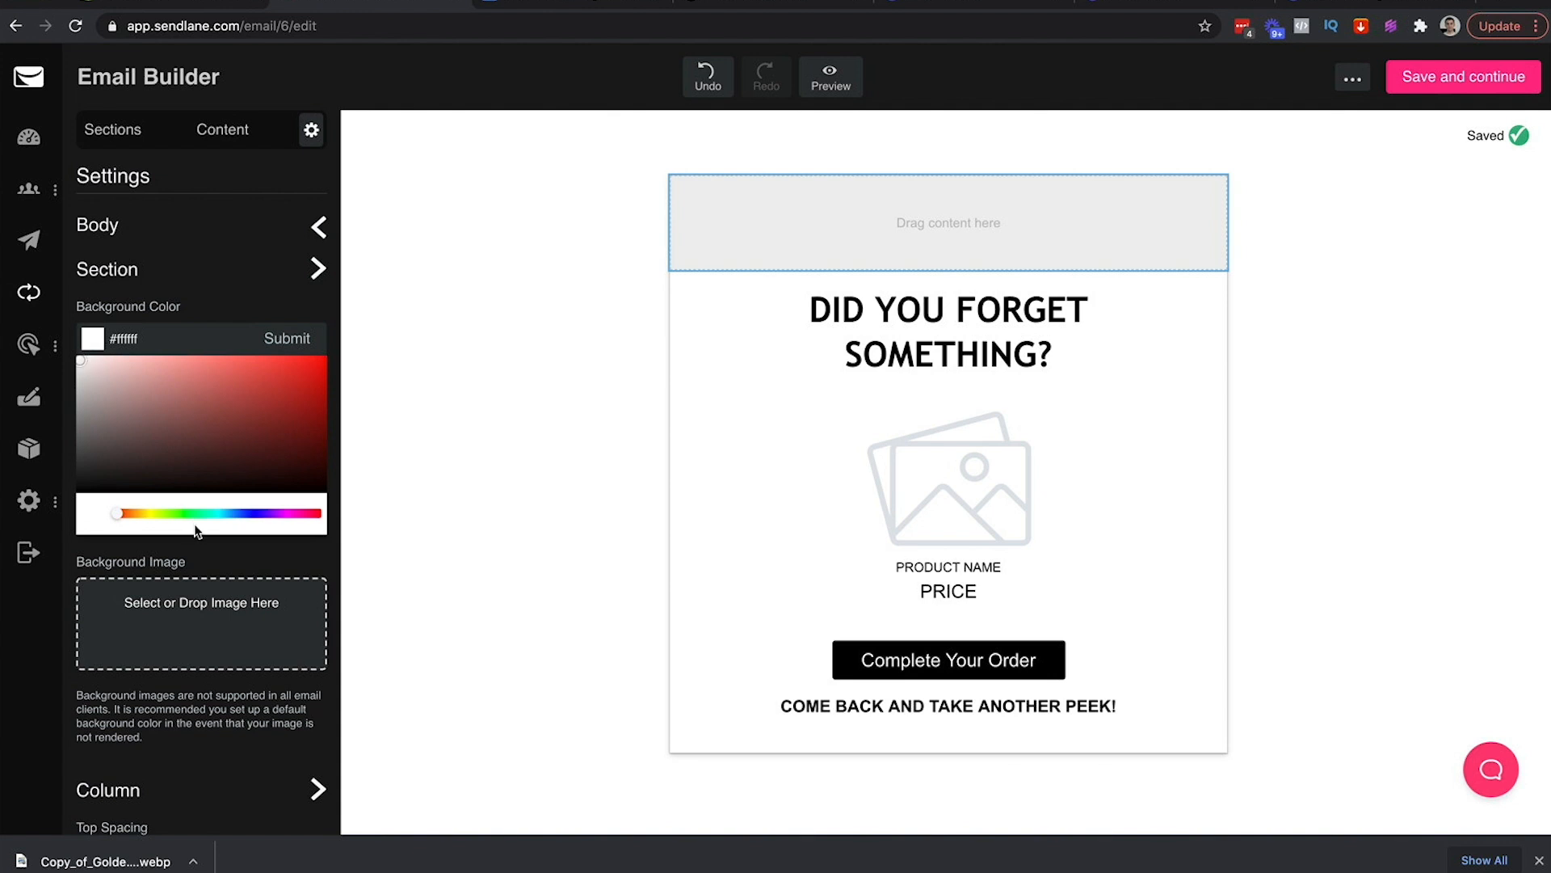
left_click_drag(146, 437, 68, 487)
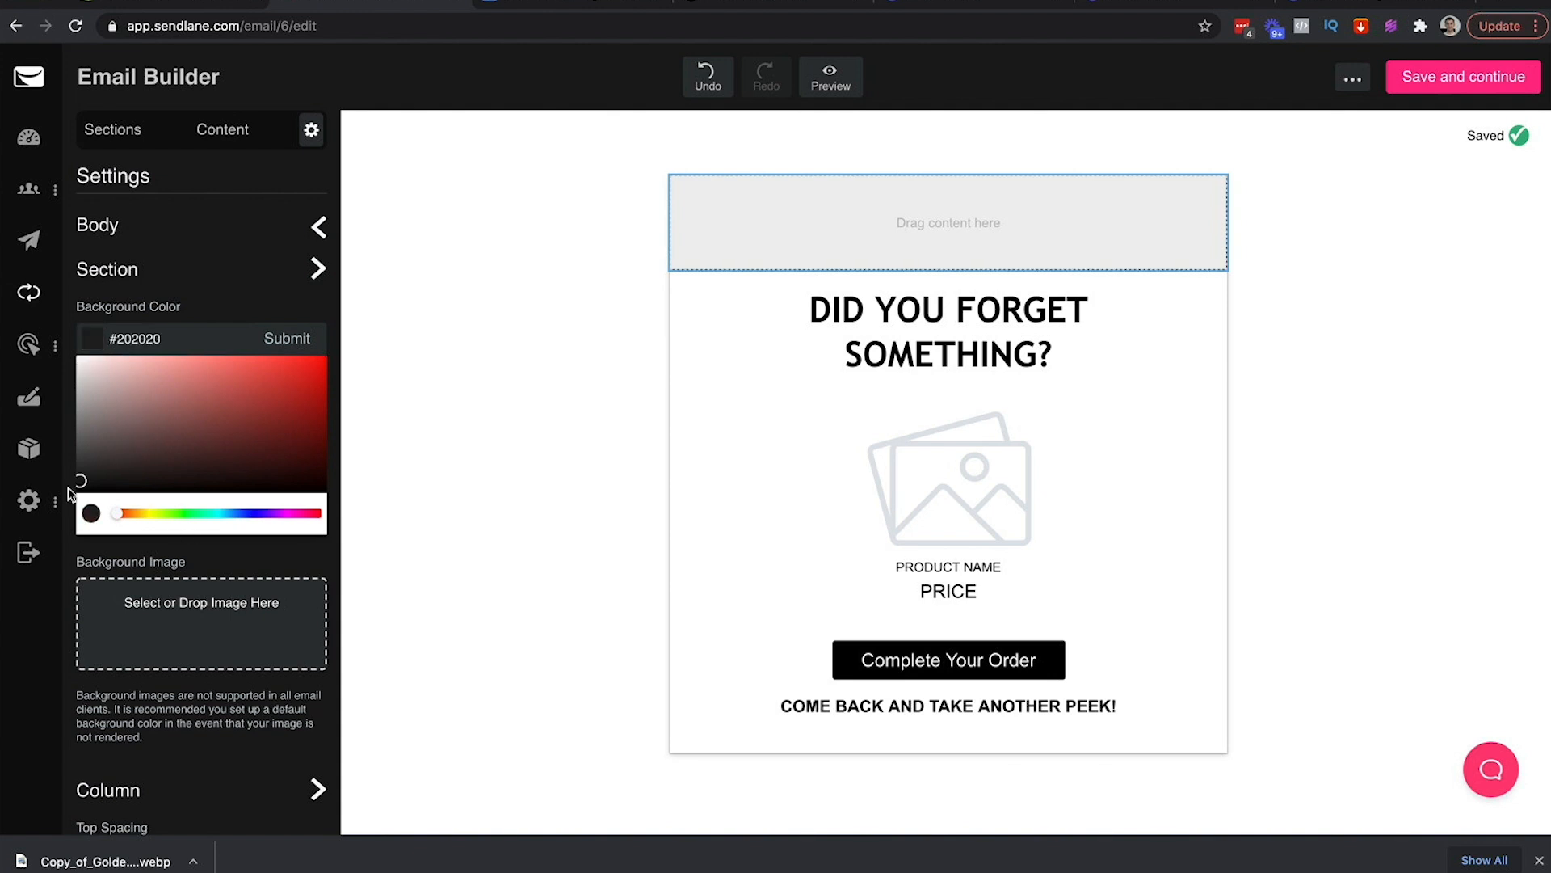
left_click(277, 342)
left_click(579, 208)
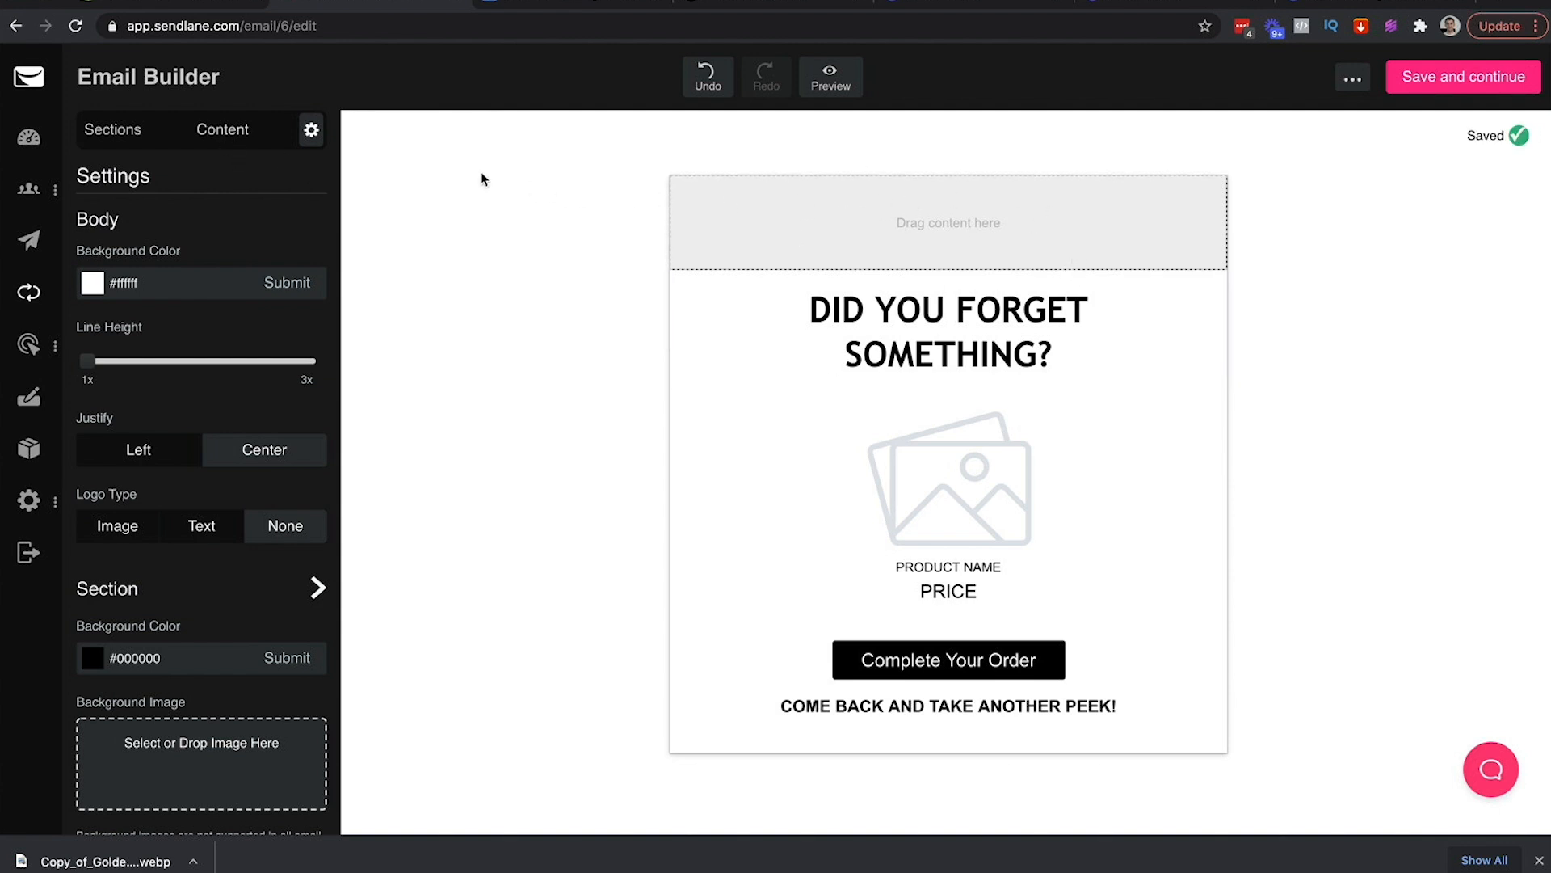
Drag an Image block into the black top section
left_click(236, 134)
left_click_drag(122, 362, 760, 206)
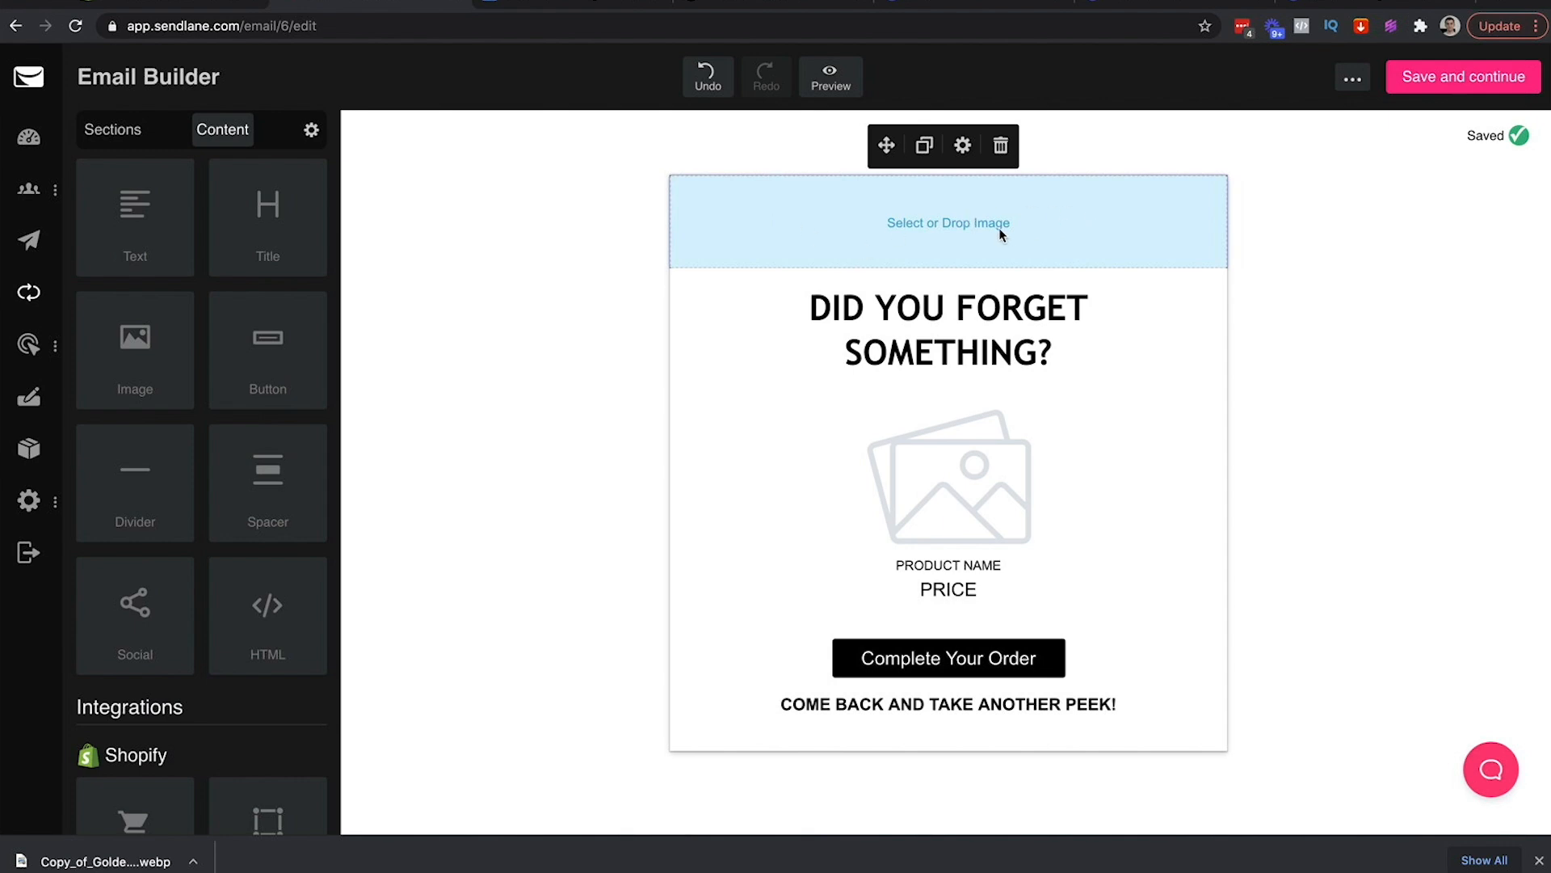
left_click(1337, 4)
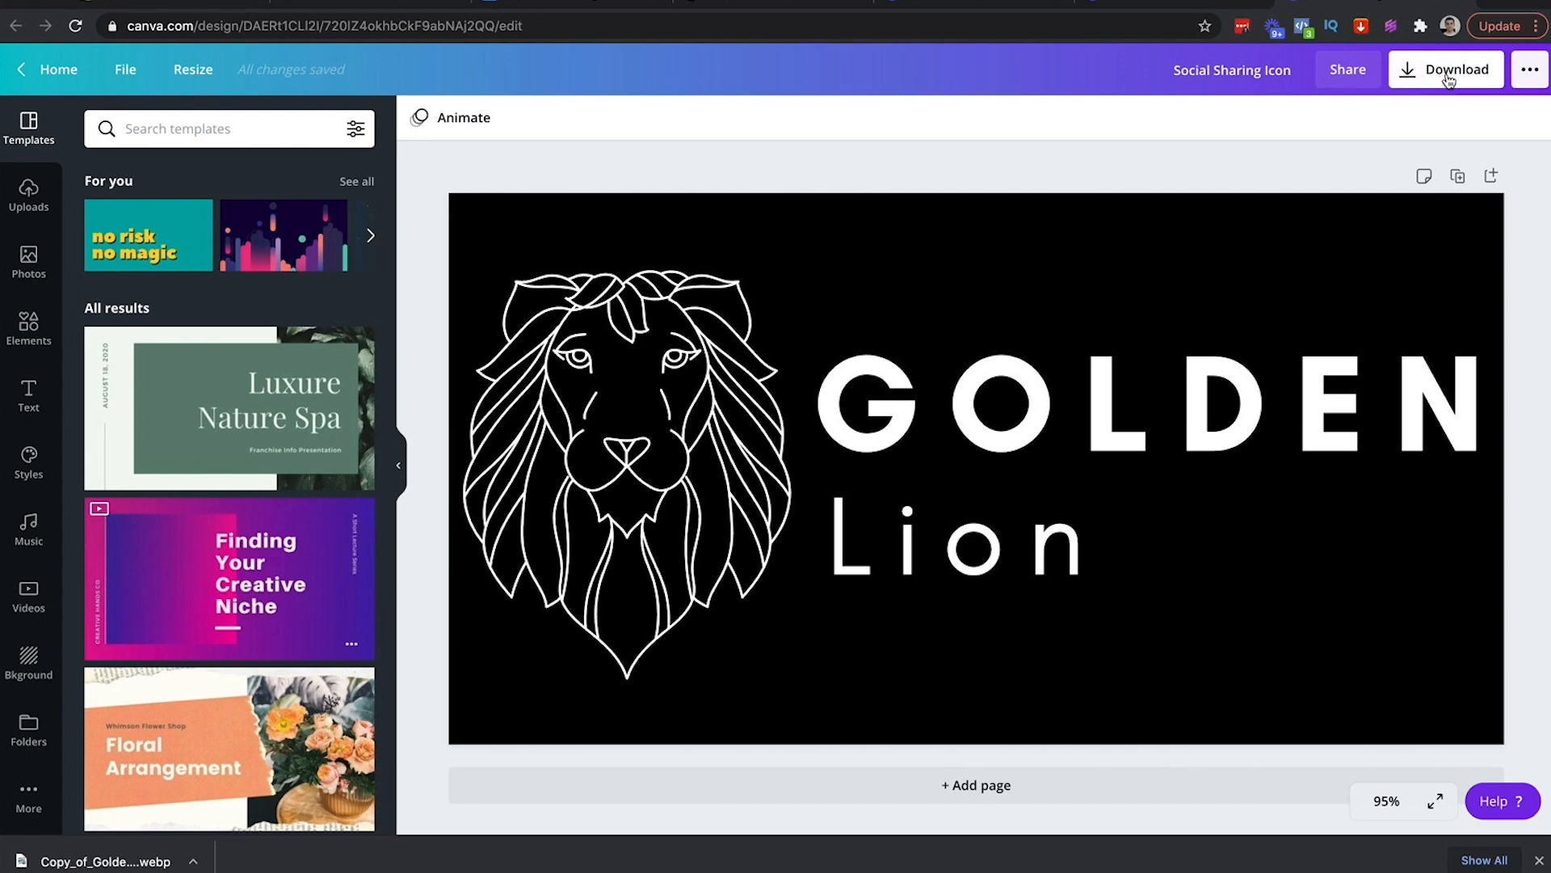
Export the Golden Lion logo design from Canva as a 1200 × 628 px PNG
left_click(183, 69)
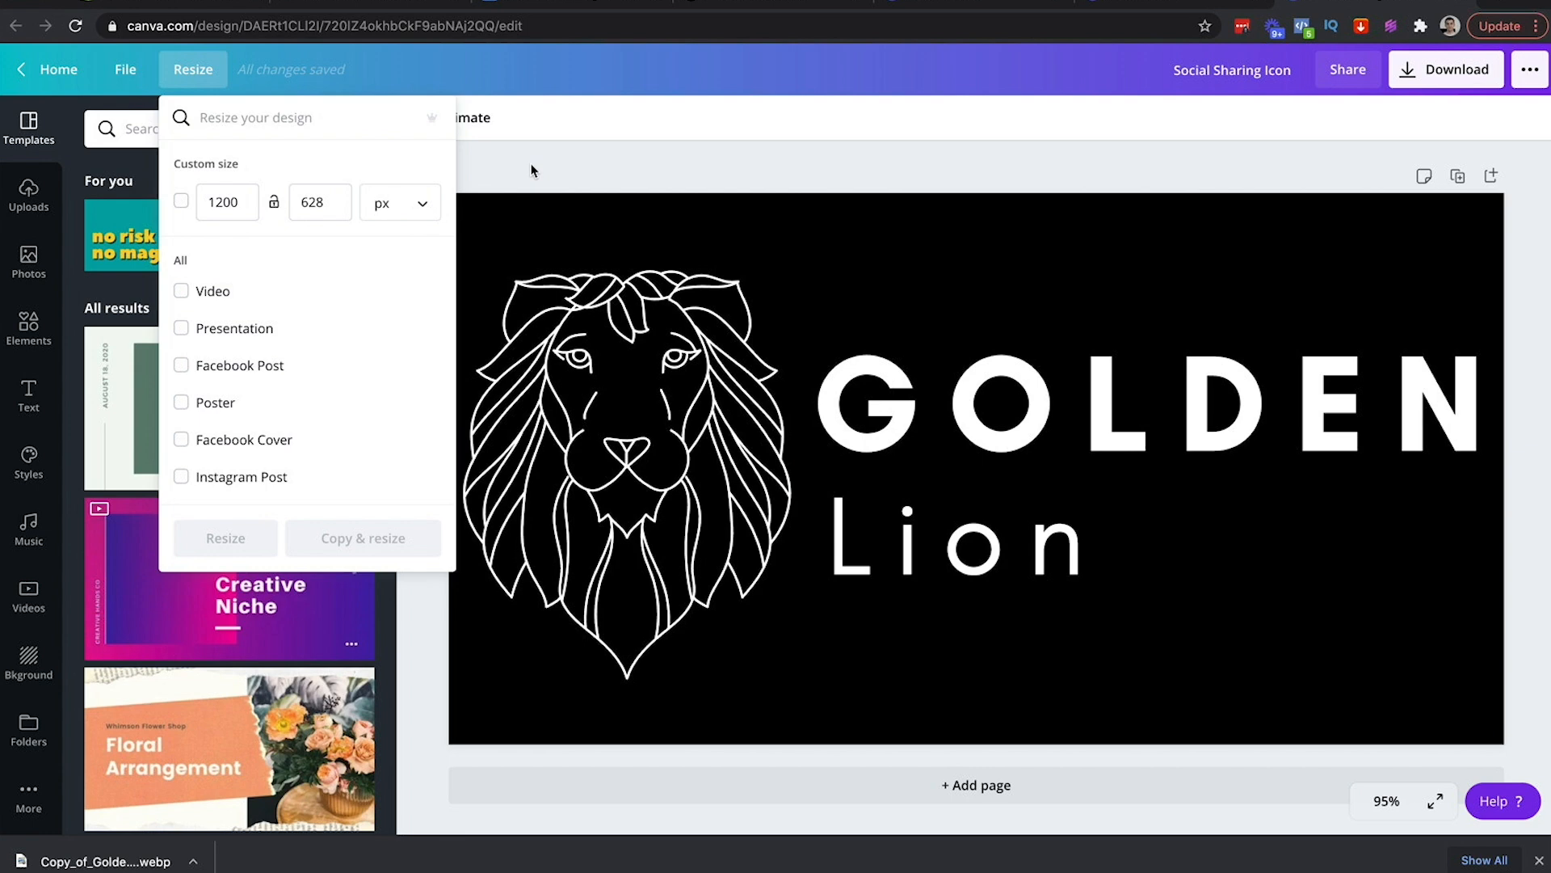
left_click(531, 170)
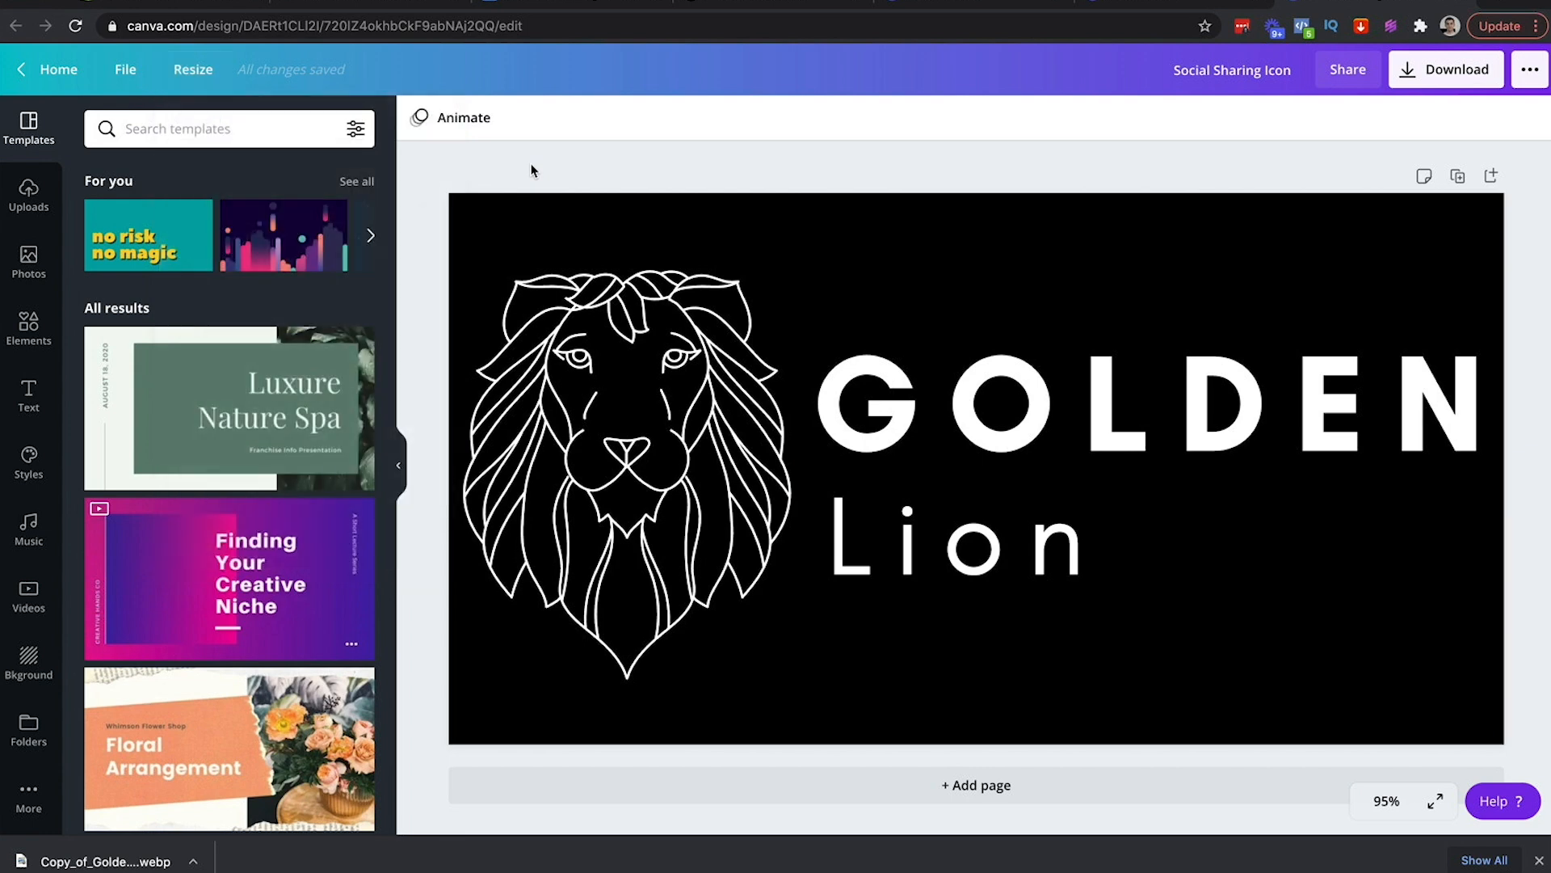
left_click(1429, 80)
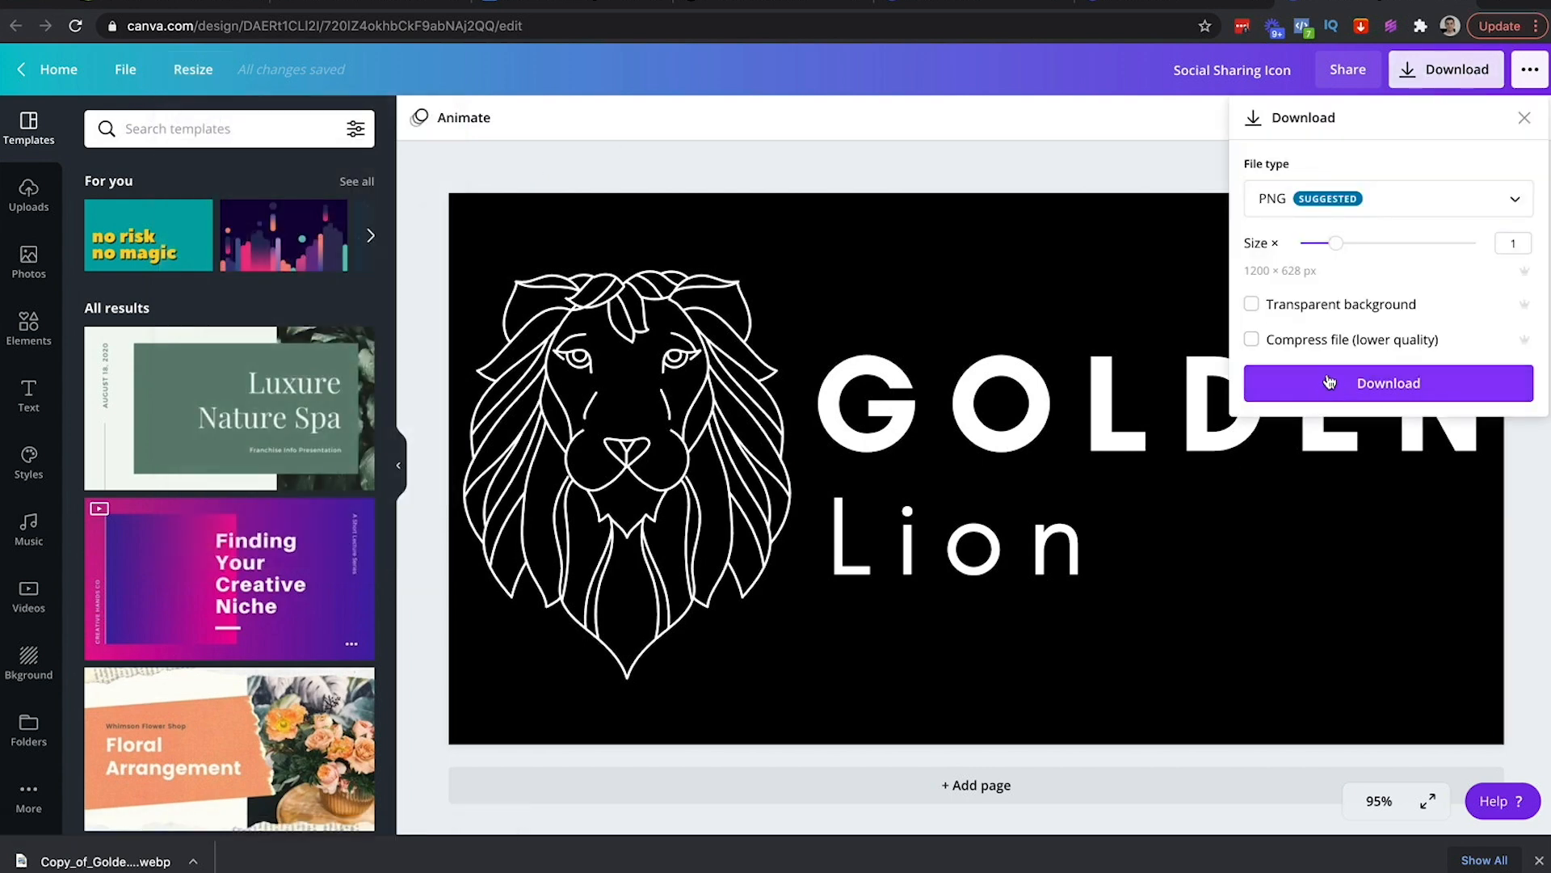
left_click(1329, 381)
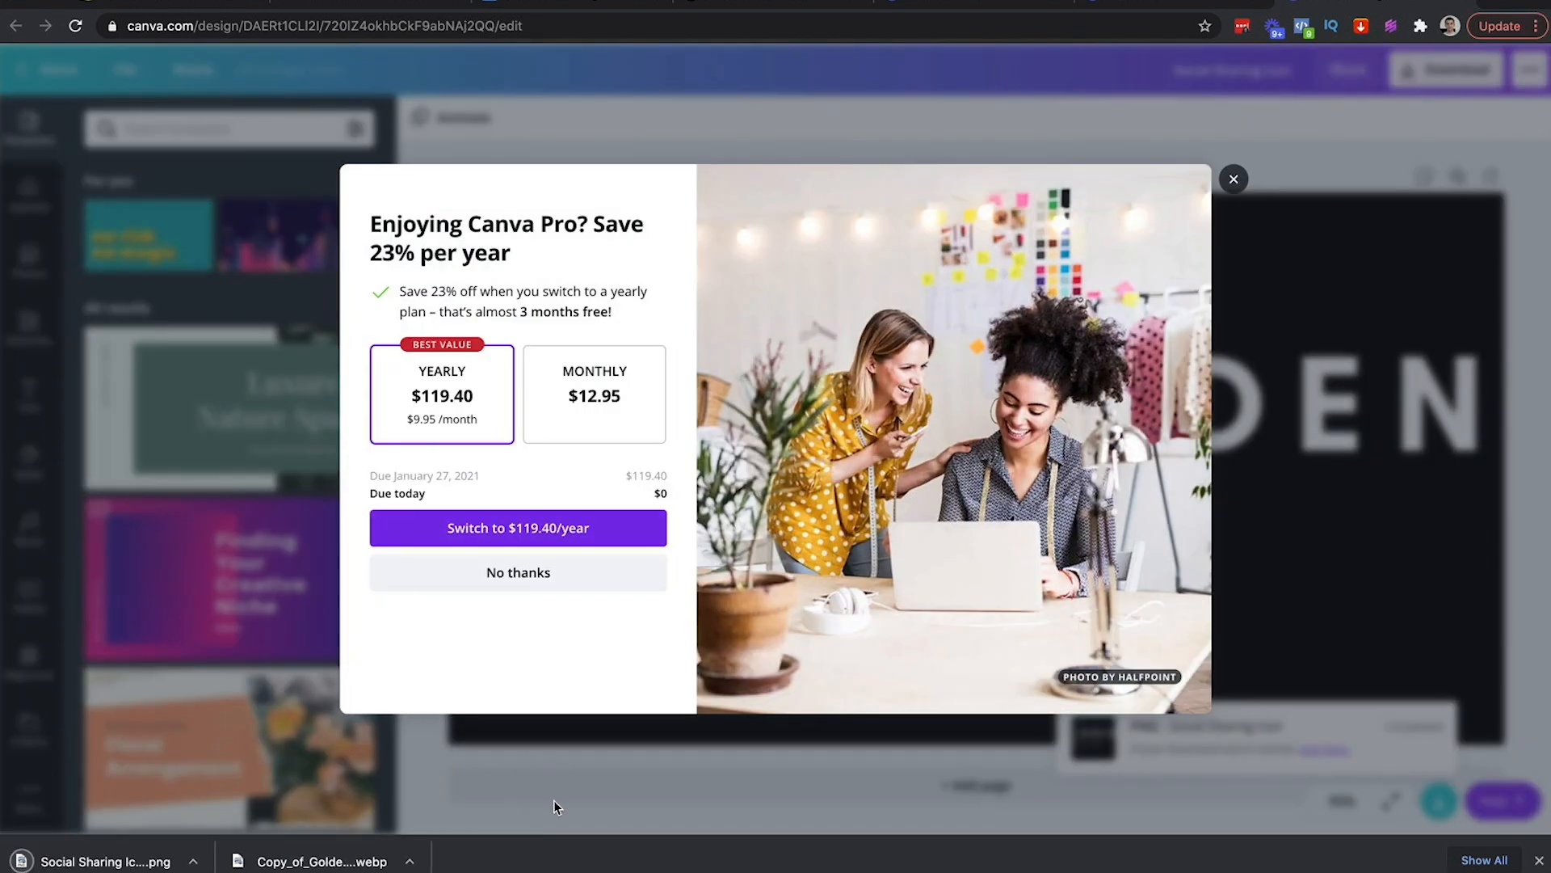
left_click(554, 800)
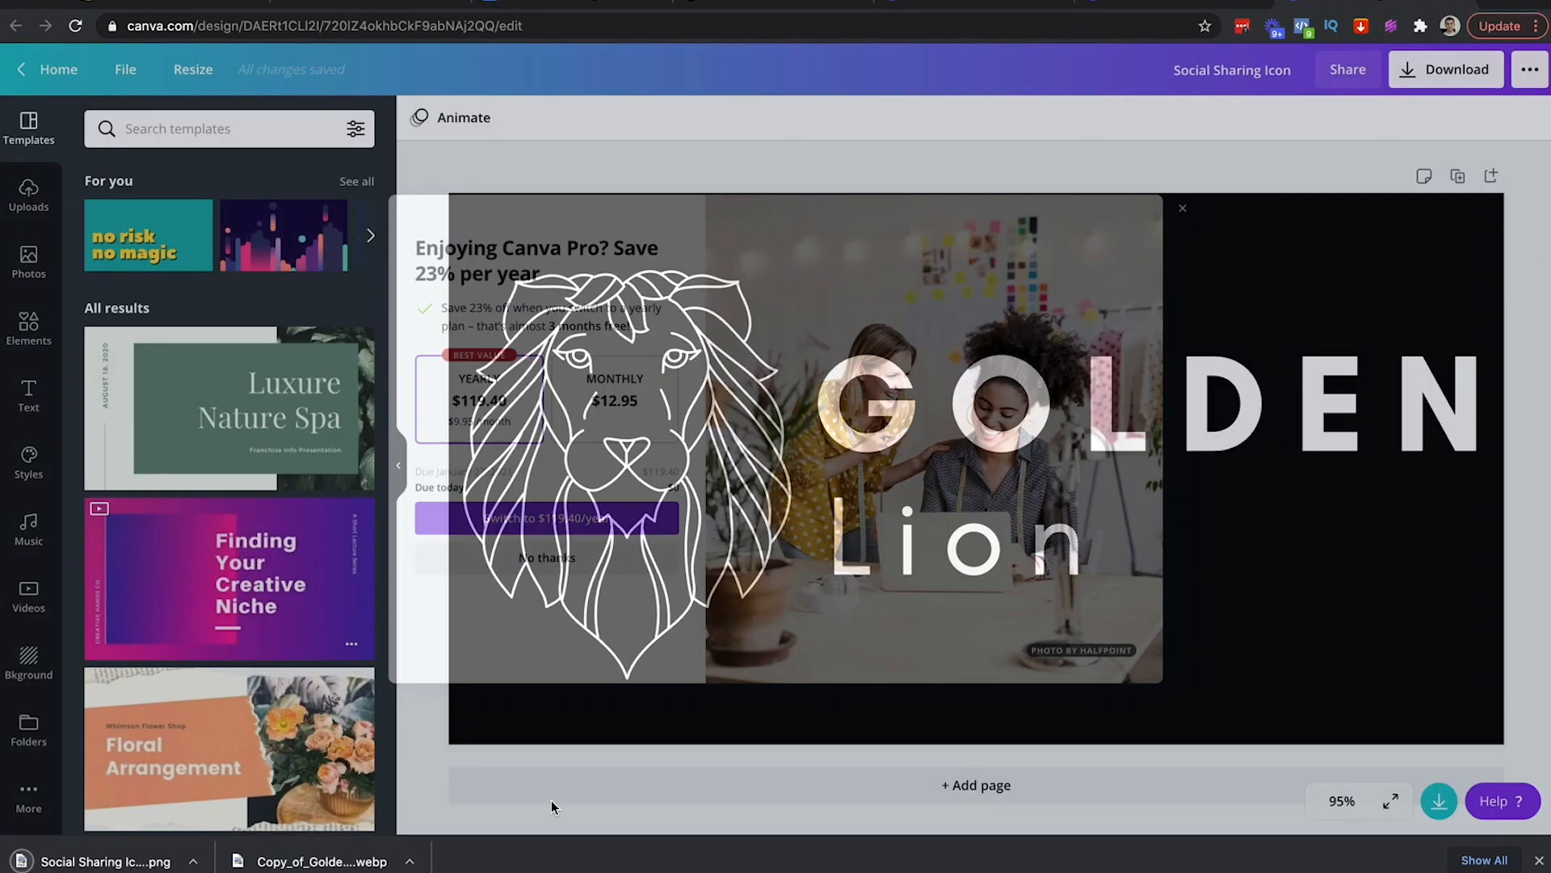
left_click(367, 5)
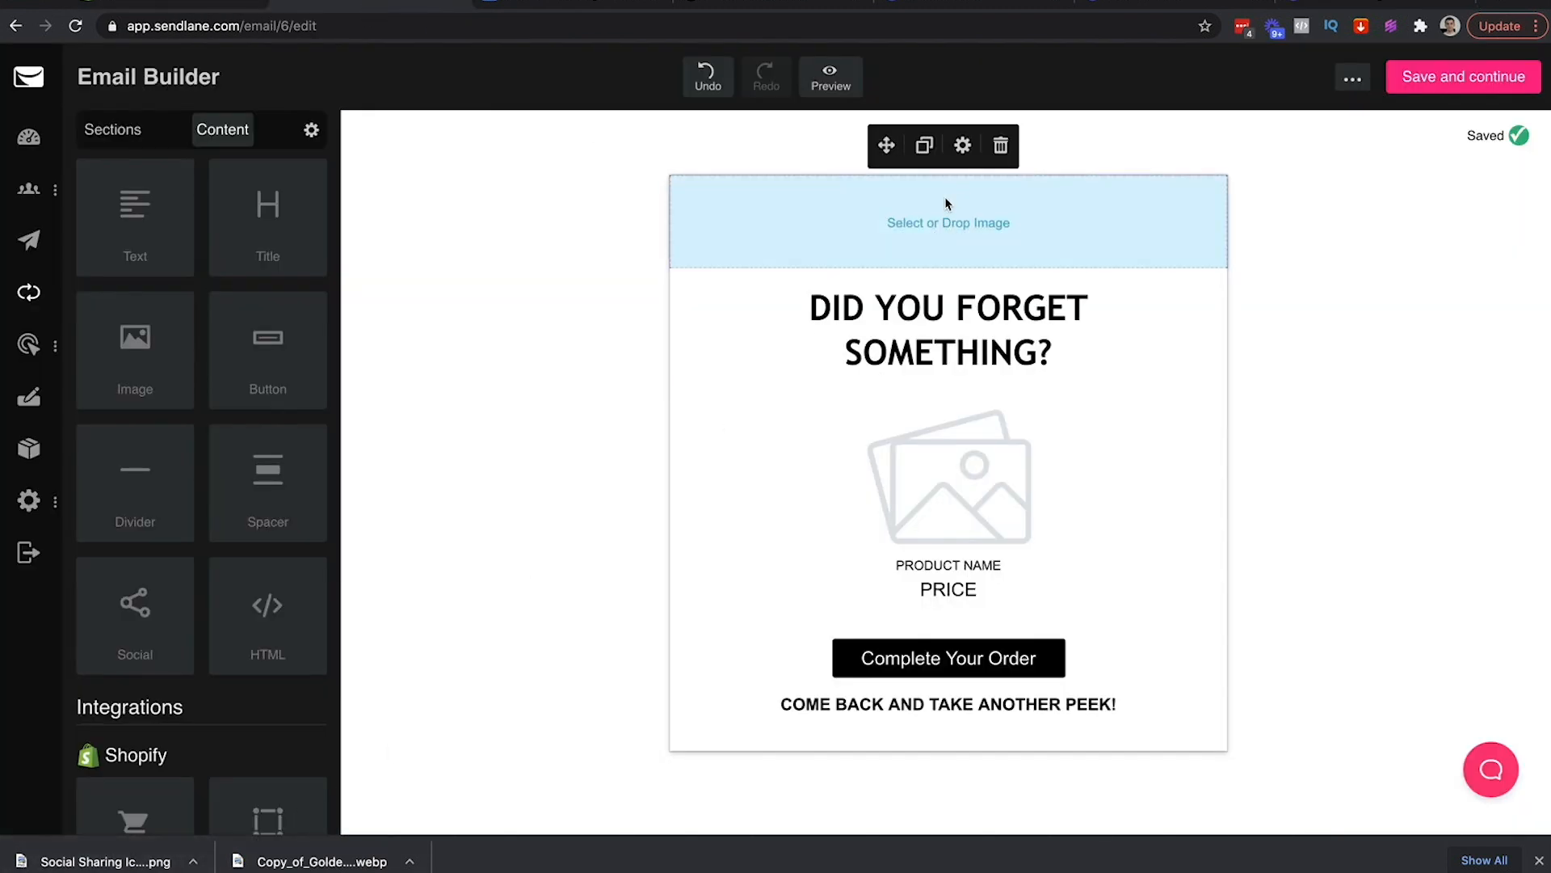
Insert 'Social Sharing Icon (1).png' as the email header image
left_click_drag(129, 858, 893, 222)
left_click(894, 222)
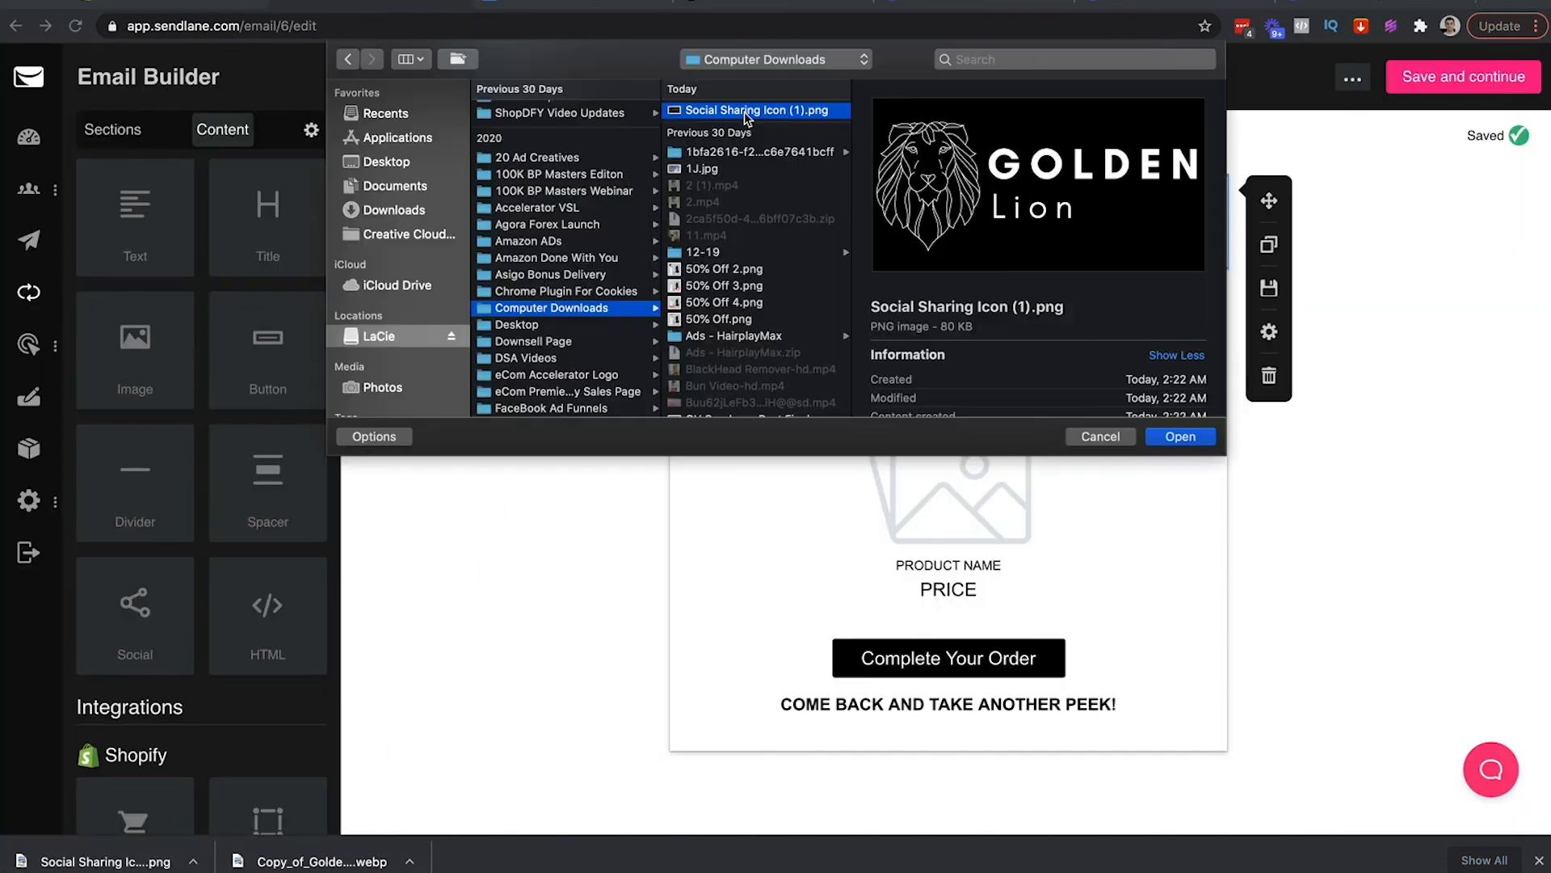
double_click(744, 111)
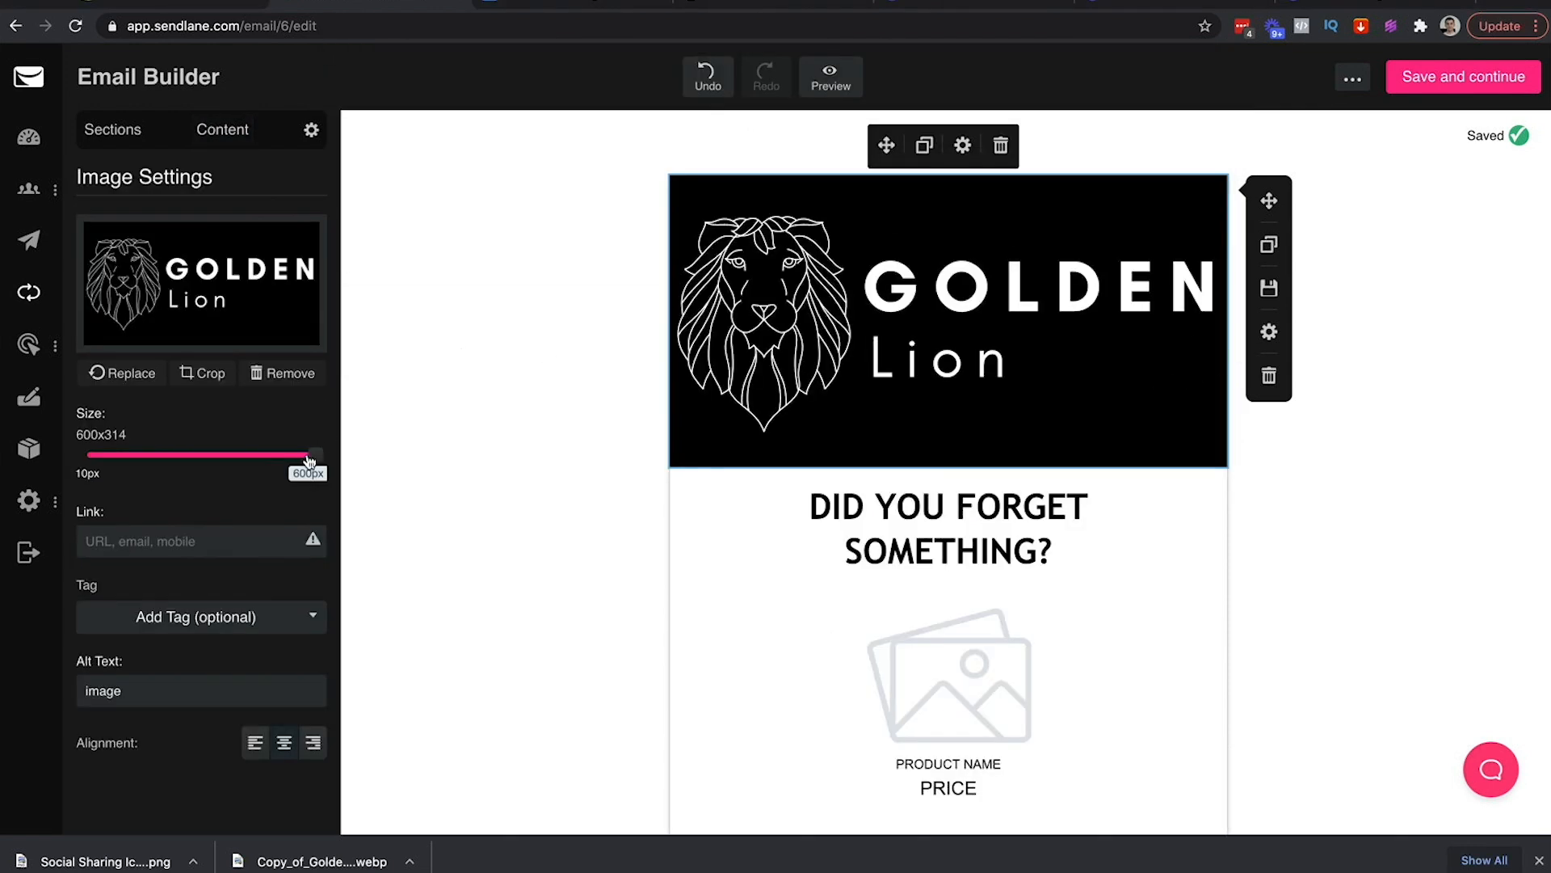
Resize the header logo to about 216 px wide
left_click_drag(310, 454, 150, 454)
left_click(524, 246)
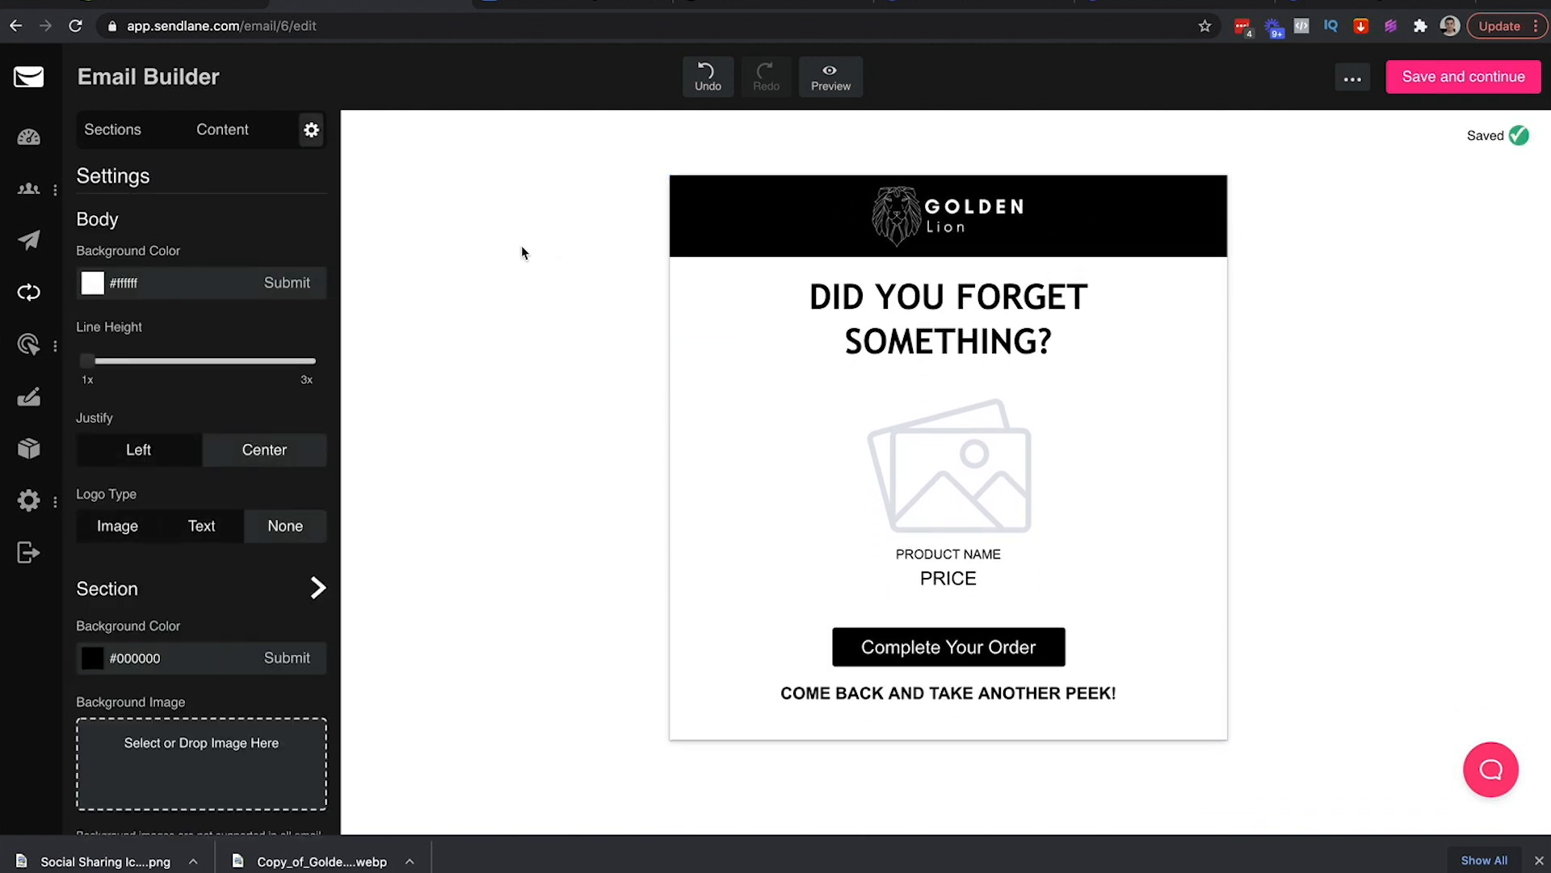
left_click(916, 218)
left_click_drag(149, 454, 166, 457)
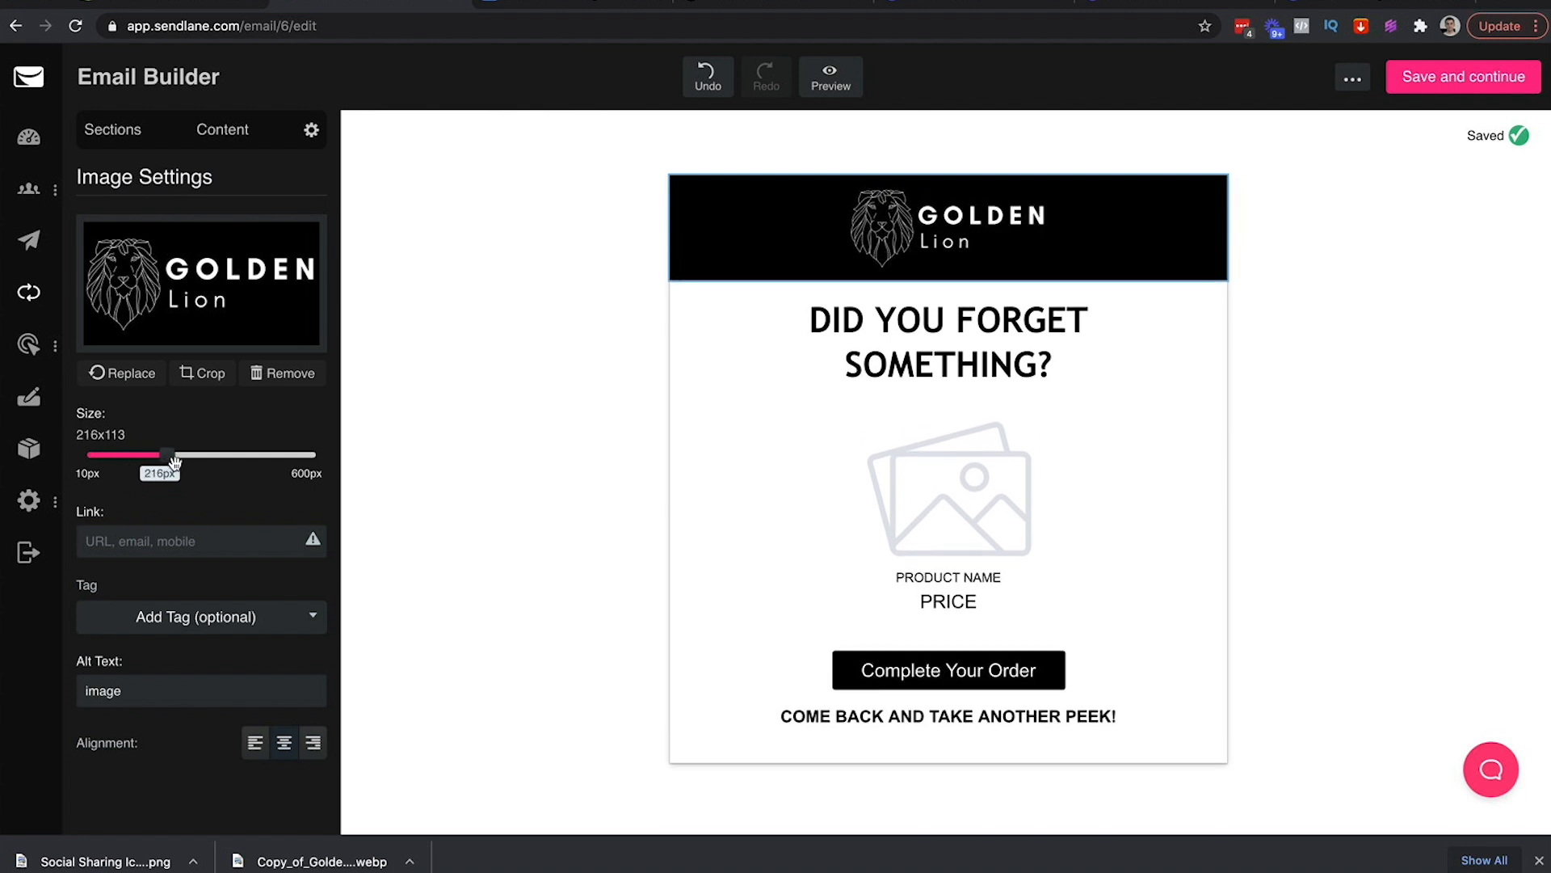
left_click(522, 311)
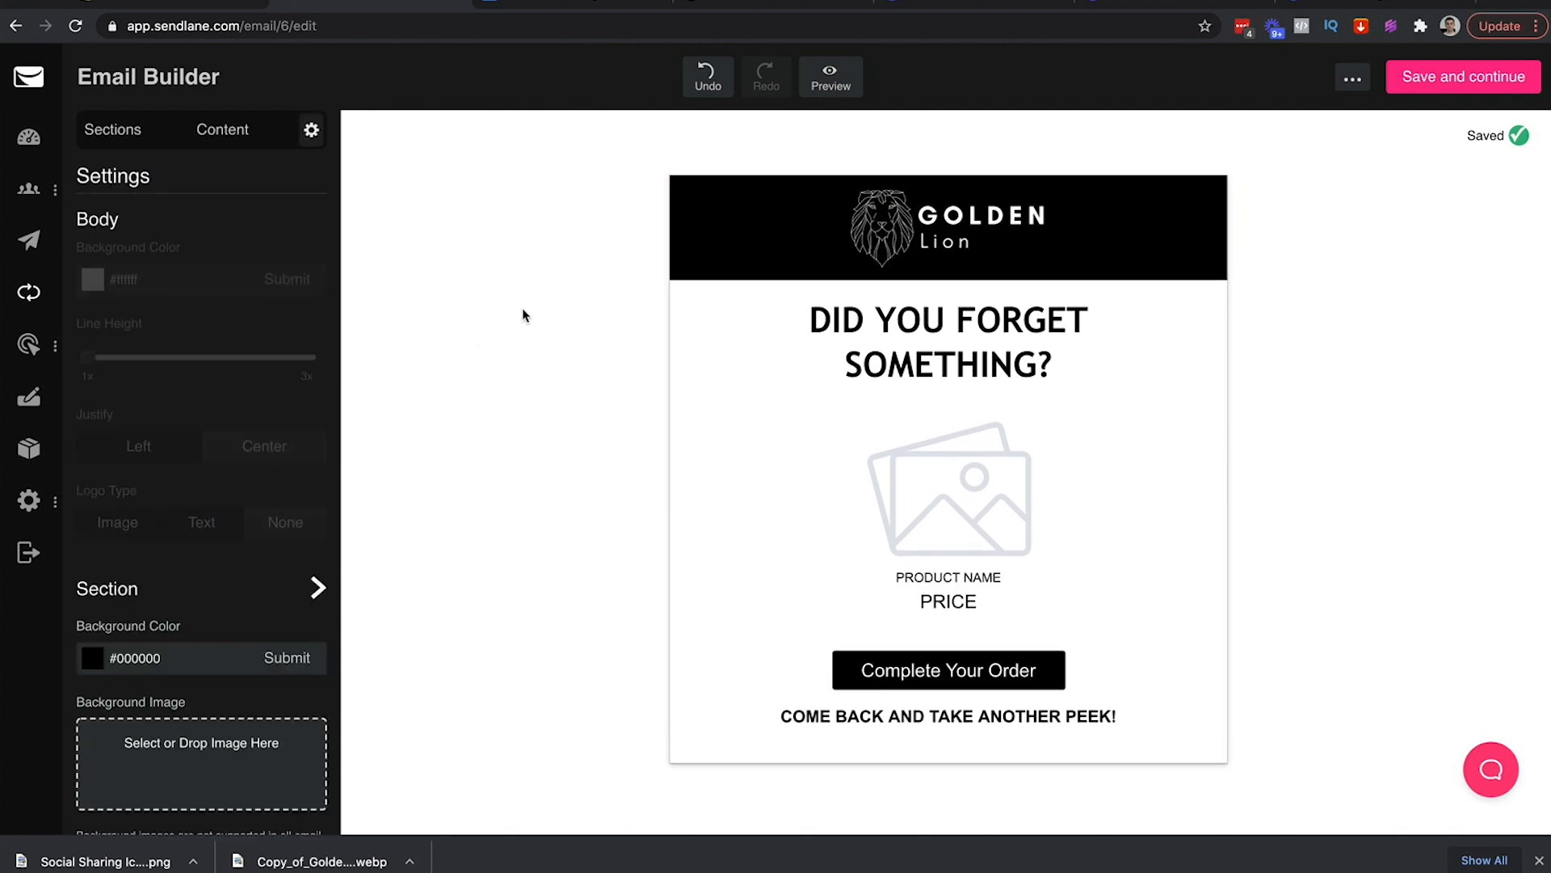
In the header's layout settings, keep the background black (#000000)
left_click(1225, 185)
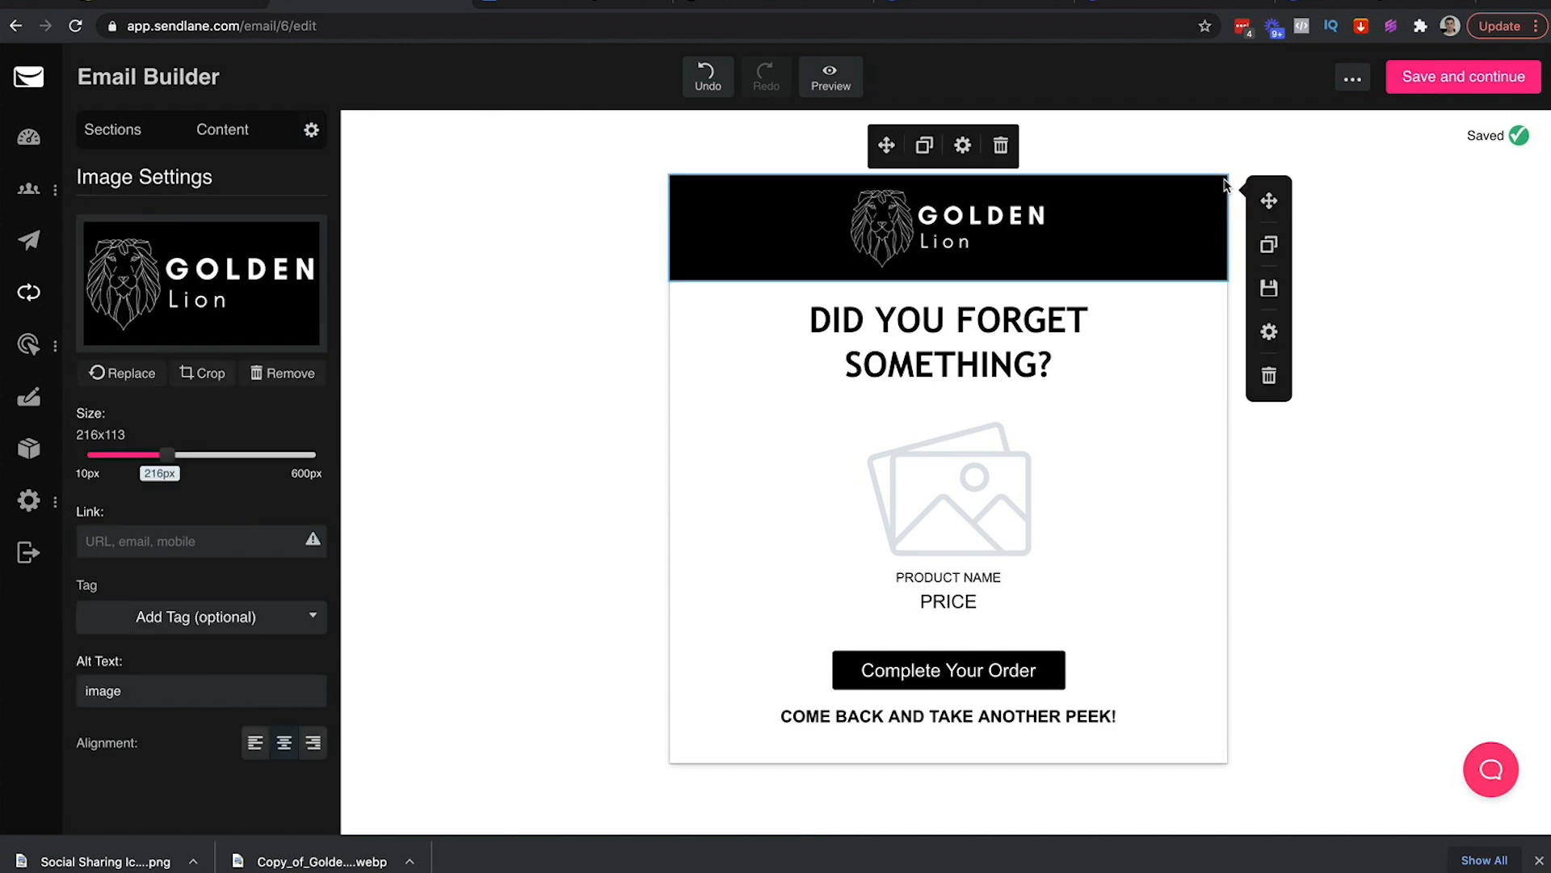
left_click(1268, 333)
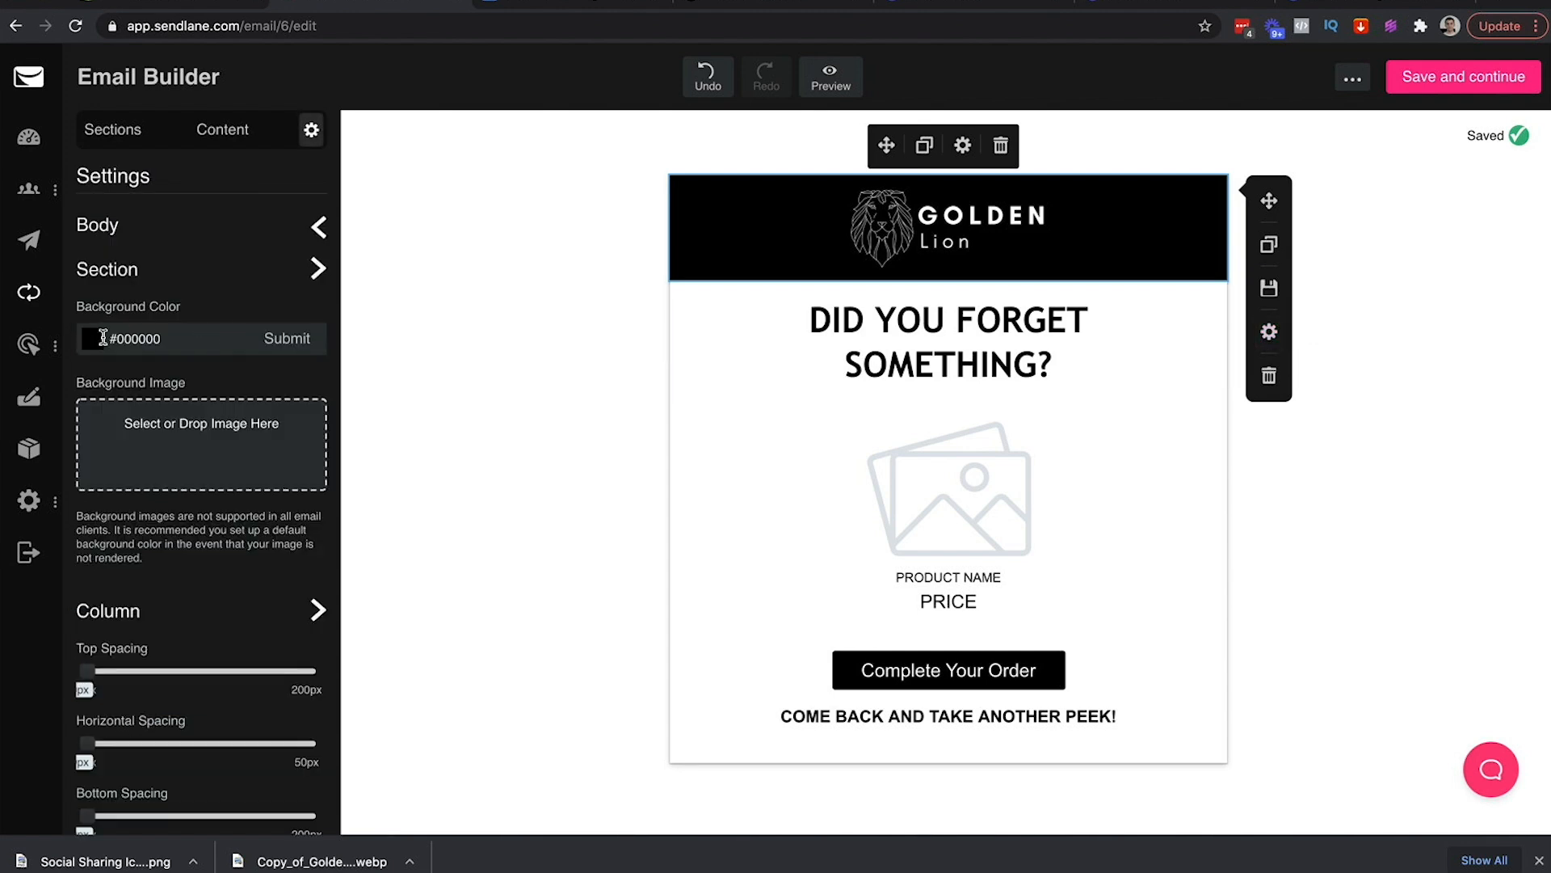
left_click(94, 340)
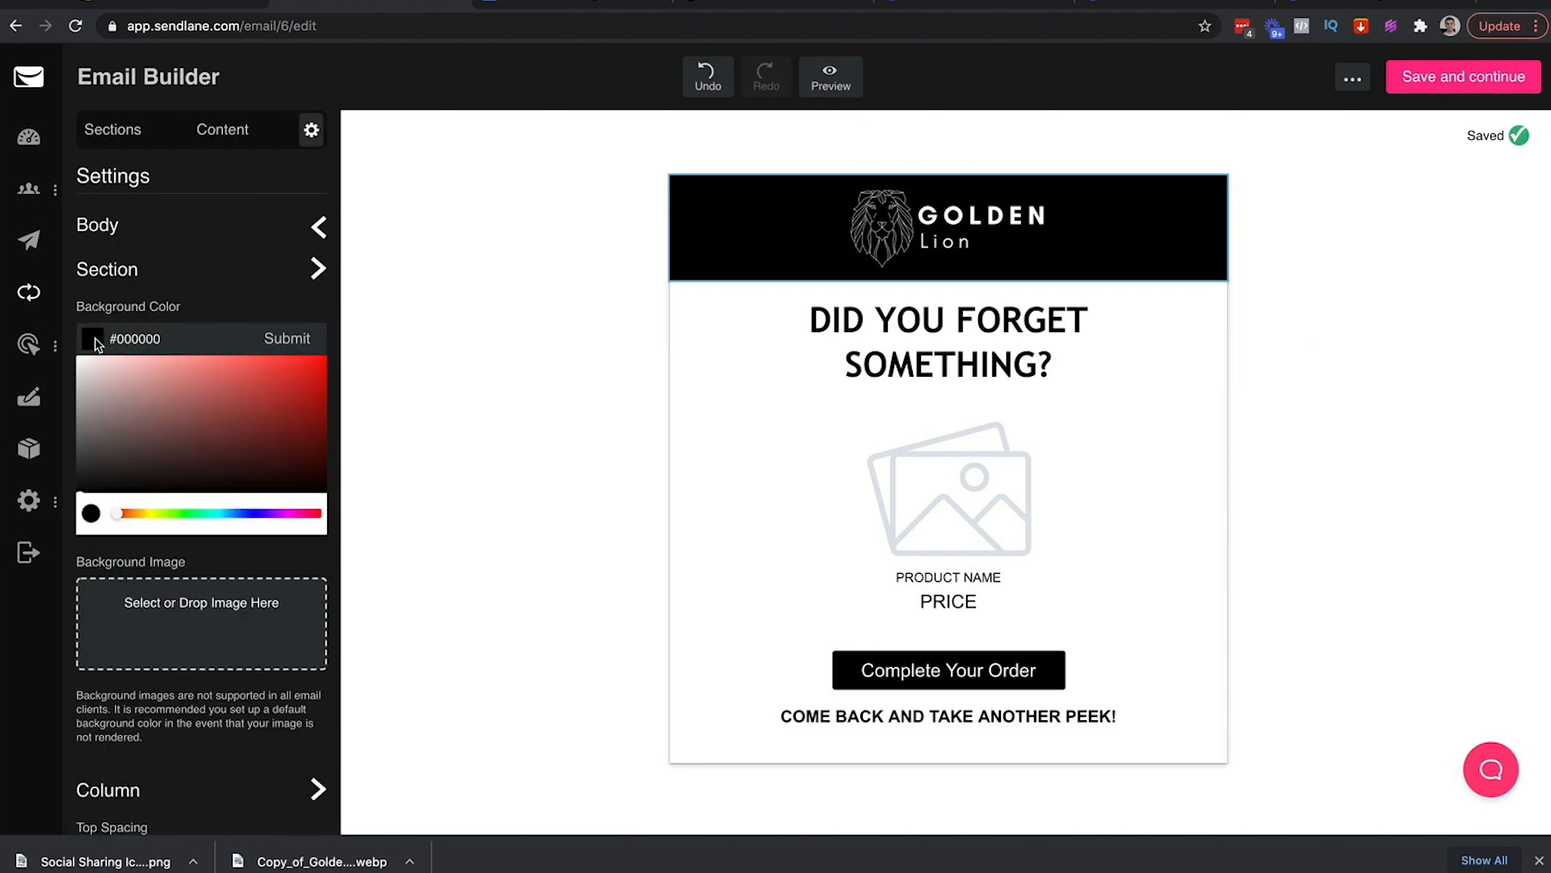
left_click_drag(116, 454, 70, 346)
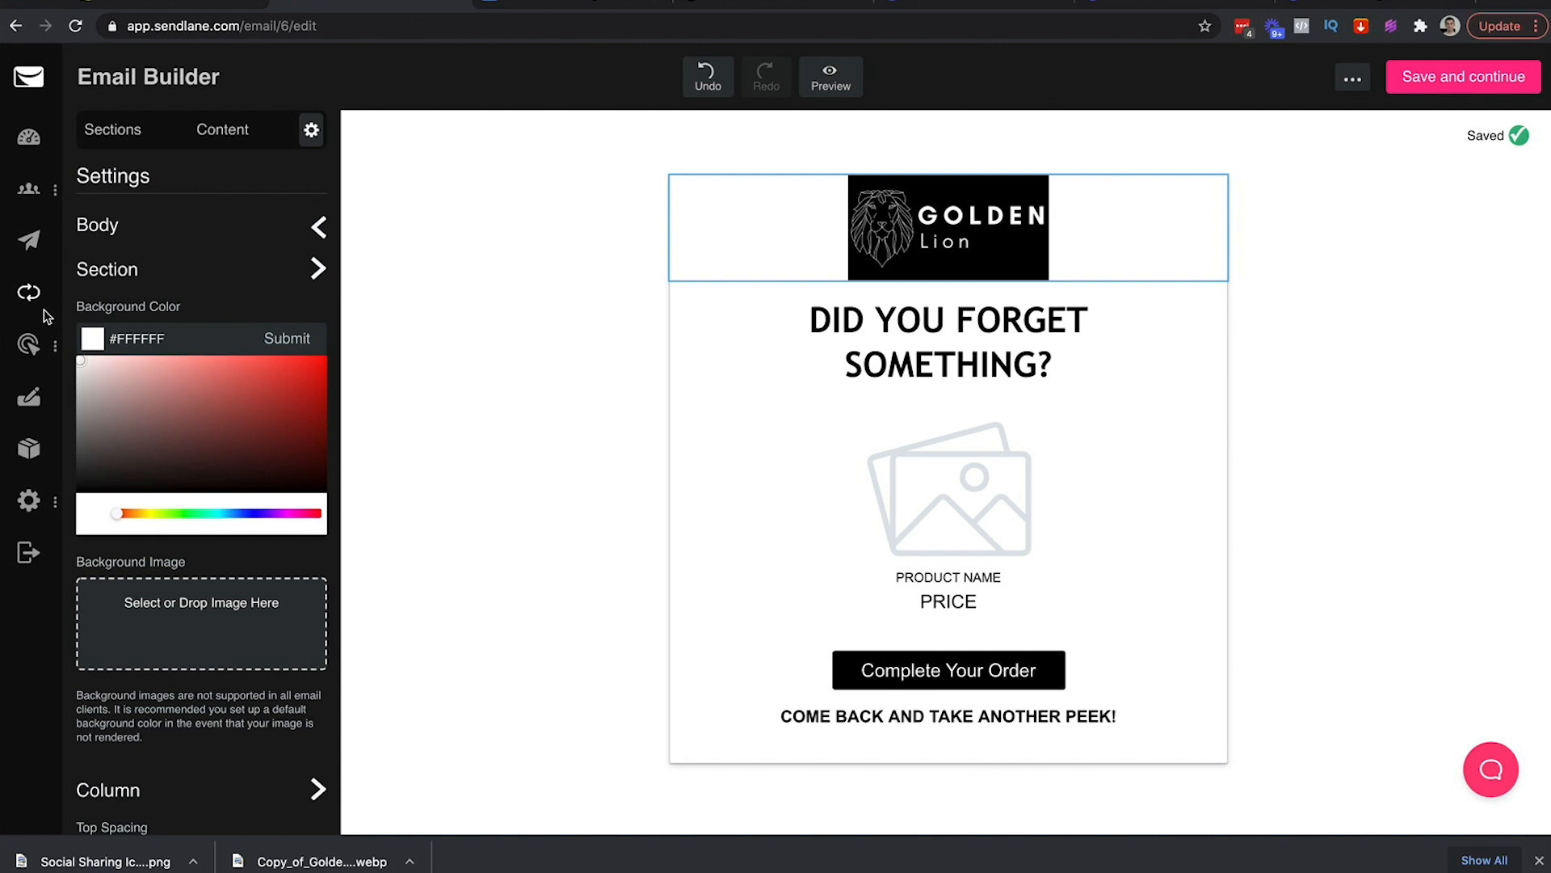
left_click(143, 394)
left_click_drag(134, 406, 59, 506)
left_click(279, 339)
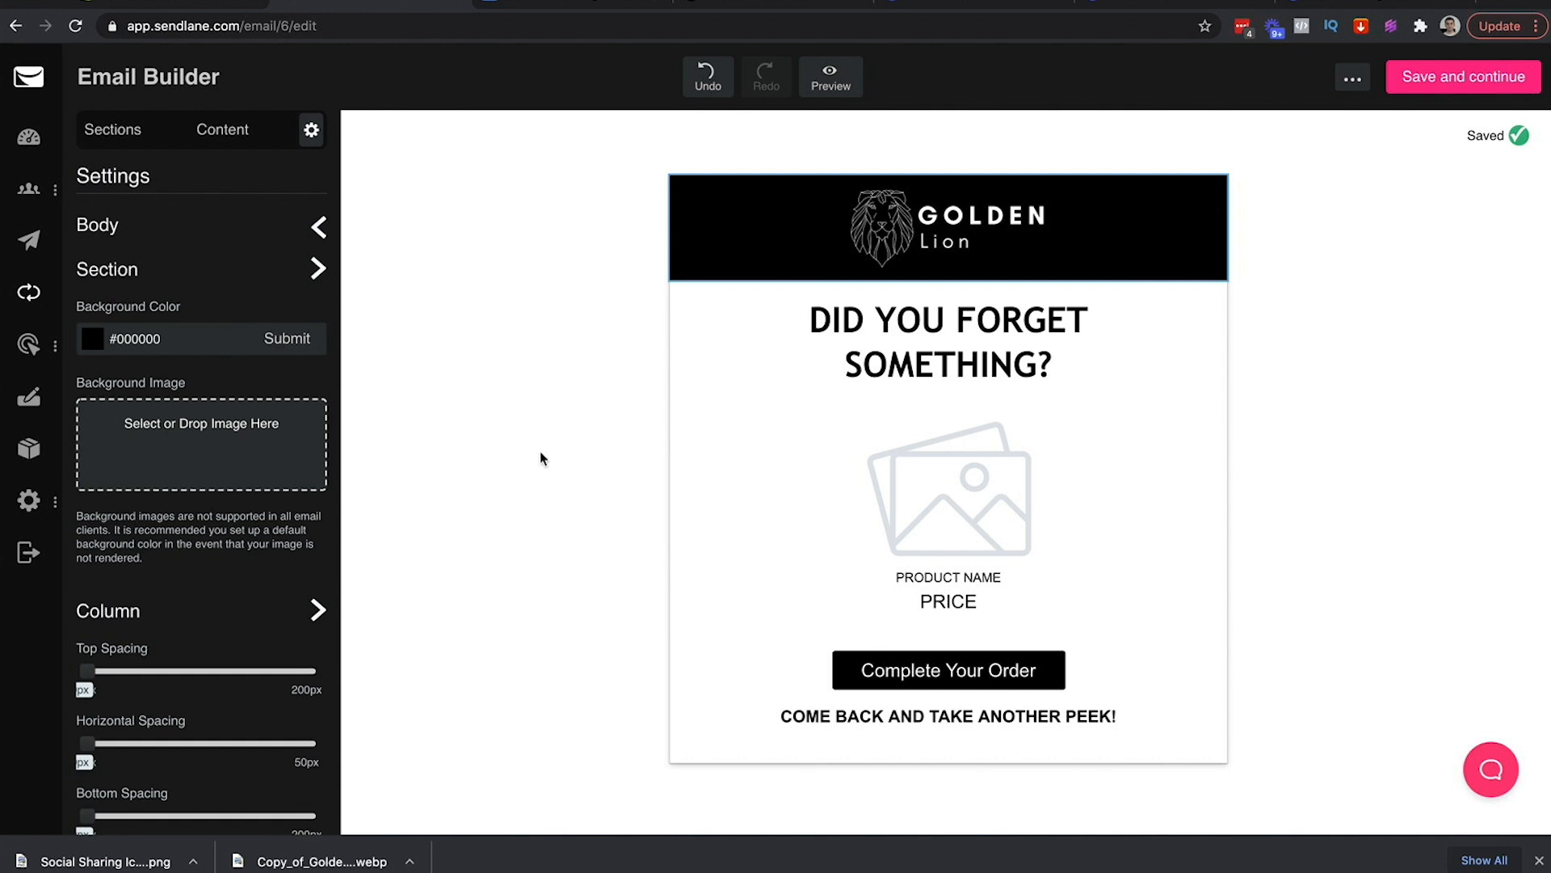
Set the logo header's top and bottom spacing to 4px
mouse_move(84, 671)
left_mouse_down()
mouse_move(103, 673)
mouse_move(69, 698)
mouse_move(91, 683)
left_mouse_up()
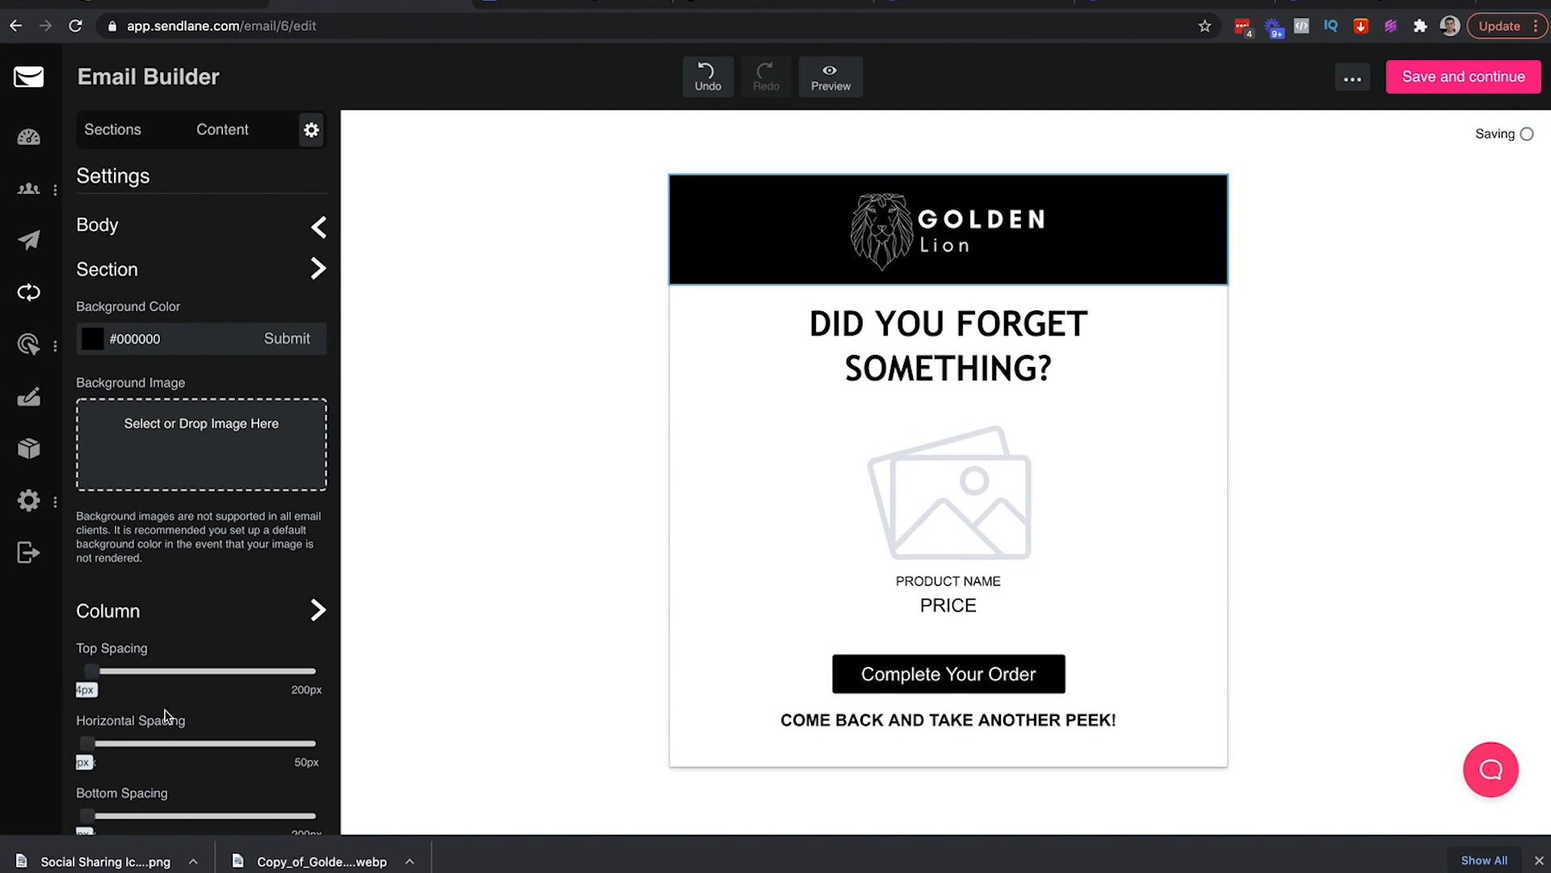
mouse_move(88, 741)
left_mouse_down()
mouse_move(118, 741)
mouse_move(100, 741)
mouse_move(128, 792)
mouse_move(161, 804)
mouse_move(75, 764)
mouse_move(105, 761)
mouse_move(84, 754)
left_mouse_up()
scroll(147, 791, "down", 2)
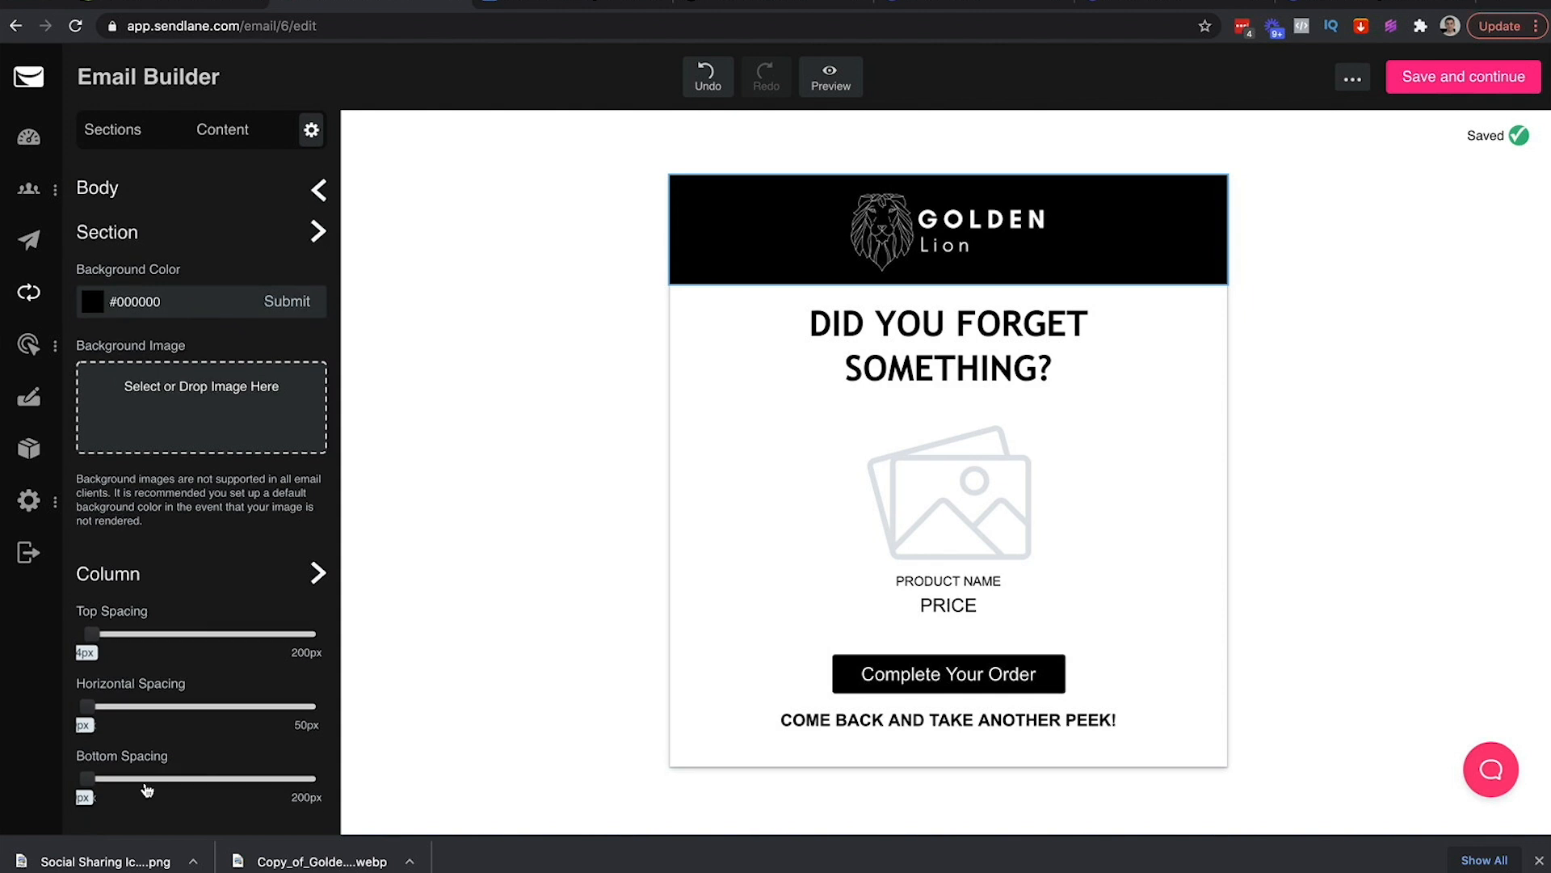
left_click_drag(87, 777, 92, 777)
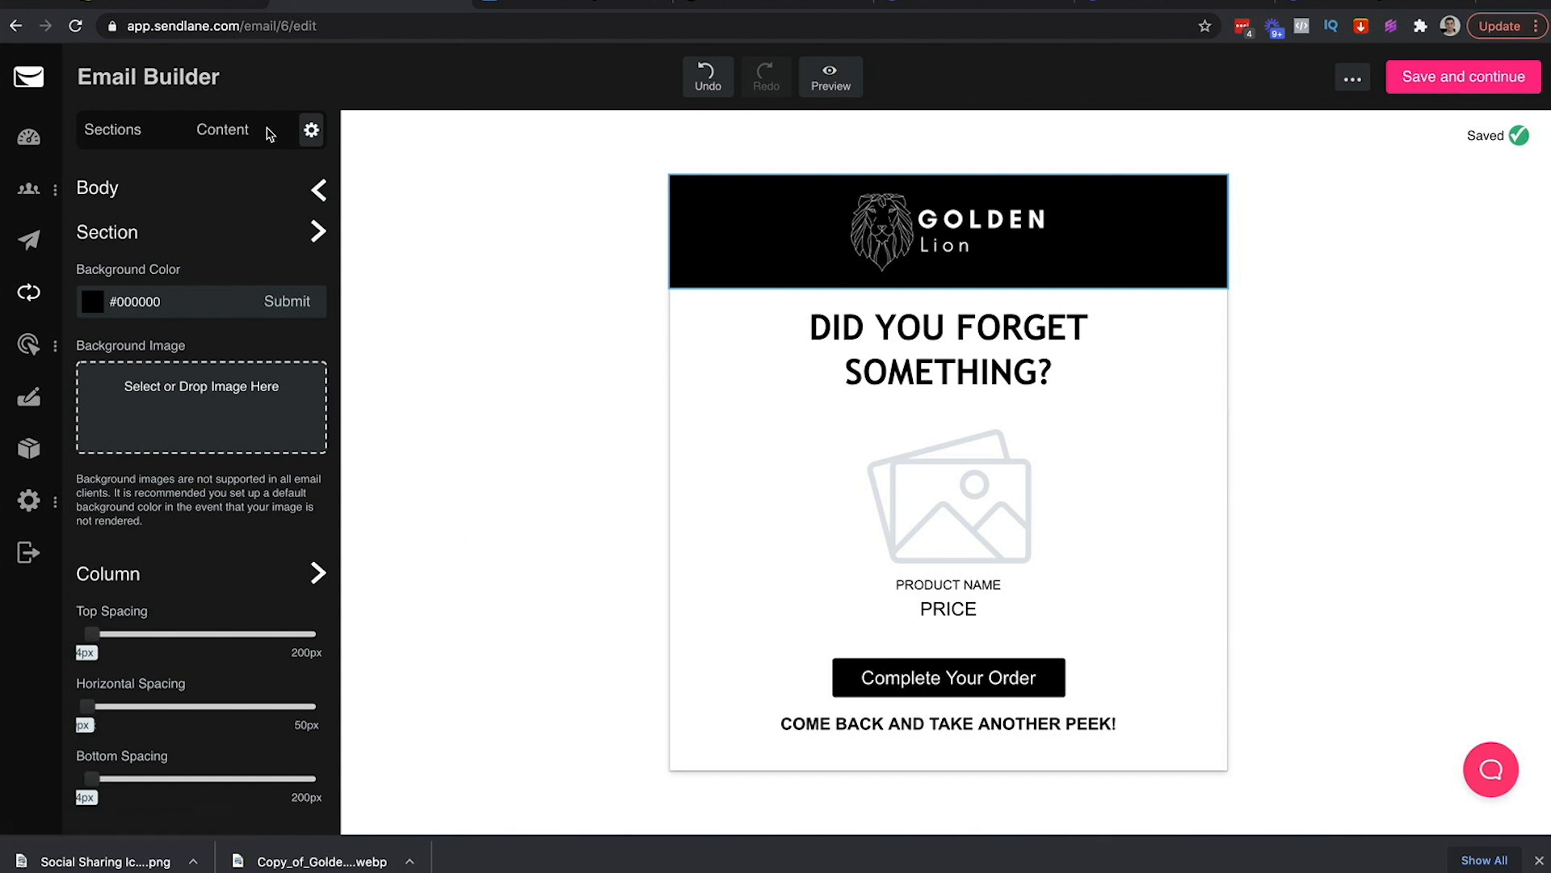
left_click(381, 187)
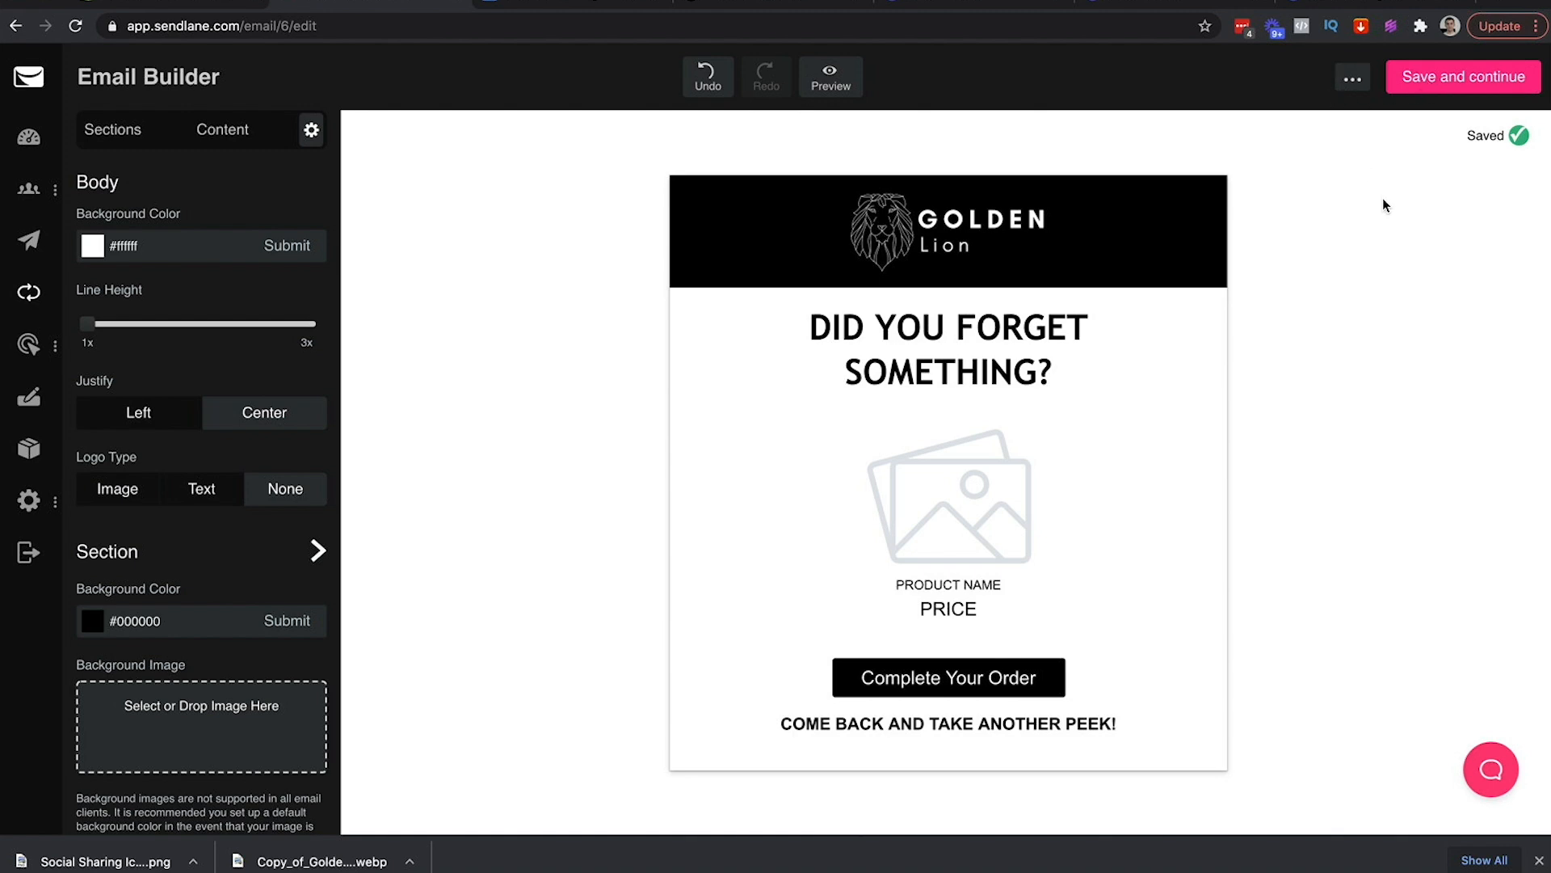
Copy the VAR_FIRST_NAME headline line from the Google Docs cheat sheet
left_click(548, 4)
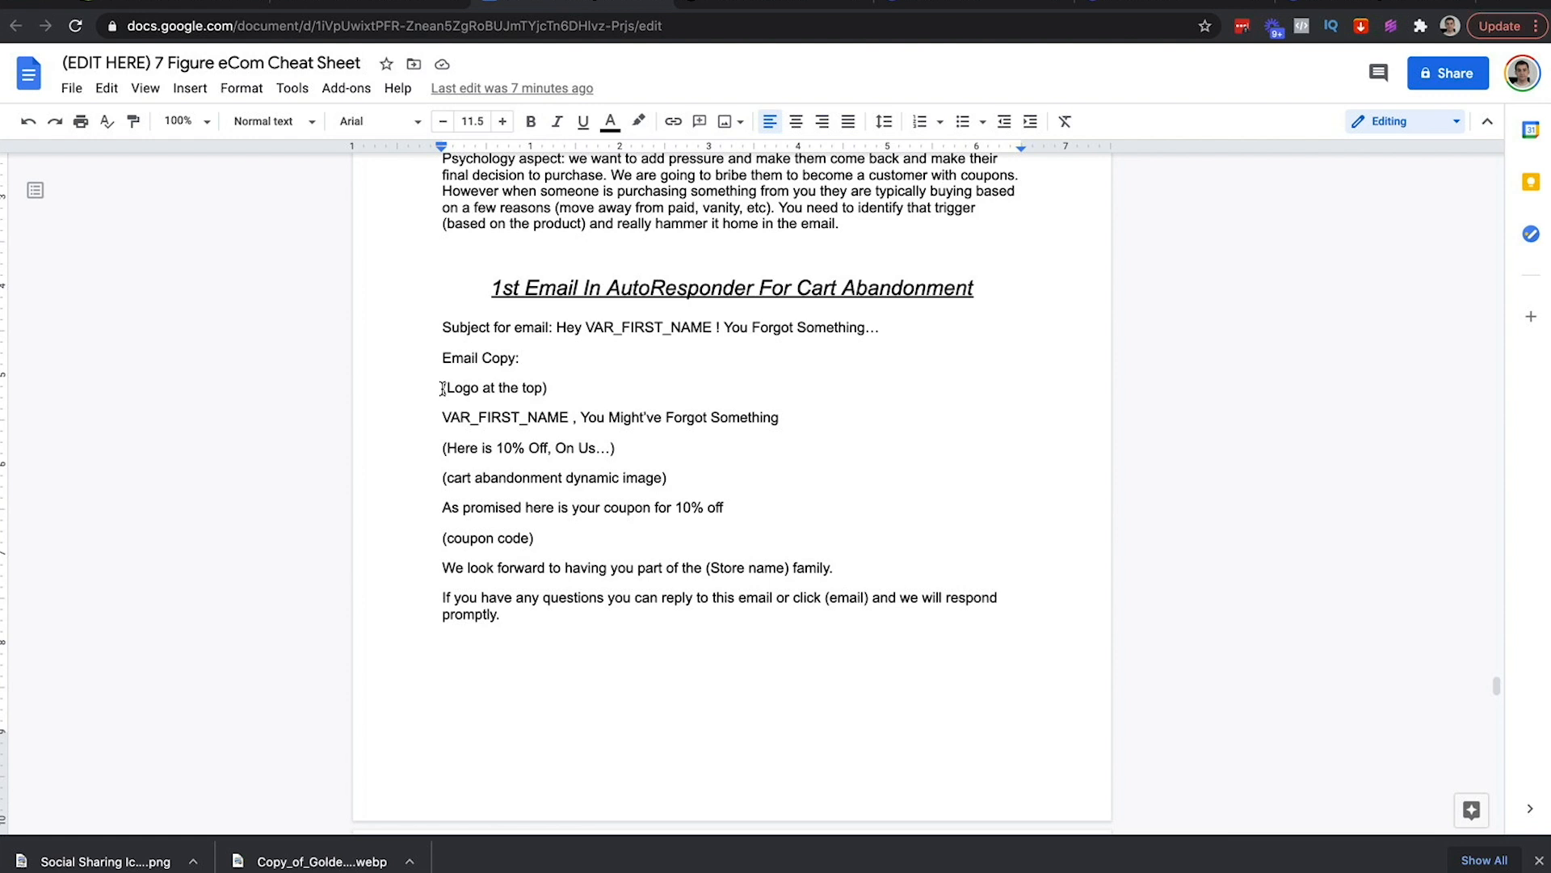
left_click_drag(442, 389, 548, 389)
left_click(514, 413)
left_click_drag(458, 418, 788, 424)
key("ctrl+c")
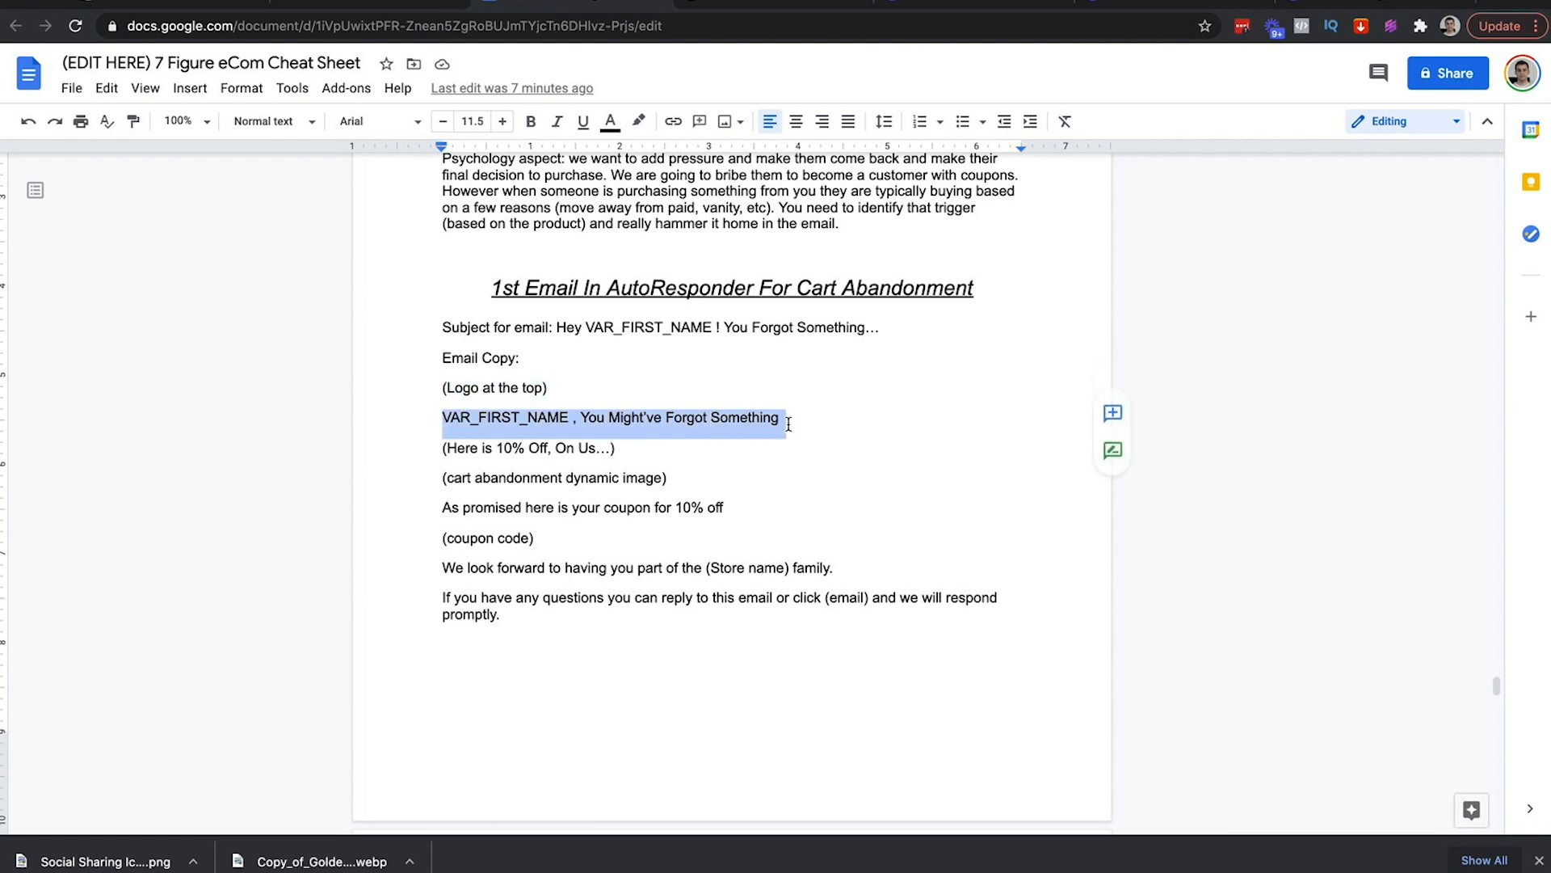
left_click(305, 2)
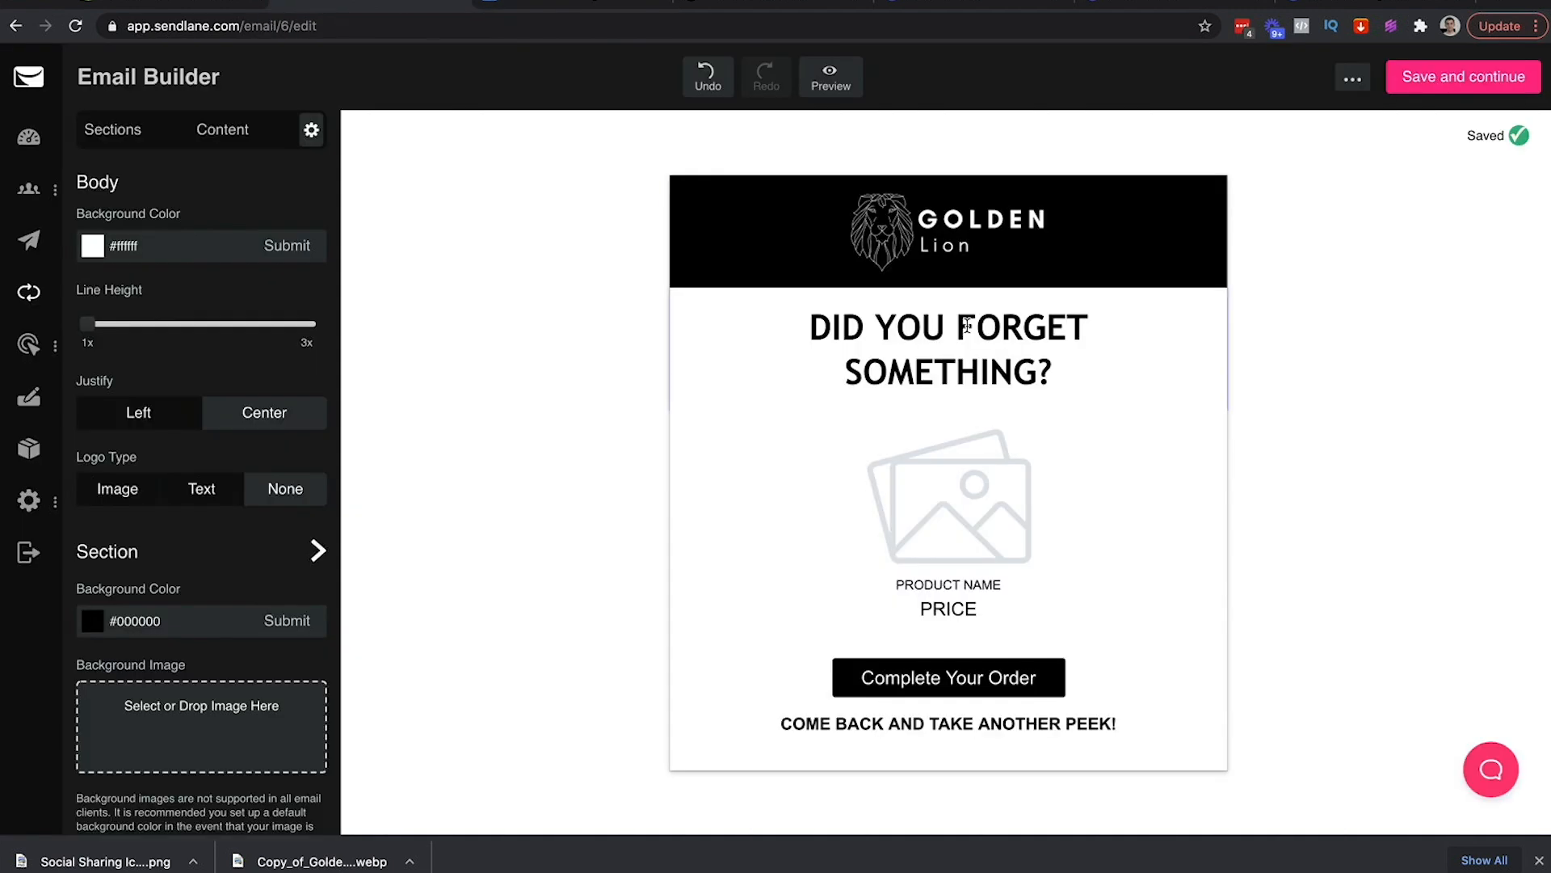
Paste the copied personalized headline onto a new line below the old heading
left_click(1045, 364)
key("ctrl+v")
key("ctrl+z")
left_click(897, 326)
key("ctrl+v")
key("ctrl+z")
left_click(1066, 368)
key("Return")
key("ctrl+v")
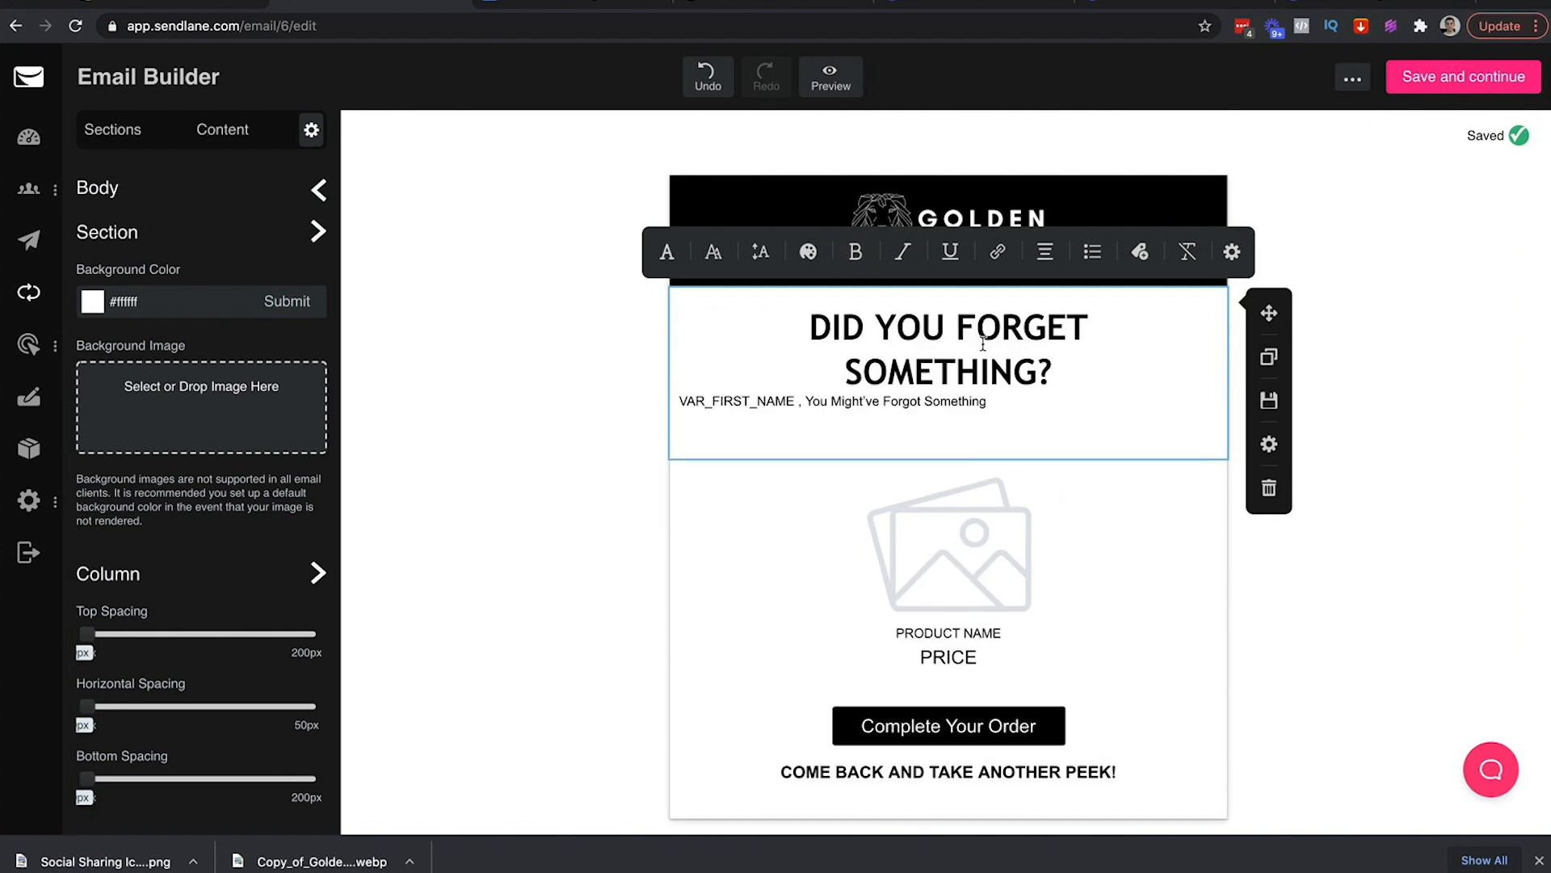
Replace 'DID YOU FORGET SOMETHING?' with 'VAR_FIRST_NAME , You Might've Forgot Something' and delete the old subline
left_click(810, 327)
type("VAR_FIRST_NAME ")
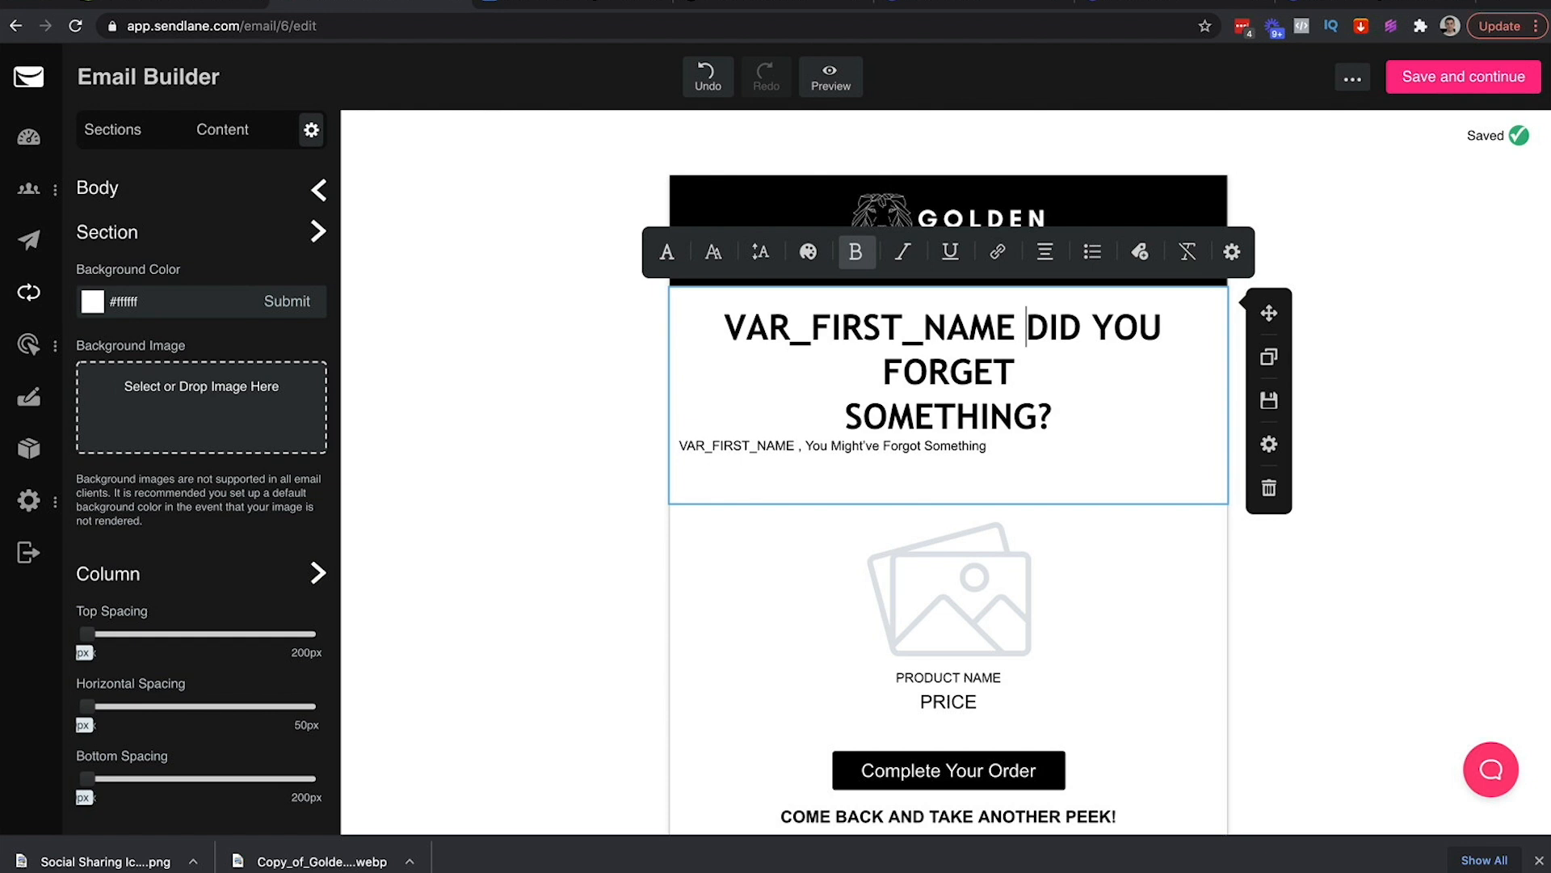
type(",")
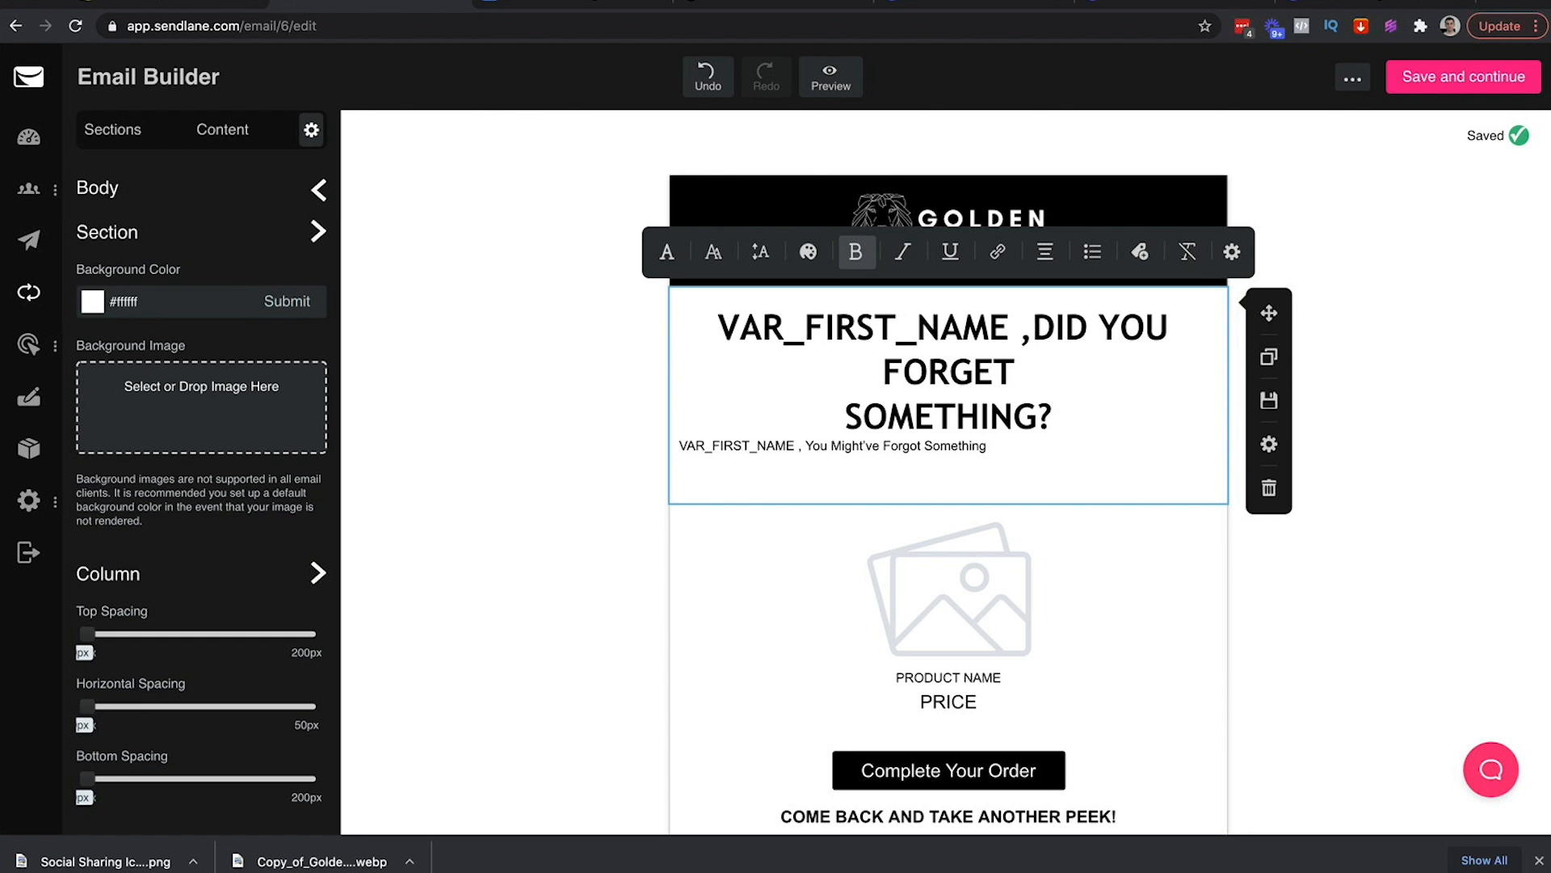
key("BackSpace")
key("BackSpace")
type(",")
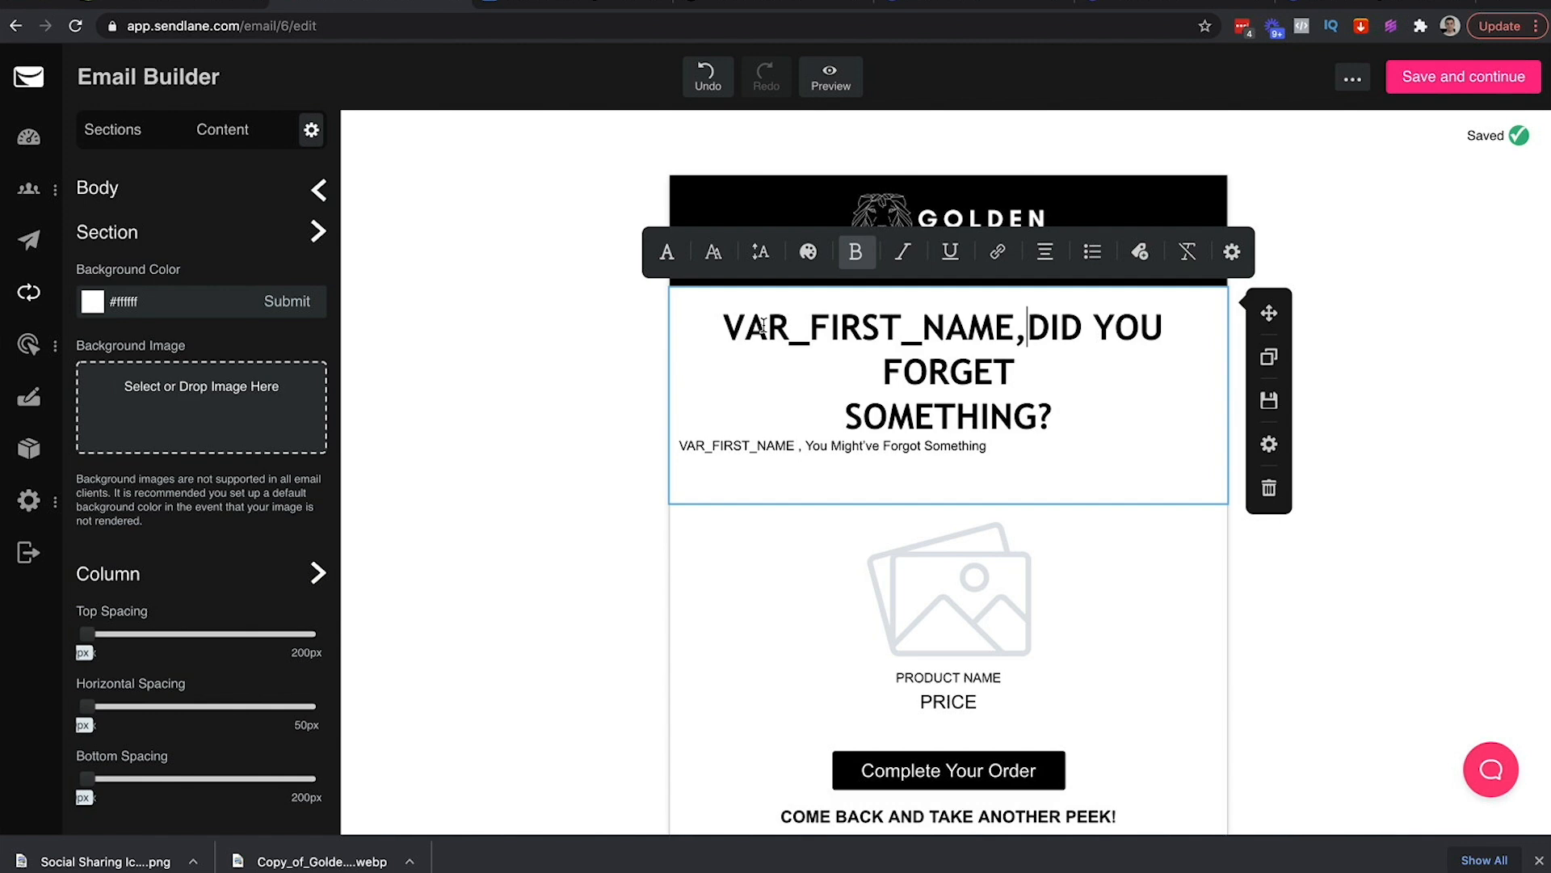
type(",")
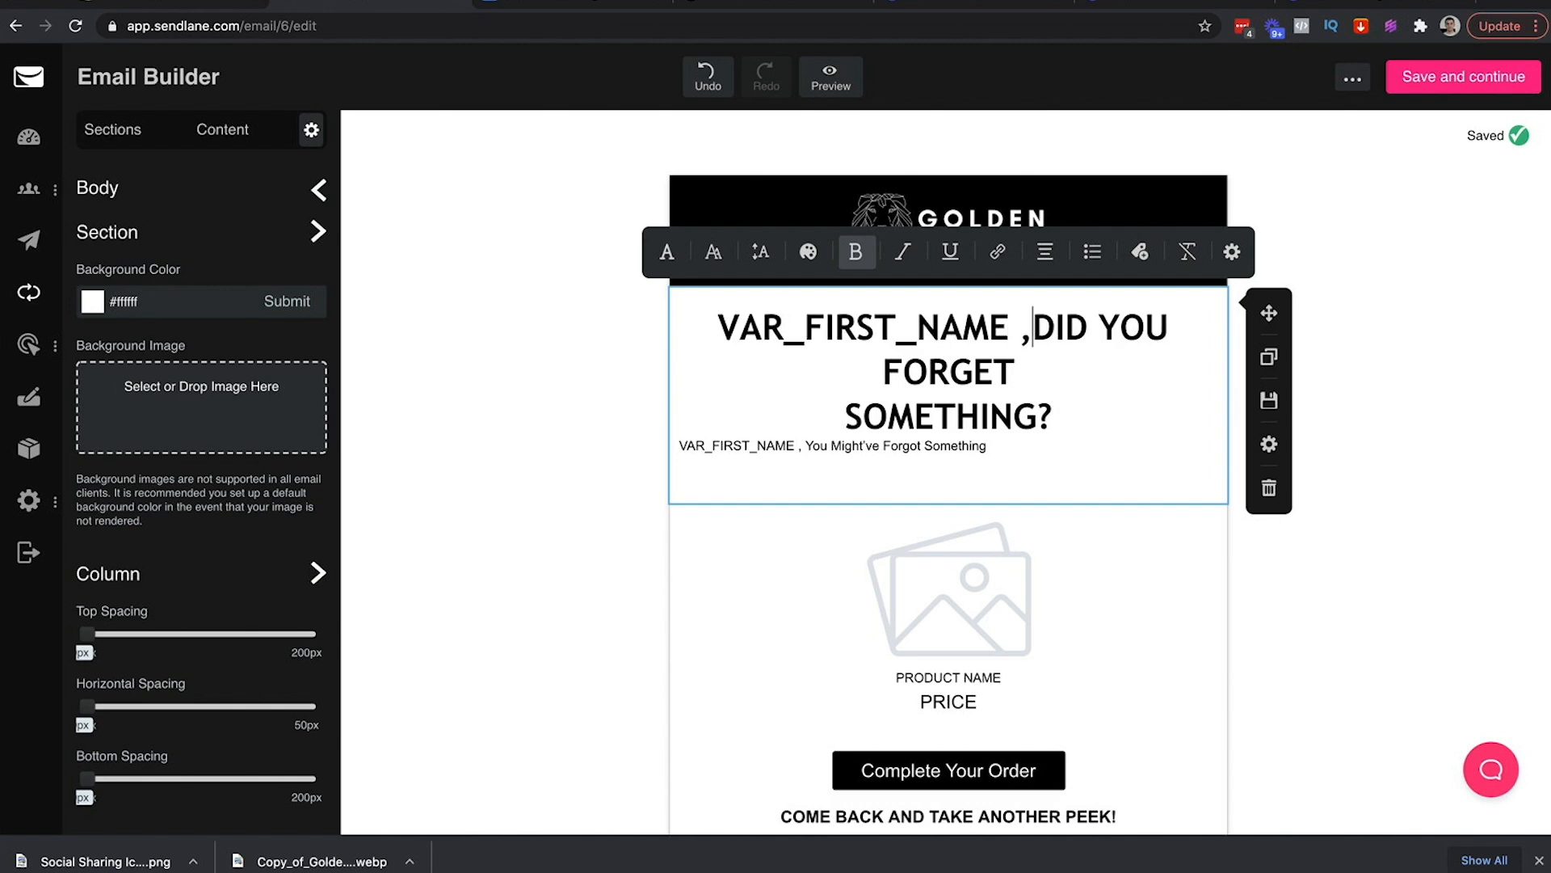
type(" You Might")
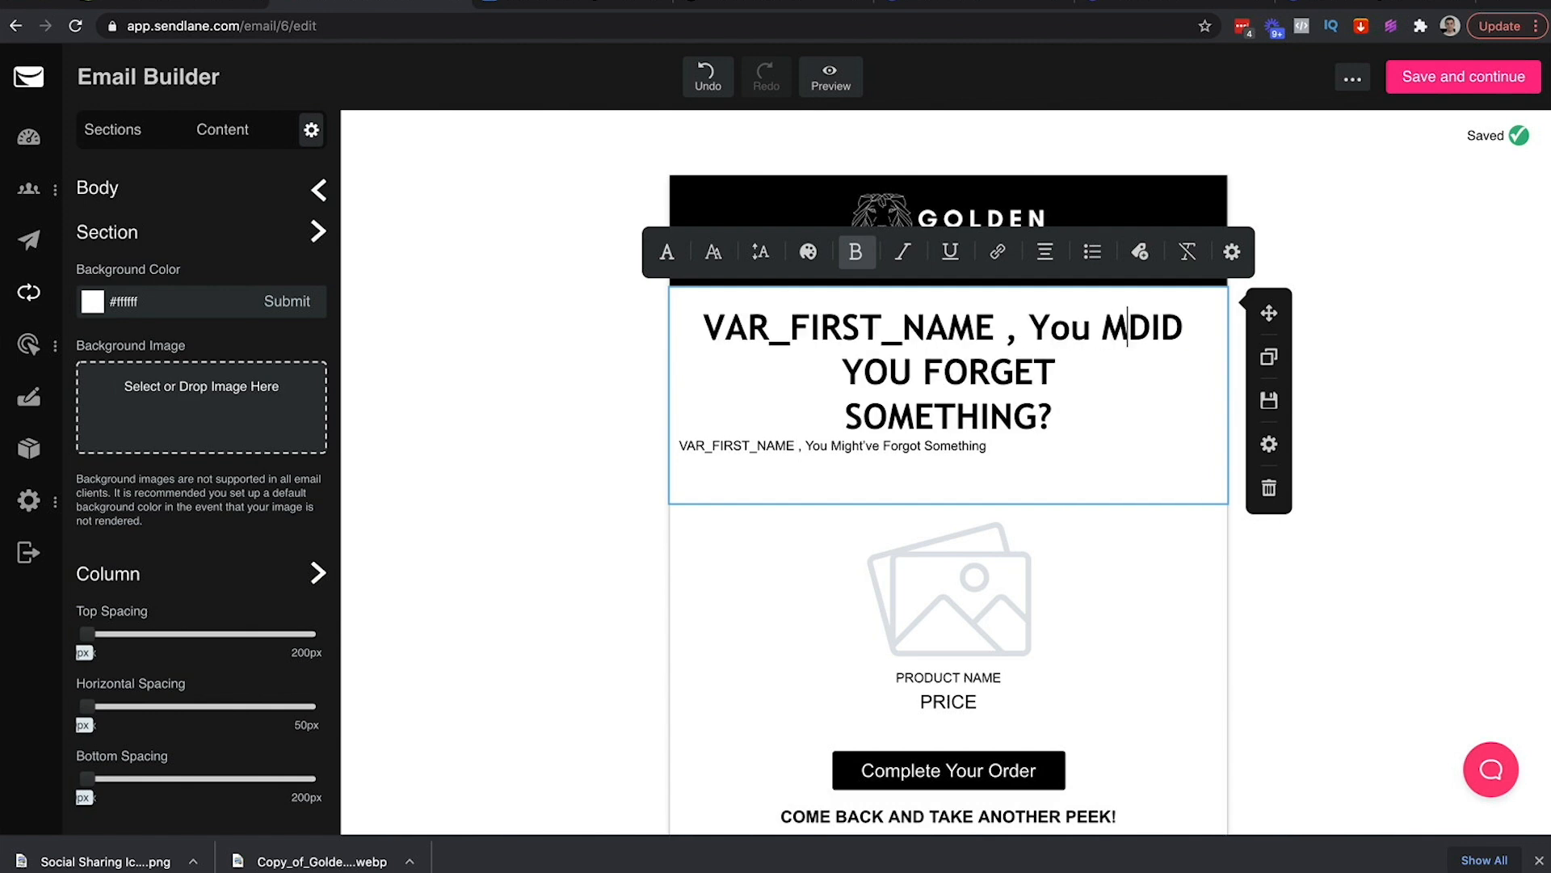
type("'ve For")
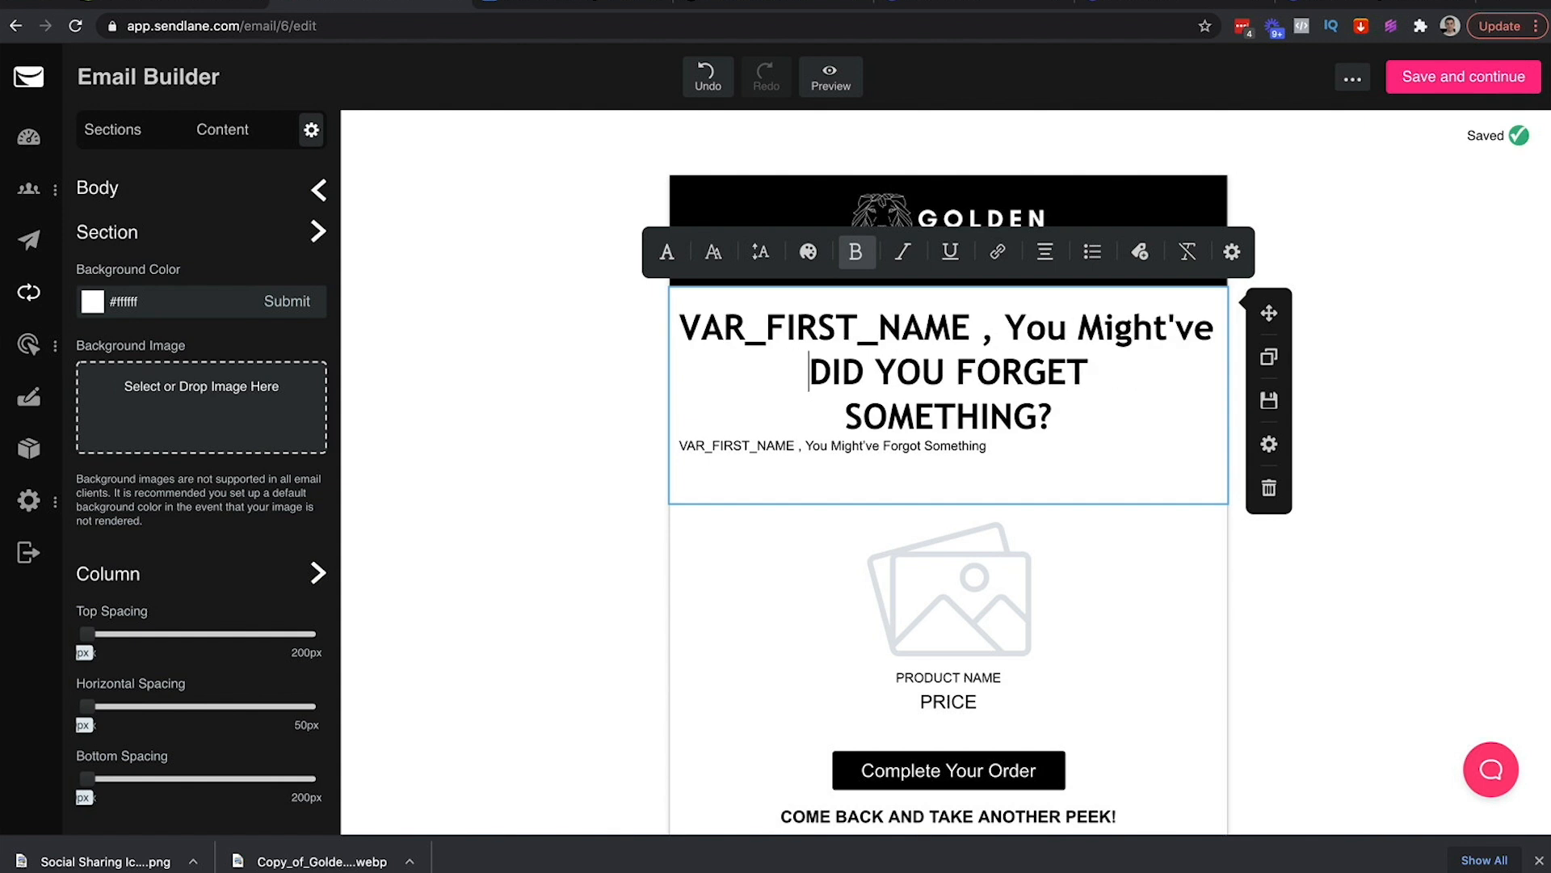
type("got Something")
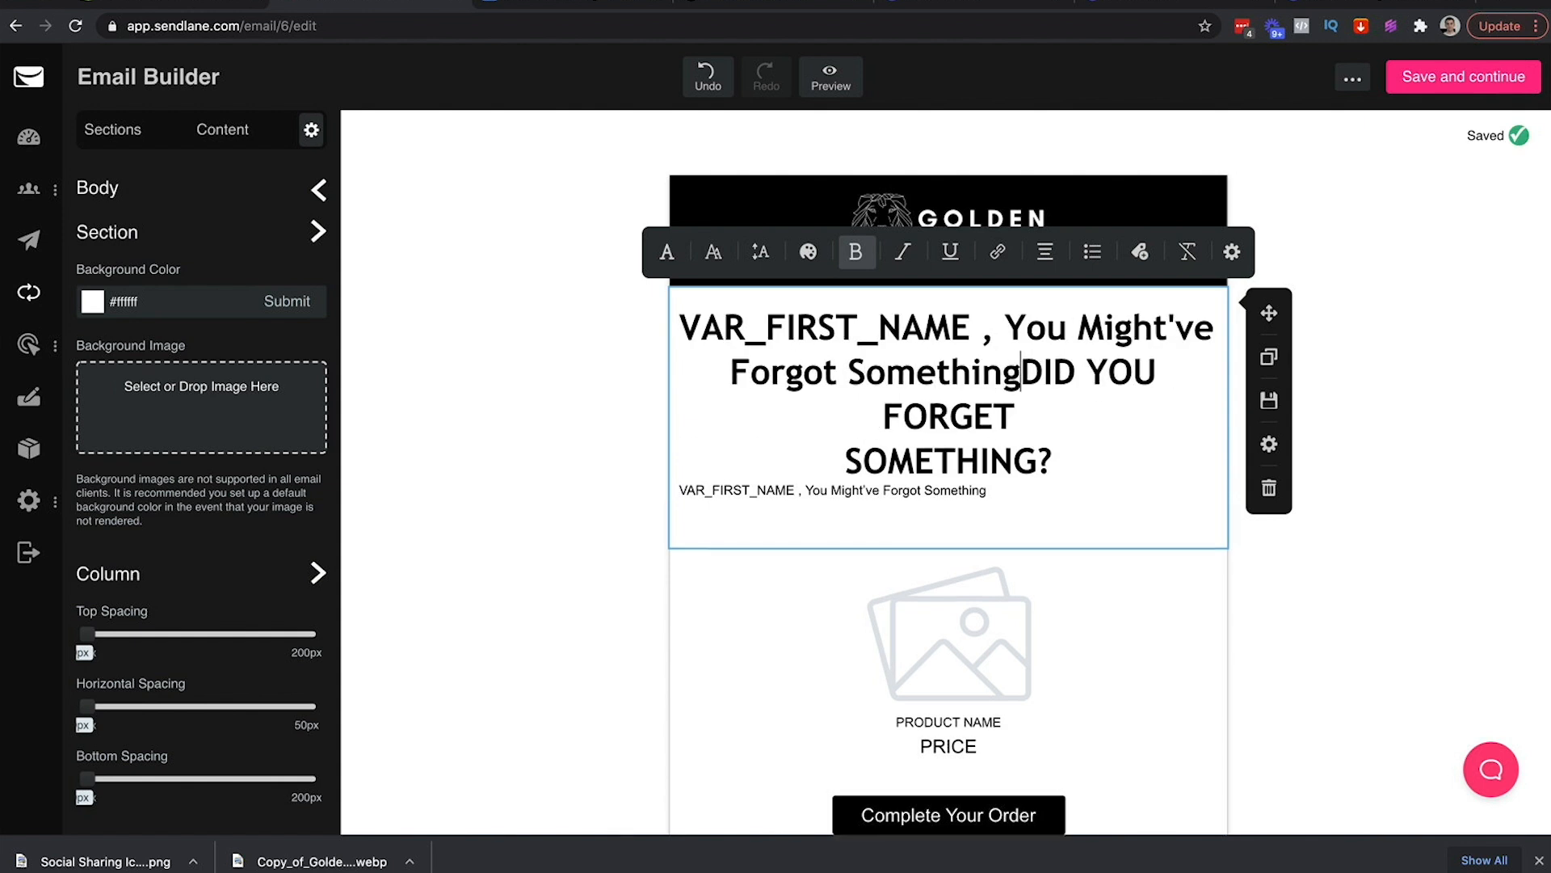
key("ctrl+shift+Right")
key("ctrl+shift+Right")
key("ctrl+shift+Right")
key("ctrl+shift+Right")
type("\\")
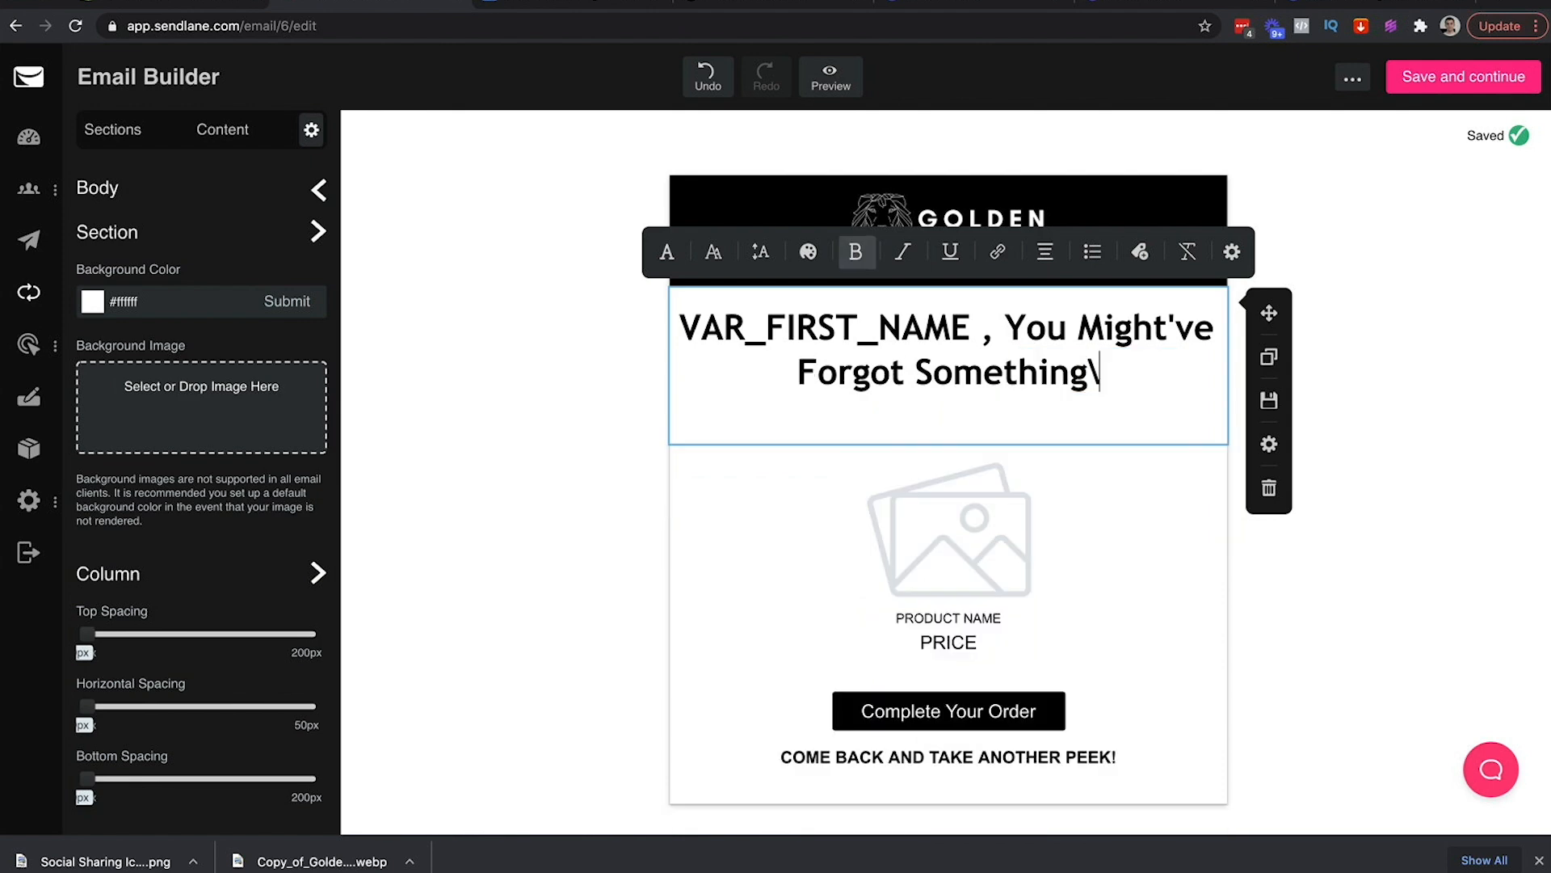
key("BackSpace")
key("Delete")
key("super+z")
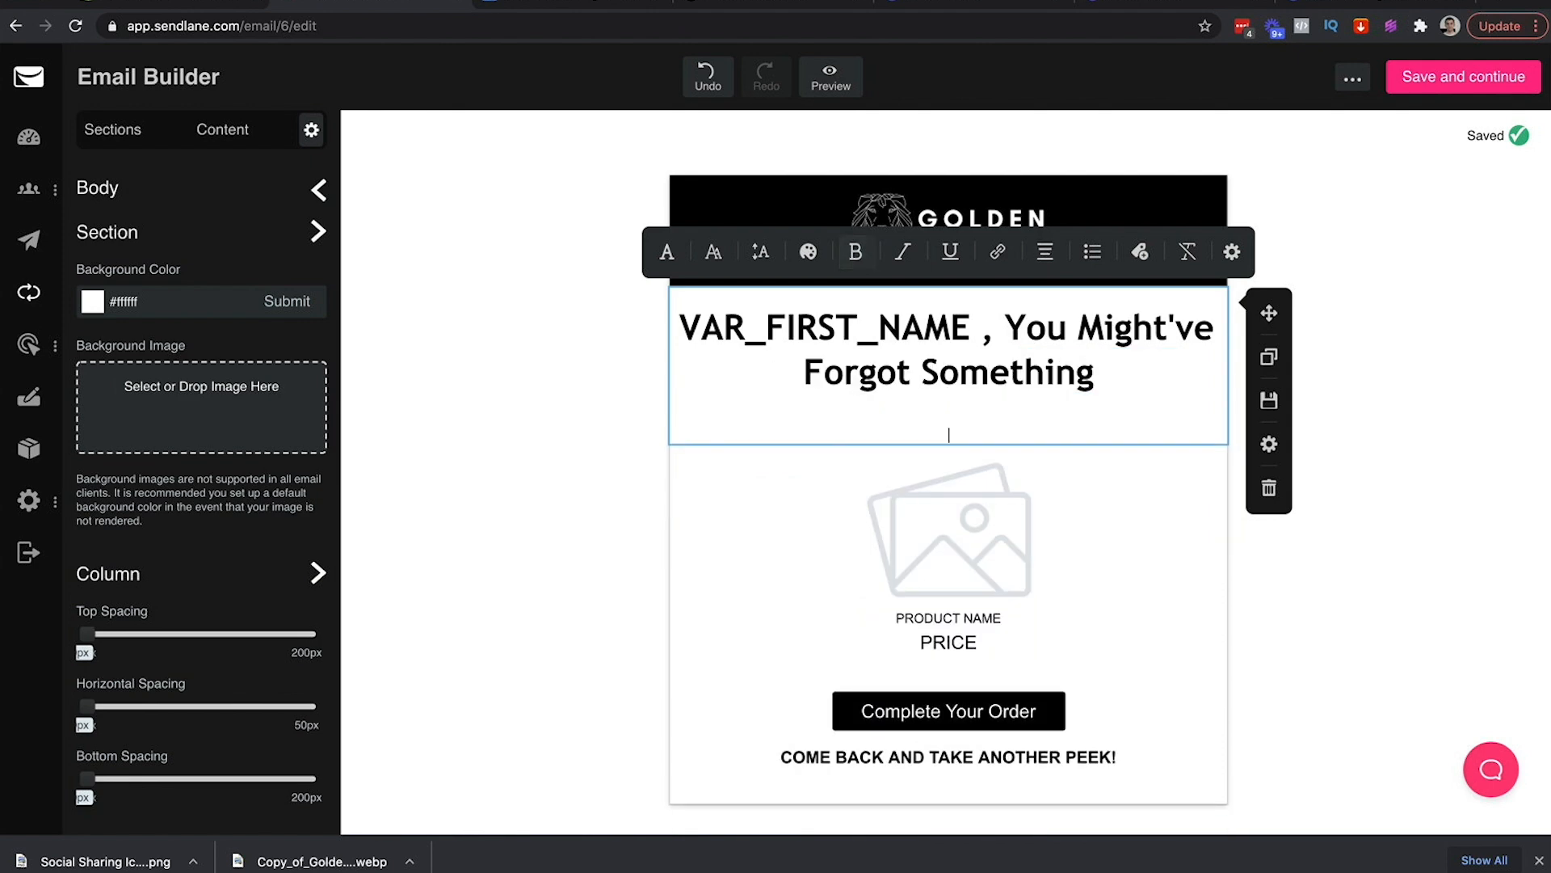
key("BackSpace")
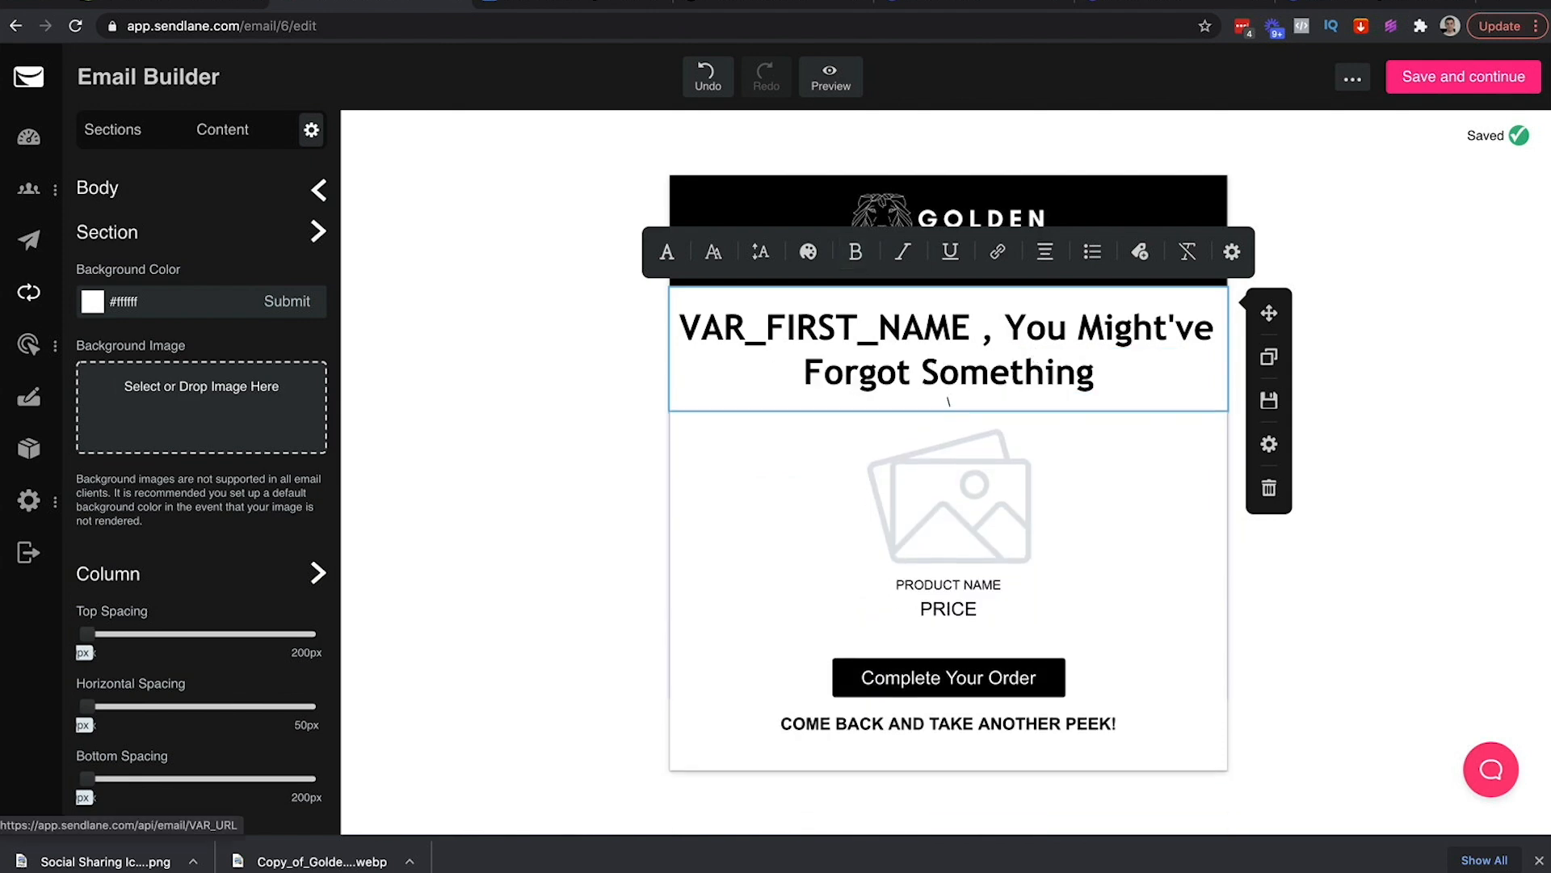
Try a line break before 'You', revert it, and exit headline text editing
left_click(1381, 520)
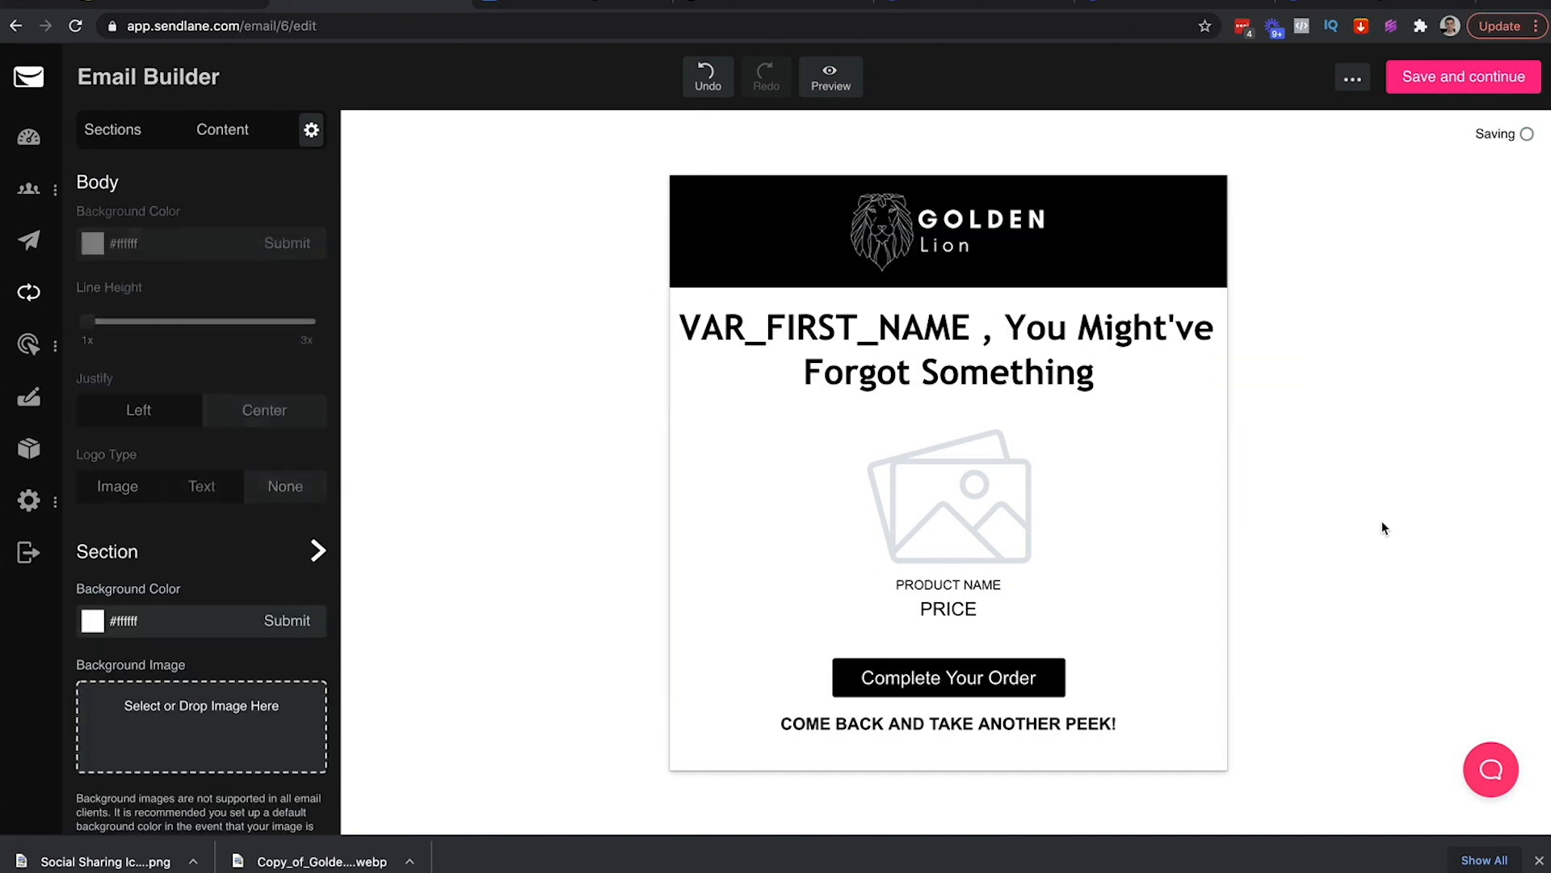
left_click(924, 328)
left_click(1000, 330)
key("Return")
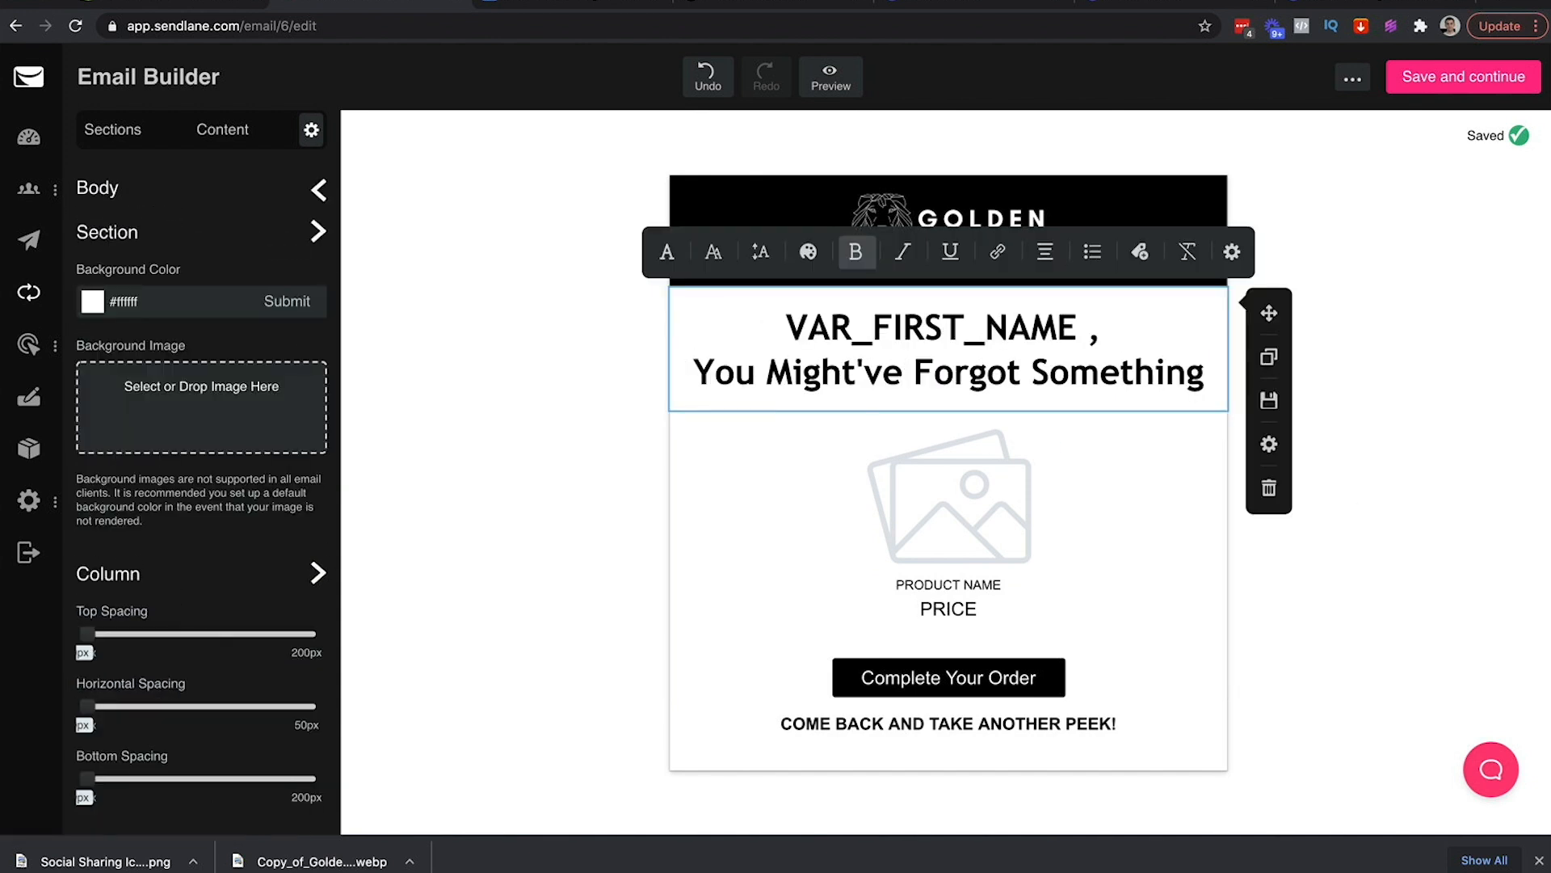
key("BackSpace")
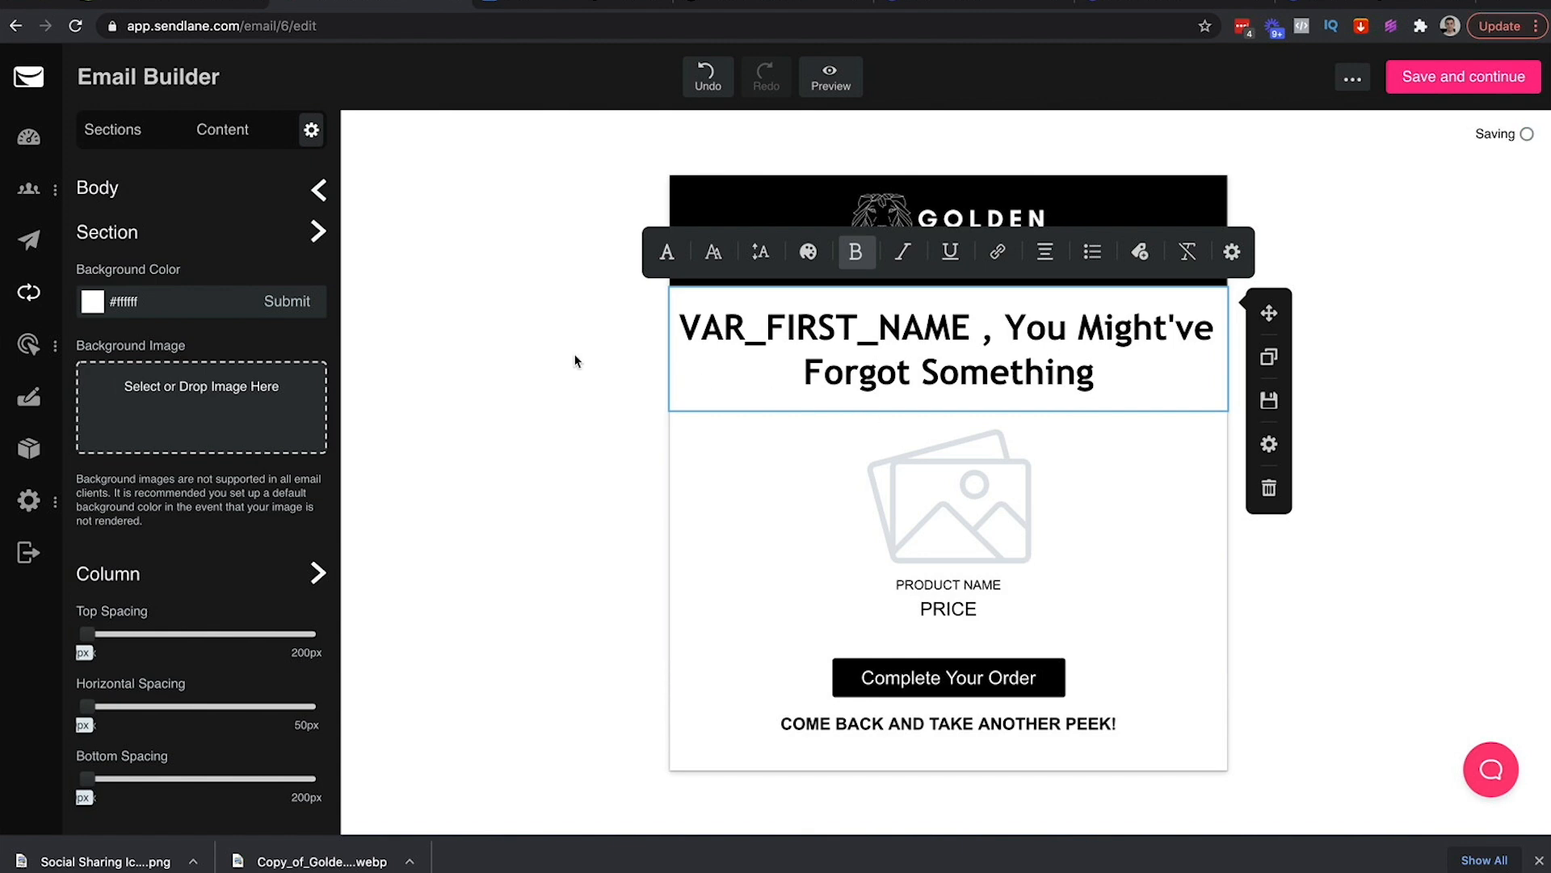
left_click(1264, 318)
left_click(1207, 310)
left_click(1232, 256)
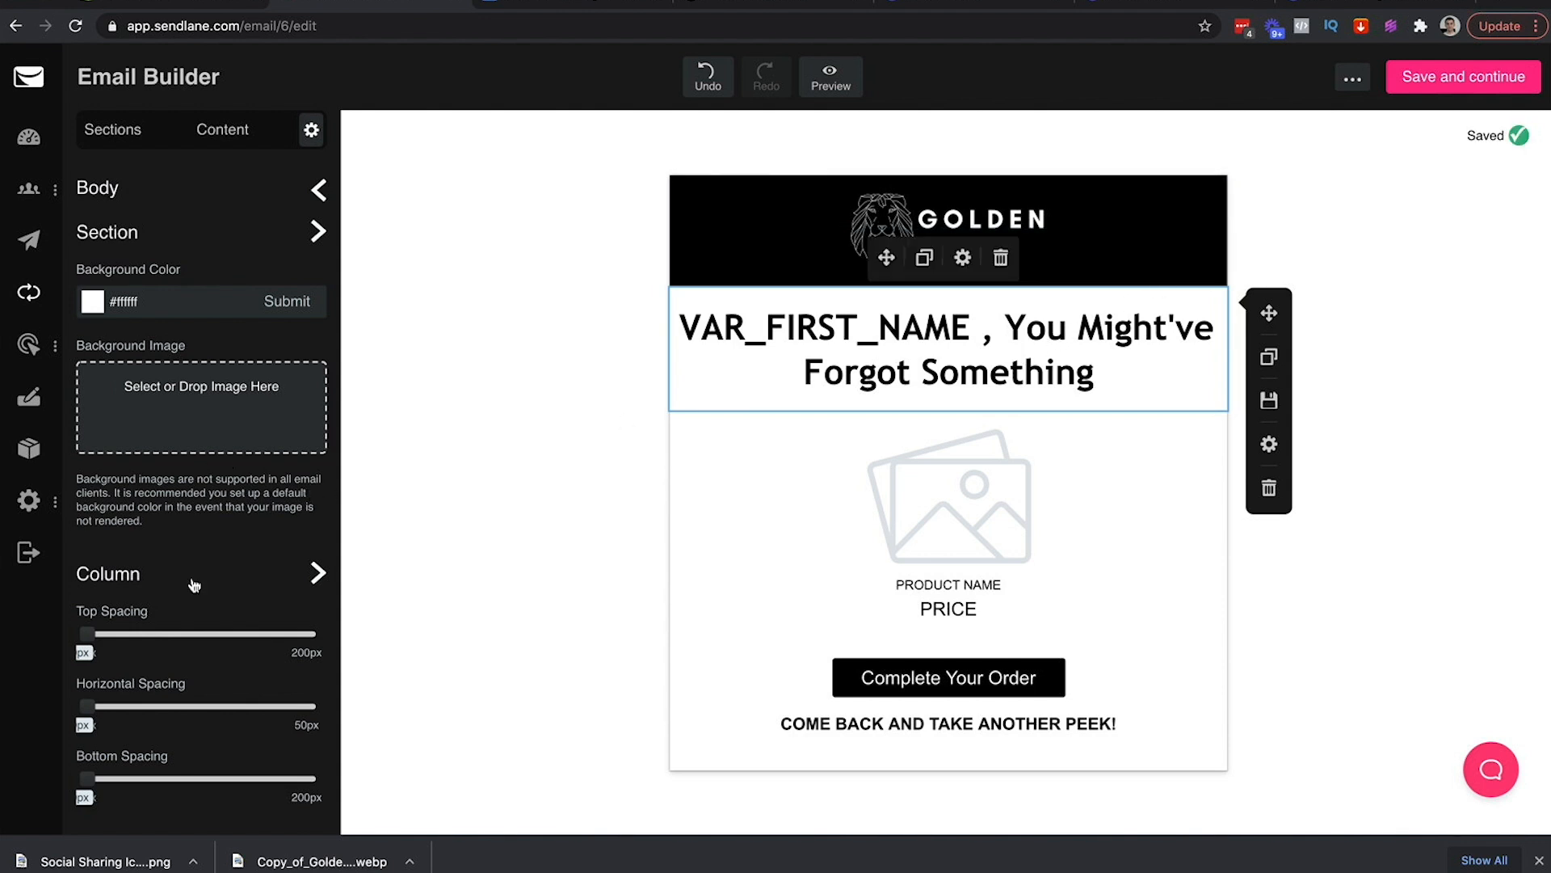
Set the headline block's horizontal spacing to about 19px so it wraps onto two lines
scroll(222, 534, "down", 1)
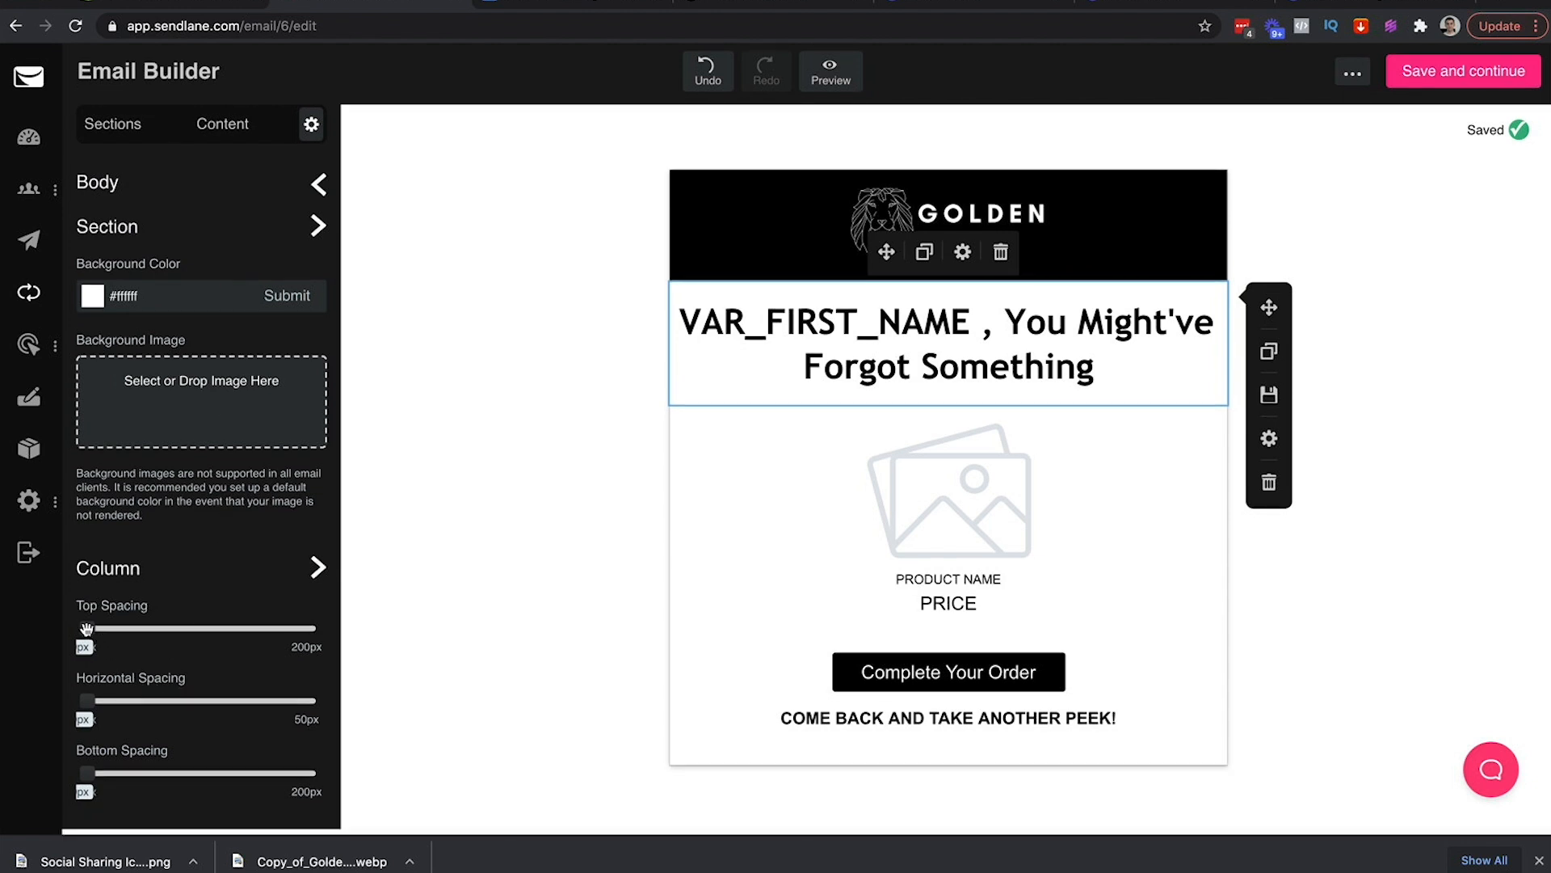
mouse_move(88, 627)
left_mouse_down()
mouse_move(122, 628)
mouse_move(87, 628)
left_mouse_up()
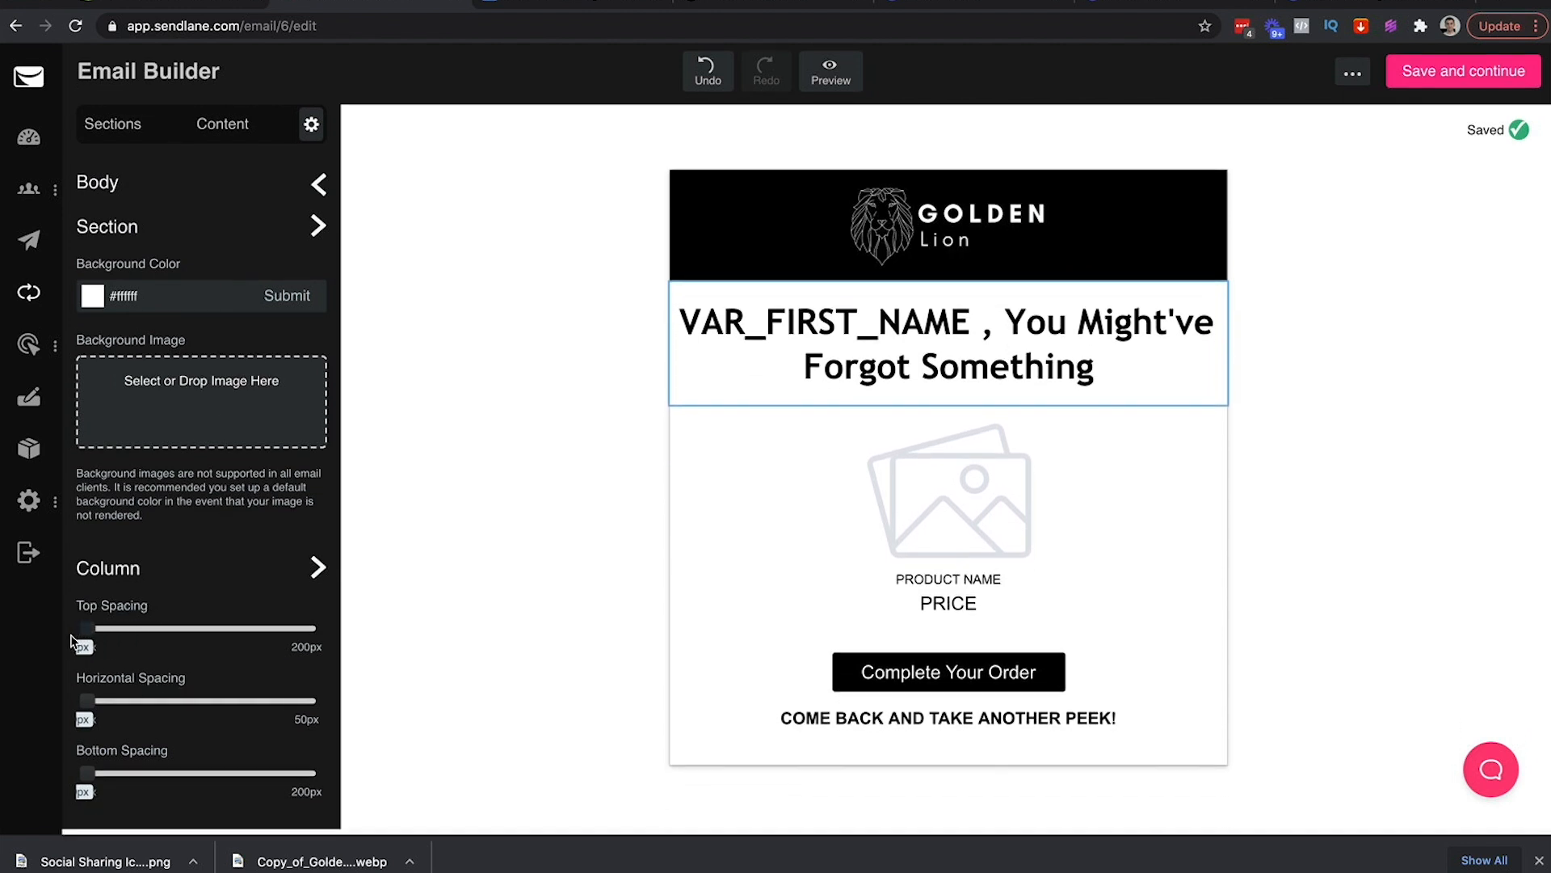
left_click_drag(91, 711, 195, 700)
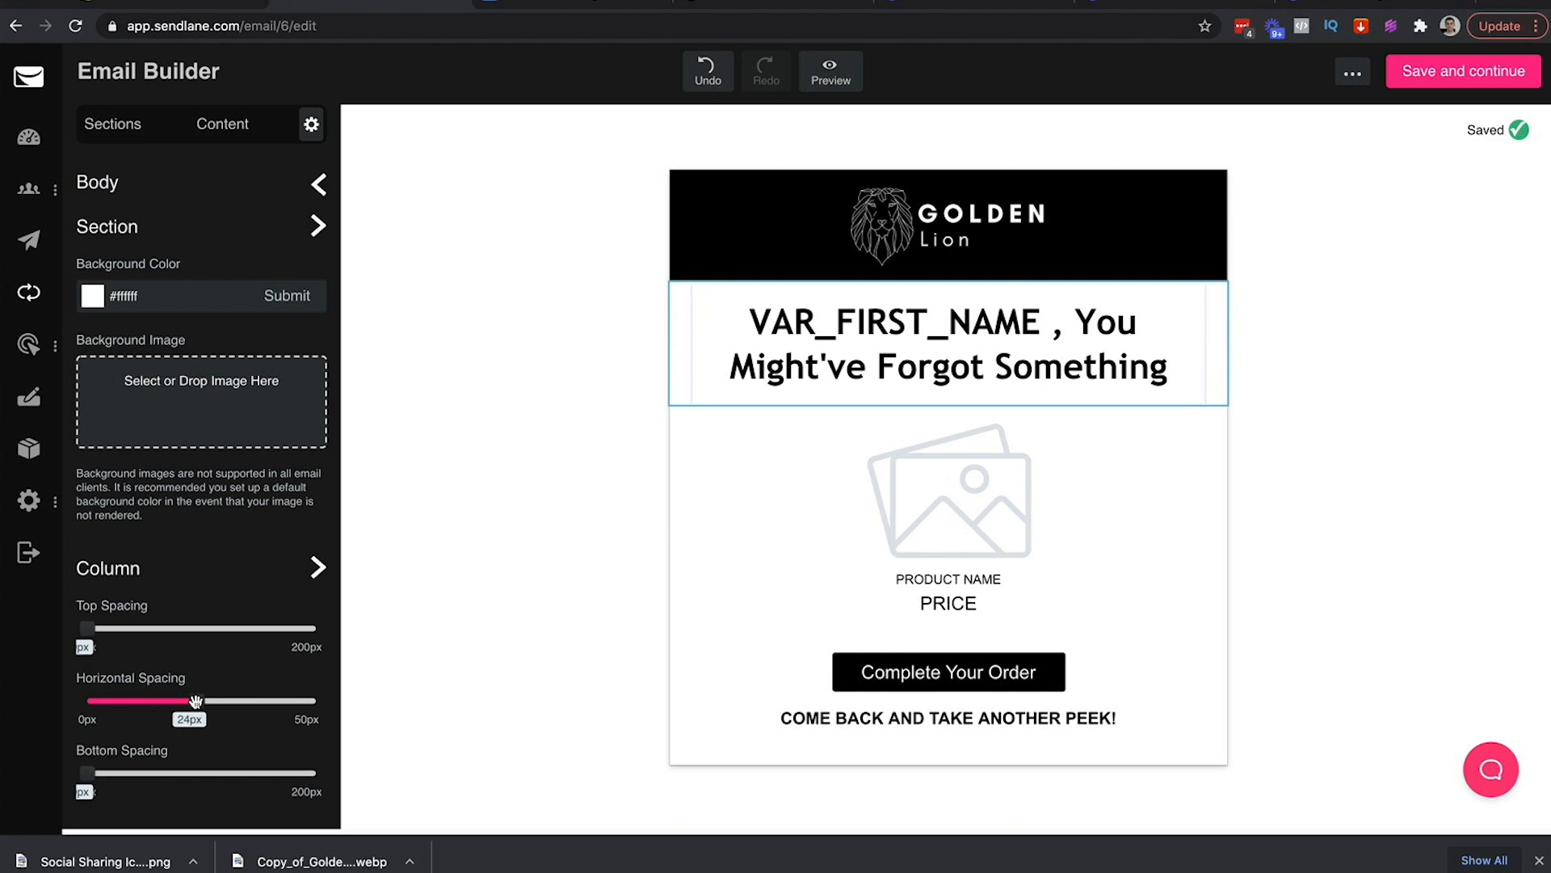
left_click(638, 321)
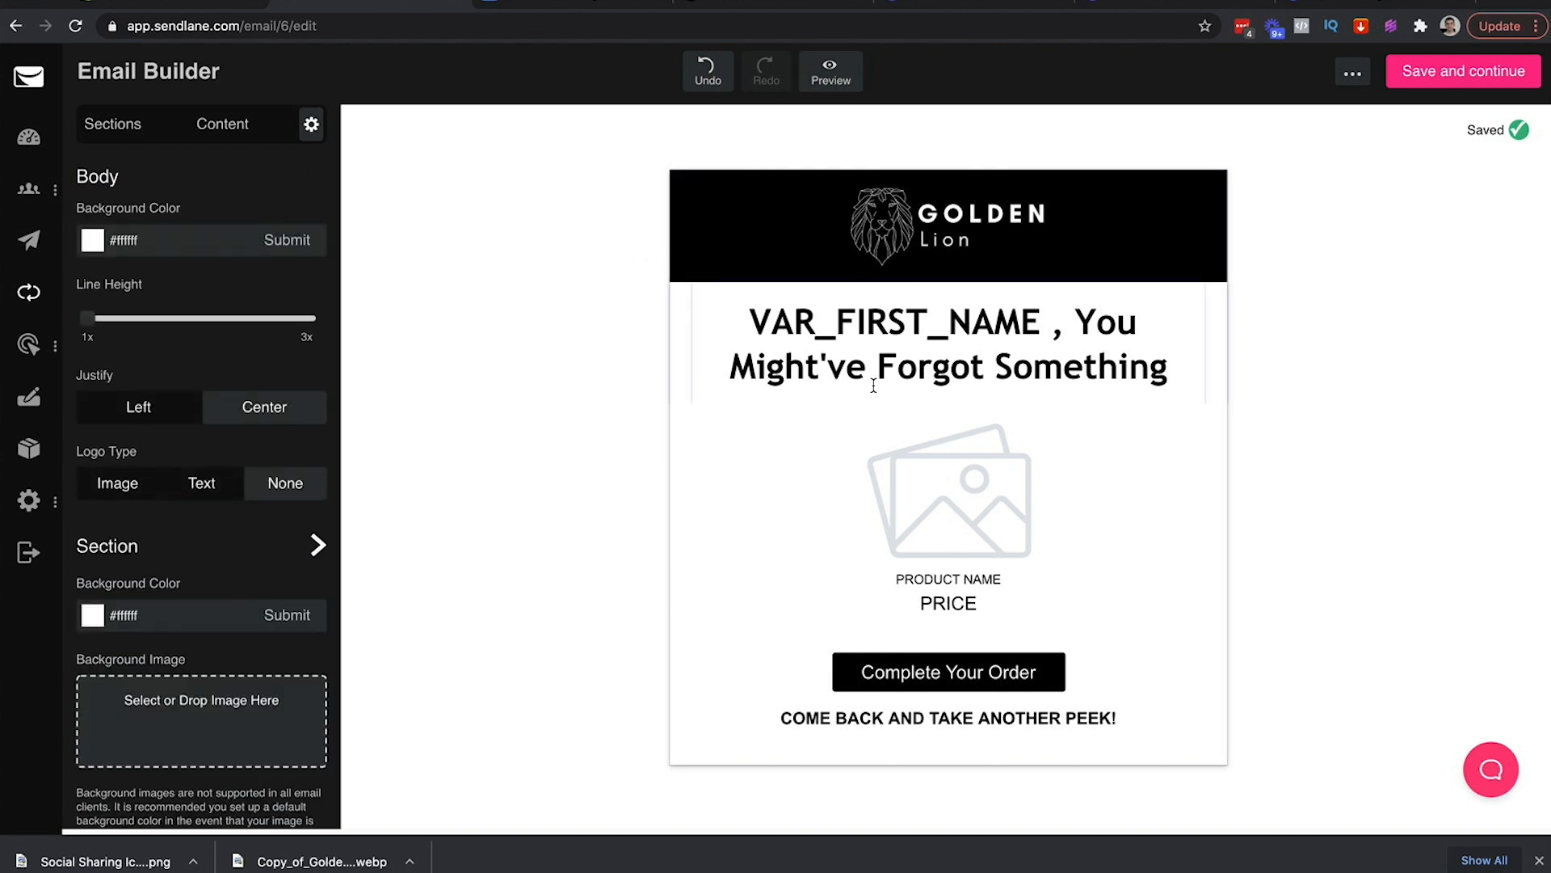
left_click(792, 356)
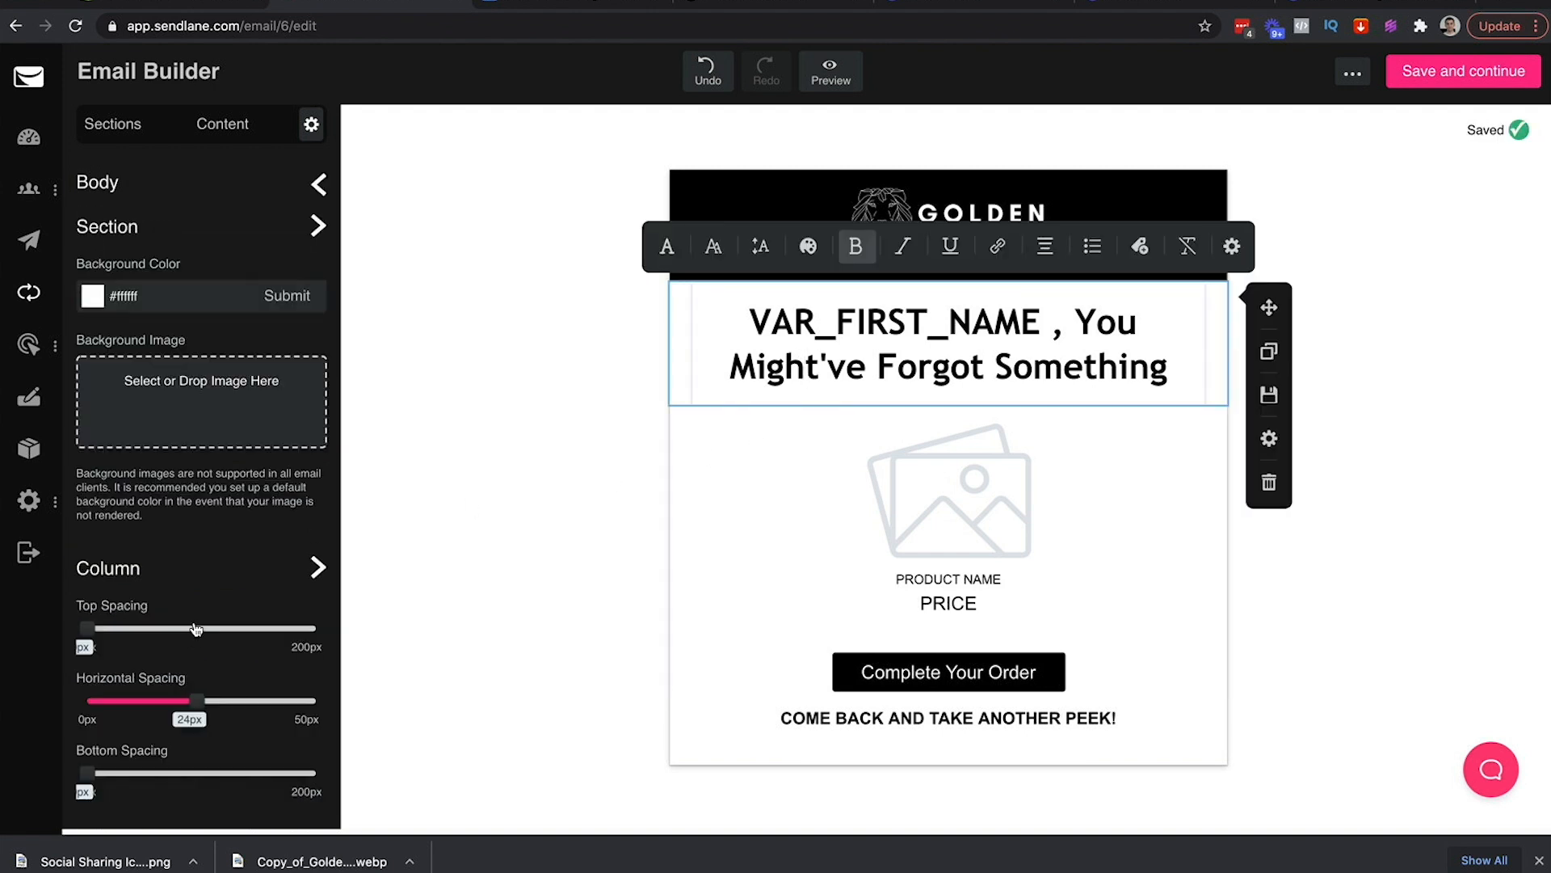
mouse_move(195, 701)
left_mouse_down()
mouse_move(10, 717)
mouse_move(175, 701)
left_mouse_up()
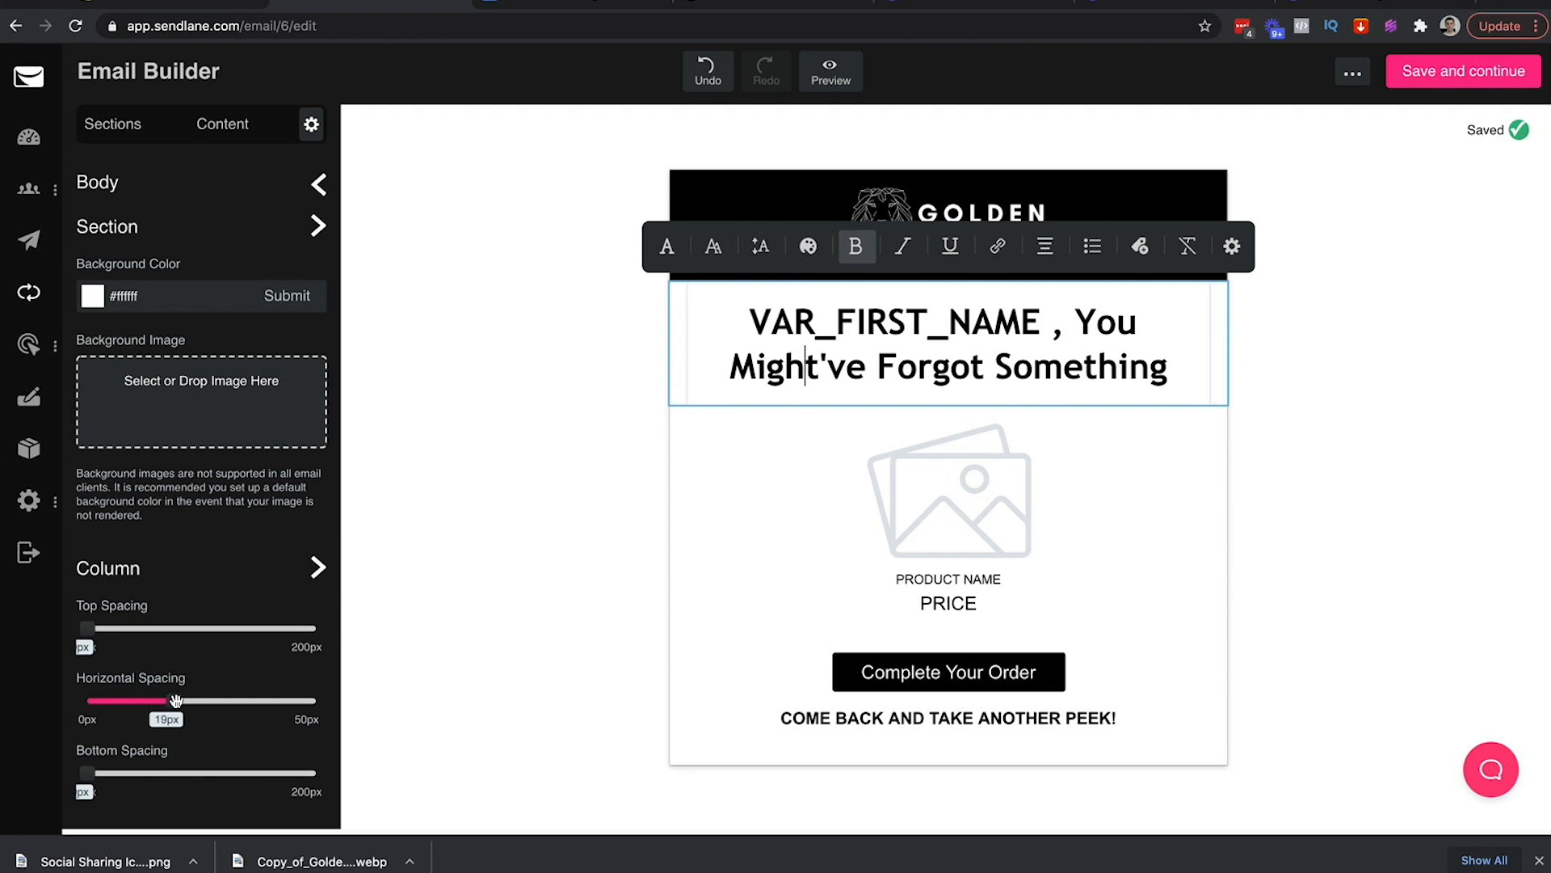
left_click(517, 409)
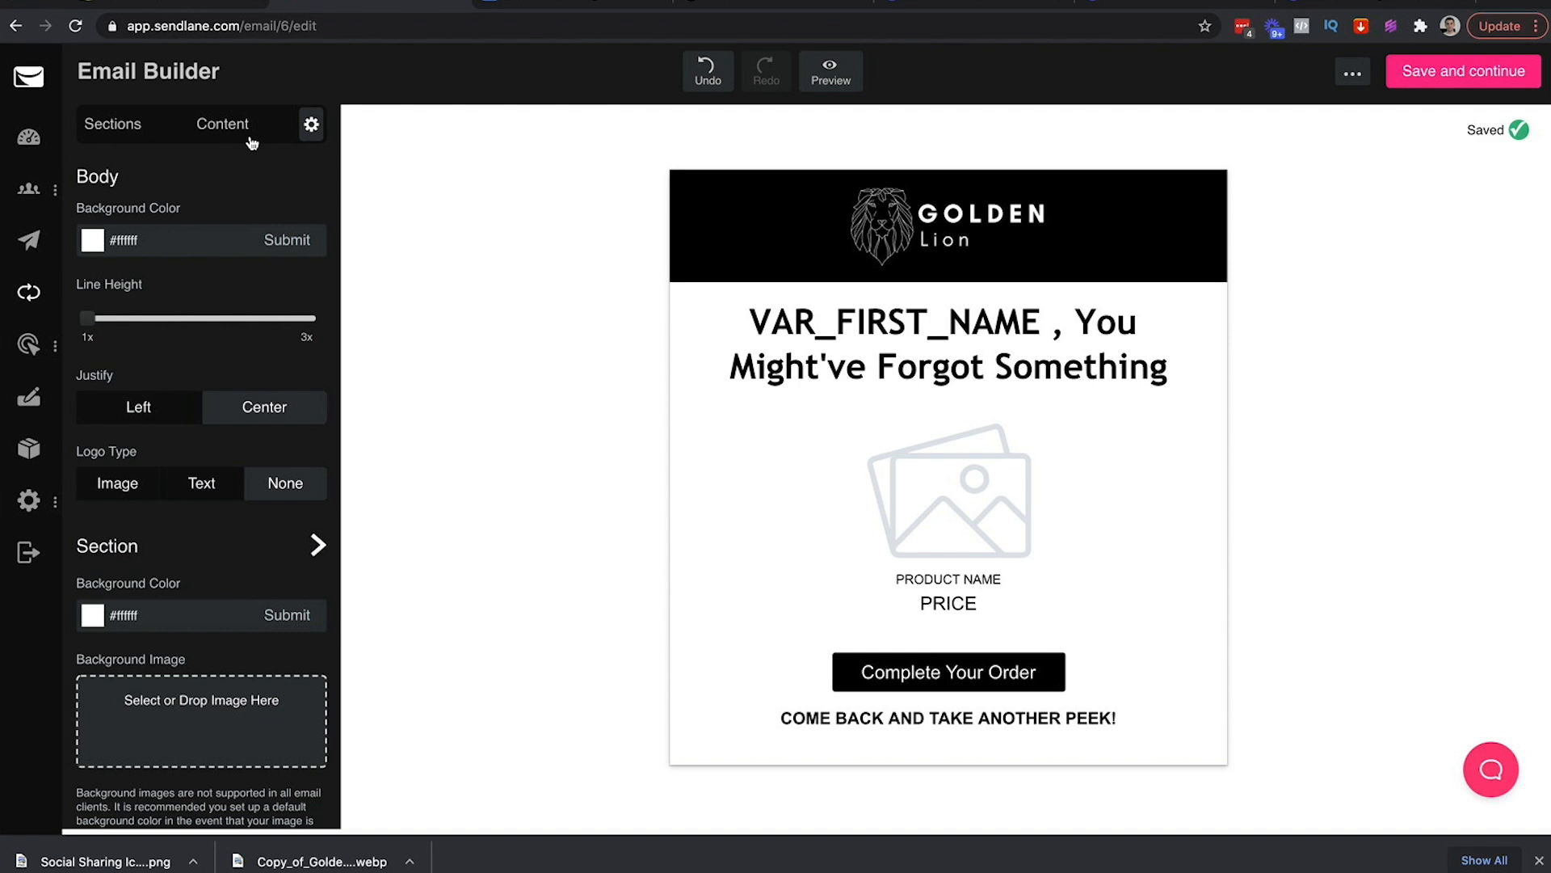
Add a taller spacer block just below the headline
left_click(216, 129)
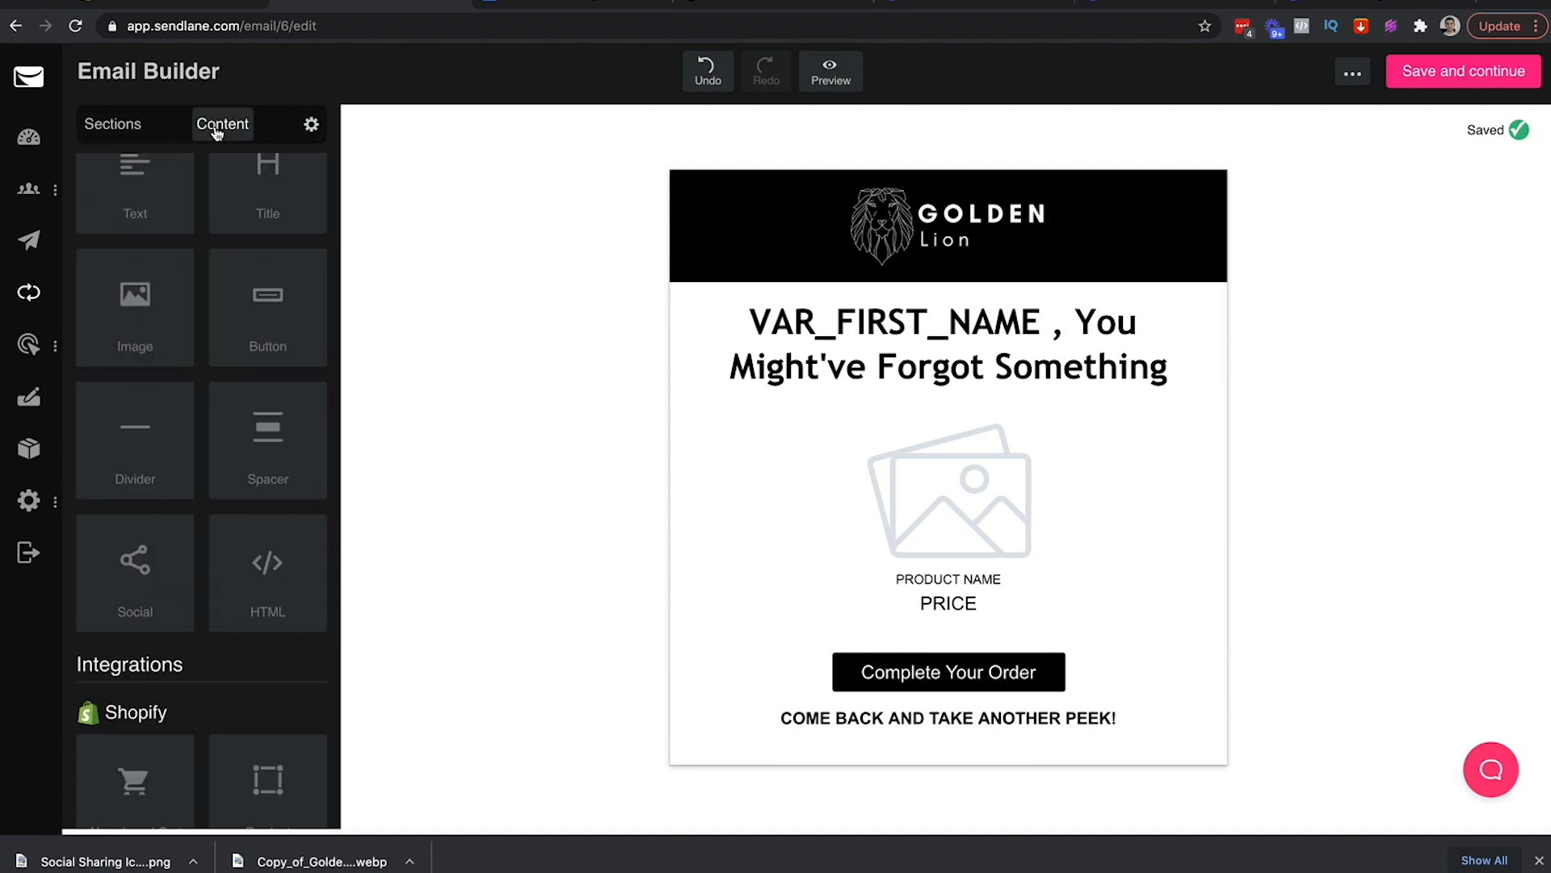
left_click_drag(288, 492, 793, 391)
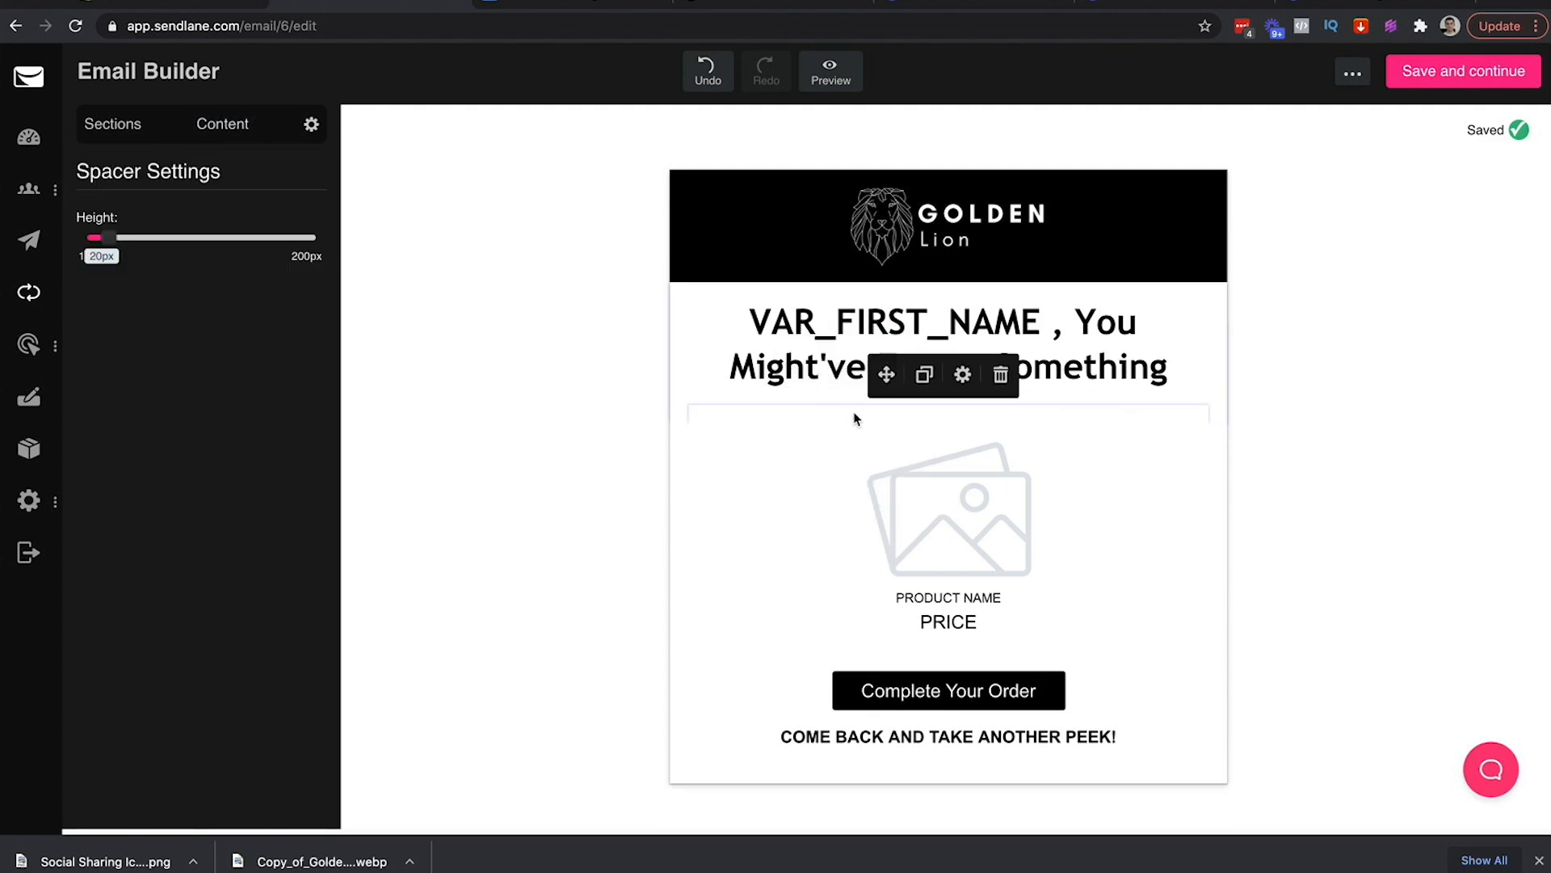
left_click(563, 393)
left_click(734, 419)
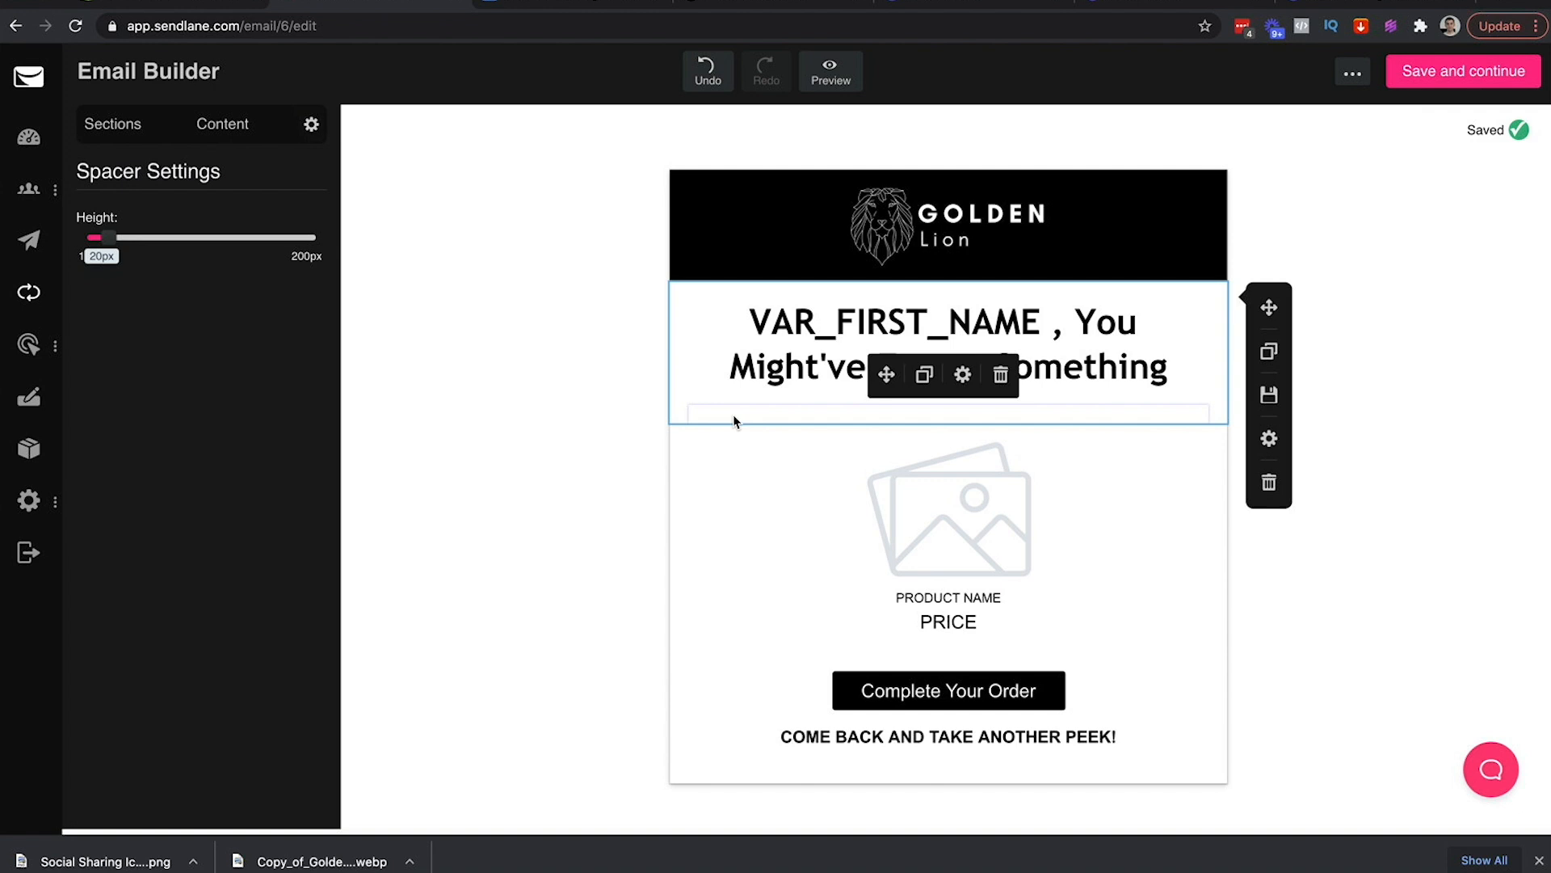
mouse_move(108, 238)
left_mouse_down()
mouse_move(125, 240)
mouse_move(97, 245)
left_mouse_up()
left_click(464, 301)
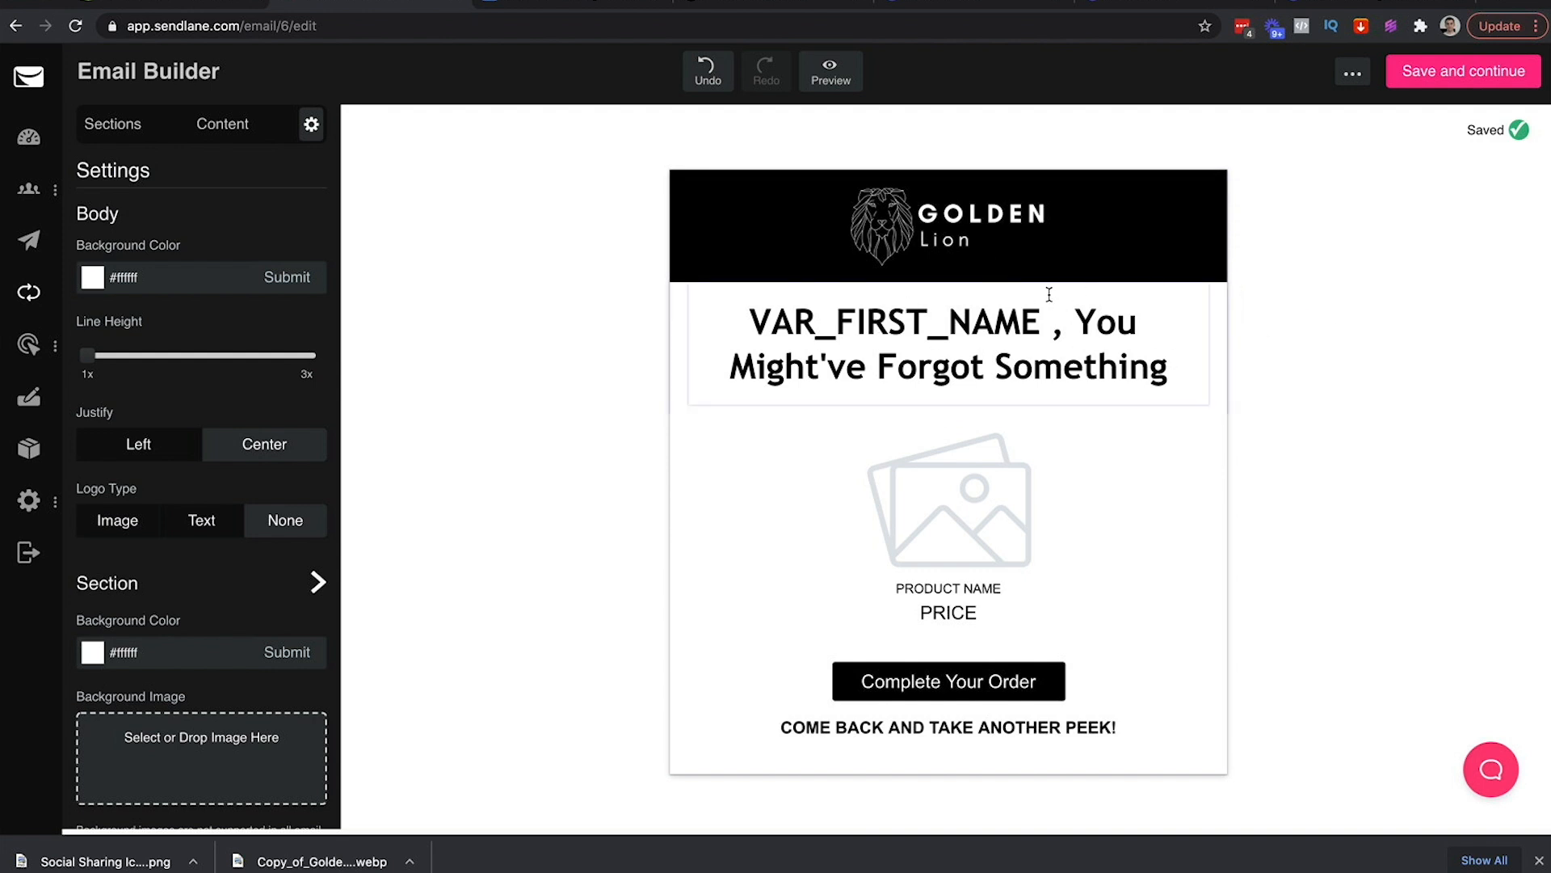
Duplicate the headline spacer and move the copy above the headline
left_click(226, 127)
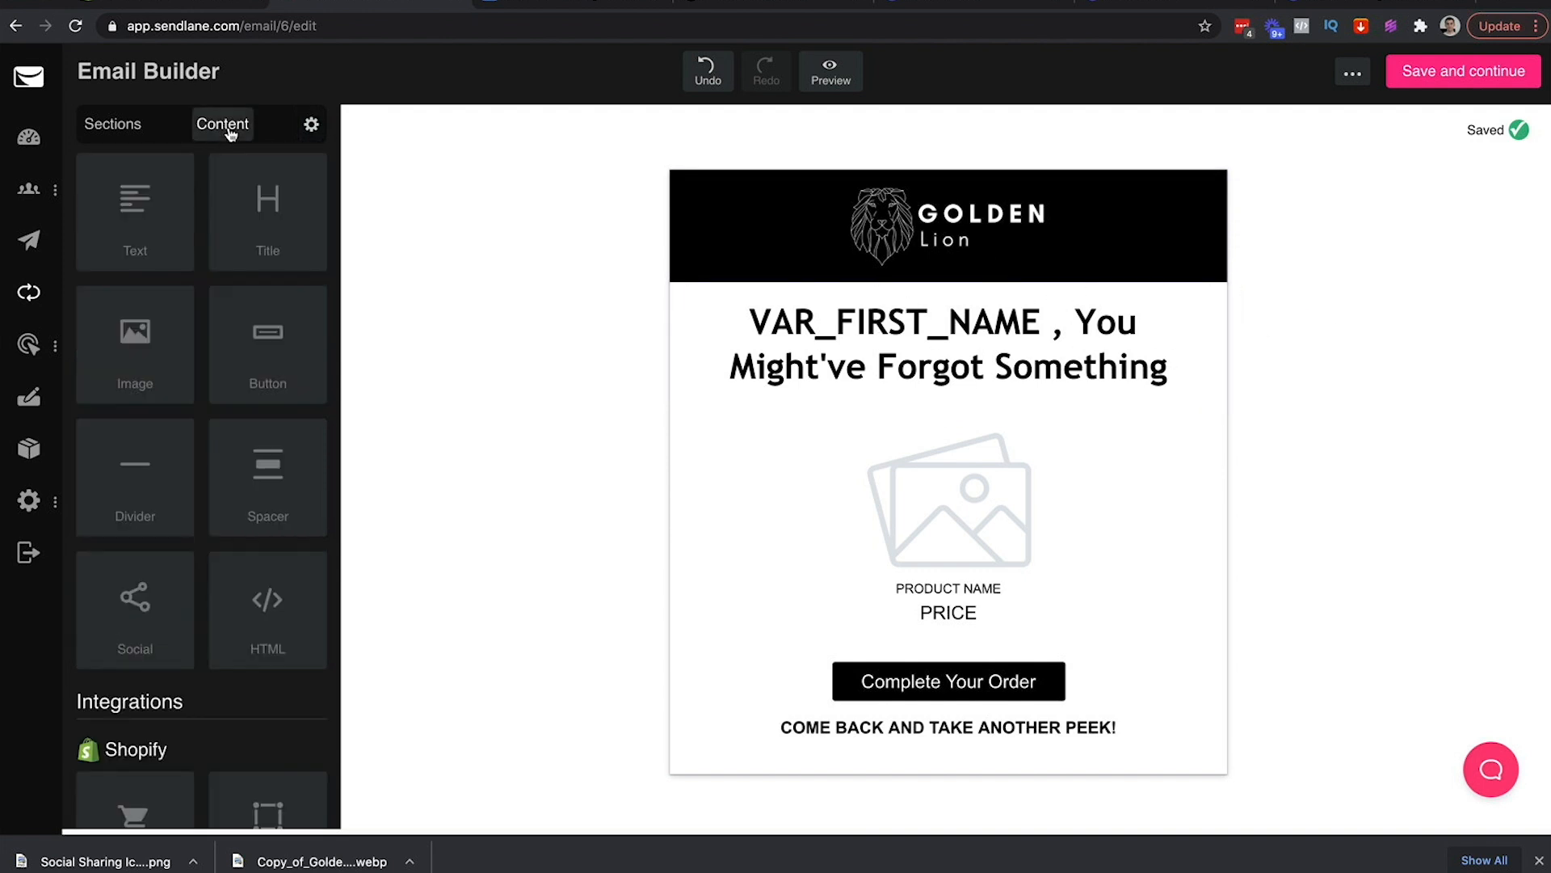
left_click(830, 414)
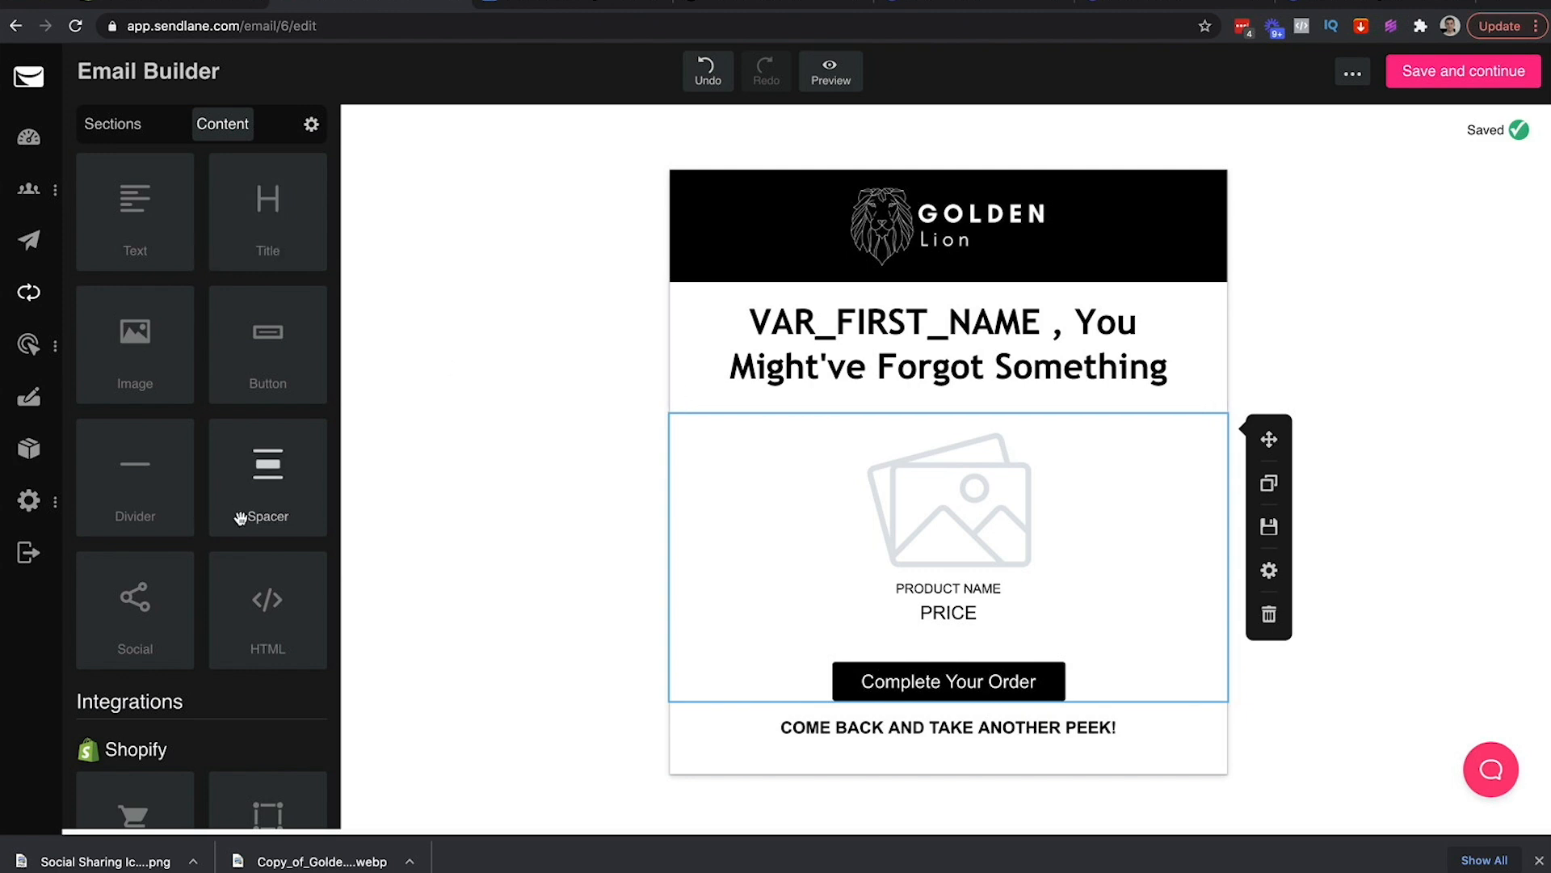
left_click(621, 338)
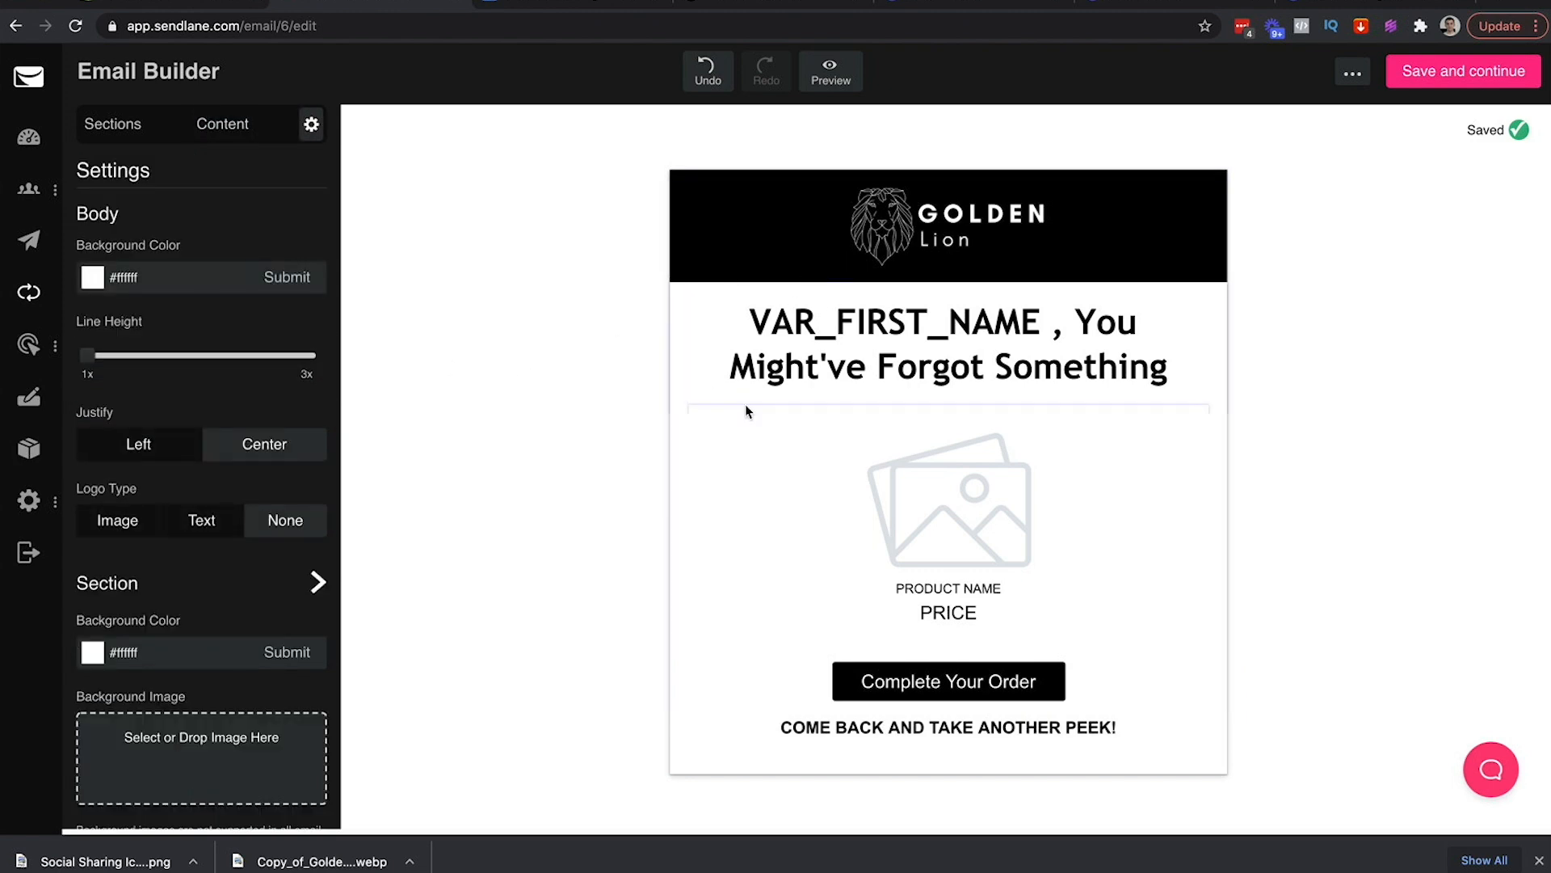
left_click(745, 406)
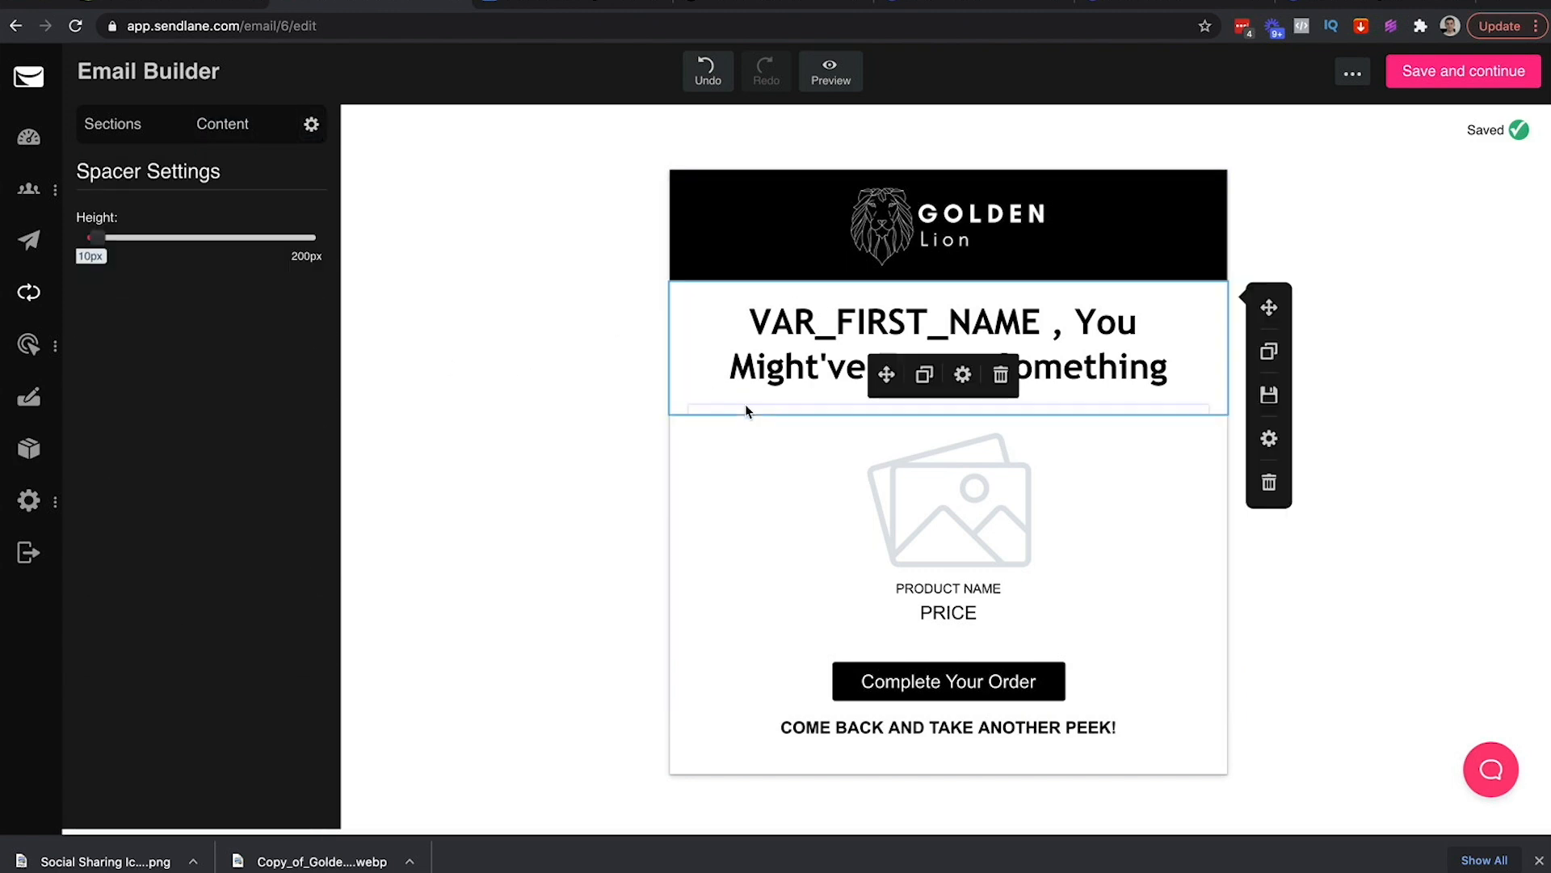
left_click(925, 376)
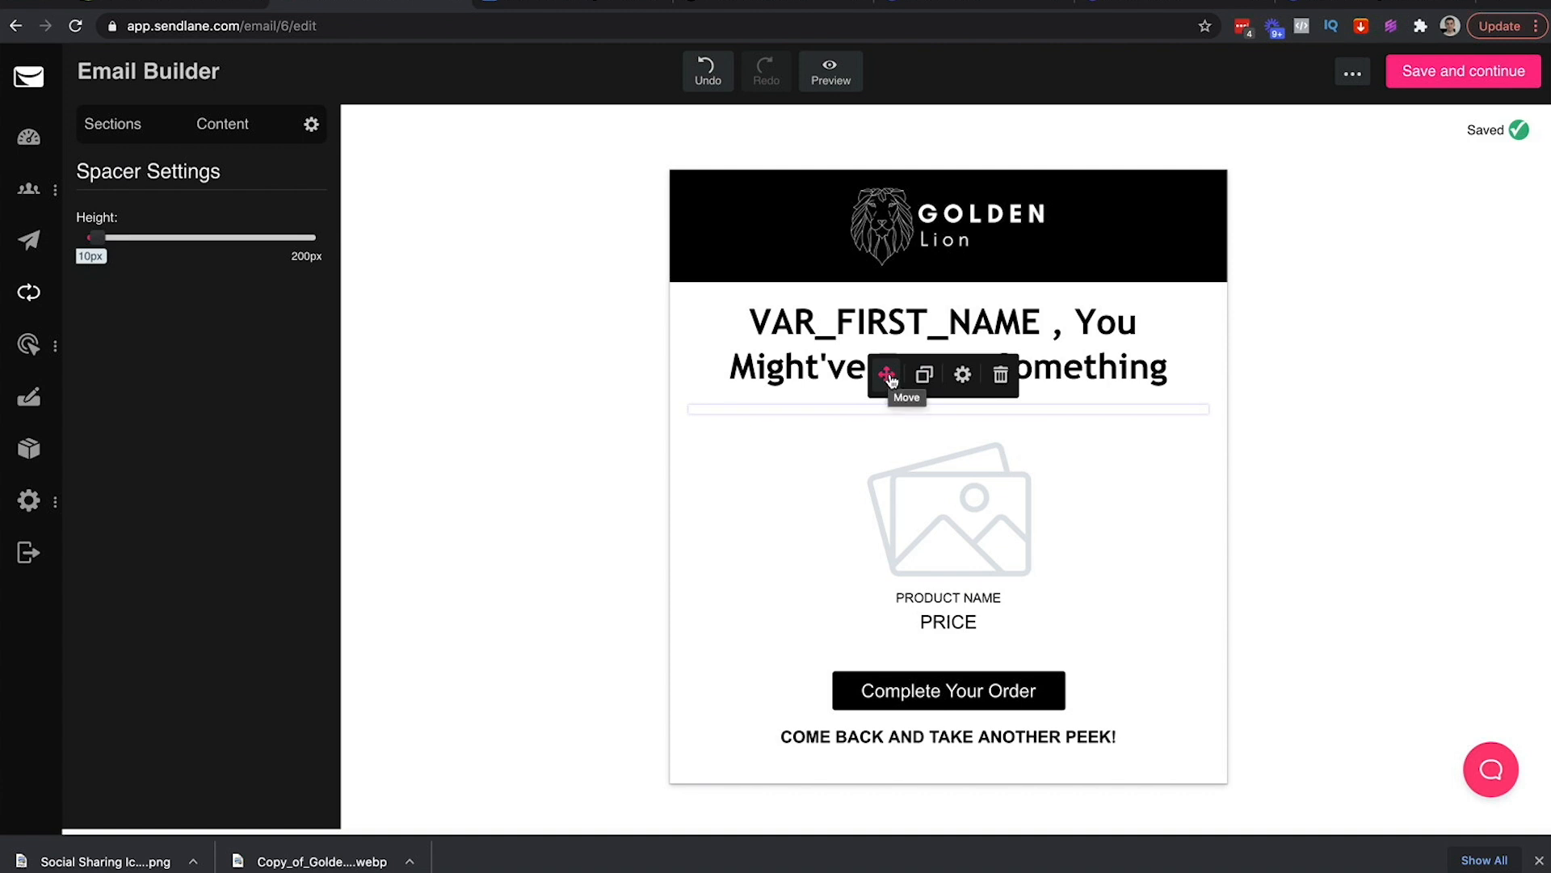
left_click_drag(886, 375, 896, 303)
left_click(1325, 275)
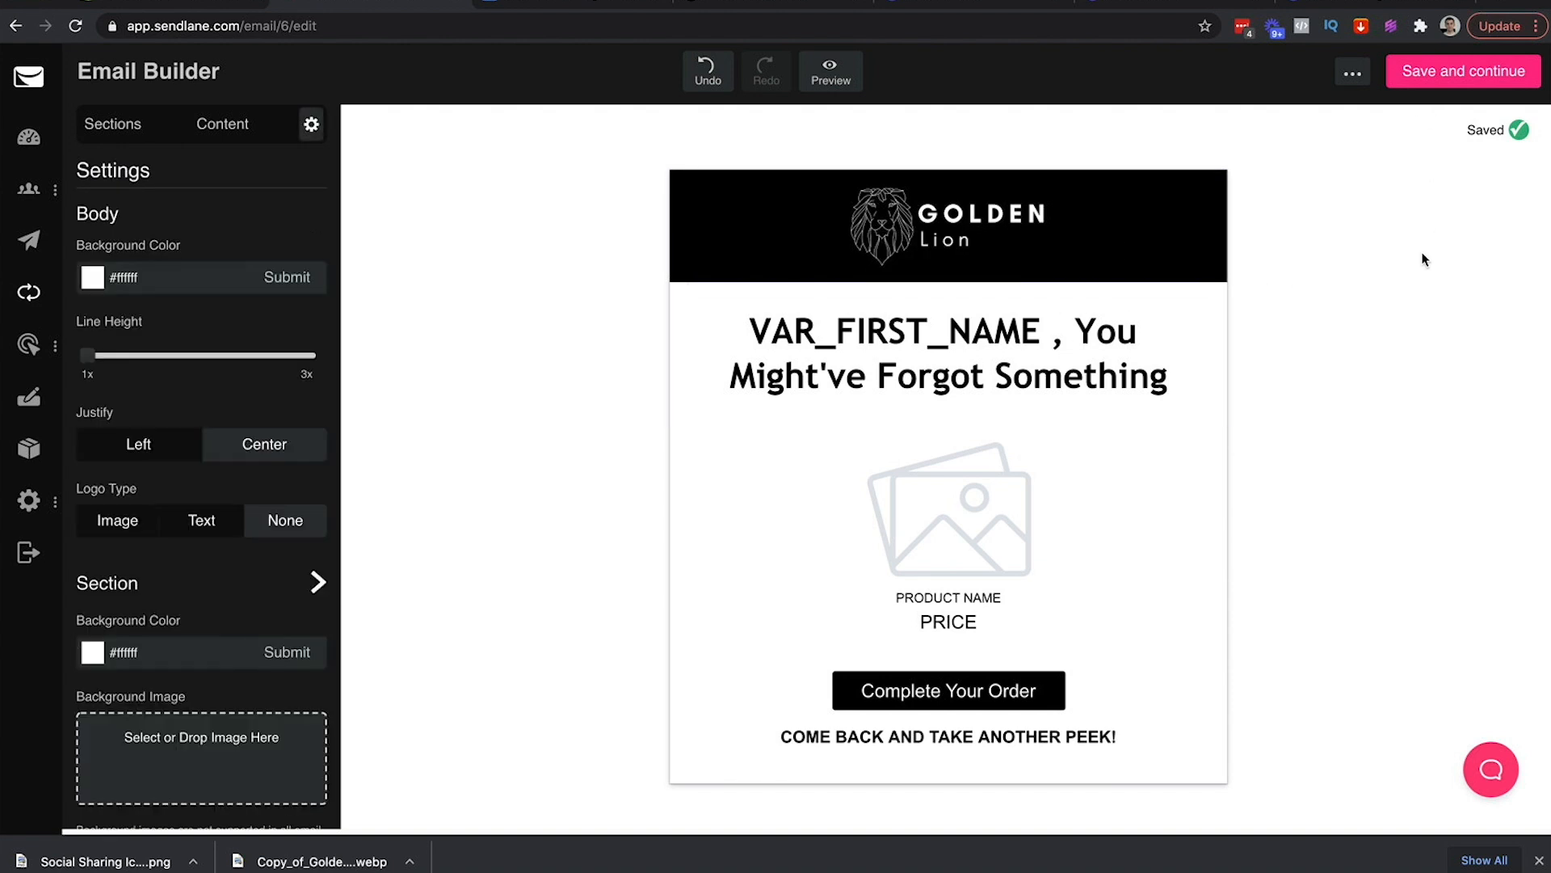
Copy the '(Here is 10% Off, On Us…)' line from the Google Docs email copy
left_click(612, 3)
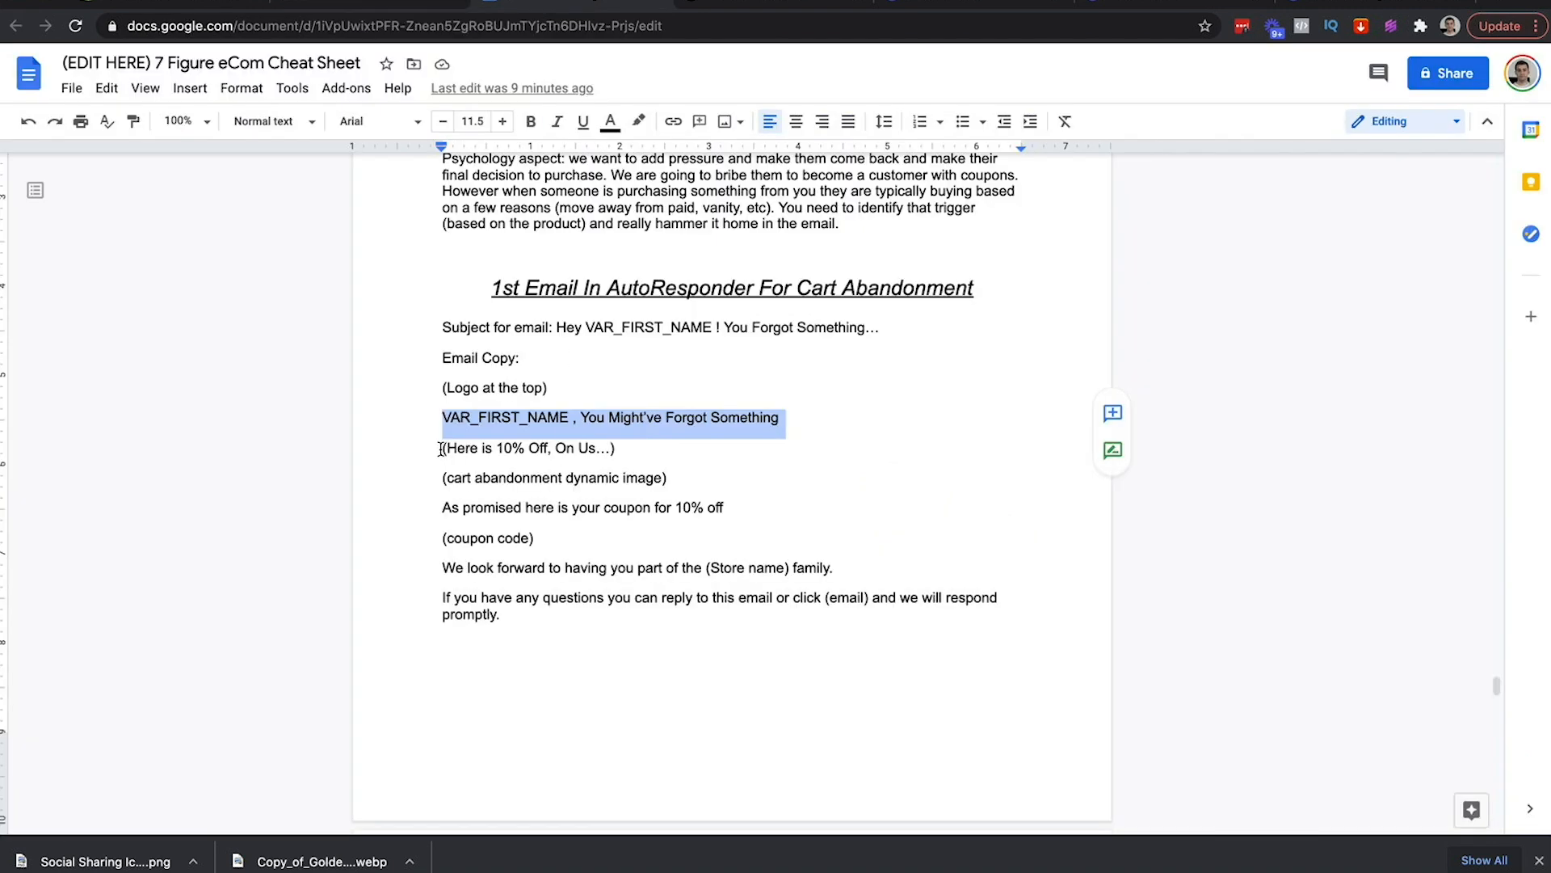
left_click_drag(441, 449, 627, 446)
key("ctrl+c")
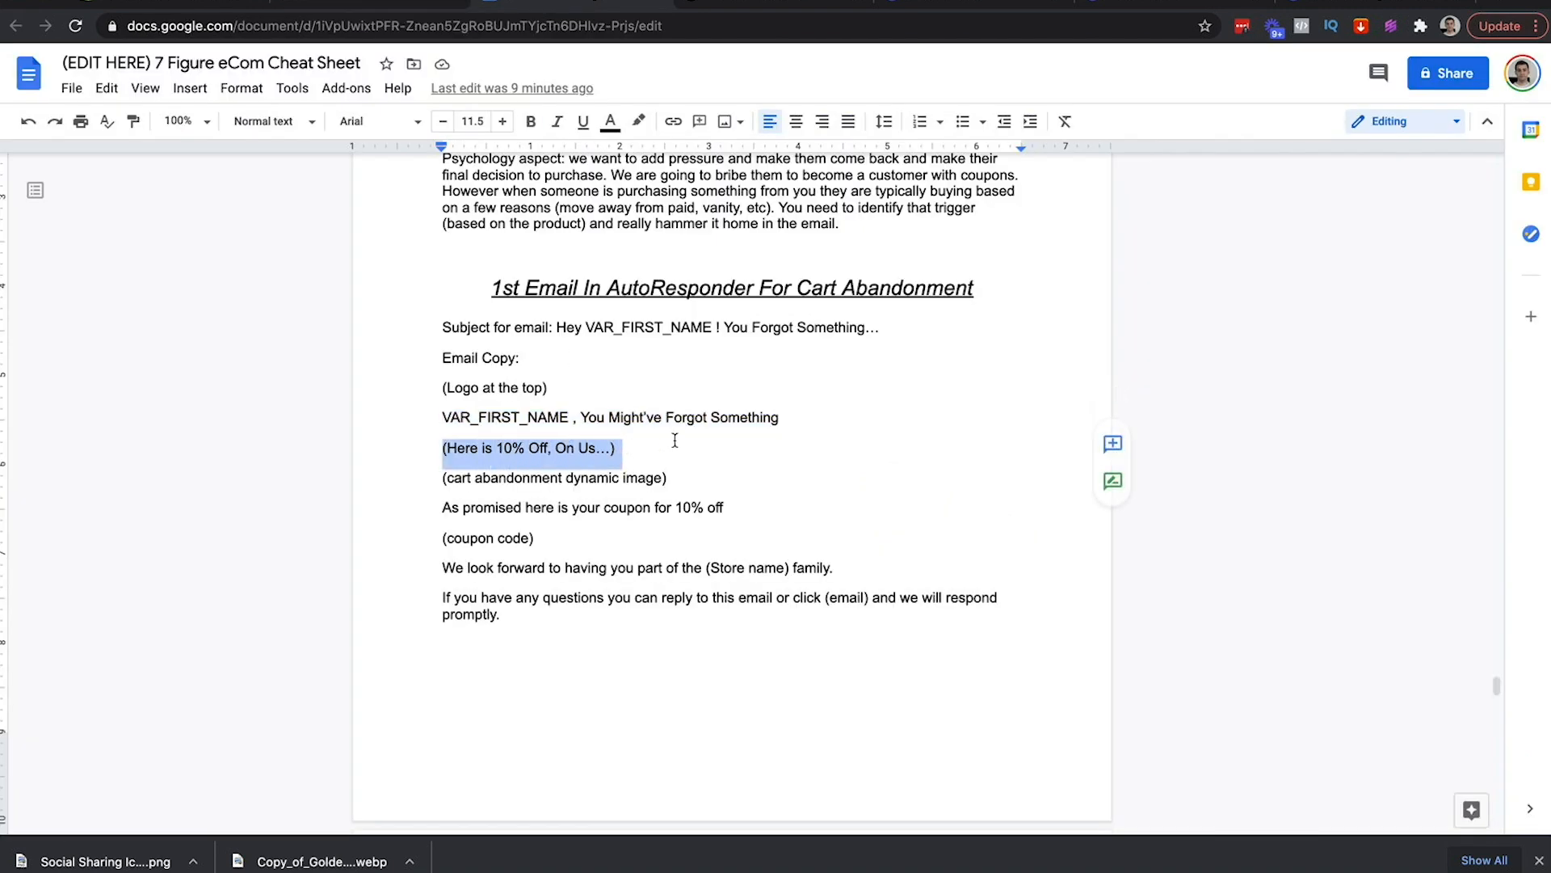
left_click(352, 2)
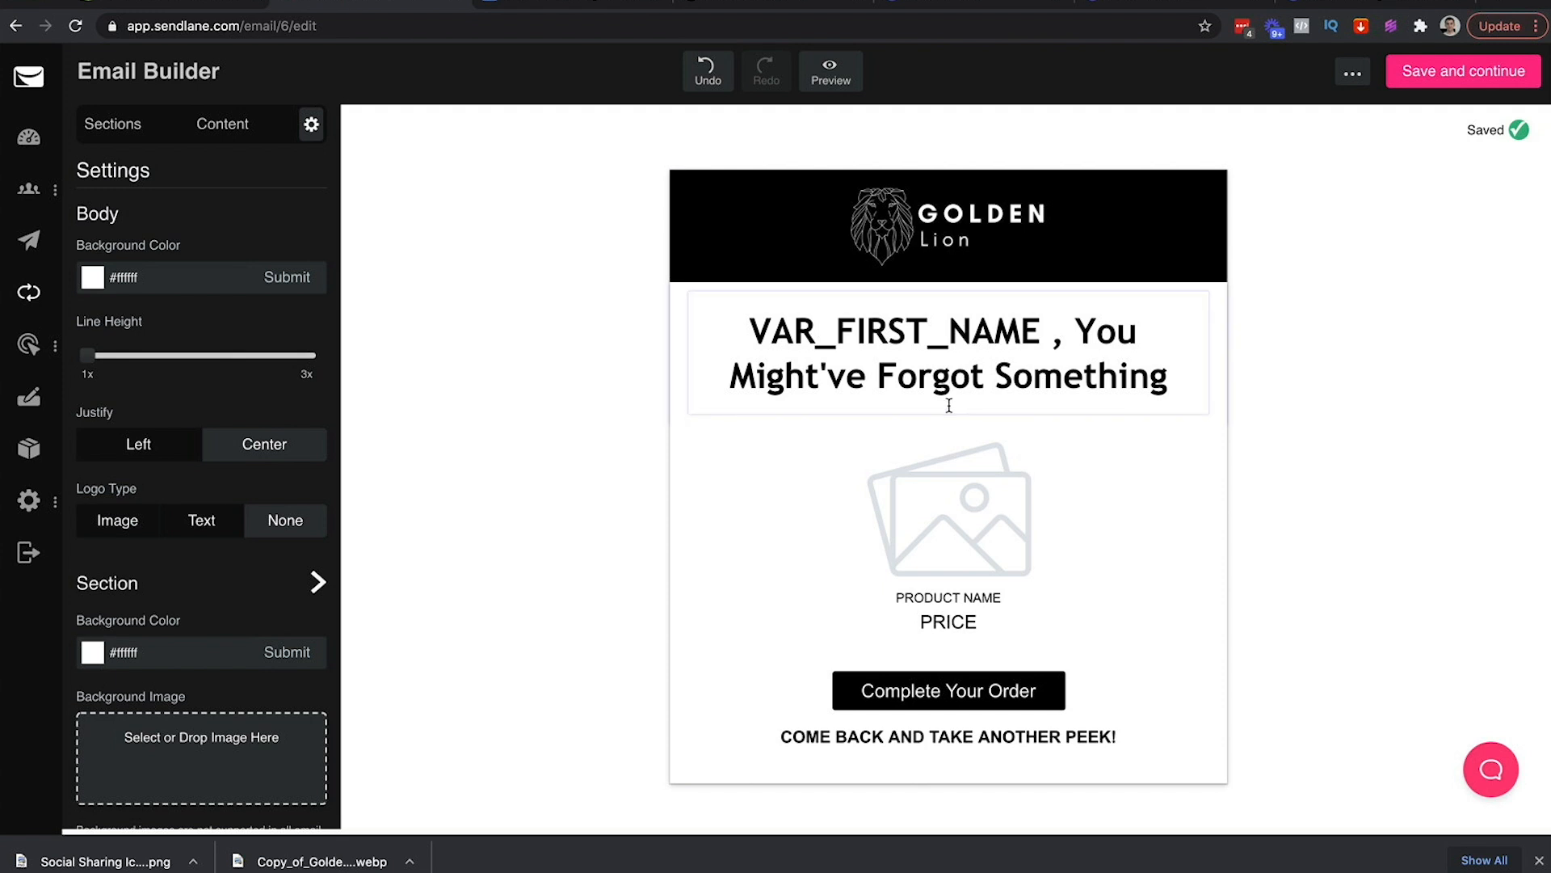
left_click(223, 129)
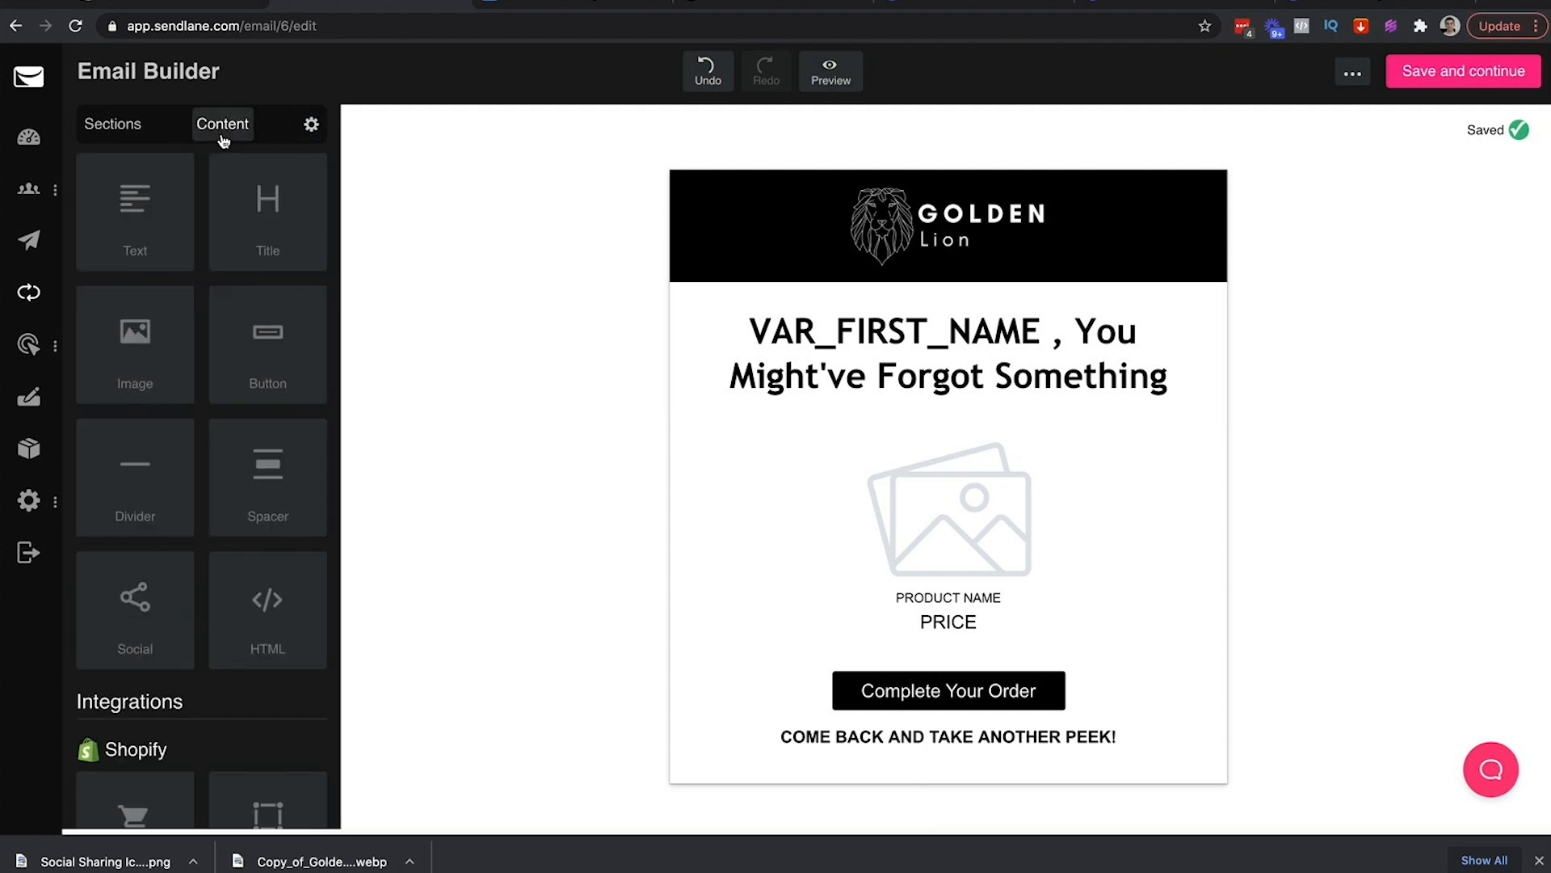
Add a centred text block under the headline containing the pasted subline
left_click_drag(133, 227, 934, 396)
key("ctrl+v")
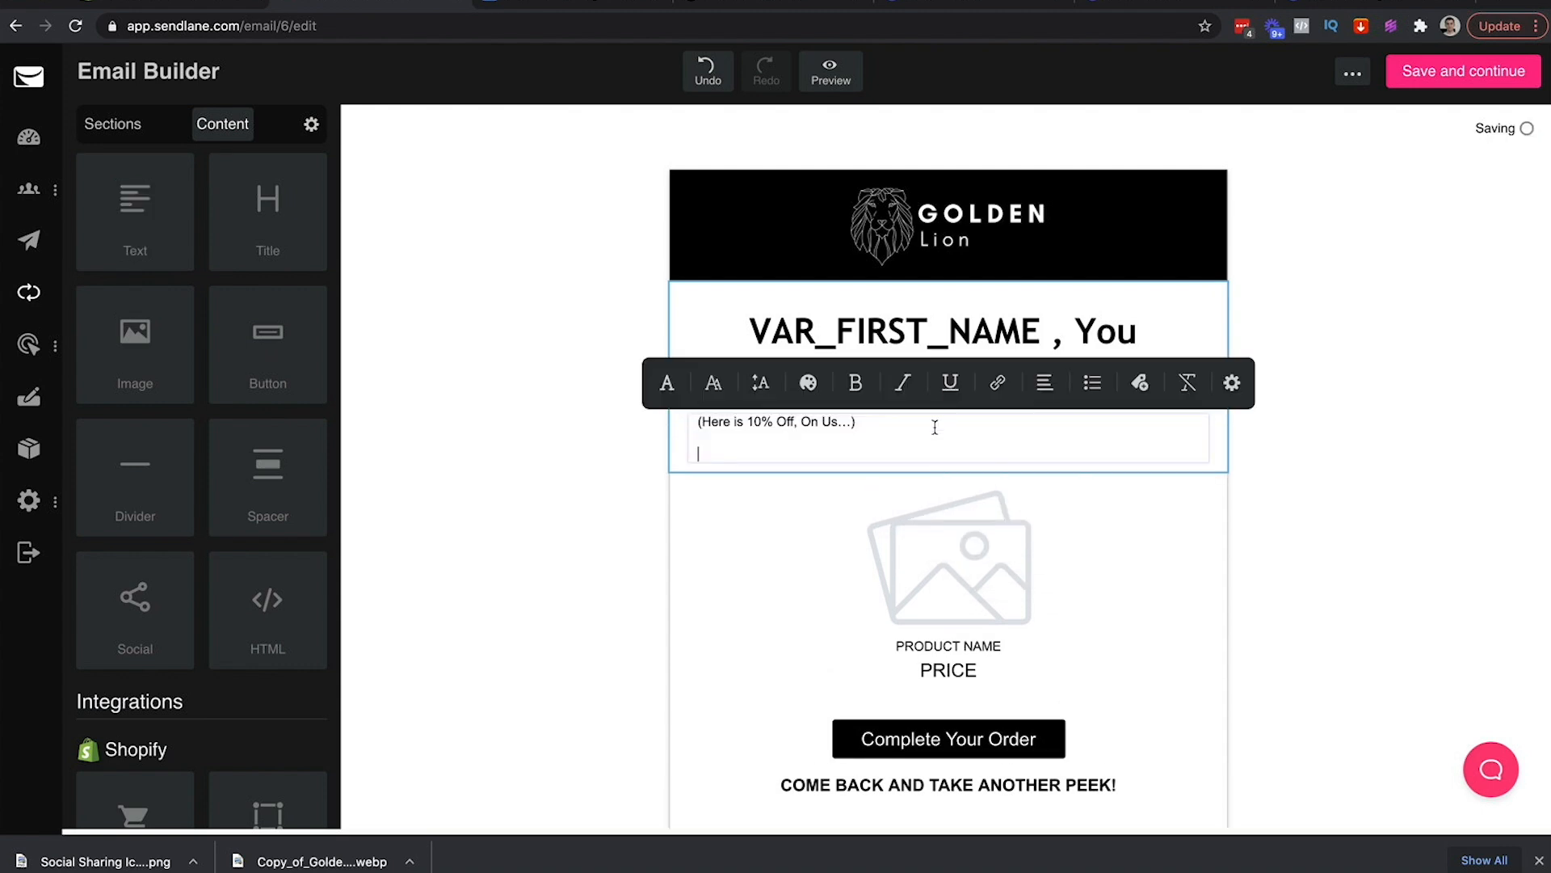
key("BackSpace")
key("ctrl+a")
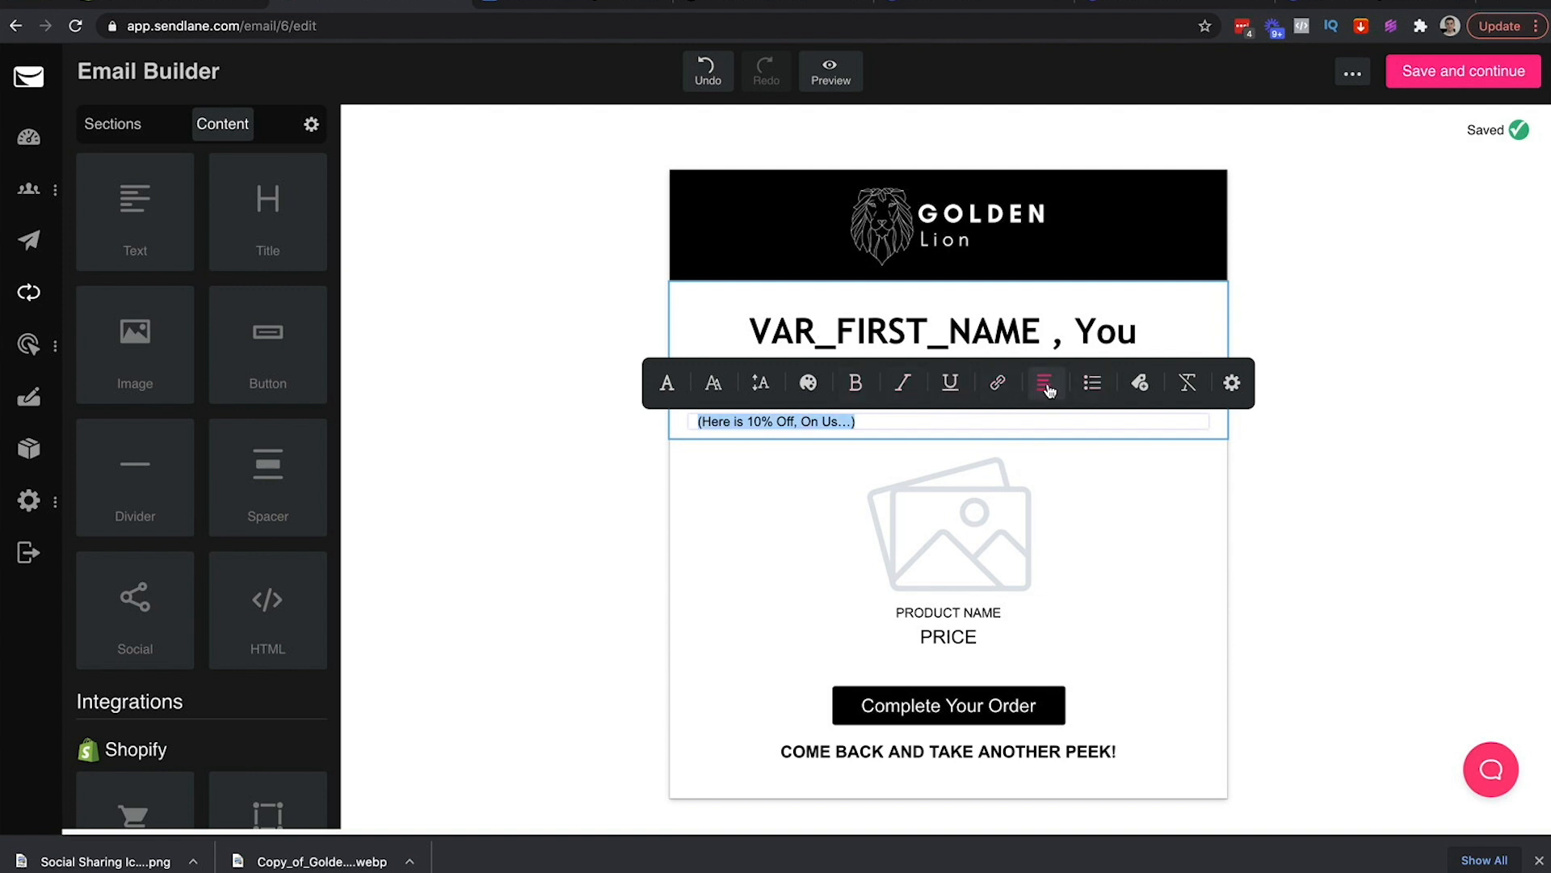
left_click(1046, 384)
left_click(965, 383)
left_click(876, 383)
left_click(1380, 339)
Check the headline's font size, then select the whole subline
left_click(1008, 365)
left_click_drag(1061, 376, 813, 325)
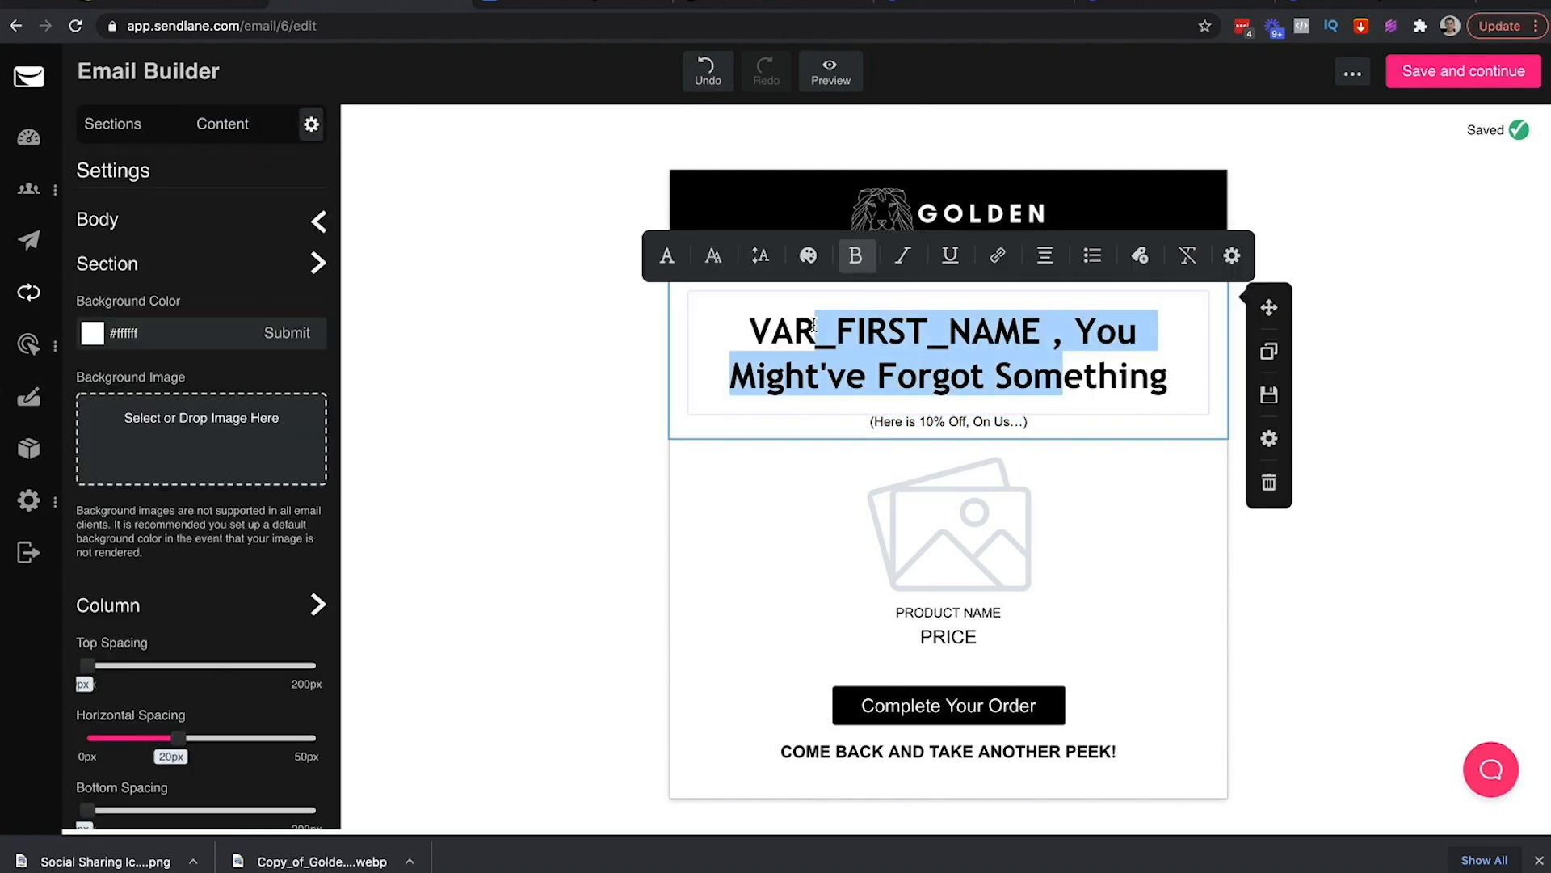
left_click(714, 265)
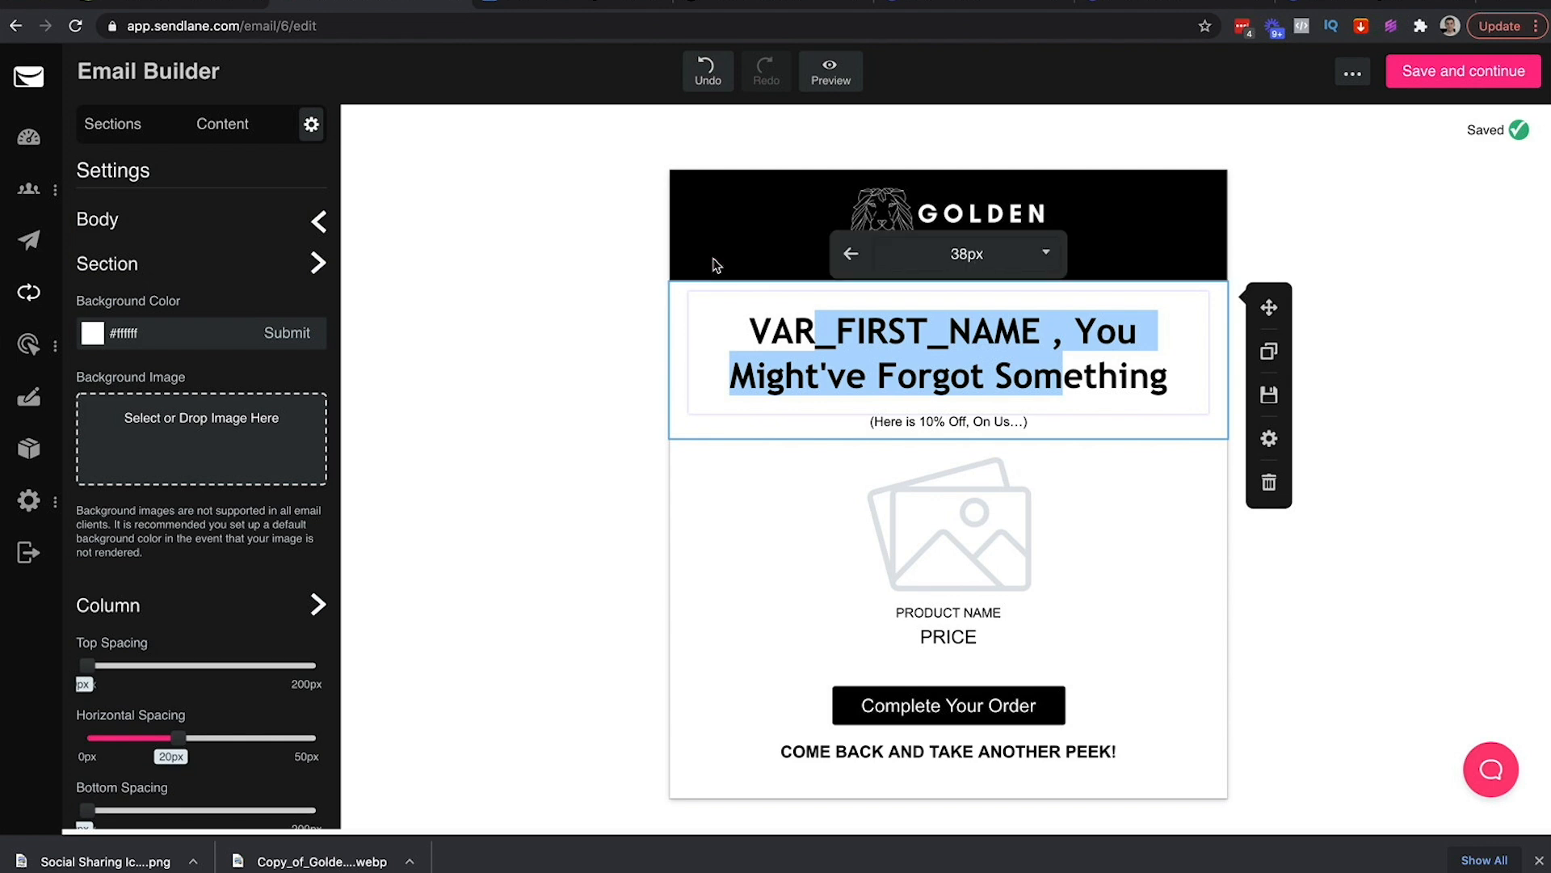
left_click(990, 414)
triple_click(991, 414)
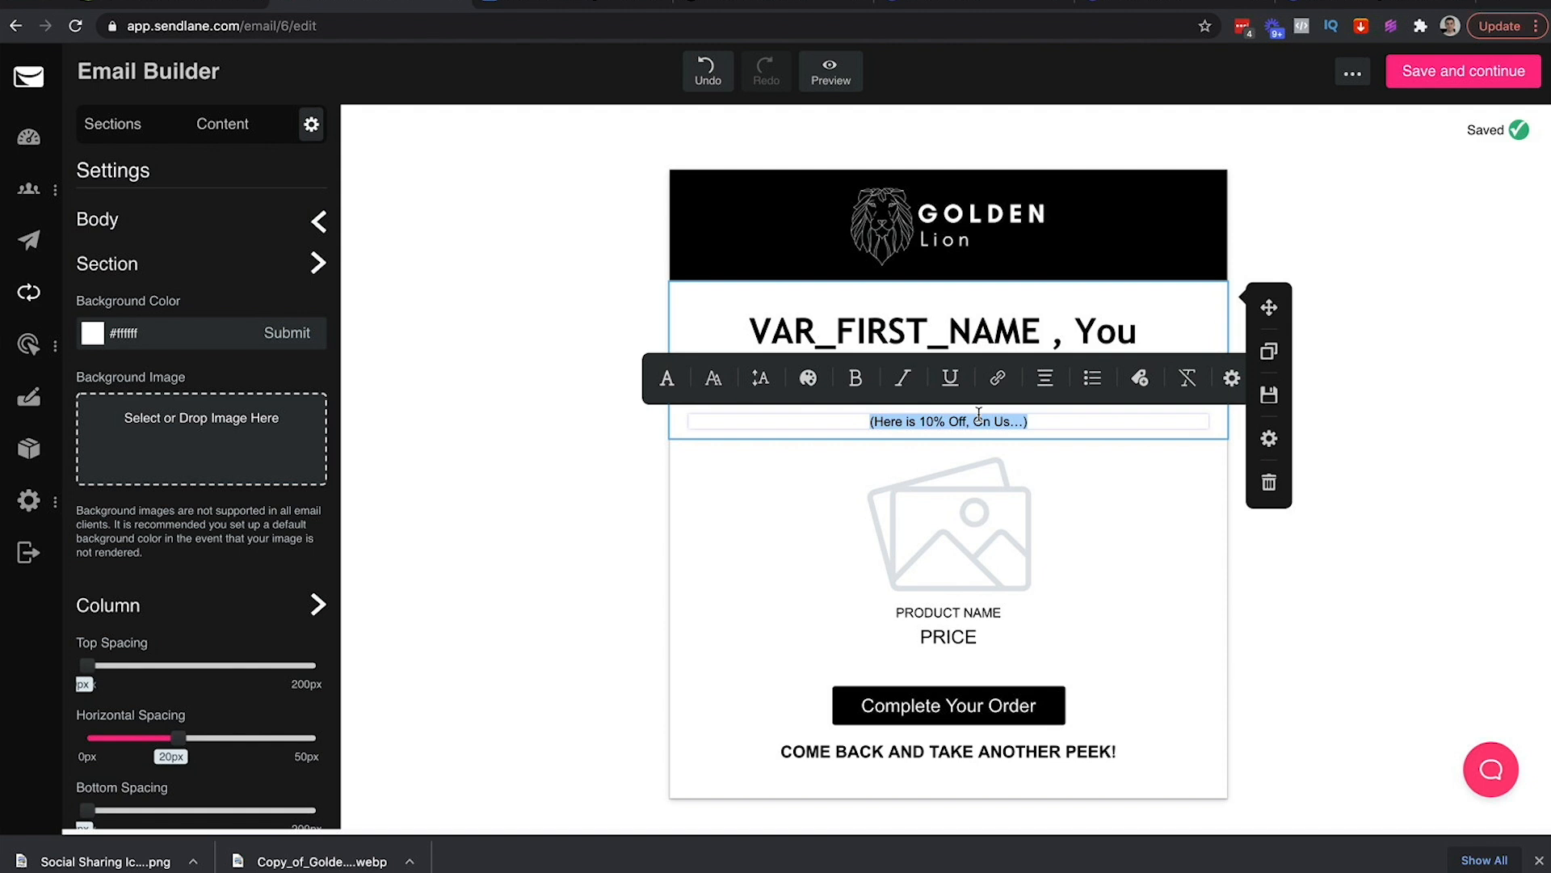
left_click(982, 623)
double_click(948, 638)
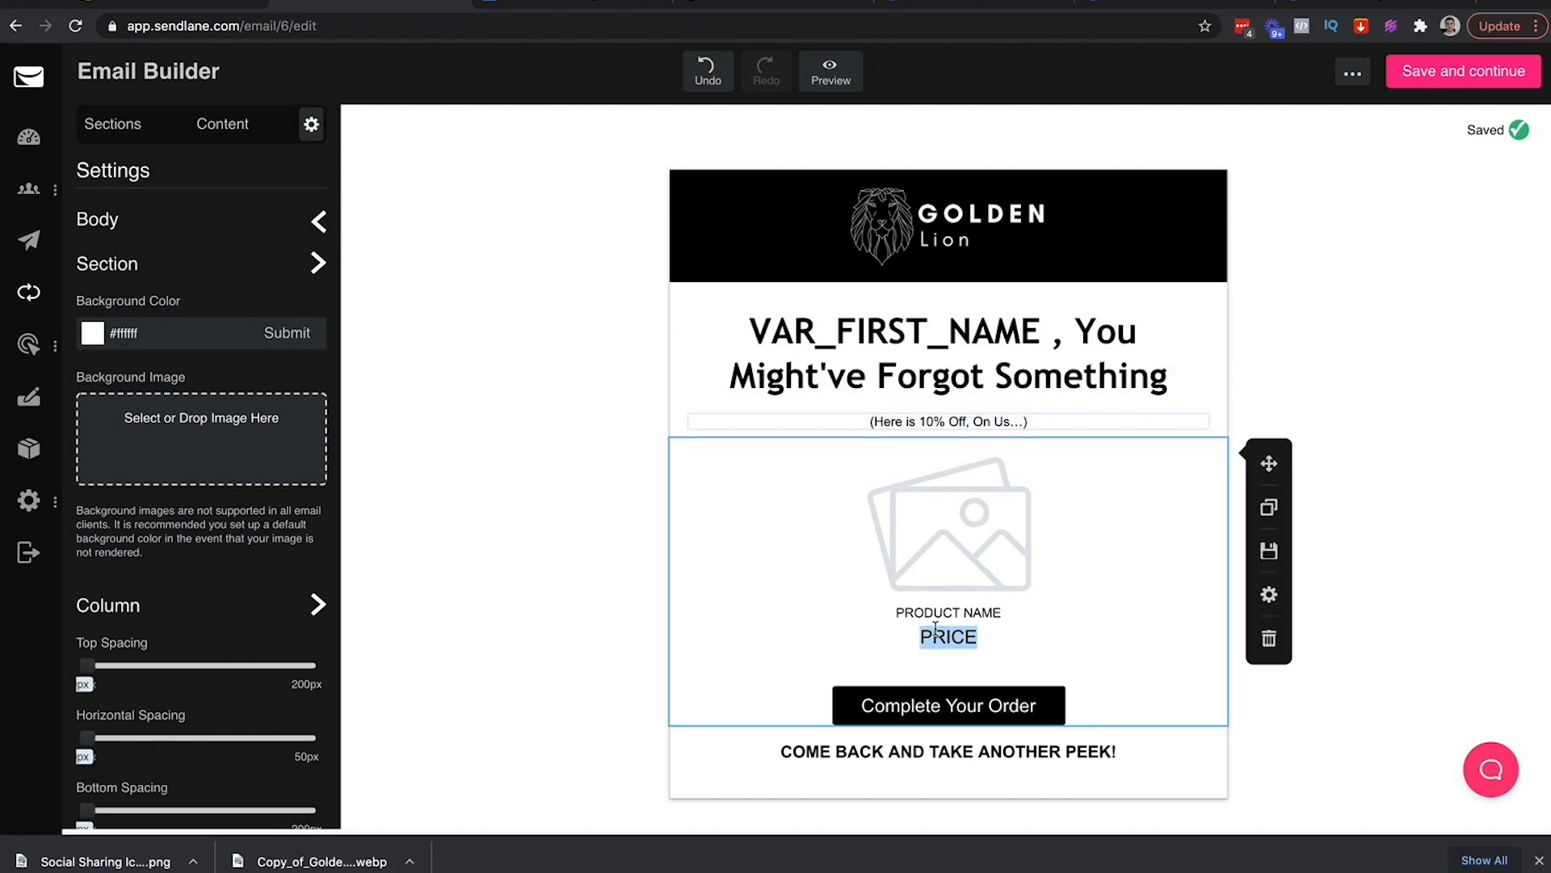
triple_click(955, 420)
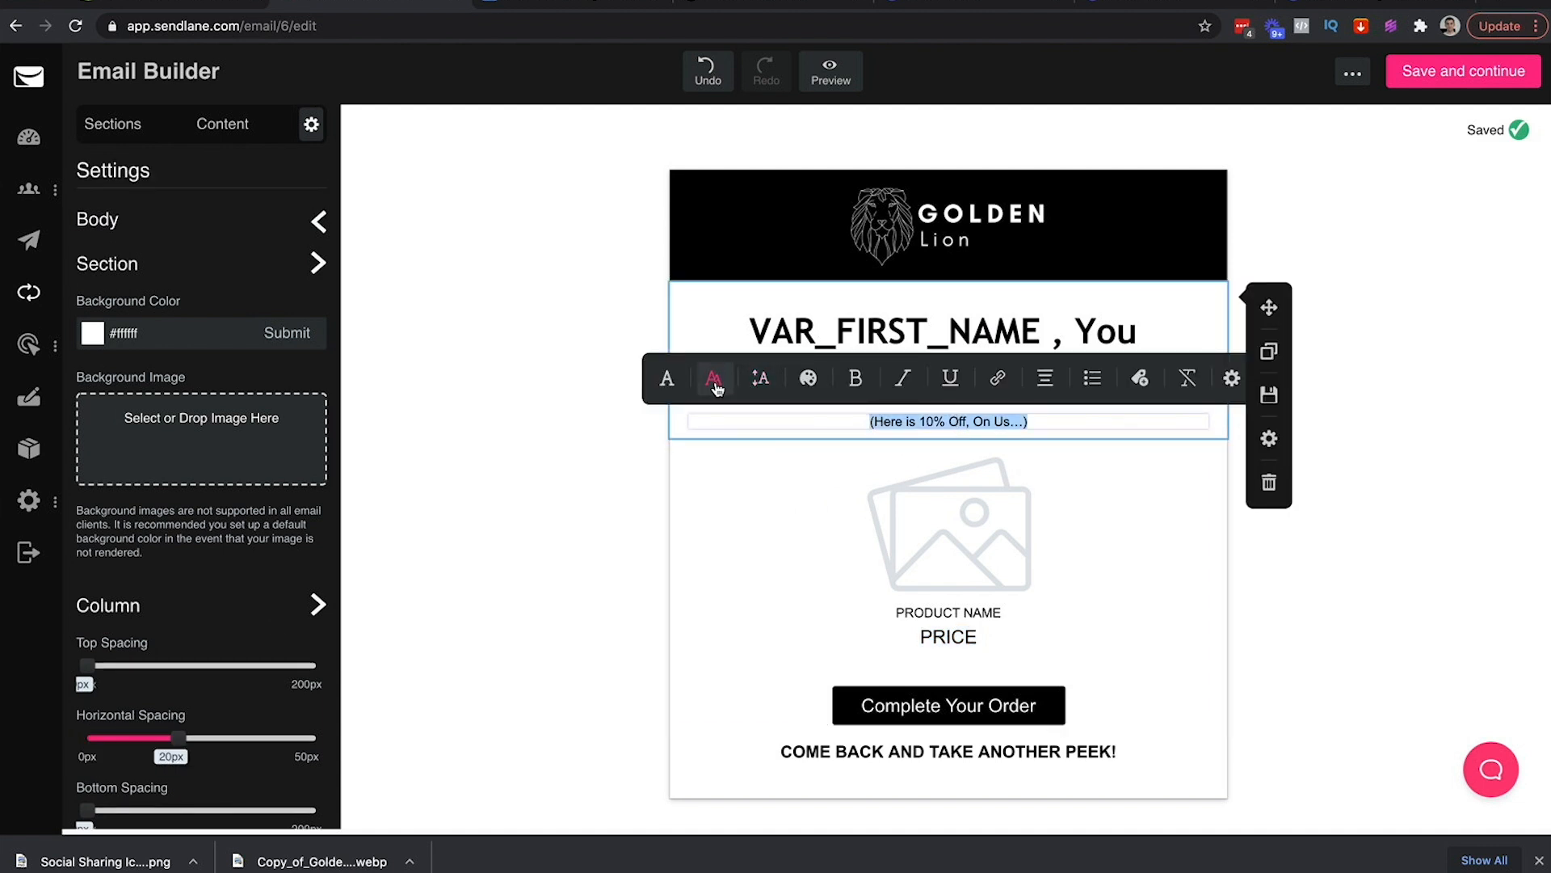
Set the subline's font size to 17px
left_click(715, 387)
left_click(901, 382)
scroll(954, 477, "down", 3)
scroll(954, 483, "down", 2)
left_click(907, 504)
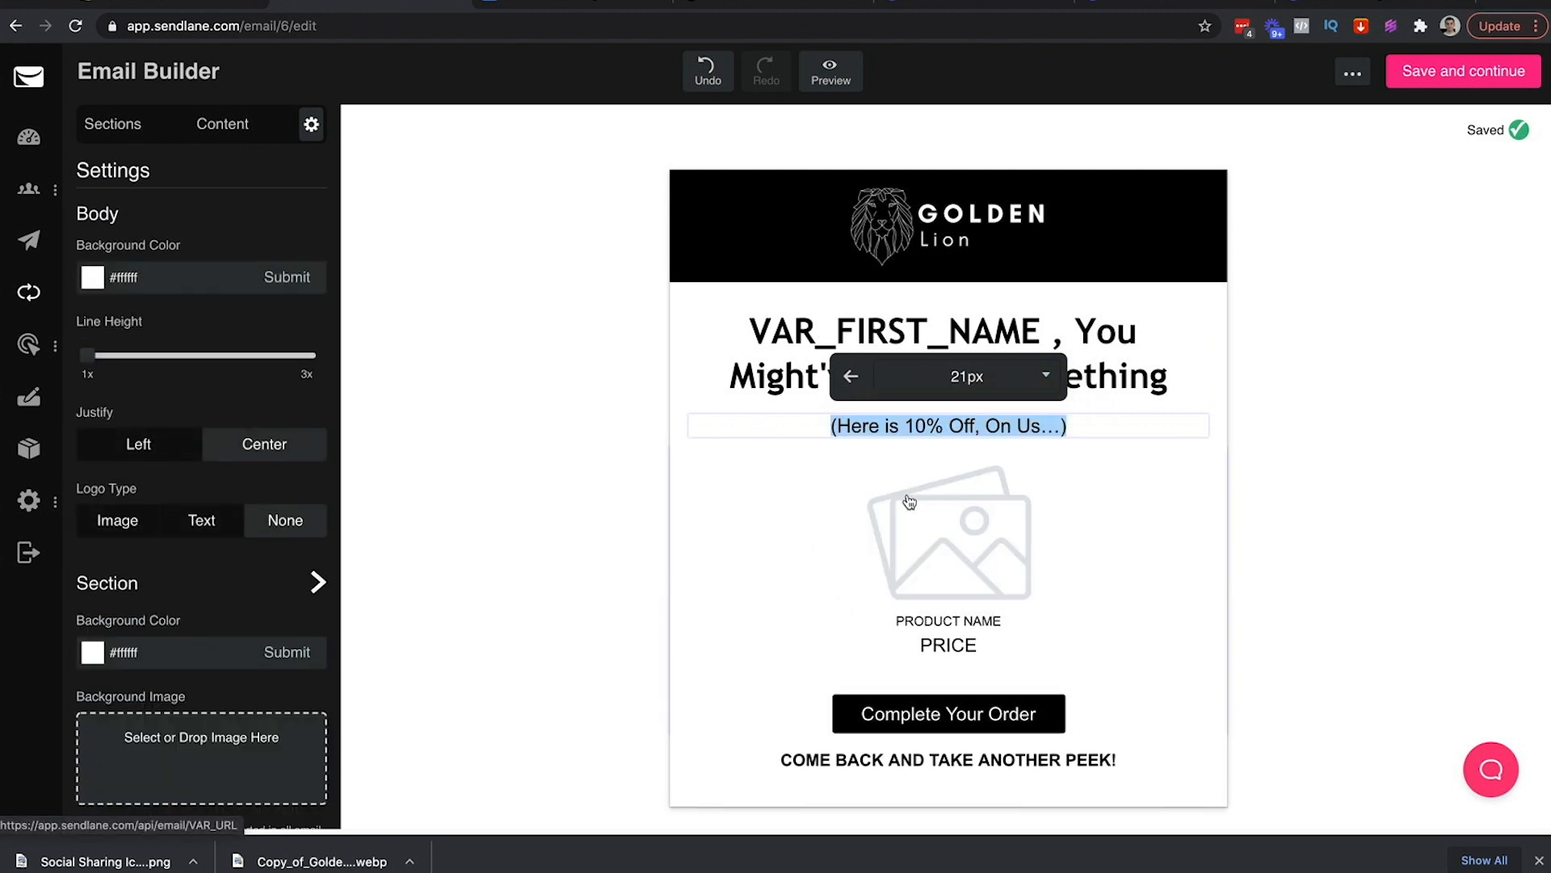
left_click(933, 376)
scroll(923, 421, "down", 4)
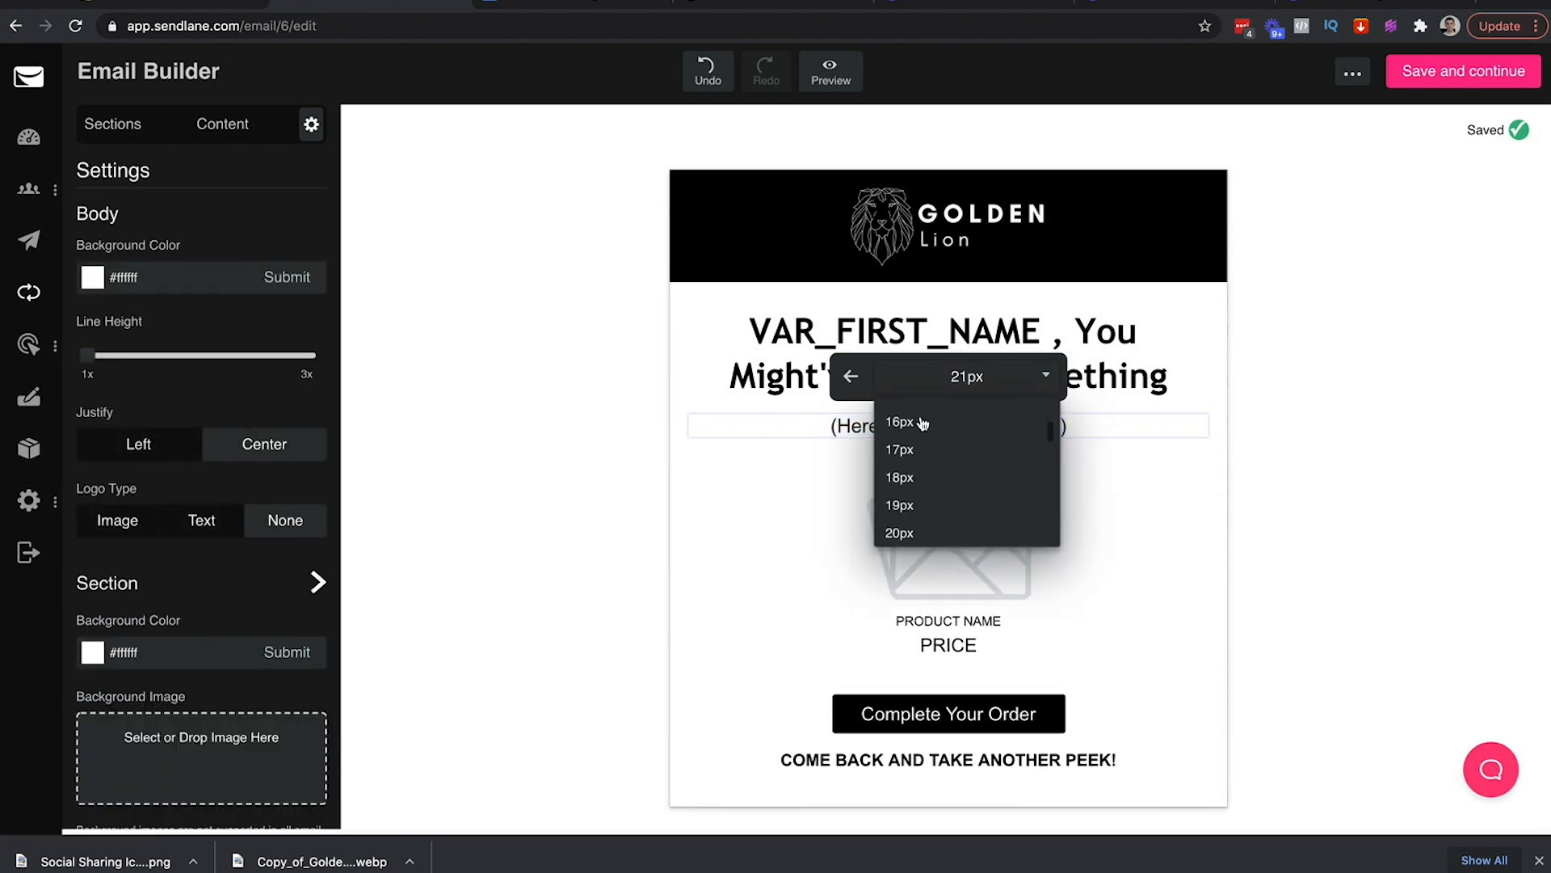
scroll(923, 422, "down", 2)
left_click(925, 423)
left_click(960, 388)
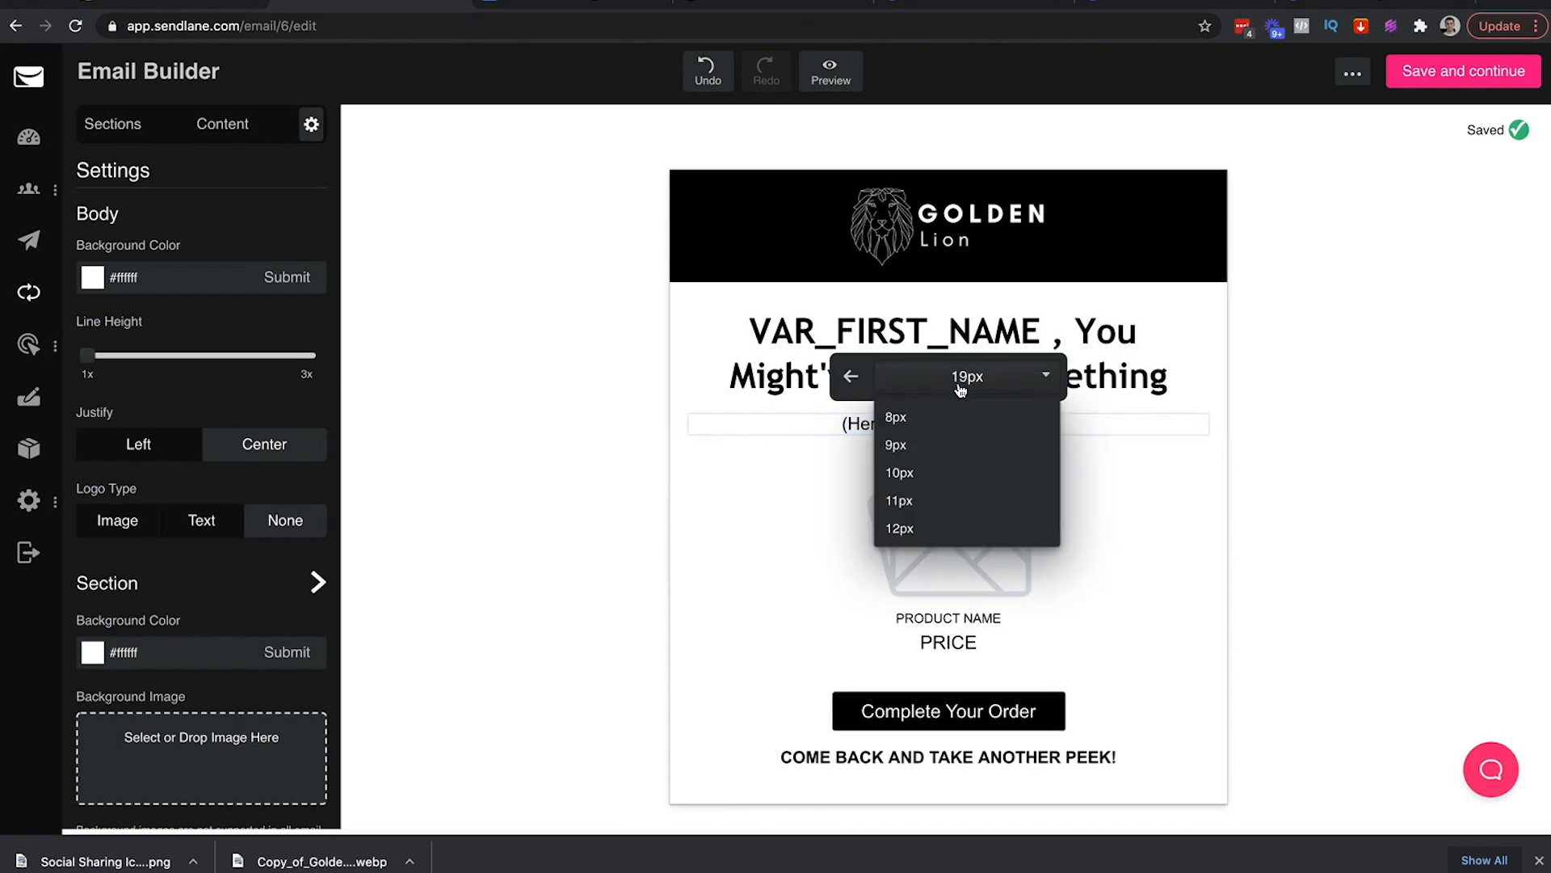
scroll(929, 444, "down", 4)
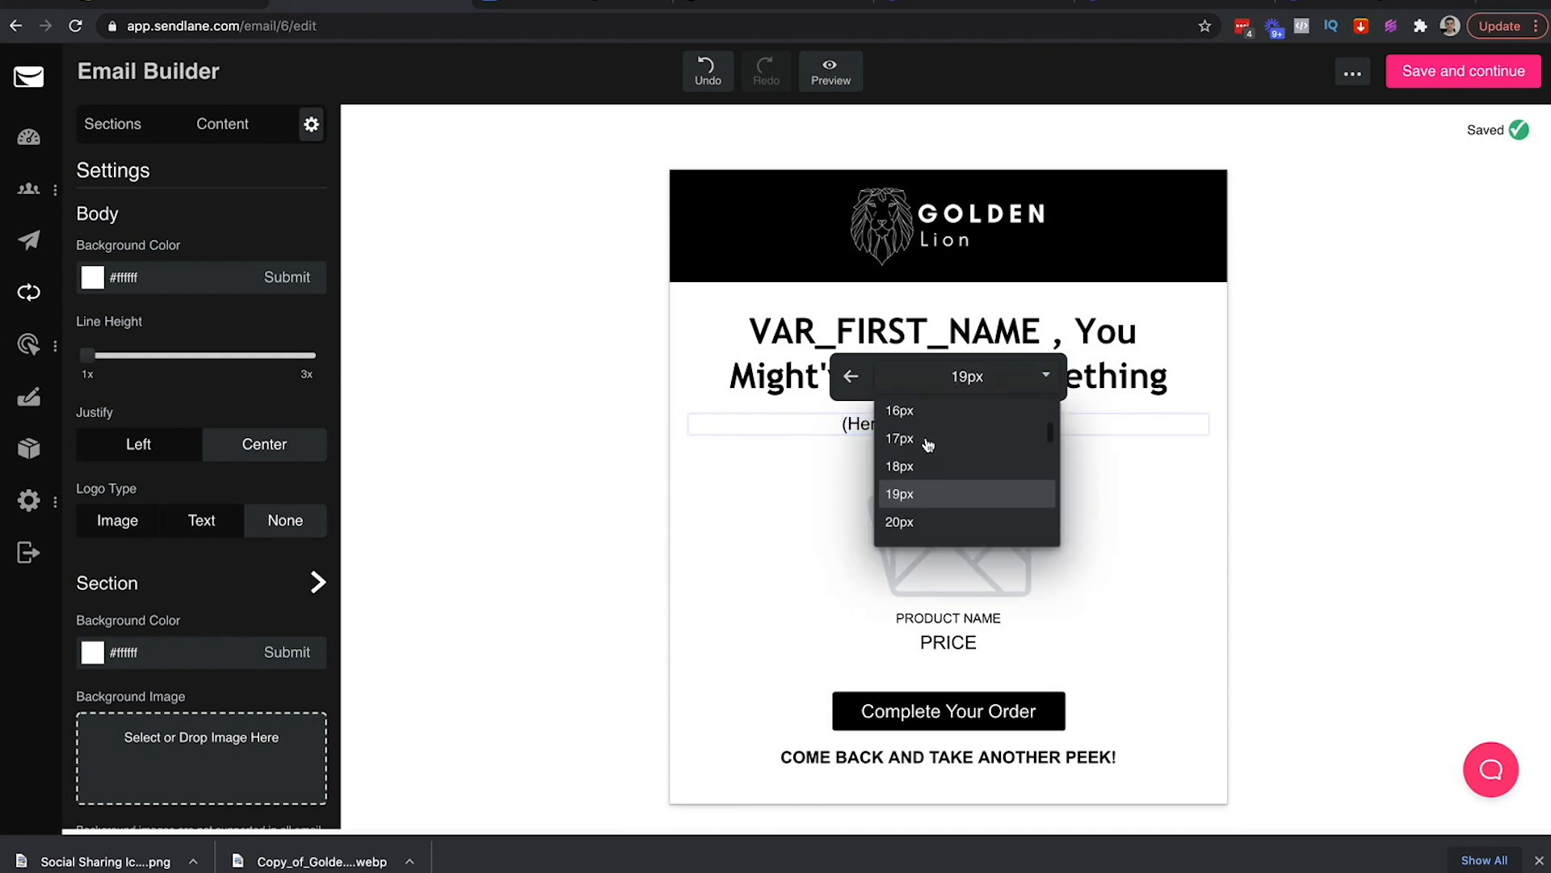
left_click(928, 440)
left_click(1293, 417)
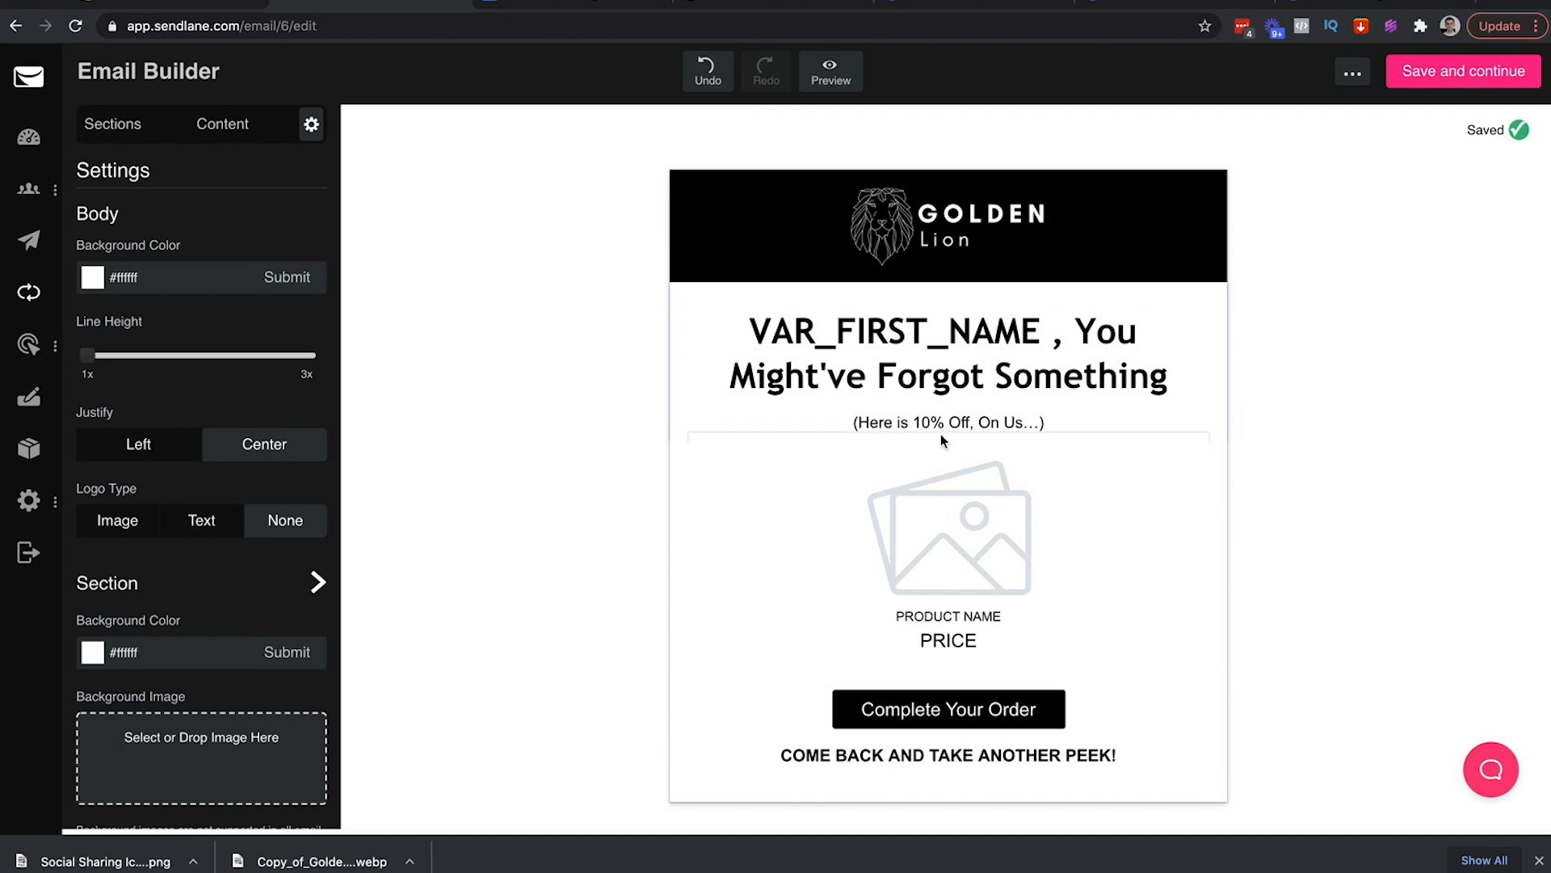
Delete the empty line left below the headline
left_click(969, 406)
key("BackSpace")
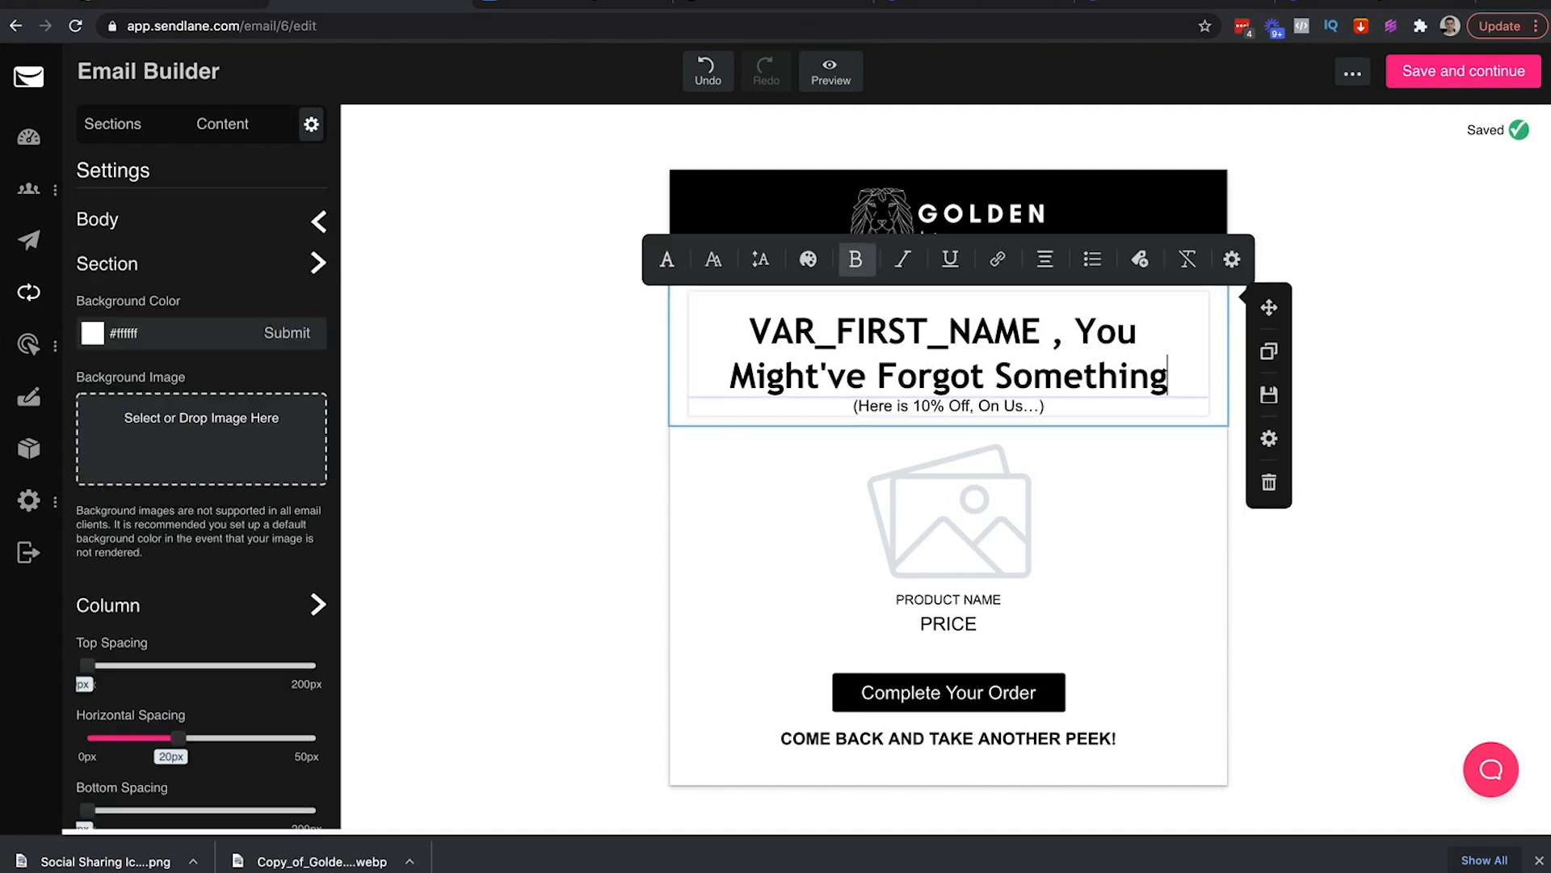
left_click(1314, 321)
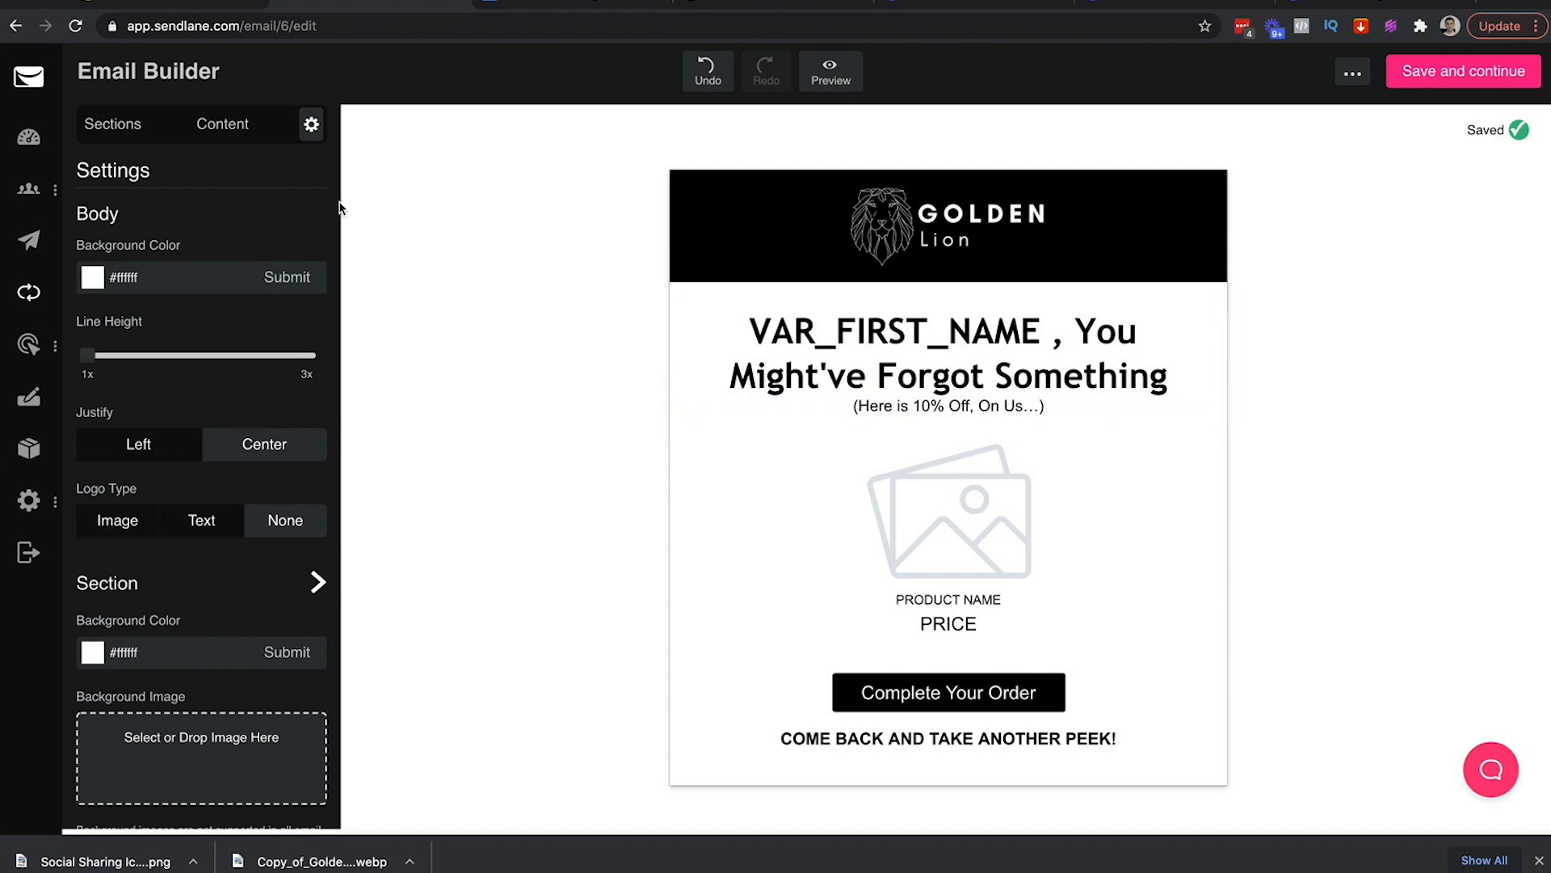
left_click(220, 123)
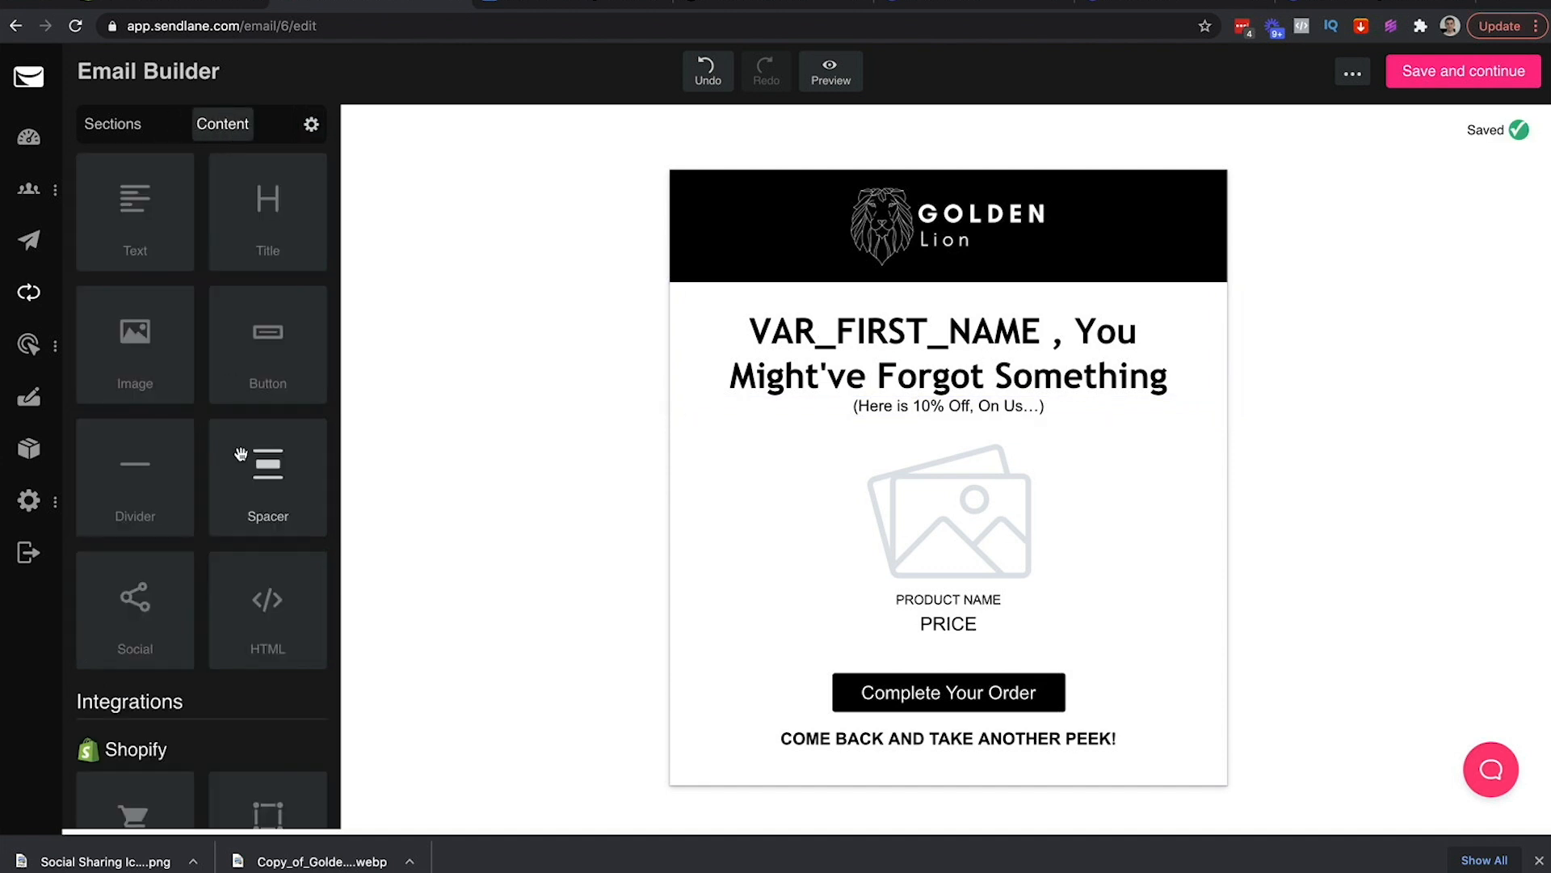
Insert a roughly 15px spacer between the headline and the 10% off subline
left_click_drag(241, 454, 842, 388)
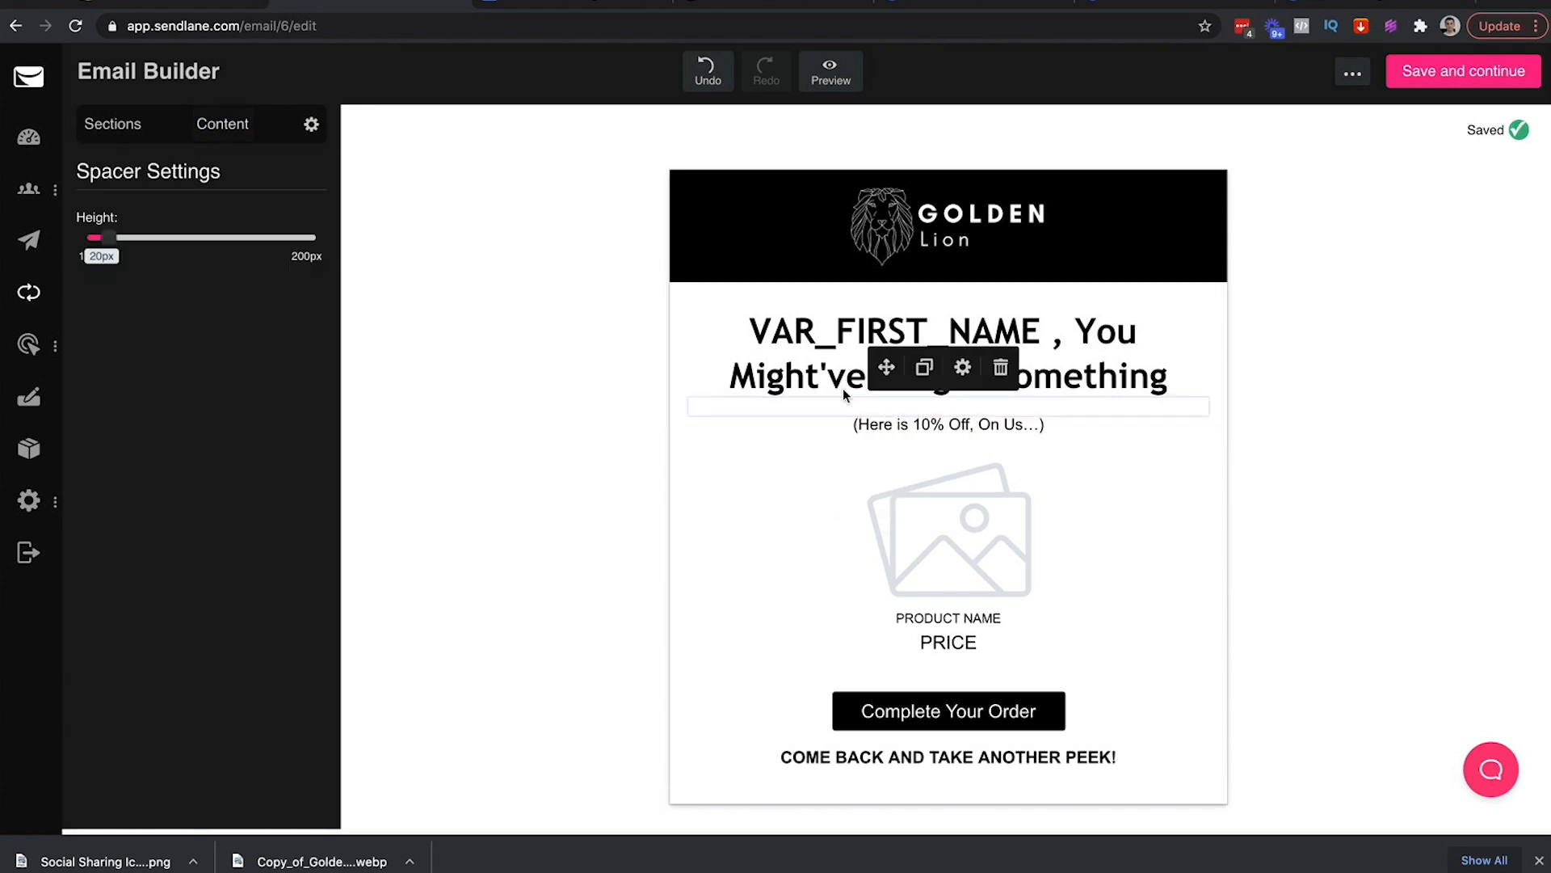
left_click_drag(111, 238, 102, 233)
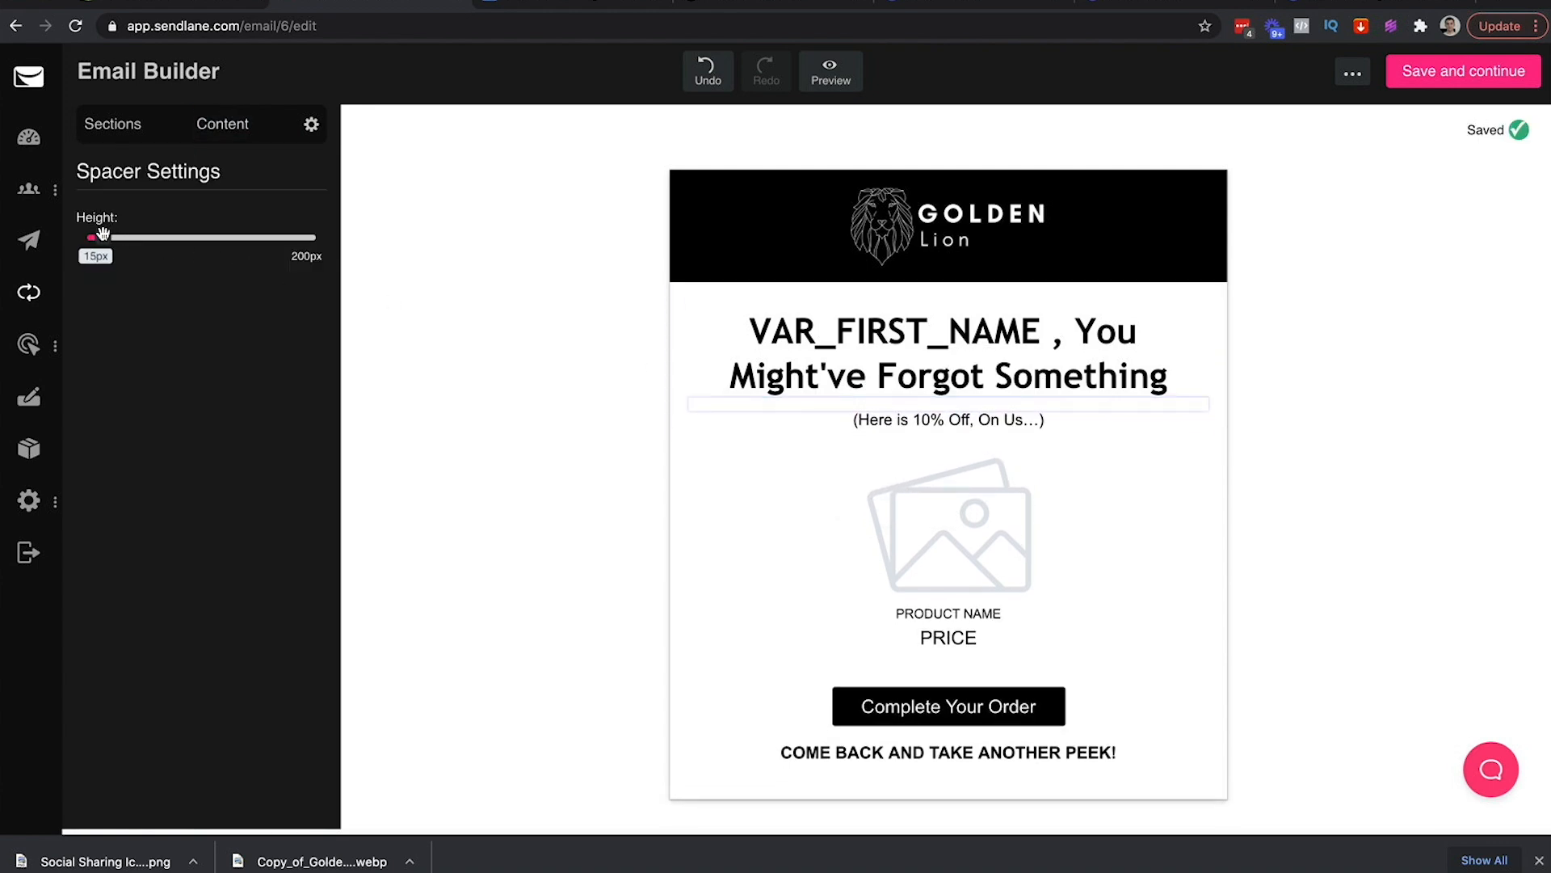
left_click(495, 380)
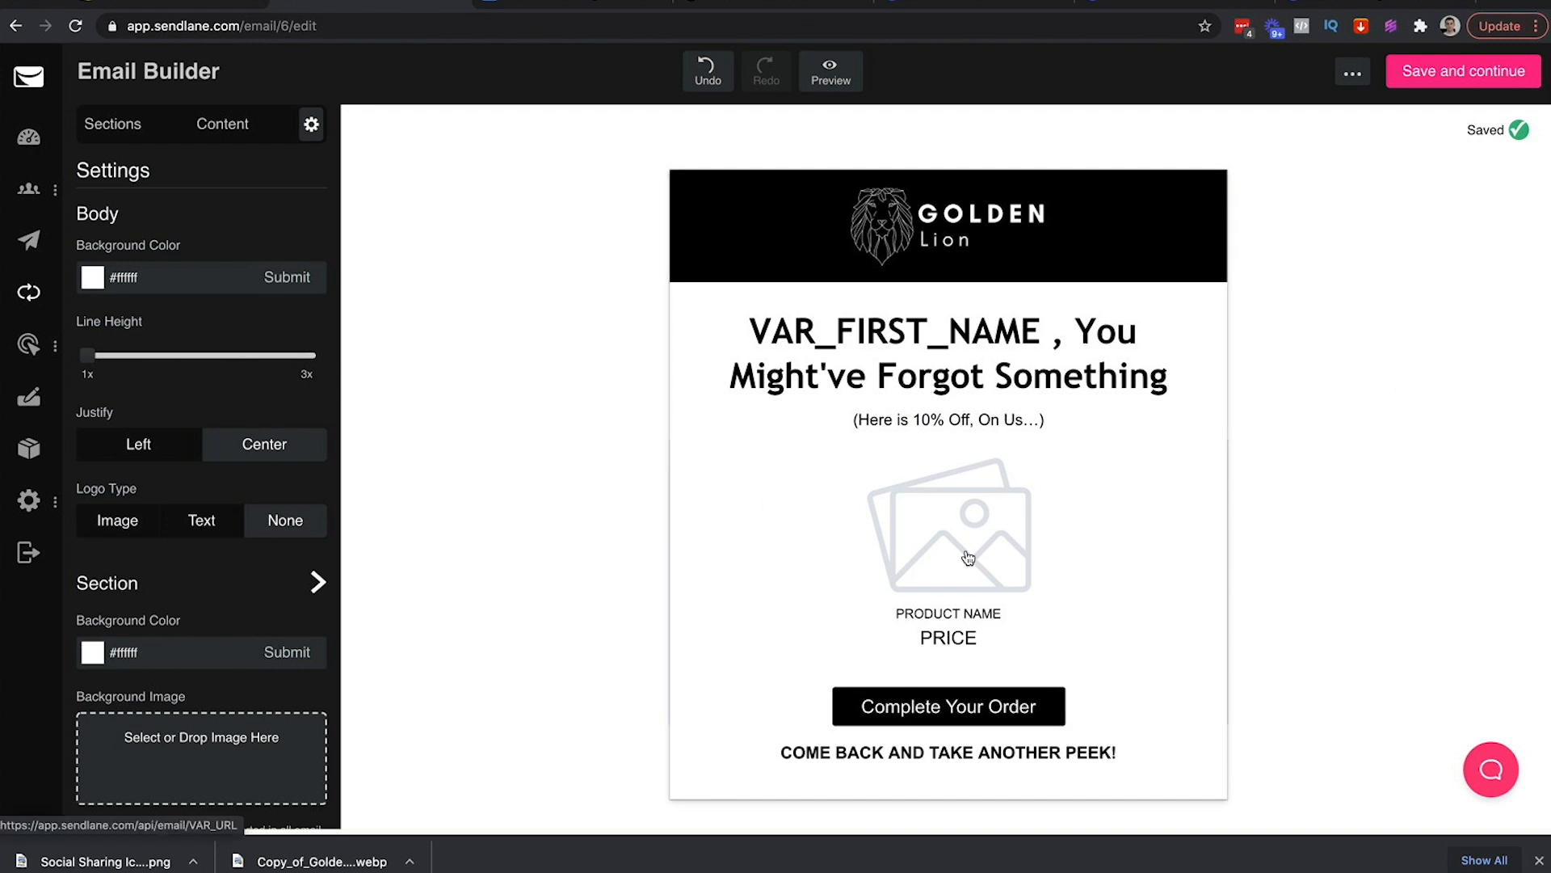
left_click(572, 5)
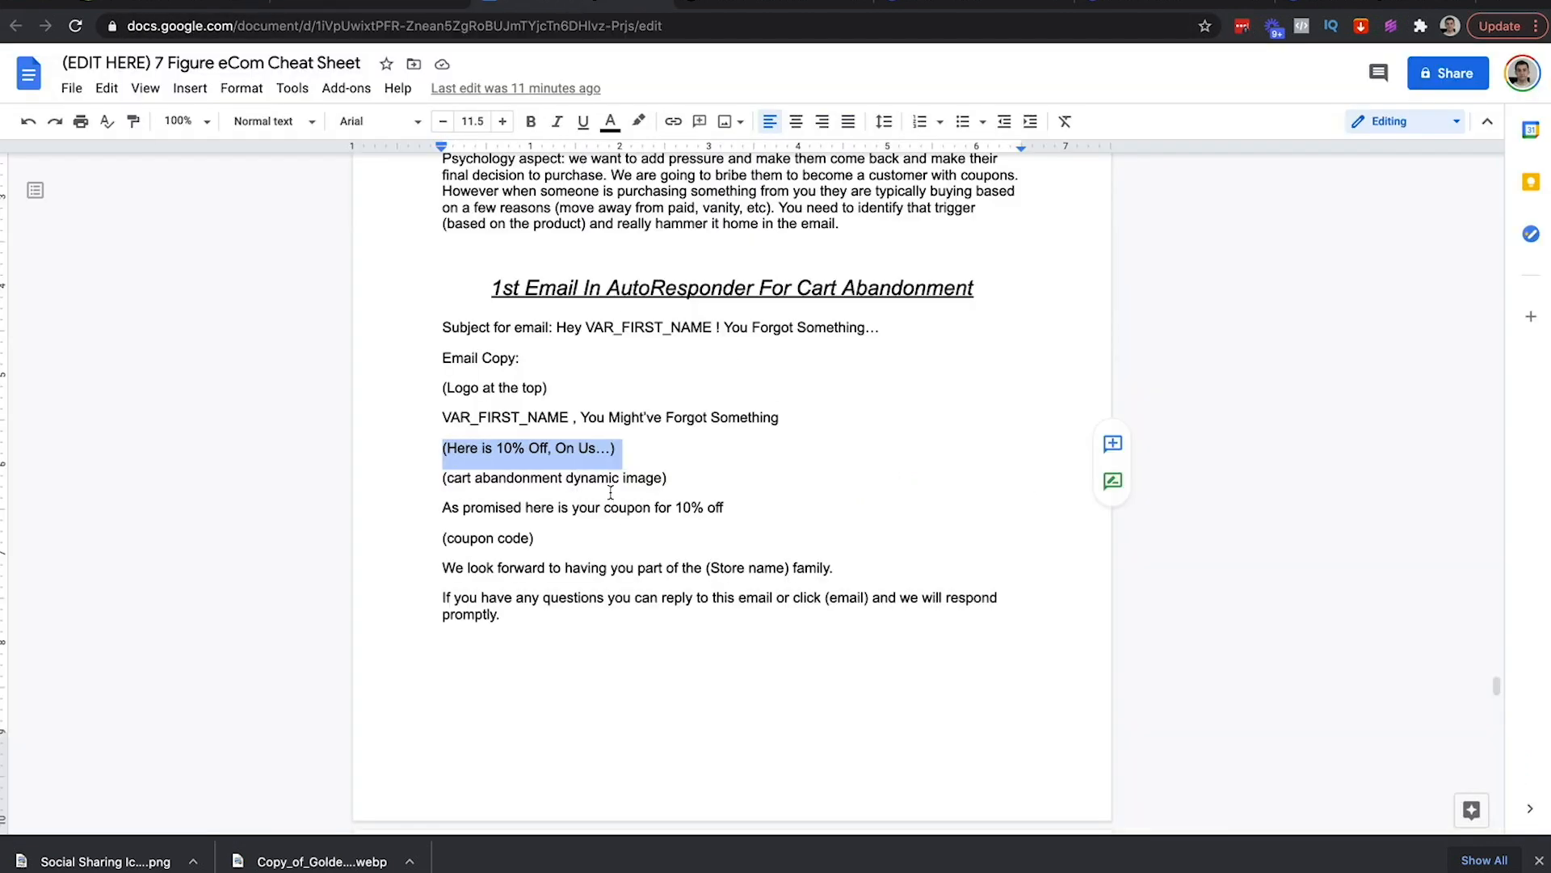
left_click(357, 3)
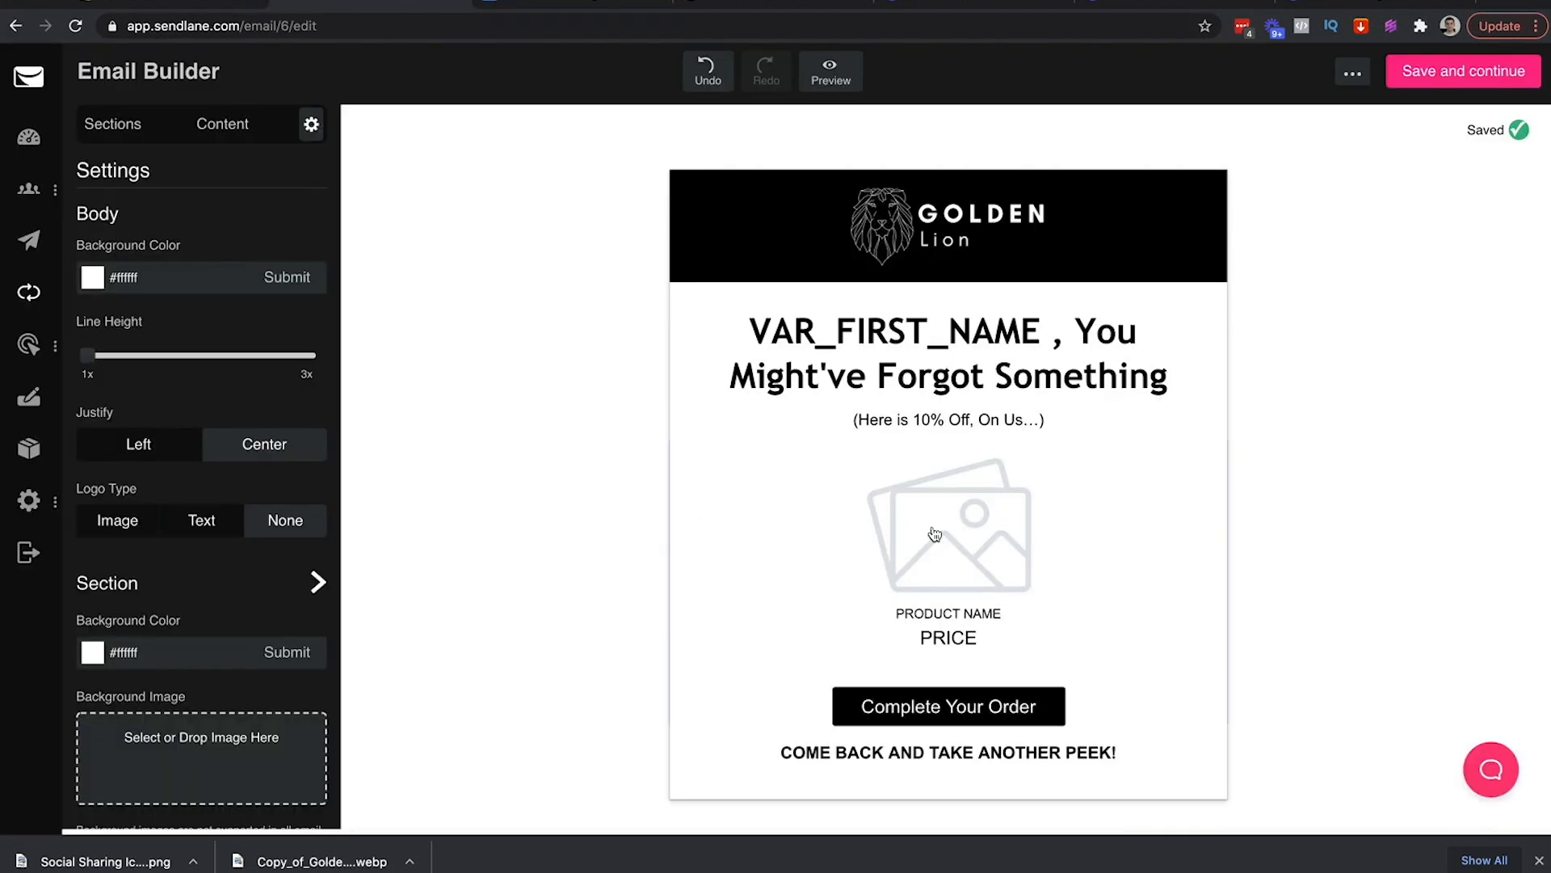
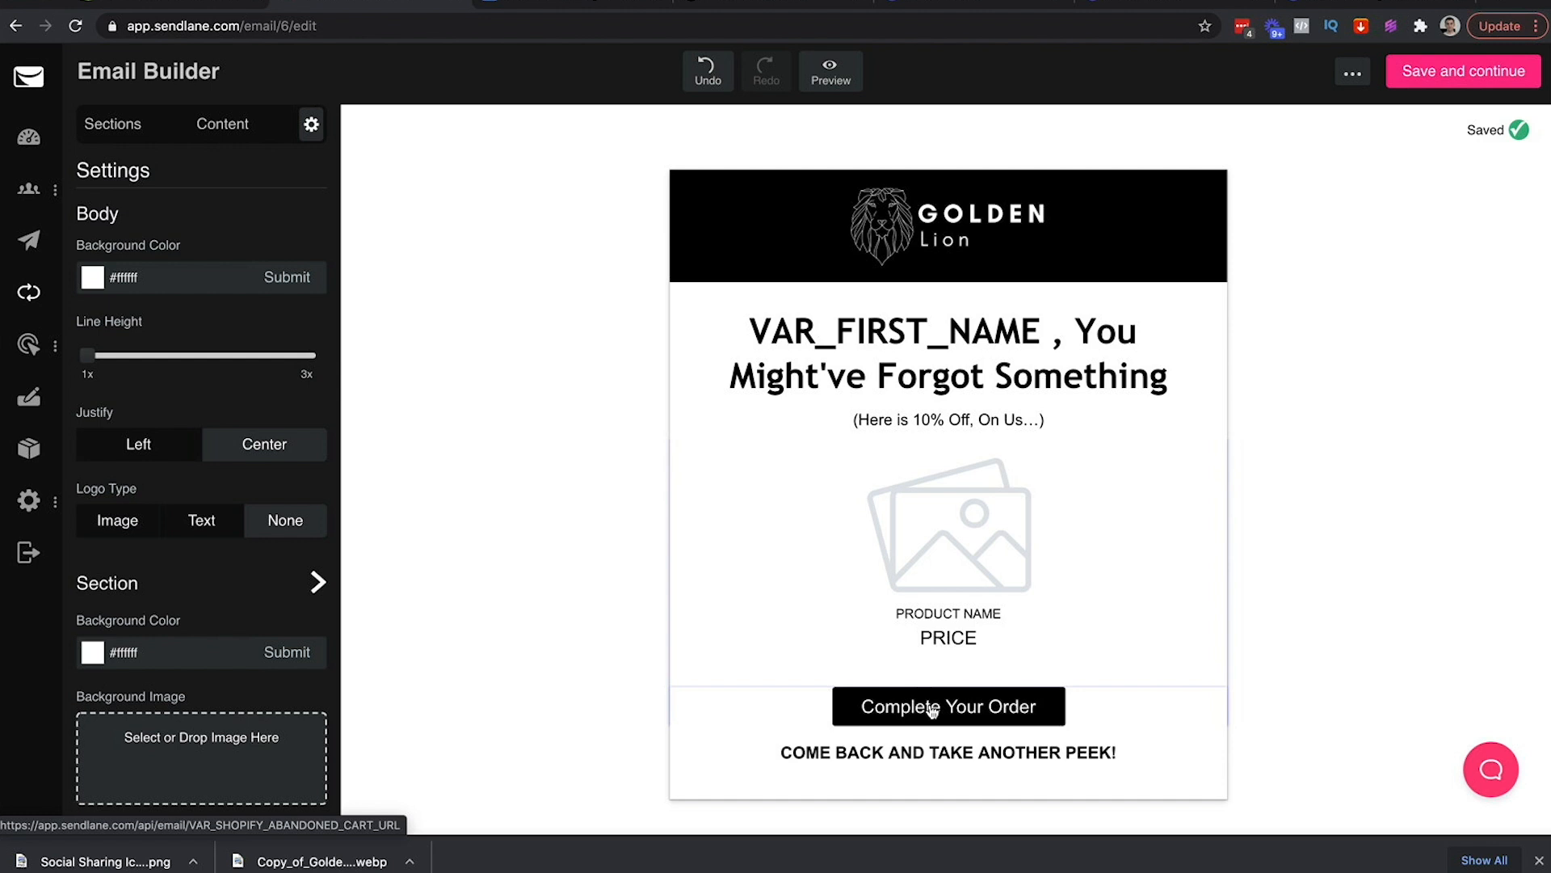
Look over the cart product block, then bring up the Google Docs cart-abandonment copy
left_click(978, 677)
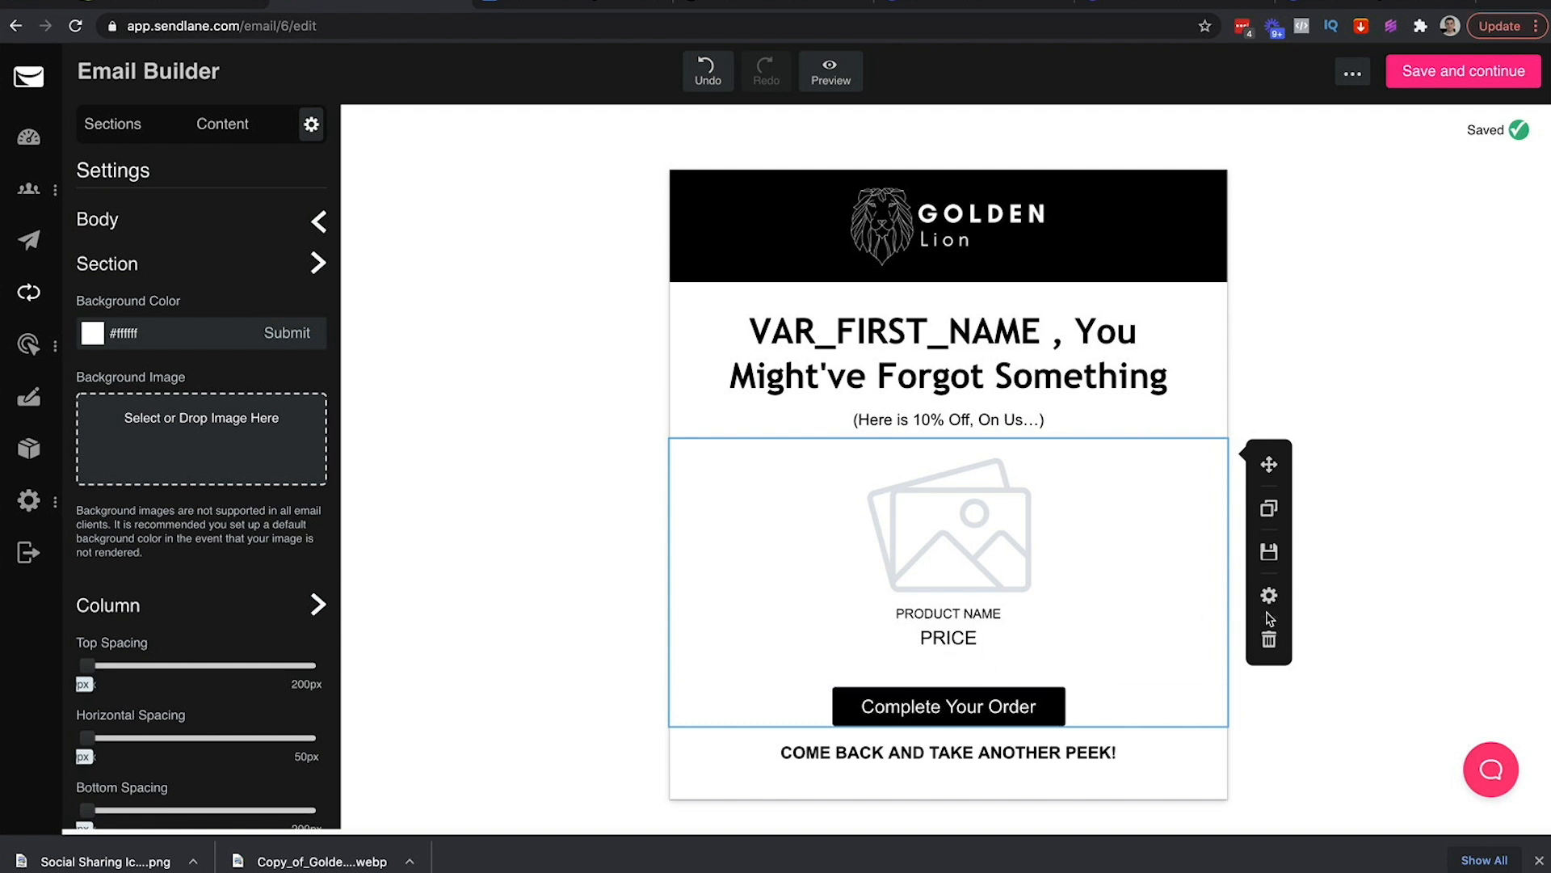
left_click(1398, 627)
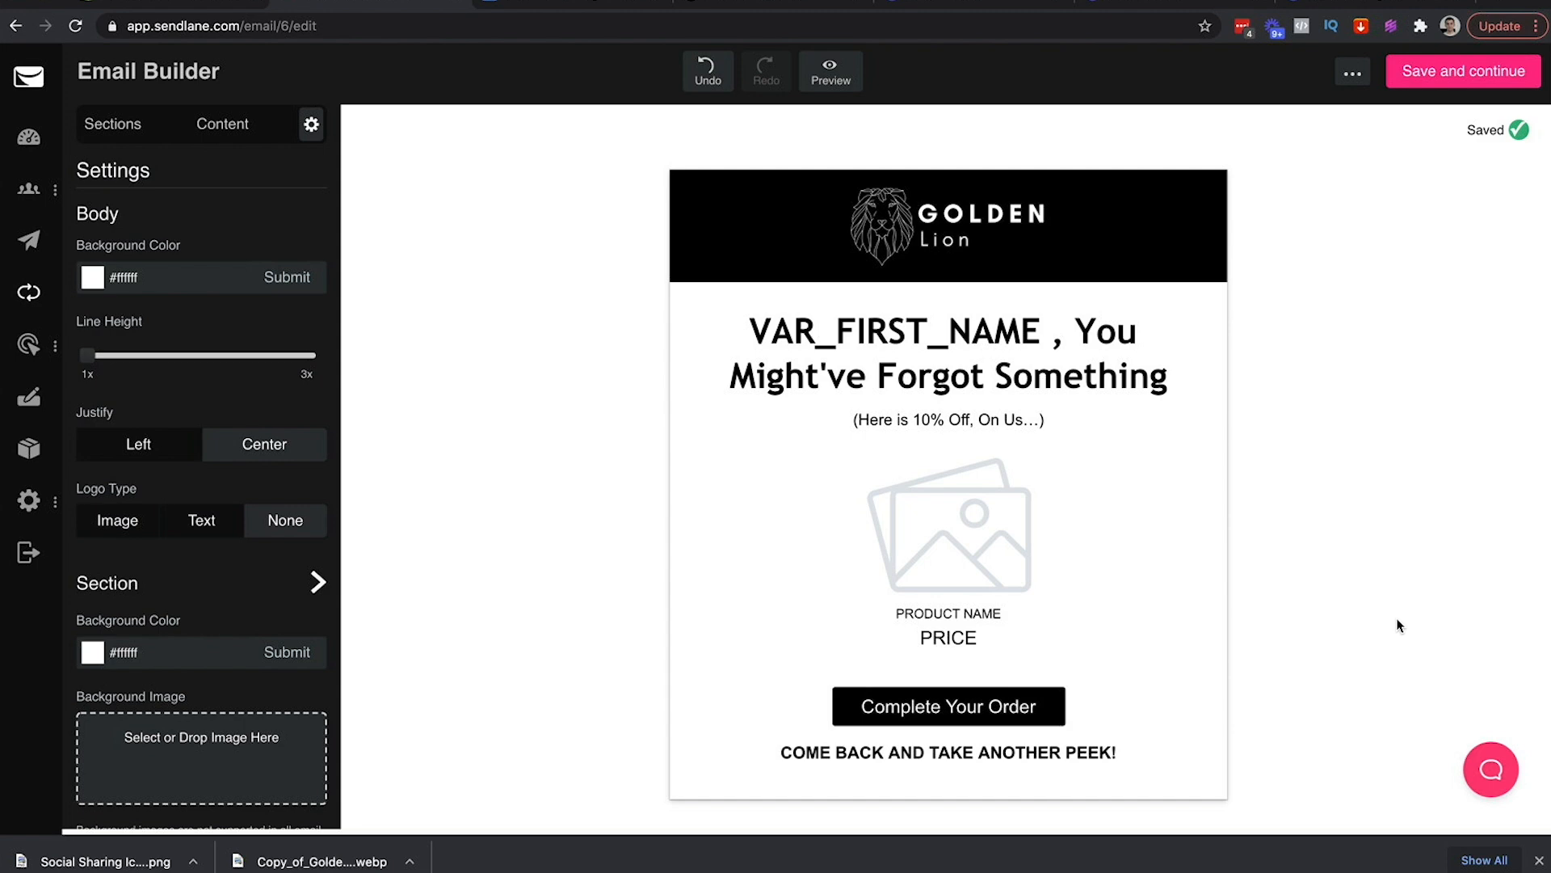
left_click(554, 4)
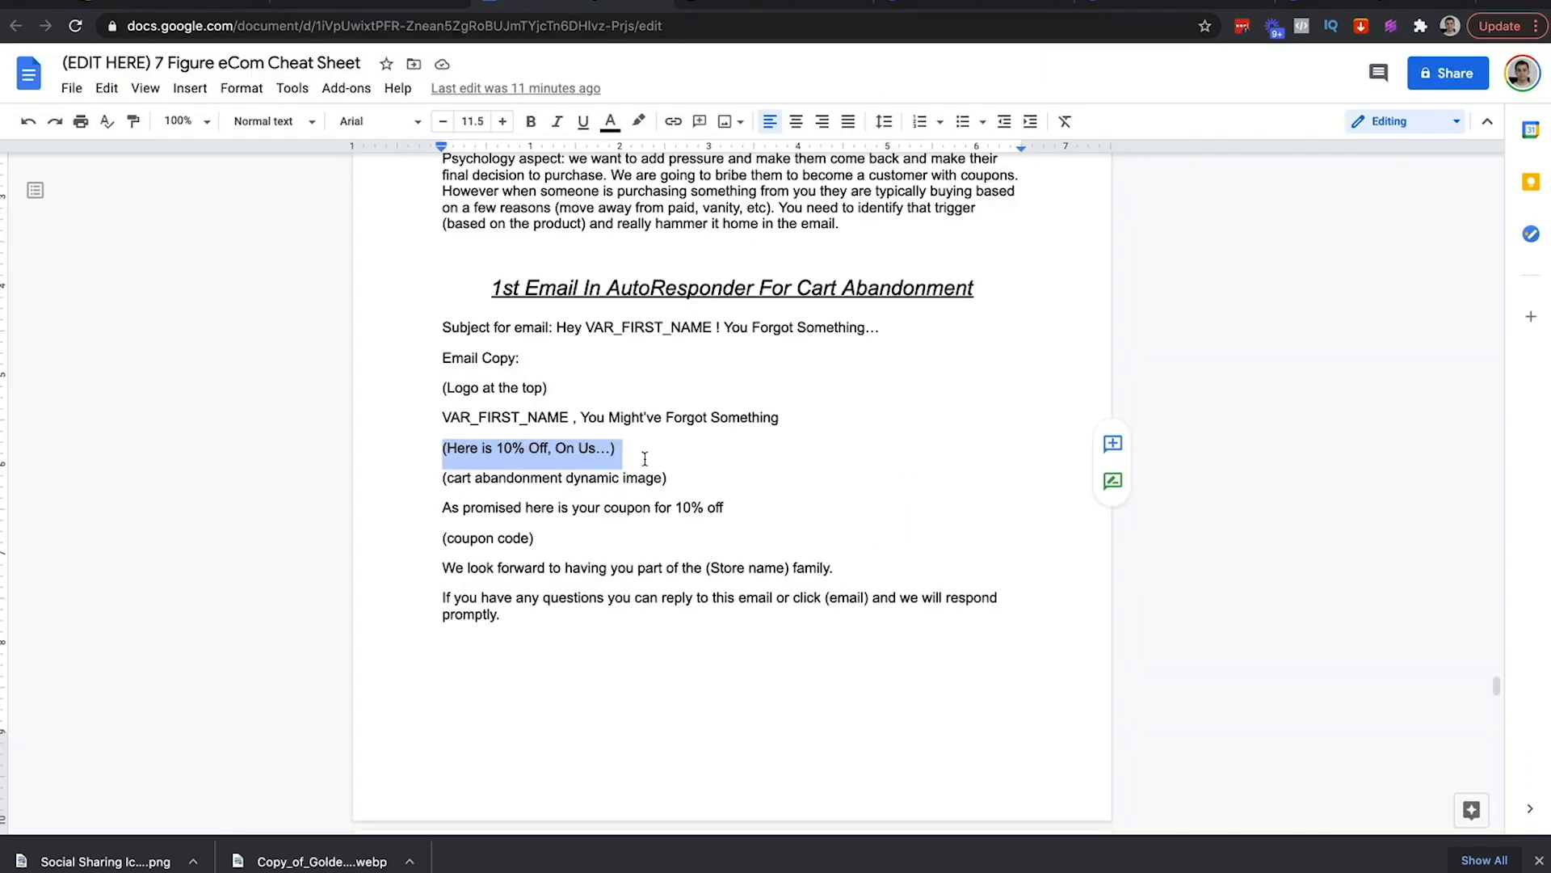
Highlight the cart abandonment dynamic image line in light red
left_click_drag(677, 478, 437, 480)
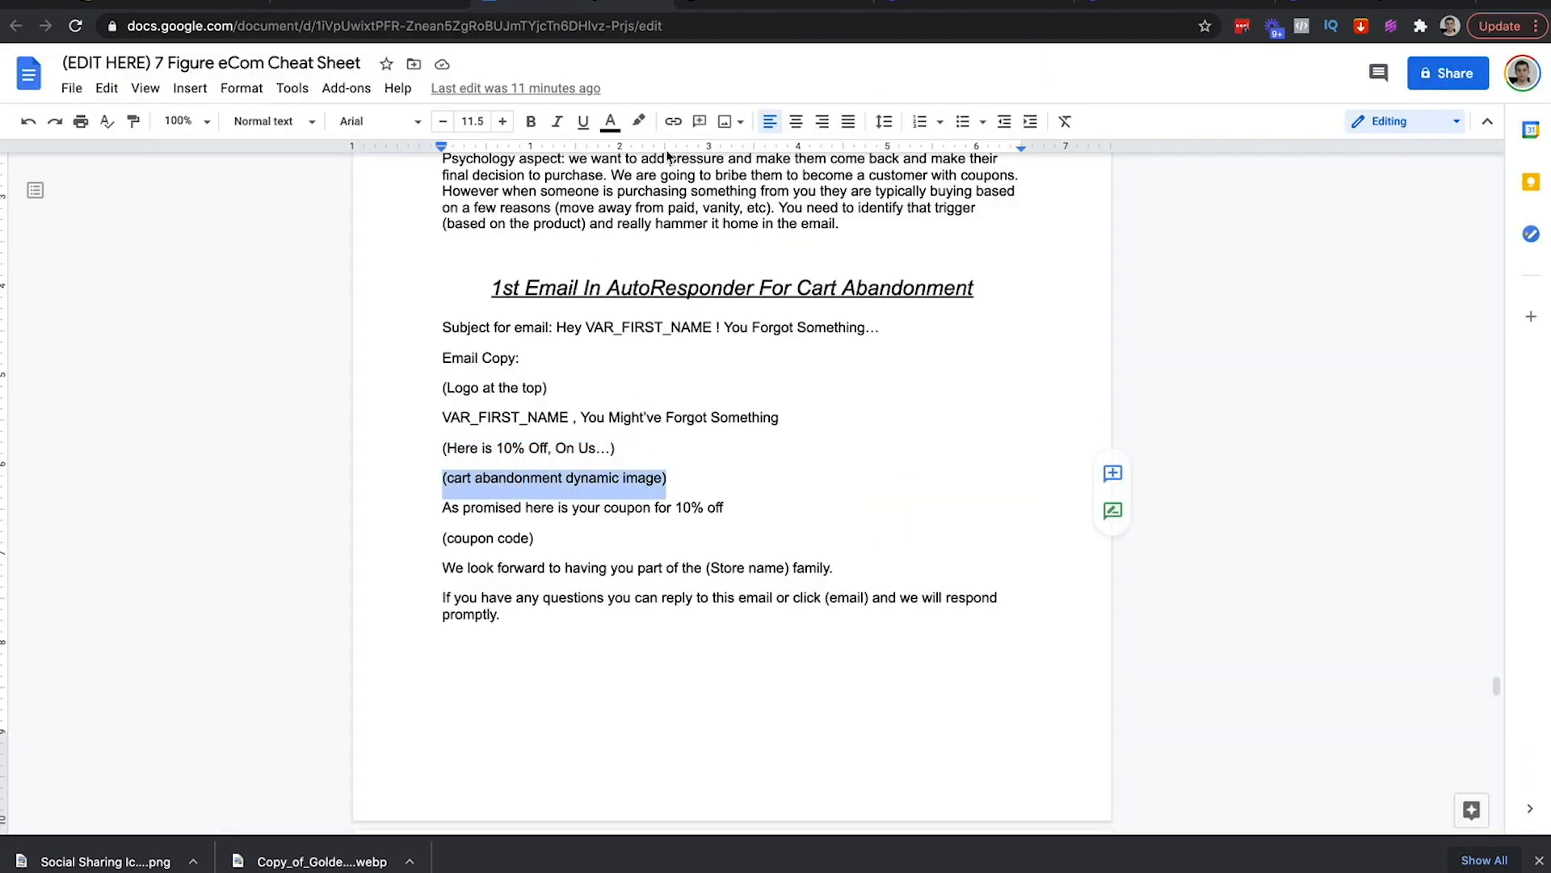
left_click(639, 121)
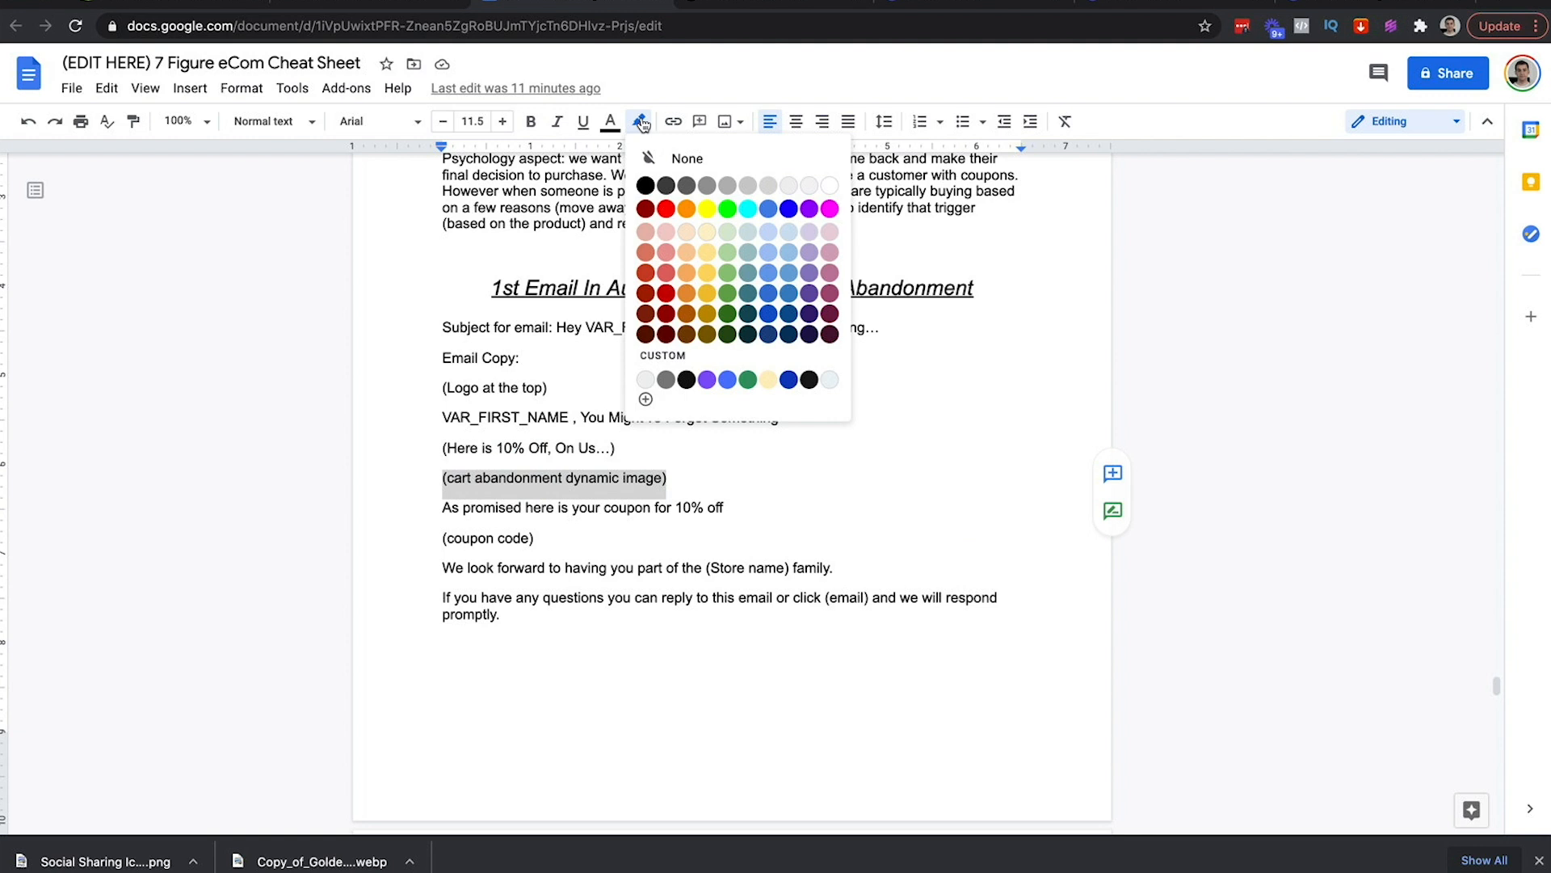
left_click(669, 228)
left_click(672, 480)
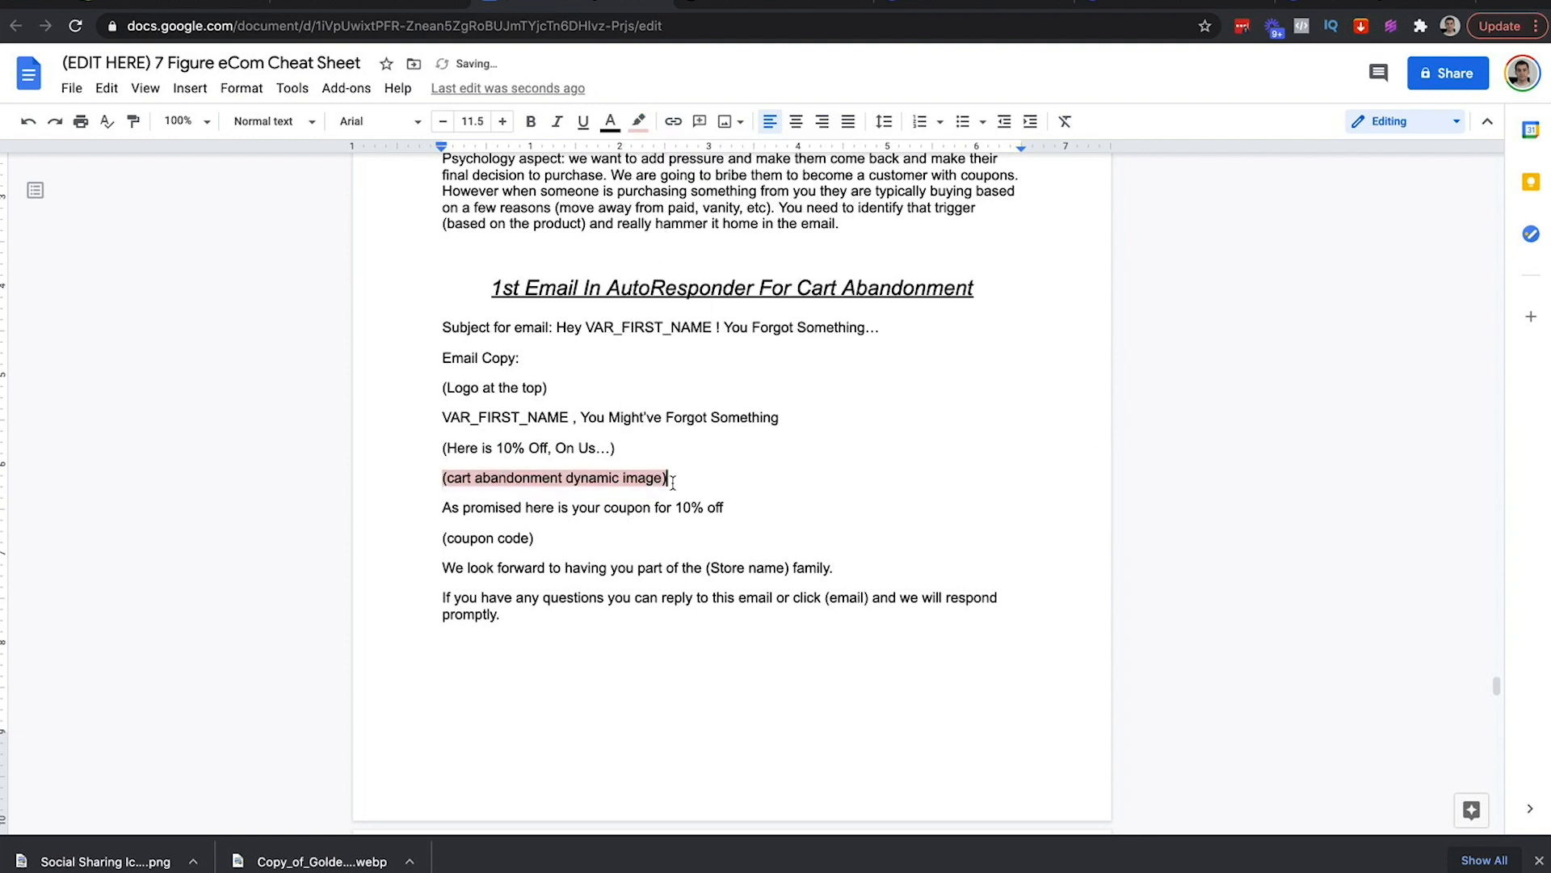
Select the 'As promised' coupon sentence and return to the Sendlane email builder
left_click_drag(441, 509, 740, 514)
key("ctrl+c")
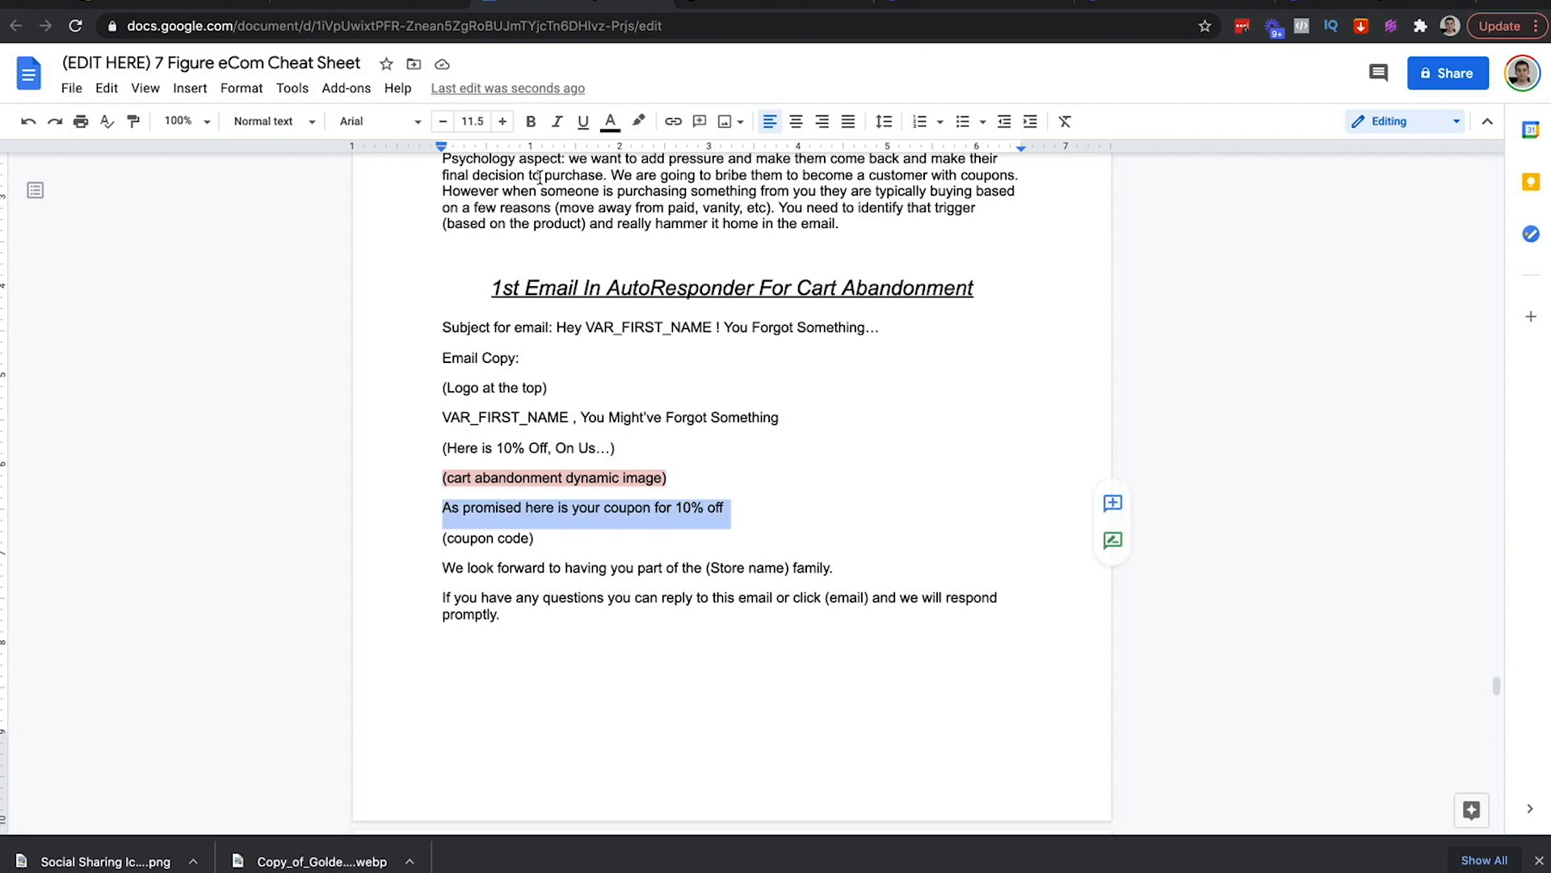
left_click(194, 3)
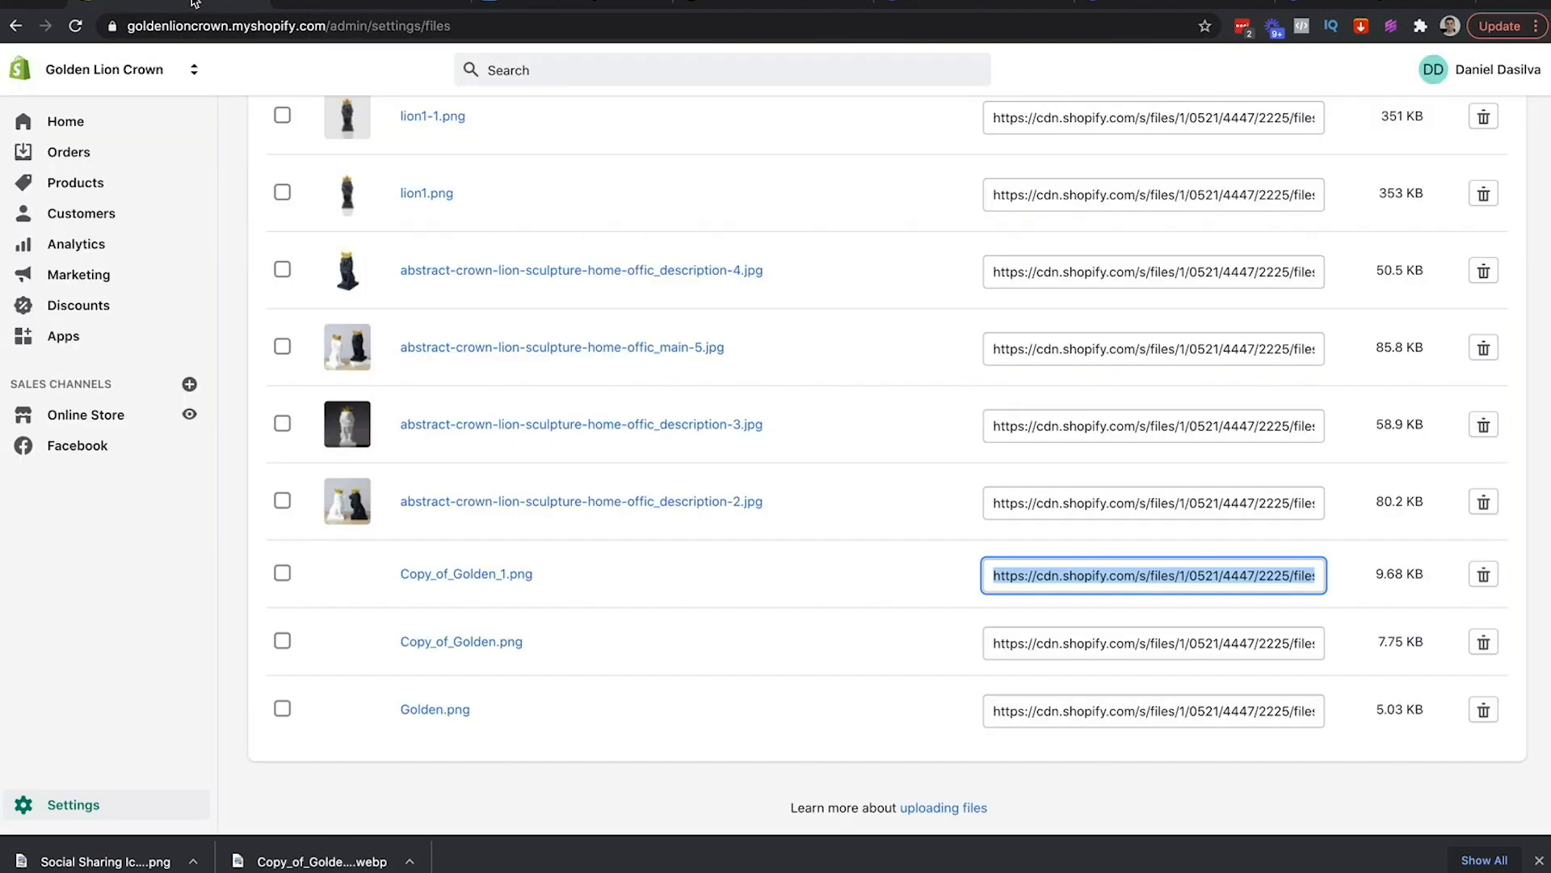
left_click(555, 5)
scroll(1309, 615, "up", 1)
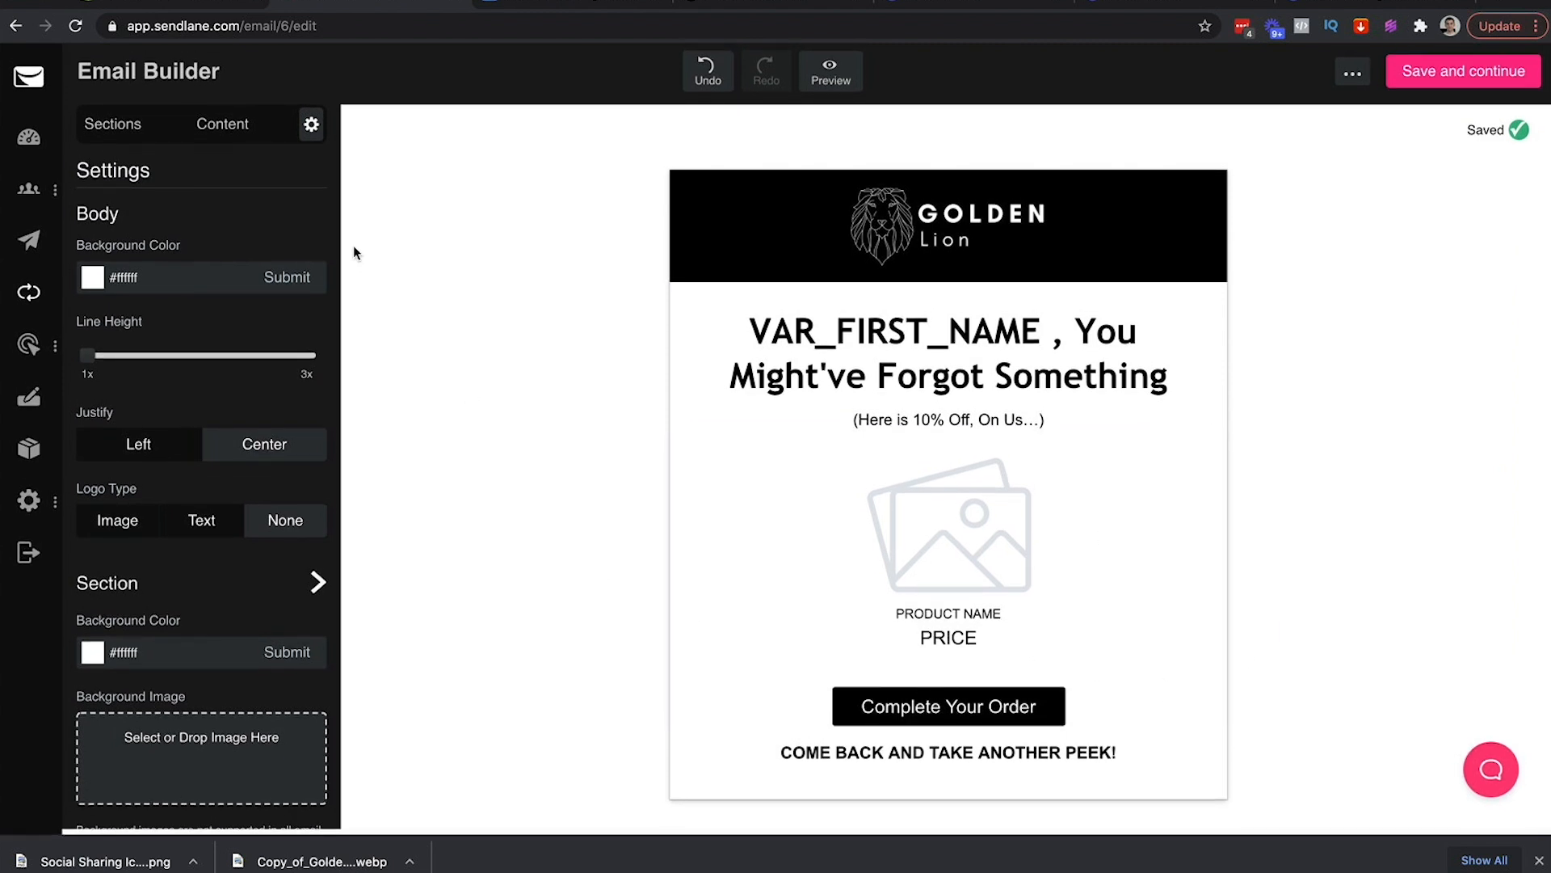
Add a text block under Complete Your Order holding the centered coupon sentence
left_click(220, 127)
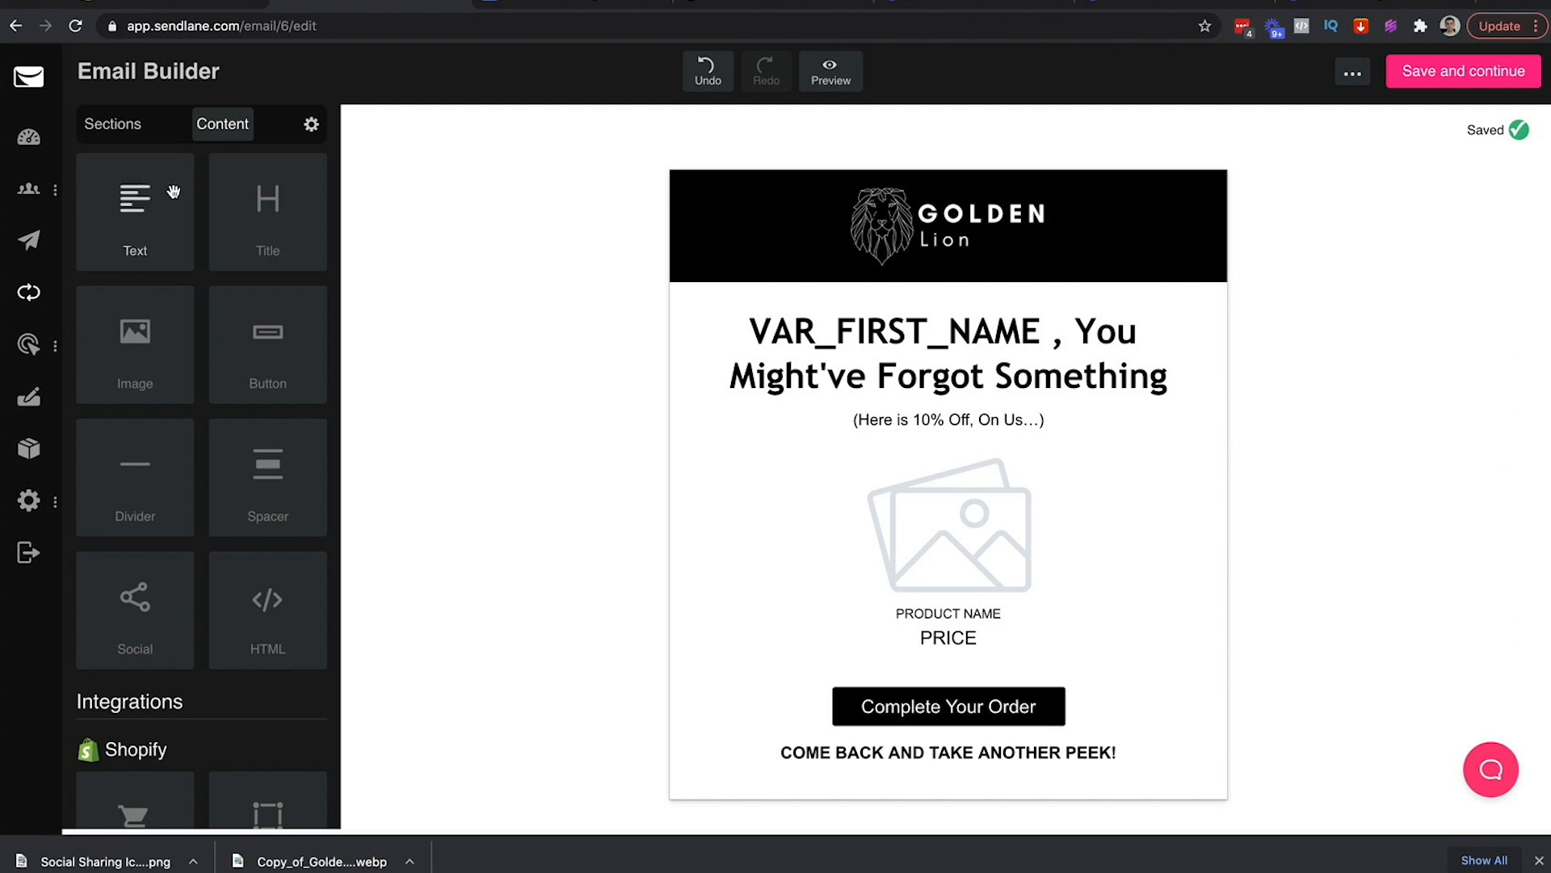
left_click_drag(129, 211, 880, 744)
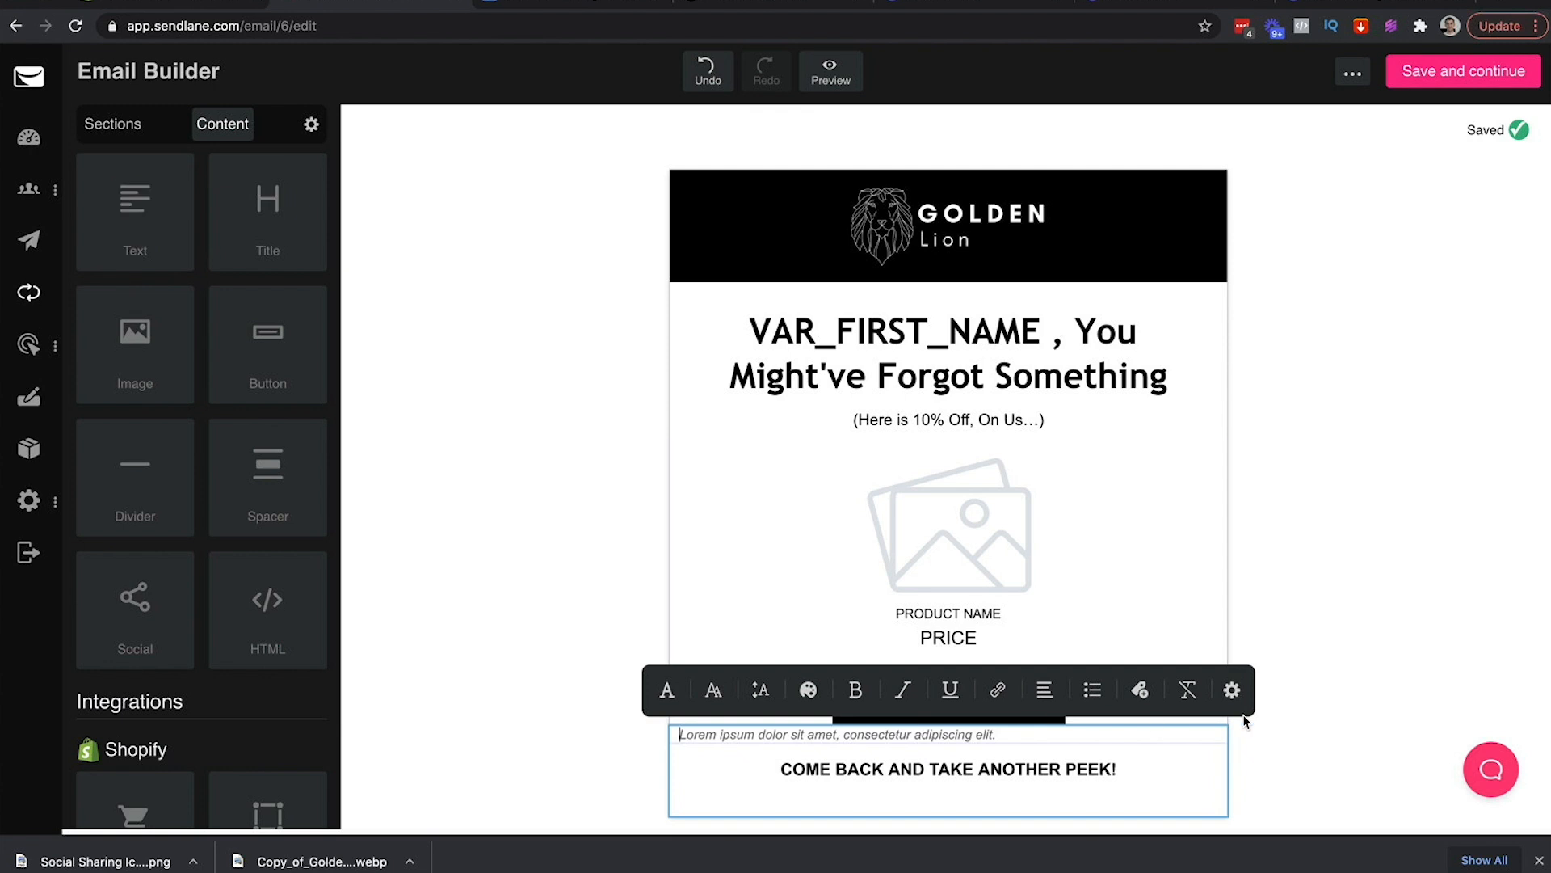
key("ctrl+v")
key("BackSpace")
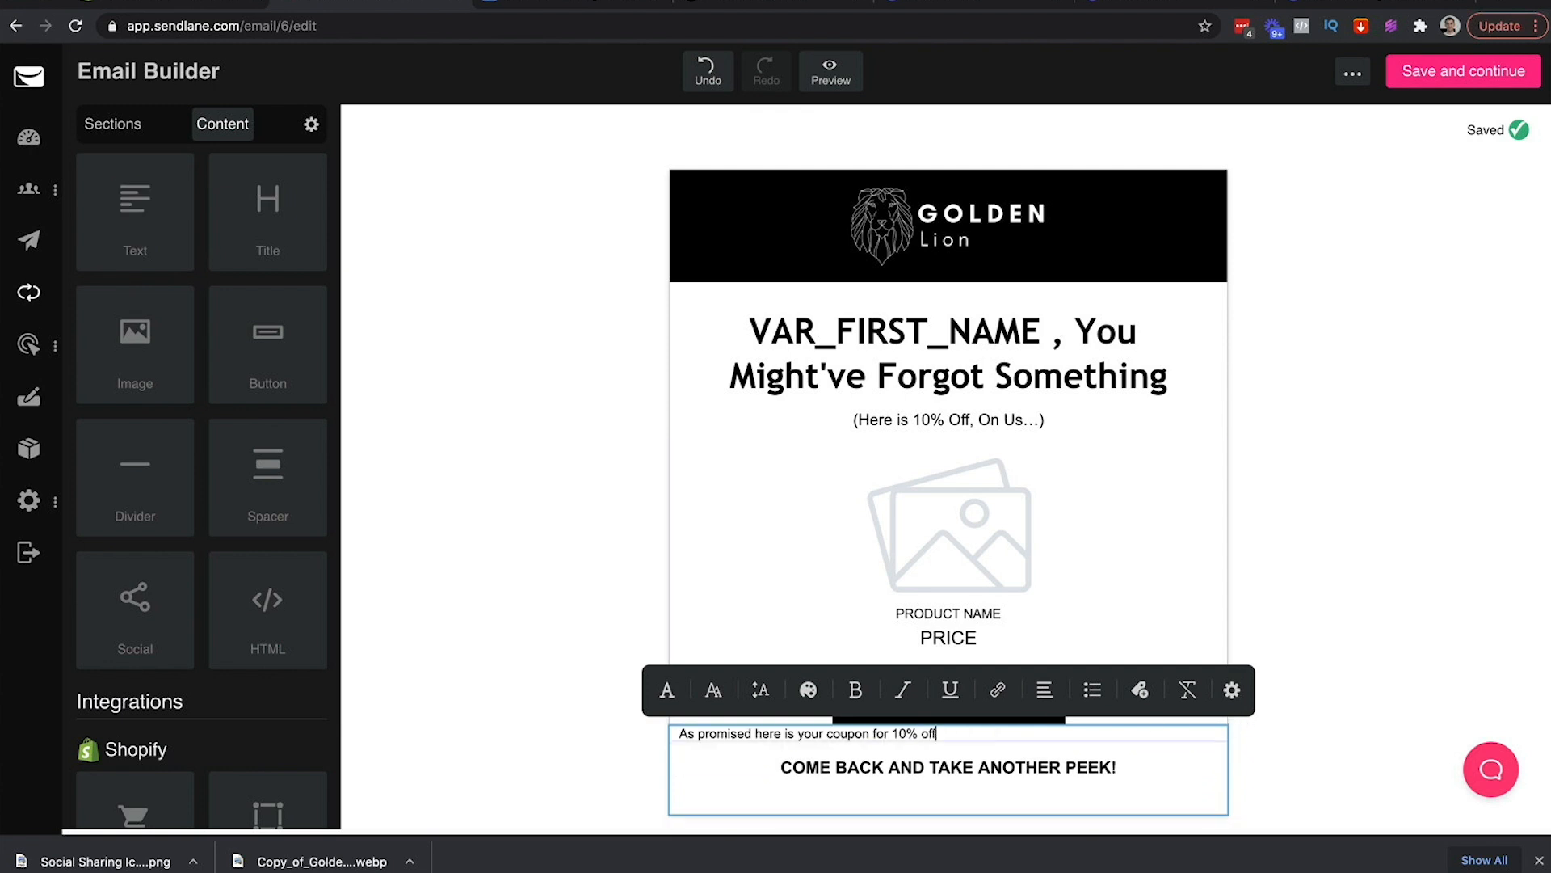
triple_click(1058, 733)
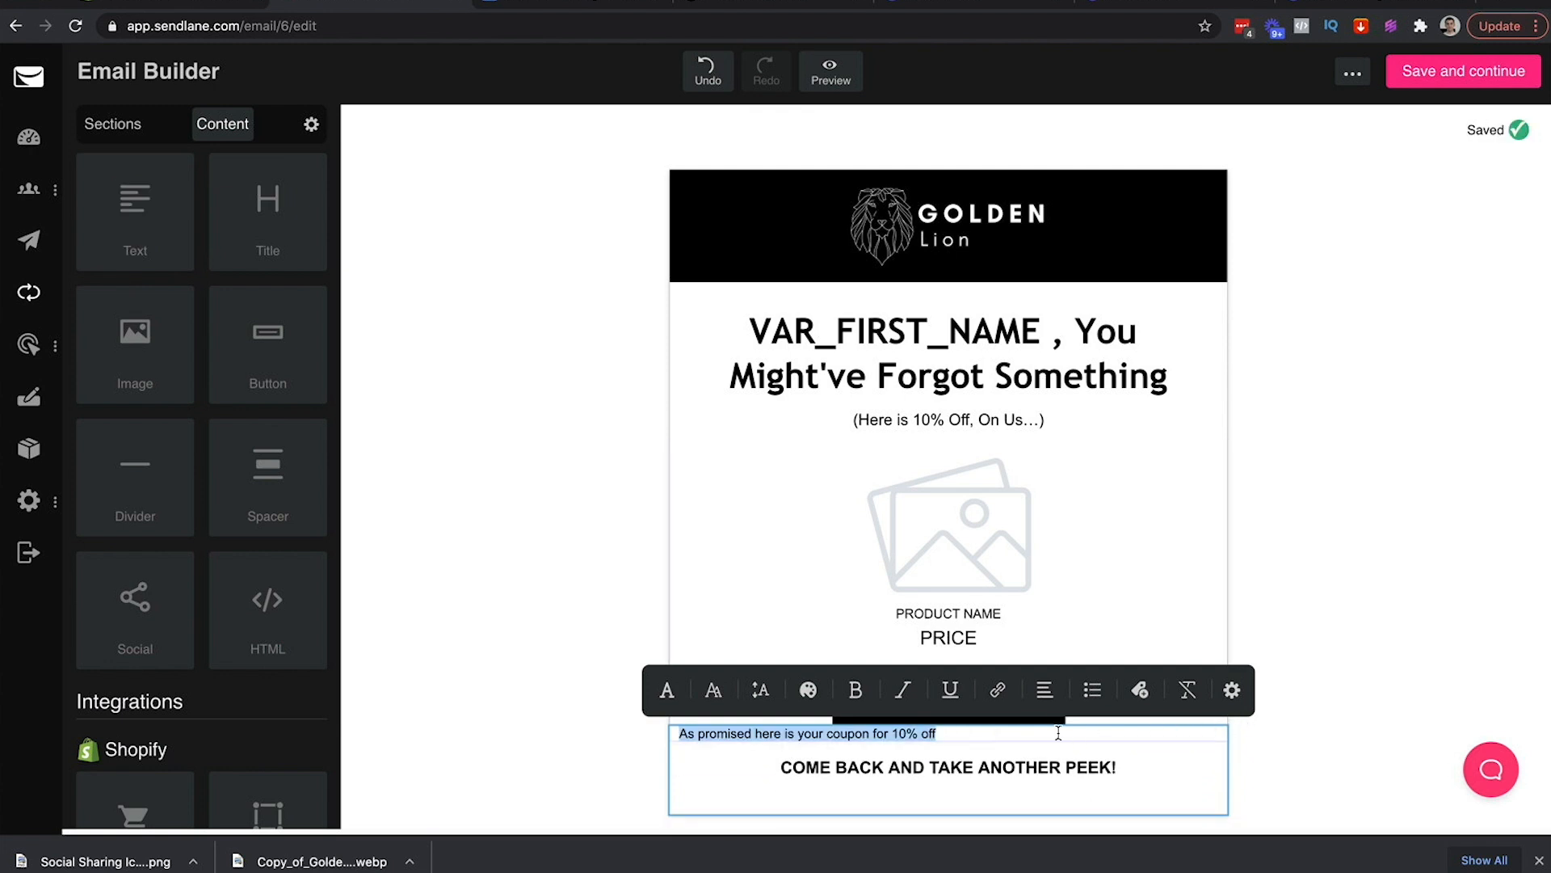
left_click(1045, 691)
left_click(968, 693)
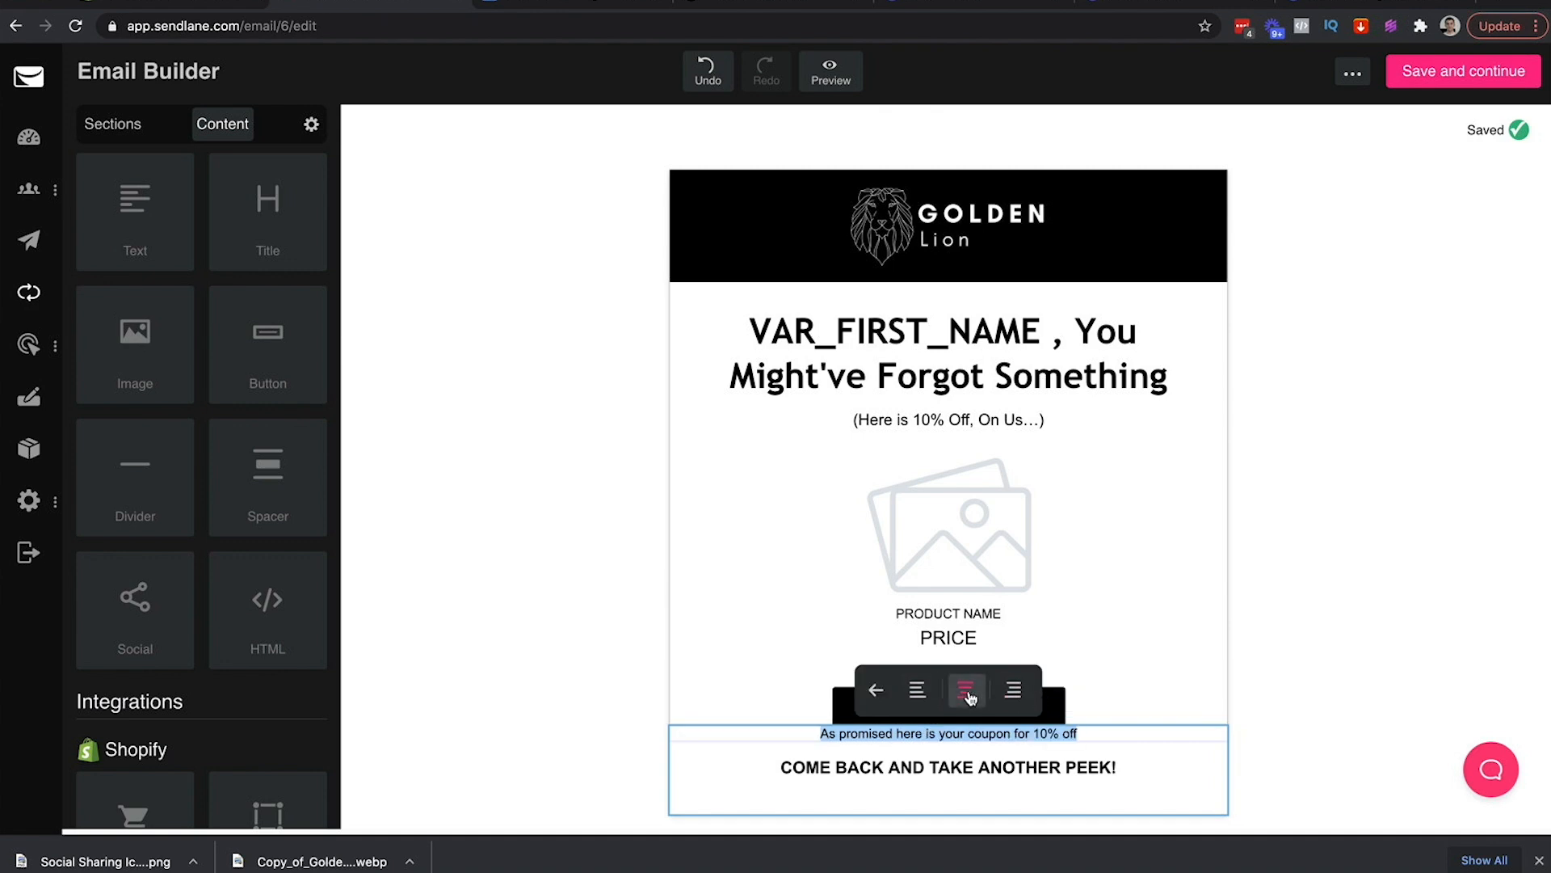
left_click(875, 689)
Set the coupon line to 17px, matching the 10% off subheading
triple_click(1004, 421)
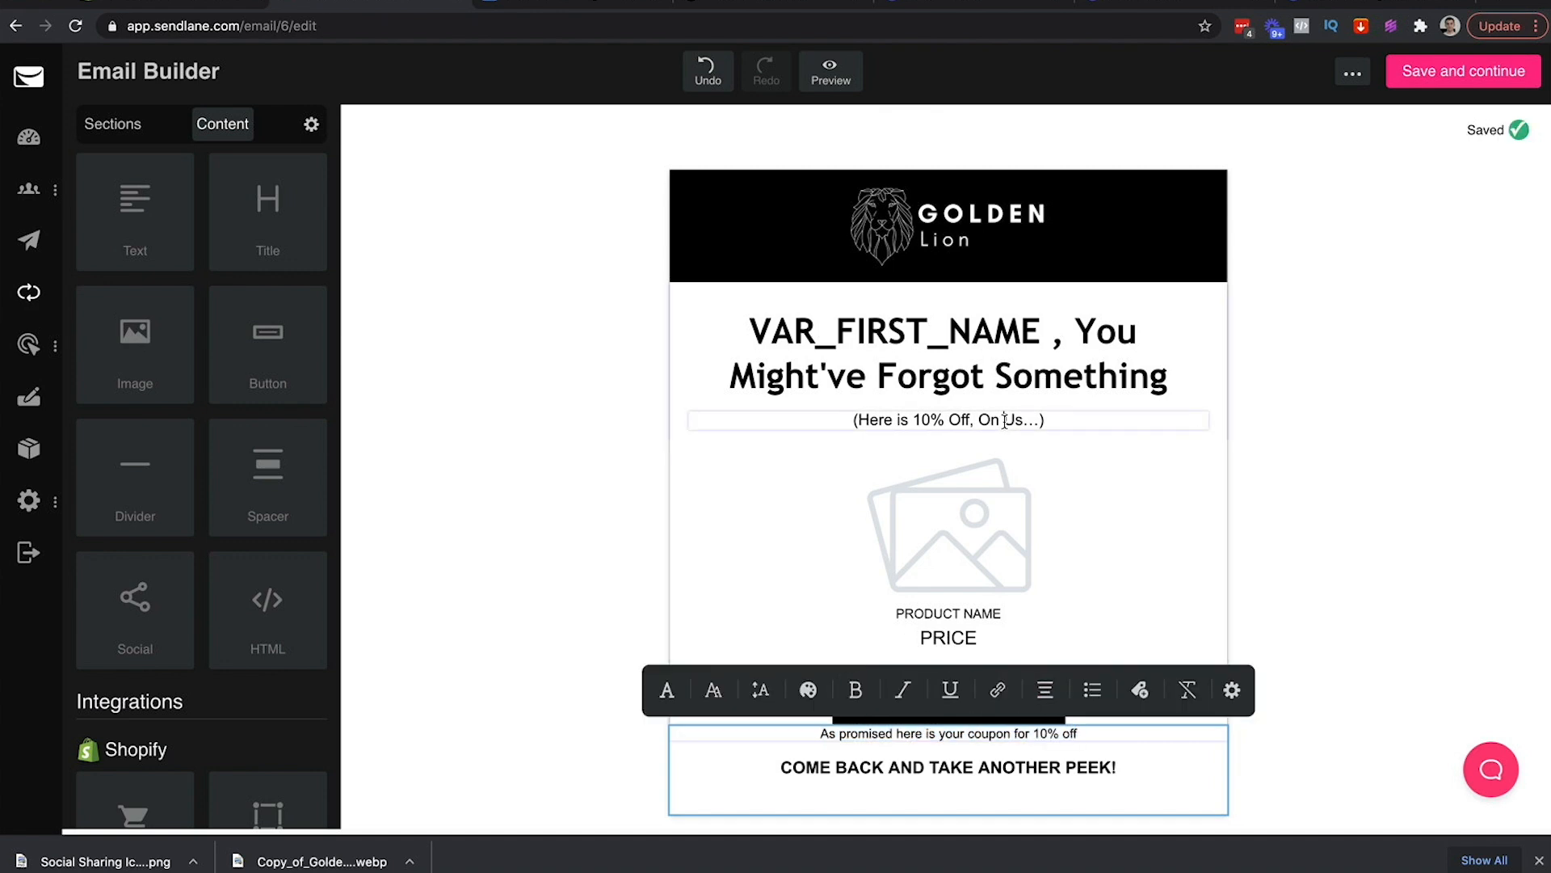
left_click(712, 375)
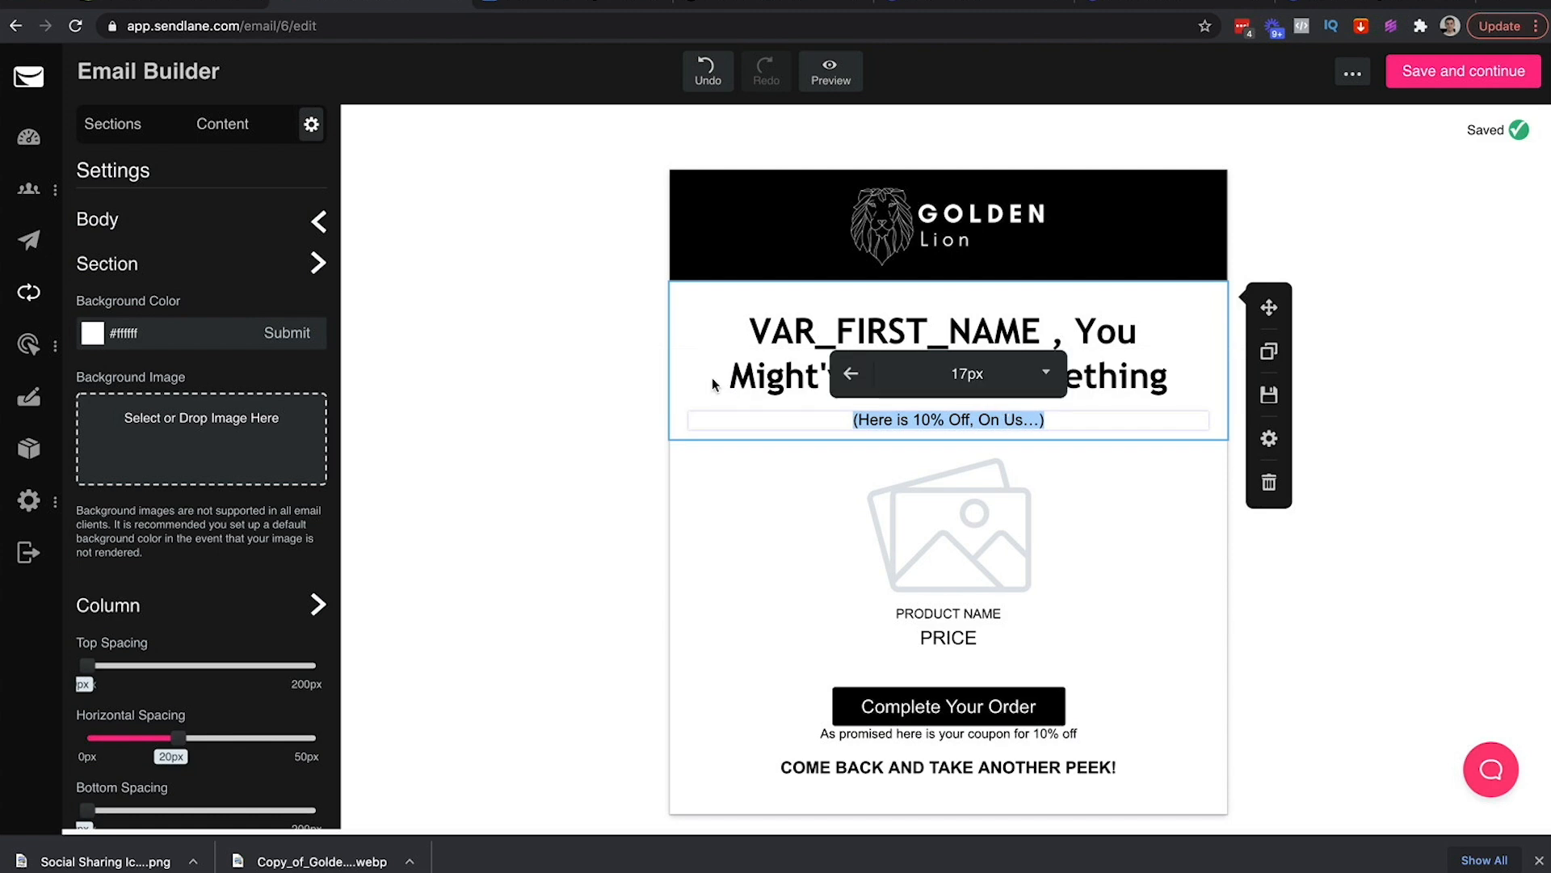
left_click(760, 734)
triple_click(760, 734)
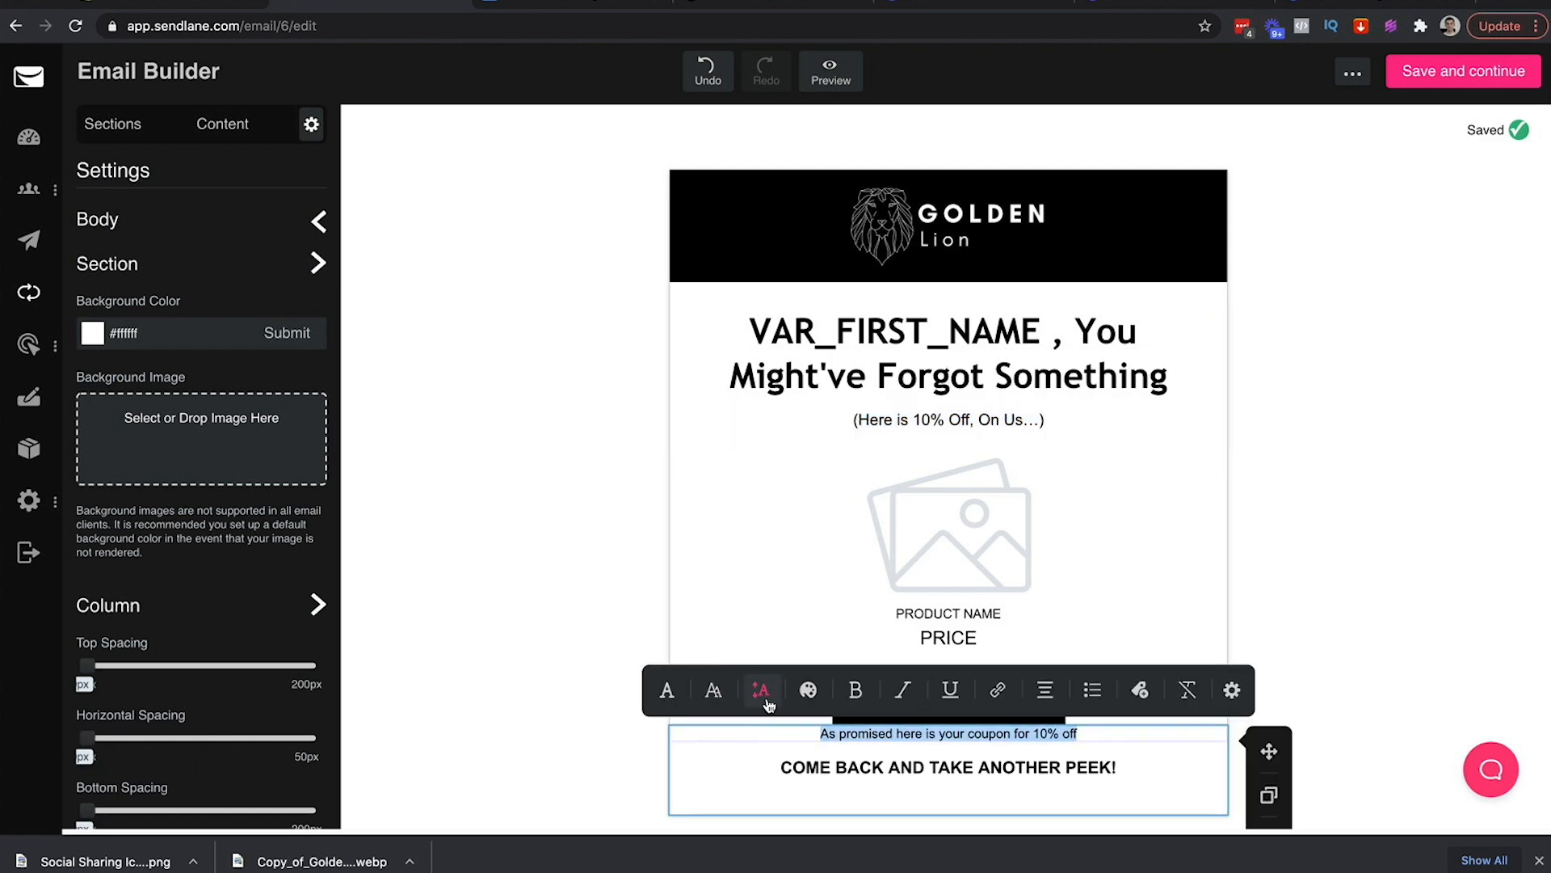
left_click(712, 693)
left_click(925, 694)
scroll(935, 776, "down", 3)
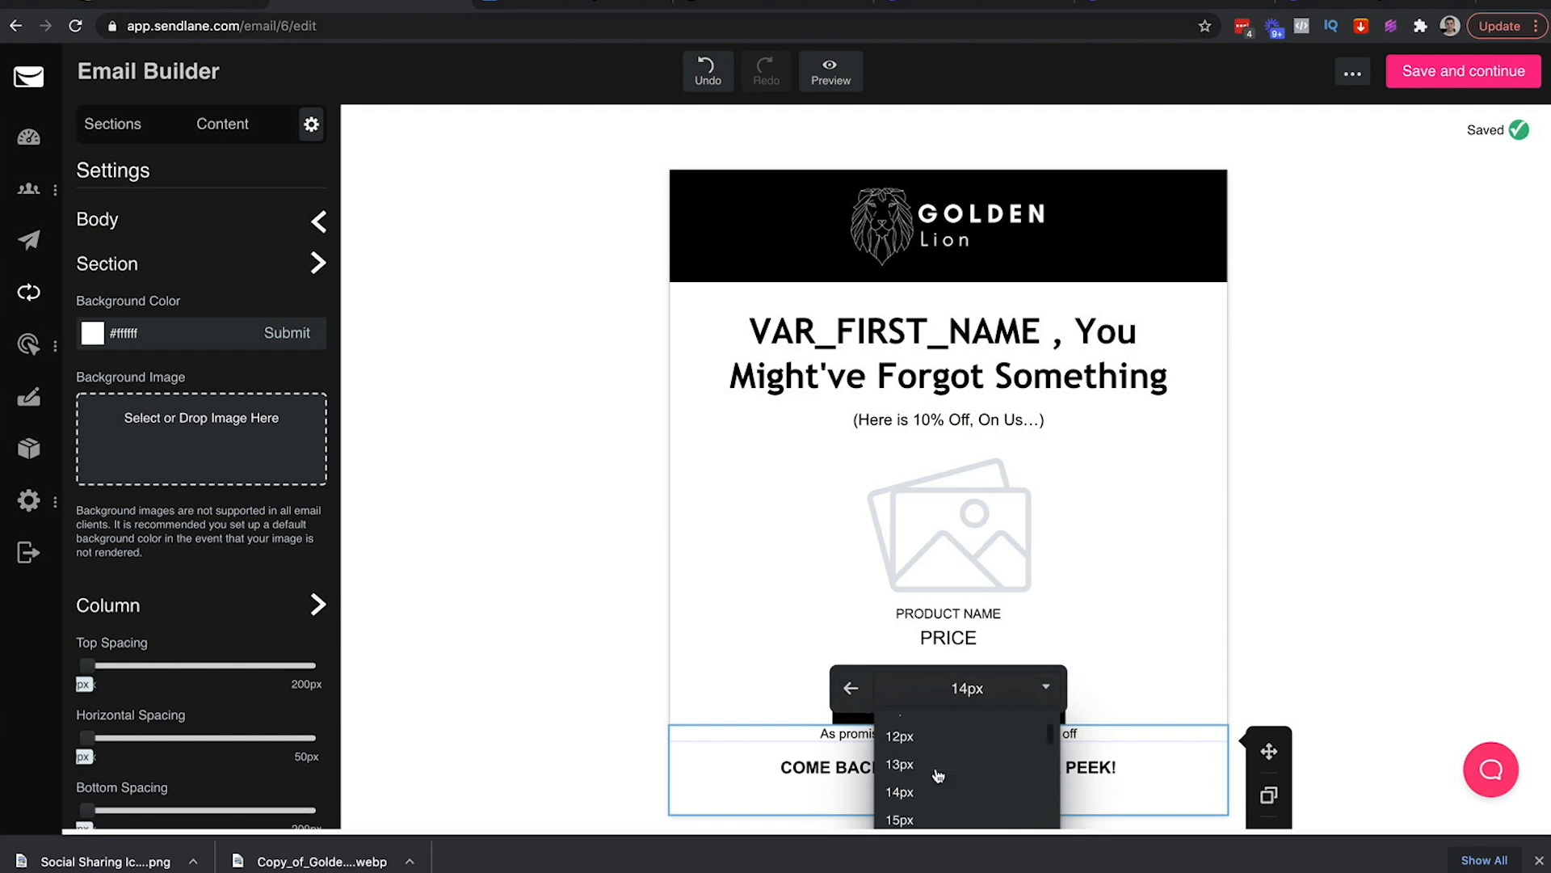
left_click(935, 793)
left_click(631, 704)
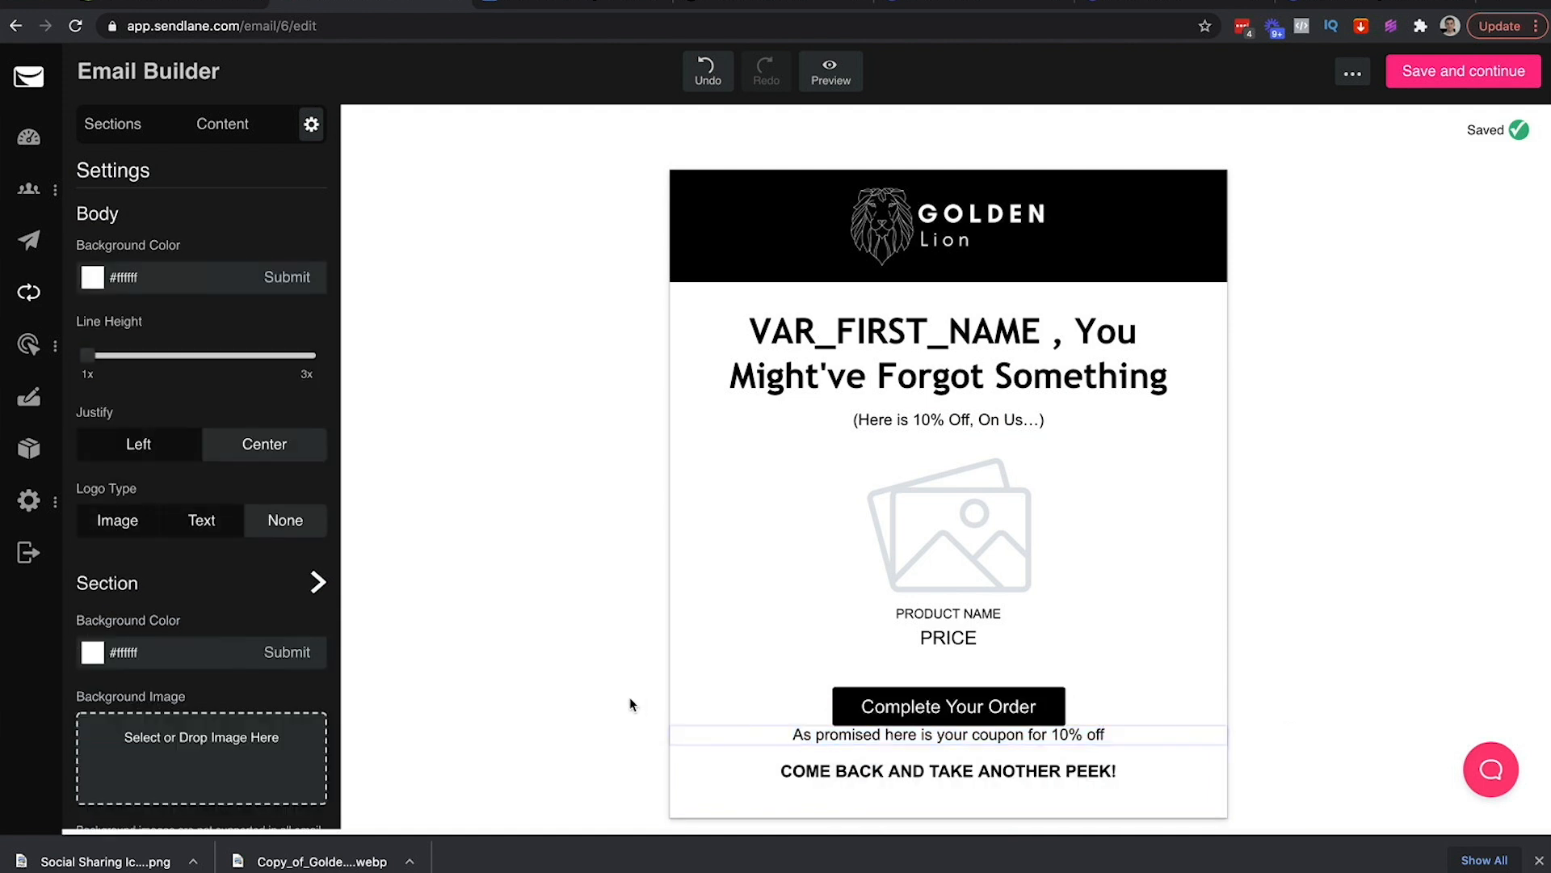
Add a spacer block below the Complete Your Order button
left_click(213, 125)
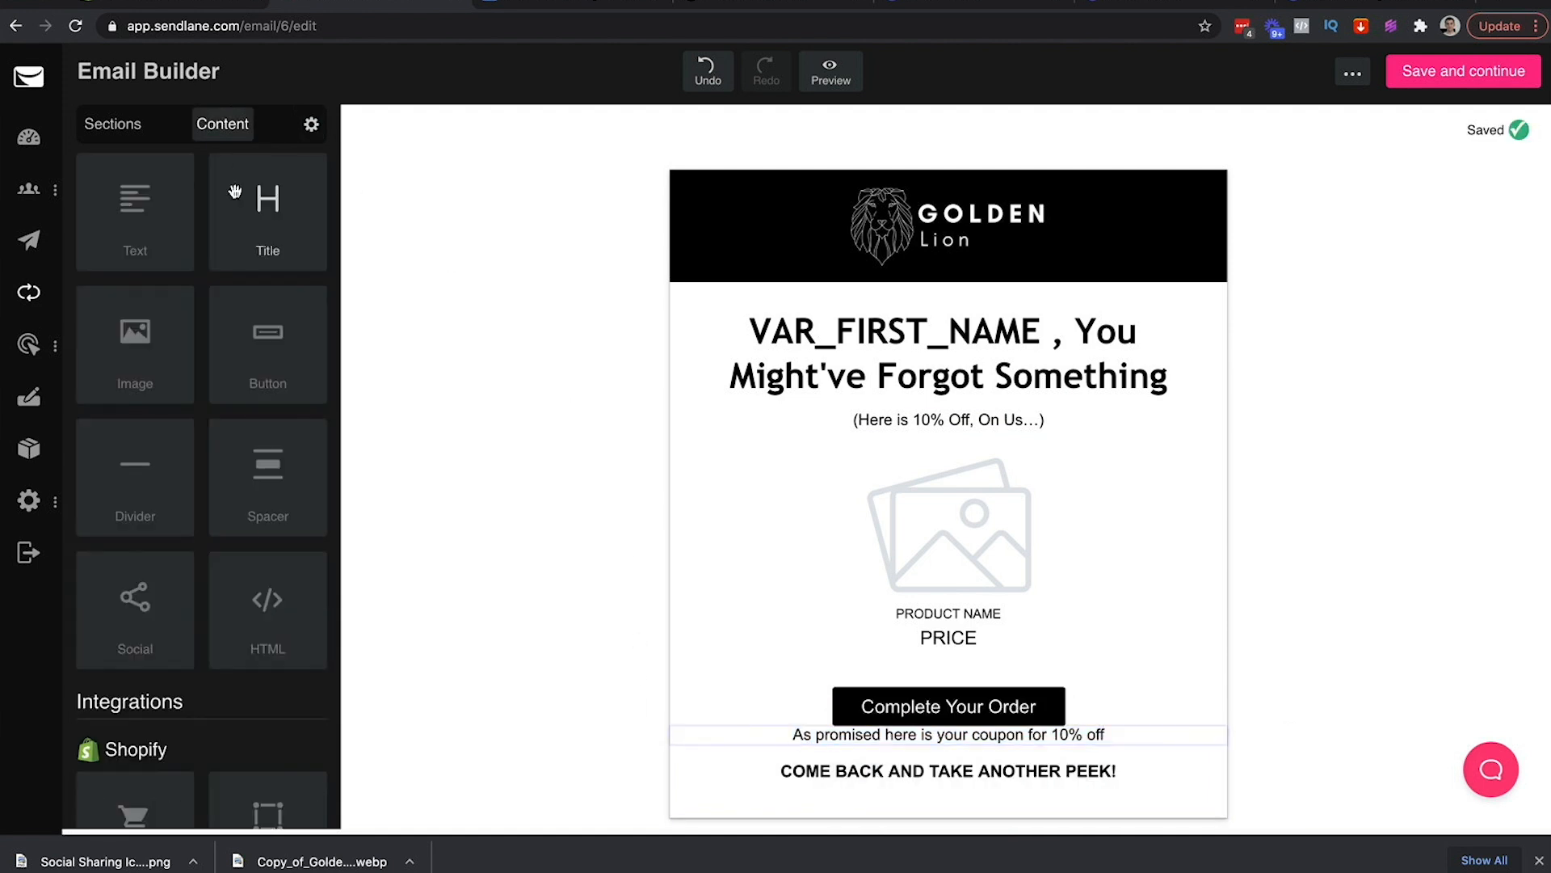
left_click_drag(261, 482, 813, 738)
left_click(1340, 627)
scroll(1340, 627, "down", 1)
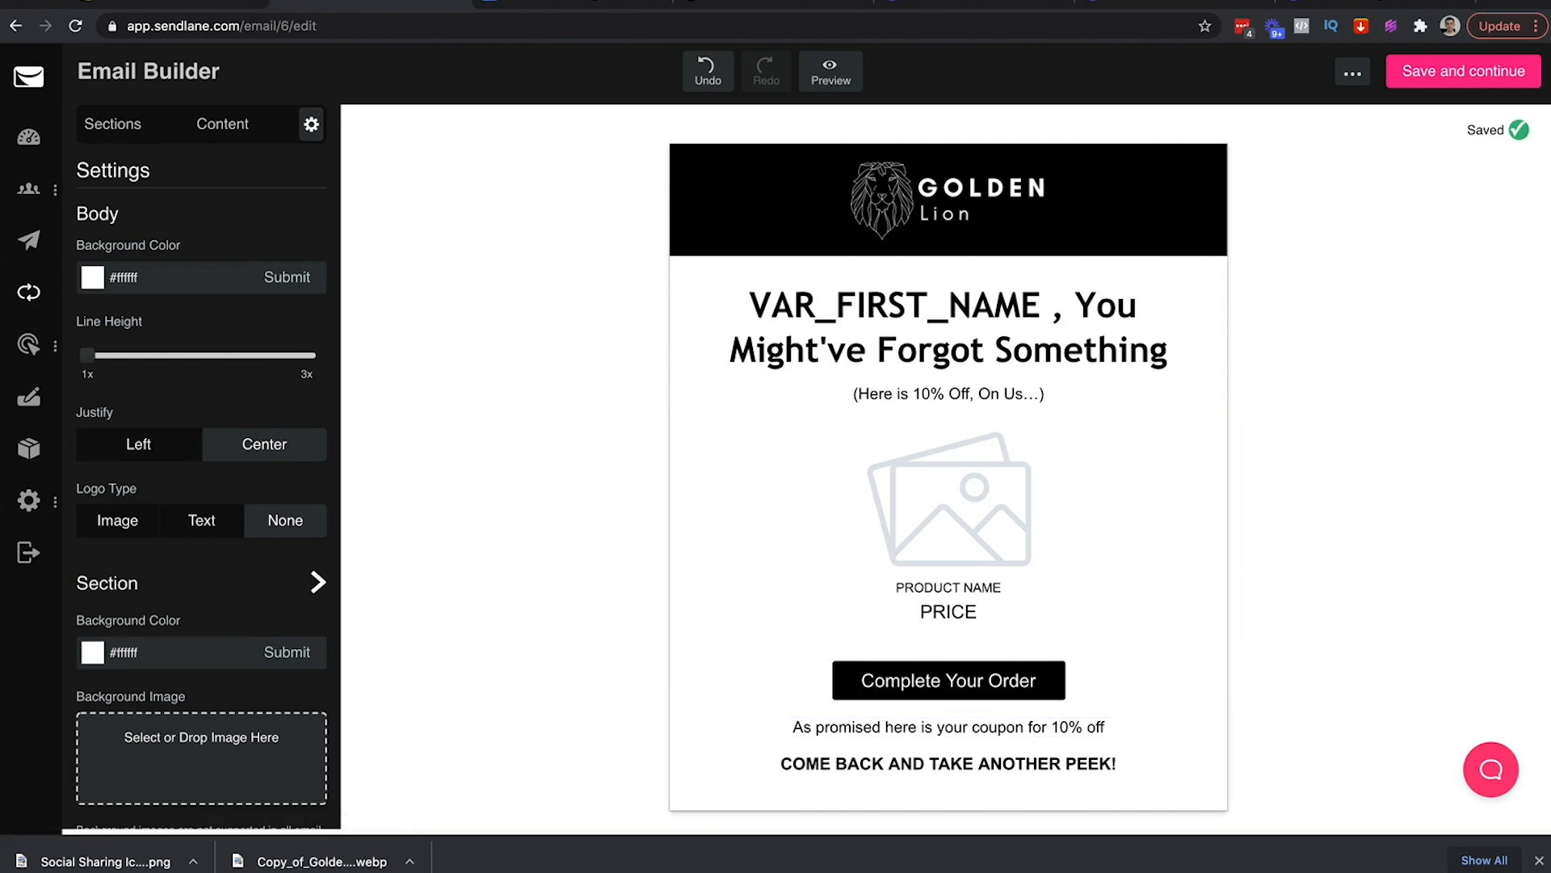
Check the coupon code in Shopify and change the closing line to 'Use 'Lion10' At Checkout'
left_click(552, 1)
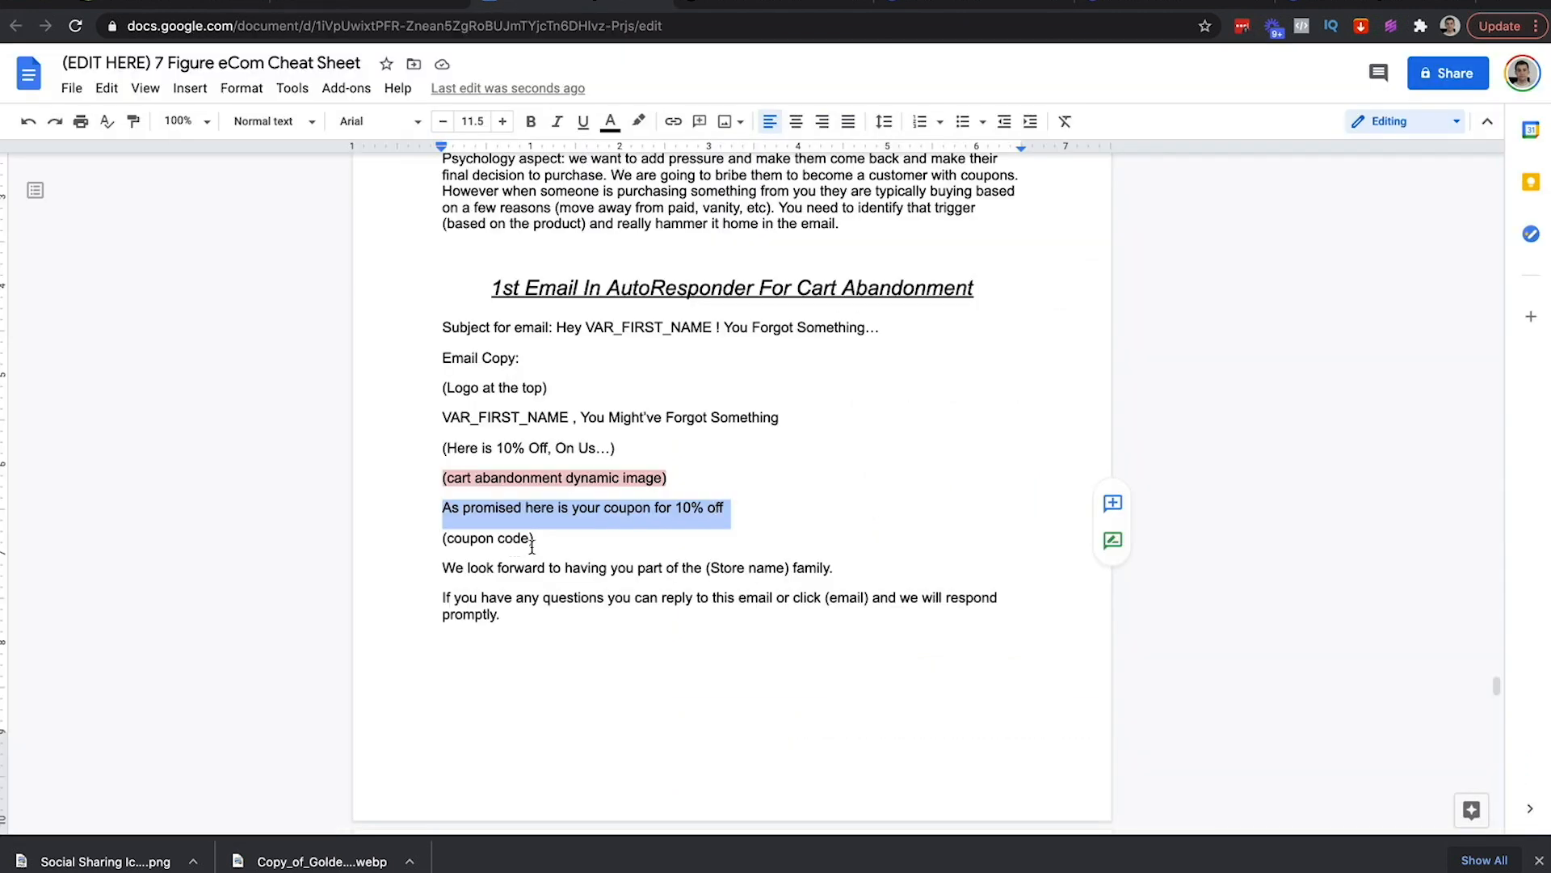
left_click_drag(533, 541, 415, 542)
left_click(193, 8)
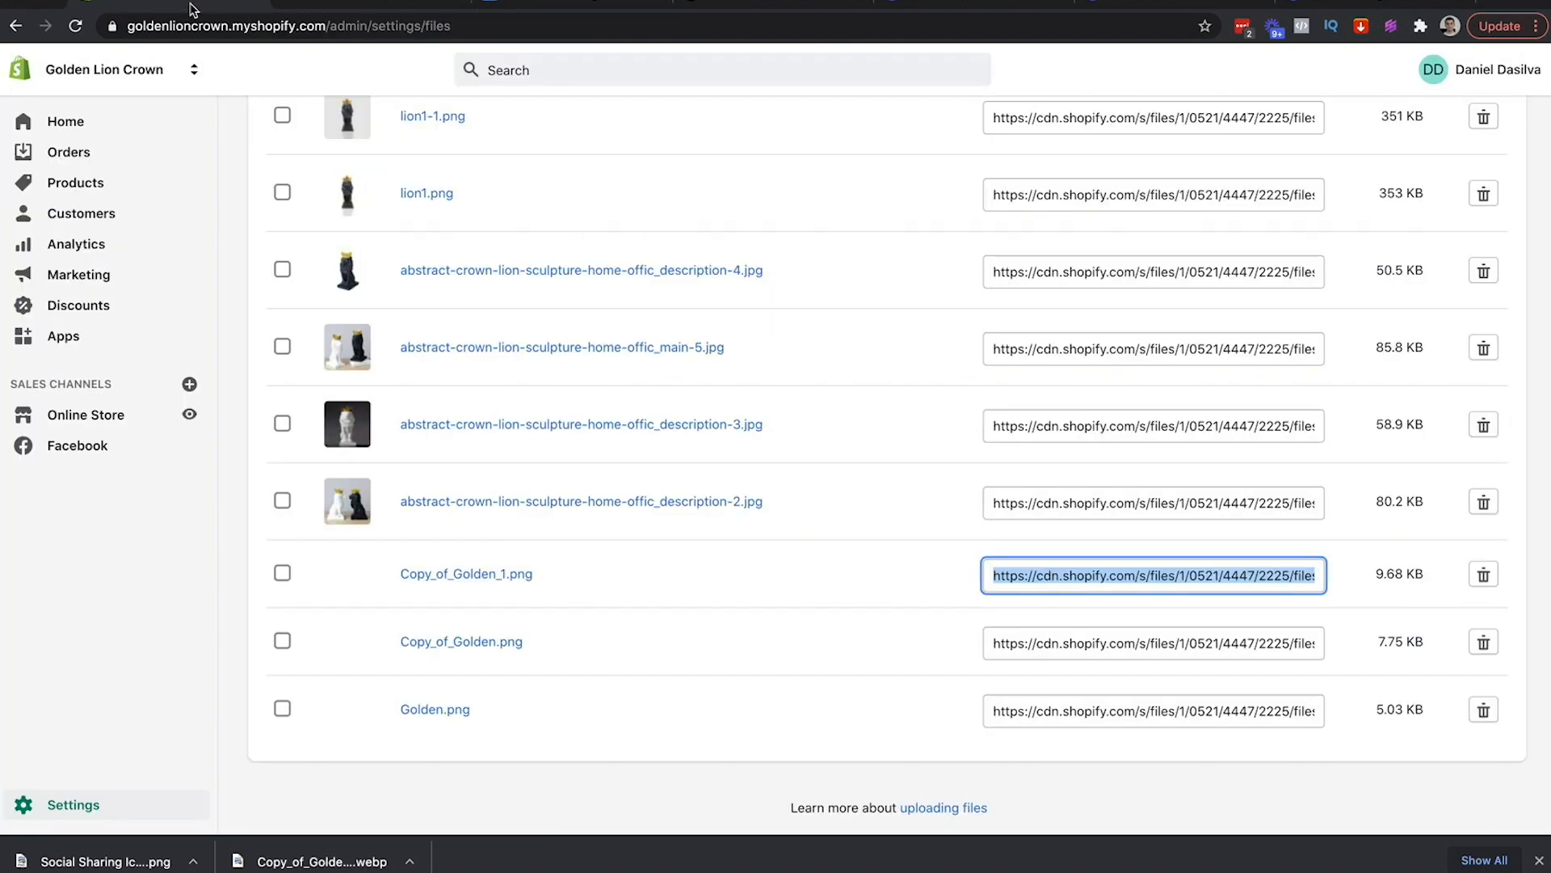
left_click(92, 314)
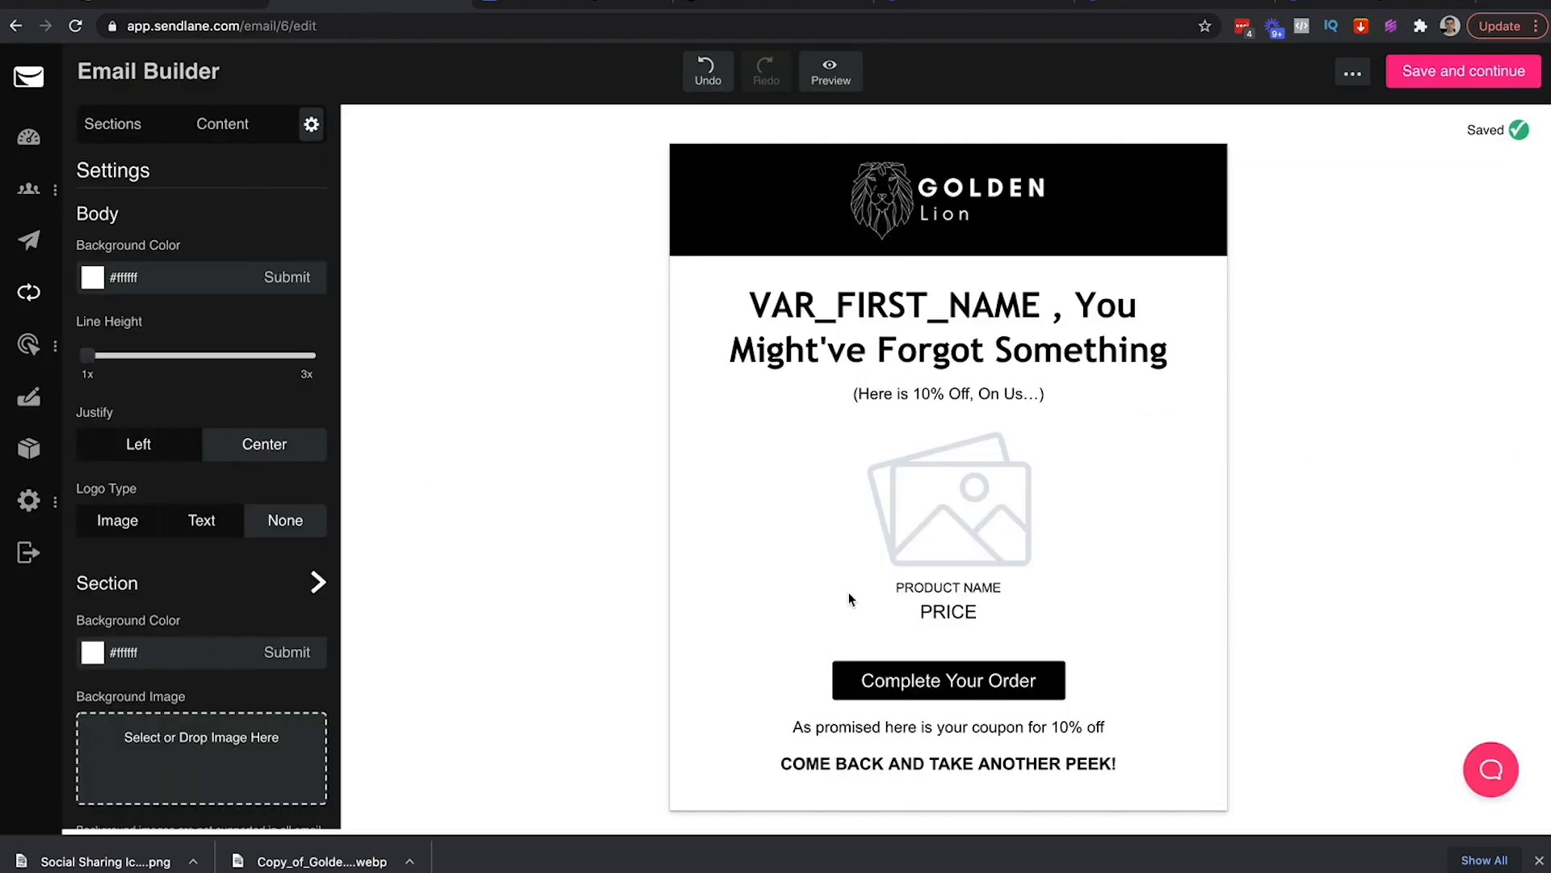
left_click(922, 764)
triple_click(921, 764)
type("Lion10")
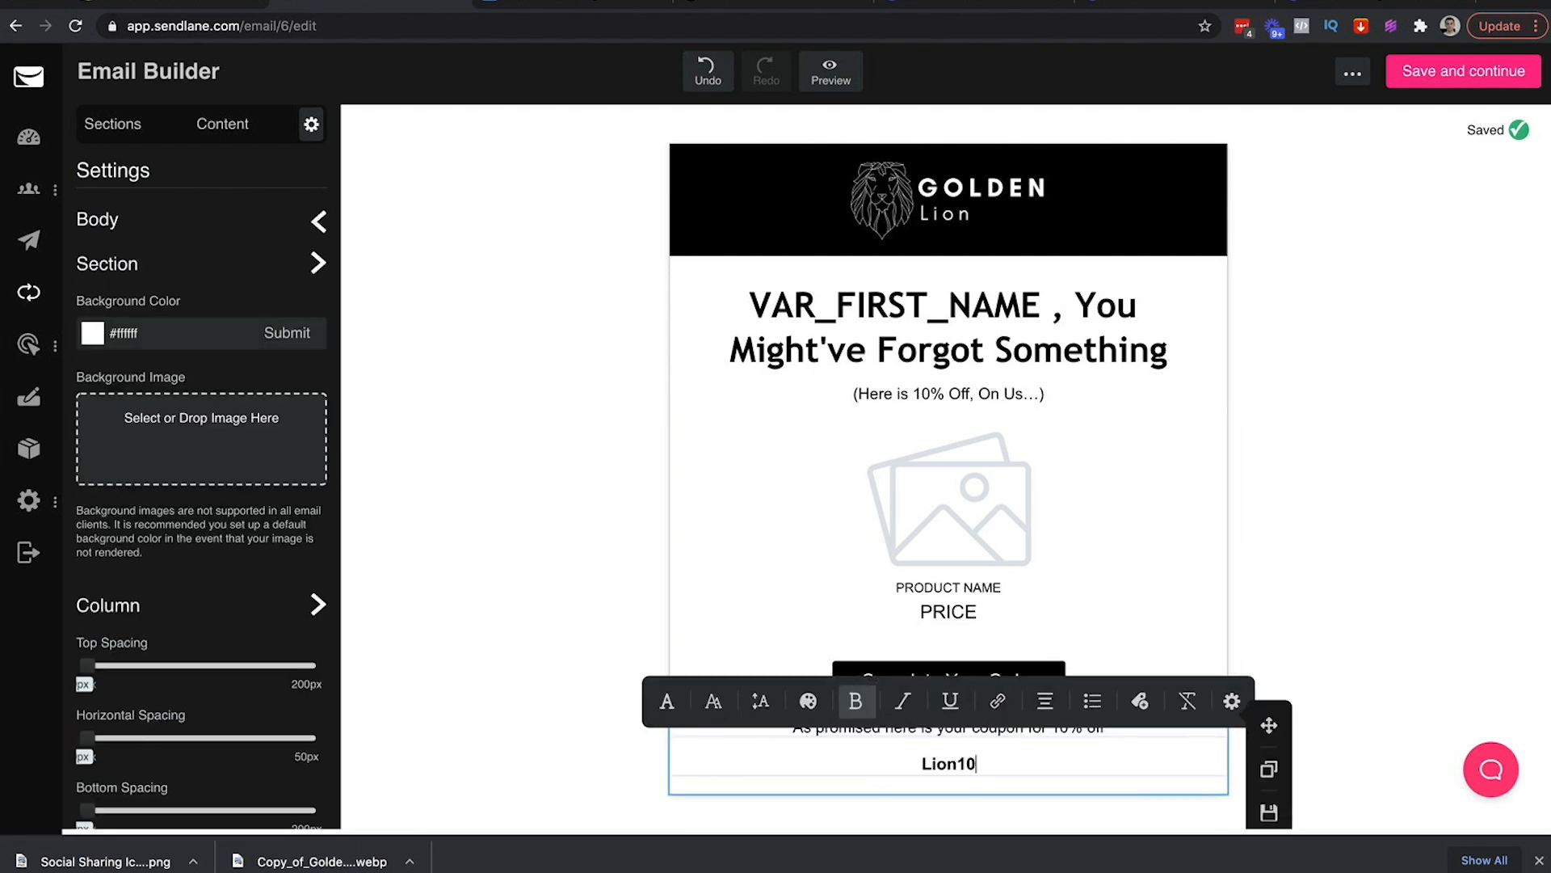
type("Use ")
type("\"")
type("' At Checkout")
left_click(1430, 610)
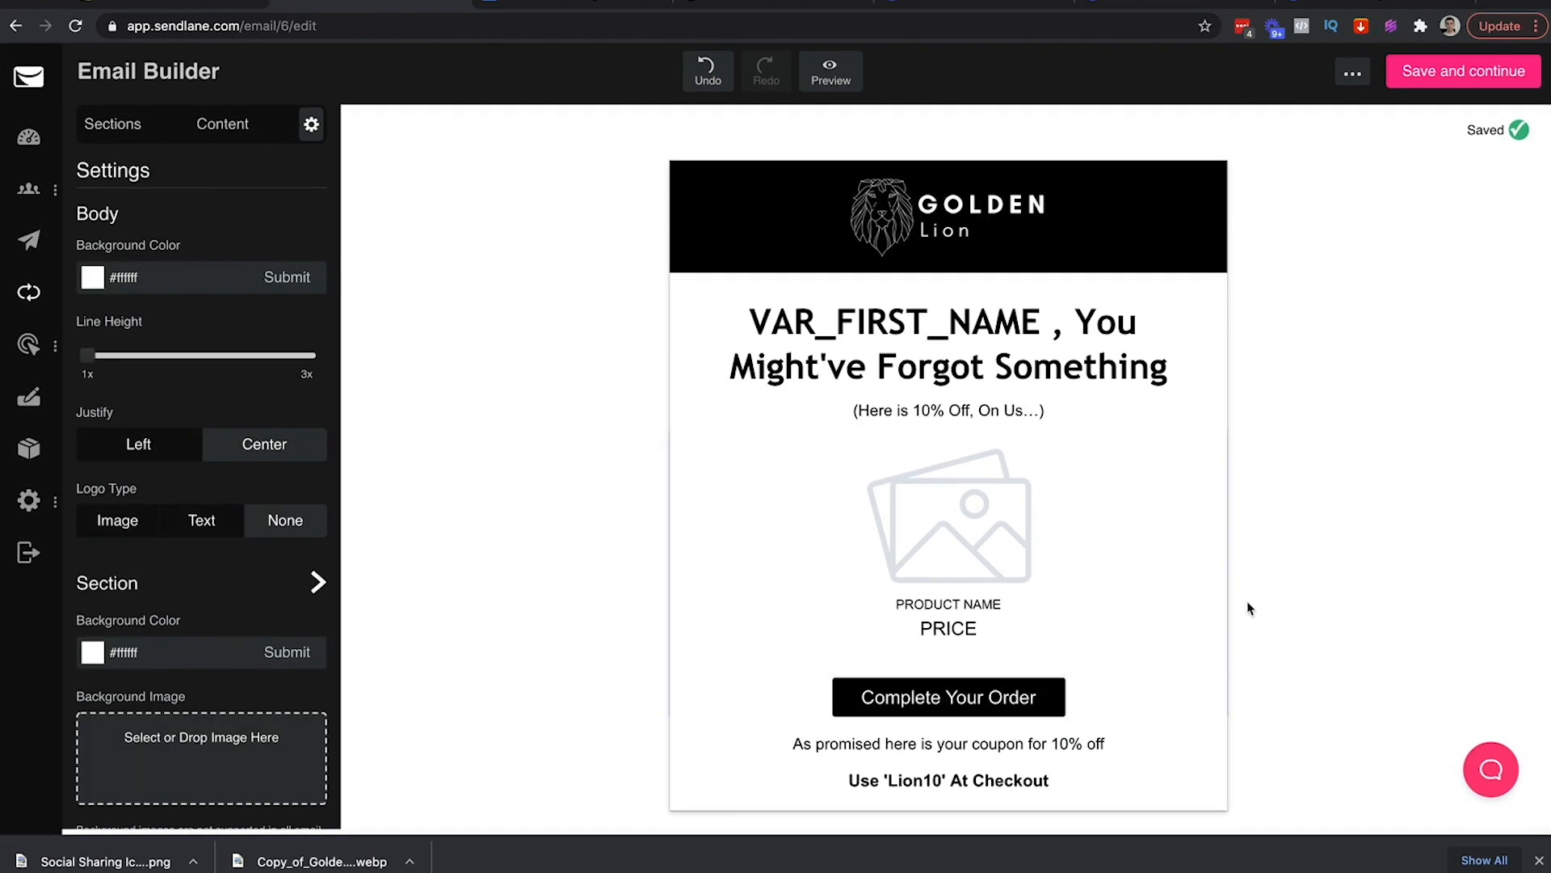
left_click(572, 3)
scroll(626, 542, "down", 1)
Select the closing '(Store name) family' paragraph in the Google Docs outline
scroll(626, 541, "down", 1)
left_click(515, 550)
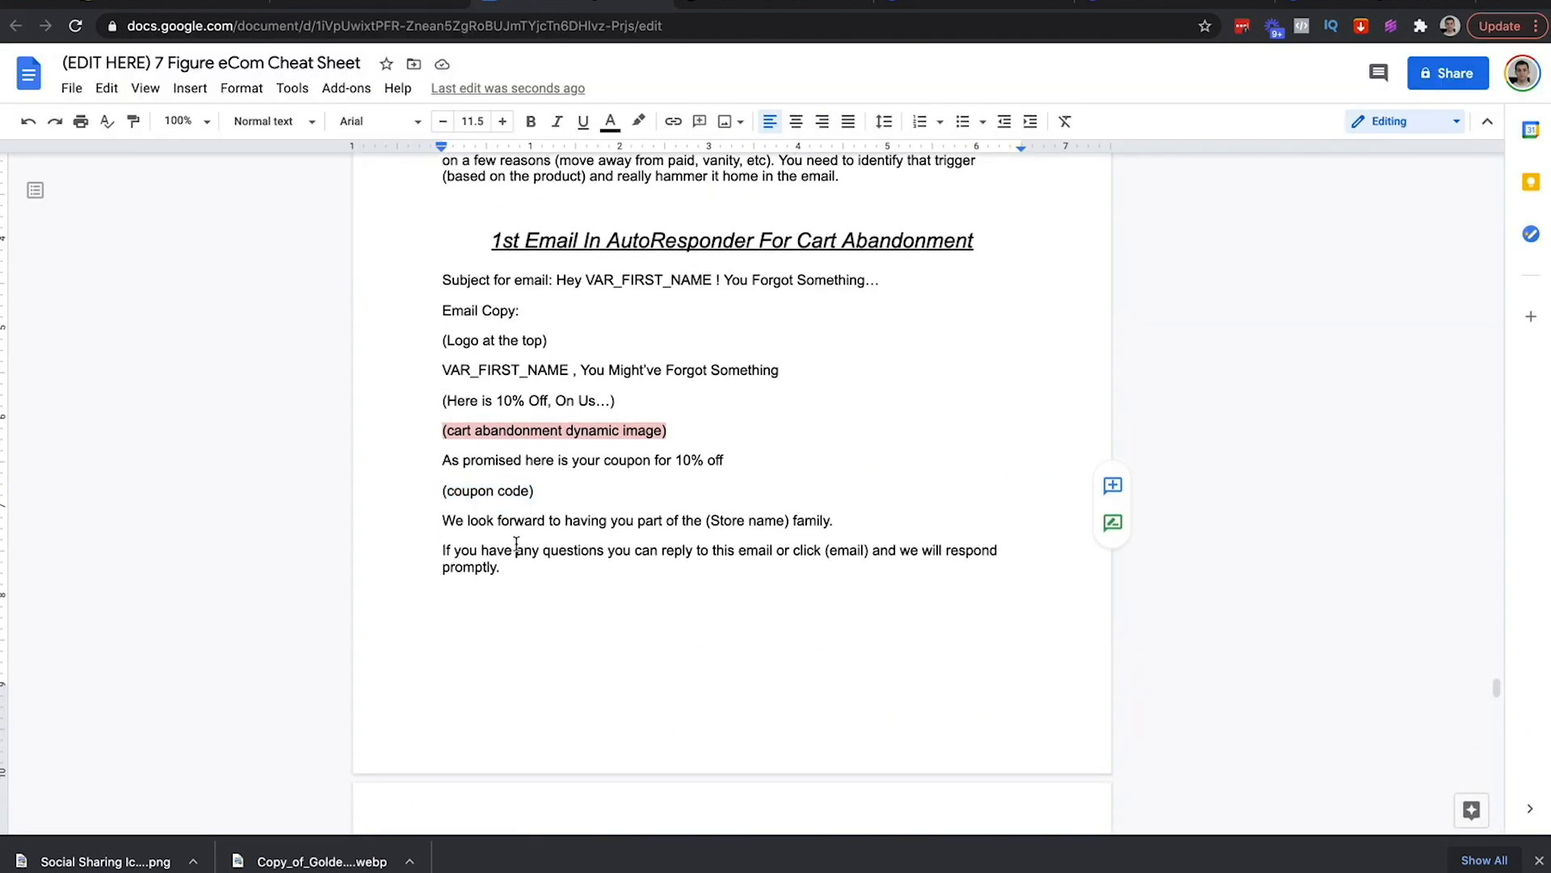
left_click_drag(460, 522, 592, 578)
scroll(592, 578, "down", 3)
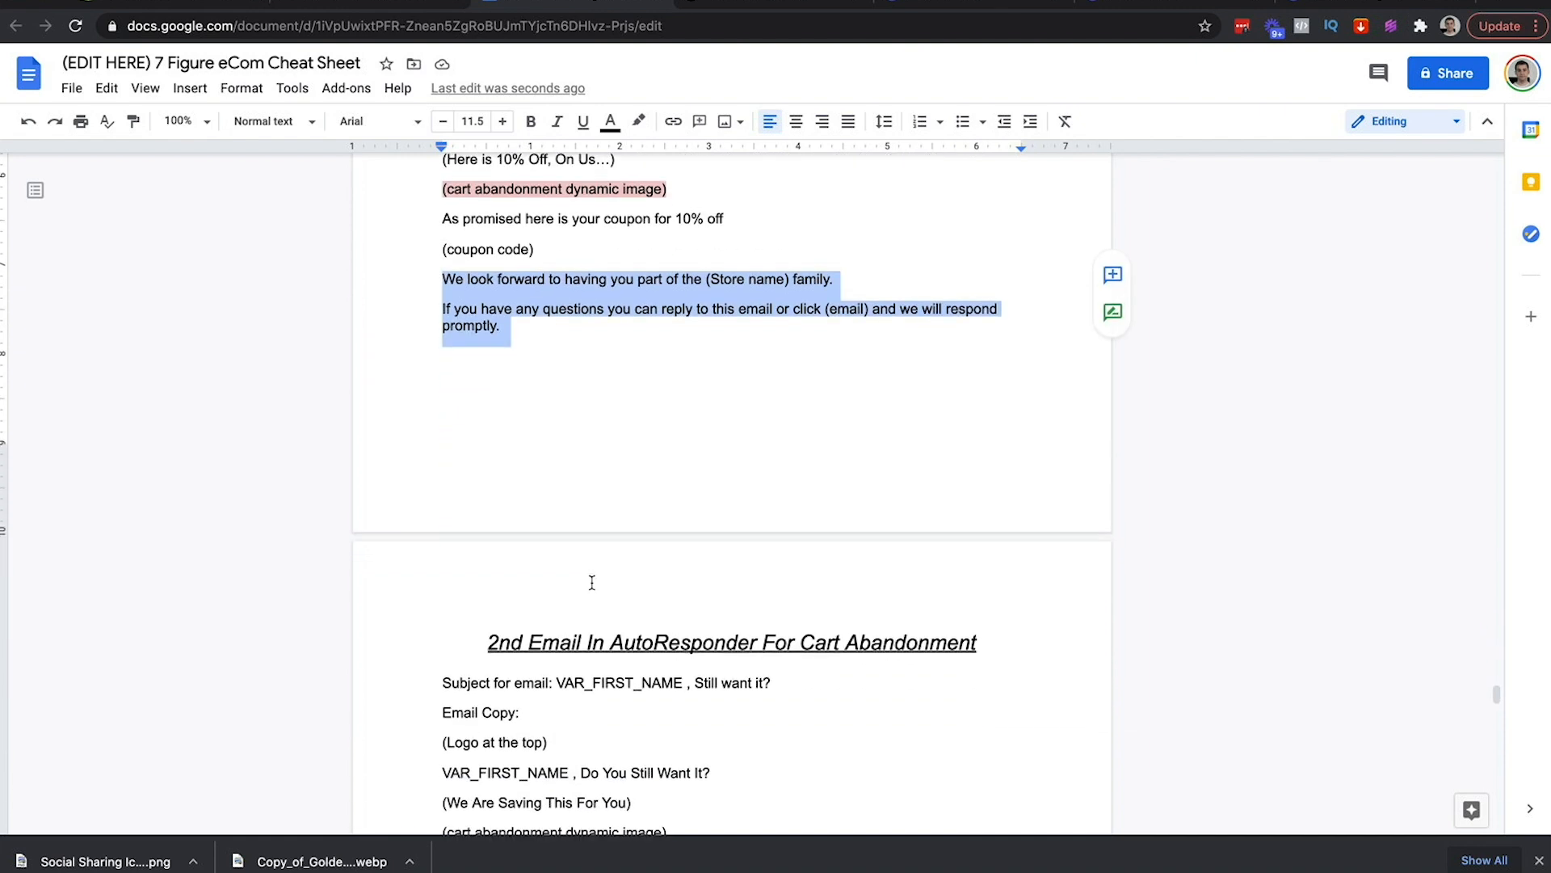
left_click(377, 6)
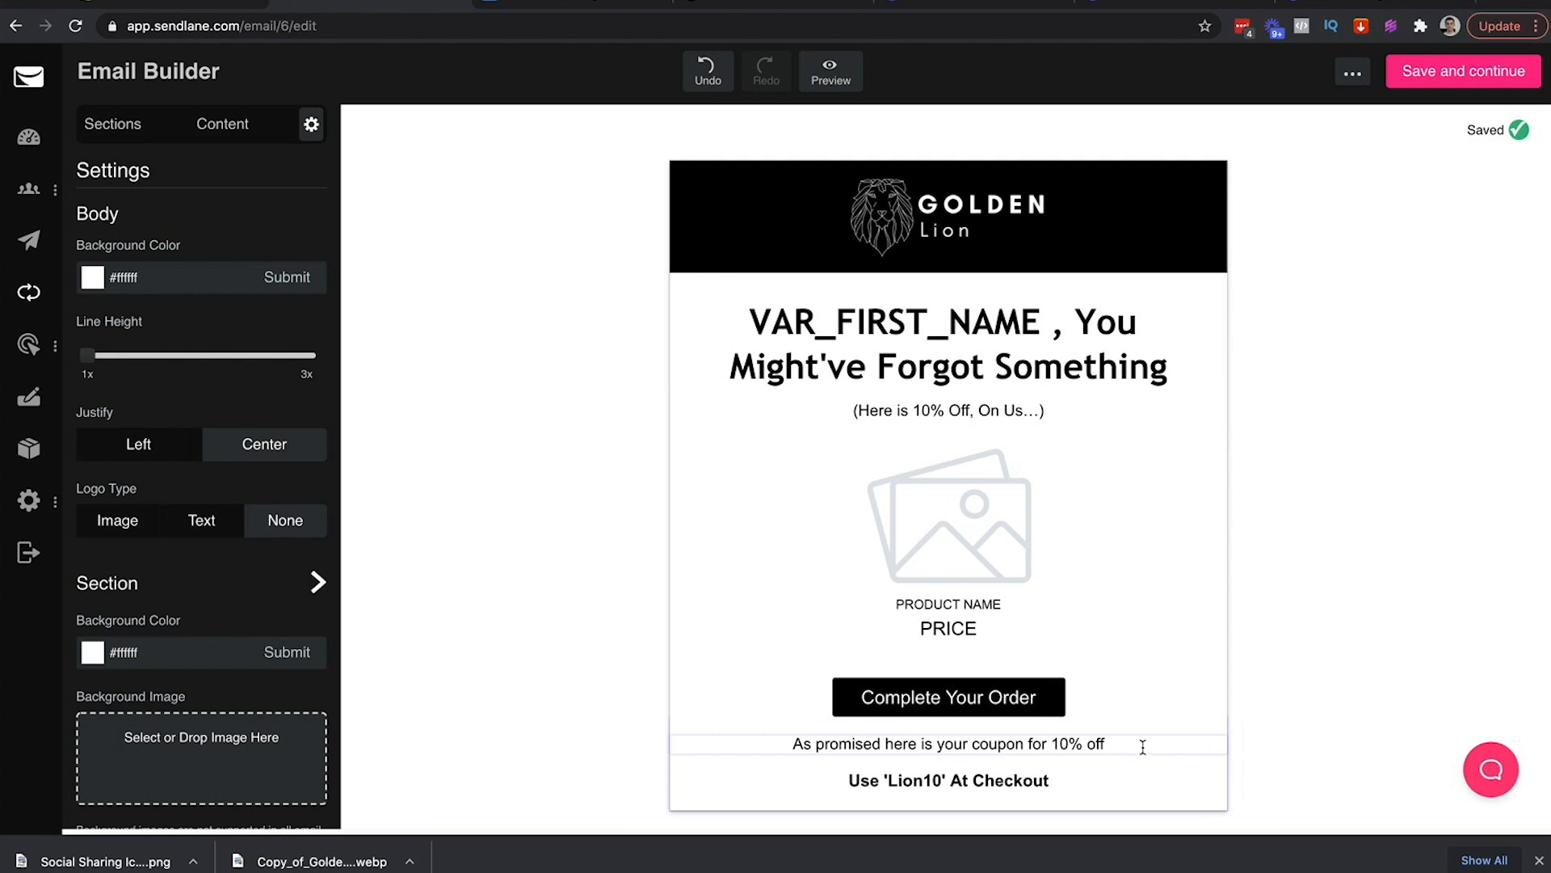
Duplicate the coupon text block and move the copy below the Use 'Lion10' line
left_click(1140, 746)
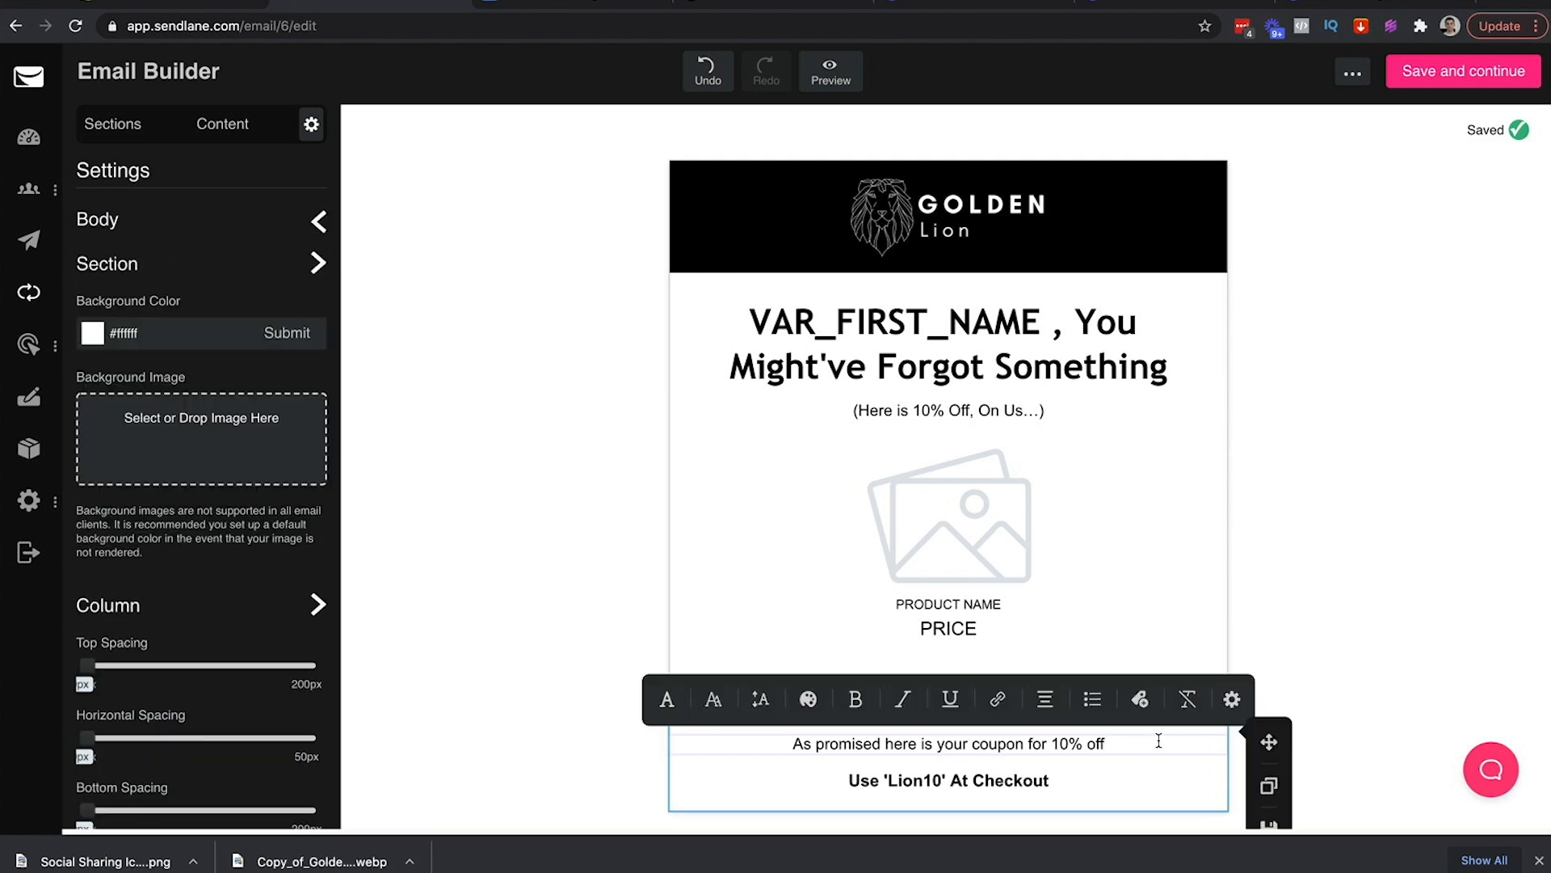
left_click(1233, 700)
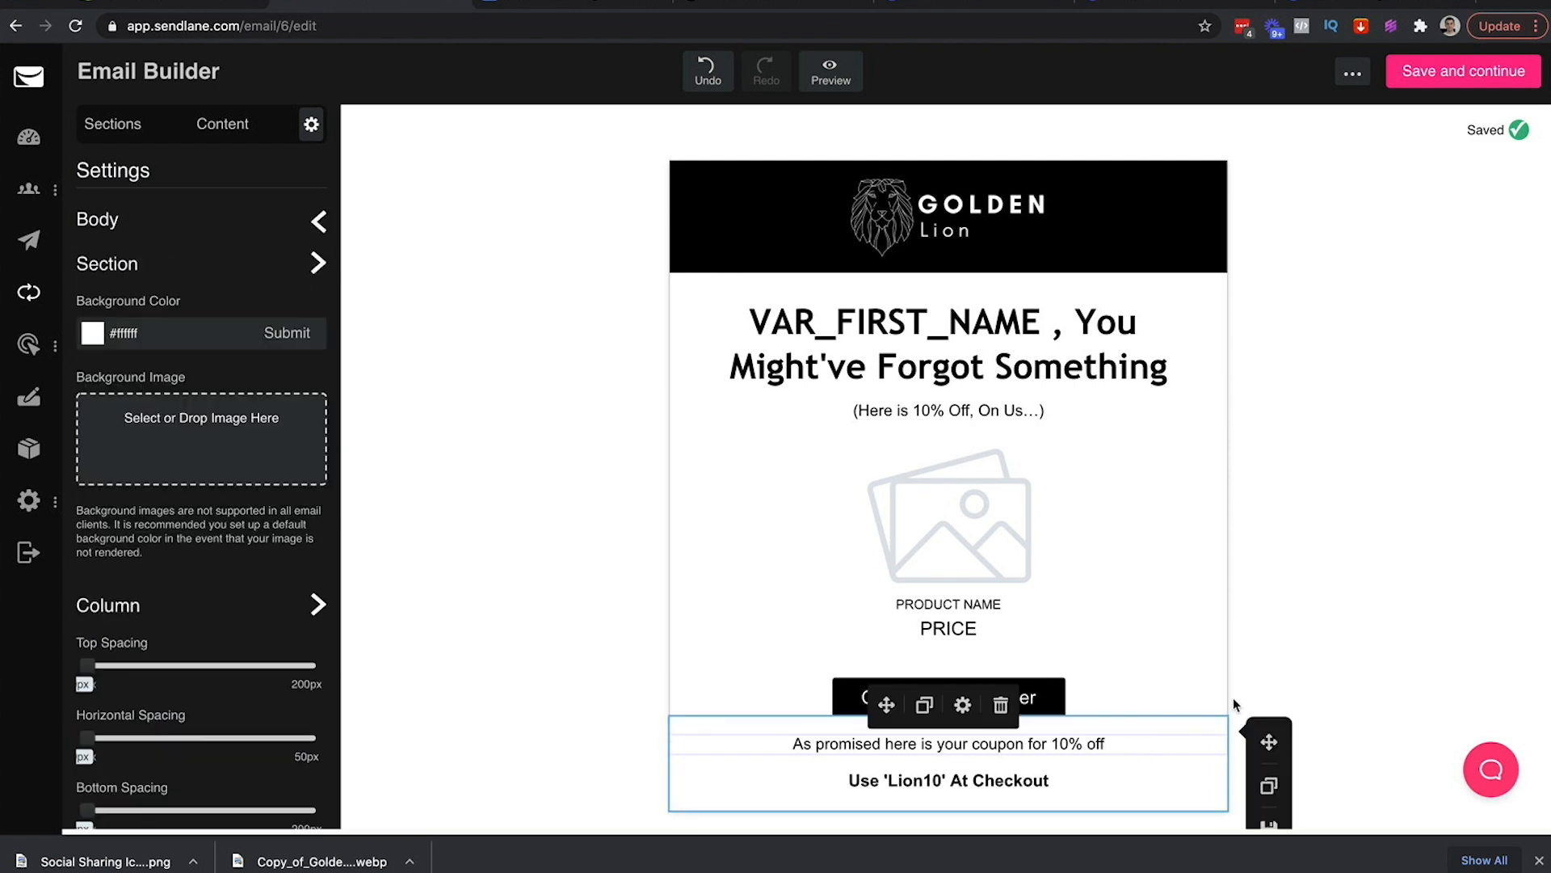
left_click(925, 708)
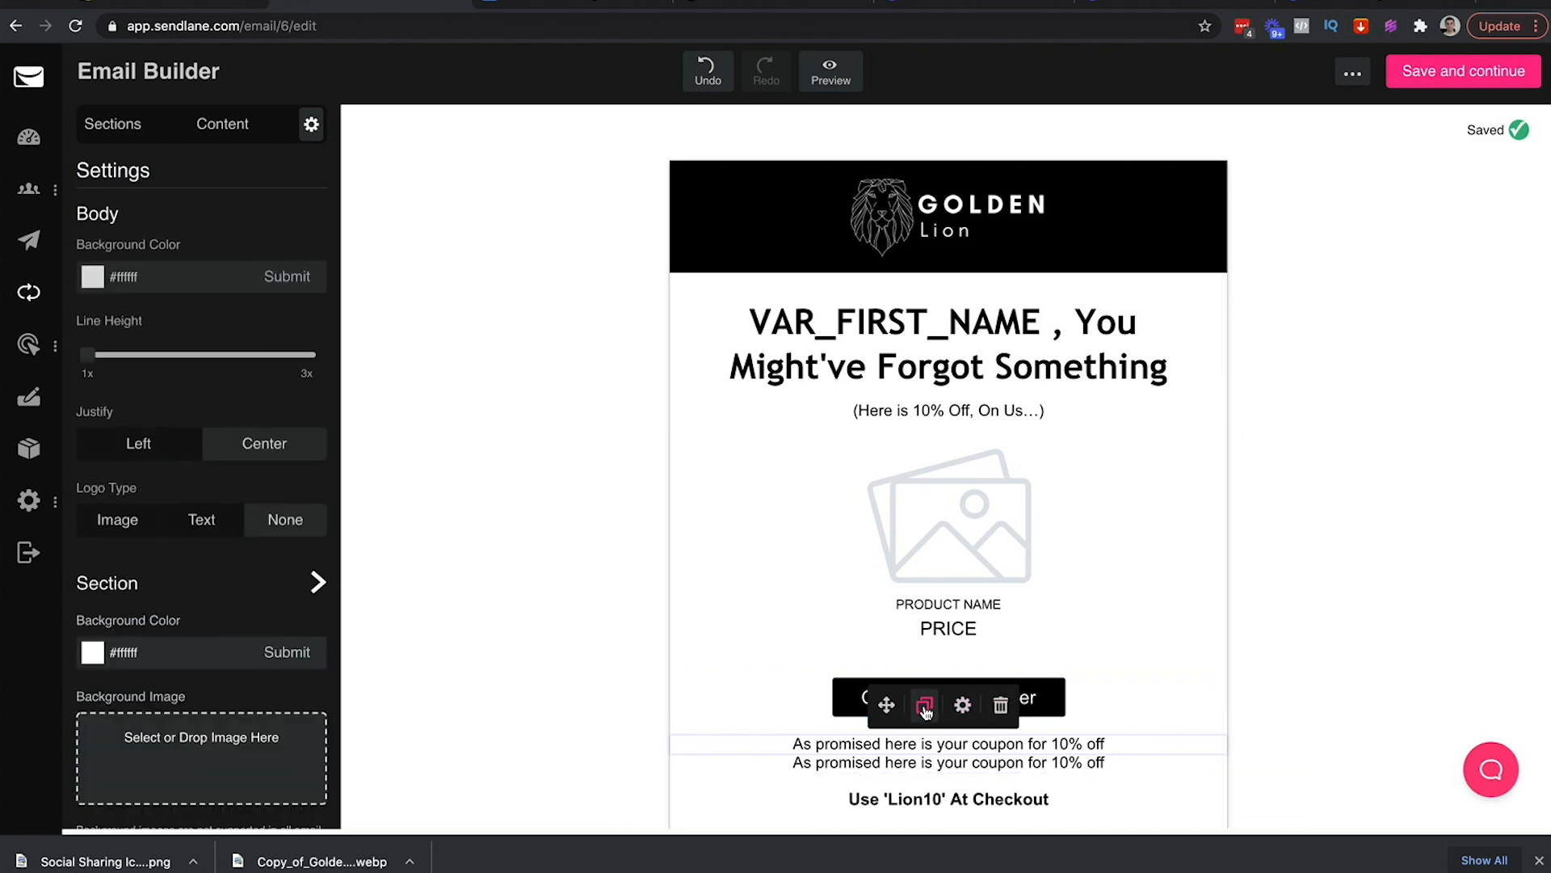
scroll(1244, 709, "down", 1)
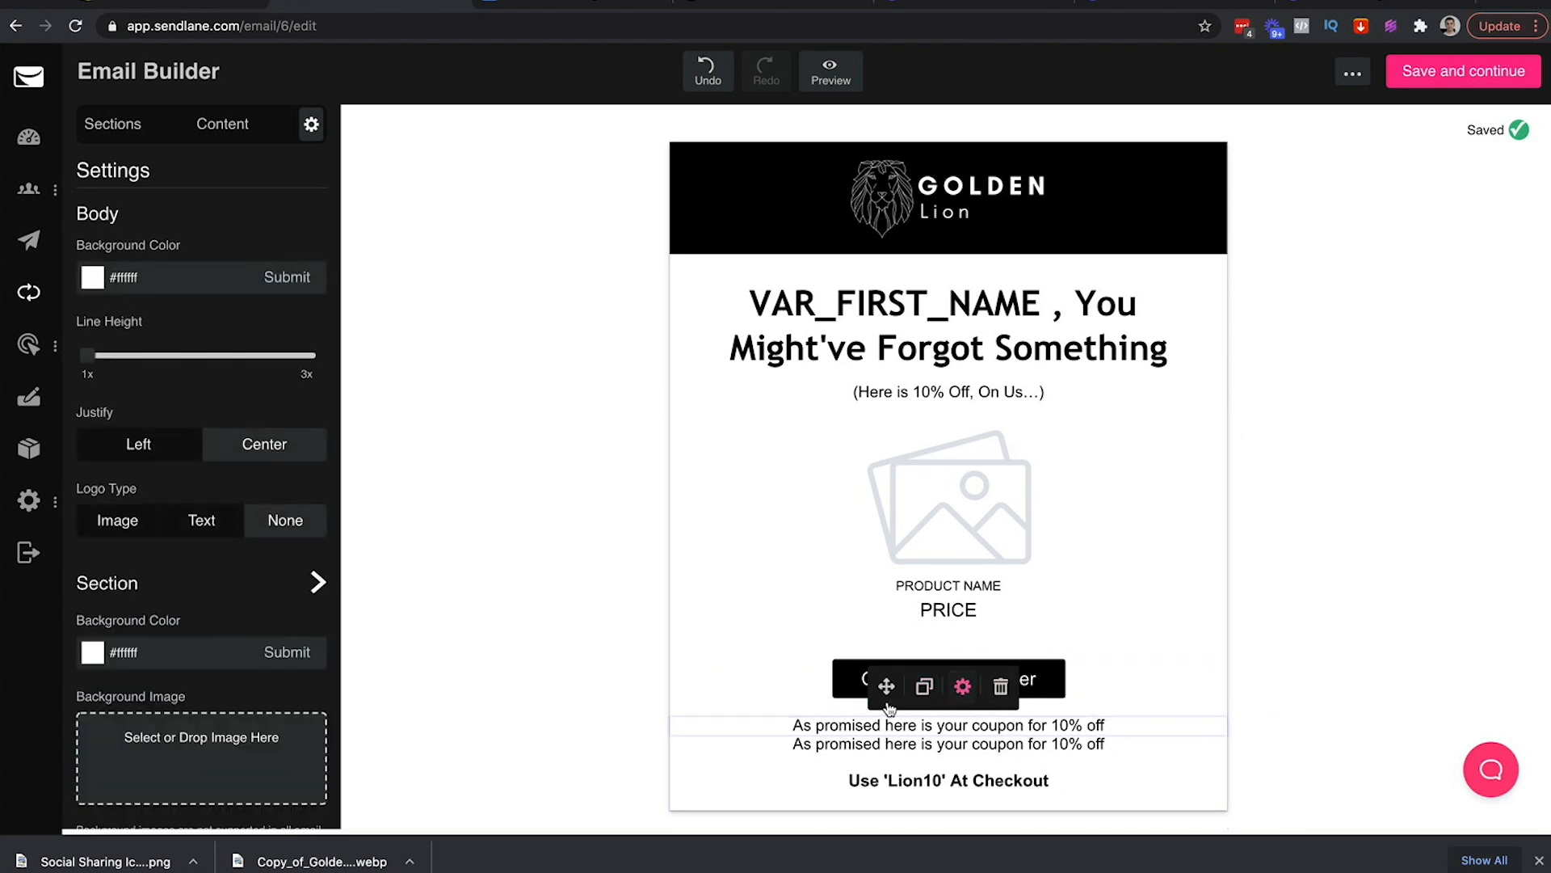
left_click_drag(886, 699, 898, 799)
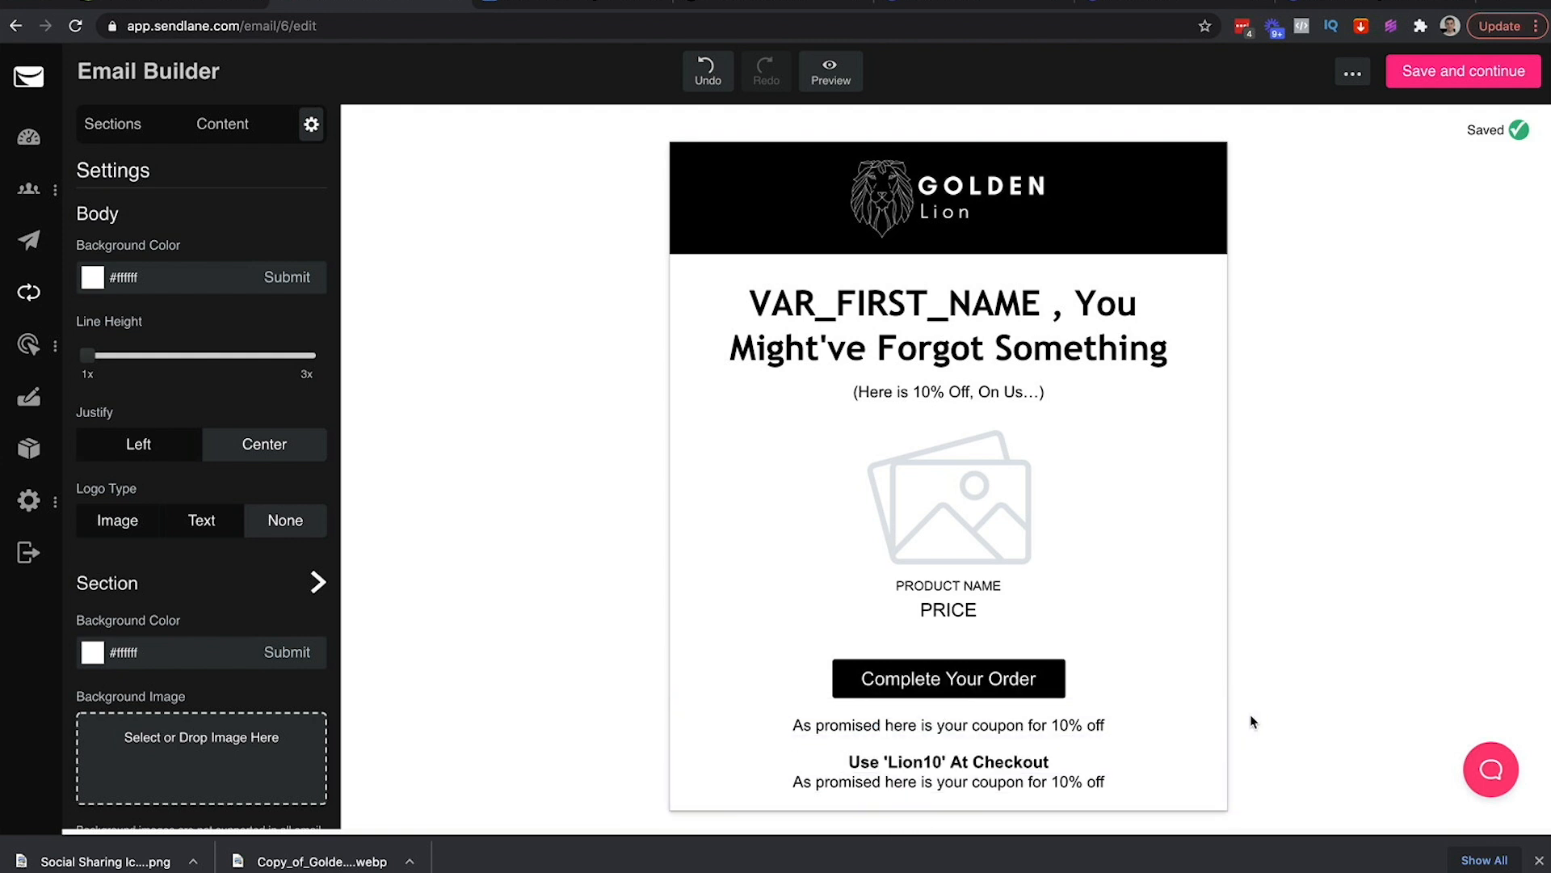
left_click(1003, 784)
Paste the closing paragraph into the duplicate, center it and set it to 17px
key("ctrl+a")
key("ctrl+v")
key("ctrl+a")
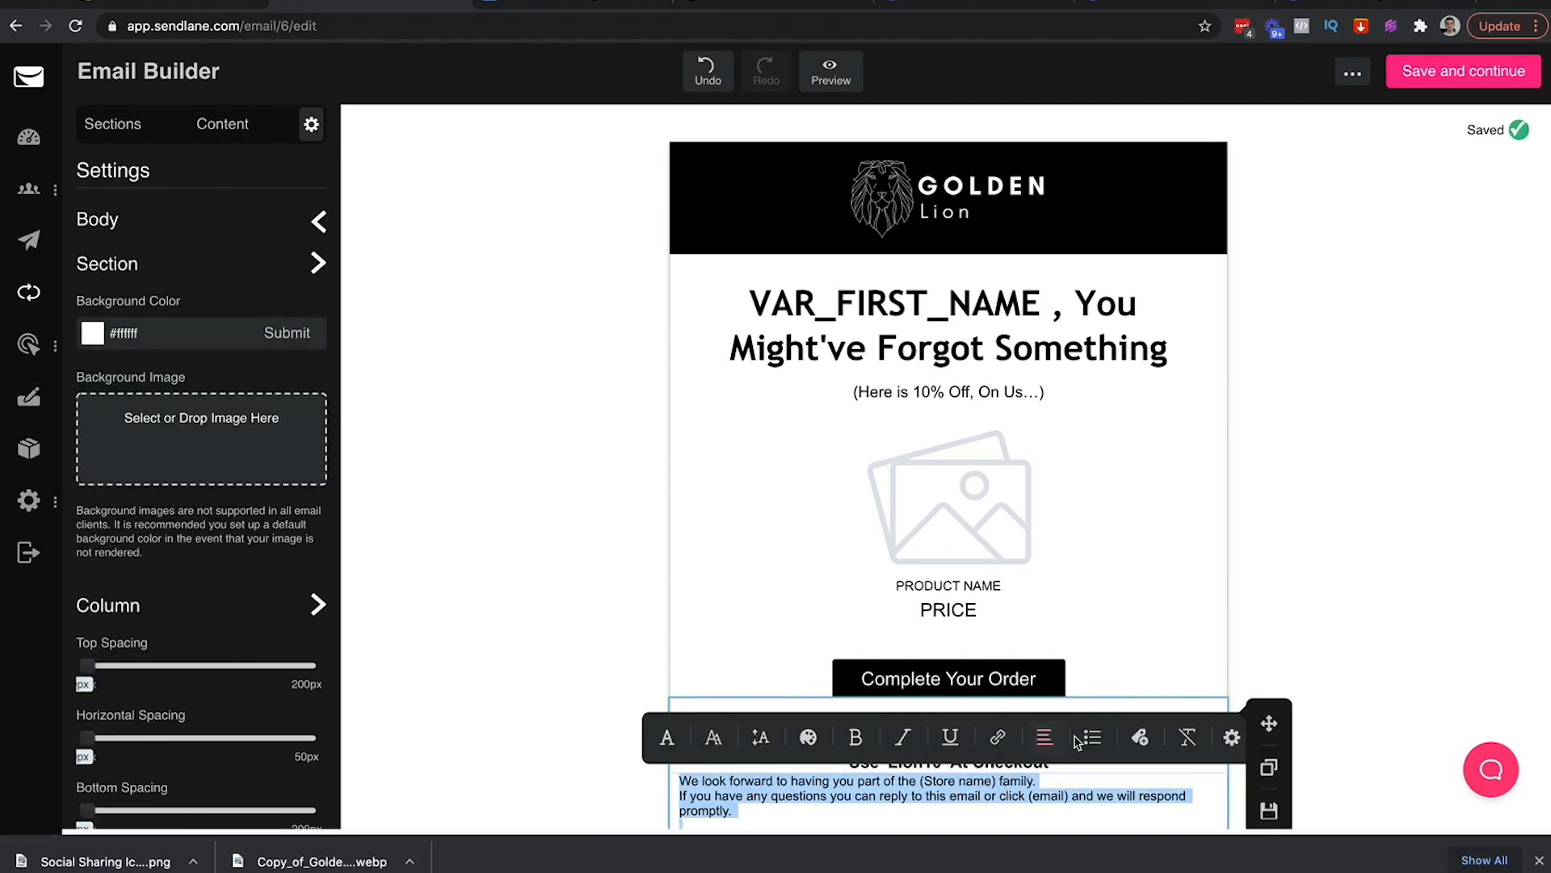
left_click(1057, 738)
left_click(964, 737)
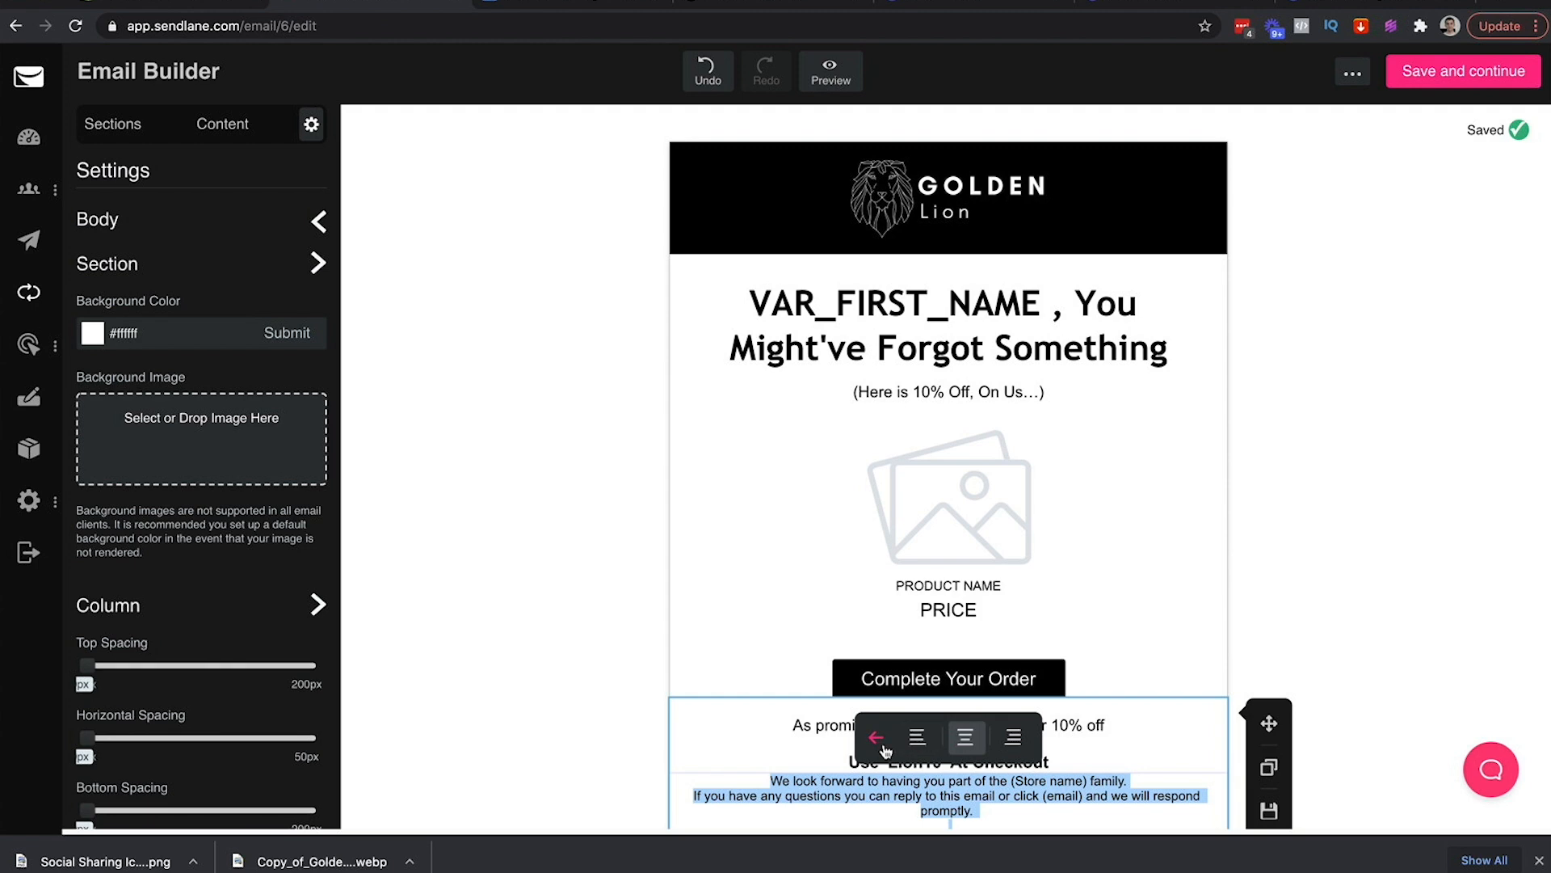
left_click(876, 737)
left_click(714, 737)
left_click(913, 735)
scroll(974, 780, "down", 2)
scroll(974, 774, "down", 1)
left_click(913, 810)
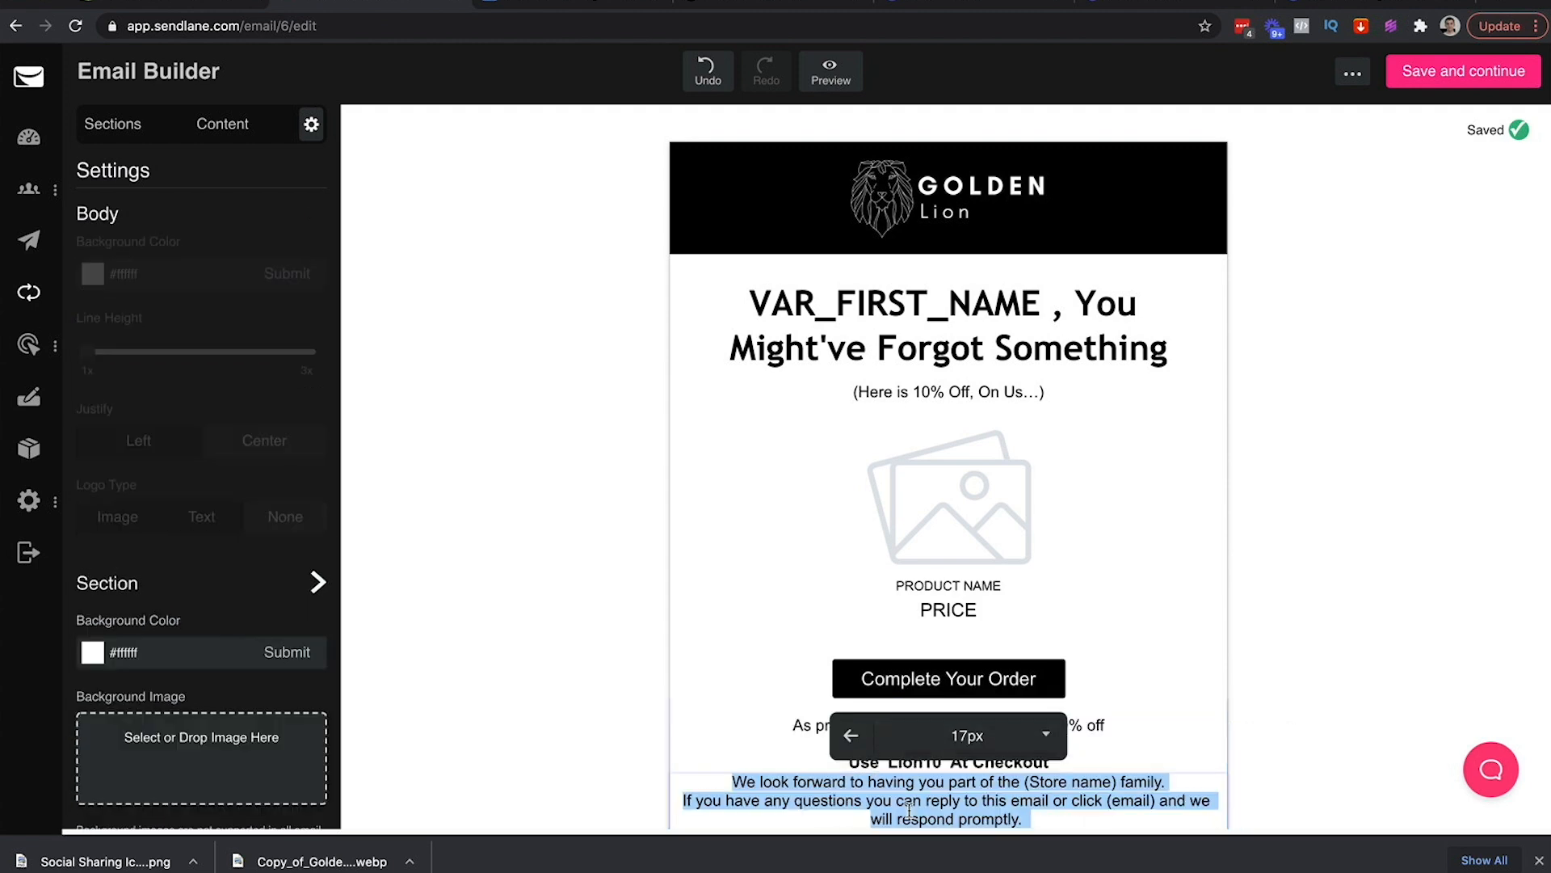
left_click(1260, 679)
Split the closing text into two paragraphs with a line break after 'family.'
scroll(1260, 678, "down", 2)
left_click(1168, 713)
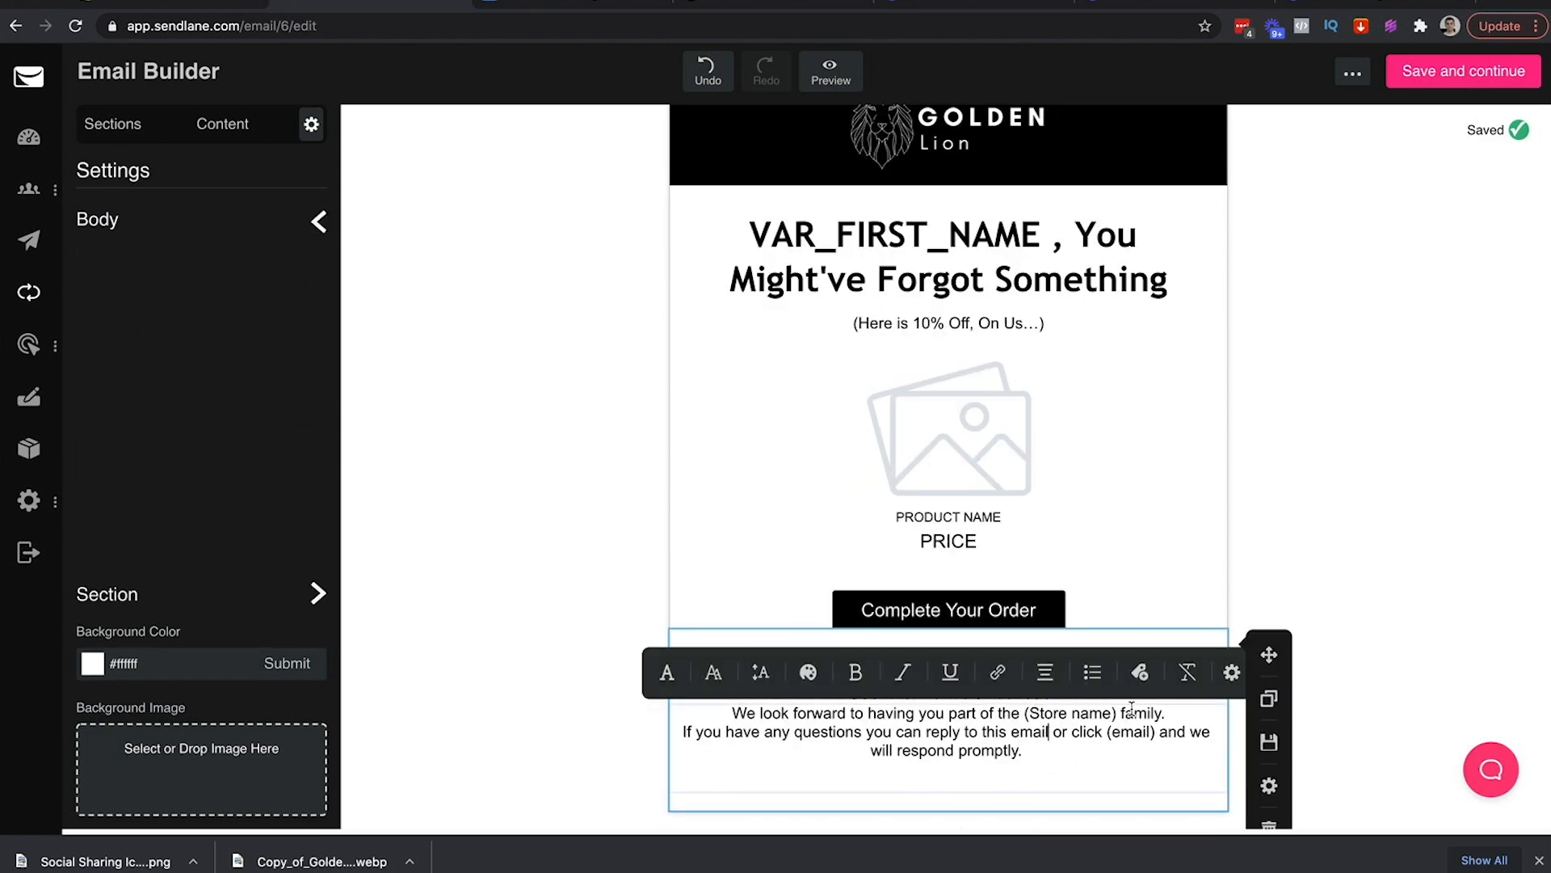
key("Return")
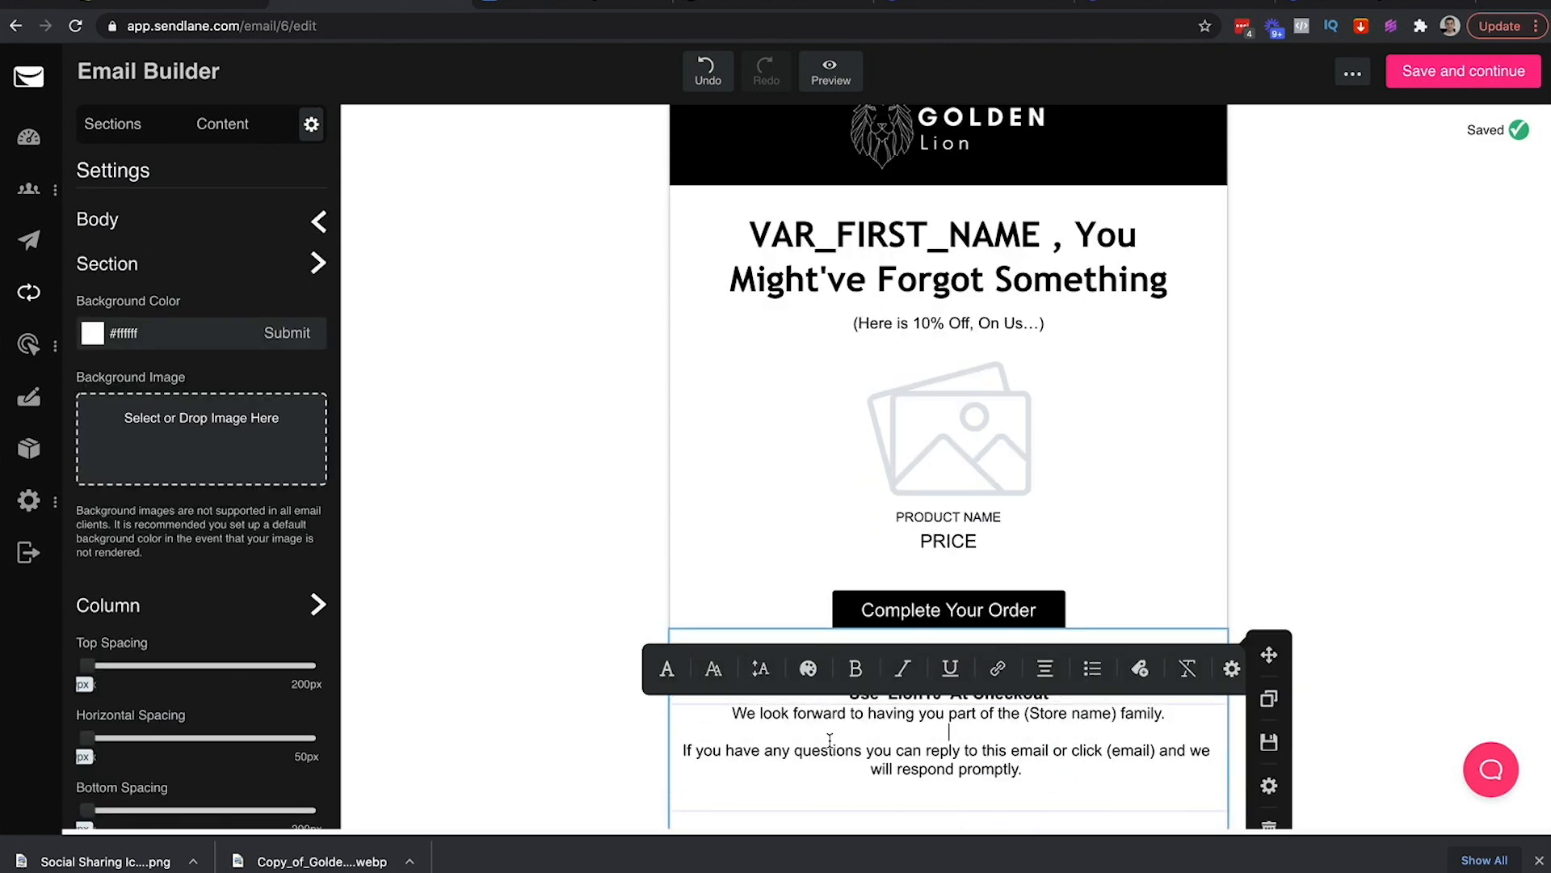
left_click(580, 705)
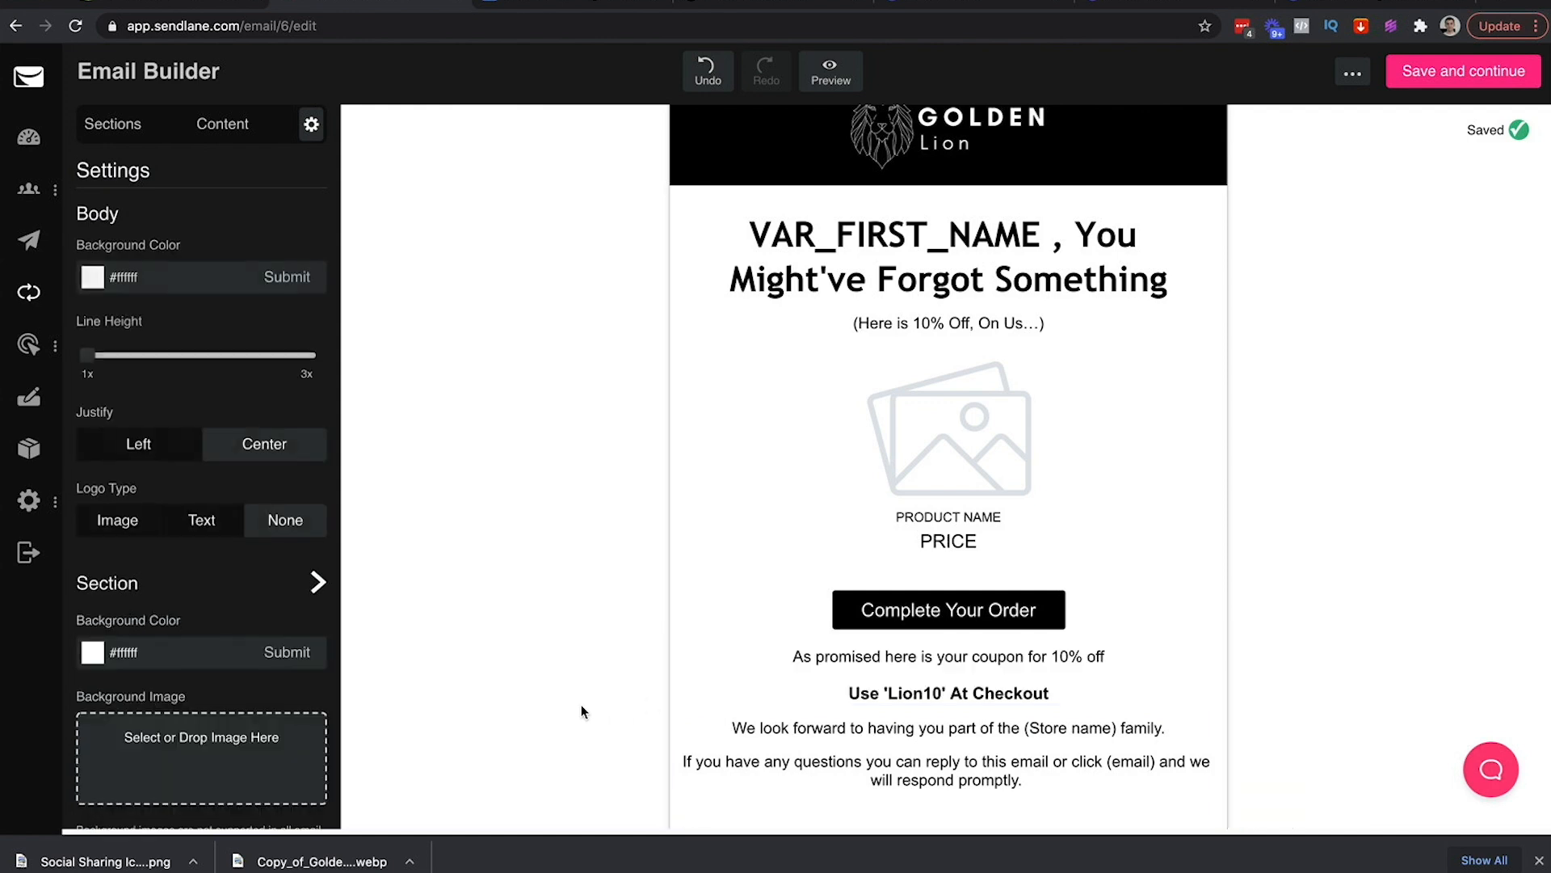
Enlarge the Use 'Lion10' At Checkout line to 22px
scroll(1228, 729, "down", 1)
triple_click(981, 664)
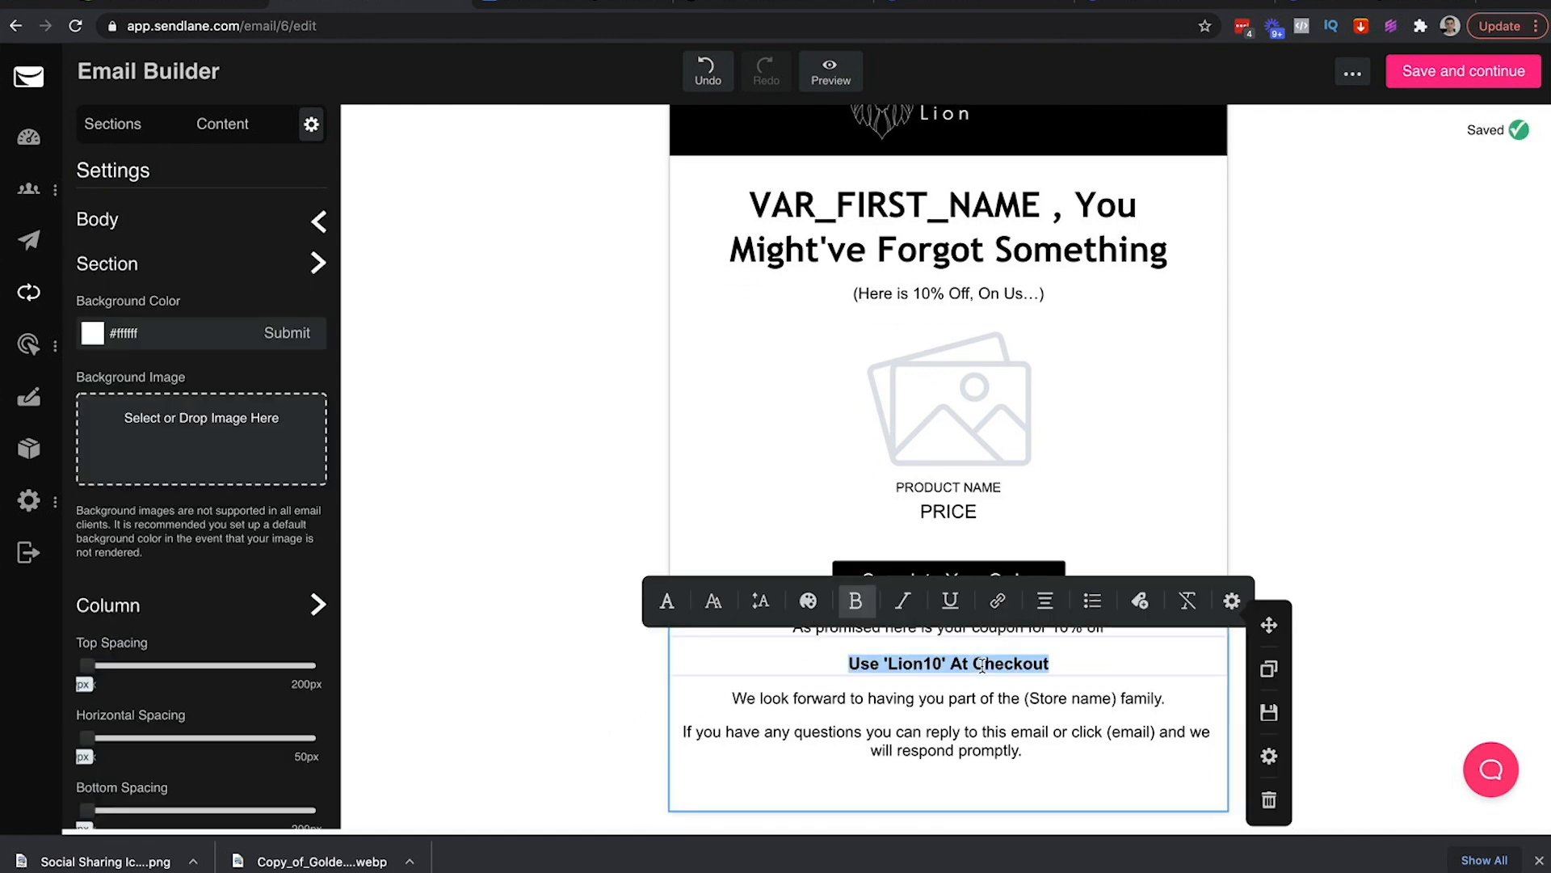
left_click(760, 601)
left_click(967, 599)
scroll(961, 685, "down", 3)
scroll(961, 686, "down", 2)
left_click(929, 696)
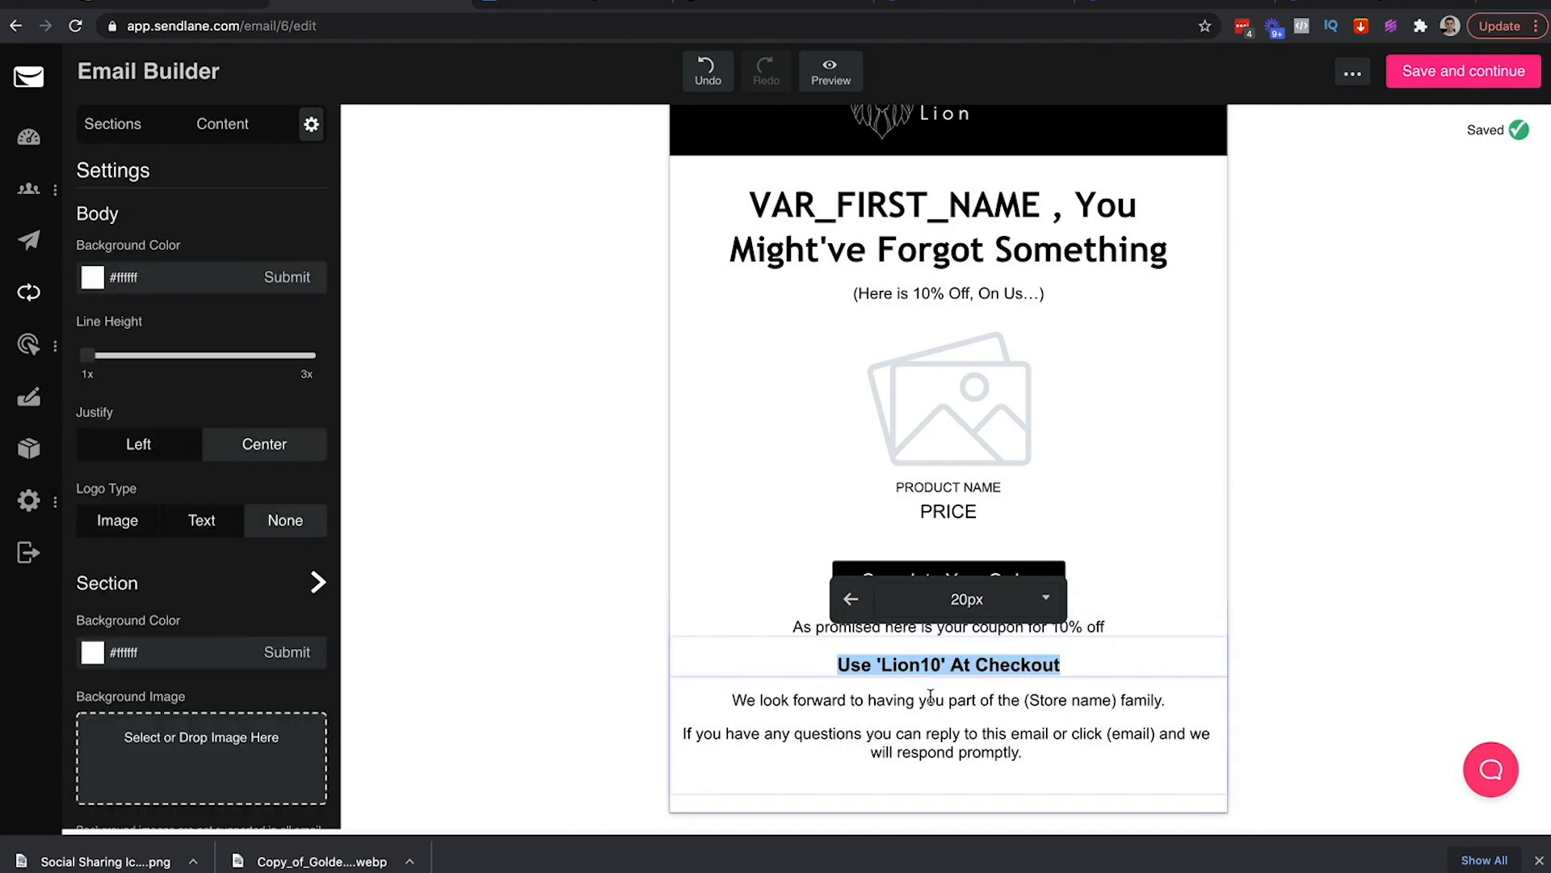
left_click(967, 599)
scroll(930, 727, "down", 5)
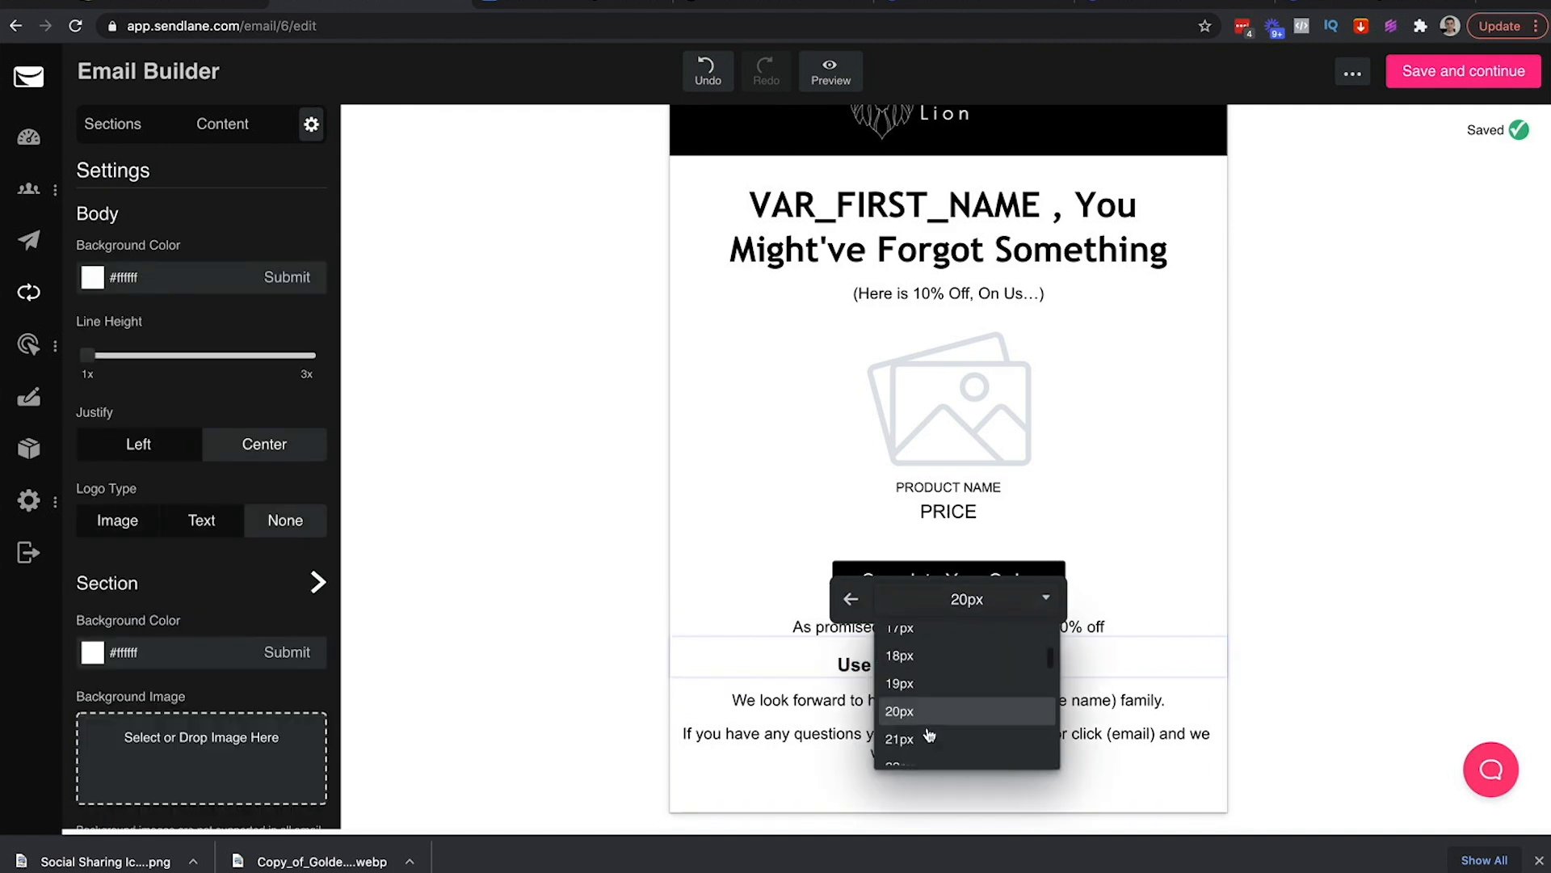
left_click(929, 729)
left_click(1331, 636)
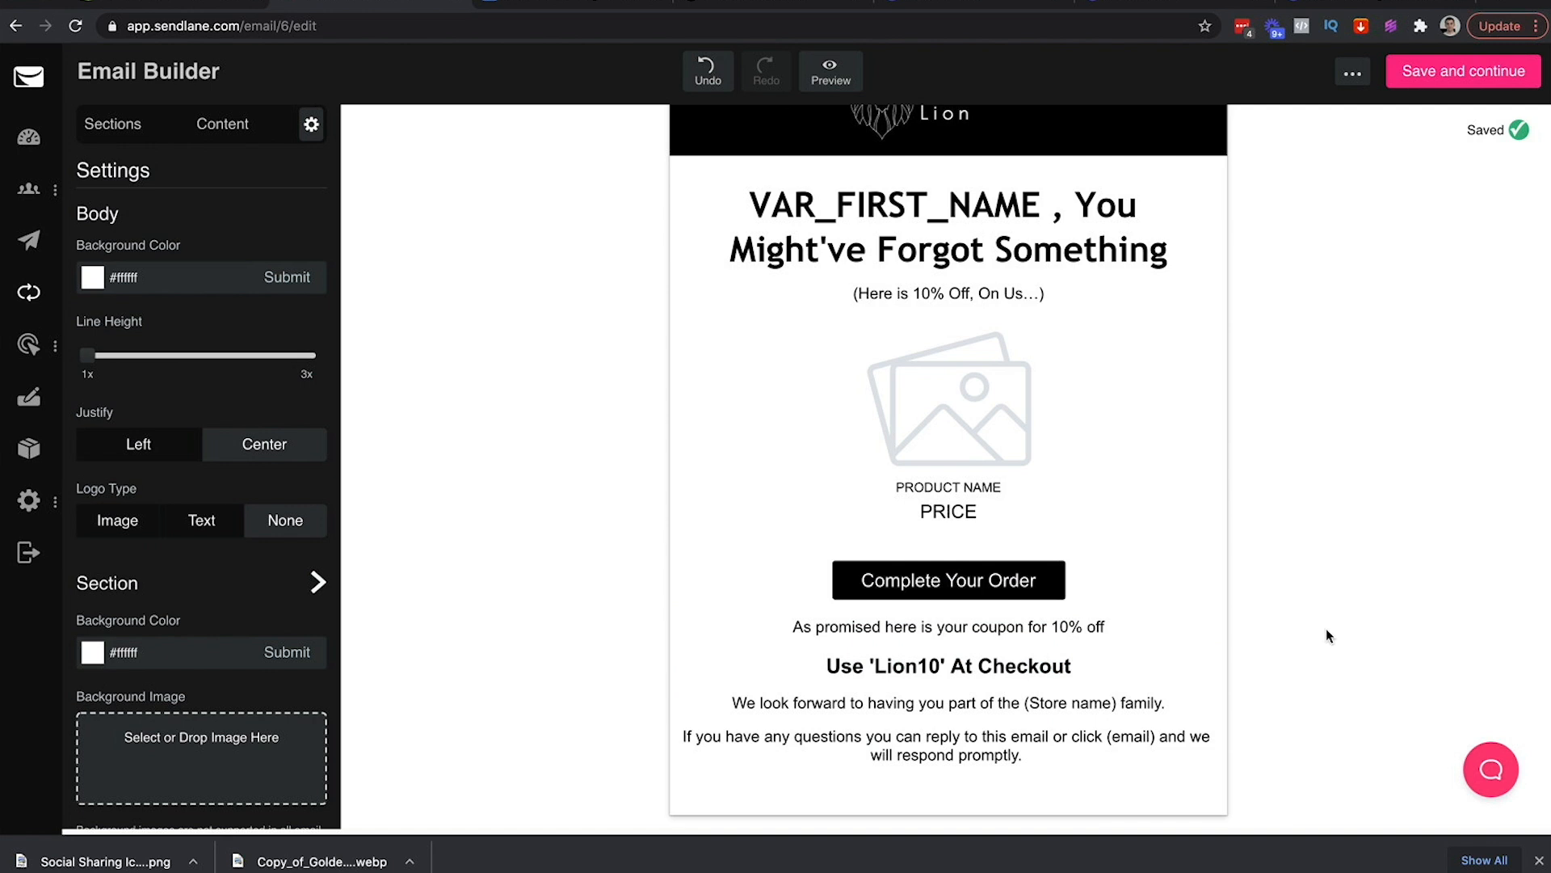
Try adding and removing blank lines around the checkout line, leaving its spacing as before
left_click(758, 699)
left_click(1369, 668)
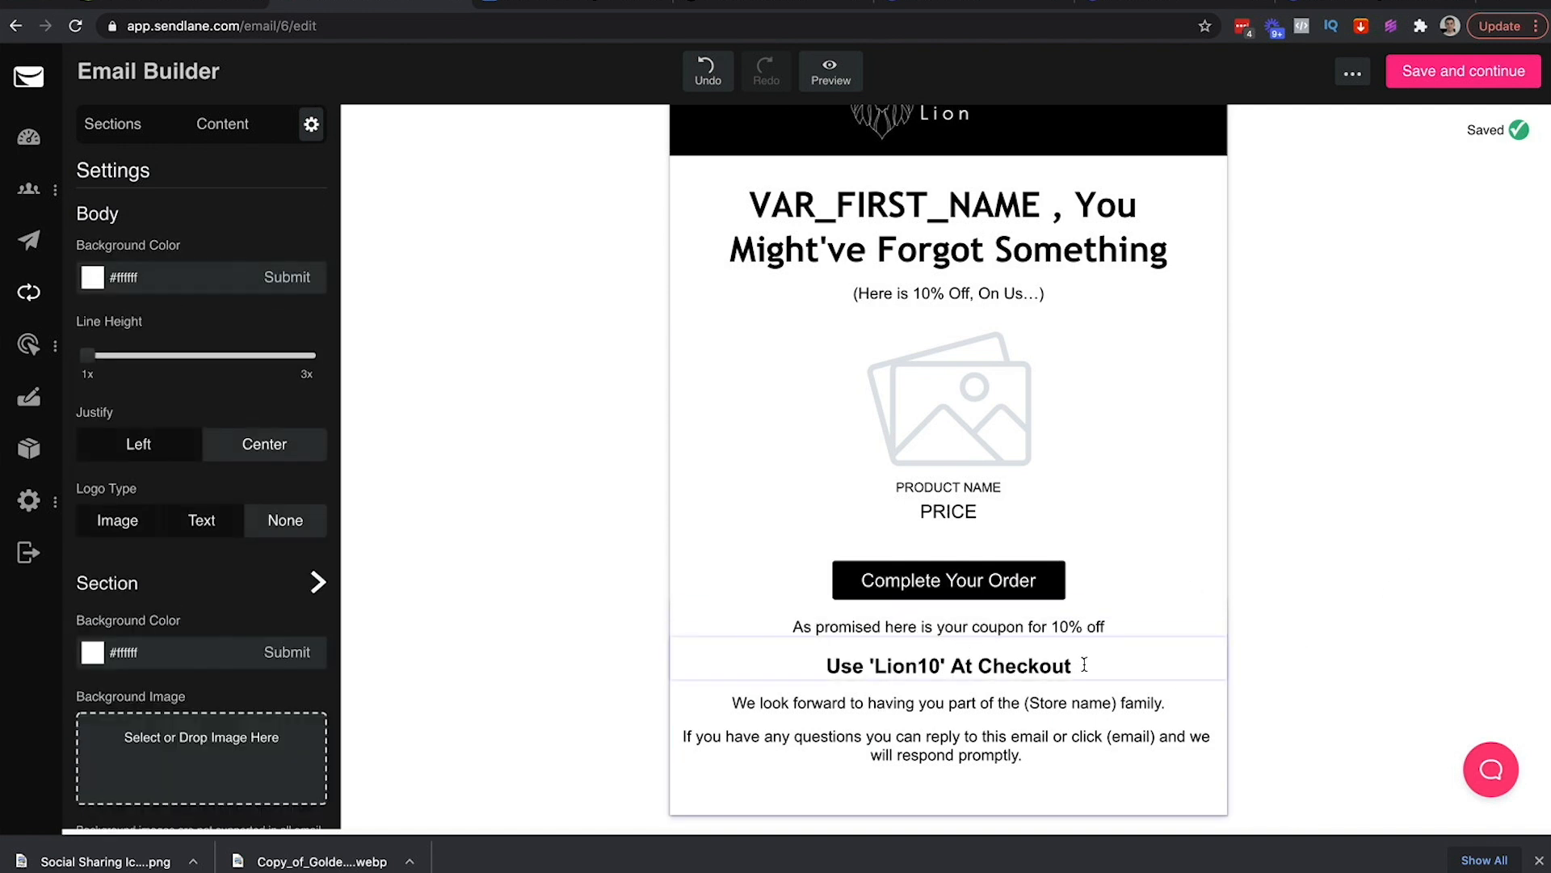
left_click(1081, 664)
key("Return")
left_click(1337, 561)
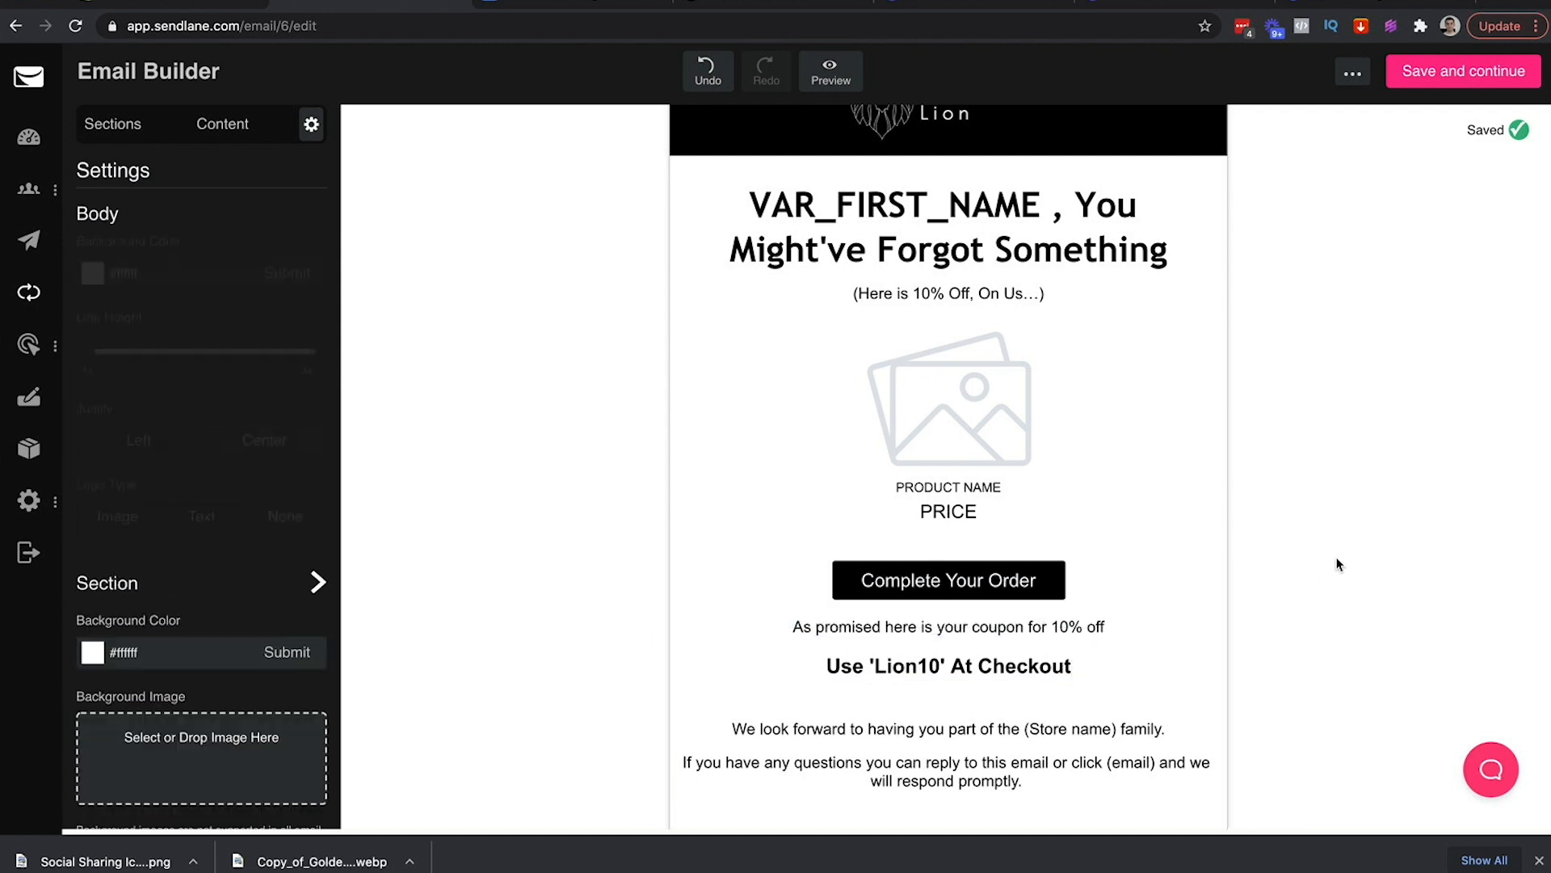
left_click(1067, 701)
key("BackSpace")
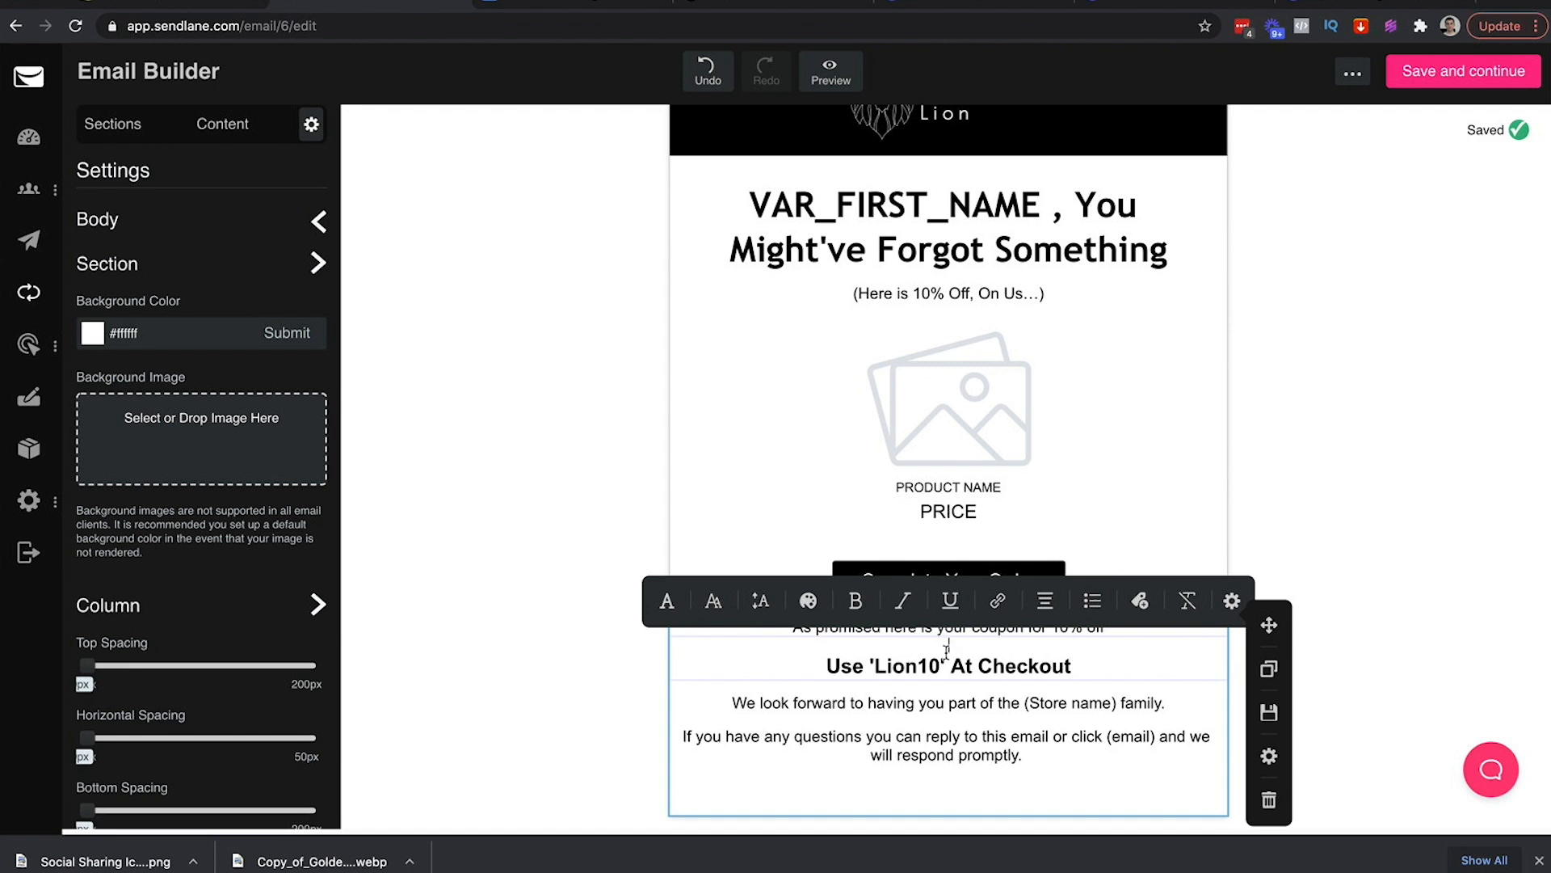
key("BackSpace")
key("Return")
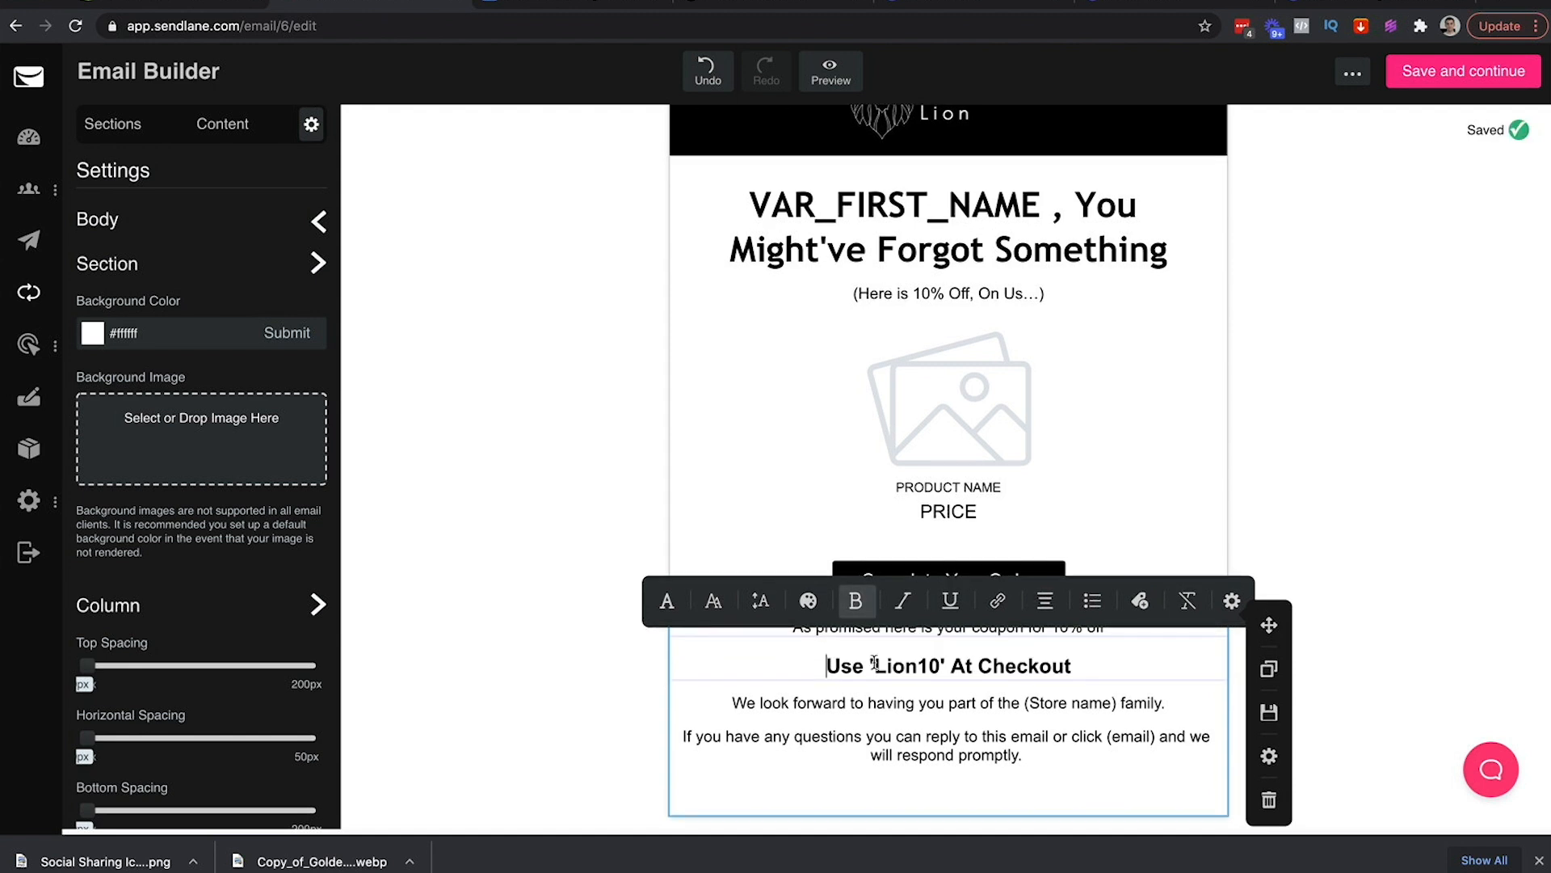
left_click(1080, 683)
key("Return")
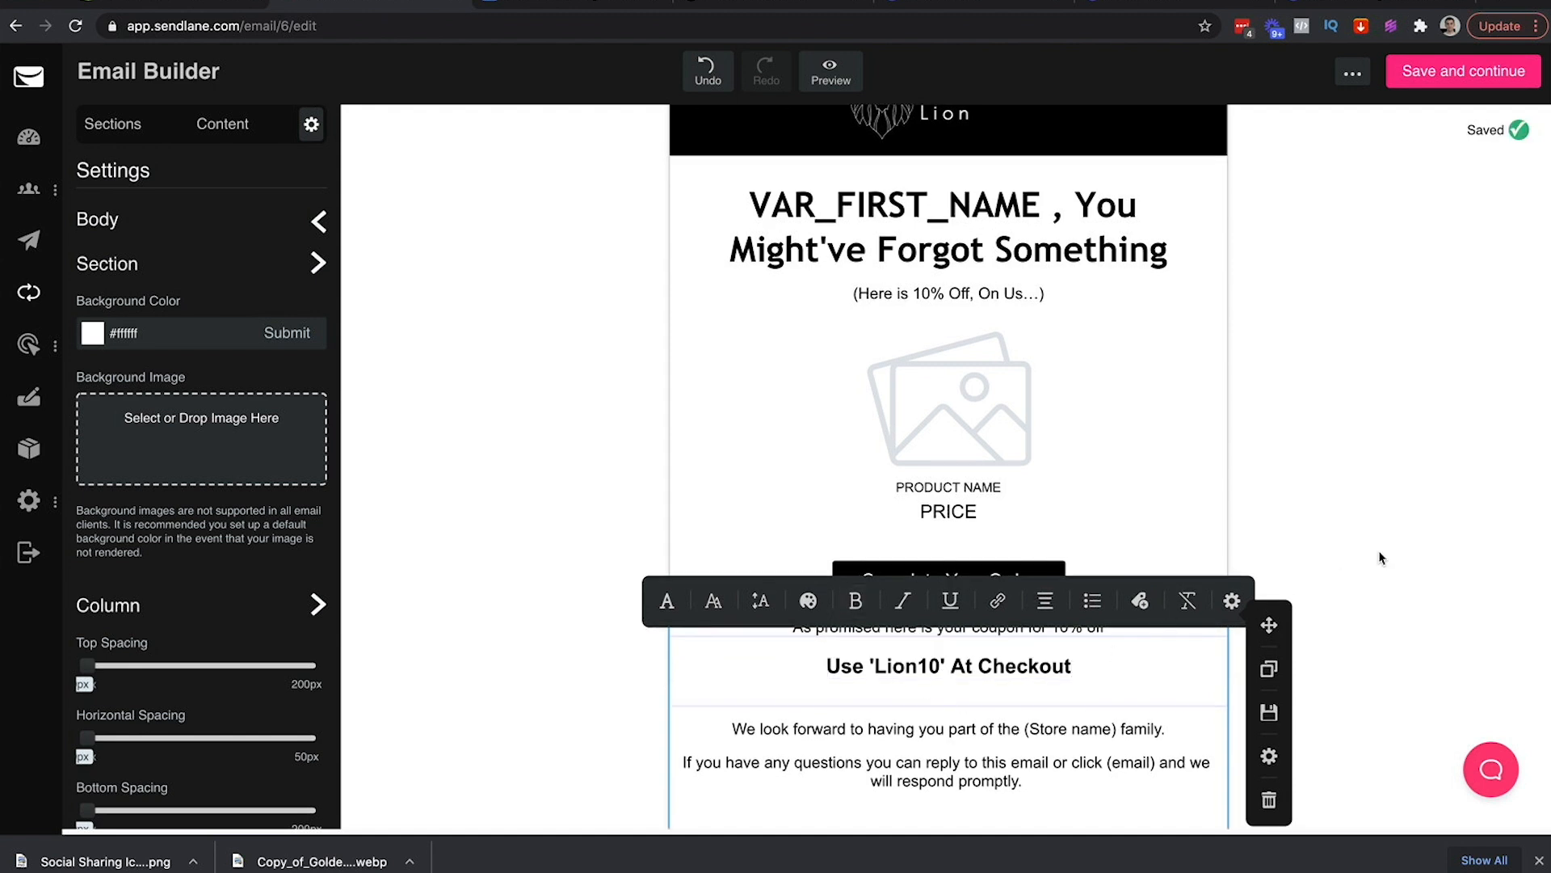
left_click(1342, 576)
left_click(1018, 698)
key("BackSpace")
left_click(802, 660)
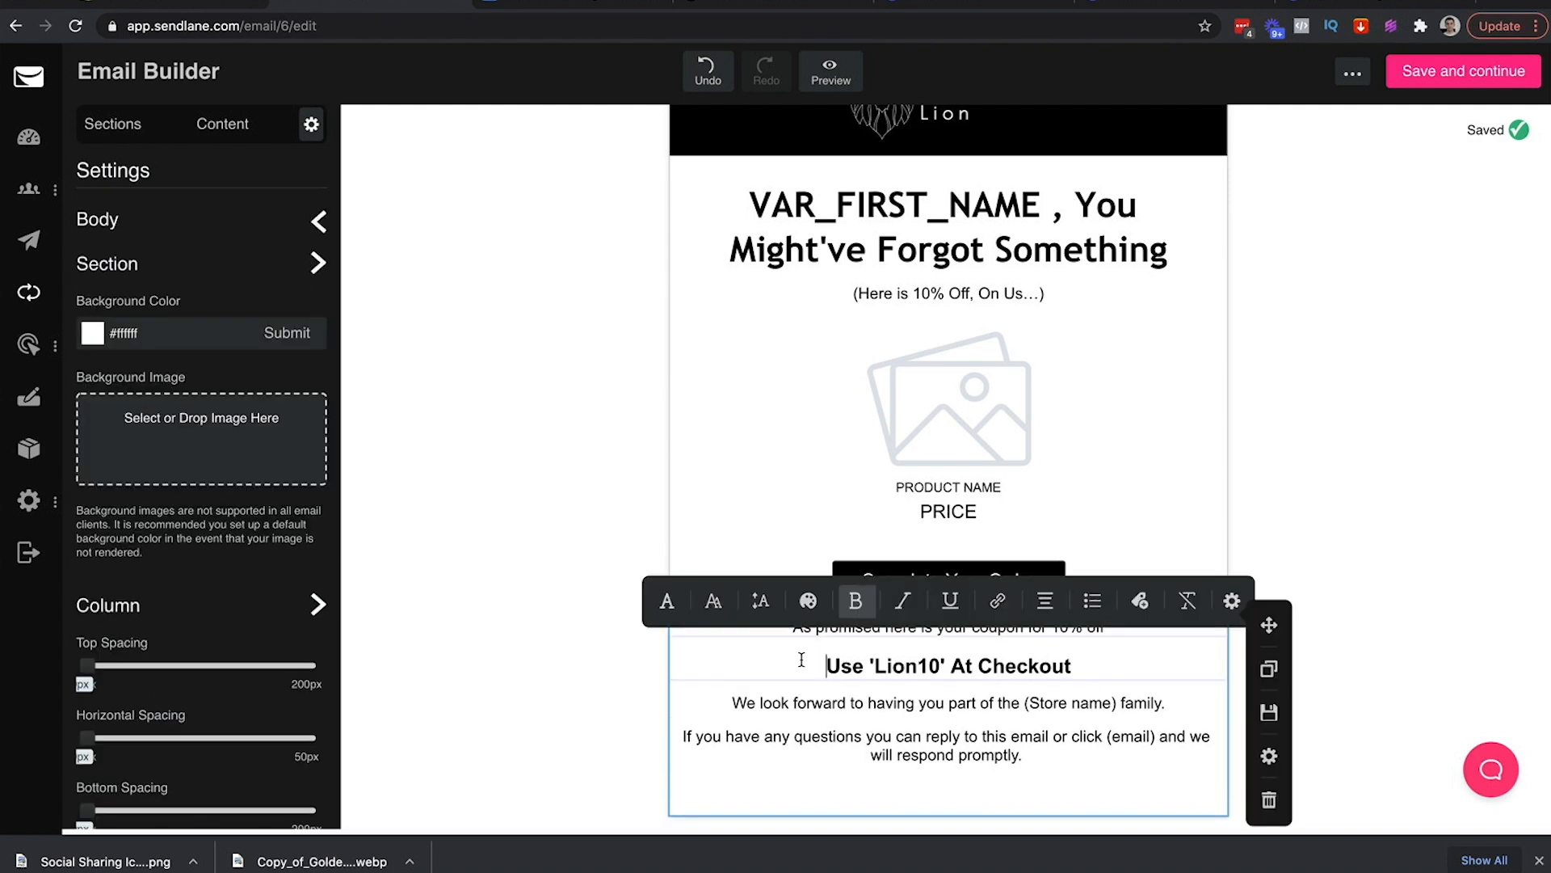
left_click(609, 665)
Add a slightly taller spacer and move it below the Use 'Lion10' At Checkout line
left_click(230, 137)
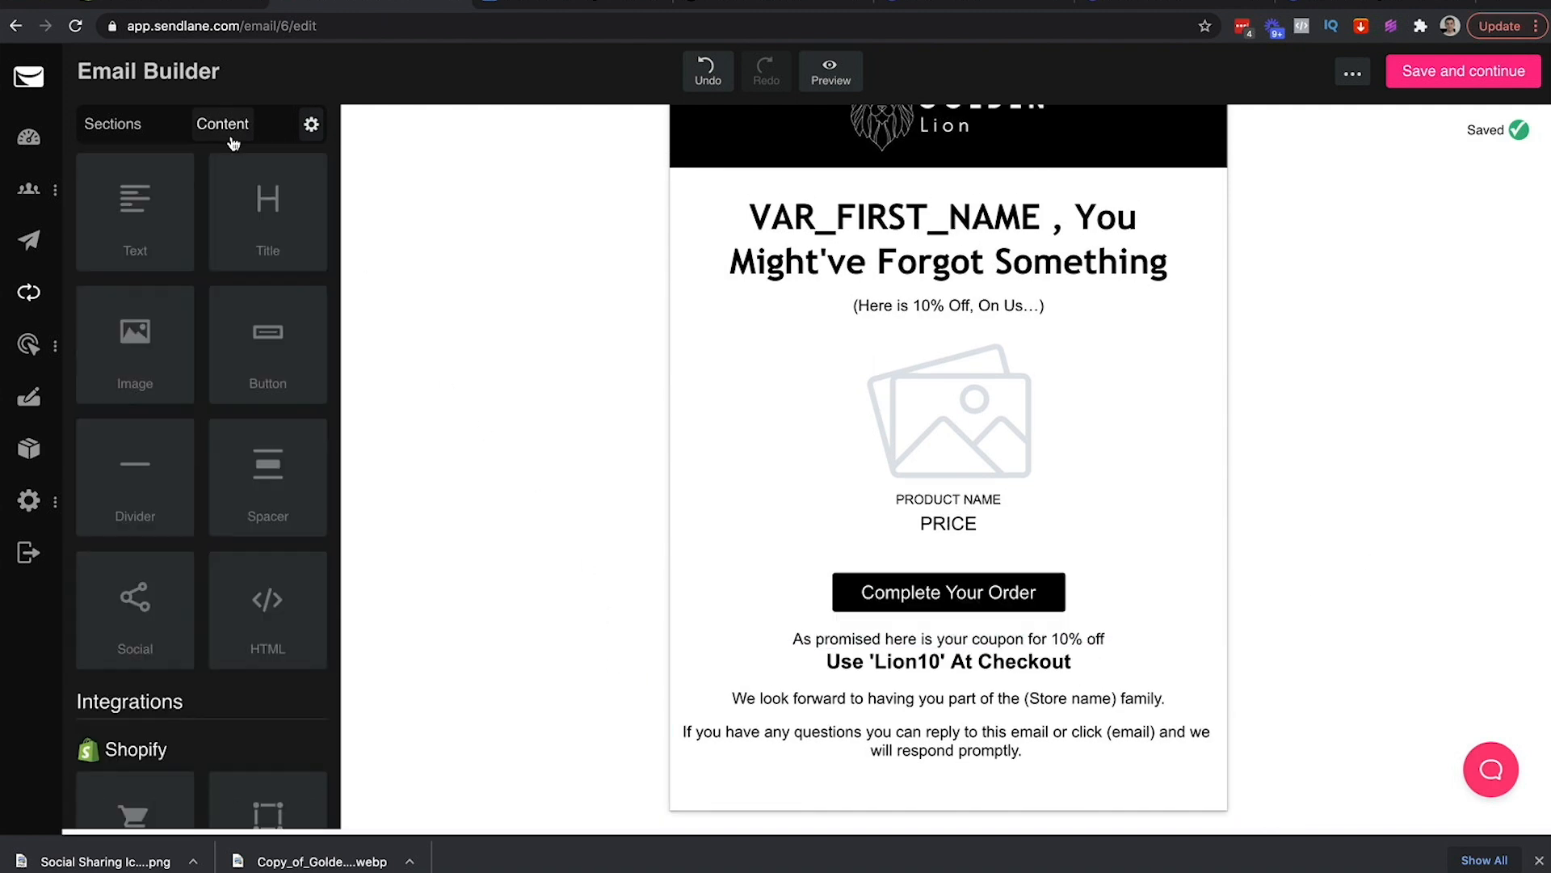
left_click_drag(255, 483, 998, 664)
left_click_drag(108, 236, 117, 236)
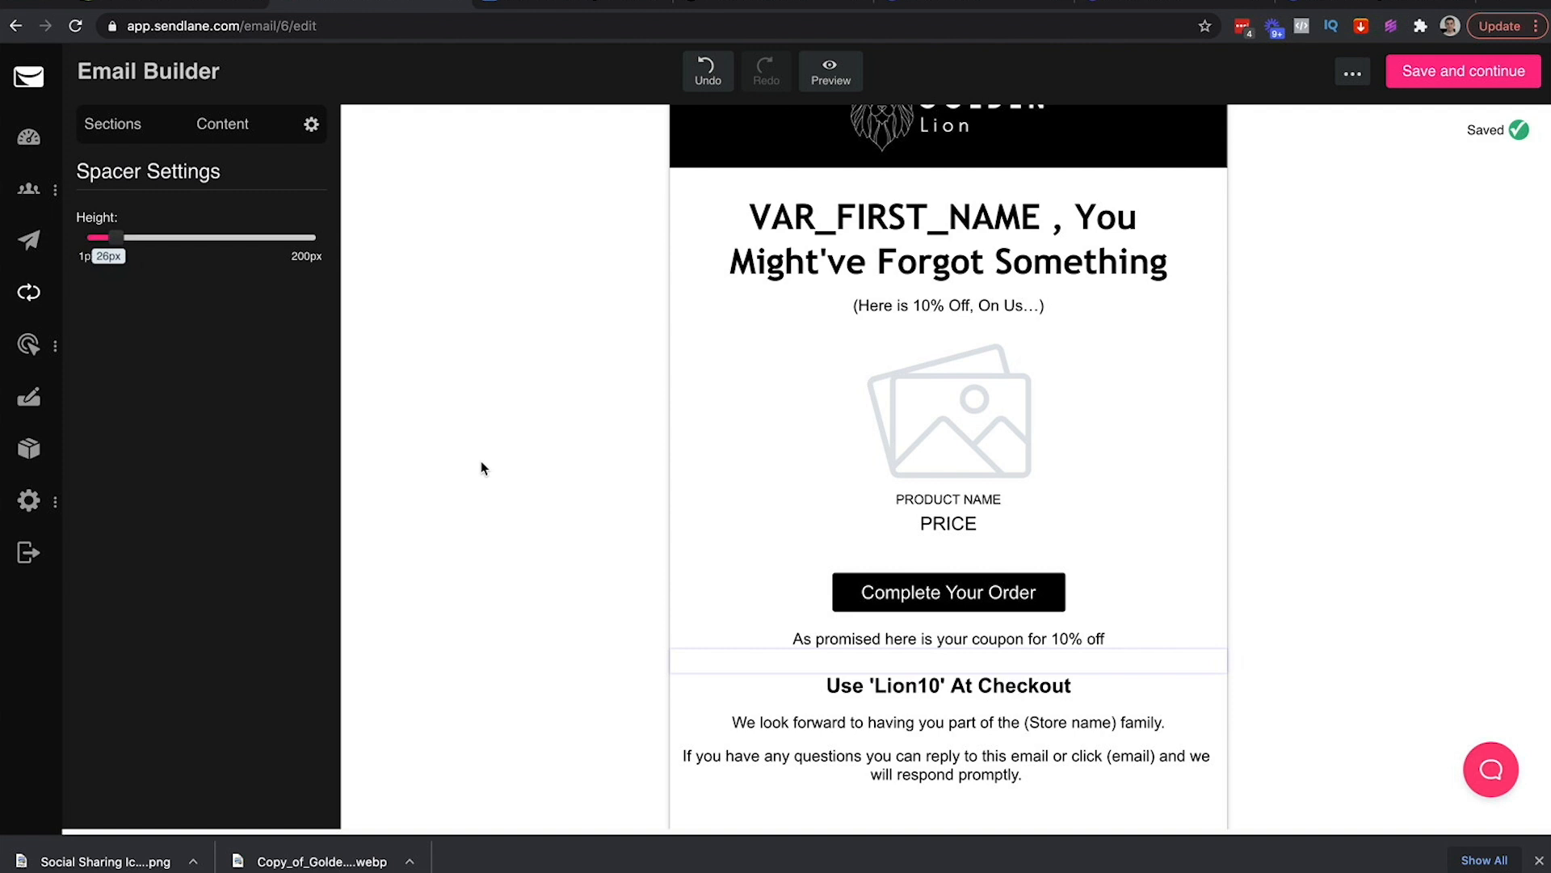
left_click(953, 666)
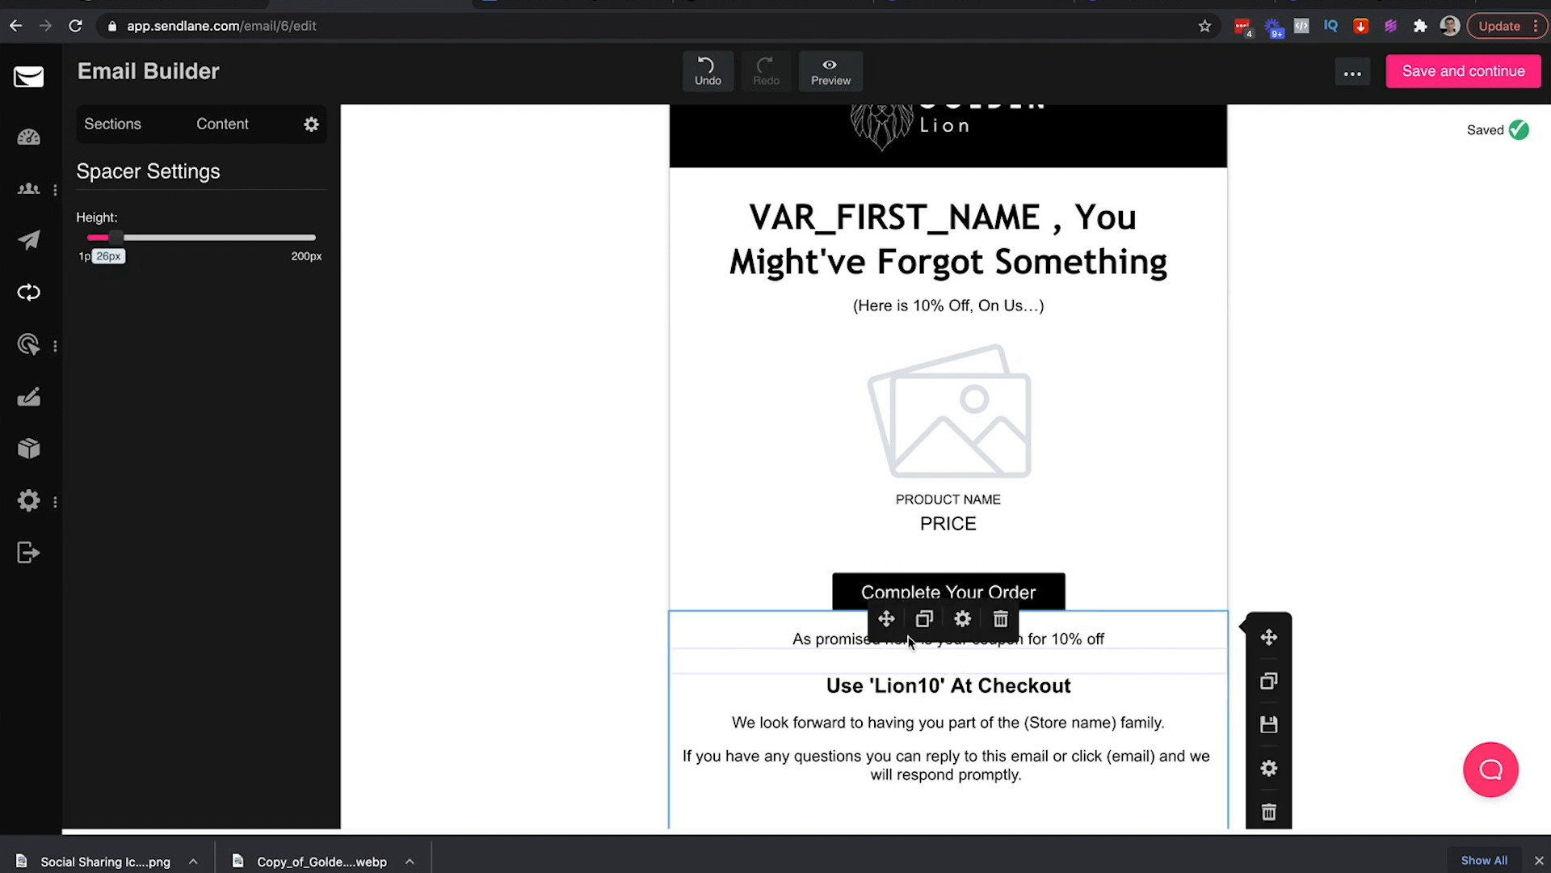
left_click_drag(886, 619, 883, 727)
left_click(916, 734)
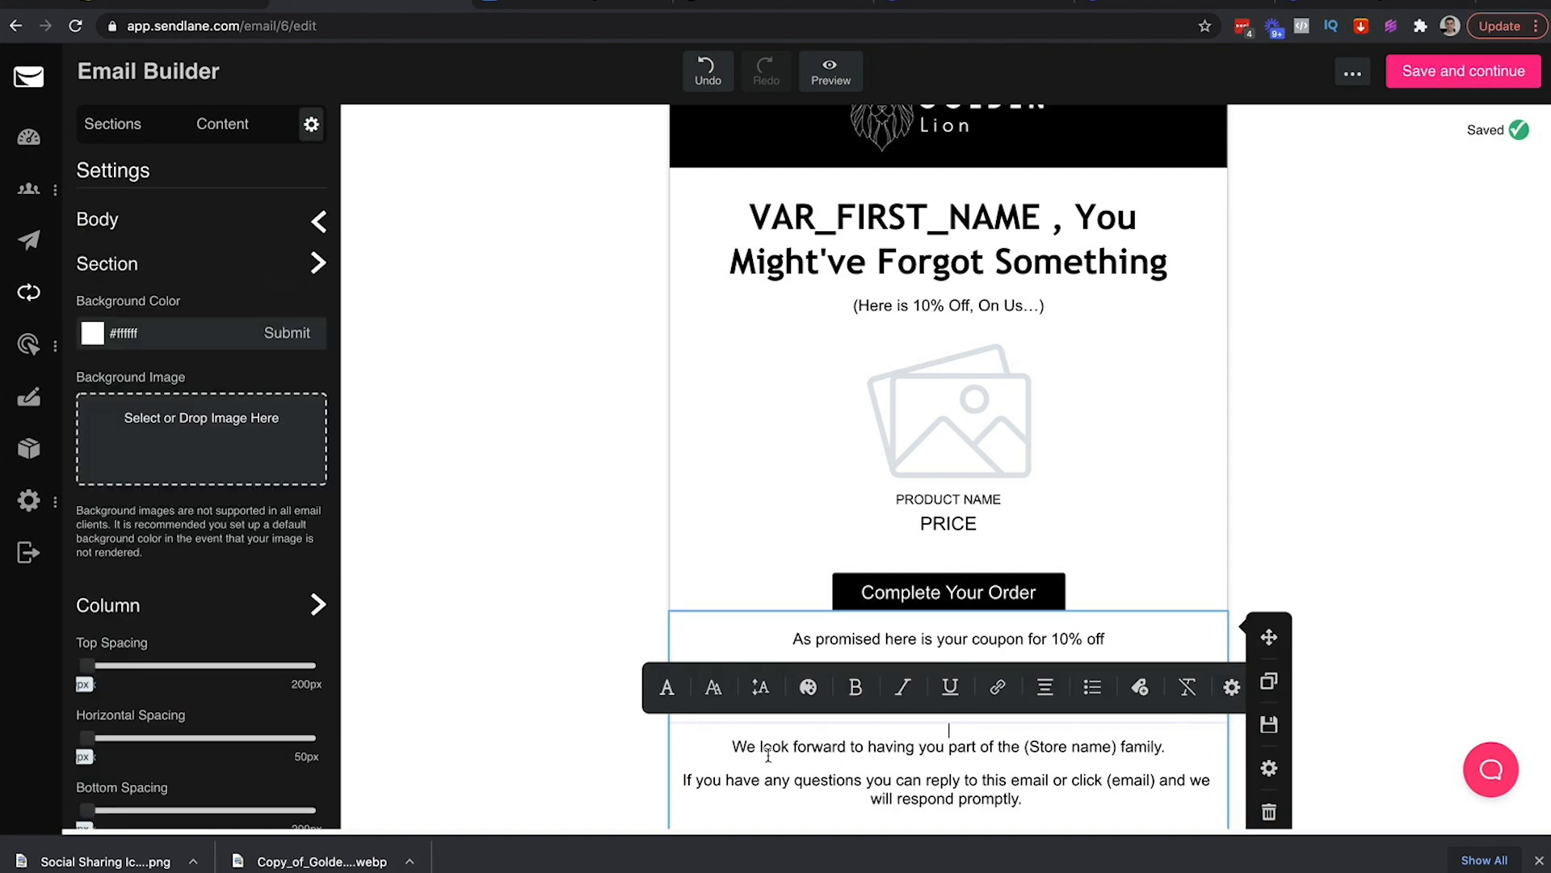
left_click(643, 743)
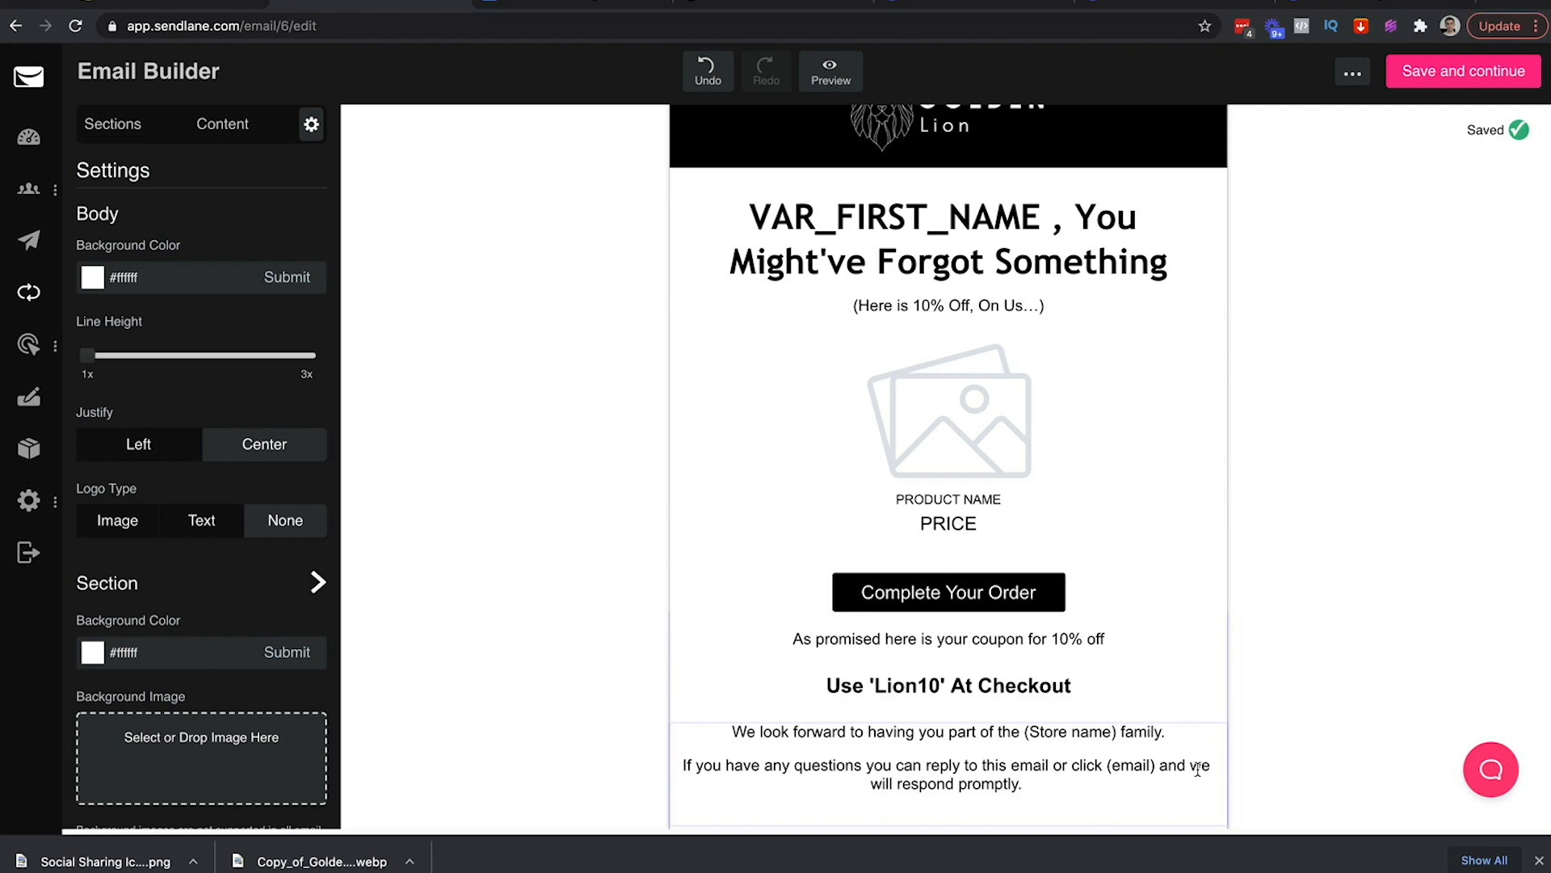
Enlarge the Use 'Lion10' At Checkout line to 24px
scroll(1271, 708, "down", 1)
triple_click(1014, 649)
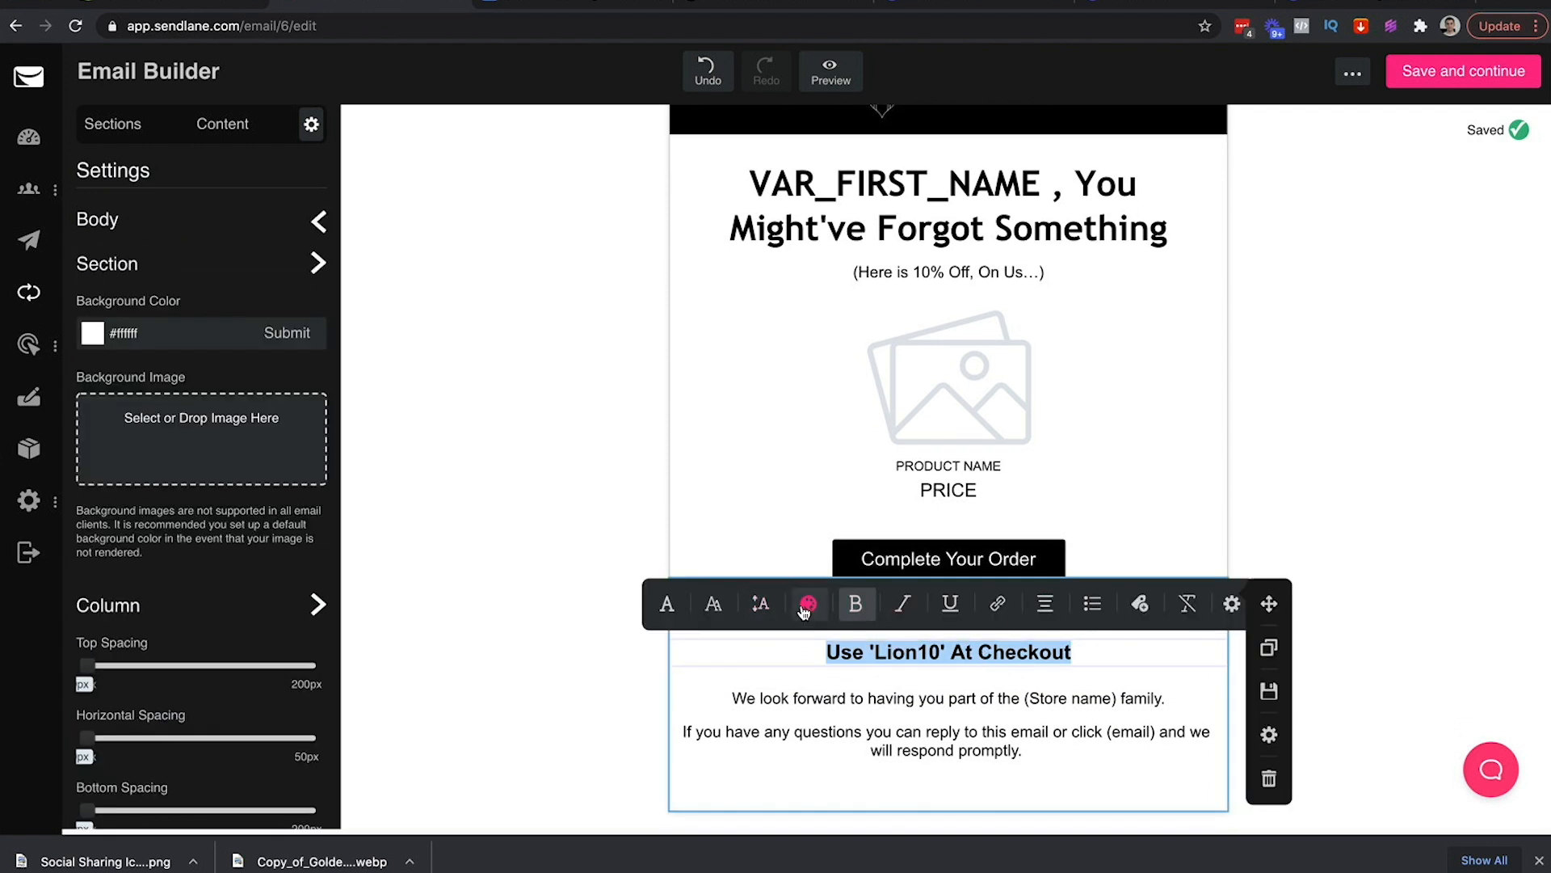
left_click(713, 604)
left_click(995, 599)
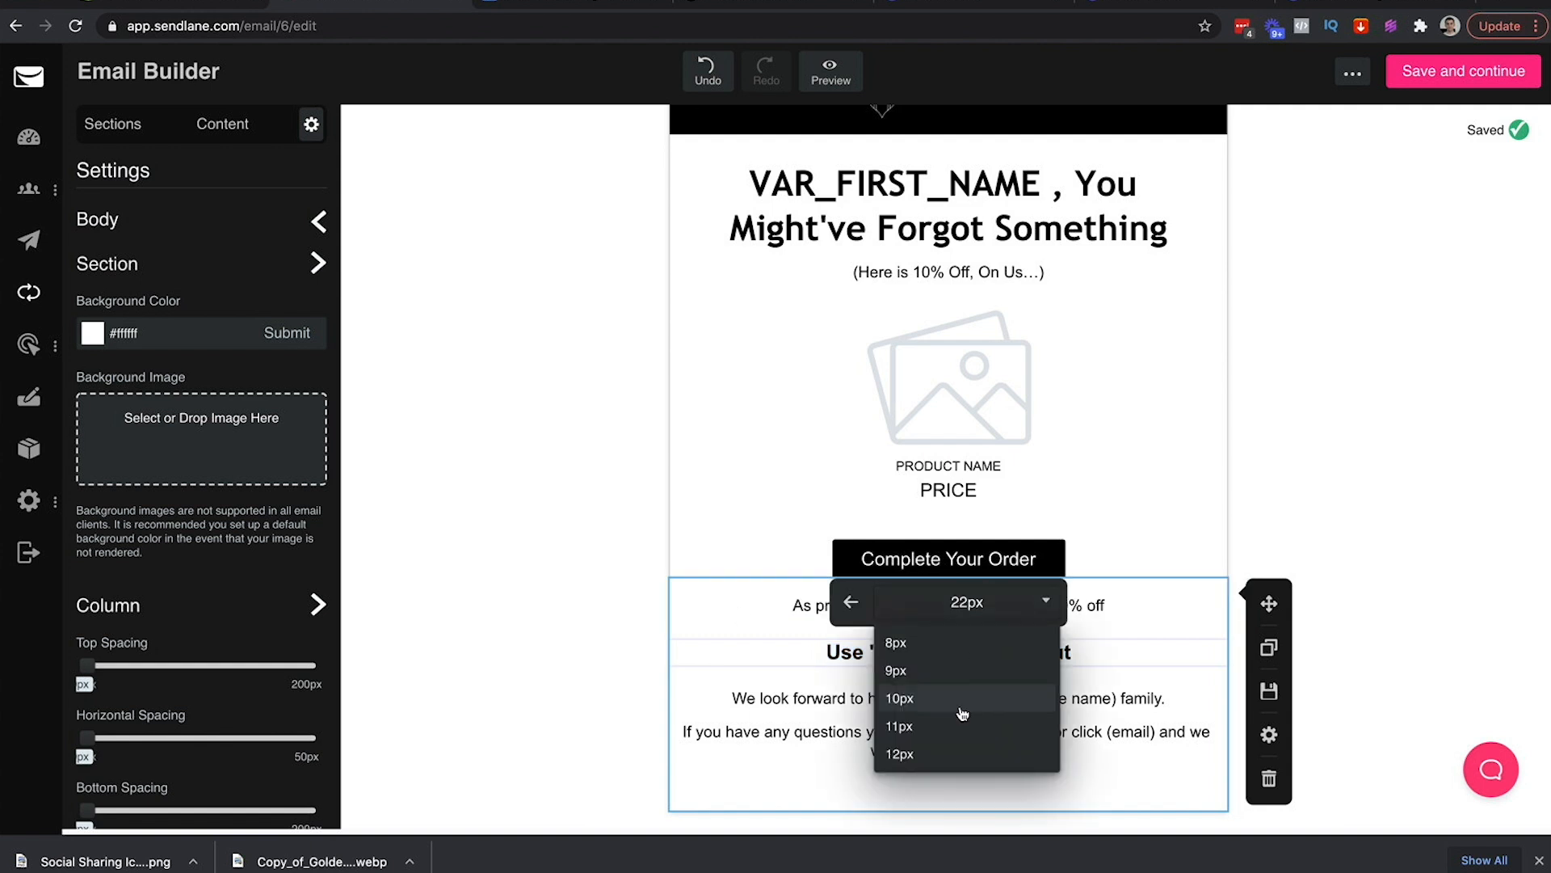
scroll(913, 708, "up", 1)
left_click(917, 708)
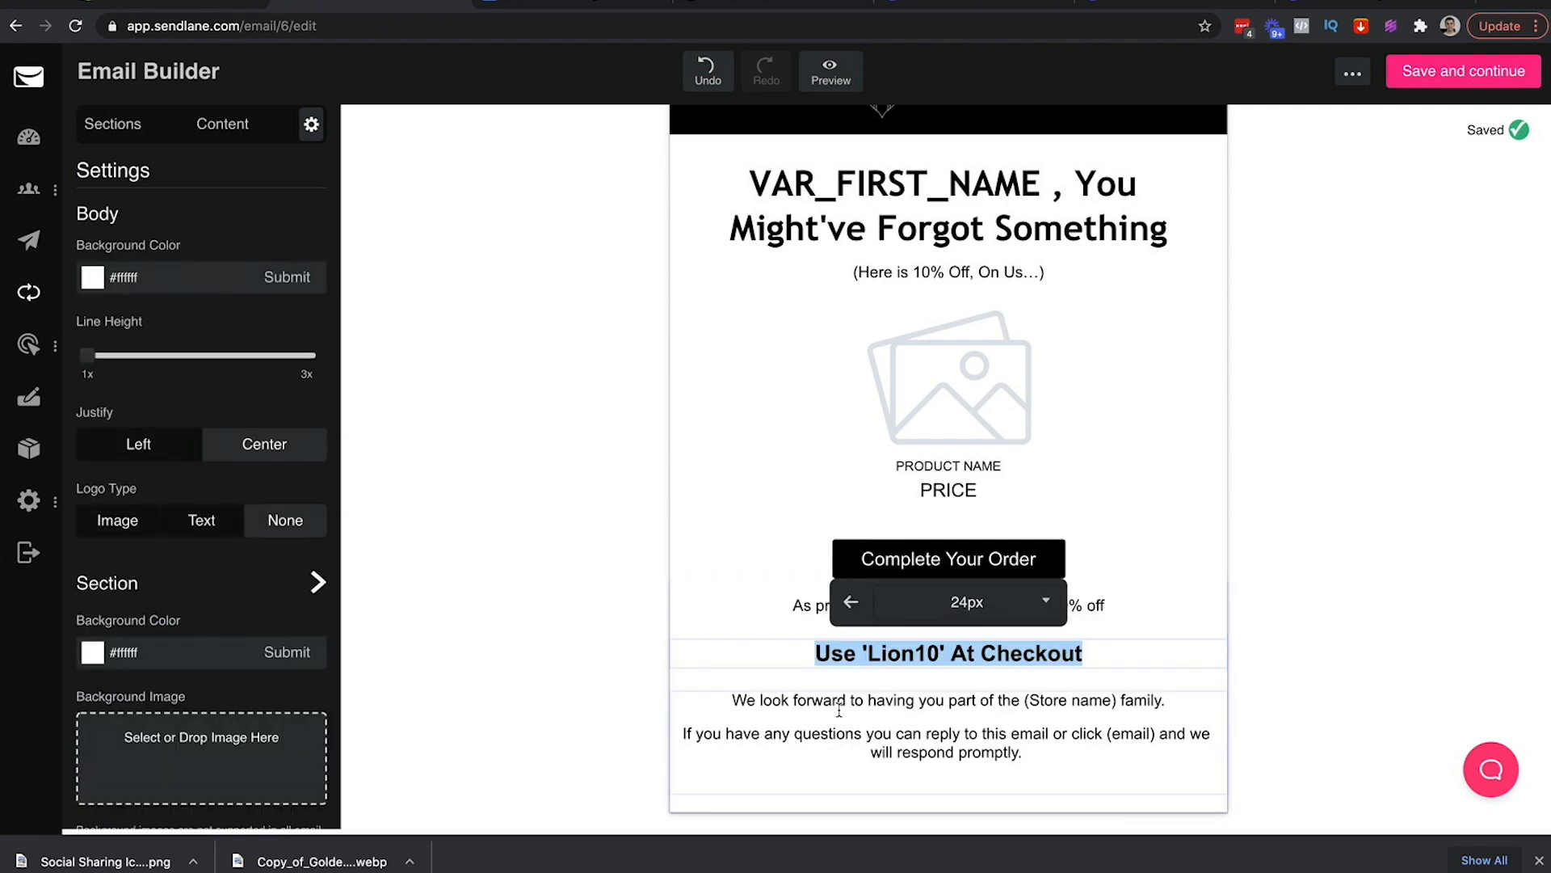
left_click(575, 636)
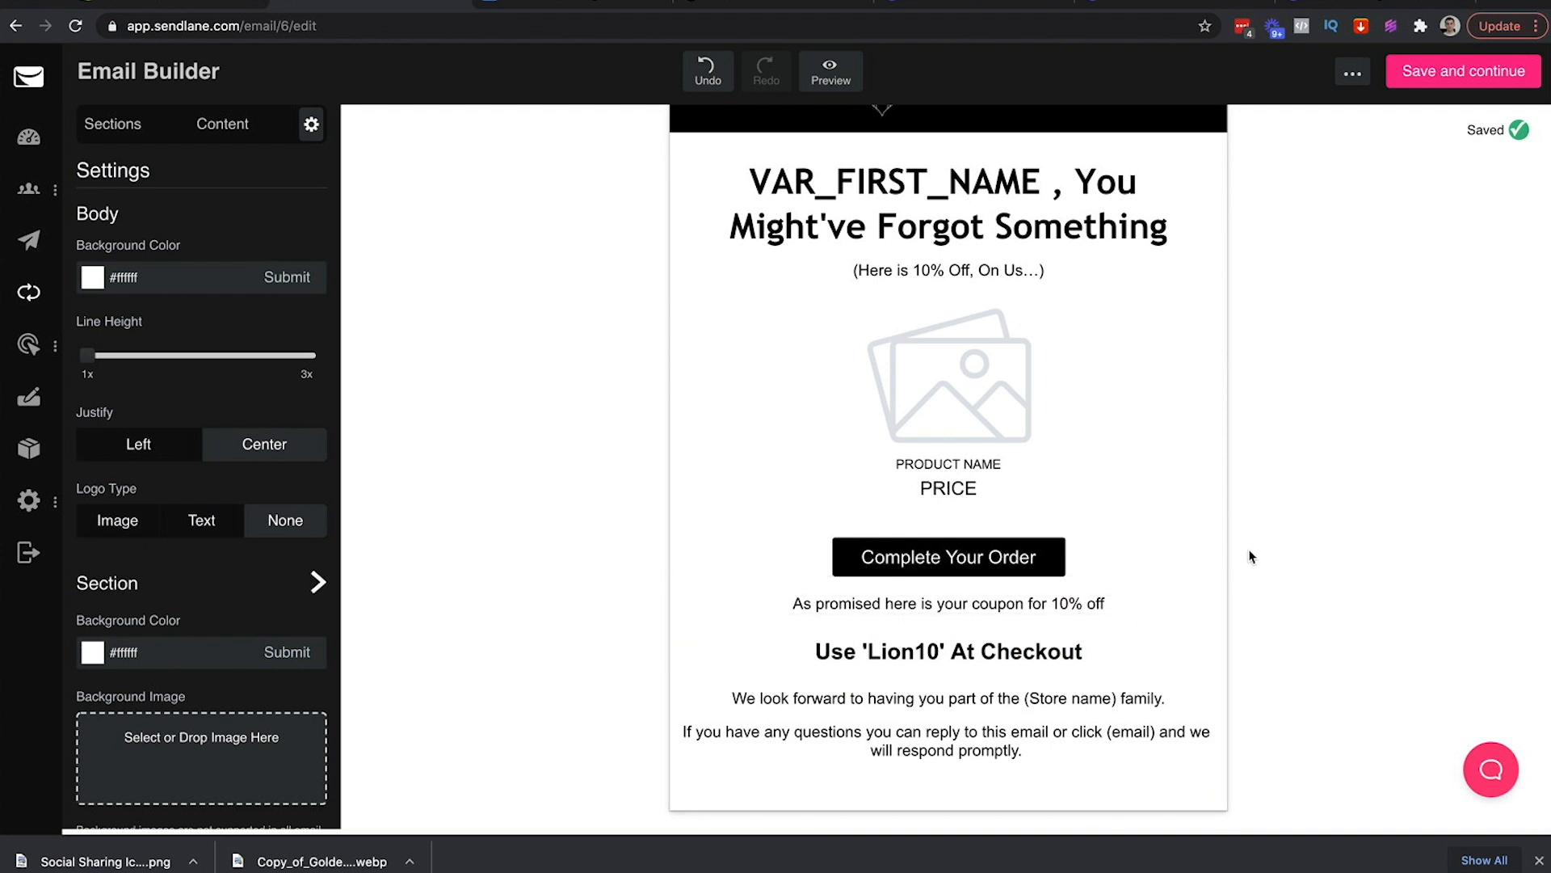
Remove the stray dots before 'As promised' in the coupon line
left_click(1128, 592)
left_click(1114, 602)
type("...")
key("BackSpace")
key("BackSpace")
key("BackSpace")
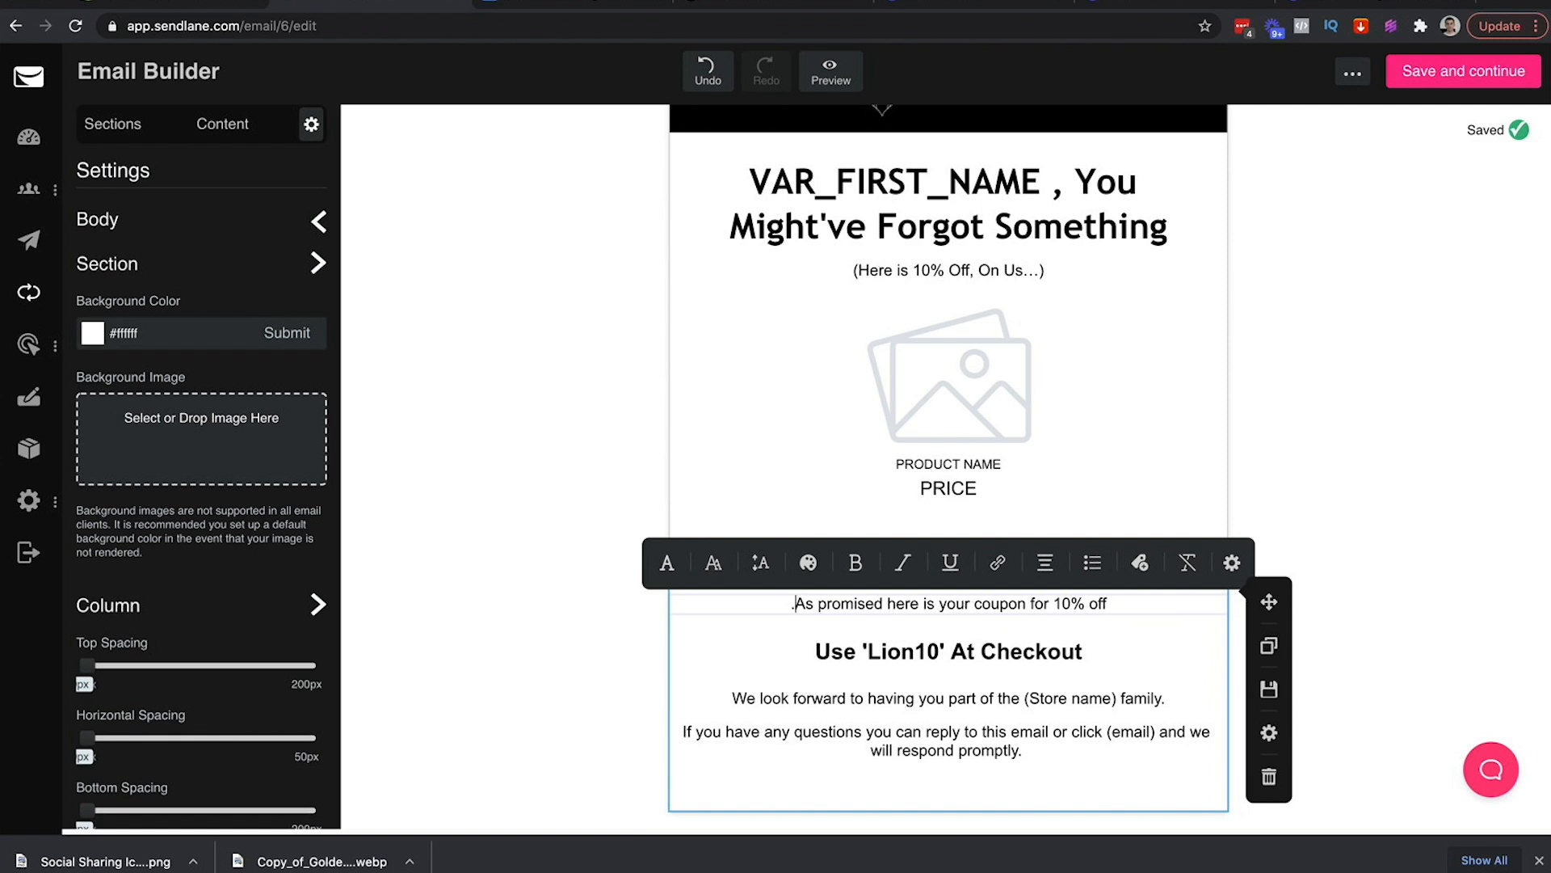
left_click(1288, 562)
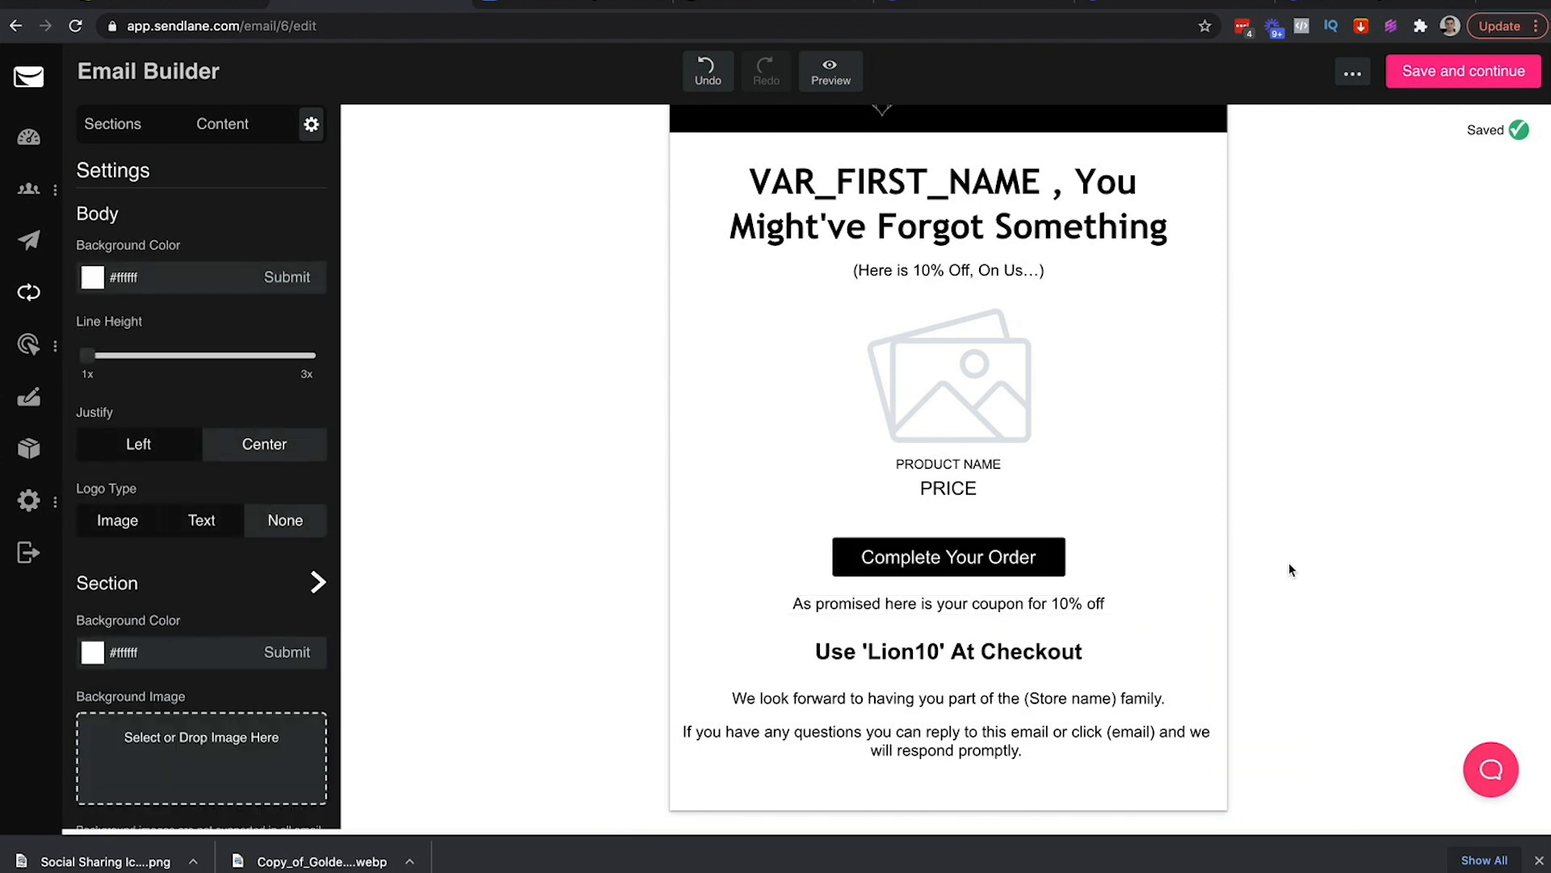
Set the closing paragraph's Column Horizontal Spacing to about 33px so it wraps narrower
left_click(1041, 733)
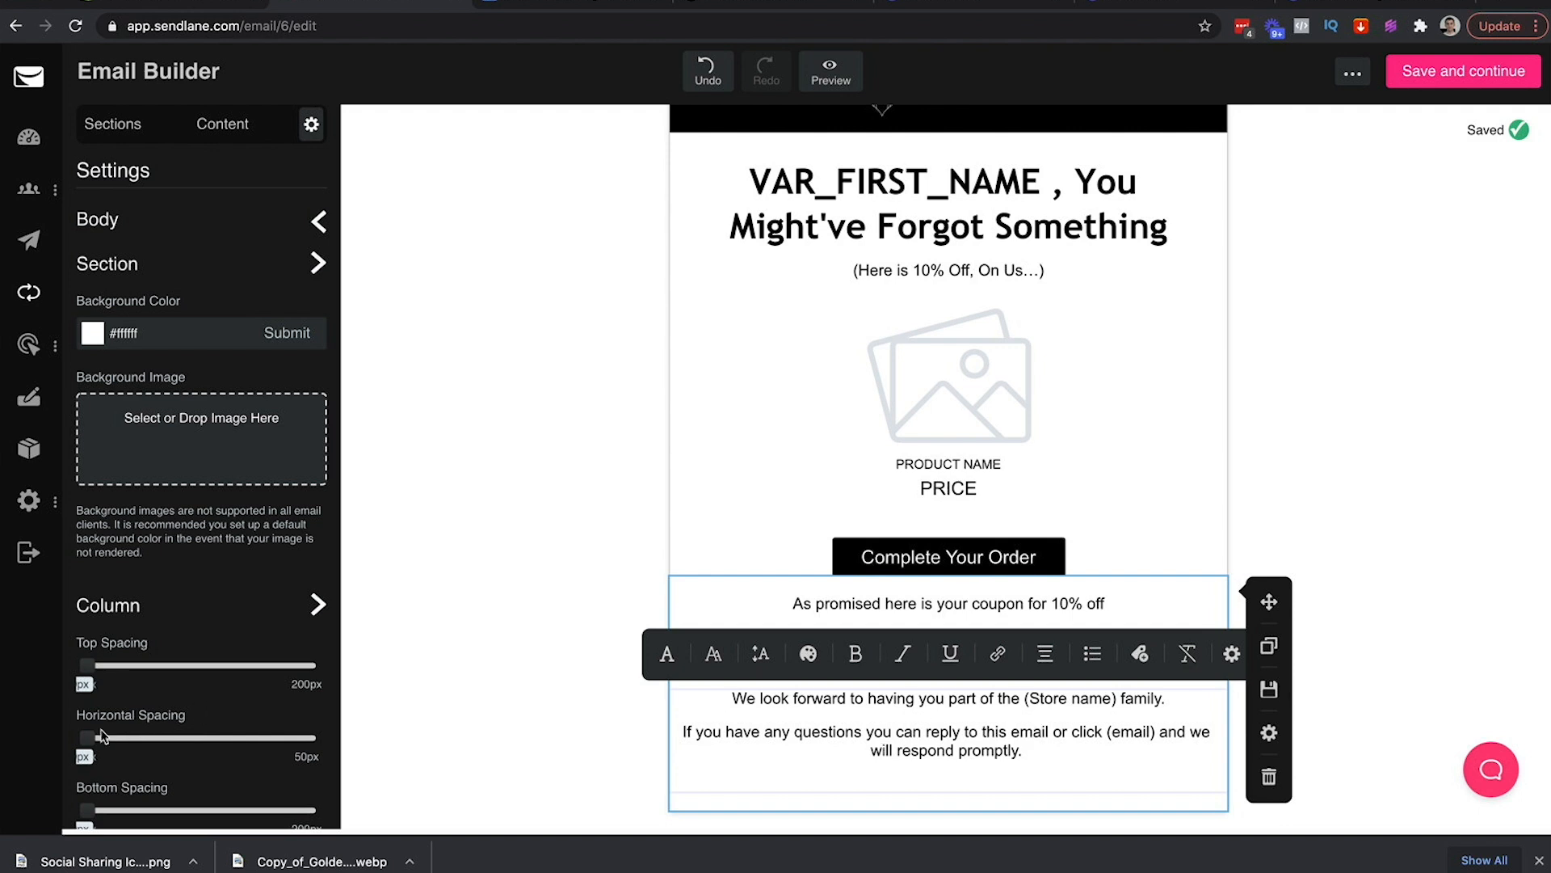
left_click_drag(89, 737, 219, 746)
left_click_drag(225, 748, 257, 748)
Replace the '(Store name)' placeholder in the closing paragraph with 'Golden Lion'
left_click(693, 558)
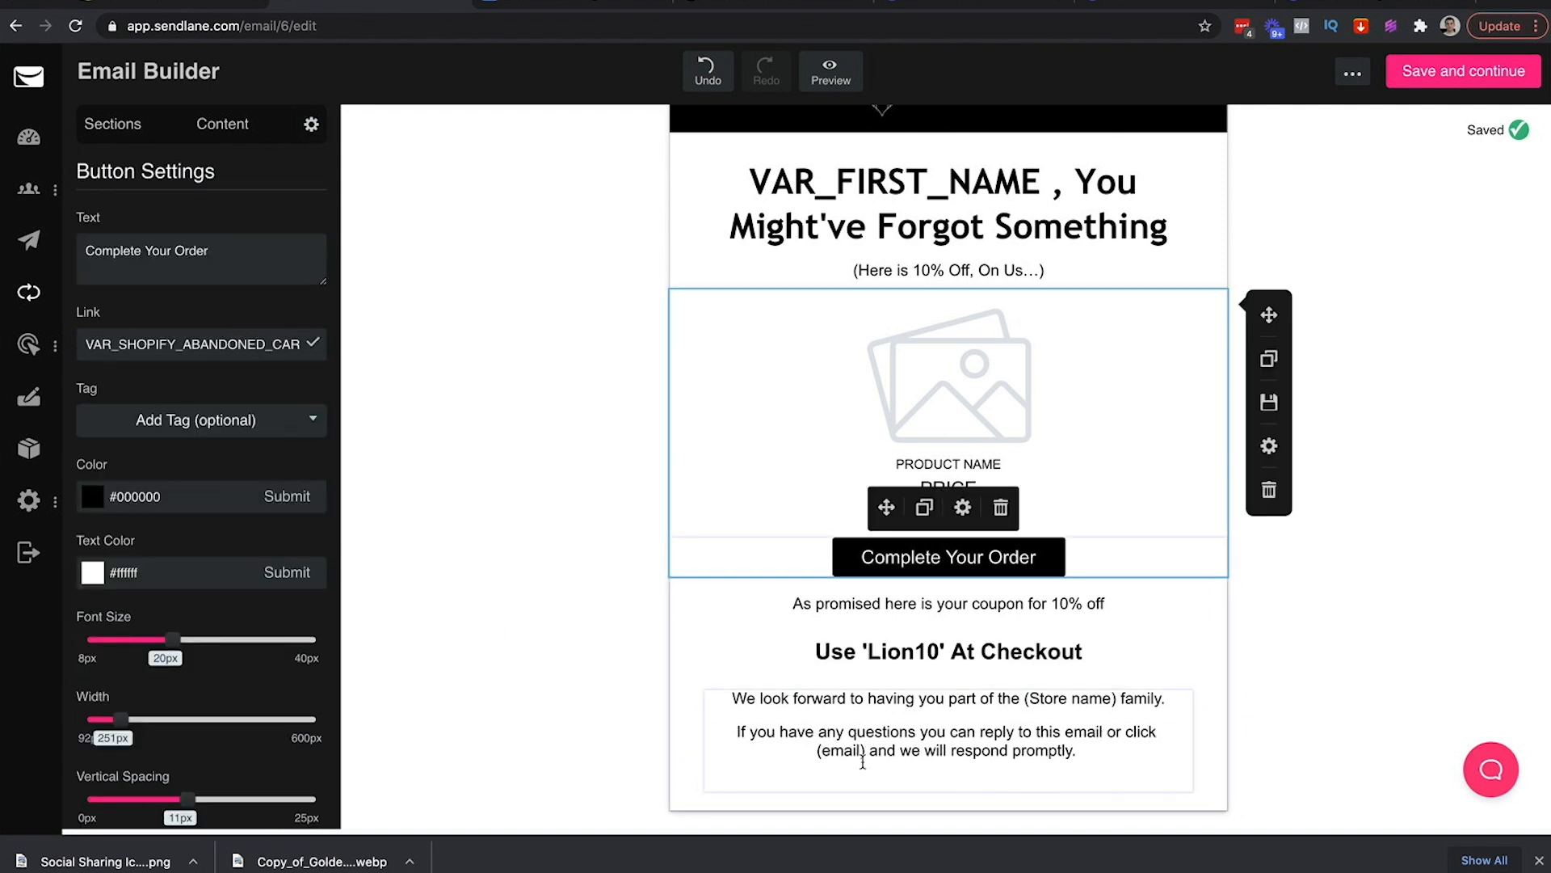
scroll(895, 371, "up", 1)
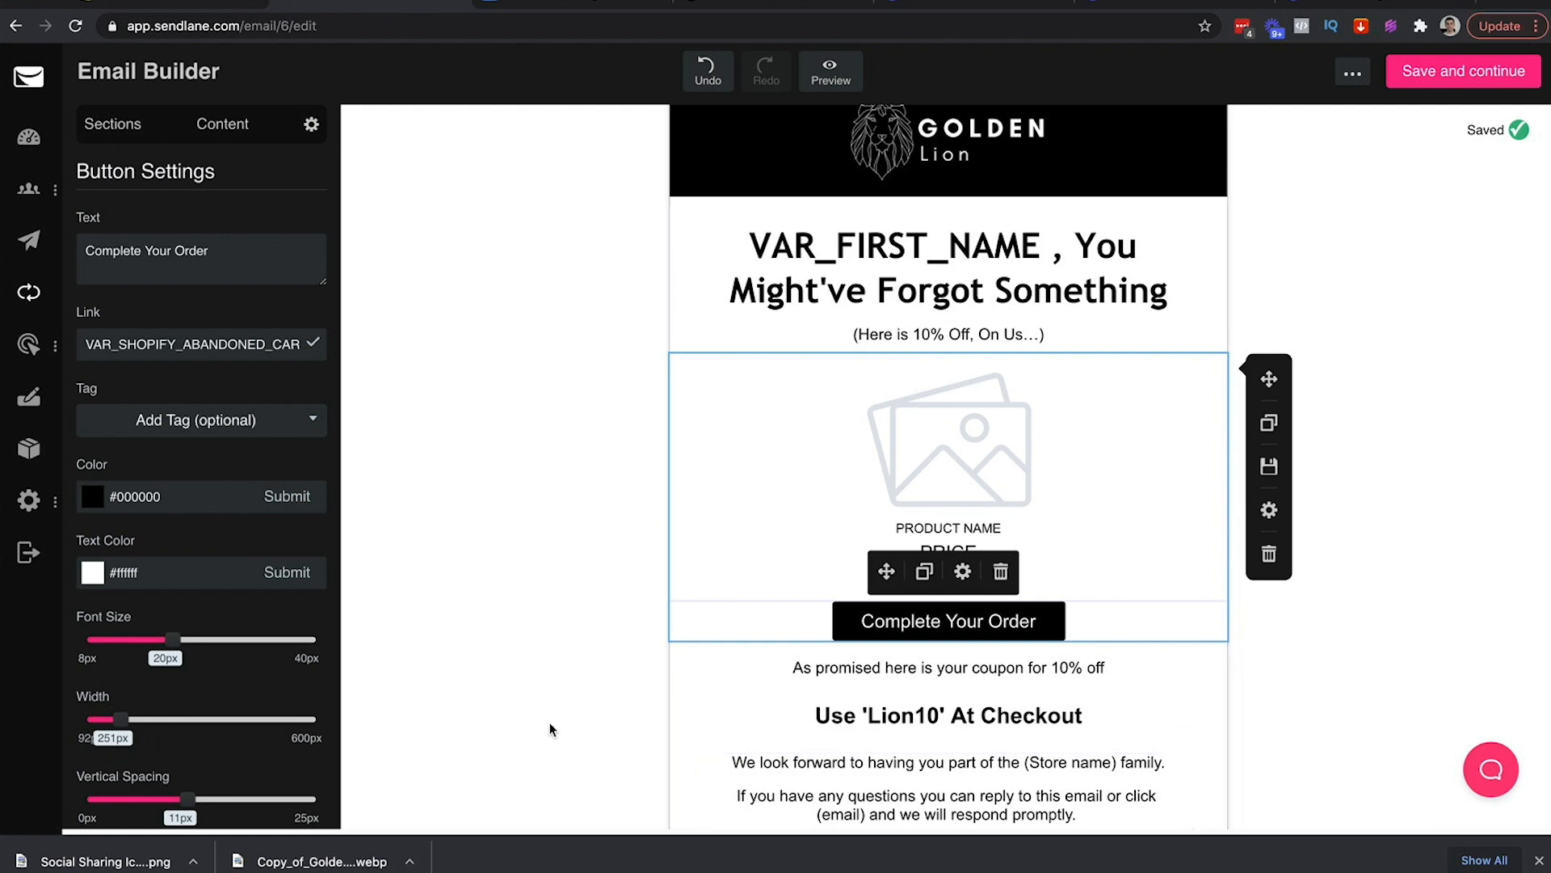
left_click(520, 714)
scroll(521, 711, "down", 1)
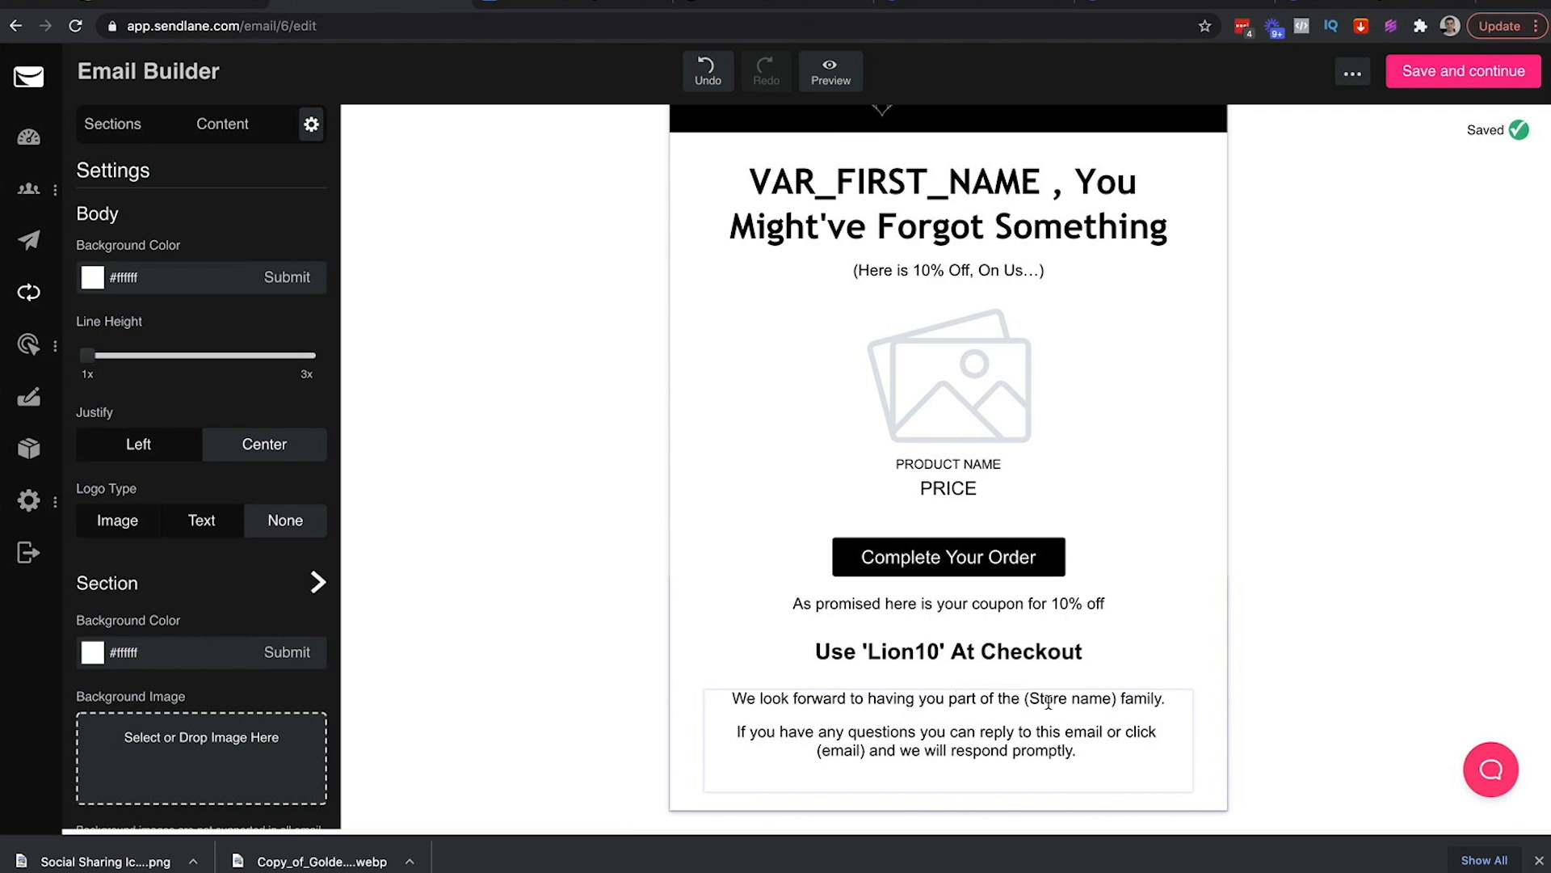
left_click_drag(1116, 698, 1028, 698)
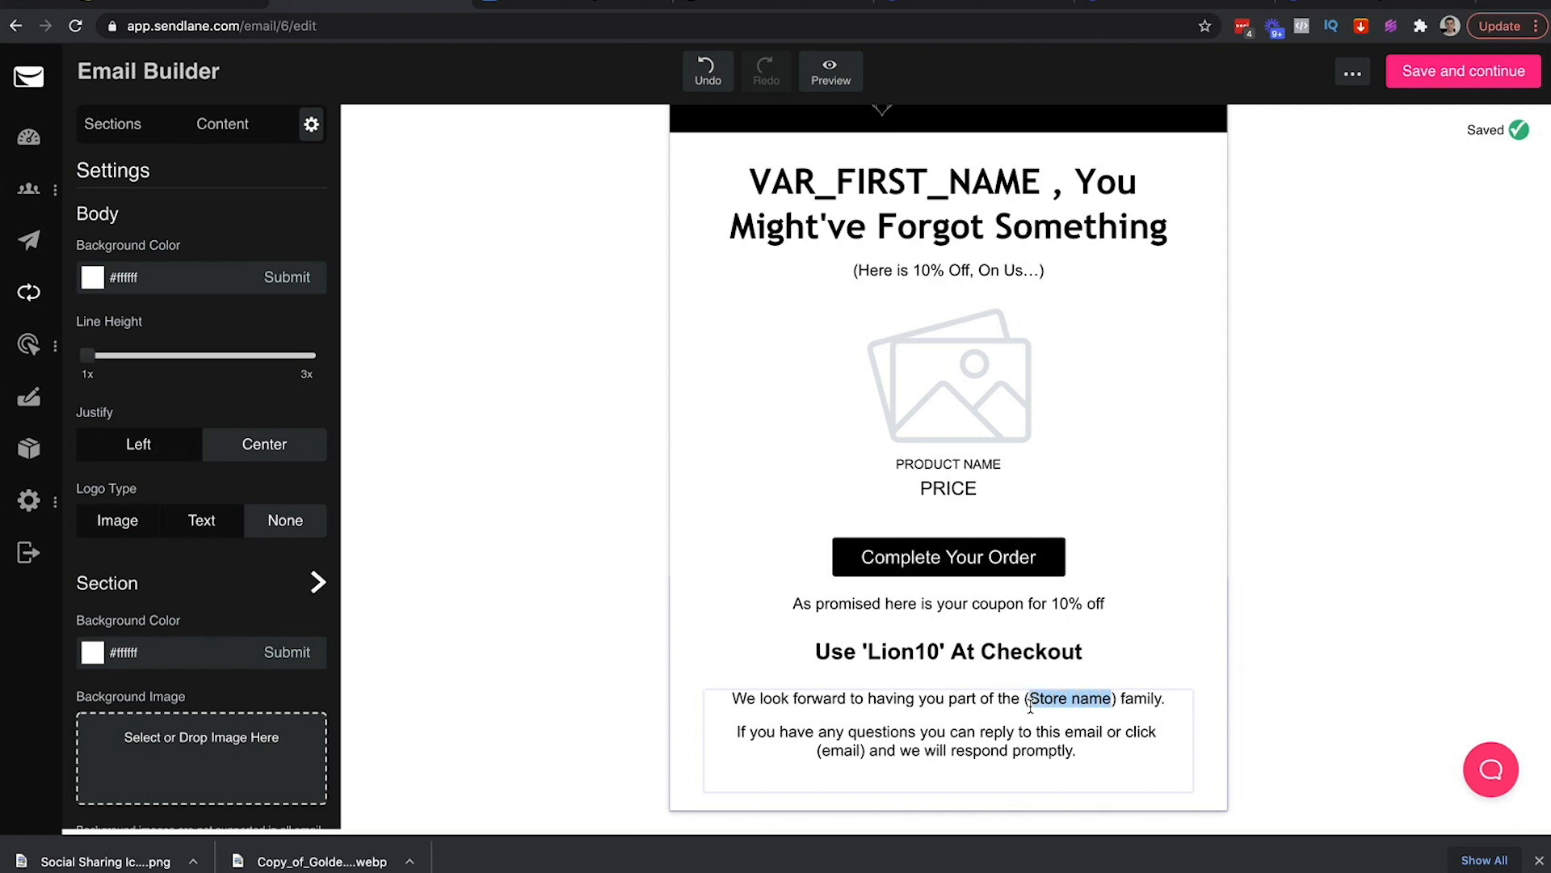
key("BackSpace")
key("BackSpace")
key("Delete")
type("Lion")
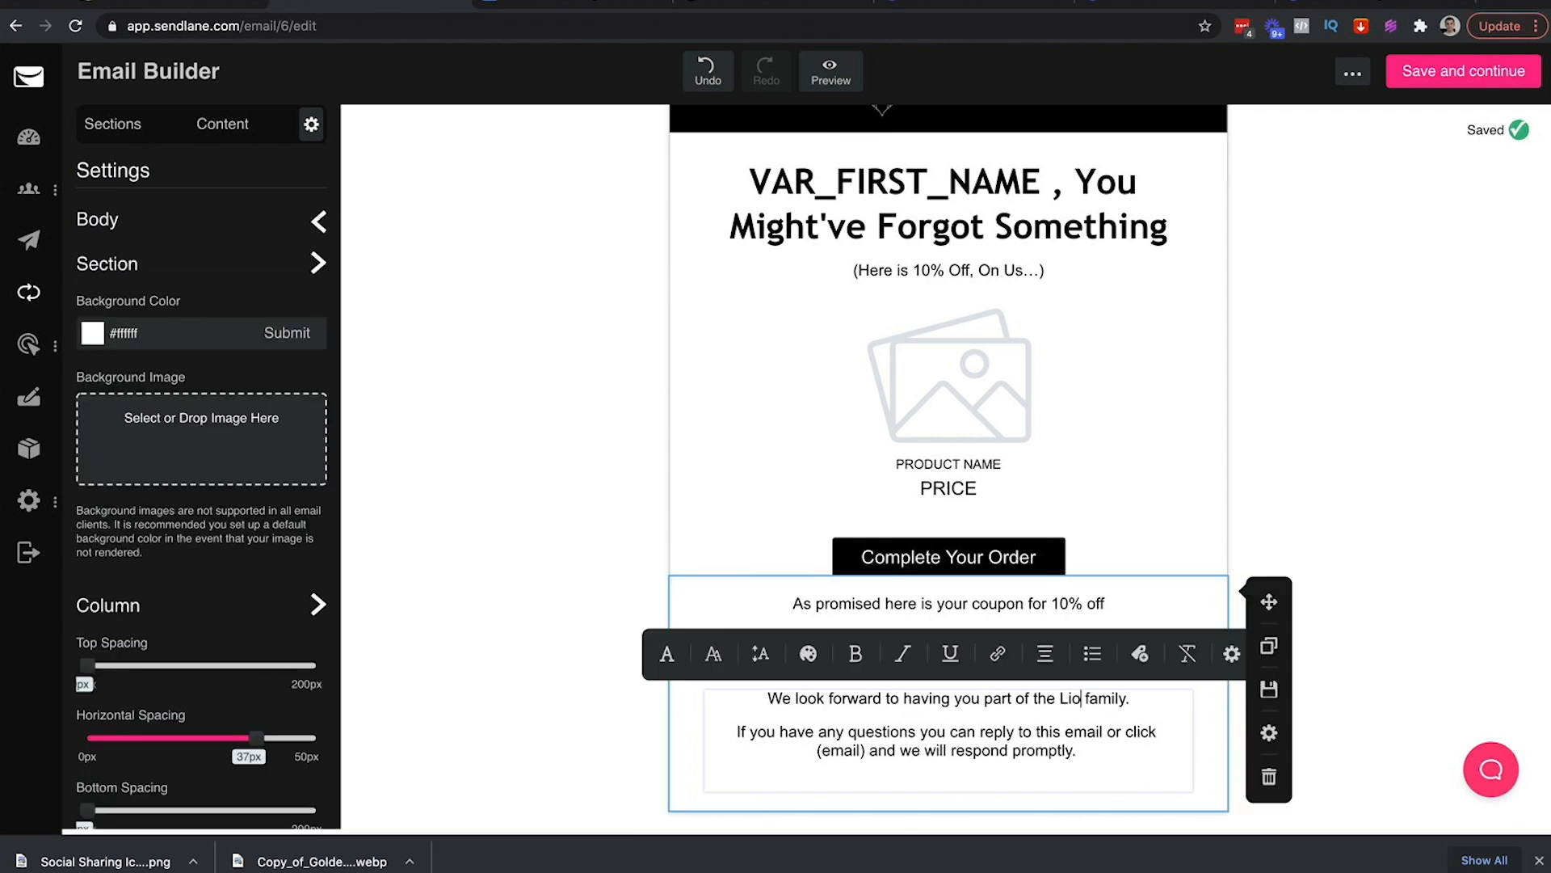
key("BackSpace")
key("BackSpace")
key("BackSpace")
key("BackSpace")
key("BackSpace")
type("Golden Lion")
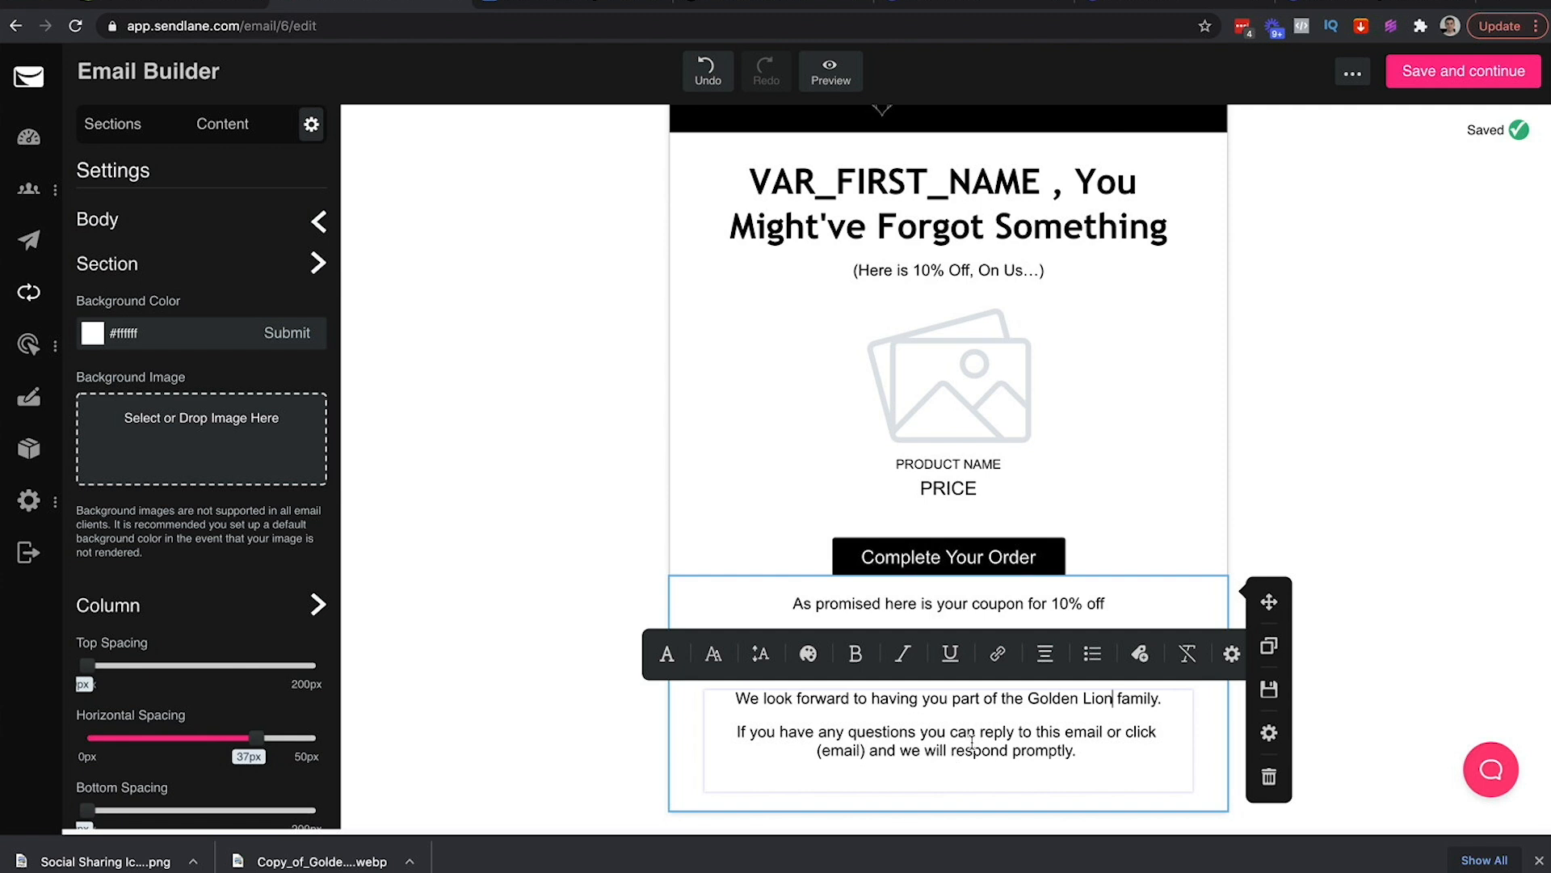
Delete '(email)' and 'or click' from the questions sentence, checking it against the outline
left_click_drag(870, 751, 817, 751)
key("BackSpace")
key("BackSpace")
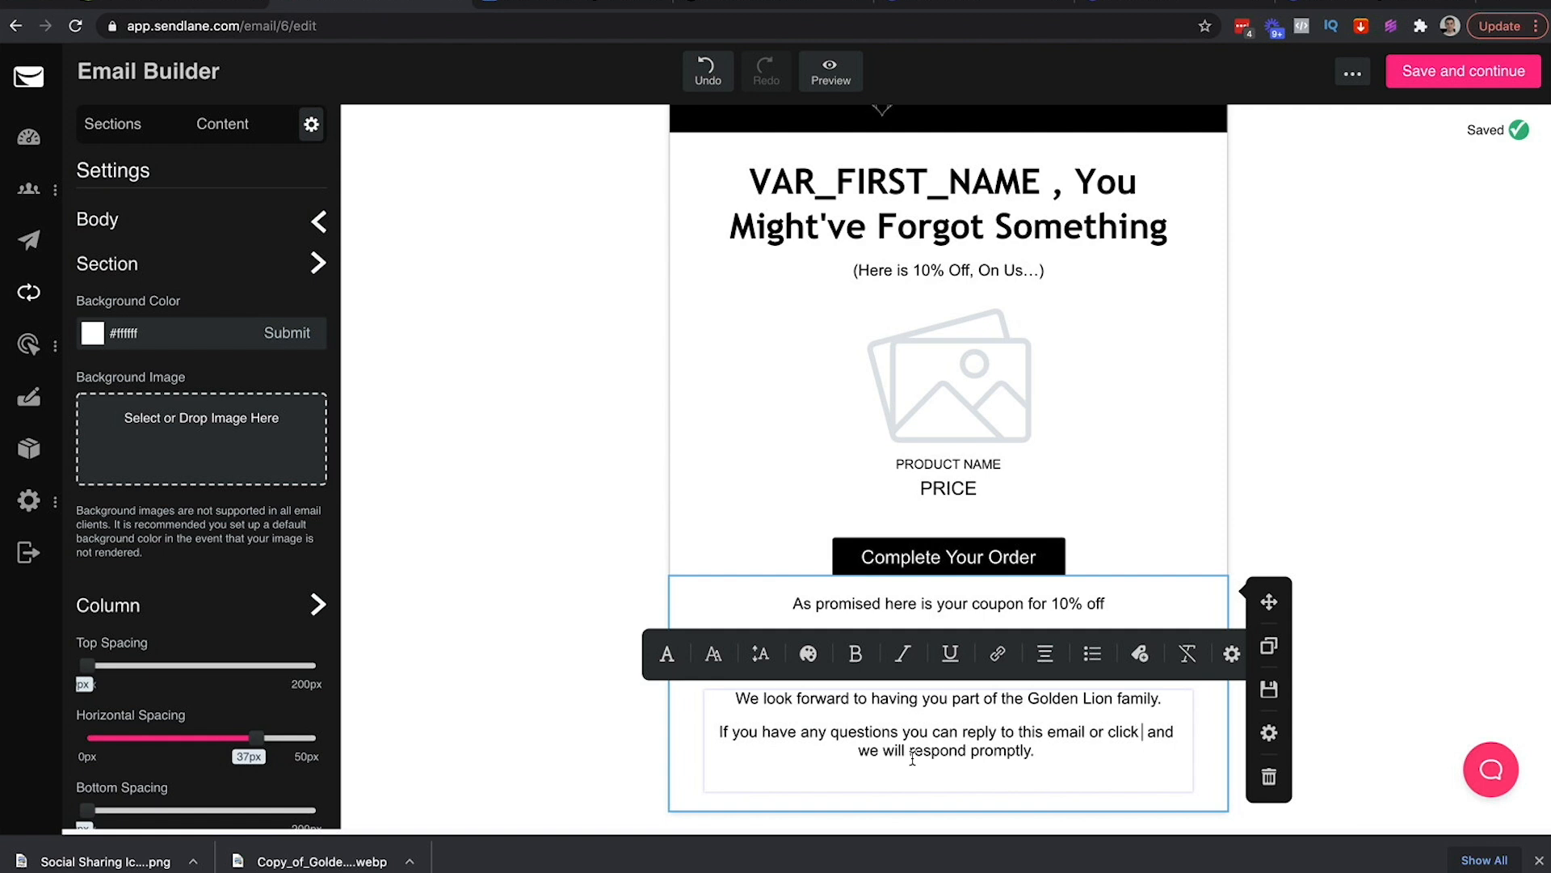
left_click_drag(1090, 731, 1157, 723)
key("BackSpace")
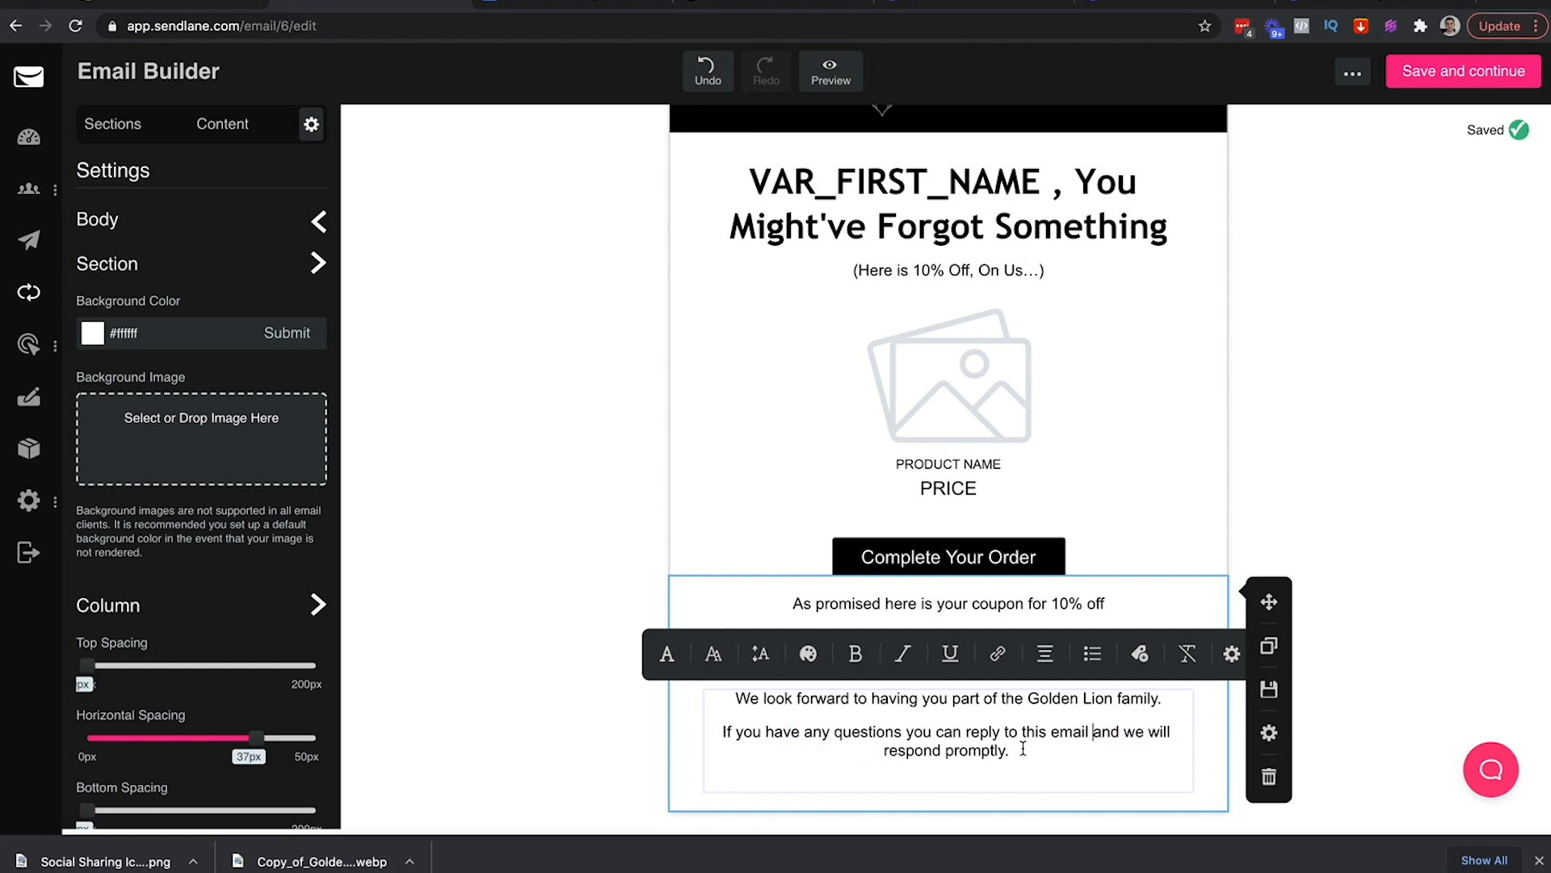
left_click(580, 711)
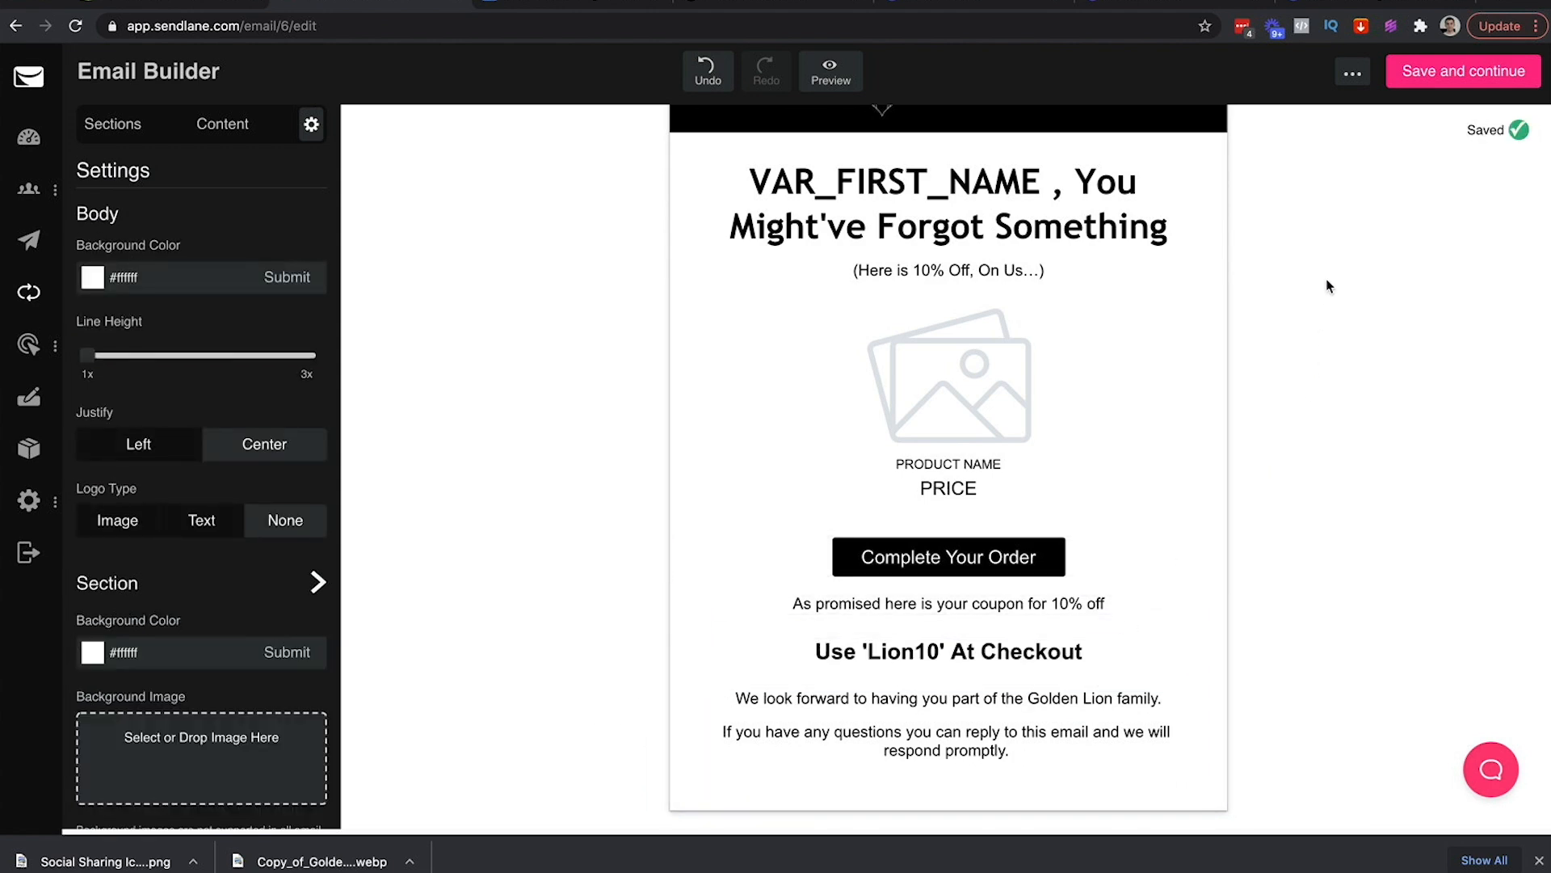
left_click(517, 2)
scroll(682, 377, "down", 1)
left_click(348, 3)
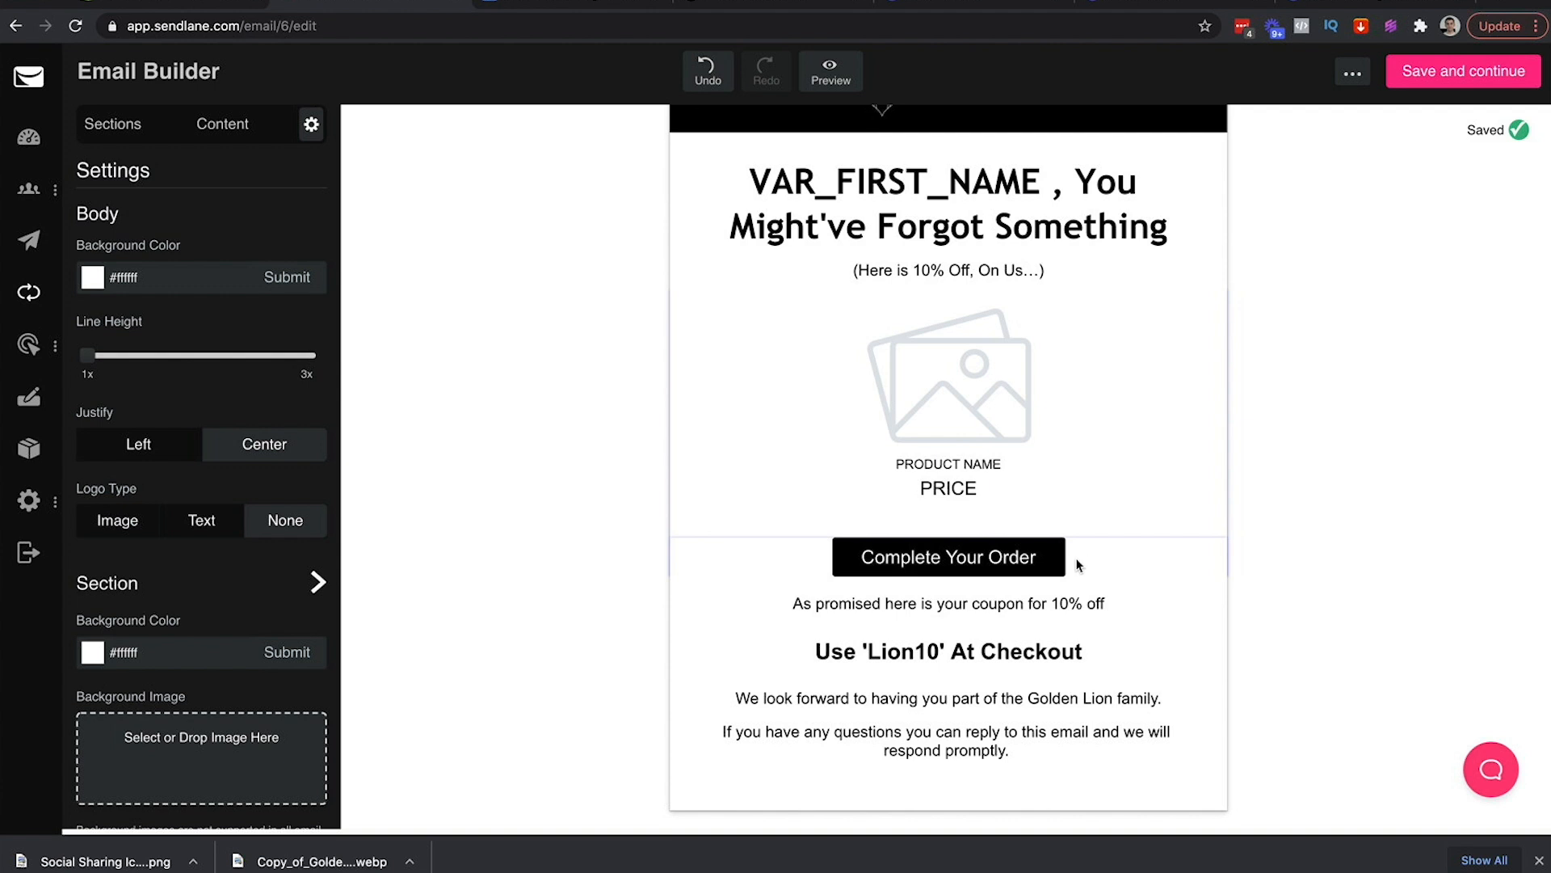
Change the order button's label to 'Finish Your Order'
left_click(1001, 561)
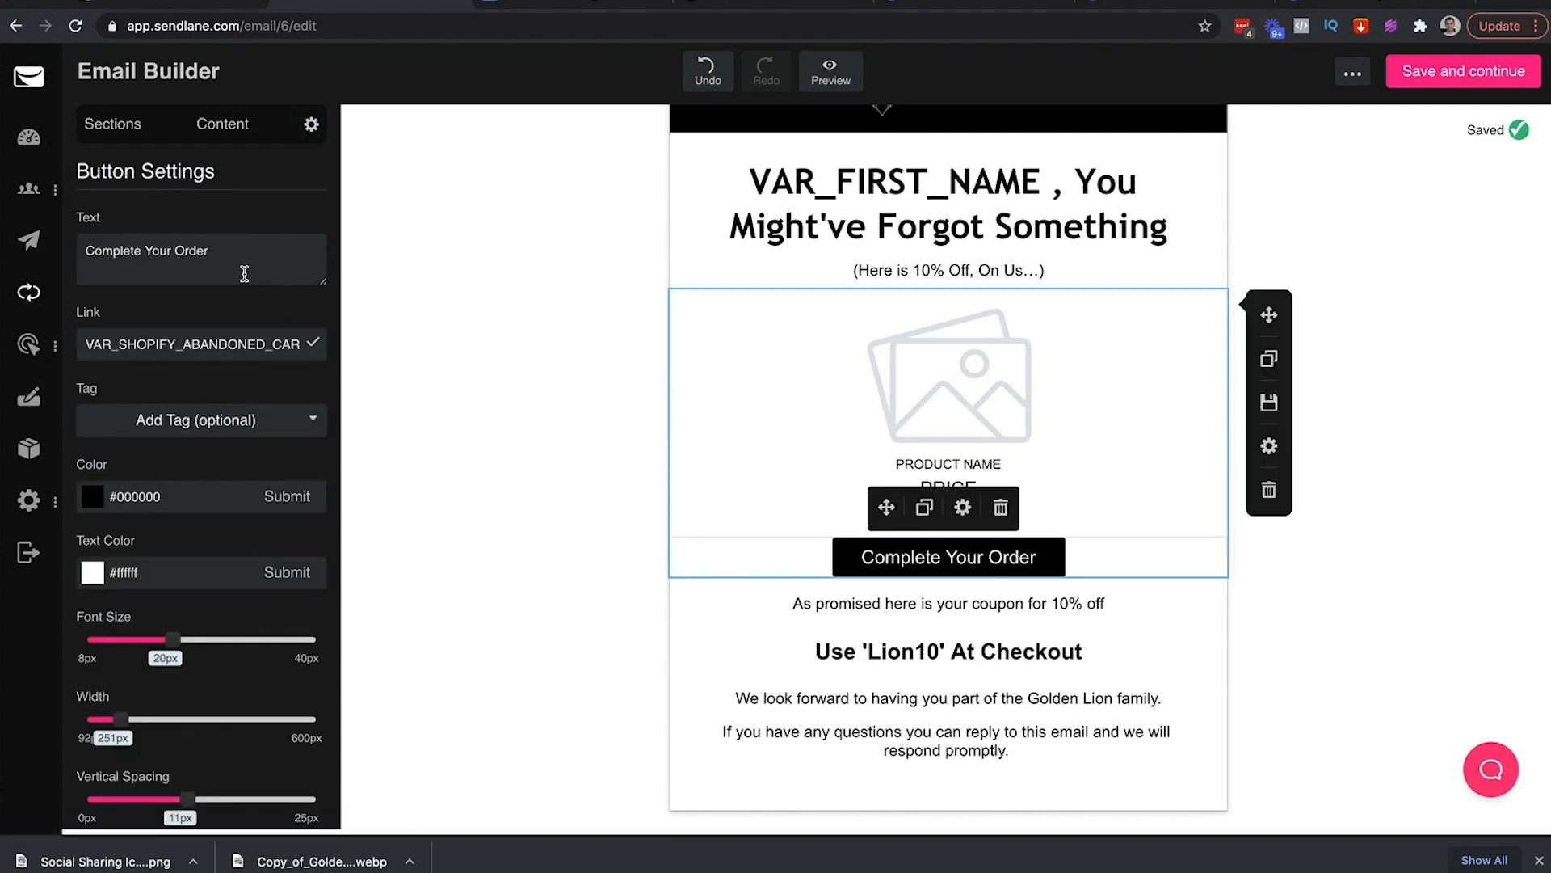
triple_click(216, 249)
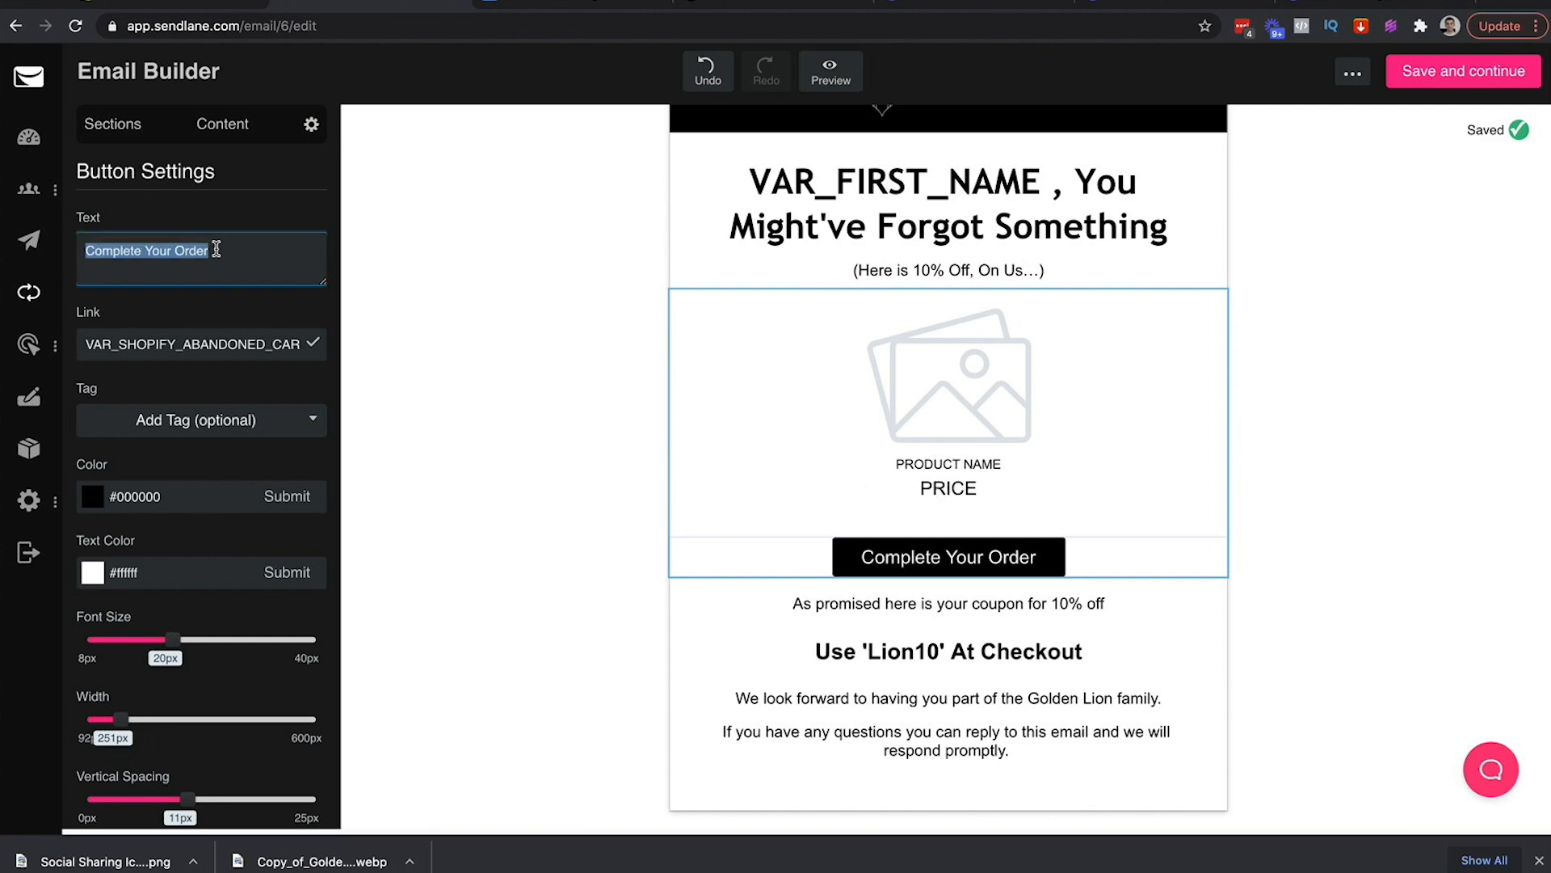
type("Finish")
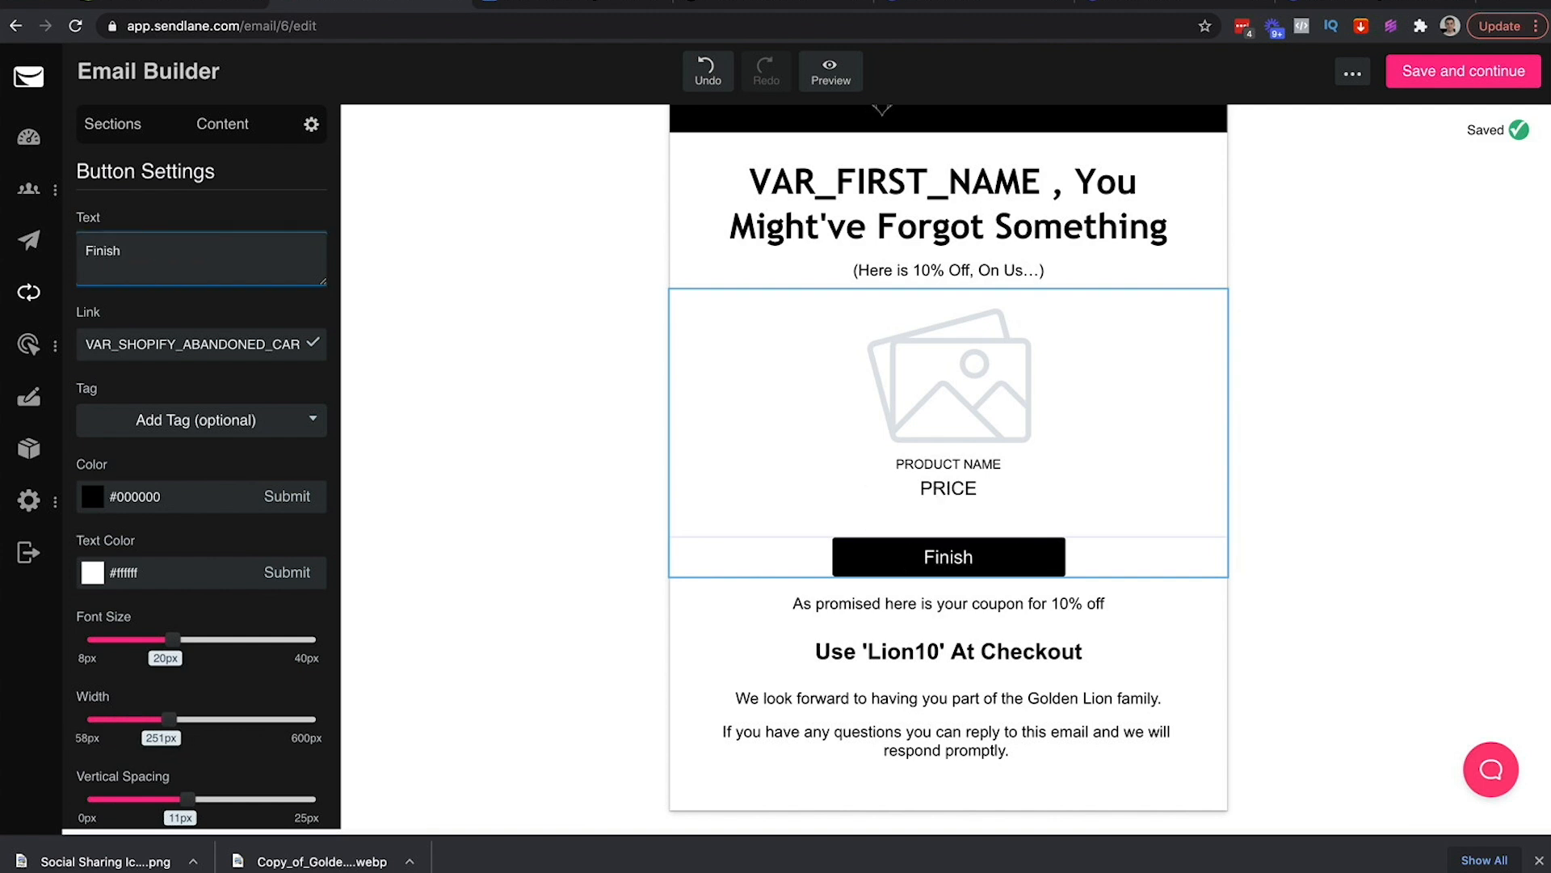
type(" Your Order")
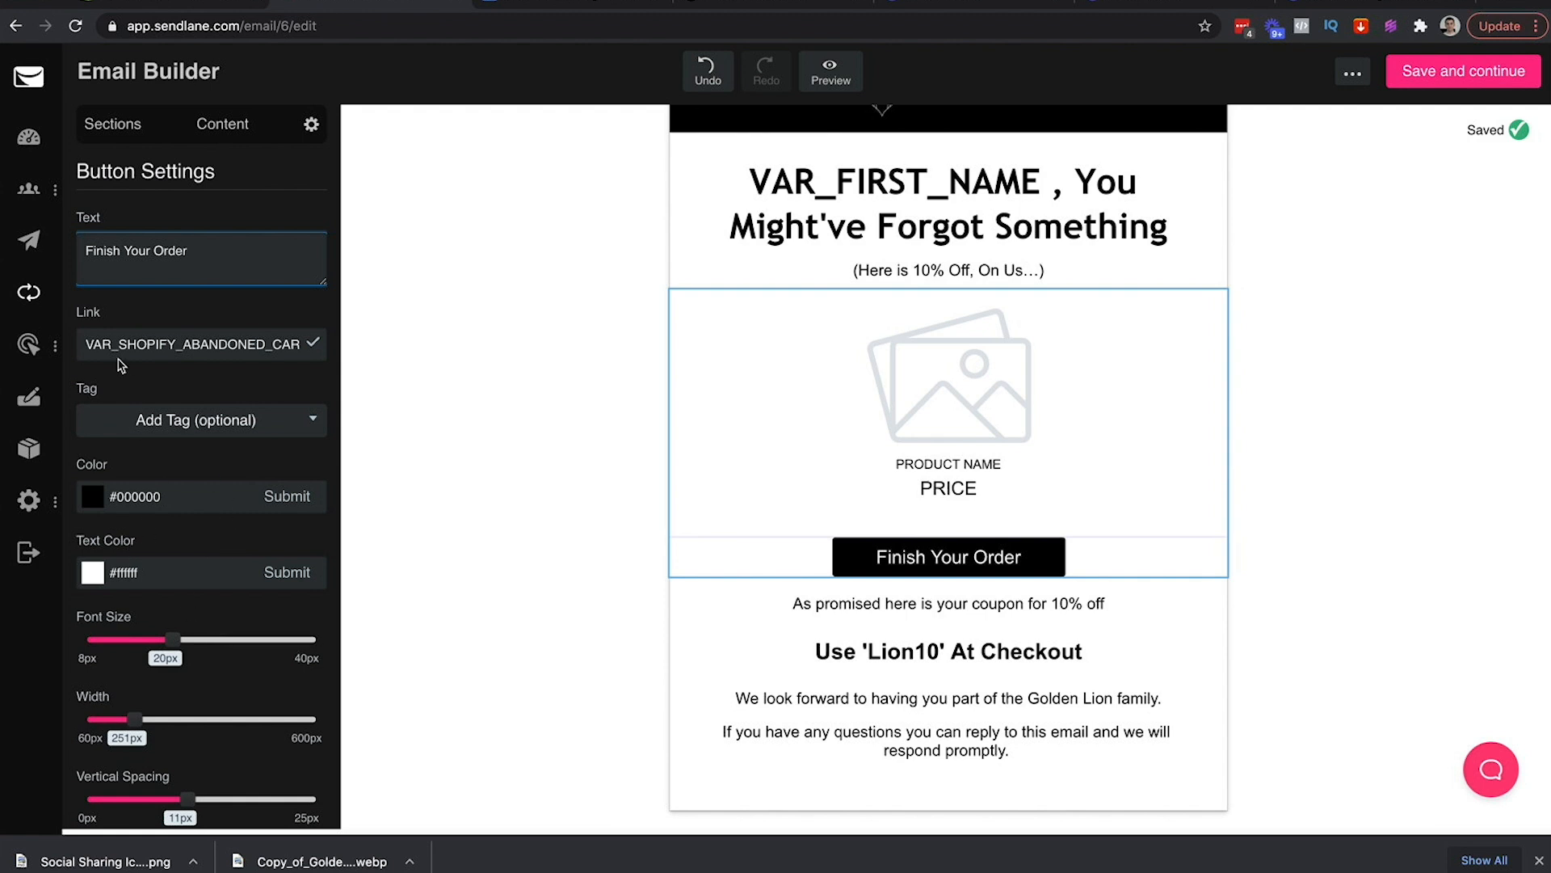
Enlarge the button to 35px text, 389px width and 20px vertical spacing
scroll(194, 313, "down", 2)
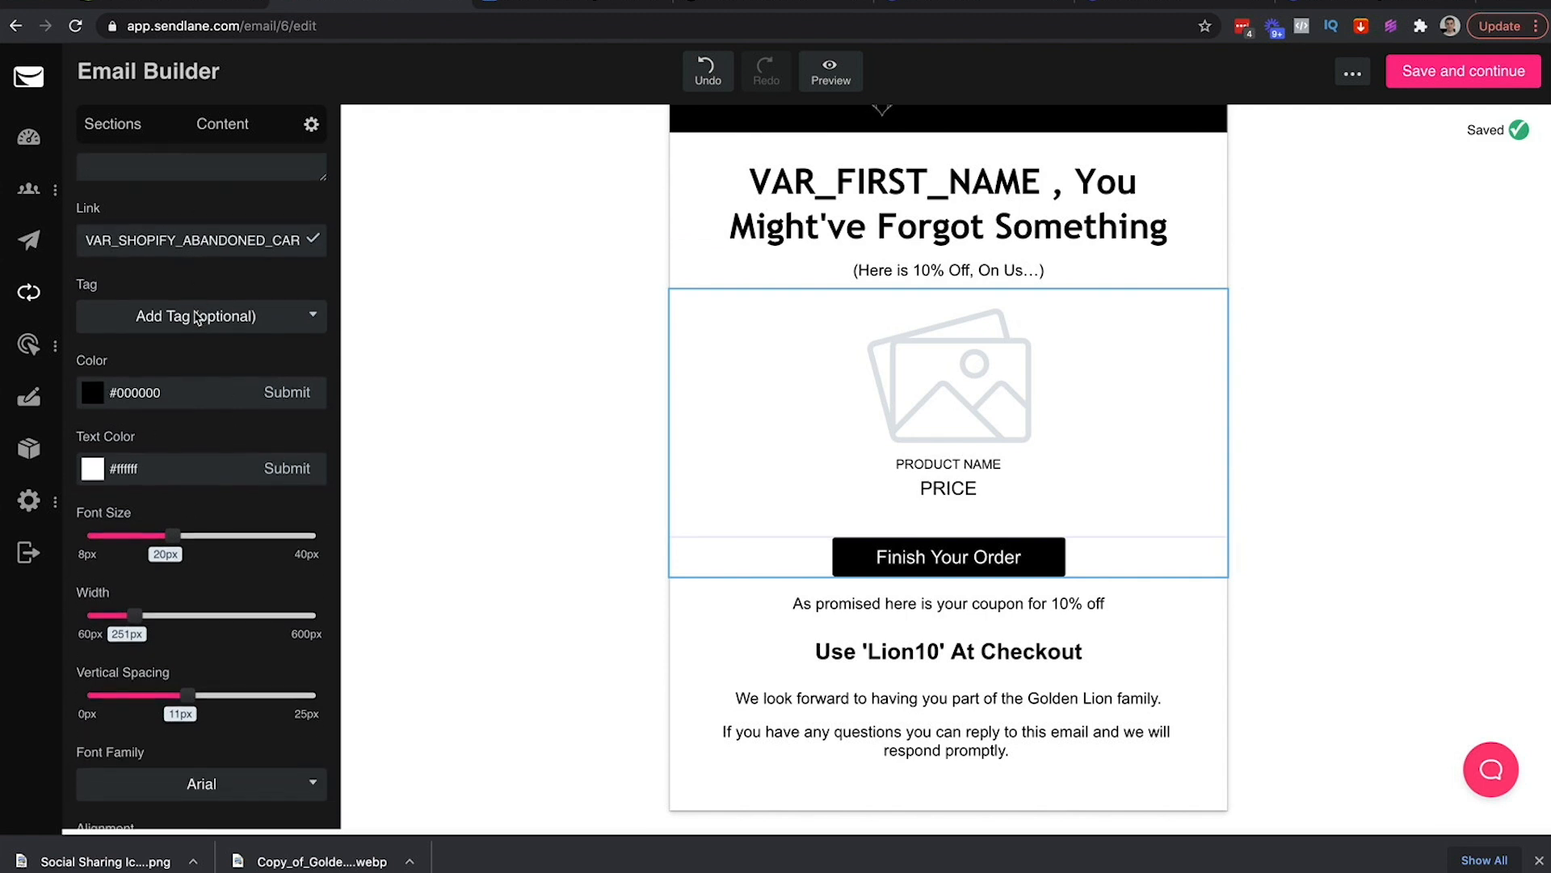
scroll(194, 323, "down", 1)
left_click_drag(180, 473, 201, 476)
left_click_drag(134, 556, 174, 556)
left_click_drag(191, 638, 269, 638)
left_click_drag(201, 478, 279, 482)
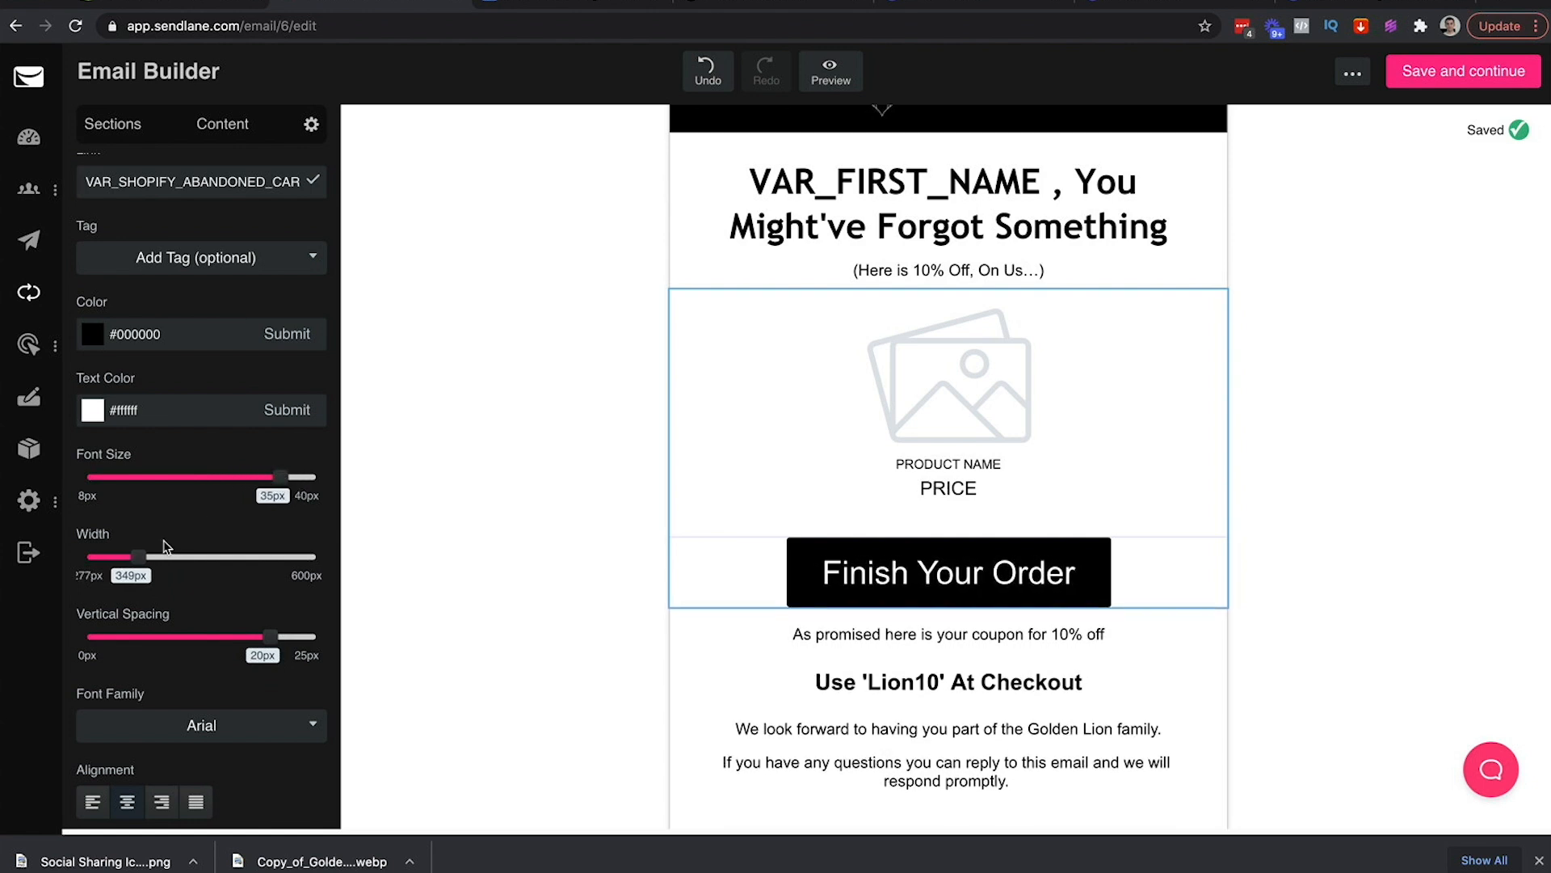
left_click_drag(139, 557, 165, 560)
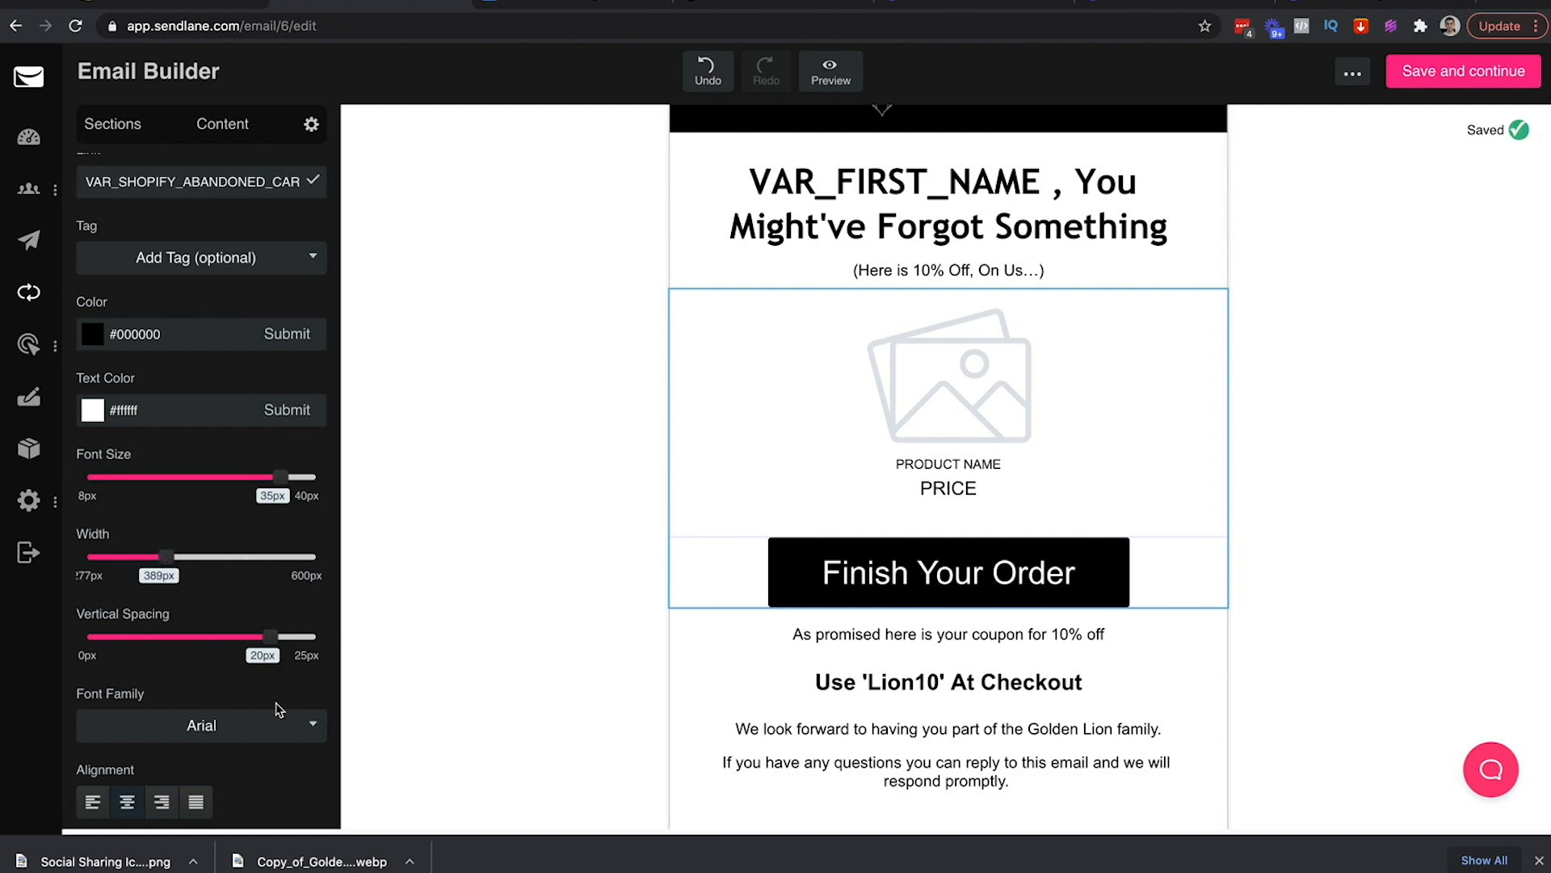
left_click(486, 561)
scroll(1258, 537, "down", 1)
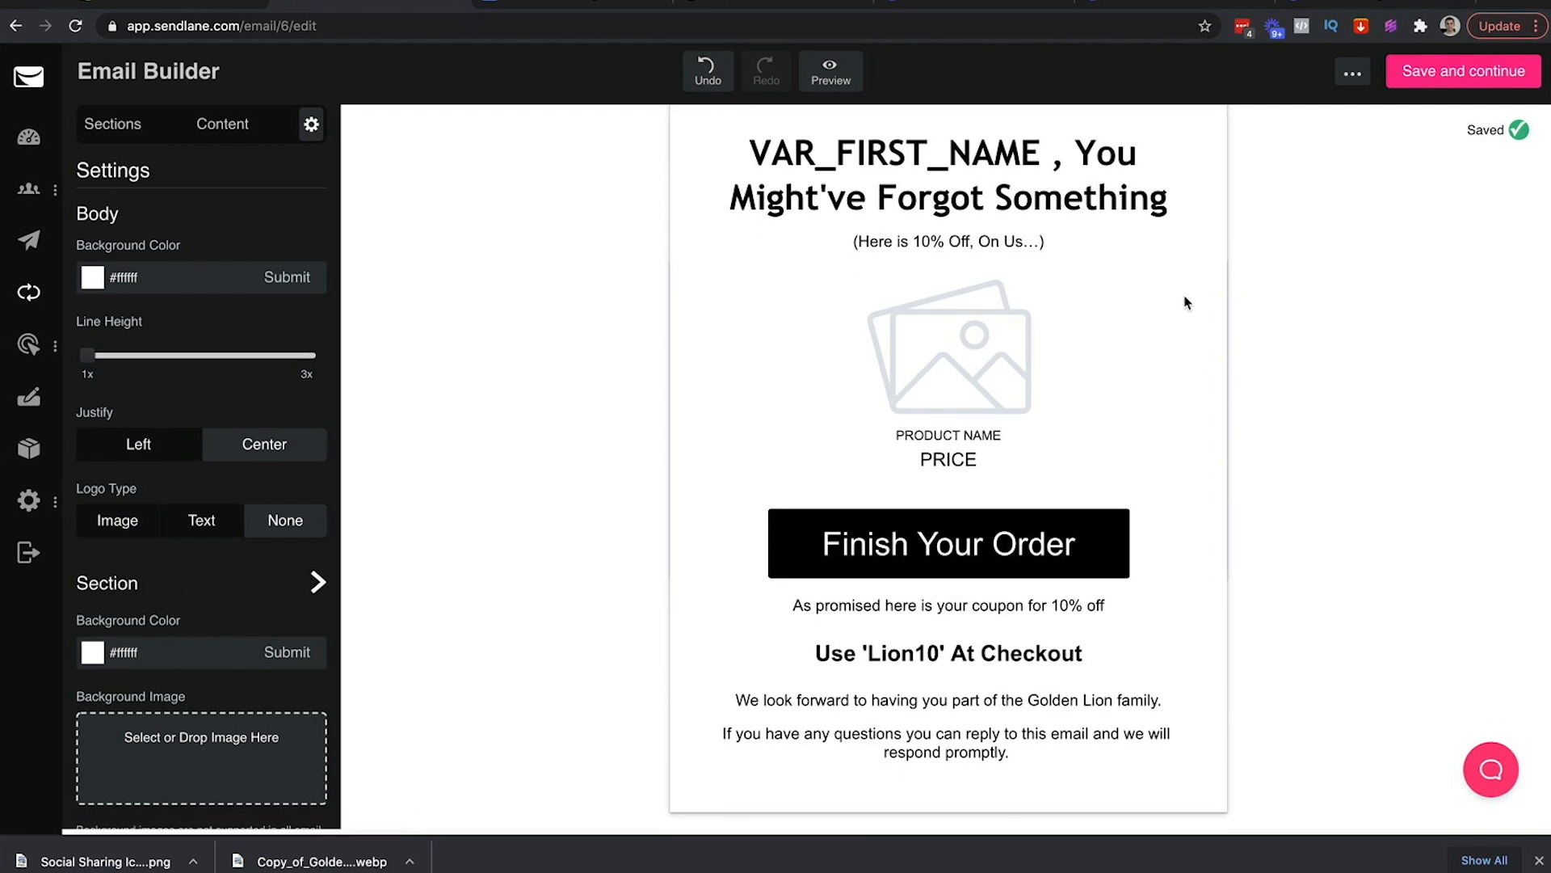
scroll(1155, 295, "up", 2)
Duplicate the Golden Lion header logo block
scroll(581, 242, "down", 2)
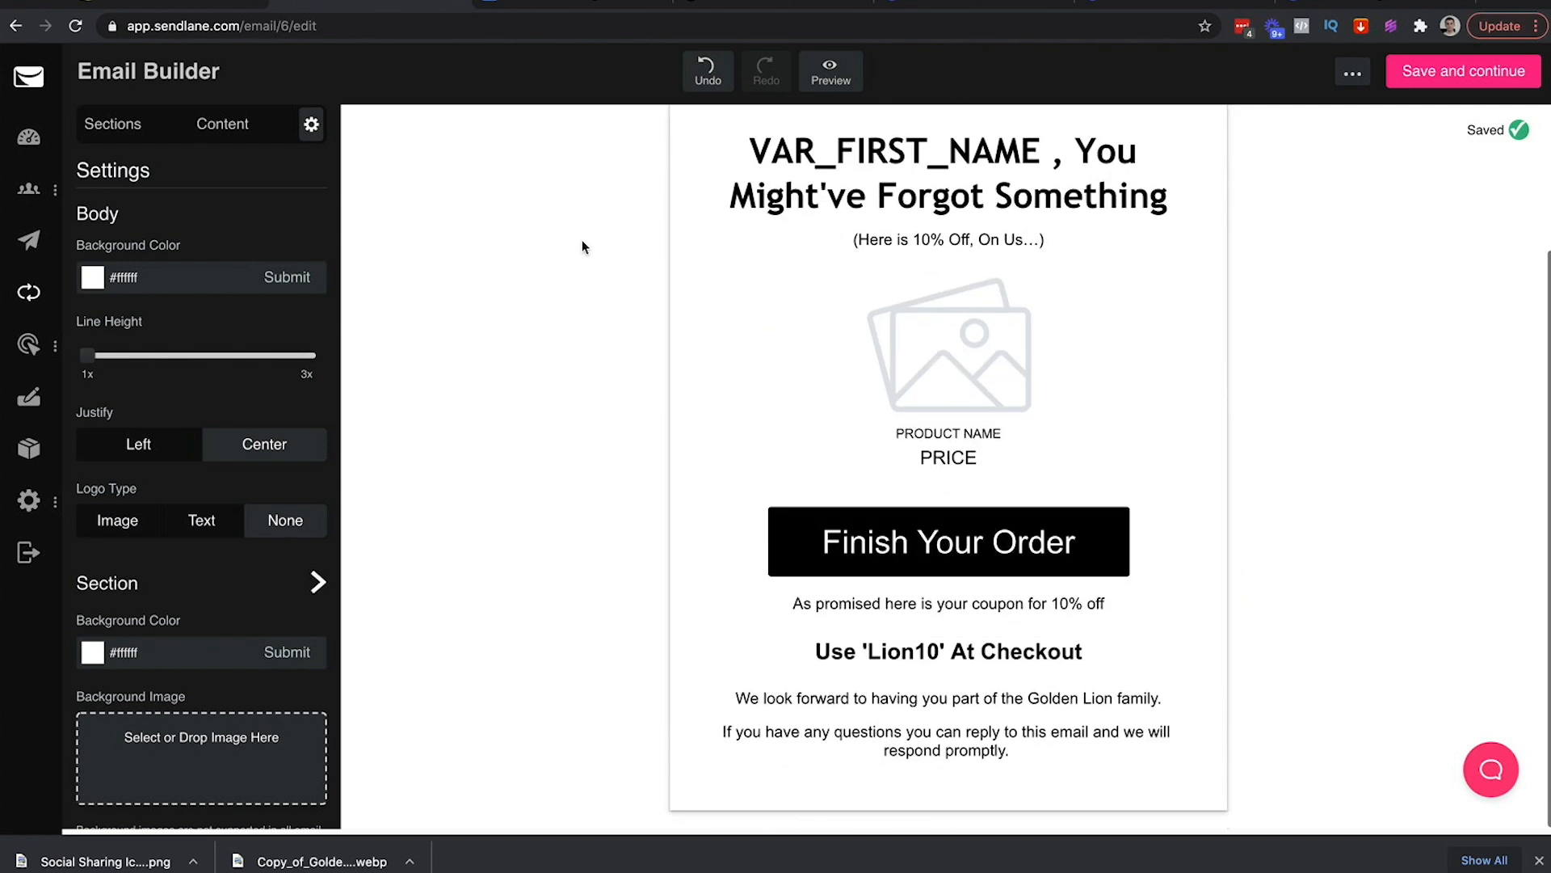
scroll(582, 240, "up", 2)
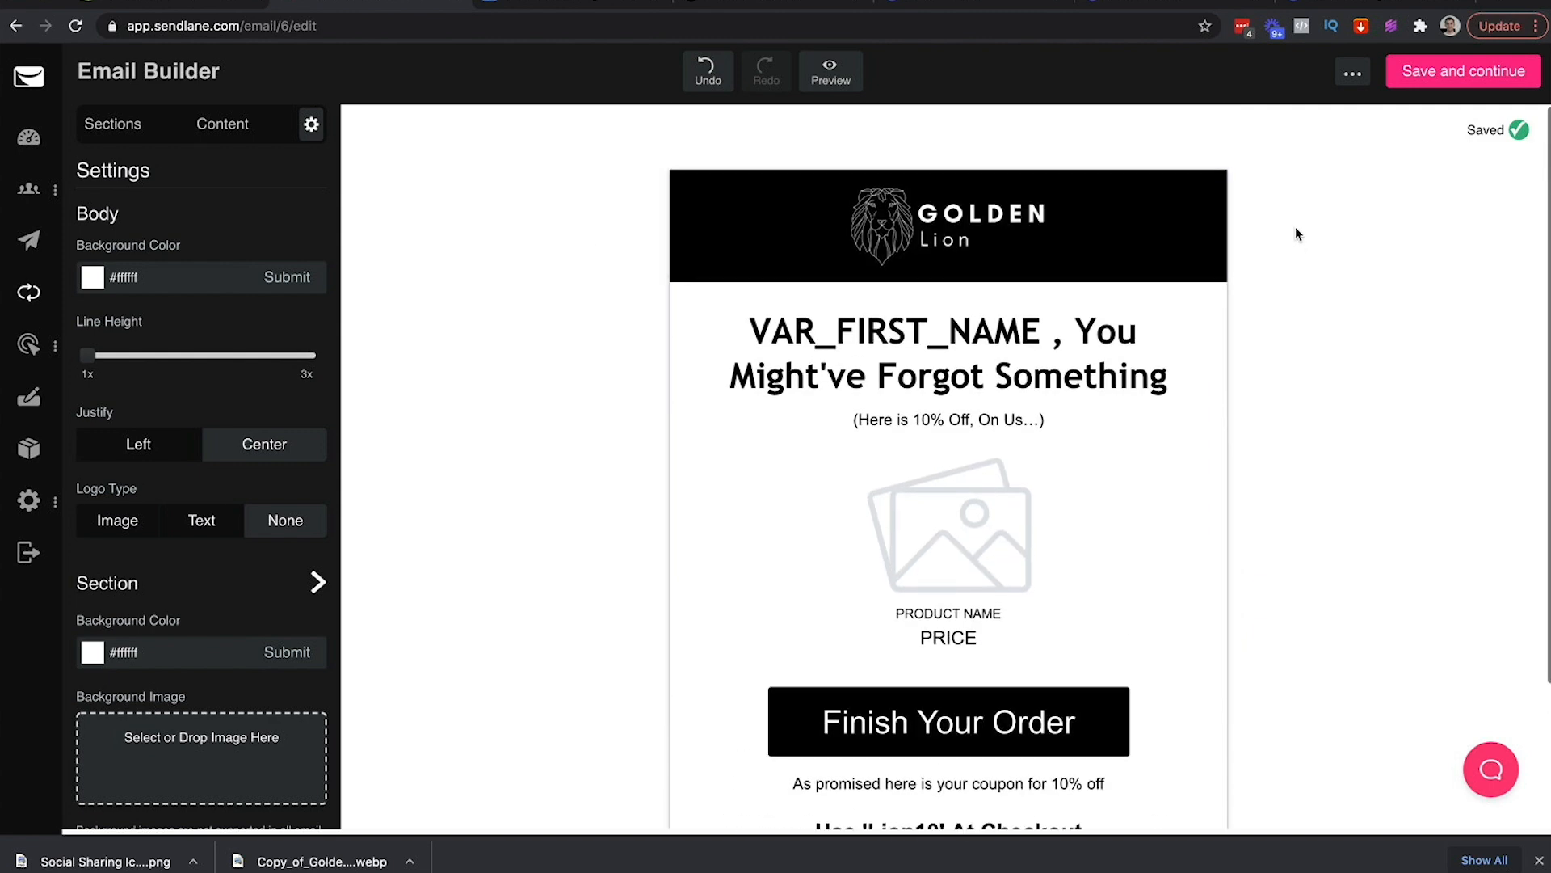
left_click(1224, 180)
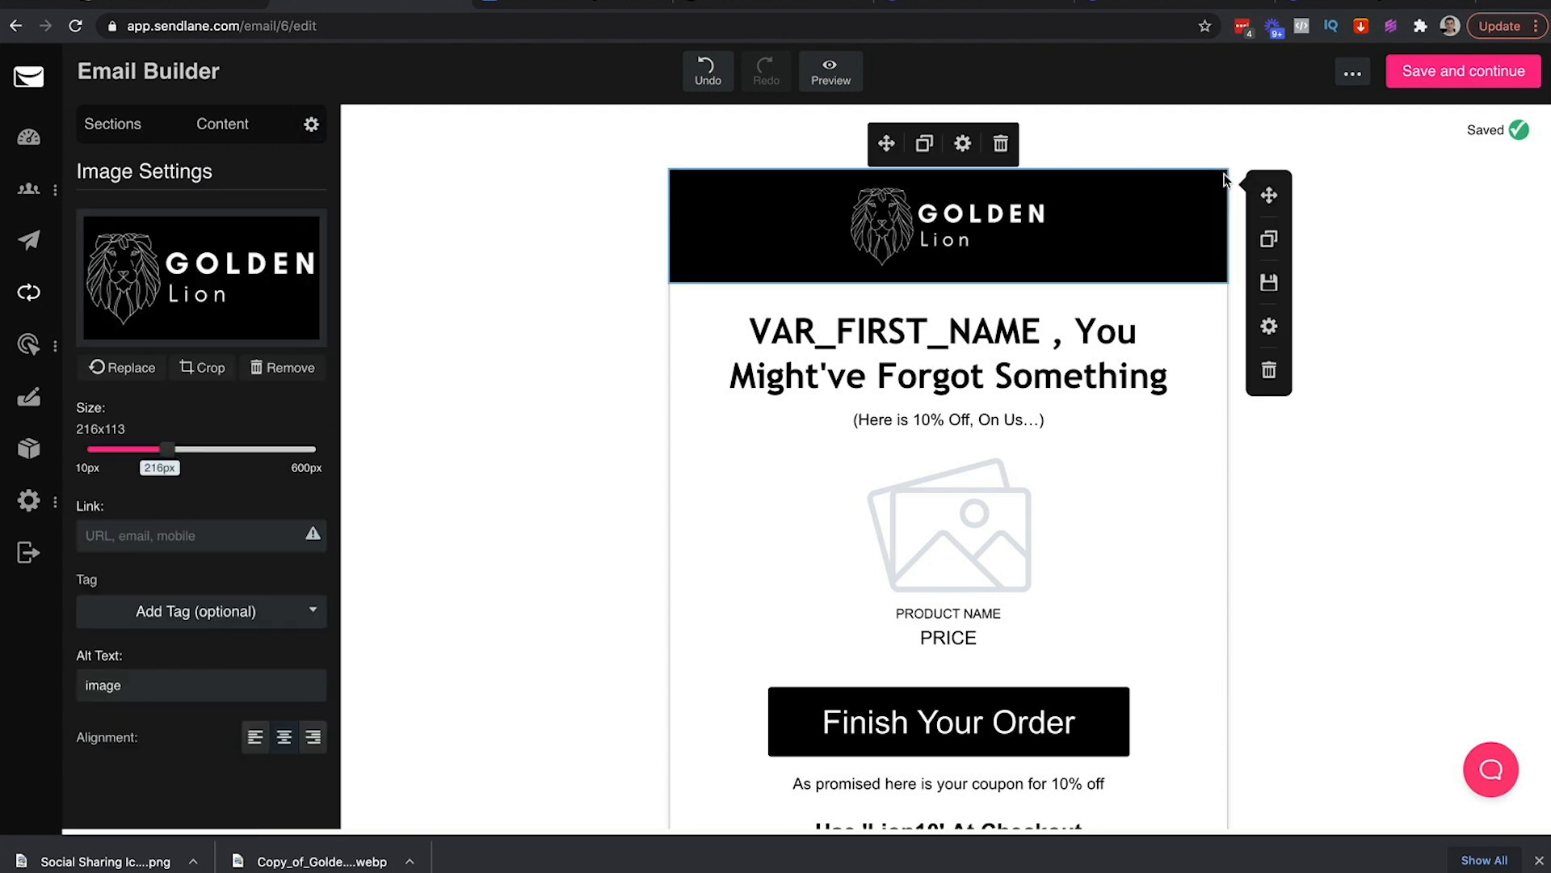
left_click(1269, 238)
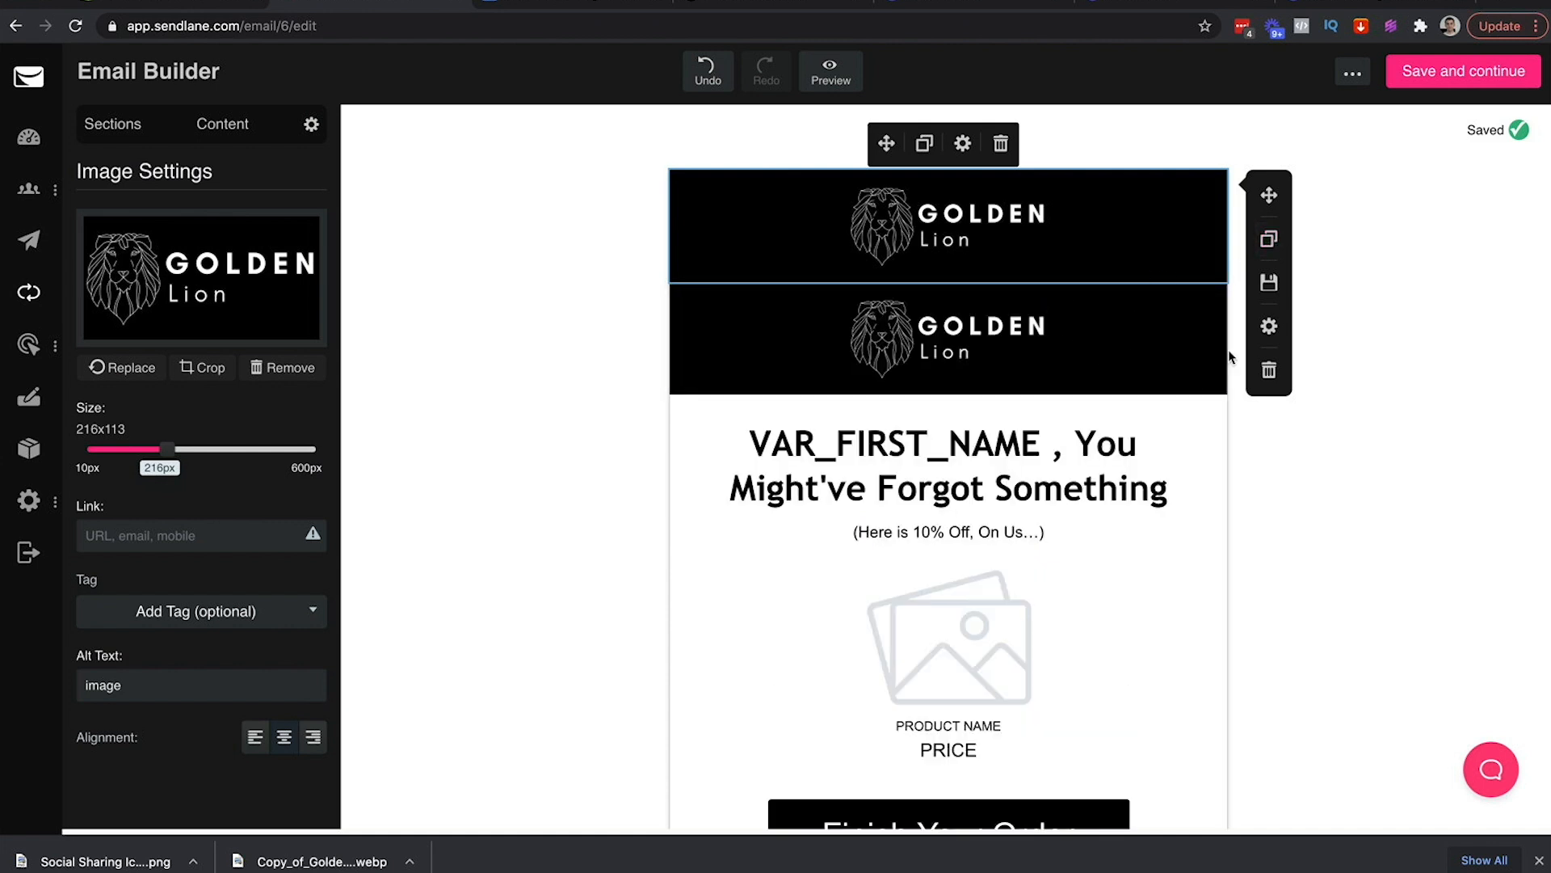
scroll(1228, 349, "down", 3)
scroll(1240, 333, "up", 1)
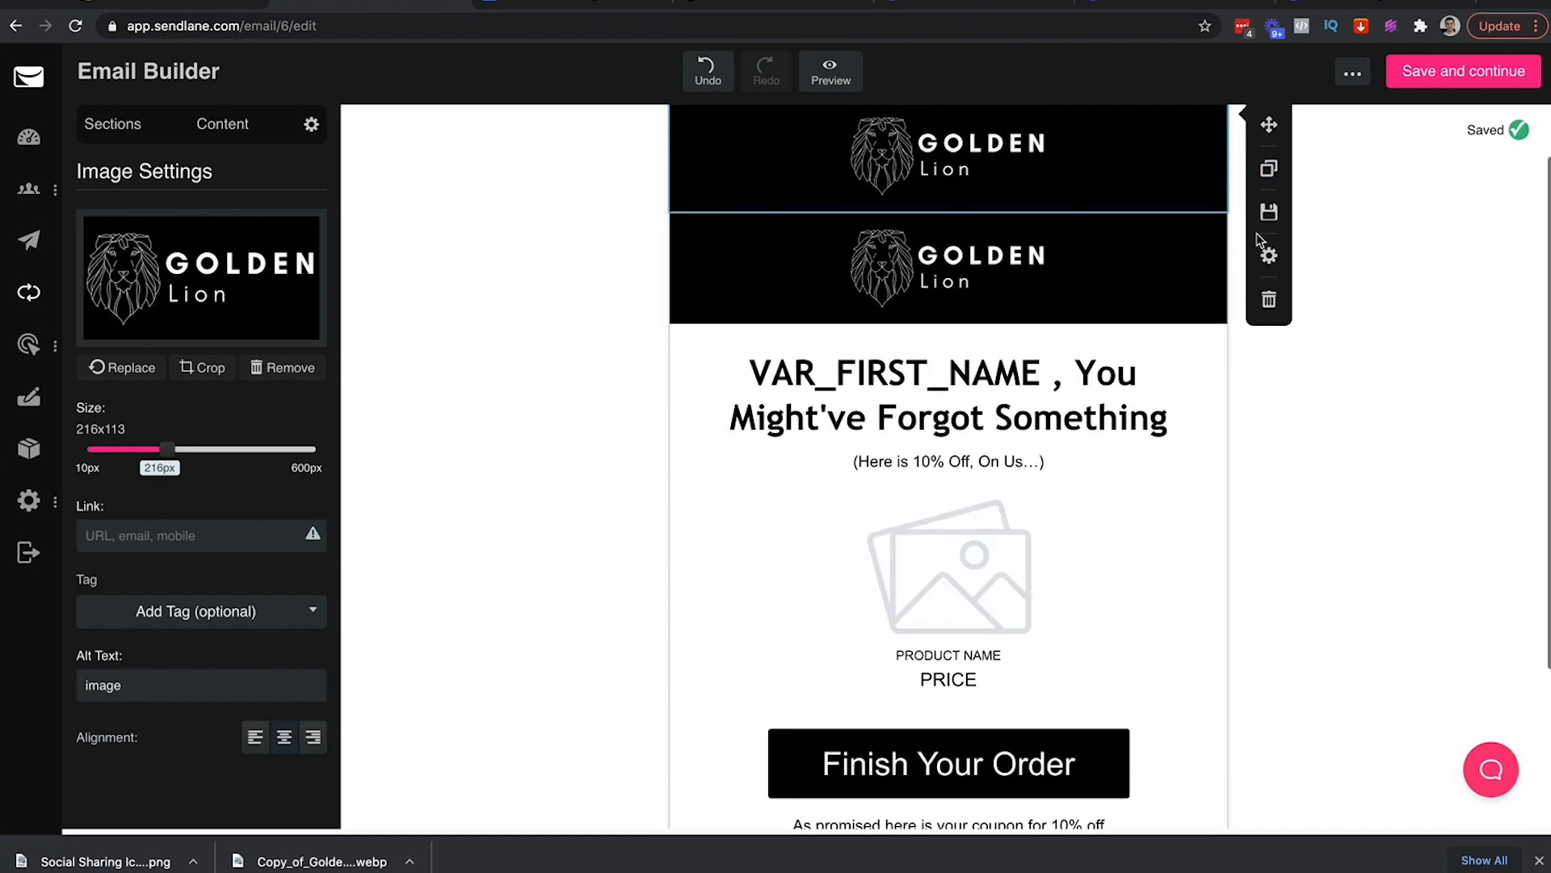
Move the logo copy to the bottom of the email as a footer and save
left_click(1220, 237)
scroll(1220, 225, "down", 1)
mouse_move(1268, 158)
left_mouse_down()
mouse_move(1168, 832)
mouse_move(1204, 717)
left_mouse_up()
scroll(1204, 717, "down", 2)
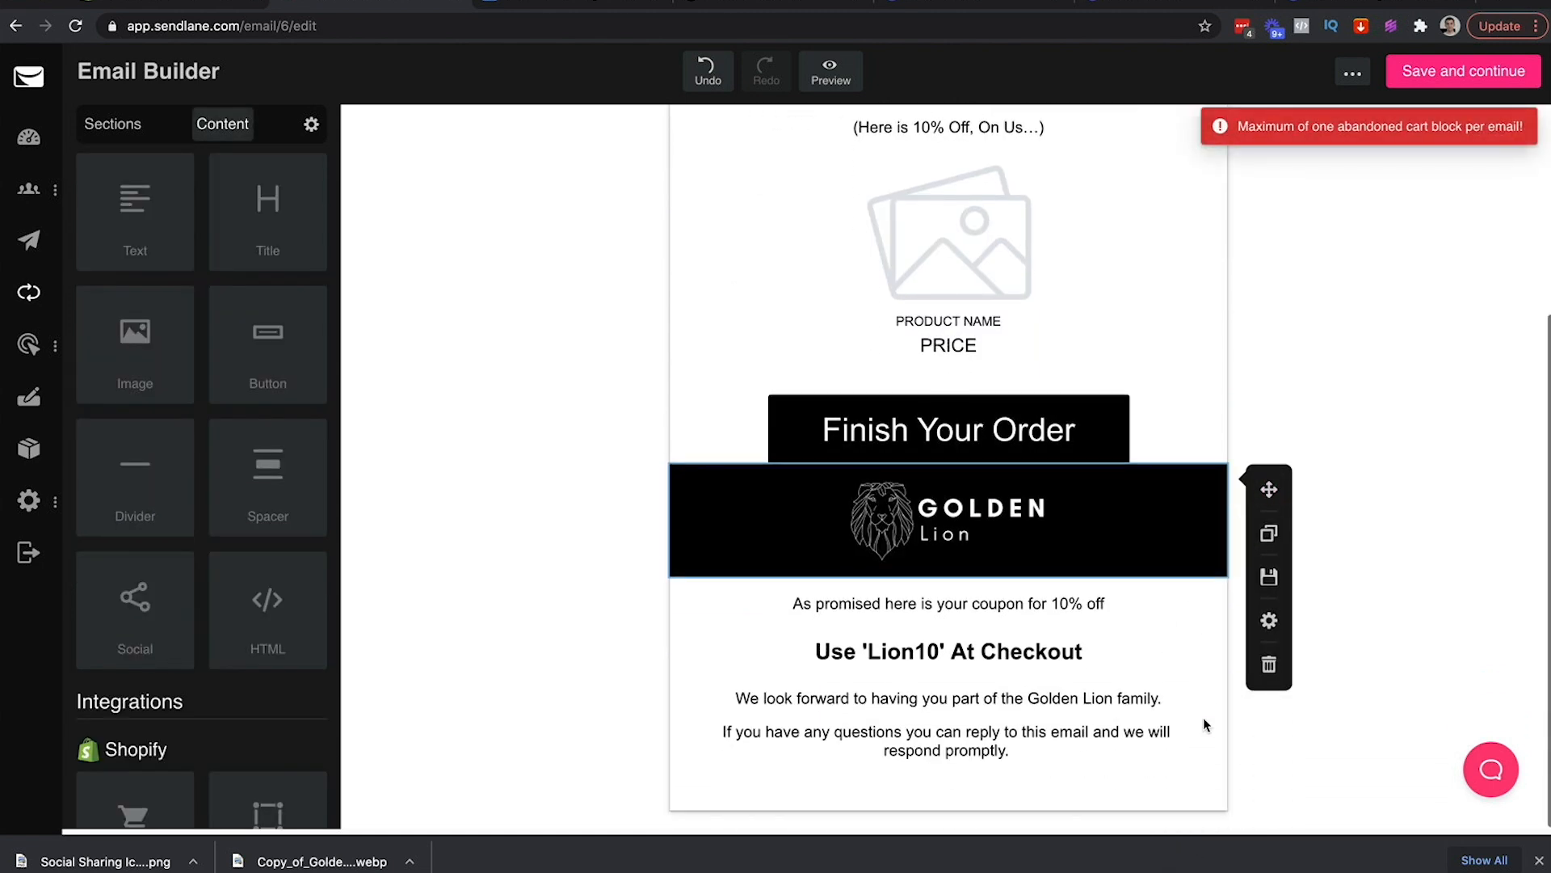
left_click_drag(1270, 490, 1113, 812)
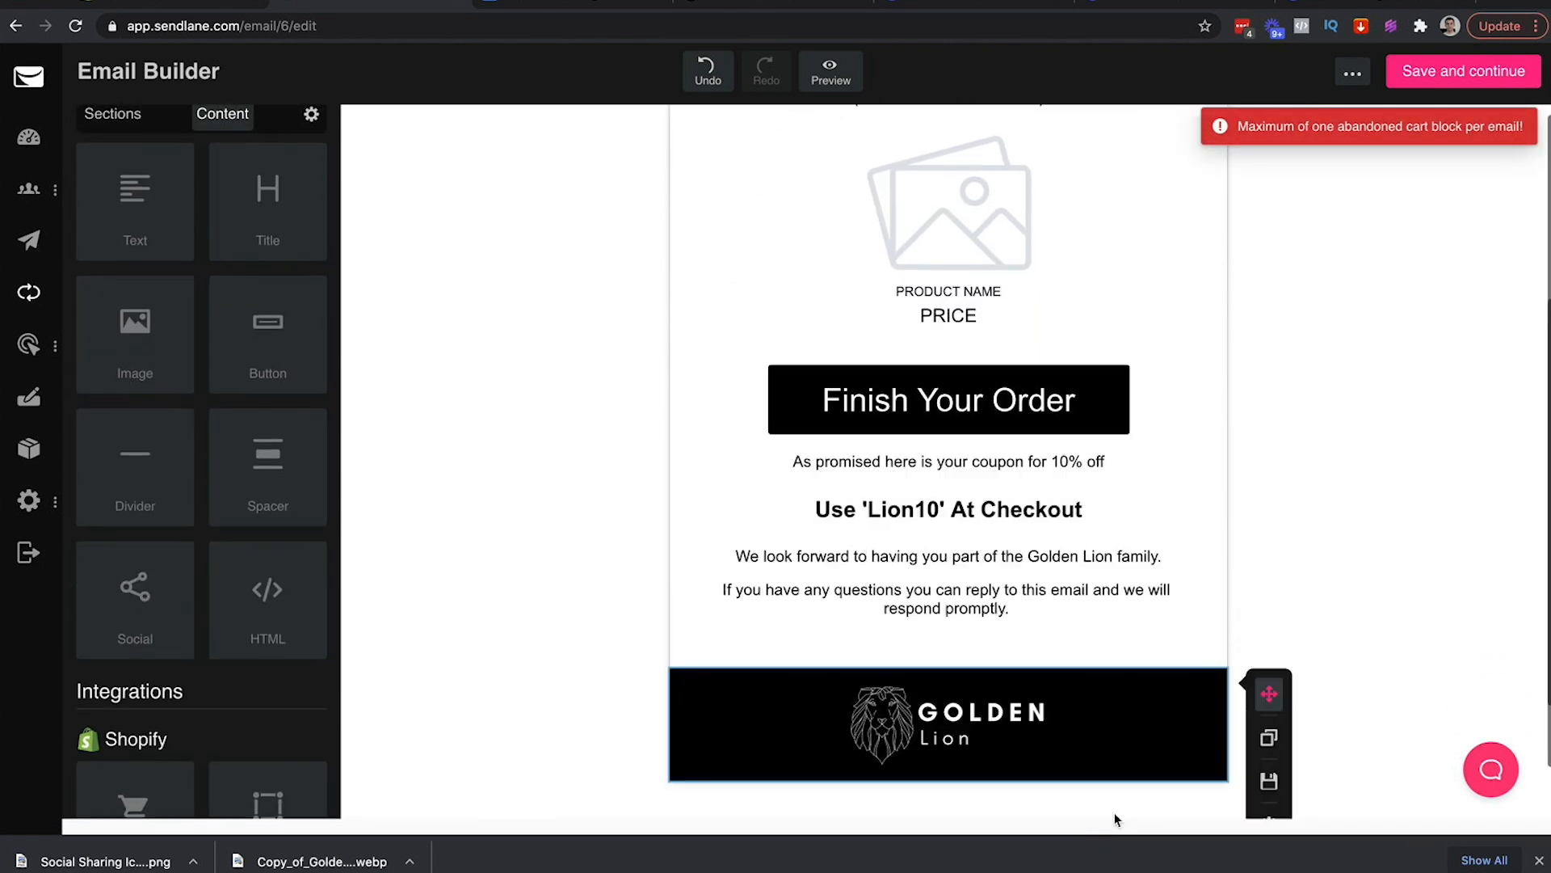
left_click(1352, 523)
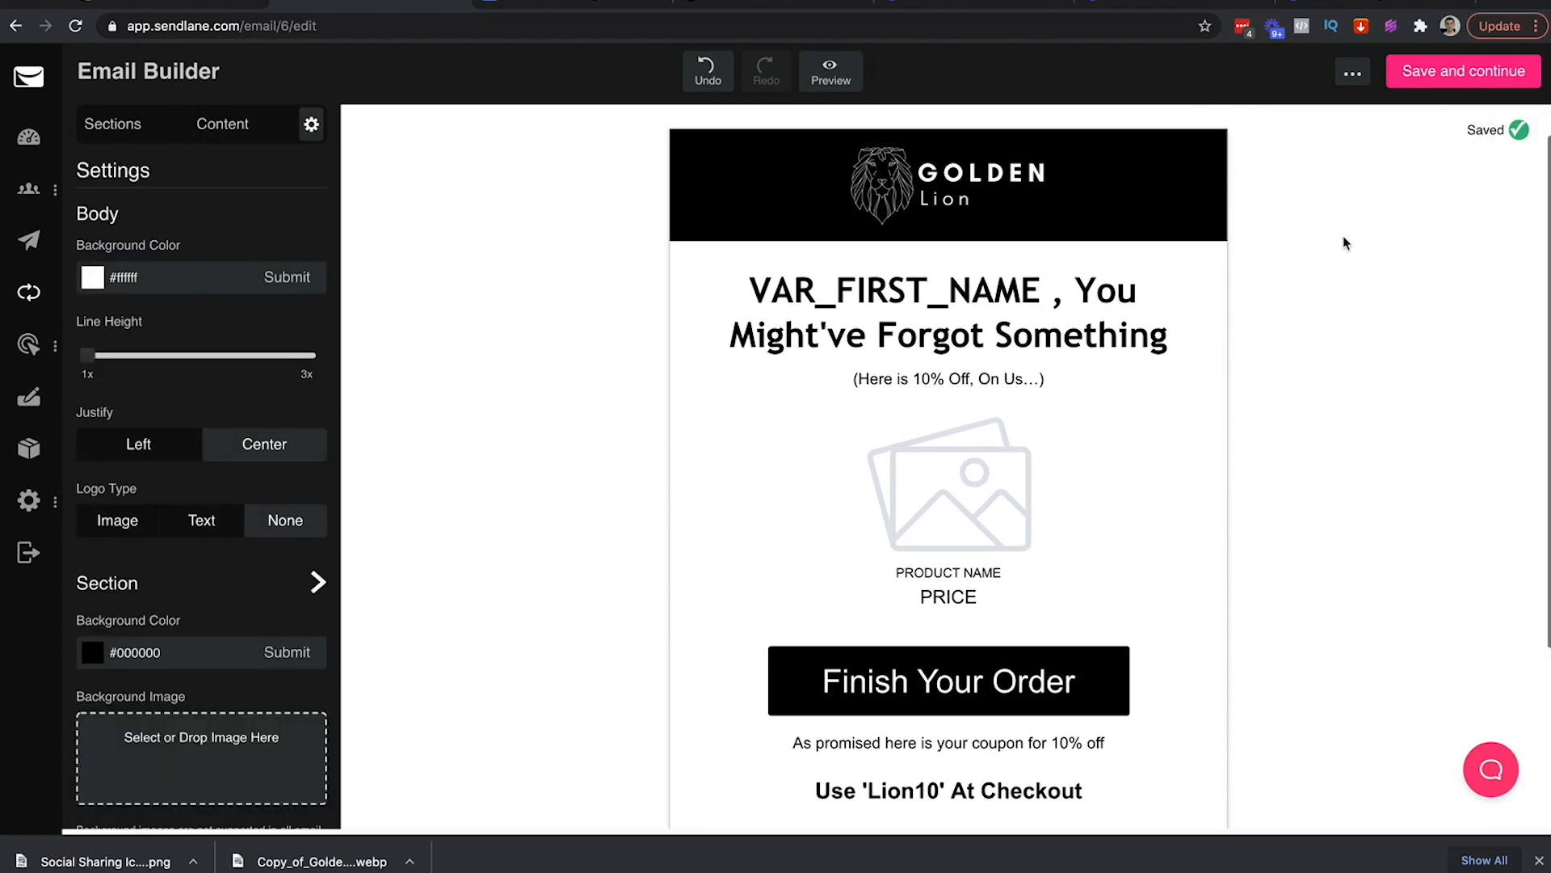
left_click(1438, 71)
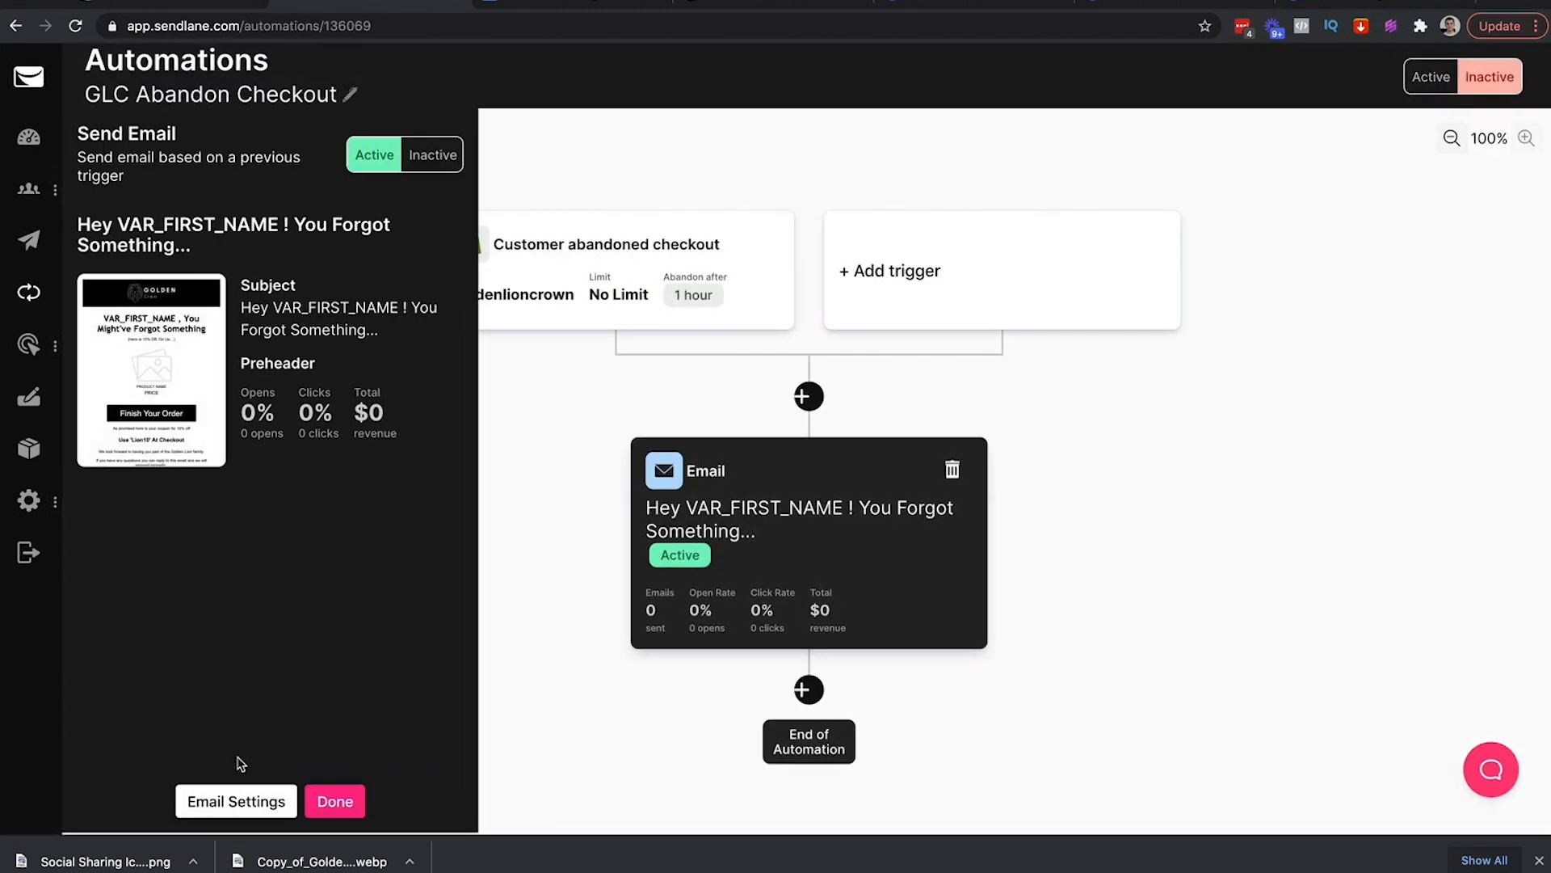
Reopen the email step's content in the Email Builder from the GLC Abandon Checkout automation
left_click(220, 805)
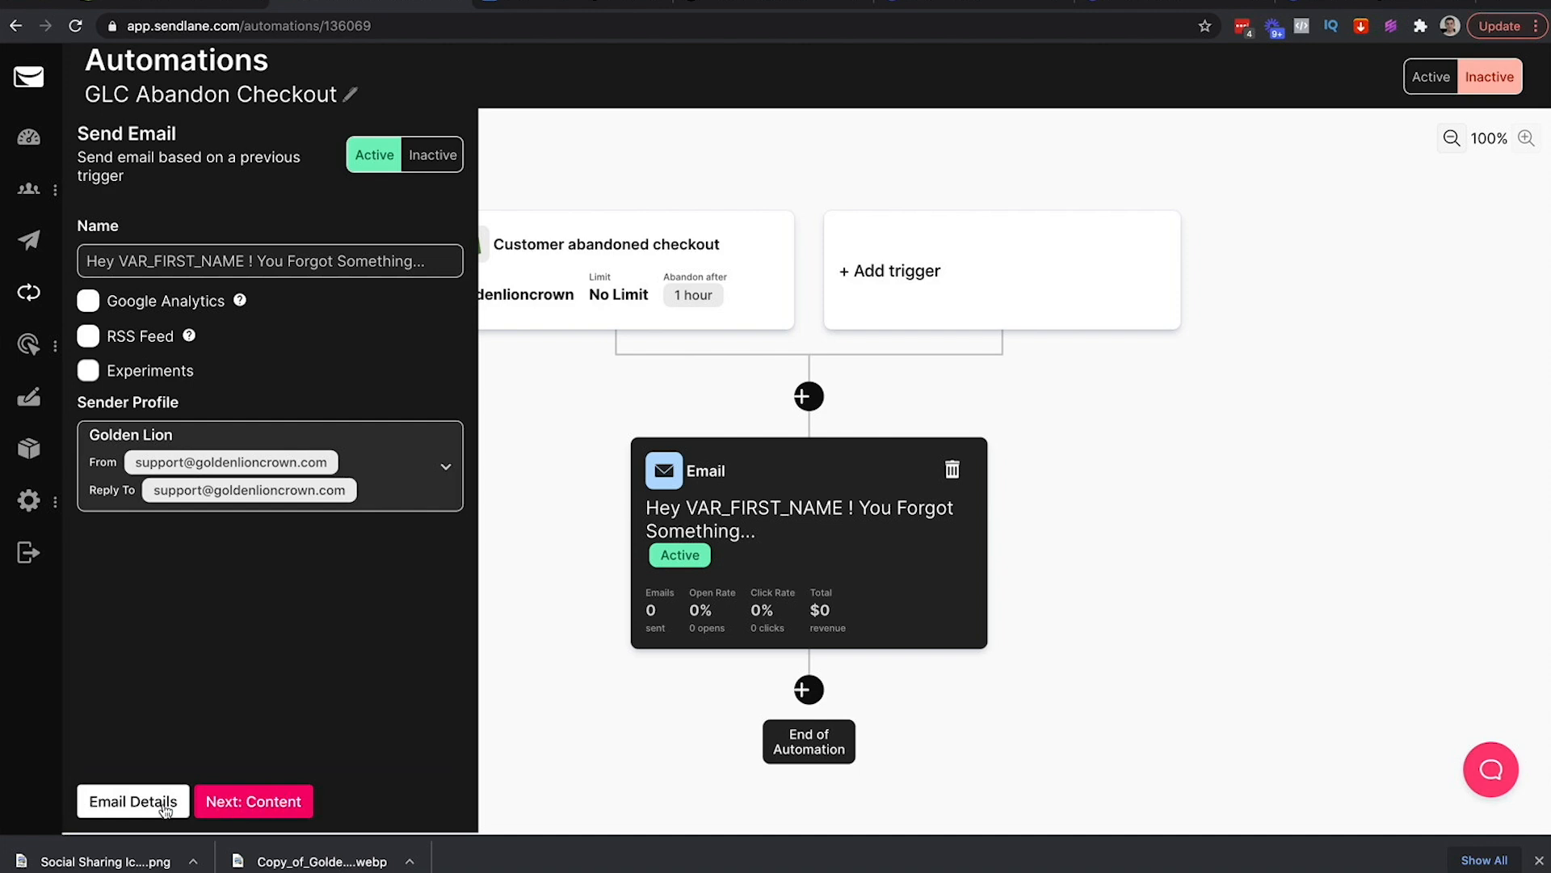
left_click(251, 802)
left_click(173, 549)
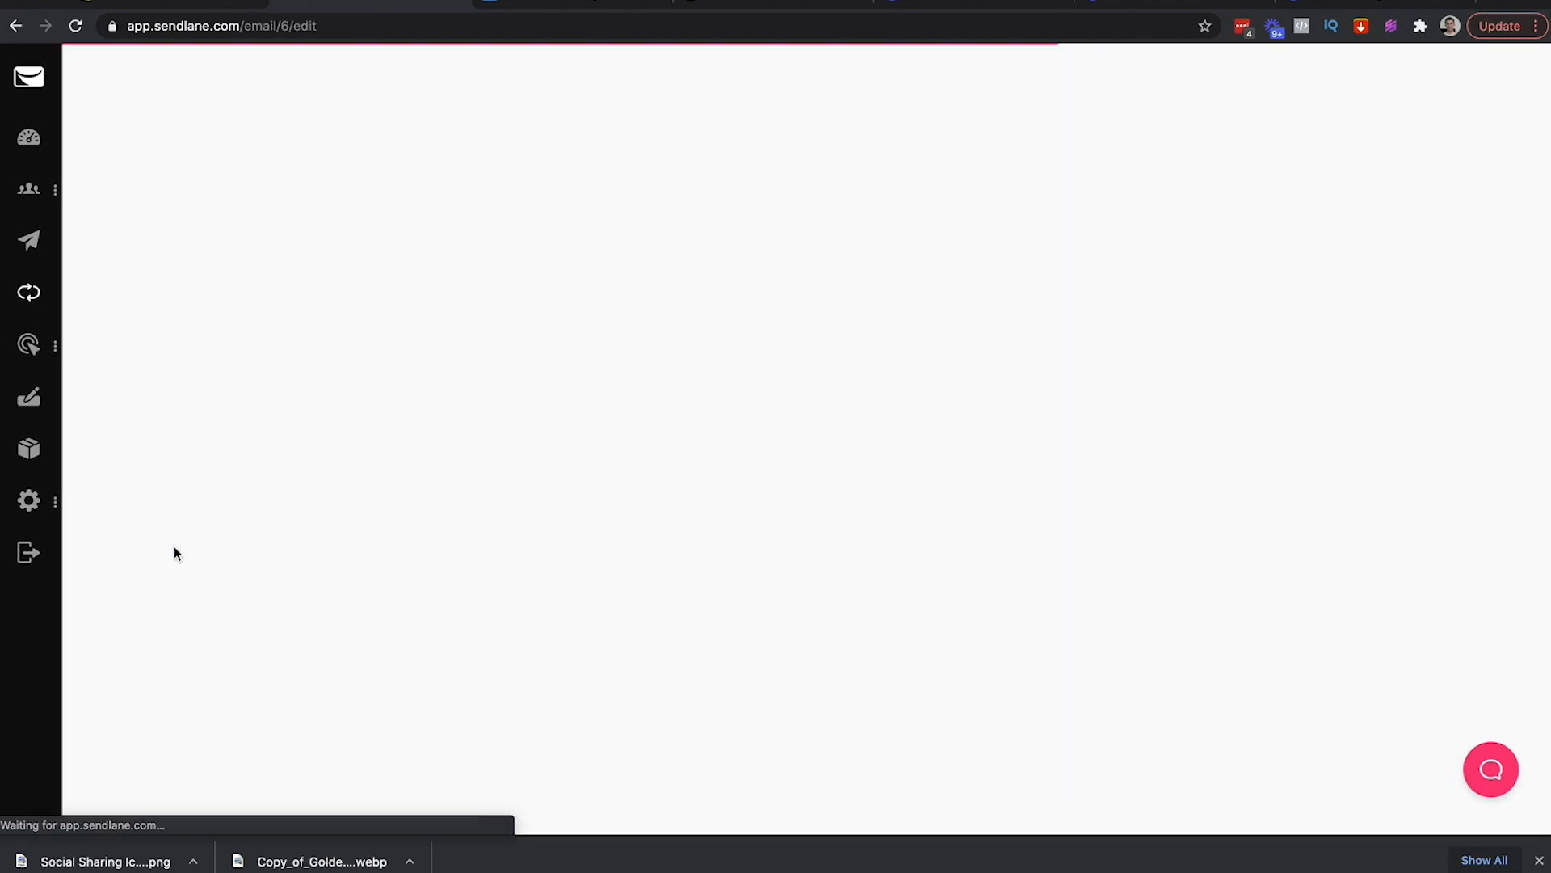
scroll(1035, 416, "down", 4)
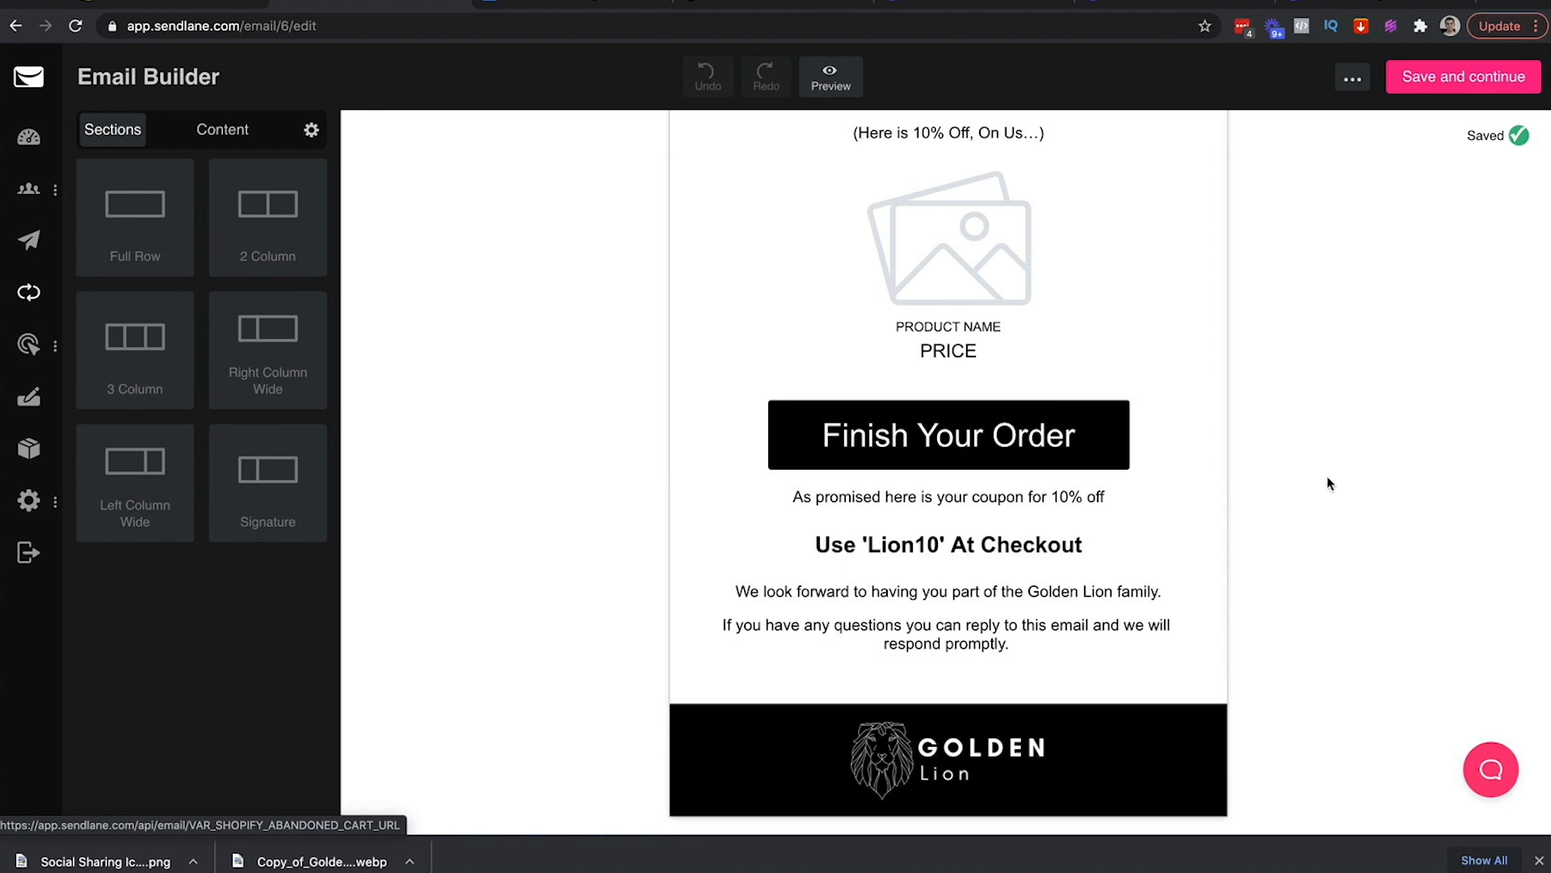
scroll(1326, 477, "up", 4)
scroll(1051, 374, "down", 3)
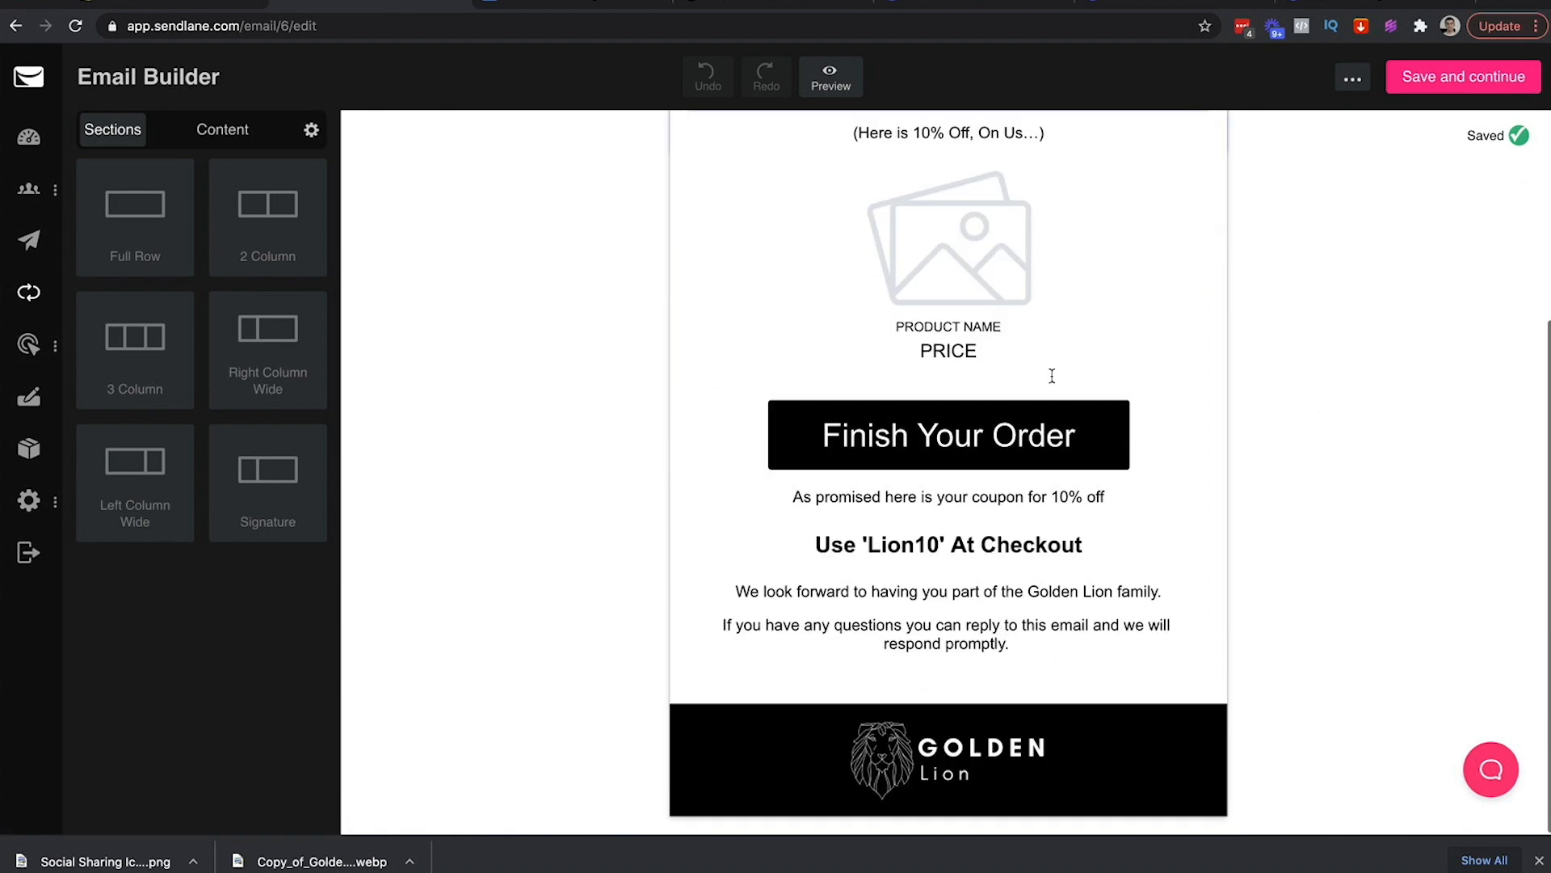
scroll(1050, 374, "up", 3)
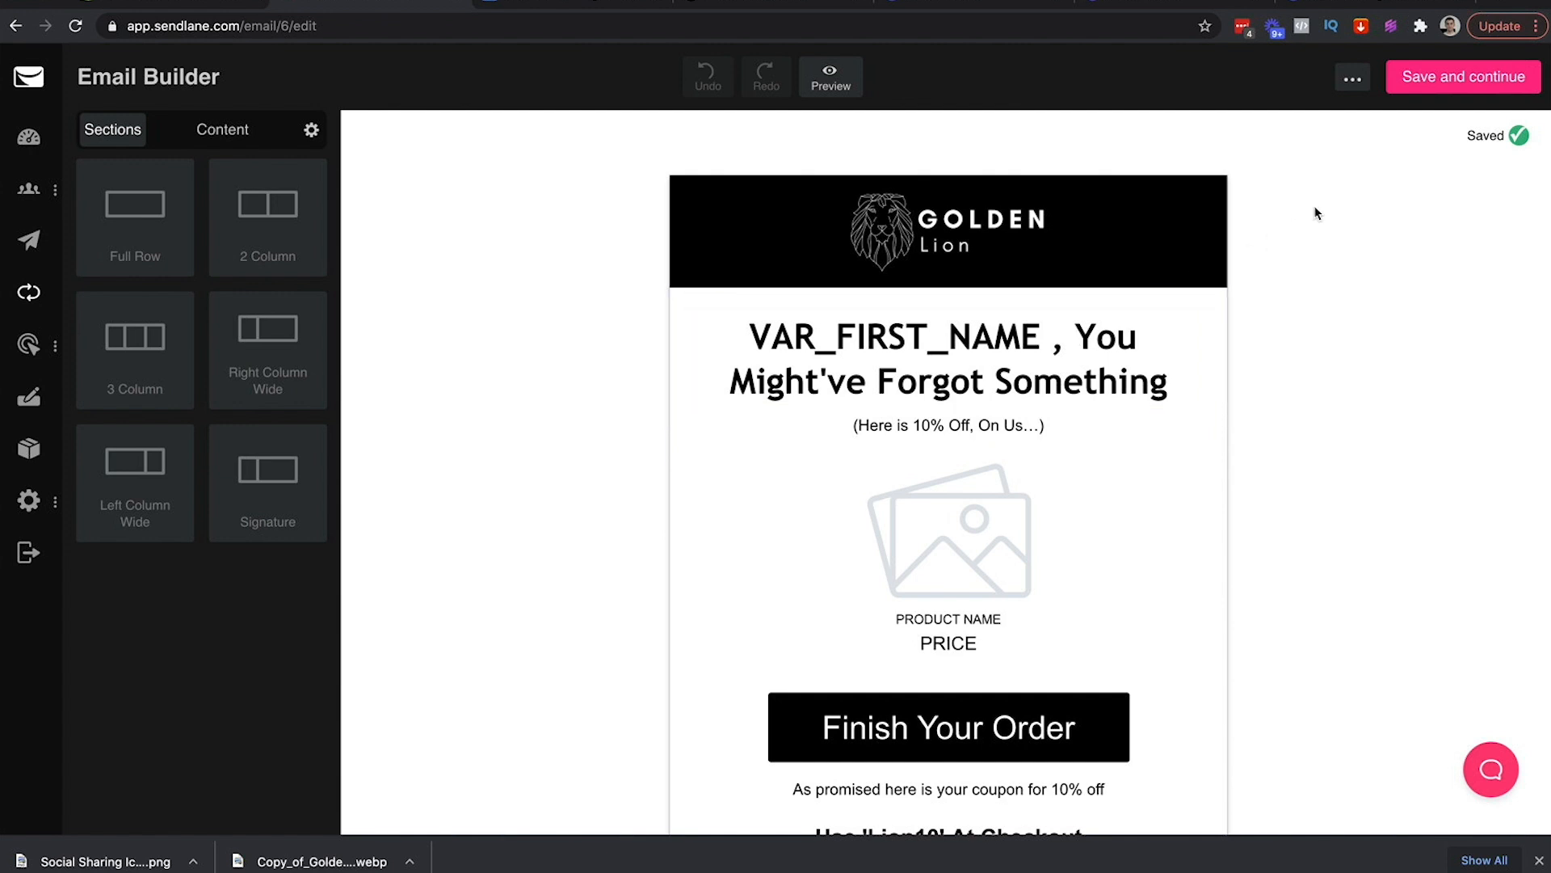
left_click(1353, 81)
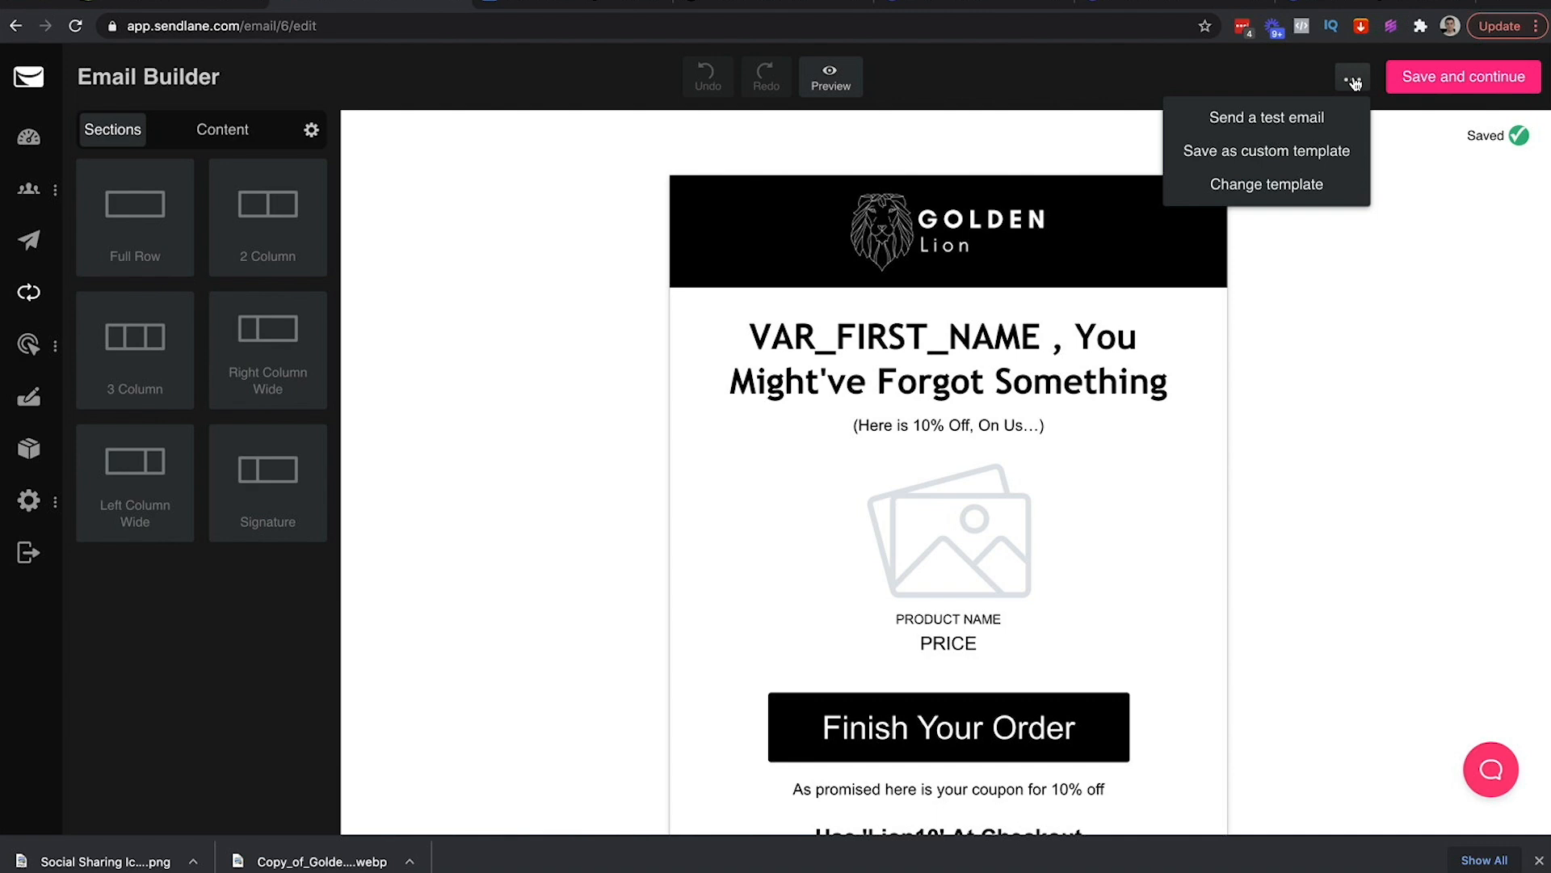
Save the cart email as custom template 'Golden Lion - Cart Abandonment'
left_click(1302, 152)
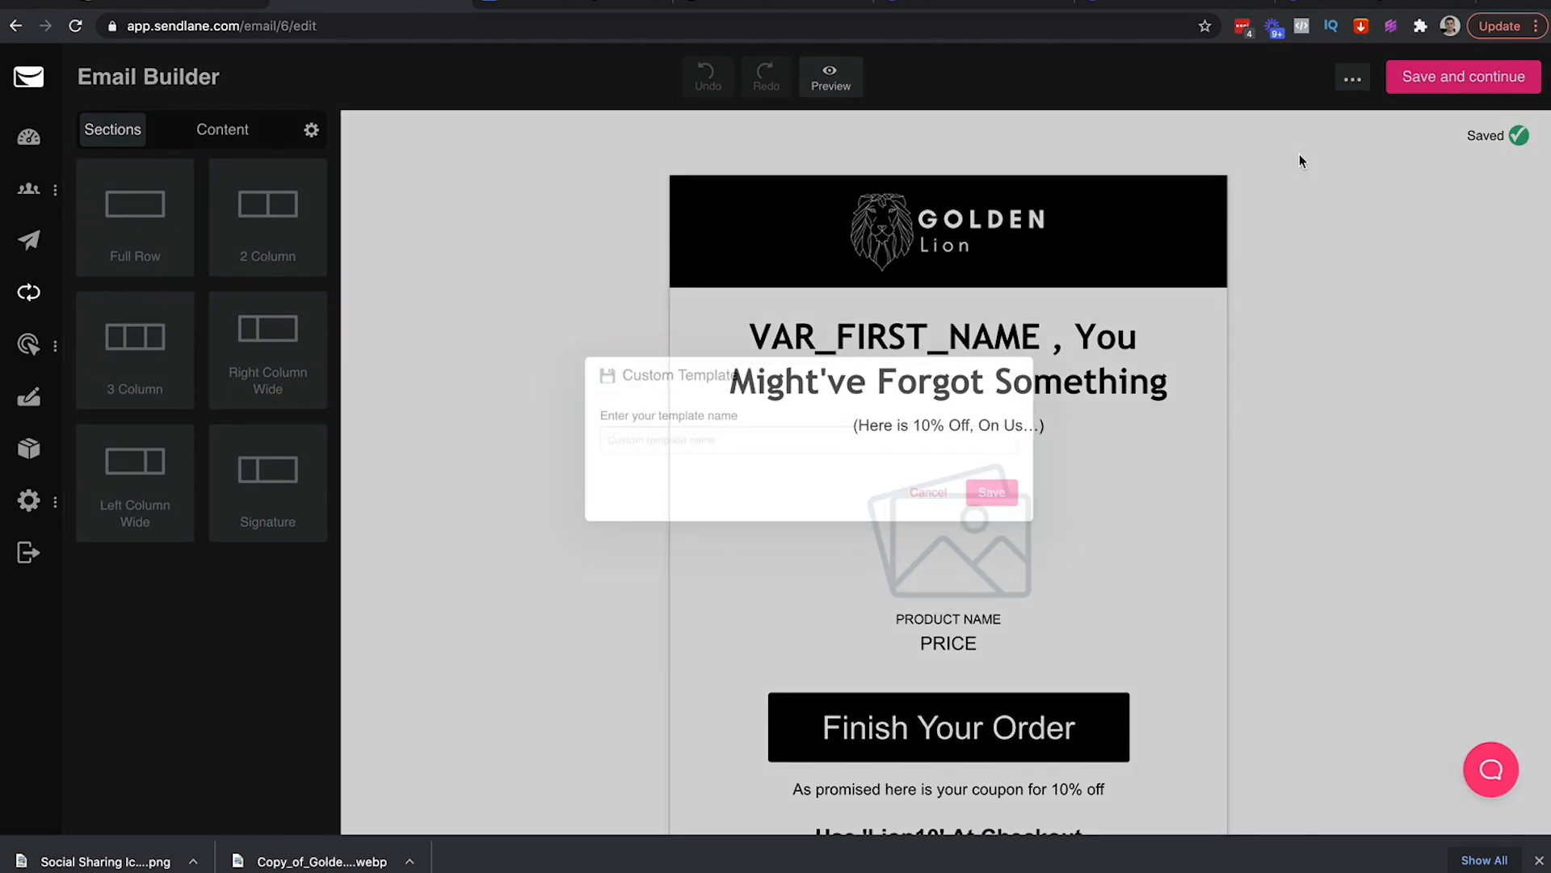
left_click(706, 446)
type("G")
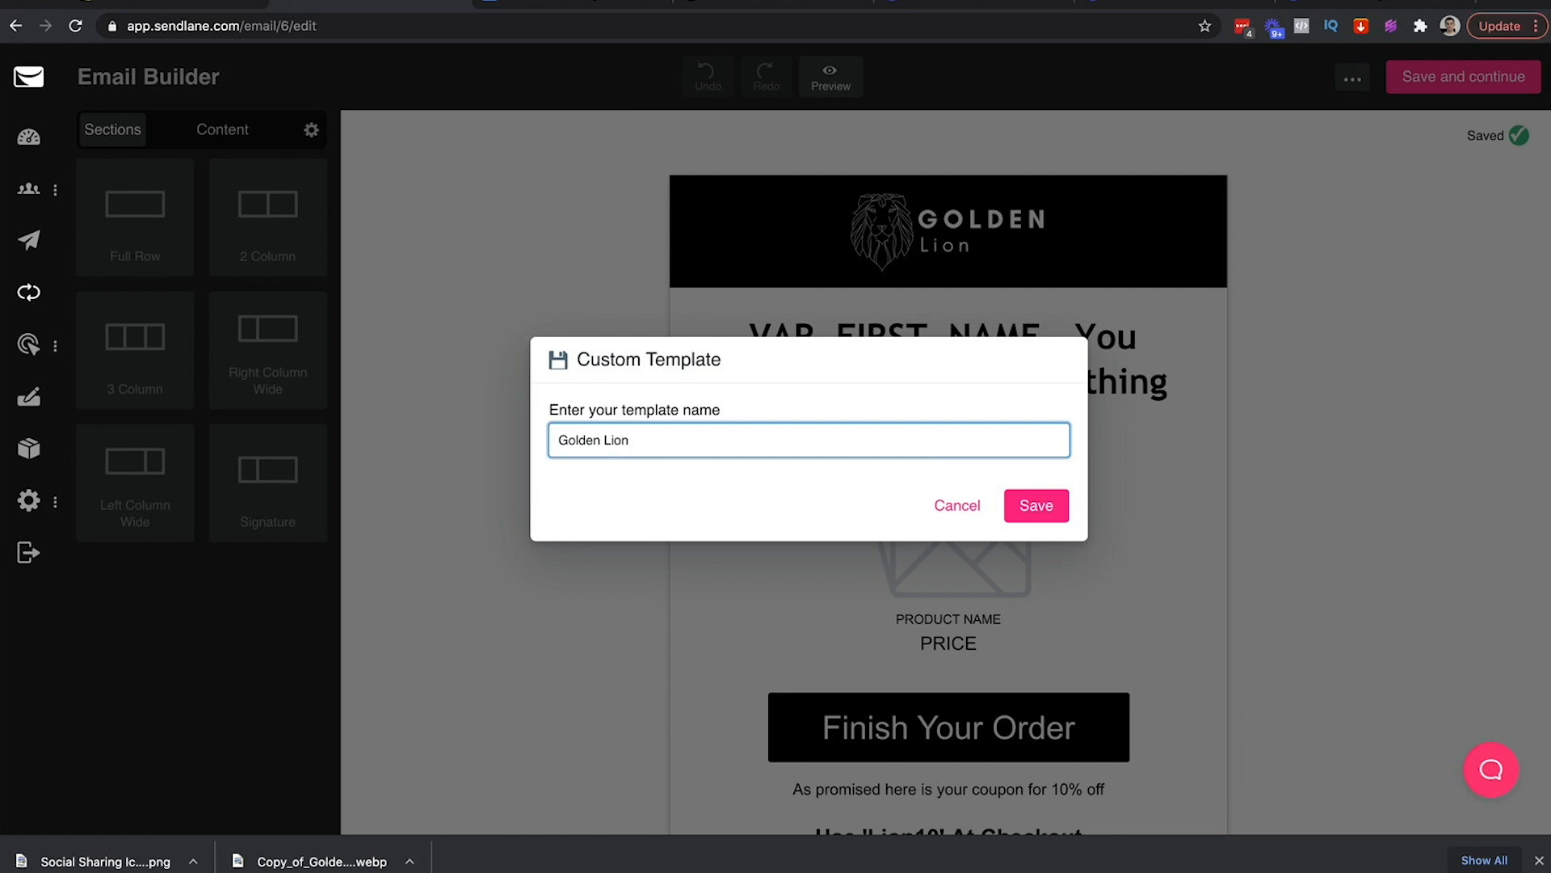
type("olden Lion")
type("- Cart Abandonment")
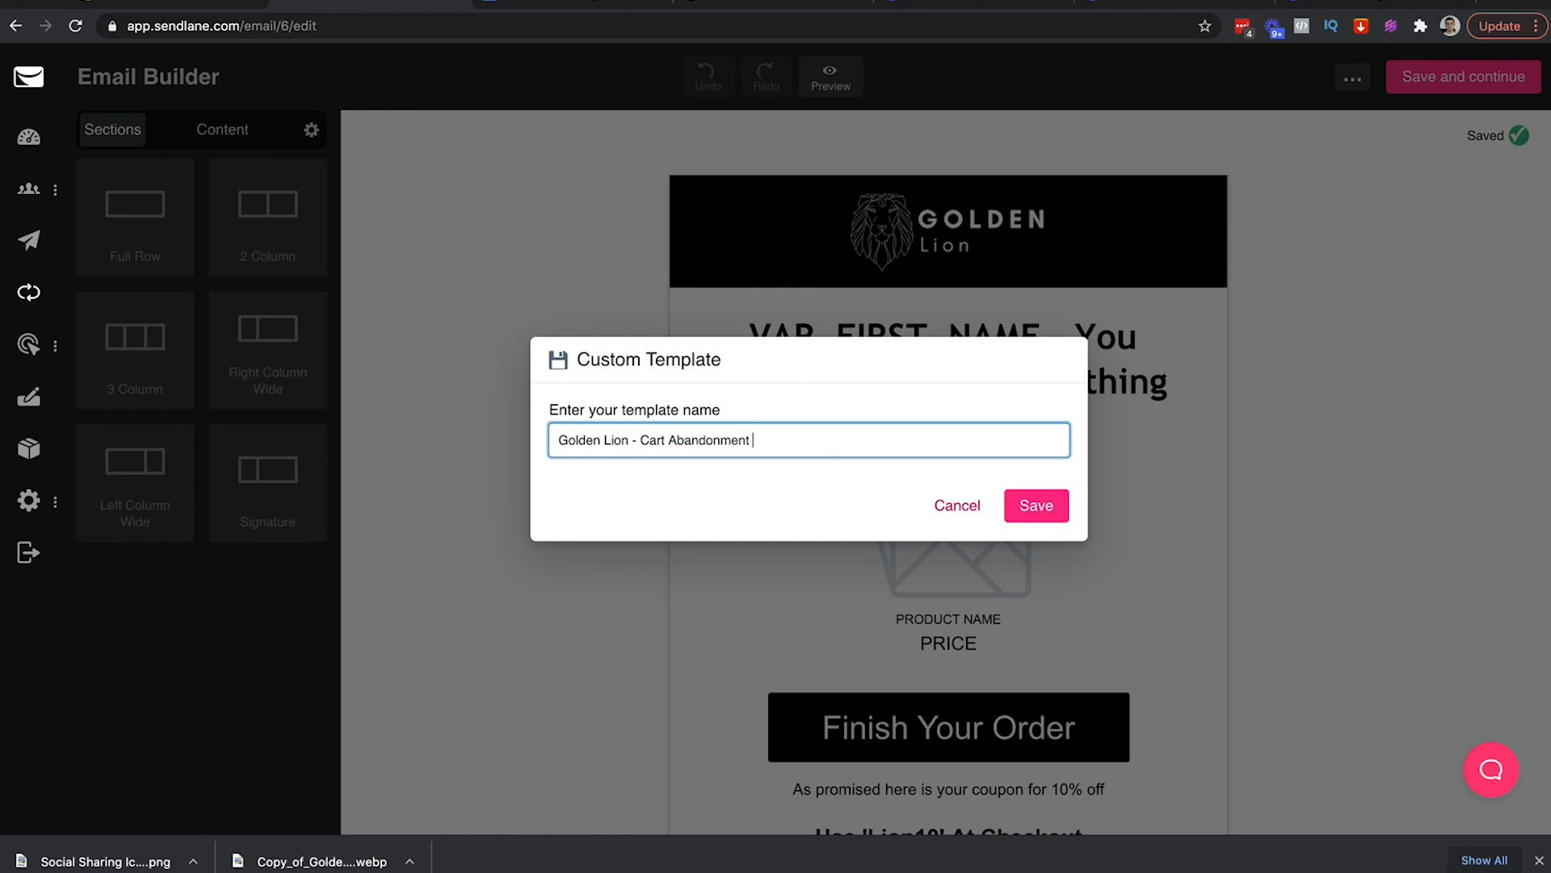
left_click(1046, 505)
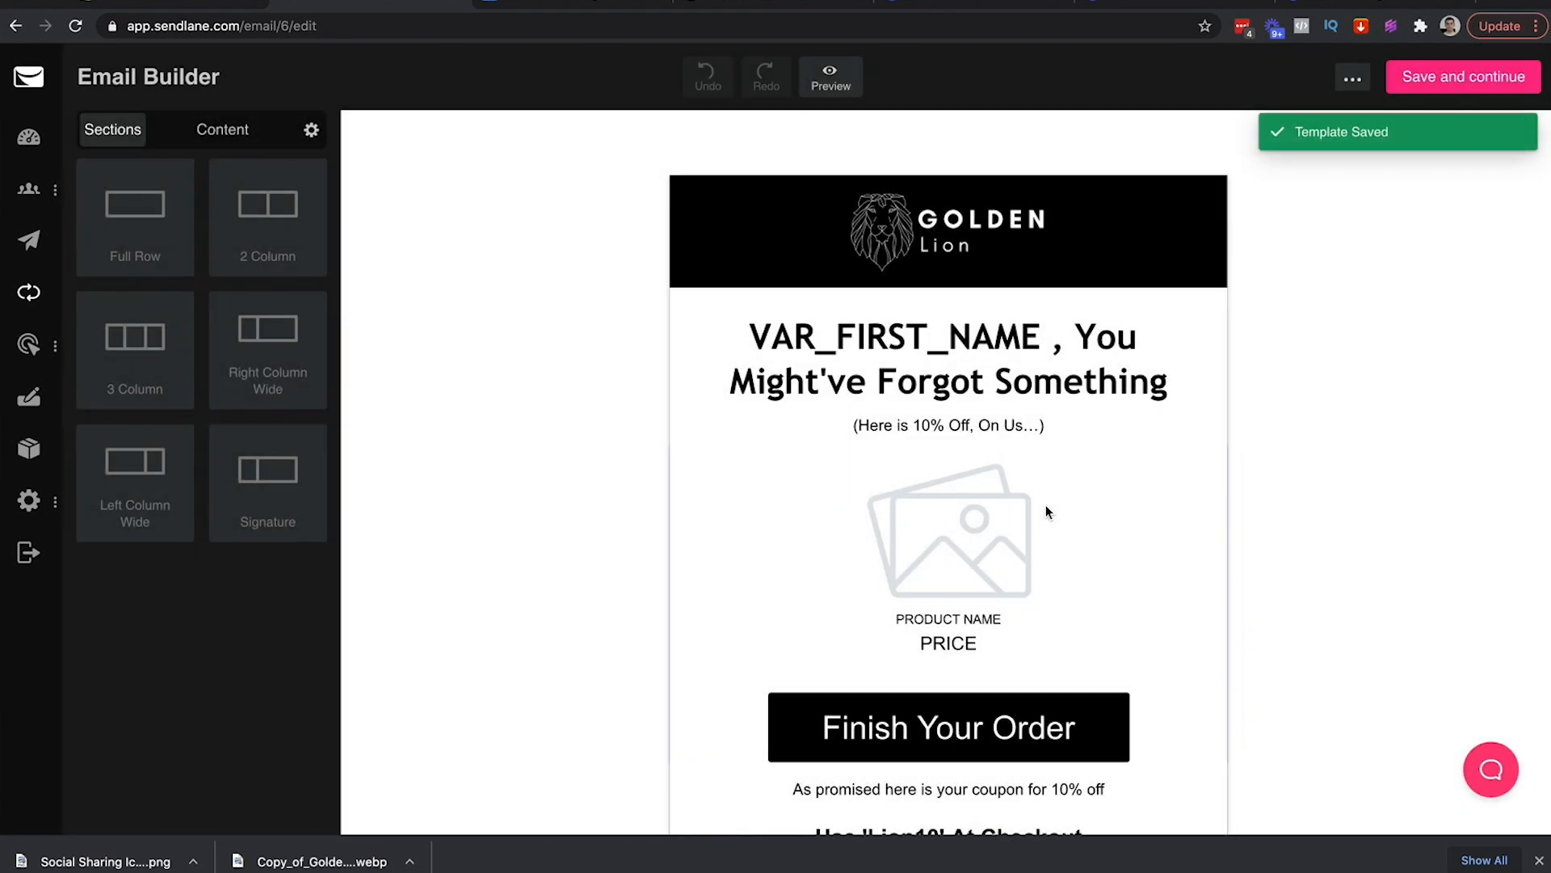
scroll(1387, 407, "down", 5)
scroll(1388, 407, "up", 5)
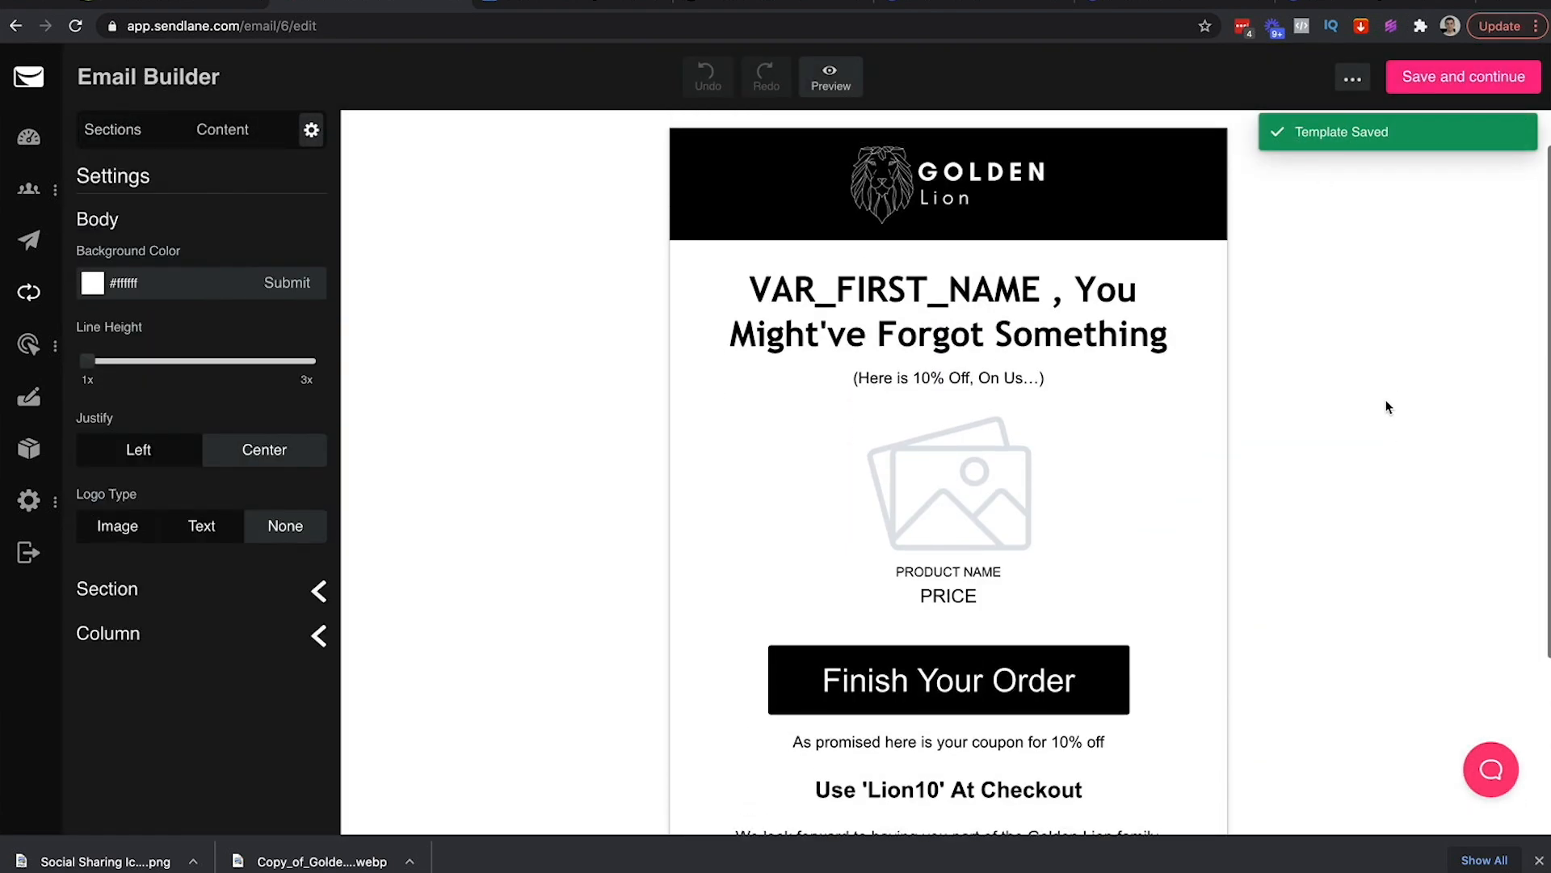
scroll(1387, 406, "down", 5)
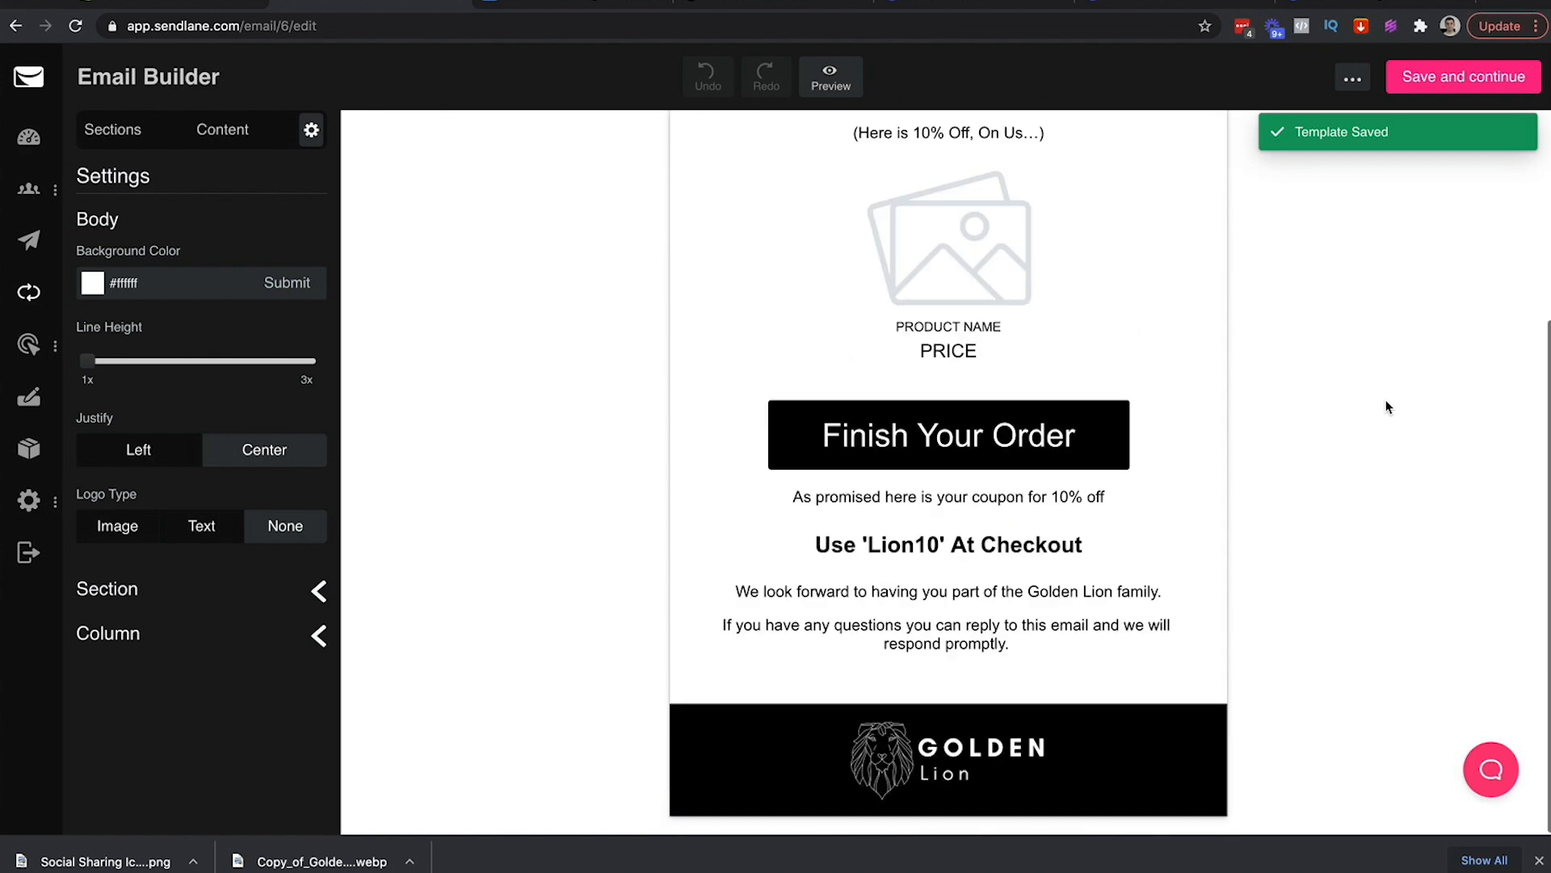
scroll(1386, 404, "up", 5)
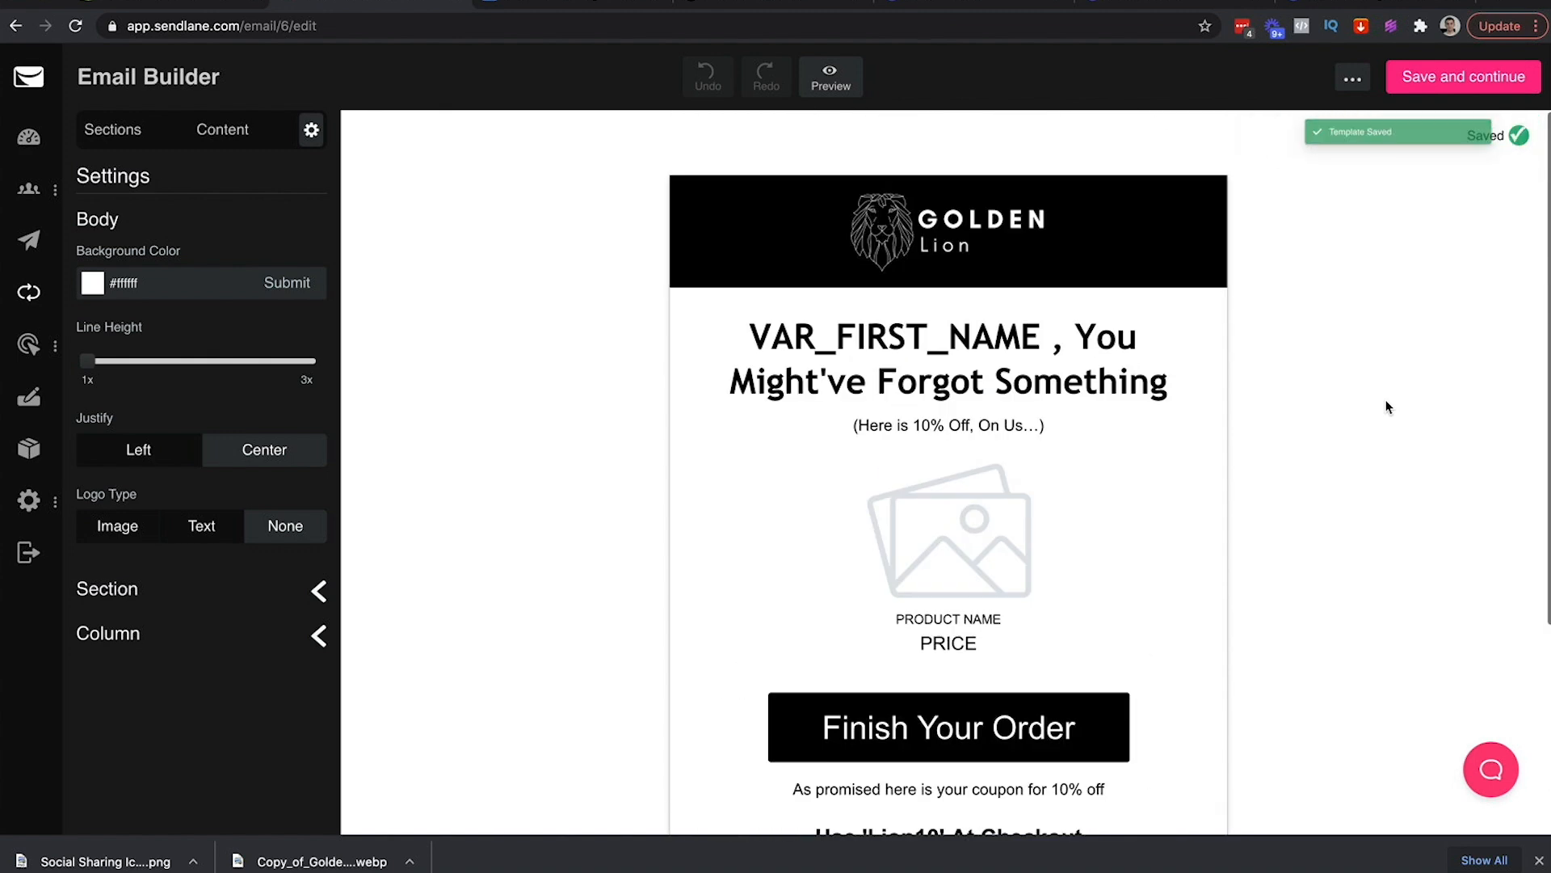
Send a test of the cart email, replacing the support address with your Gmail address
left_click(1352, 82)
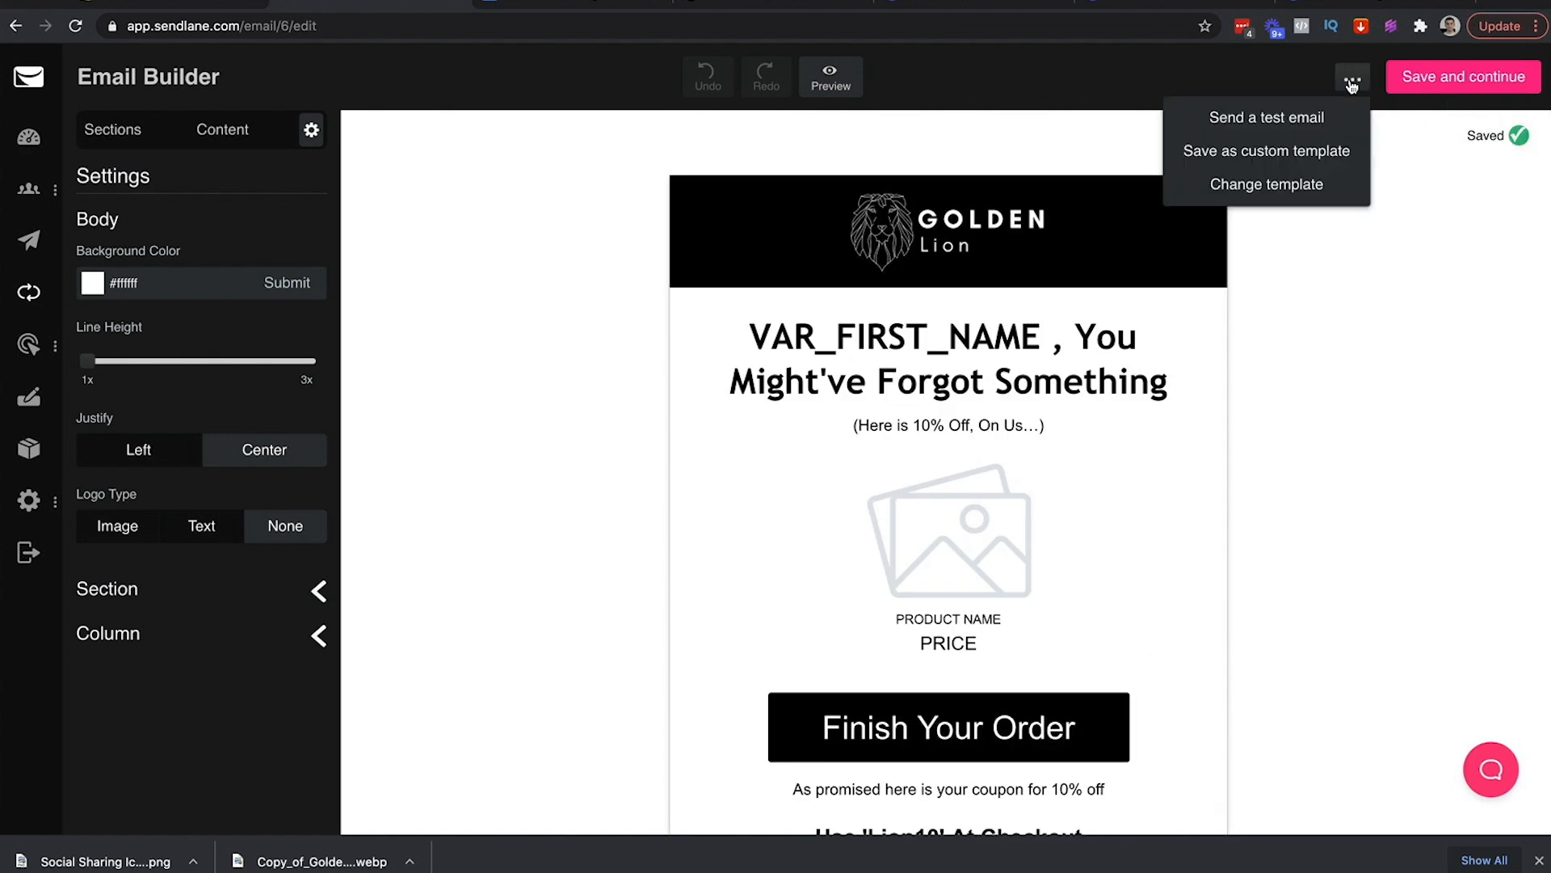
left_click(1265, 118)
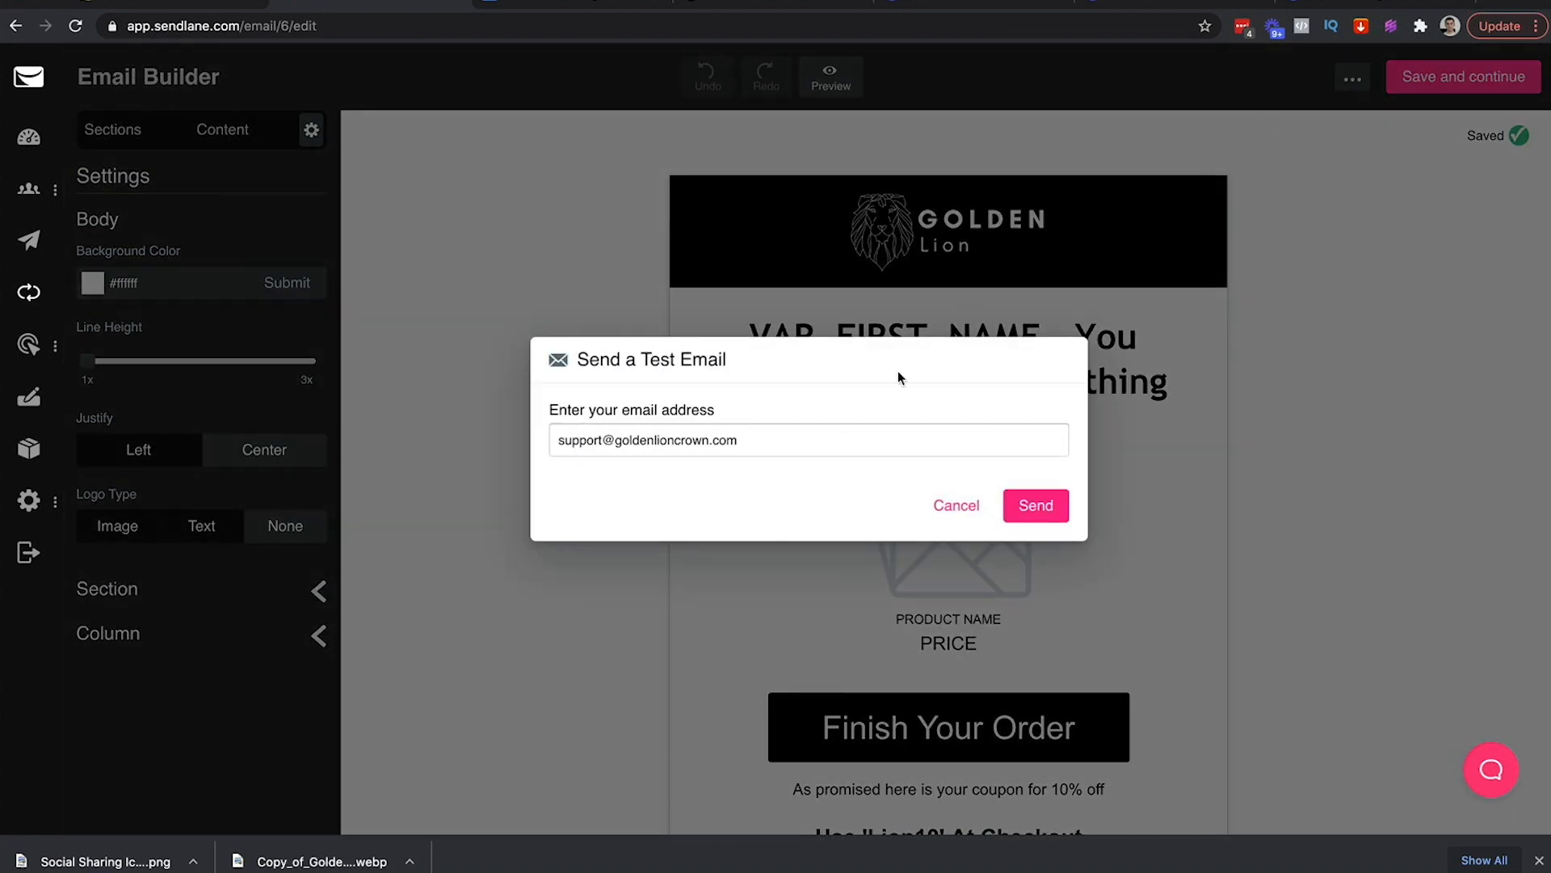
triple_click(759, 443)
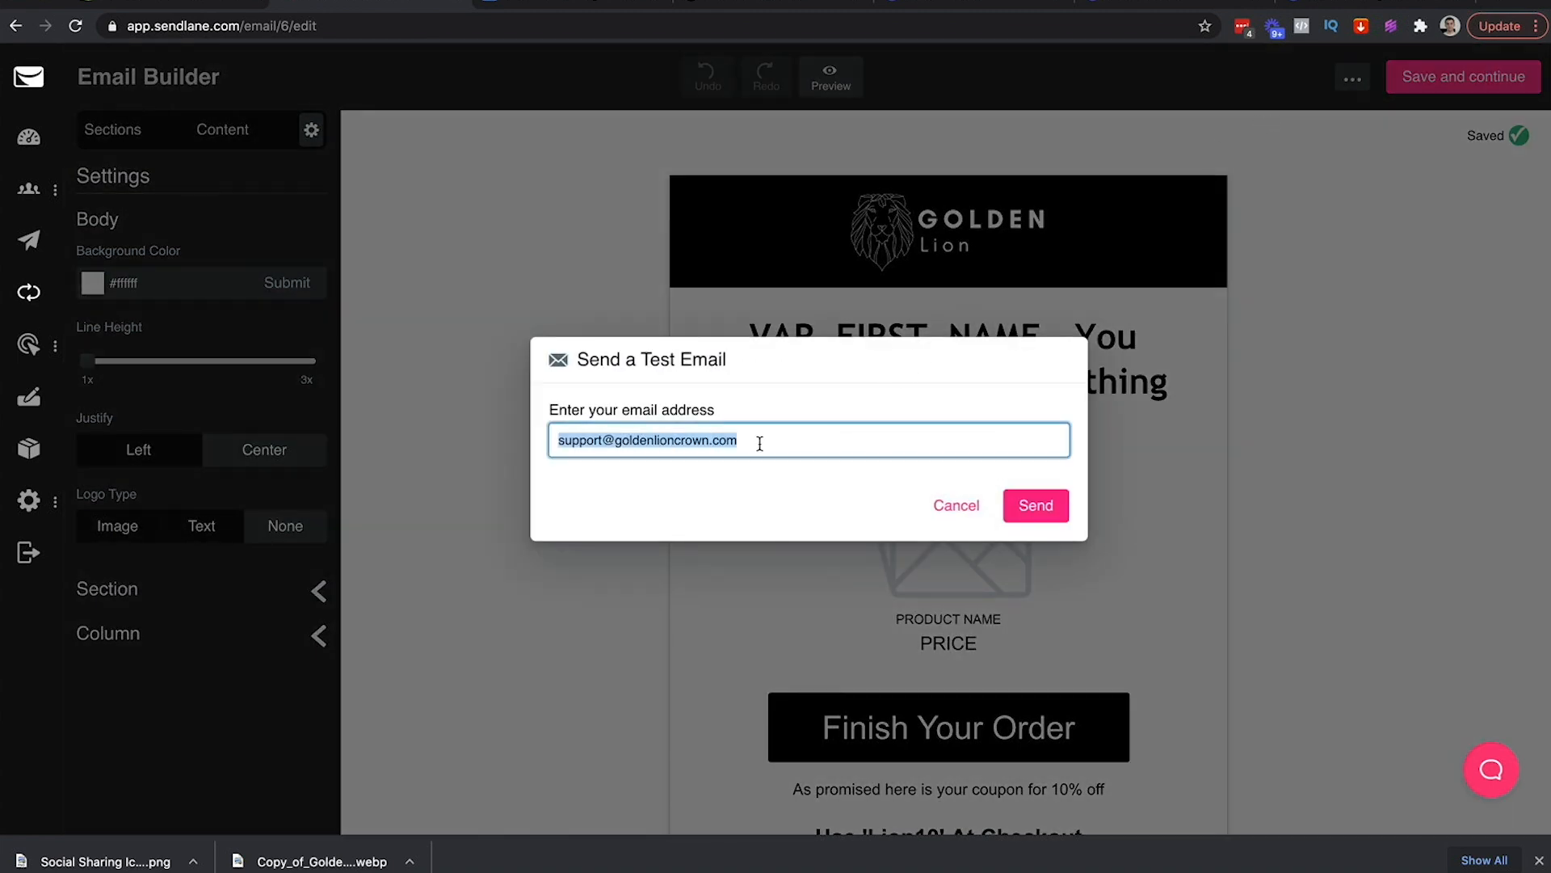
key("super+BackSpace")
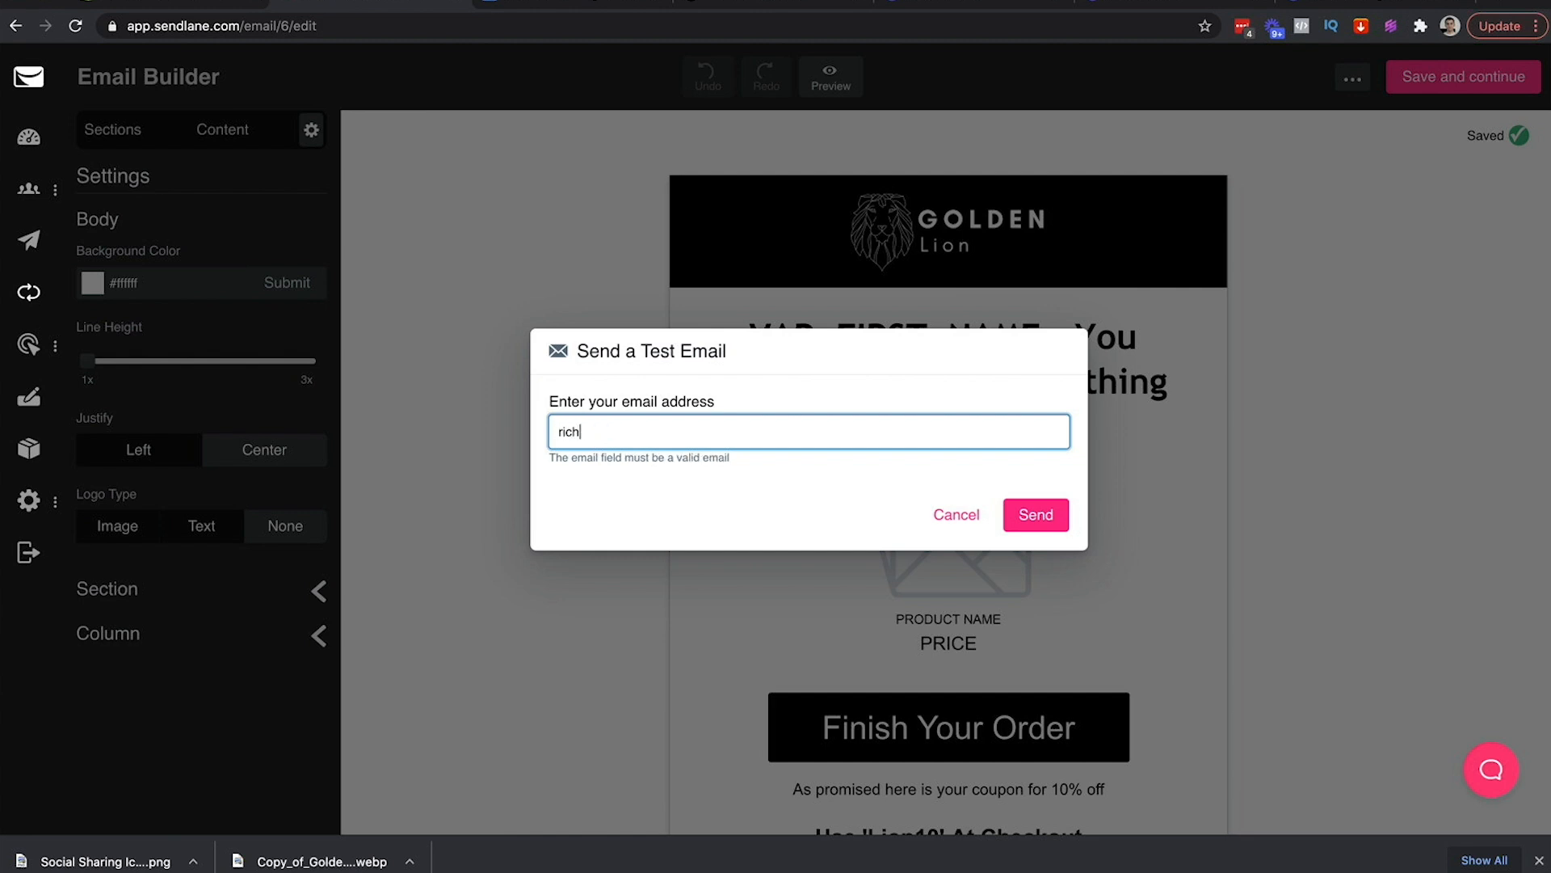
left_click(1042, 507)
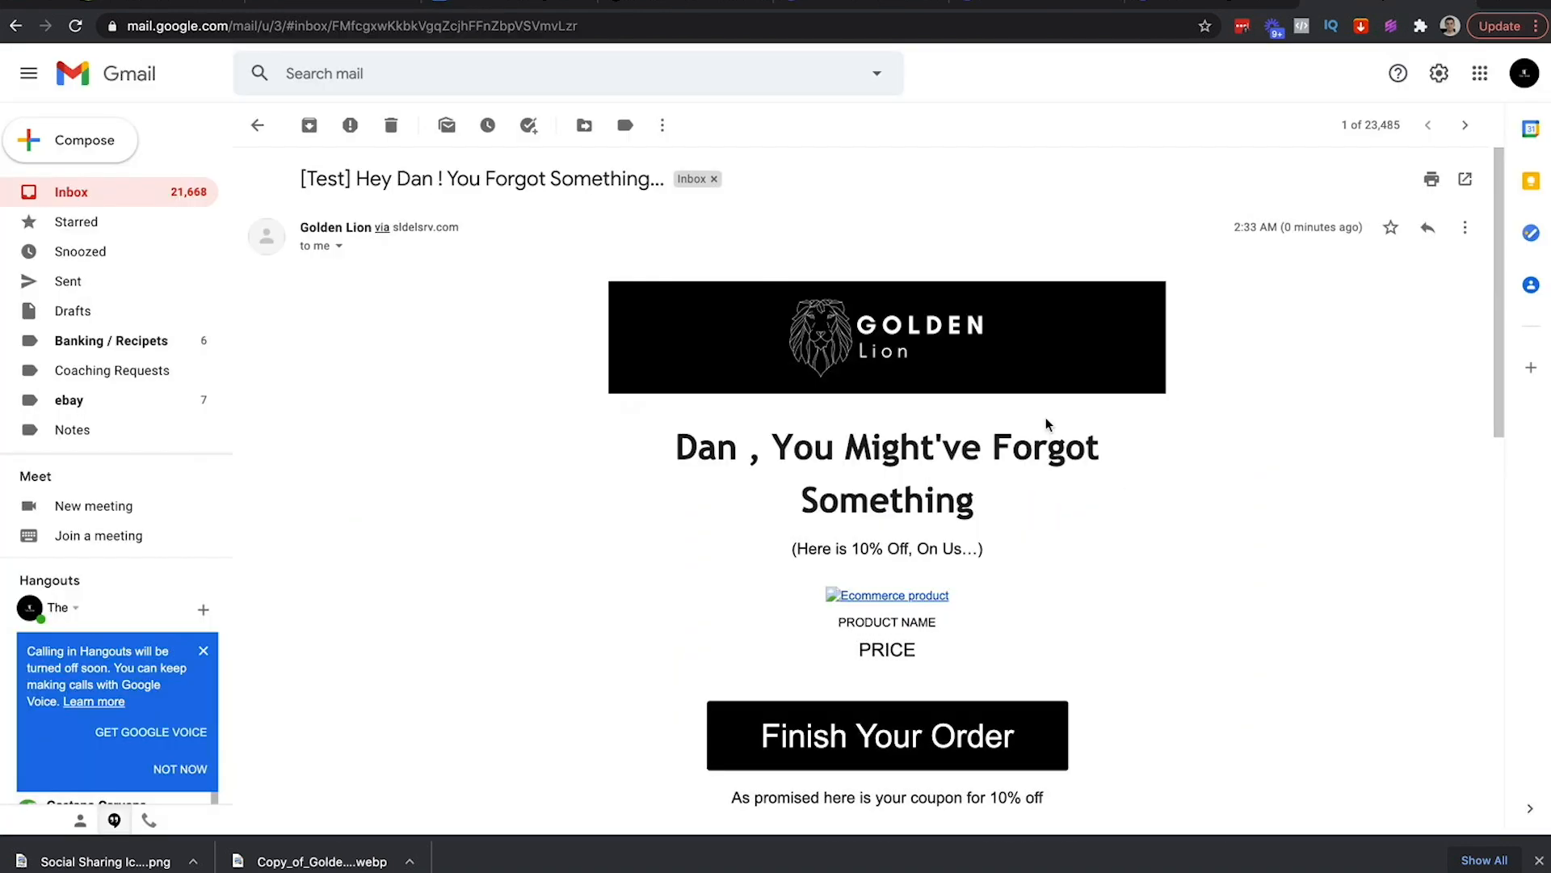
In Gmail, review the test email's product text and personalised subject line
scroll(994, 274, "down", 1)
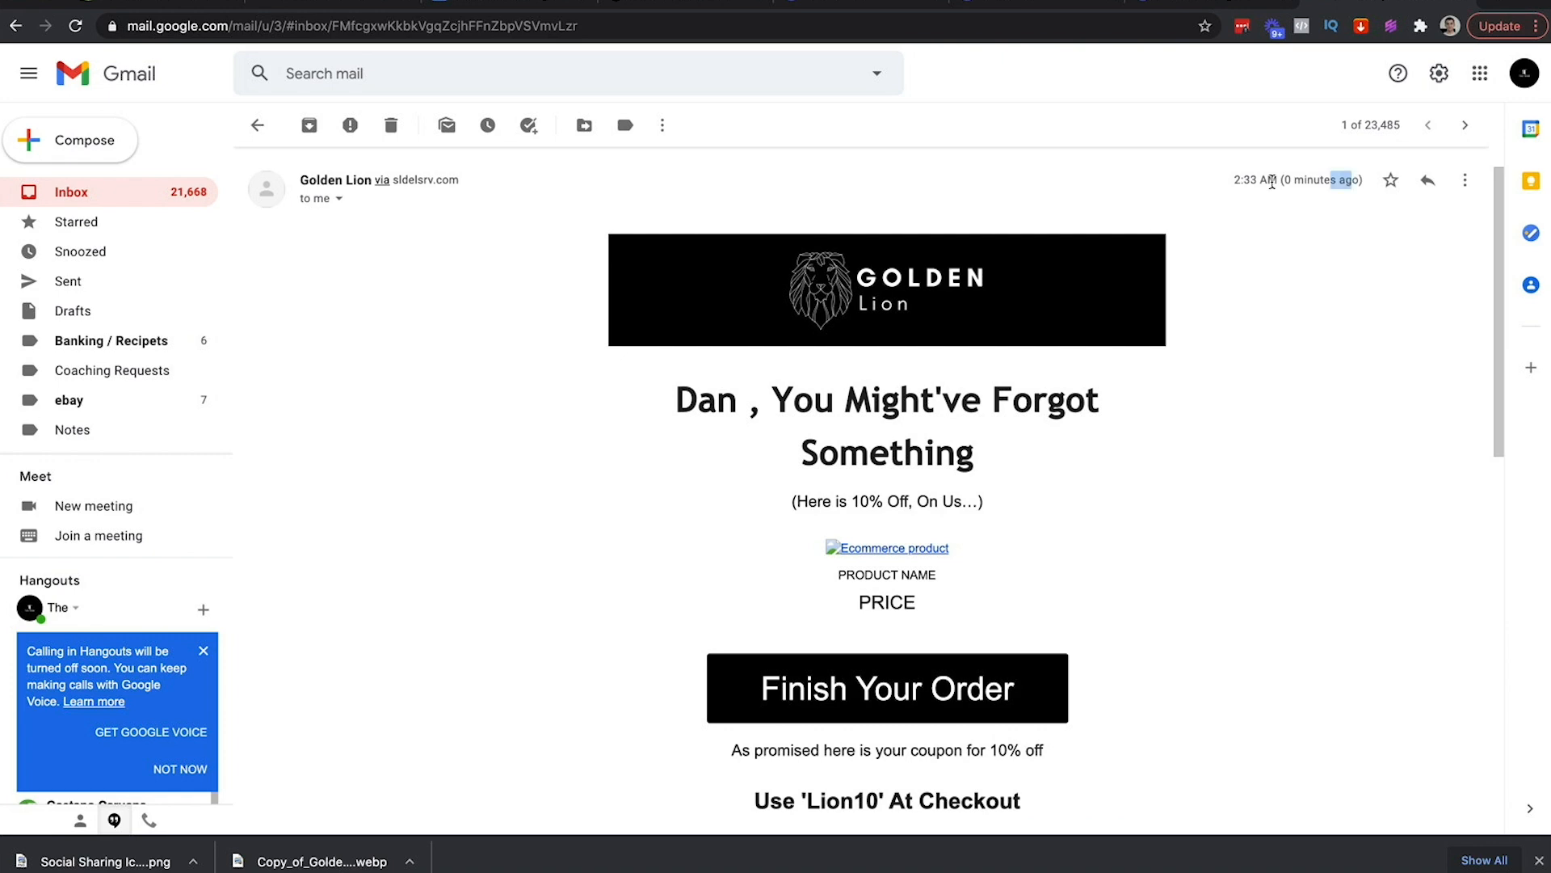
scroll(1299, 350, "down", 5)
scroll(1060, 380, "up", 4)
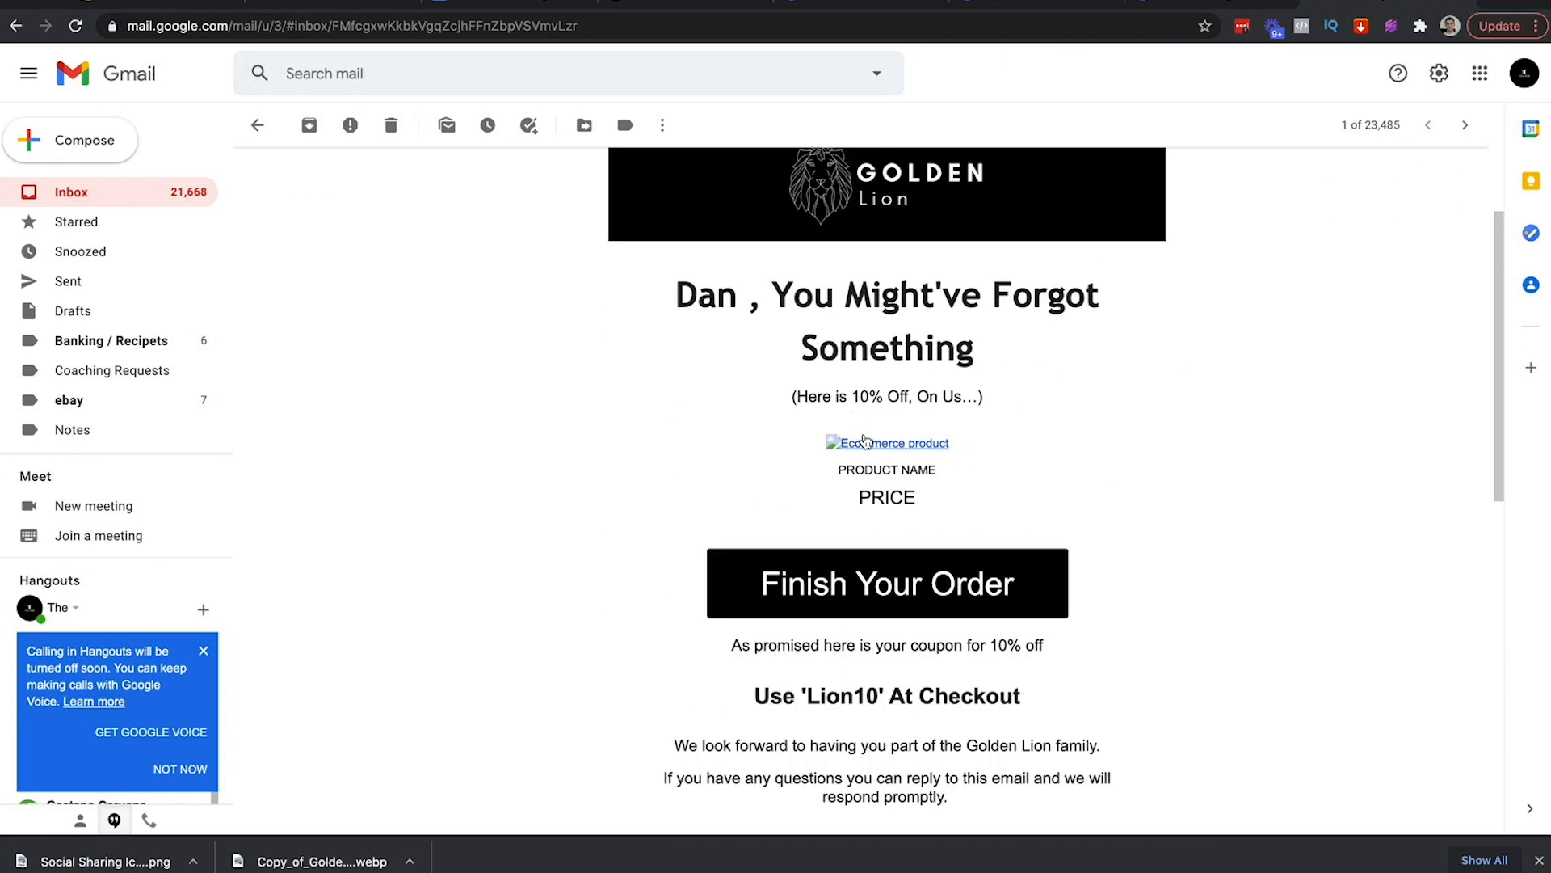
left_click_drag(903, 492, 823, 477)
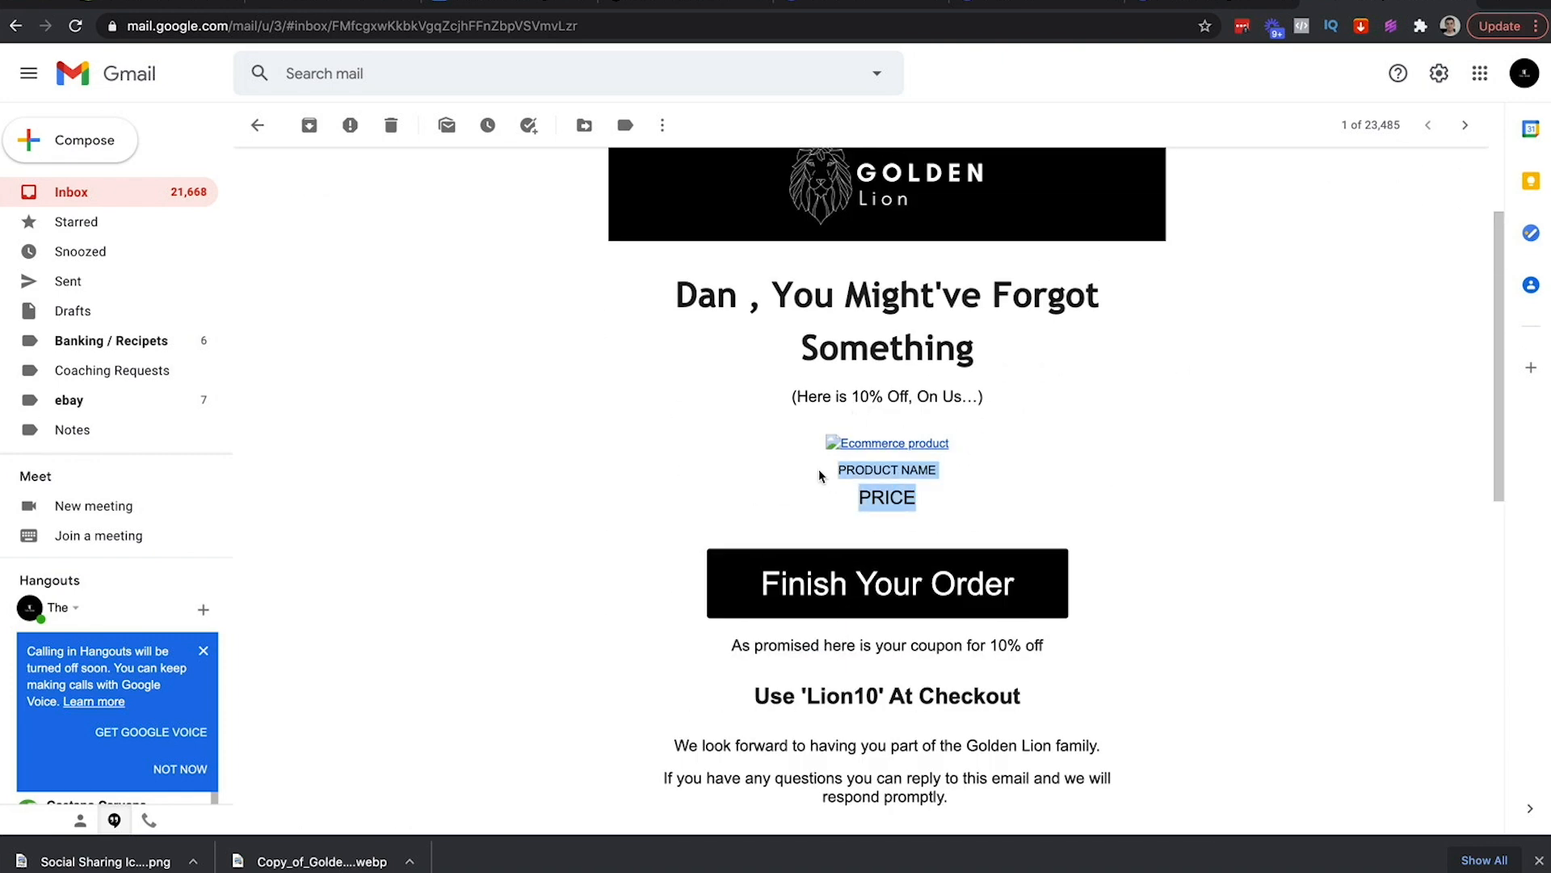
scroll(822, 476, "up", 3)
left_click_drag(302, 181, 344, 179)
triple_click(391, 179)
double_click(411, 180)
triple_click(411, 179)
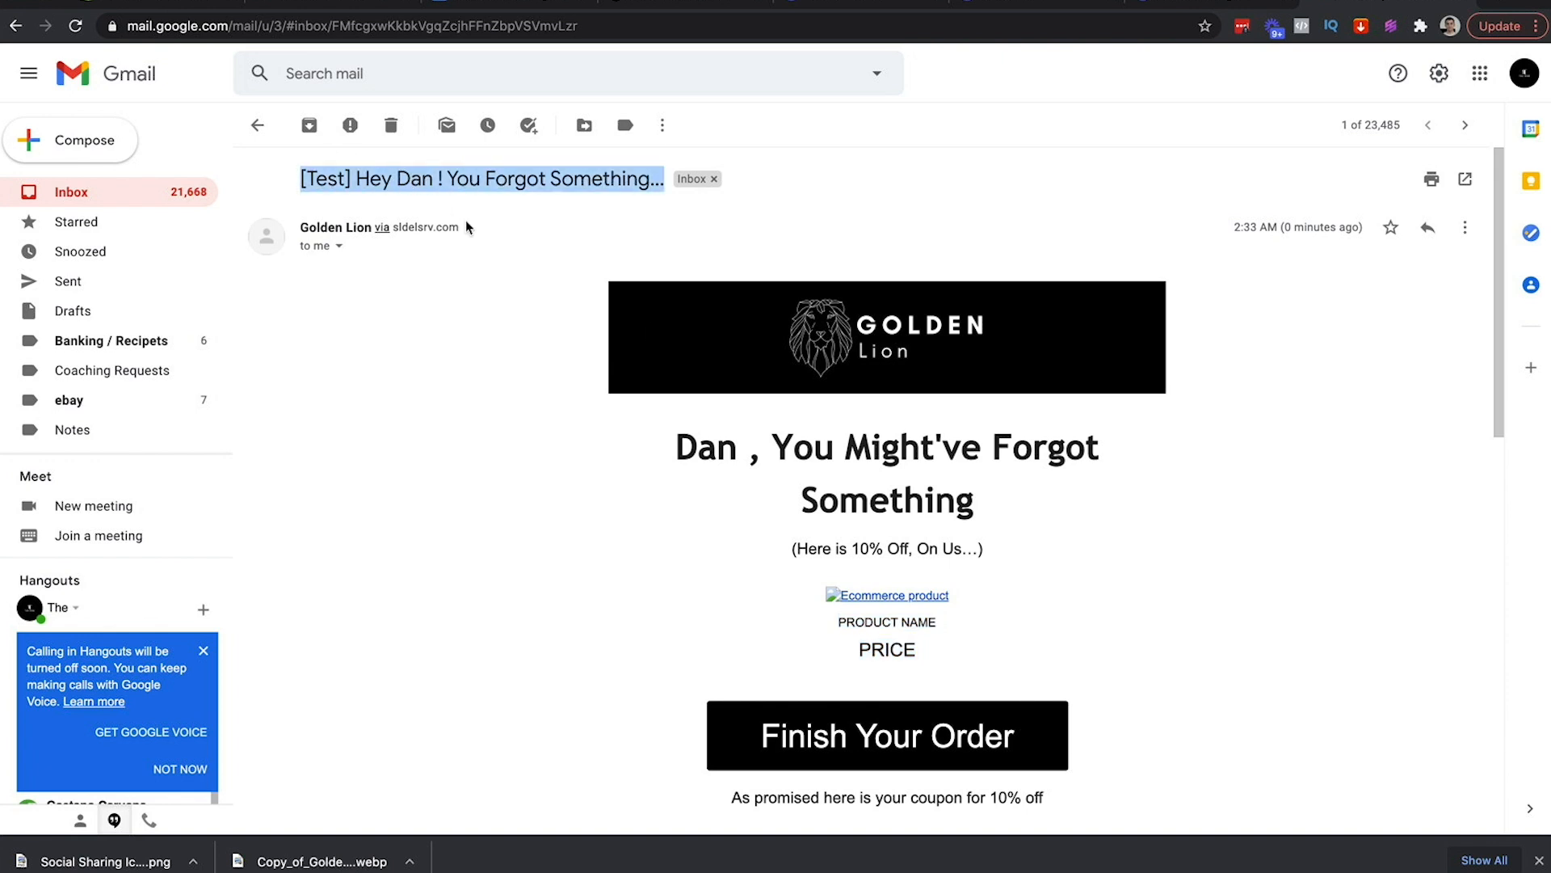
Inspect the personalised name in the email heading, then return to Sendlane
double_click(721, 448)
left_click(740, 448)
triple_click(742, 449)
left_click(747, 451)
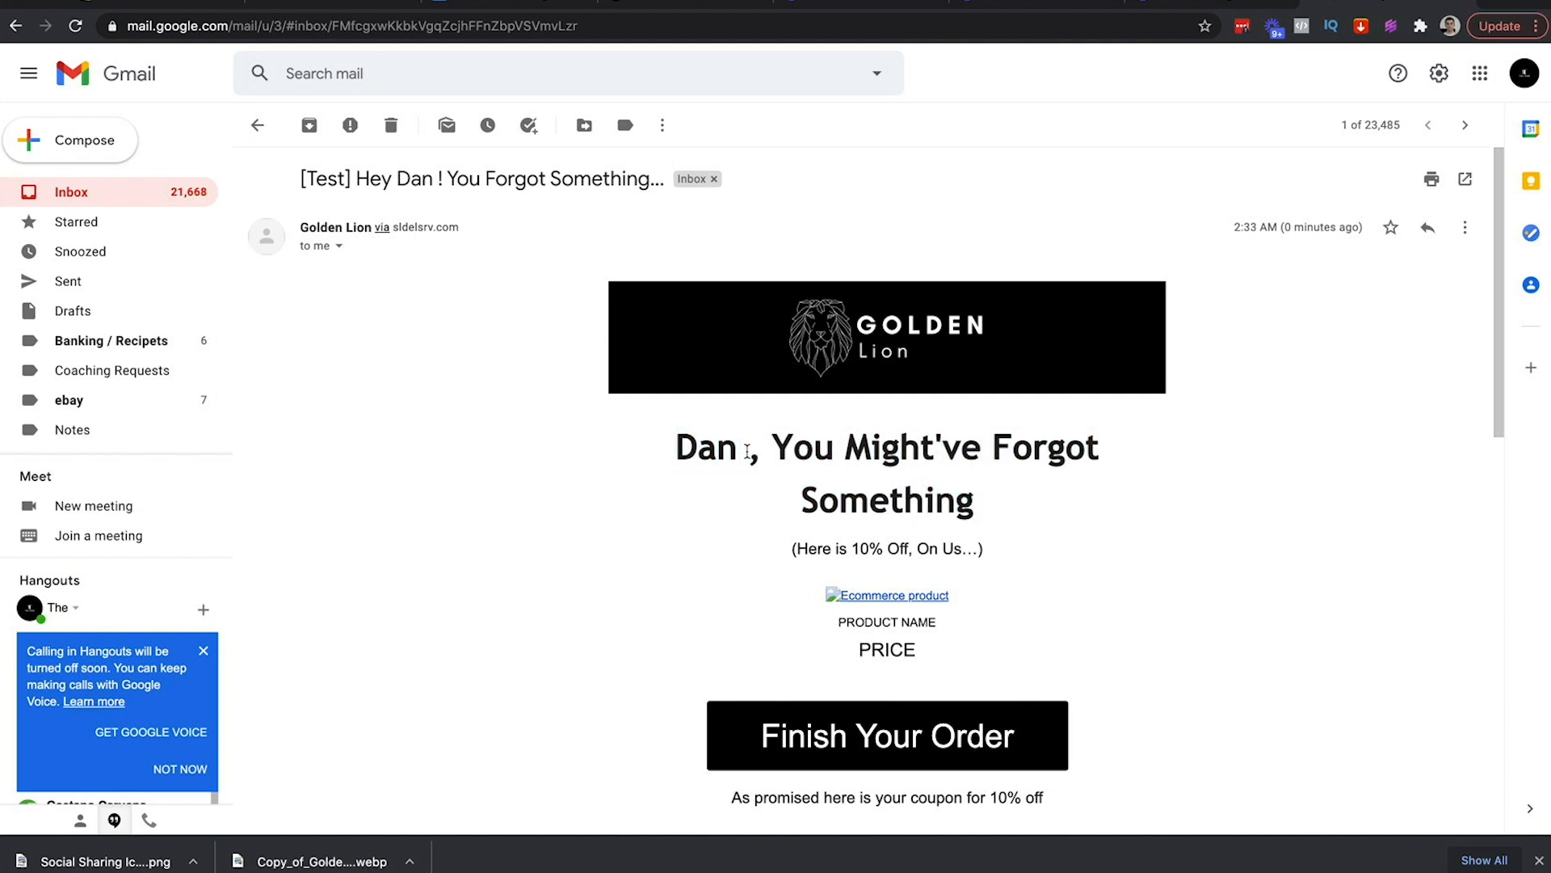
triple_click(754, 450)
left_click(710, 447)
left_click(364, 4)
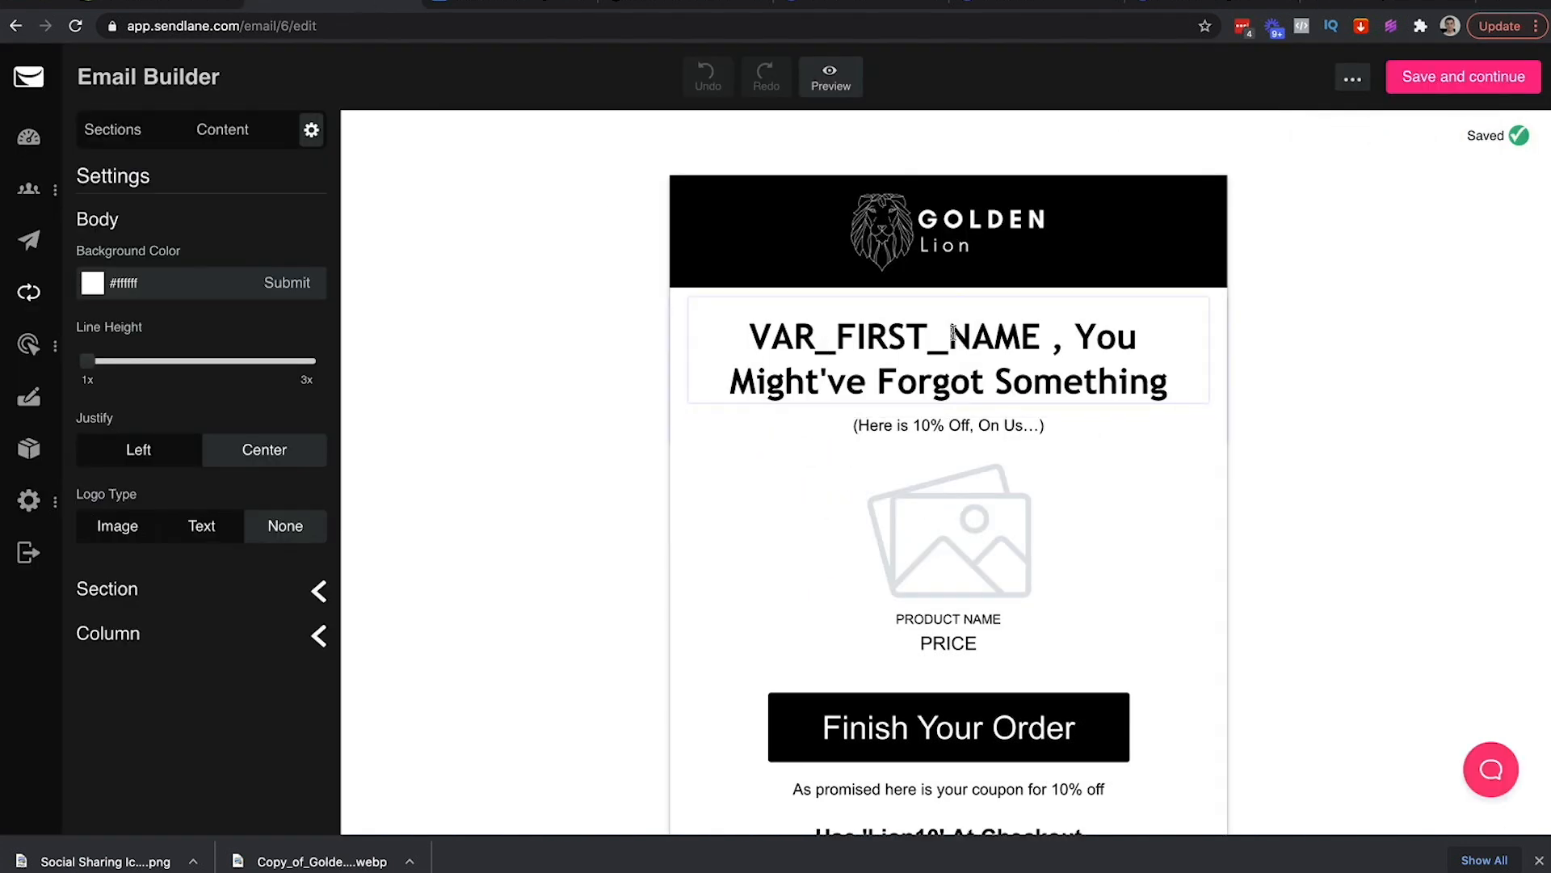
Delete the stray space before the comma after VAR_FIRST_NAME in the heading
left_click(1059, 323)
key("BackSpace")
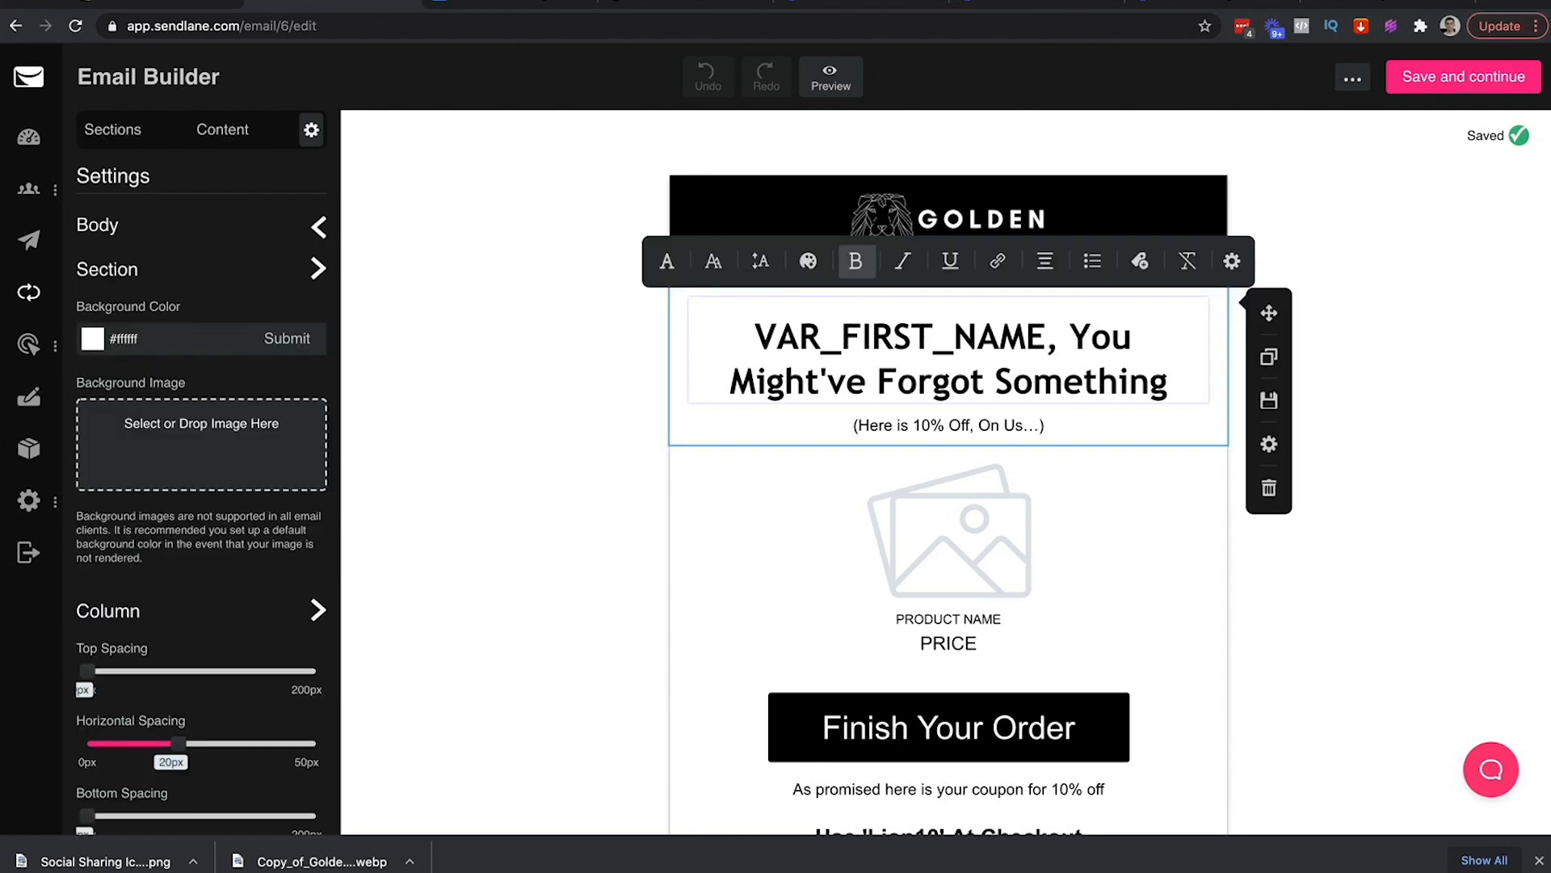
left_click(1350, 269)
Send another test of the corrected cart email
left_click(1353, 78)
left_click(1260, 118)
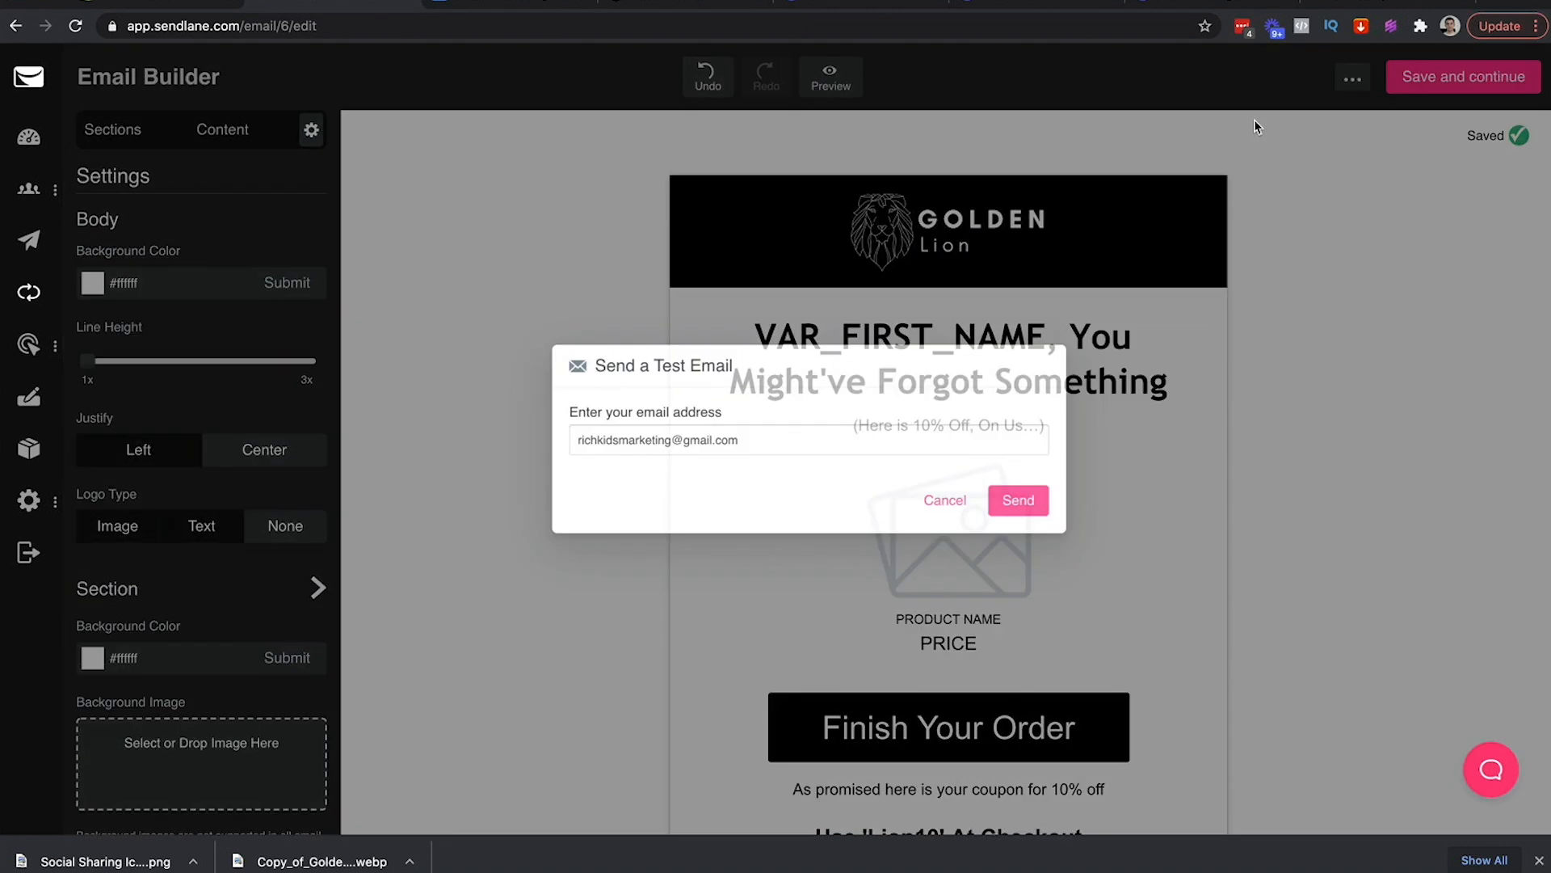
left_click(1037, 506)
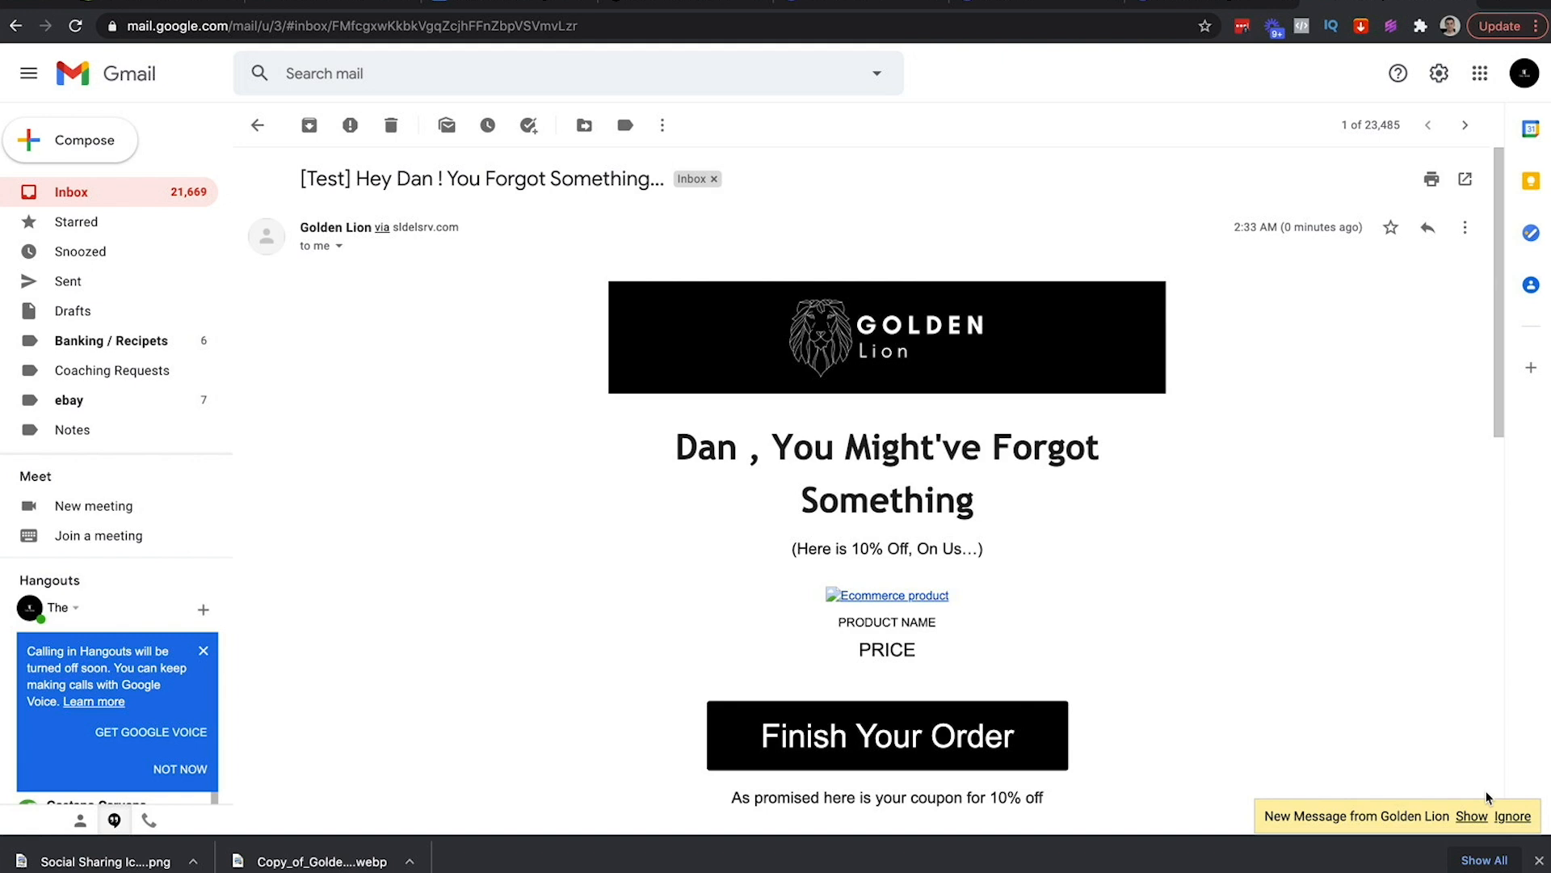
Show the new test message in Gmail and scroll through it to verify the heading
left_click(1471, 816)
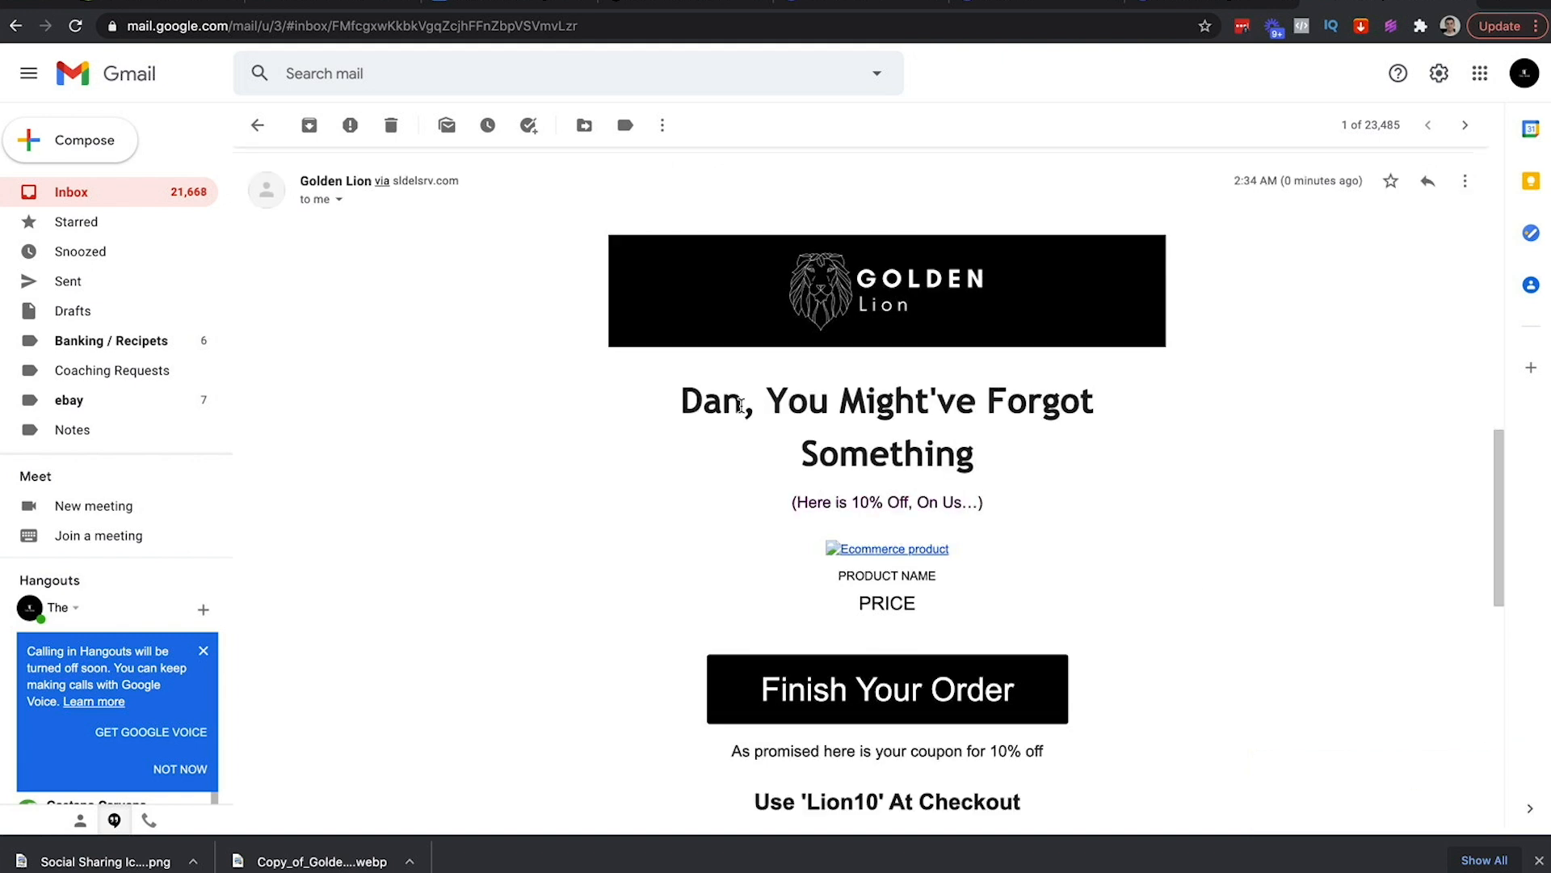
scroll(862, 517, "down", 2)
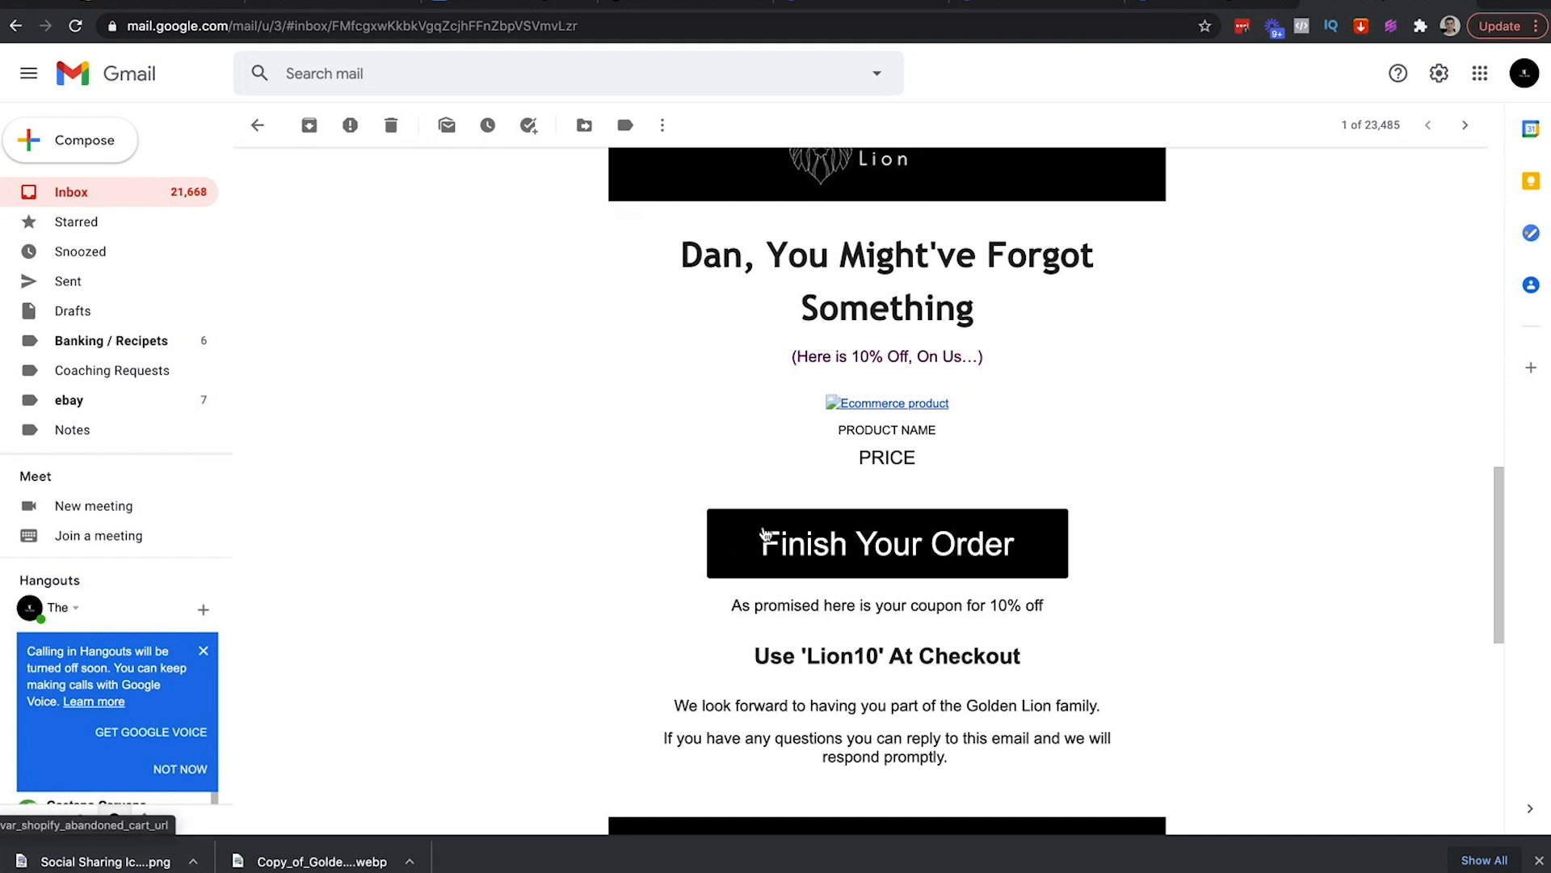
scroll(764, 534, "down", 2)
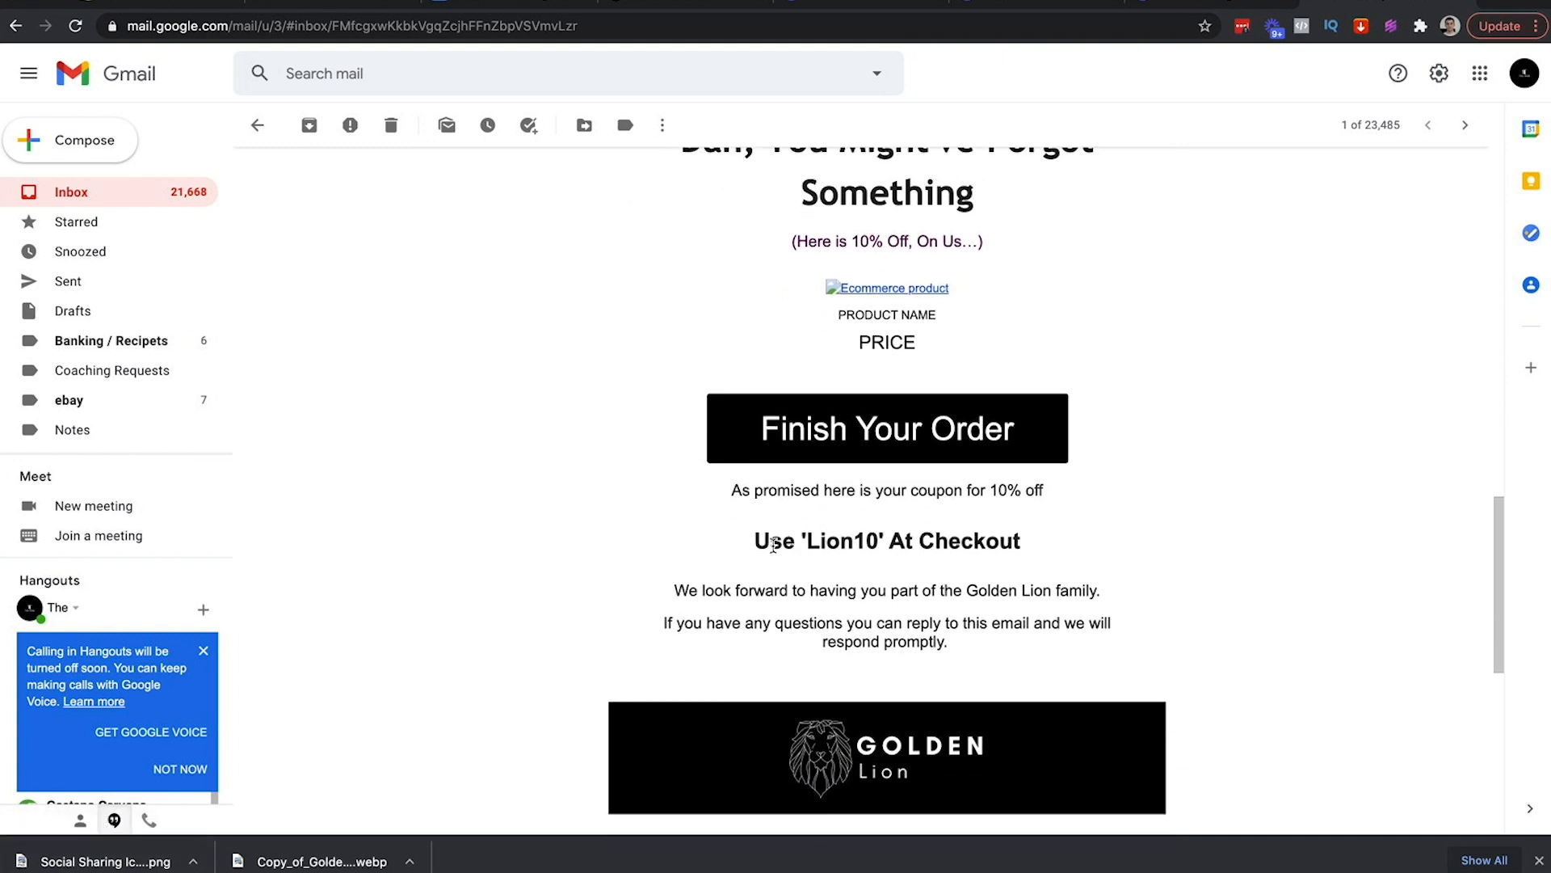
left_click_drag(769, 535, 986, 537)
scroll(808, 593, "down", 2)
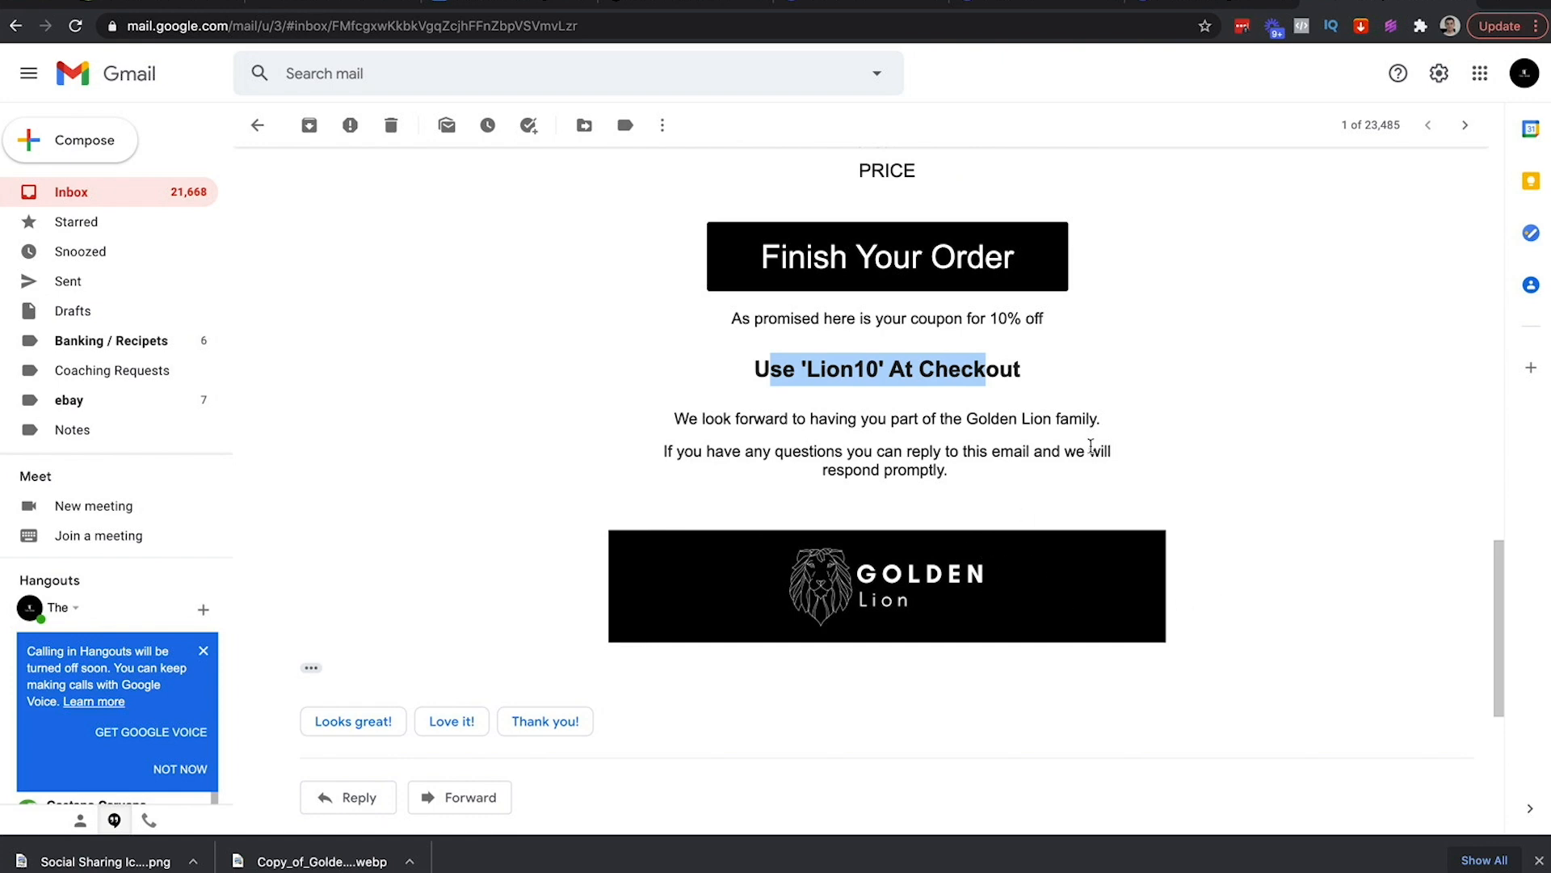
scroll(1091, 446, "up", 8)
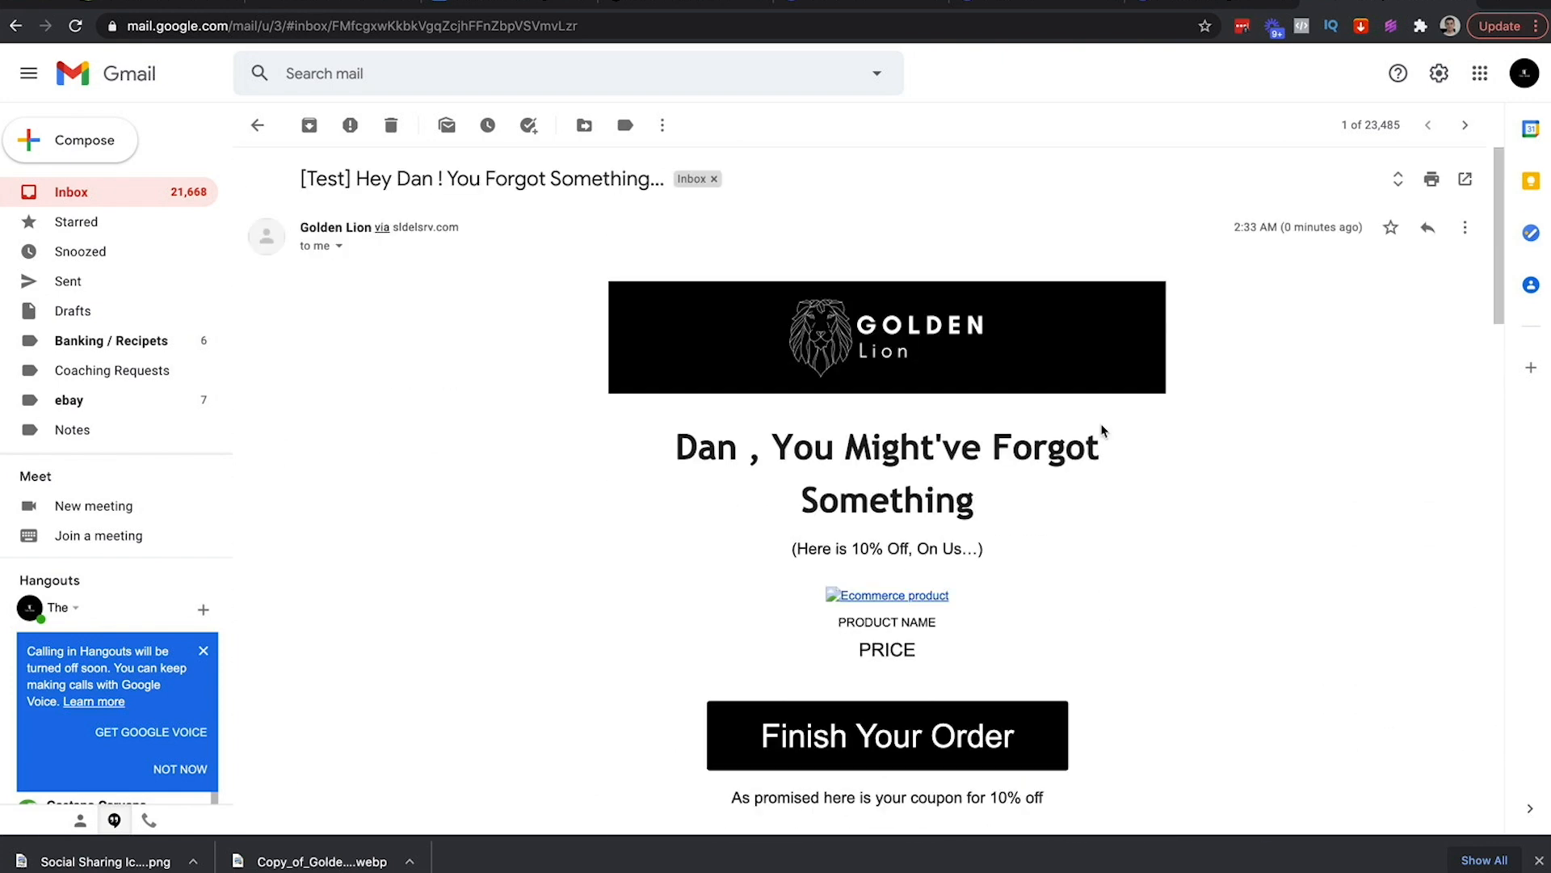
Close Gmail, read the 2nd Email outline in Google Docs, then save the first email
left_click(1461, 5)
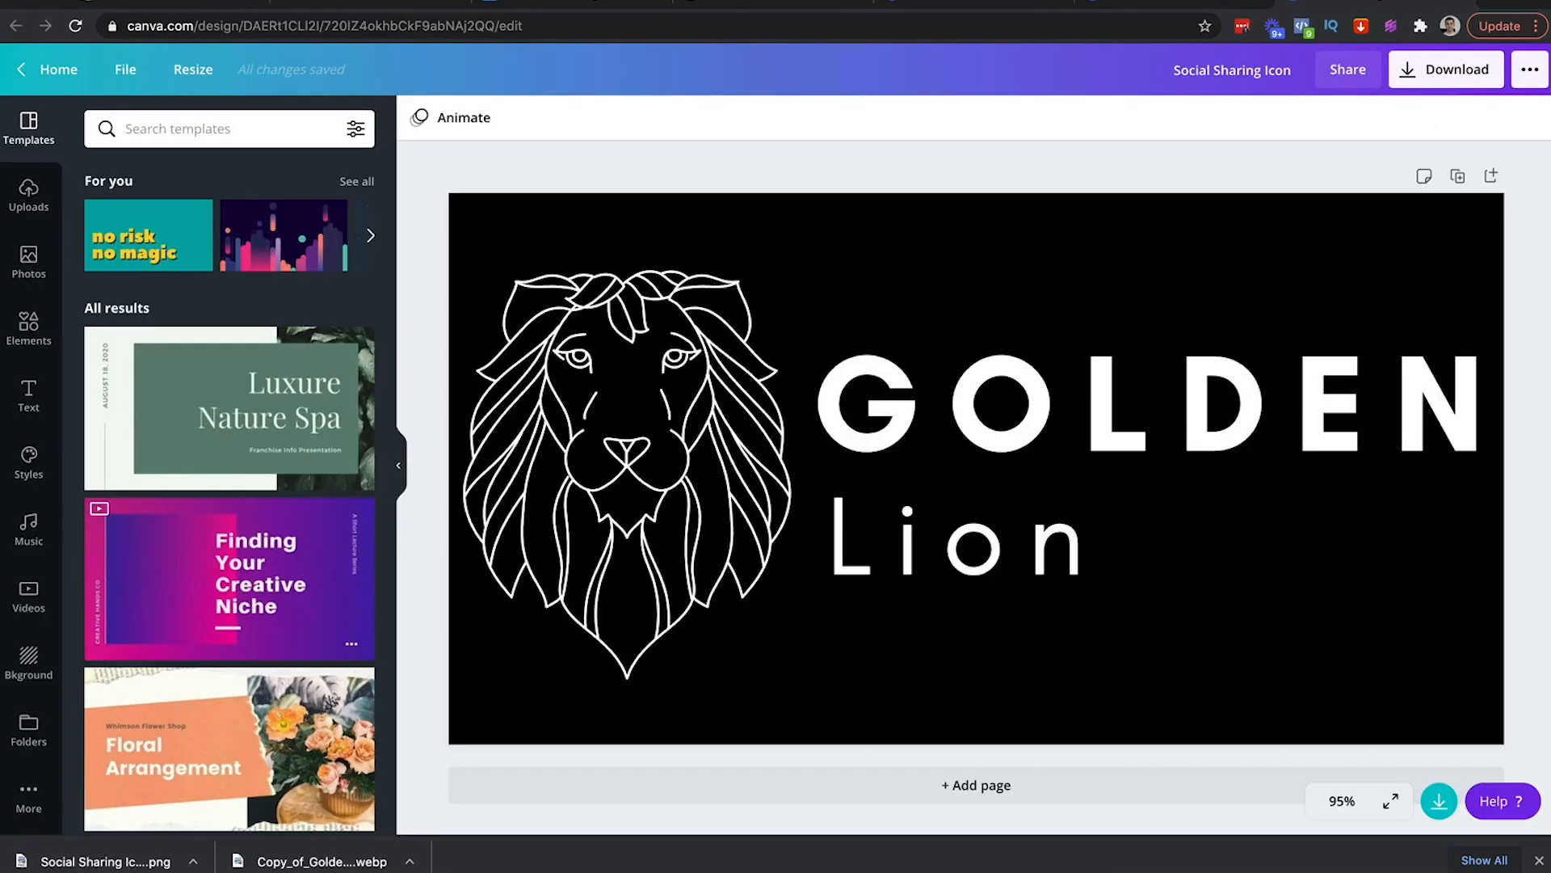
left_click(417, 5)
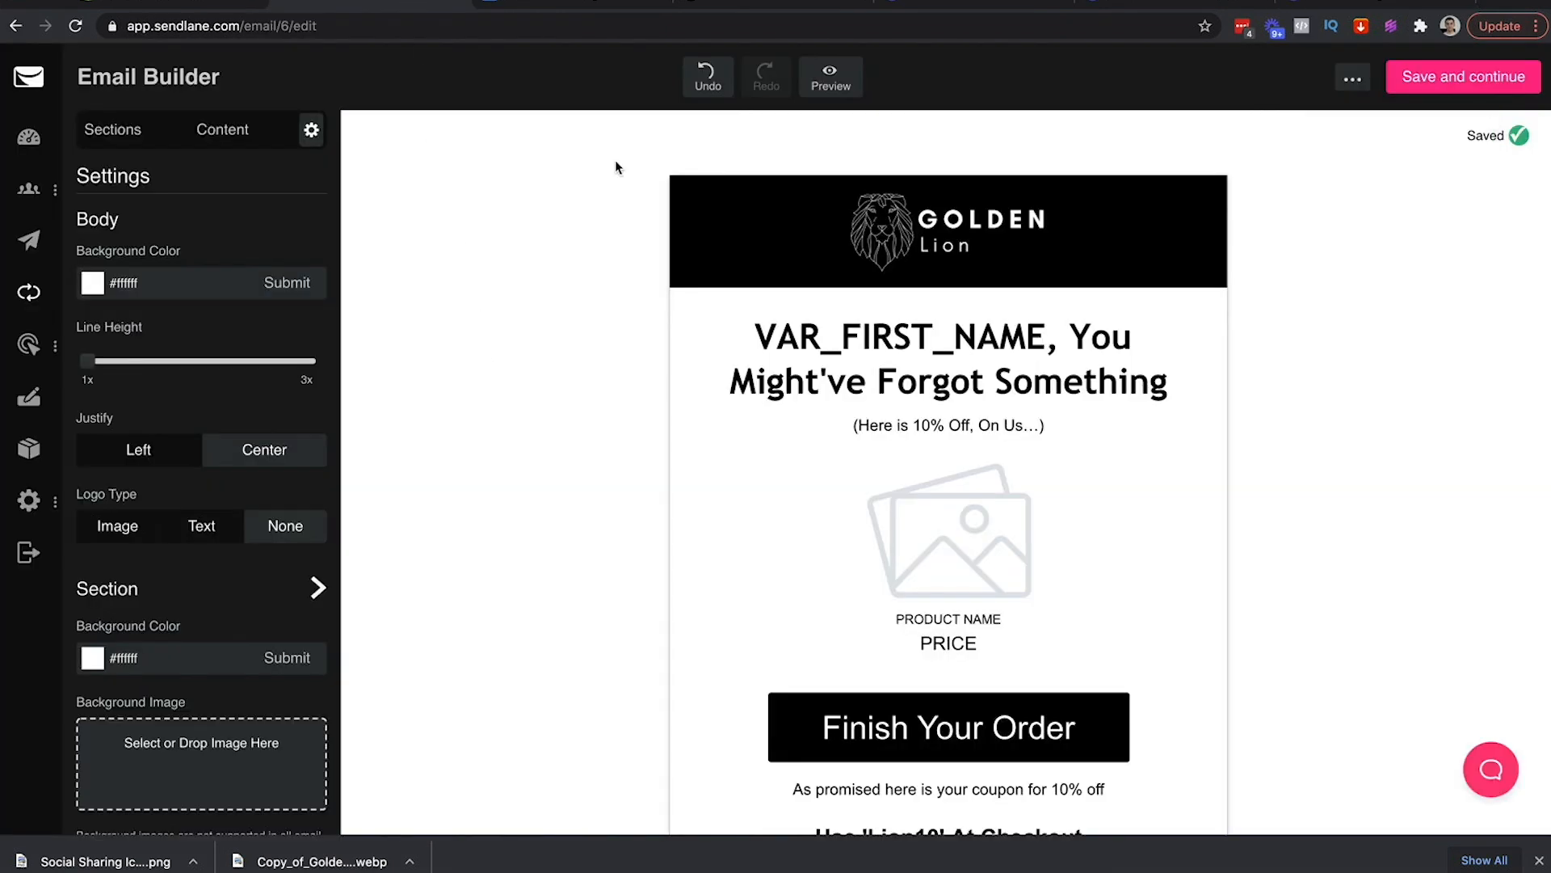
left_click(534, 2)
scroll(769, 496, "down", 3)
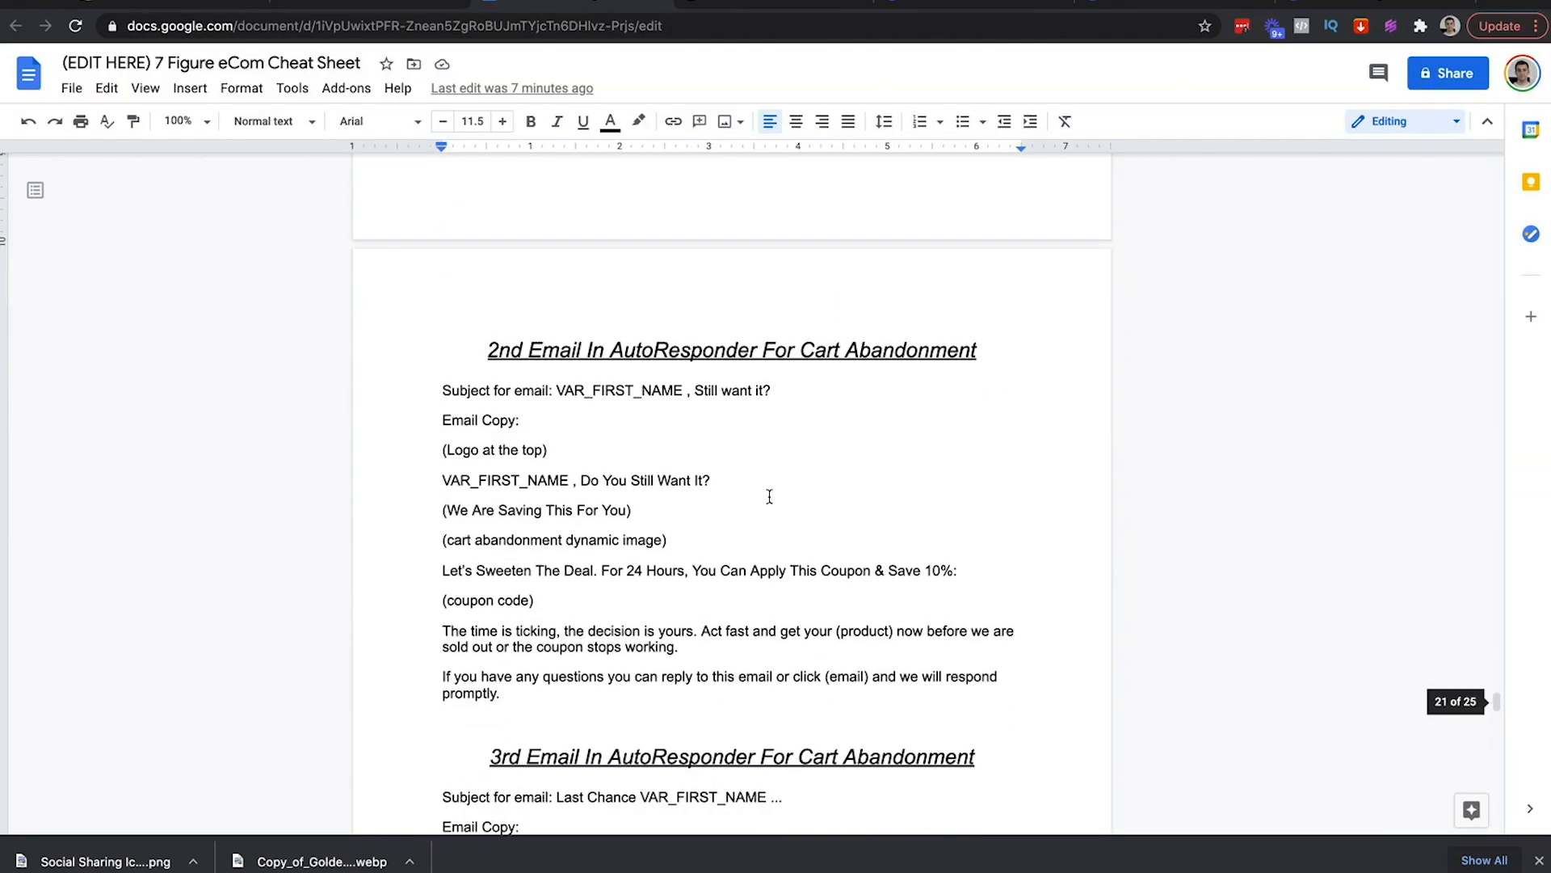
left_click(339, 4)
left_click(1445, 96)
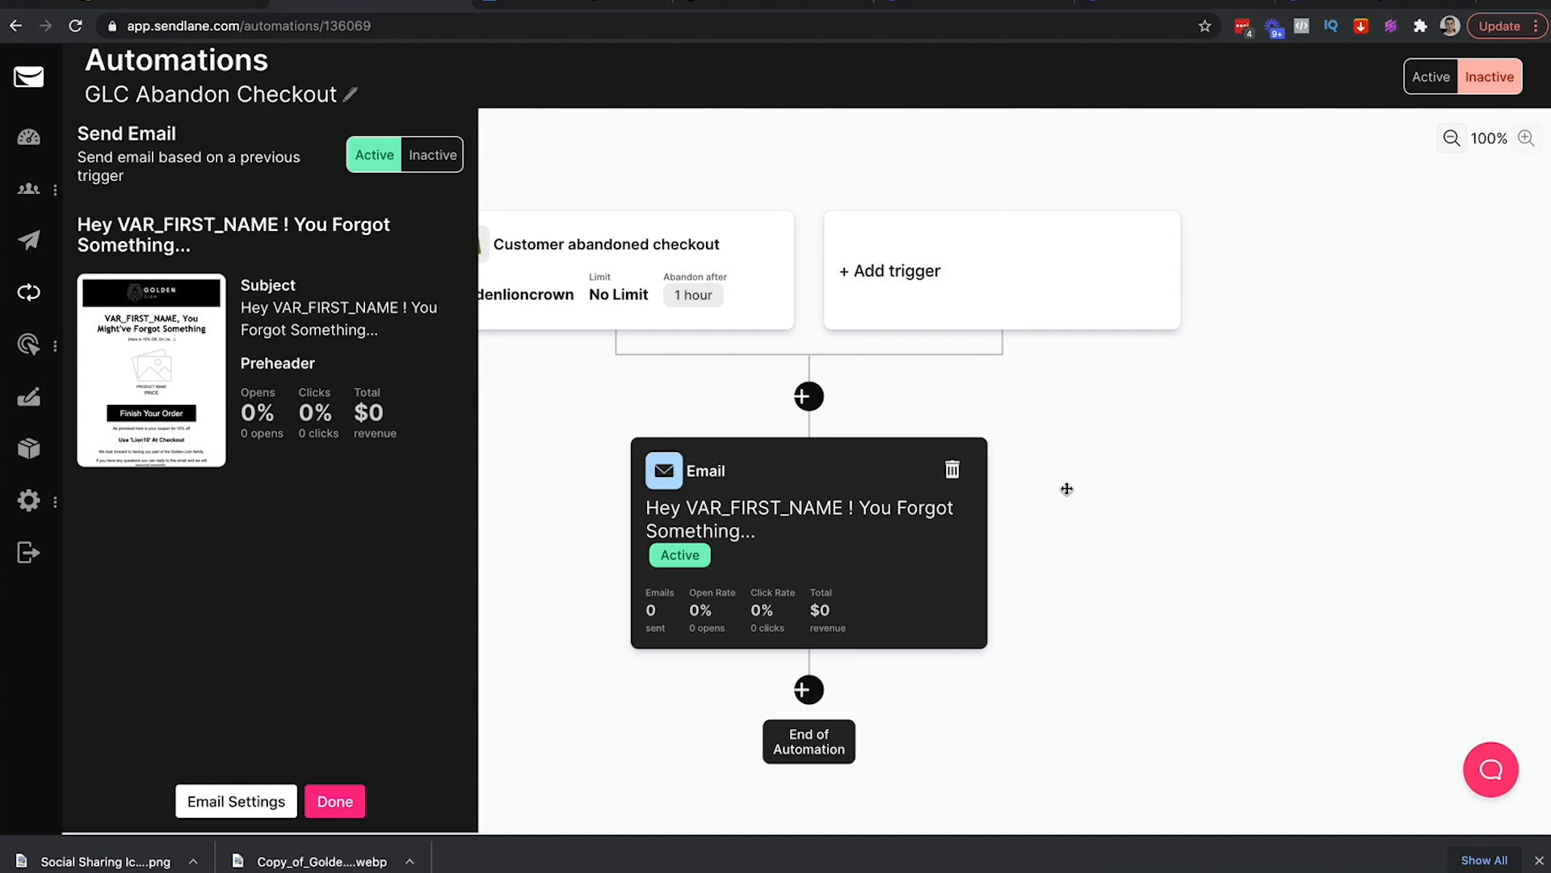
Set the first email step to Active, close its panel and zoom the flow out to 75%
left_click(335, 800)
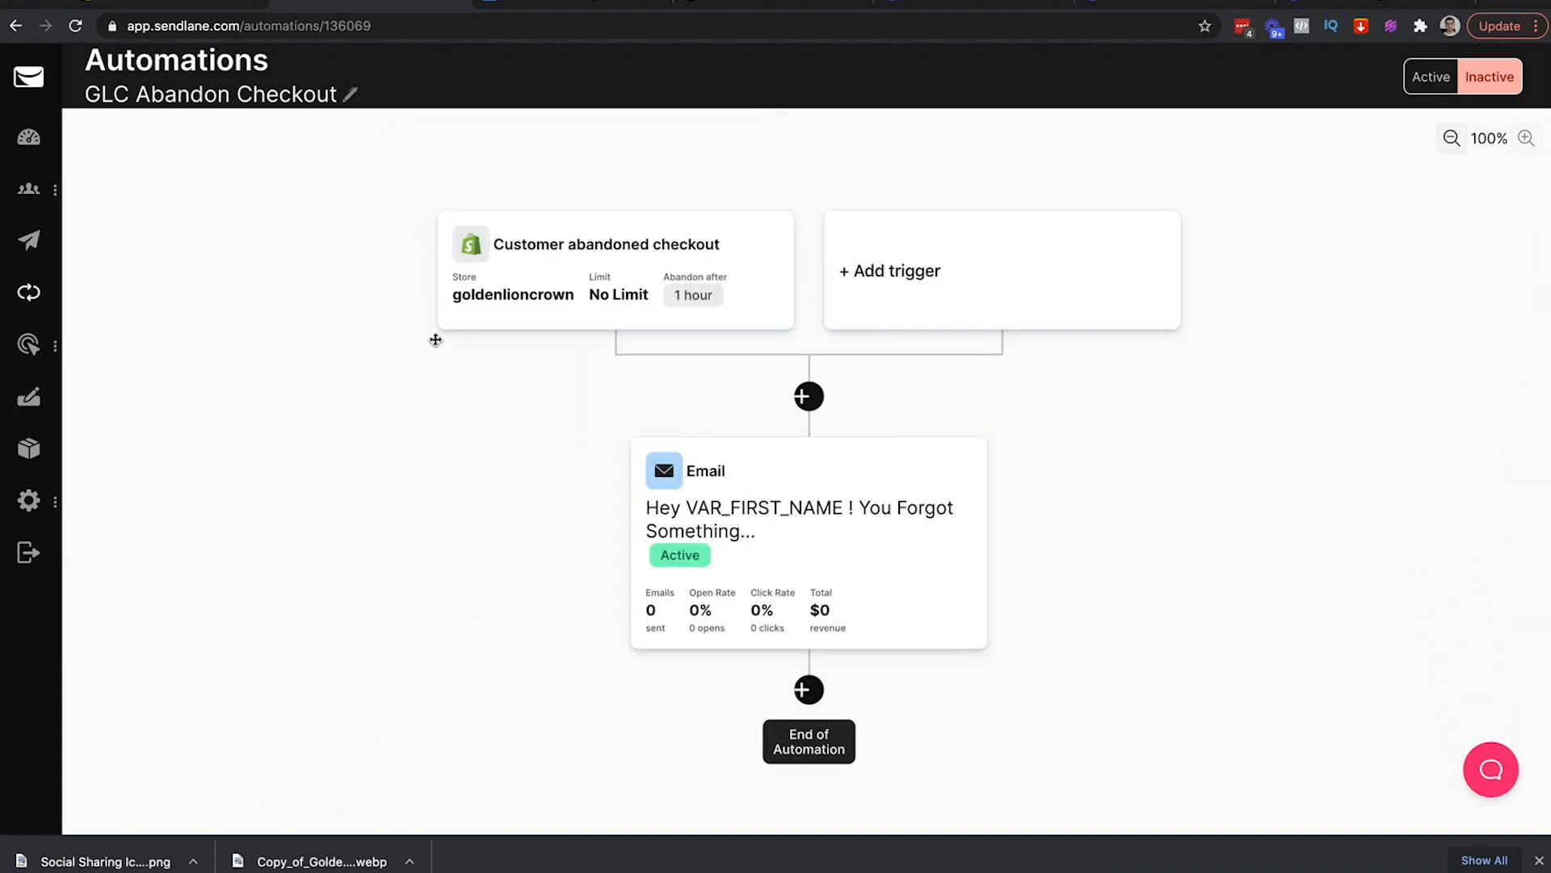
left_click(779, 523)
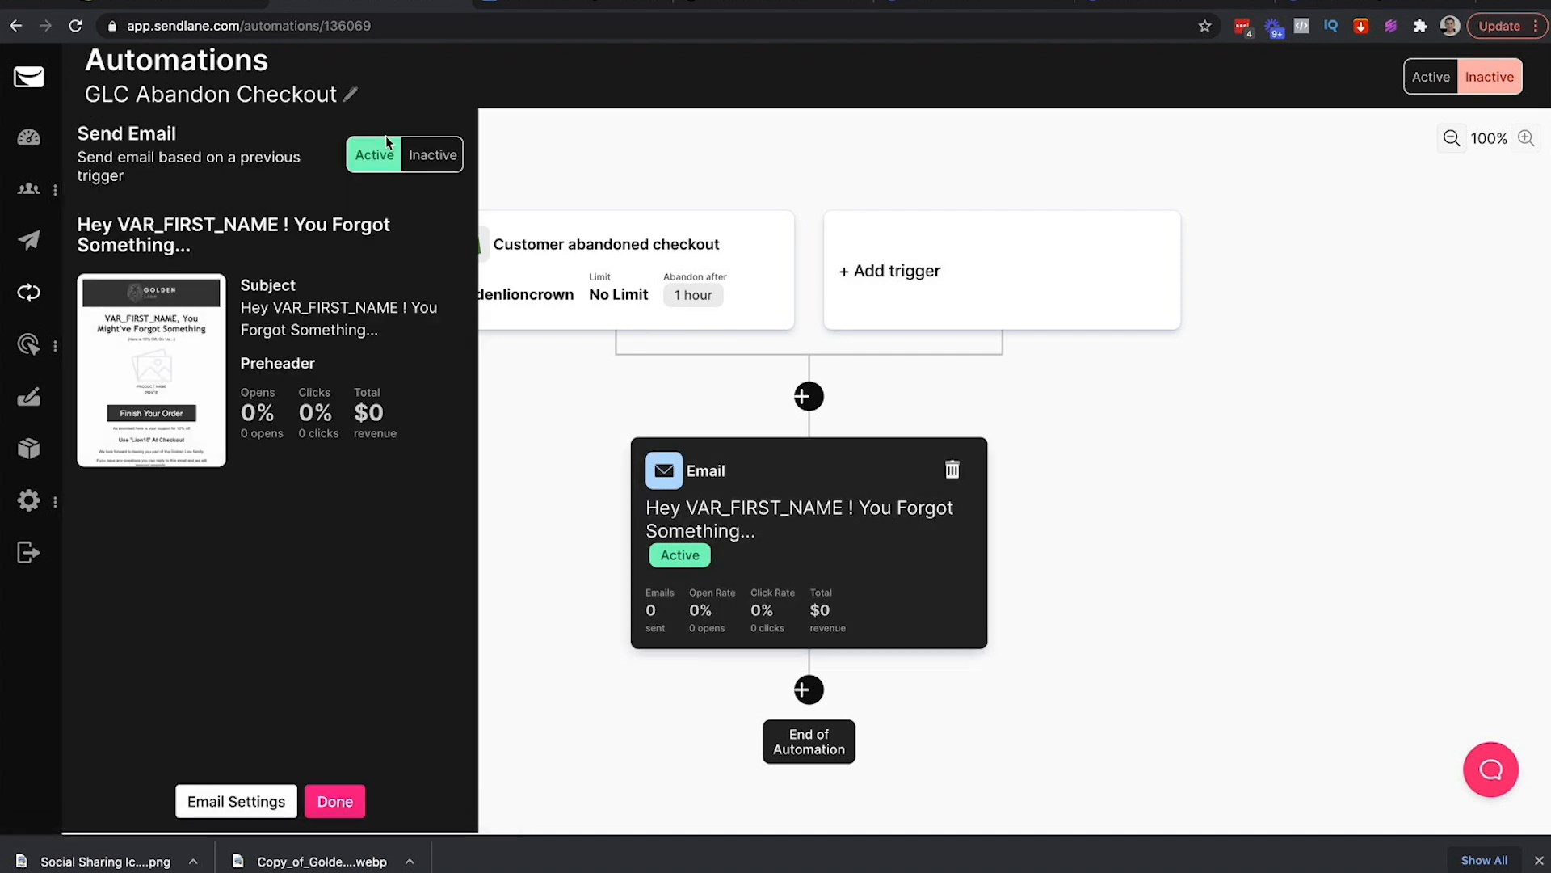
left_click(434, 155)
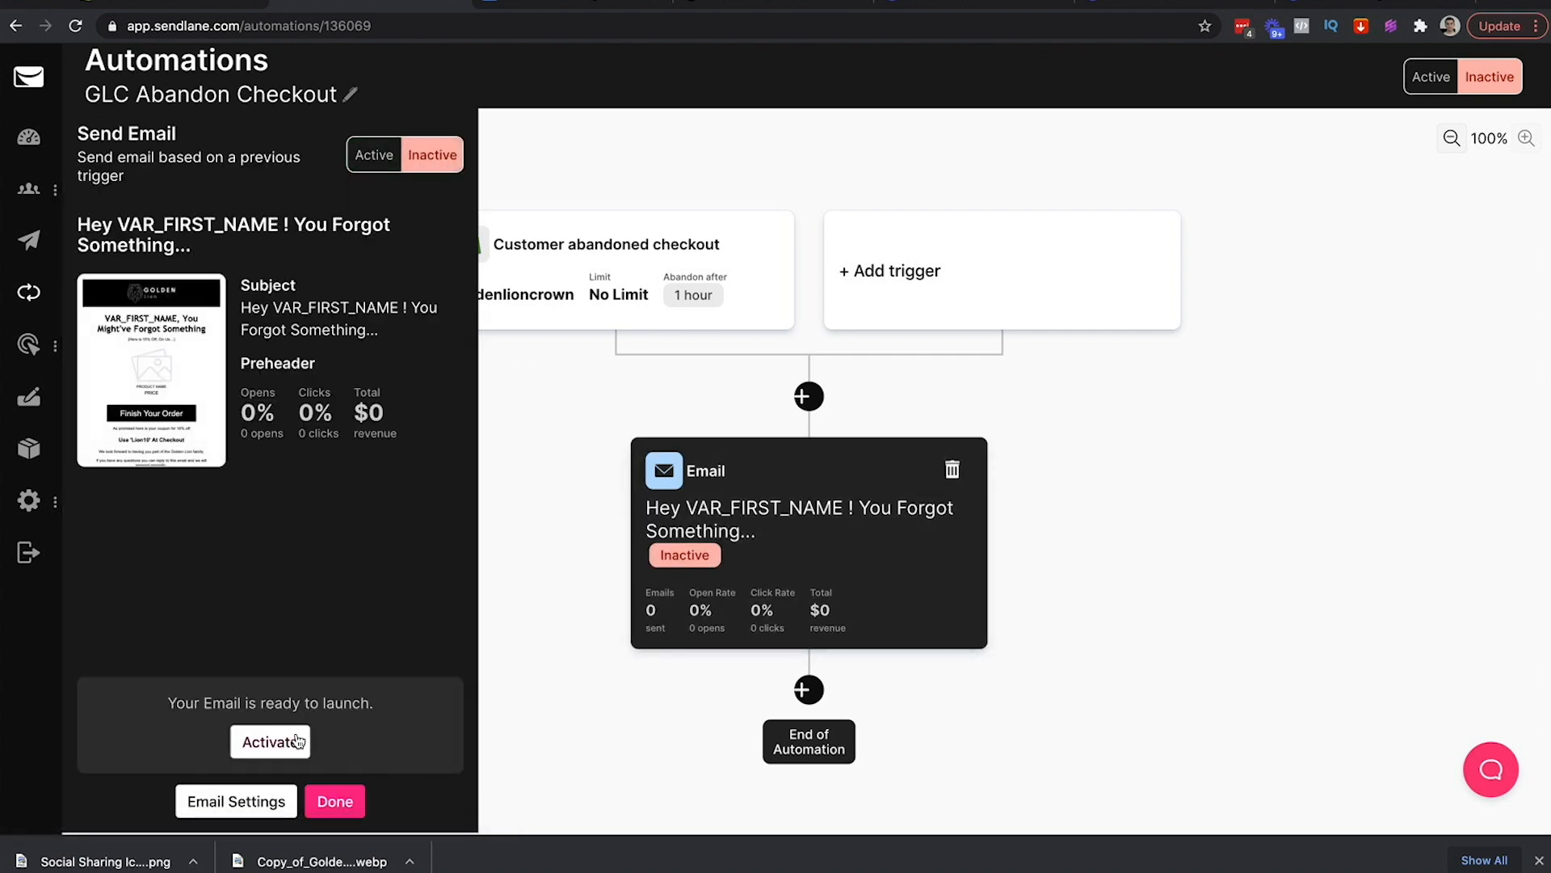
left_click(387, 157)
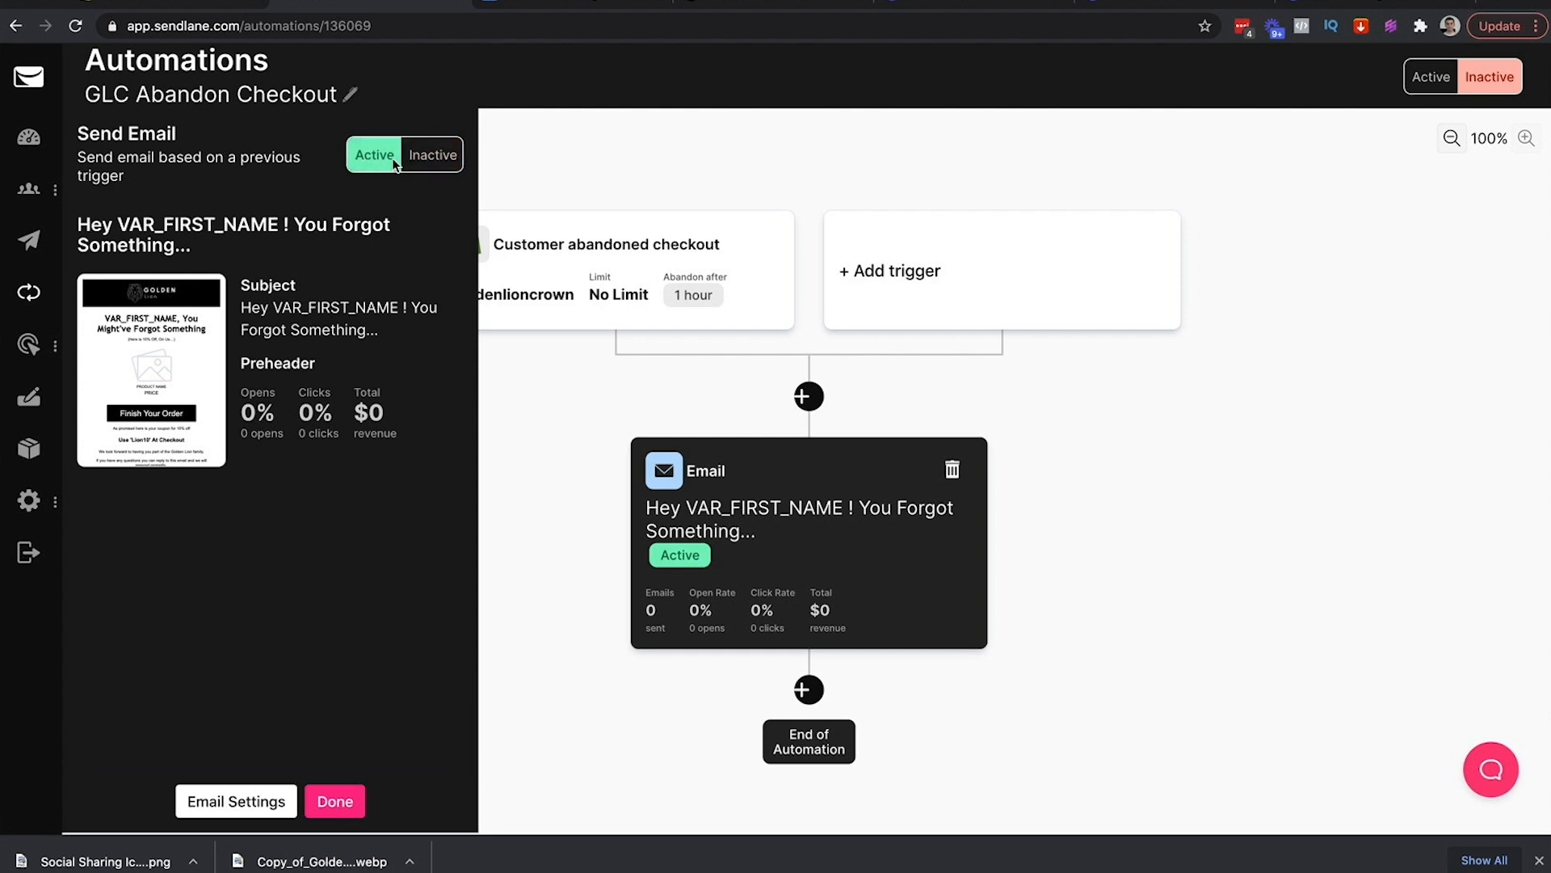
left_click(334, 801)
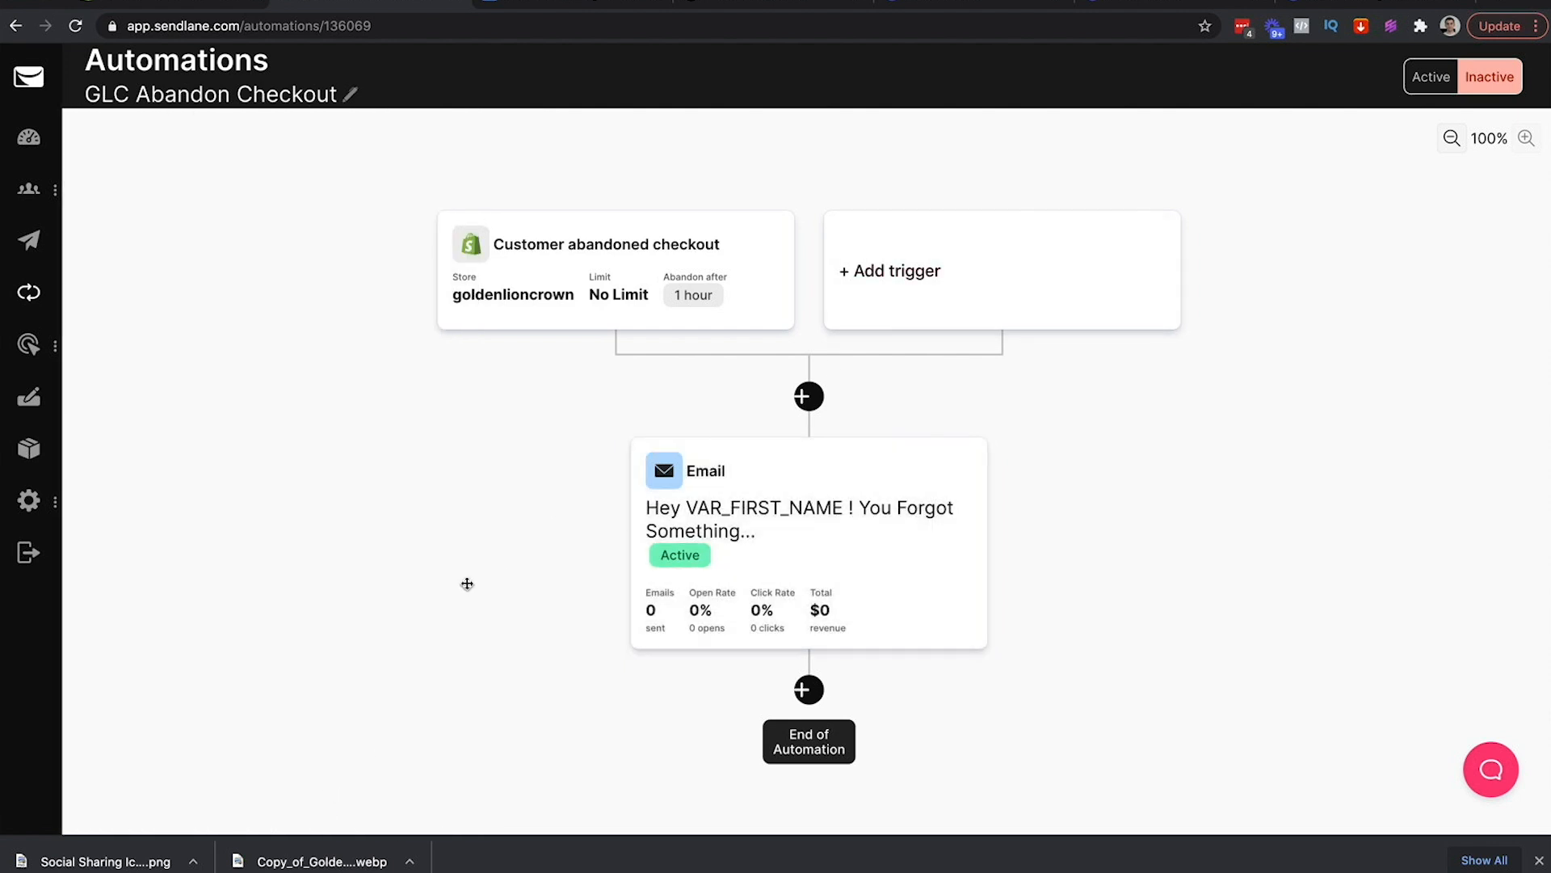
left_click_drag(565, 676, 543, 537)
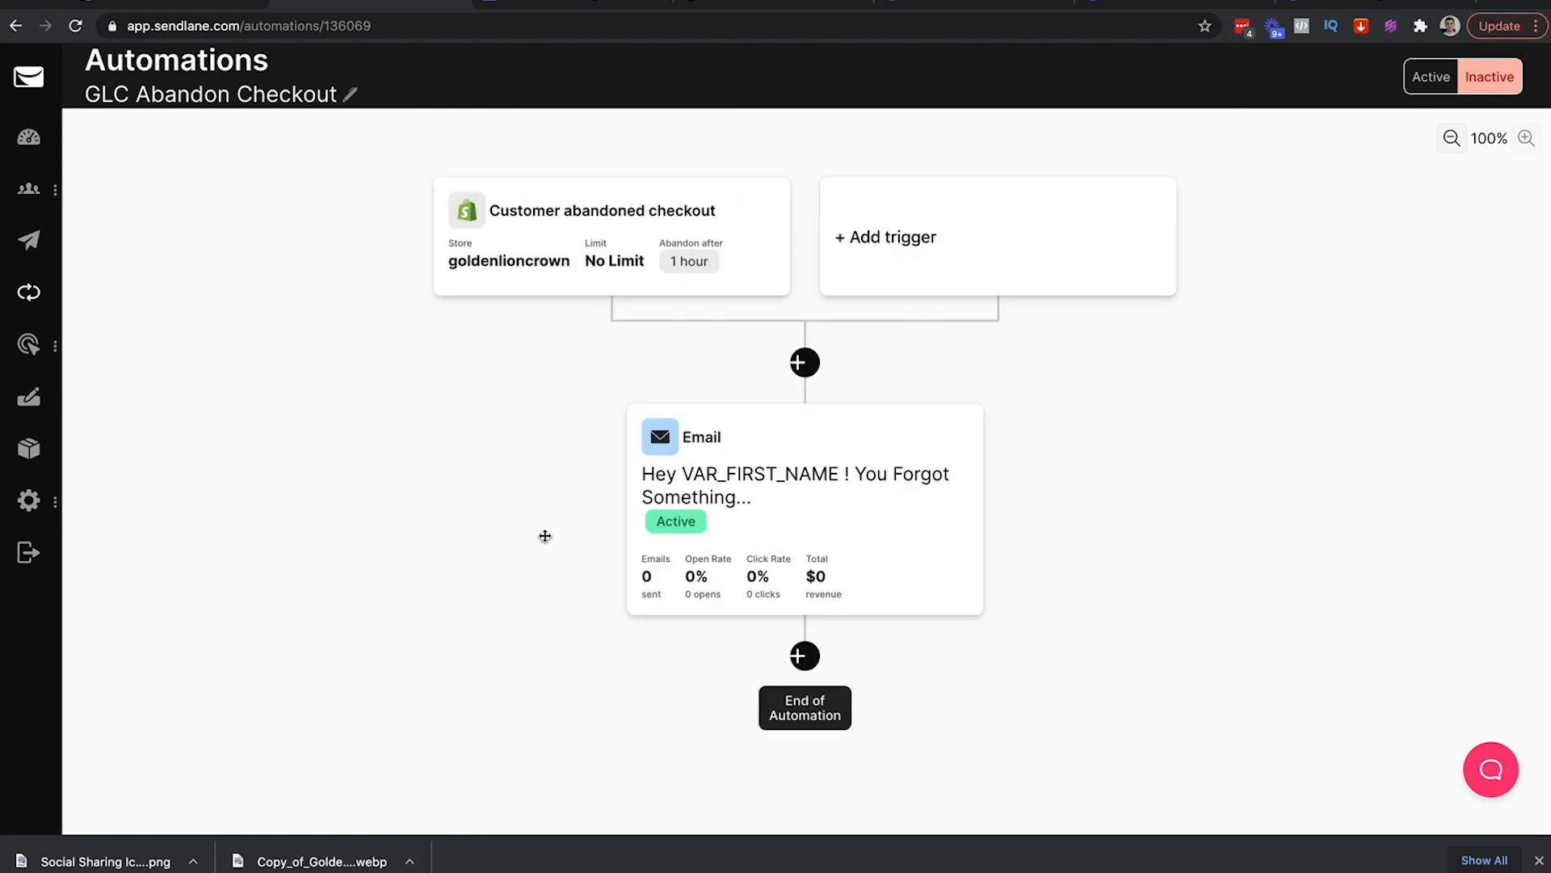
left_click(1451, 140)
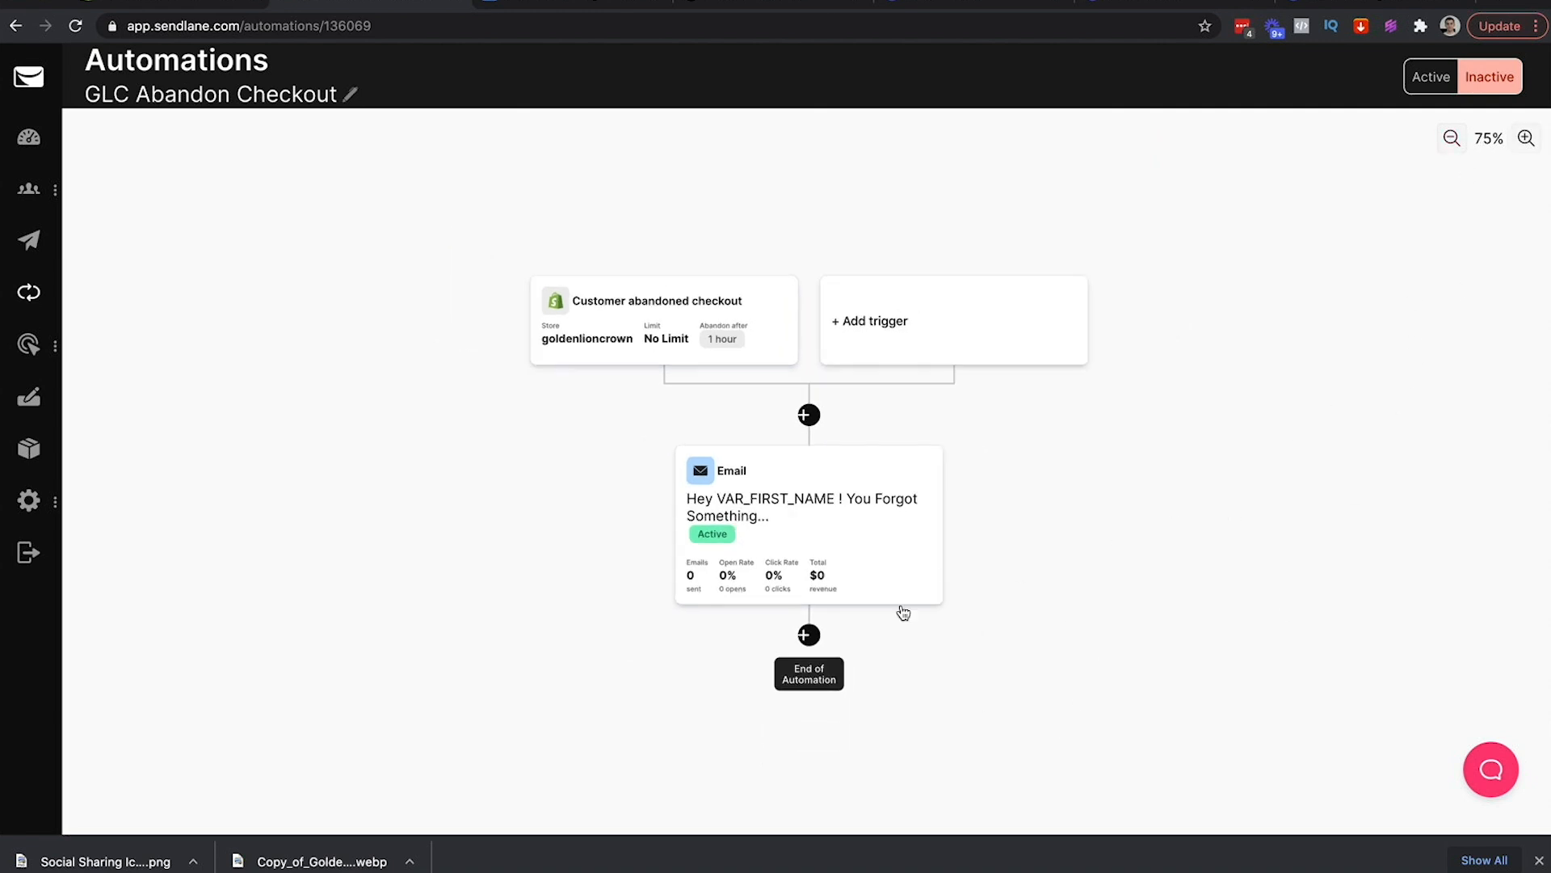
Insert a Wait step set to 24 hours directly after the first email
left_click(808, 636)
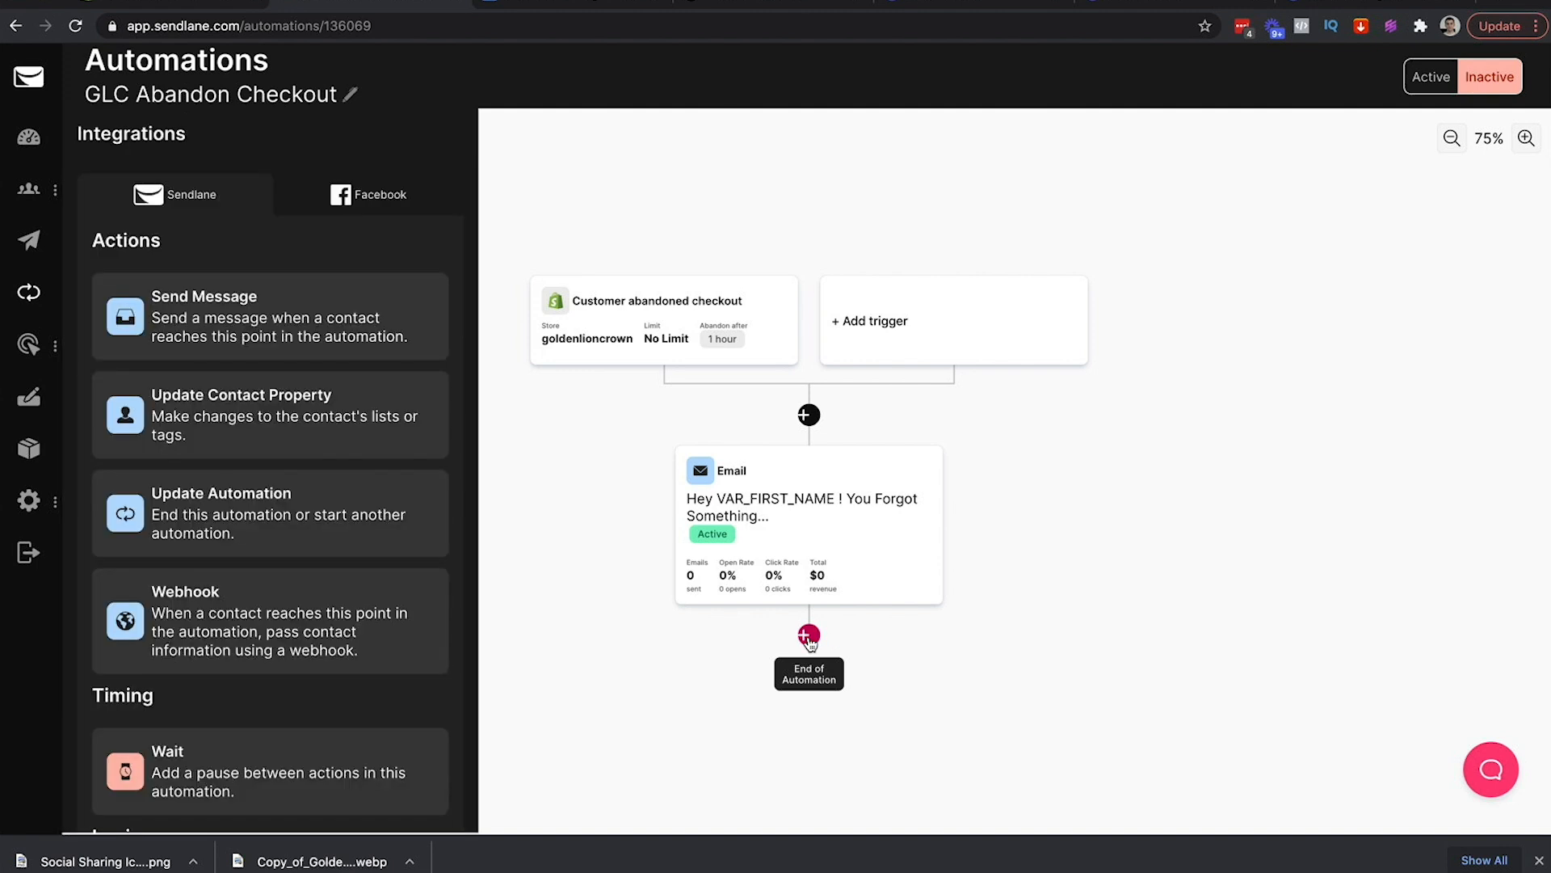
left_click(206, 768)
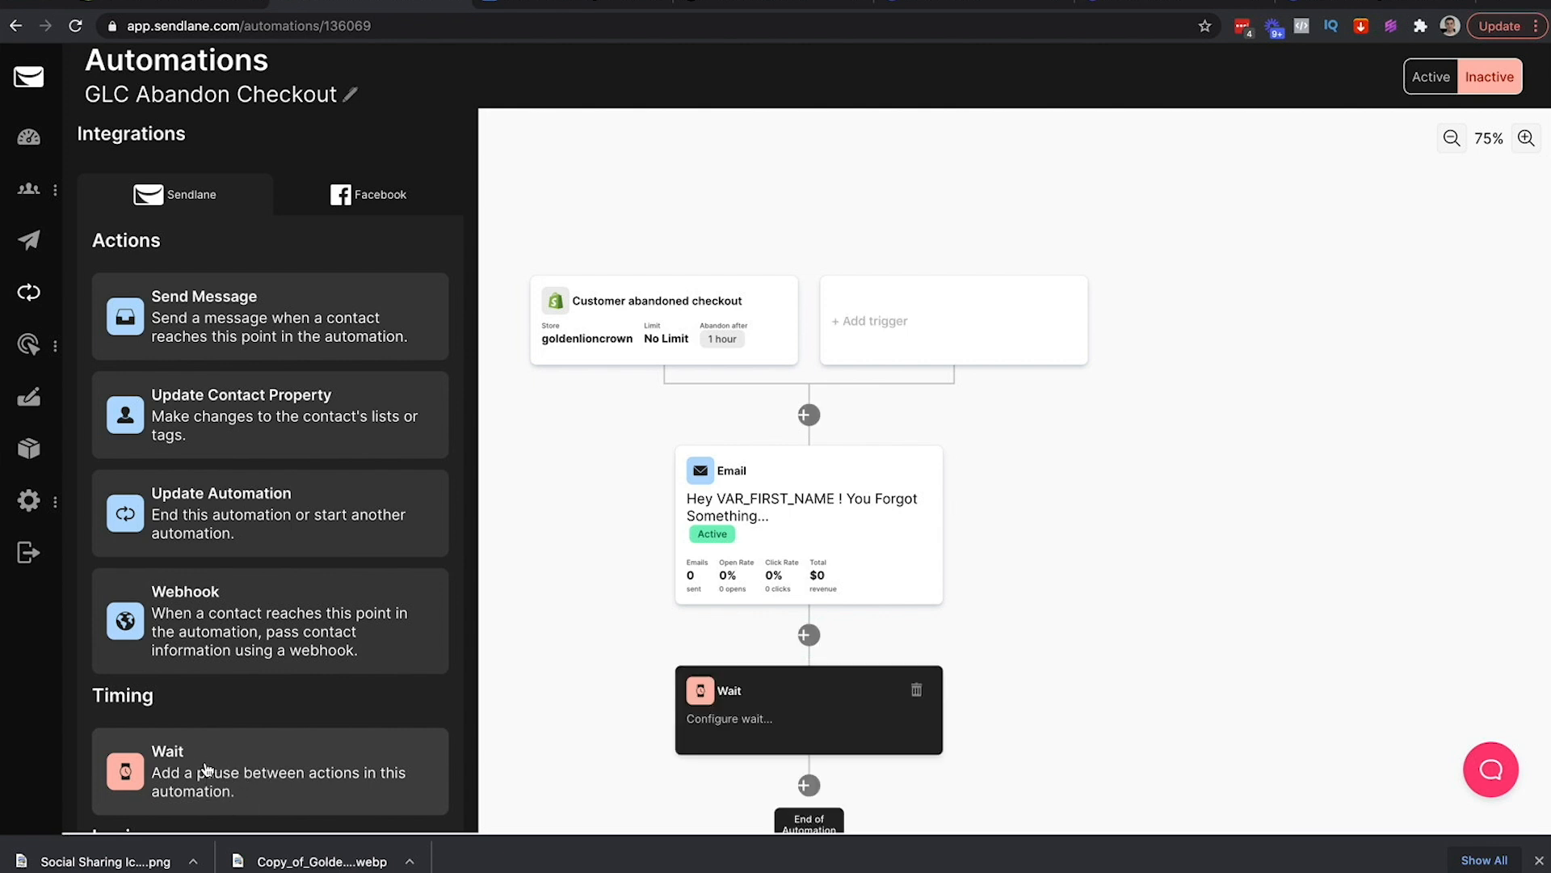
left_click(304, 248)
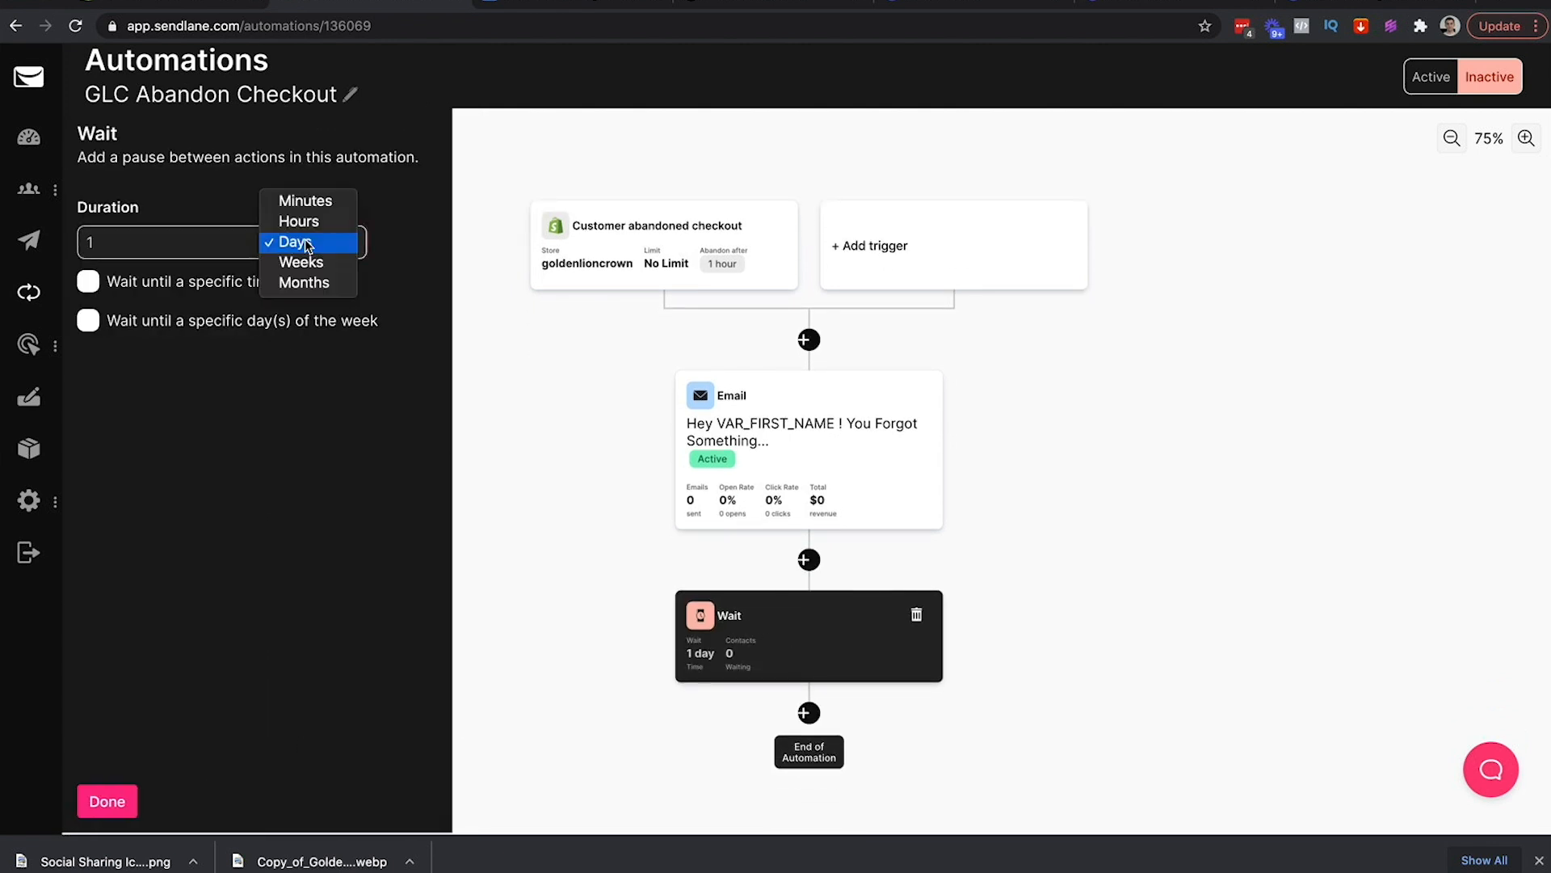
left_click(299, 222)
double_click(154, 233)
type("24")
left_click(105, 800)
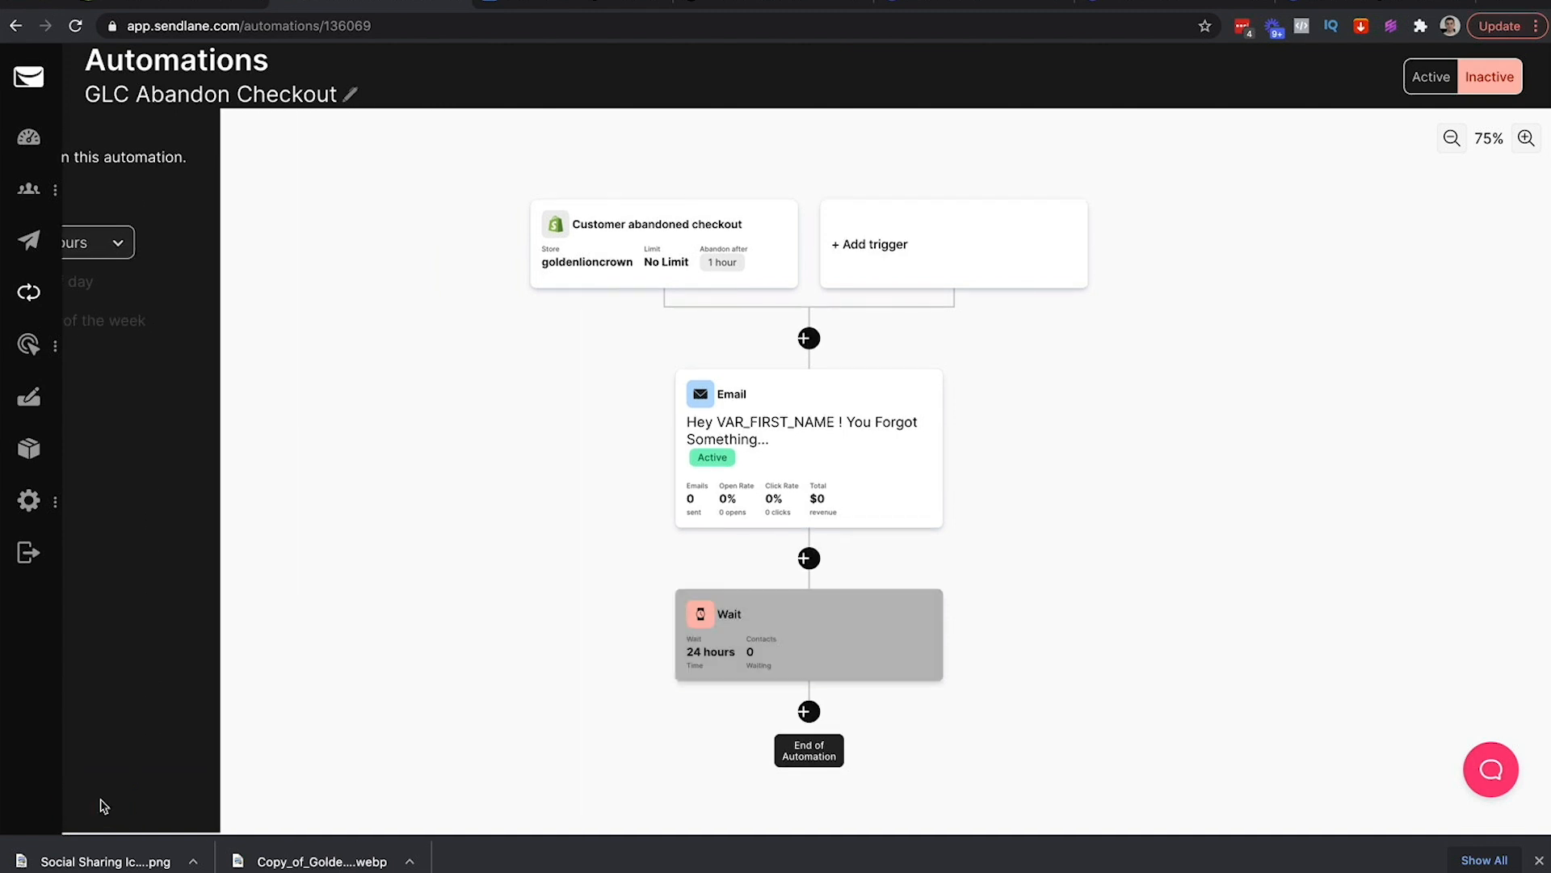
Add an email step after the wait, duplicating the first 'Forgot Something' email
left_click(808, 711)
left_click(305, 333)
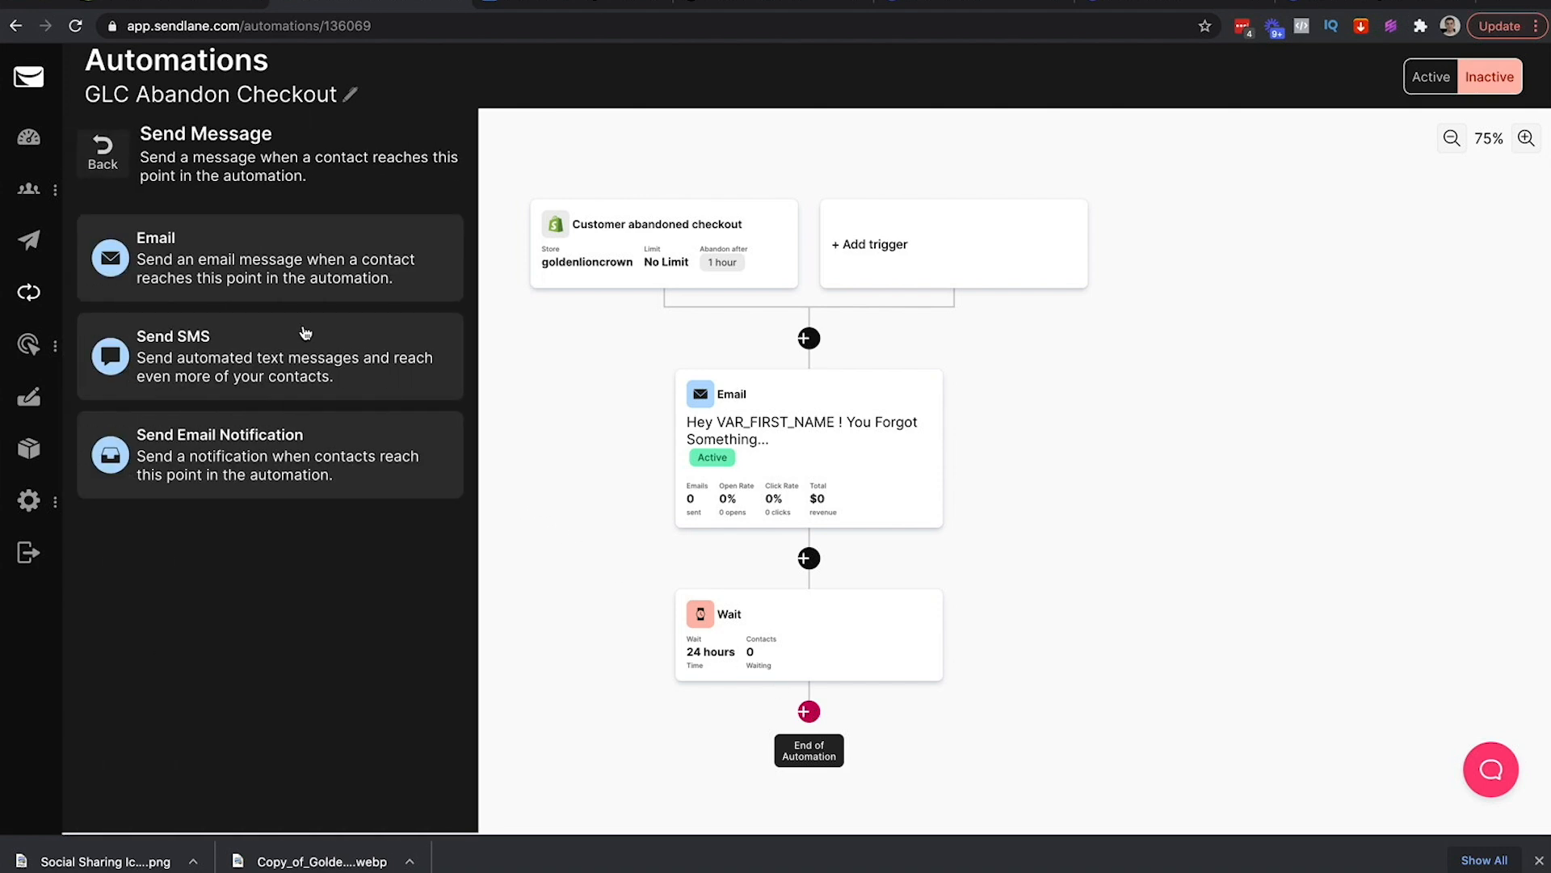
left_click(242, 264)
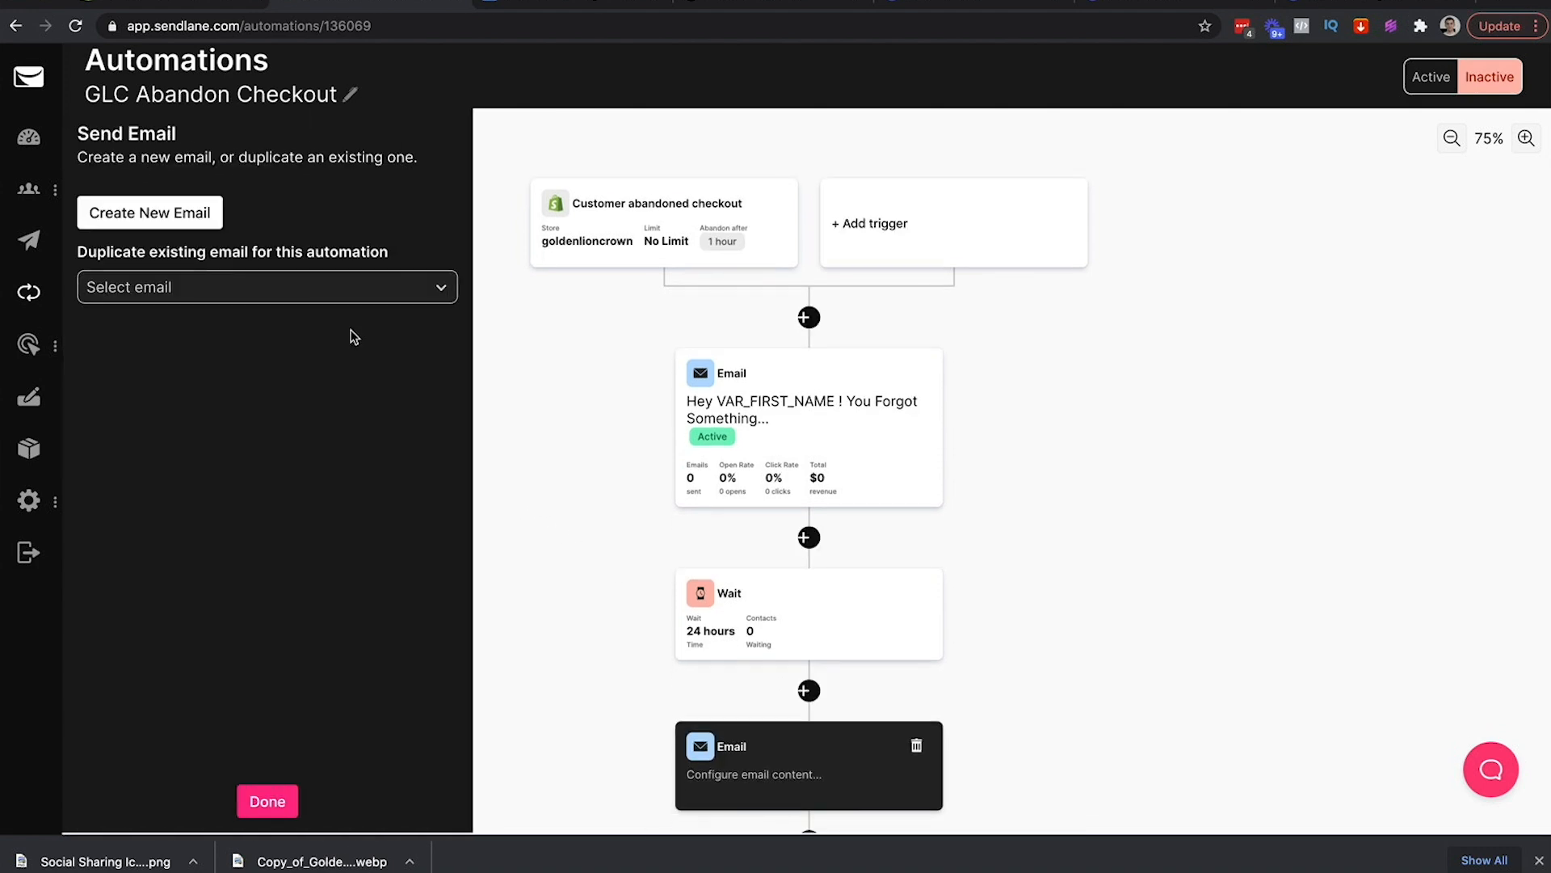
left_click(186, 288)
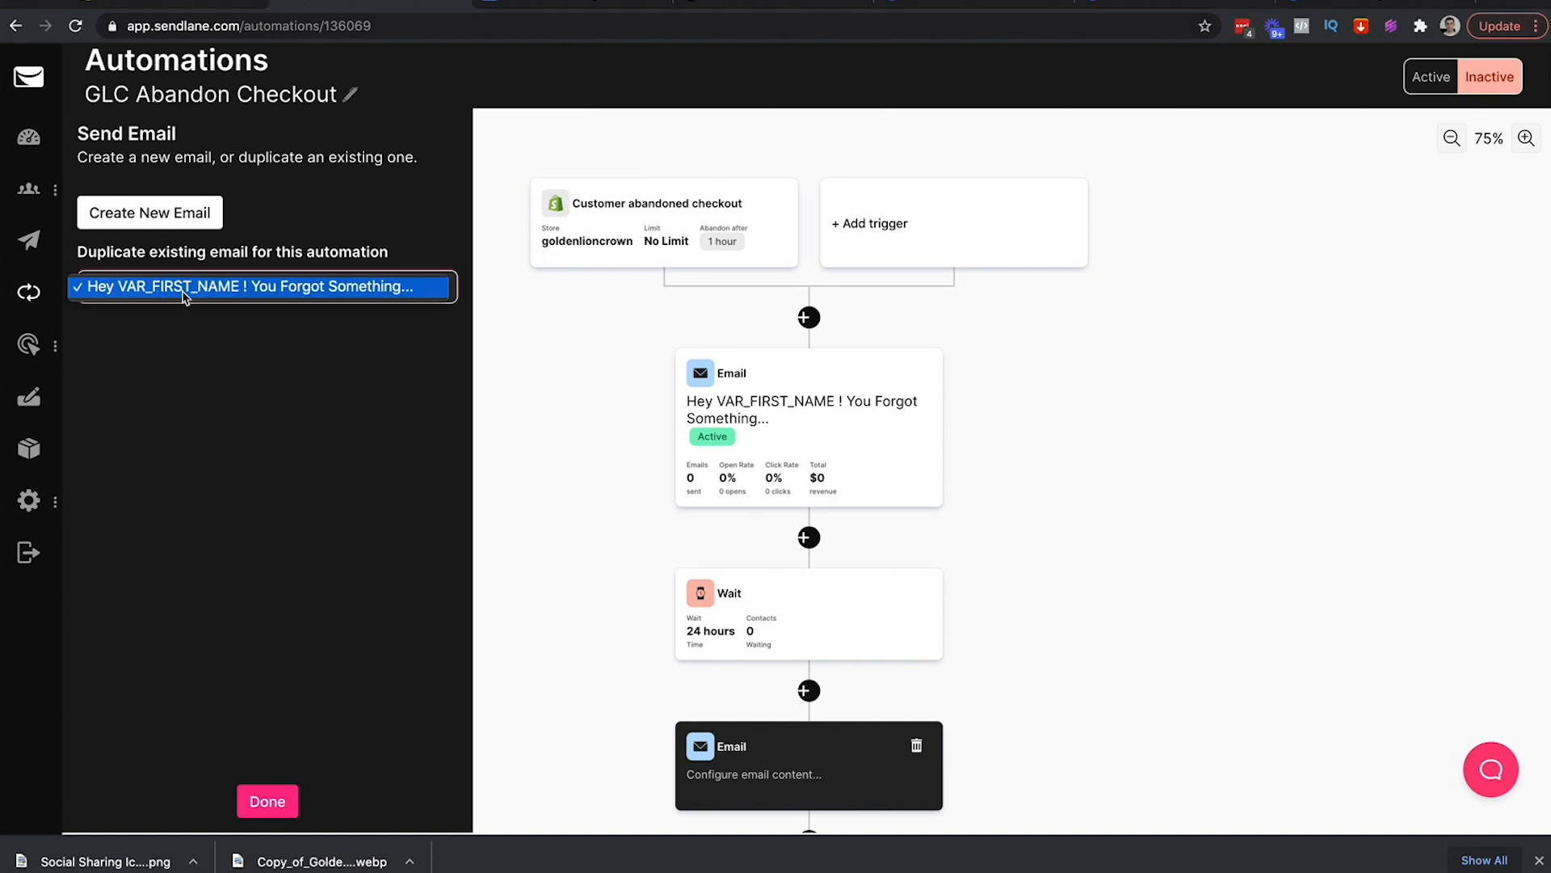
left_click(184, 292)
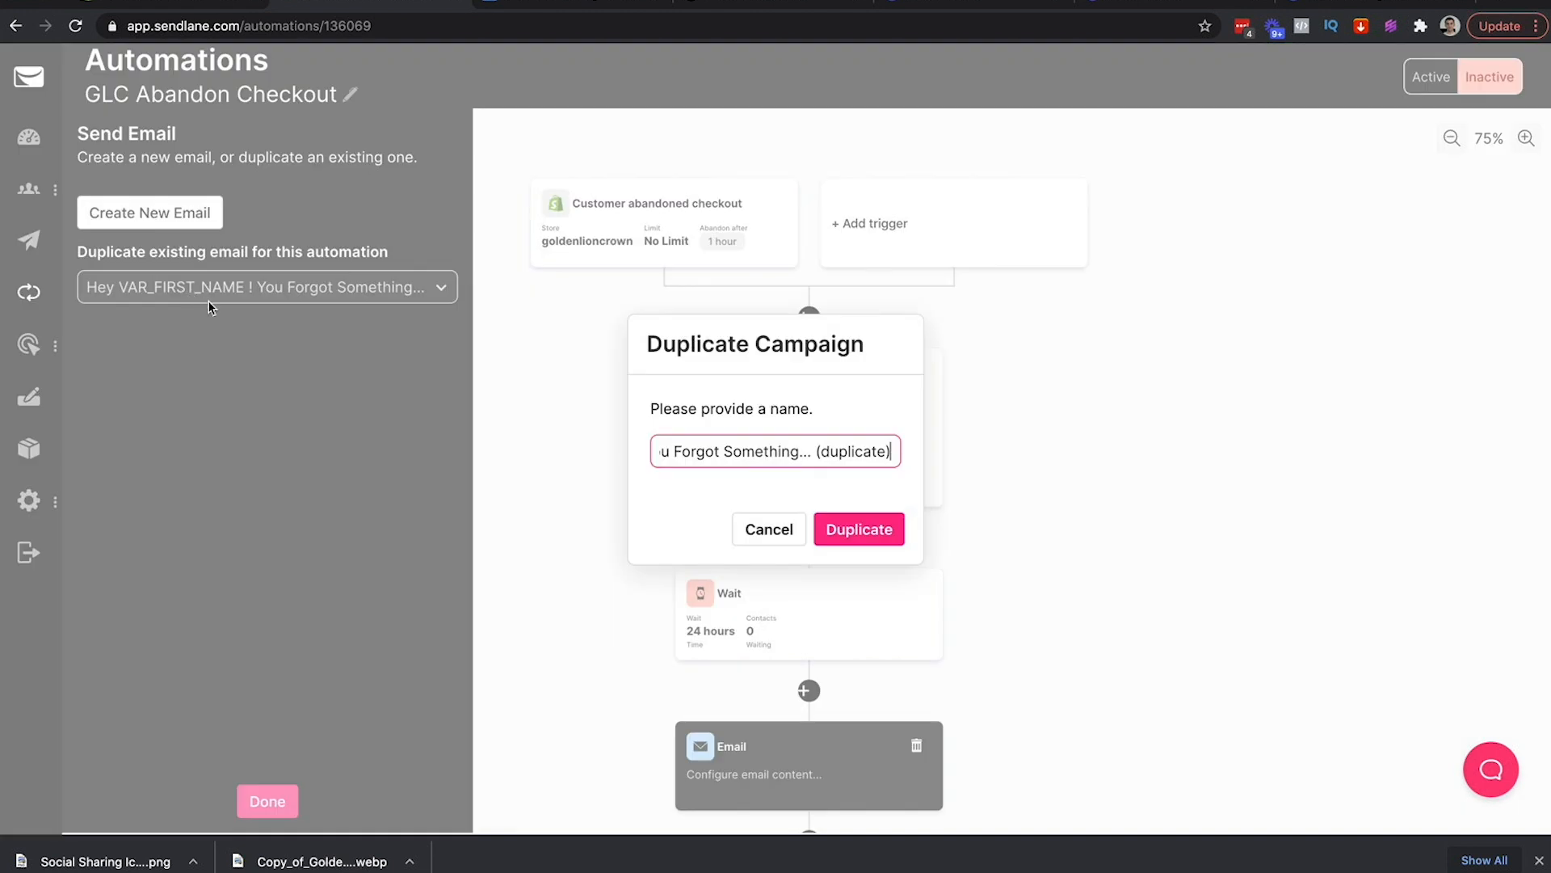
Copy the second subject from the outline and name the duplicate 'VAR_FIRST_NAME, Still want it?'
left_click(518, 5)
scroll(762, 369, "down", 2)
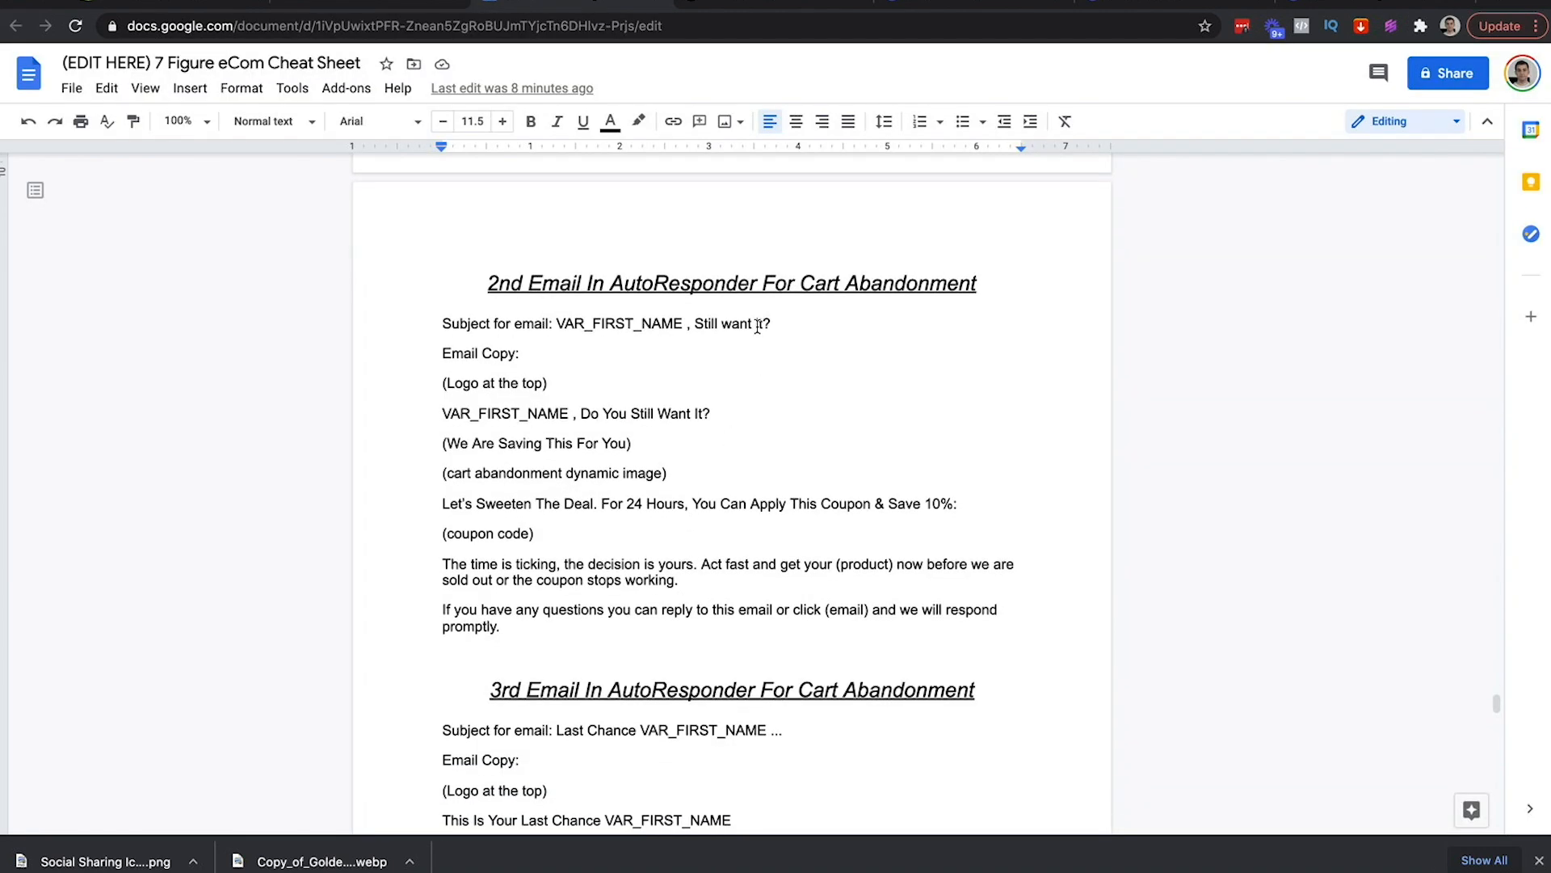
left_click(686, 324)
key("BackSpace")
left_click_drag(768, 324, 556, 323)
key("ctrl+c")
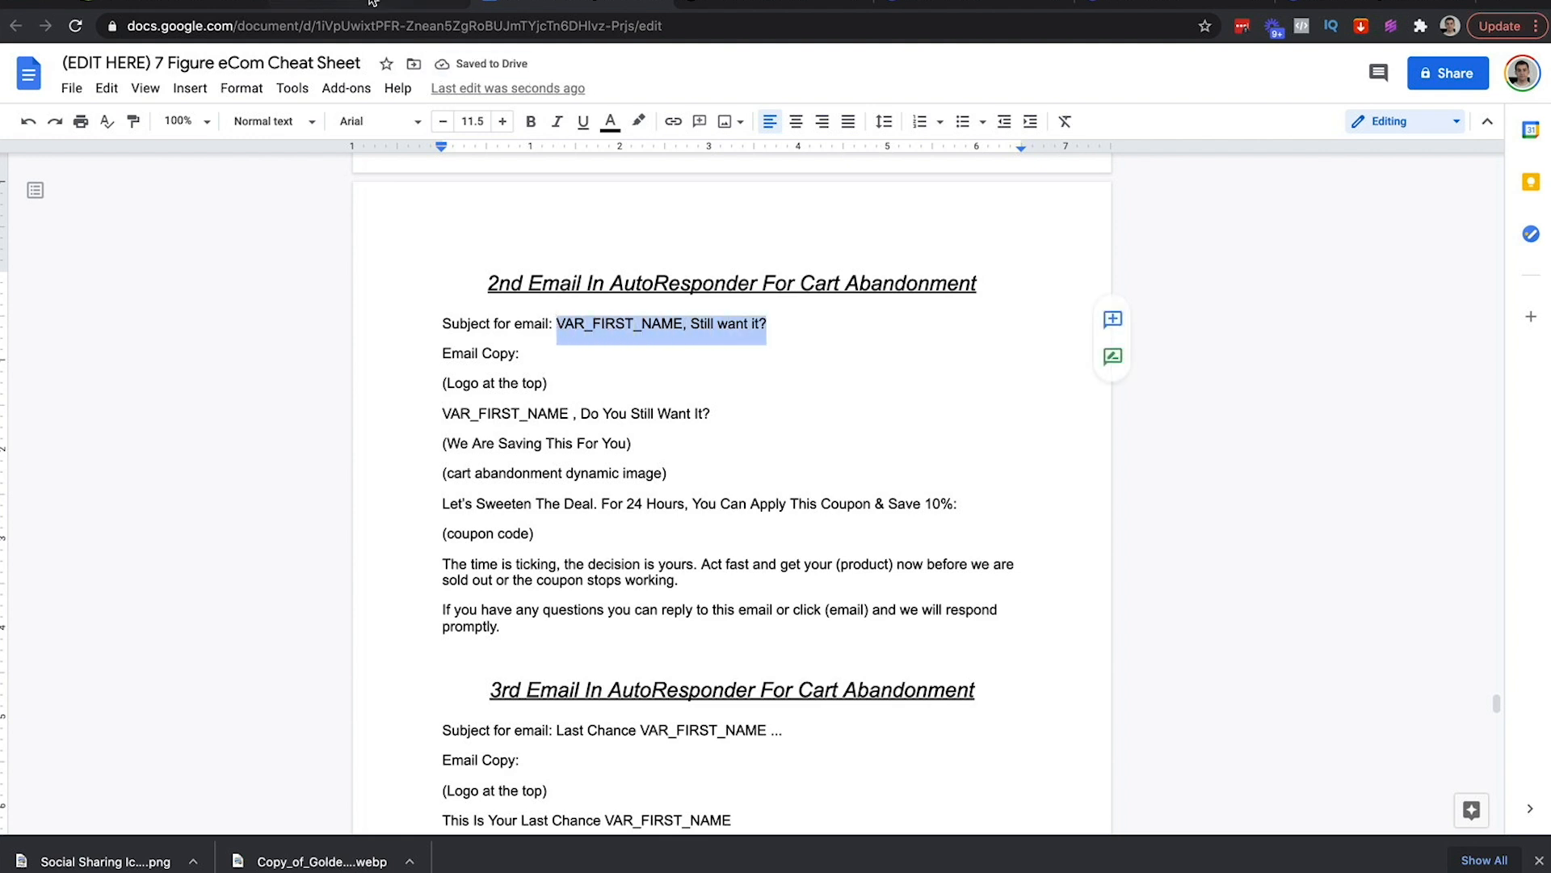
left_click(374, 5)
triple_click(707, 454)
key("ctrl+v")
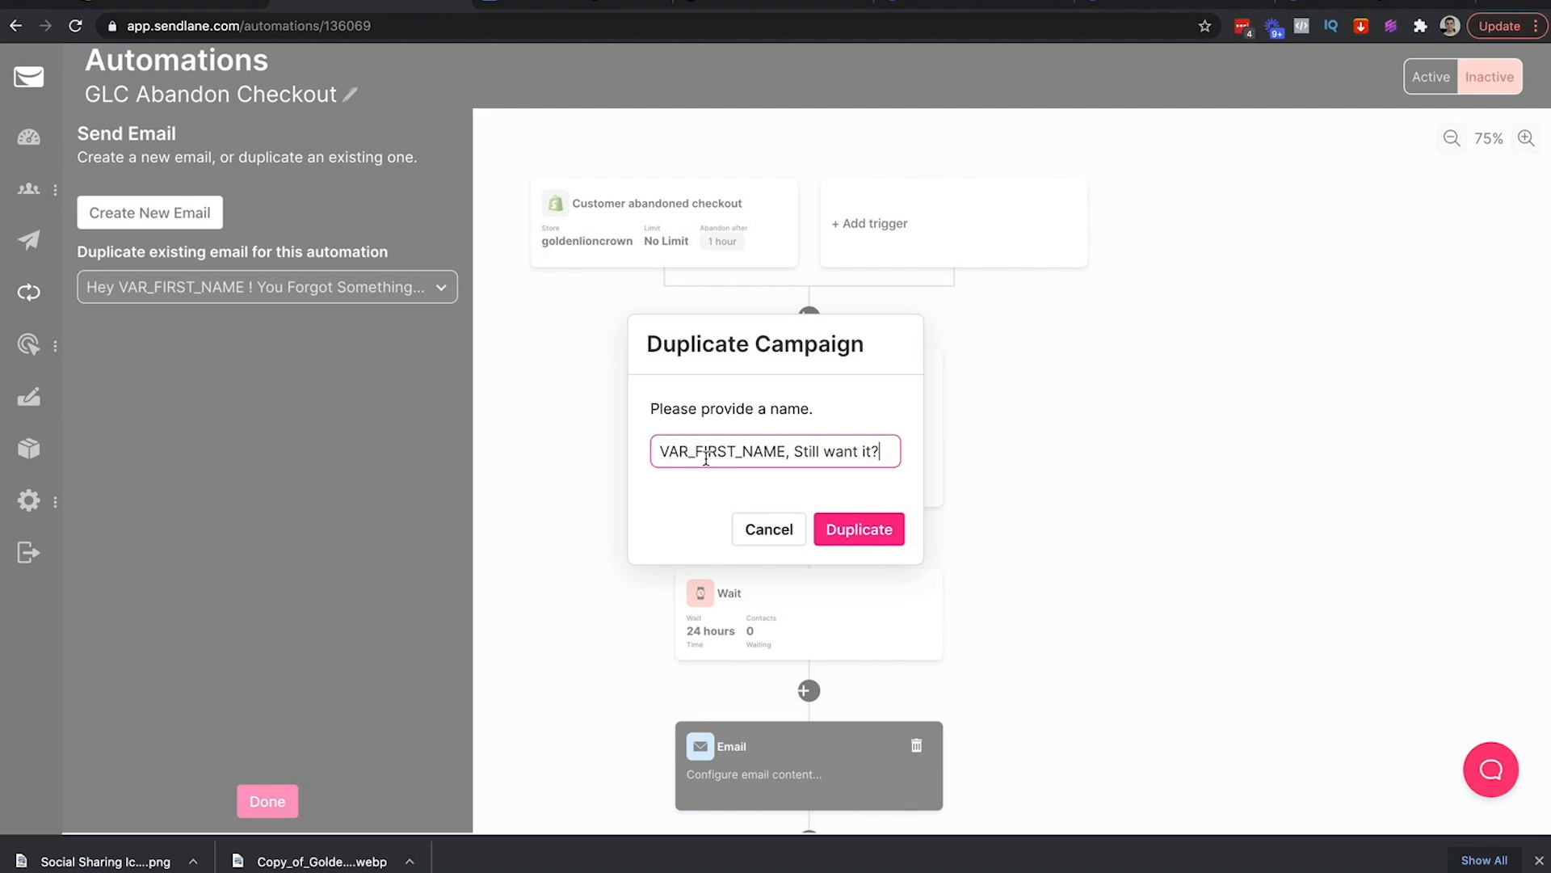
left_click(868, 535)
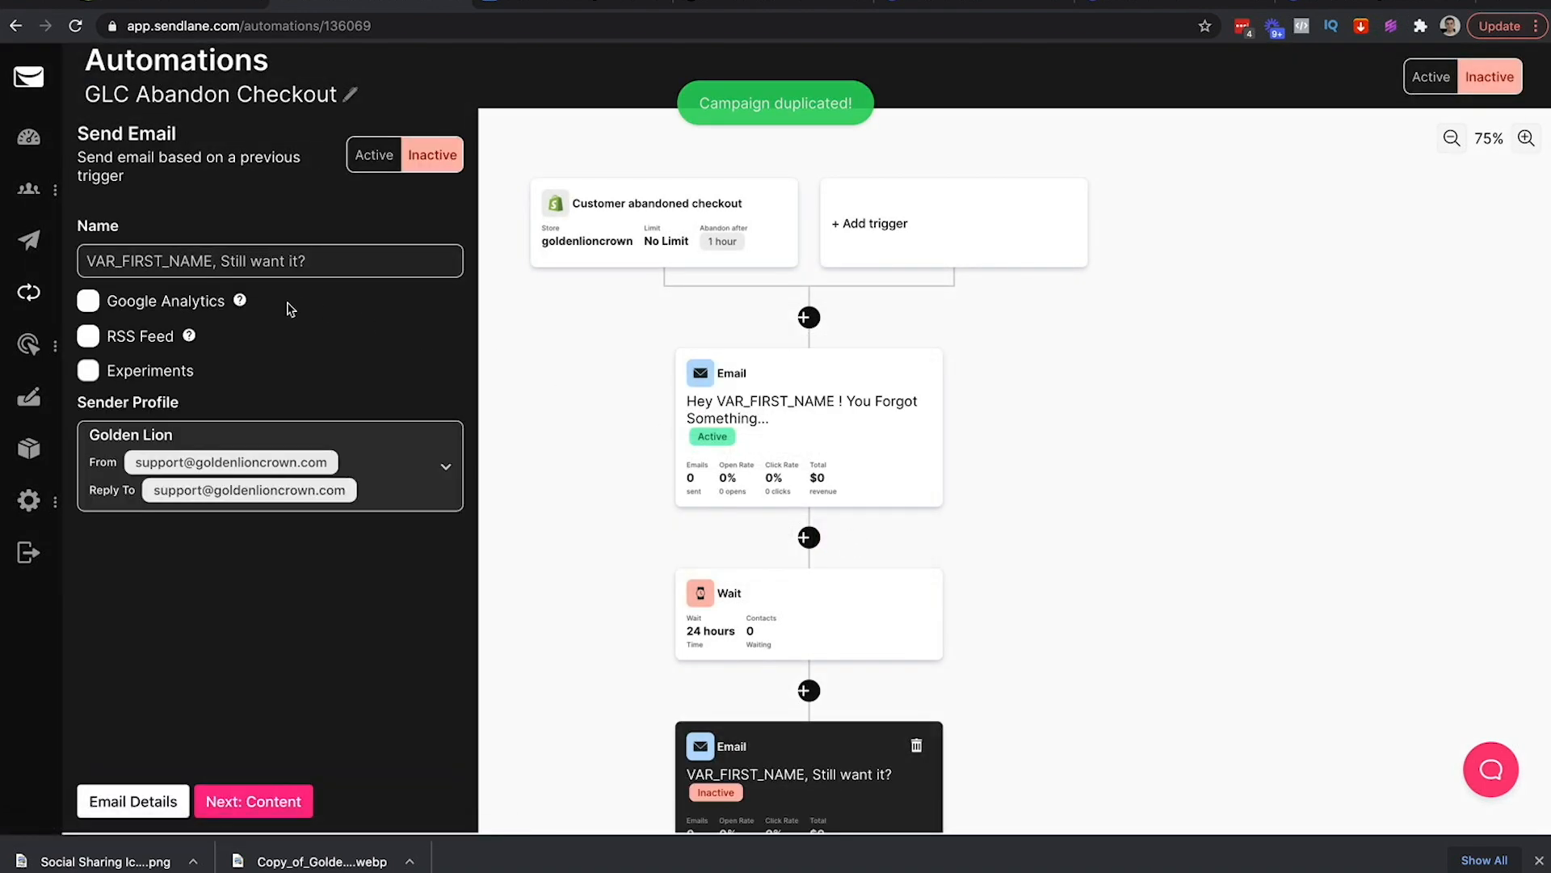
Replace the email's subject with the pasted 'VAR_FIRST_NAME, Still want it?' line
left_click(254, 798)
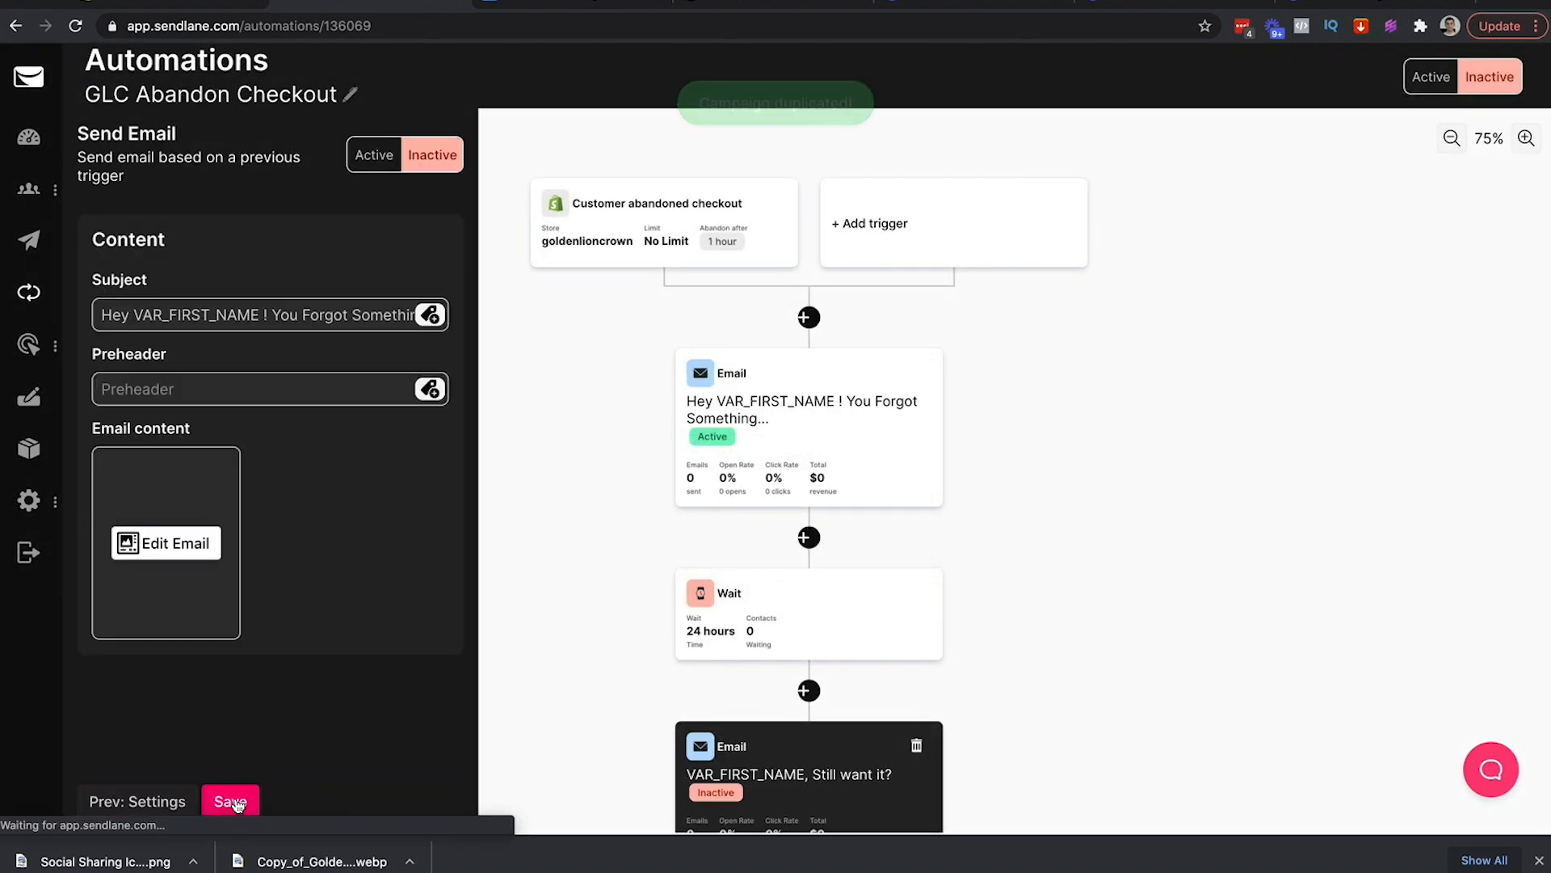
left_click(185, 316)
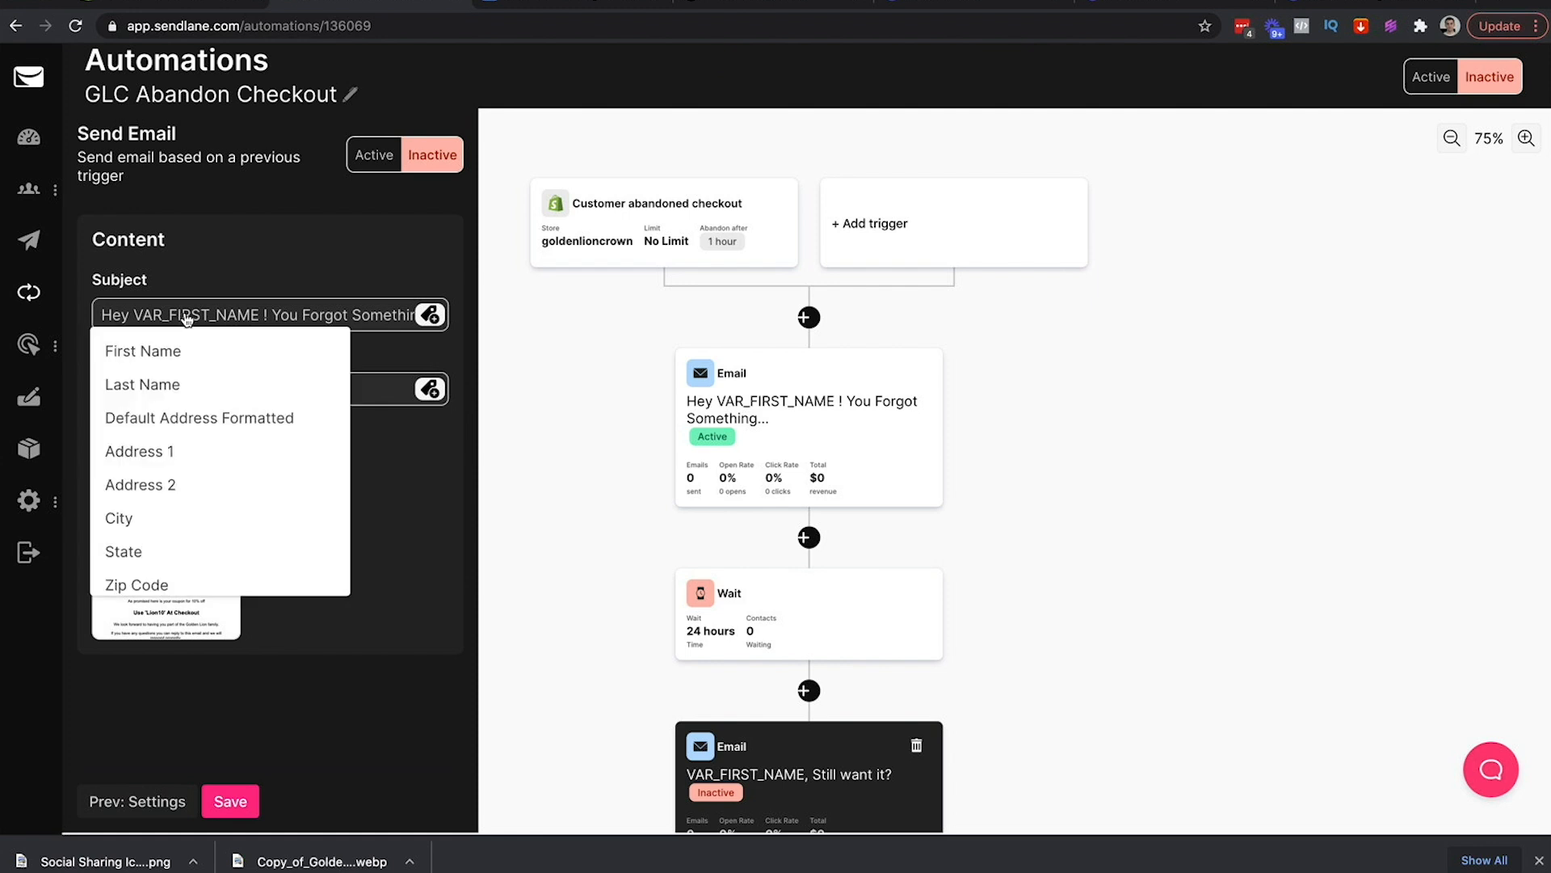
left_click(367, 300)
key("ctrl+a")
key("ctrl+v")
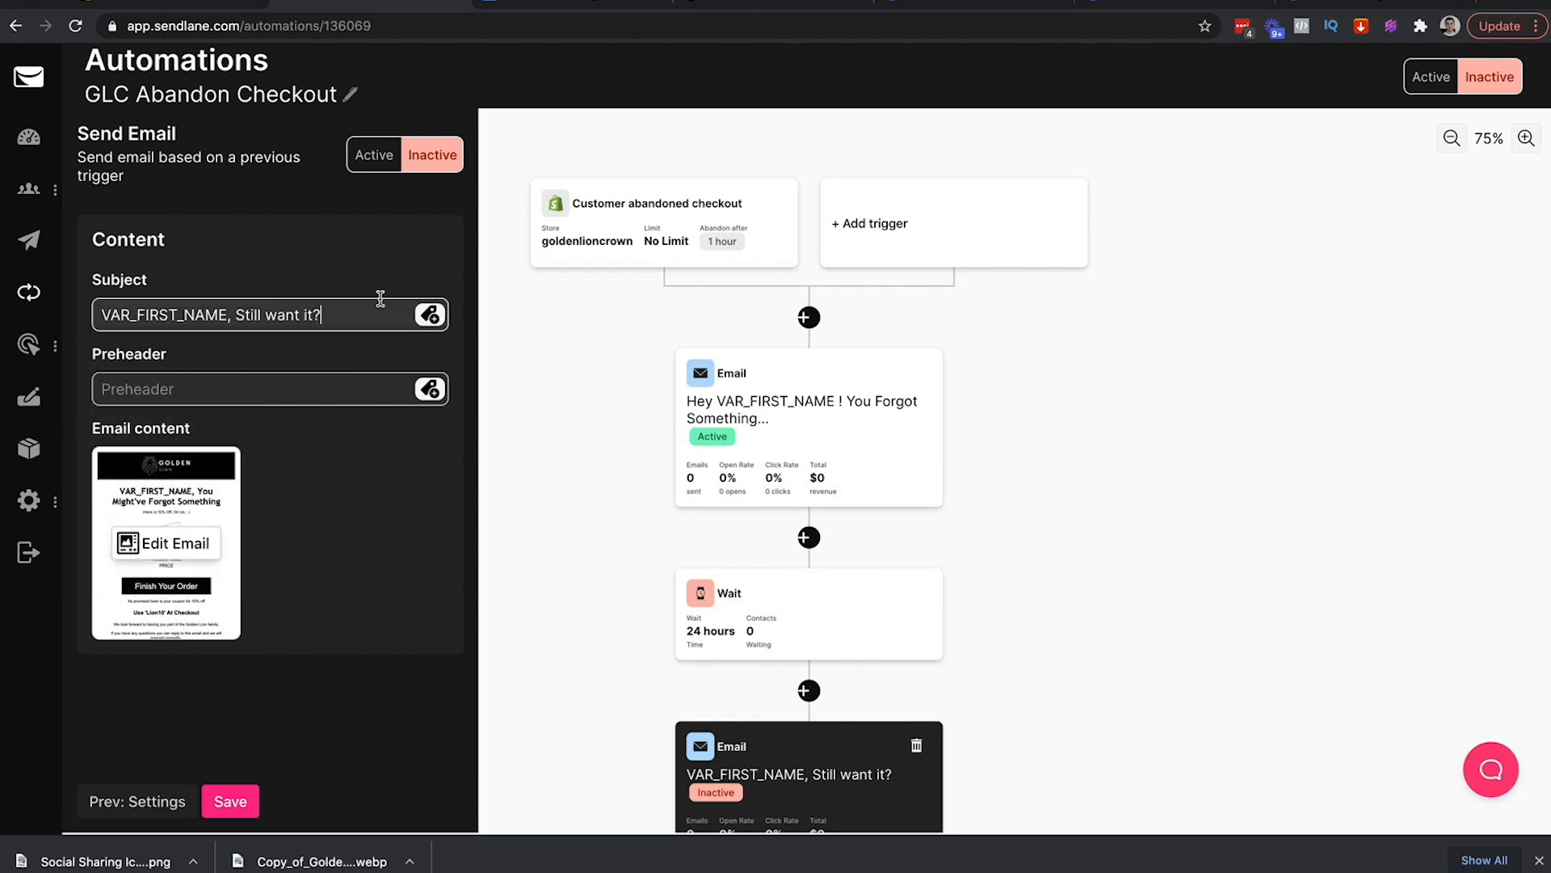
left_click(311, 609)
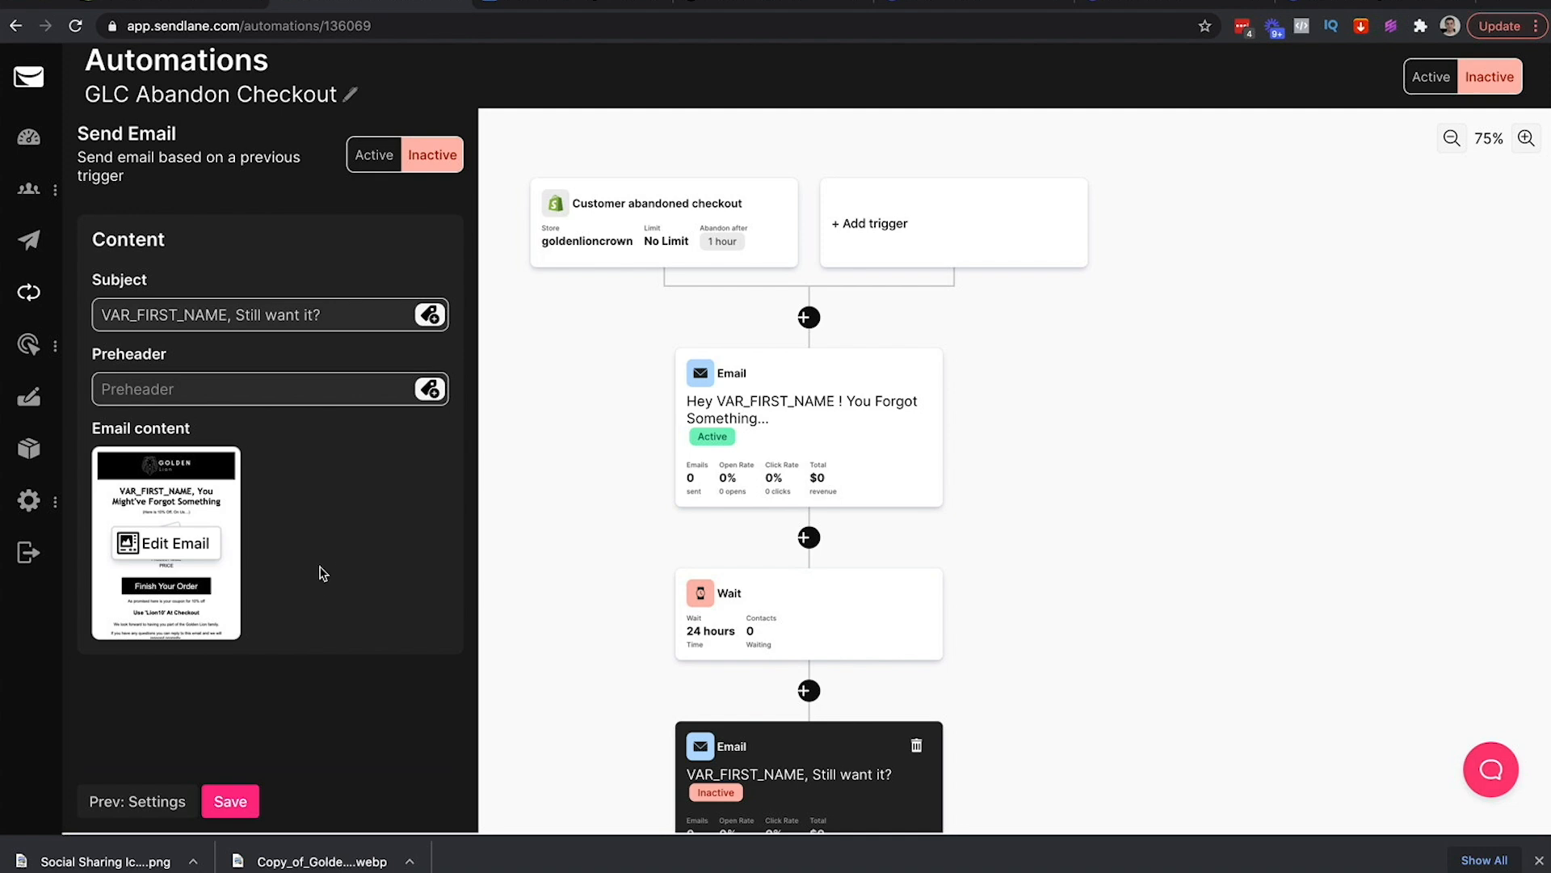
Open the email design in the builder and find the second email's headline copy in the outline
left_click(167, 546)
left_click(596, 7)
scroll(690, 360, "down", 2)
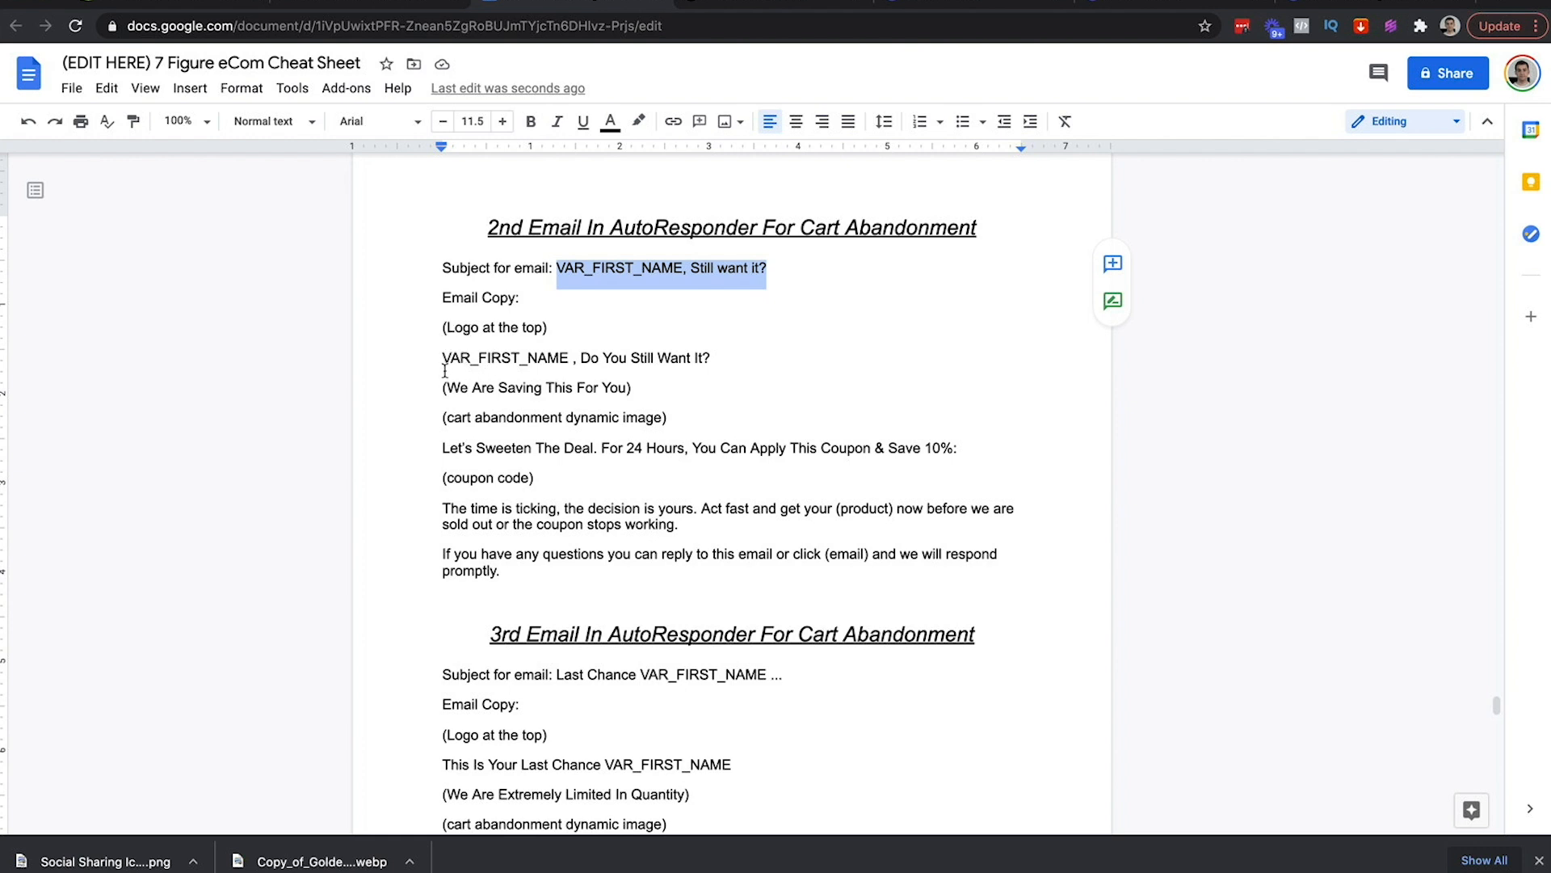
left_click(577, 363)
Change the headline to 'VAR_FIRST_NAME, Do You Still Want It?'
key("BackSpace")
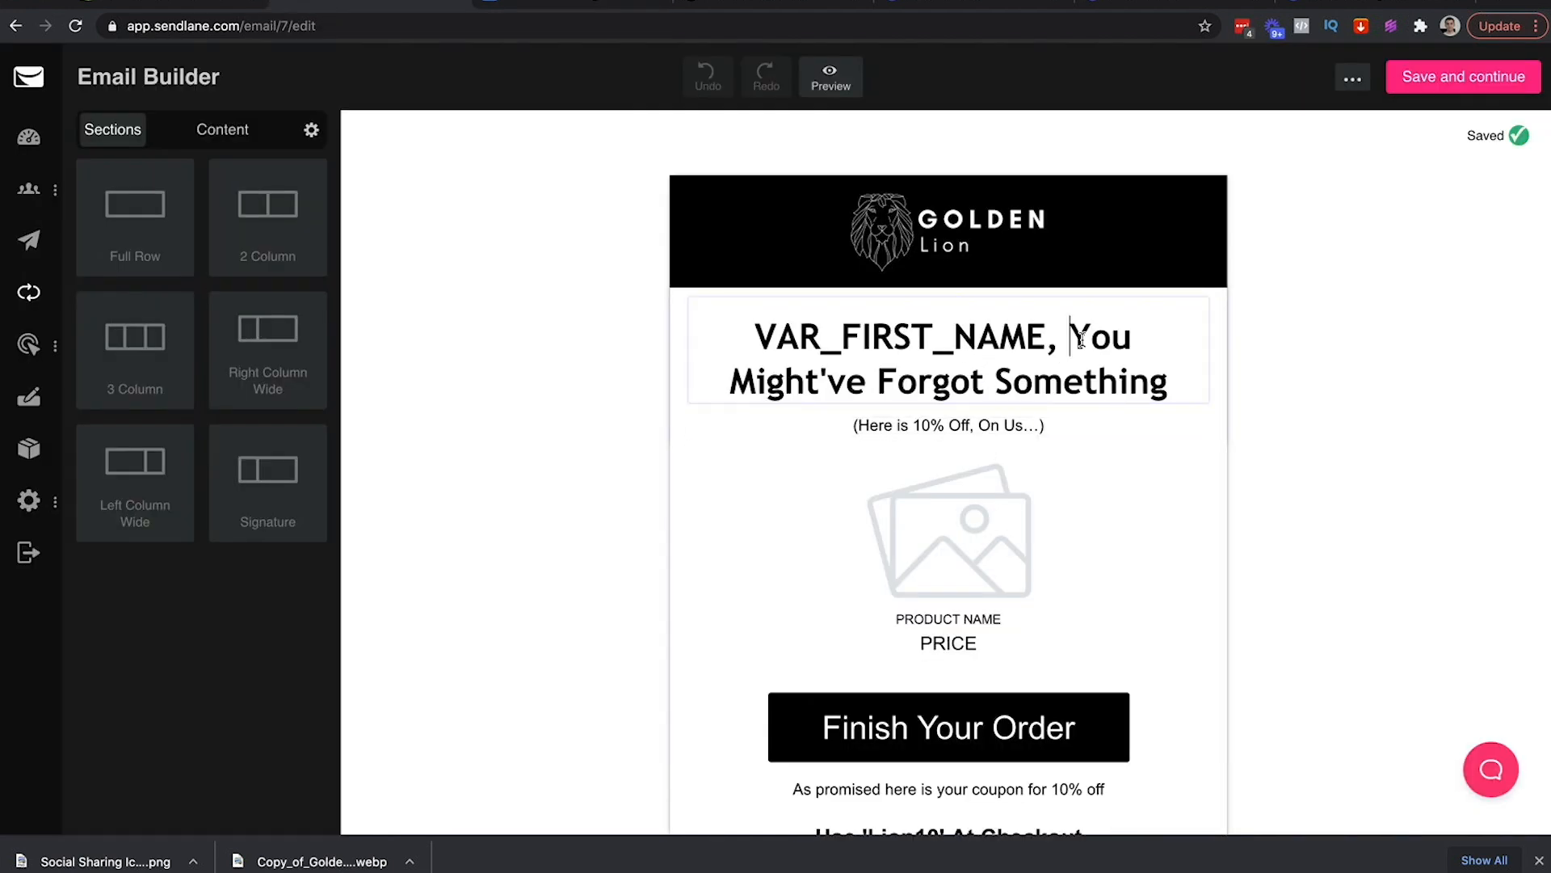
left_click_drag(1071, 336, 1168, 384)
type("do T")
key("BackSpace")
key("BackSpace")
key("BackSpace")
key("BackSpace")
type("D")
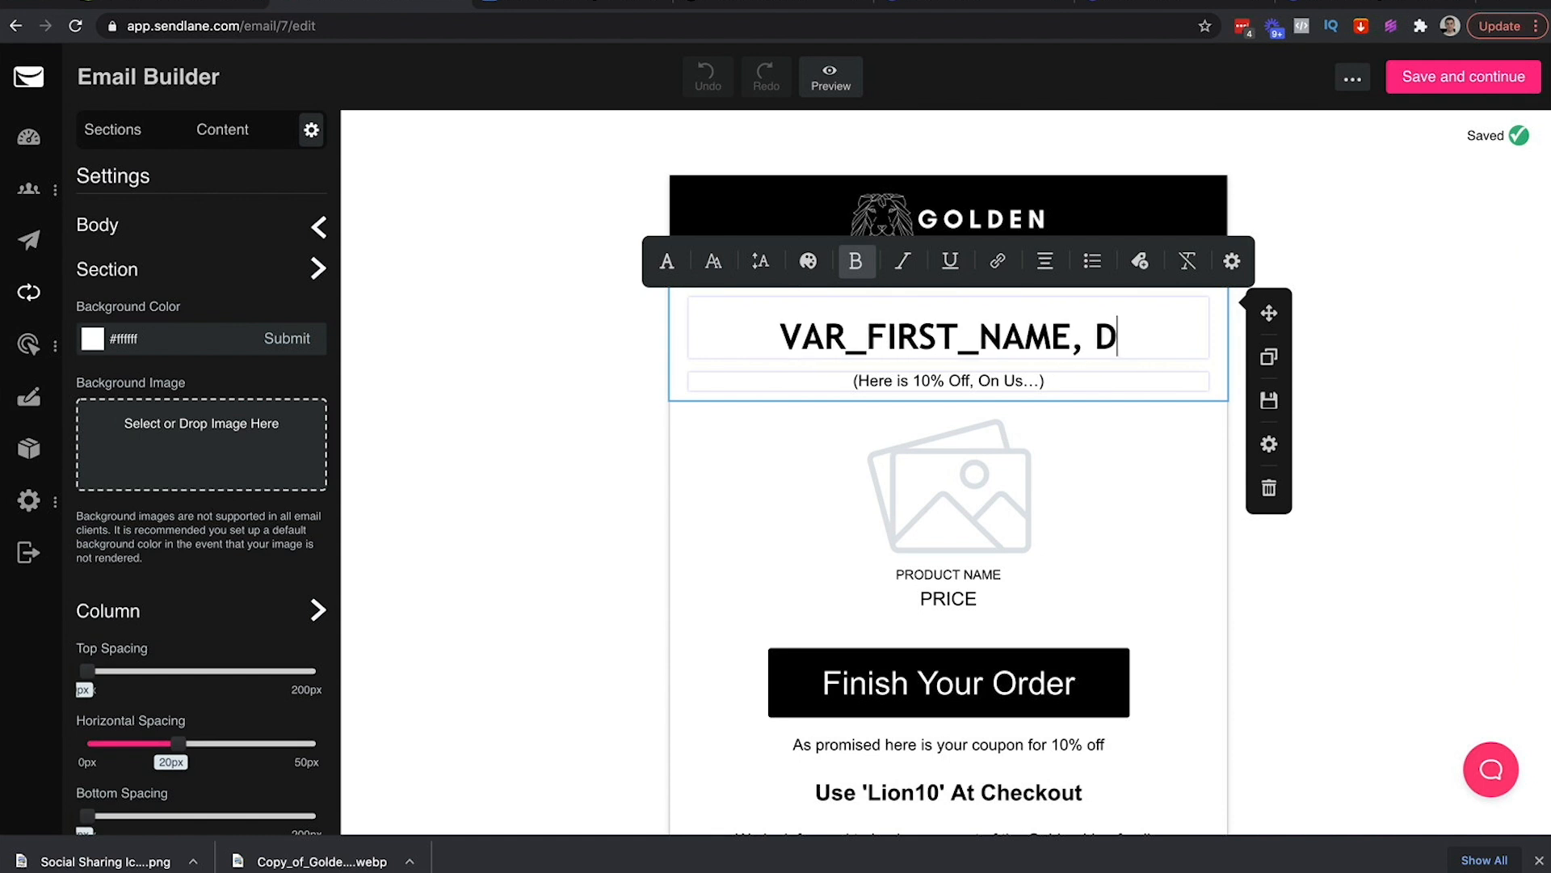
type("o You Still Want It?")
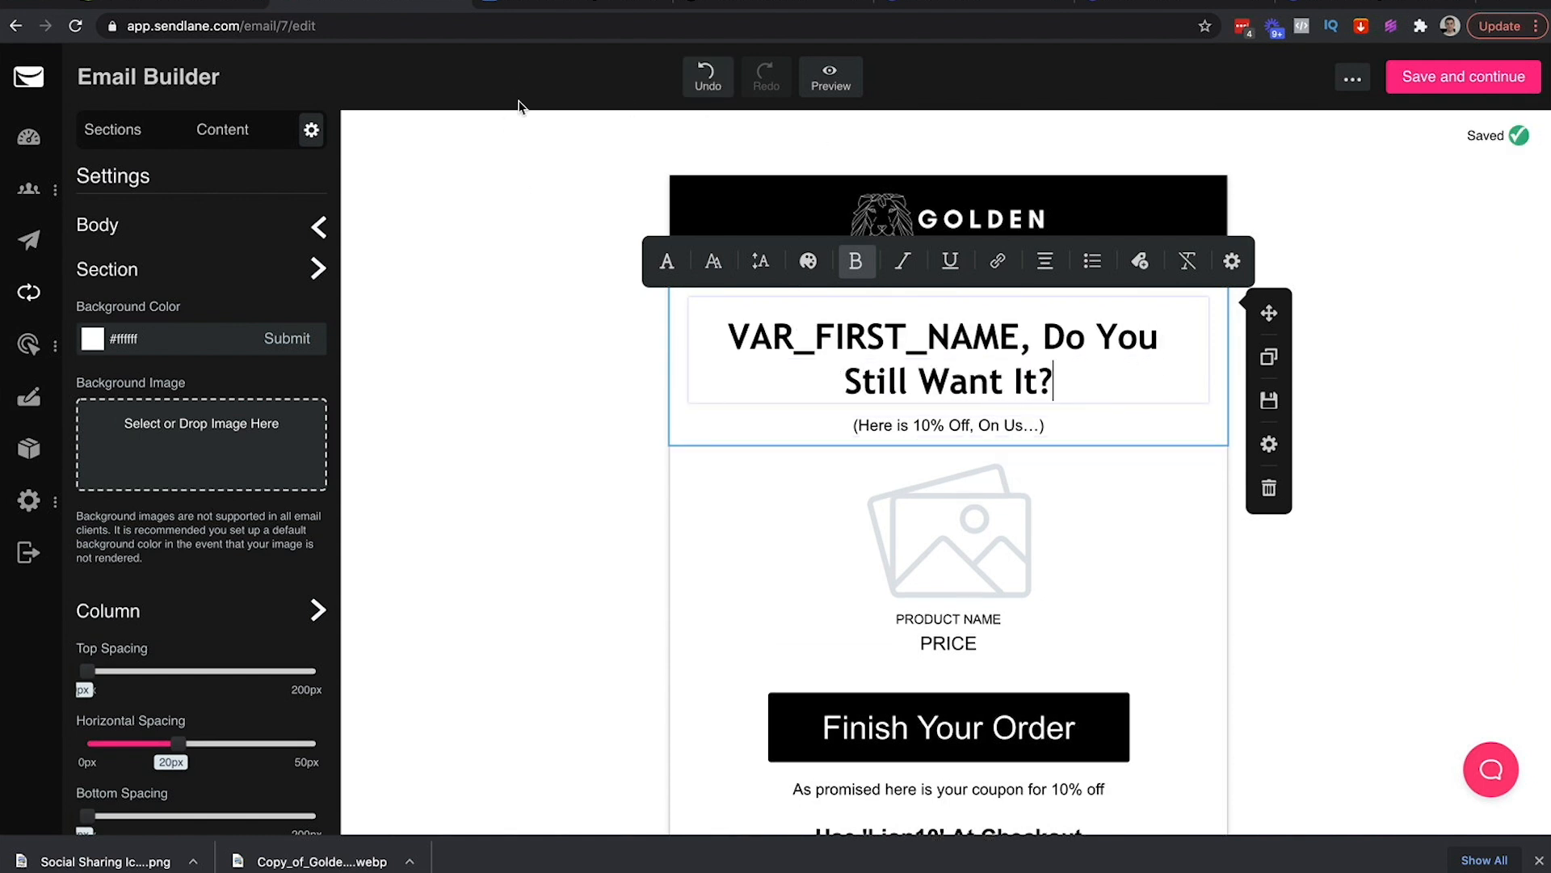
left_click(521, 242)
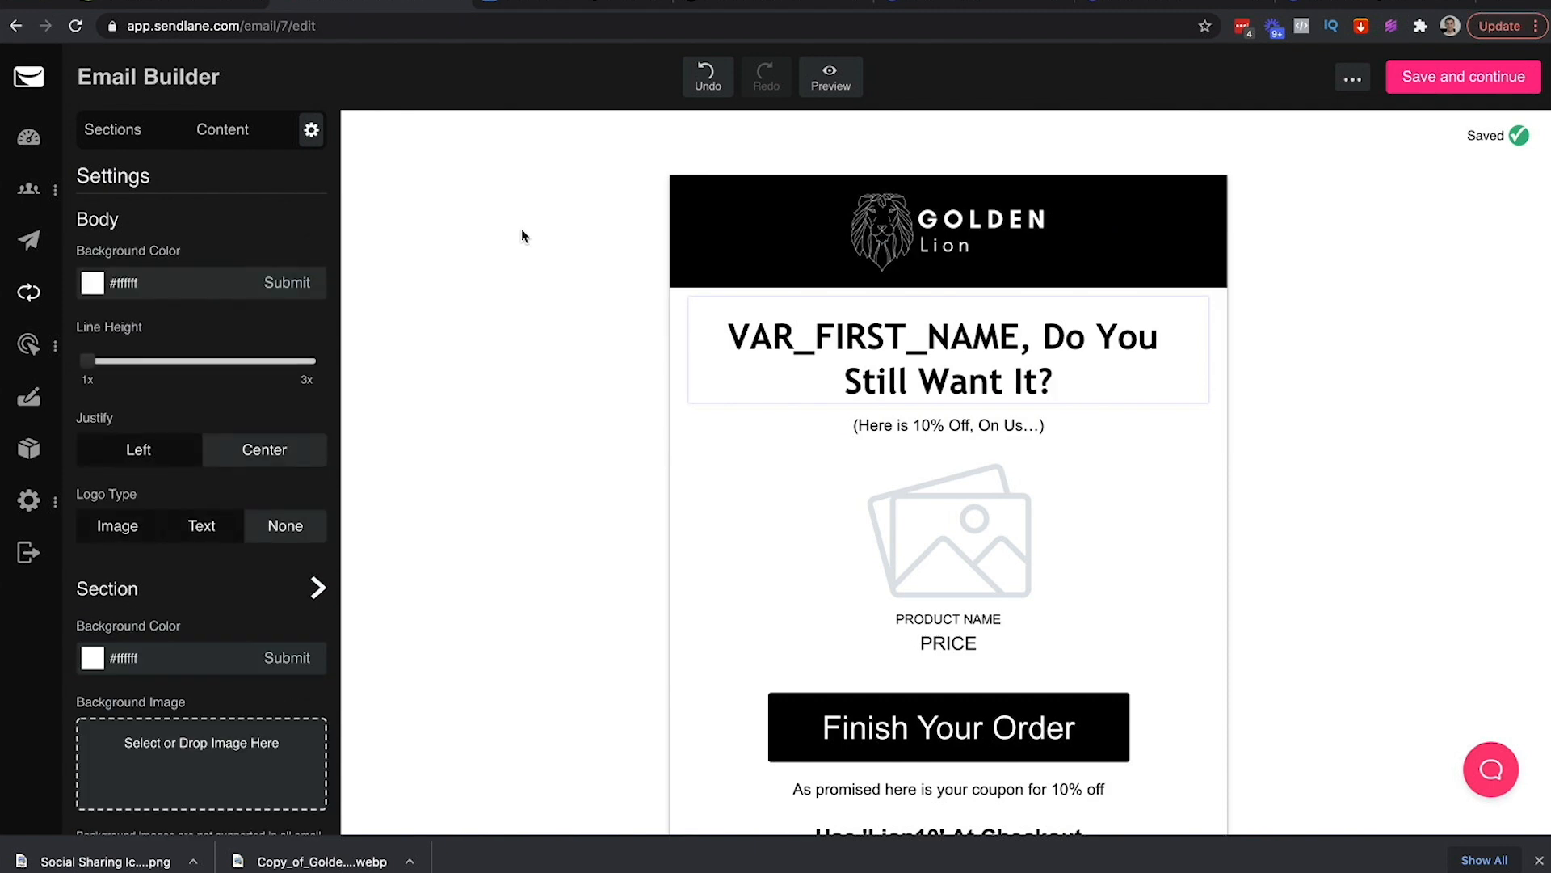
Change the subheading to '(We Are Saving This For You...)'
left_click(543, 4)
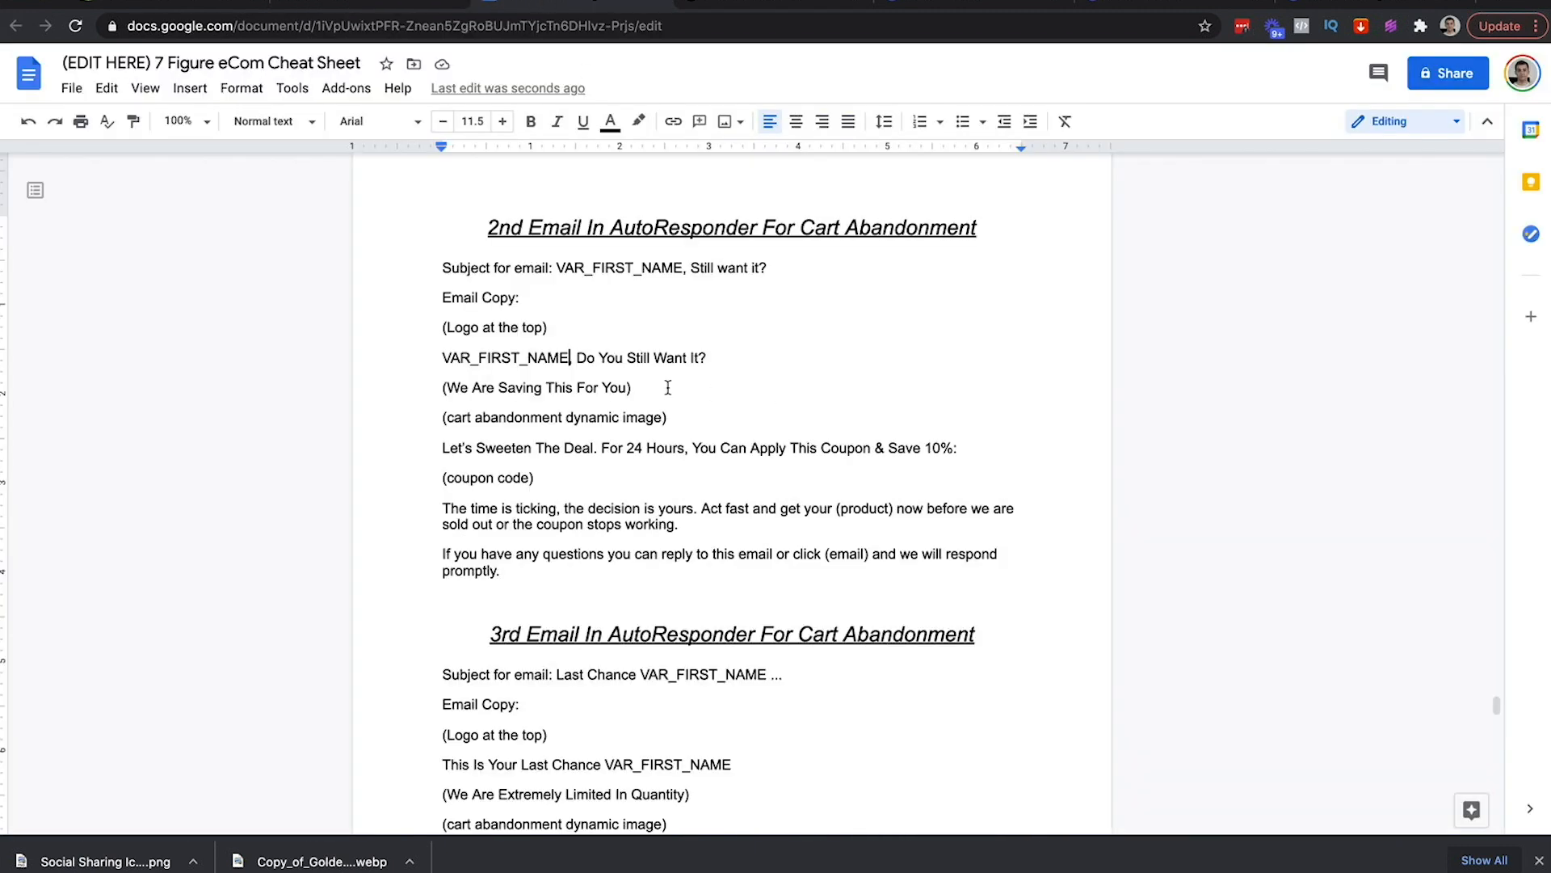
mouse_move(437, 388)
left_mouse_down()
mouse_move(646, 389)
mouse_move(429, 390)
left_mouse_up()
key("ctrl+c")
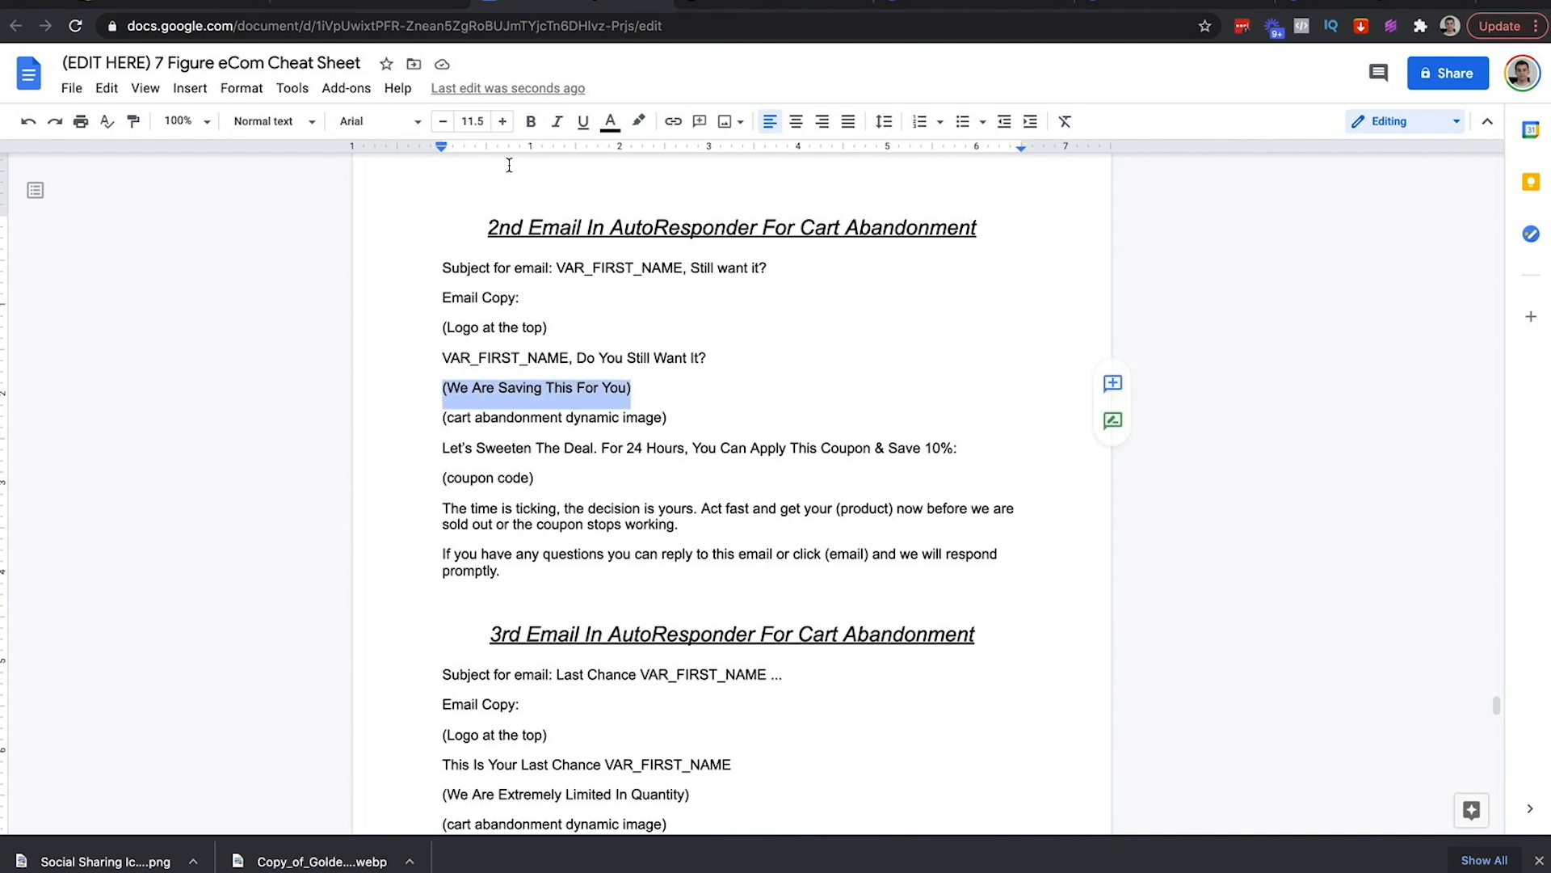
left_click(373, 7)
triple_click(930, 425)
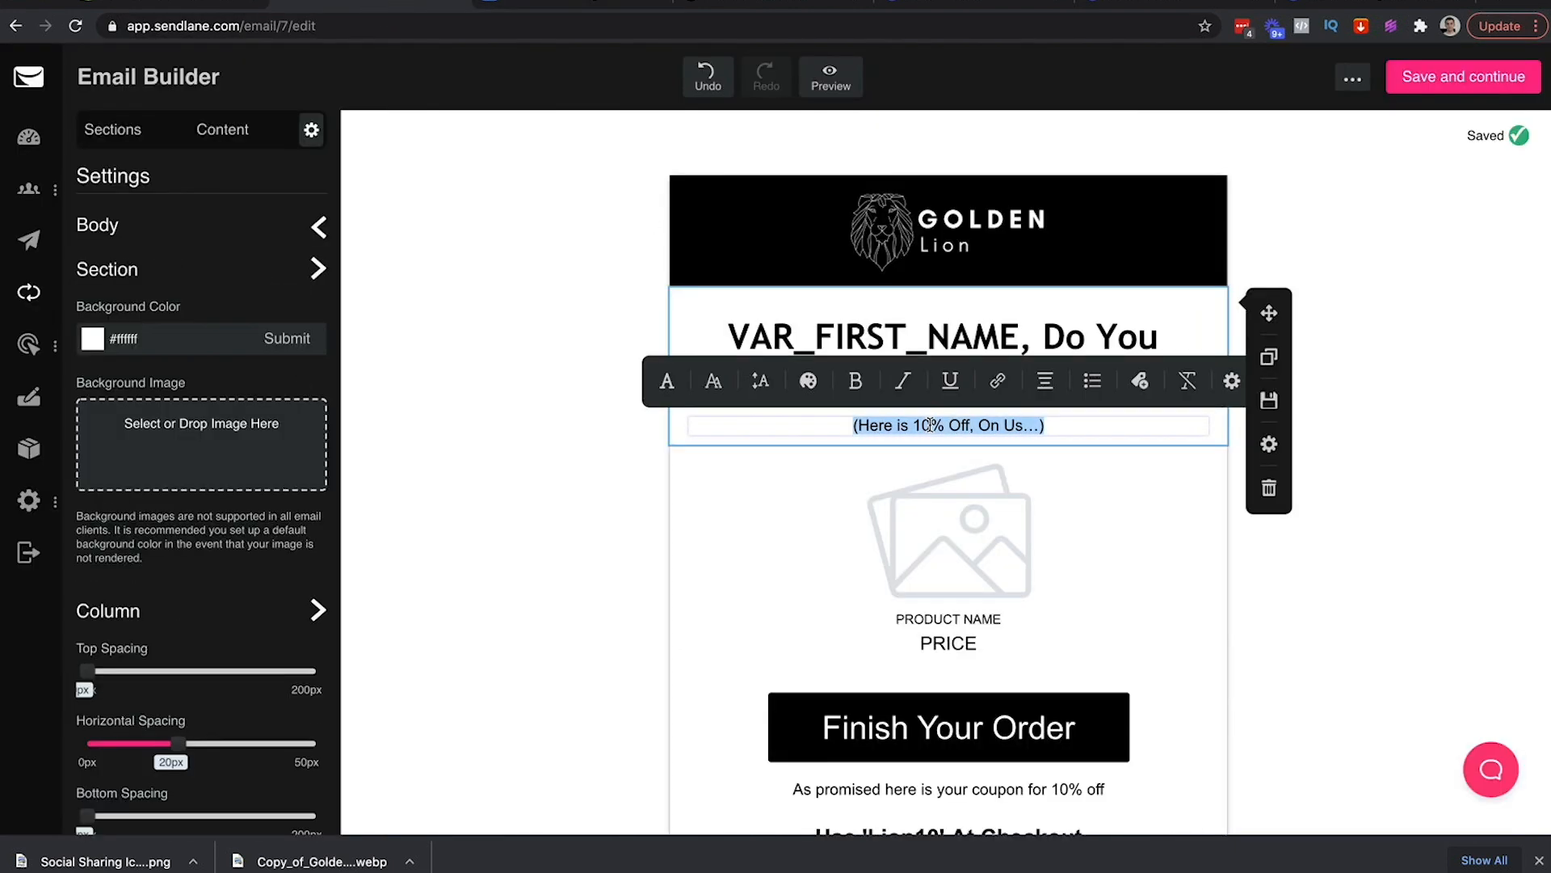
key("ctrl+v")
key("ctrl+z")
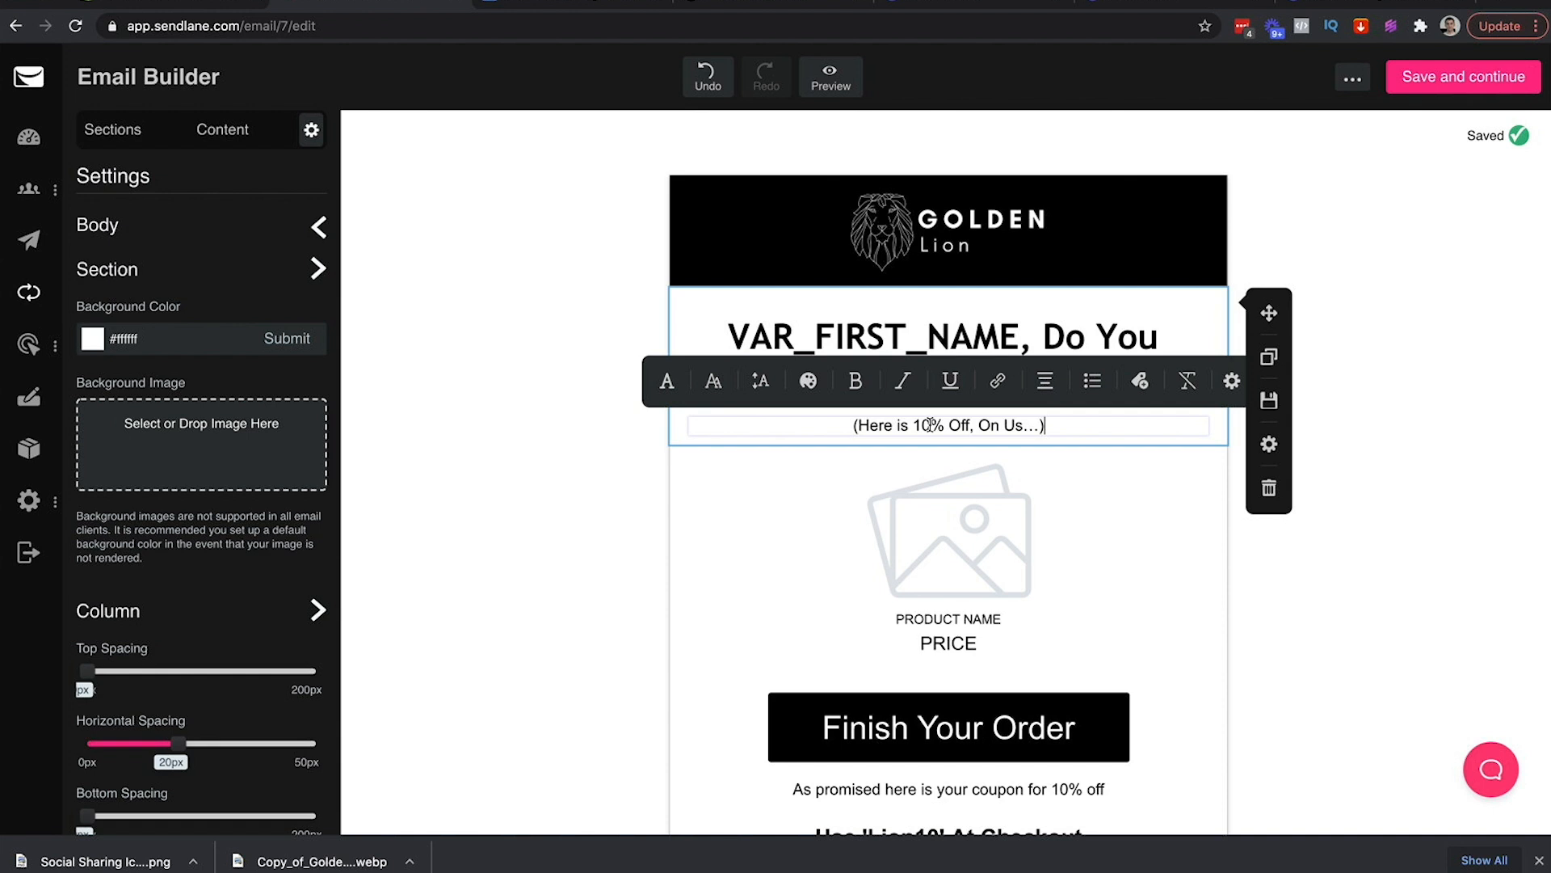
triple_click(863, 425)
type("(We Are A")
key("BackSpace")
type("Saving This For You...)")
left_click(607, 474)
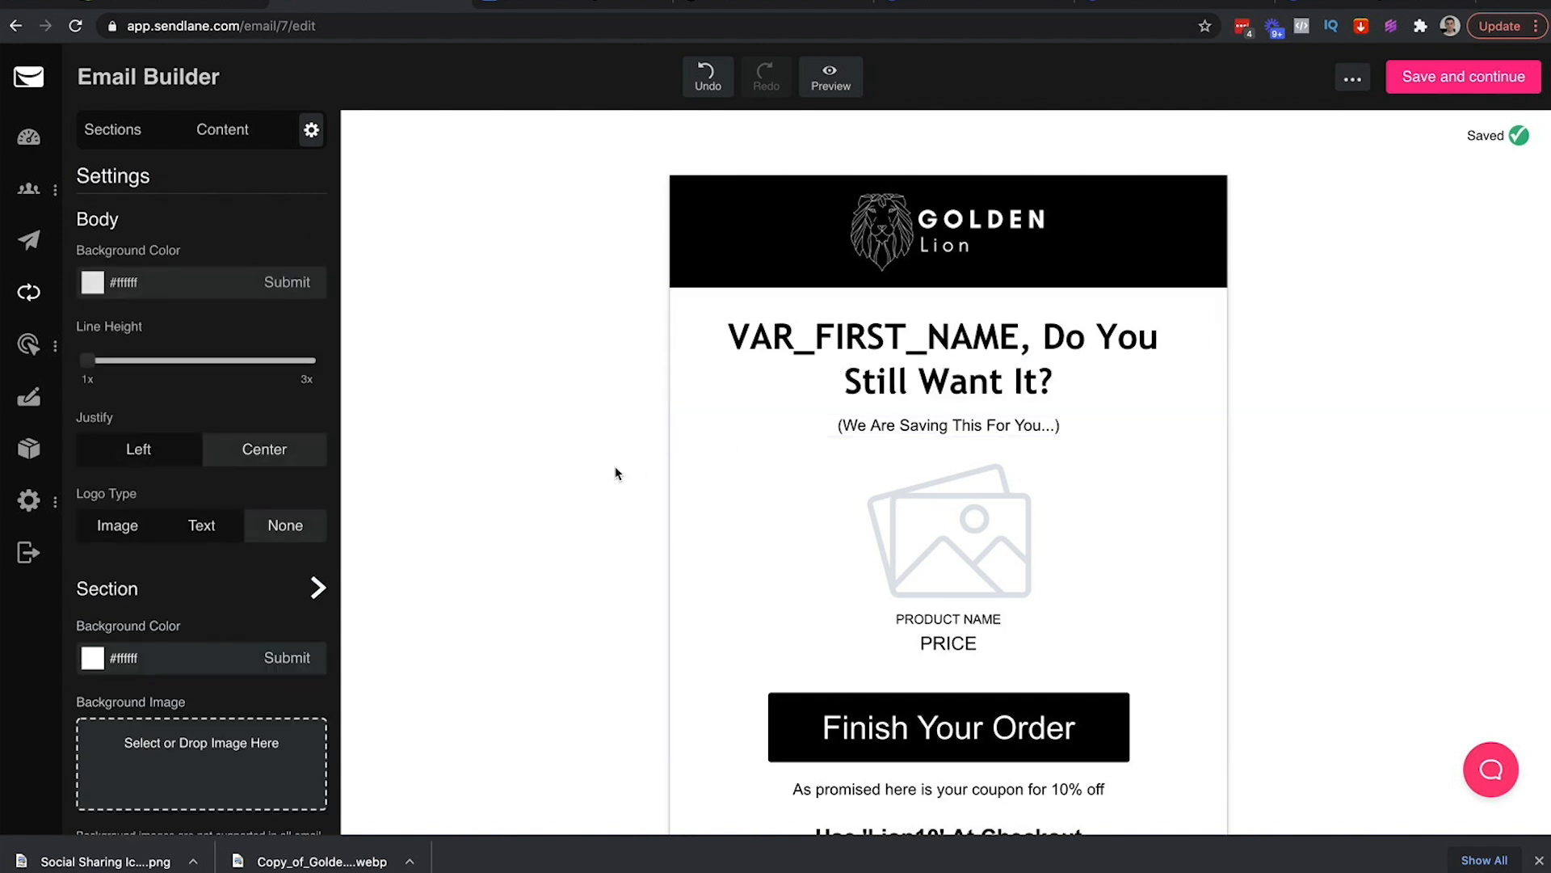
Shrink the spacer under the headline to its minimum height
left_click(919, 416)
left_click_drag(102, 242, 90, 247)
left_click(391, 273)
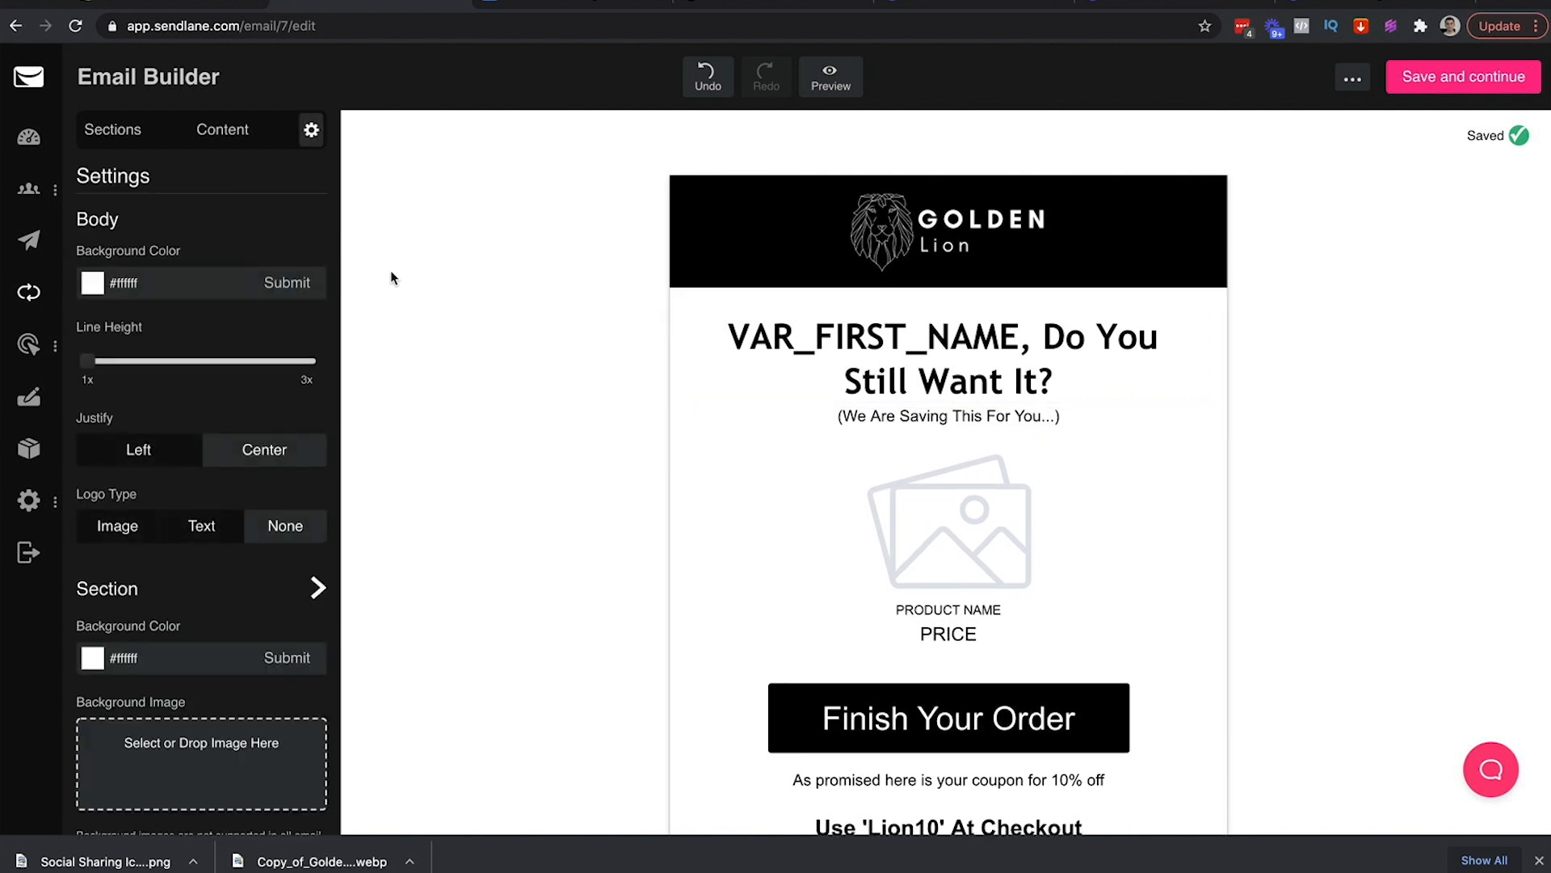
left_click(530, 7)
left_click_drag(674, 420, 421, 420)
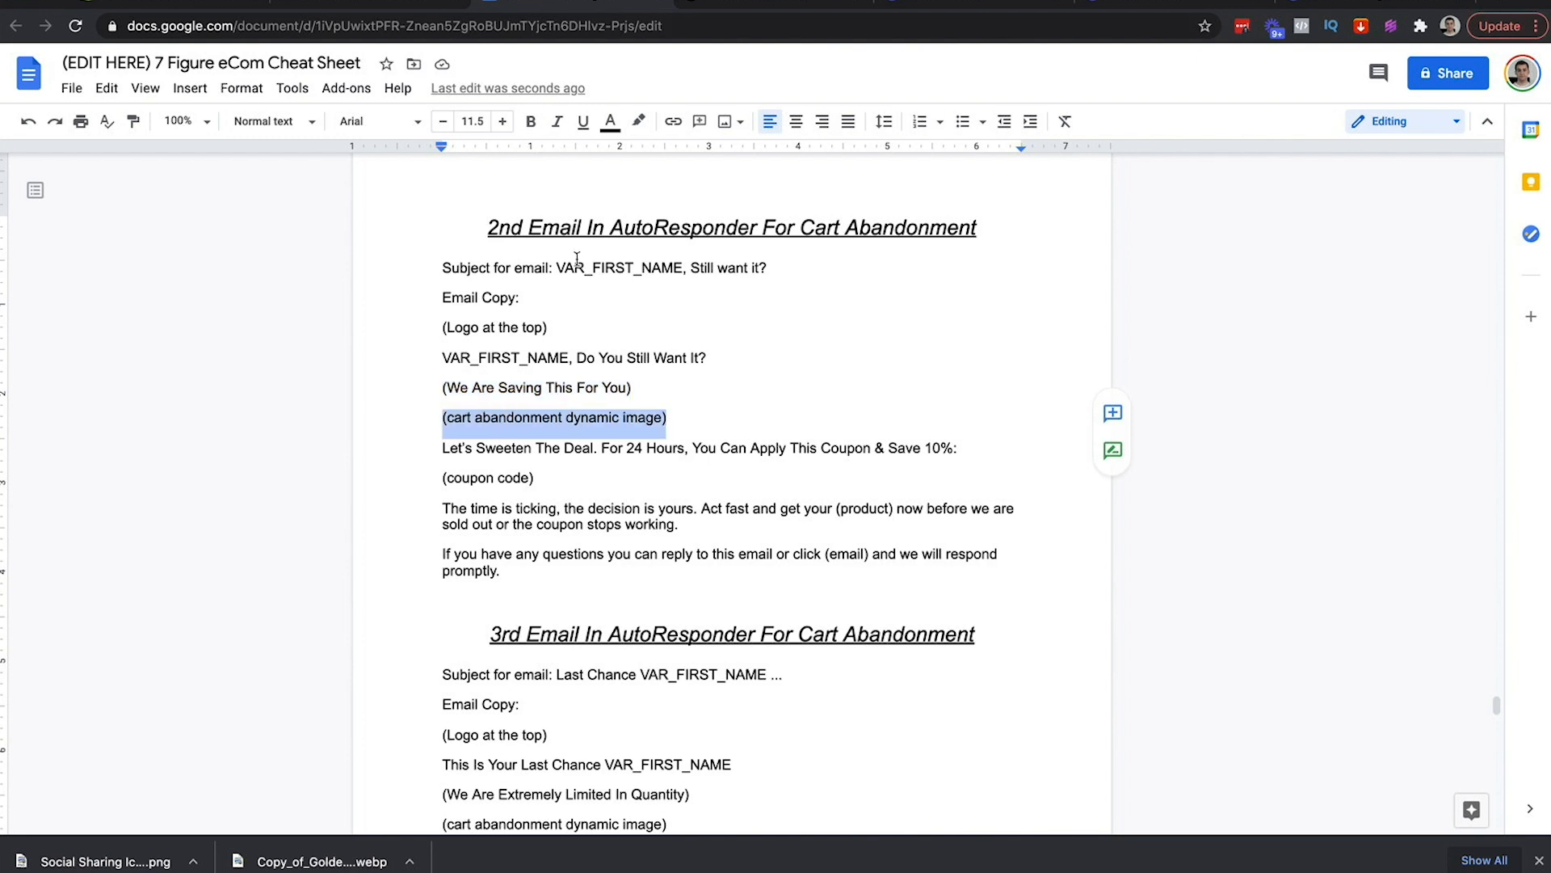
Highlight the dynamic image line pink in the outline and copy the 'Let's Sweeten The Deal' line
left_click(638, 122)
left_click(666, 232)
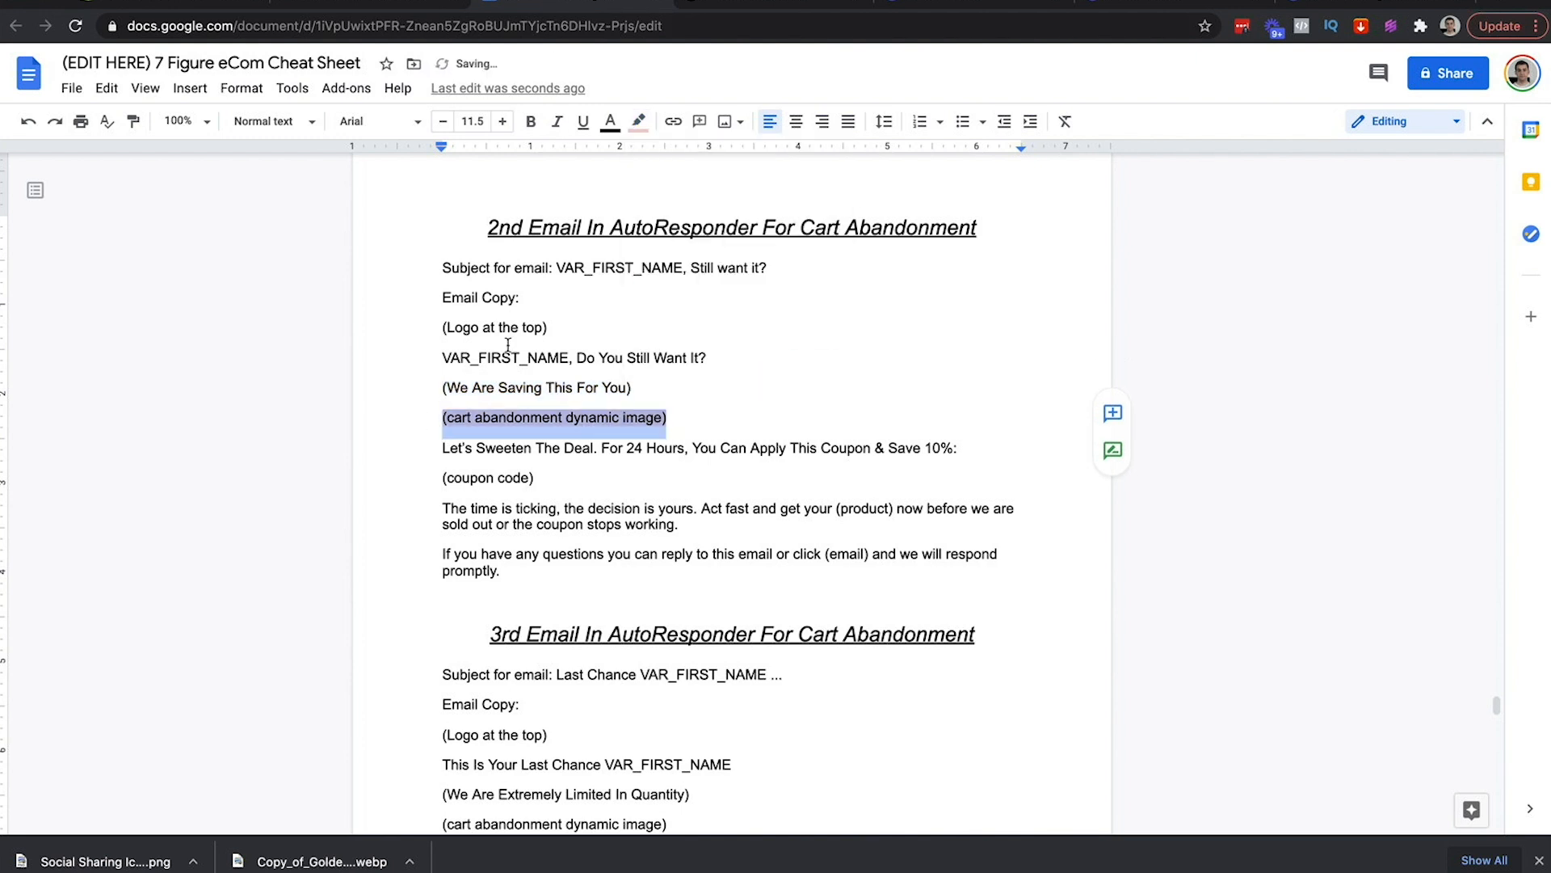
scroll(471, 386, "down", 2)
left_click_drag(433, 340, 954, 343)
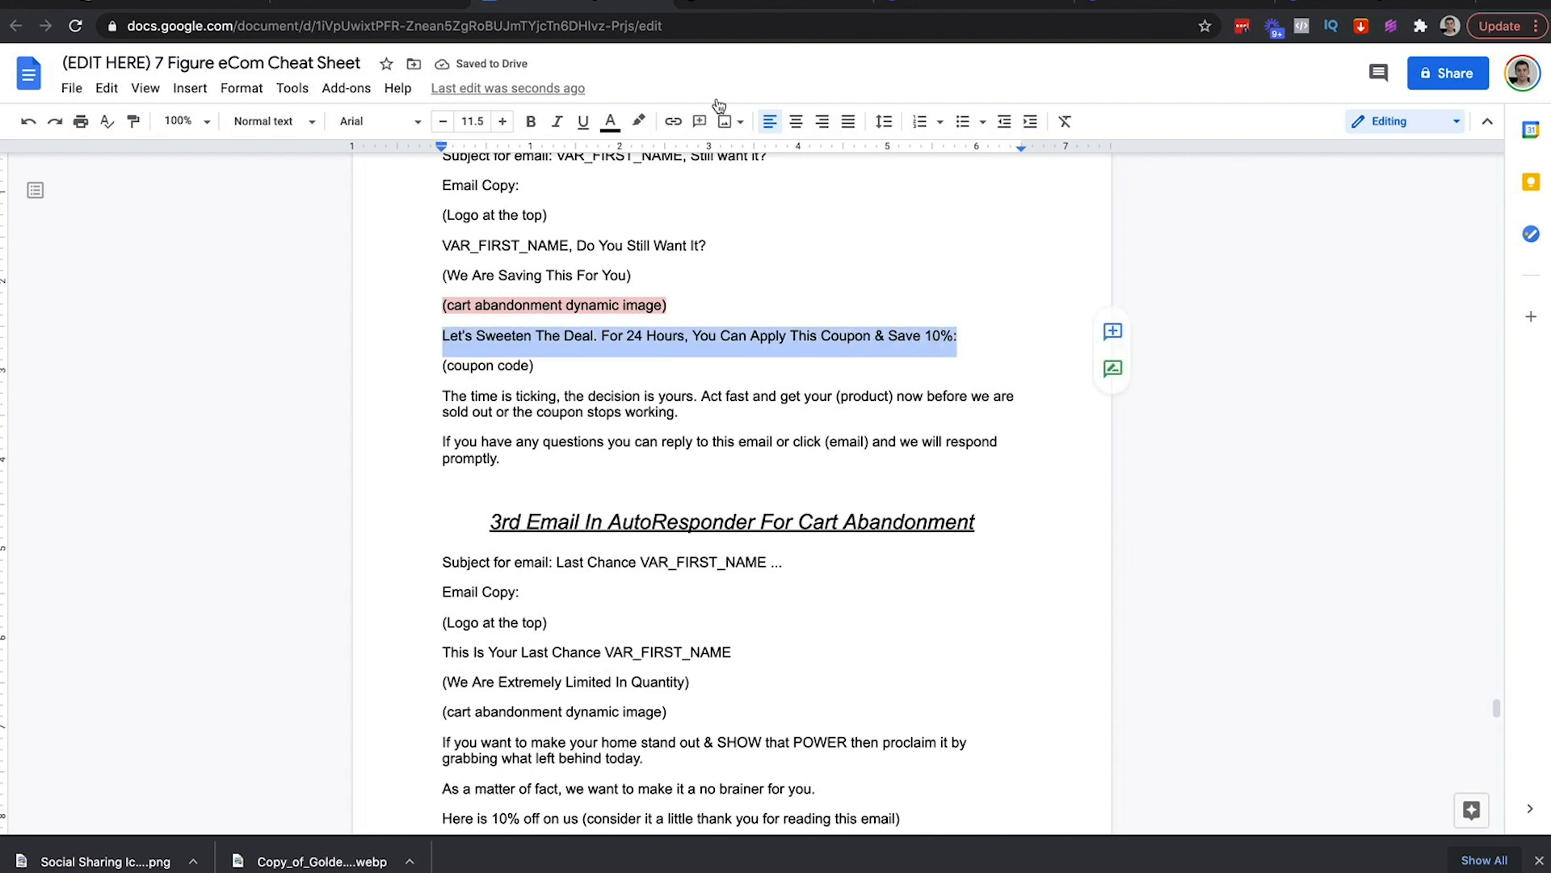
Replace the old coupon line with the 'Let's Sweeten The Deal' offer line at 18px
left_click(372, 7)
scroll(865, 502, "down", 4)
triple_click(865, 502)
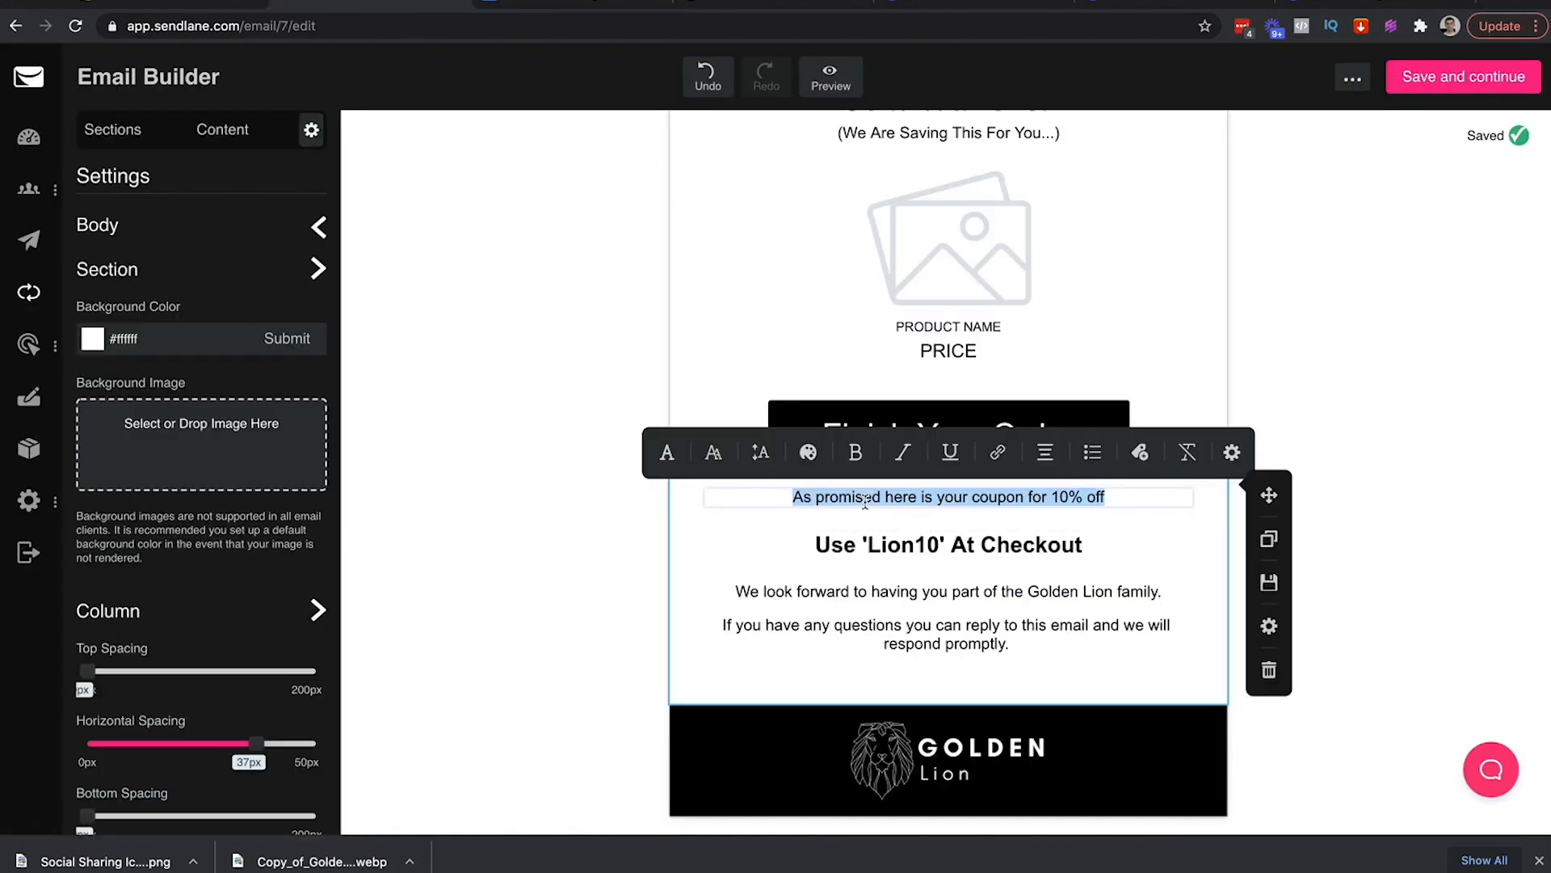
type("Let's Sweeten The Deal. For 24 Hours, You Can Apply This Coupon & Save 10%:")
key("ctrl+a")
left_click(714, 452)
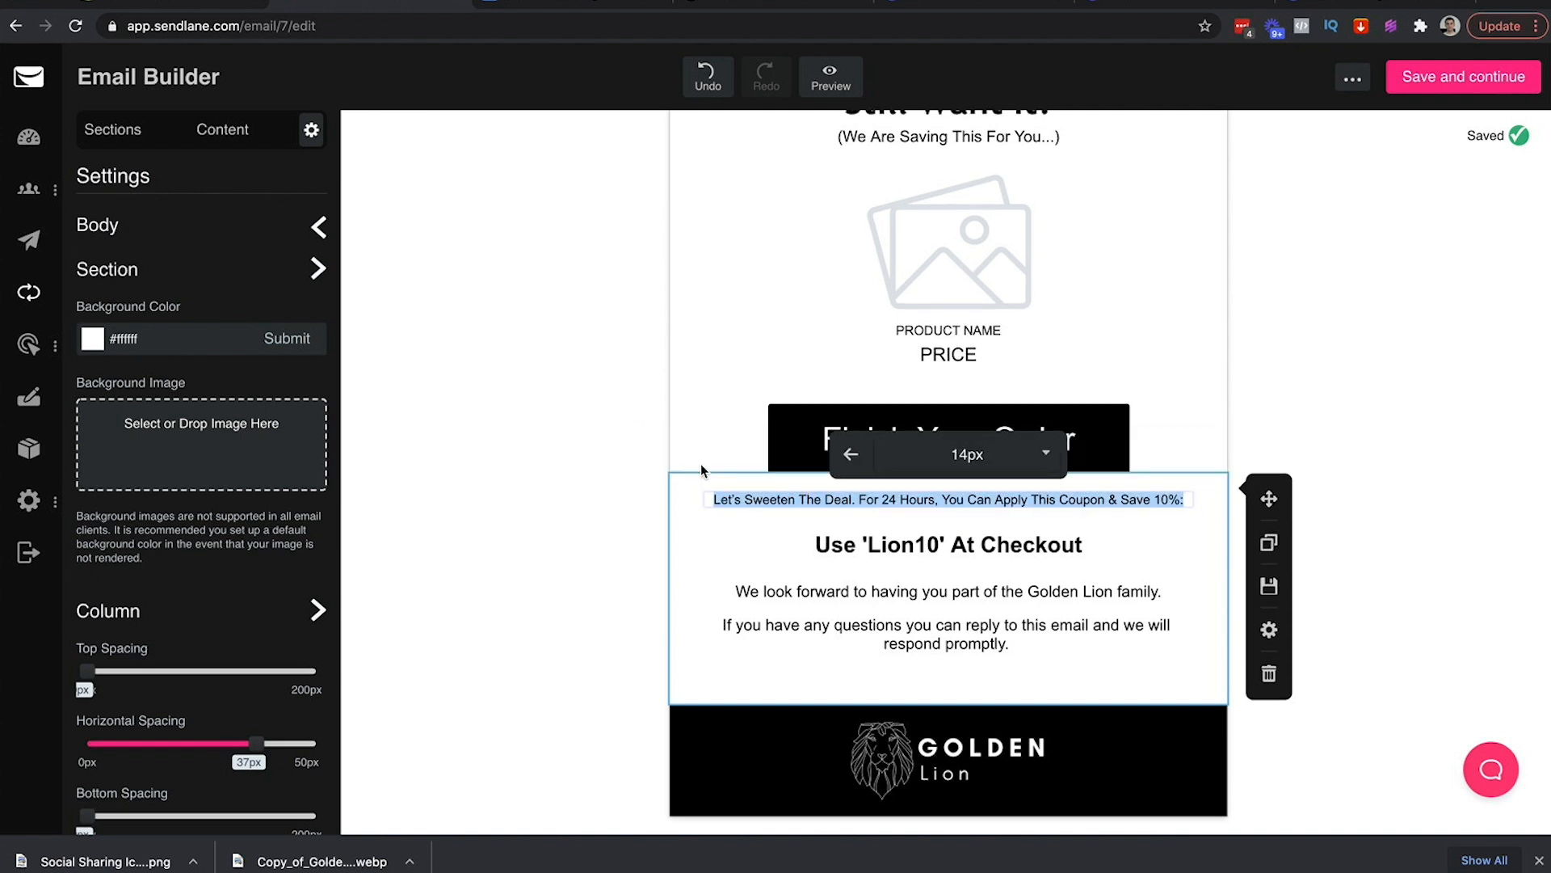
left_click(1031, 453)
scroll(953, 574, "down", 3)
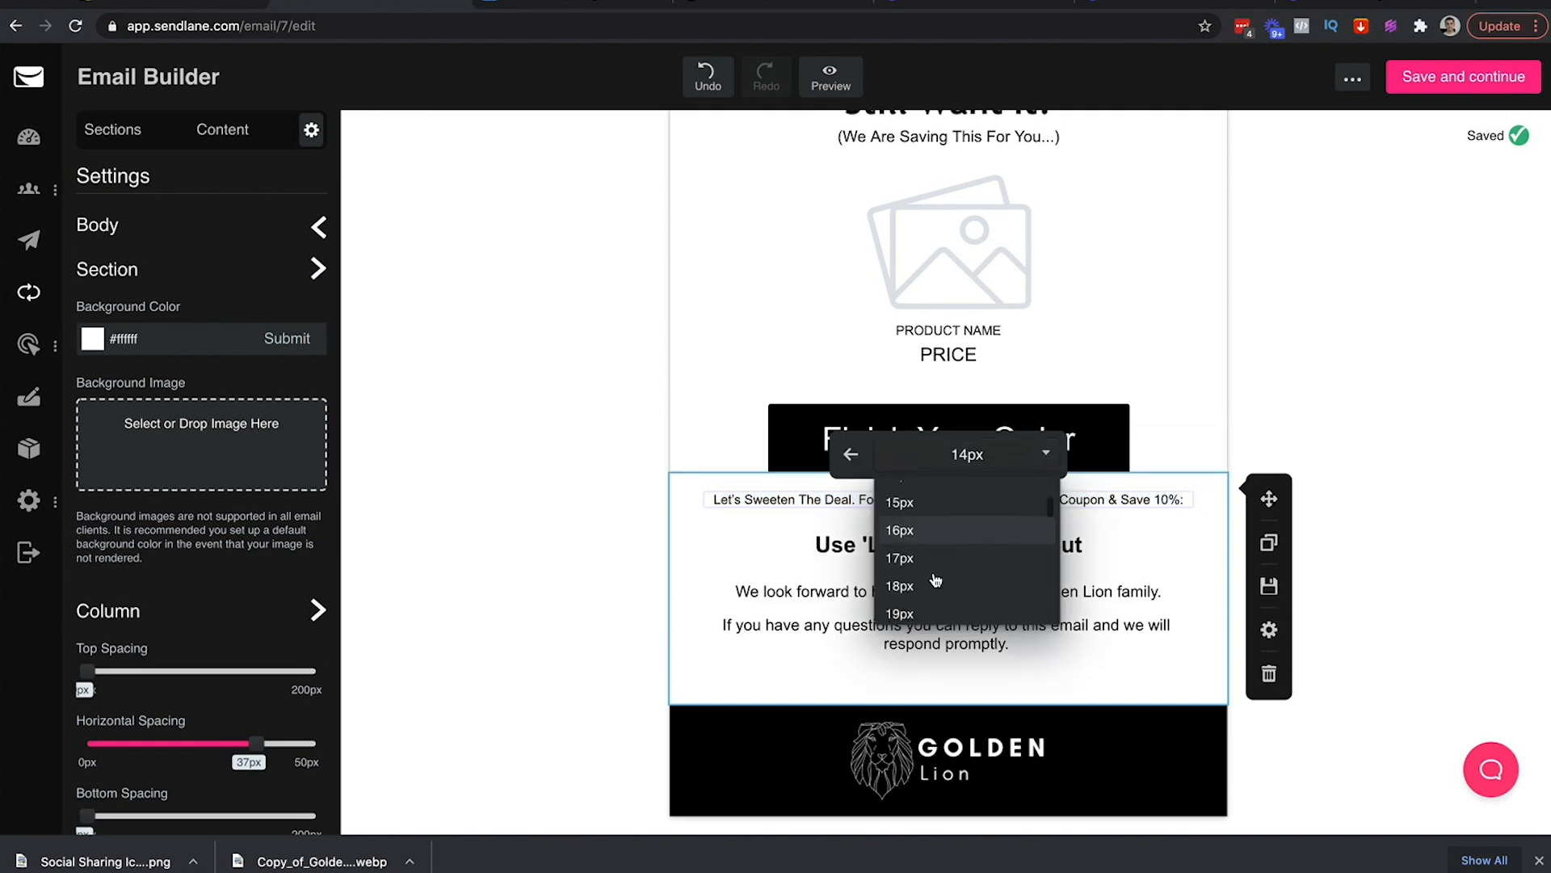
left_click(892, 612)
left_click(1343, 462)
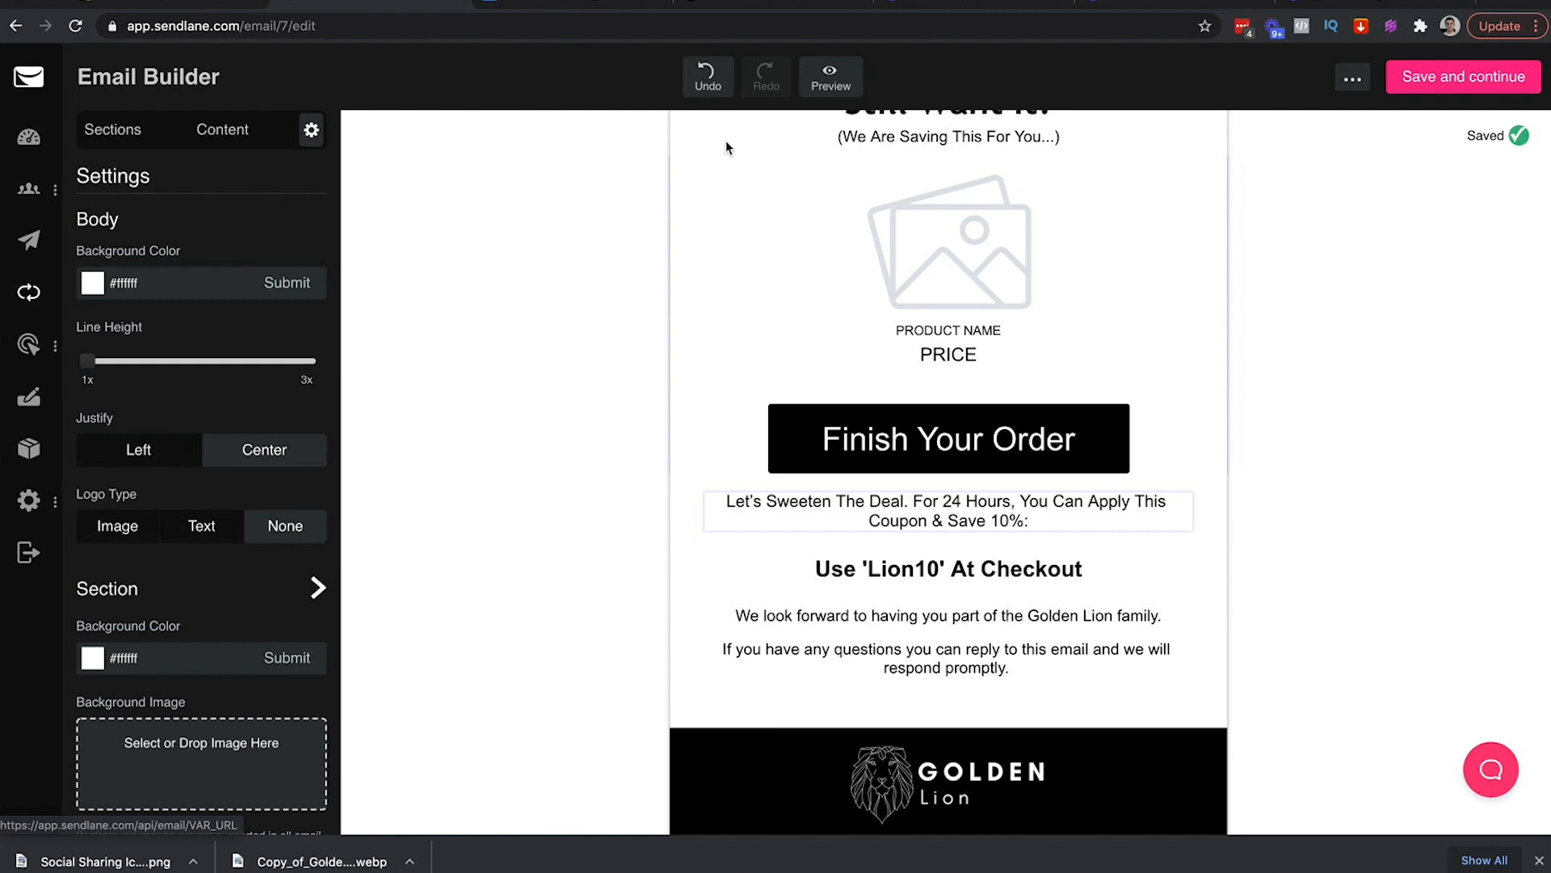
Replace the lower text block with the two outline paragraphs below (coupon code)
left_click(562, 4)
left_click_drag(443, 395, 509, 429)
key("ctrl+c")
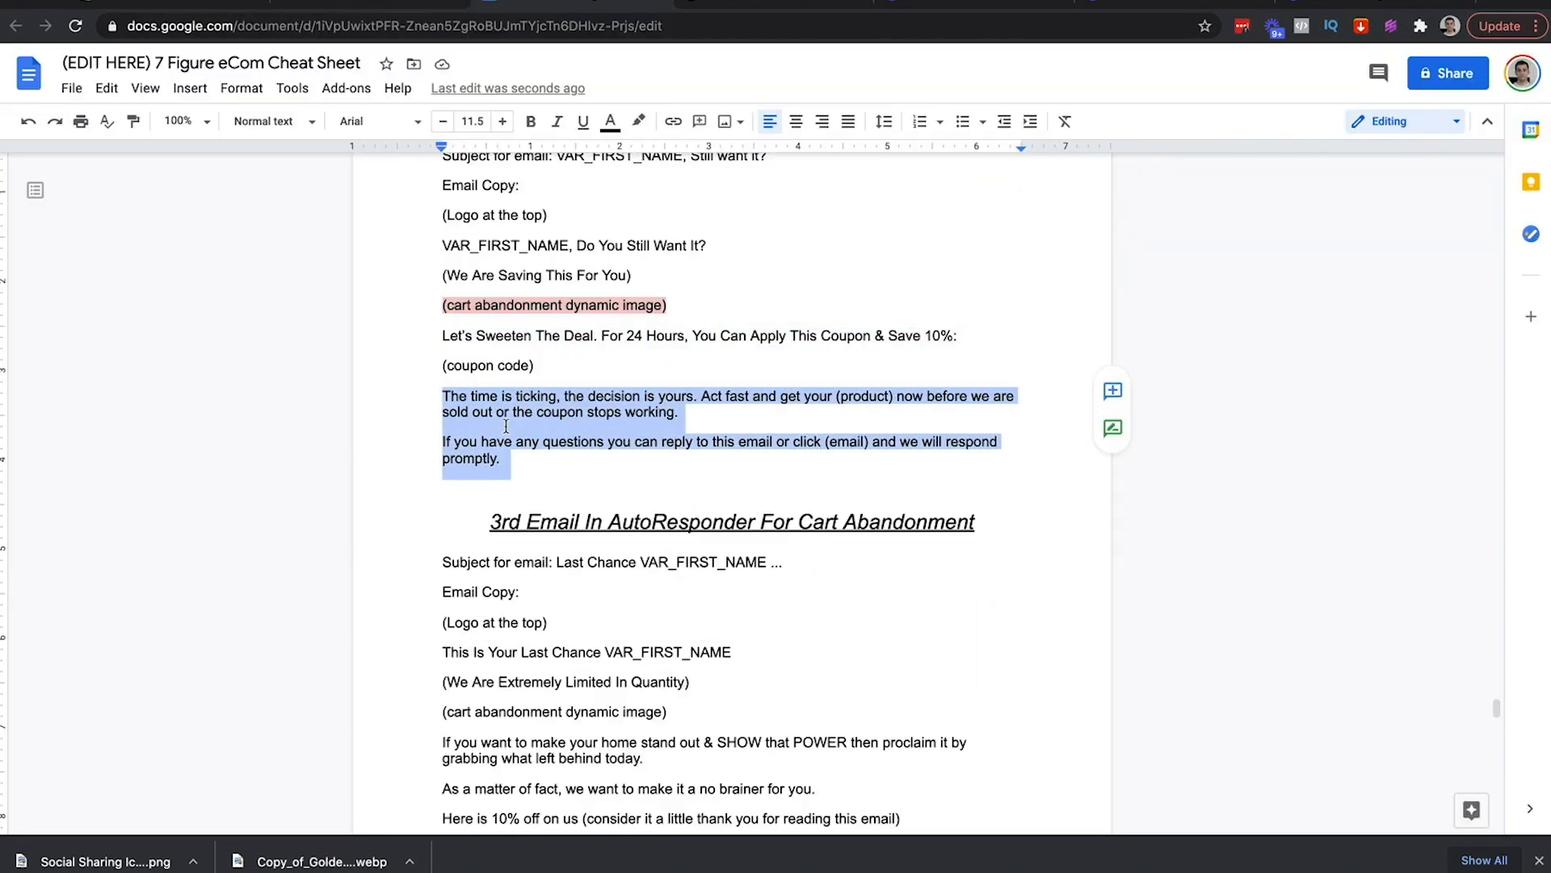
left_click(364, 4)
left_click(902, 629)
key("ctrl+a")
key("ctrl+v")
Centre the pasted paragraphs and set them to 18px
key("ctrl+a")
left_click(1089, 575)
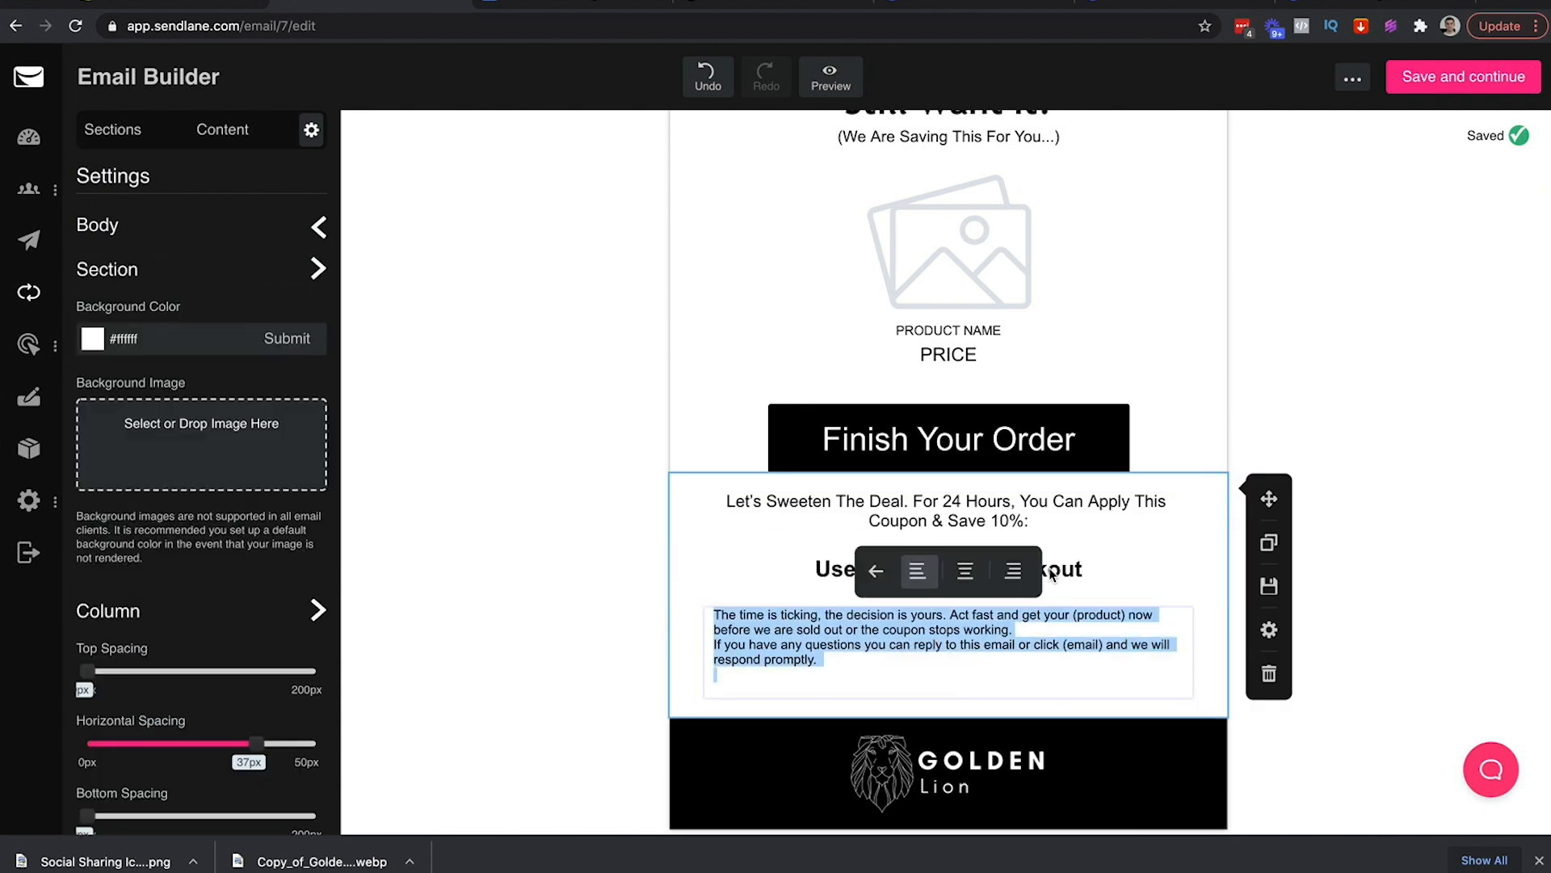
left_click(967, 573)
left_click(877, 571)
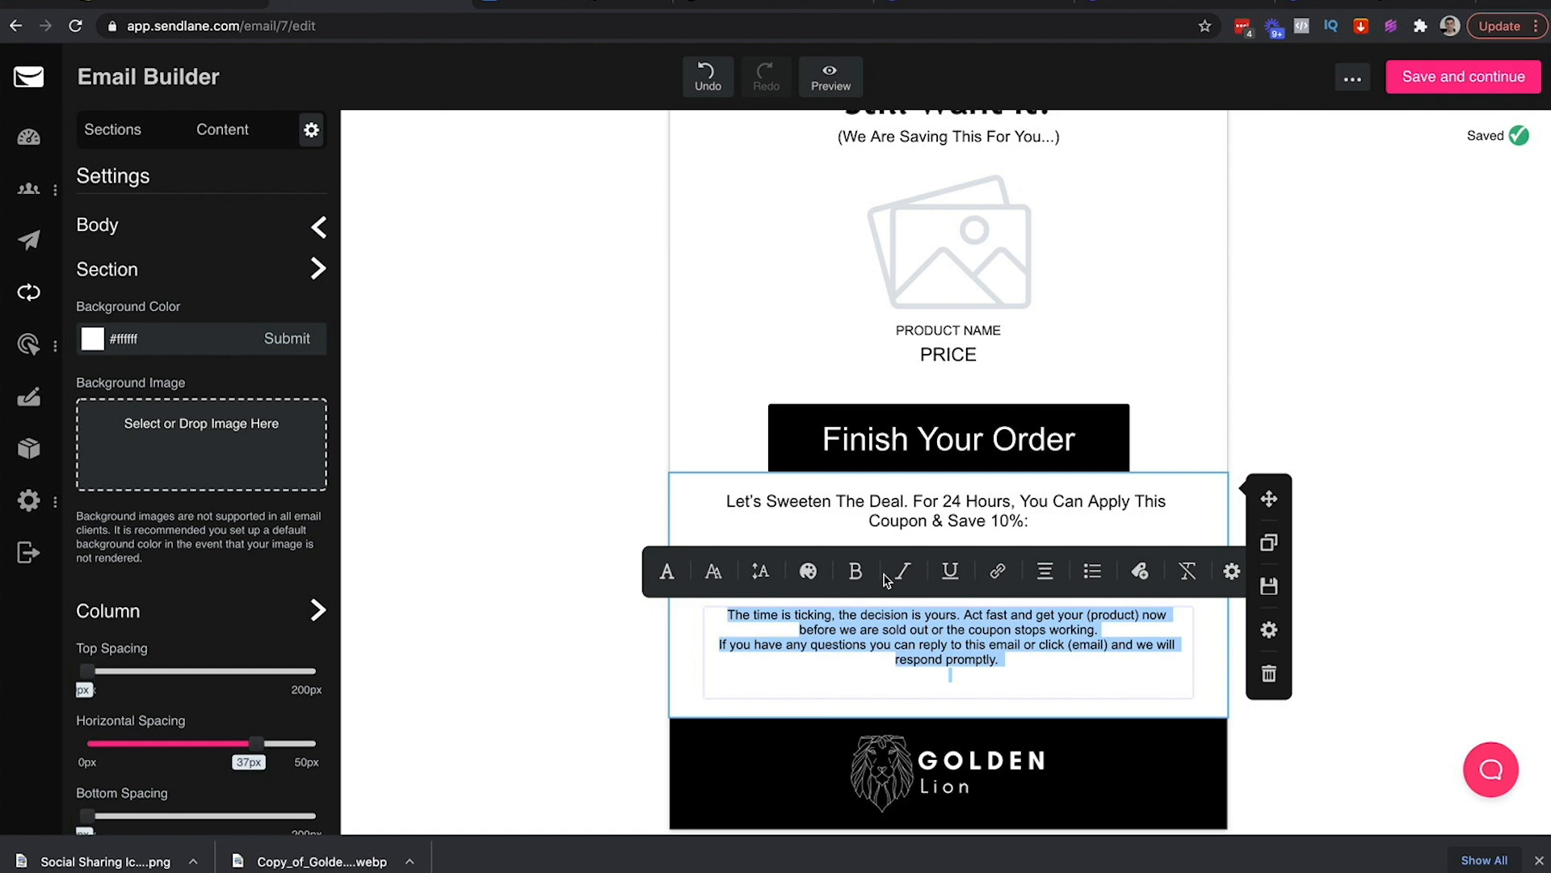
left_click(707, 574)
left_click(958, 579)
scroll(945, 670, "down", 5)
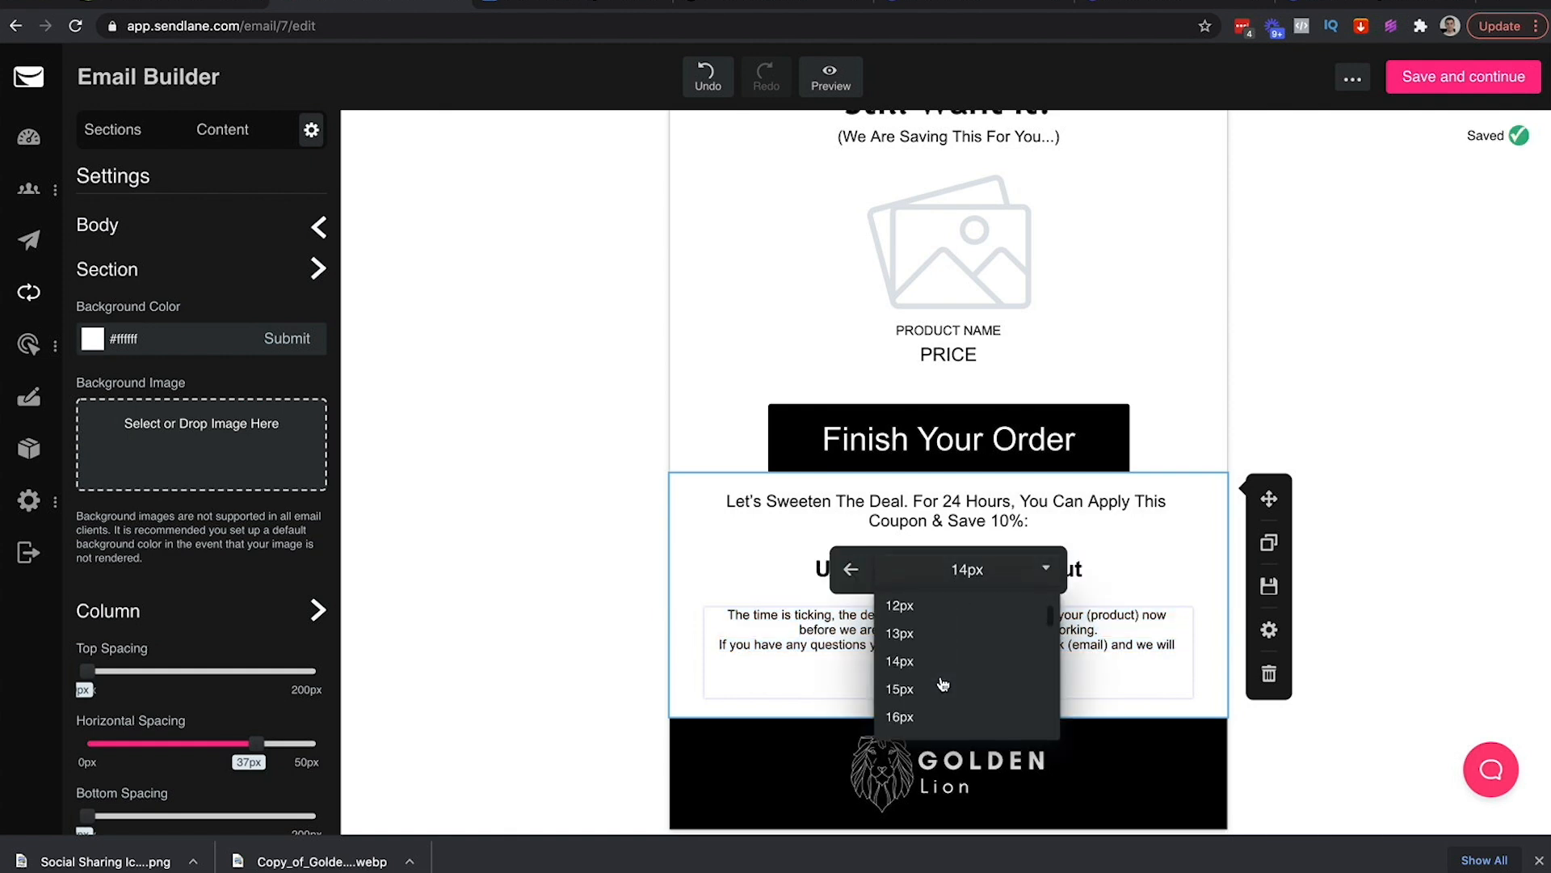
left_click(938, 682)
Add a blank line between the paragraphs and delete the 'or click (email)' phrase
left_click(984, 658)
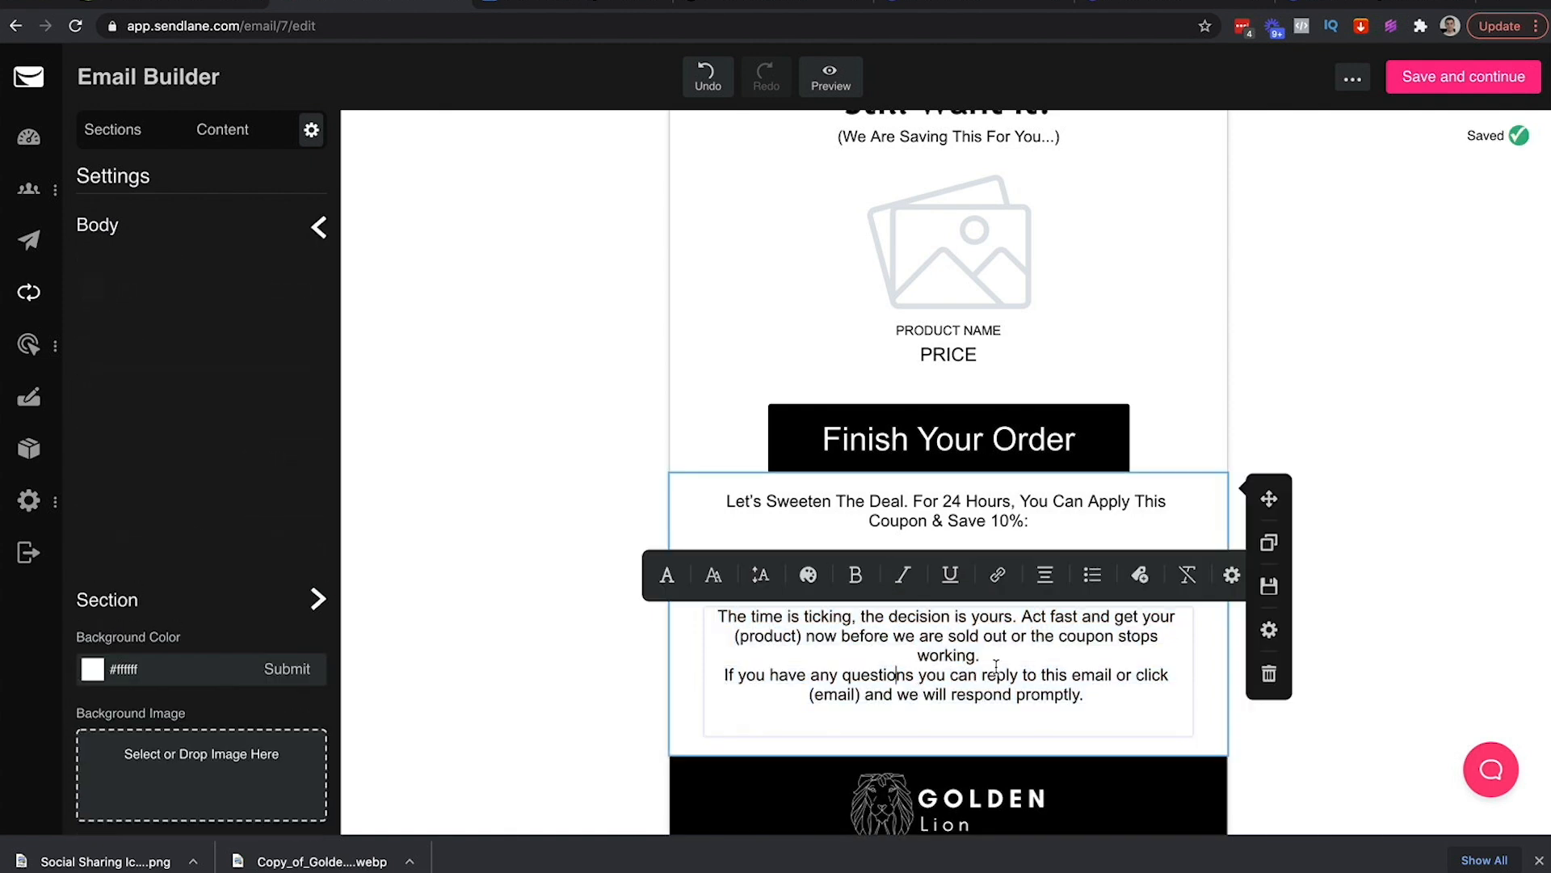
key("Return")
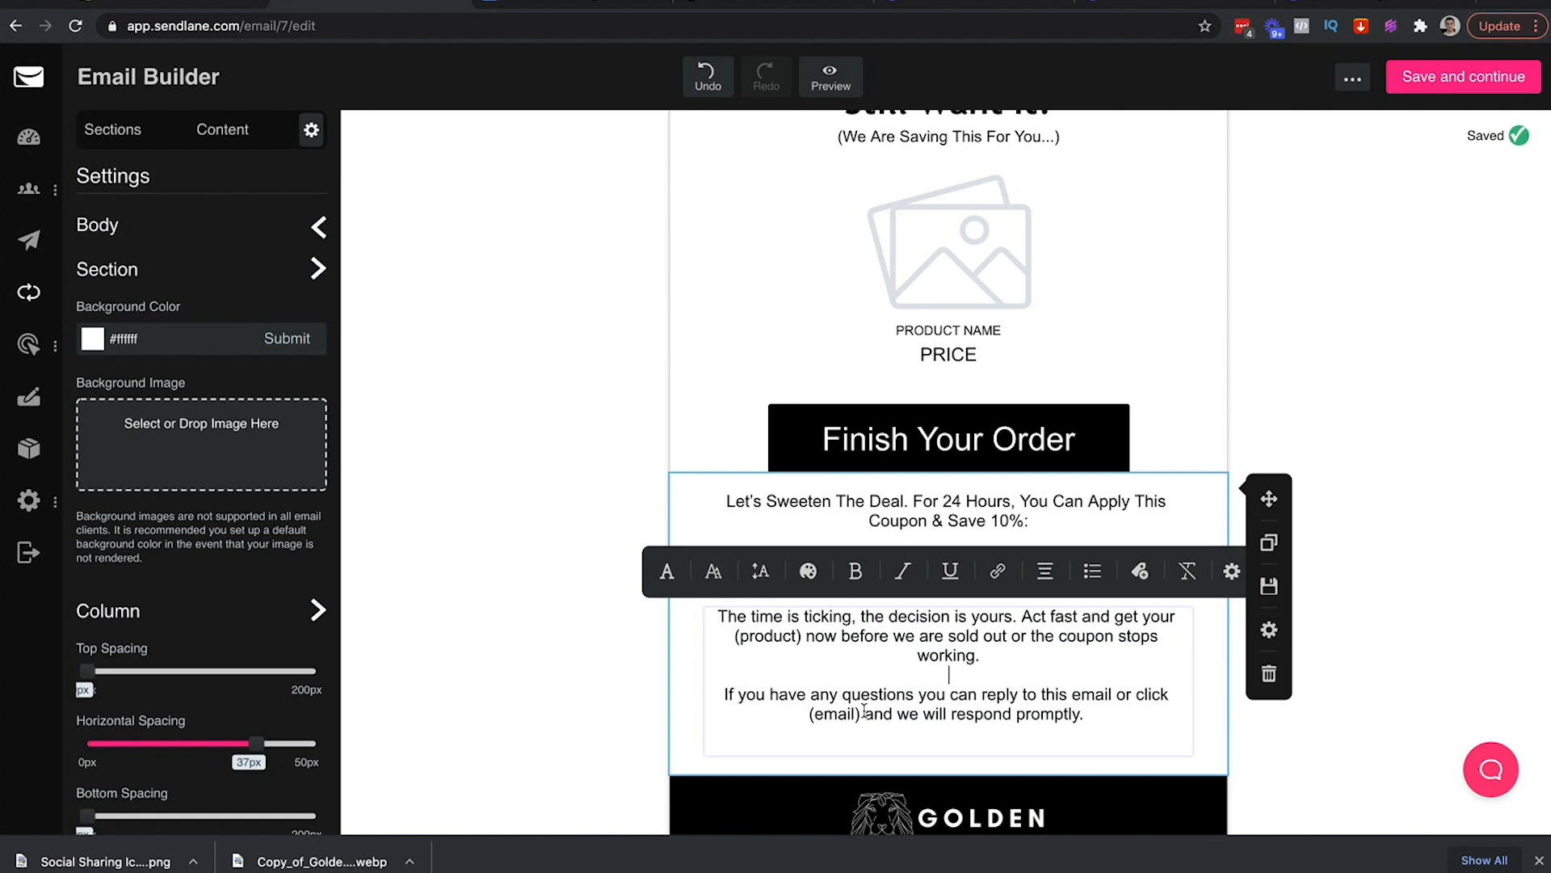
left_click_drag(864, 713, 1080, 692)
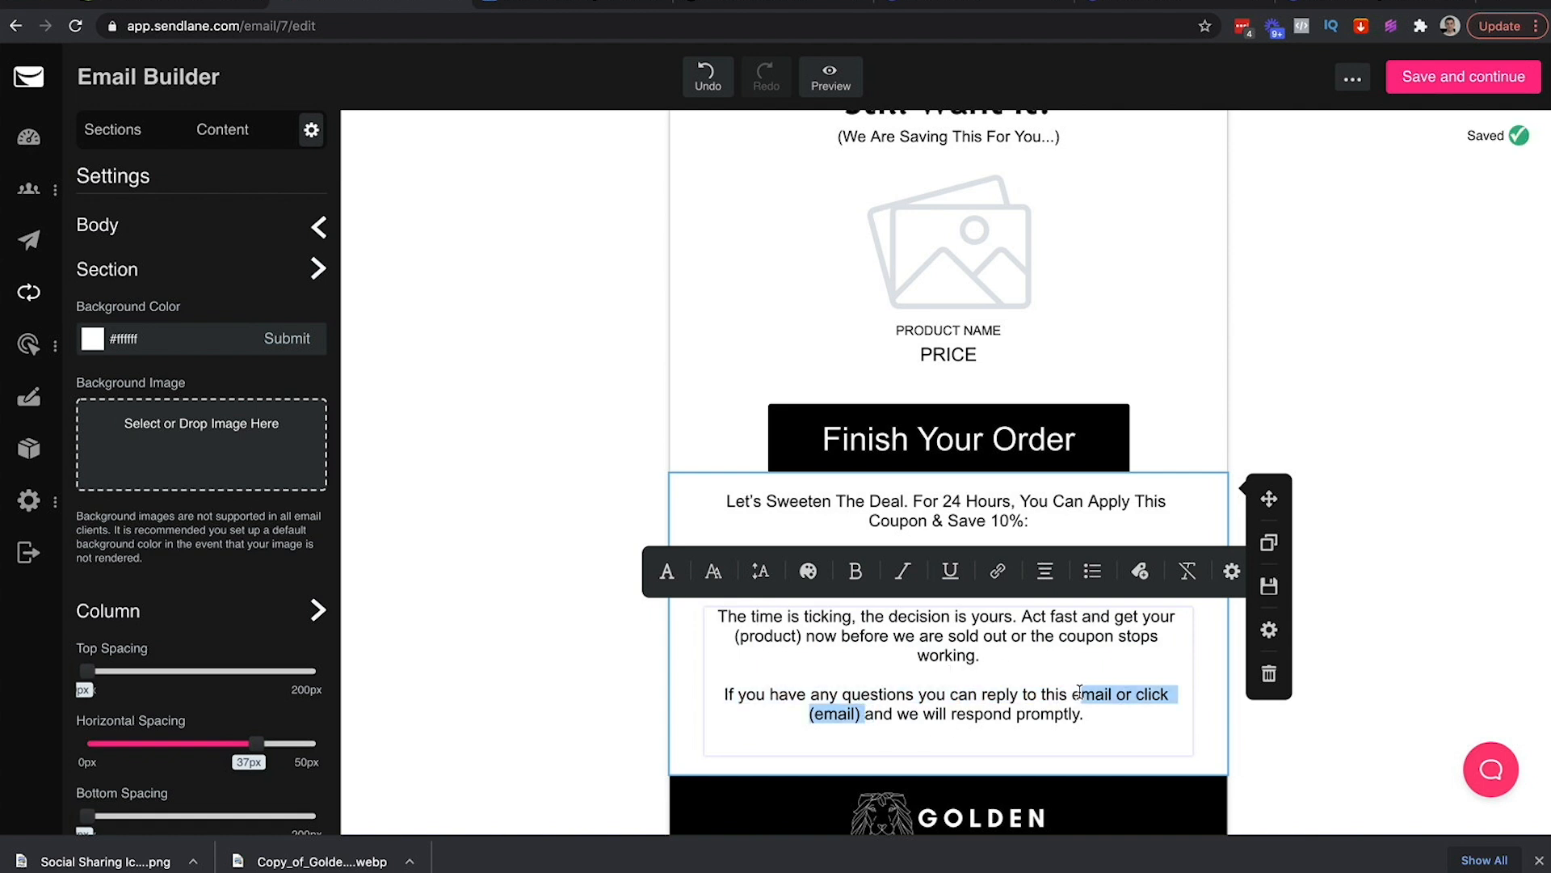
left_click_drag(1076, 693, 1116, 692)
key("BackSpace")
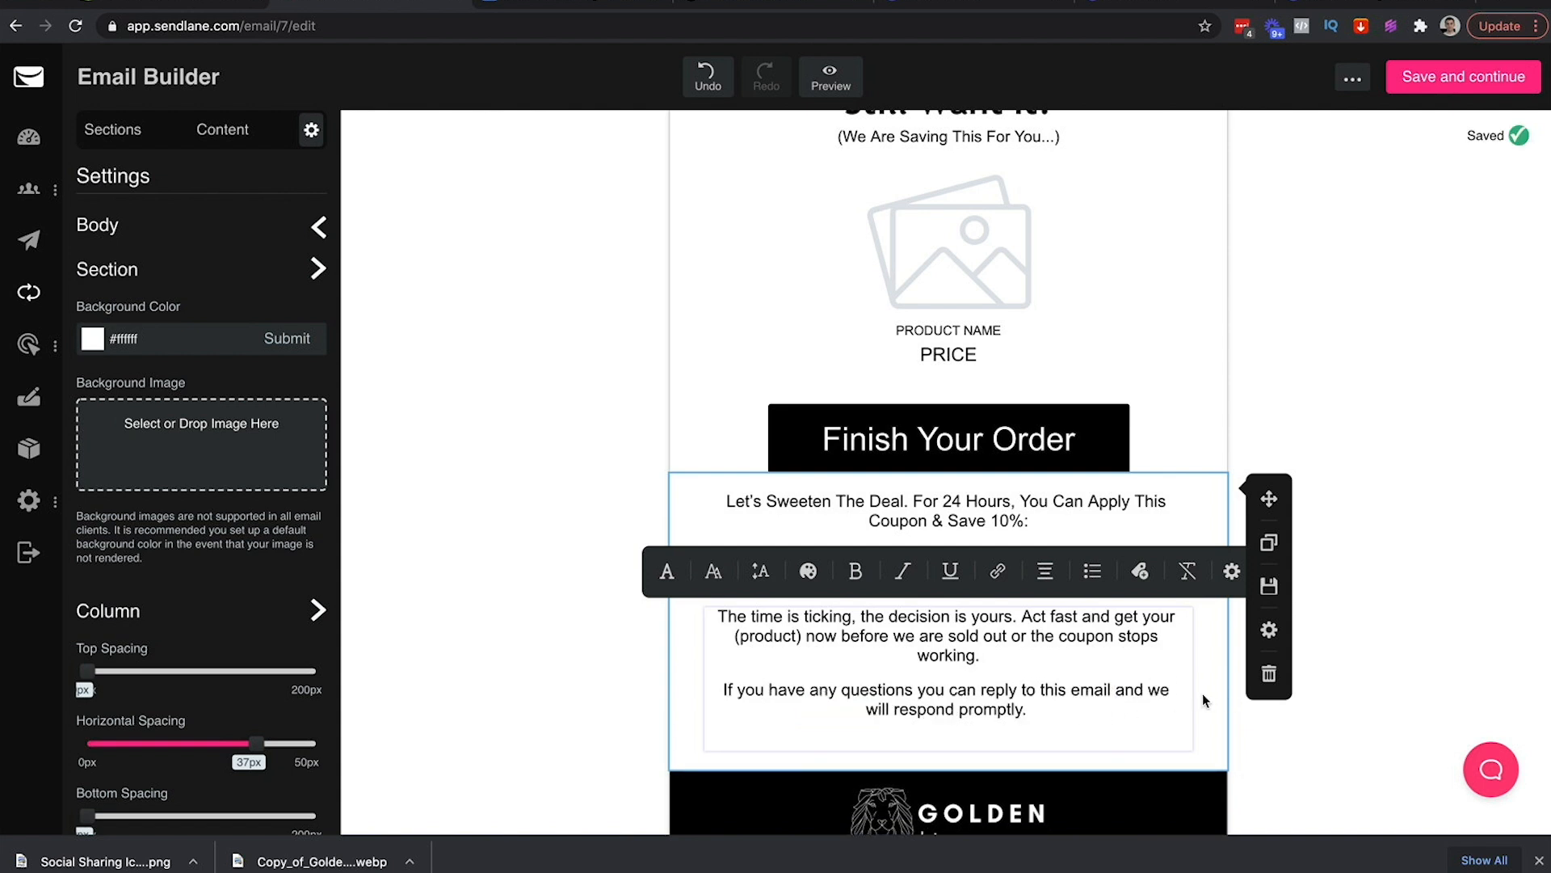
Replace the (product) placeholder with 'Golden Lion Crown Statue' and remove the word 'now'
left_click_drag(807, 649, 733, 638)
key("BackSpace")
type("GHo")
key("BackSpace")
key("BackSpace")
type("olden Lion Crown Statue")
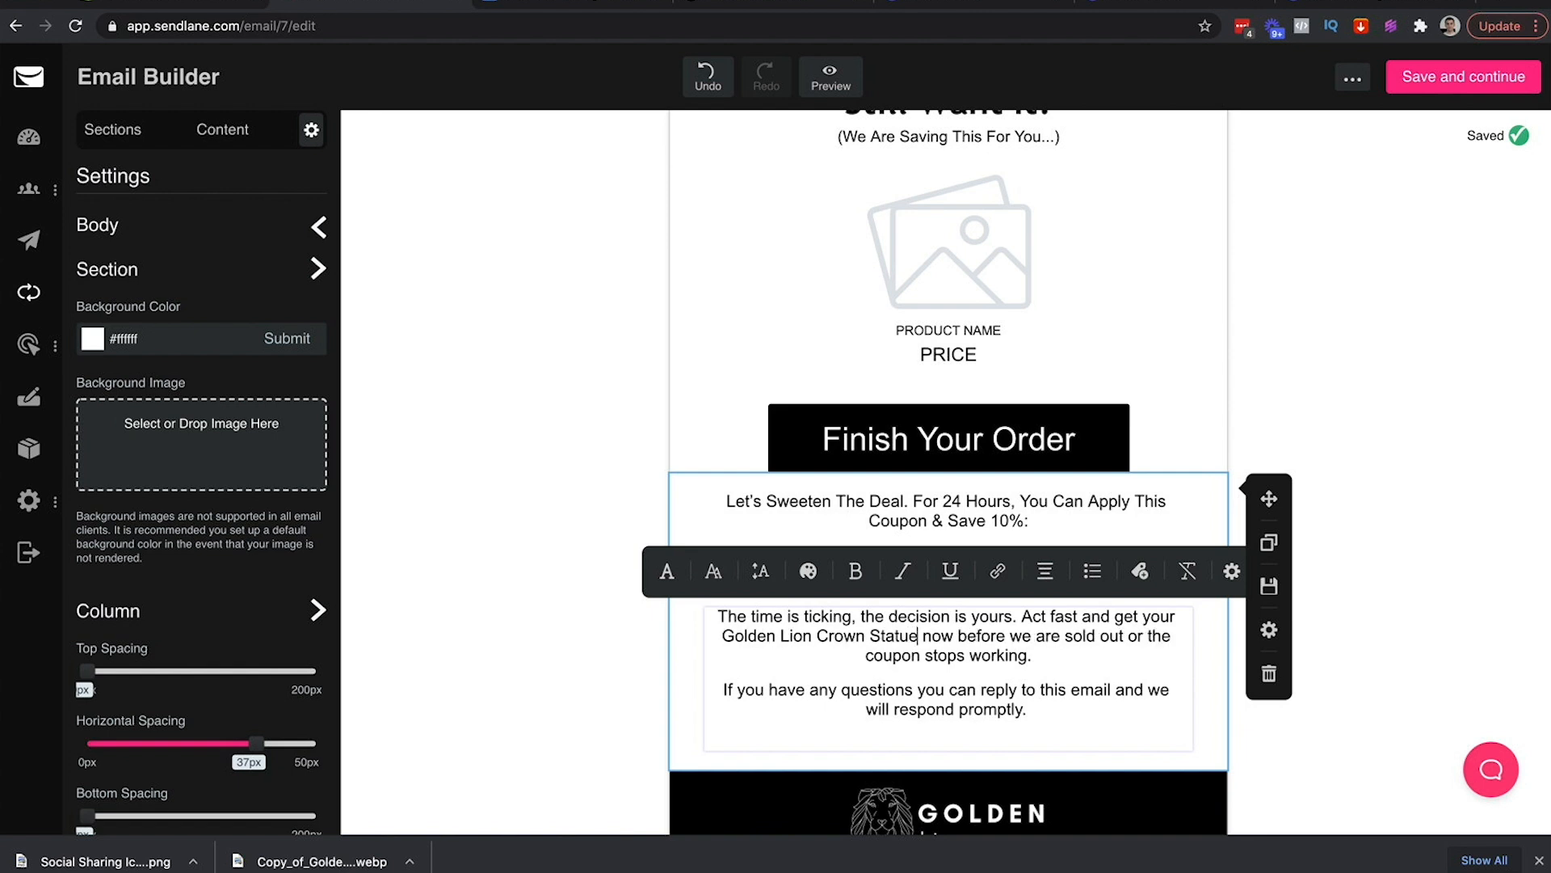
double_click(957, 638)
key("BackSpace")
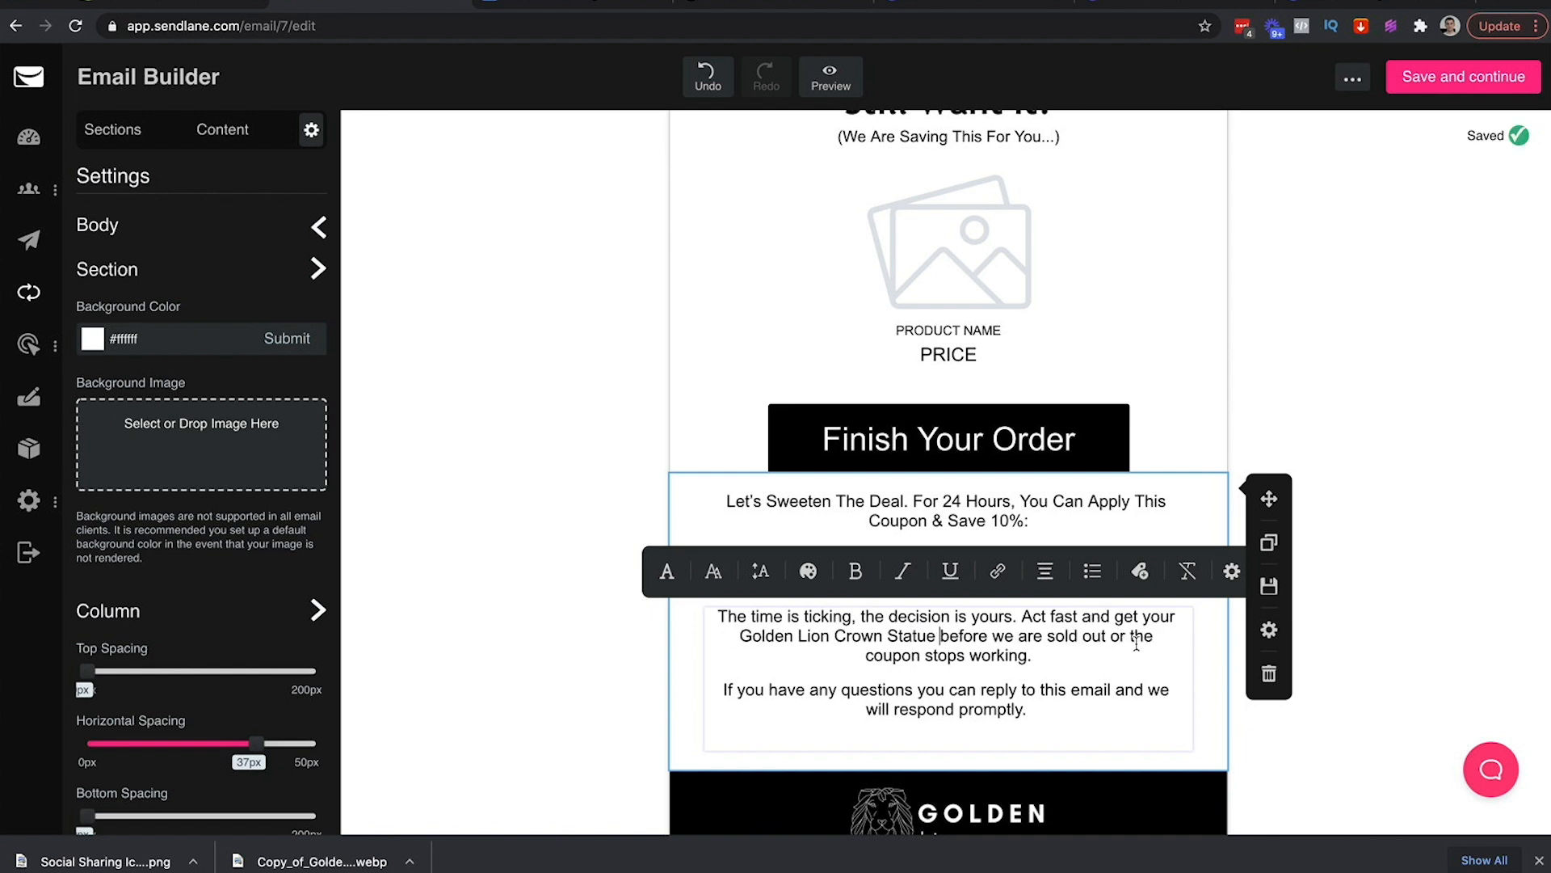
left_click(1306, 724)
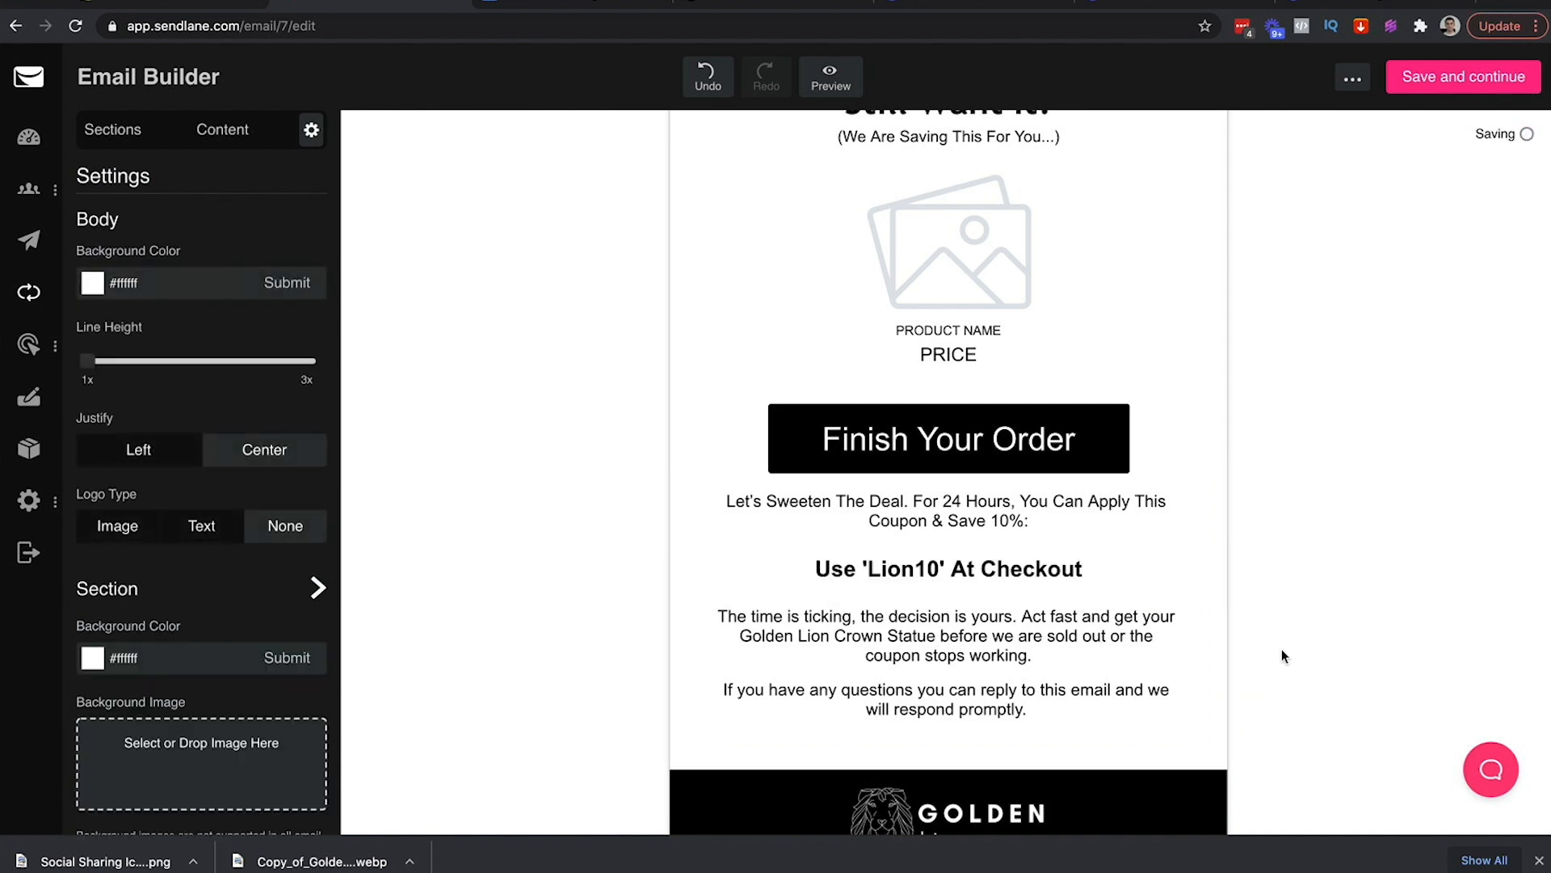
Move 'Act fast' onto its own paragraph
scroll(1252, 596, "down", 1)
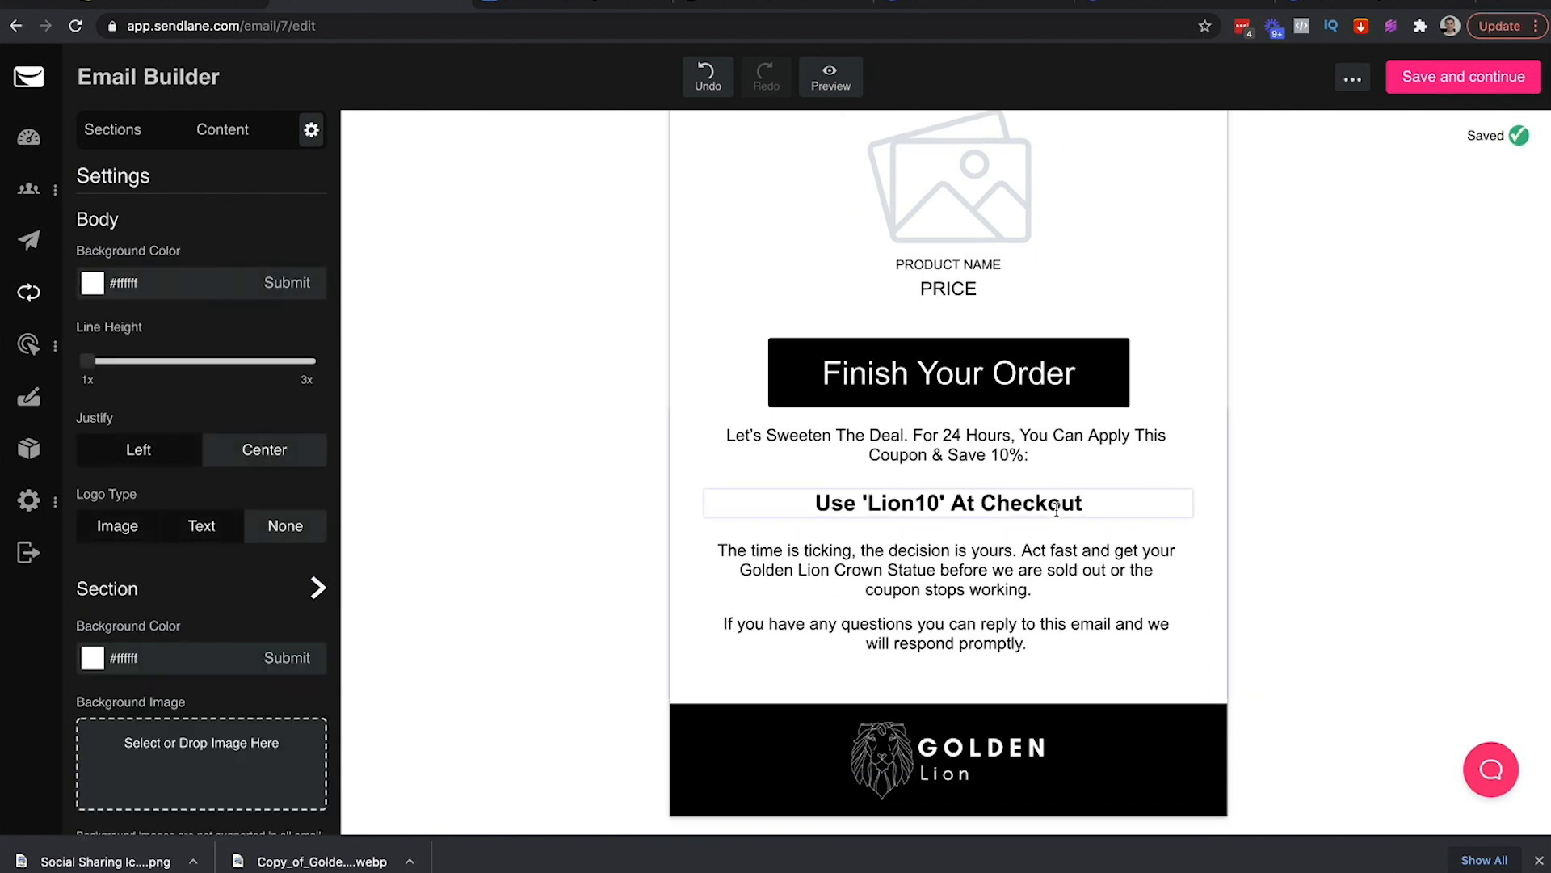
left_click(1023, 557)
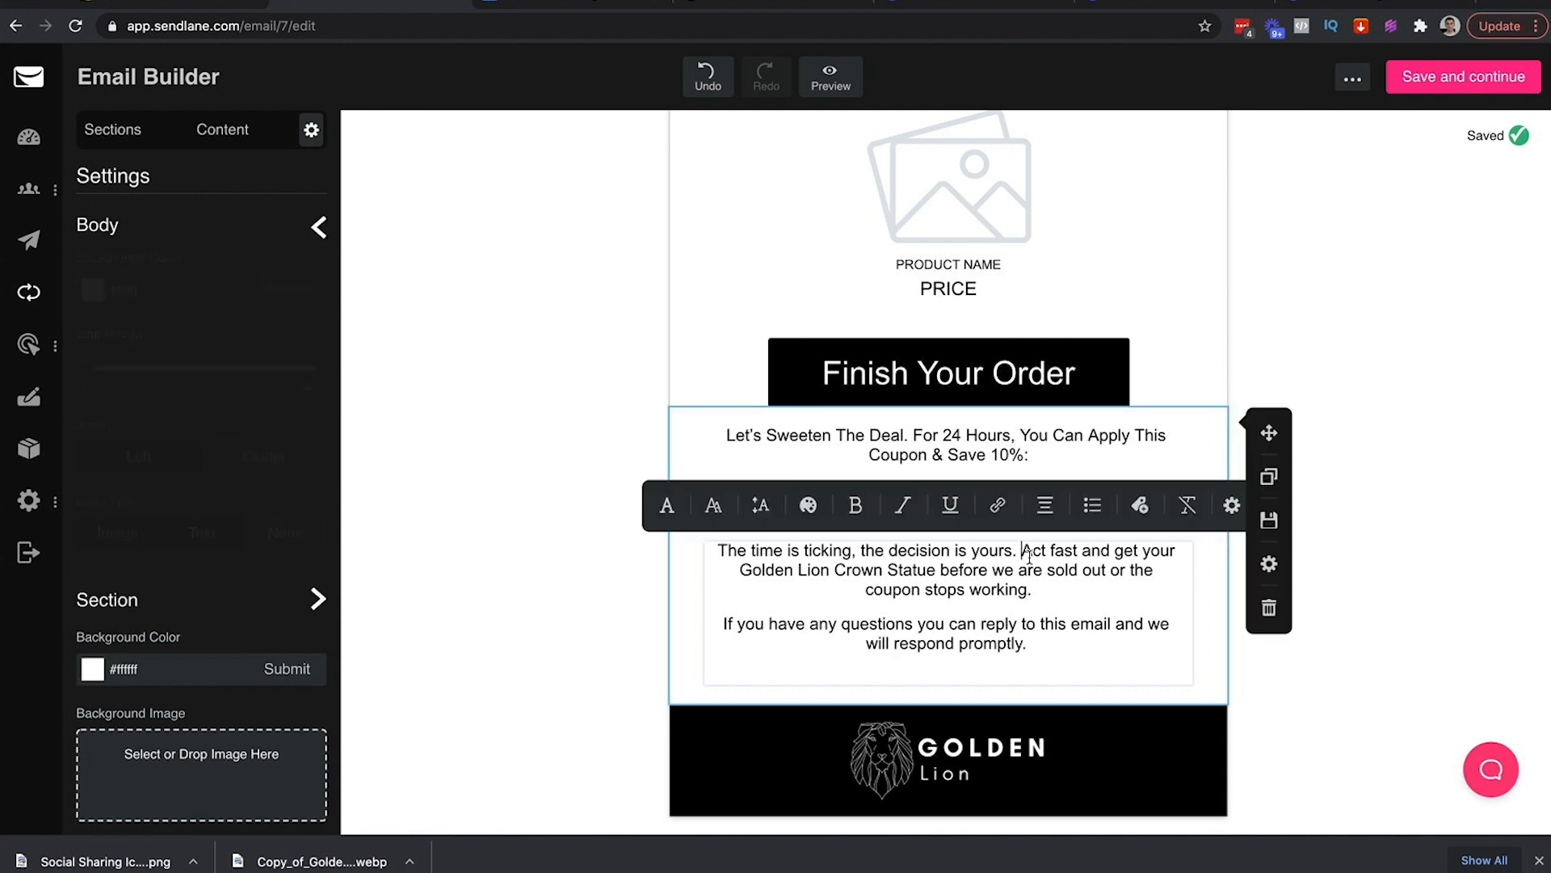
key("Return")
left_click(1365, 671)
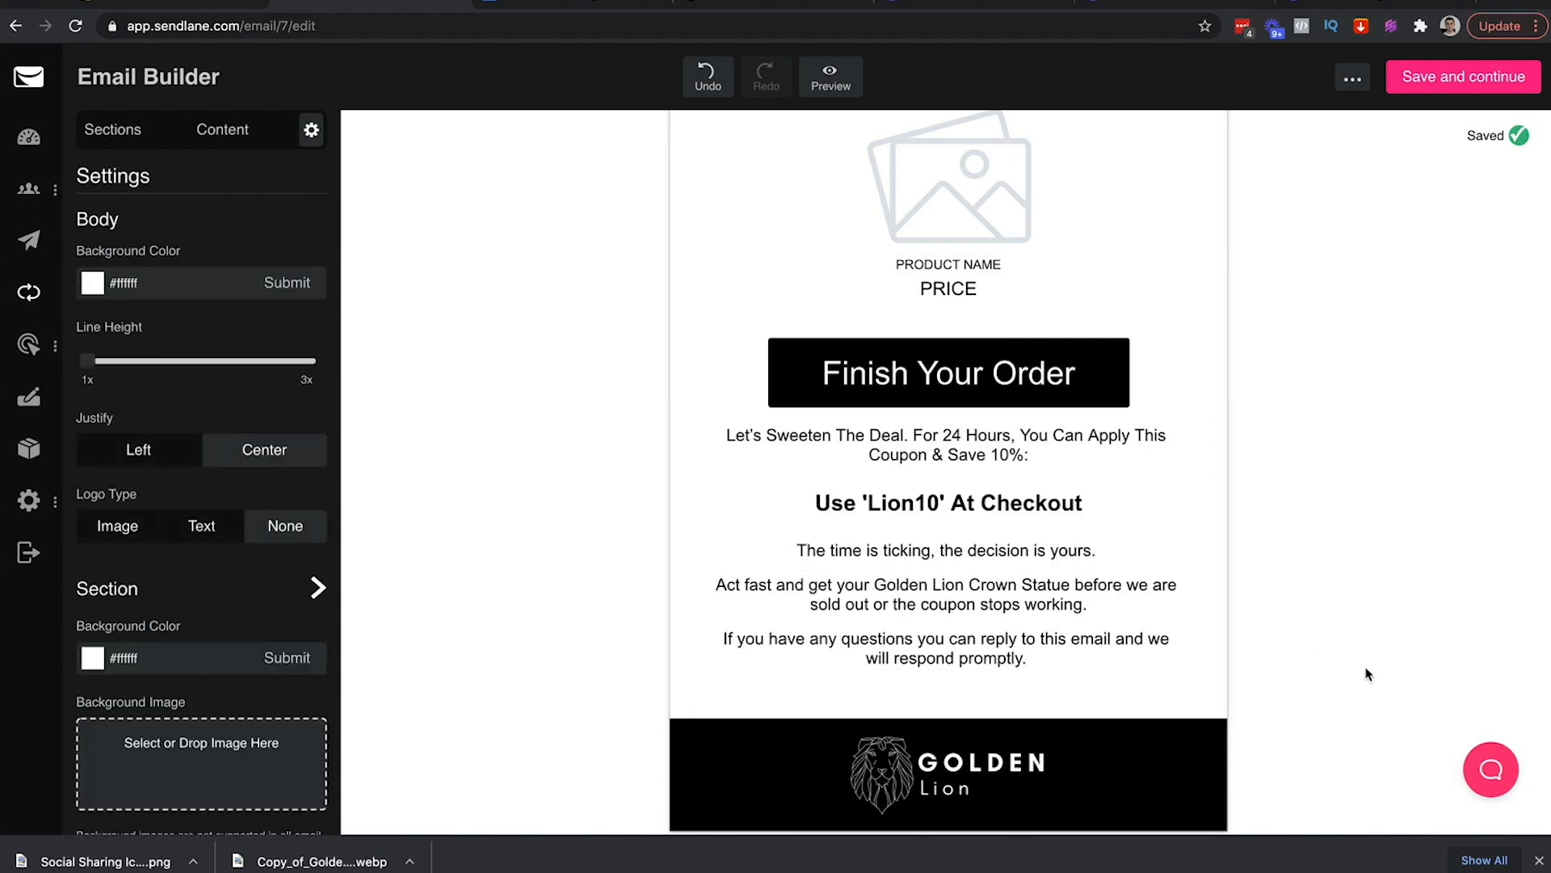
triple_click(1033, 508)
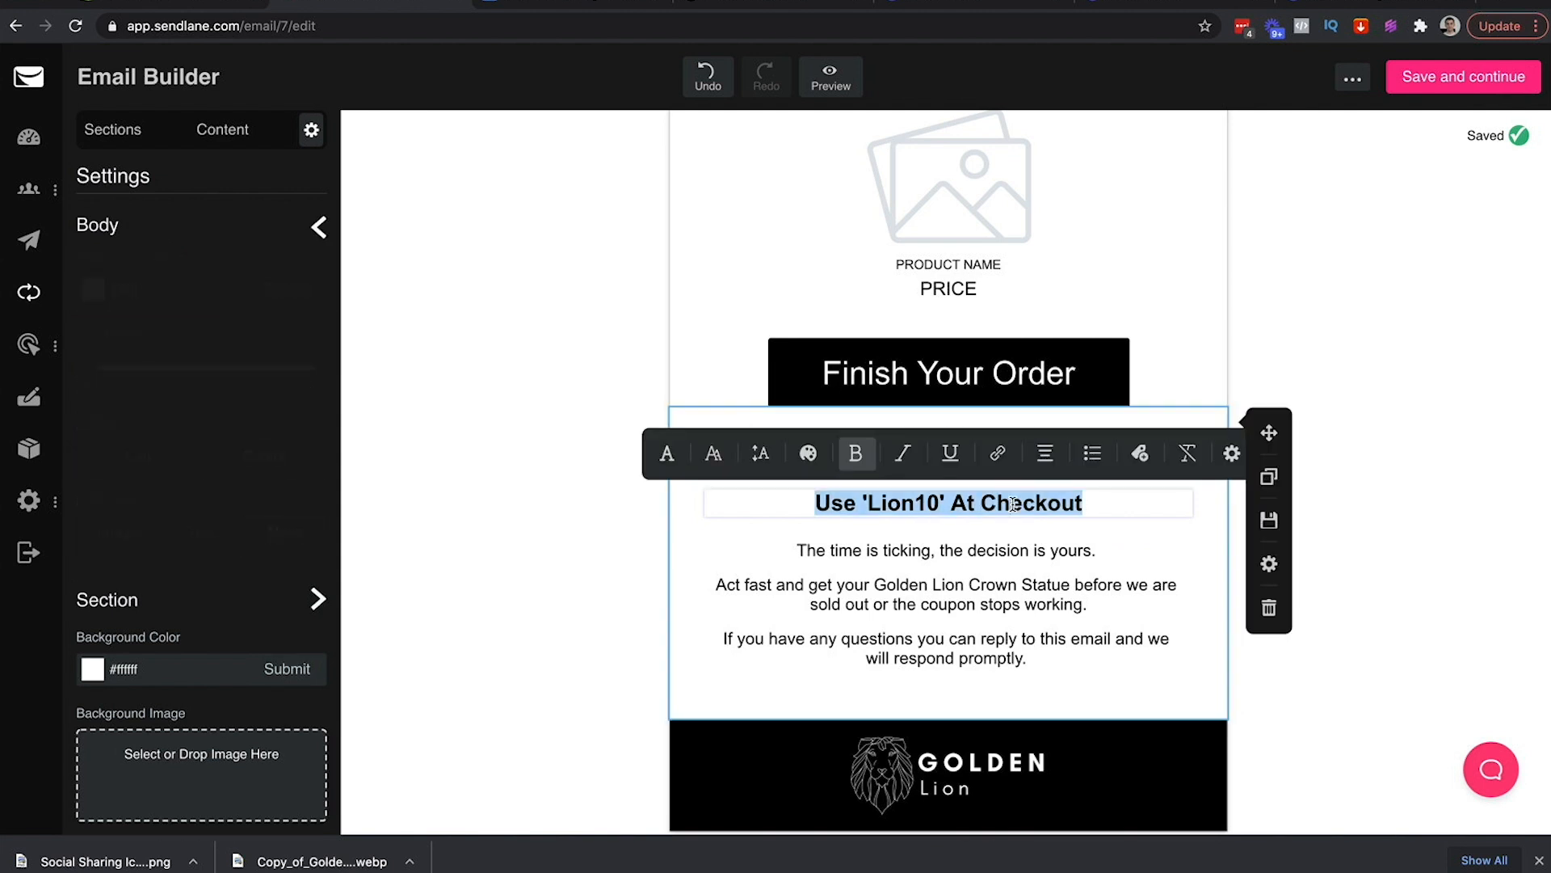
Set the Use 'Lion10' At Checkout heading to 26px
left_click(712, 451)
left_click(1002, 453)
scroll(994, 549, "down", 4)
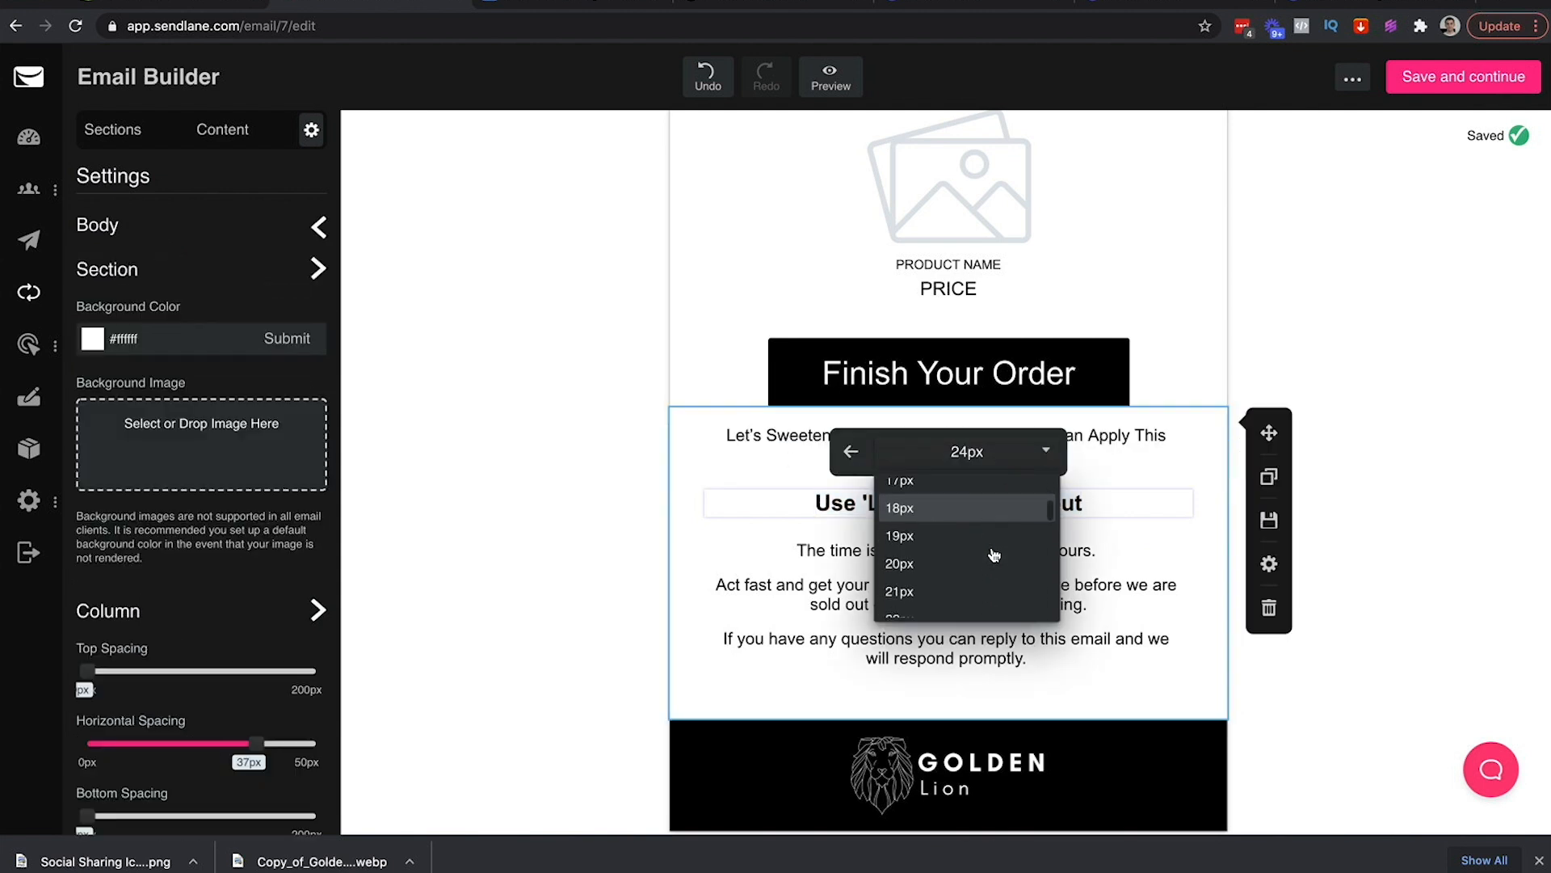
scroll(992, 553, "down", 2)
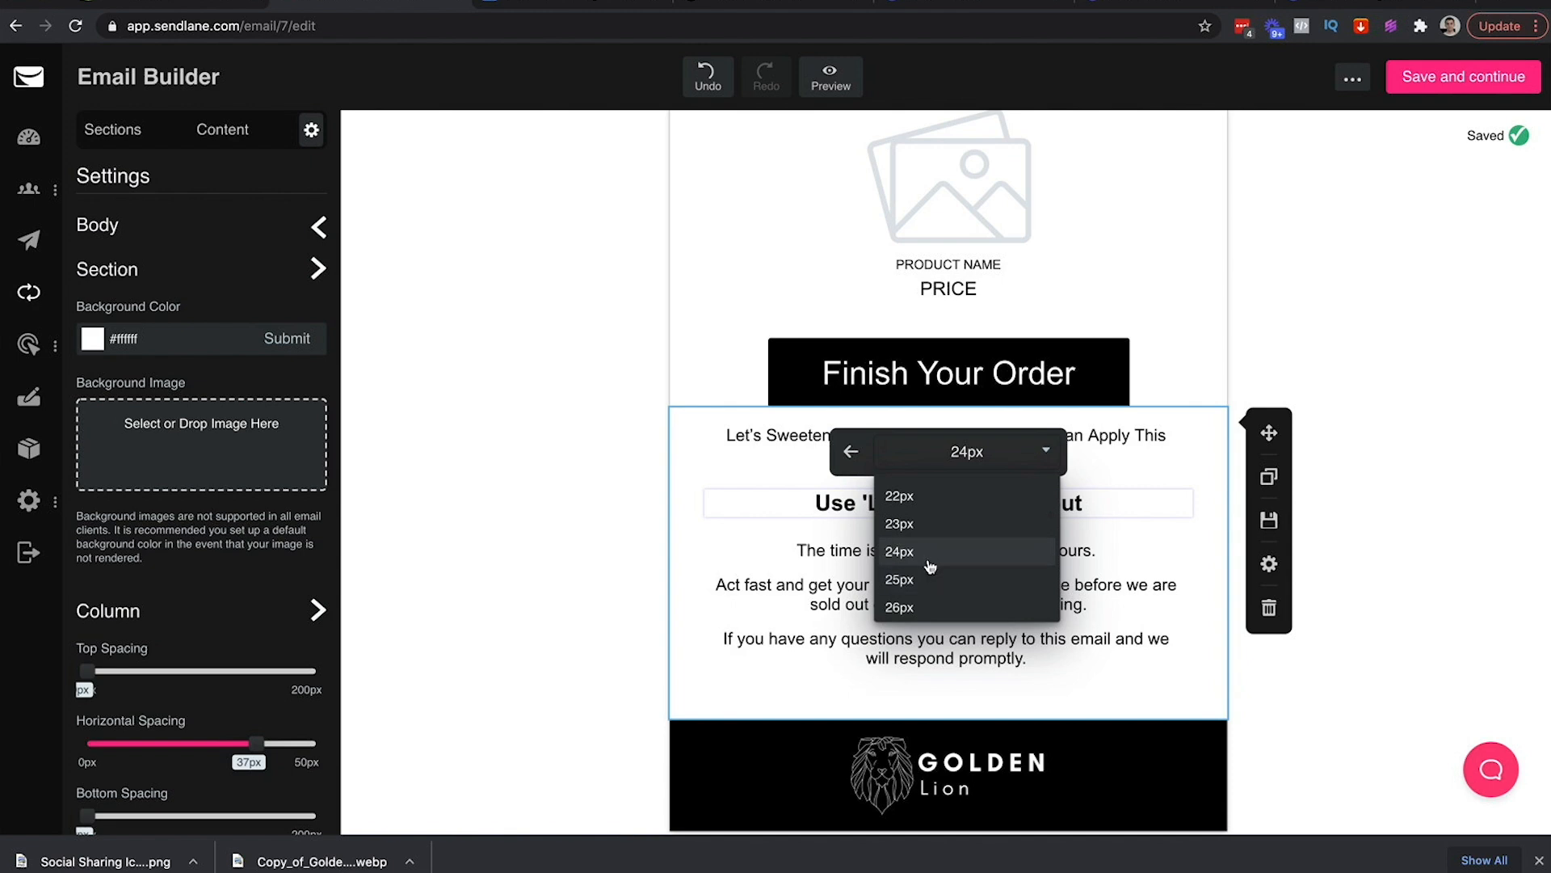
left_click(911, 585)
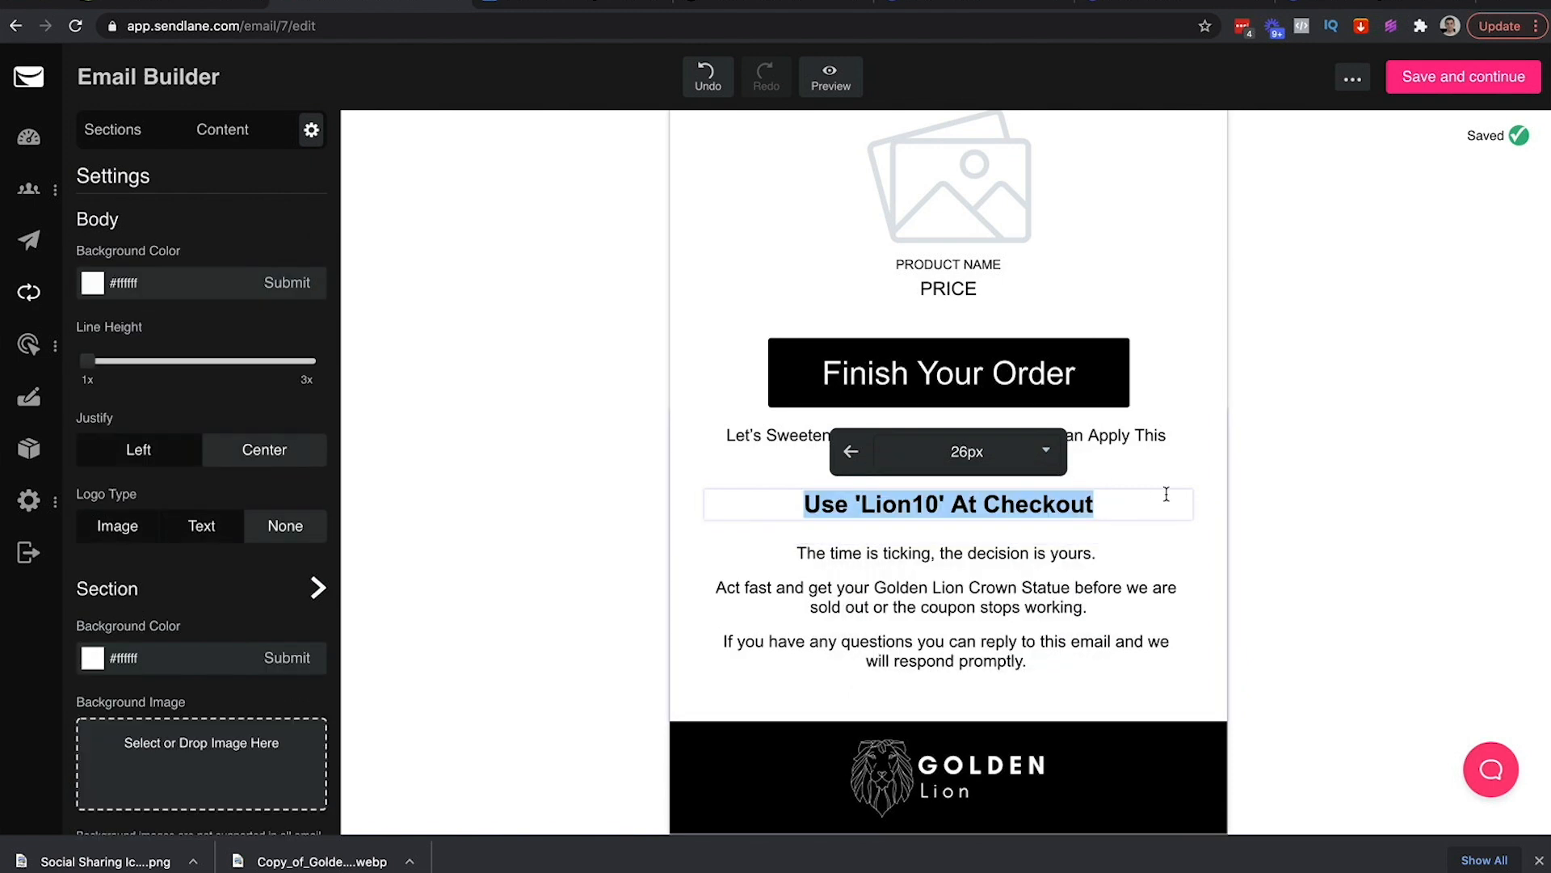
left_click(1258, 495)
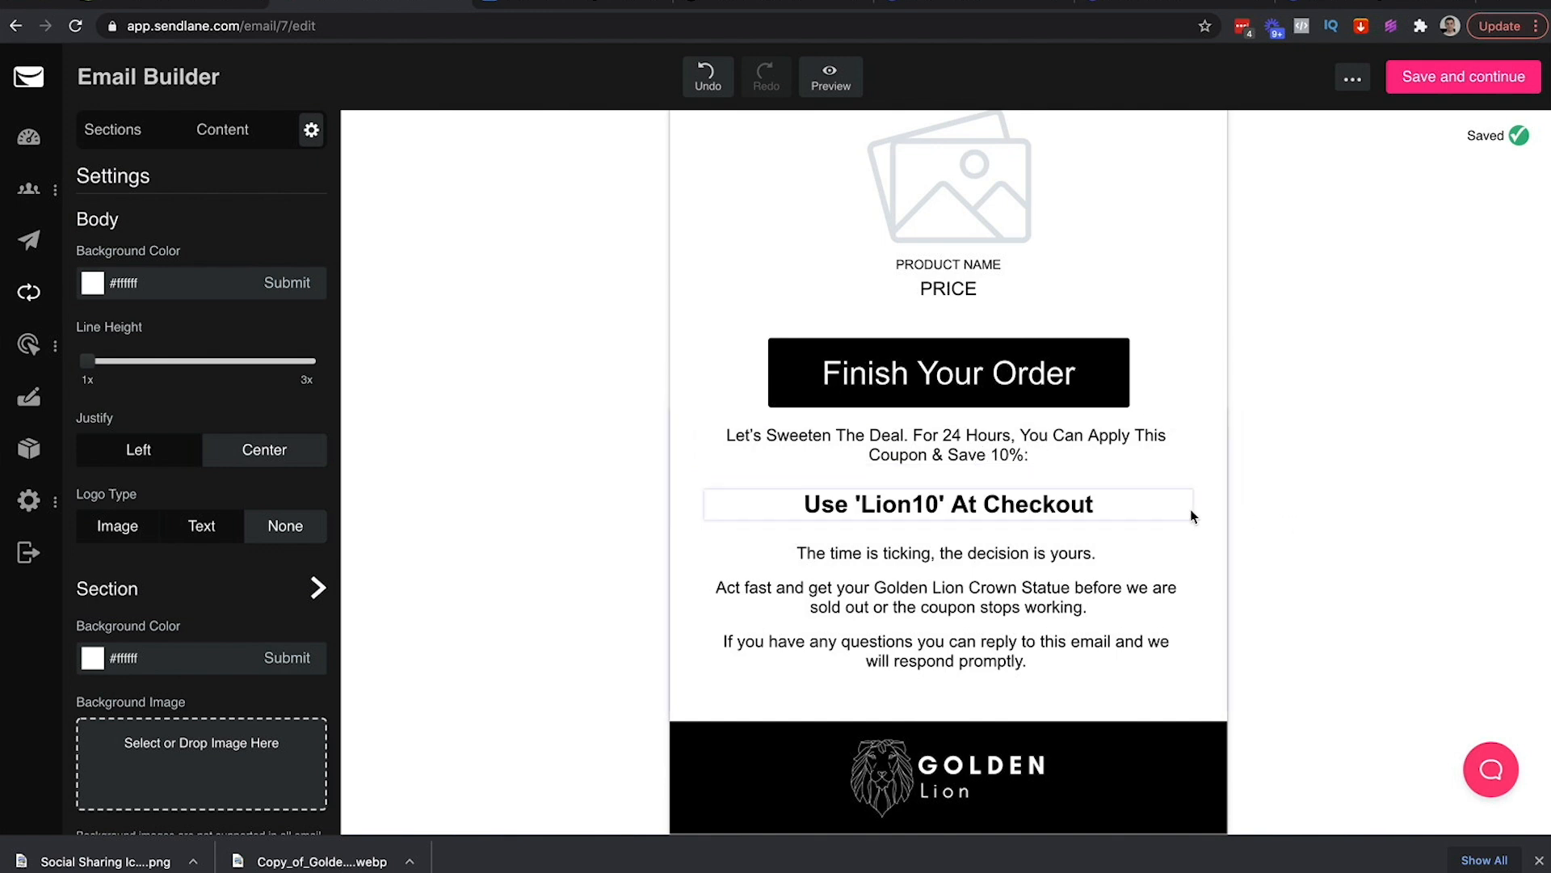
Delete 'Let's Sweeten The Deal. For 24 Hours,' from the start of the offer line
scroll(1190, 513, "up", 2)
scroll(1190, 509, "up", 2)
scroll(1190, 509, "down", 3)
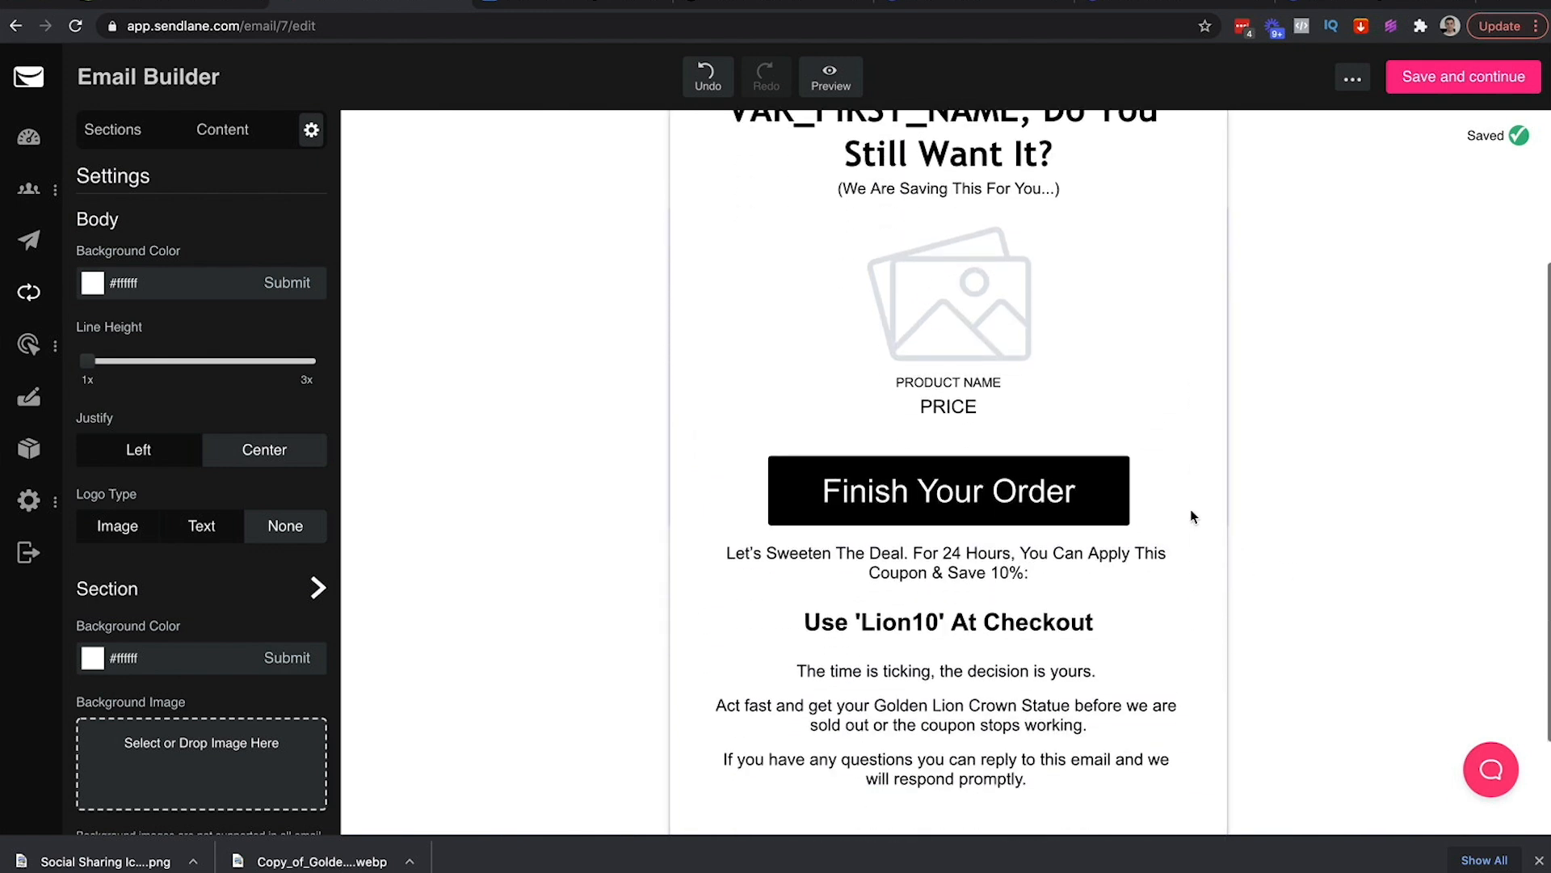
scroll(1190, 513, "down", 2)
scroll(1190, 513, "up", 4)
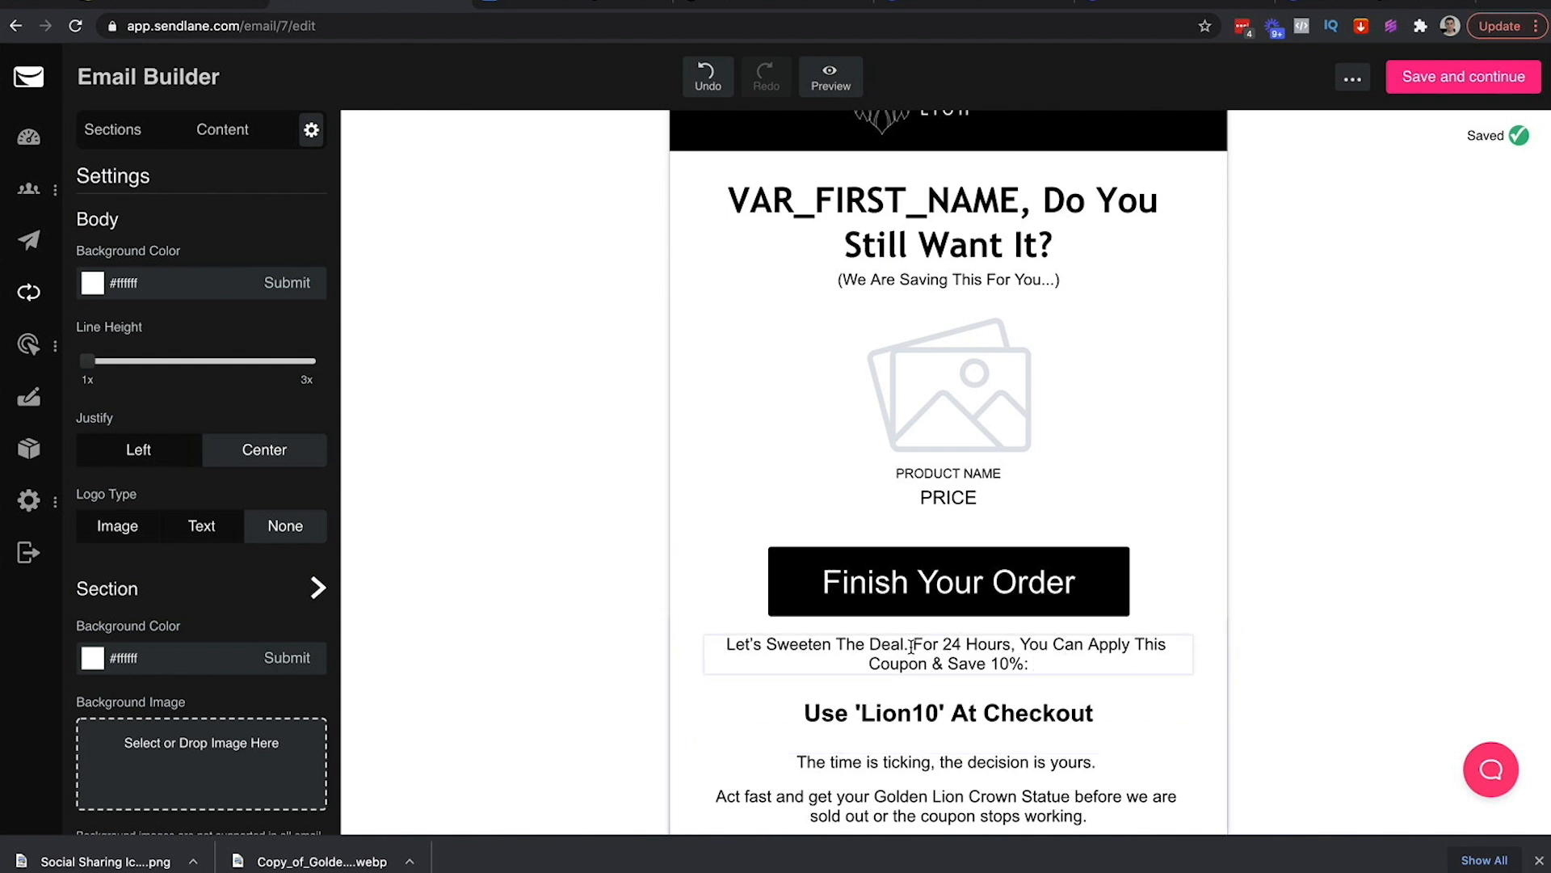
left_click_drag(1022, 645, 725, 644)
key("BackSpace")
left_click(1258, 685)
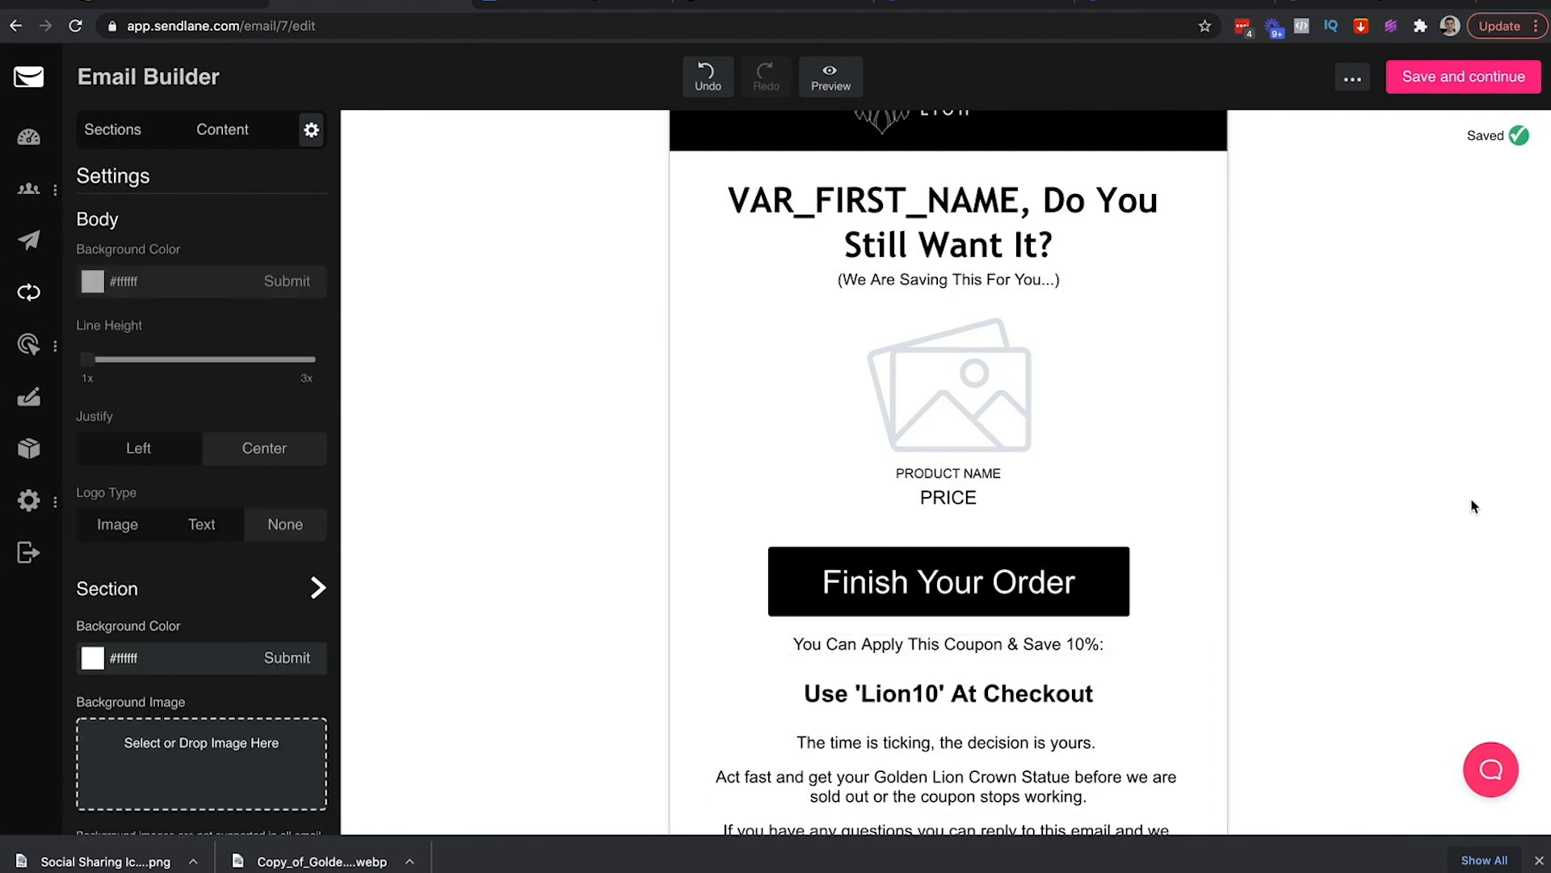
scroll(1258, 686, "down", 3)
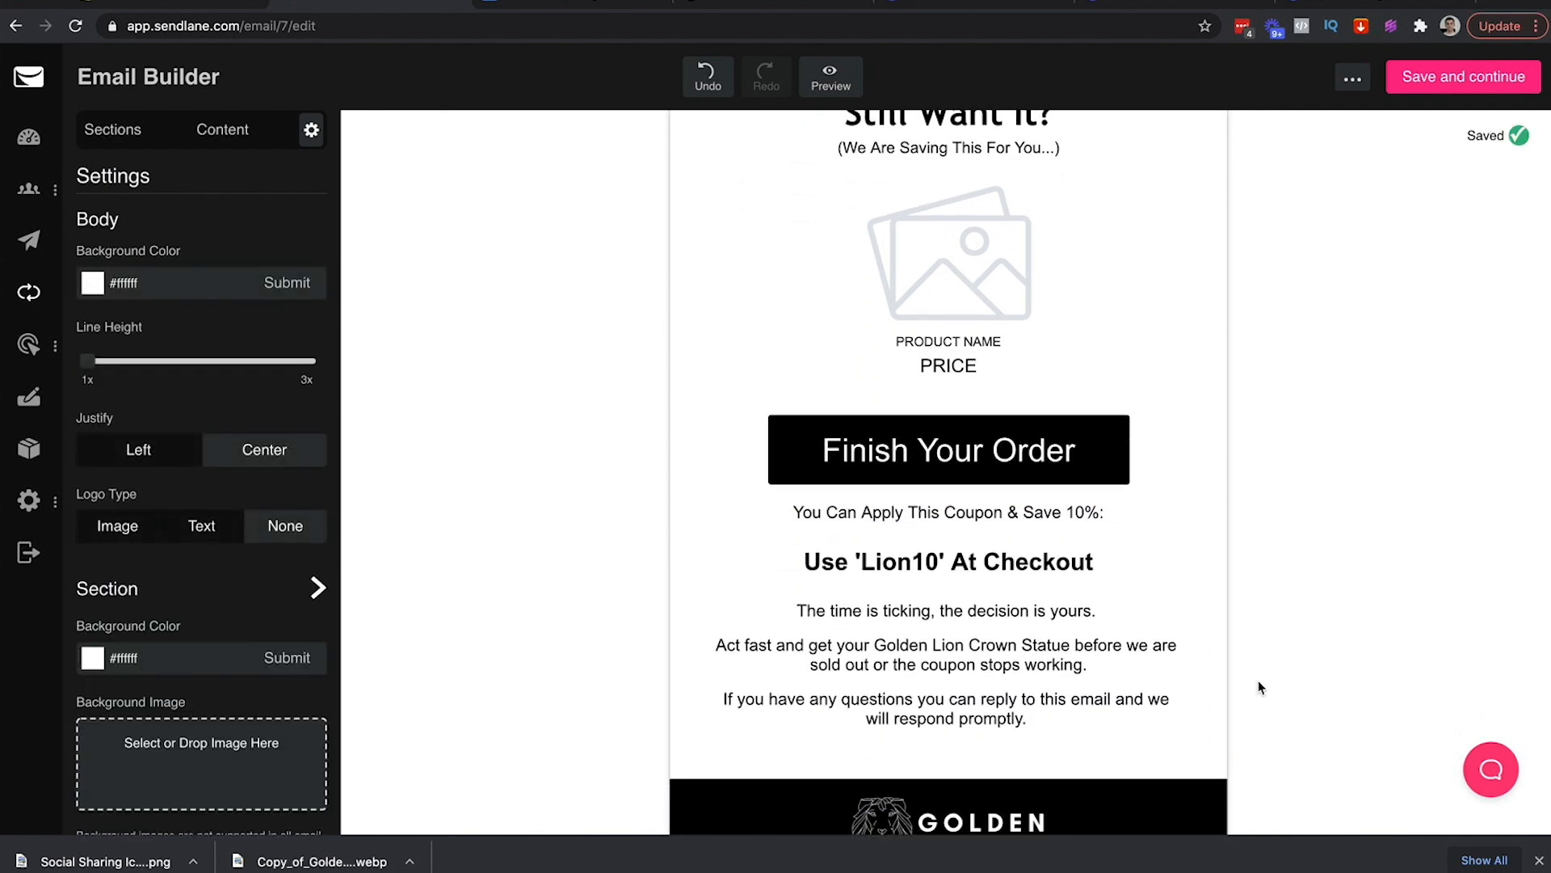
Relabel the Finish Your Order button as 'Complete My Order...'
left_click(1110, 469)
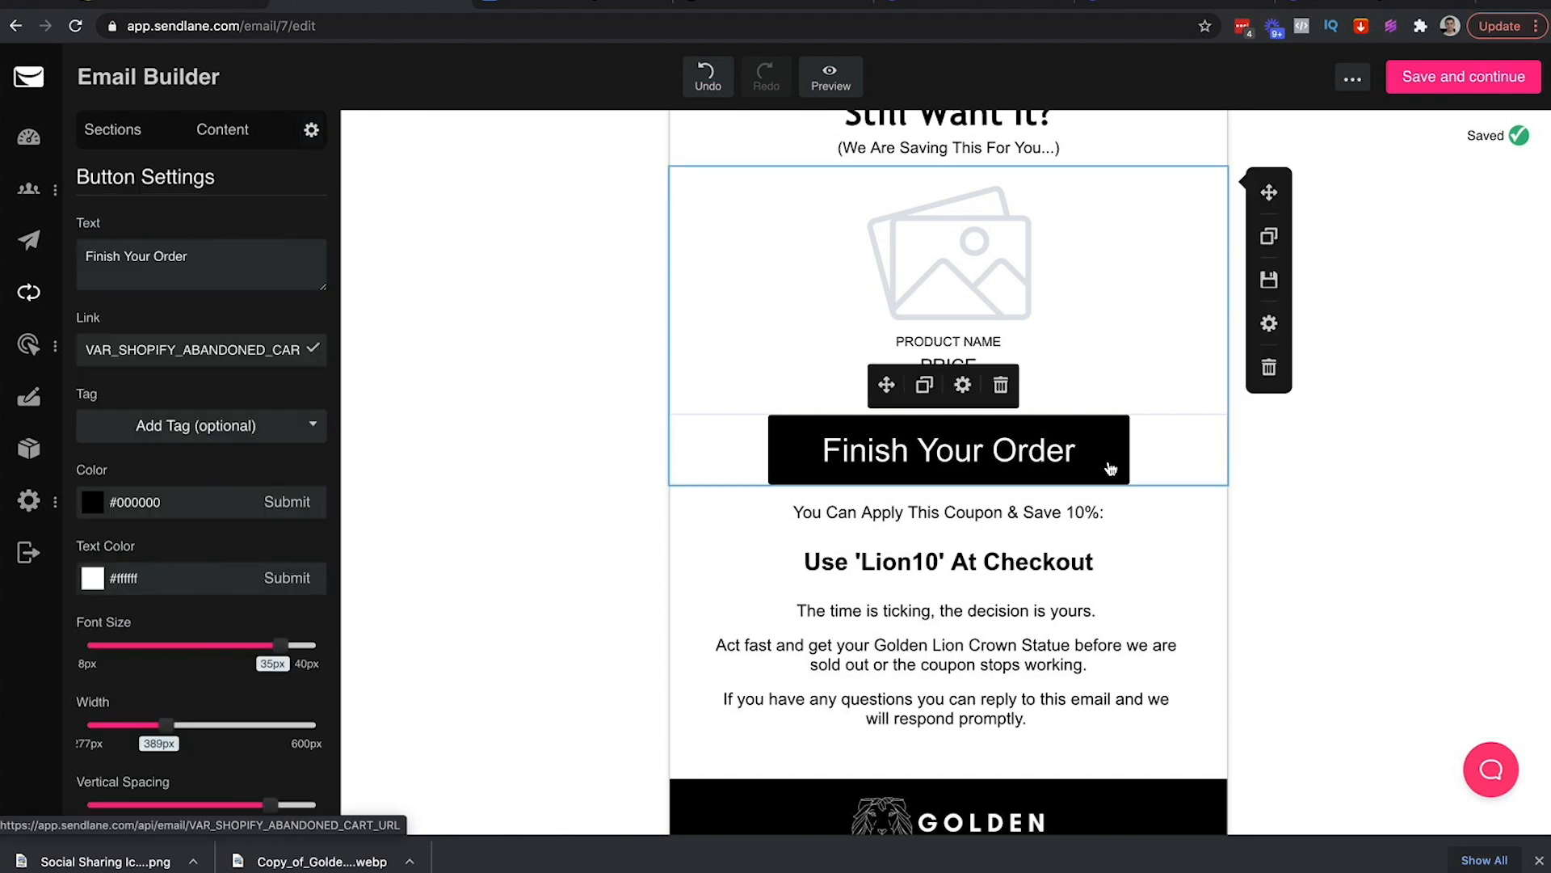
triple_click(193, 251)
type("Yes, I")
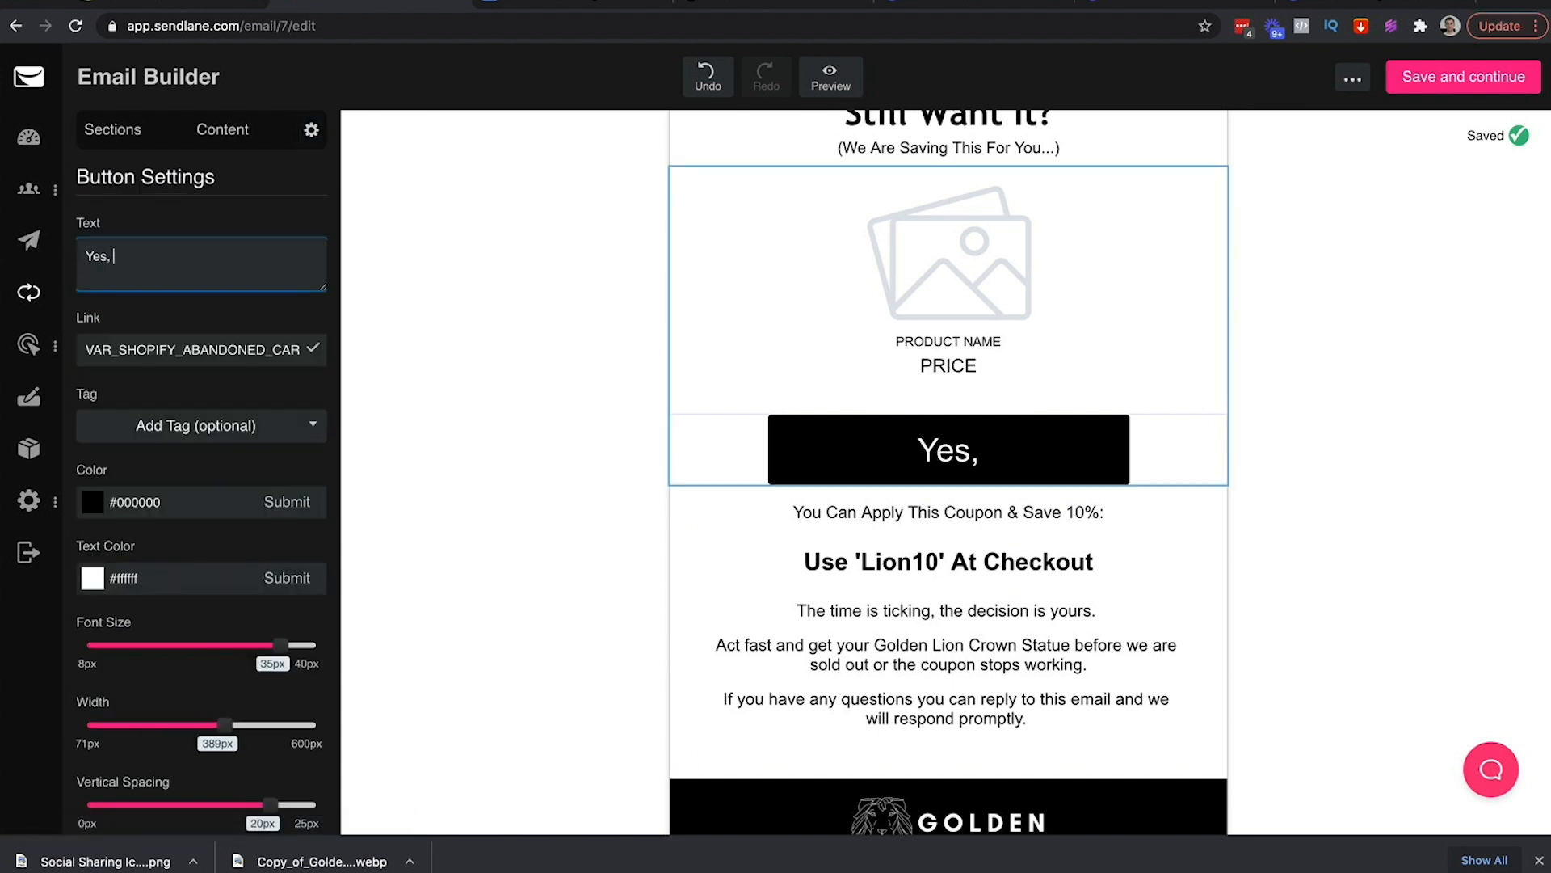
key("BackSpace")
key("BackSpace")
key("ctrl+a")
type("YES!")
key("BackSpace")
key("ctrl+a")
type("O")
key("BackSpace")
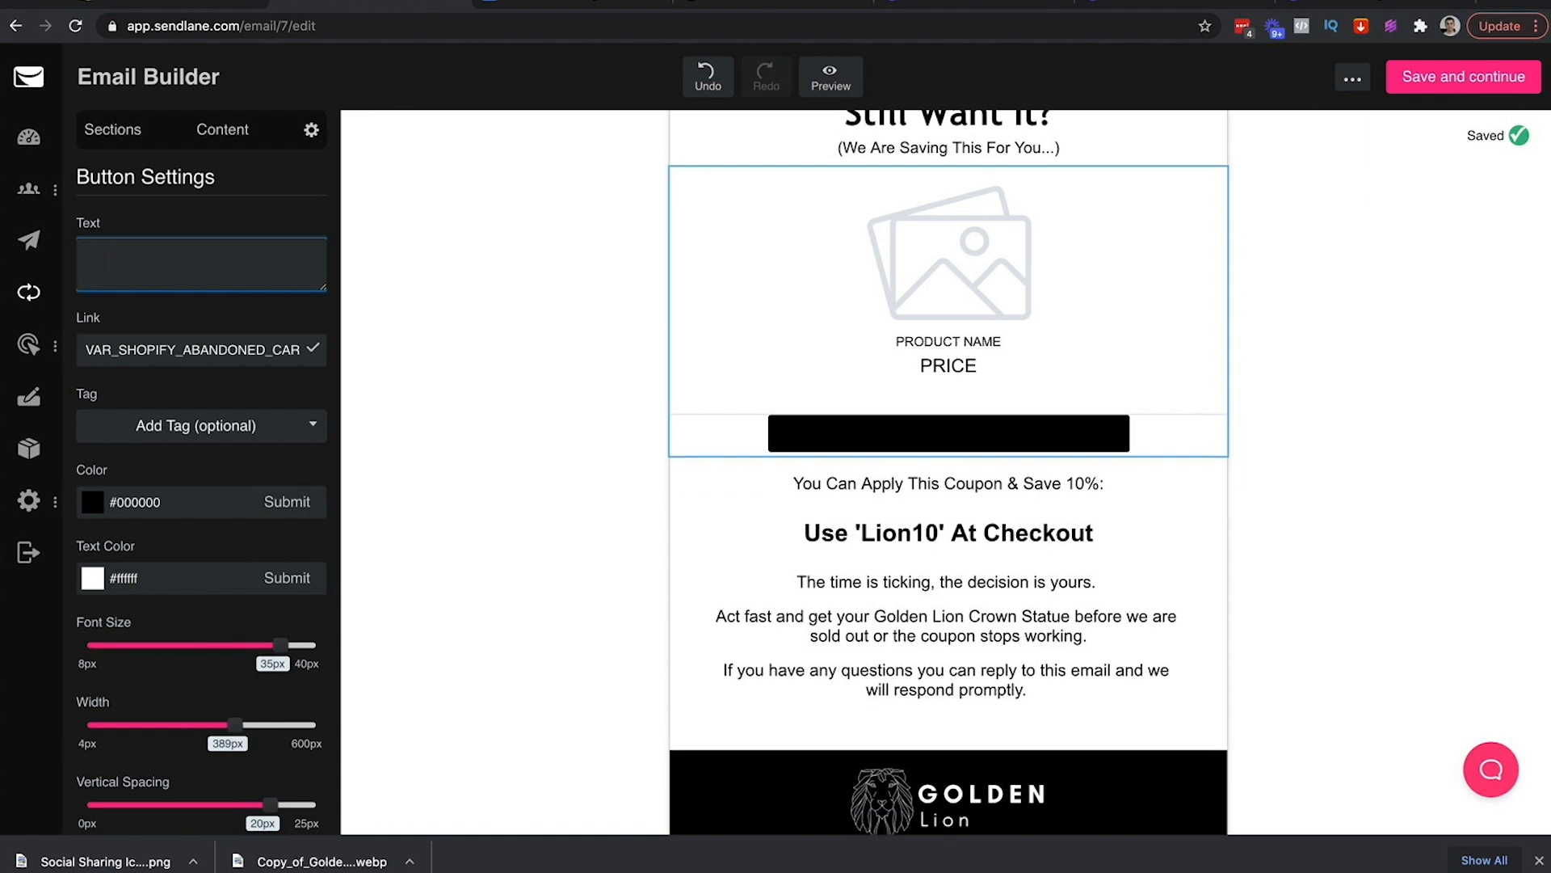
type("Complete My ")
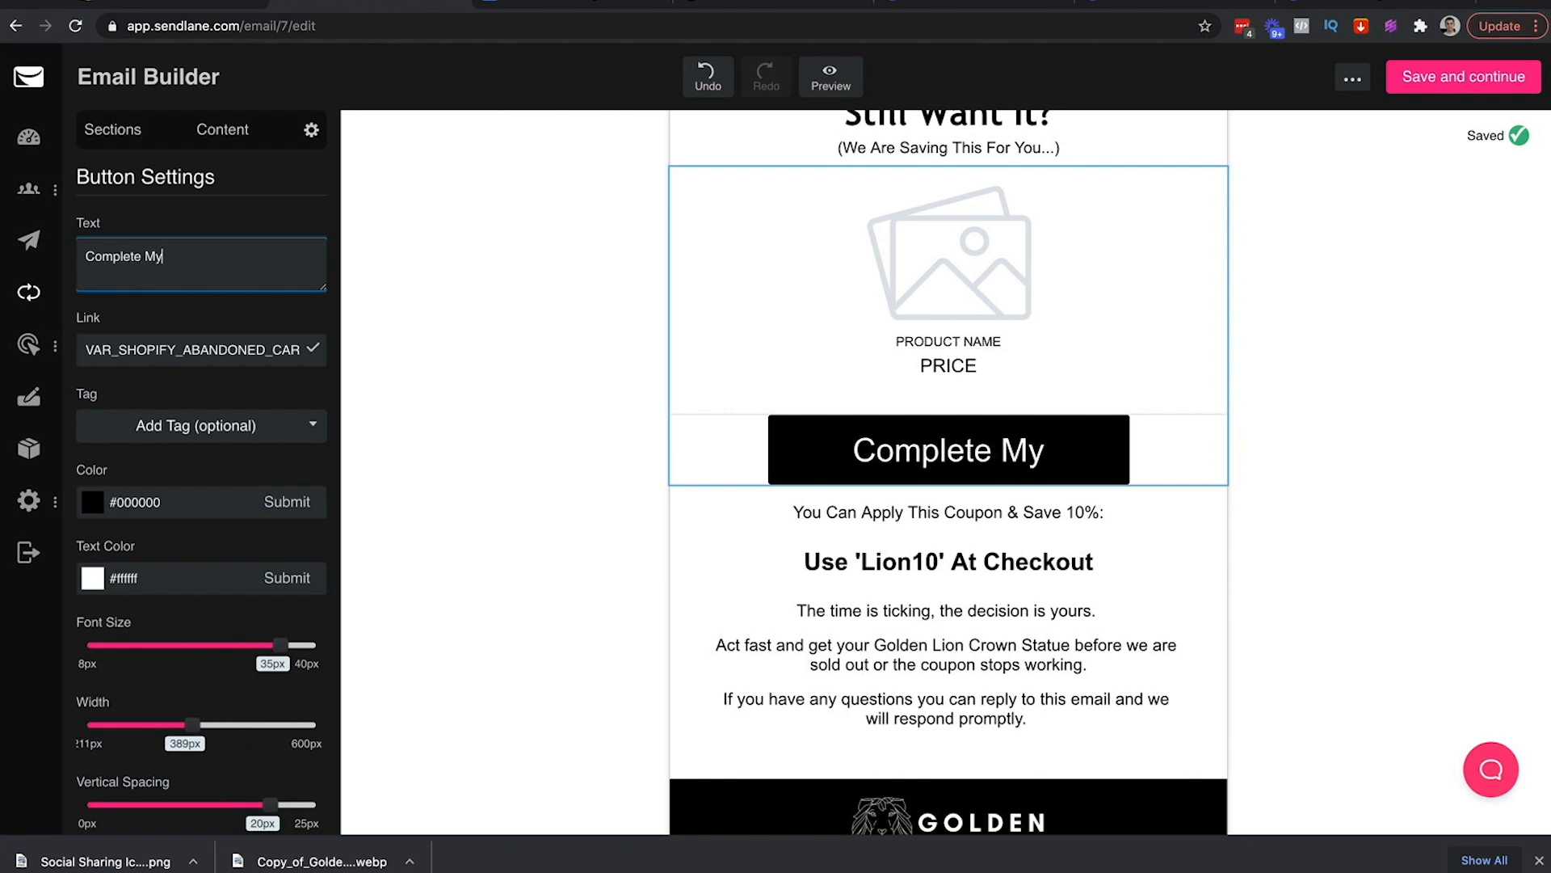
type("Order...")
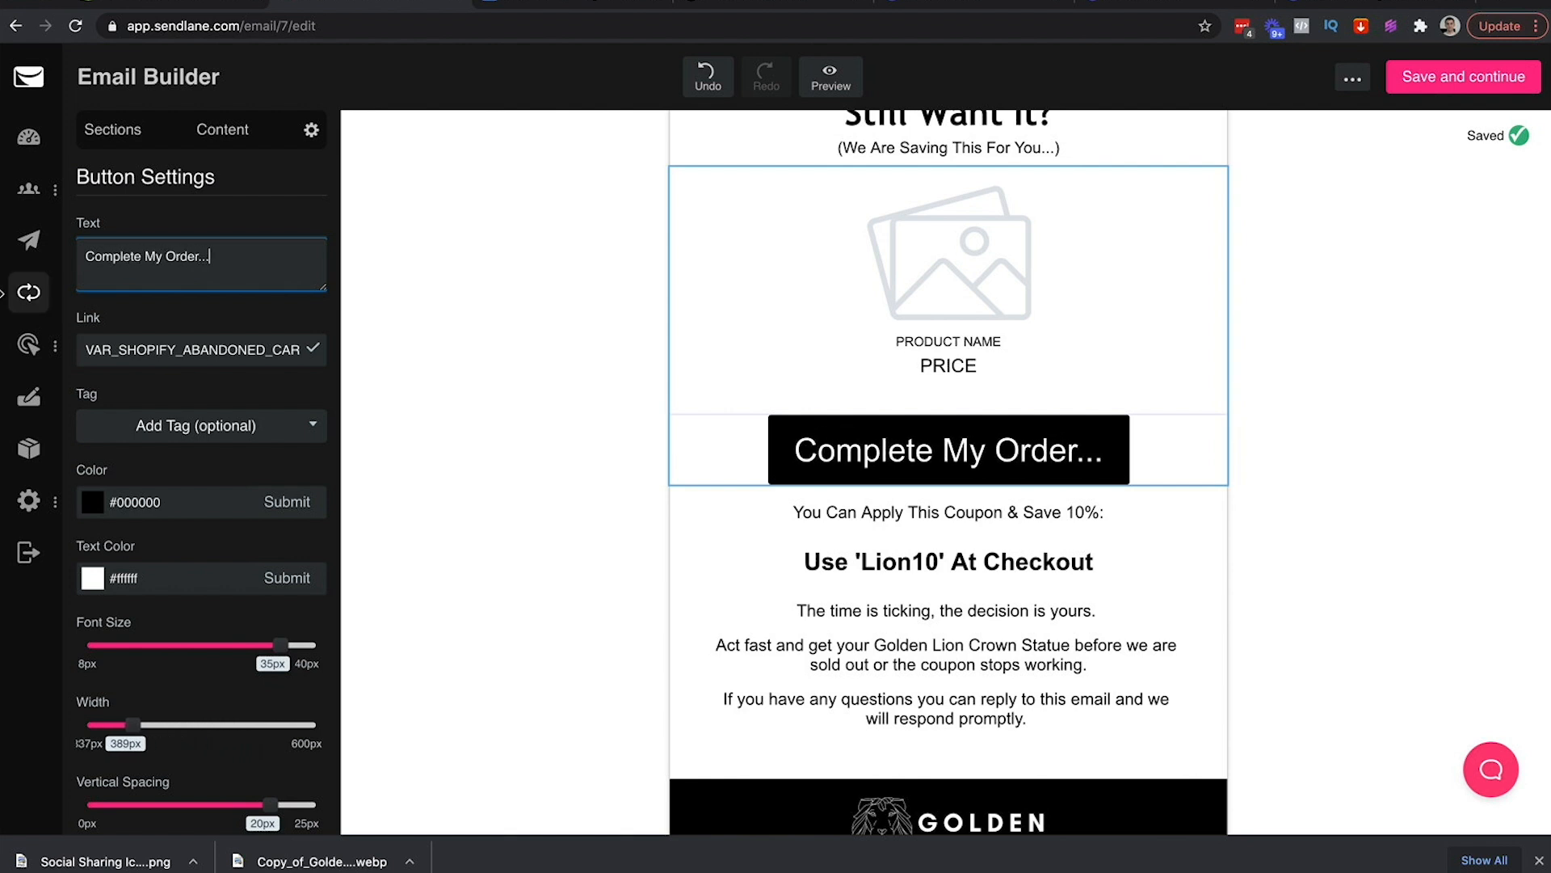
left_click(465, 375)
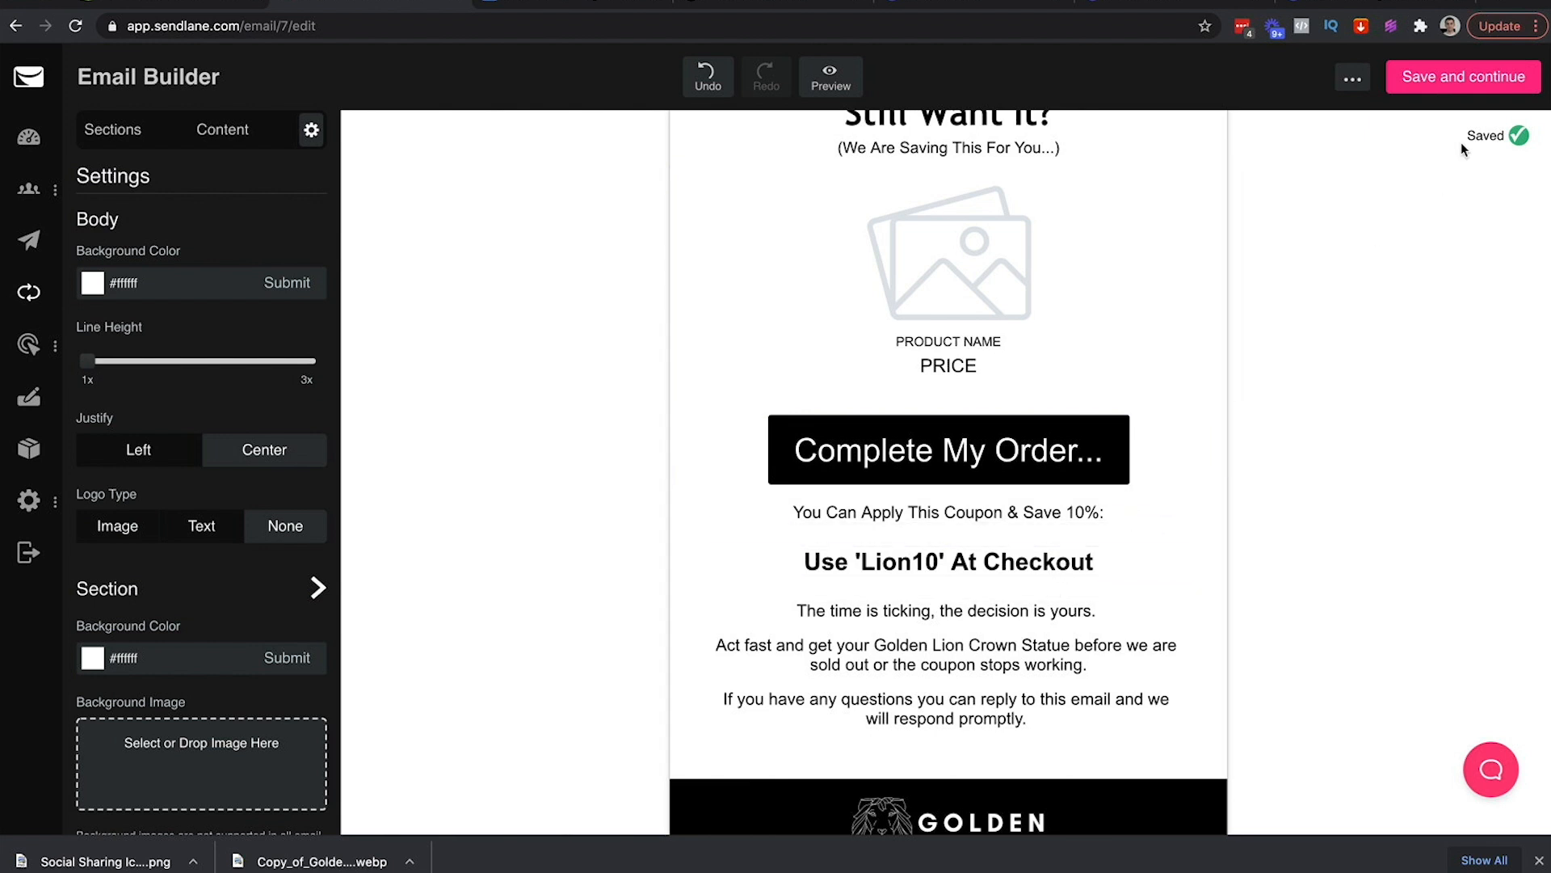
Save the Still want it? email and switch its Send Email step to Active
left_click(1431, 79)
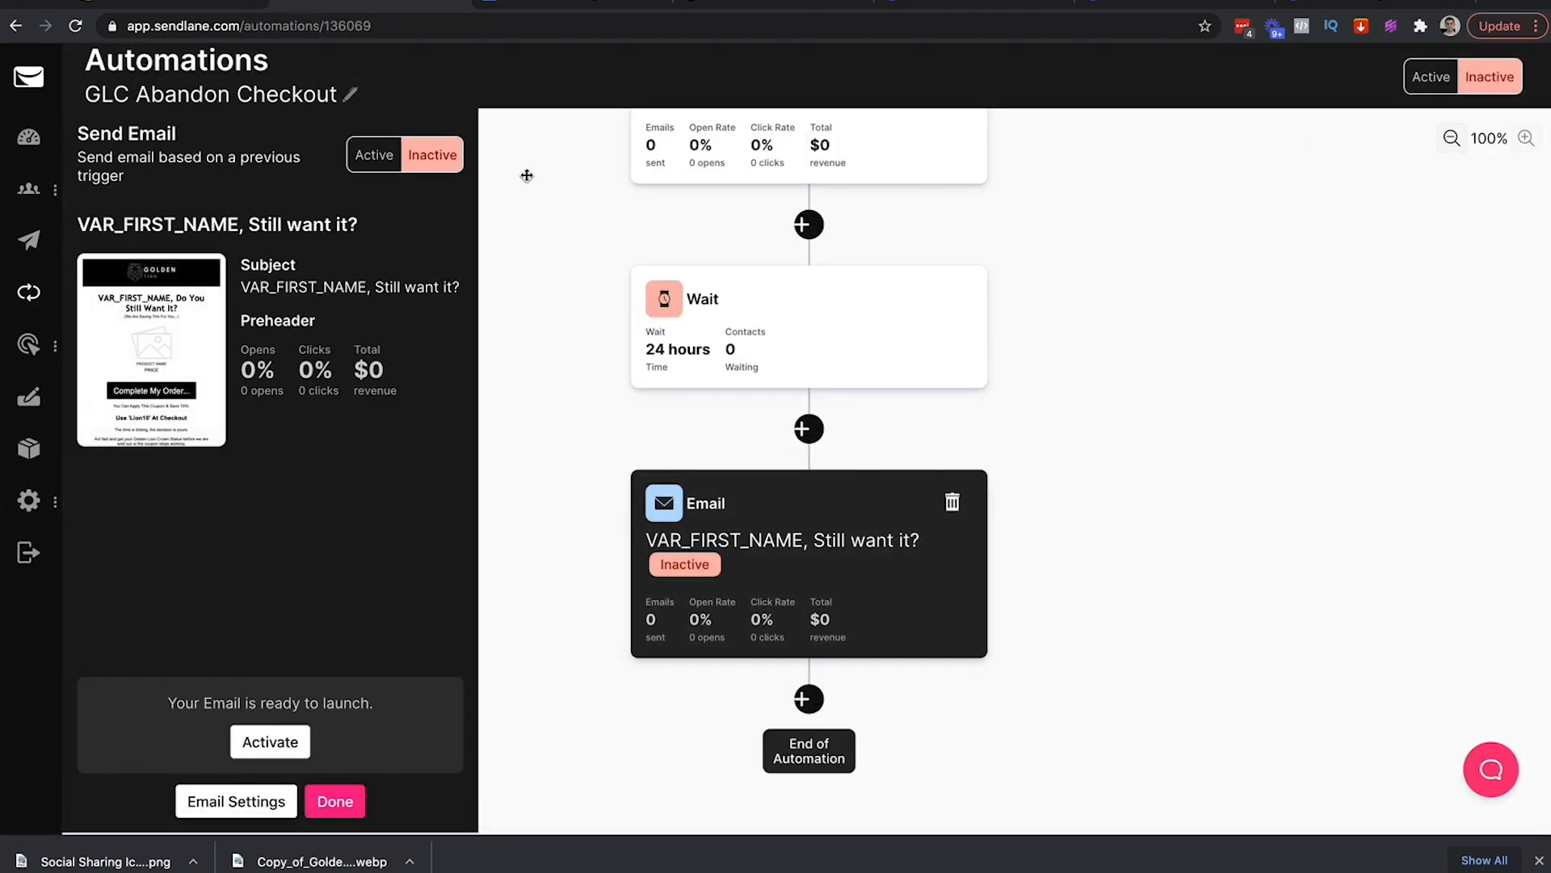
left_click(370, 160)
left_click(333, 801)
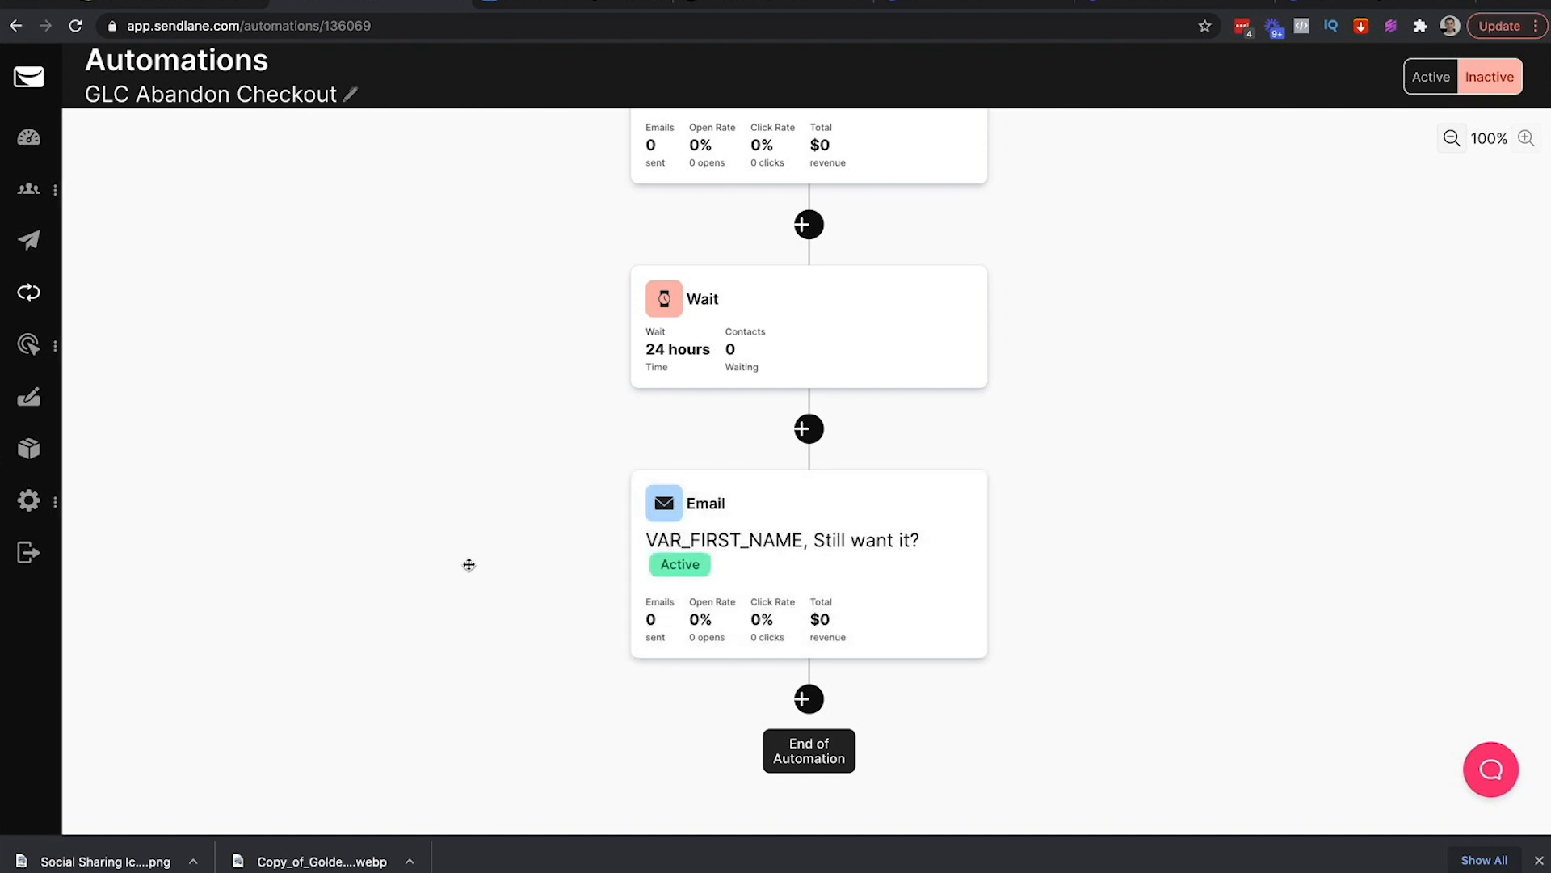
scroll(469, 565, "up", 1)
scroll(469, 565, "down", 1)
Add a 24-hour Wait after the second email and return to the cart abandonment outline
left_click(809, 700)
left_click(193, 788)
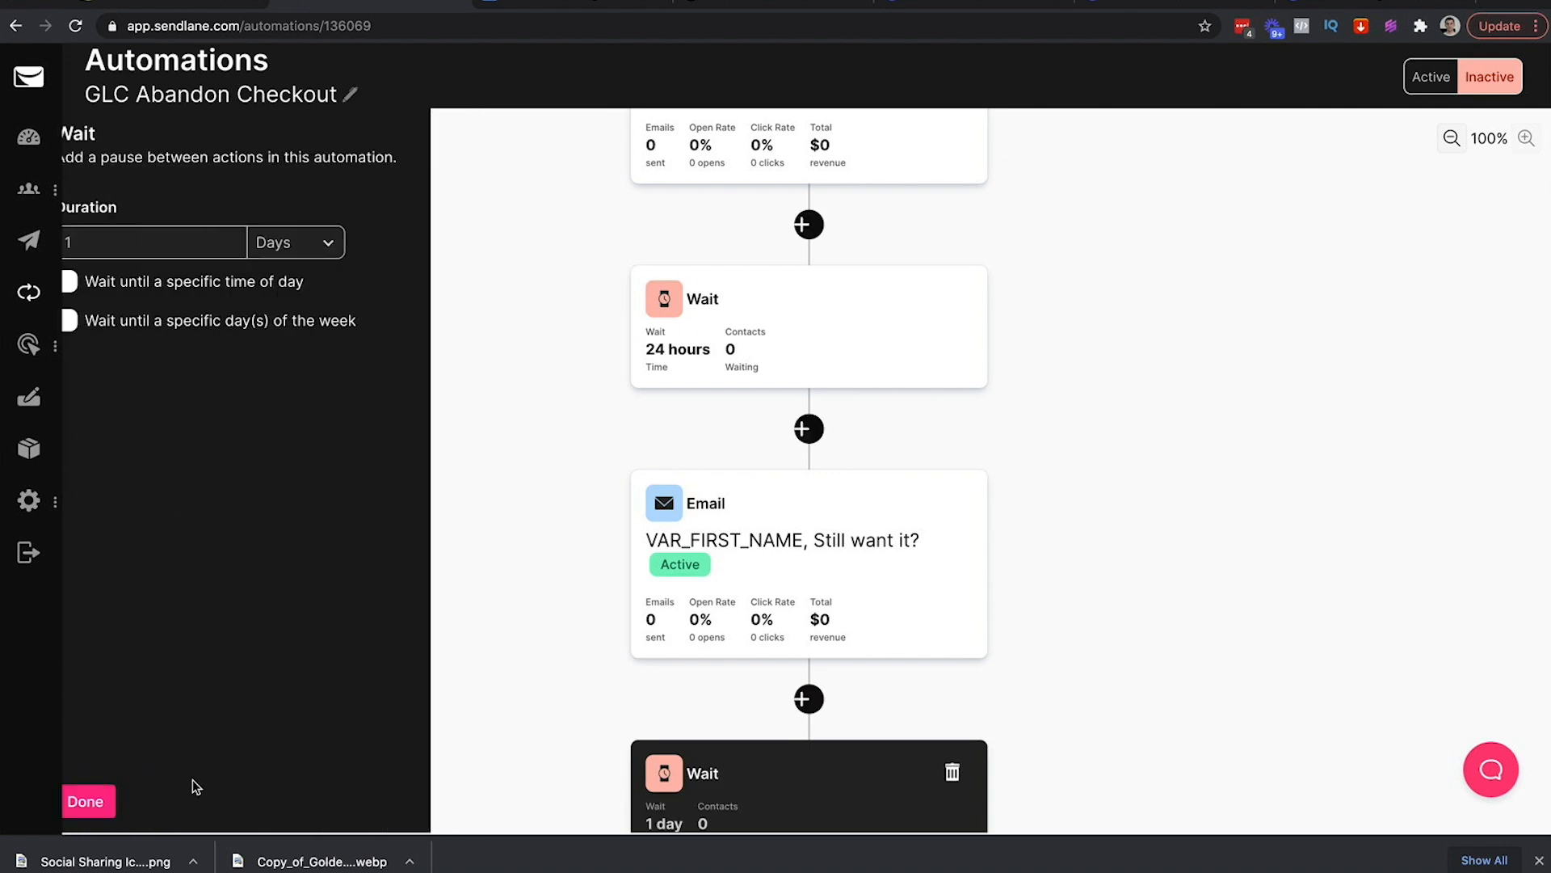
left_click(323, 242)
left_click(297, 221)
double_click(162, 243)
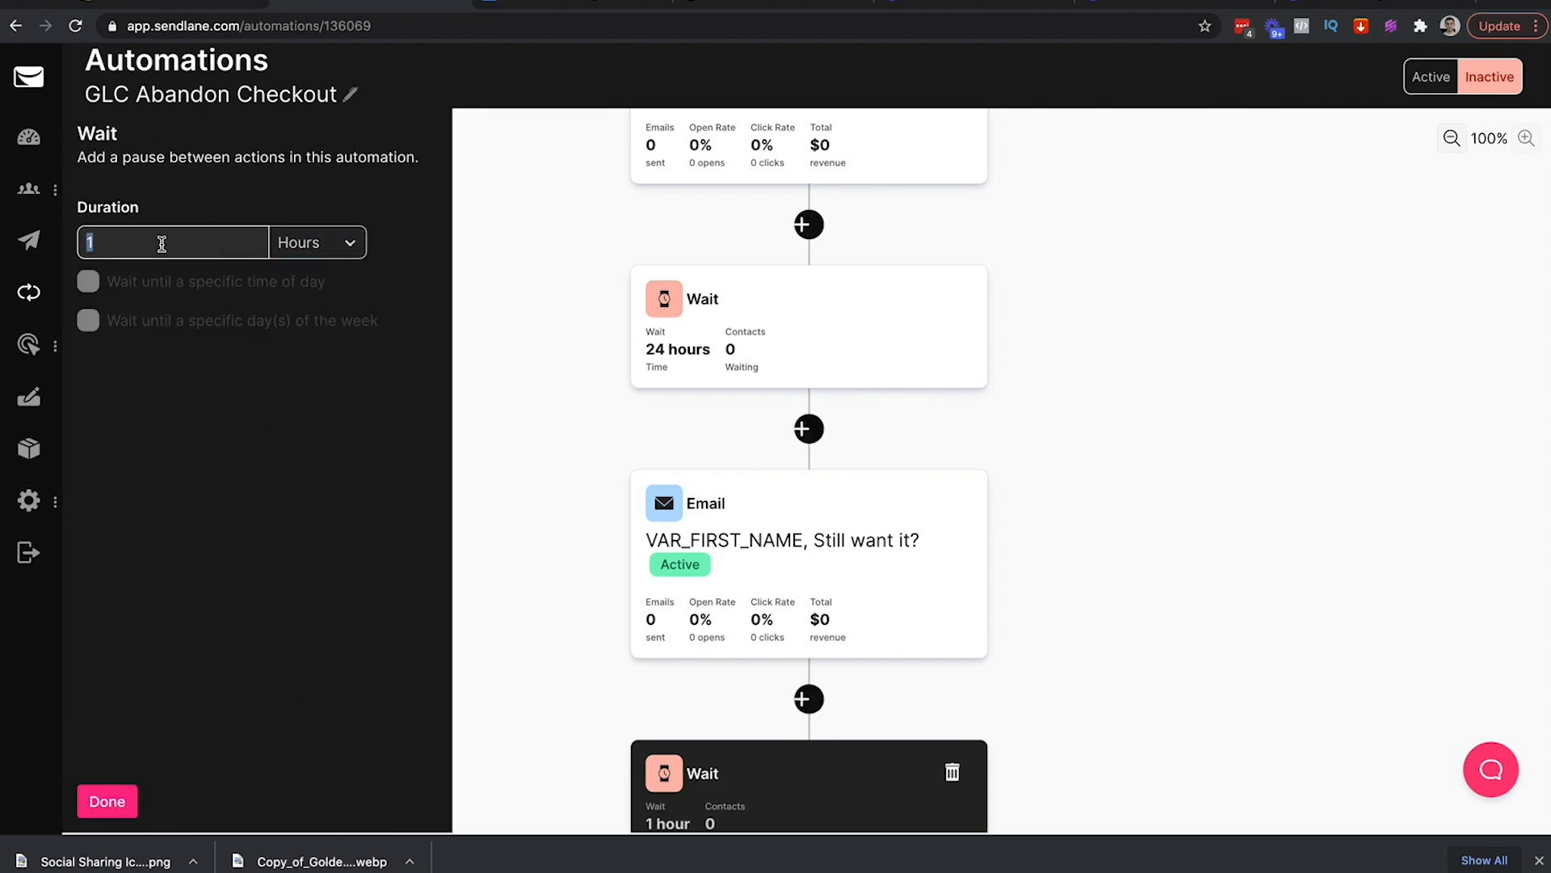
type("24")
left_click(534, 3)
scroll(611, 370, "up", 20)
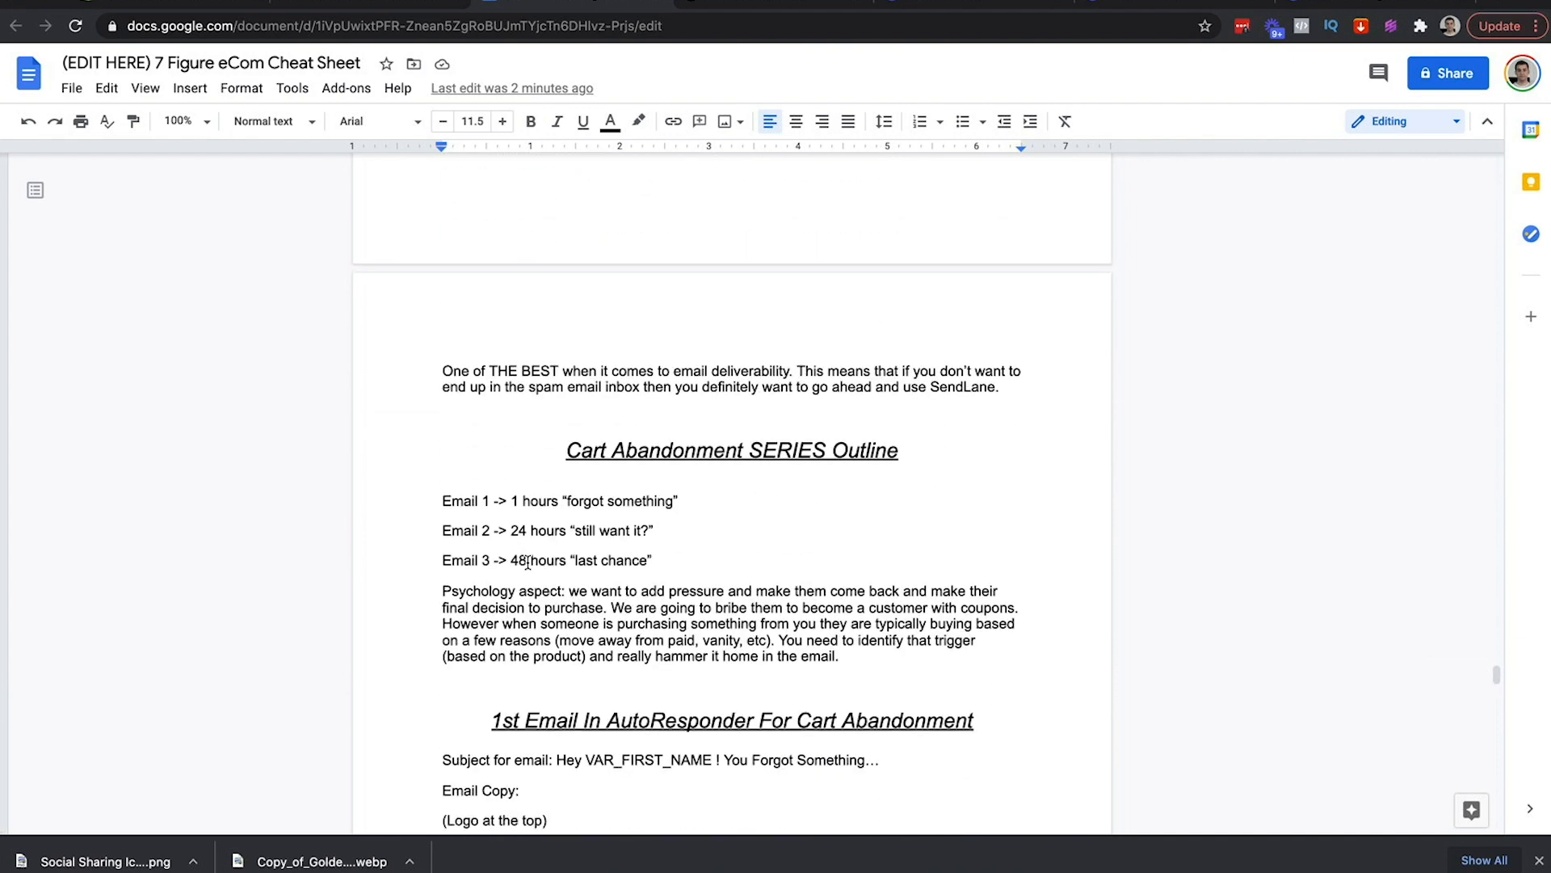
In the Docs outline, change Email 3's delay from 48 to '24 (48 hours from last email)'
left_click_drag(527, 561, 505, 563)
left_click_drag(529, 501, 463, 504)
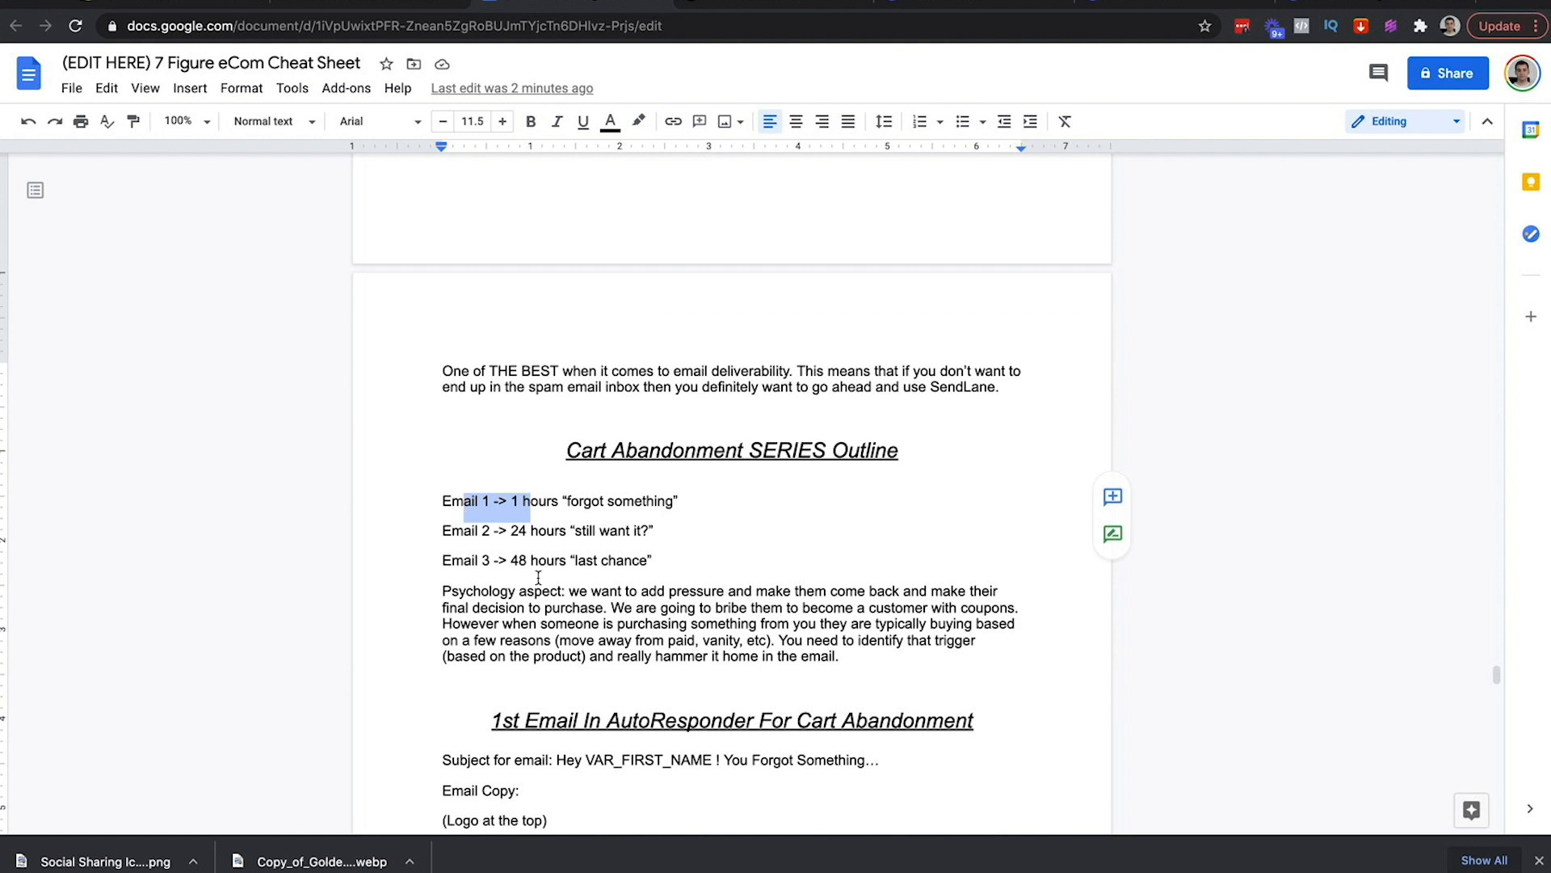
left_click(657, 563)
double_click(516, 563)
type("24")
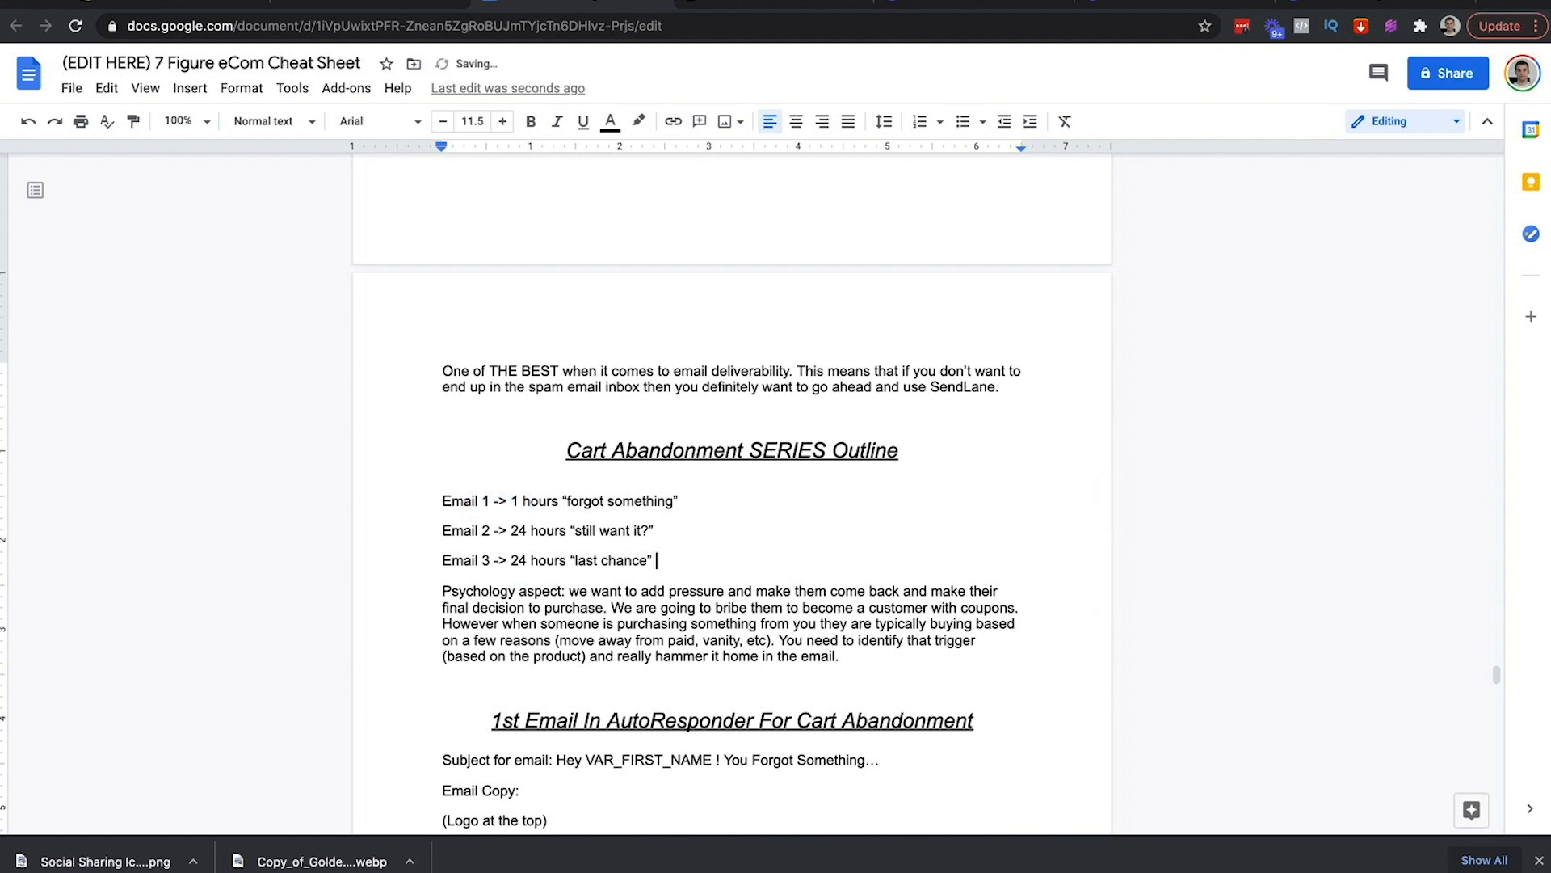
type(" (48 hours from last email)")
scroll(691, 592, "down", 20)
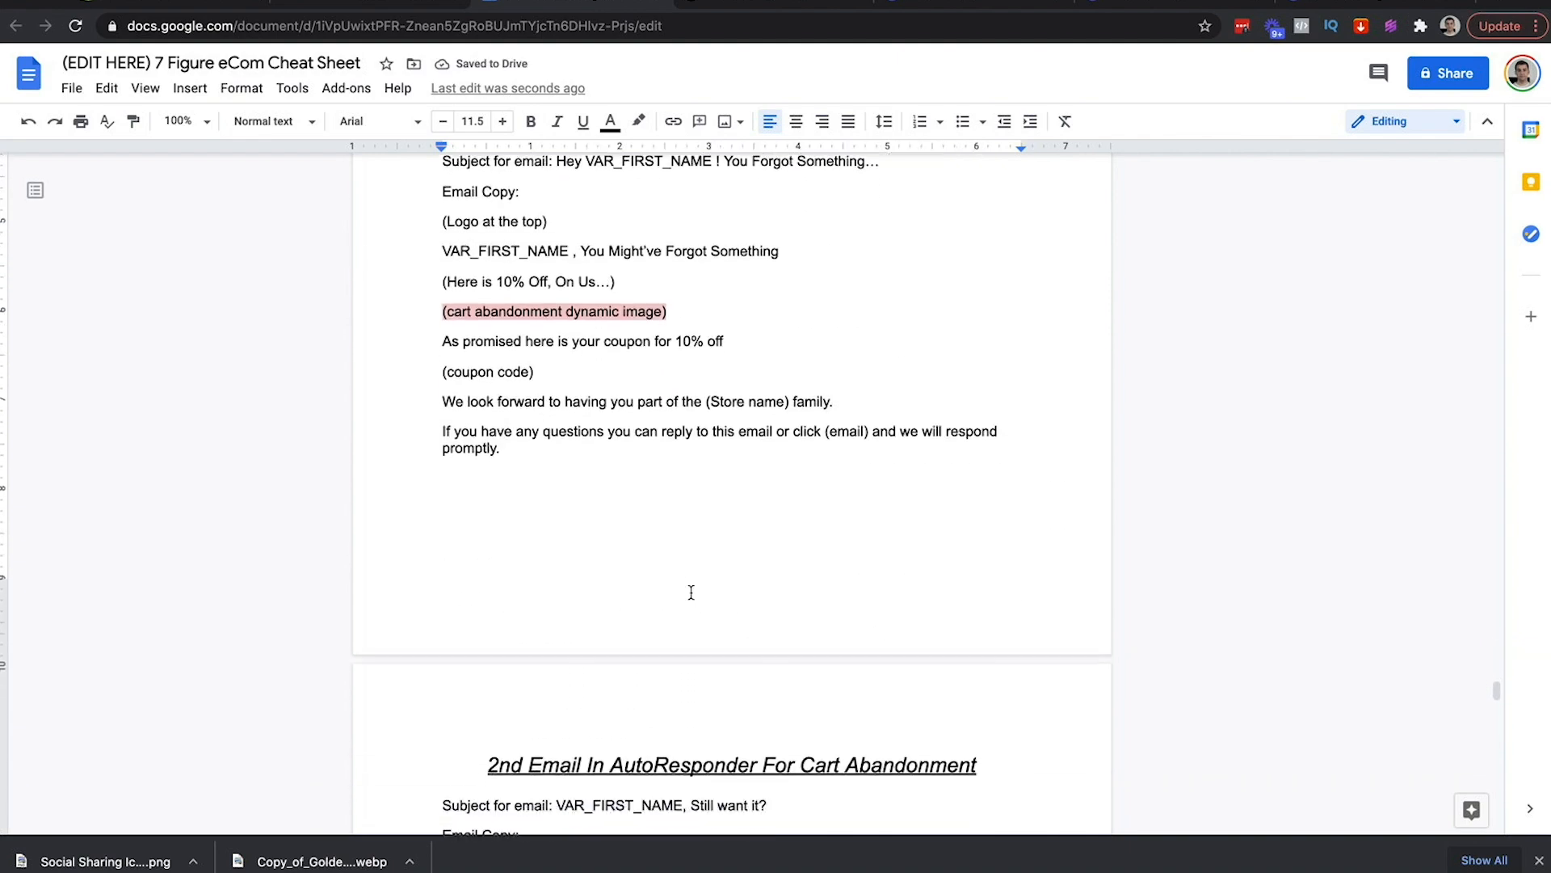
scroll(690, 589, "up", 4)
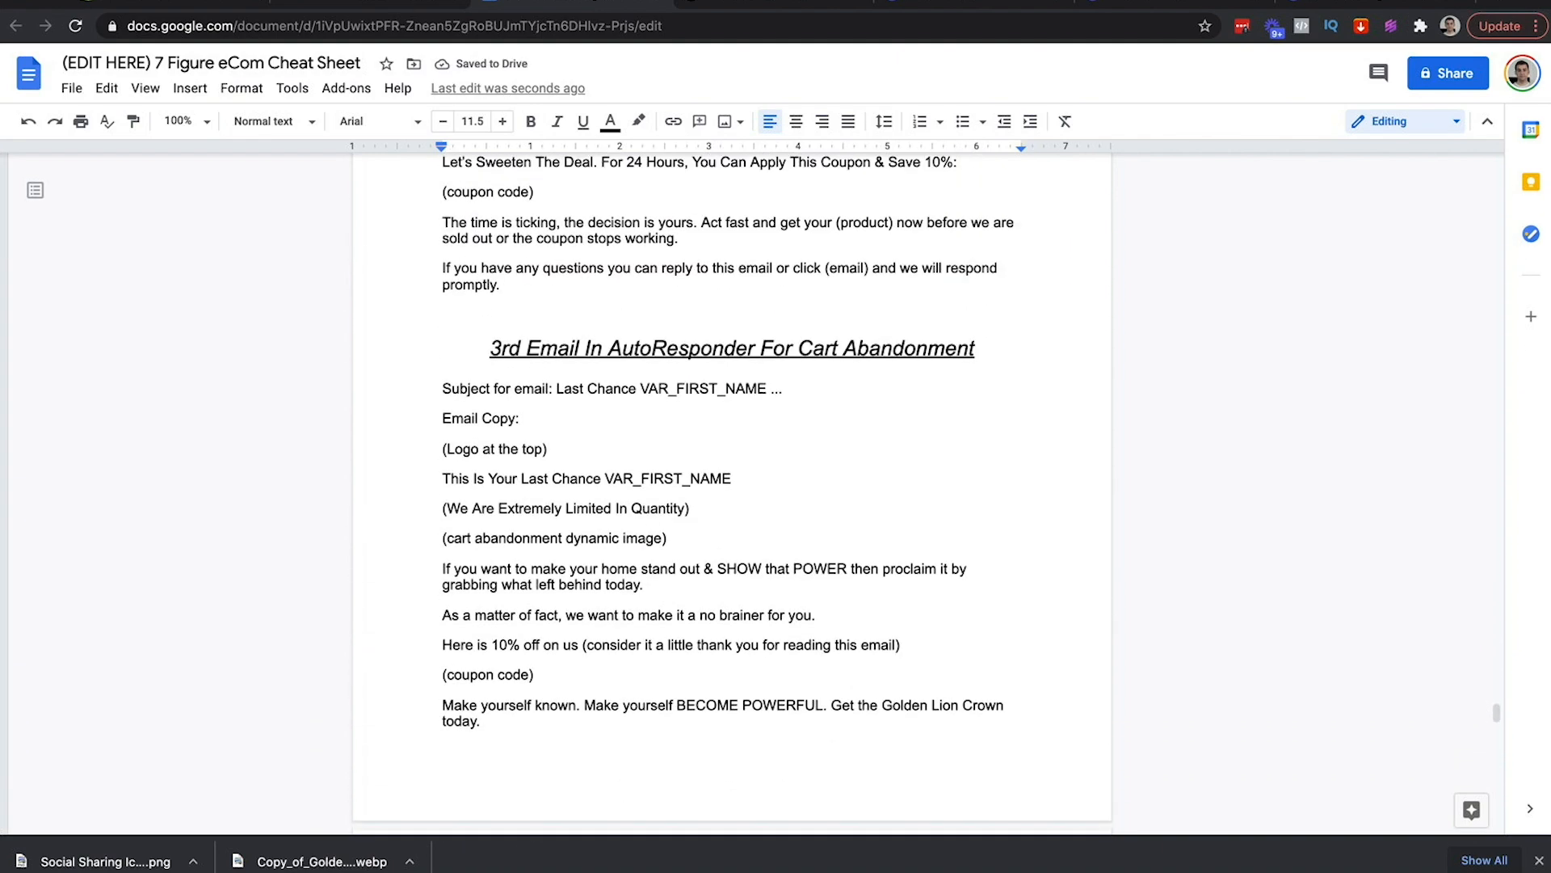
left_click(370, 3)
After checking the wait settings, add a Send Message > Email step after the final 24-hour wait
scroll(588, 384, "down", 4)
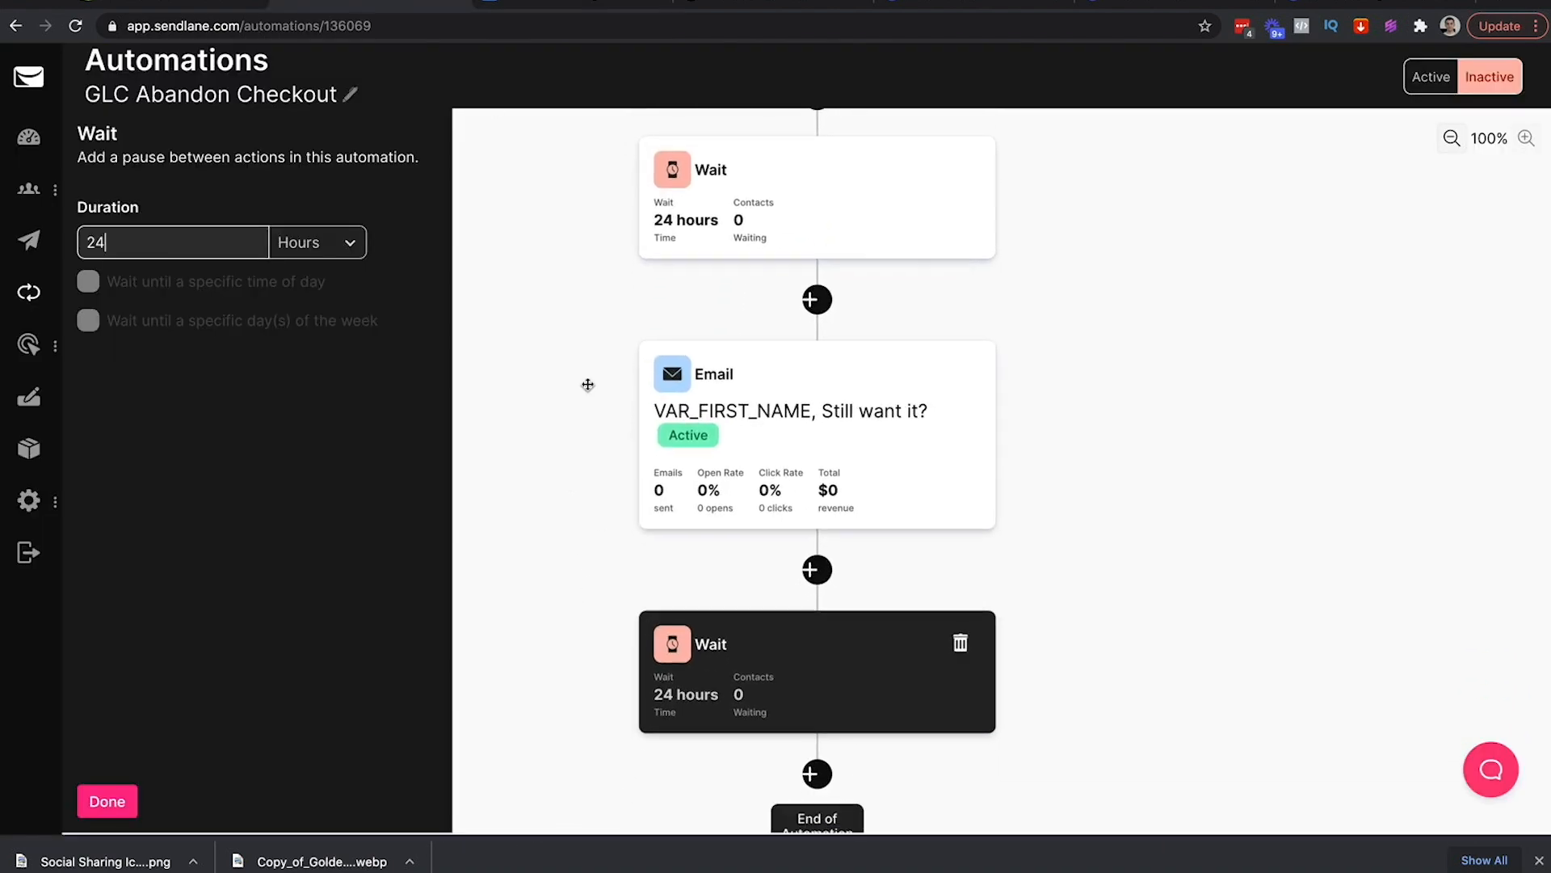
left_click(616, 294)
left_click(804, 560)
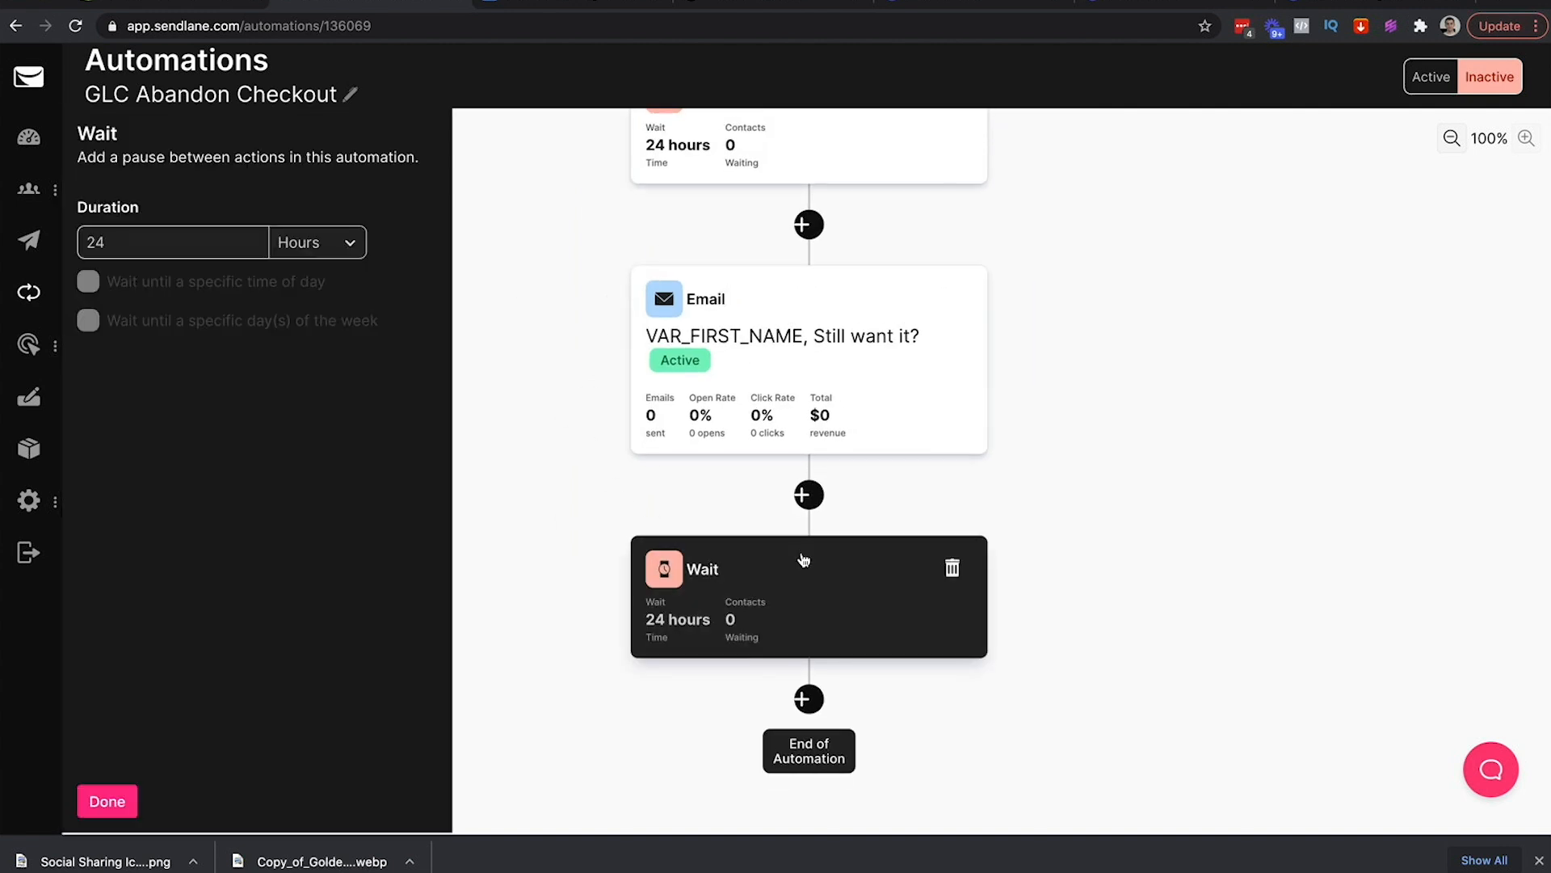
left_click(598, 430)
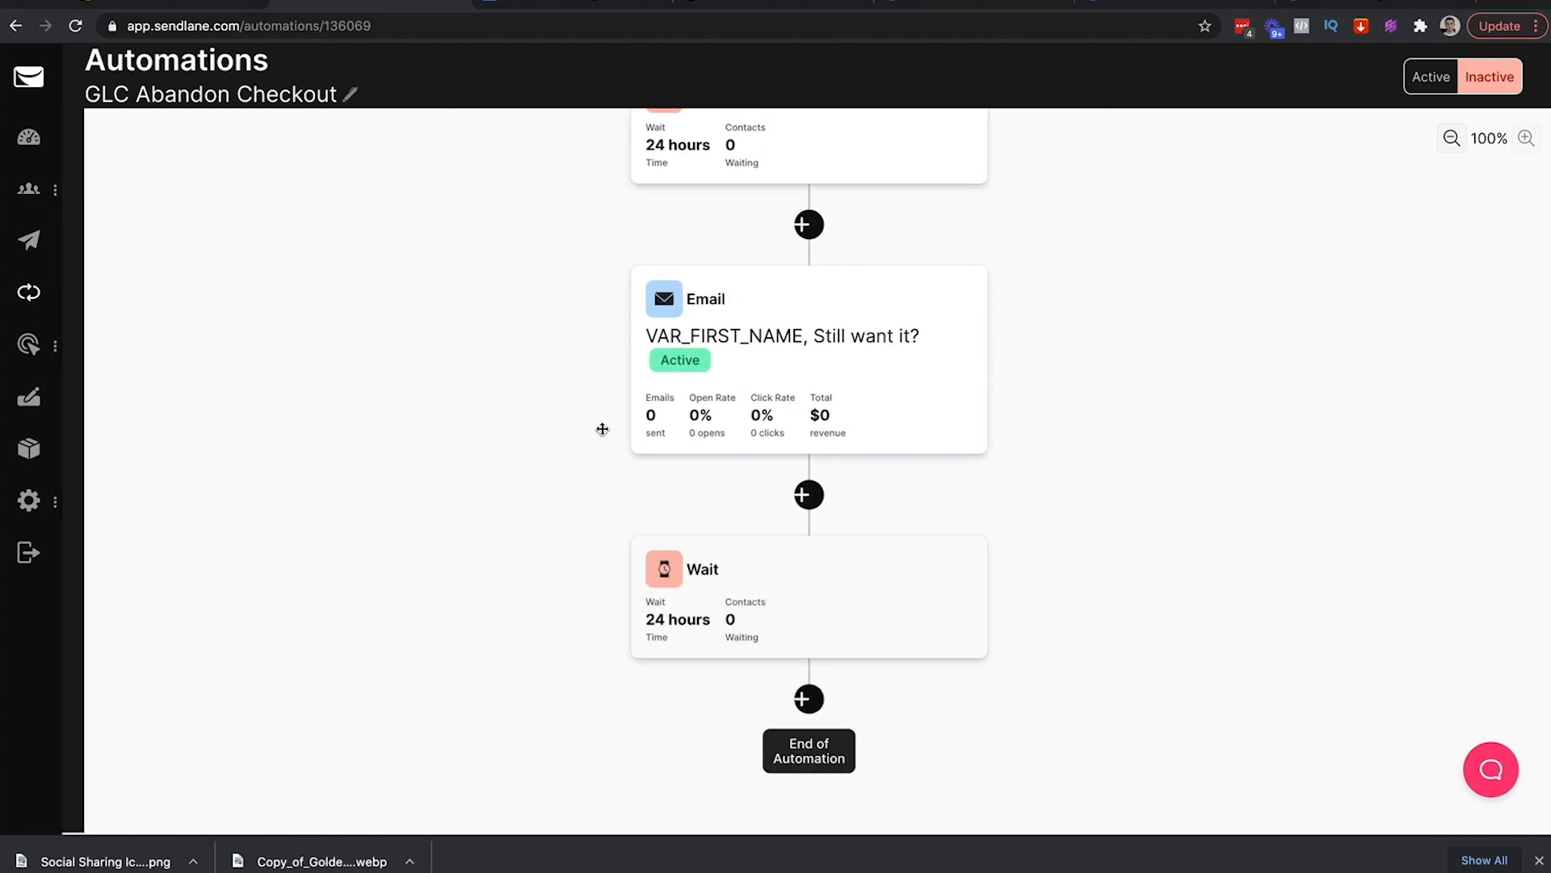
left_click(808, 700)
left_click(277, 322)
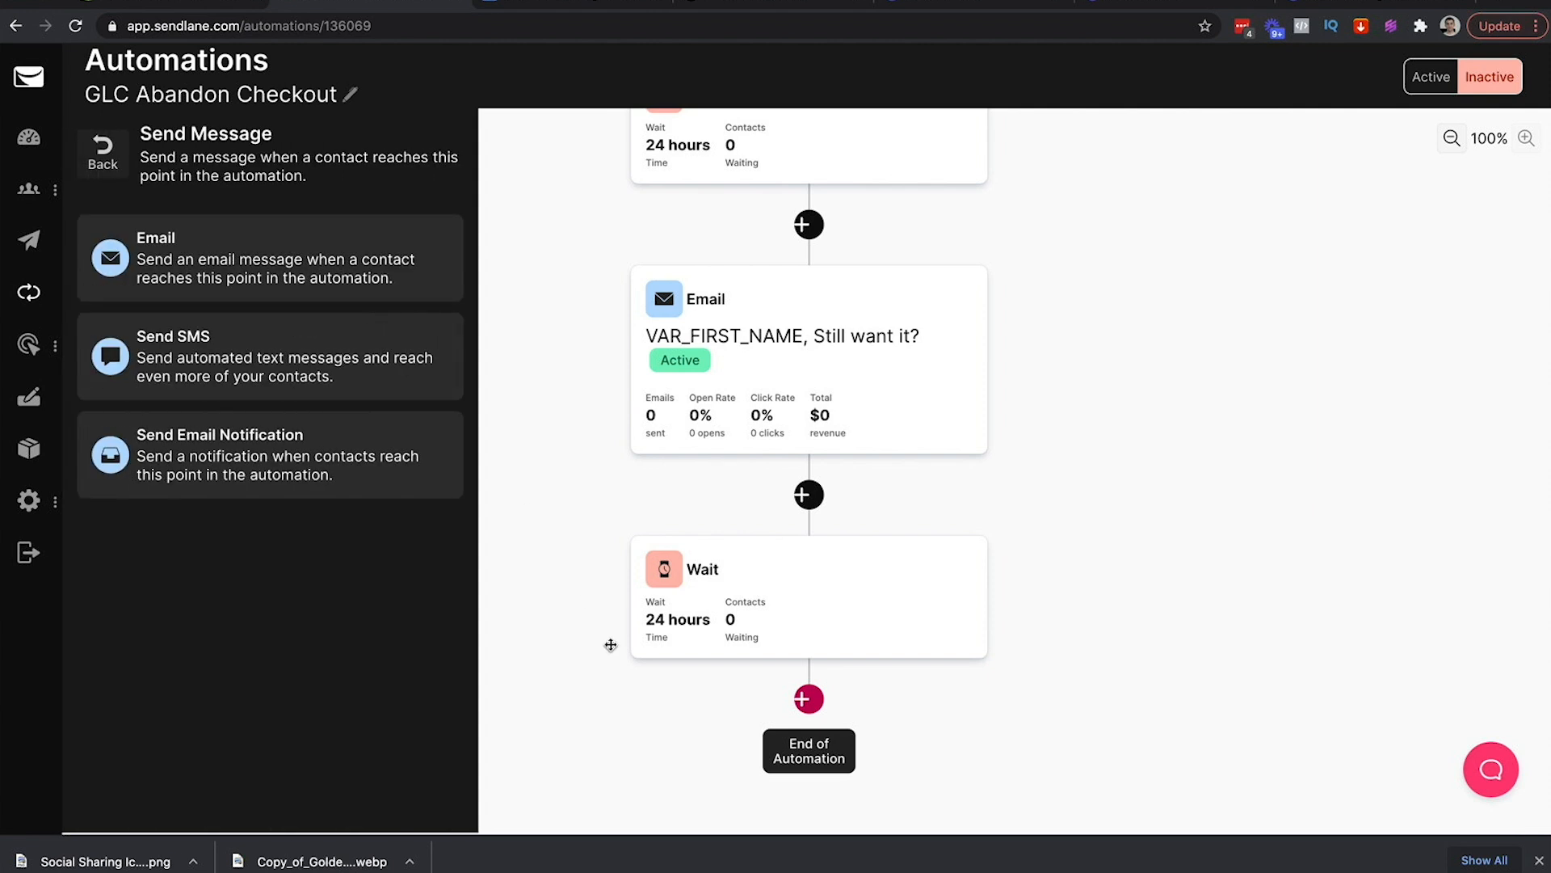
left_click(317, 261)
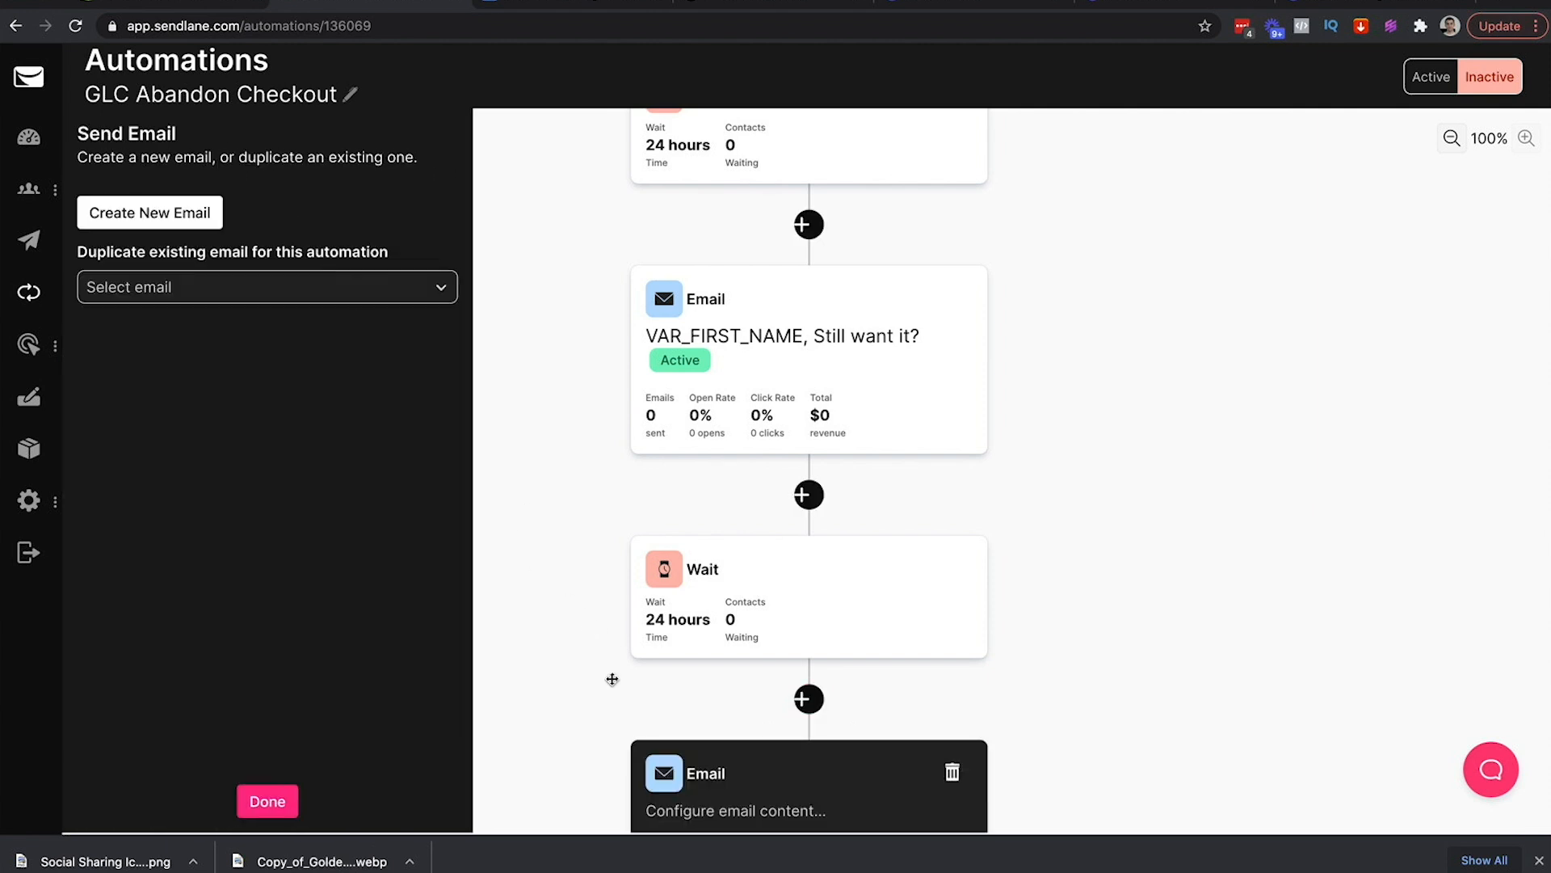
Duplicate 'VAR_FIRST_NAME, Still want it?', named with the Last Chance subject copied from the outline
left_click(207, 296)
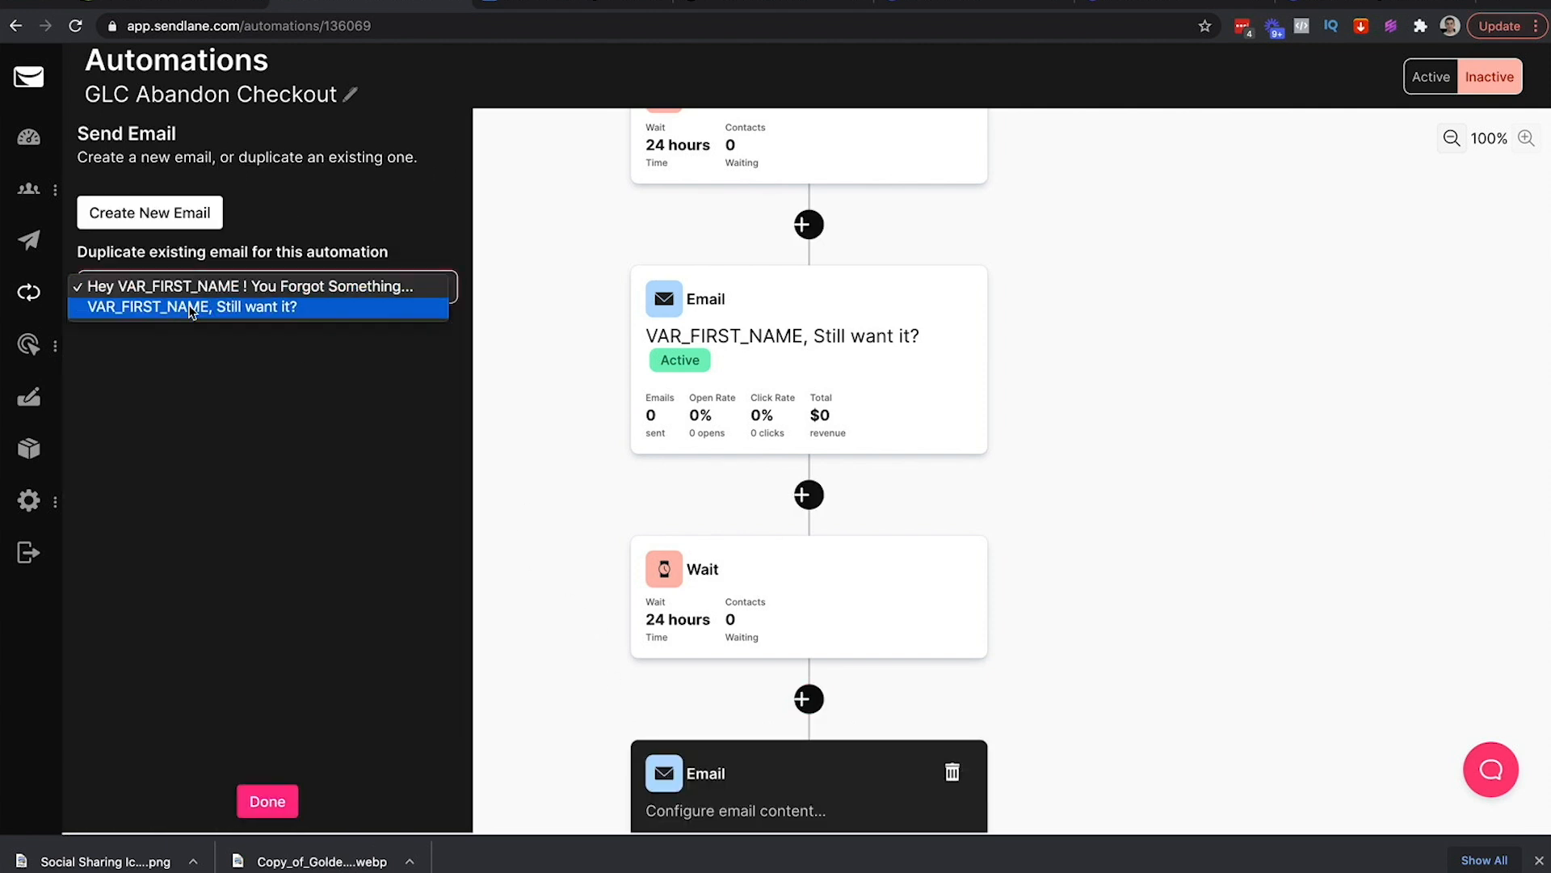
left_click(283, 308)
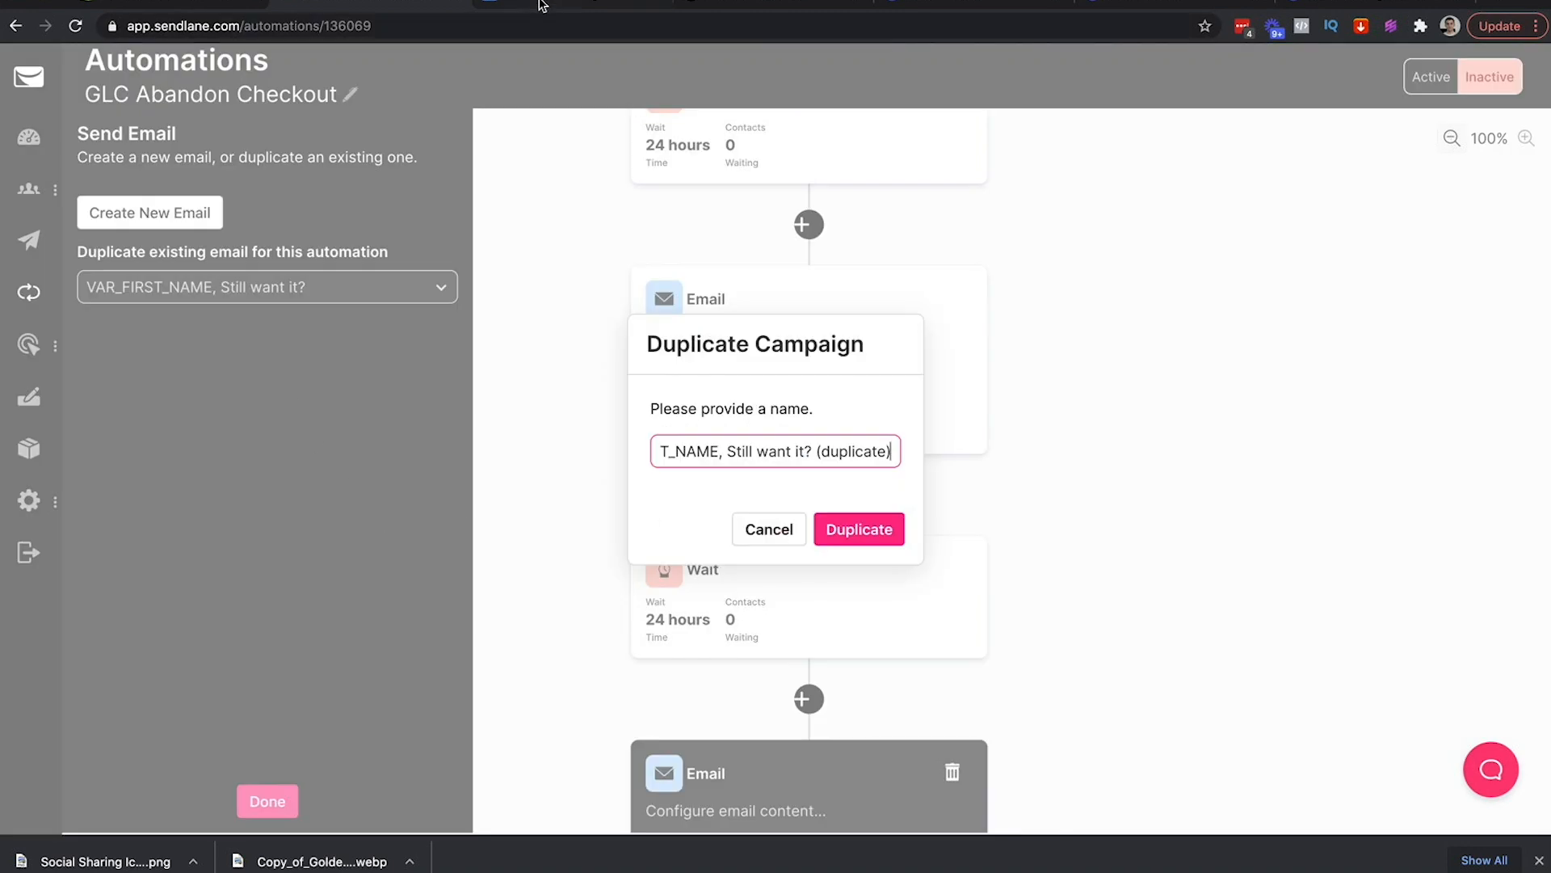
left_click(540, 5)
left_click_drag(784, 391, 559, 390)
key("ctrl+c")
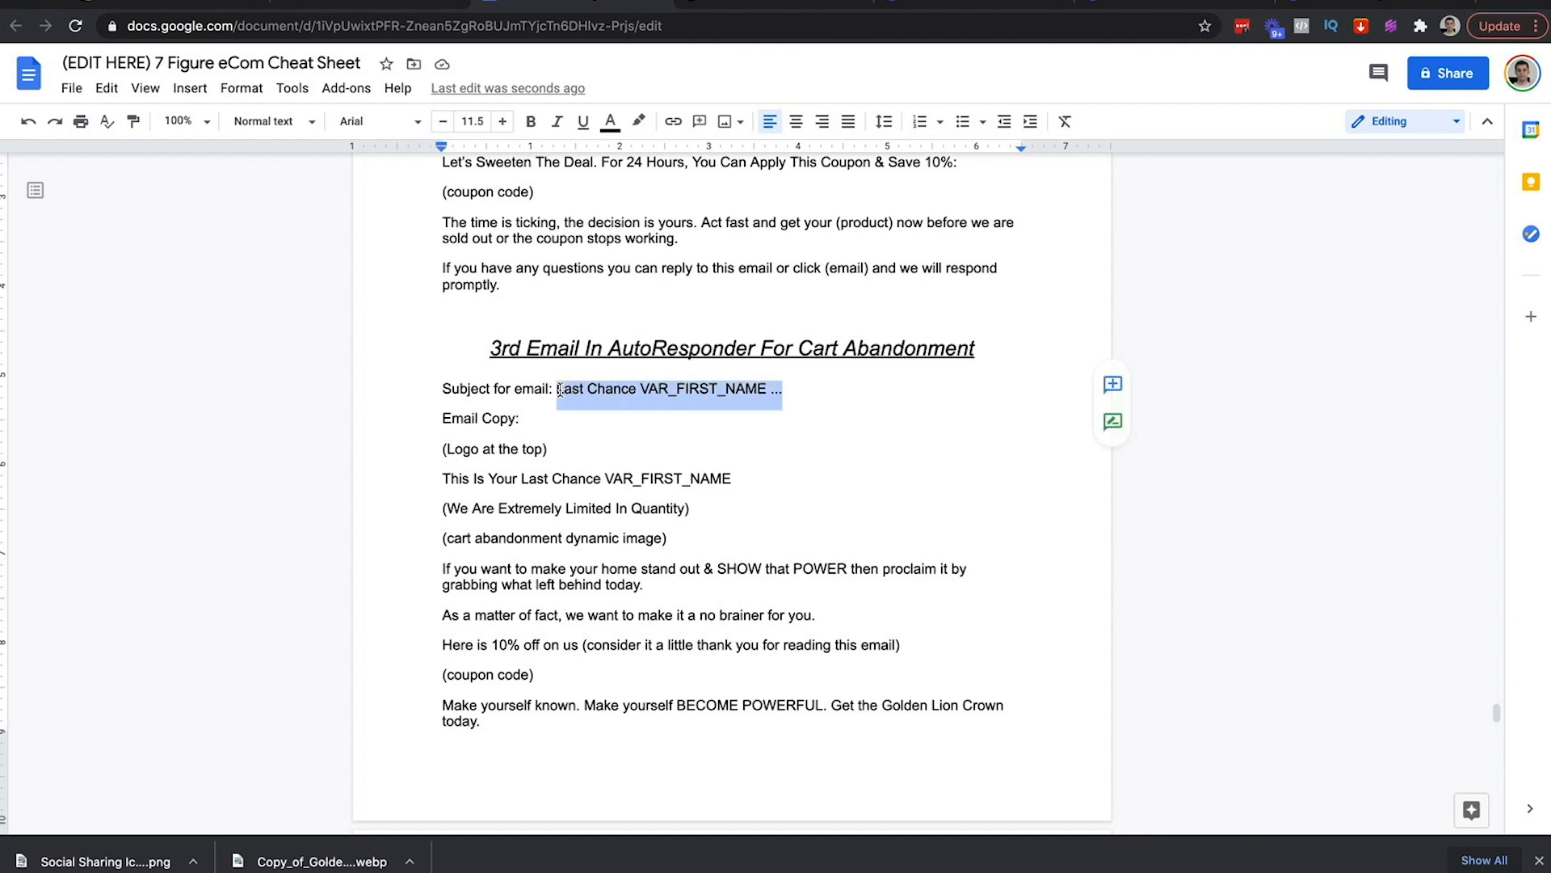
left_click(306, 7)
key("ctrl+a")
key("ctrl+v")
left_click(863, 530)
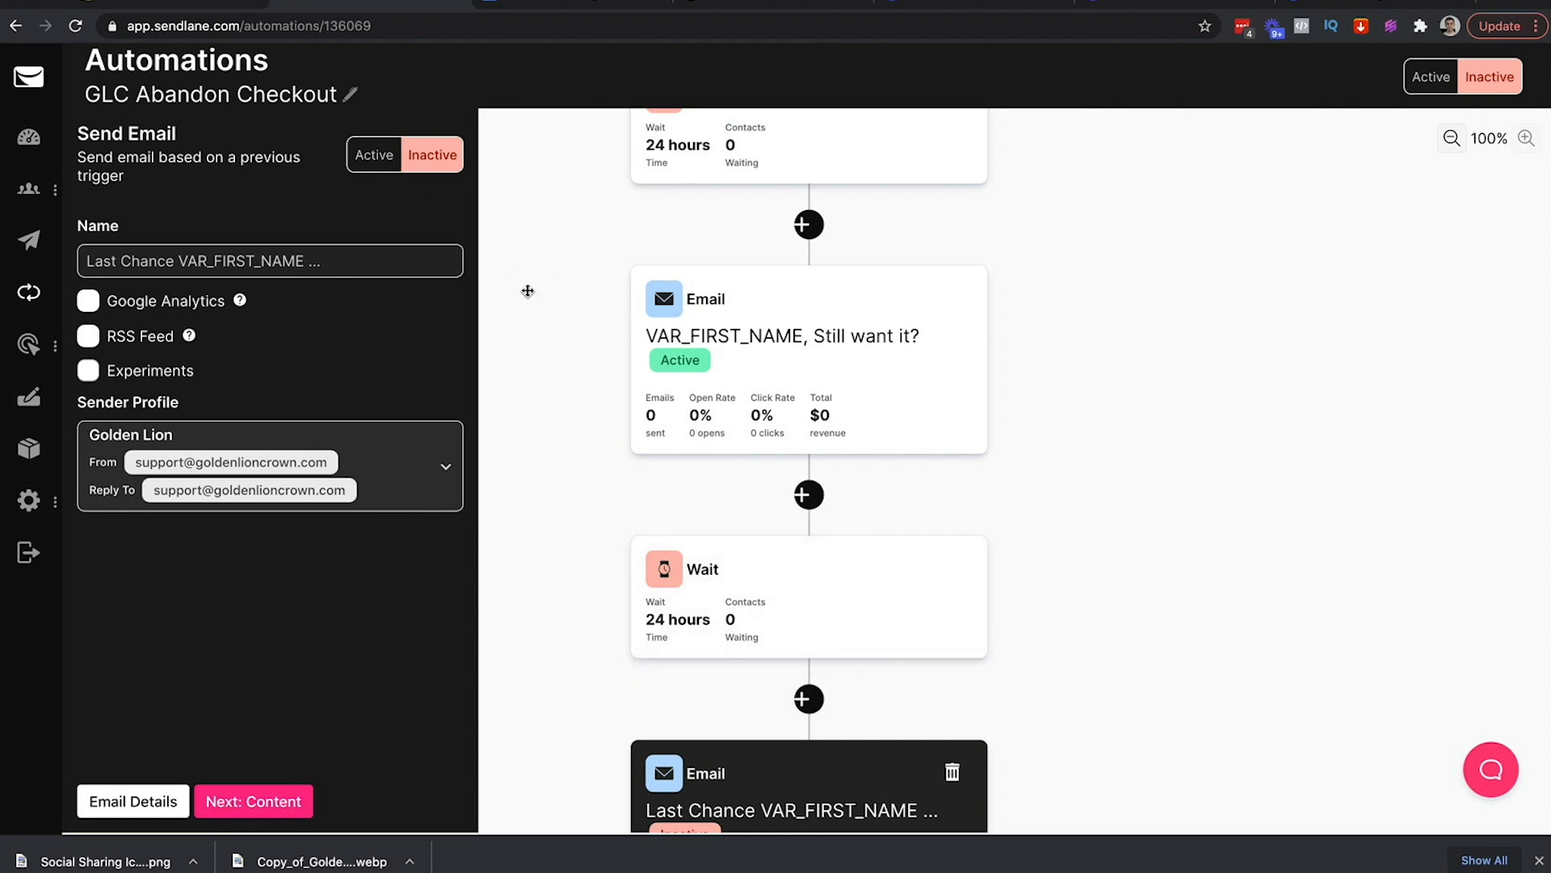
Click the empty canvas to dismiss the Last Chance email's Send Email side panel
left_click(547, 610)
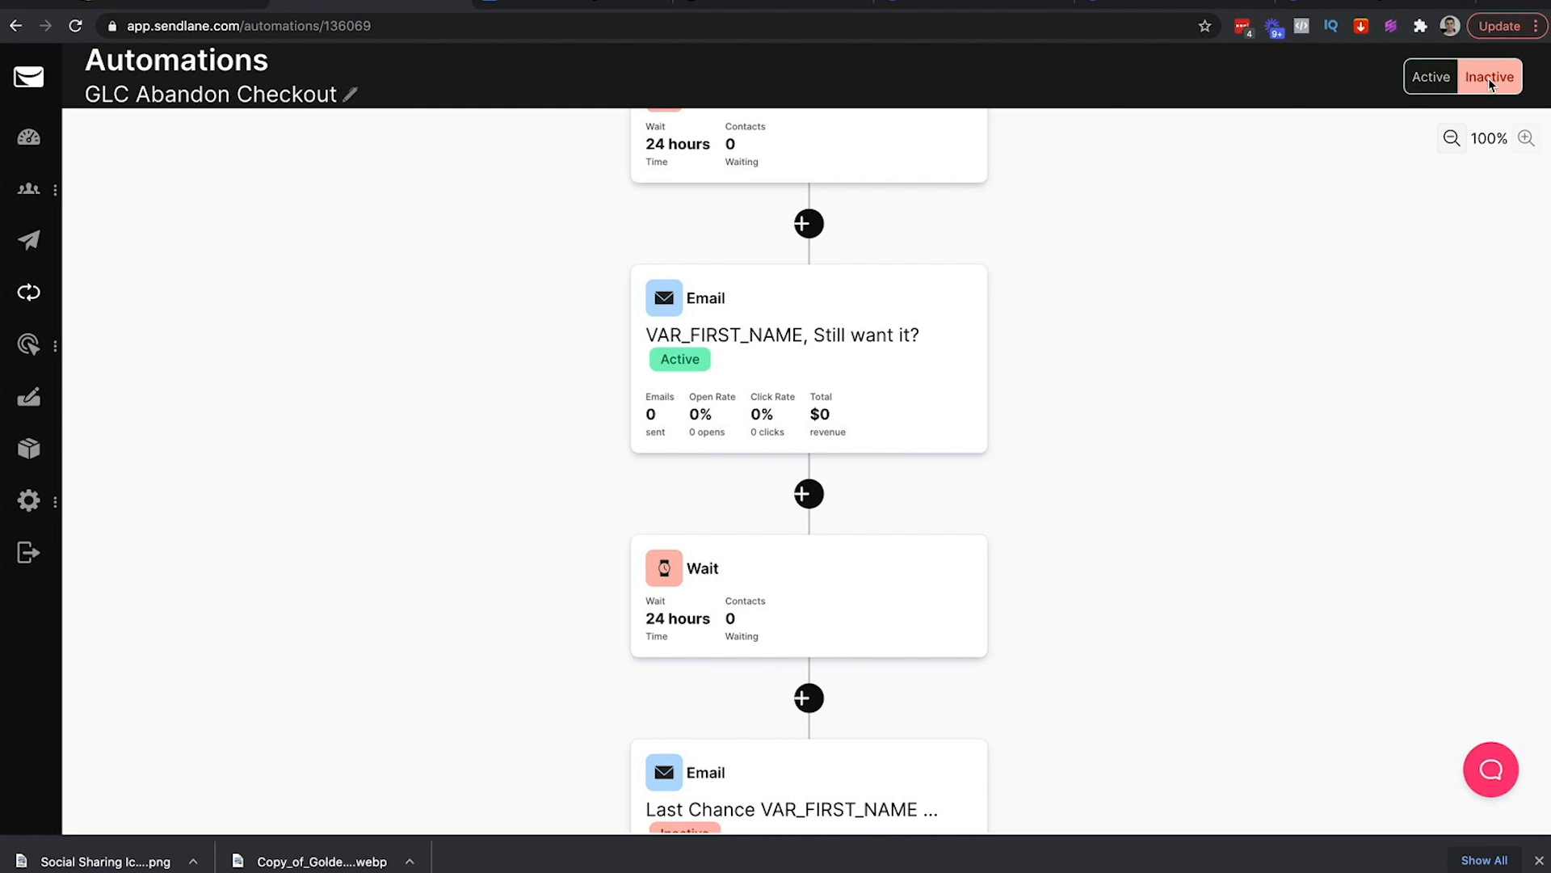
Switch GLC Abandon Checkout to Active, then reopen it from Dashboard > Automations
left_click(1431, 79)
left_click(877, 475)
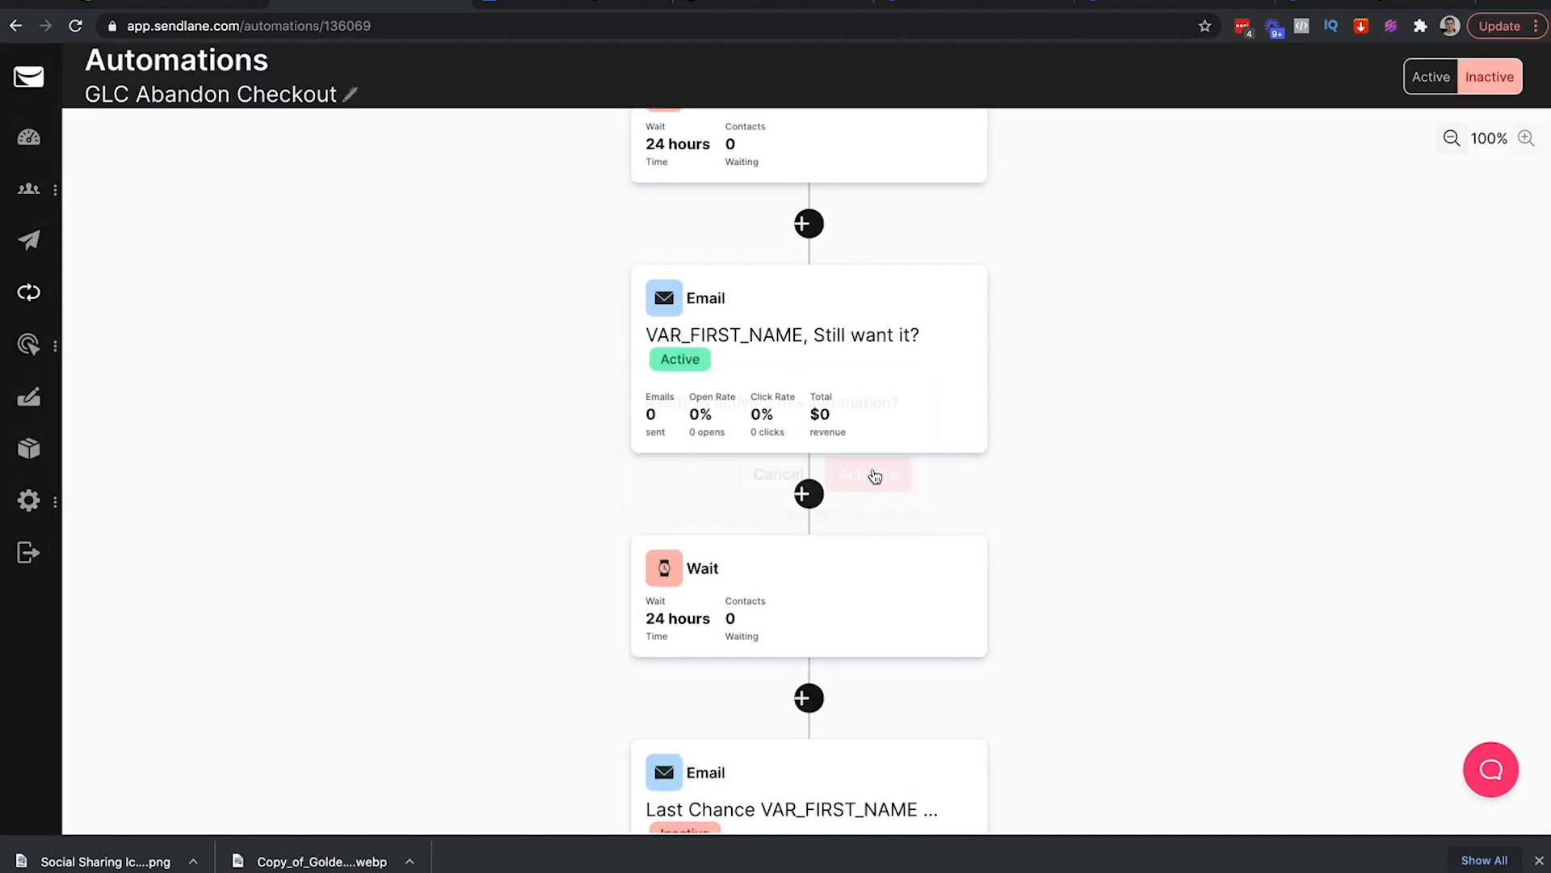
left_click(28, 136)
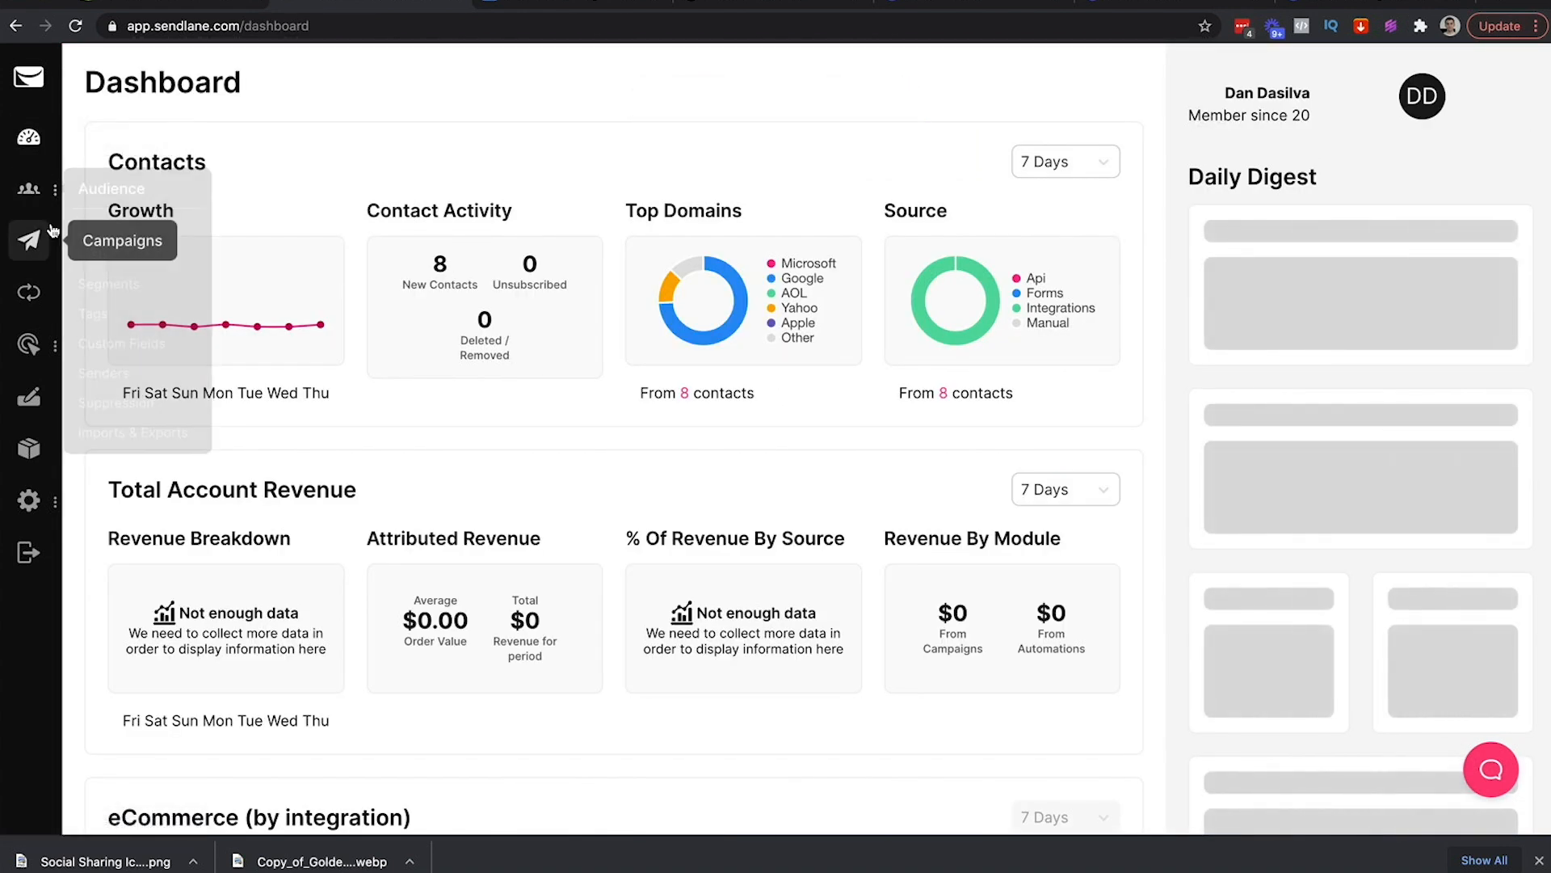
left_click(27, 292)
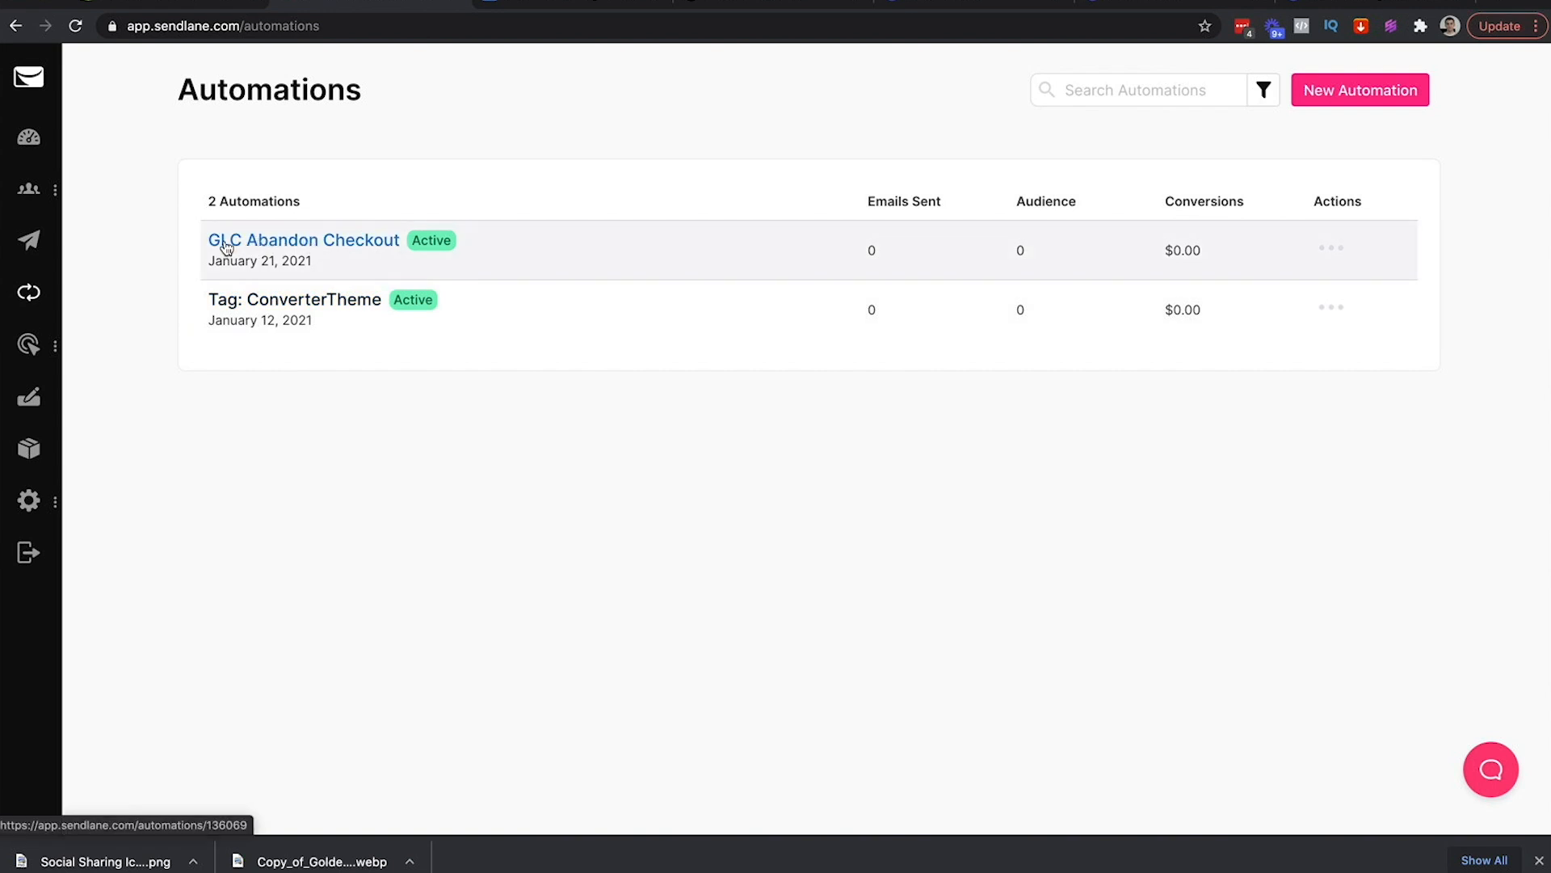
left_click(299, 241)
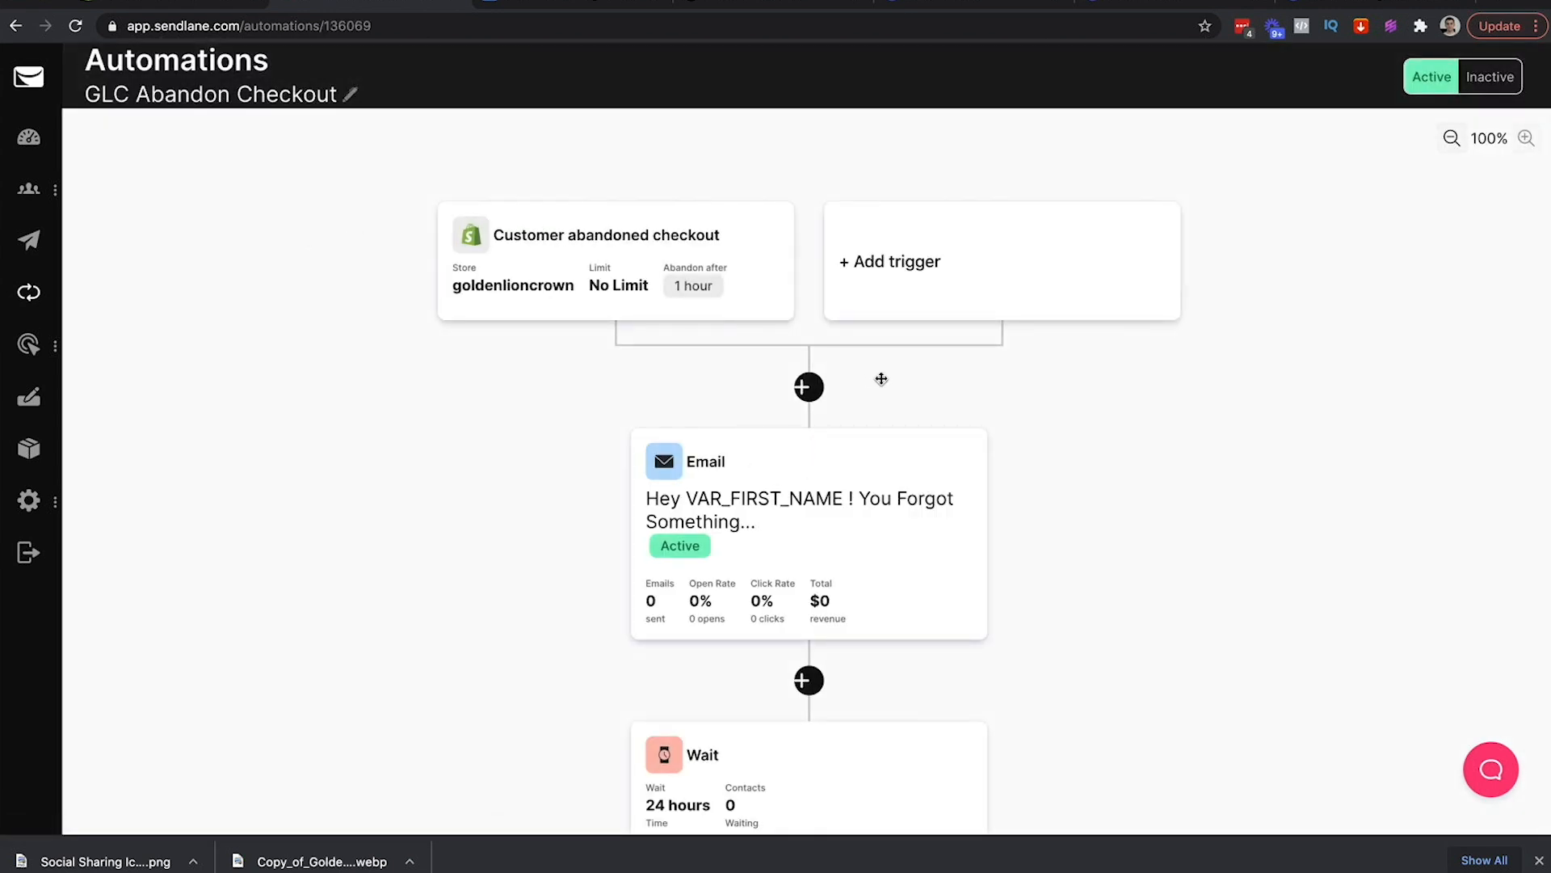
Pan down to the final Last Chance email, then back up to the abandoned checkout trigger
left_click_drag(1108, 559, 1108, 274)
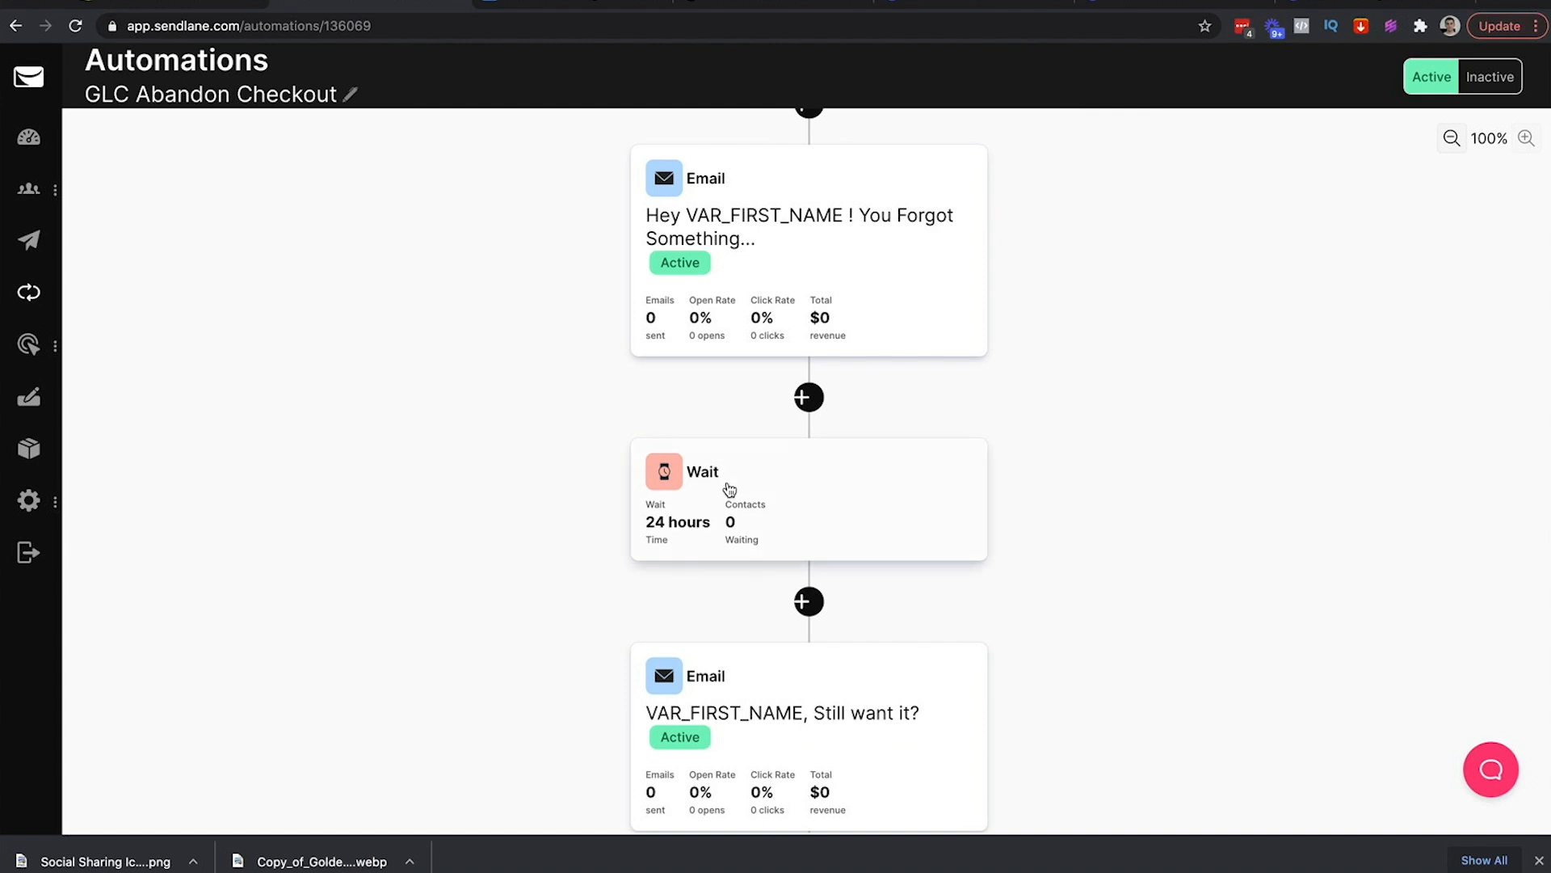
left_click_drag(1086, 401, 1090, 256)
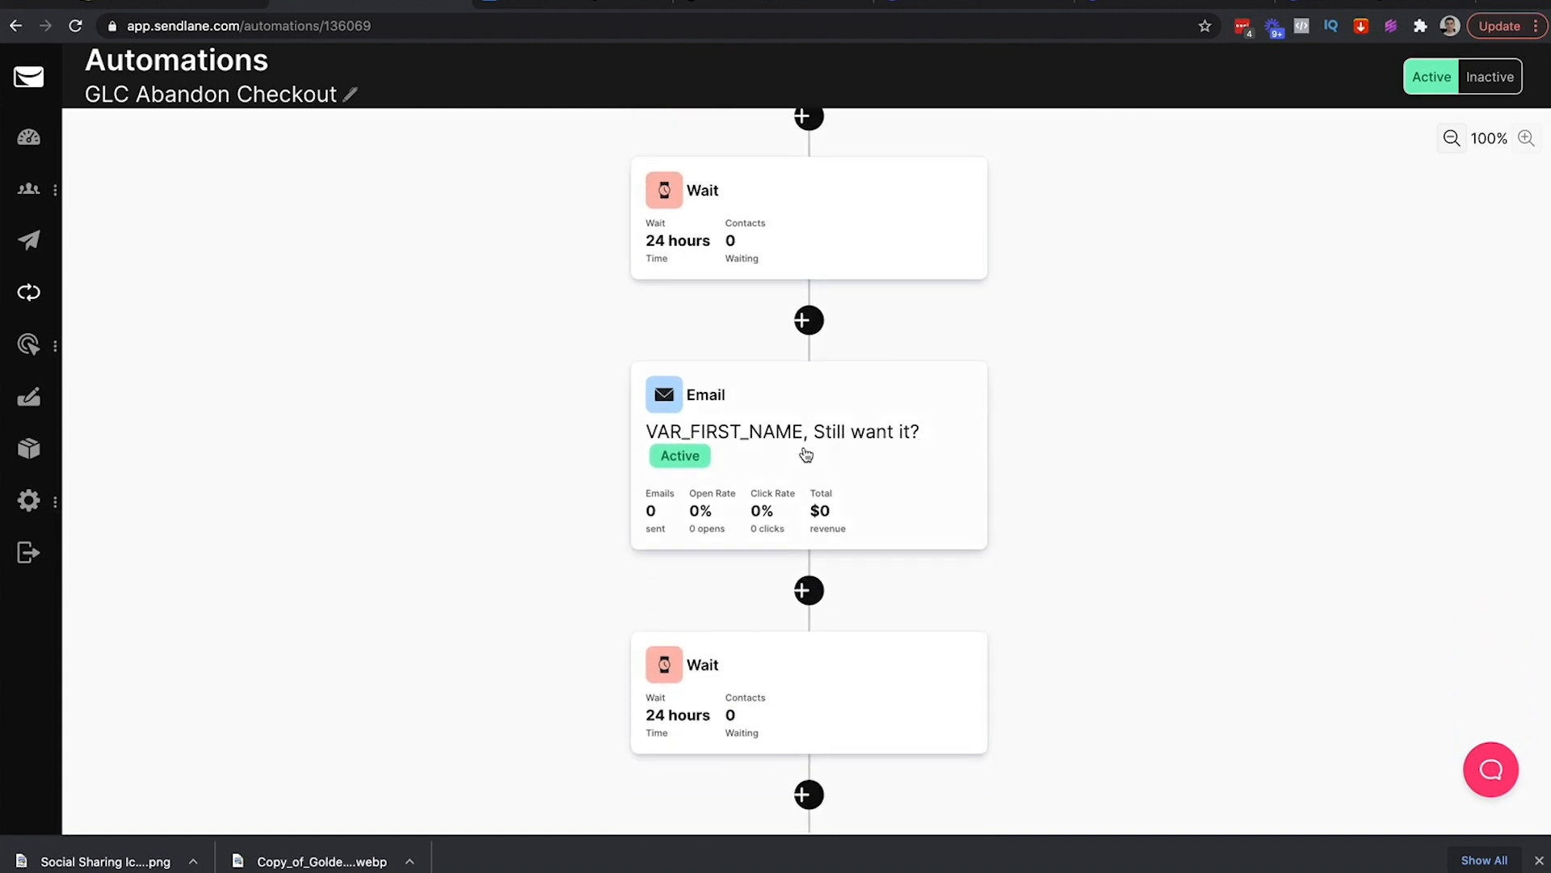
left_click_drag(1004, 554, 1057, 156)
left_click_drag(1099, 371, 1099, 660)
left_click_drag(1153, 475, 1153, 764)
left_click_drag(1170, 420, 1169, 734)
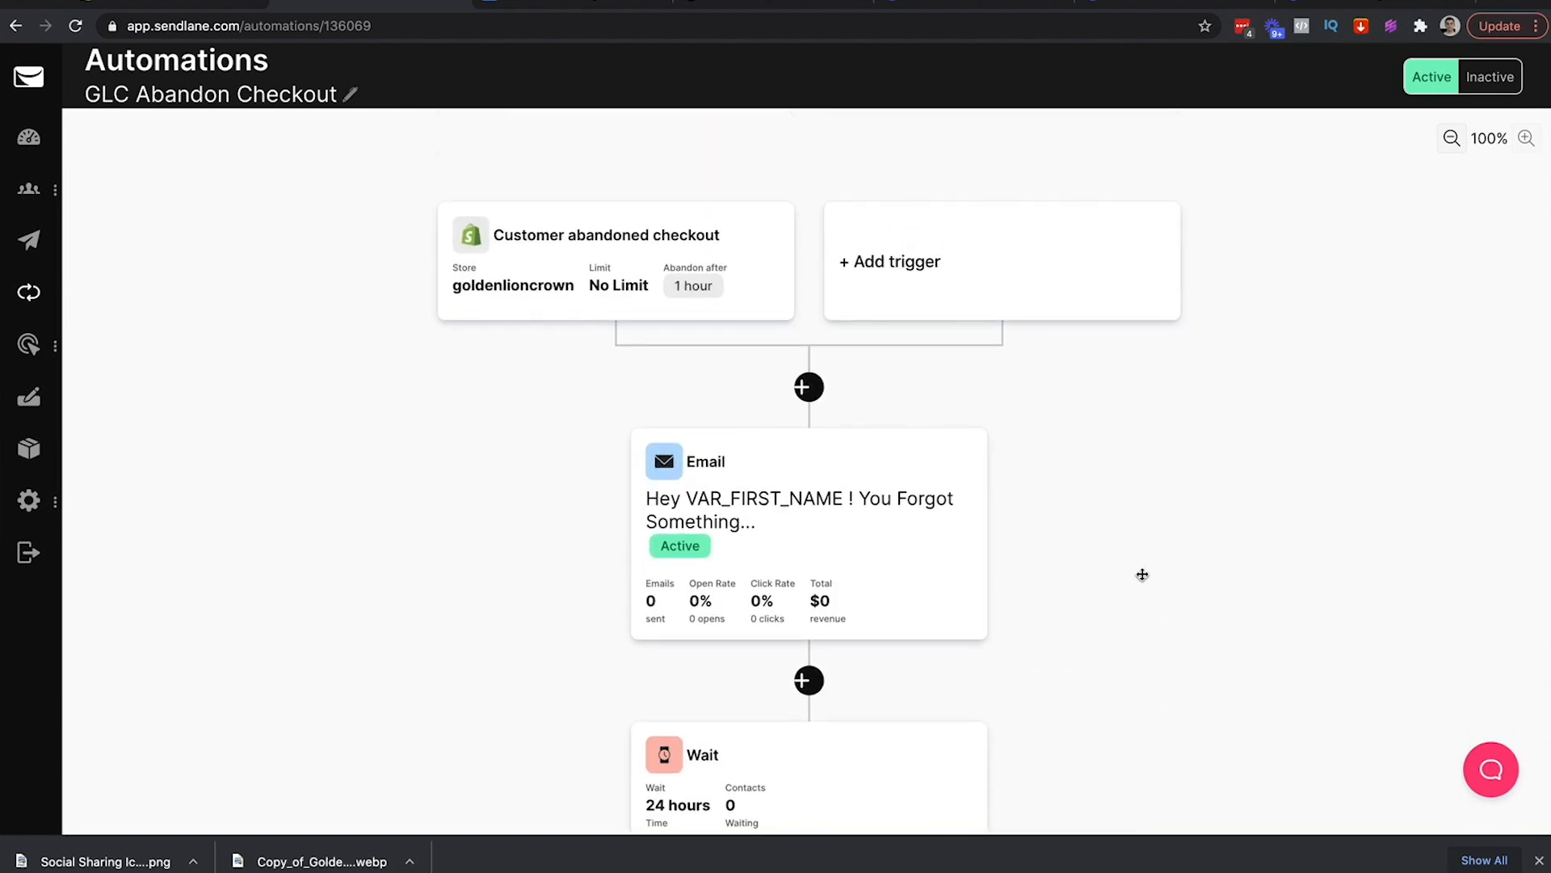
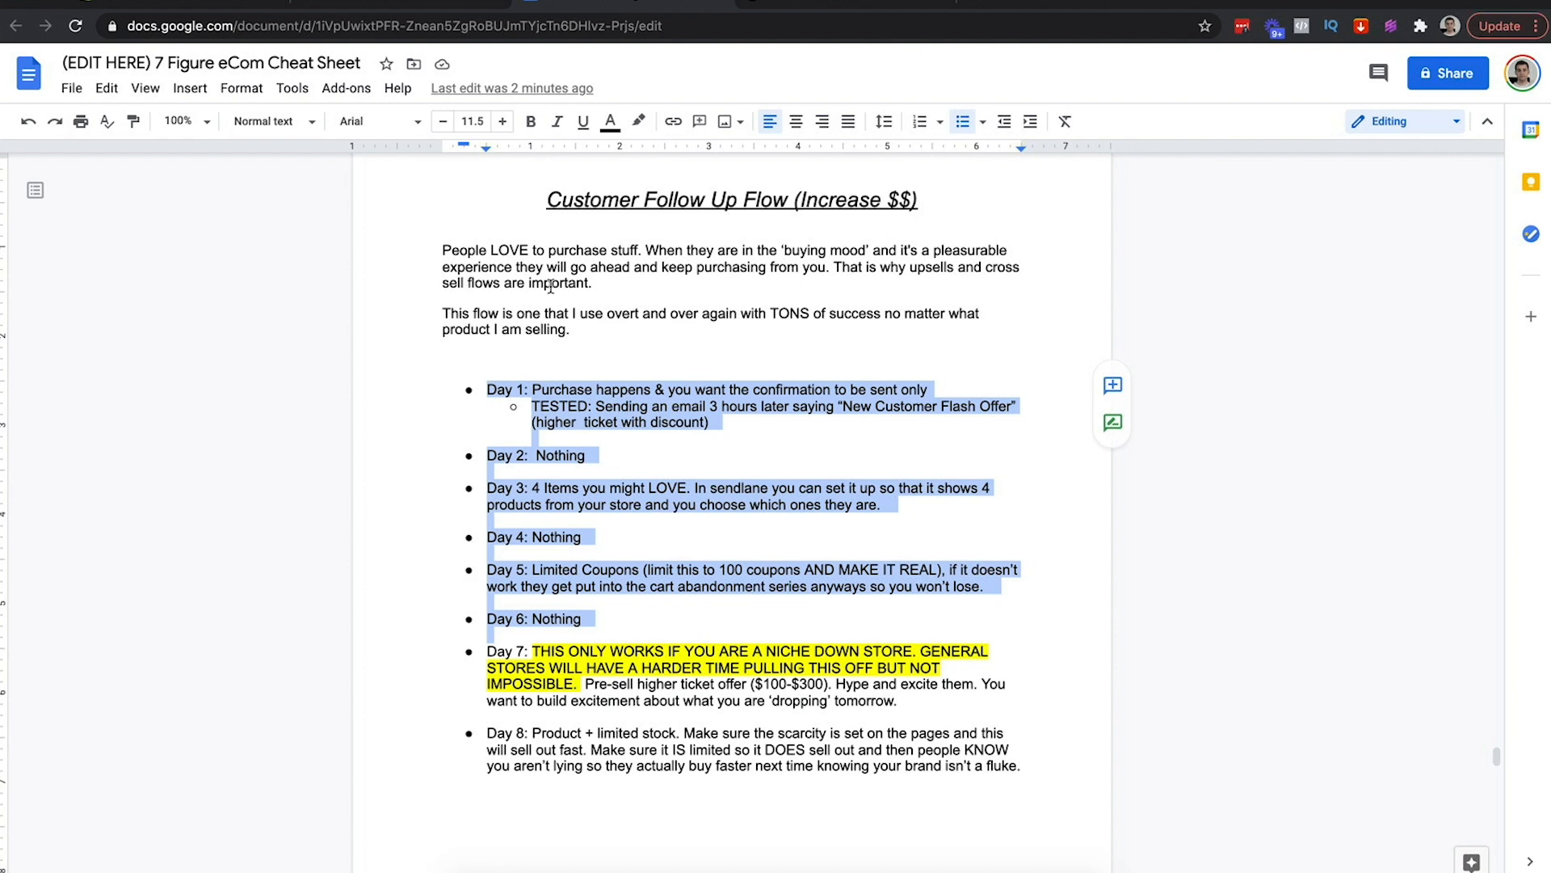
Review the Day 1–5 follow-up bullets in the cheat sheet, then move to Sendlane's Lists page
left_click(575, 330)
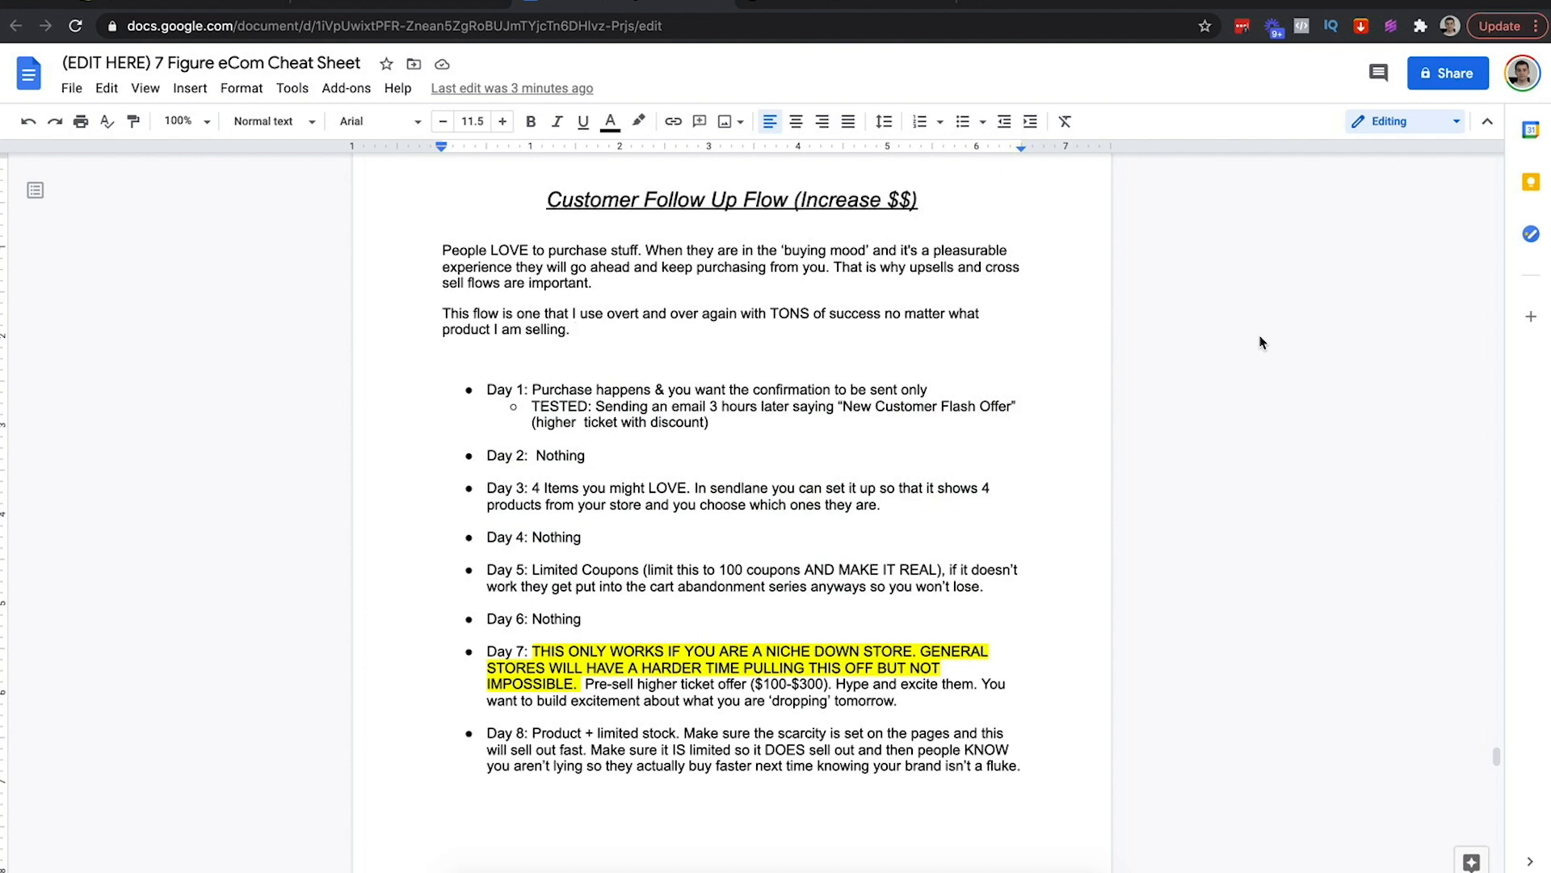
scroll(700, 465, "down", 1)
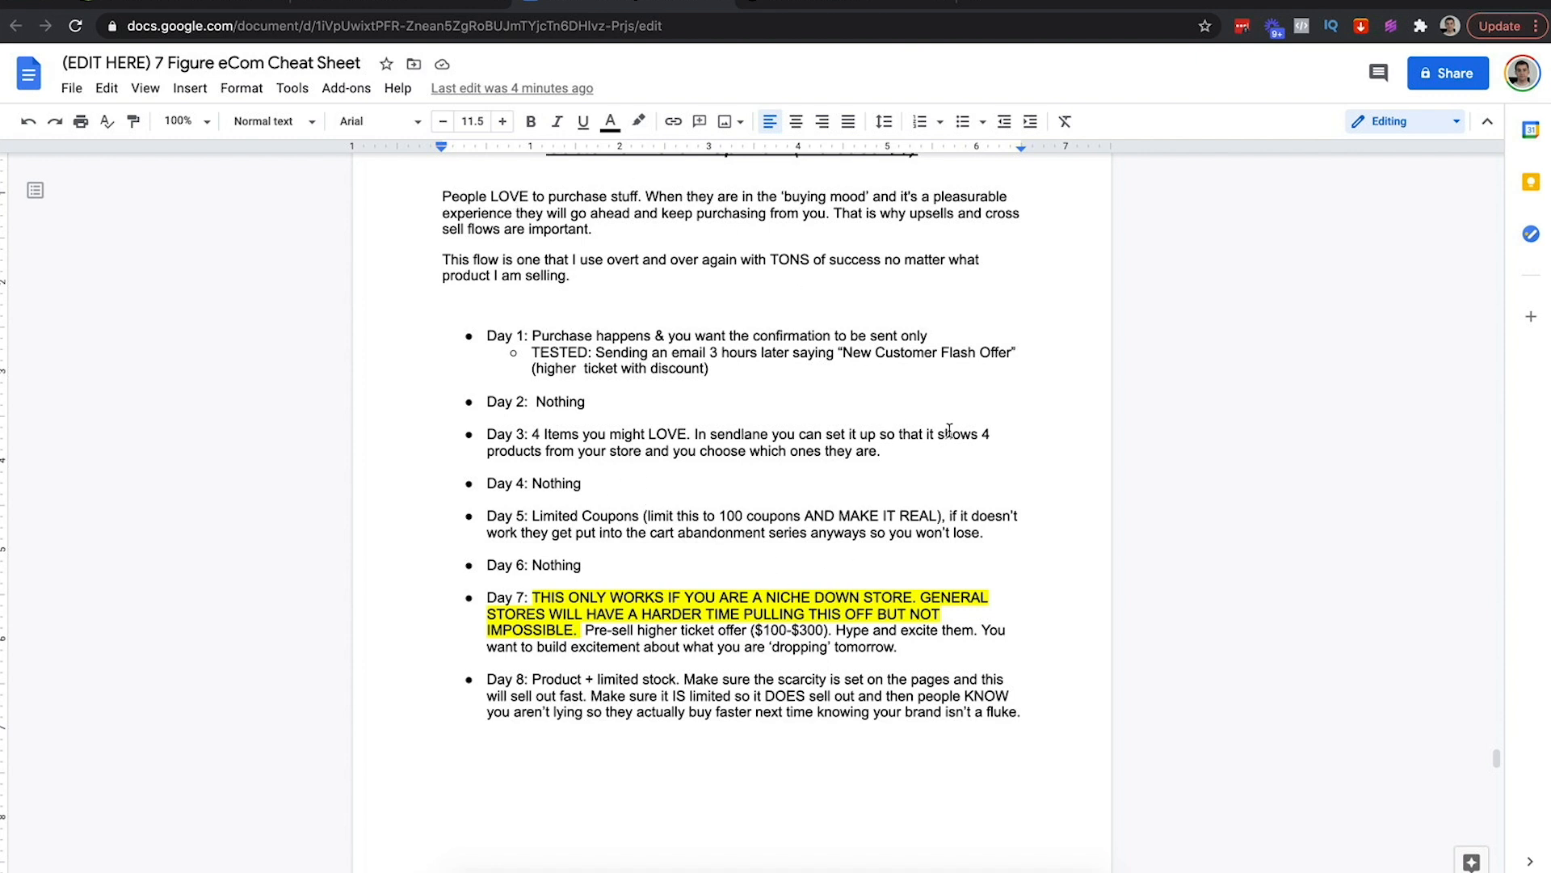
left_click_drag(888, 453, 452, 336)
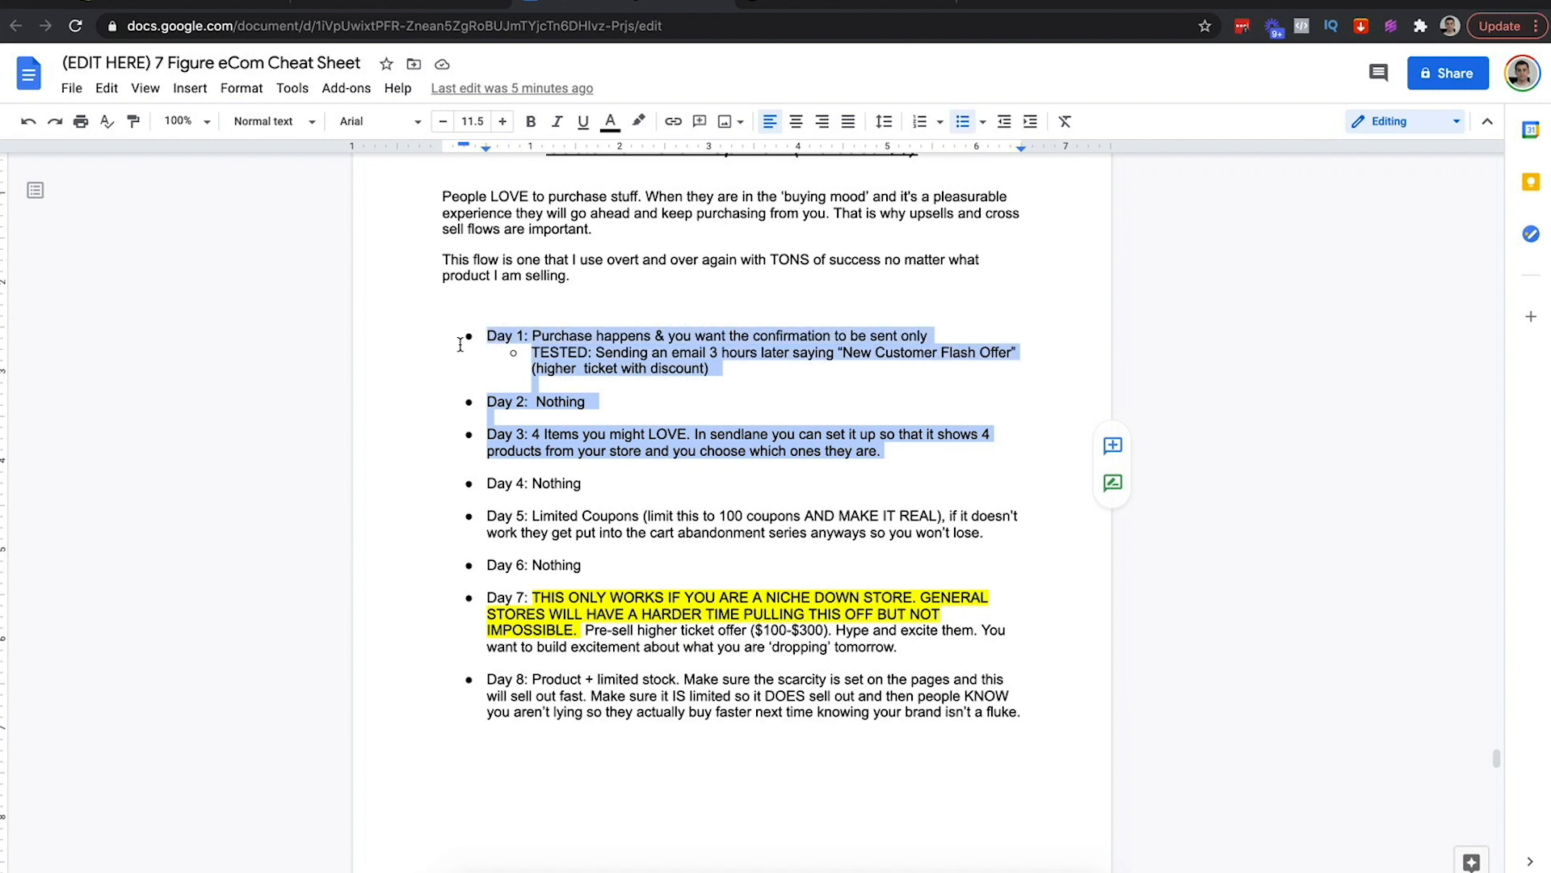
left_click_drag(1005, 536, 456, 335)
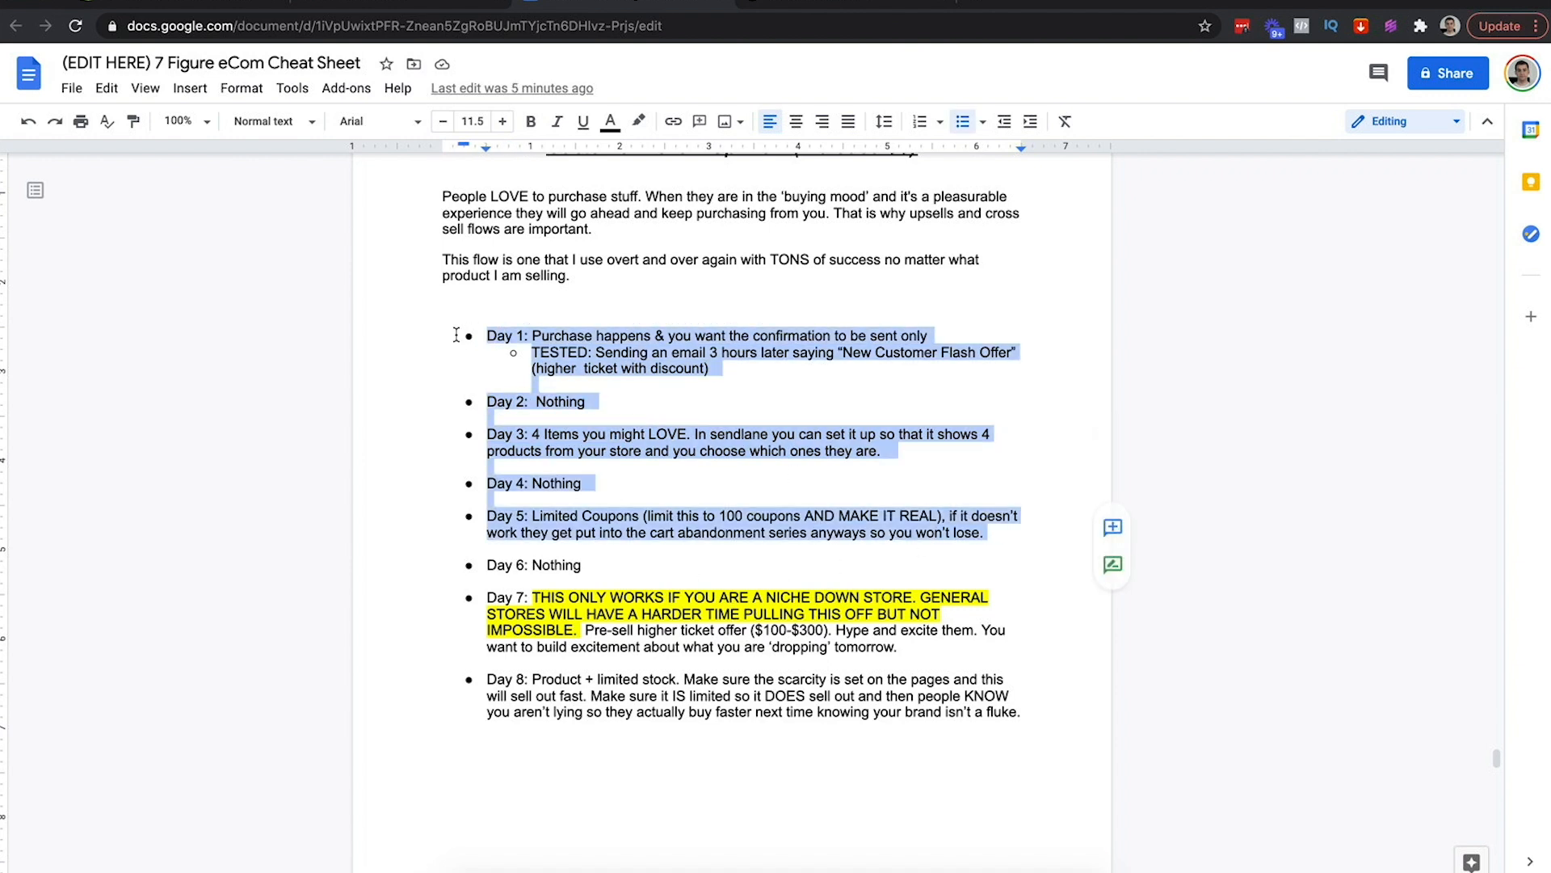
left_click(340, 3)
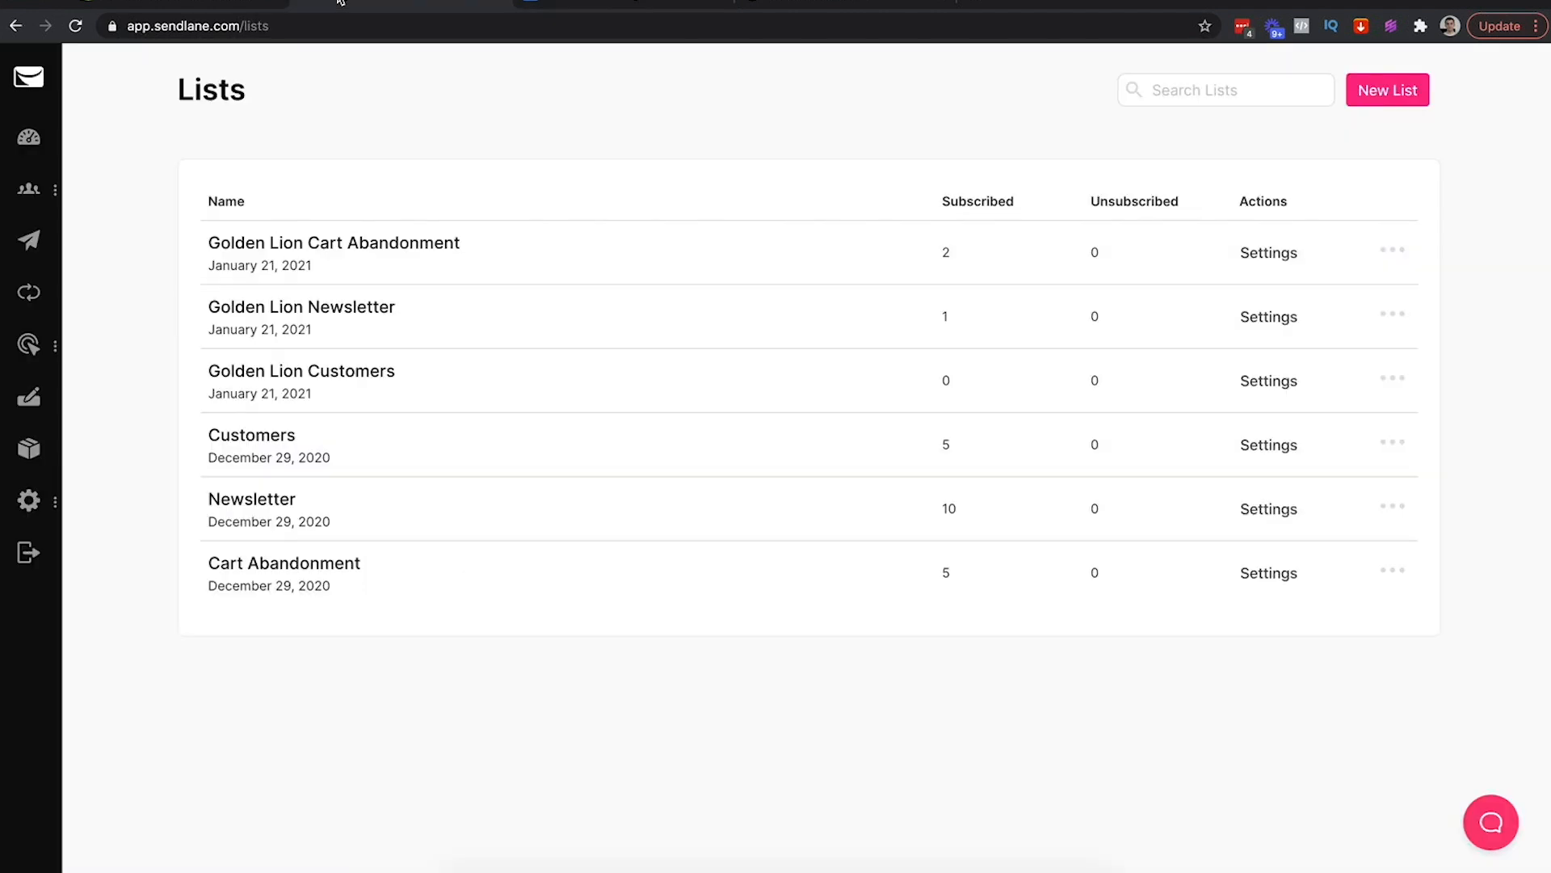
Create a new automation from the eCommerce 'Recommend similar products' template
mouse_move(29, 188)
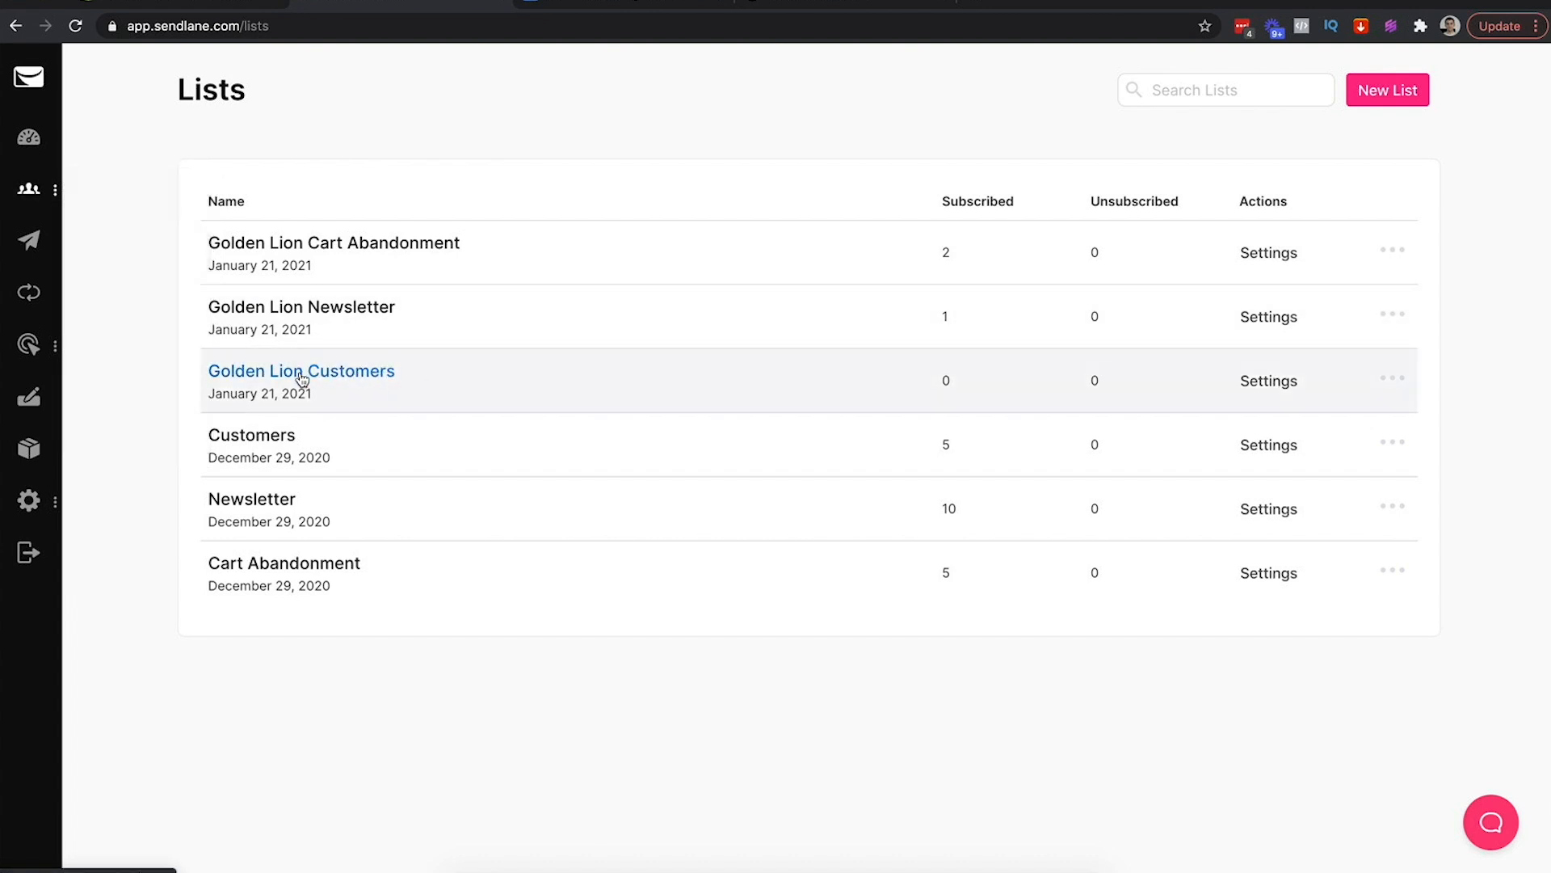
left_click(30, 300)
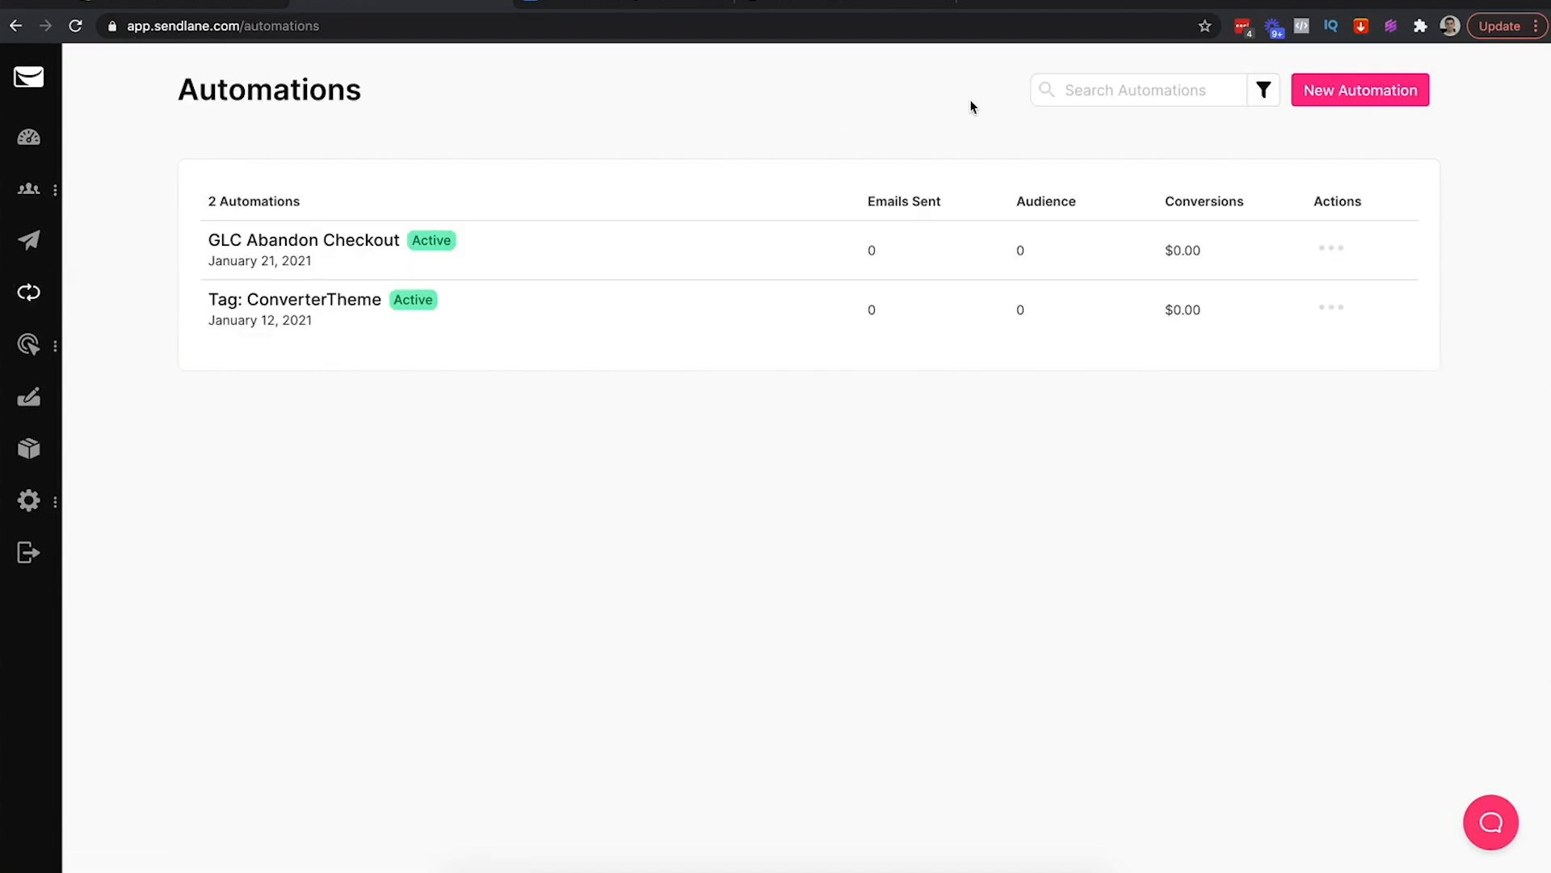
left_click(1339, 87)
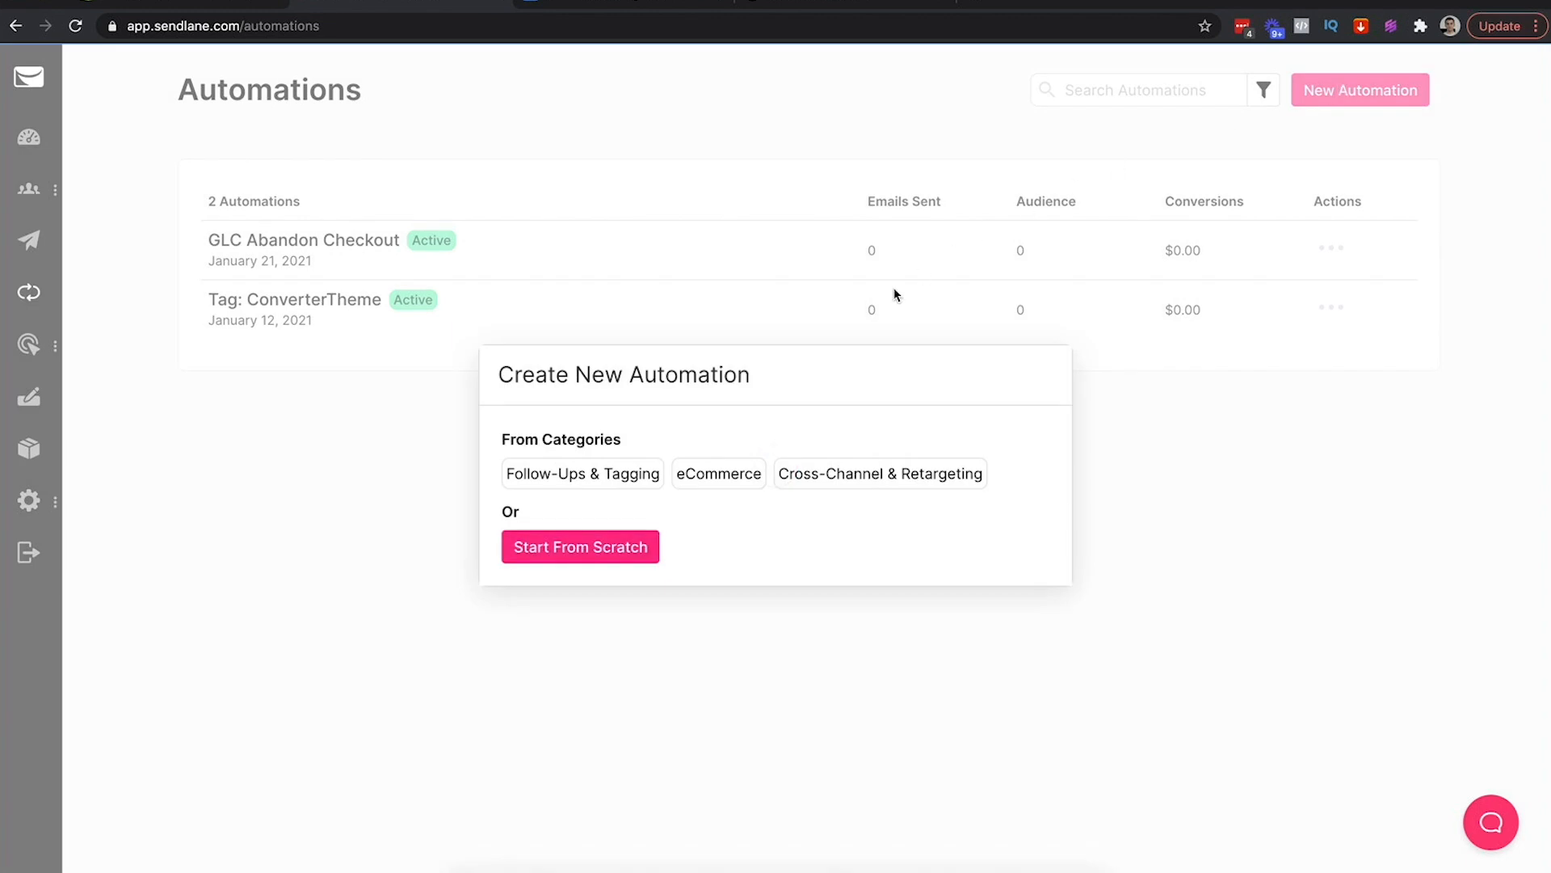
left_click(715, 473)
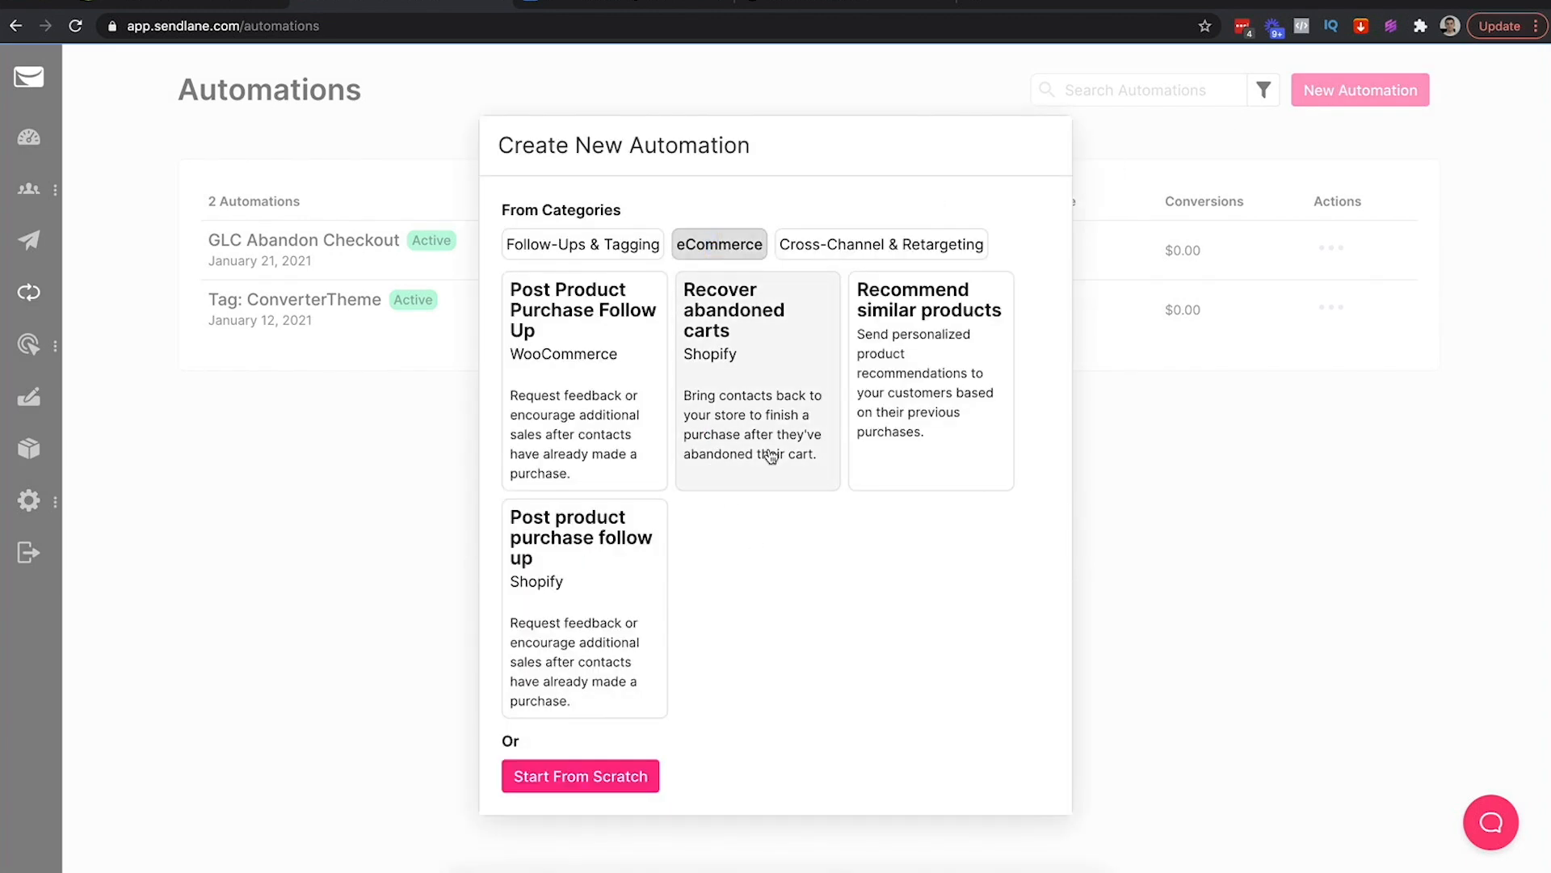
left_click(925, 337)
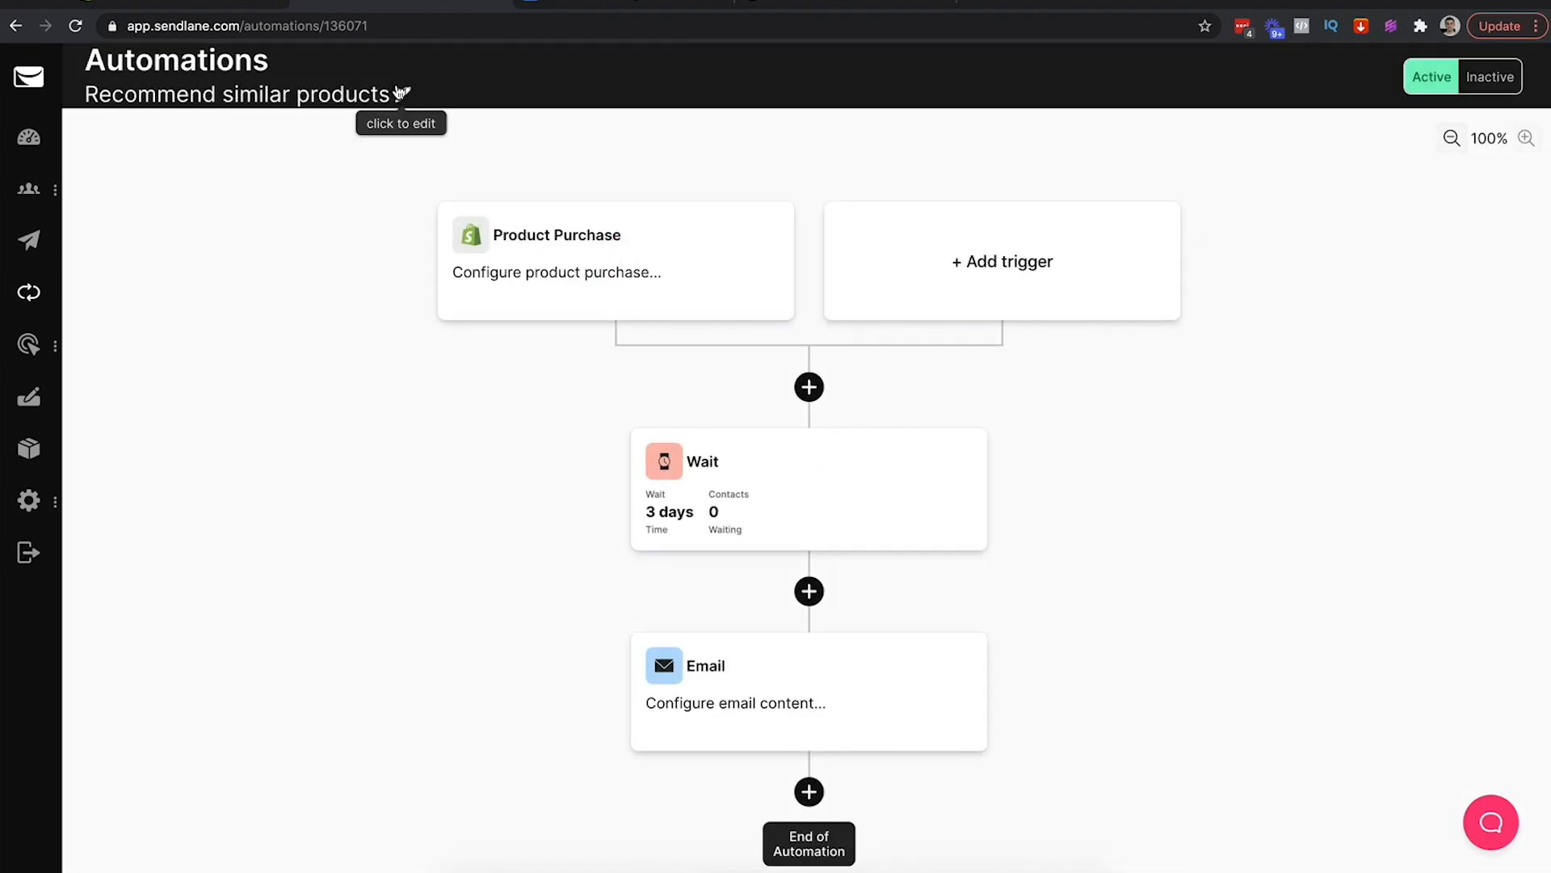
Rename the automation to 'GLC - Similar Products (Customers)'
left_click(403, 95)
key("ctrl+a")
type("GLC - Similar Products")
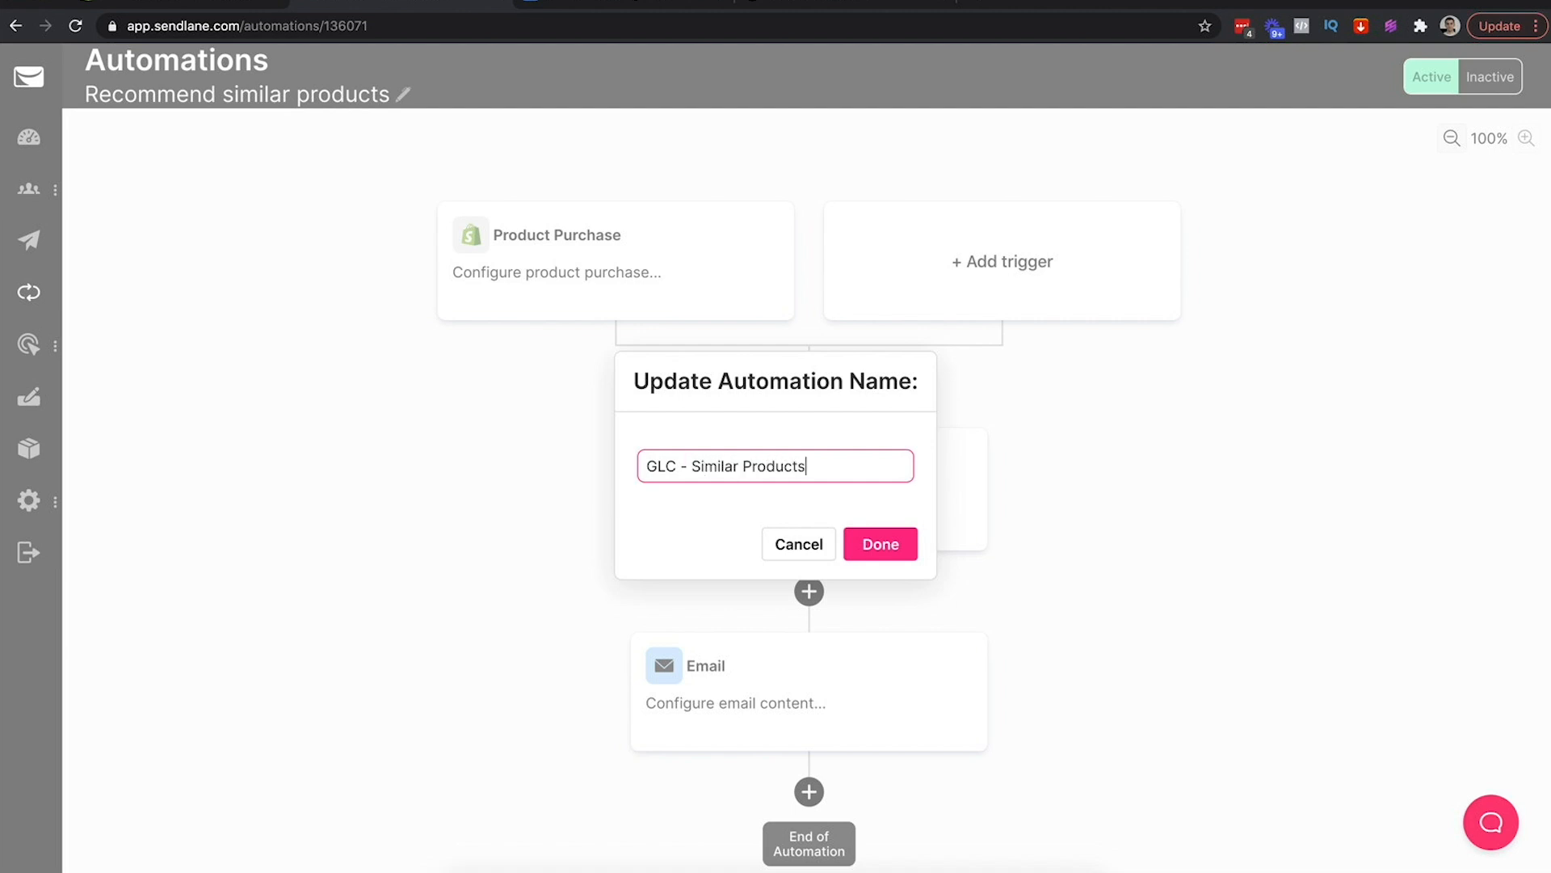
type(" (Customers)")
left_click(871, 538)
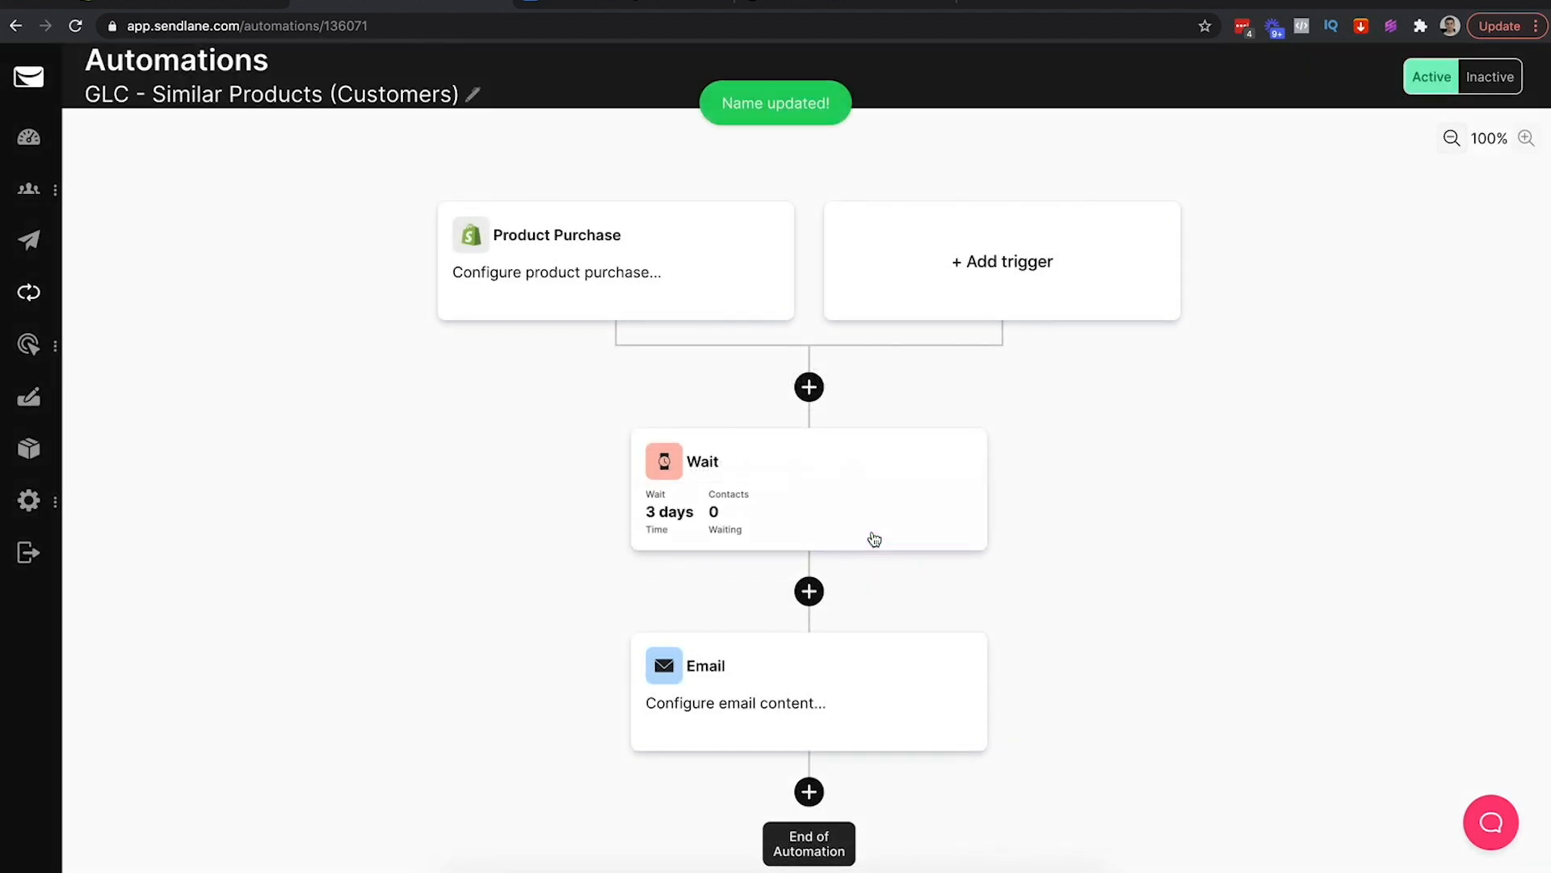
Set the Product Purchase trigger: store goldenlioncrown, checkout complete yes, any order status, any product
left_click(558, 302)
left_click(235, 219)
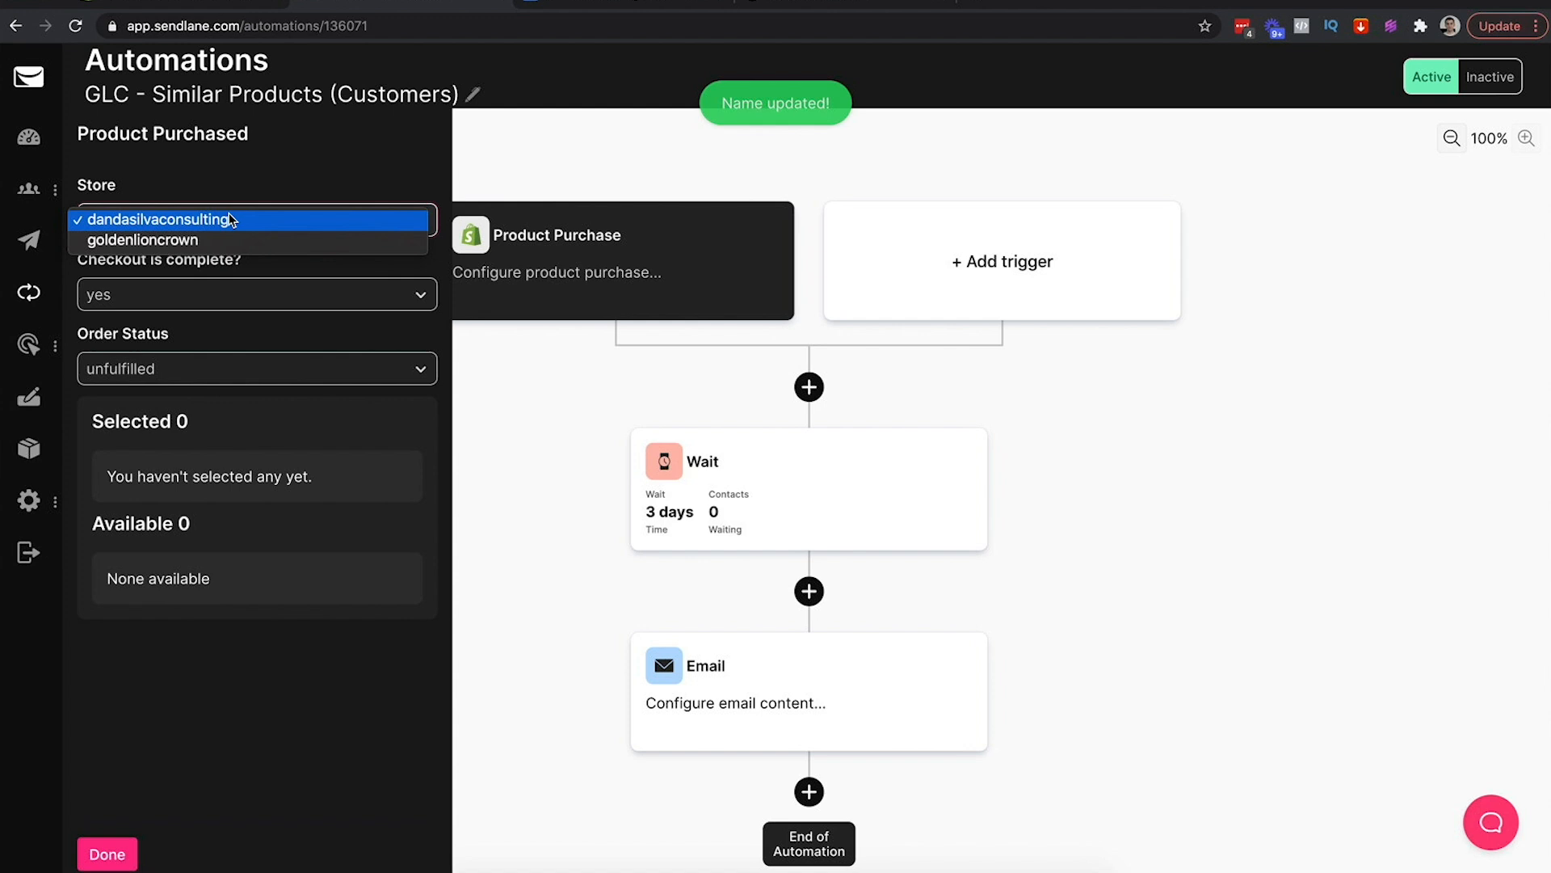
left_click(177, 240)
left_click(223, 296)
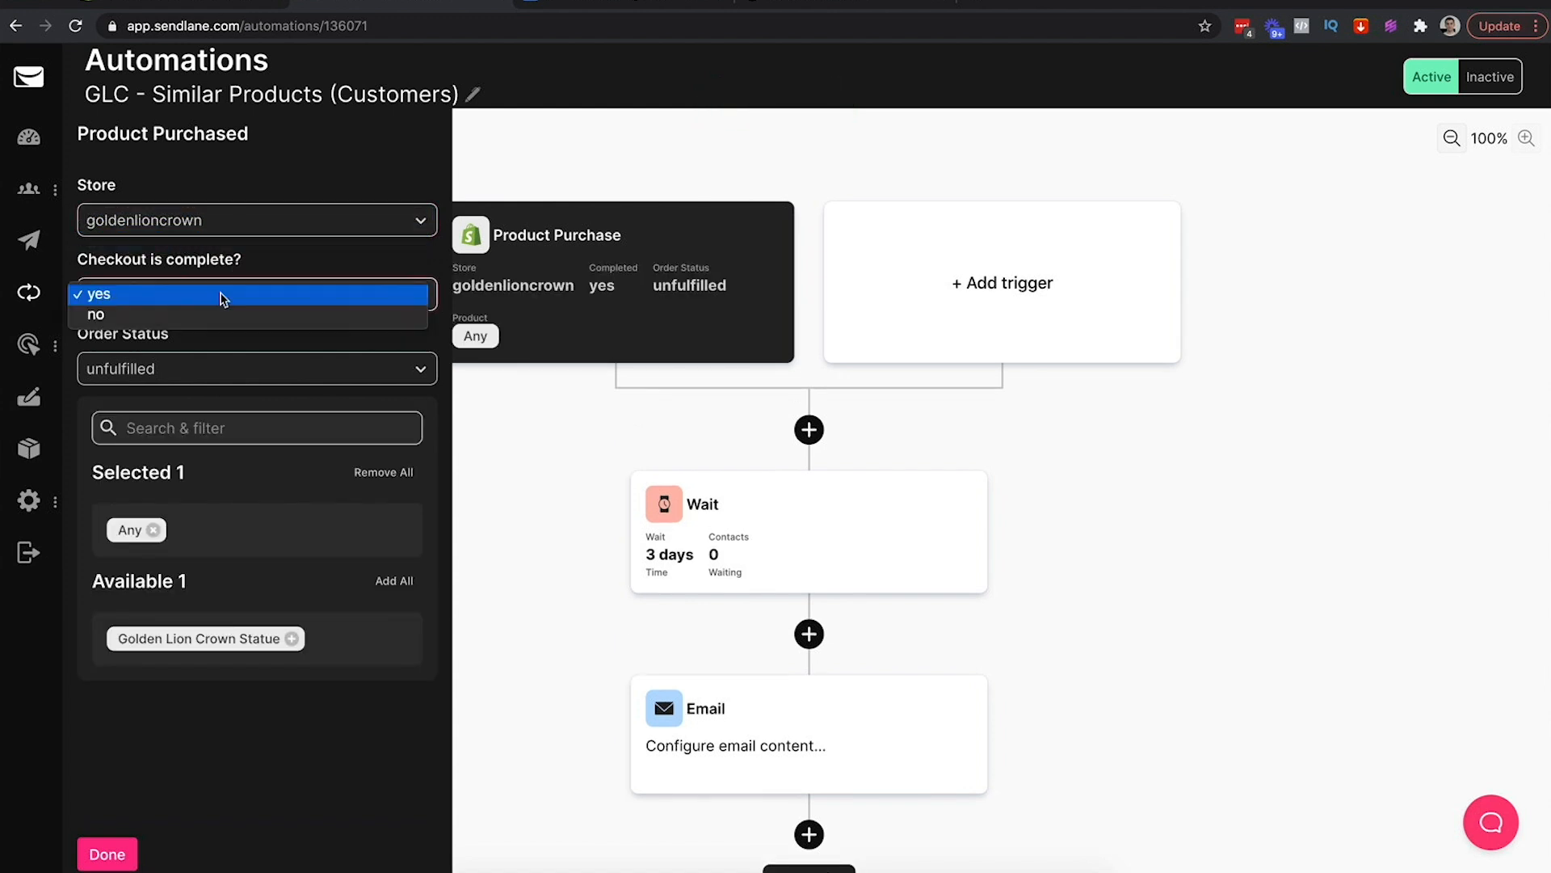
left_click(174, 295)
left_click(206, 370)
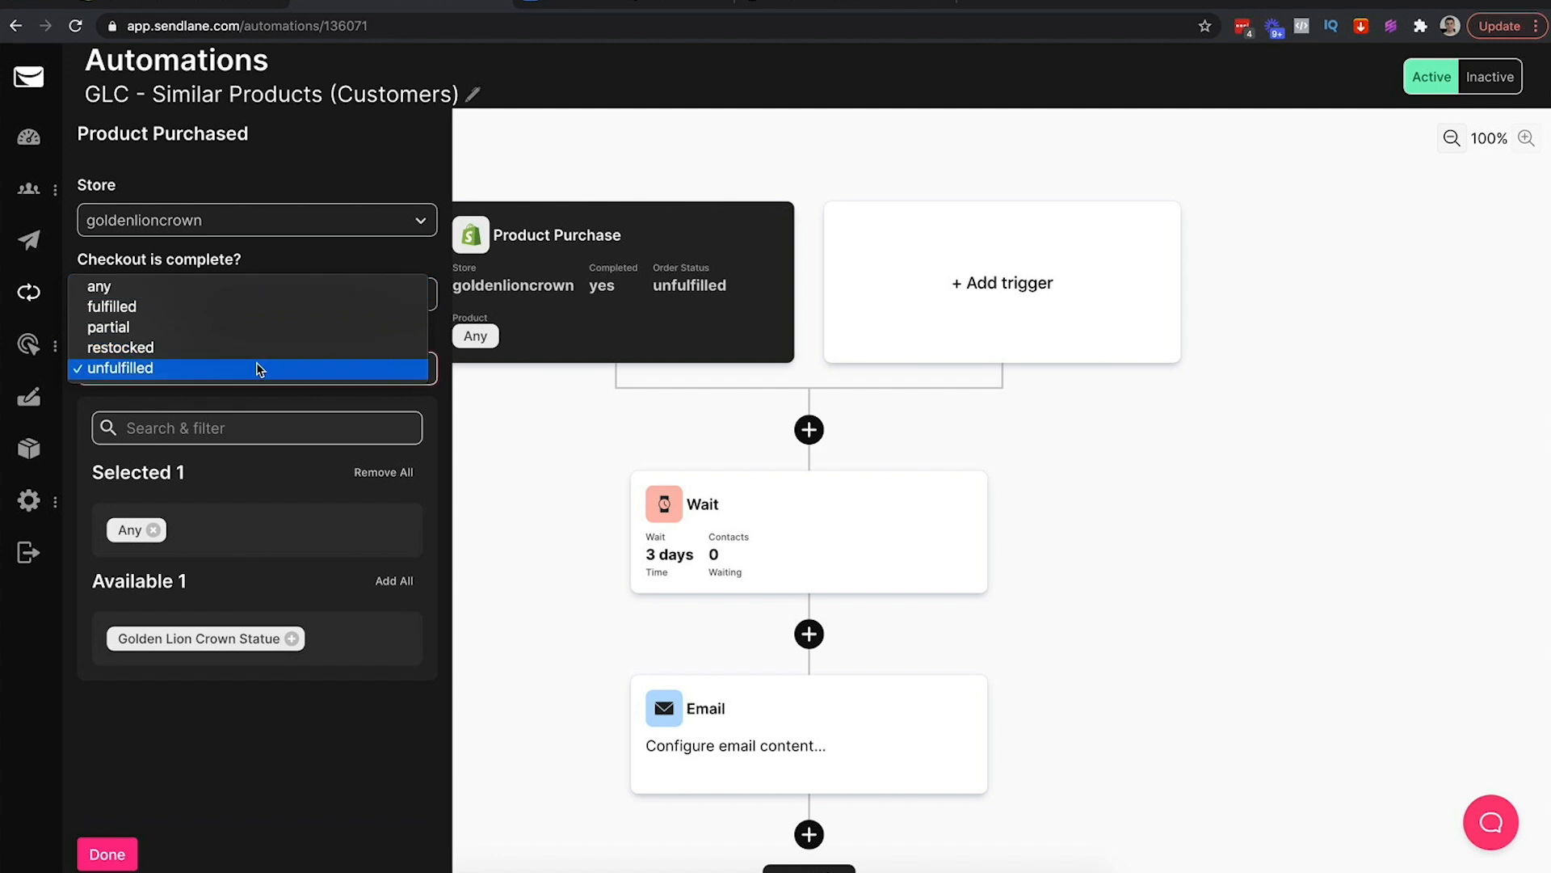
left_click(172, 290)
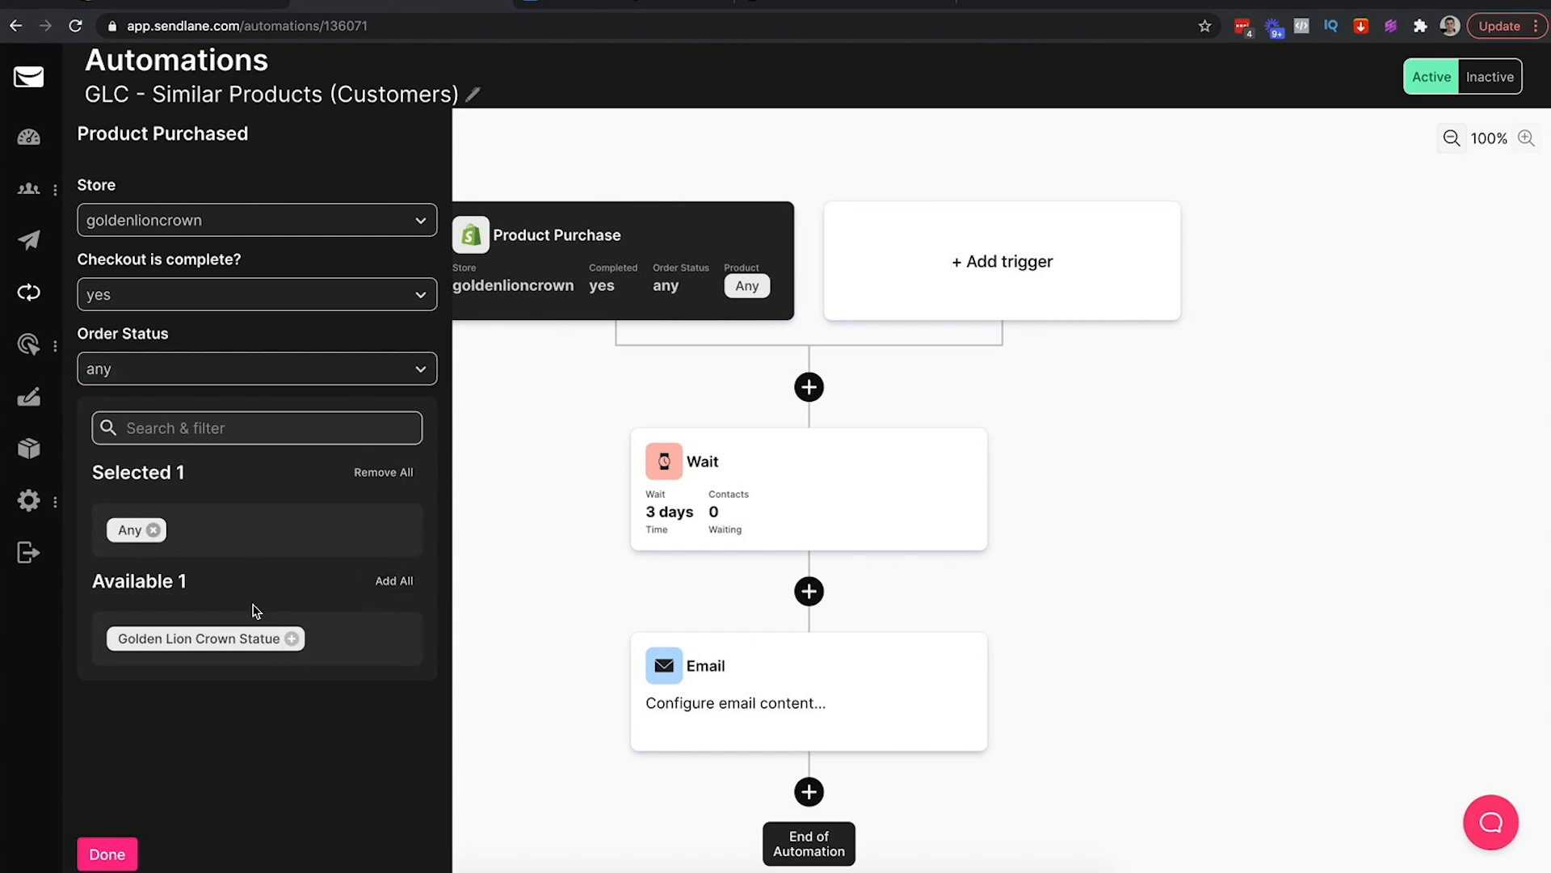
left_click(292, 639)
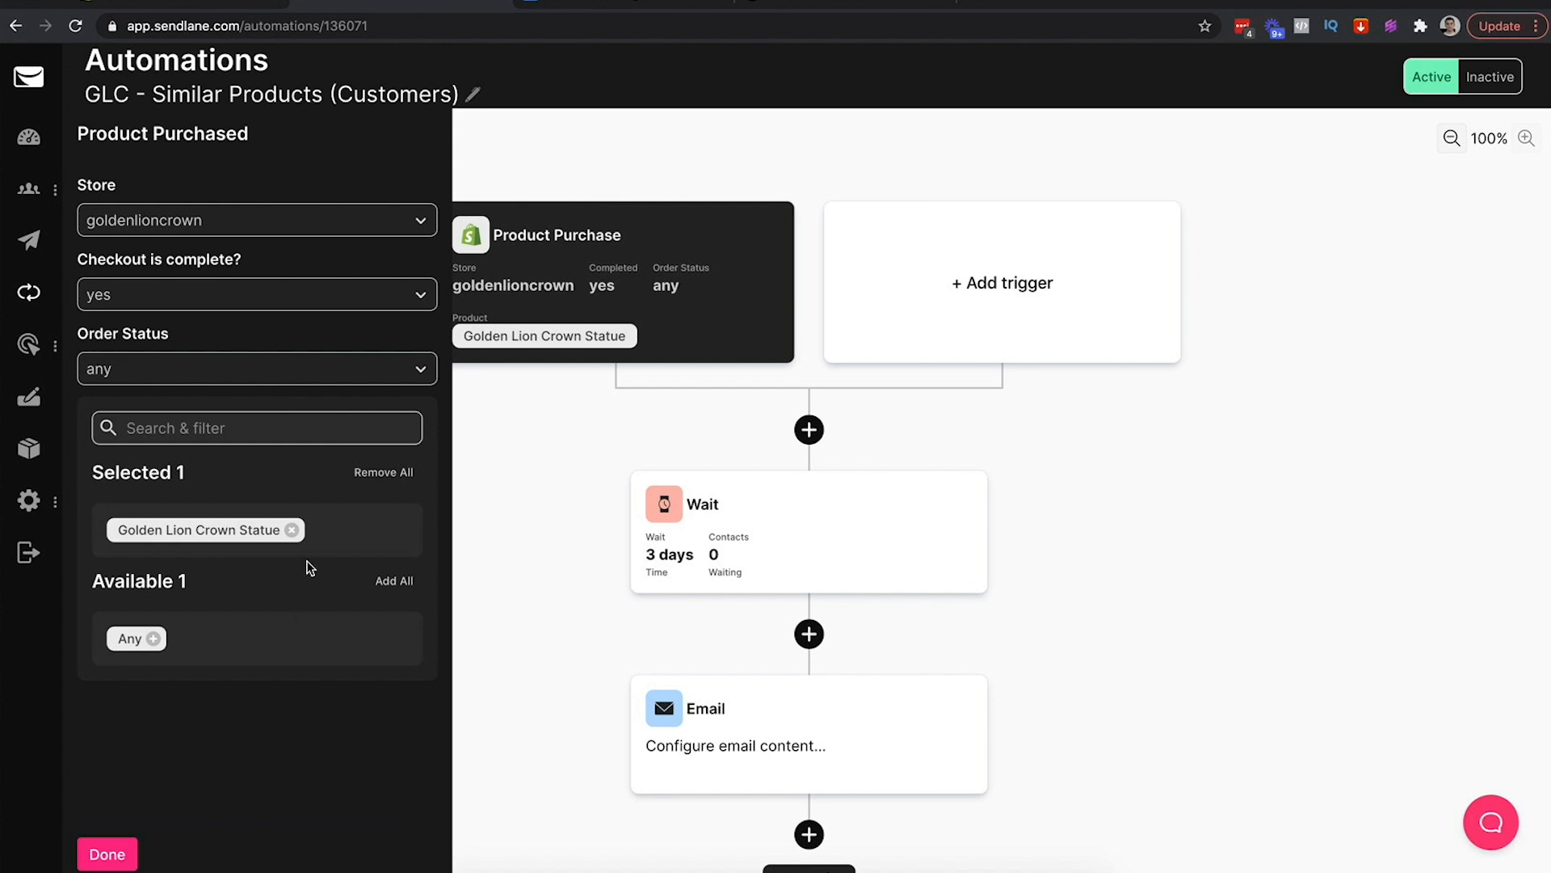
left_click(291, 530)
left_click(152, 631)
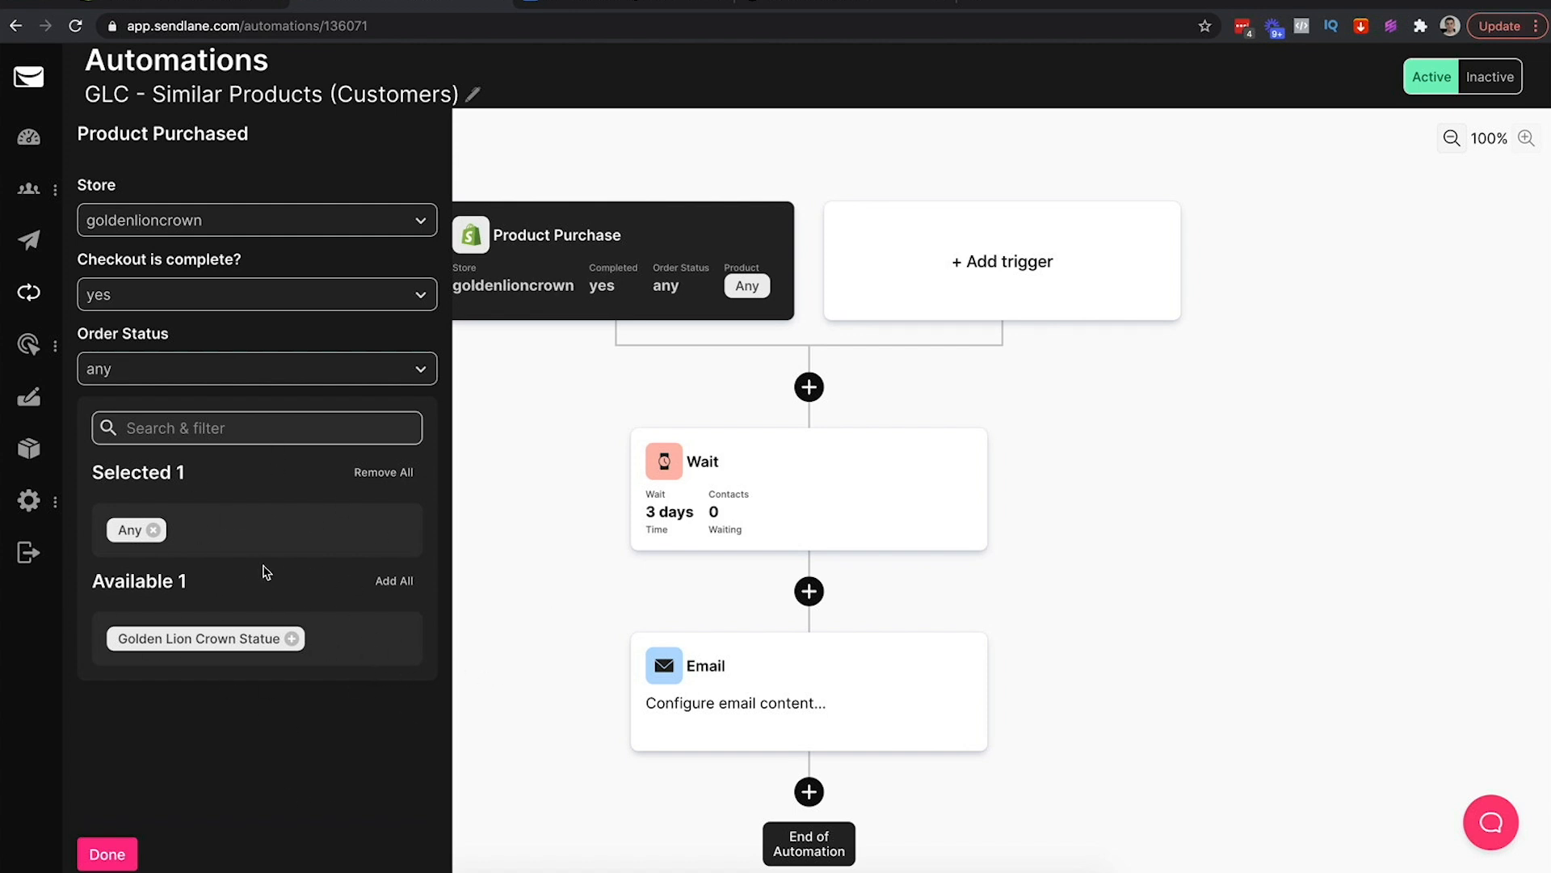
left_click(107, 854)
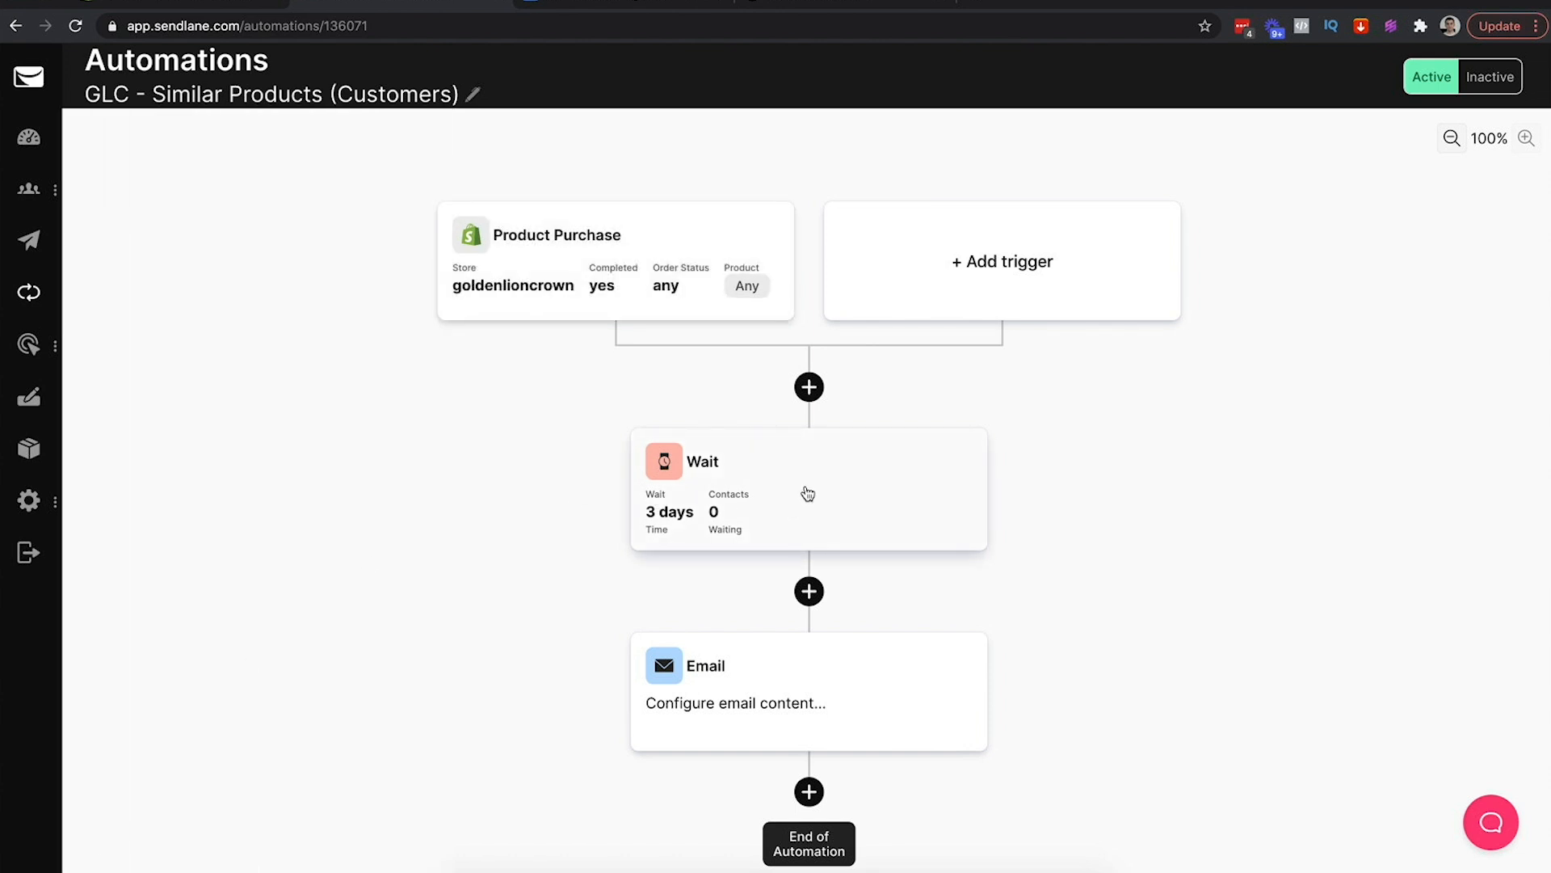
Change the post-purchase wait from days to 3 hours, checking the timing note in the cheat sheet
left_click(765, 488)
left_click(299, 239)
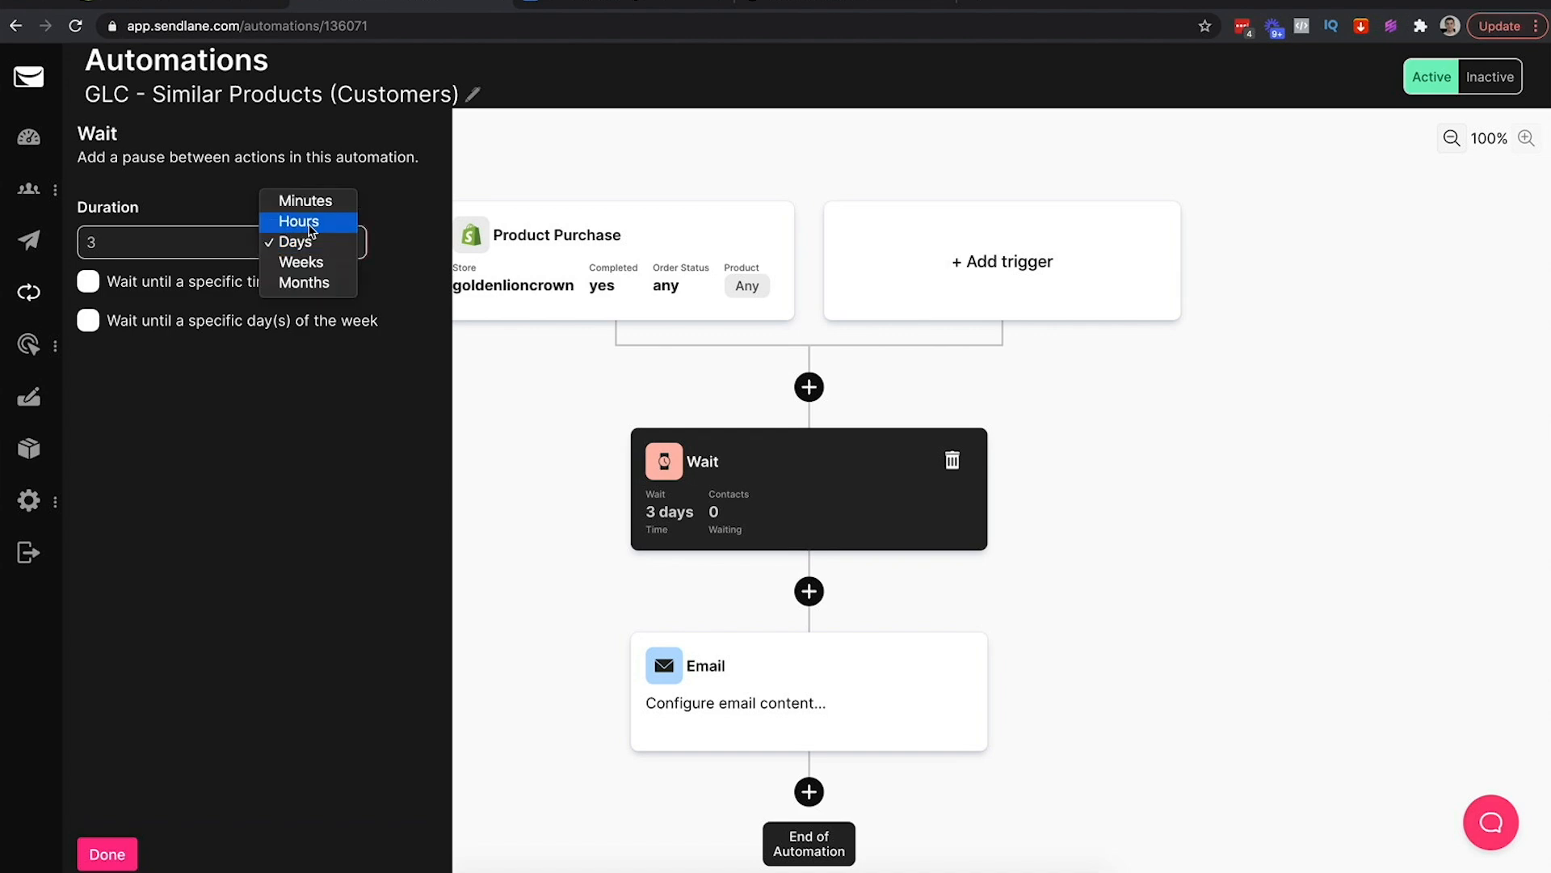
left_click(576, 2)
left_click(576, 2)
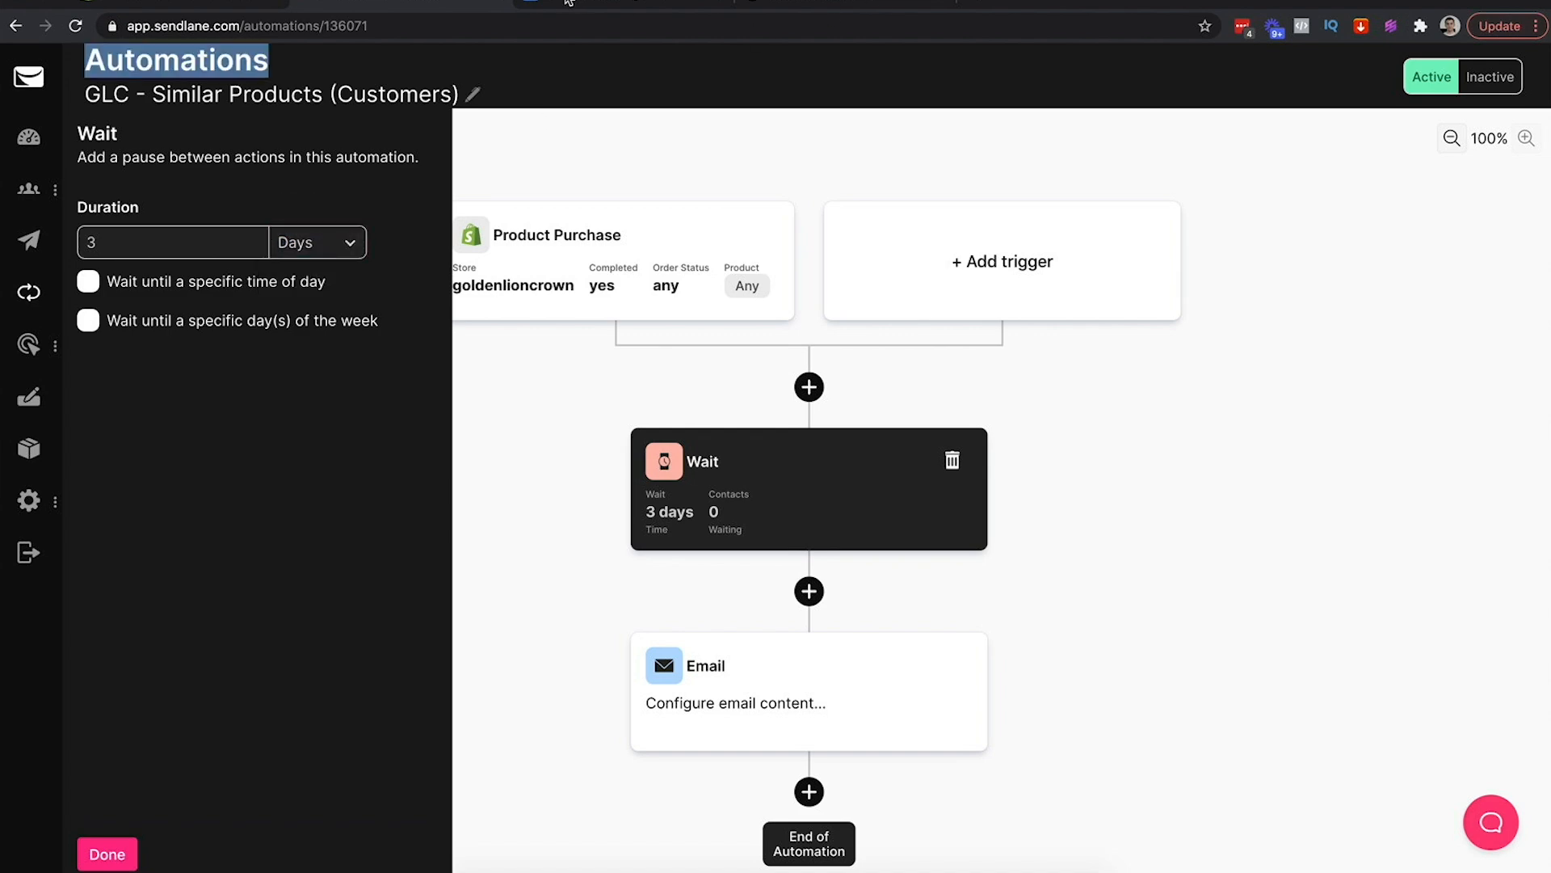
left_click(570, 2)
left_click(961, 459)
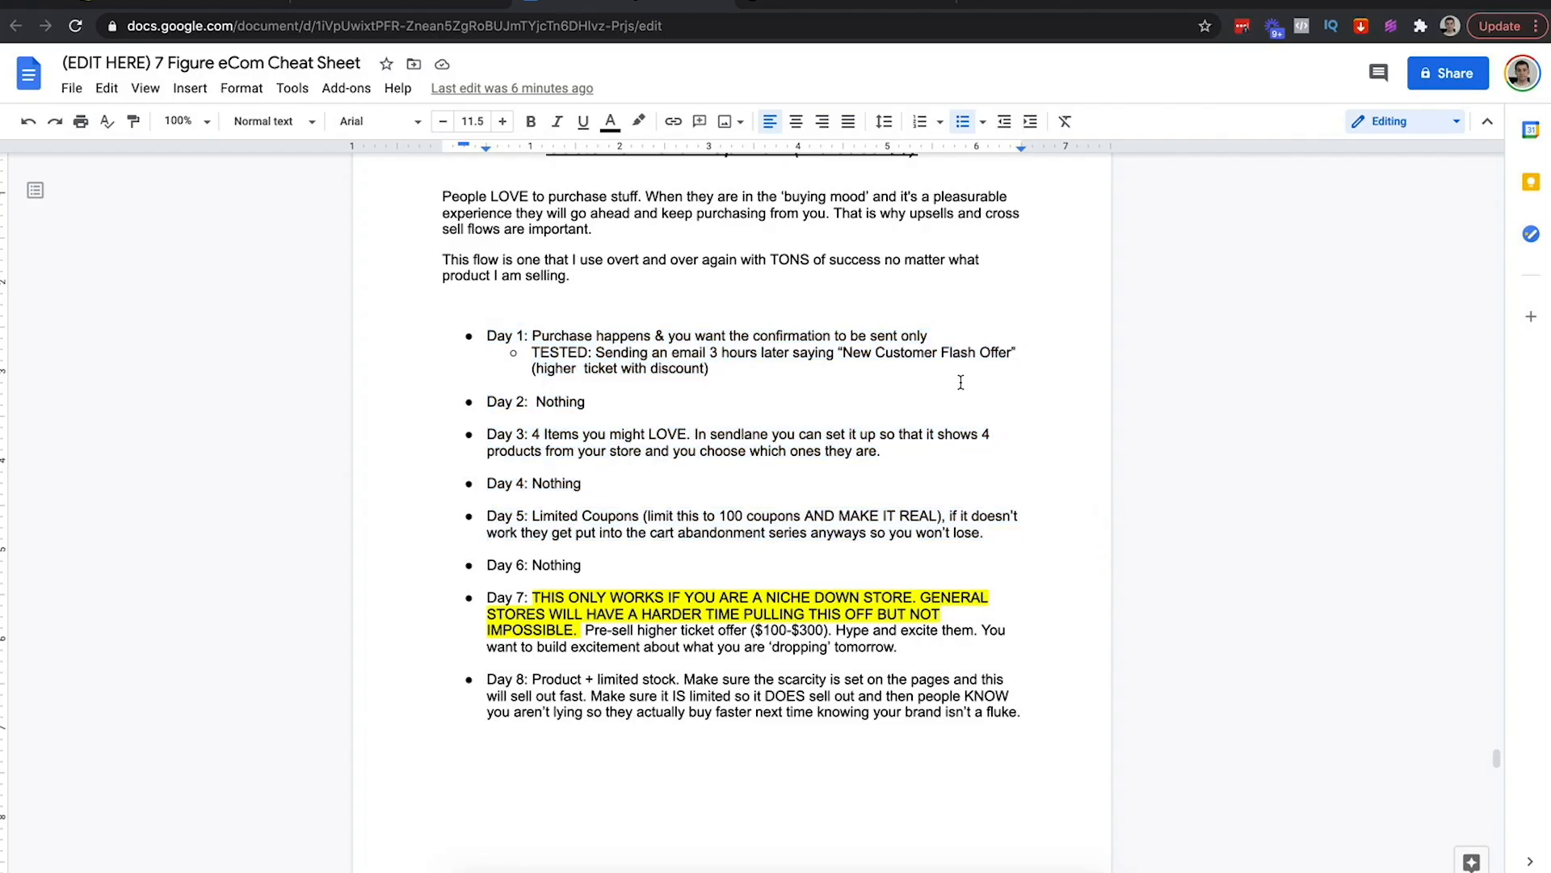
left_click(845, 352)
left_click_drag(843, 352, 1011, 352)
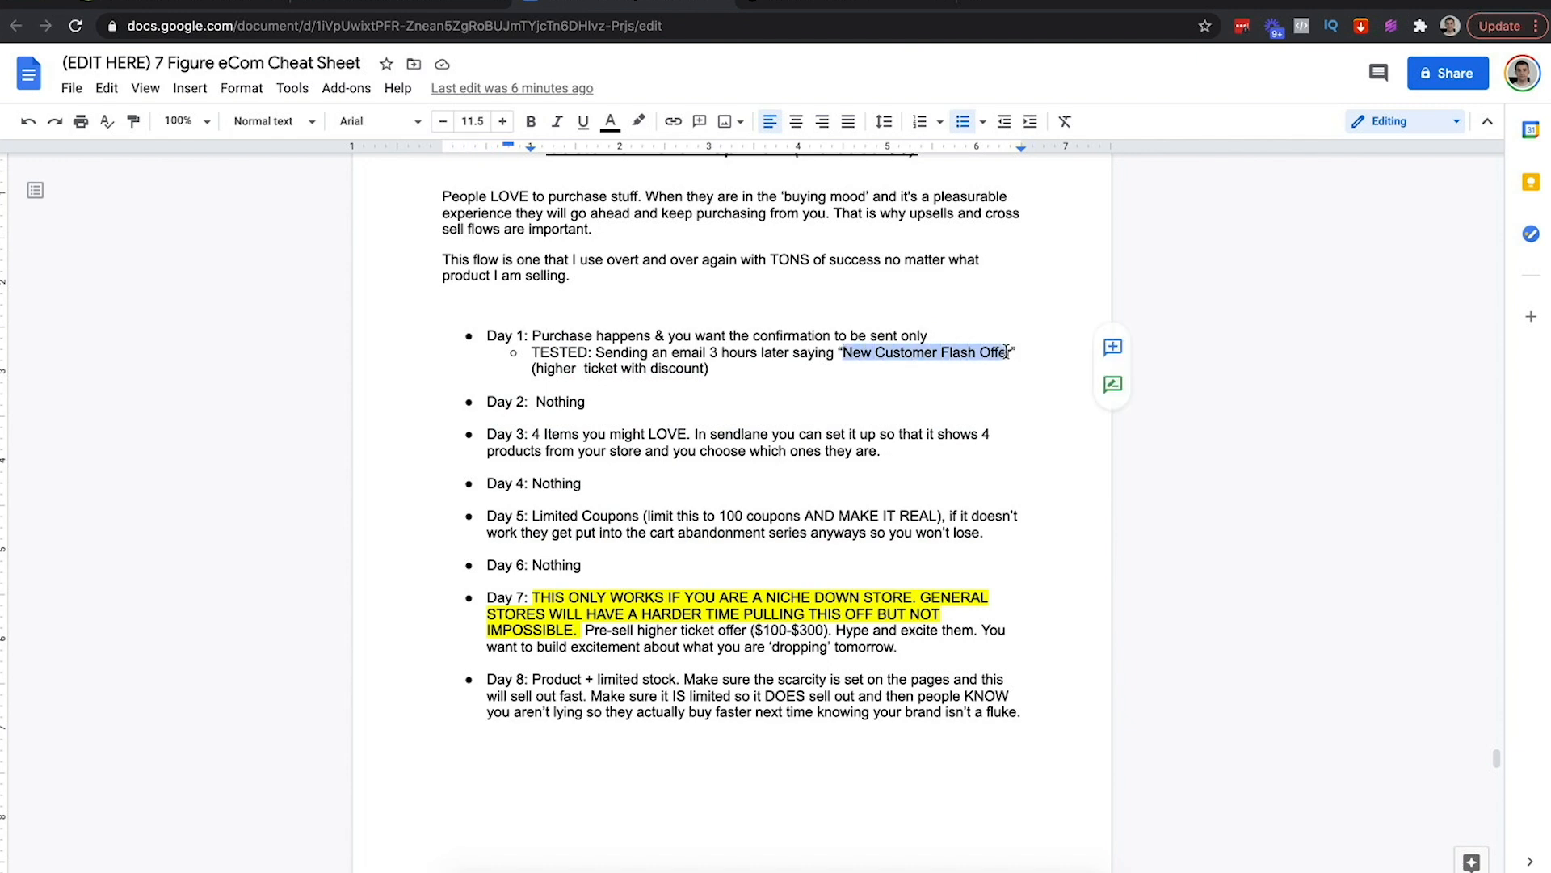
left_click(333, 3)
left_click(298, 235)
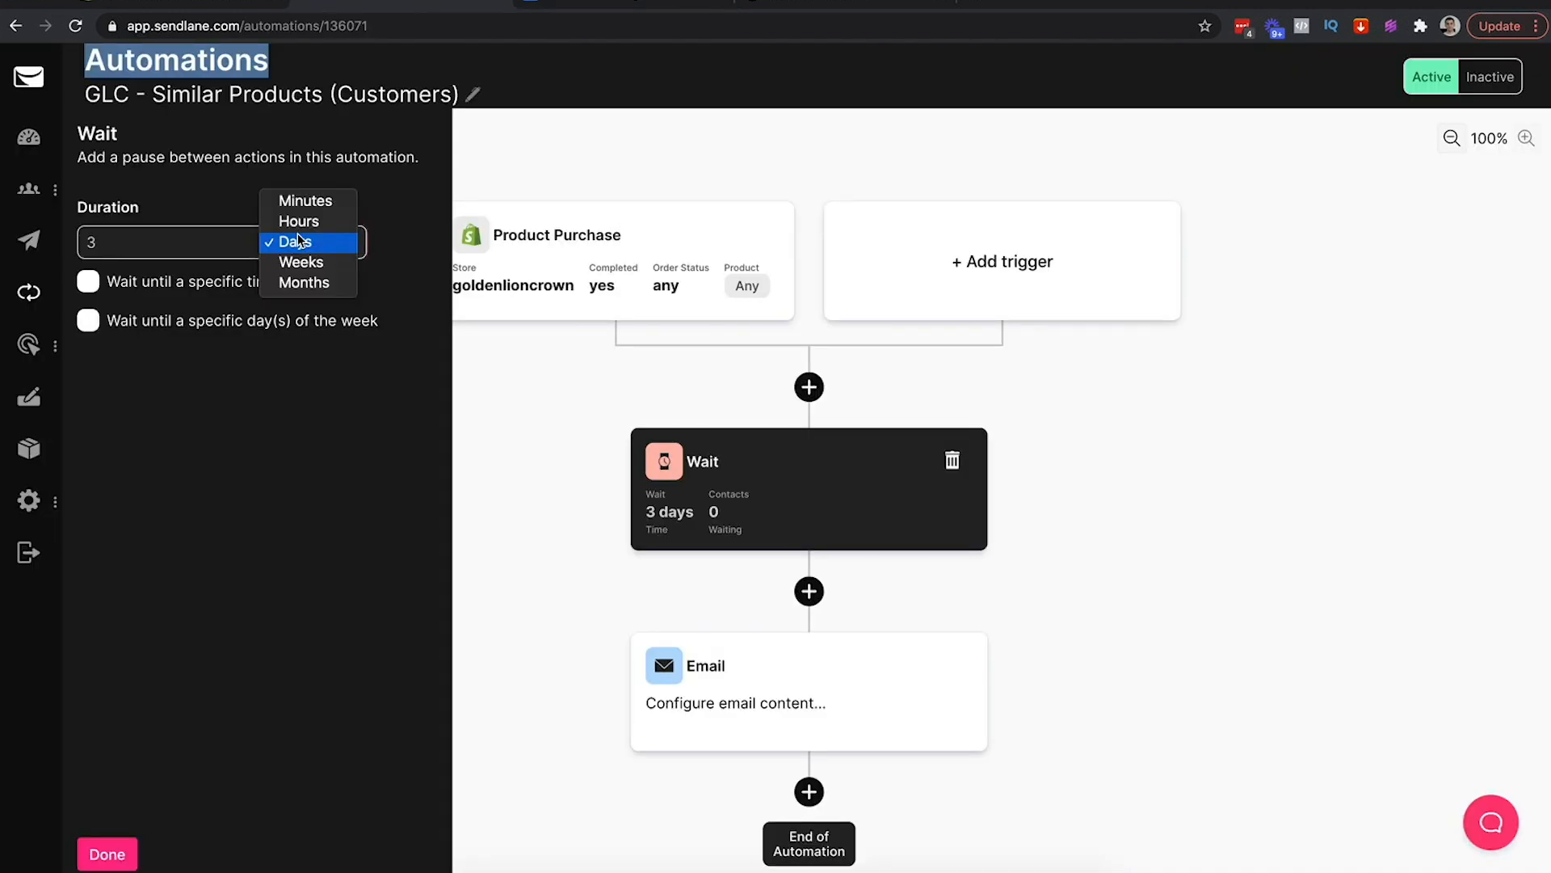
left_click(307, 224)
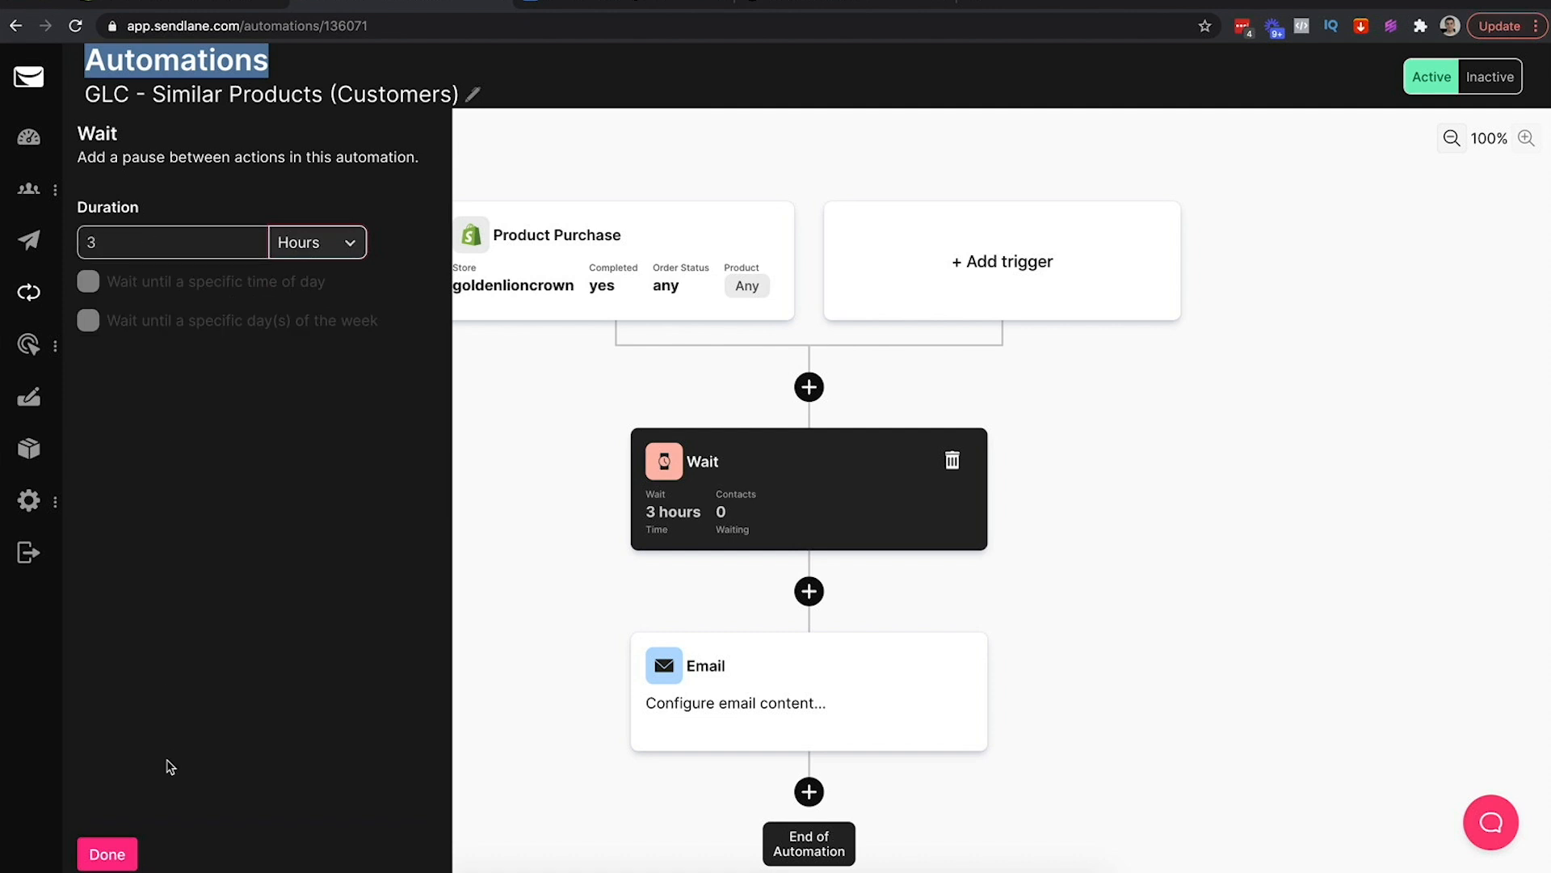
left_click(107, 853)
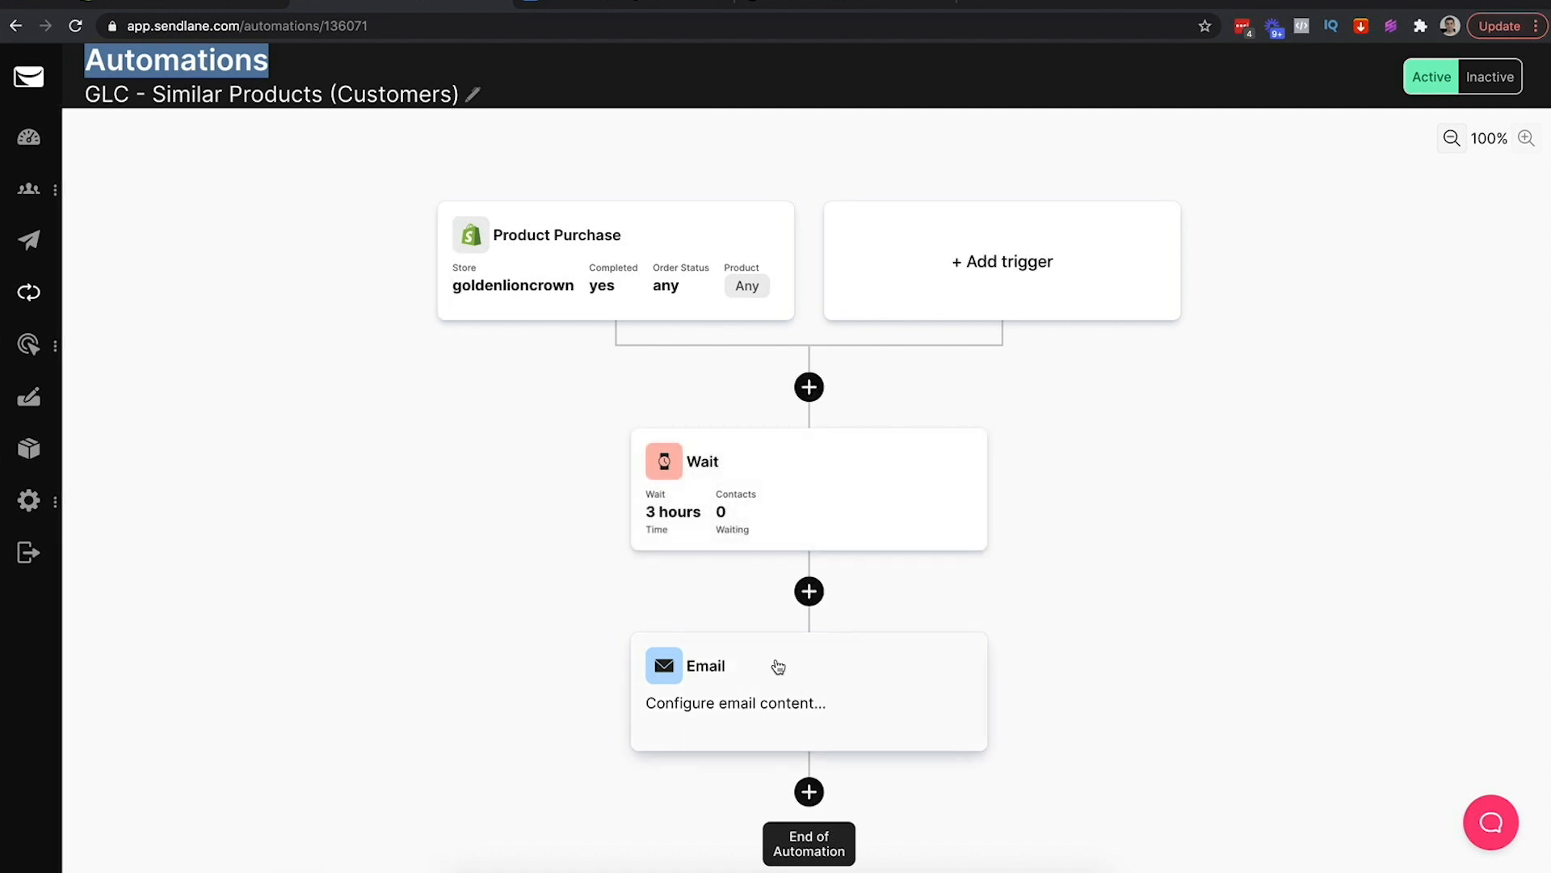
Create a new email for the email step and focus its name field
left_click(773, 685)
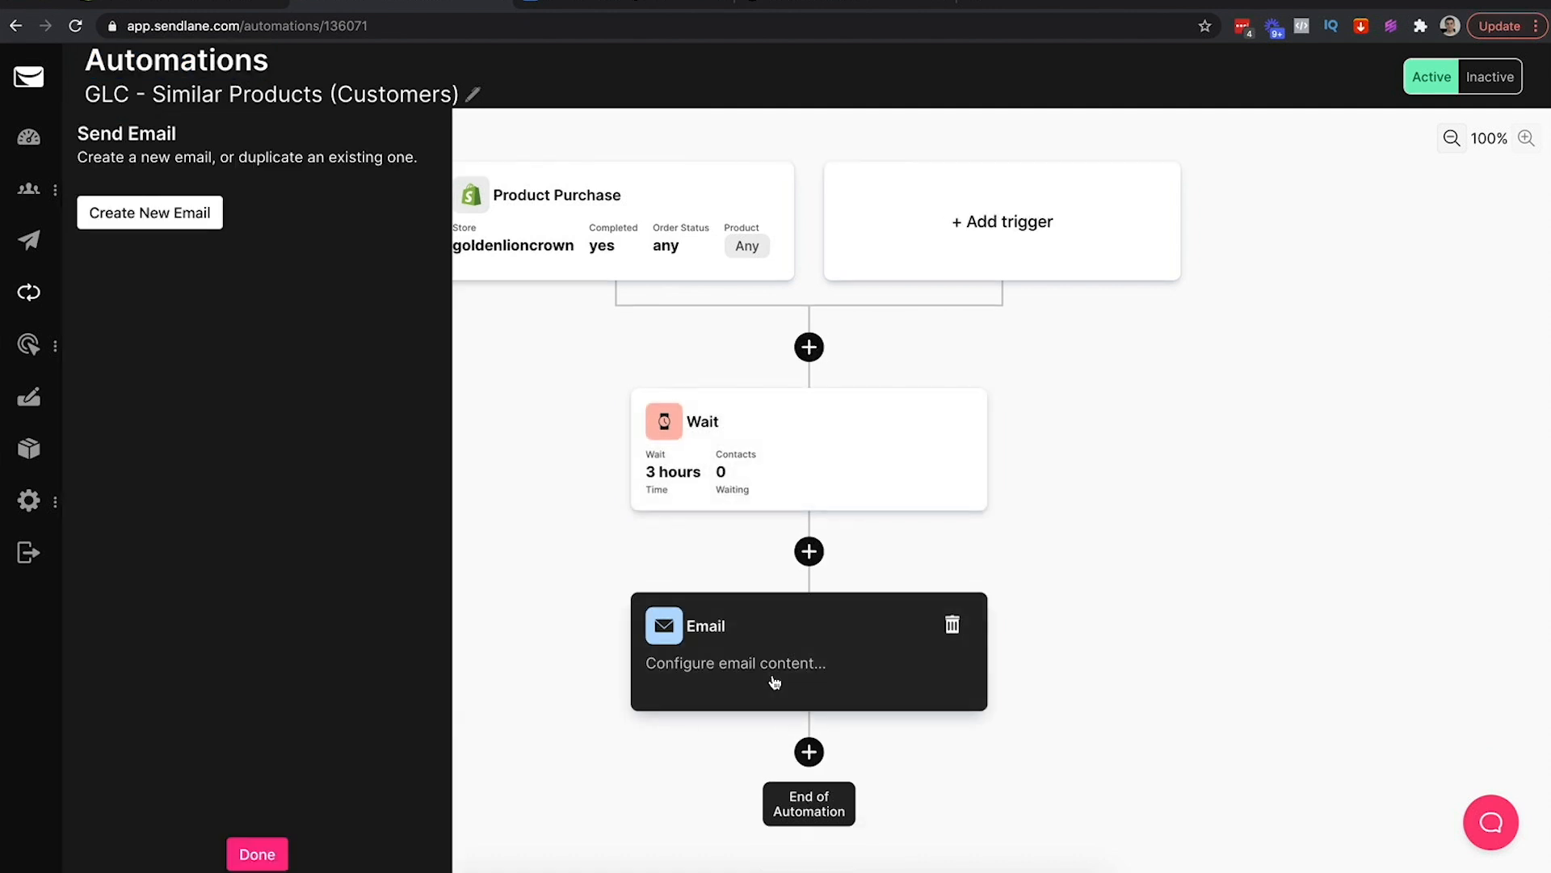
left_click(152, 213)
left_click(127, 243)
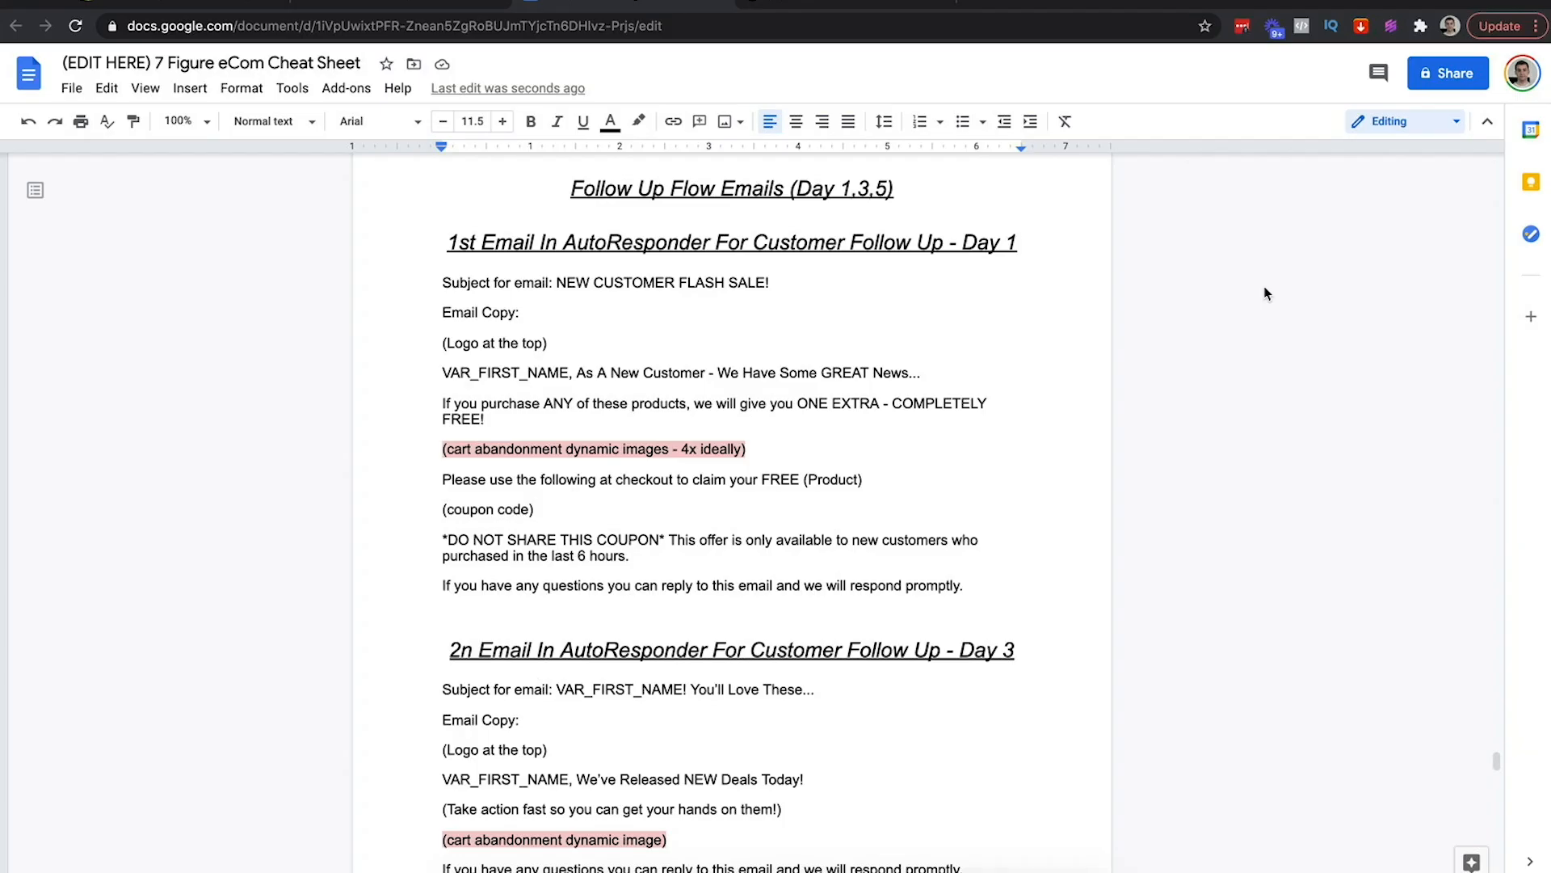
Copy 'NEW CUSTOMER FLASH SALE!' from the cheat sheet and paste it as the email's name
left_click_drag(563, 194, 912, 188)
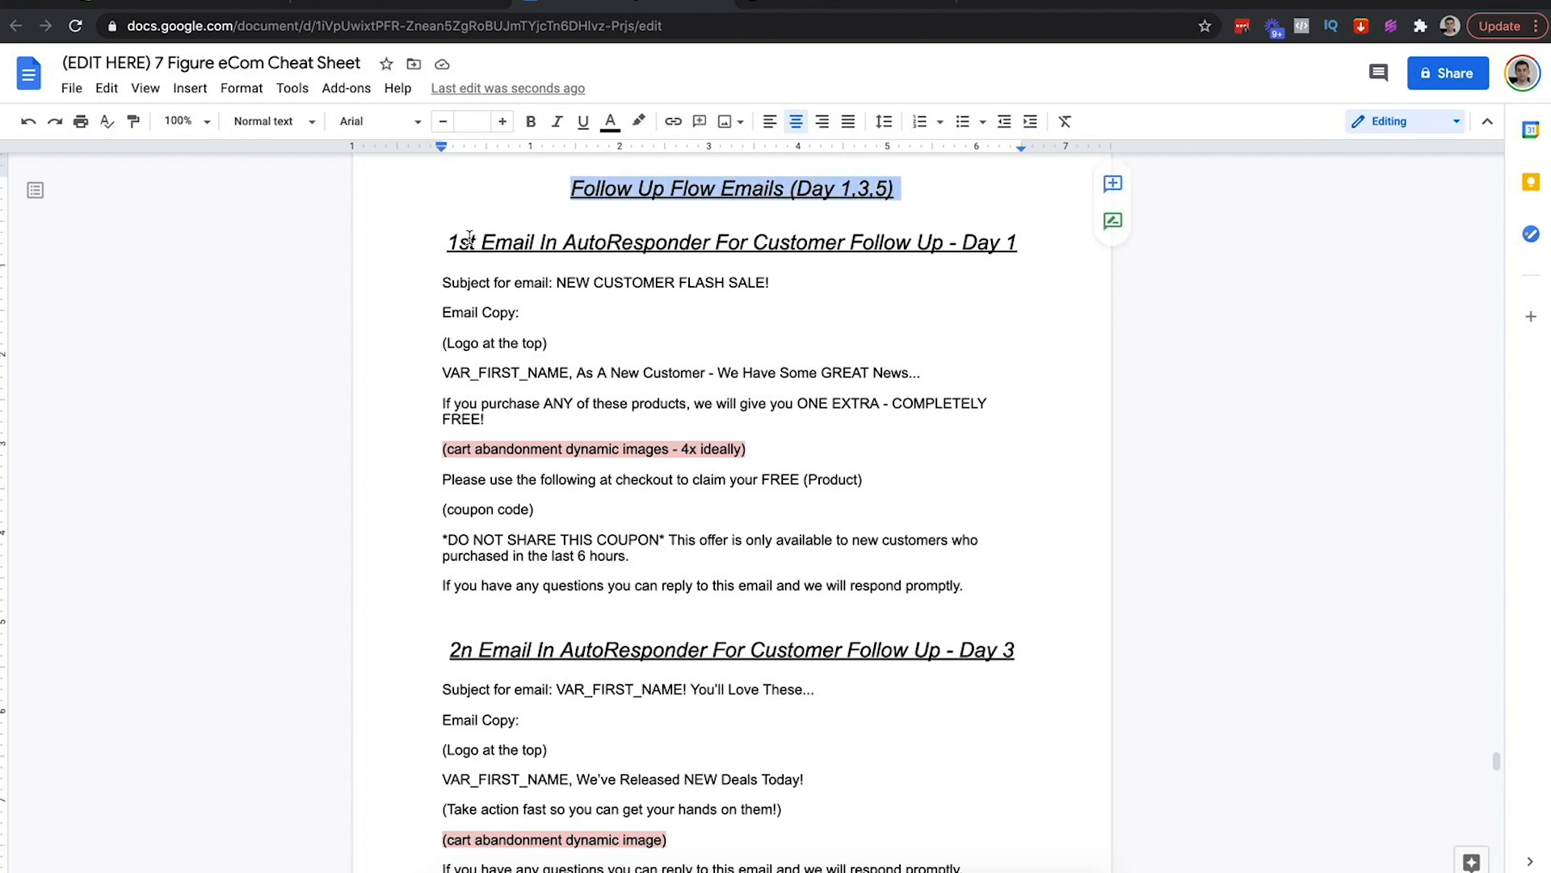
left_click_drag(442, 244, 903, 241)
double_click(983, 242)
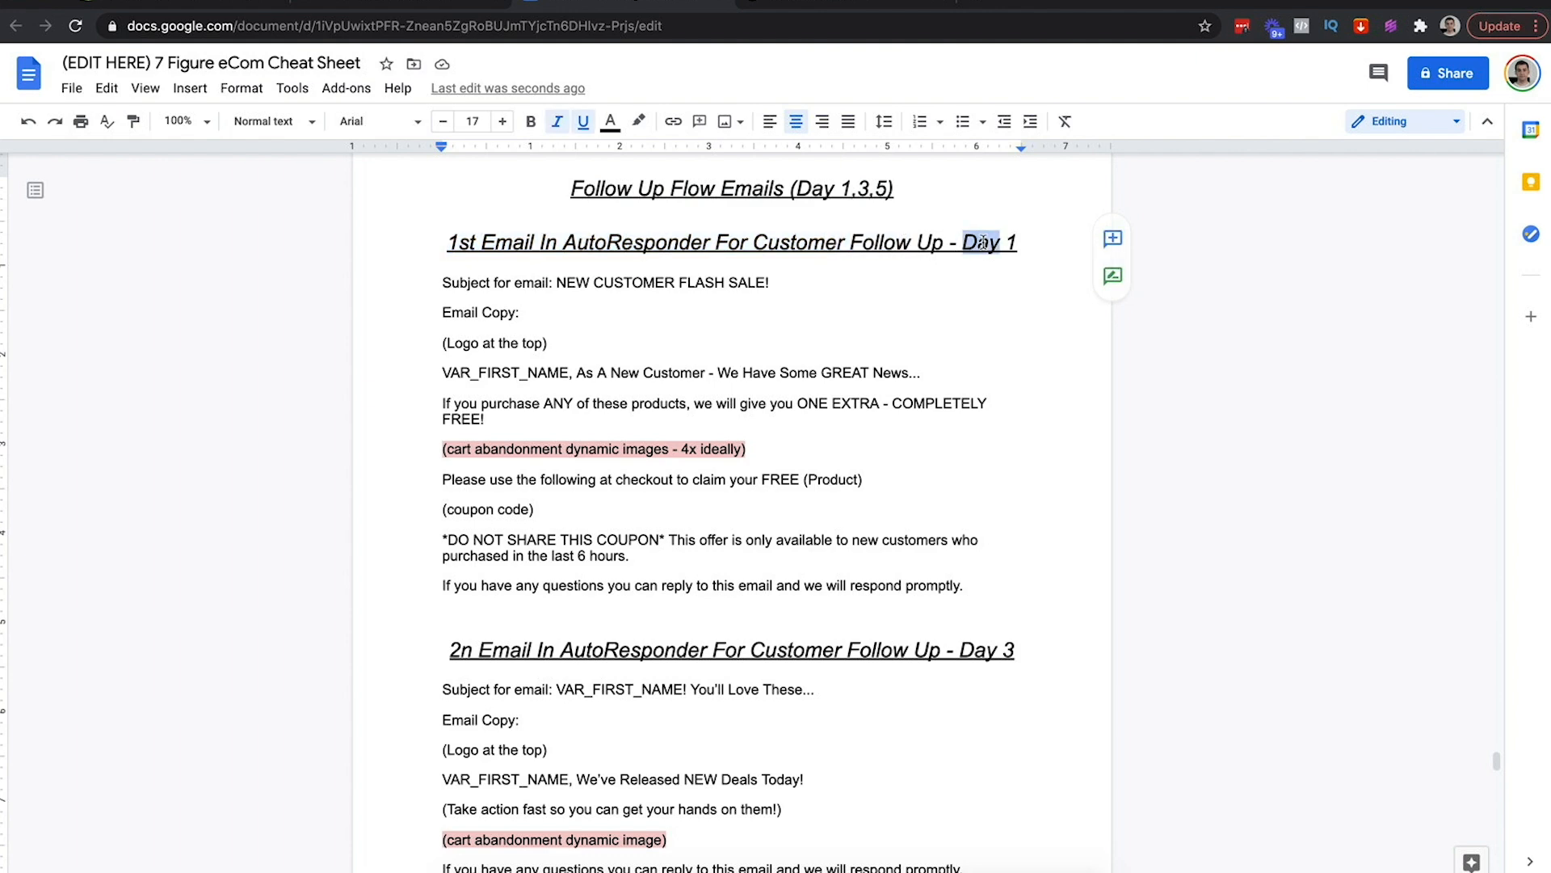
left_click(413, 6)
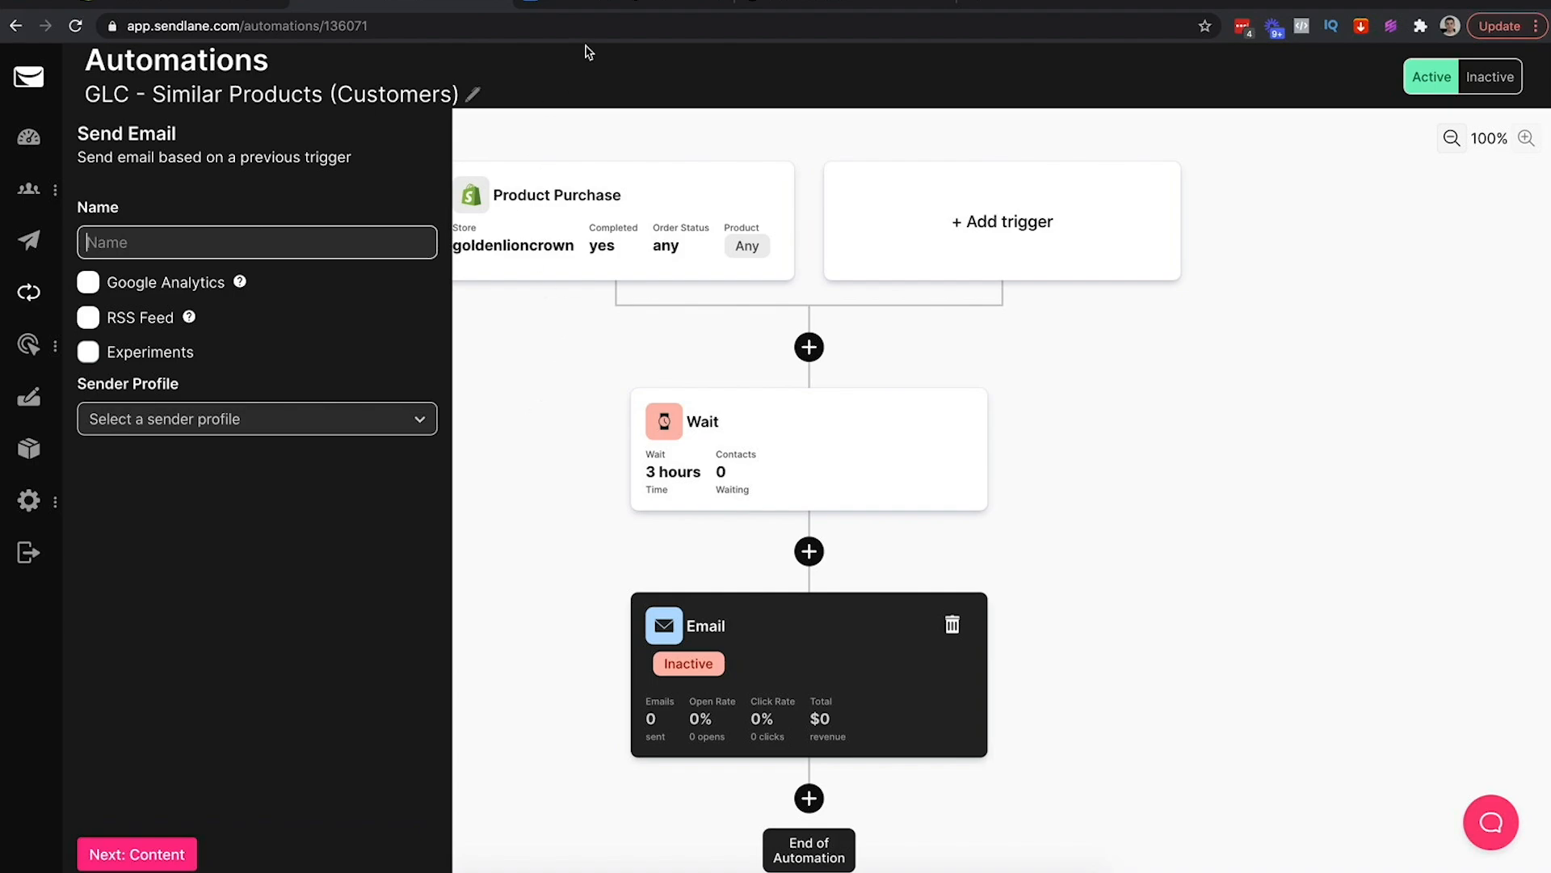
left_click(608, 8)
left_click_drag(769, 282, 552, 280)
key("ctrl+c")
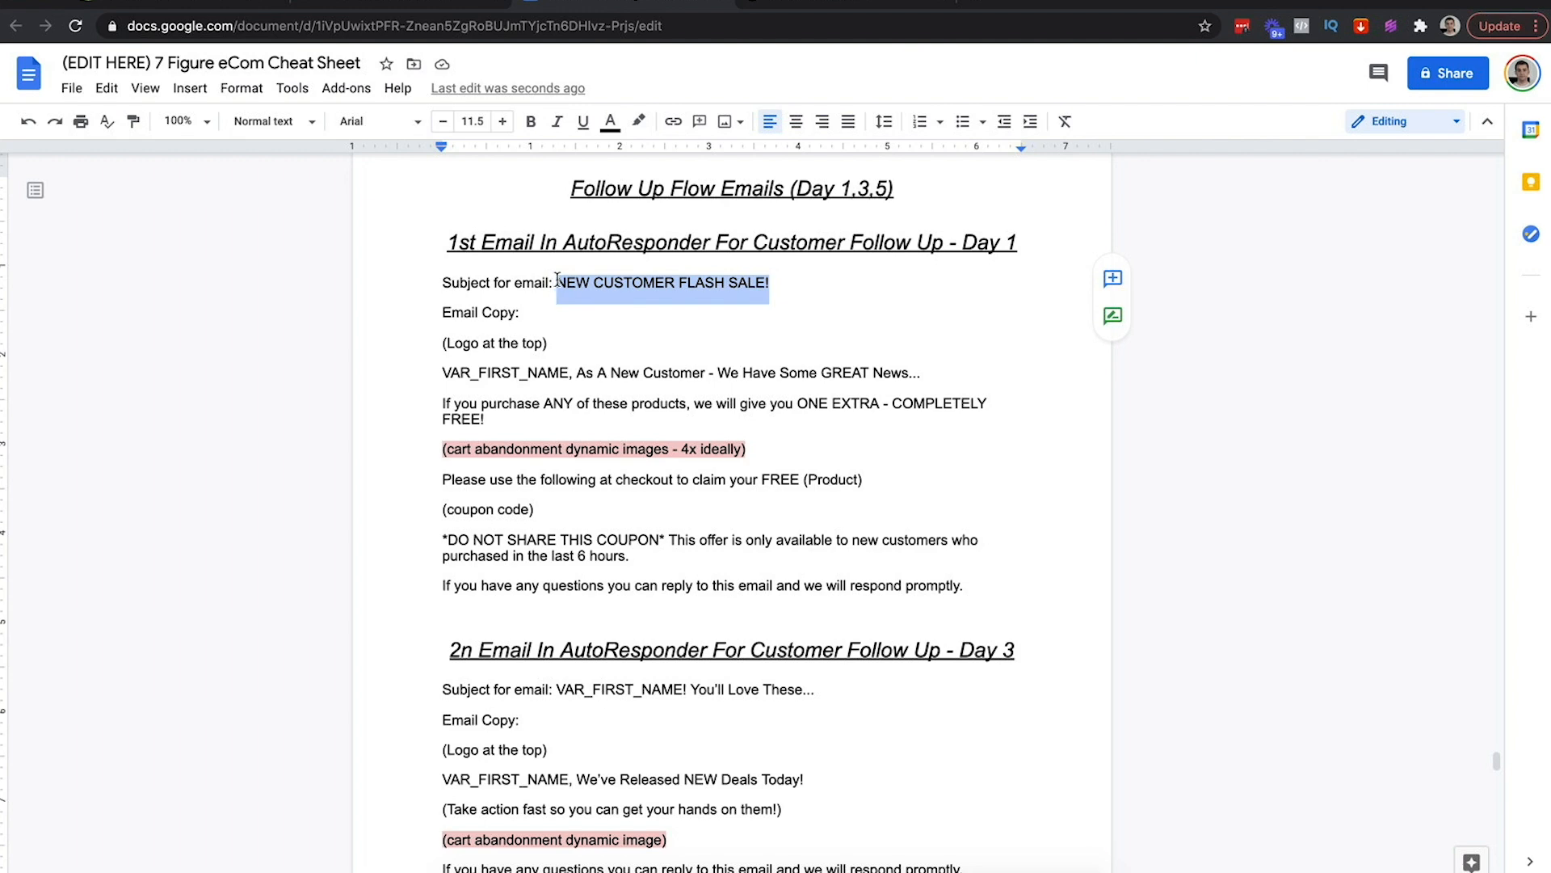
key("ctrl+shift+Tab")
left_click(240, 242)
key("ctrl+v")
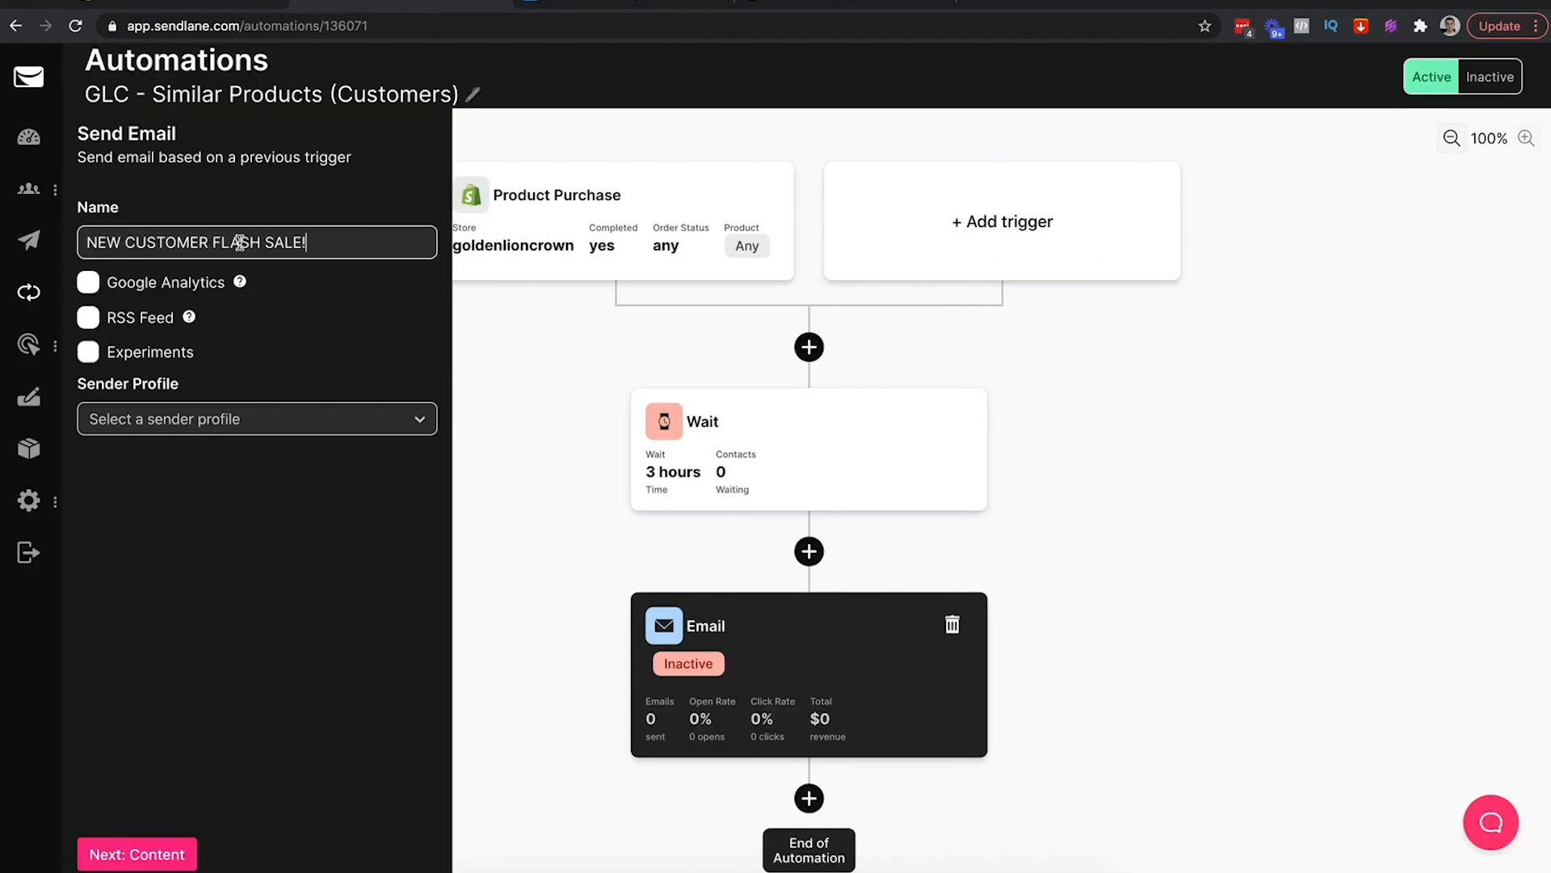
Send from the Golden Lion profile, use 'NEW CUSTOMER FLASH SALE!' as the subject, and create the email
left_click(312, 418)
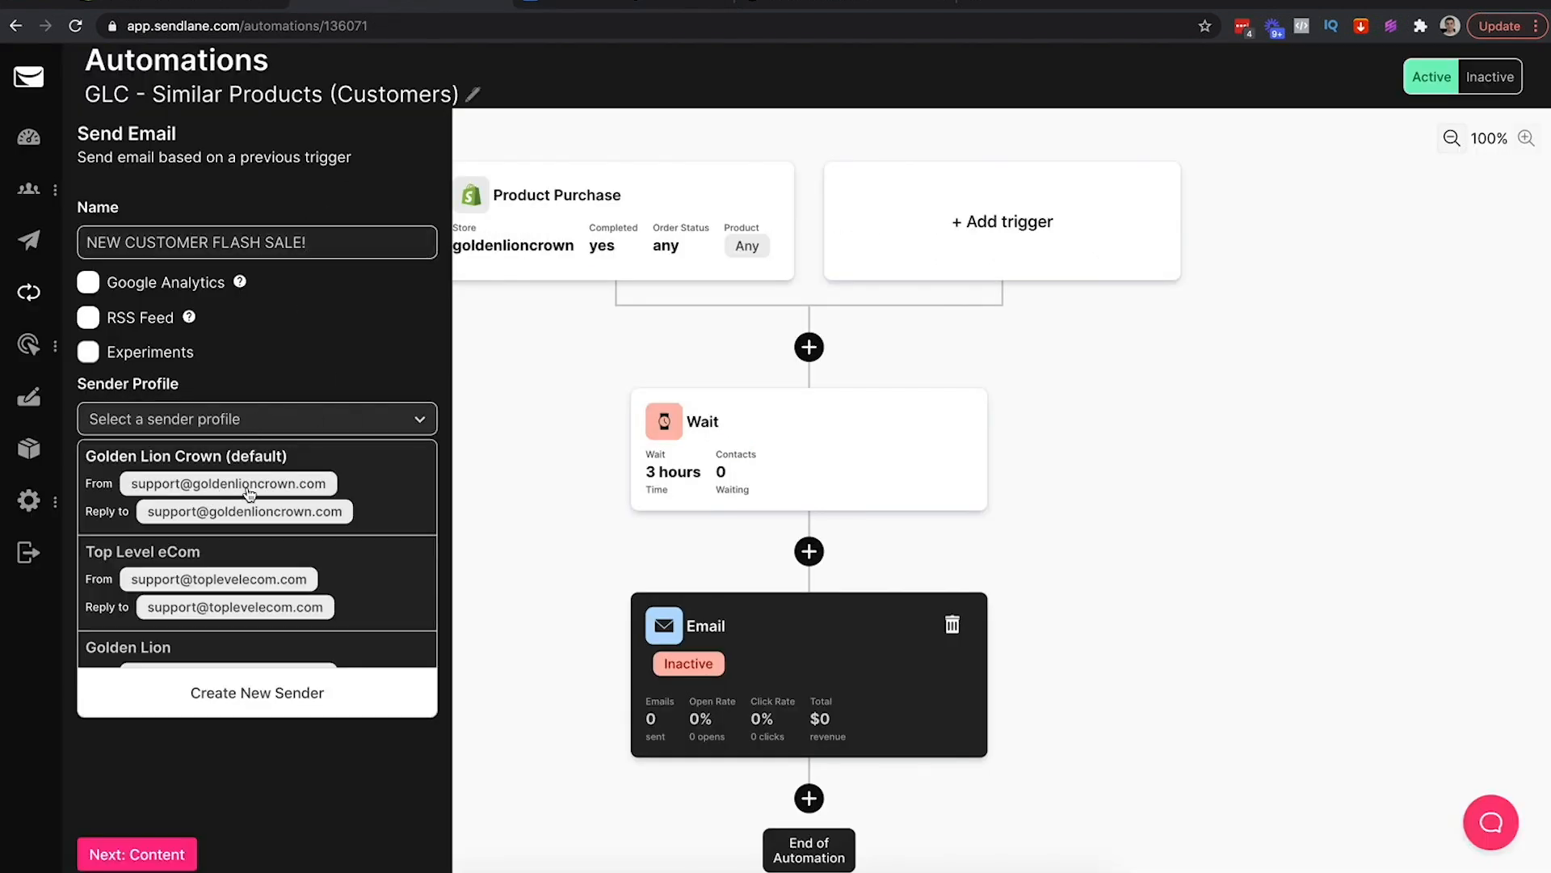
scroll(277, 550, "down", 1)
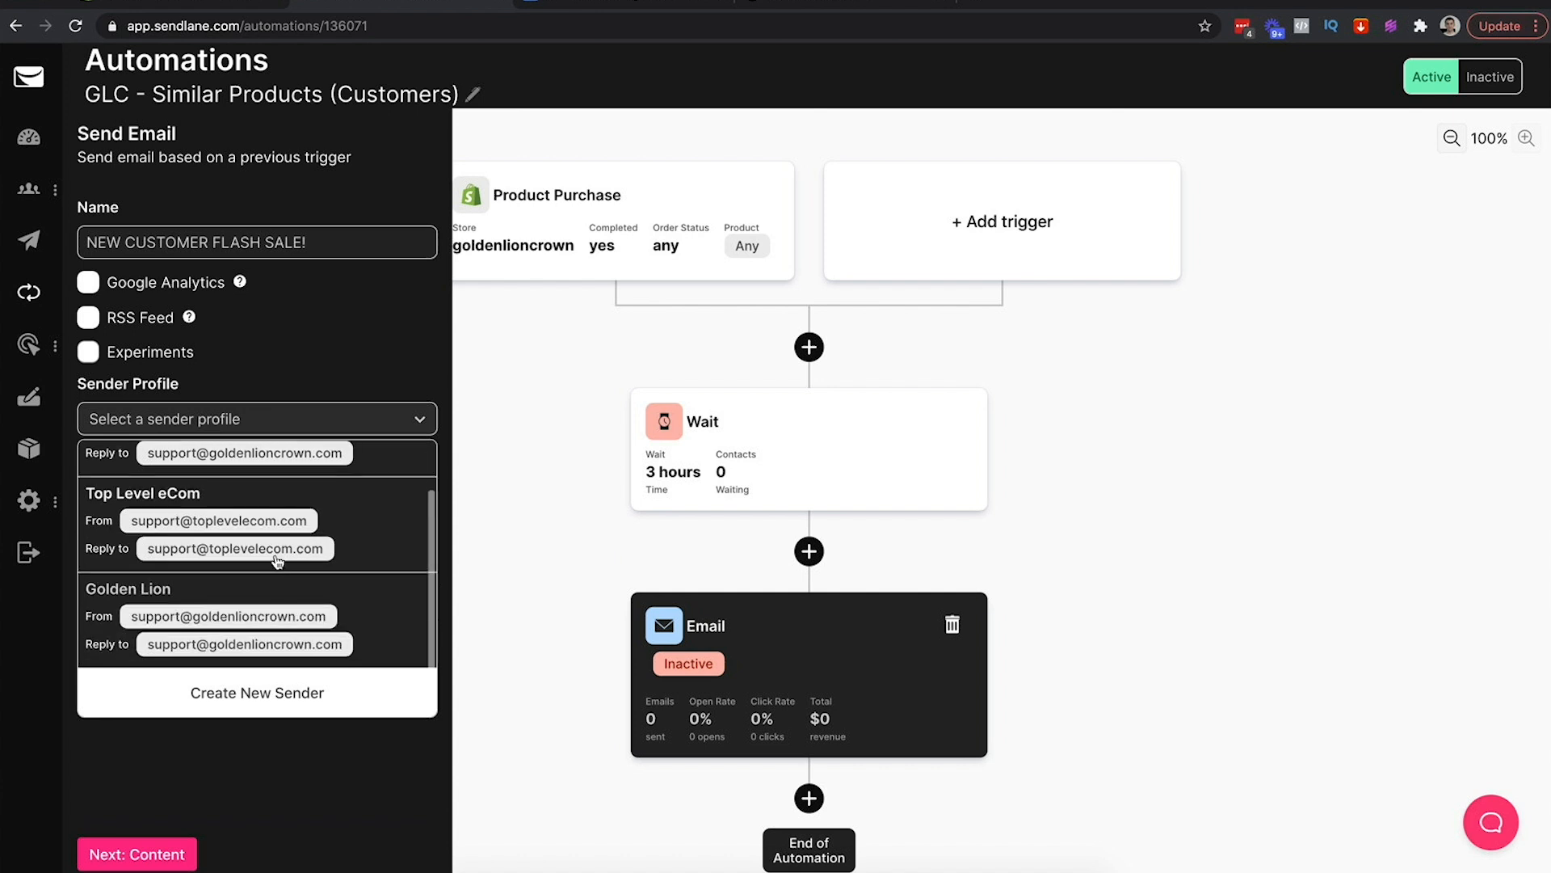
left_click(207, 610)
left_click(166, 854)
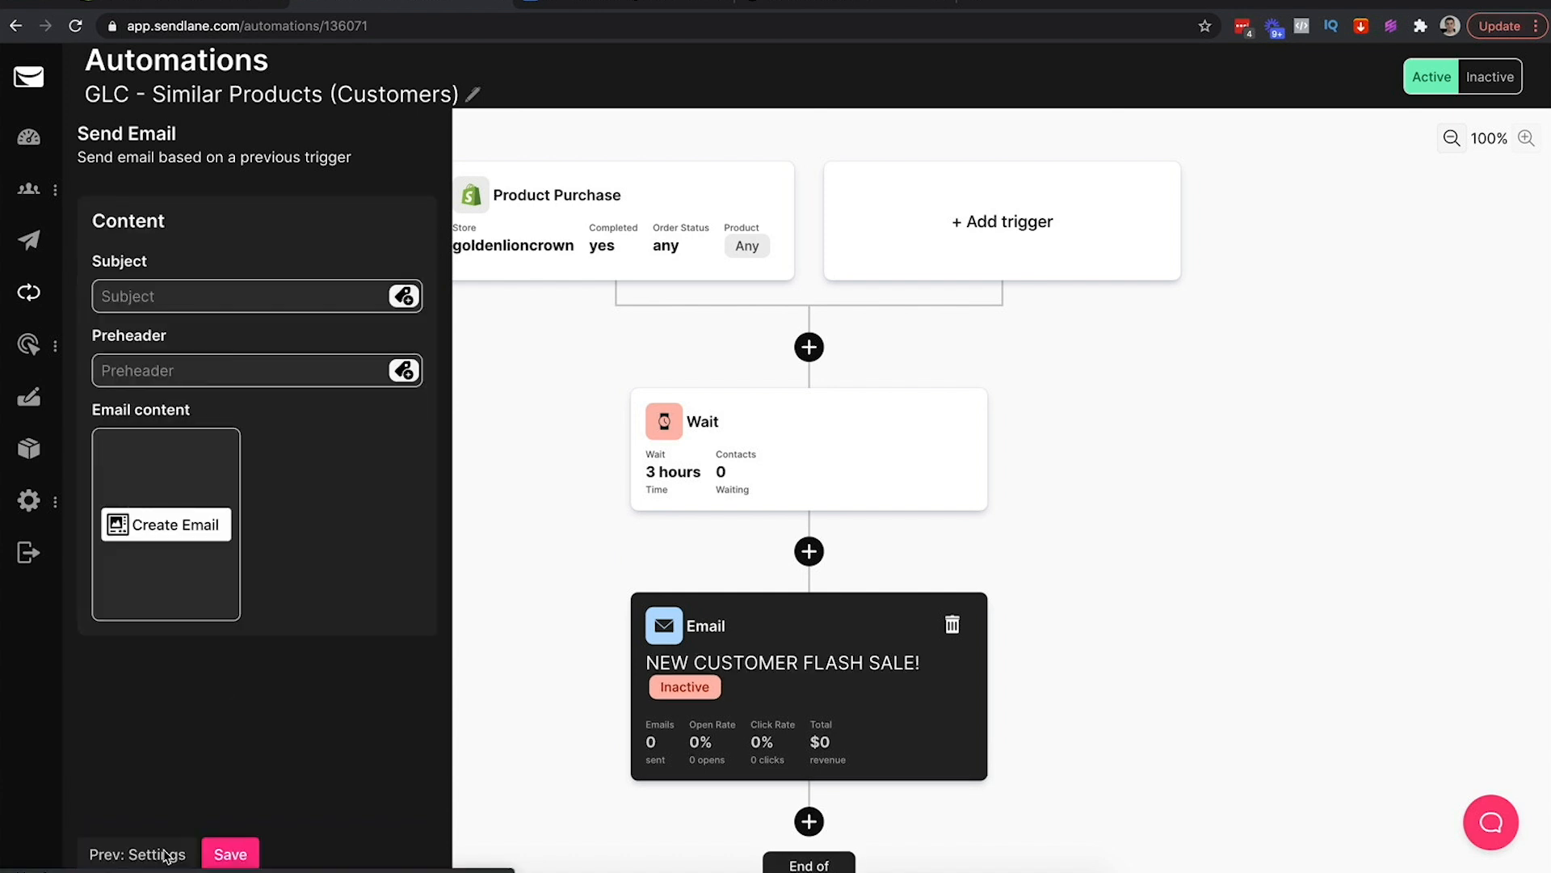
left_click(254, 311)
key("ctrl+v")
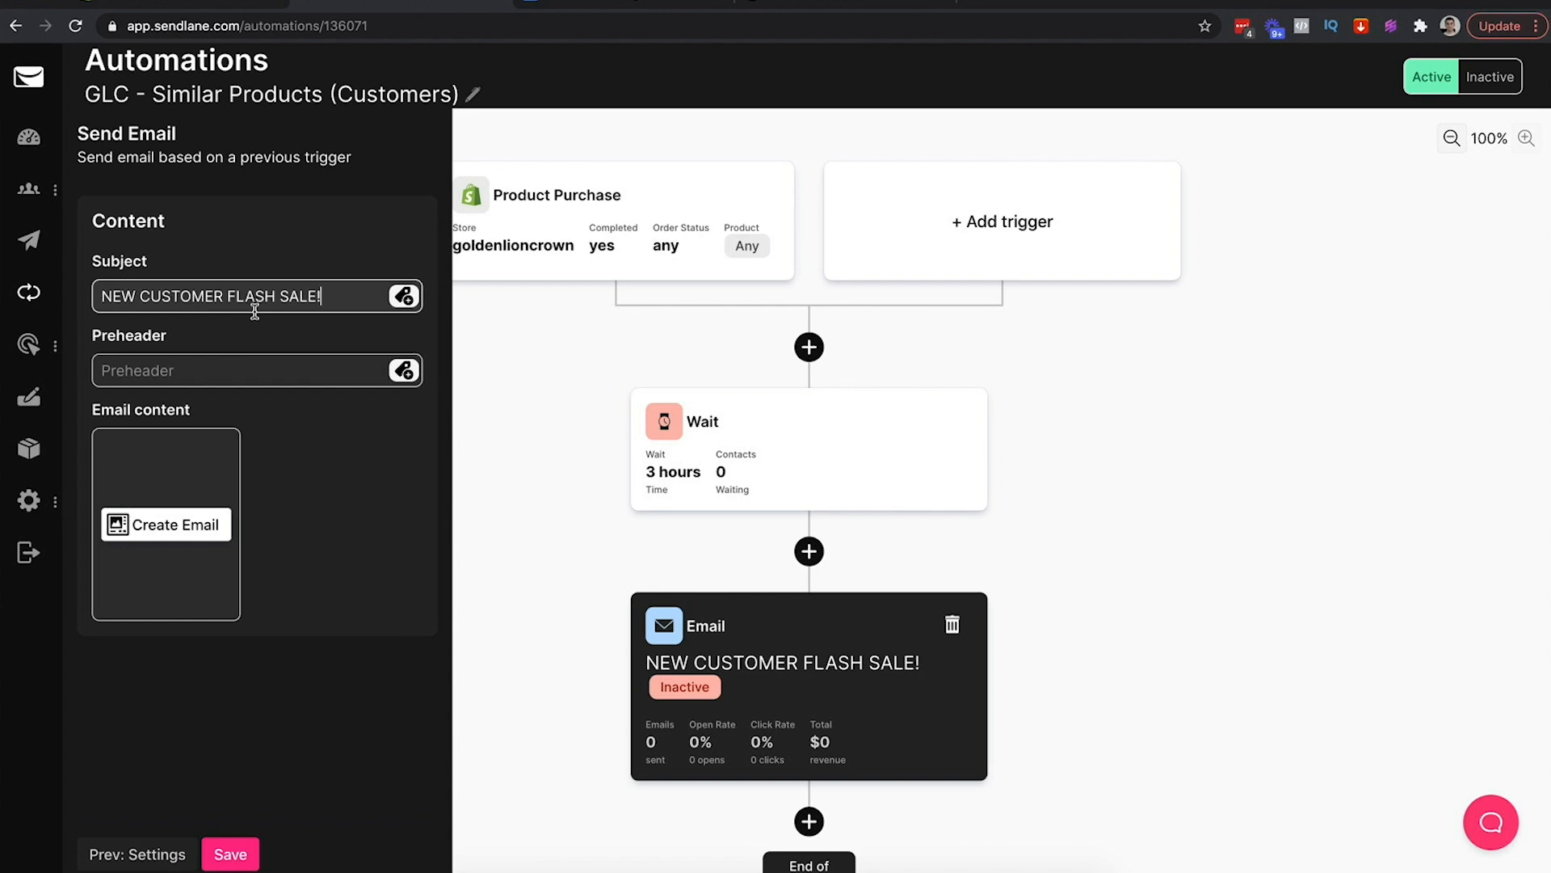
left_click(174, 526)
mouse_move(669, 468)
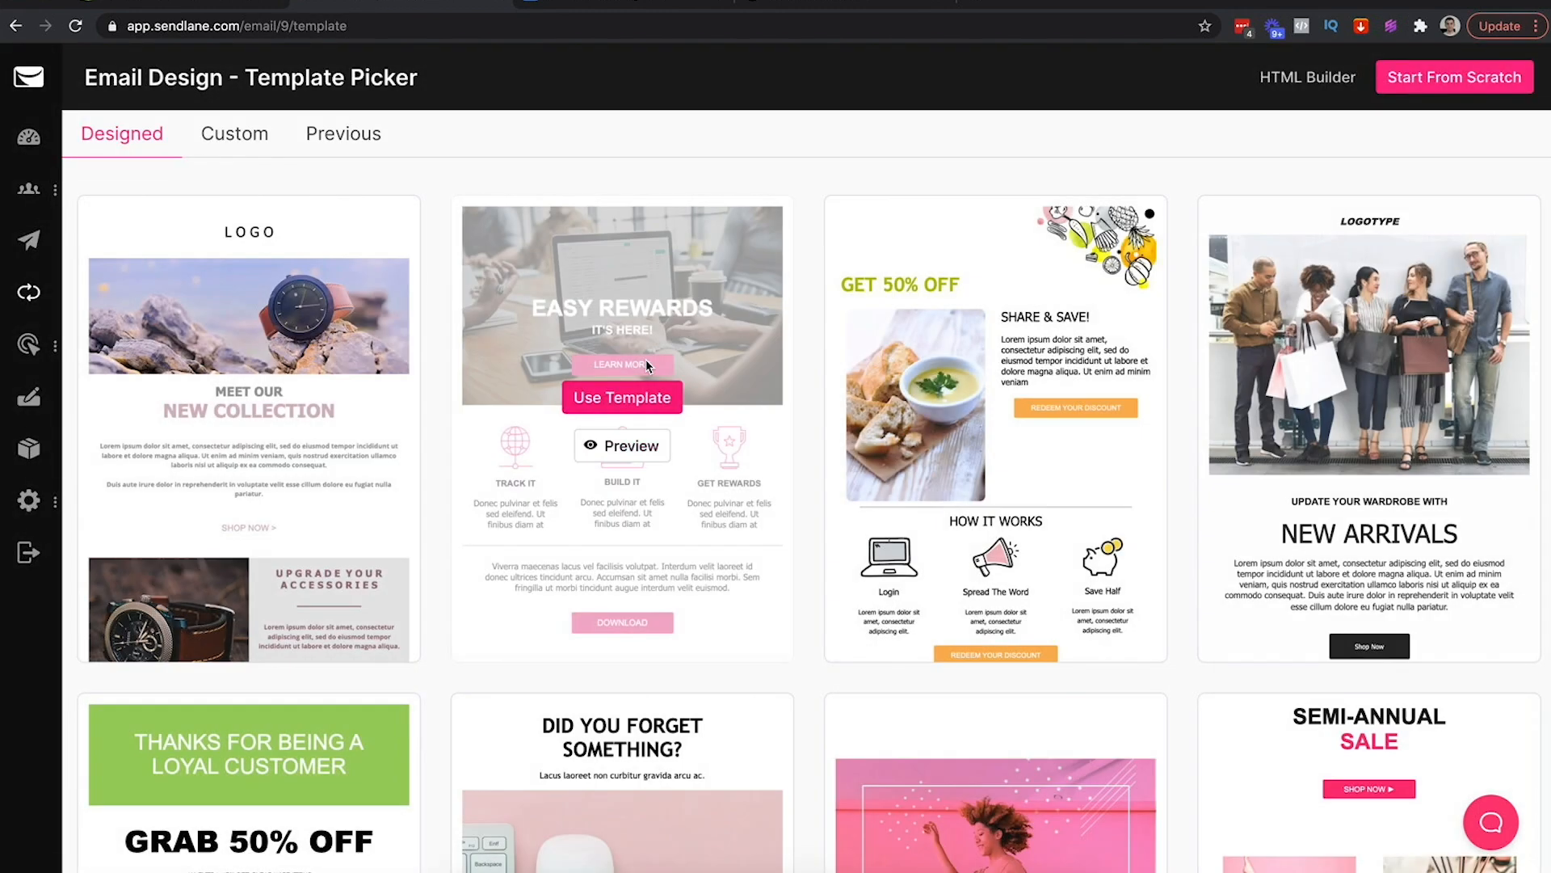
Apply the custom 'Golden Lion - Cart Abandonment' template to the email
scroll(477, 287, "down", 10)
scroll(477, 287, "up", 10)
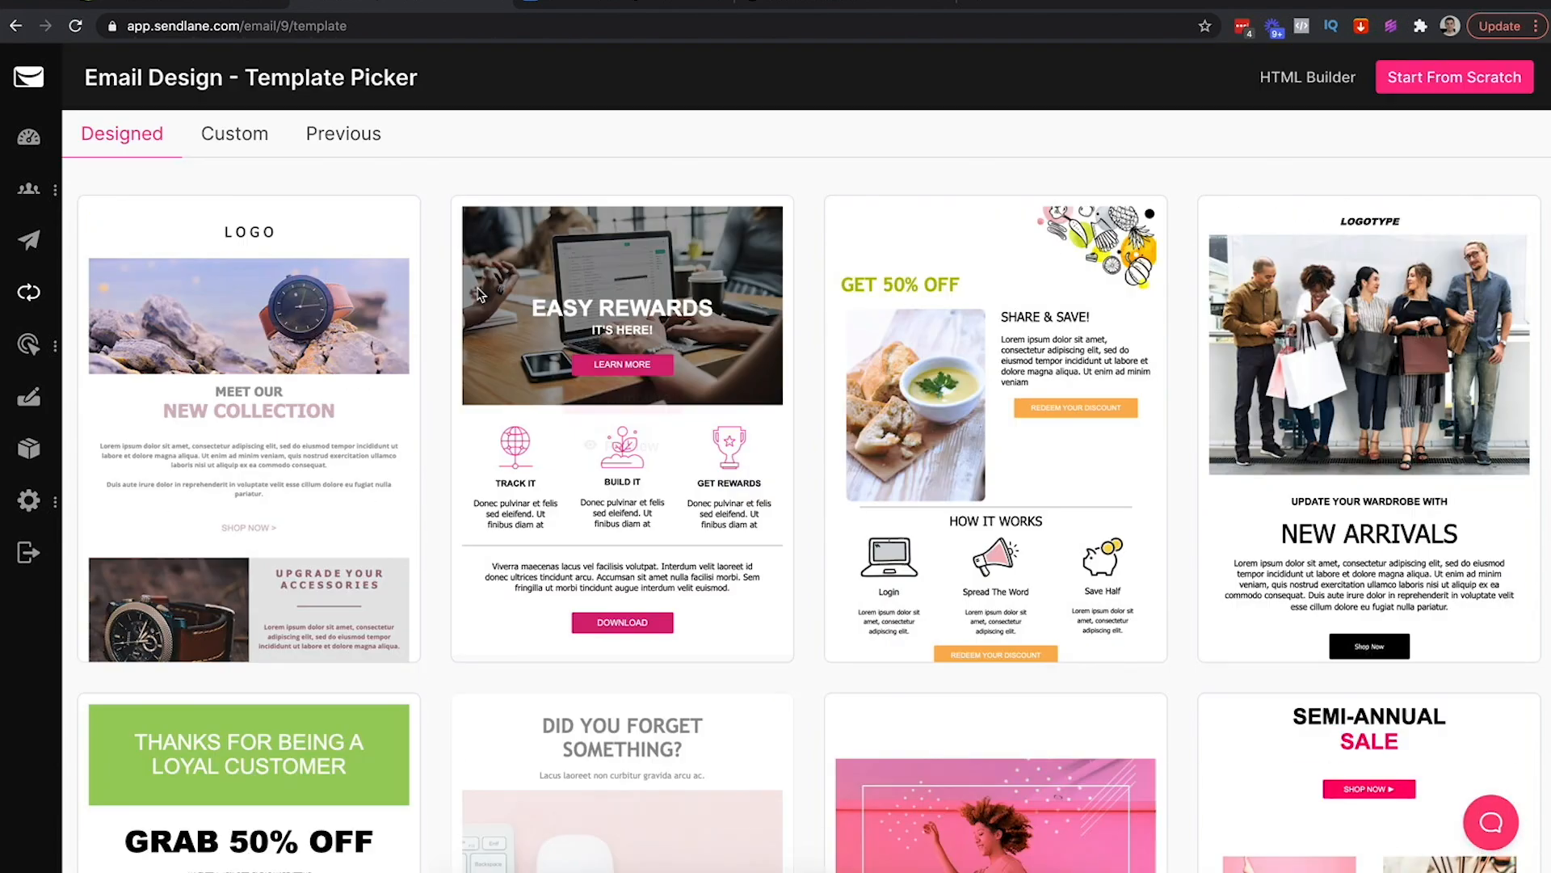
left_click(232, 137)
mouse_move(146, 368)
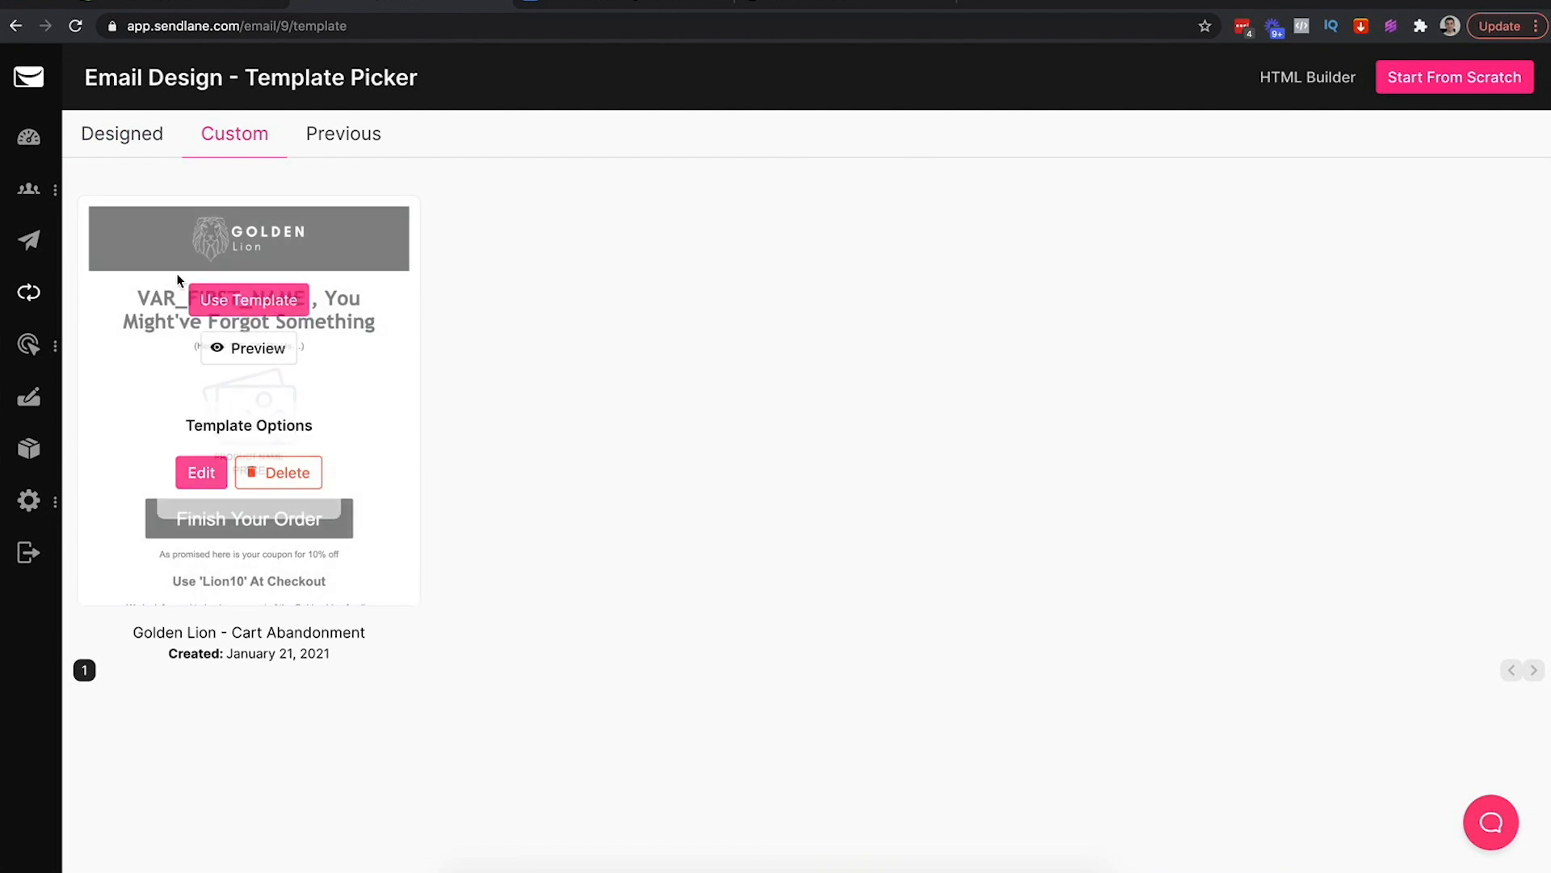
left_click(248, 300)
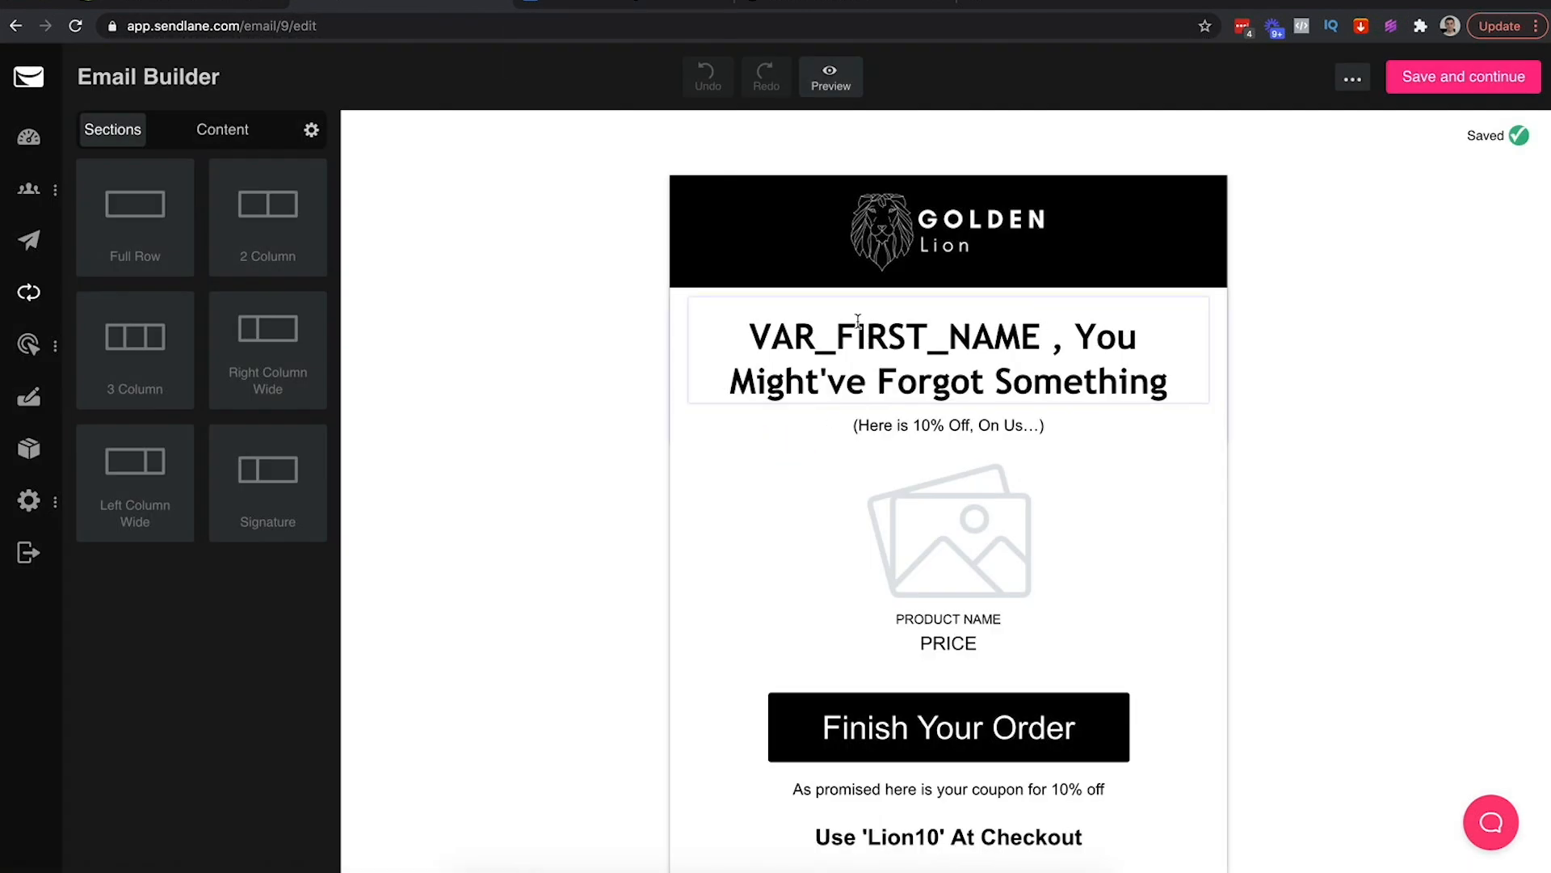
Paste the cheat sheet's VAR_FIRST_NAME greeting line into the headline block
left_click(630, 4)
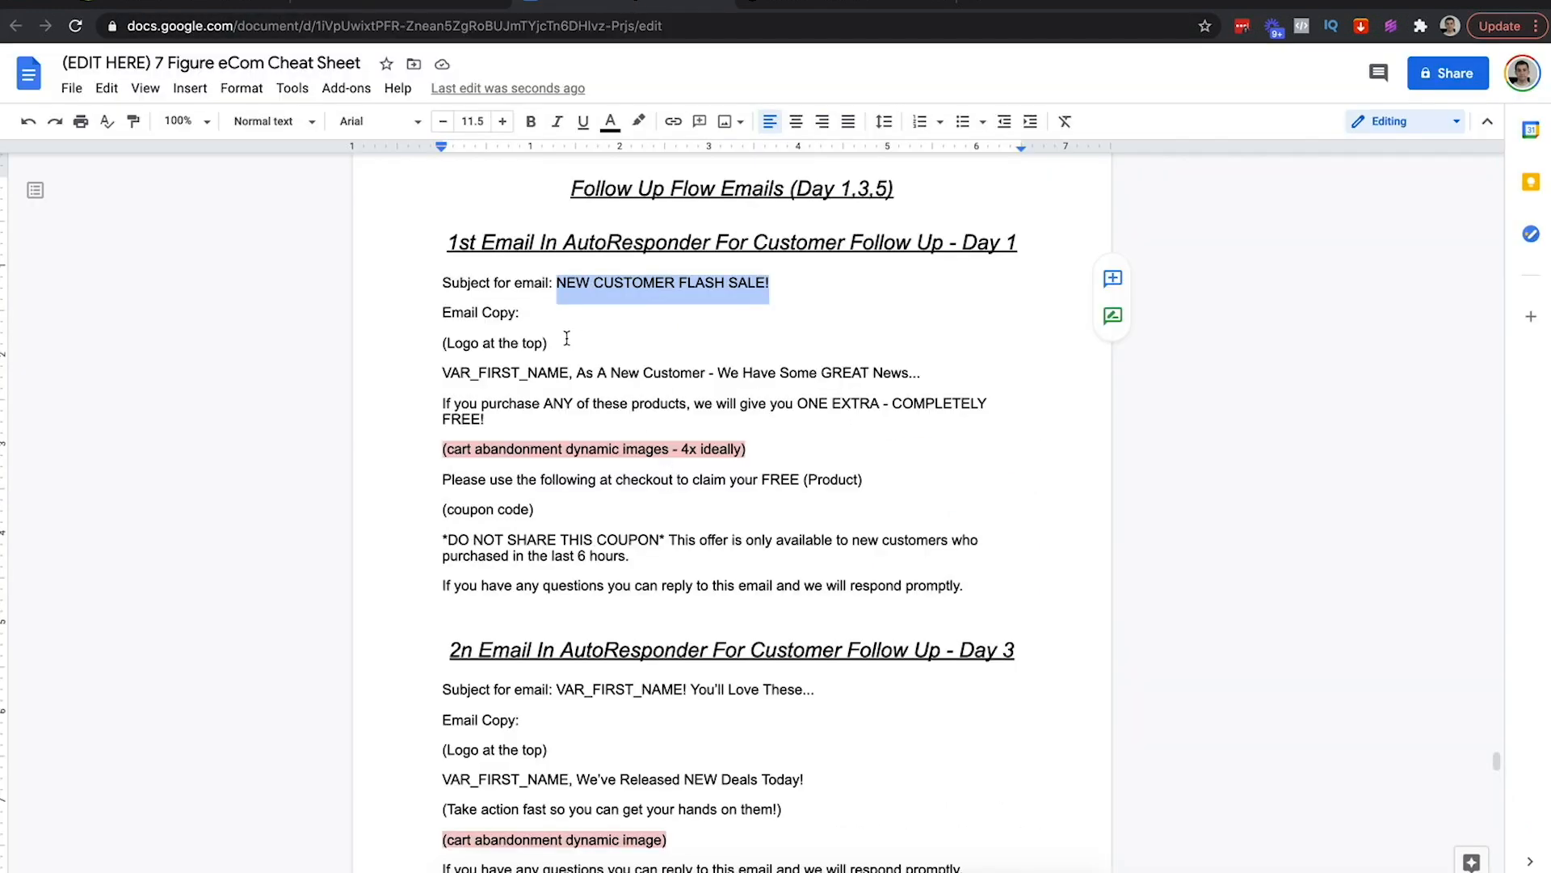
left_click(506, 339)
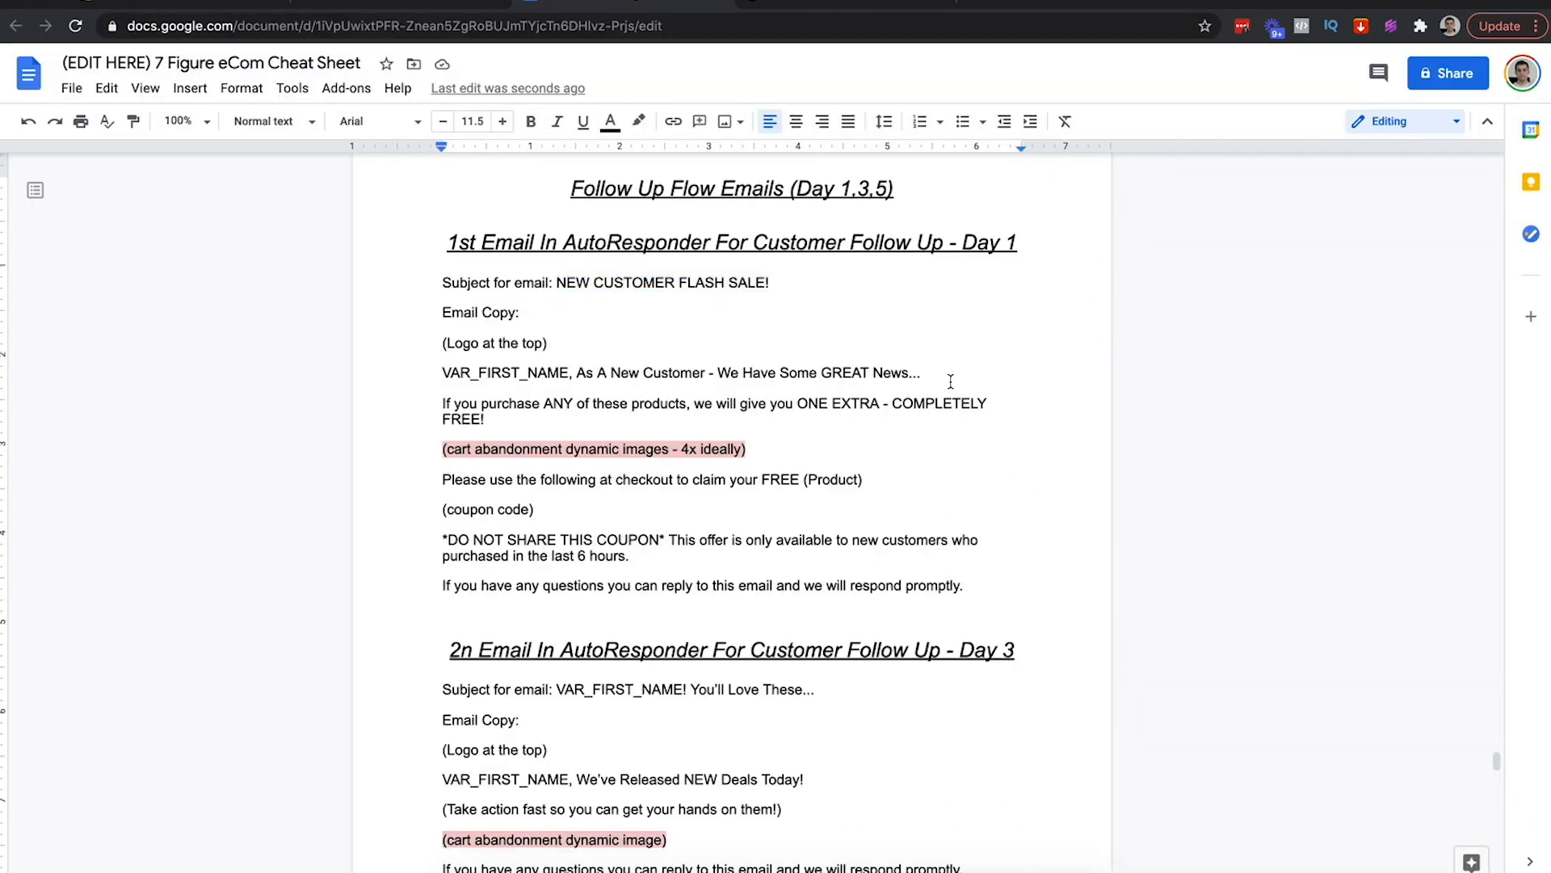
left_click_drag(921, 374, 441, 376)
key("ctrl+c")
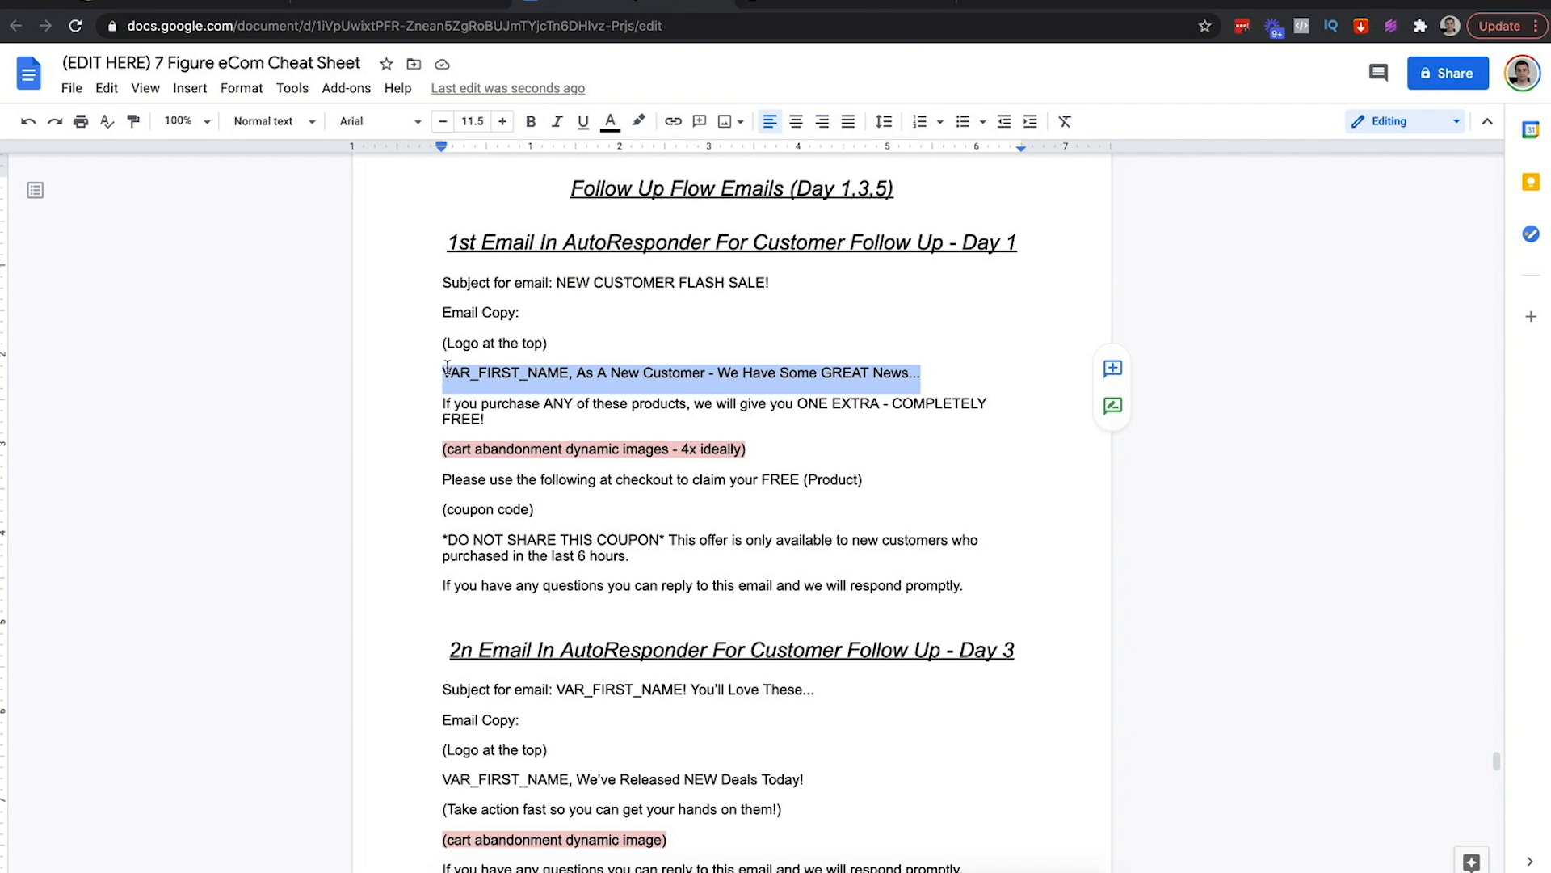
left_click(408, 8)
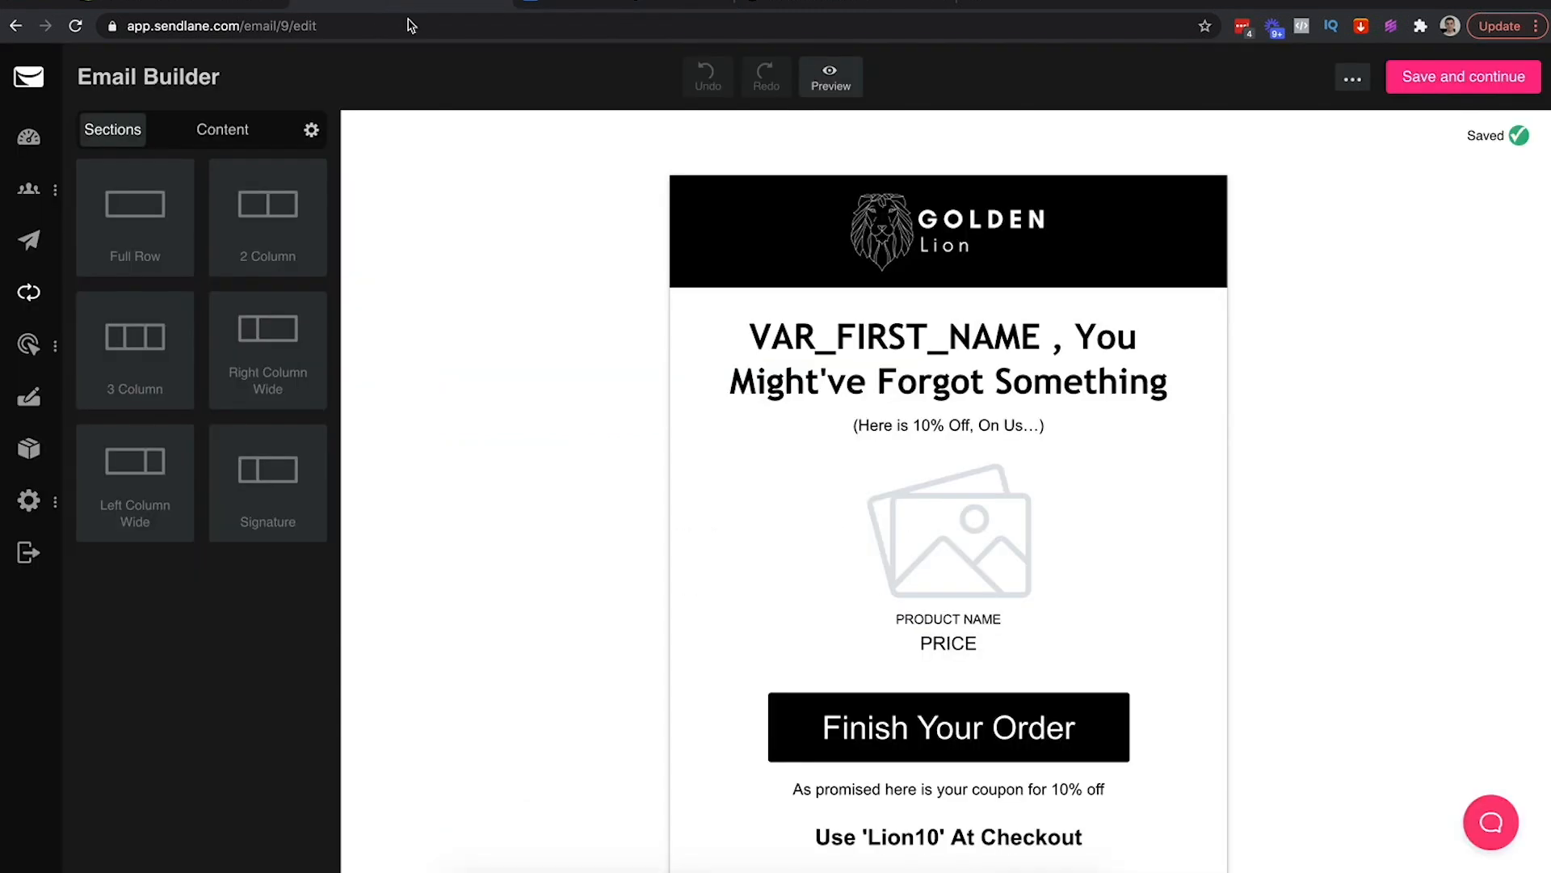
left_click(1155, 404)
key("ctrl+v")
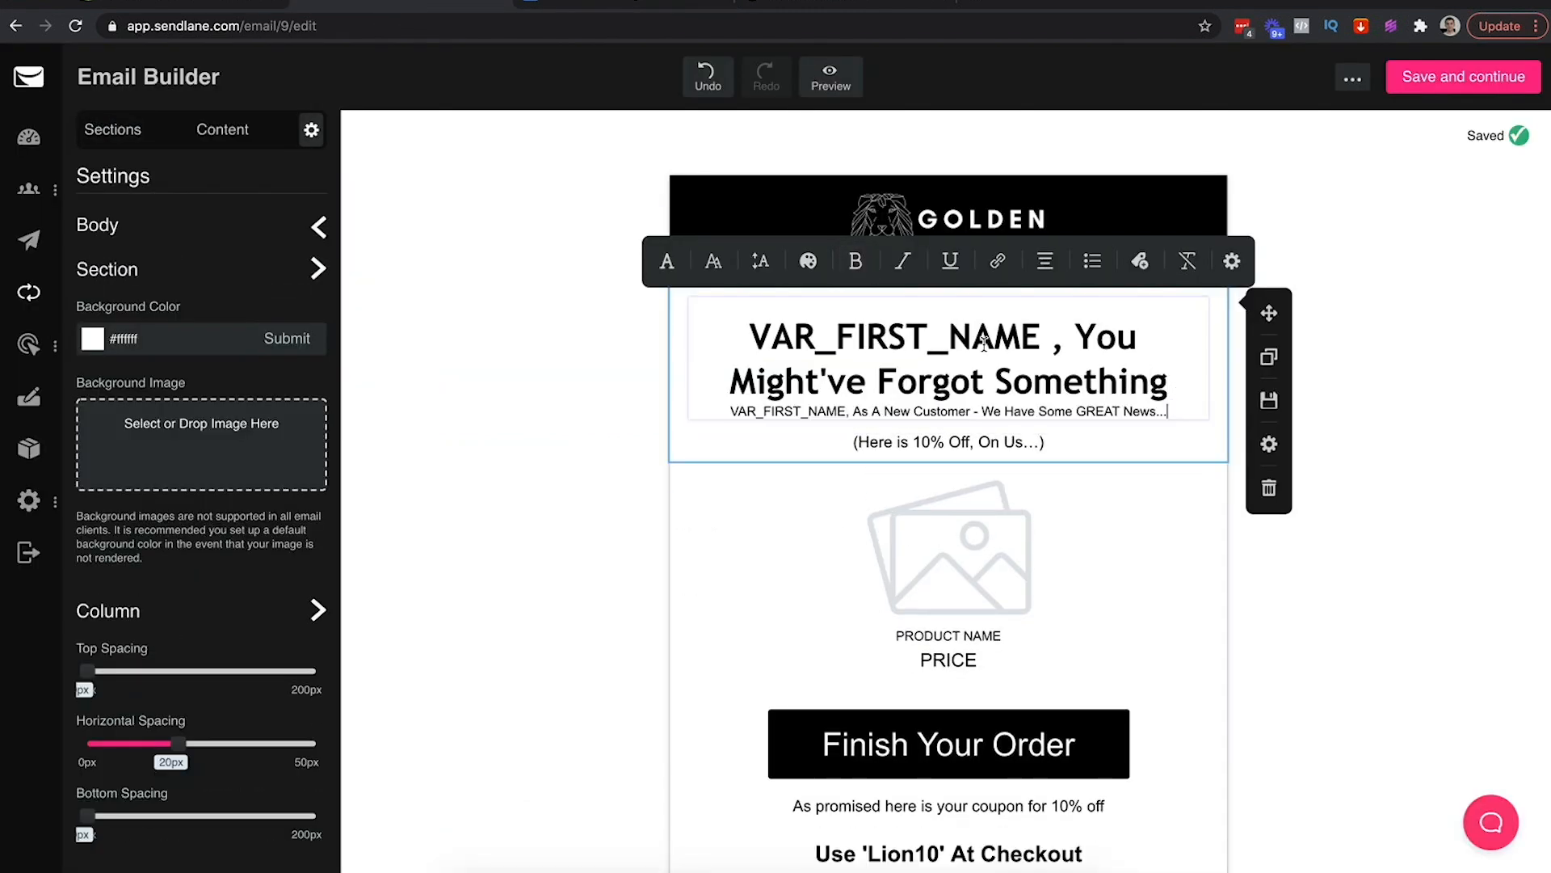
left_click(1059, 344)
key("BackSpace")
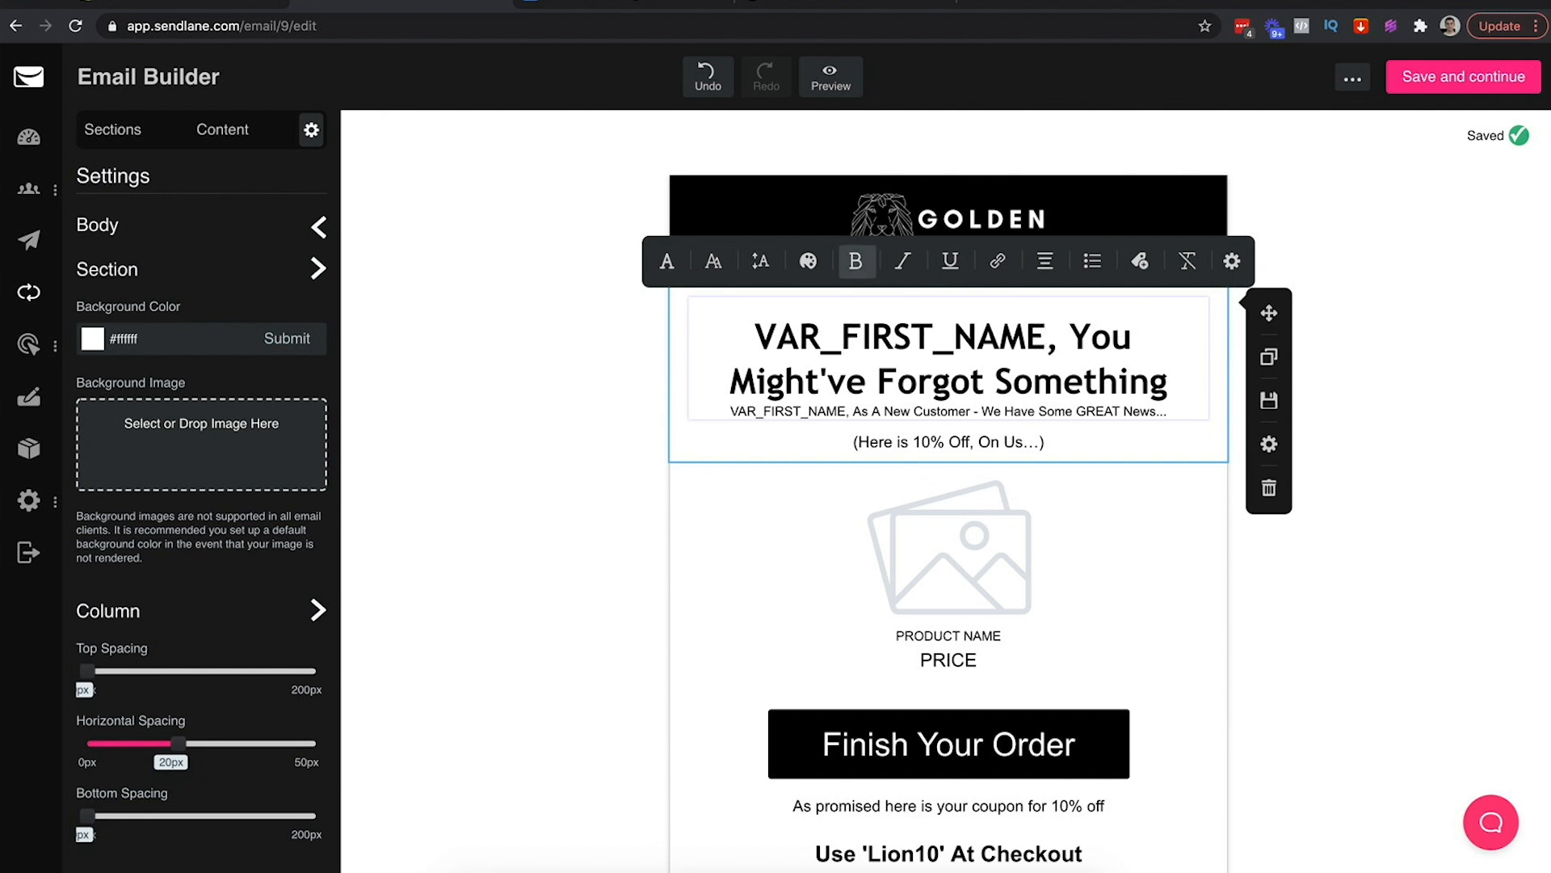
Type 'As A New Customer - We Have Some GREAT News...' into the headline, deleting the old text
type("As A New ")
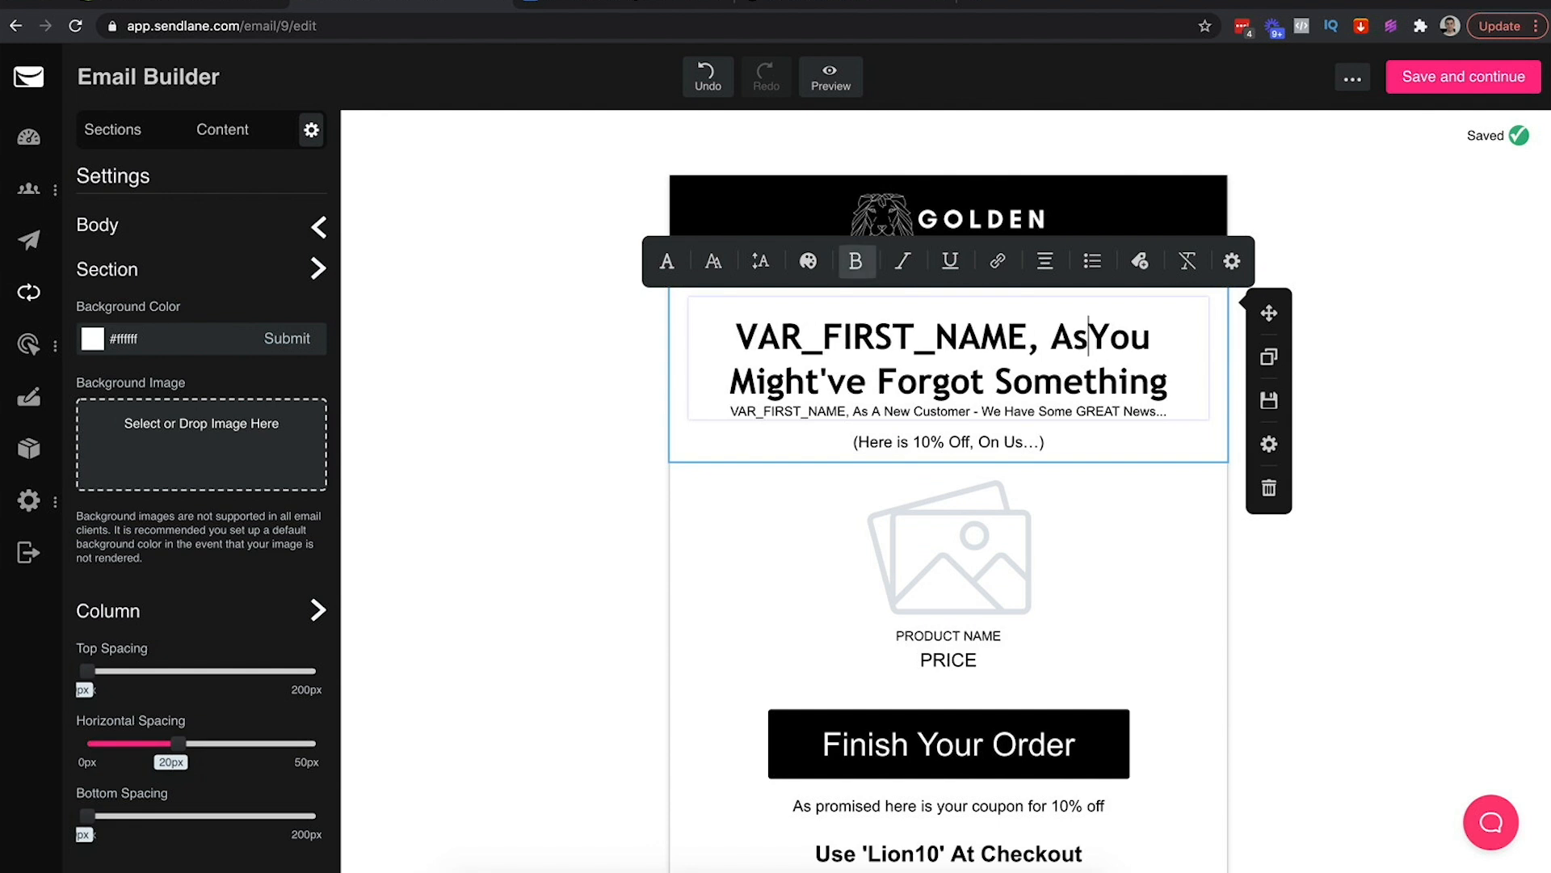
type("Customer - We ")
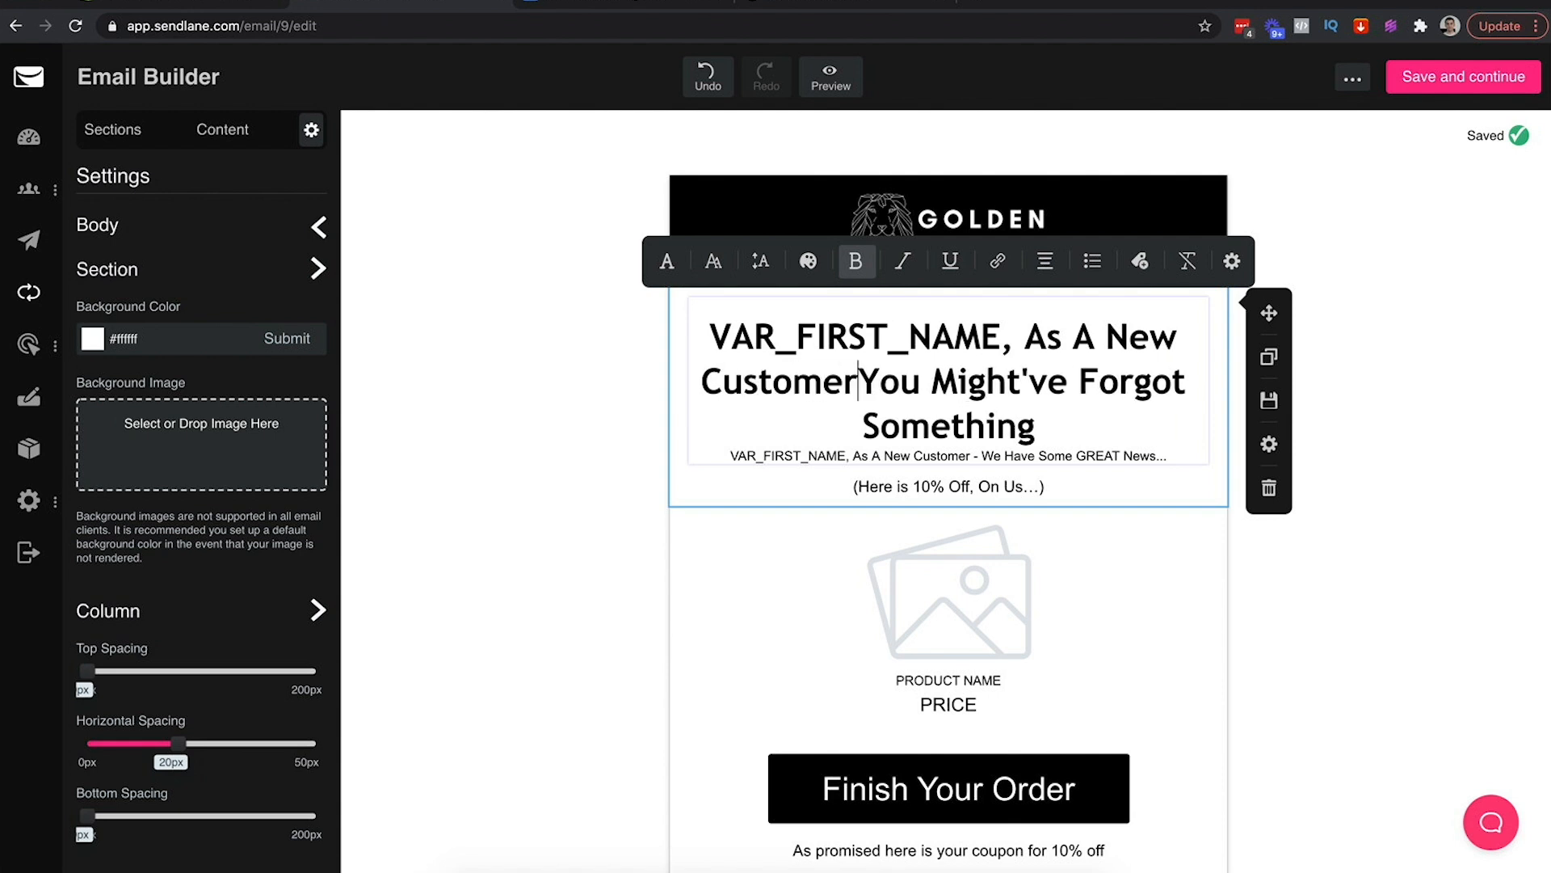
type("Have Some G")
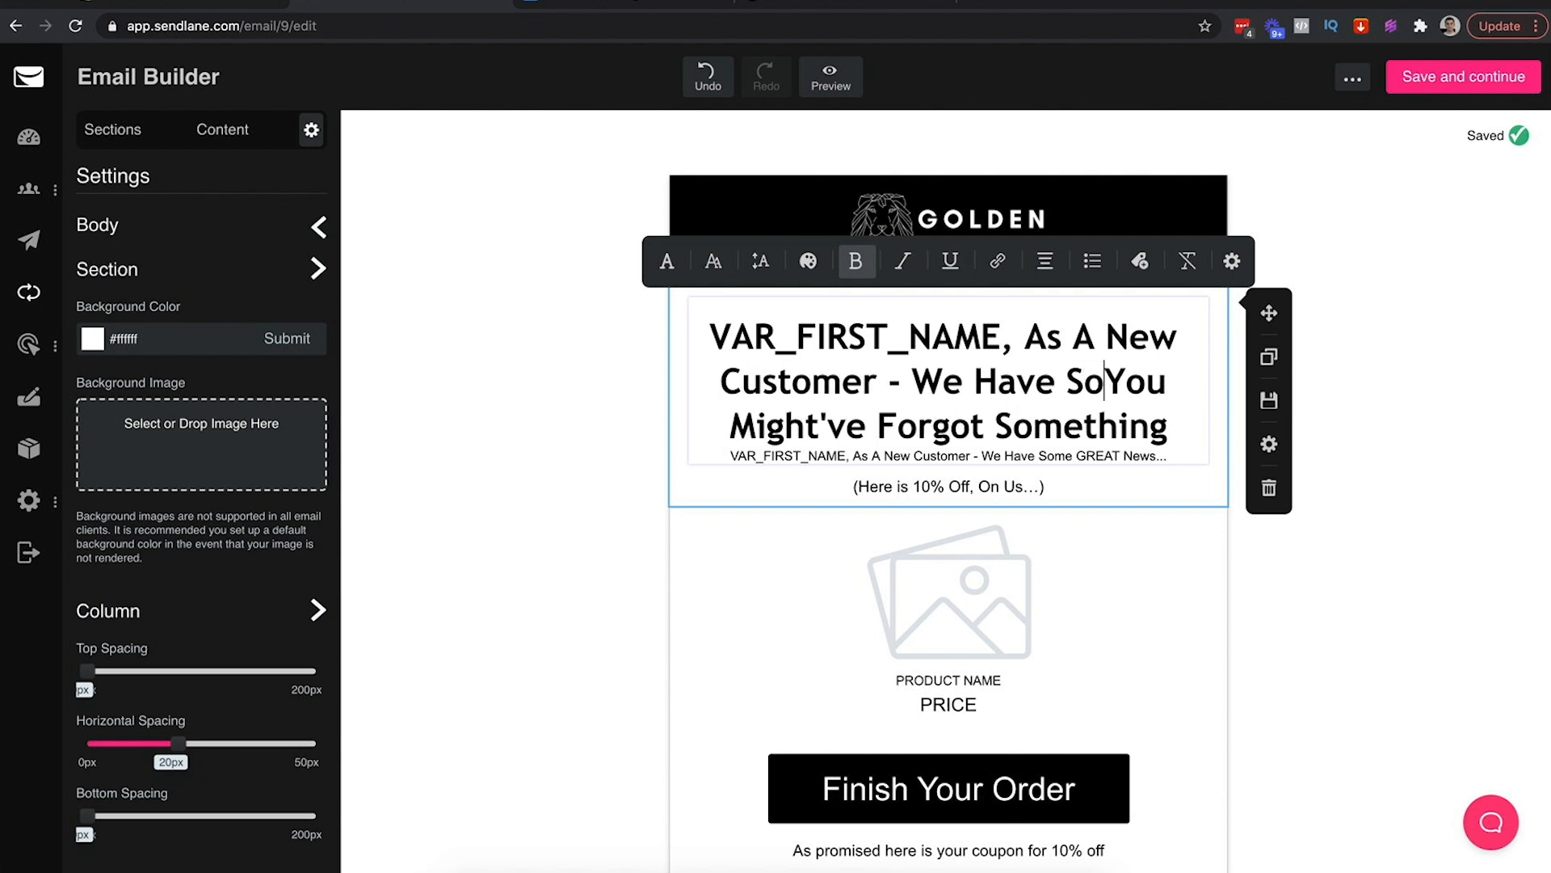
type("REAT News..")
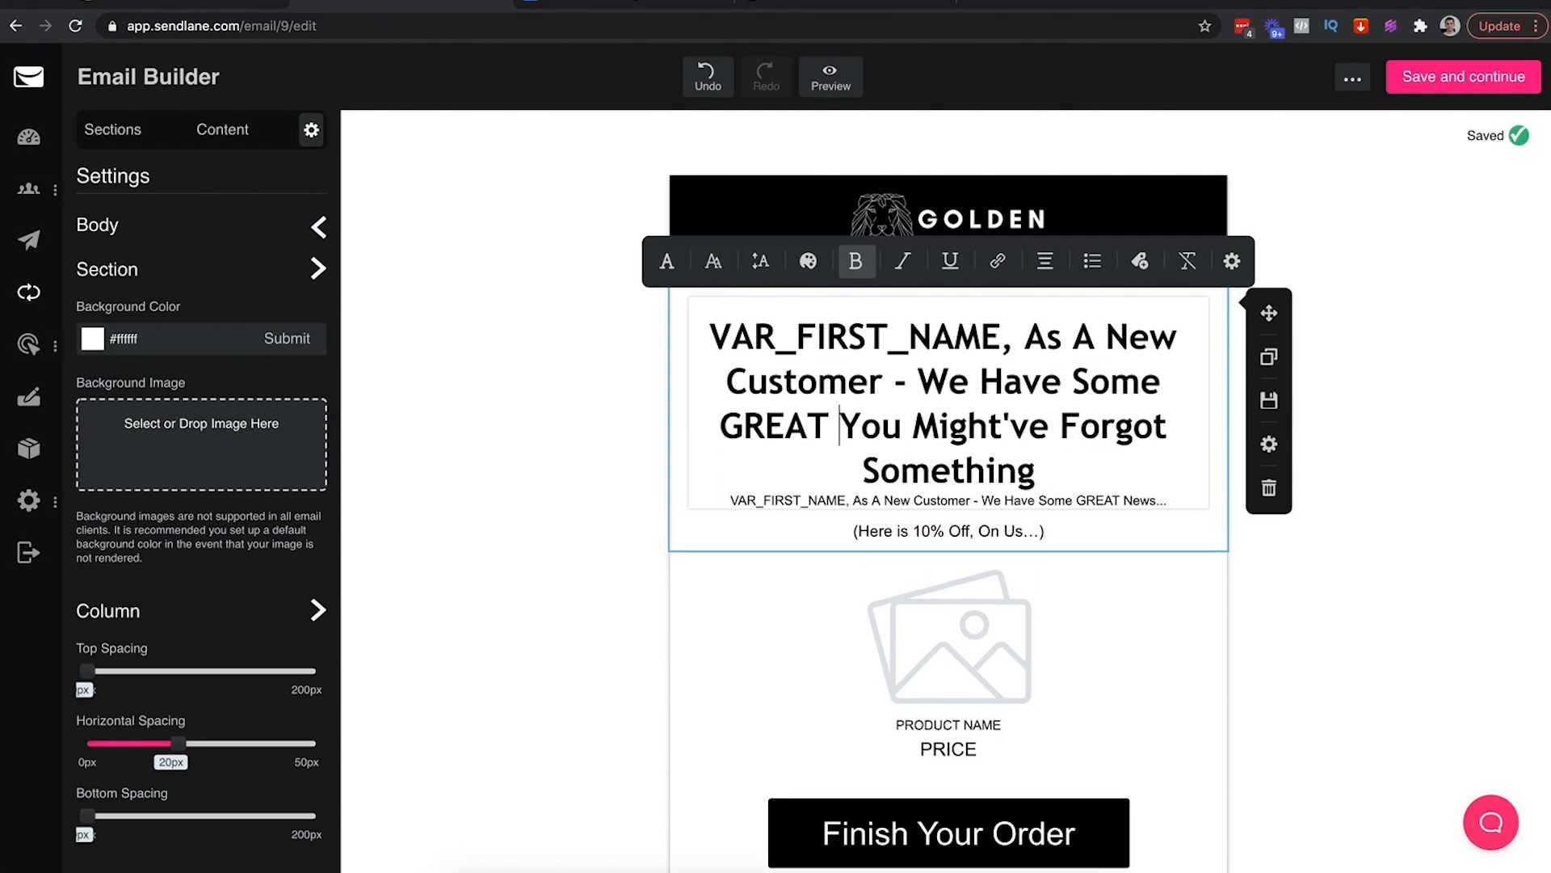
type(".")
key("shift+Down")
key("shift+Down")
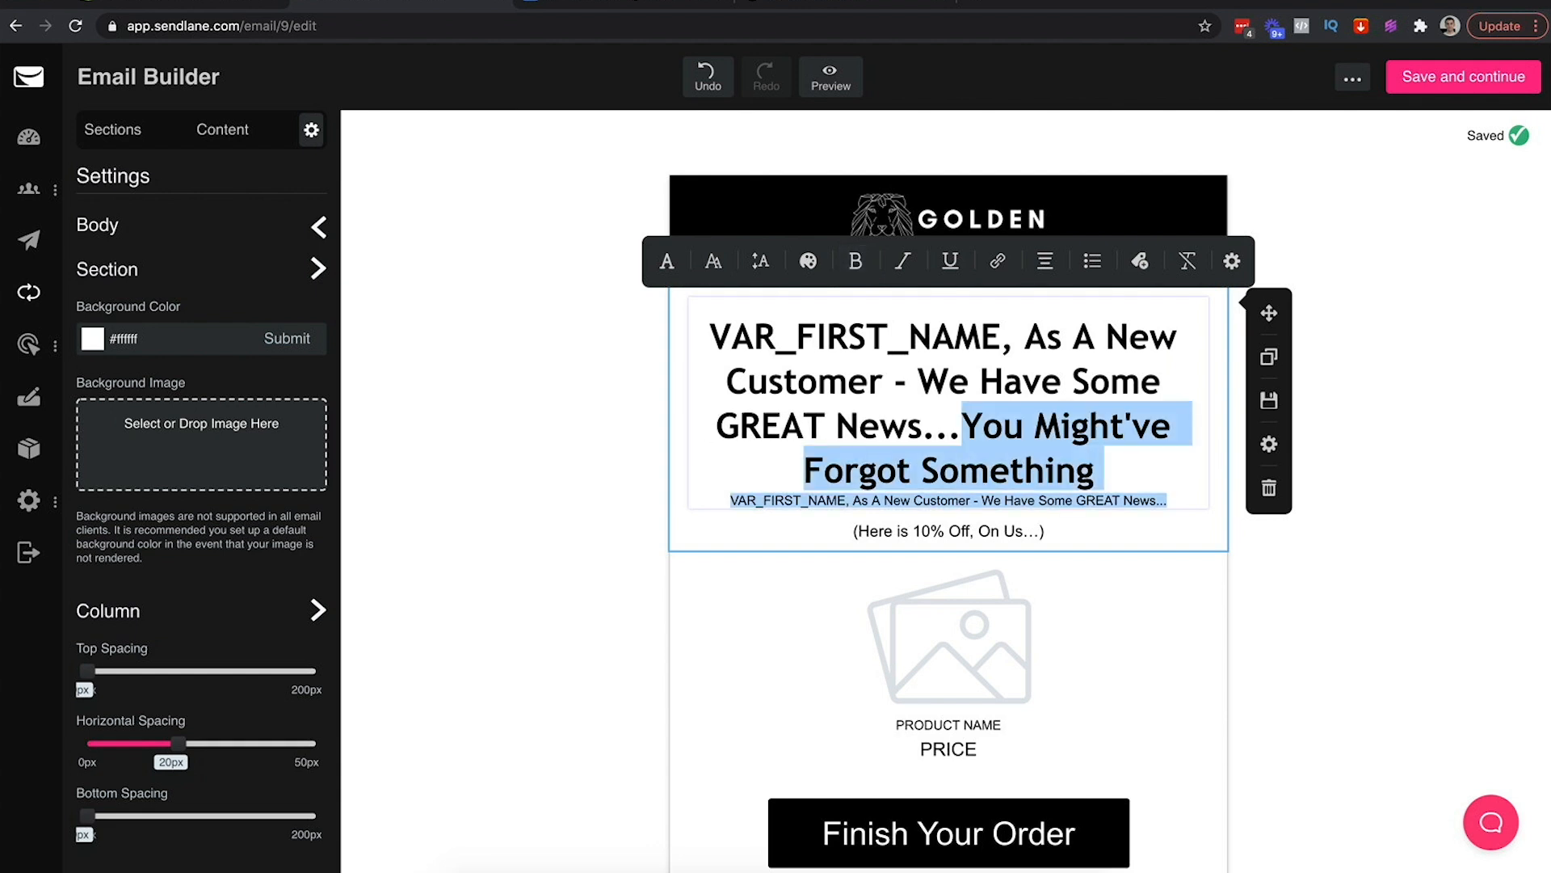
key("BackSpace")
left_click(1292, 579)
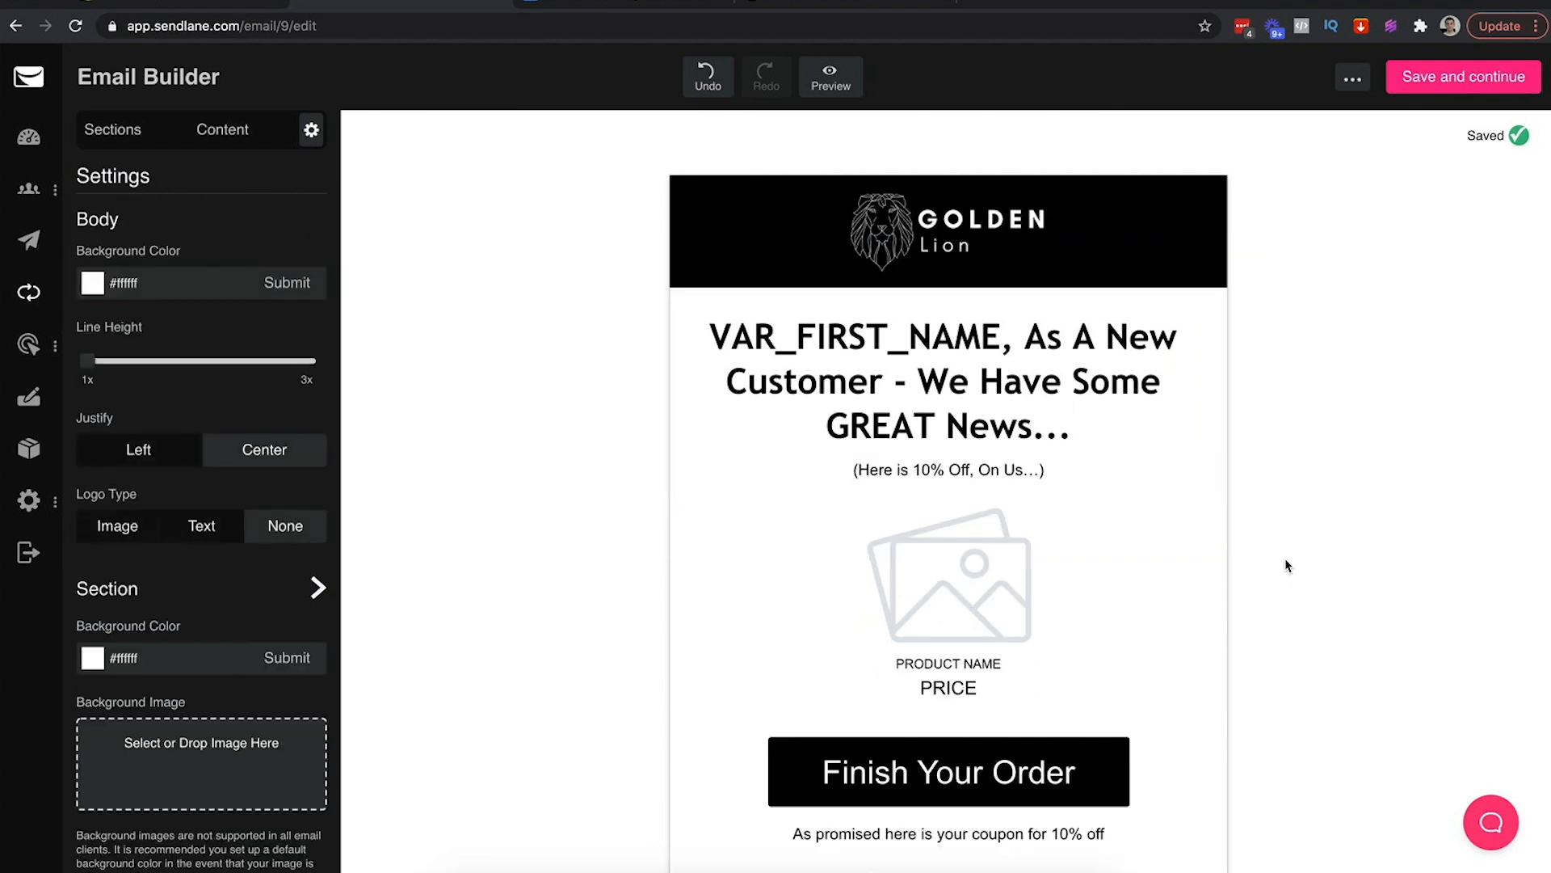
Replace the subtitle with the doc's 'If you purchase ANY' offer paragraph
left_click(590, 4)
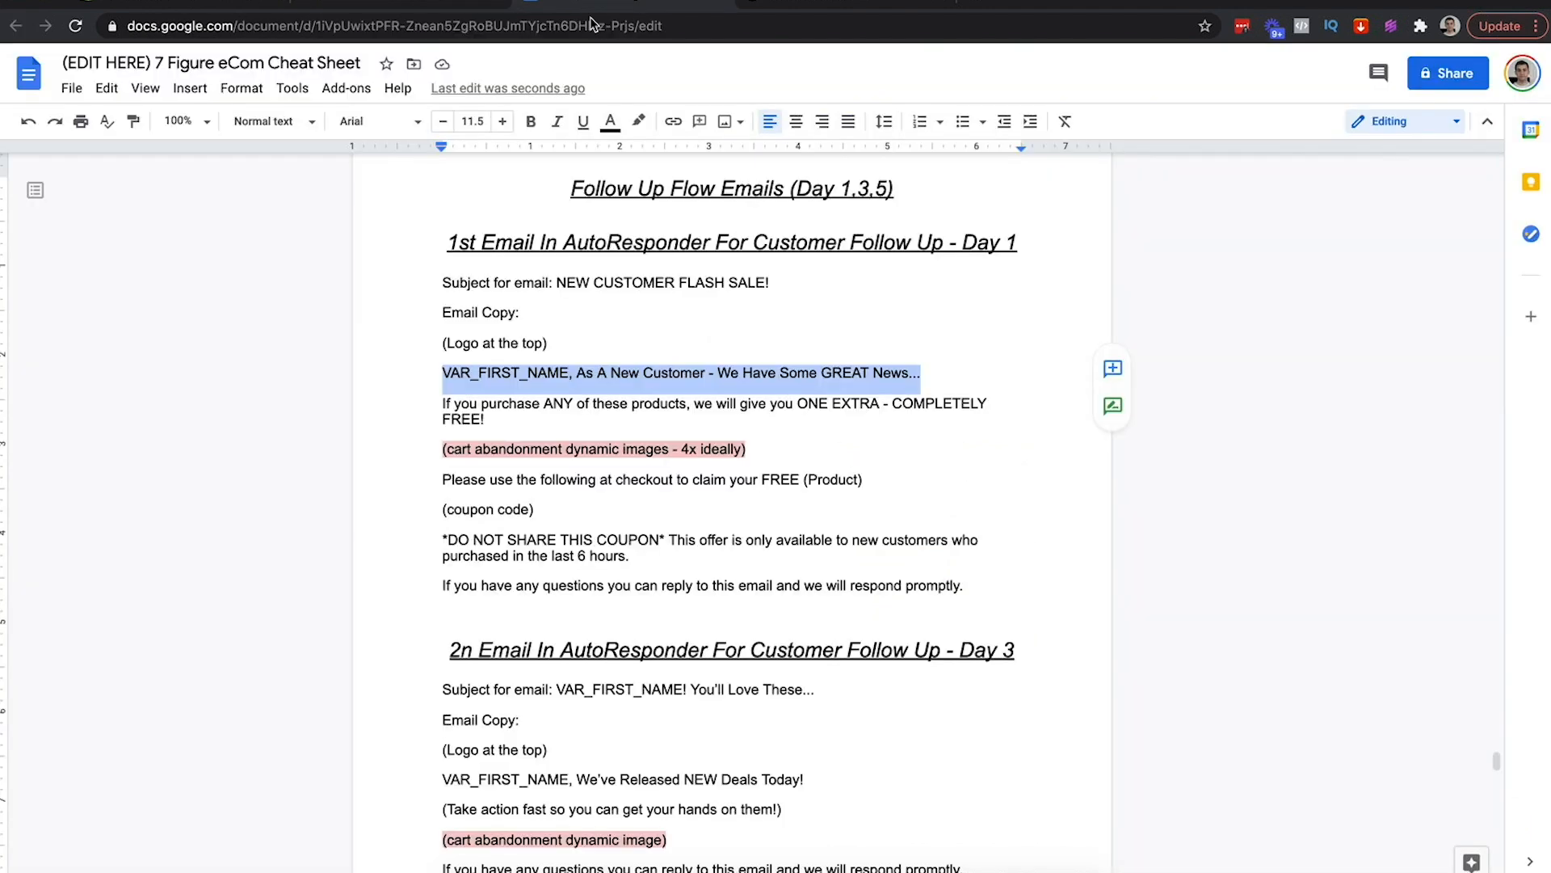
triple_click(437, 412)
key("ctrl+c")
left_click(404, 7)
left_click(883, 467)
key("ctrl+v")
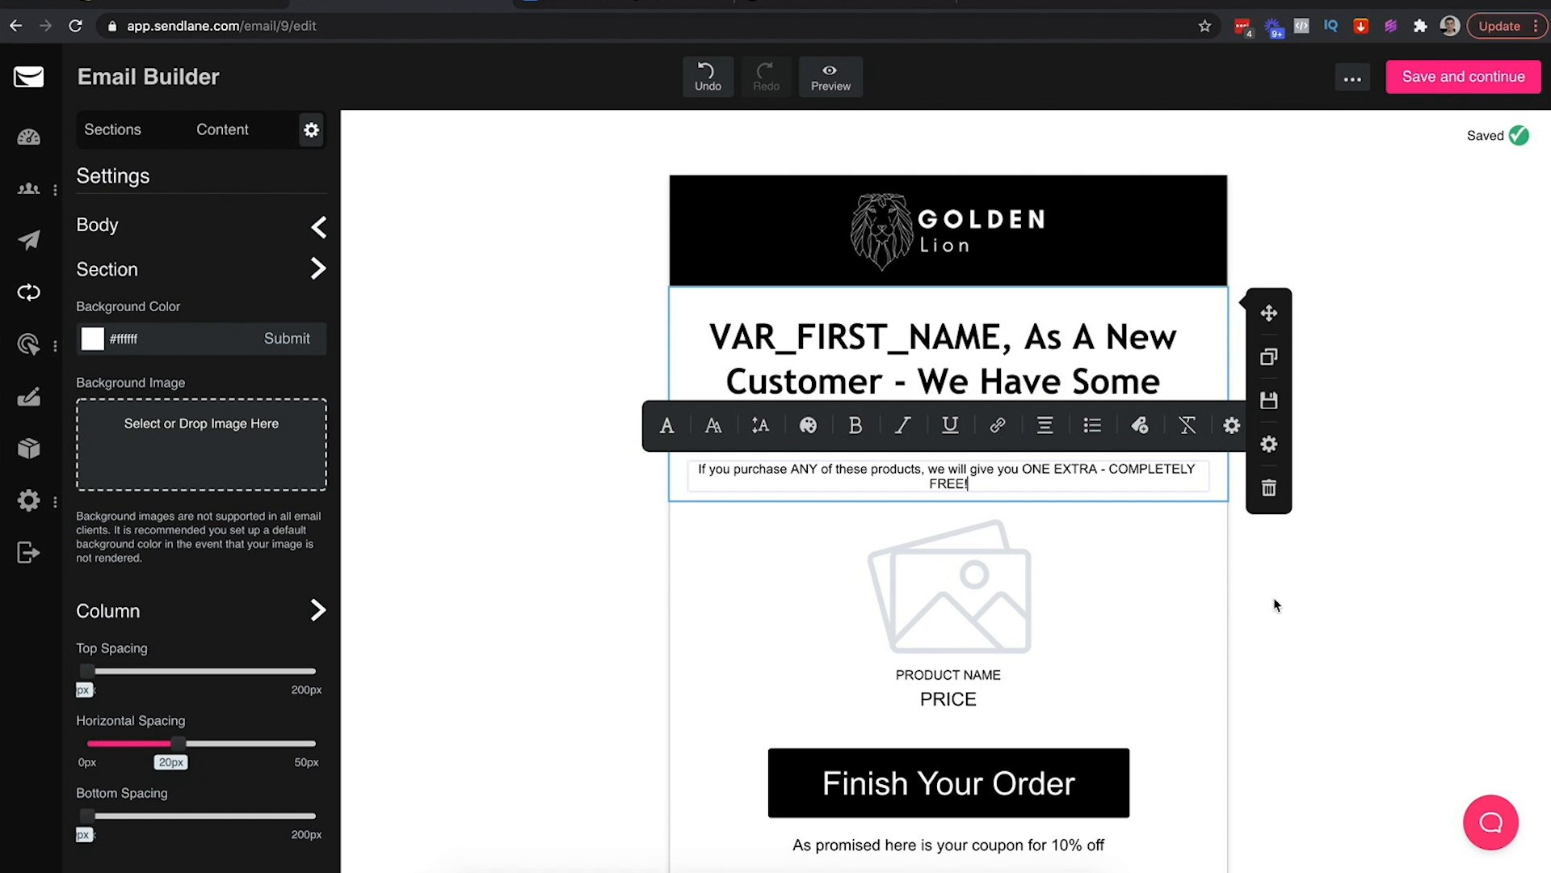
Replace the dash after ONE EXTRA with '...' and set the offer paragraph to 17px
left_click(1114, 470)
key("shift+Return")
key("BackSpace")
key("BackSpace")
type("...")
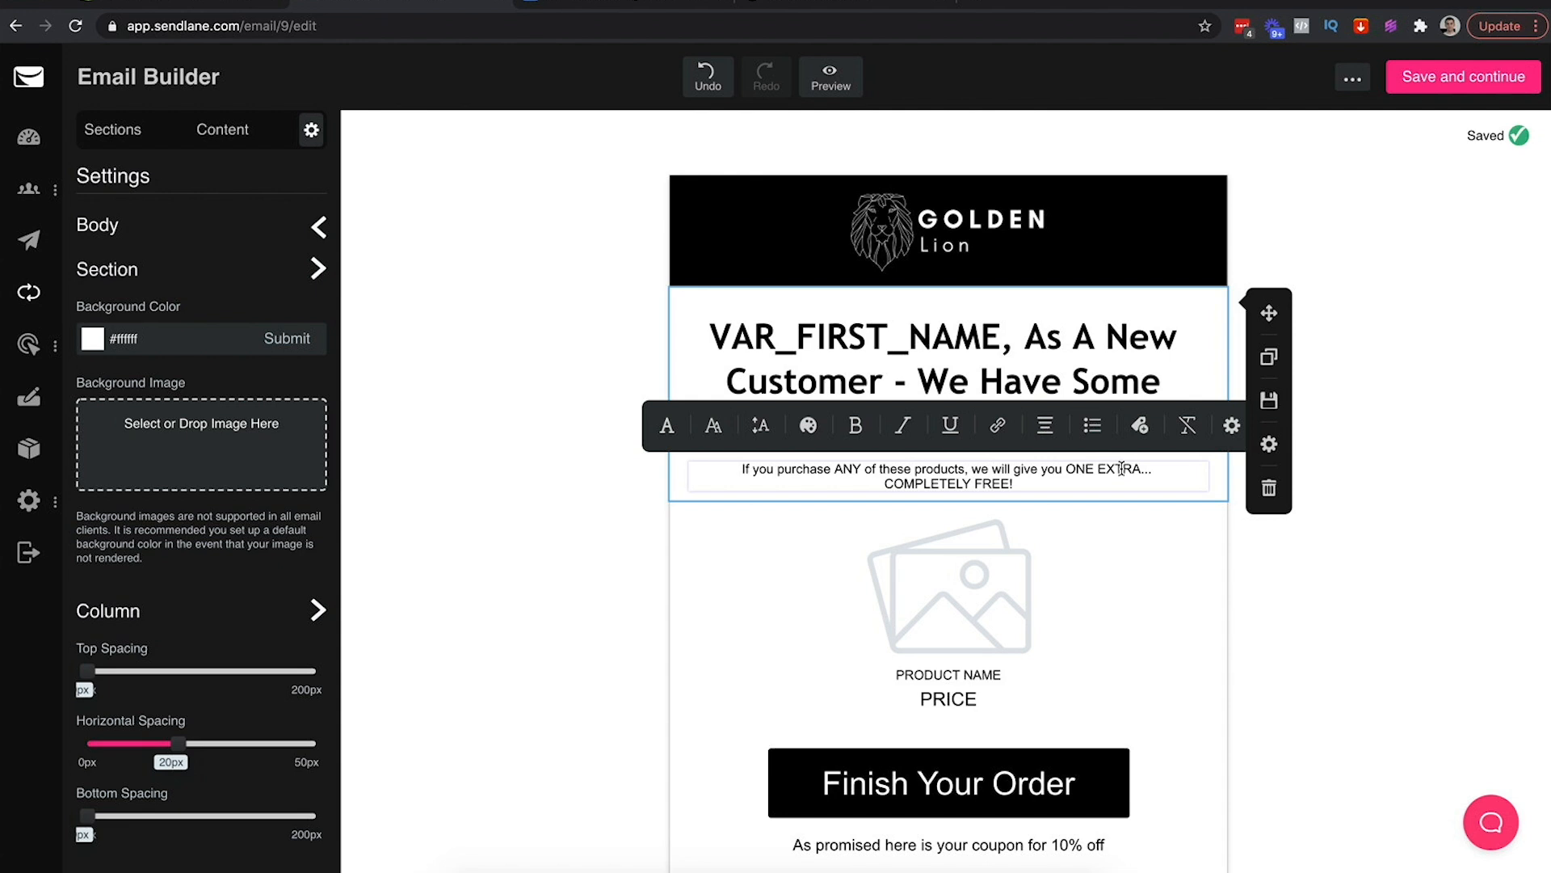
key("ctrl+a")
left_click(714, 425)
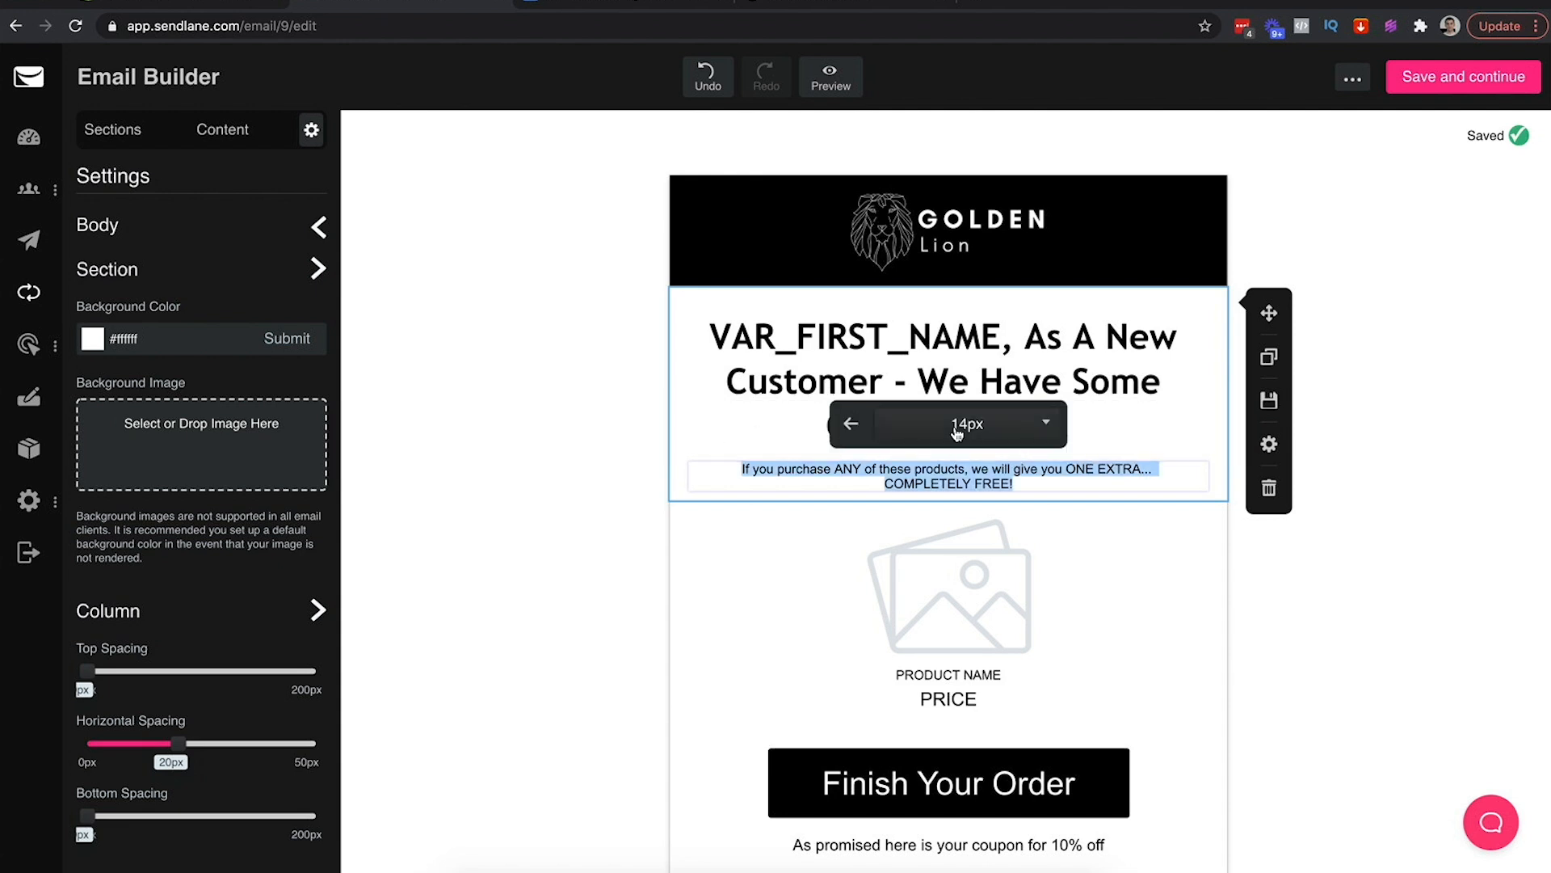
left_click(956, 434)
scroll(953, 512, "down", 3)
left_click(924, 514)
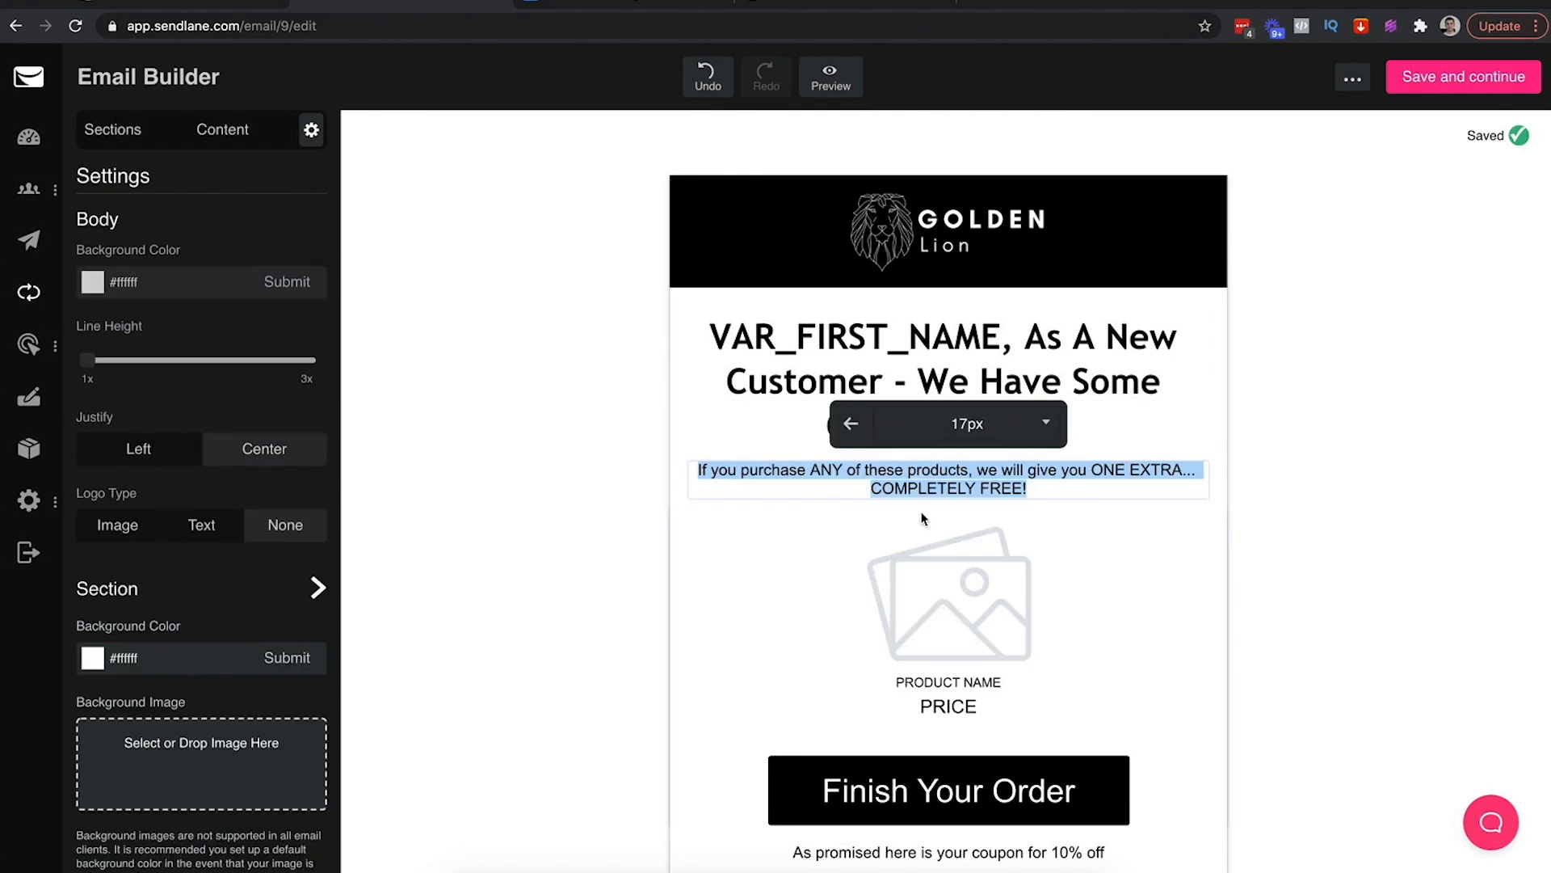
left_click(1014, 489)
left_click(1251, 558)
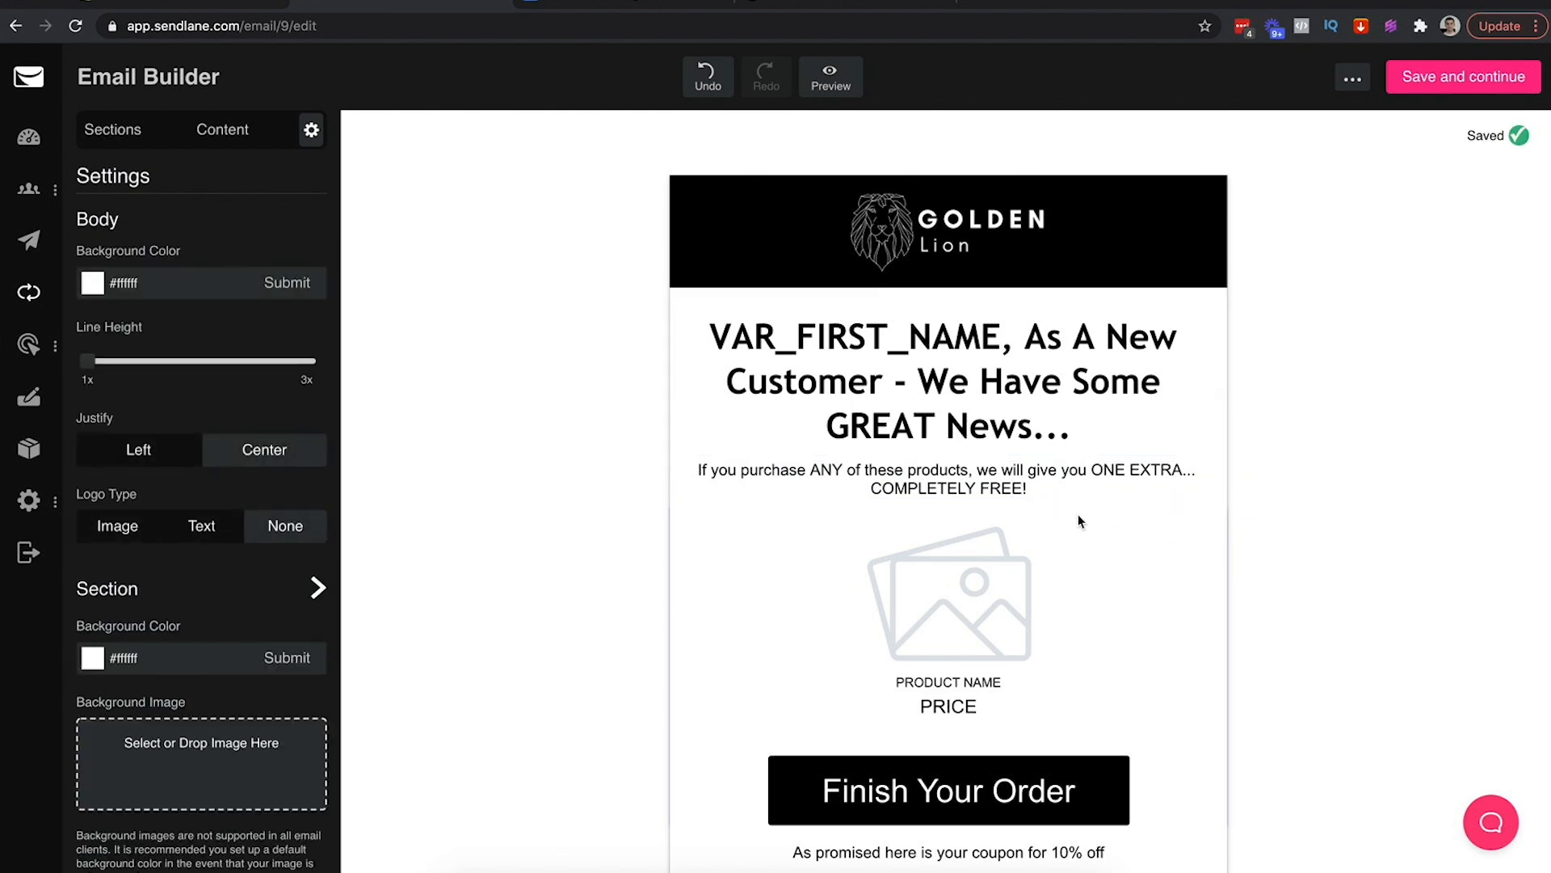
Bold the offer paragraph and join COMPLETELY FREE! onto the previous line
left_click(1030, 488)
key("shift+super+Left")
key("shift+super+Up")
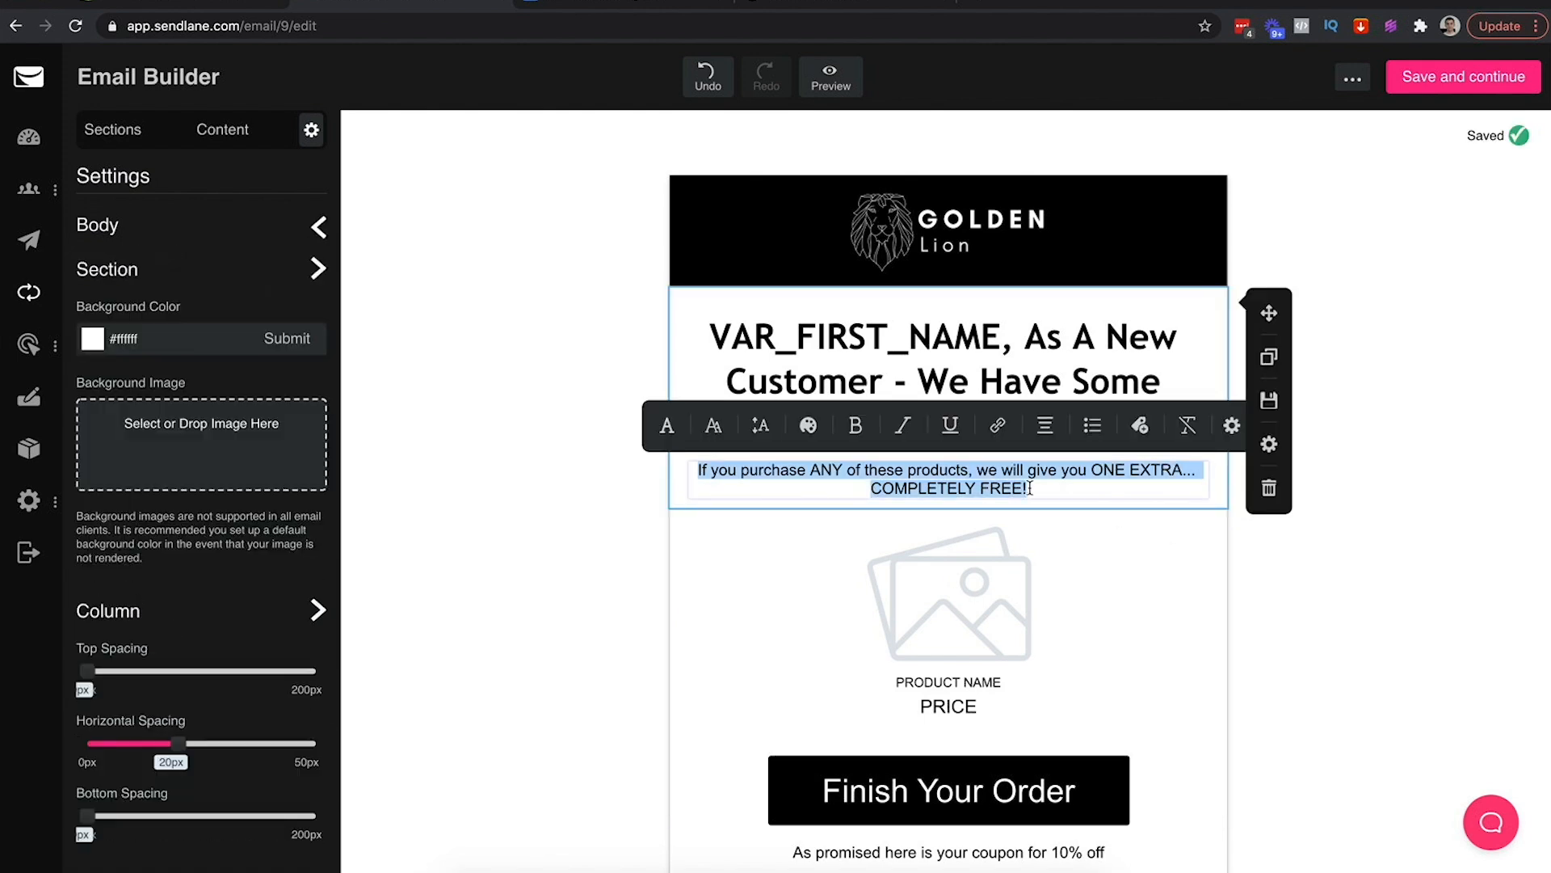
key("super+b")
left_click(1030, 488)
key("BackSpace")
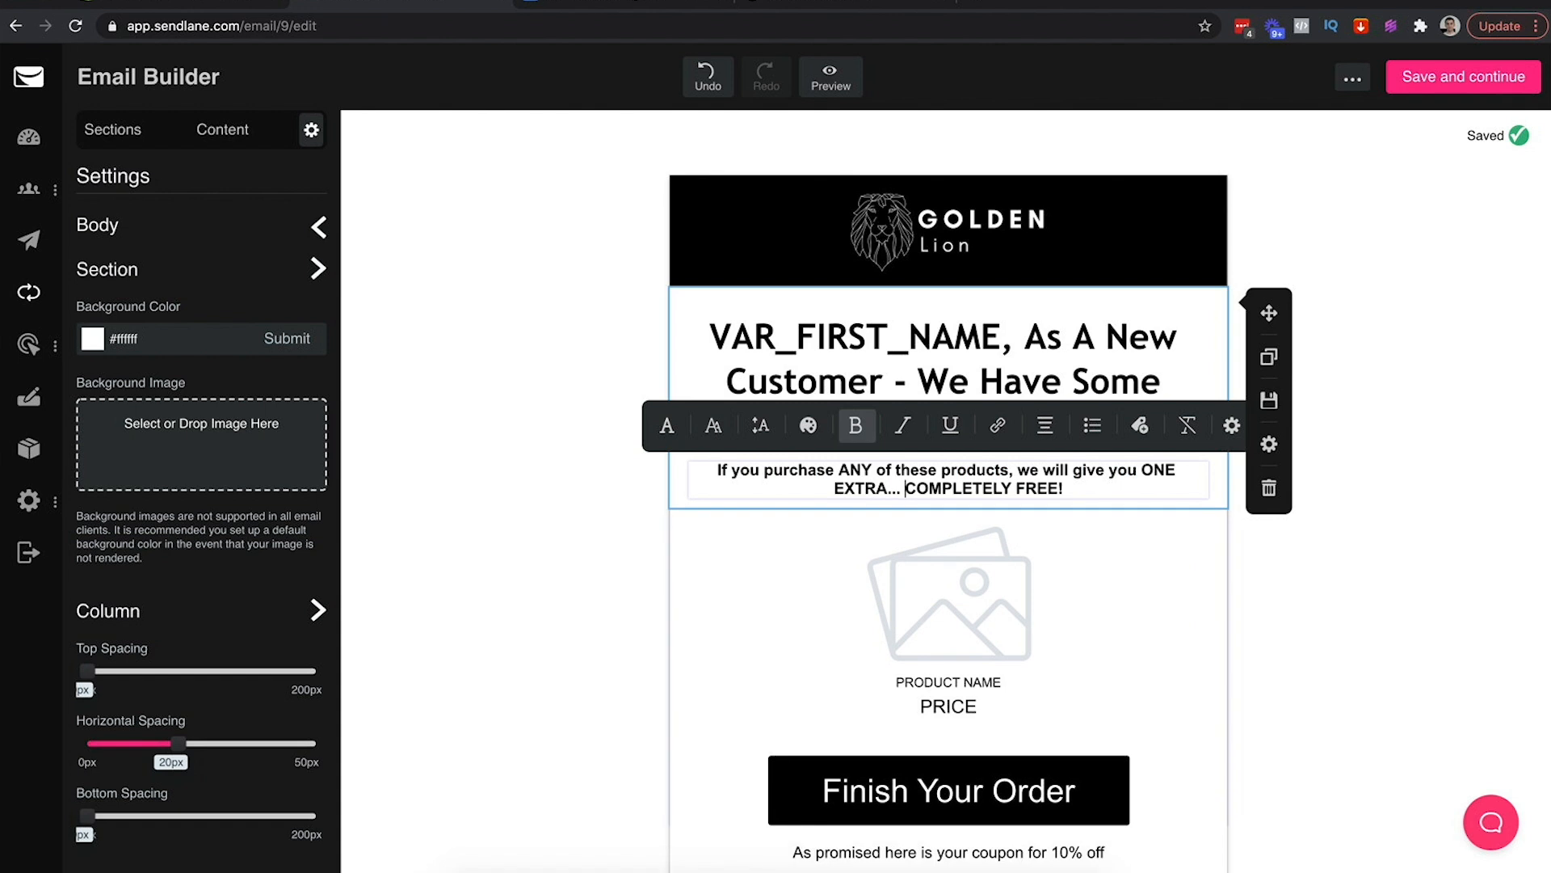
left_click(1250, 606)
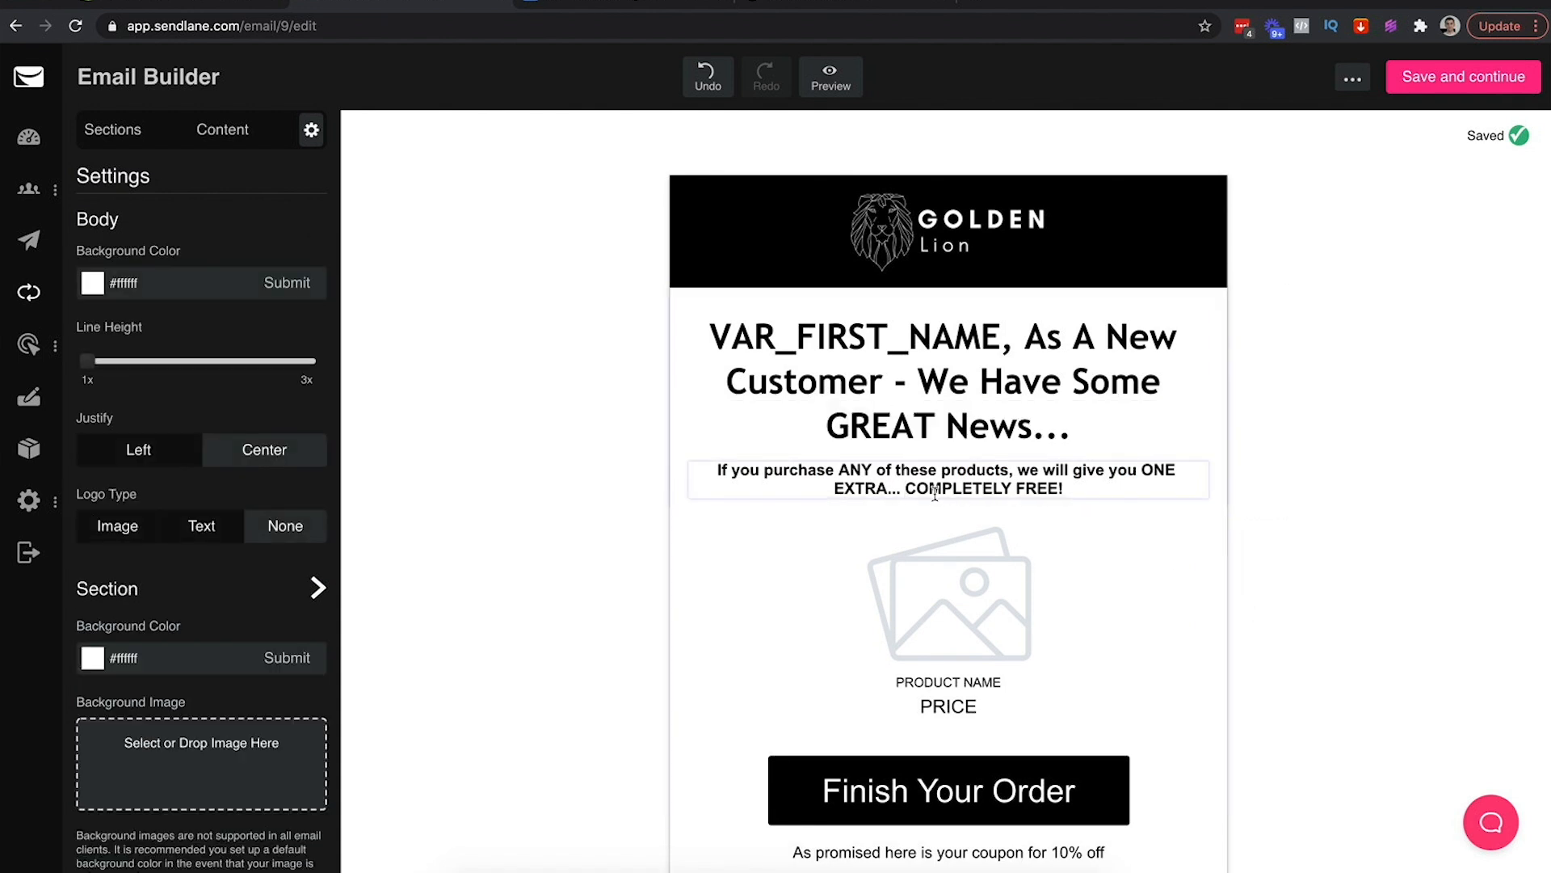
Italicise and underline the whole offer paragraph
triple_click(881, 476)
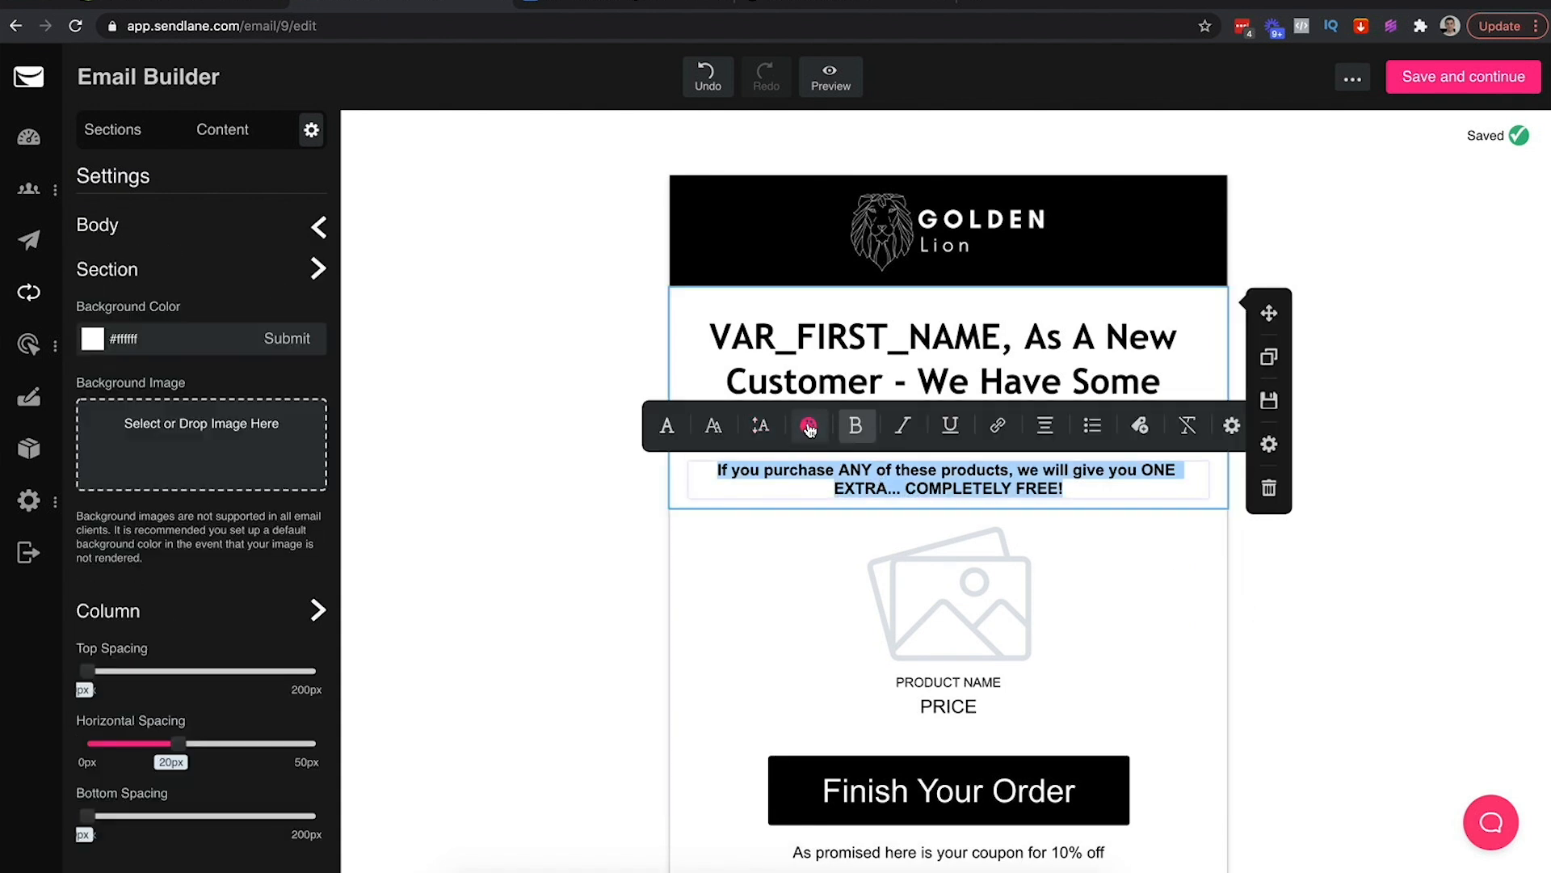
left_click(590, 491)
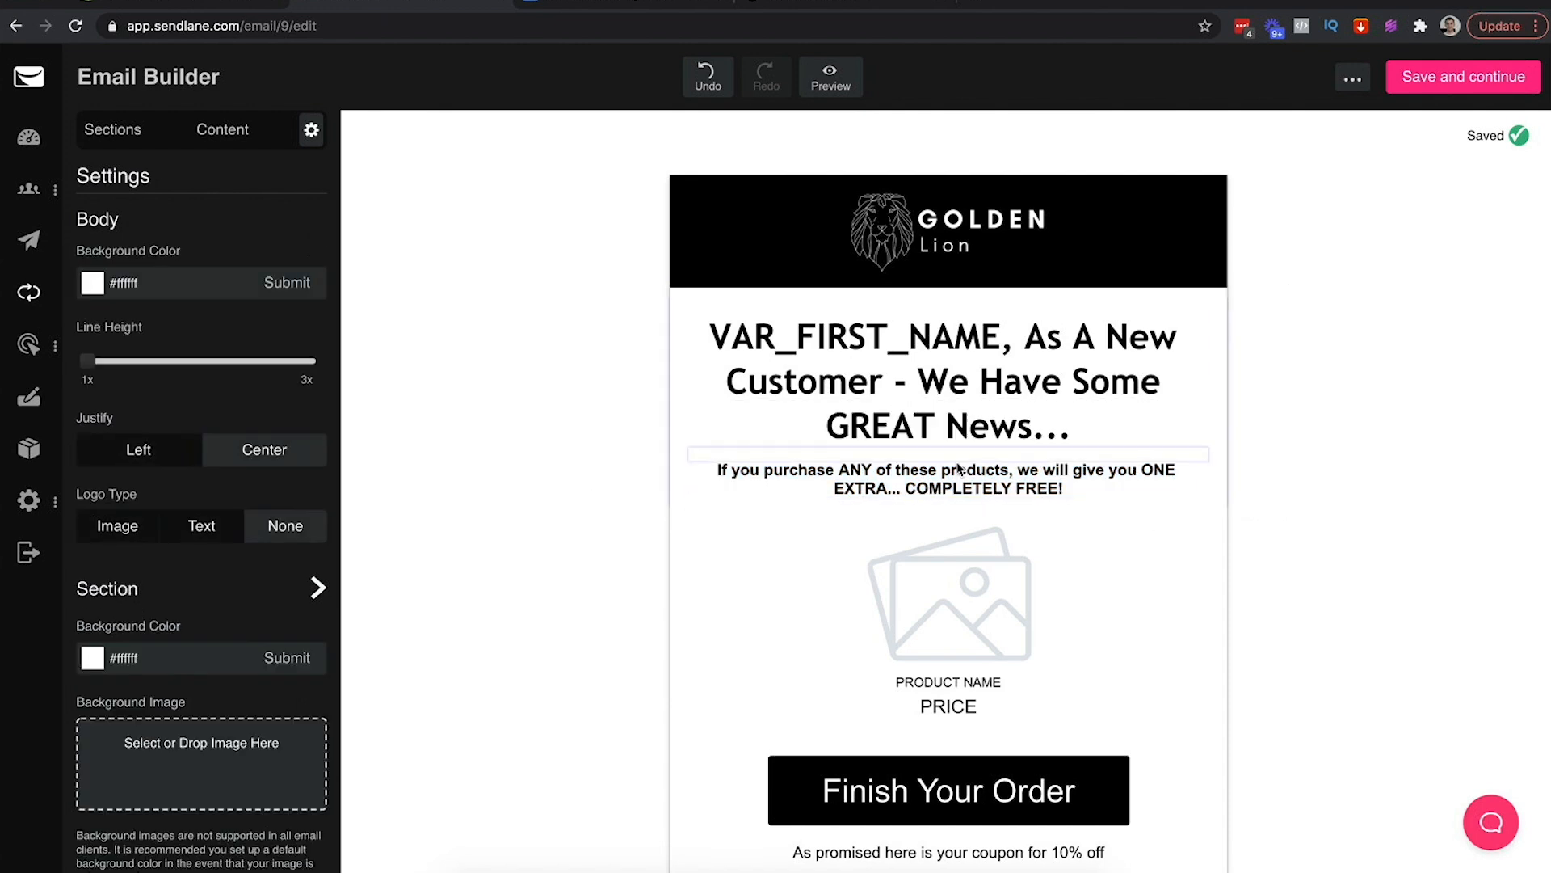
triple_click(820, 471)
left_click(908, 433)
left_click(950, 425)
left_click(609, 520)
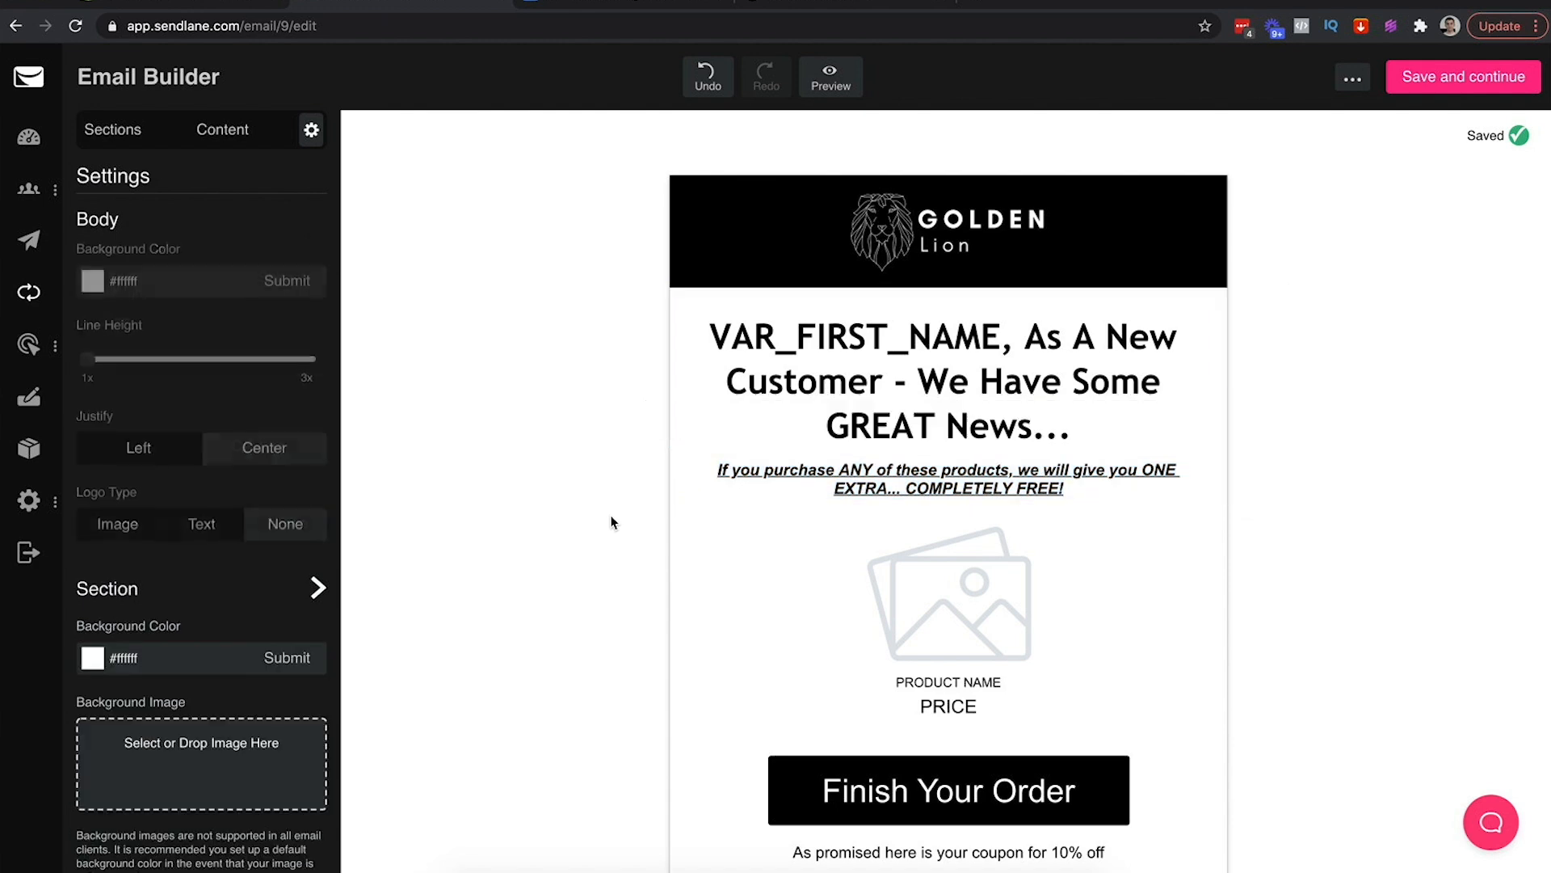
left_click(618, 5)
Note the '(cart abandonment dynamic images - 4x ideally)' line, then open Shopify's NEW1 discount
scroll(767, 443, "down", 2)
scroll(767, 443, "up", 2)
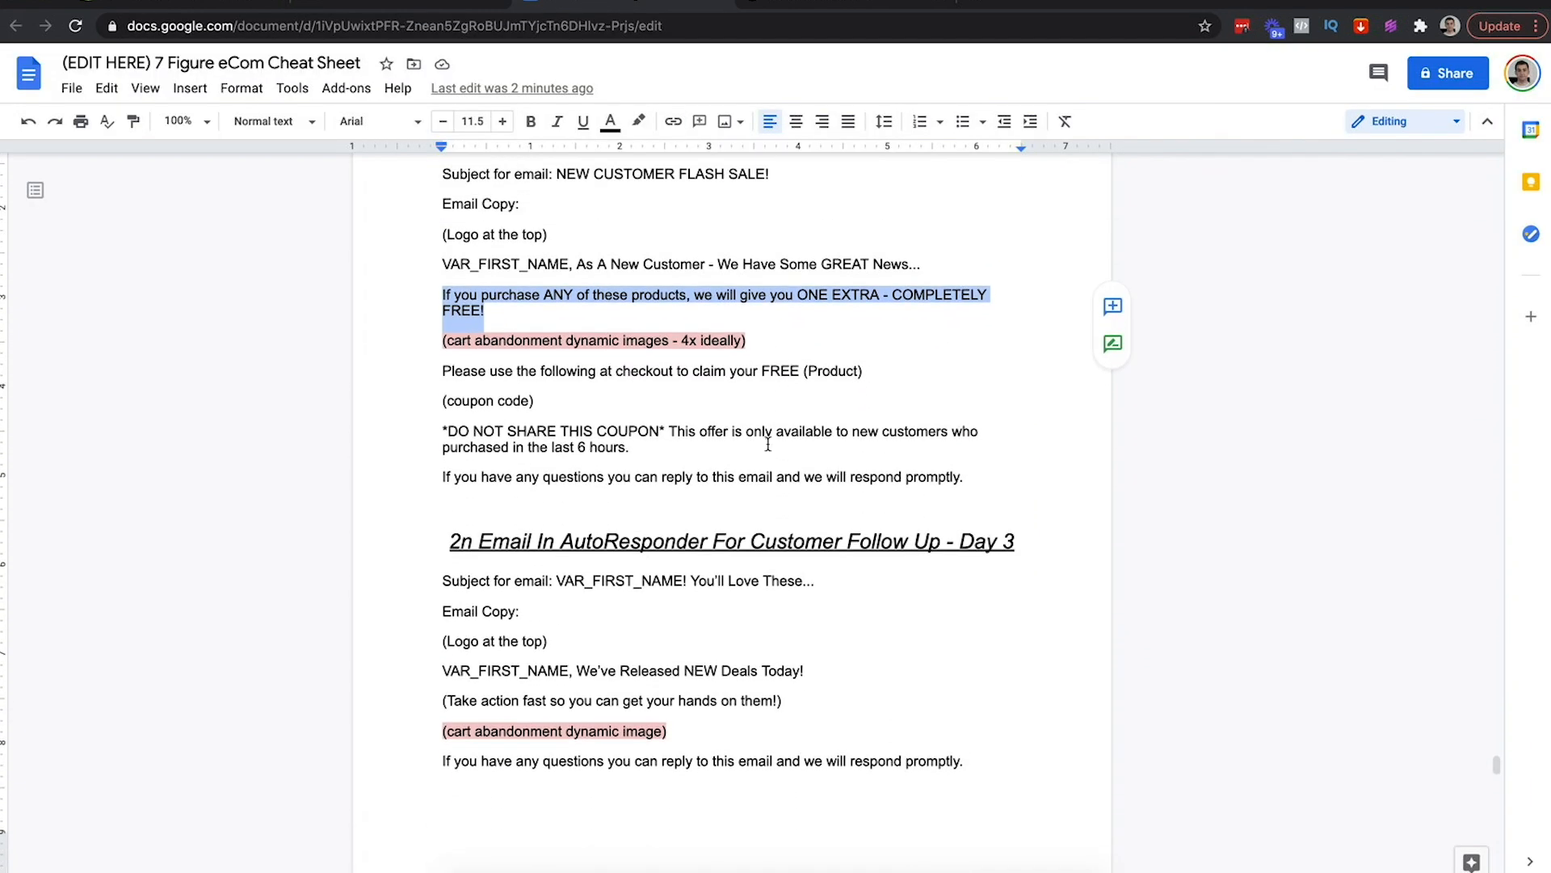
left_click_drag(752, 399, 429, 399)
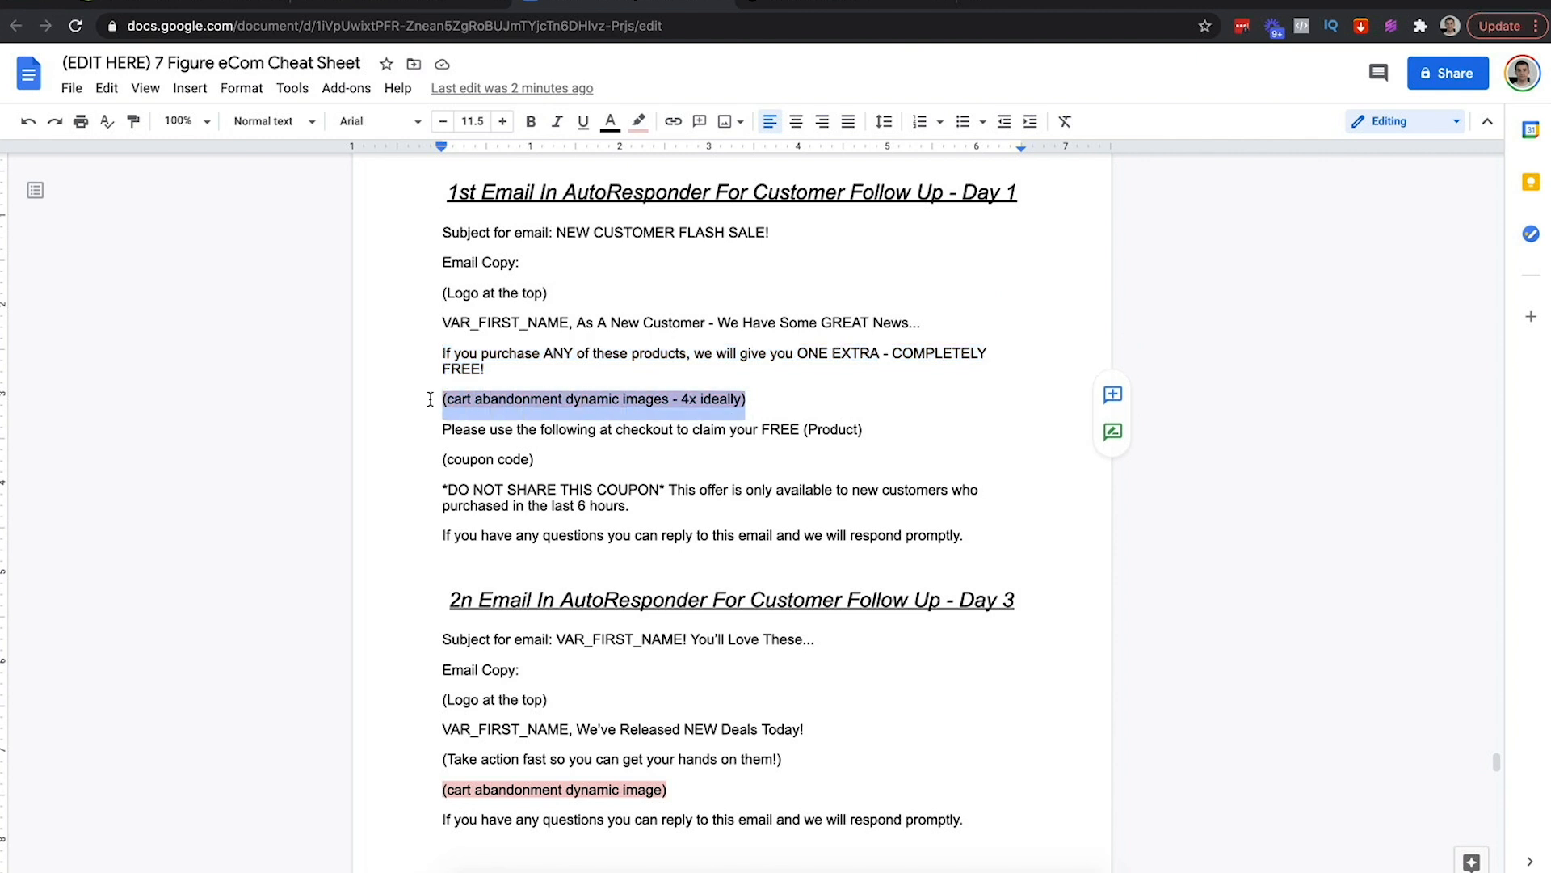
left_click(386, 4)
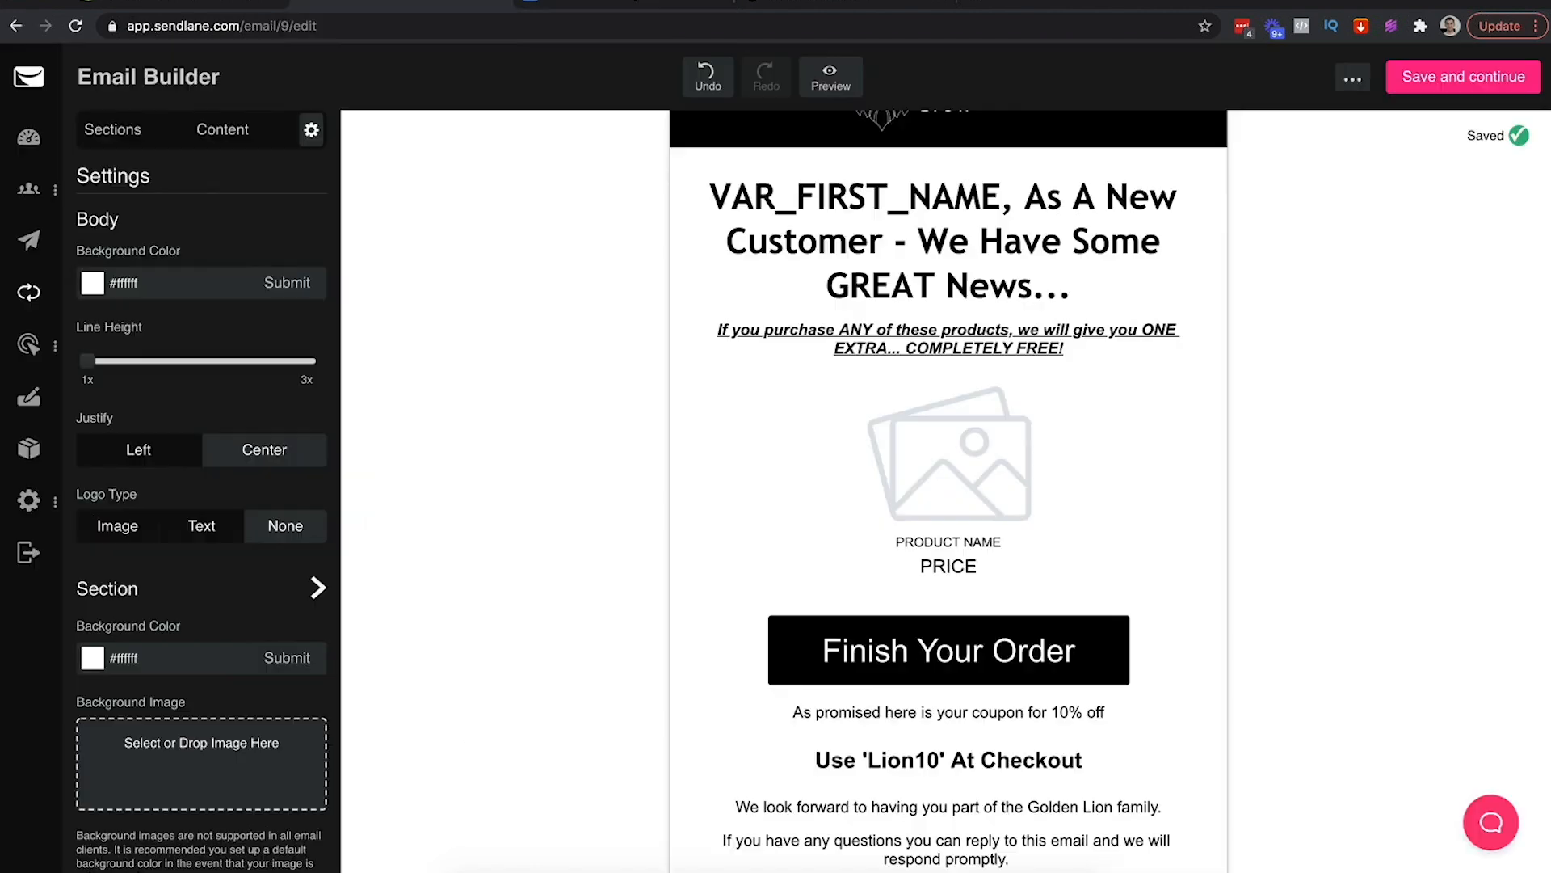
left_click(225, 4)
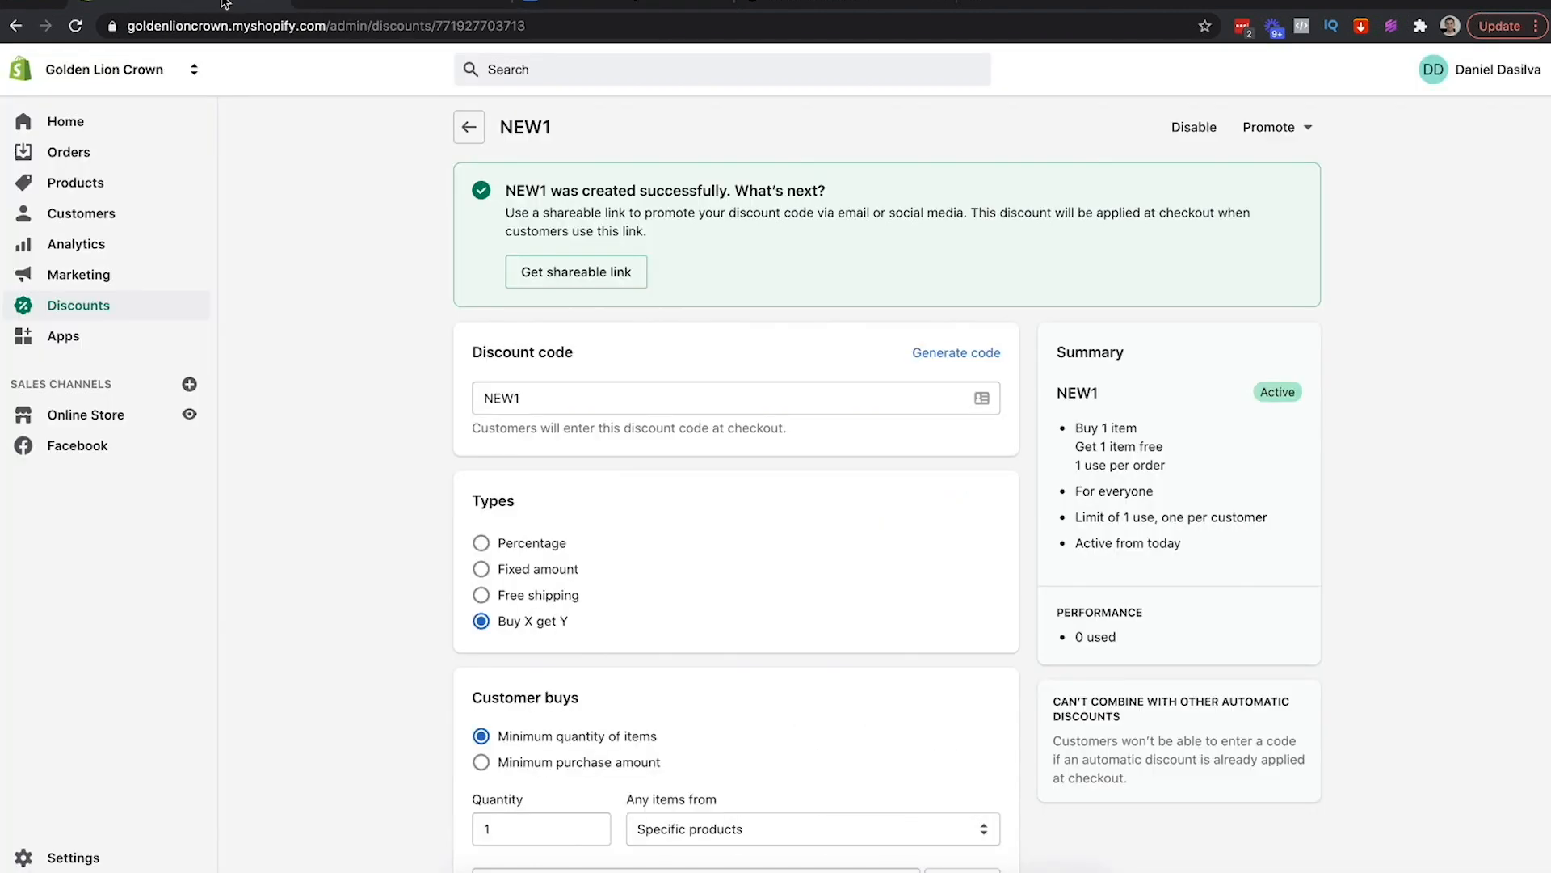
Look over the store's products list in Shopify
left_click(81, 190)
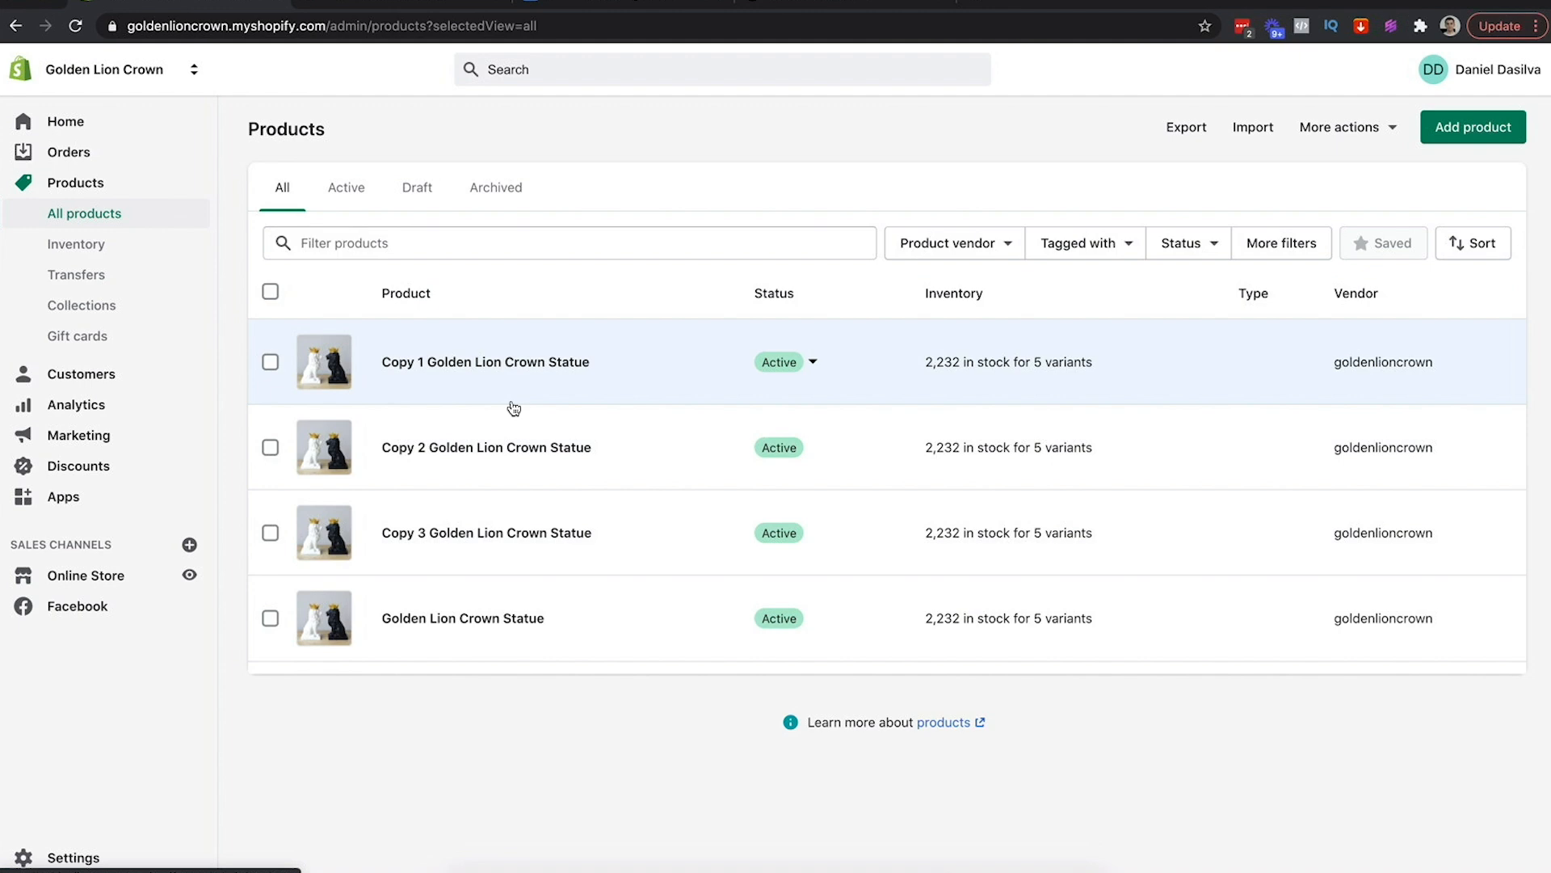
left_click(407, 5)
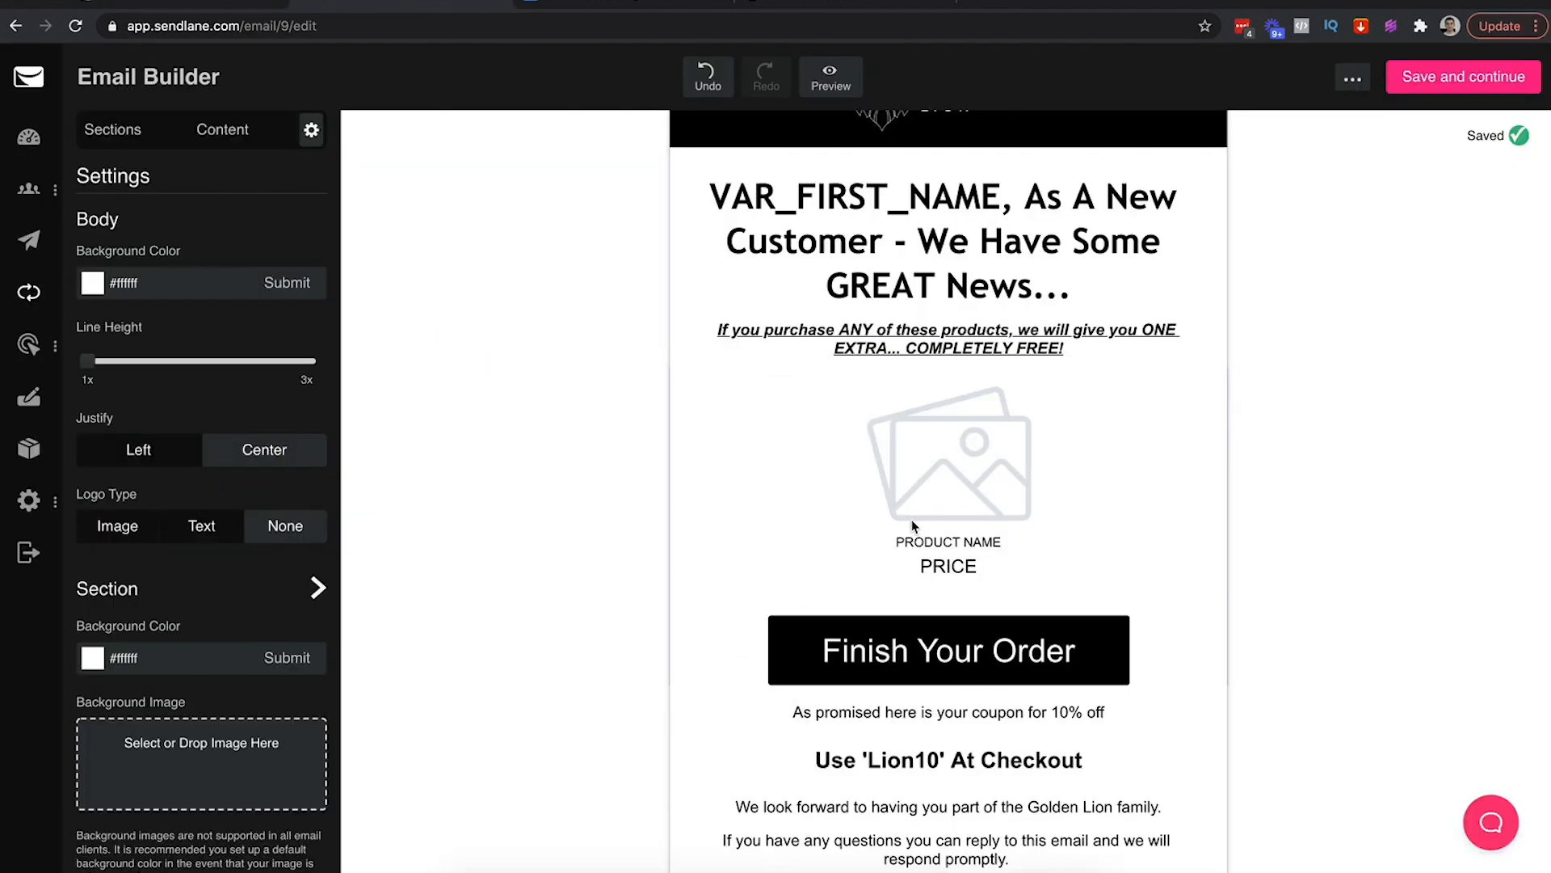
left_click(243, 5)
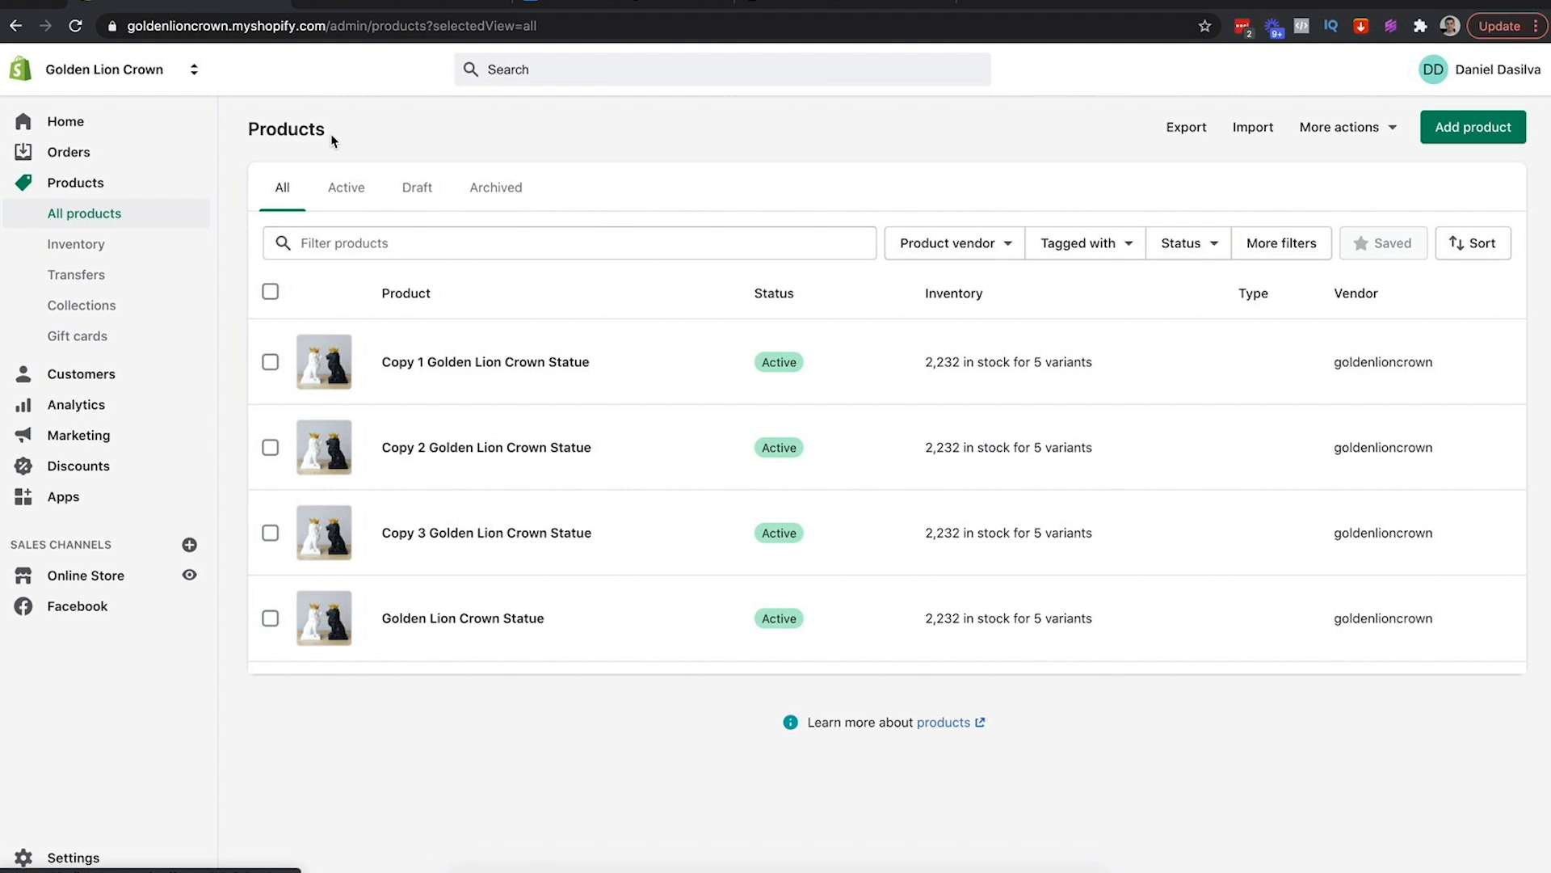
Start a Buy X get Y discount code, then leave unsaved back to Discount codes
left_click(84, 469)
left_click(1462, 130)
left_click(672, 411)
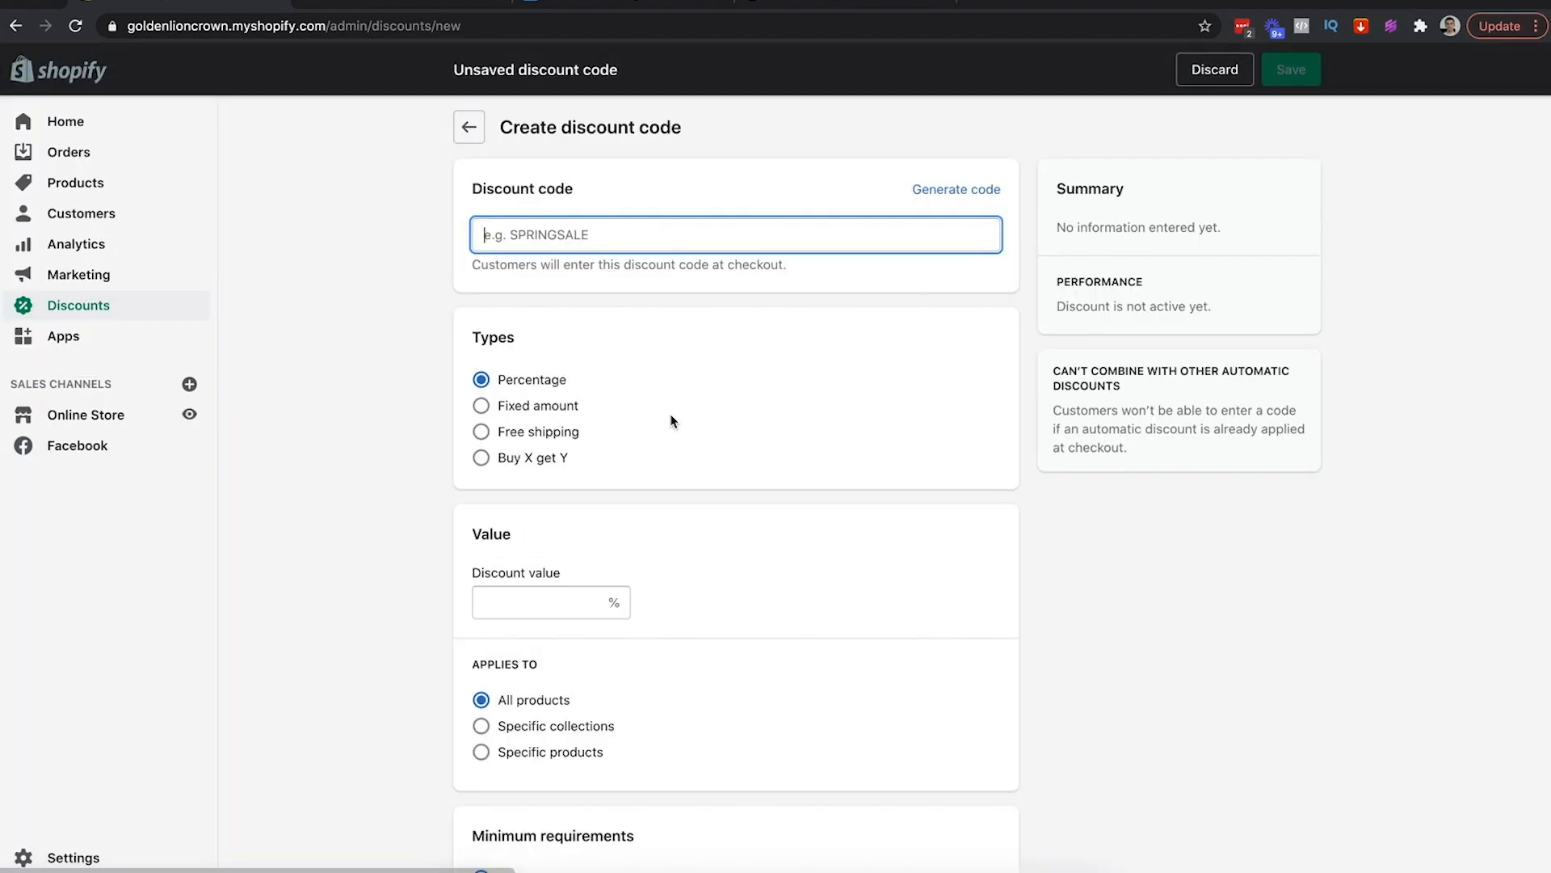
left_click(502, 460)
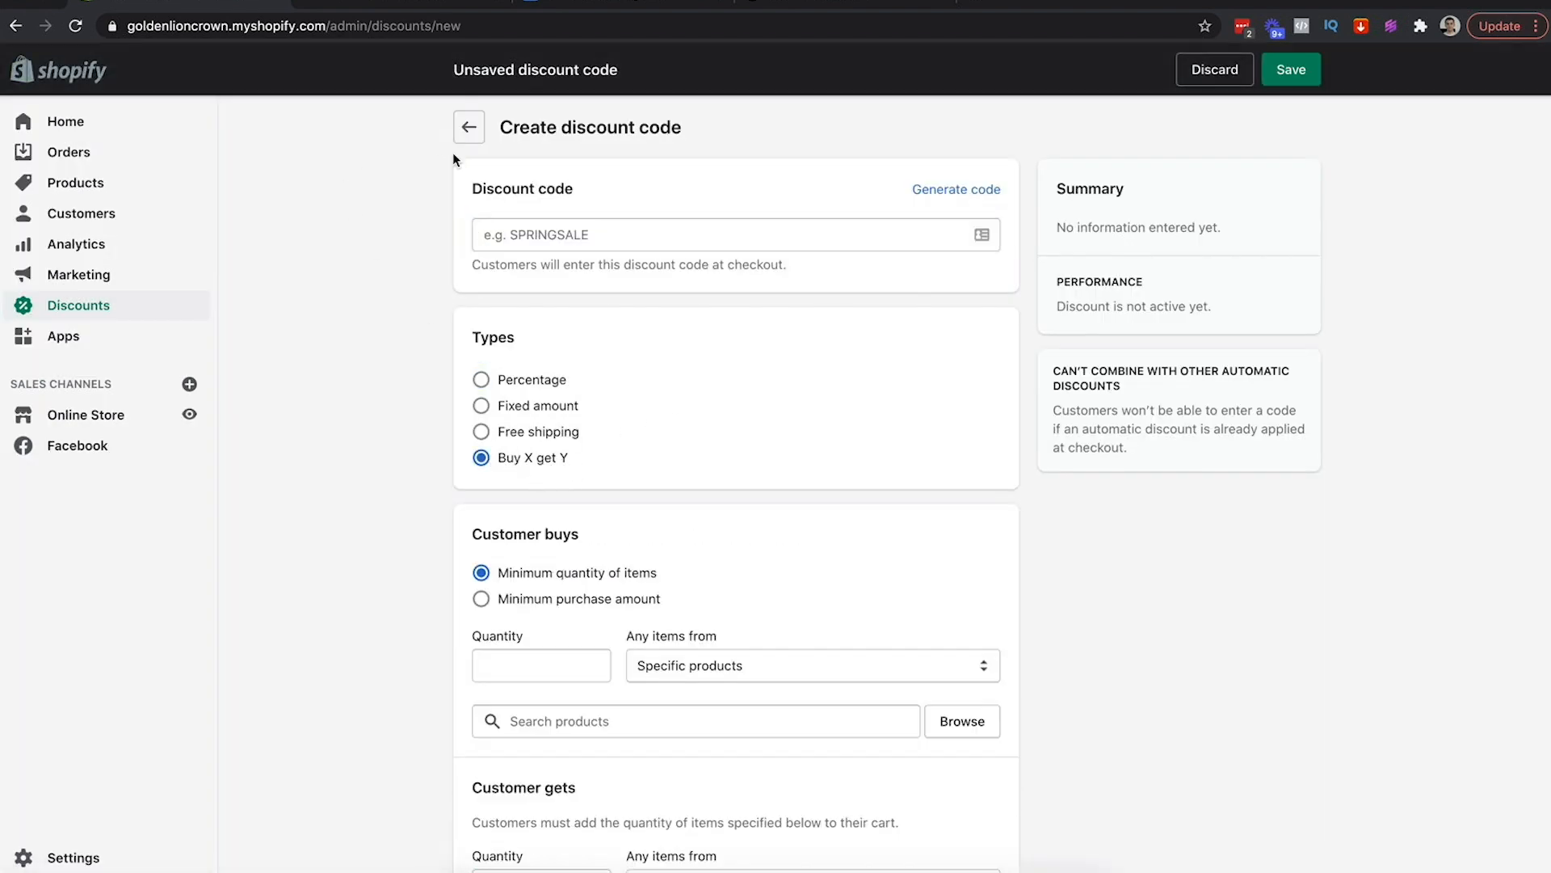
left_click(471, 127)
left_click(996, 526)
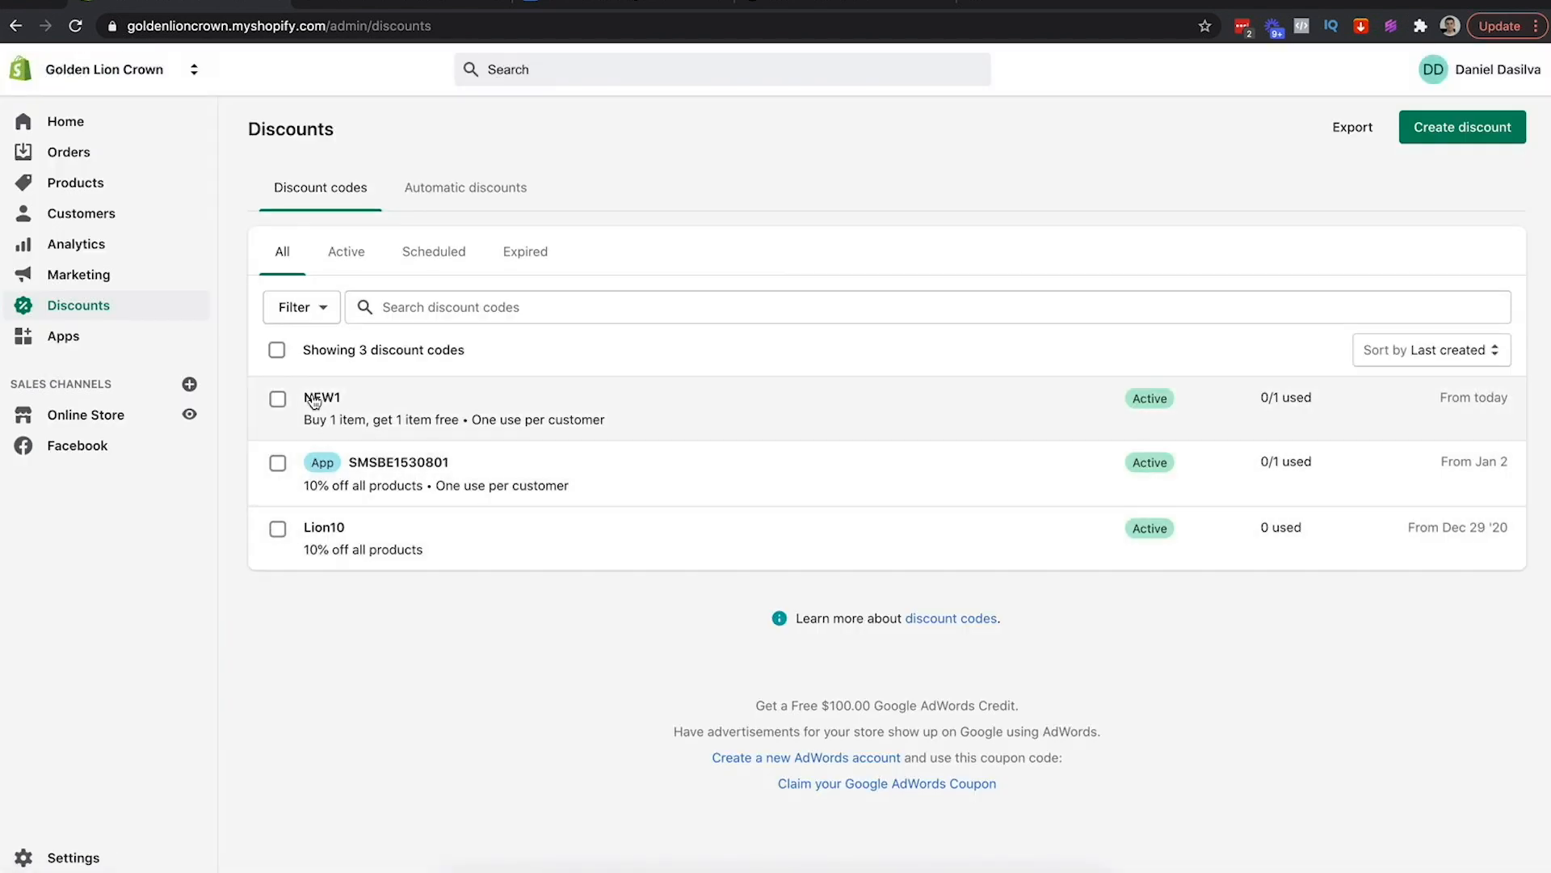
Open the NEW1 buy-one-get-one-free discount in Shopify and scroll through its settings
left_click(315, 399)
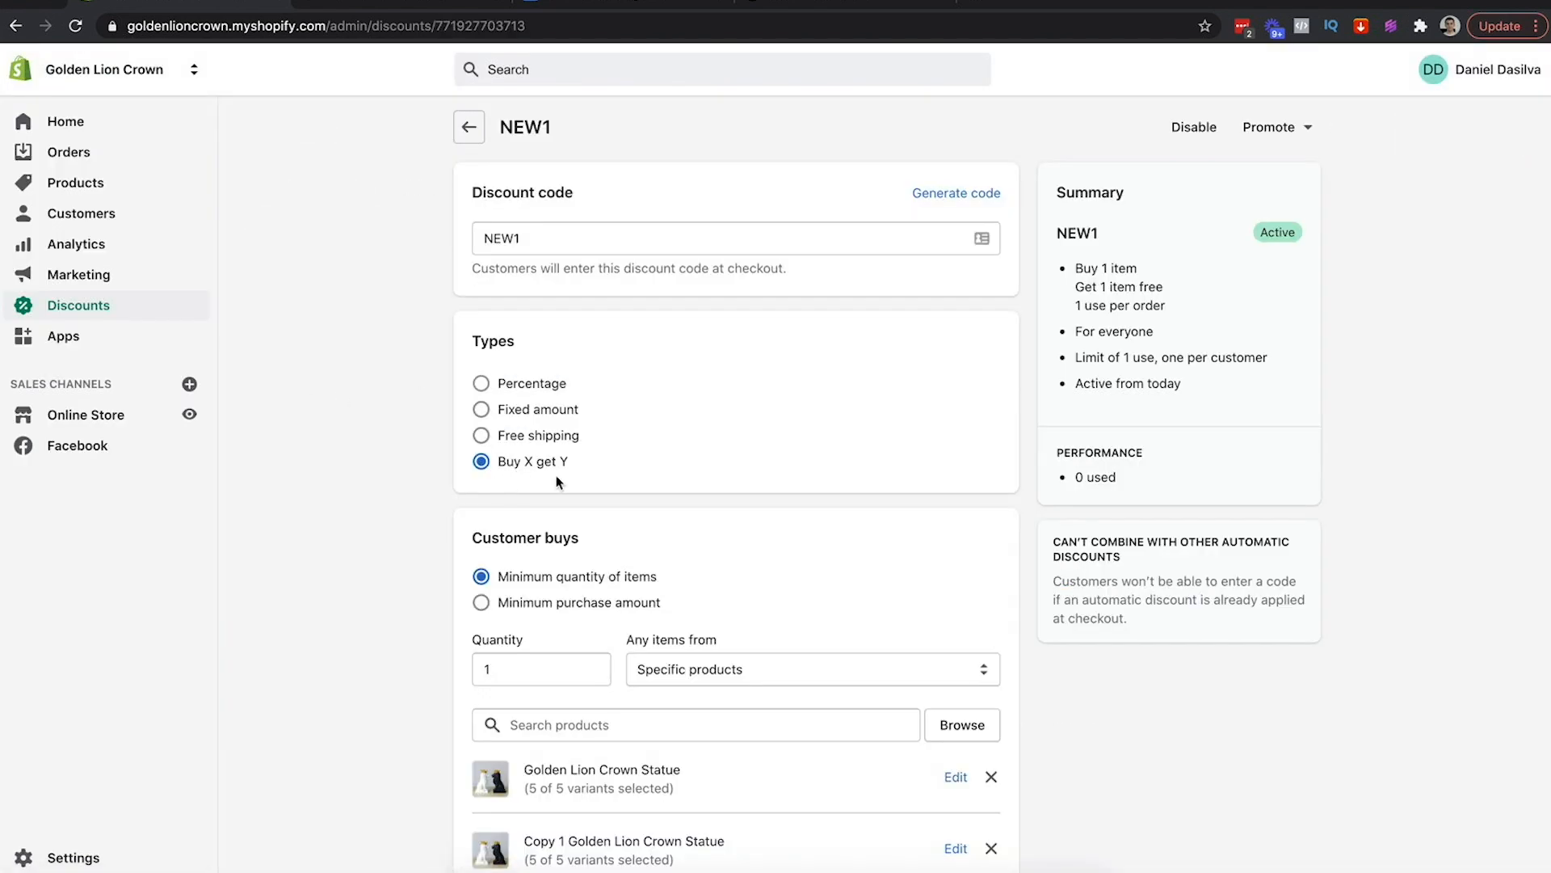
scroll(556, 482, "down", 5)
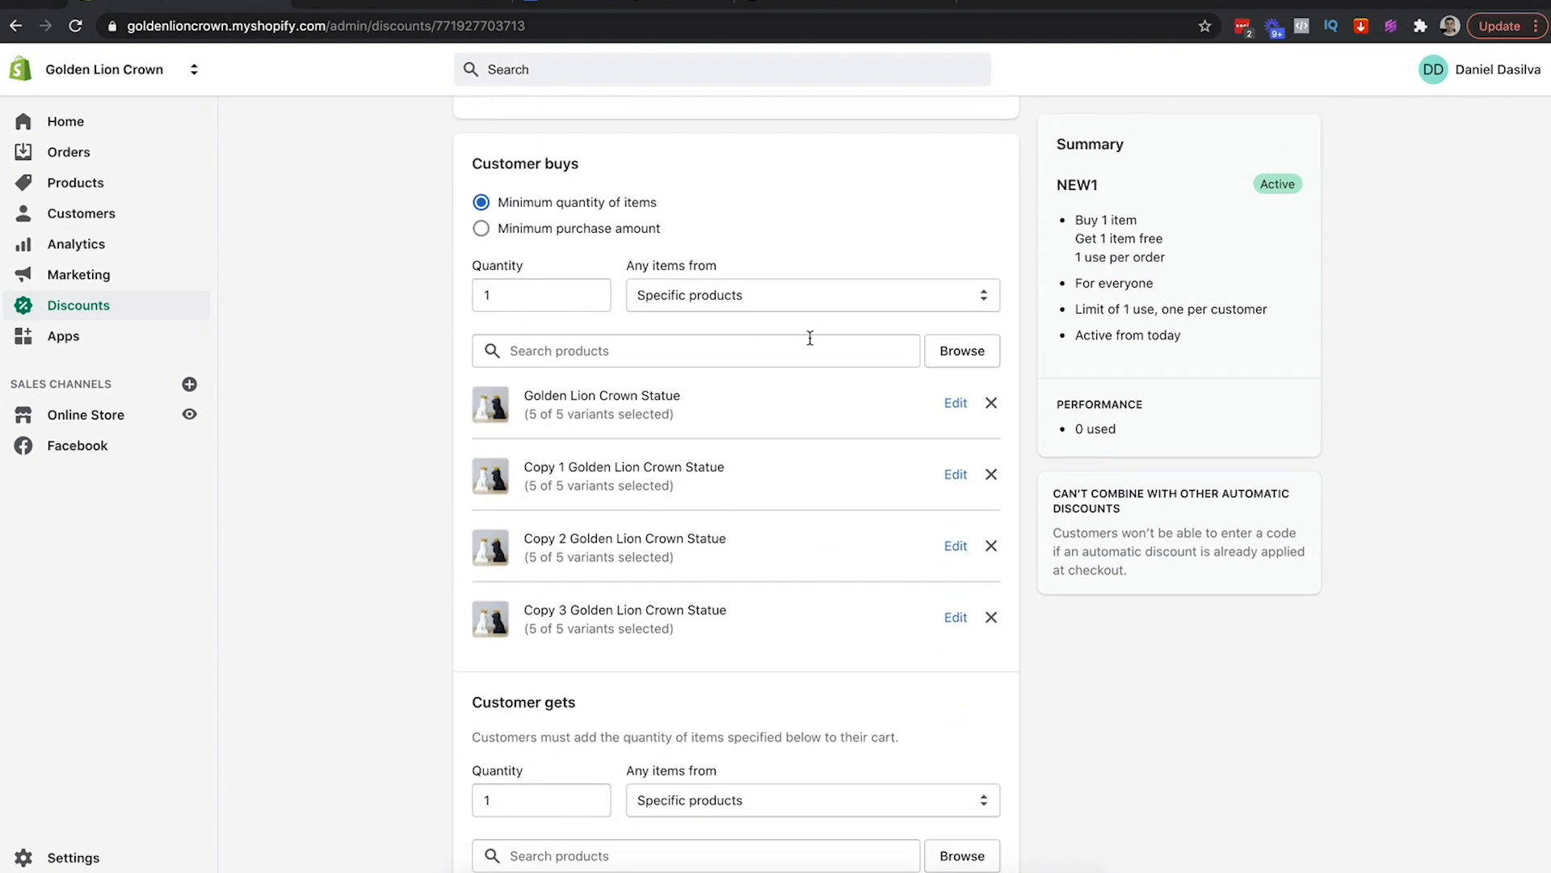
scroll(744, 403, "down", 2)
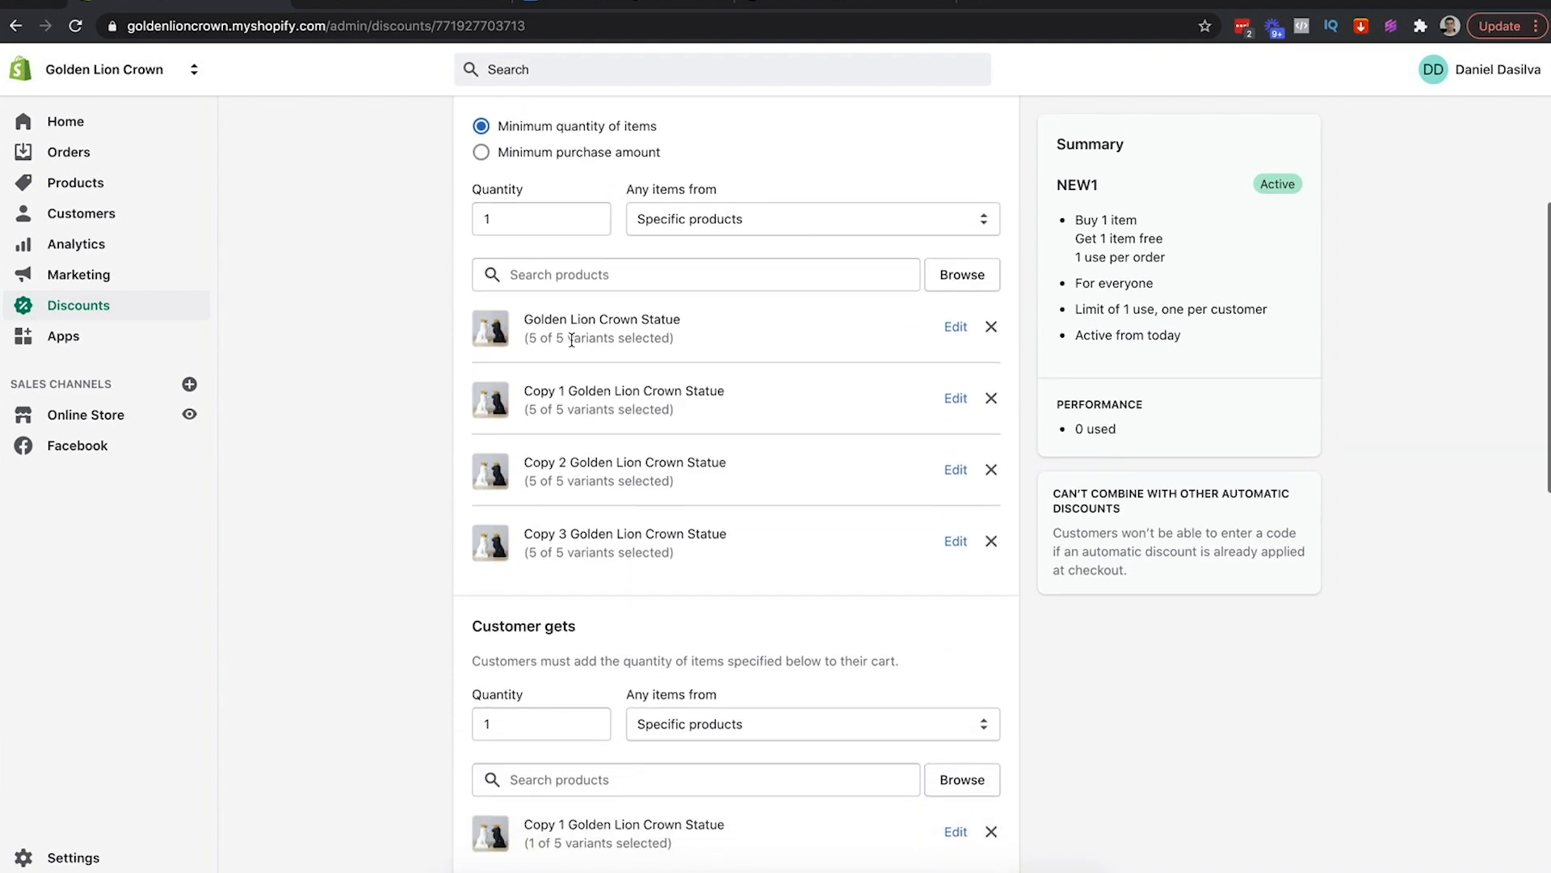
scroll(689, 354, "down", 3)
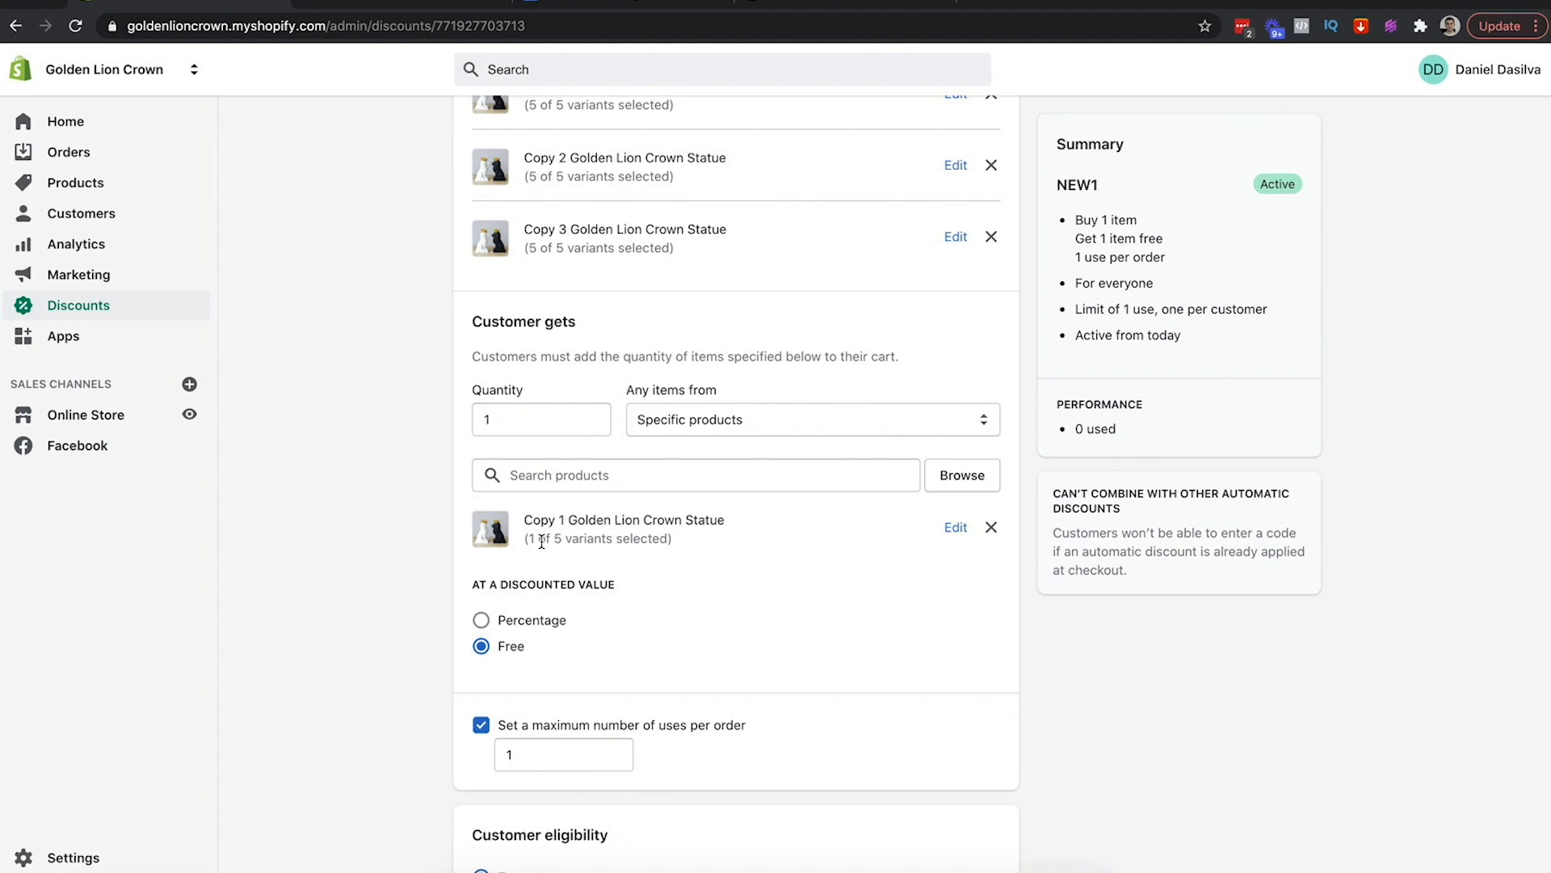
scroll(805, 521, "down", 2)
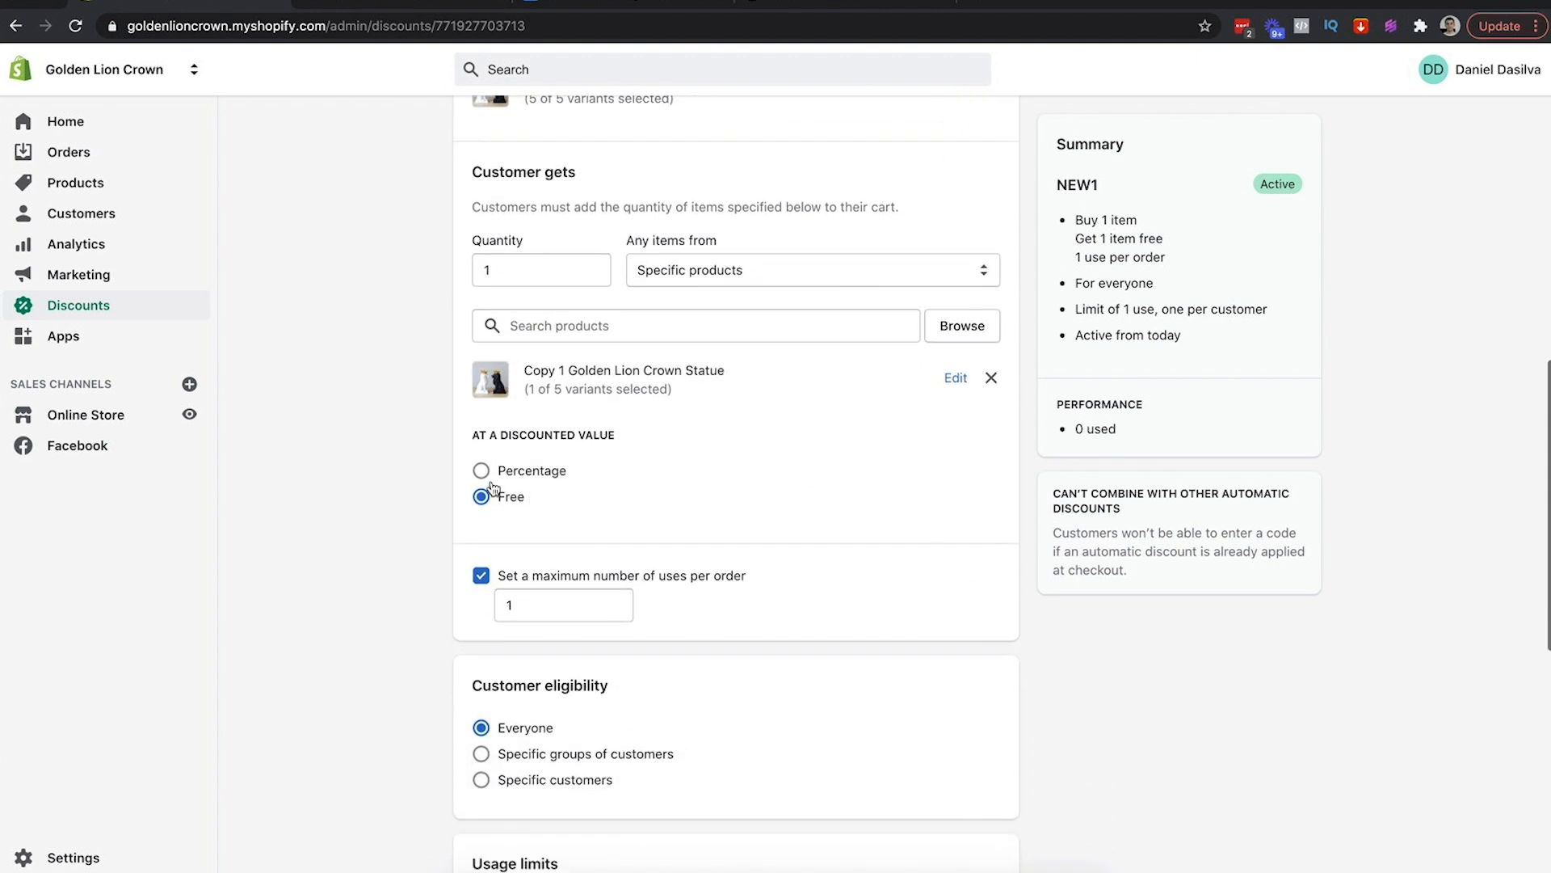
scroll(525, 488, "down", 3)
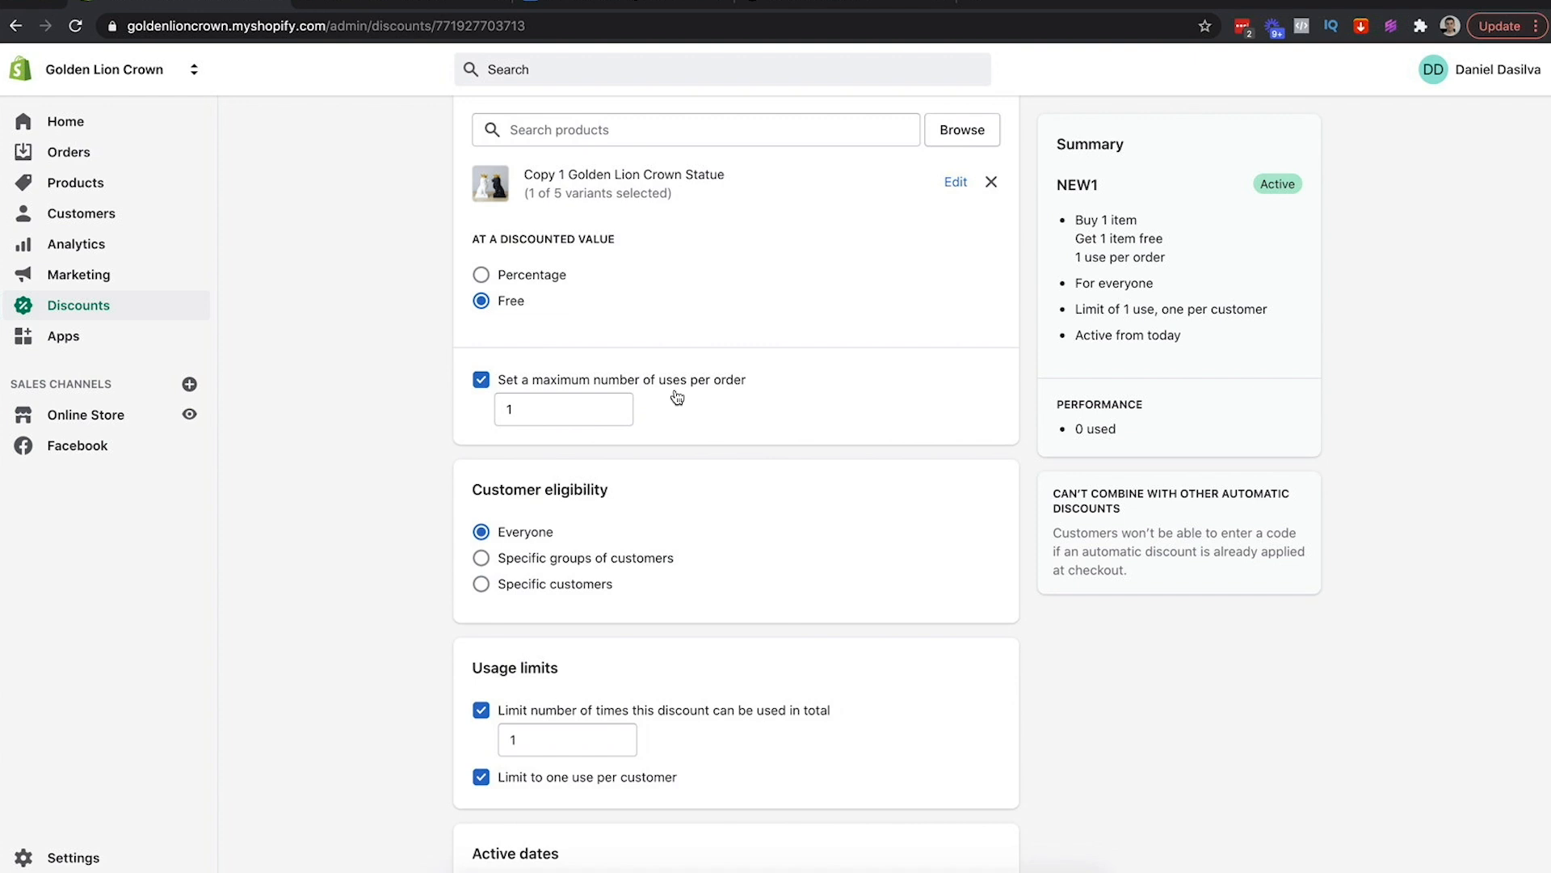
scroll(588, 485, "down", 3)
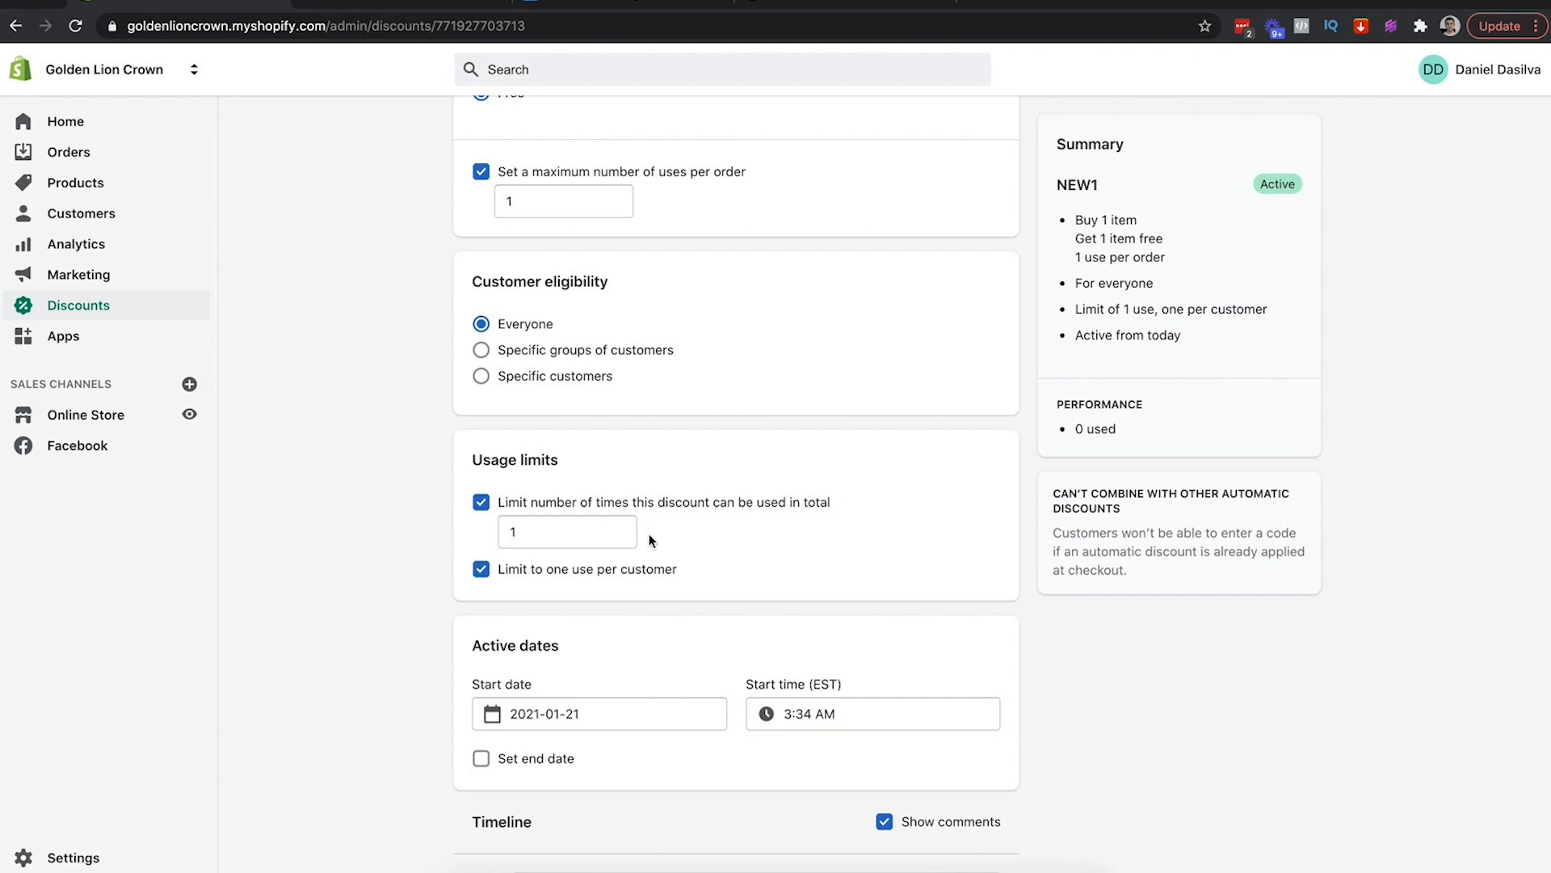
scroll(650, 538, "down", 3)
scroll(649, 540, "up", 1)
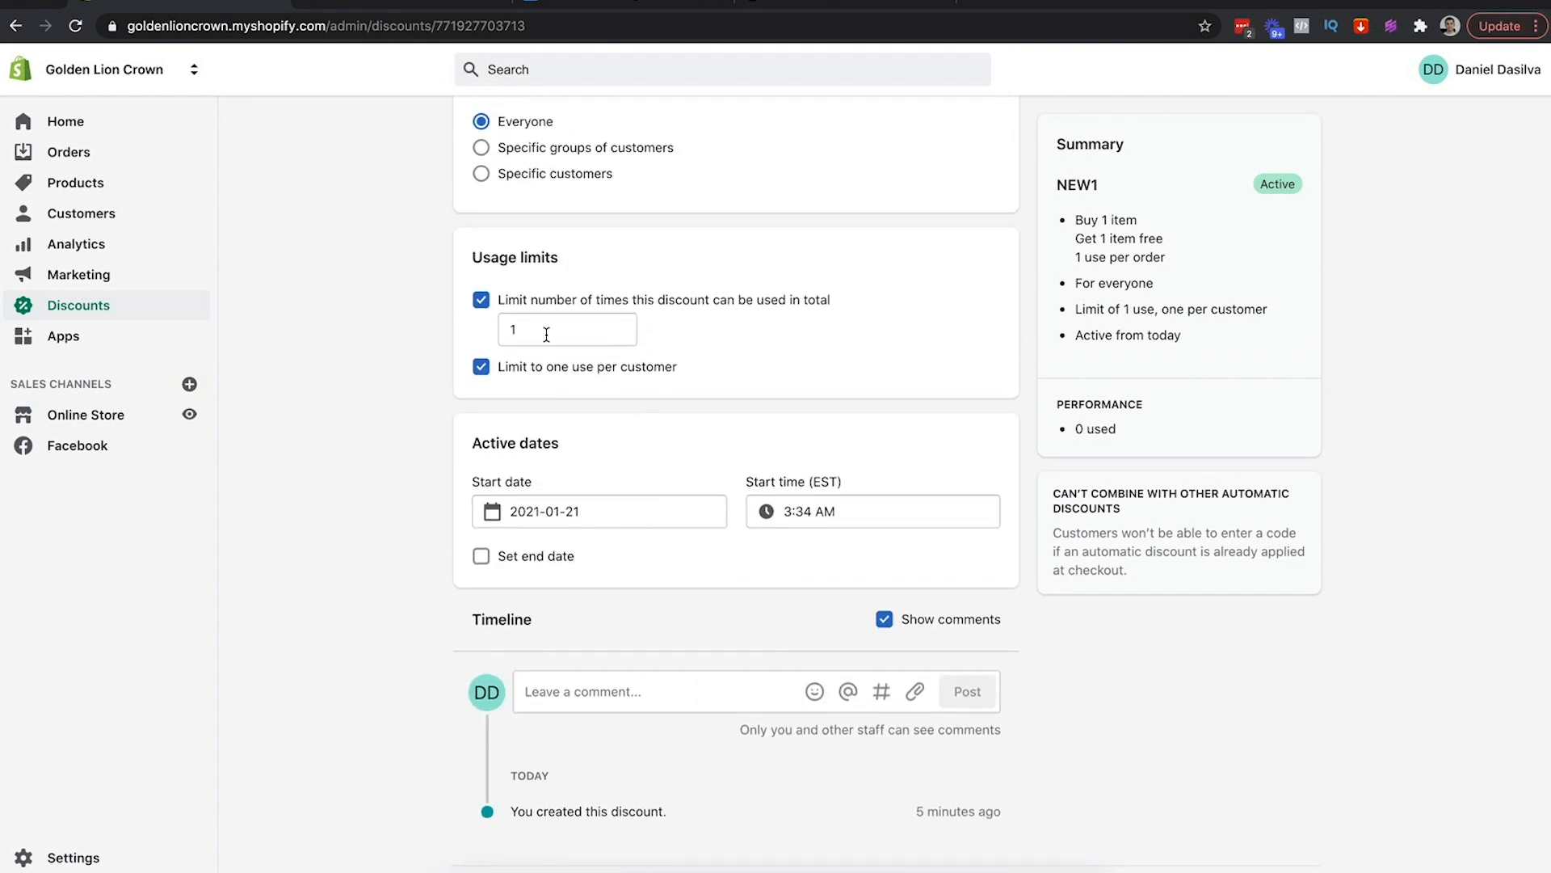
scroll(515, 275, "up", 3)
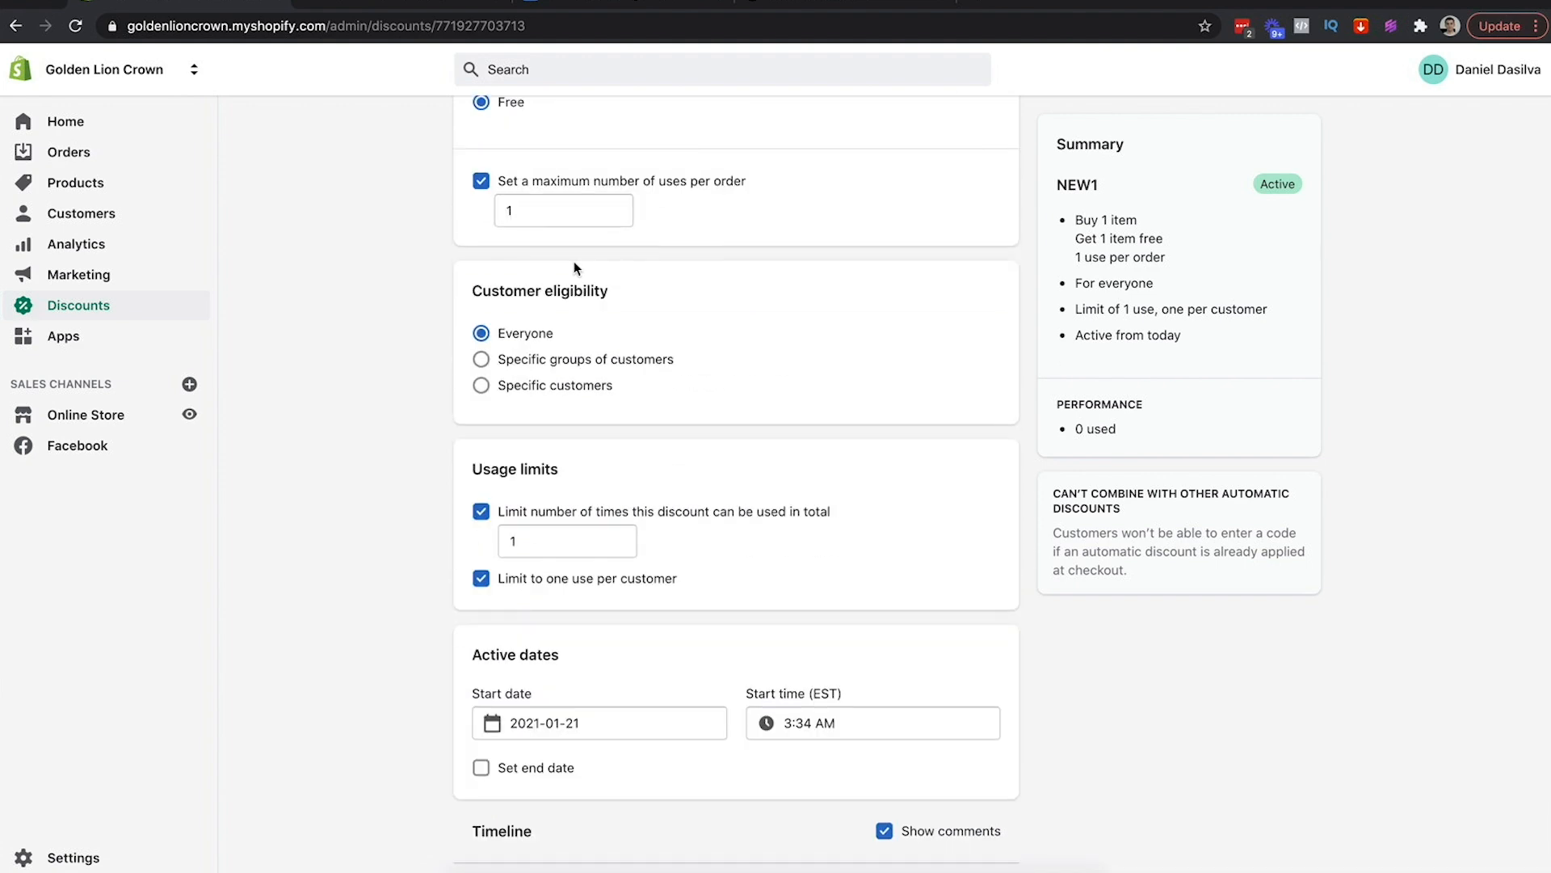
scroll(384, 194, "up", 15)
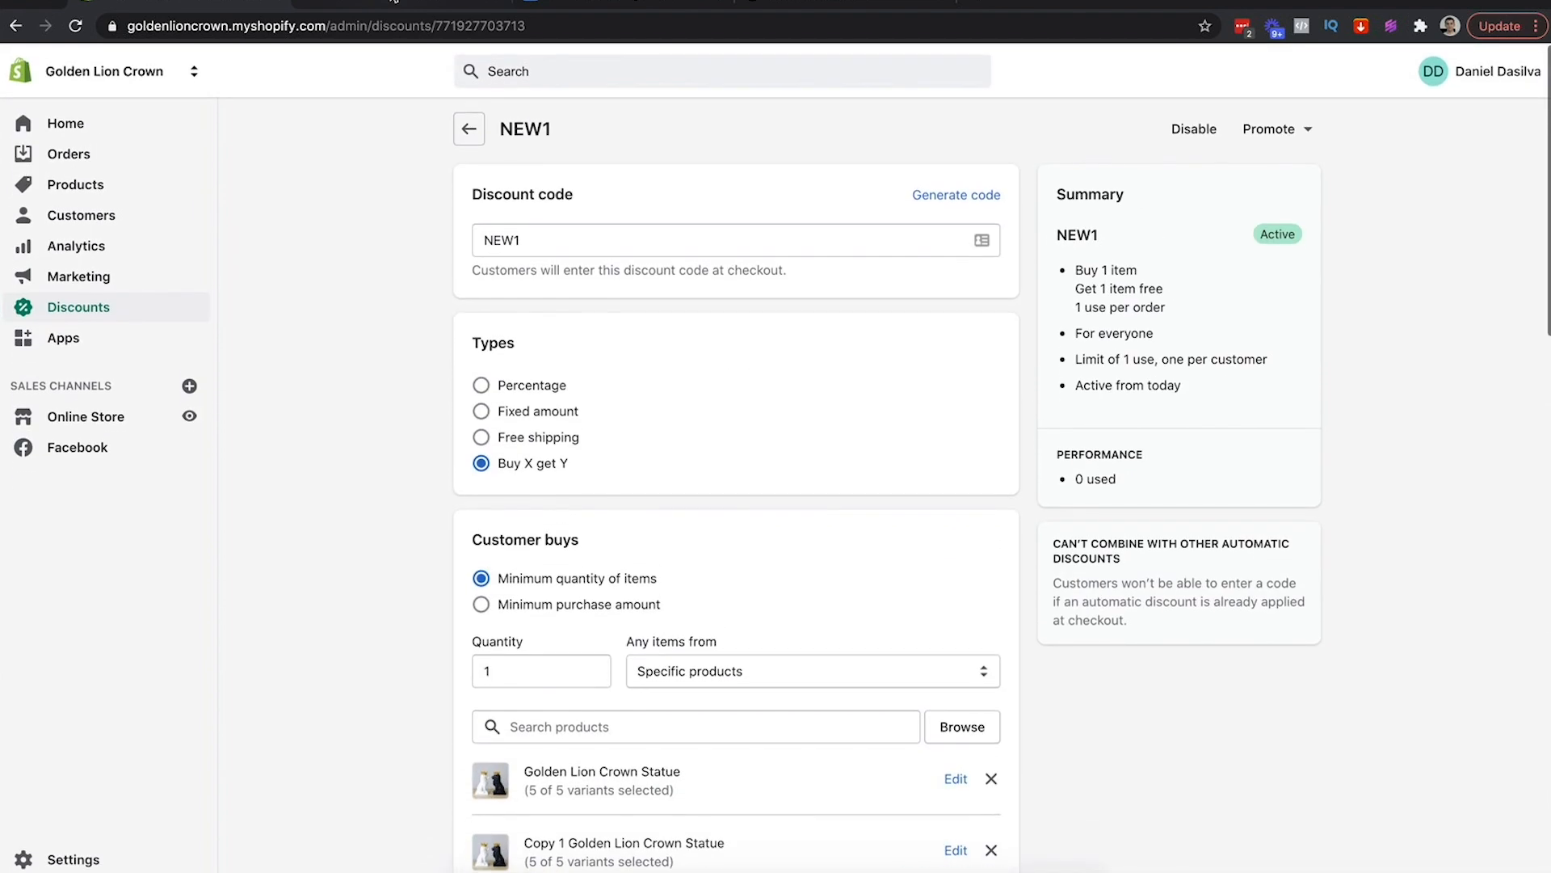
Return to the Sendlane Email Builder tab
left_click(389, 2)
left_click(214, 2)
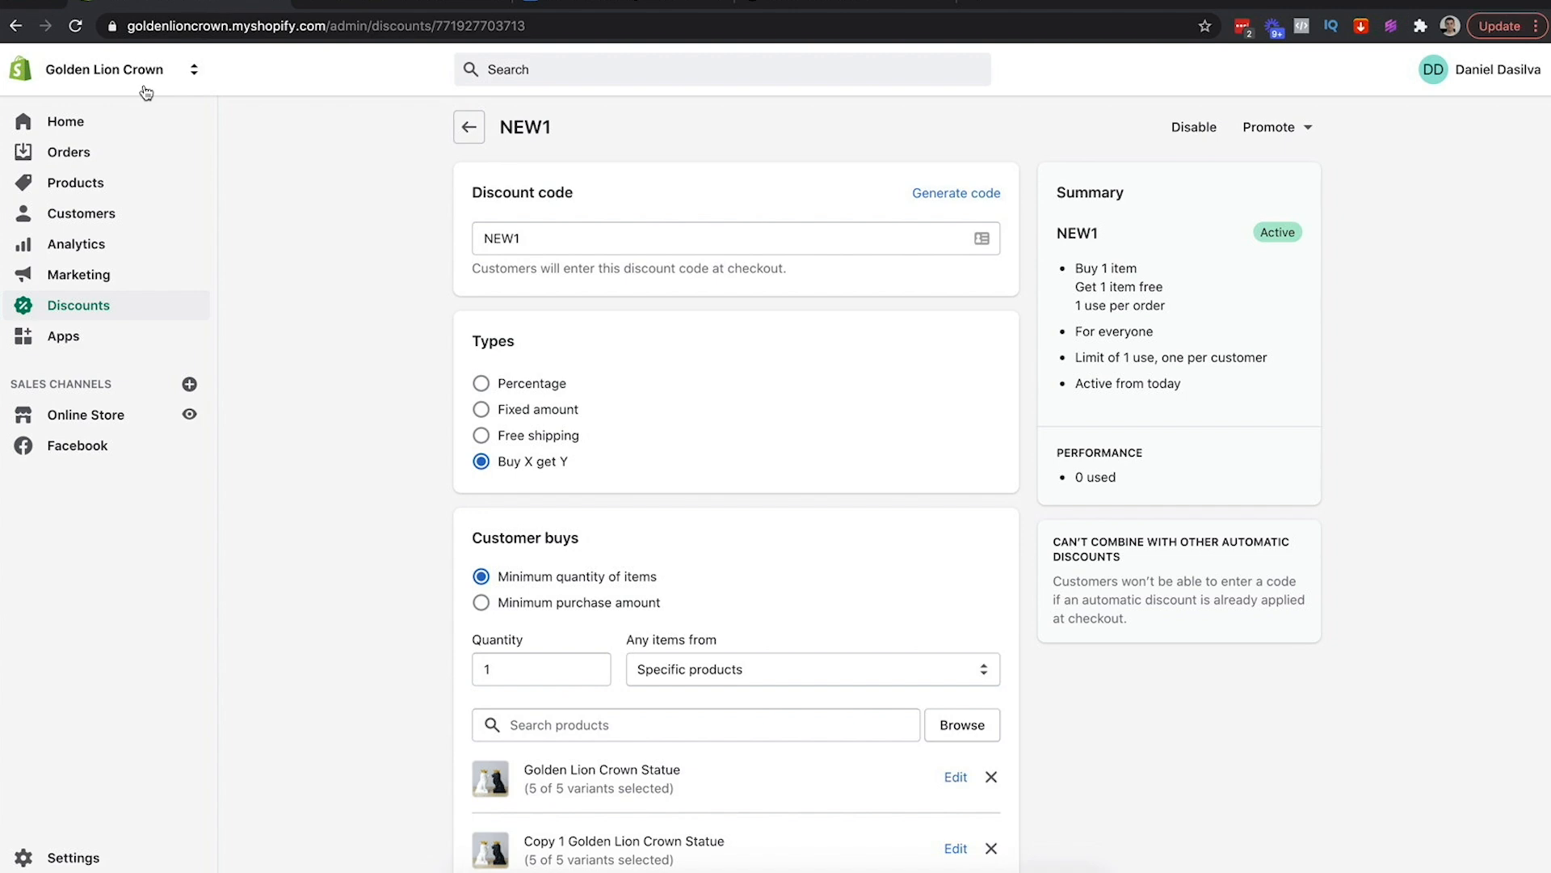
left_click(462, 13)
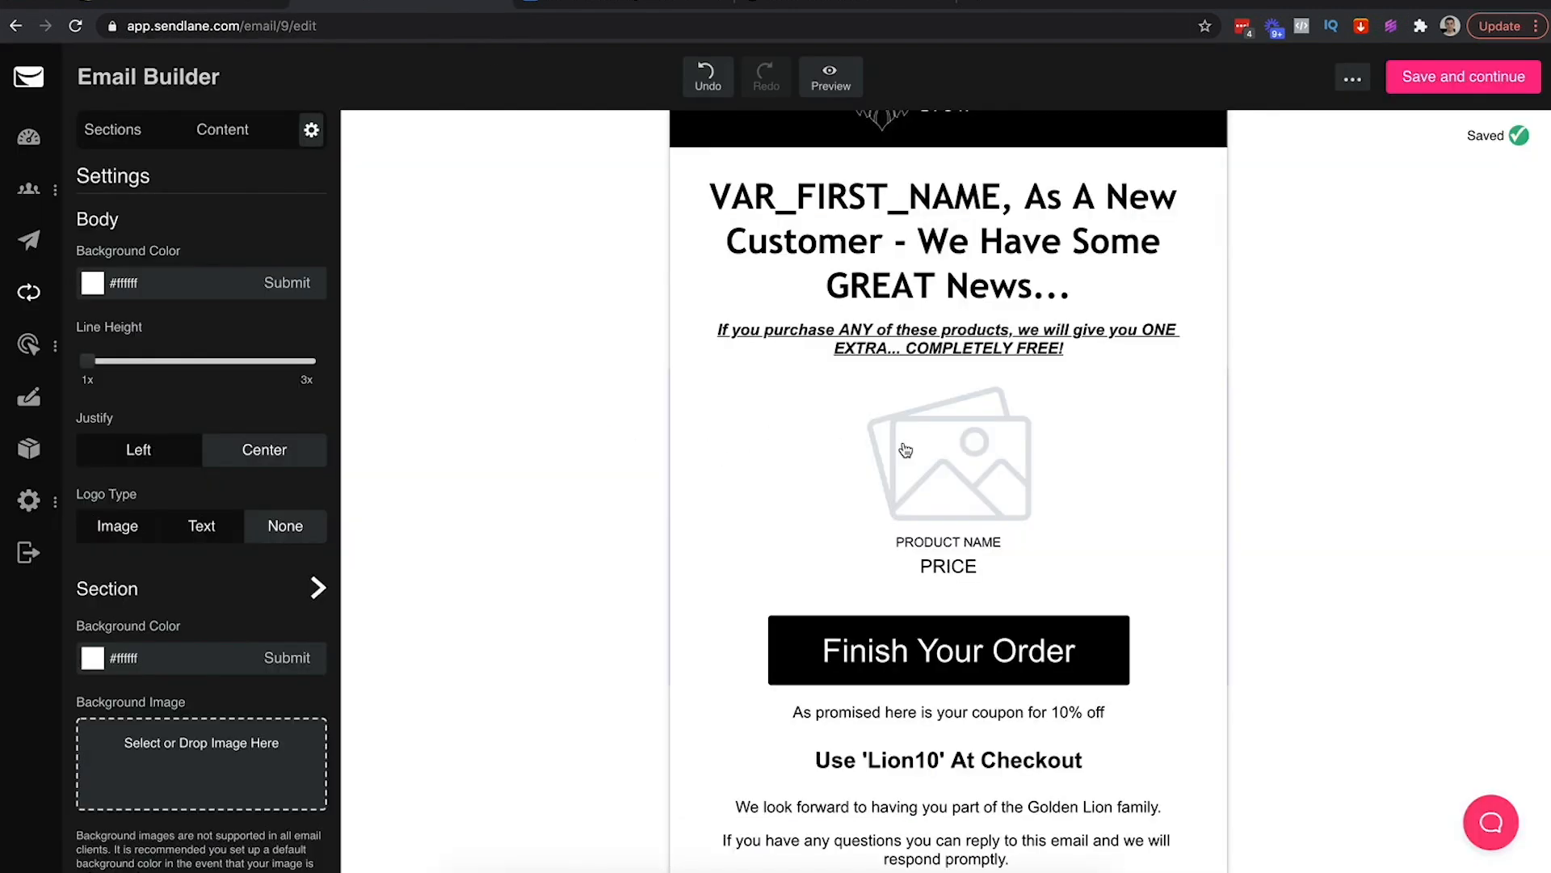
Add a Full Row section under the headline and place a Shopify Product block in it
left_click(927, 451)
left_click(533, 445)
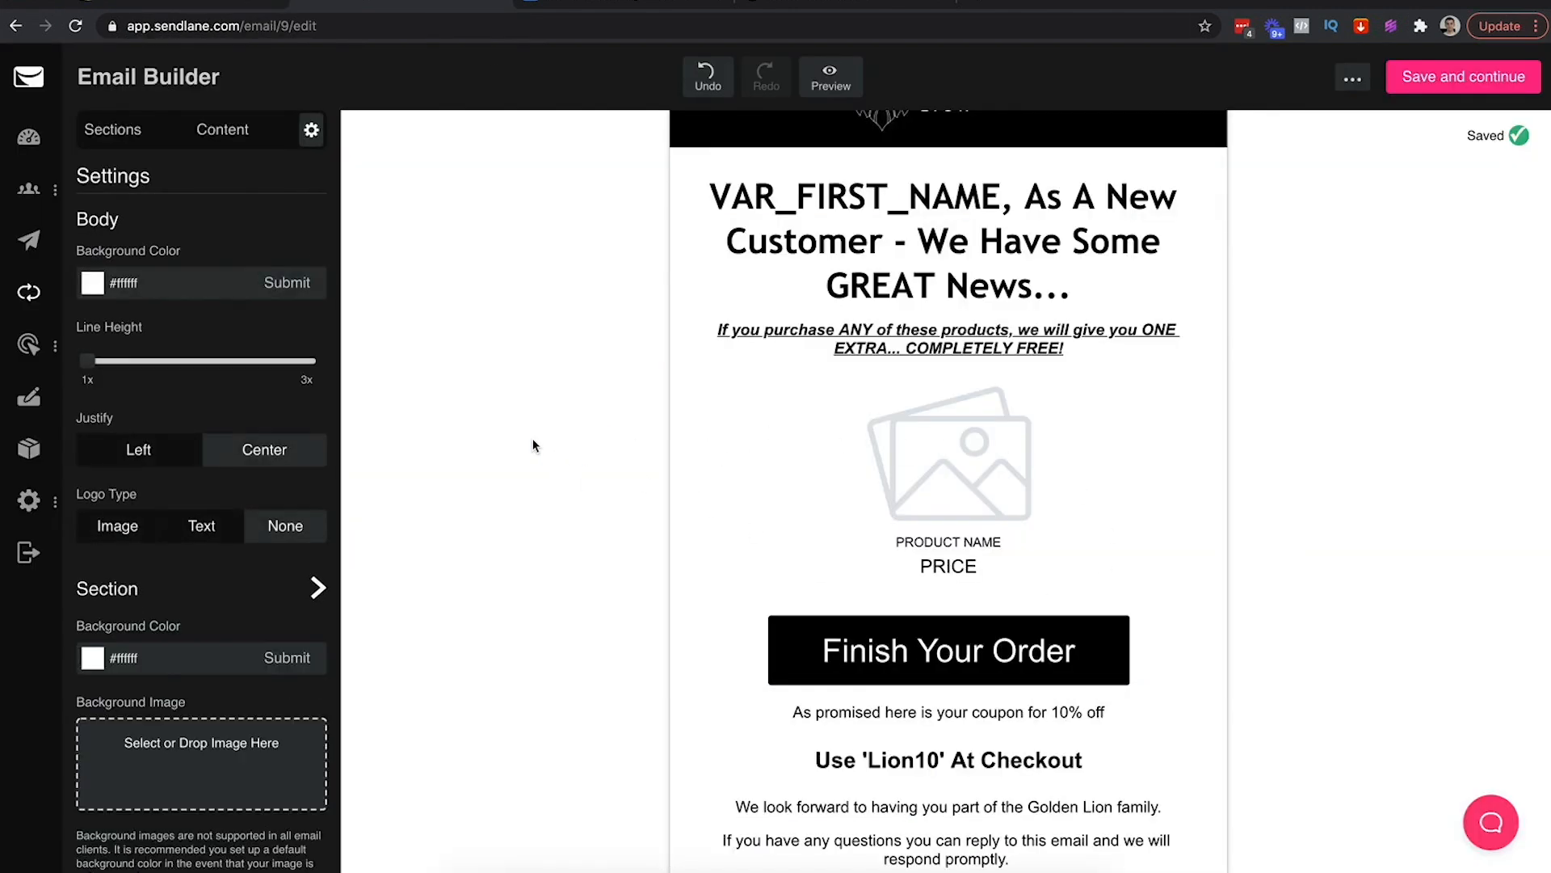
left_click(223, 135)
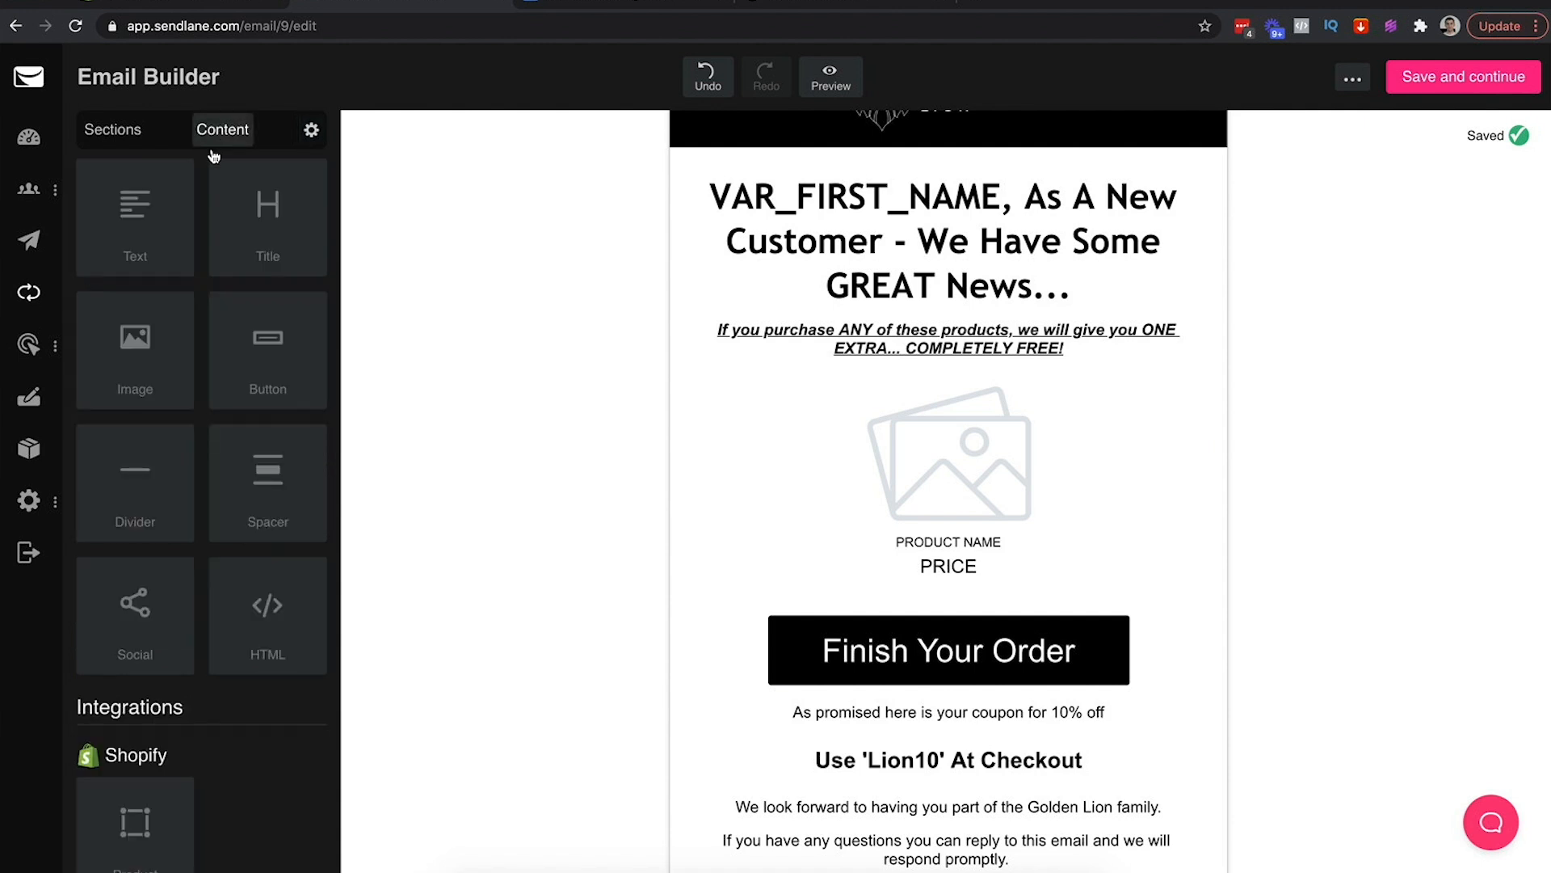
scroll(173, 711, "down", 1)
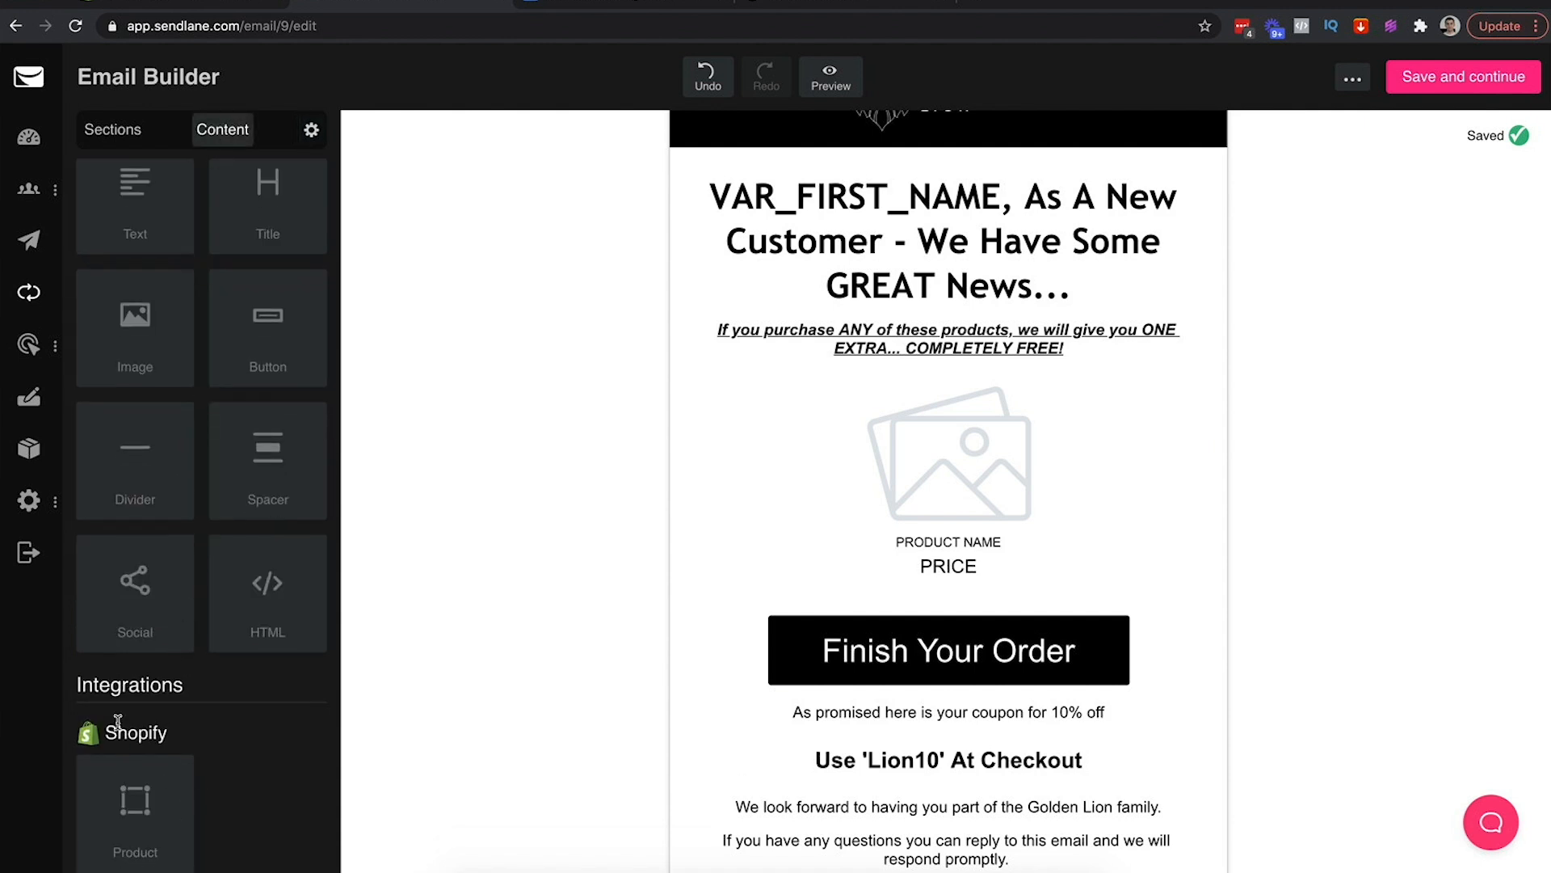
left_click_drag(127, 816, 145, 719)
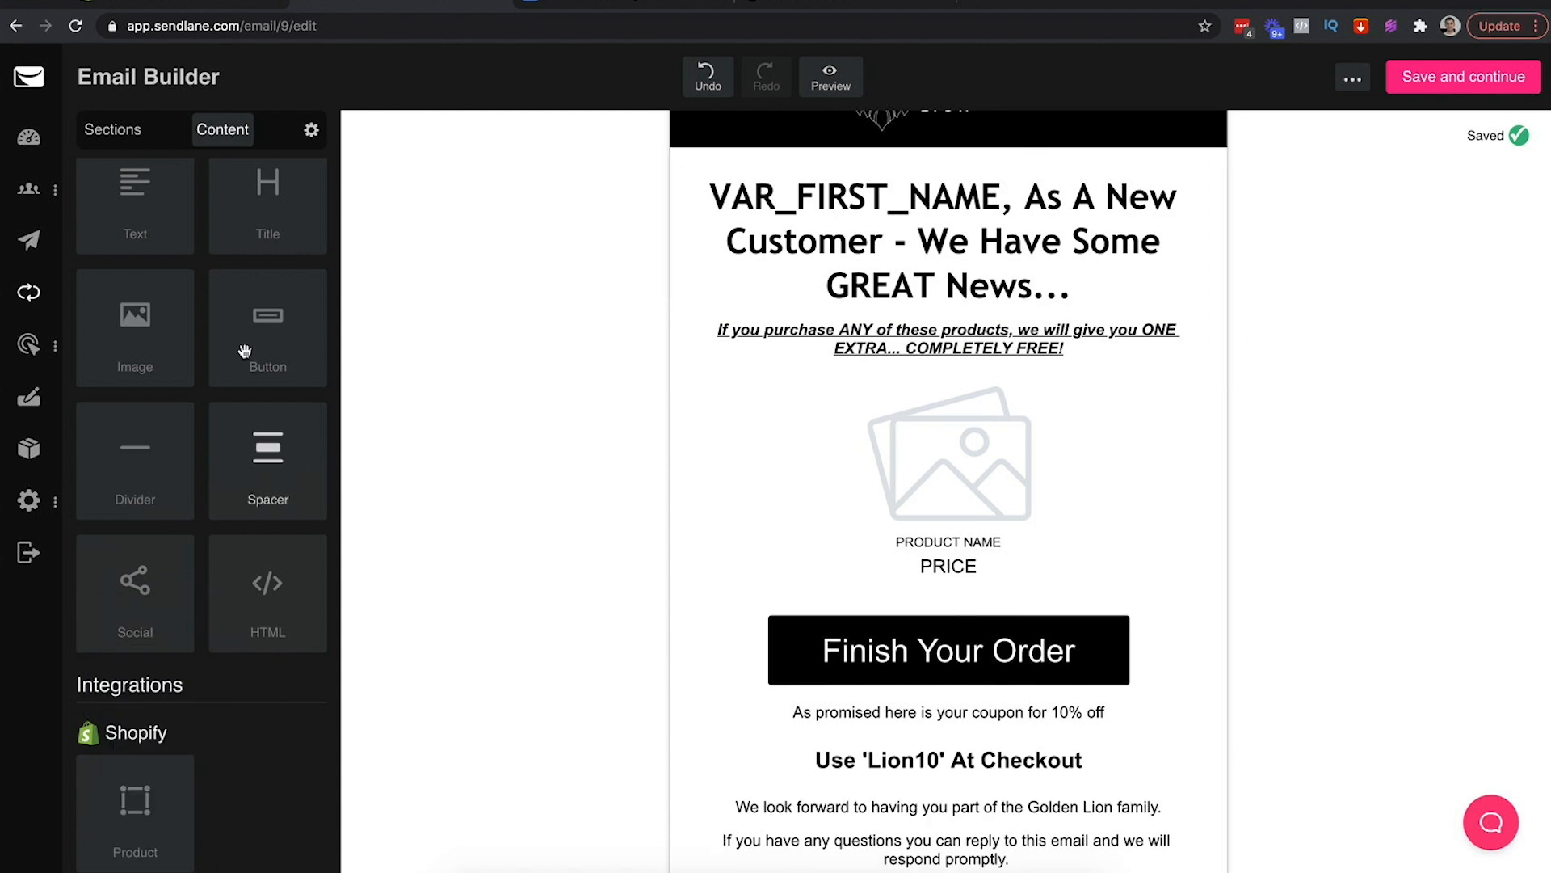
left_click(128, 131)
left_click_drag(135, 212, 854, 375)
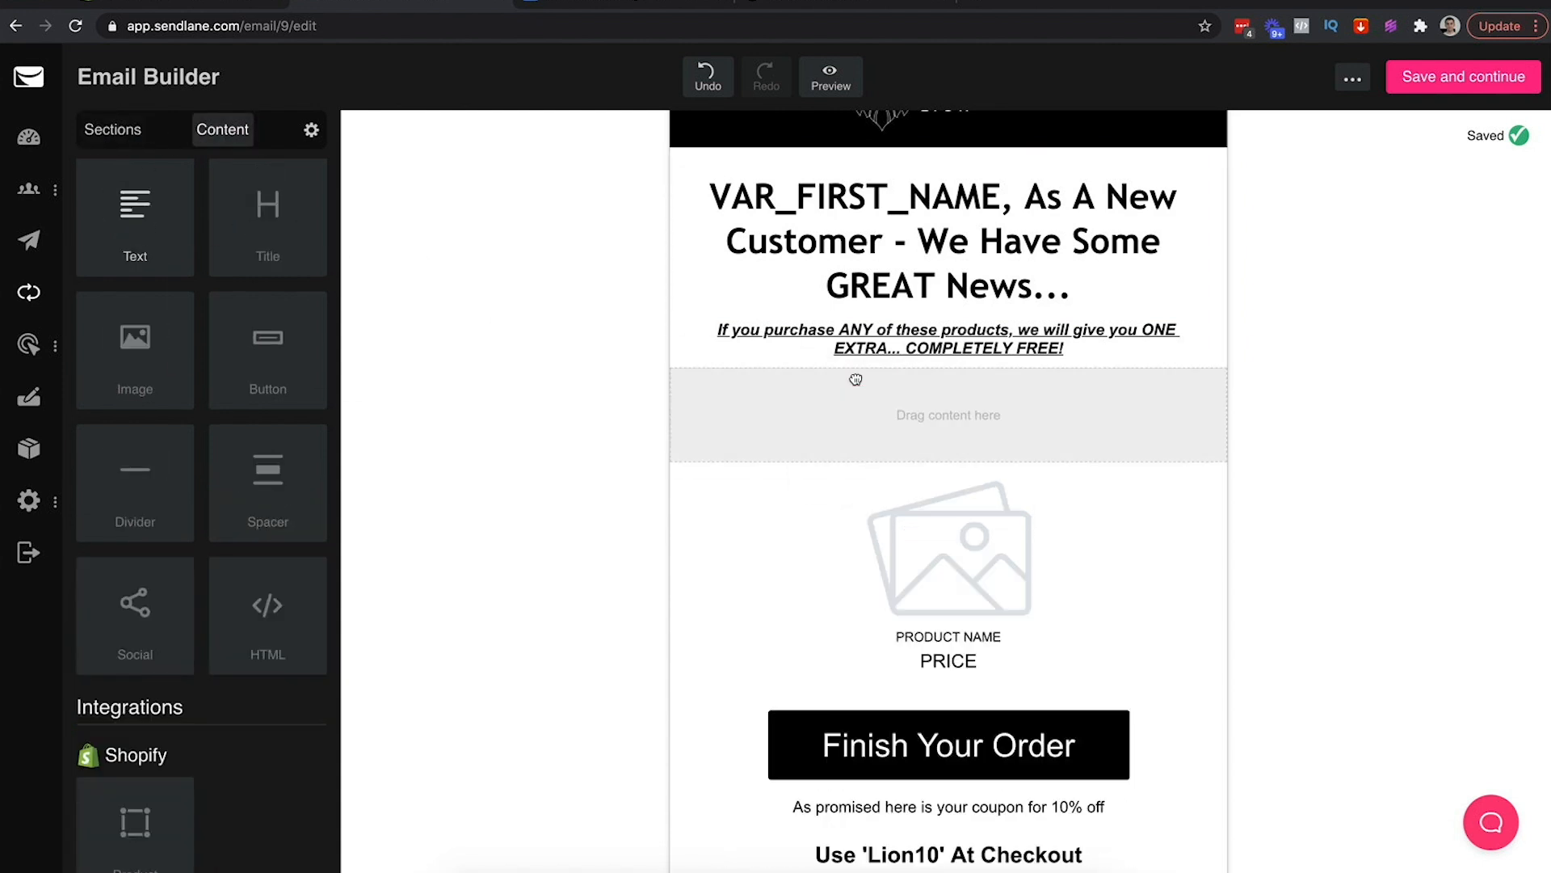
left_click_drag(135, 822, 744, 579)
left_click_drag(925, 422, 922, 417)
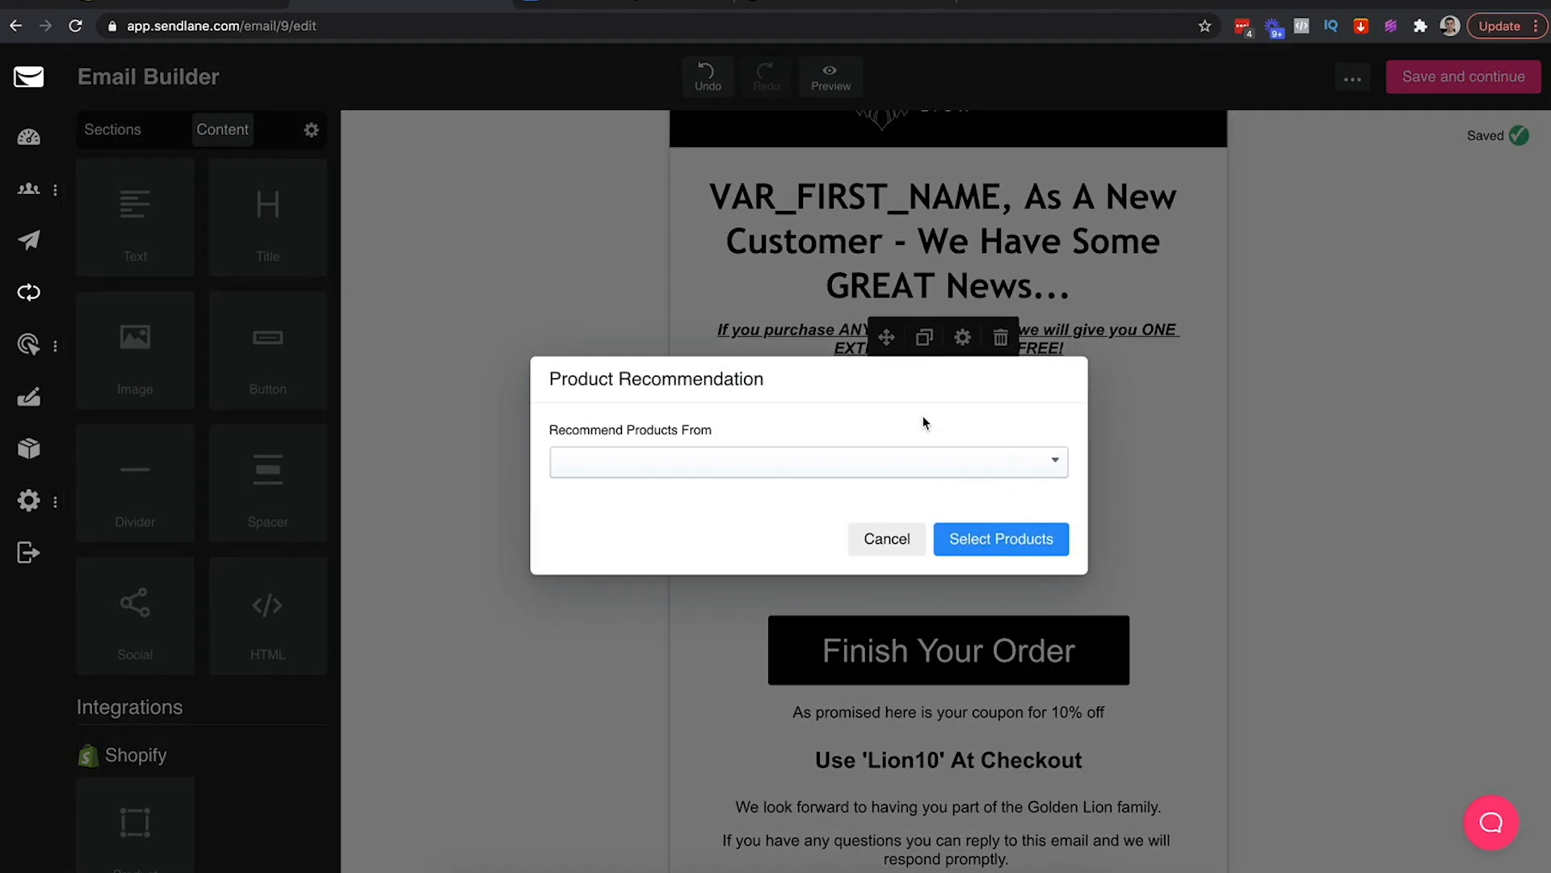
Recommend 4 goldenlioncrown products (Copy 3, Copy 2, Copy 1, Golden Lion Crown) and insert them
left_click(761, 471)
left_click(656, 530)
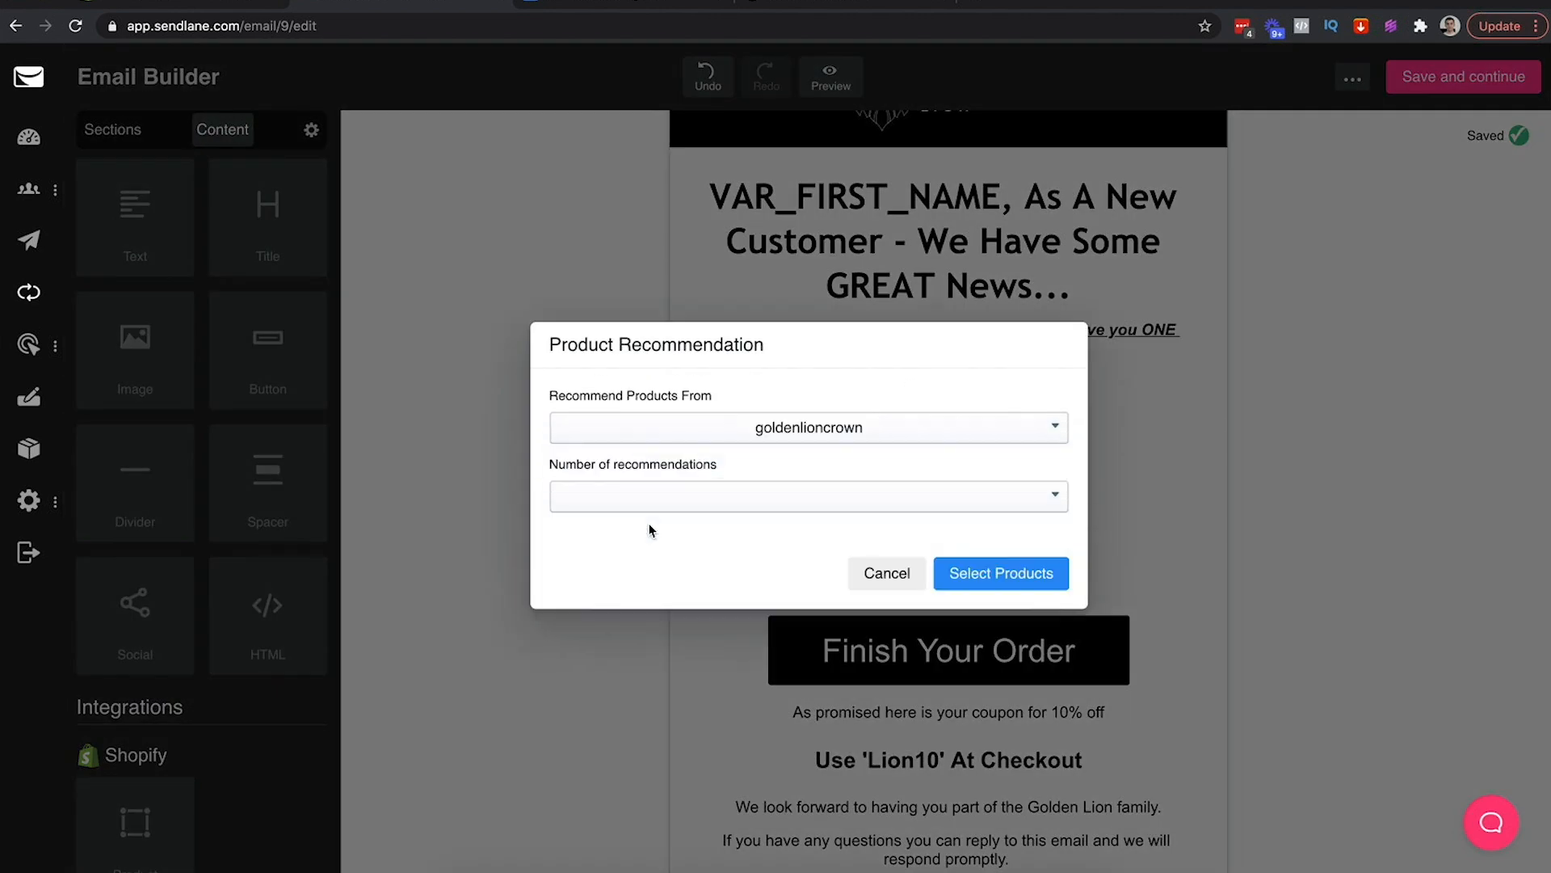
left_click(689, 502)
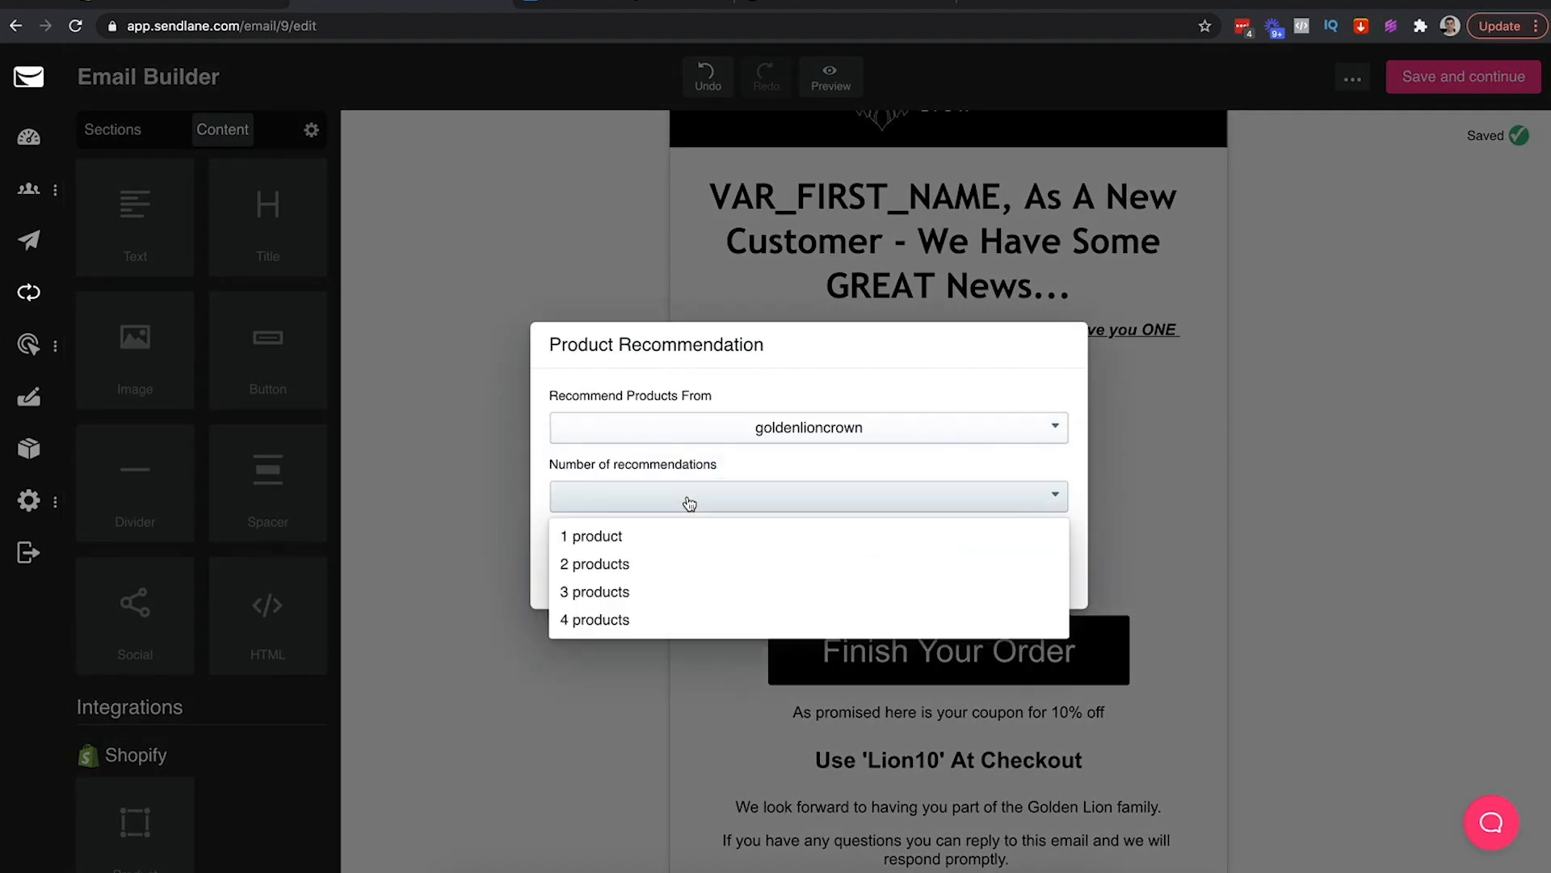
left_click(588, 619)
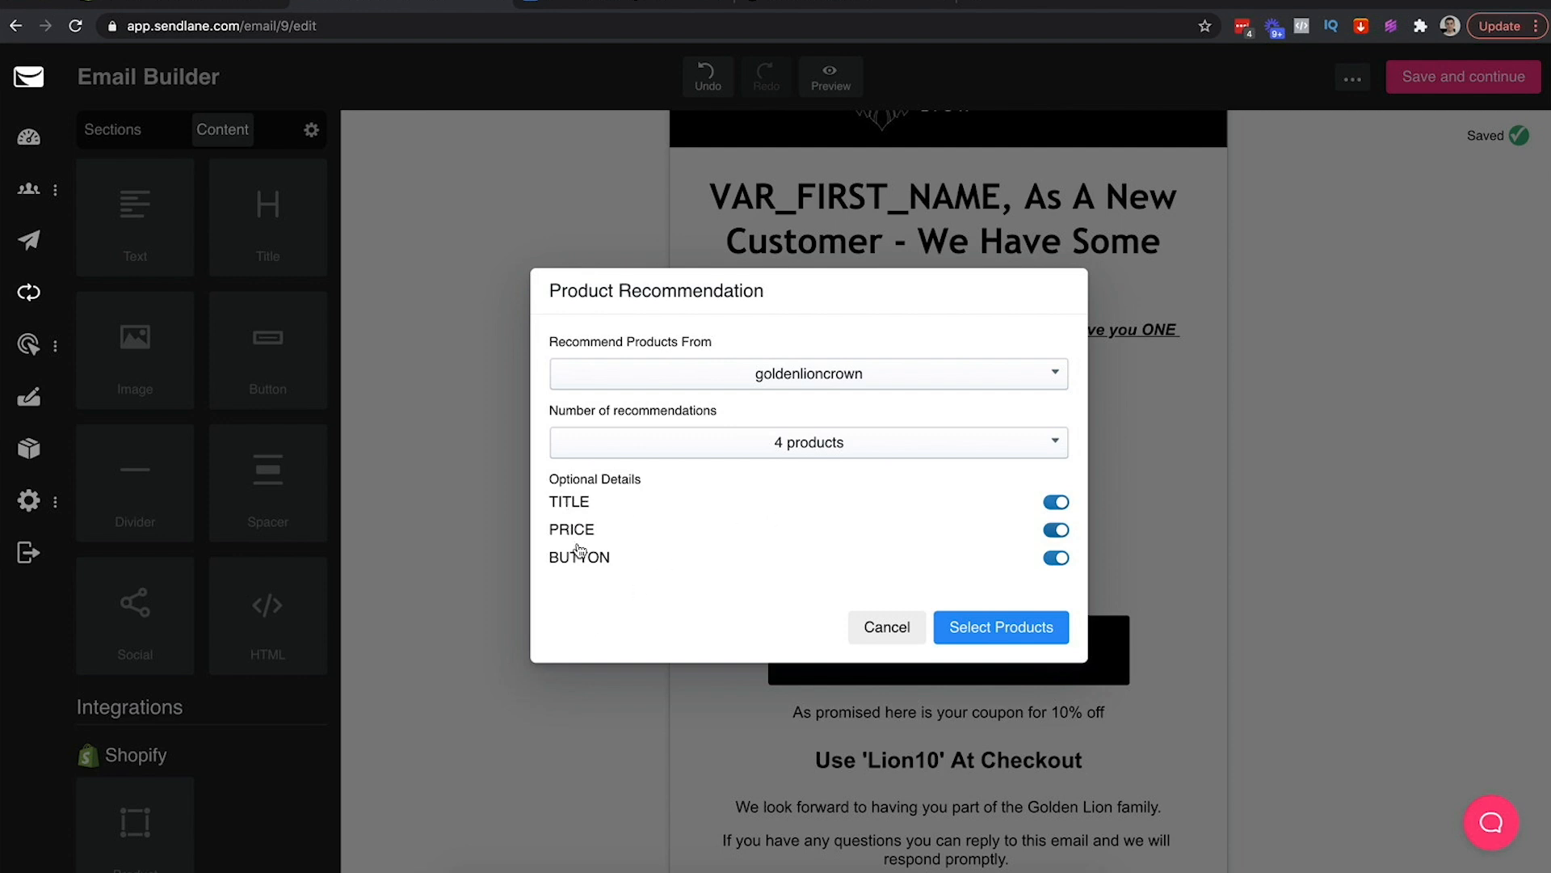
left_click(985, 635)
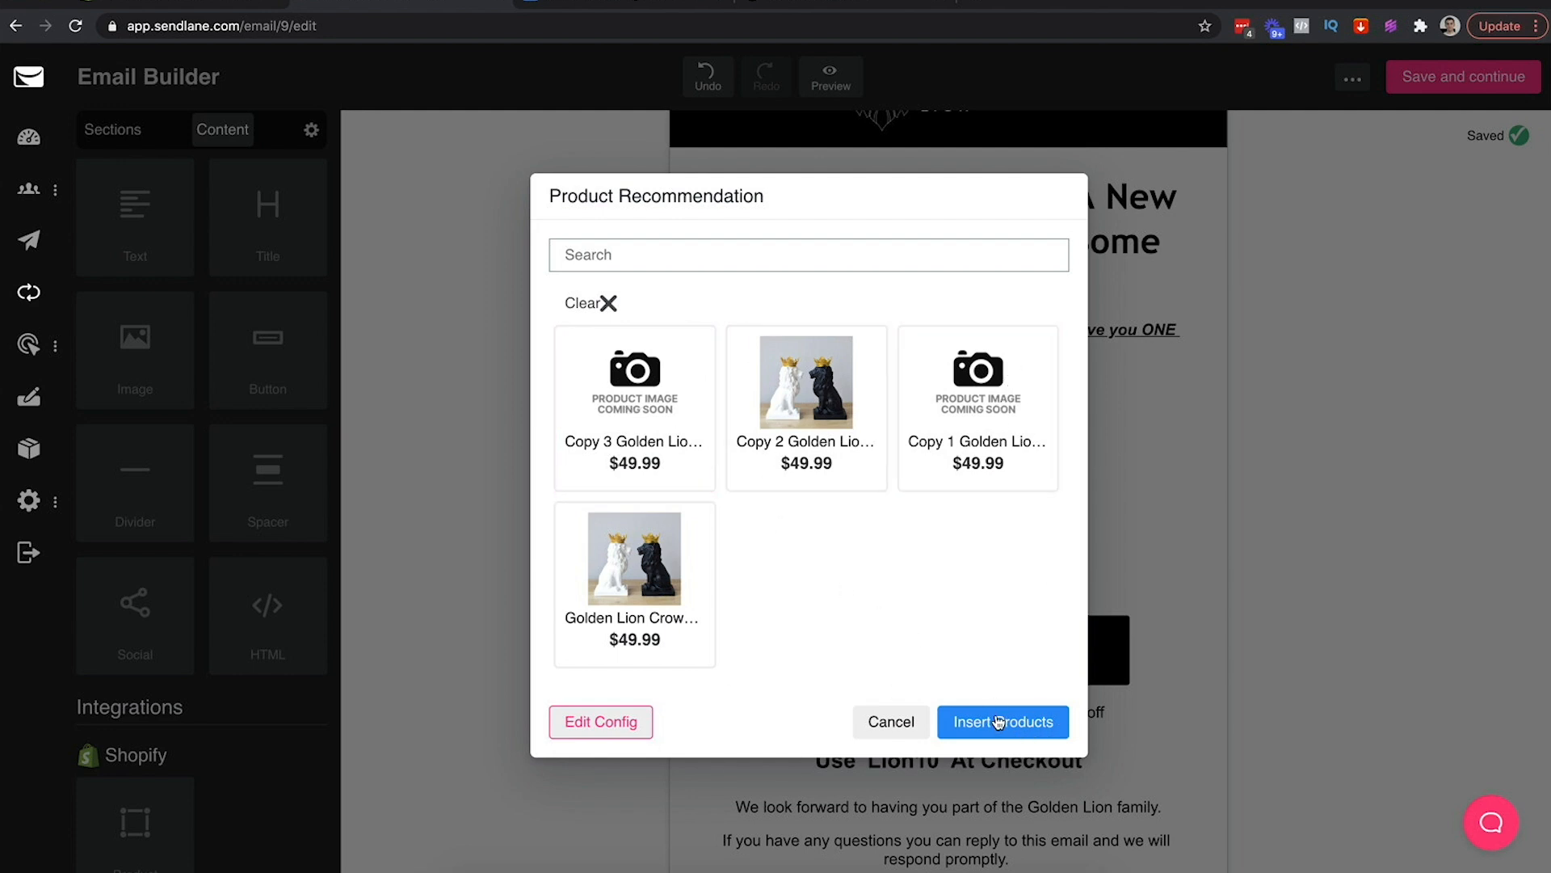
left_click(640, 376)
left_click(806, 388)
left_click(978, 396)
left_click(650, 582)
left_click(1003, 722)
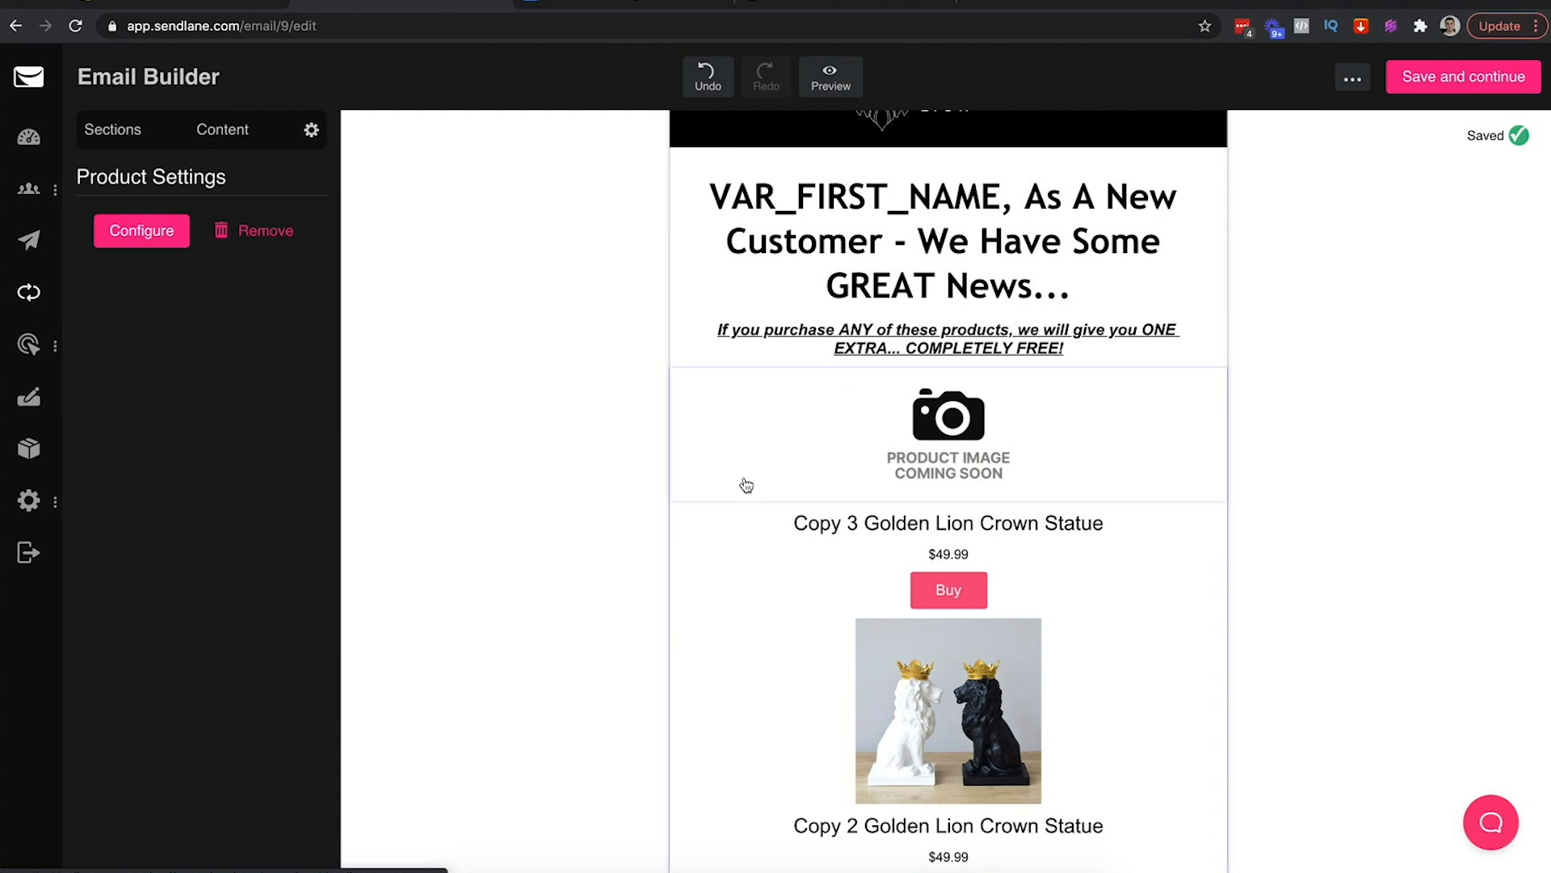
Scroll through the inserted product list to review it
scroll(744, 484, "down", 10)
scroll(746, 485, "up", 12)
scroll(746, 484, "down", 2)
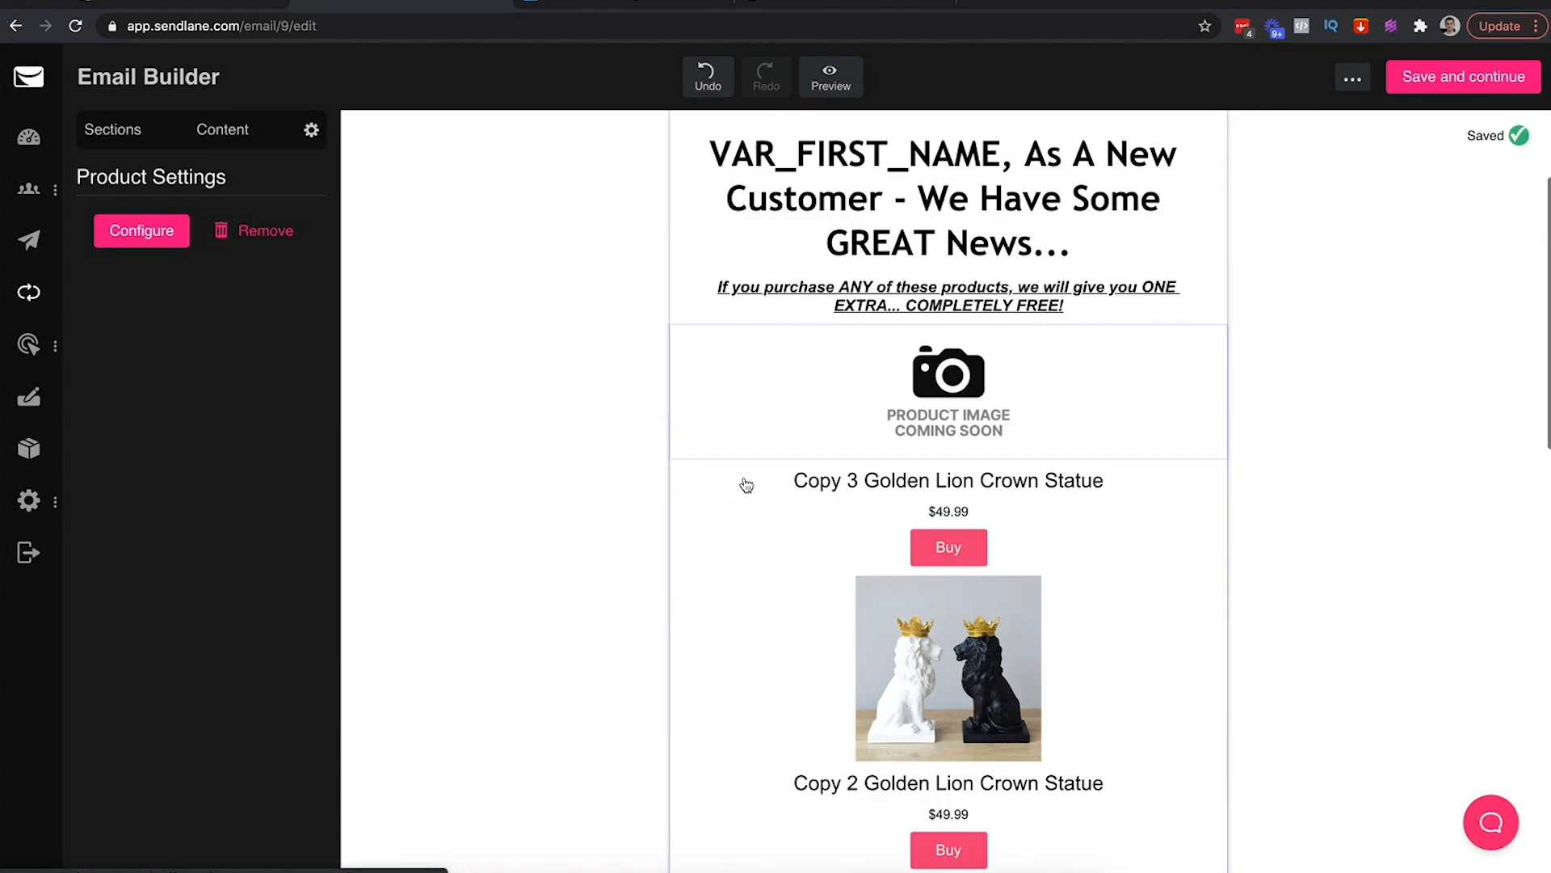
scroll(748, 472, "up", 3)
left_click(137, 142)
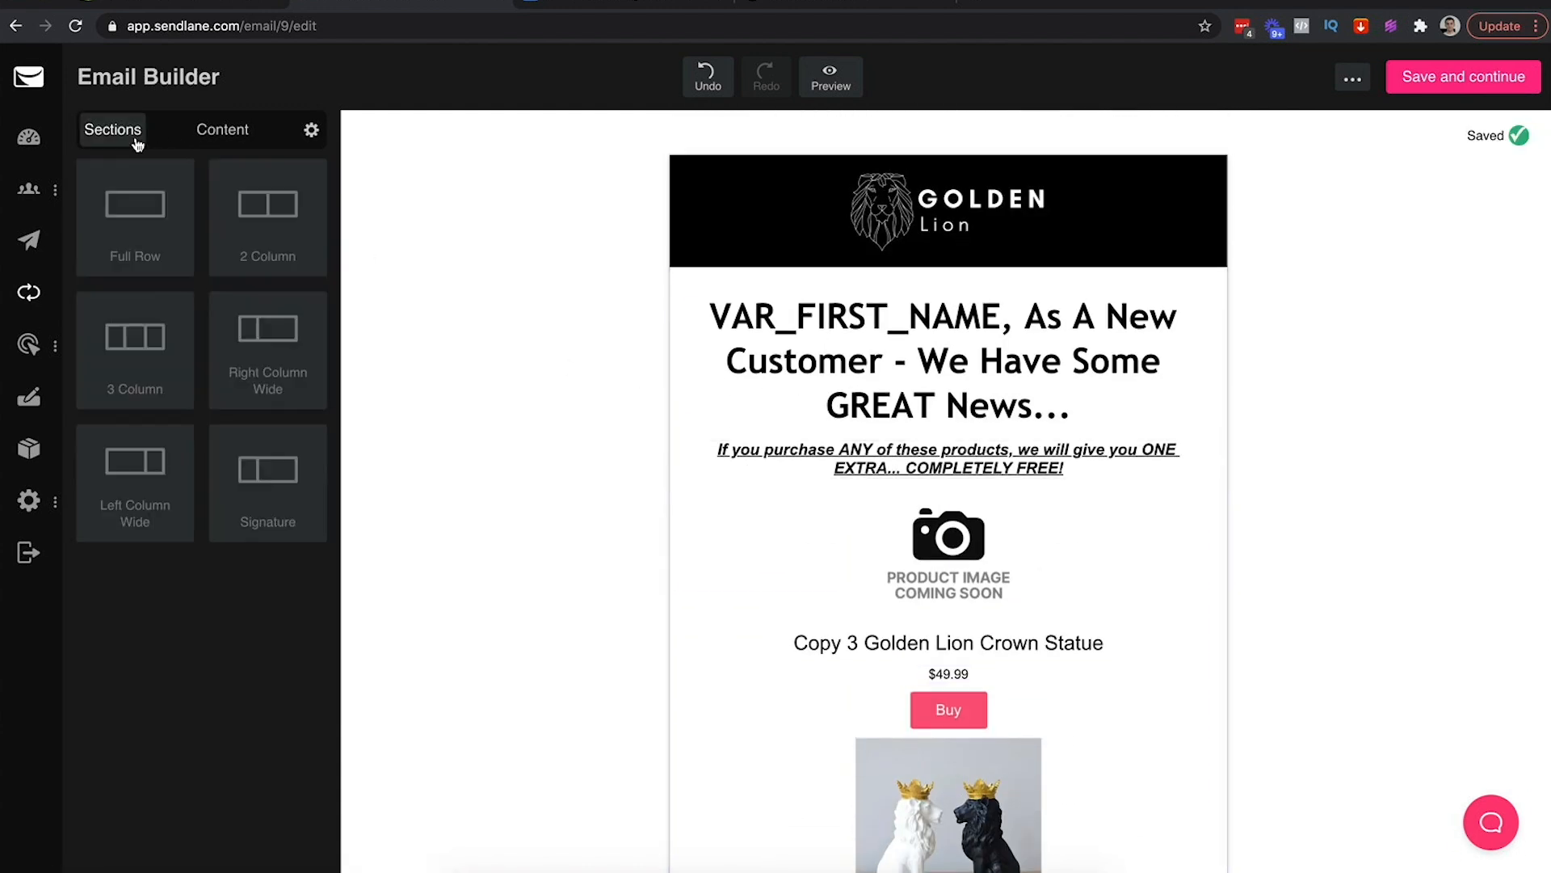
scroll(546, 579, "down", 1)
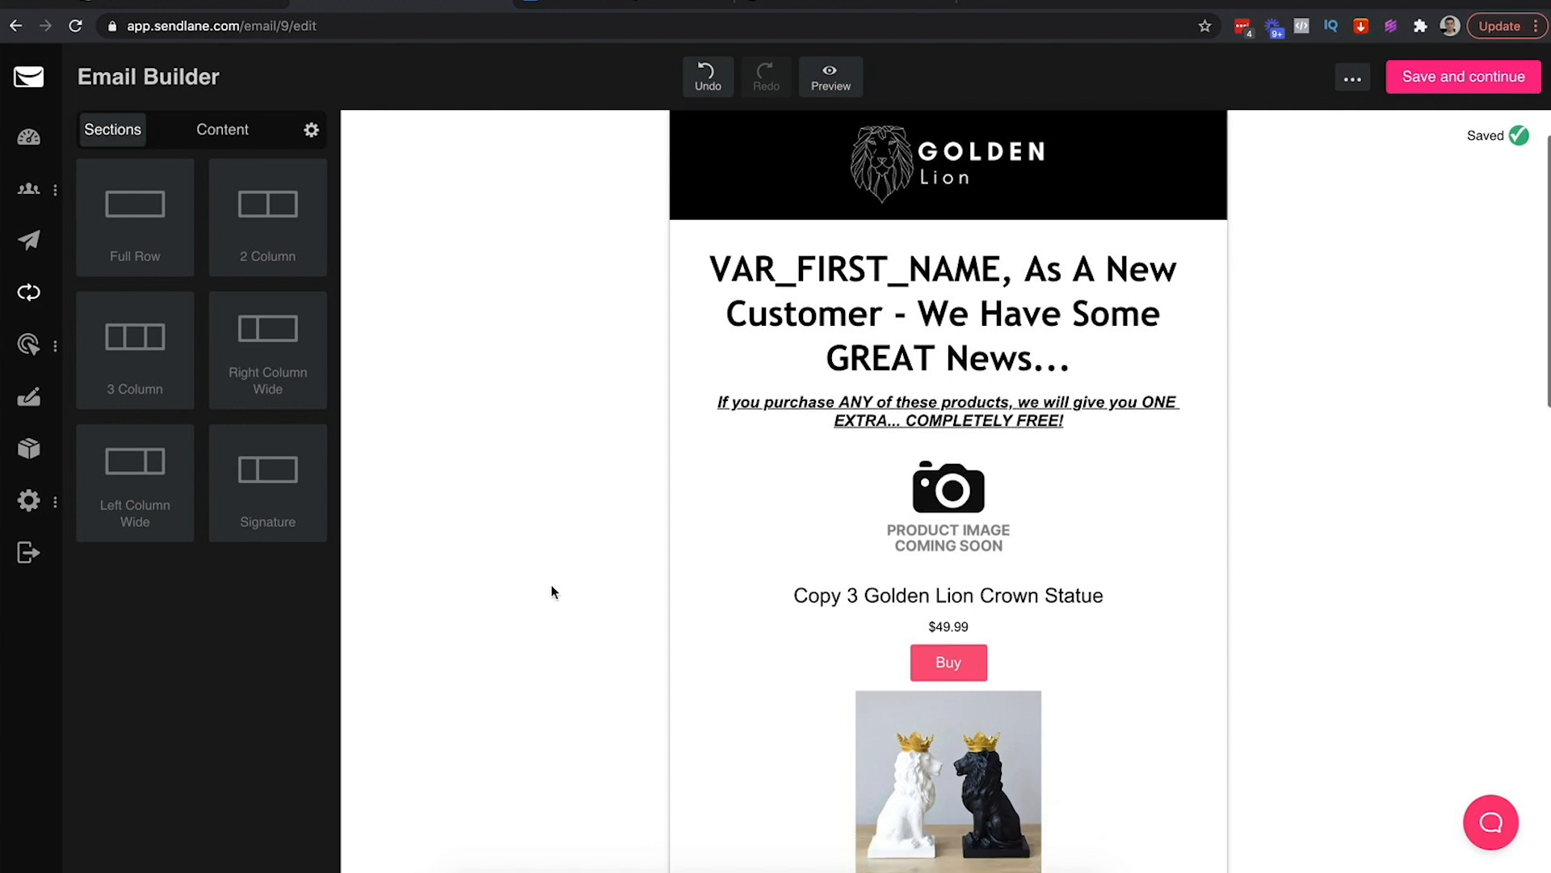
Undo the four-product block, then add a 2 Column row under the subtitle and duplicate it
left_click(705, 76)
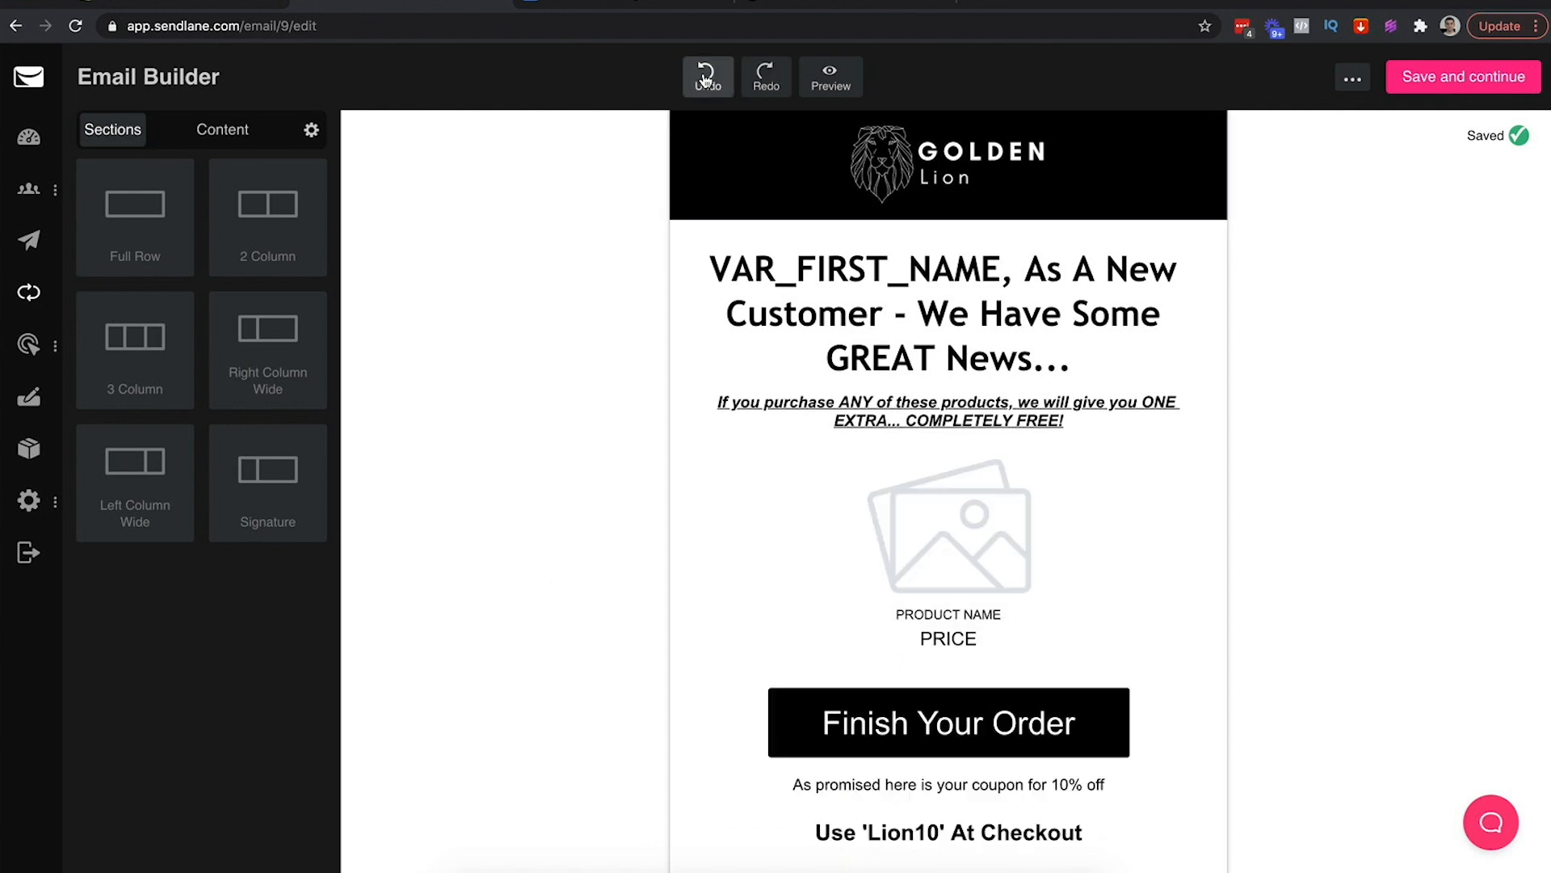
left_click(800, 205)
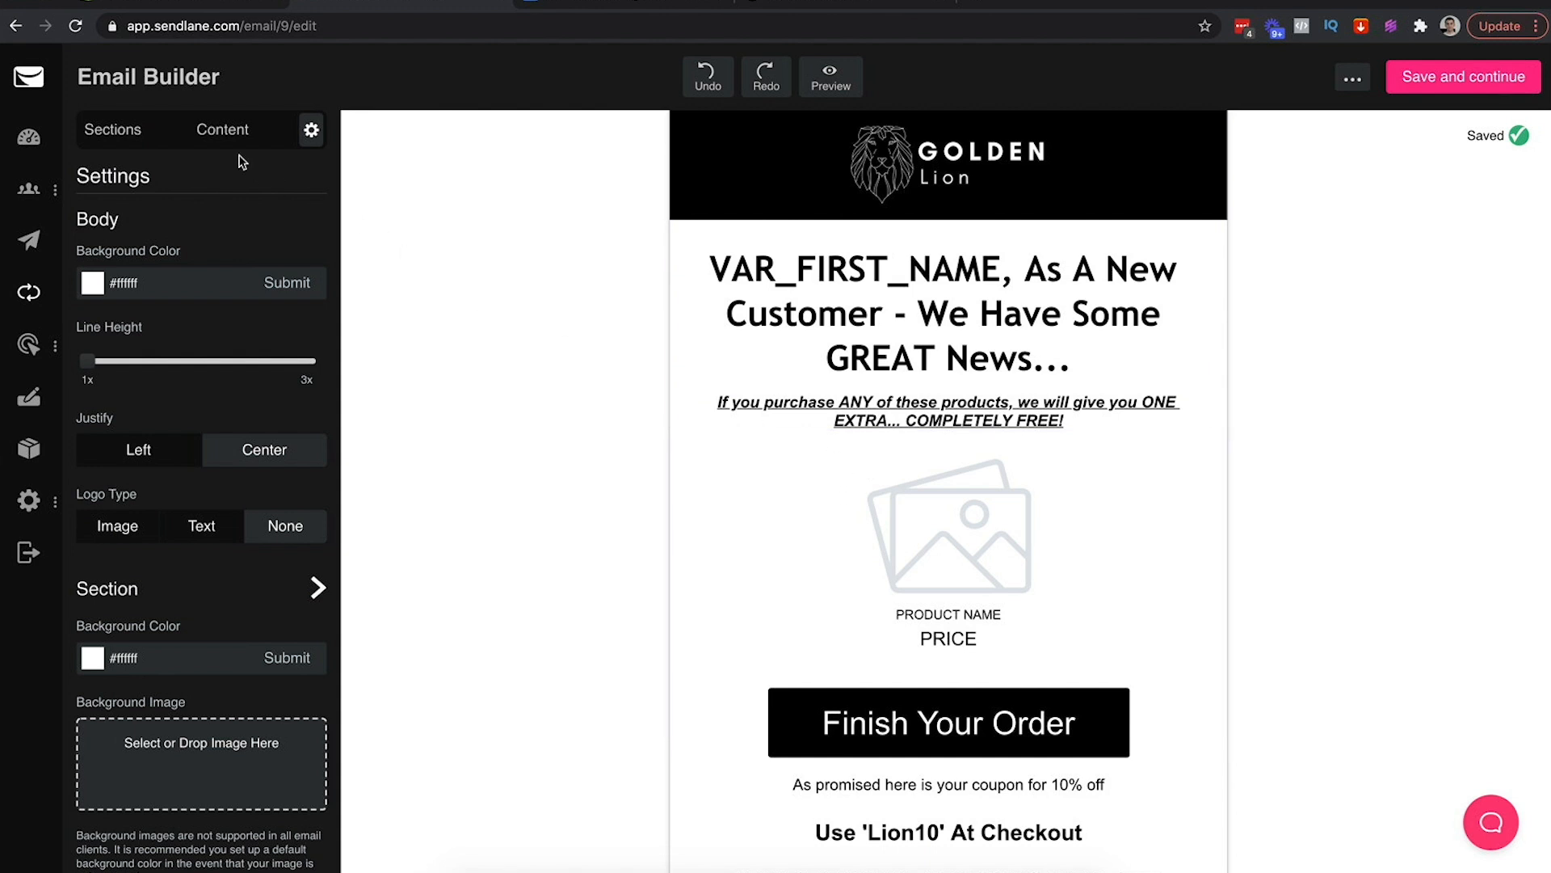
left_click(226, 134)
left_click(113, 134)
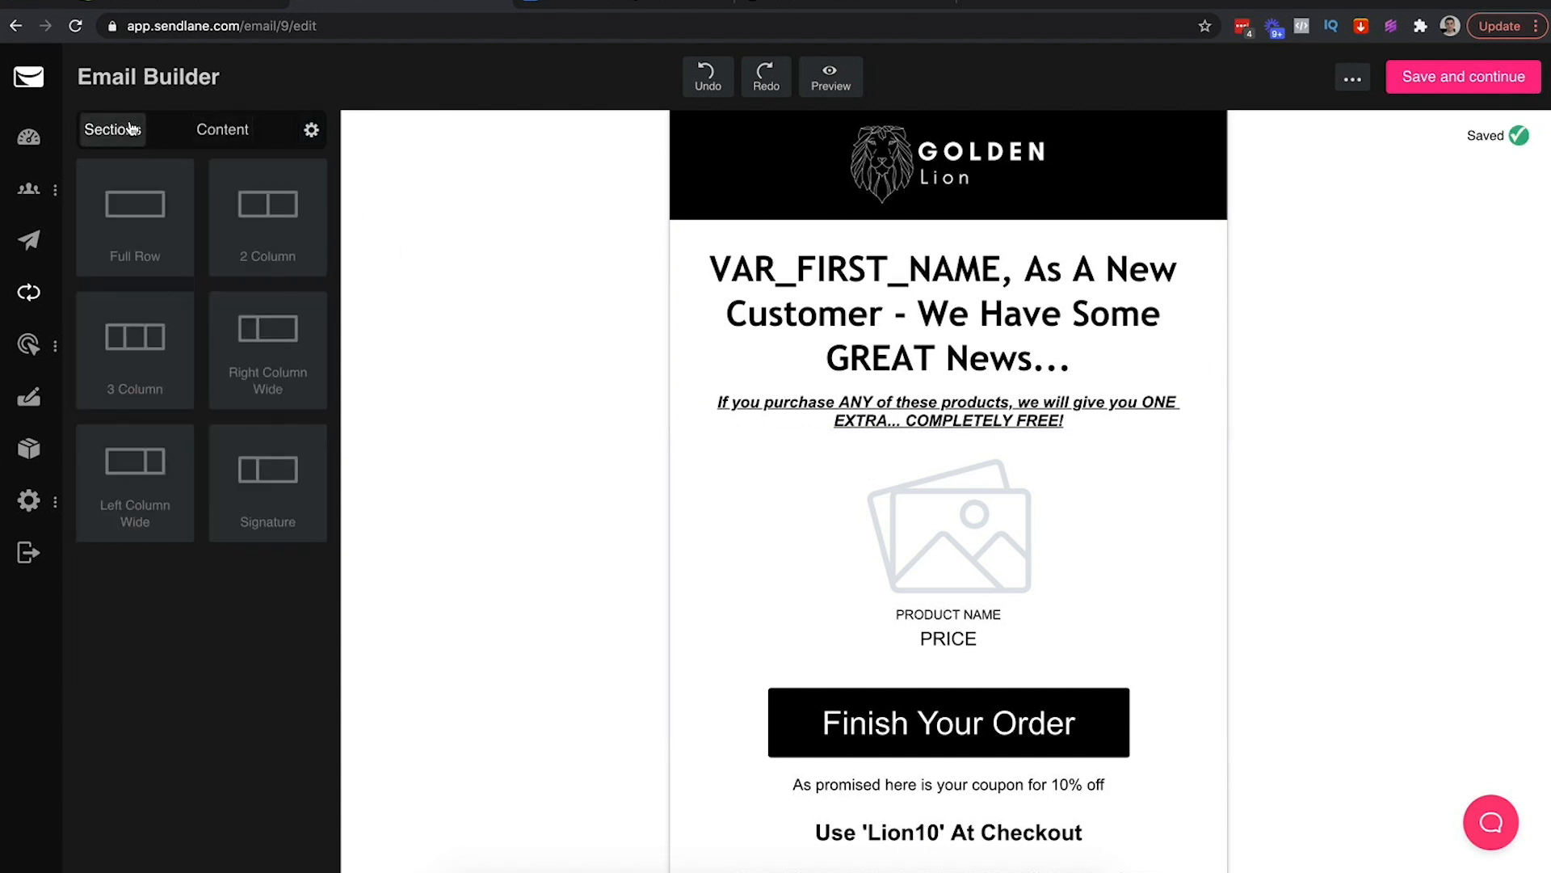
left_click_drag(286, 230, 893, 465)
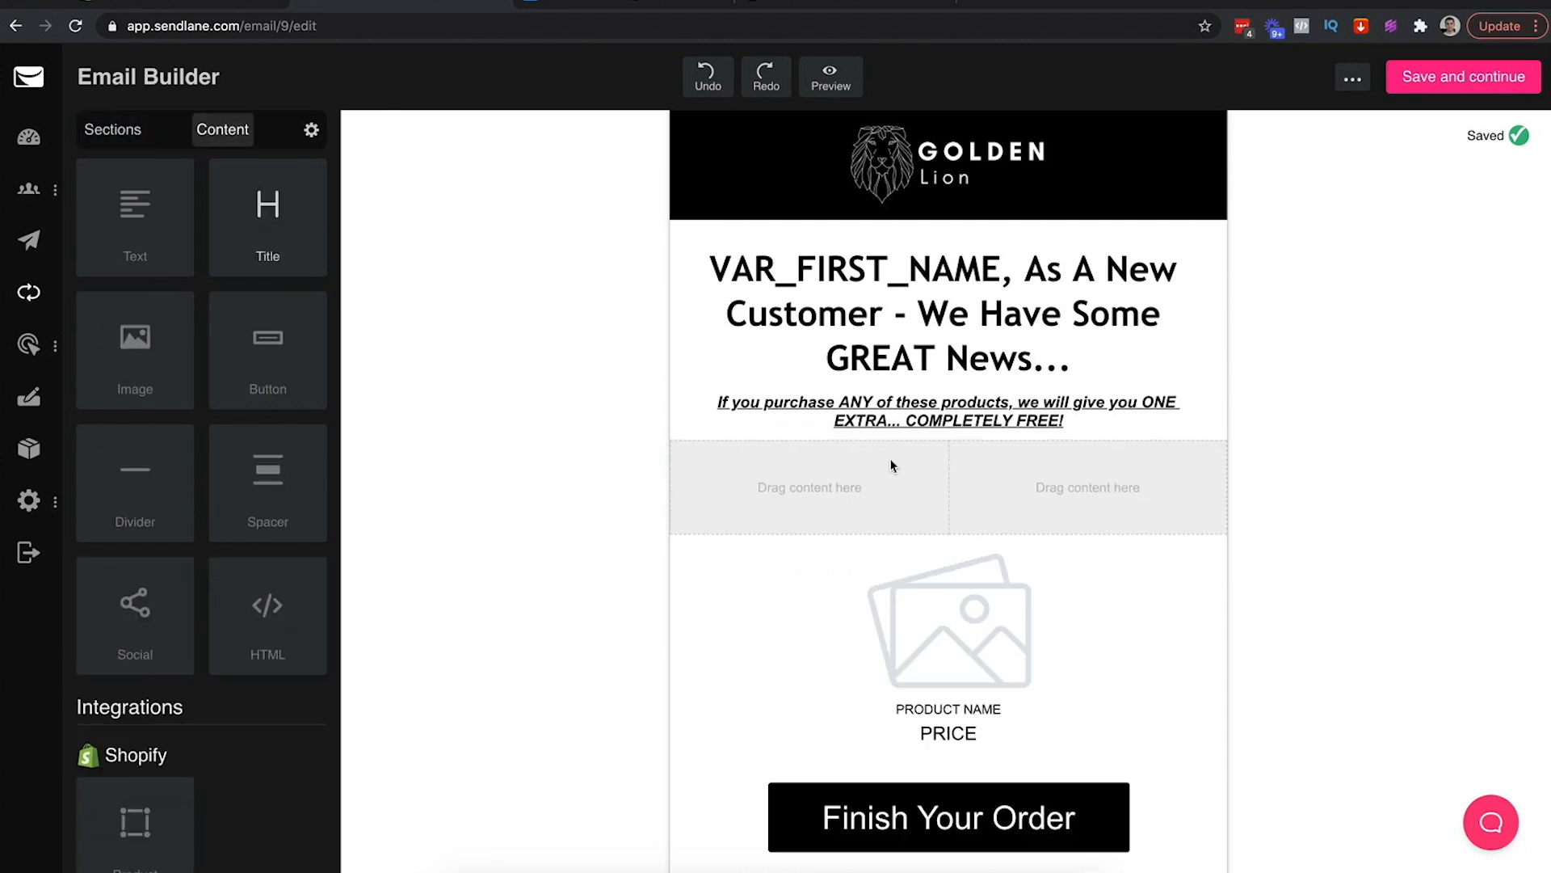
left_click(1063, 485)
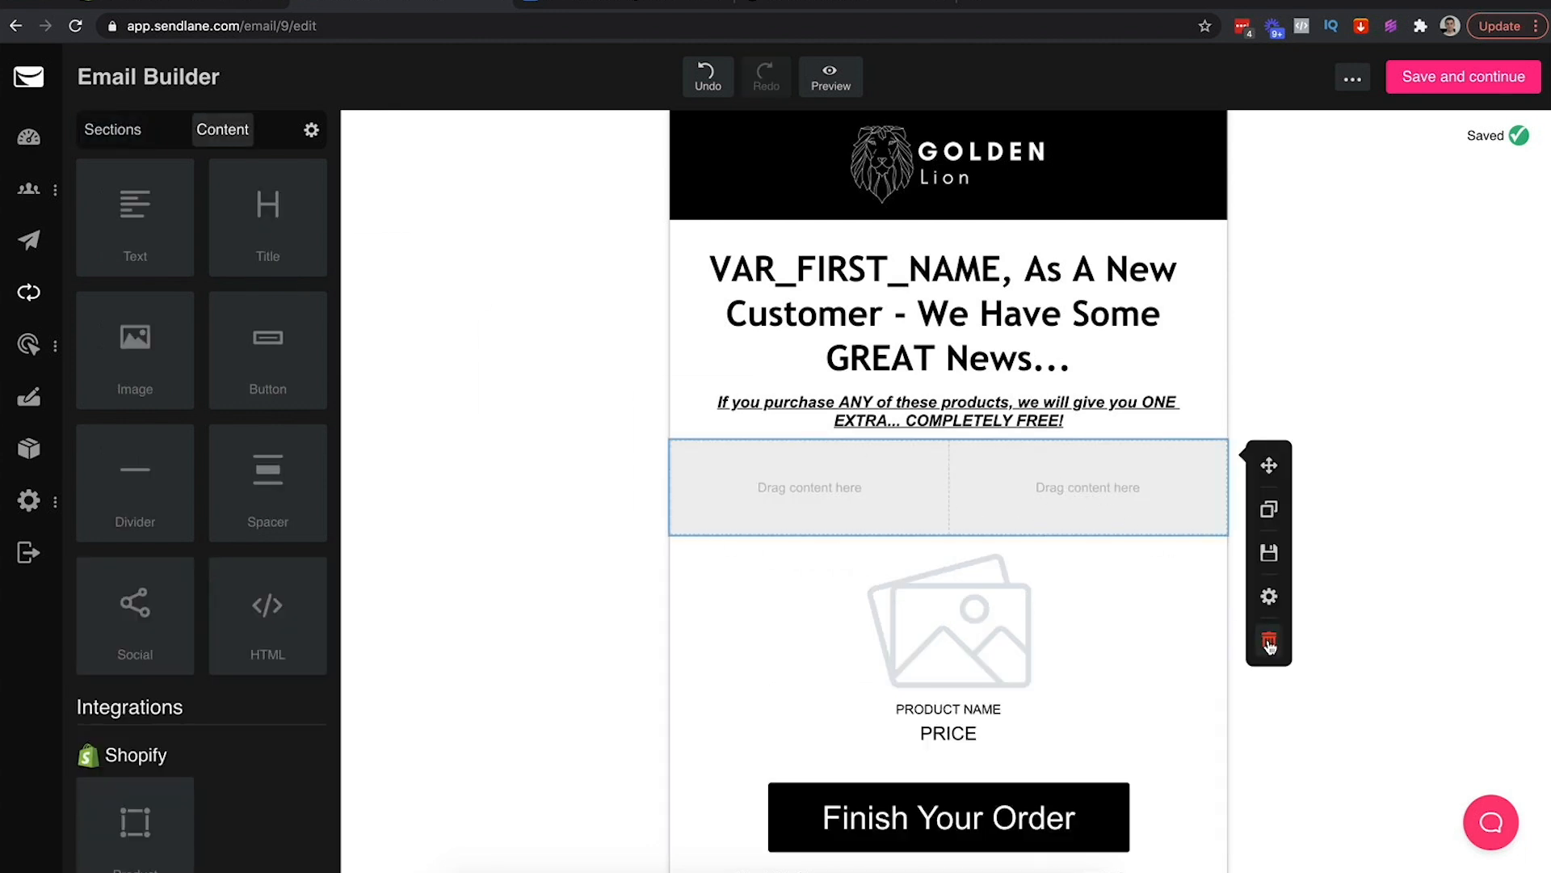
left_click(1270, 511)
left_click(1337, 481)
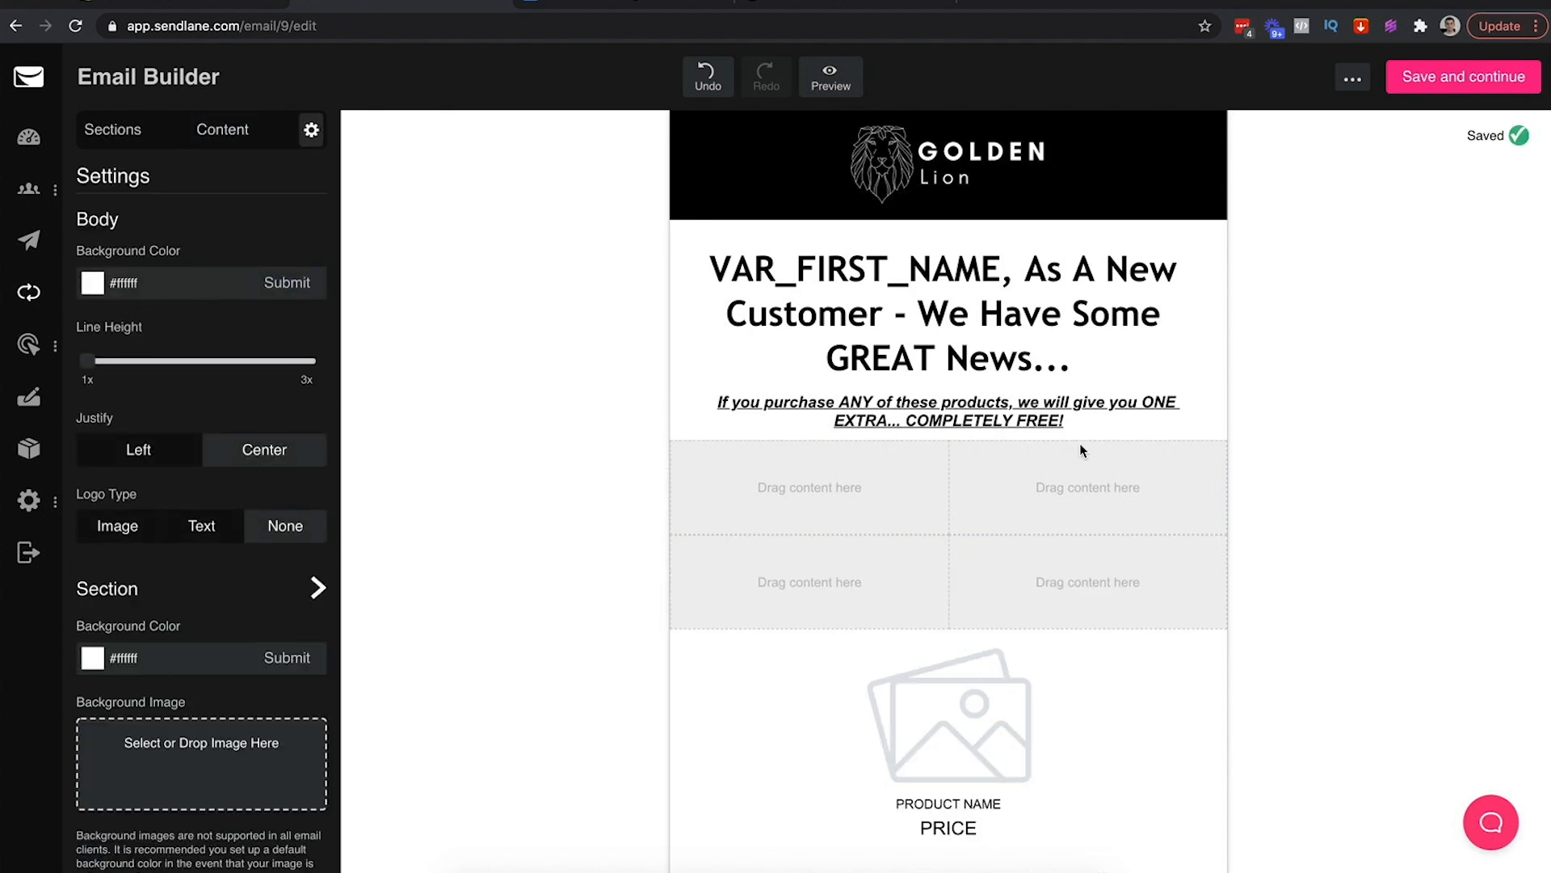
left_click(760, 492)
Fill the left column with a 1-product goldenlioncrown block showing Copy 3 Golden Lion Crown Statue
left_click_drag(118, 828, 775, 502)
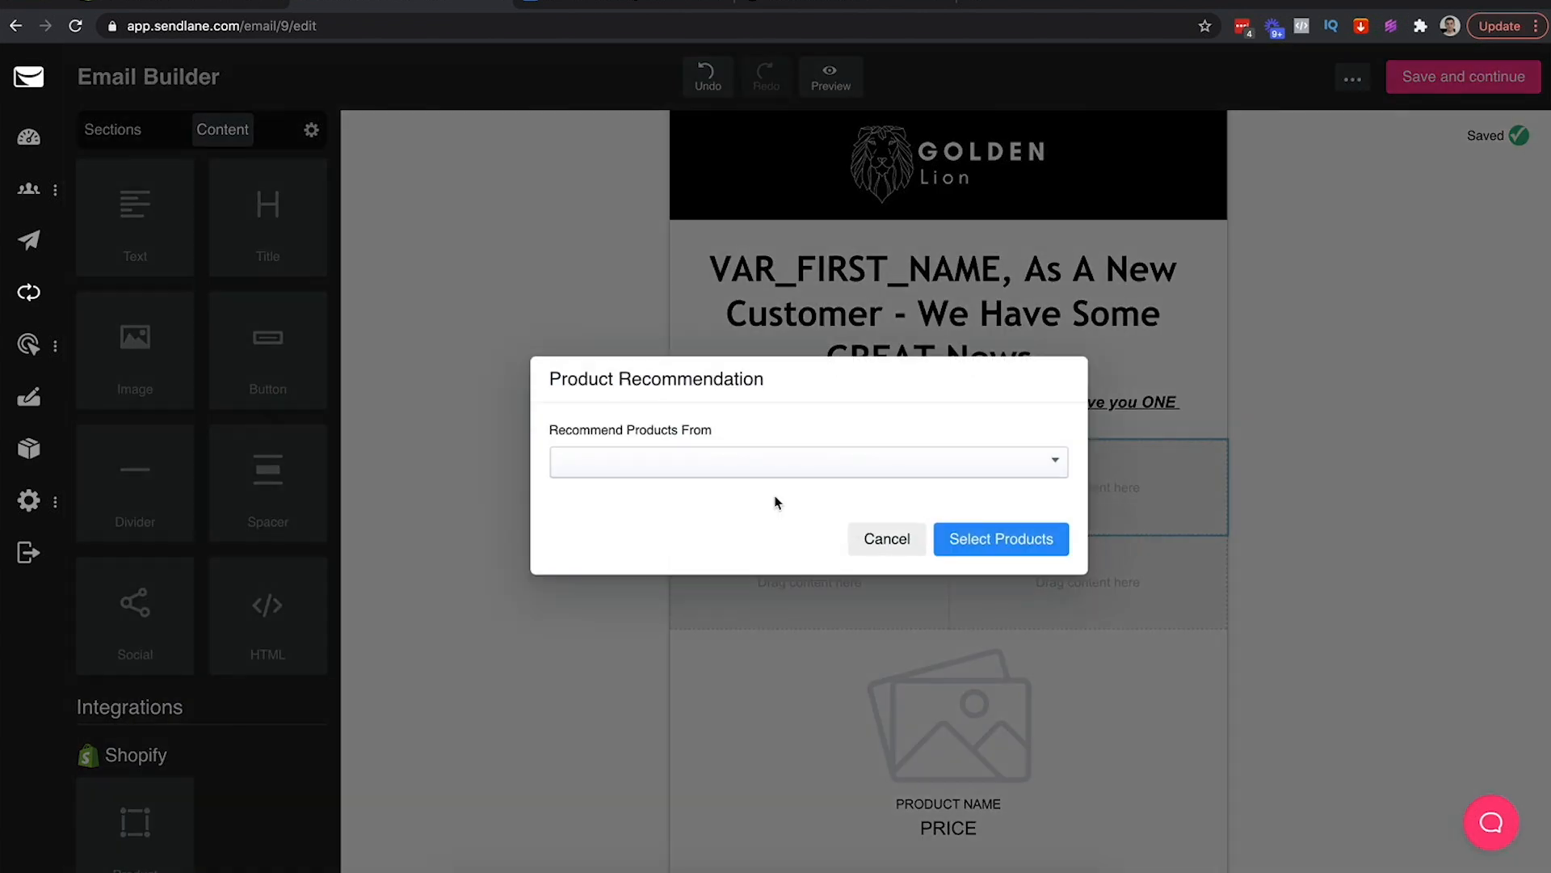
left_click(677, 466)
left_click(629, 531)
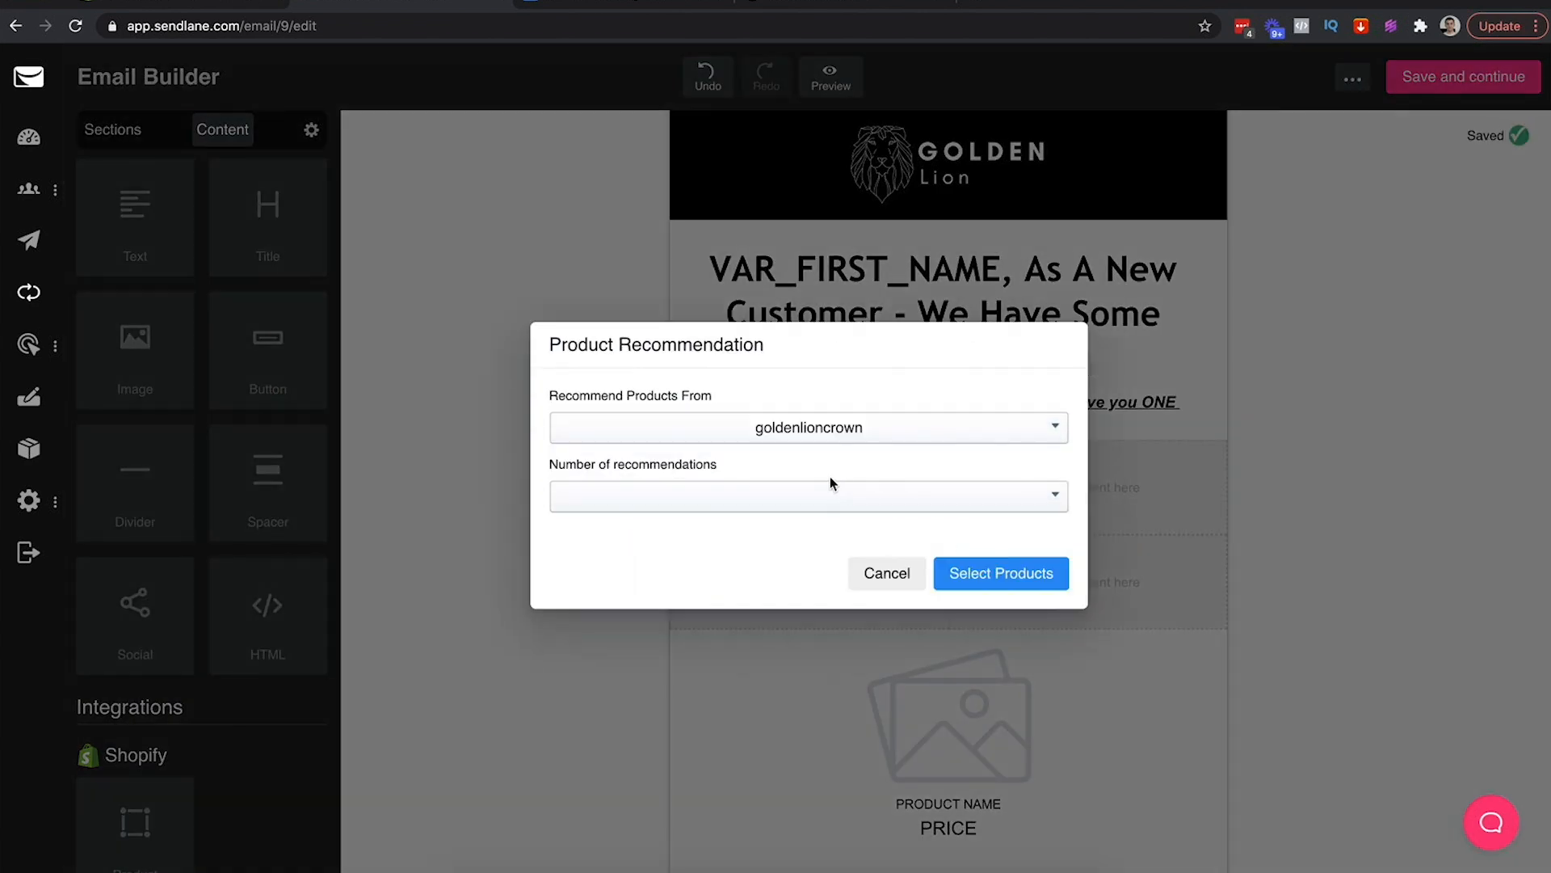
left_click(791, 507)
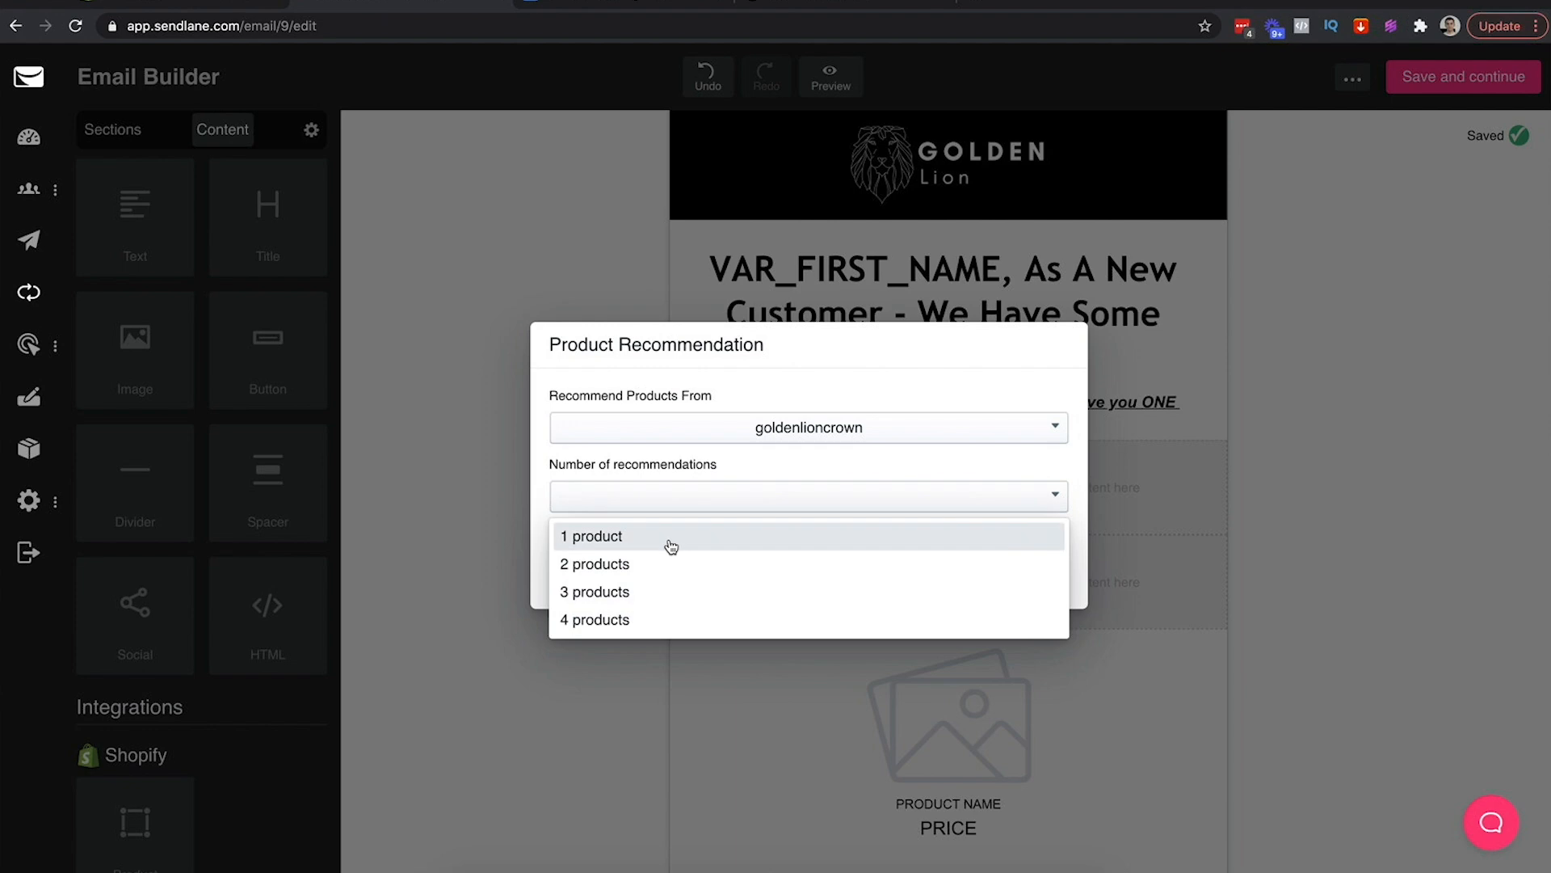
left_click(670, 537)
left_click(959, 636)
left_click(623, 442)
left_click(995, 721)
Fill the right column with a 1-product goldenlioncrown block showing Copy 2 Golden Lion Crown Statue
left_click(1082, 575)
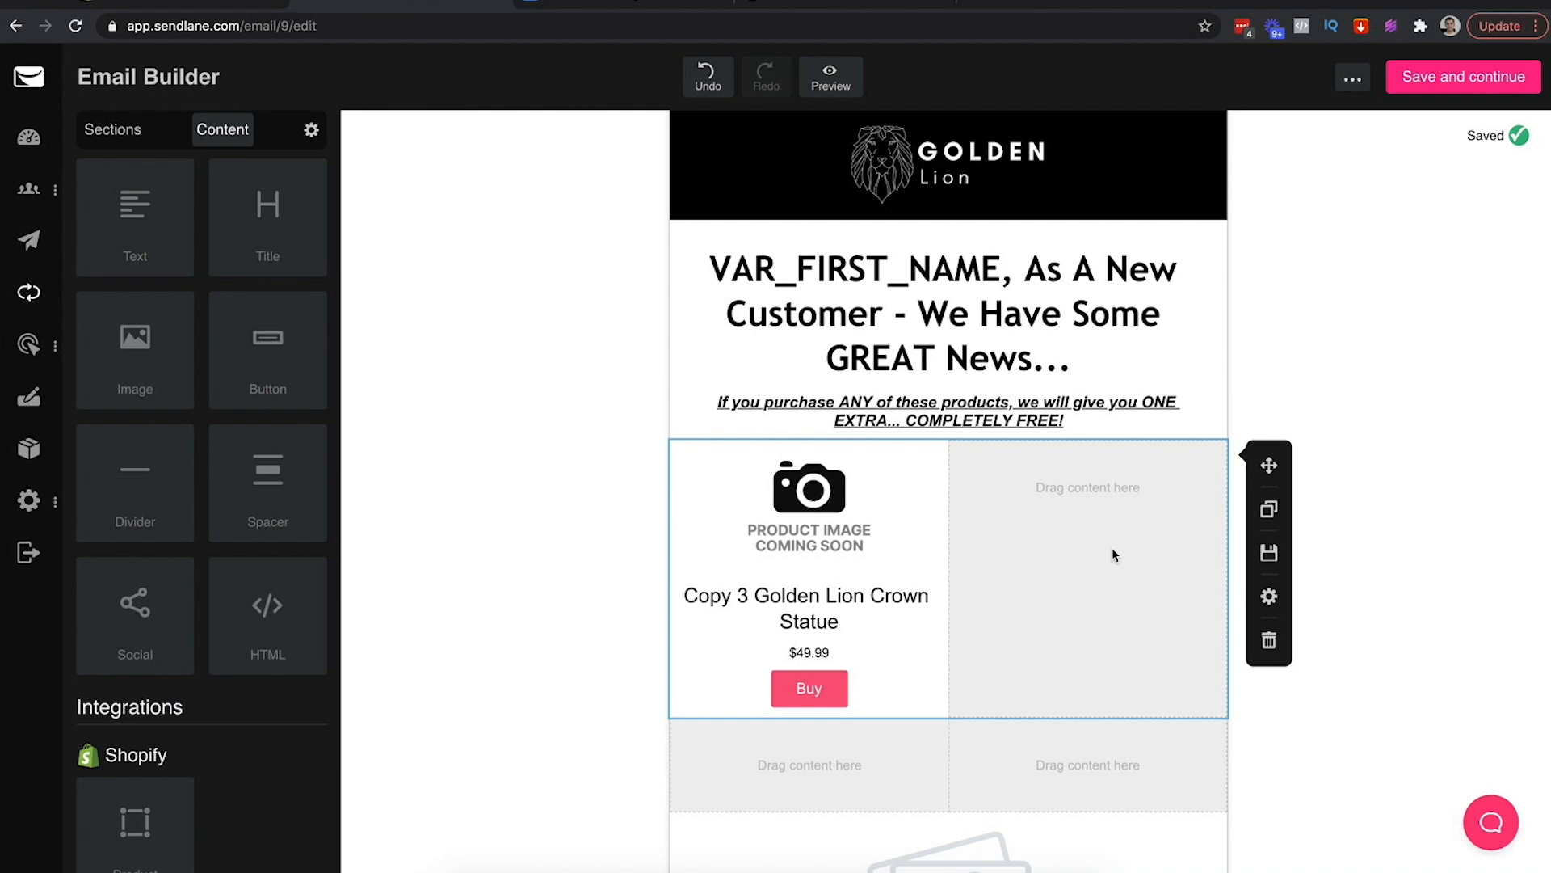
left_click_drag(133, 828, 1002, 586)
left_click(702, 455)
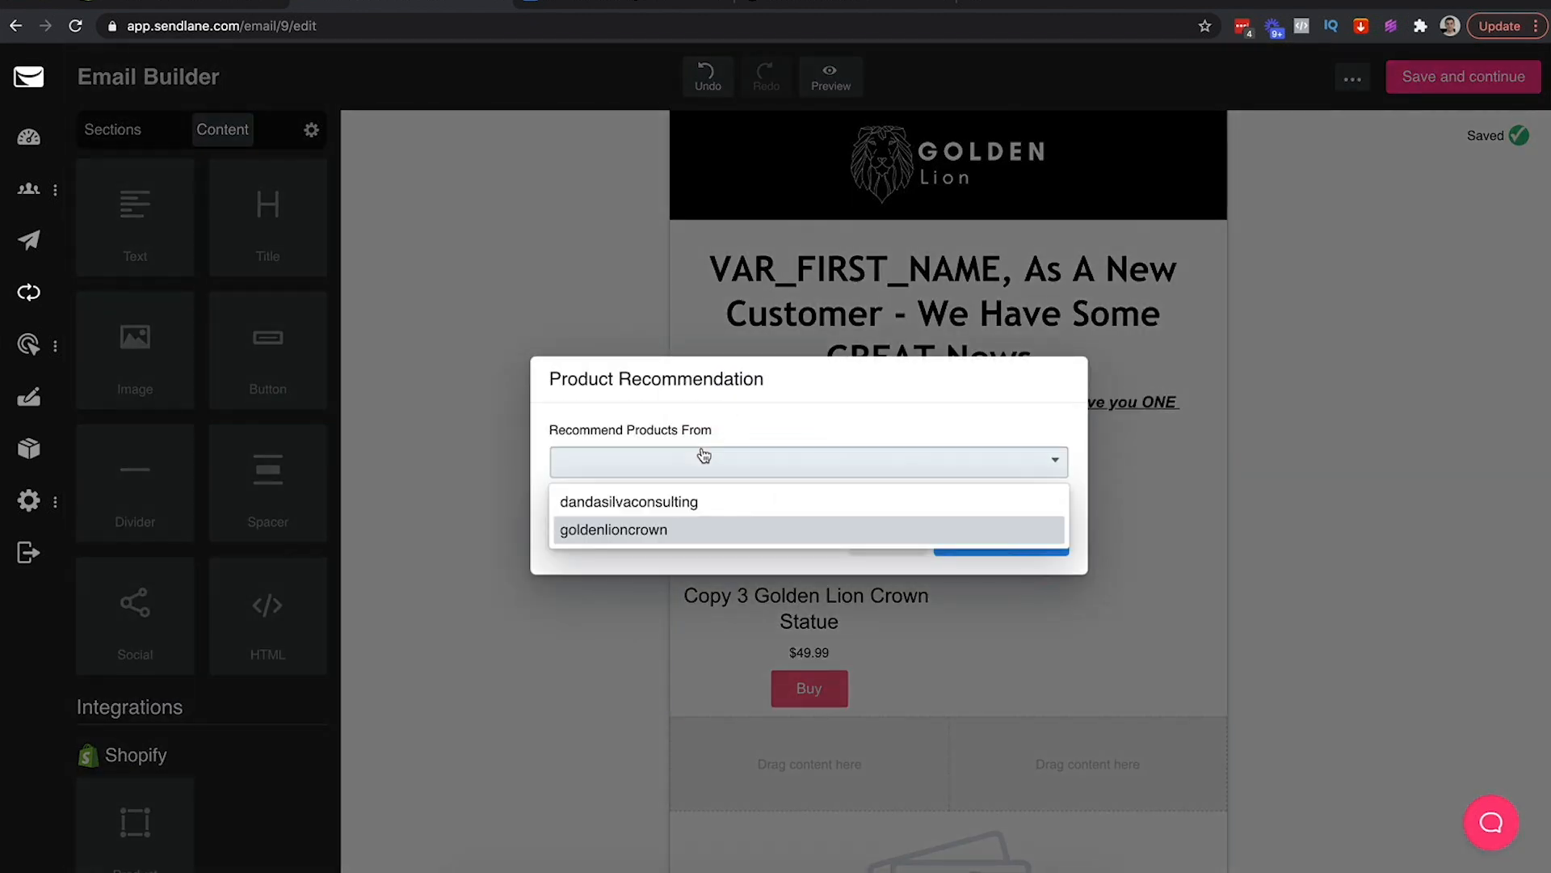
left_click(605, 535)
left_click(807, 495)
left_click(664, 543)
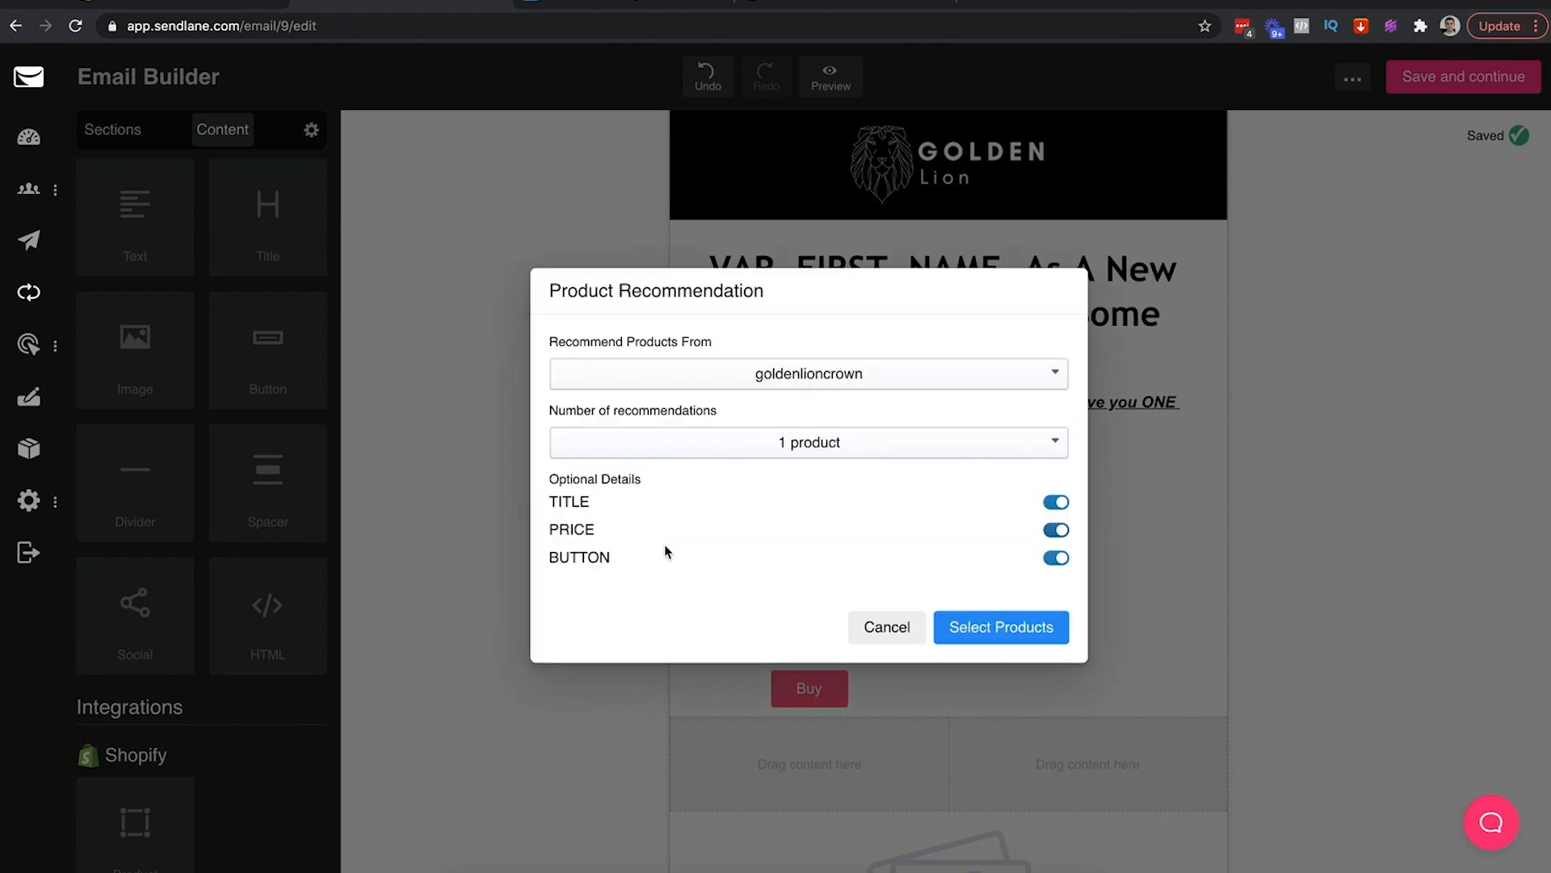
left_click(969, 628)
left_click(798, 437)
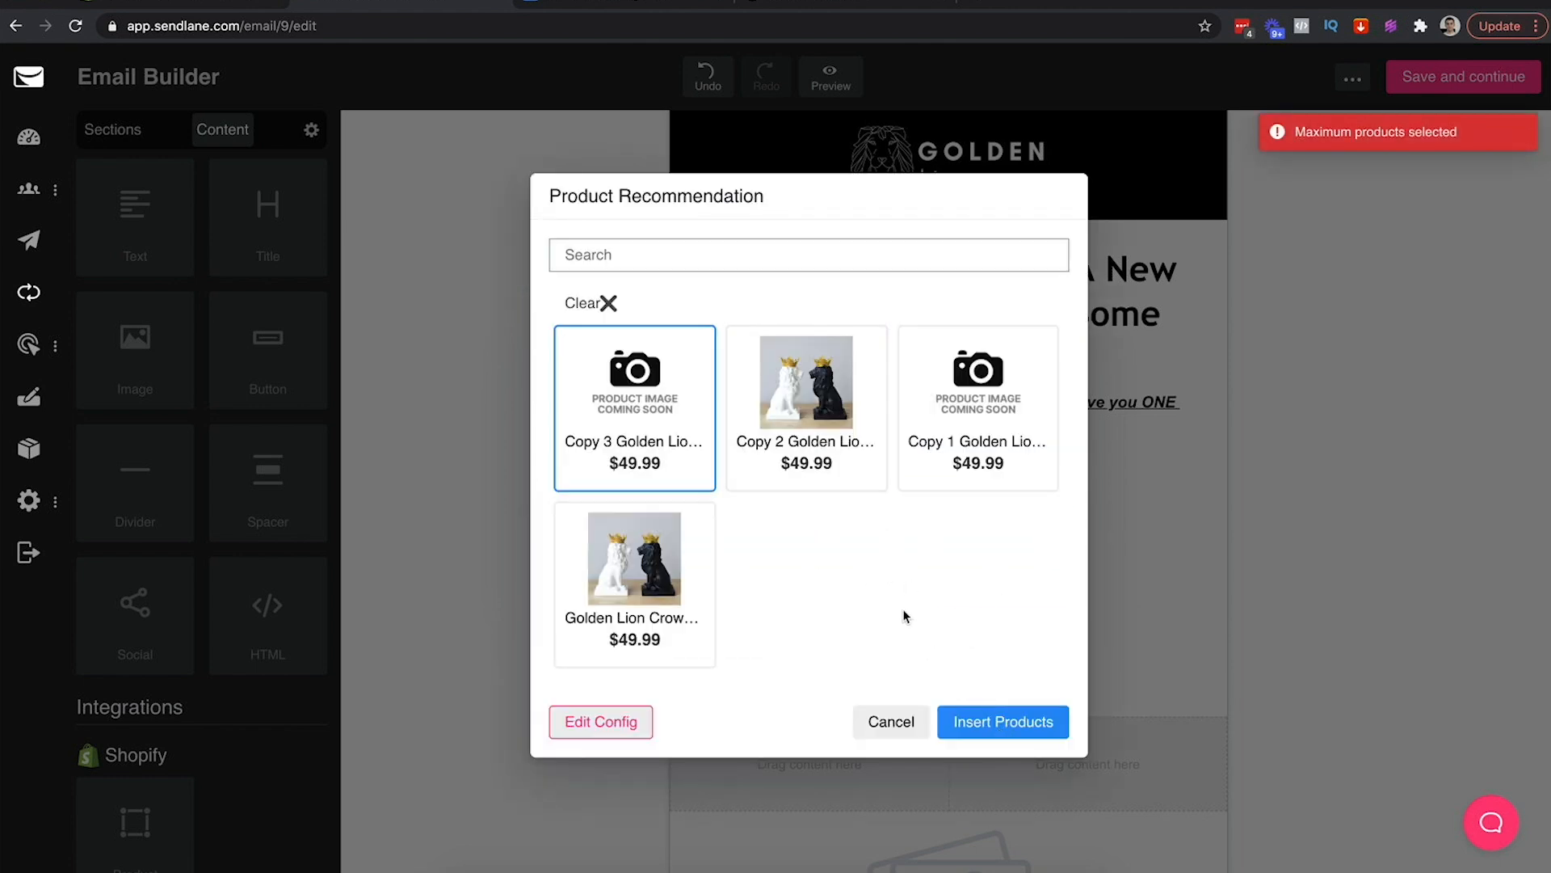
left_click(800, 436)
left_click(635, 408)
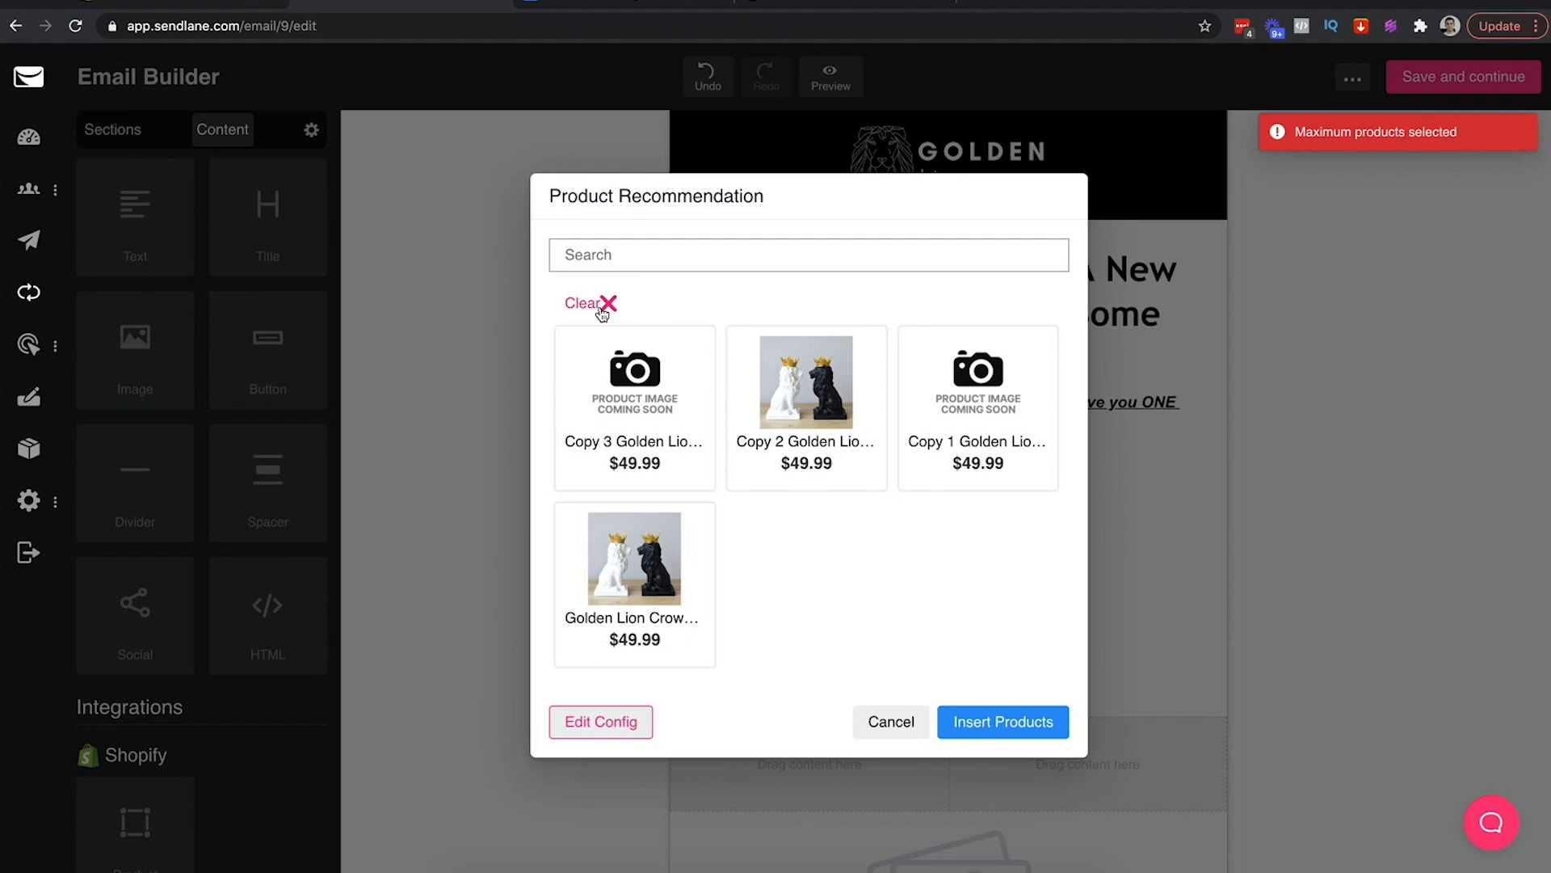
left_click(1038, 723)
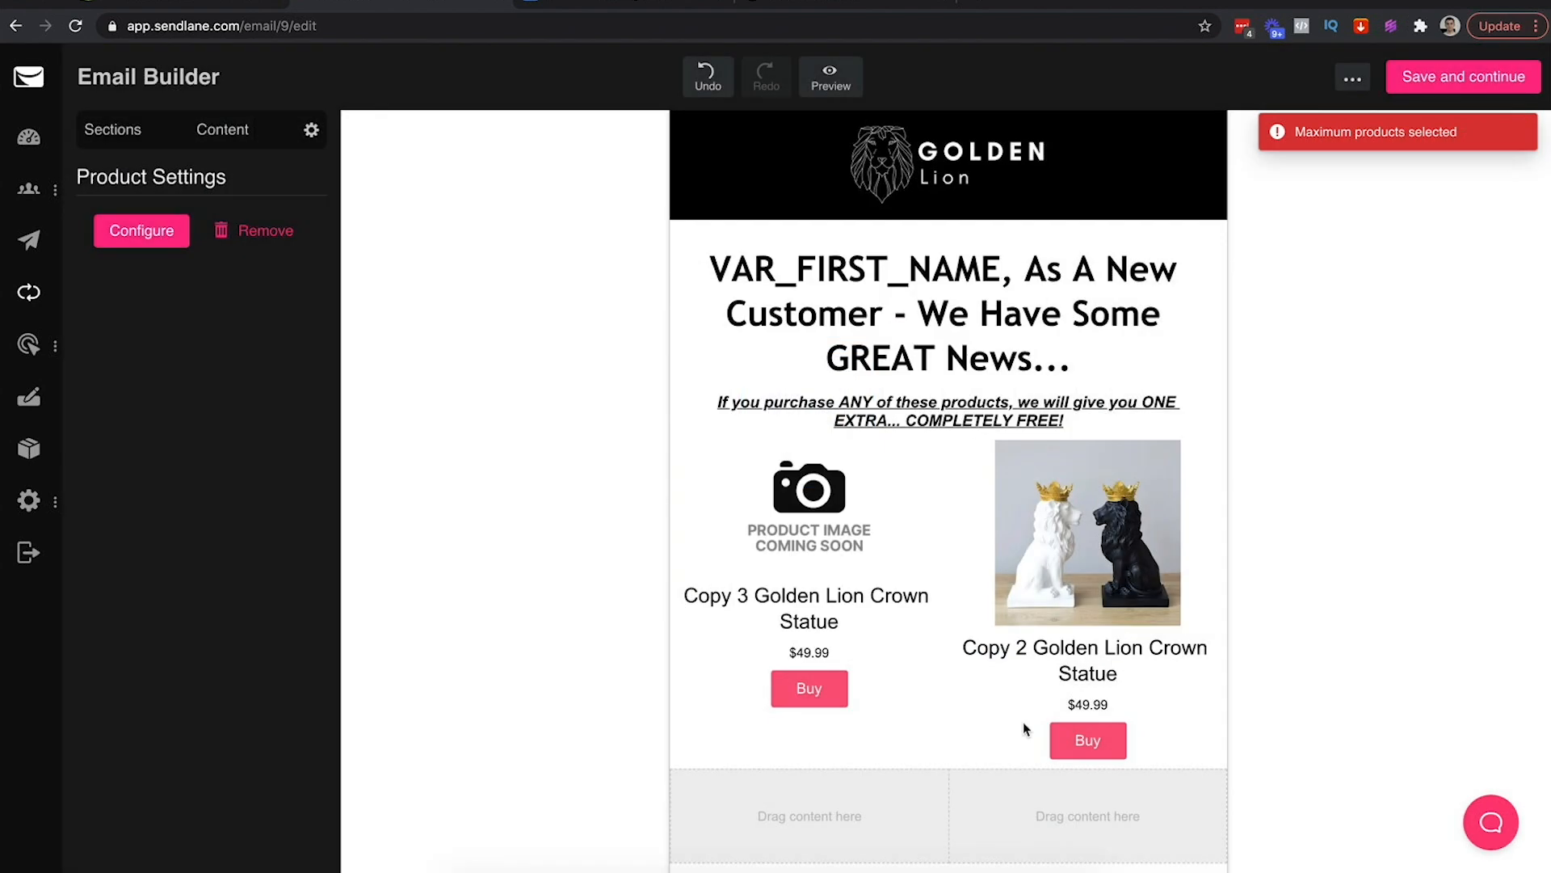
scroll(1000, 639, "down", 4)
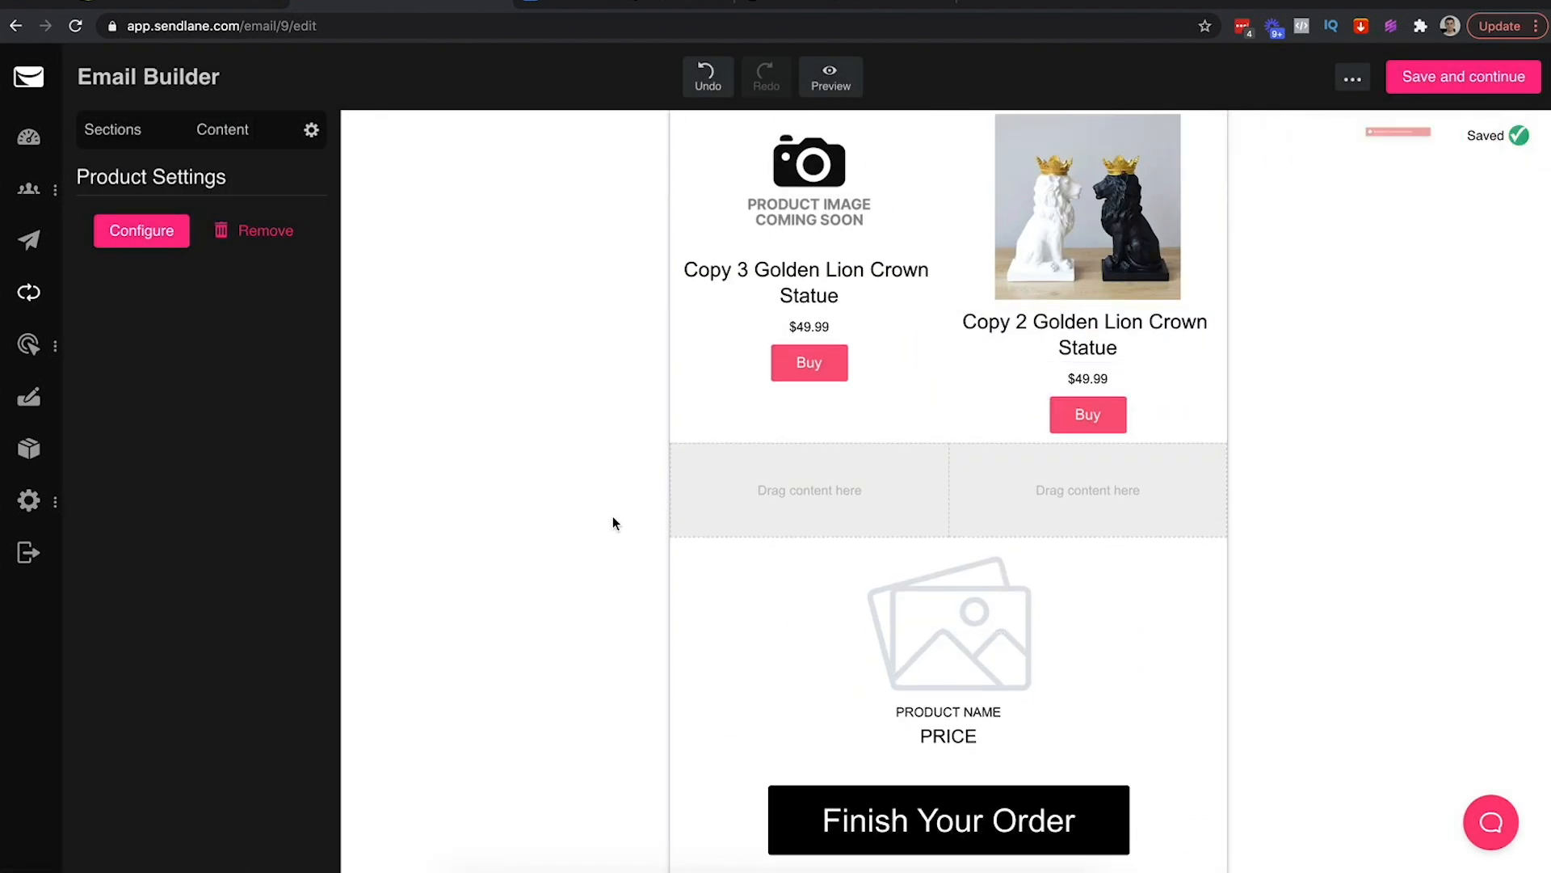
Put the Golden Lion Crown Statue product into the second row's left column
left_click(502, 454)
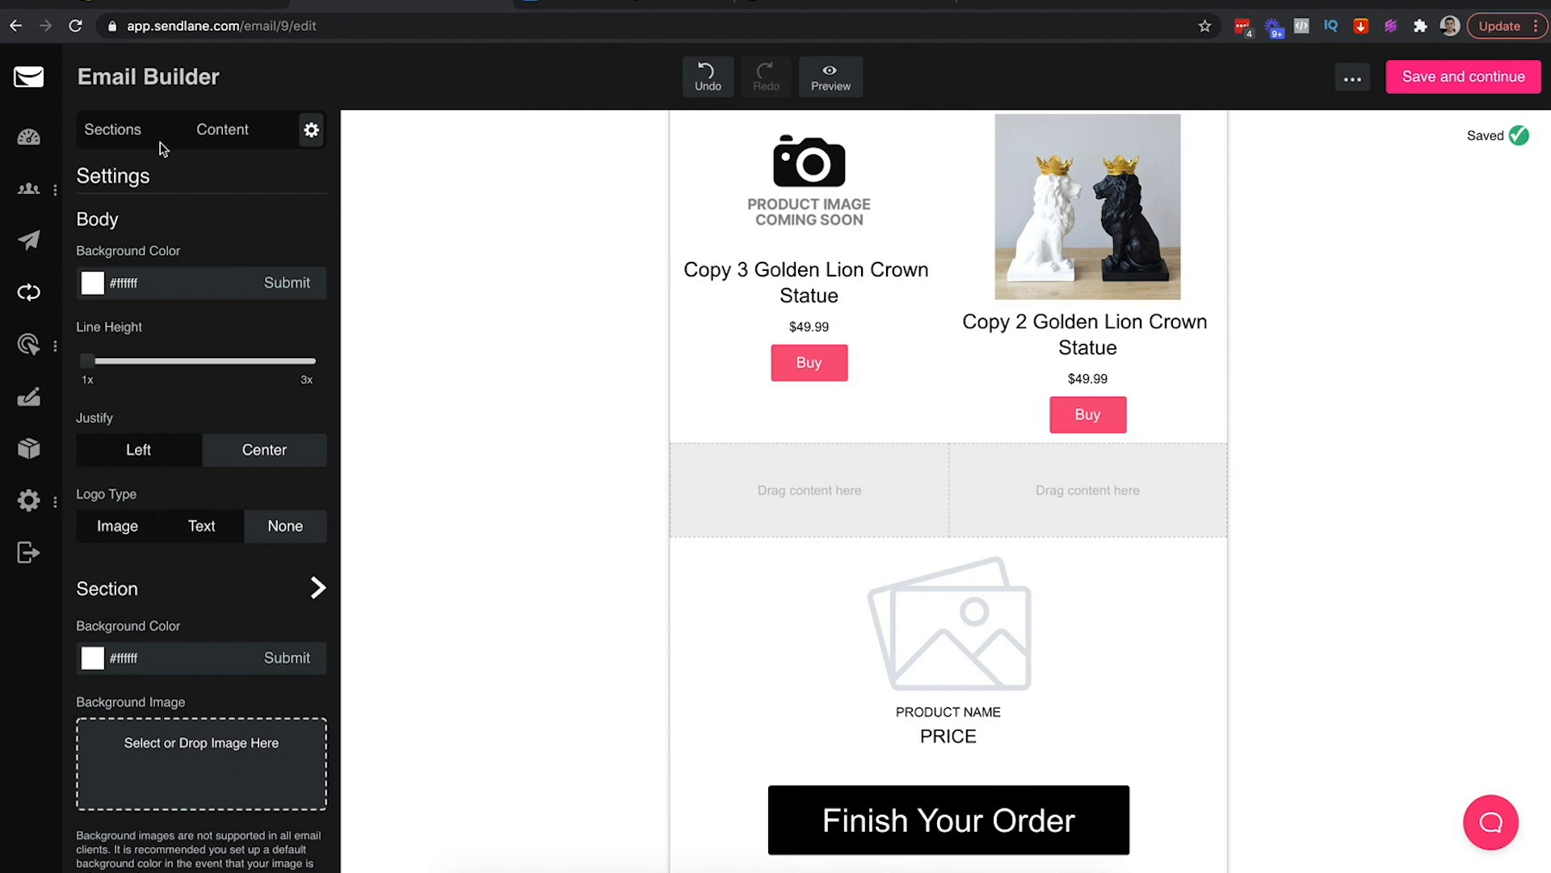
left_click(203, 136)
left_click_drag(129, 820, 795, 475)
left_click(808, 454)
left_click(676, 544)
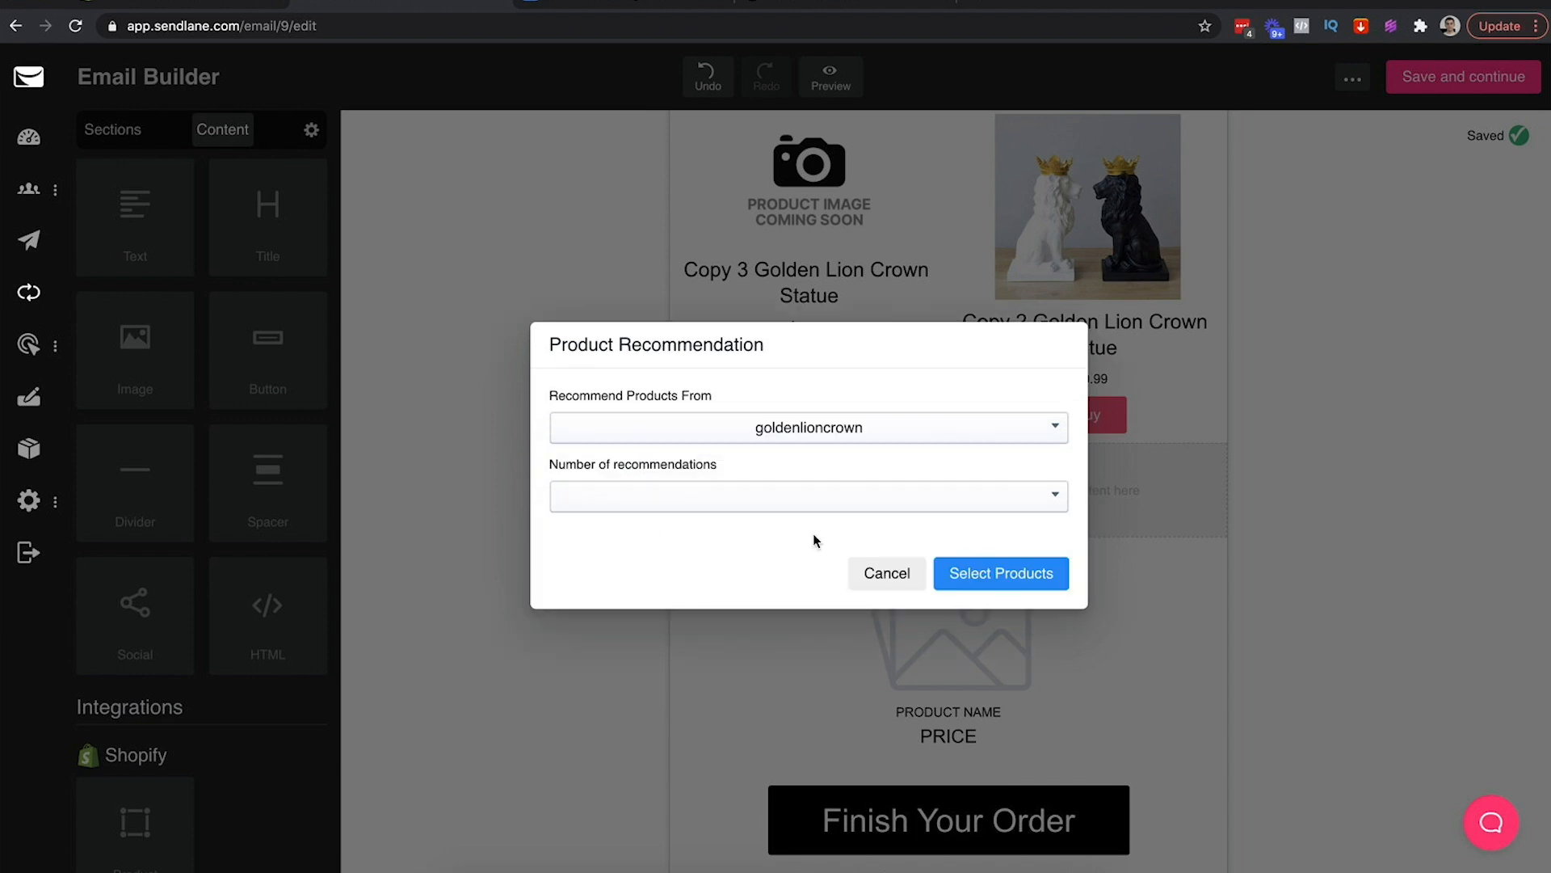
left_click(992, 568)
left_click(1000, 400)
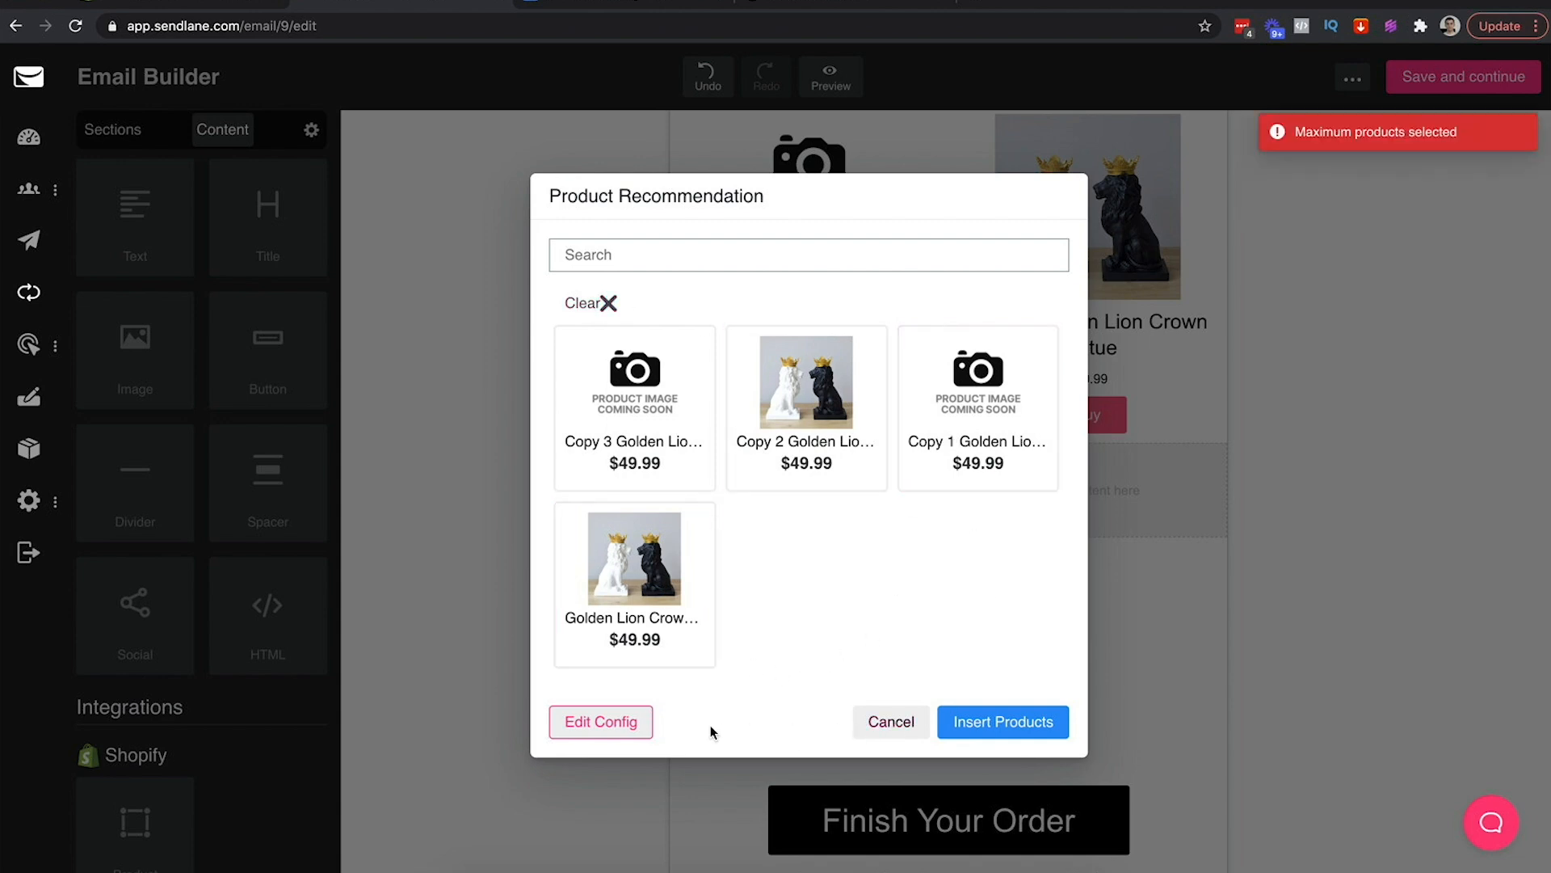
left_click(903, 725)
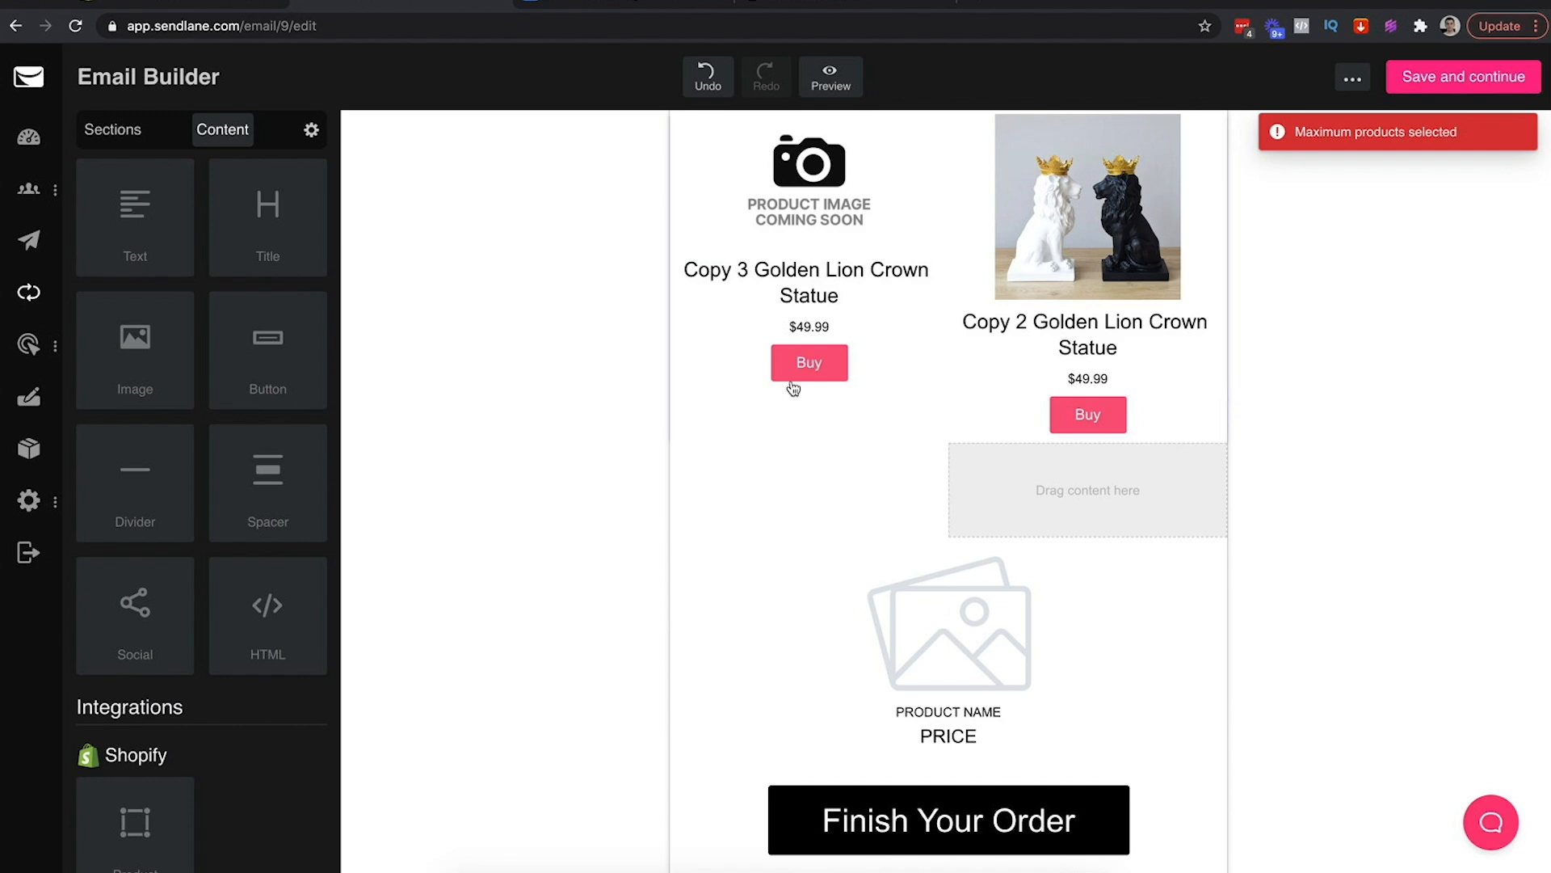
scroll(884, 351, "up", 3)
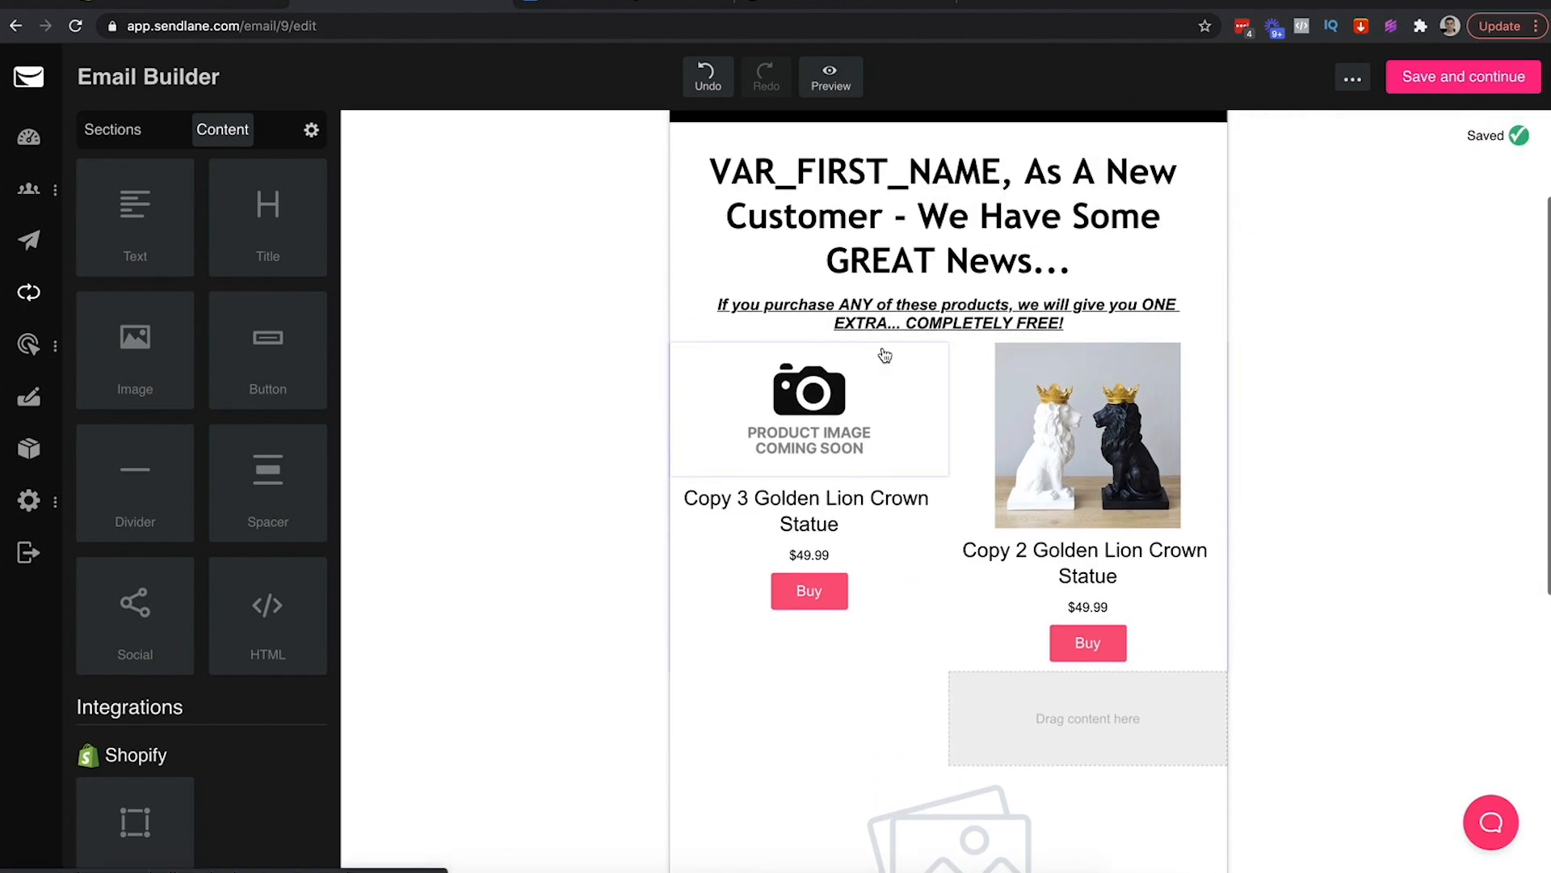
left_click(807, 715)
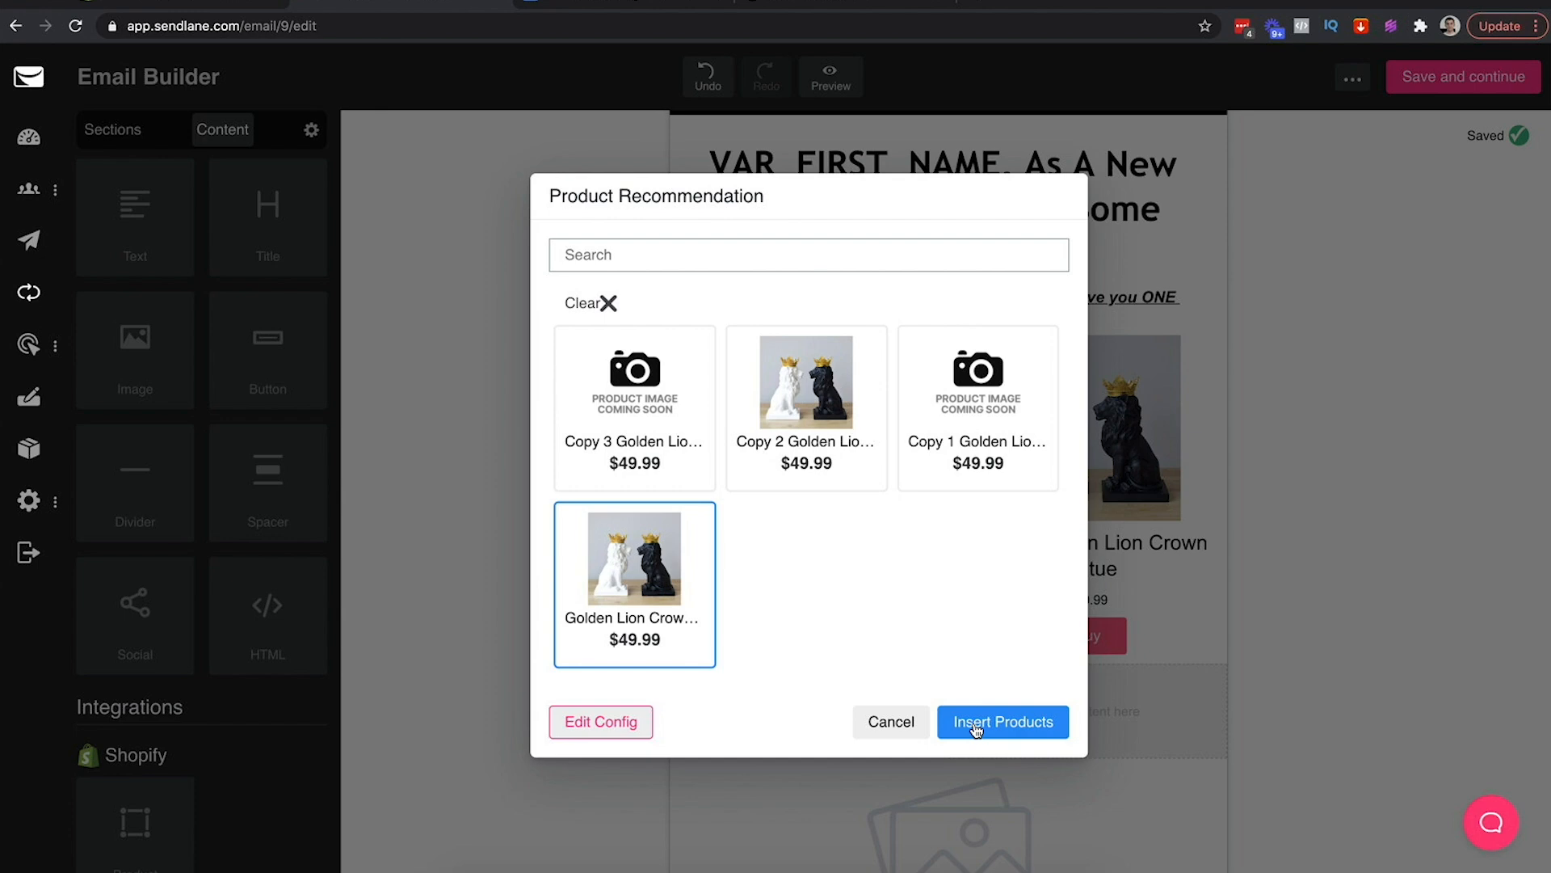
left_click(975, 725)
left_click(578, 706)
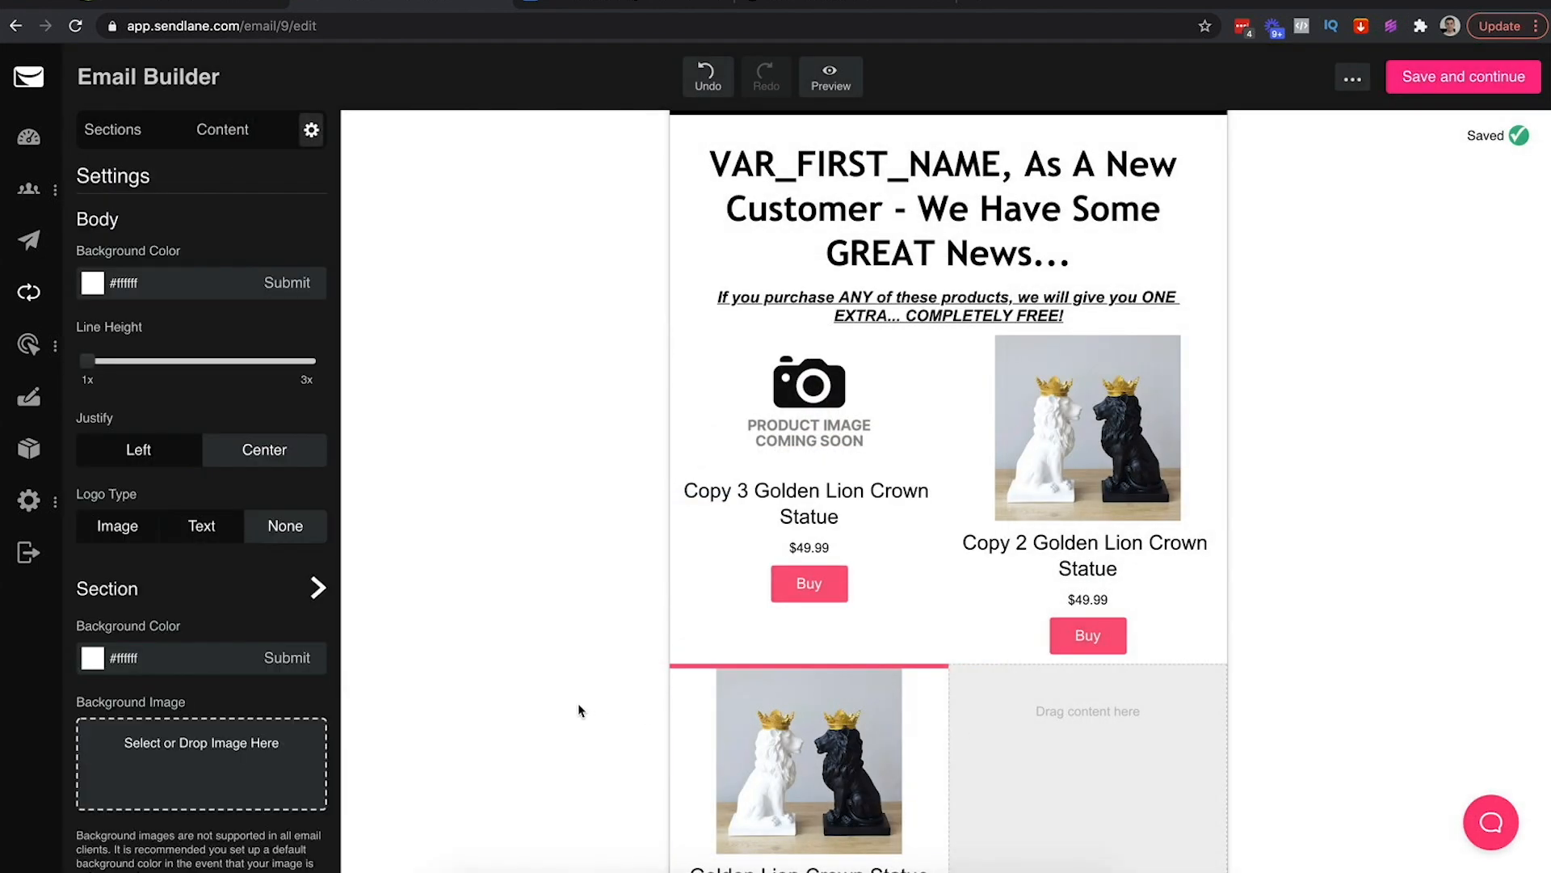
Add a 1-product goldenlioncrown block with Copy 1 Golden Lion Crown Statue to the right column
scroll(579, 703, "down", 5)
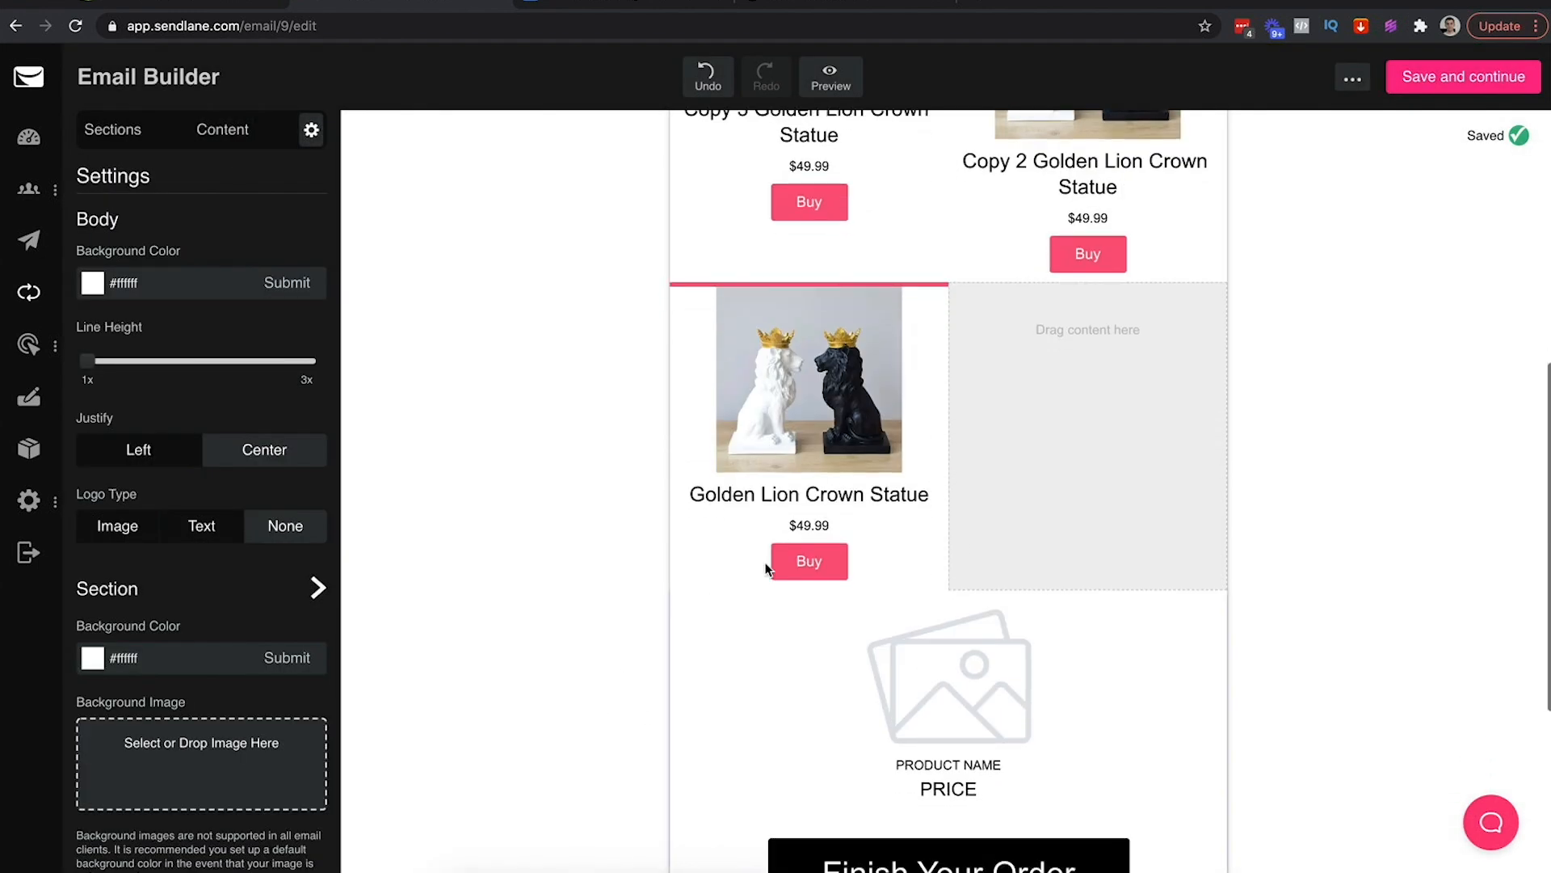
left_click(1040, 480)
left_click_drag(135, 833, 1098, 340)
left_click(857, 467)
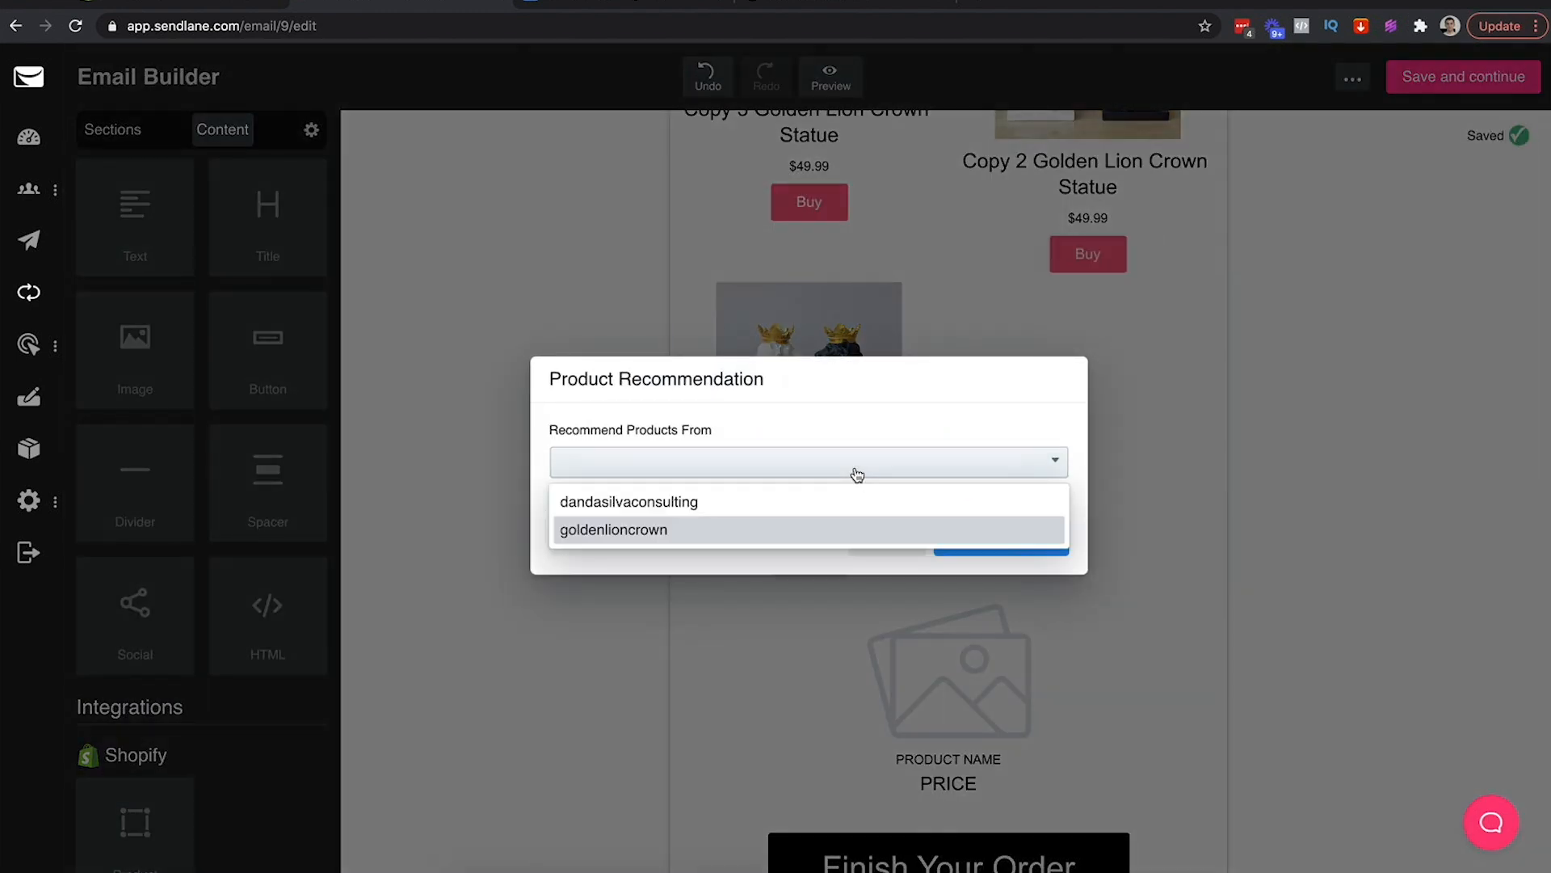
left_click(804, 535)
left_click(829, 511)
left_click(794, 531)
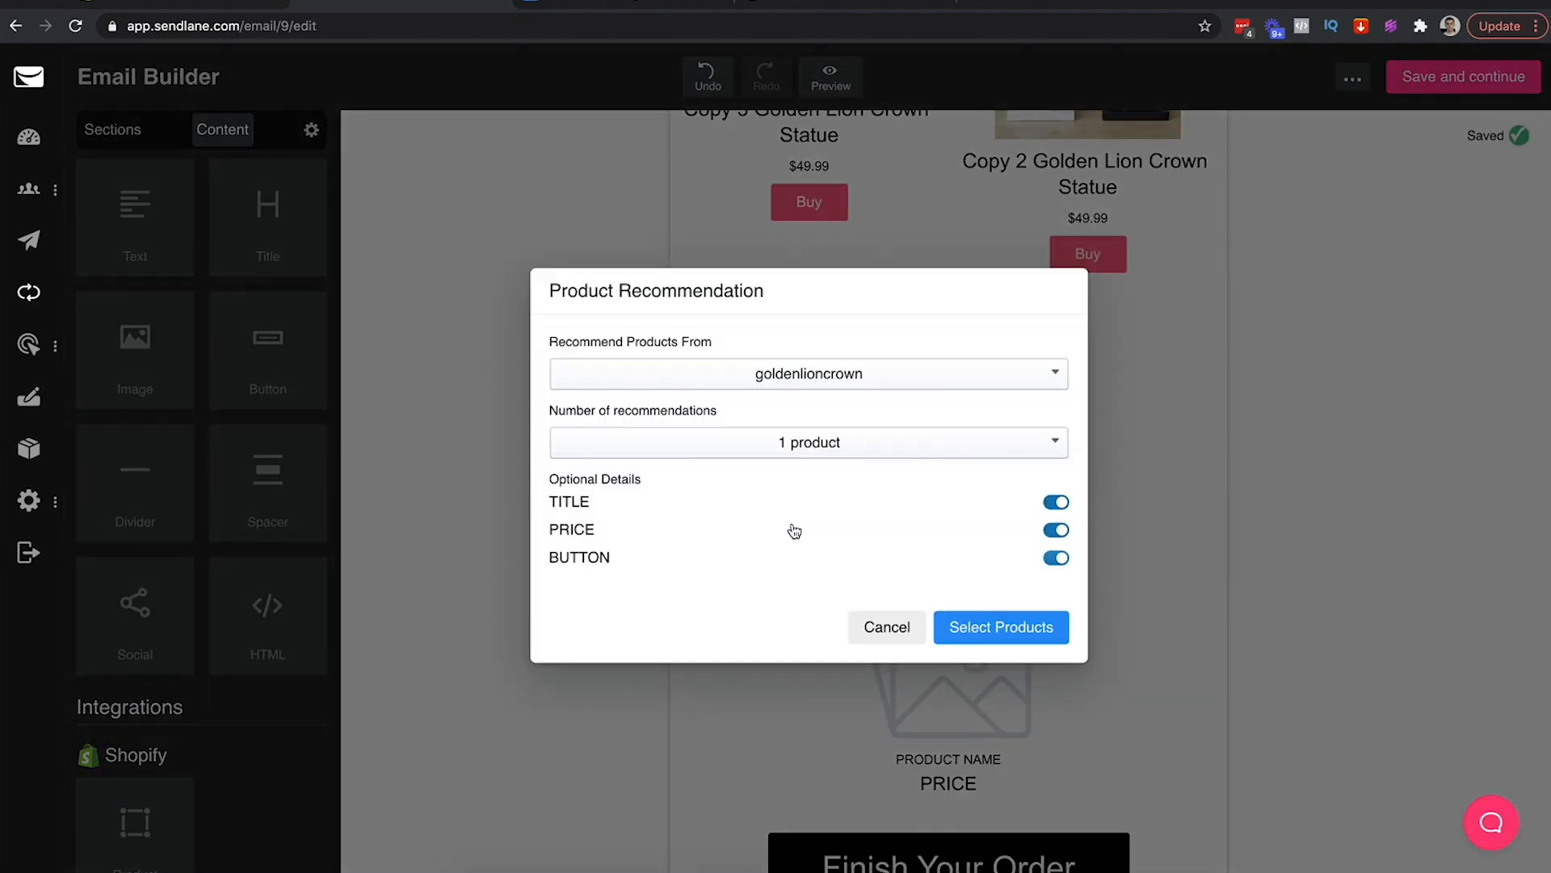
left_click(986, 617)
left_click(980, 429)
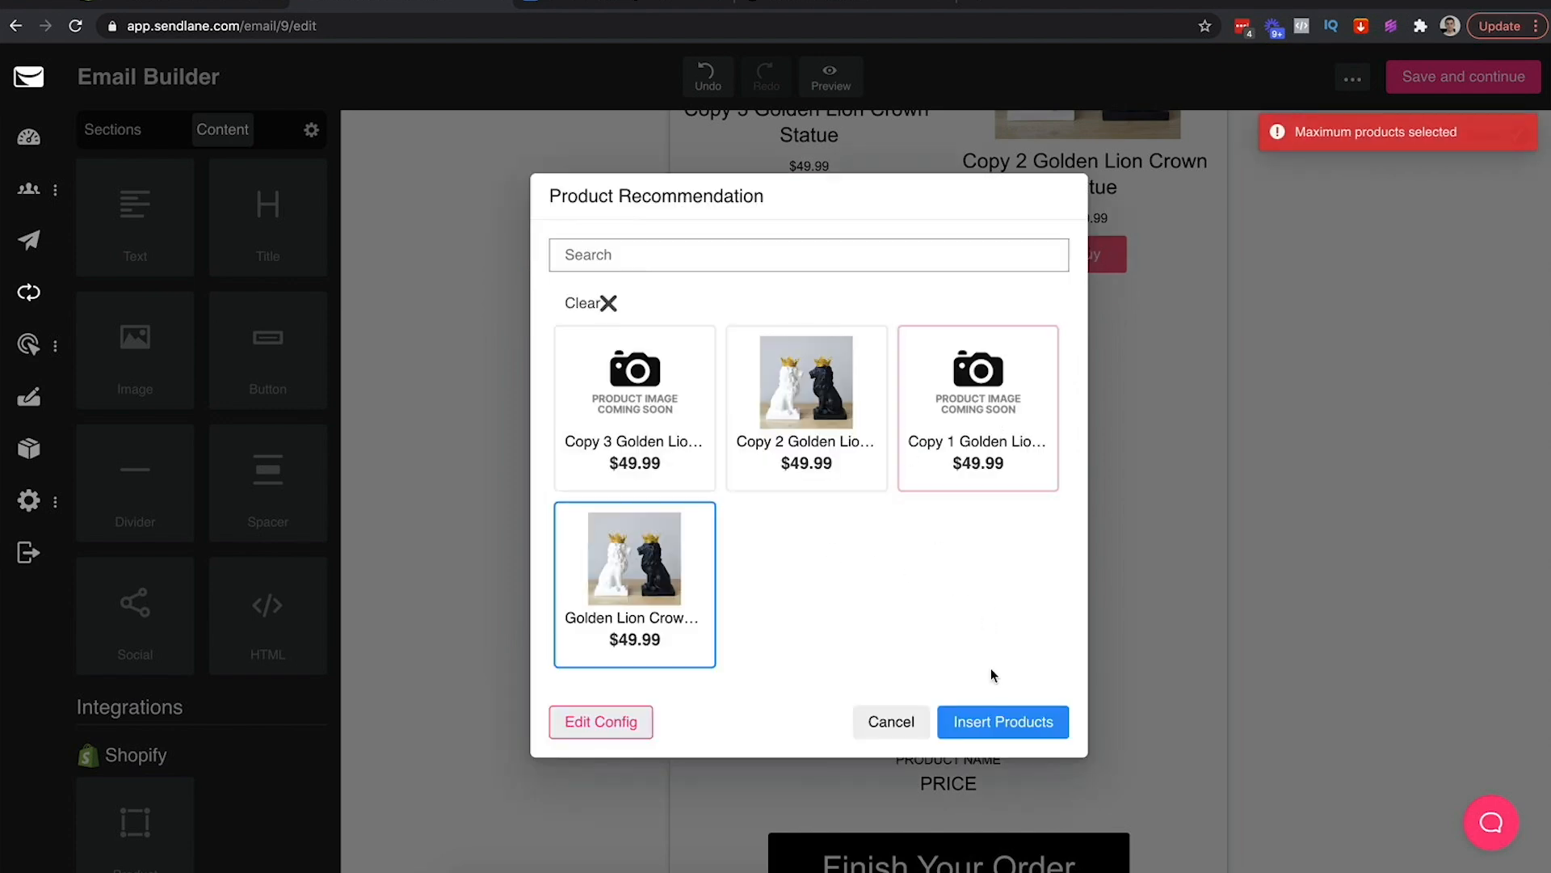
left_click(606, 307)
left_click(967, 434)
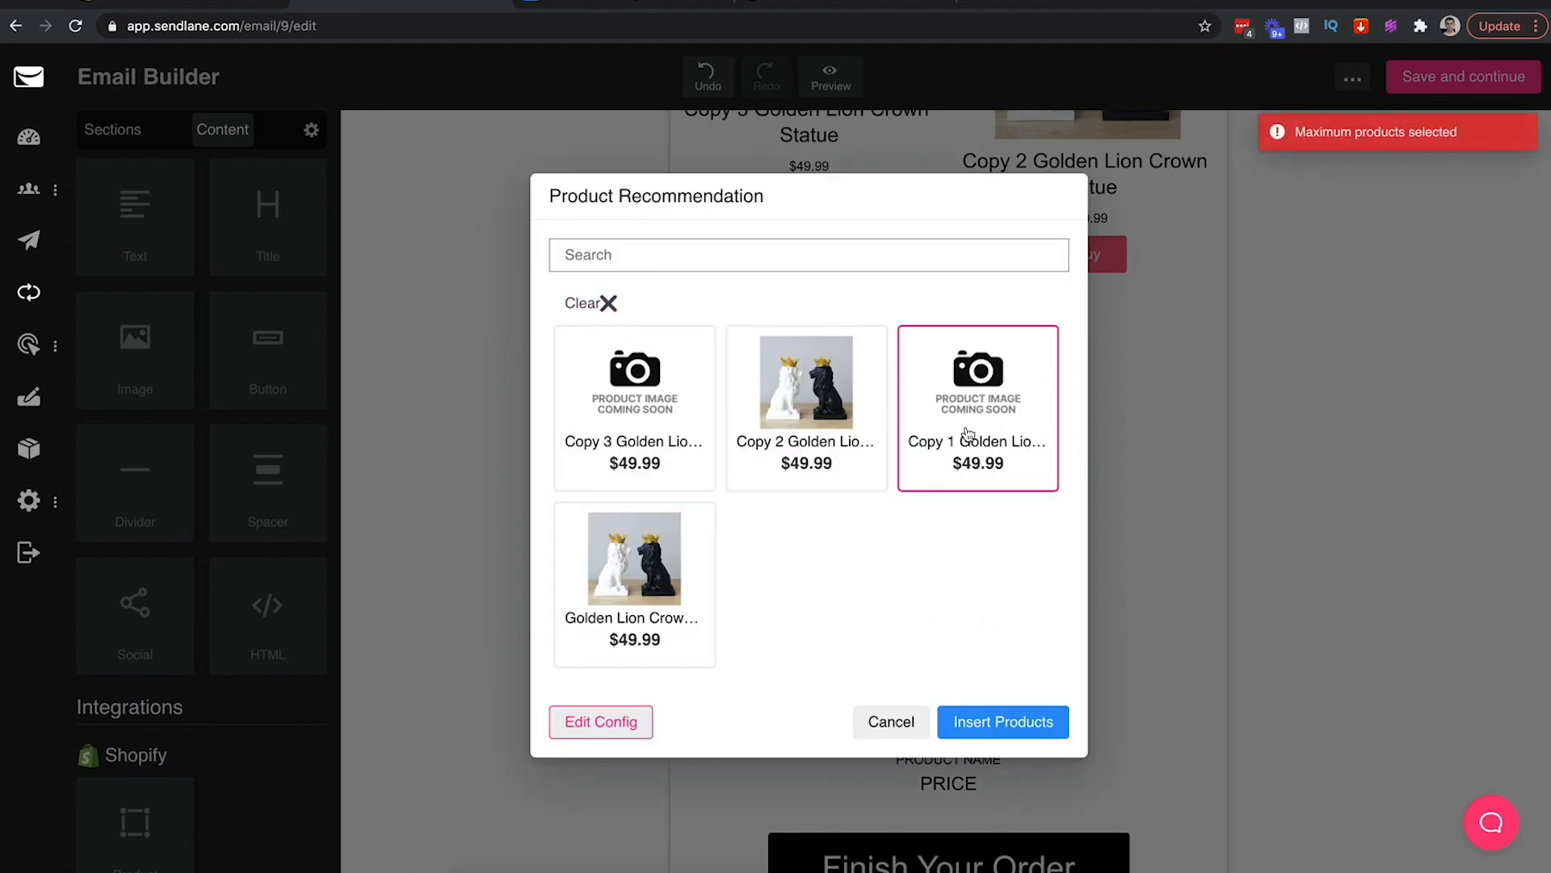
left_click(1024, 731)
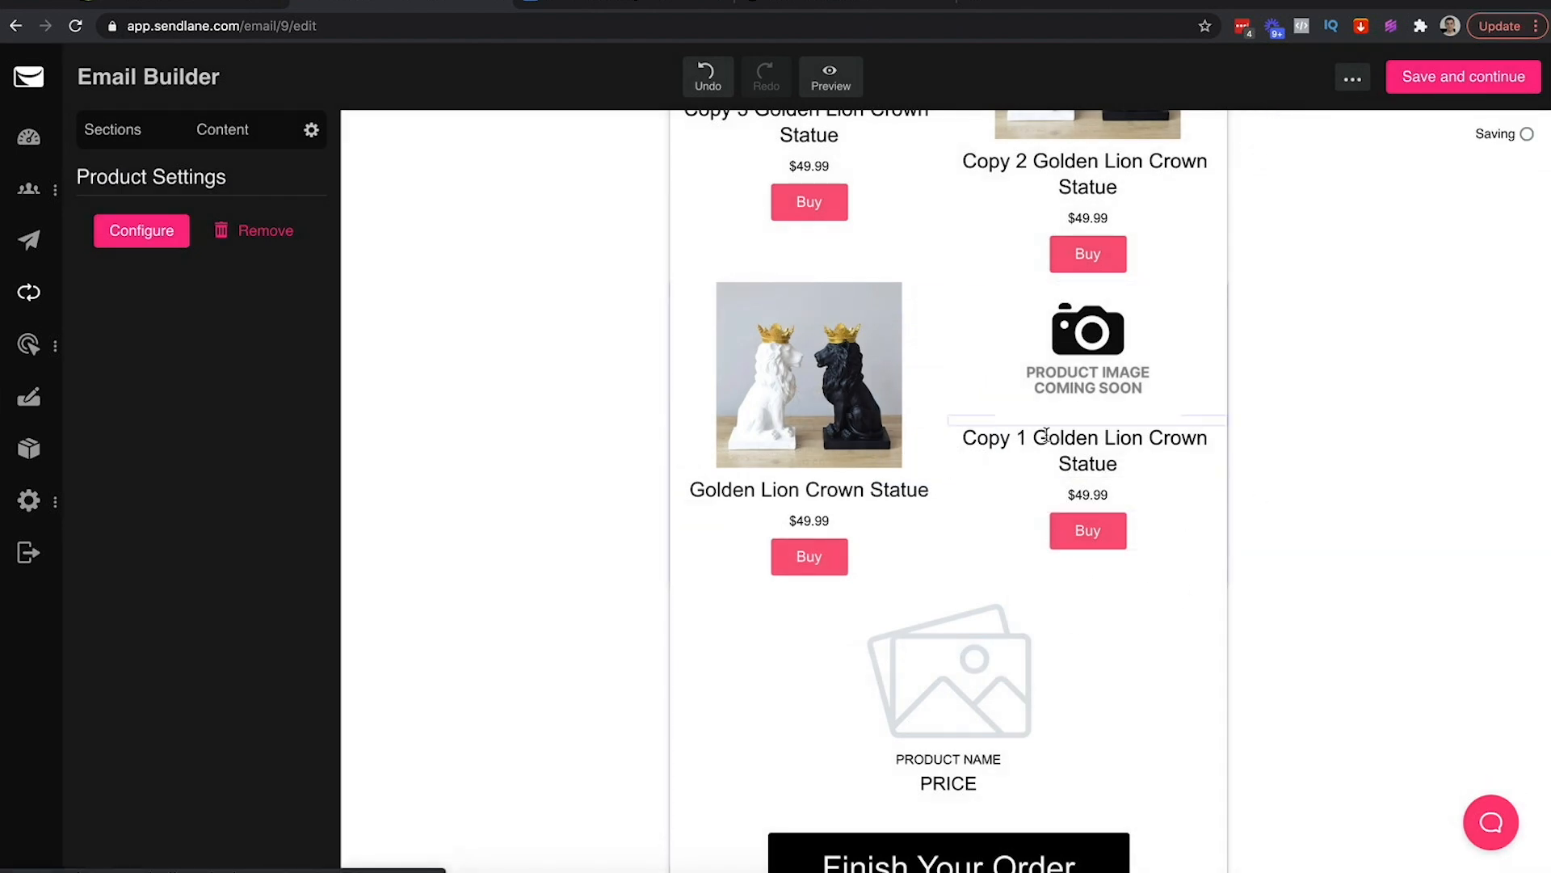
Delete the Copy 3/Copy 2 row and the Golden Lion/Copy 1 row, then select the placeholder product section
scroll(1196, 464, "up", 3)
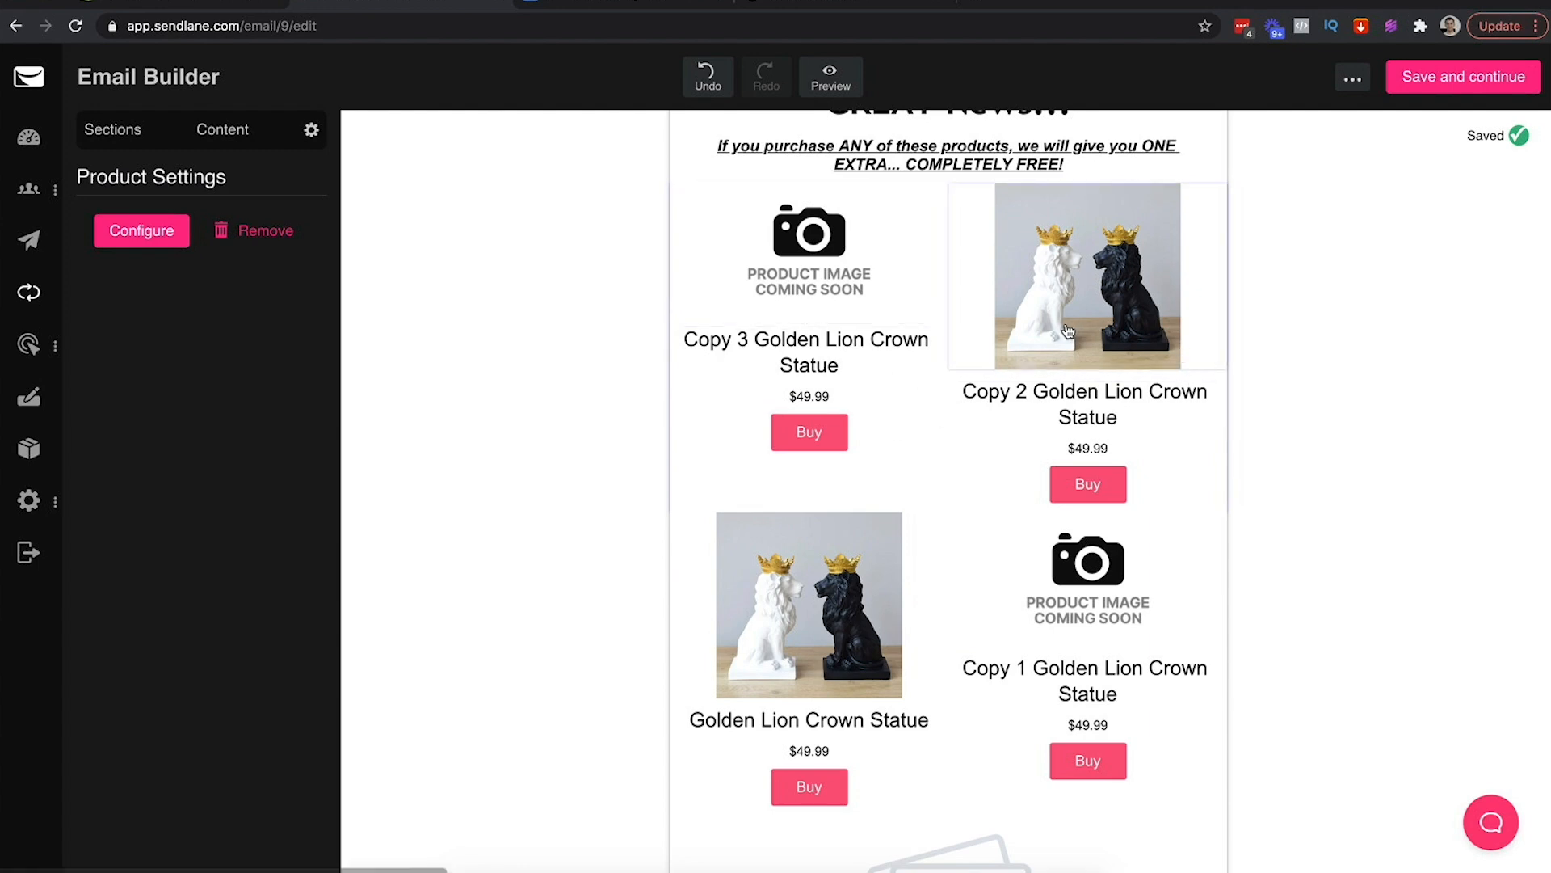
scroll(1051, 644, "up", 5)
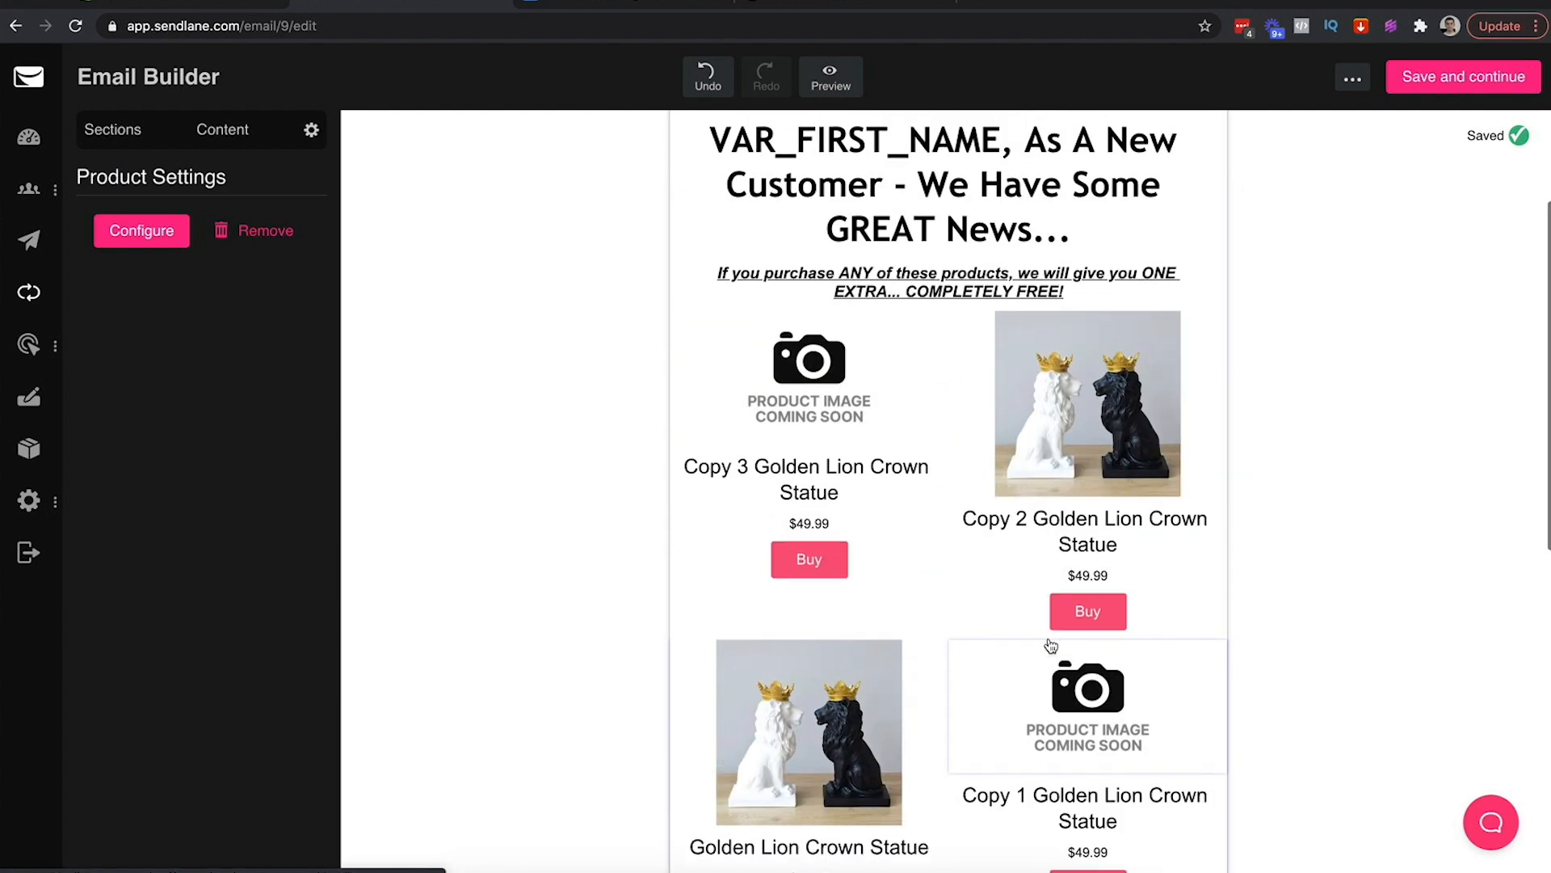
scroll(1050, 644, "down", 4)
left_click(861, 334)
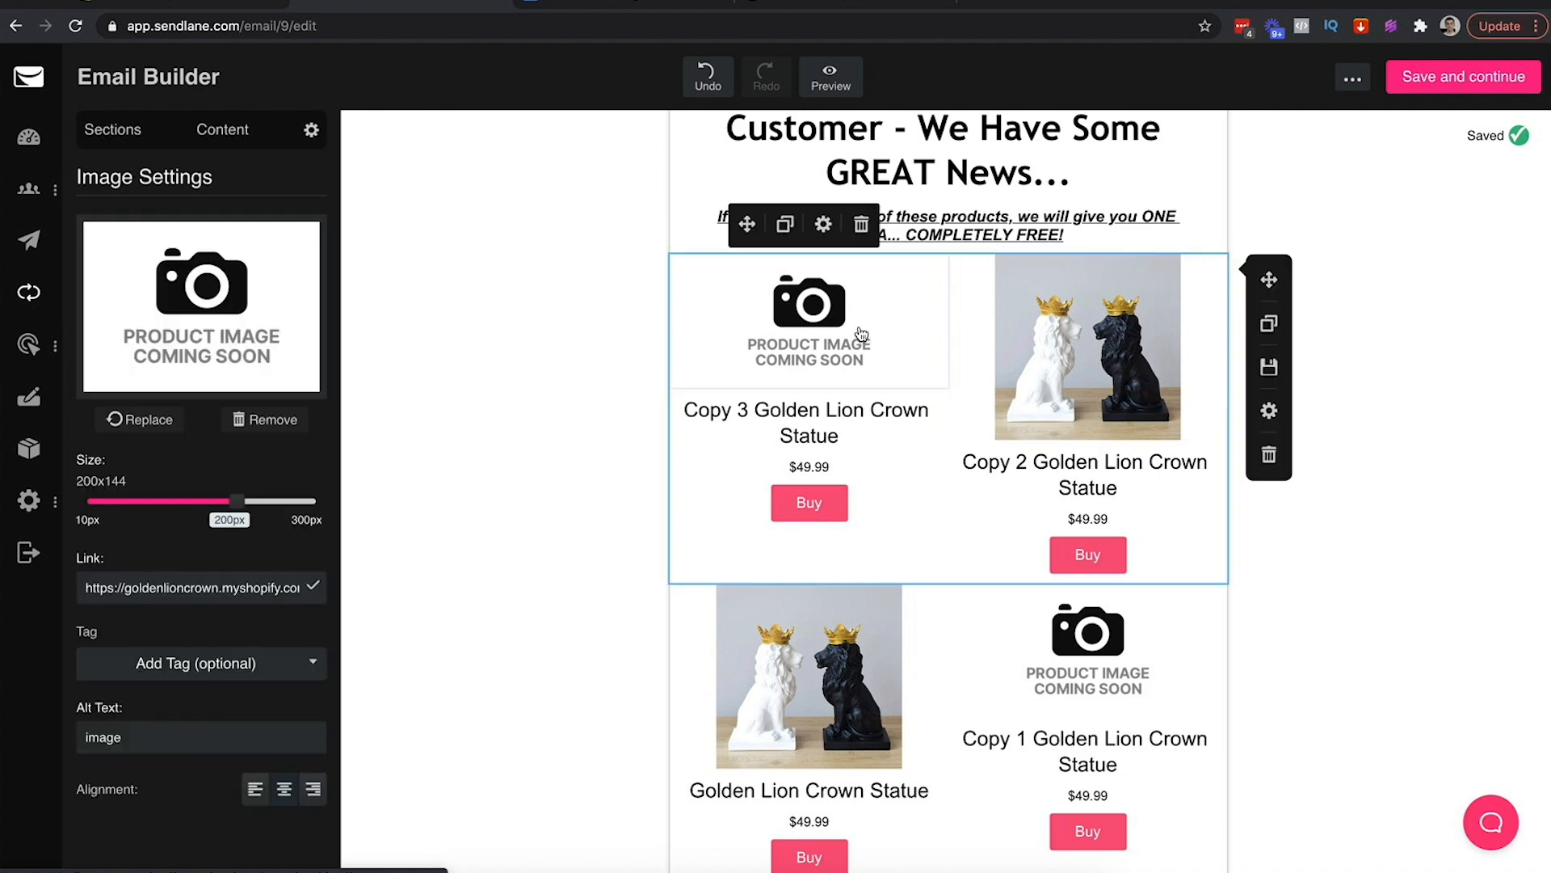
left_click(1269, 454)
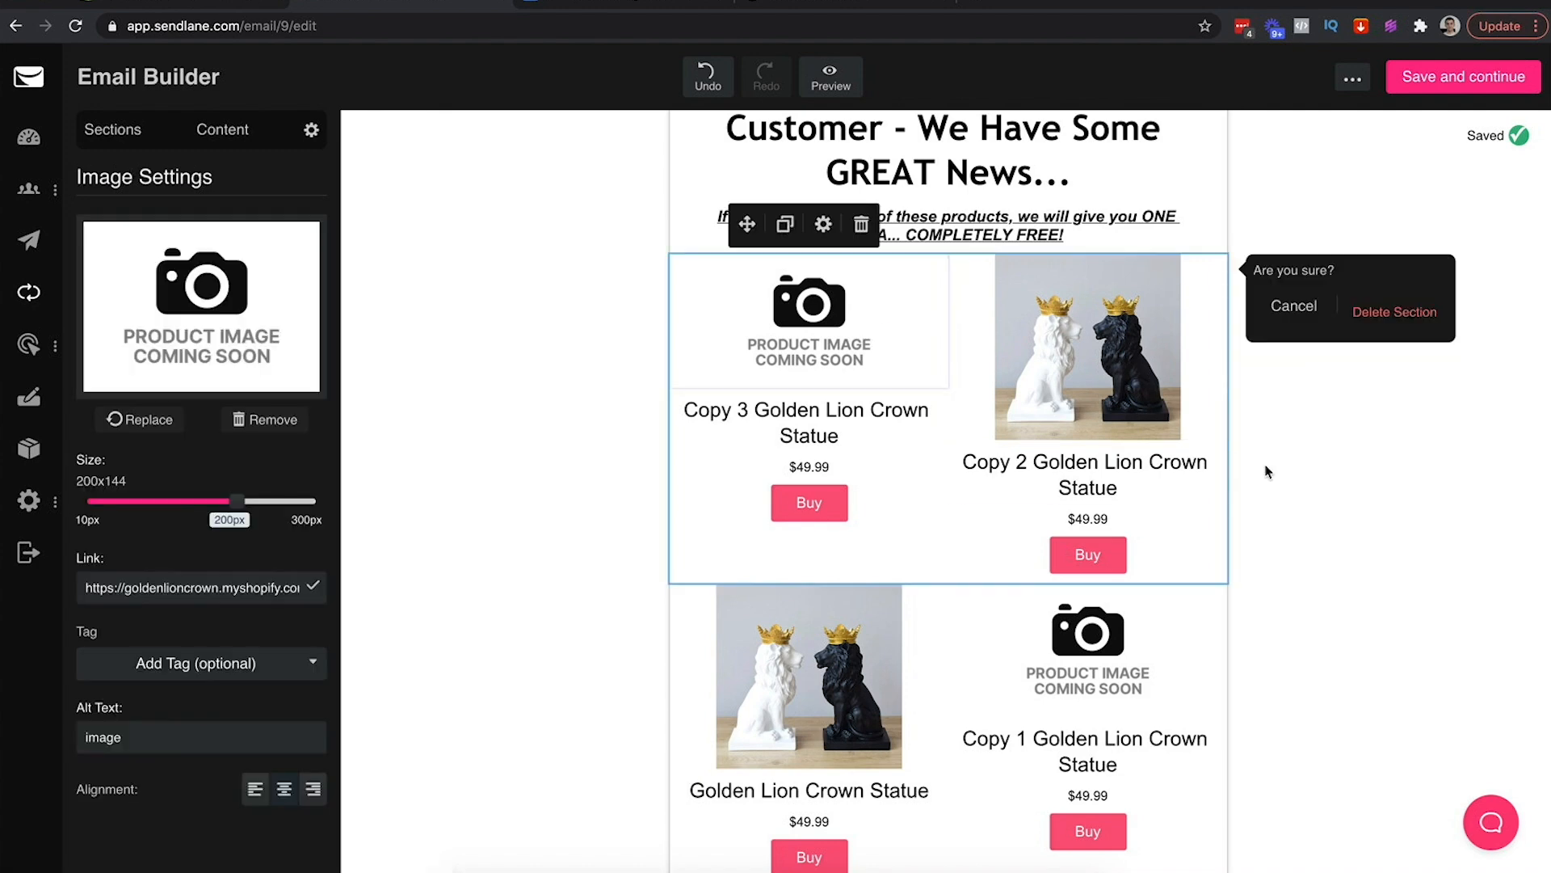
left_click(1366, 316)
left_click(1212, 321)
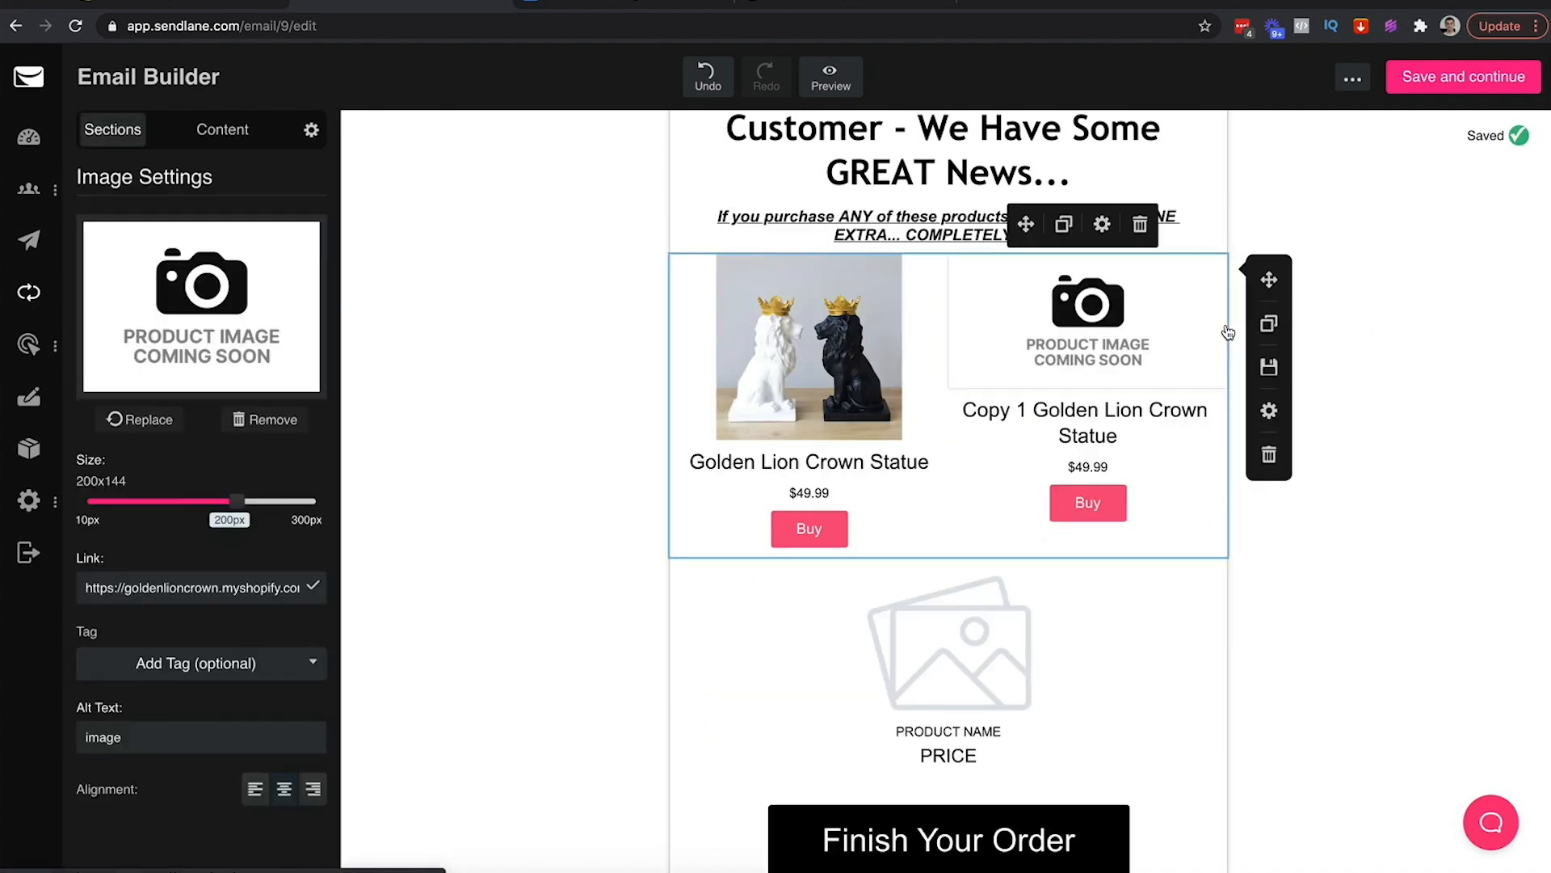
left_click(1269, 454)
left_click(1381, 323)
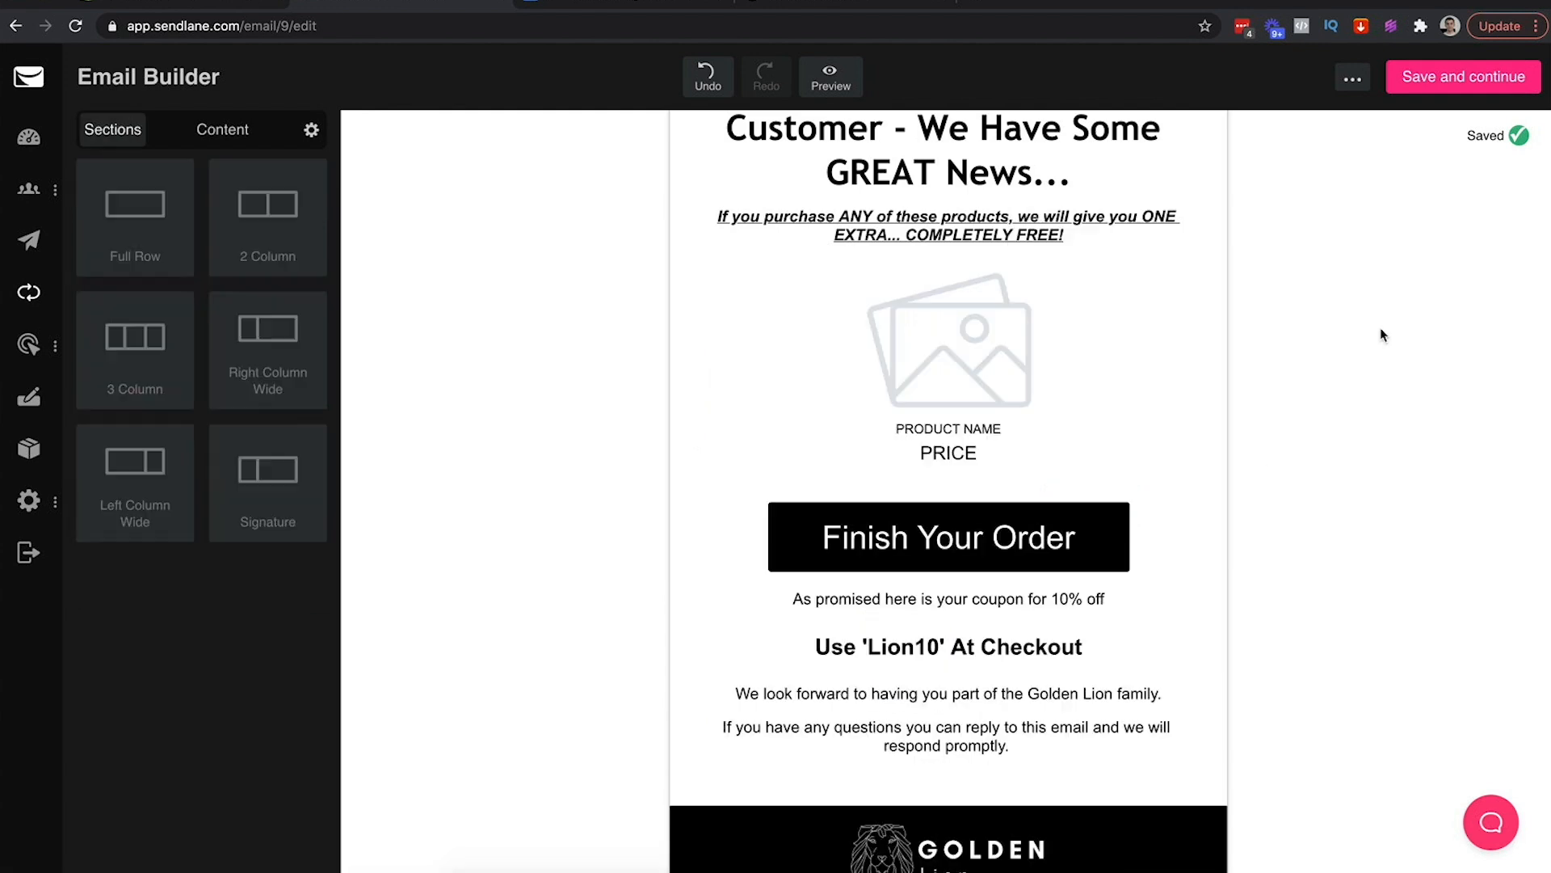
left_click(619, 390)
left_click(687, 385)
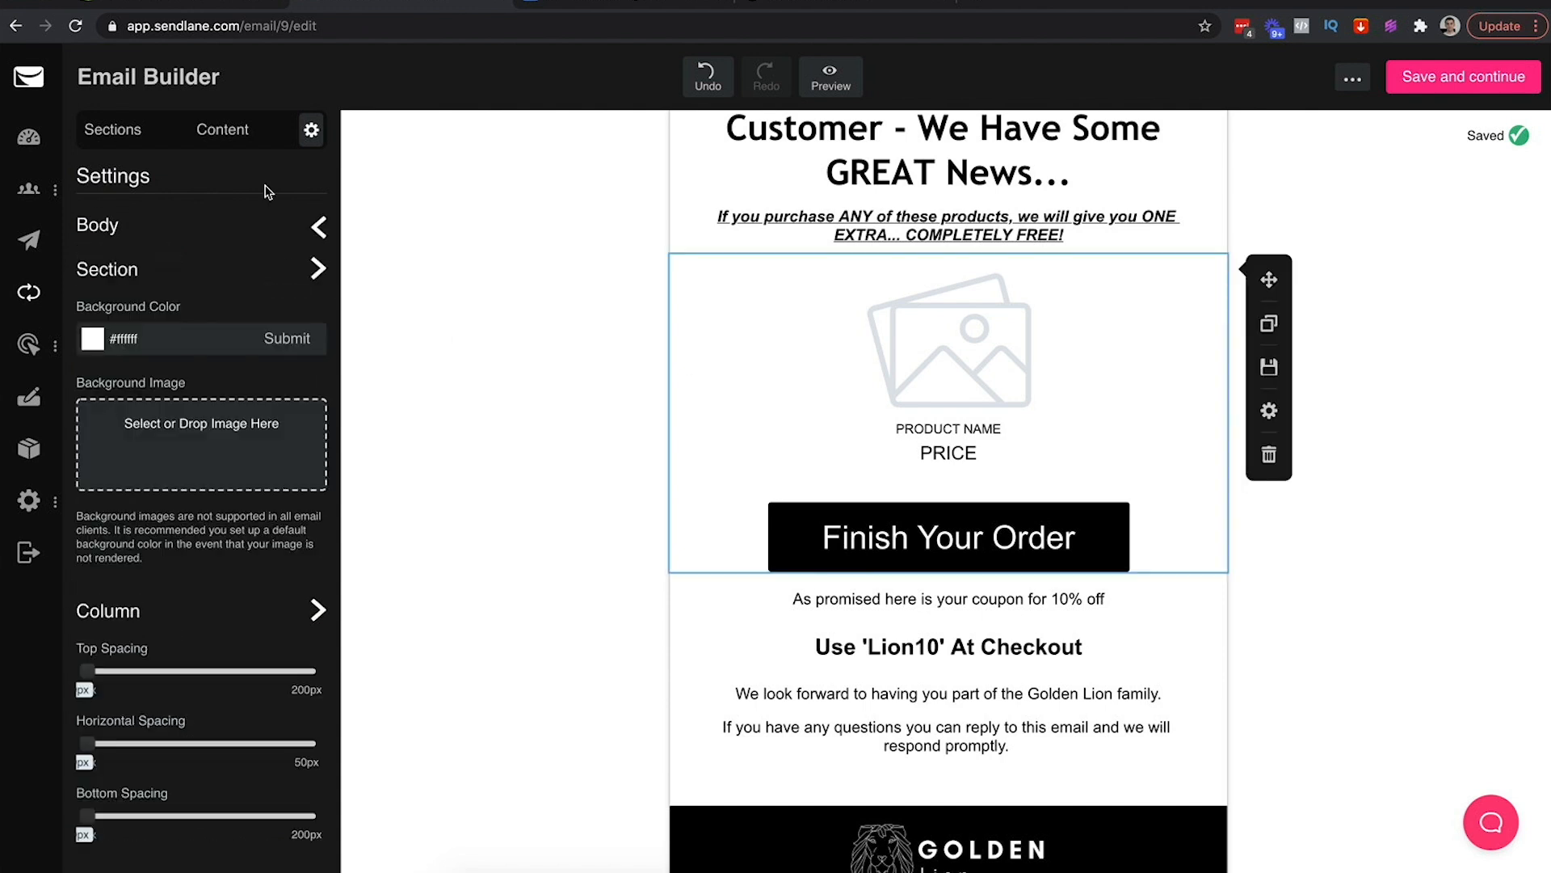
Insert an empty two-column row above the product section and drop a product block into its left column
left_click(223, 129)
left_click(112, 130)
left_click_drag(262, 198, 794, 251)
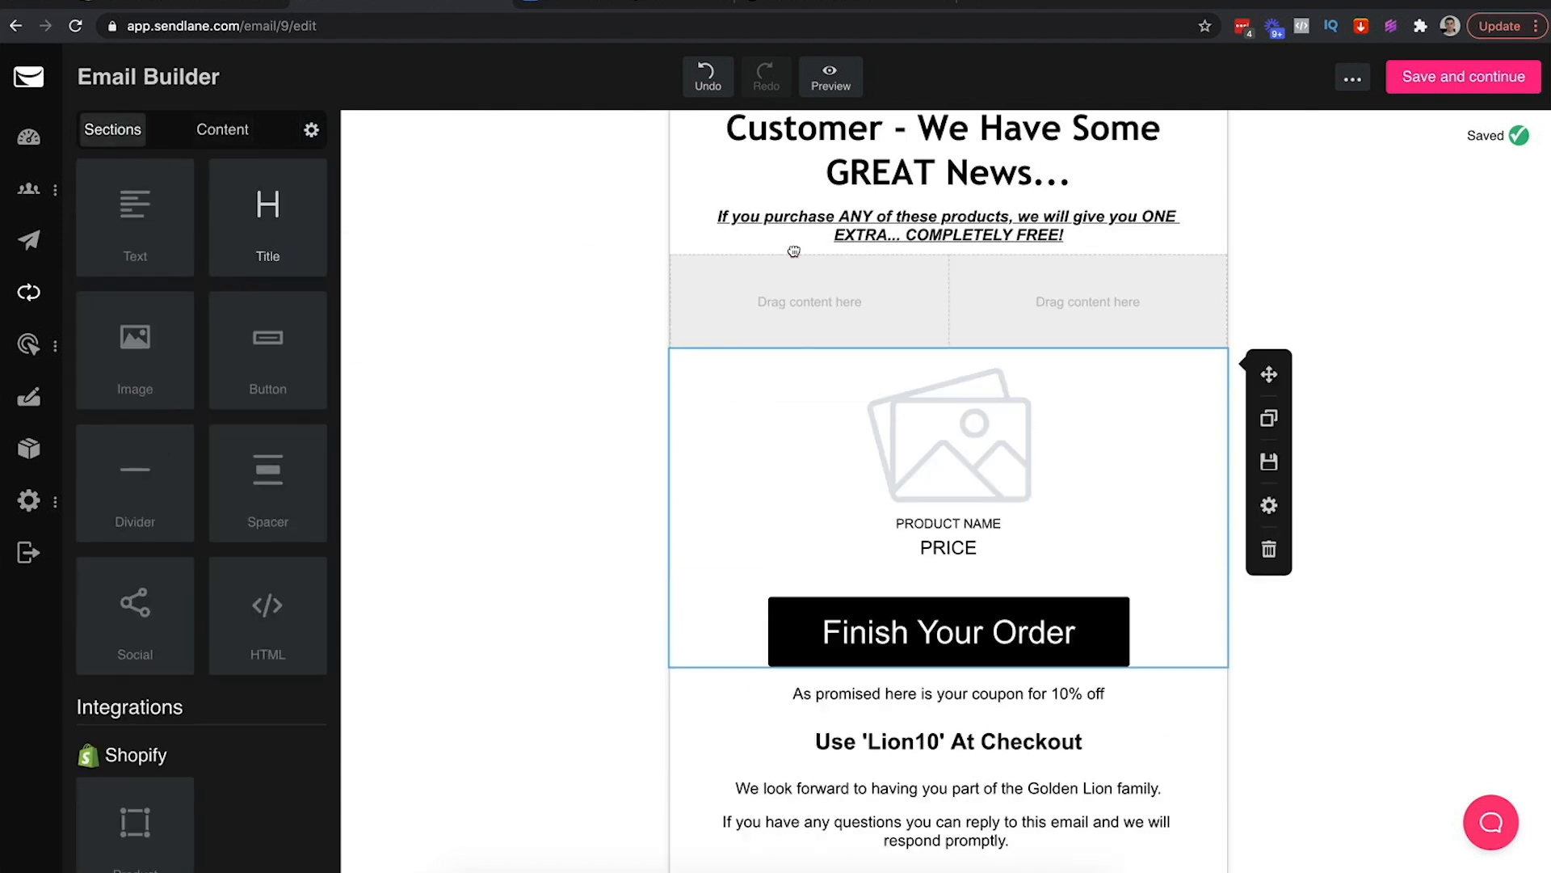
left_click(1278, 314)
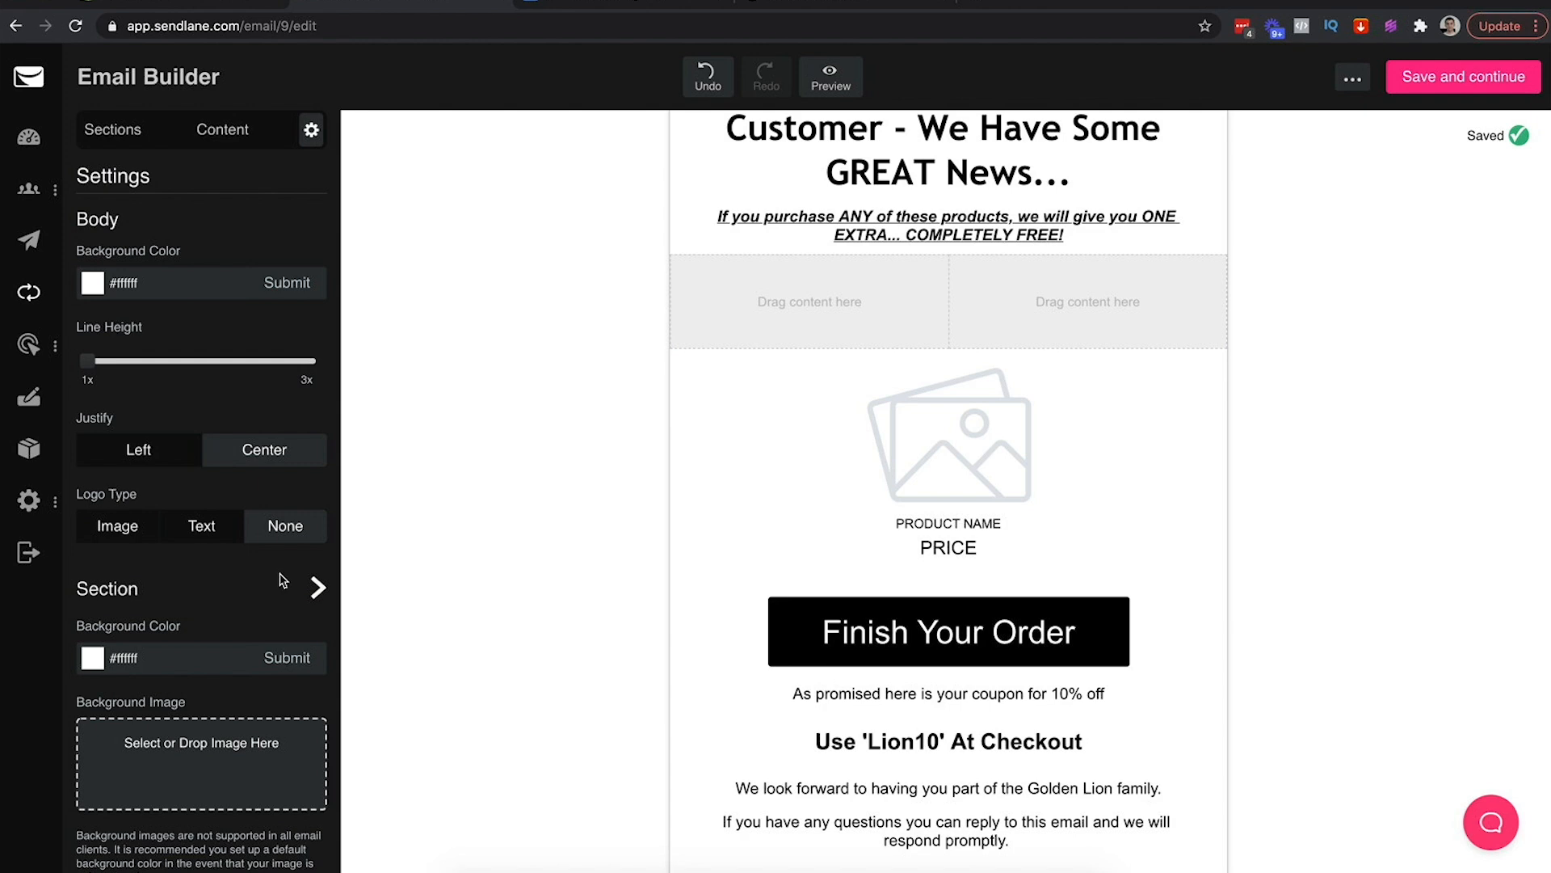
left_click(98, 139)
left_click(198, 126)
left_click_drag(130, 824, 820, 294)
Set the left block to goldenlioncrown, 1 product, and insert Copy 2 Golden Lion Crown Statue
left_click(848, 461)
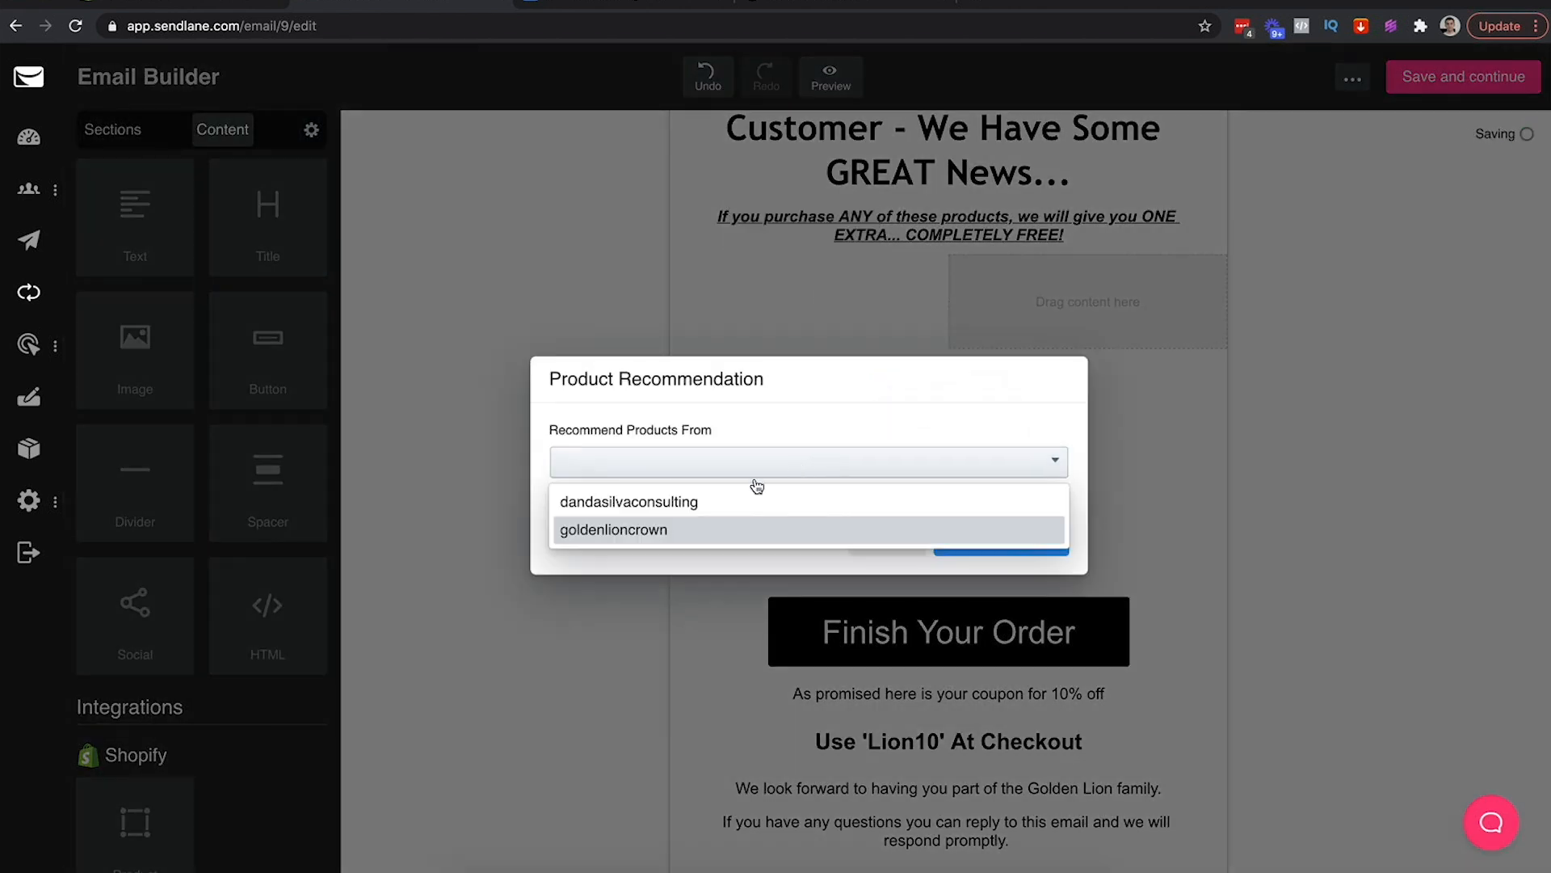
left_click(651, 536)
left_click(928, 495)
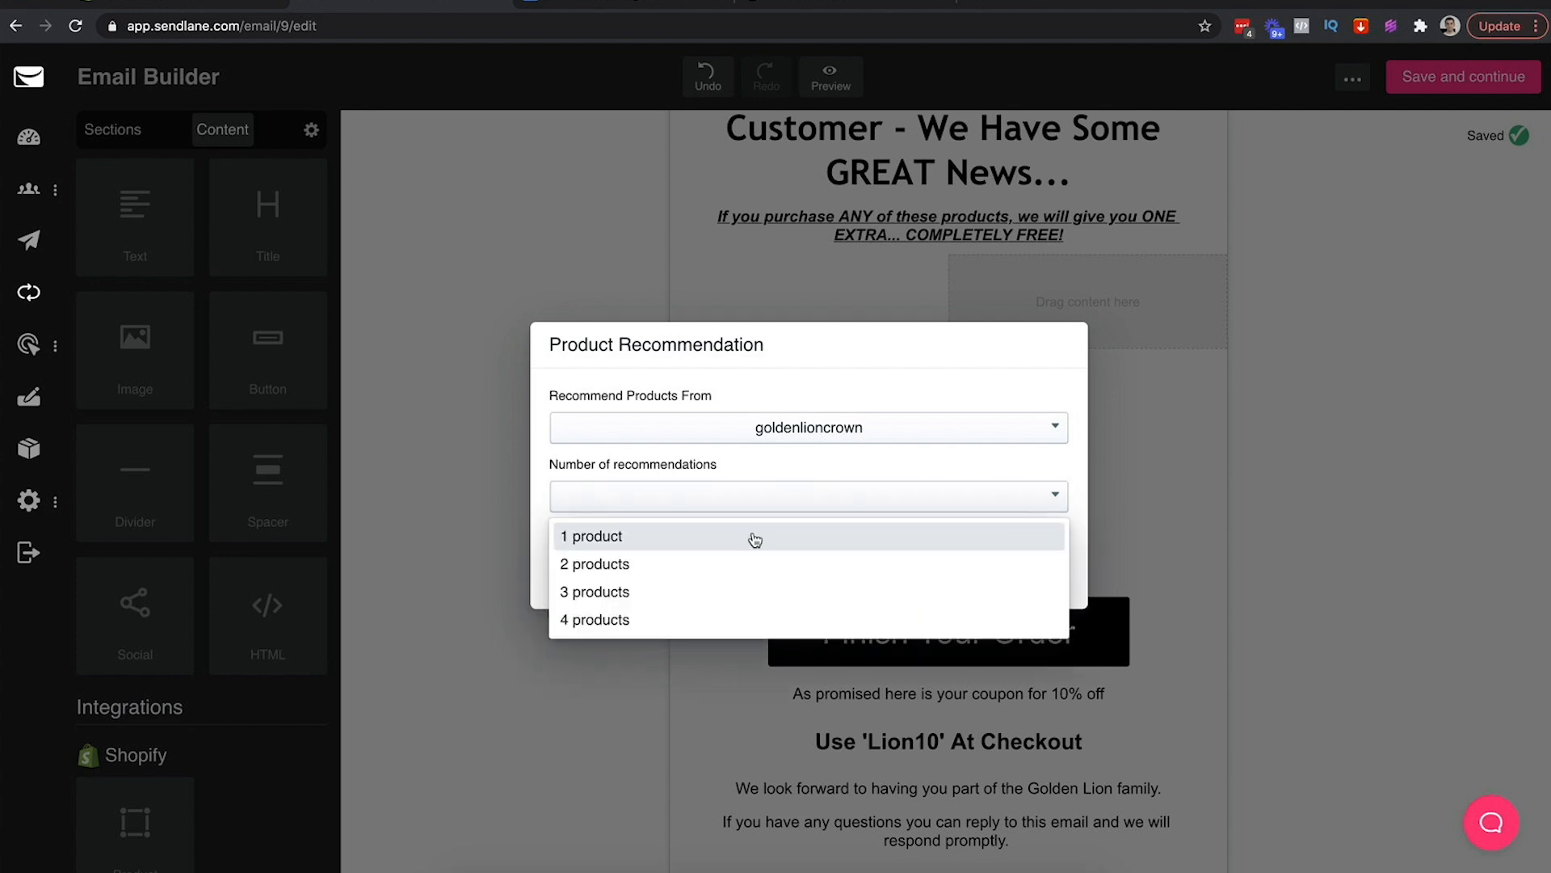
left_click(754, 537)
left_click(1001, 627)
left_click(626, 384)
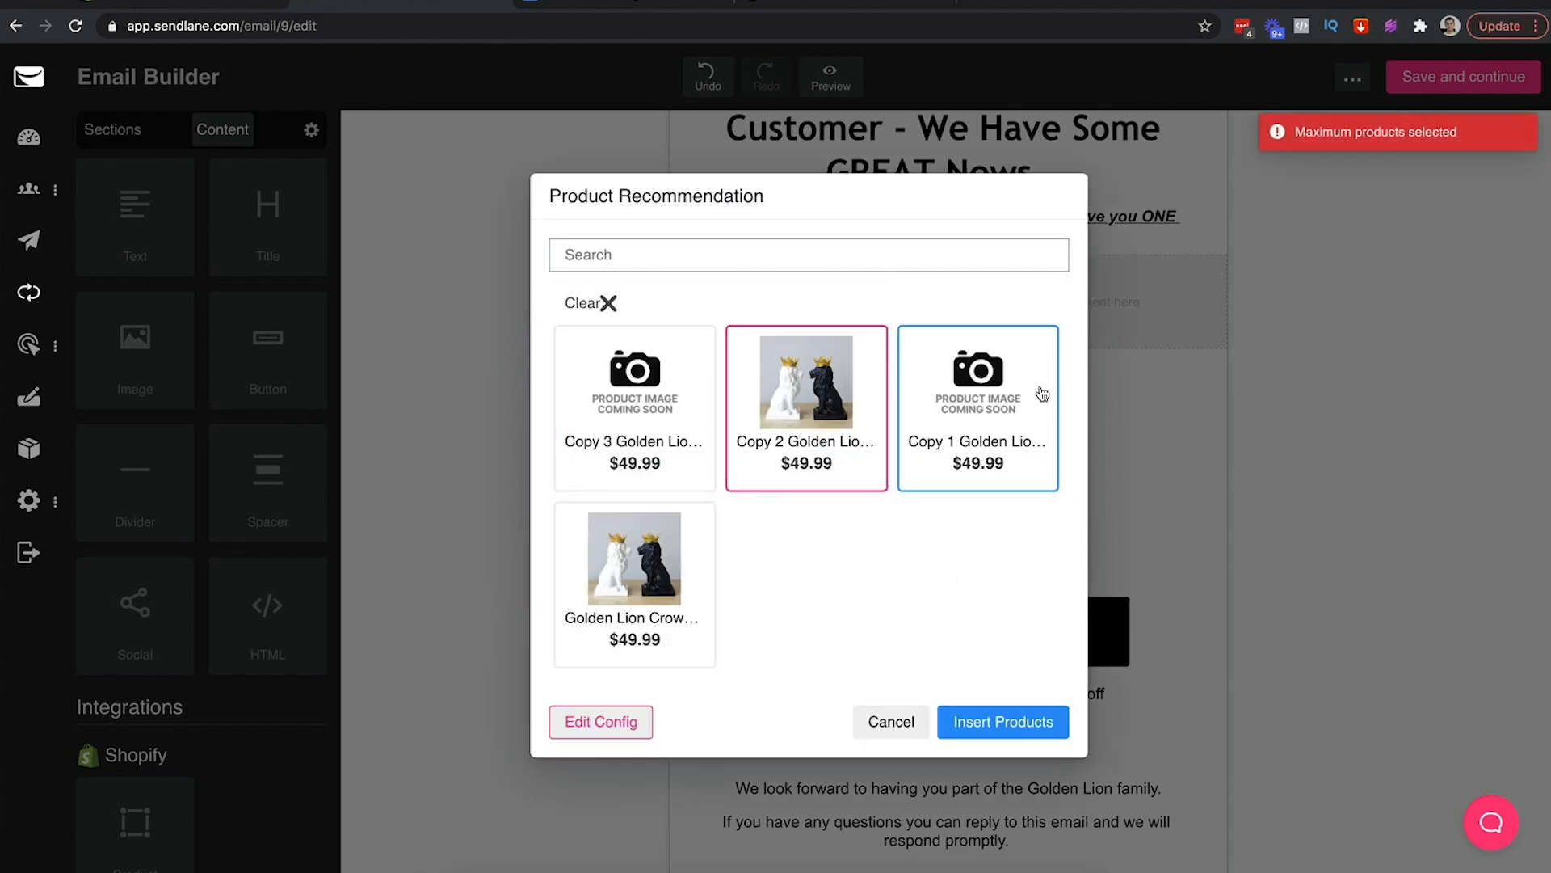
left_click(982, 384)
left_click(800, 394)
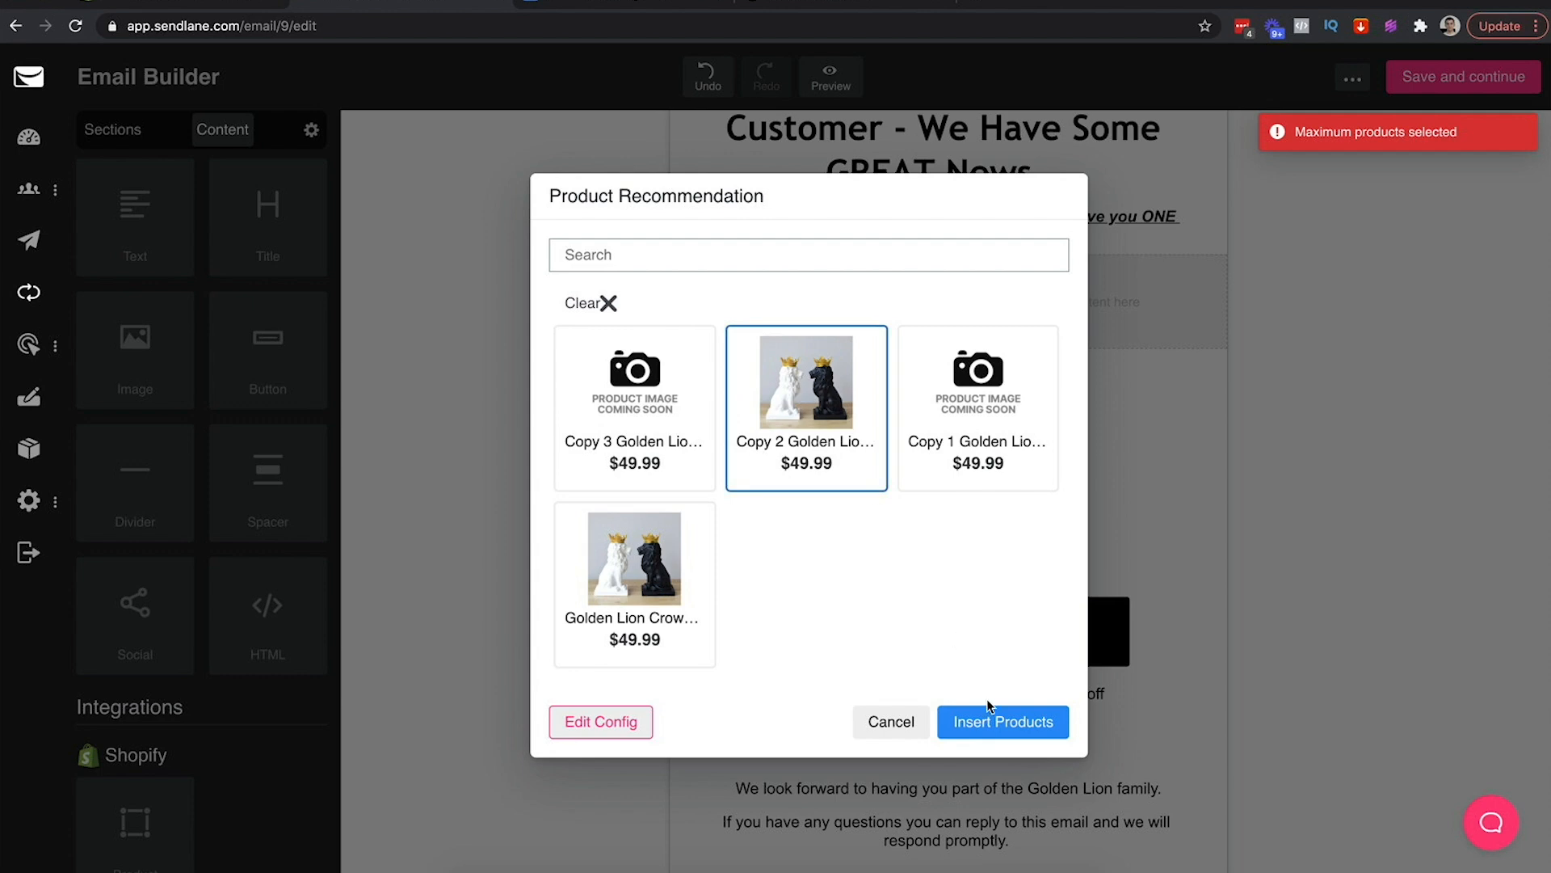
left_click(975, 728)
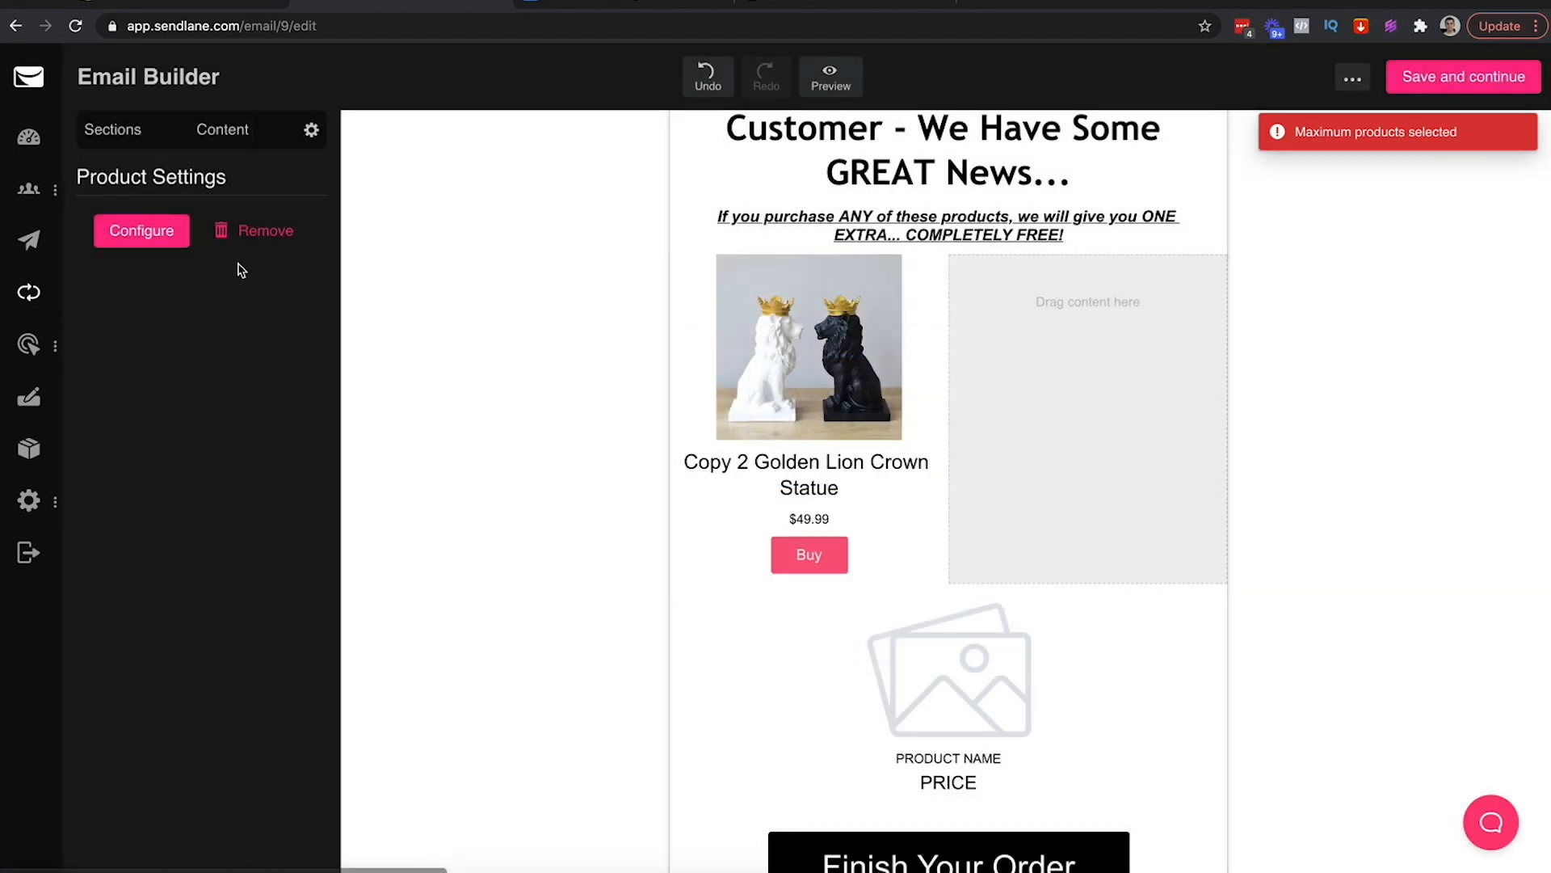
left_click(153, 235)
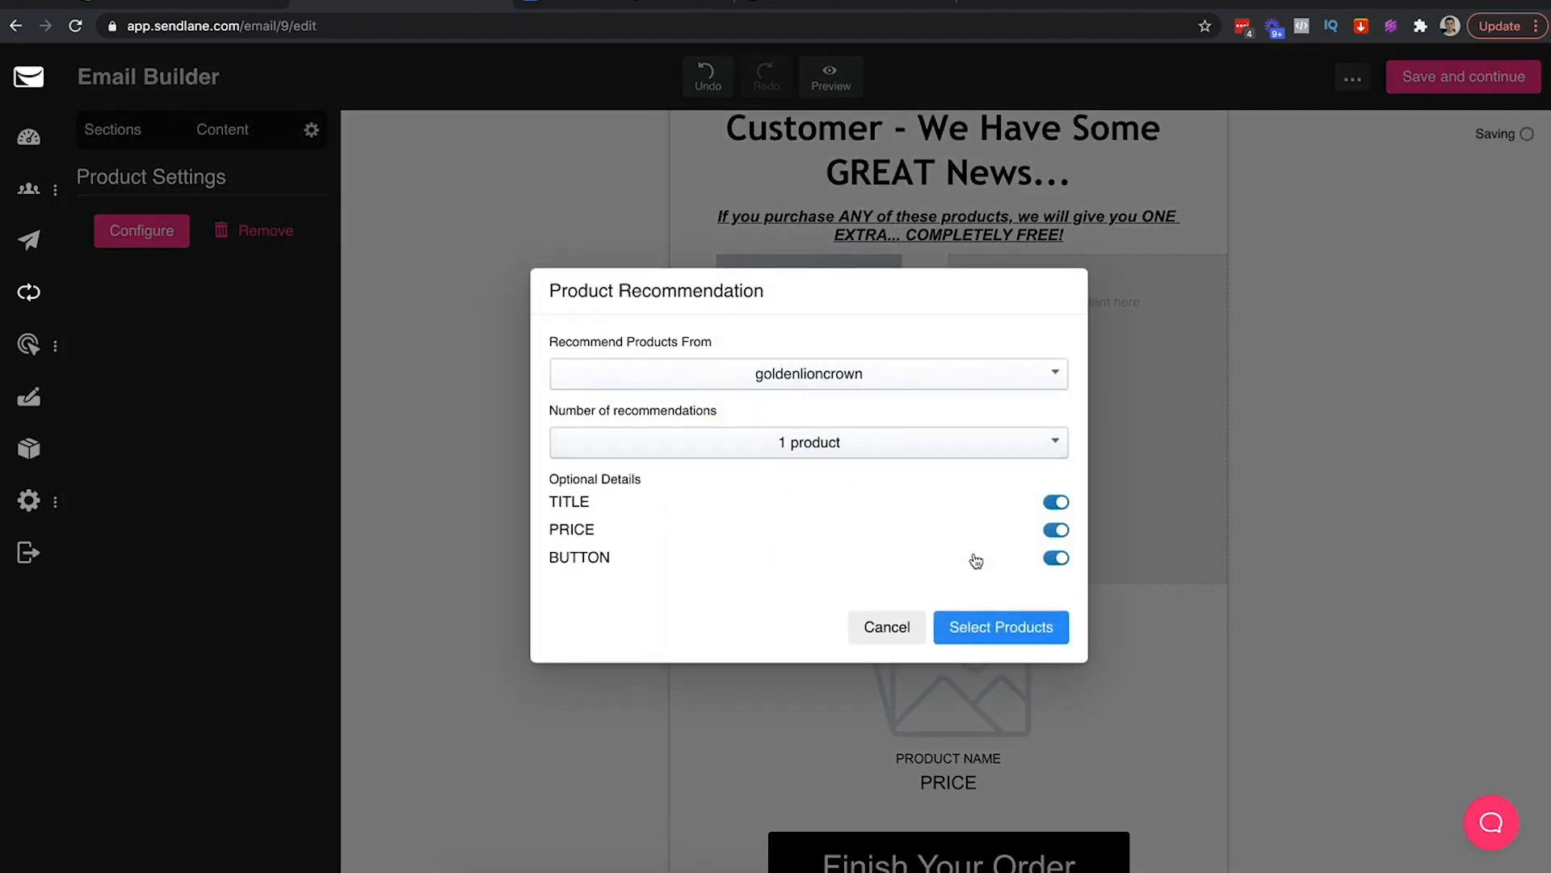
left_click(883, 629)
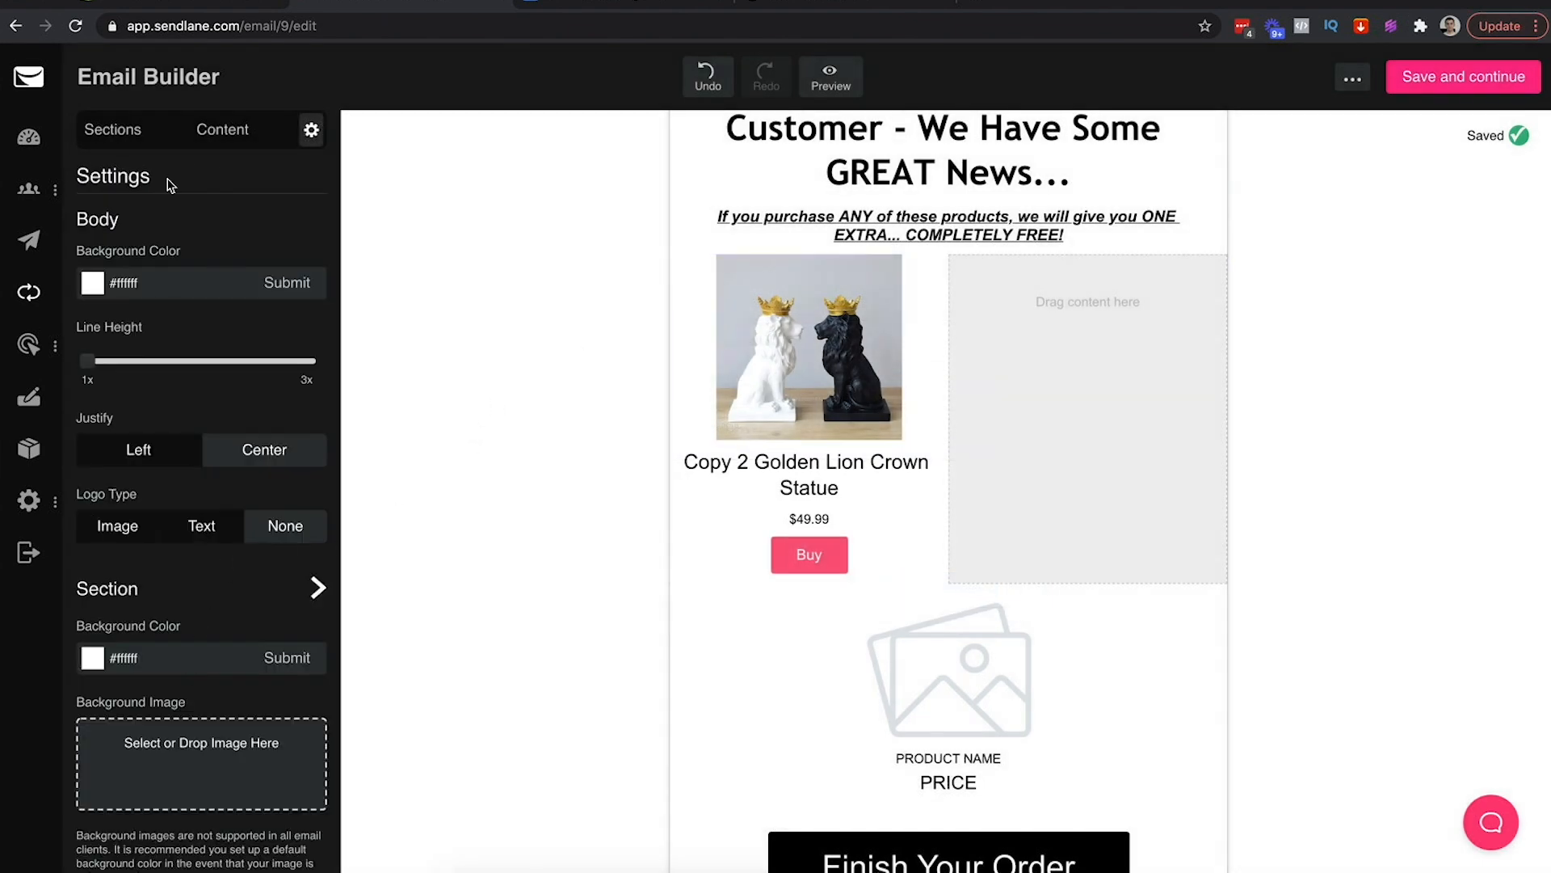
Fill the right column with the Golden Lion Crown Statue from goldenlioncrown, 1 product
left_click(227, 131)
left_click_drag(135, 820, 1079, 348)
left_click(764, 466)
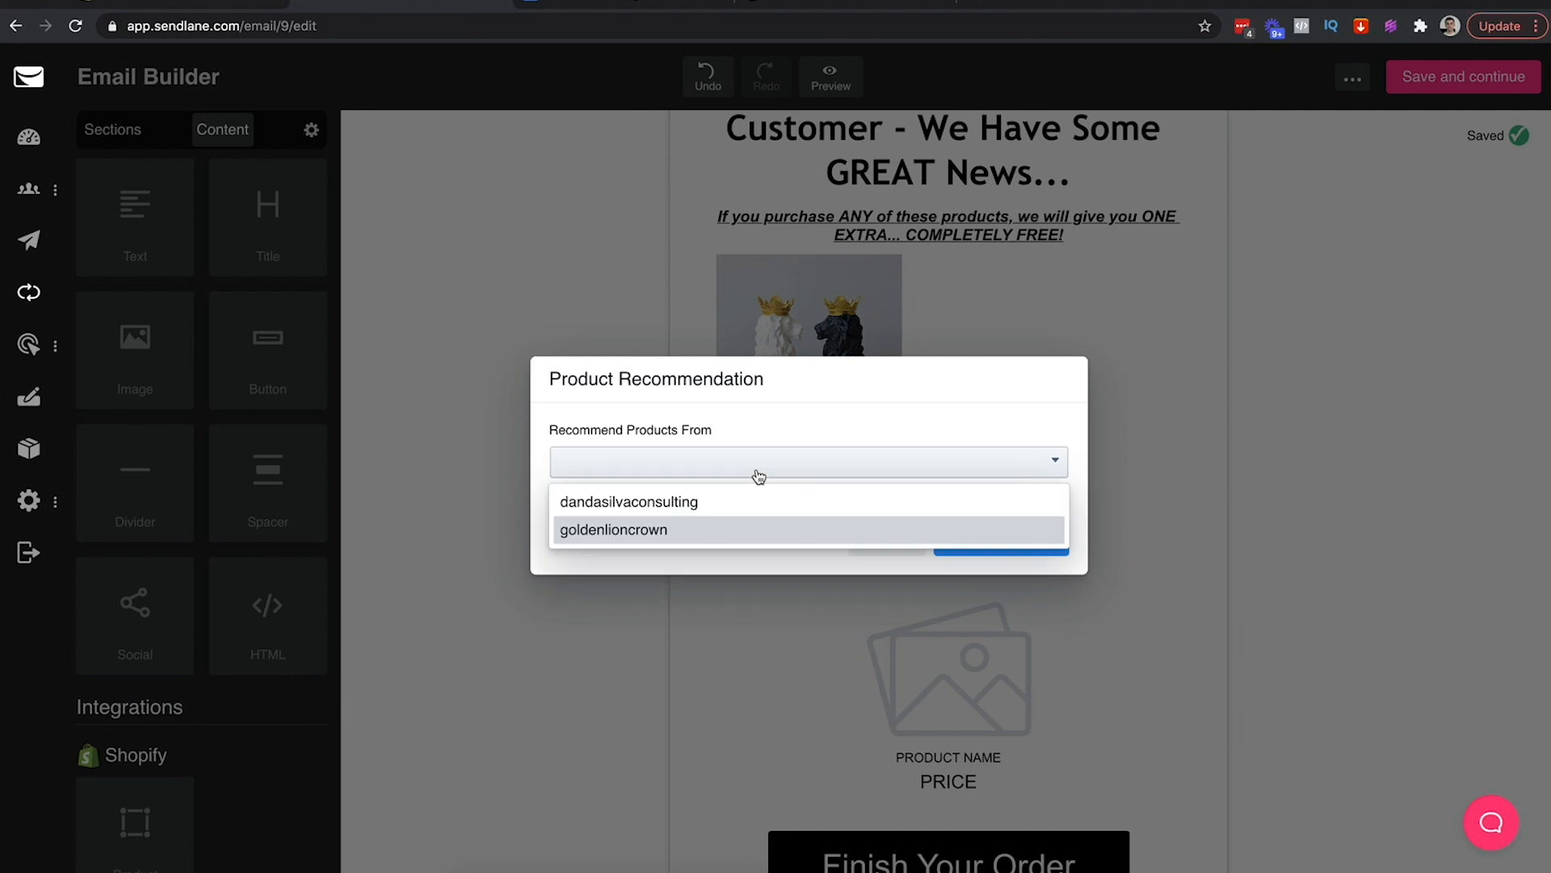
left_click(679, 529)
left_click(860, 496)
left_click(837, 536)
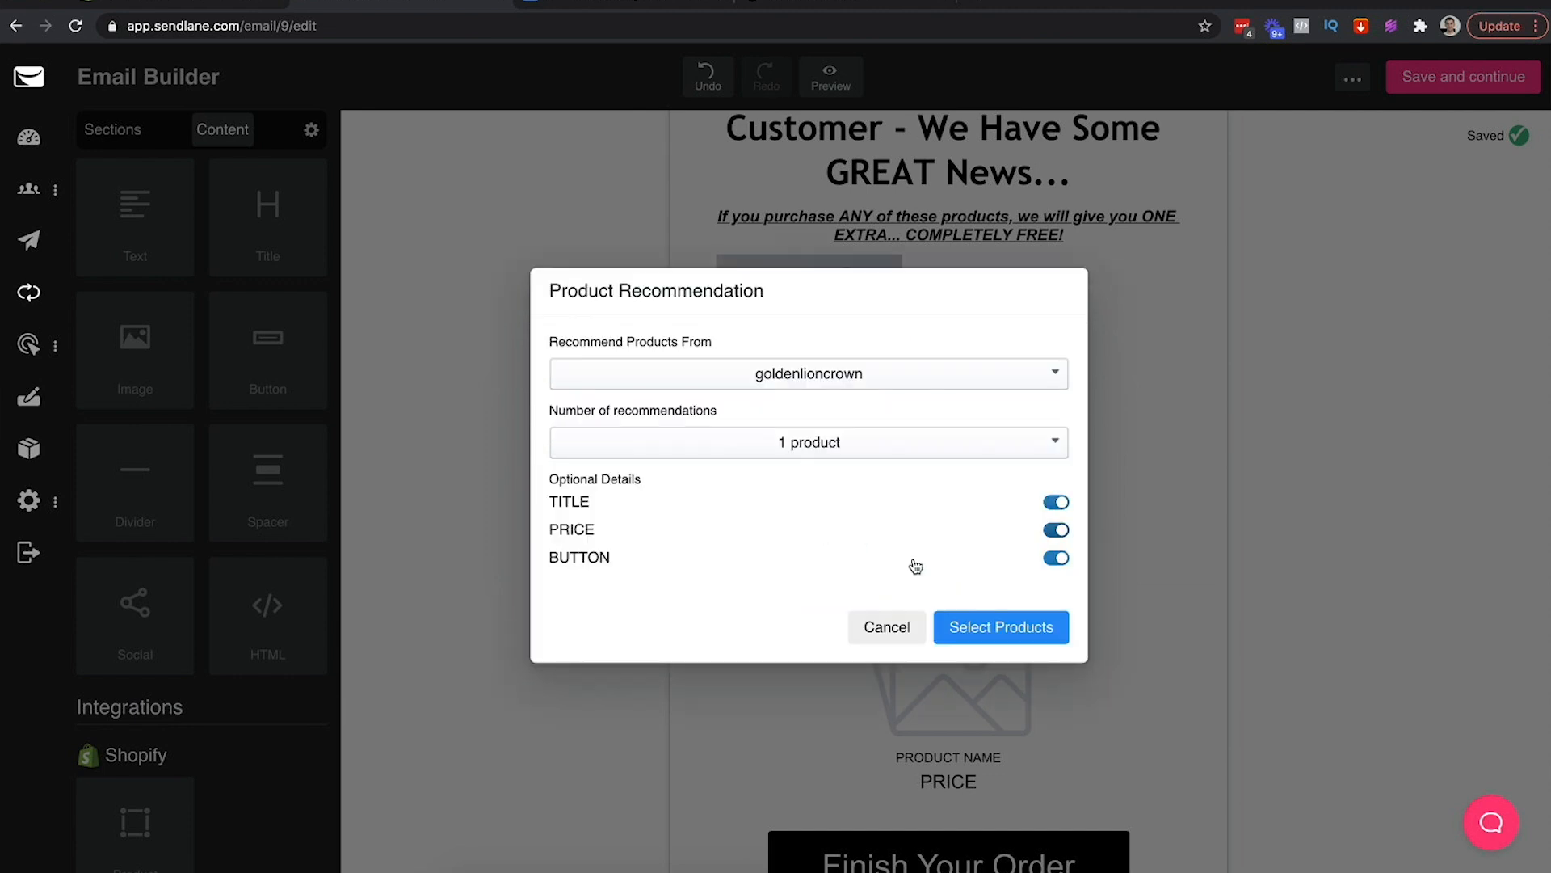
left_click(991, 623)
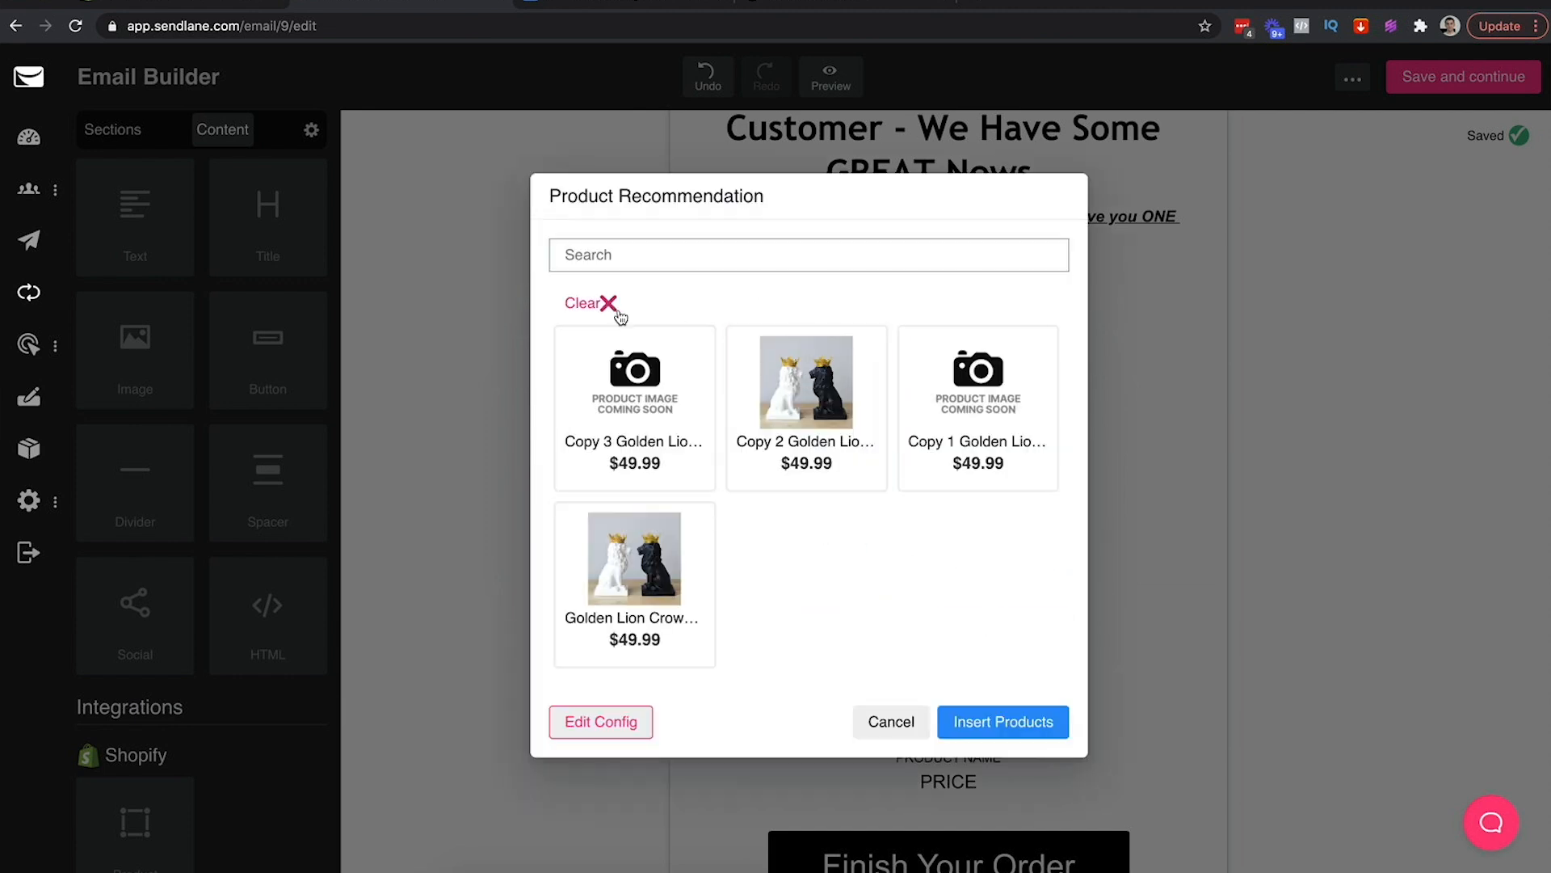
left_click(683, 644)
left_click(1026, 720)
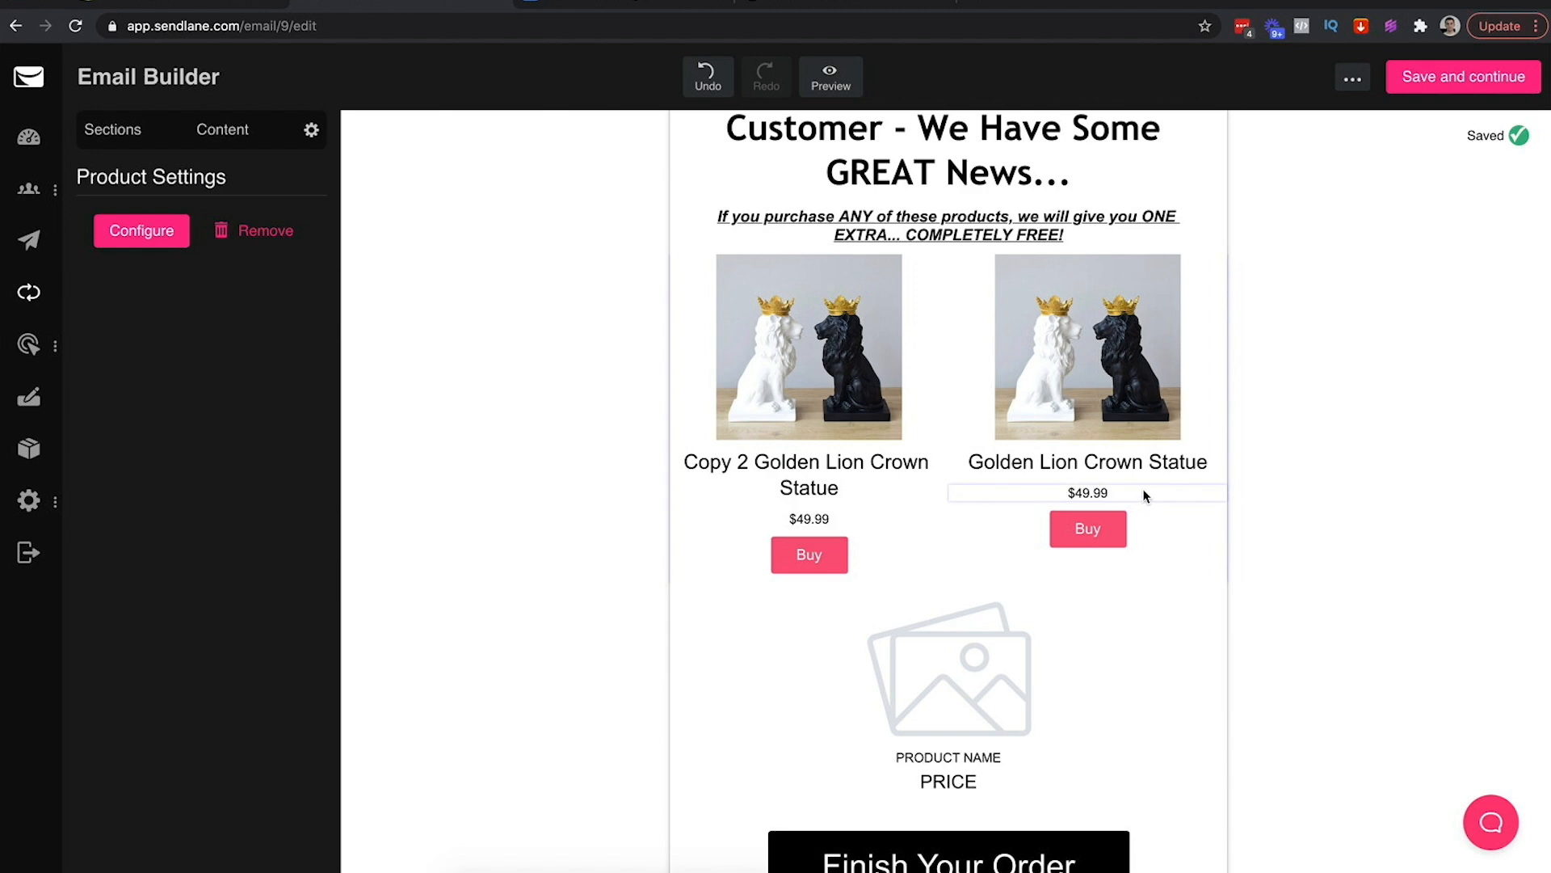
Delete the 'Copy 2' prefix from the first product title
left_click(756, 462)
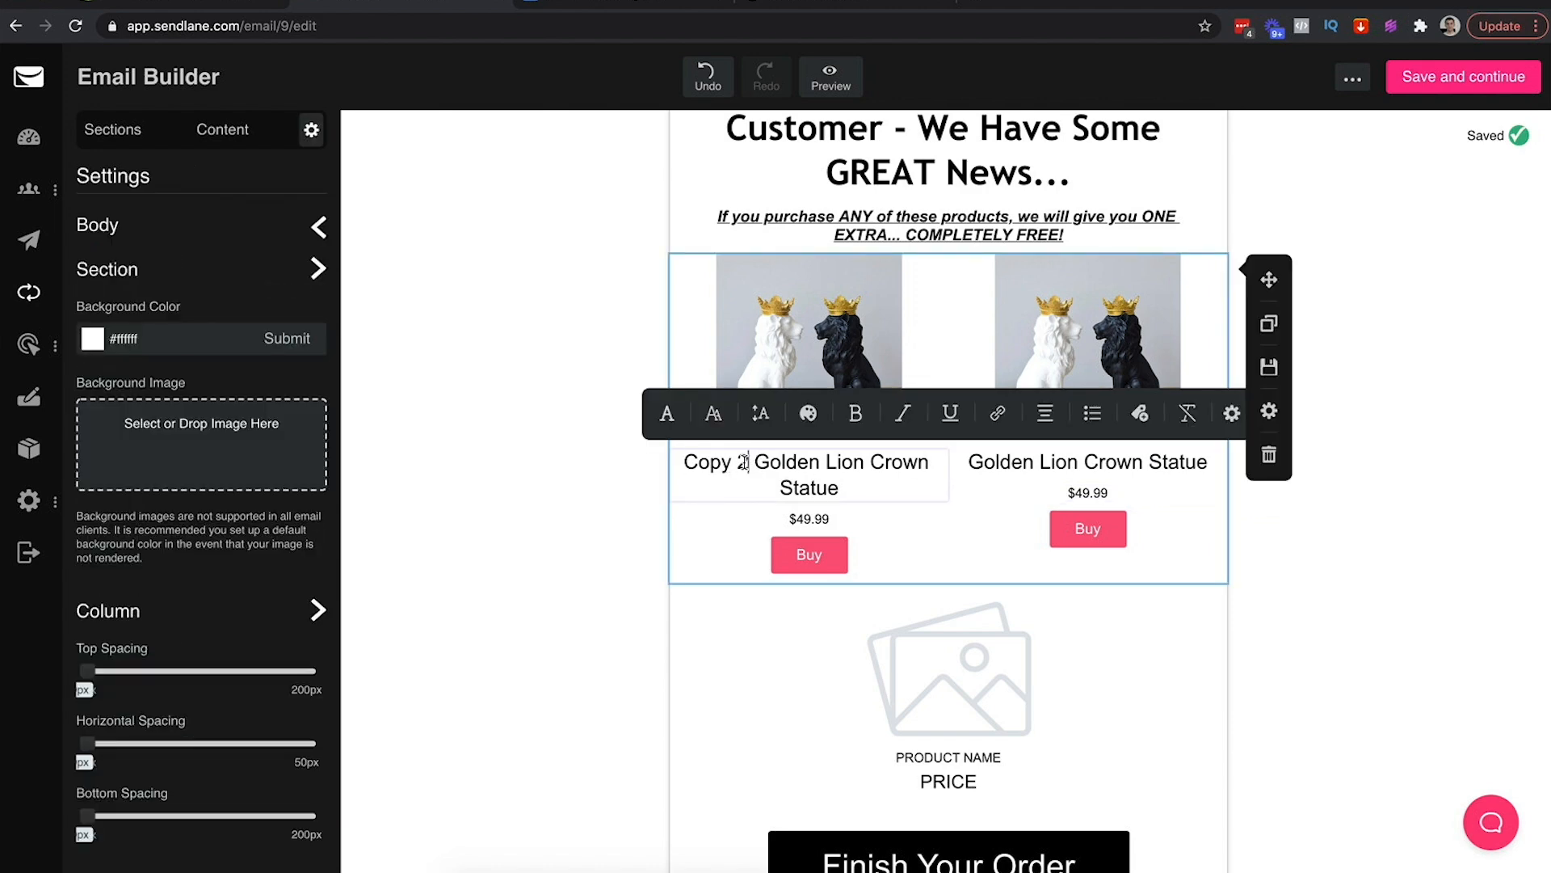
key("BackSpace")
key("BackSpace")
key("BackSpace")
key("BackSpace")
key("BackSpace")
key("BackSpace")
key("BackSpace")
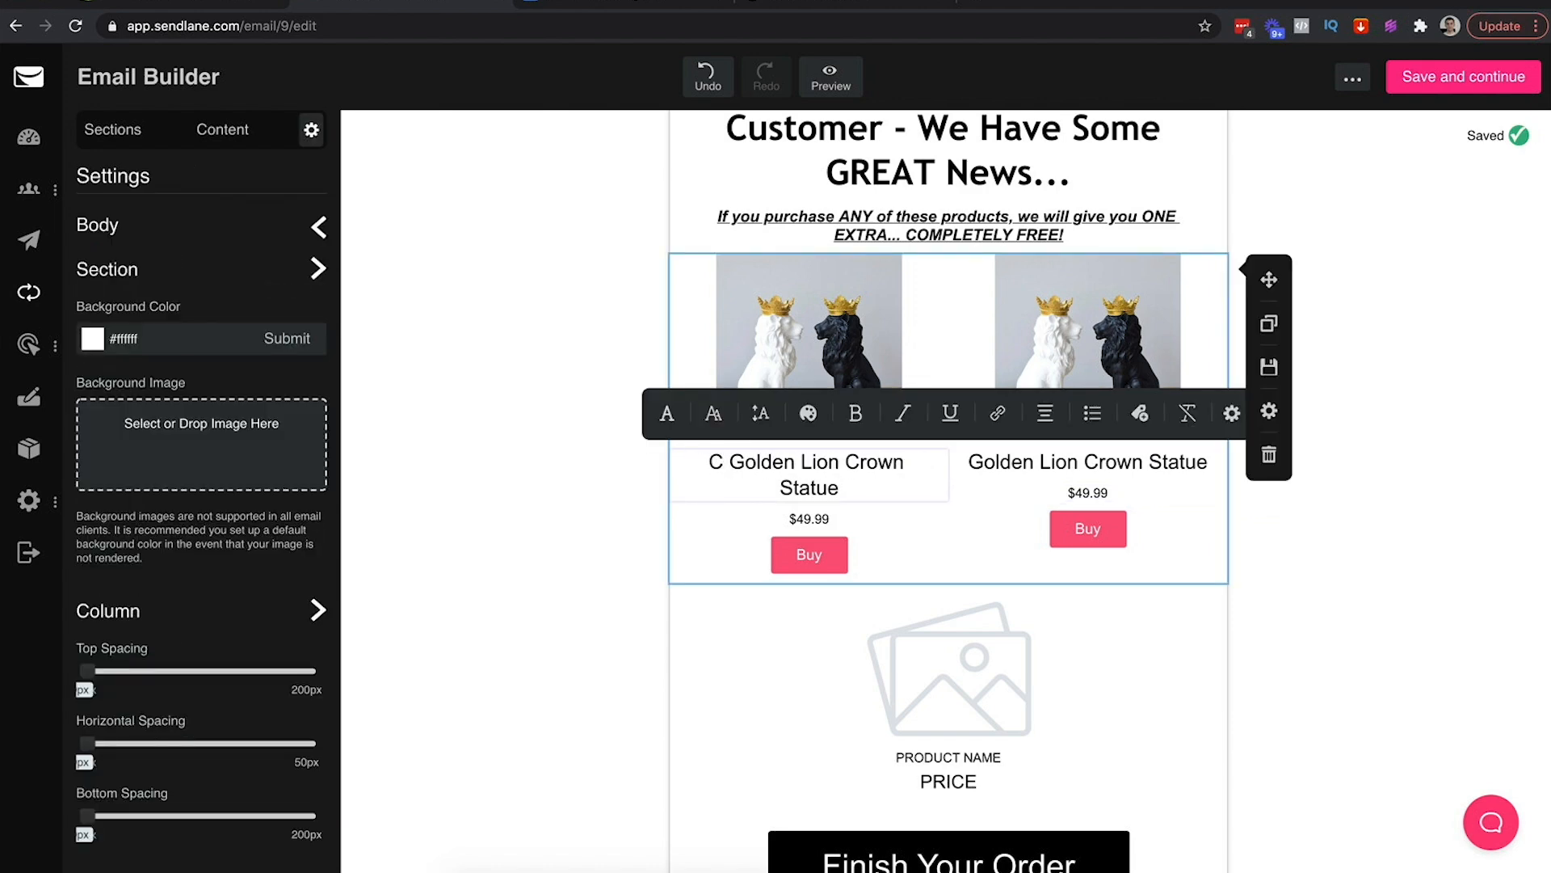
left_click(507, 460)
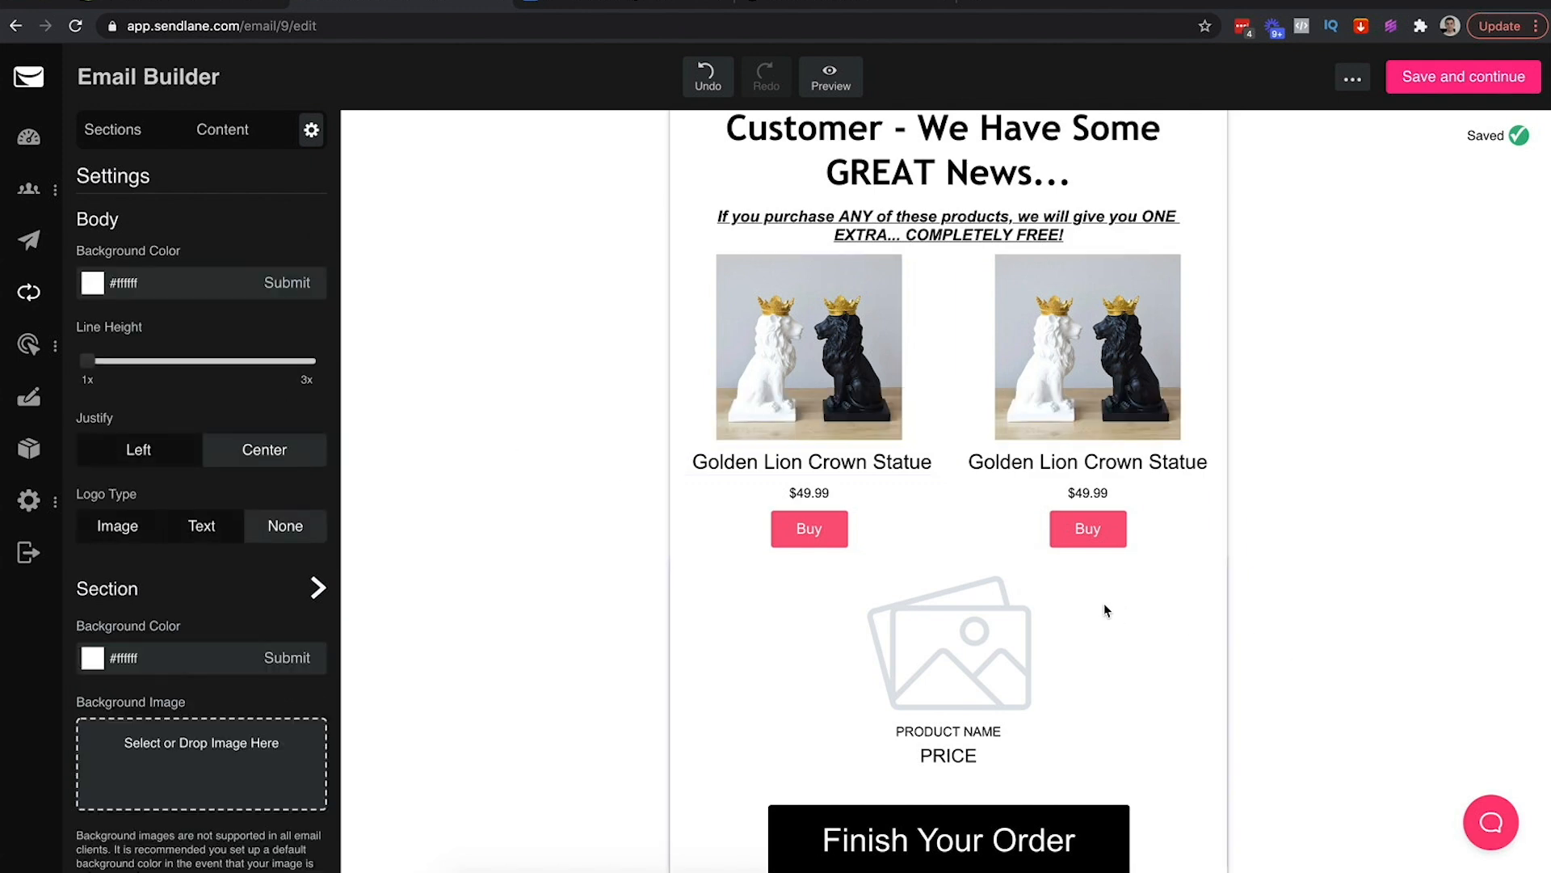
scroll(1104, 603, "down", 3)
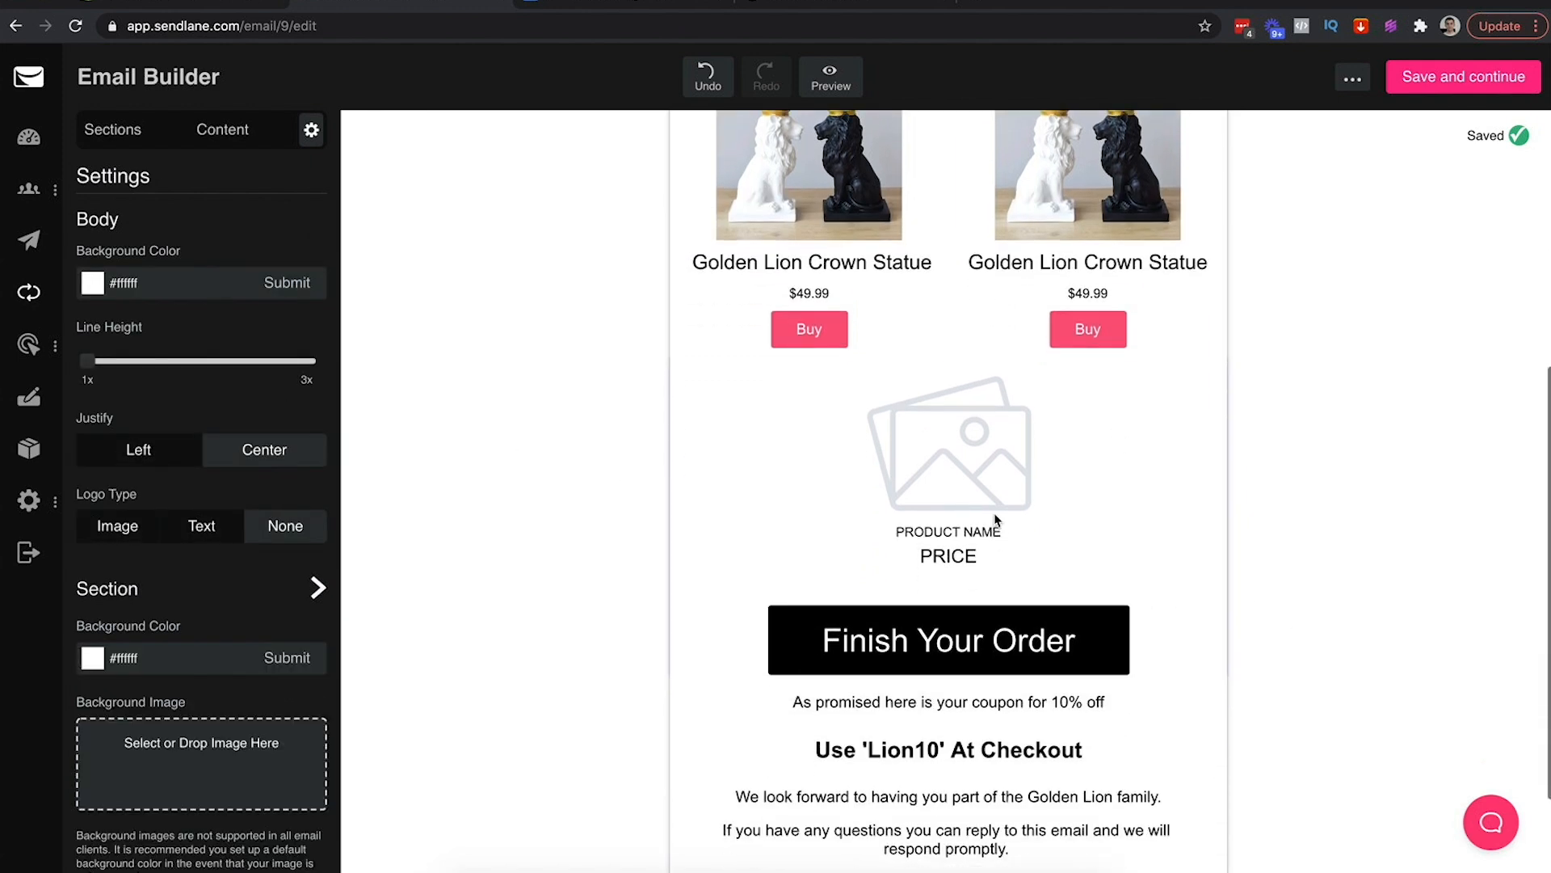
Delete the placeholder product and Finish Your Order section
left_click(1165, 452)
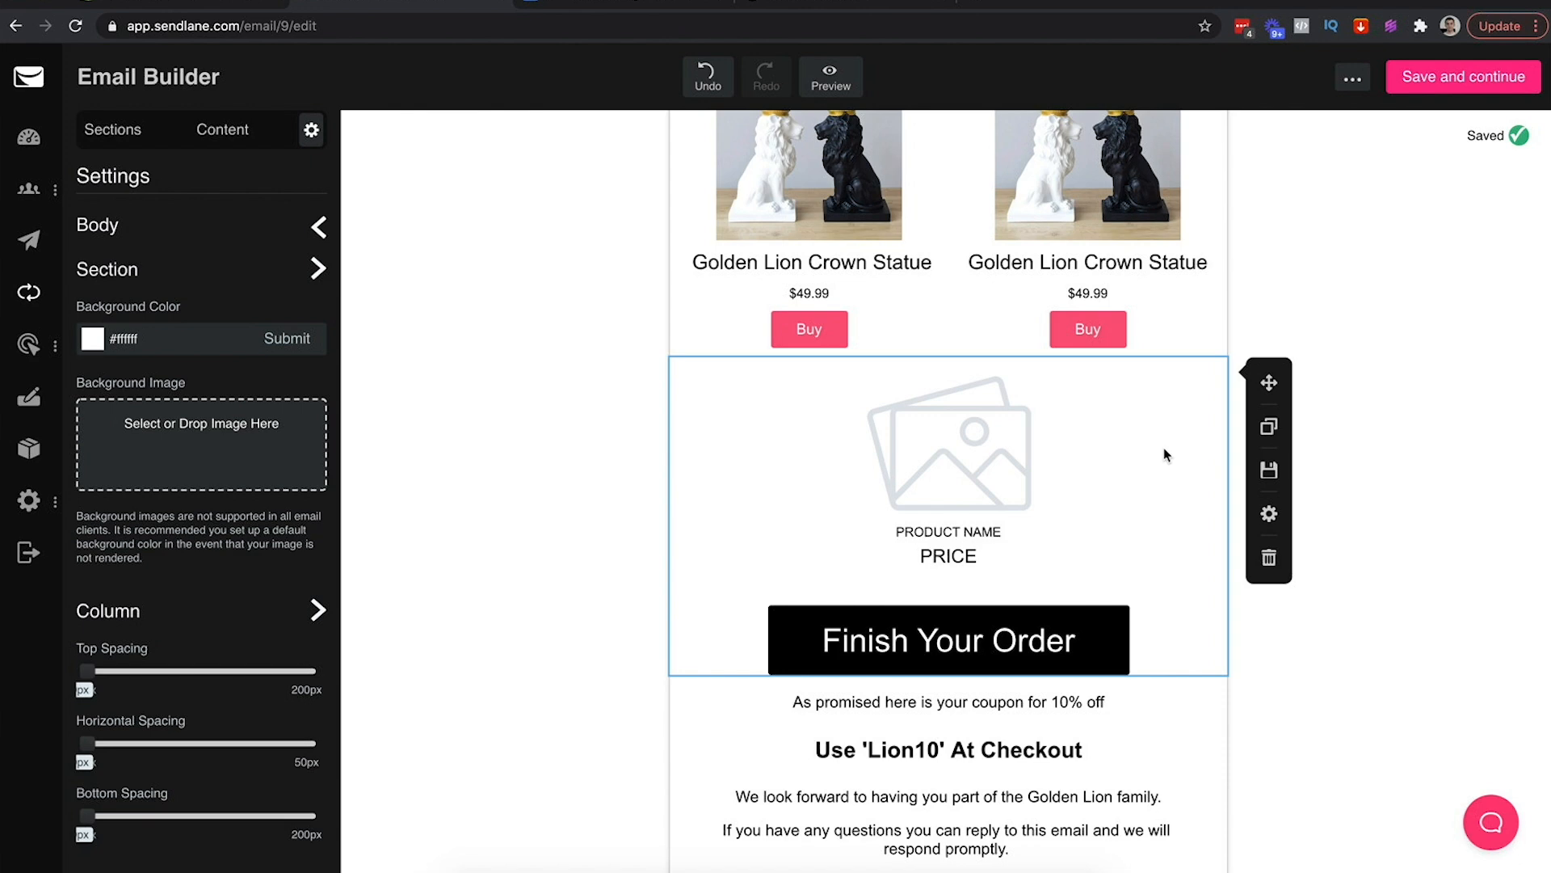
left_click(1146, 328)
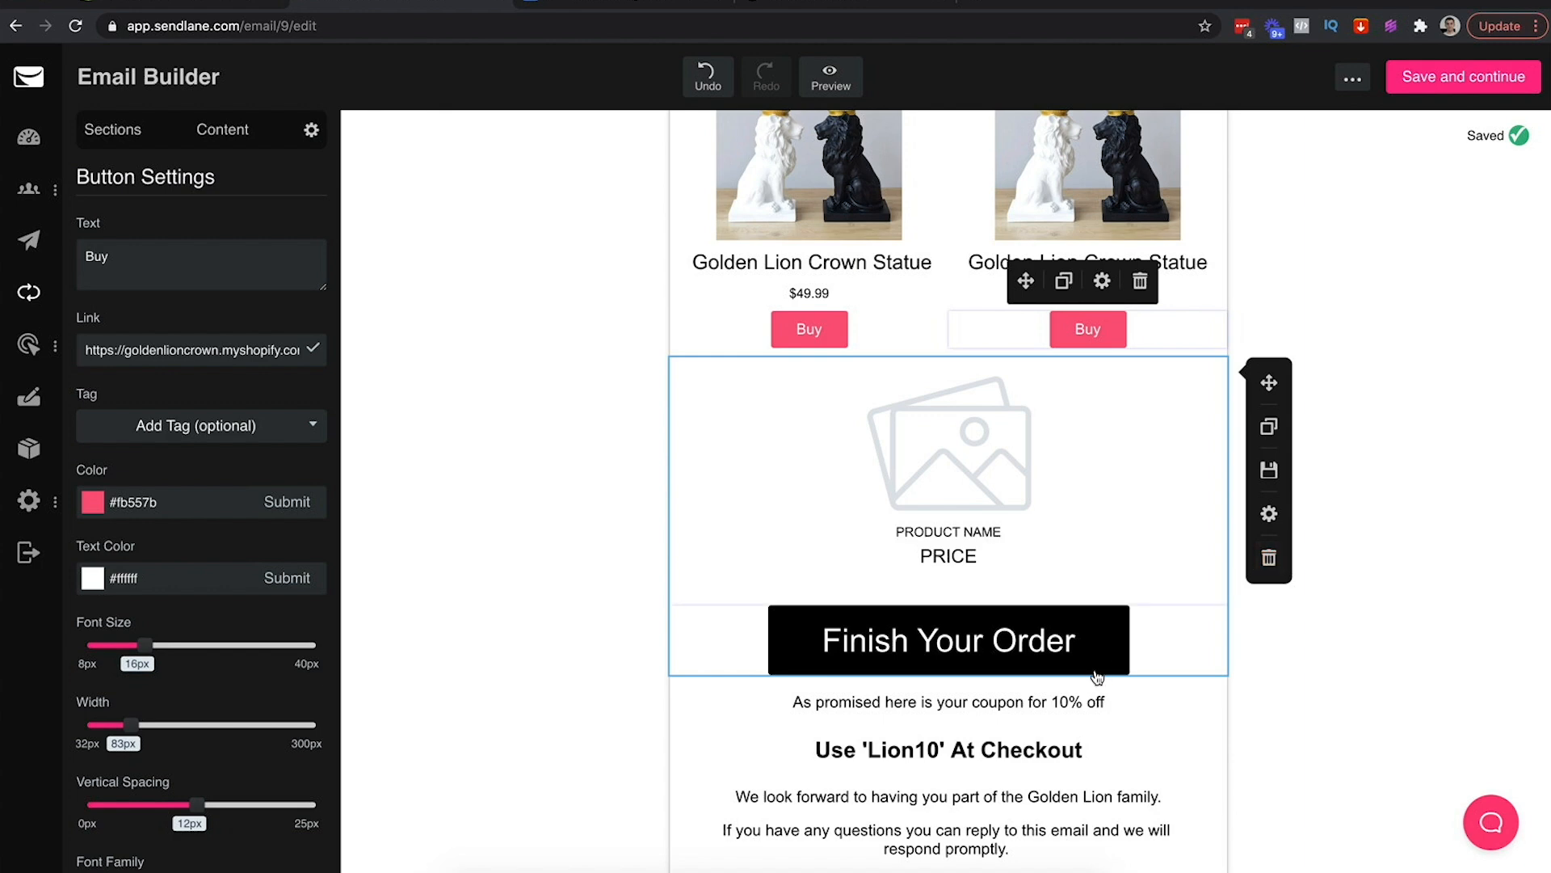
left_click(1267, 566)
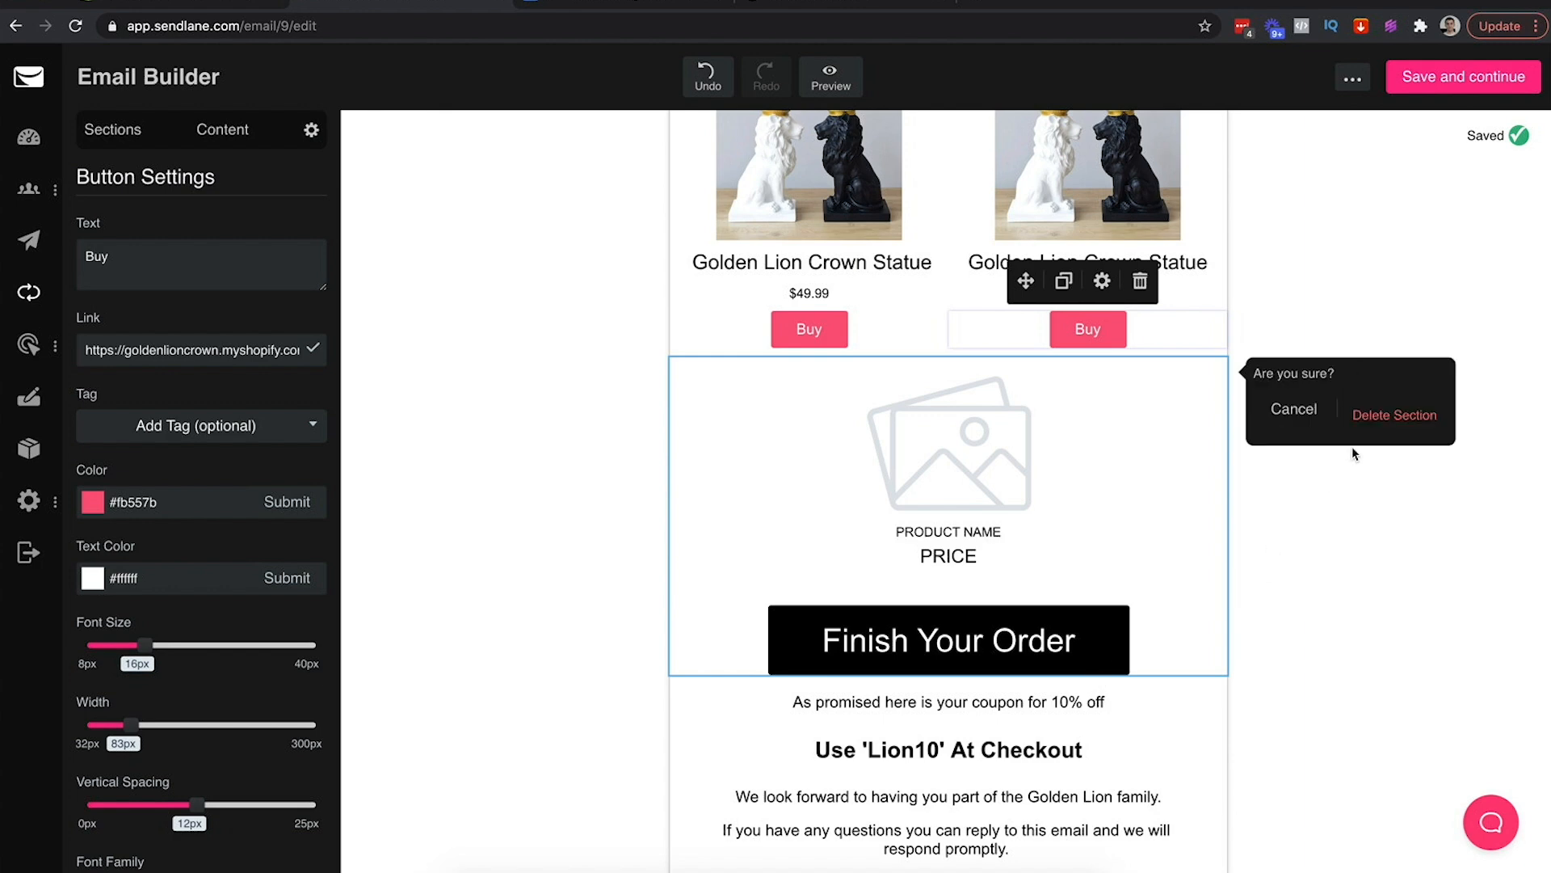
left_click(1395, 415)
Add taller Spacer blocks under the italic offer line and under the headline
scroll(1309, 523, "up", 3)
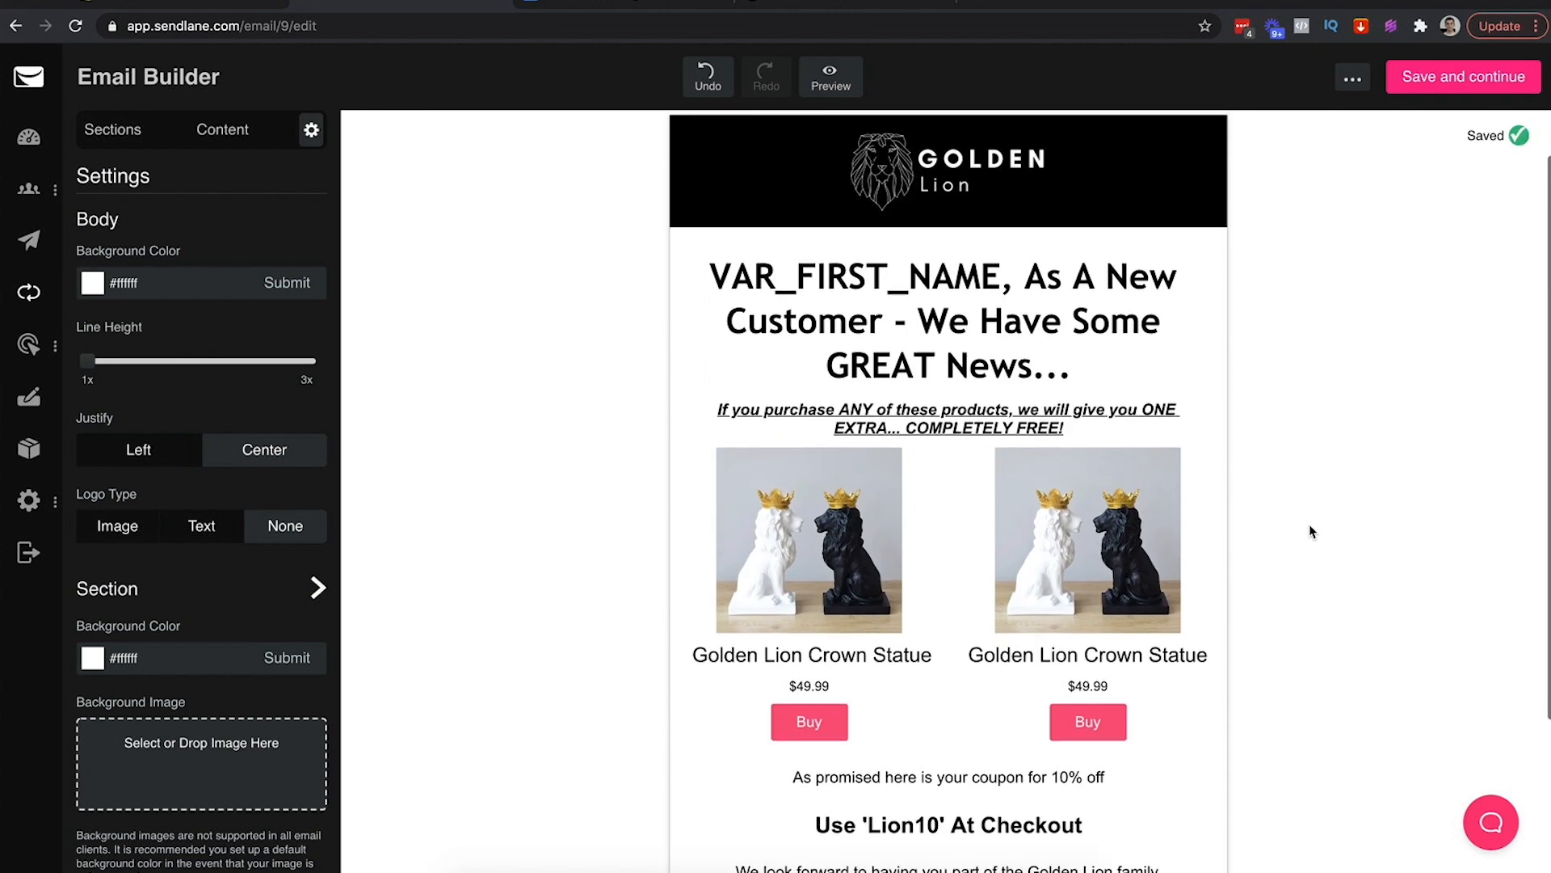
left_click(150, 136)
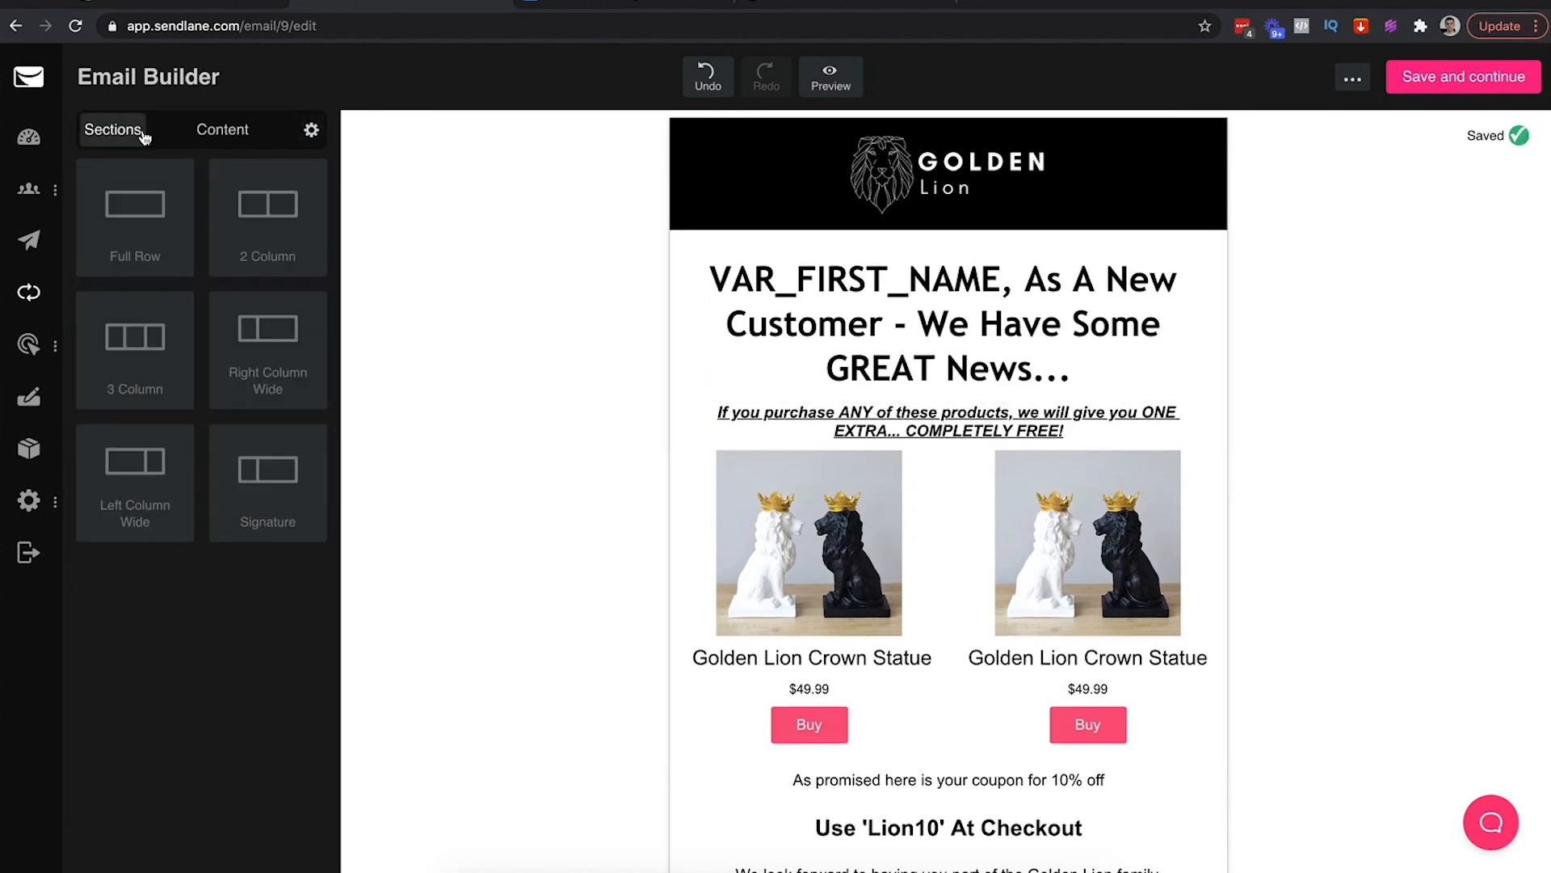
left_click(221, 133)
left_click_drag(279, 485, 927, 439)
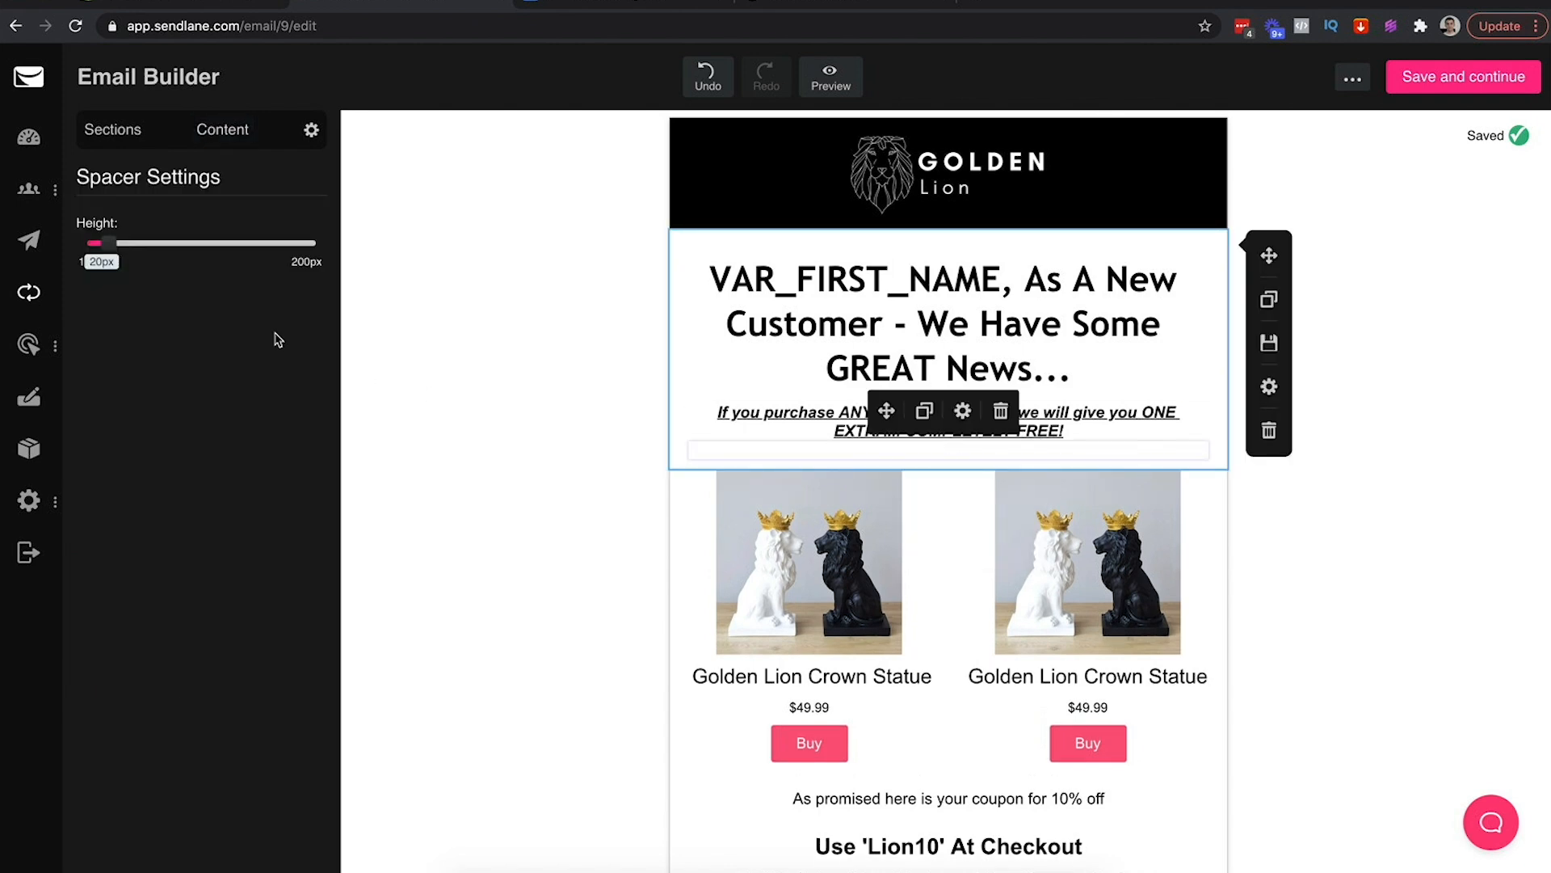
left_click_drag(111, 241, 128, 242)
left_click(450, 338)
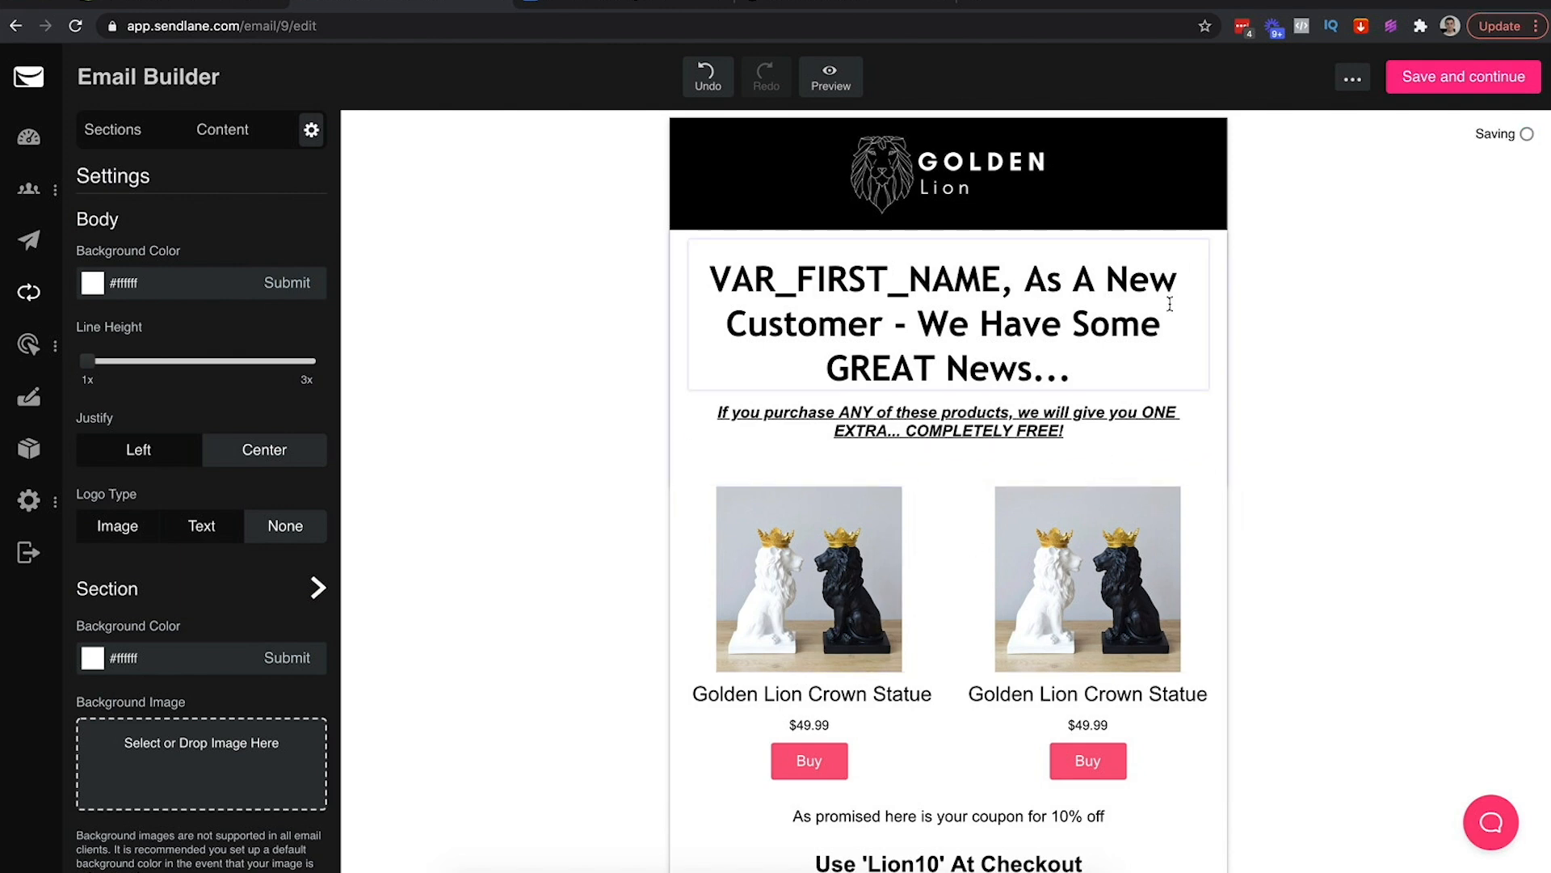
scroll(1380, 394, "down", 1)
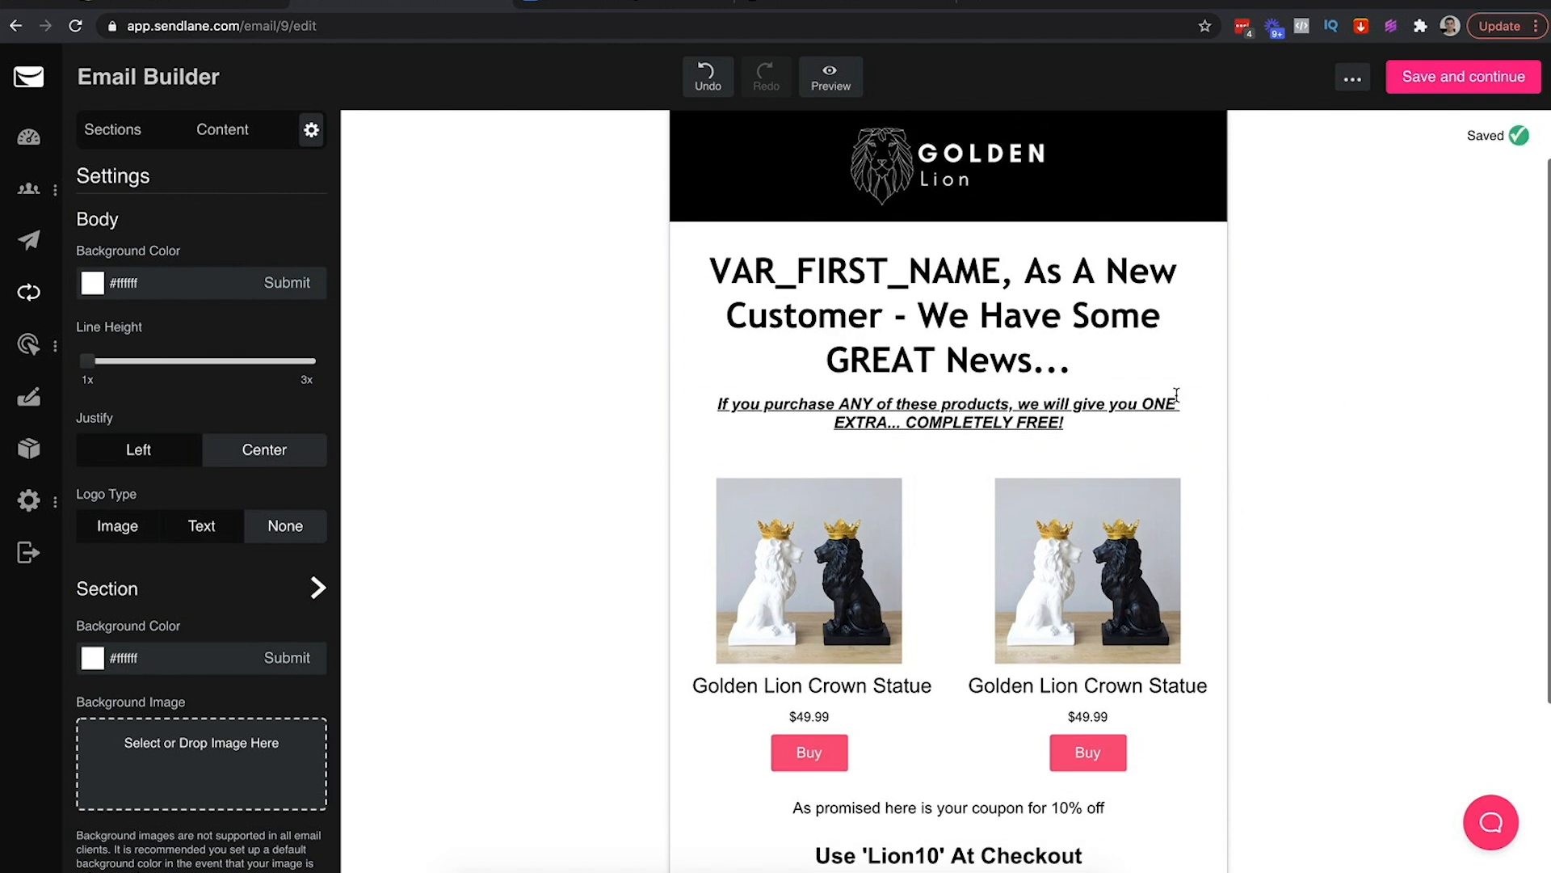
left_click(1012, 387)
left_click_drag(105, 244, 111, 244)
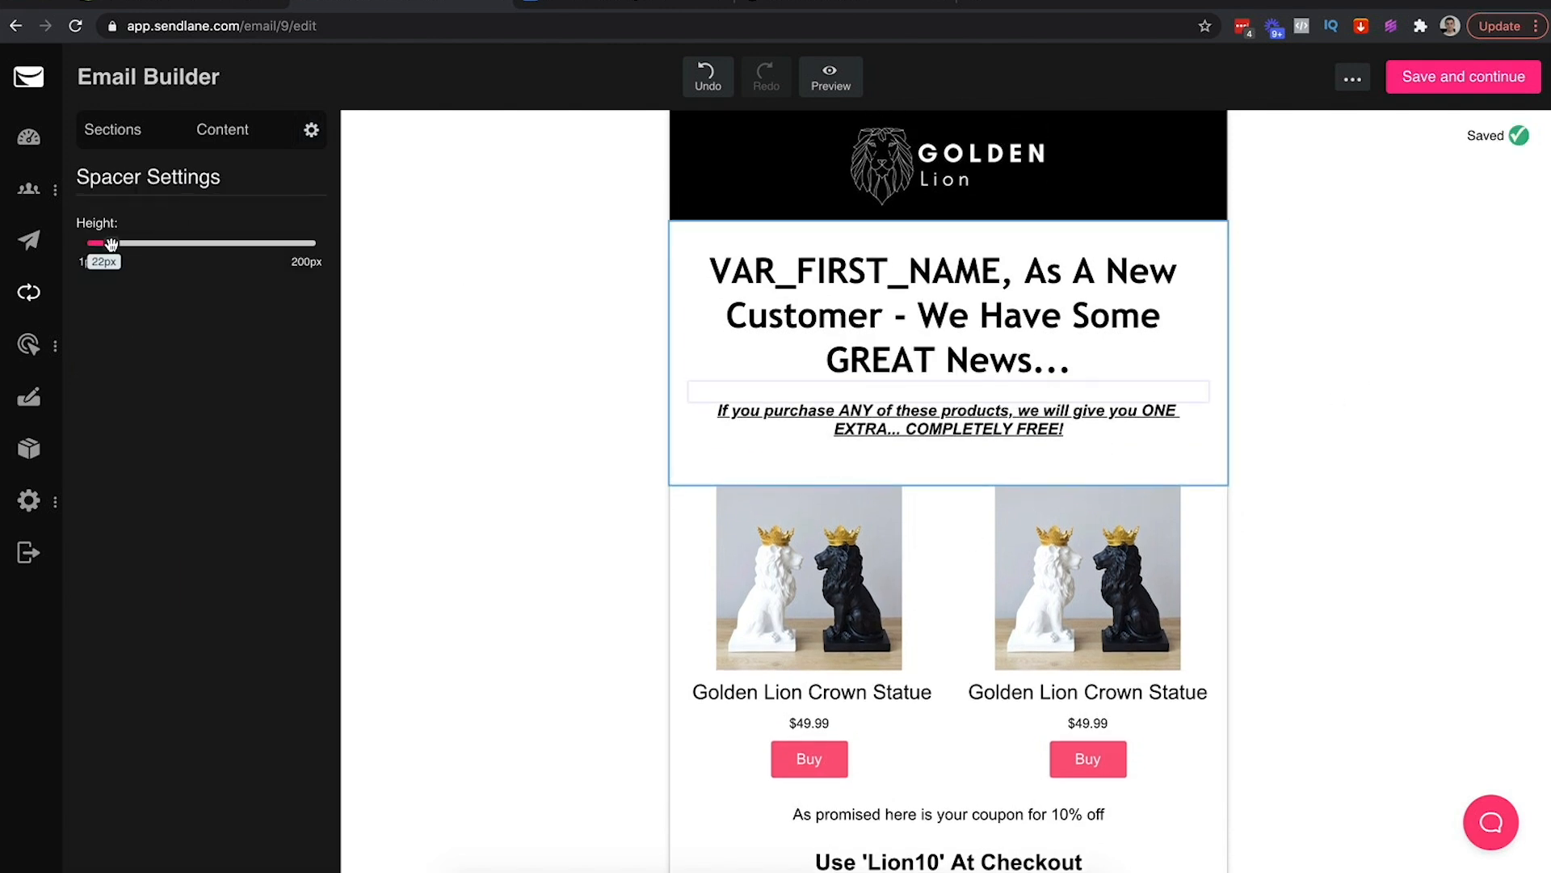
left_click(459, 269)
scroll(1385, 323, "down", 3)
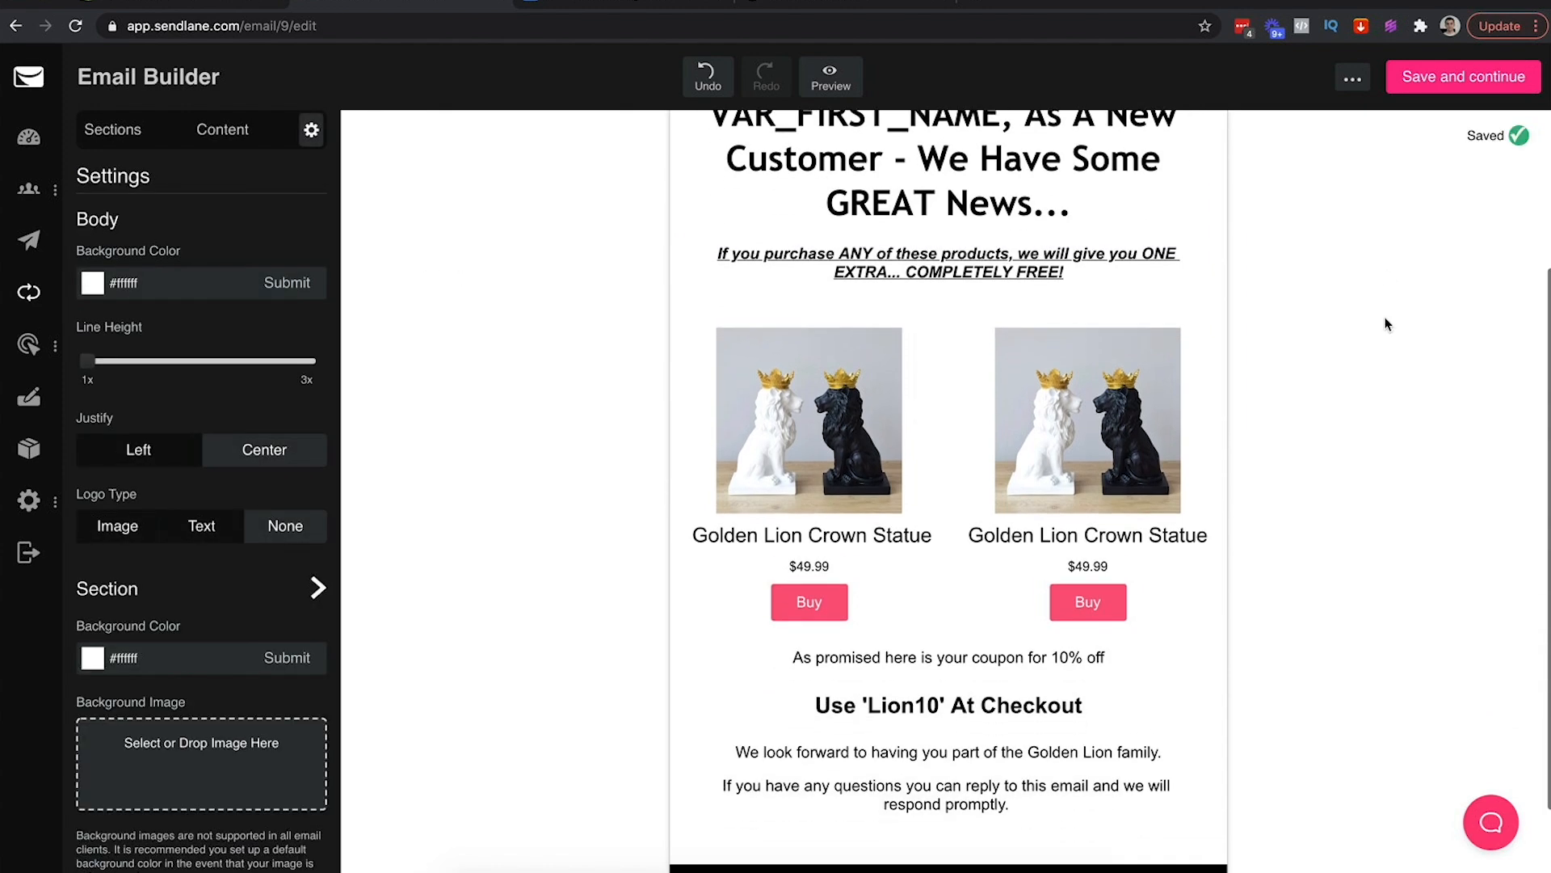
Make the first Buy button black, 130px wide, with larger text
left_click(875, 531)
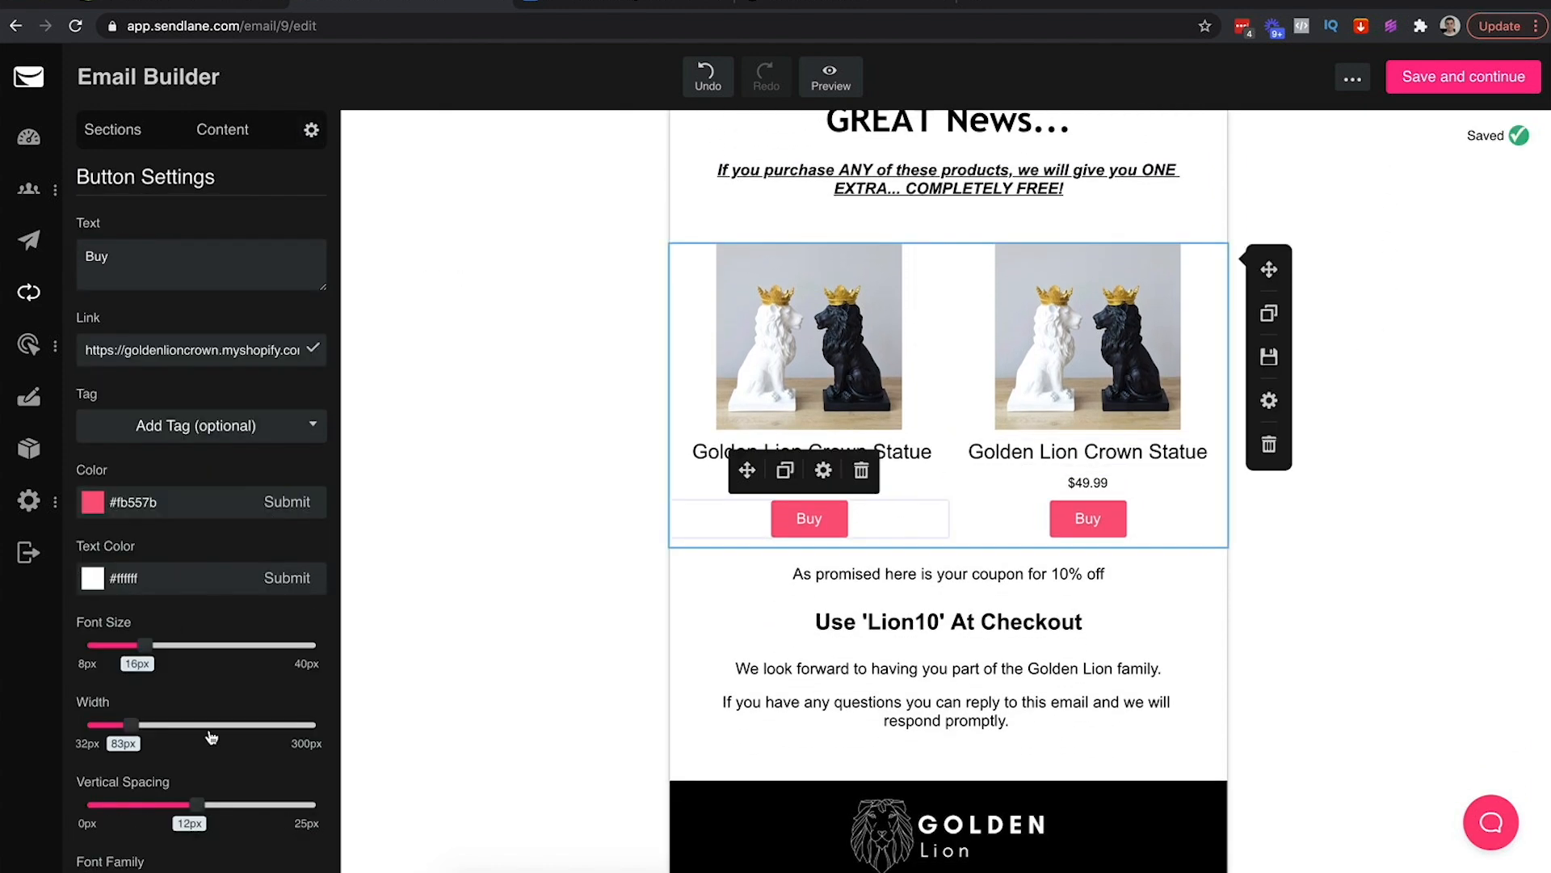
scroll(239, 717, "down", 3)
scroll(240, 717, "down", 1)
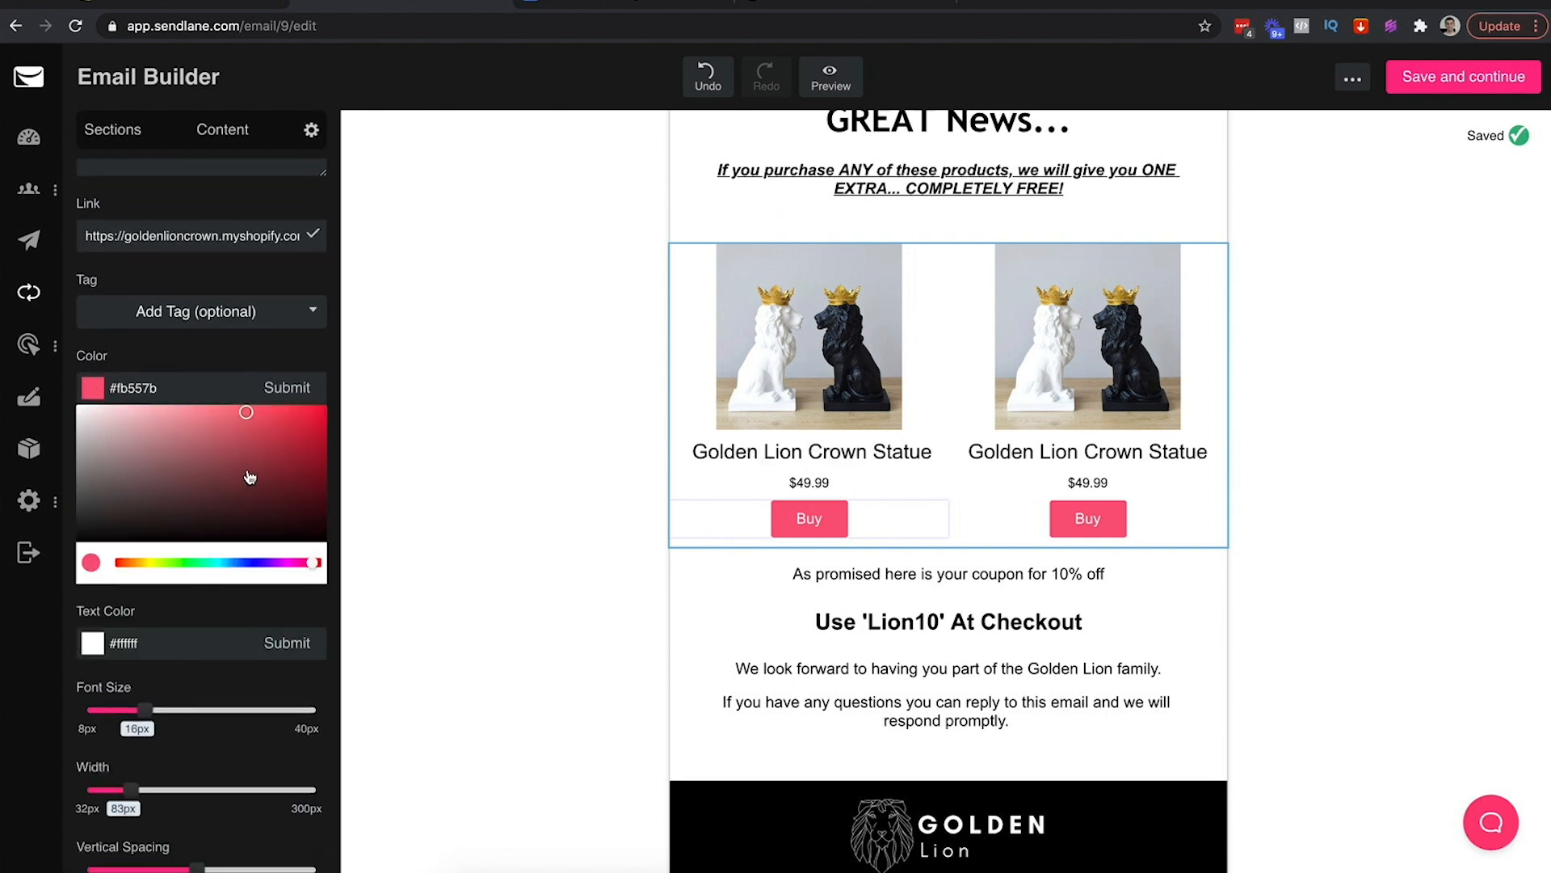
left_click_drag(250, 478, 1, 753)
left_click(294, 385)
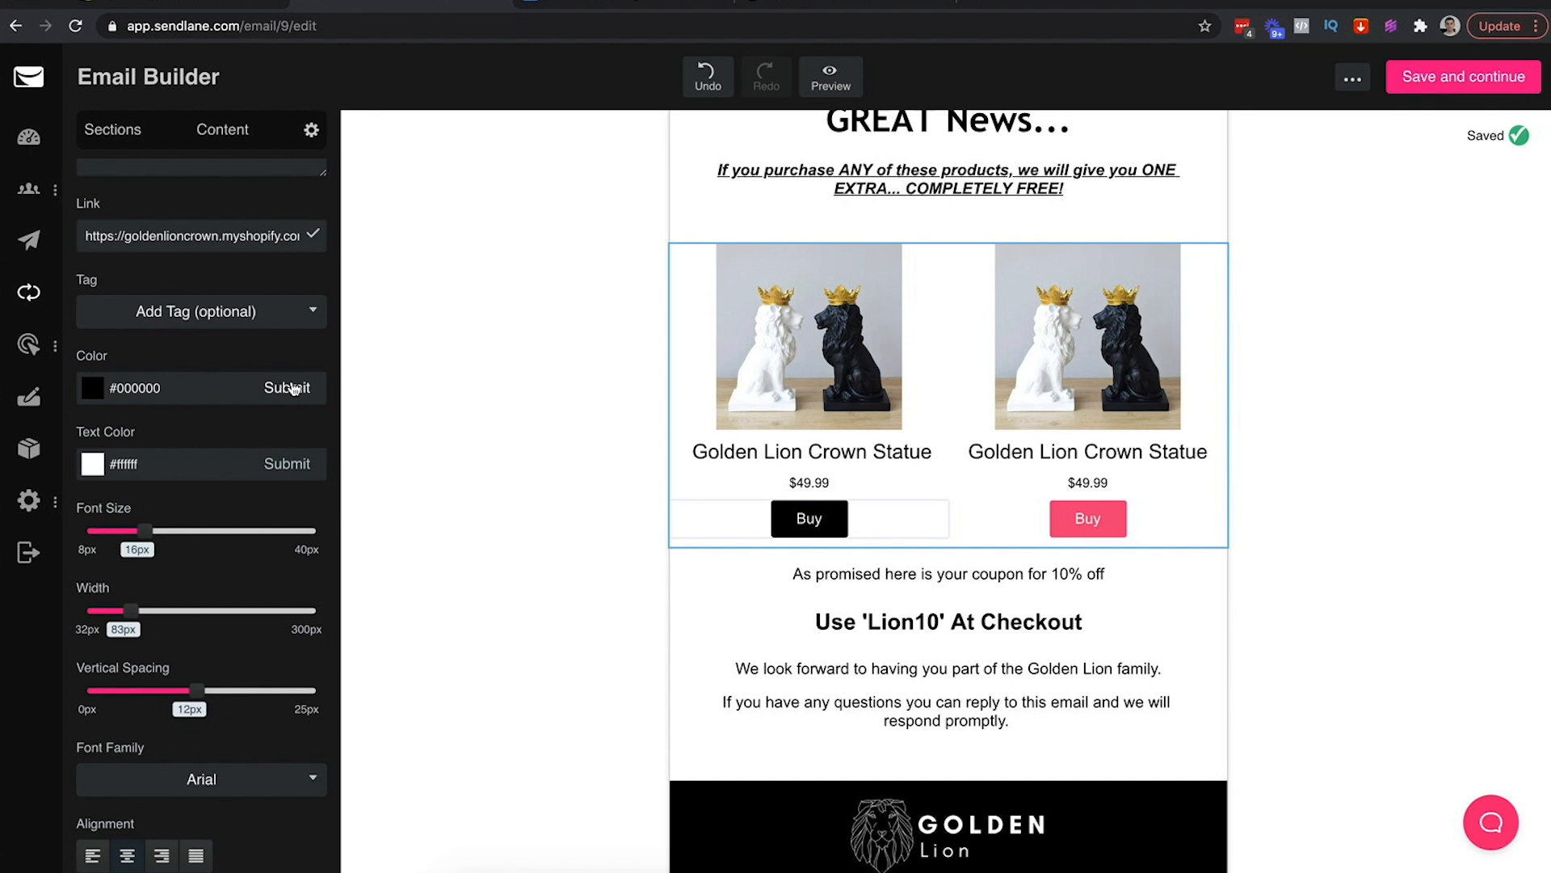
left_click_drag(130, 610, 170, 612)
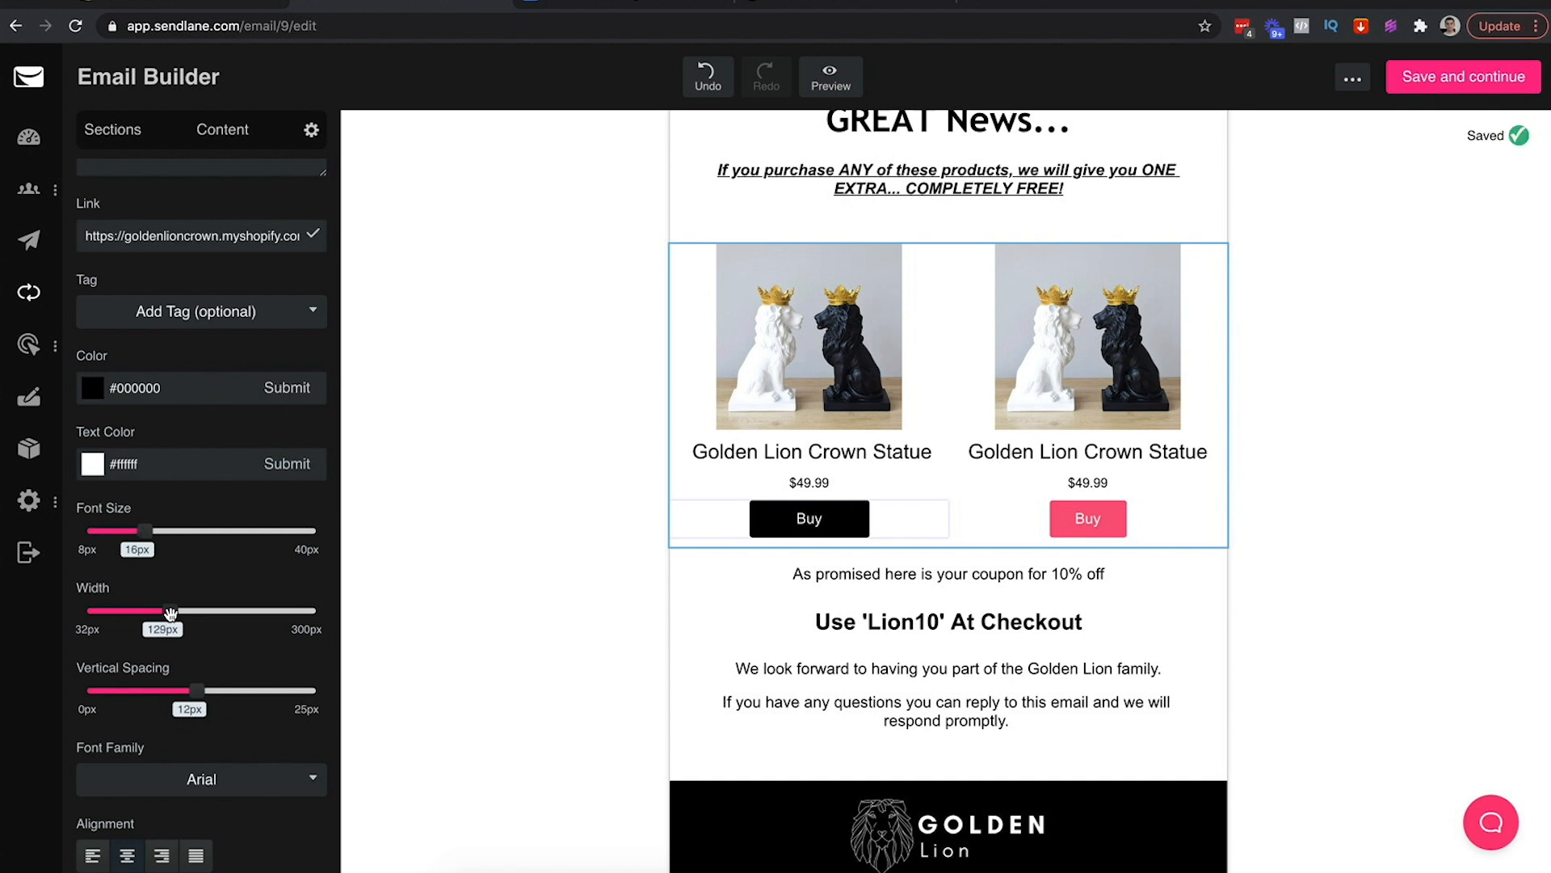
left_click_drag(171, 531, 209, 530)
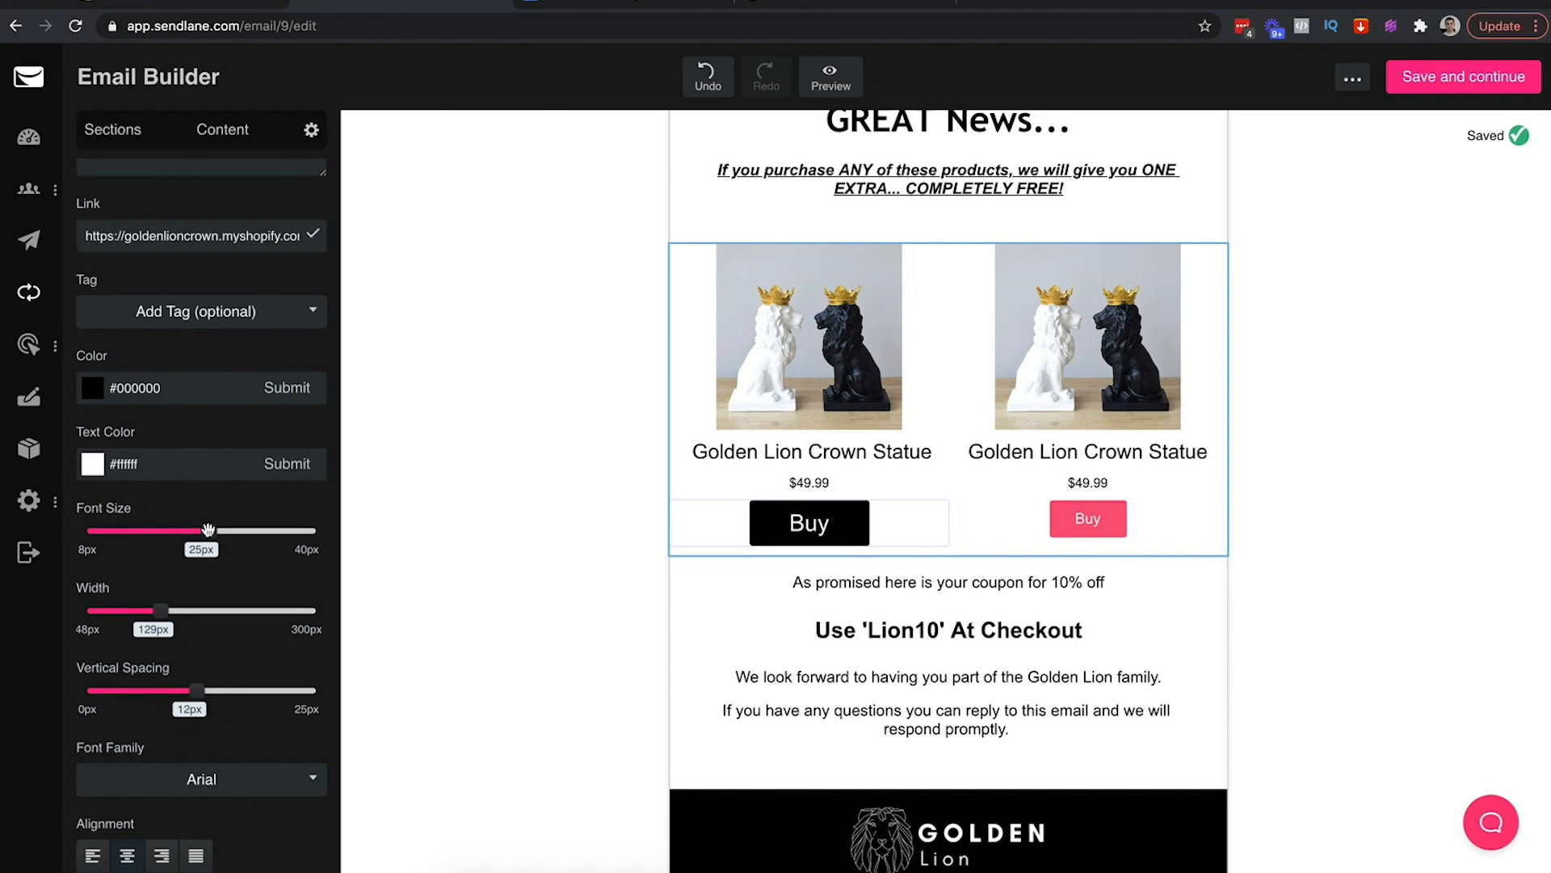
left_click_drag(161, 610, 162, 609)
Make the second Buy button black, wider, with larger text
left_click(1106, 527)
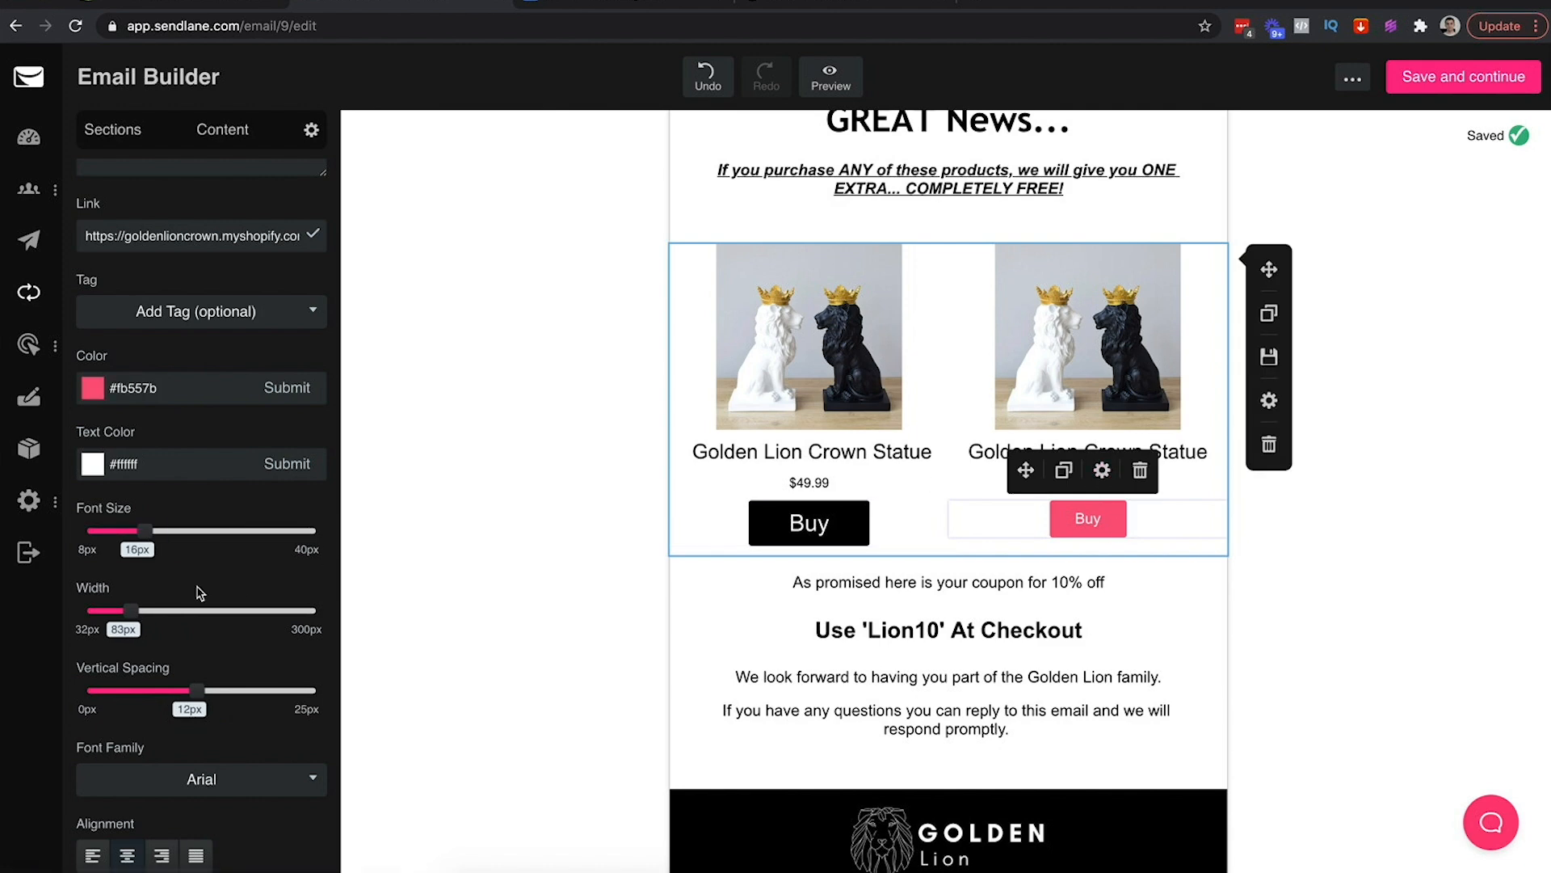
left_click_drag(146, 530, 201, 530)
left_click_drag(119, 610, 164, 606)
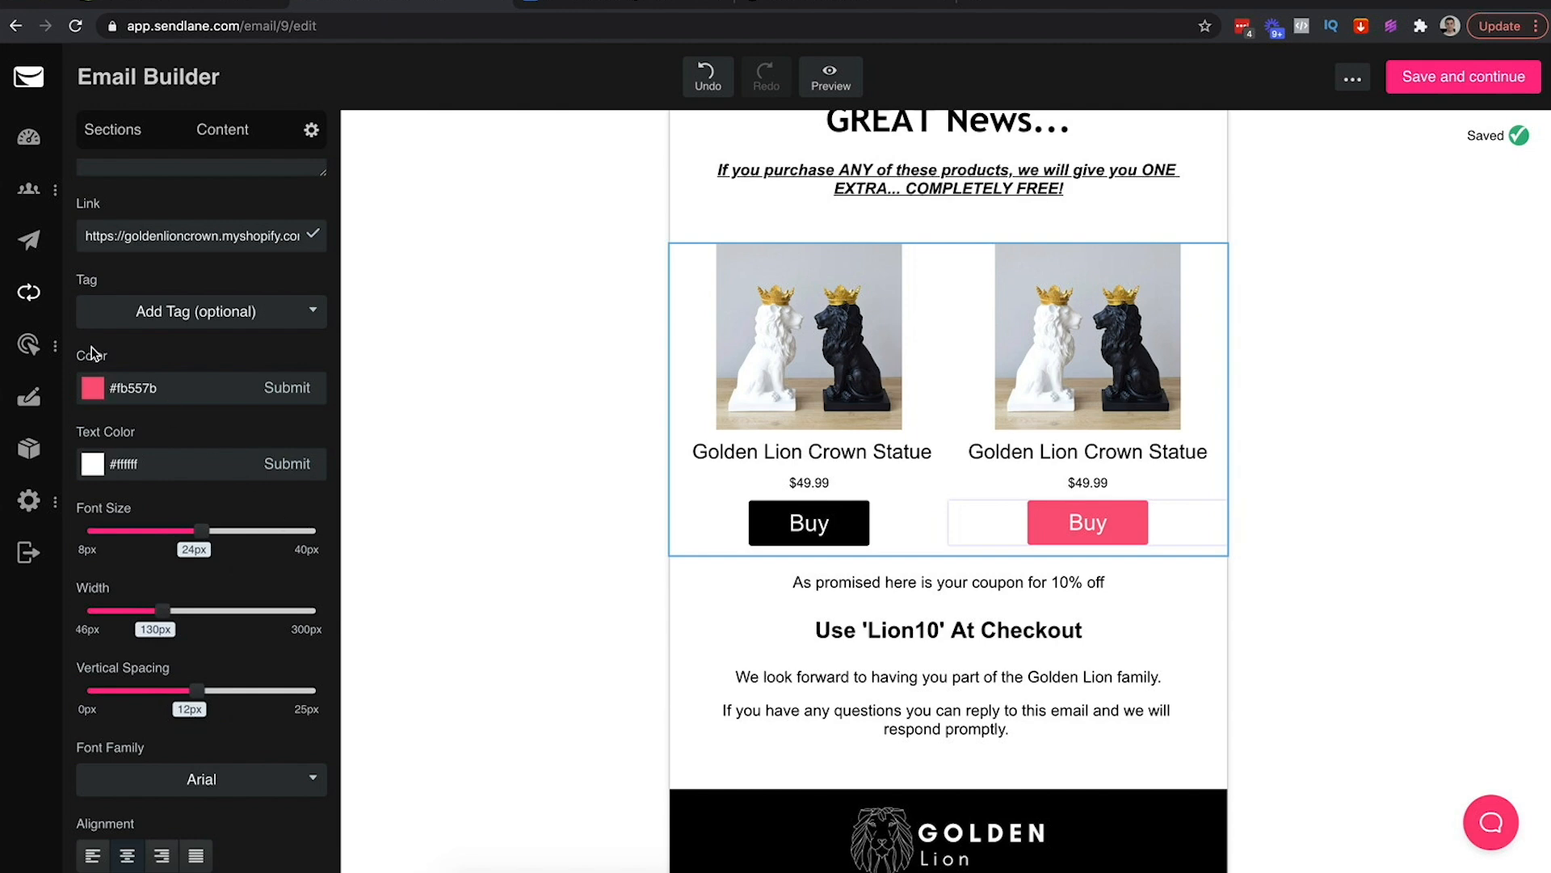
left_click(93, 389)
left_click_drag(212, 483, 2, 654)
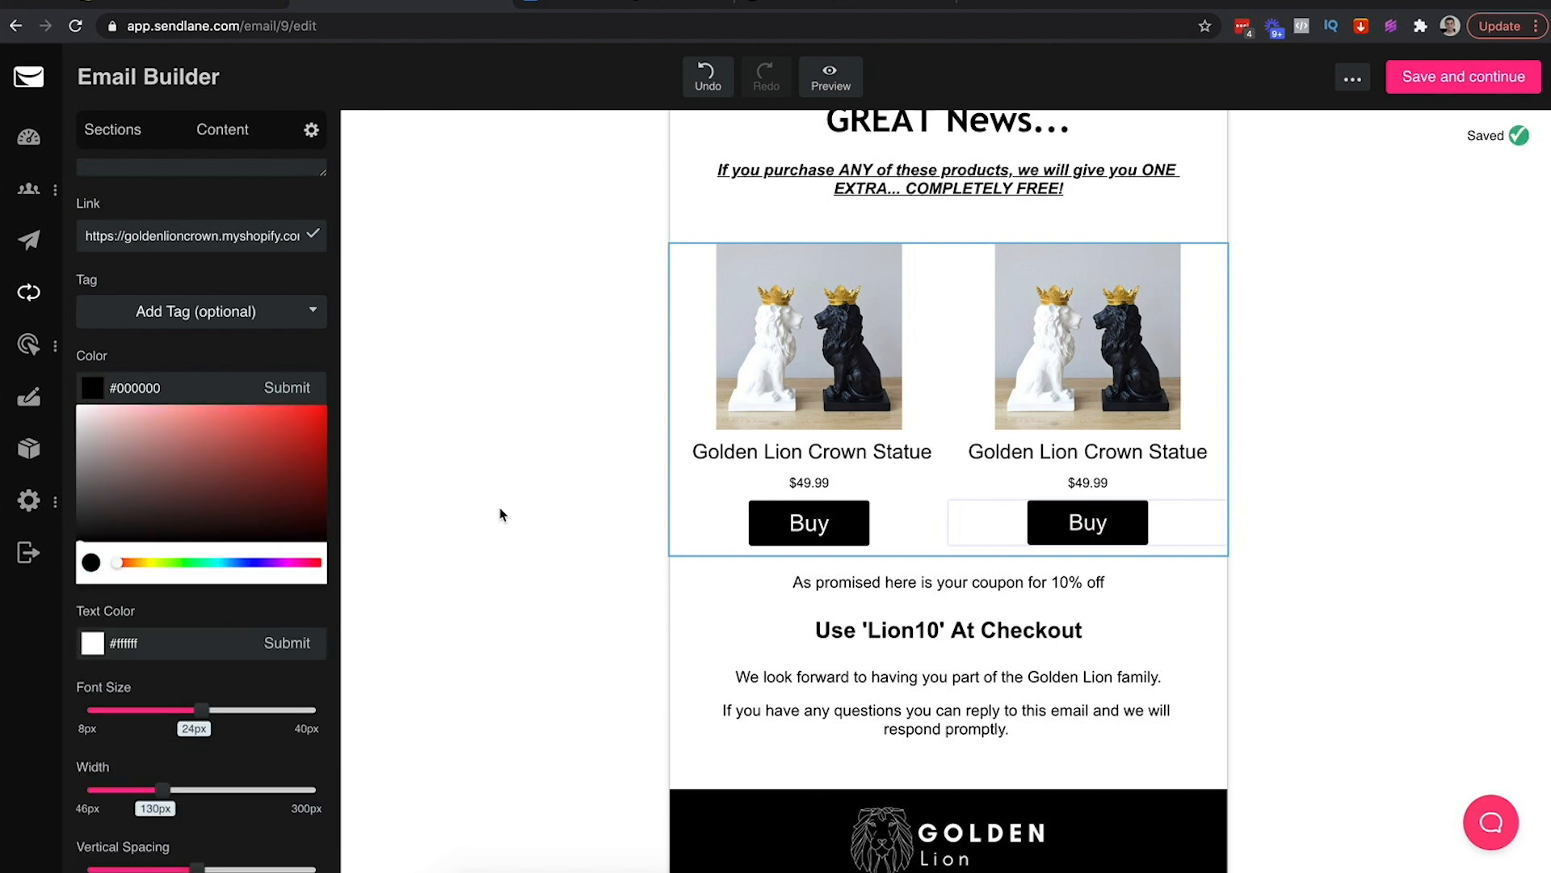
Change both button labels to 'Buy Now'
scroll(197, 235, "up", 2)
double_click(126, 279)
type("Get This")
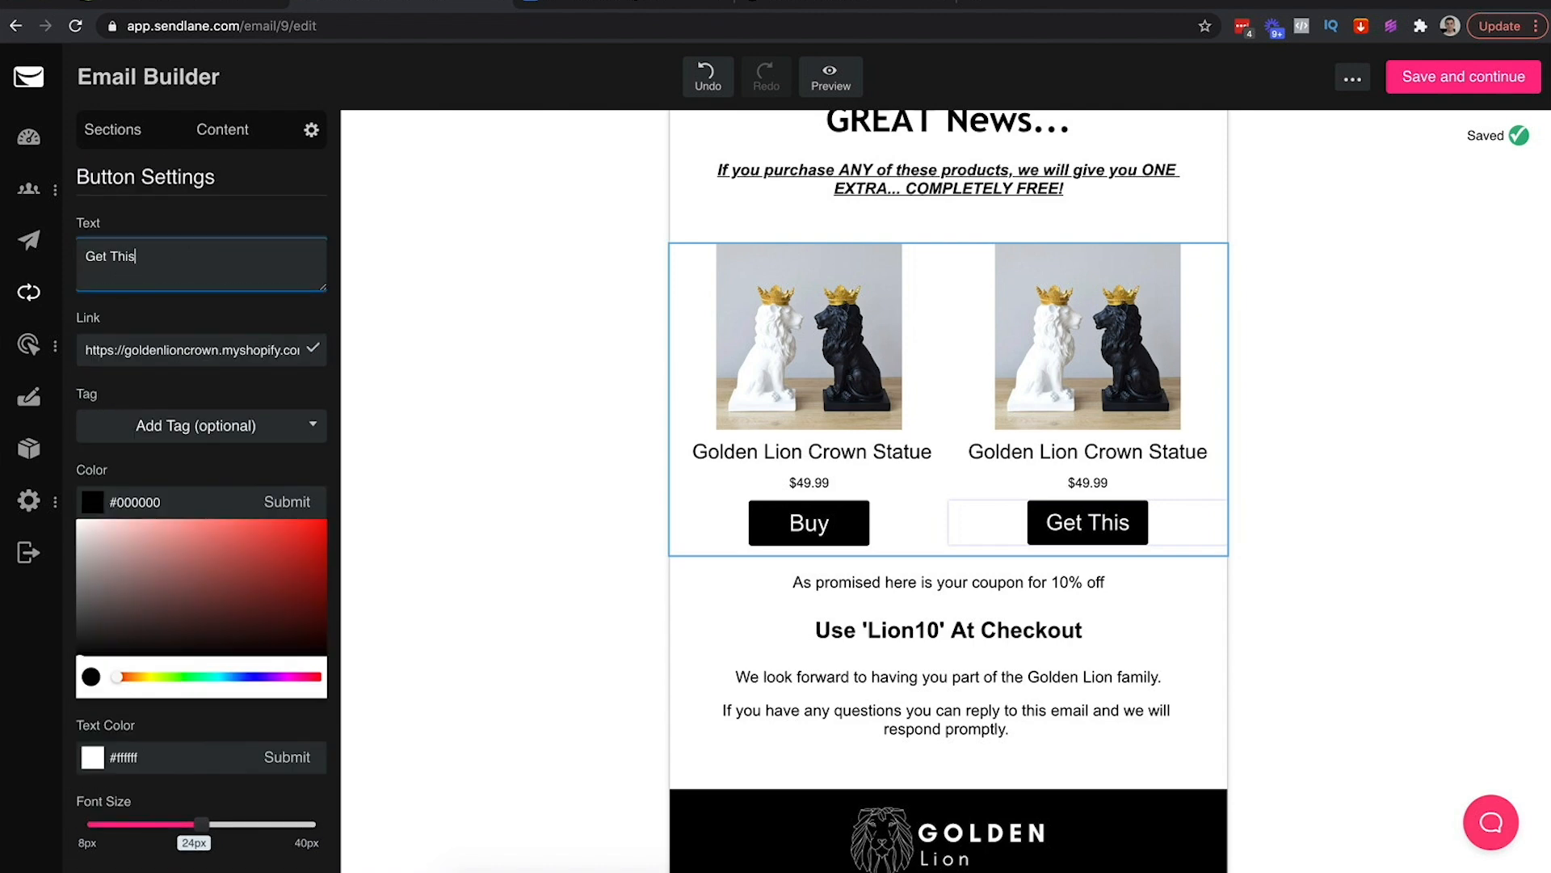
key("ctrl+a")
type("Buy Now")
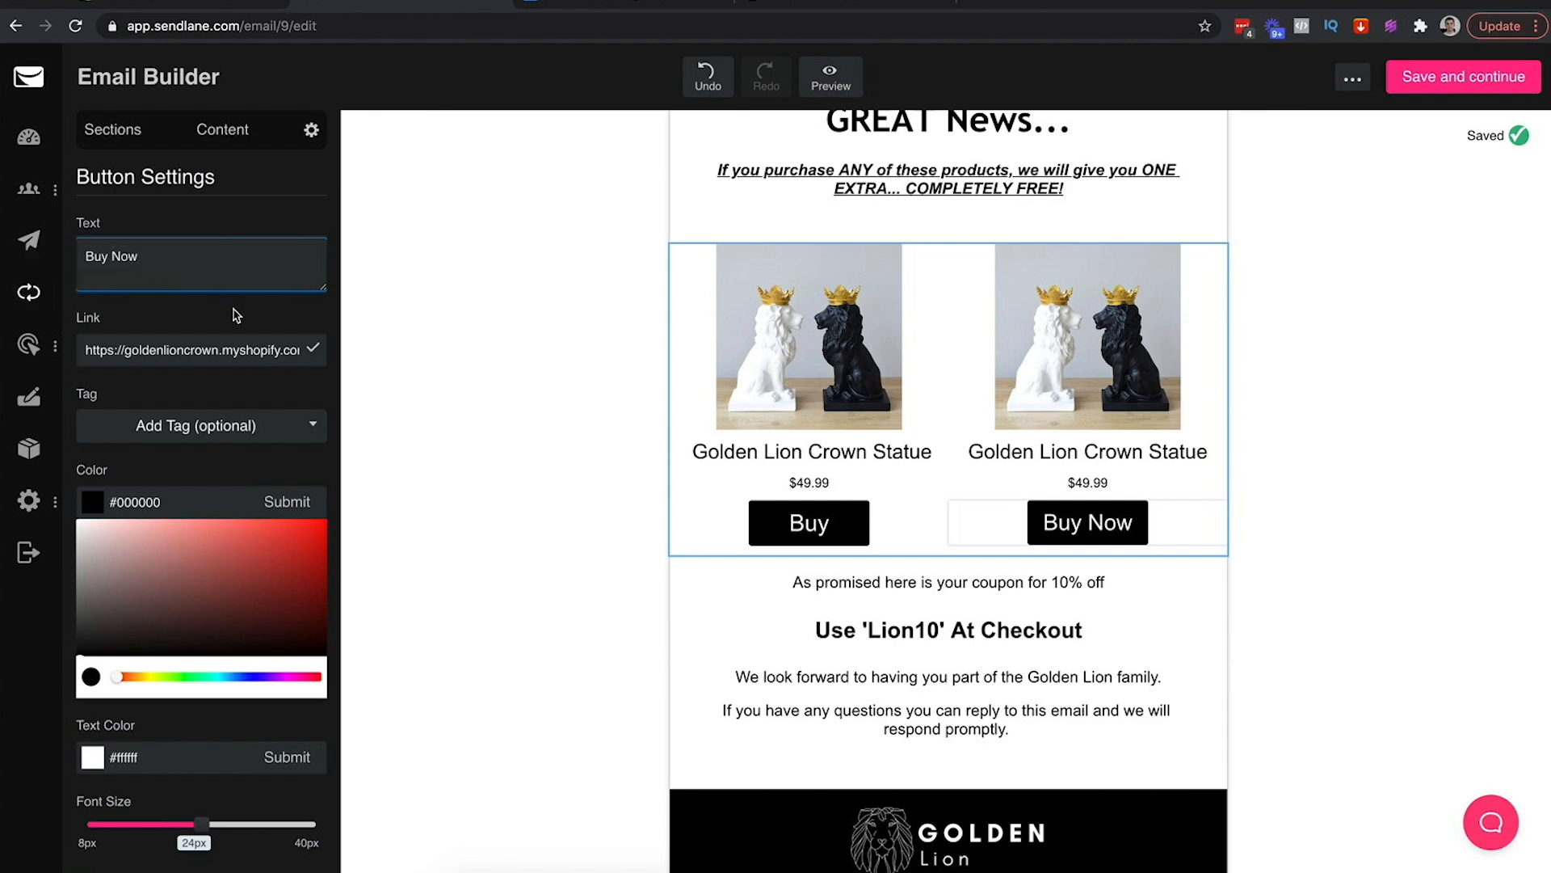
left_click(852, 522)
type("Now")
left_click(465, 379)
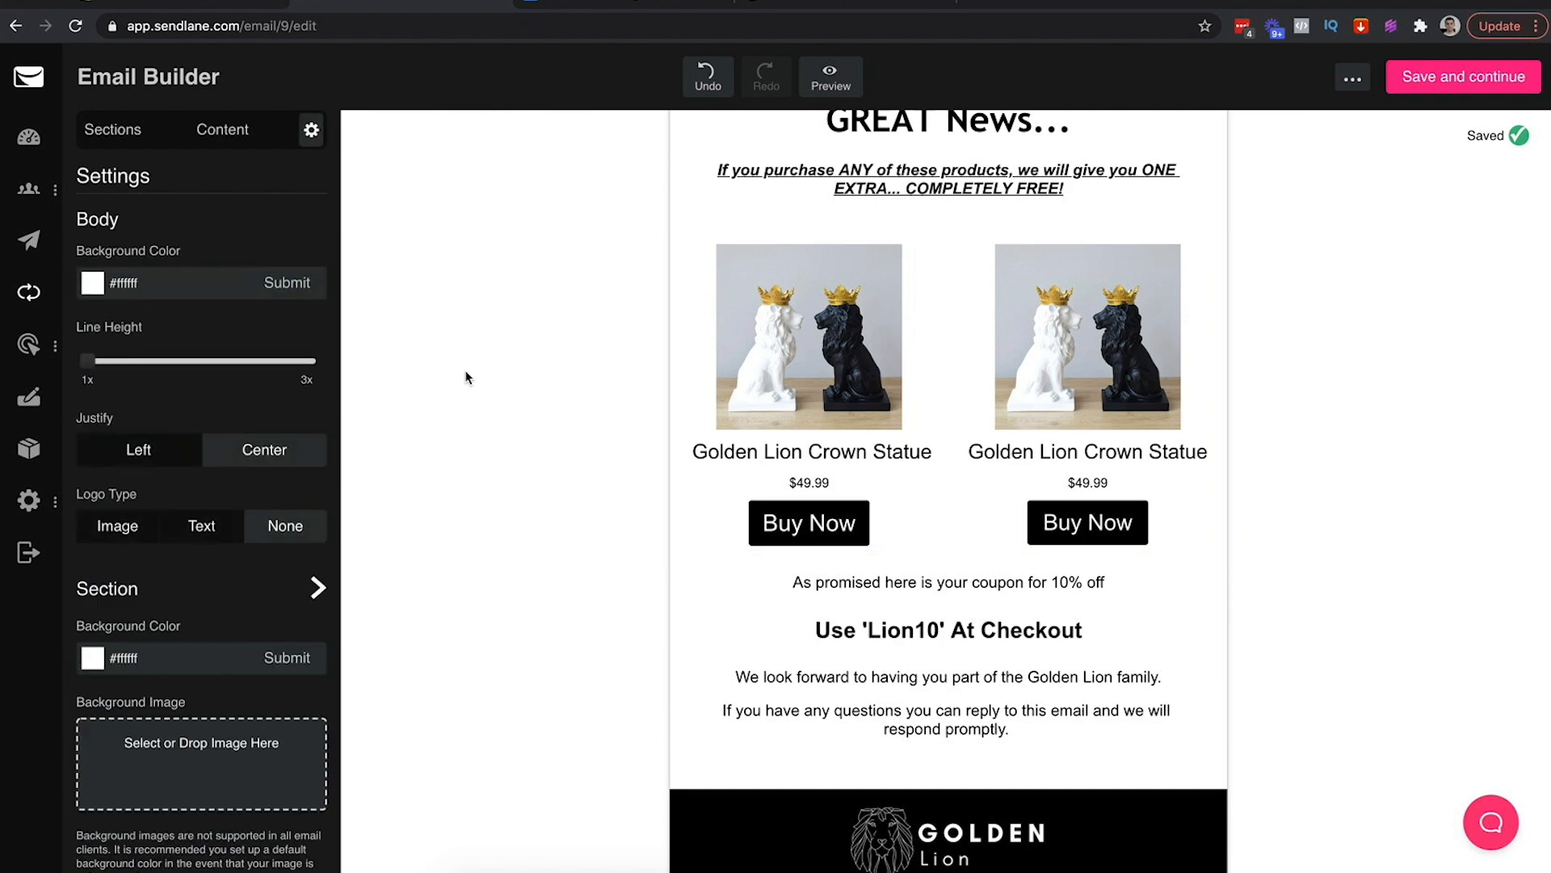
Widen both Buy Now buttons to about 150px so they match
left_click(886, 534)
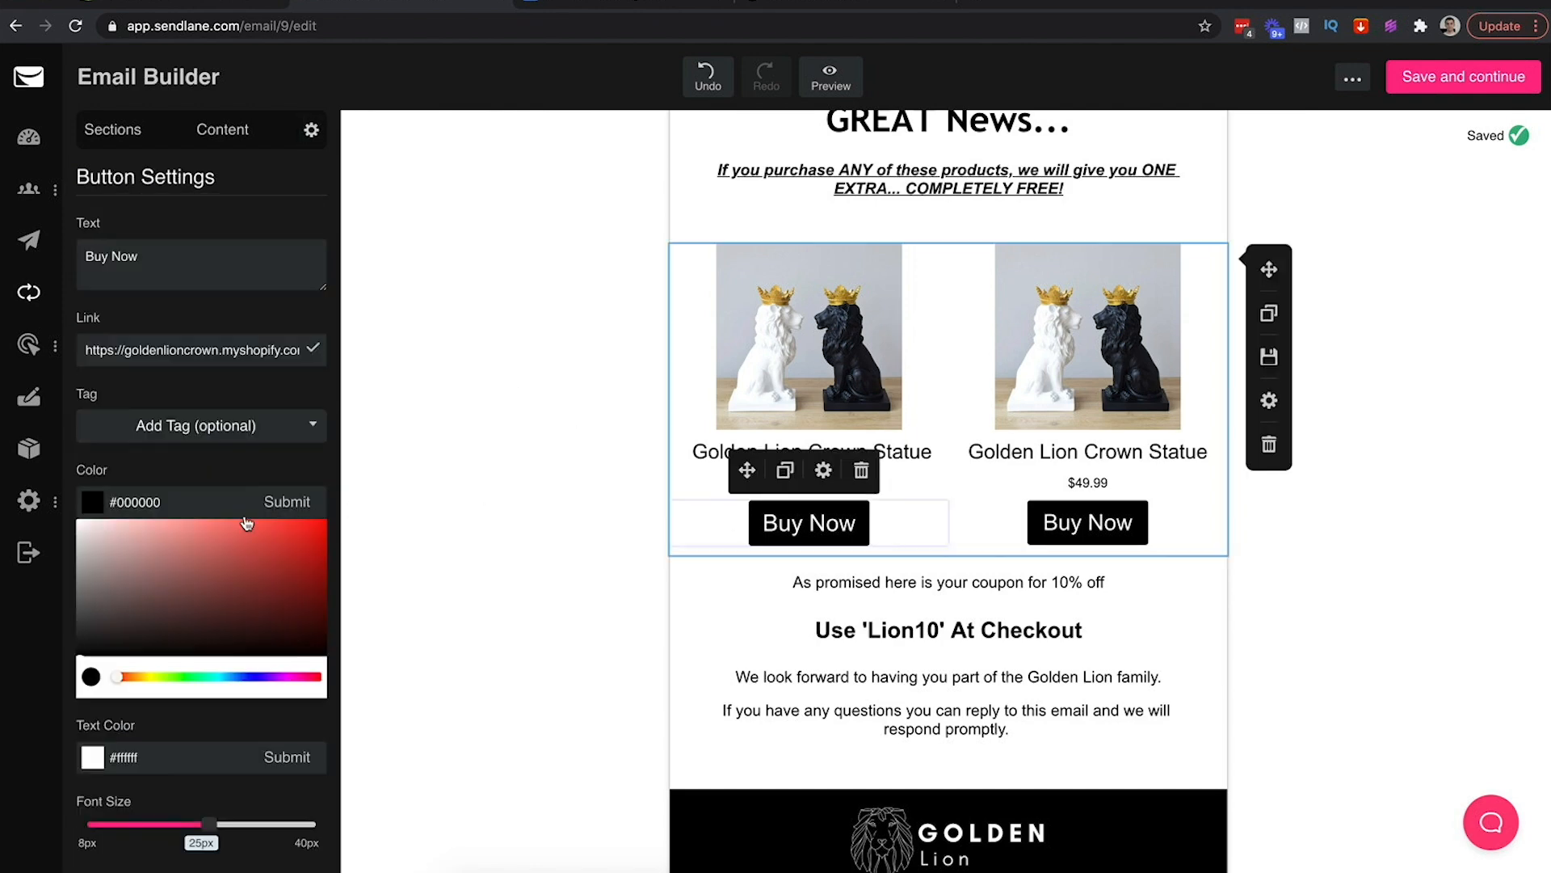
scroll(224, 727, "down", 3)
left_click_drag(125, 763, 141, 765)
left_click(1135, 533)
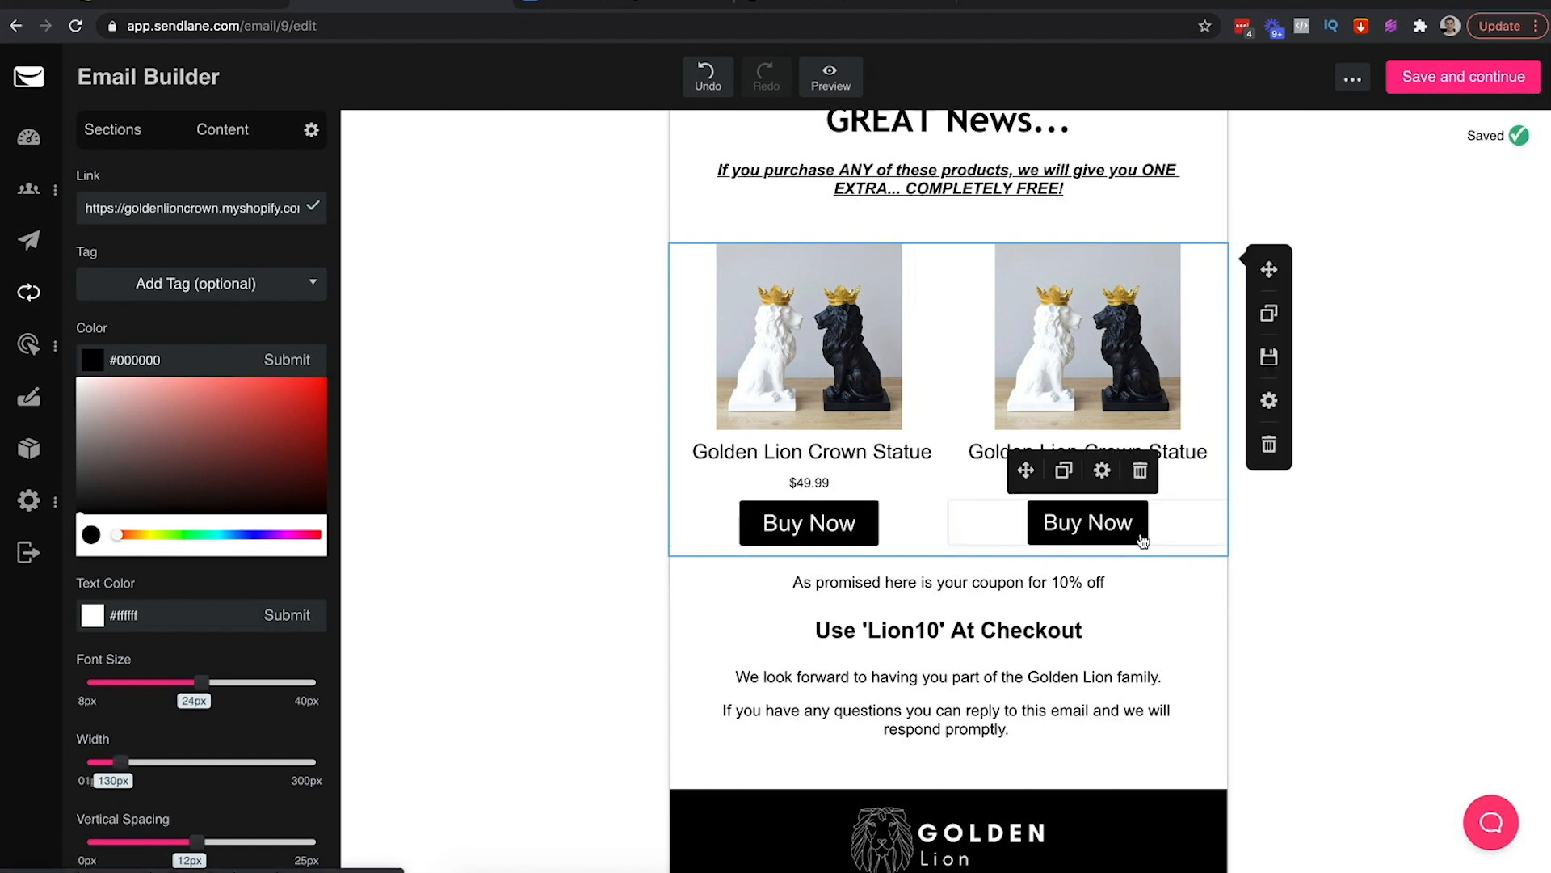
left_click_drag(126, 760, 145, 761)
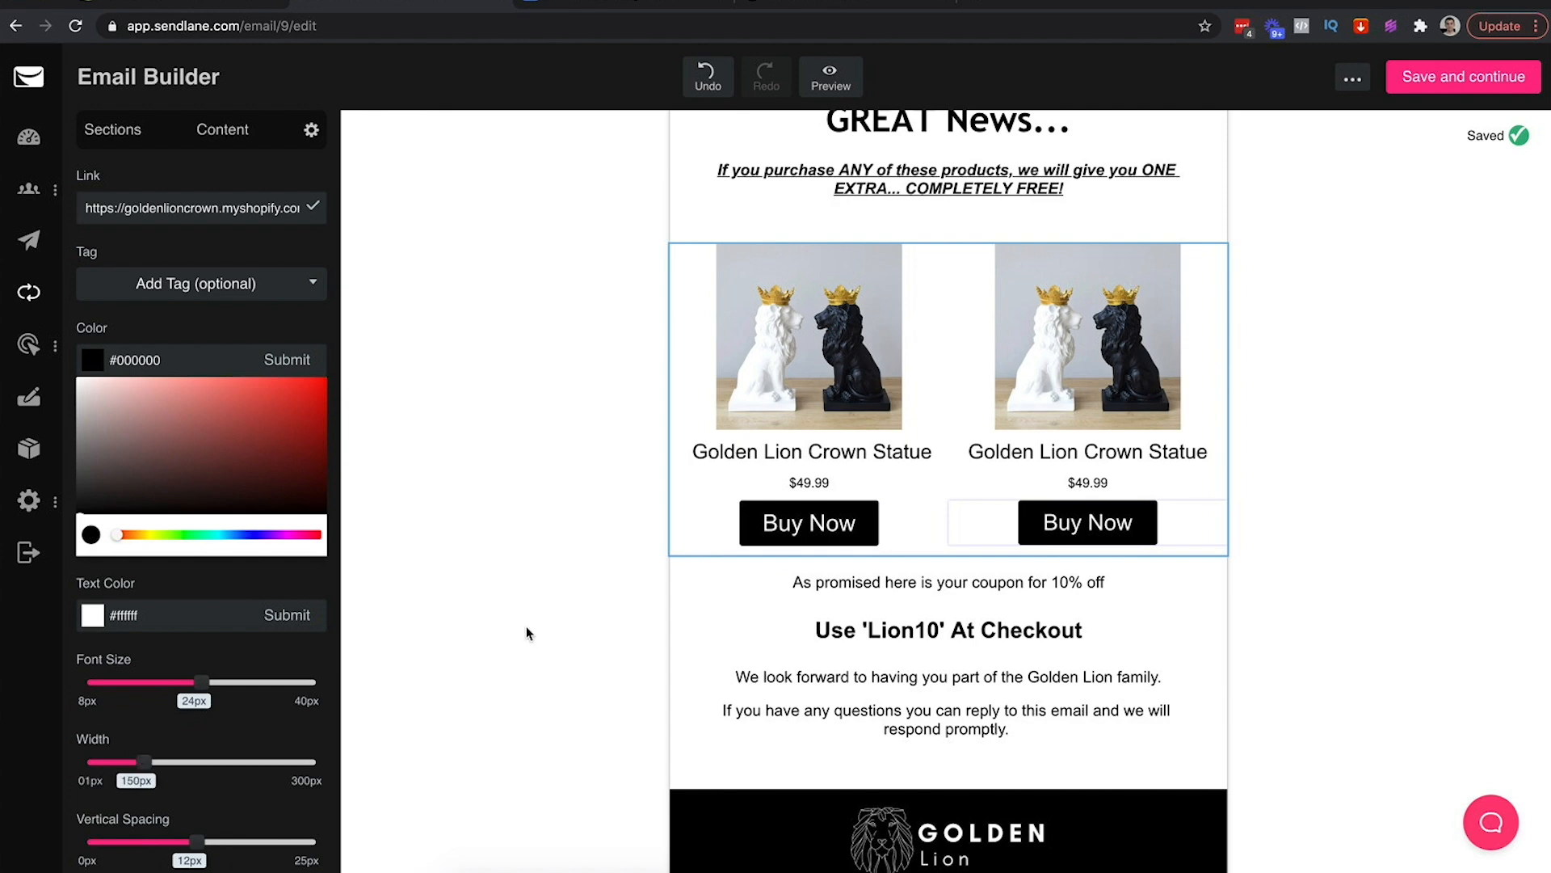
left_click(526, 633)
scroll(929, 525, "up", 2)
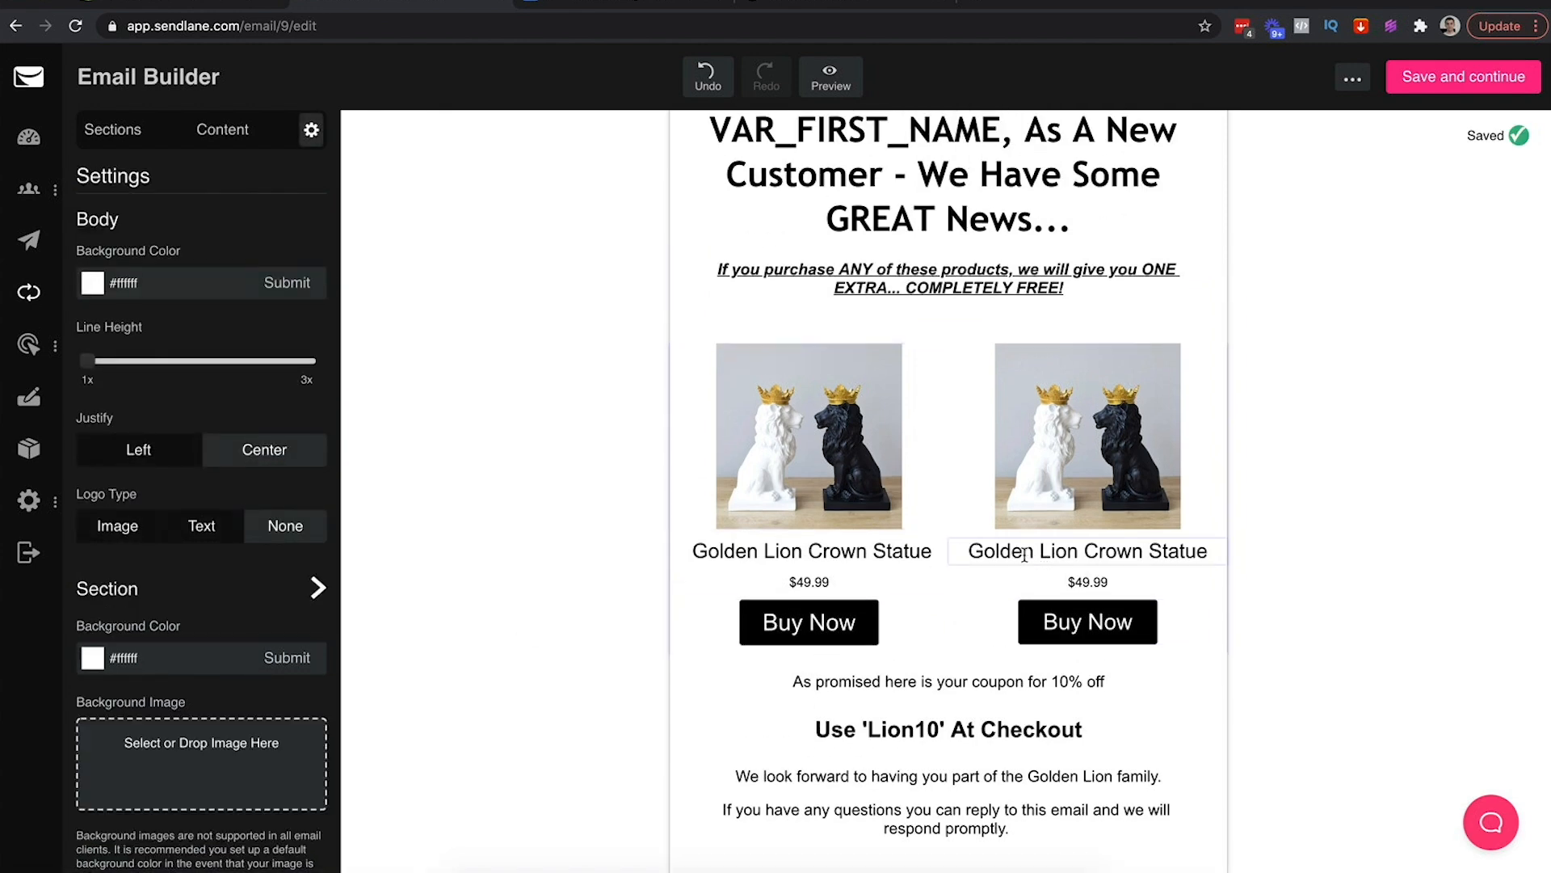
scroll(1322, 408, "up", 2)
scroll(1322, 408, "down", 4)
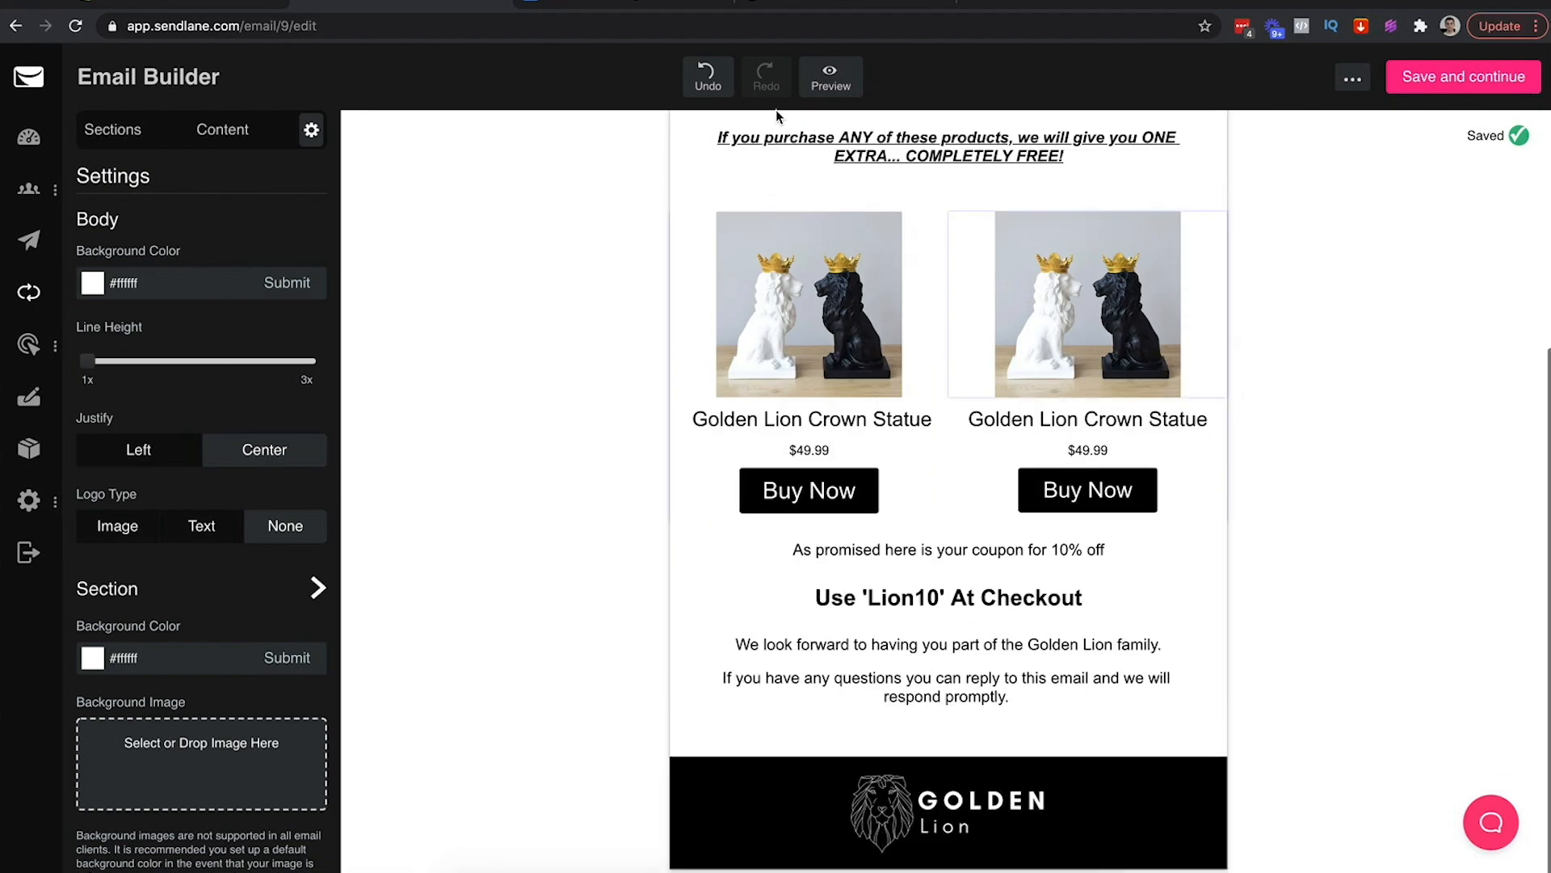
Paste the checkout instruction line from the doc into the coupon block, centred at 15px
left_click(586, 4)
left_click_drag(441, 434, 871, 431)
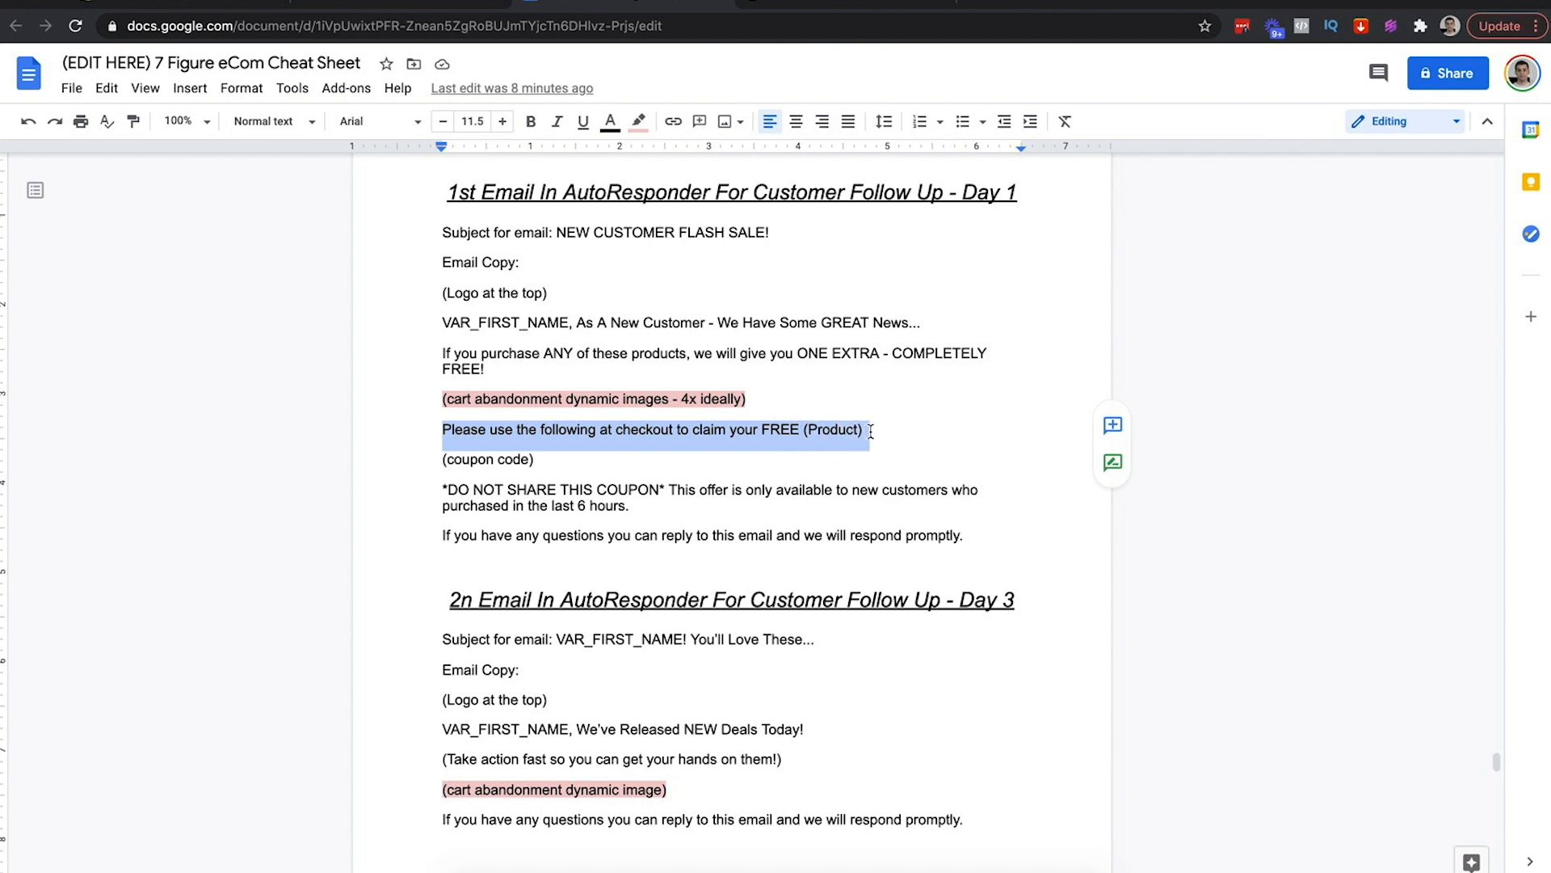
key("ctrl+c")
left_click(371, 10)
left_click(880, 551)
key("ctrl+a")
key("ctrl+v")
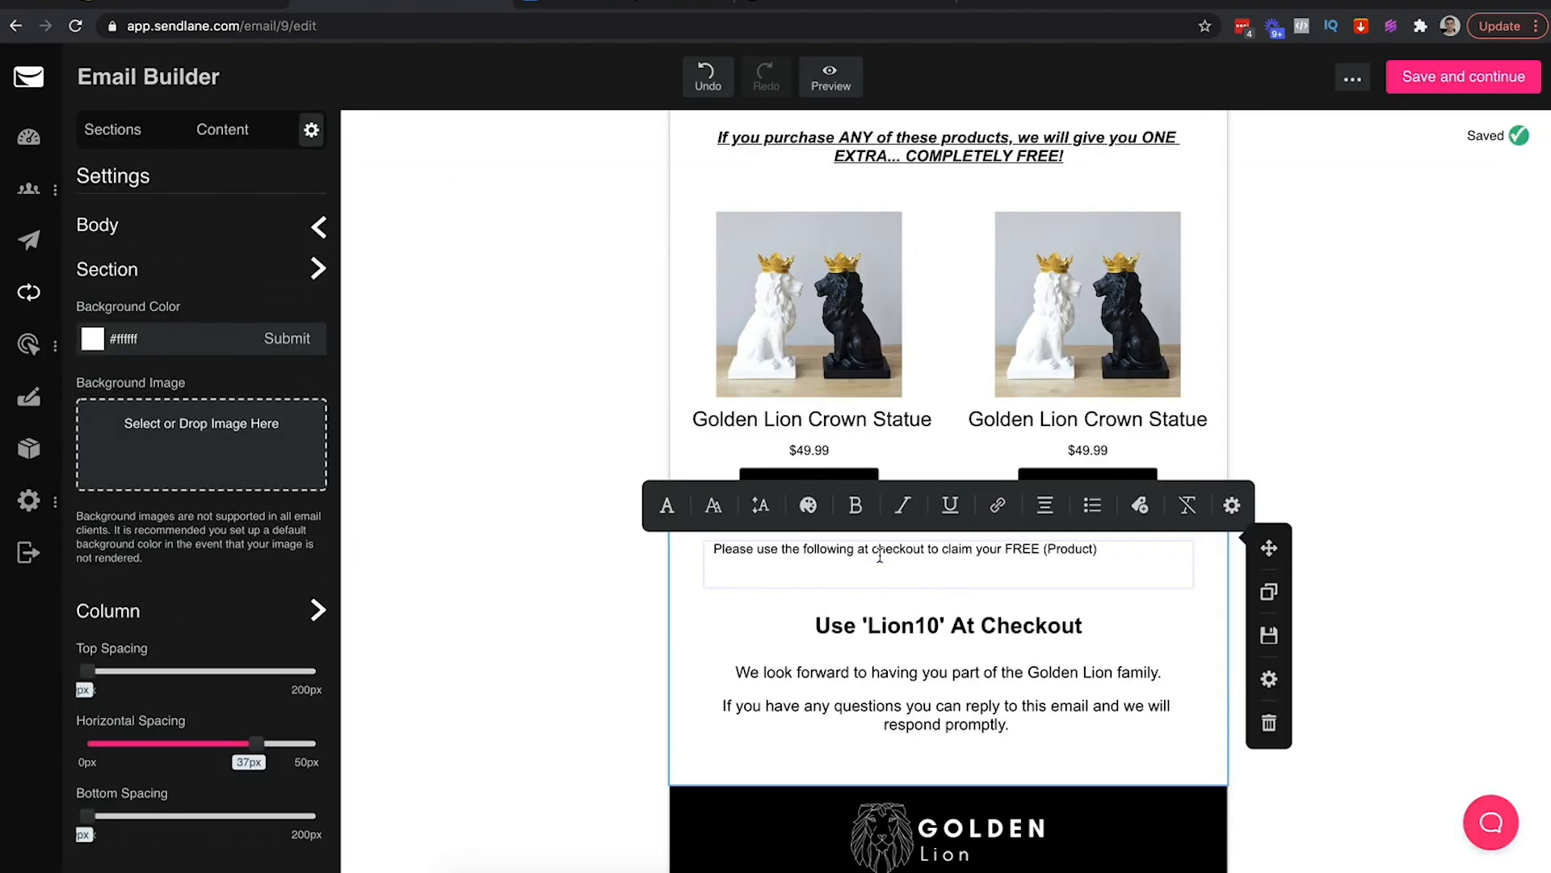
key("ctrl+a")
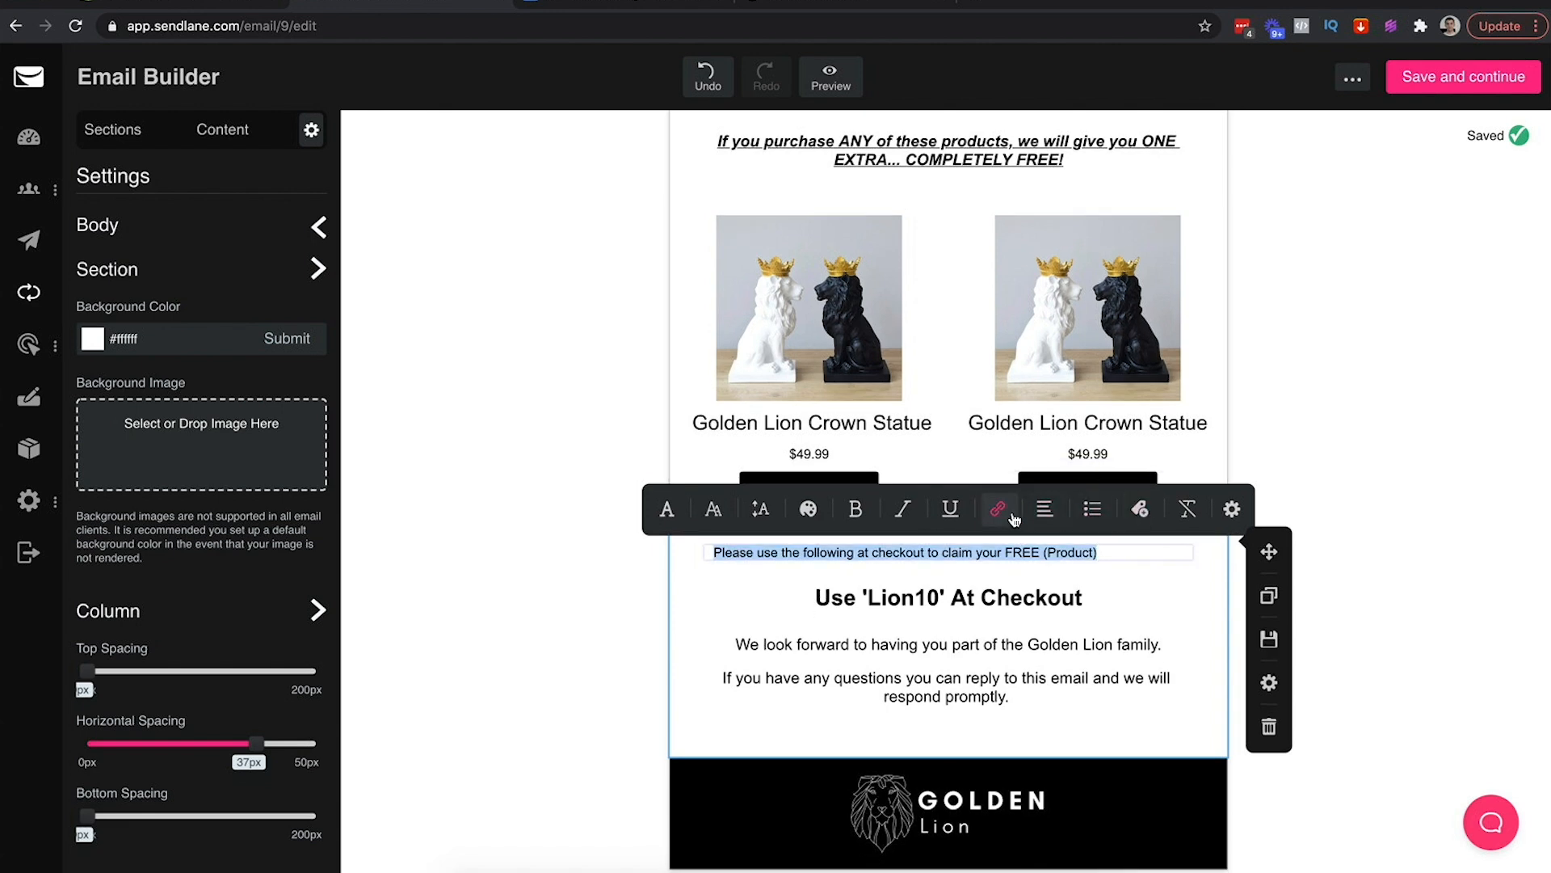
left_click(1045, 508)
left_click(964, 509)
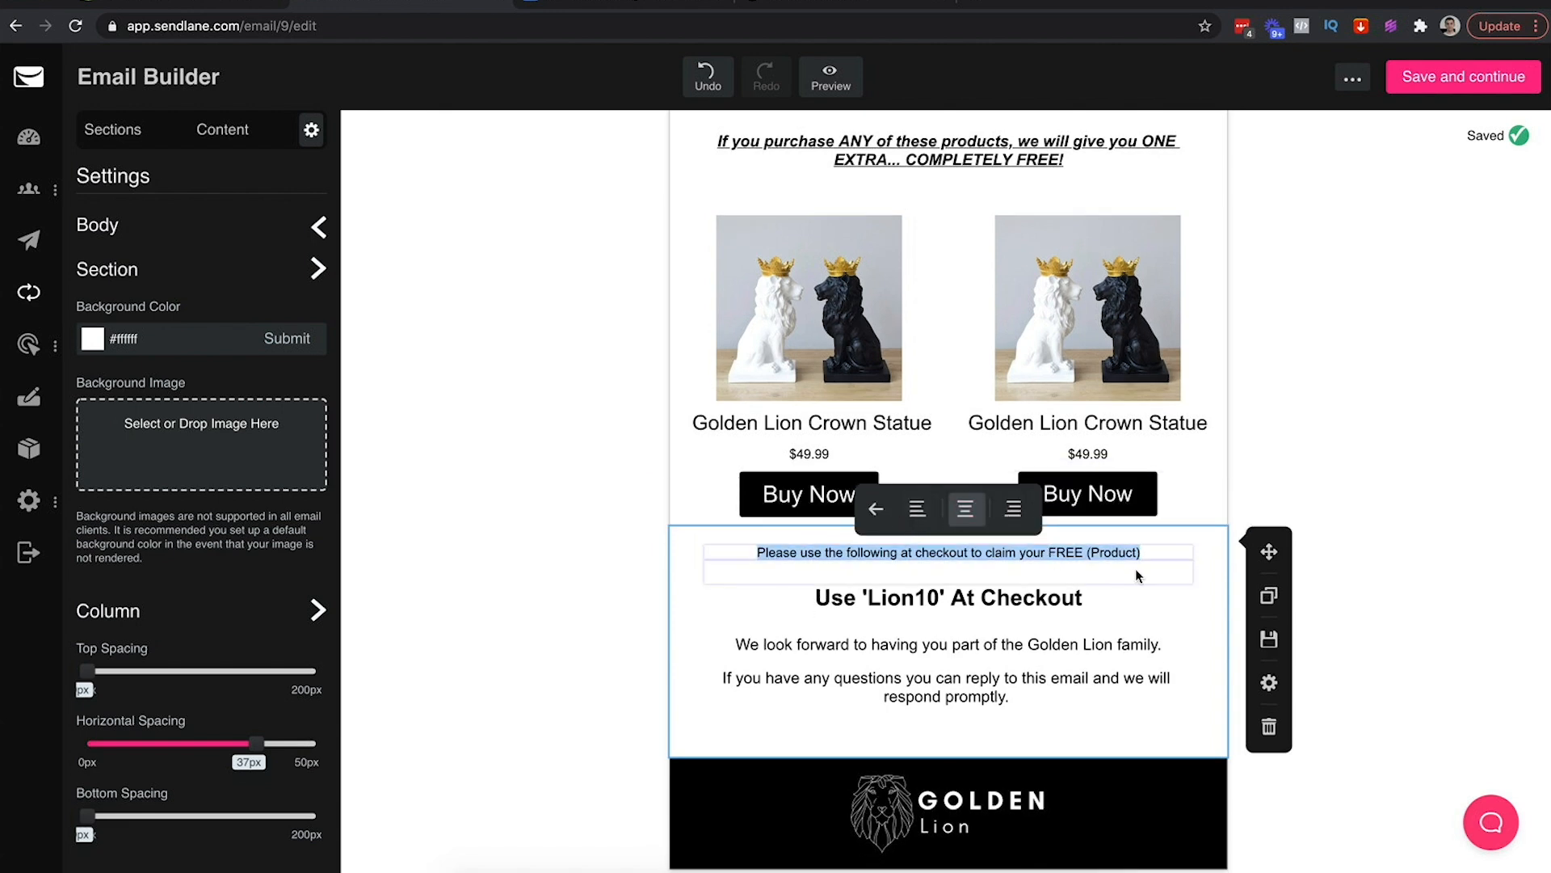
left_click(876, 508)
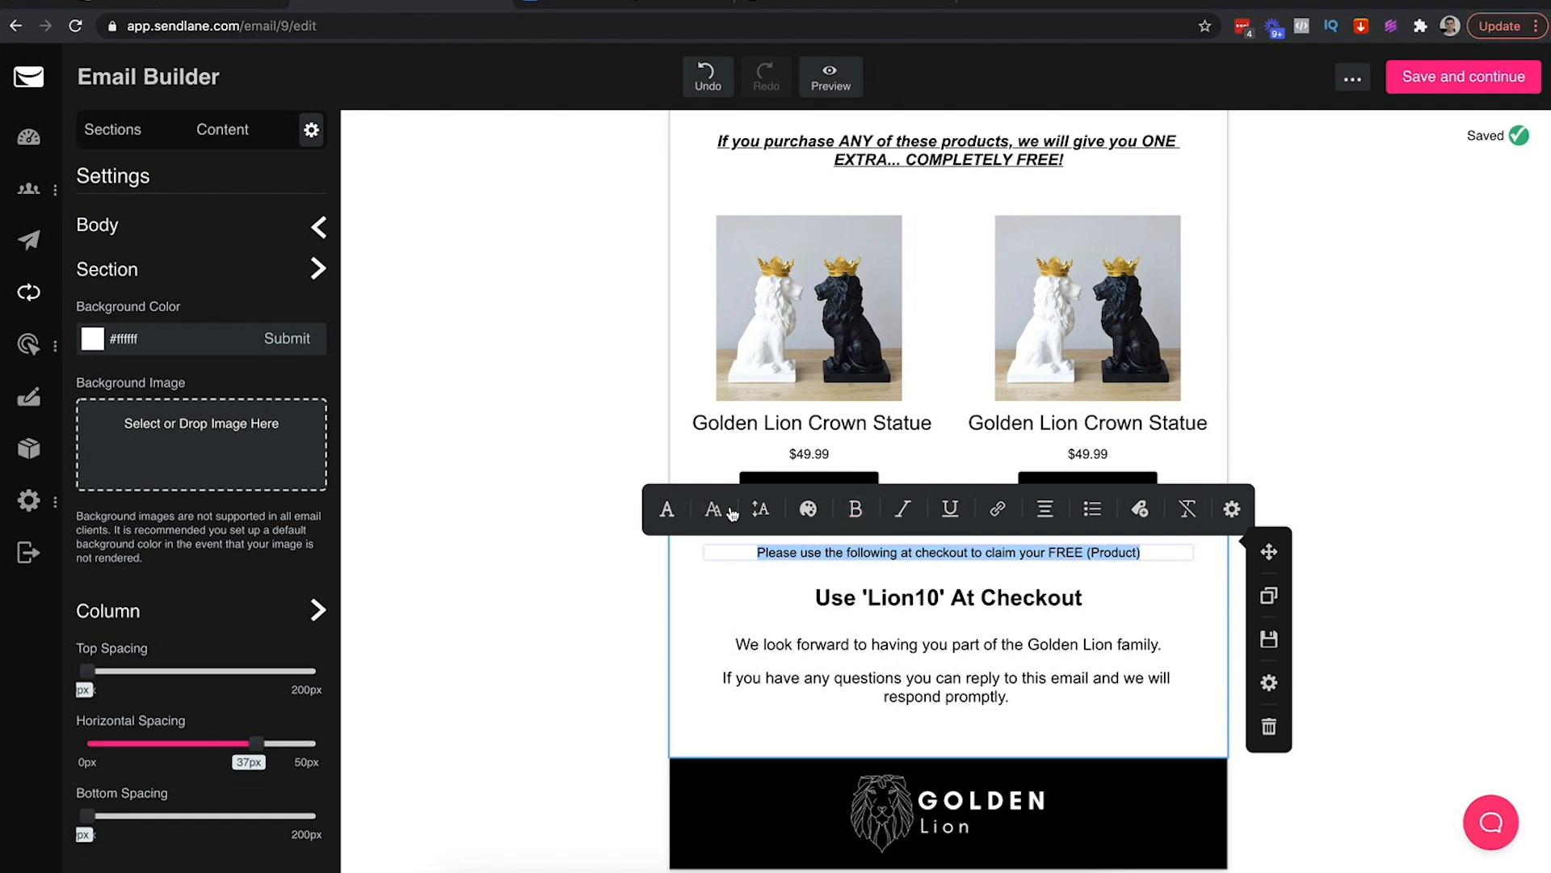
left_click(713, 508)
left_click(967, 507)
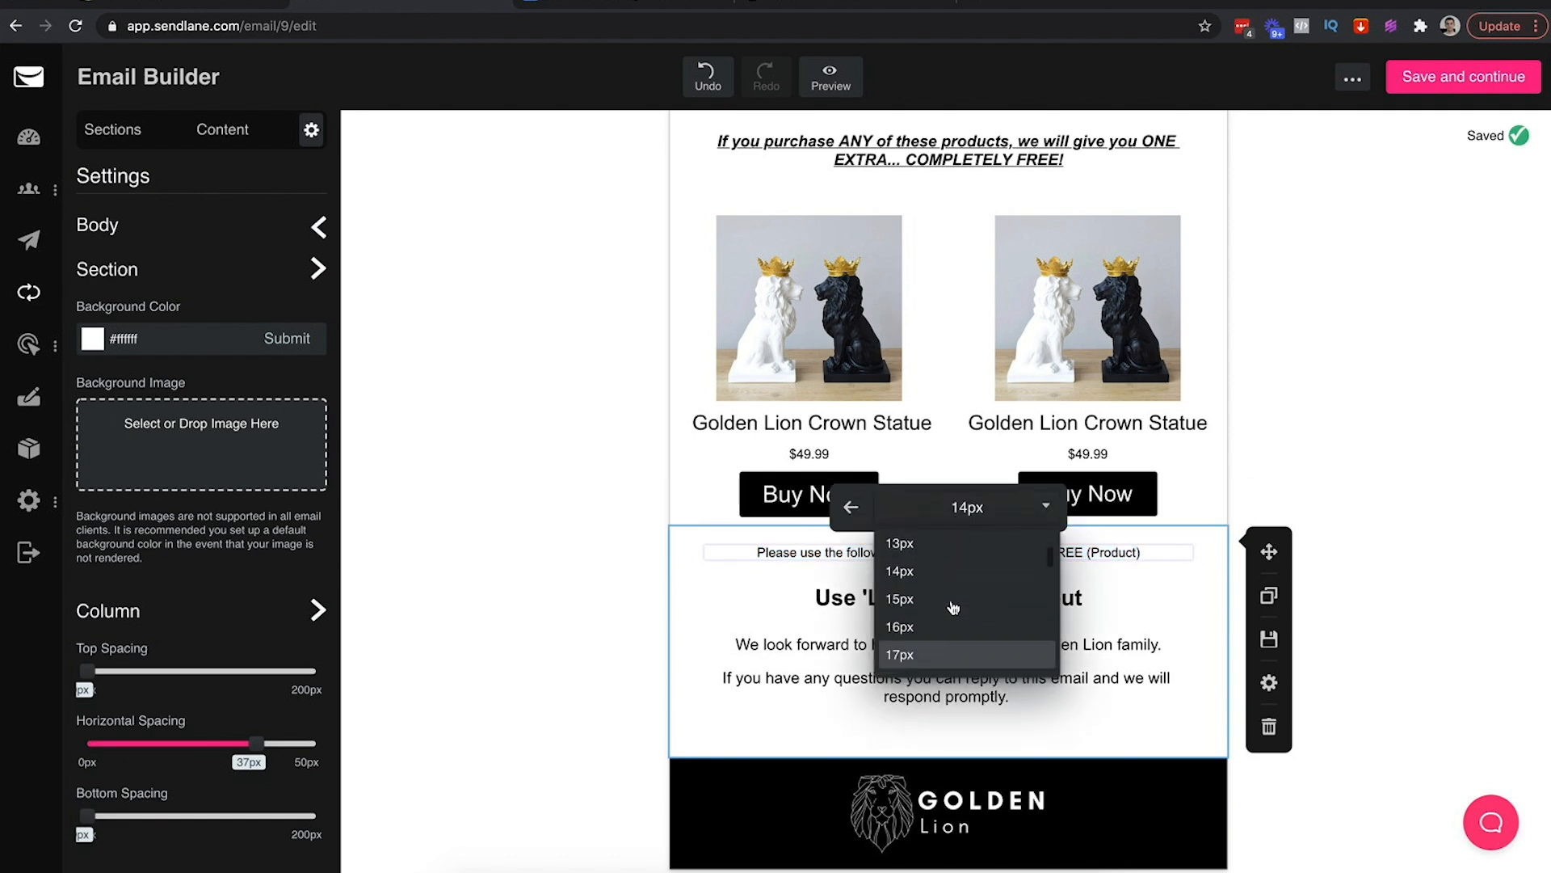
left_click(905, 599)
left_click(1303, 554)
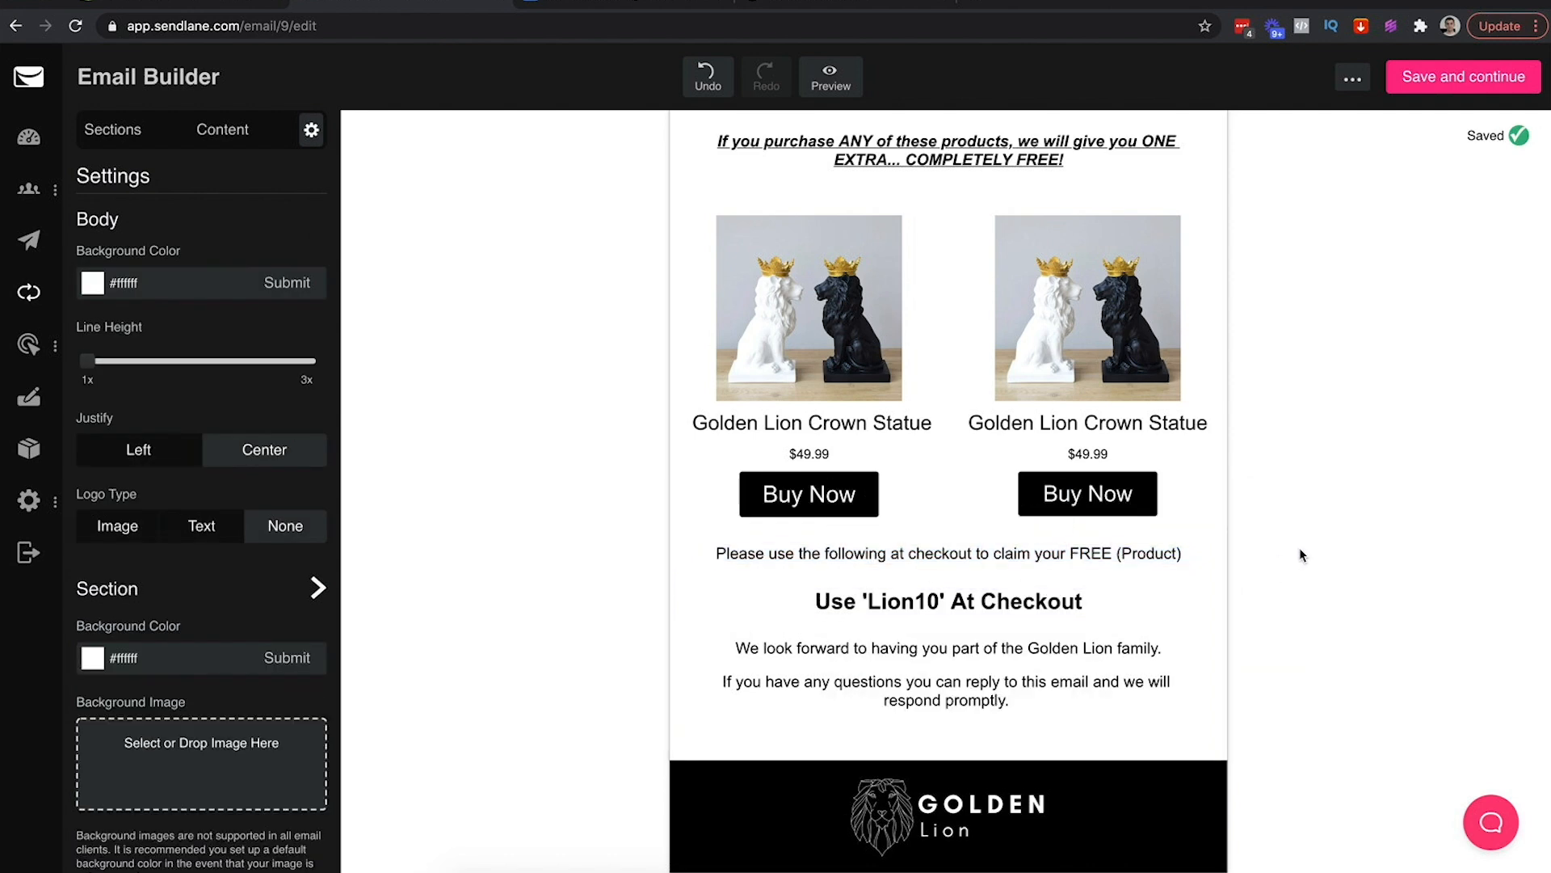
Copy the DO NOT SHARE notice from the cheat sheet and replace code Lion10 with NEW1
left_click(563, 4)
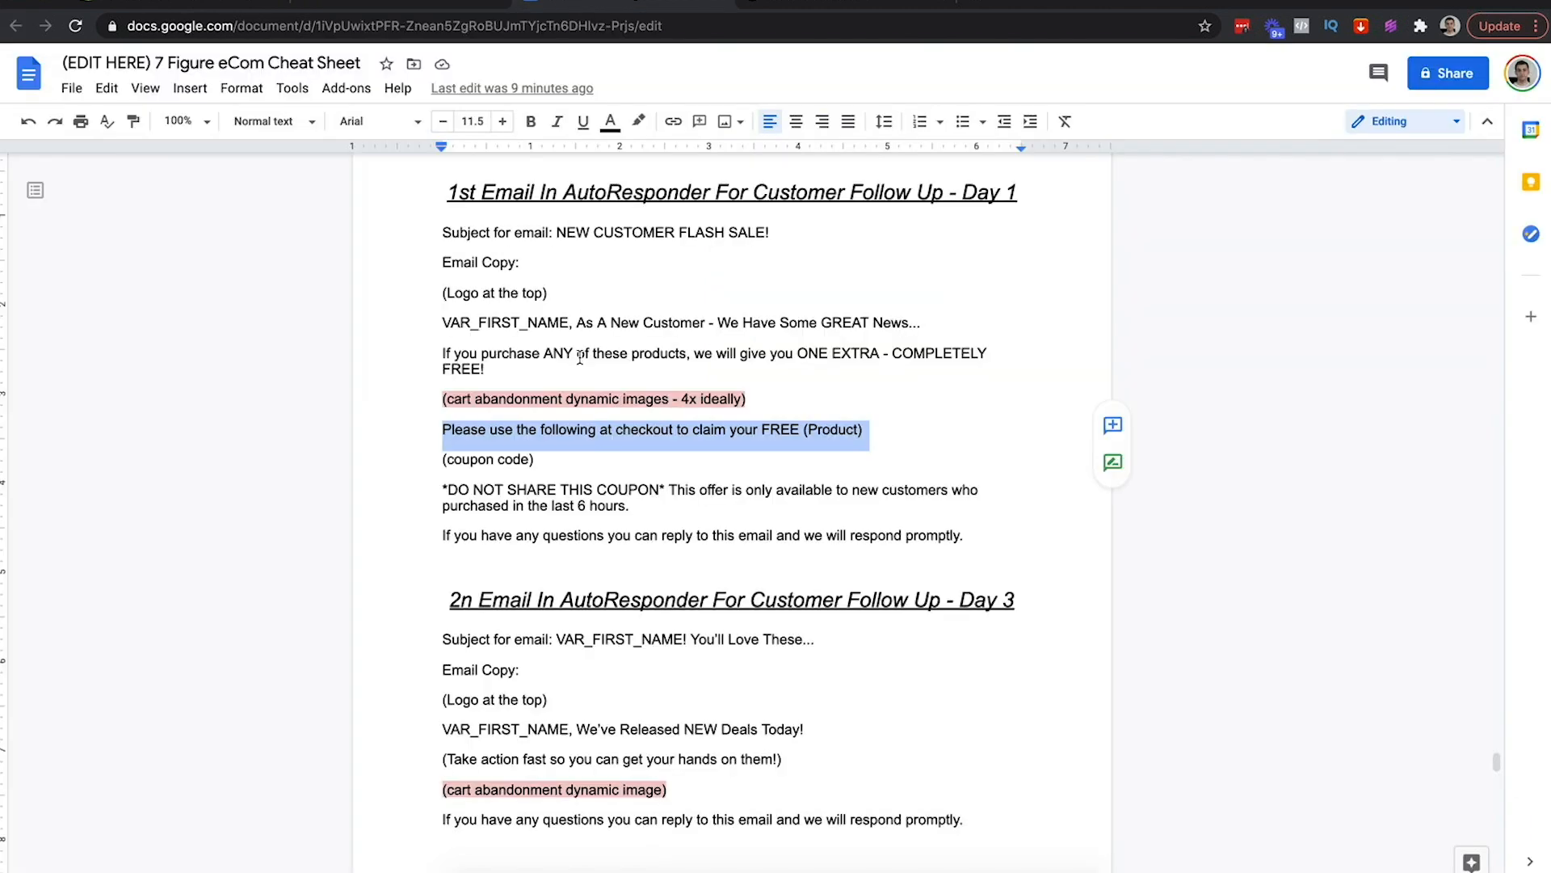
left_click_drag(445, 489, 973, 540)
key("super+c")
left_click(266, 5)
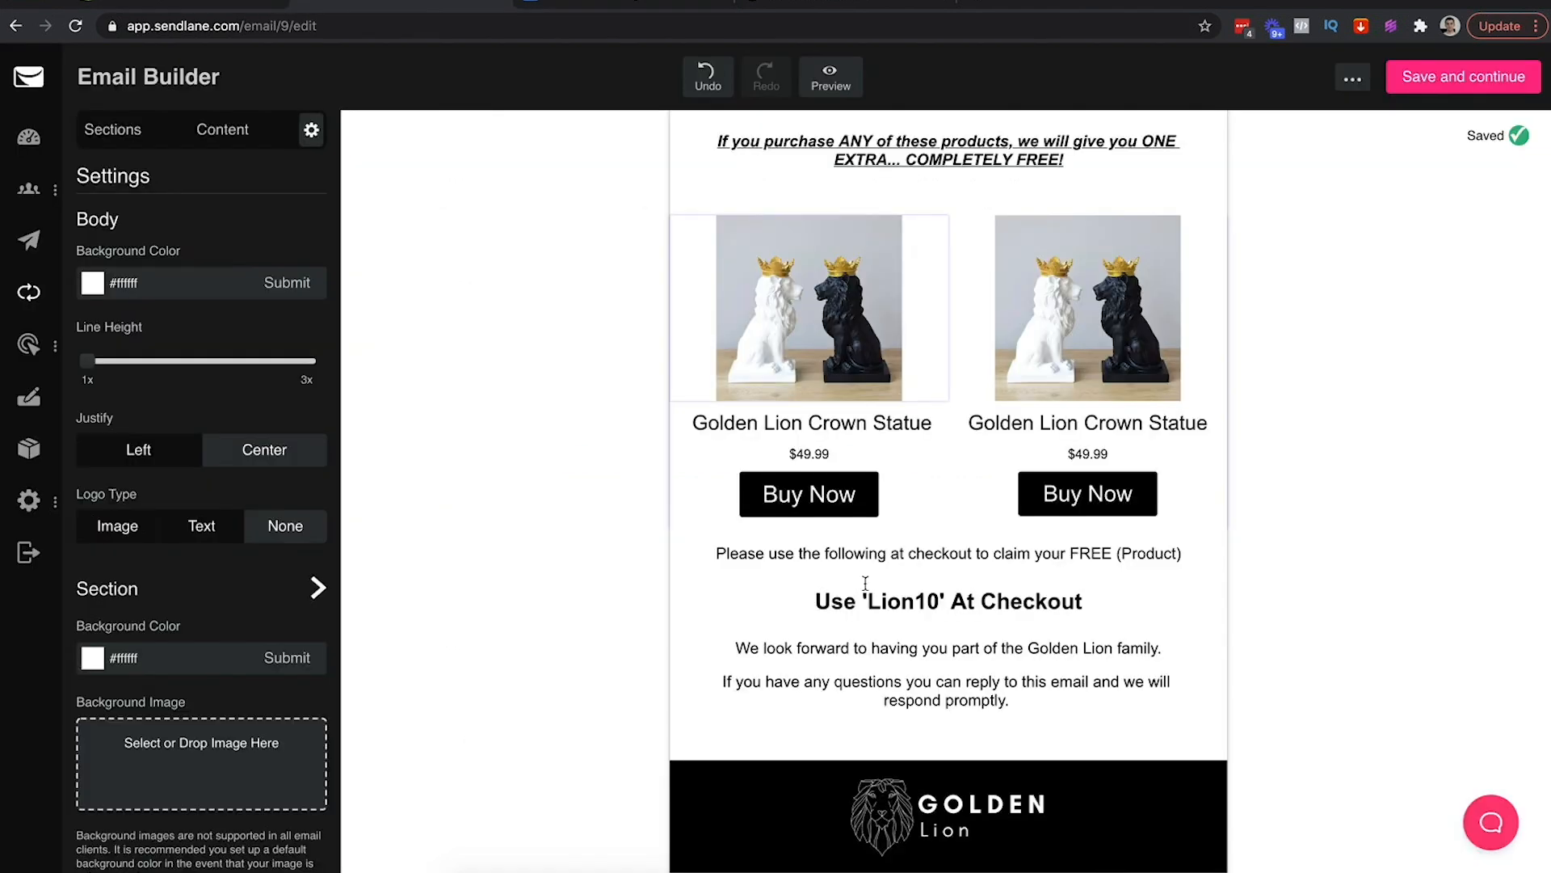
left_click(926, 604)
double_click(927, 604)
type("NEW1")
Replace the closing paragraphs with the DO NOT SHARE notice, centred at 17px, sentences separated
left_click(989, 699)
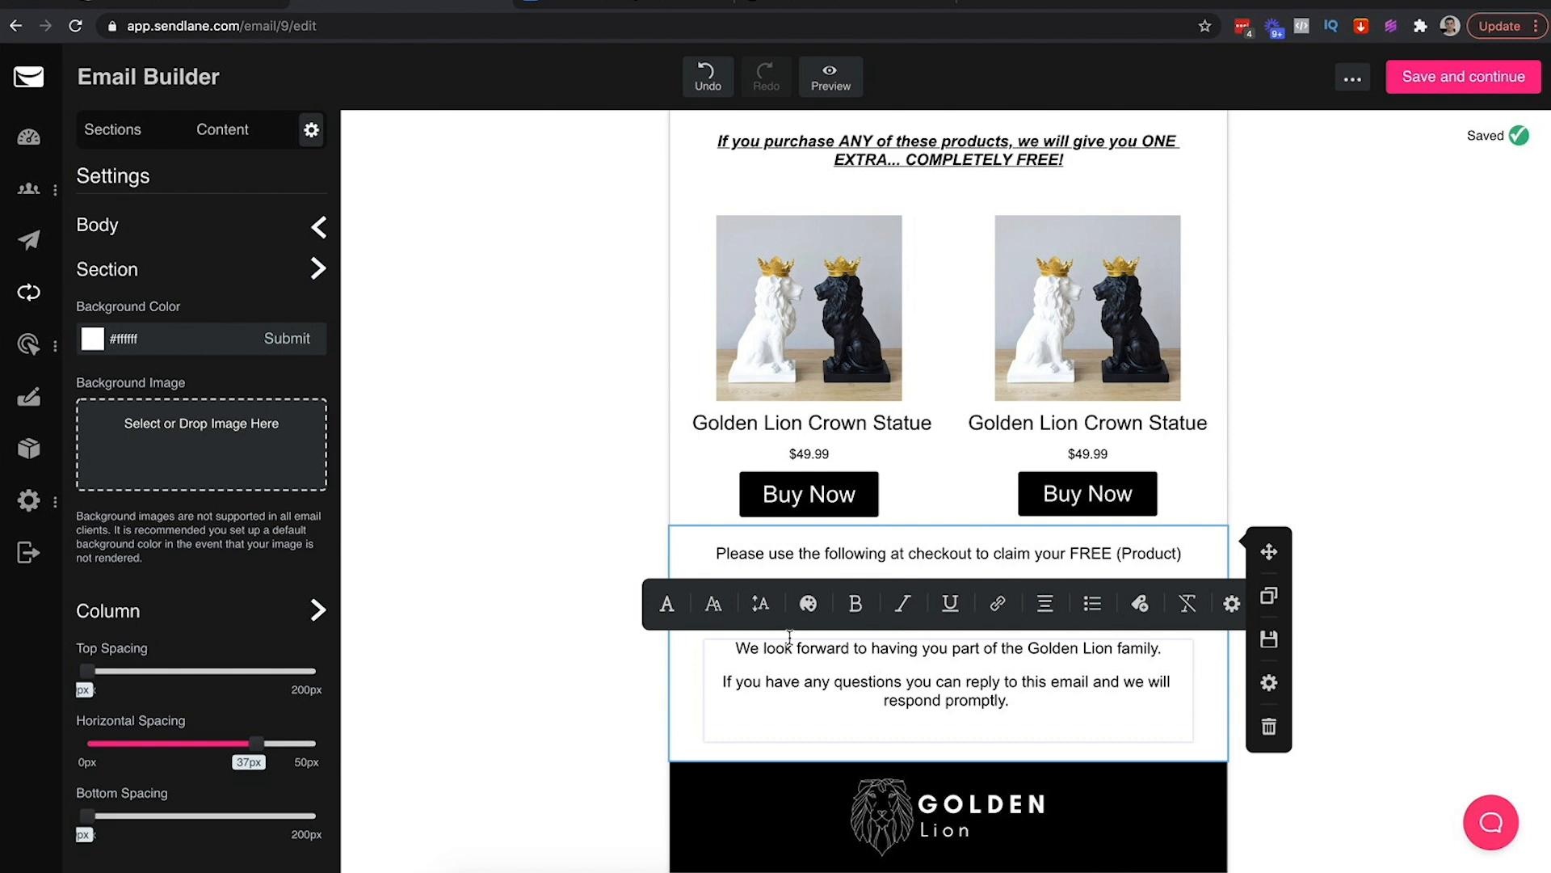
key("super+a")
left_click(717, 606)
left_click(872, 668)
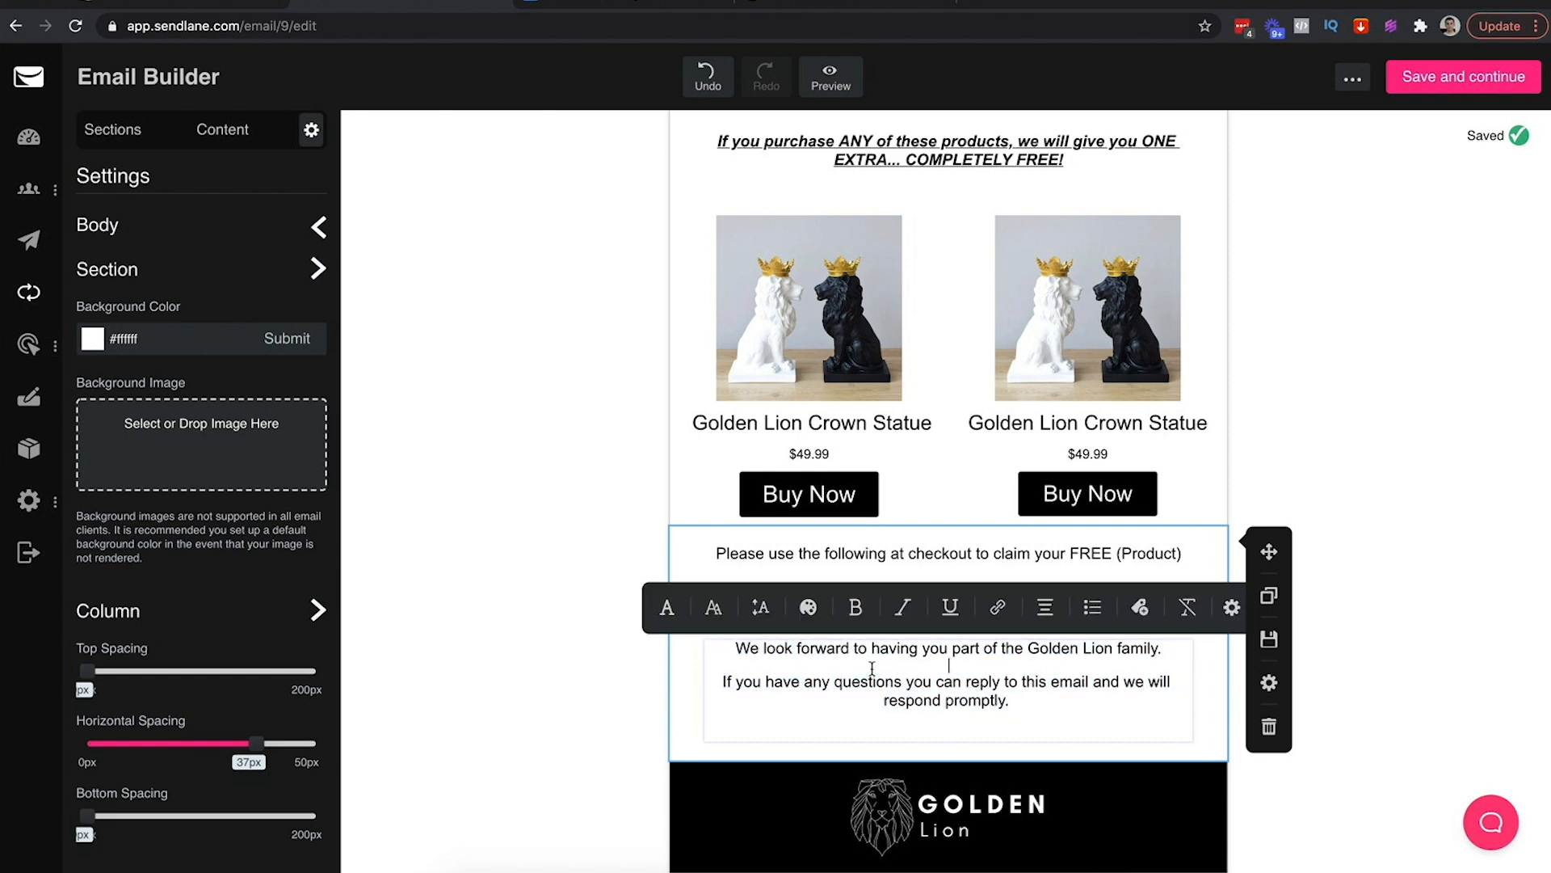
key("super+a")
key("super+v")
key("super+a")
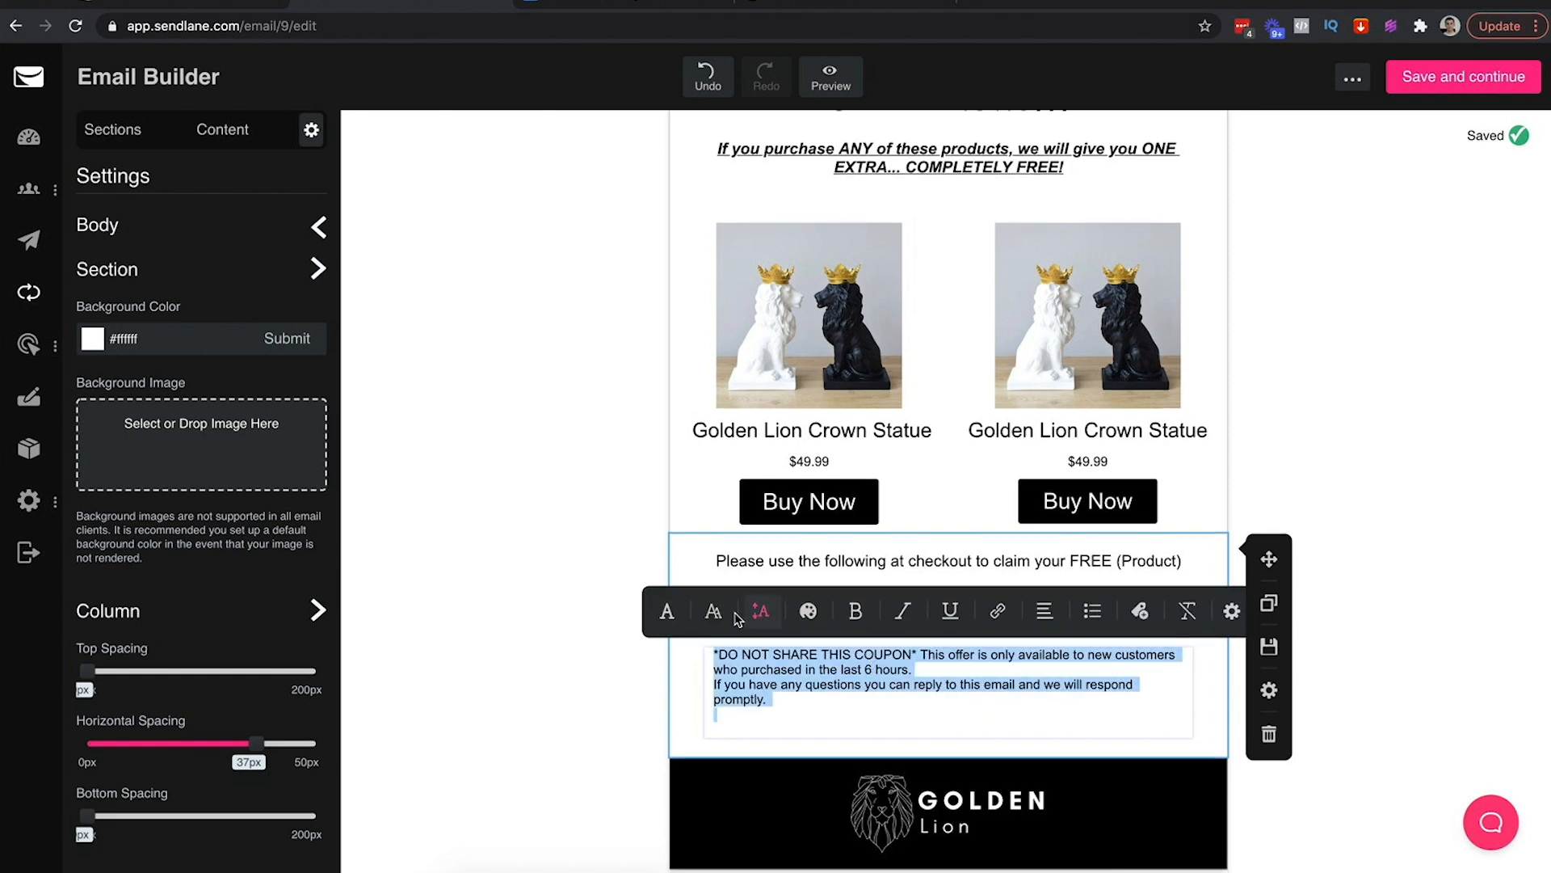
left_click(1044, 611)
left_click(965, 611)
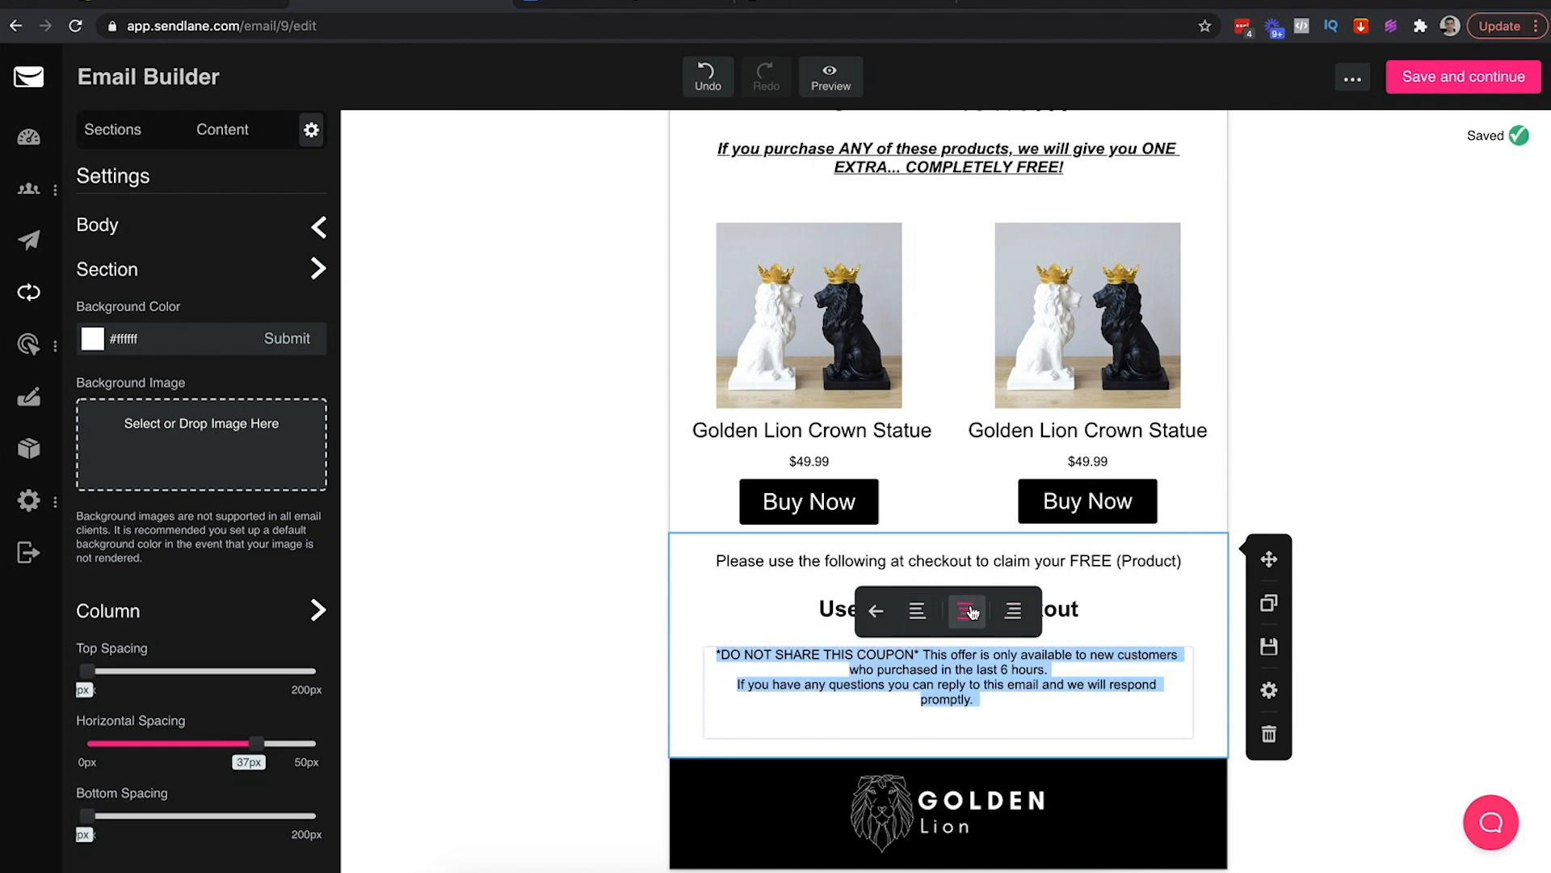
left_click(876, 610)
left_click(727, 615)
left_click(935, 616)
scroll(942, 700, "down", 3)
left_click(911, 694)
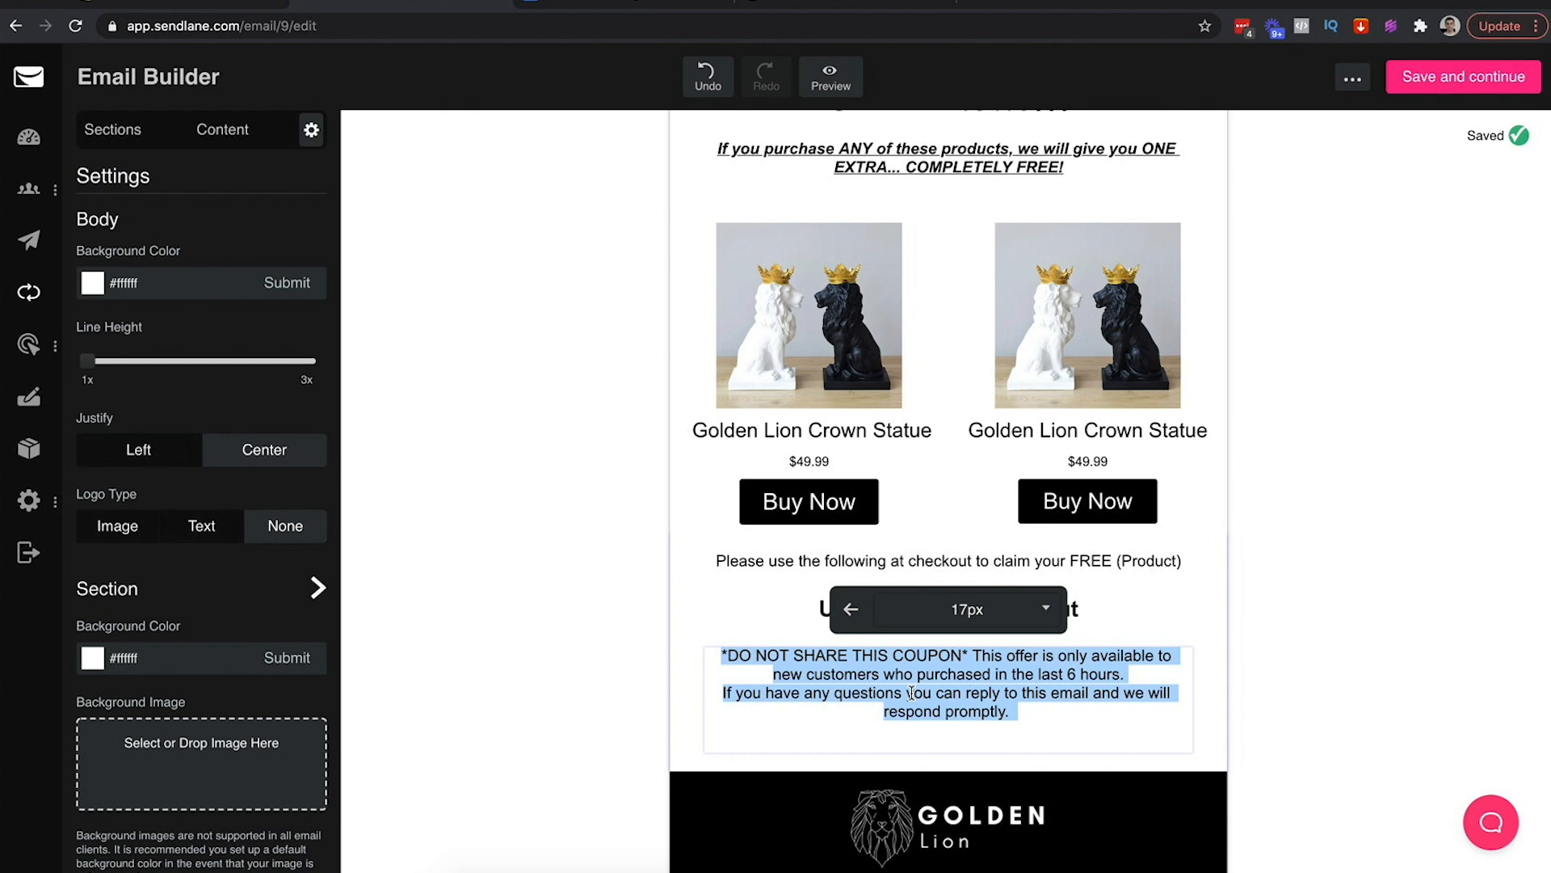
left_click(1136, 676)
key("Return")
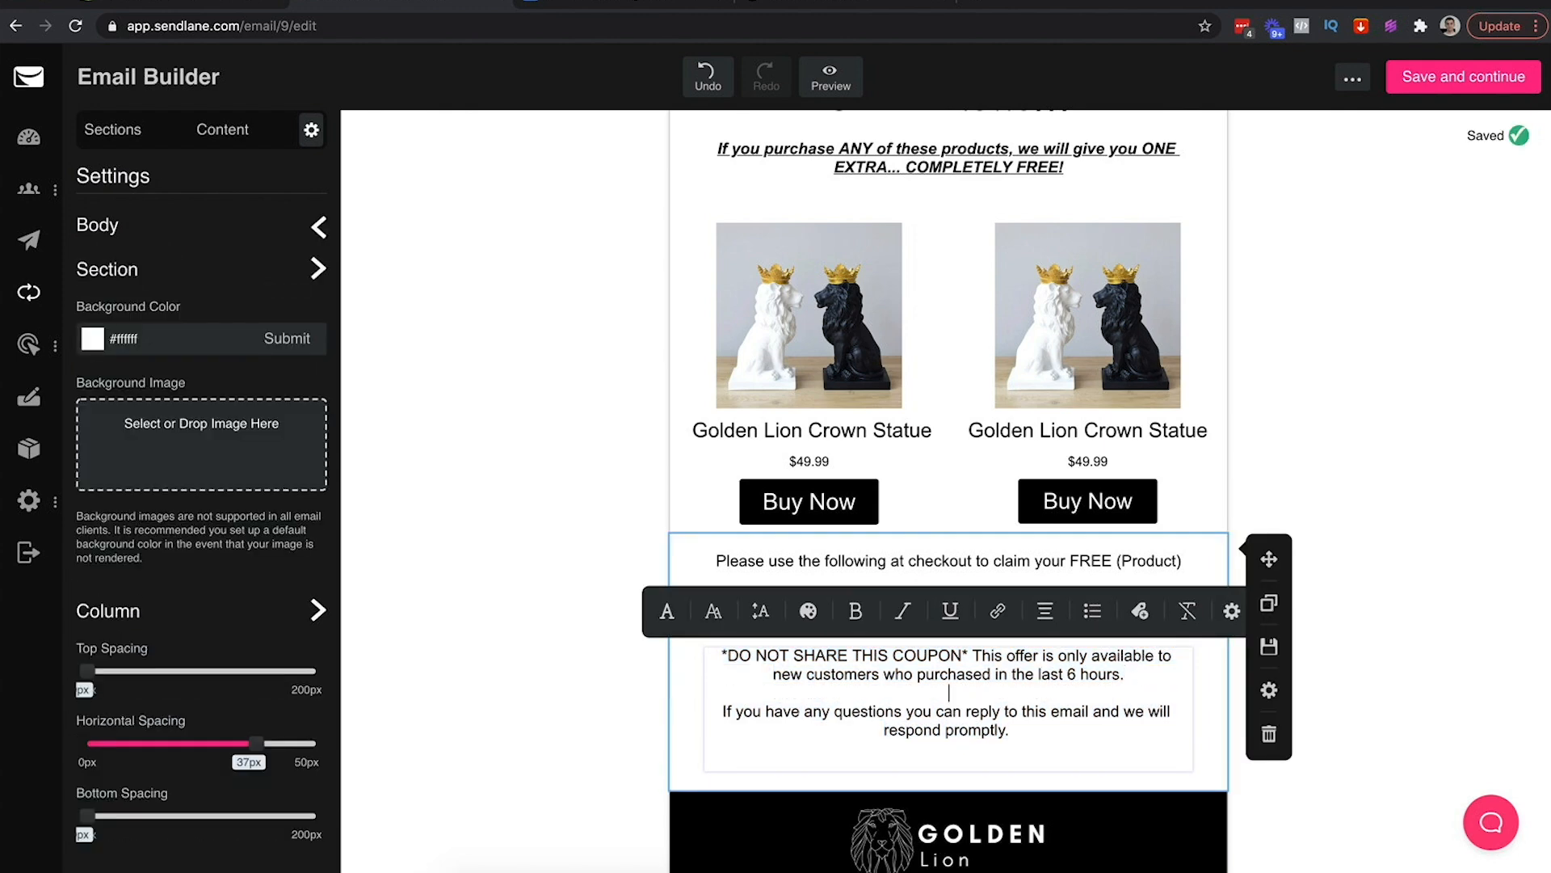
left_click(1405, 707)
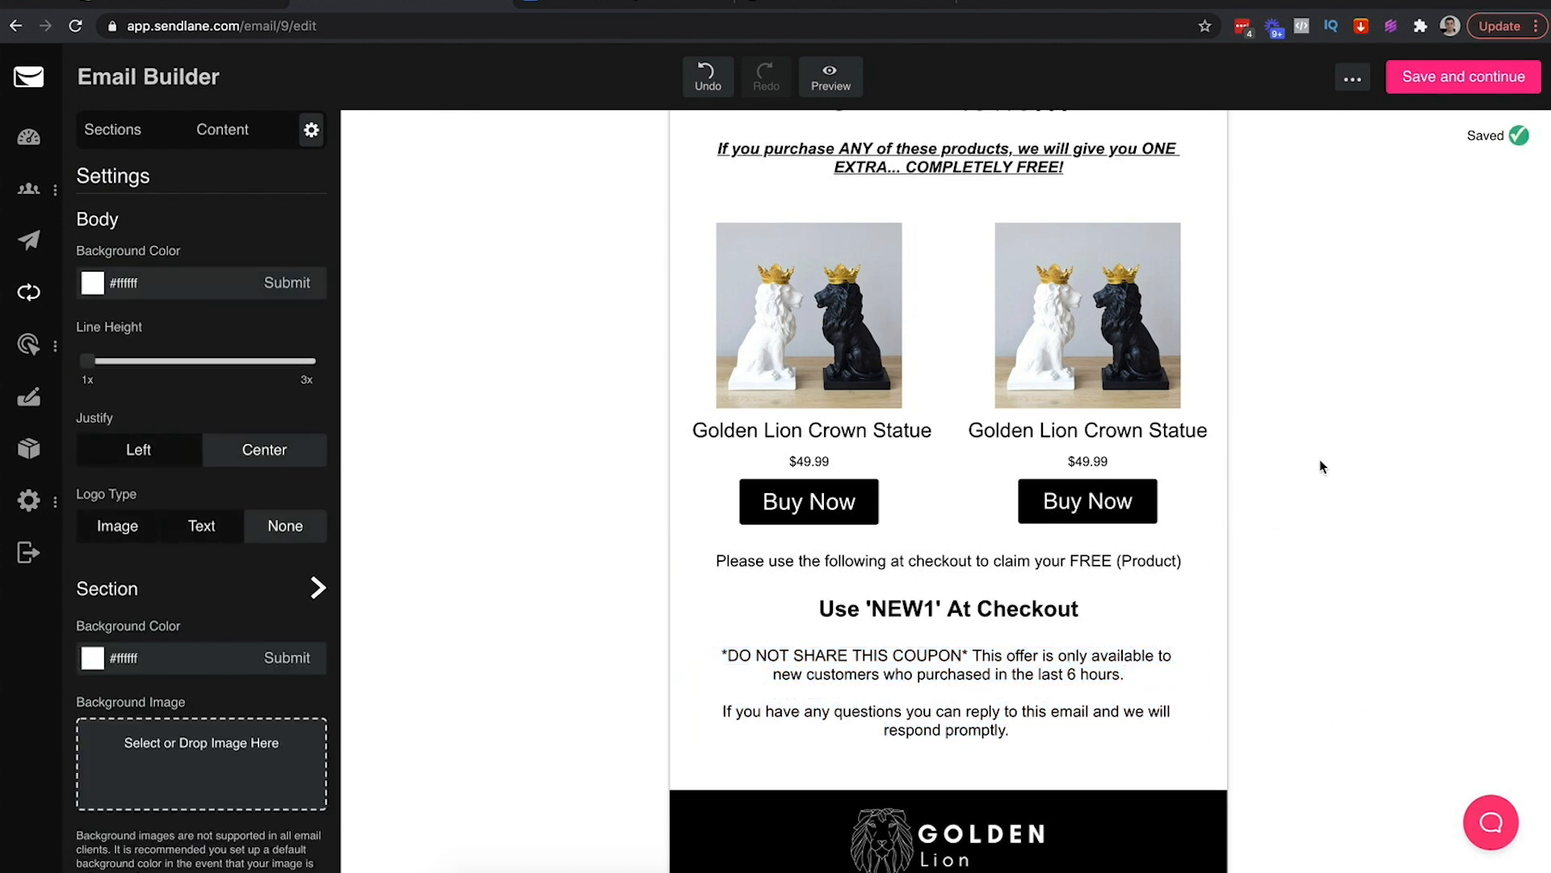
scroll(1320, 461, "up", 3)
scroll(1321, 467, "up", 1)
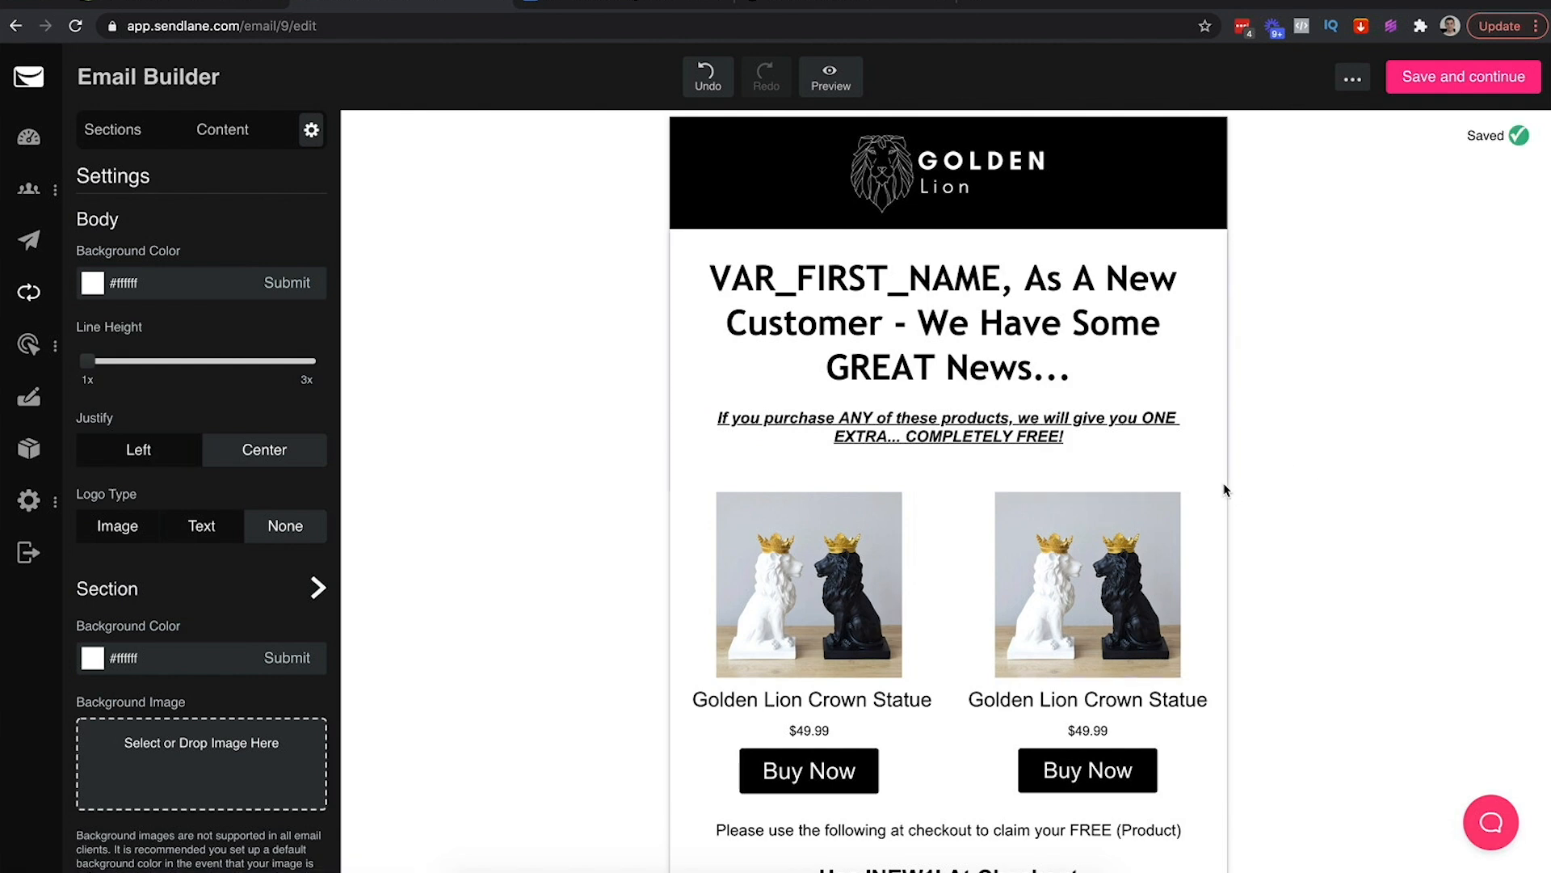
Adjust the product row's section settings, giving the product column 24px top spacing
left_click(1222, 511)
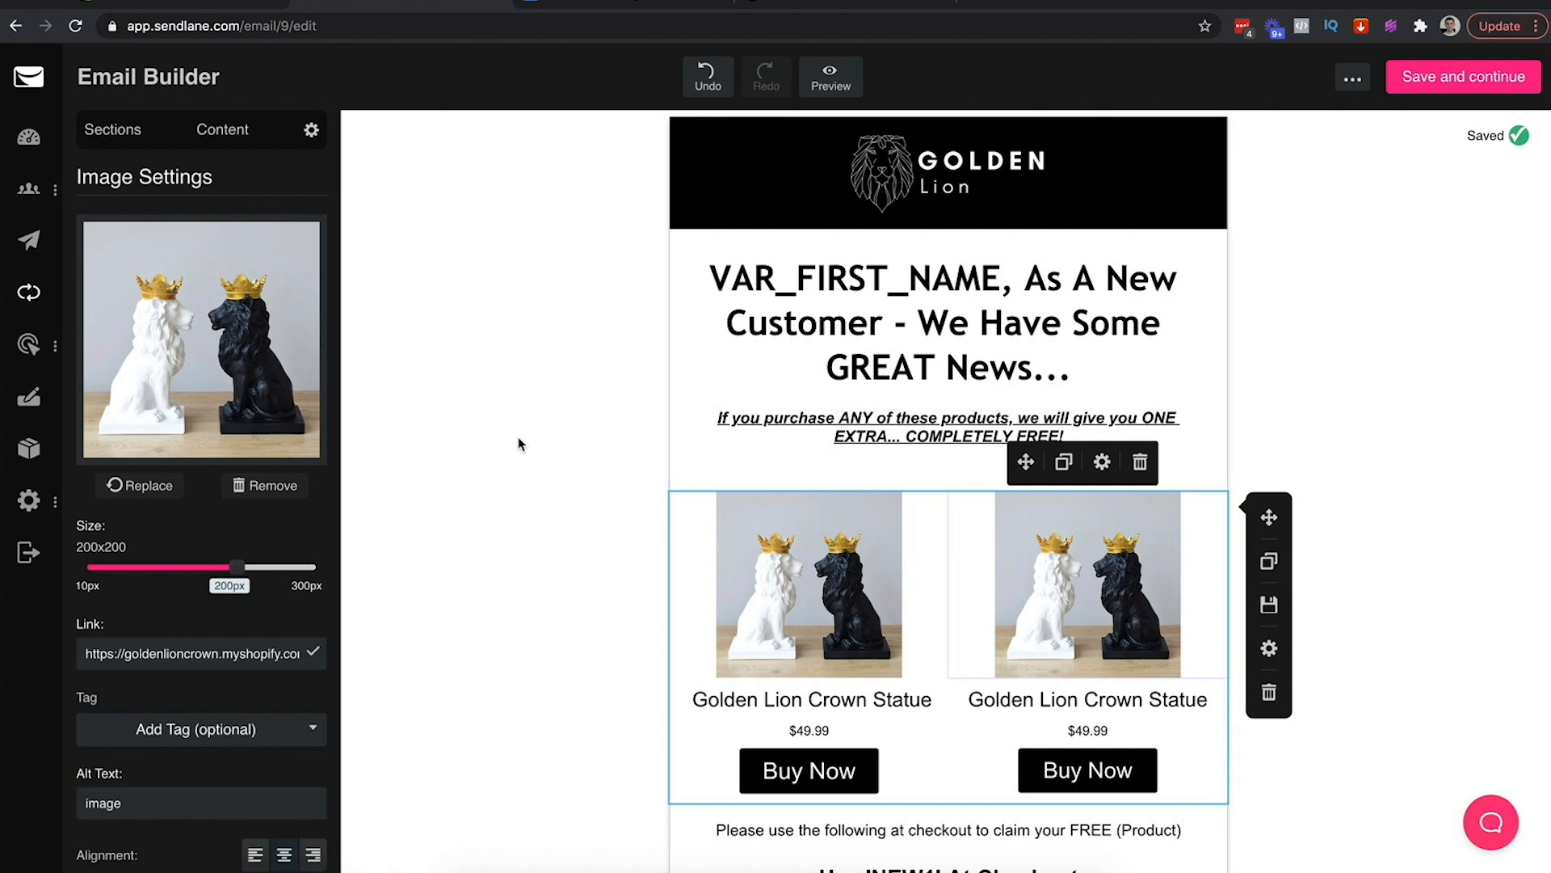
left_click(1269, 650)
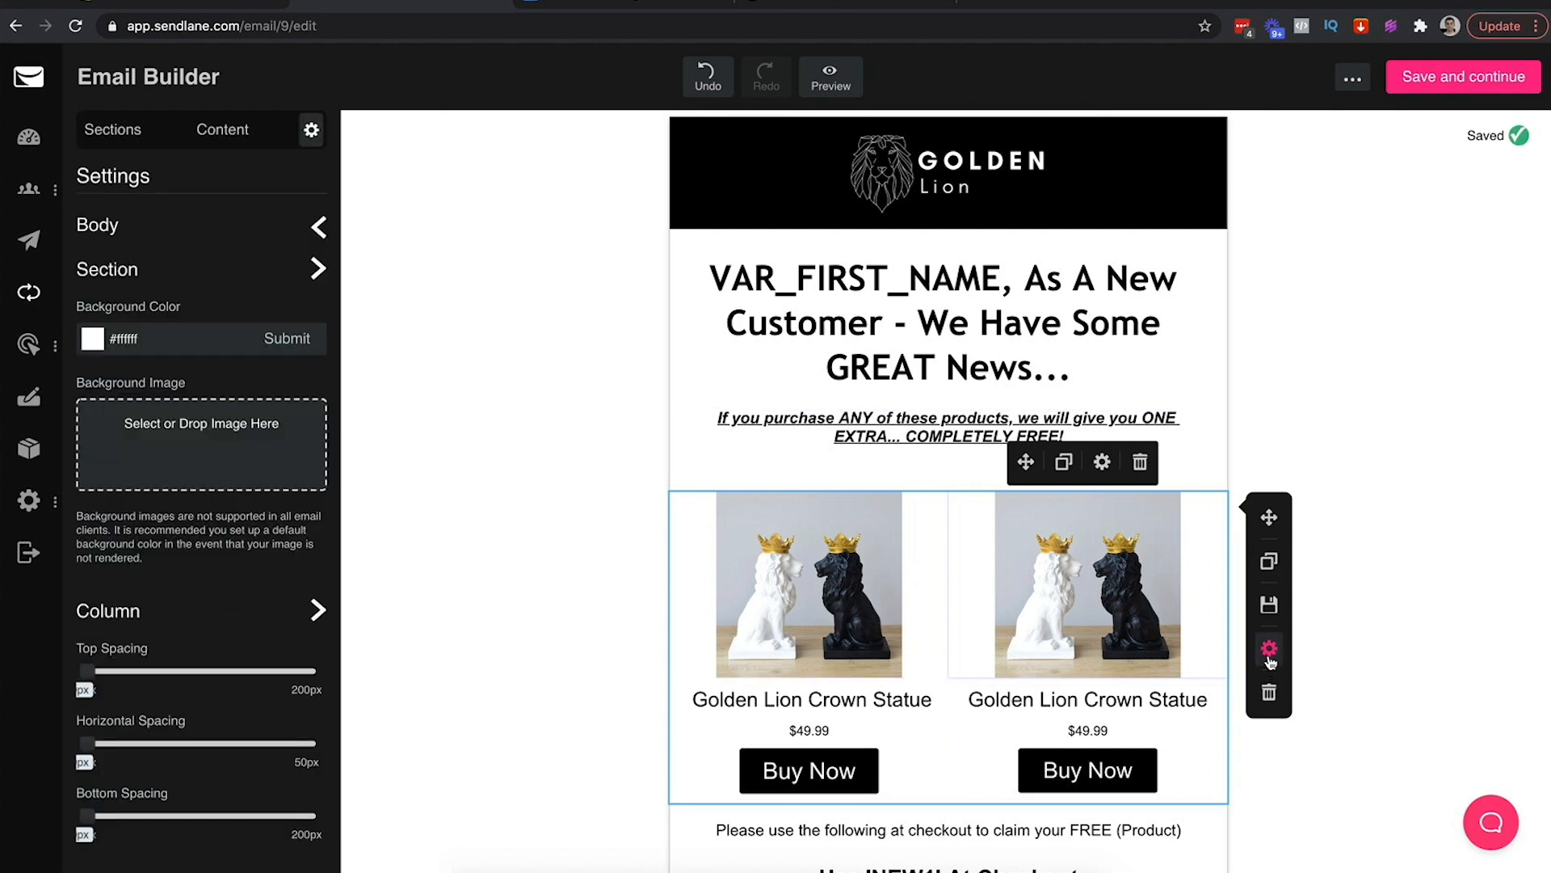
left_click(1305, 429)
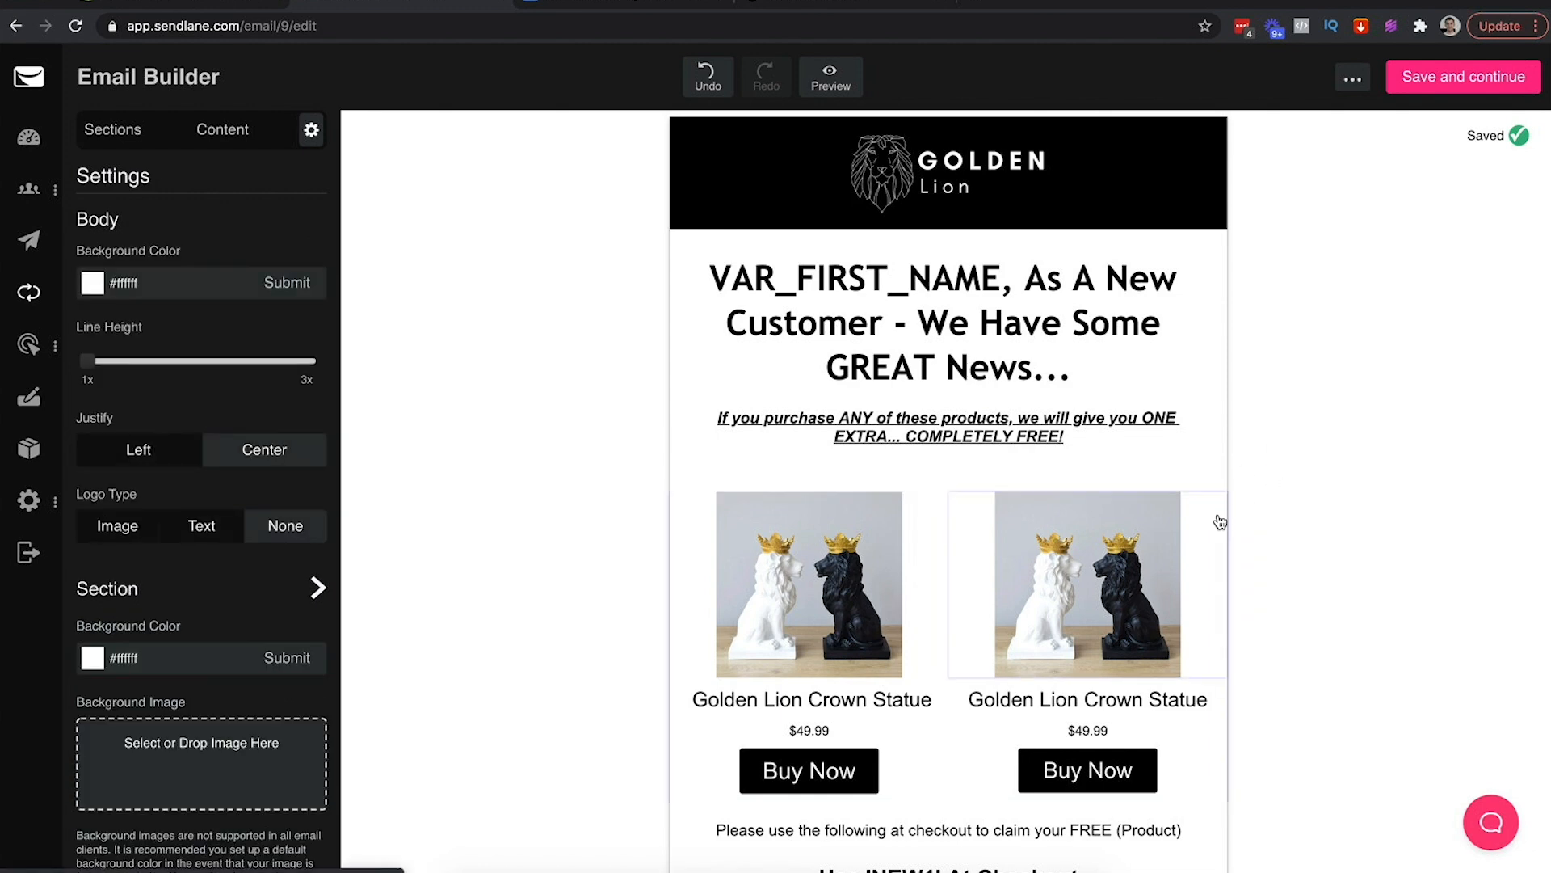
left_click(1220, 522)
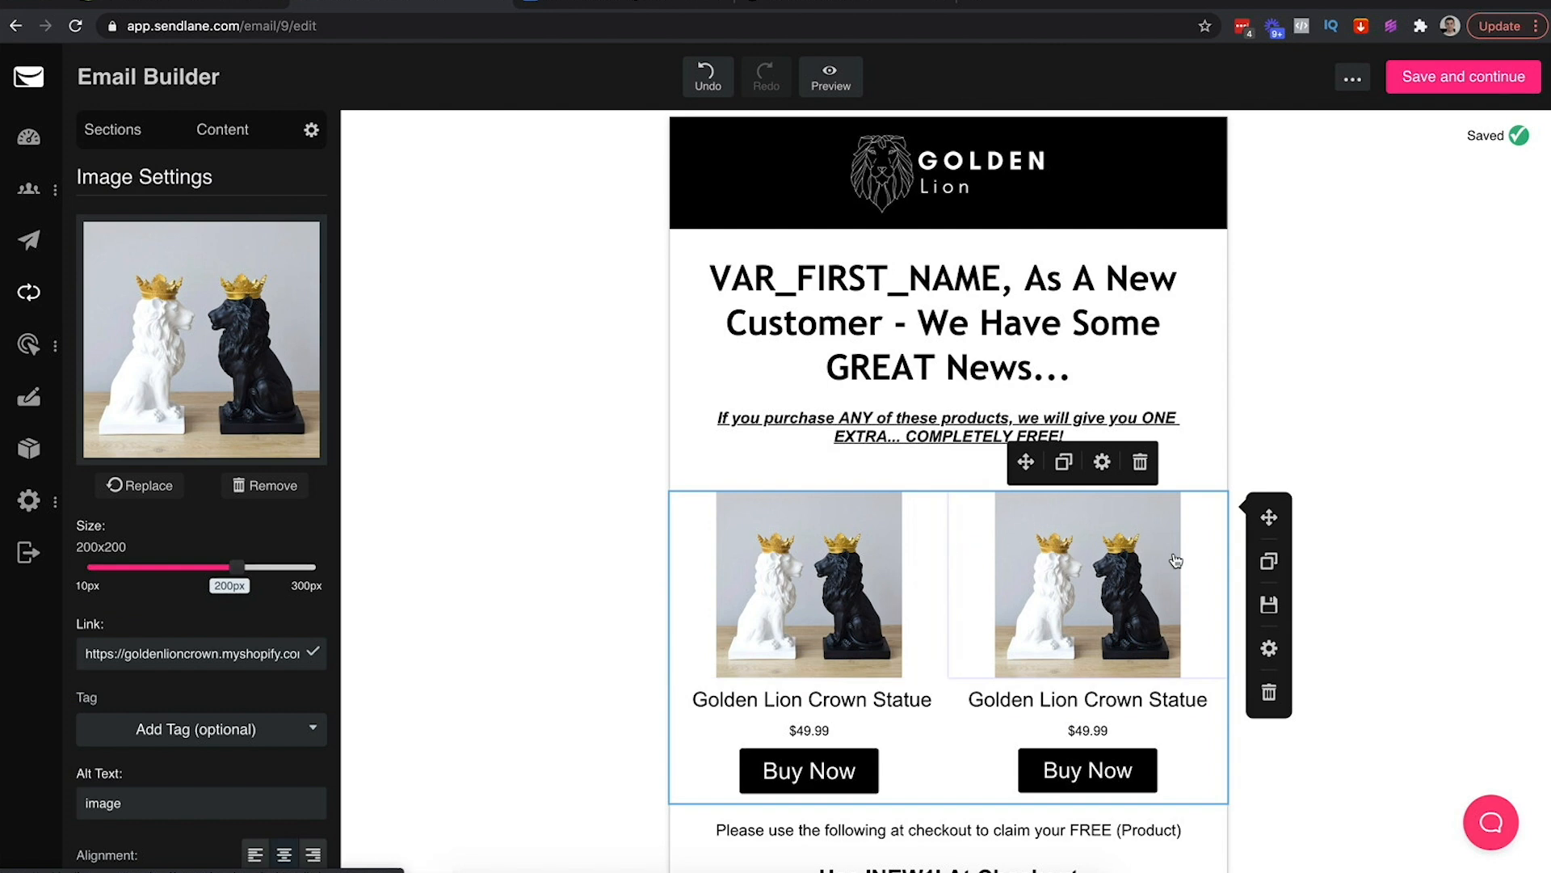
left_click(1268, 651)
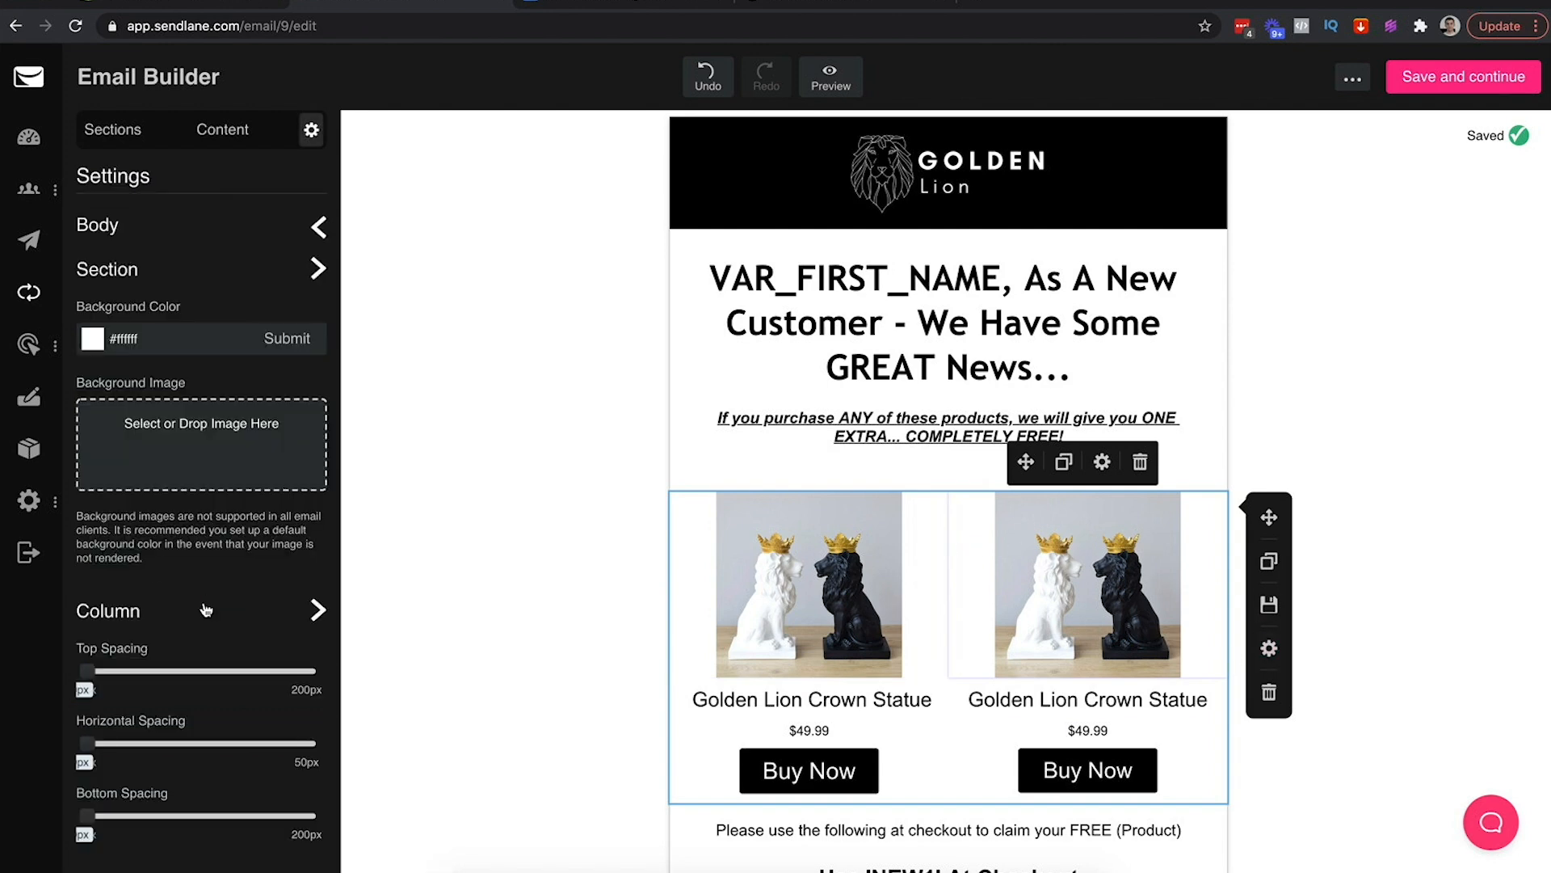
left_click(317, 230)
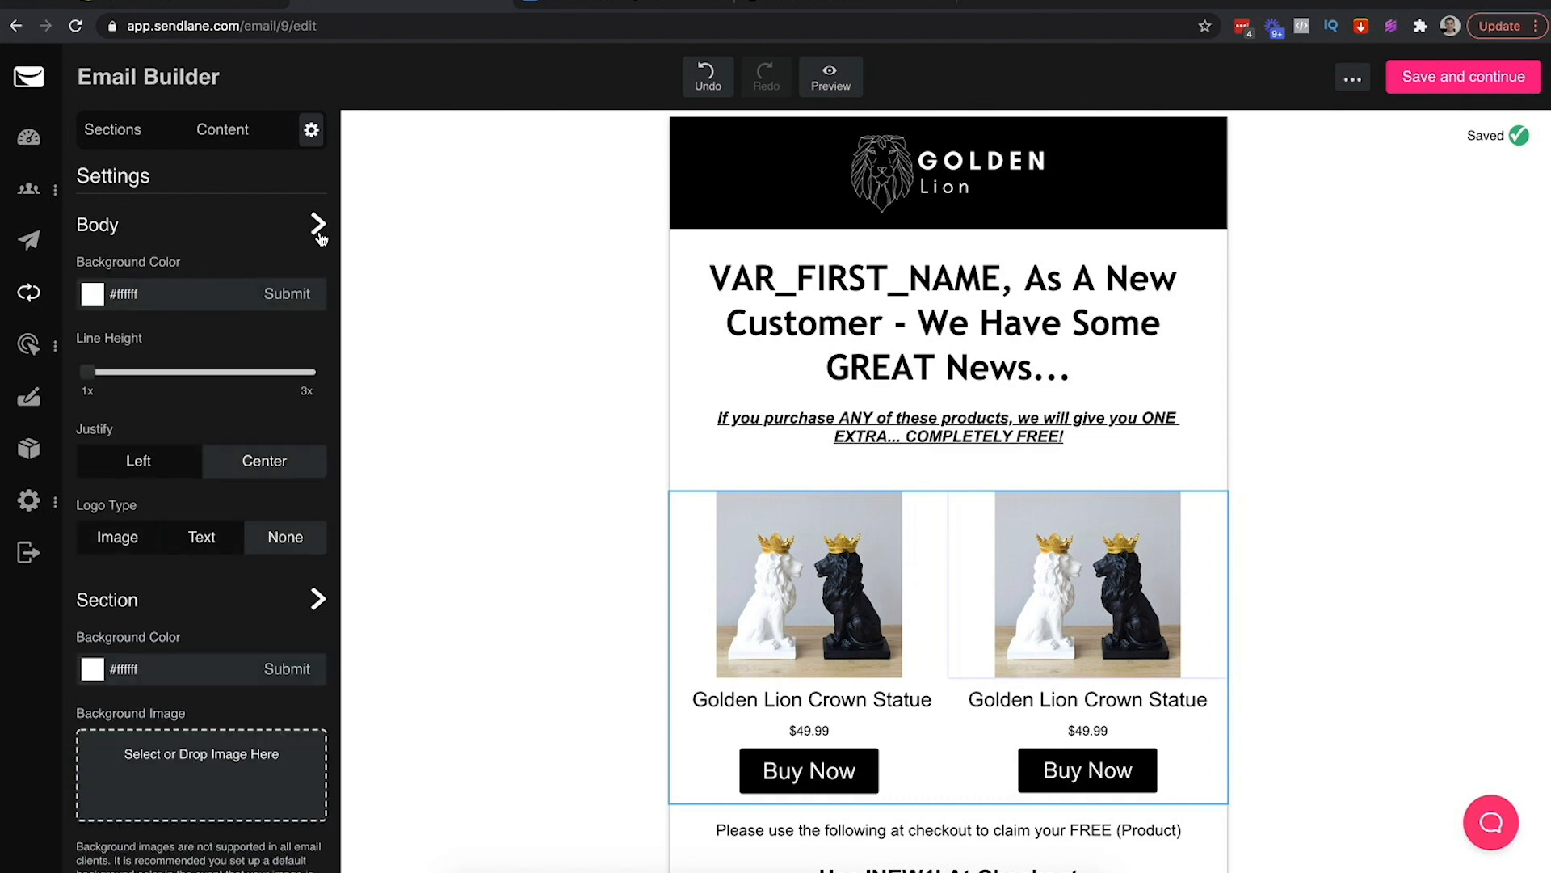
left_click(318, 228)
left_click(317, 269)
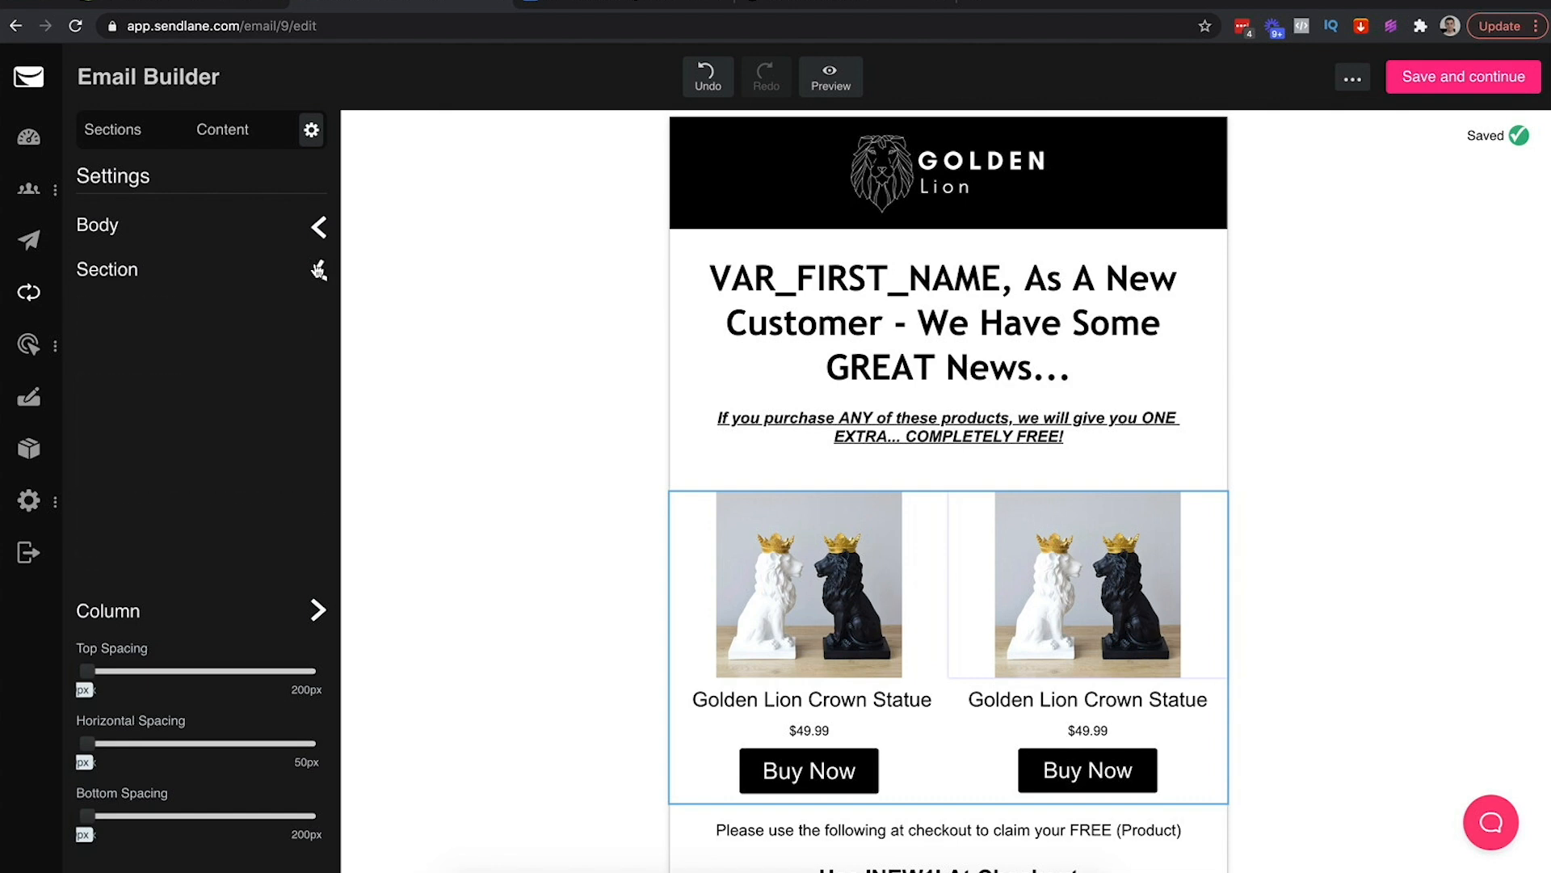
left_click(317, 279)
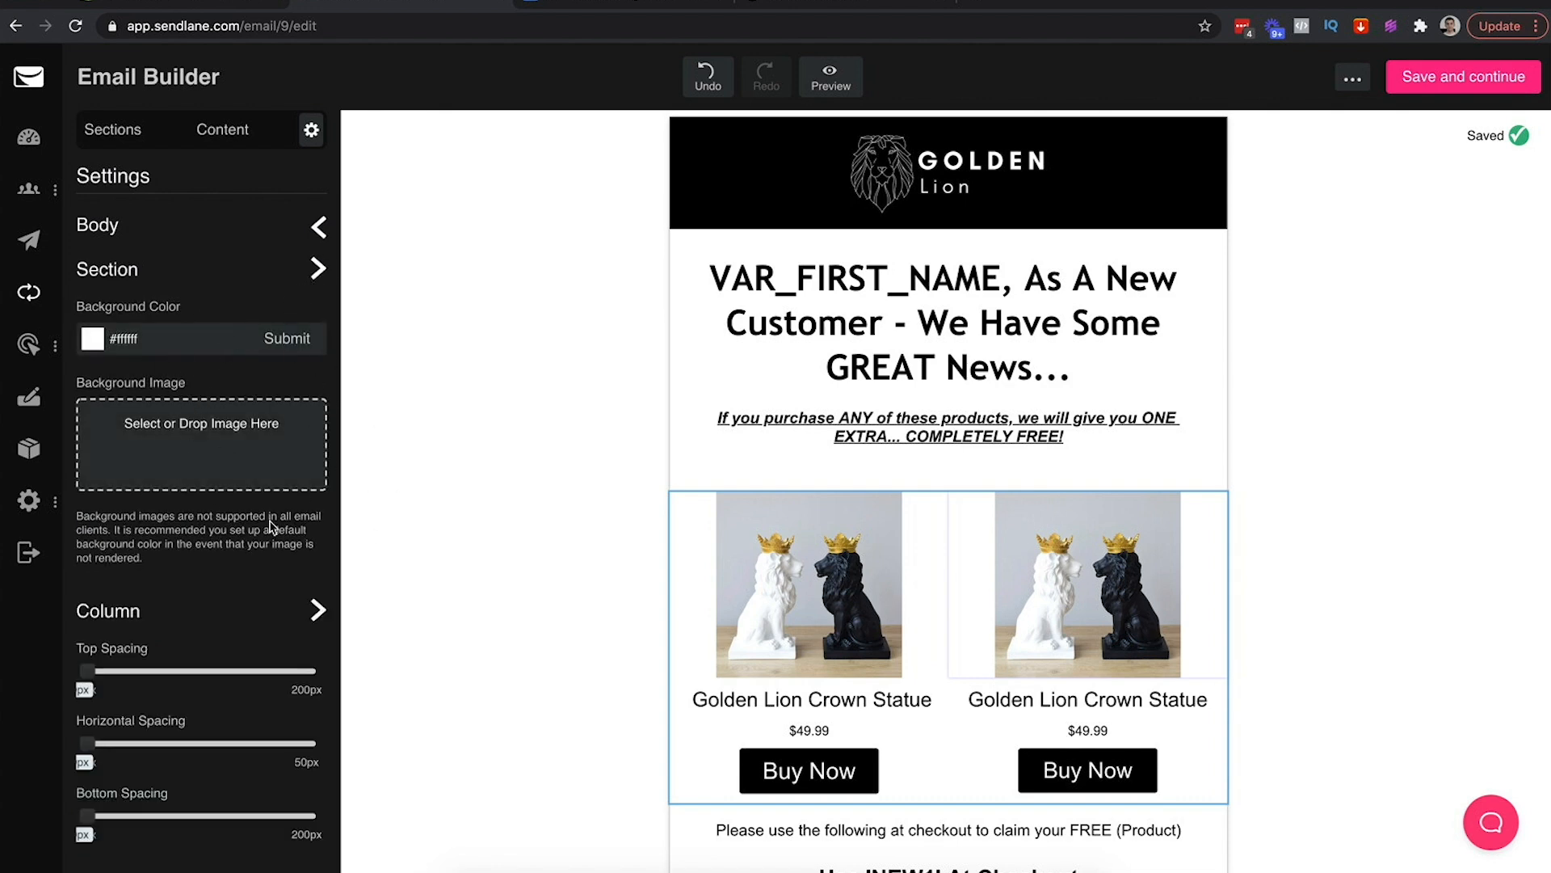
left_click(324, 603)
left_click(319, 612)
mouse_move(88, 670)
left_mouse_down()
mouse_move(113, 669)
mouse_move(86, 673)
left_mouse_up()
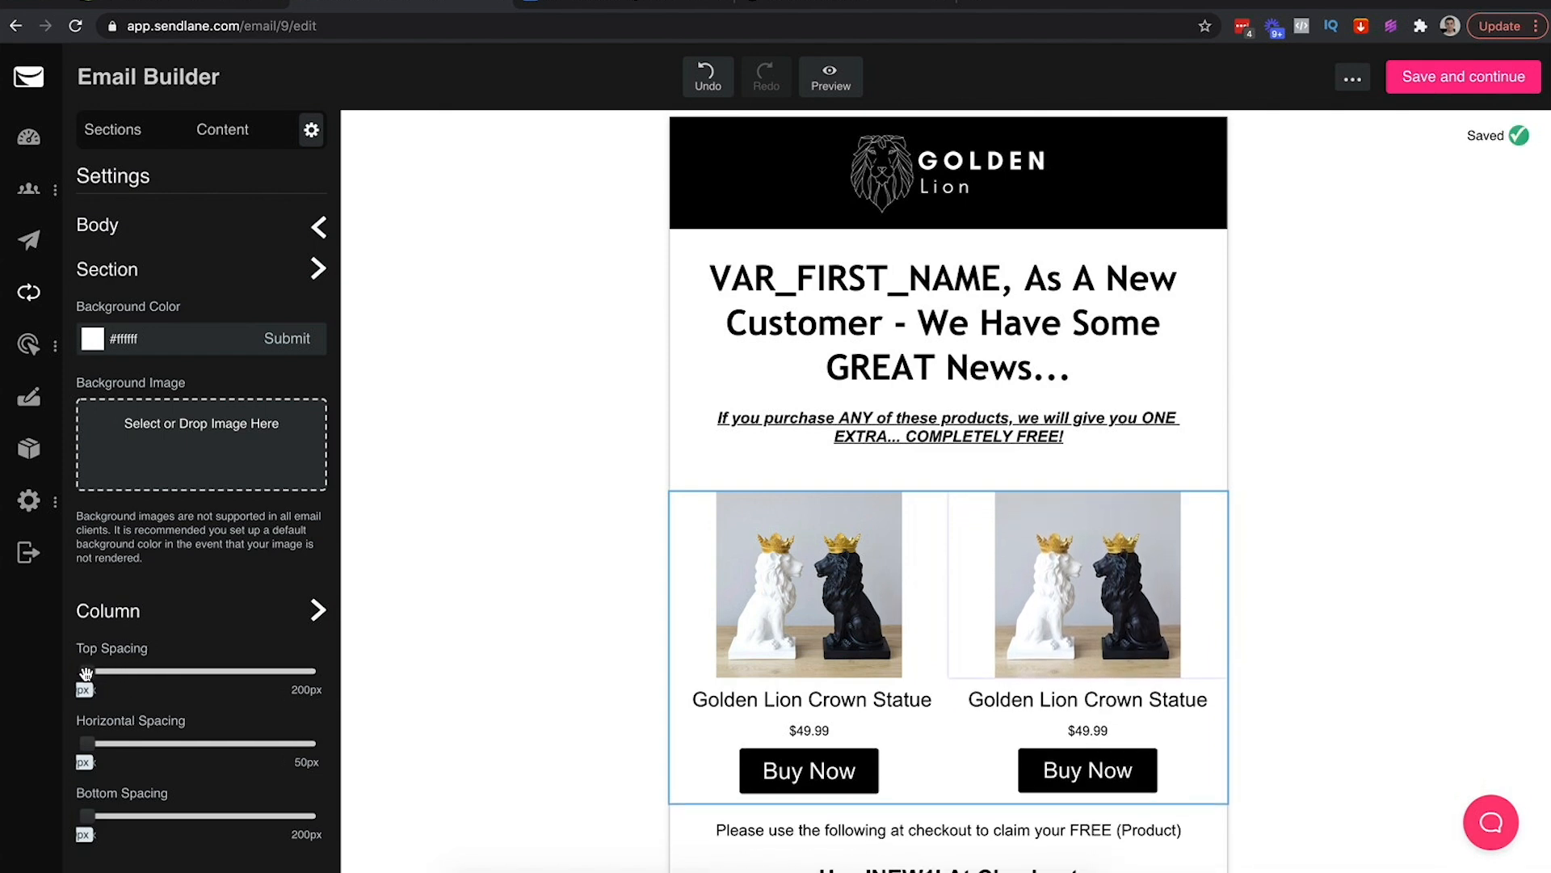
left_click(400, 563)
Try a red background on the product section, then set it back to white
left_click(953, 488)
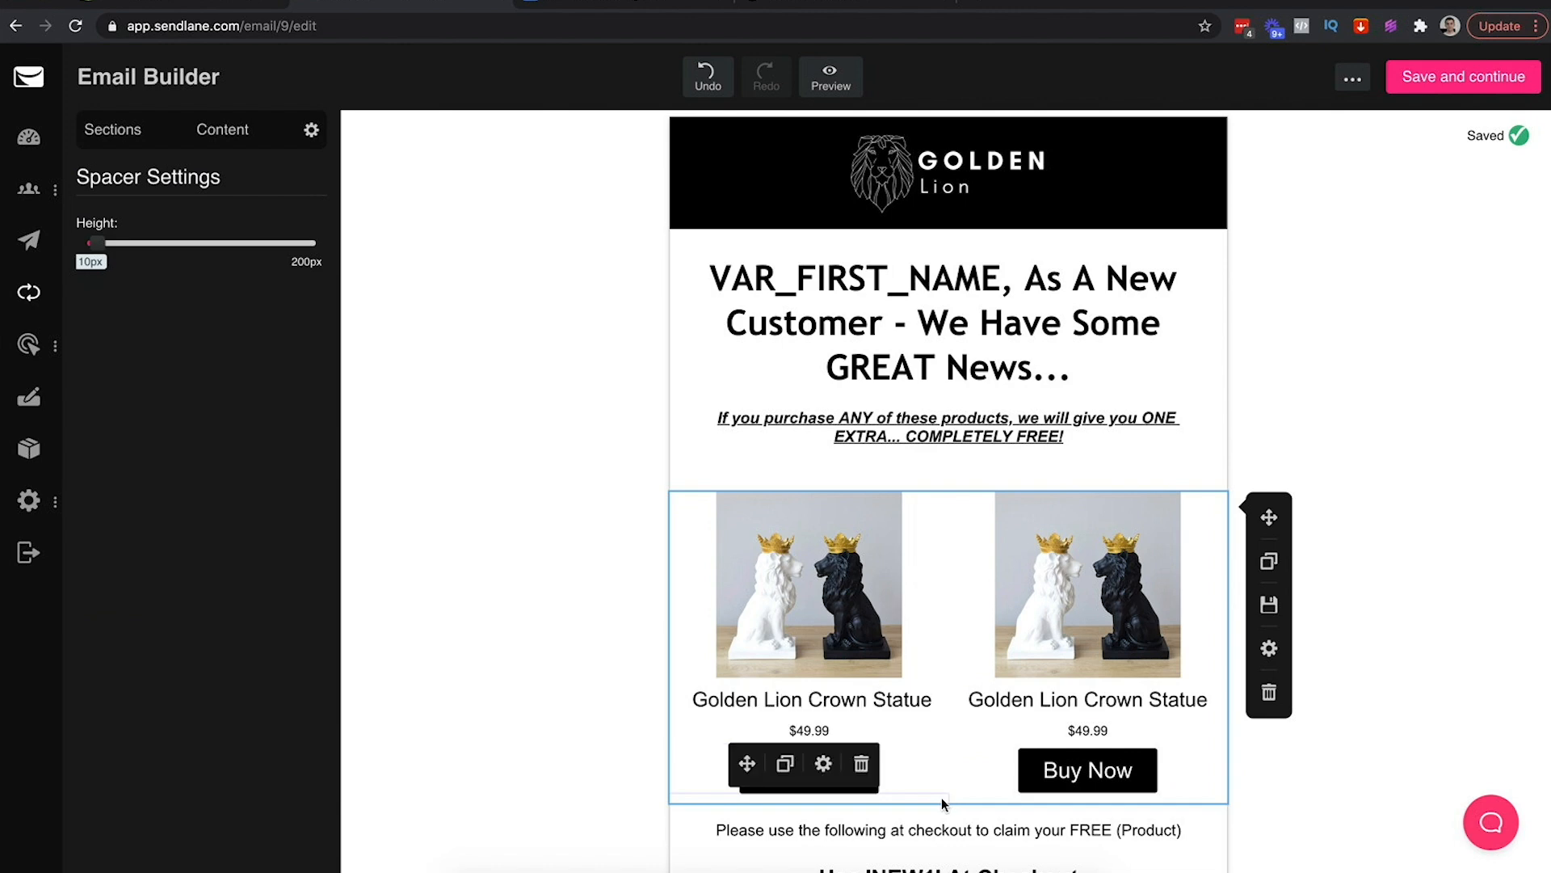
left_click(1268, 648)
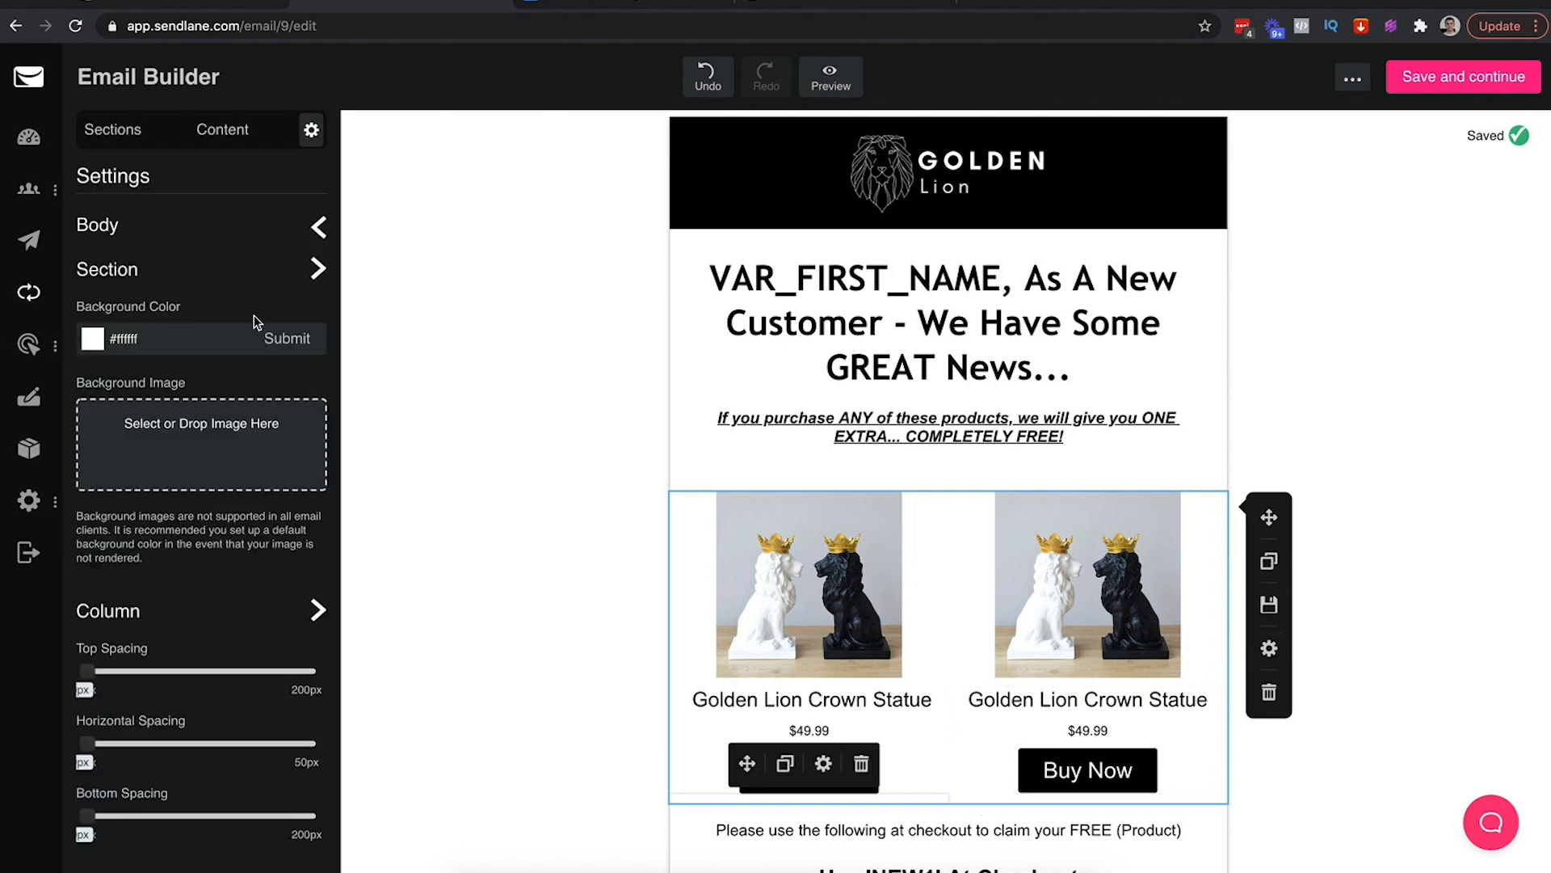
left_click(96, 343)
left_click_drag(238, 471, 521, 312)
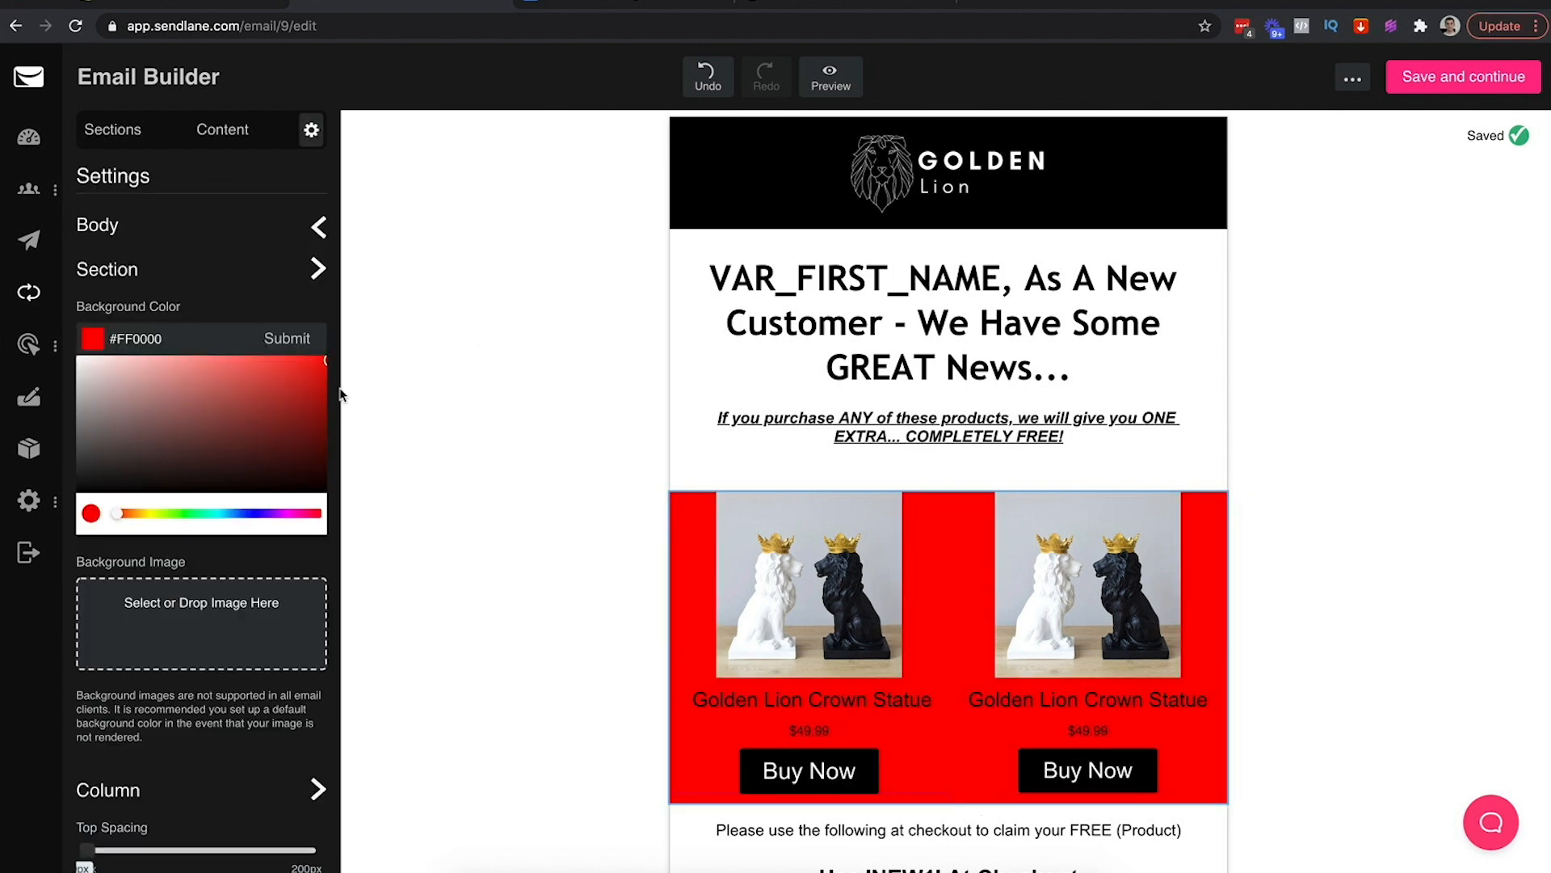
left_click(80, 360)
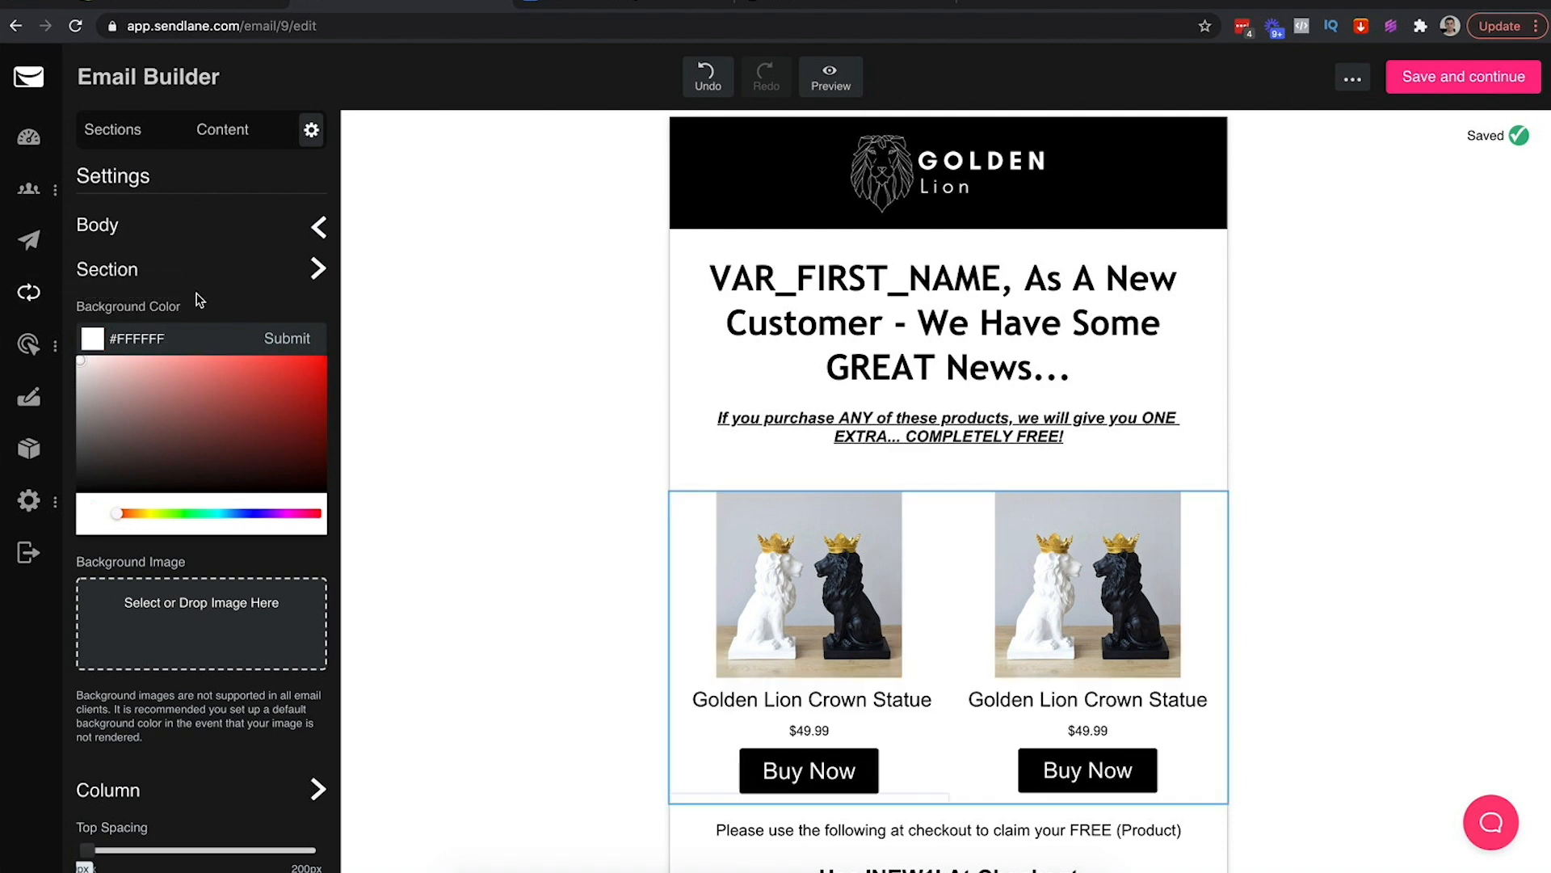
left_click(445, 667)
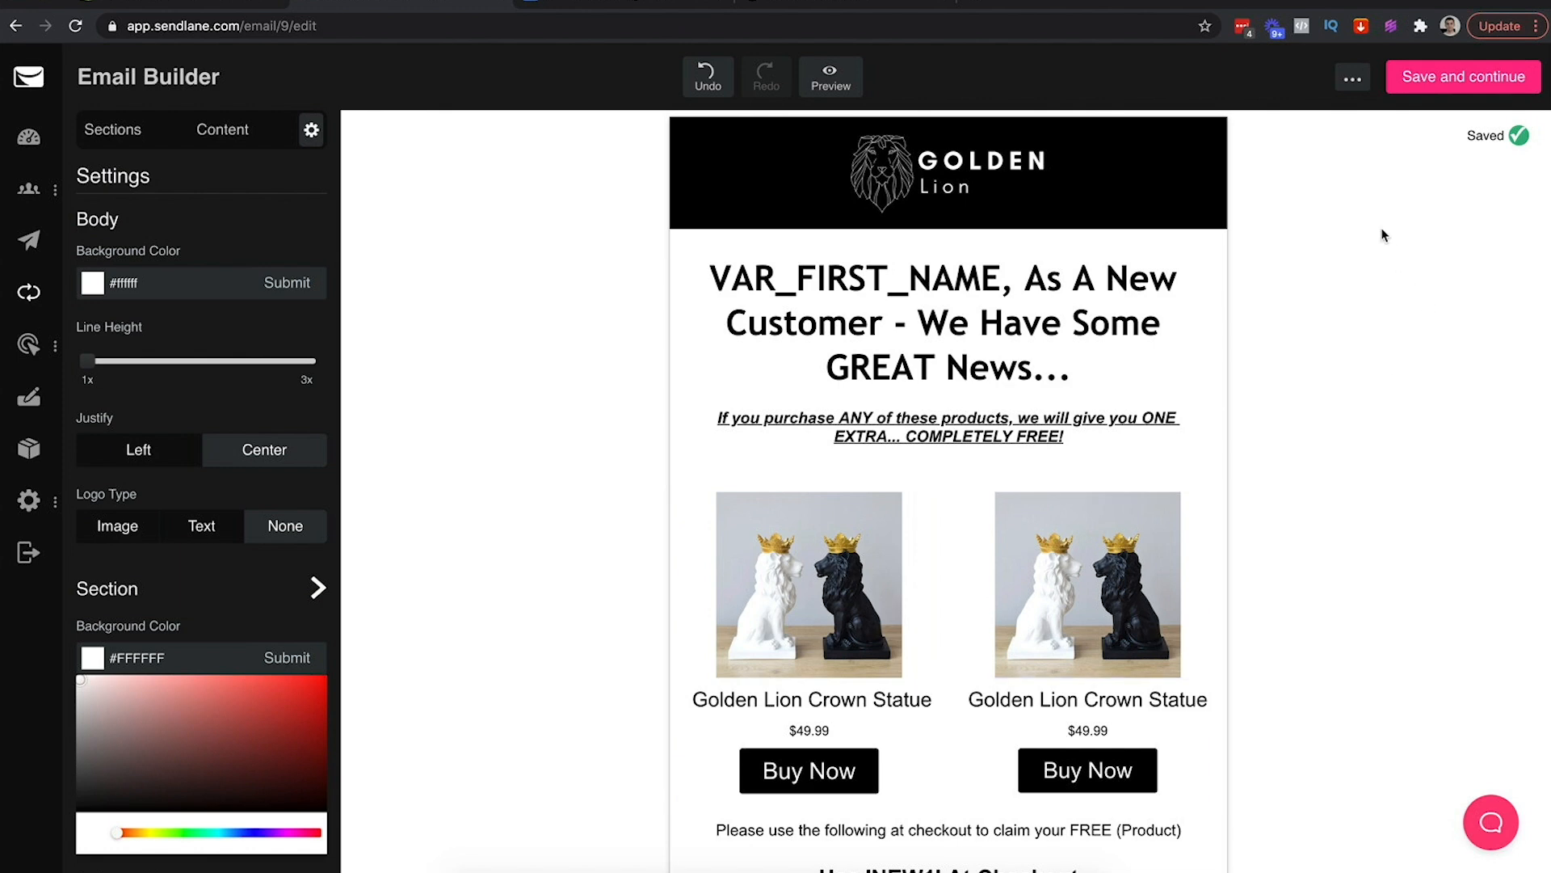
scroll(1383, 235, "down", 4)
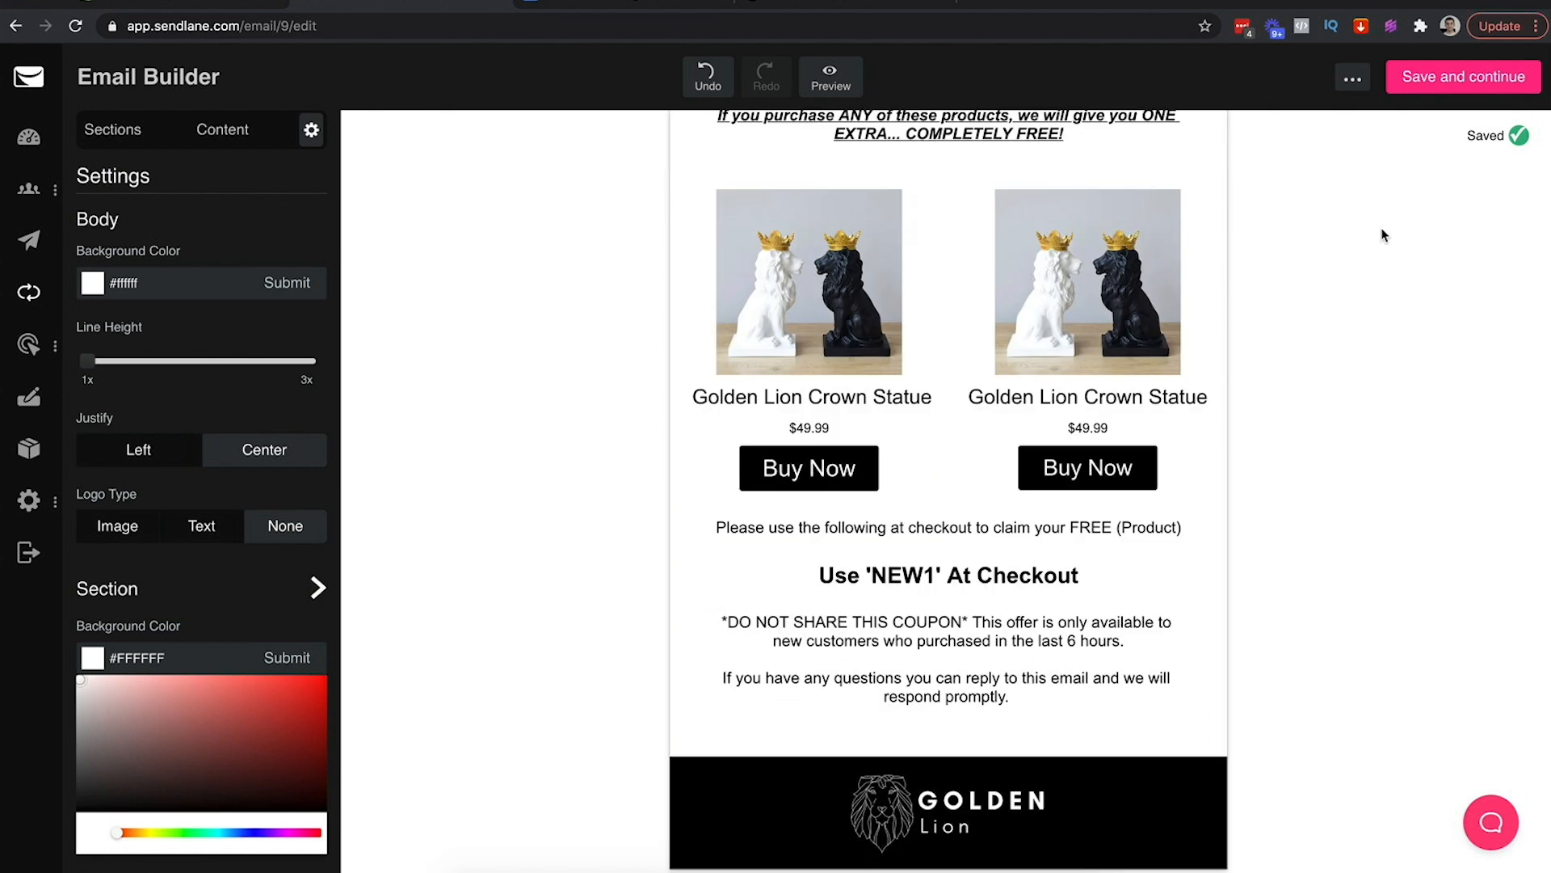
scroll(1383, 235, "up", 5)
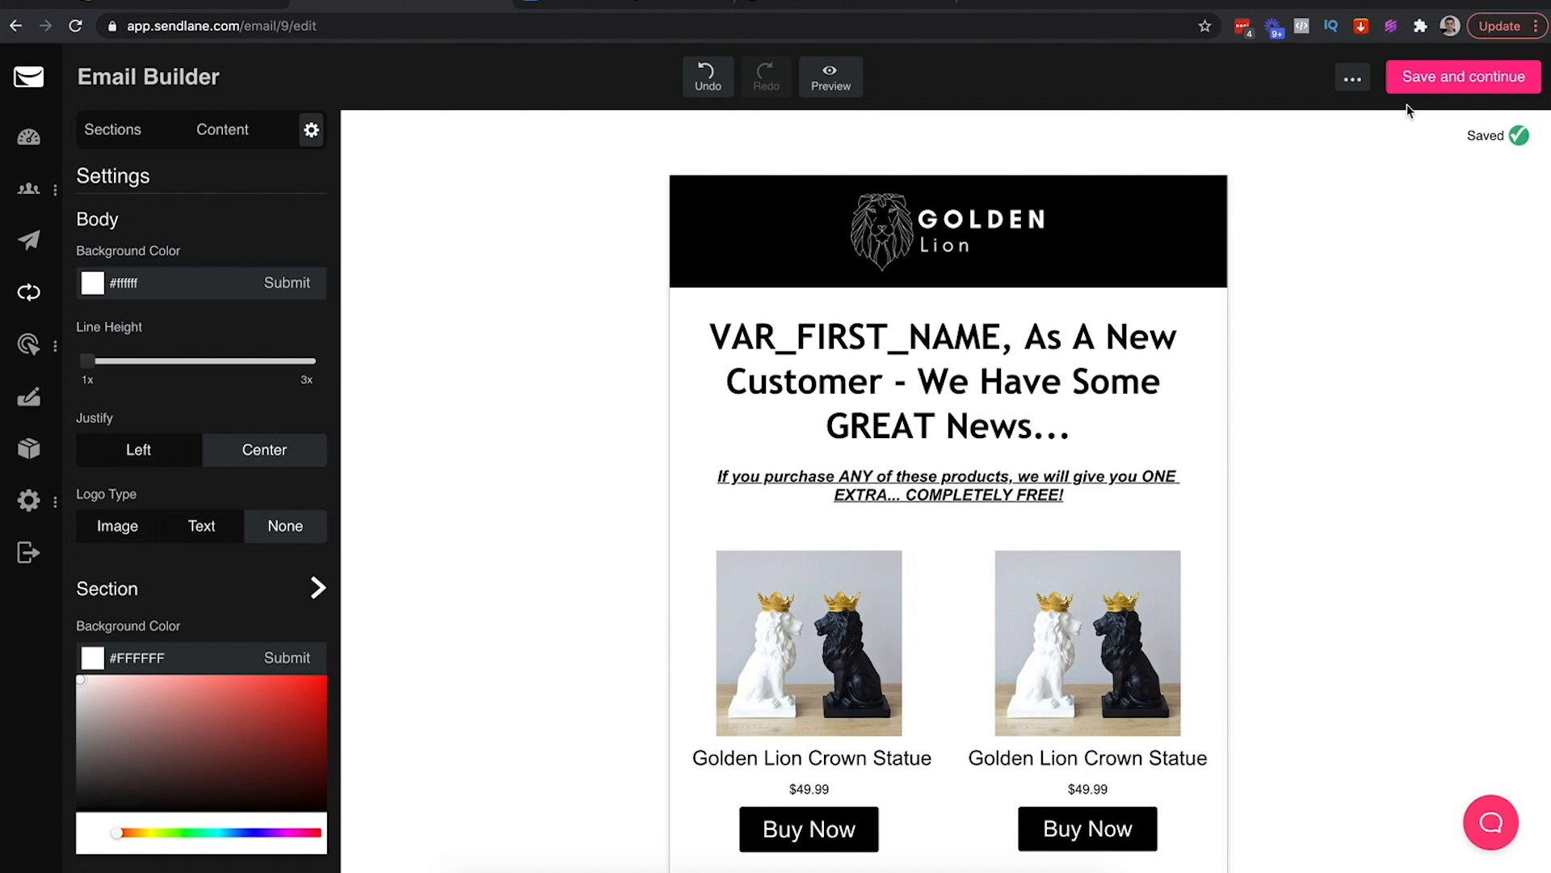
Check the copy in the cheat sheet, then save the email and return to the automation
left_click(565, 5)
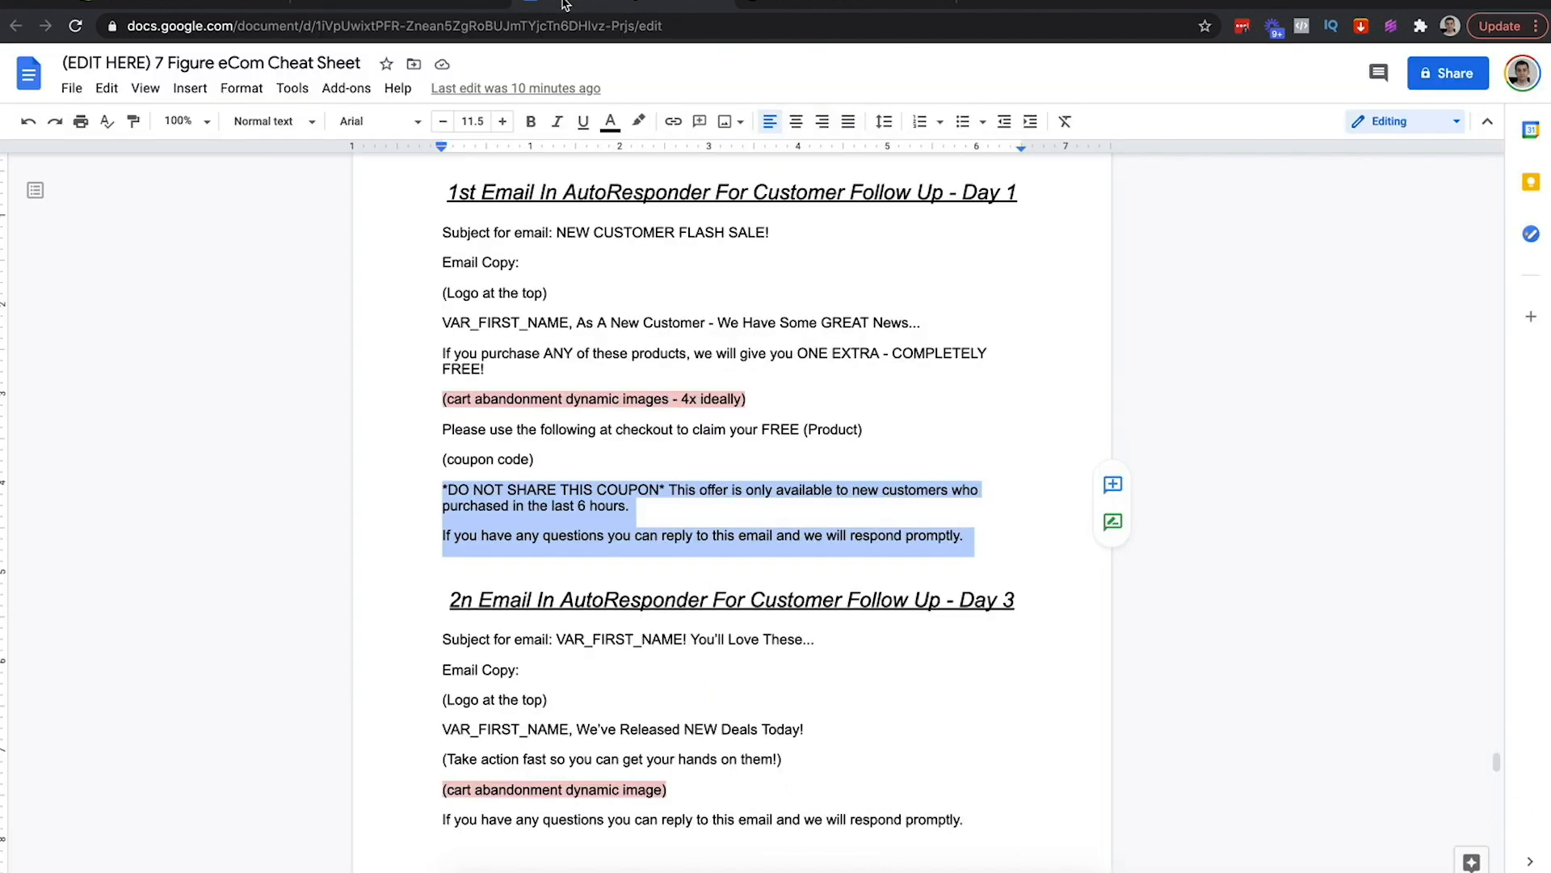
left_click(647, 521)
scroll(961, 267, "up", 1)
left_click_drag(1012, 246, 410, 246)
scroll(726, 542, "down", 2)
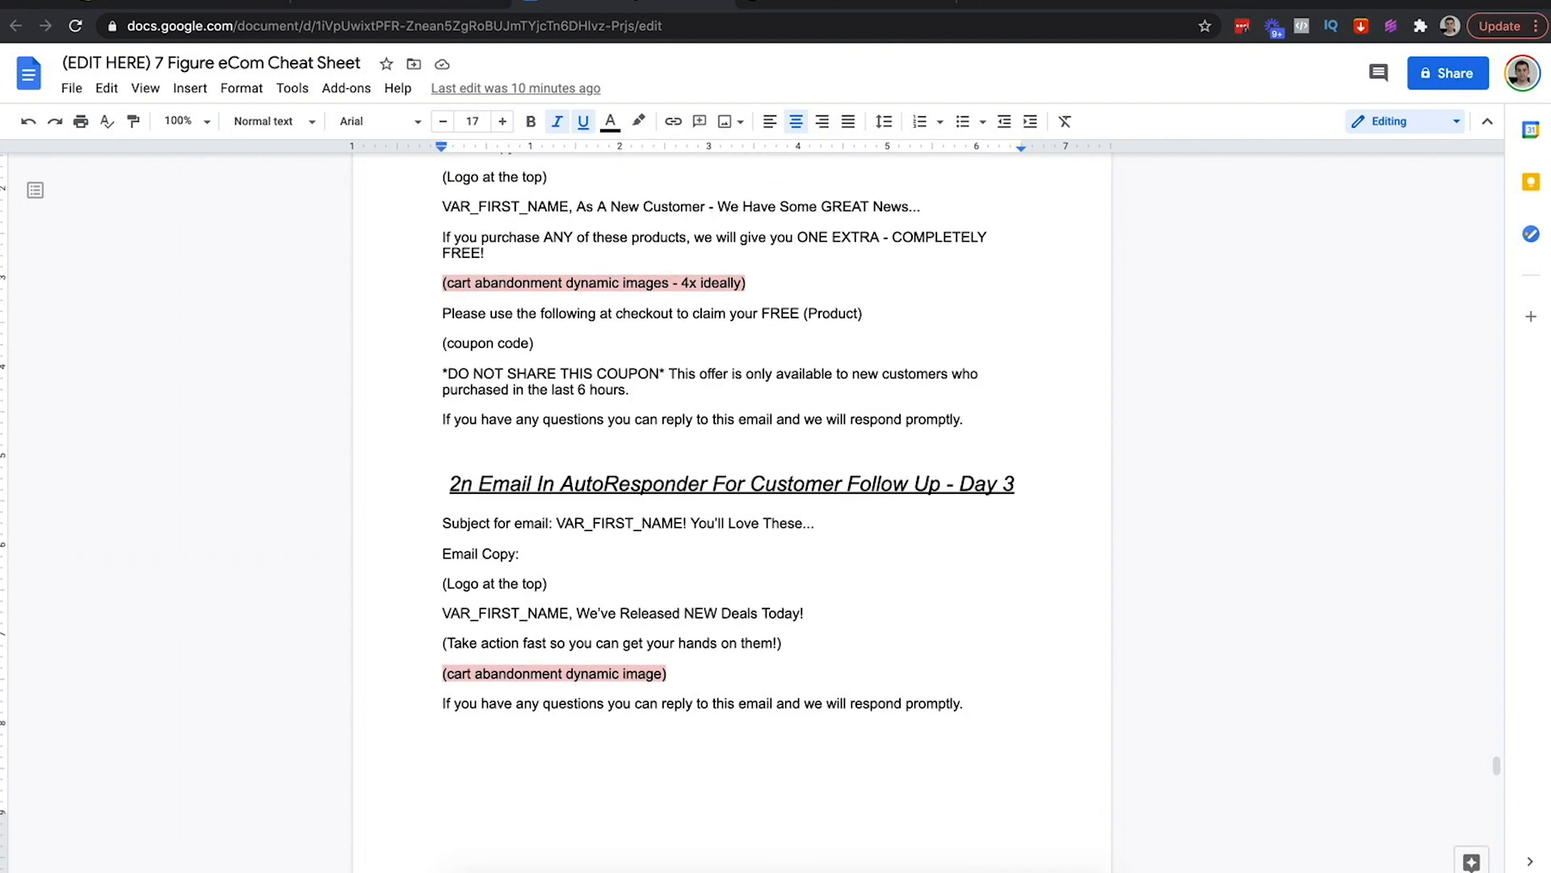
left_click(425, 4)
left_click(1443, 79)
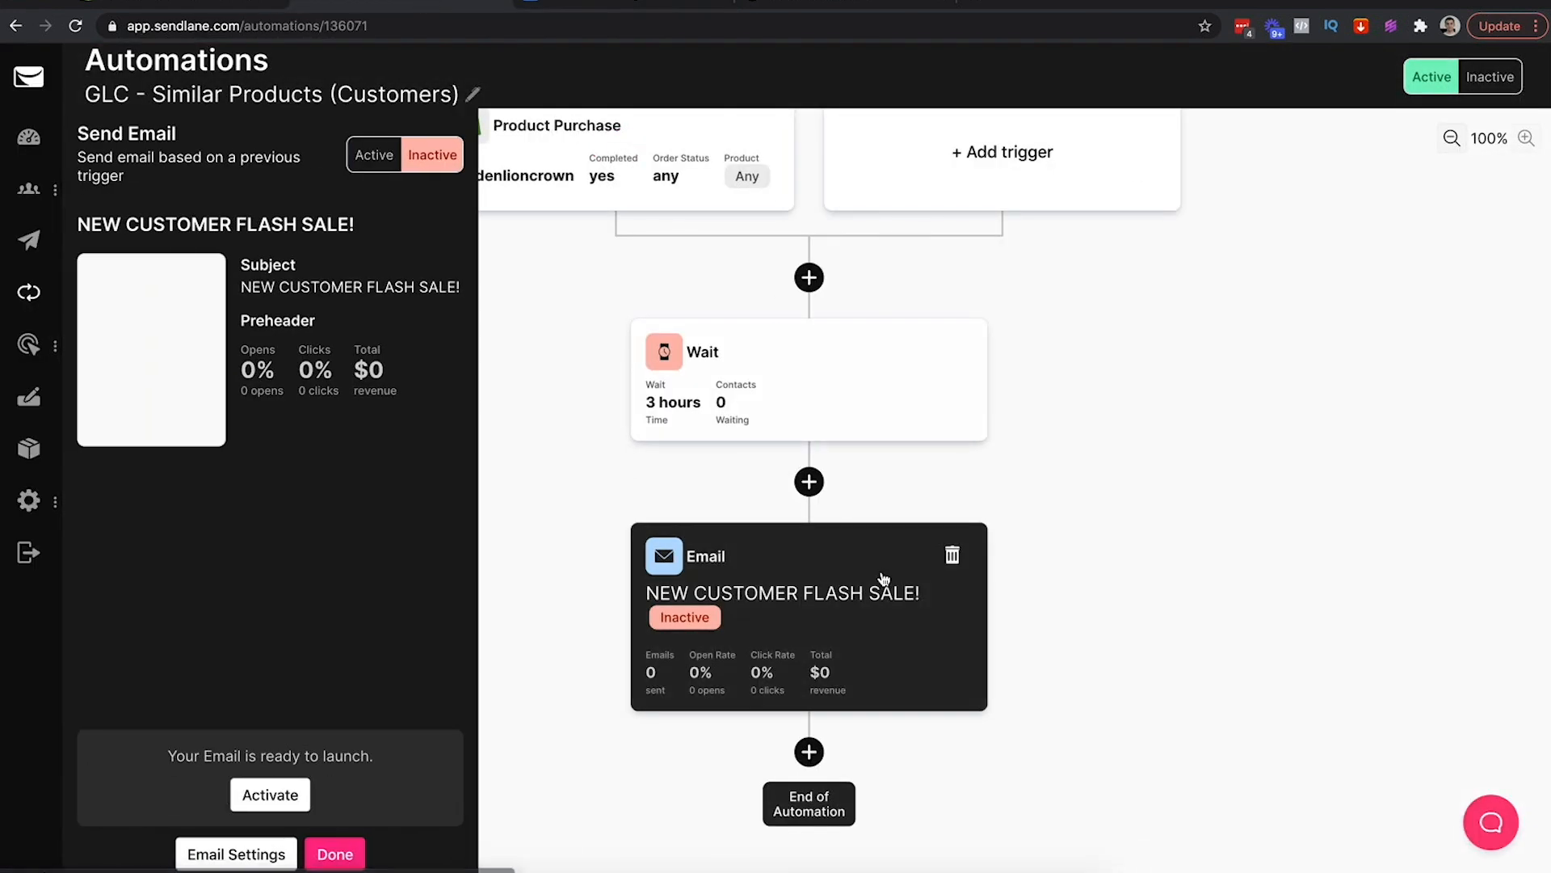
Set the NEW CUSTOMER FLASH SALE! email step to Active and close its settings
left_click(381, 156)
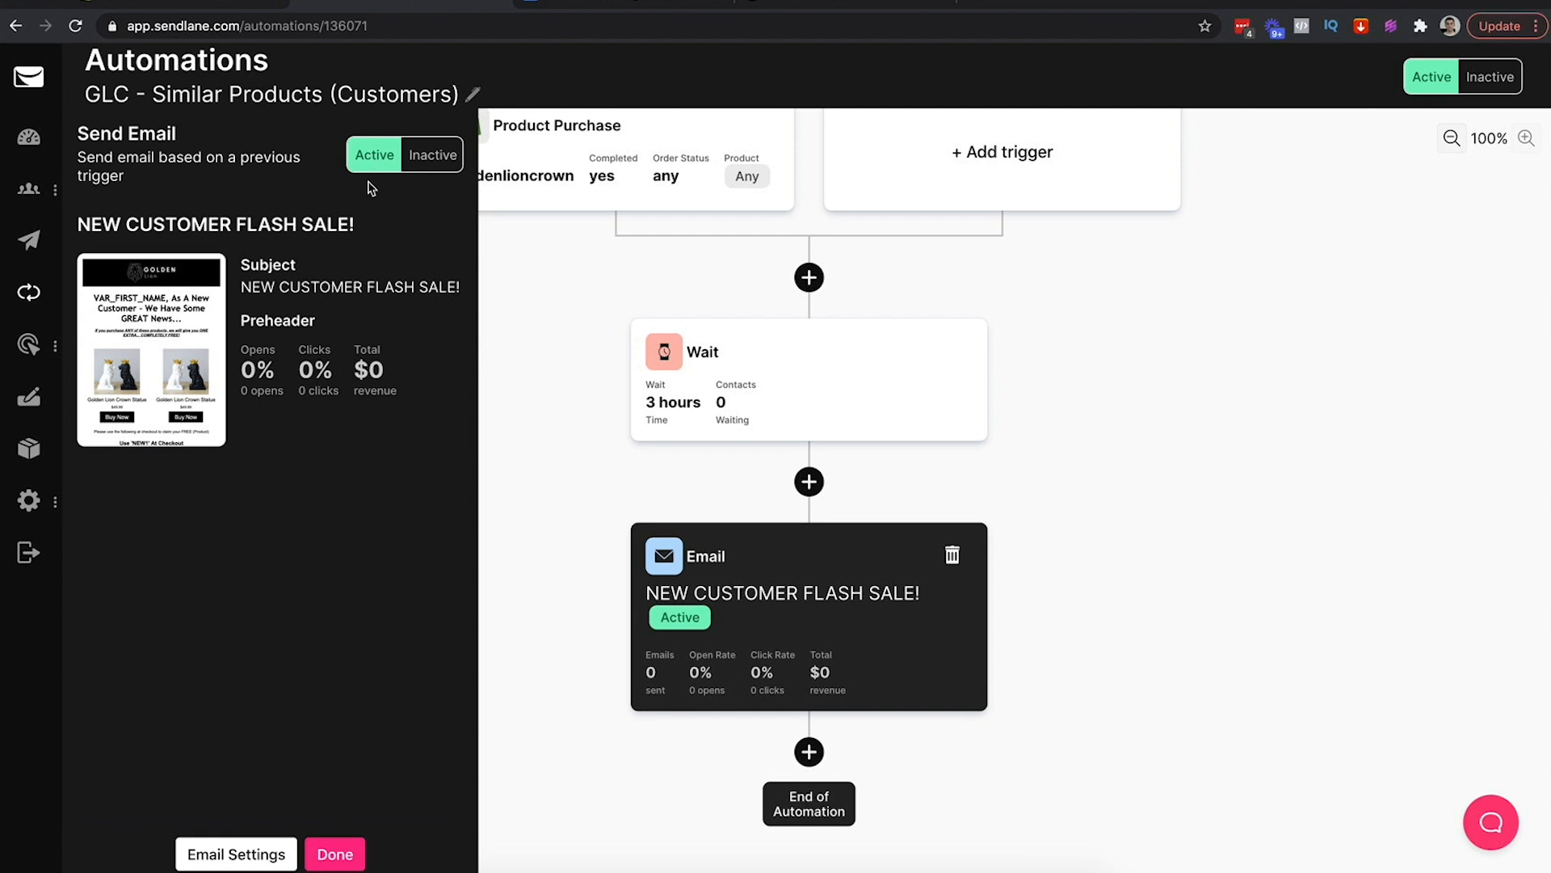
left_click(336, 857)
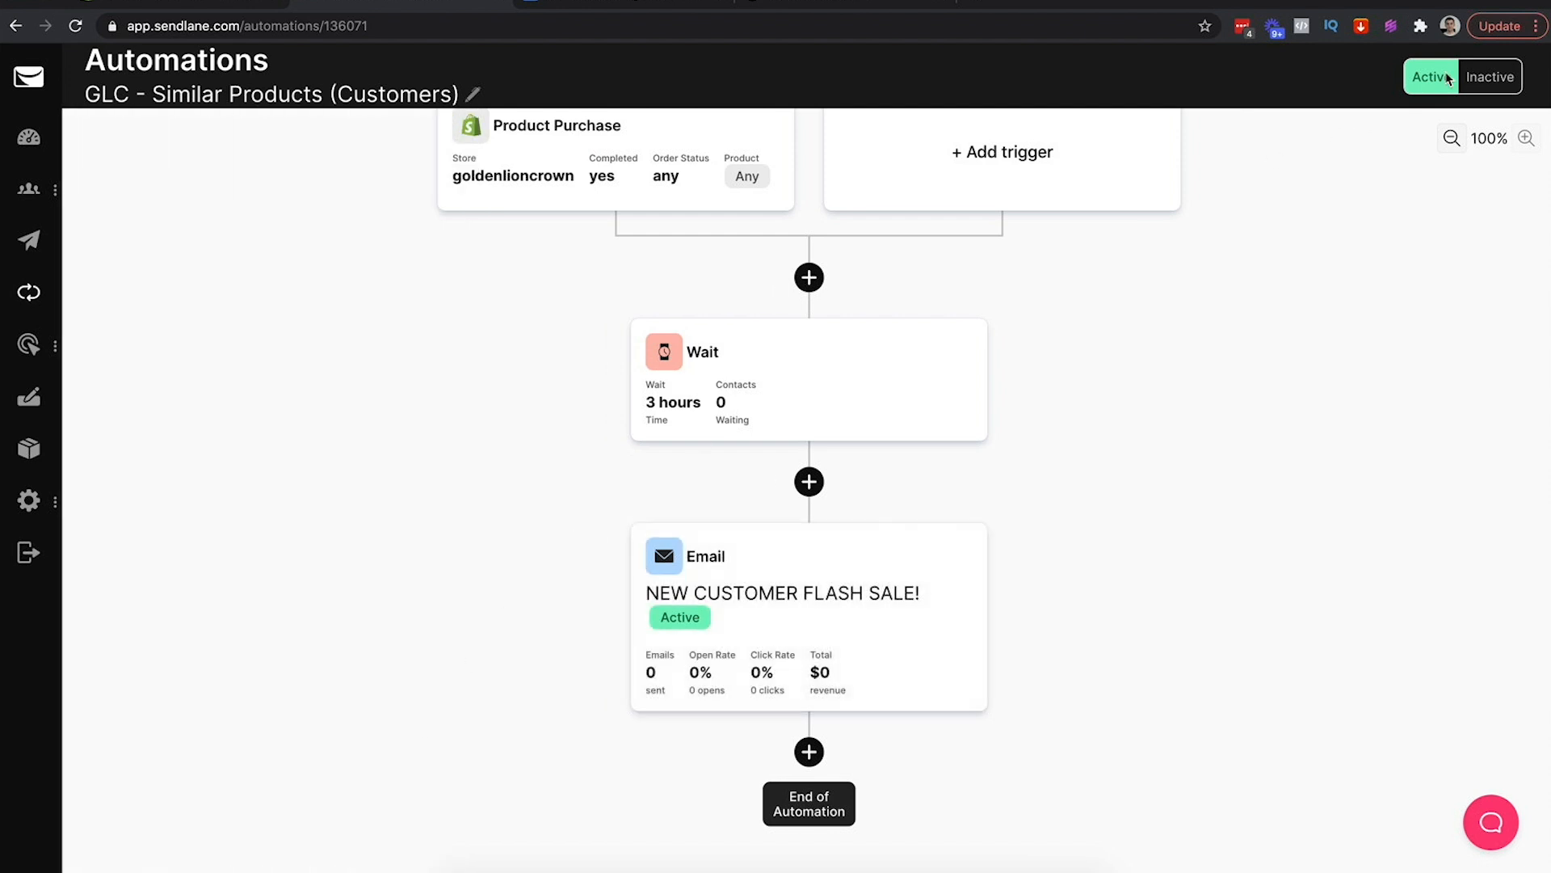
left_click_drag(1191, 390, 1188, 312)
Add a Wait step after the email with a duration of 2 days
left_click(809, 751)
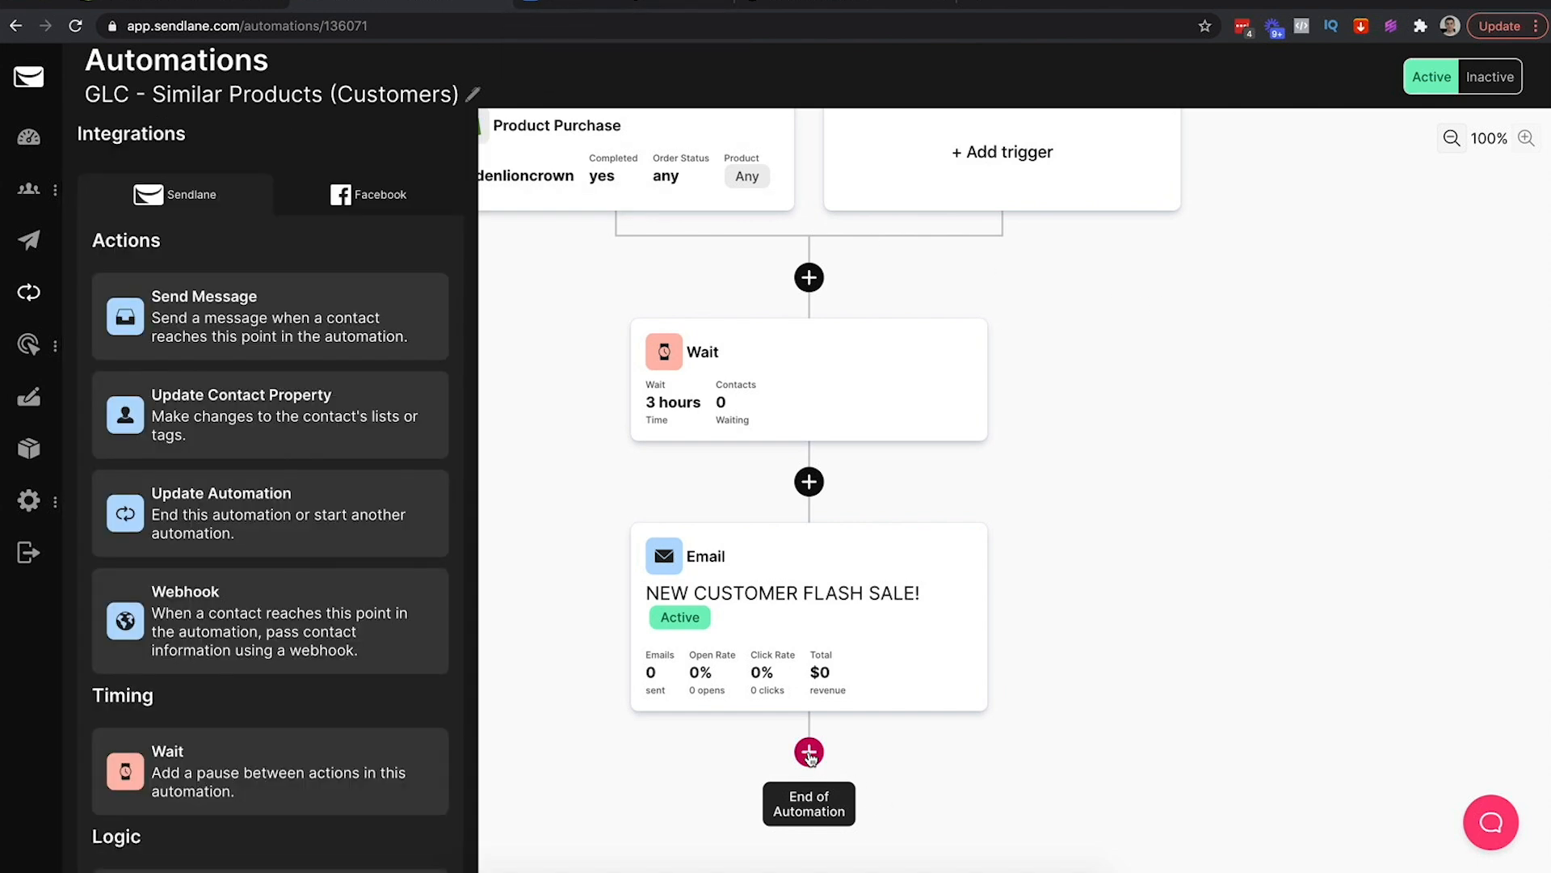
left_click(253, 780)
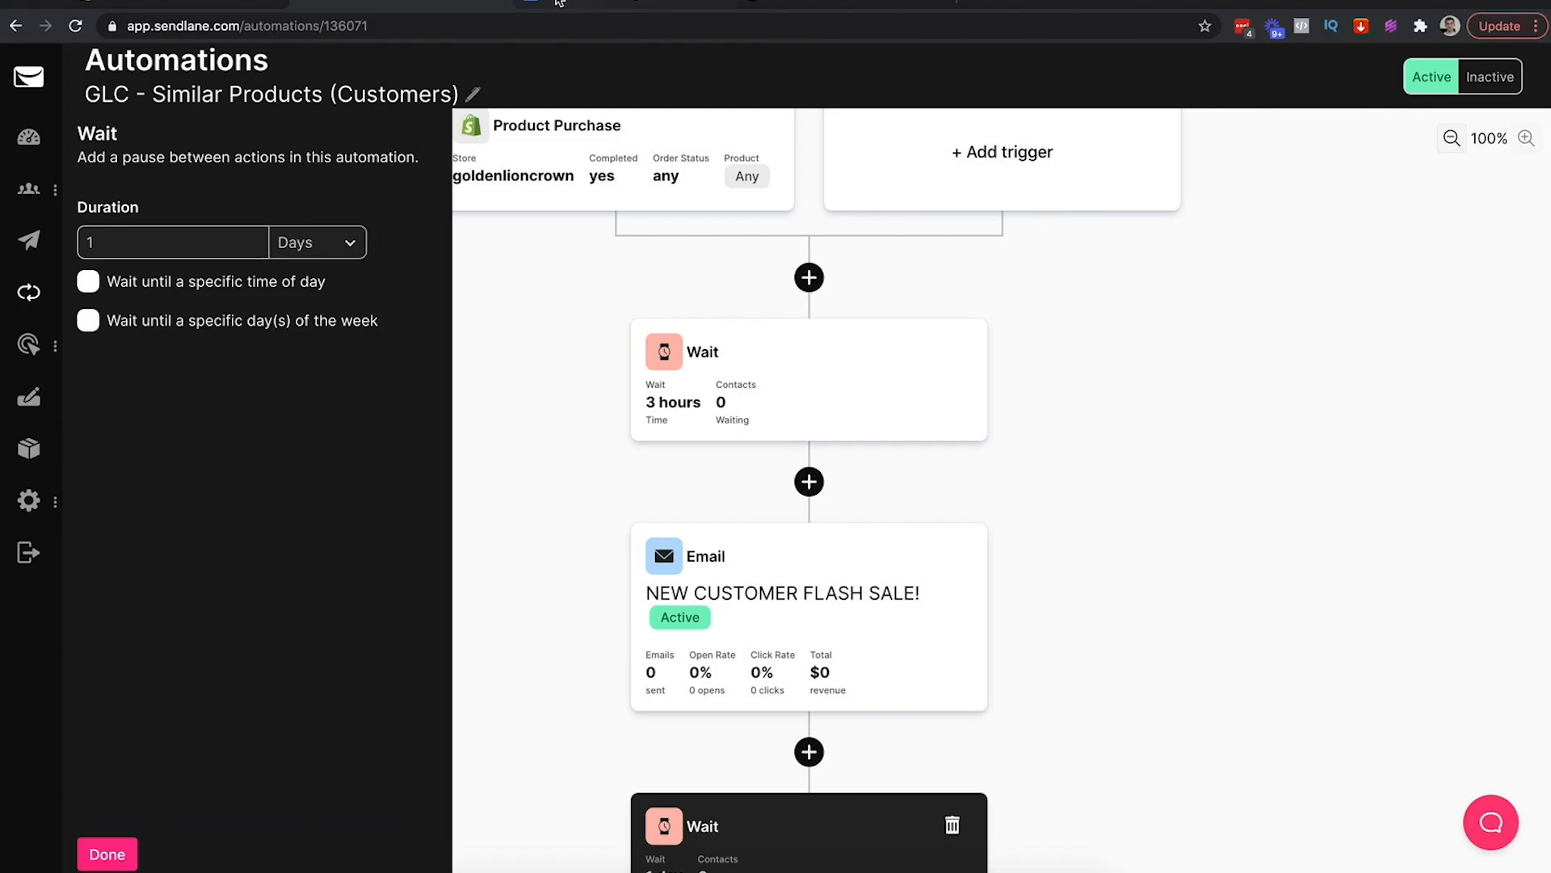
left_click(451, 2)
scroll(701, 329, "up", 15)
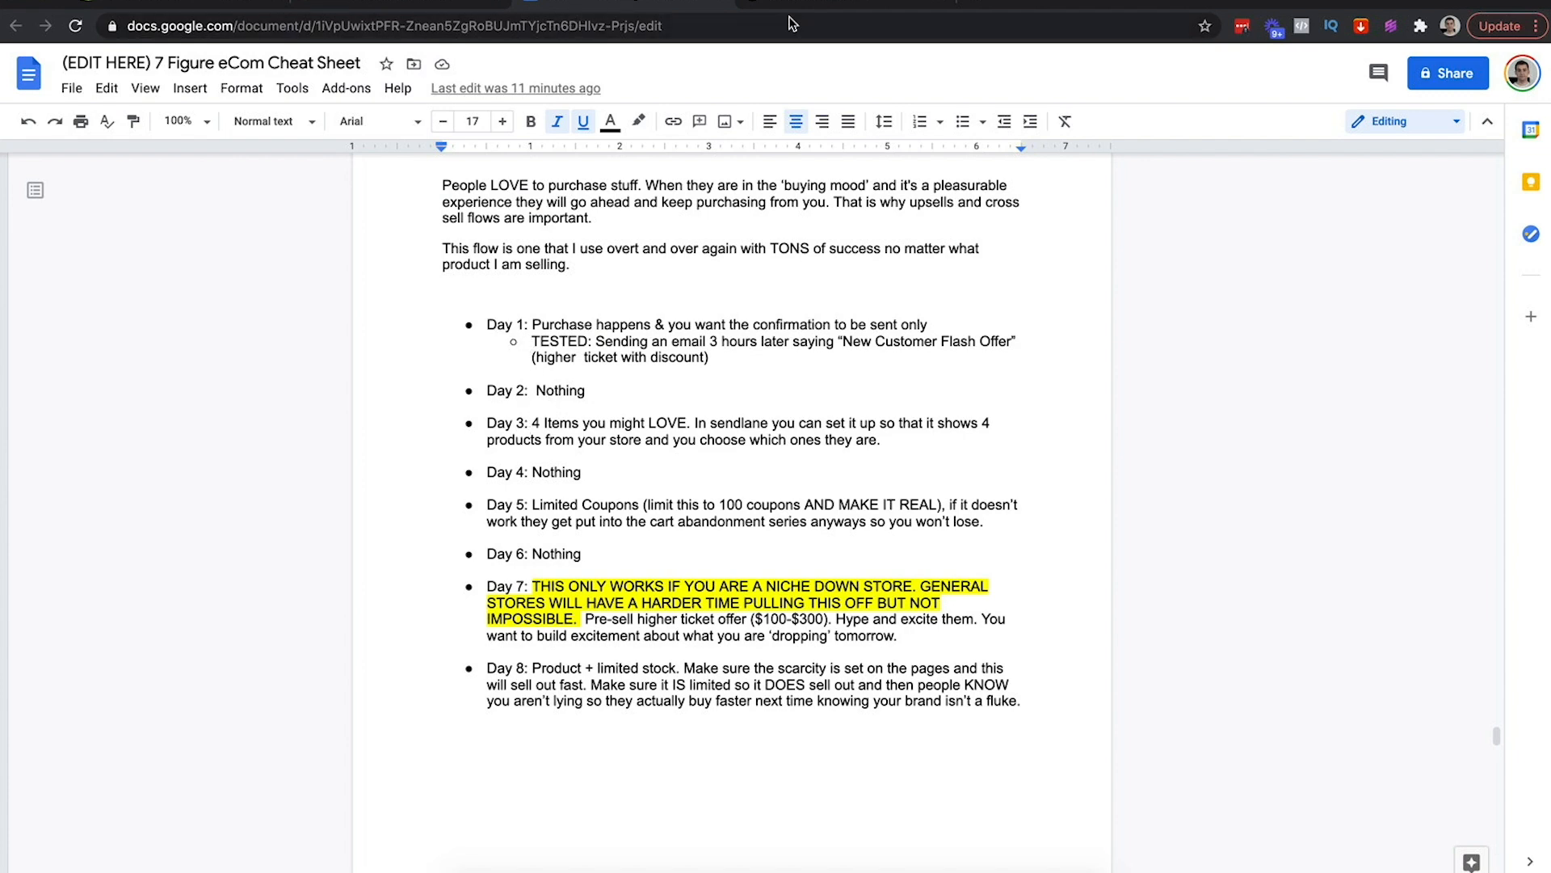
left_click(517, 4)
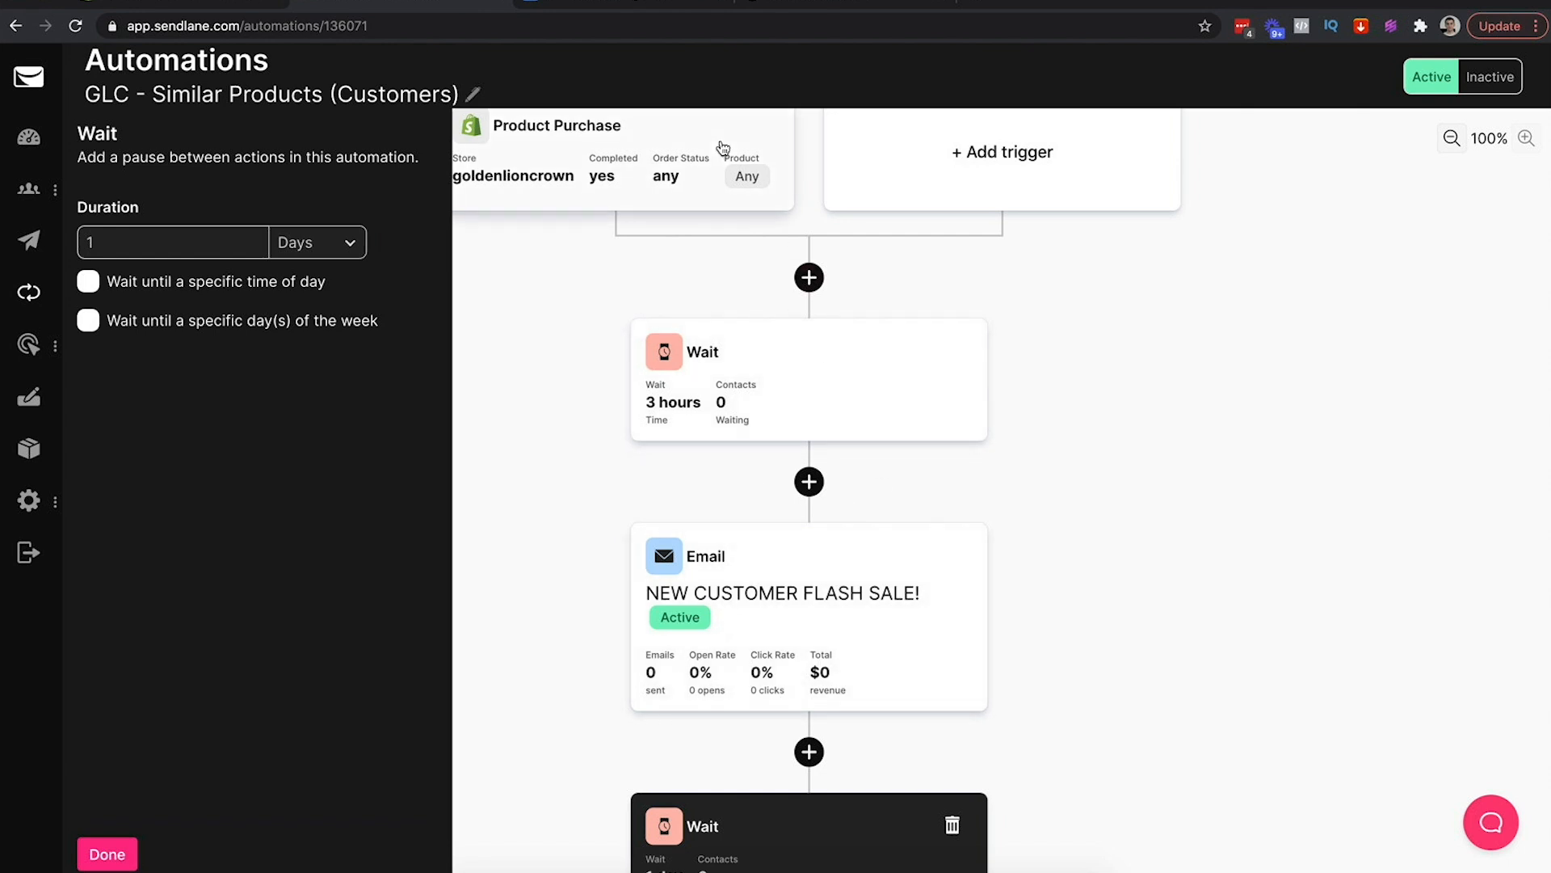
left_click(120, 243)
type("48")
key("BackSpace")
key("BackSpace")
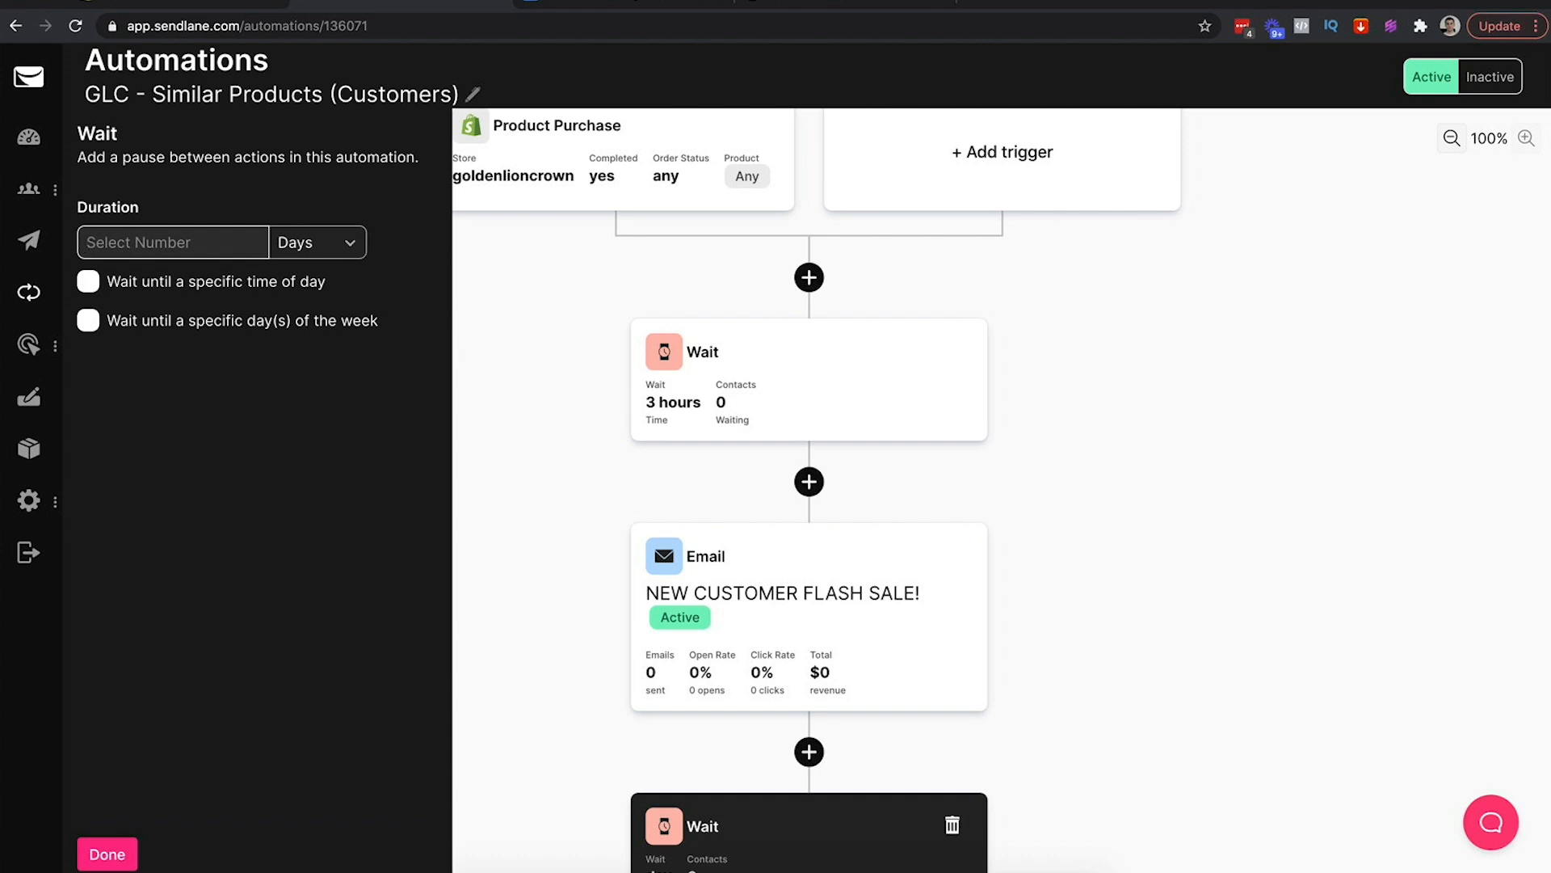
type("2")
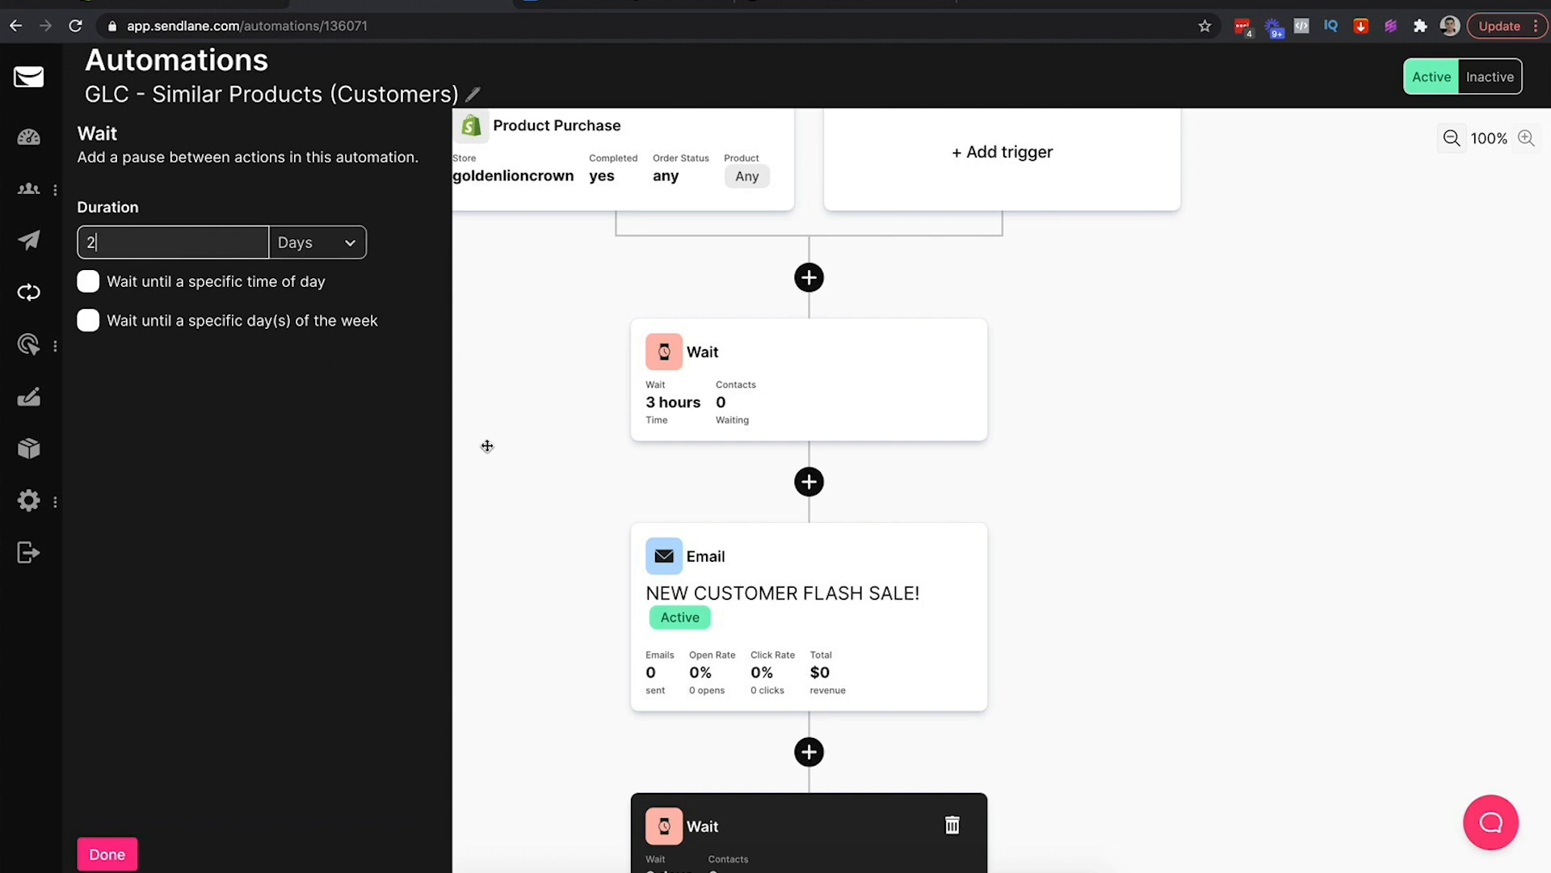
left_click(107, 854)
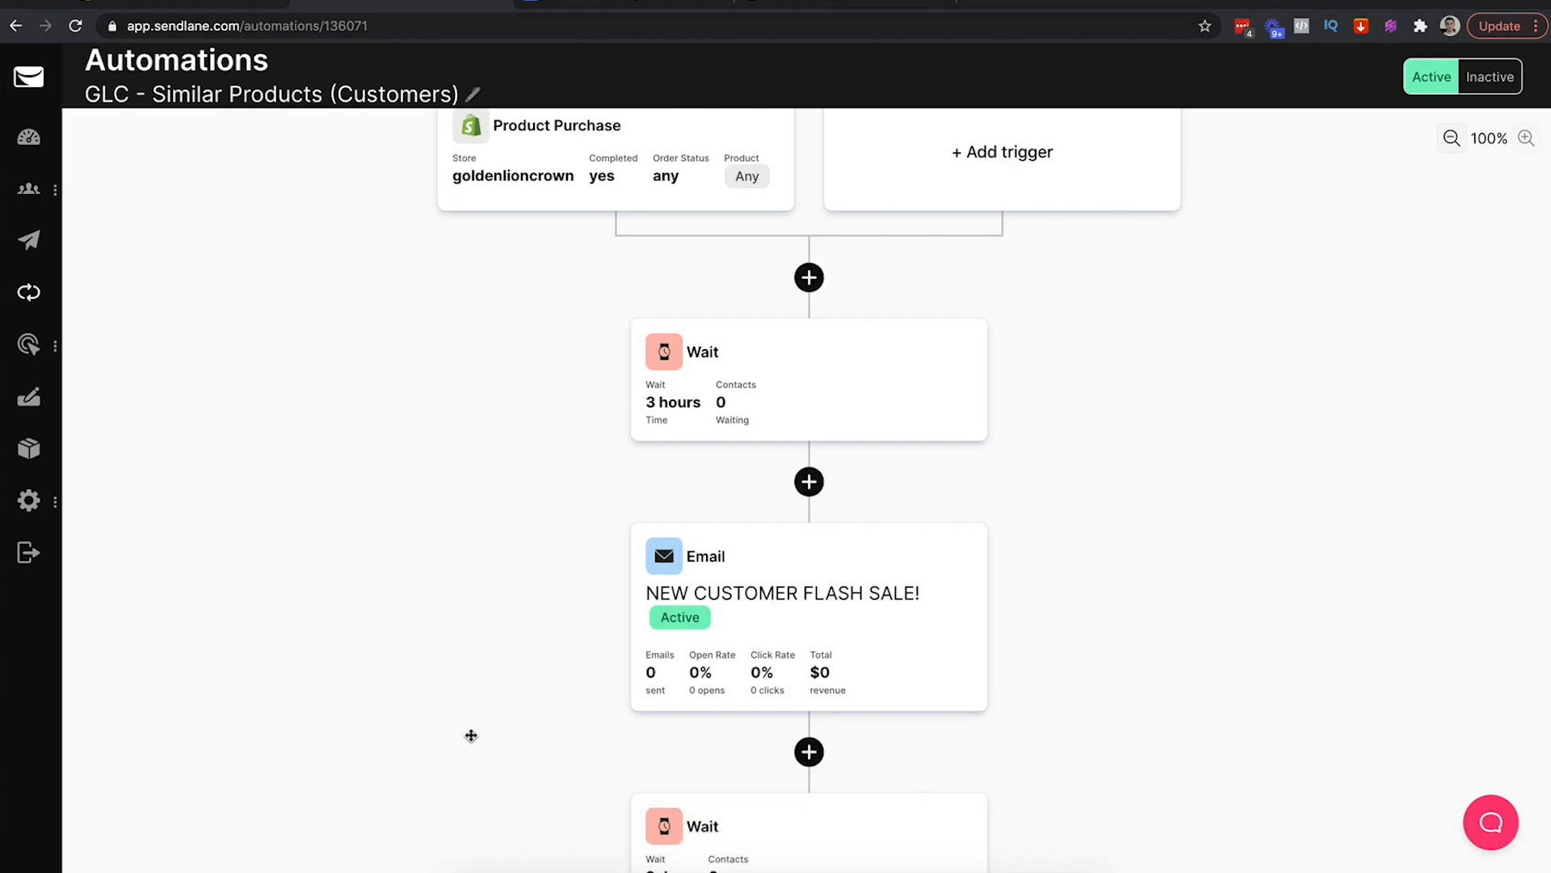
scroll(440, 567, "down", 2)
left_click_drag(440, 567, 426, 371)
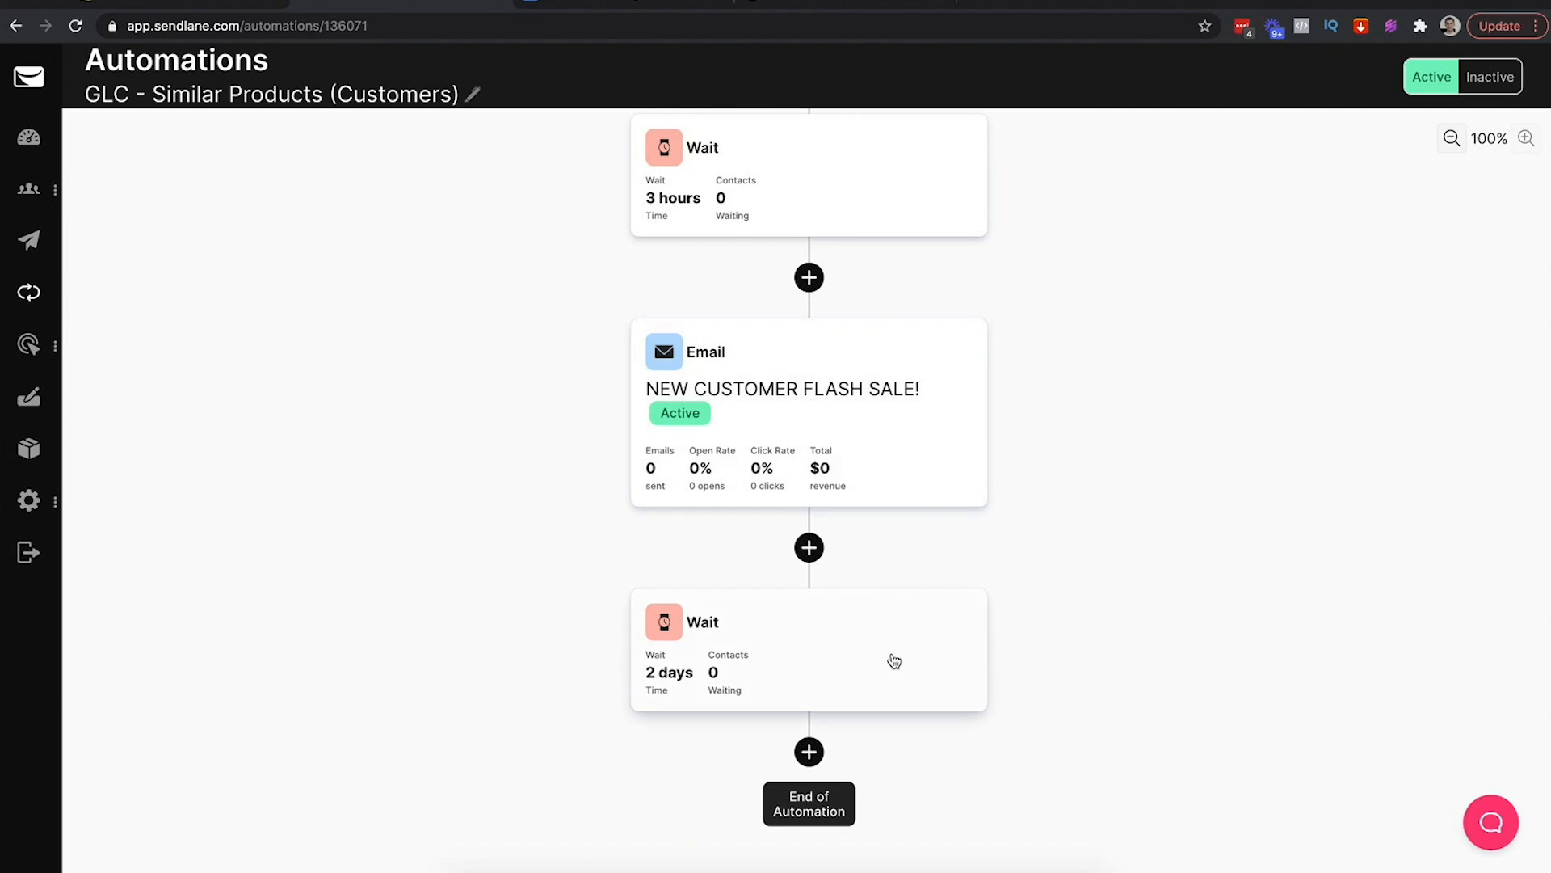
Review the Day 3 plan in the cheat sheet
left_click(596, 4)
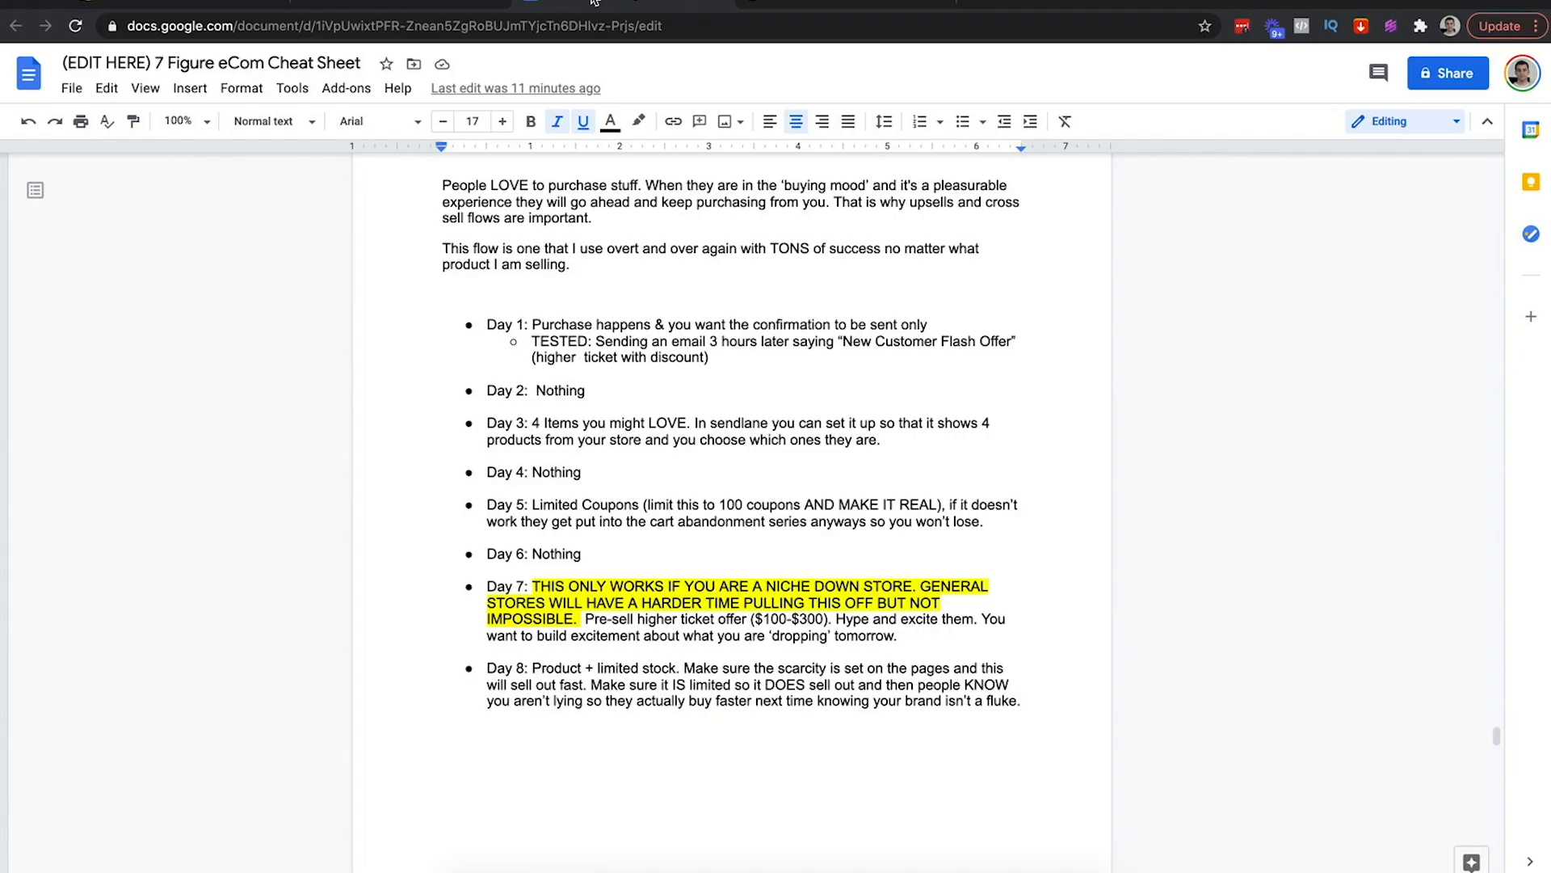
left_click_drag(517, 421, 714, 437)
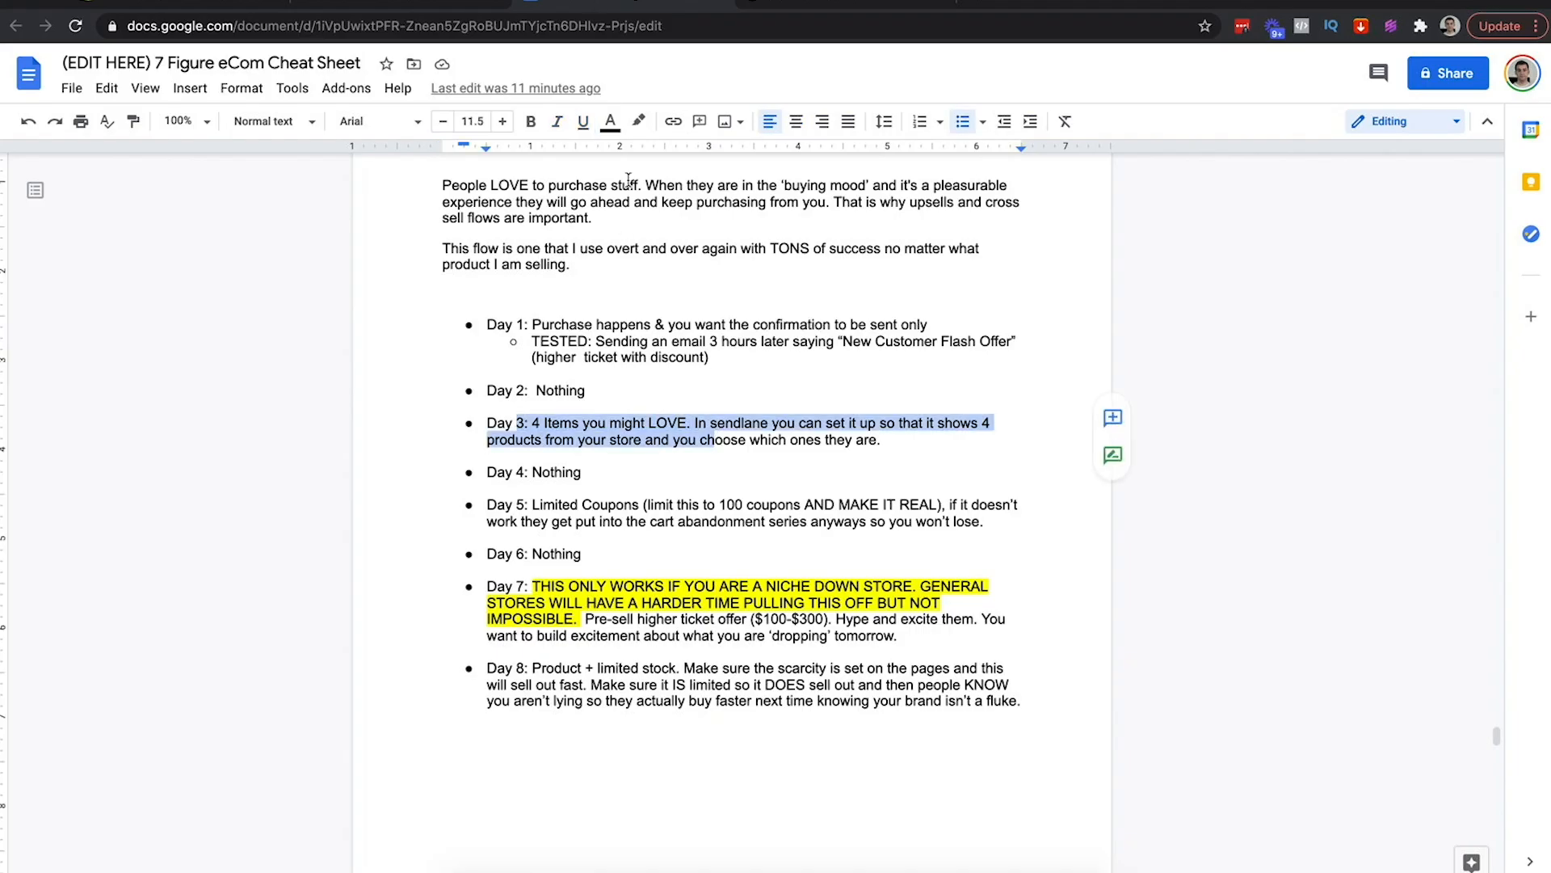
scroll(615, 401, "down", 15)
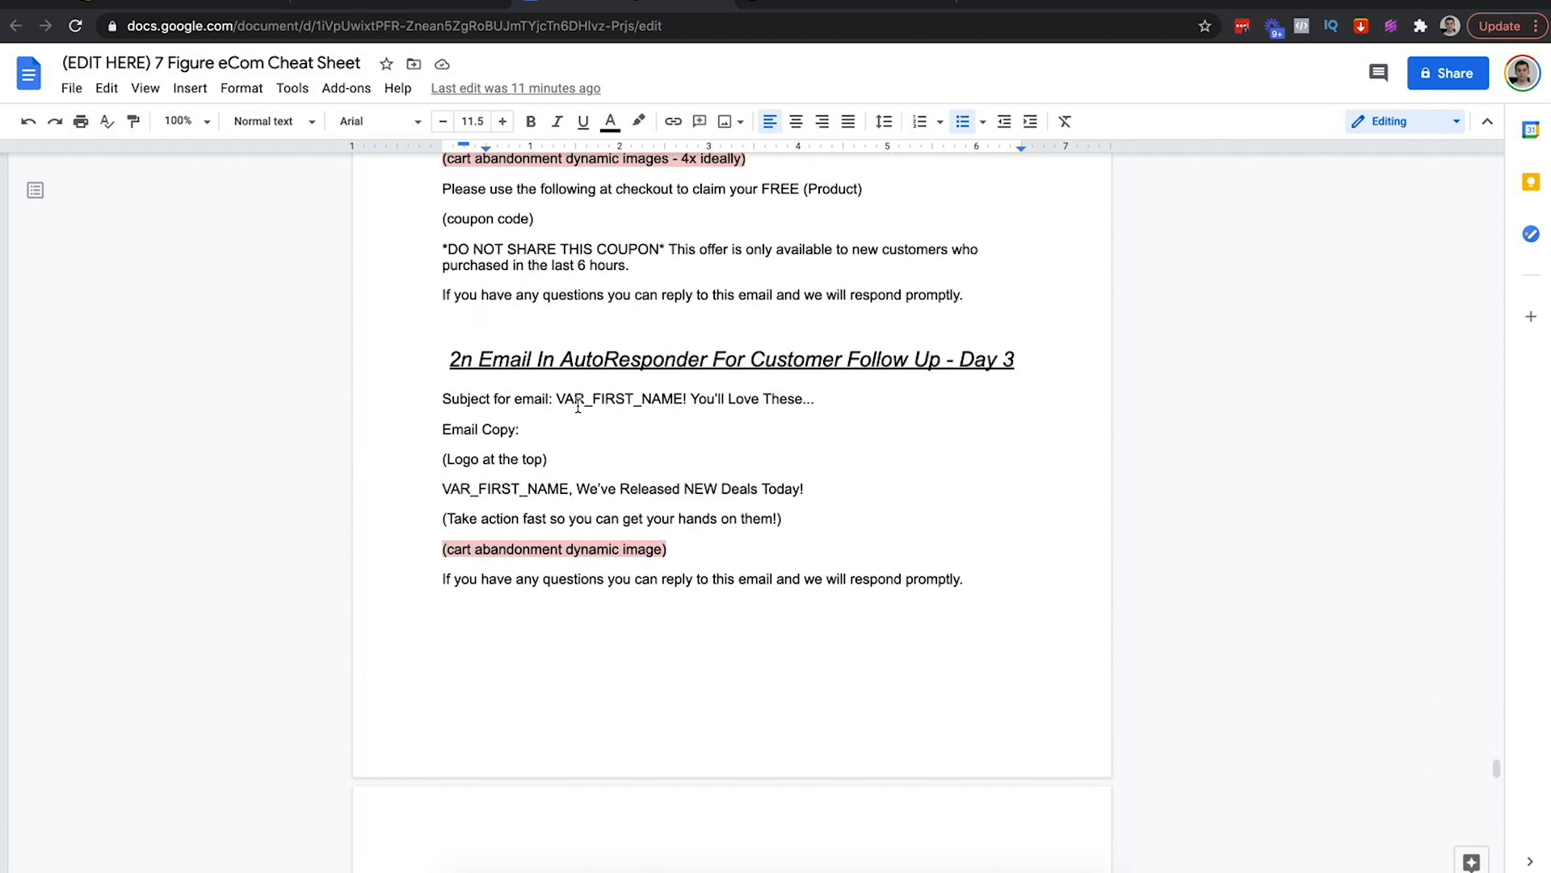
left_click(388, 6)
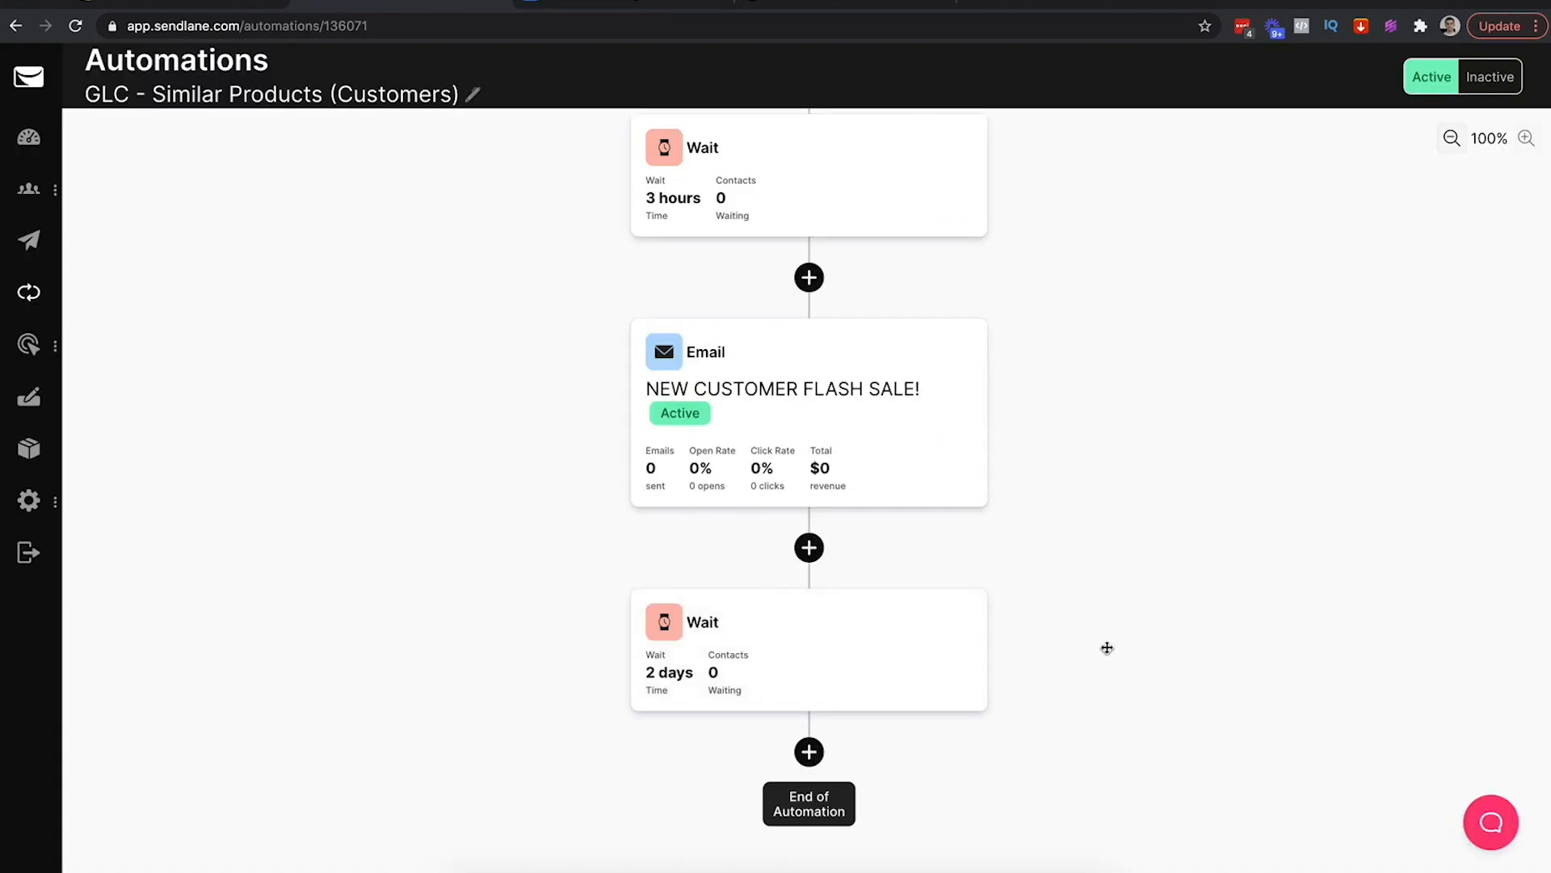
Add an Email step after the wait, declining to duplicate the NEW CUSTOMER FLASH SALE! campaign
left_click(809, 753)
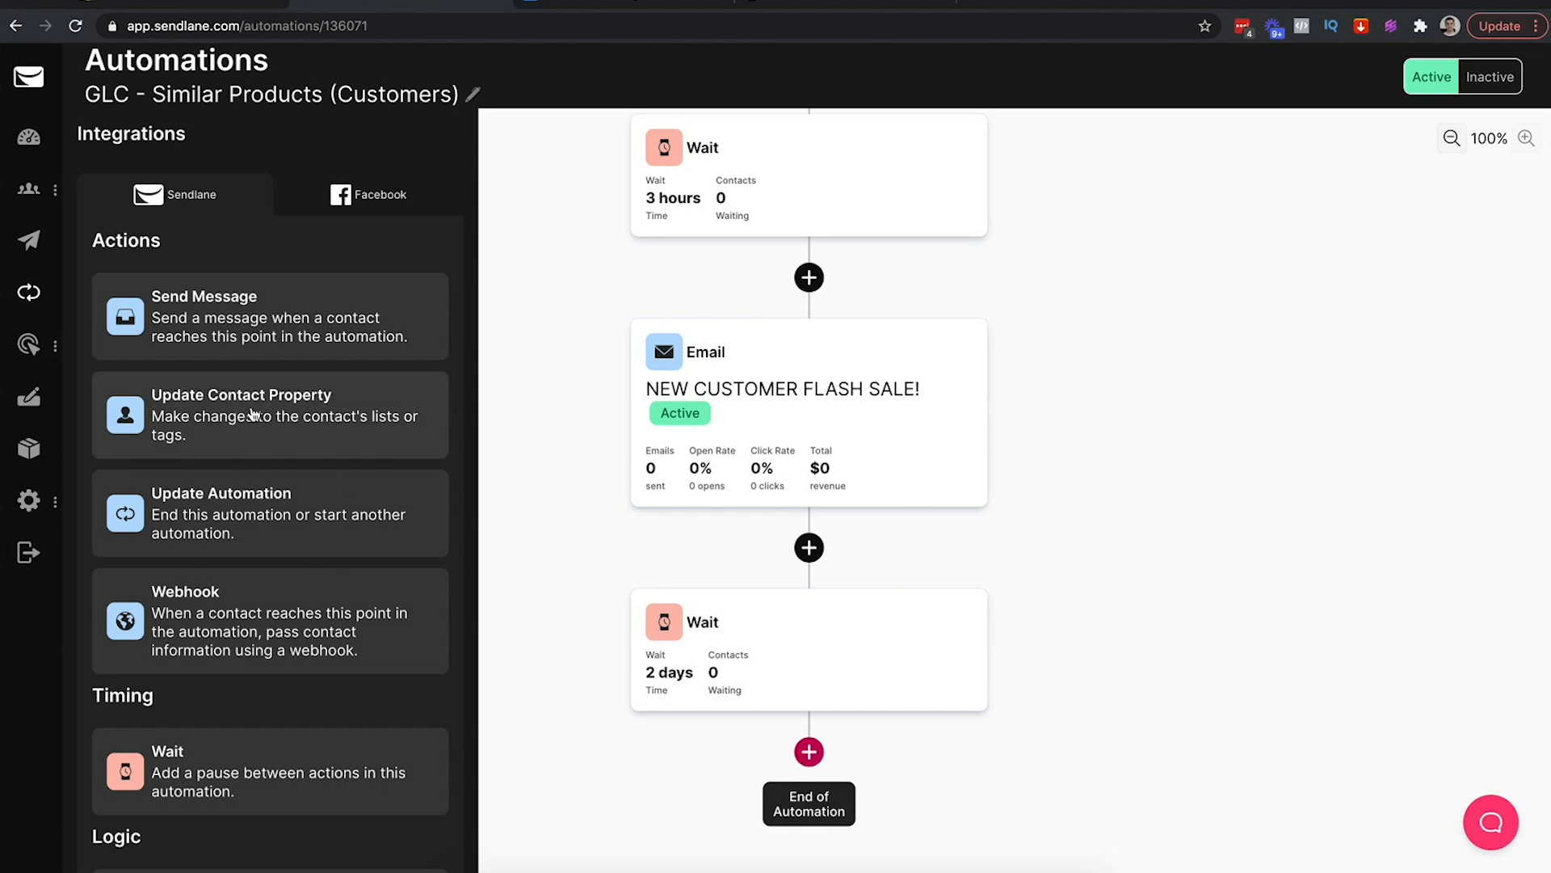
left_click(253, 326)
left_click(173, 257)
left_click(202, 286)
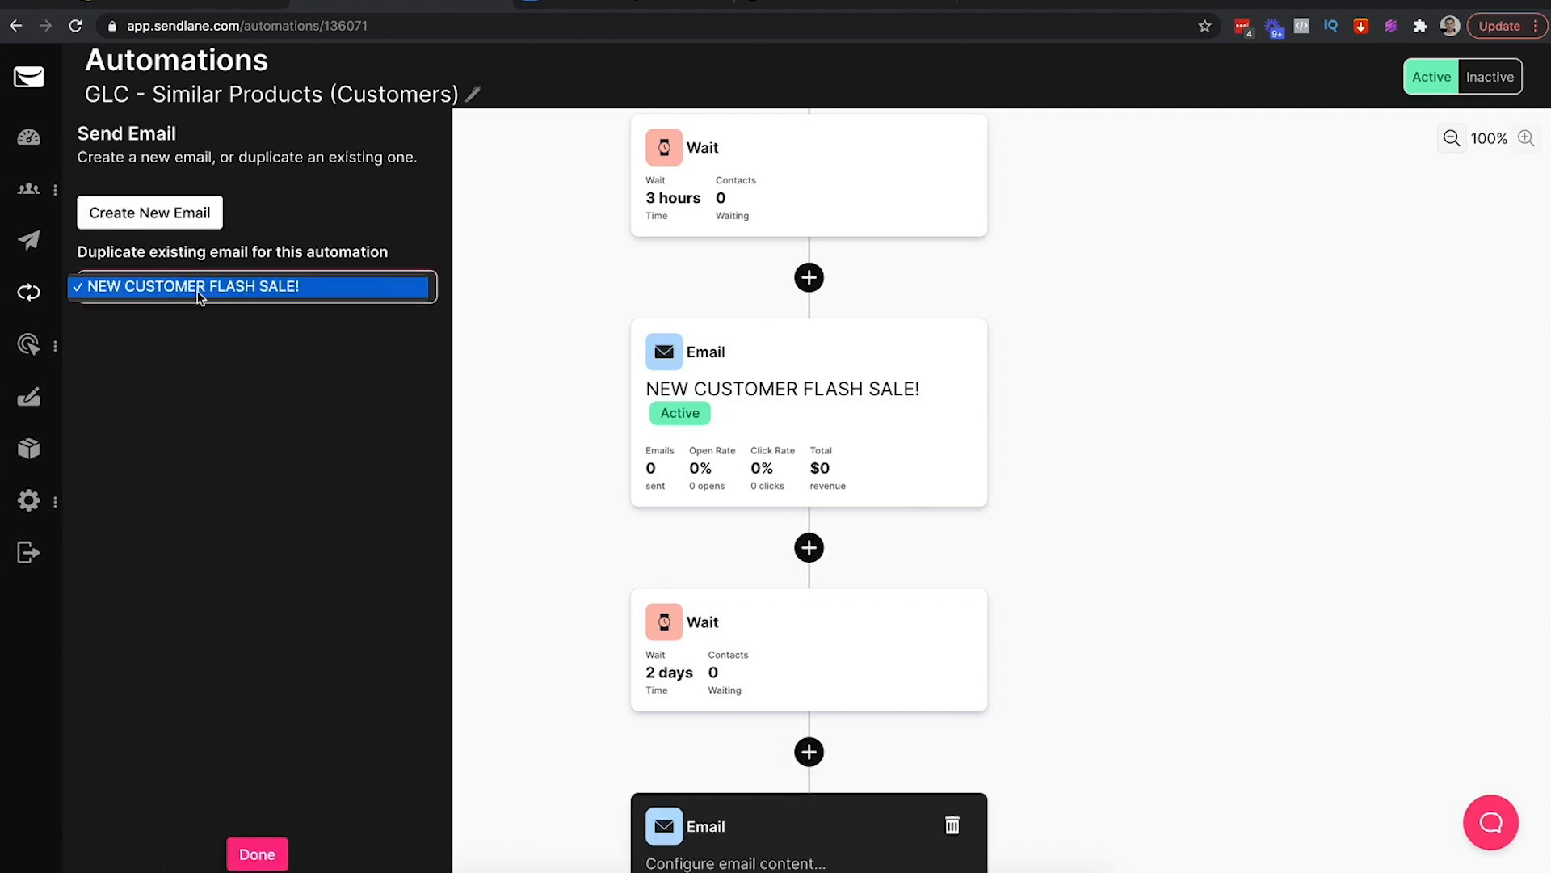
left_click(208, 288)
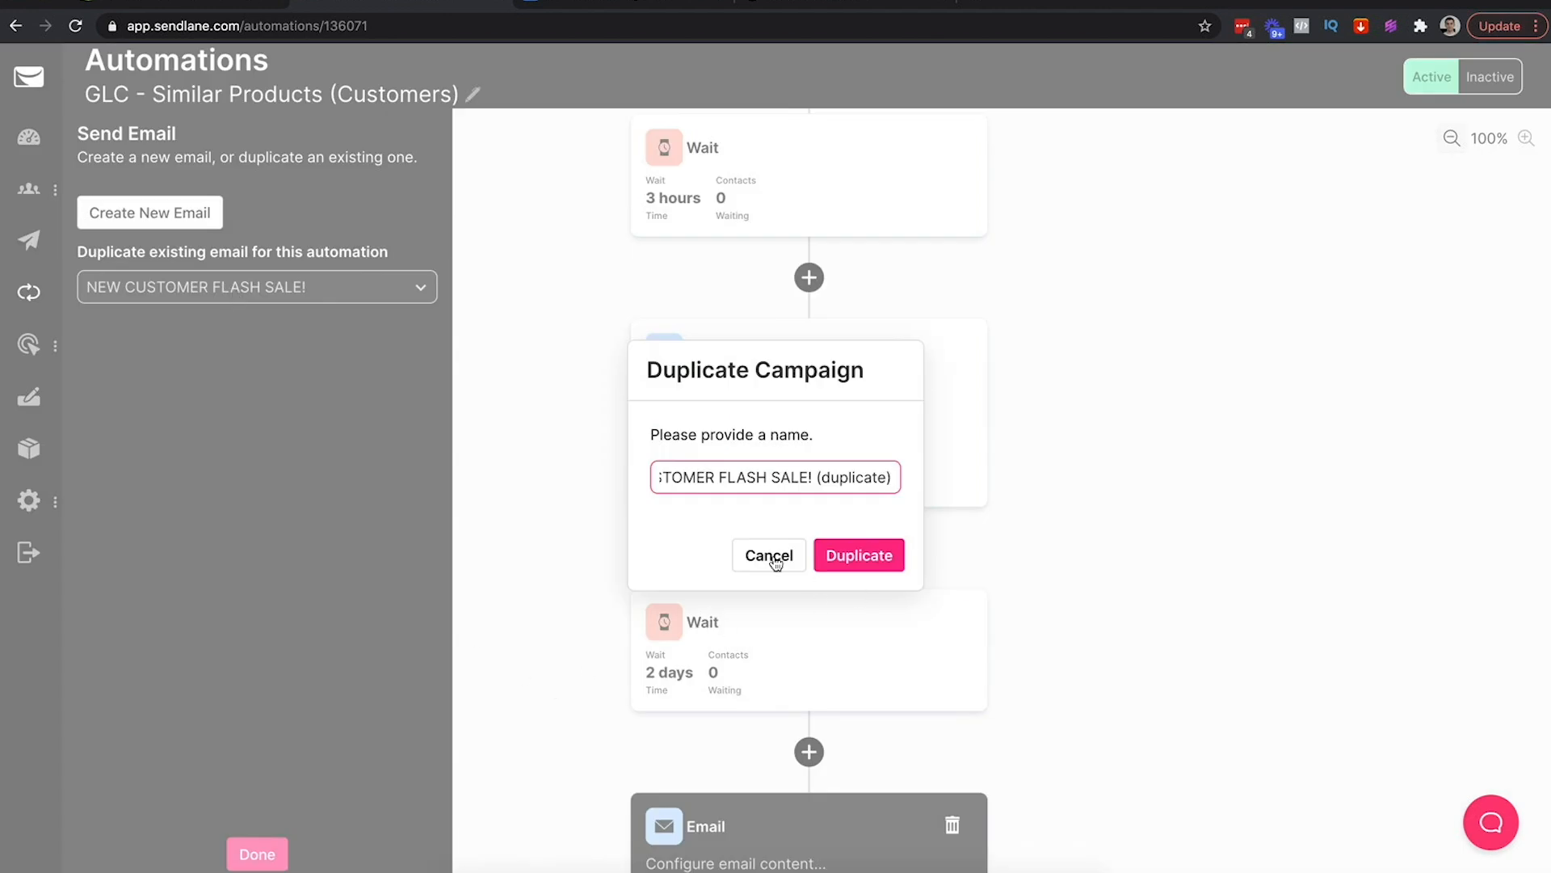
left_click(774, 556)
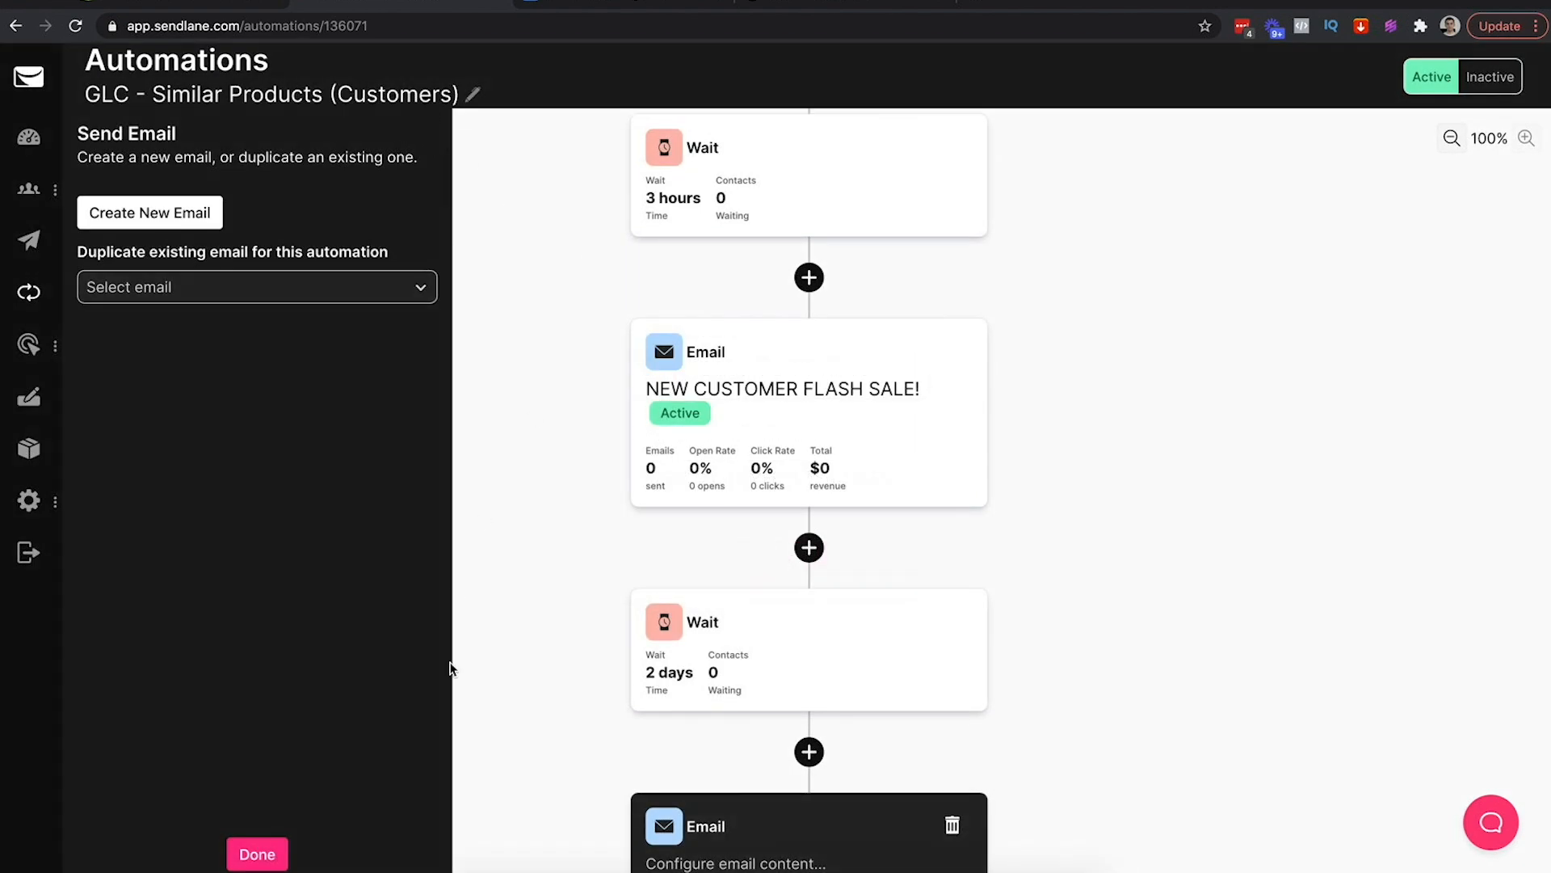
left_click(257, 853)
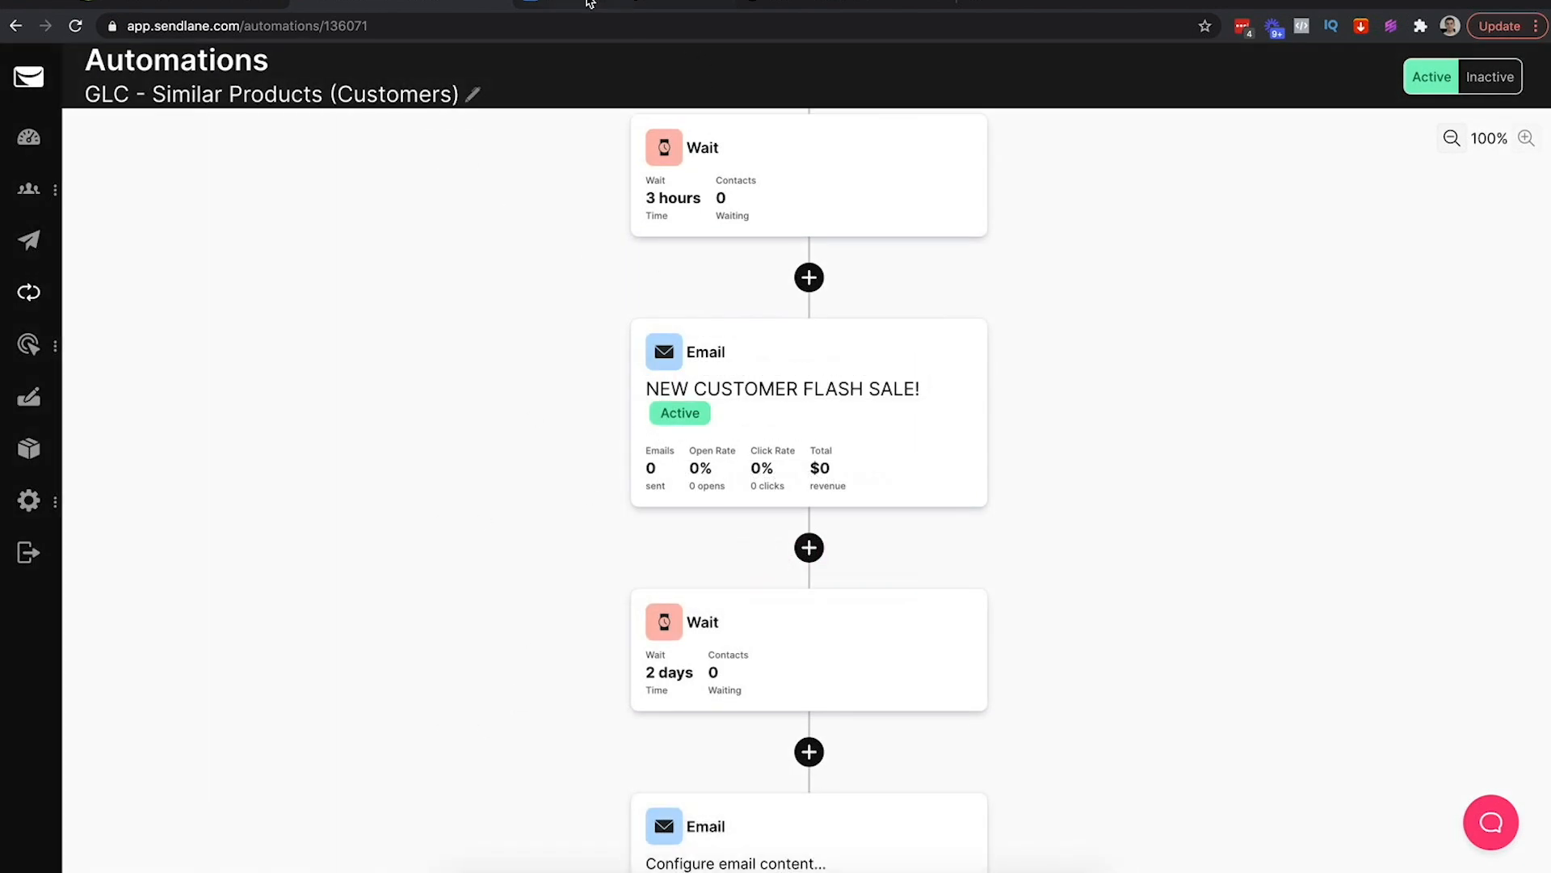
left_click(590, 4)
Fix the Day 3 heading typo so it reads '2nd Email In AutoResponder For Customer Follow Up'
scroll(714, 405, "down", 5)
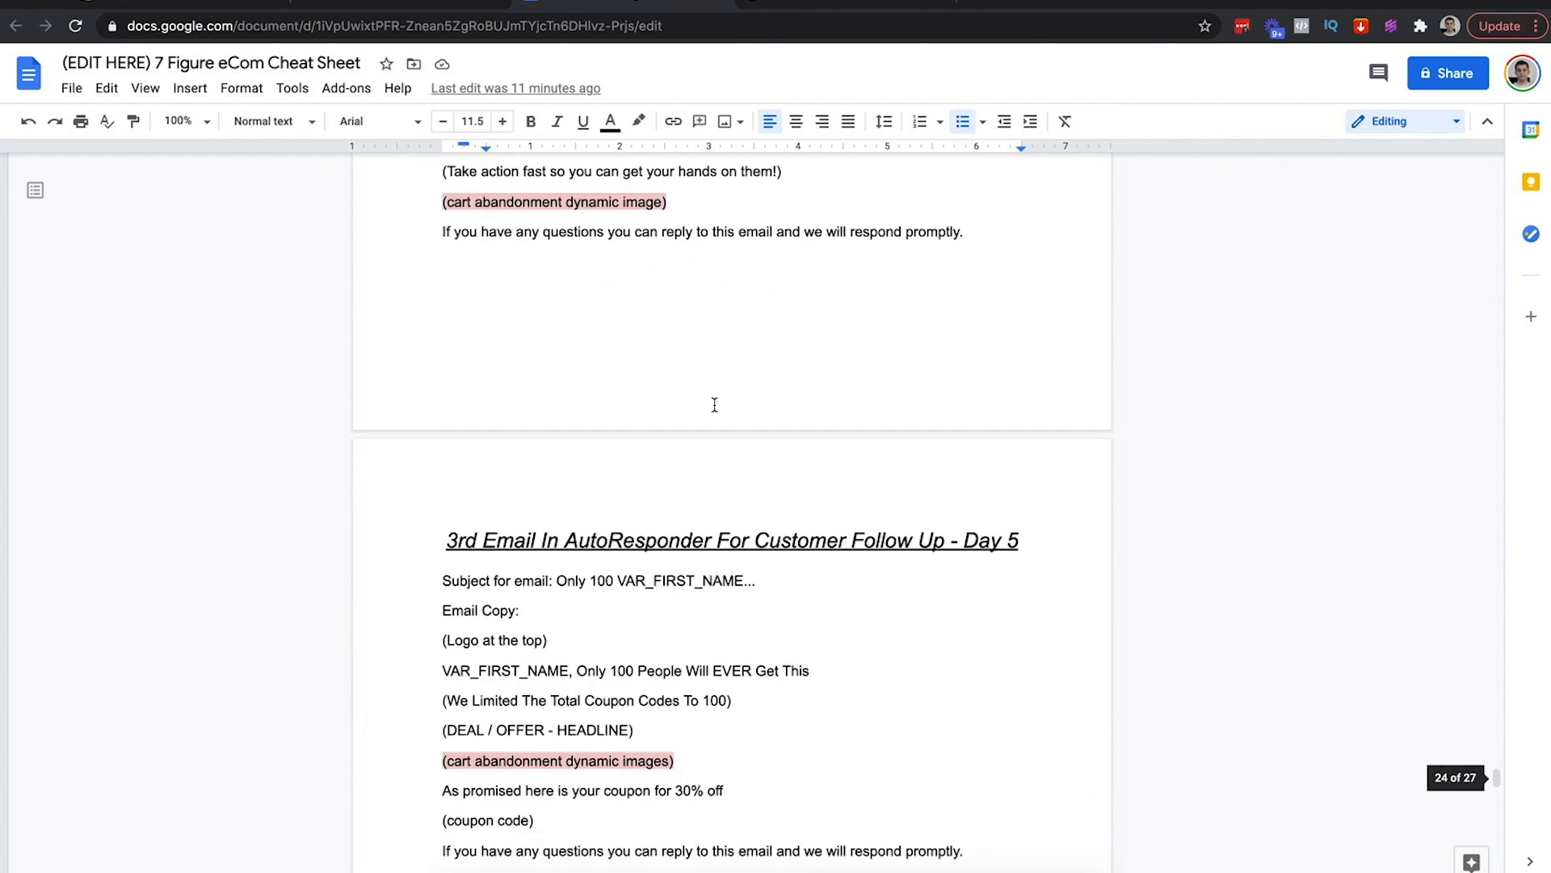
scroll(714, 404, "up", 5)
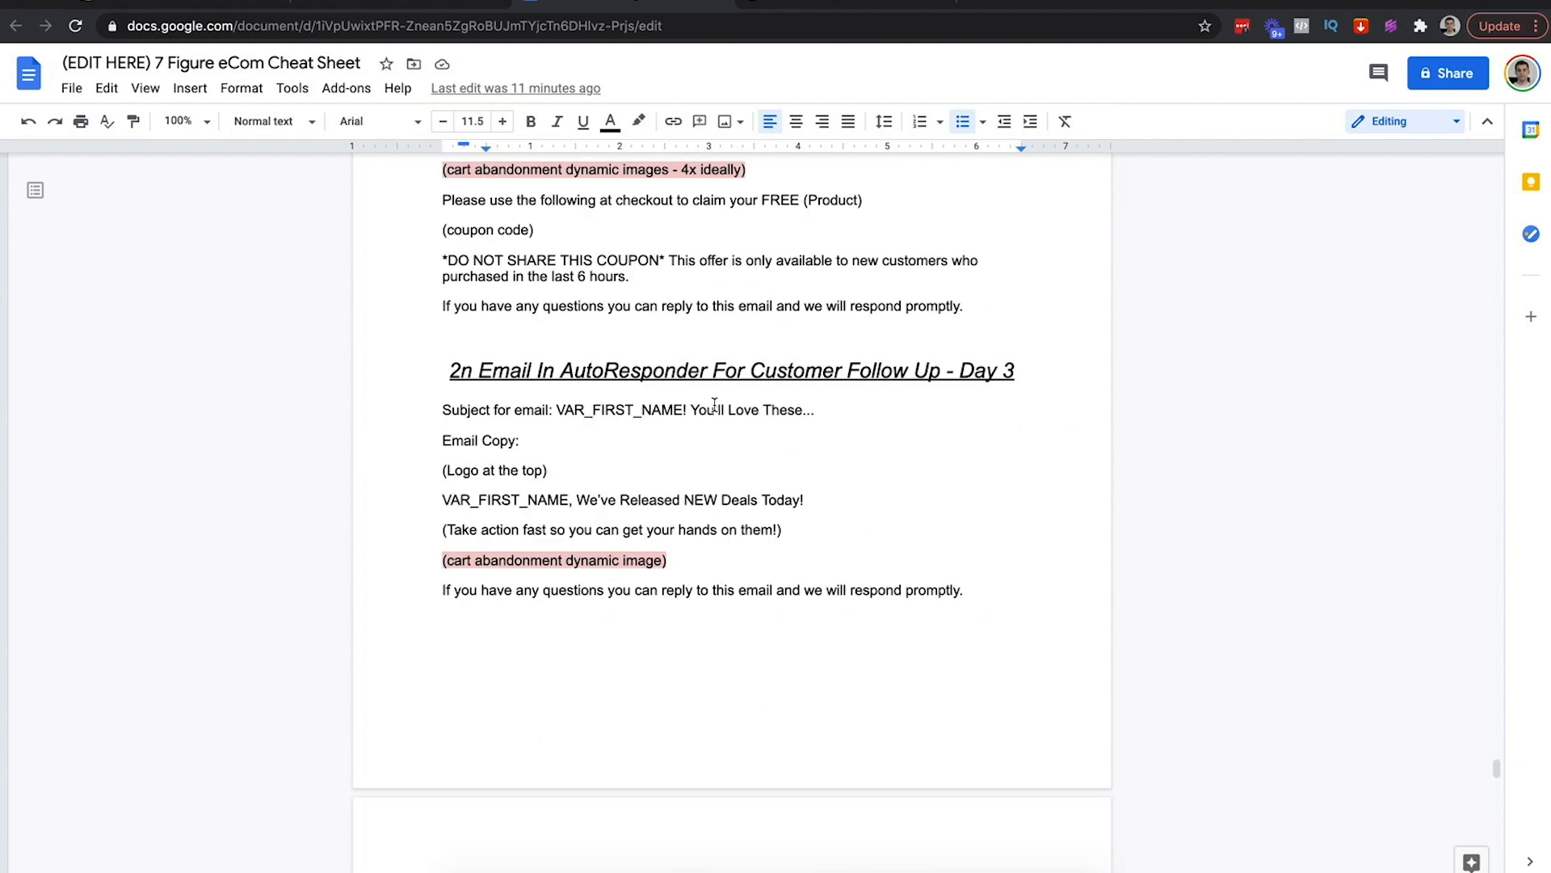
left_click(470, 371)
type("d")
Select the end of the 'NEW Deals Today!' line in the email copy
left_click(608, 436)
left_click(1133, 559)
double_click(1213, 524)
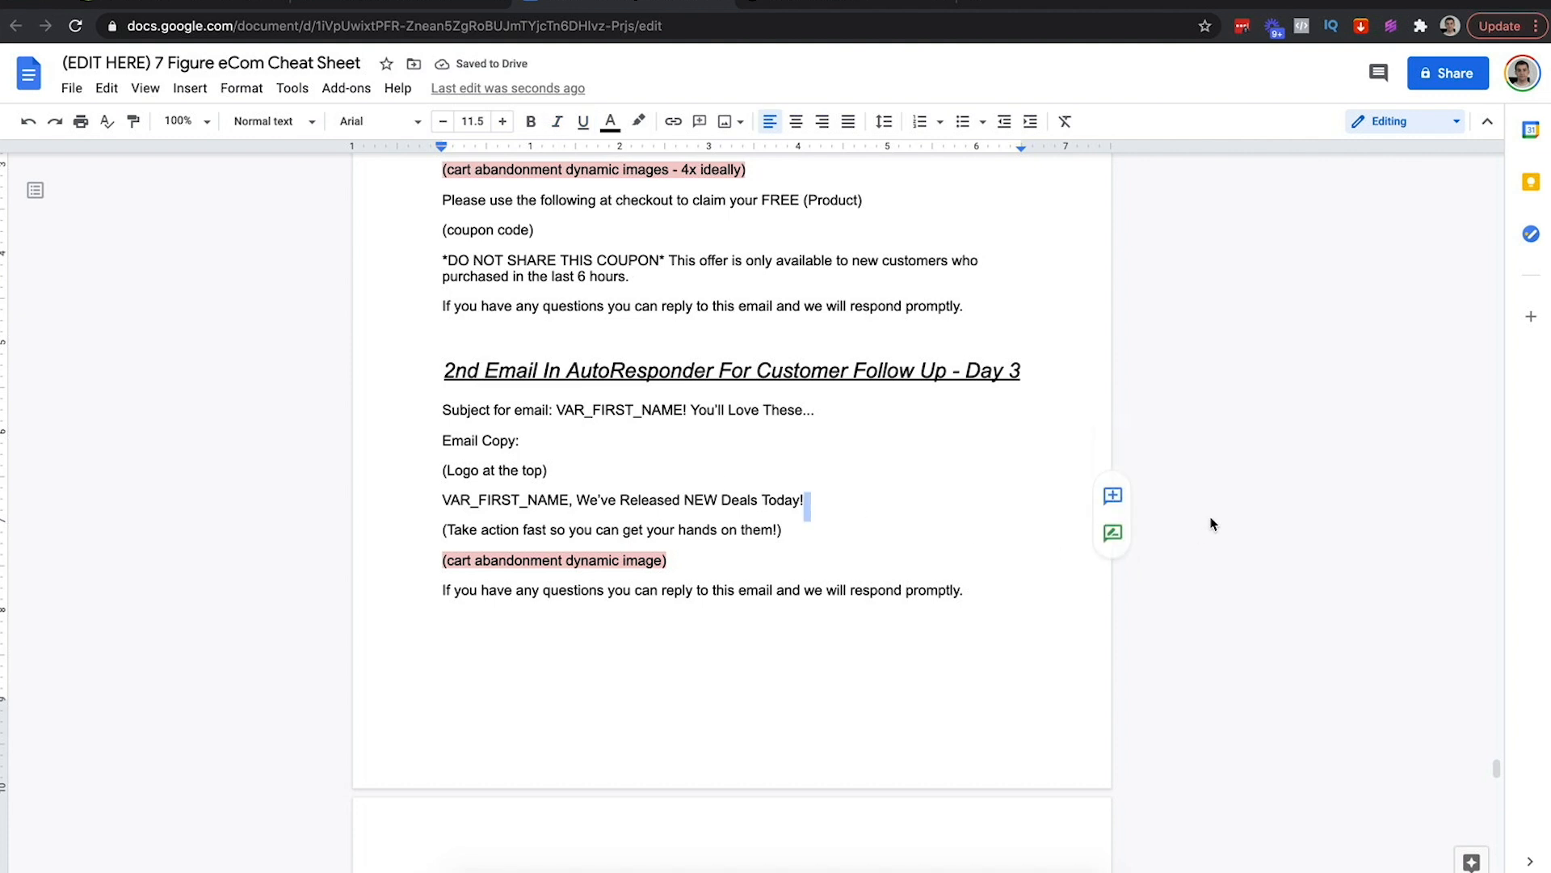
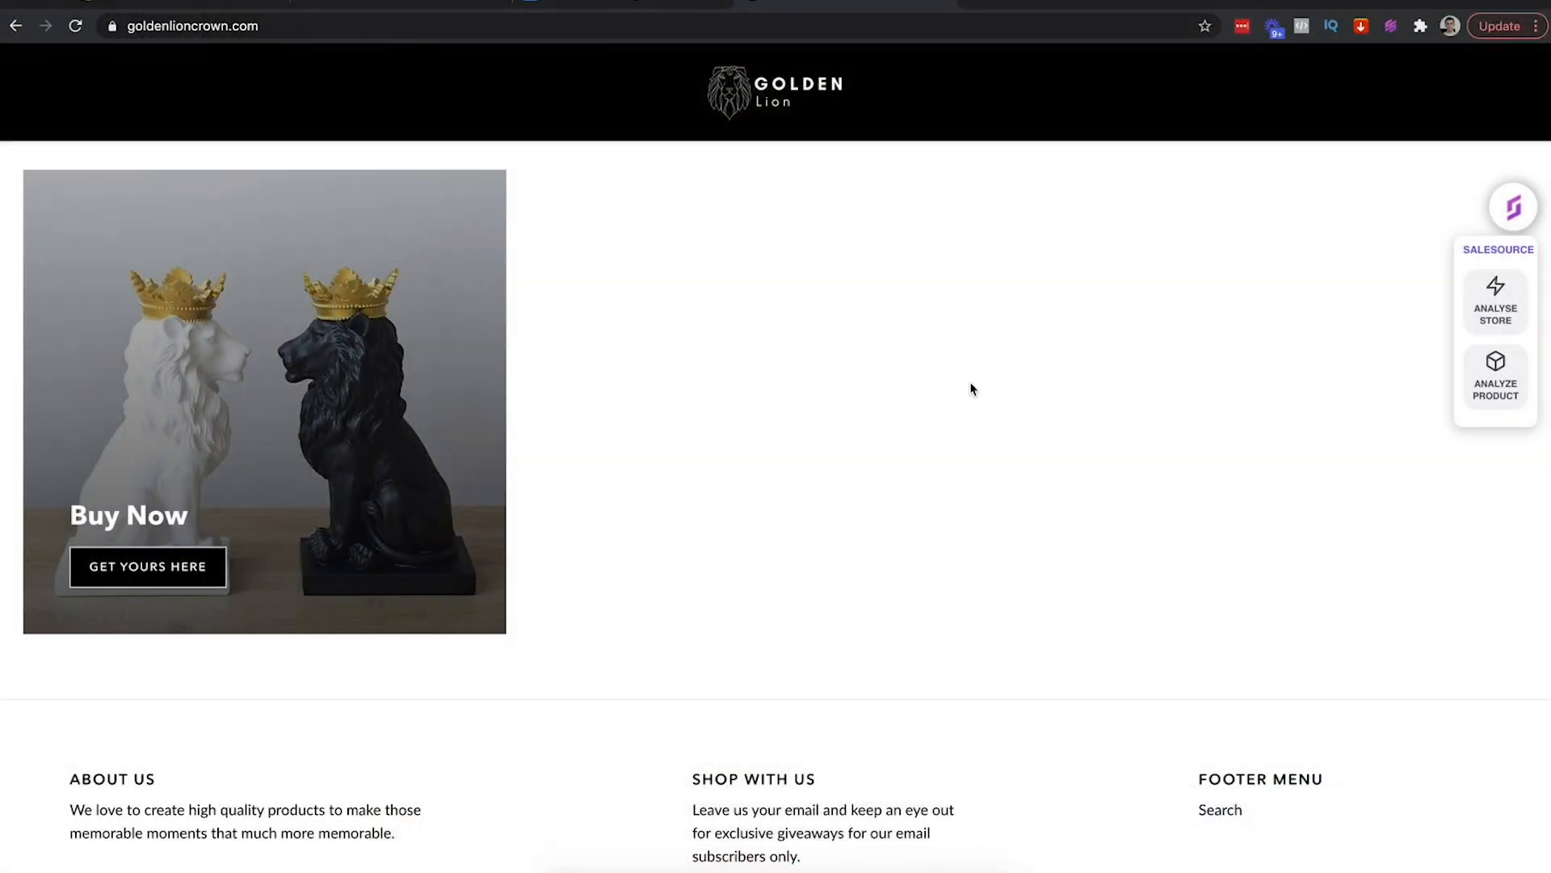
Scroll between the storefront footer's newsletter signup and the cheat sheet's Newsletters section
scroll(970, 388, "down", 3)
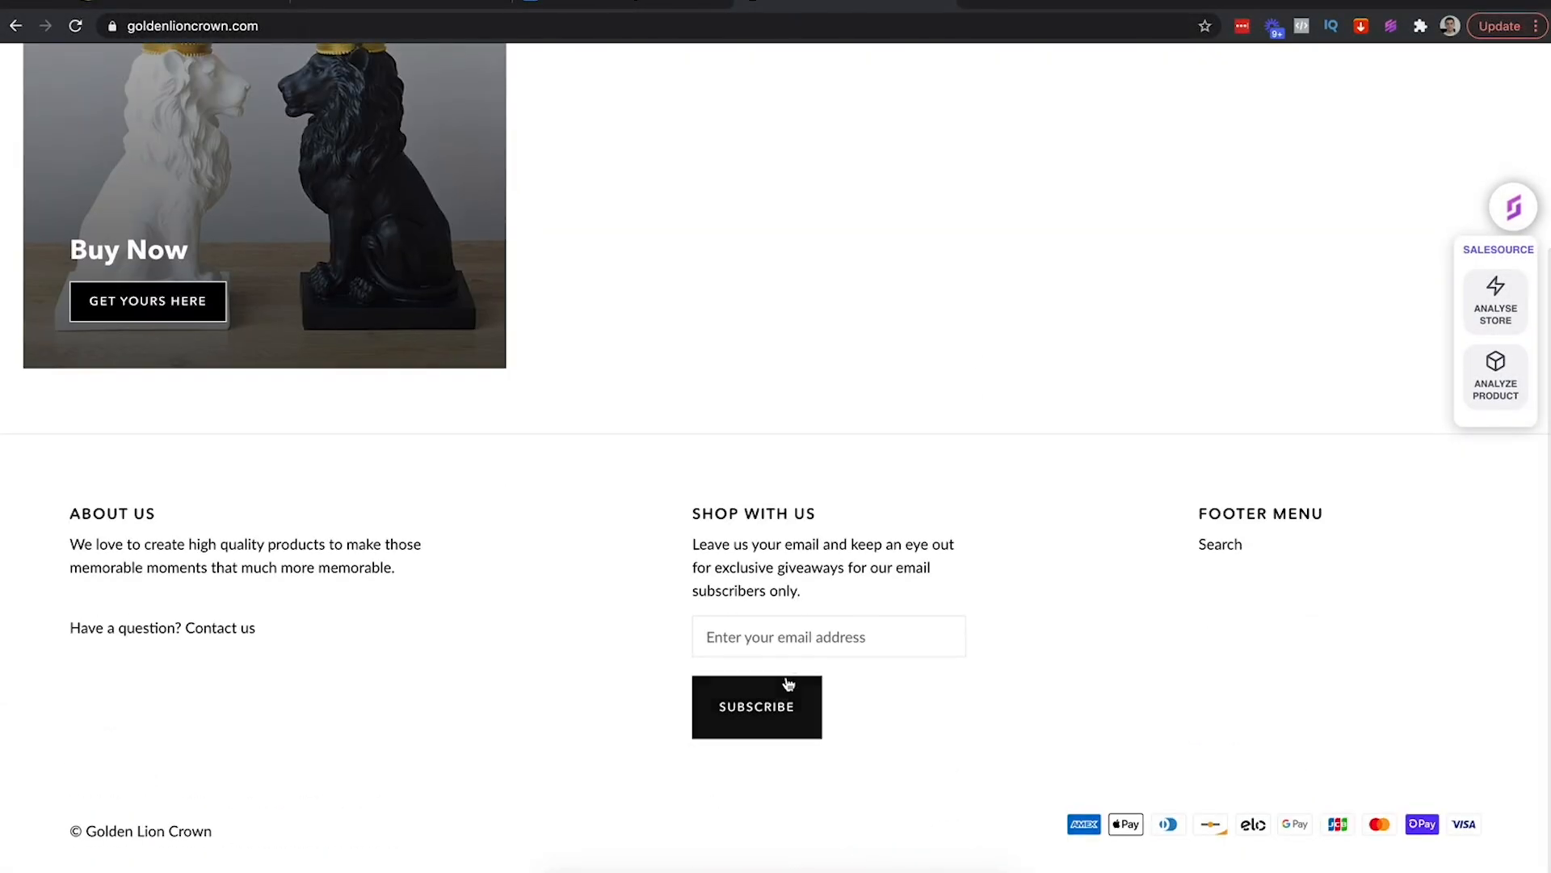
scroll(776, 433, "up", 3)
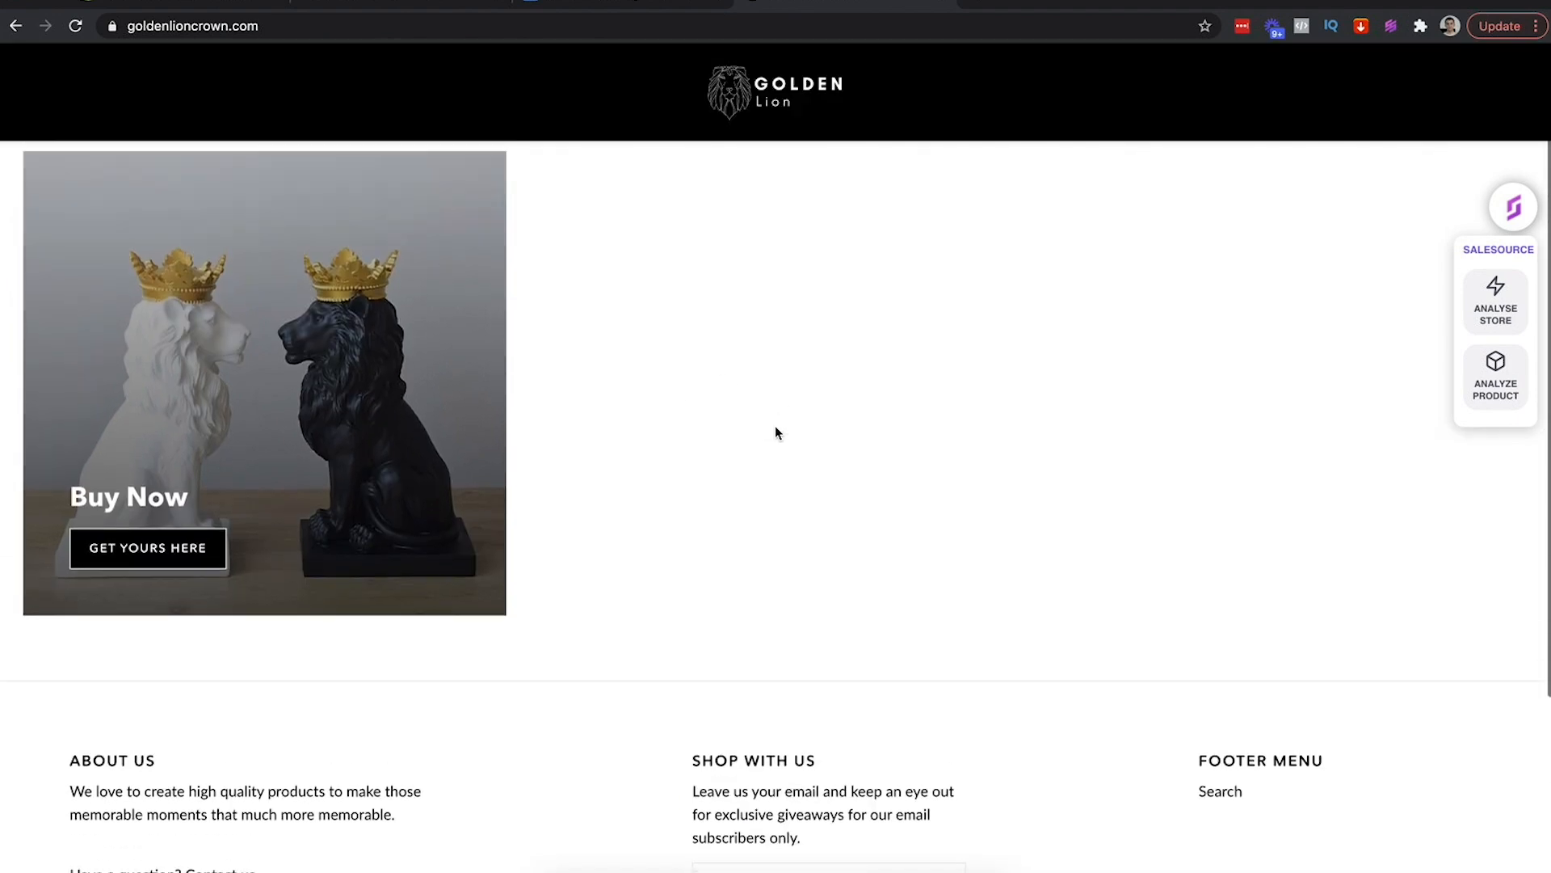
scroll(774, 424, "down", 3)
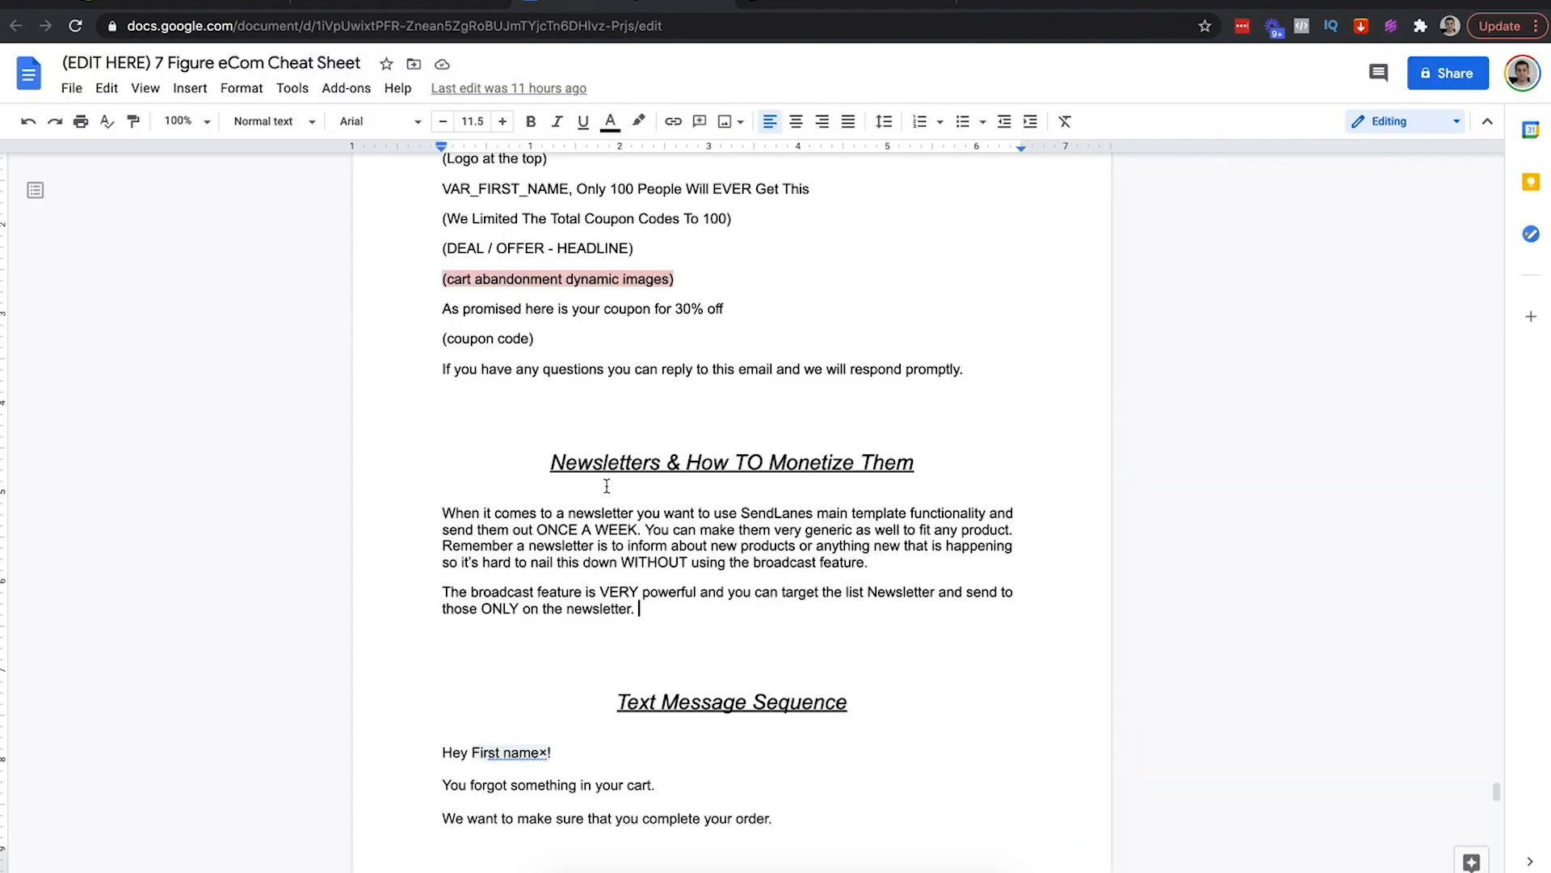
scroll(607, 488, "down", 1)
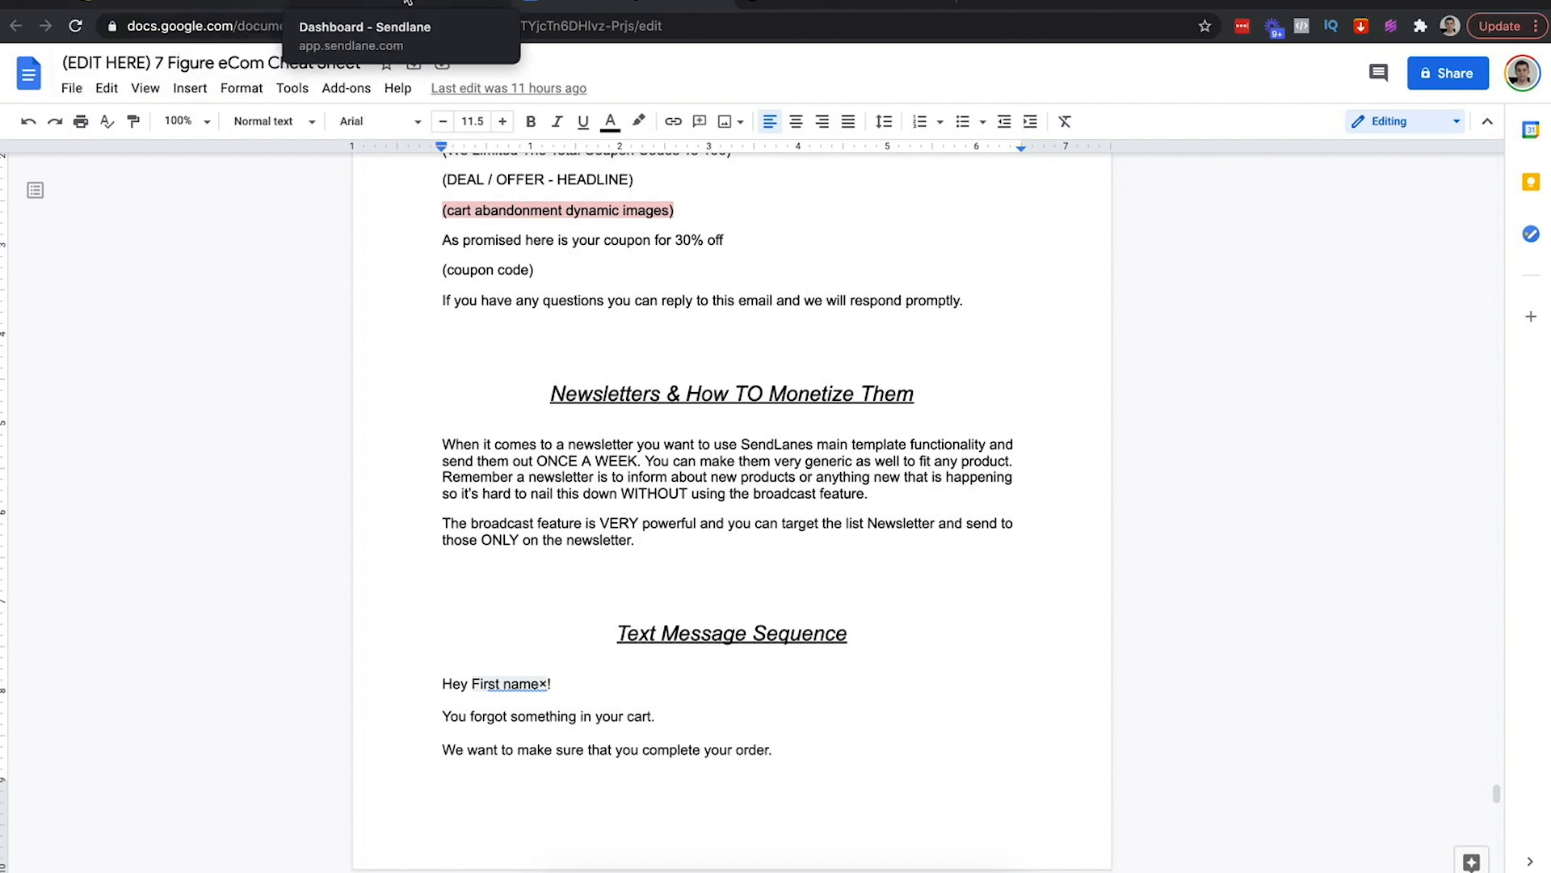
Check the Golden Lion Newsletter list on Sendlane's audience Lists page, then return to the store
left_click(453, 2)
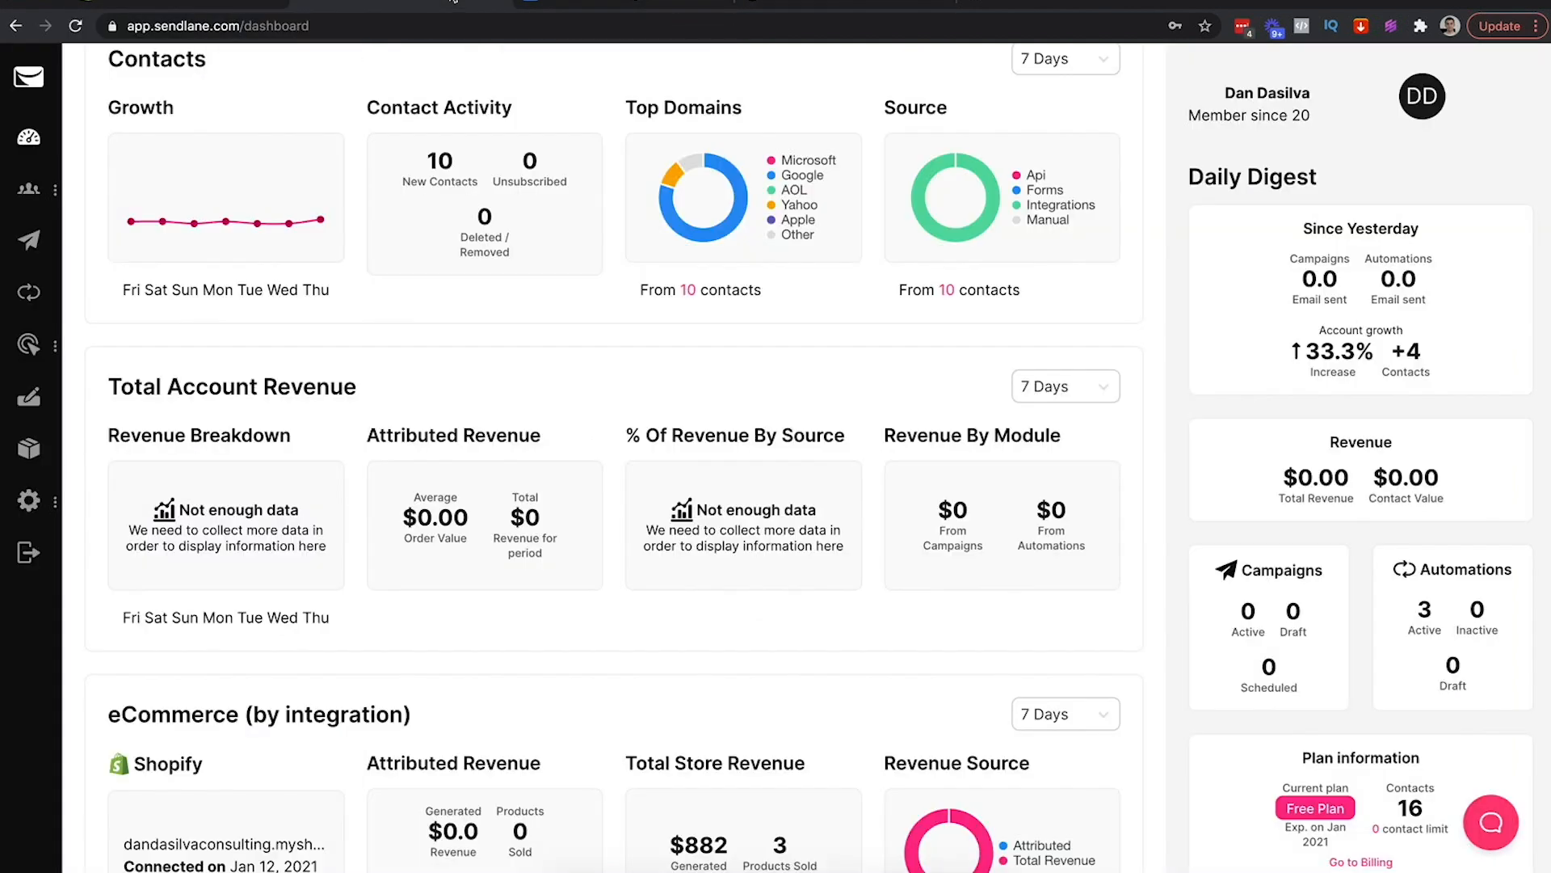
mouse_move(30, 188)
left_click(121, 256)
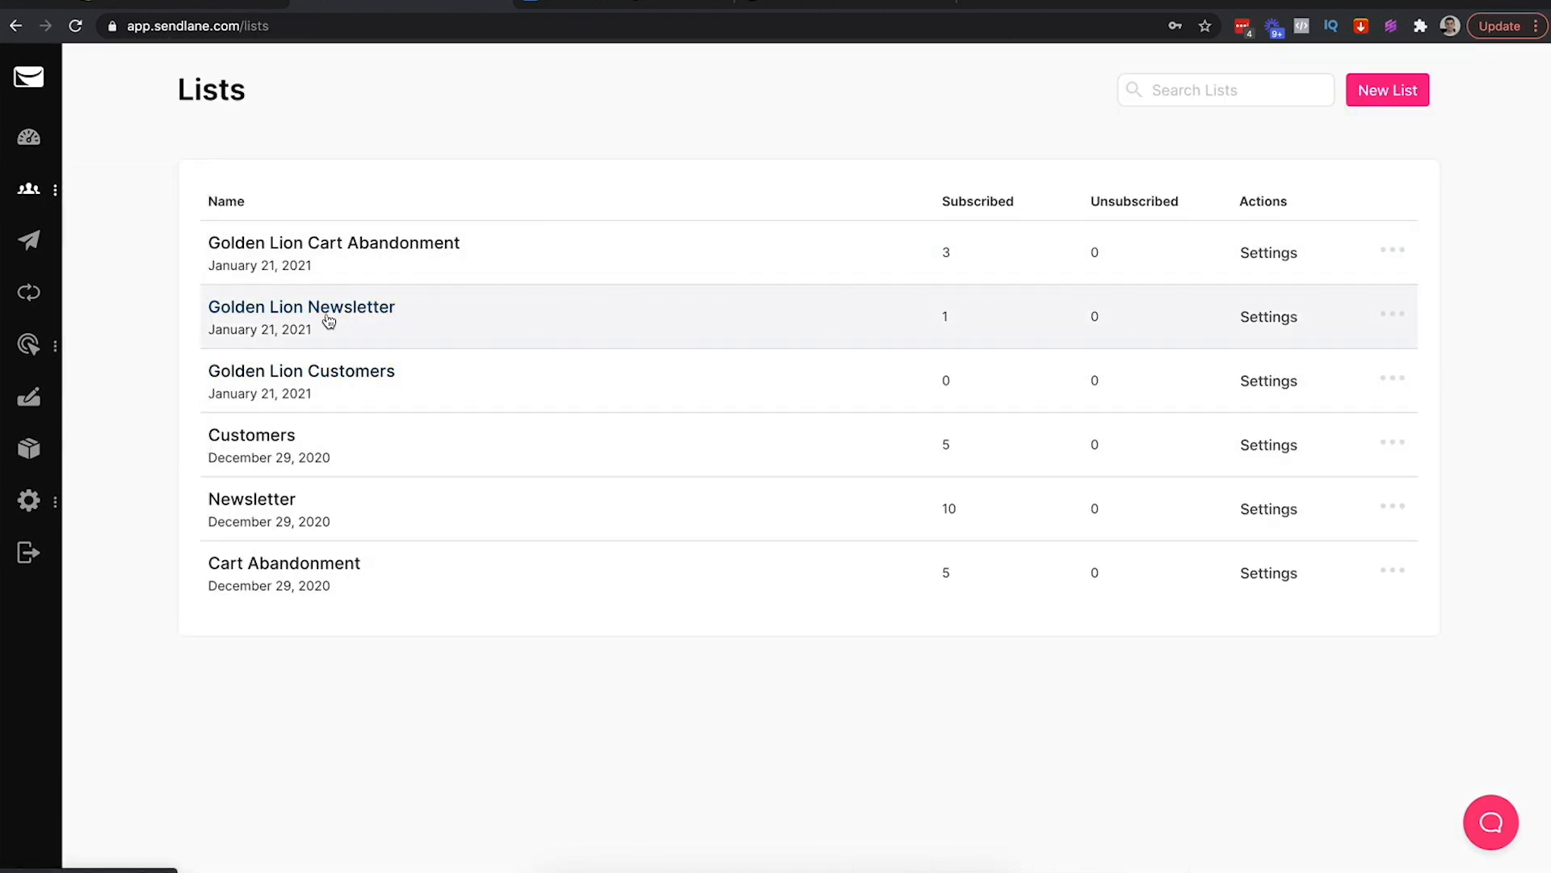
left_click_drag(403, 305, 197, 308)
left_click(166, 307)
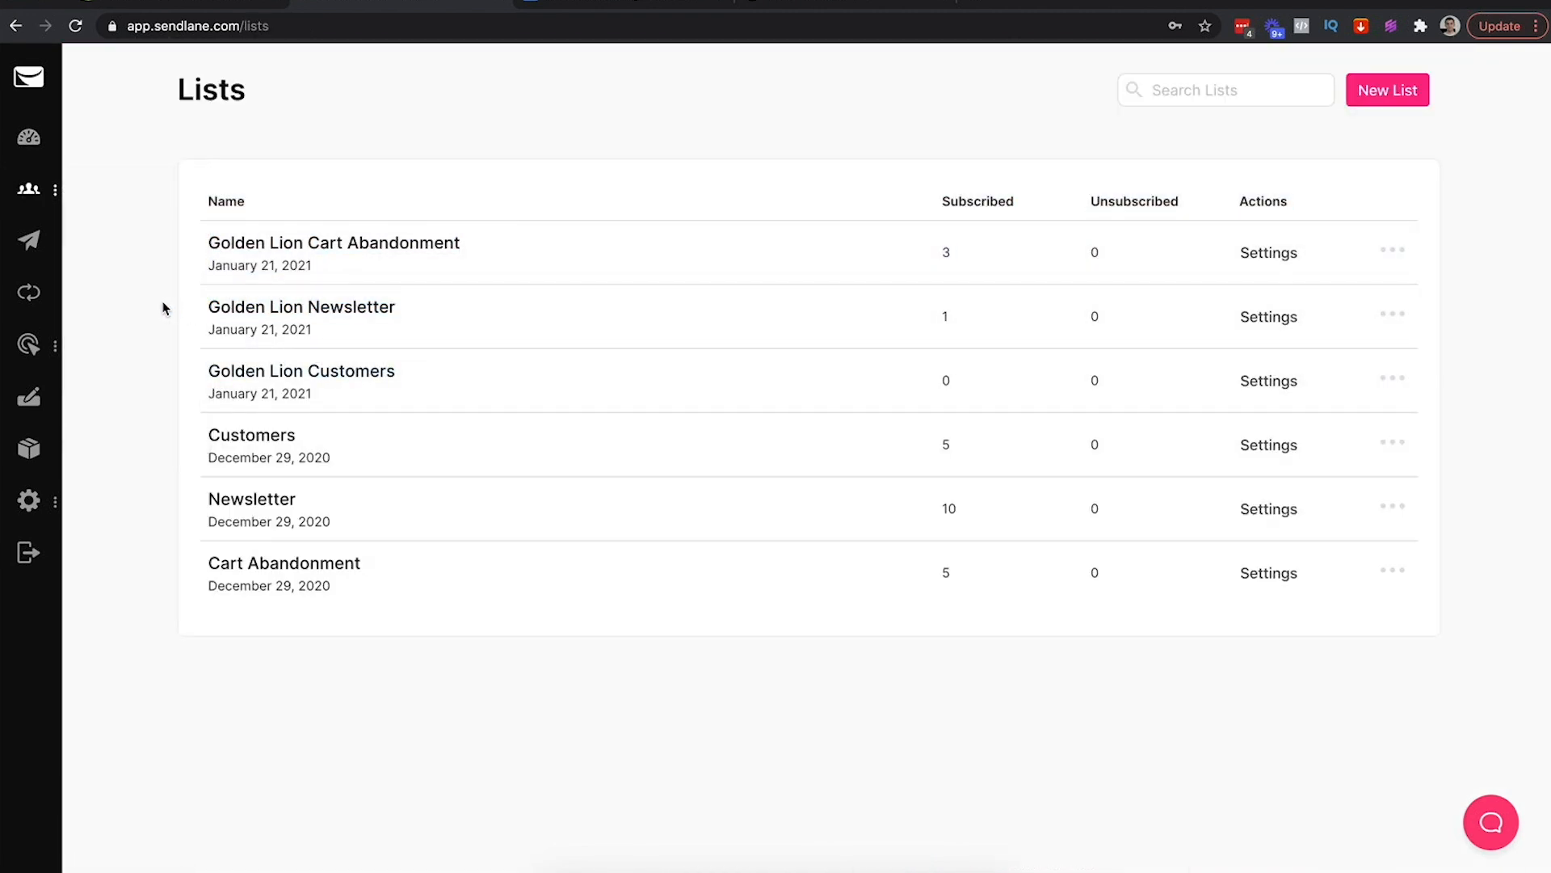
left_click(824, 4)
Open the Golden Lion Crown Statue product page and scroll down to the footer
scroll(846, 222, "up", 4)
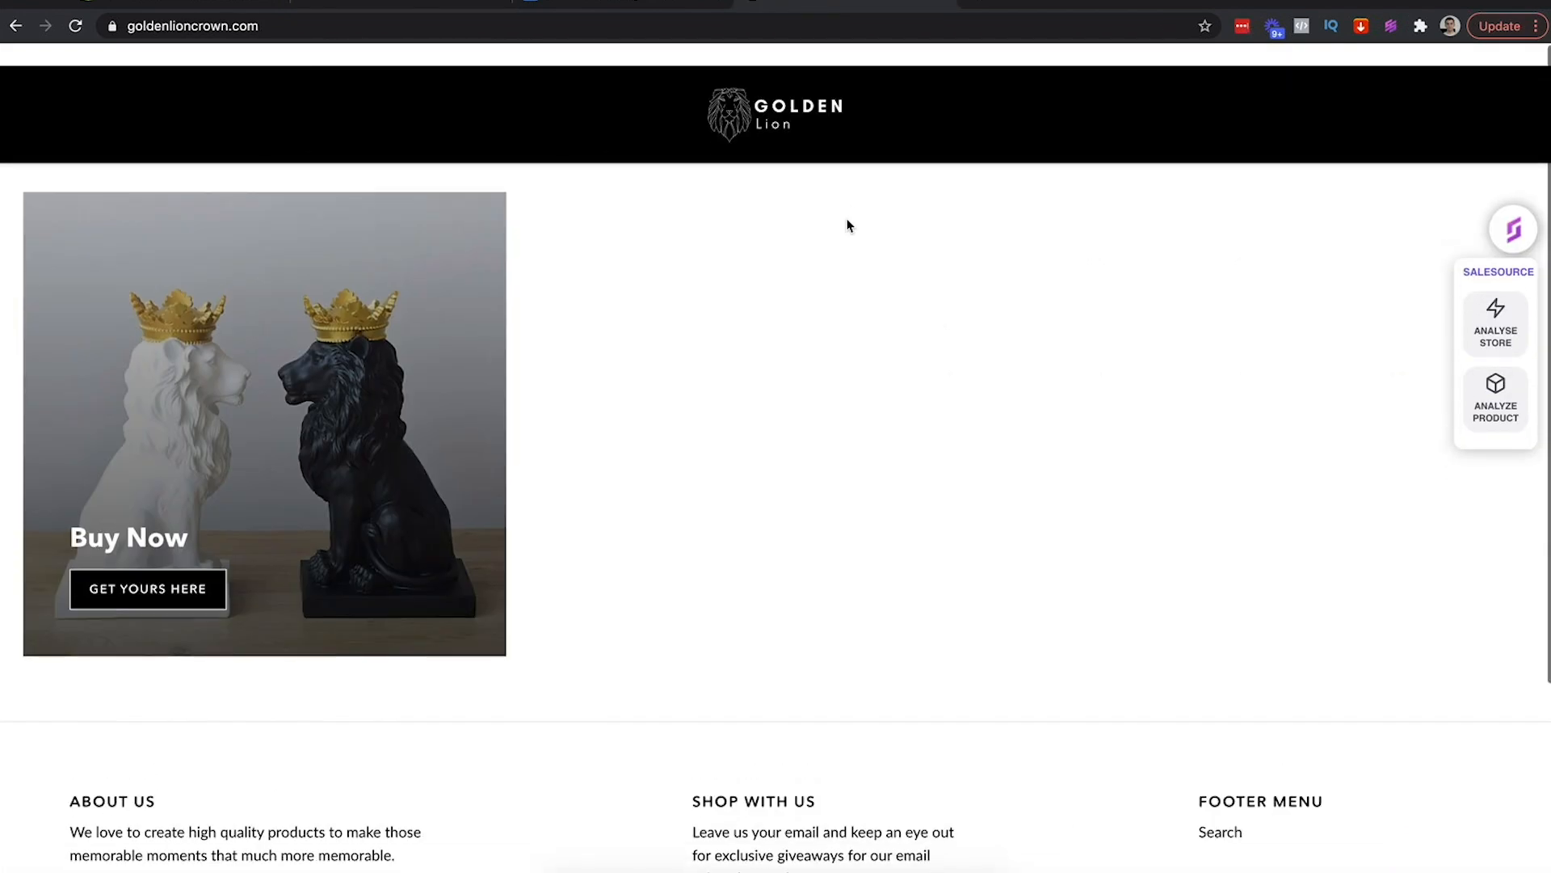
scroll(849, 226, "down", 4)
scroll(972, 323, "up", 4)
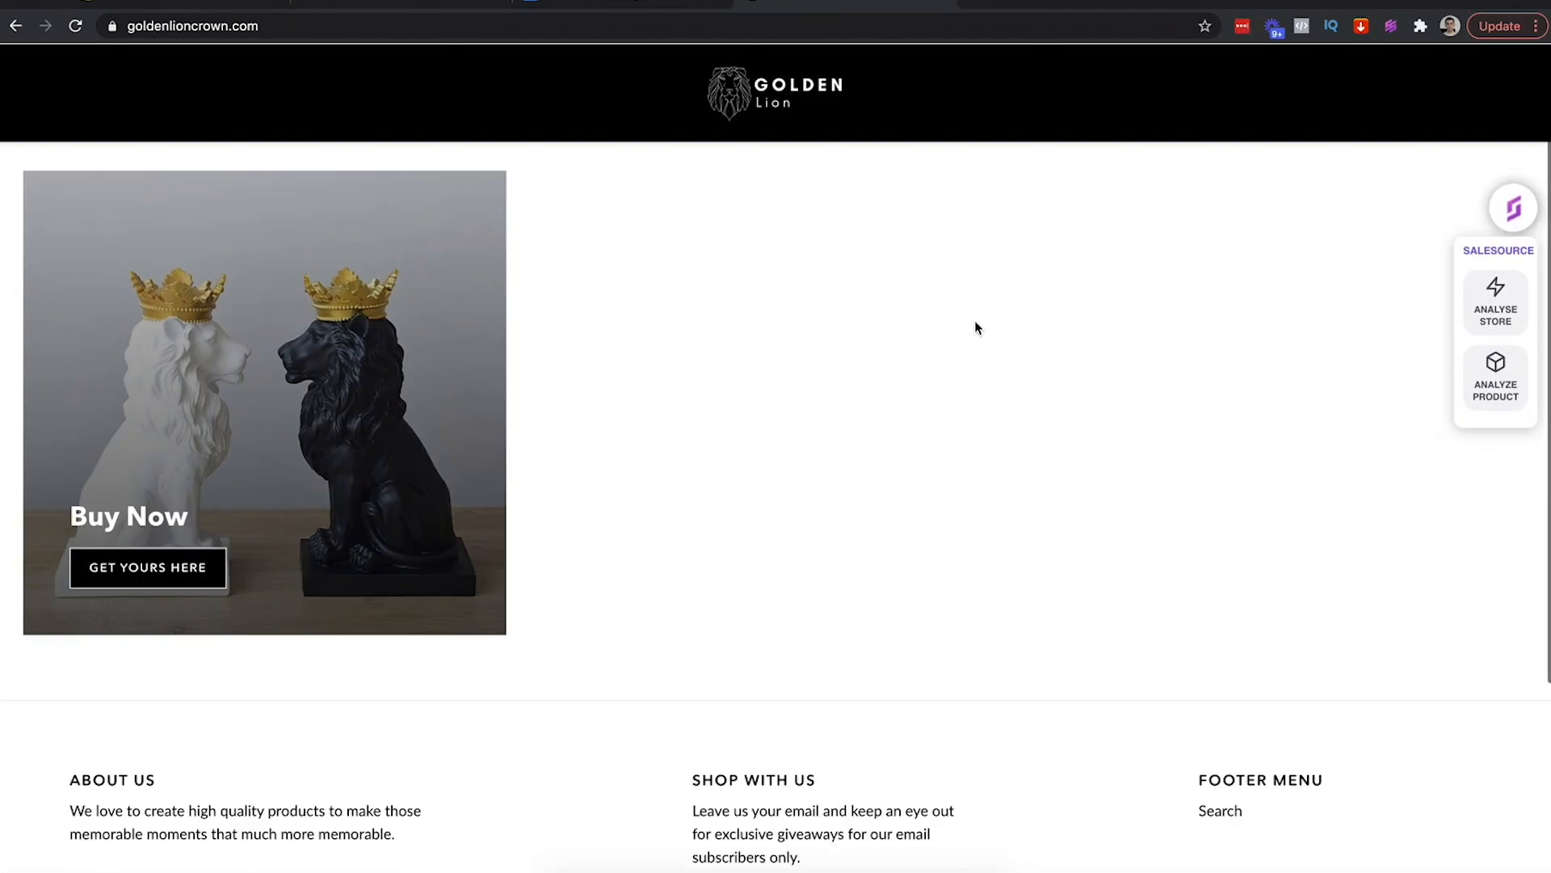
scroll(974, 303, "down", 4)
scroll(974, 301, "up", 4)
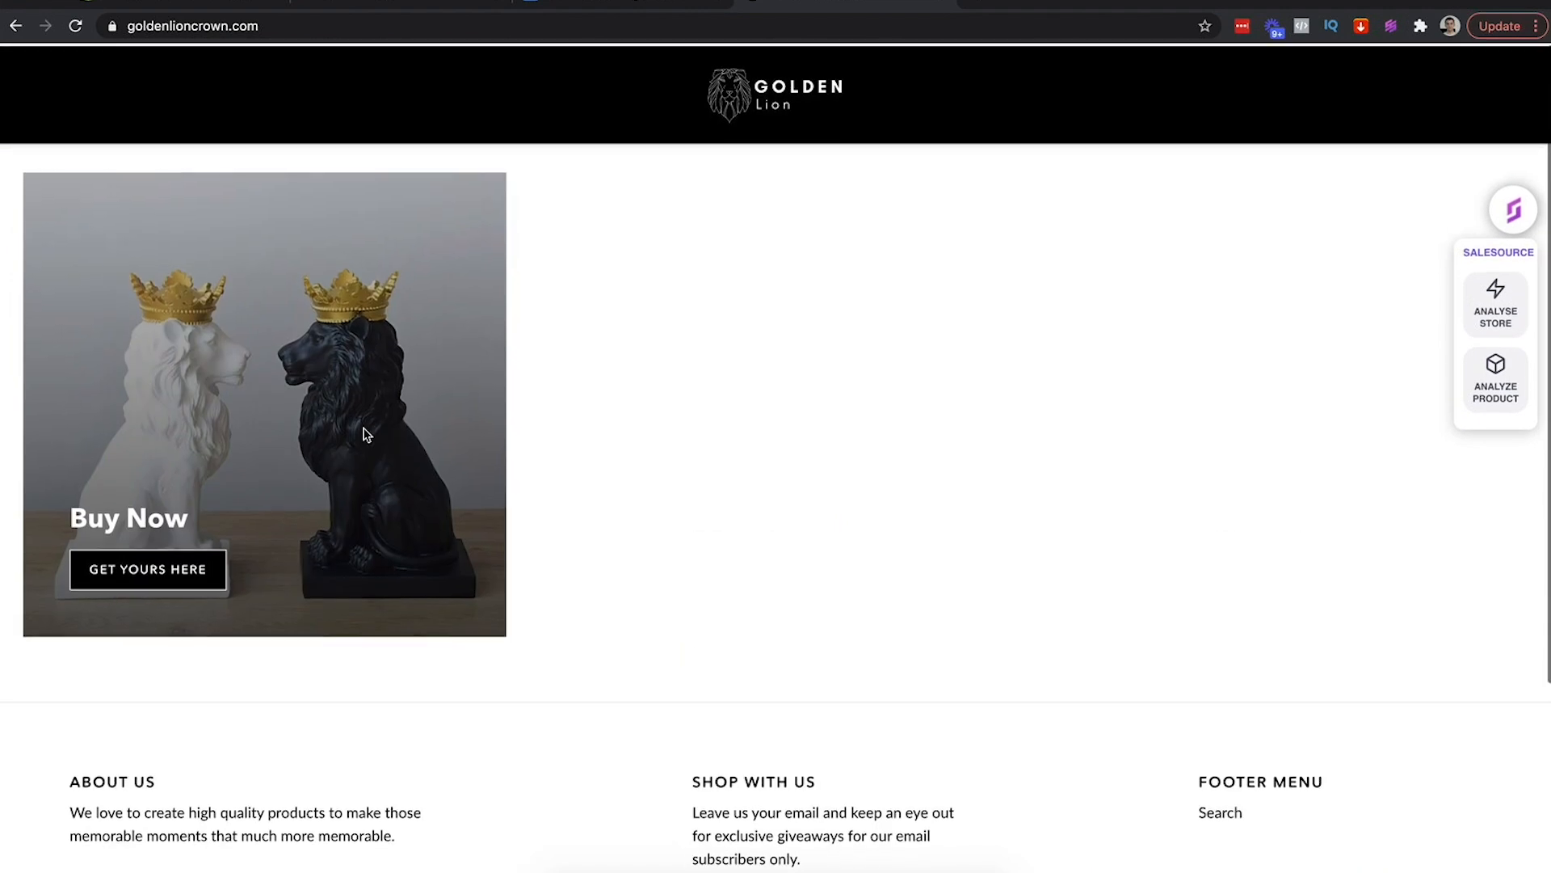
left_click(186, 572)
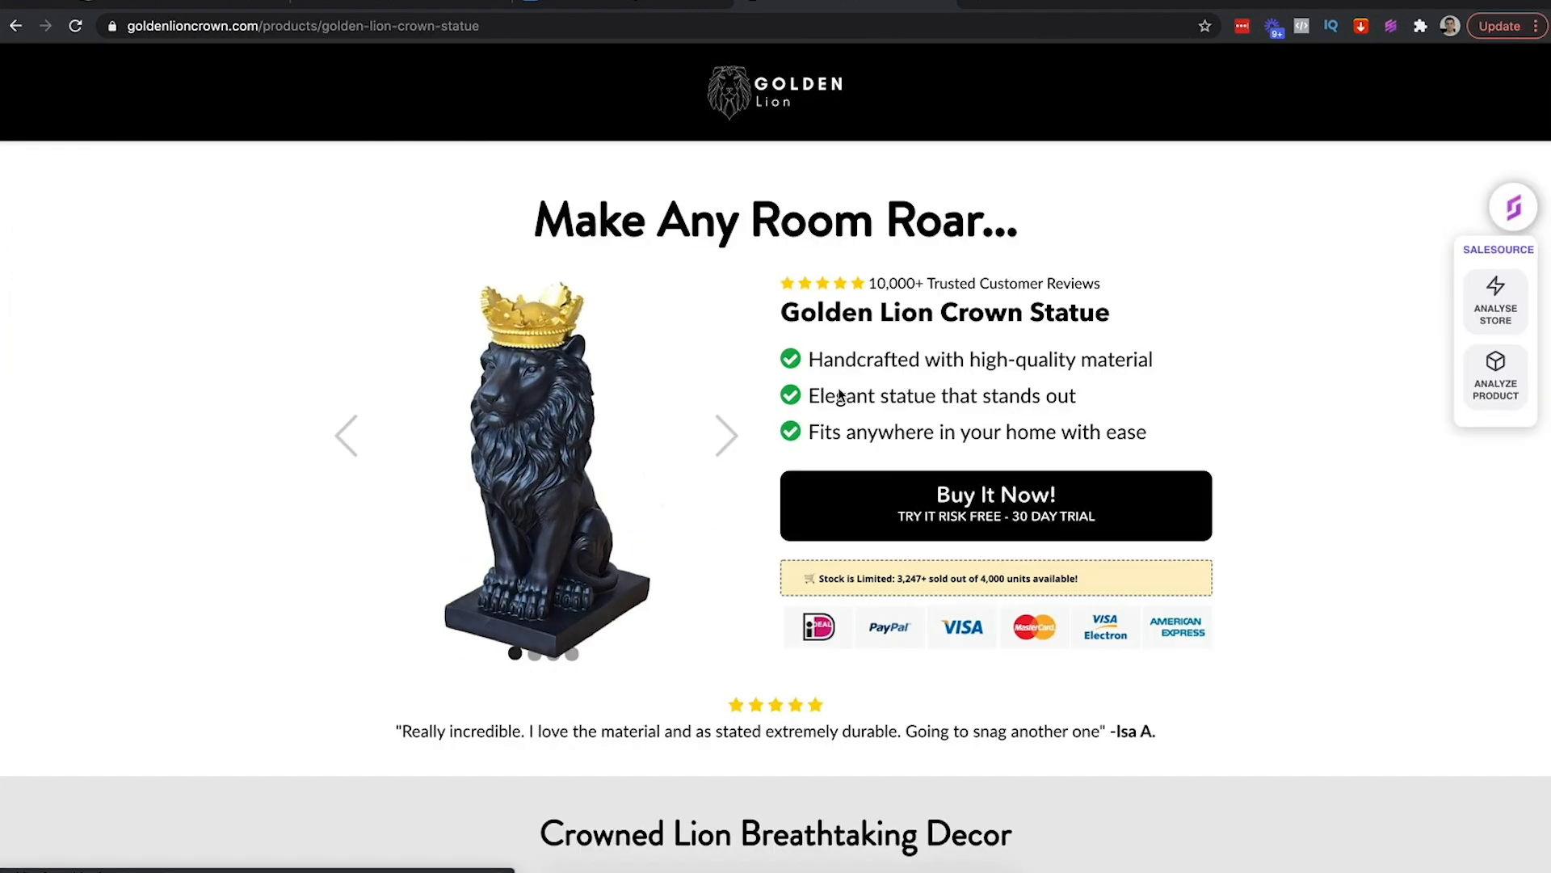
scroll(800, 415, "down", 15)
scroll(798, 418, "down", 5)
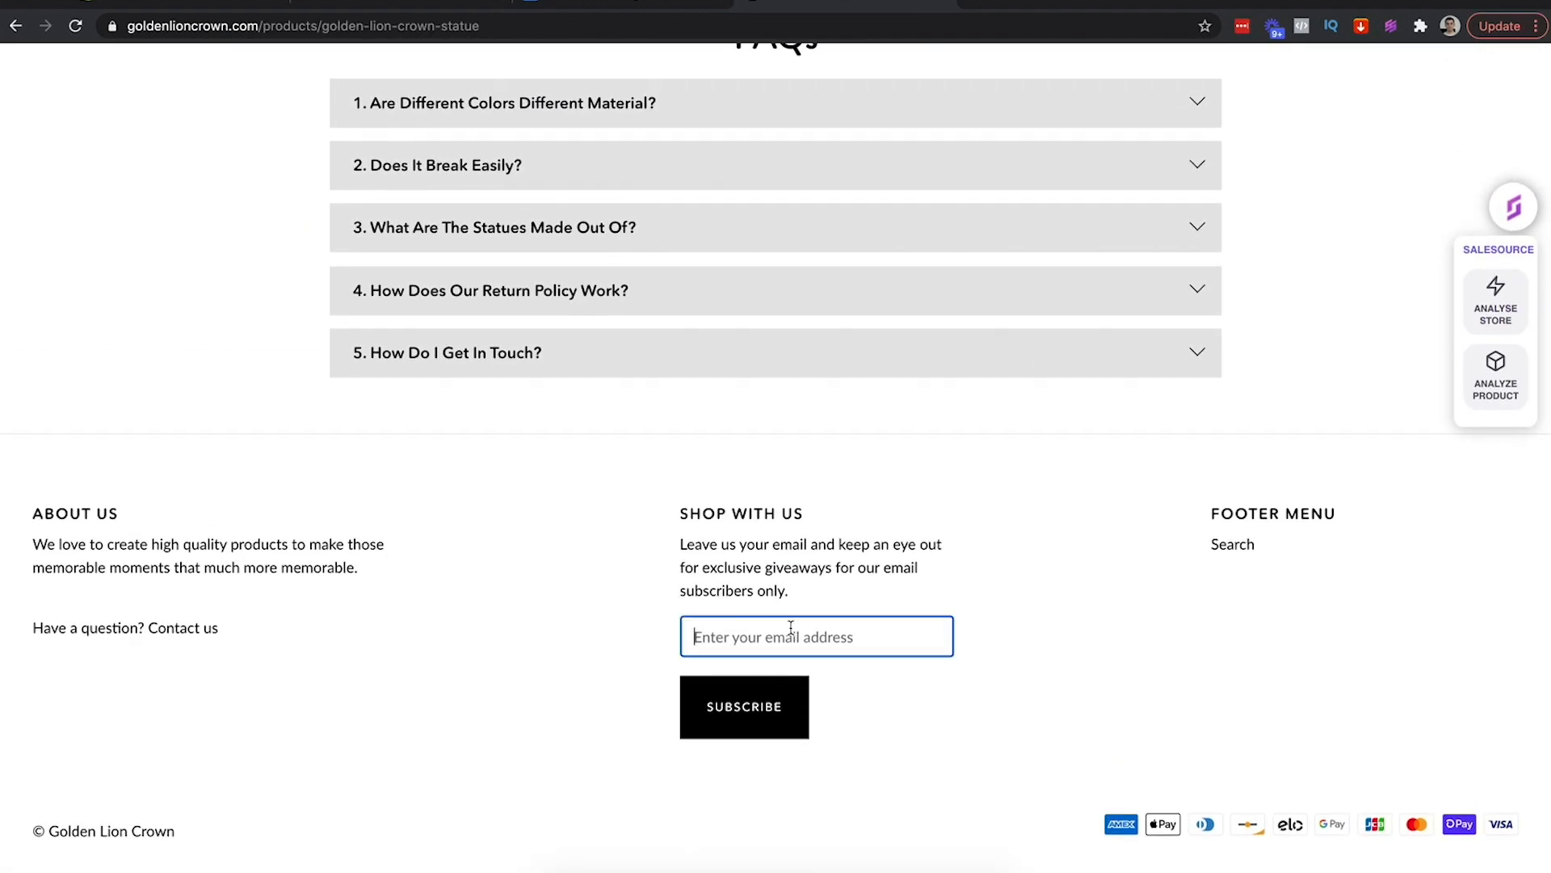
Enter a test e-mail address in the footer newsletter field and subscribe
left_click(842, 633)
left_click(902, 607)
left_click(807, 638)
type("r")
key("BackSpace")
left_click(747, 709)
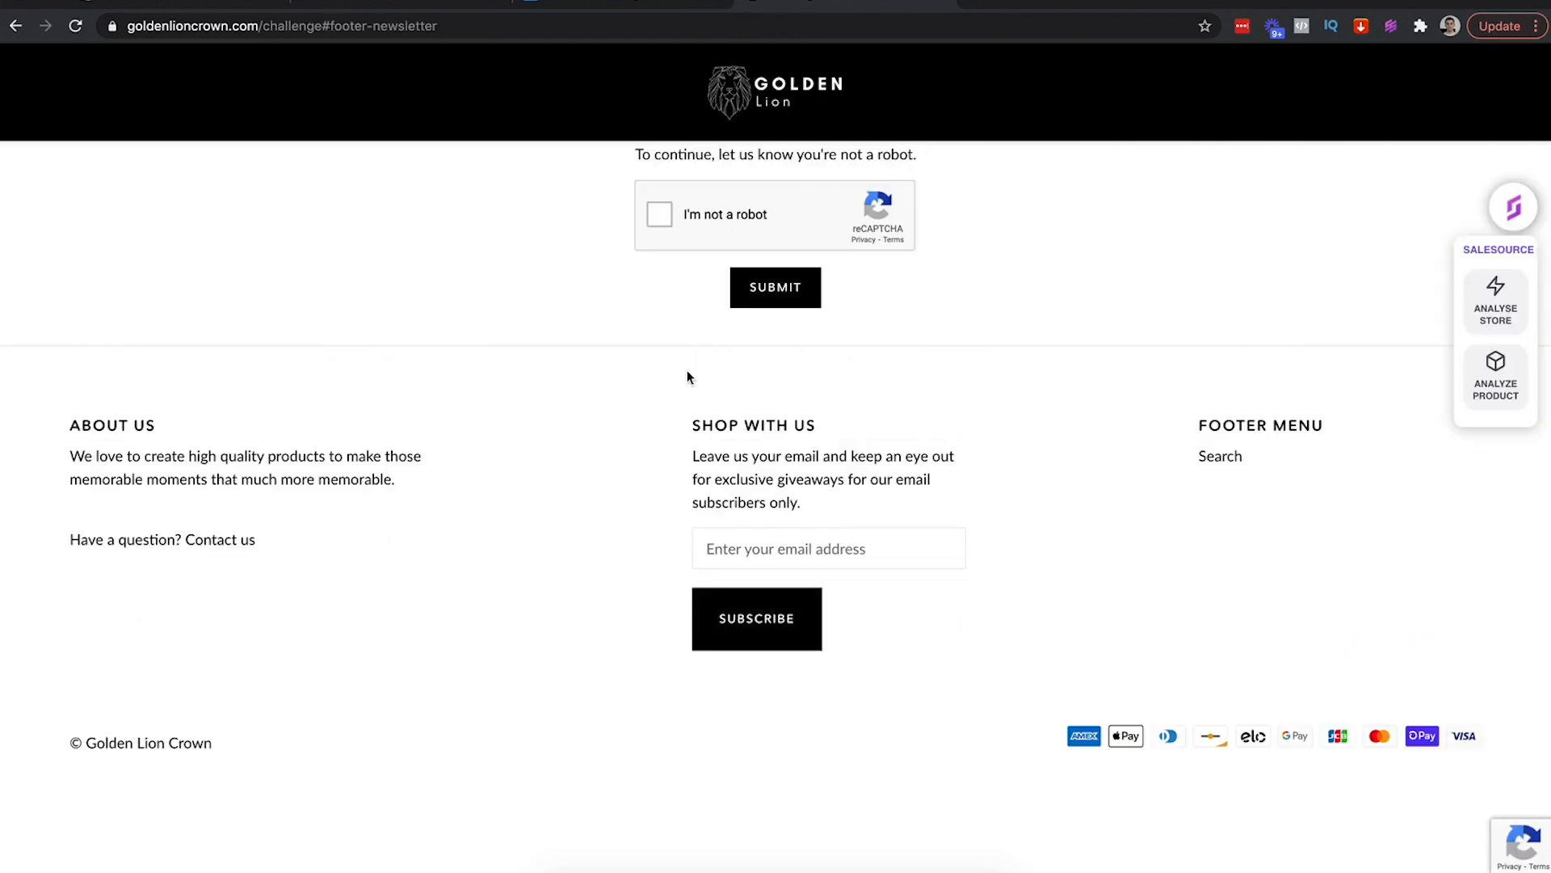
Pass the reCAPTCHA check, submit the signup and check the confirmation message
left_click(664, 213)
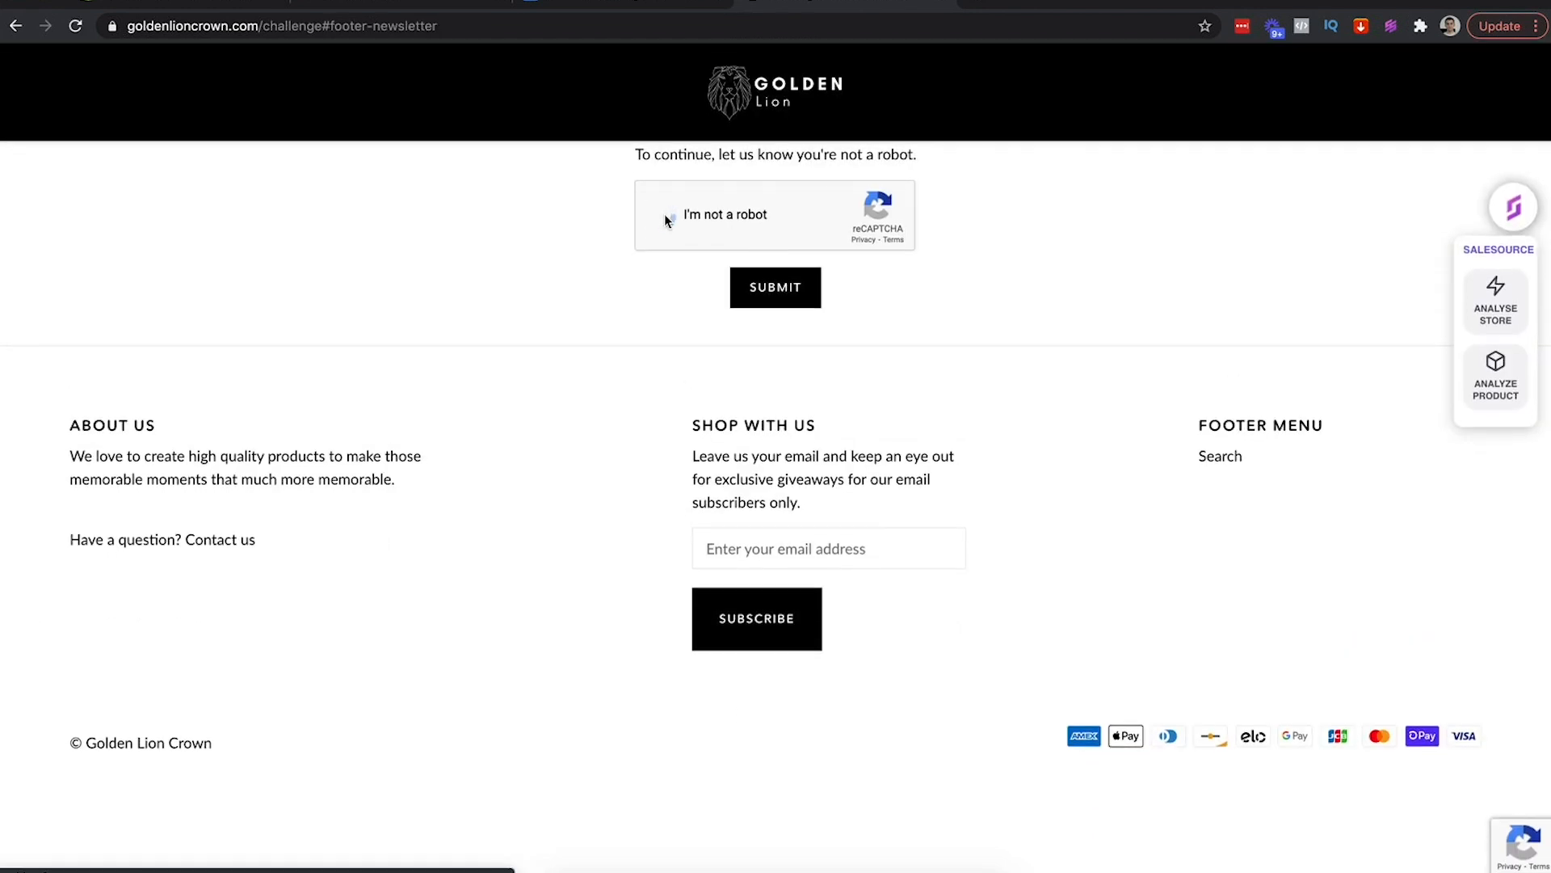
left_click(780, 294)
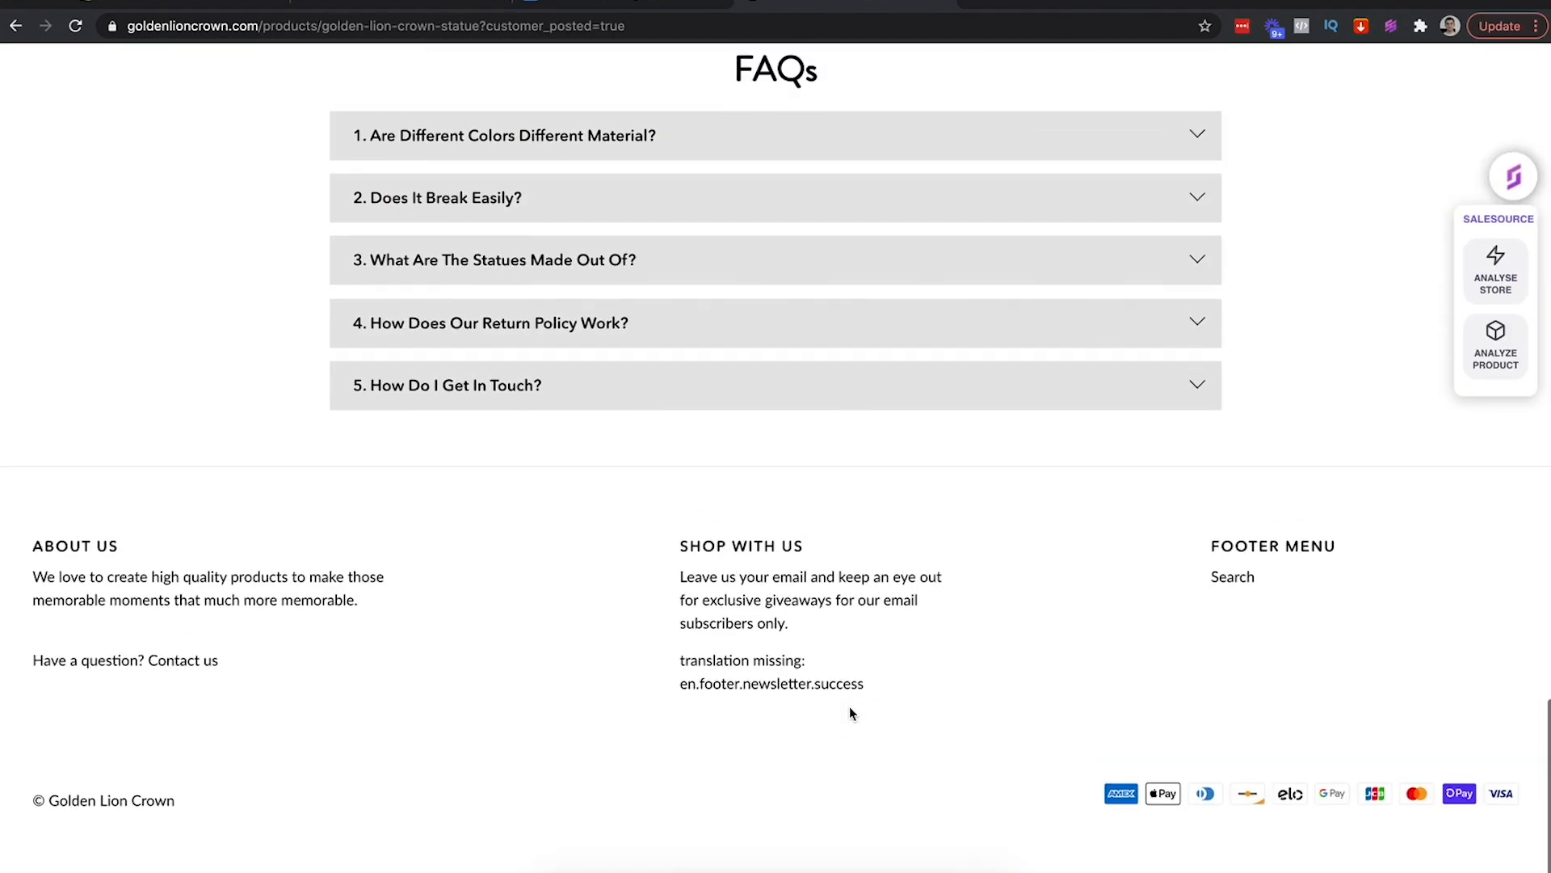
left_click_drag(688, 715, 867, 717)
triple_click(833, 716)
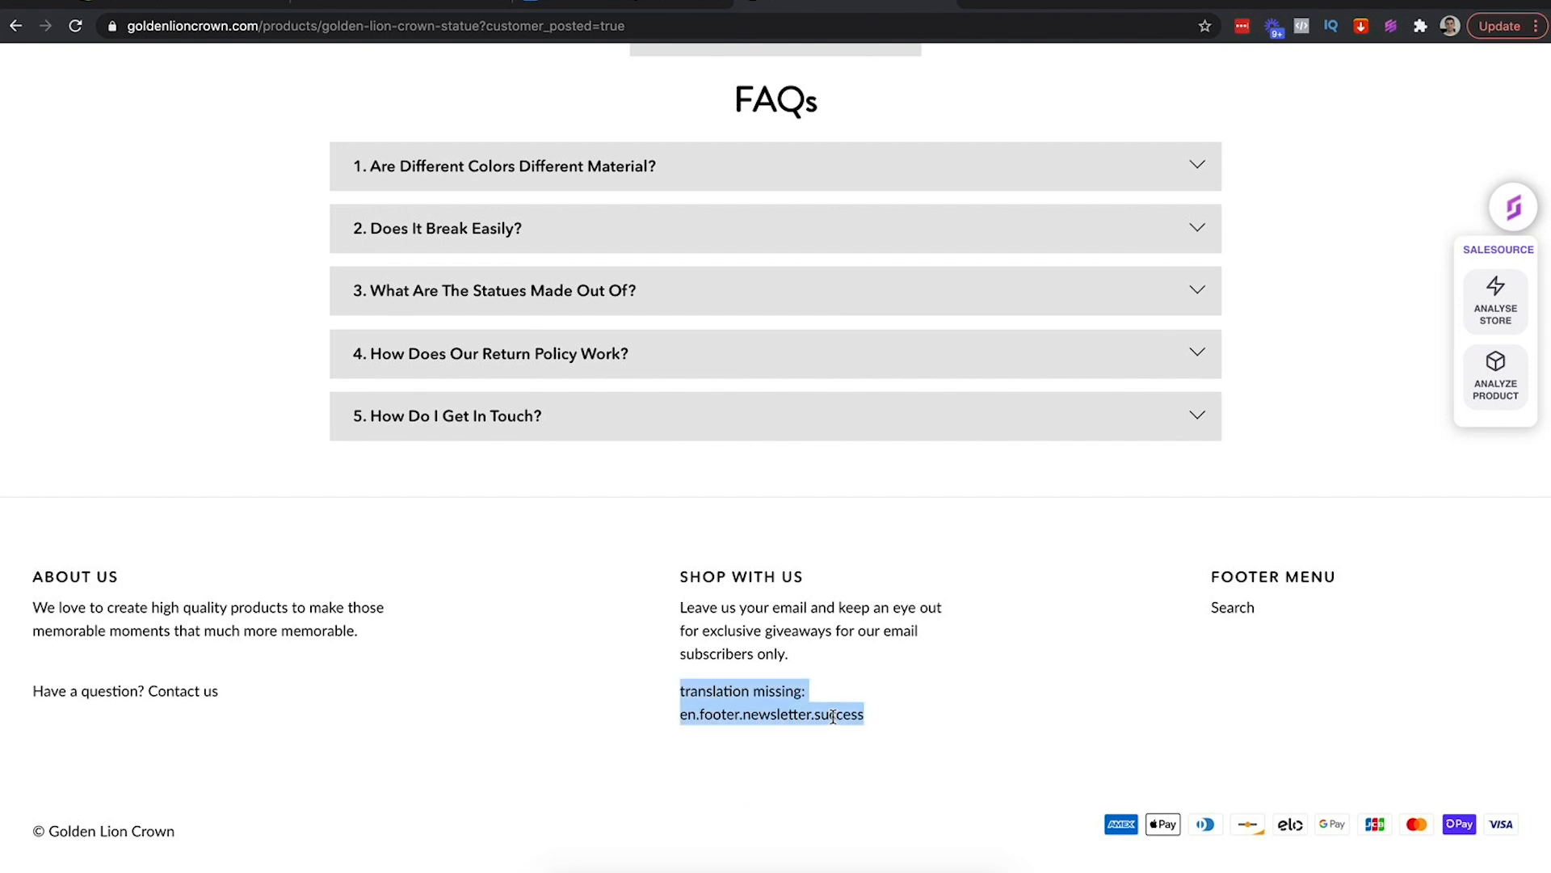
scroll(832, 715, "up", 20)
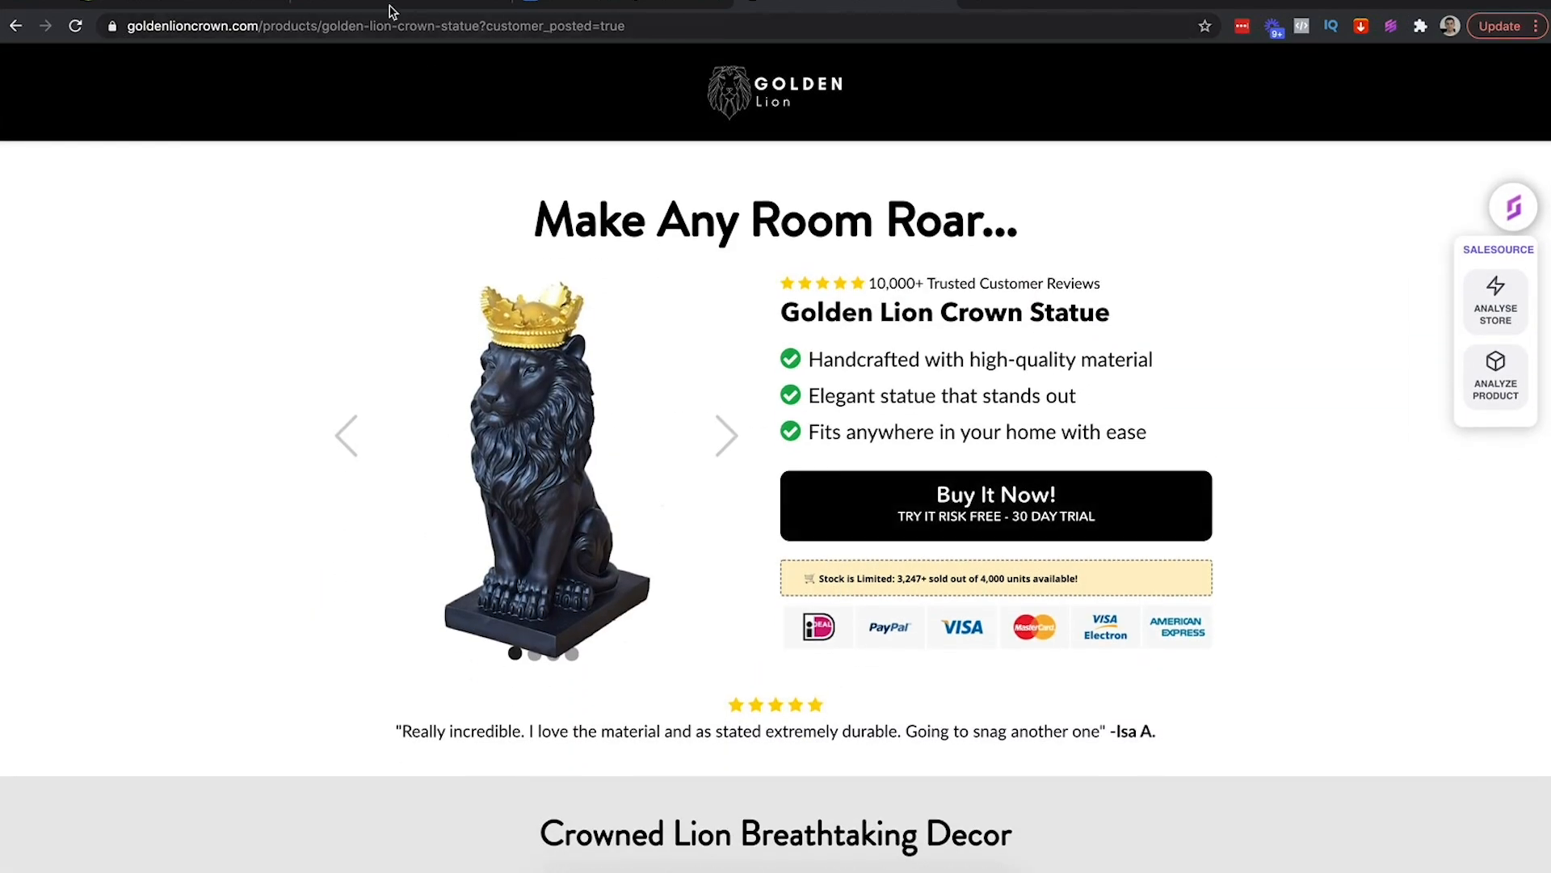
left_click(388, 12)
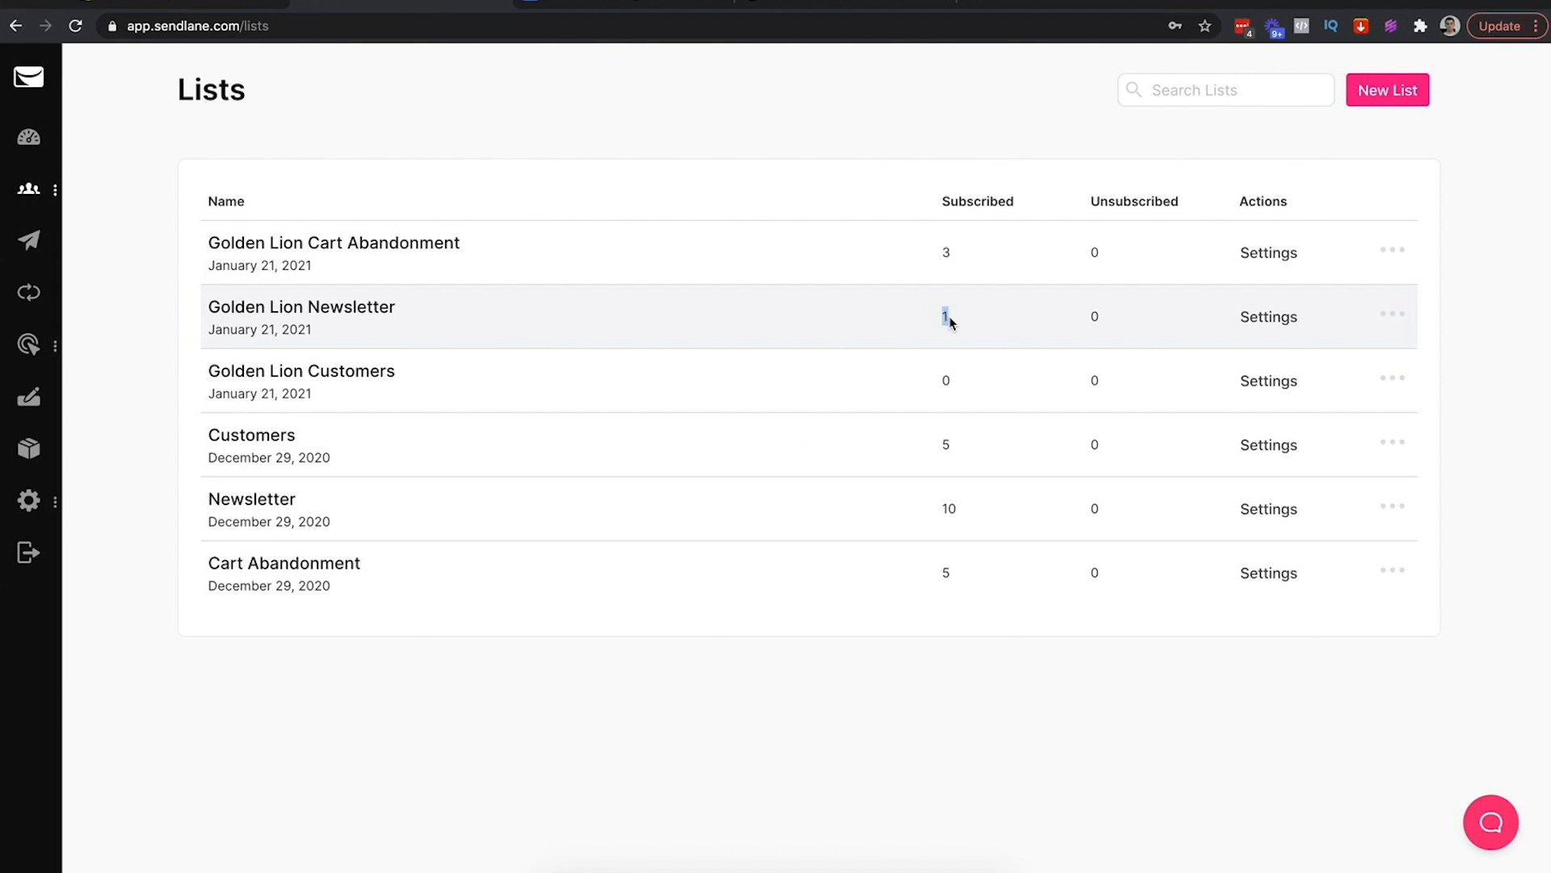
Reload Lists, verify Golden Lion Newsletter shows 2 subscribers, view its contacts, then go to Dashboard
left_click(680, 130)
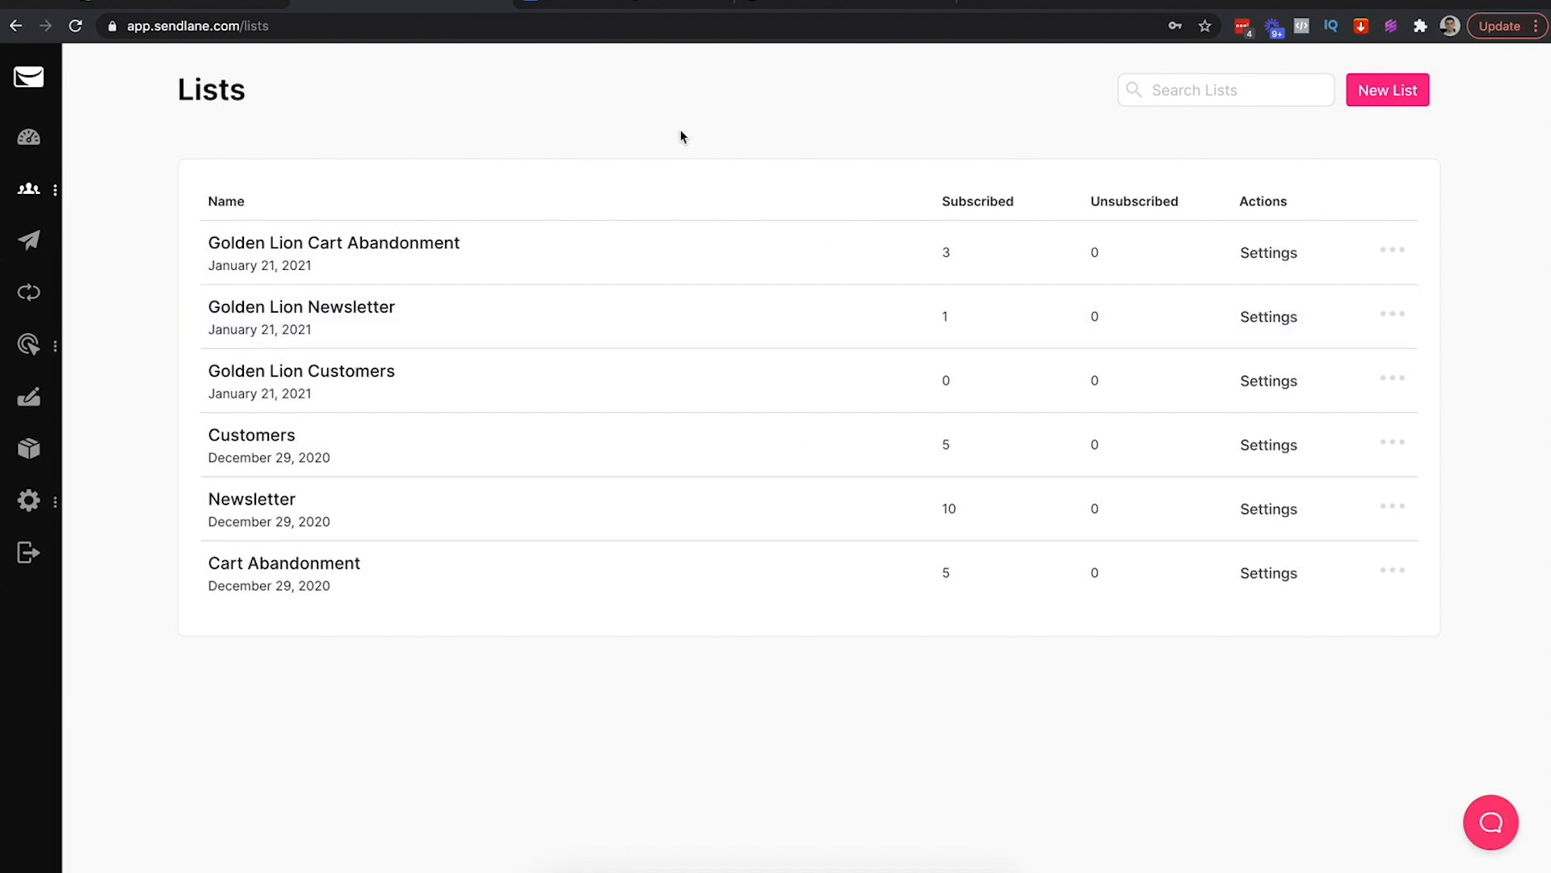
left_click(431, 25)
key("Return")
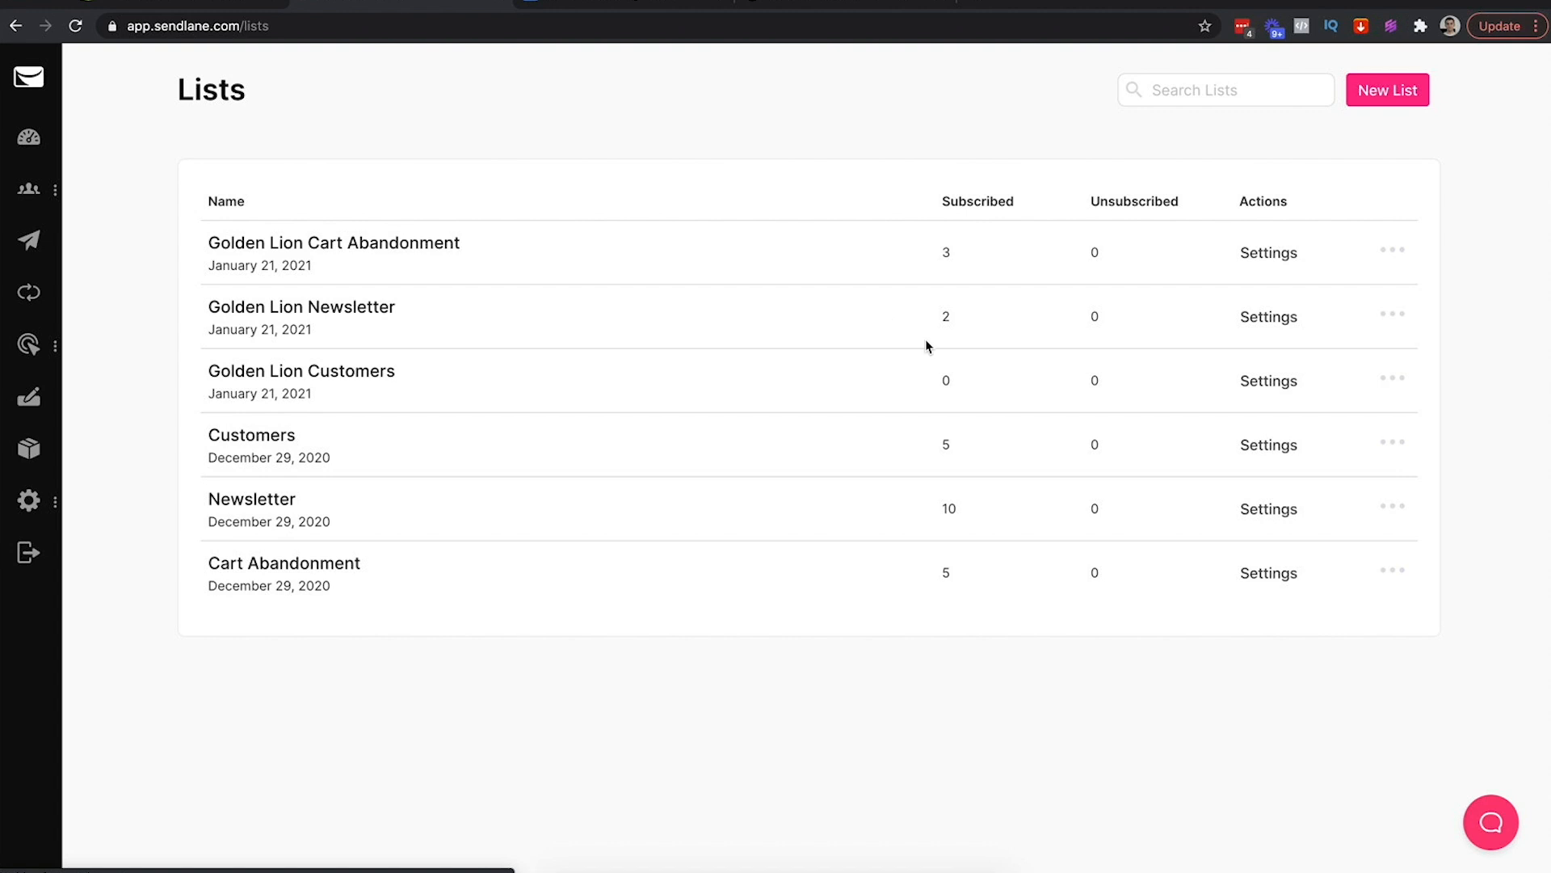
left_click_drag(935, 316, 966, 322)
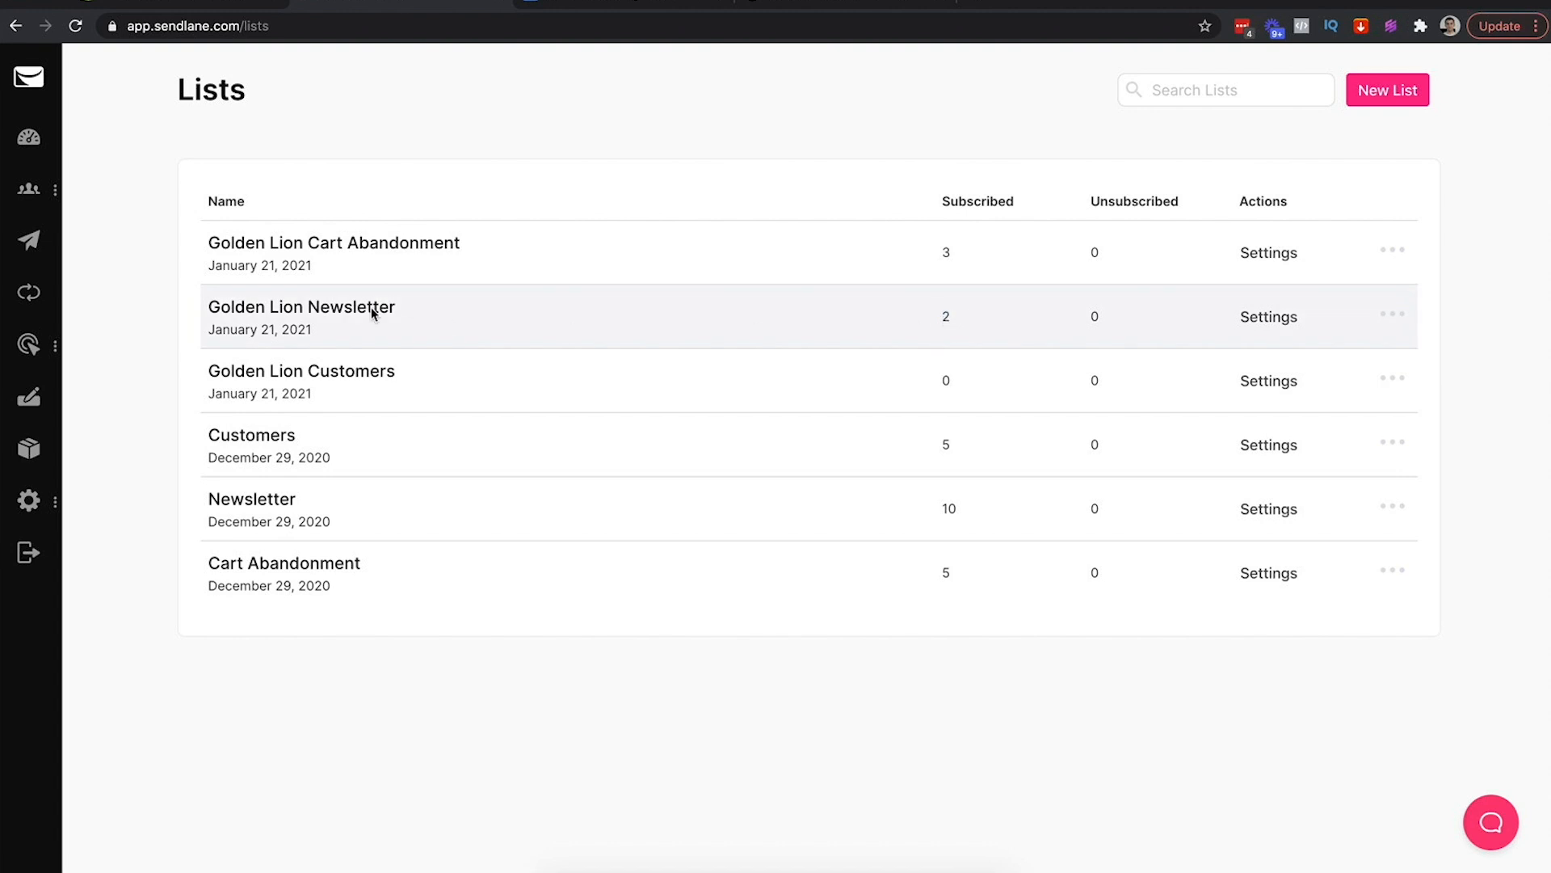
left_click(446, 320)
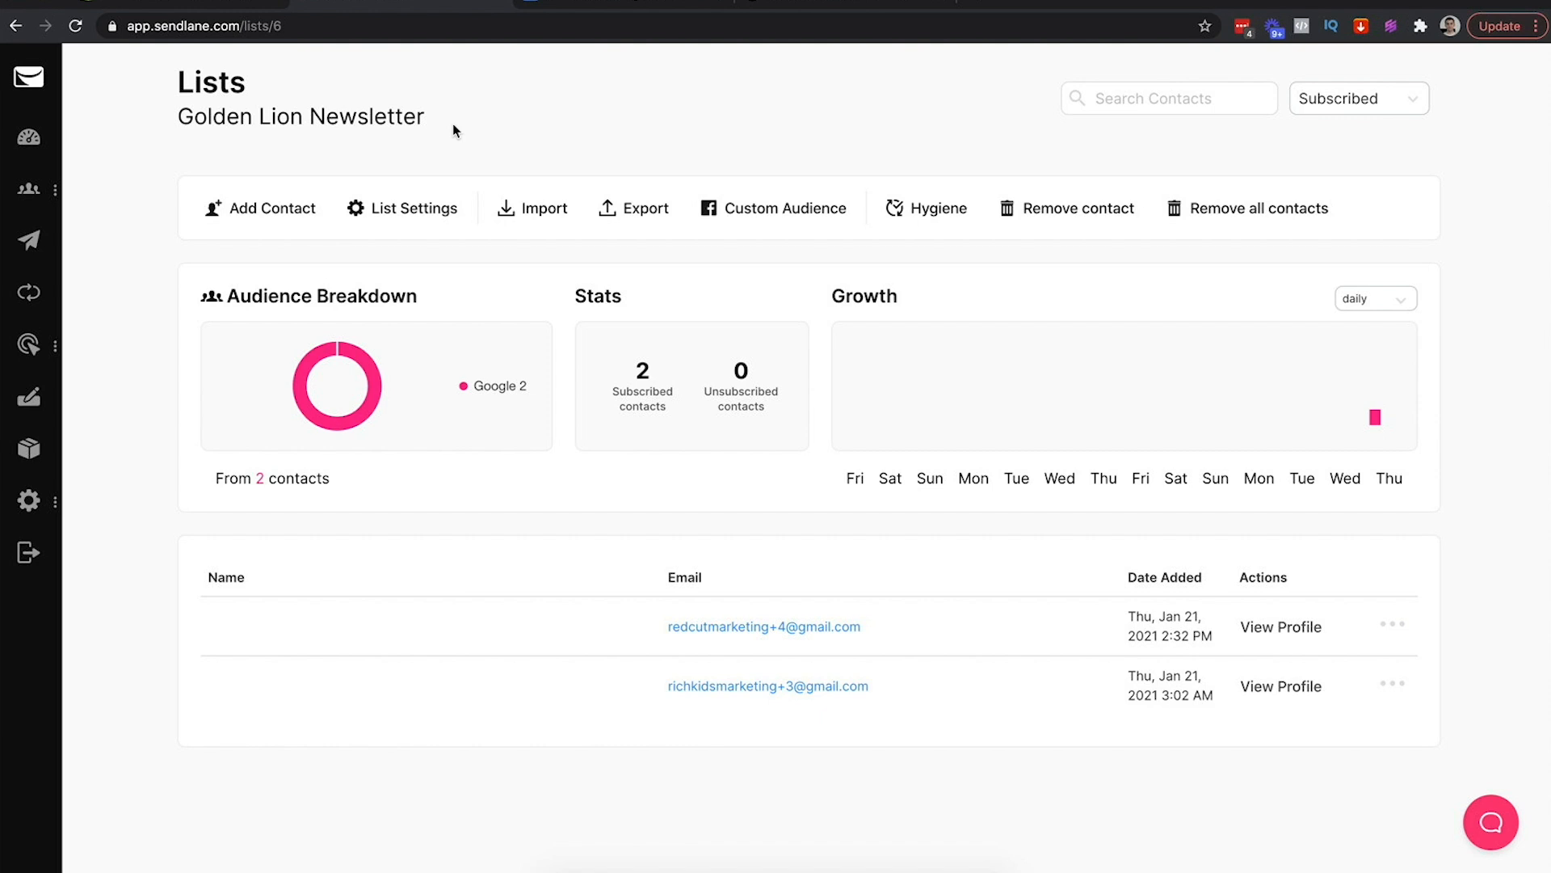
left_click(28, 135)
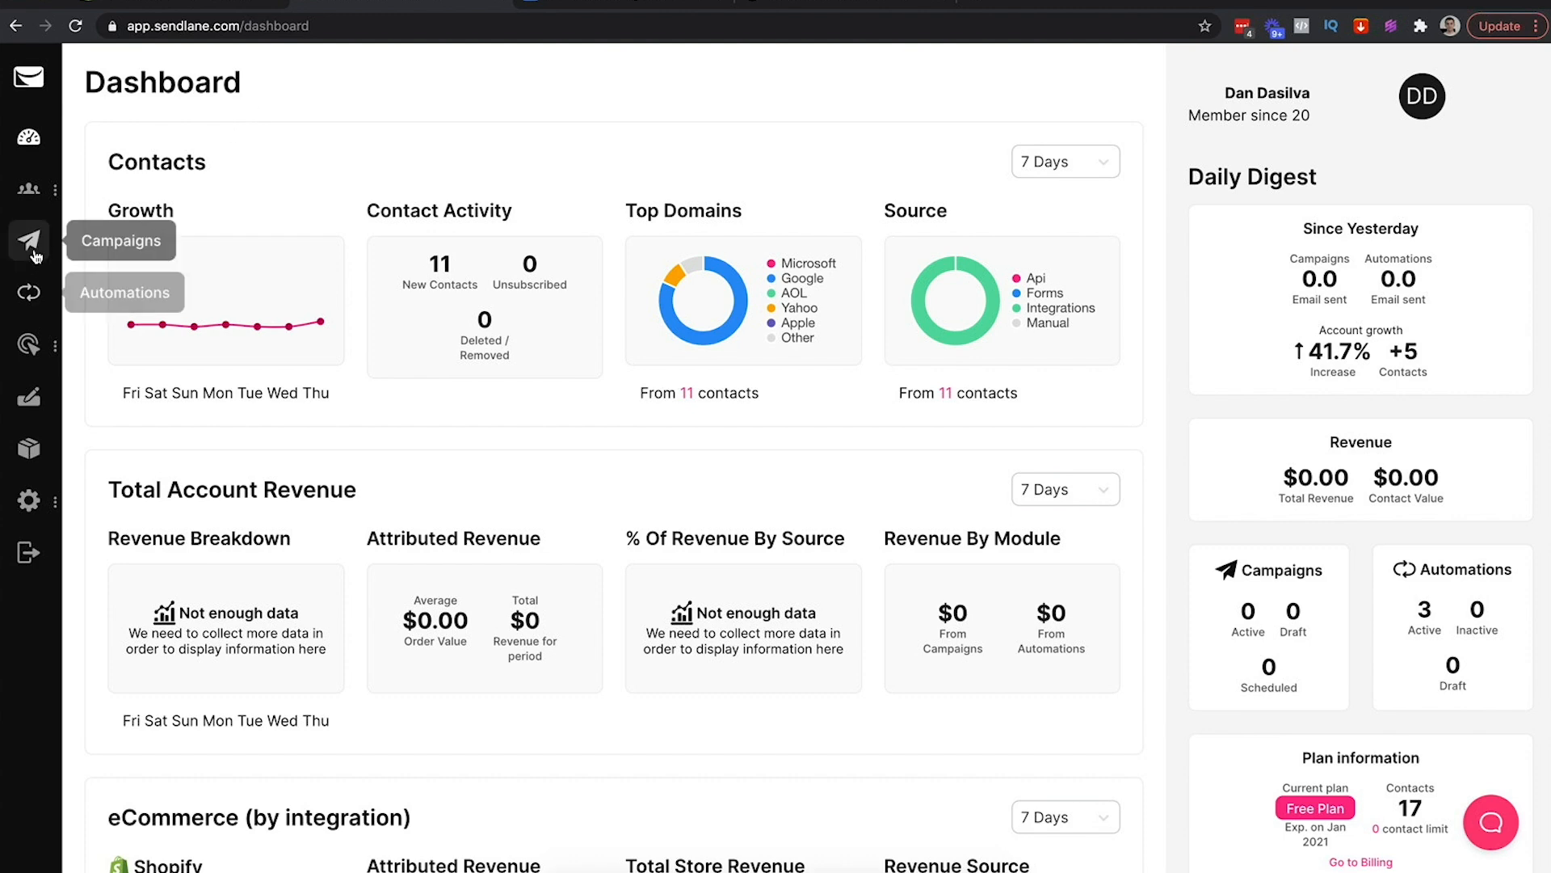
Create a new campaign named 'Woah There... This Can't Be Real'
mouse_move(29, 188)
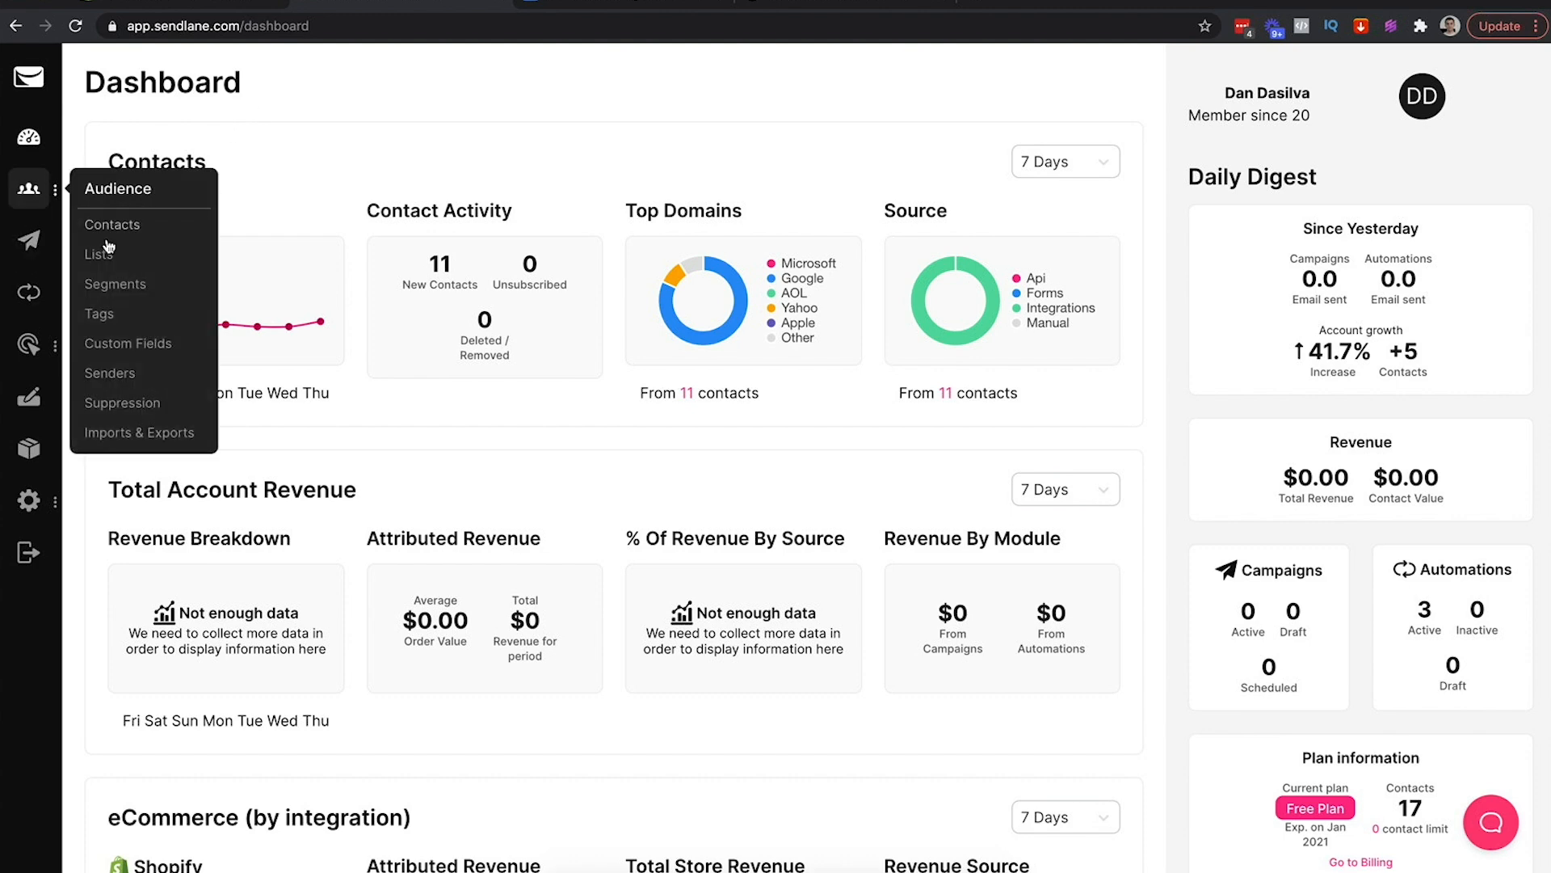
left_click(95, 253)
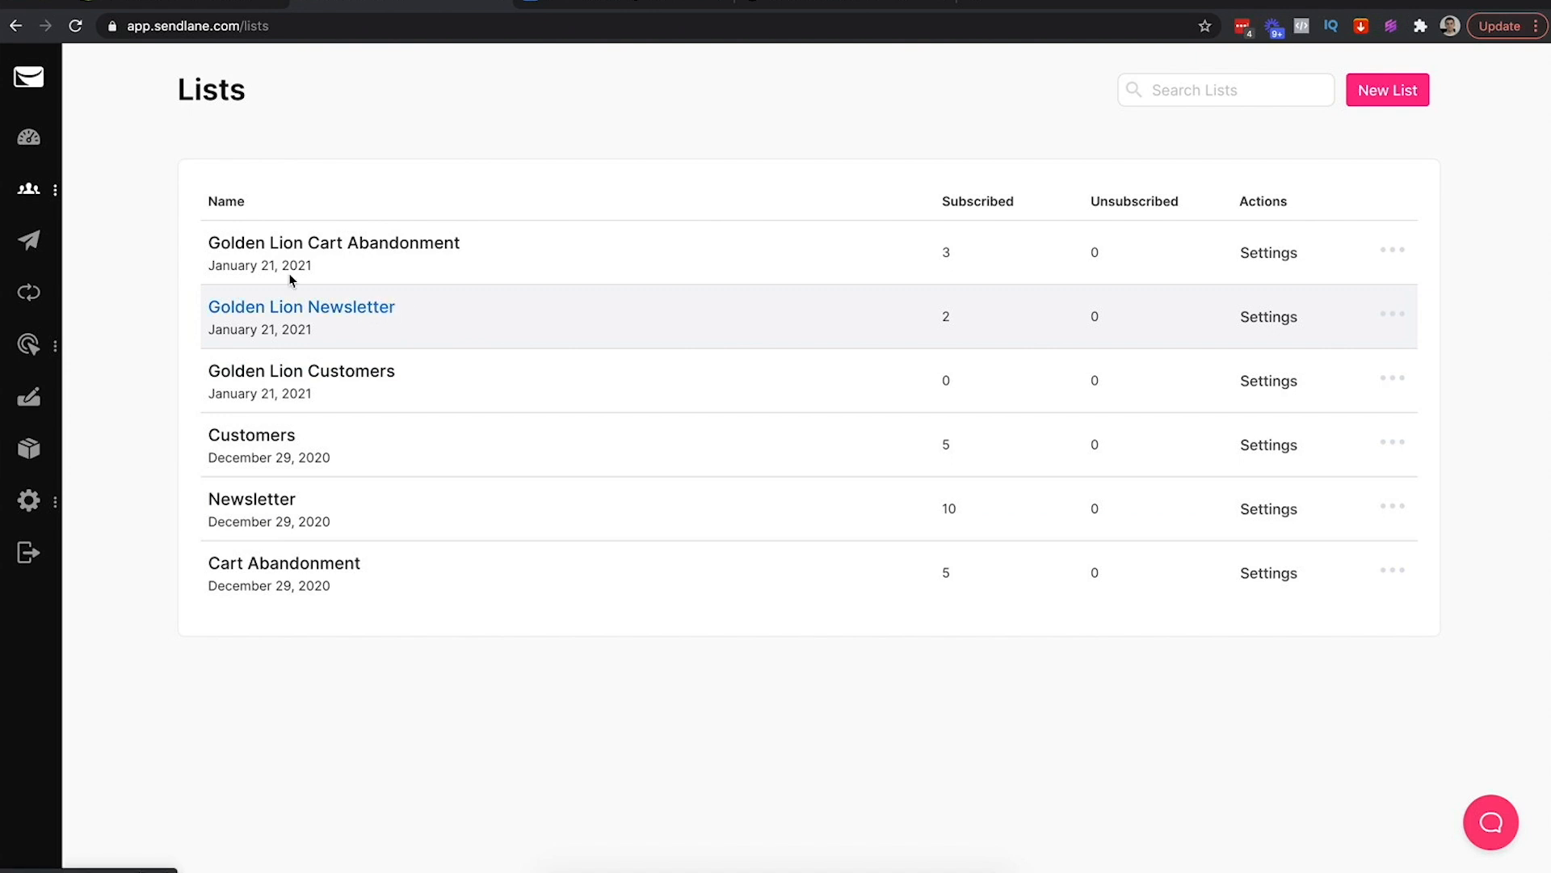
left_click(33, 246)
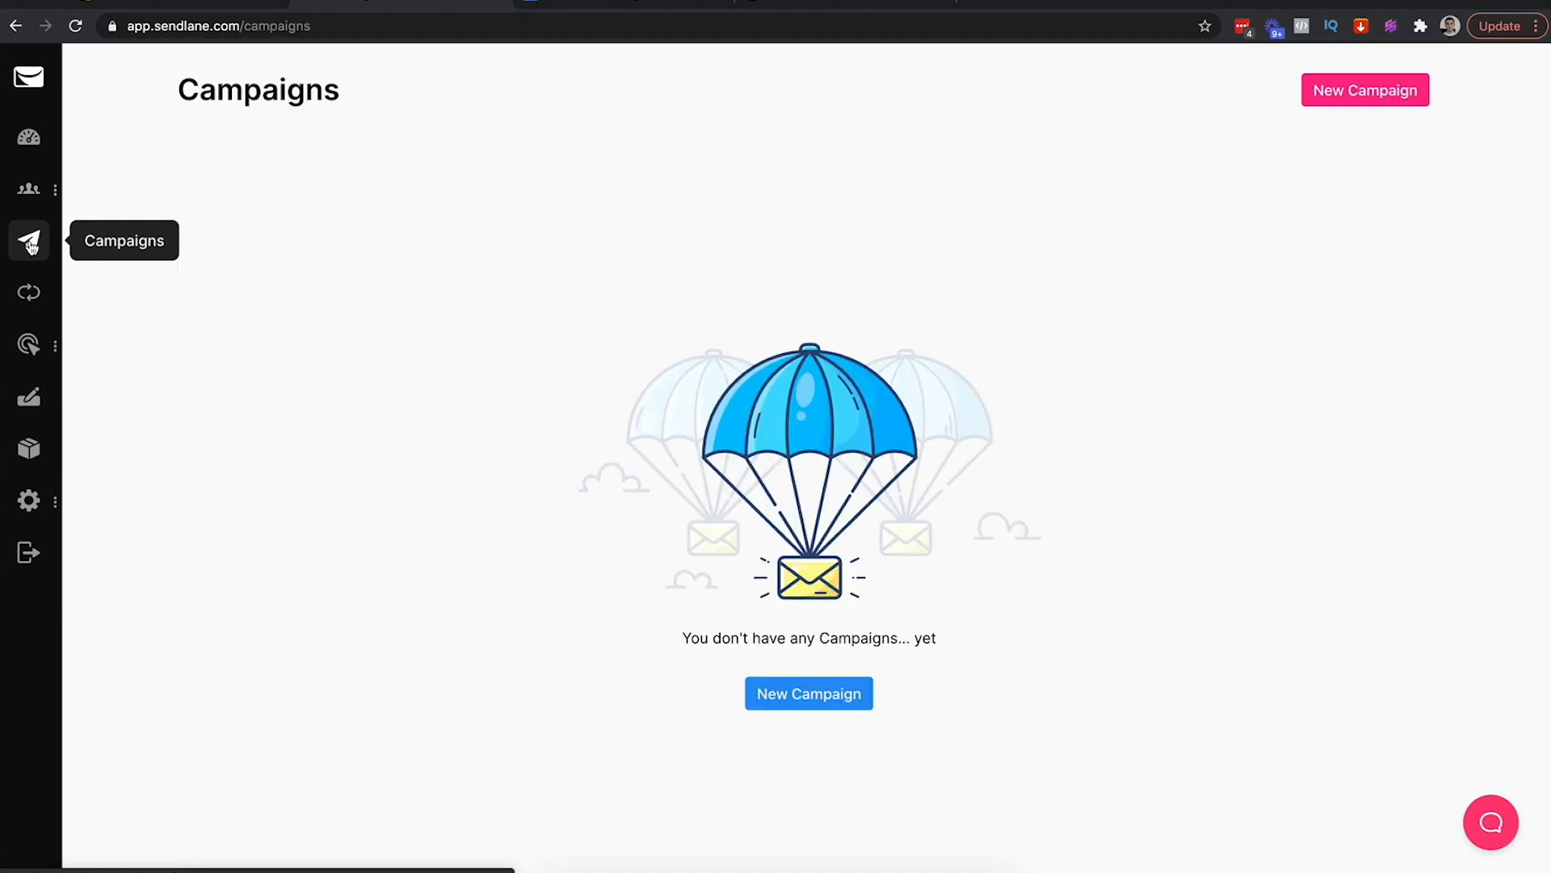
left_click(1345, 92)
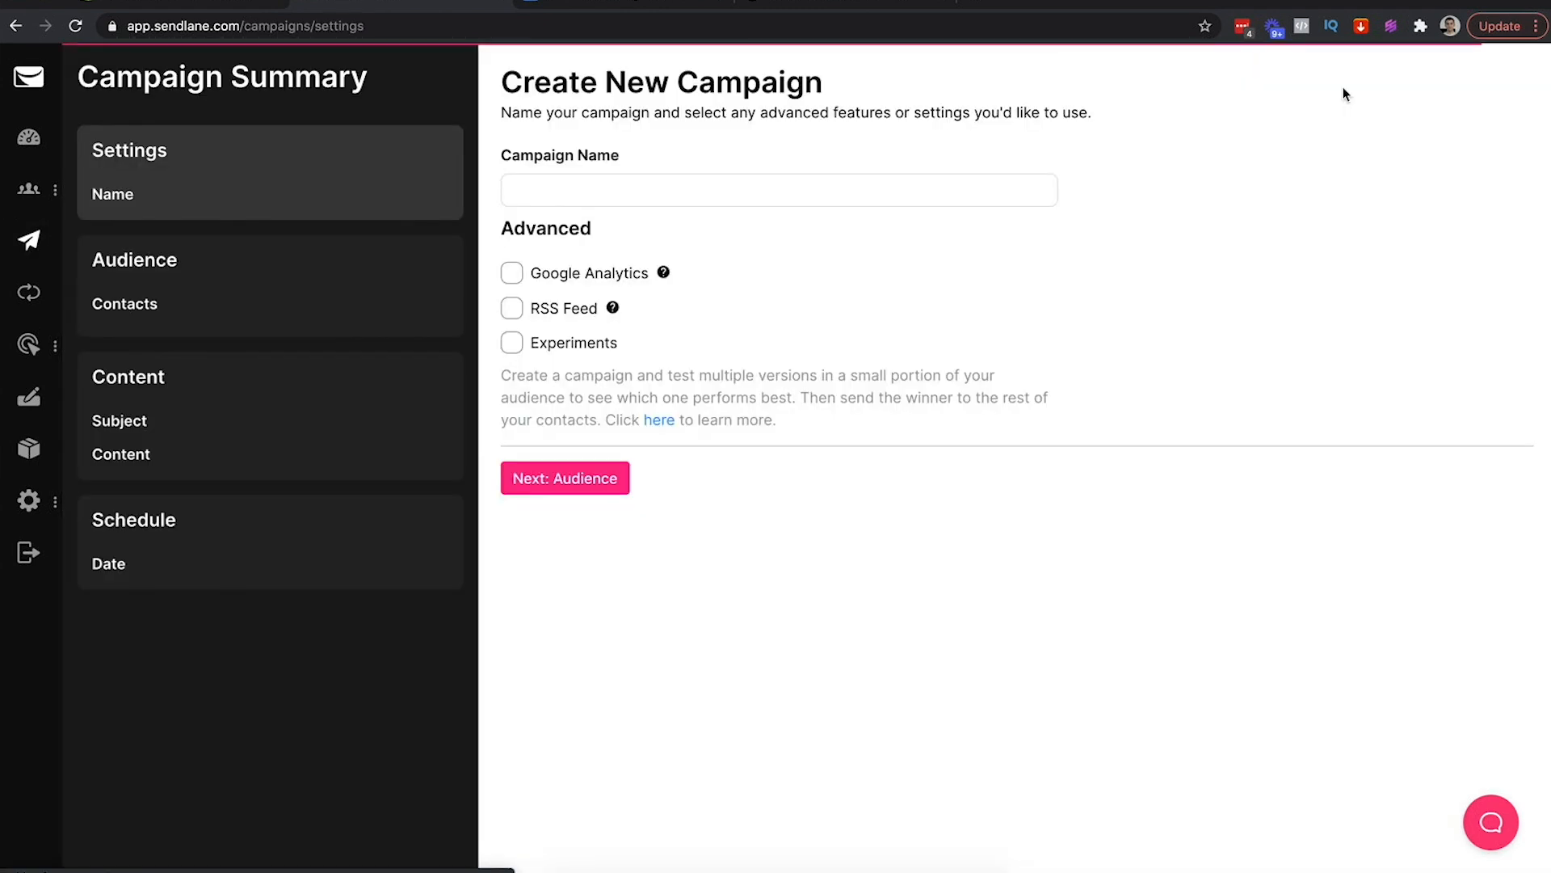
left_click(639, 179)
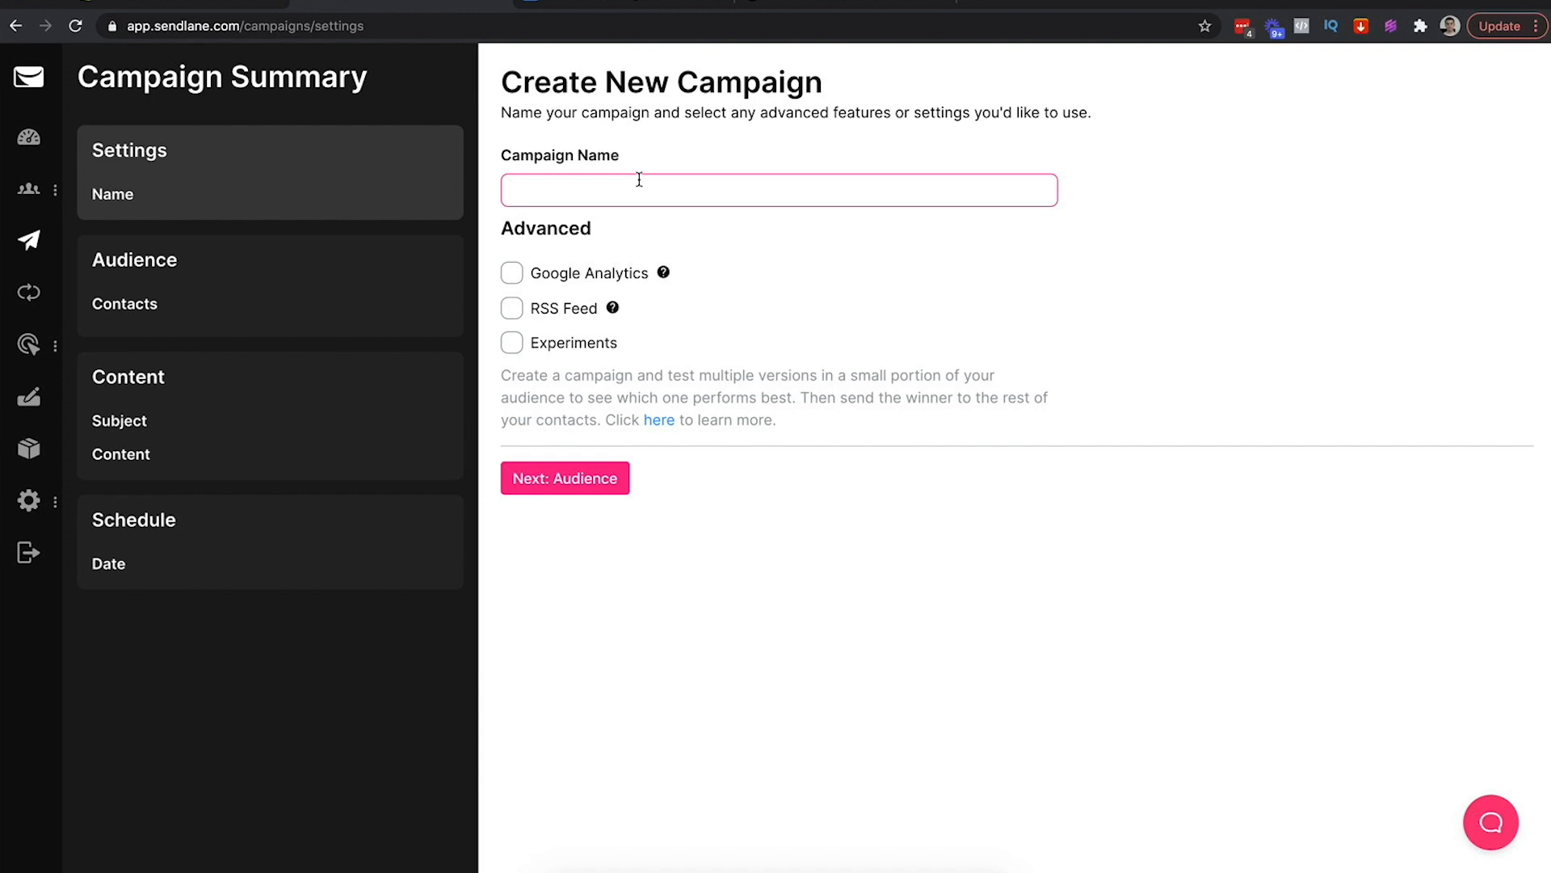
type("Woah There")
key("ctrl+a")
key("Right")
type("... This Can't Be Real")
key("super+a")
key("ctrl+c")
left_click(565, 478)
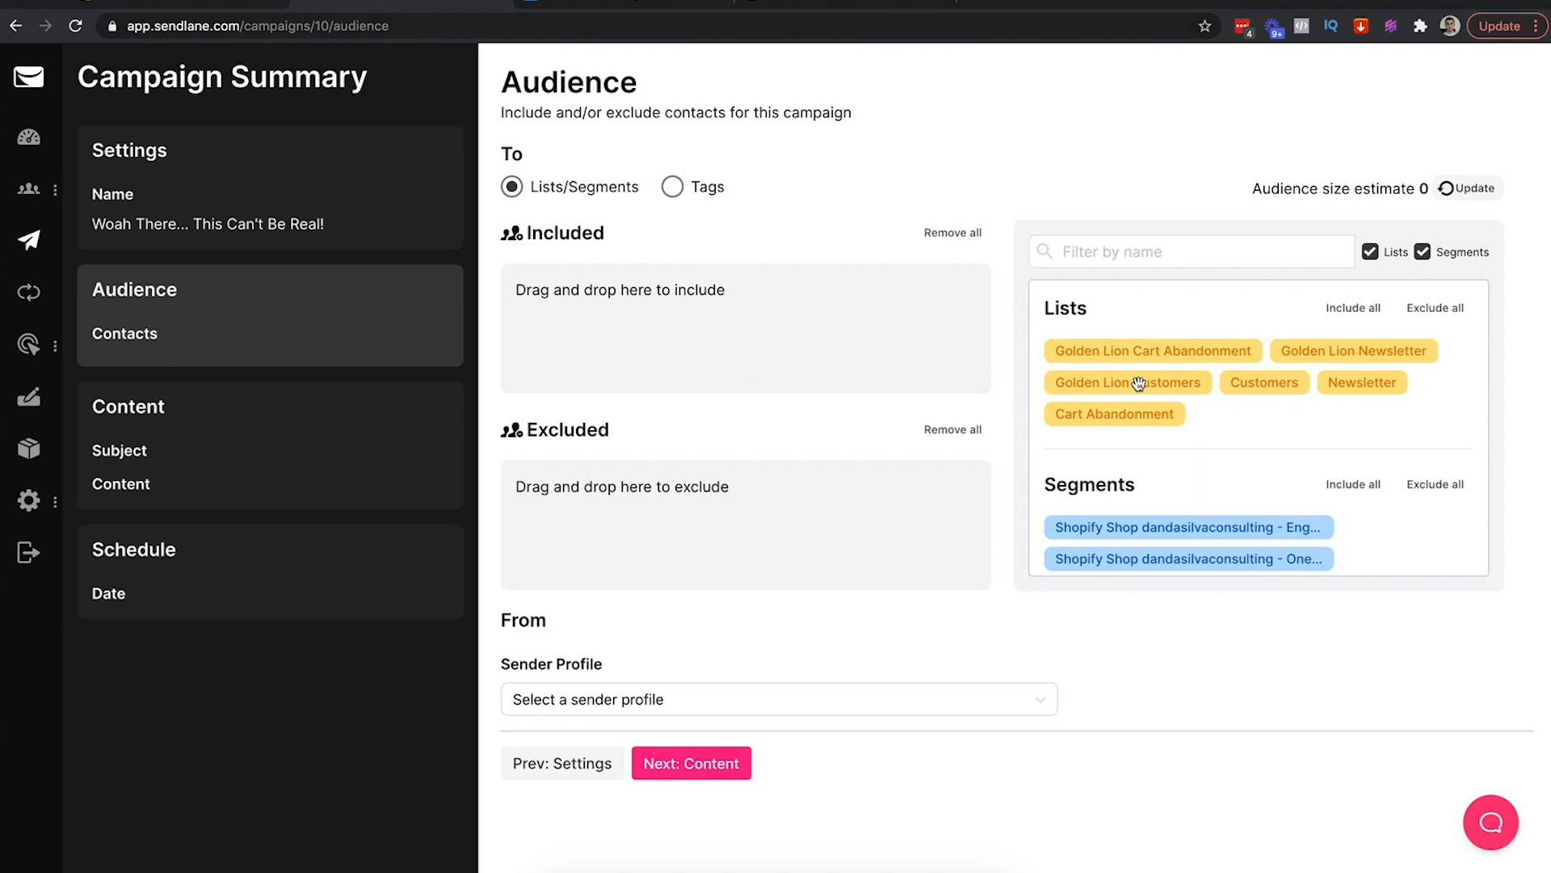
Add the Golden Lion Newsletter list as the audience and pick the Golden Lion sender profile
left_click_drag(1364, 354, 797, 353)
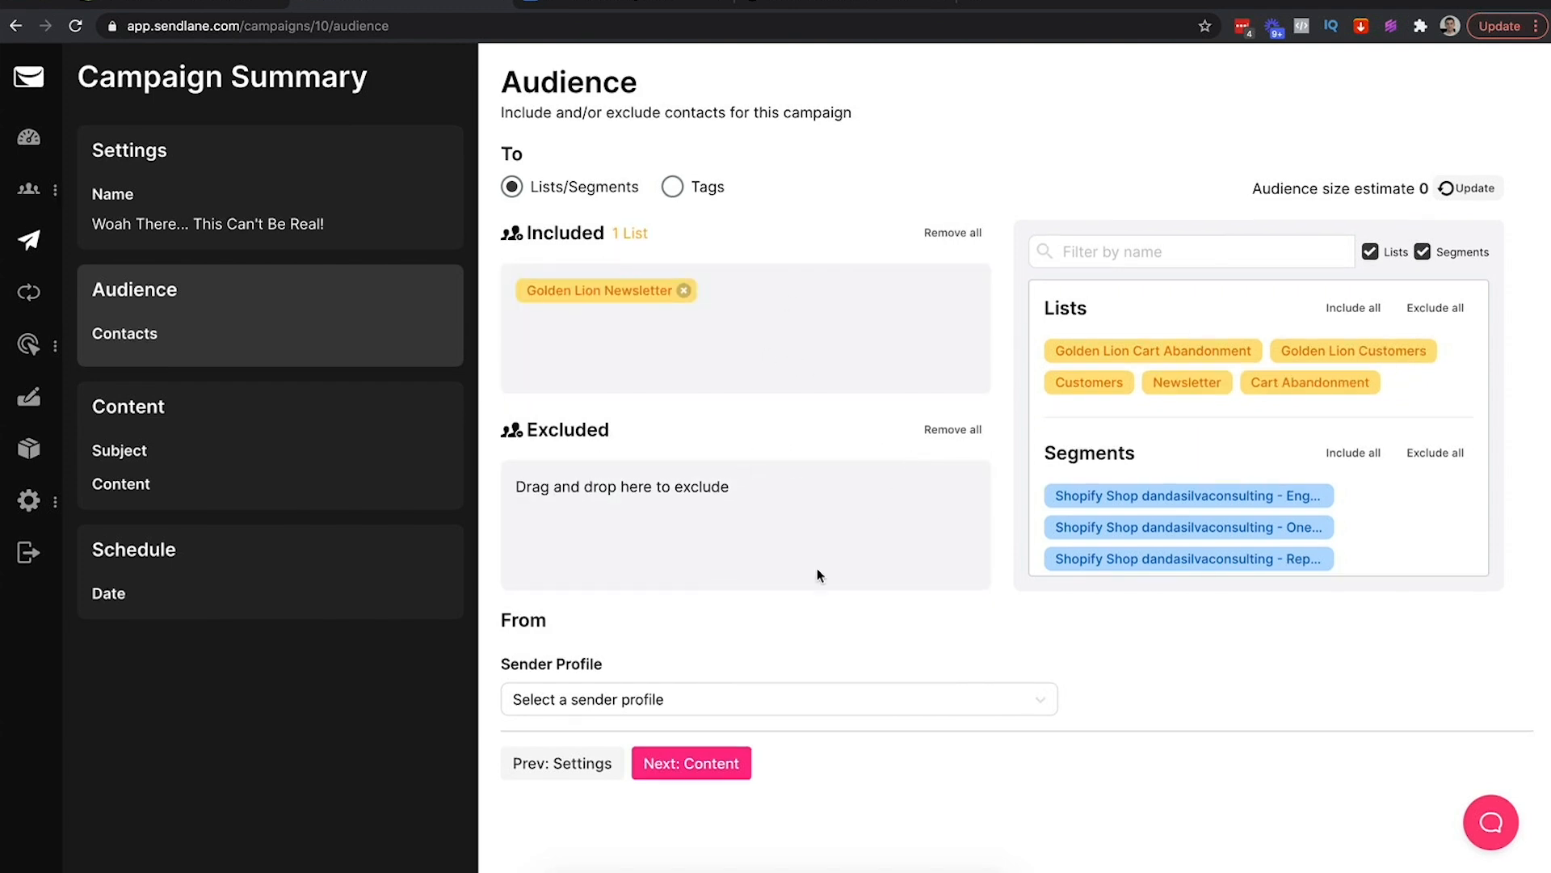
left_click(710, 699)
scroll(733, 518, "down", 1)
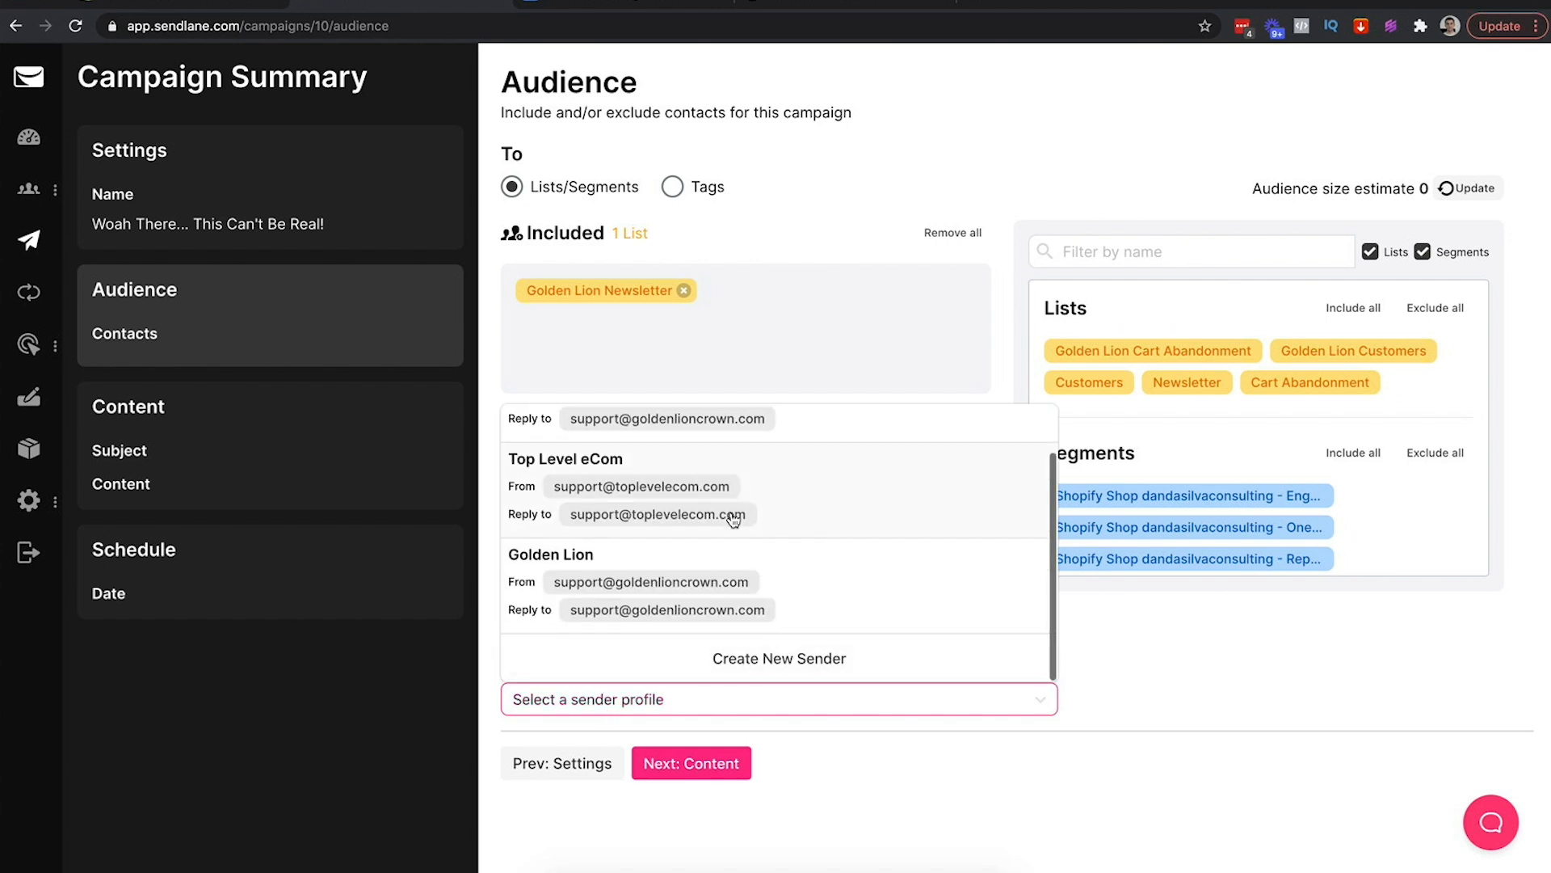
left_click(606, 596)
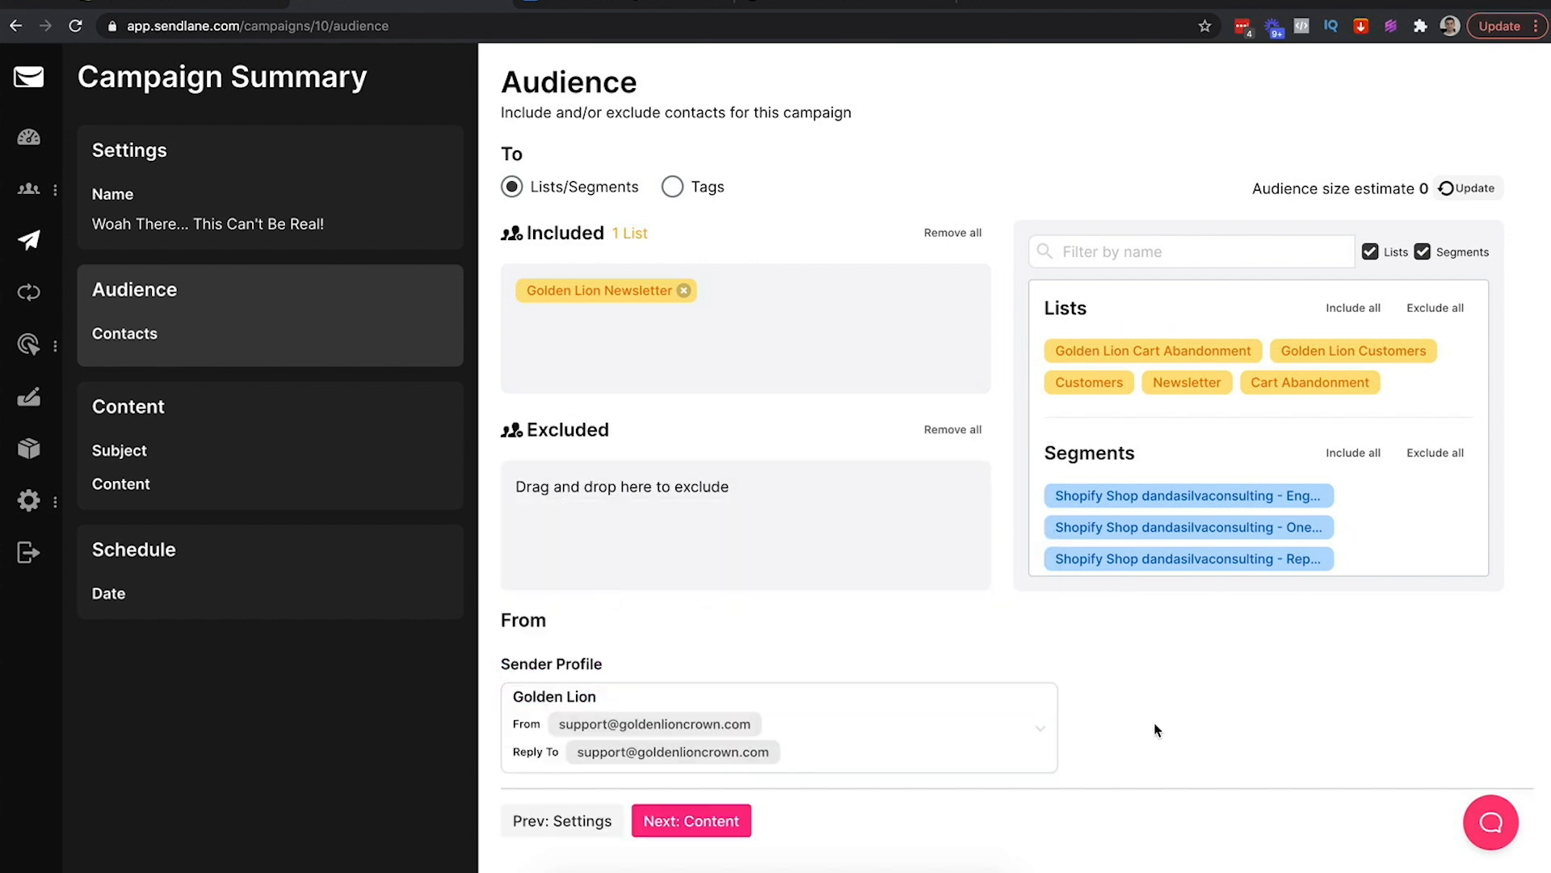
Paste in the subject line and enter the preheader 'You're never going to believe this'
left_click(691, 820)
left_click(562, 190)
key("ctrl+v")
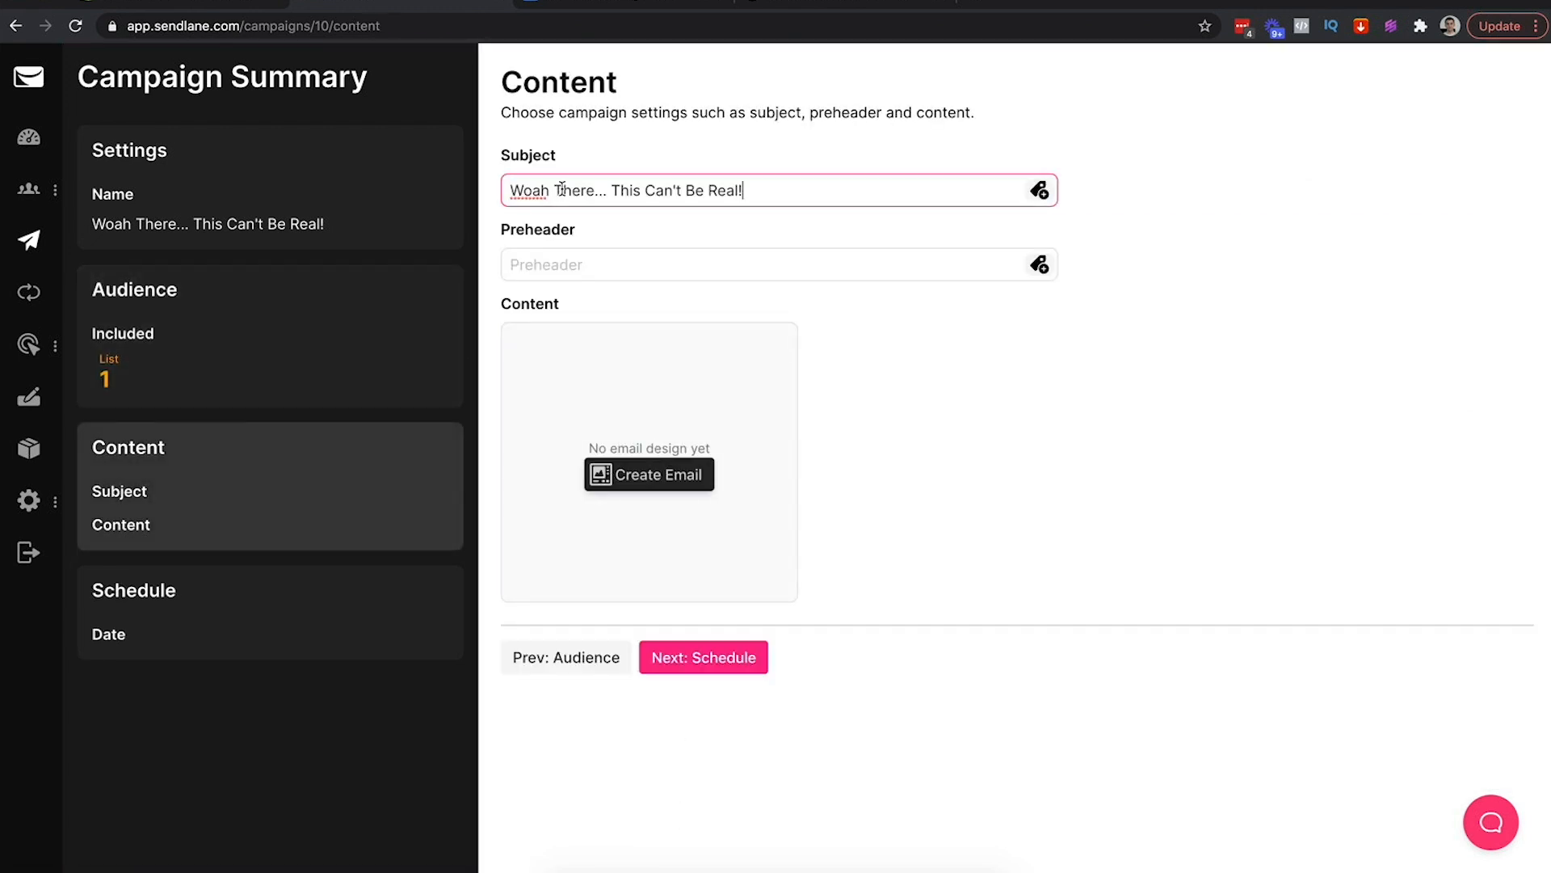
left_click(556, 262)
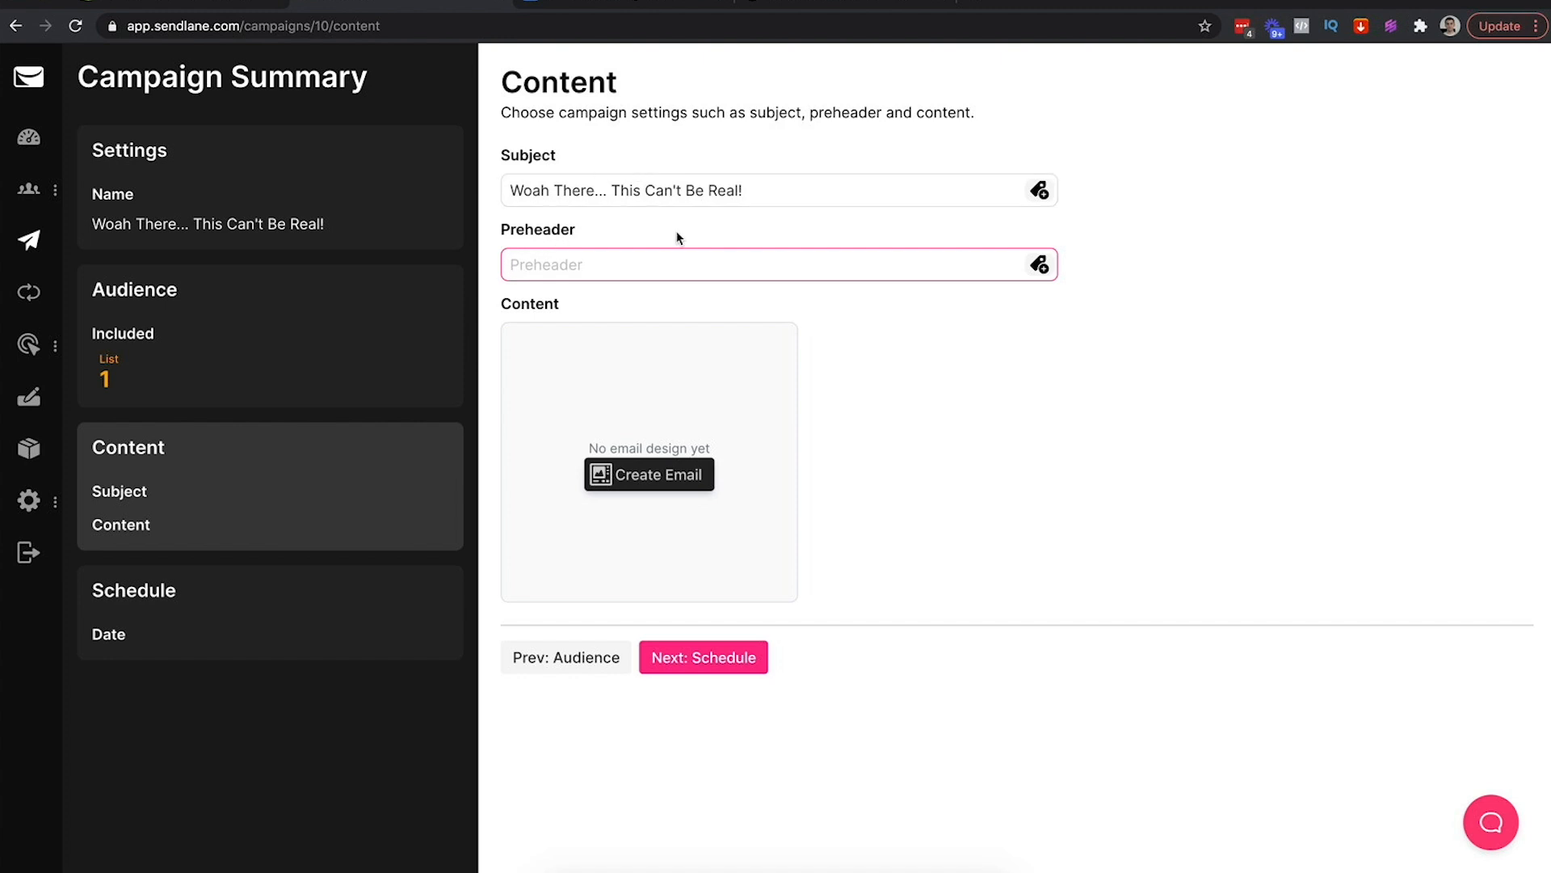
type("You're never going to believe this...")
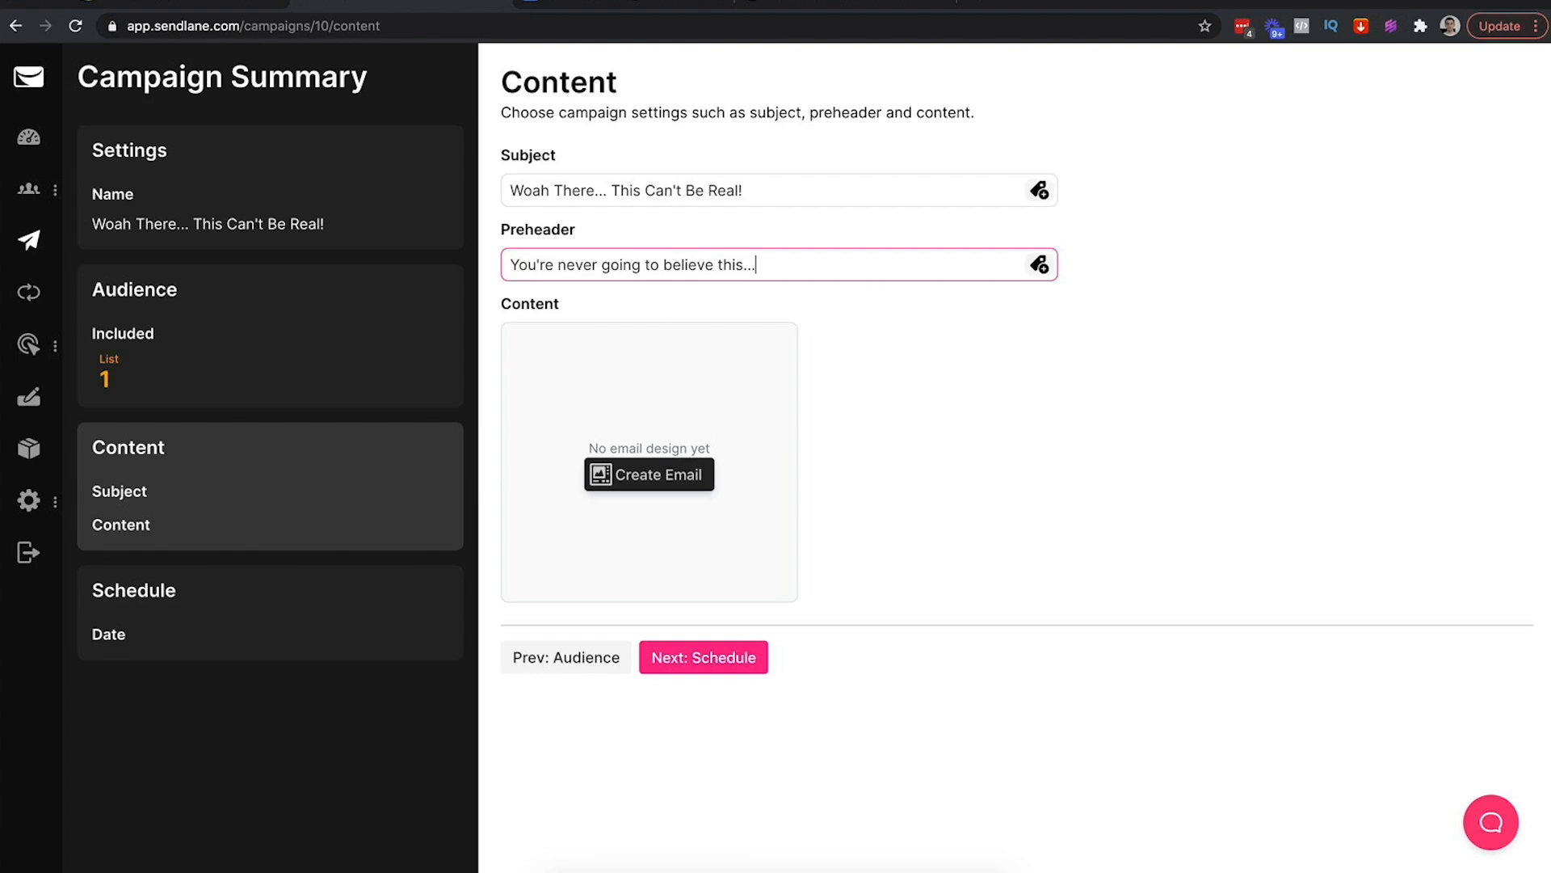
left_click(972, 470)
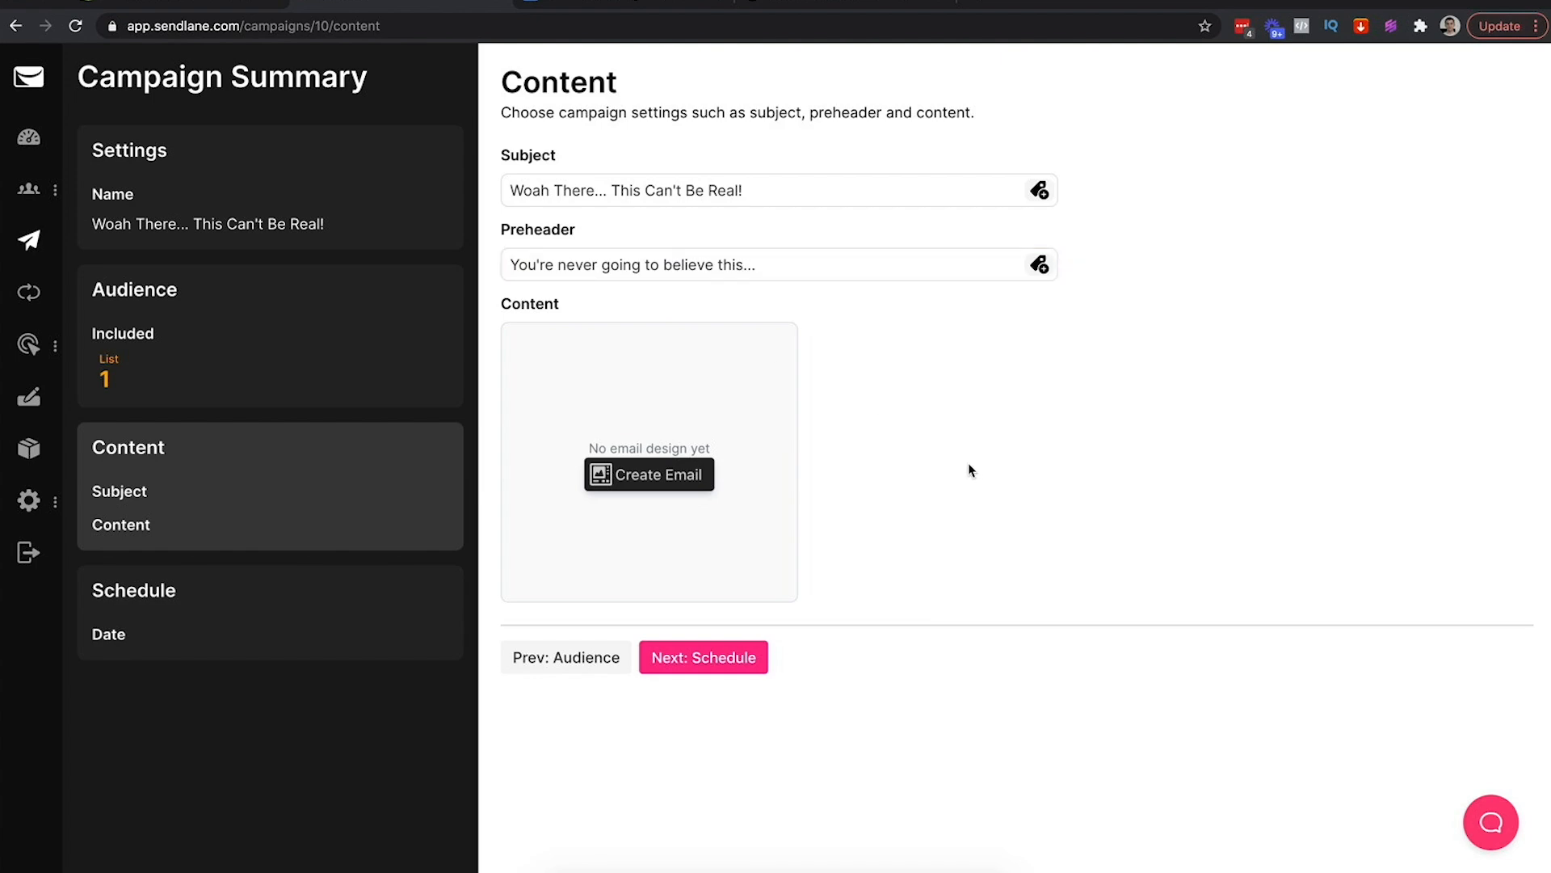
Start the email design from the Golden Lion - Cart Abandonment custom template
left_click(634, 483)
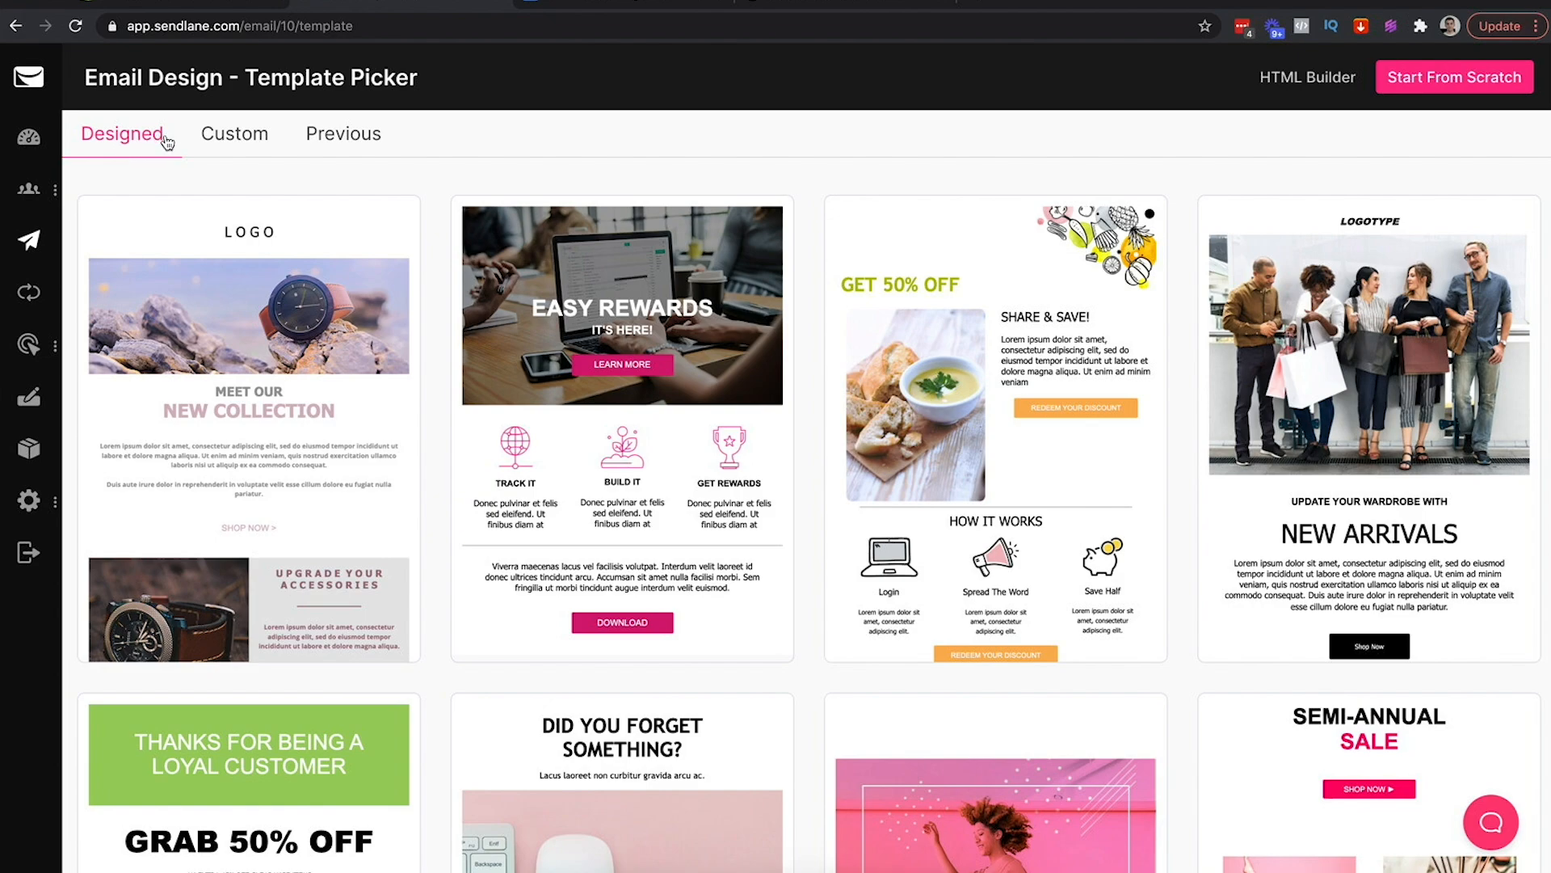
scroll(424, 214, "down", 8)
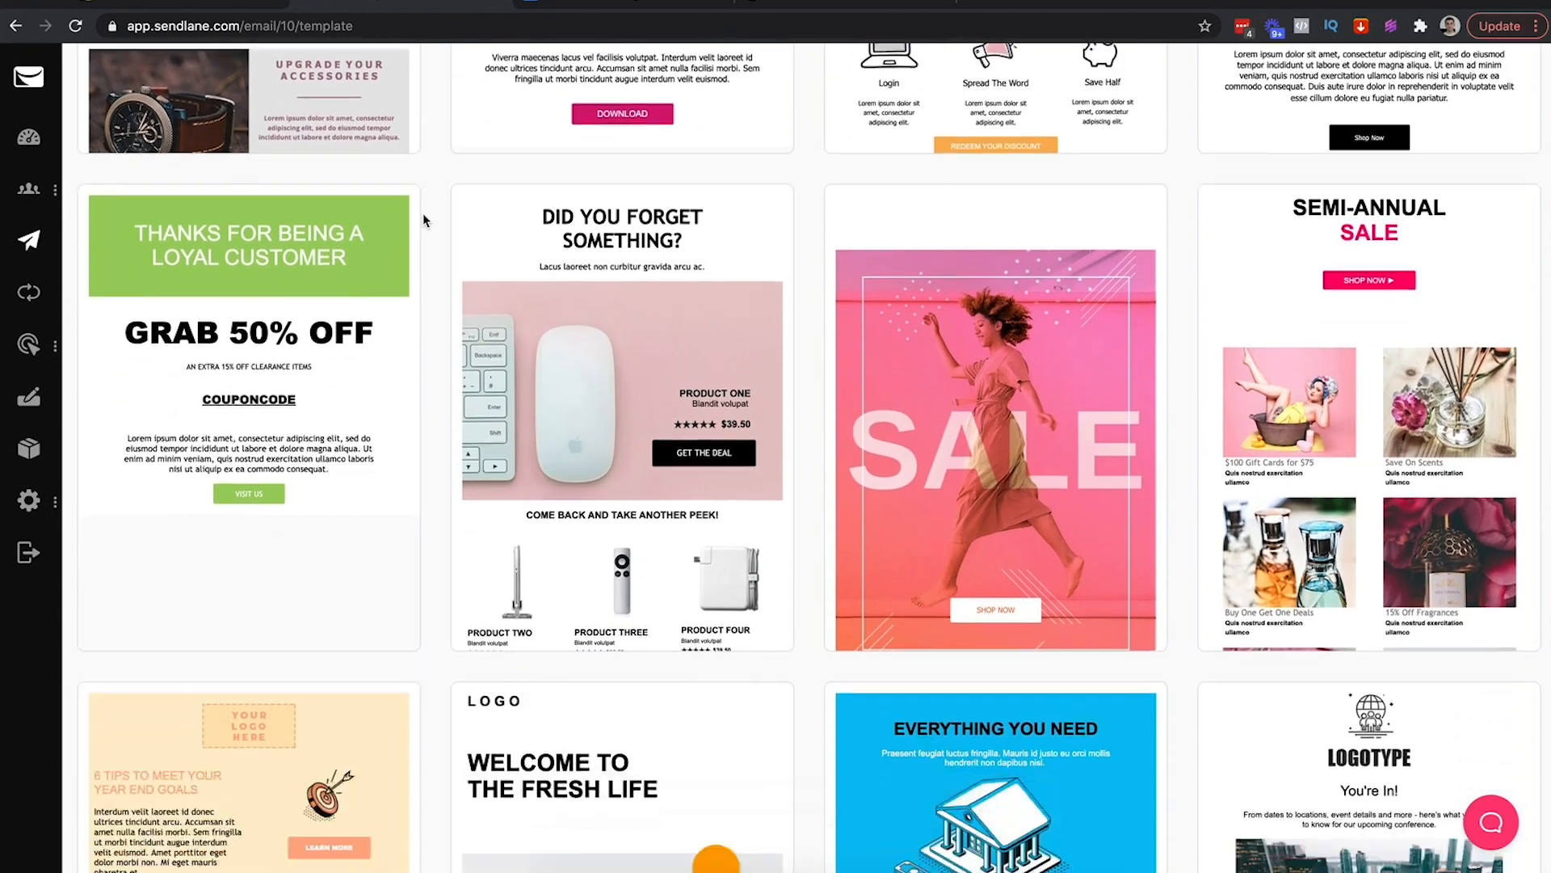
scroll(423, 215, "down", 2)
scroll(424, 218, "up", 10)
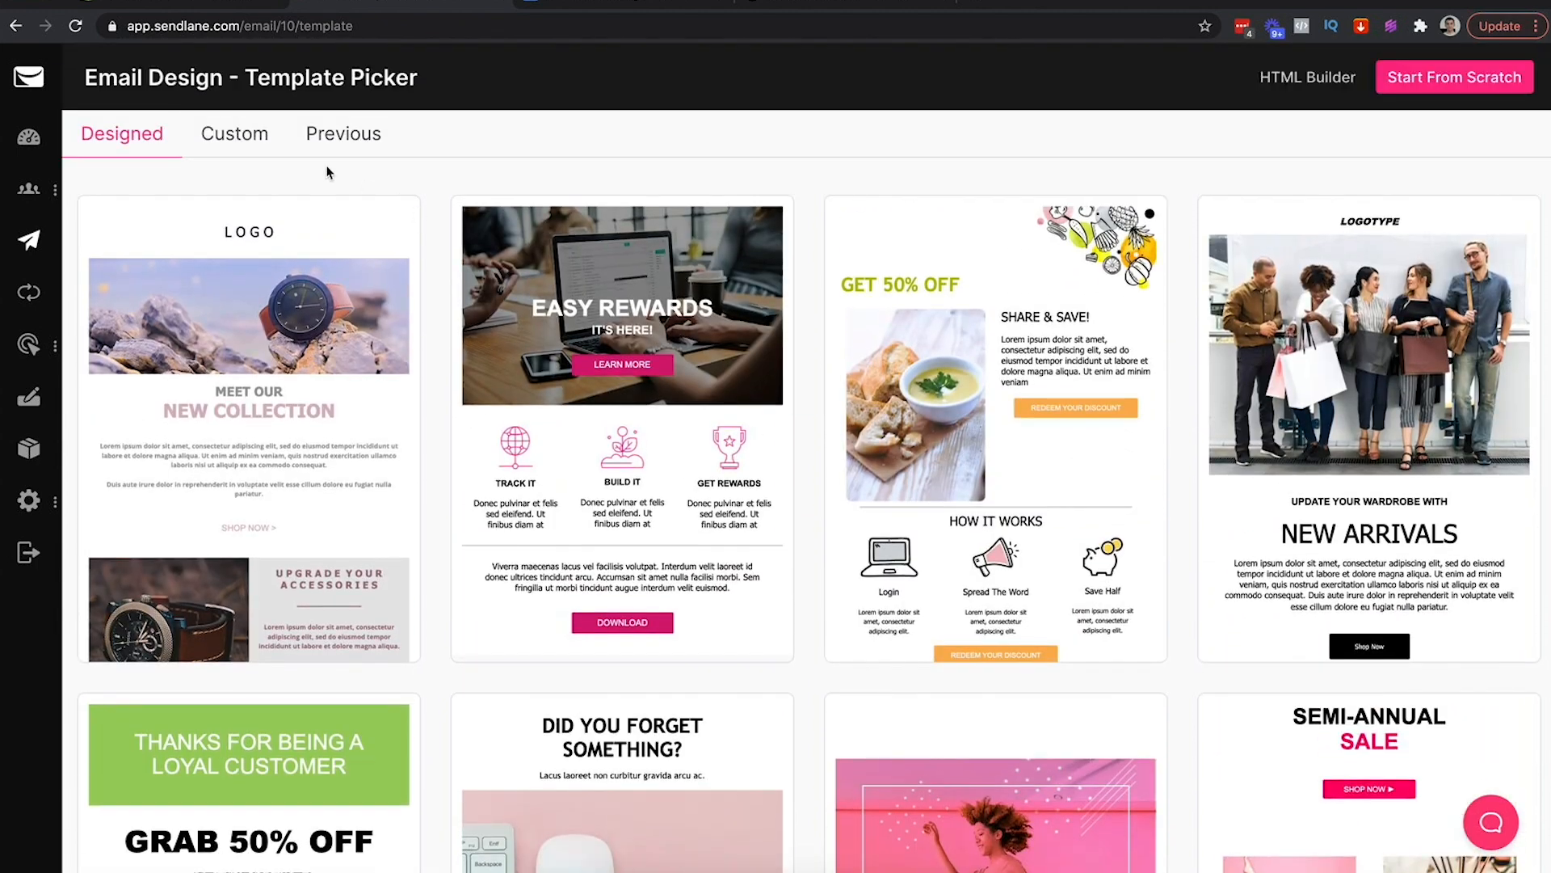
left_click(233, 133)
mouse_move(249, 297)
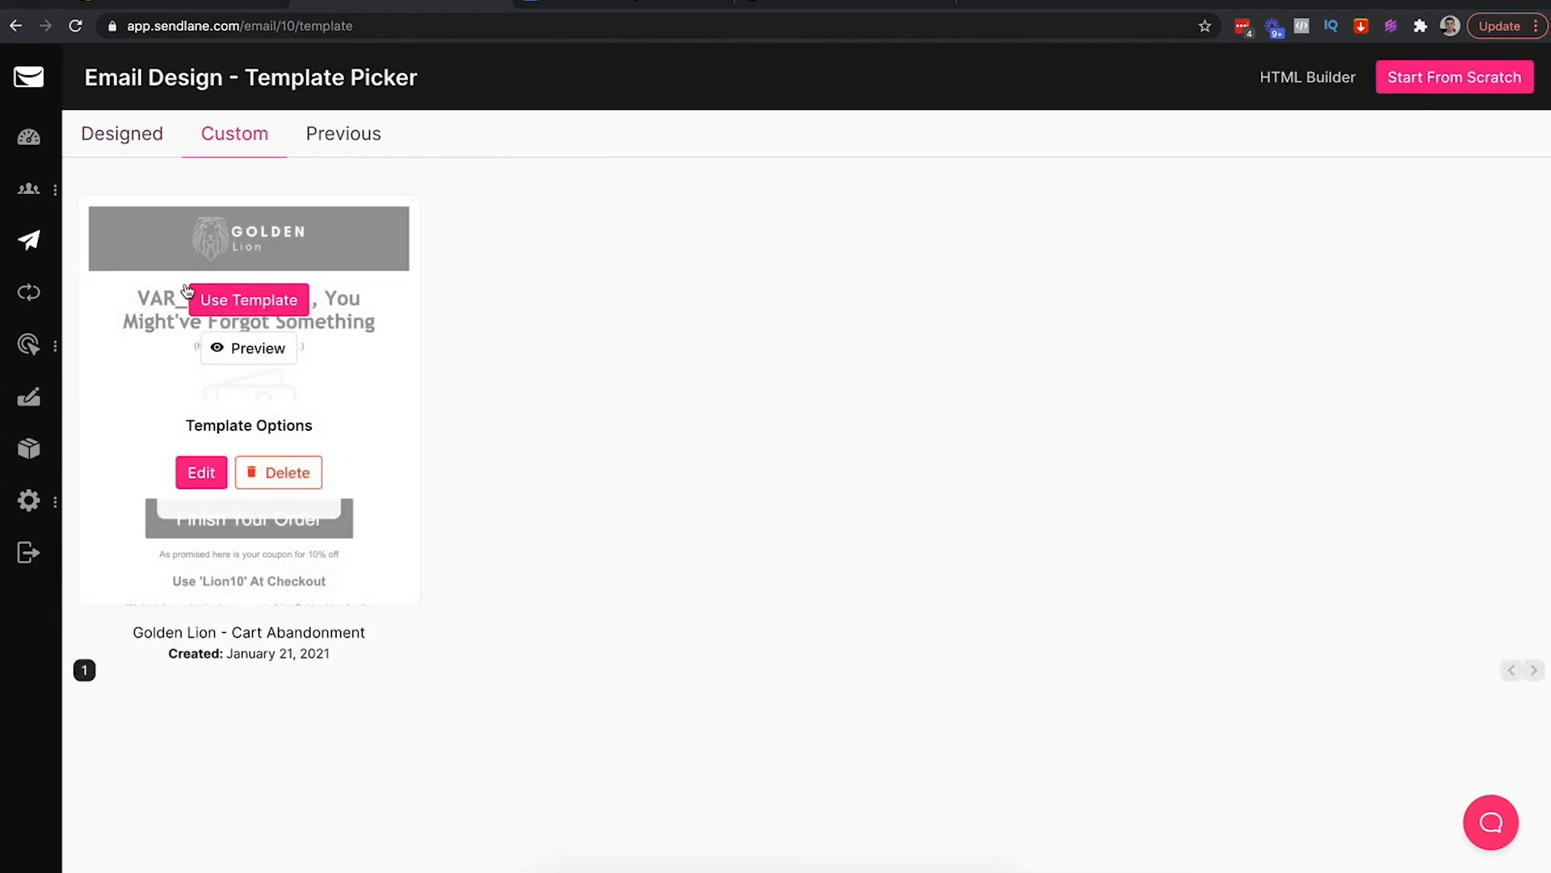
left_click(256, 301)
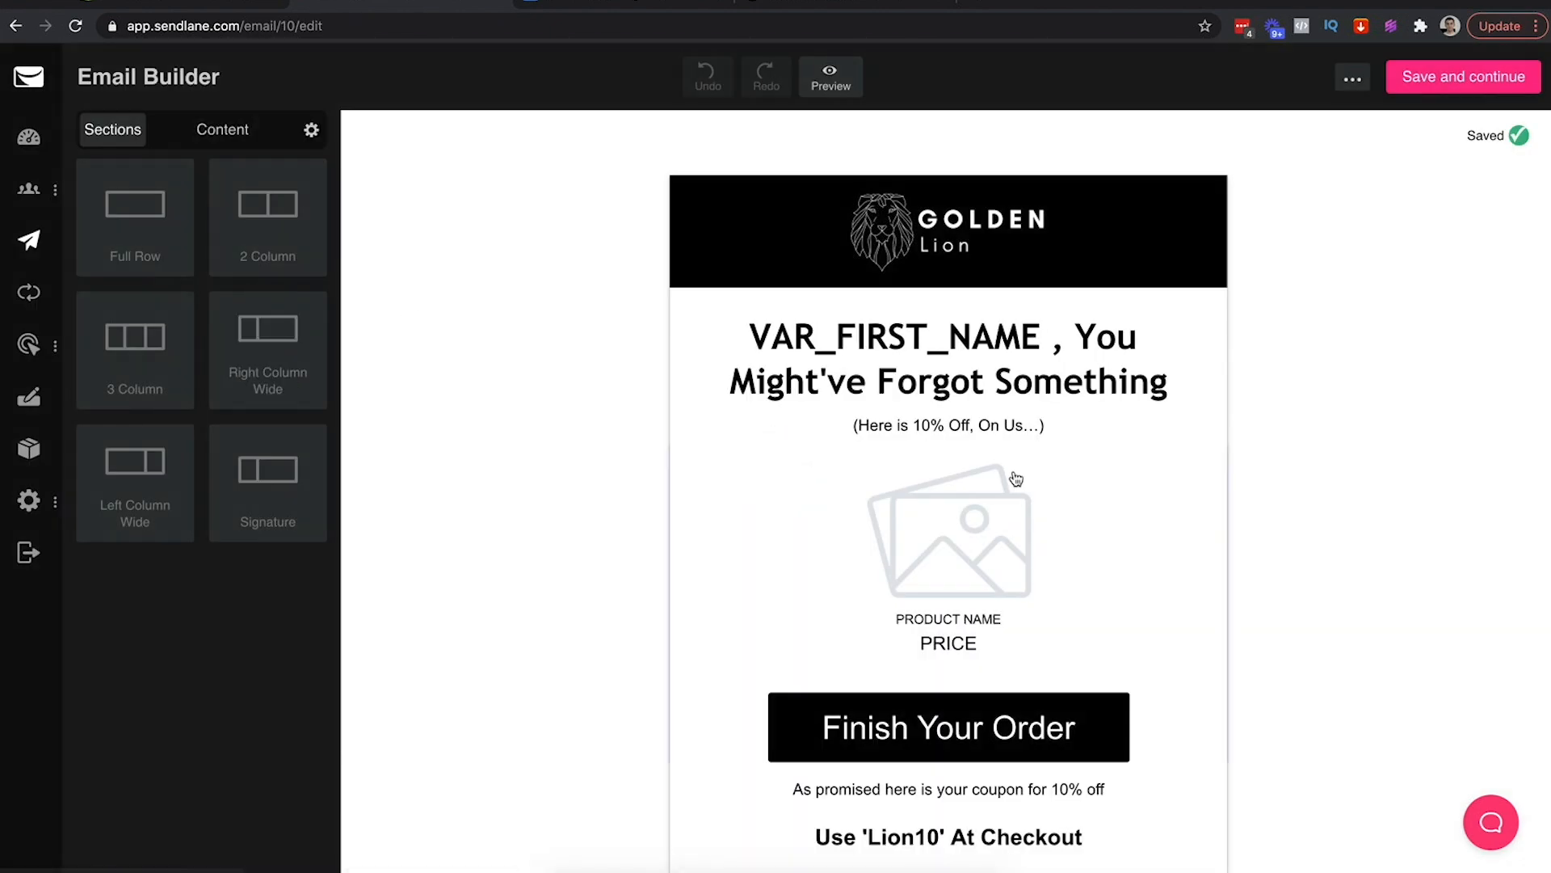
Change the heading to 'VAR_FIRST_NAME, You Wont Believe The Savings Today...'
left_click(935, 370)
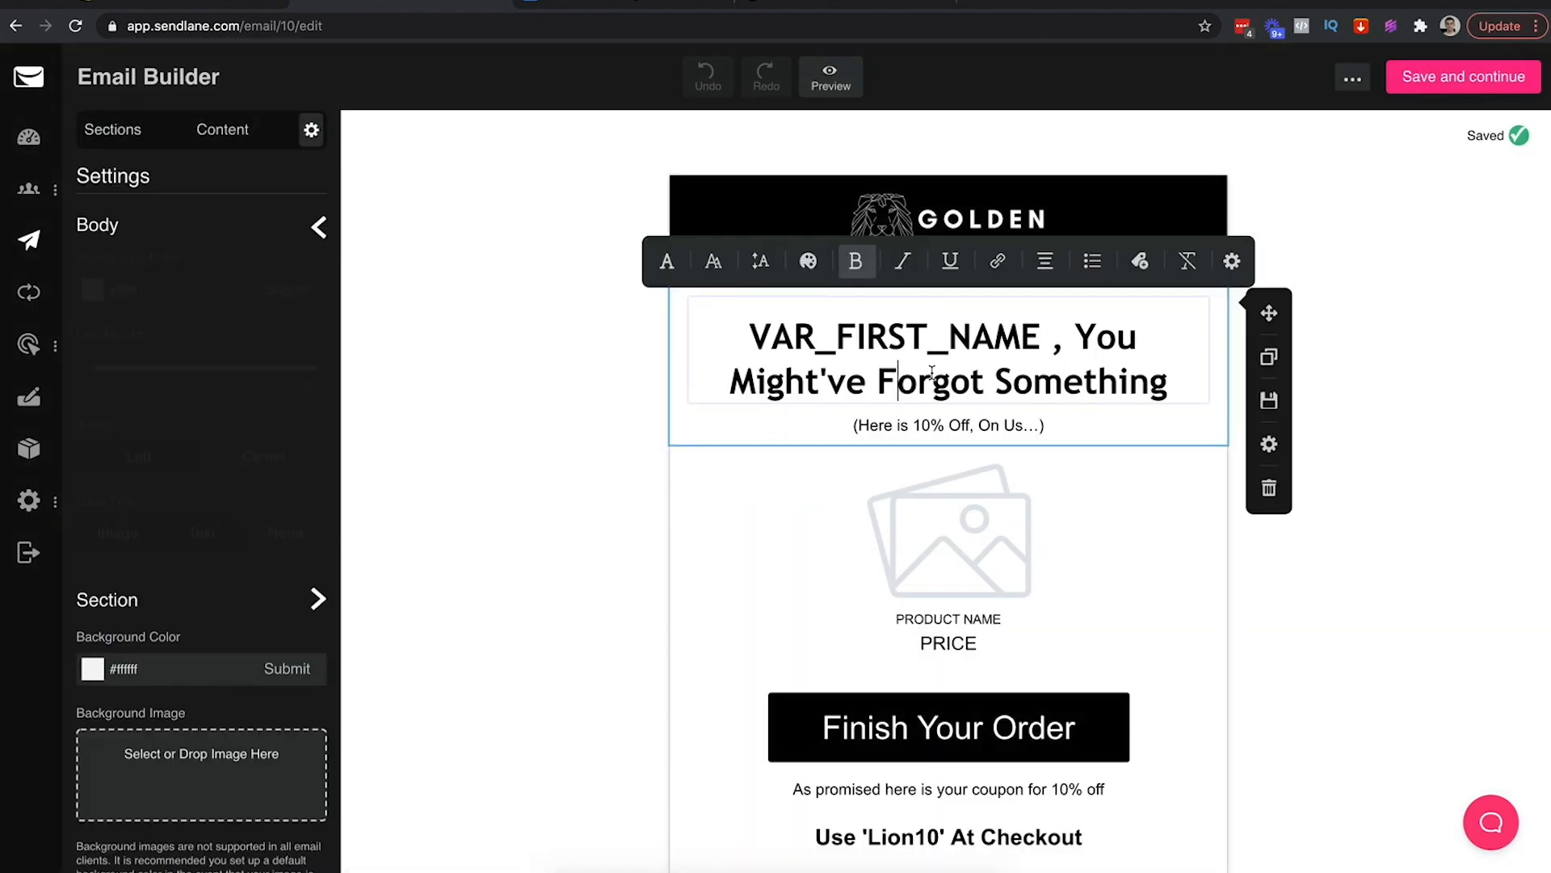
triple_click(935, 370)
left_click(935, 370)
left_click(751, 329)
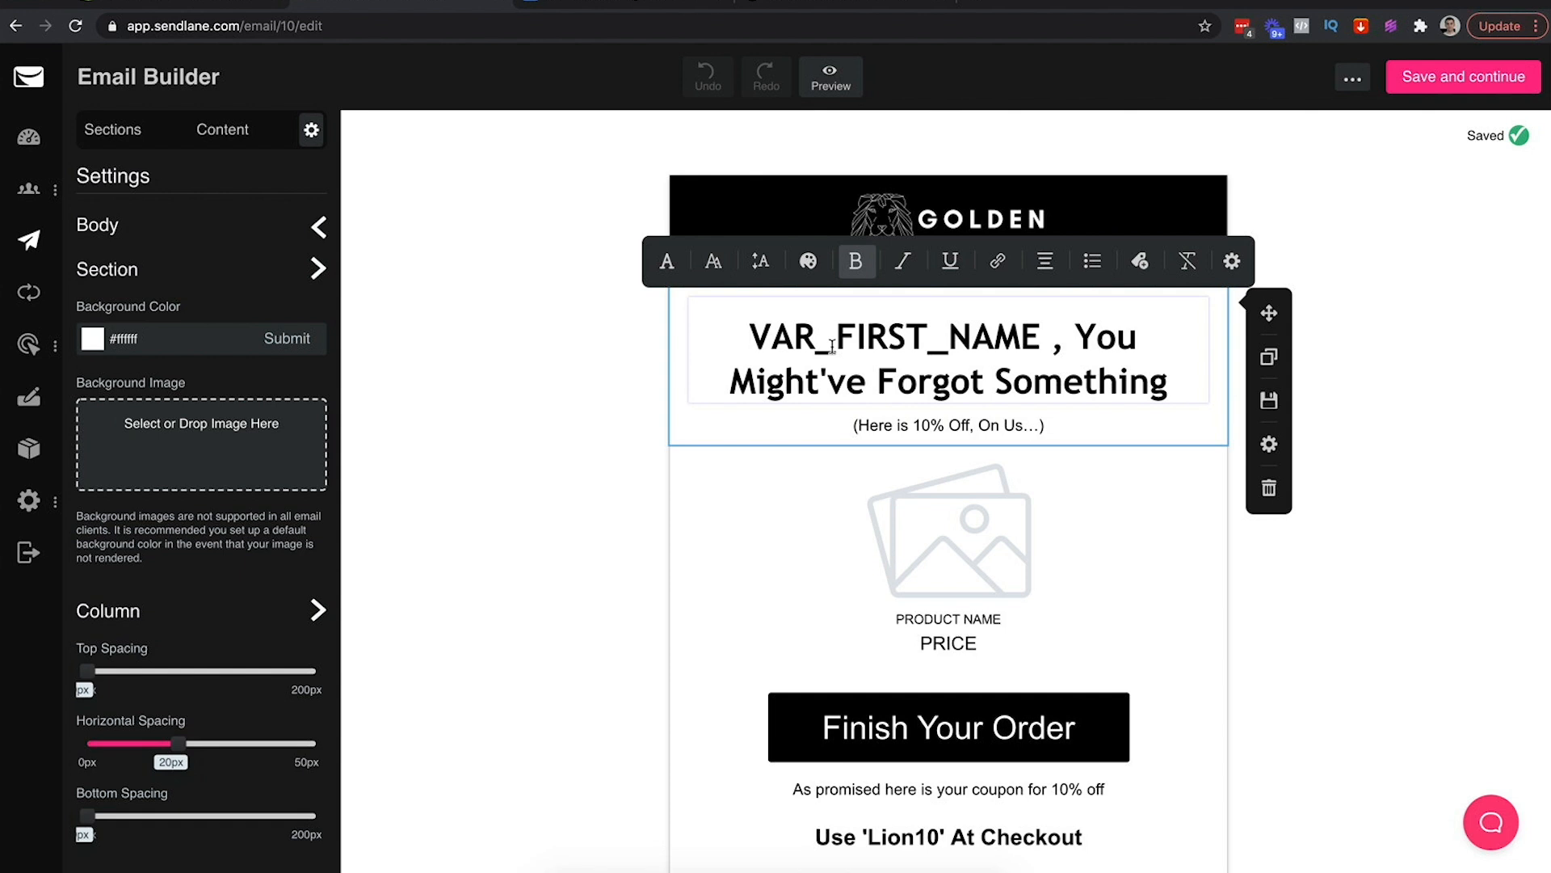
left_click(1053, 338)
key("BackSpace")
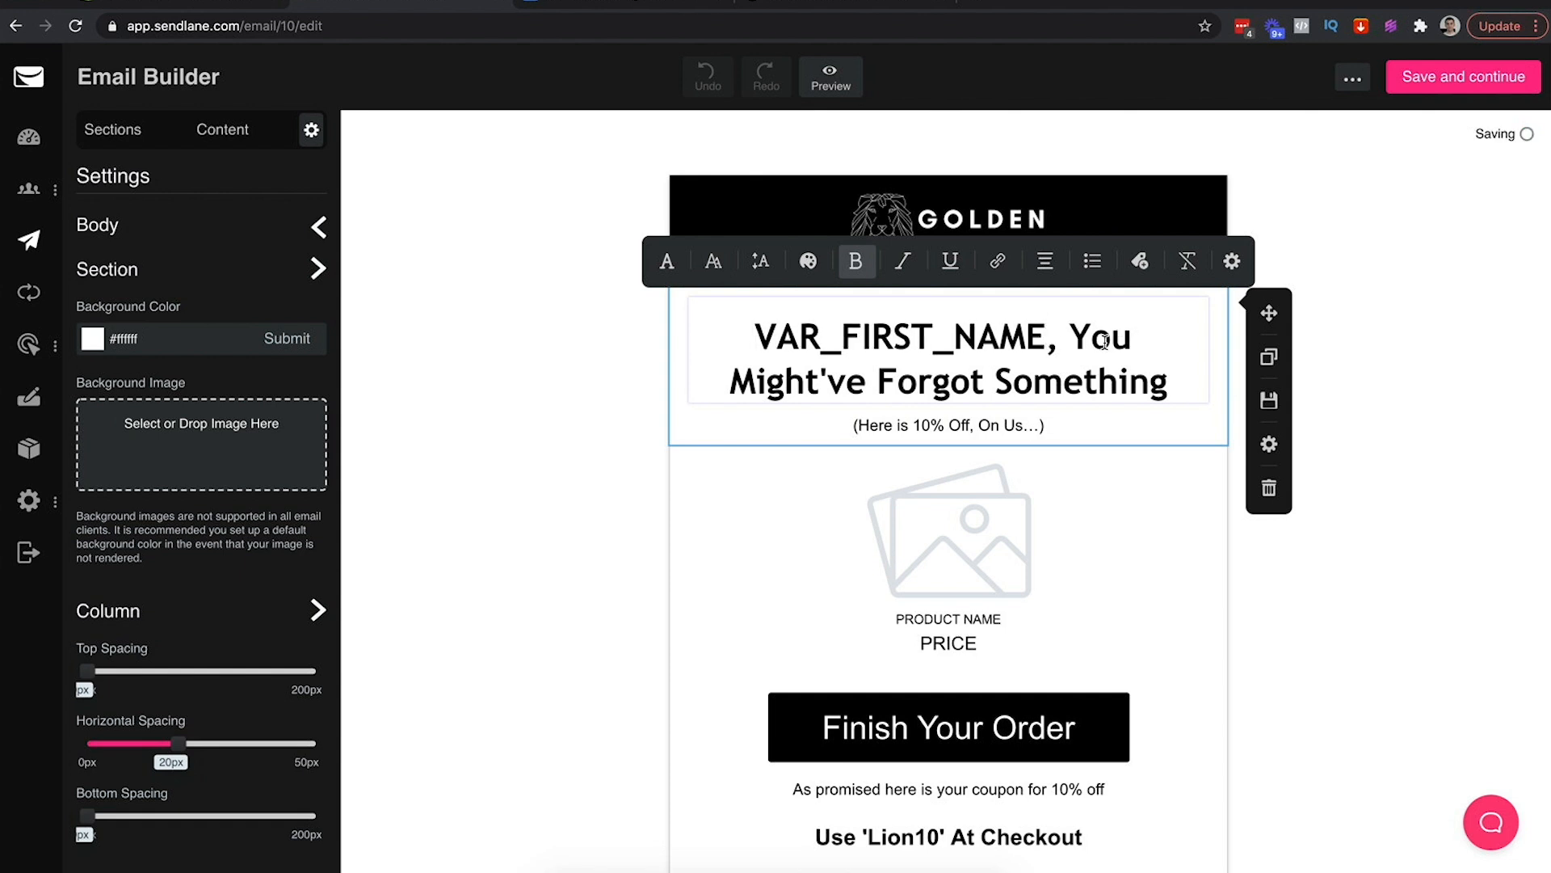
left_click_drag(1071, 333, 1177, 391)
type("You Wont Believe The Savings Today...")
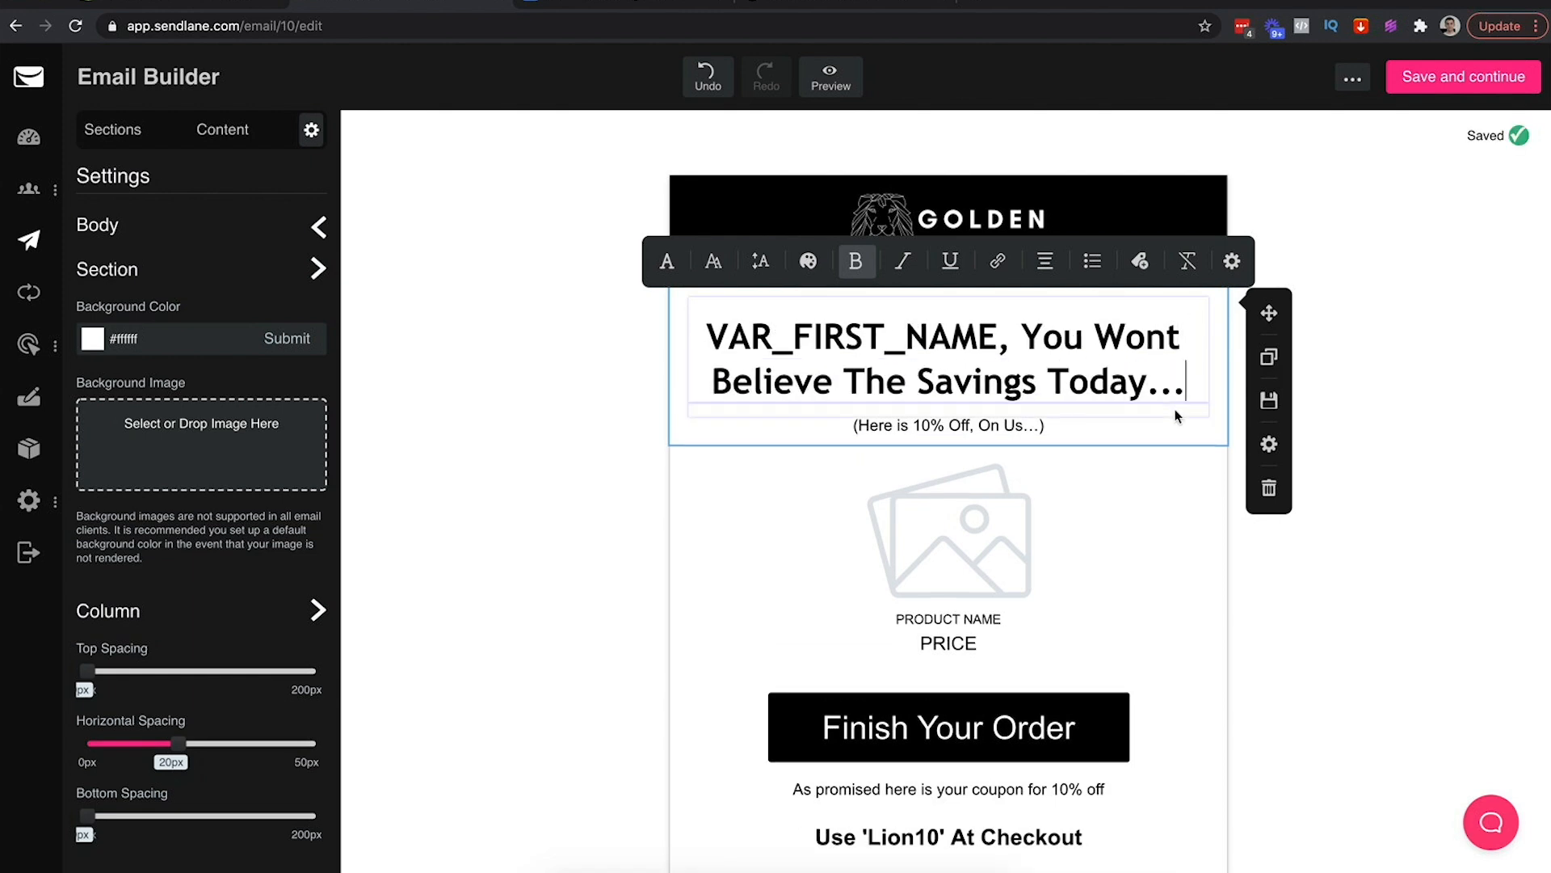
Replace the subheading with the limited-time sale copy ending 'now is the time.'
left_click(1016, 420)
triple_click(1017, 421)
type("For a limited time, we have certain c")
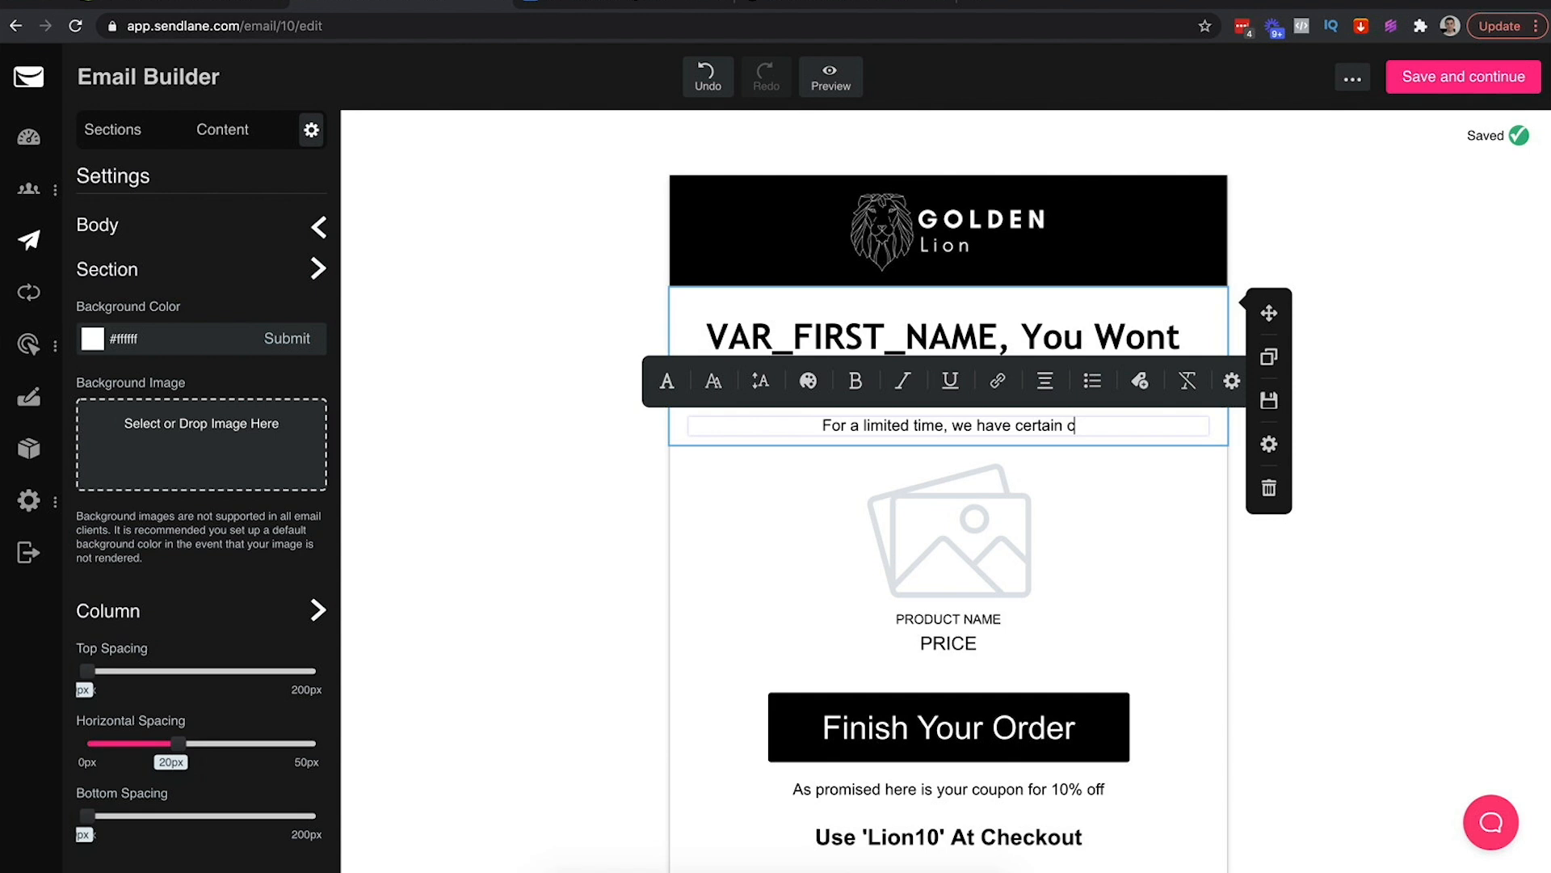
type("roducts that are on sale tht")
key("BackSpace")
type("at have NEV")
type("ER been before. ")
type("Meaning, if you want to g")
type("et yuo")
key("BackSpace")
key("BackSpace")
type("our hands on a special deal, now is the time.")
left_click(1391, 552)
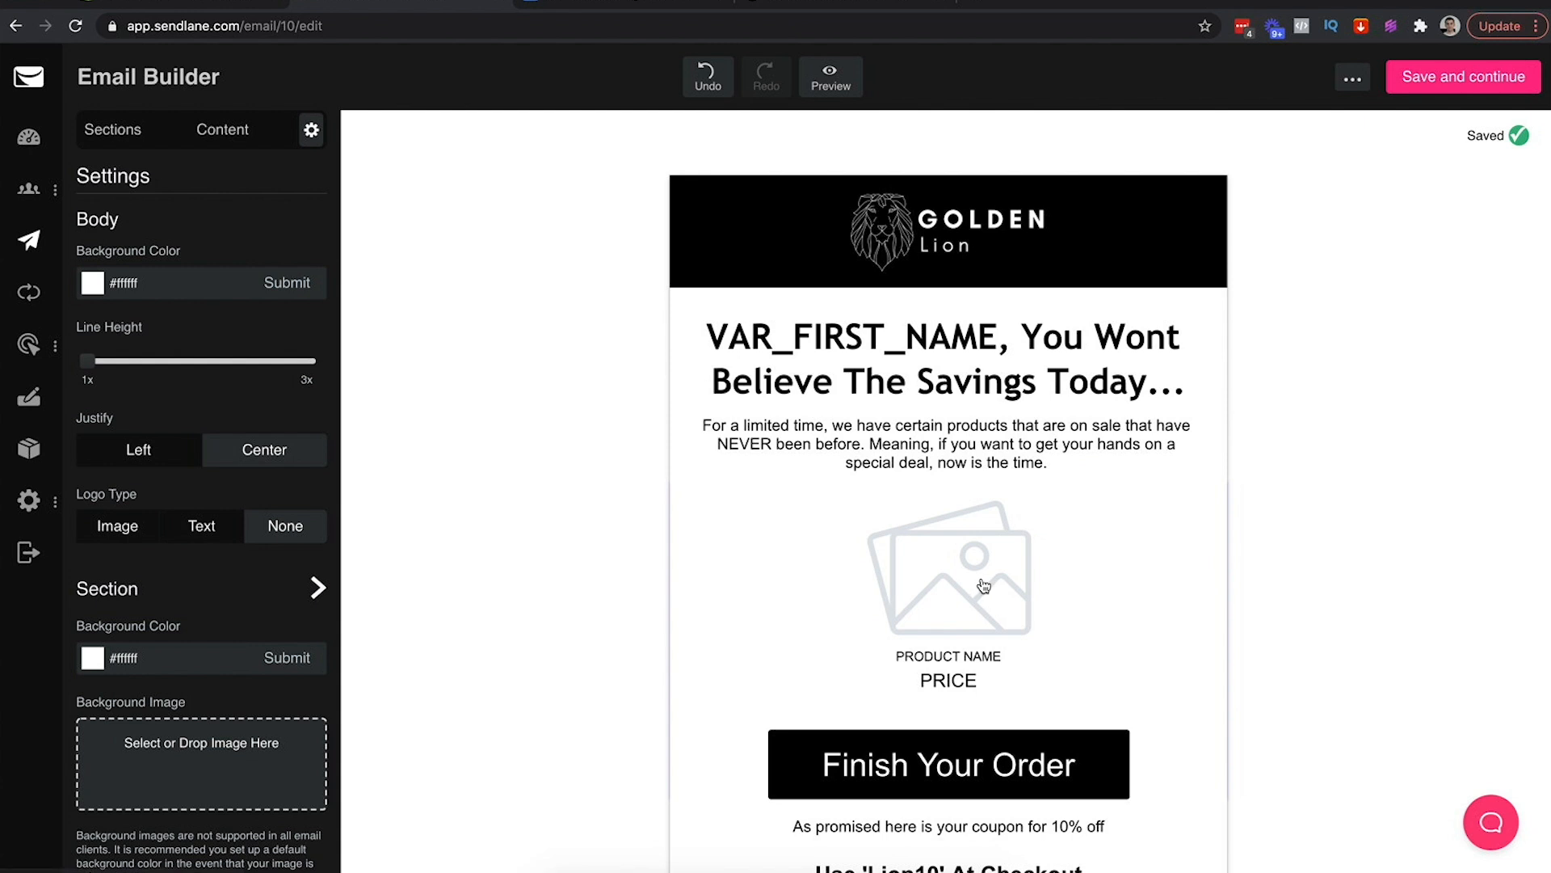
left_click(229, 137)
scroll(422, 232, "down", 2)
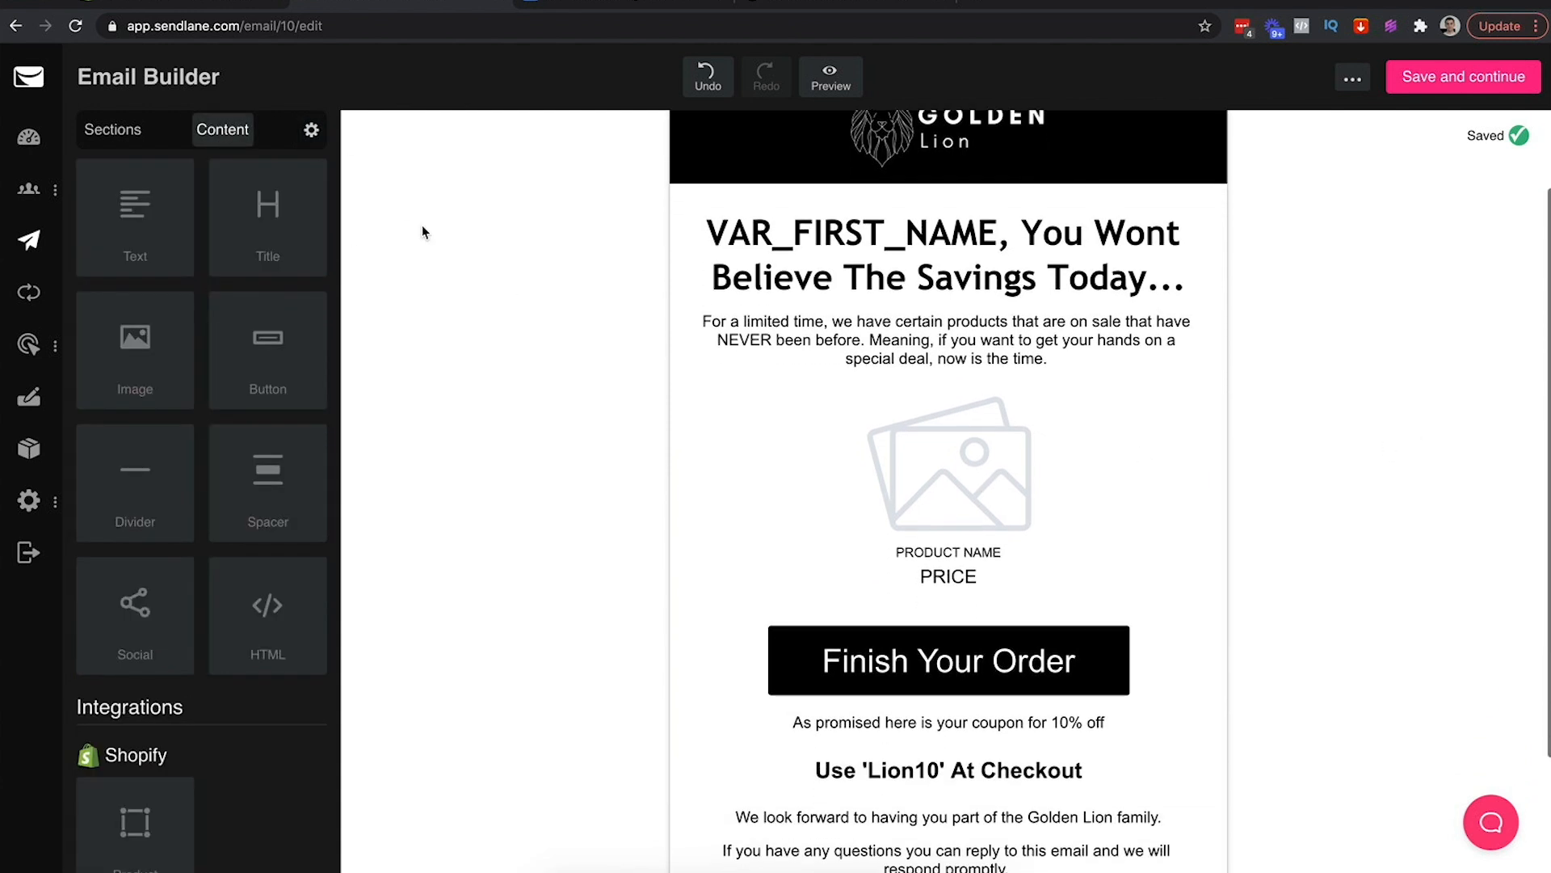
Swap the product section for two 2 Column rows and drop a product block into the first cell
left_click(106, 141)
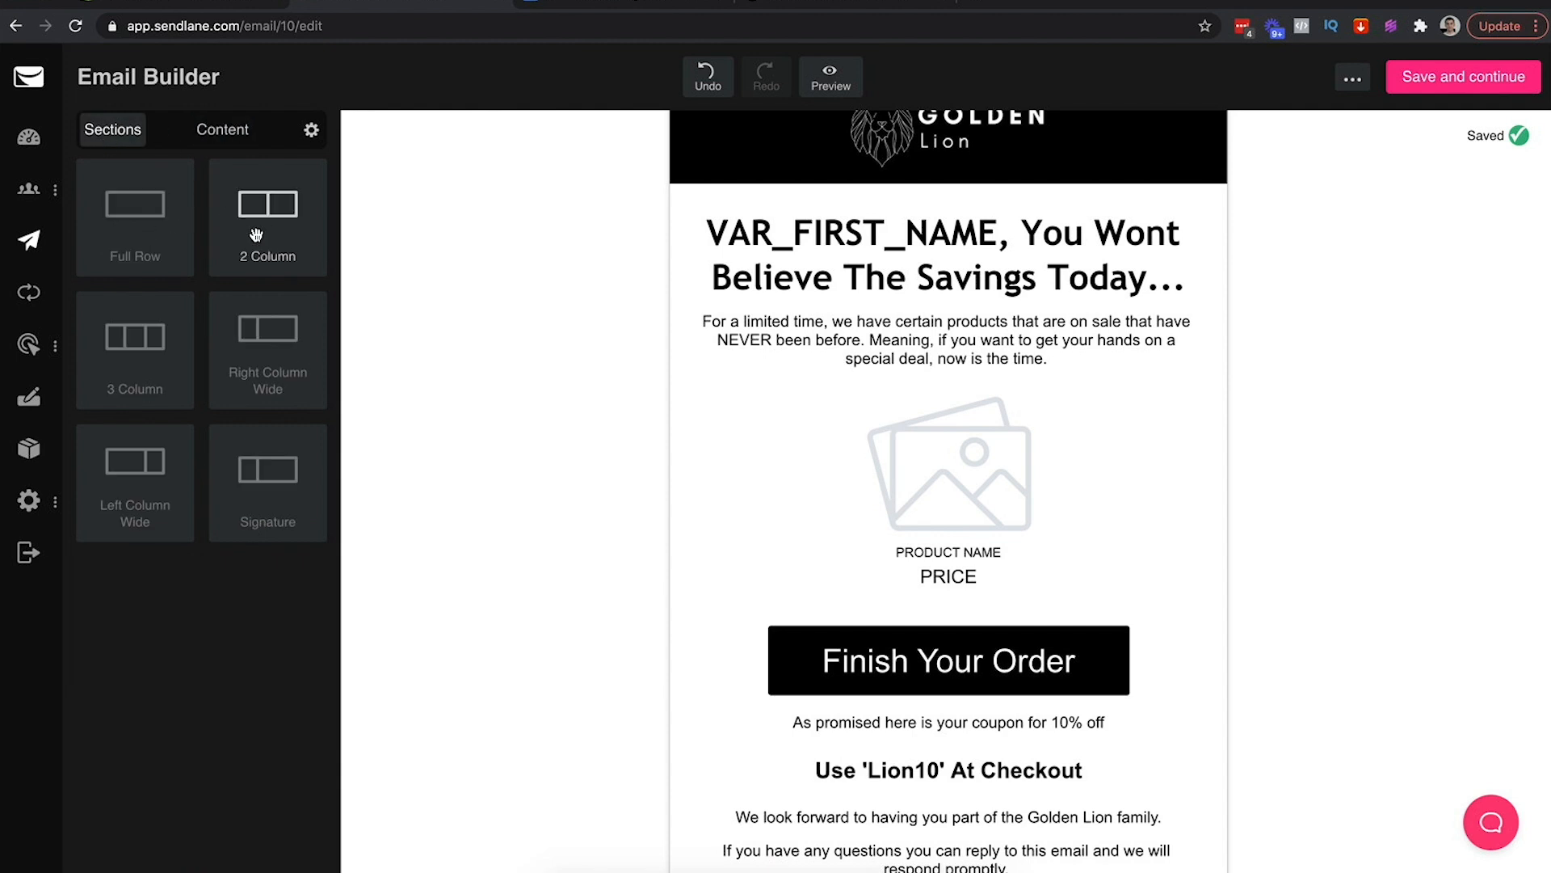
left_click_drag(252, 223, 811, 331)
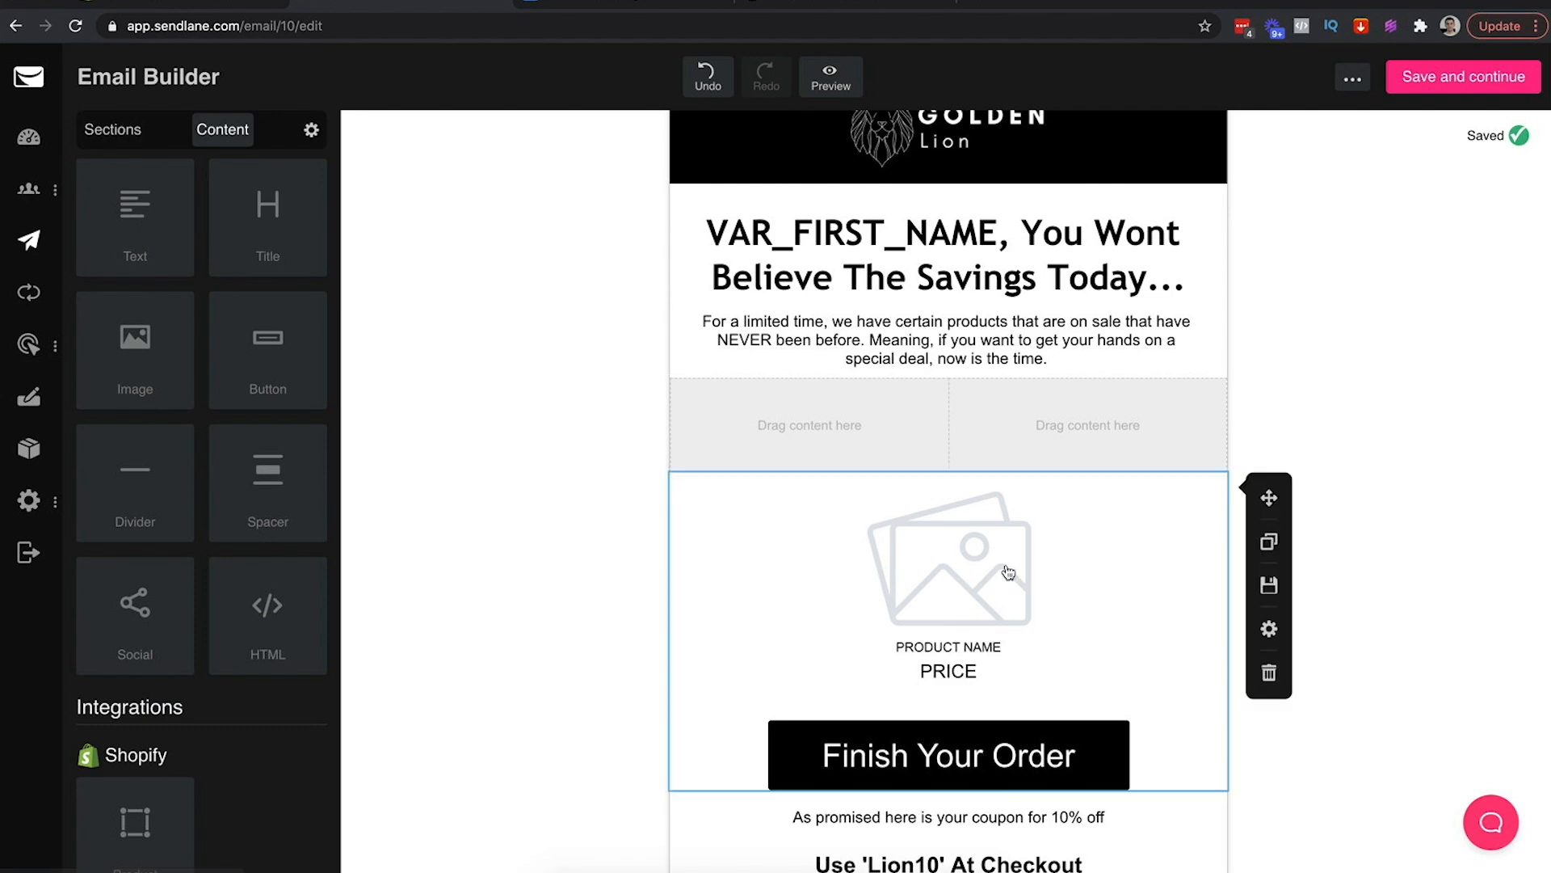
left_click(1268, 675)
left_click(1364, 535)
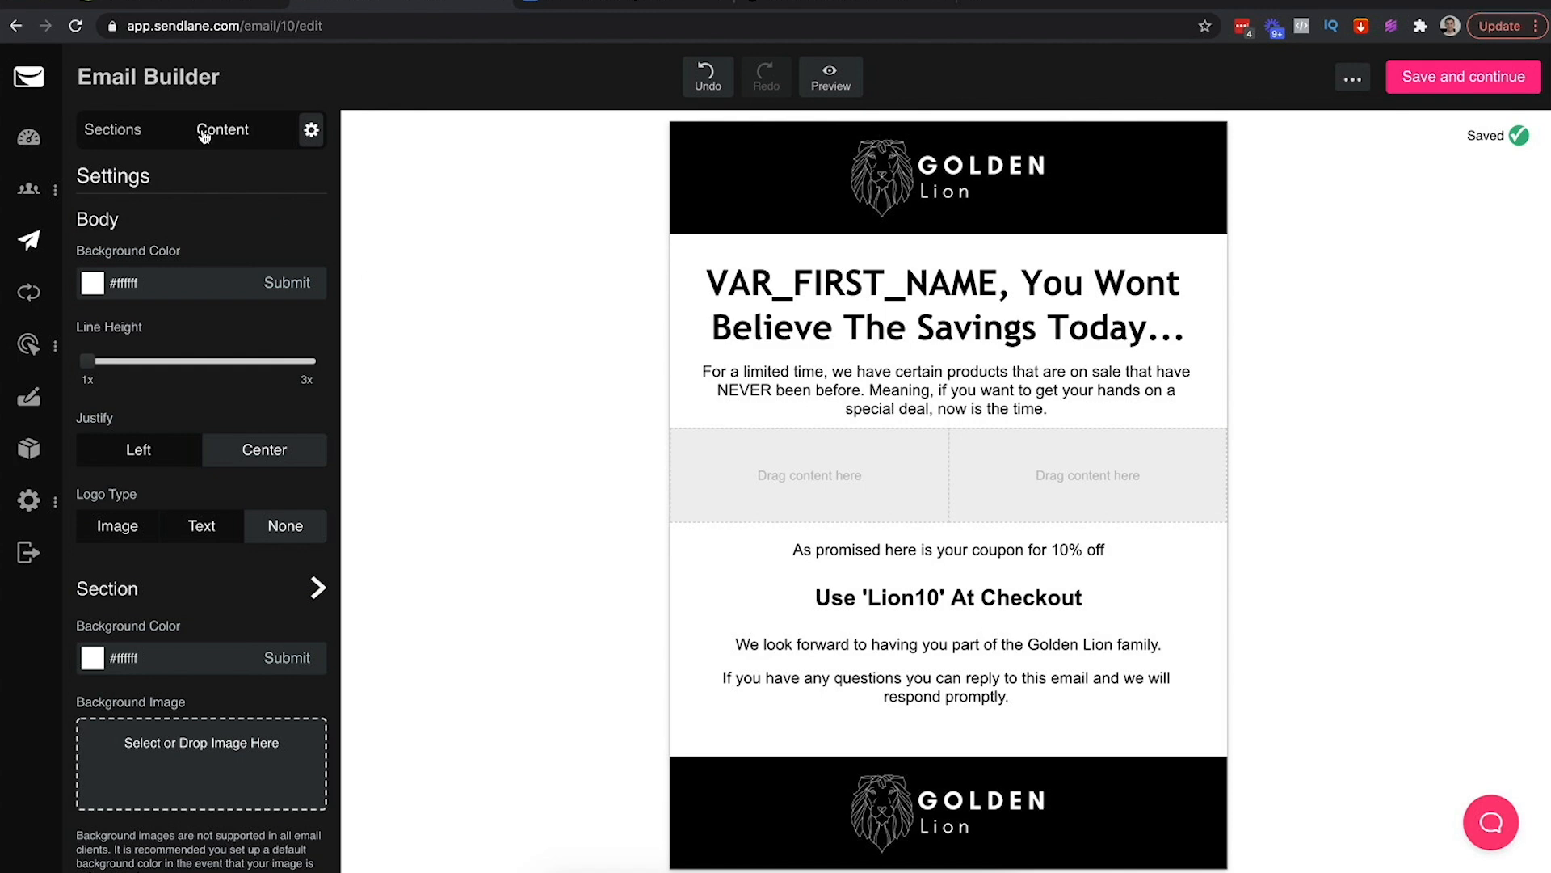
left_click(112, 129)
left_click_drag(238, 238, 812, 501)
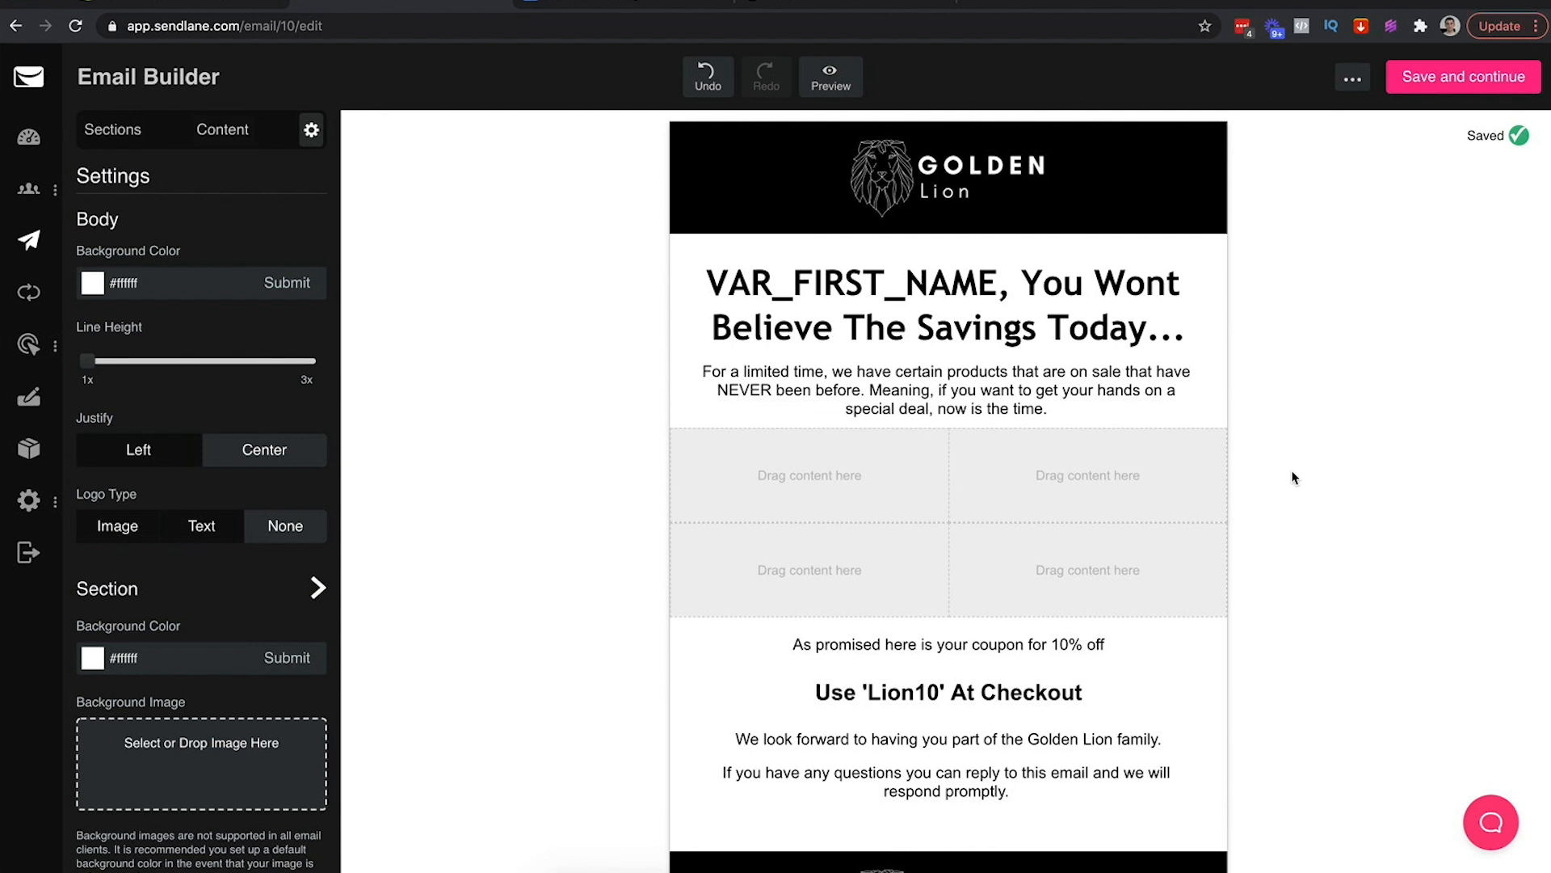
left_click(218, 136)
left_click_drag(91, 826, 749, 433)
Fill the left cell with the Copy 2 Golden Lion Crown product from goldenlioncrown, 1 recommendation
left_click(752, 462)
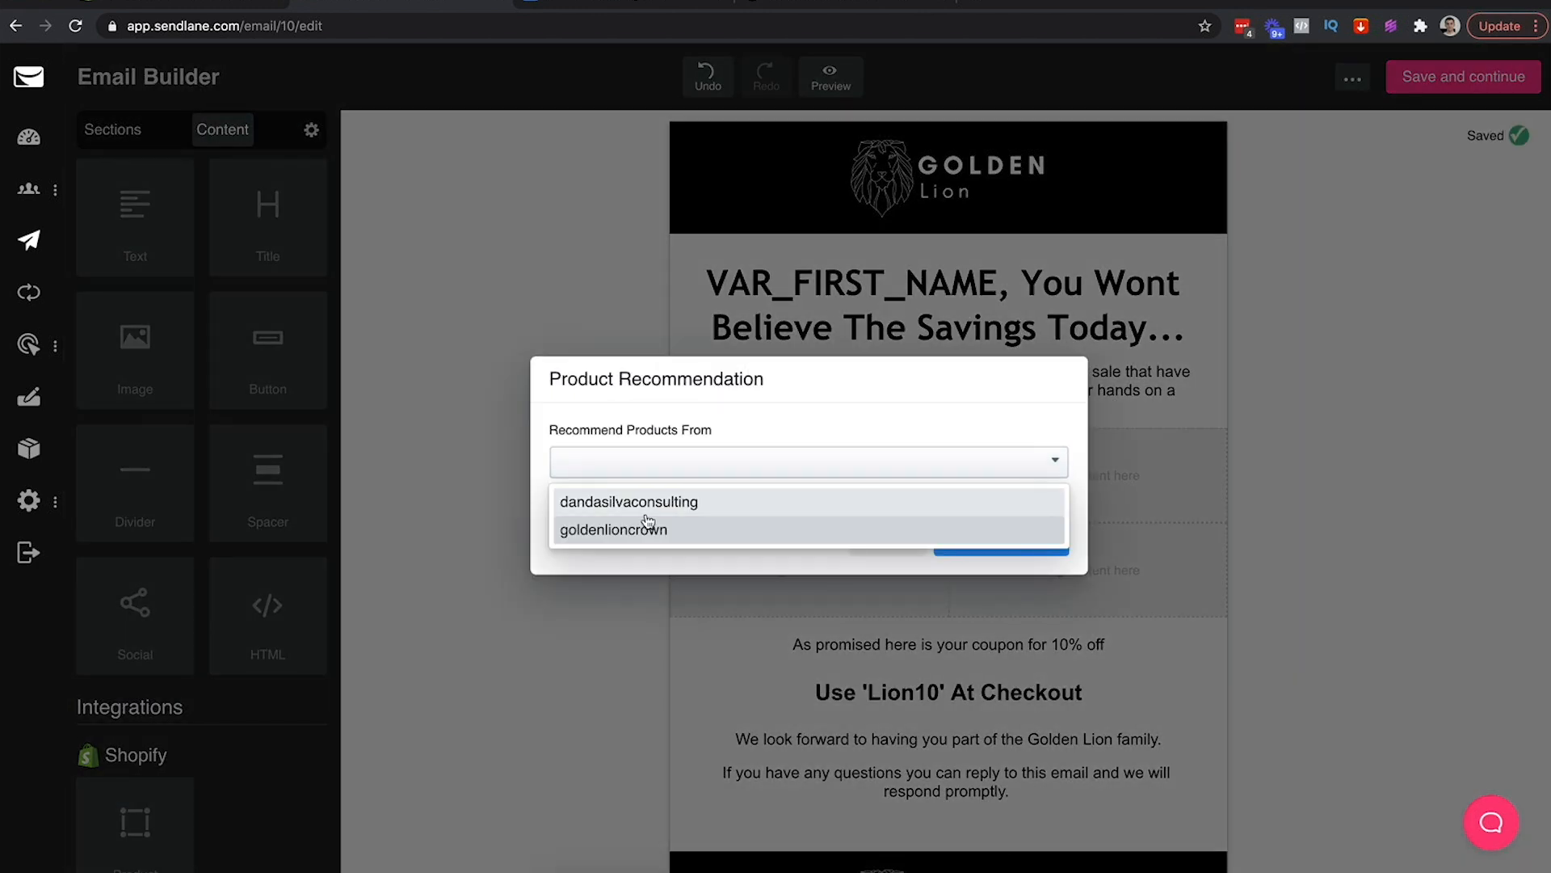
left_click(649, 527)
left_click(860, 496)
left_click(729, 538)
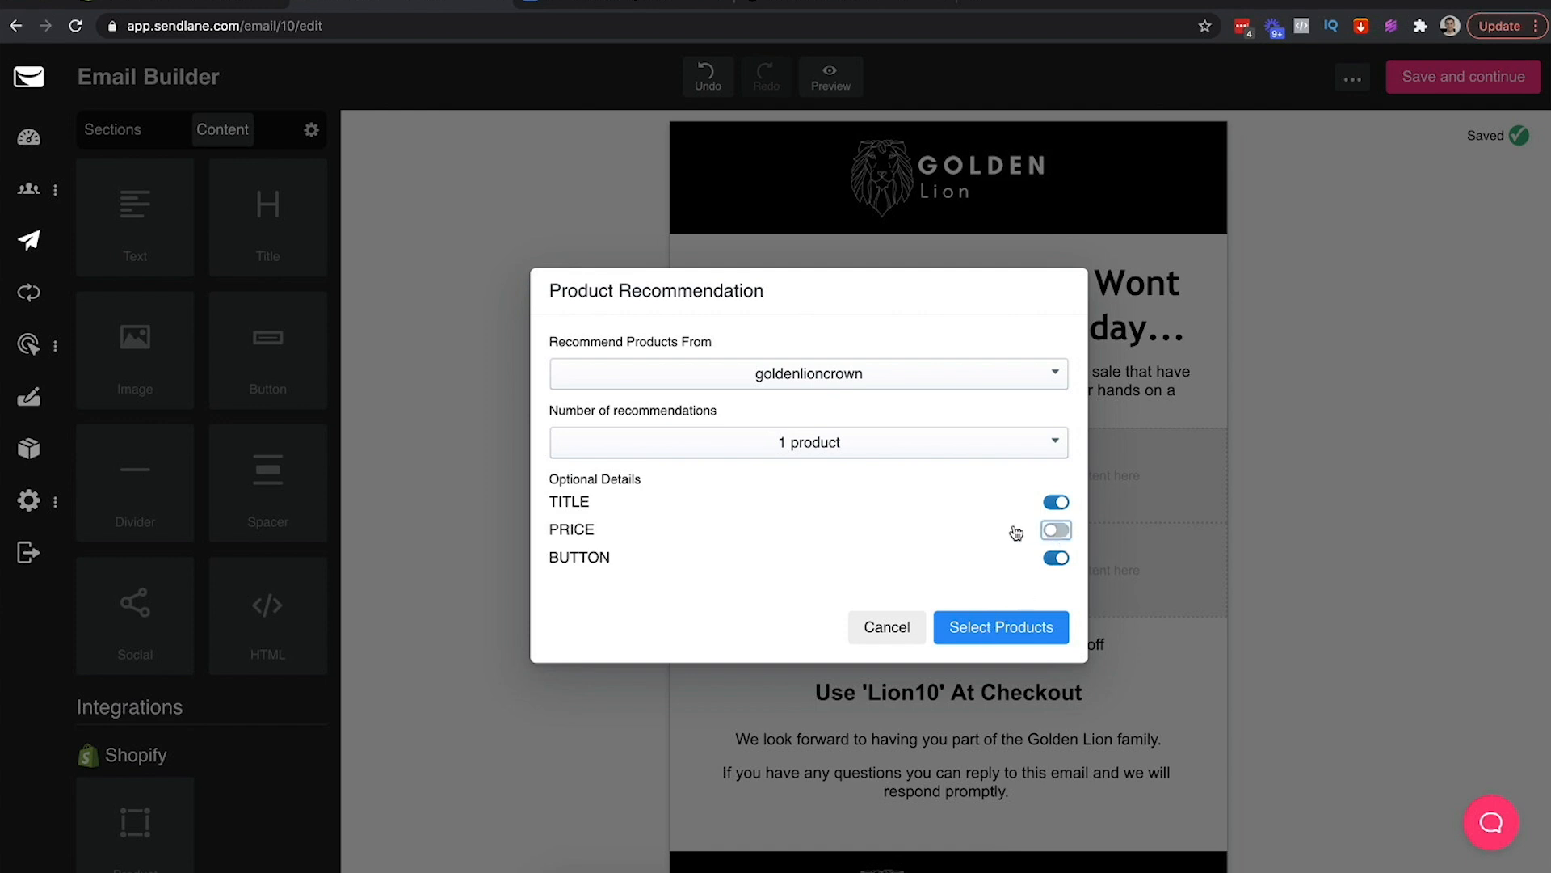
left_click(1002, 628)
left_click(794, 381)
left_click(991, 731)
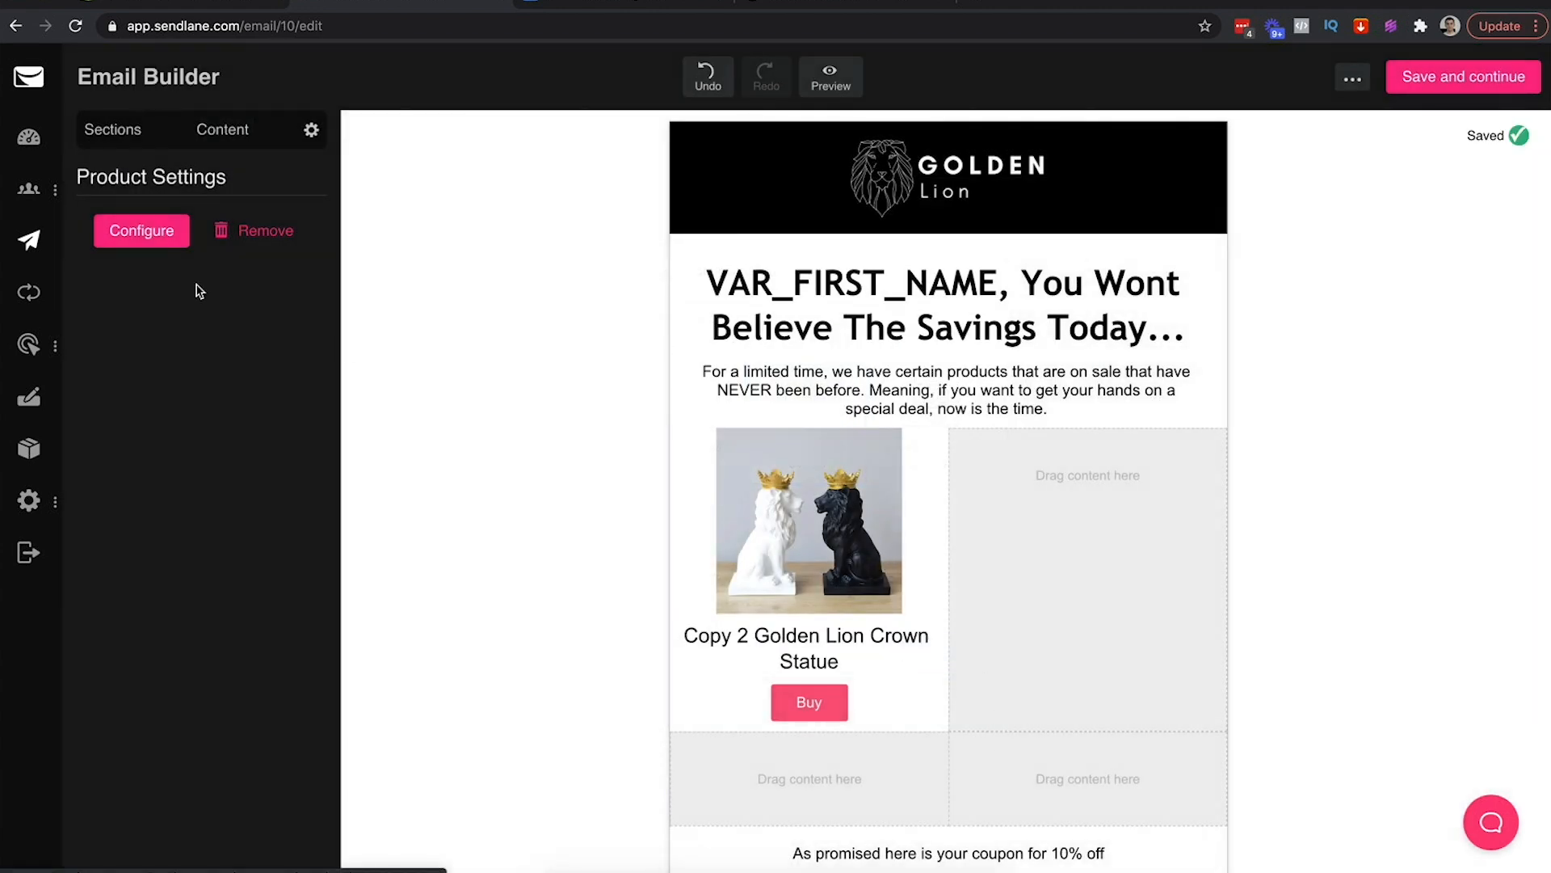
Add the Golden Lion Crown product from goldenlioncrown to the right cell, with price hidden
left_click(205, 132)
left_click_drag(135, 822, 1143, 540)
left_click(783, 462)
left_click(776, 530)
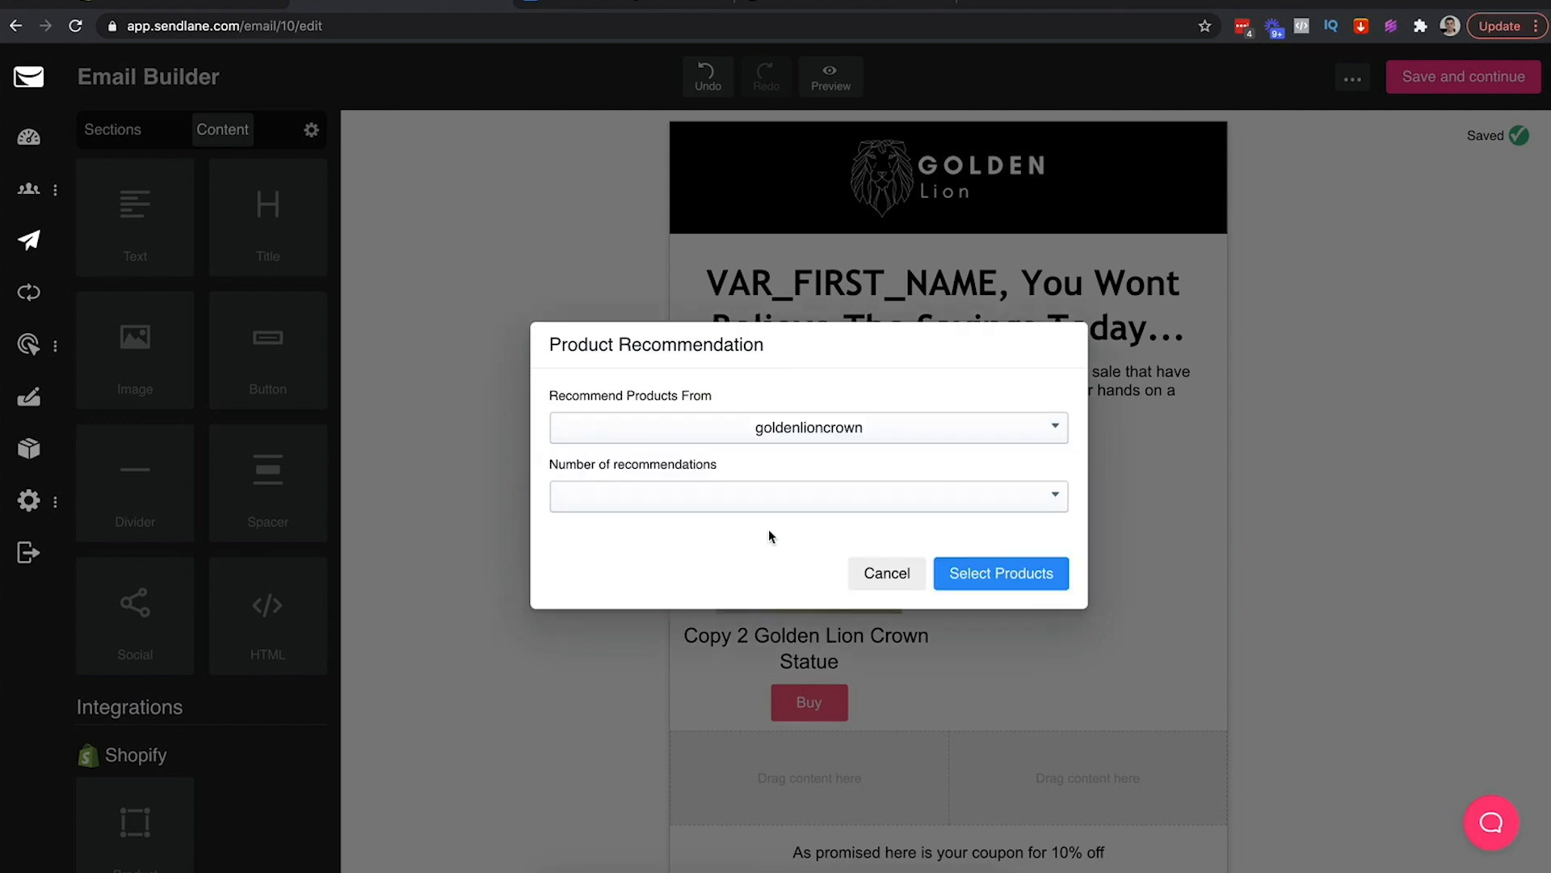
left_click(925, 497)
left_click(739, 543)
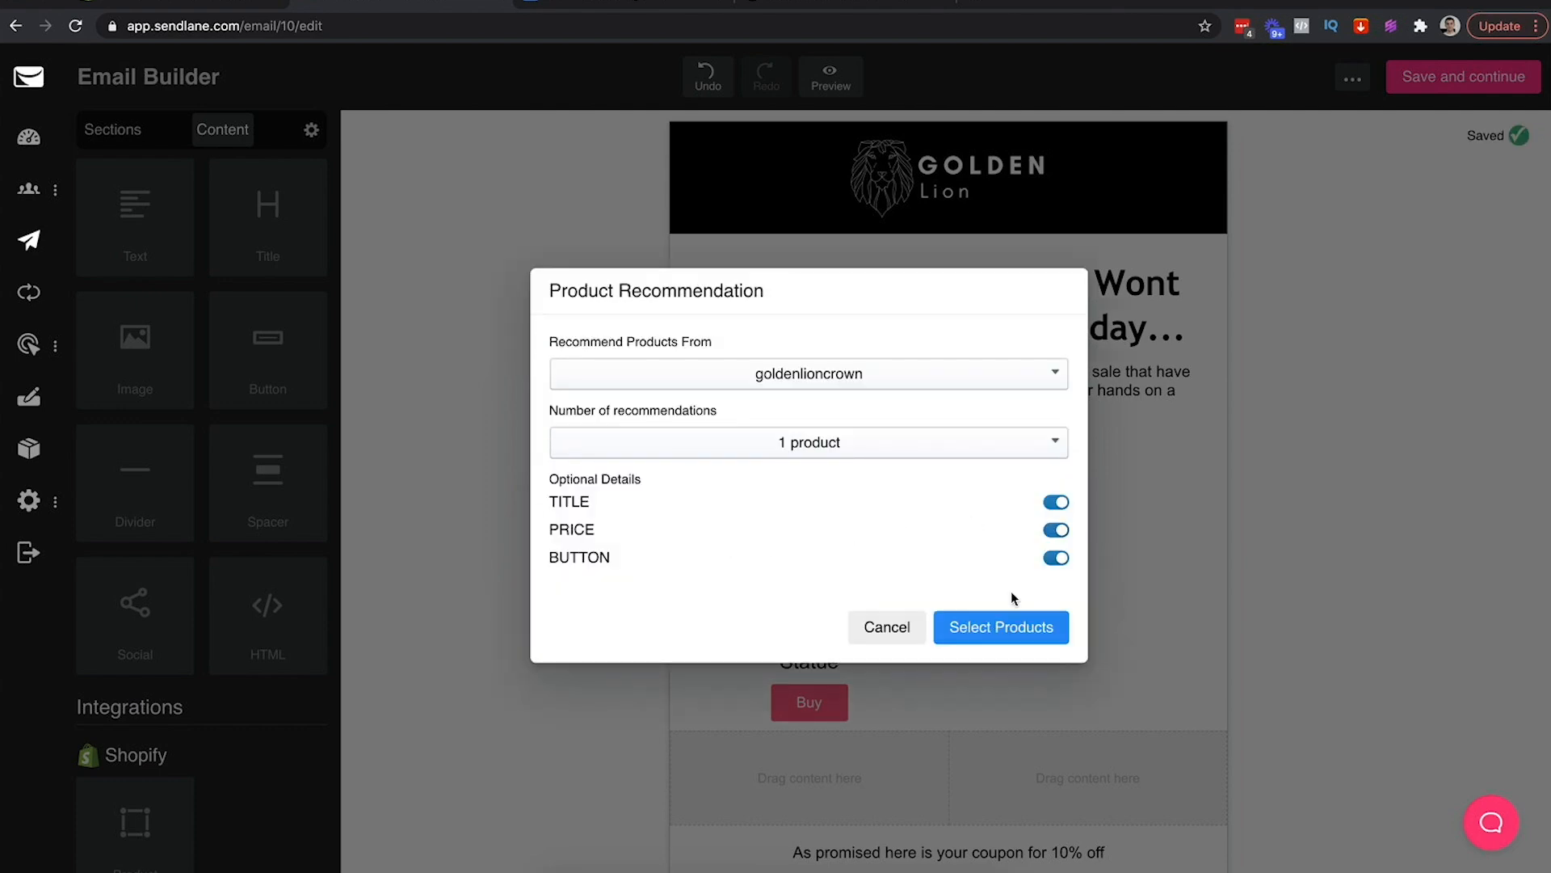
left_click(1056, 530)
left_click(982, 632)
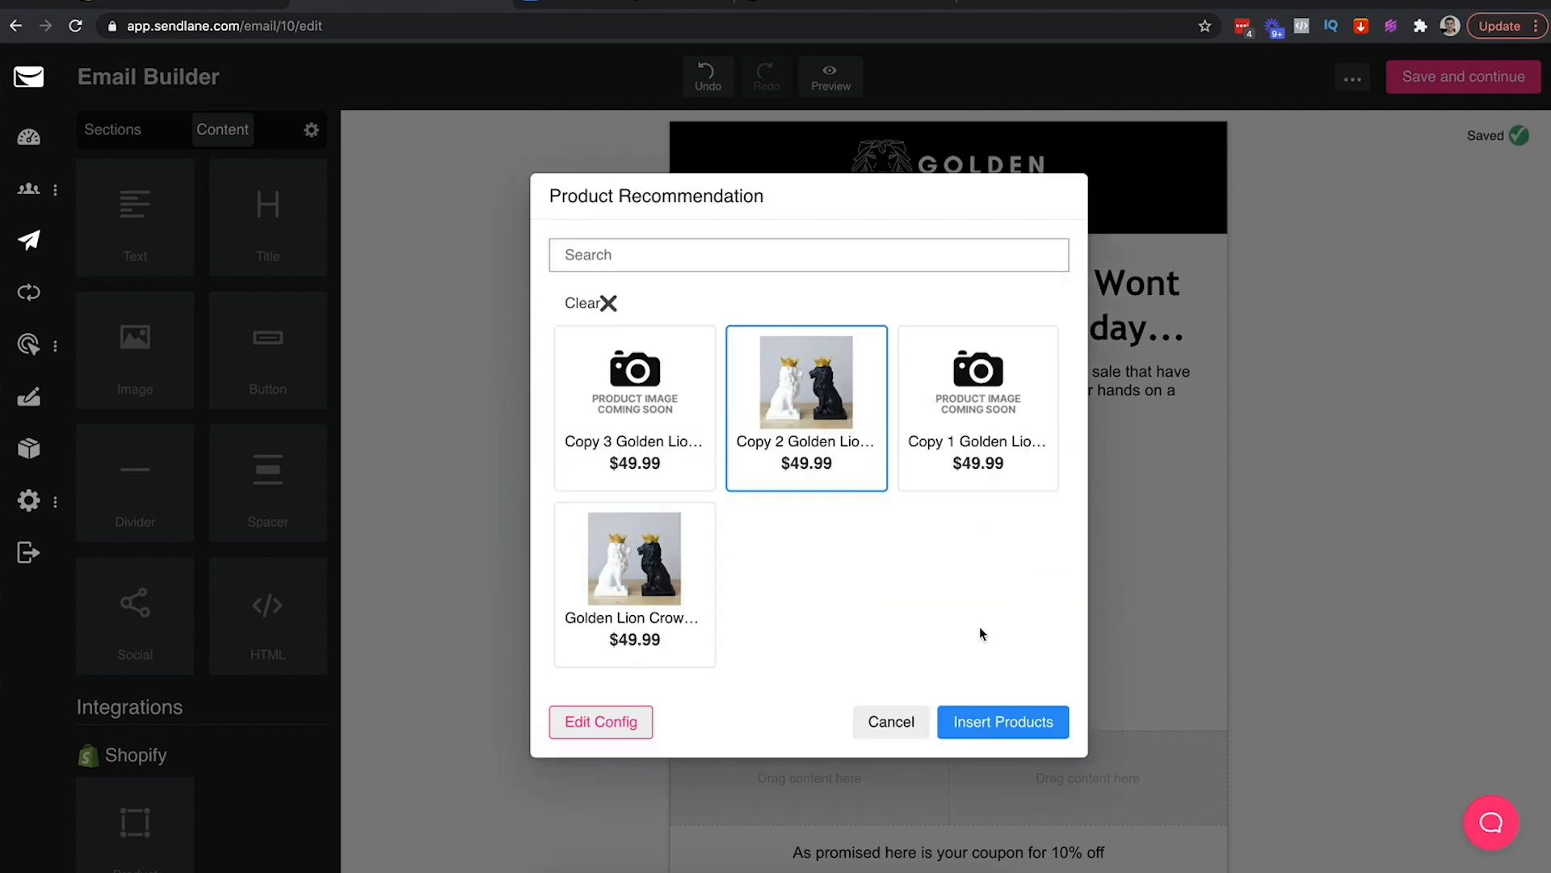
left_click(622, 582)
left_click(607, 303)
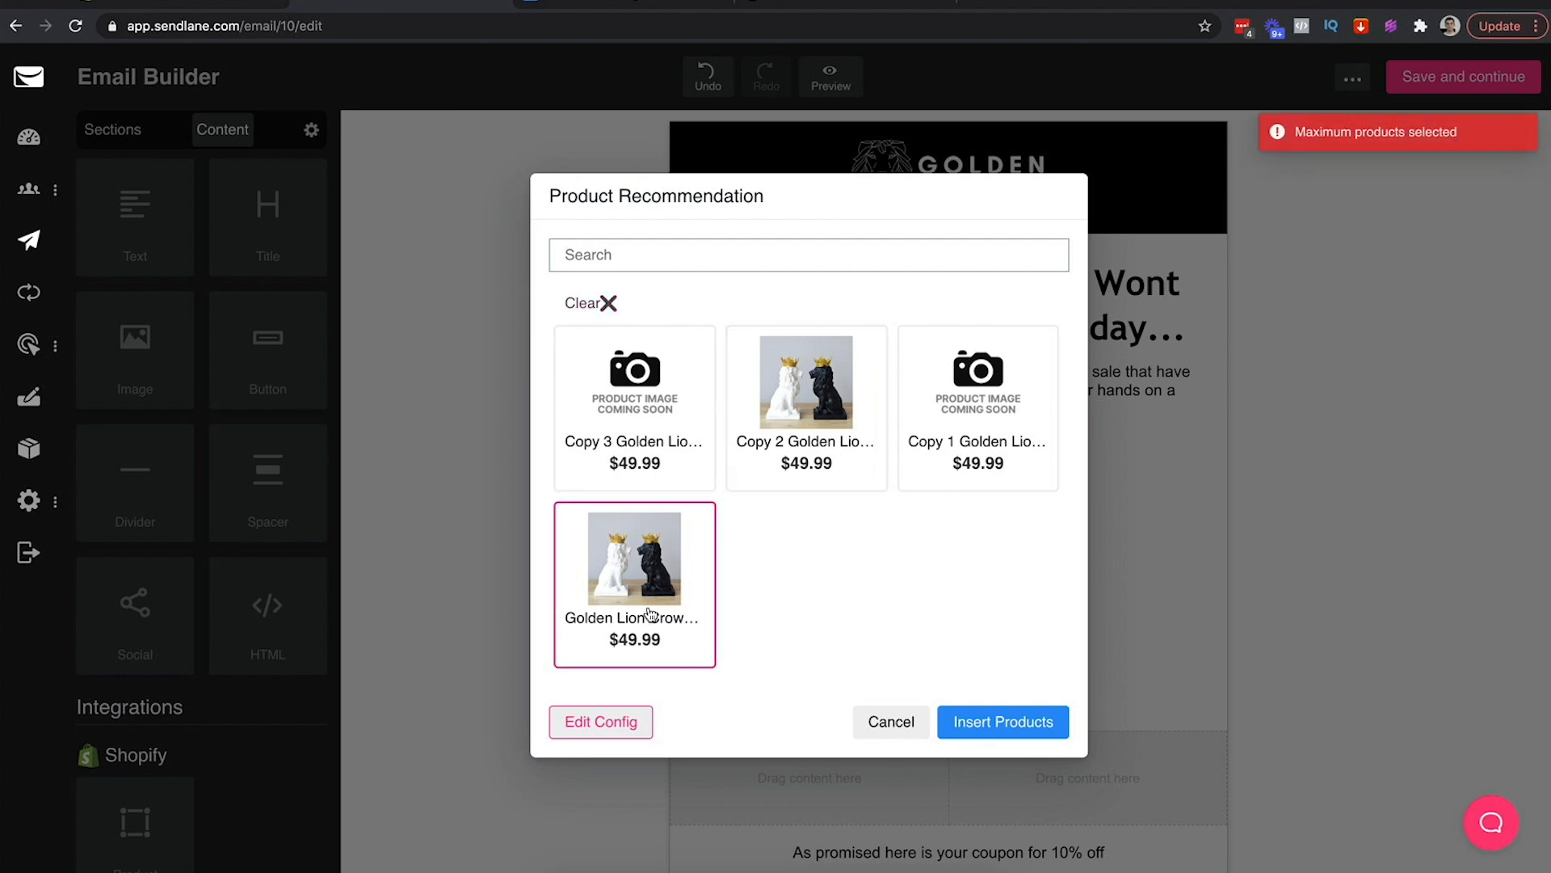
left_click(996, 723)
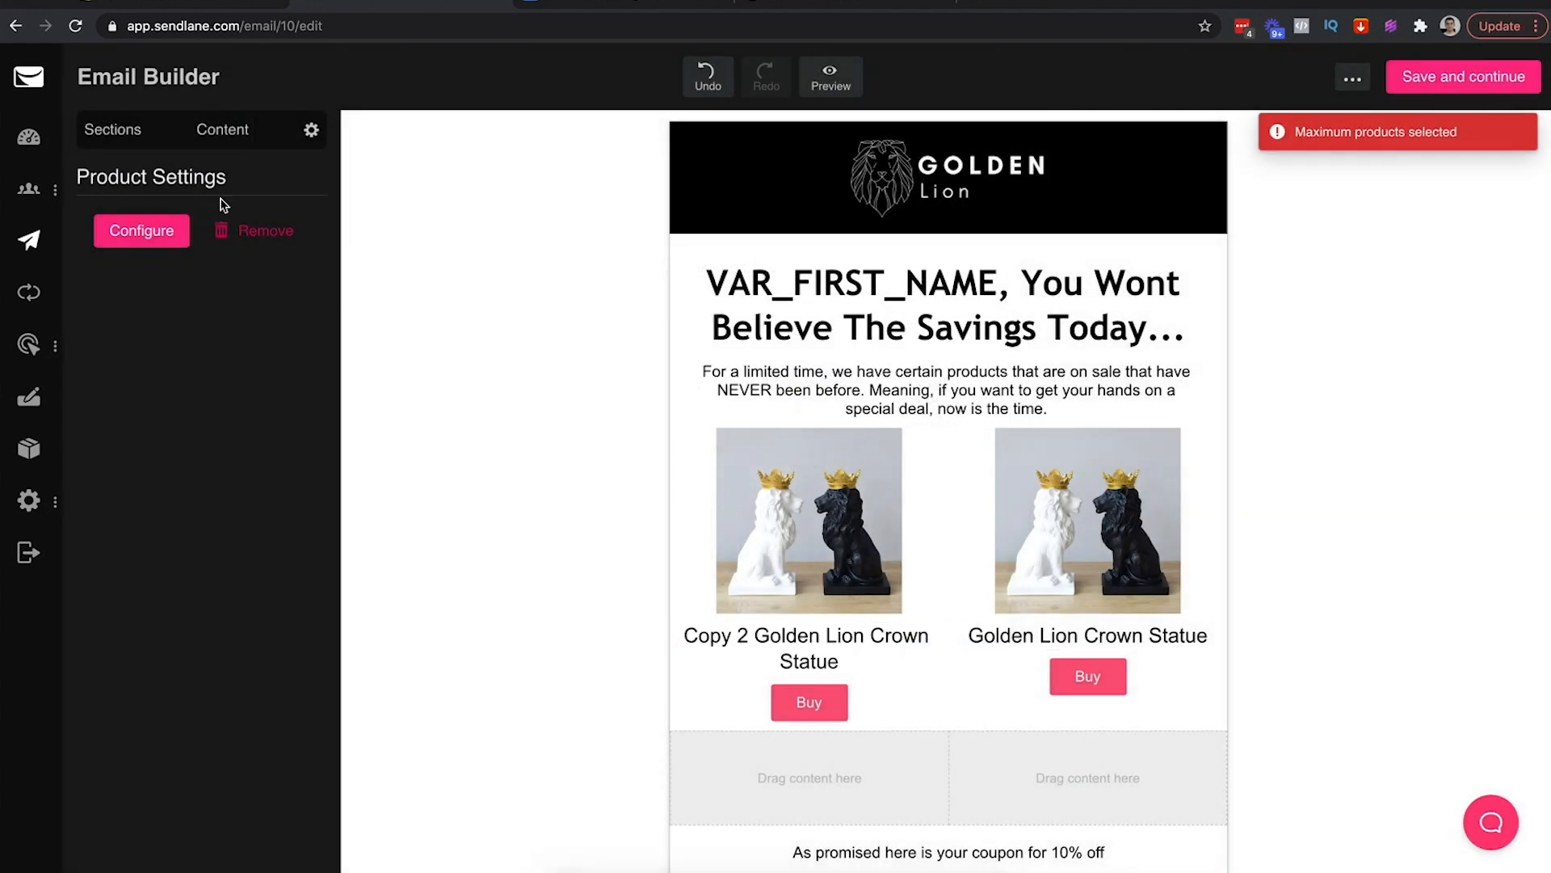
Remove 'Copy 2' from the first product's title
left_click(464, 359)
left_click(751, 635)
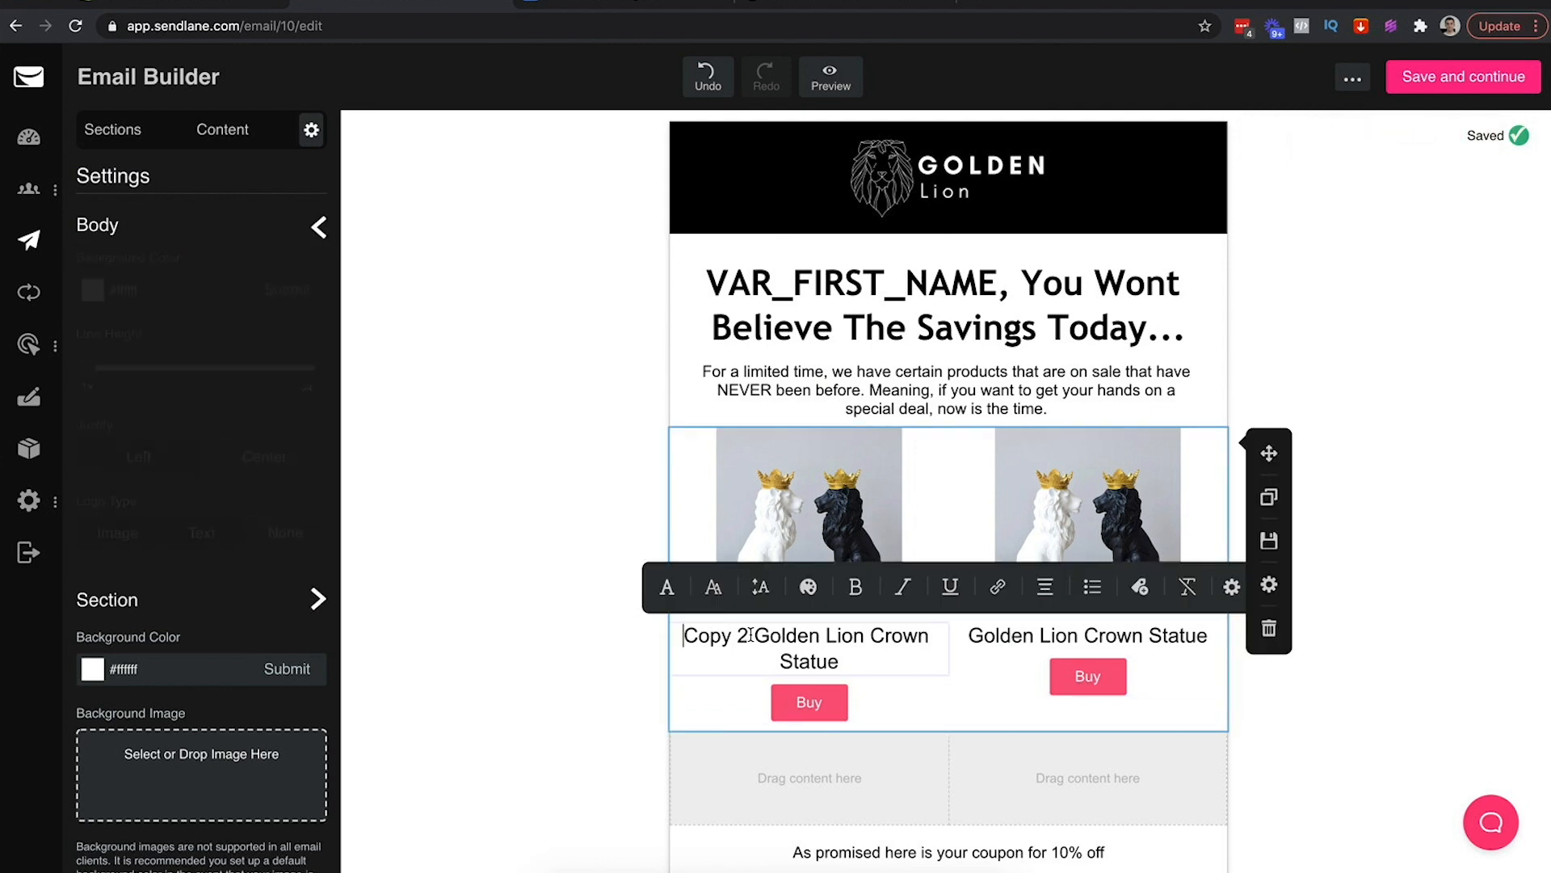
left_click(751, 635, "shift")
key("BackSpace")
left_click(915, 719)
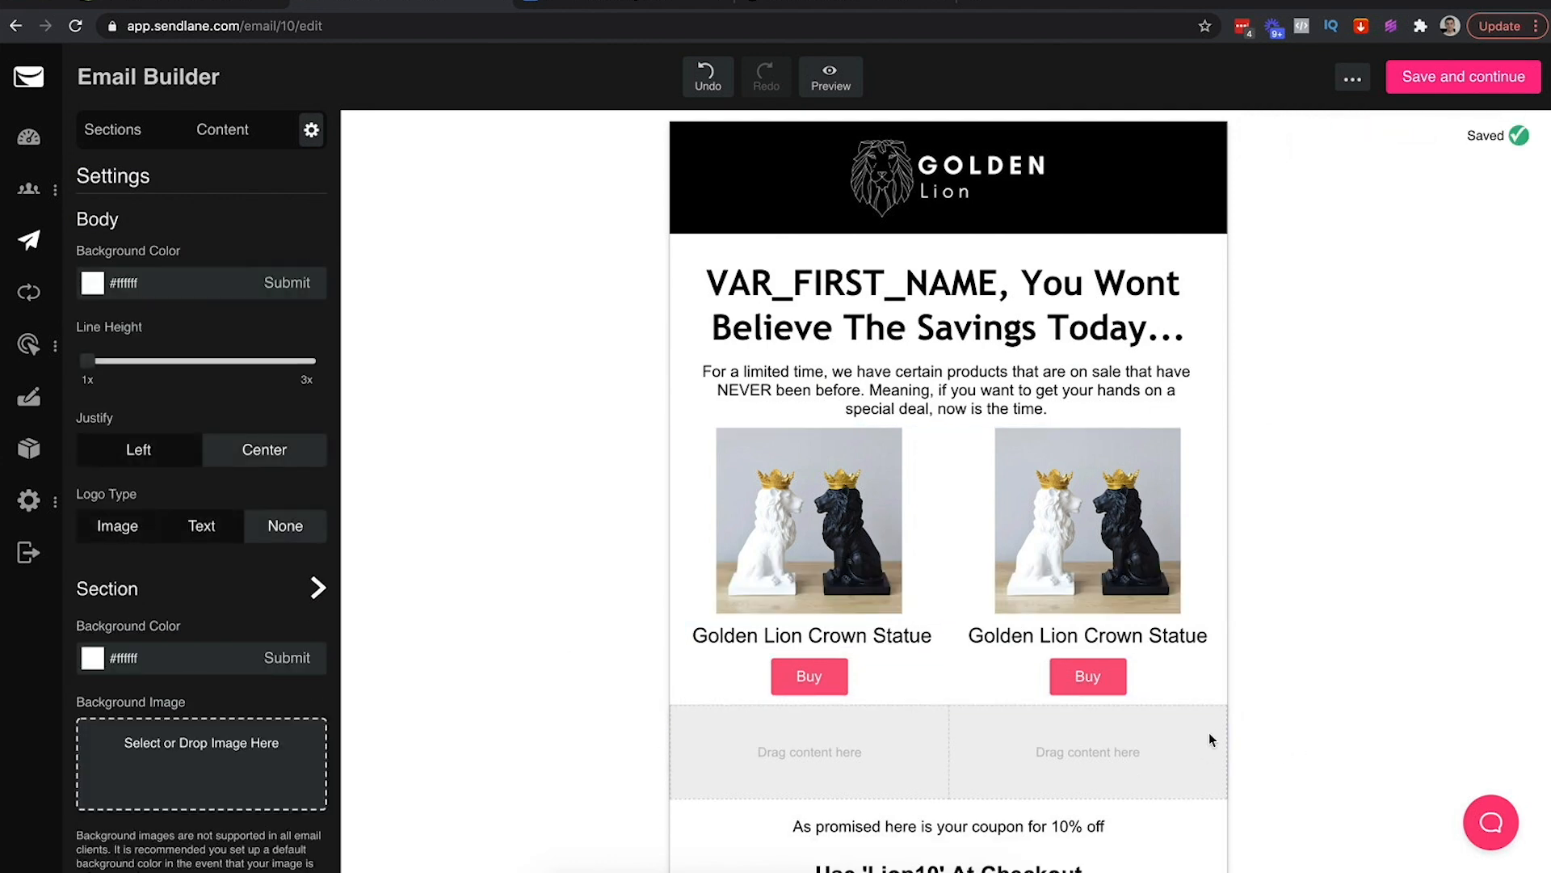
Delete the leftover empty two-column row below the products
scroll(1267, 821, "down", 1)
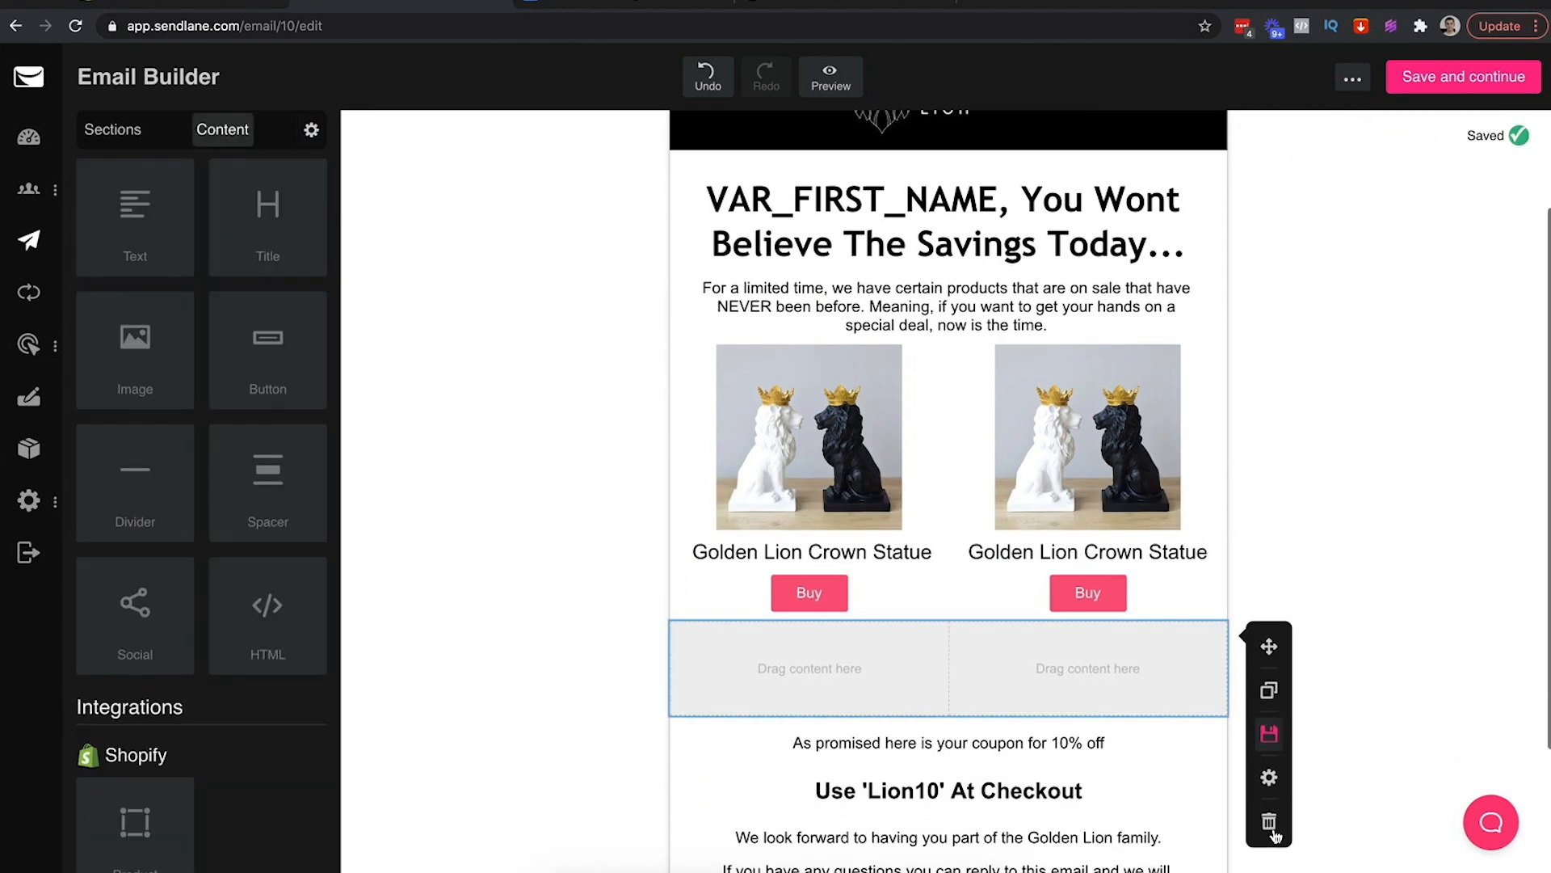
left_click(1269, 816)
left_click(1389, 677)
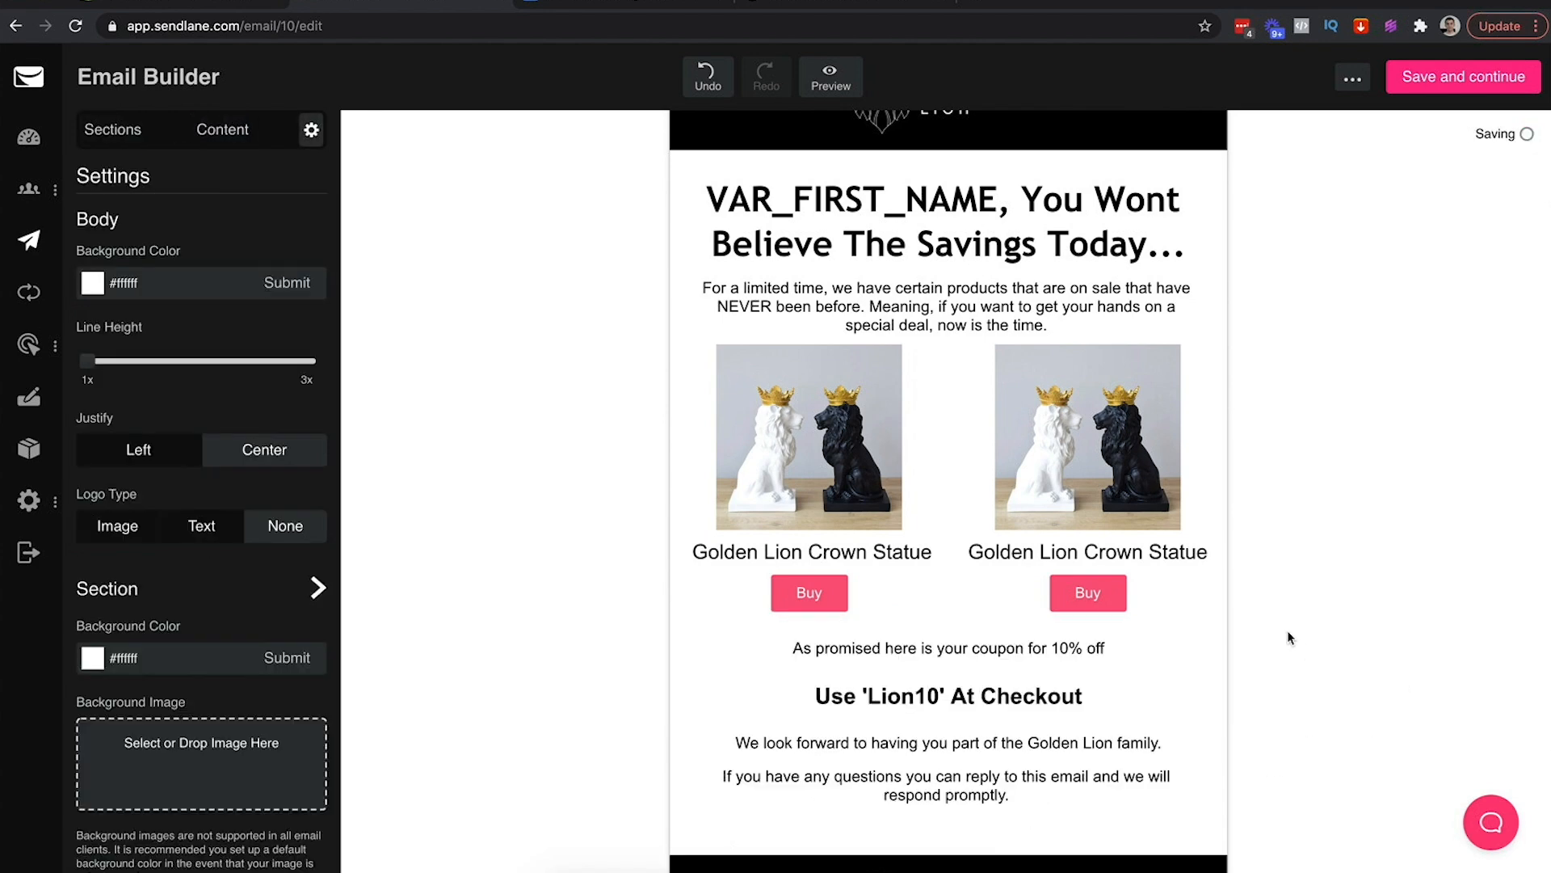
scroll(1285, 629, "up", 1)
scroll(1285, 629, "down", 2)
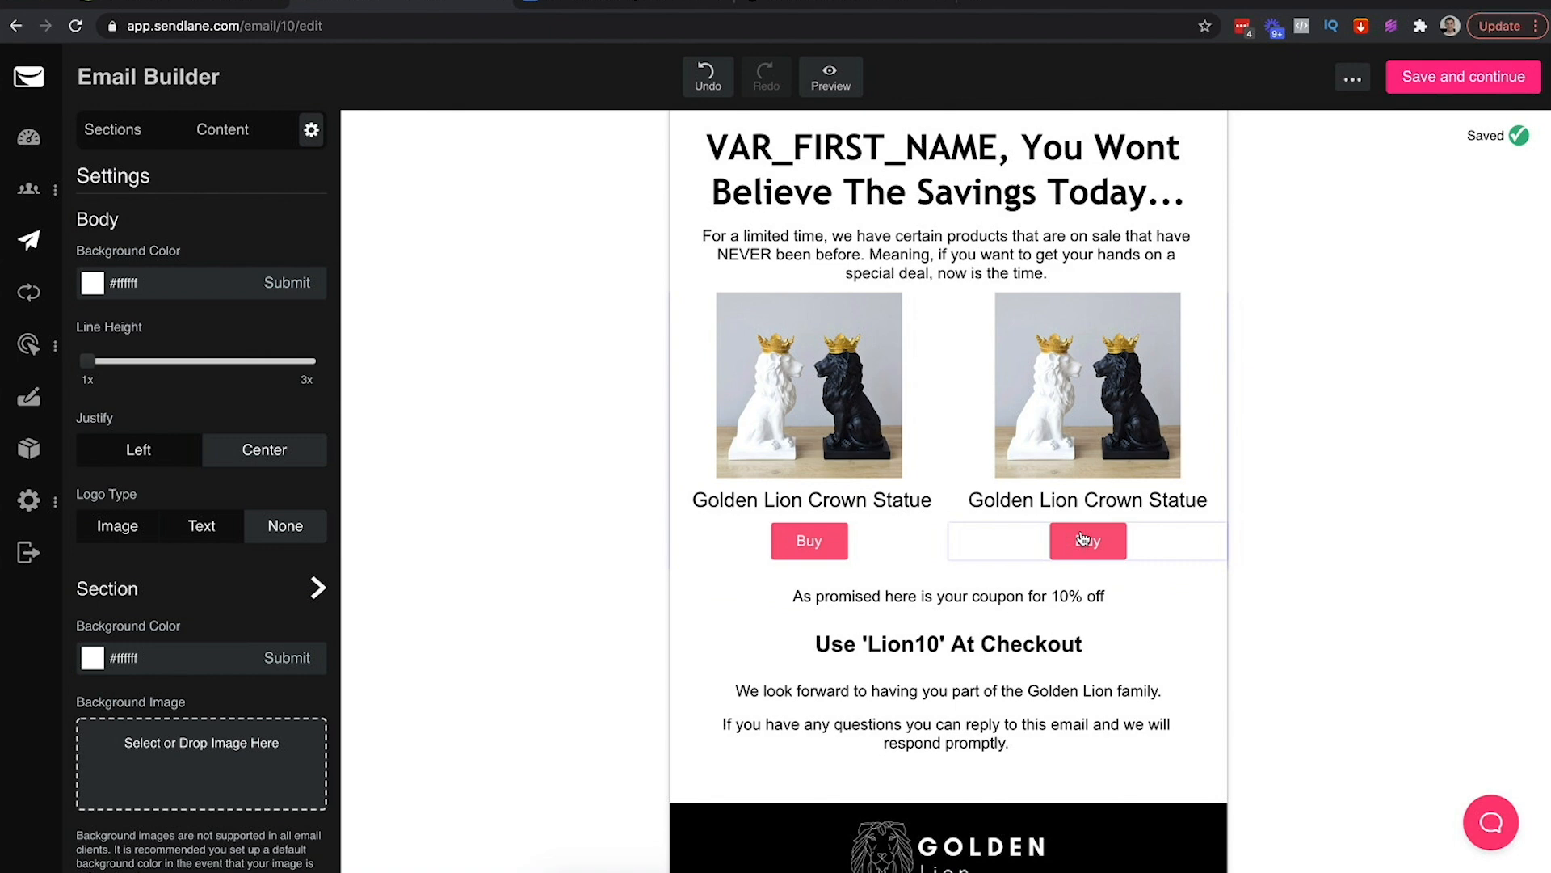
scroll(1119, 550, "up", 1)
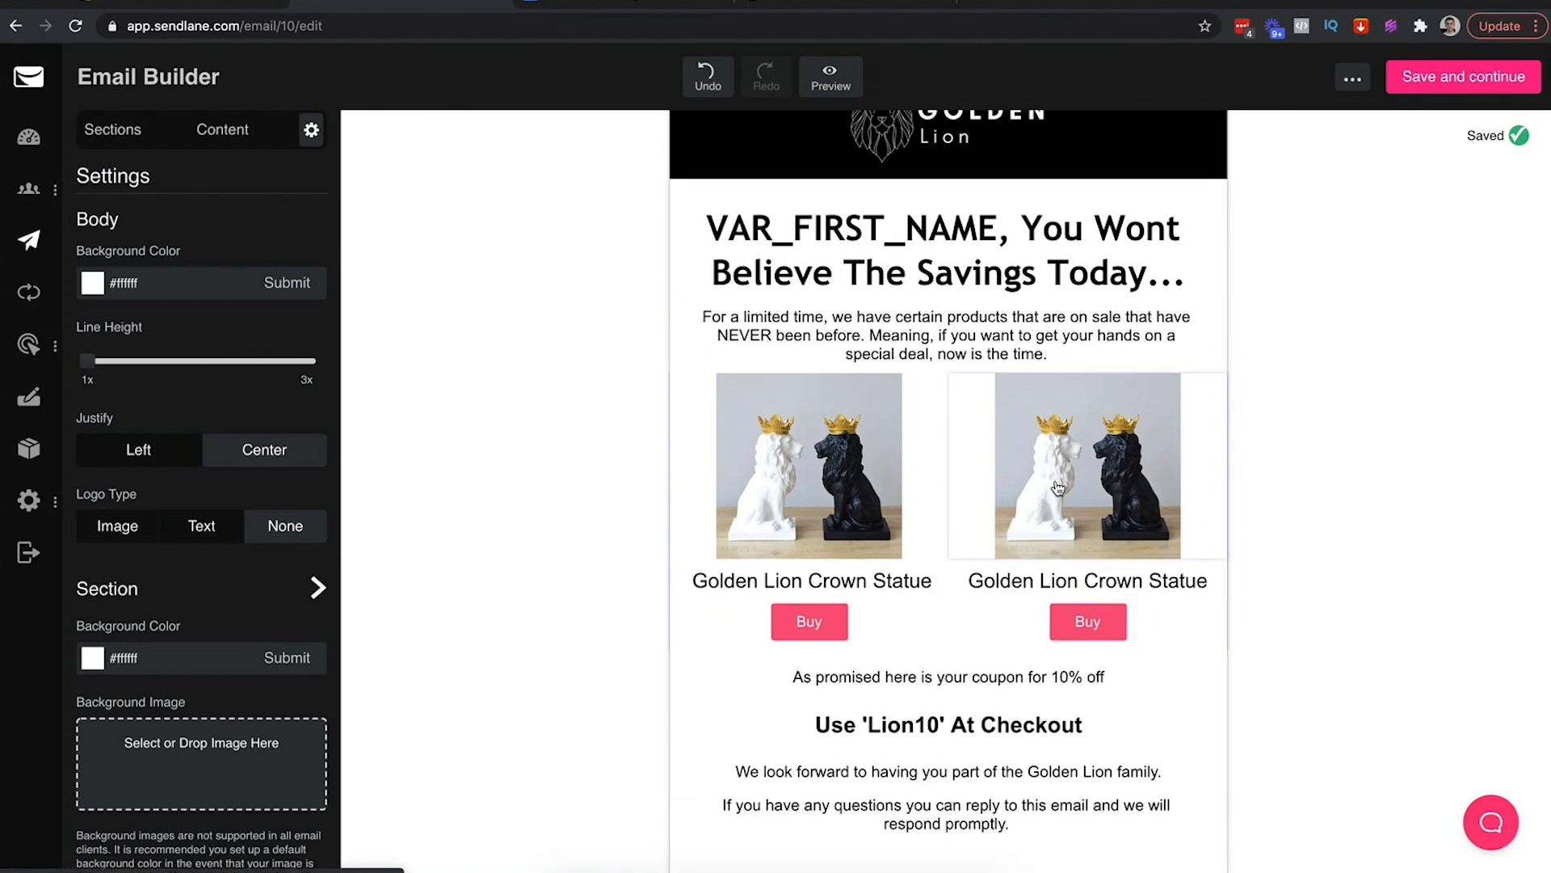
Inspect the right lion image's link and the right Buy button's colours, leaving them unchanged
left_click(1129, 490)
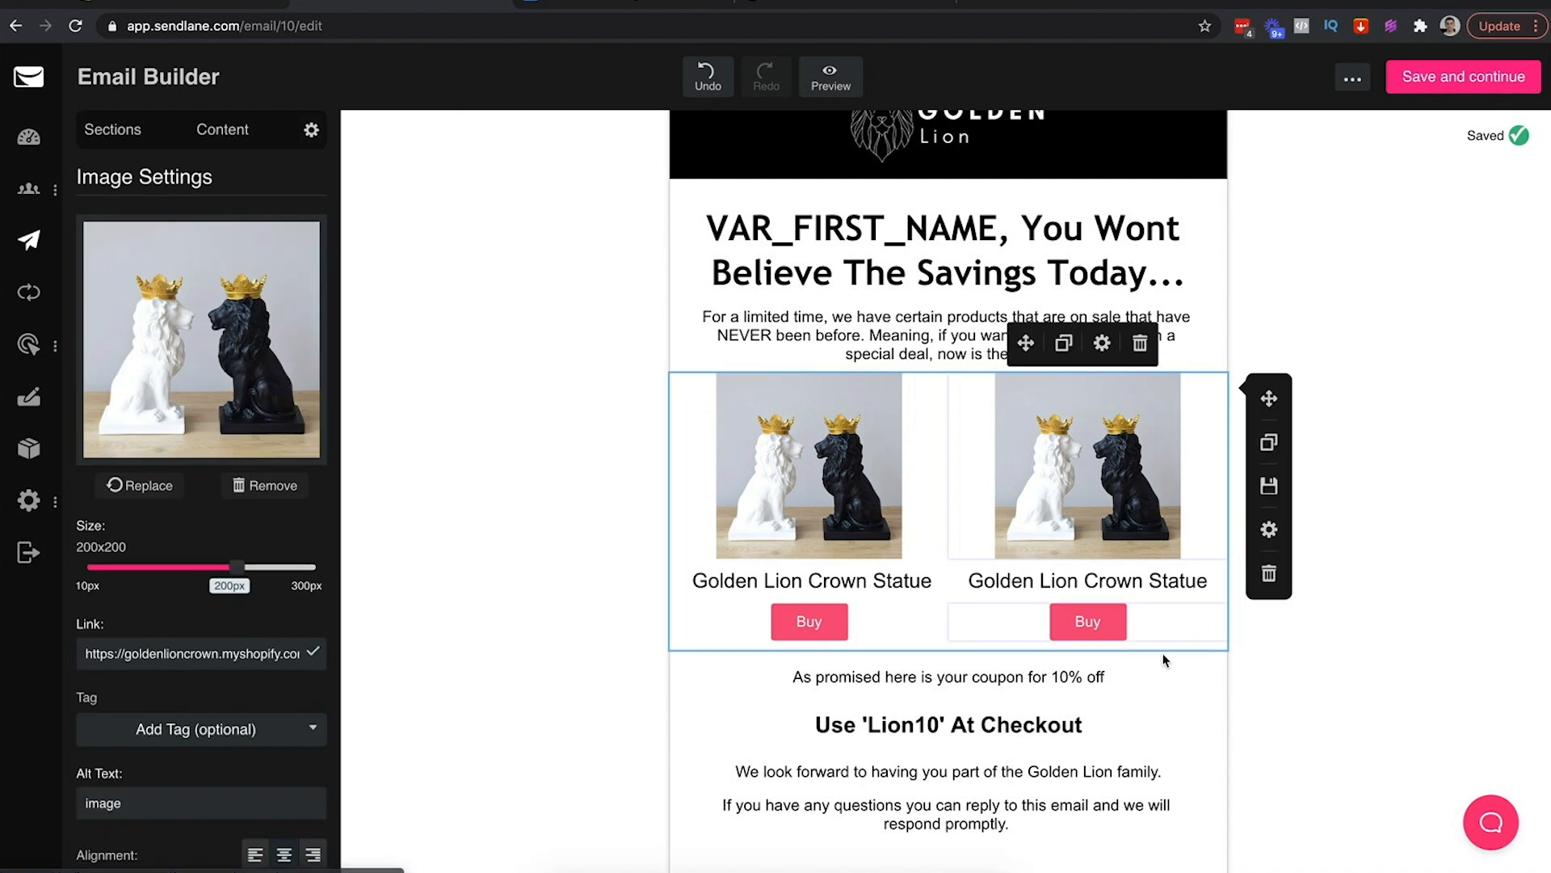
left_click(1262, 701)
left_click(1099, 493)
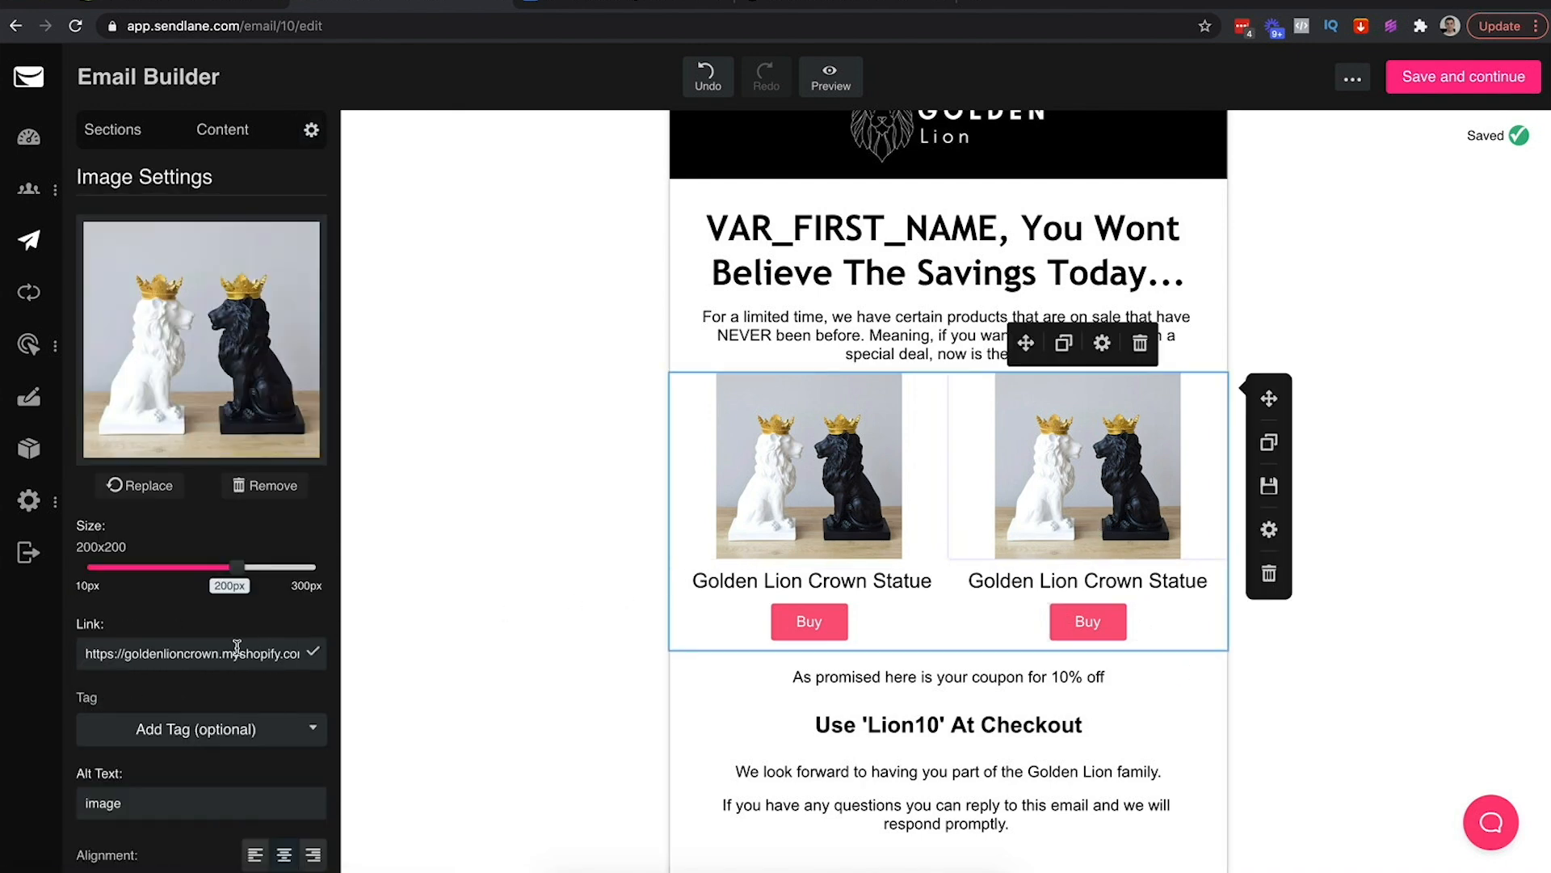
left_click(534, 622)
left_click(1165, 623)
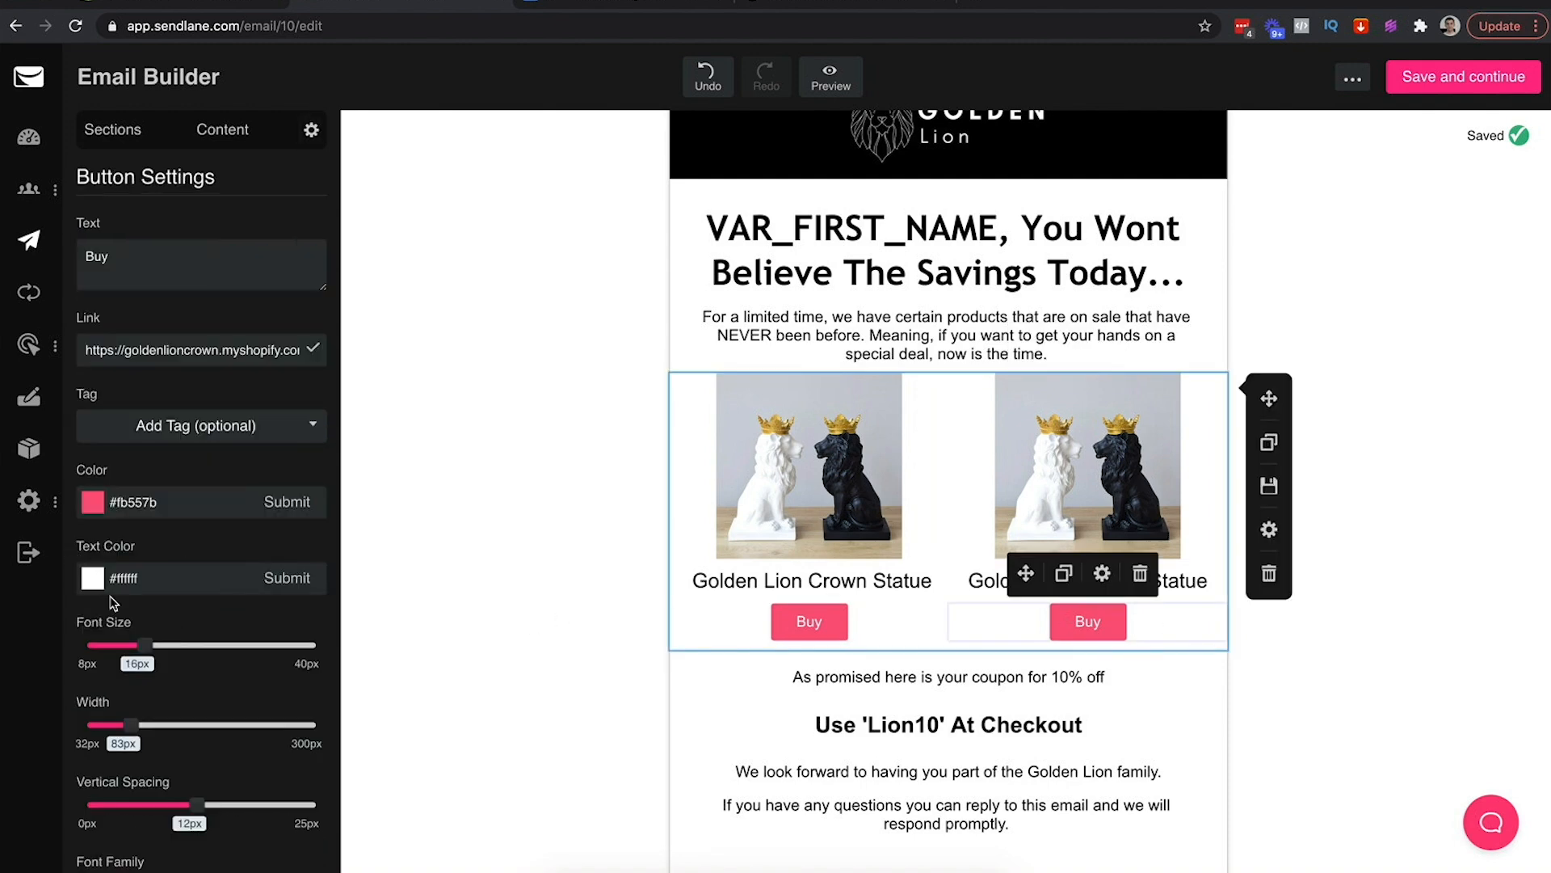
left_click(89, 502)
left_click(444, 592)
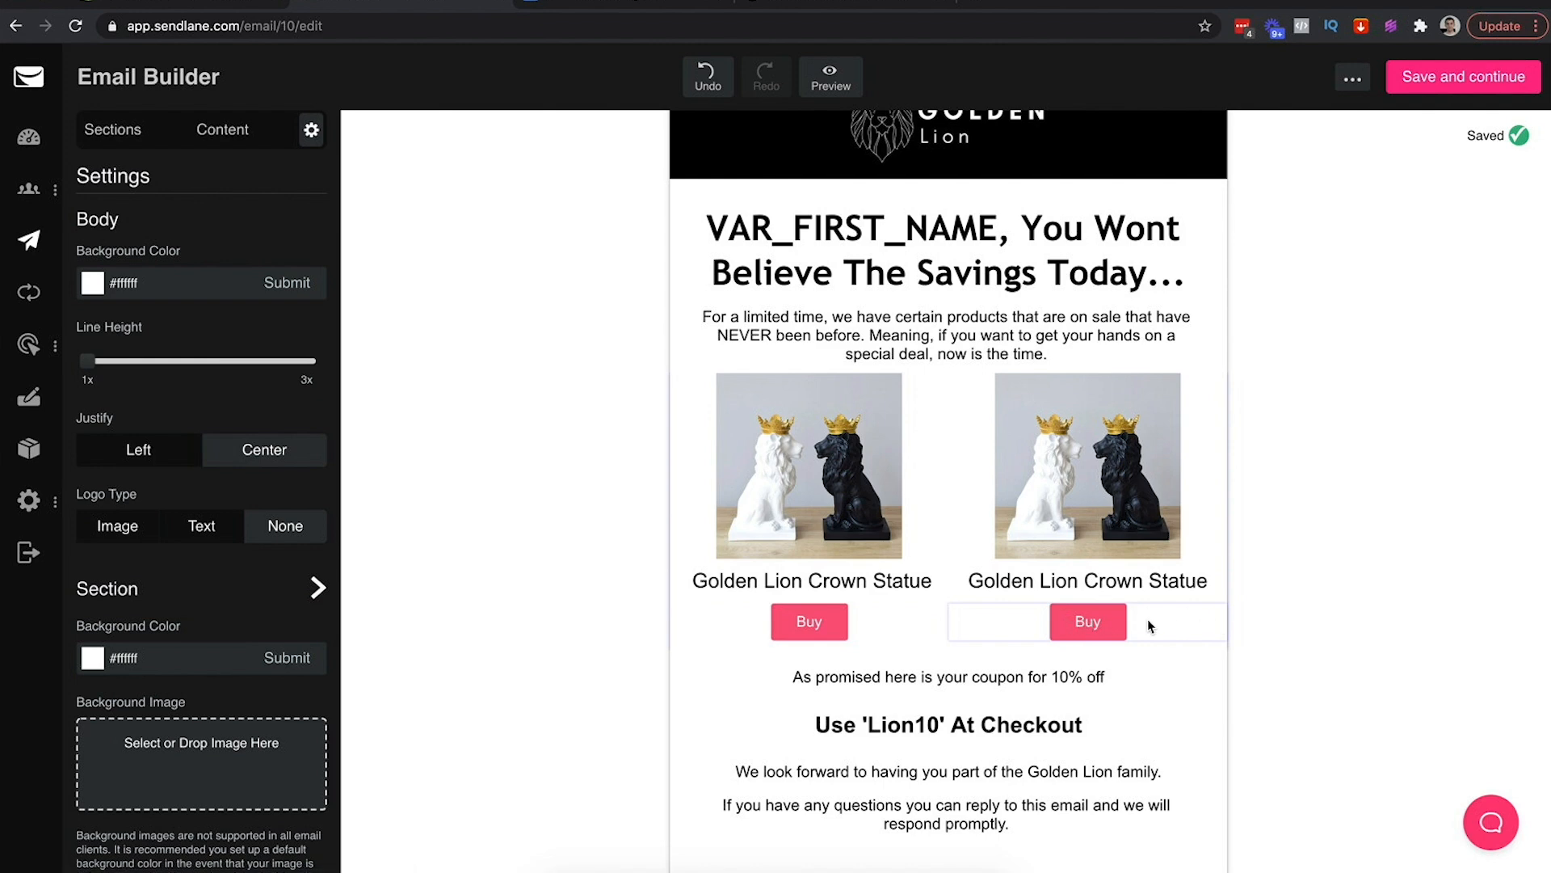
scroll(1050, 638, "down", 2)
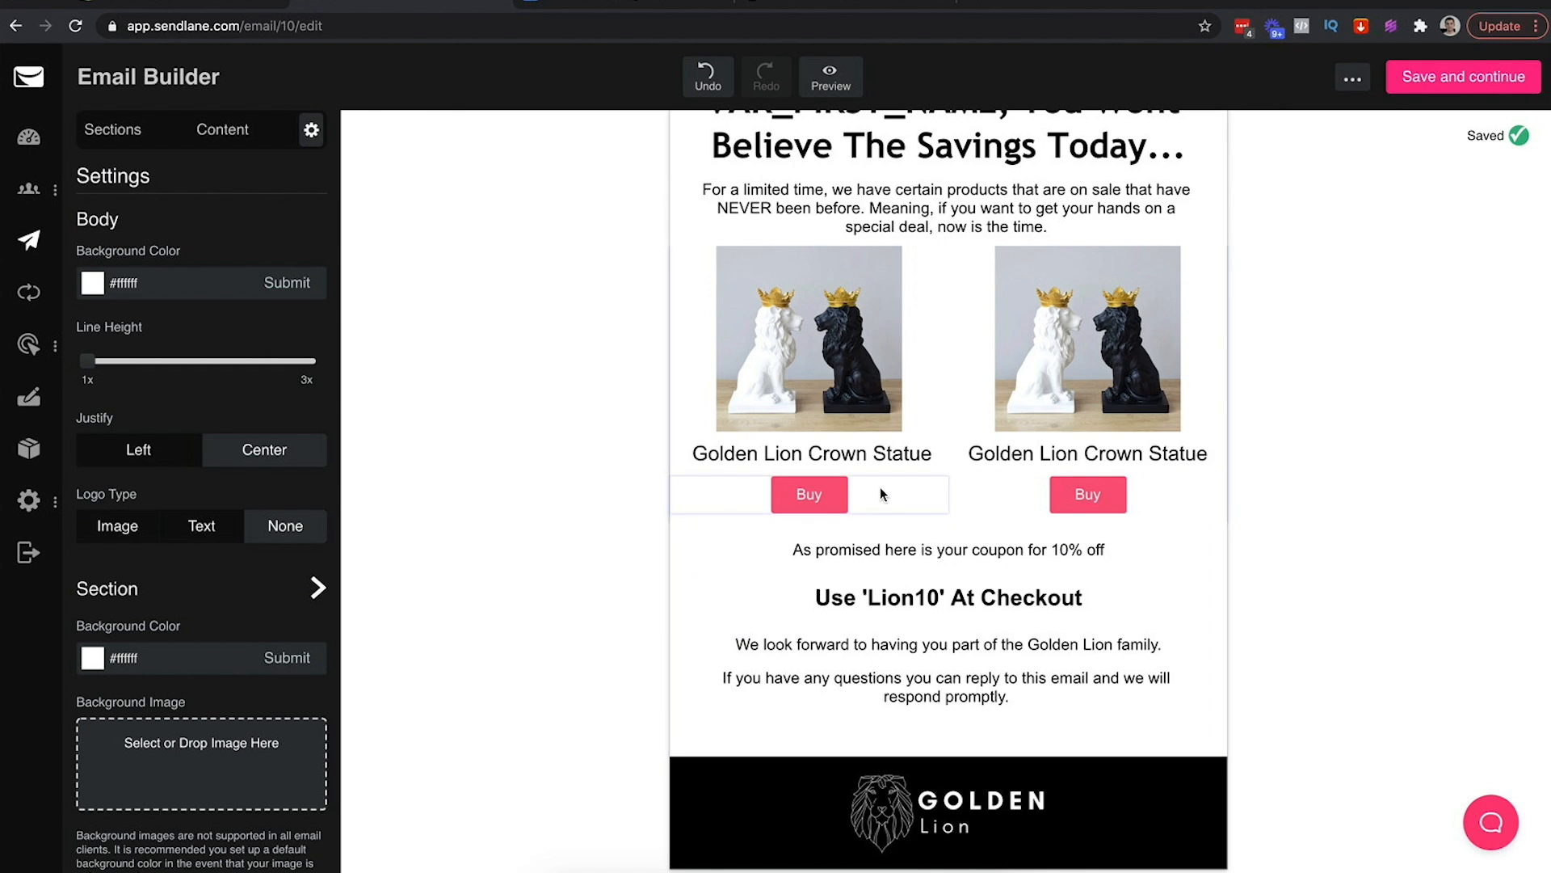
Make the left button black, labelled 'Buy Now', with 25px text, 188px width, 13px spacing
left_click(880, 495)
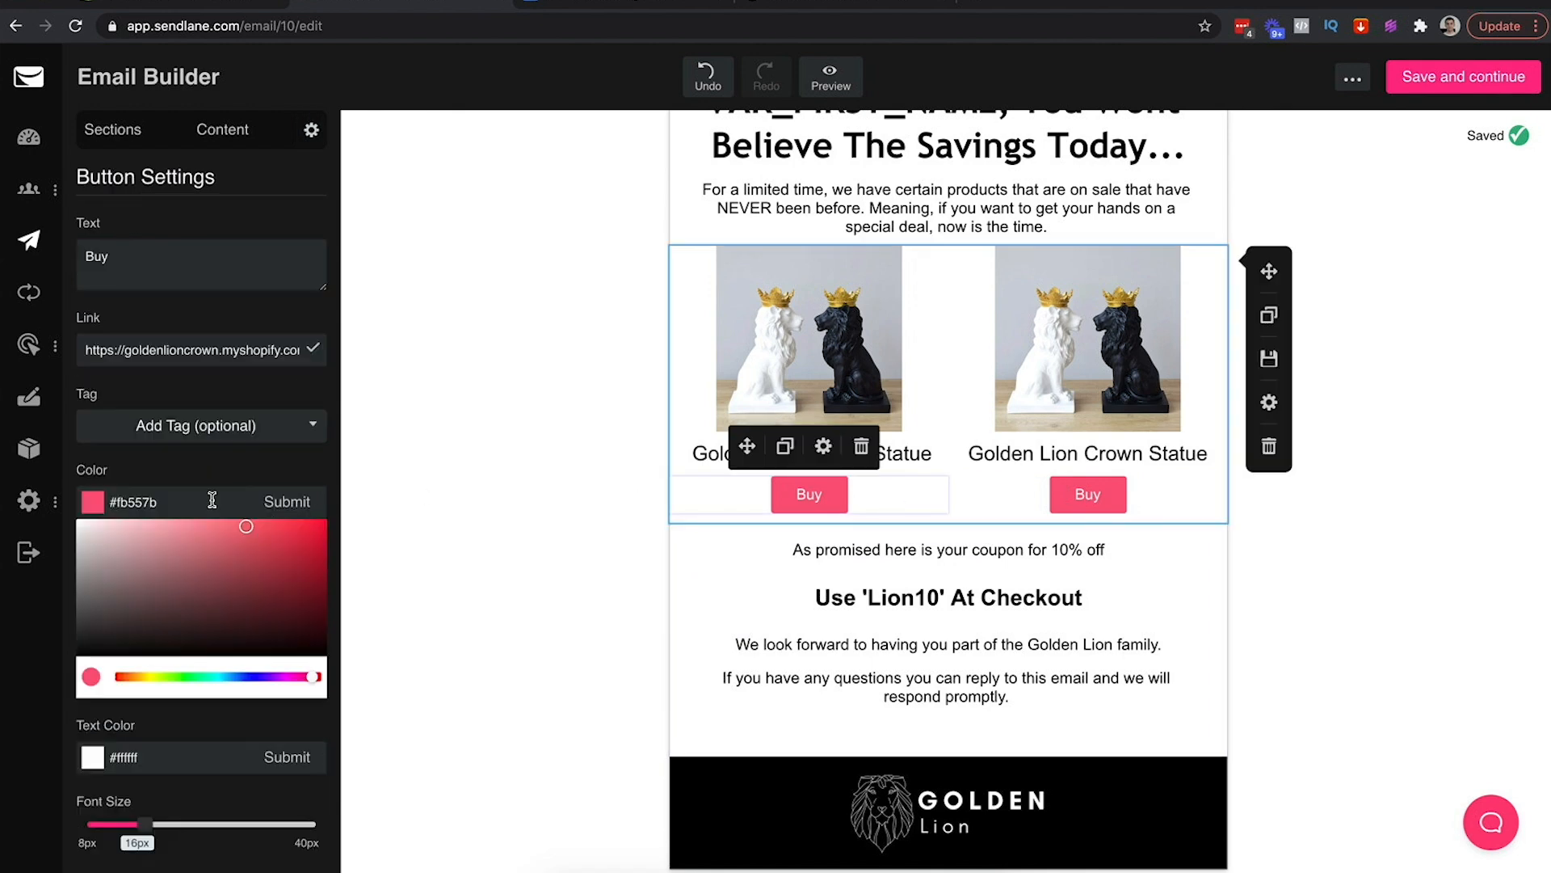
left_click_drag(215, 658, 2, 792)
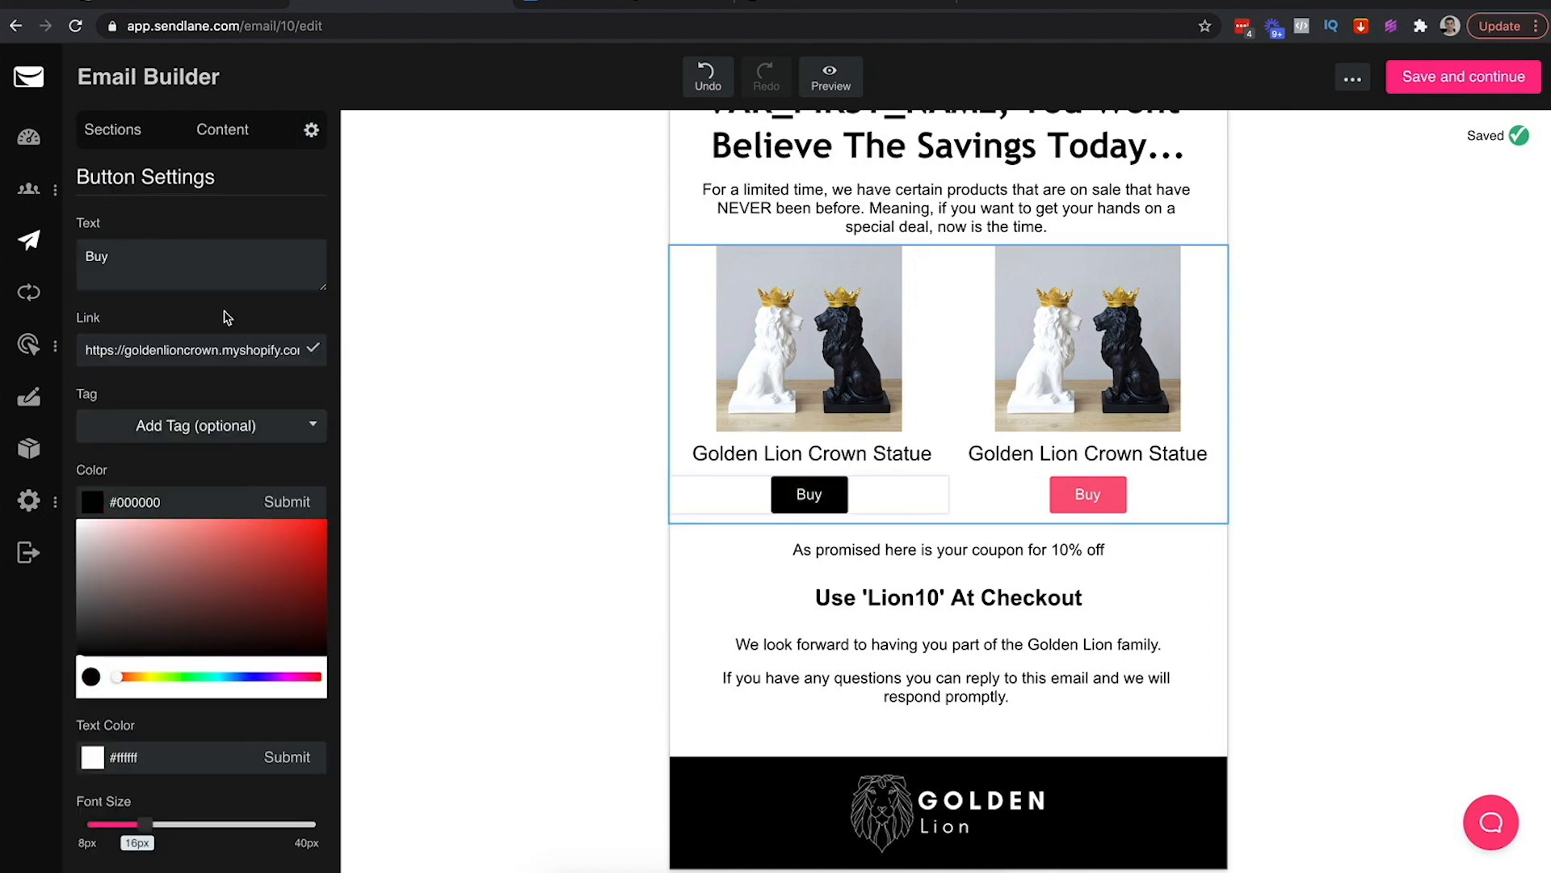
left_click(143, 259)
type("Now")
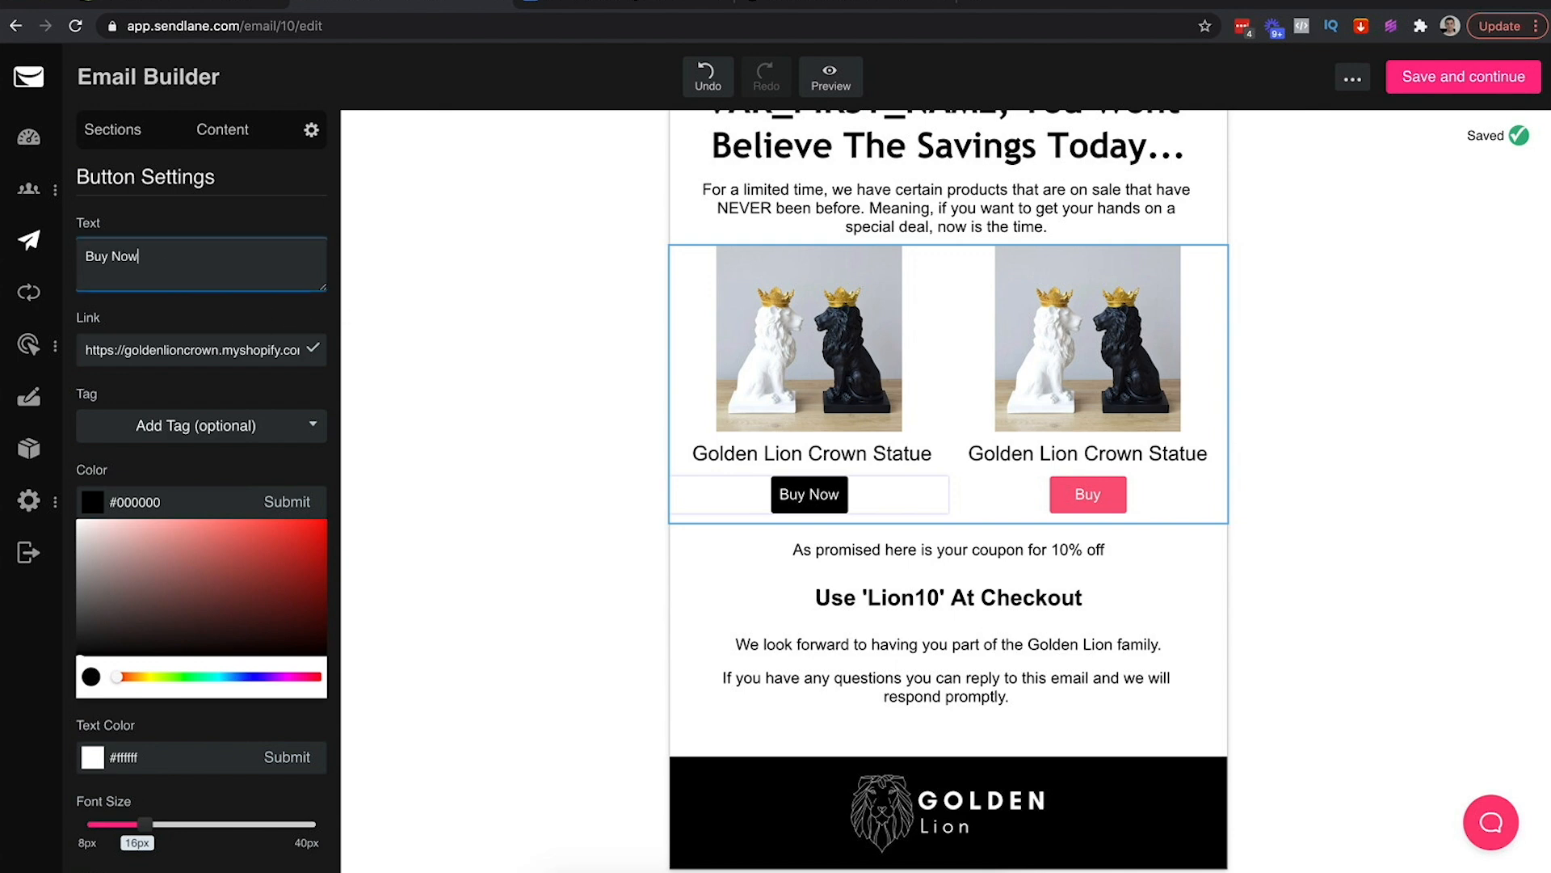
left_click(287, 501)
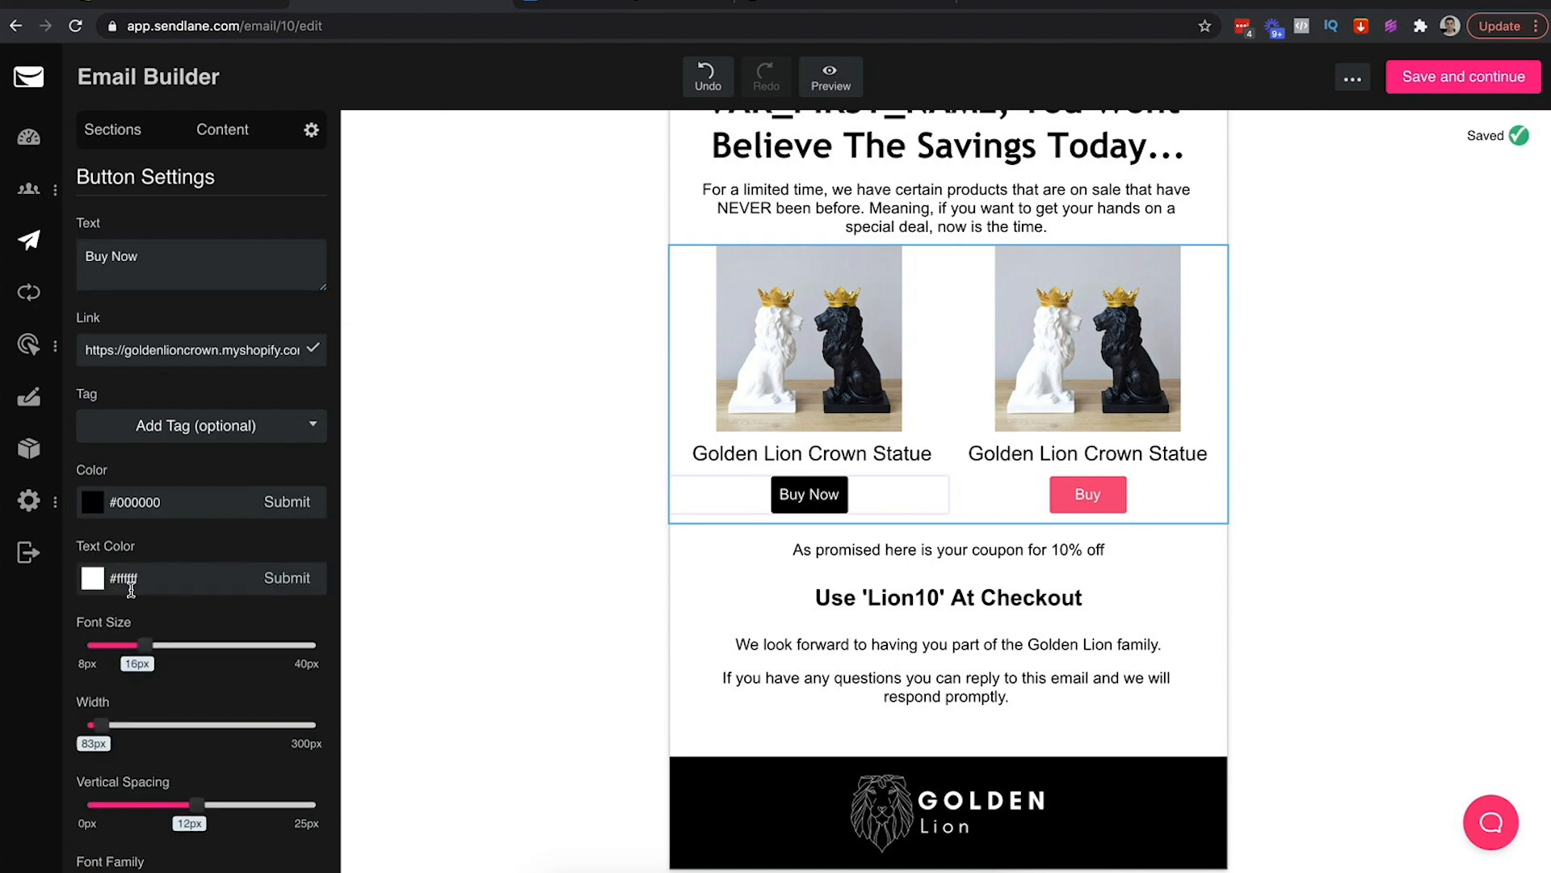
left_click_drag(142, 646, 210, 646)
left_click_drag(101, 733, 185, 726)
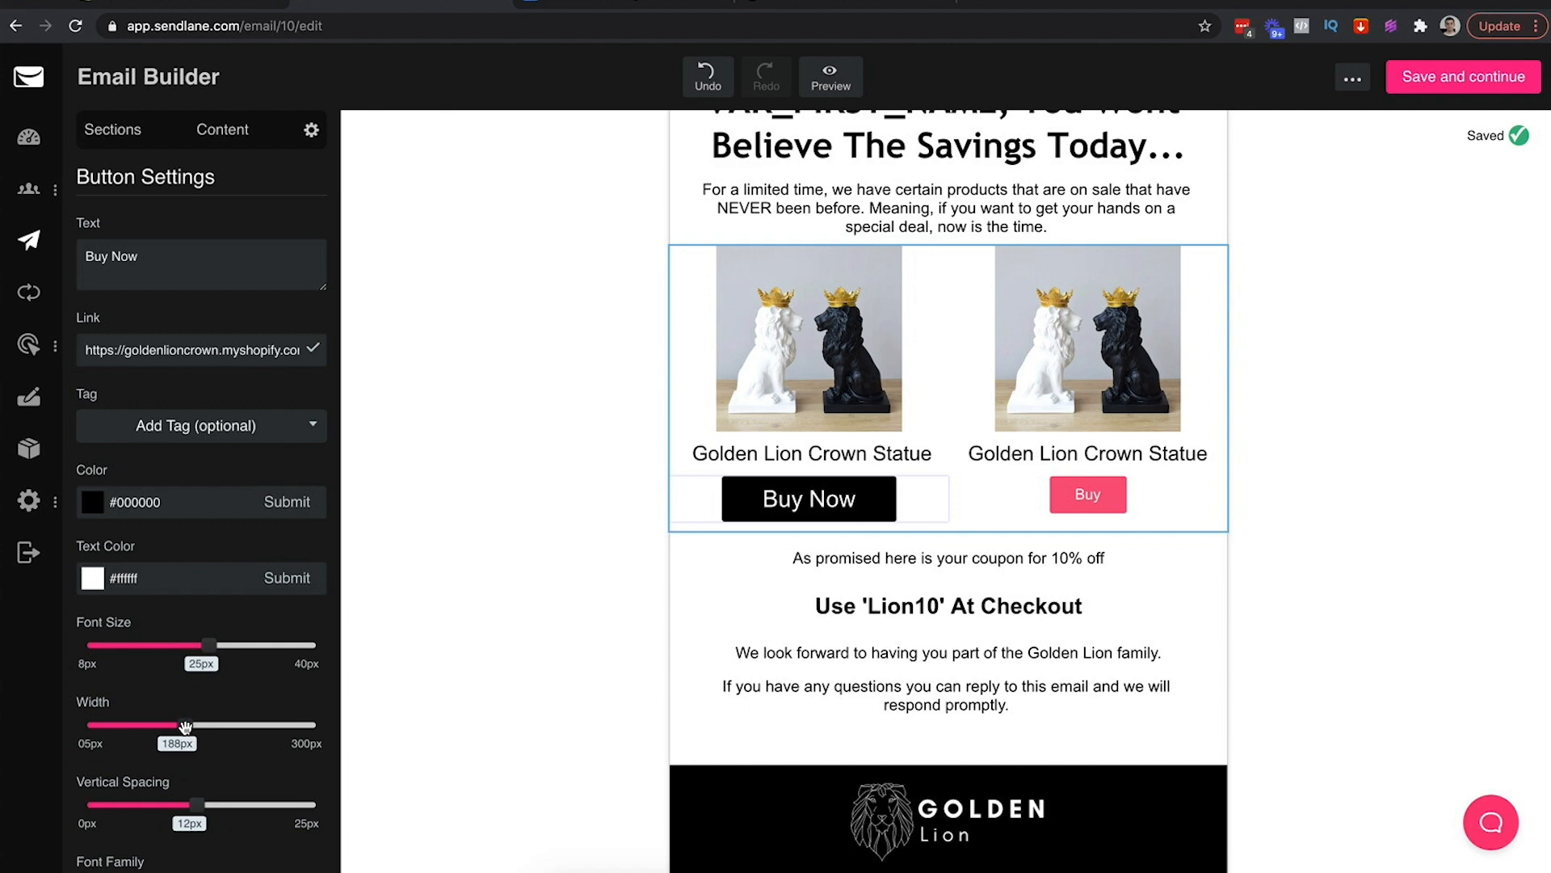
left_click_drag(199, 802, 209, 804)
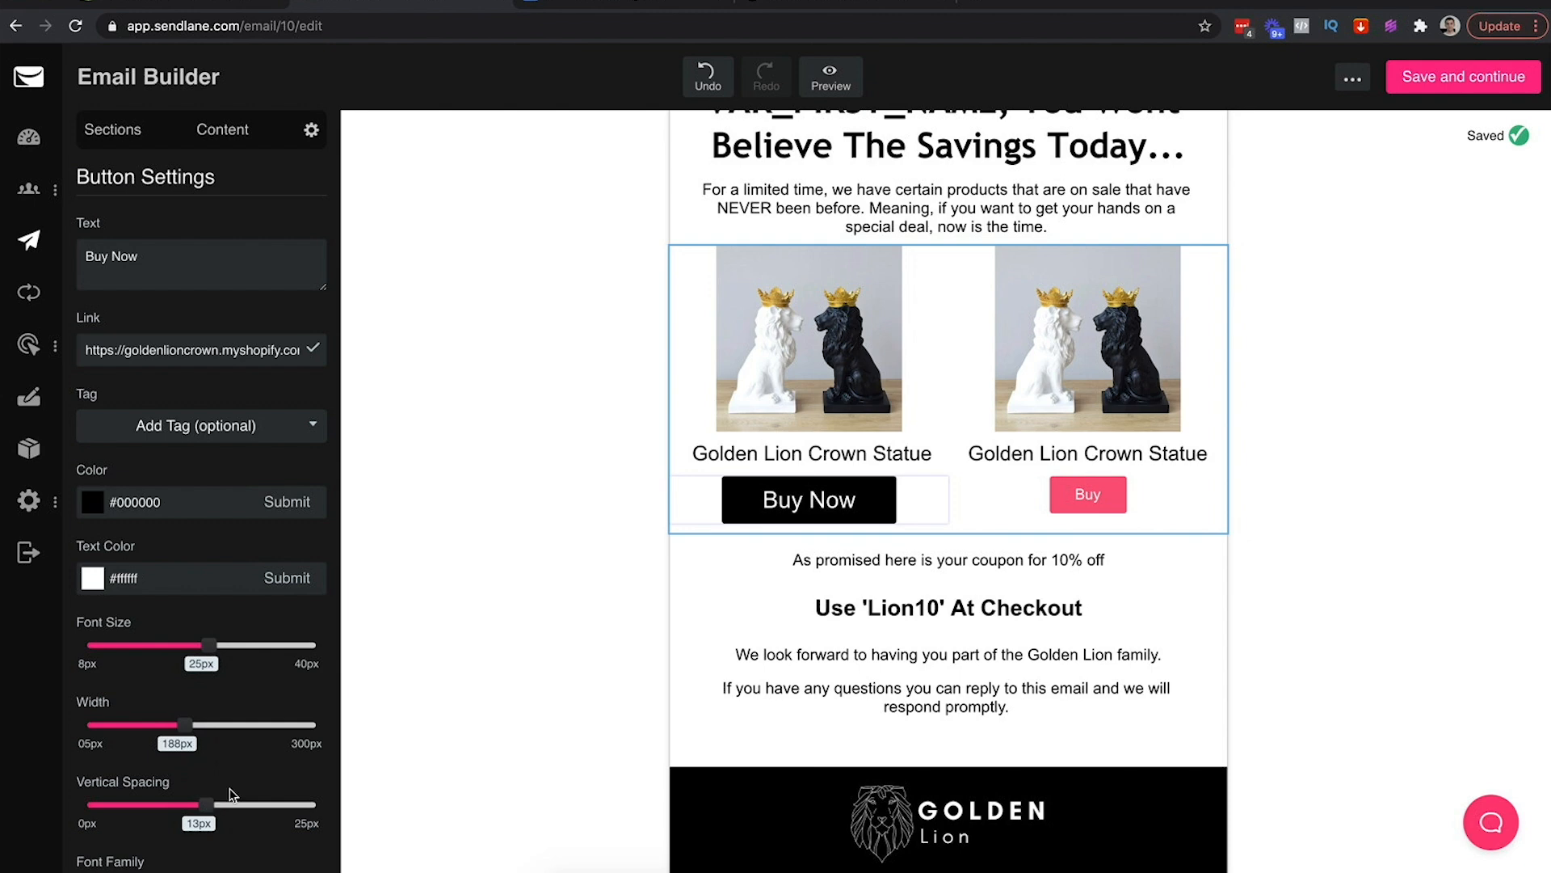
left_click(536, 665)
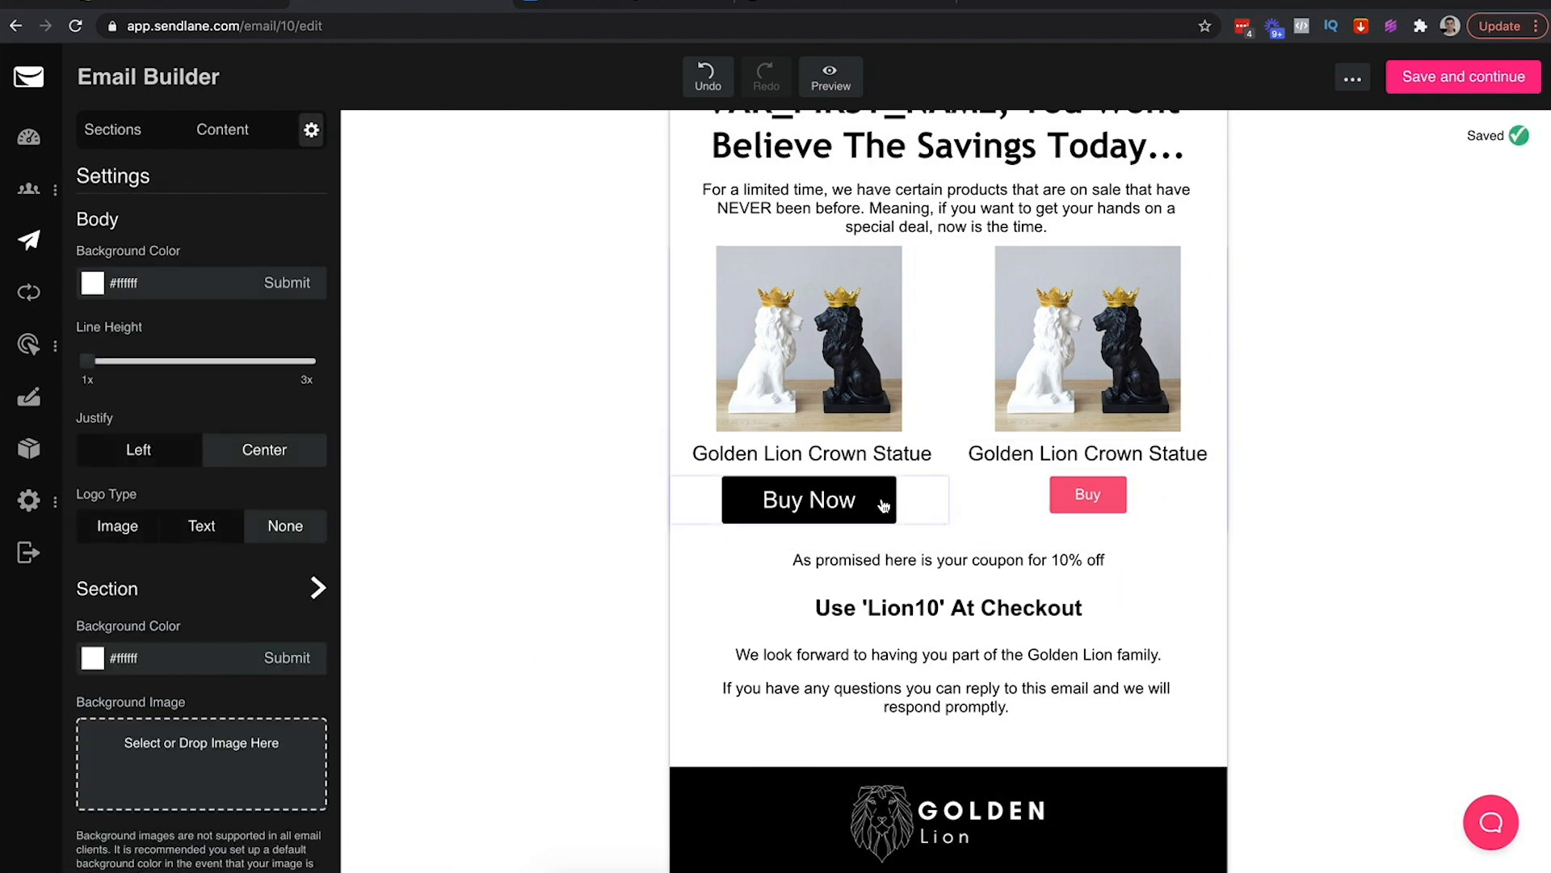
scroll(1039, 536, "up", 2)
scroll(1047, 533, "down", 2)
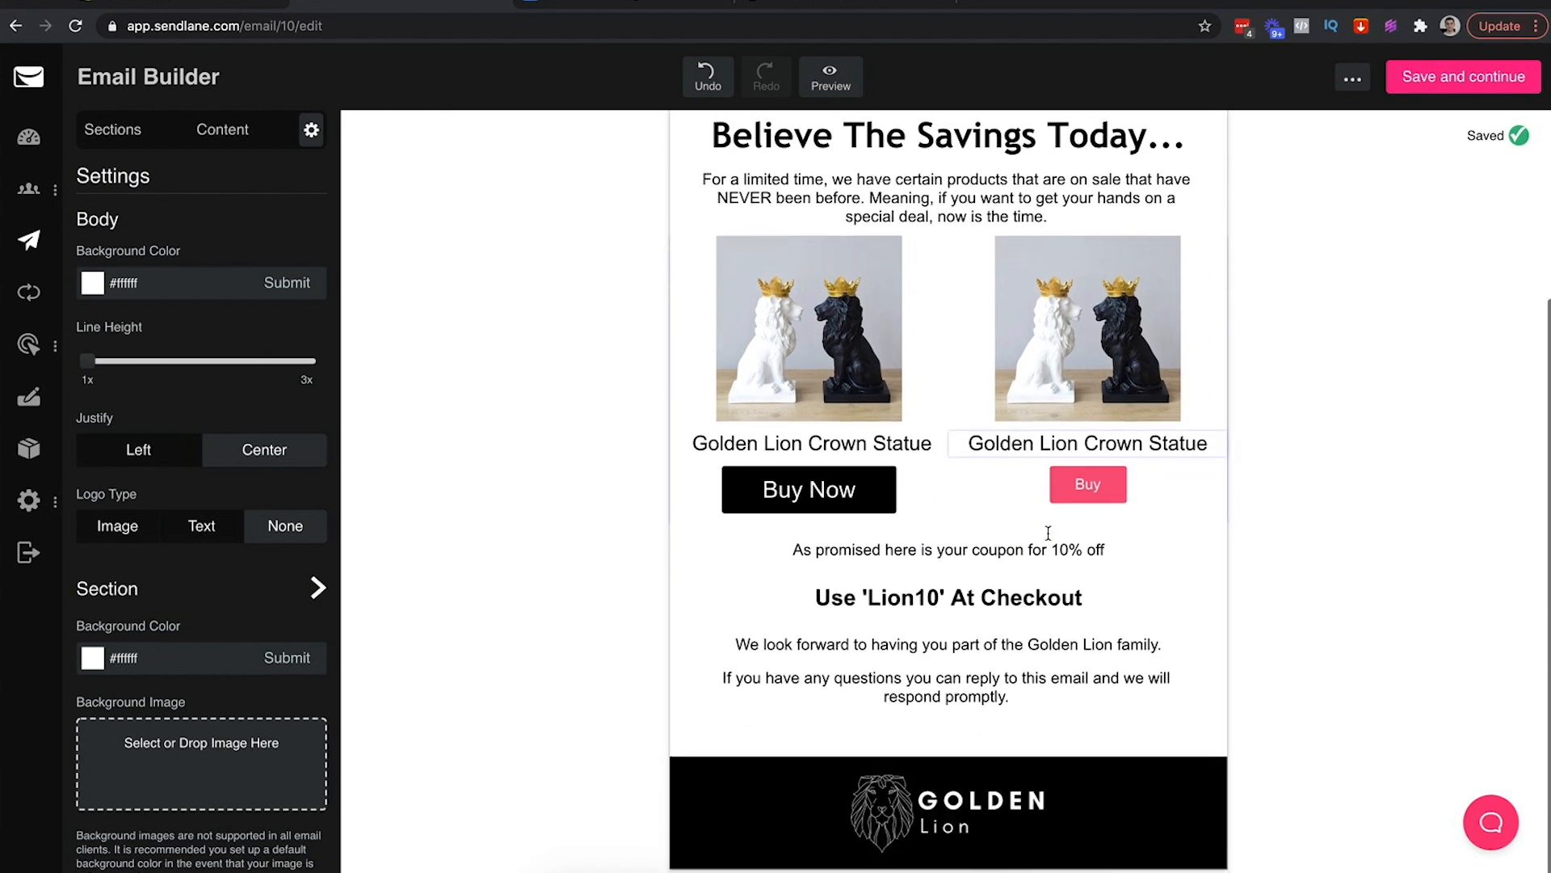
Make the right product button black, relabel it 'Buy Now', and raise its text to 25px
scroll(1048, 533, "up", 1)
left_click(1170, 521)
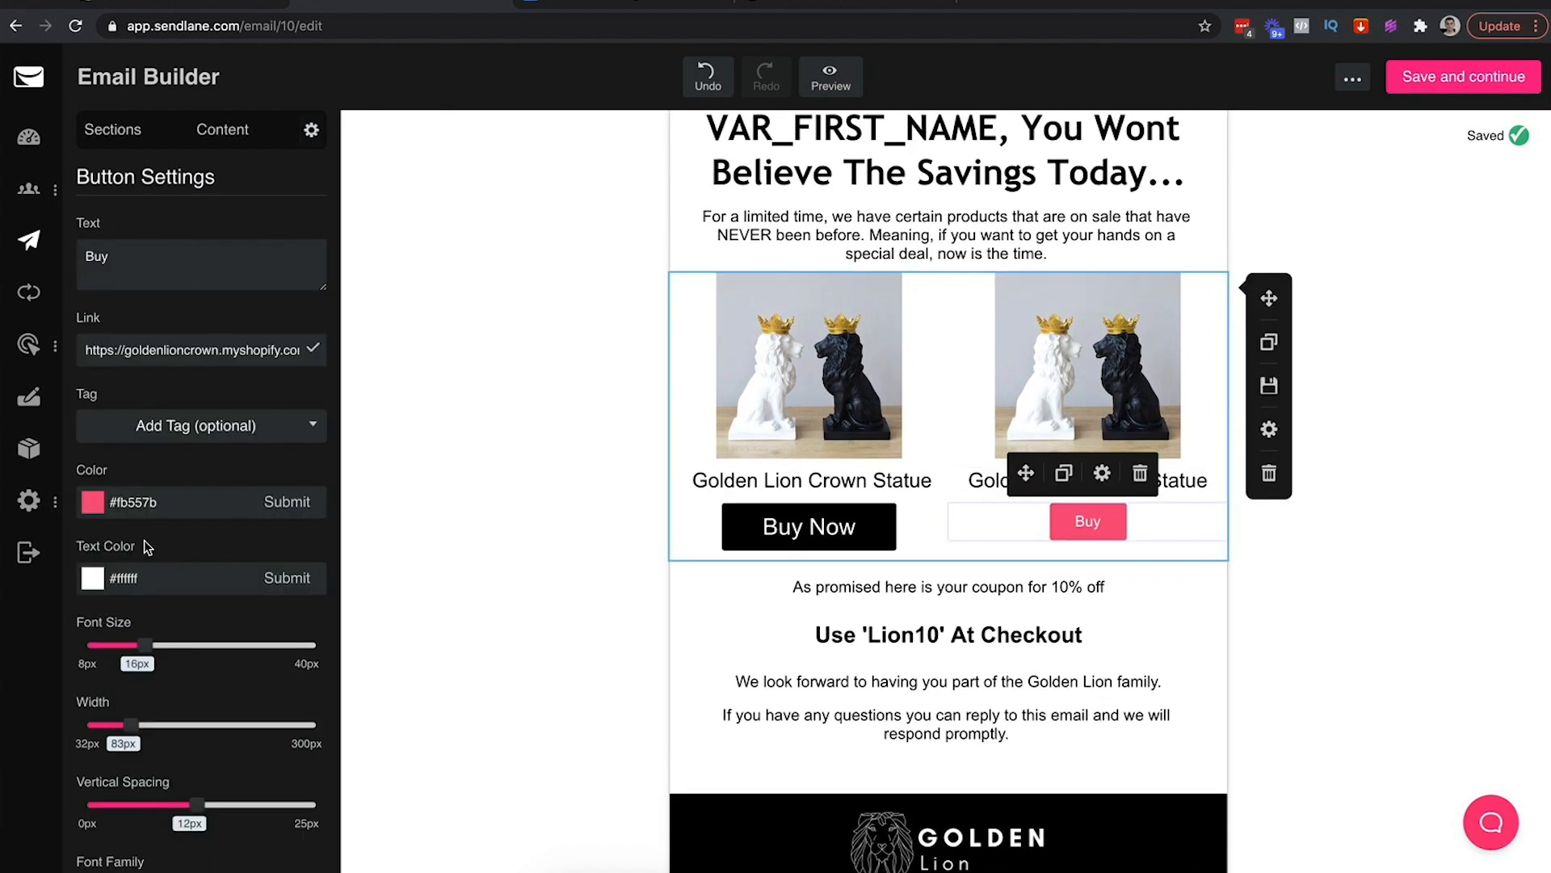
left_click(92, 501)
left_click_drag(222, 637, 2, 725)
left_click(109, 255)
type("Now")
left_click(160, 321)
left_click(283, 503)
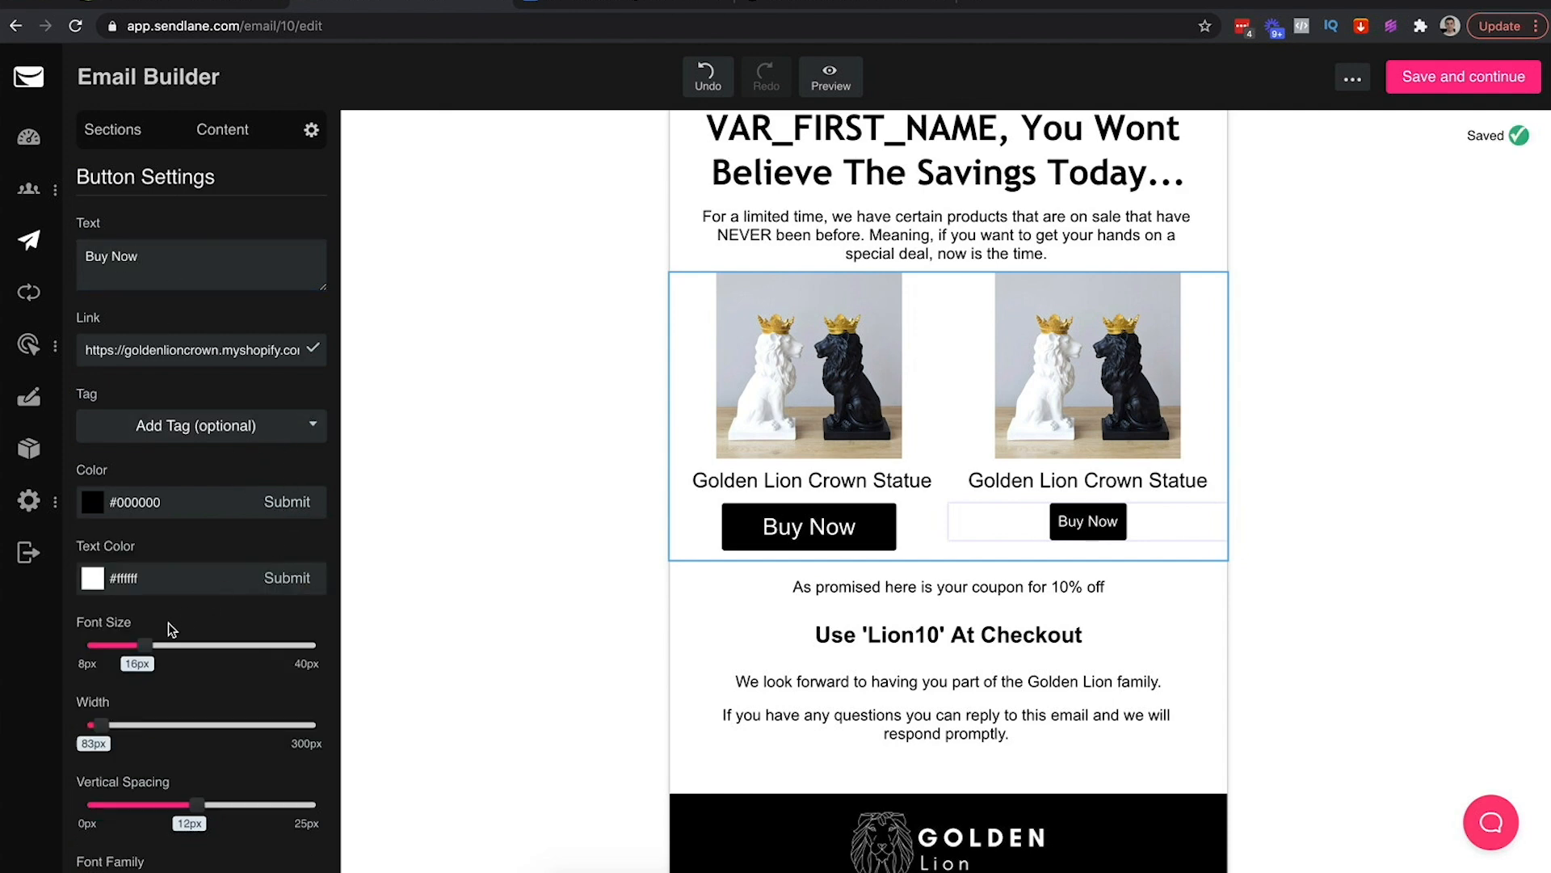
left_click_drag(142, 646, 185, 656)
left_click_drag(80, 721, 210, 720)
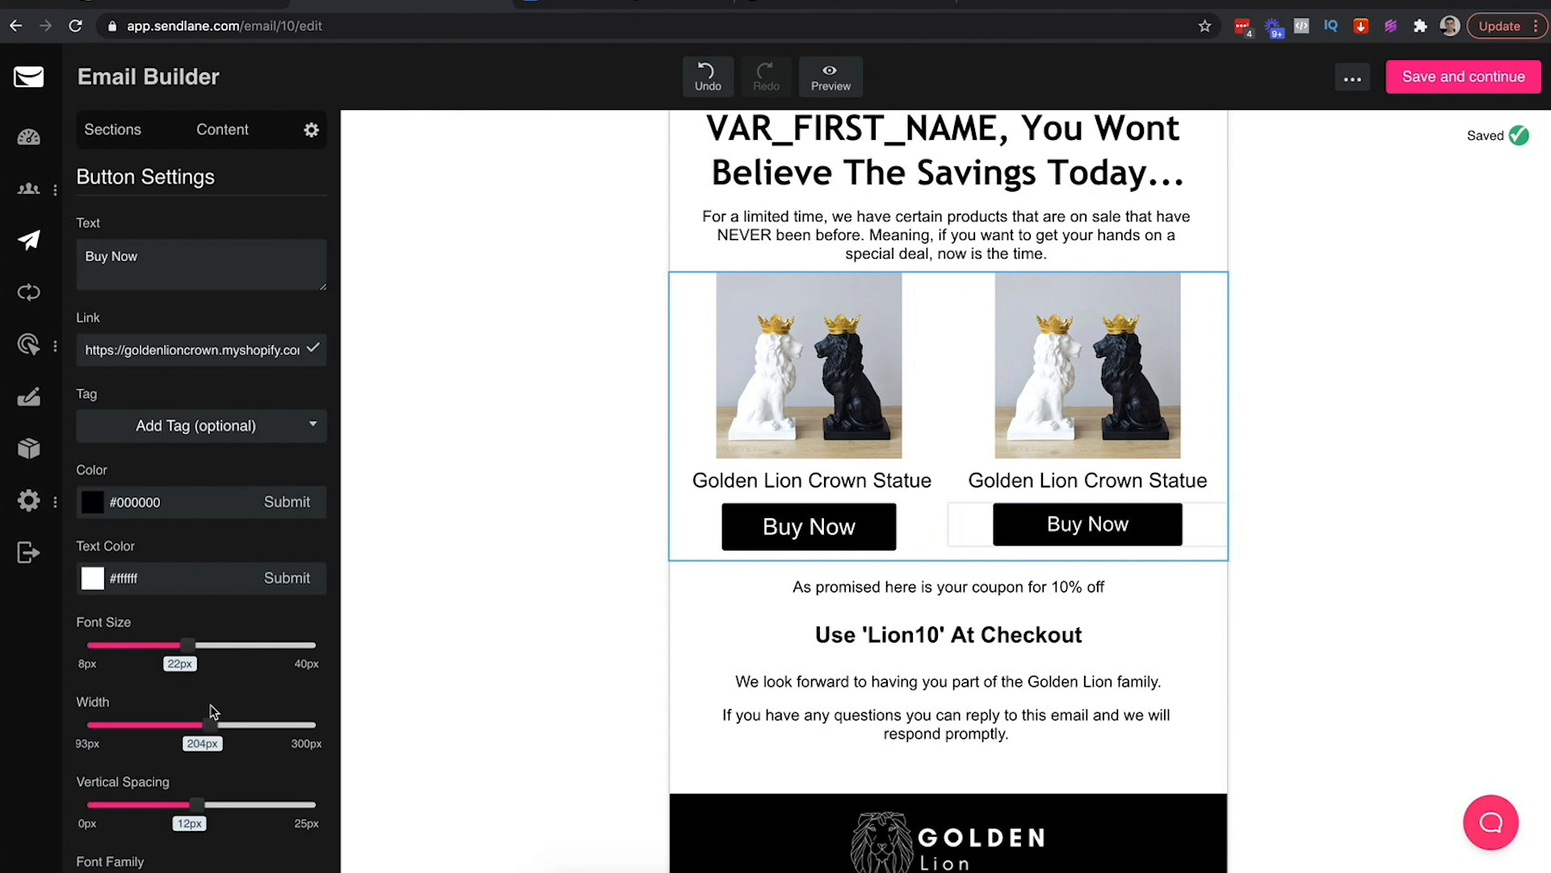
left_click_drag(187, 646, 208, 648)
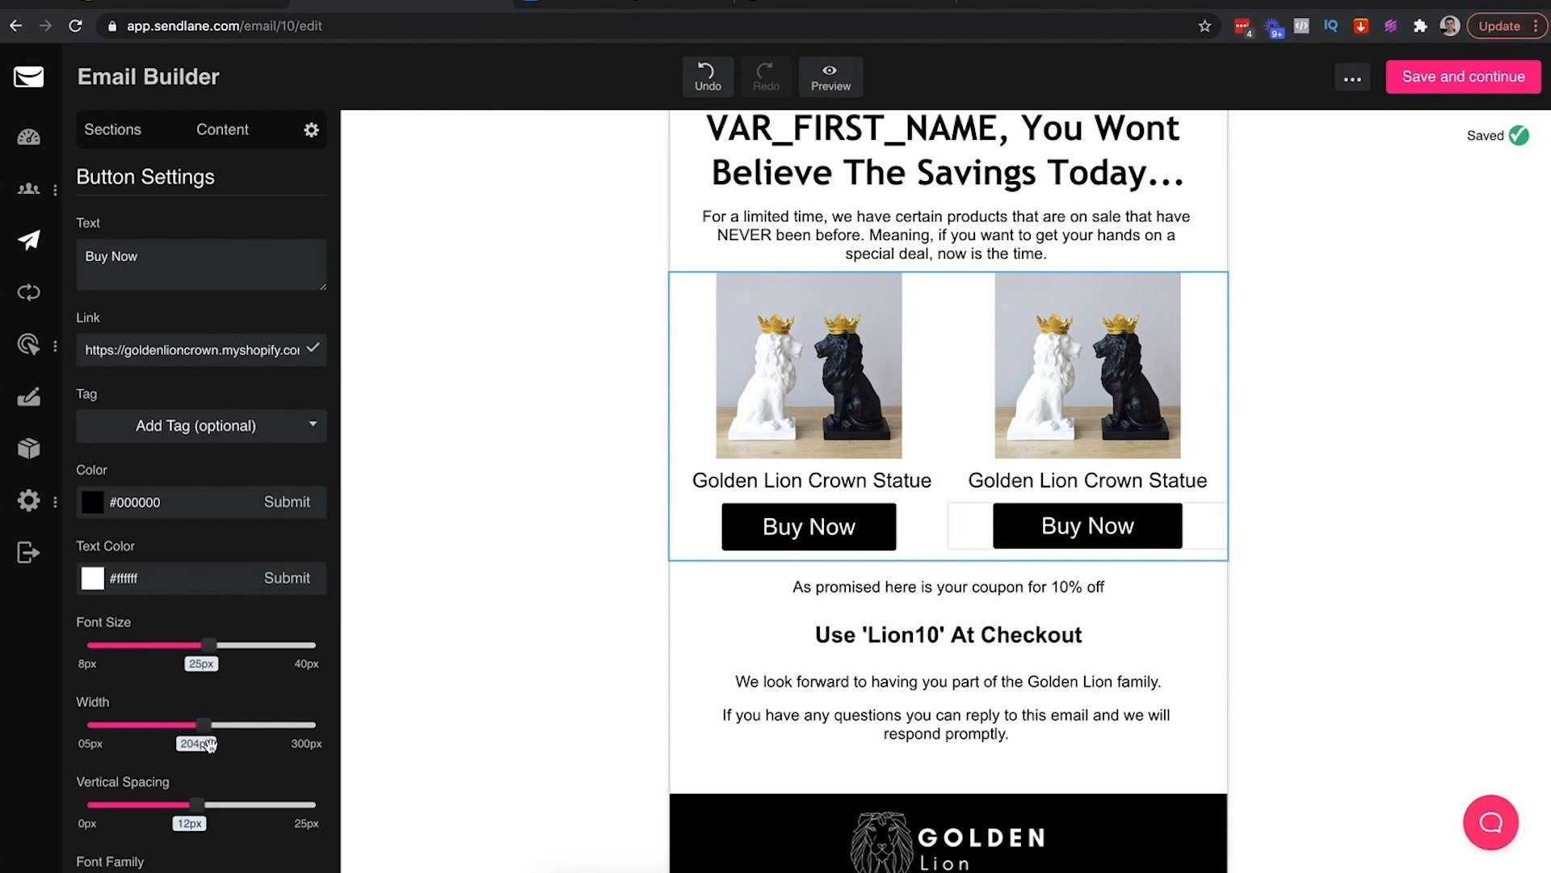
mouse_move(203, 726)
left_mouse_down()
mouse_move(218, 726)
mouse_move(189, 726)
left_mouse_up()
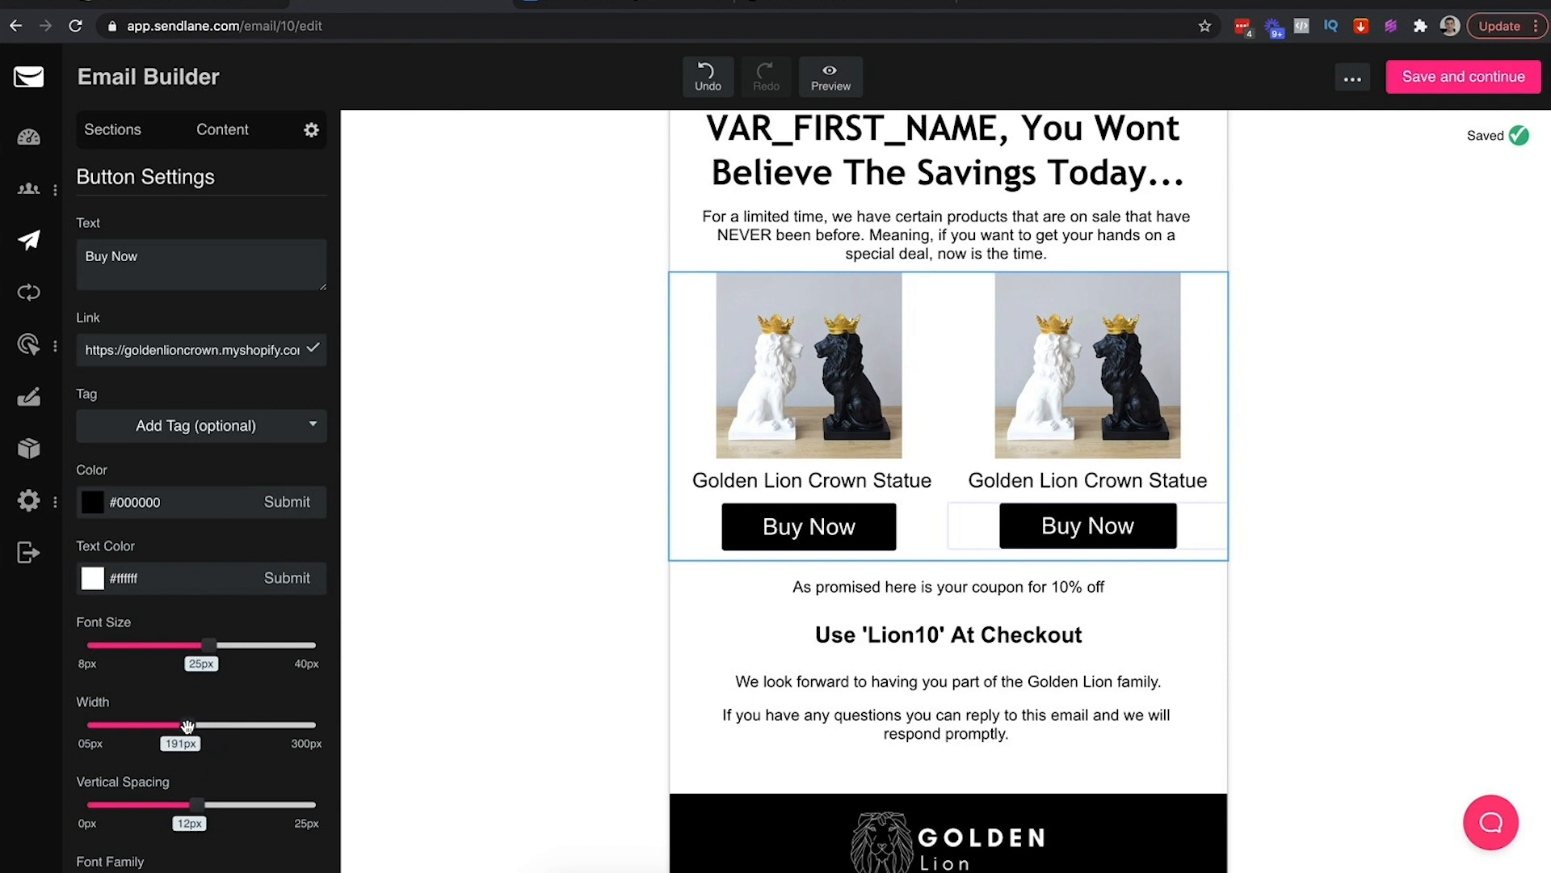
Match the left button by setting the right button's width to 188px and vertical spacing to 13px
left_click(906, 531)
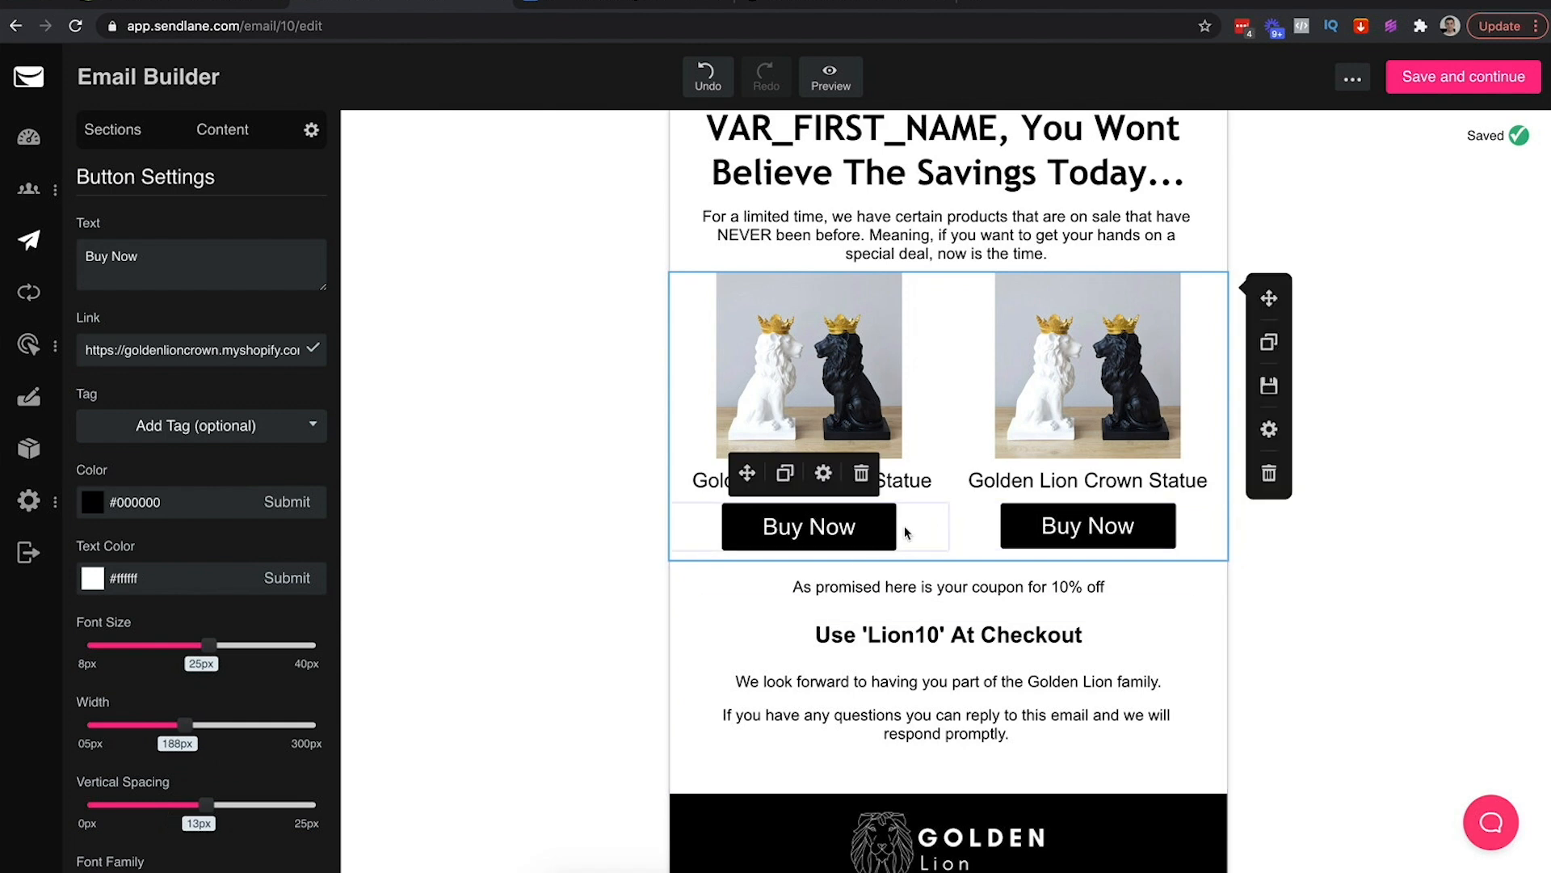
left_click(1195, 538)
left_click_drag(186, 724, 184, 724)
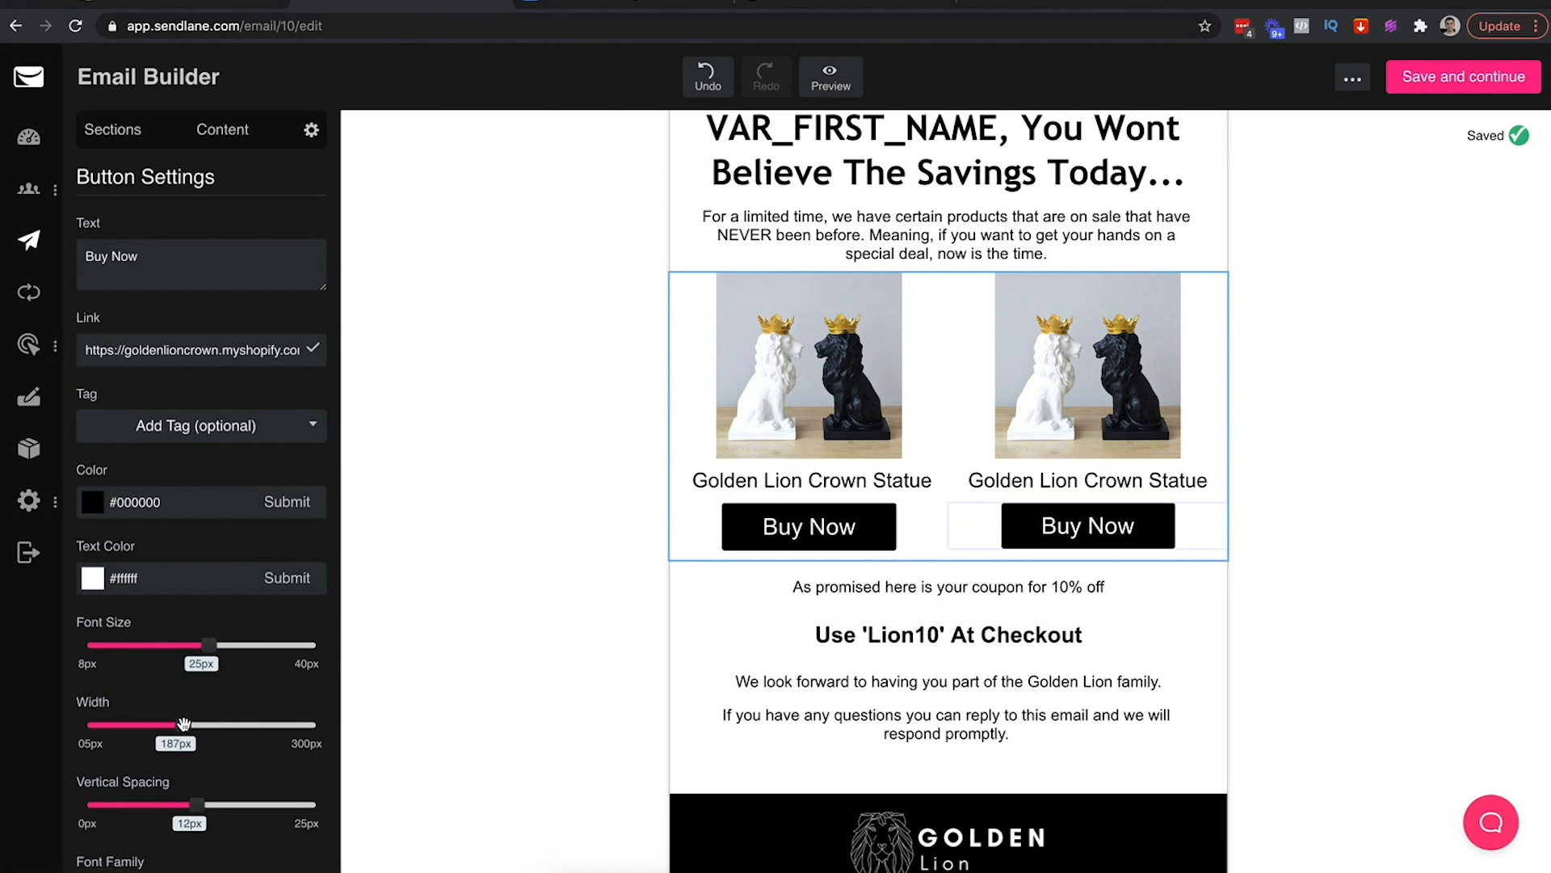
left_click_drag(183, 723, 185, 723)
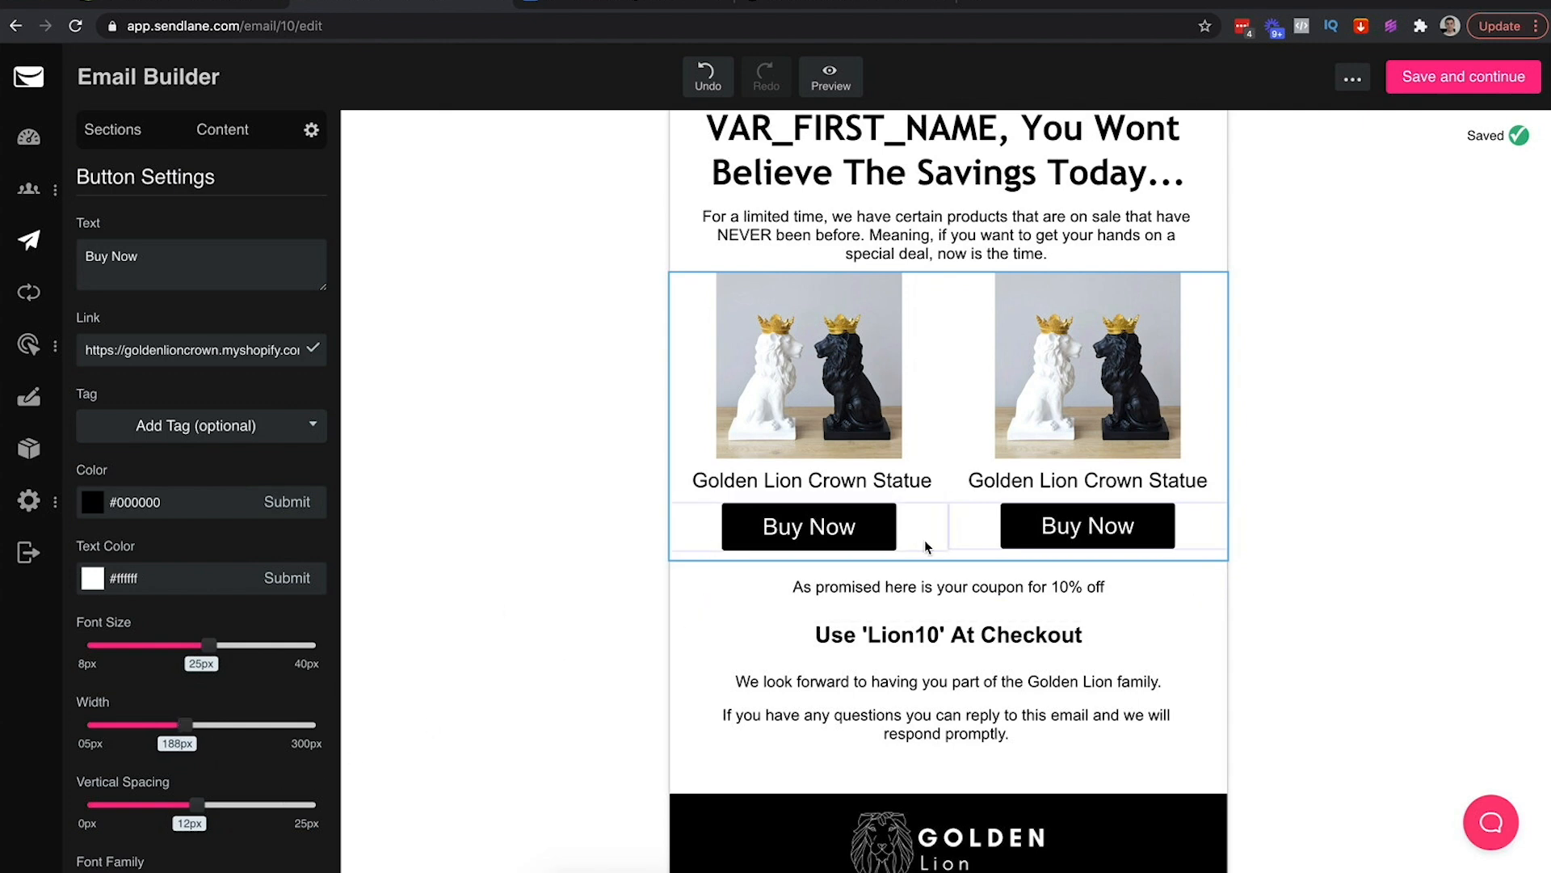
left_click(924, 536)
left_click(1204, 531)
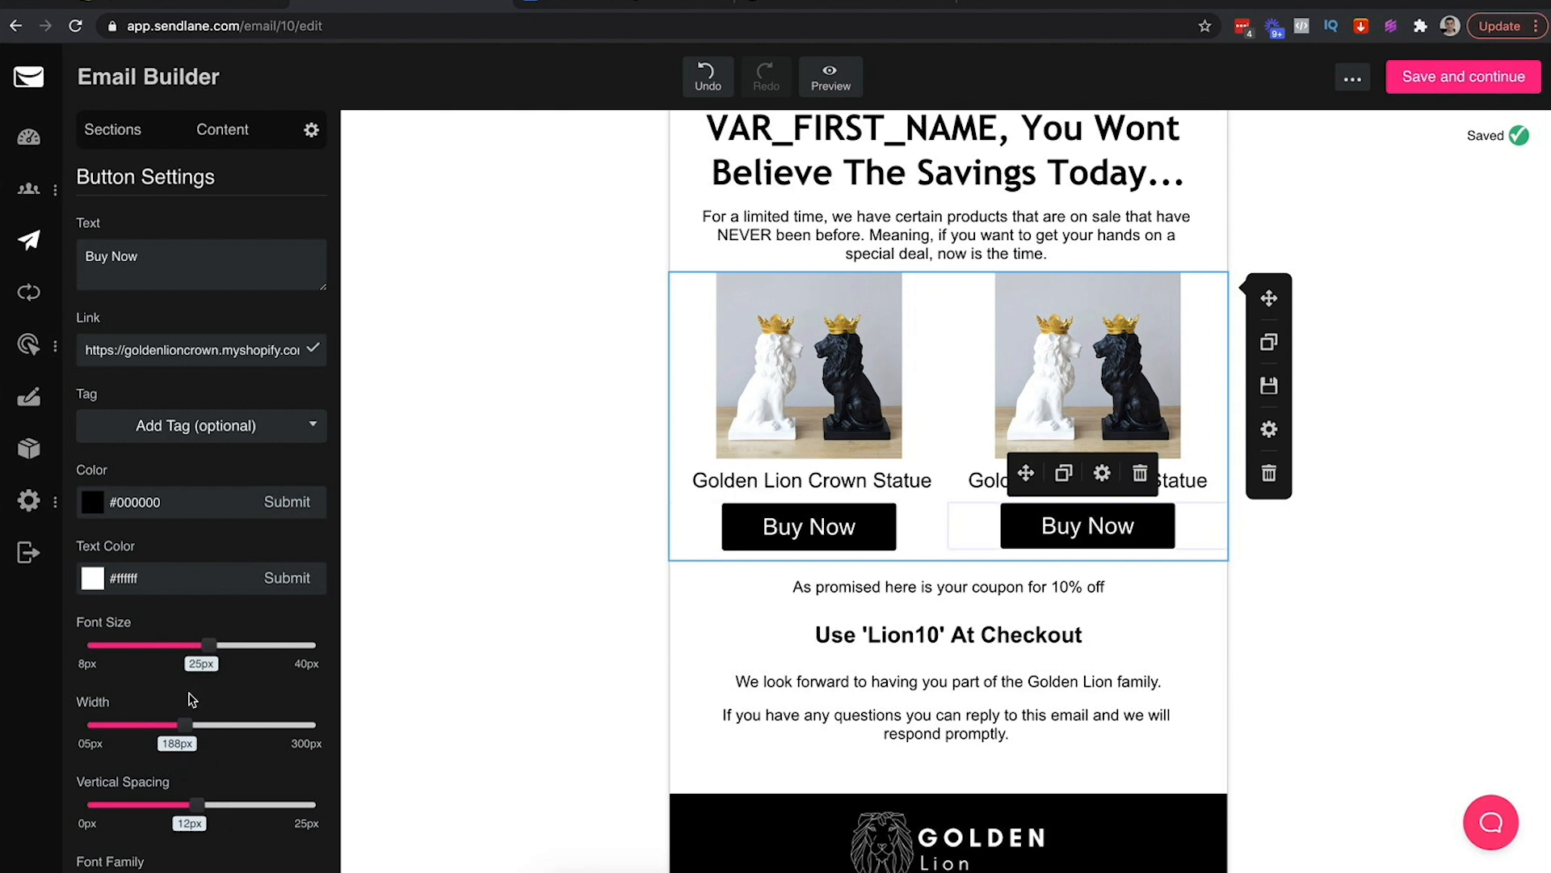
left_click_drag(195, 805, 204, 807)
left_click(516, 686)
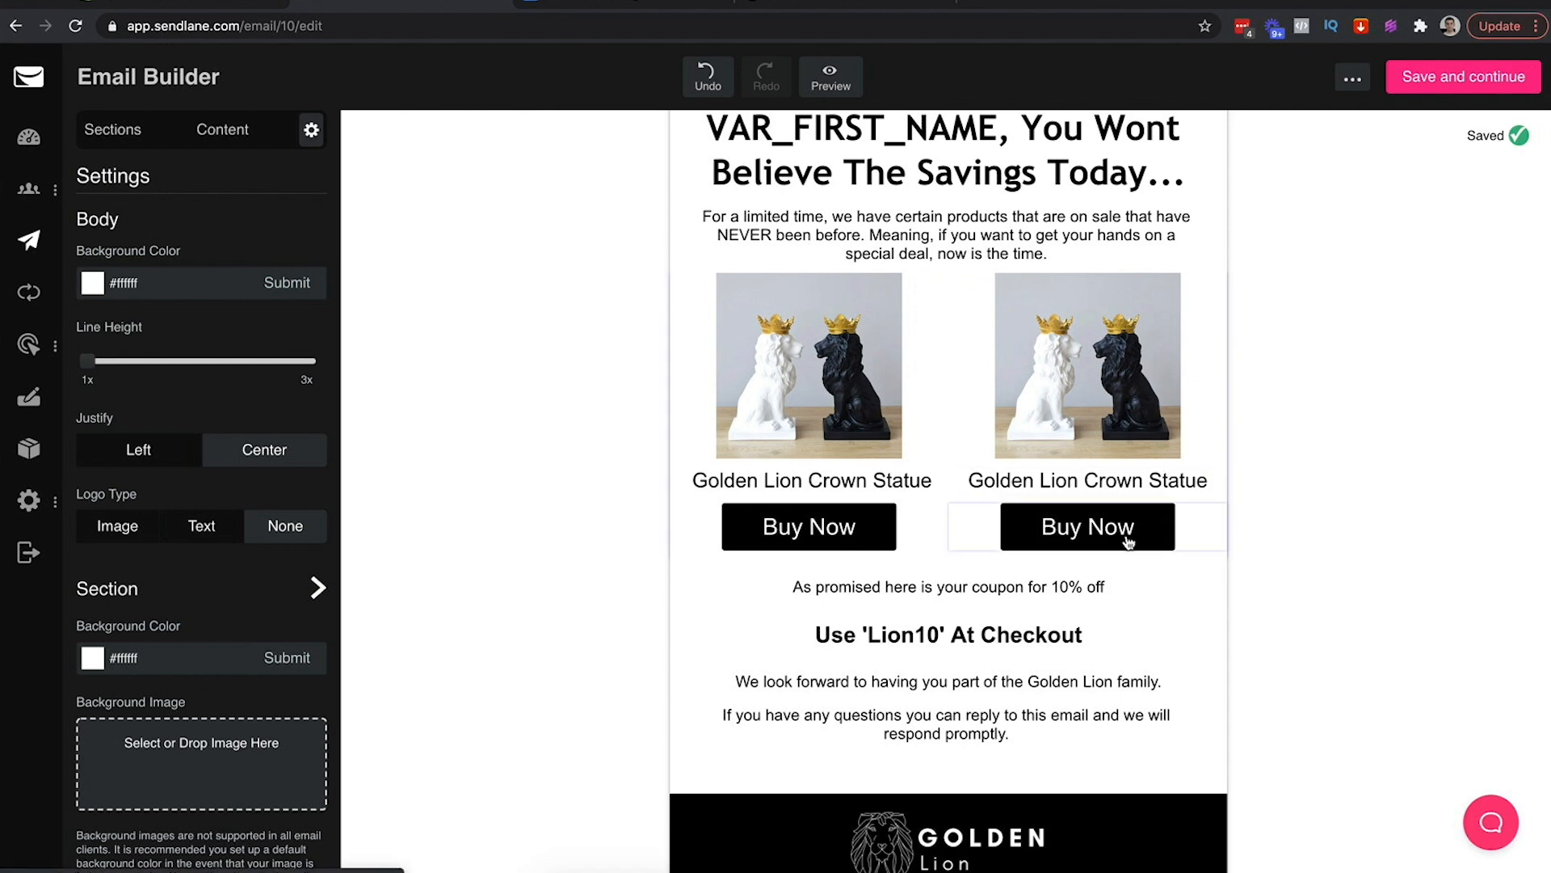
scroll(1127, 542, "down", 1)
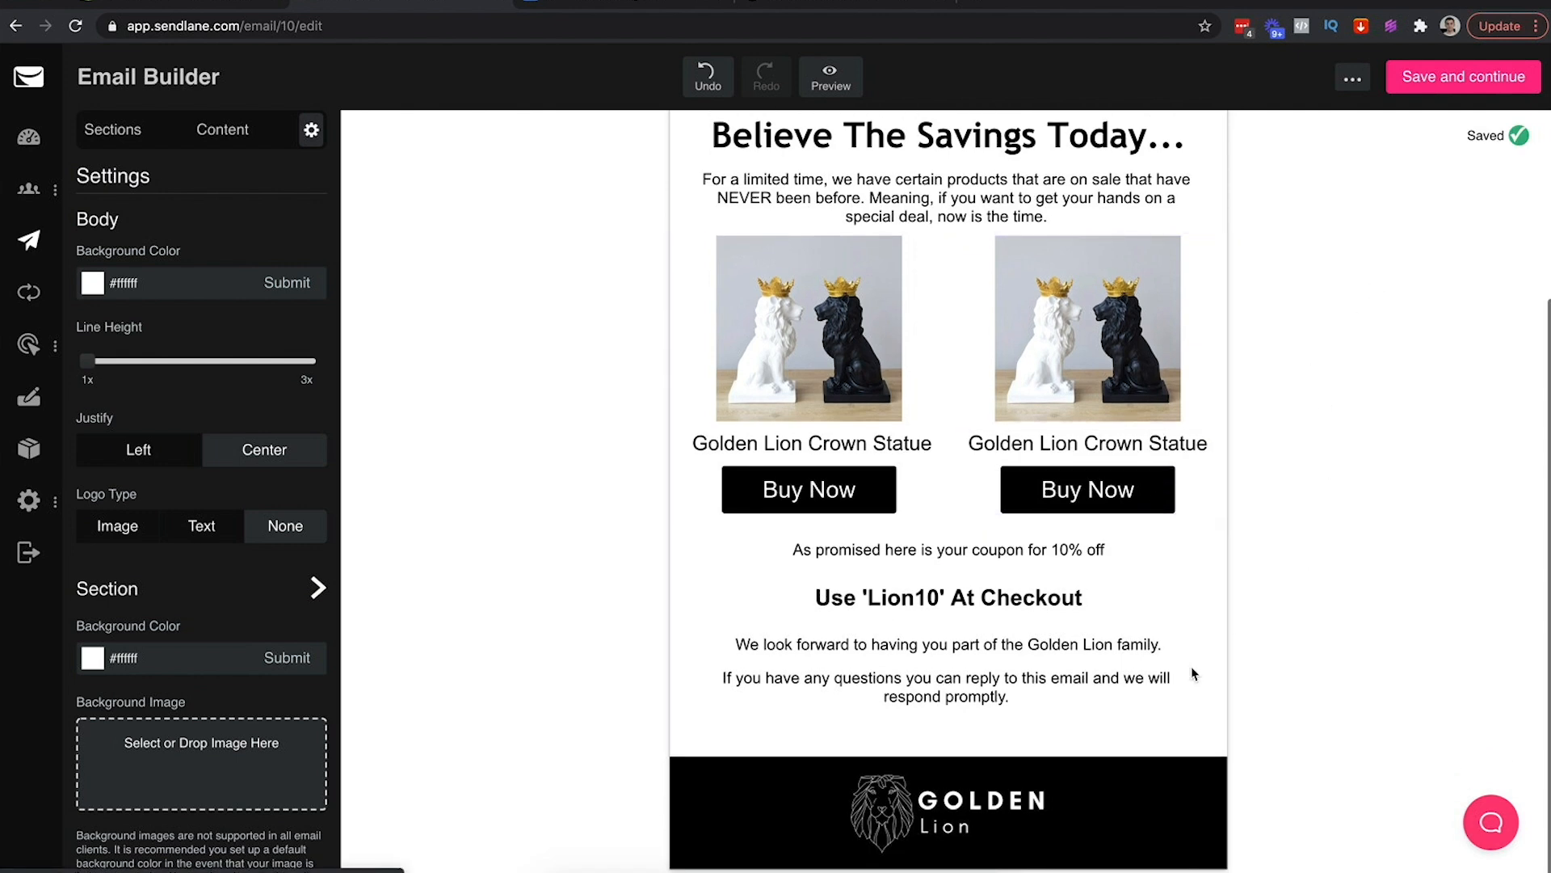
Replace the coupon line with 'If you are serious about one of these products, we will even do something INSANE for you right now.'
left_click(1123, 546)
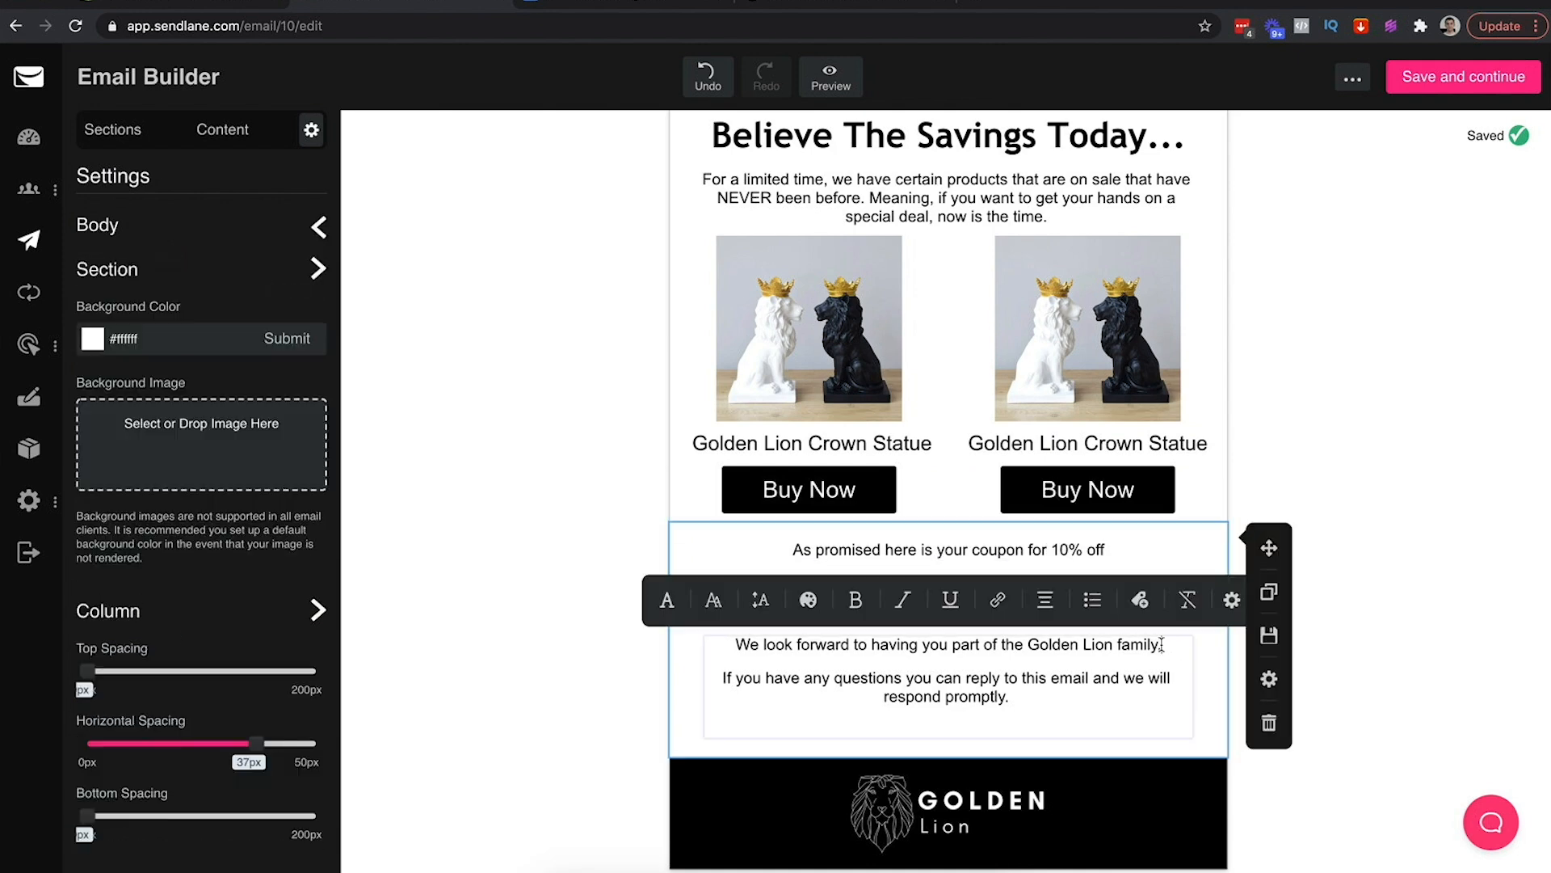
left_click(1147, 535)
triple_click(1092, 551)
key("BackSpace")
type("If you are serioius")
key("BackSpace")
key("BackSpace")
key("BackSpace")
type("ous about ")
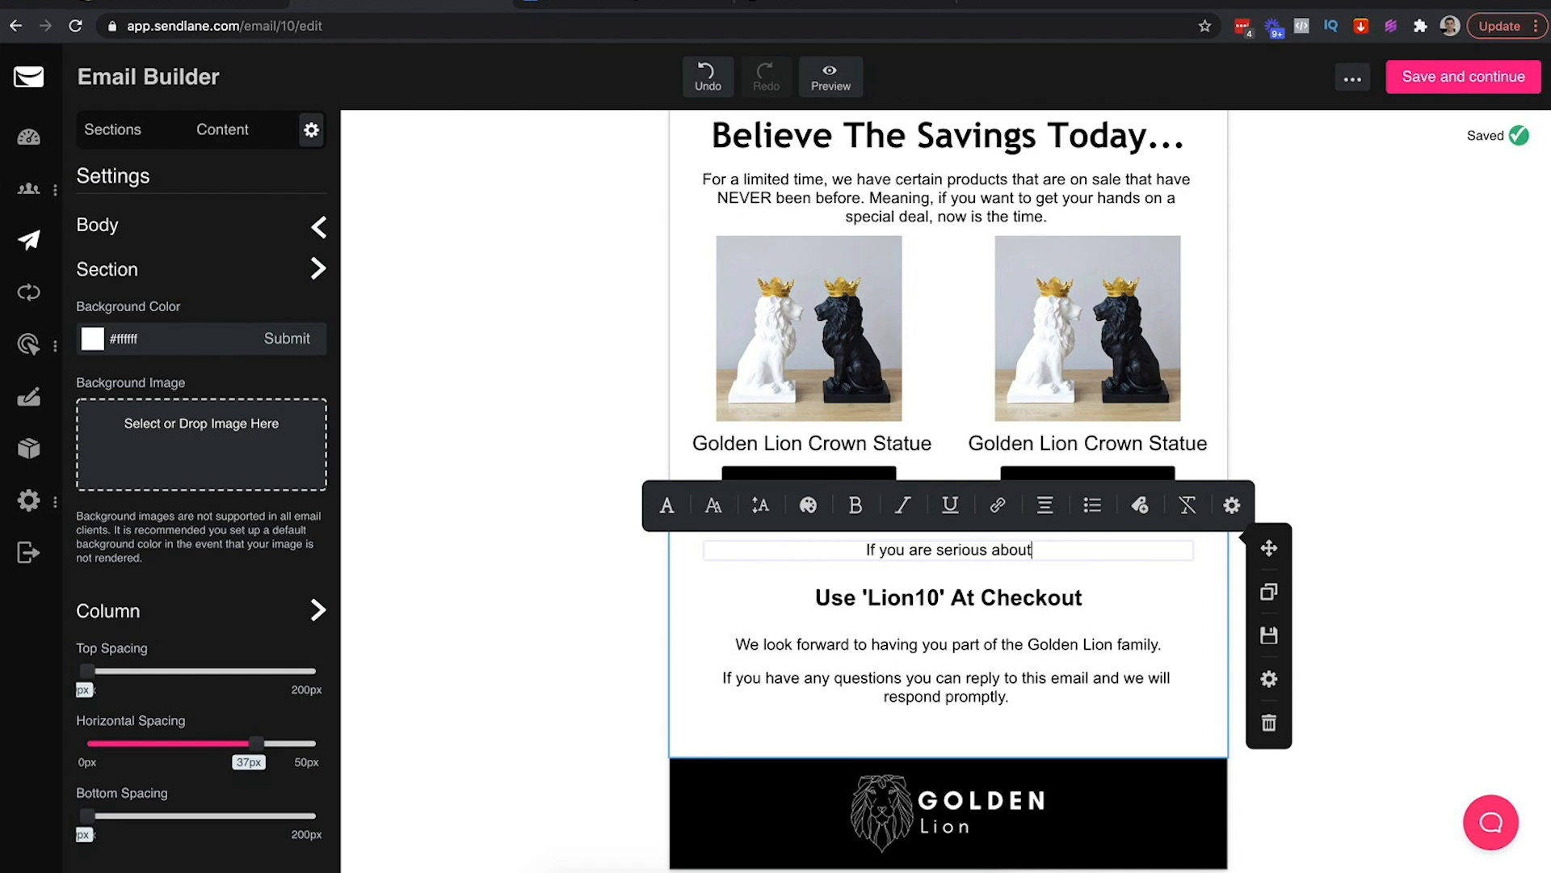
type("one o")
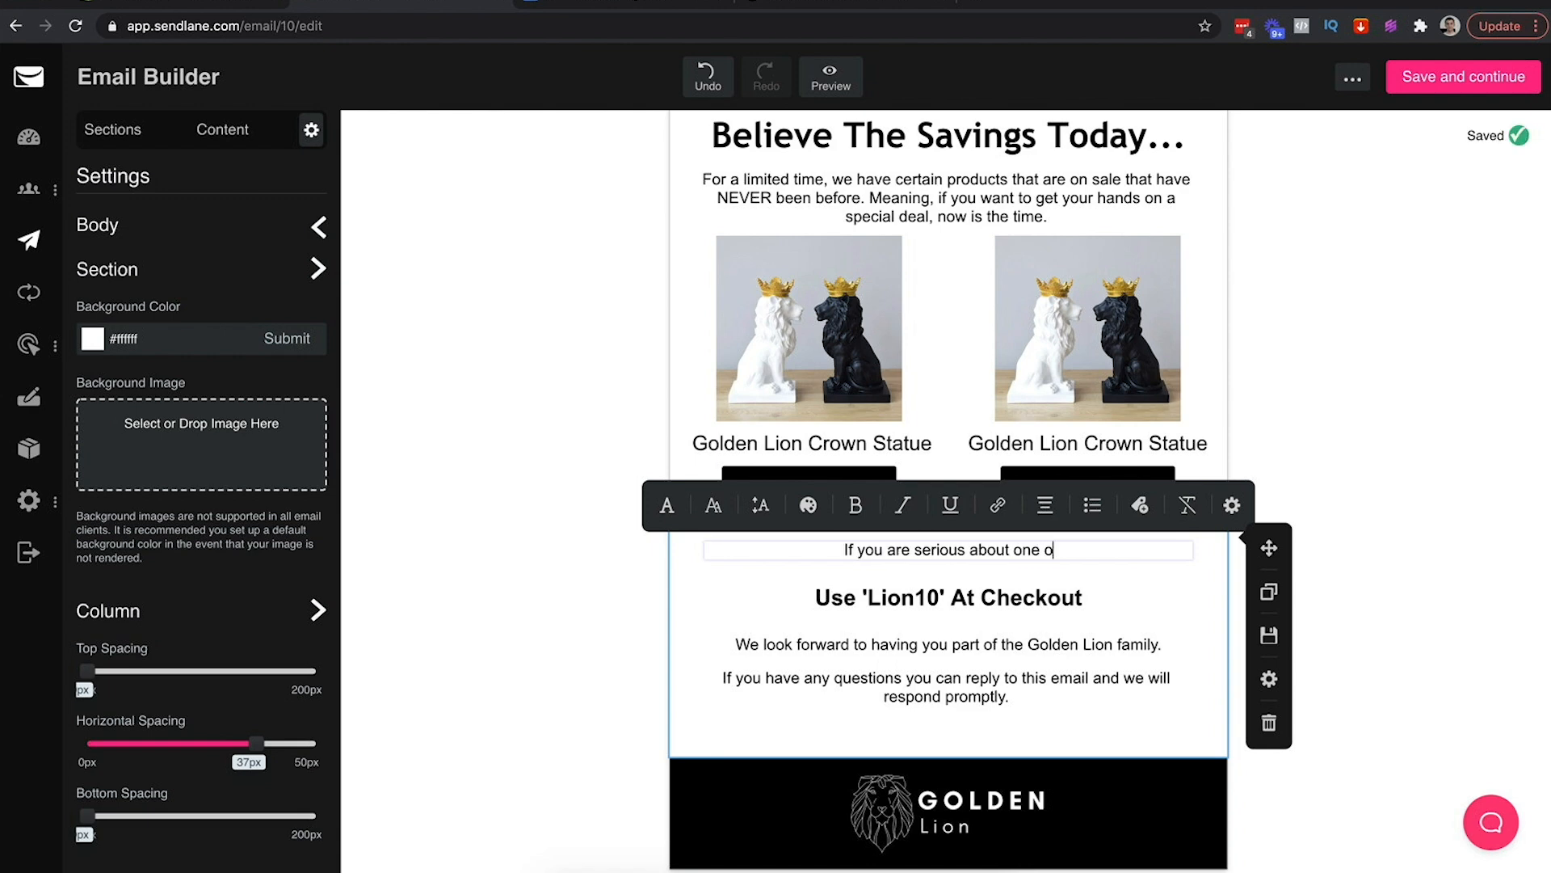
type("f these produc")
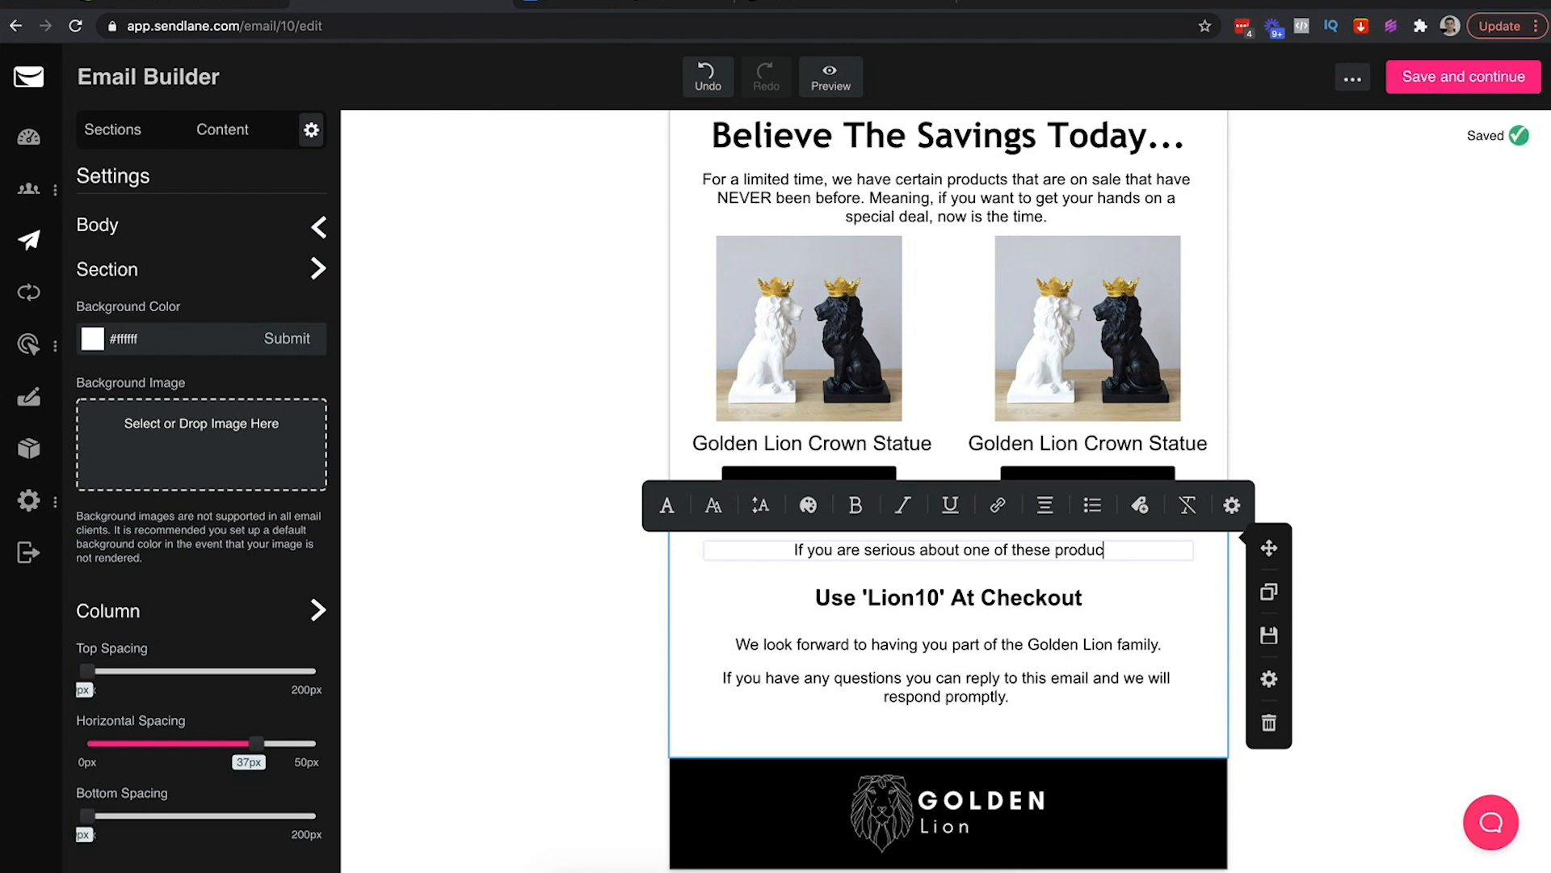
type("ts, we will even ")
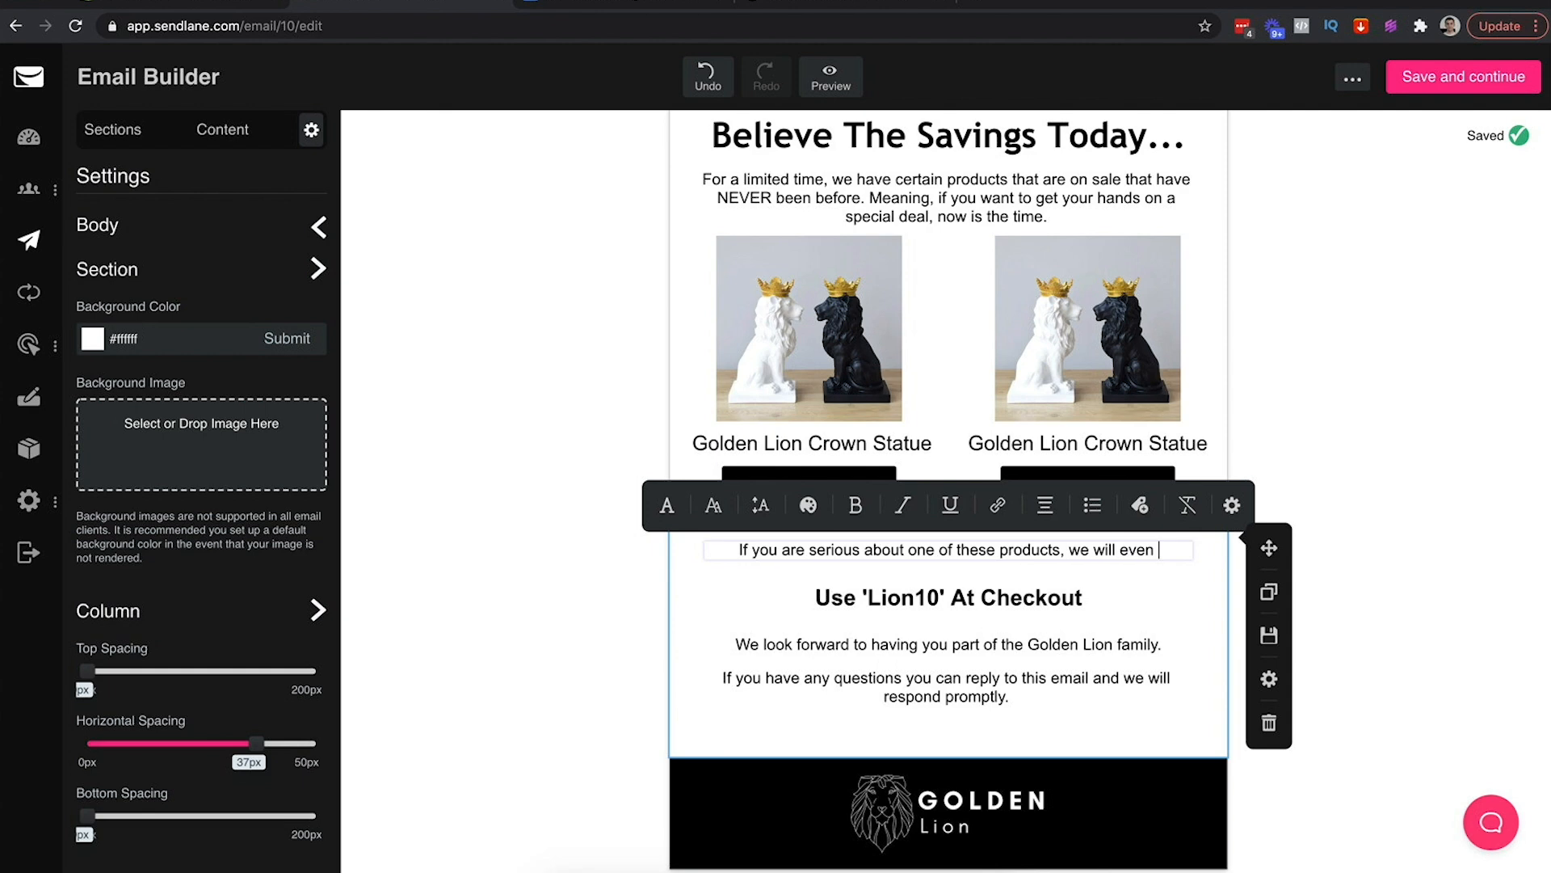
type("do something INSANE")
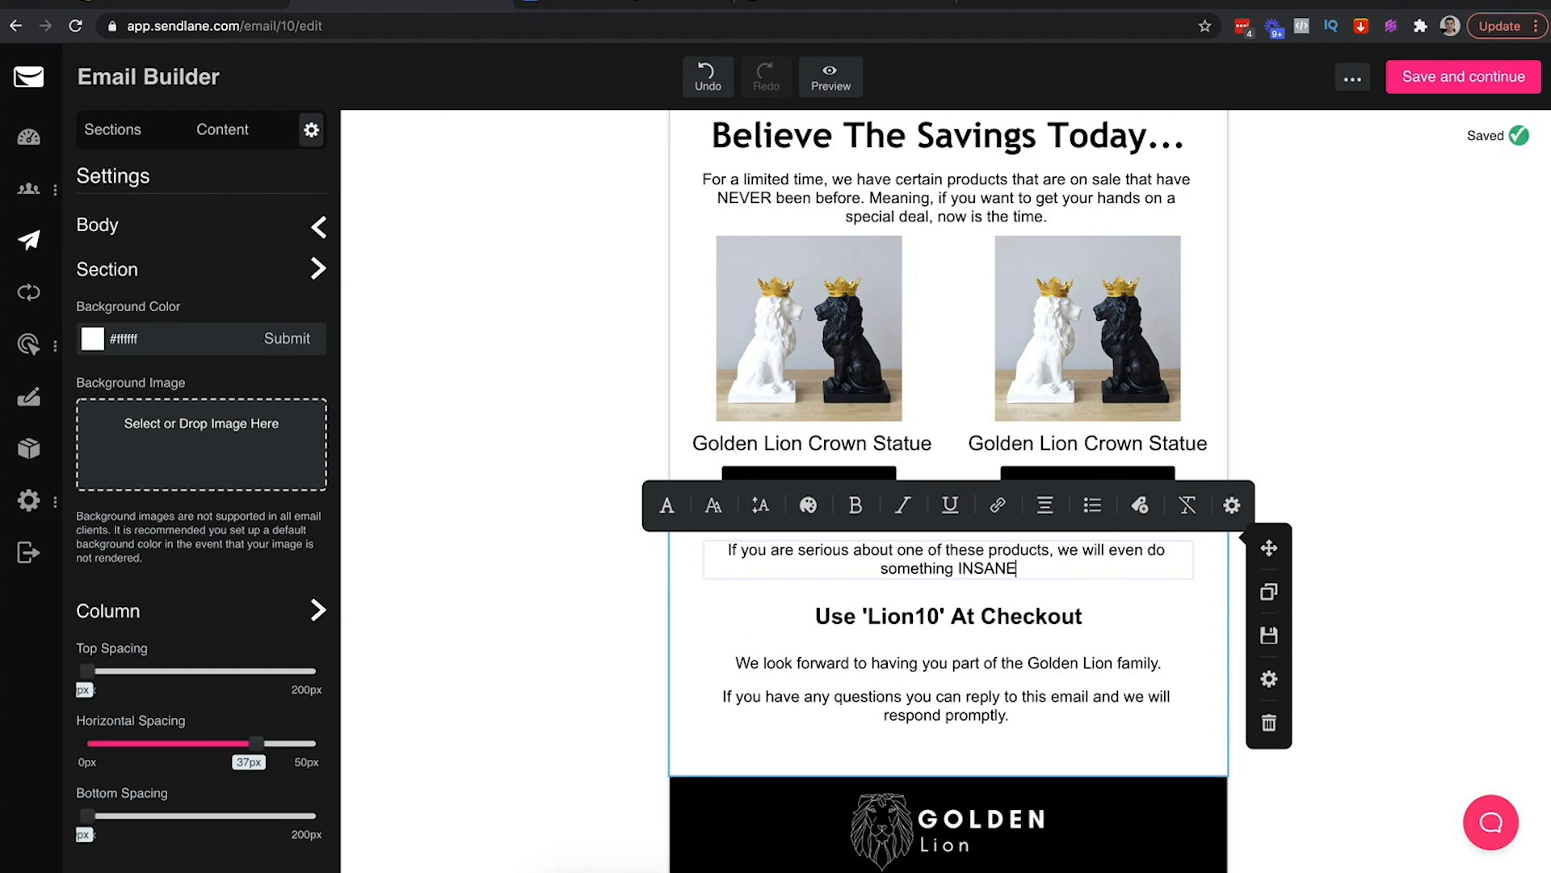
type(" for you right now.")
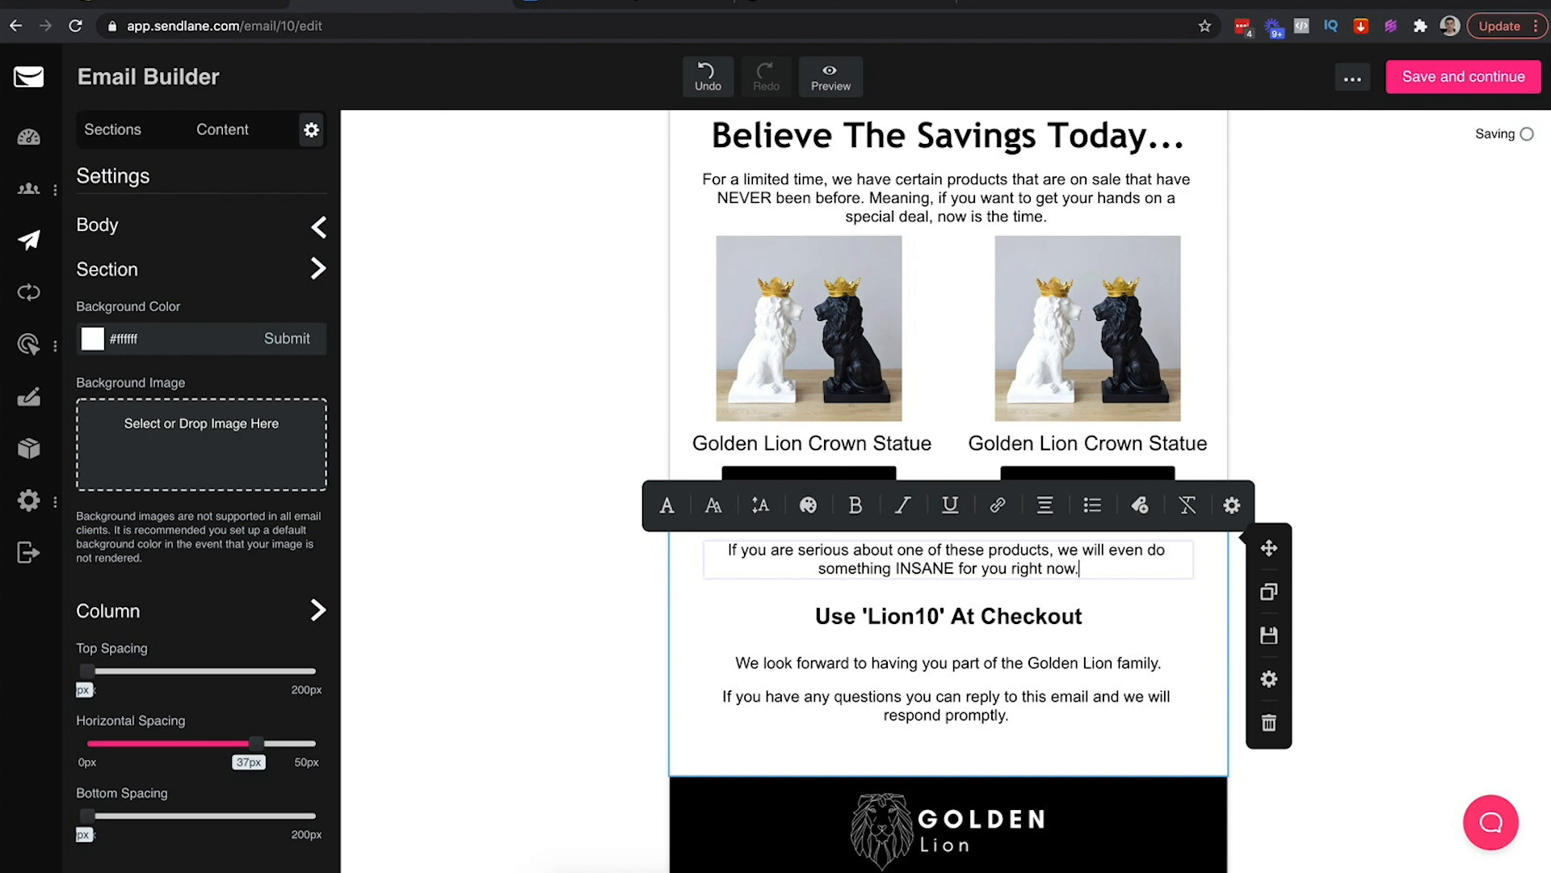
Add lines offering an extra 10% off with the coupon below, plus 'TALK ABOUT SAVINGS!...'
key("Return")
type("Ontop of the current ")
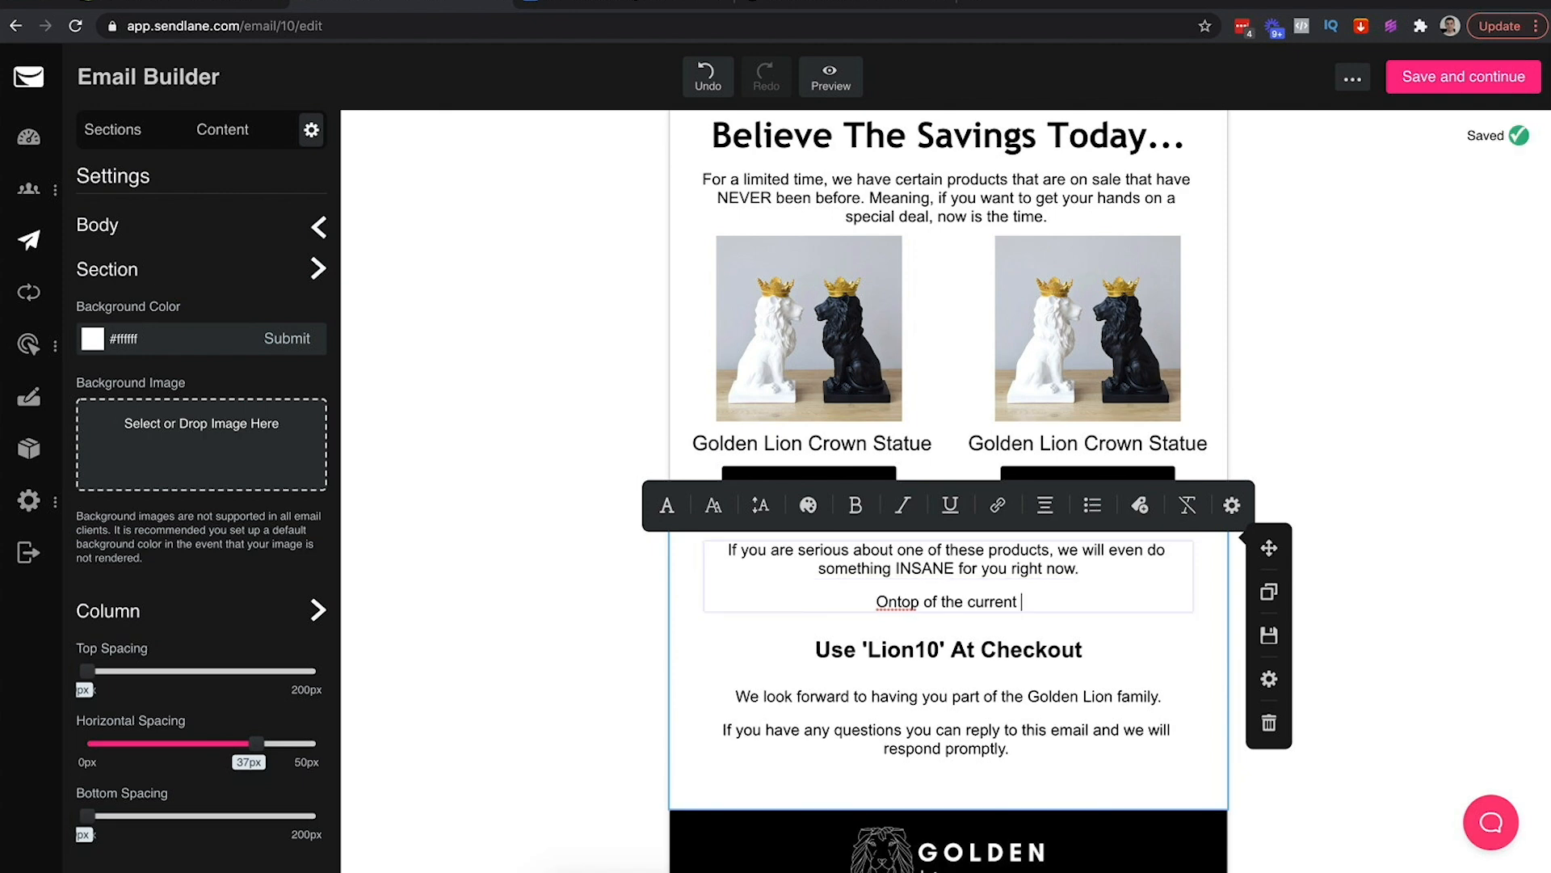
type("discount you ")
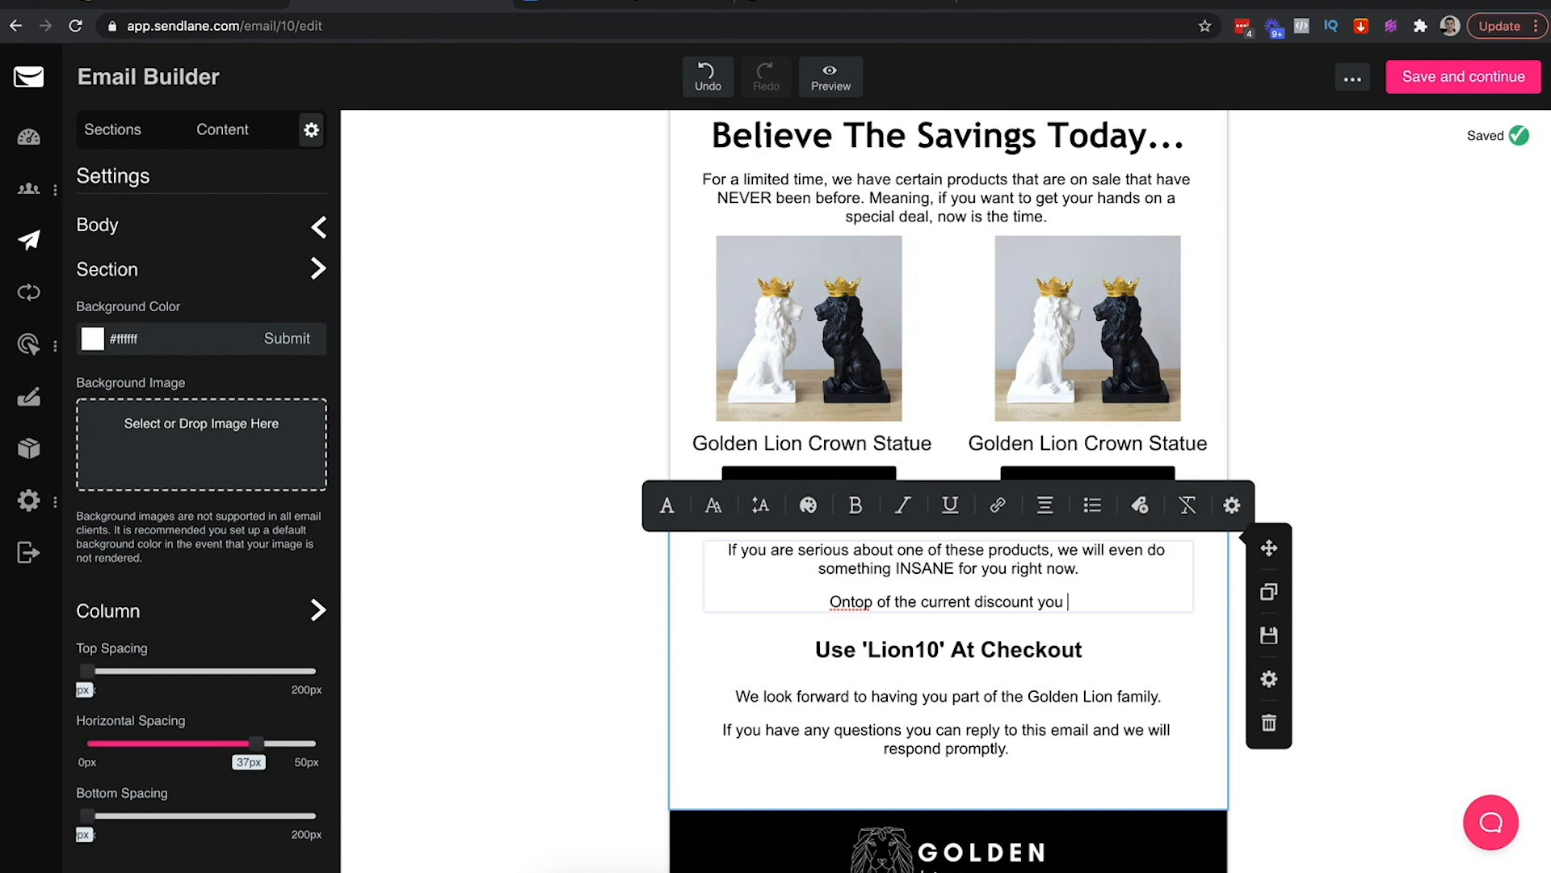
type("can also claim an extra 10% off bu")
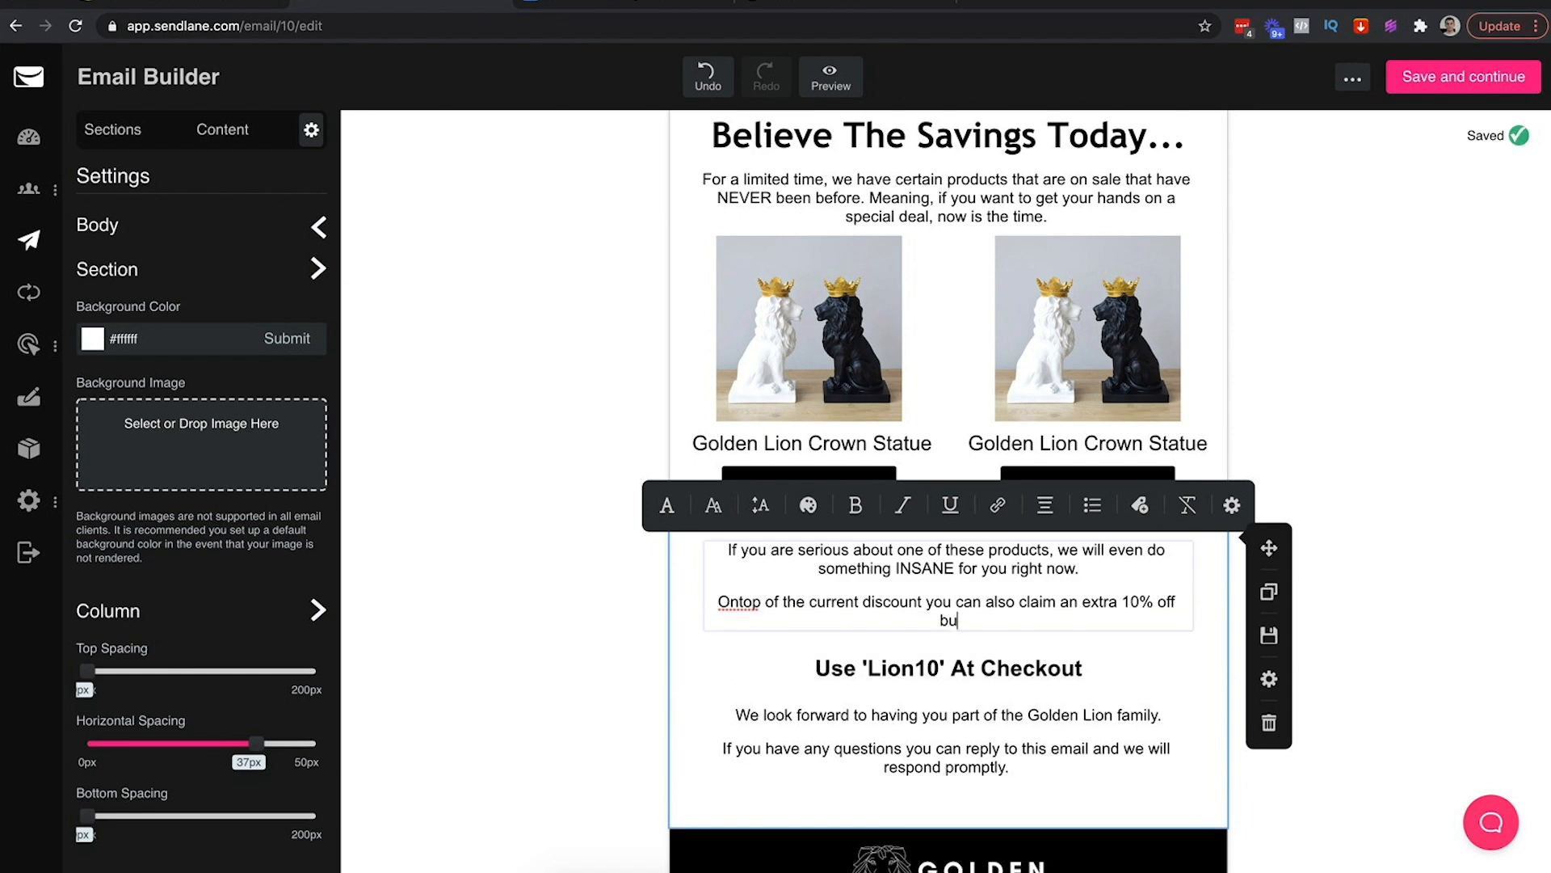
type(" using the coupon bl")
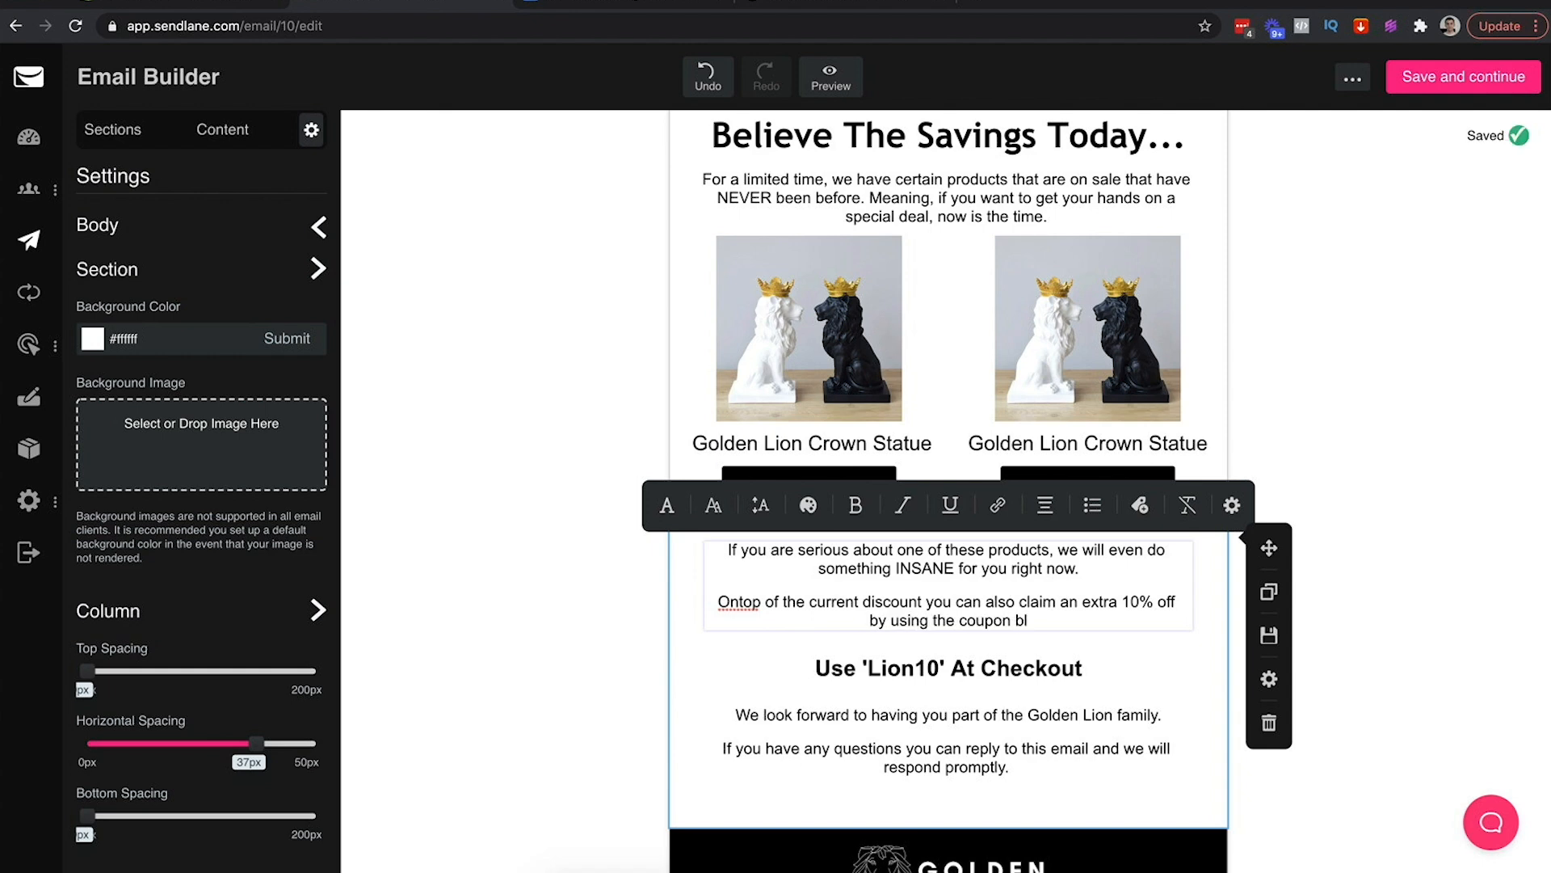
key("BackSpace")
type("elow.")
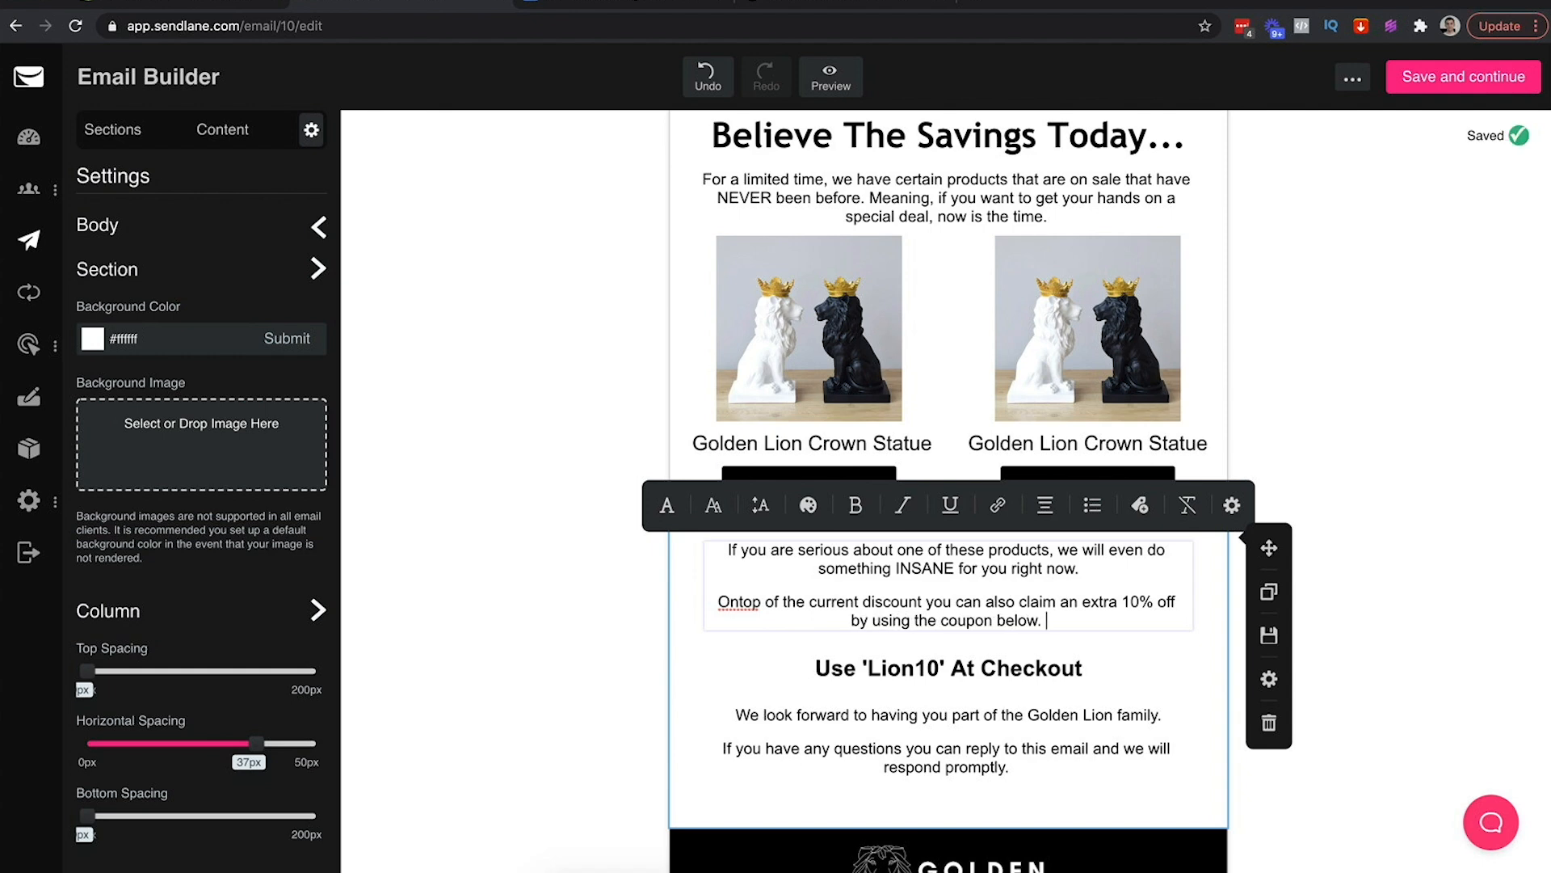
key("Return")
type("TALK ABO")
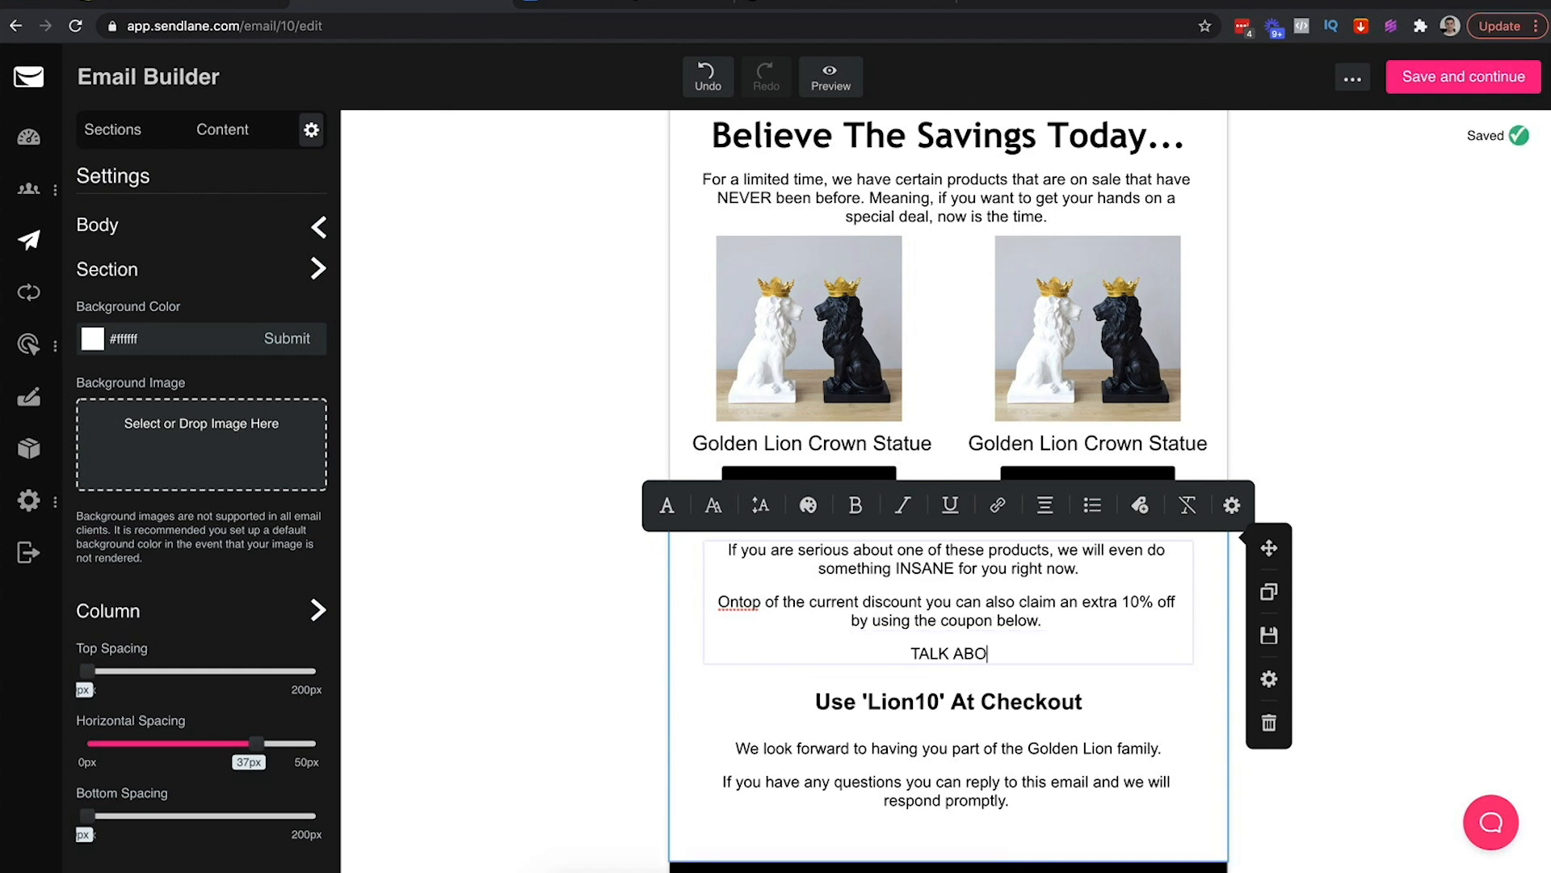
type("UT SAVINGS!...")
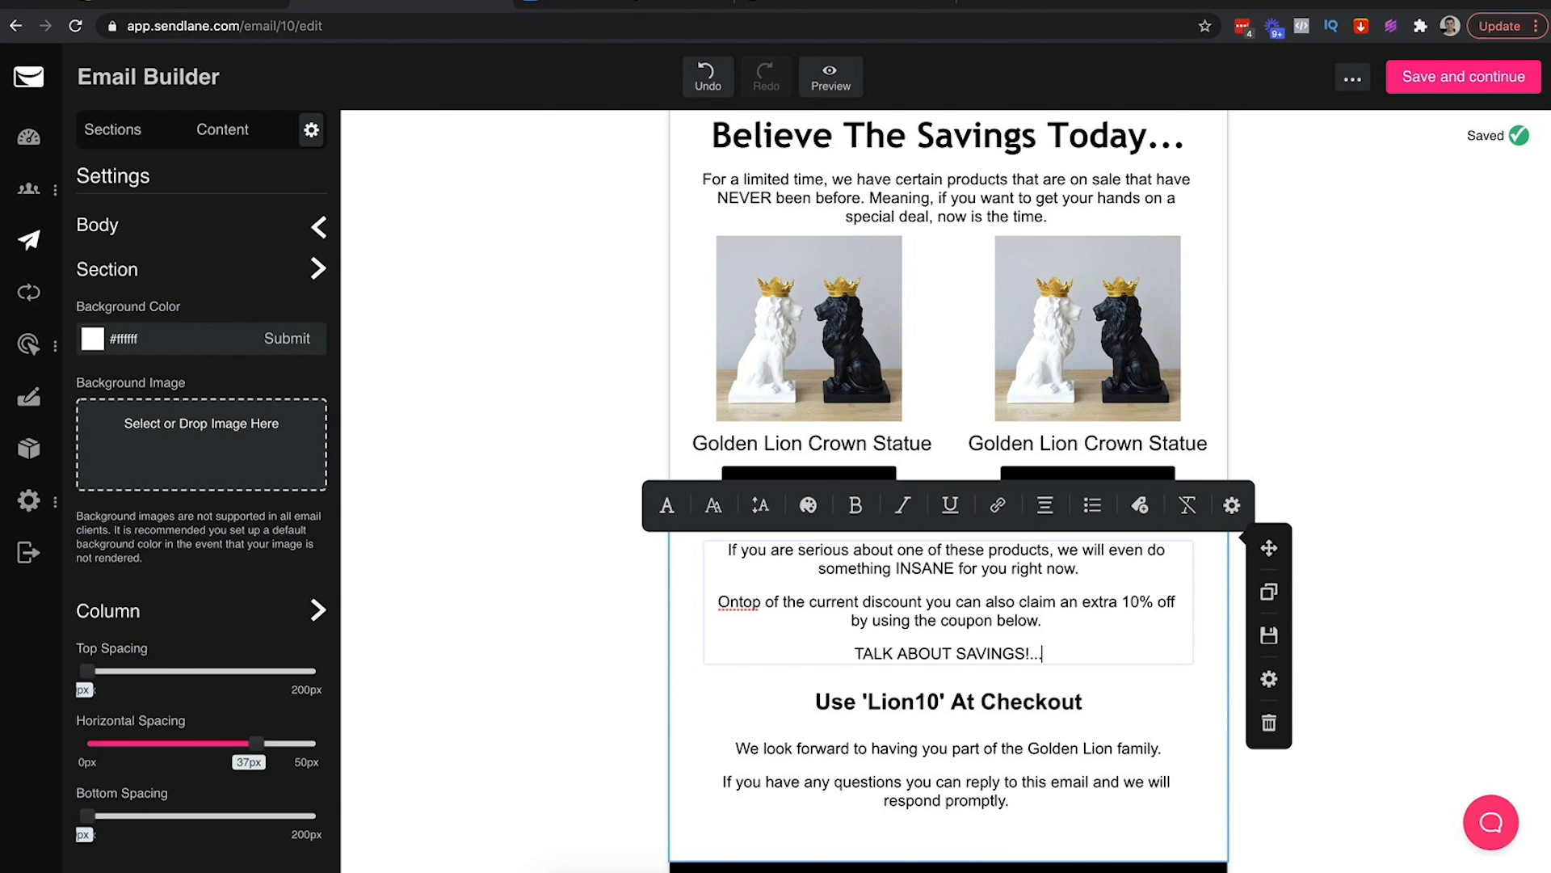
Correct 'Ontop' to 'On-top' in the coupon paragraph
right_click(740, 610)
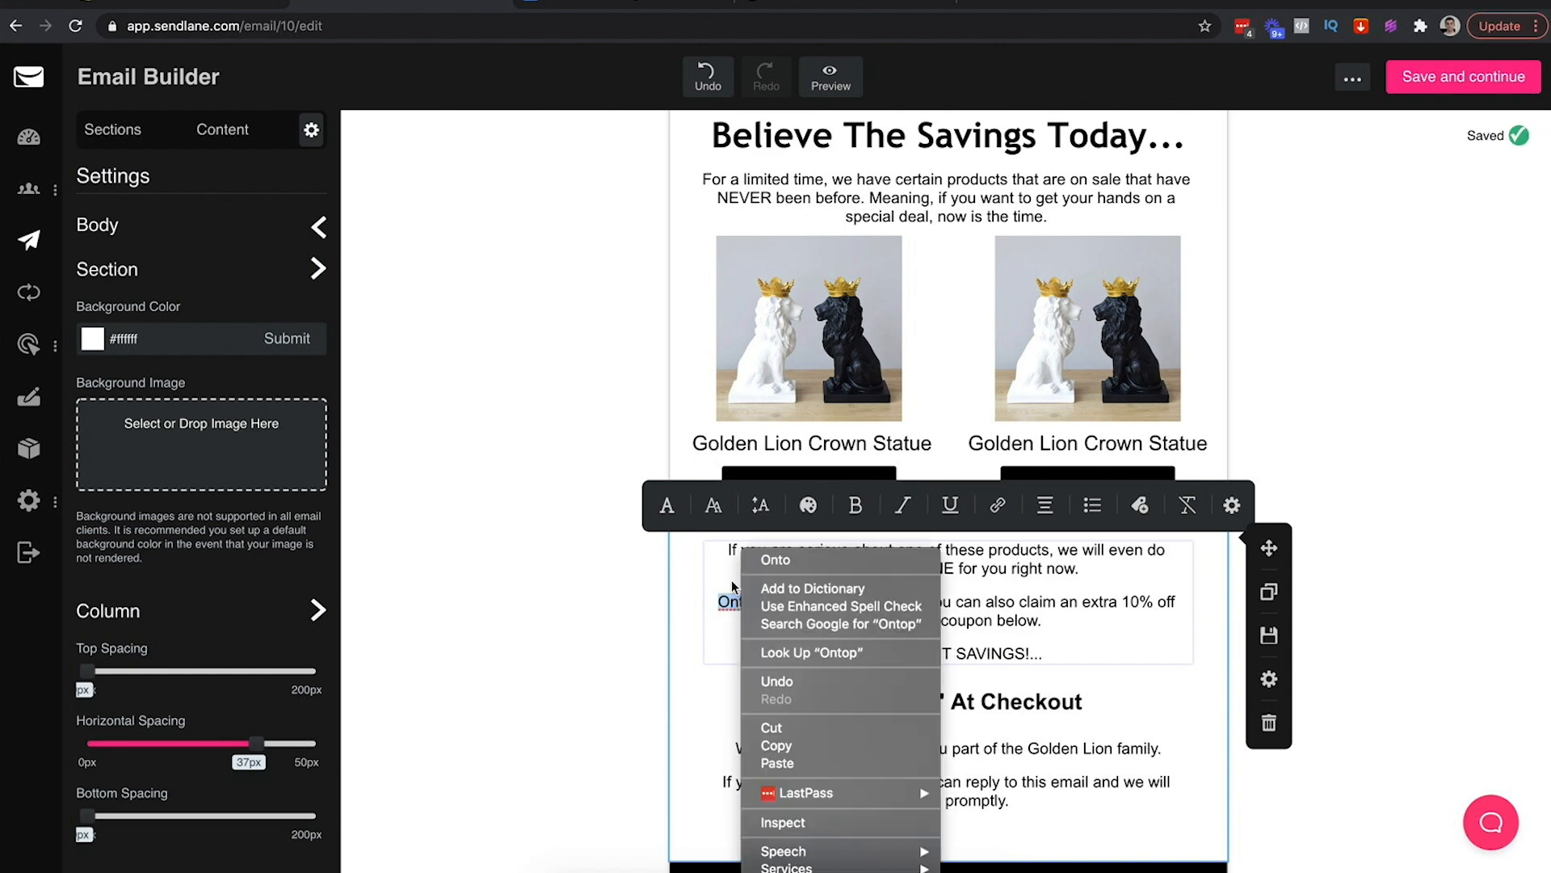
key("Escape")
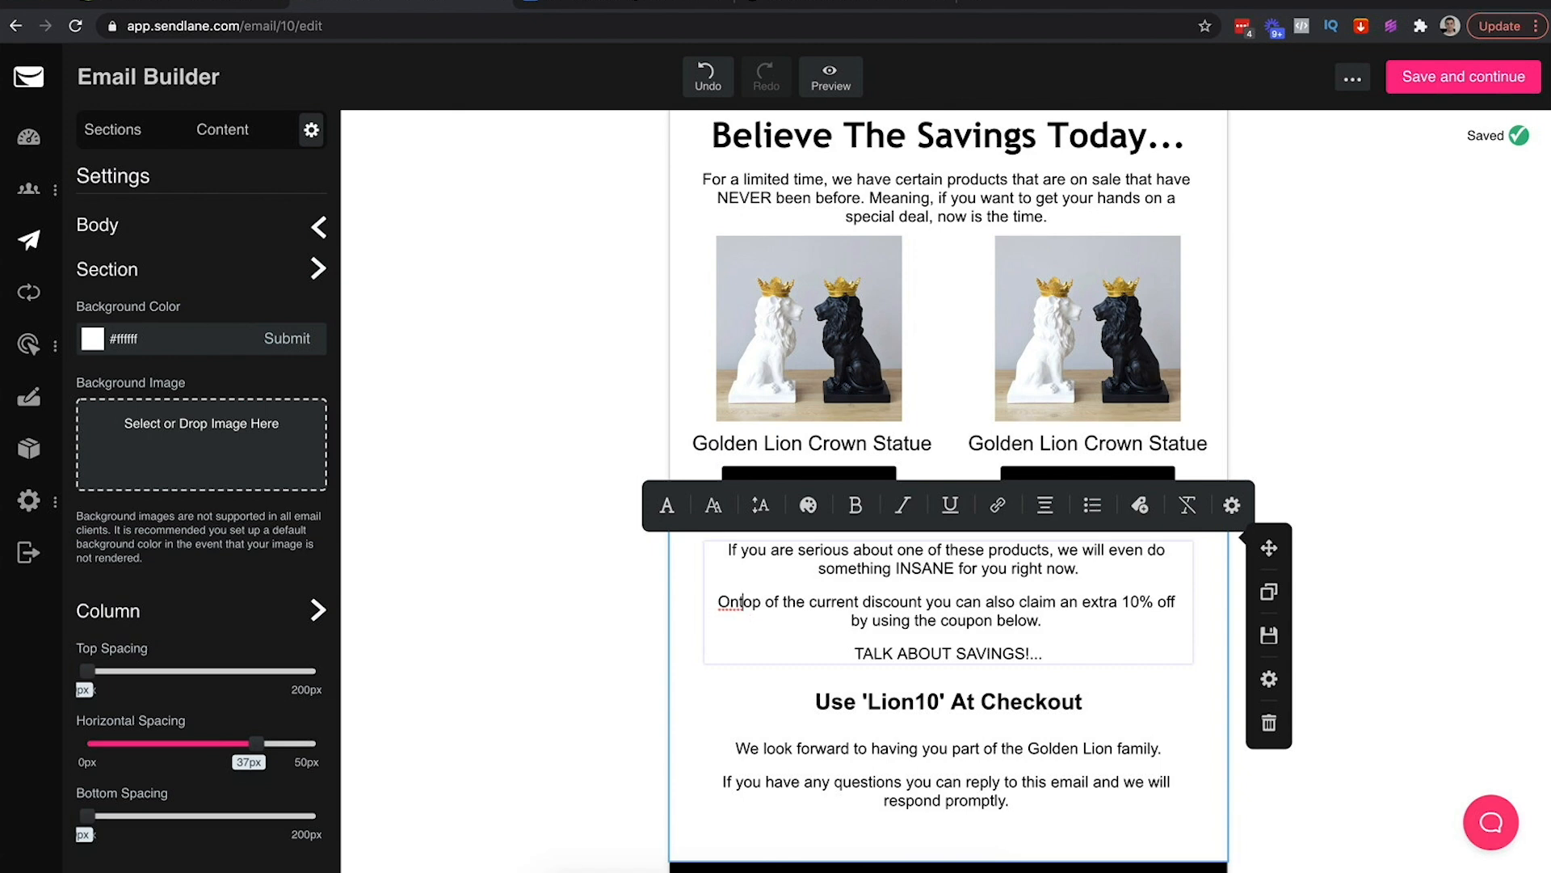
key("BackSpace")
type("-")
left_click(1028, 701)
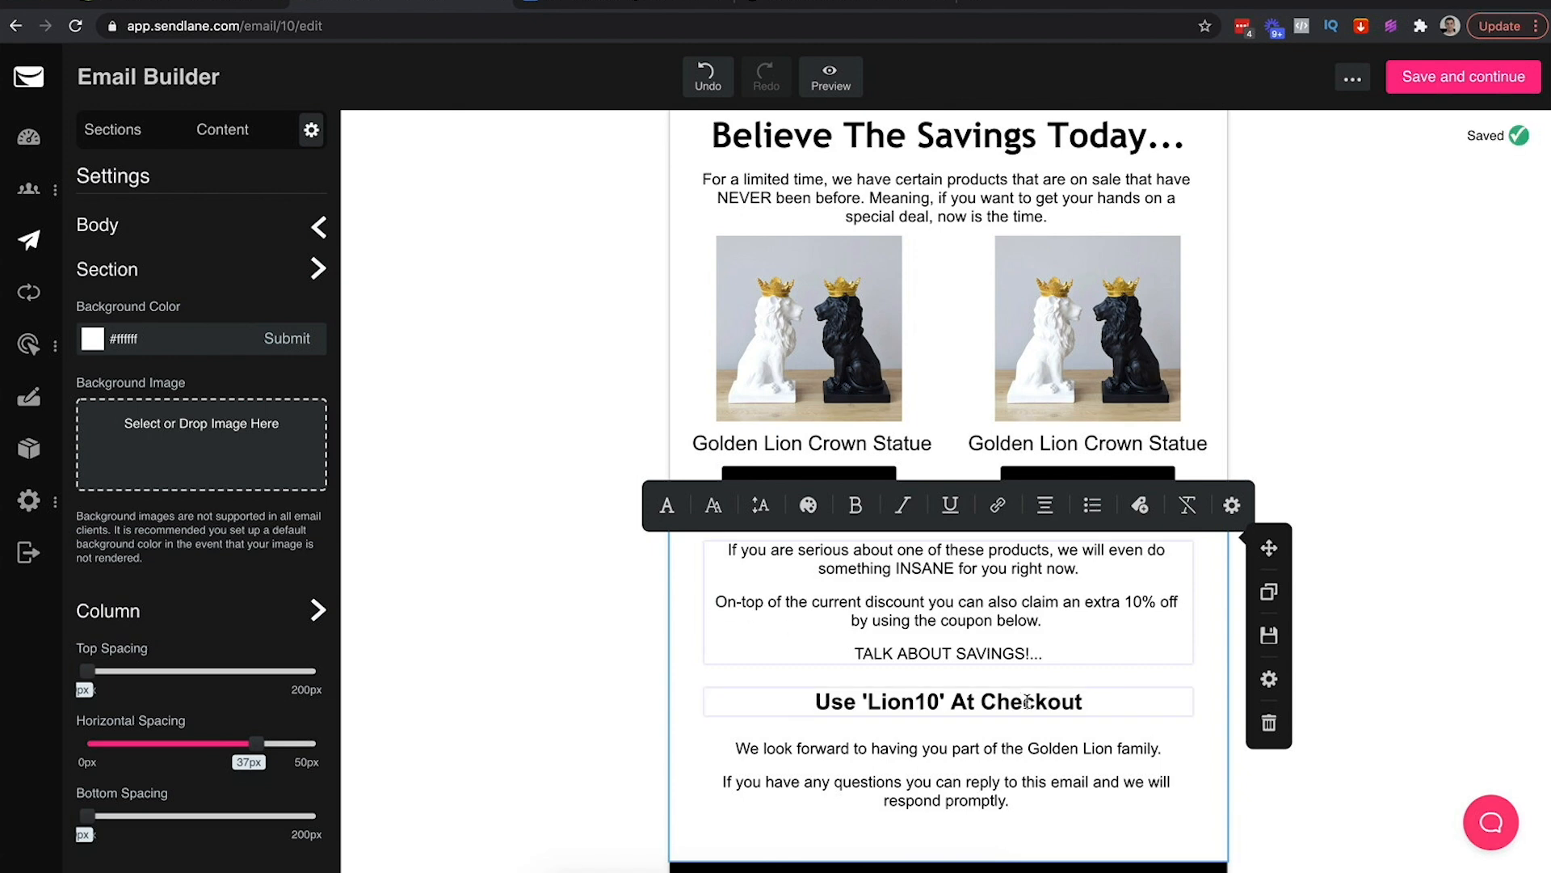
Send a test email to the user's Gmail address, replacing the prefilled support address
left_click(1205, 797)
scroll(1205, 797, "down", 2)
scroll(1205, 797, "up", 5)
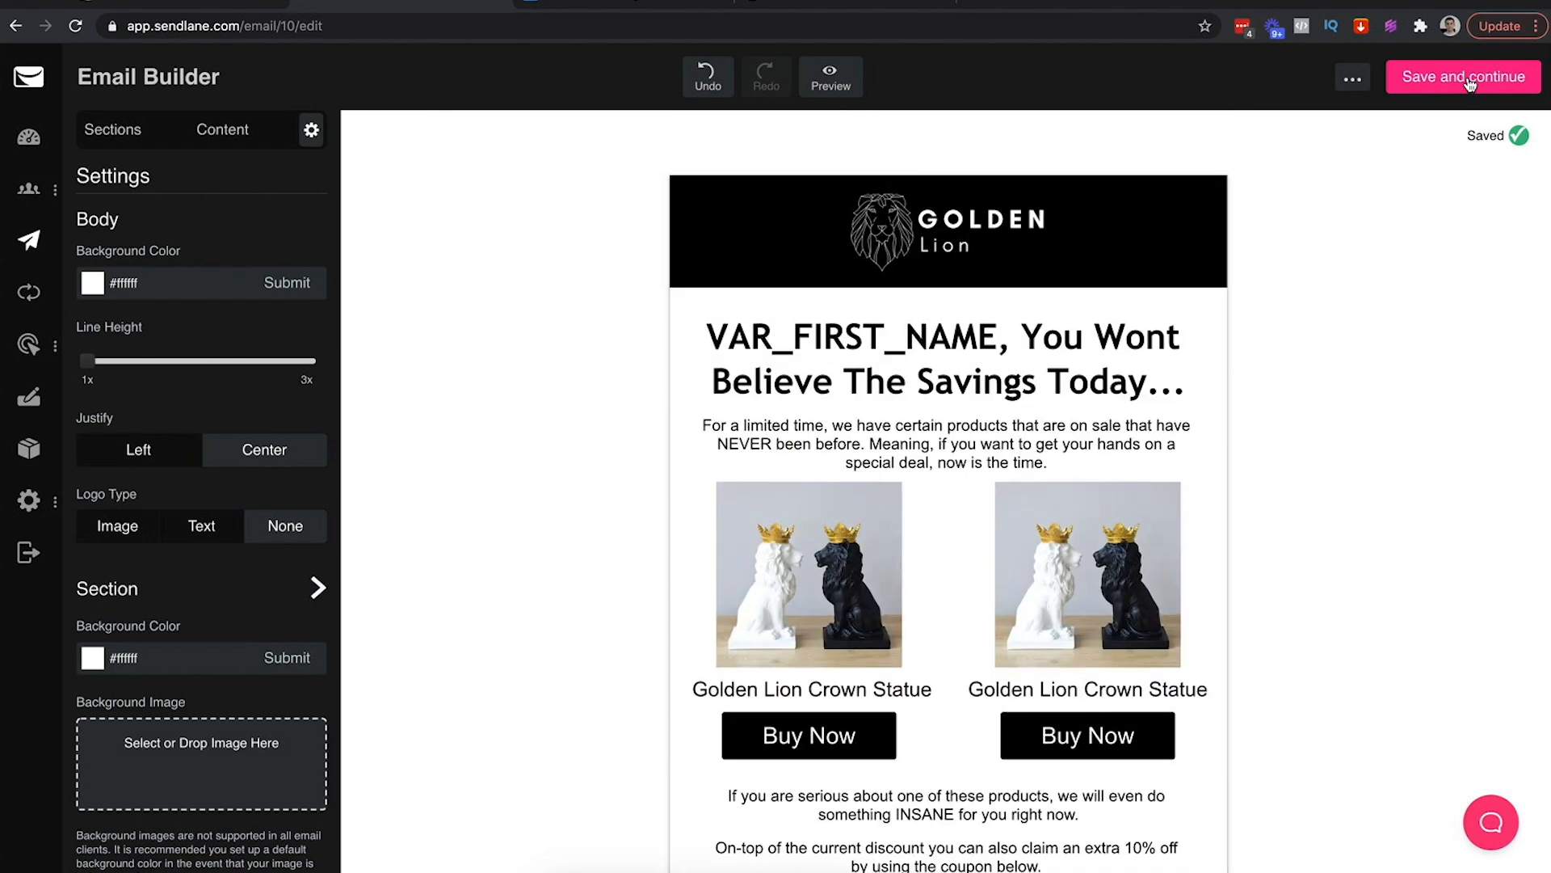
left_click(1351, 83)
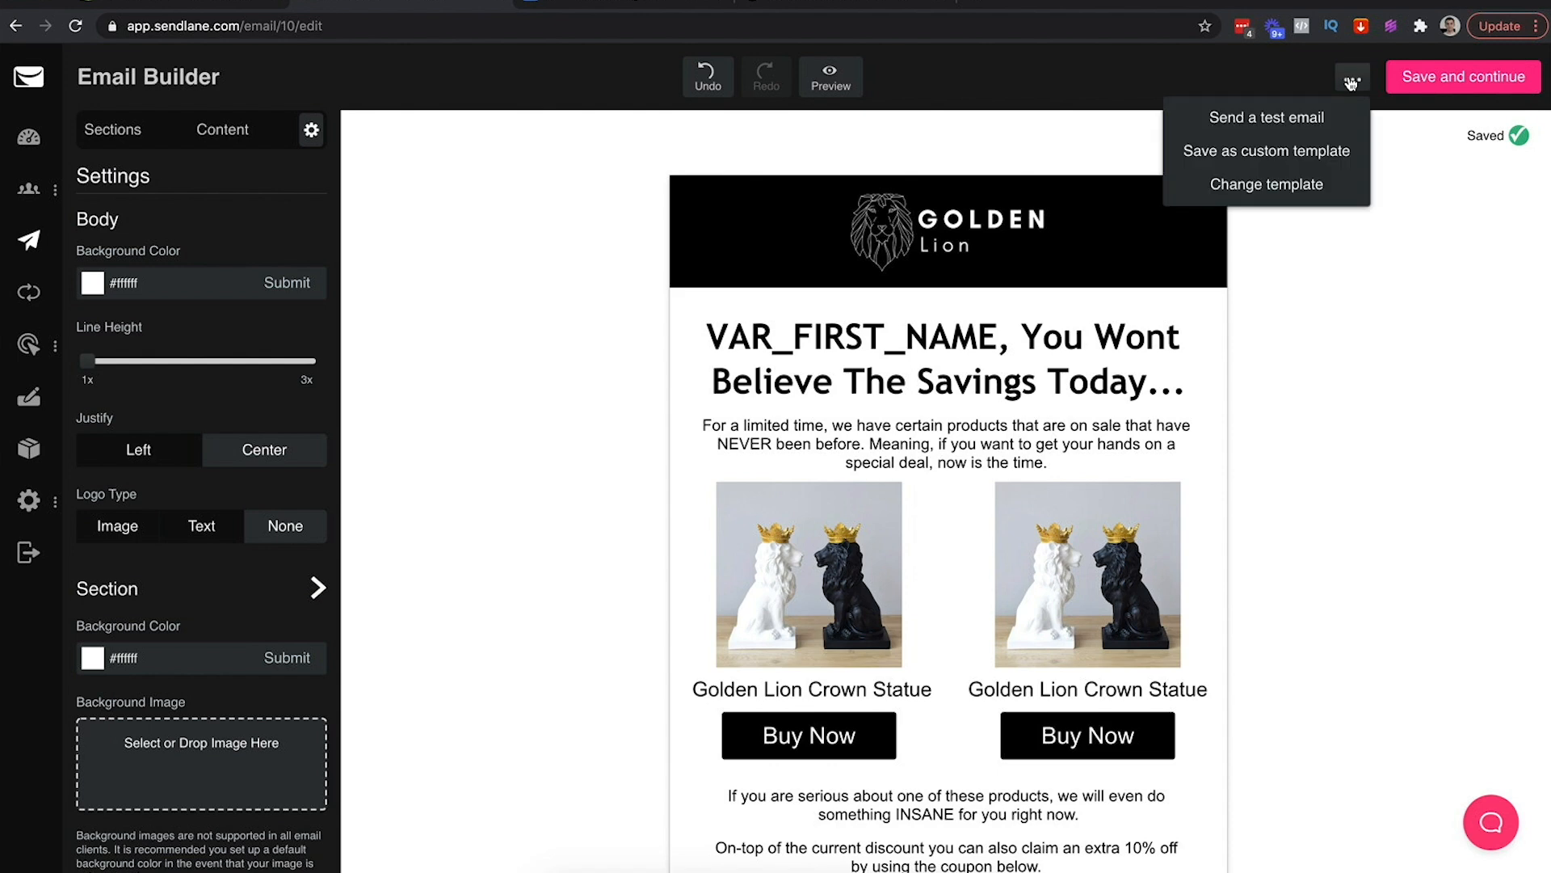
left_click(1265, 120)
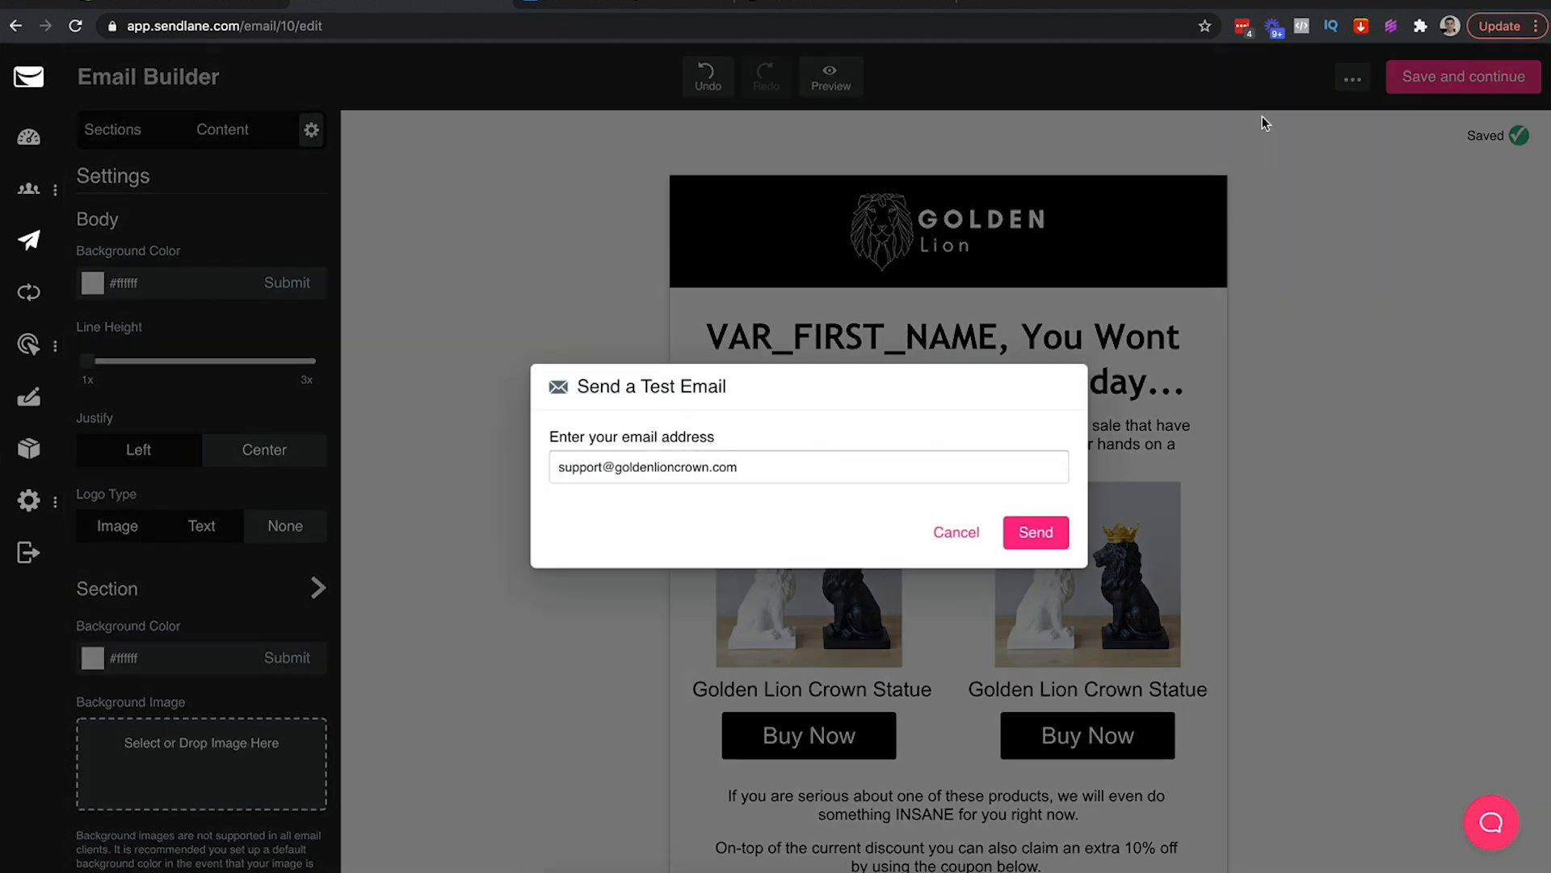
triple_click(649, 480)
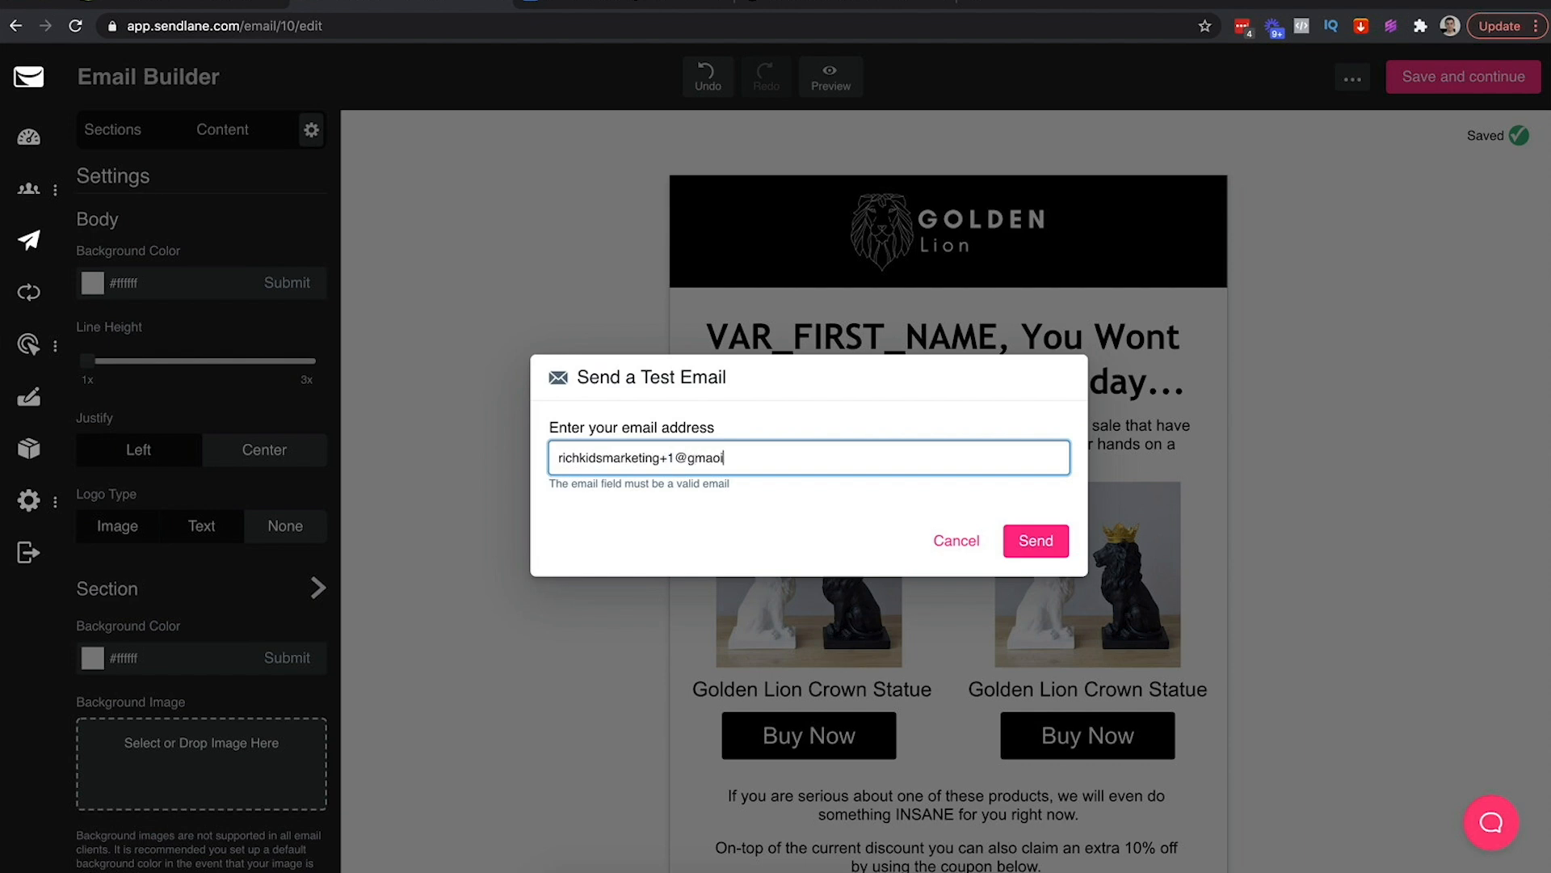
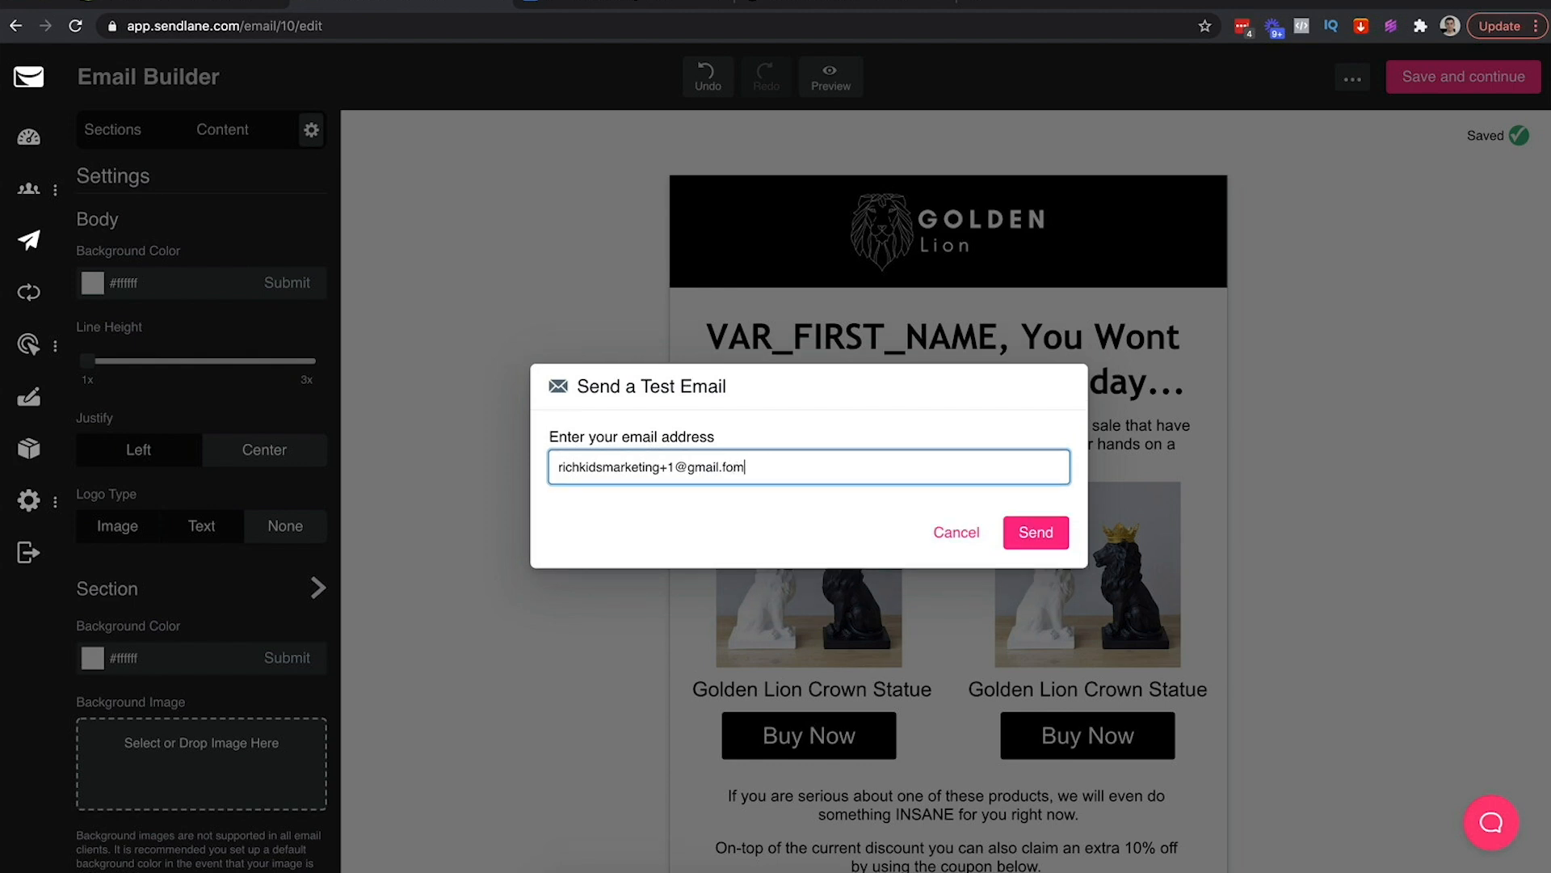
left_click(1030, 530)
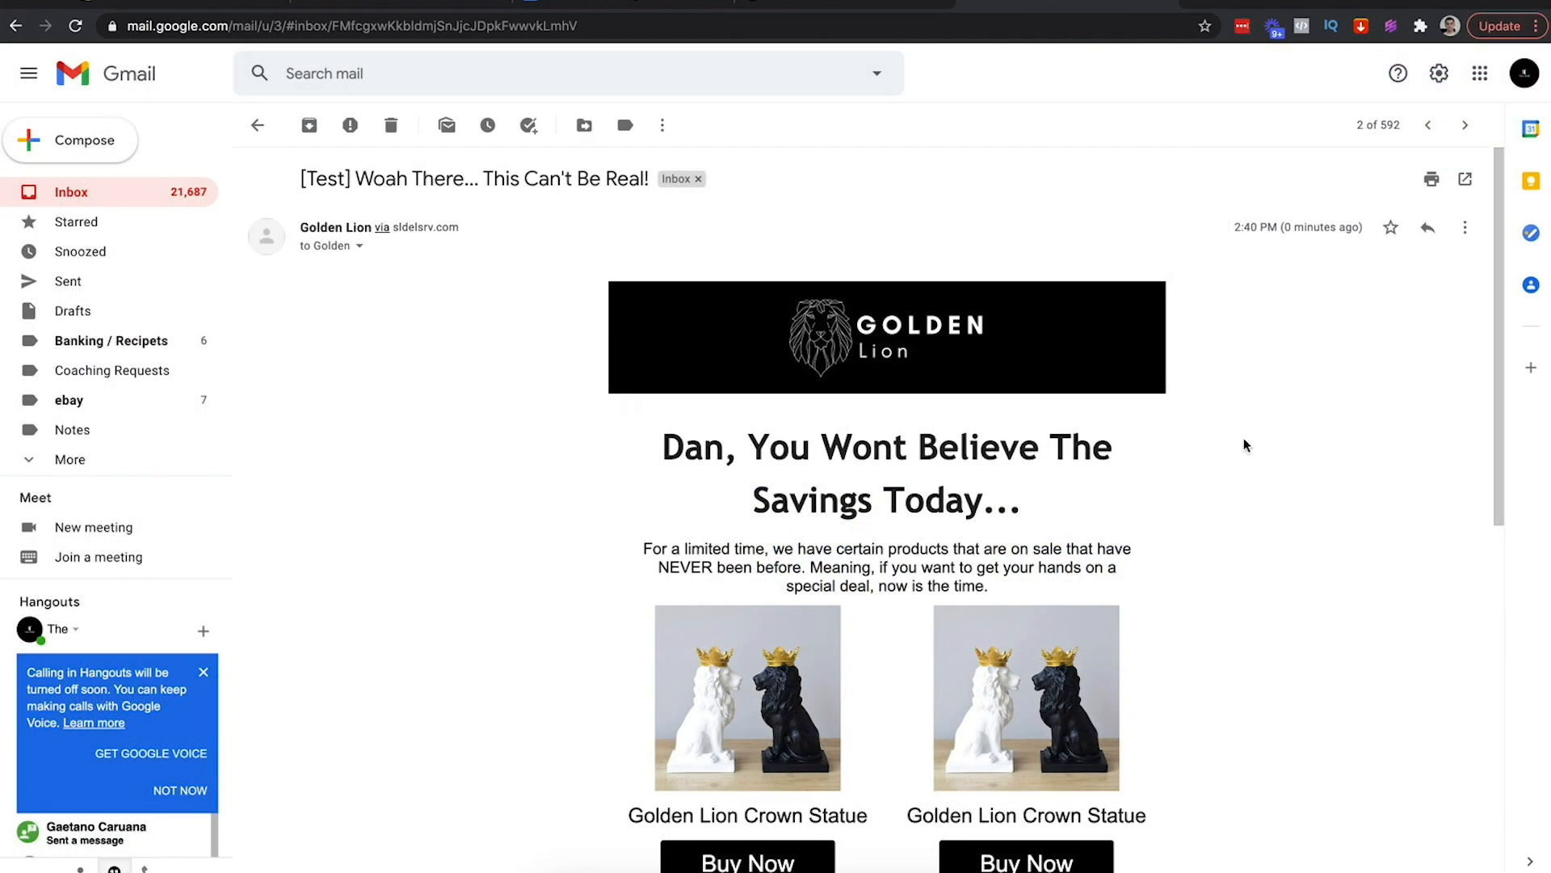
Highlight part of the '[Test] Woah There... This Can't Be Real!' subject in the received test email
left_click_drag(379, 181, 575, 181)
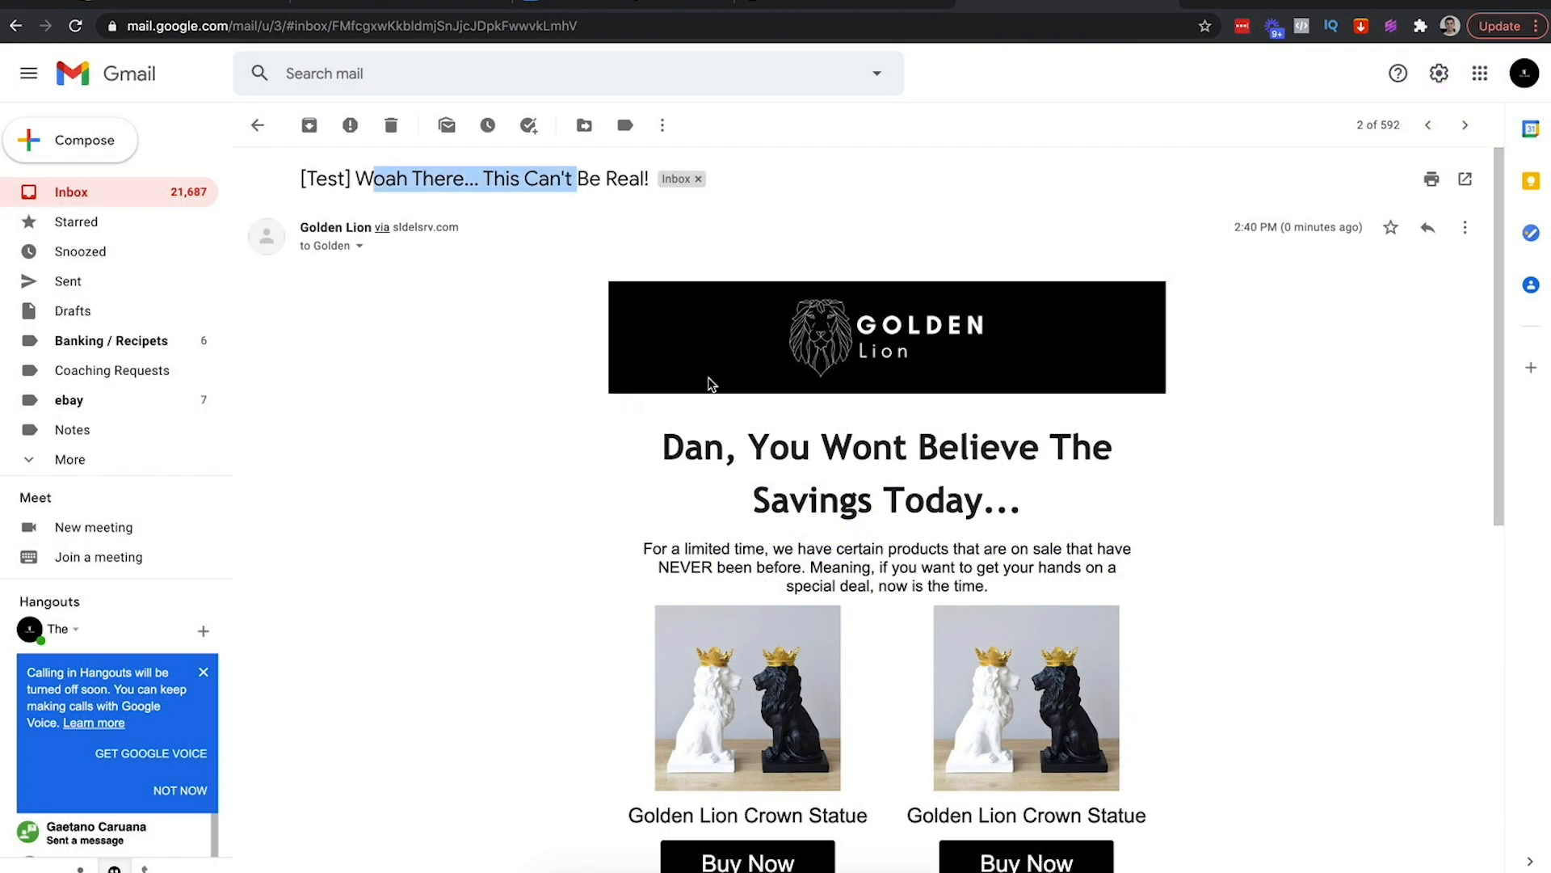
scroll(710, 384, "down", 5)
scroll(709, 377, "up", 3)
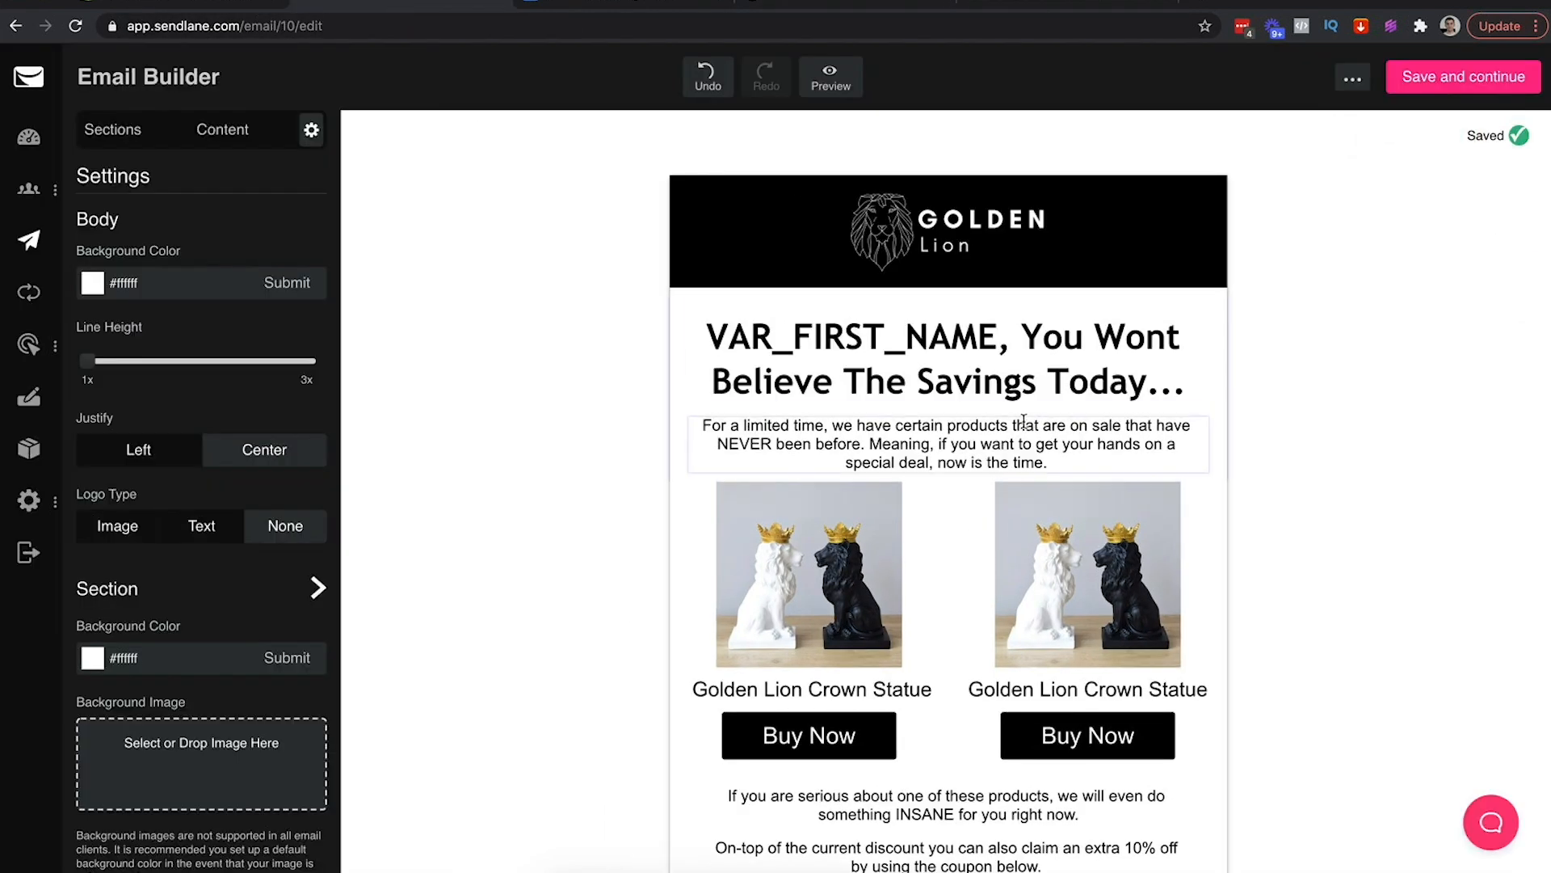
Preview the email on desktop and mobile, scrolling through both layouts
left_click(1007, 417)
left_click(1006, 414)
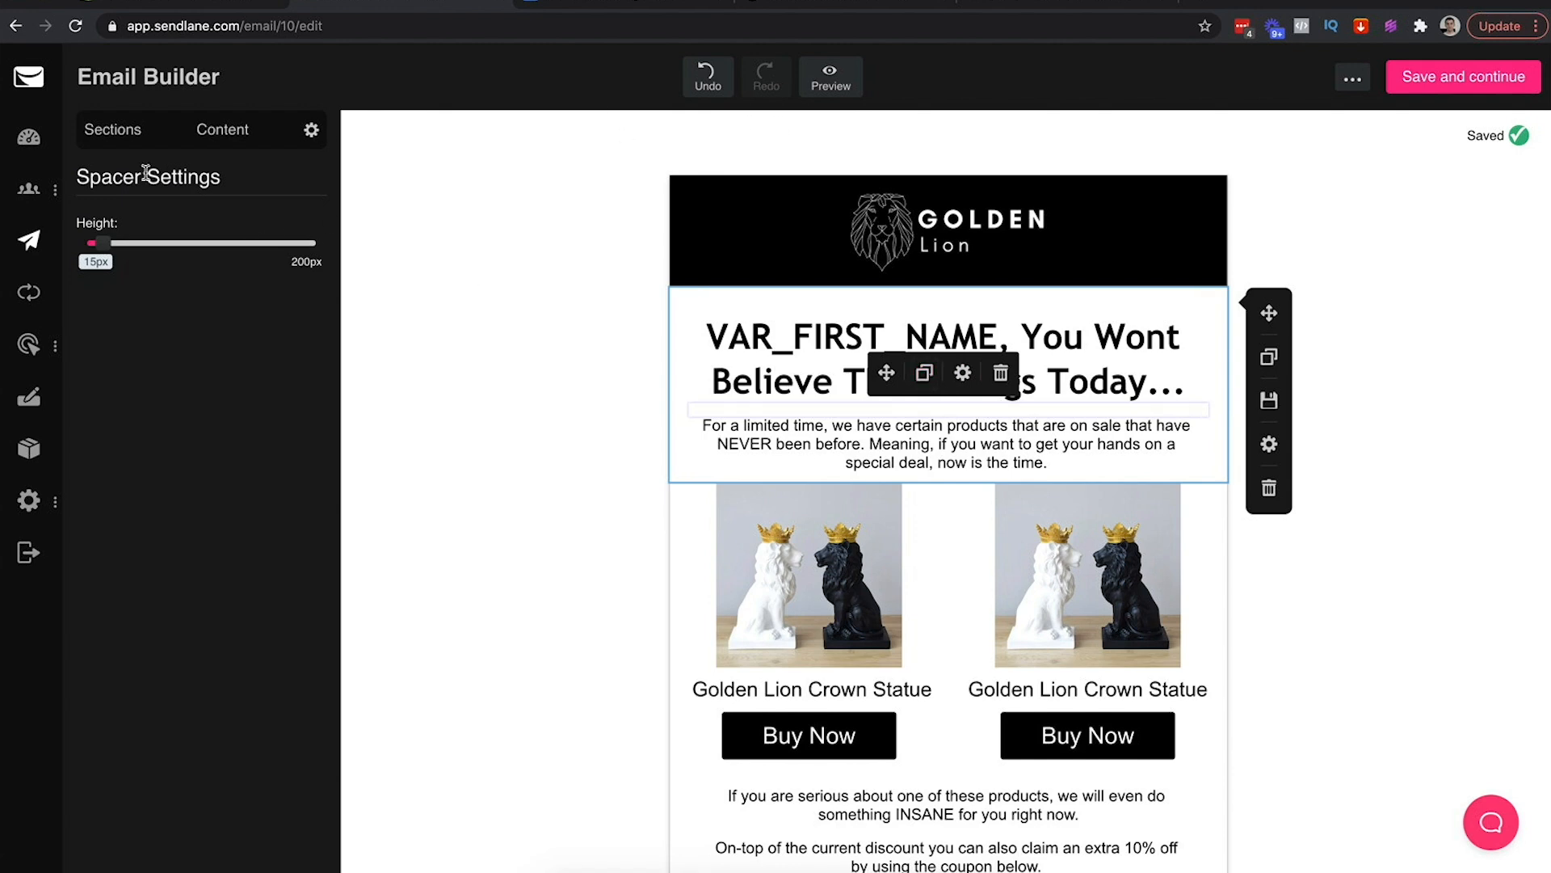
left_click(539, 184)
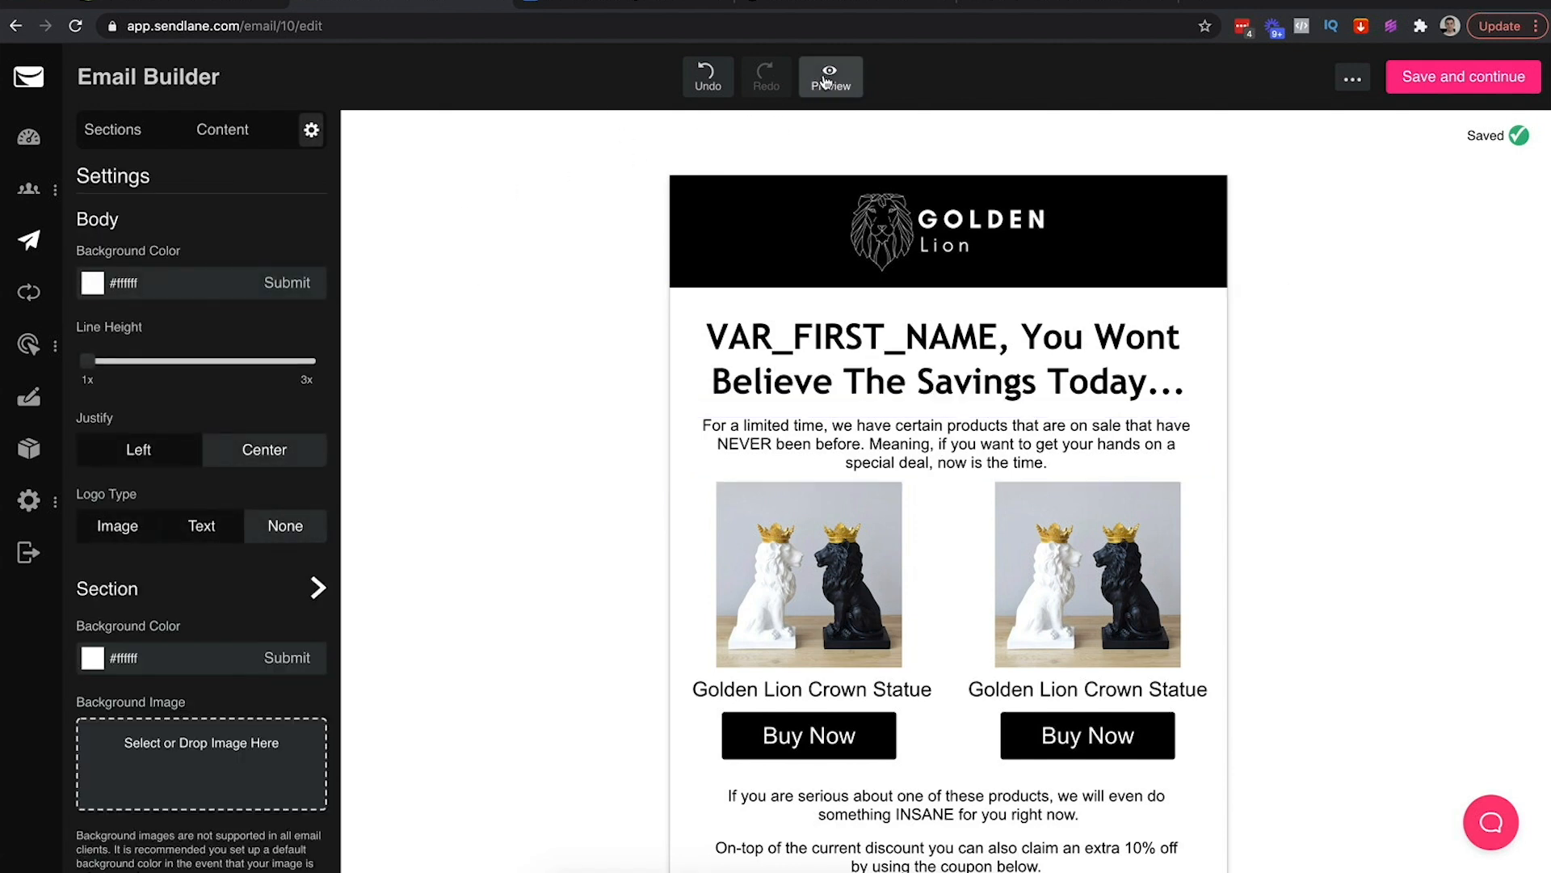
left_click(820, 81)
scroll(1298, 507, "down", 3)
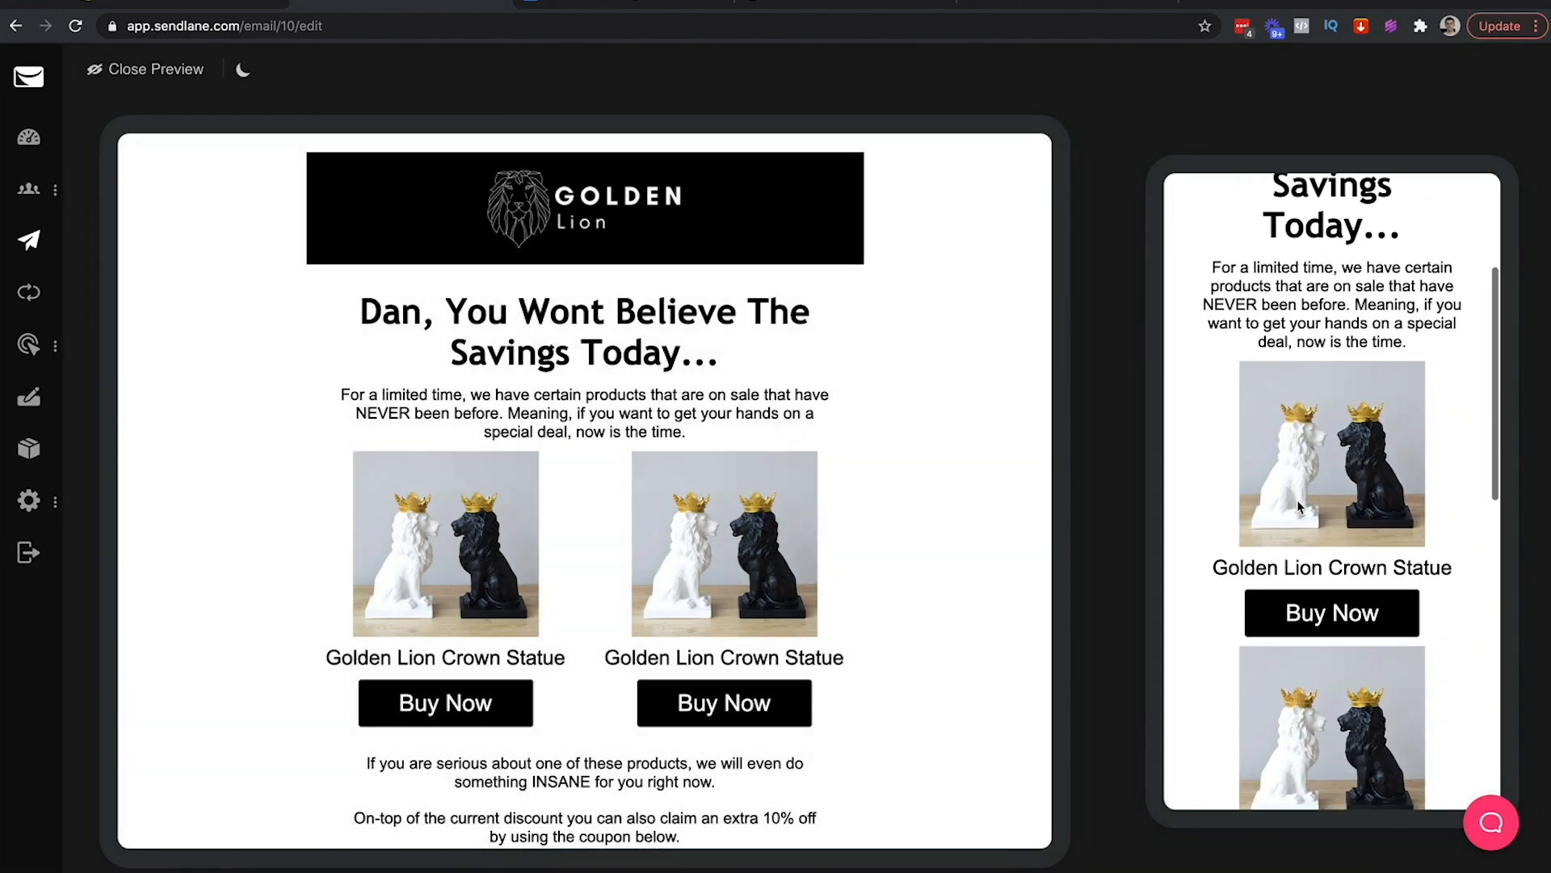
scroll(1298, 506, "down", 5)
scroll(781, 628, "down", 5)
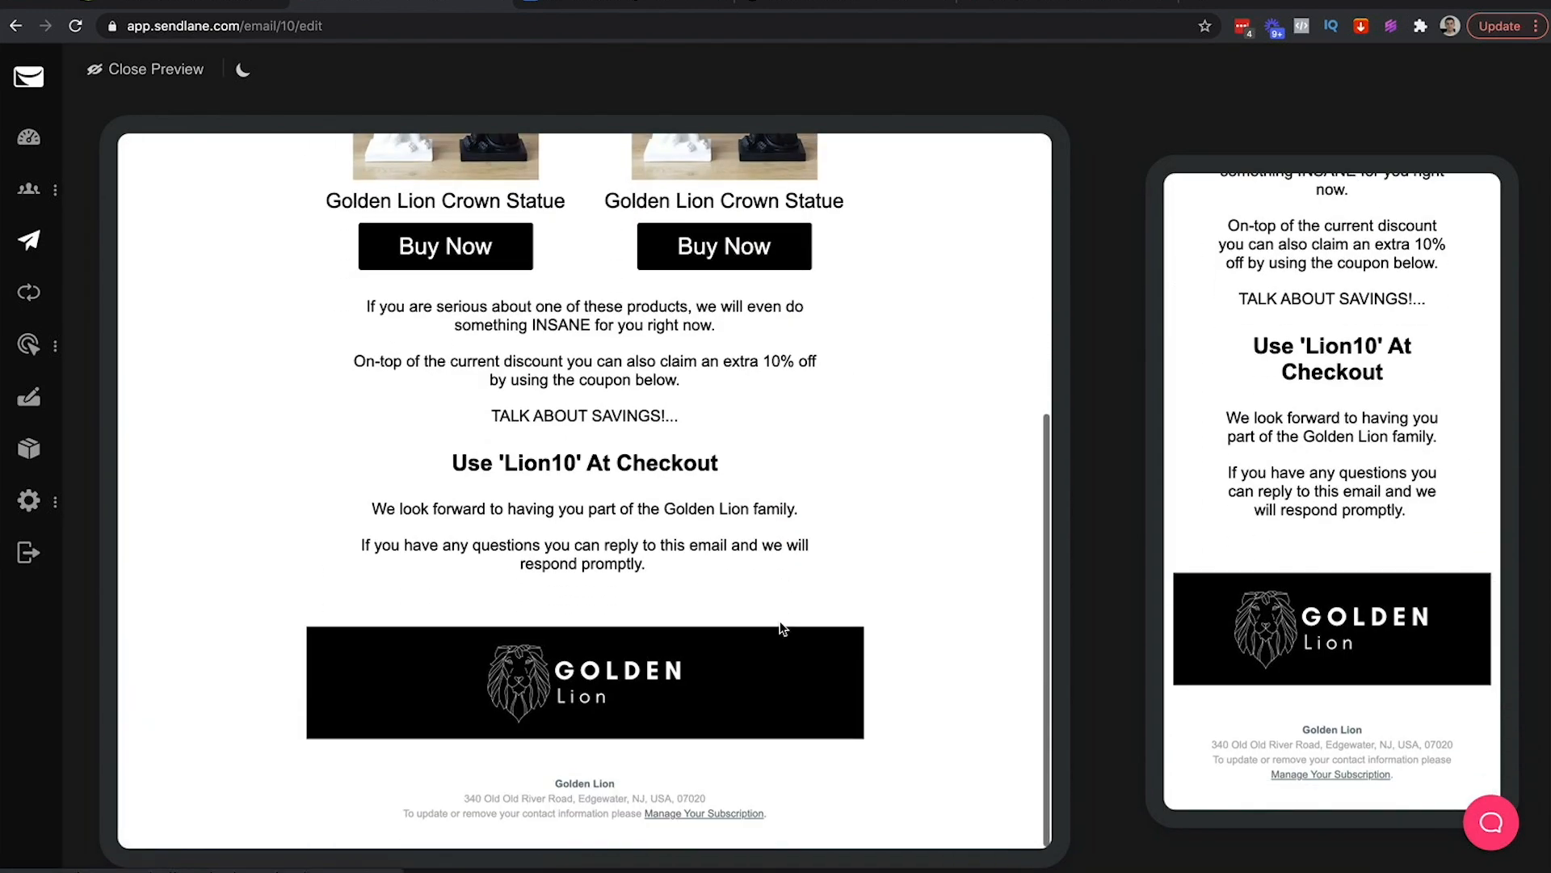
scroll(782, 628, "up", 5)
Compare the preview with the Gmail test copy, then close the preview and save the email
left_click(1083, 5)
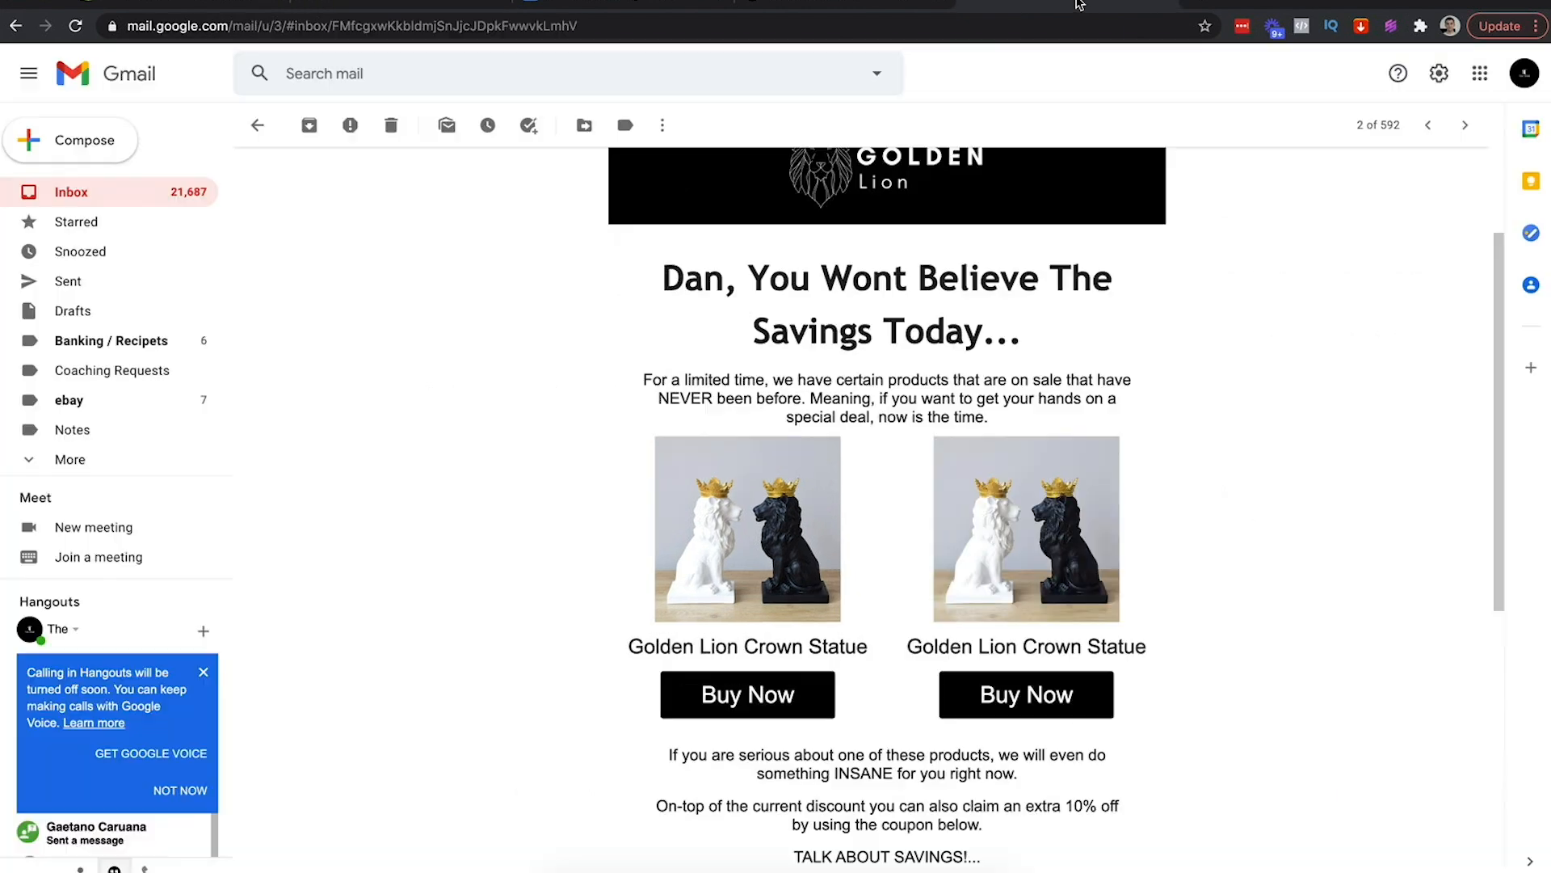
scroll(1049, 485, "down", 8)
scroll(1049, 485, "up", 8)
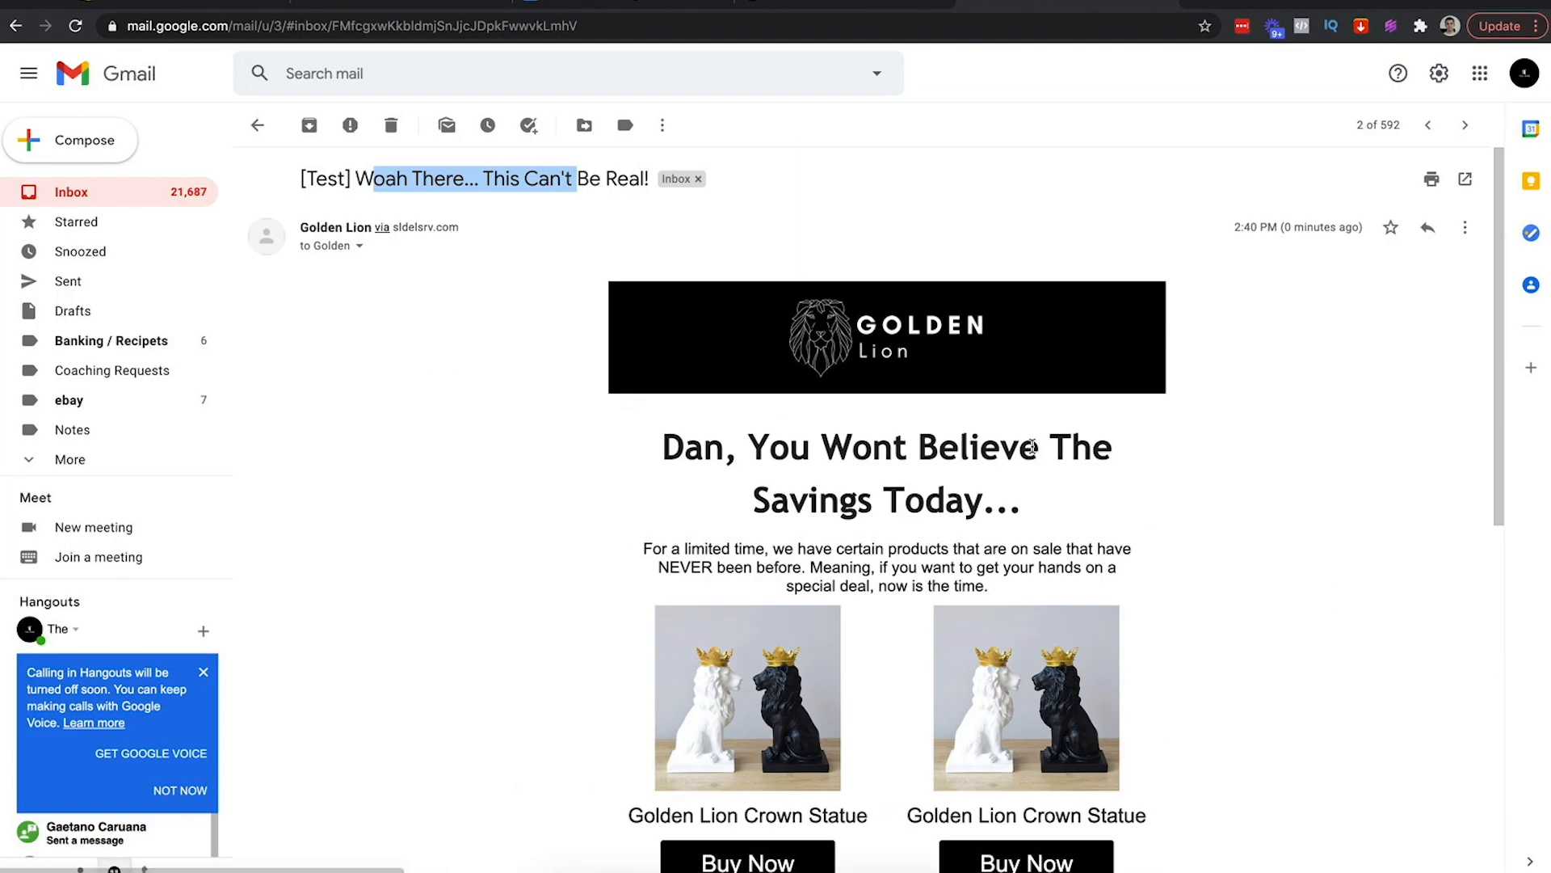
left_click(436, 4)
scroll(614, 388, "down", 4)
scroll(364, 219, "up", 4)
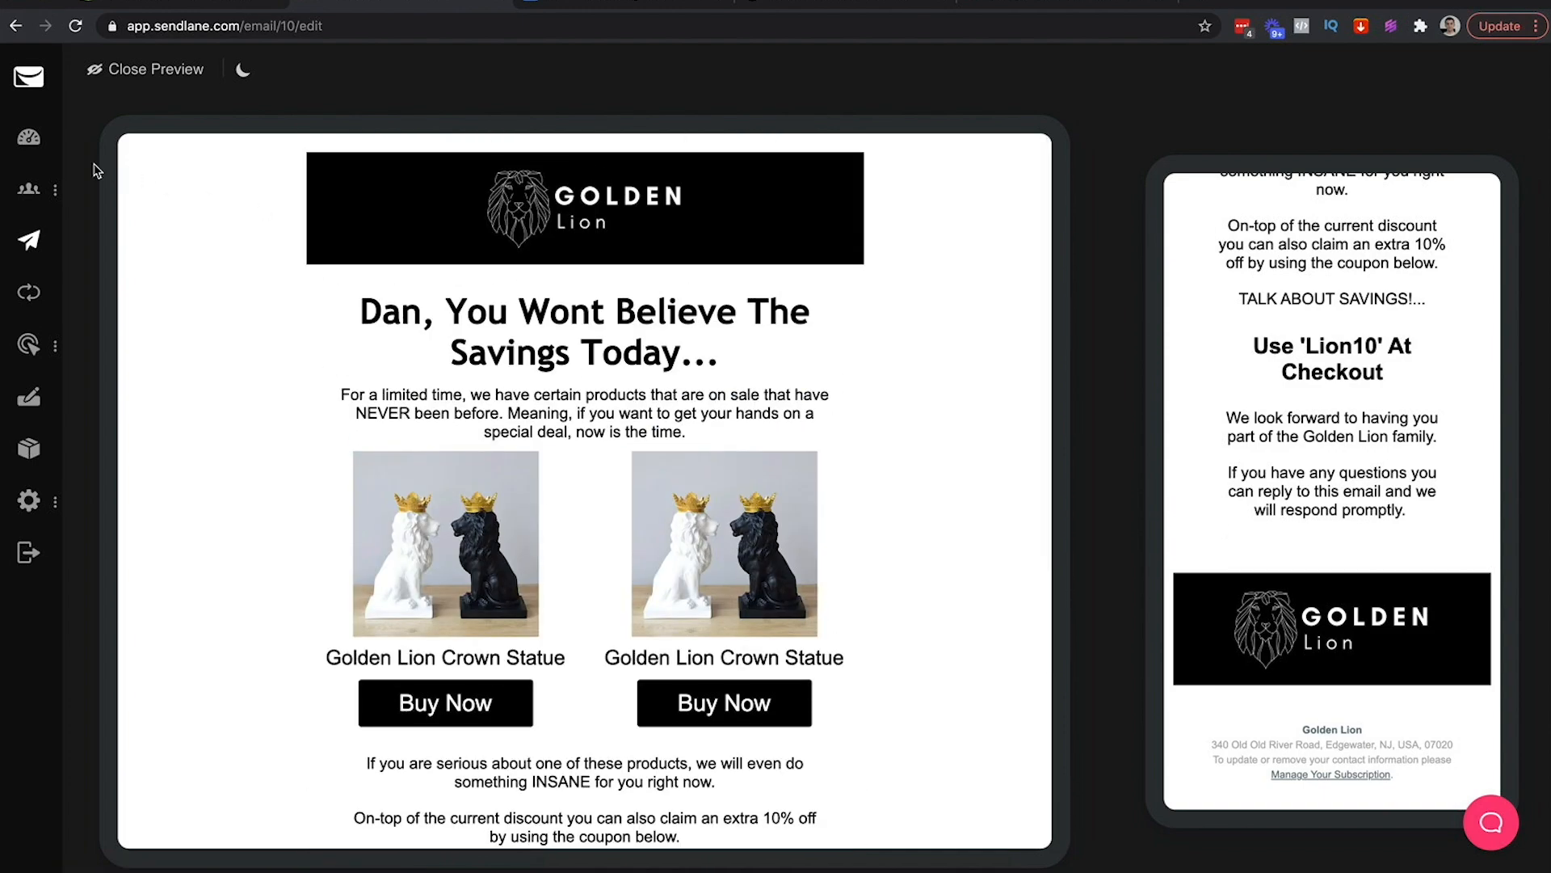
left_click(187, 71)
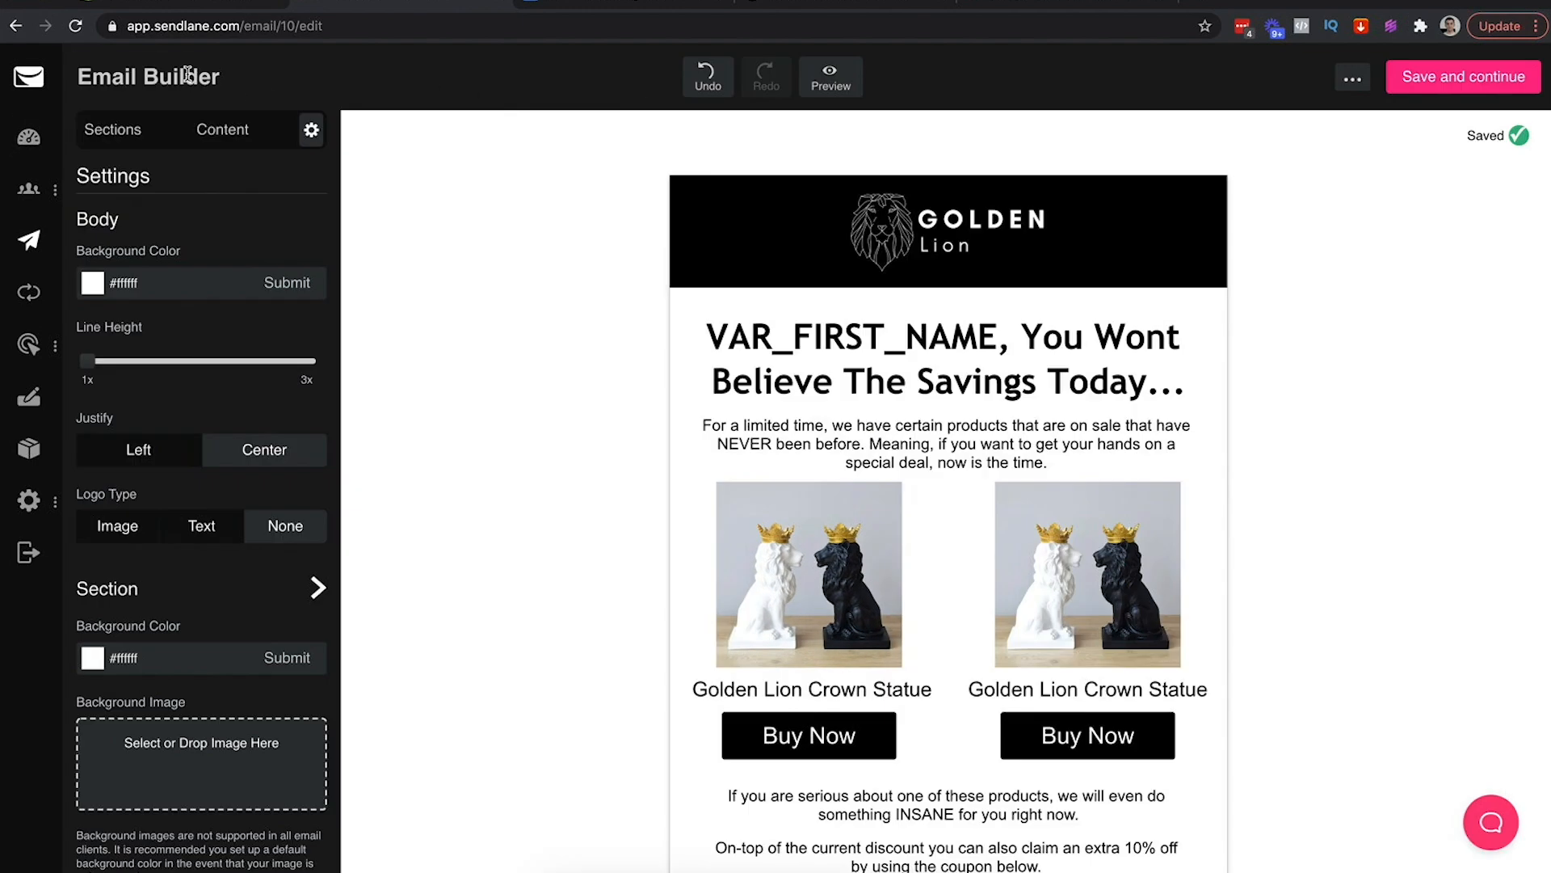
left_click(1450, 82)
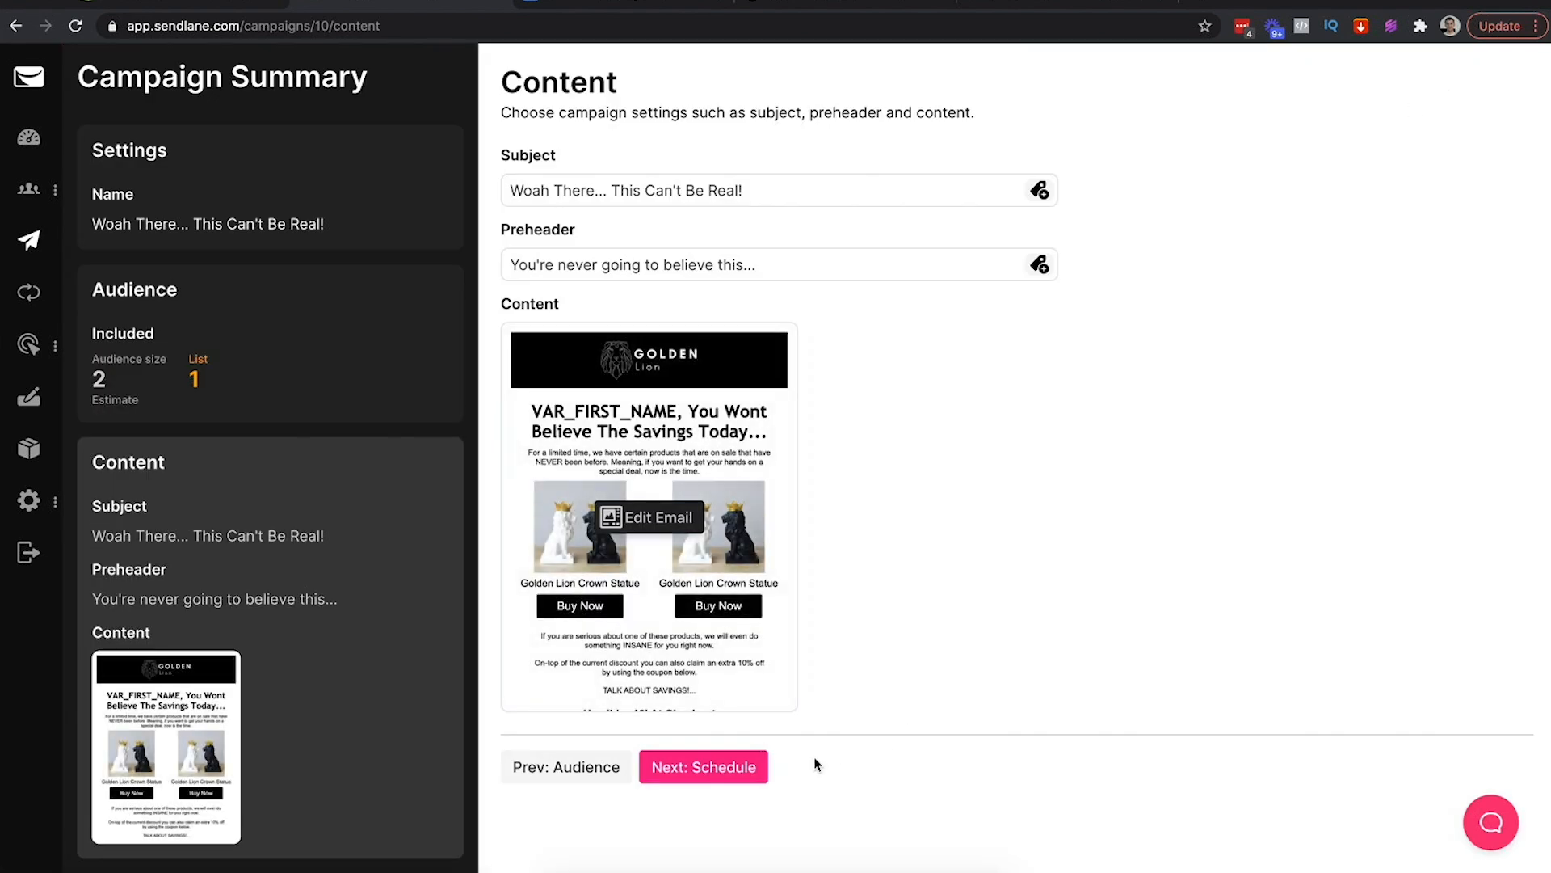
Schedule the campaign for later at 2:45 pm on January 21st 2021 and confirm it
left_click(692, 769)
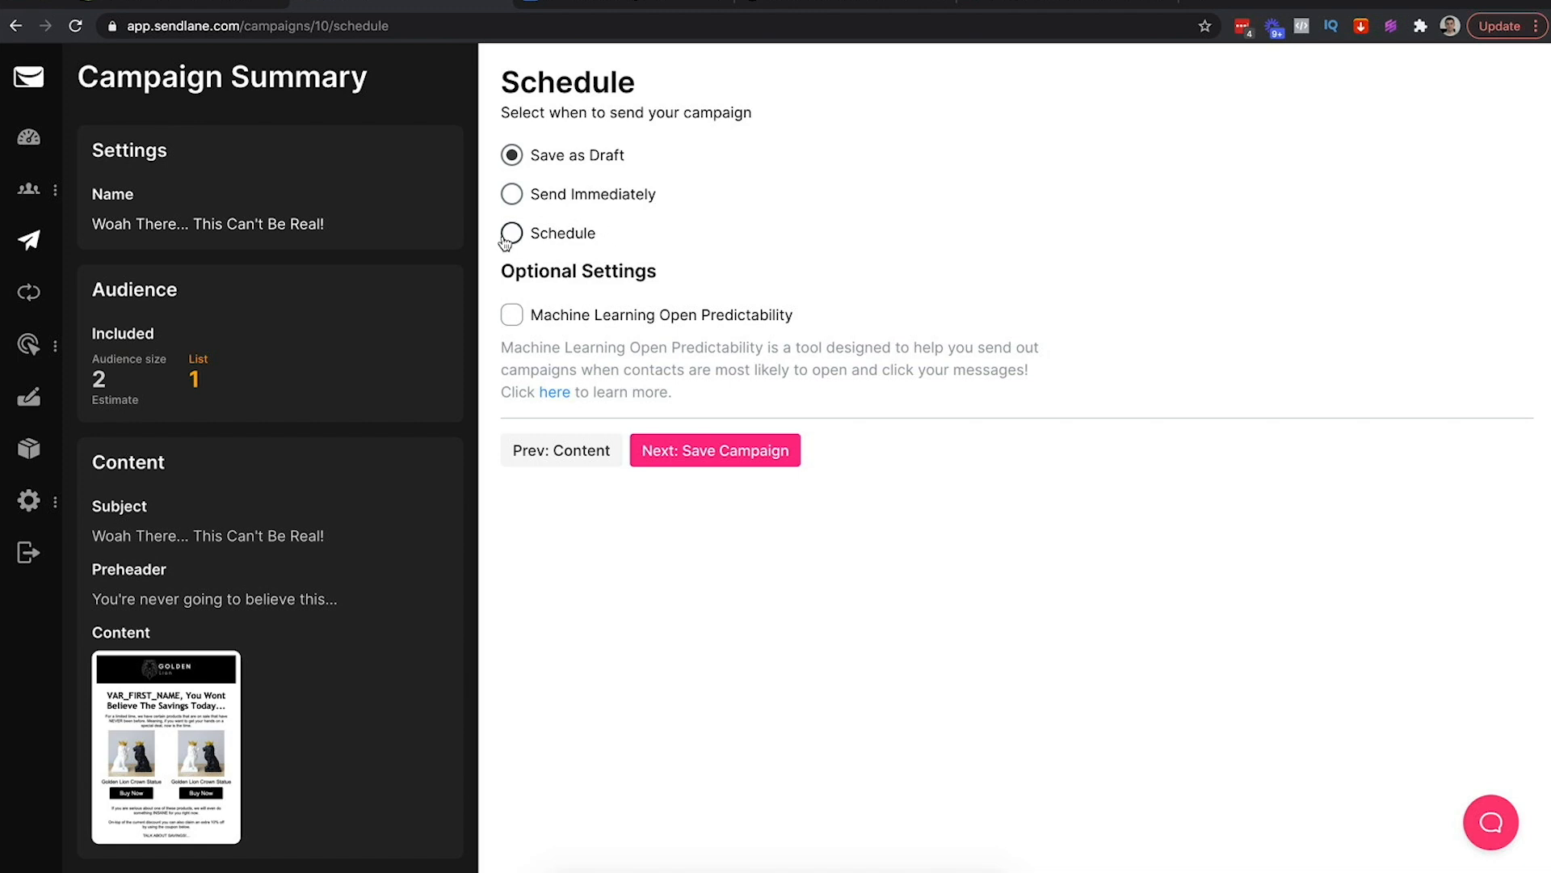
left_click(590, 198)
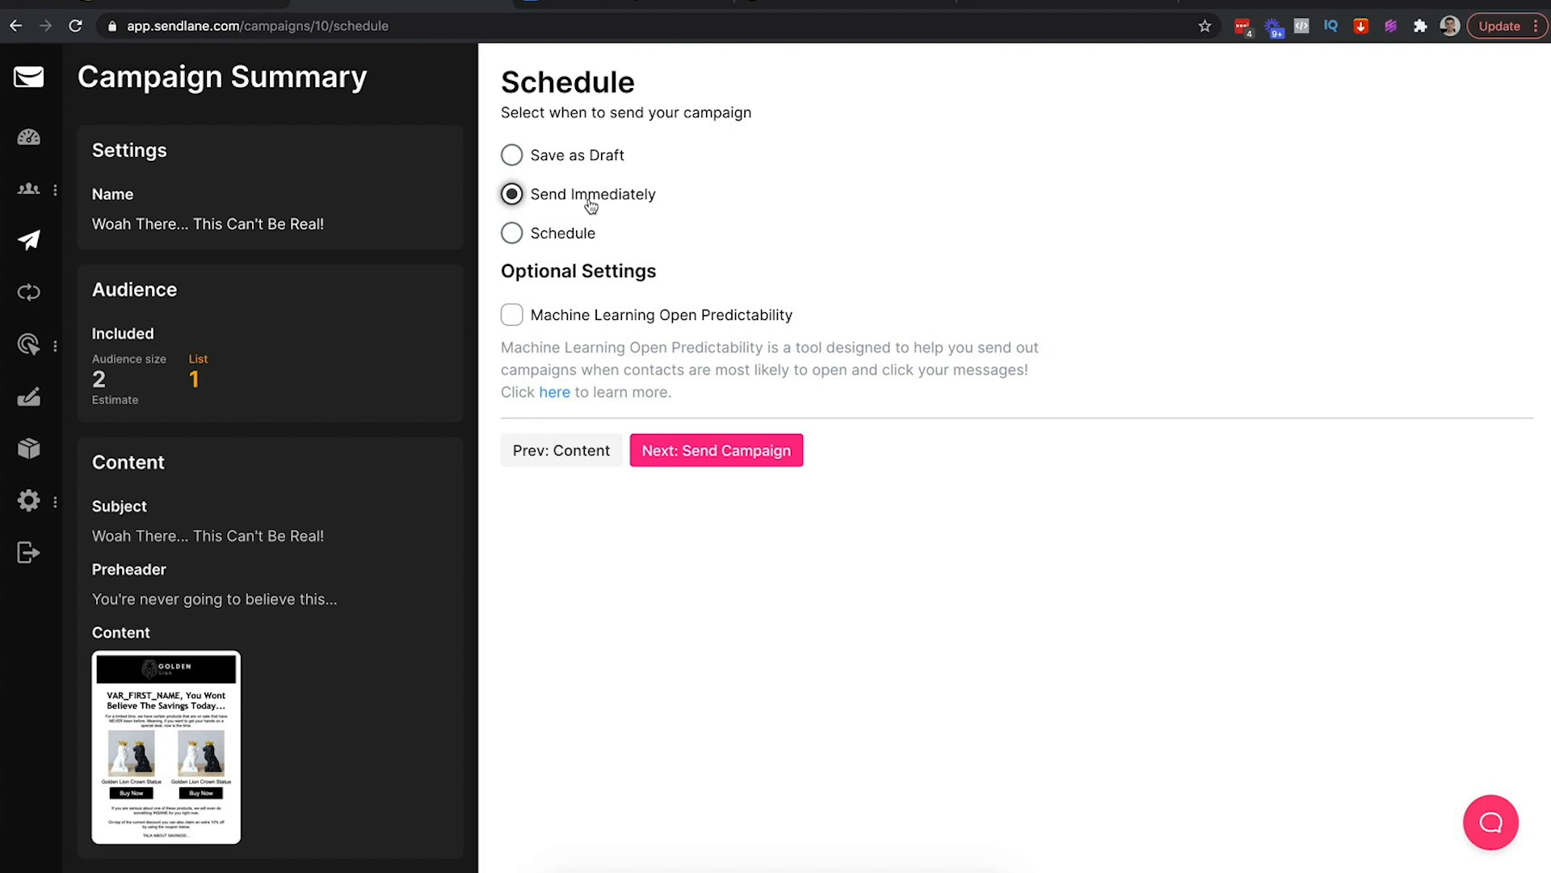
left_click(545, 236)
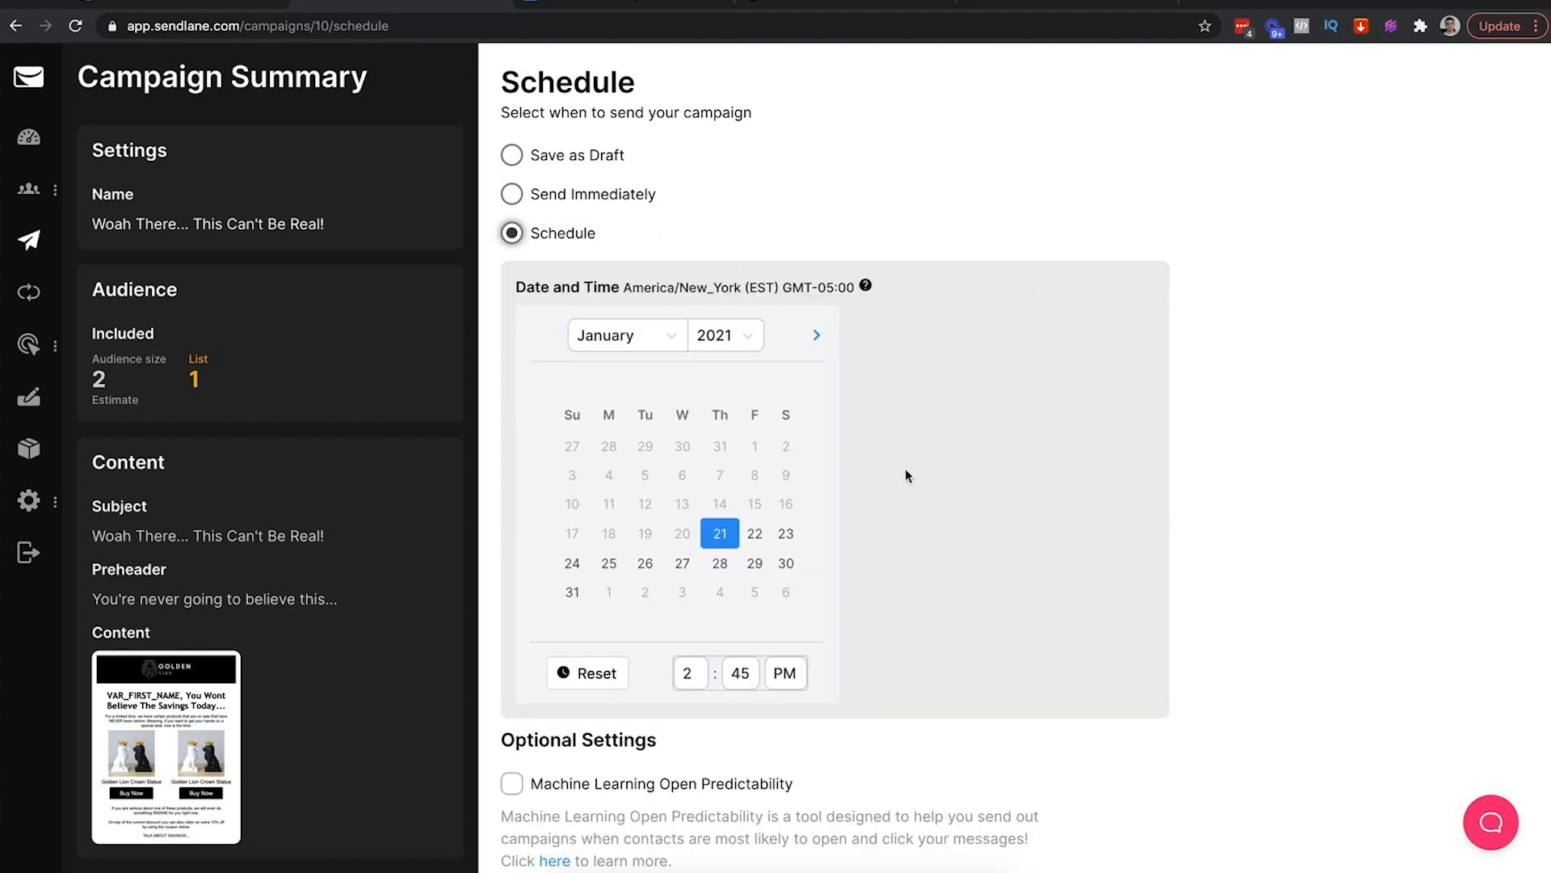
left_click(691, 675)
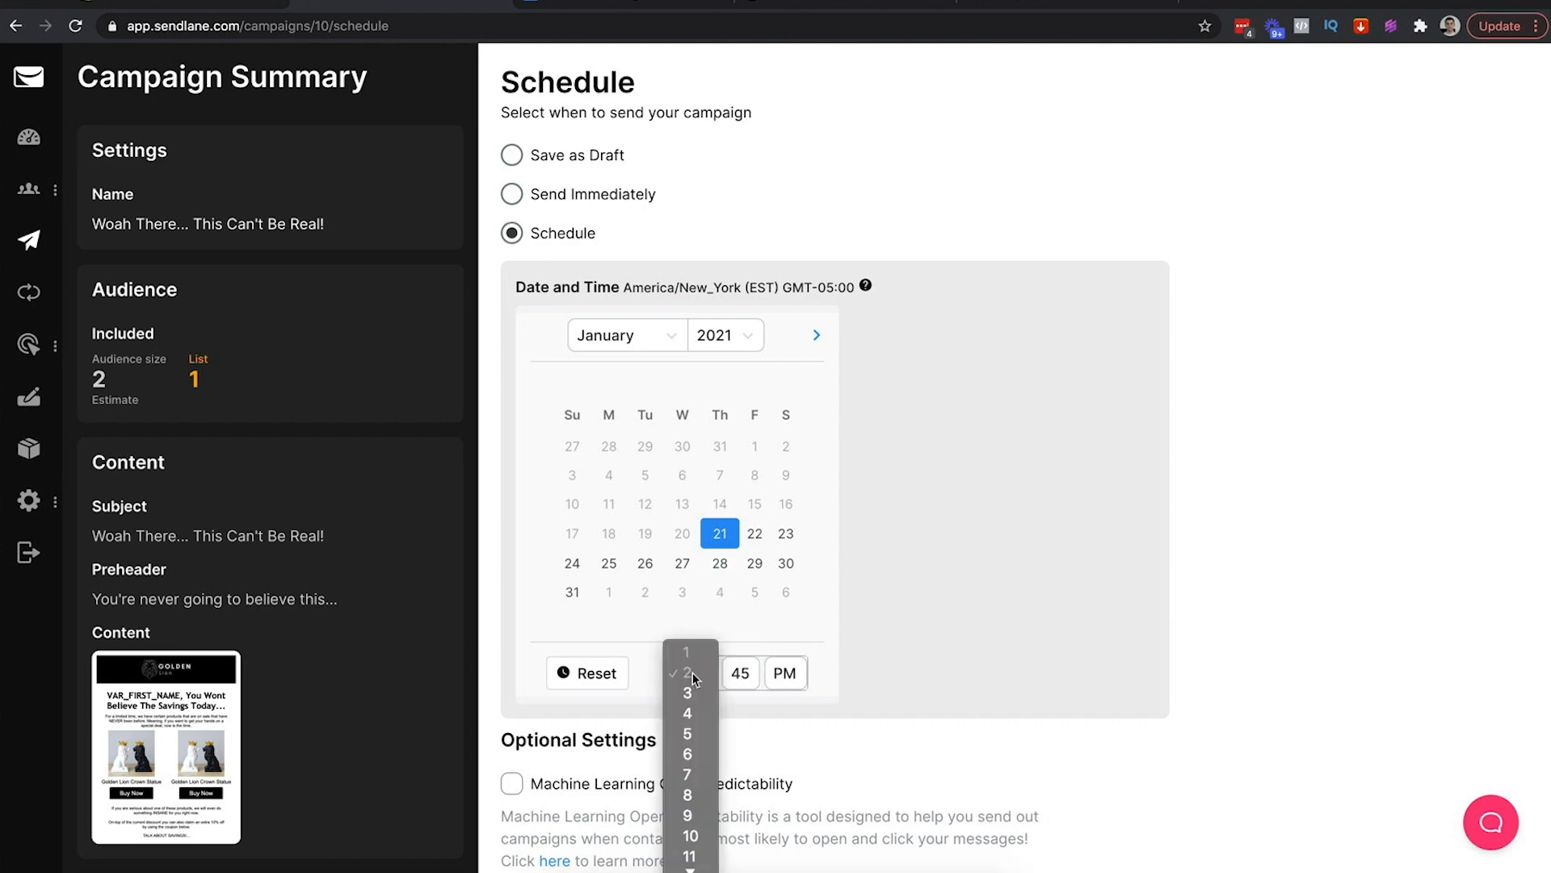
left_click(760, 640)
left_click(806, 731)
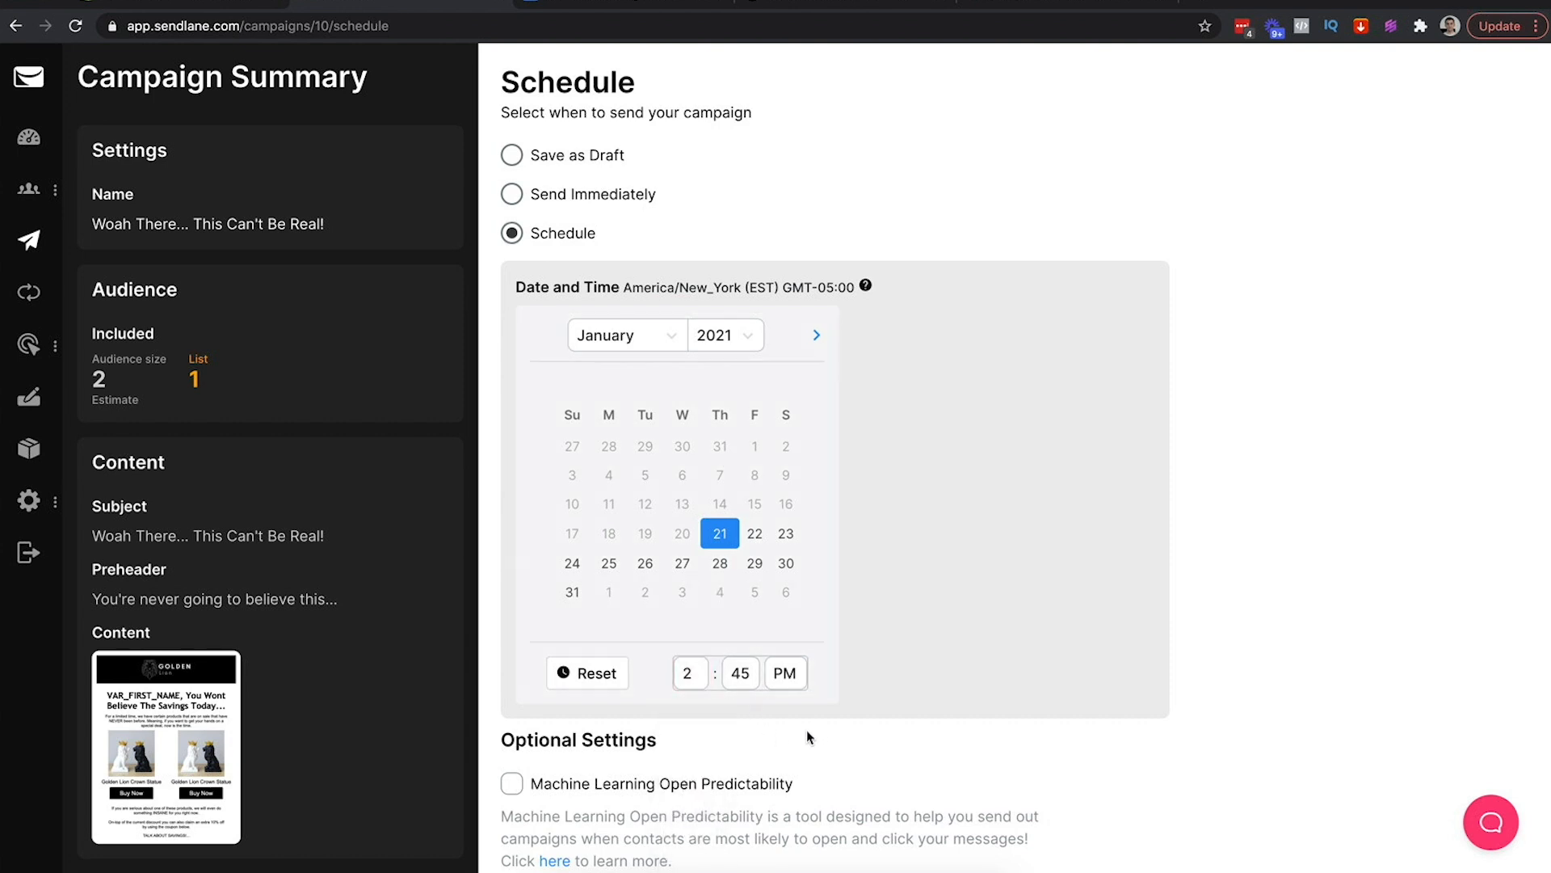
scroll(806, 730, "down", 1)
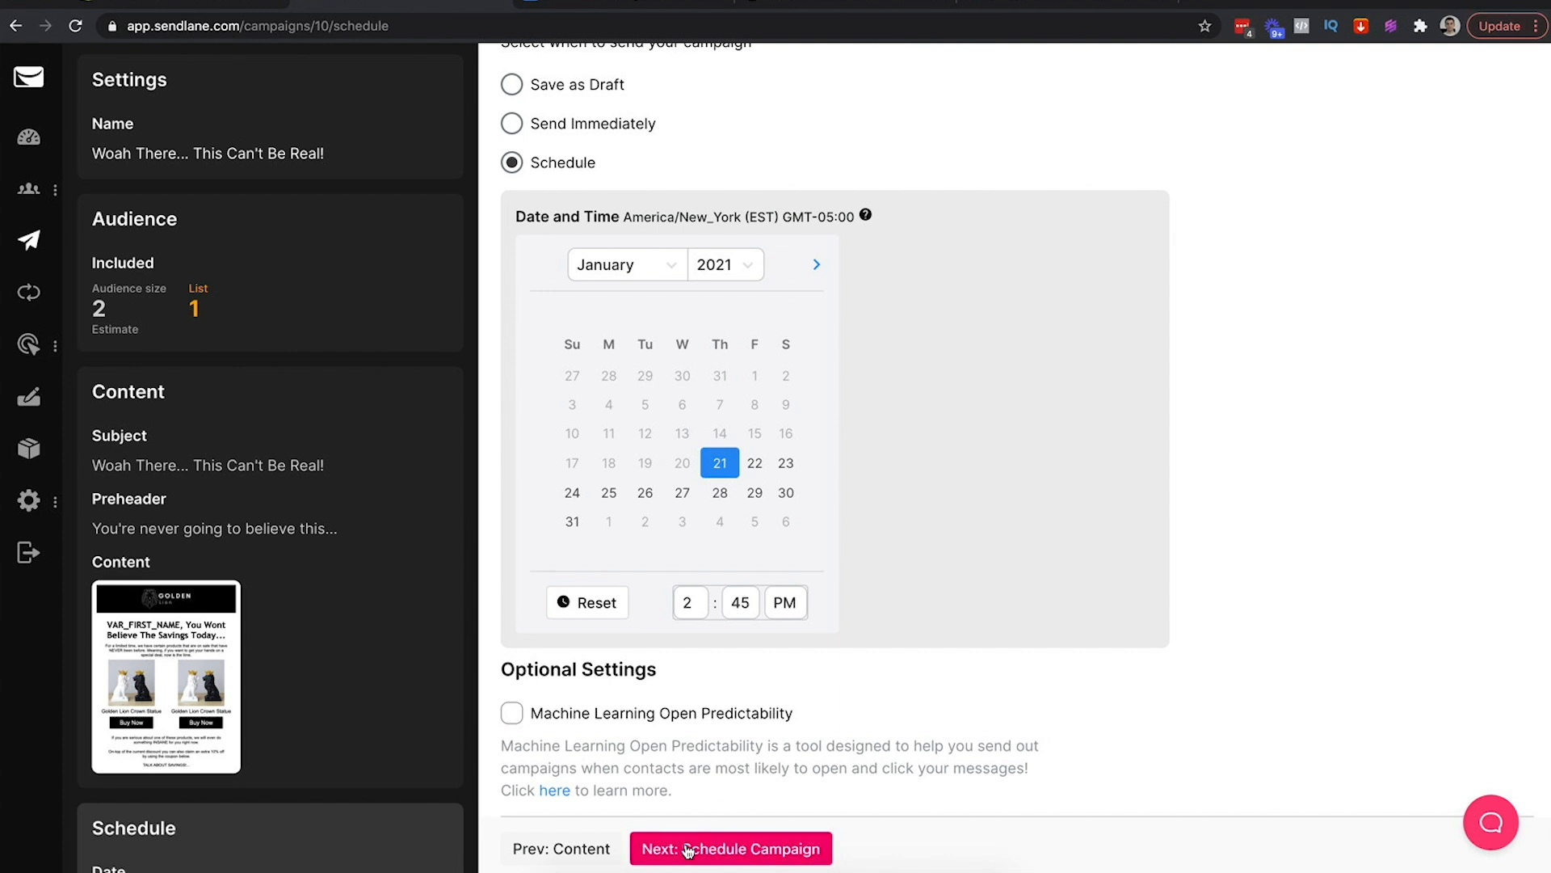
left_click(681, 850)
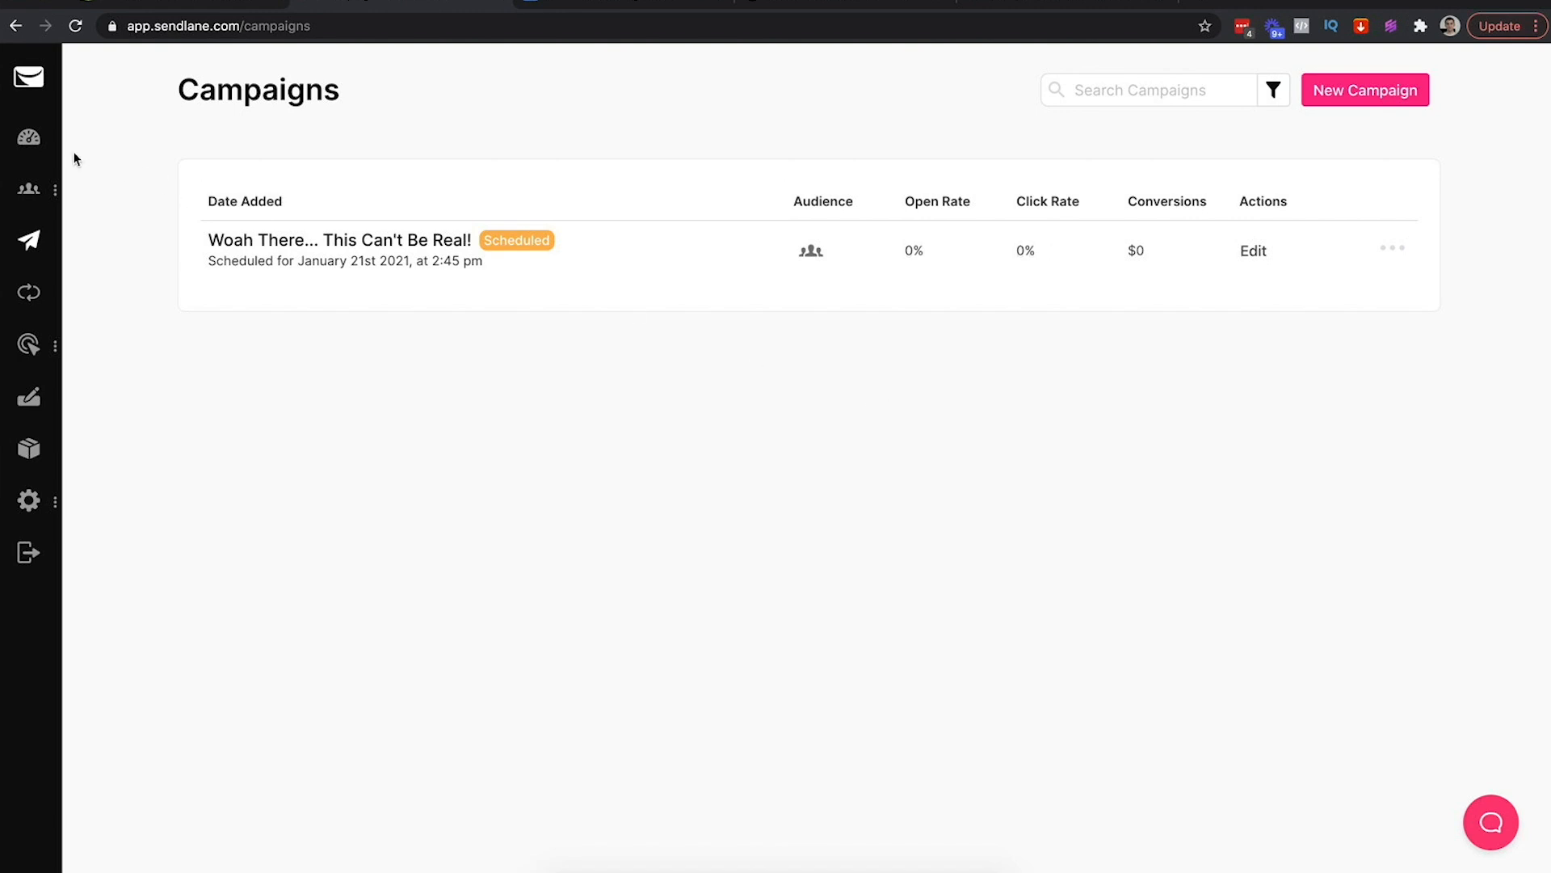
Open the Golden Lion Newsletter contact list
mouse_move(28, 188)
left_click(113, 255)
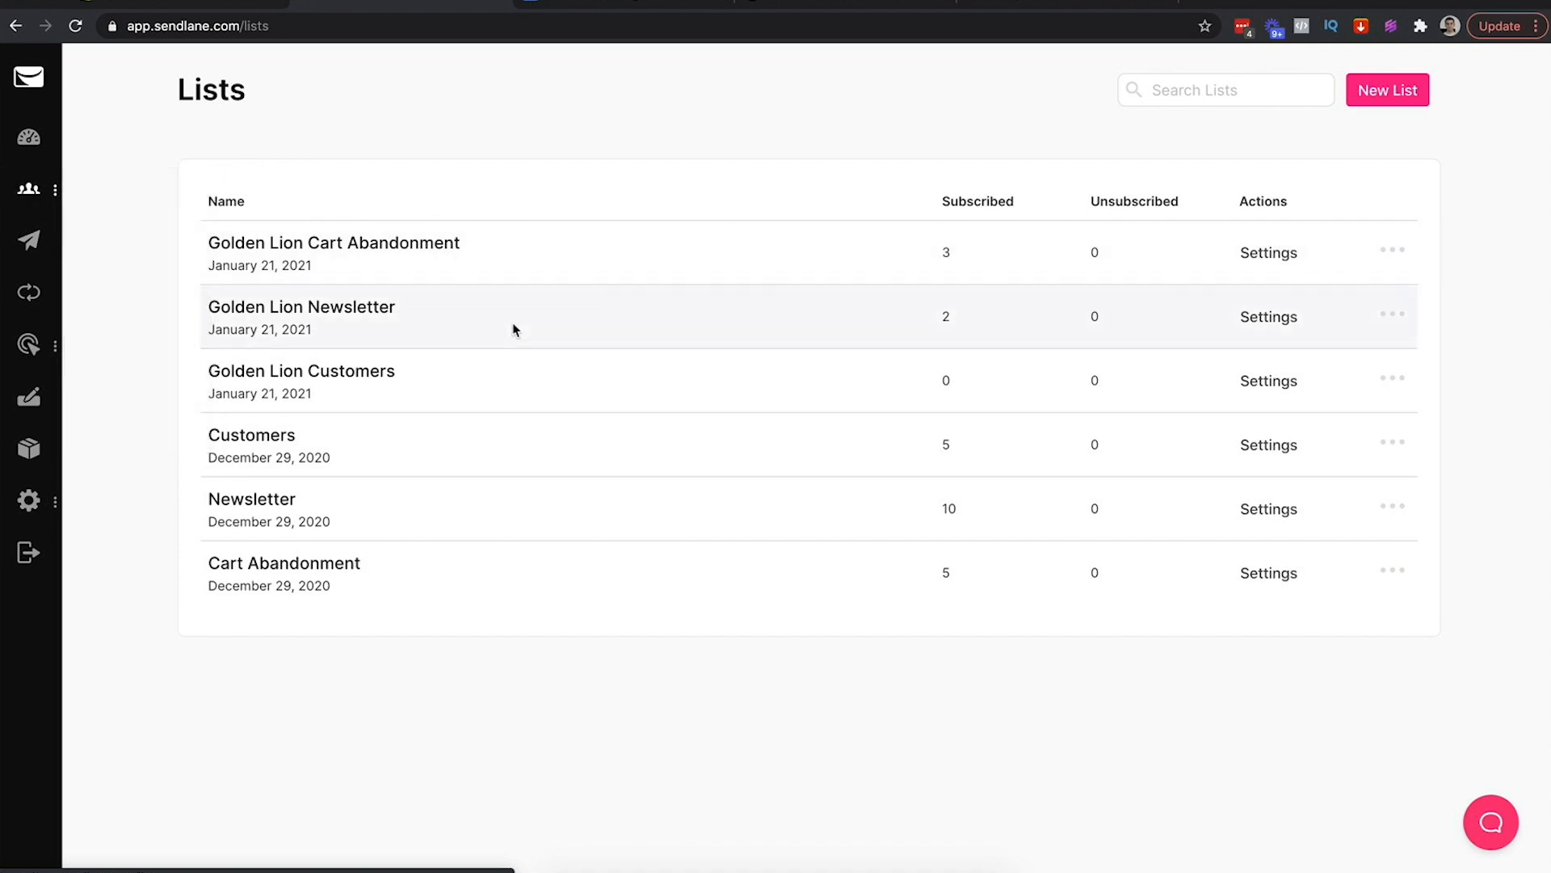
left_click(352, 304)
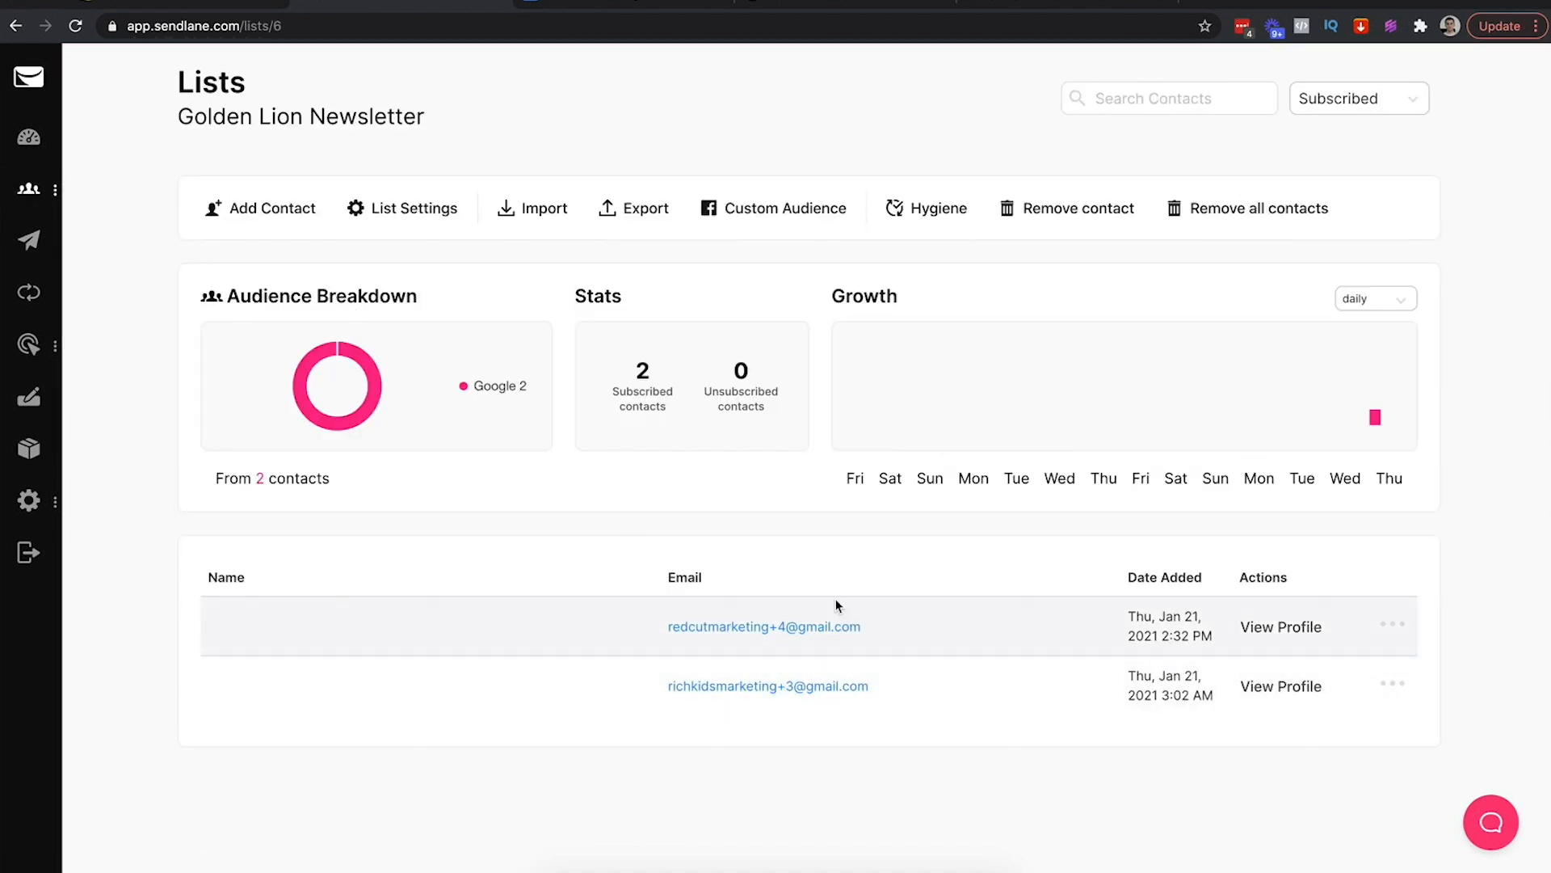
Check the dashboard and scheduled campaign, then switch to the 7 Figure eCom Cheat Sheet document
mouse_move(58, 192)
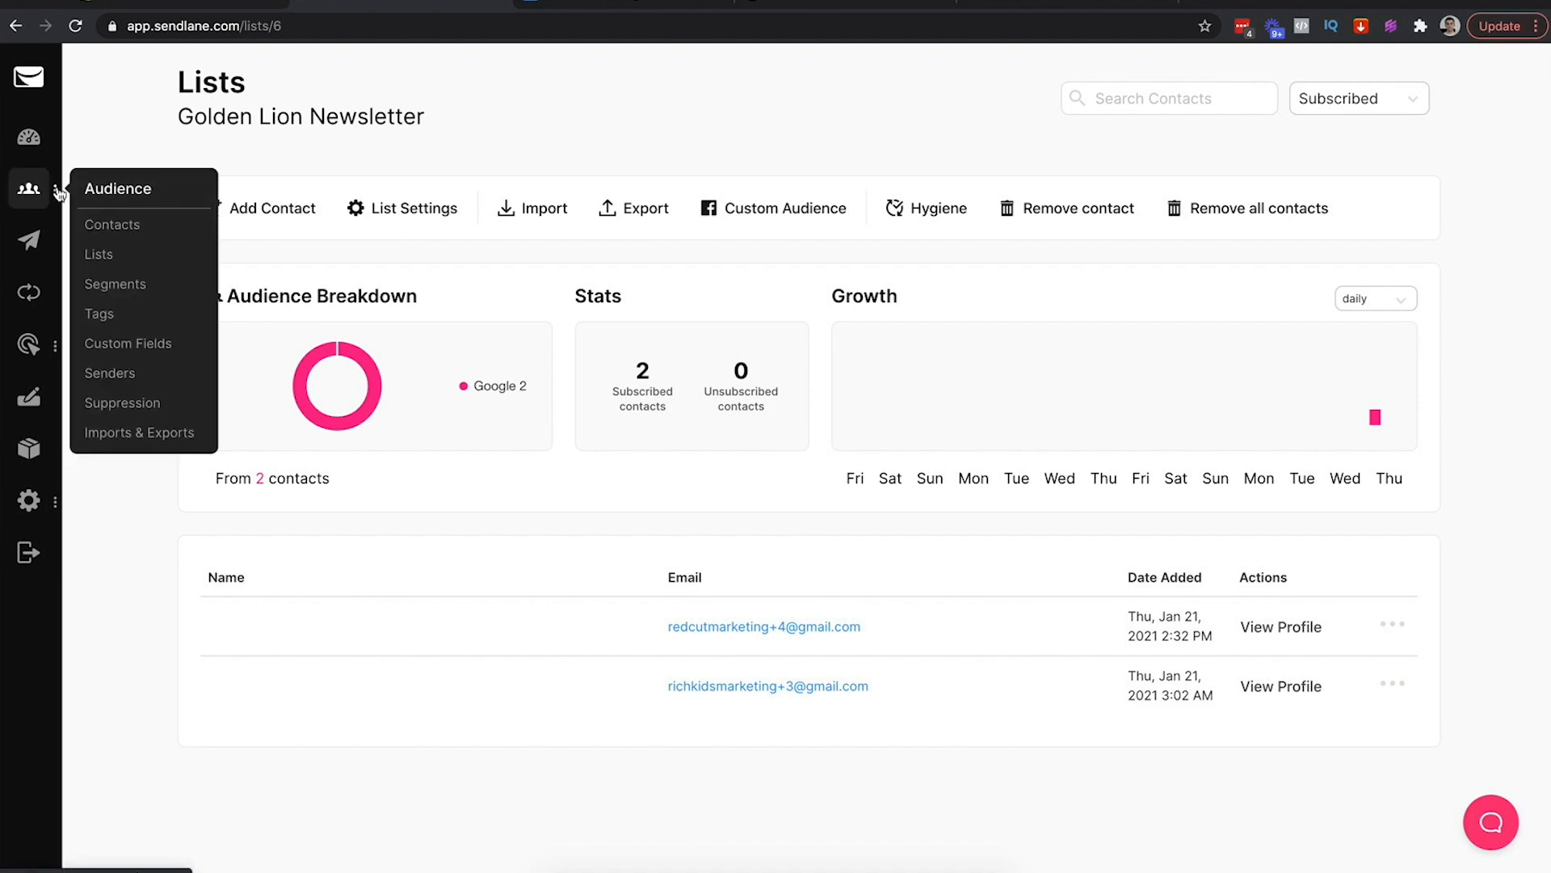
left_click(41, 146)
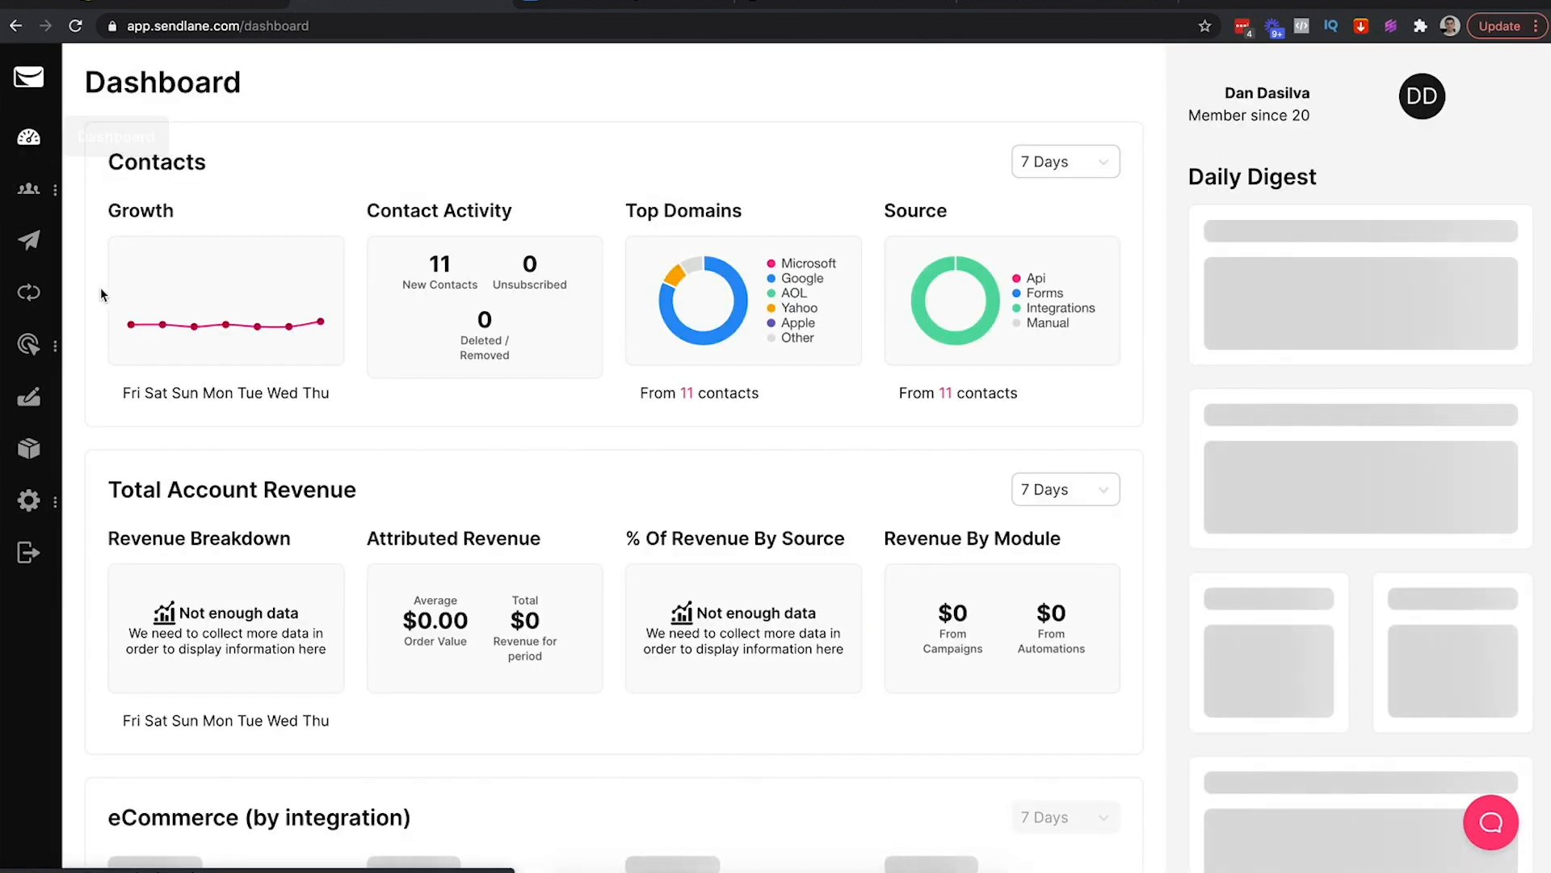
left_click(29, 240)
mouse_move(810, 258)
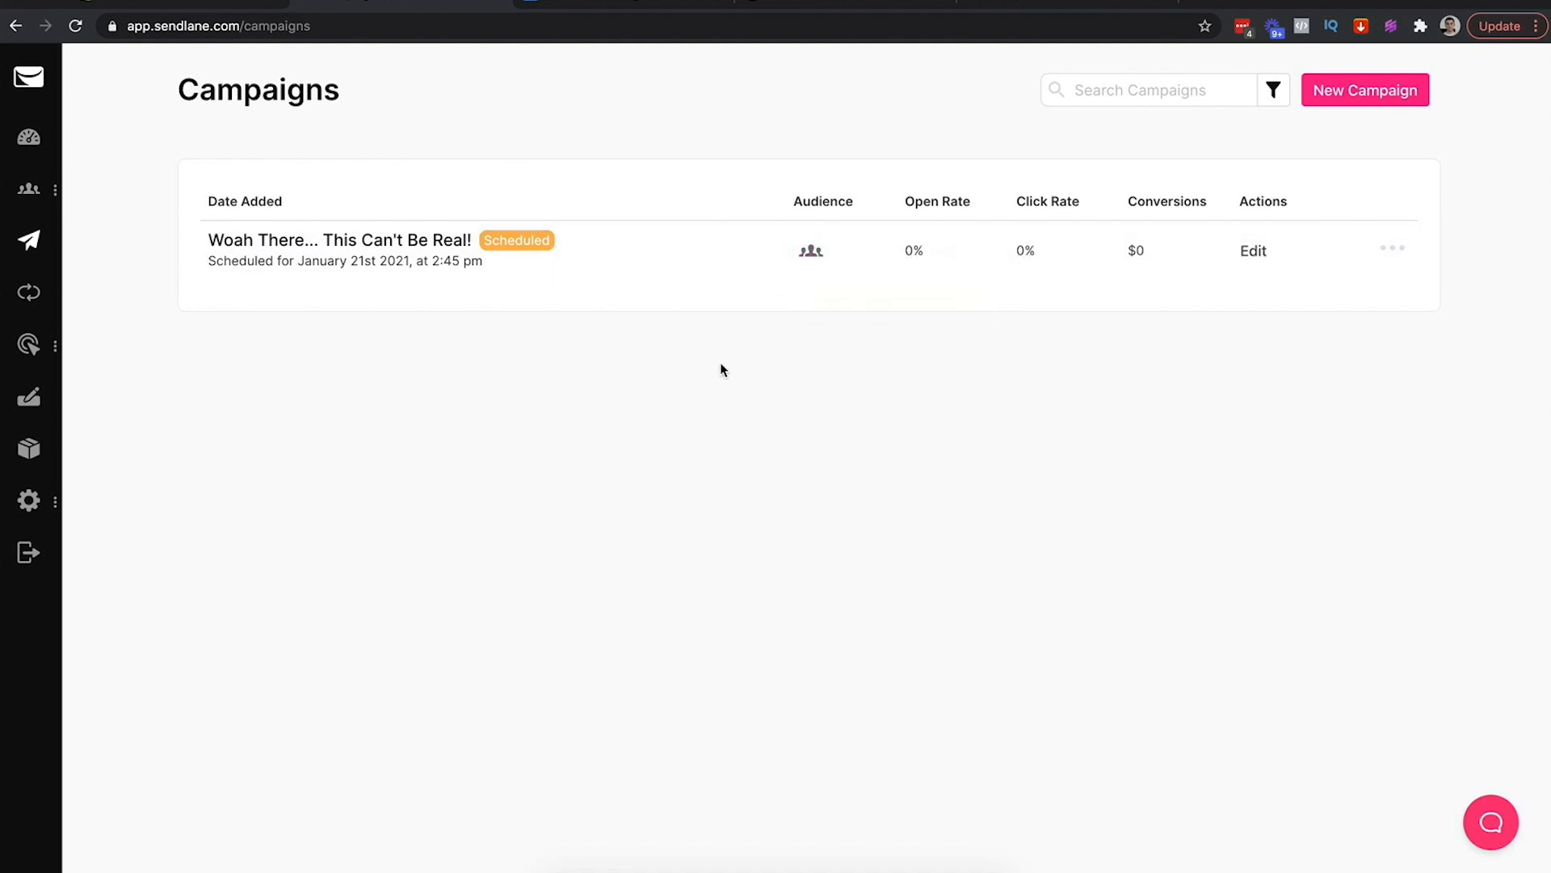
left_click(568, 6)
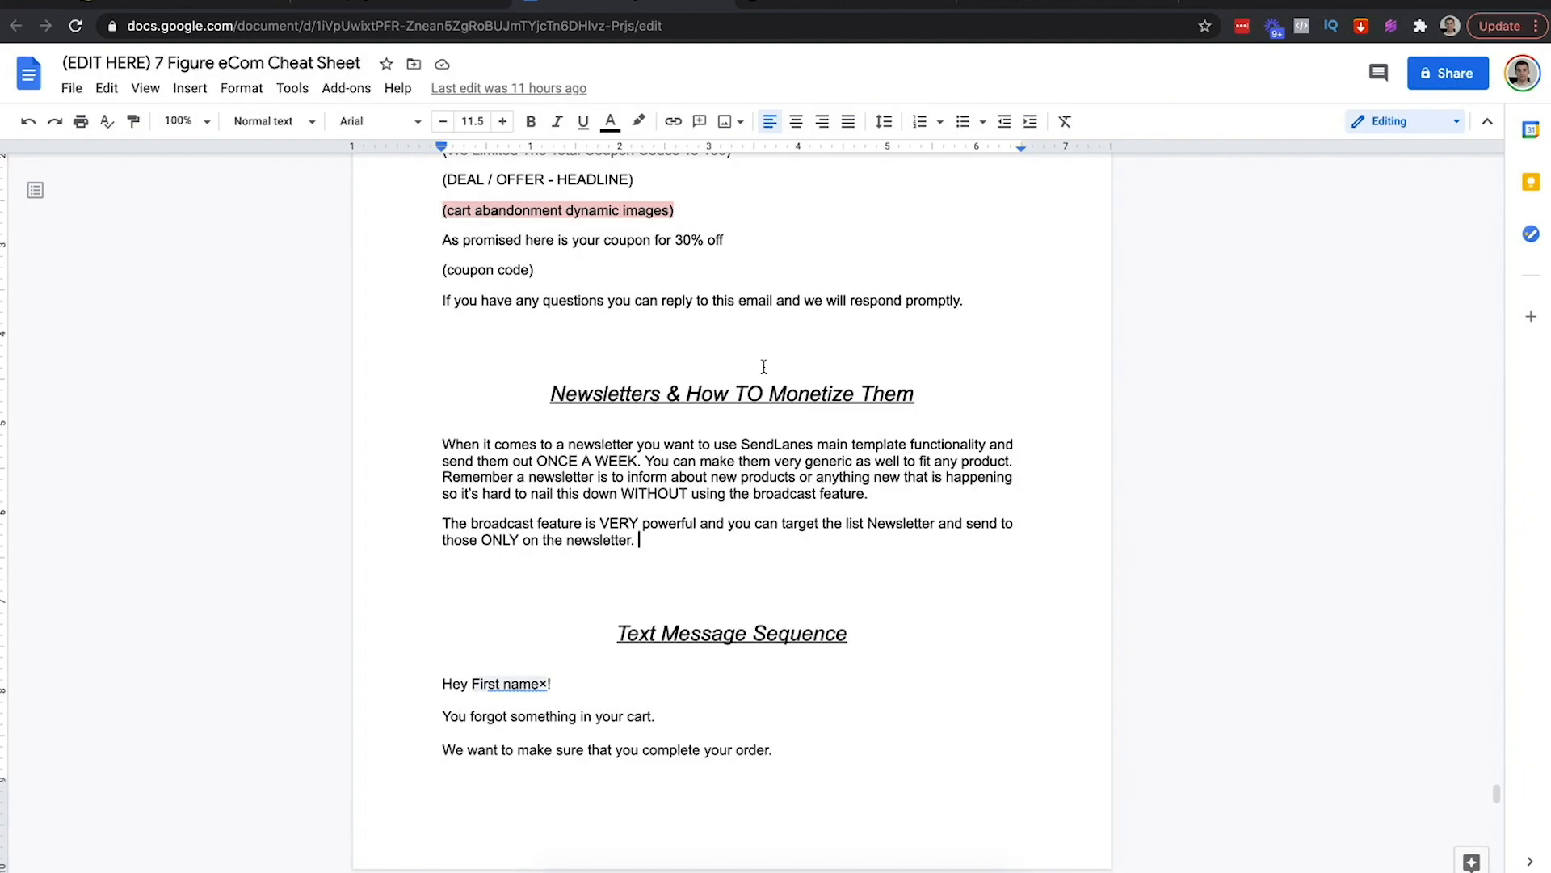
Insert blank lines below the newsletter paragraph ending 'those ONLY on the newsletter.'
left_click(644, 539)
key("Return")
key("Return")
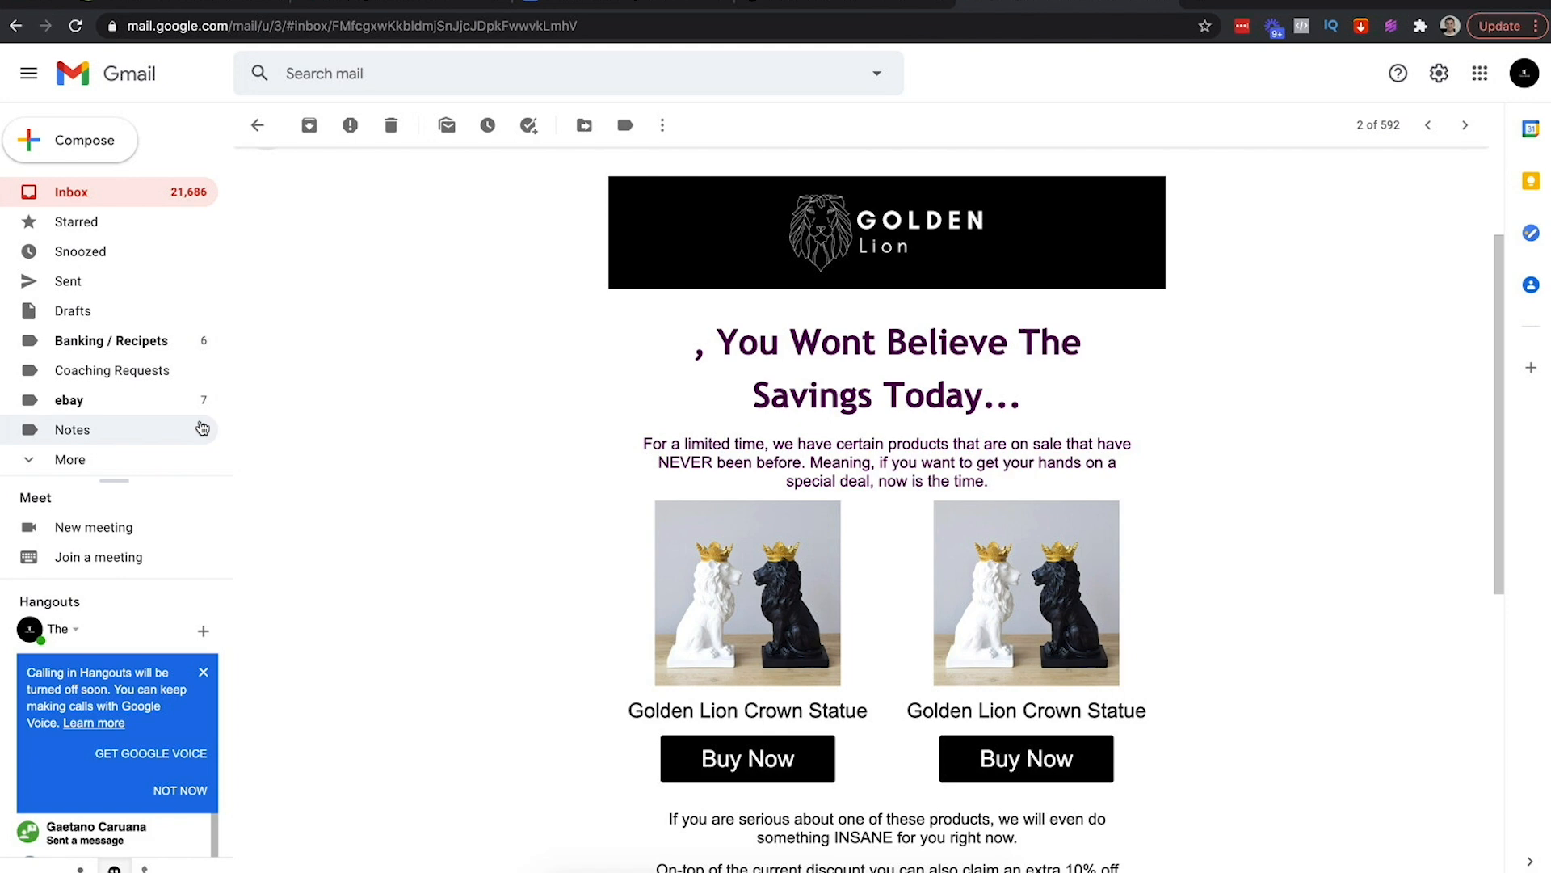
Open the Golden Lion Crown cart reminder in Spam and check its sender and delivery details
left_click(104, 460)
scroll(110, 460, "down", 2)
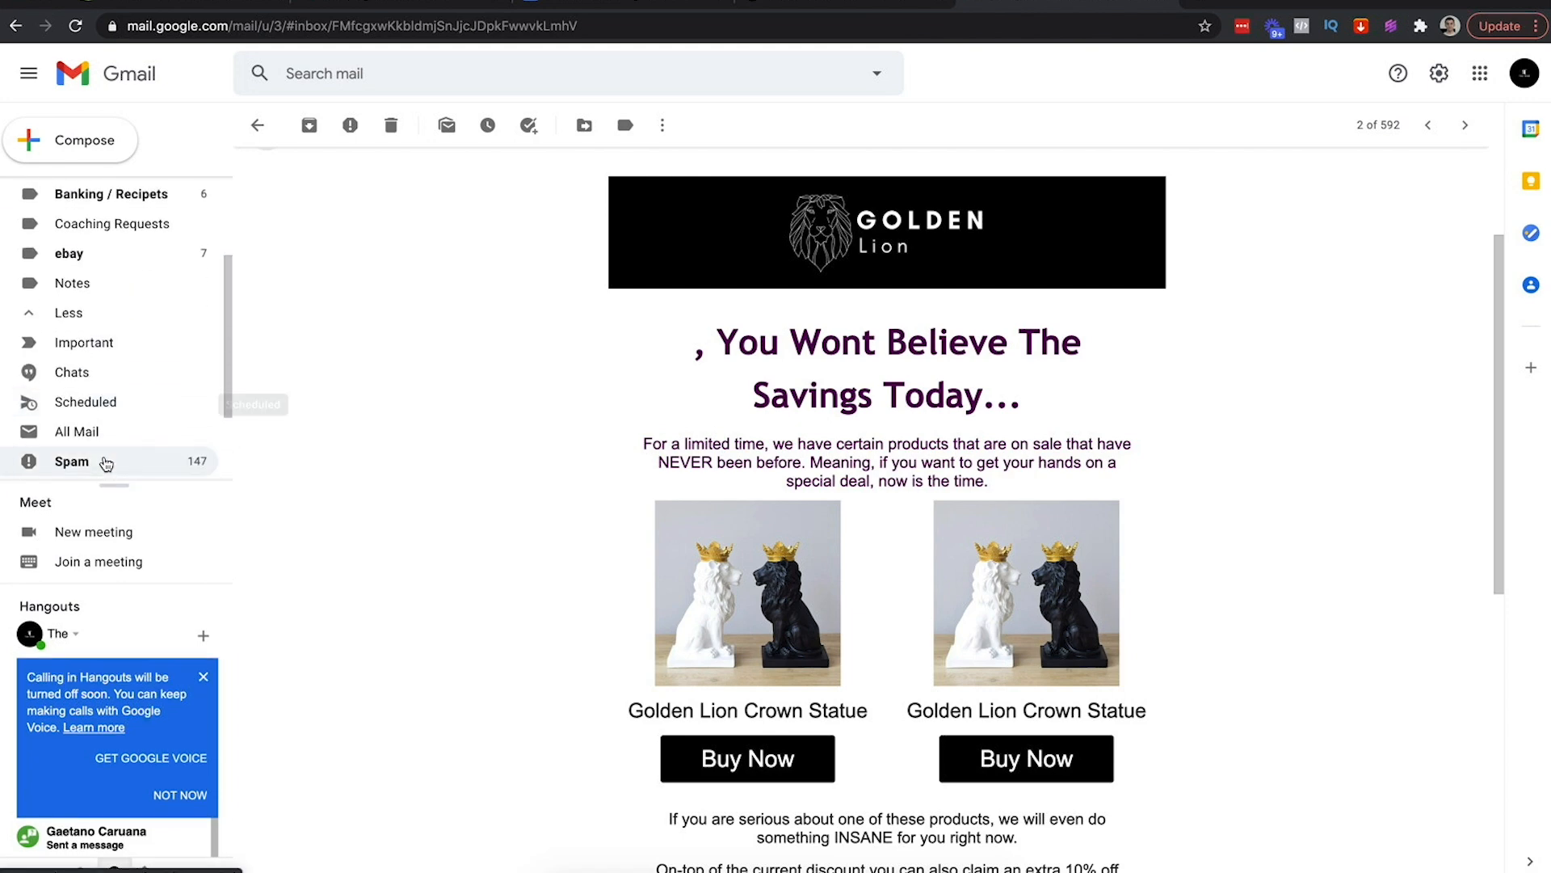
left_click(89, 437)
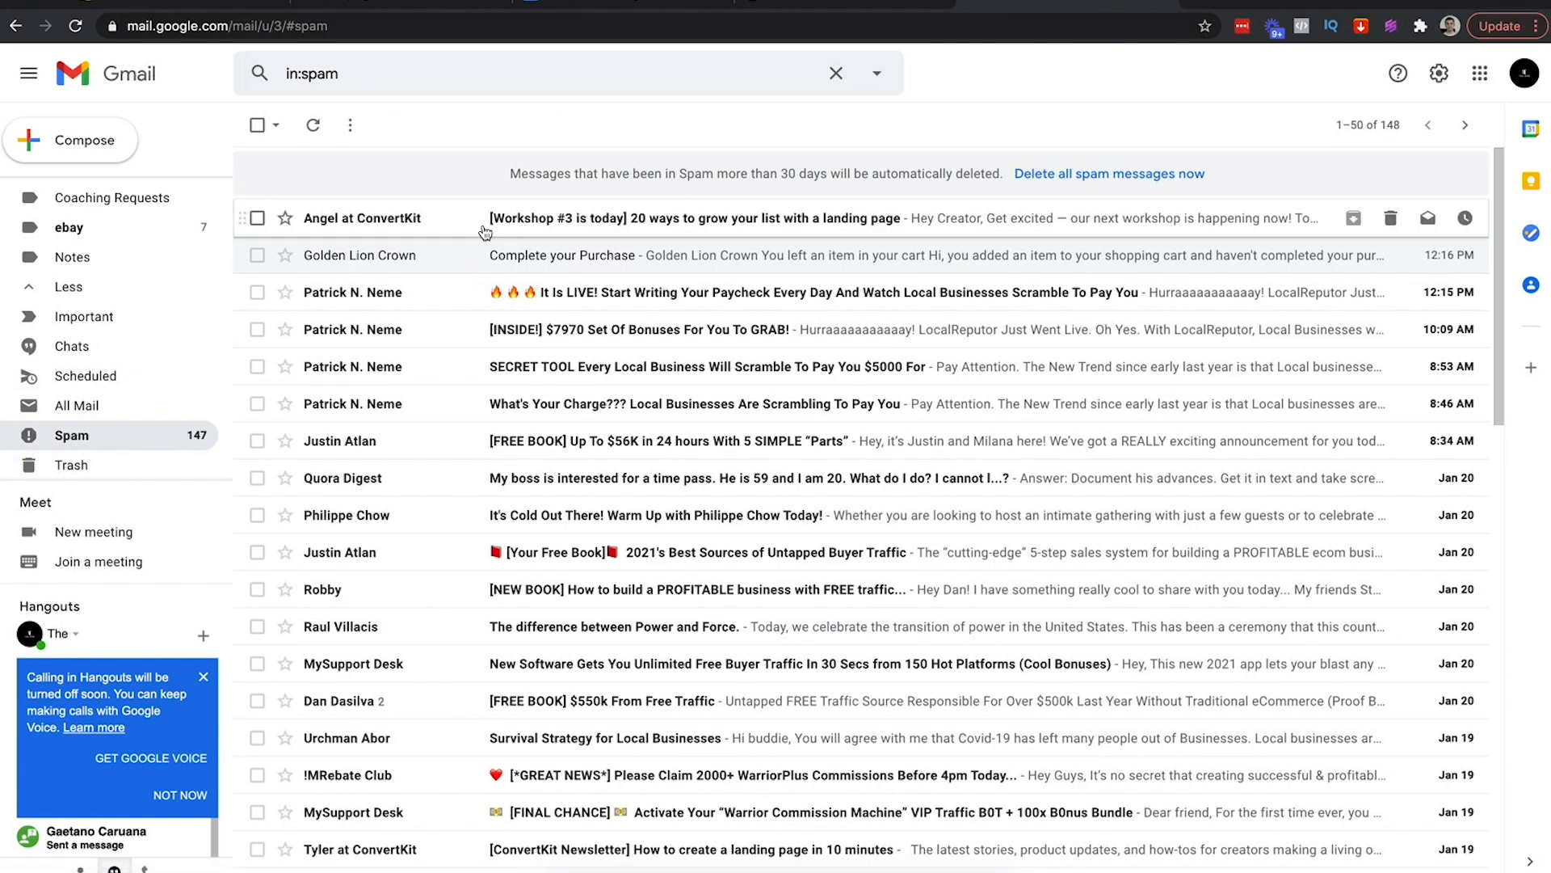
left_click(501, 252)
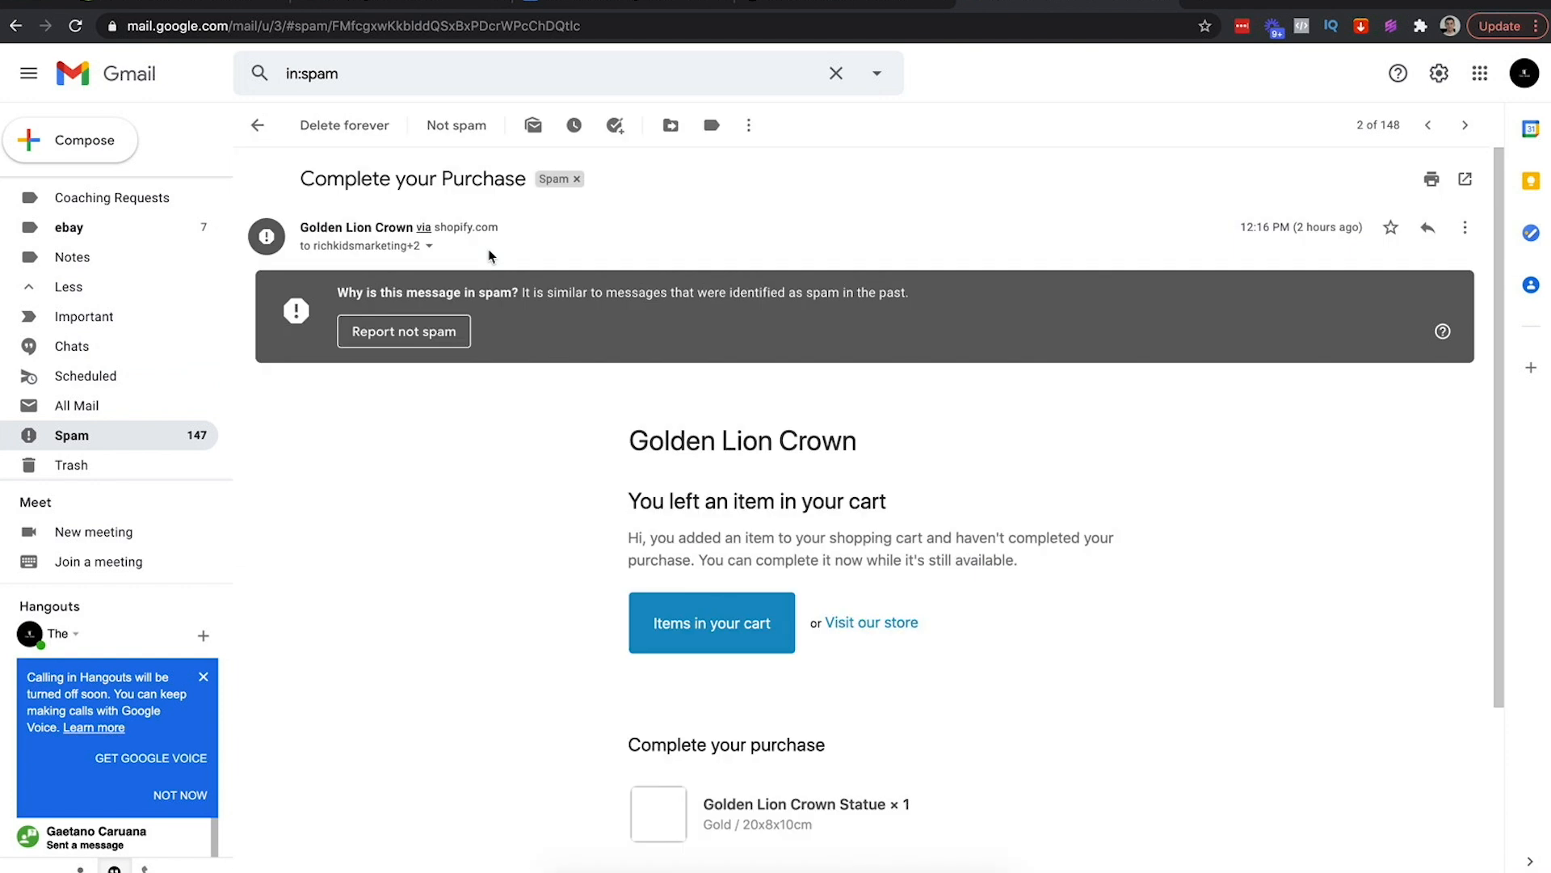
left_click(429, 247)
left_click(861, 190)
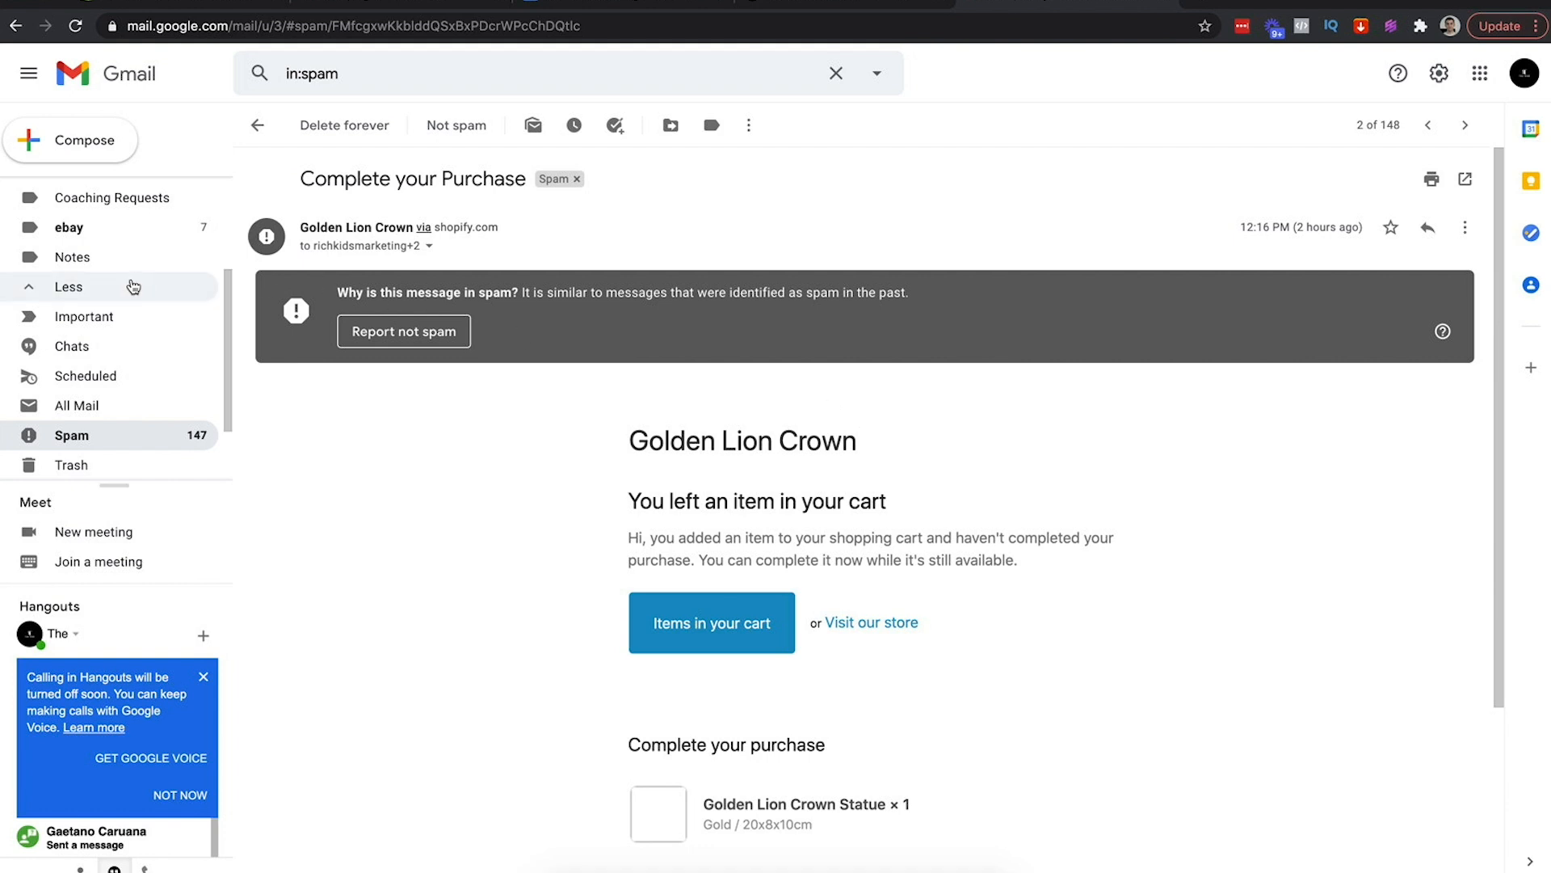
Return to the inbox's Promotions emails
scroll(129, 295, "up", 3)
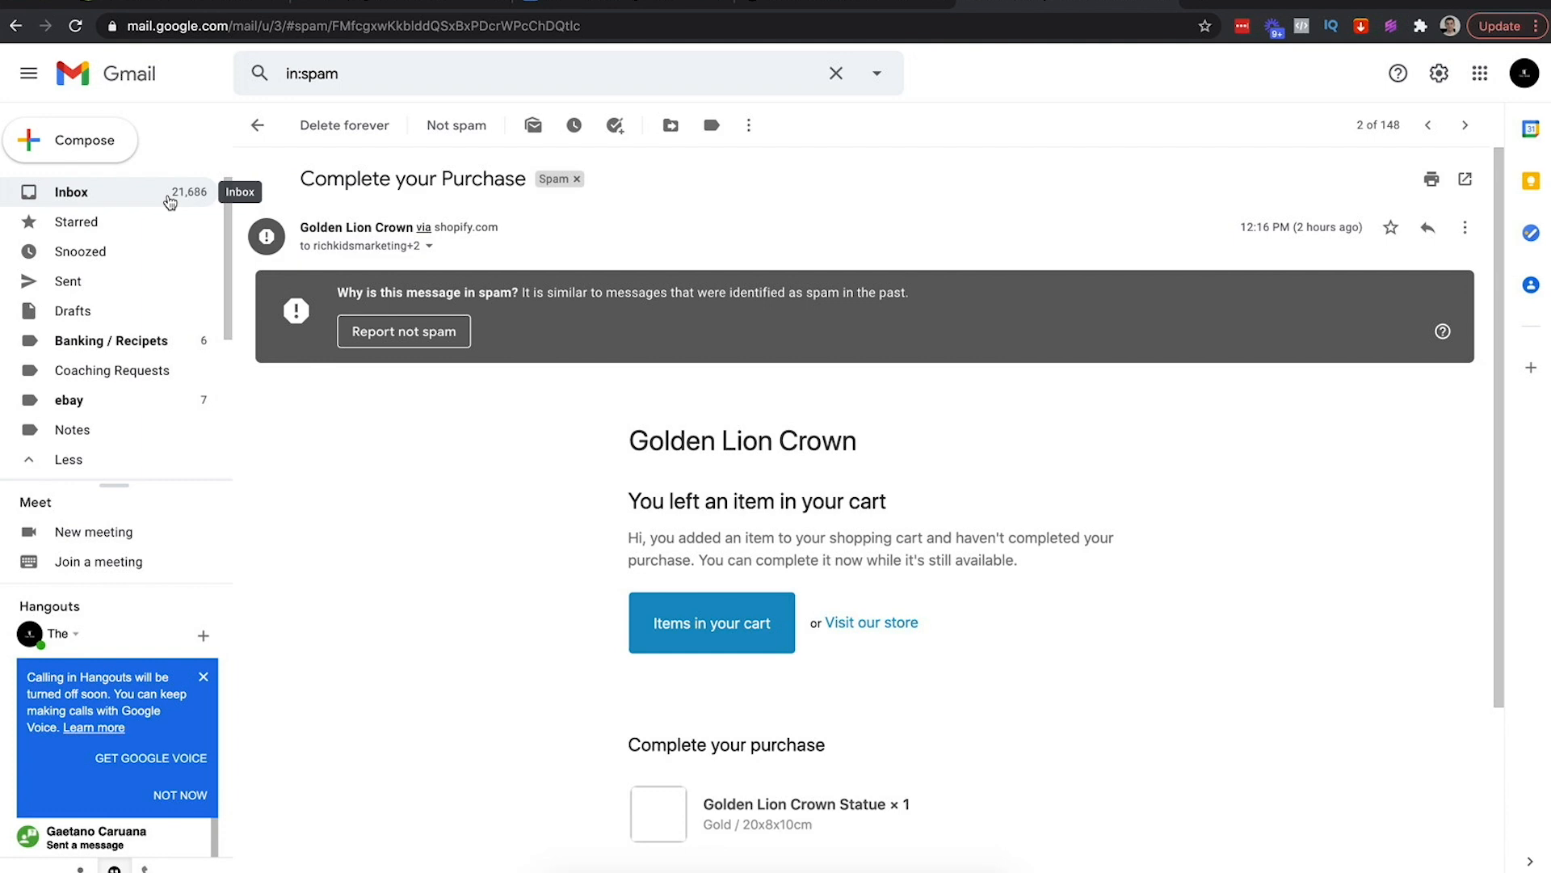
left_click(170, 201)
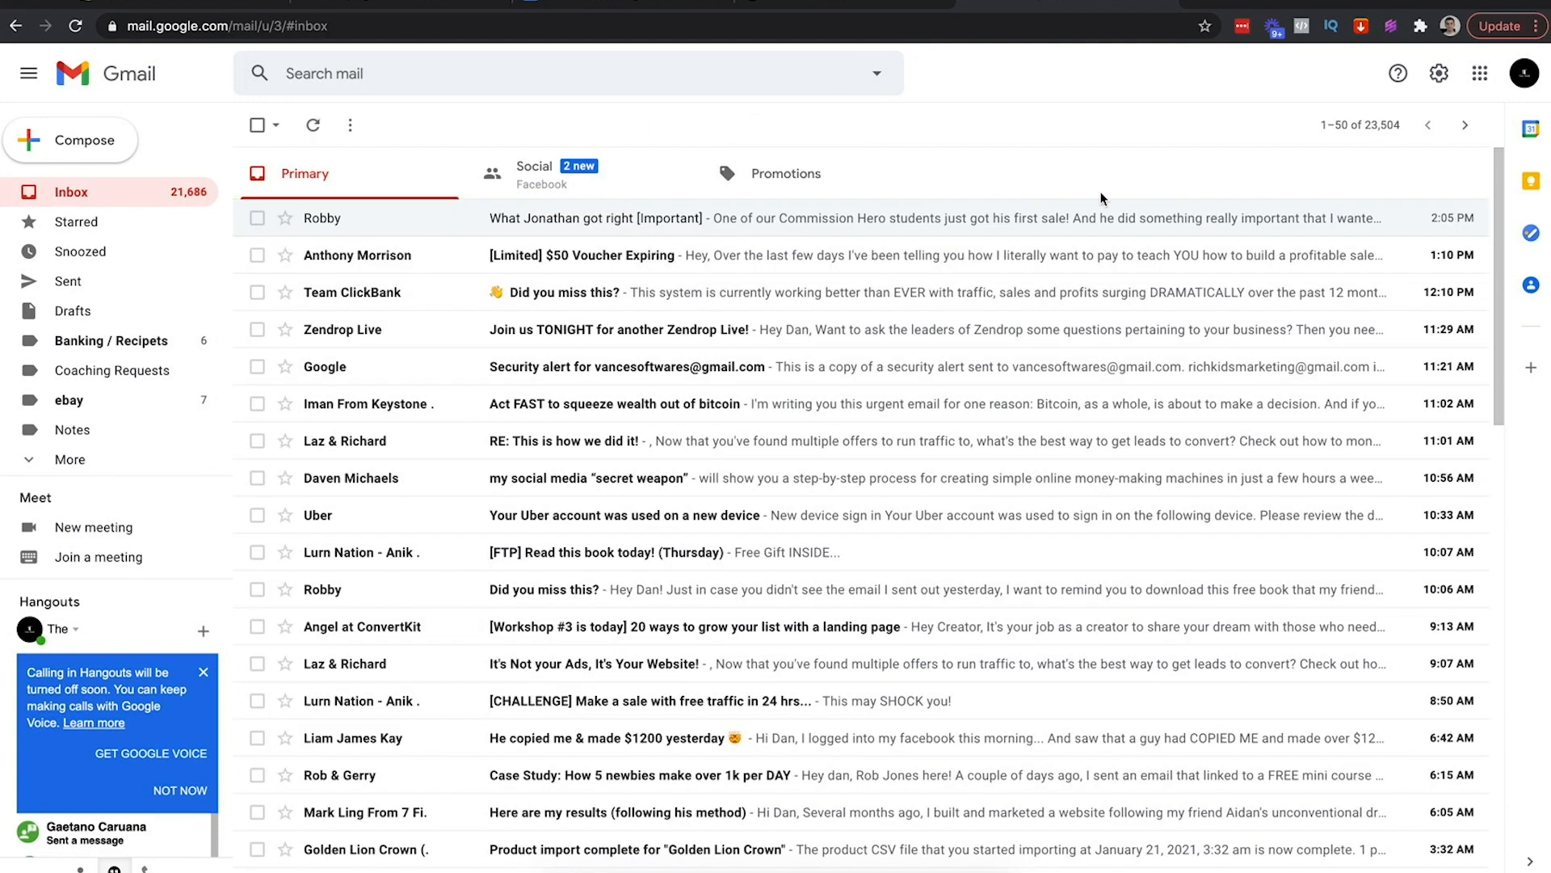
left_click(790, 181)
Open and scroll the '[Test] Woah There' email in Promotions, then switch to the cheat sheet
left_click(492, 301)
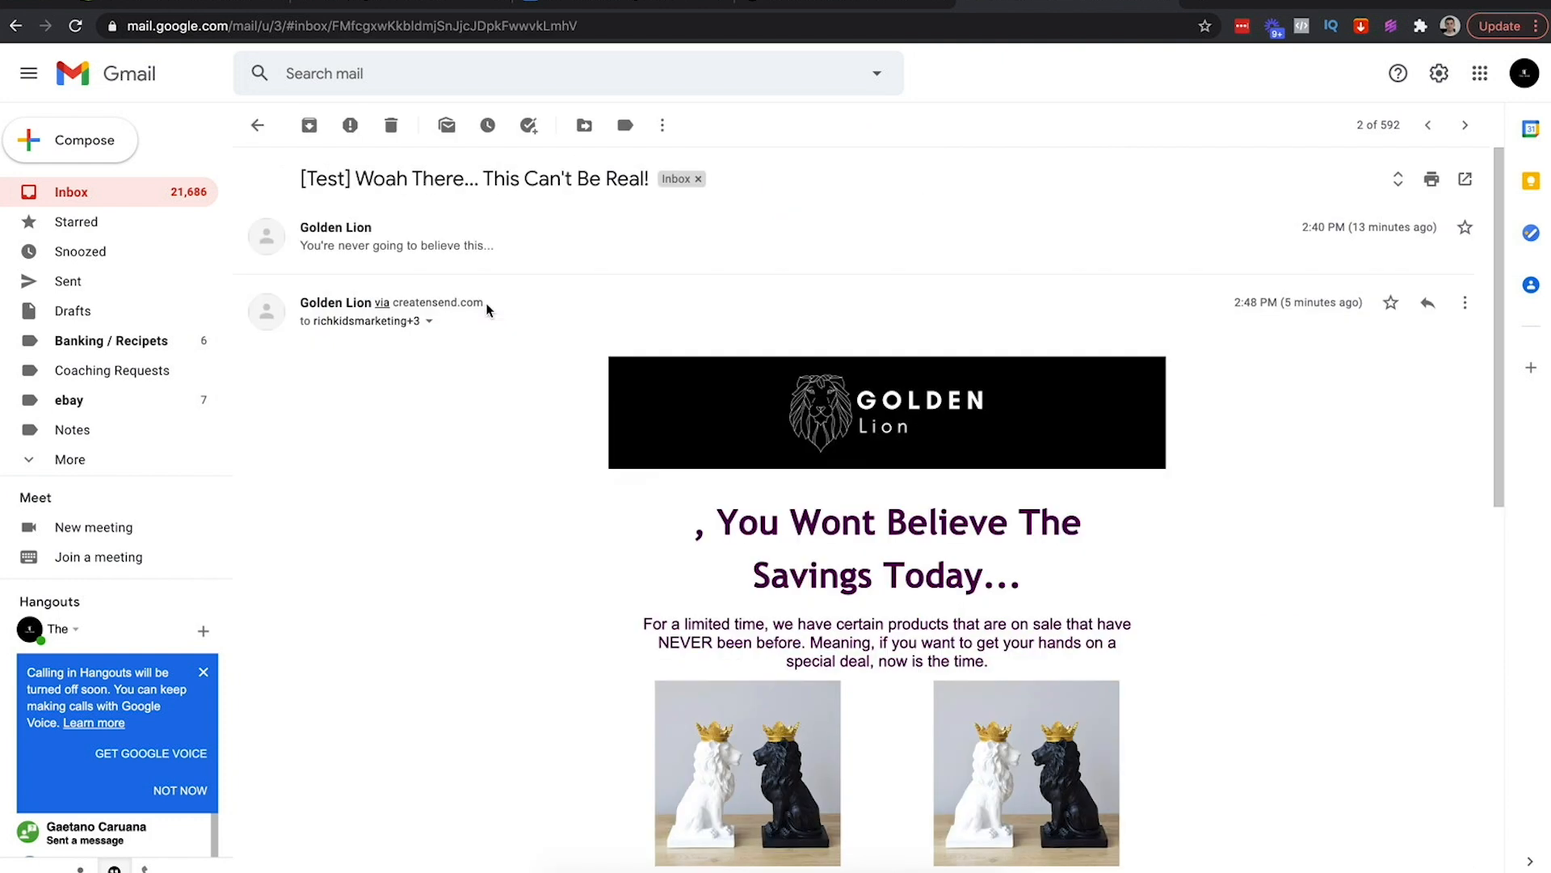
scroll(532, 512, "down", 2)
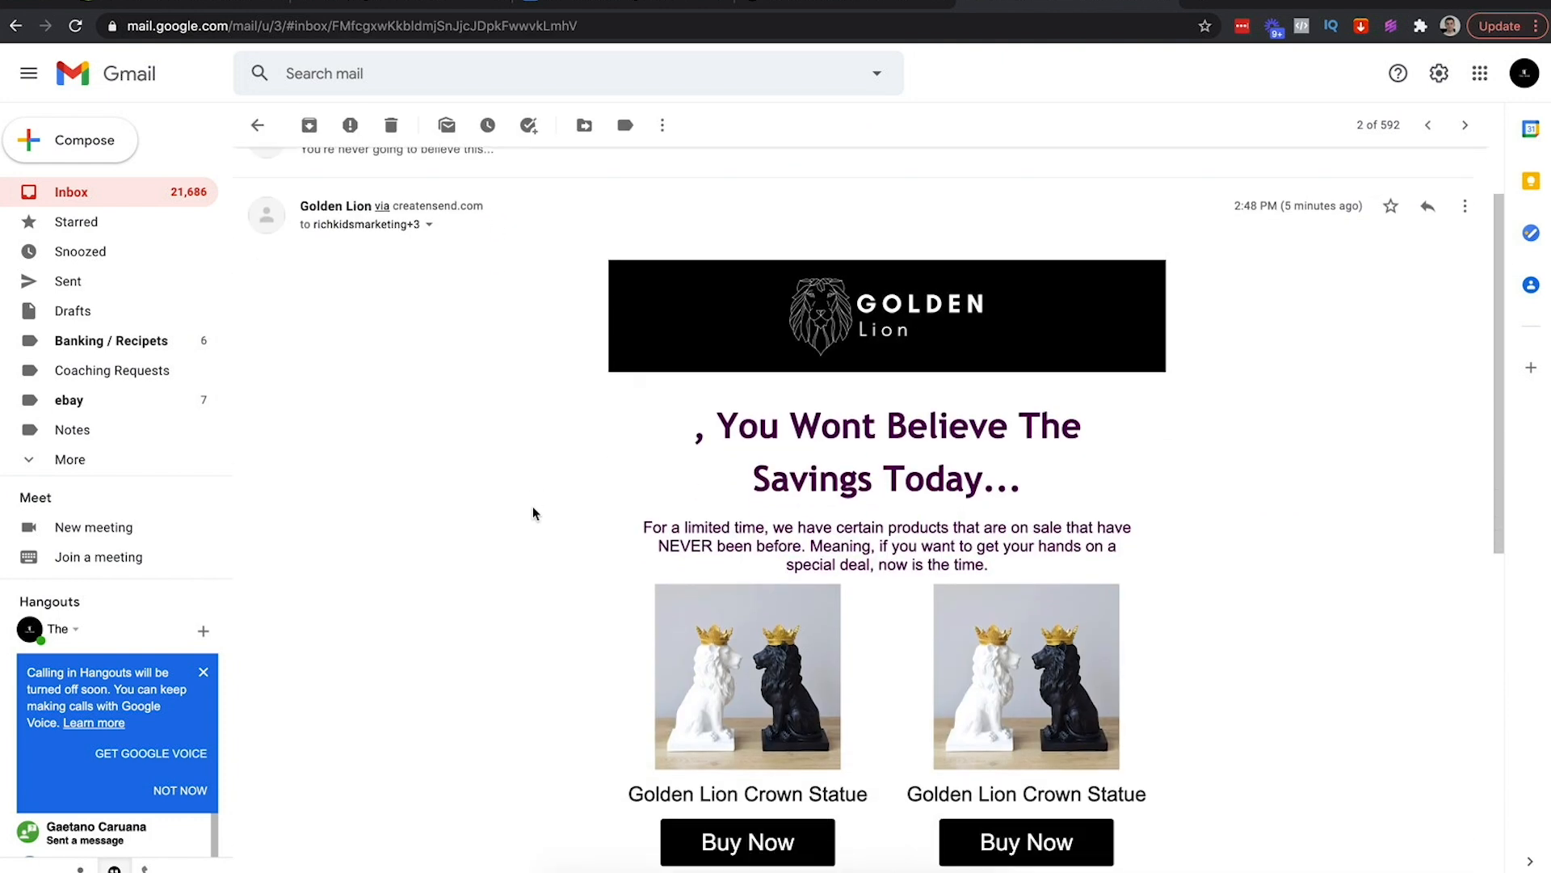
left_click(606, 3)
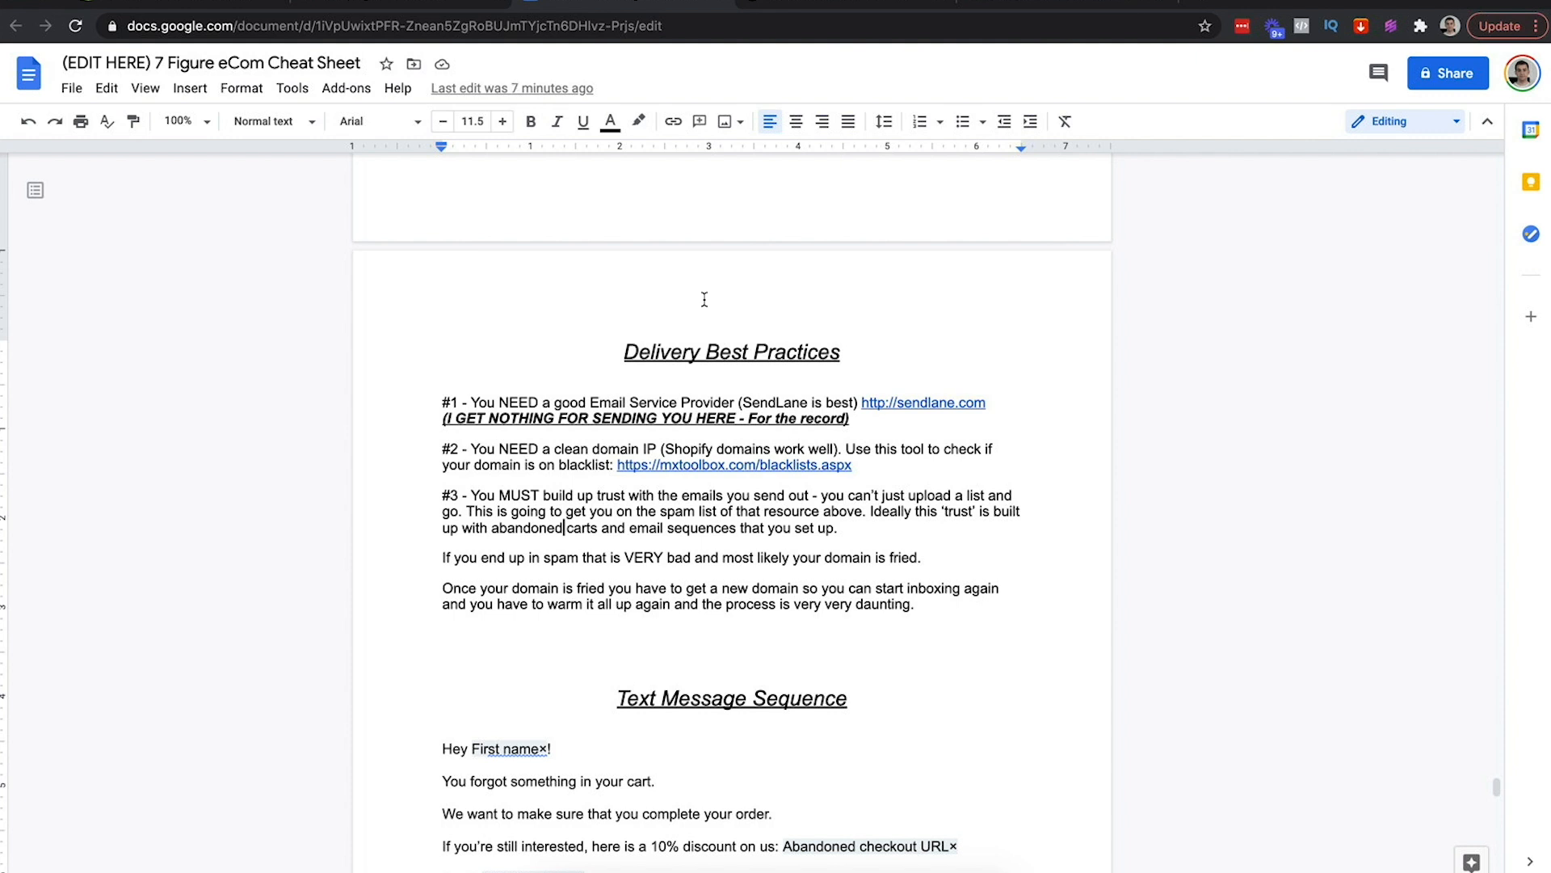
Read the bold disclaimer in the Delivery Best Practices tips, then return to the Golden Lion email
left_click_drag(851, 419, 414, 404)
left_click(664, 413)
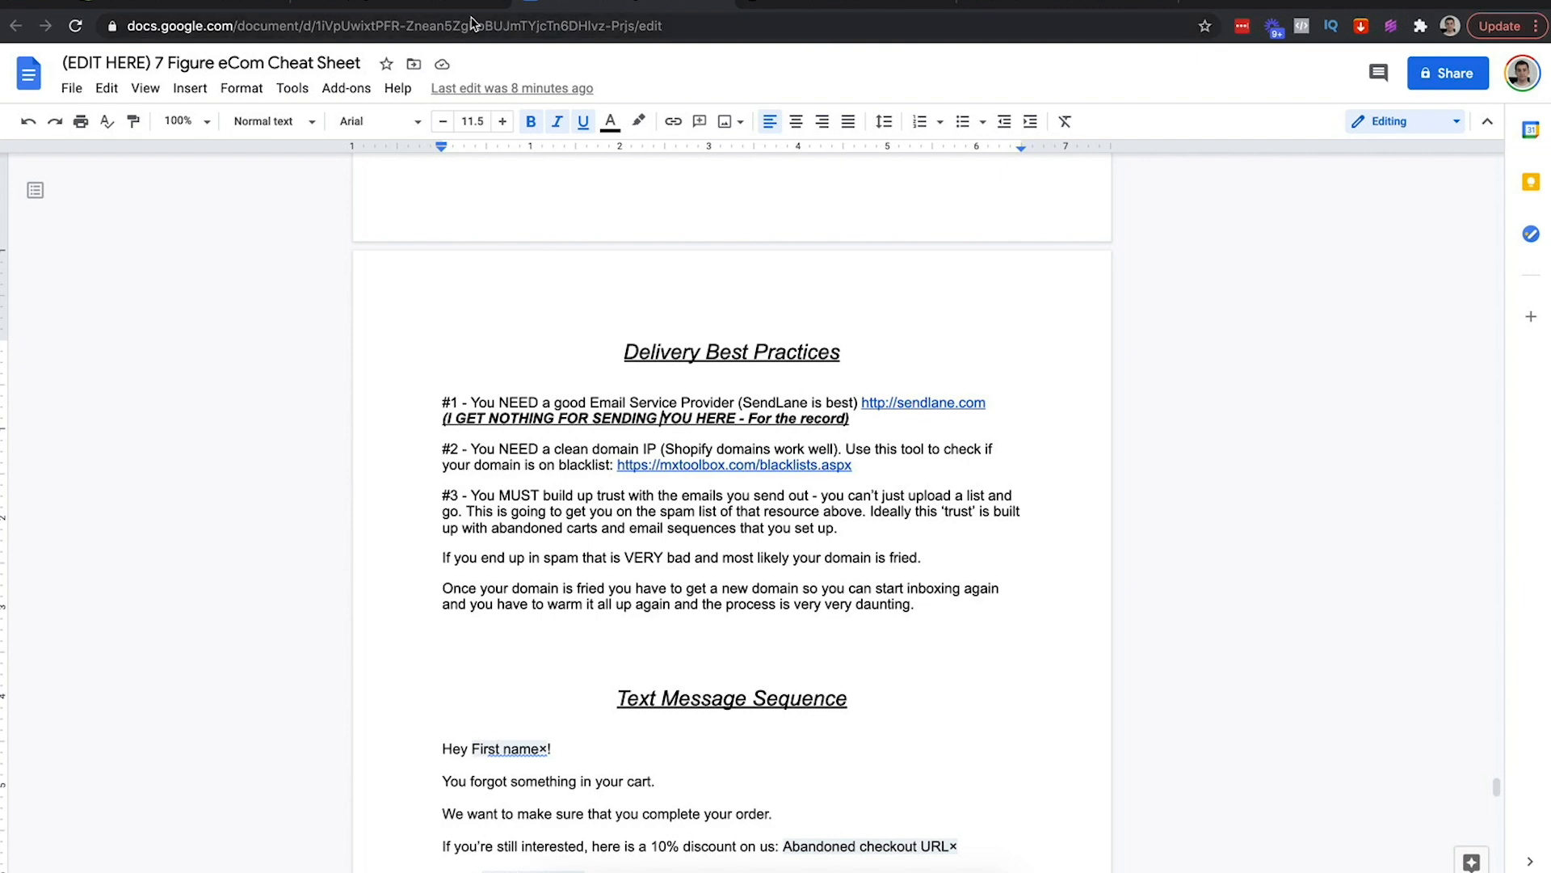
left_click(1026, 3)
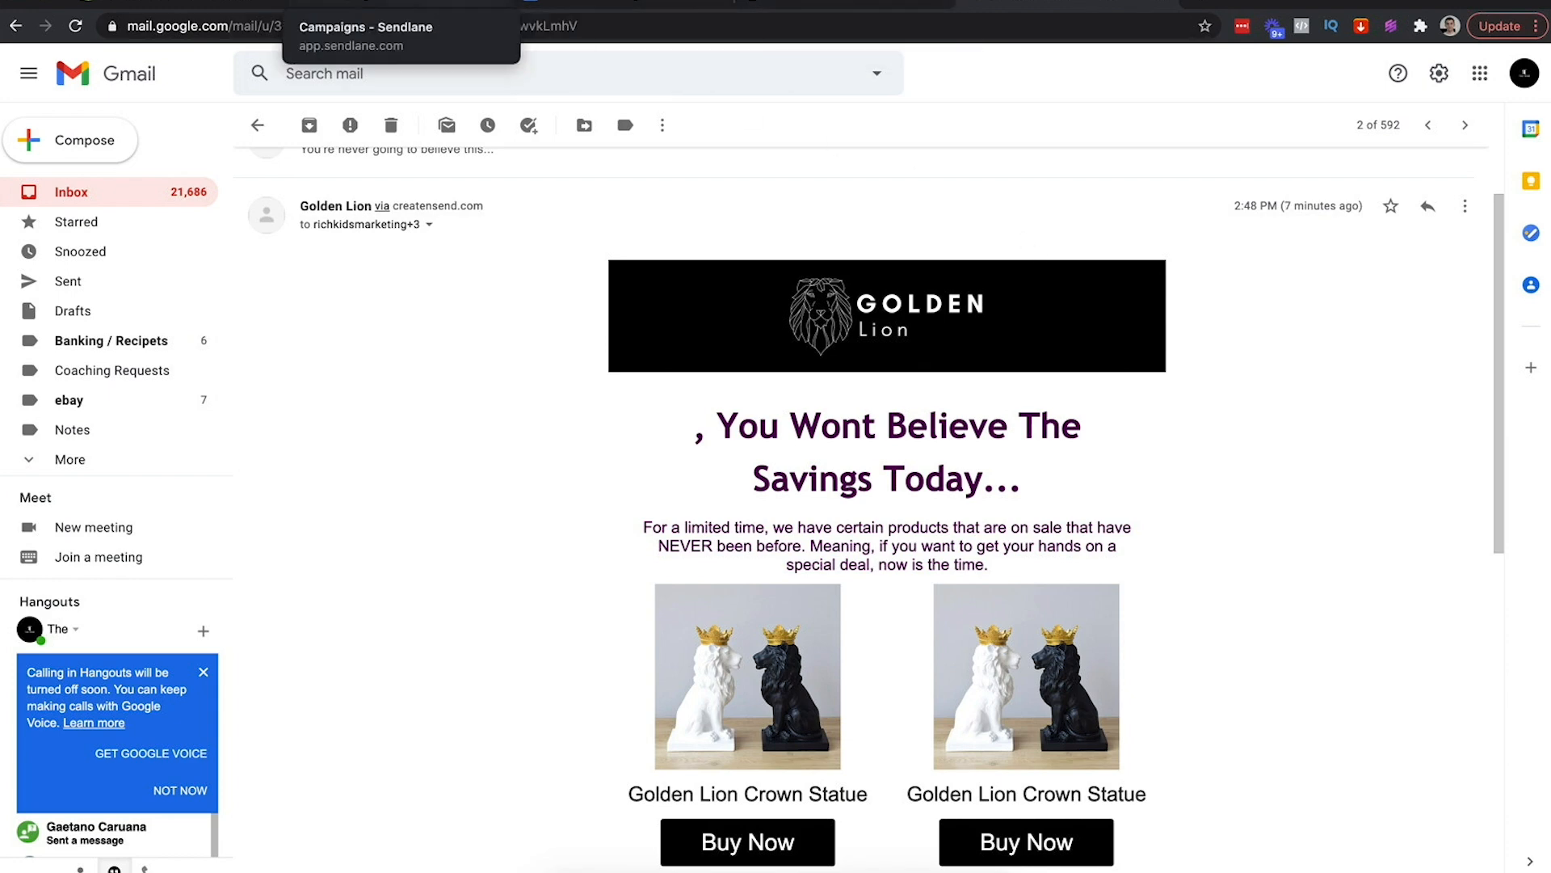
Note the goldenlioncrown.com domain from the Golden Lion Crown storefront's address bar
left_click(868, 4)
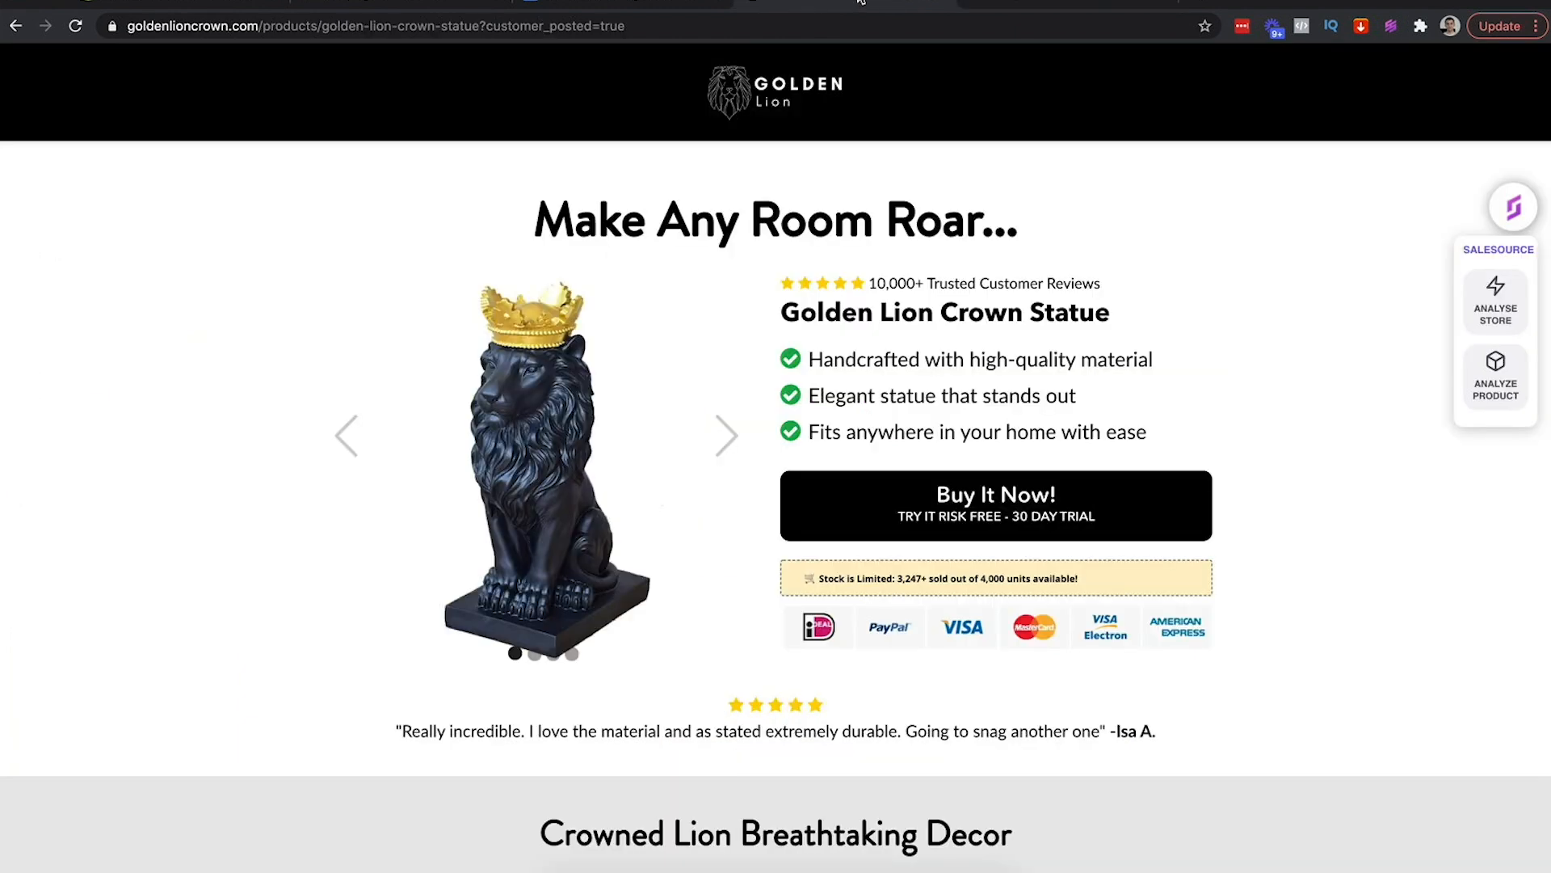
left_click_drag(258, 26, 303, 26)
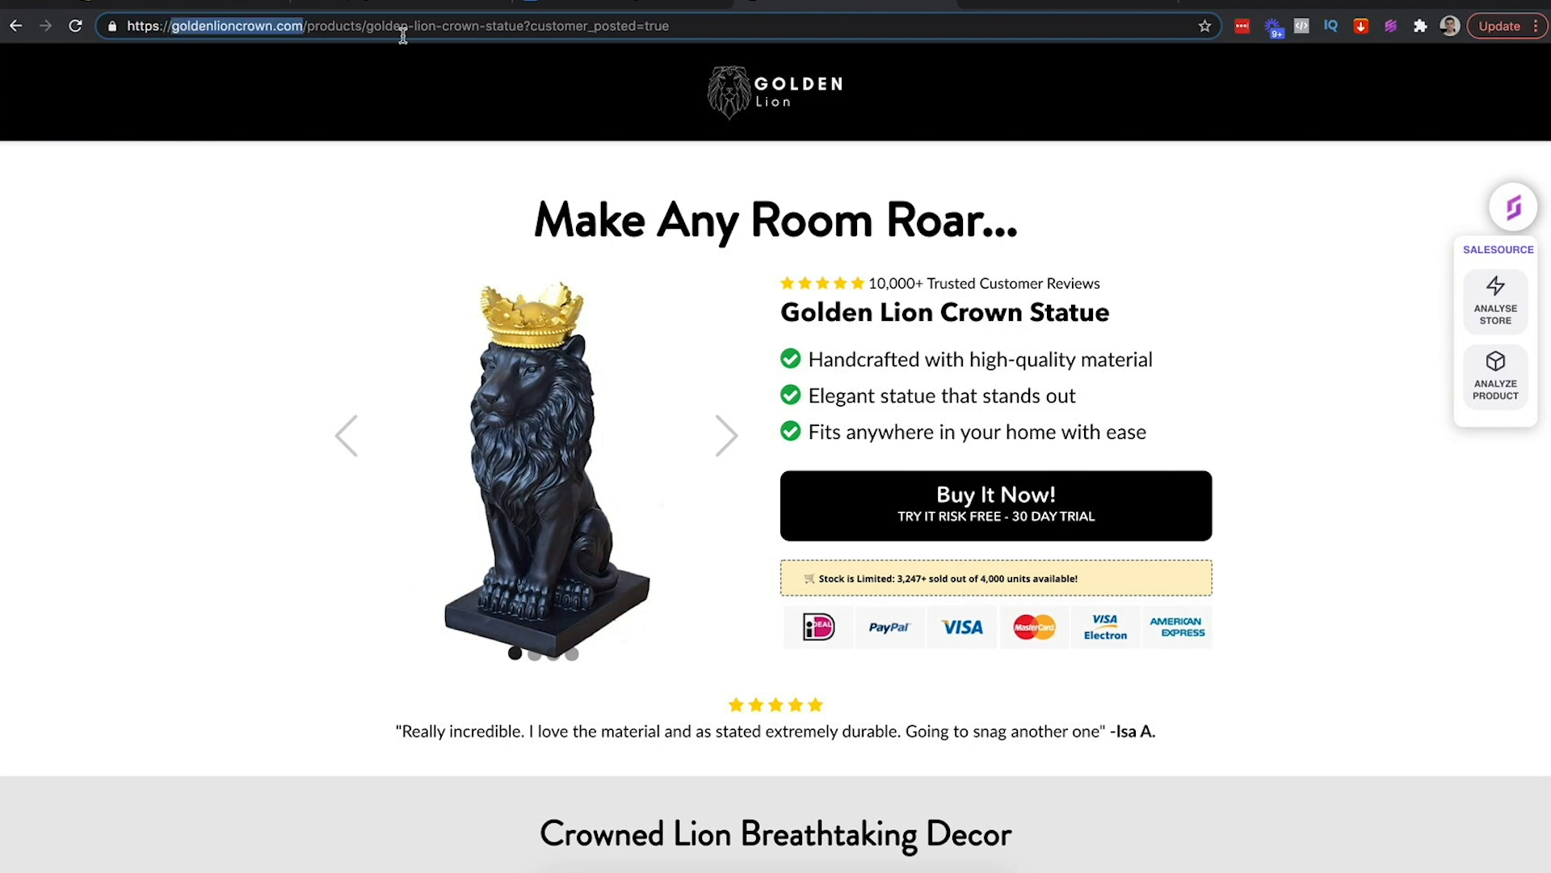
left_click(1028, 4)
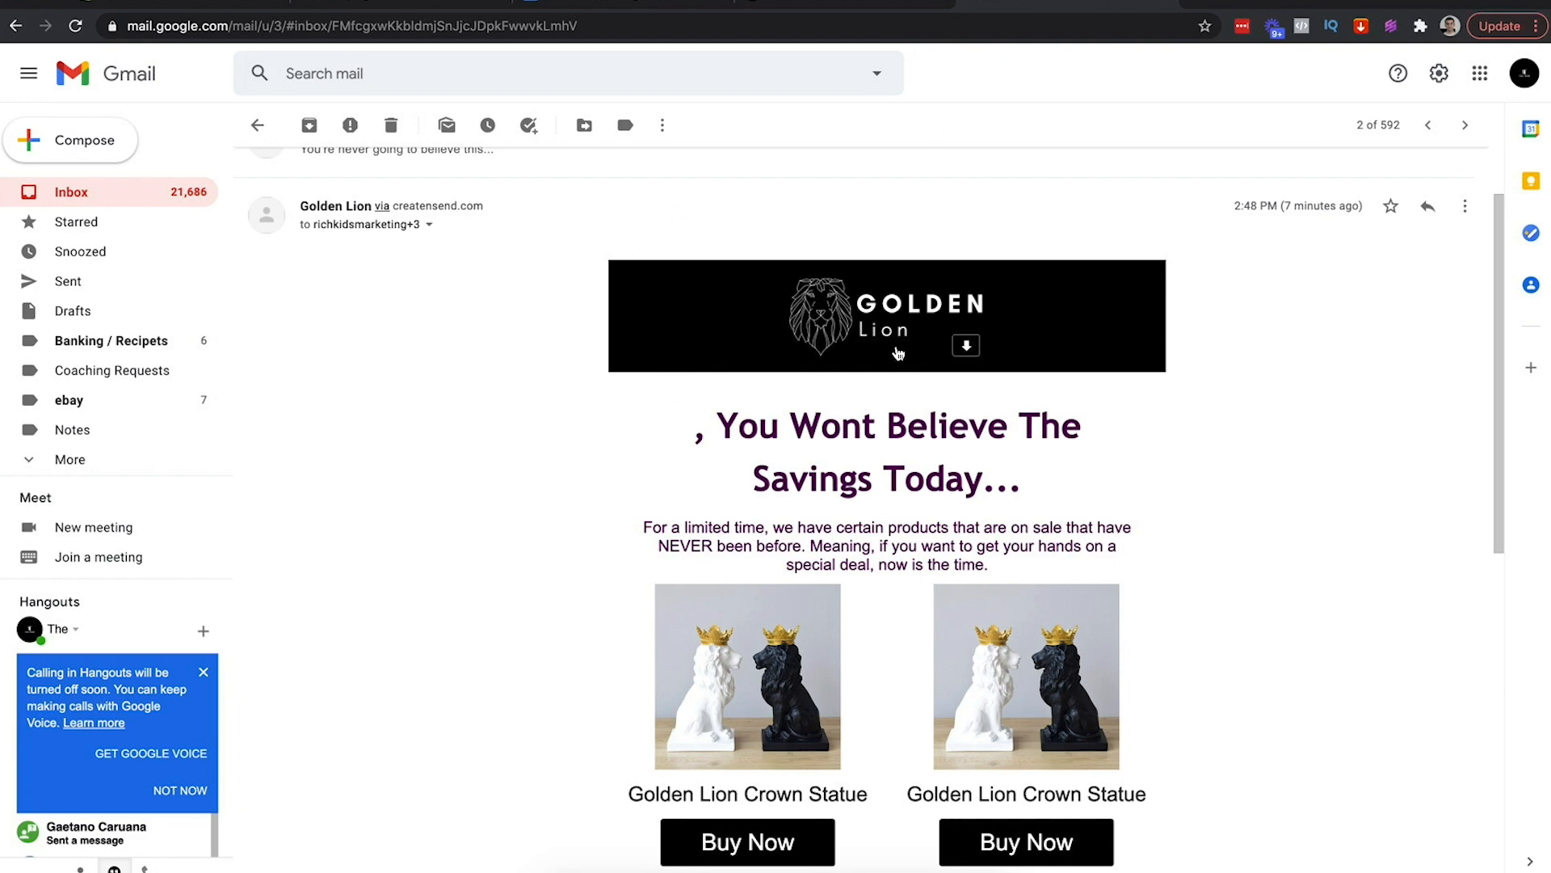
Follow the cheat sheet's mxtoolbox link to the MxToolbox blacklist checker
left_click(640, 7)
left_click(726, 465)
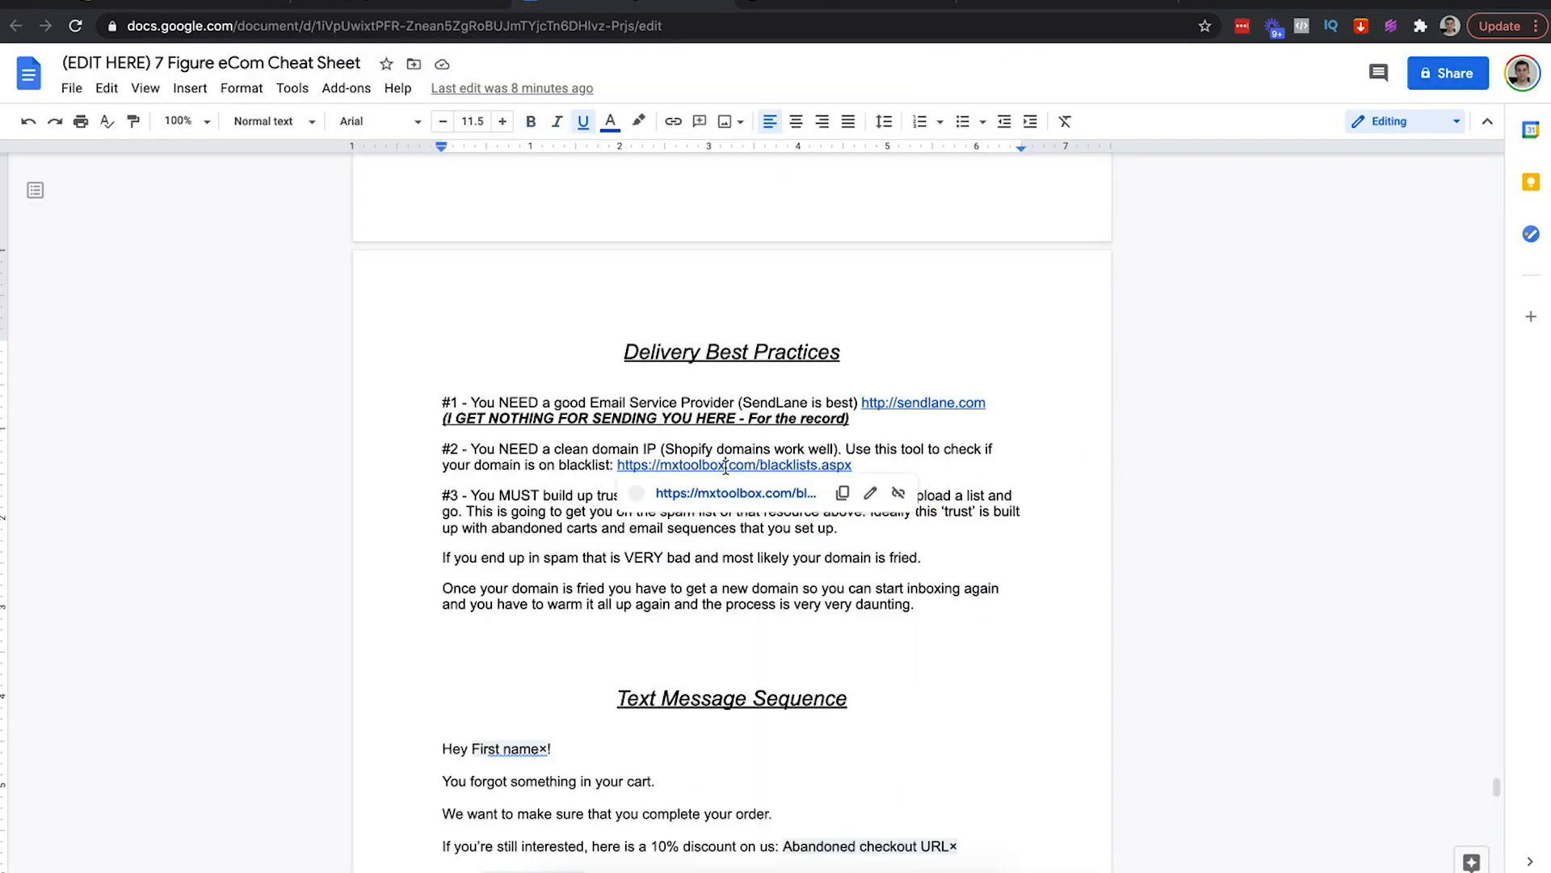
left_click(726, 503)
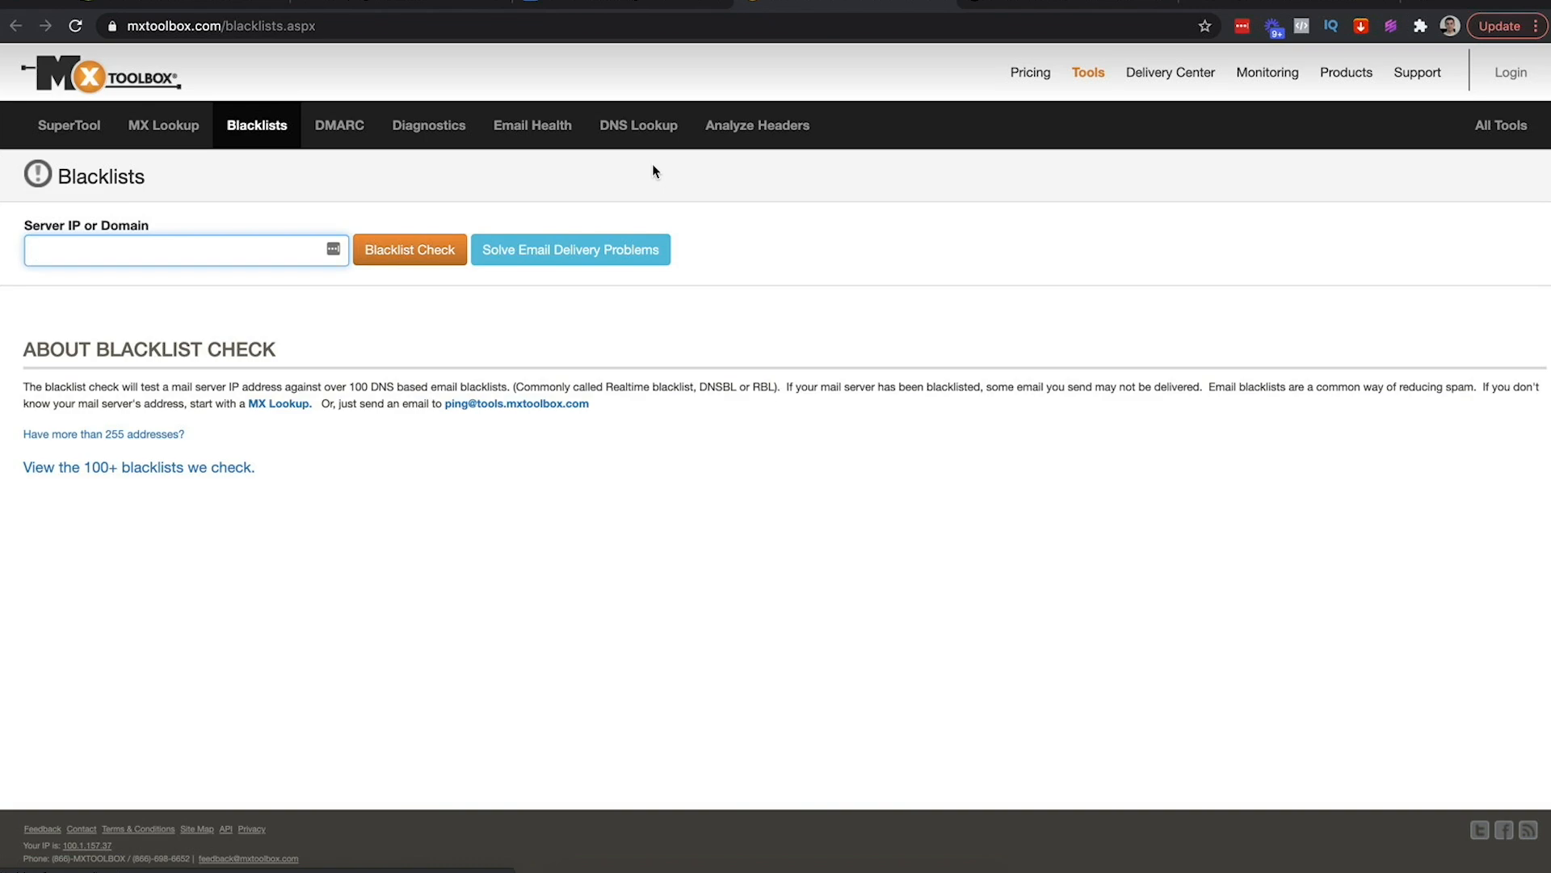
Blacklist-check duplicatedan.com and inspect the blacklisted IP in the BARRACUDA row
type("dupl")
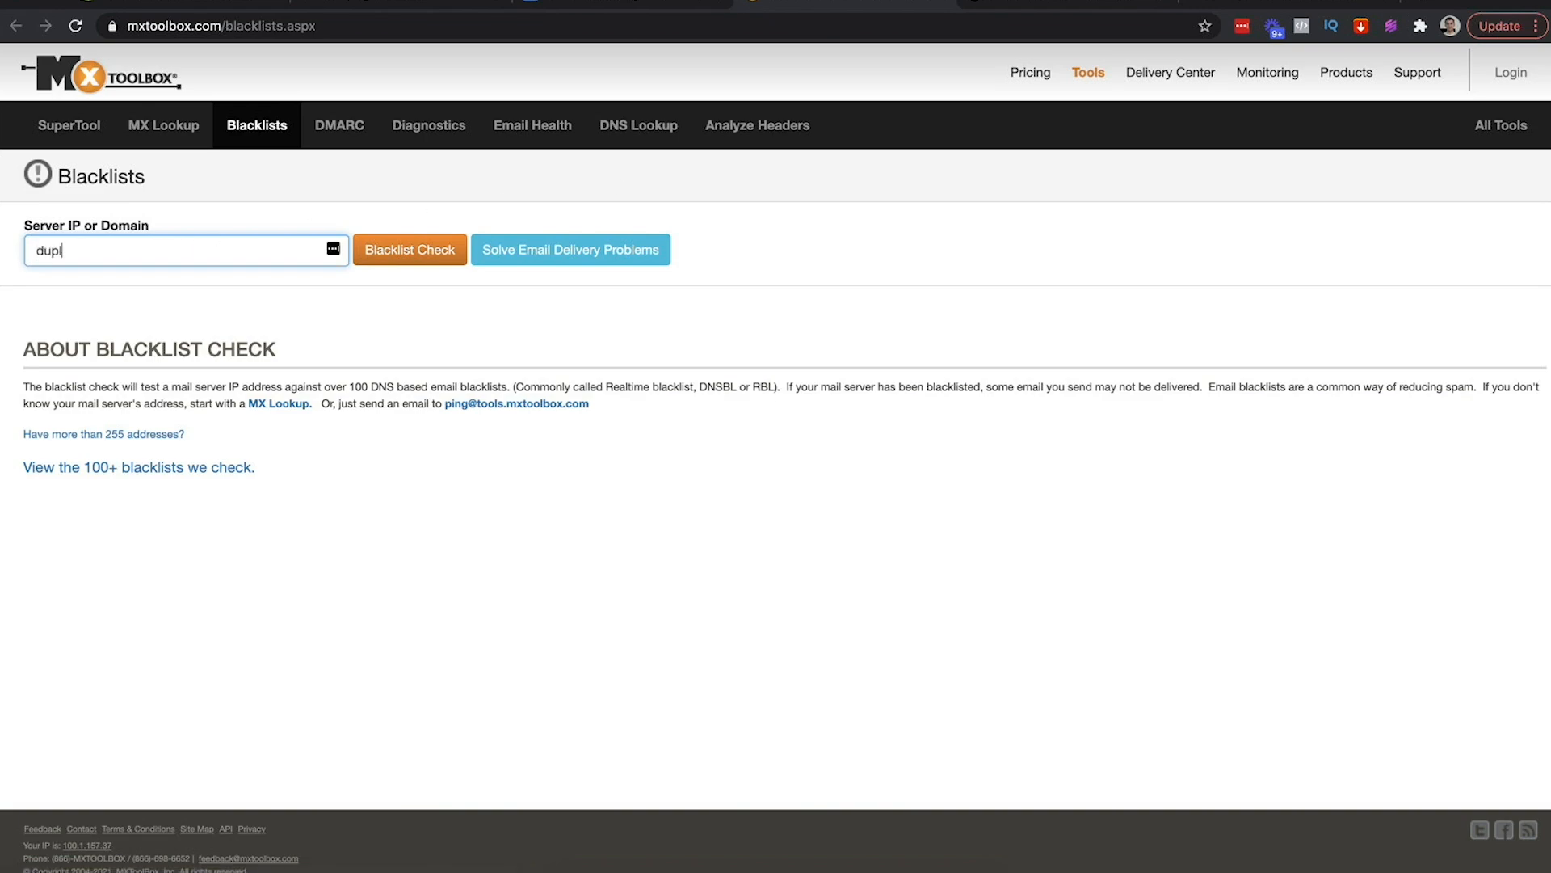
type("icatedan.com")
left_click(427, 257)
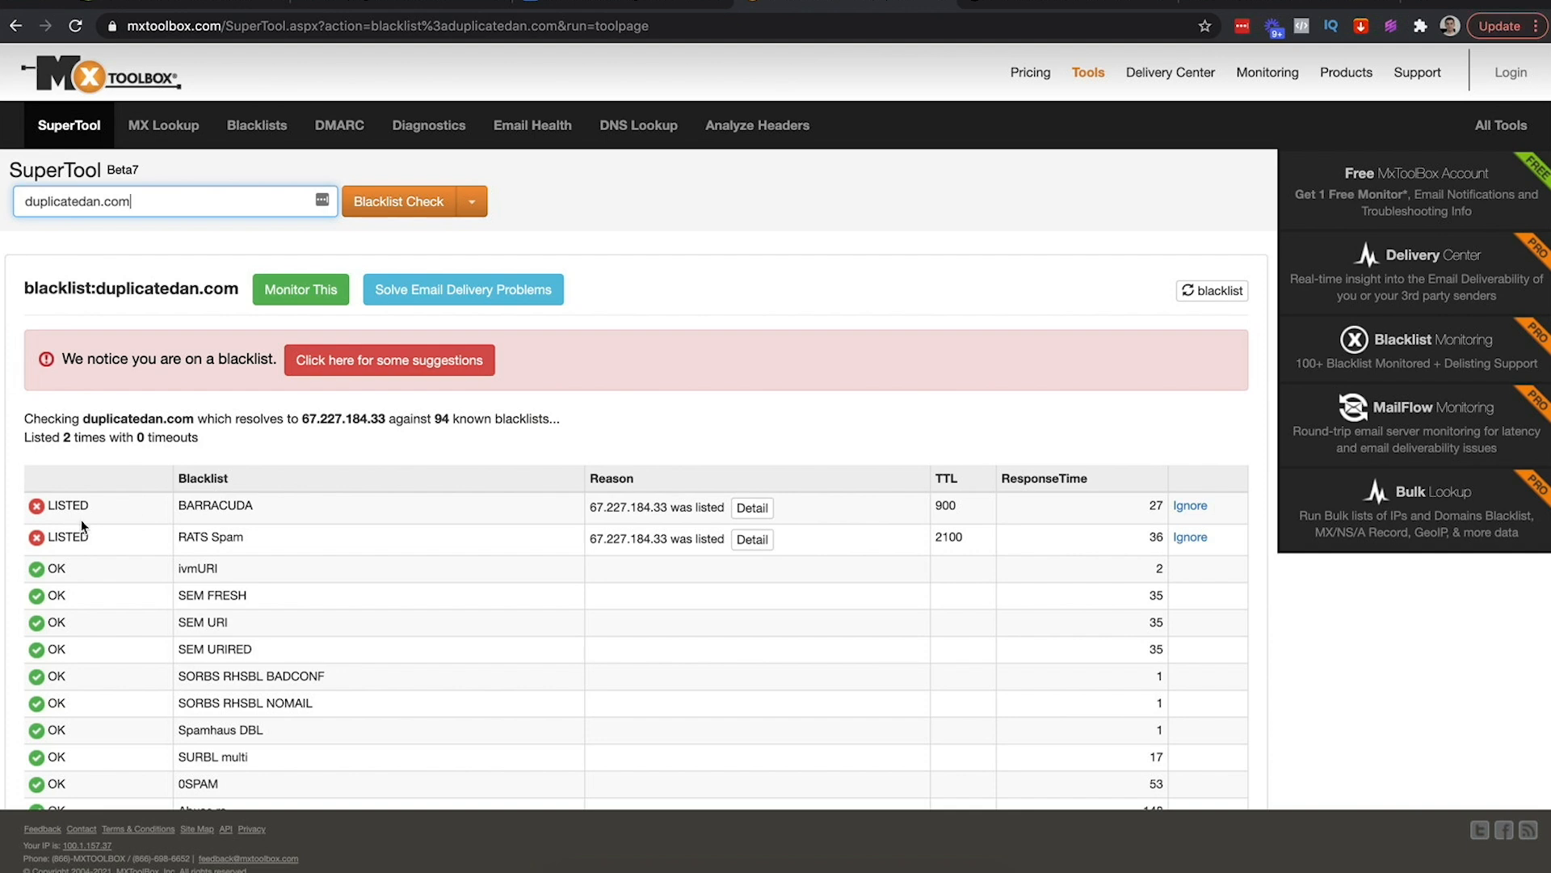
left_click_drag(668, 540, 544, 550)
left_click_drag(650, 507, 613, 507)
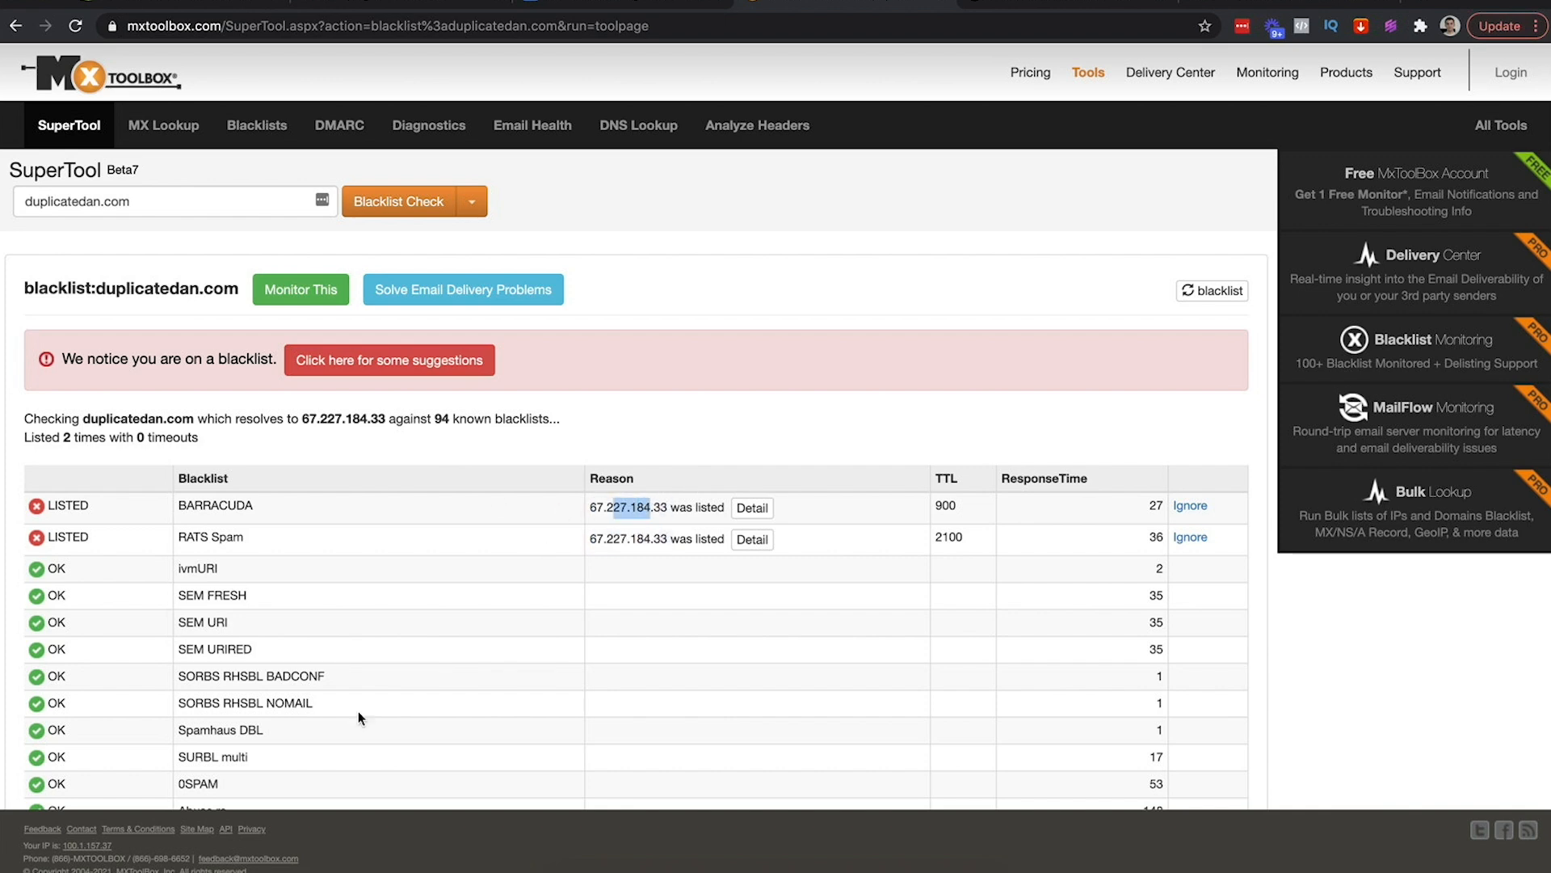
scroll(361, 685, "down", 3)
scroll(361, 685, "up", 2)
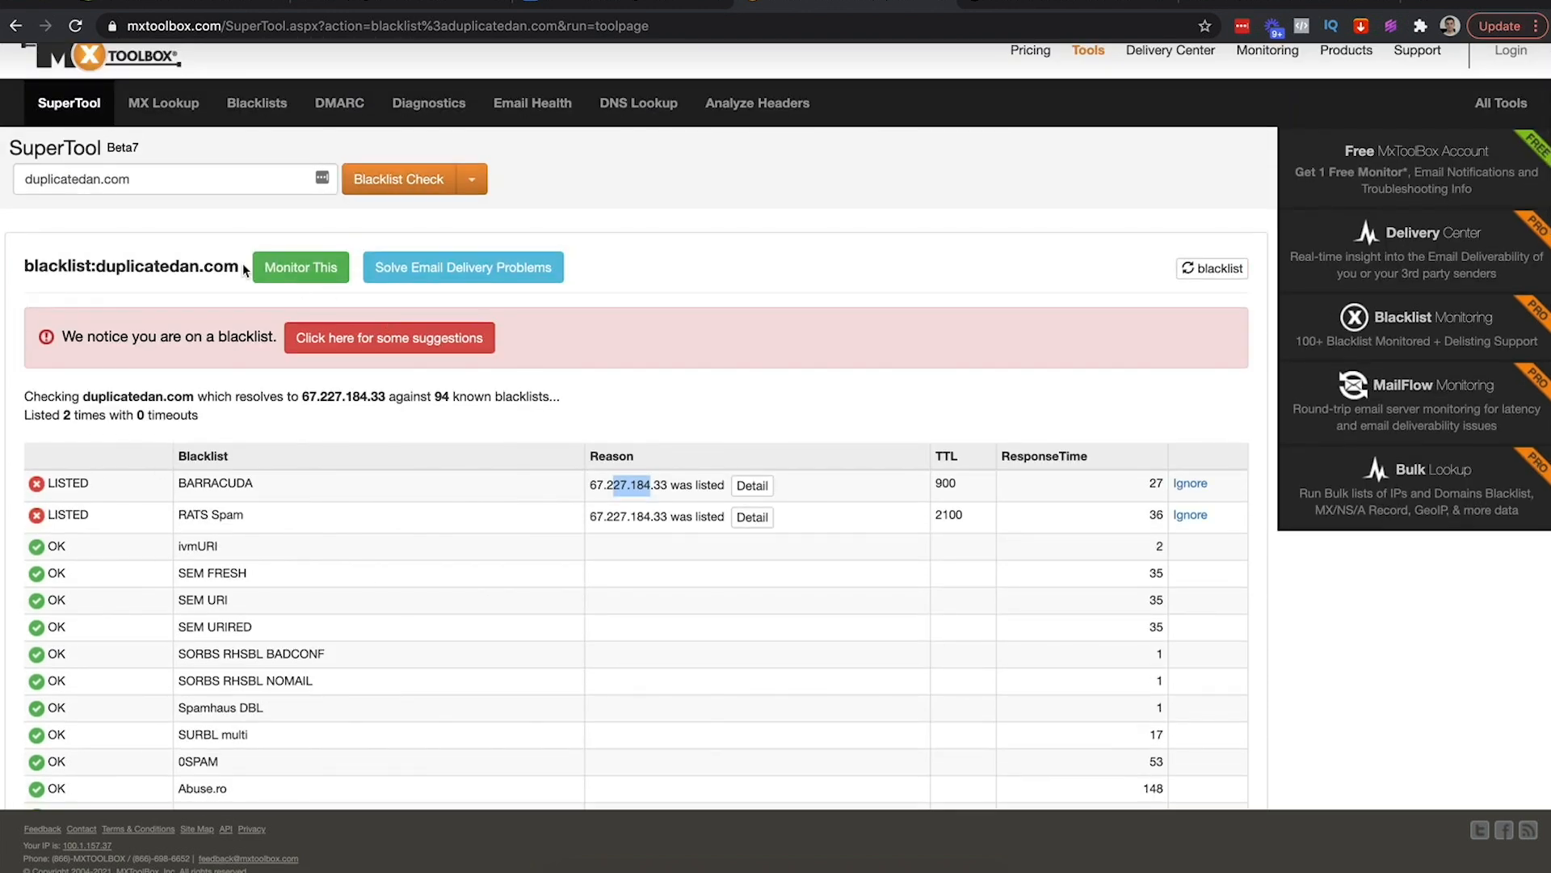
Run the blacklist check on goldenlioncrown.com and confirm it is listed 0 times
triple_click(123, 178)
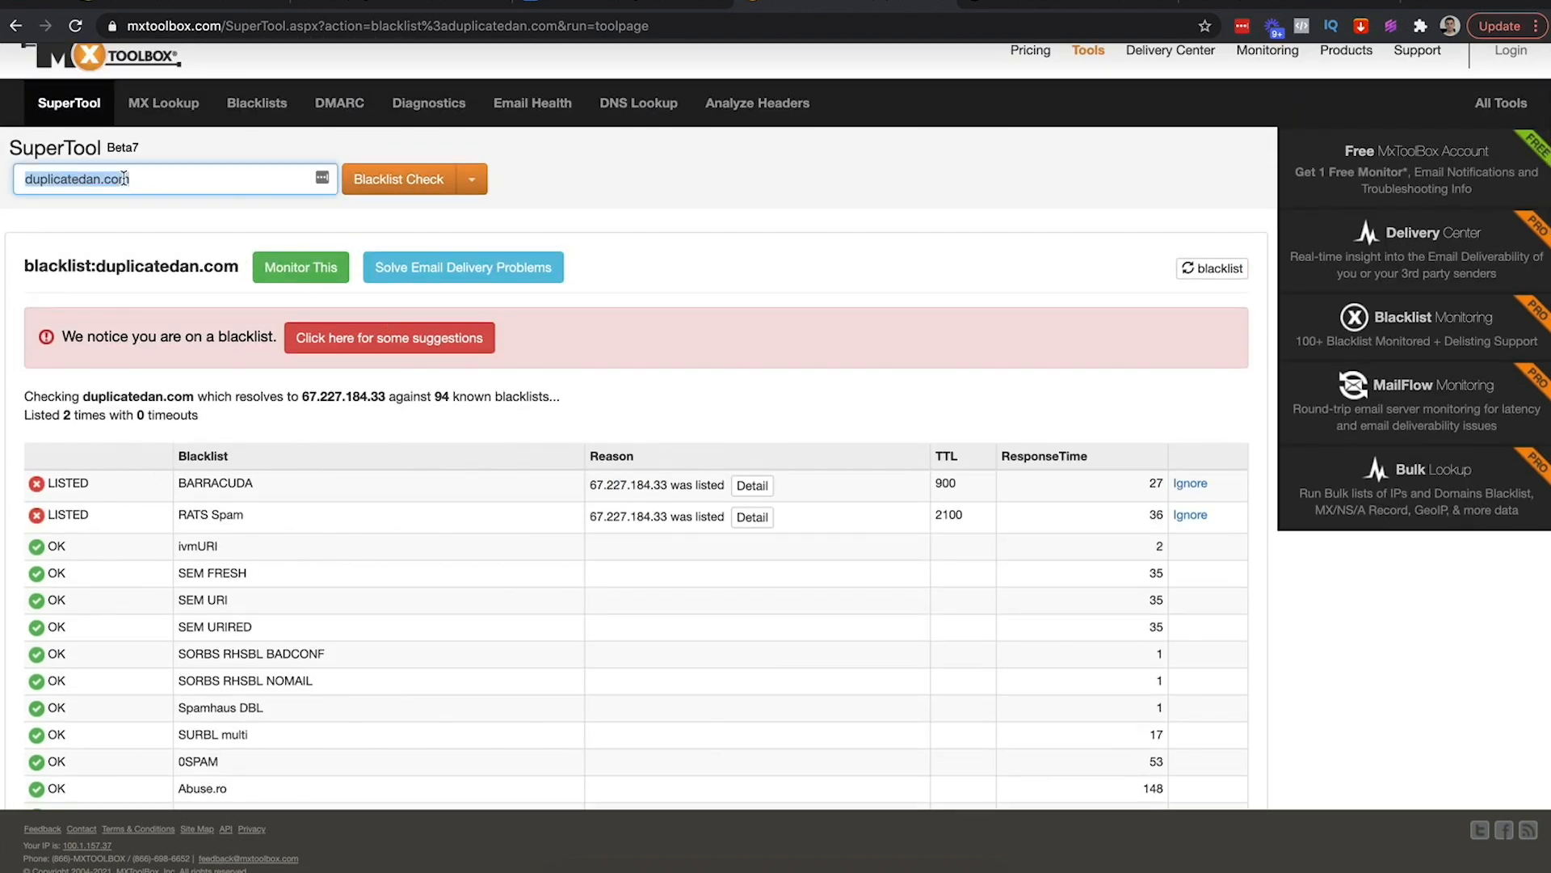
type("goldenlioncrown.com")
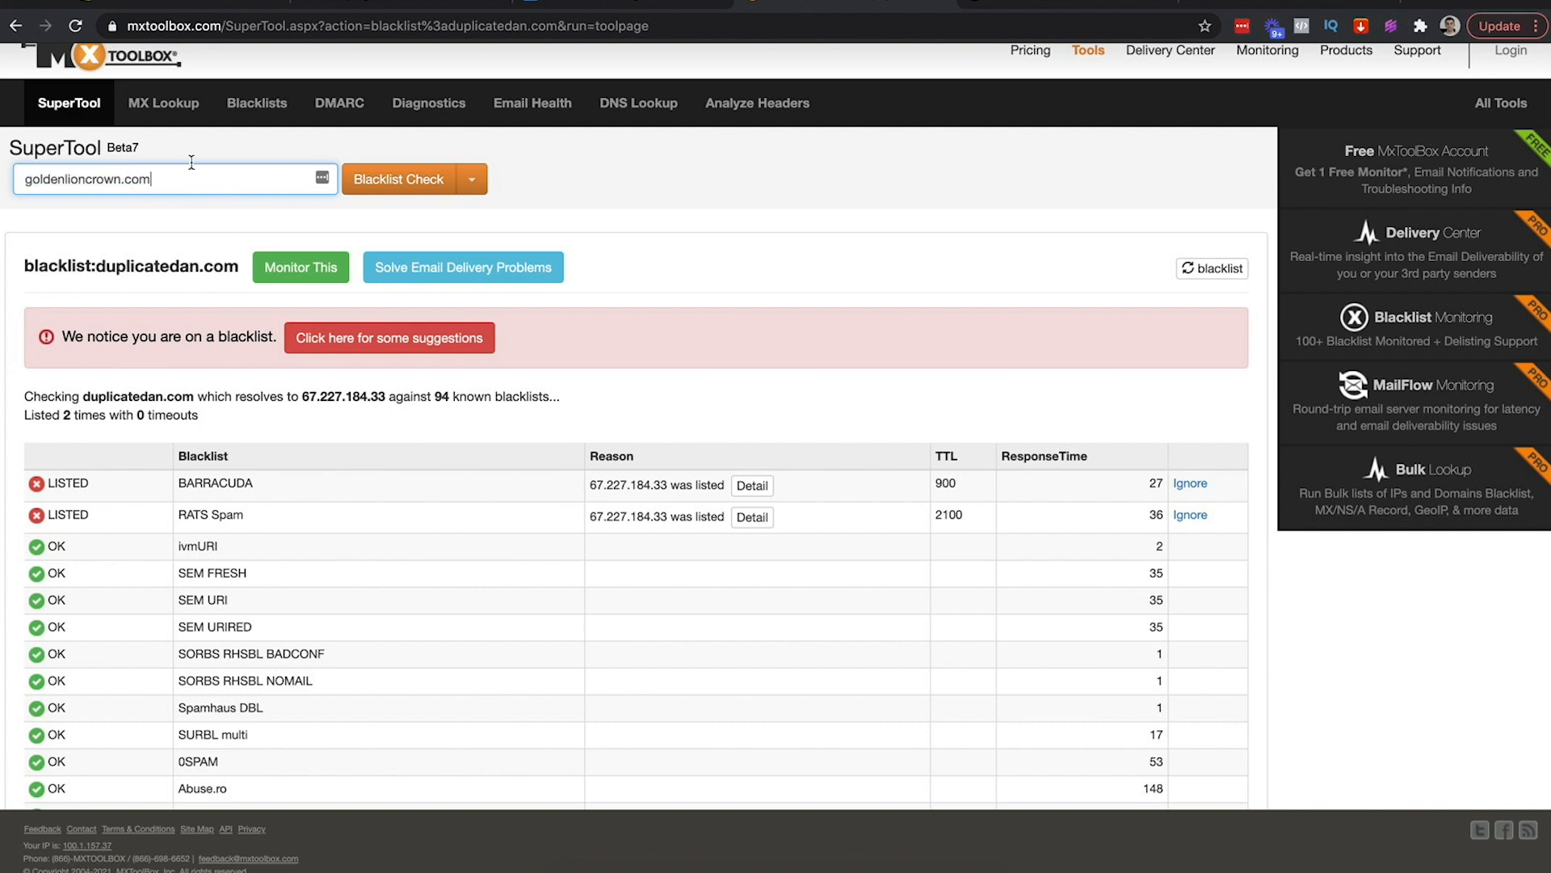
left_click(384, 181)
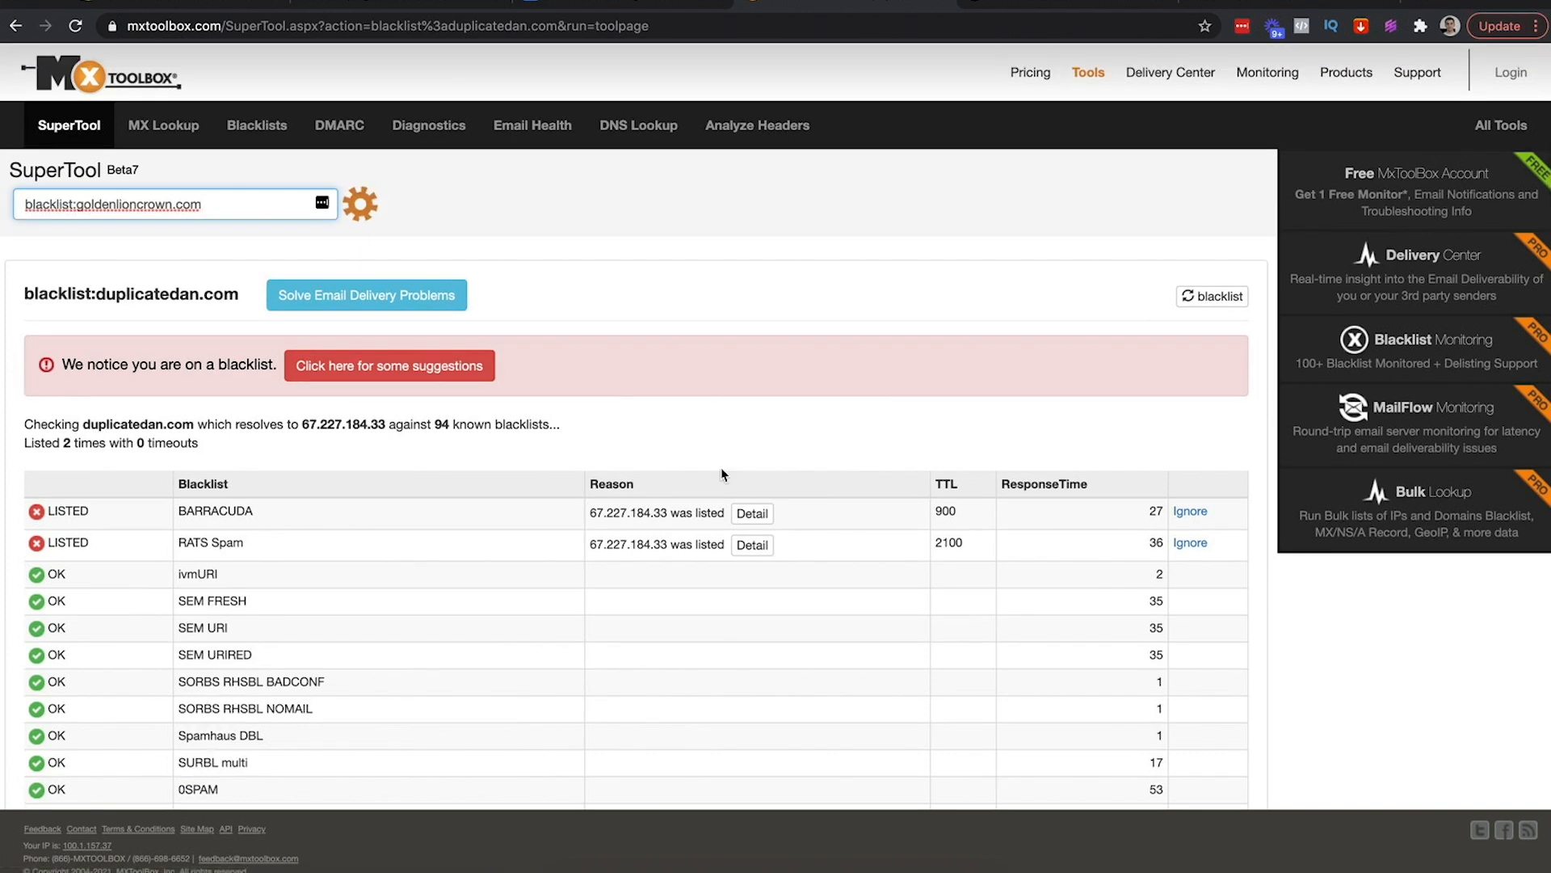
scroll(494, 482, "down", 20)
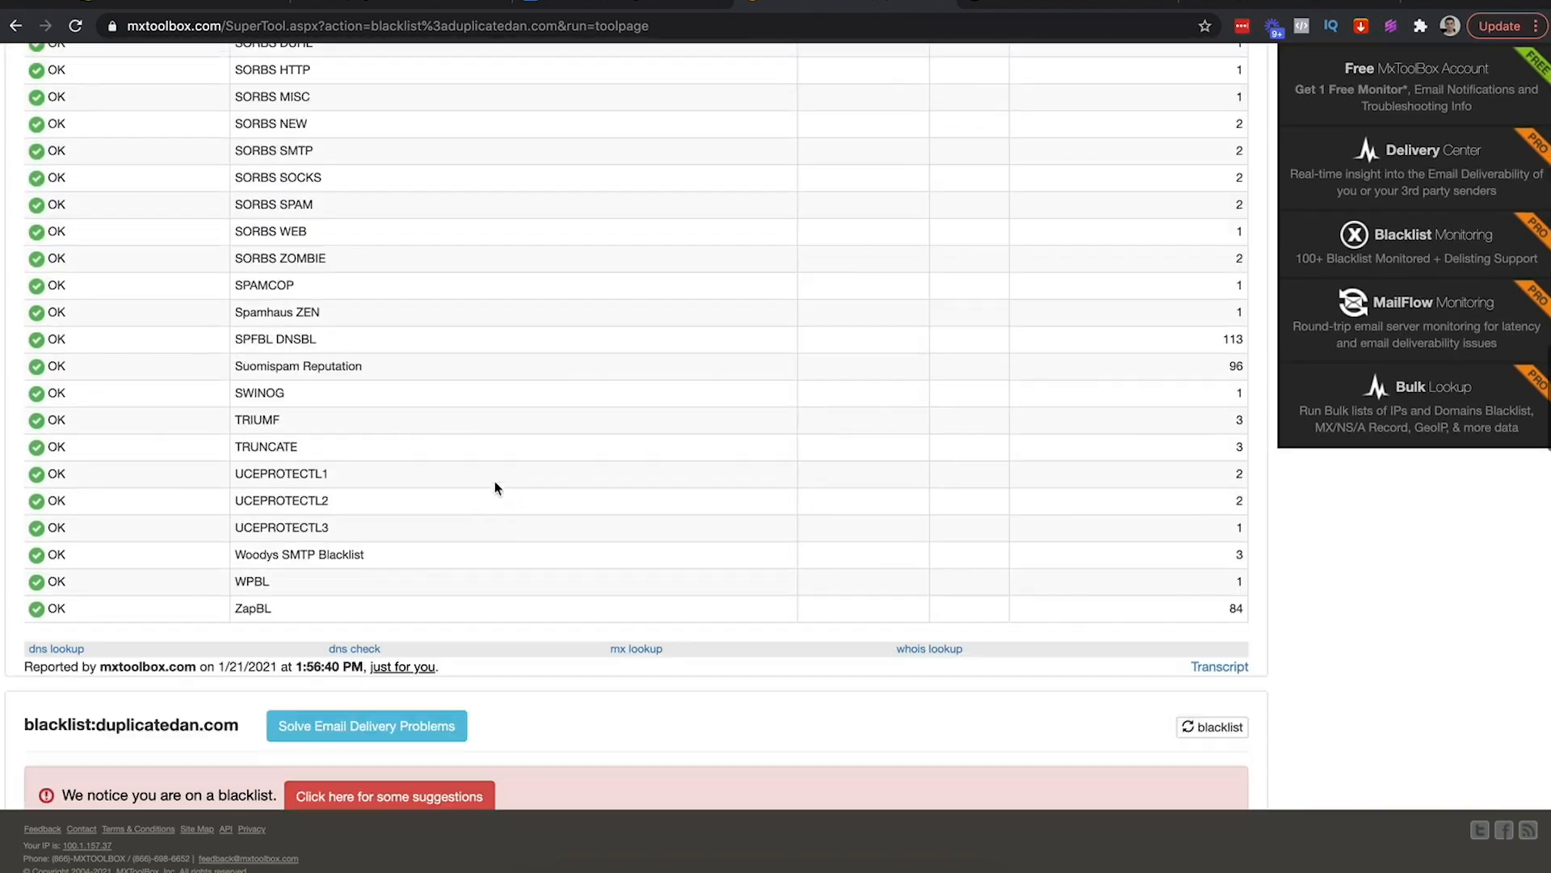
scroll(494, 481, "down", 8)
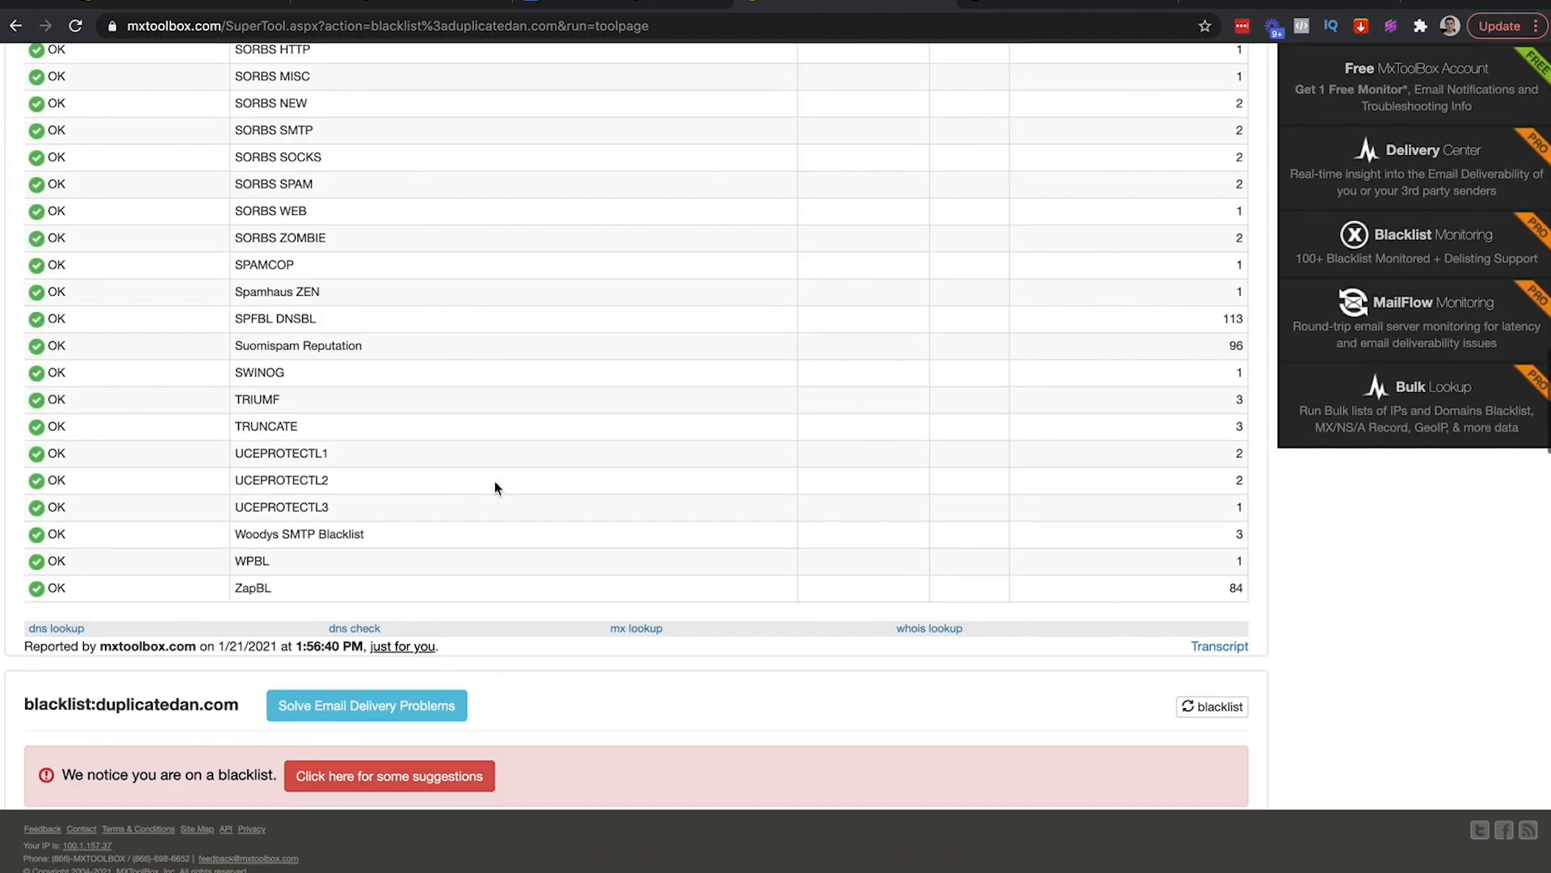
scroll(494, 482, "down", 5)
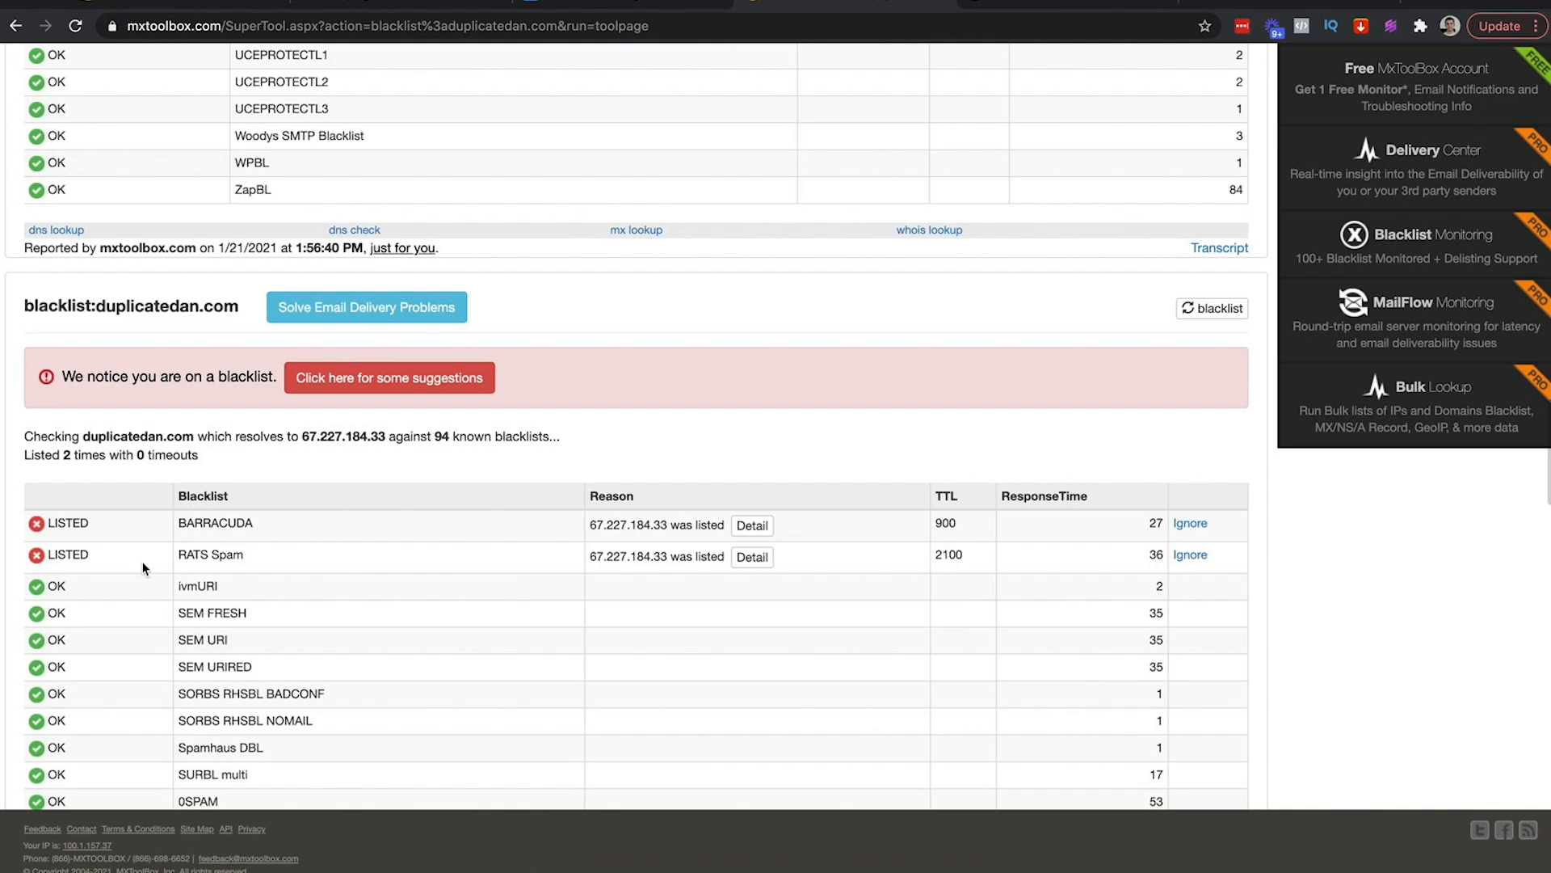
scroll(155, 548, "up", 20)
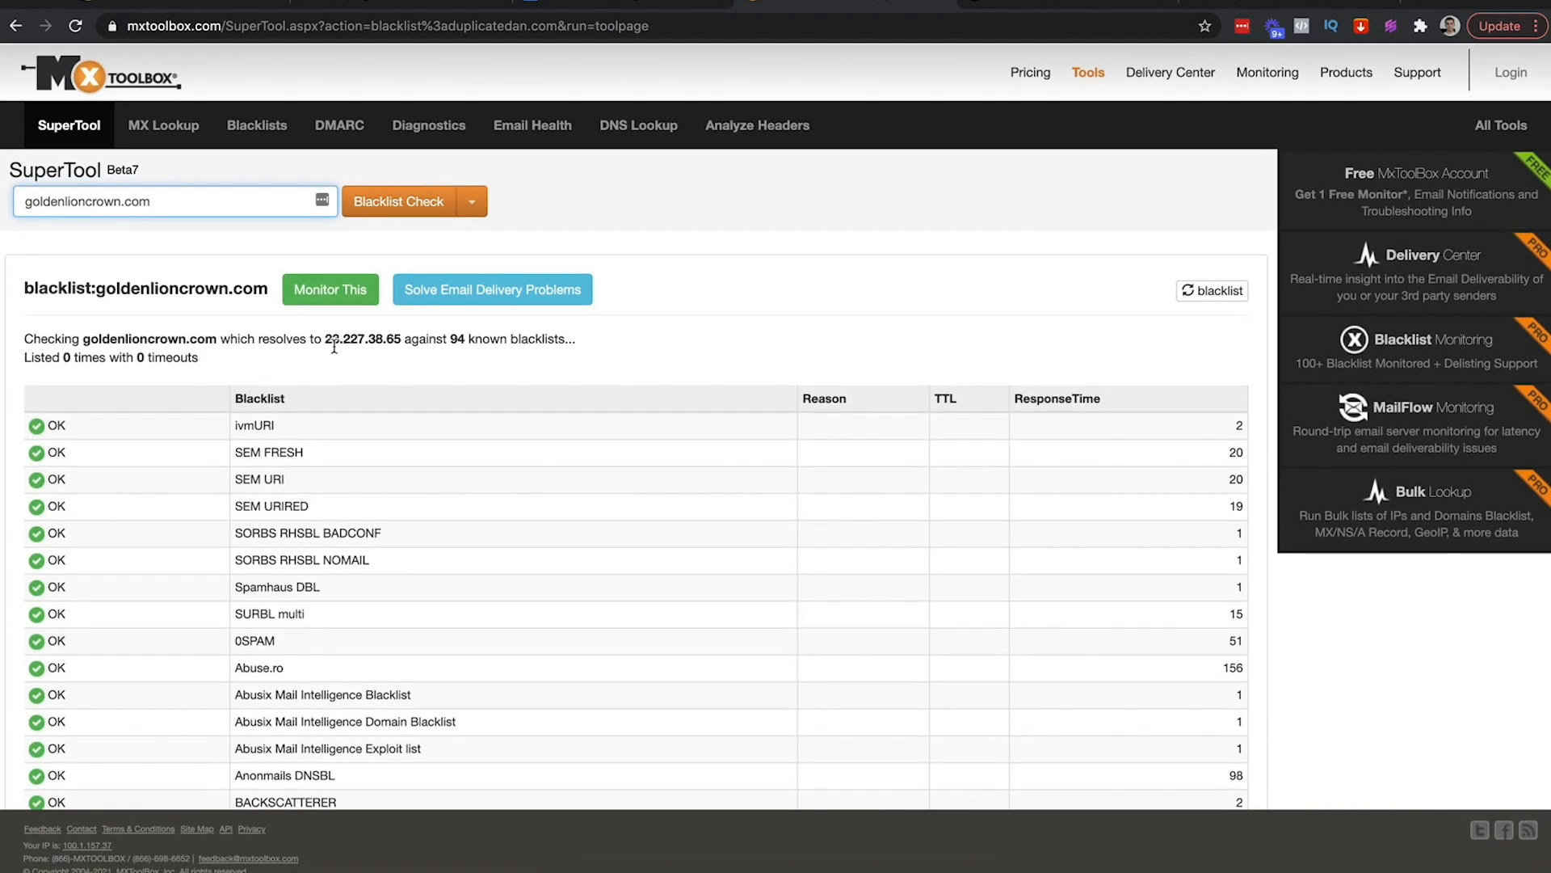
scroll(110, 435, "down", 5)
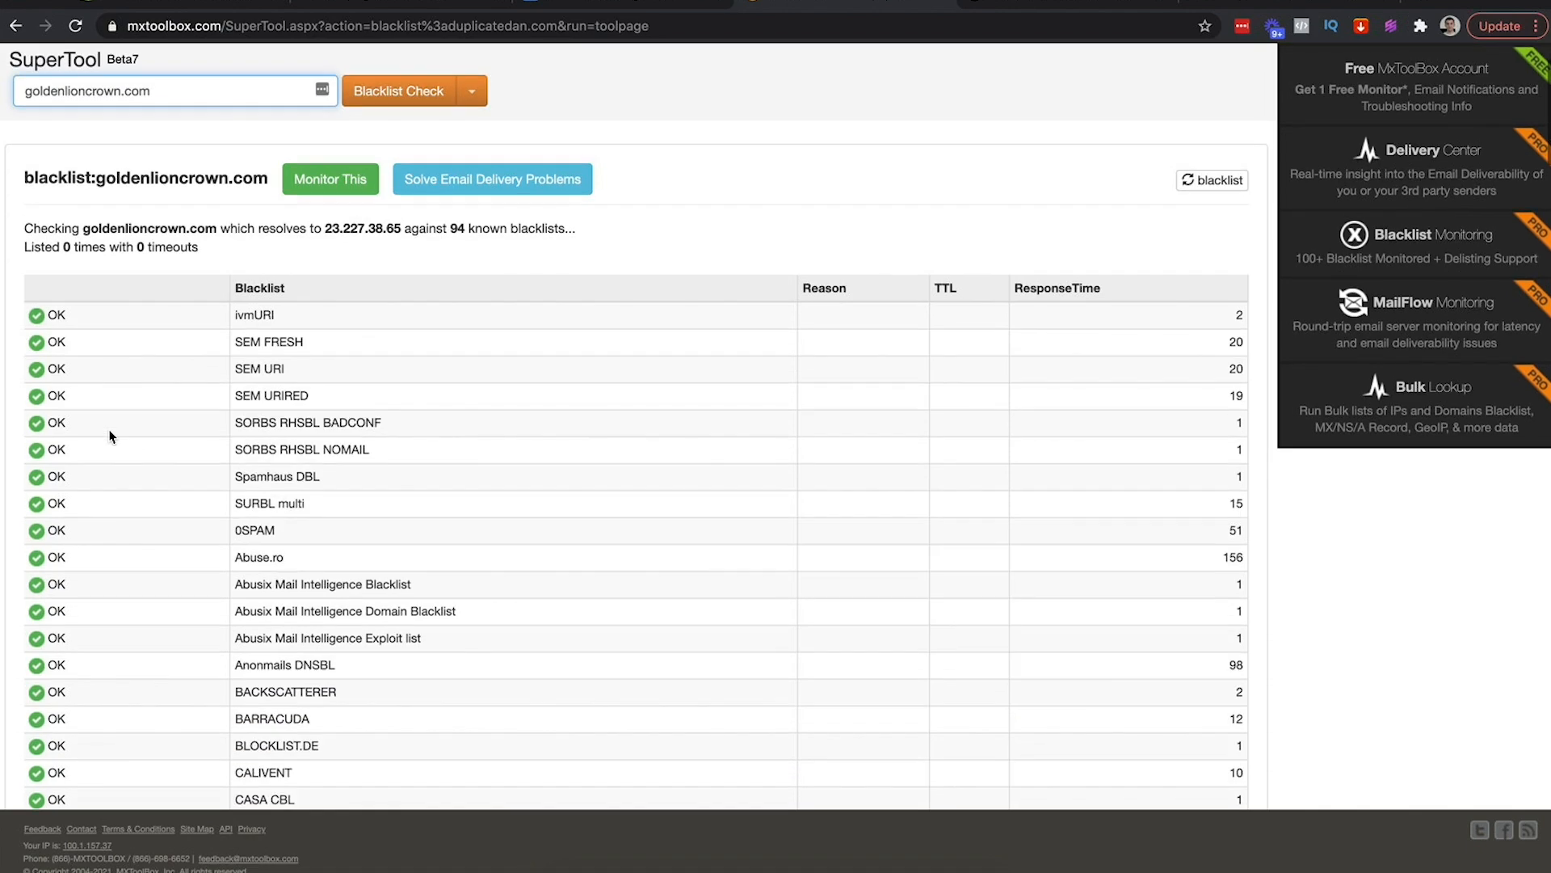
scroll(109, 436, "up", 5)
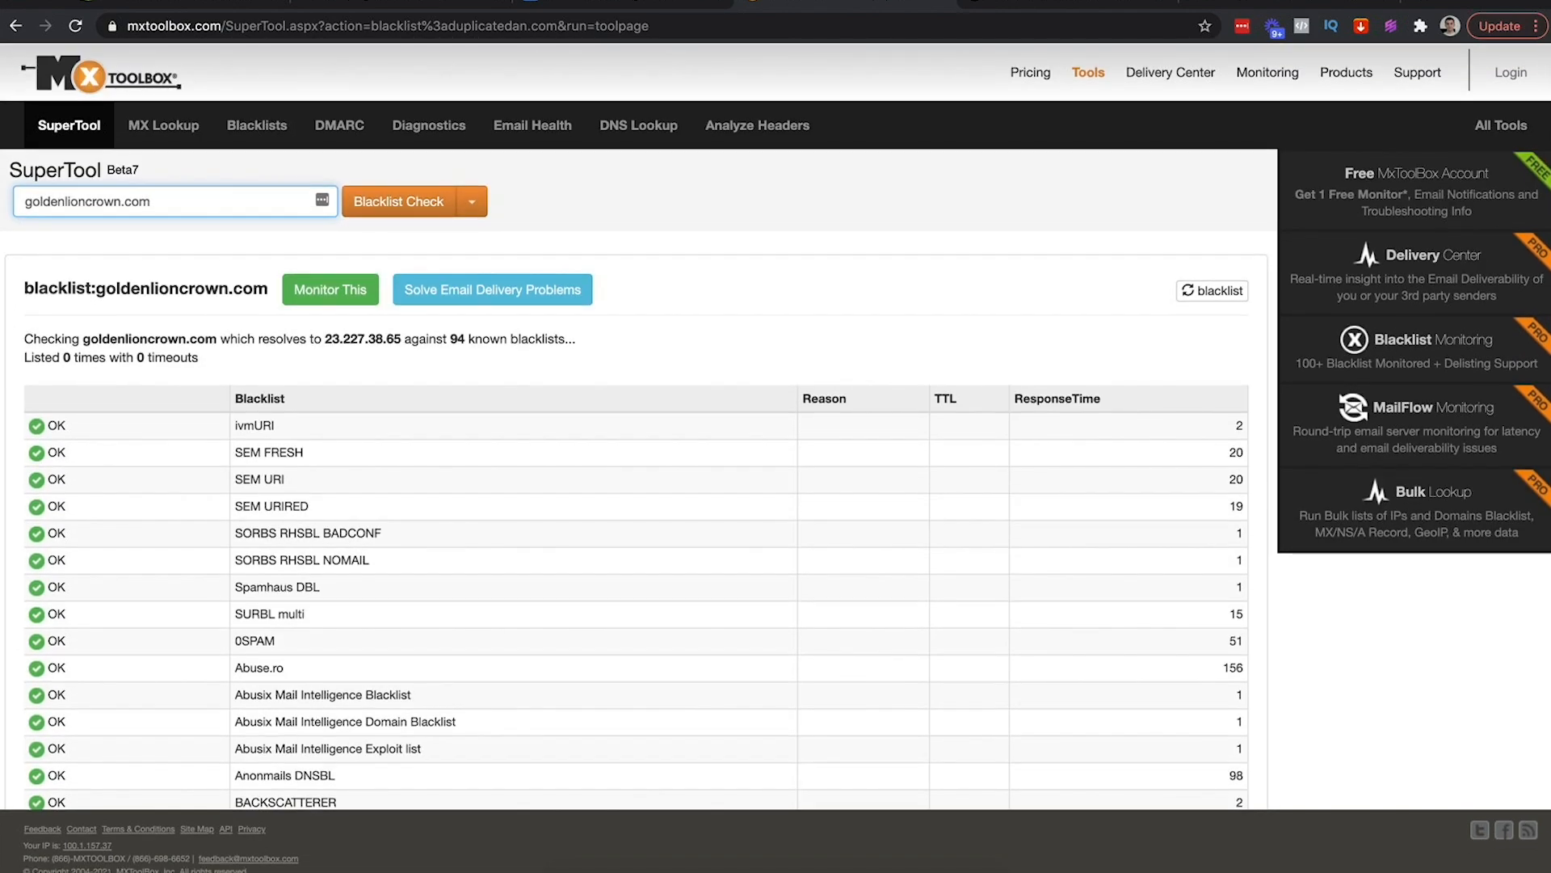
Reload the Sendlane campaigns list for fresh stats
left_click(394, 4)
left_click(582, 29)
key("Return")
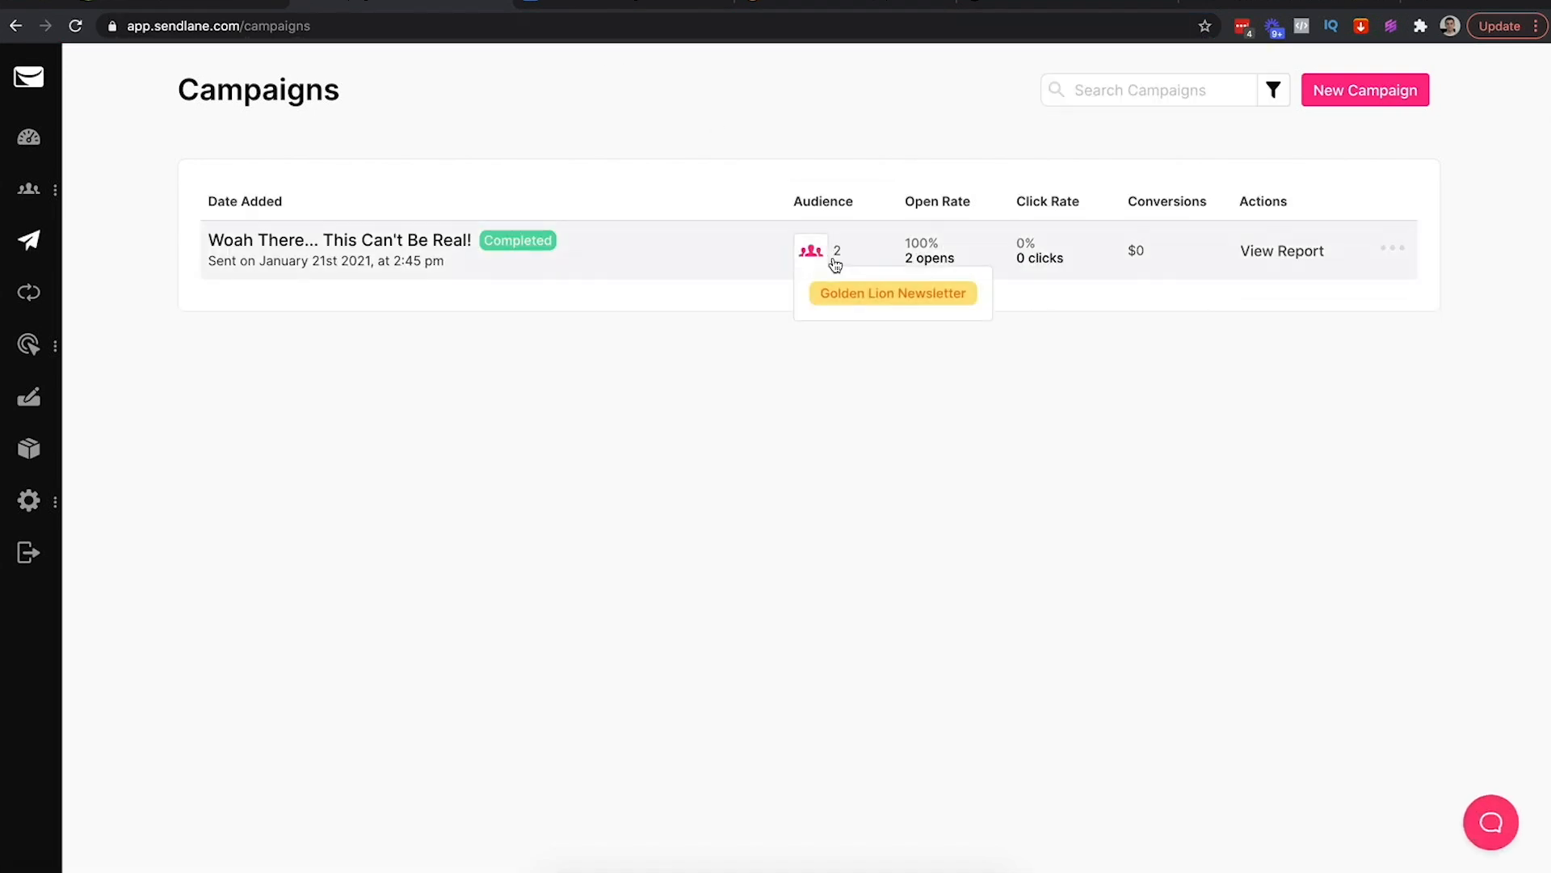
Compare the 'Woah There... This Can't Be Real!' campaign's audience of 2 with the received test email
mouse_move(853, 263)
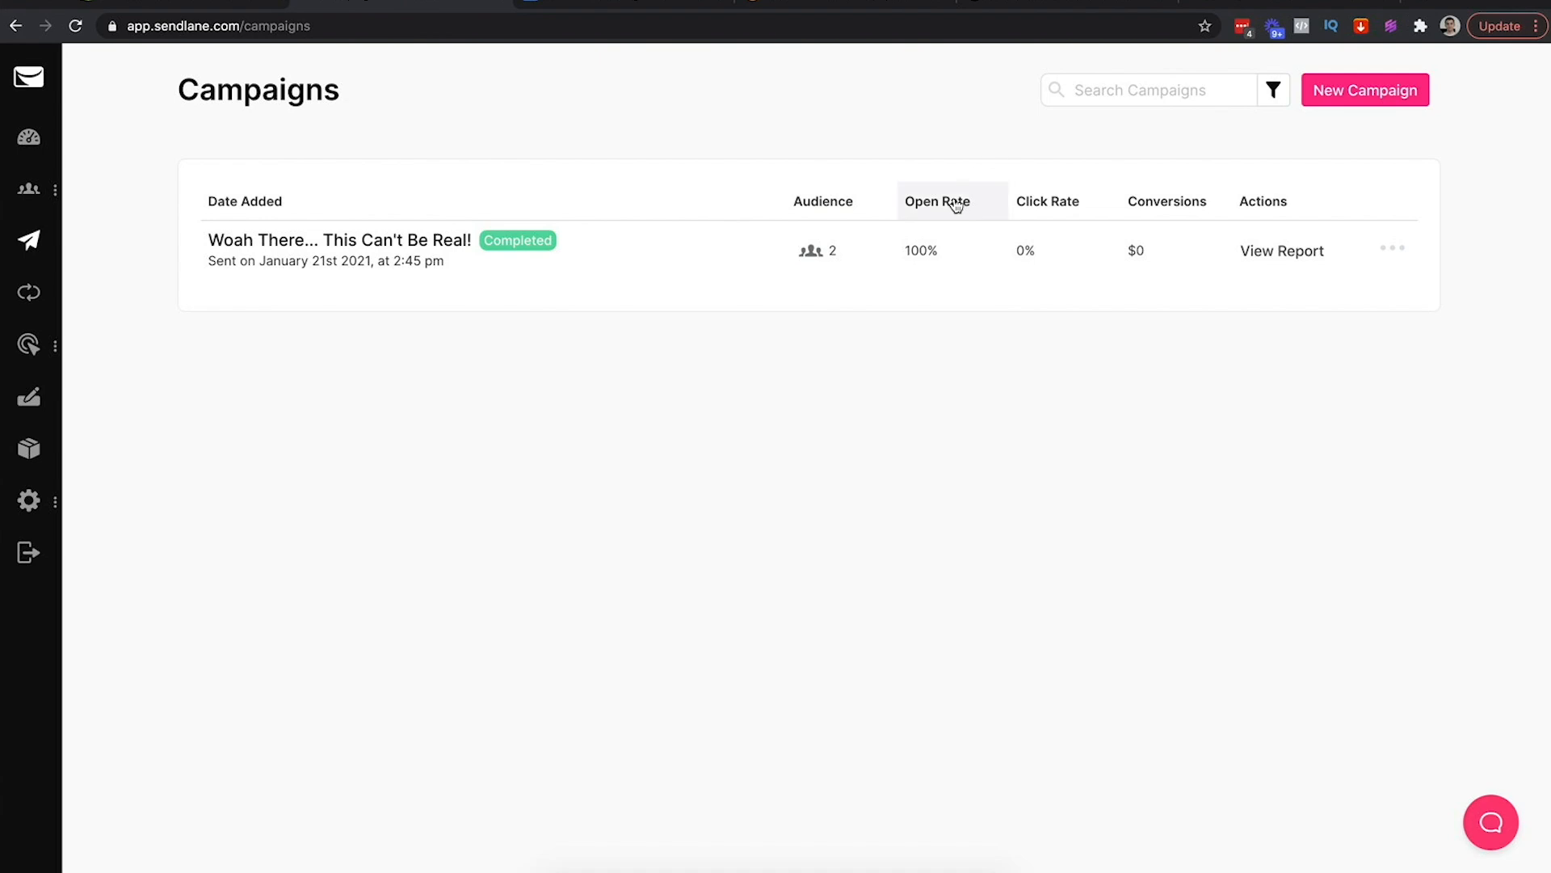
left_click(1215, 3)
scroll(652, 327, "up", 2)
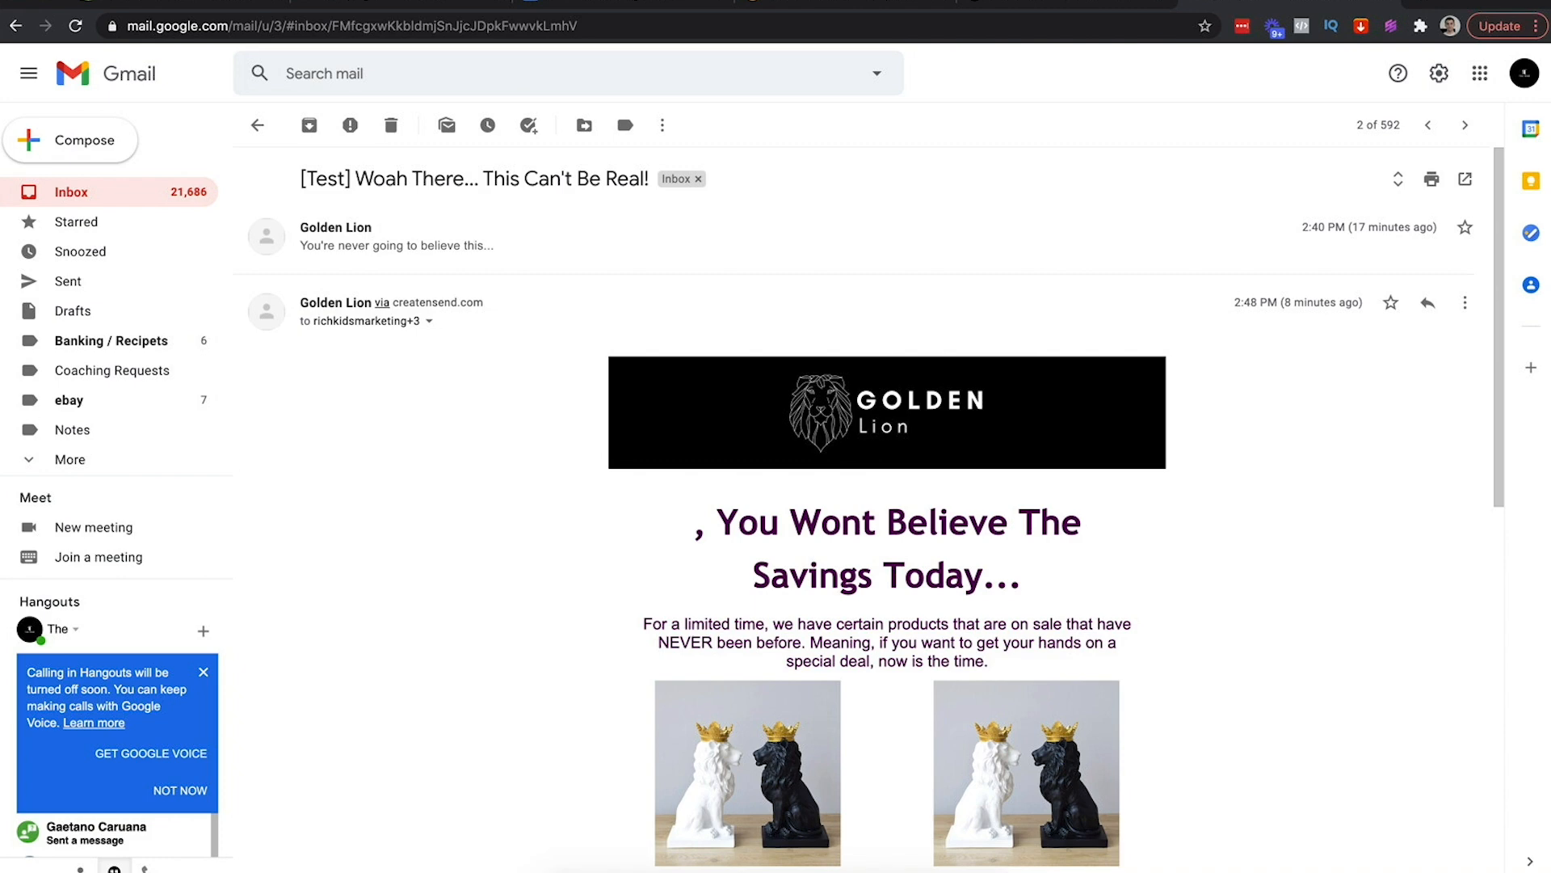
left_click(426, 4)
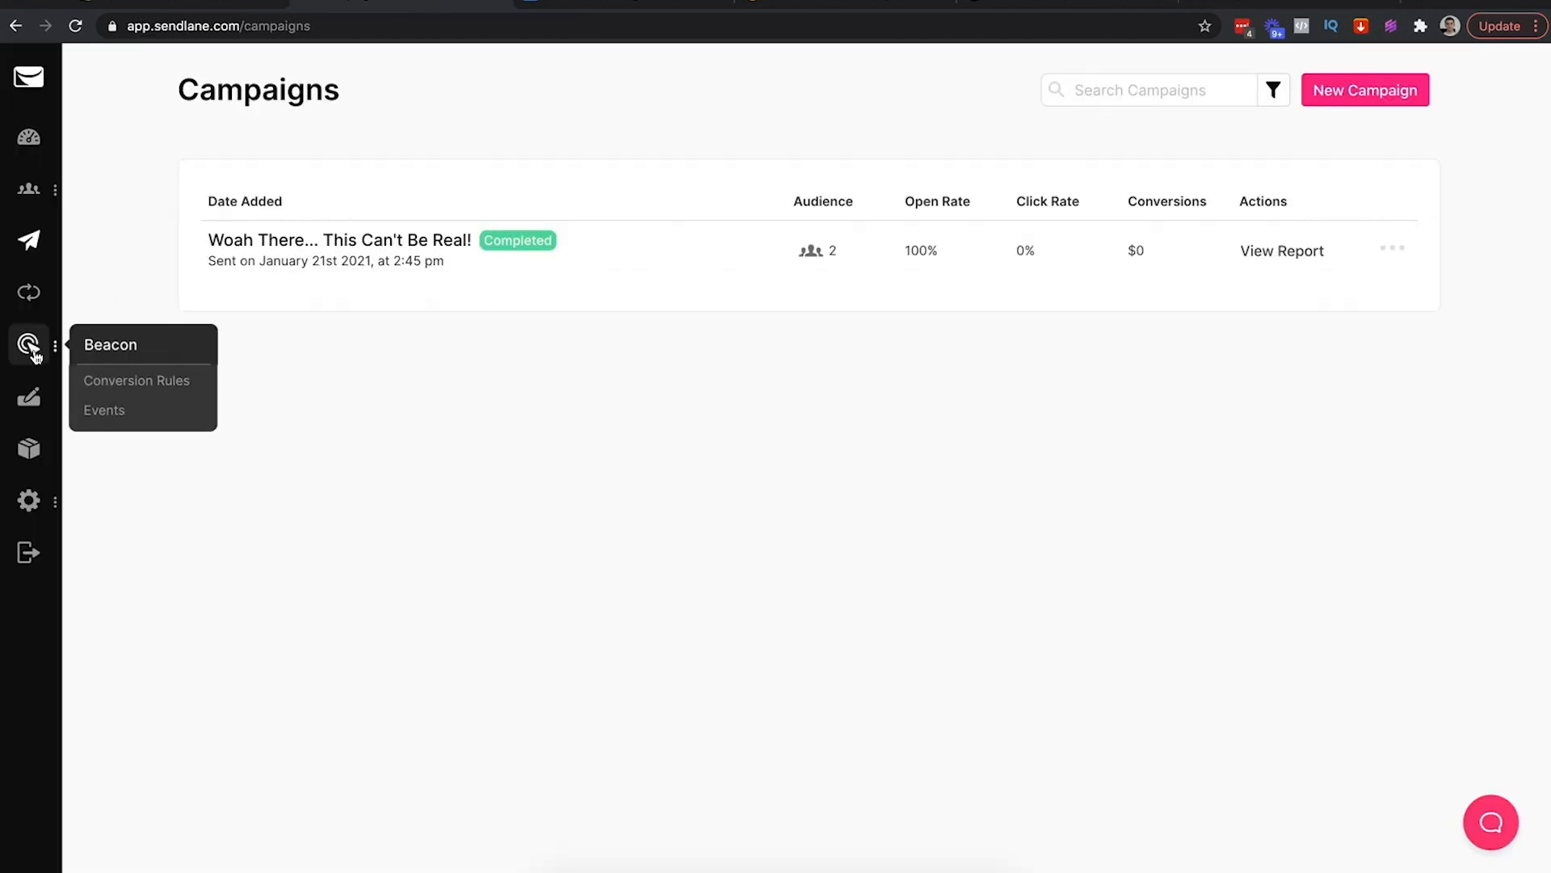
Copy the second sender's toplevelecom.com domain from Audience > Senders
mouse_move(24, 200)
left_click(112, 374)
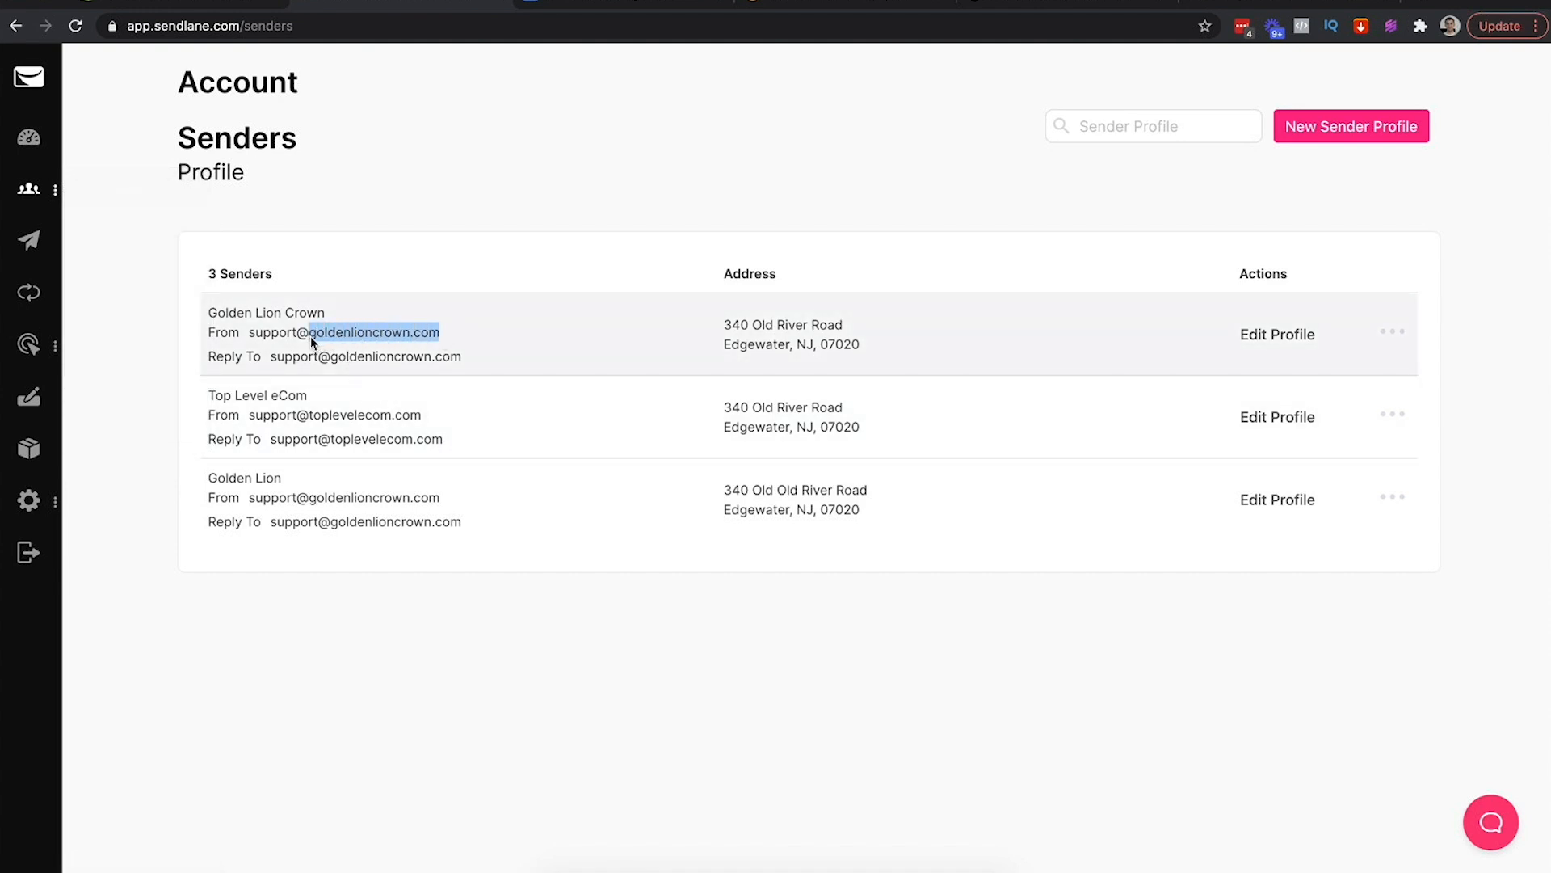
left_click(420, 417)
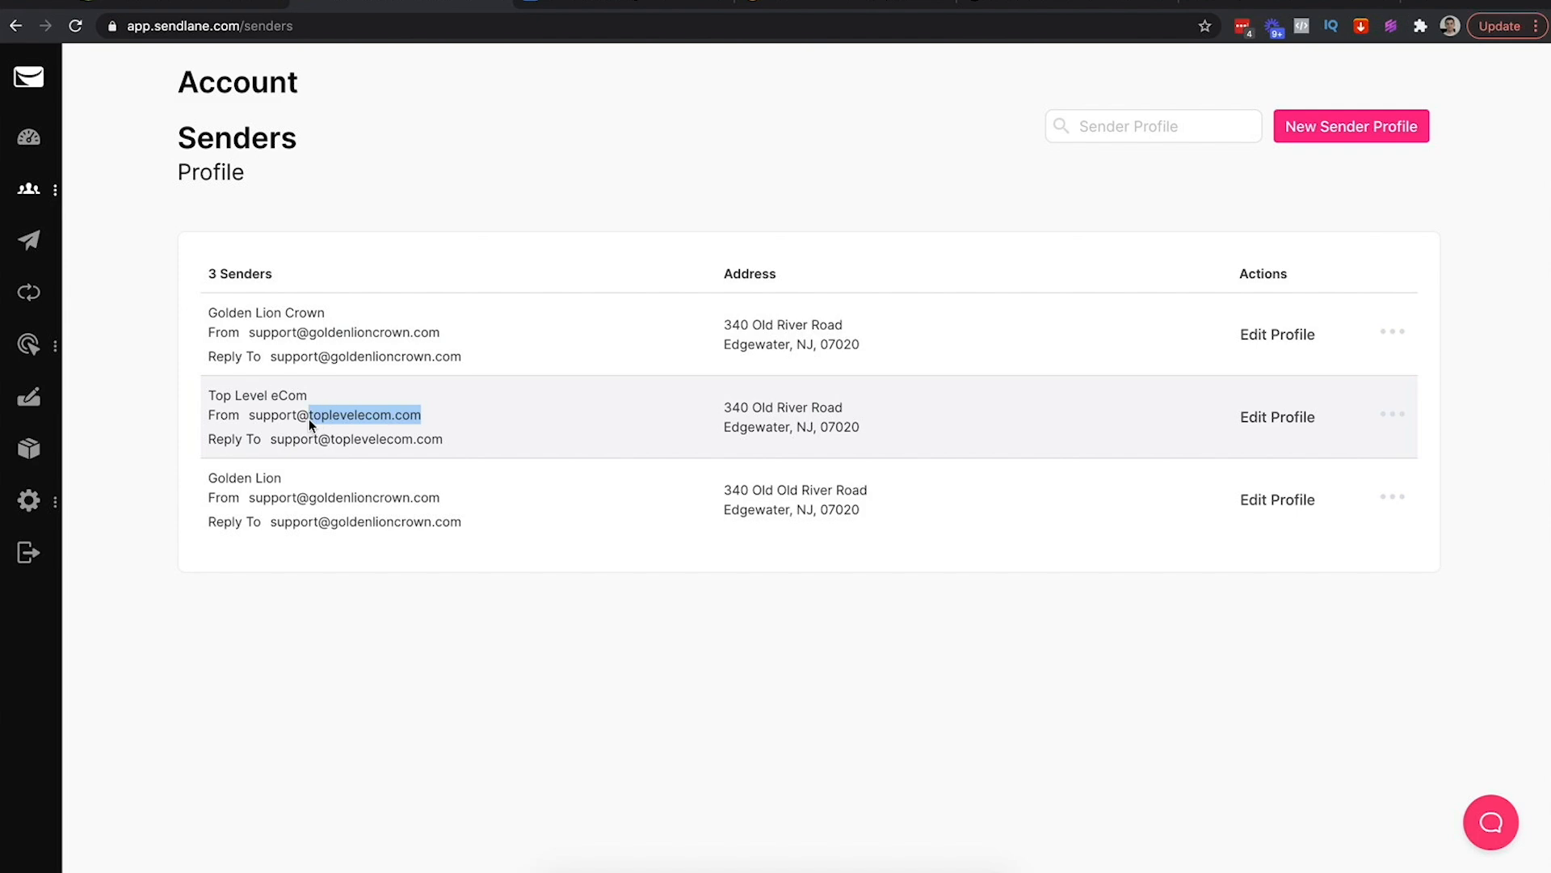
Blacklist-check toplevelecom.com in MxToolbox, which comes back listed 0 times
left_click(774, 10)
triple_click(231, 201)
type("toplevelecom.com")
left_click(396, 202)
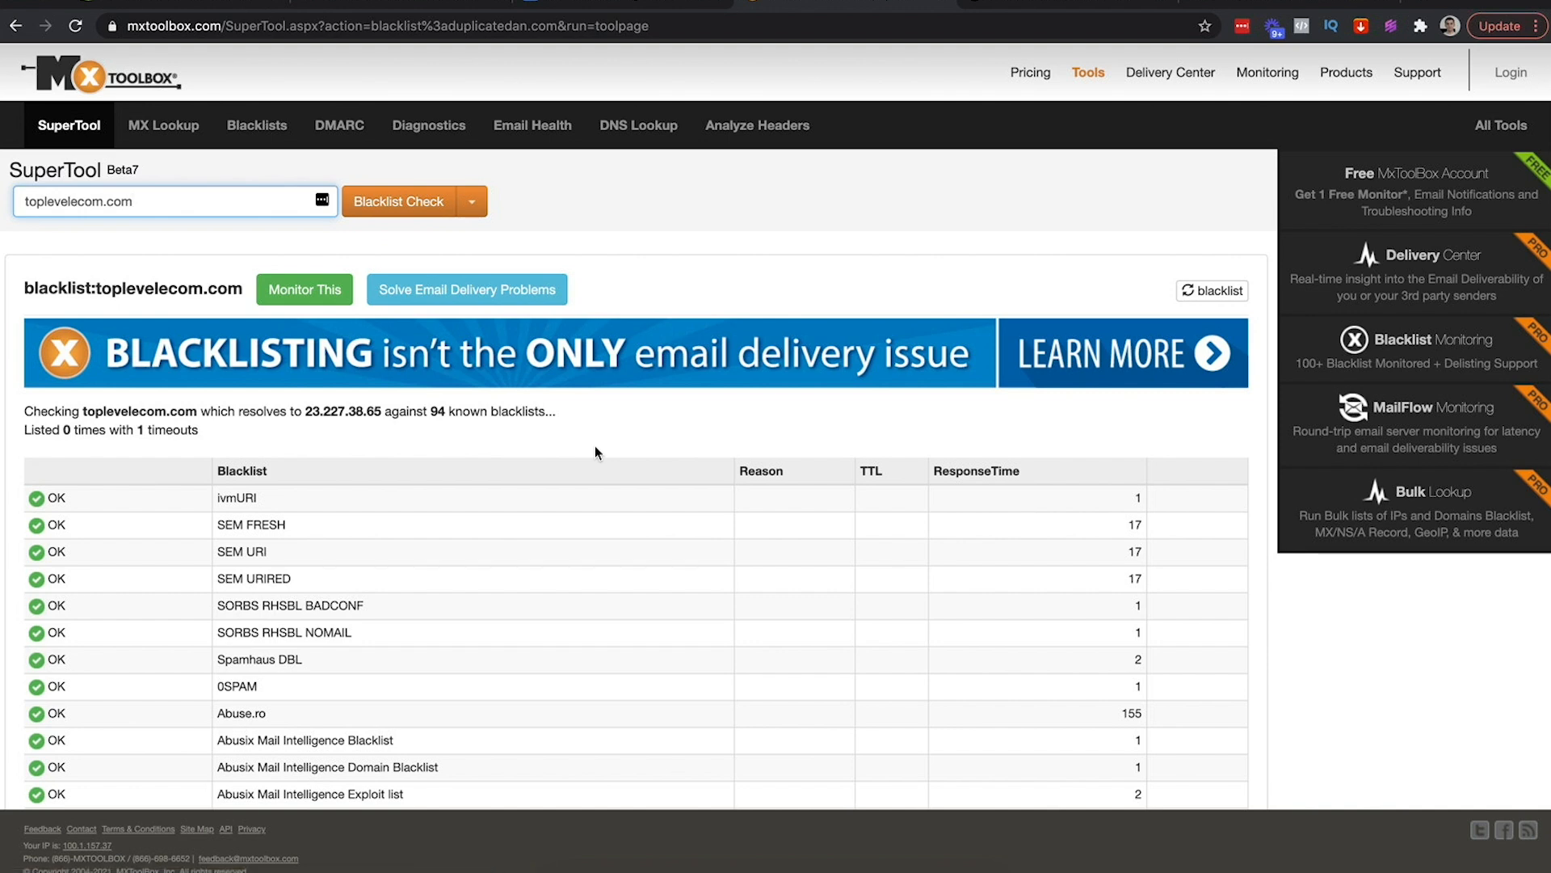
left_click(762, 241)
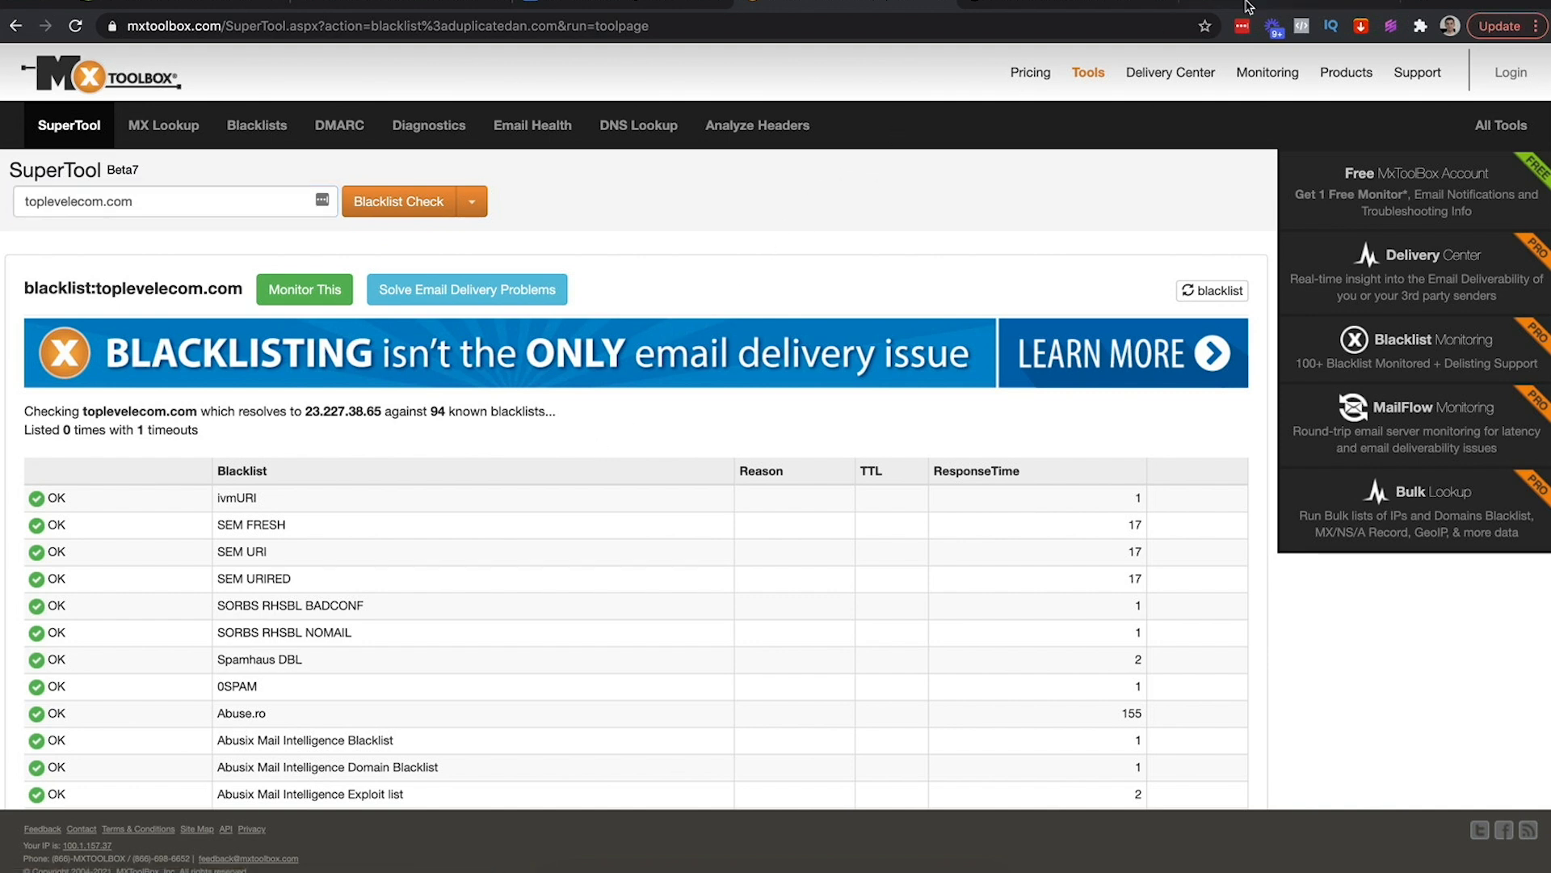
left_click(647, 5)
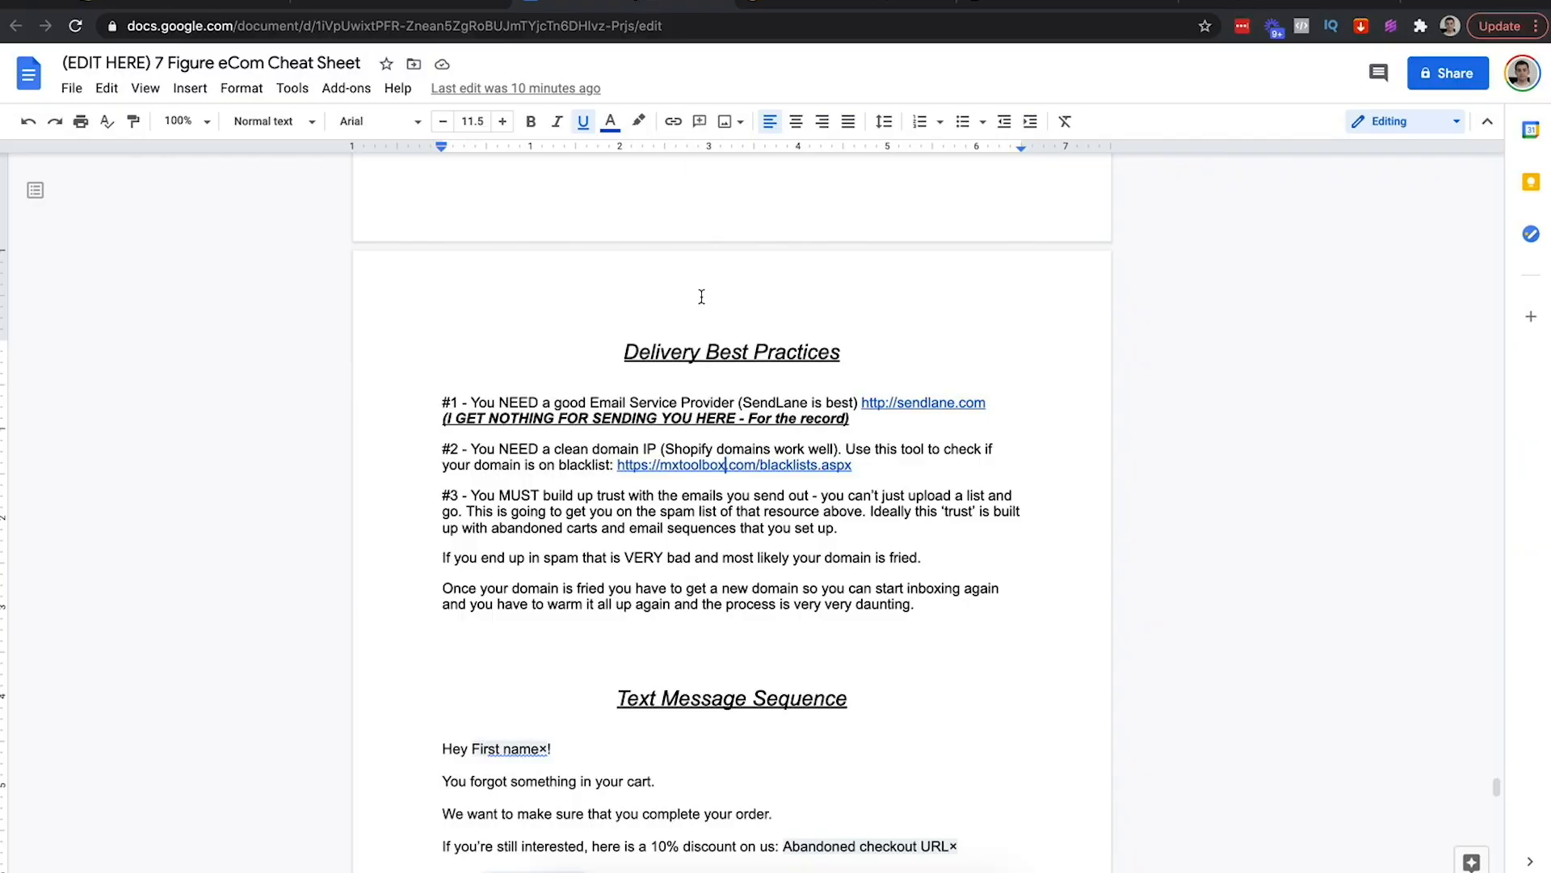
Read best practice #3's warning about just uploading a list, then view Sendlane's Automations list
left_click_drag(471, 494, 959, 510)
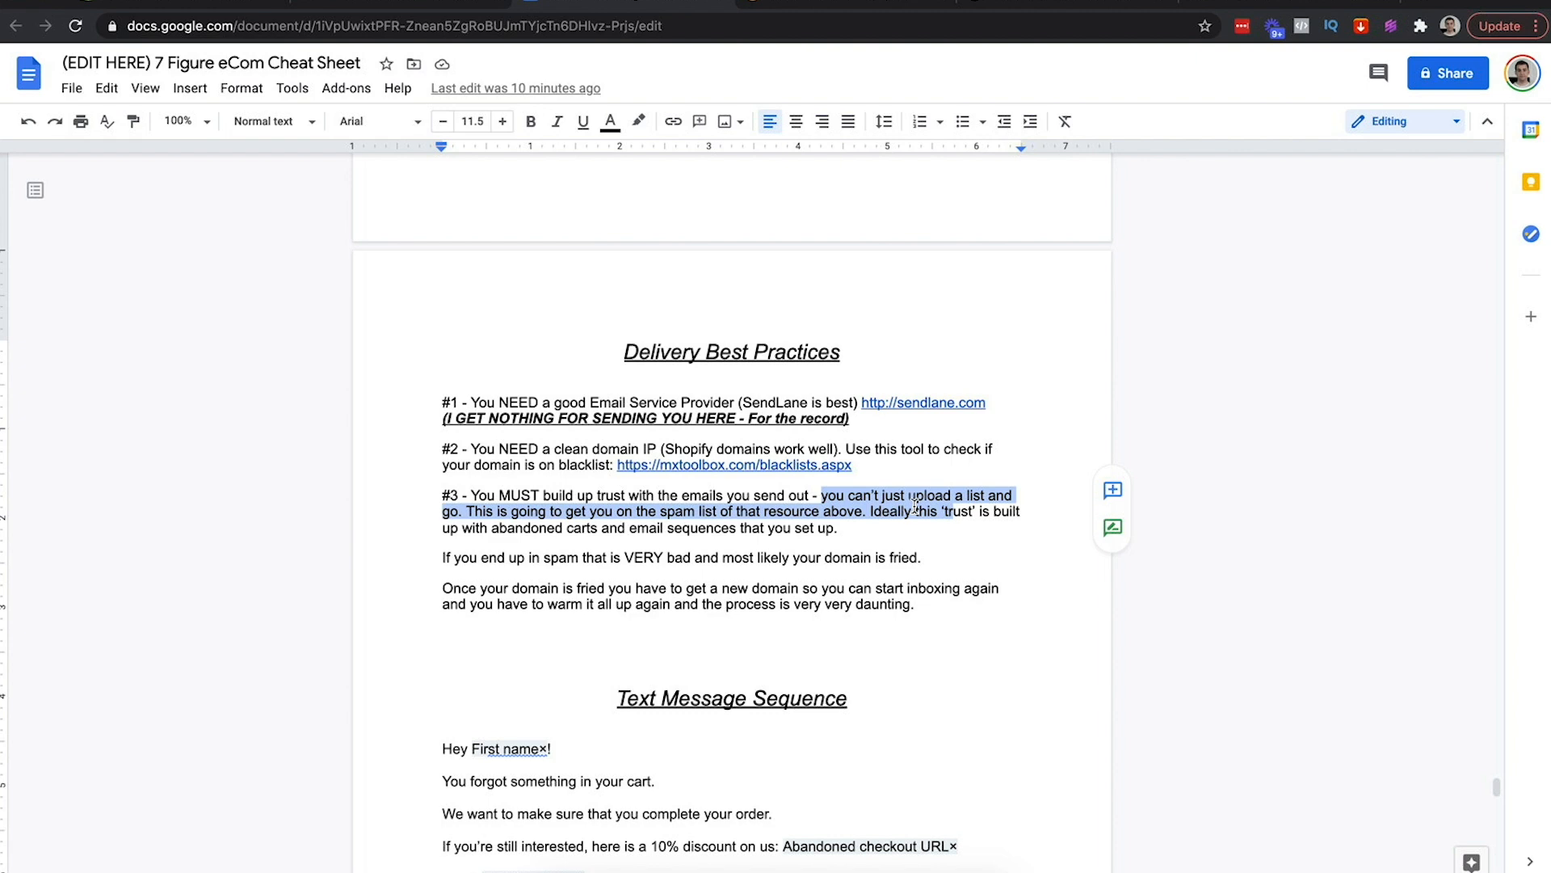
left_click(367, 14)
left_click(28, 292)
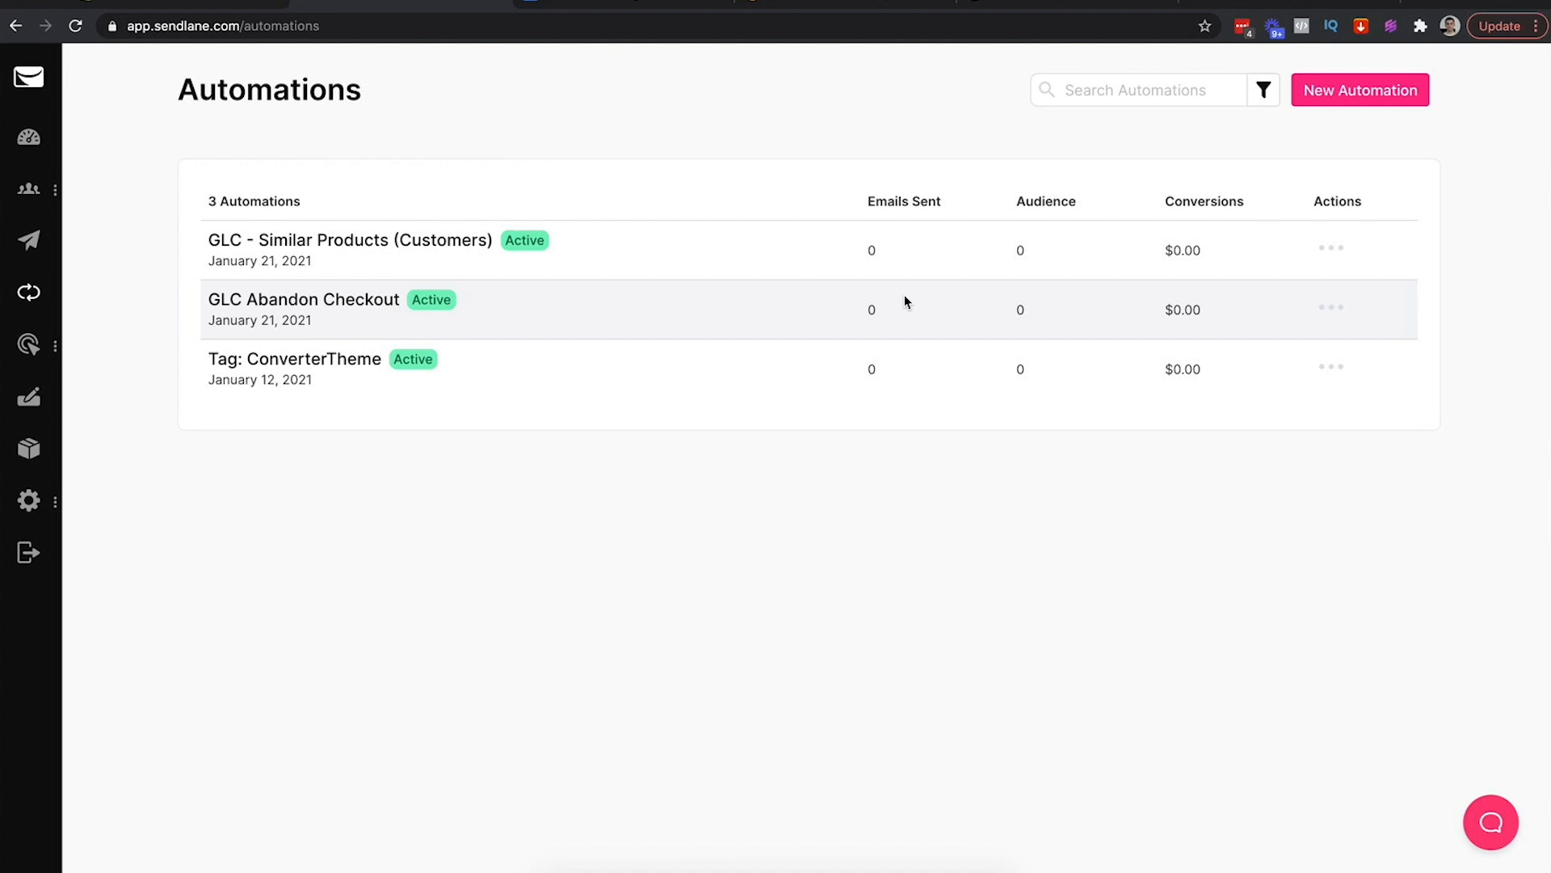
Check that all three automations show 0 emails sent, then return to Campaigns
left_click_drag(865, 236, 890, 253)
left_click_drag(864, 309, 889, 308)
left_click_drag(866, 371, 871, 372)
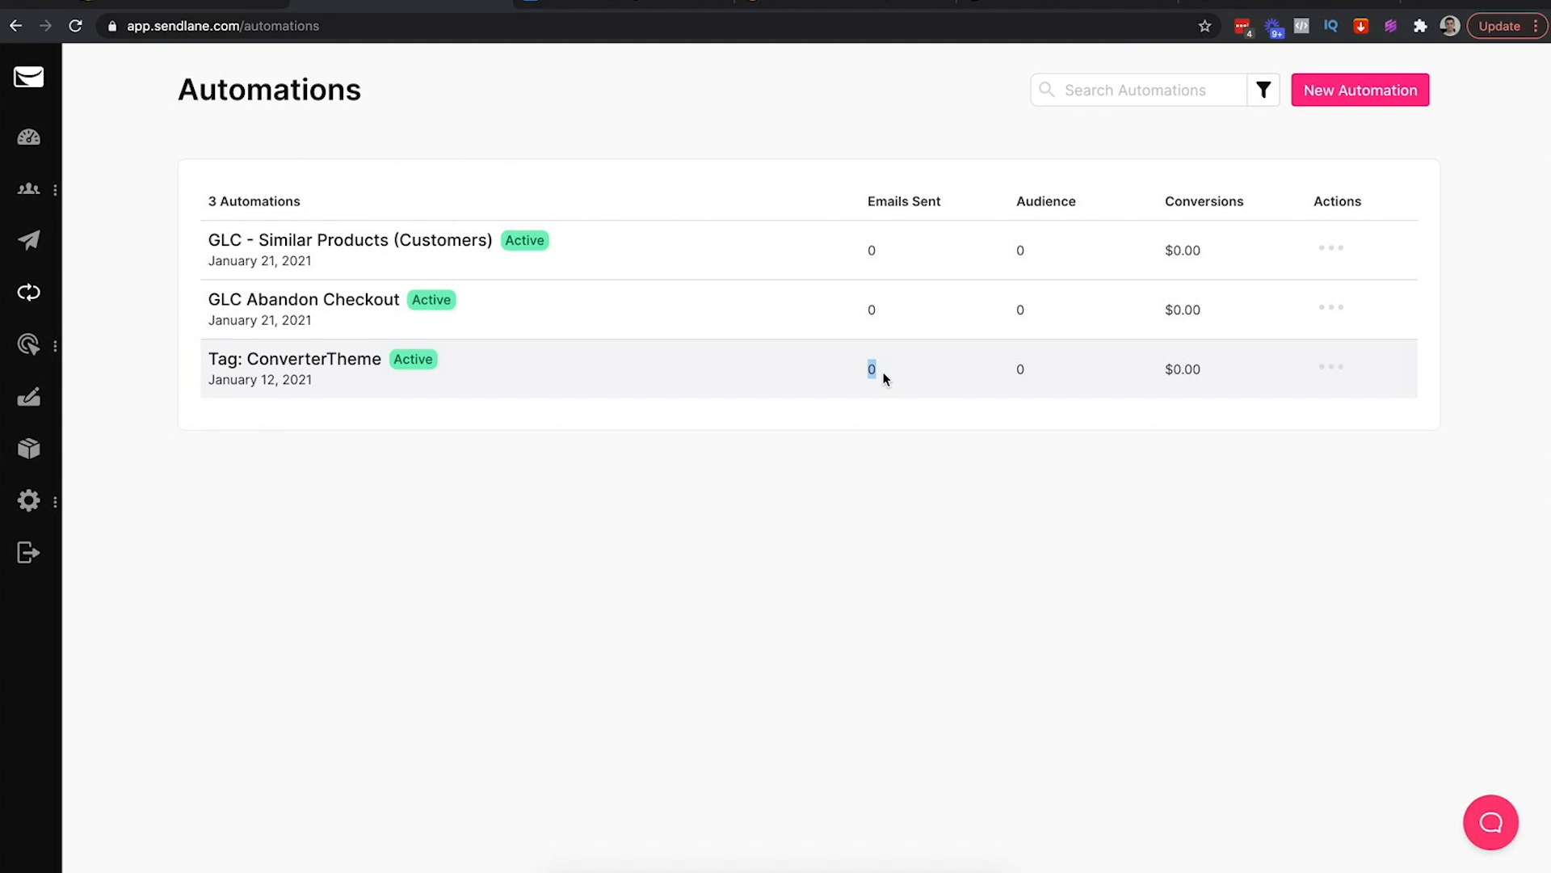
left_click(33, 239)
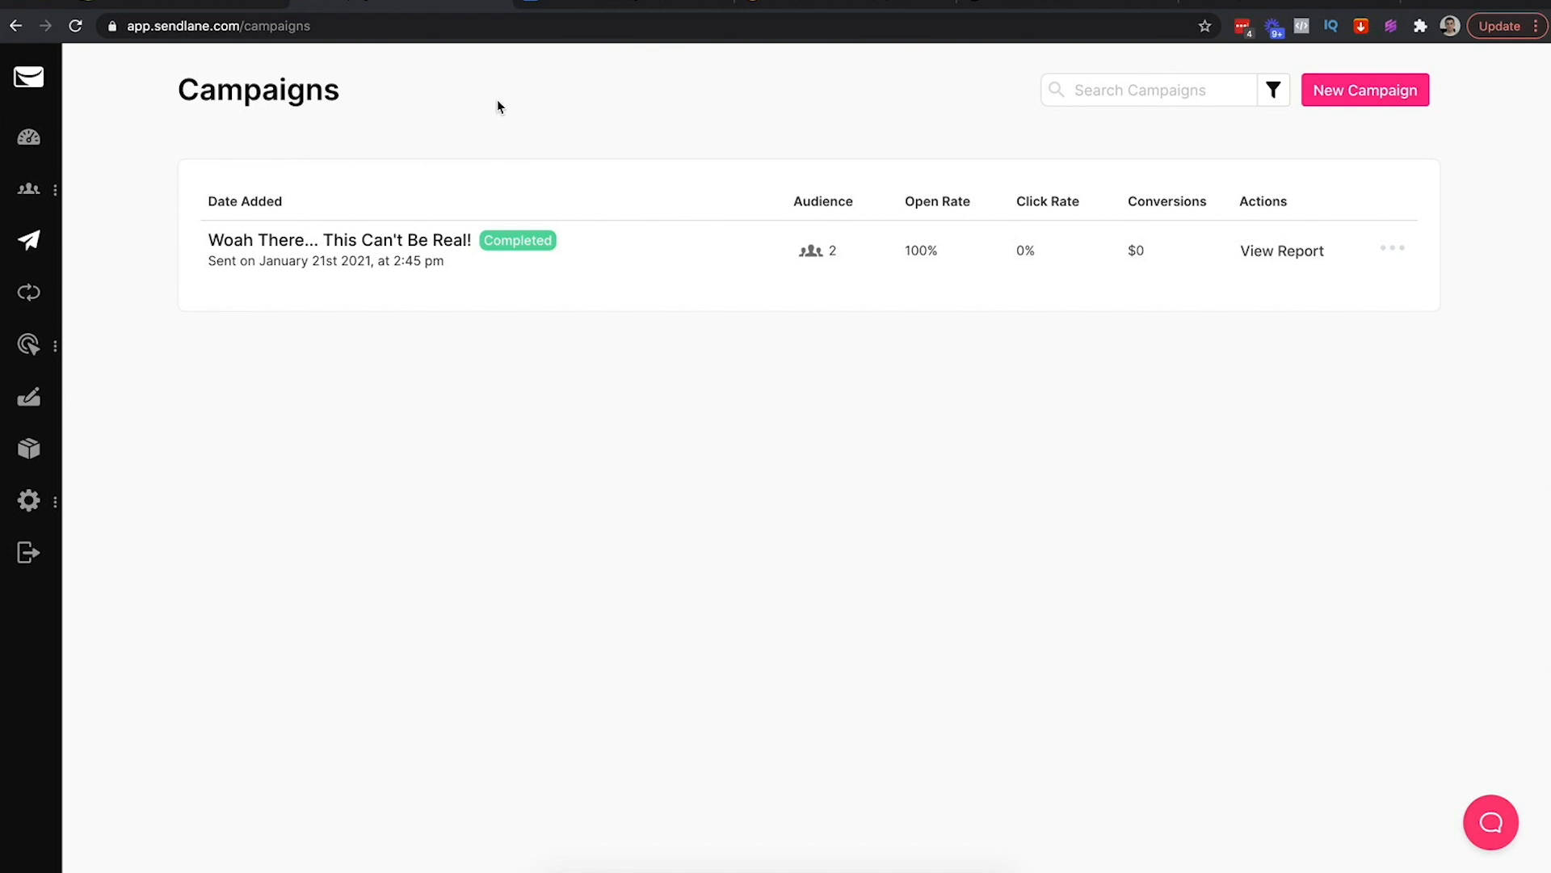
Read point #3's advice about abandoned carts and email sequences in the cheat sheet
left_click(604, 5)
left_click(866, 528)
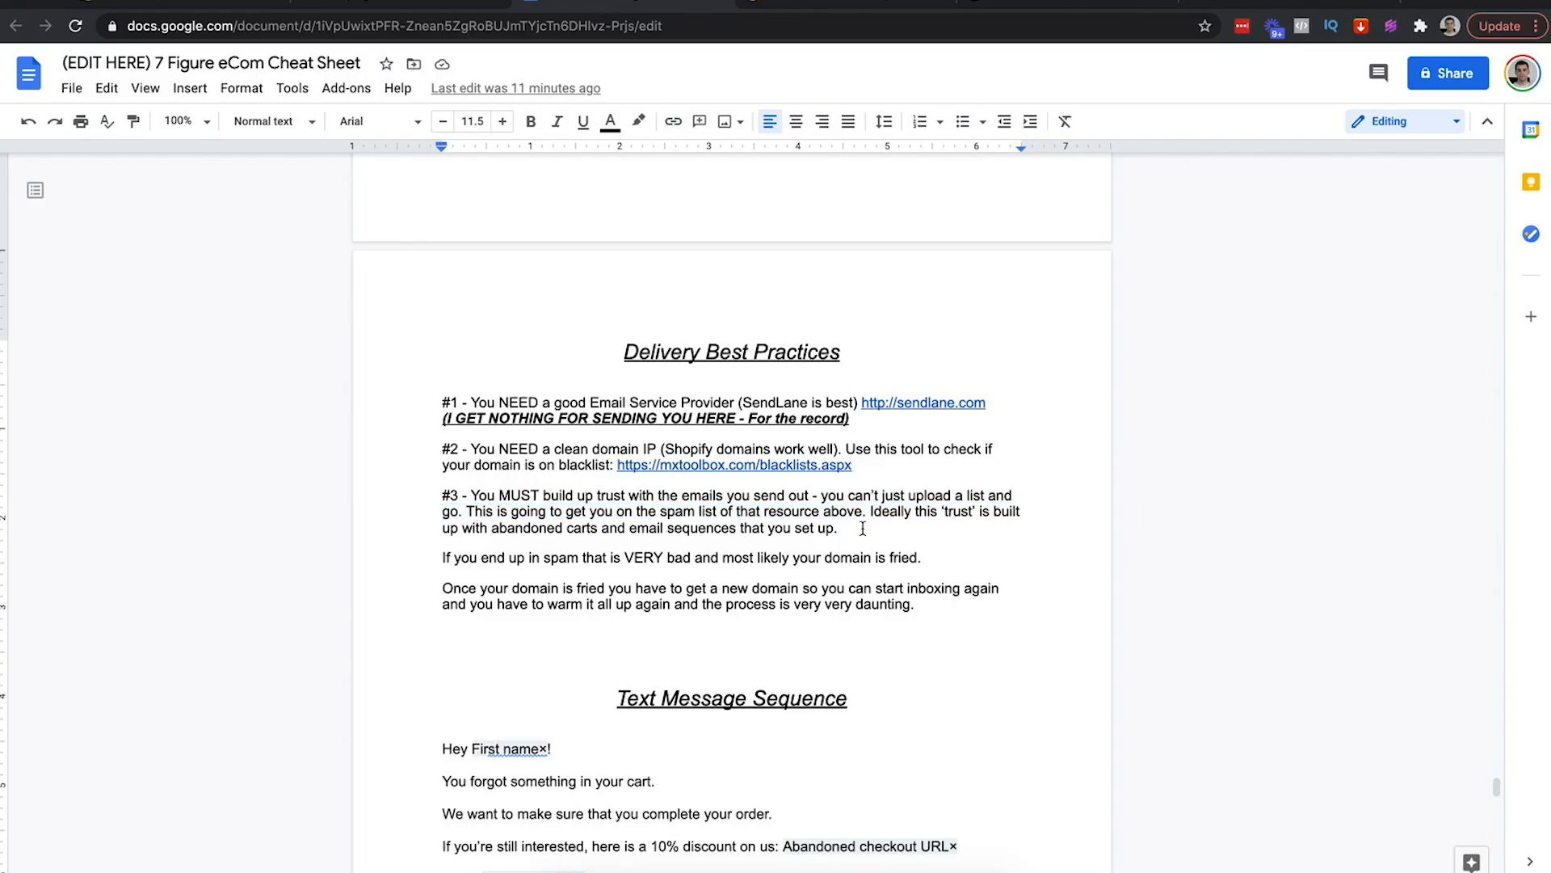
left_click_drag(991, 511, 815, 529)
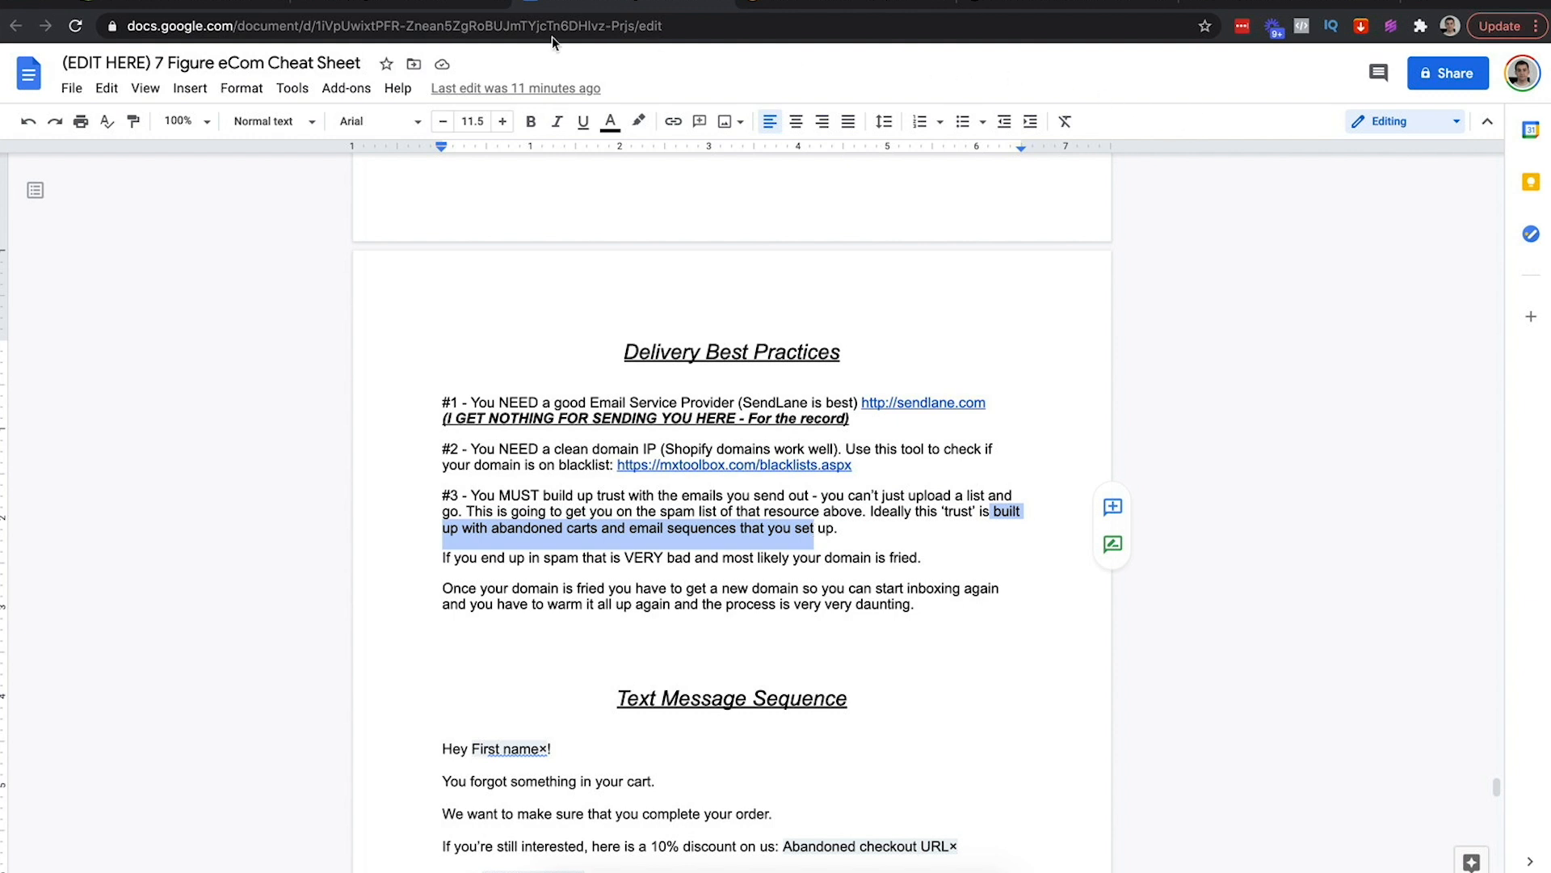
left_click(412, 5)
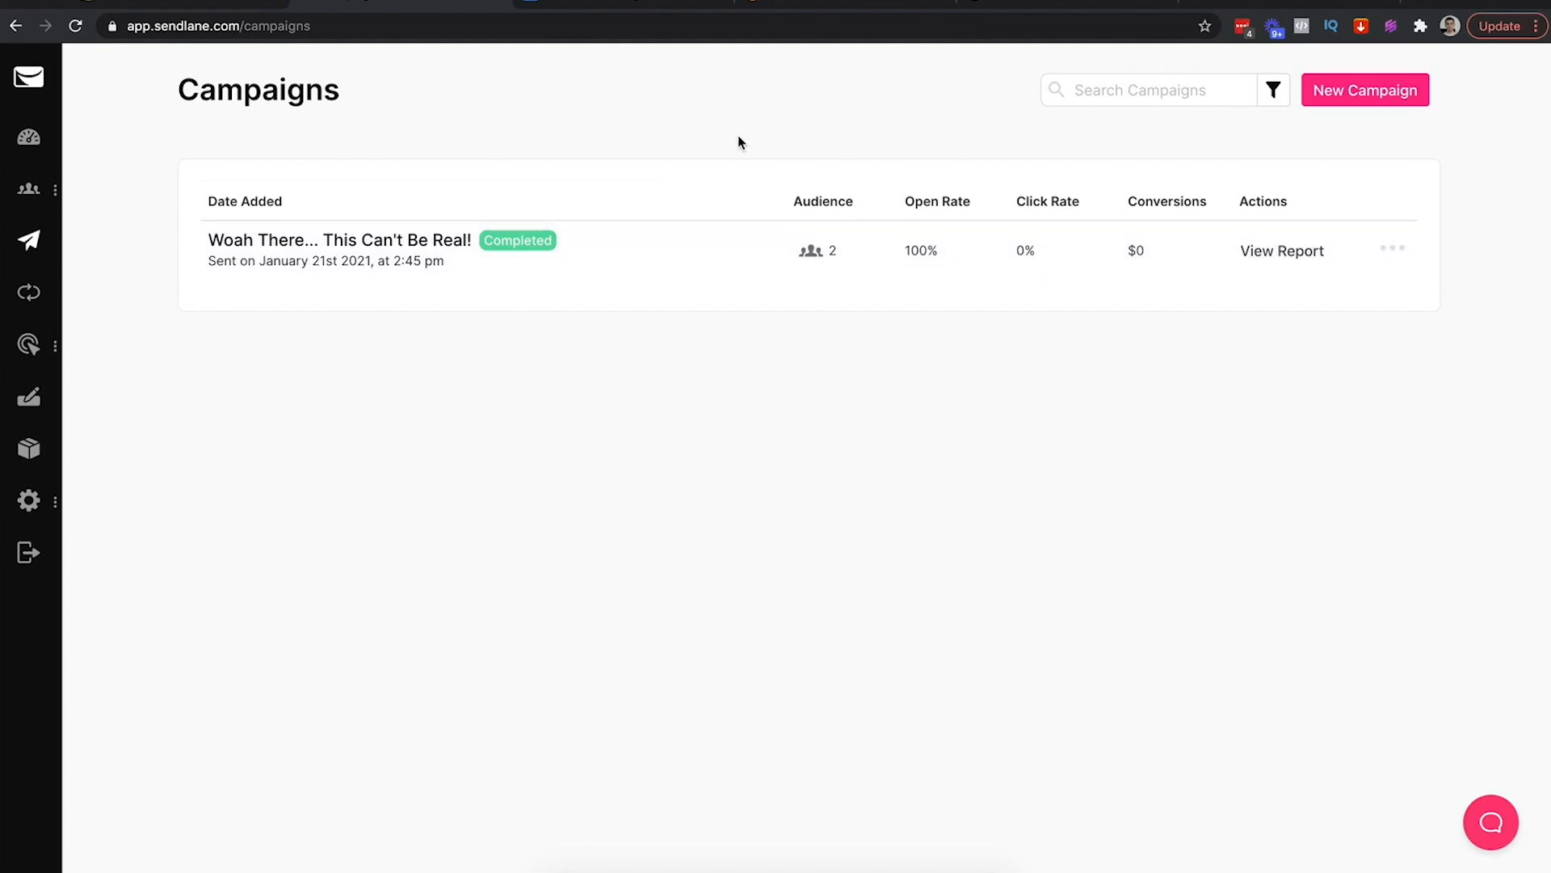
Read the lines about ending up in spam and the fried-domain warnings
left_click(634, 7)
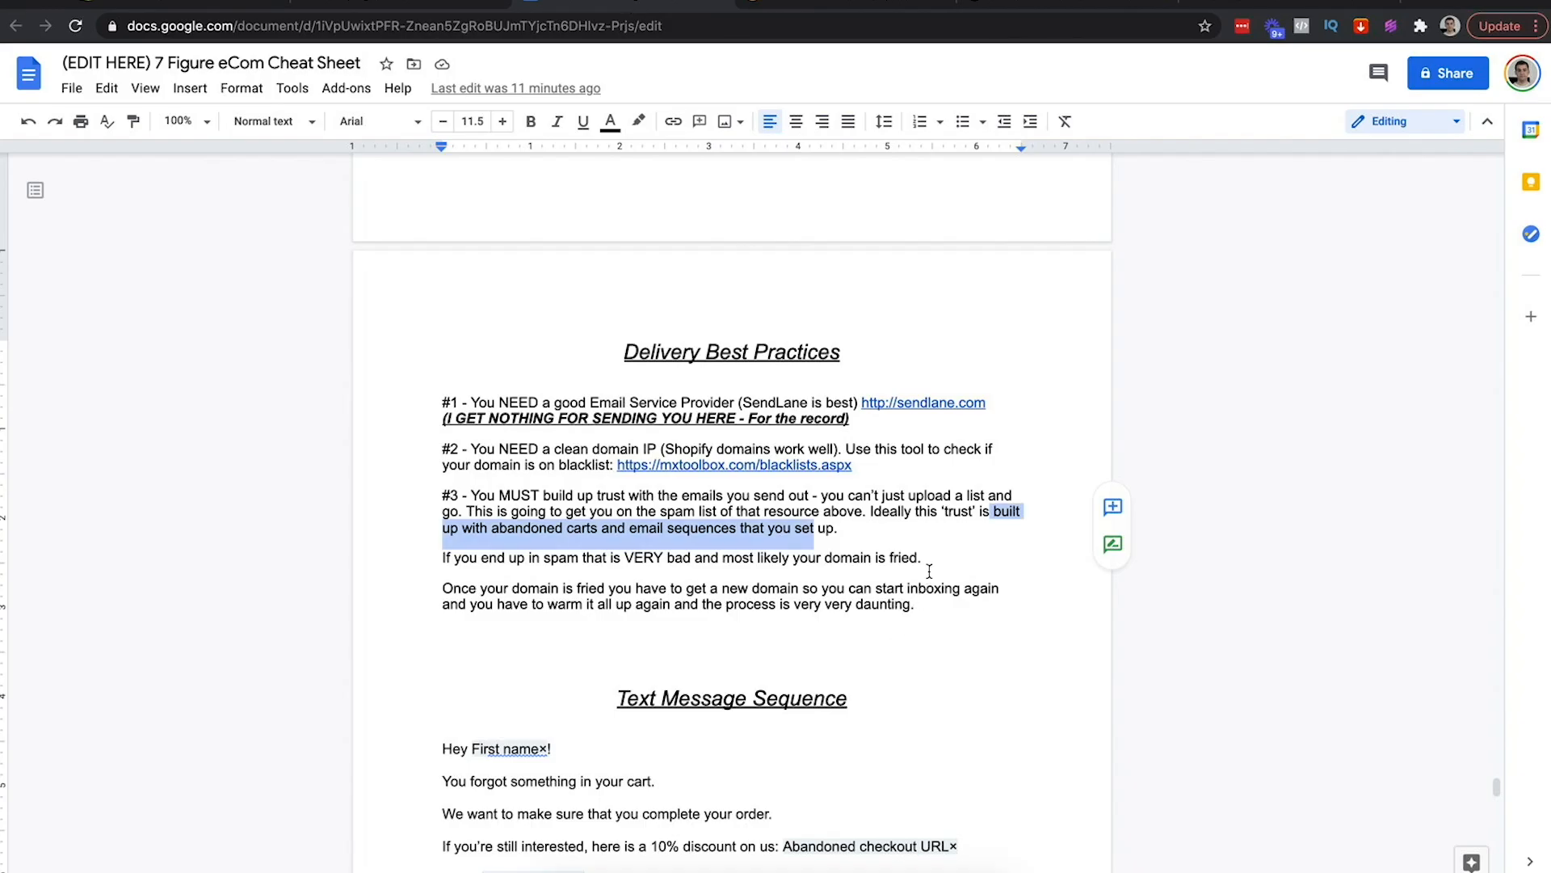
left_click_drag(925, 557, 426, 557)
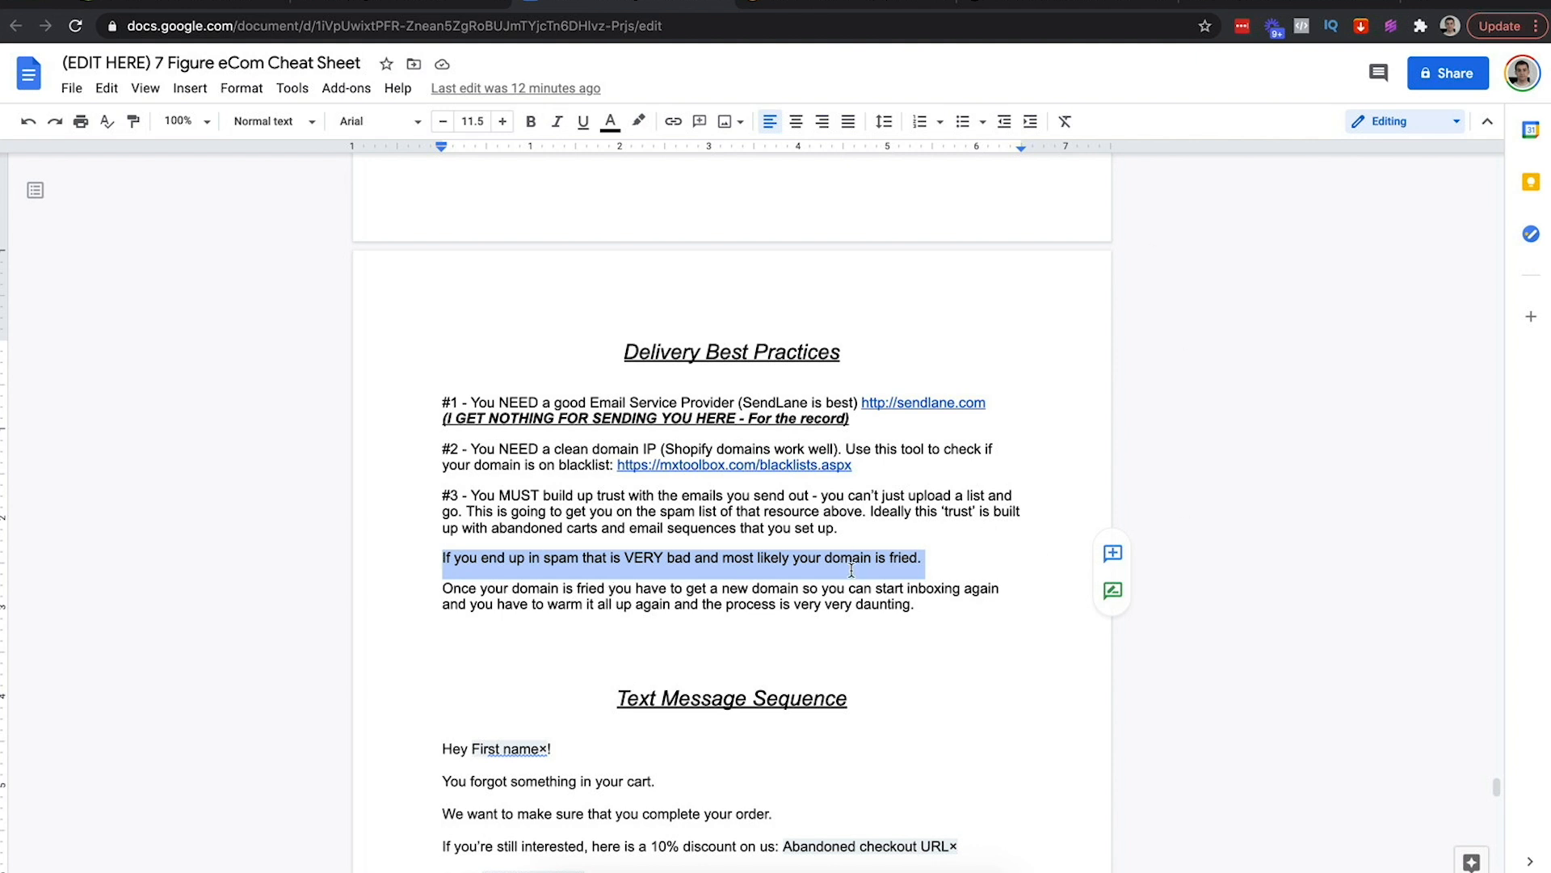
left_click(931, 607)
left_click_drag(932, 607, 443, 588)
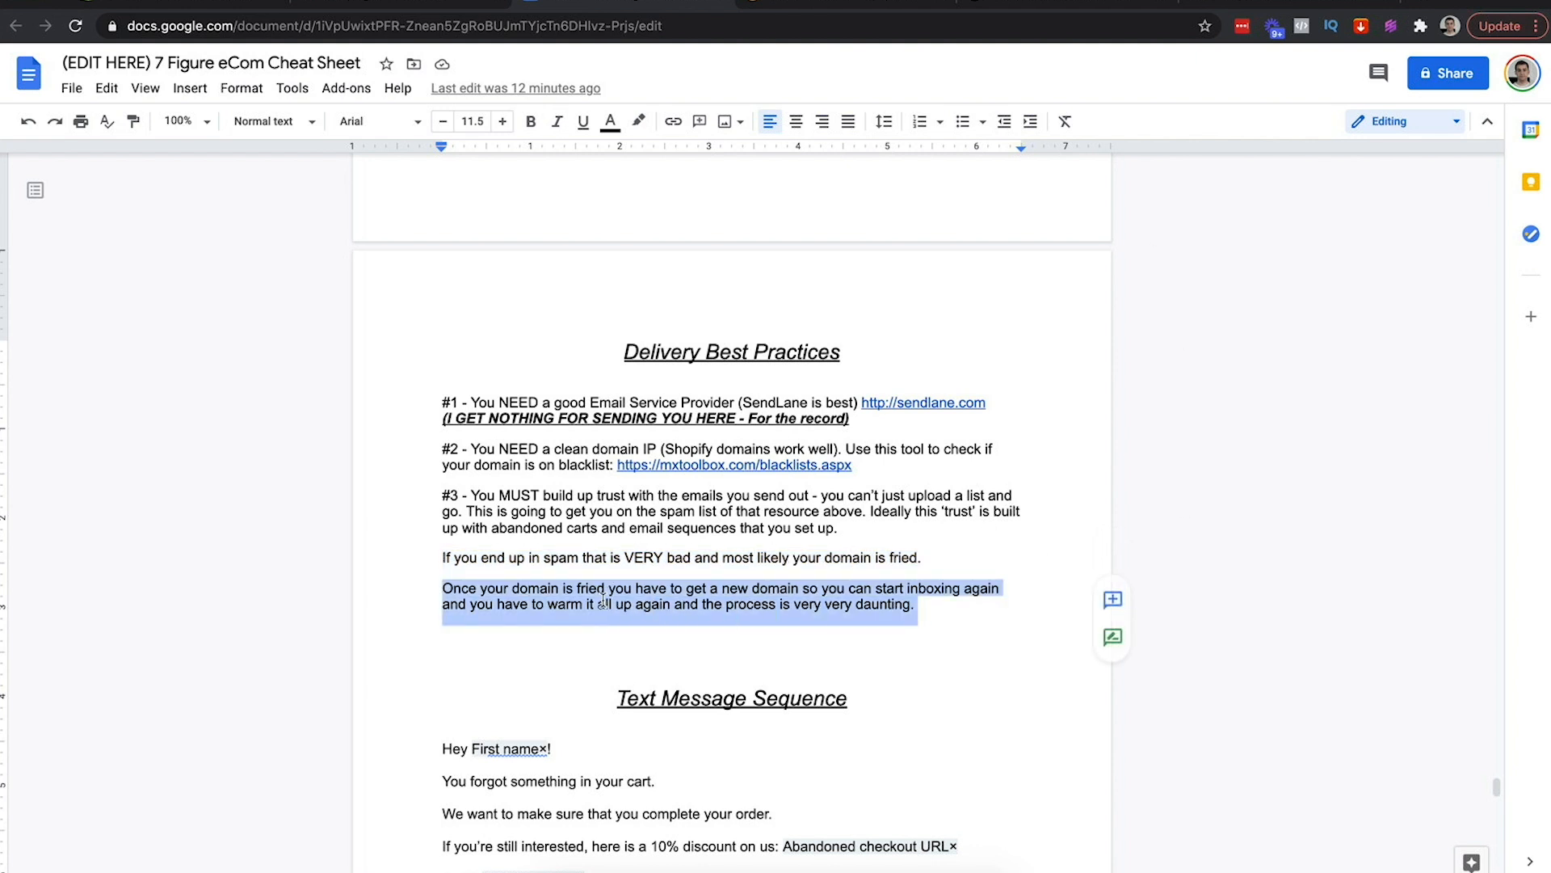
left_click(930, 605)
scroll(930, 605, "down", 1)
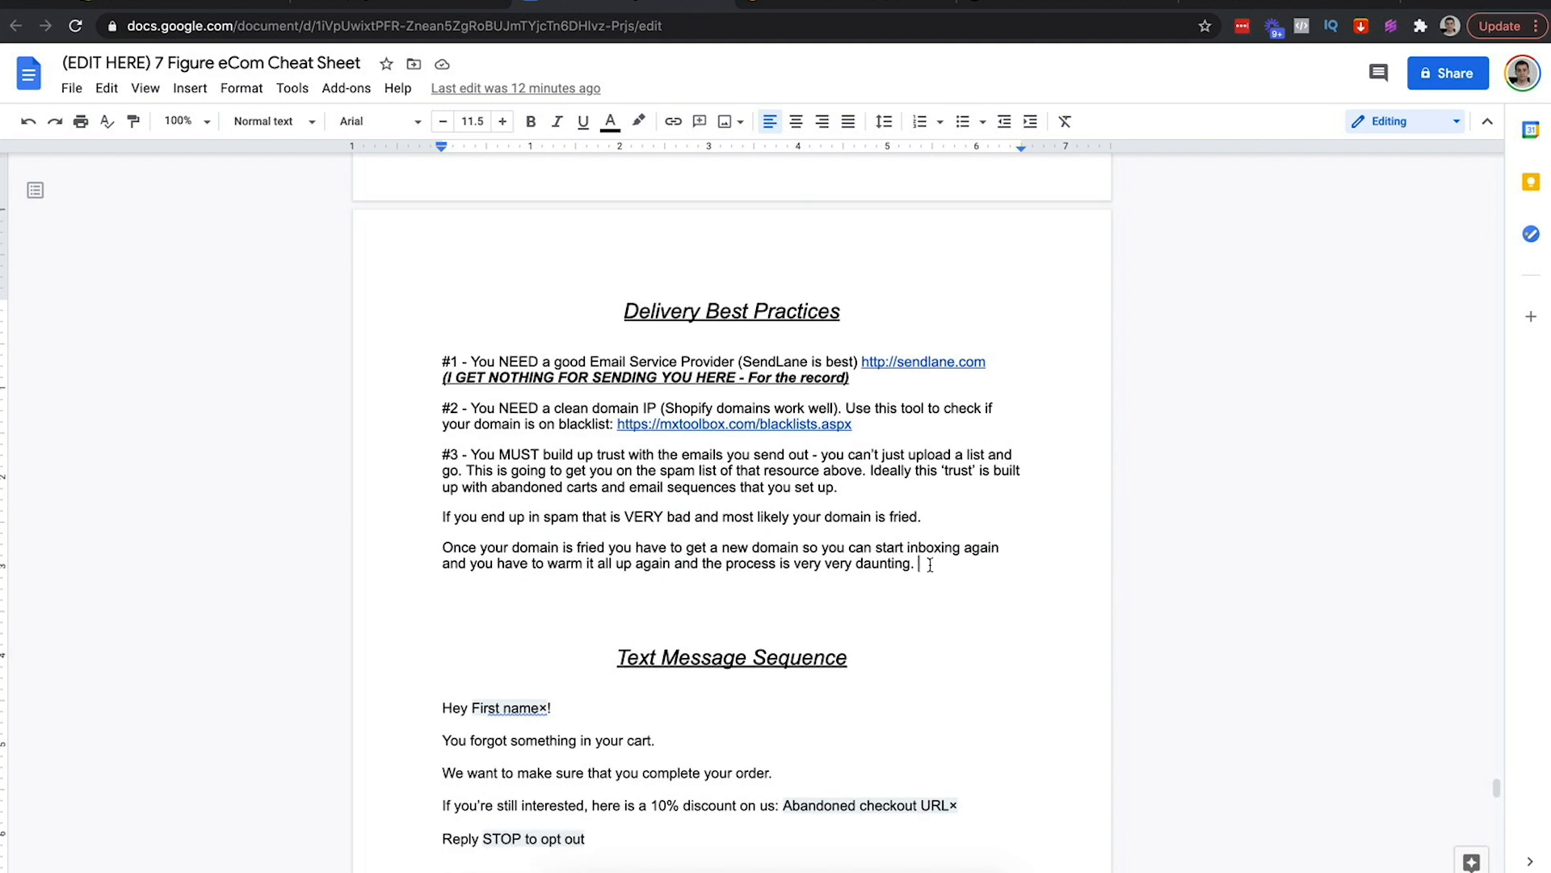
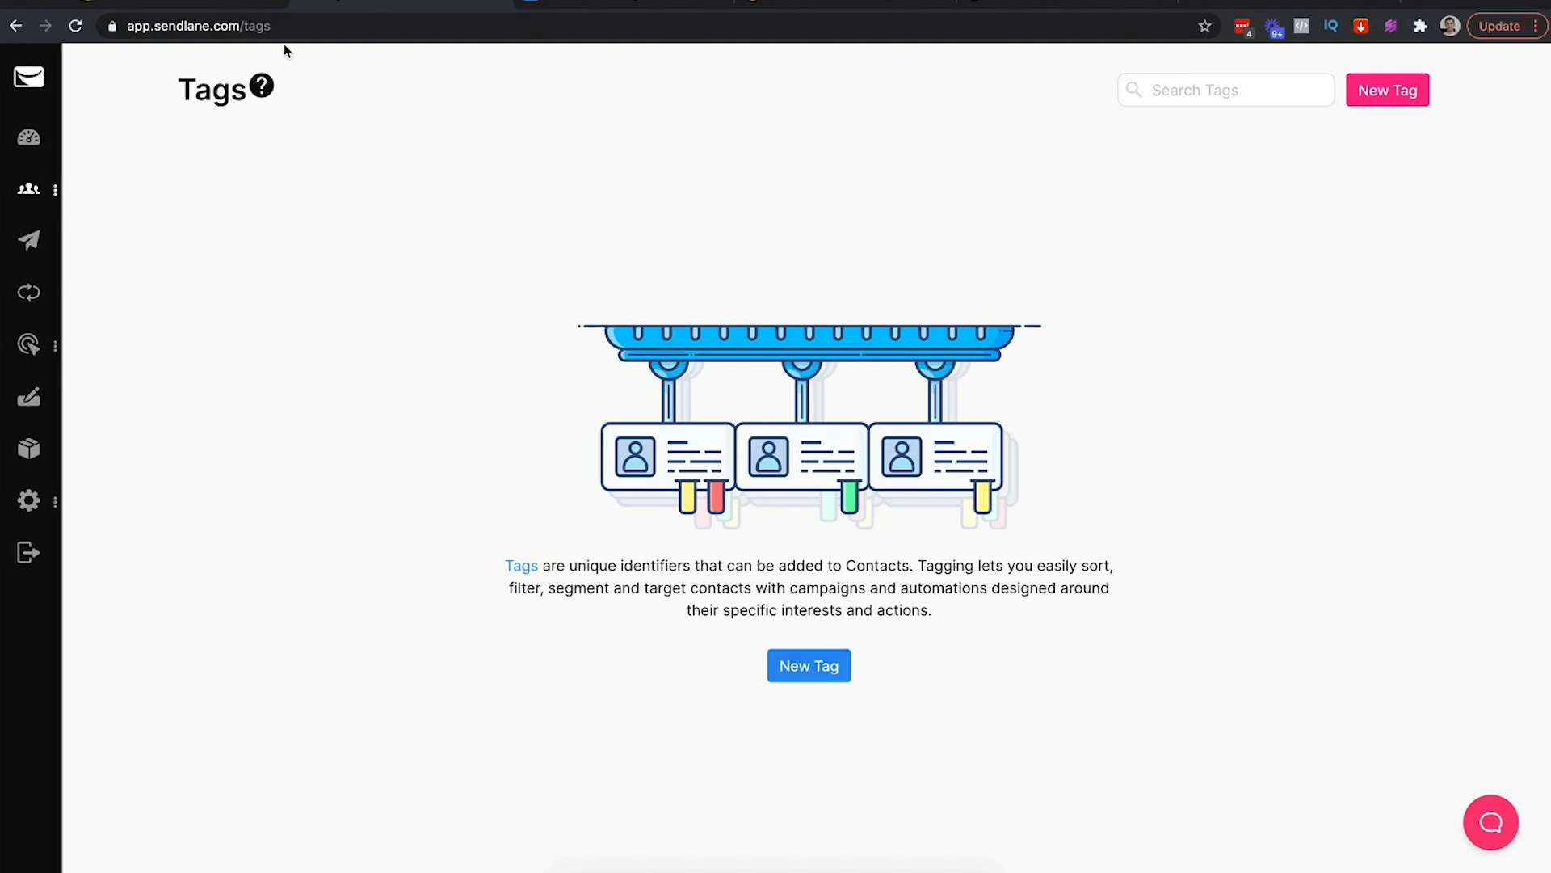
Create and save a new tag named 'Purchase Golden Lion' on the Tags page
left_click(1068, 4)
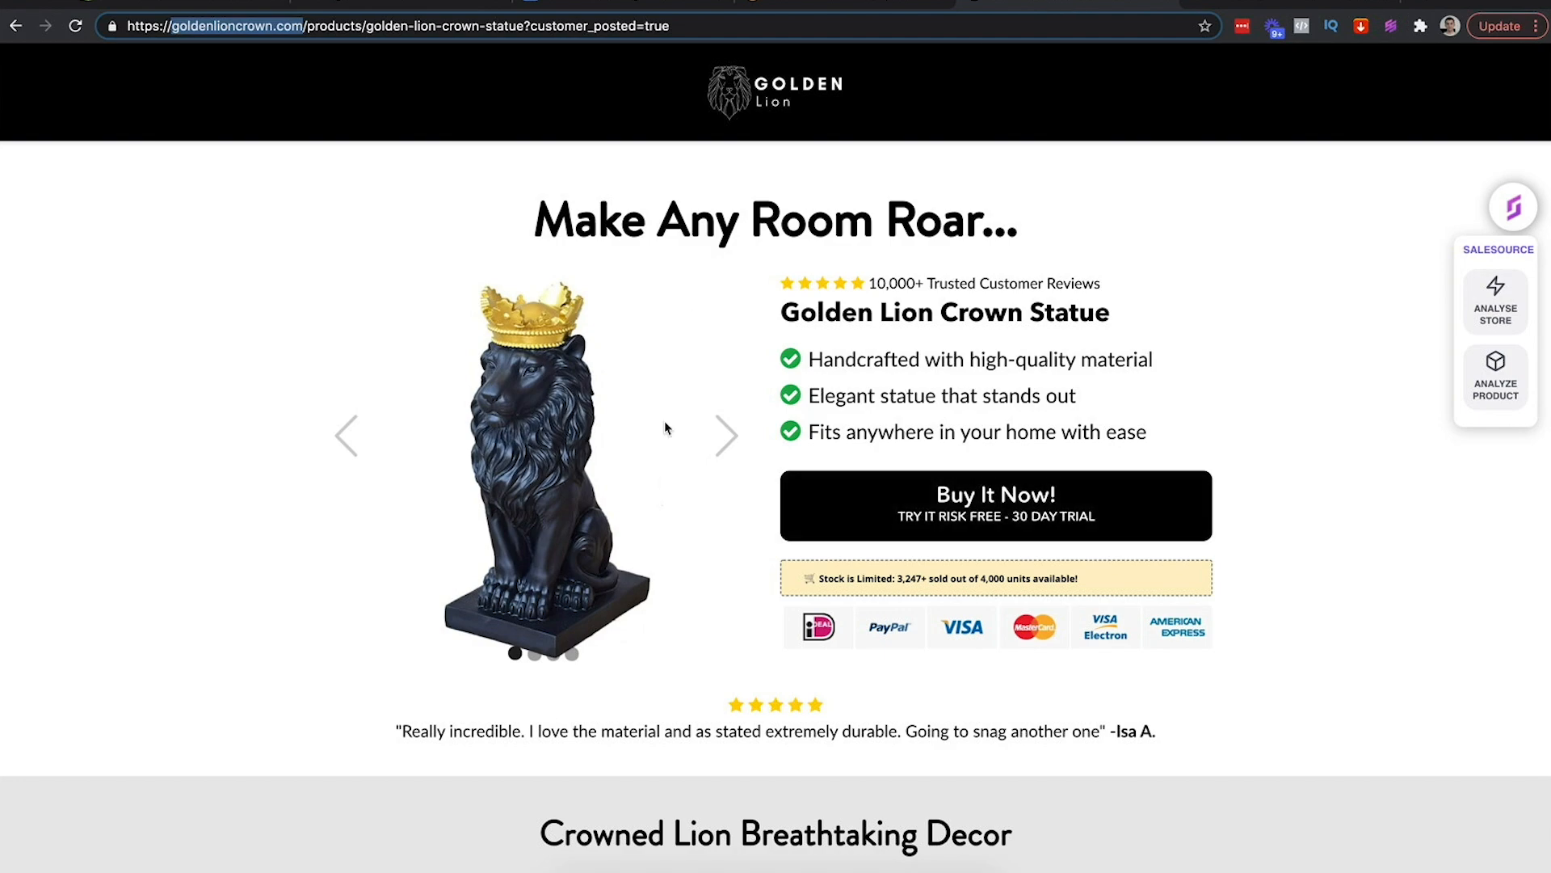
left_click(400, 4)
left_click(807, 667)
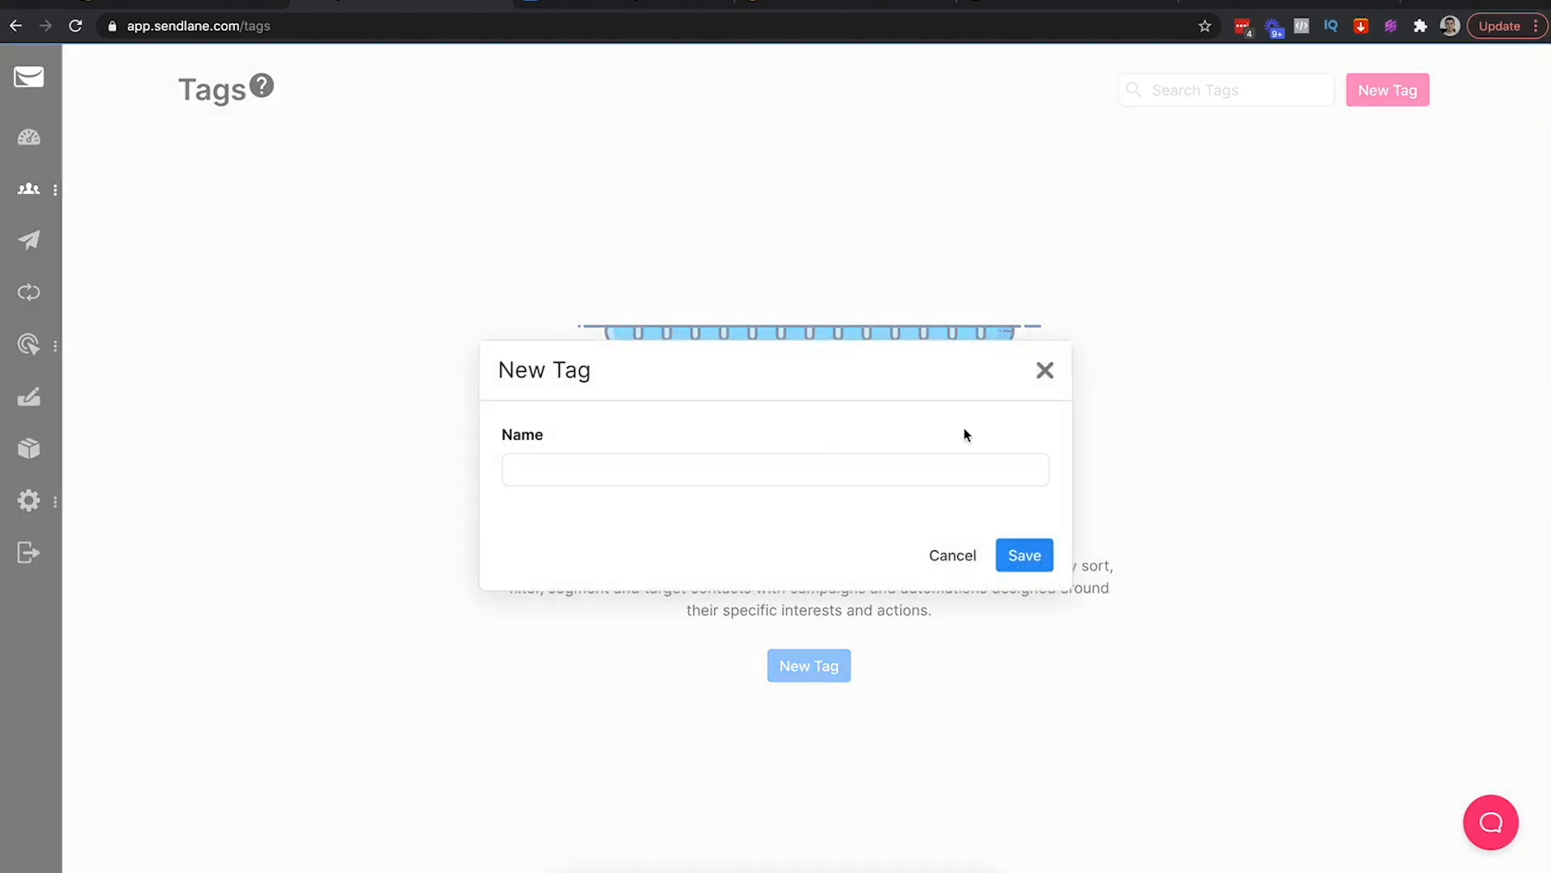
left_click(1044, 371)
mouse_move(29, 190)
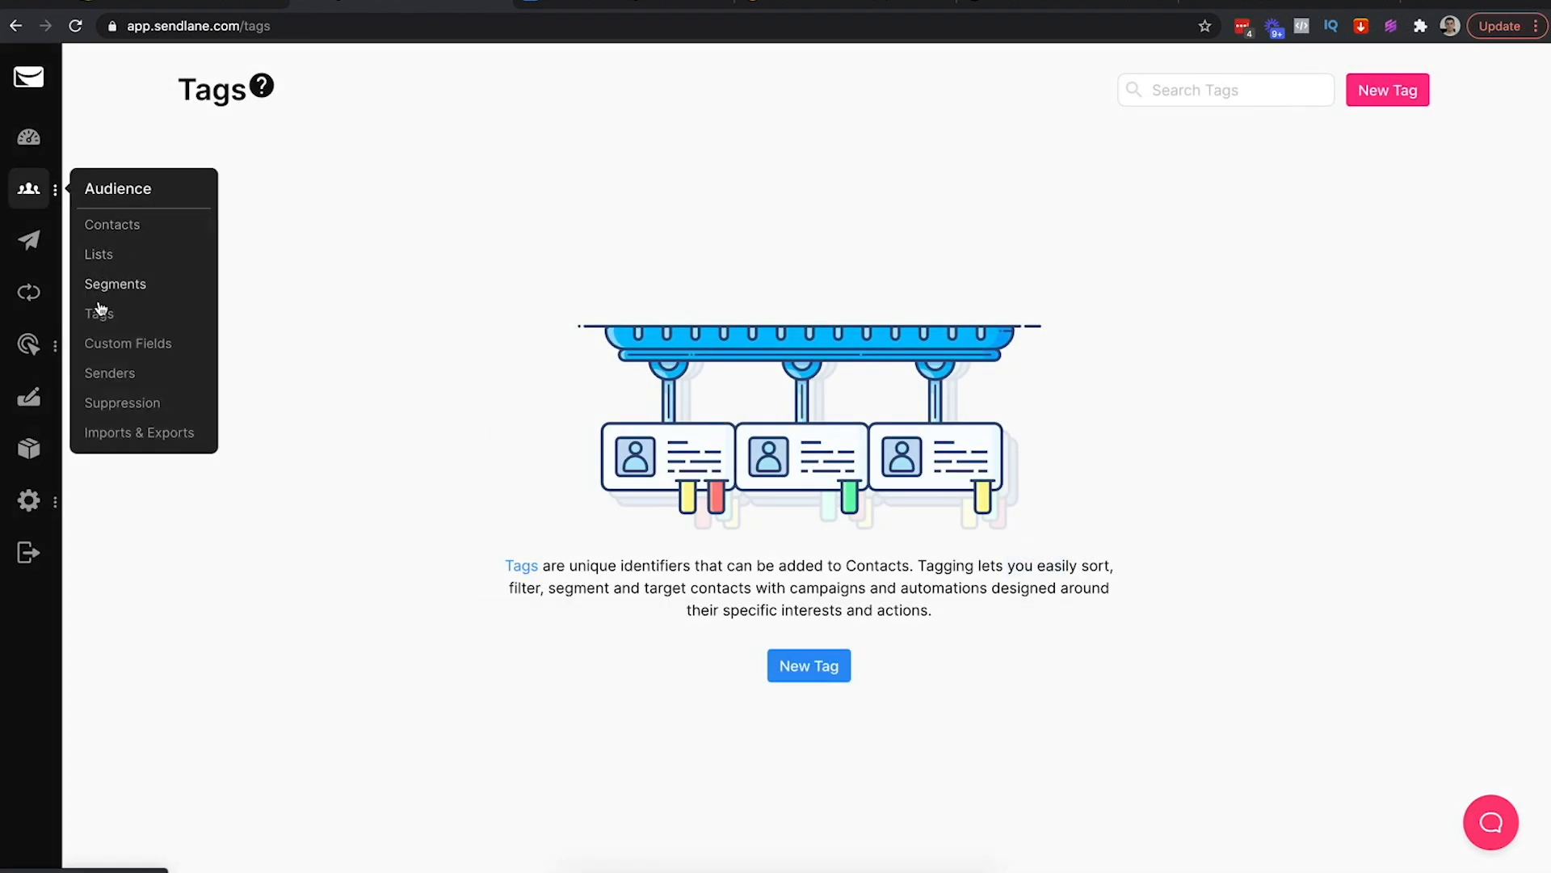
left_click(801, 663)
left_click(635, 484)
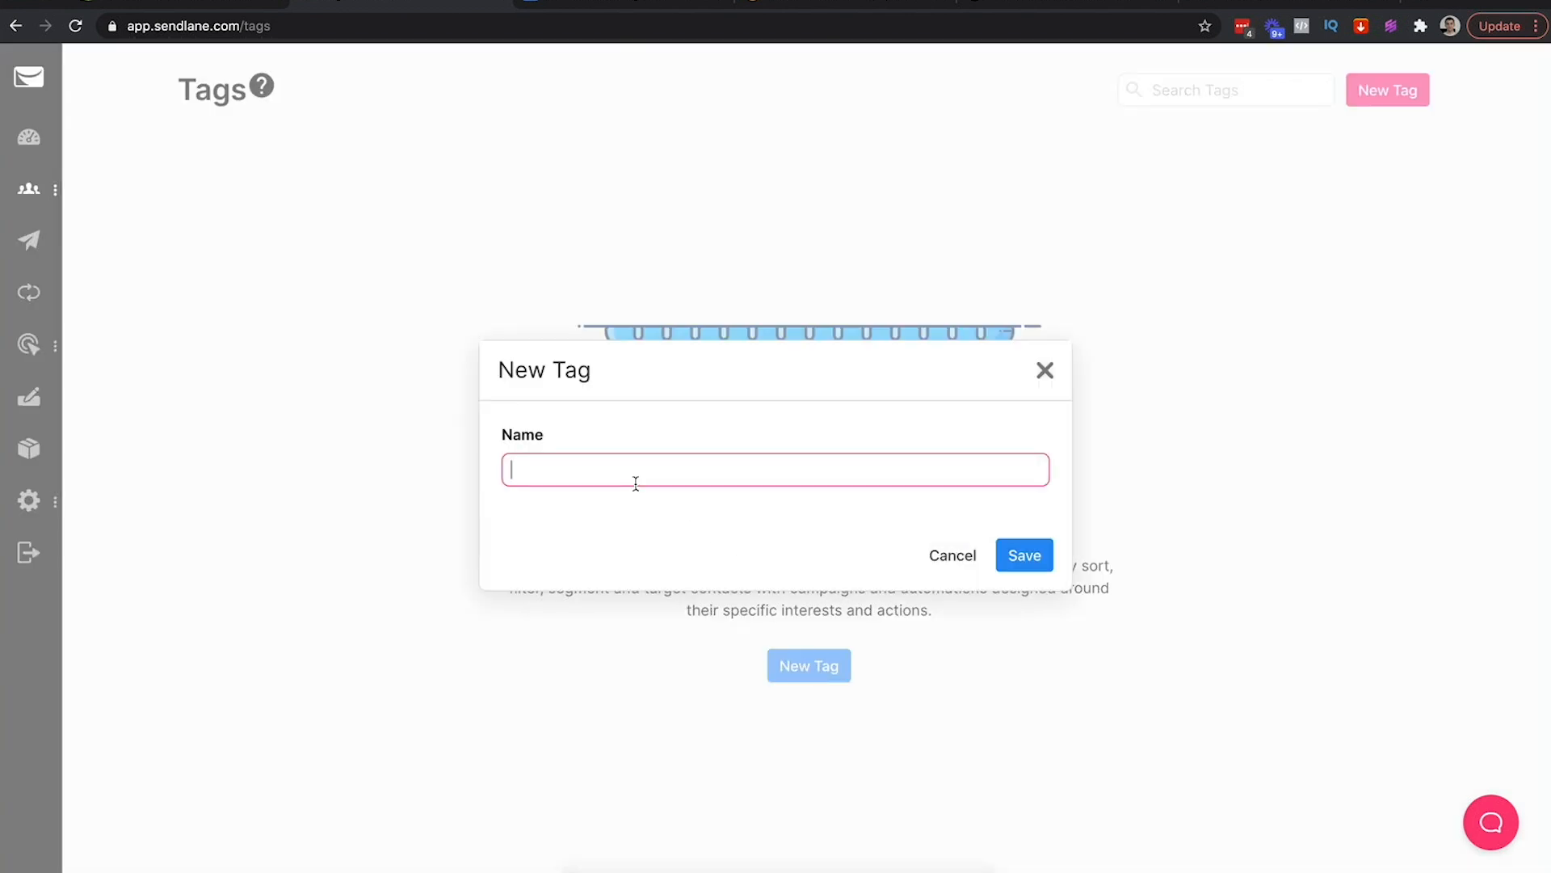
type("Purchase Gho")
type("den Lion")
left_click(1026, 555)
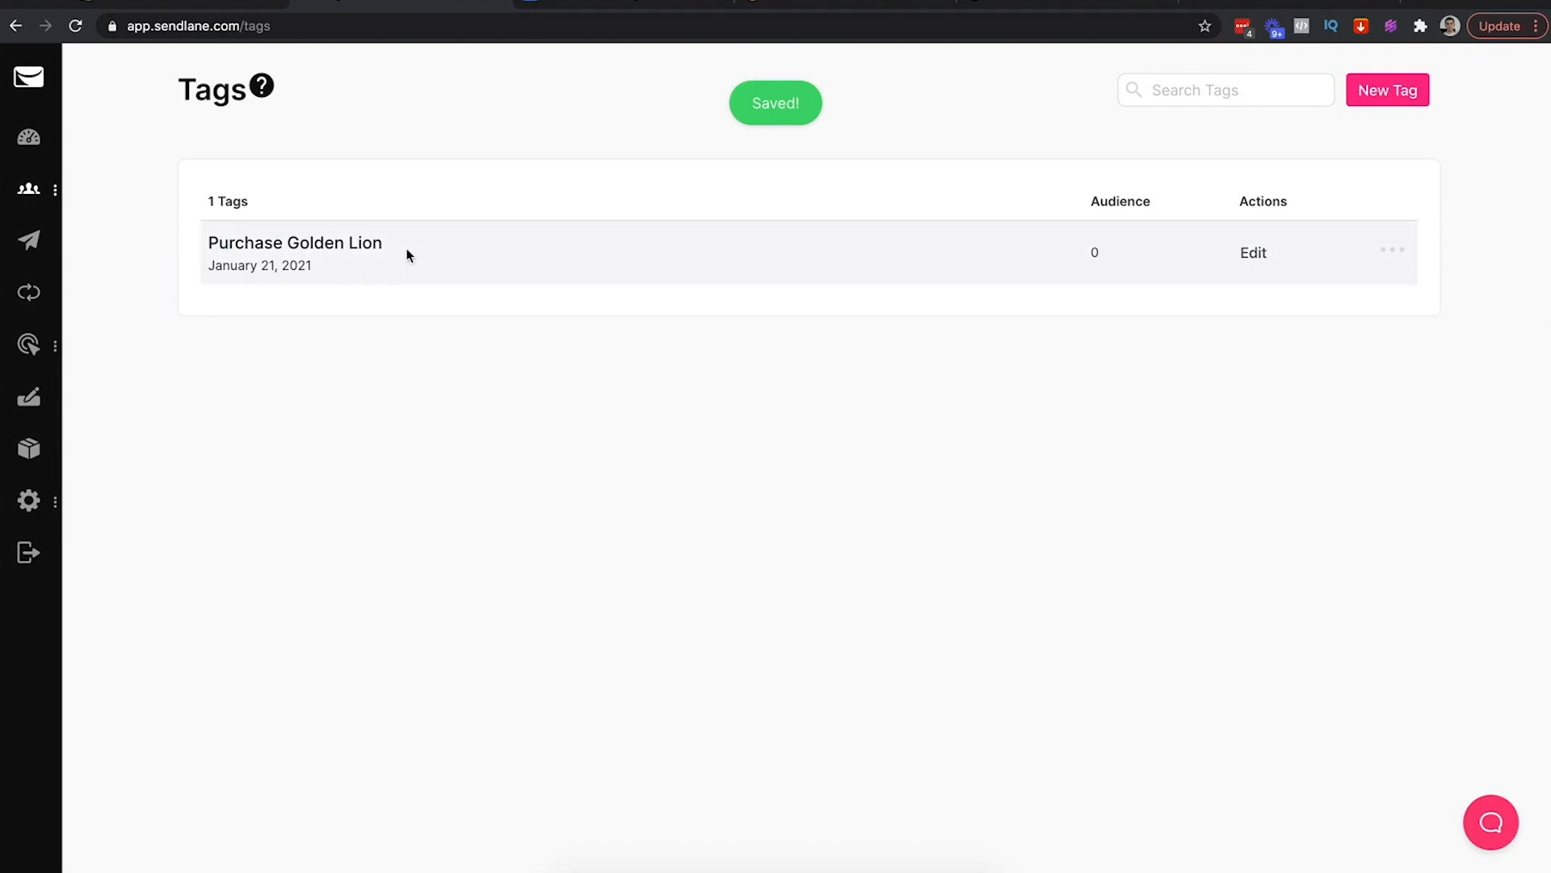
Browse the eCommerce automation templates from Automations, then dismiss them without choosing one
mouse_move(29, 196)
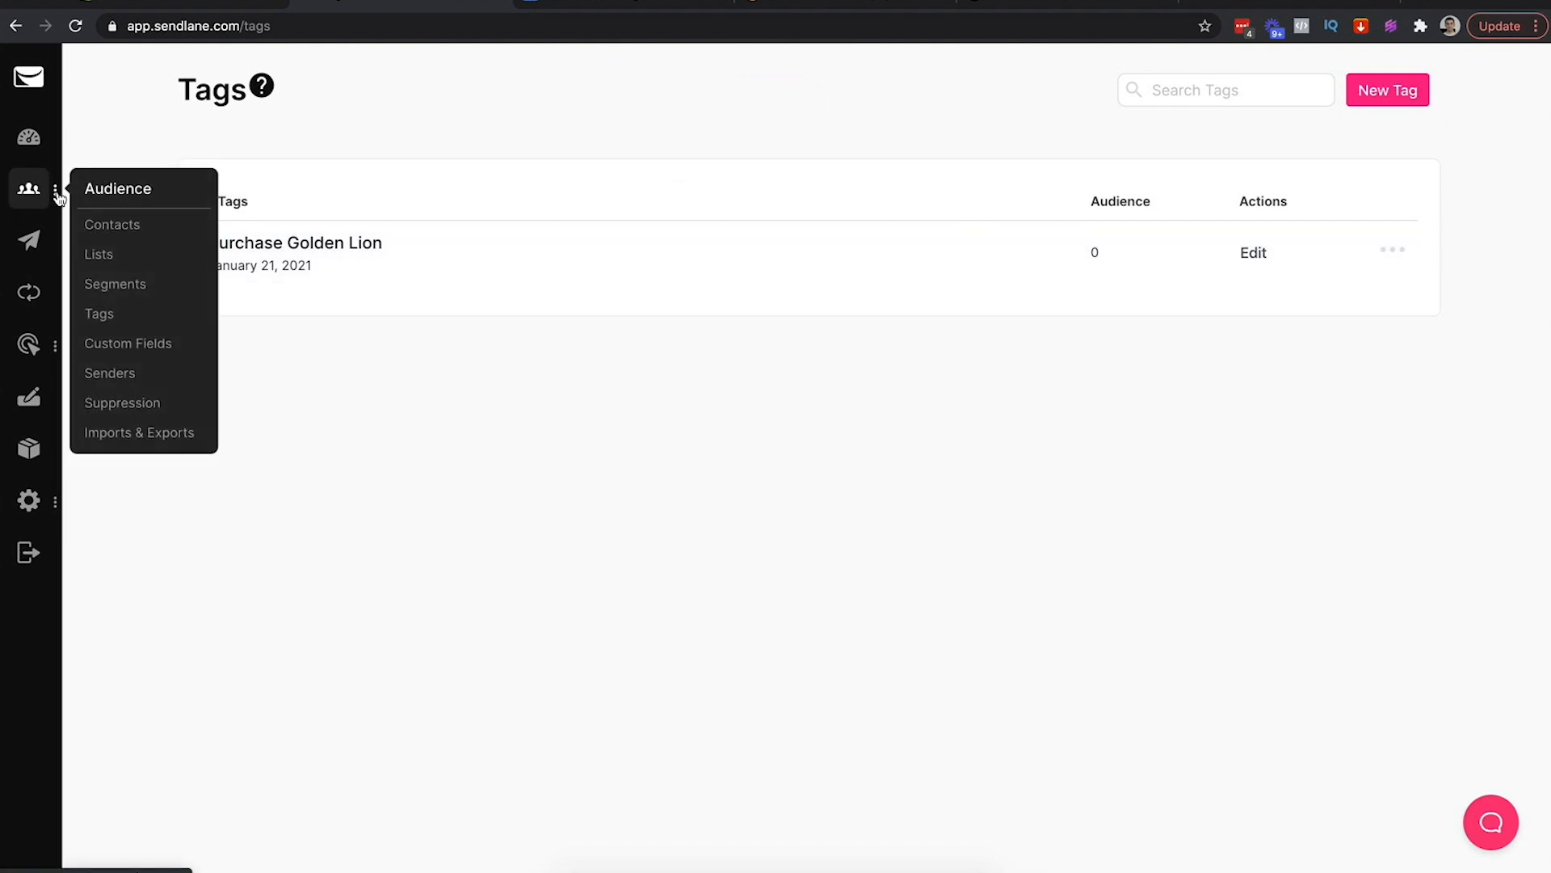
left_click(38, 300)
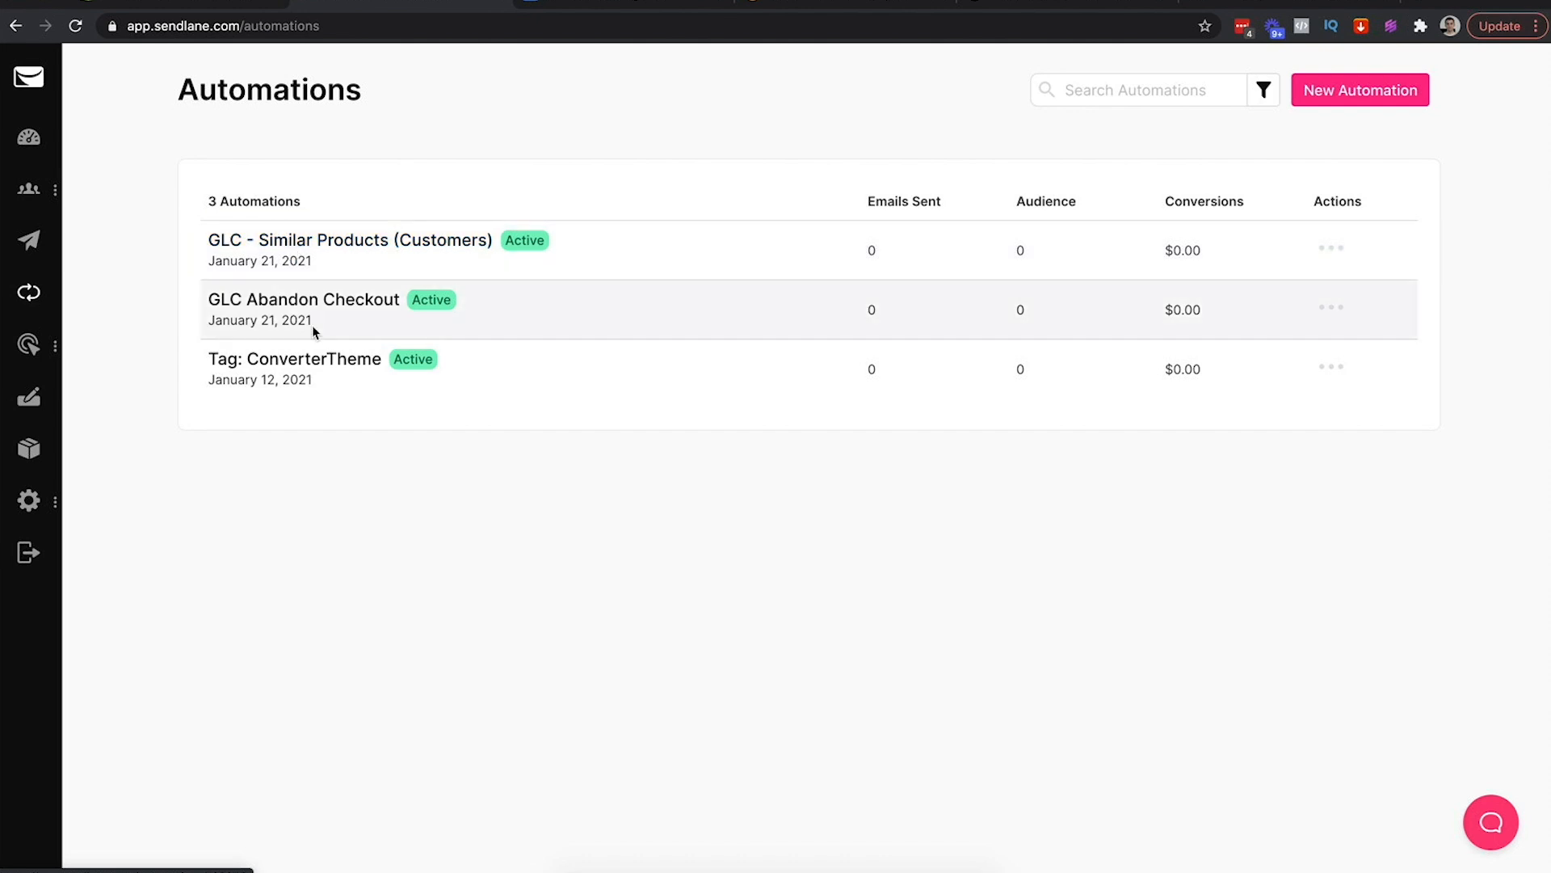
left_click(1343, 94)
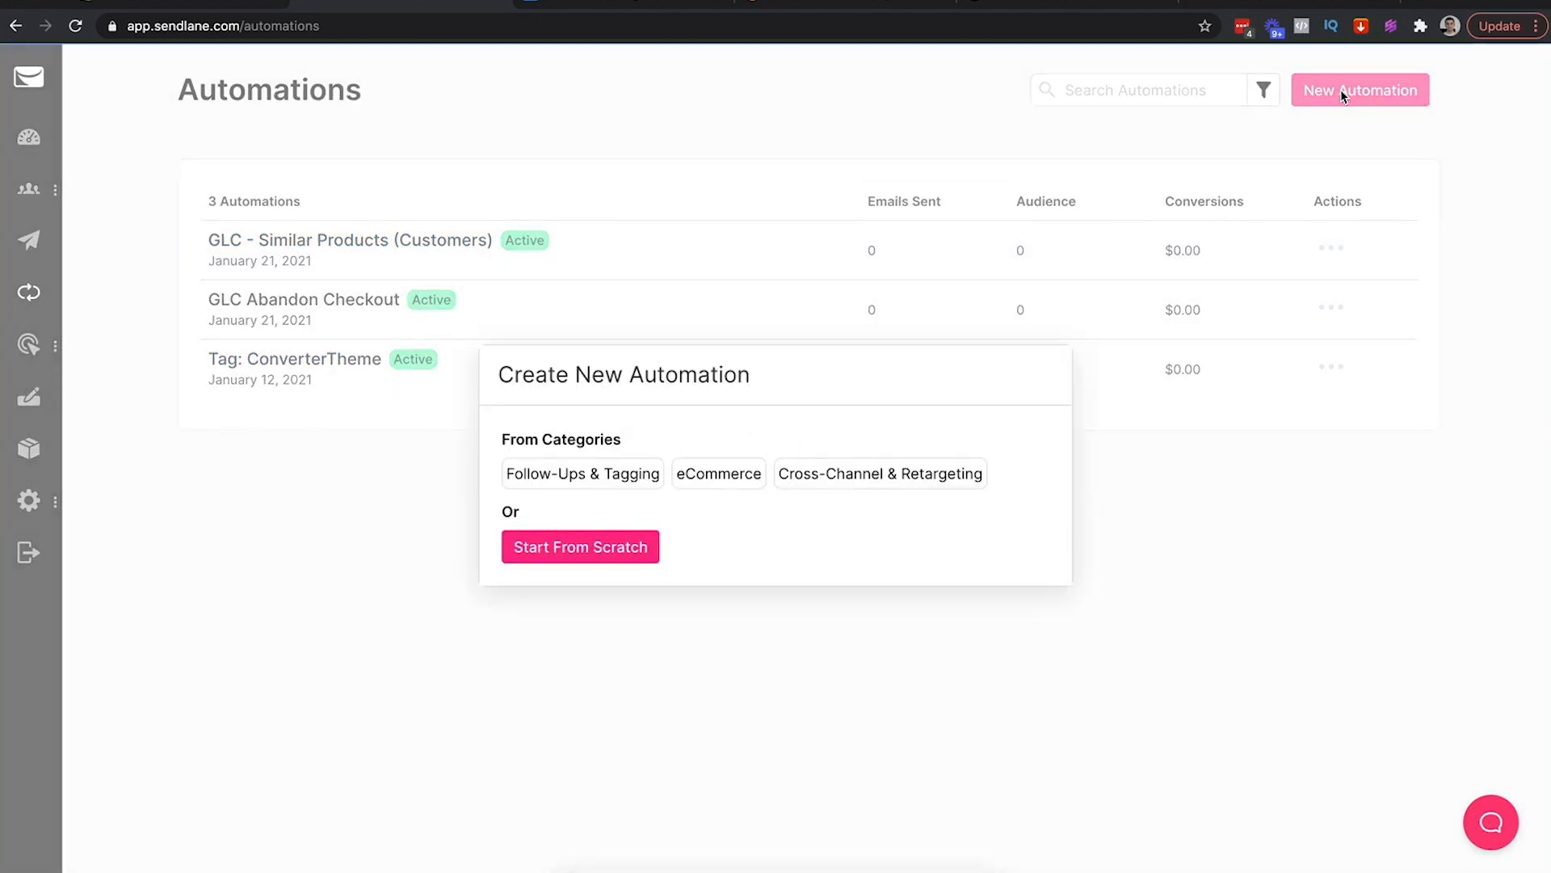
left_click(720, 474)
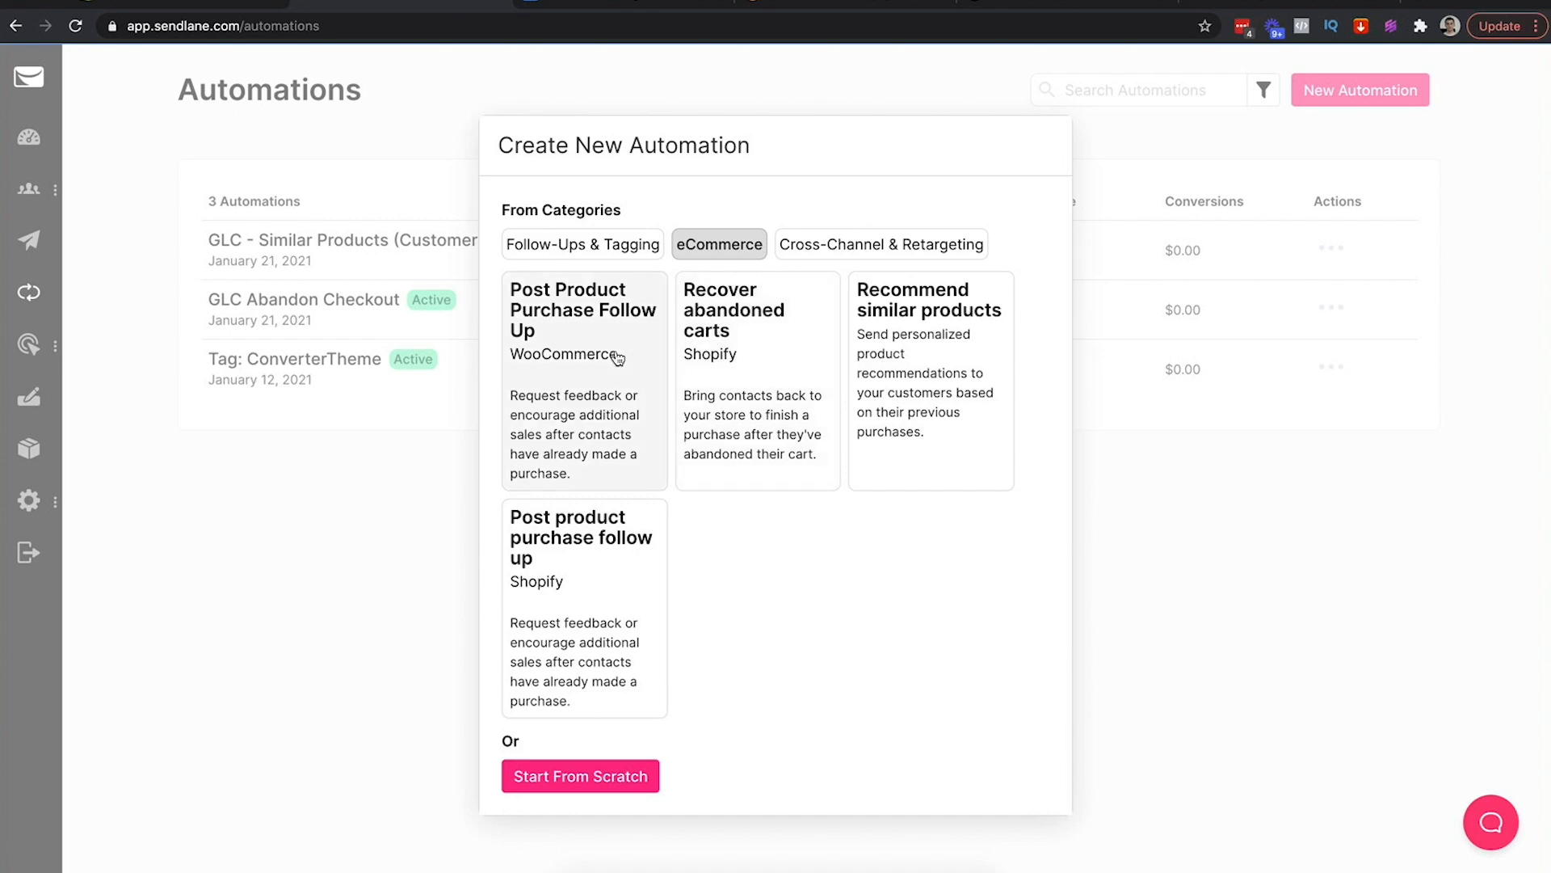
left_click(521, 90)
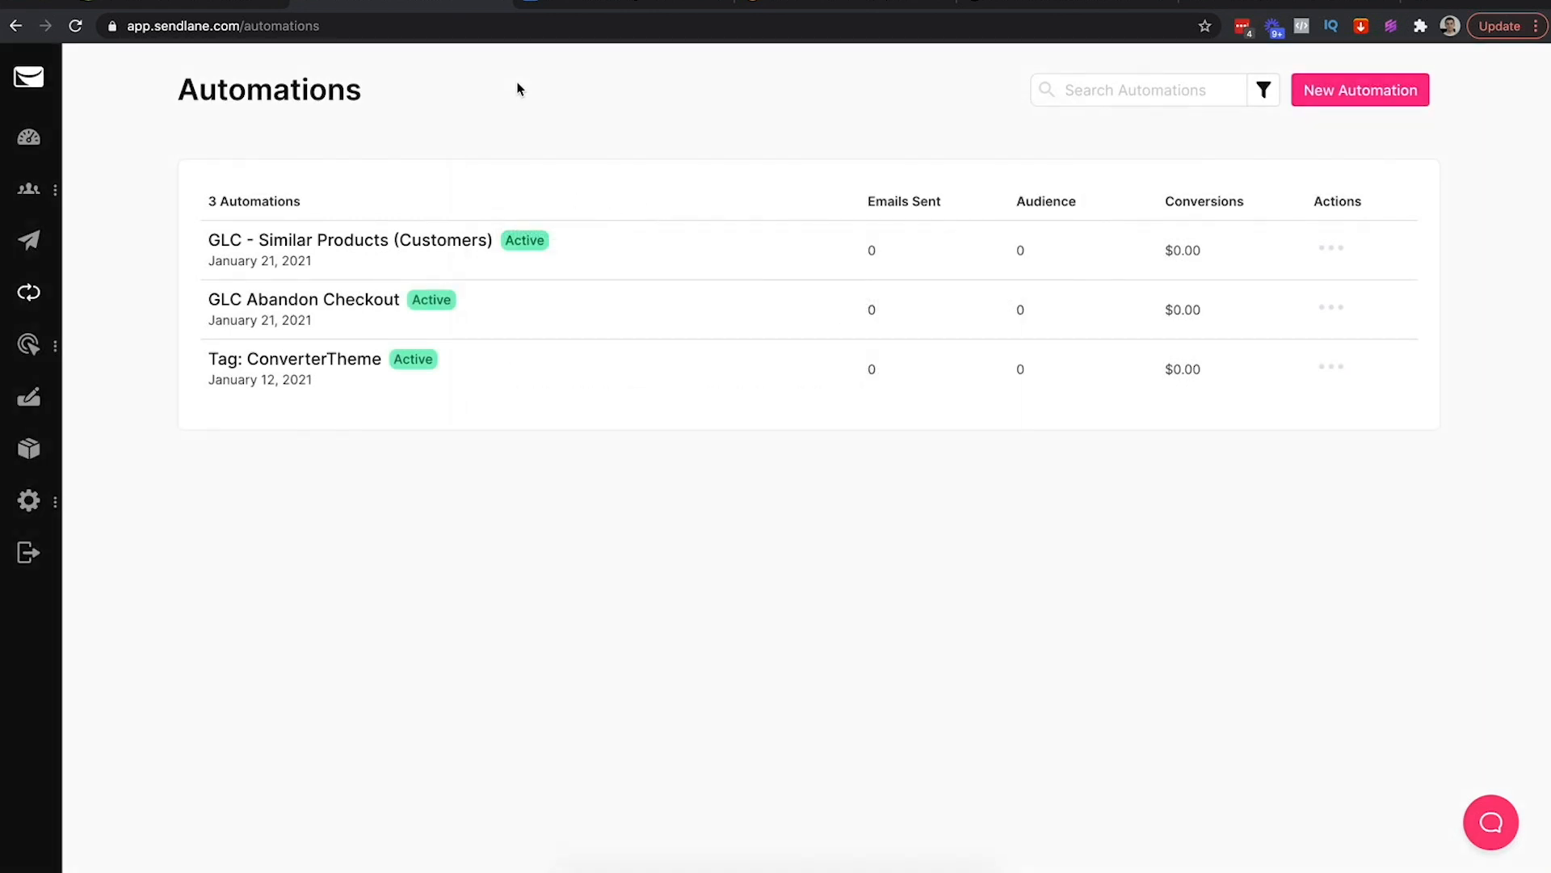
Limit the GLC - Similar Products (Customers) Product Purchase trigger to Golden Lion Crown Statue
left_click(388, 242)
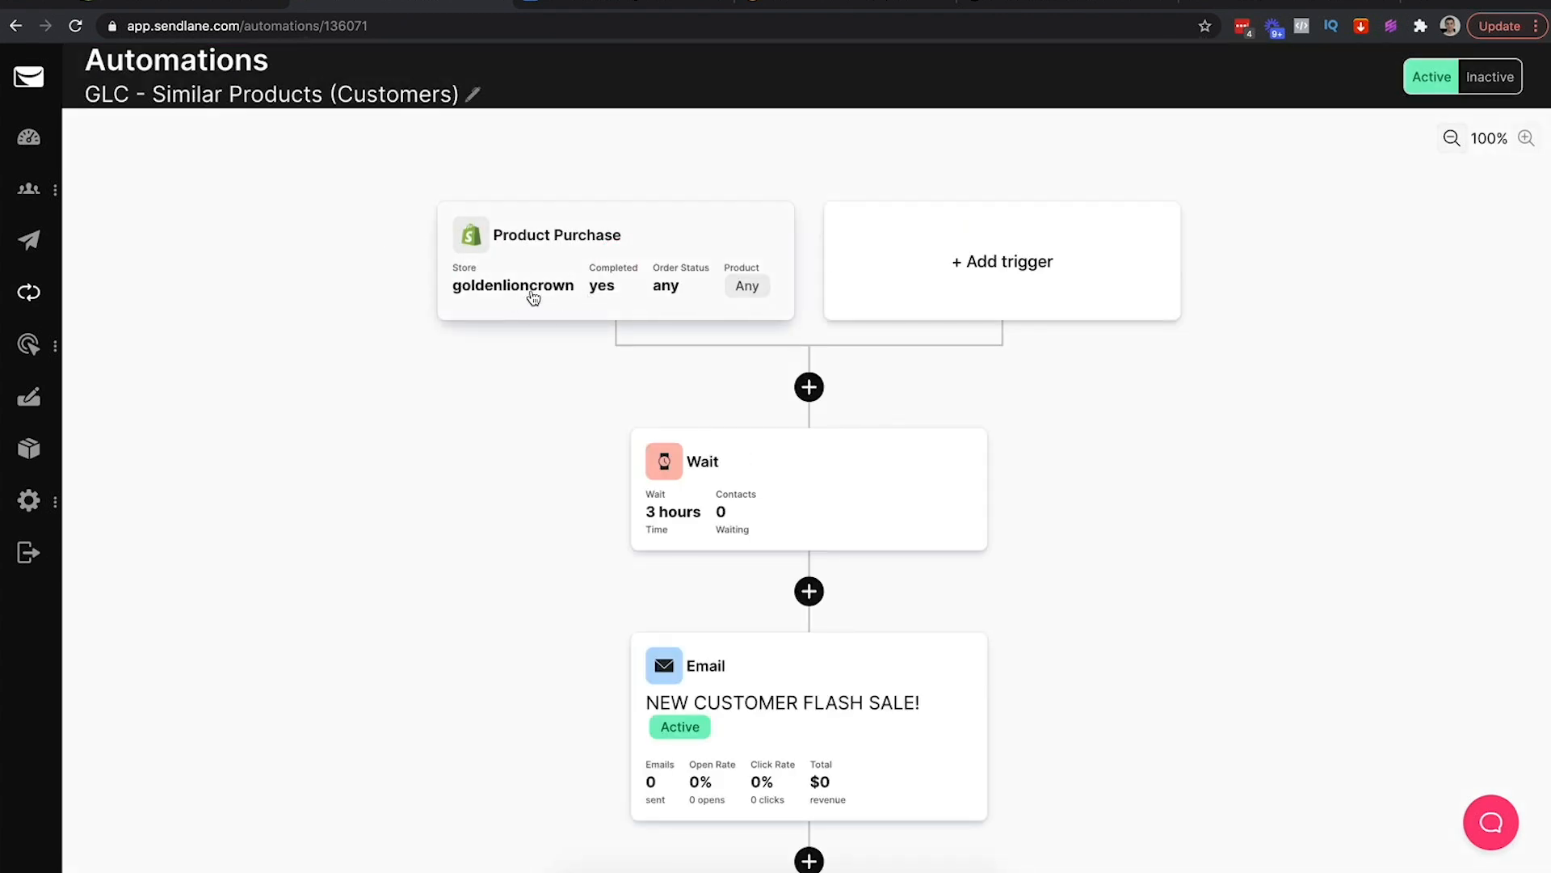
left_click(587, 292)
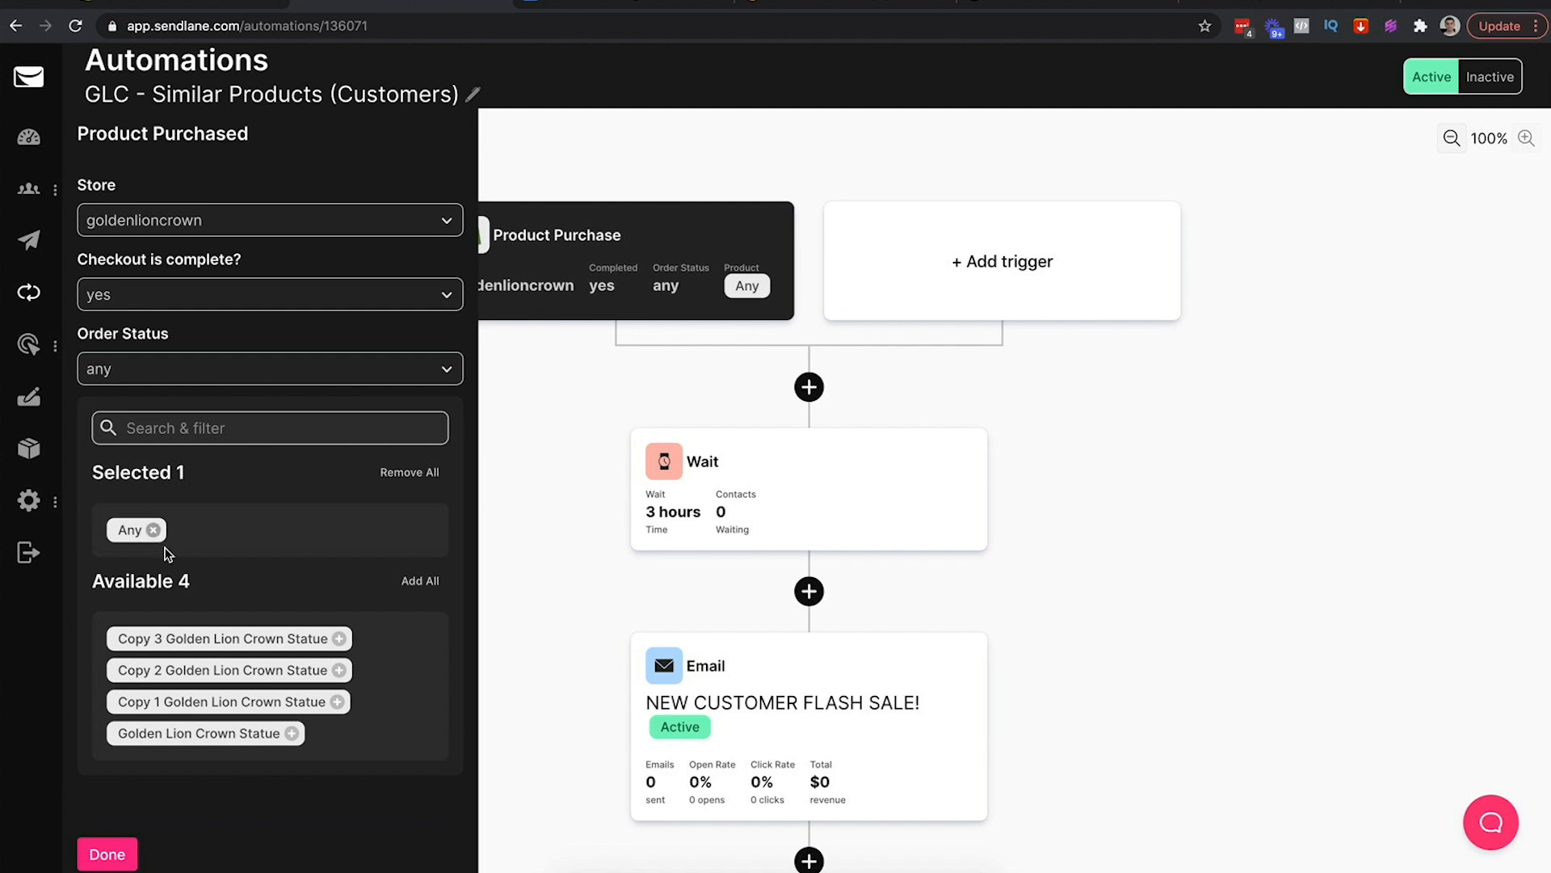
left_click(293, 732)
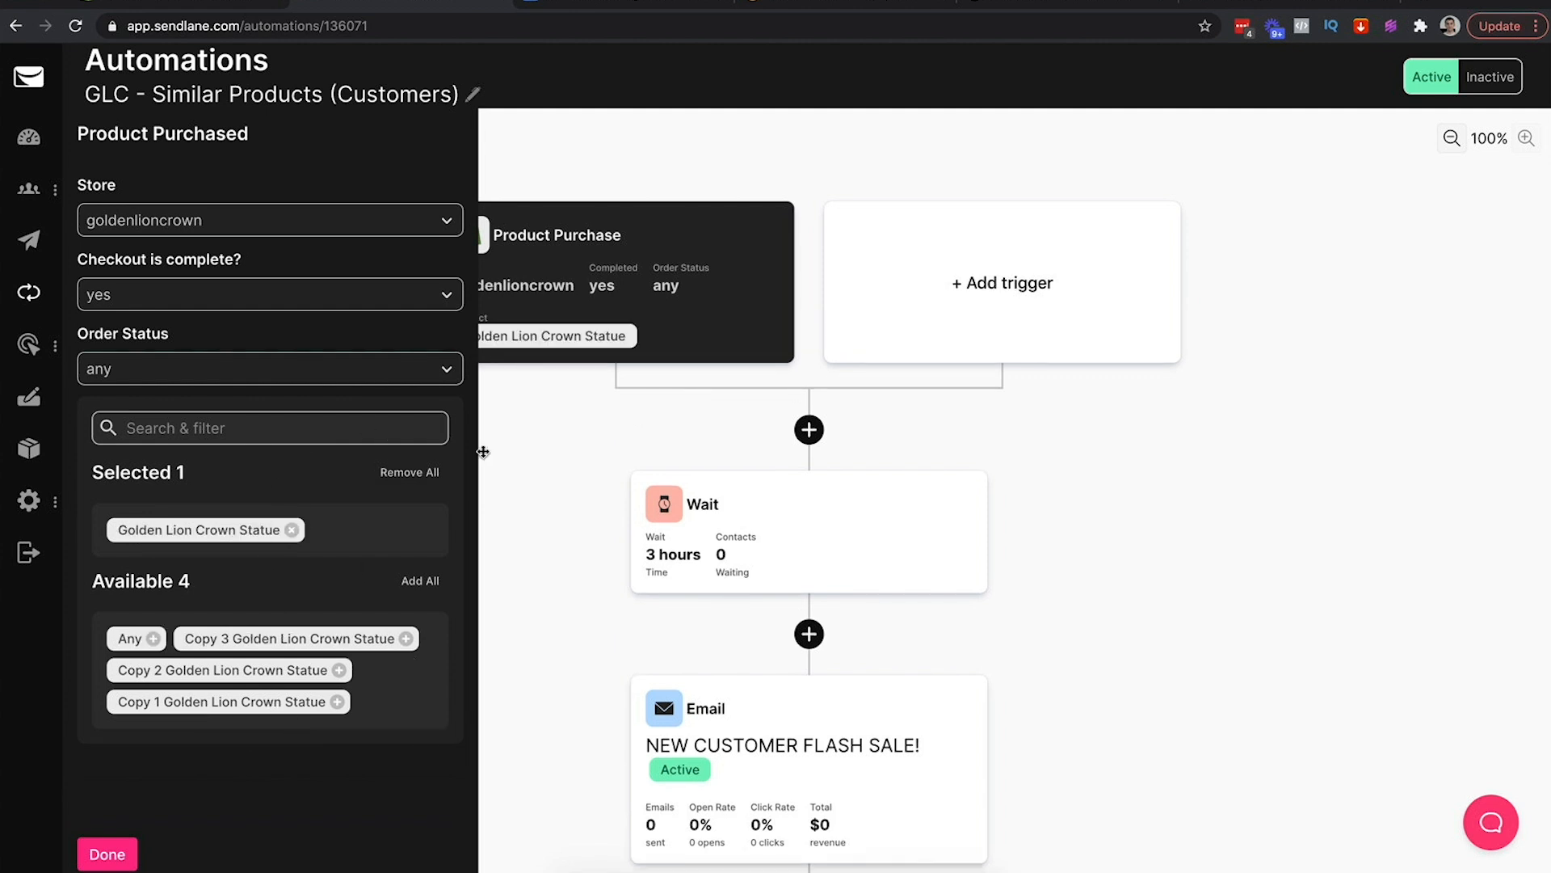
left_click(547, 142)
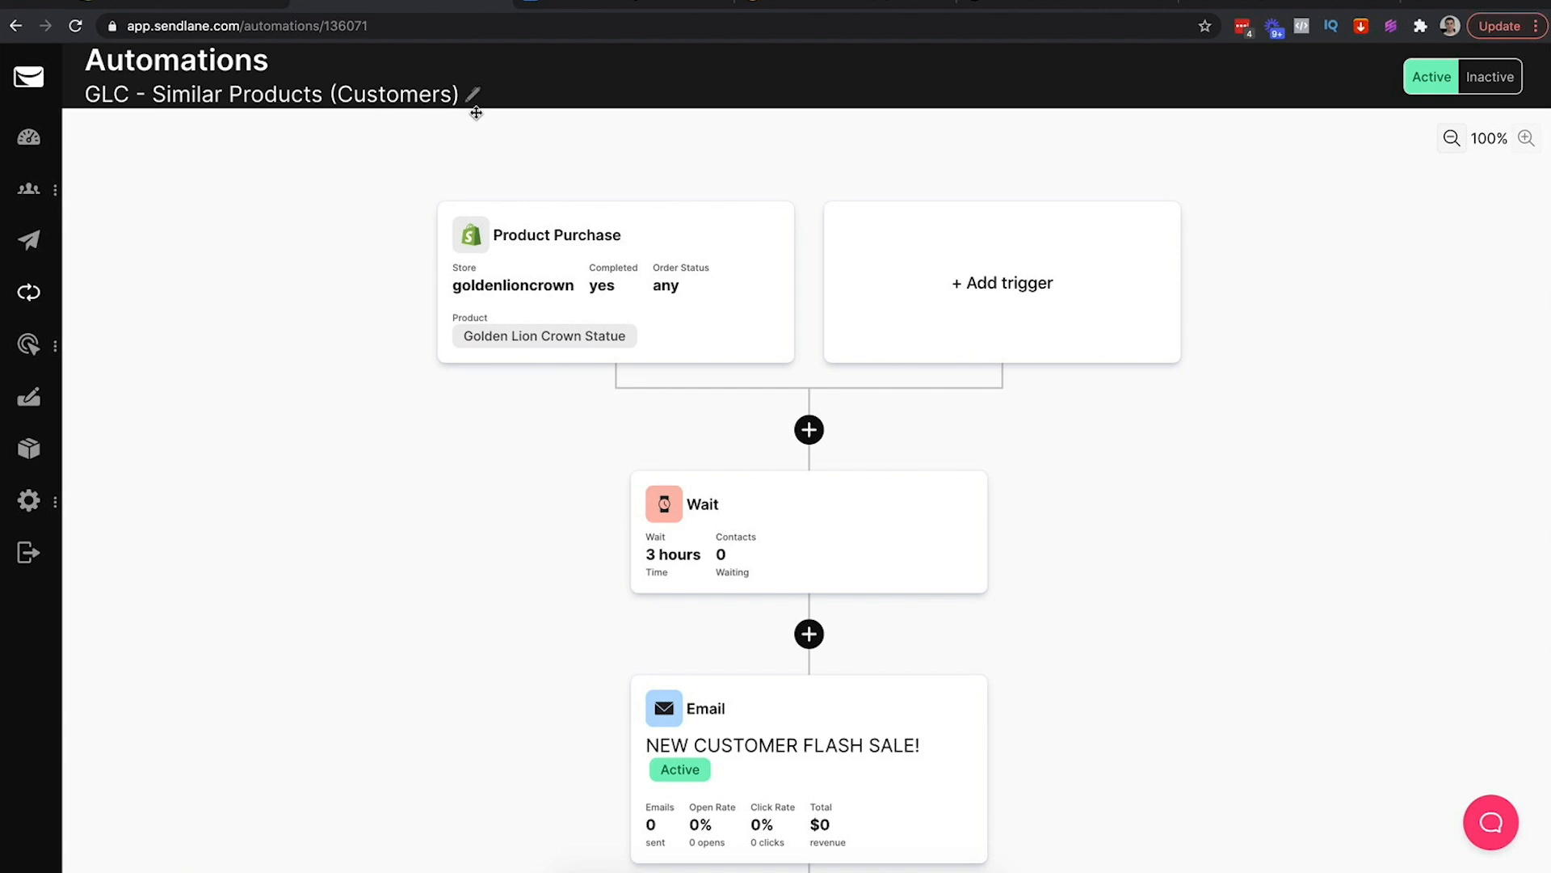
Rename the automation to 'GLC Purchase | Similar Products | TAG' and reopen its purchase trigger
left_click(473, 97)
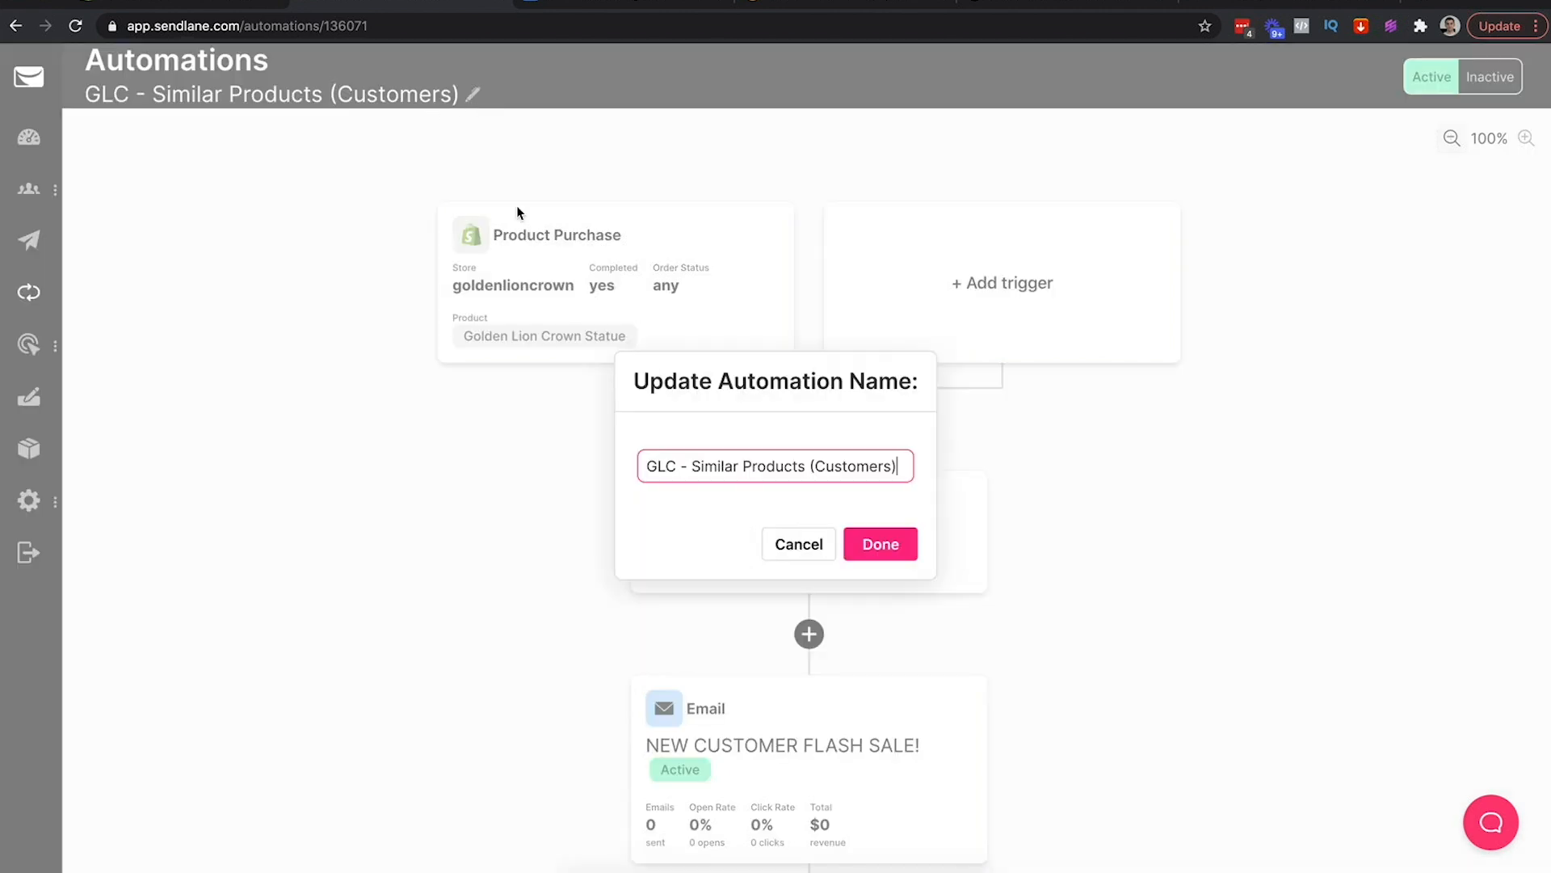
double_click(712, 467)
key("Left")
type("Purc")
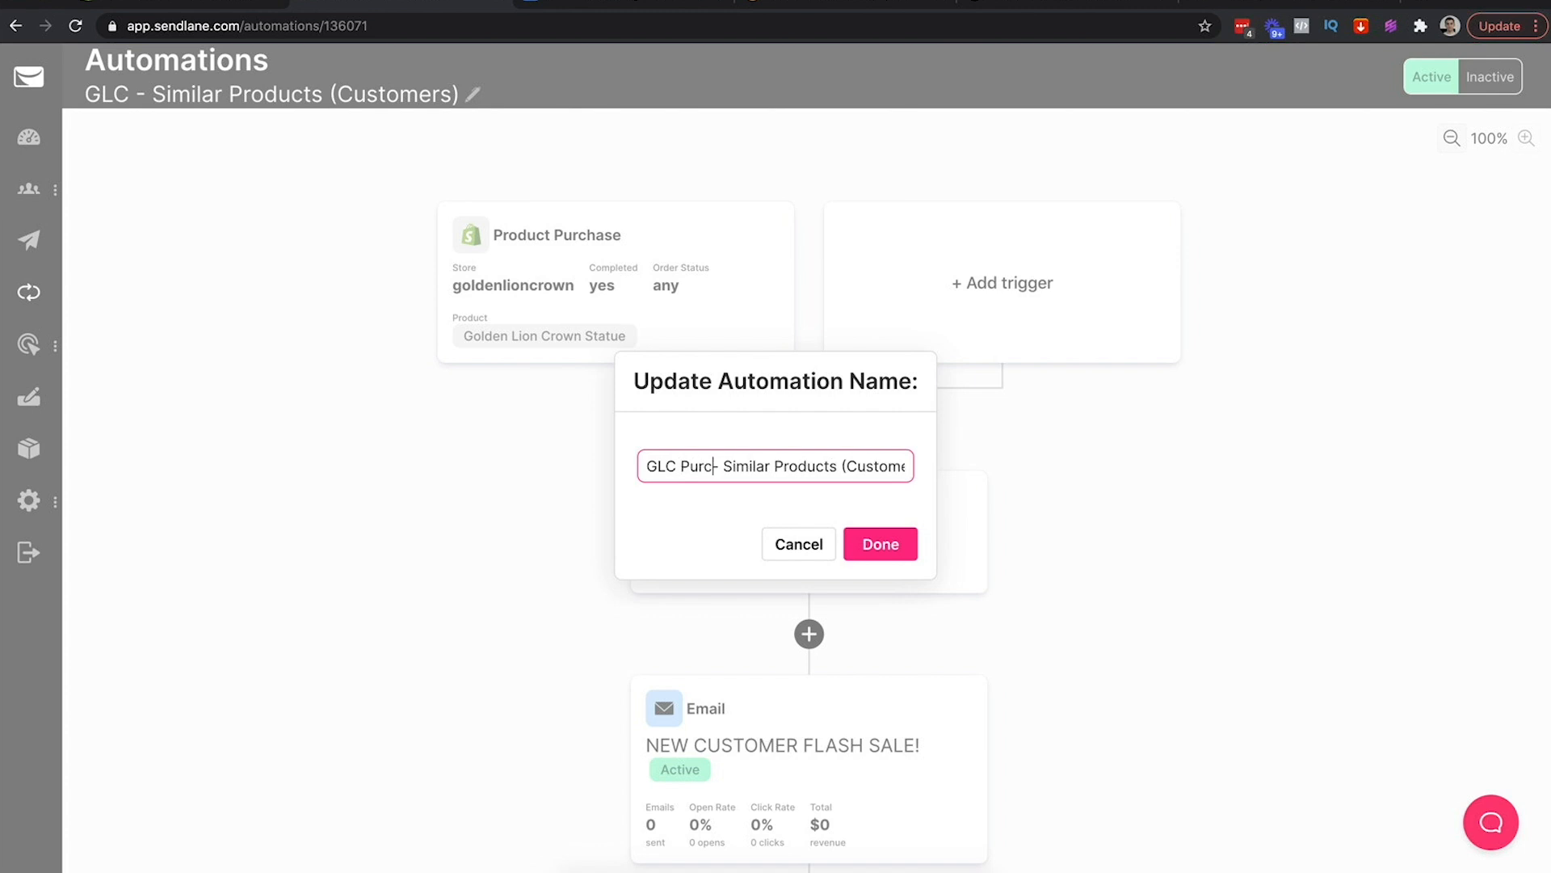
type("hase")
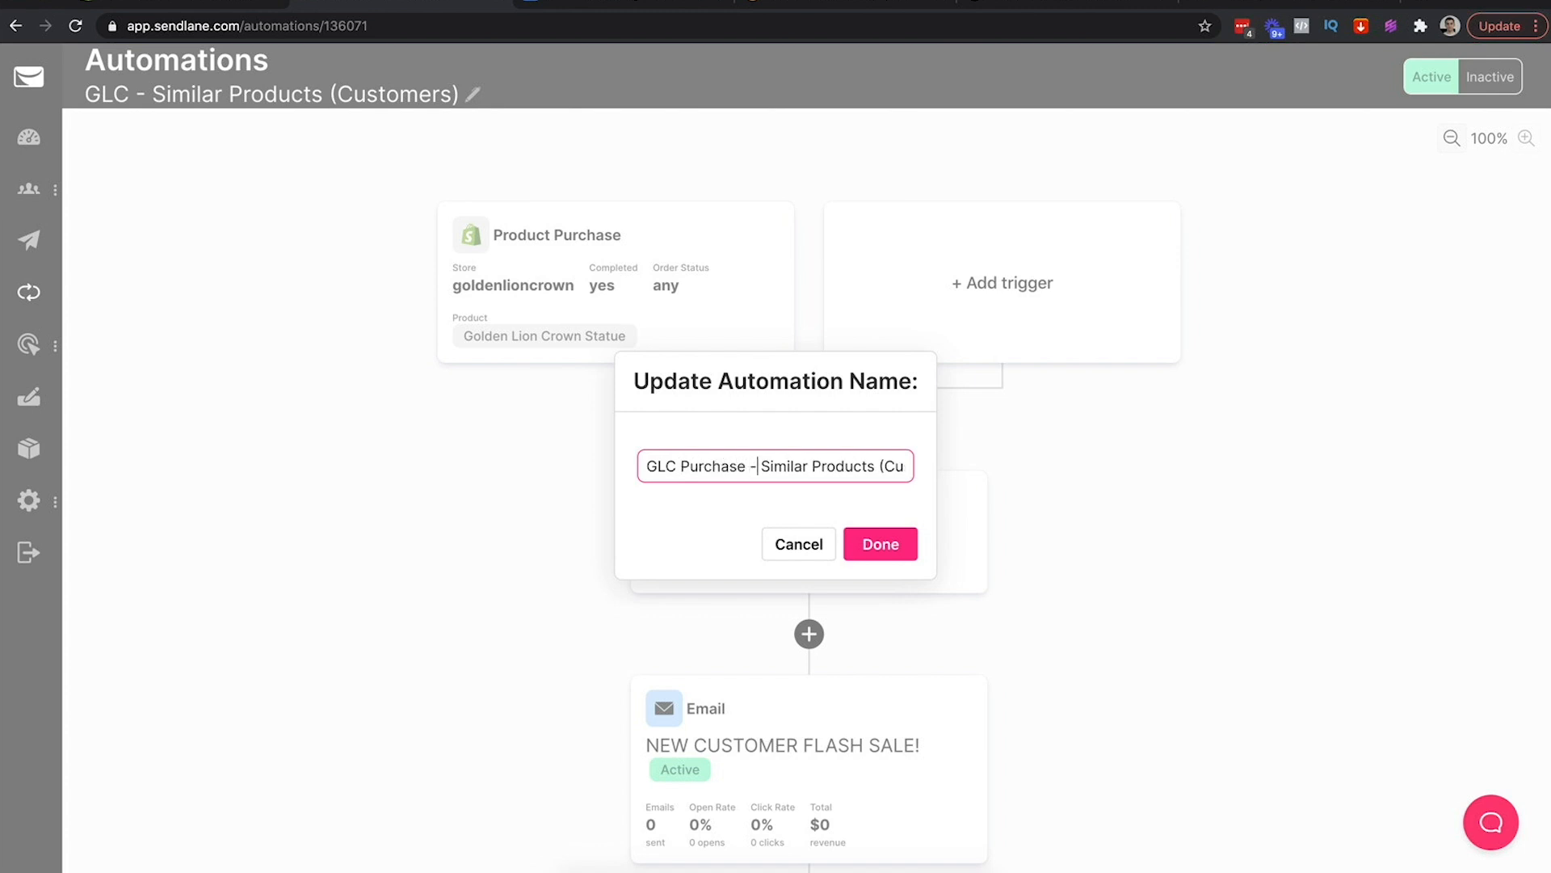
key("shift+End")
key("BackSpace")
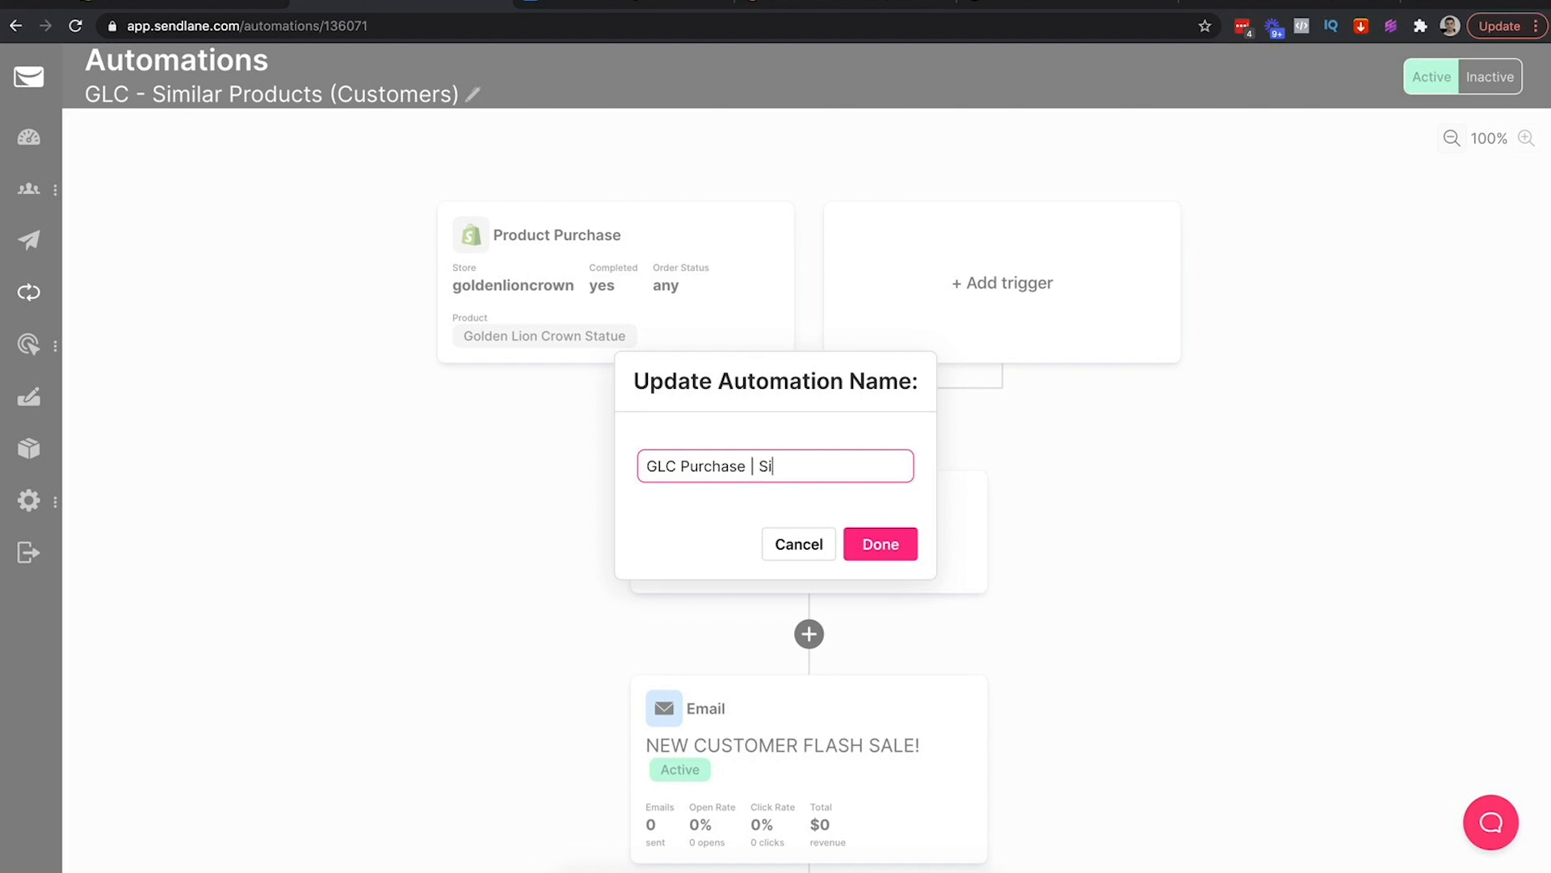
type("| Similiar")
right_click(791, 476)
left_click(818, 483)
type("| TAG")
left_click(889, 541)
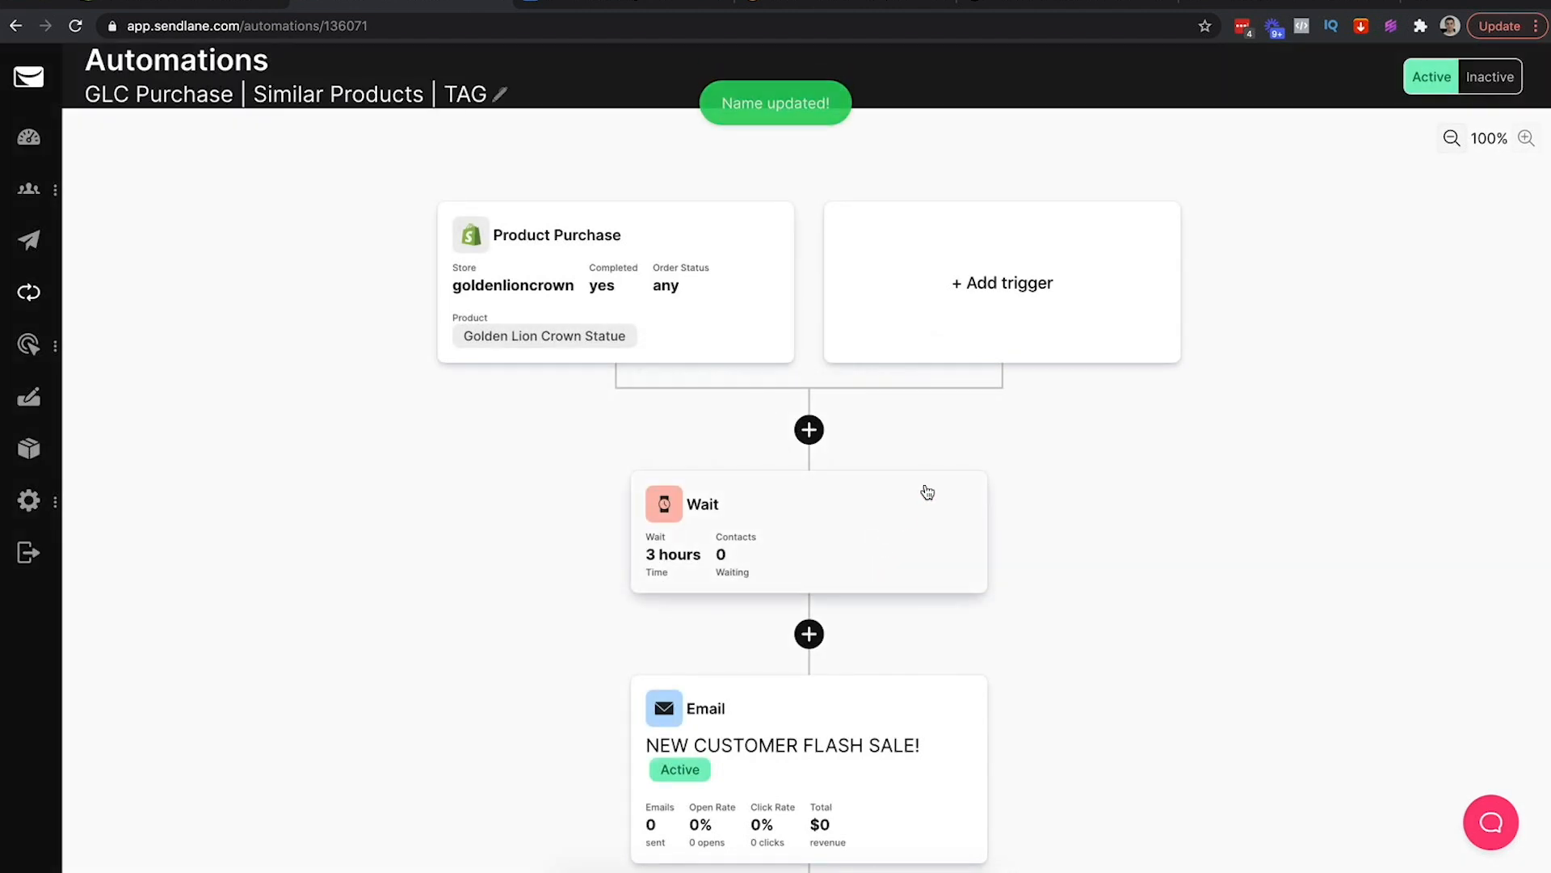
left_click(627, 307)
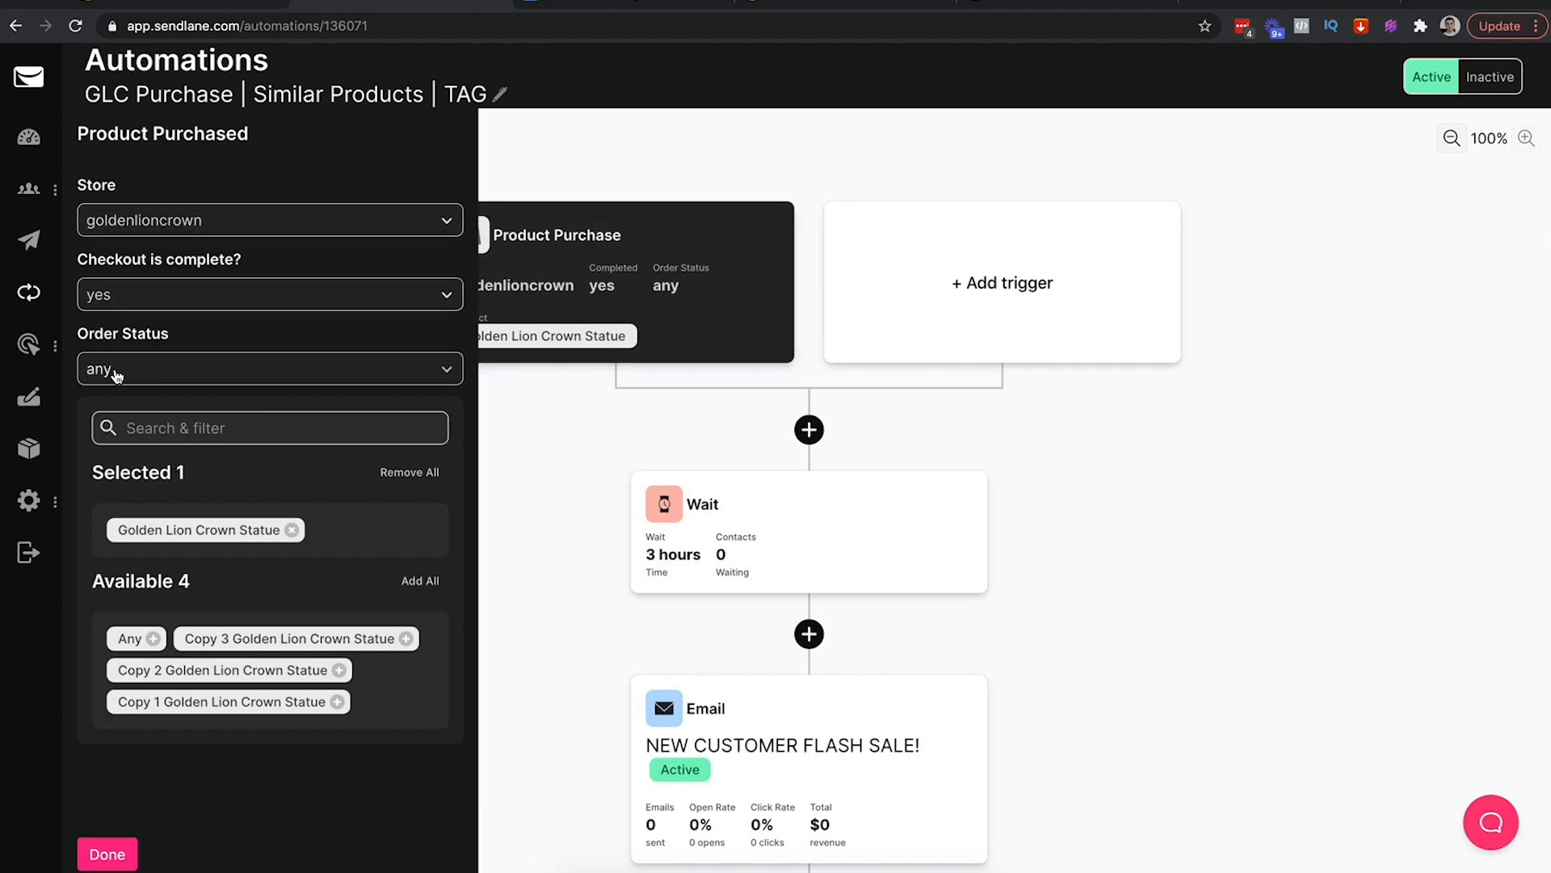
left_click(166, 370)
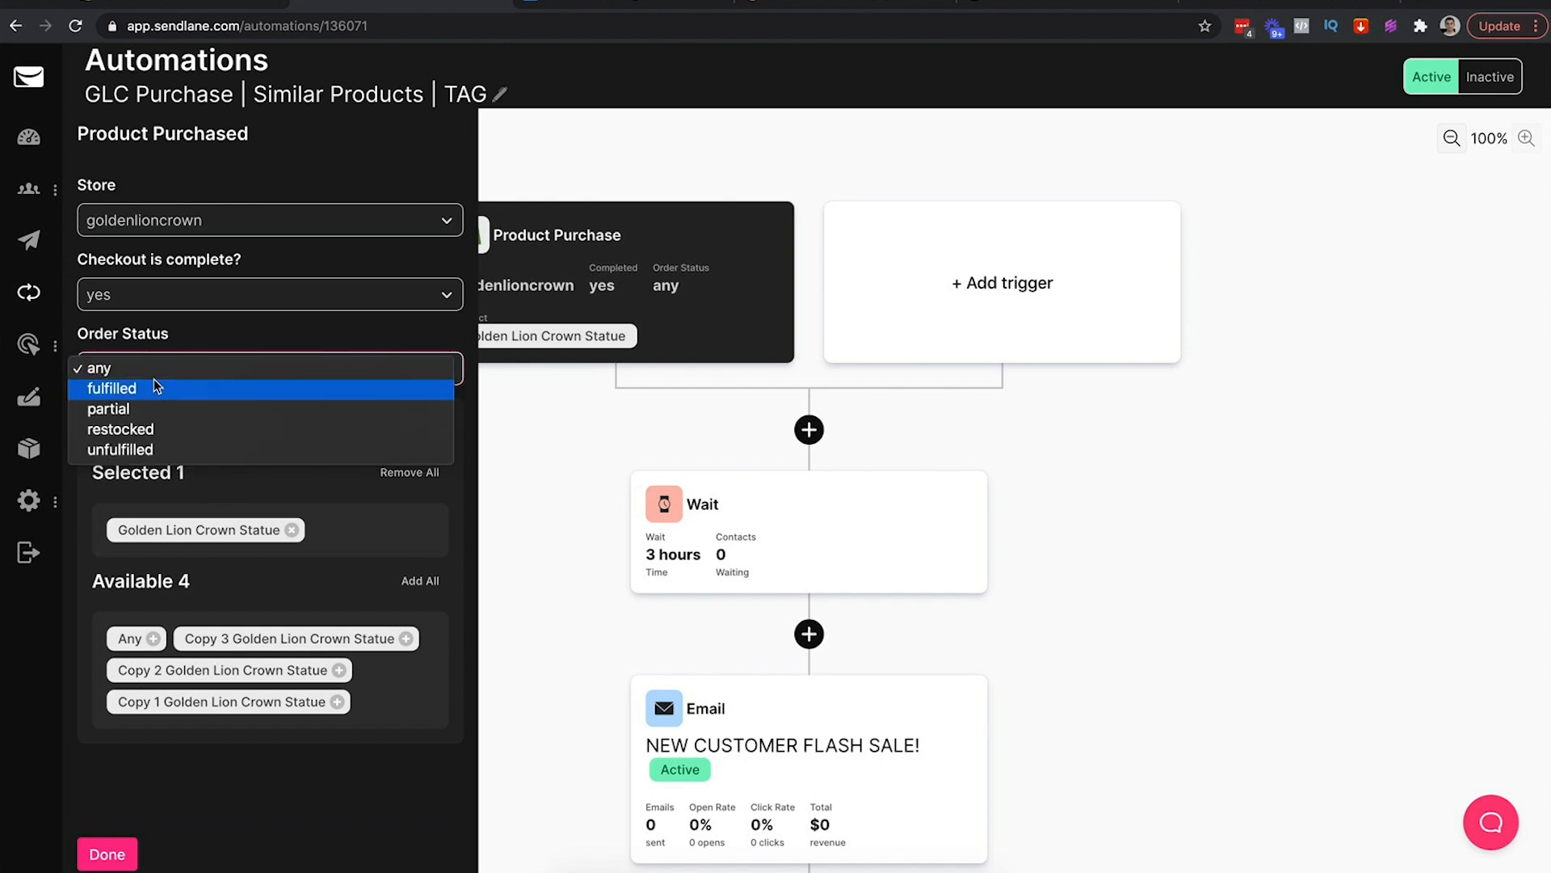
left_click(185, 358)
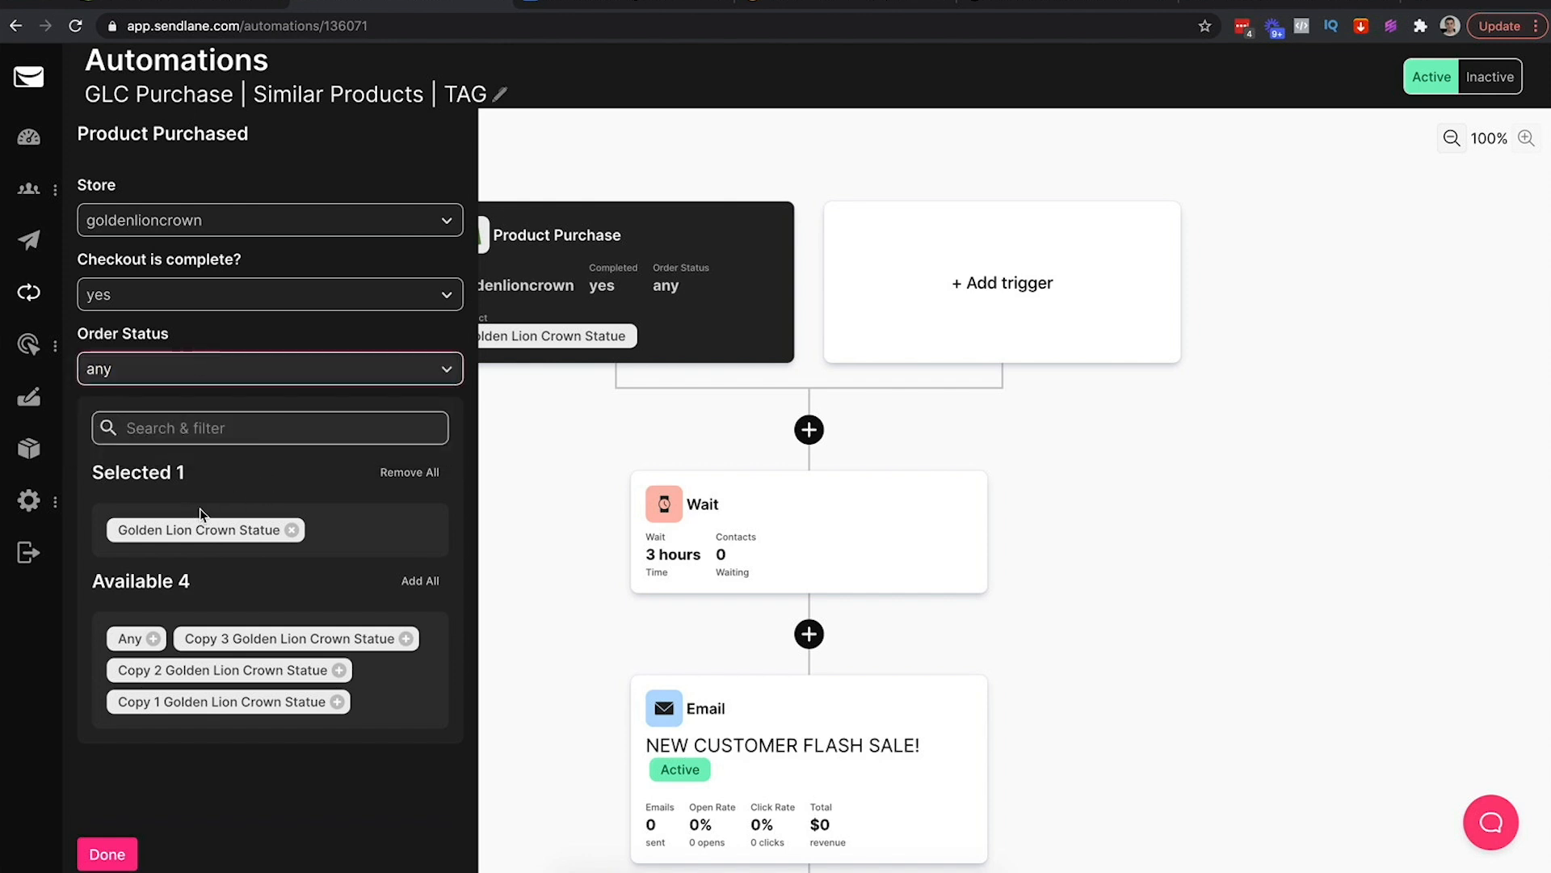
left_click(591, 158)
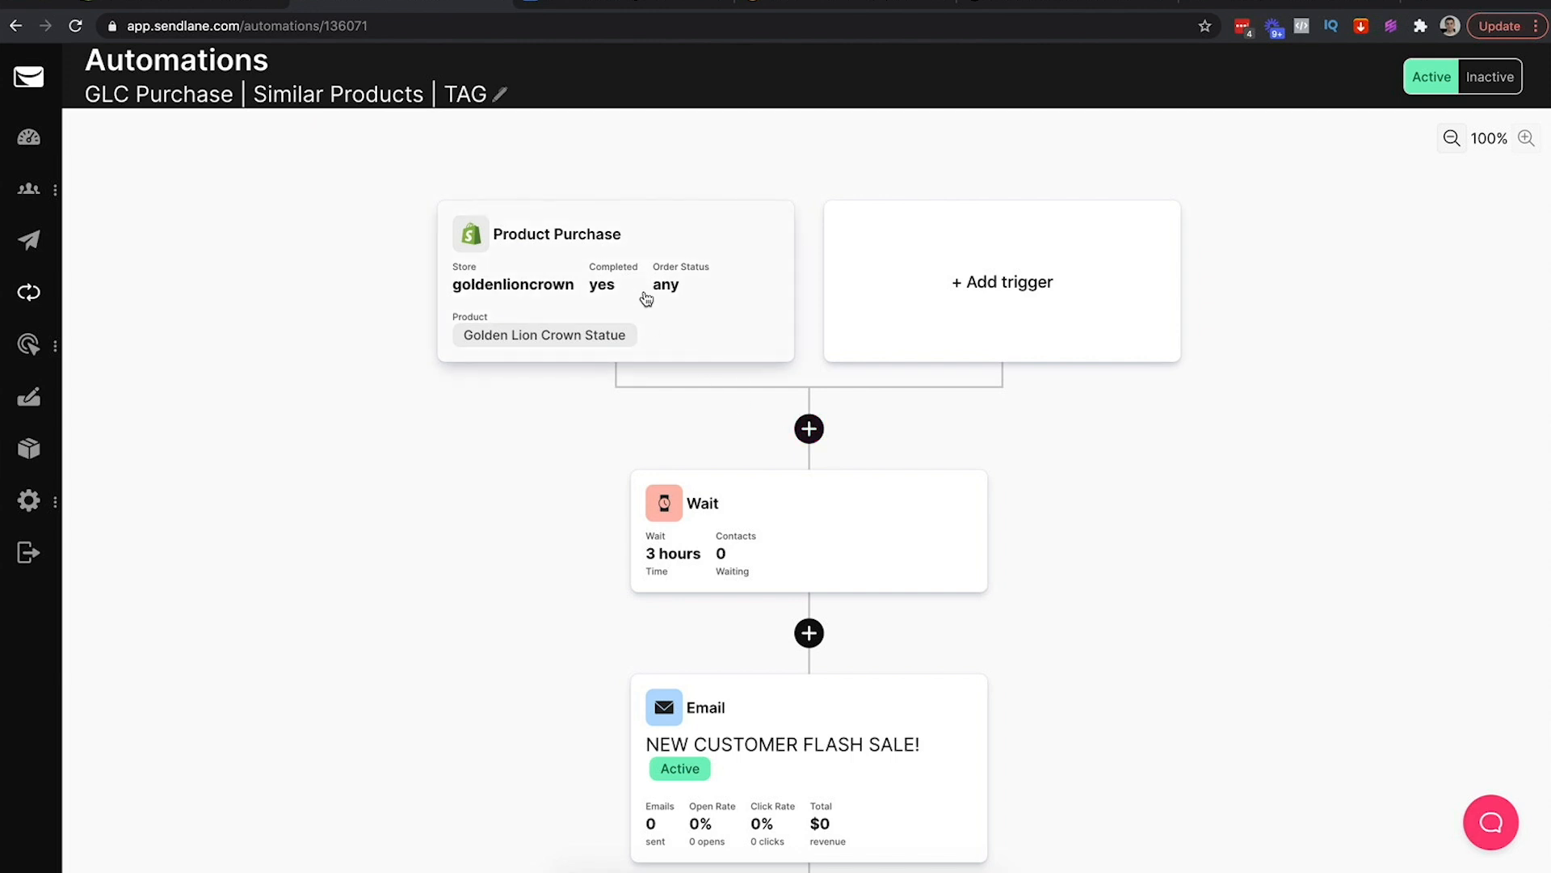
left_click(809, 429)
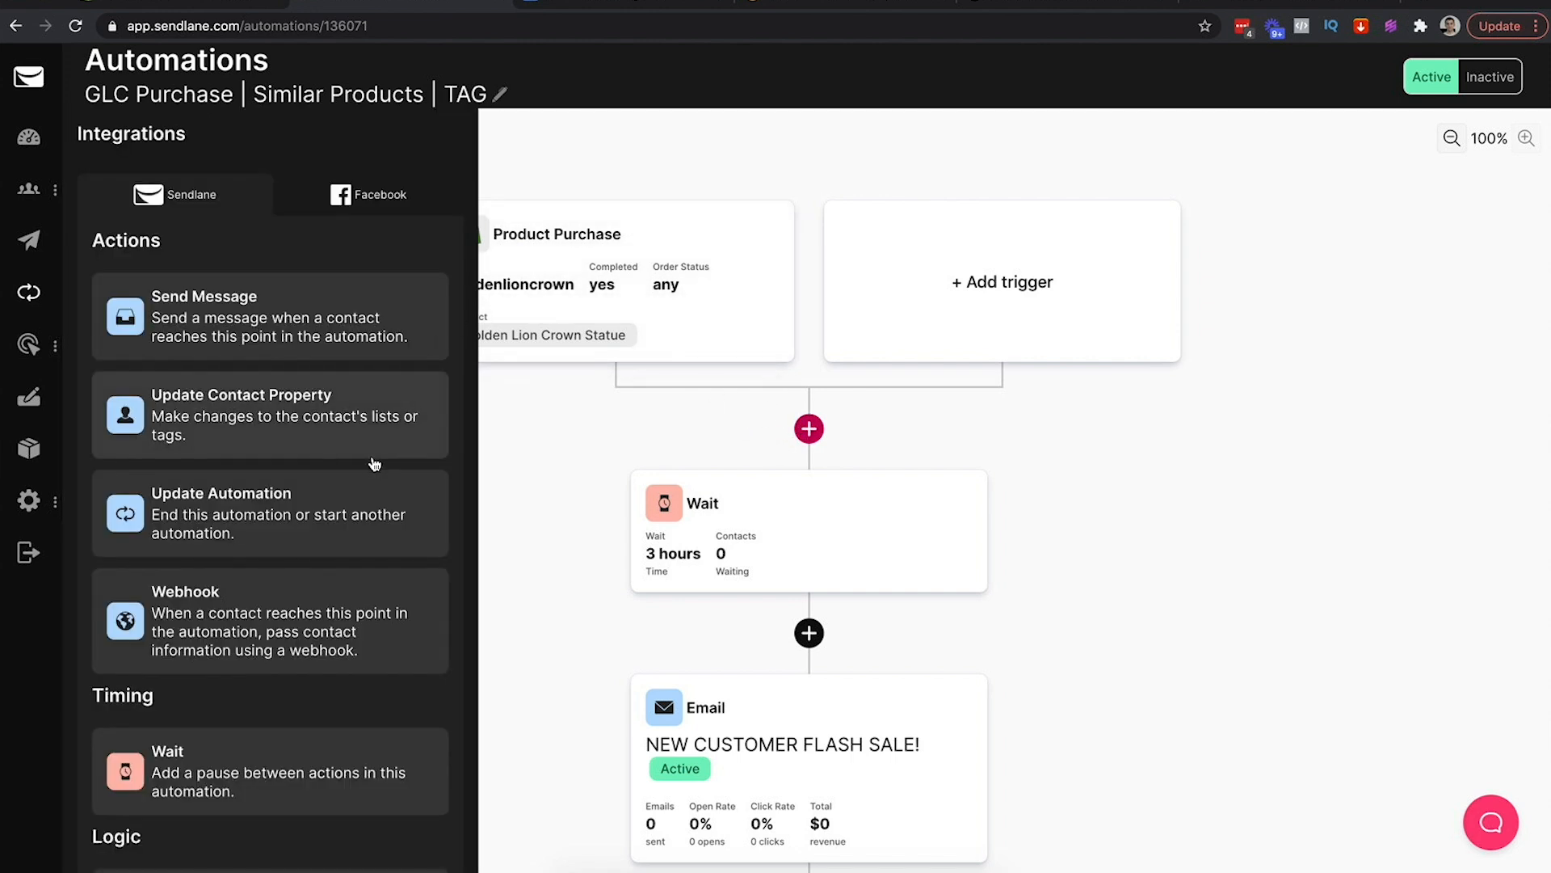
left_click(265, 419)
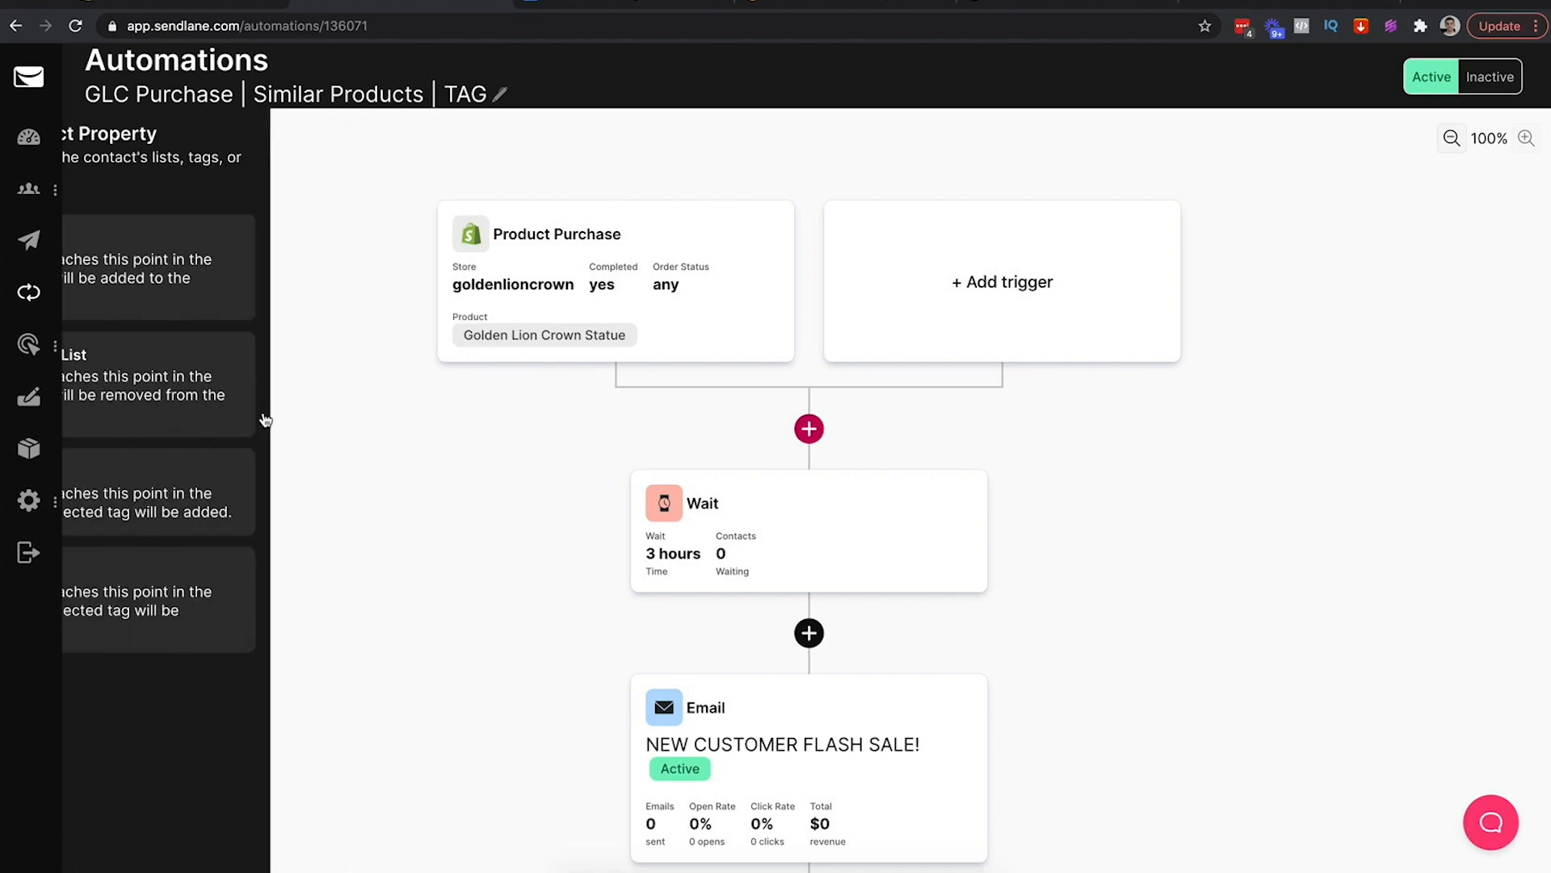
left_click(222, 501)
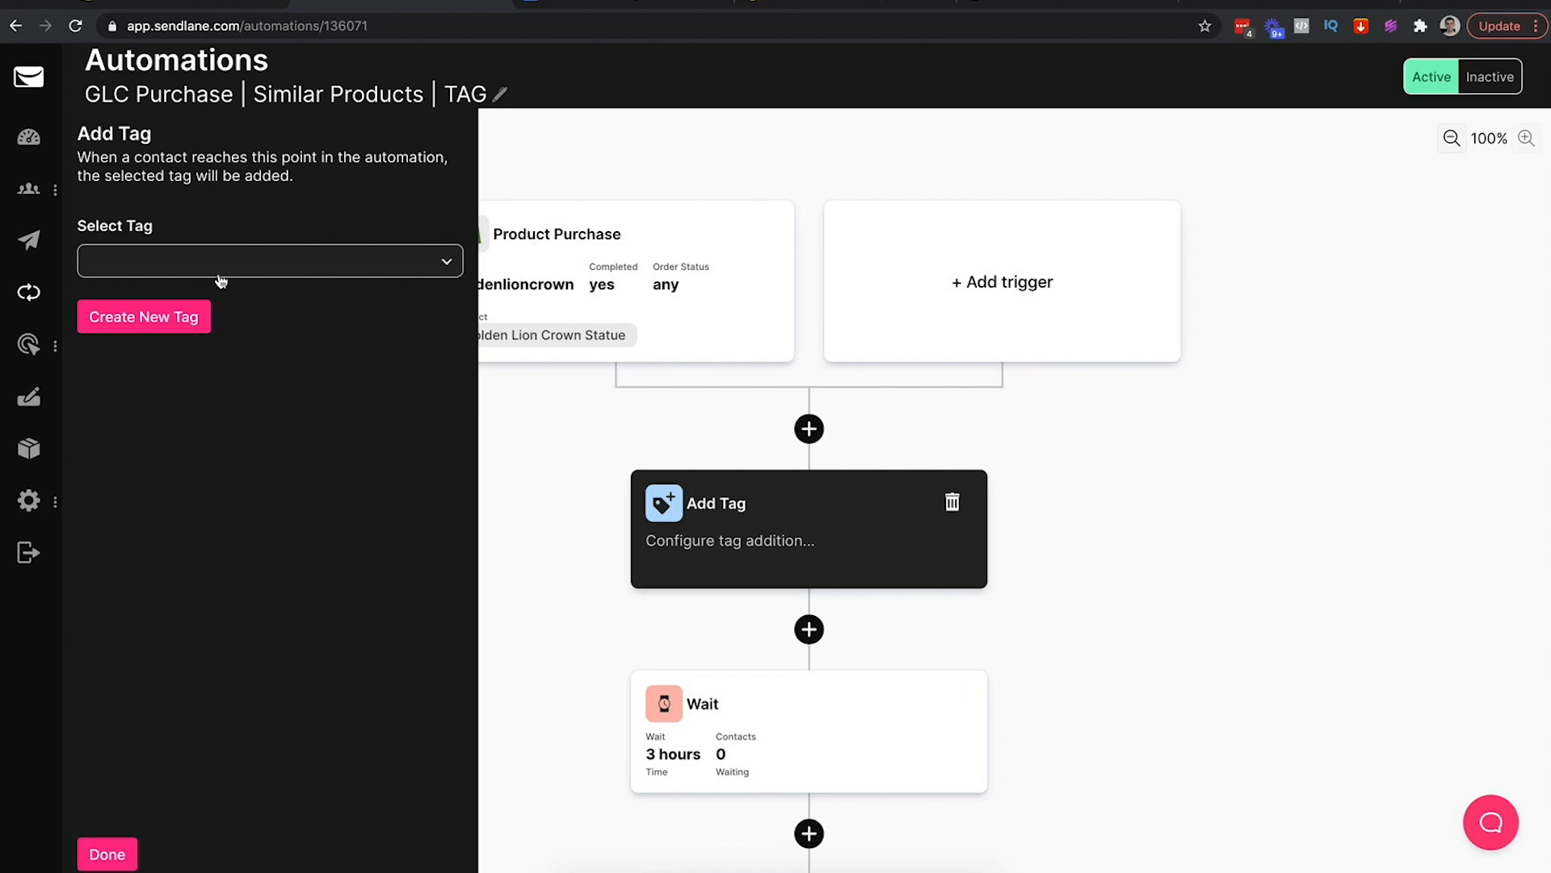
left_click(205, 266)
left_click(181, 264)
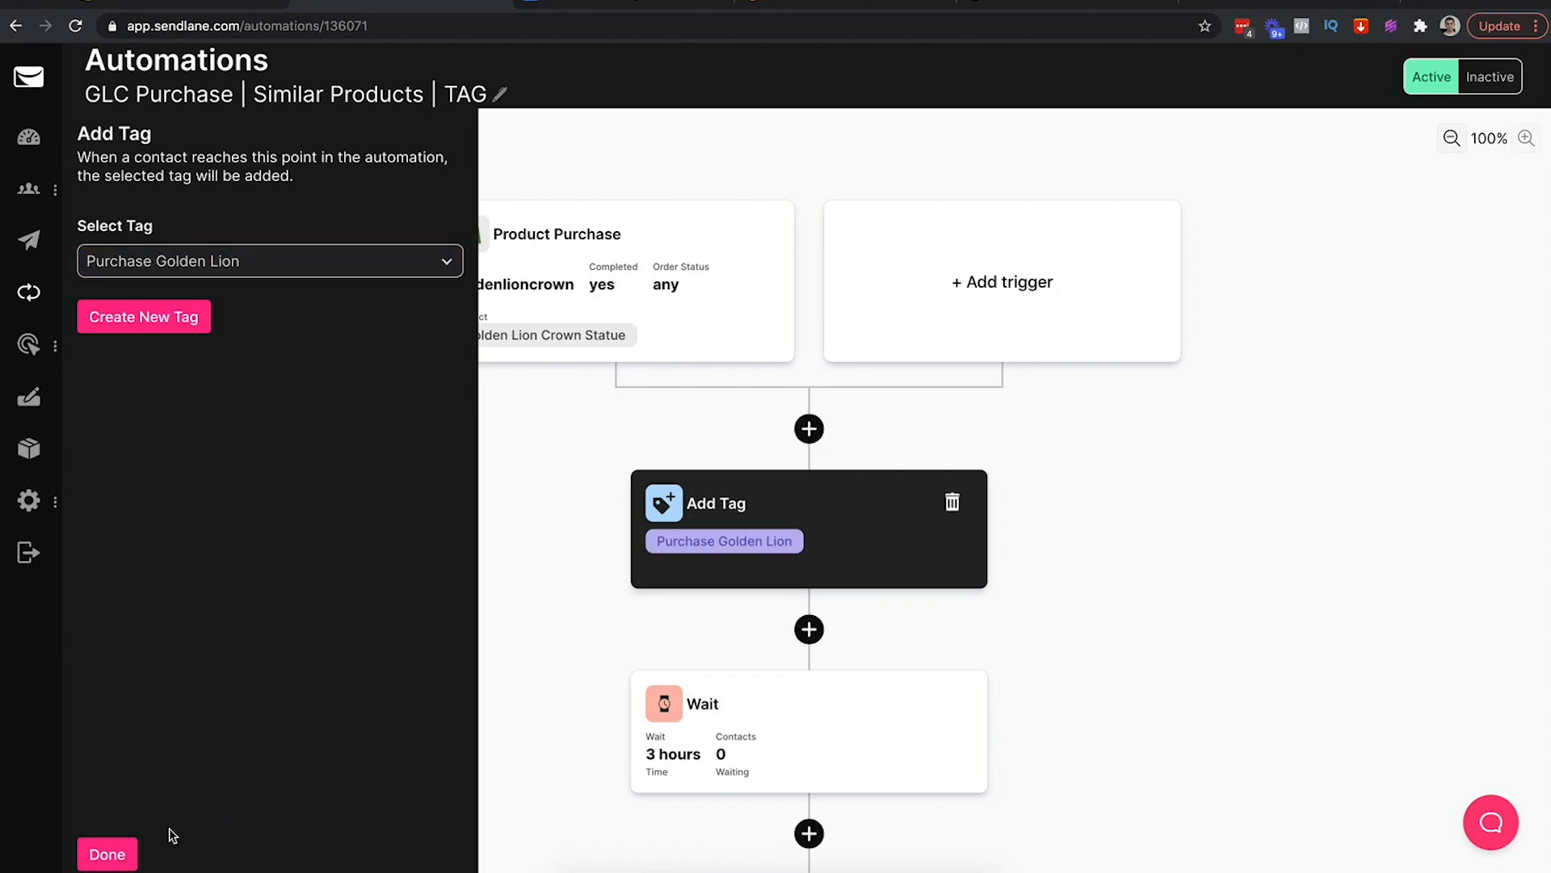
left_click(111, 854)
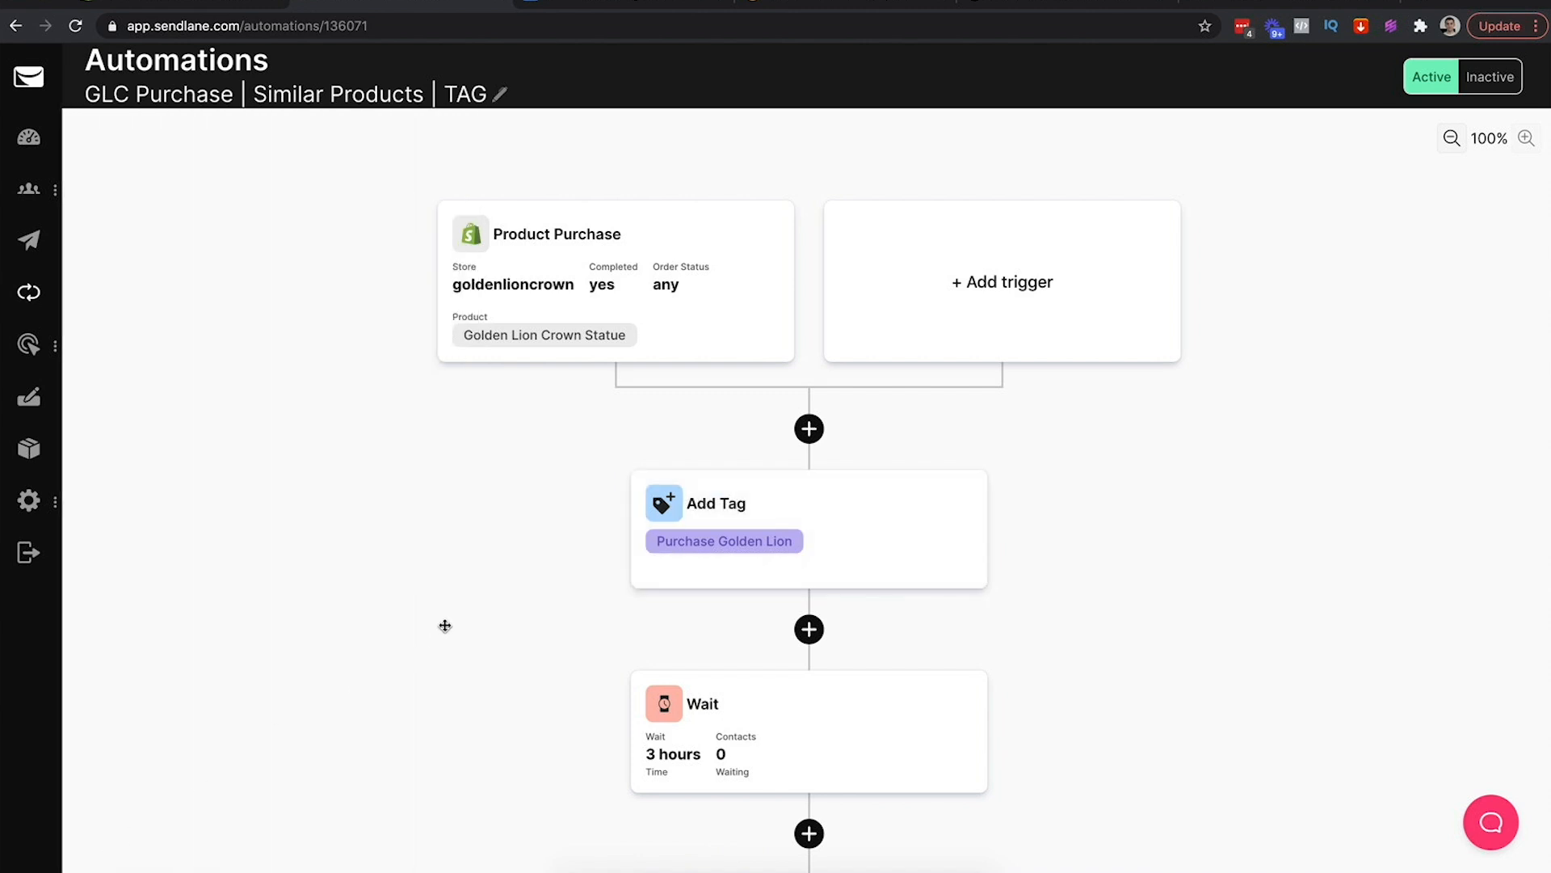
scroll(845, 743, "down", 3)
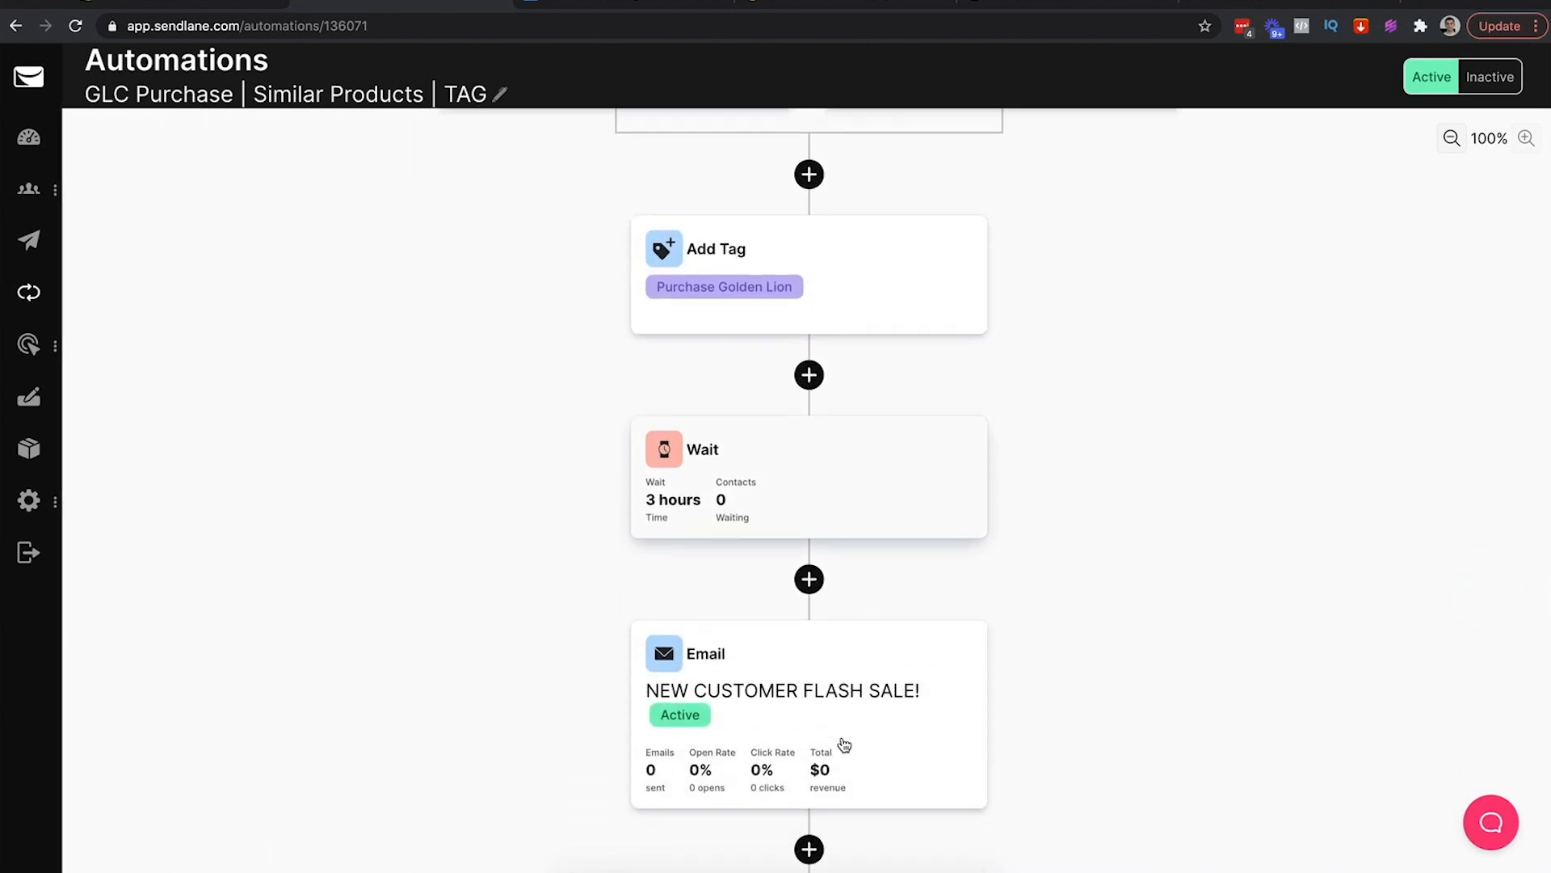
scroll(776, 430, "down", 2)
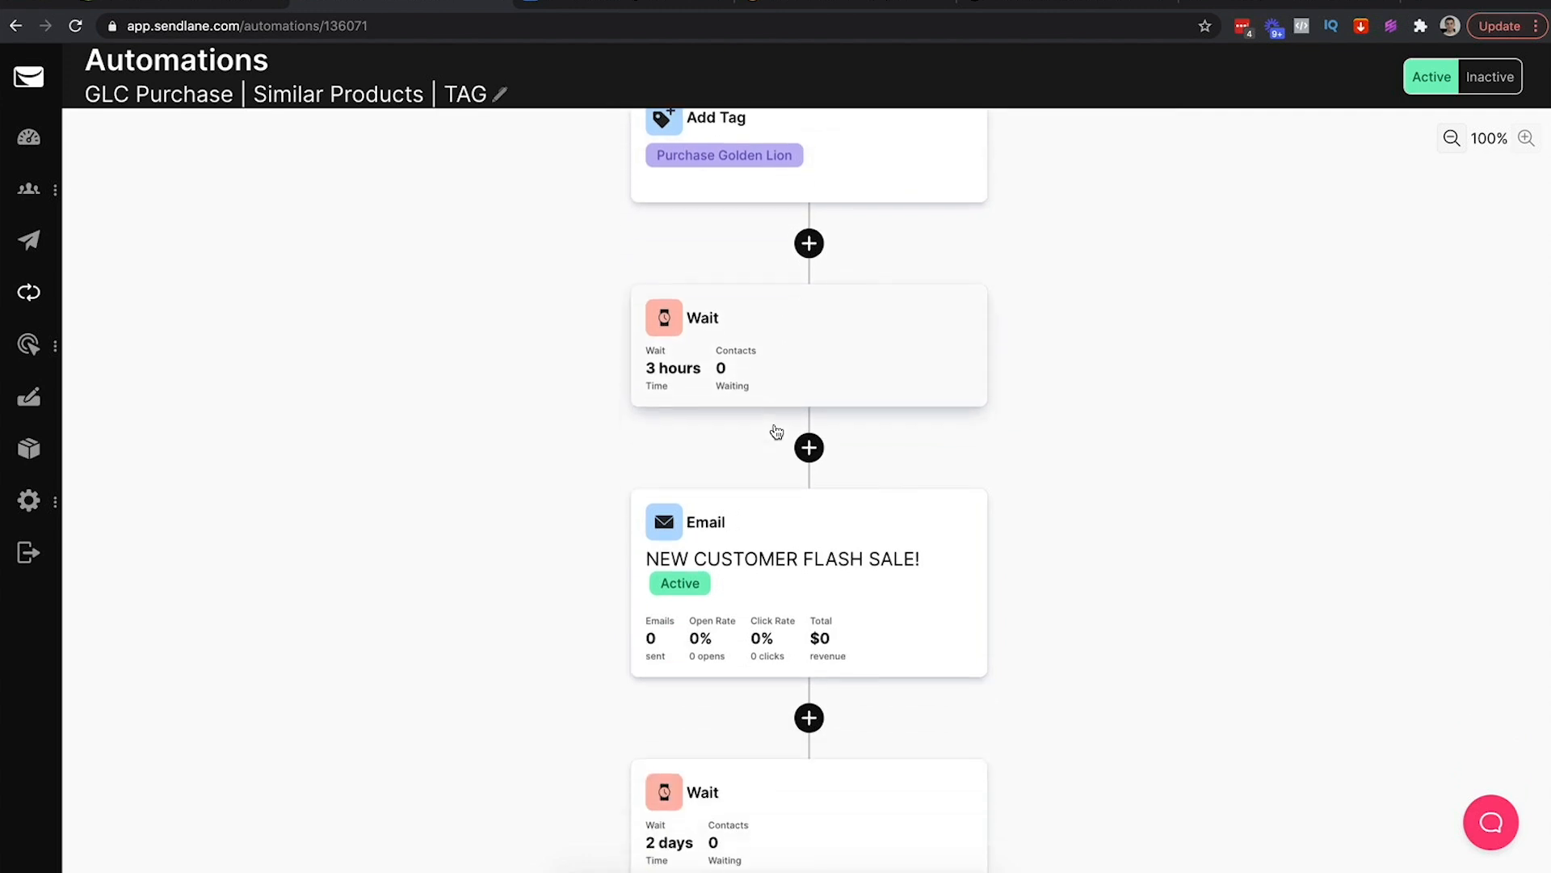
scroll(777, 433, "up", 5)
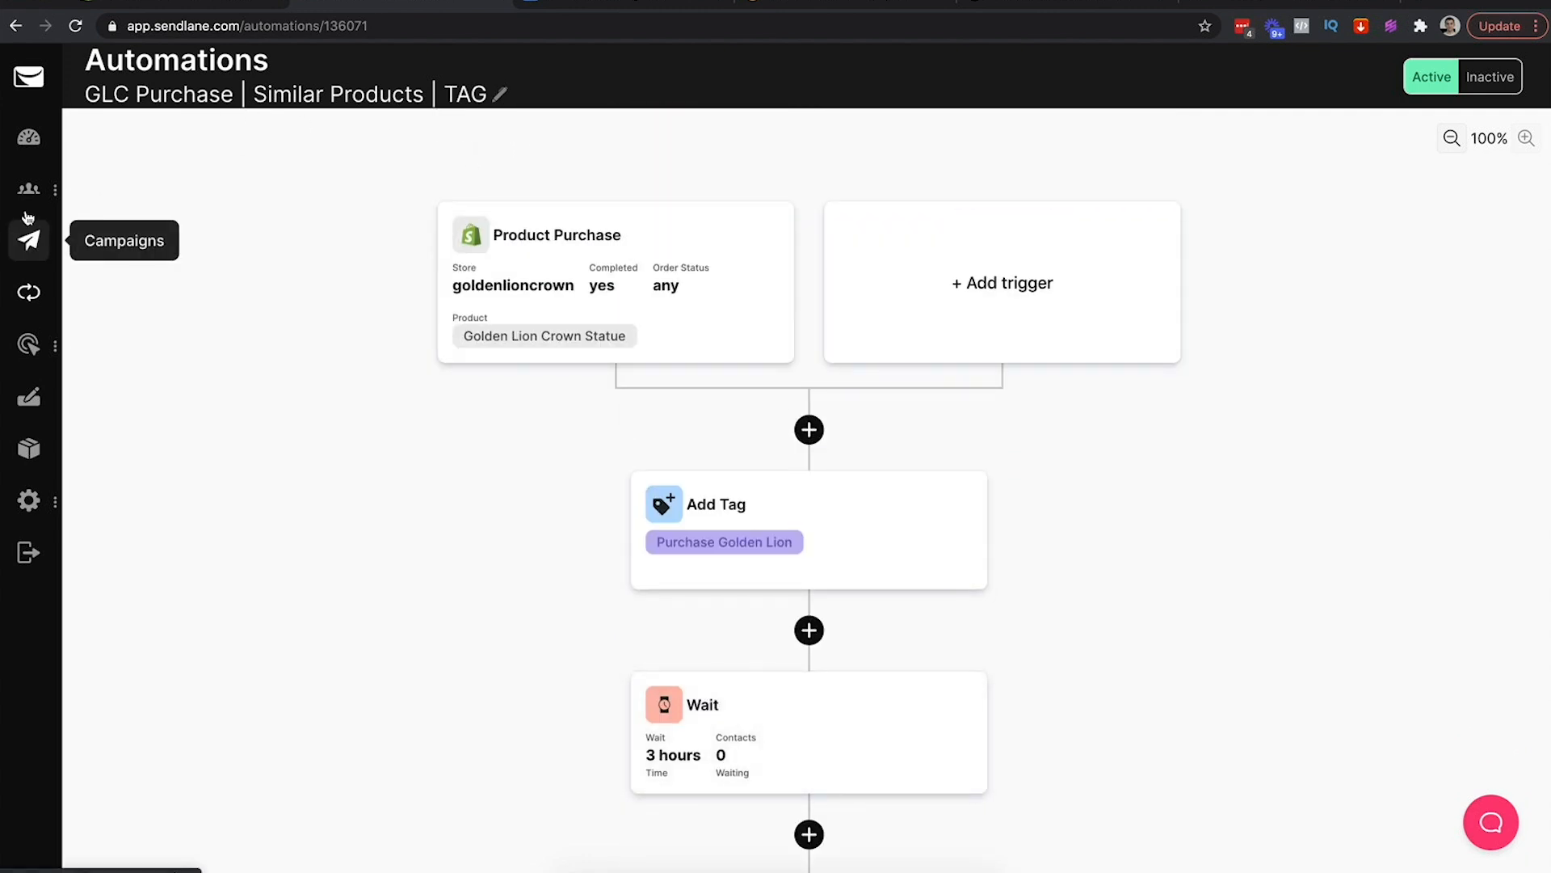
Add the Purchase Golden Lion tag to the newest contact's profile
mouse_move(40, 191)
left_click(113, 224)
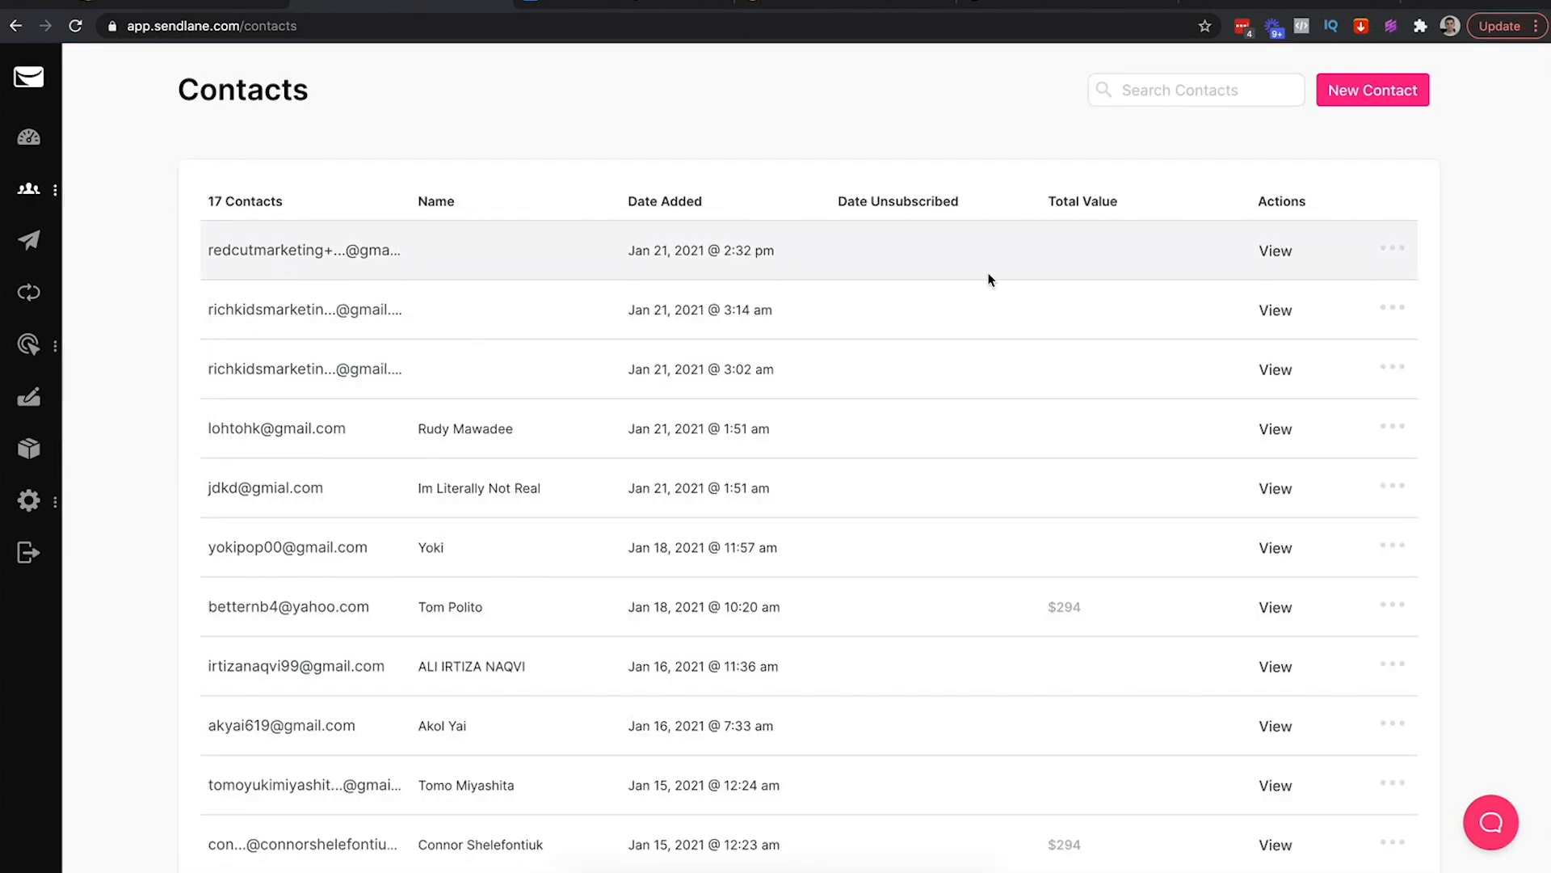
left_click(340, 254)
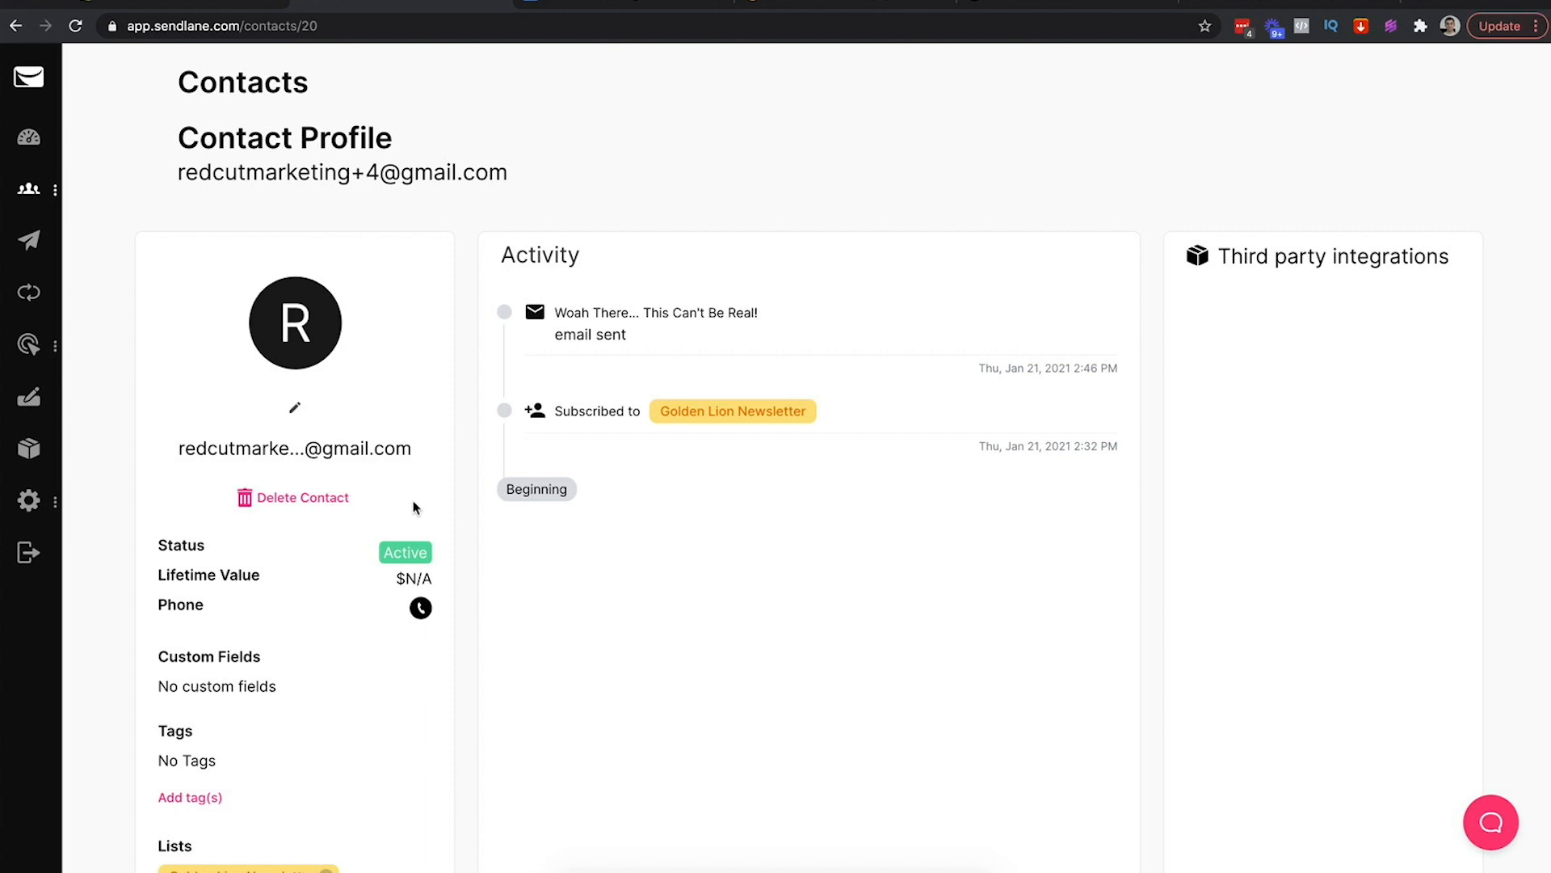
scroll(415, 506, "down", 1)
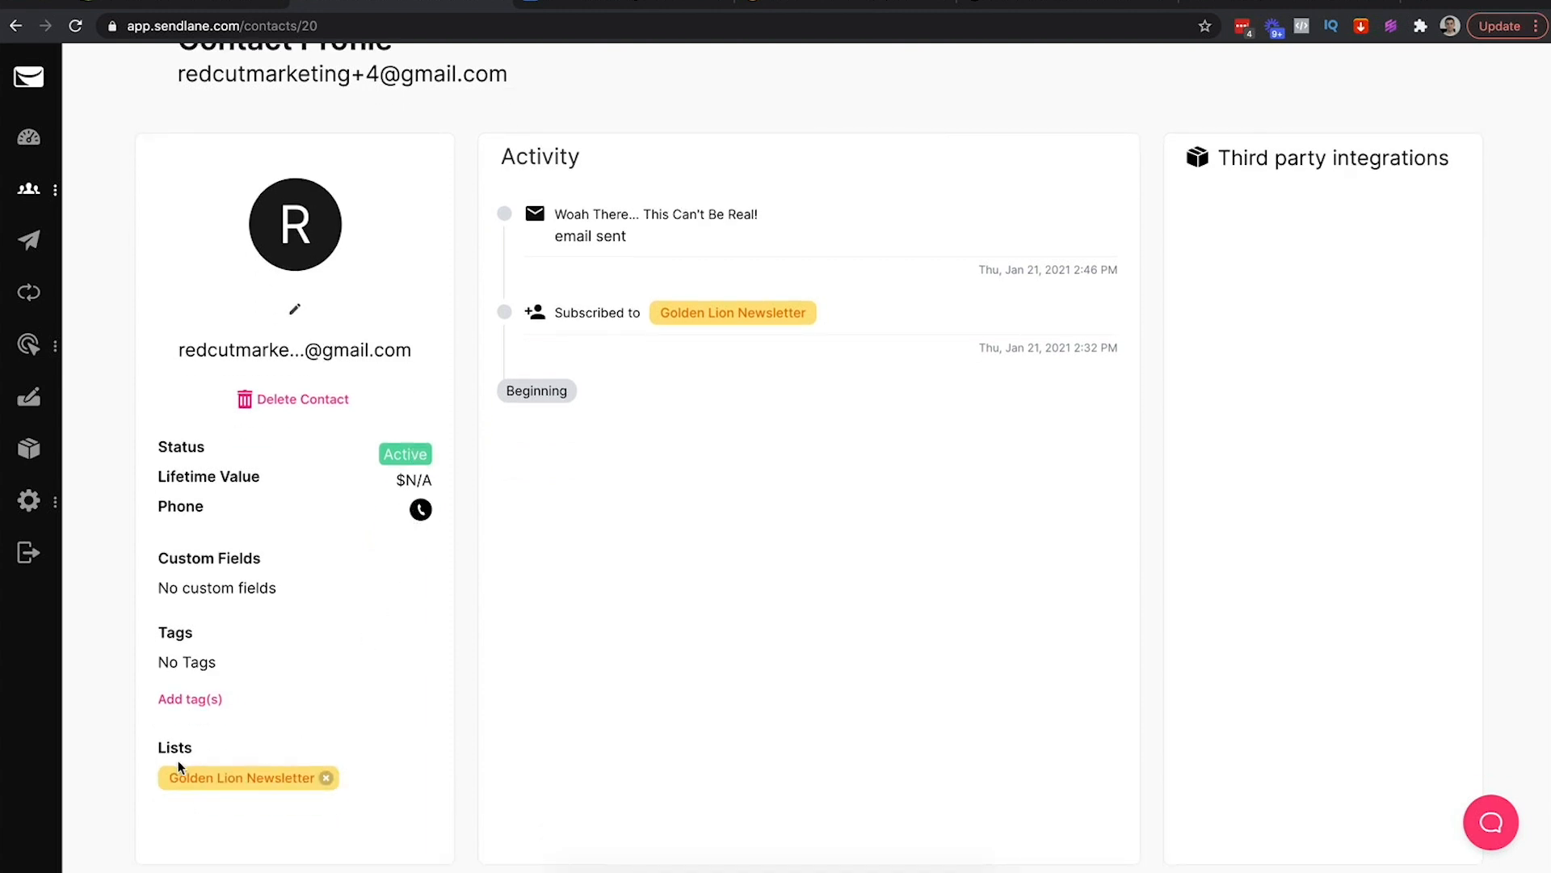
left_click(181, 702)
left_click(668, 465)
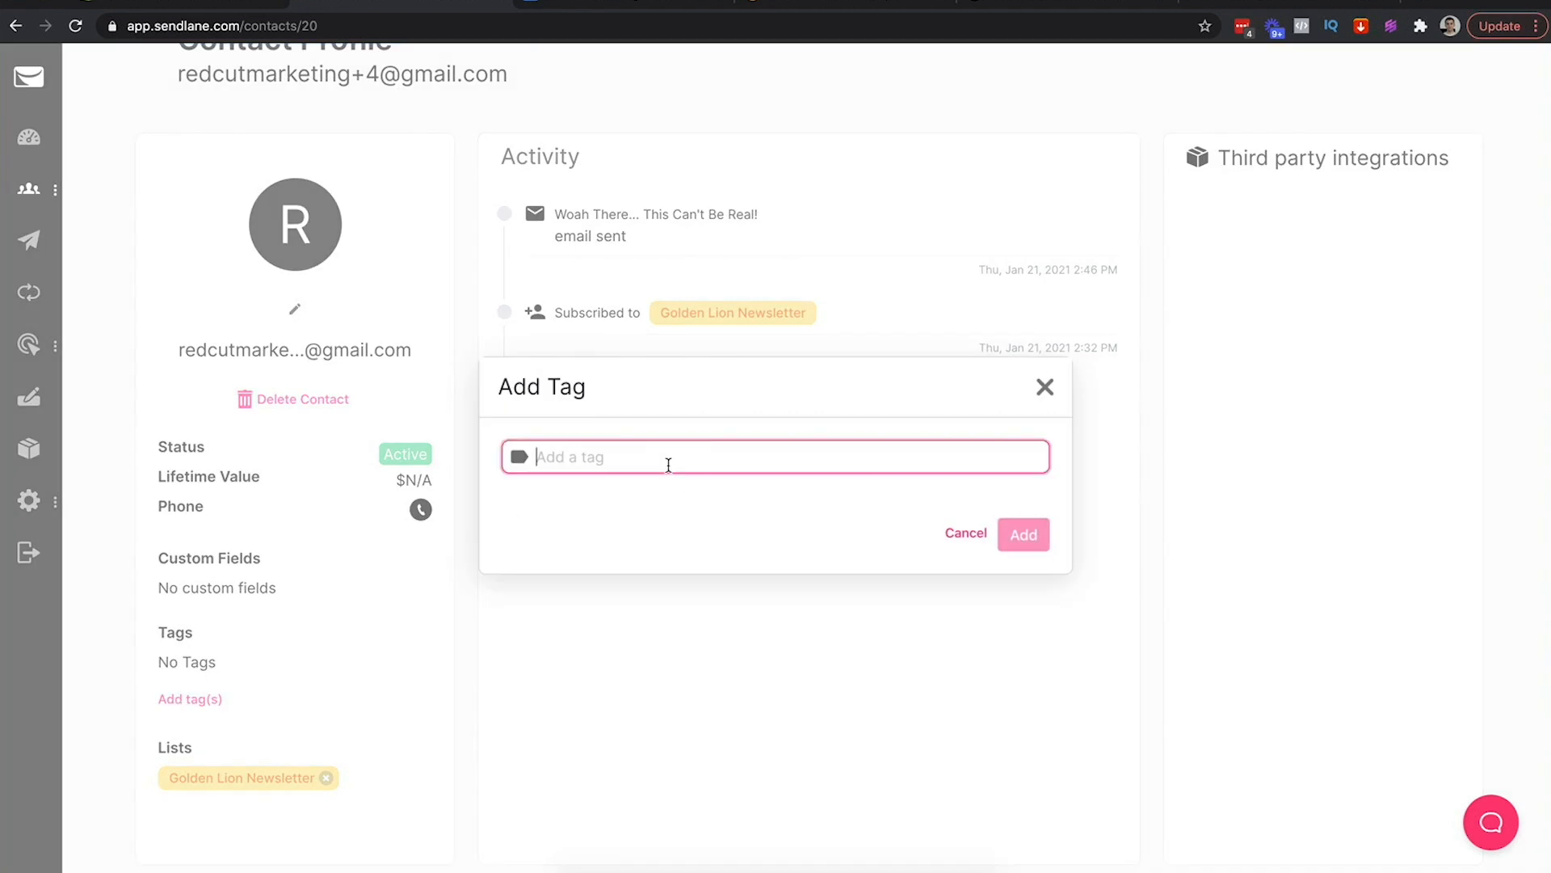
type("gol")
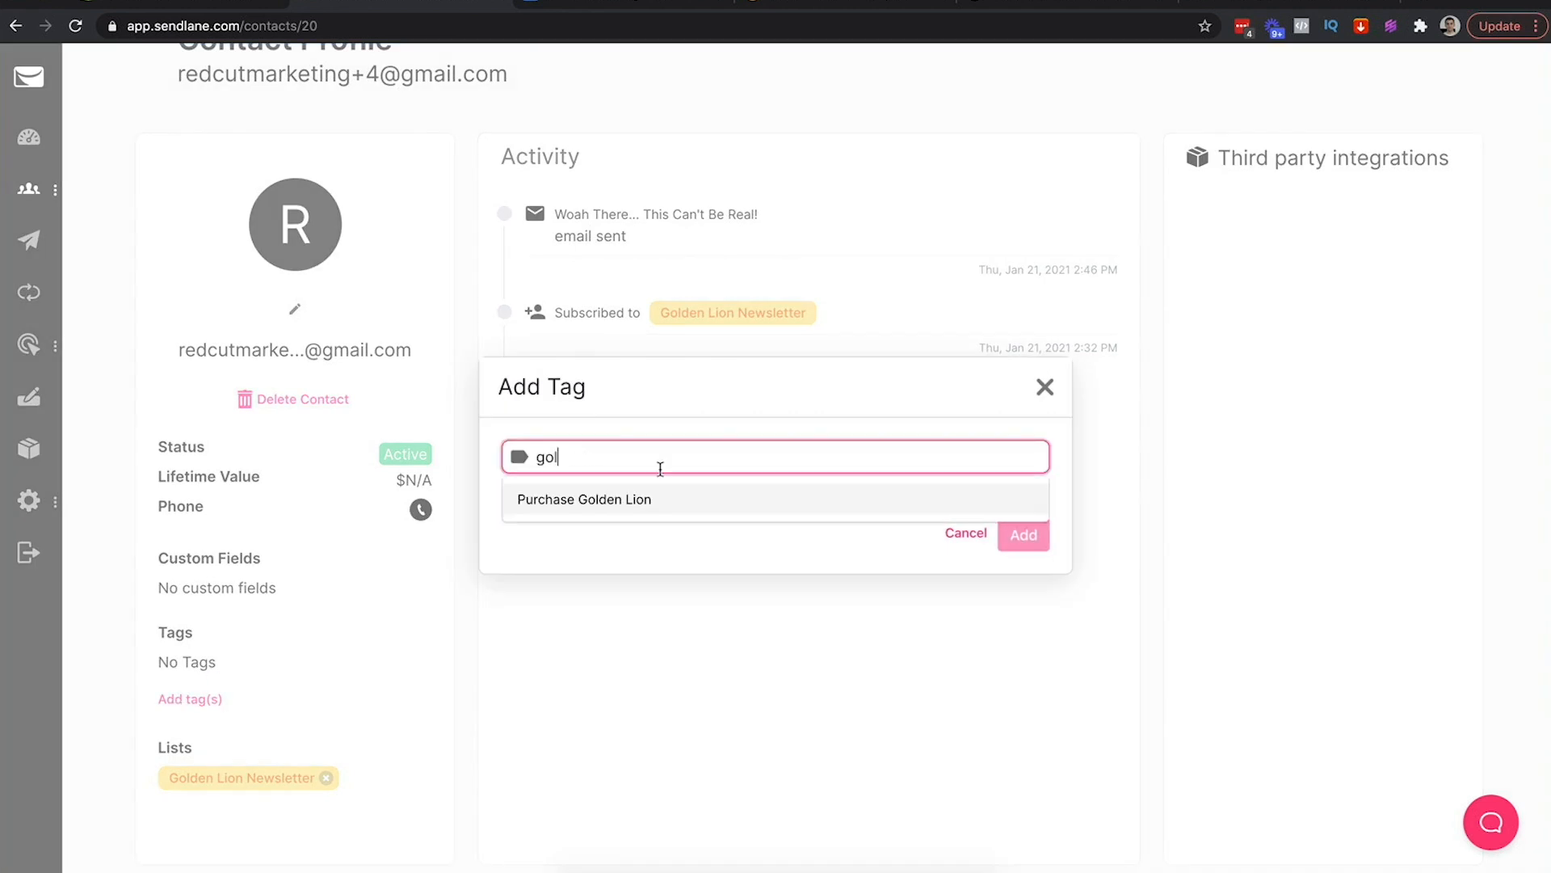
left_click(635, 500)
left_click(857, 525)
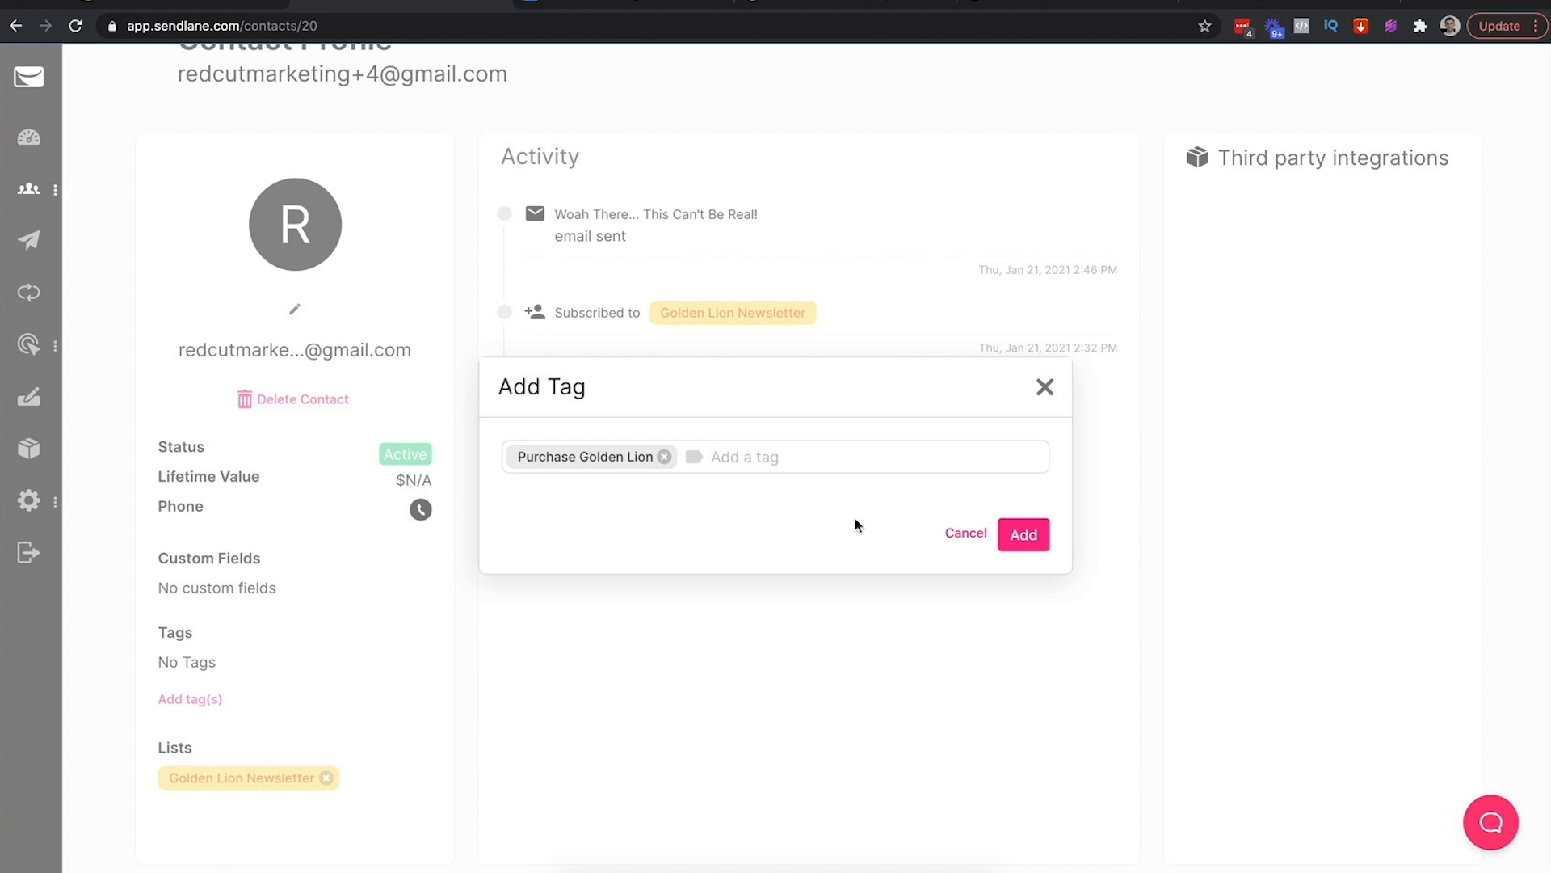
left_click(1025, 535)
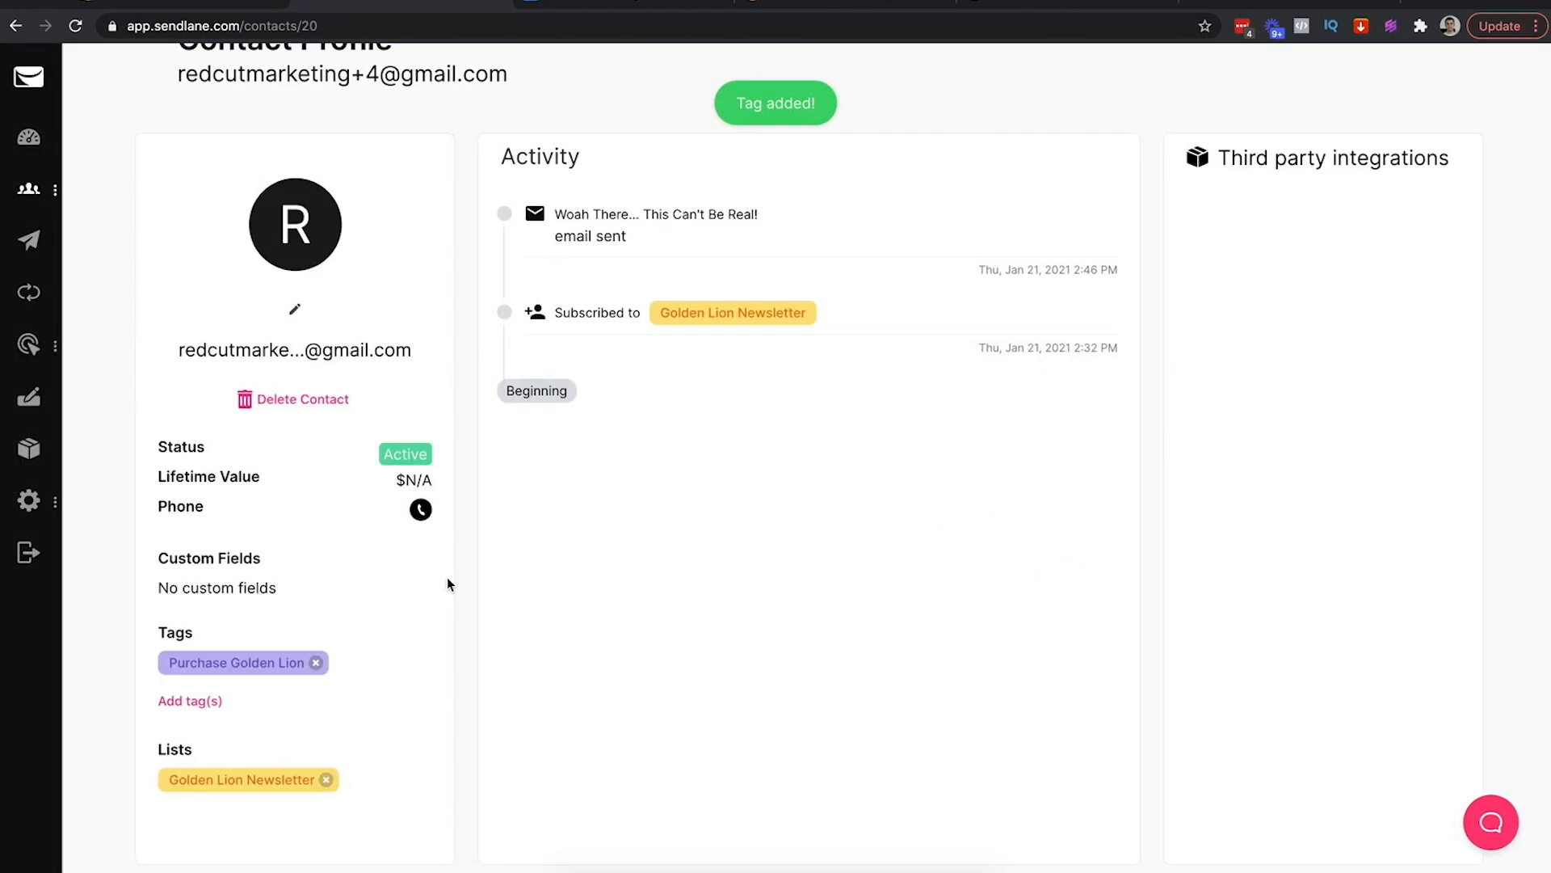
Reload the contact profile to confirm Purchase Golden Lion appears under Tags
scroll(499, 477, "up", 2)
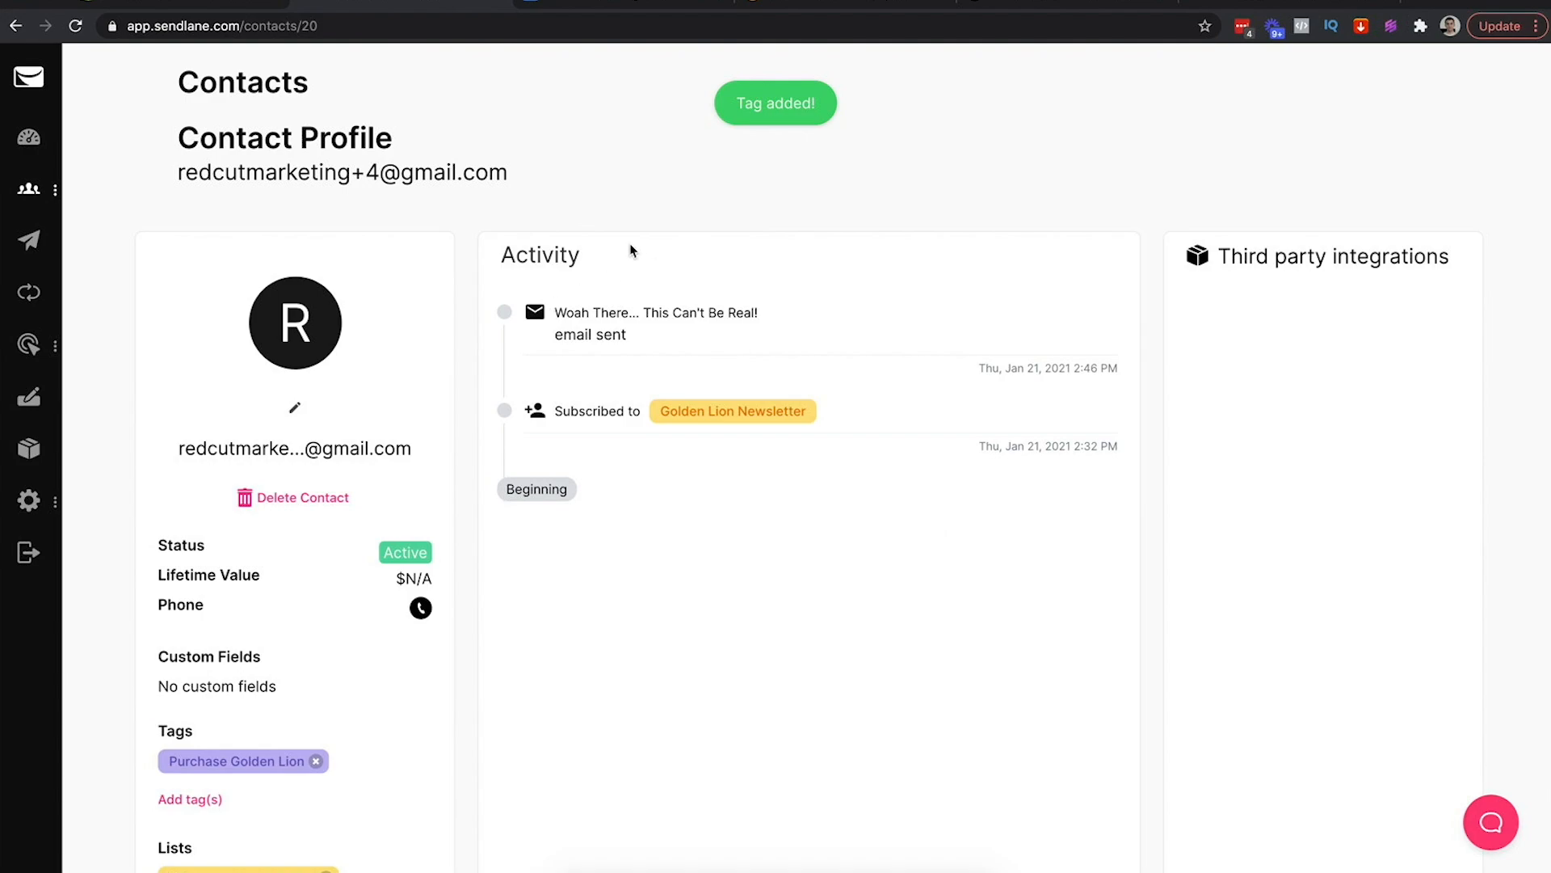
left_click(395, 30)
key("Return")
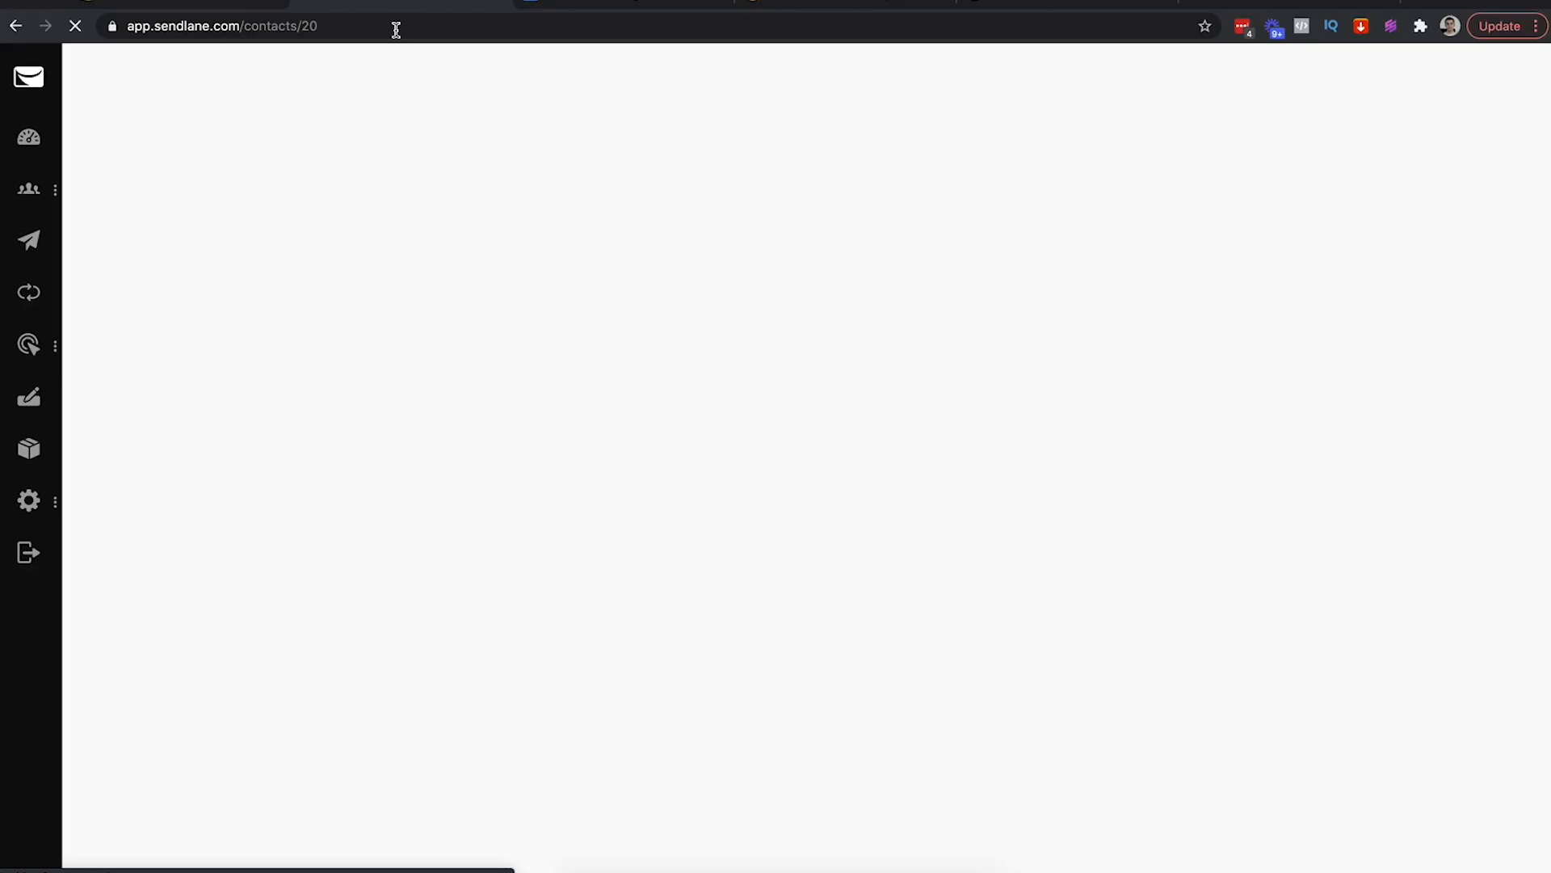
scroll(474, 491, "down", 2)
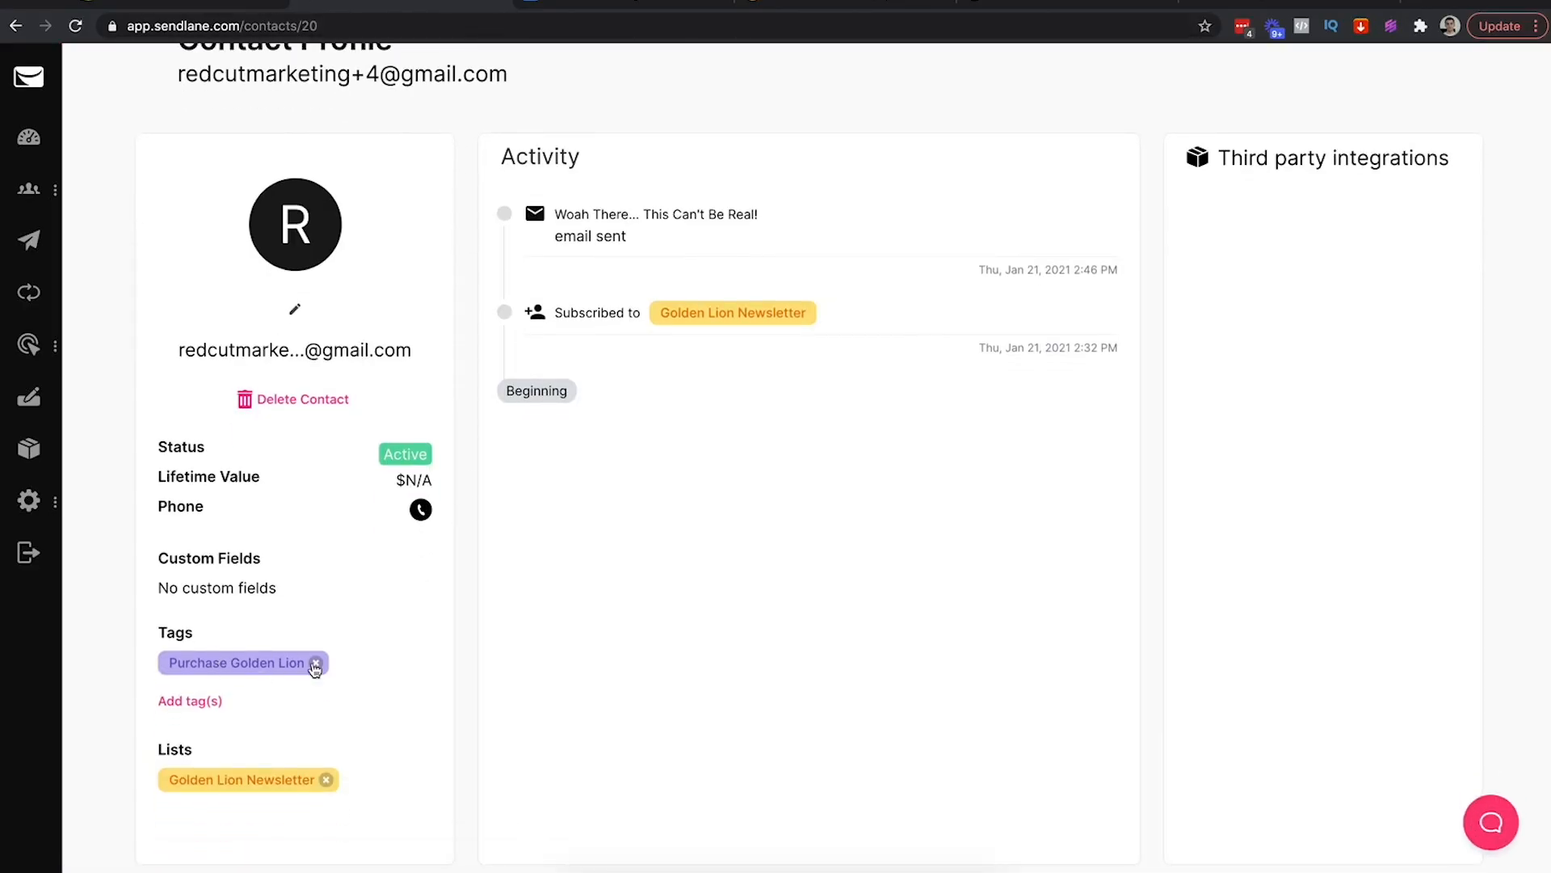
mouse_move(49, 201)
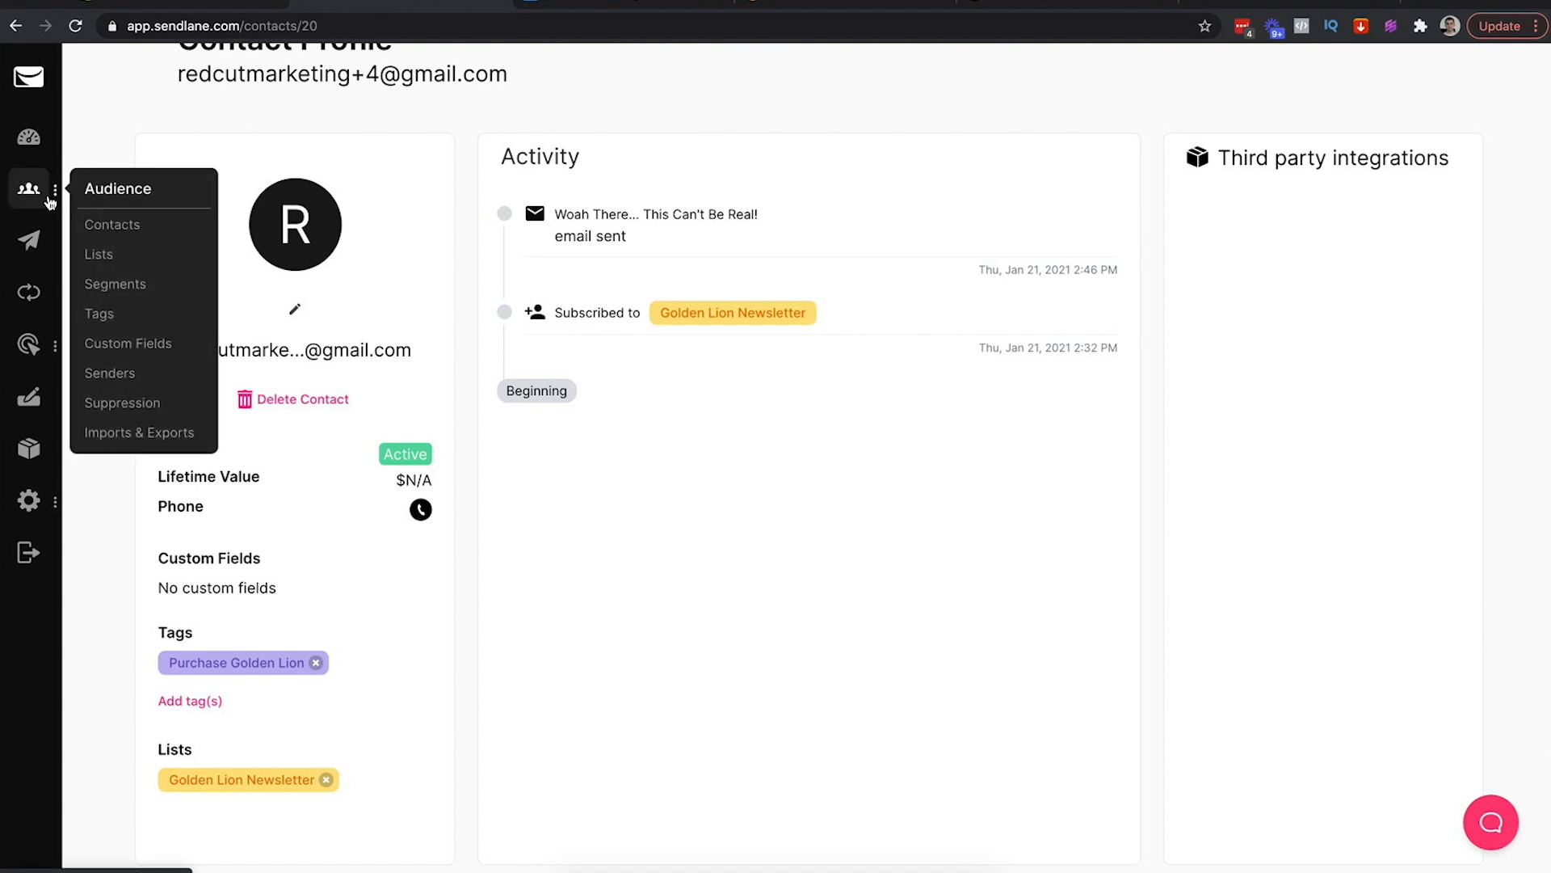
Create a new campaign named 'Test Tag' and proceed to its Audience step
left_click(34, 243)
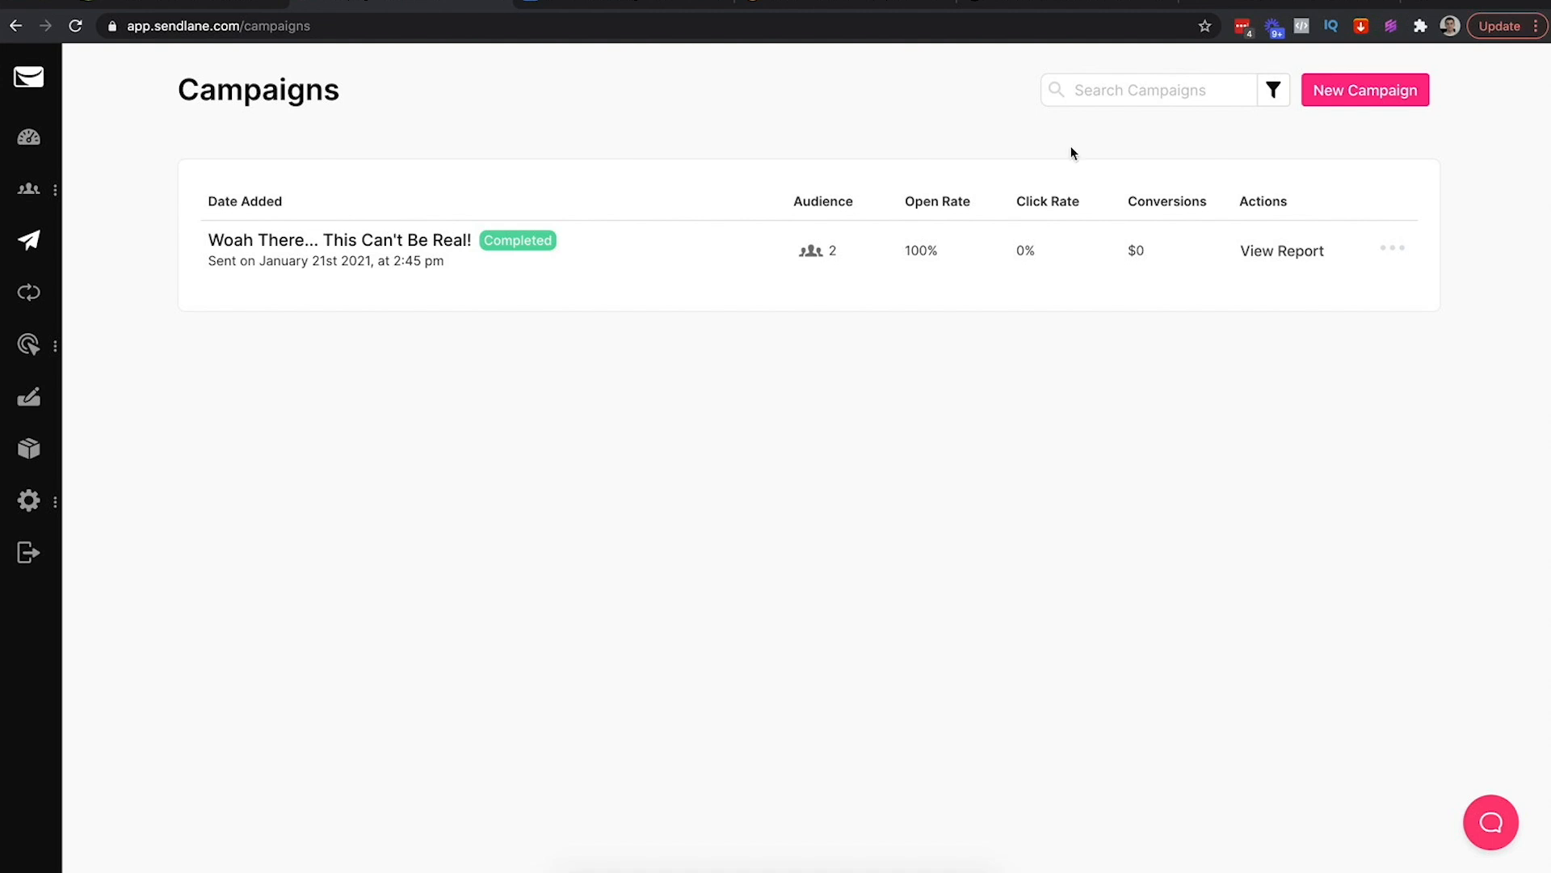
left_click(1356, 93)
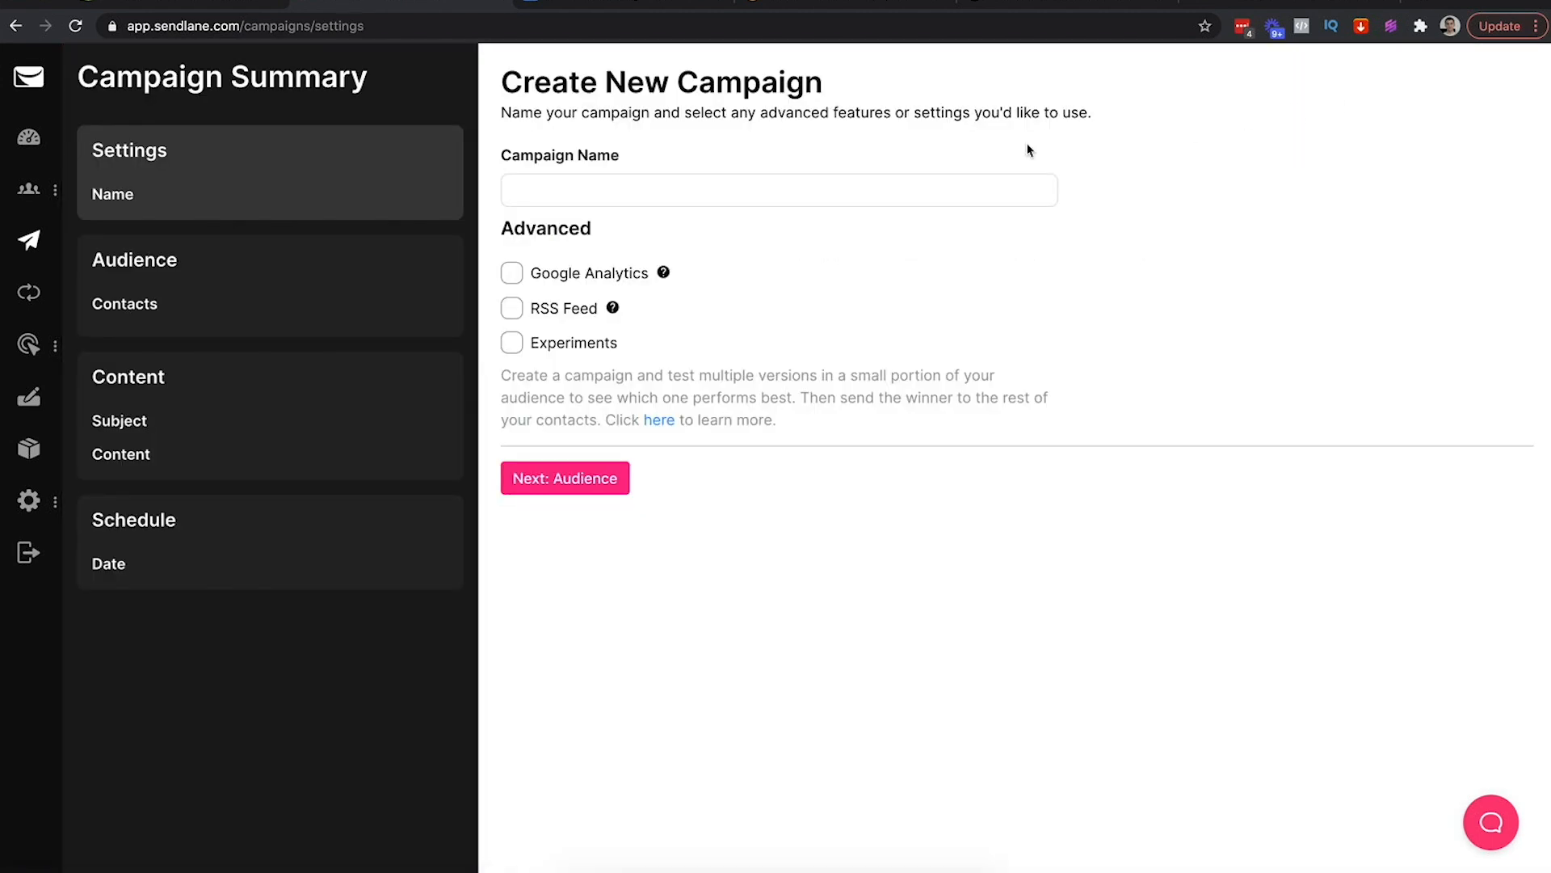
left_click(682, 196)
type("T")
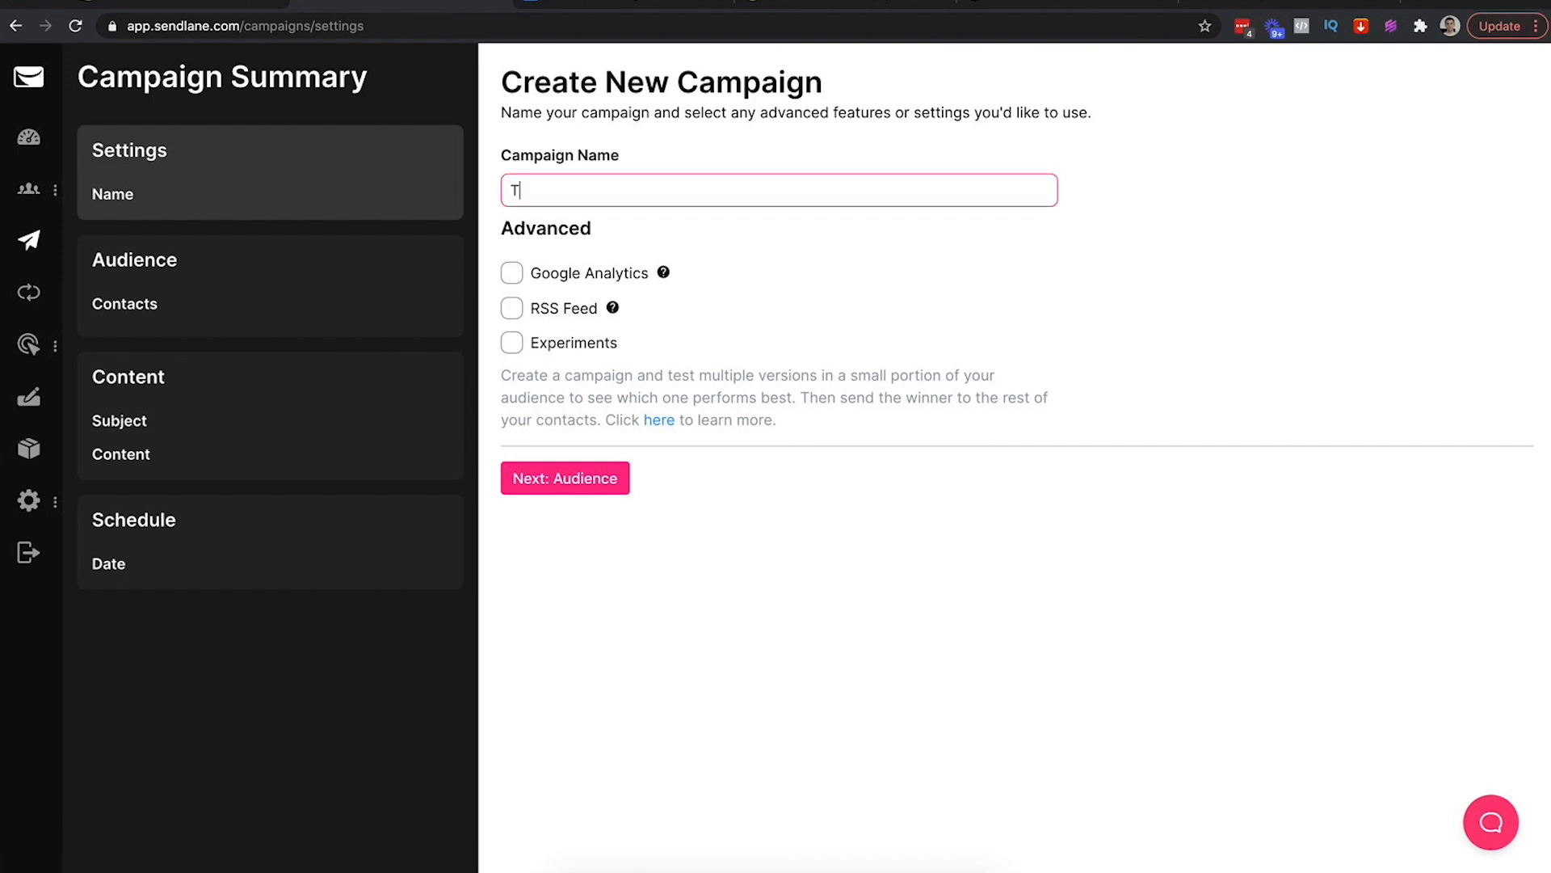
type("est Tagf")
left_click(594, 483)
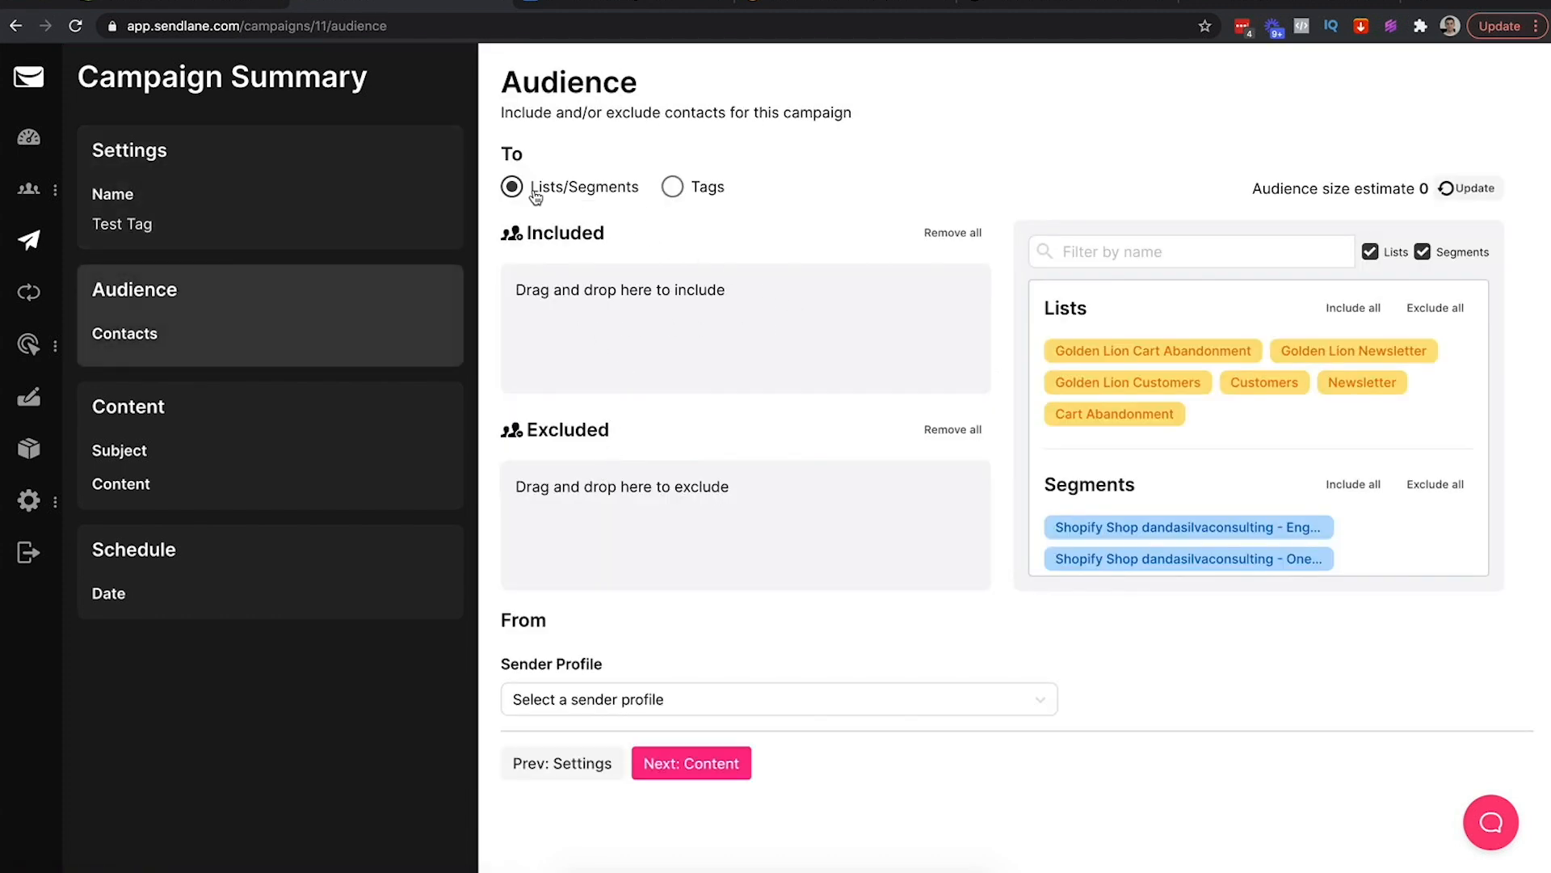
Target contacts tagged Purchase Golden Lion and send from the Golden Lion sender profile
left_click(673, 191)
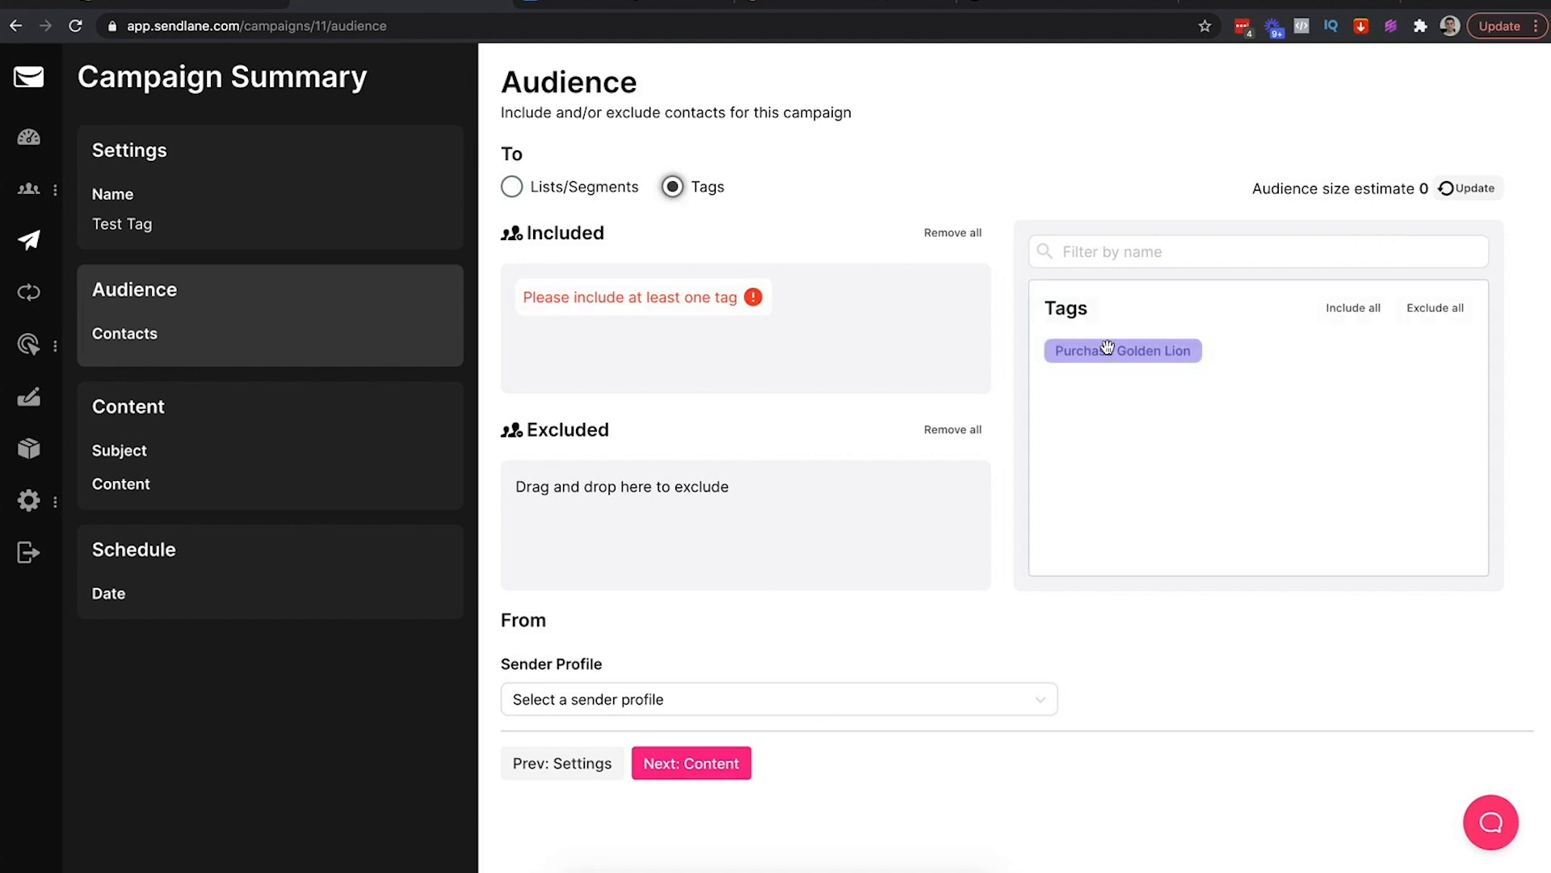
left_click_drag(1103, 349, 676, 342)
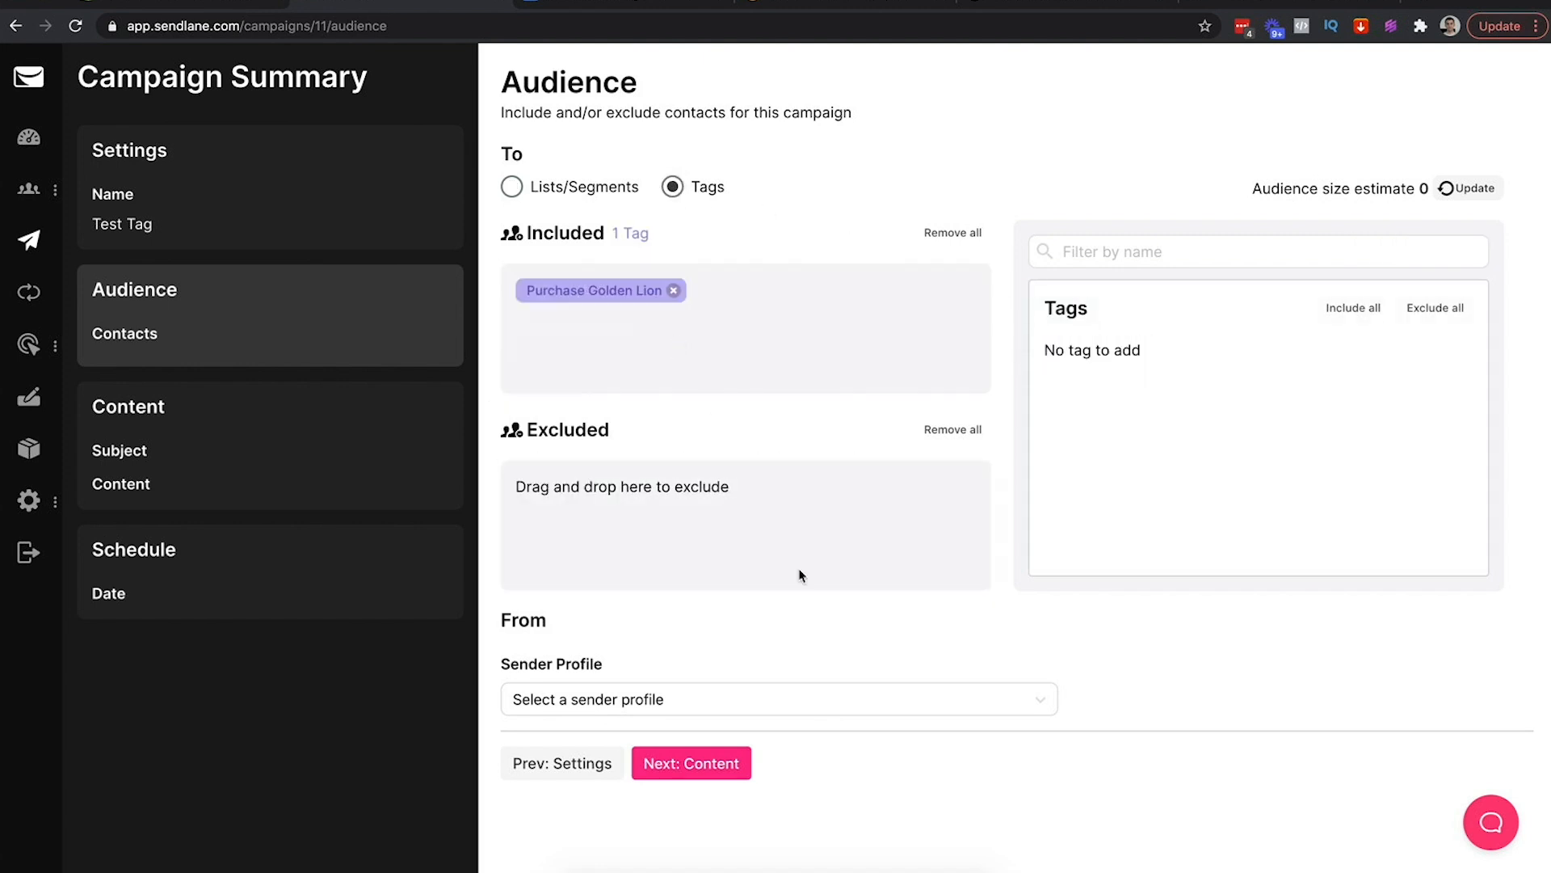
left_click(669, 699)
scroll(703, 623, "down", 1)
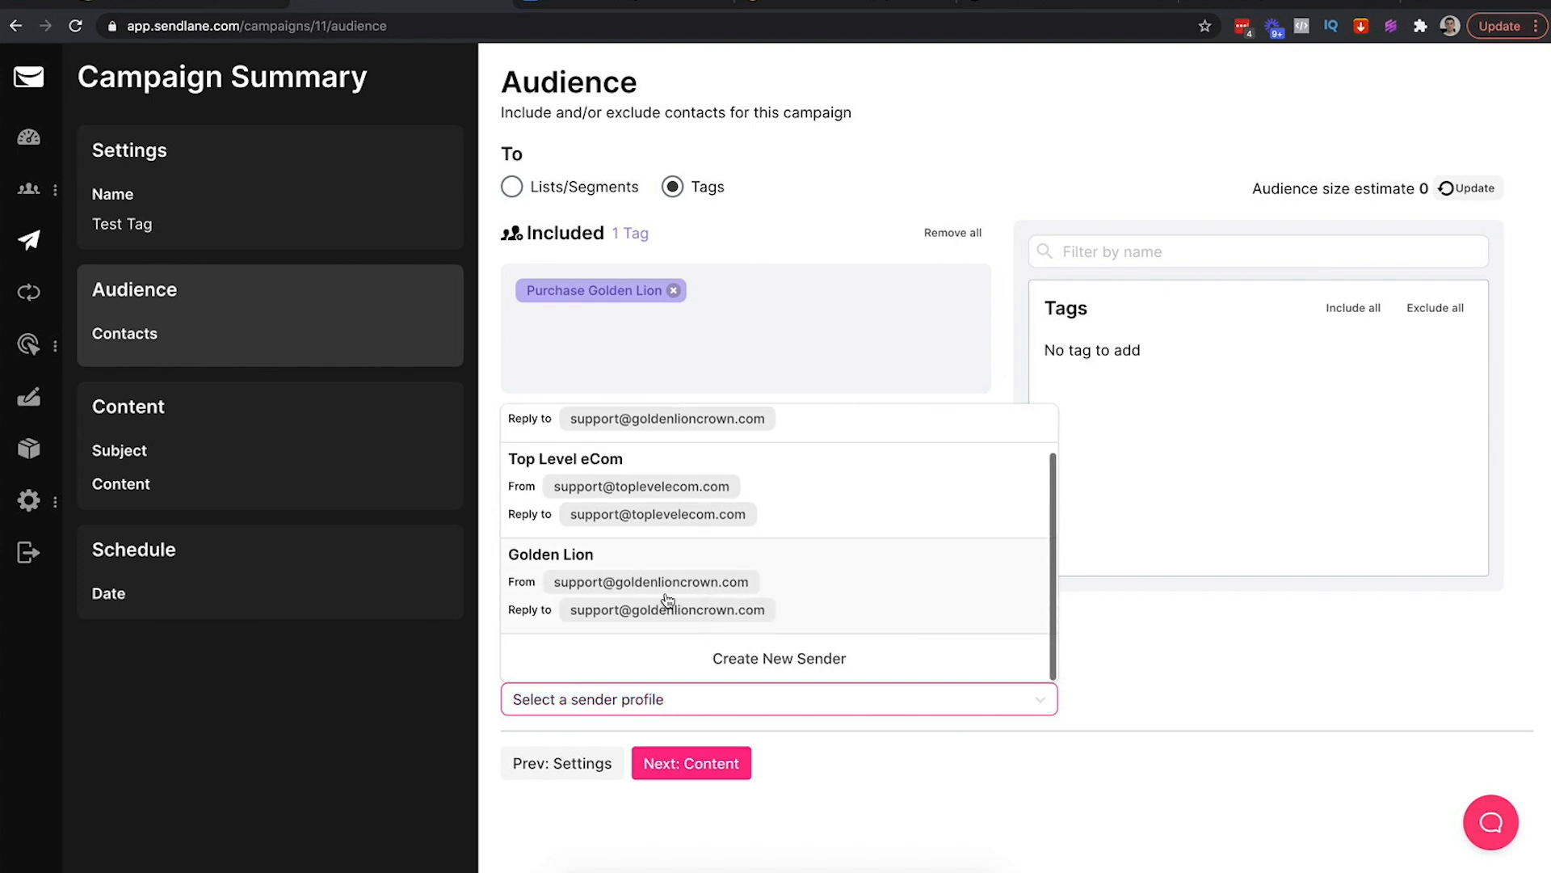
left_click(668, 599)
left_click(685, 821)
Set subject 'Test Lion' and use the Golden Lion - Cart Abandonment custom template
left_click(574, 191)
type("Test Lion")
key("Tab")
key("Tab")
left_click(649, 478)
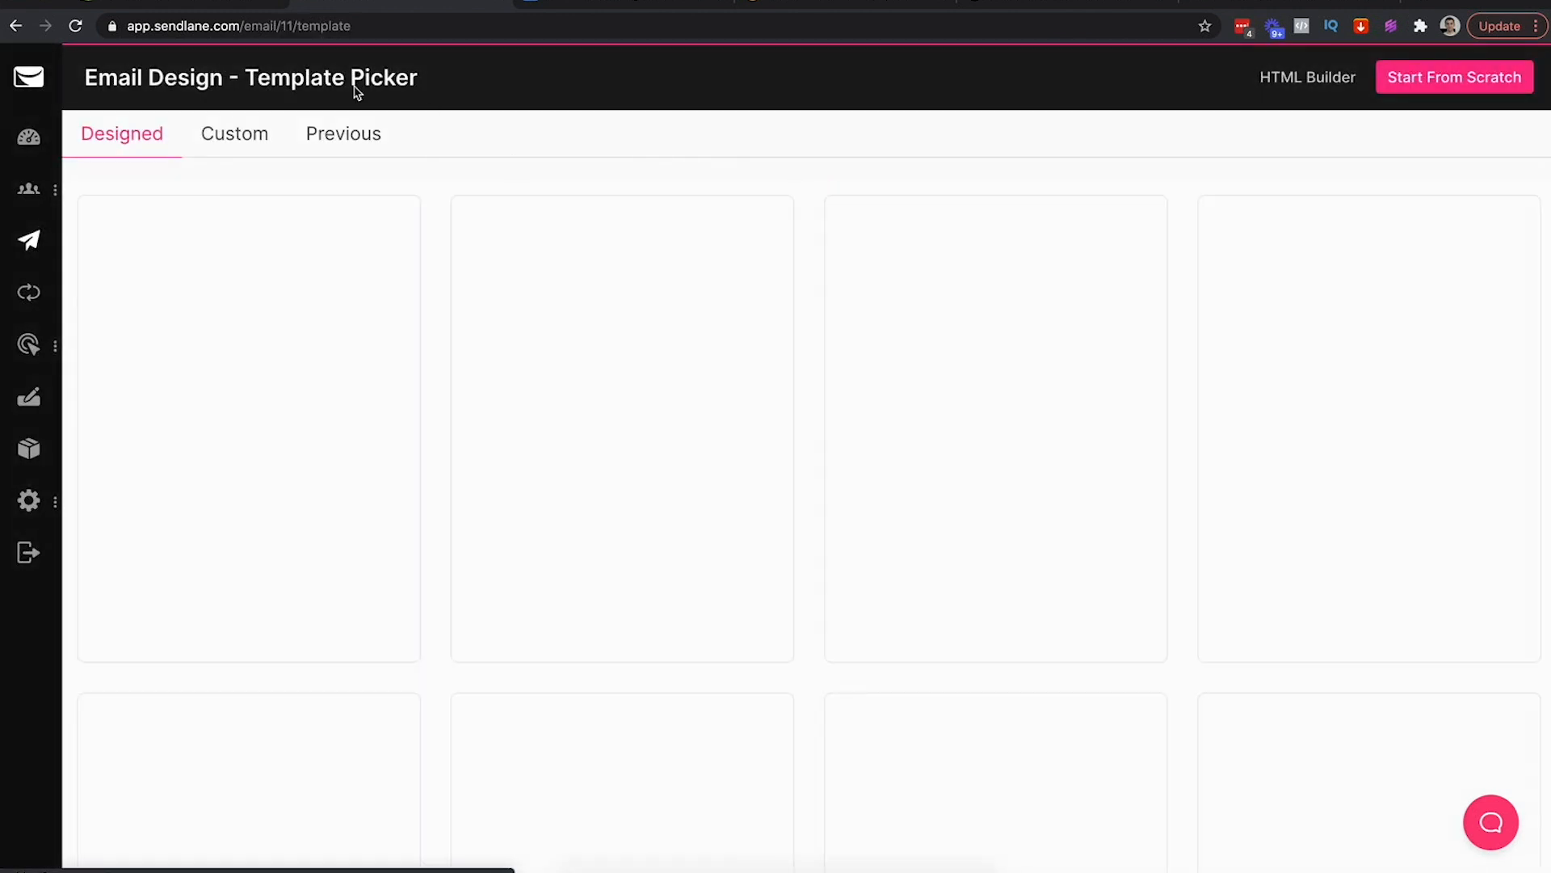
left_click(242, 132)
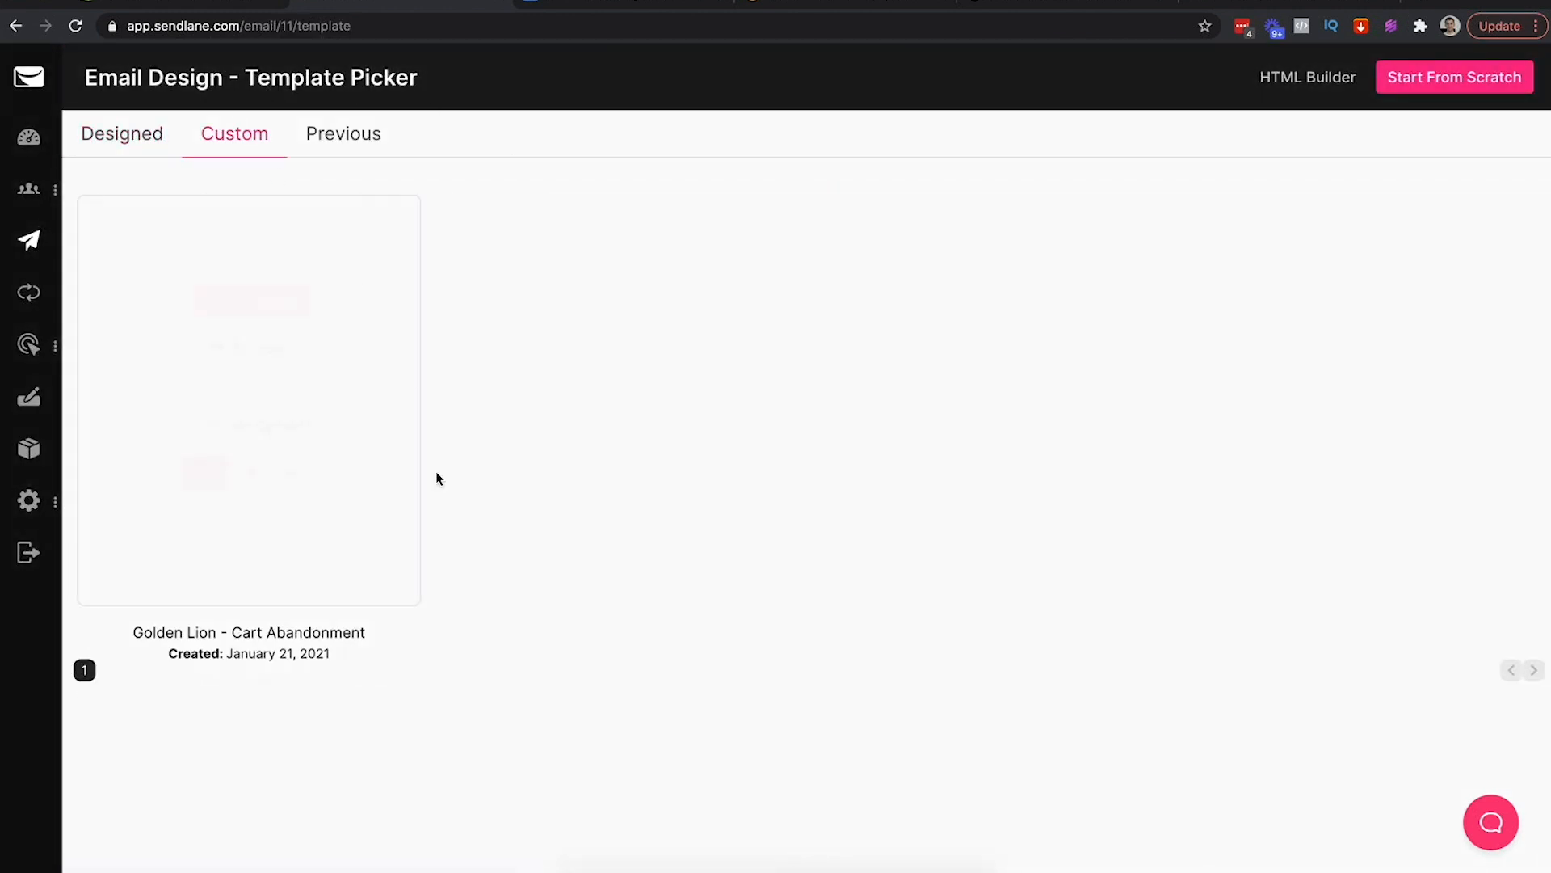
left_click(261, 298)
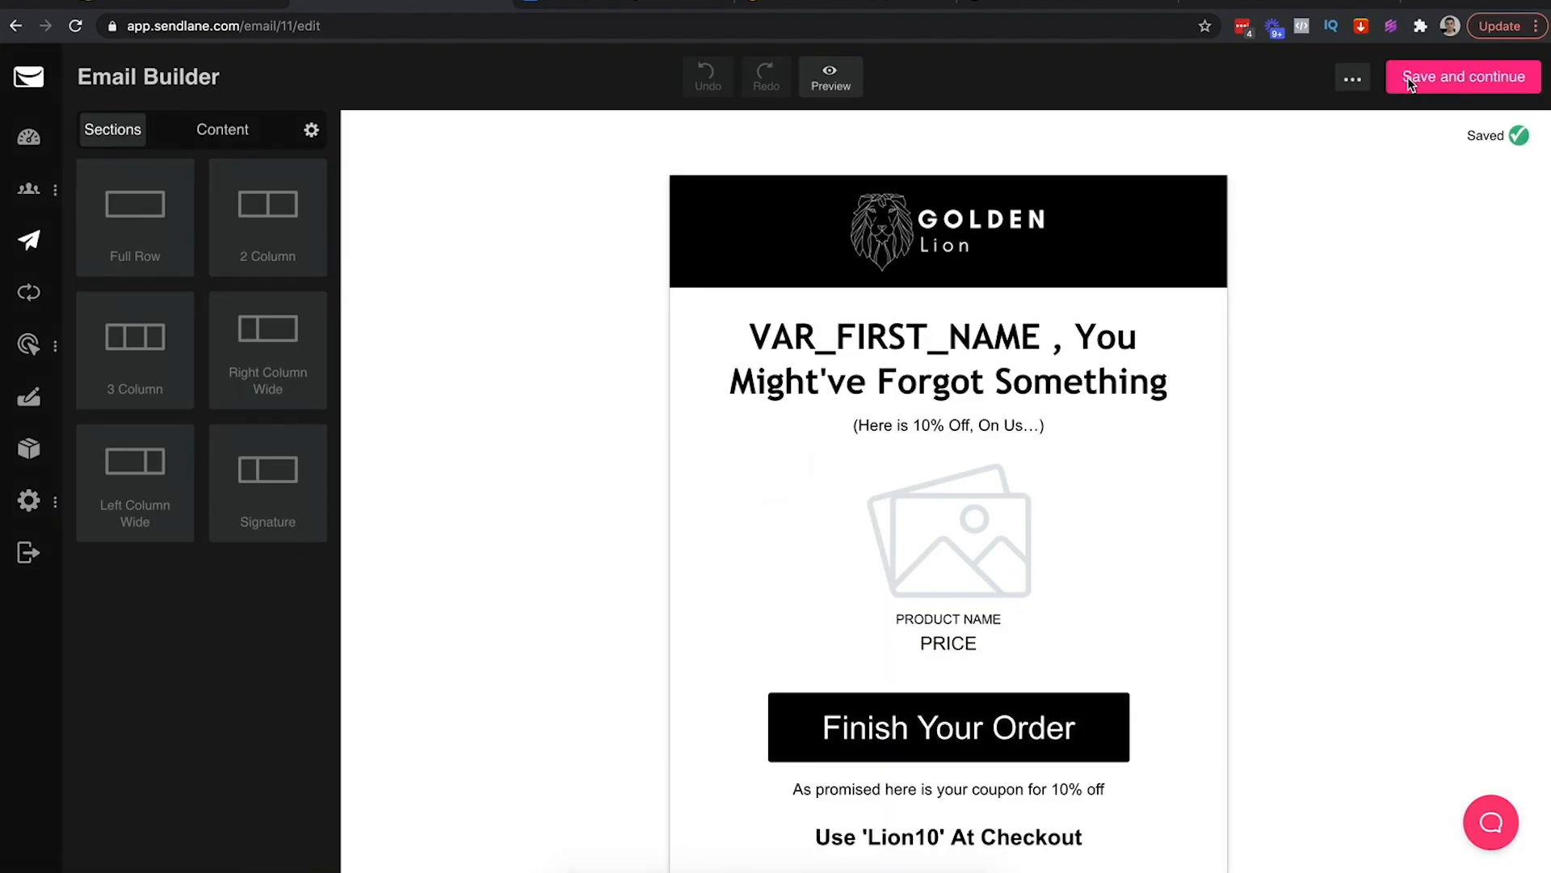
left_click(1407, 75)
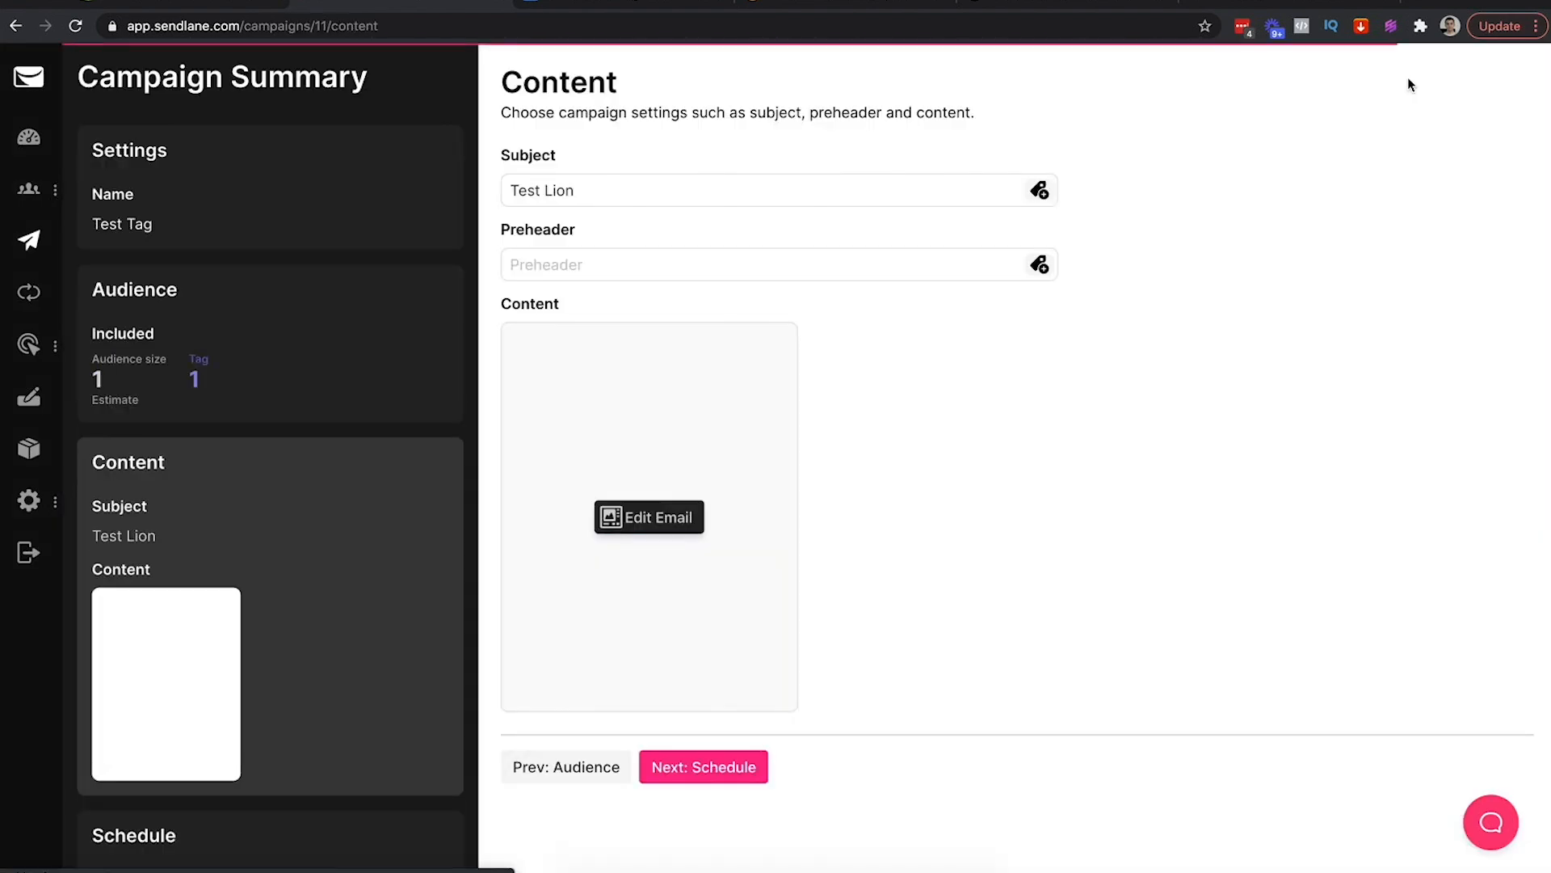
Schedule the campaign to send immediately and submit it
left_click(715, 765)
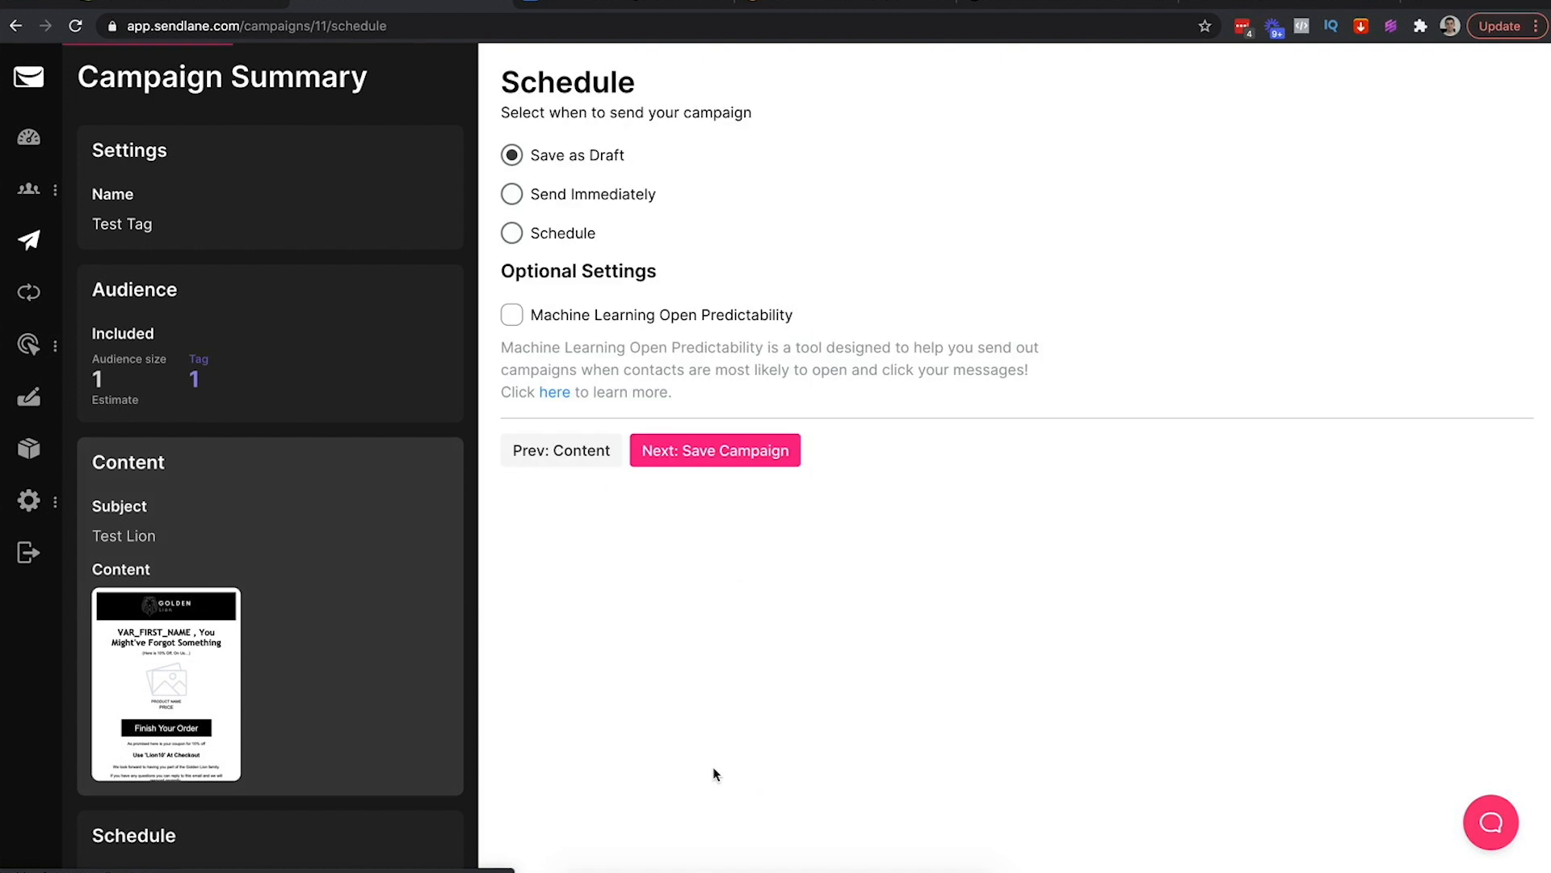
left_click(573, 203)
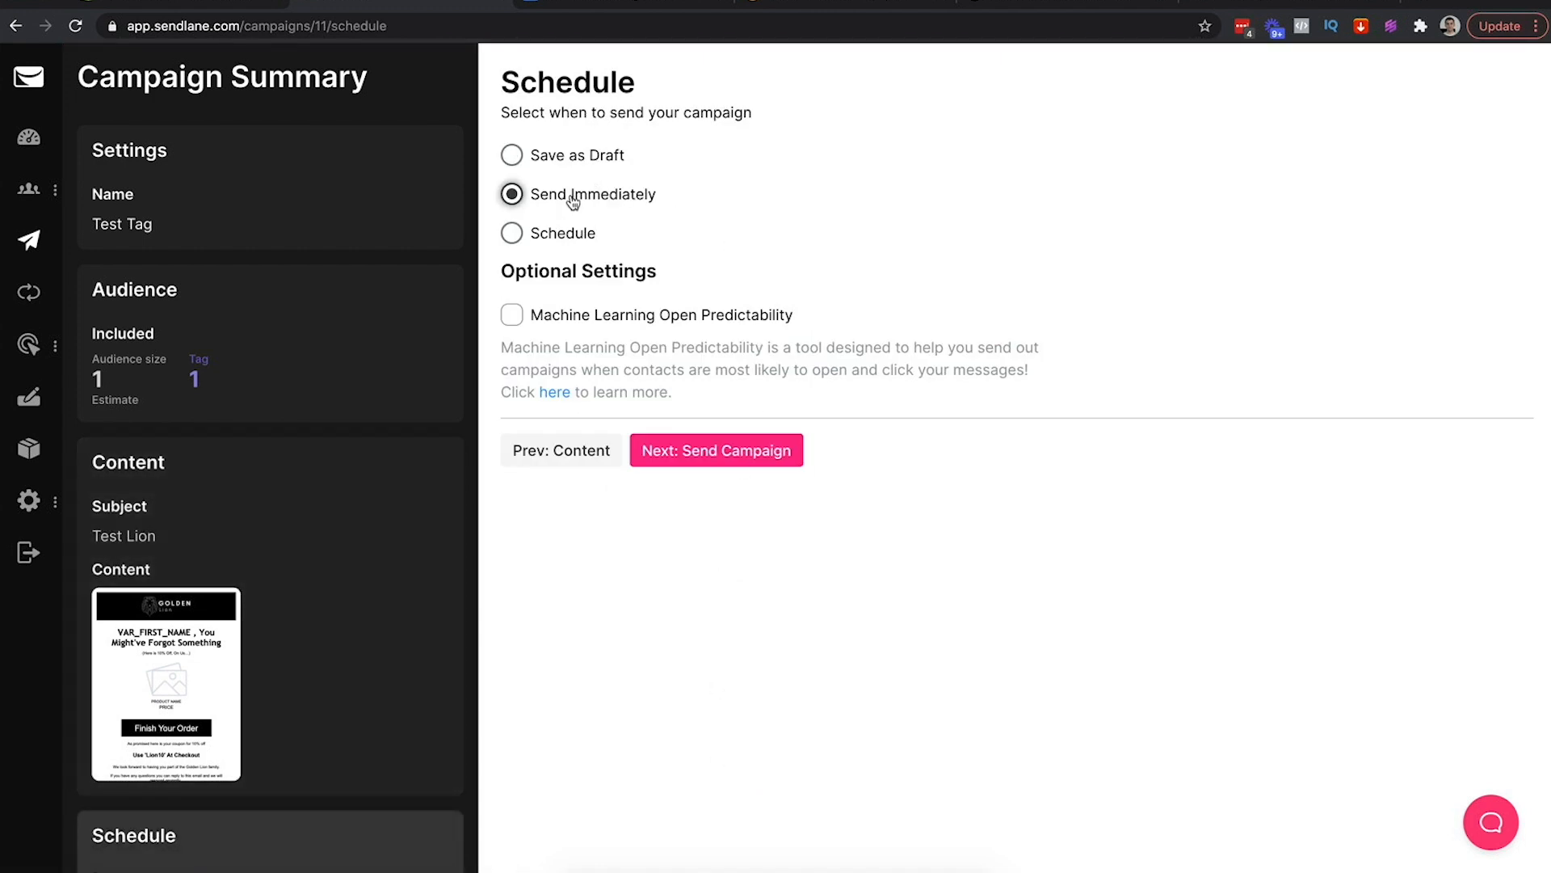
left_click(707, 449)
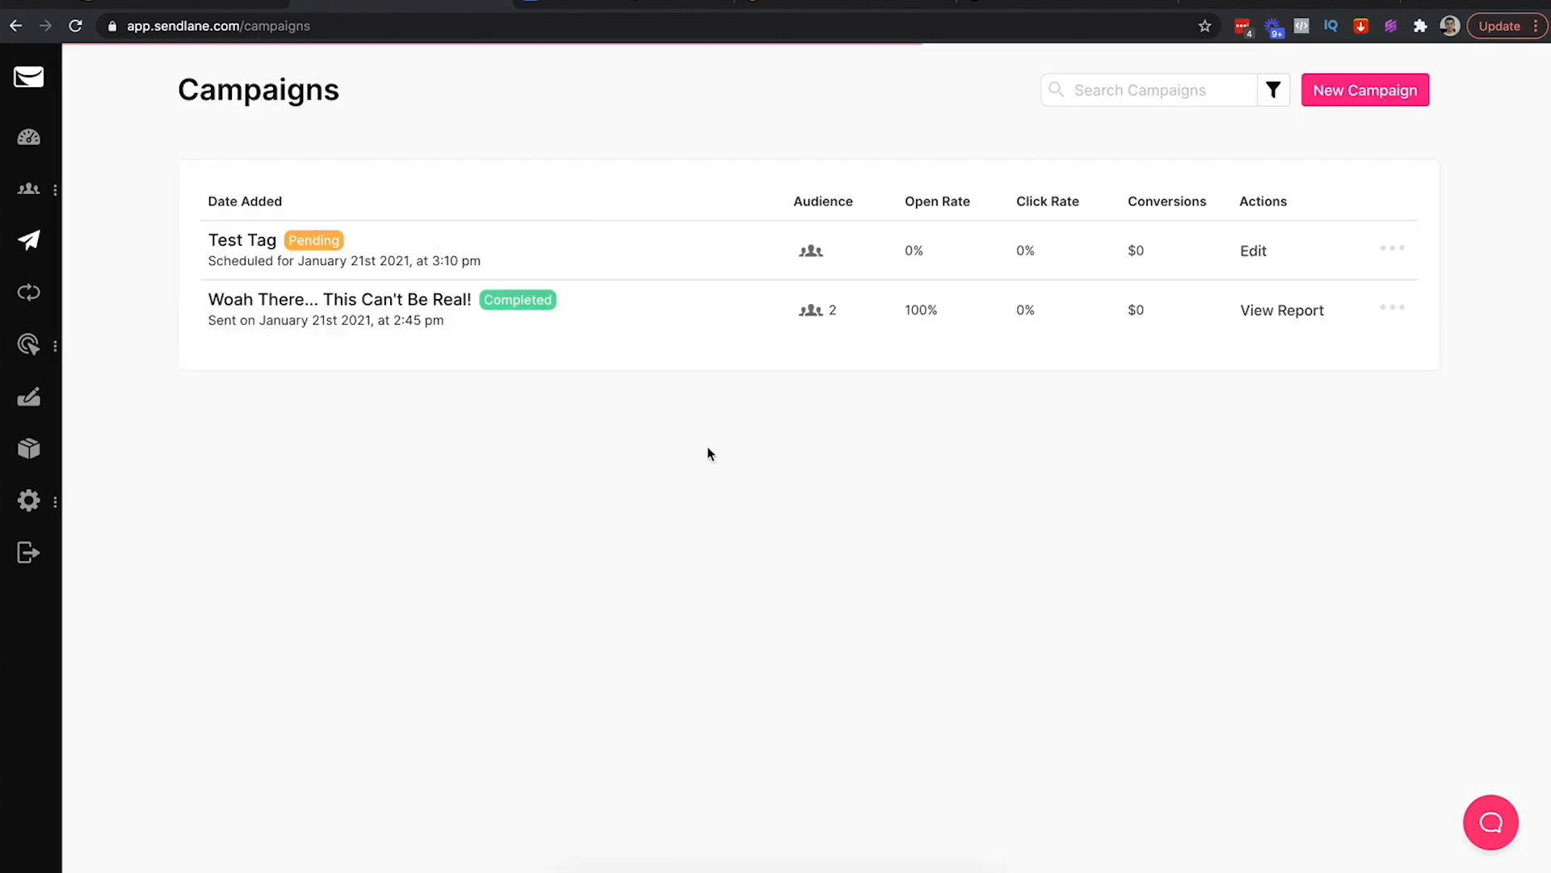
Reload the Campaigns page to update Test Tag's sending status
mouse_move(812, 246)
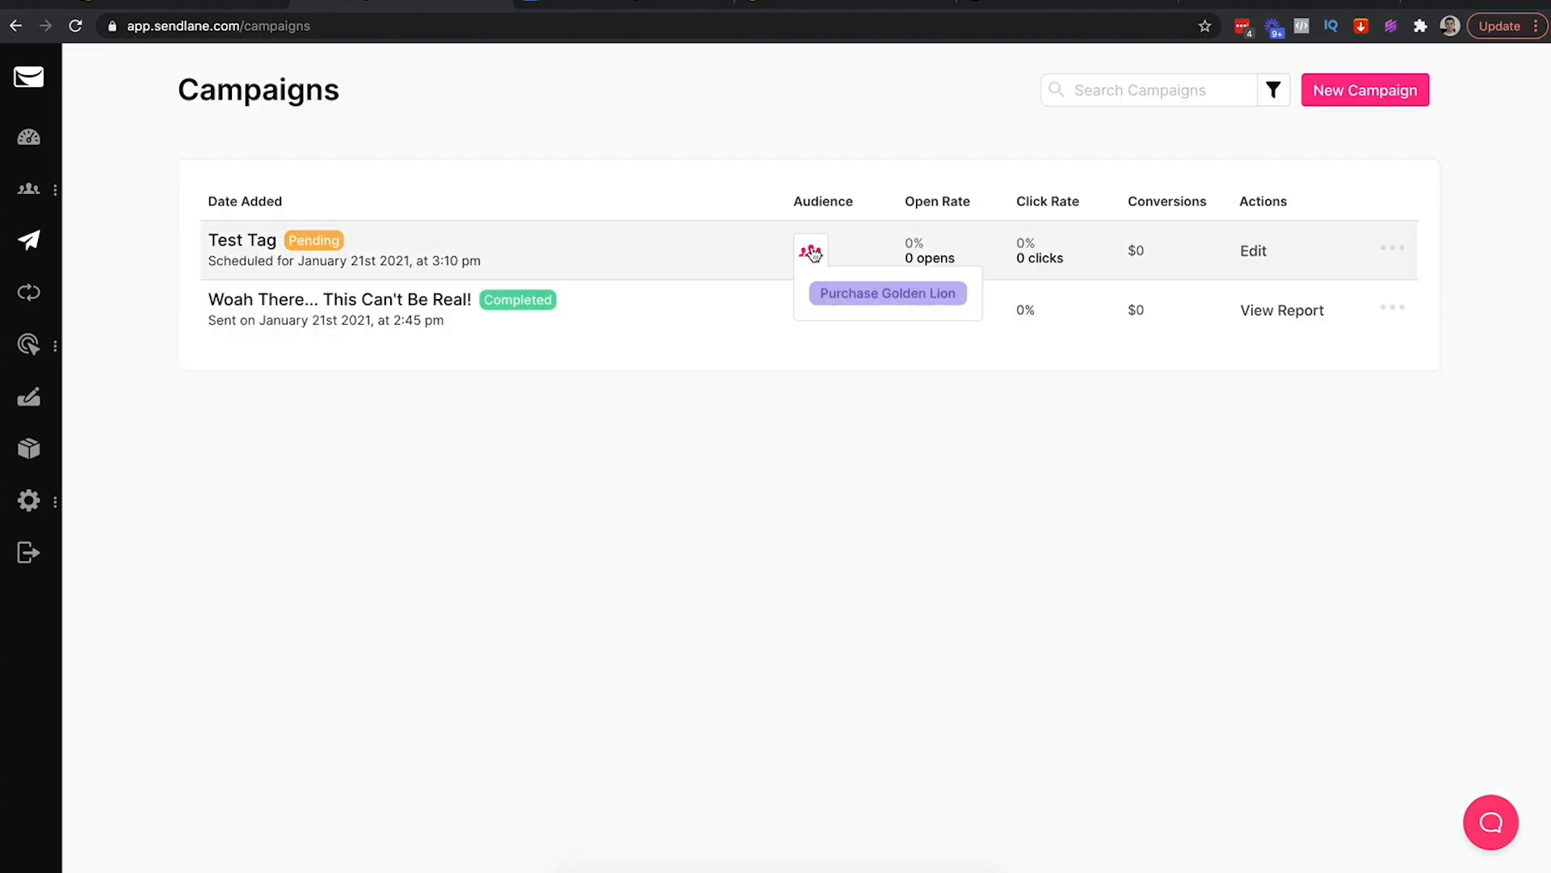
left_click(741, 27)
key("Return")
mouse_move(812, 250)
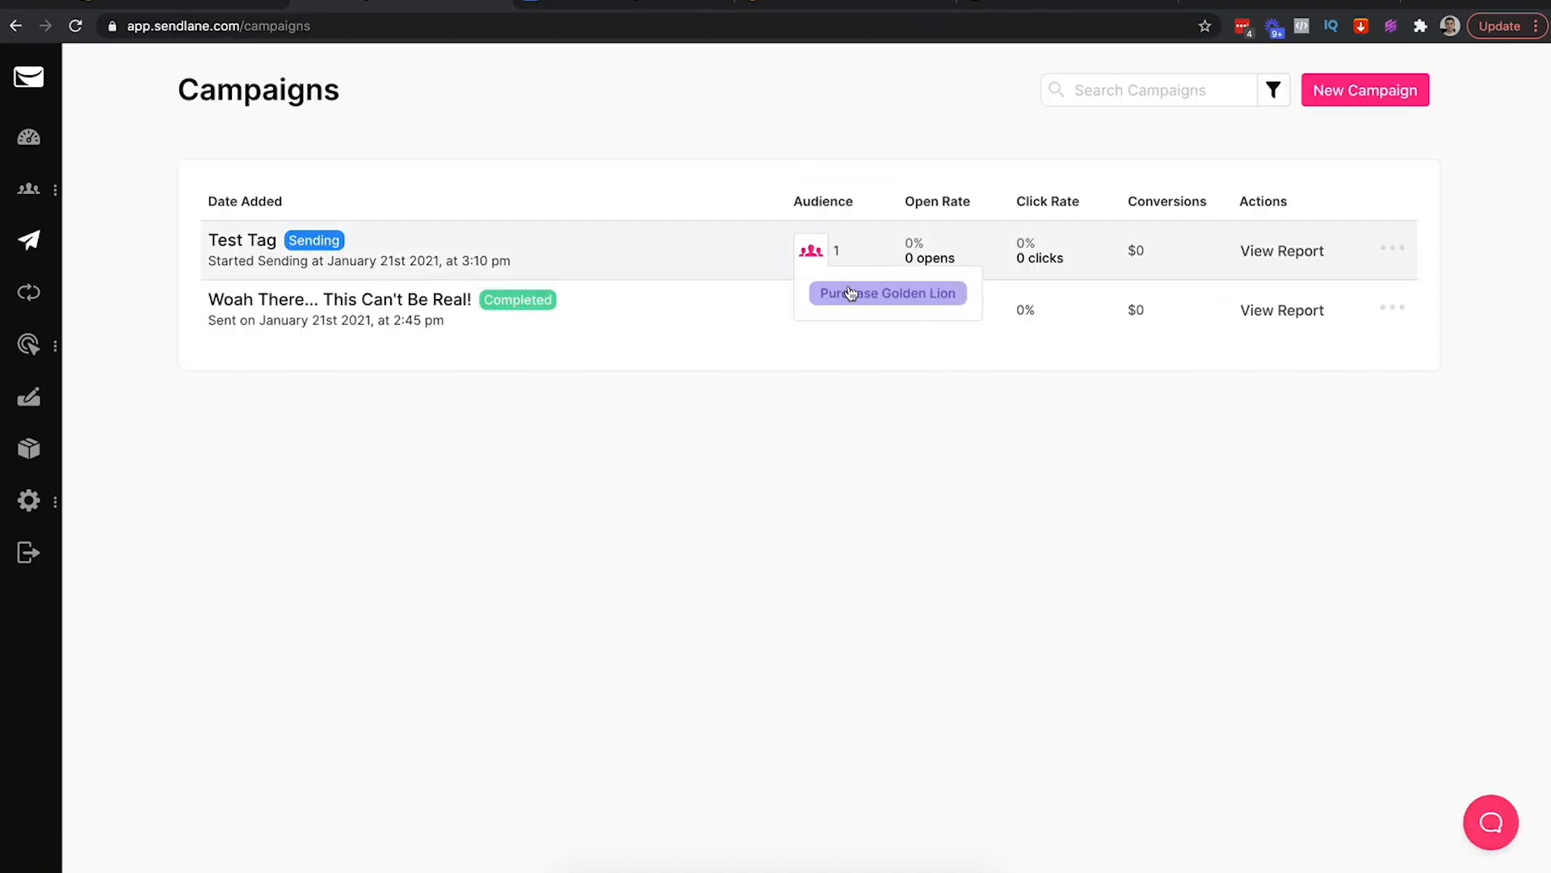
Refresh the Gmail inbox for the campaign email, then check Test Tag's audience in Sendlane
left_click(1257, 6)
left_click(314, 126)
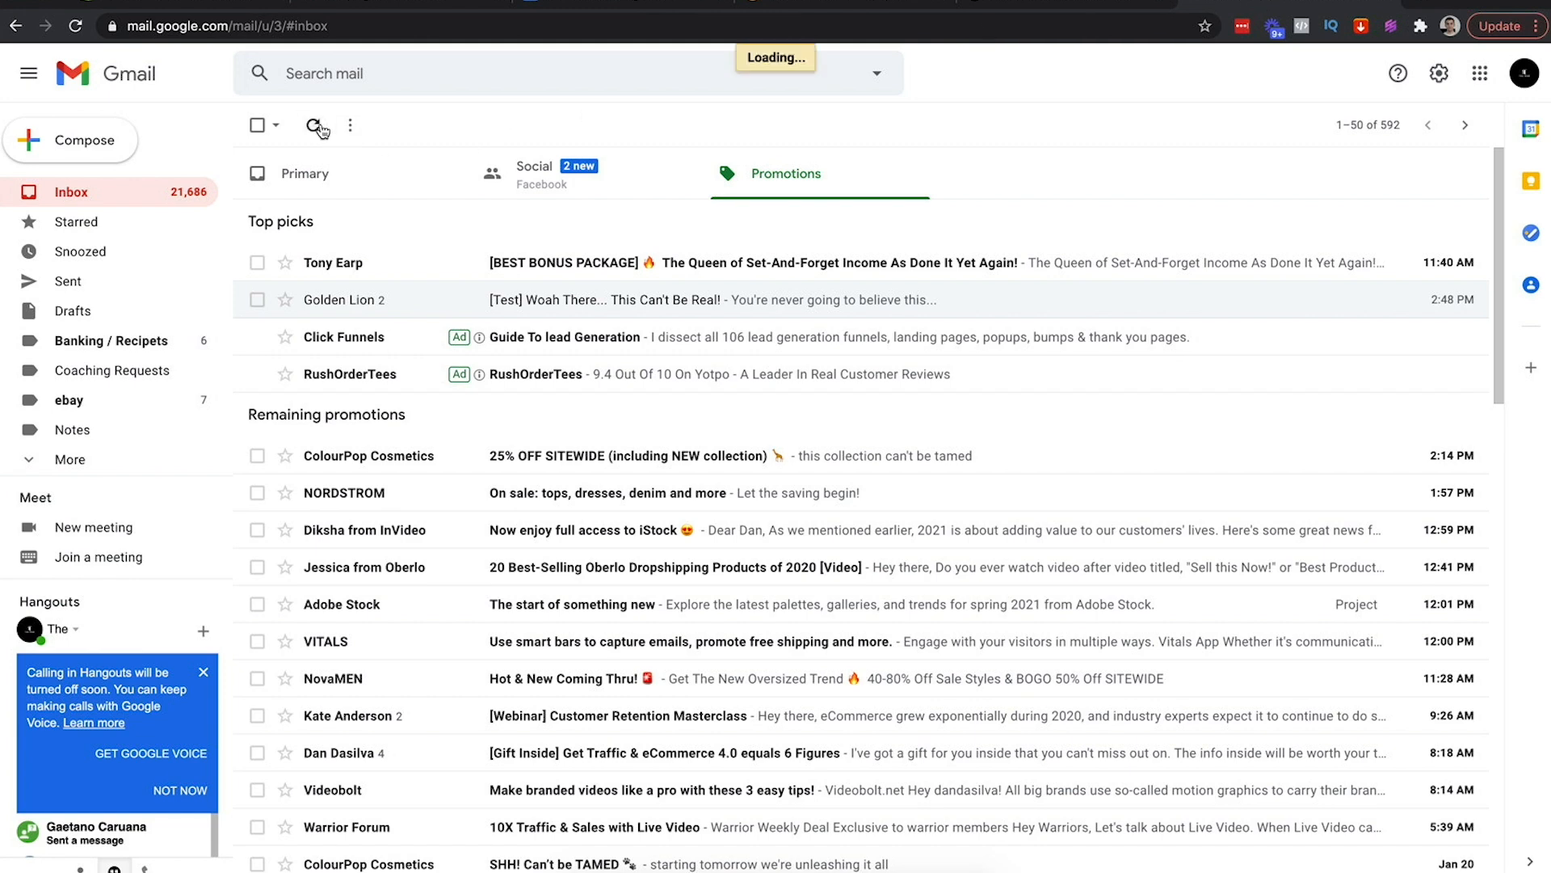
left_click(316, 127)
left_click(396, 7)
mouse_move(824, 258)
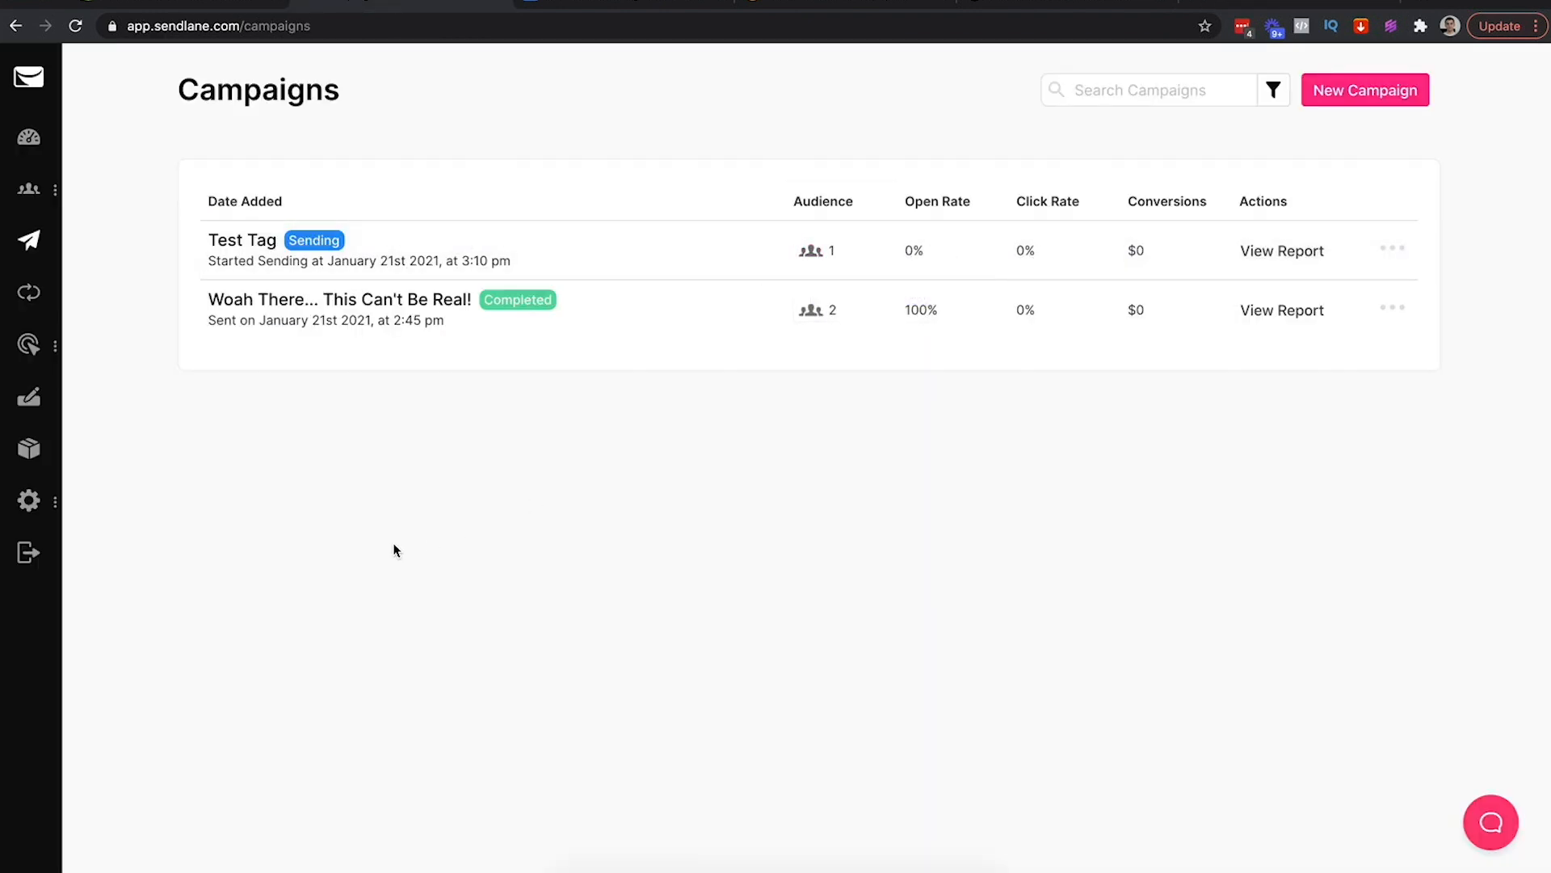
Open the first contact's profile to check its tags
mouse_move(29, 190)
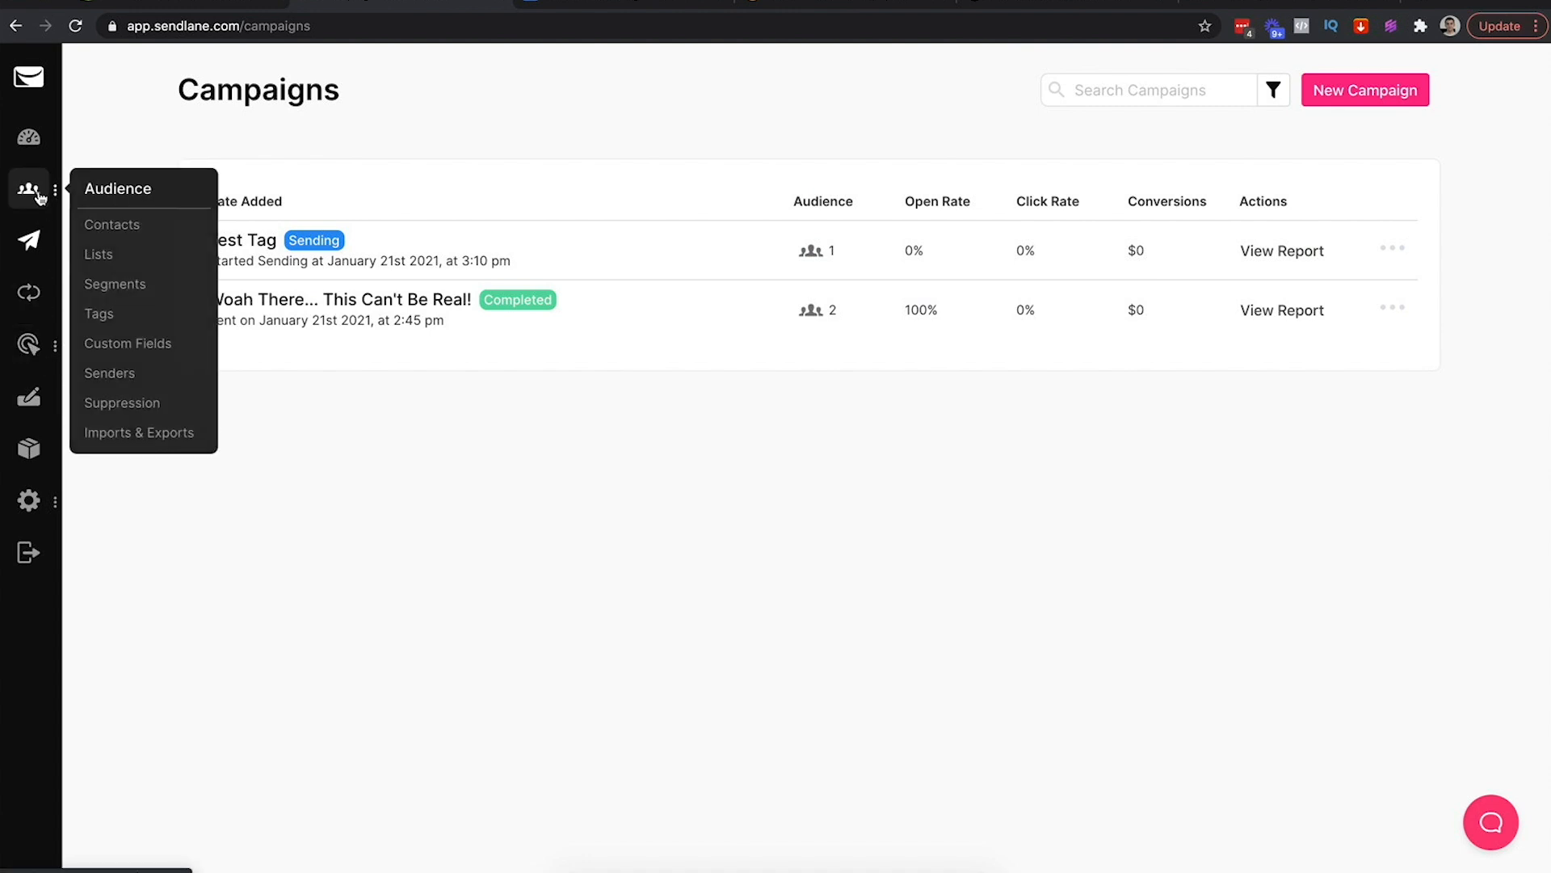
left_click(112, 232)
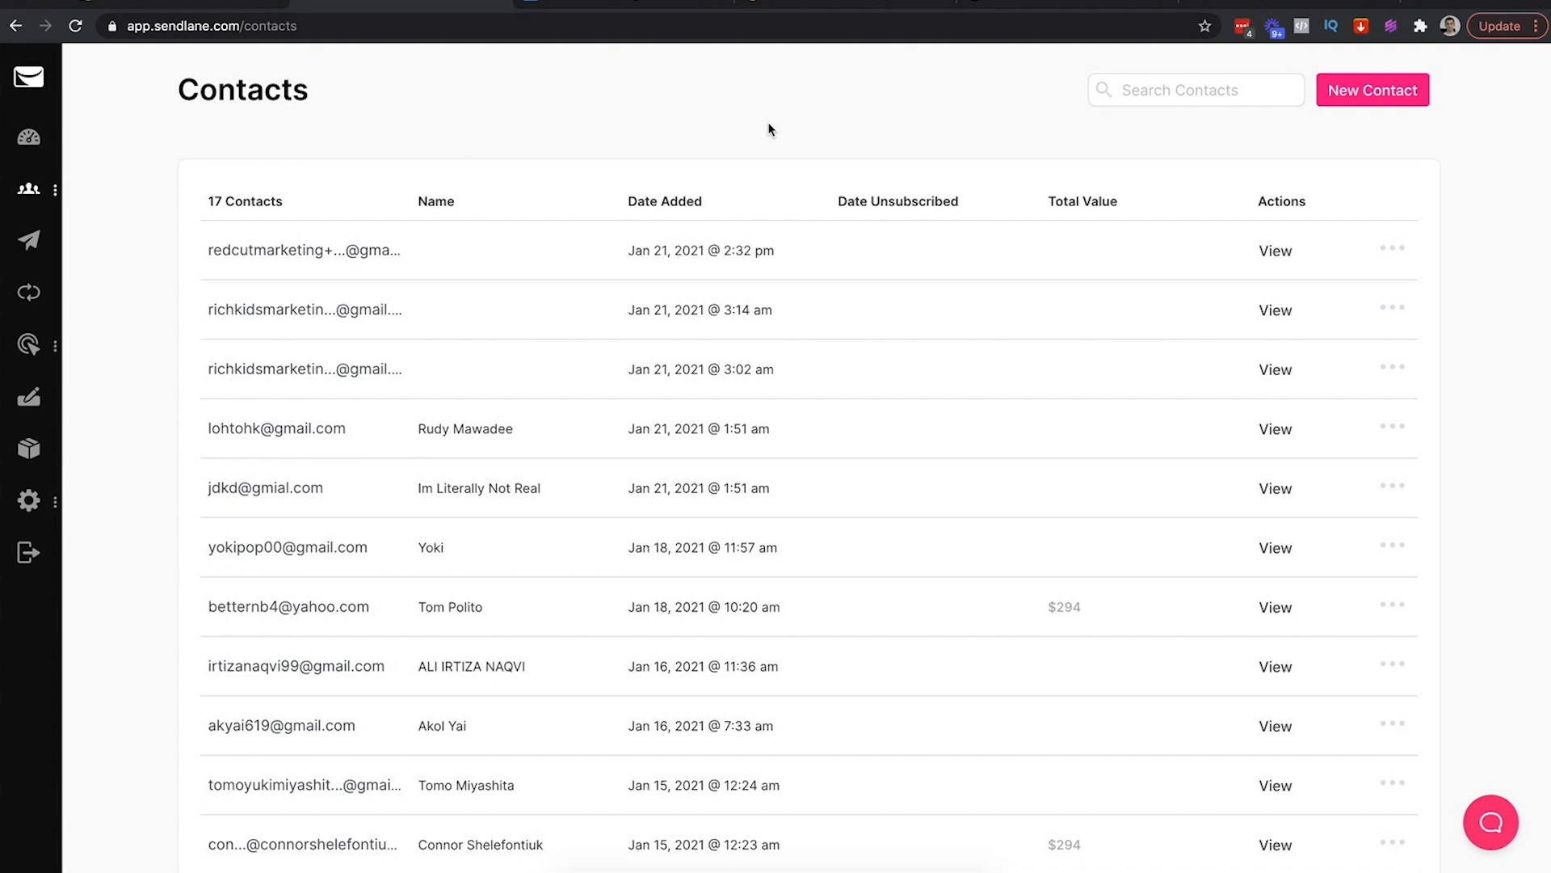
left_click(335, 252)
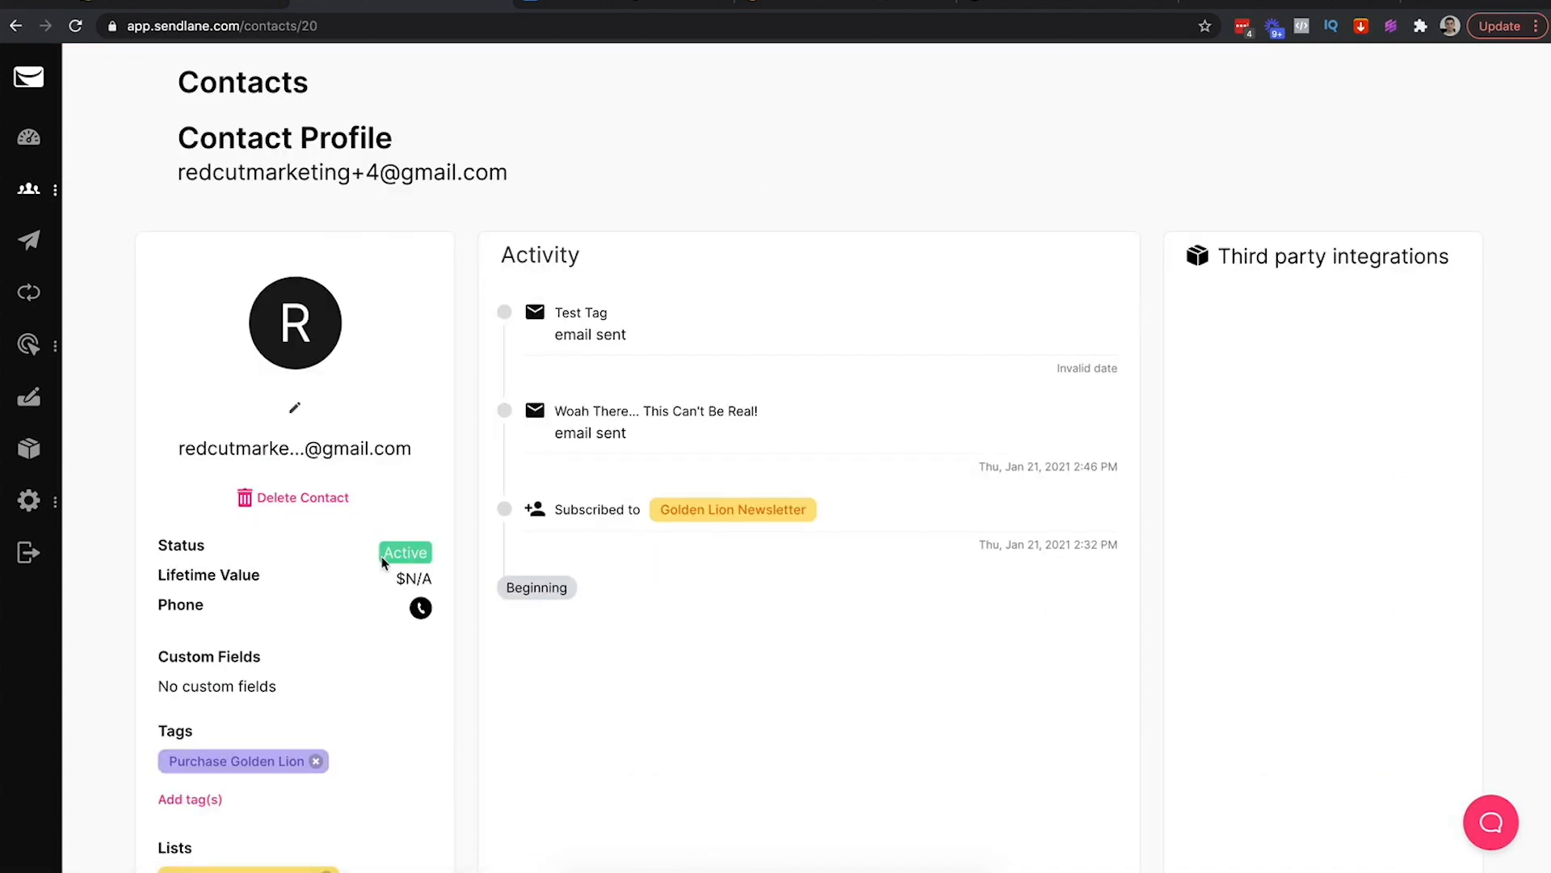
scroll(384, 564, "down", 2)
scroll(383, 557, "up", 2)
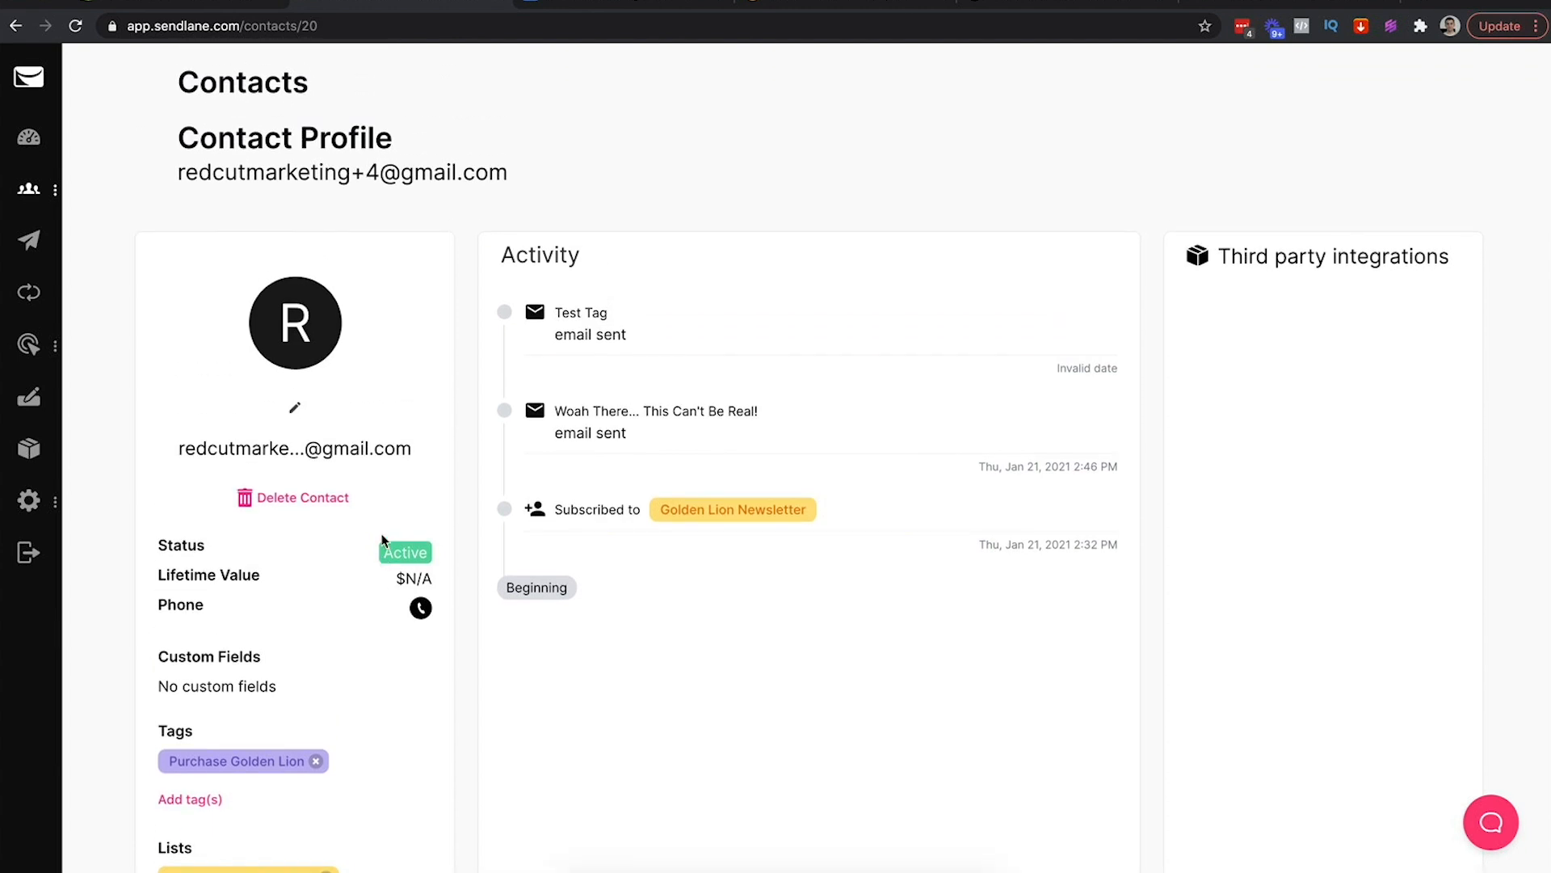
View the Purchase Golden Lion tag's audience, then return to the Campaigns list
mouse_move(29, 188)
left_click(121, 313)
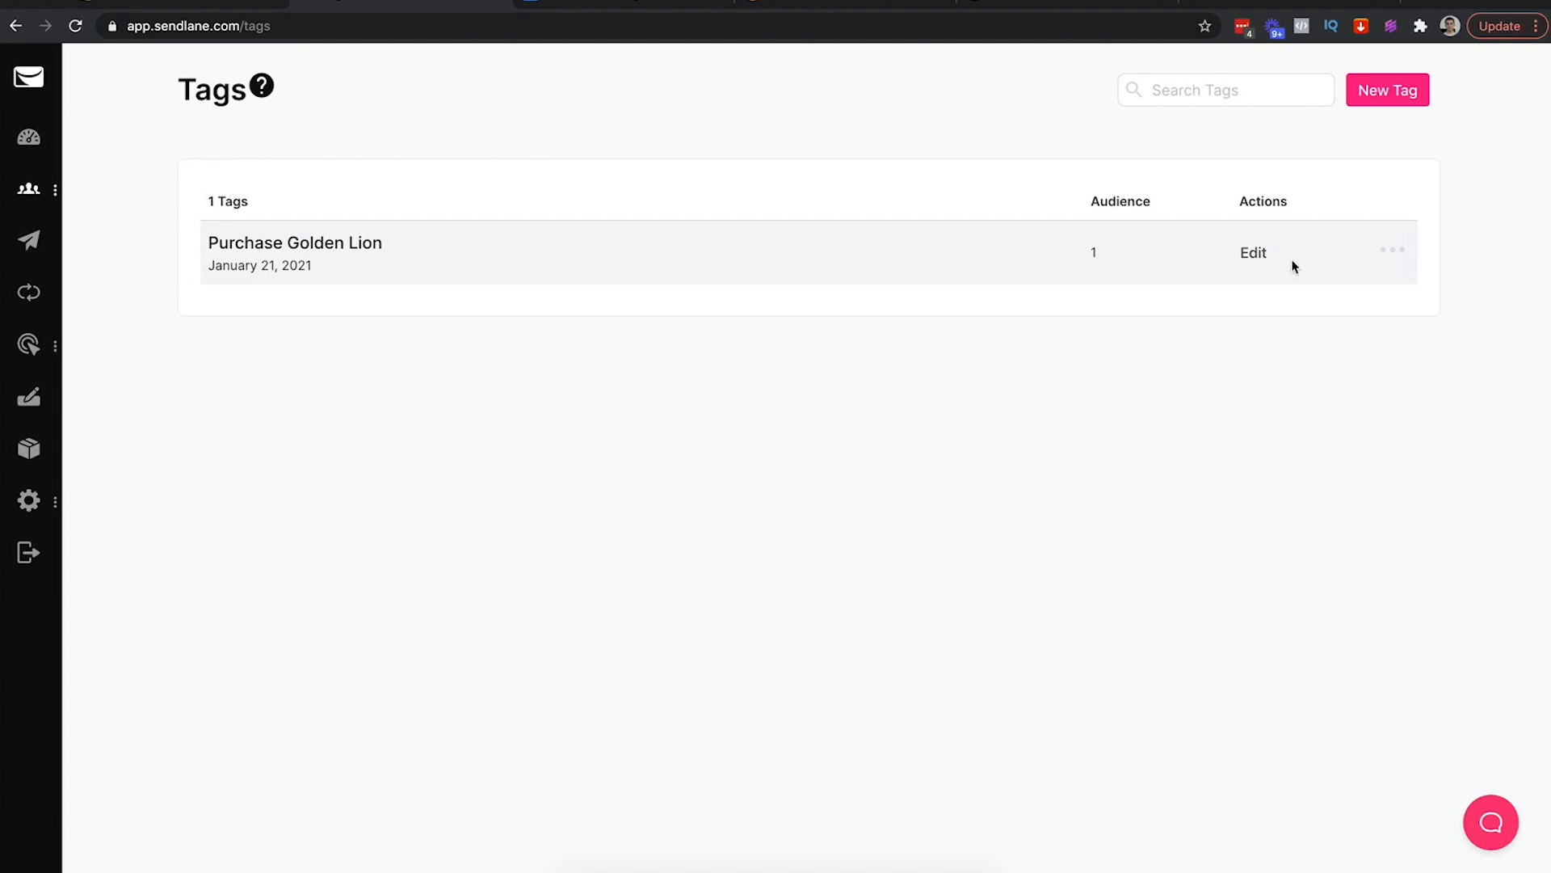
left_click(1393, 251)
left_click(1309, 289)
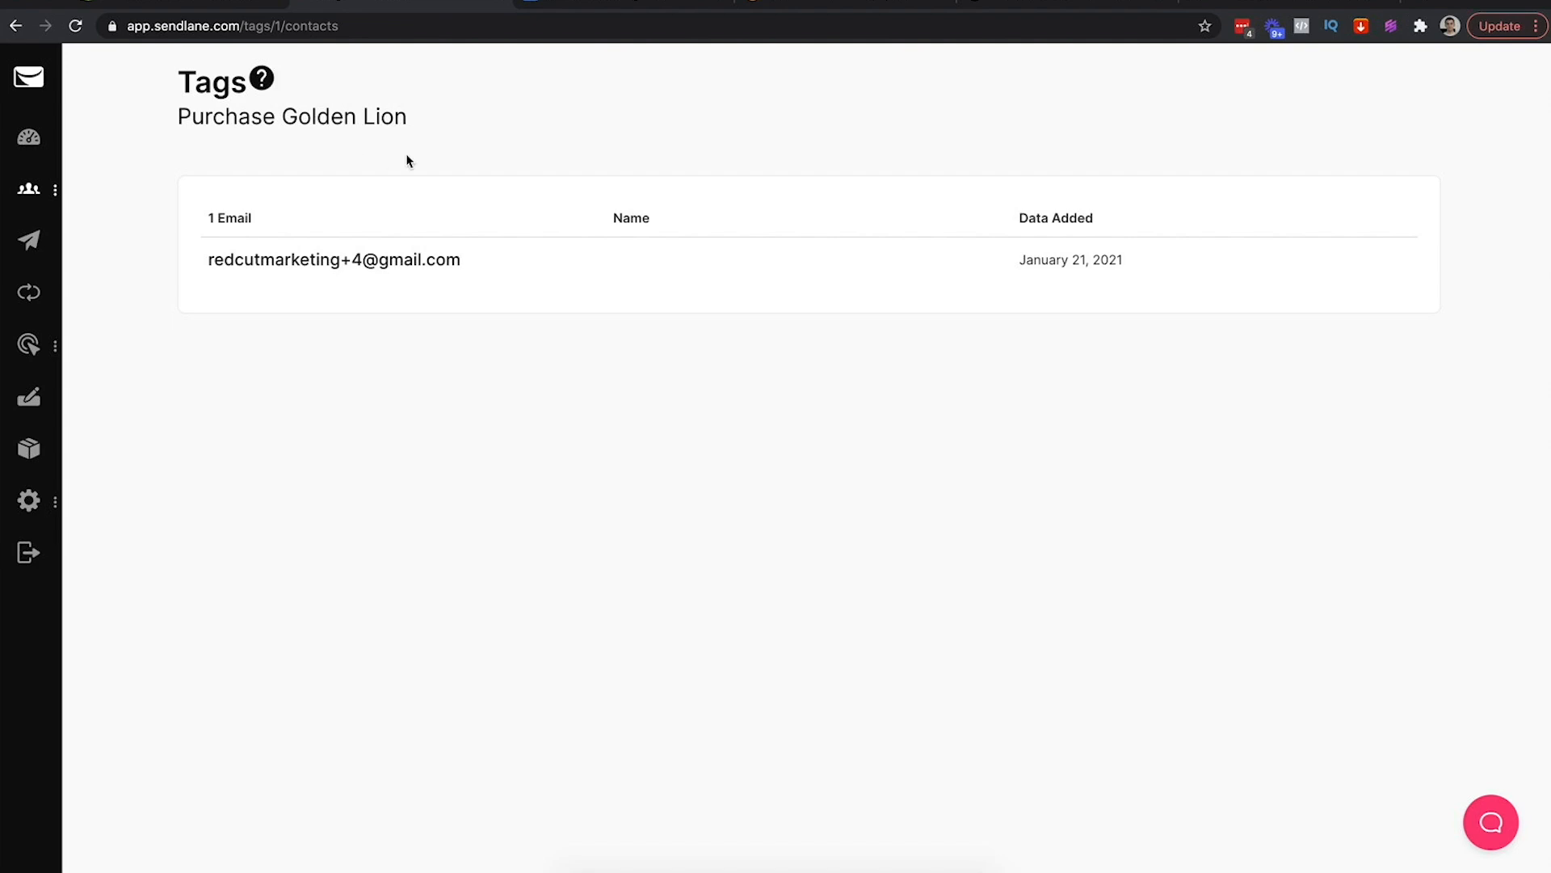
mouse_move(28, 188)
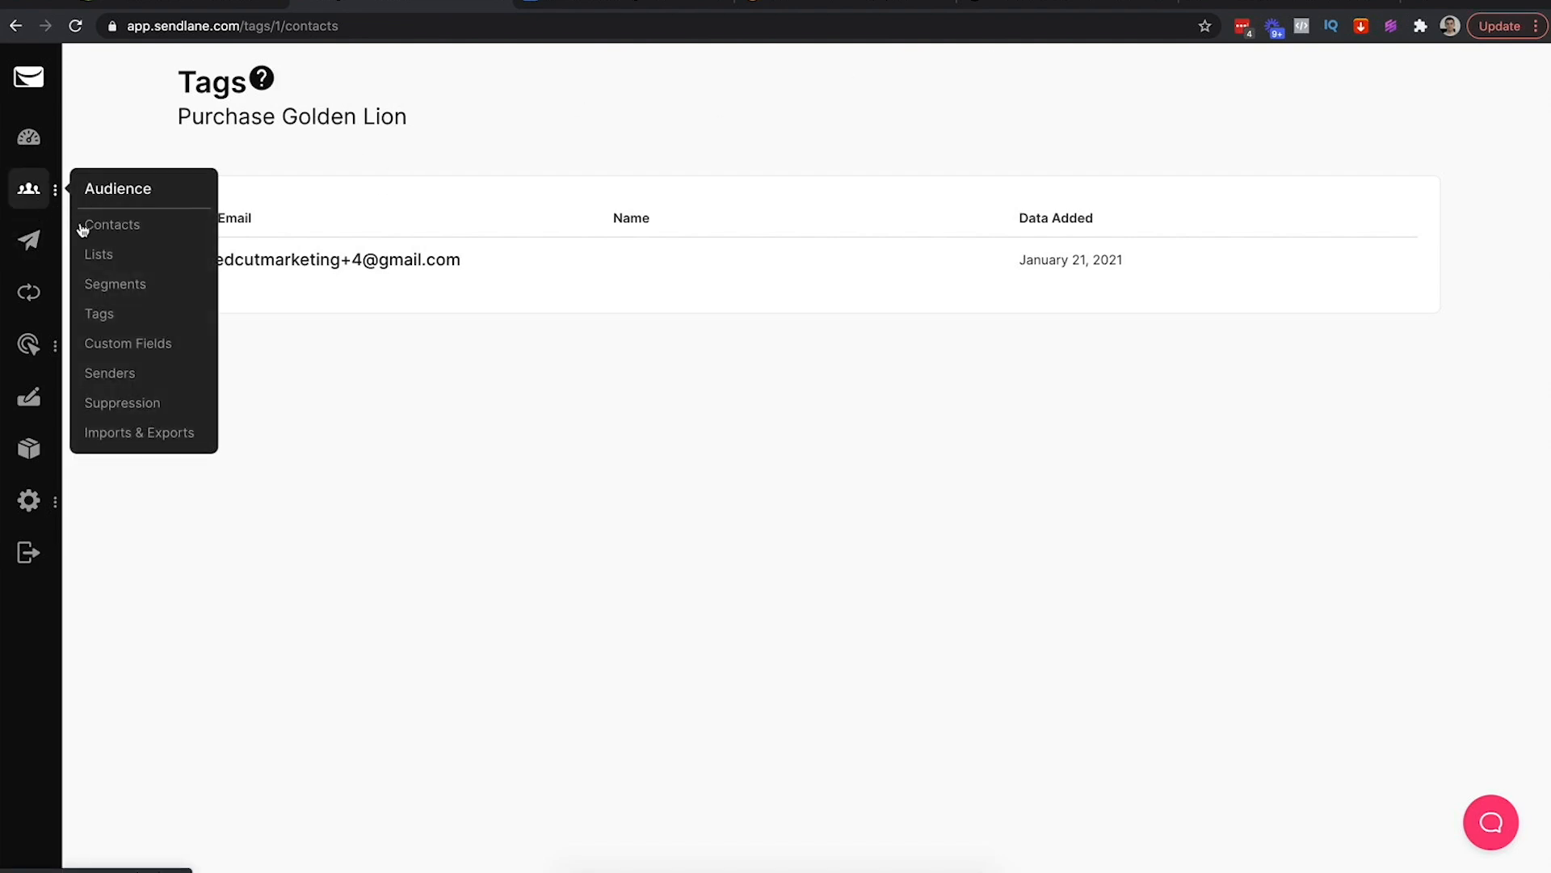
left_click(100, 317)
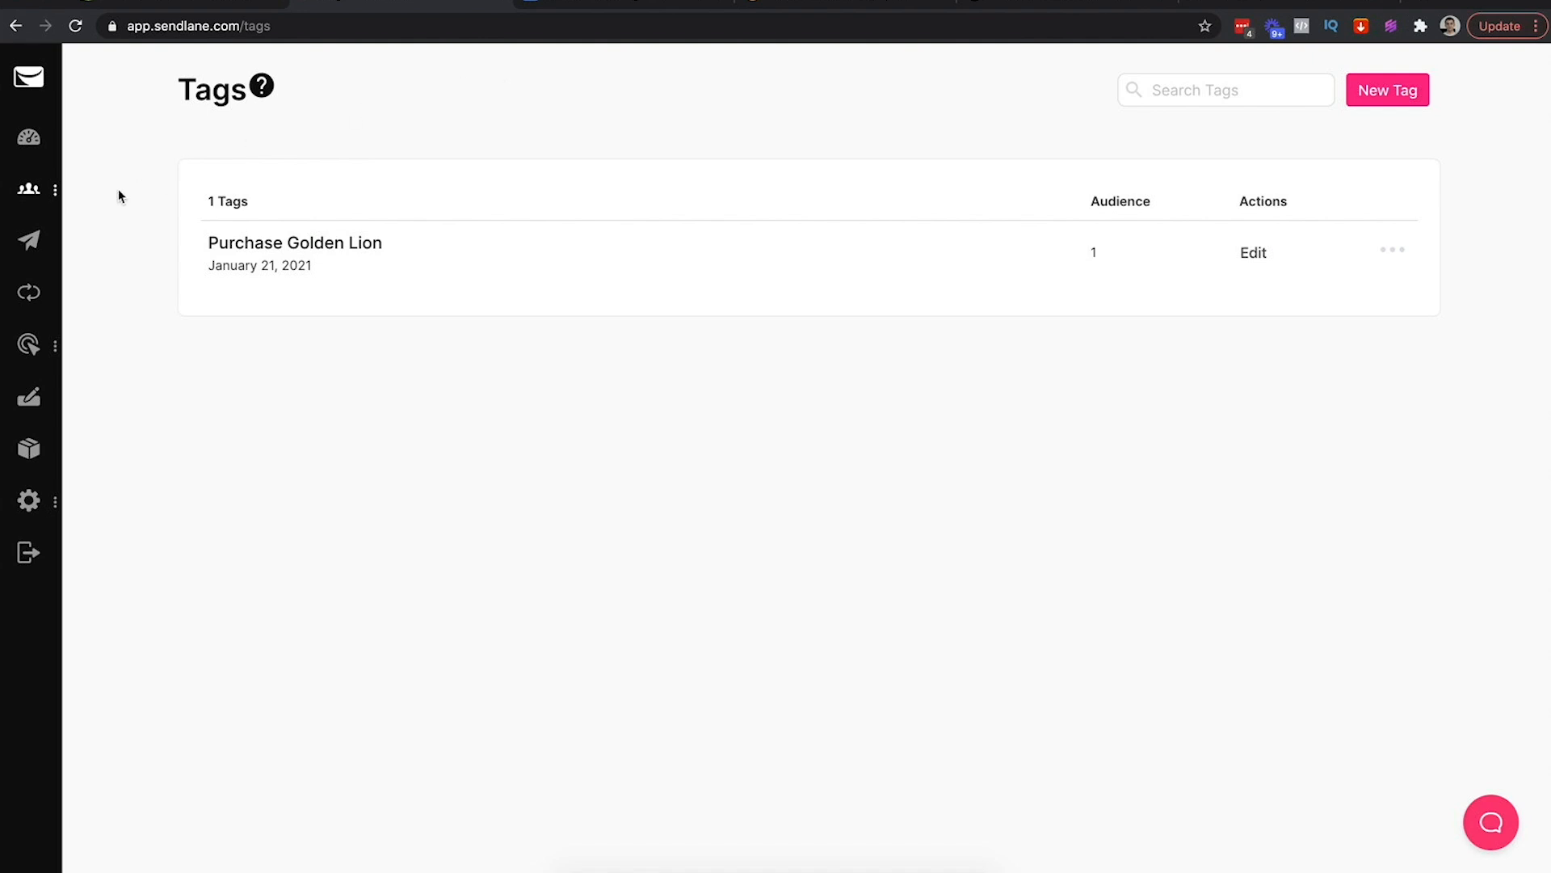
left_click(28, 240)
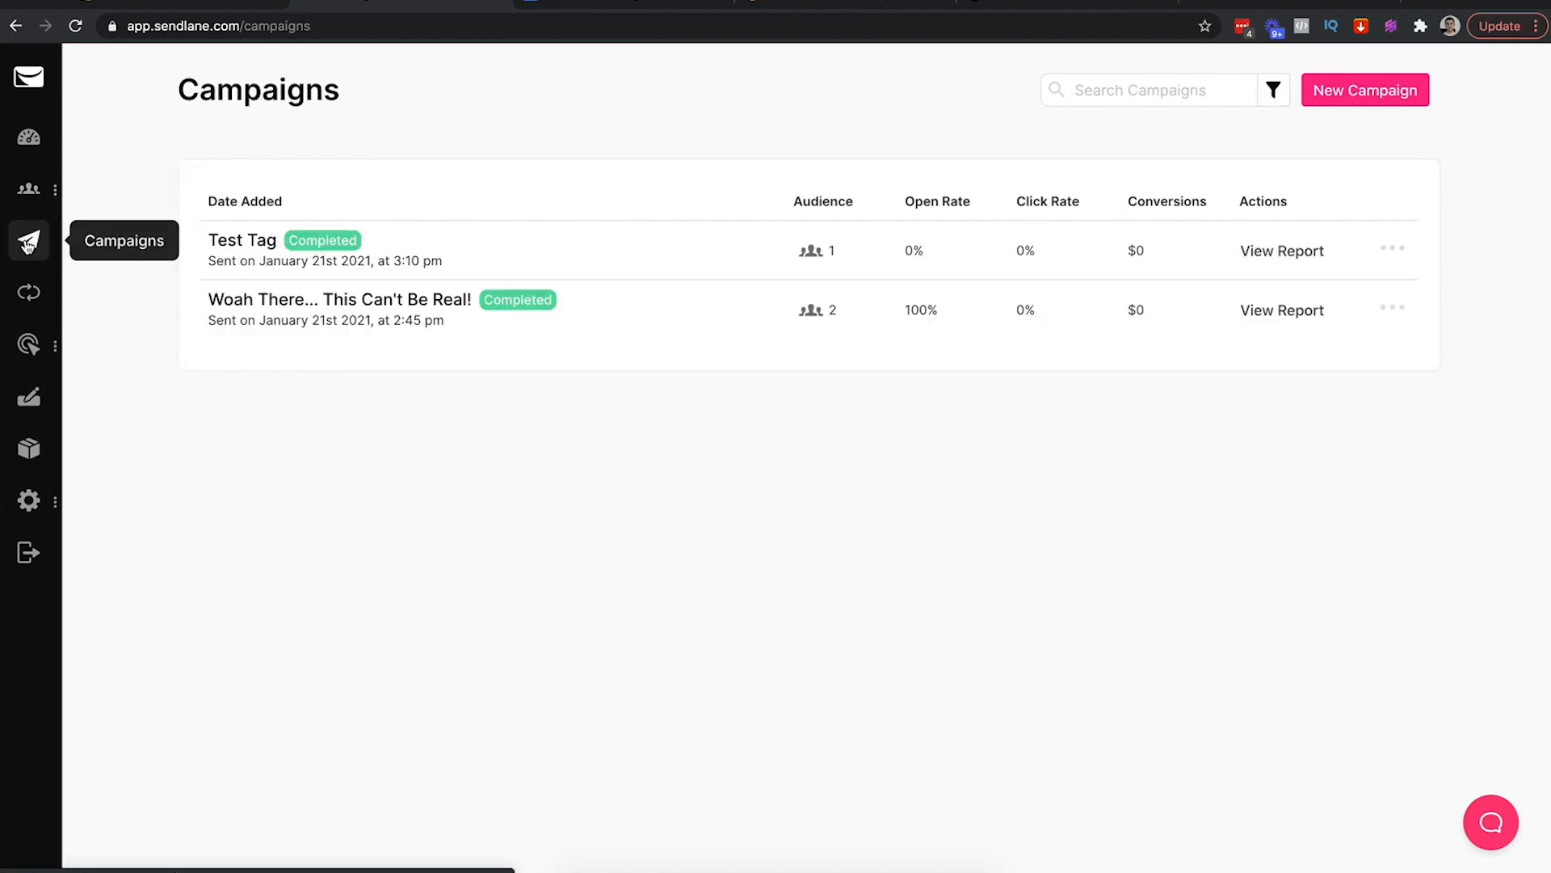
Start the Tag Click campaign and briefly try a Purchase Golden Lion tag audience
left_click(1355, 87)
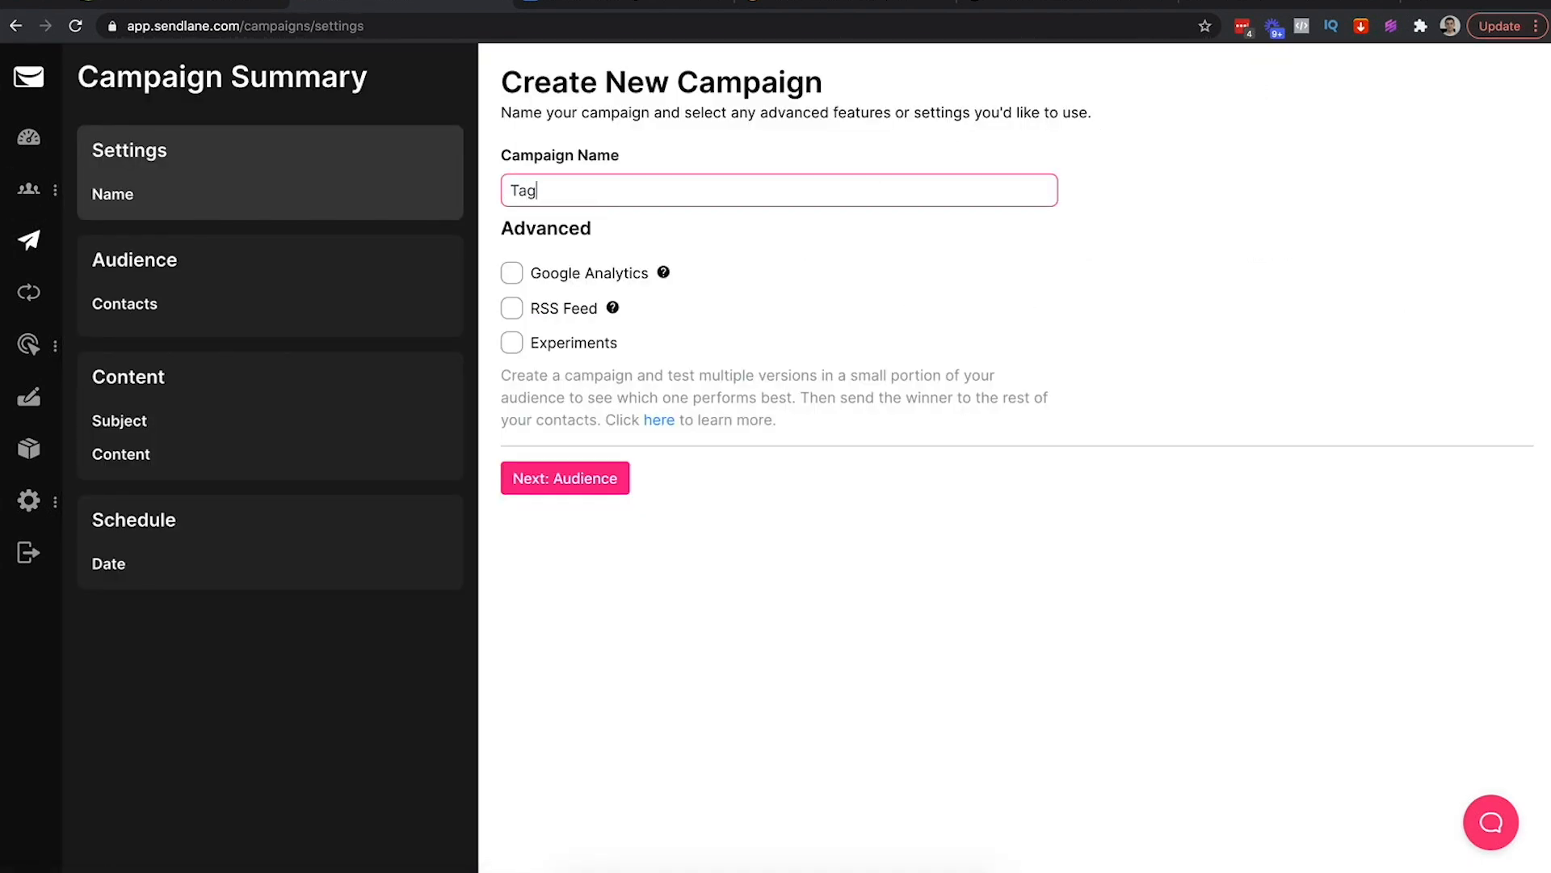
left_click(571, 472)
left_click(673, 187)
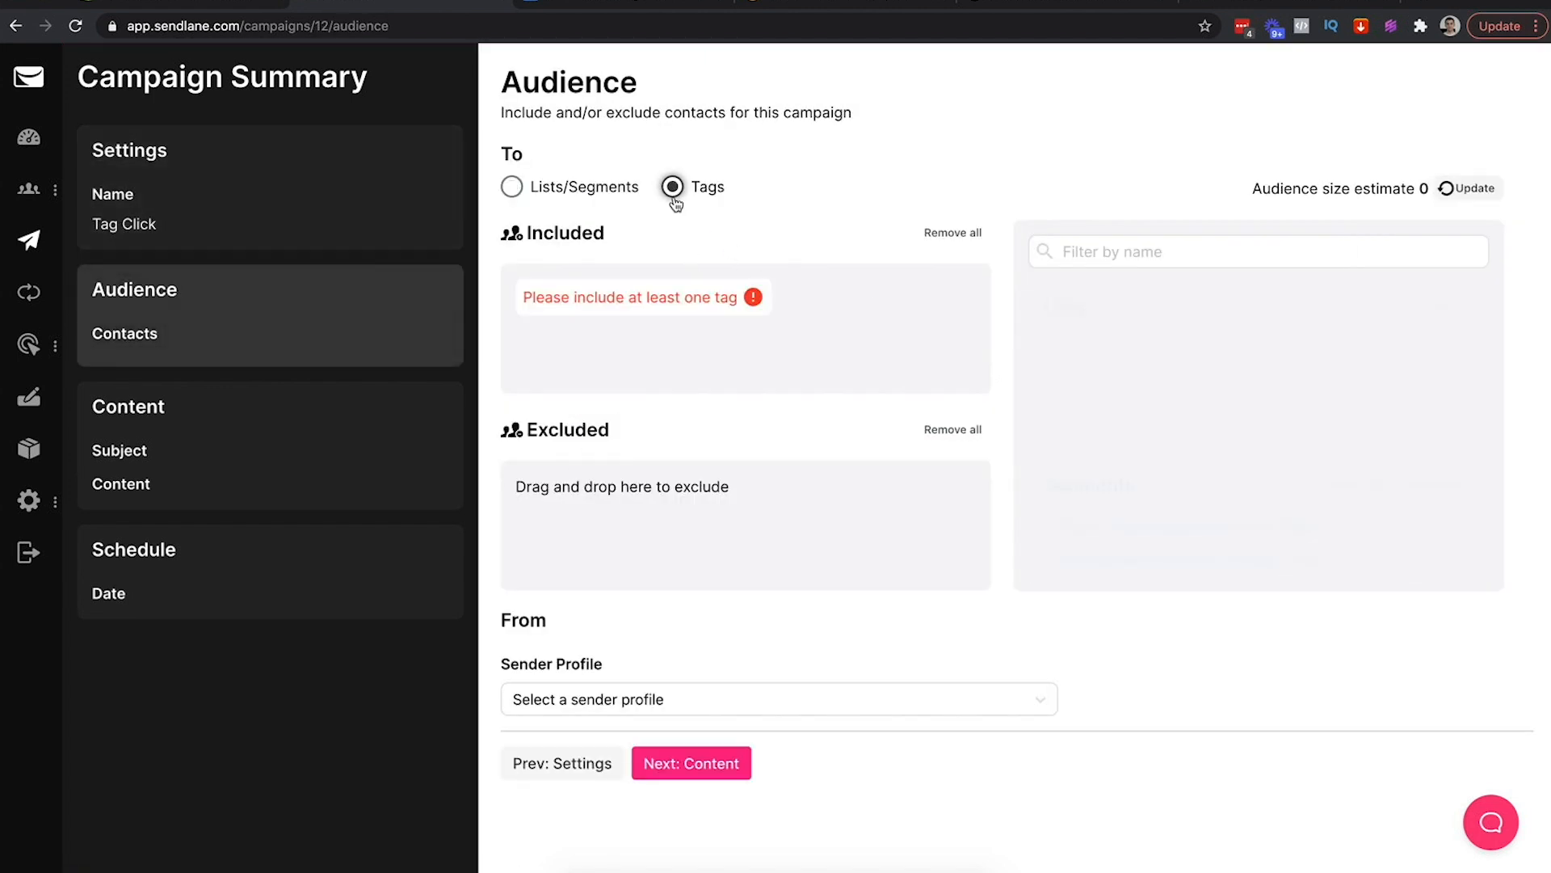
left_click_drag(1107, 352, 722, 353)
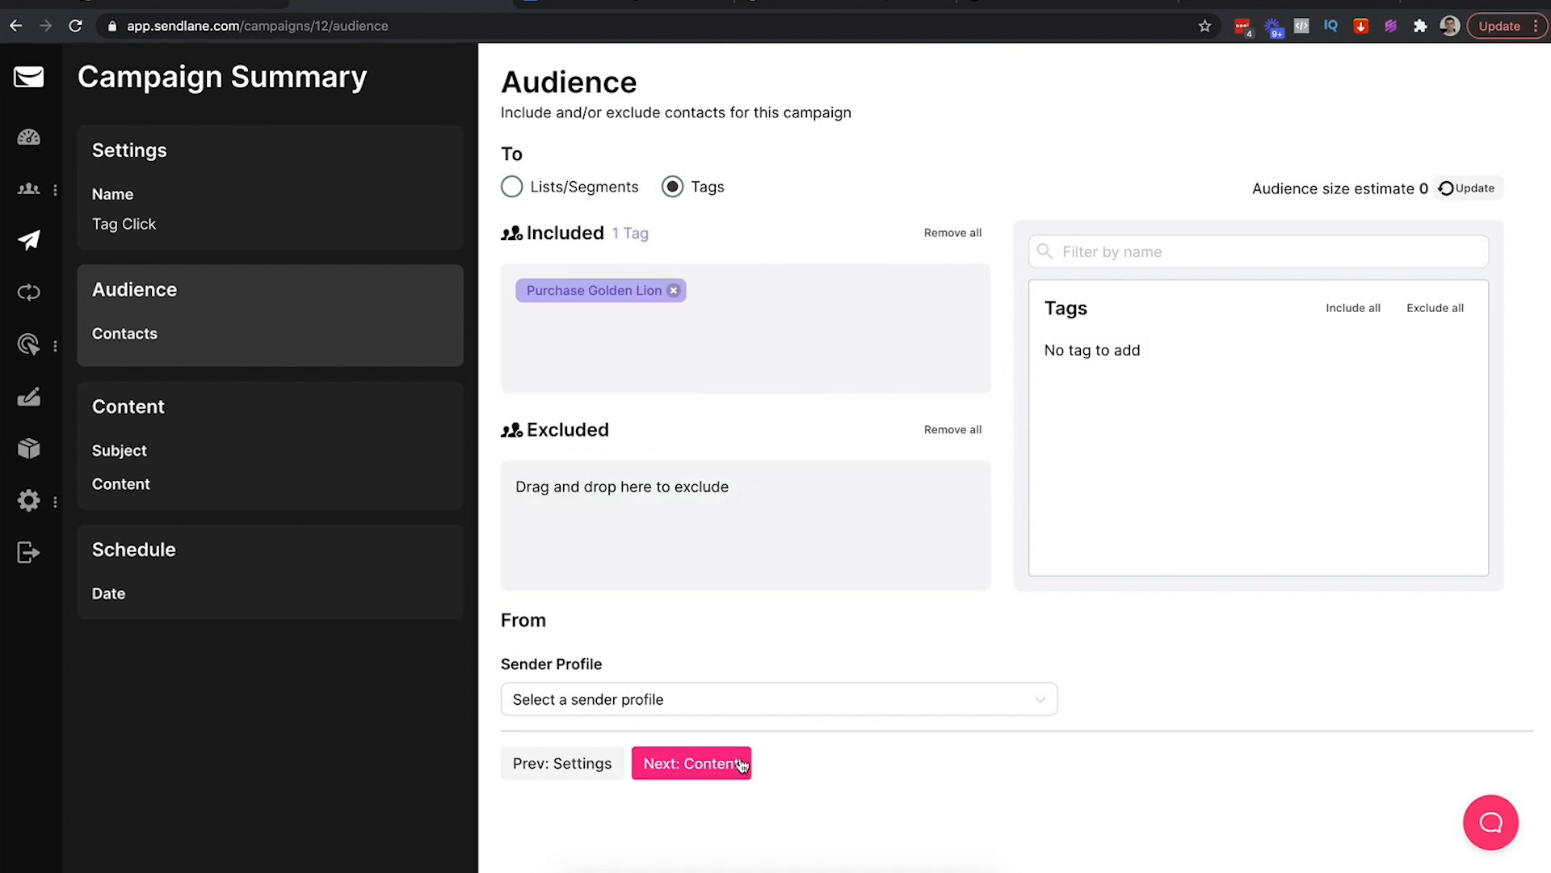
left_click(652, 700)
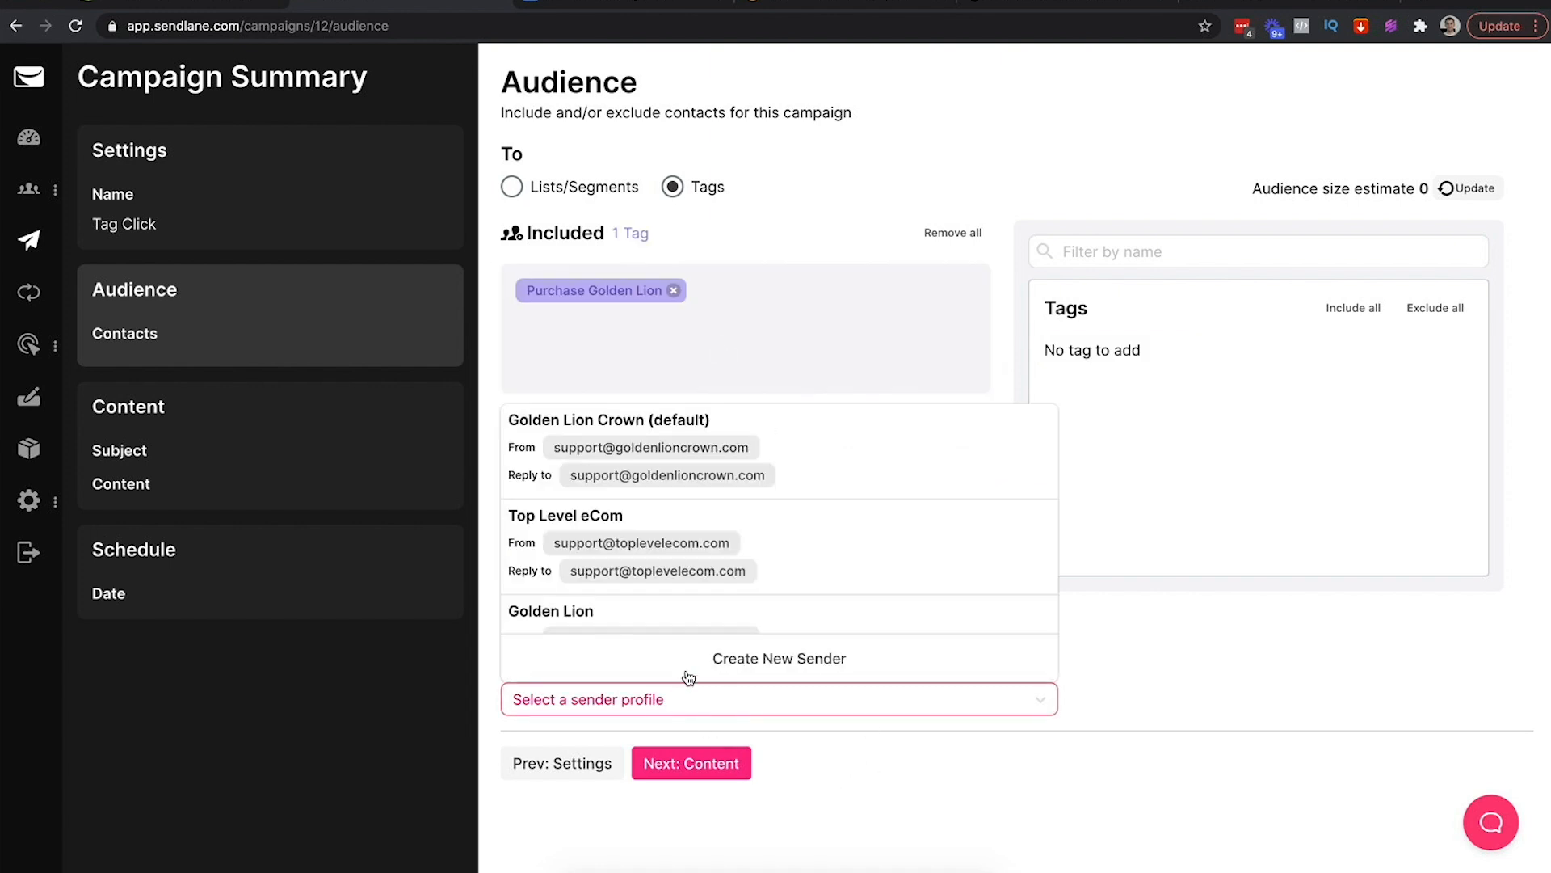
left_click(1110, 336)
Target the Golden Lion Cart Abandonment list and send from the Golden Lion sender profile
left_click(511, 187)
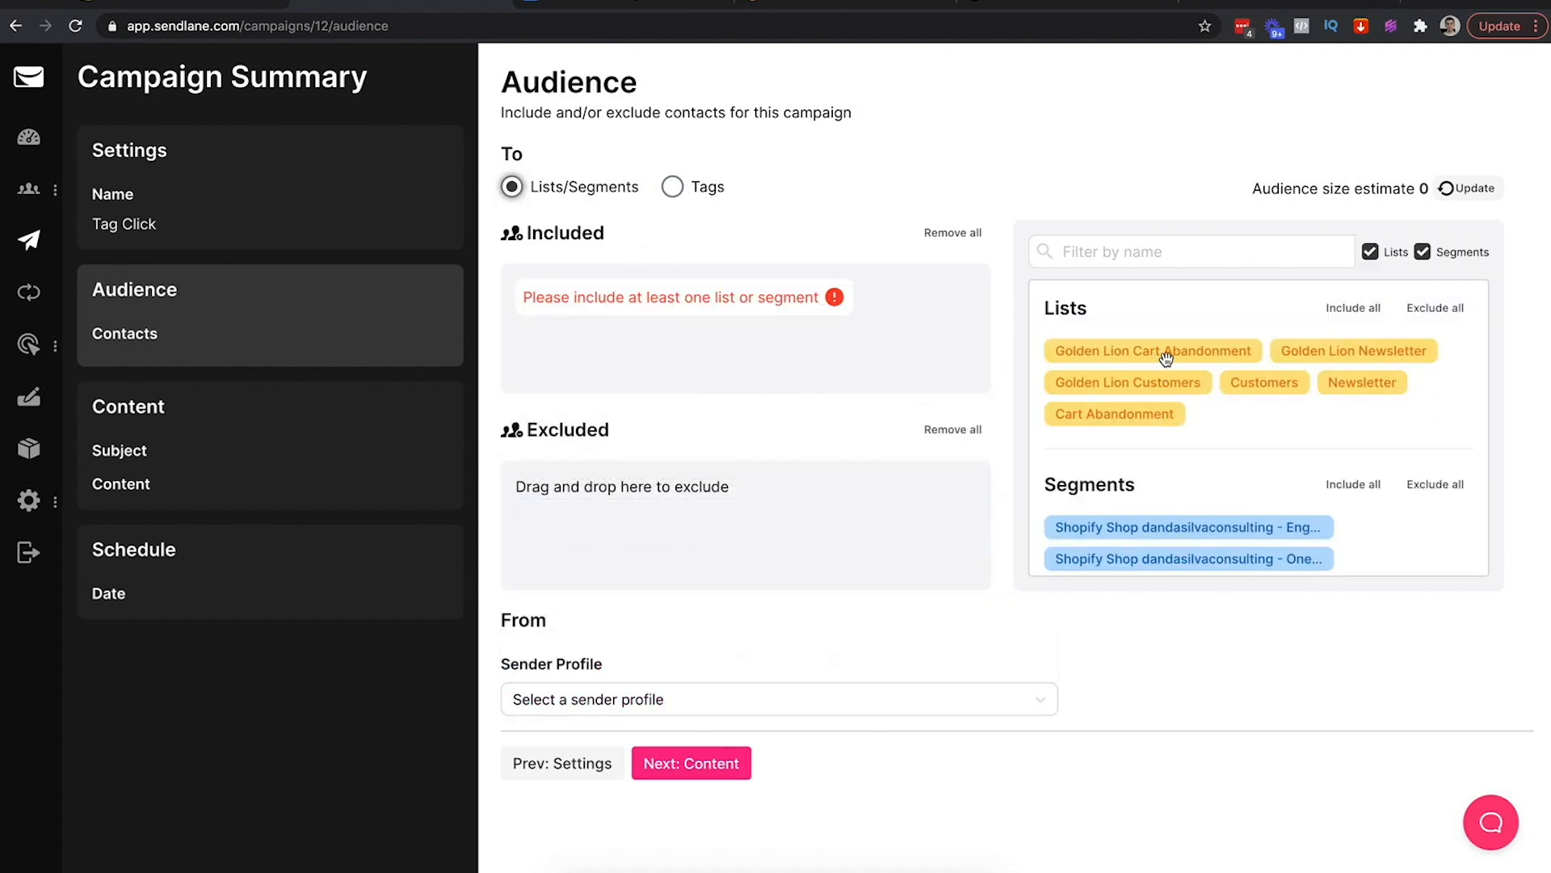
left_click_drag(1171, 358, 760, 356)
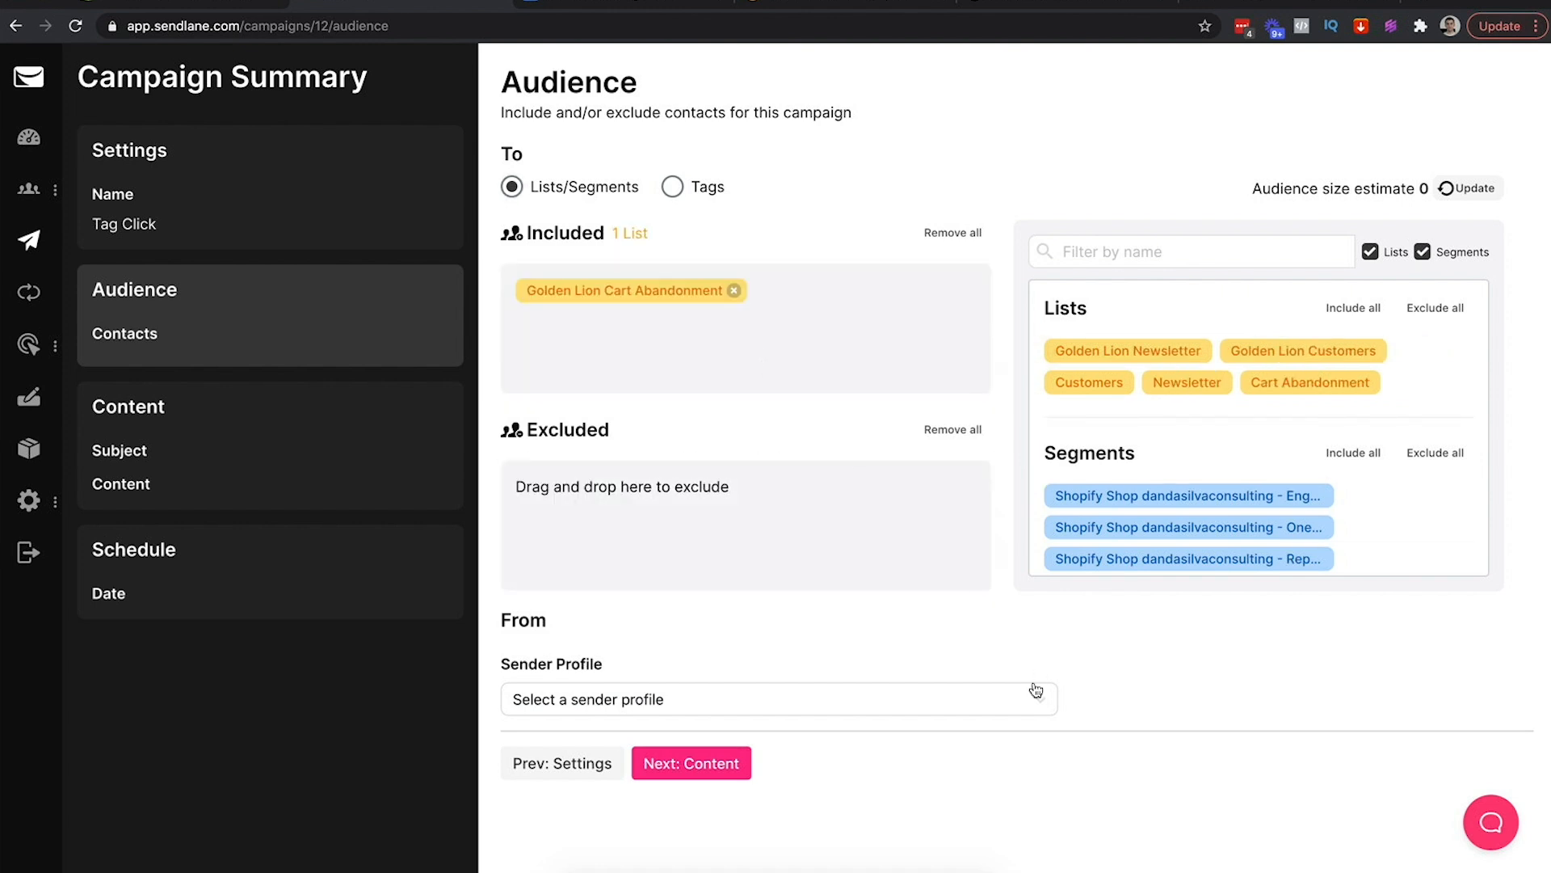
left_click(688, 714)
scroll(646, 582, "down", 2)
left_click(643, 591)
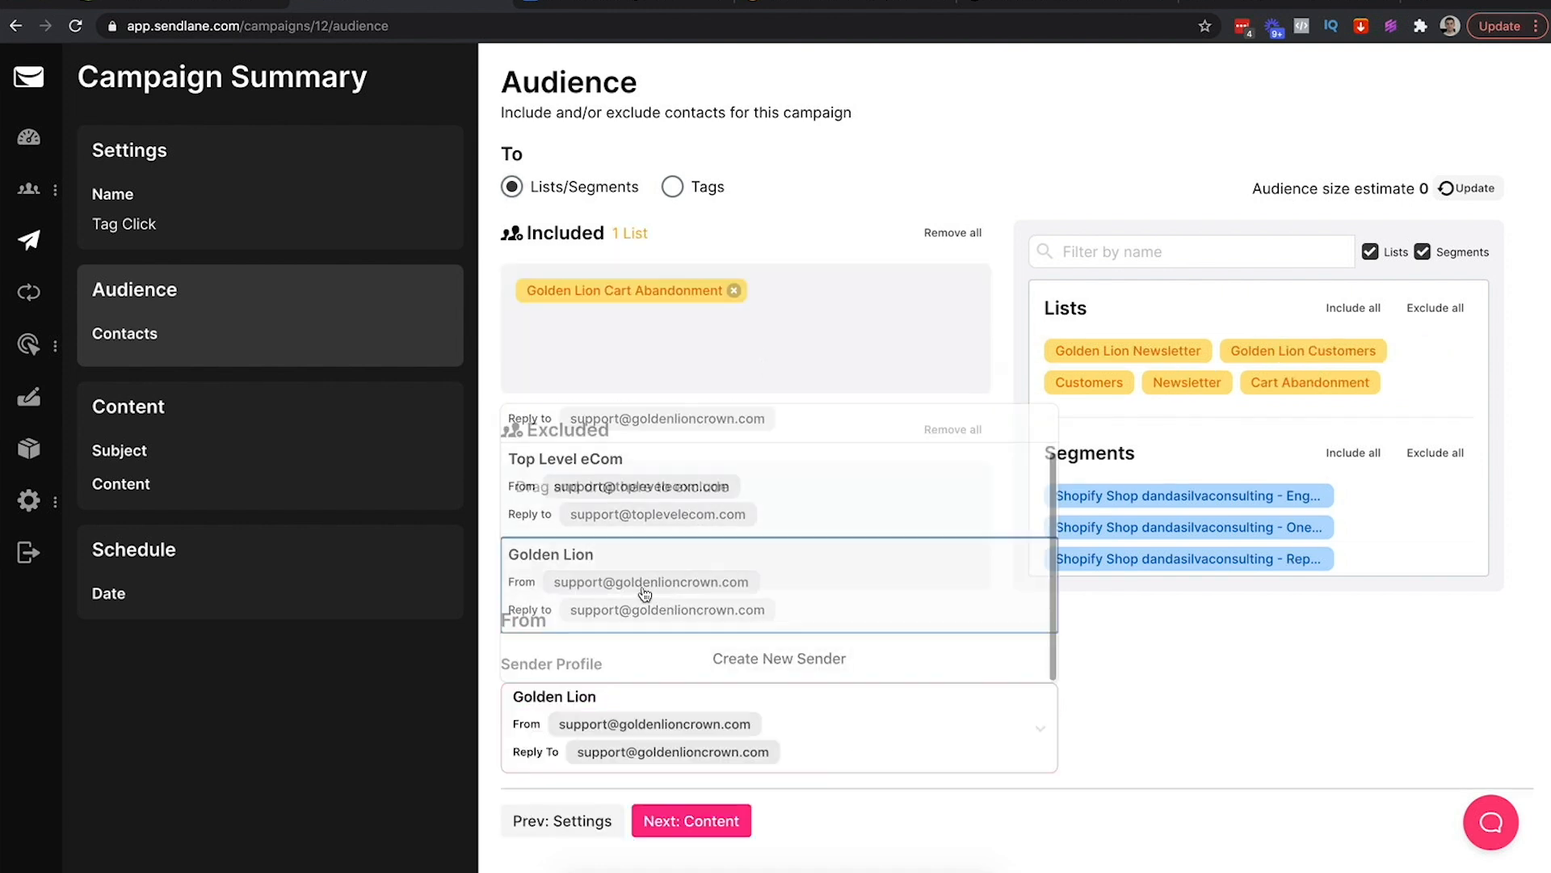
left_click(674, 818)
Enter subject 'Testing The Tag' and build the email from the Golden Lion - Cart Abandonment template
left_click(544, 189)
type("Tag")
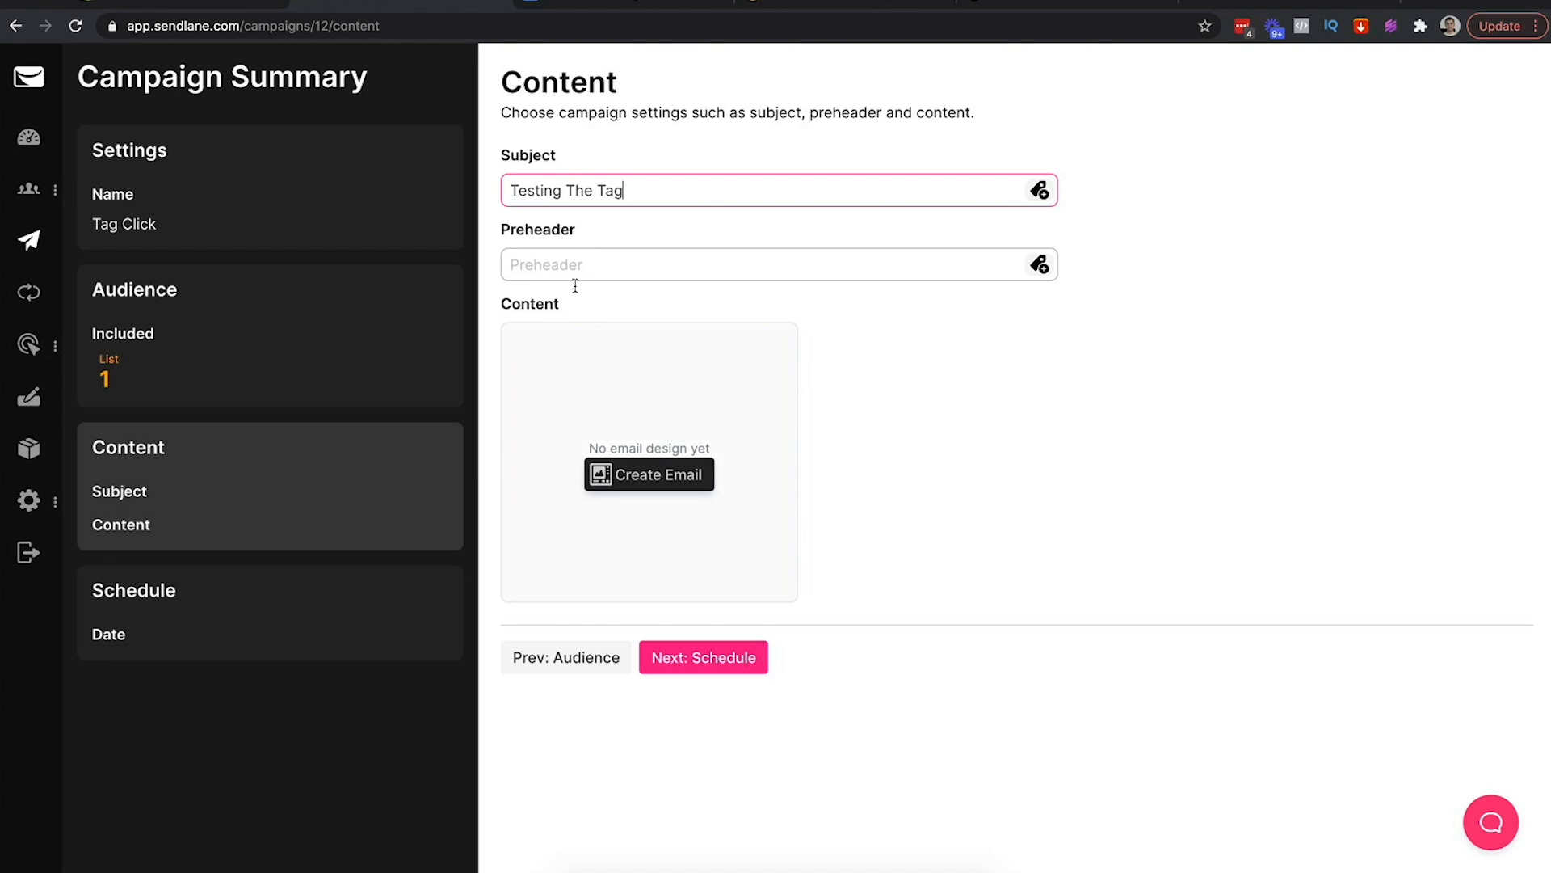
left_click(622, 474)
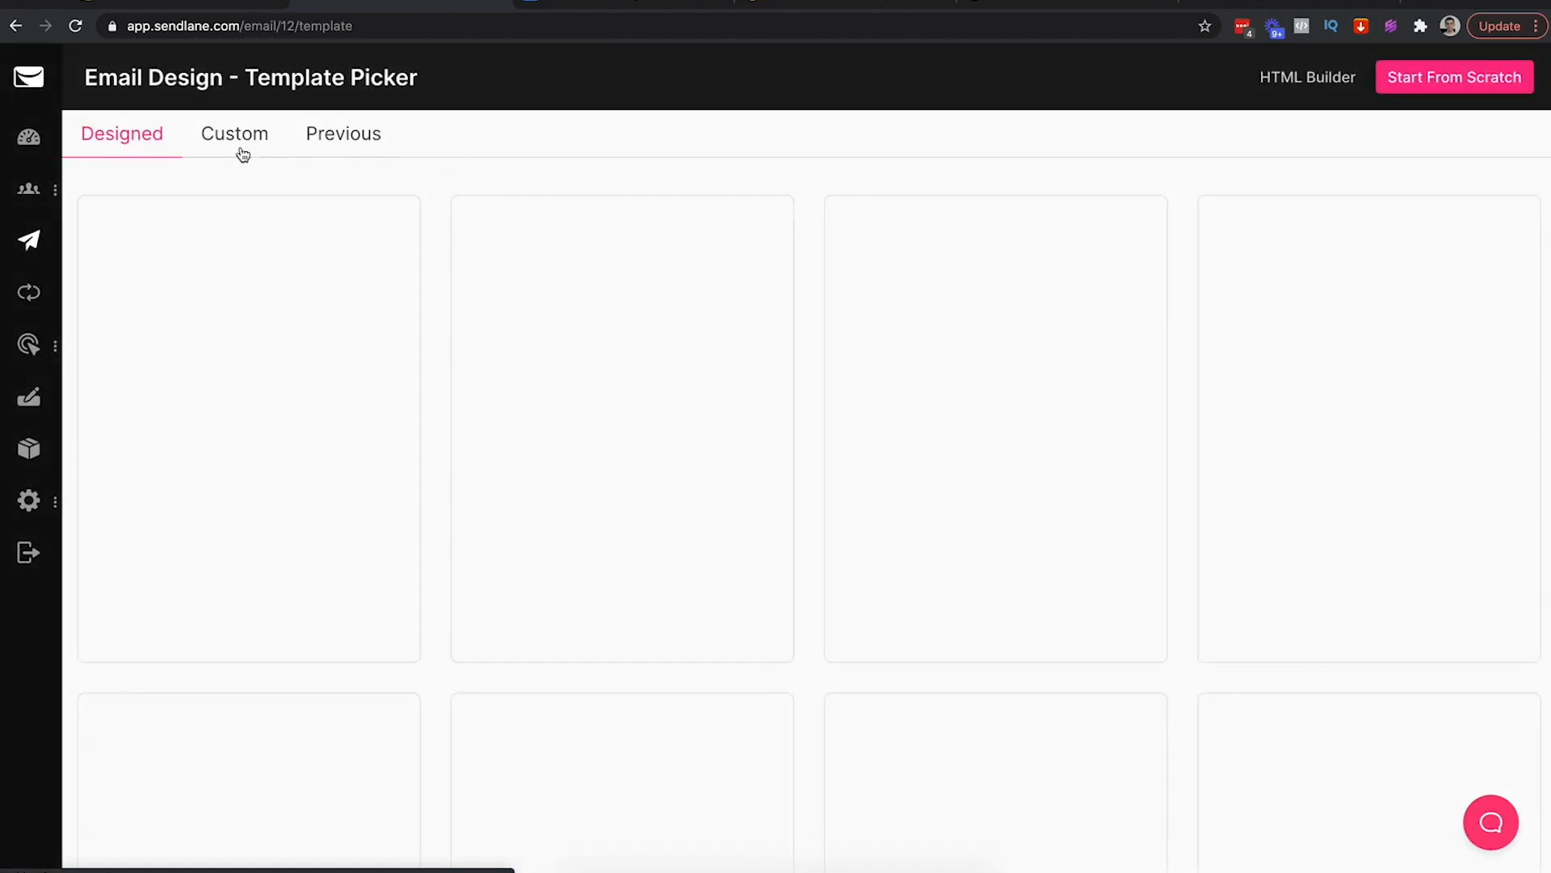
left_click(242, 154)
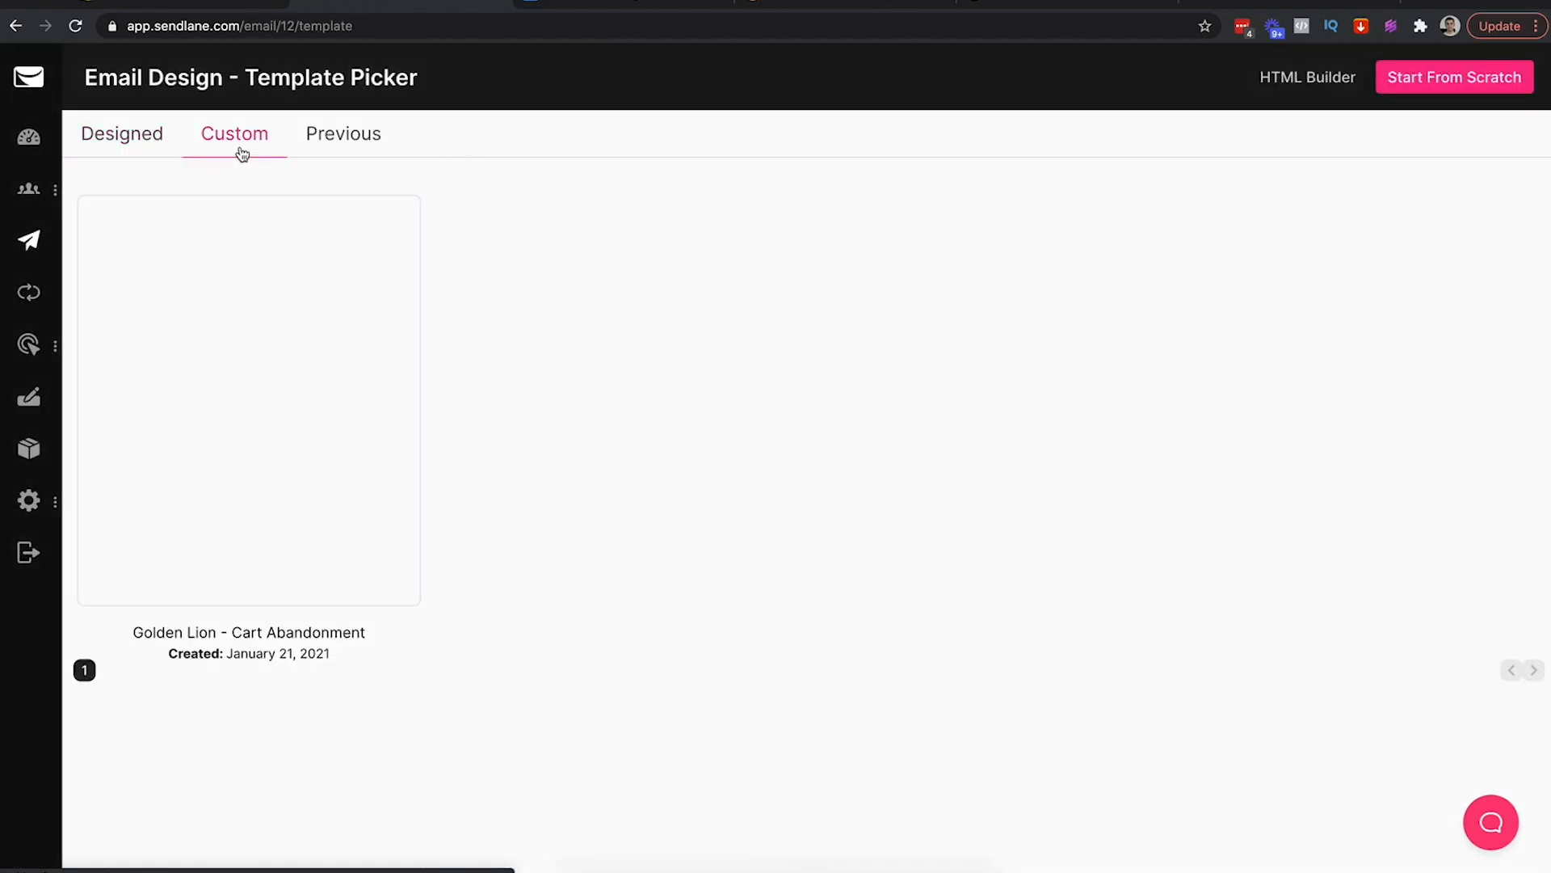
mouse_move(215, 391)
left_click(278, 301)
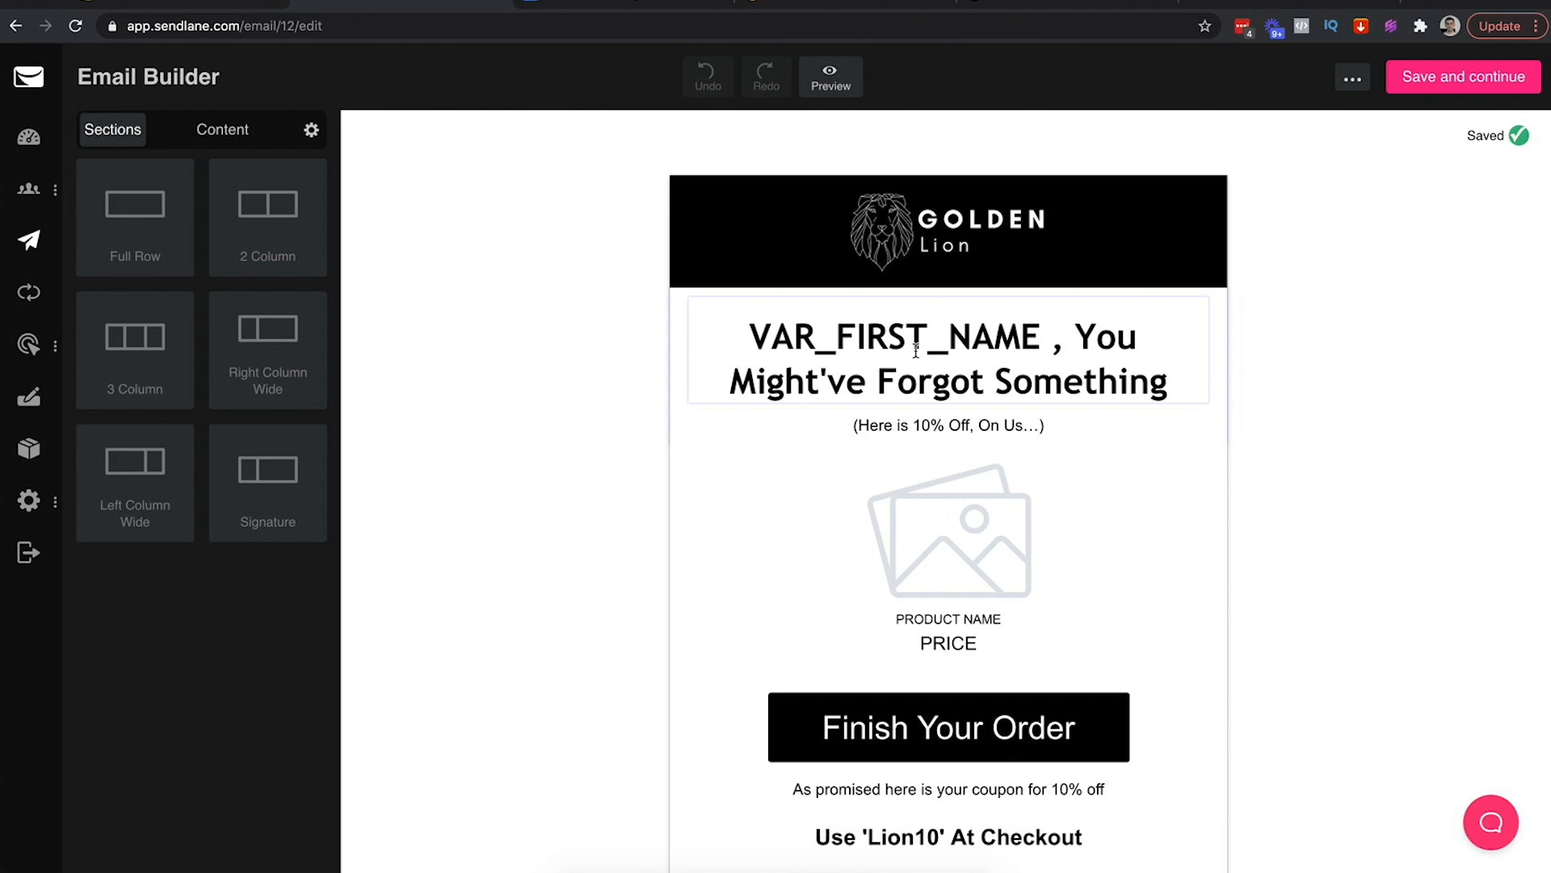
left_click(1088, 348)
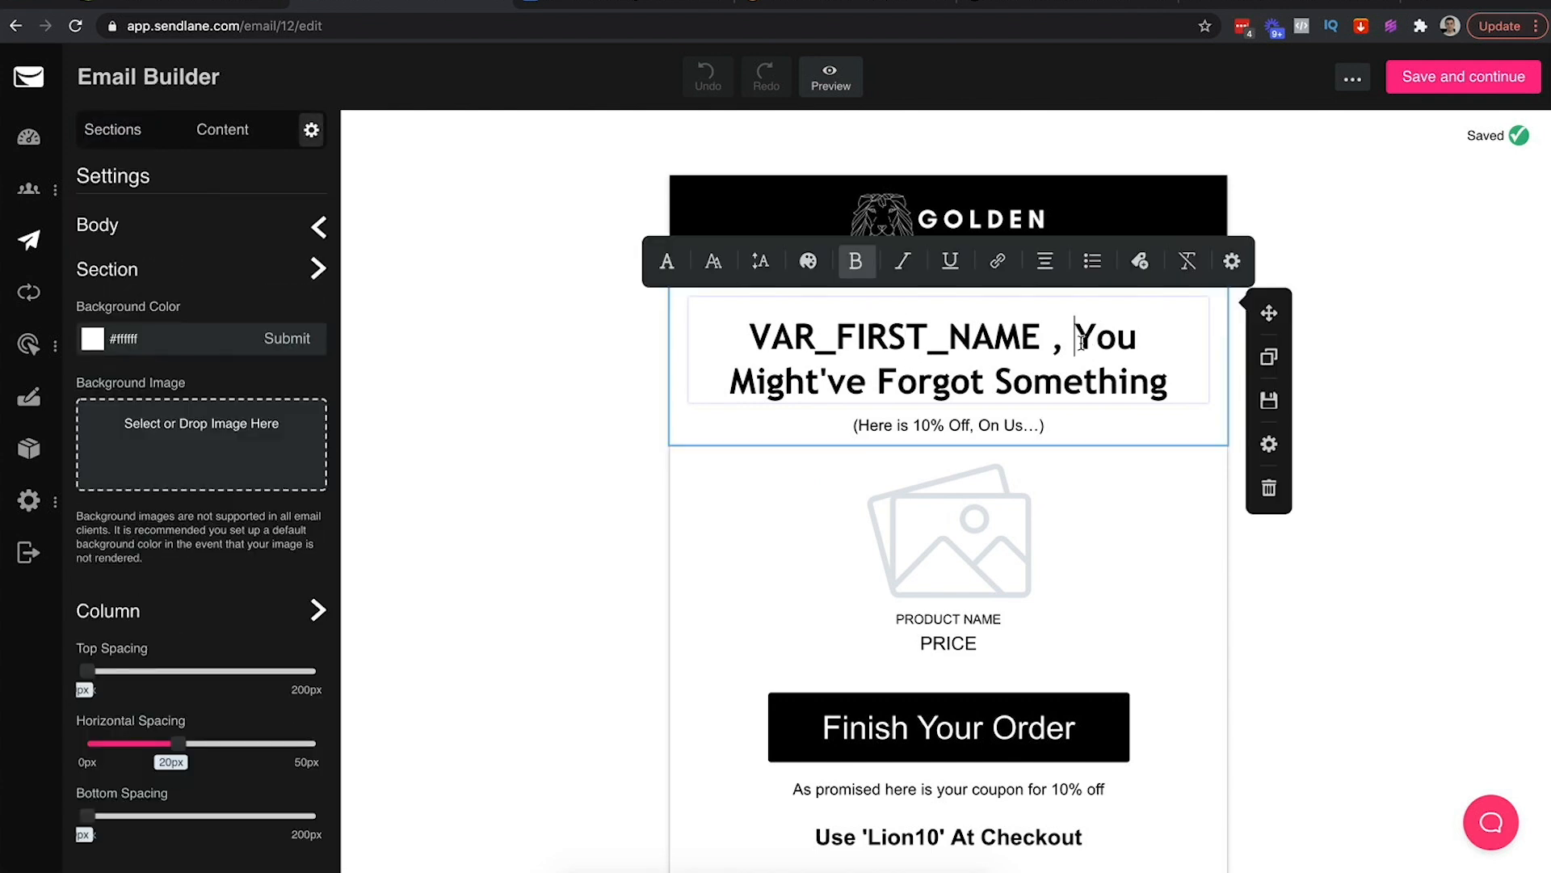
Change the email headline to 'VAR_FIRST_NAME, Click Here To Get Tagged (Example)'
left_click(1055, 347)
key("BackSpace")
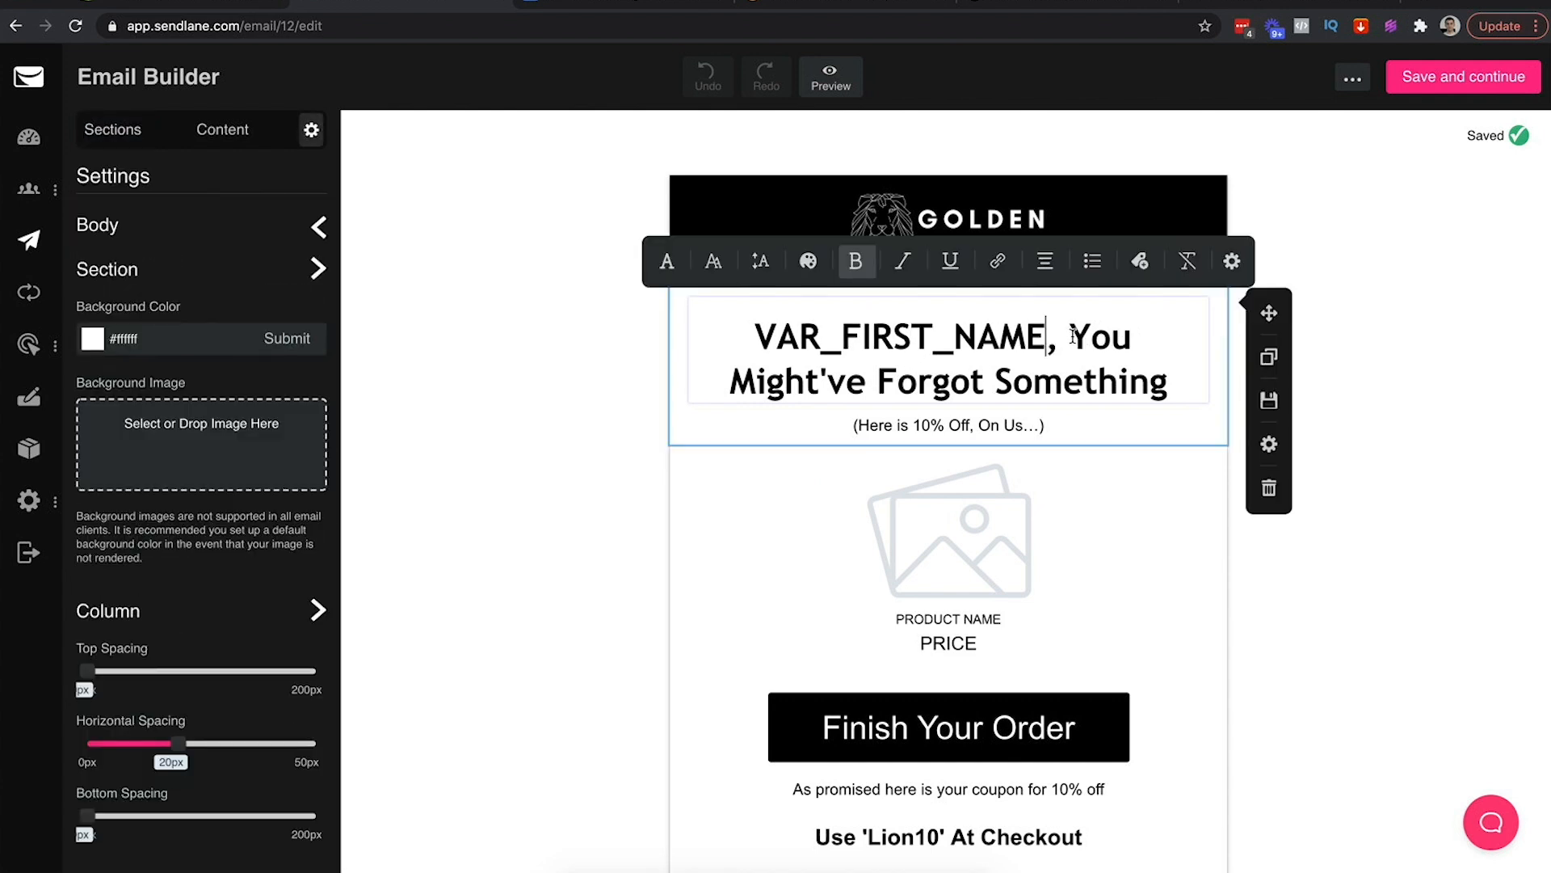
left_click_drag(1073, 336, 1168, 390)
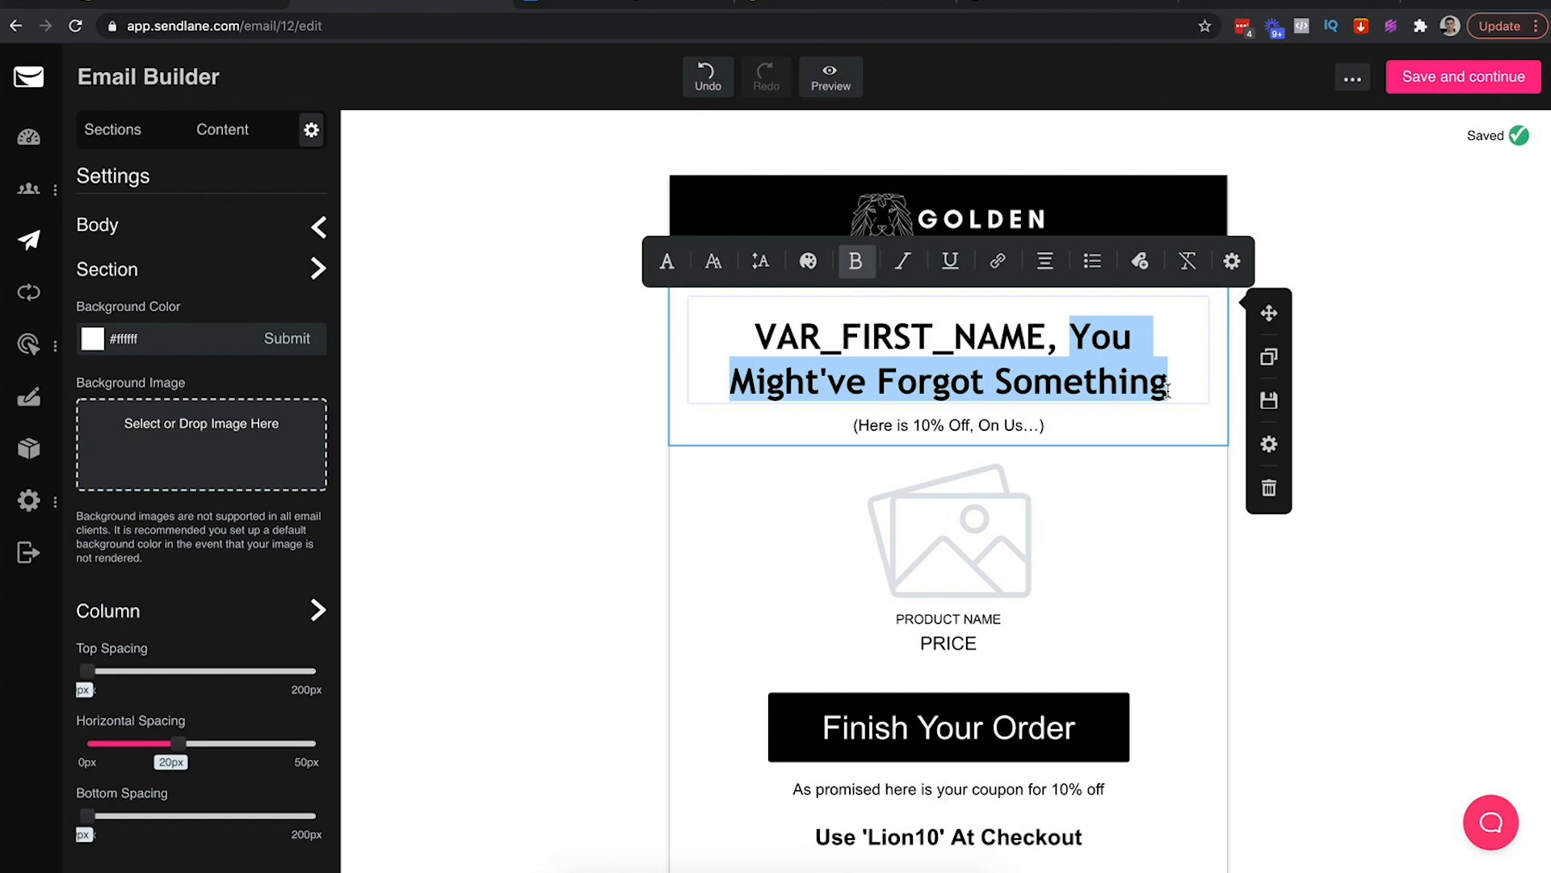
type("Click Here To Get Tagged (Example)")
left_click_drag(1016, 340, 977, 369)
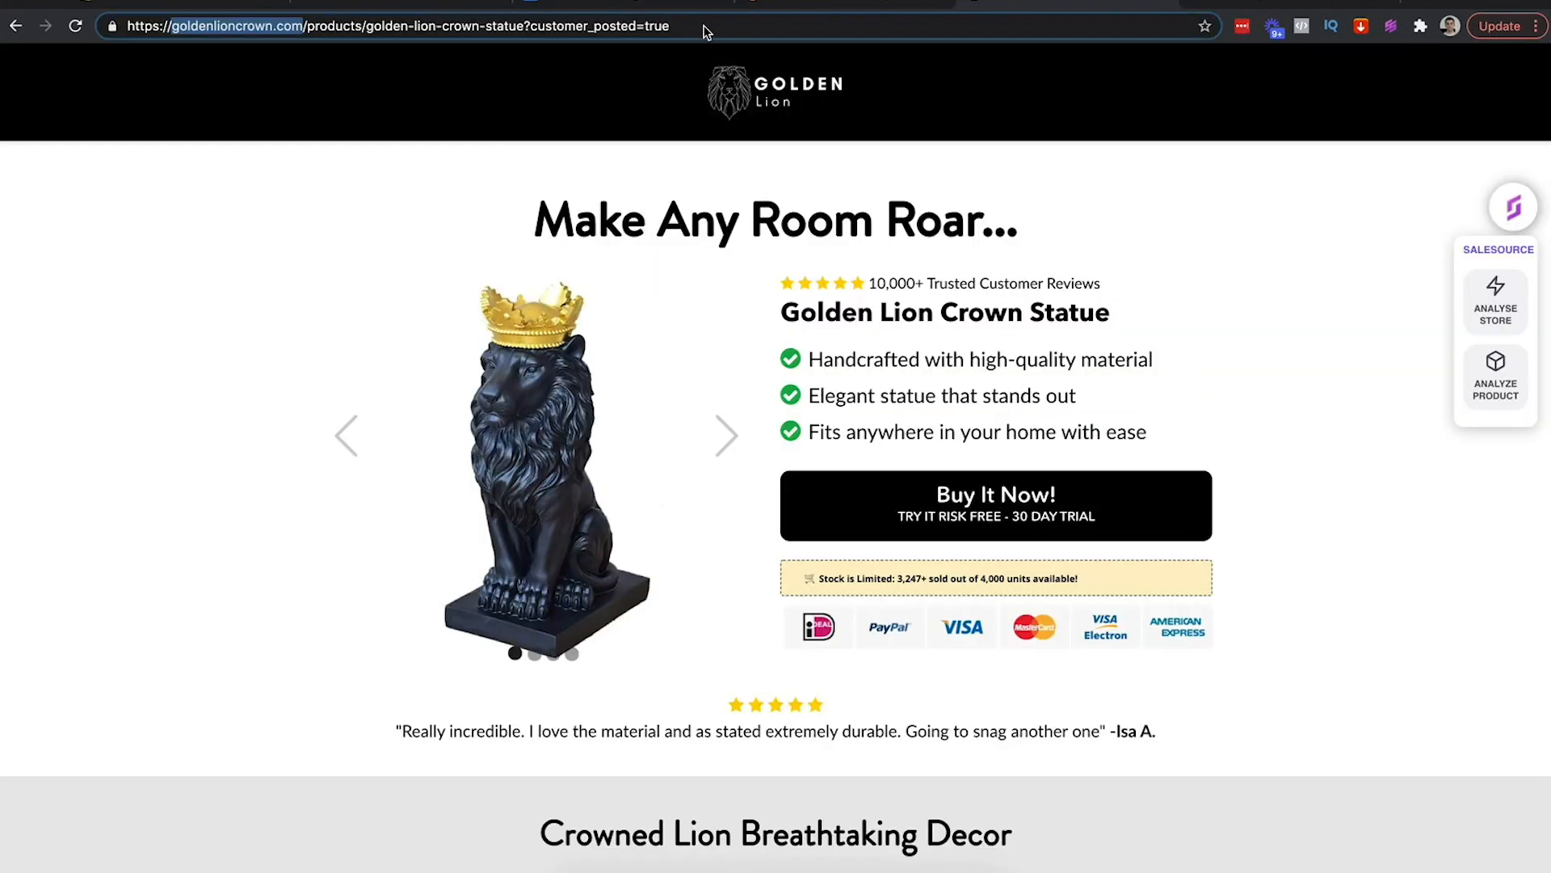
Reload the product page without '?customer_posted=true', open Gmail, and reopen the product tab
left_click(700, 26)
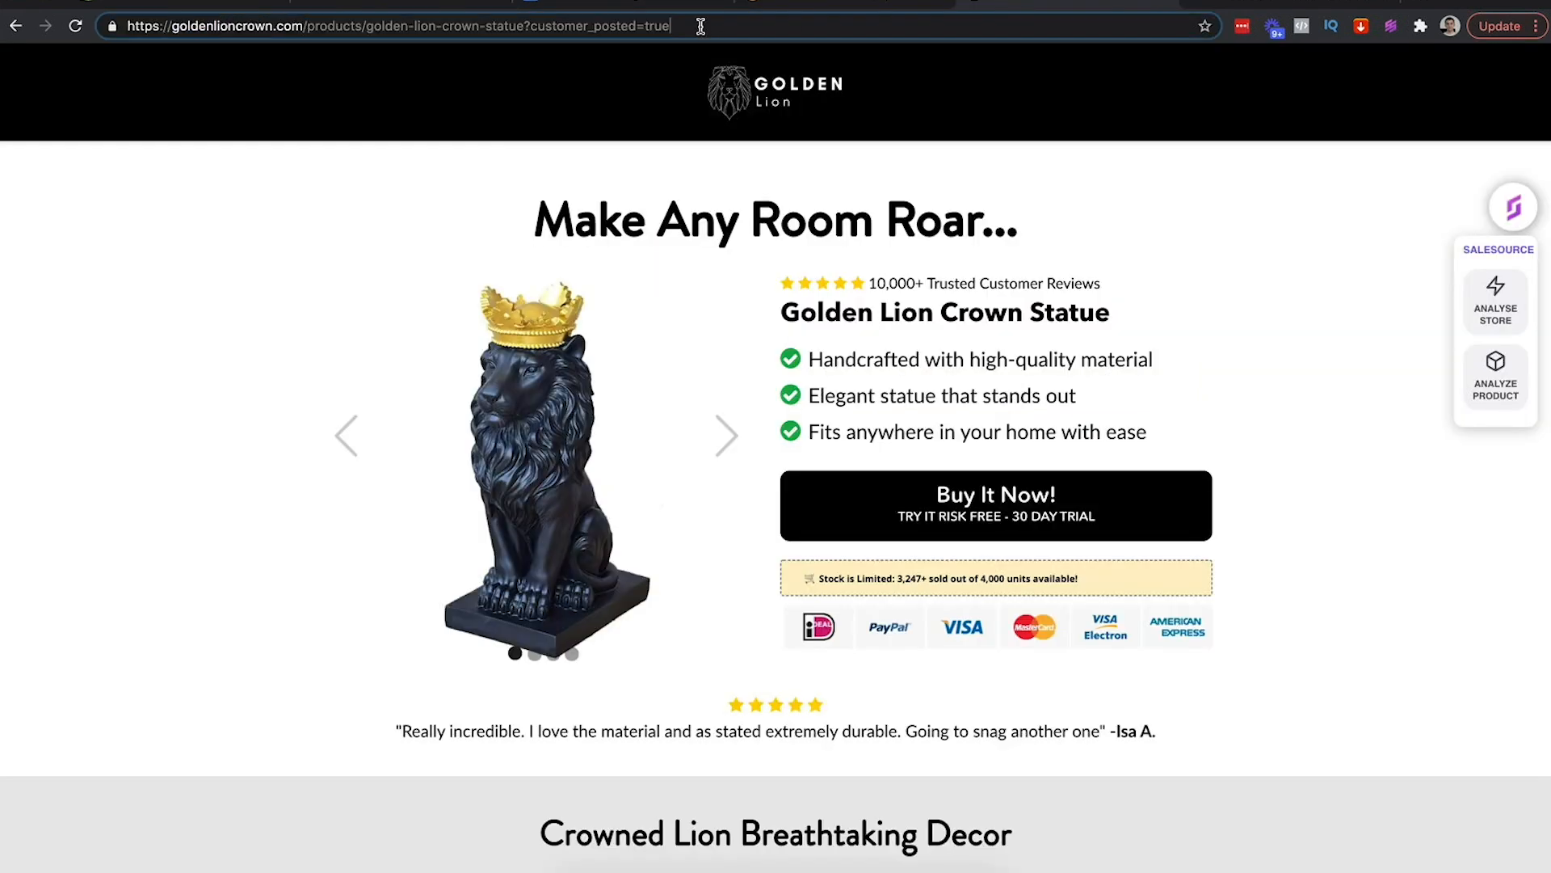
left_click_drag(694, 26, 531, 26)
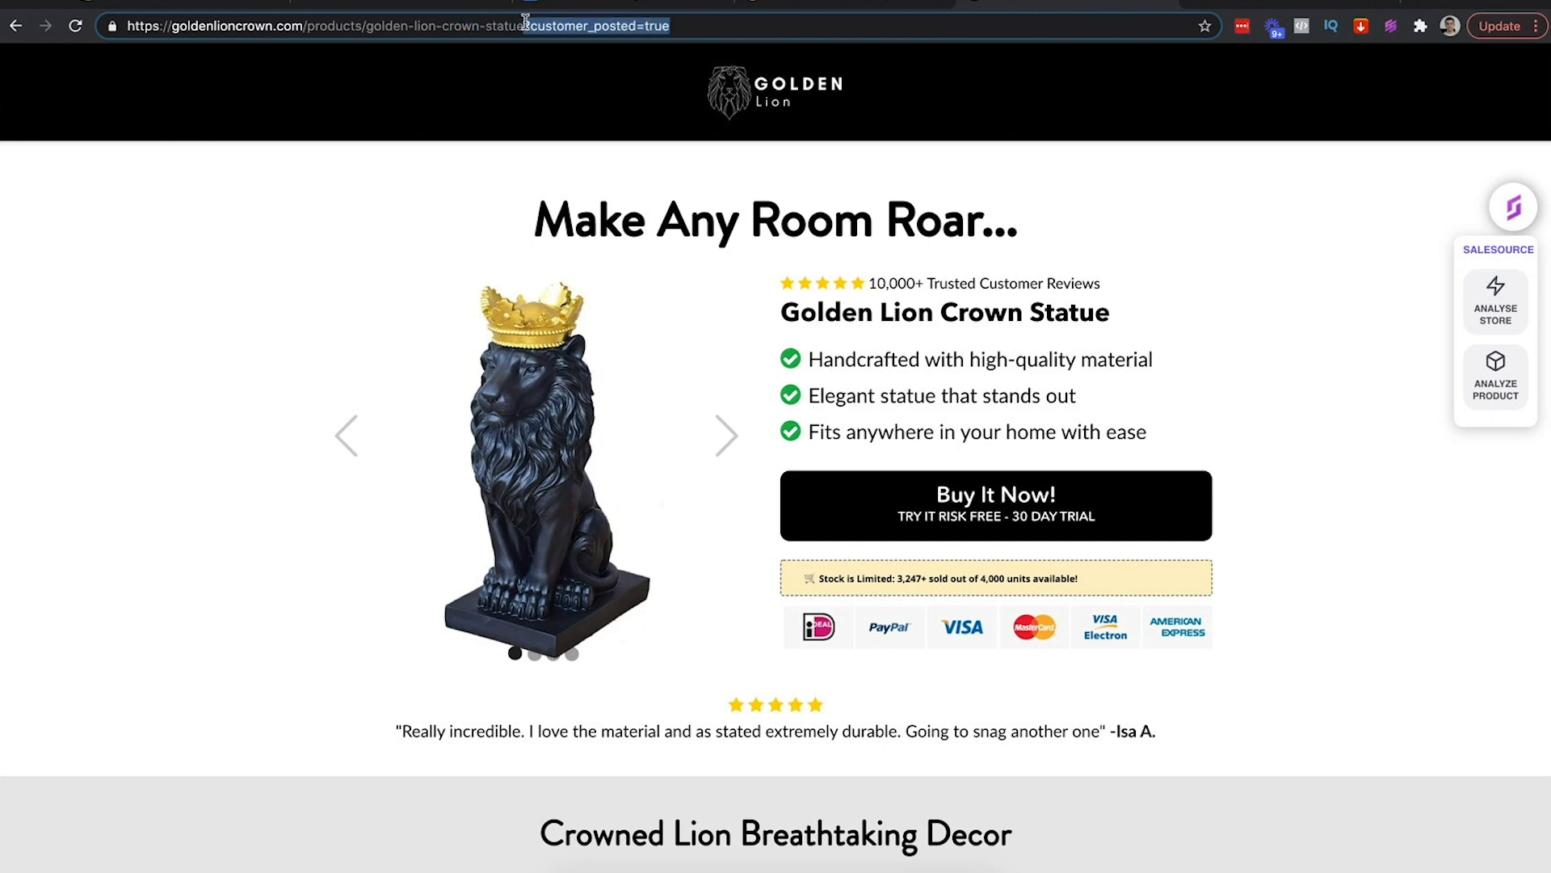
key("BackSpace")
key("ctrl+a")
key("Return")
left_click(509, 25)
key("BackSpace")
type("mail.google.com/mail/u/3/#inbox")
key("Return")
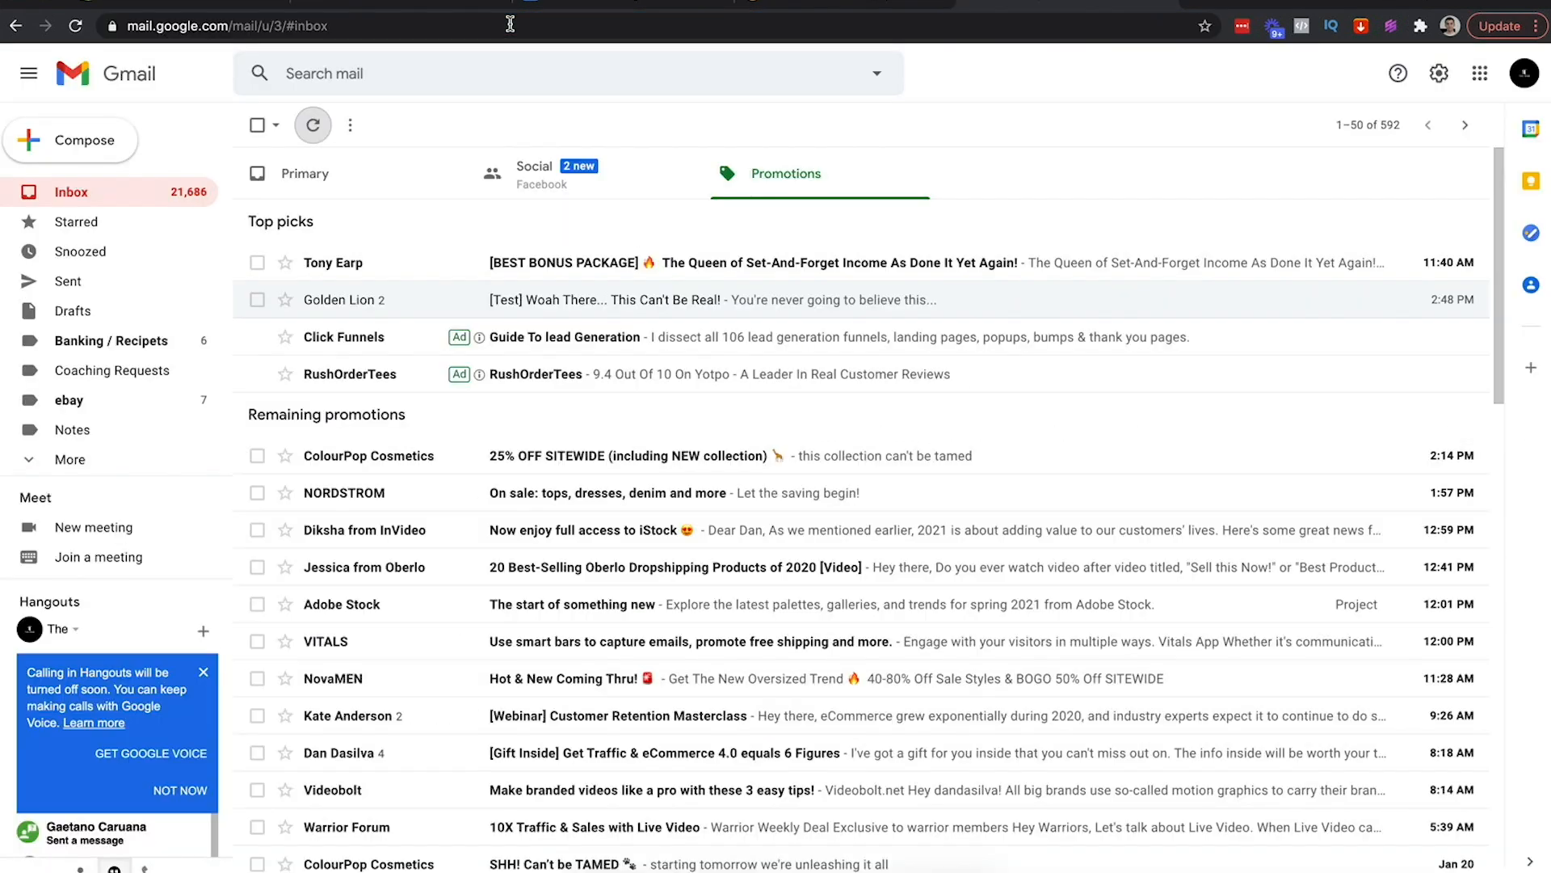
key("super+shift+t")
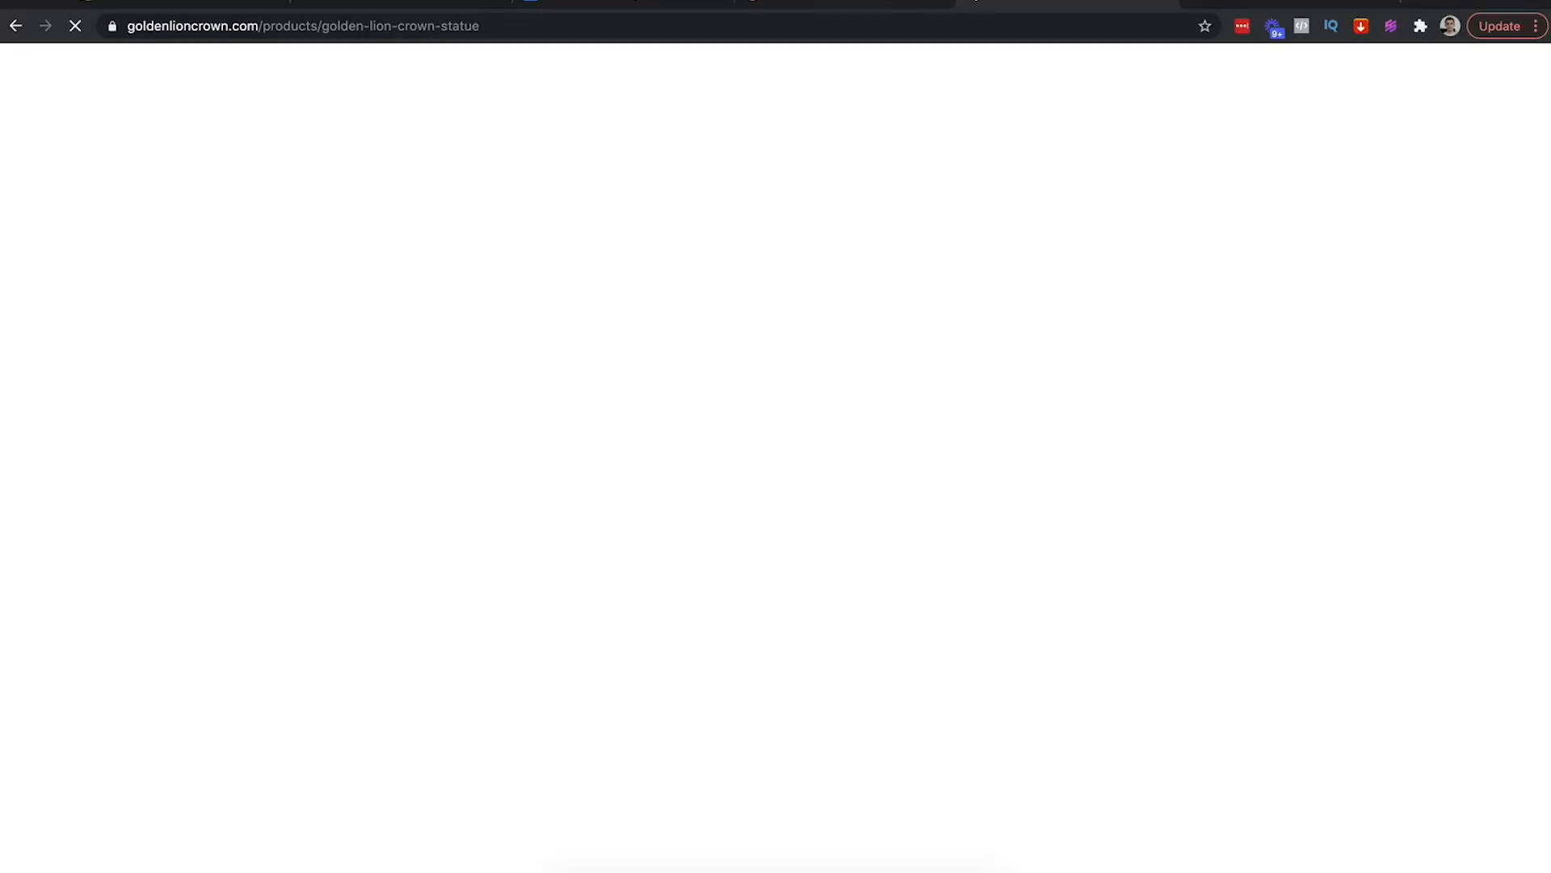
Link the 'Click Here To Get Tagged' heading to the pasted Golden Lion product page URL
left_click(432, 3)
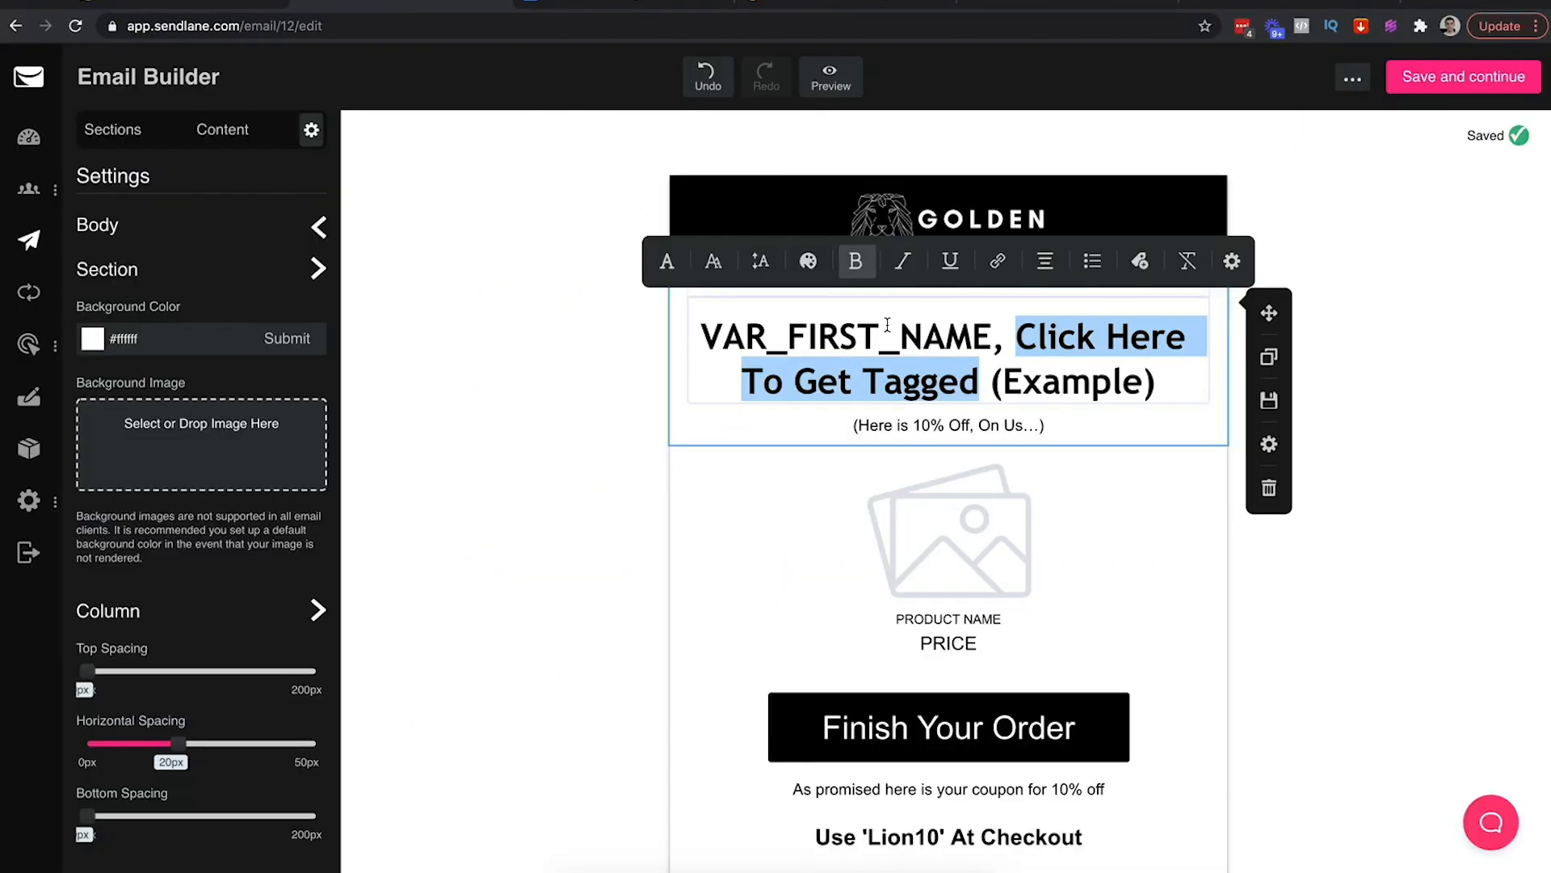
left_click(1004, 260)
key("super+v")
key("Return")
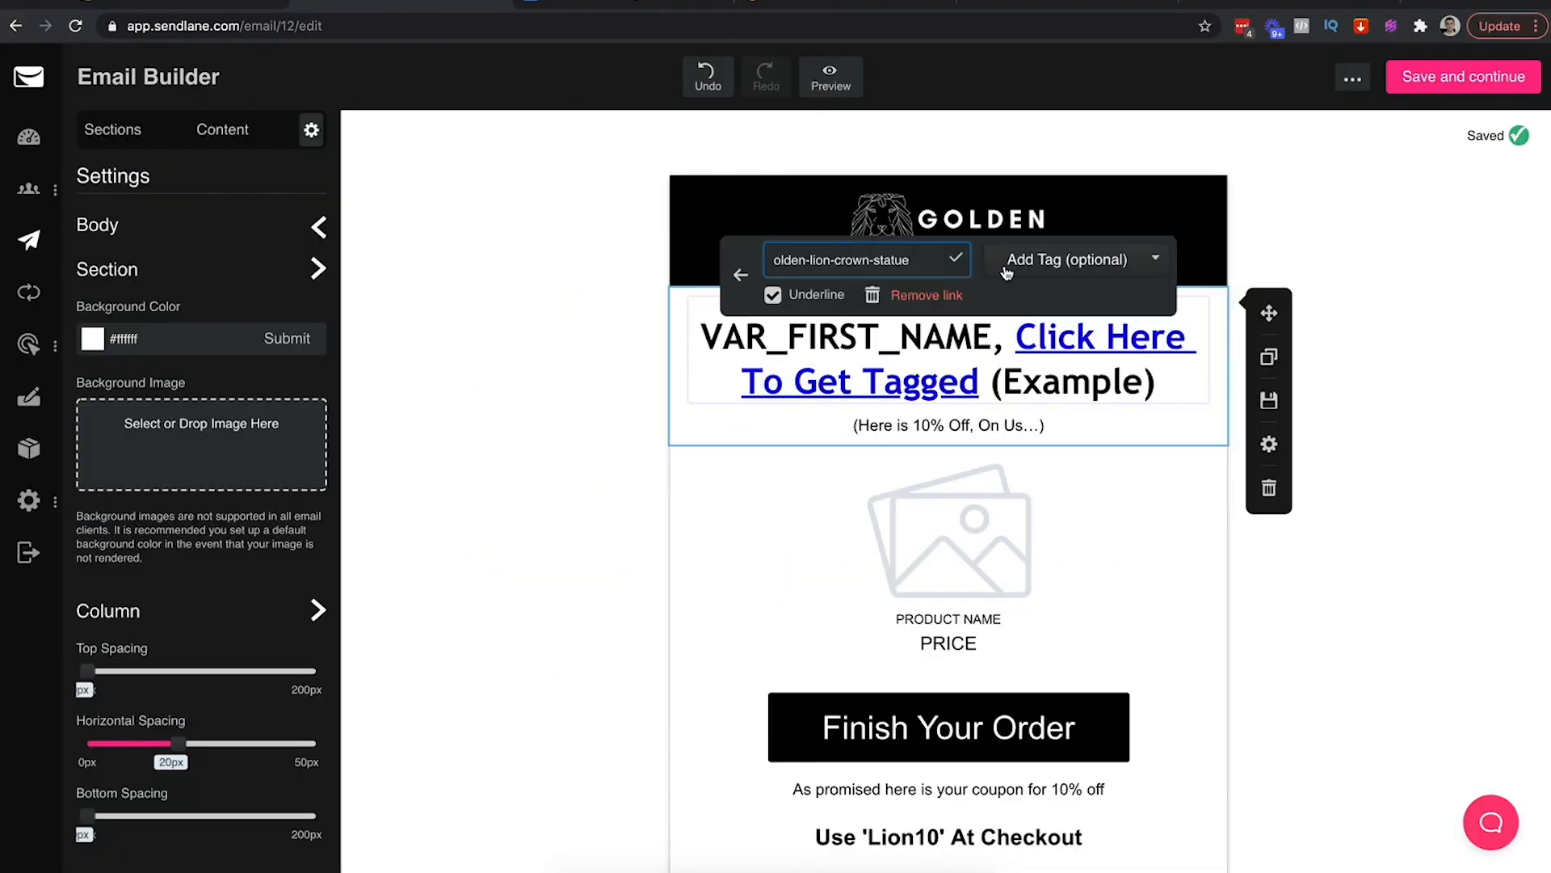
Start a new tag for the heading link and enter its name, removing invalid characters
left_click(1079, 260)
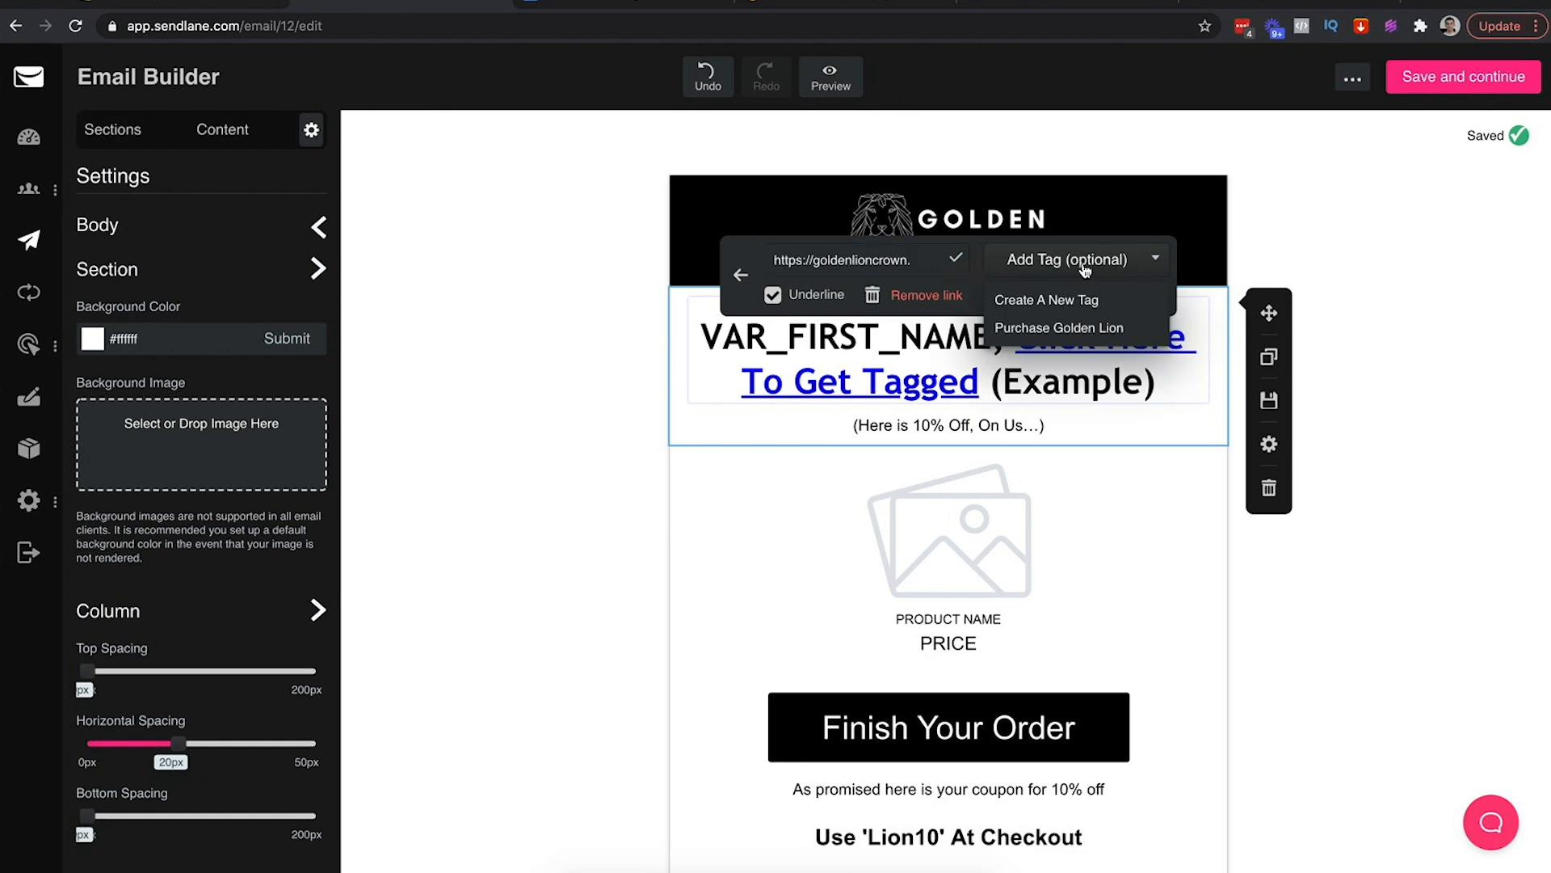
left_click(1055, 304)
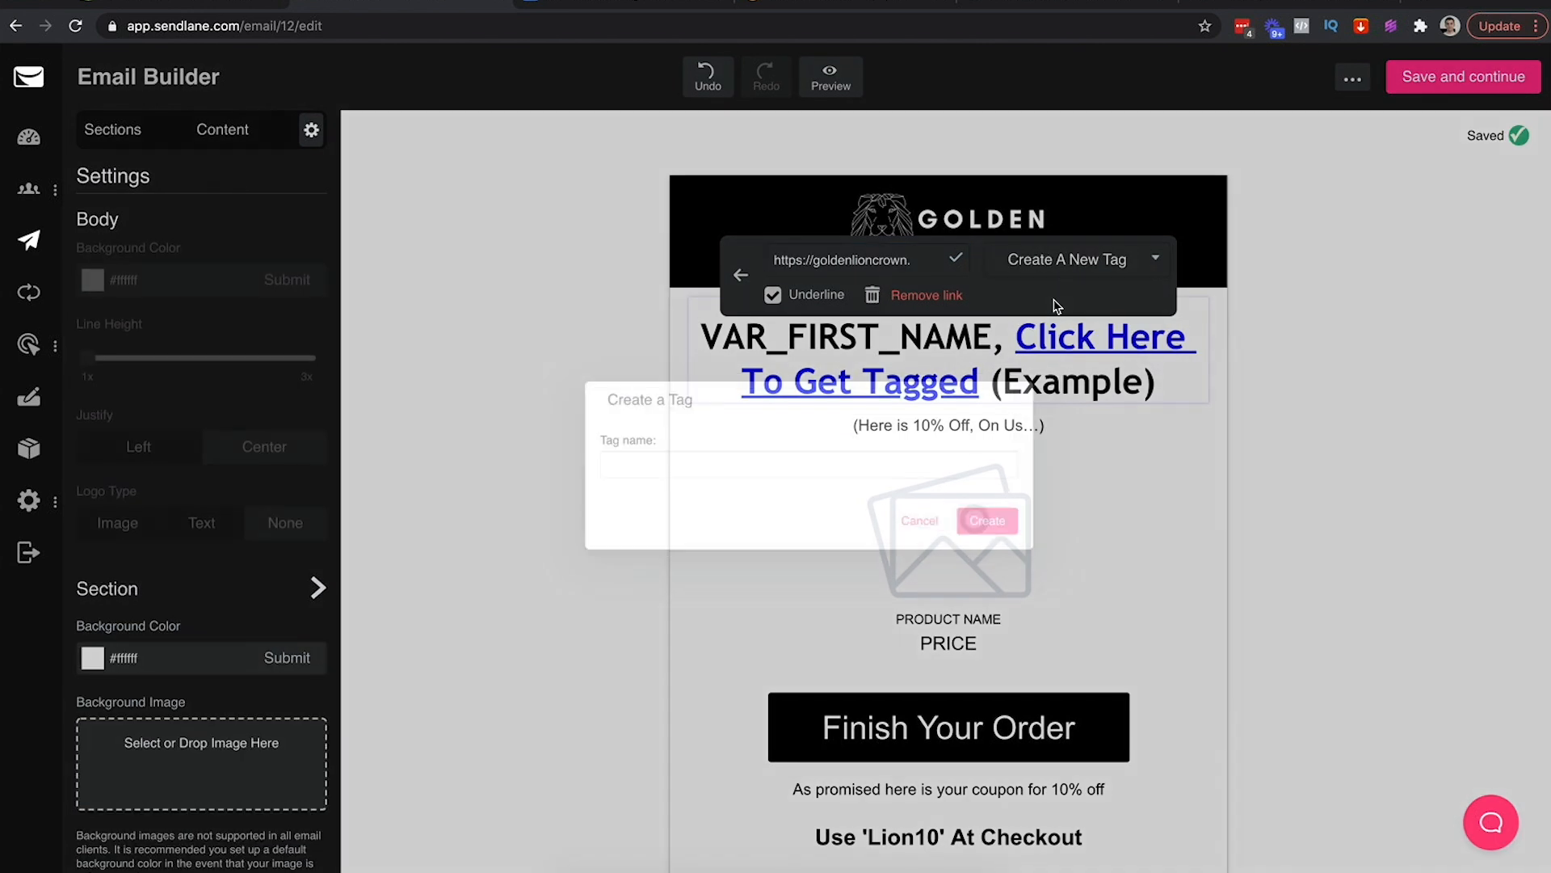
left_click(714, 469)
type("ClickedEmail1Header")
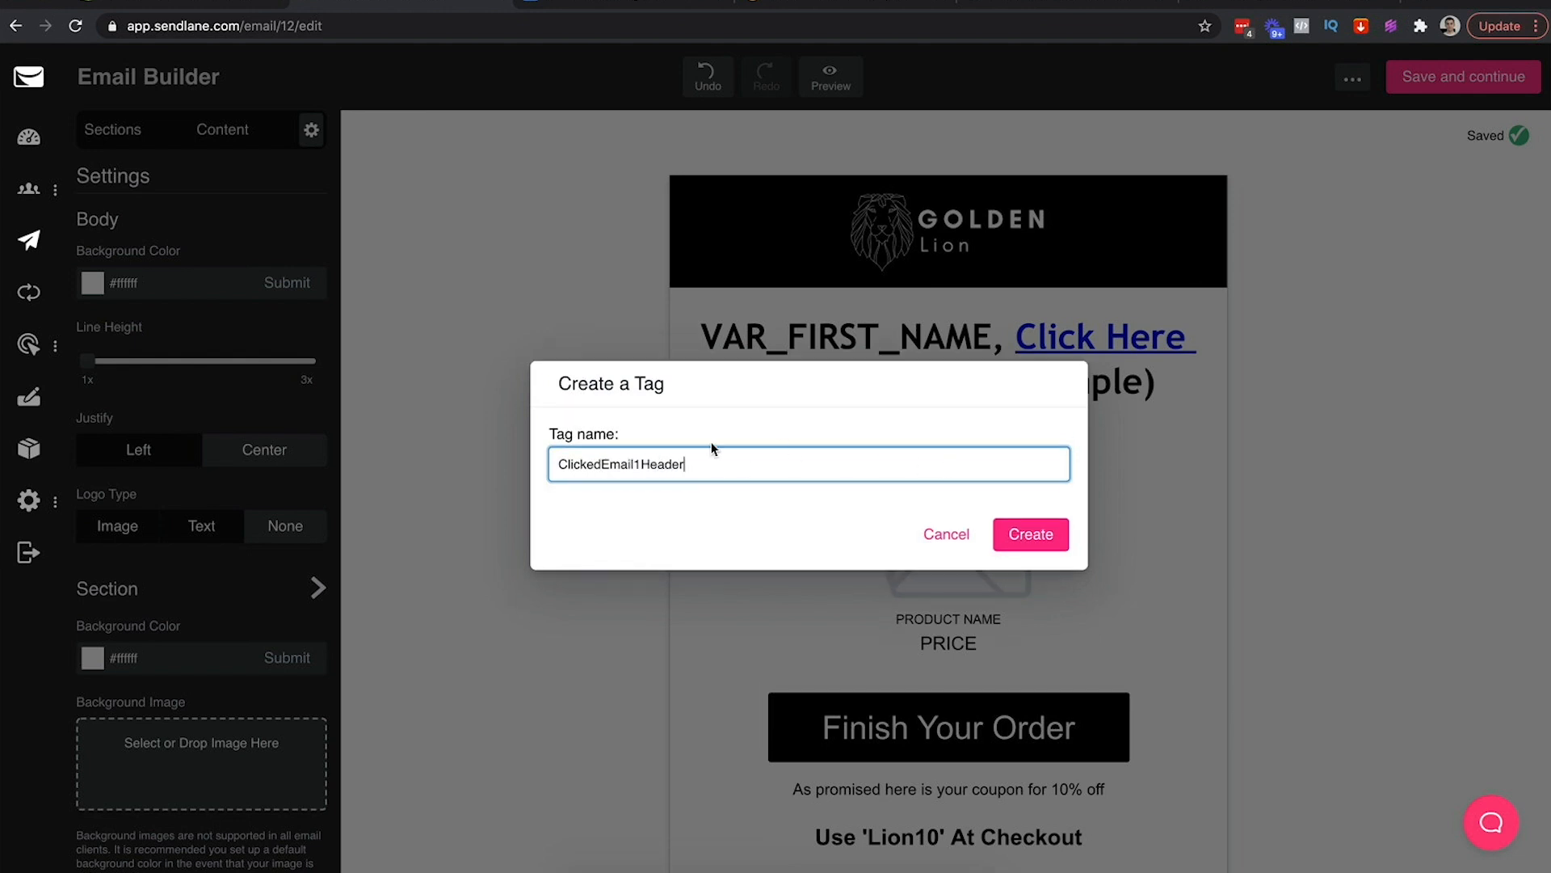
left_click_drag(684, 465, 658, 465)
type("ad;o")
key("BackSpace")
key("BackSpace")
Cancel the tag dialog and change the headline wording to 'Tell Us What You Love...'
left_click(943, 534)
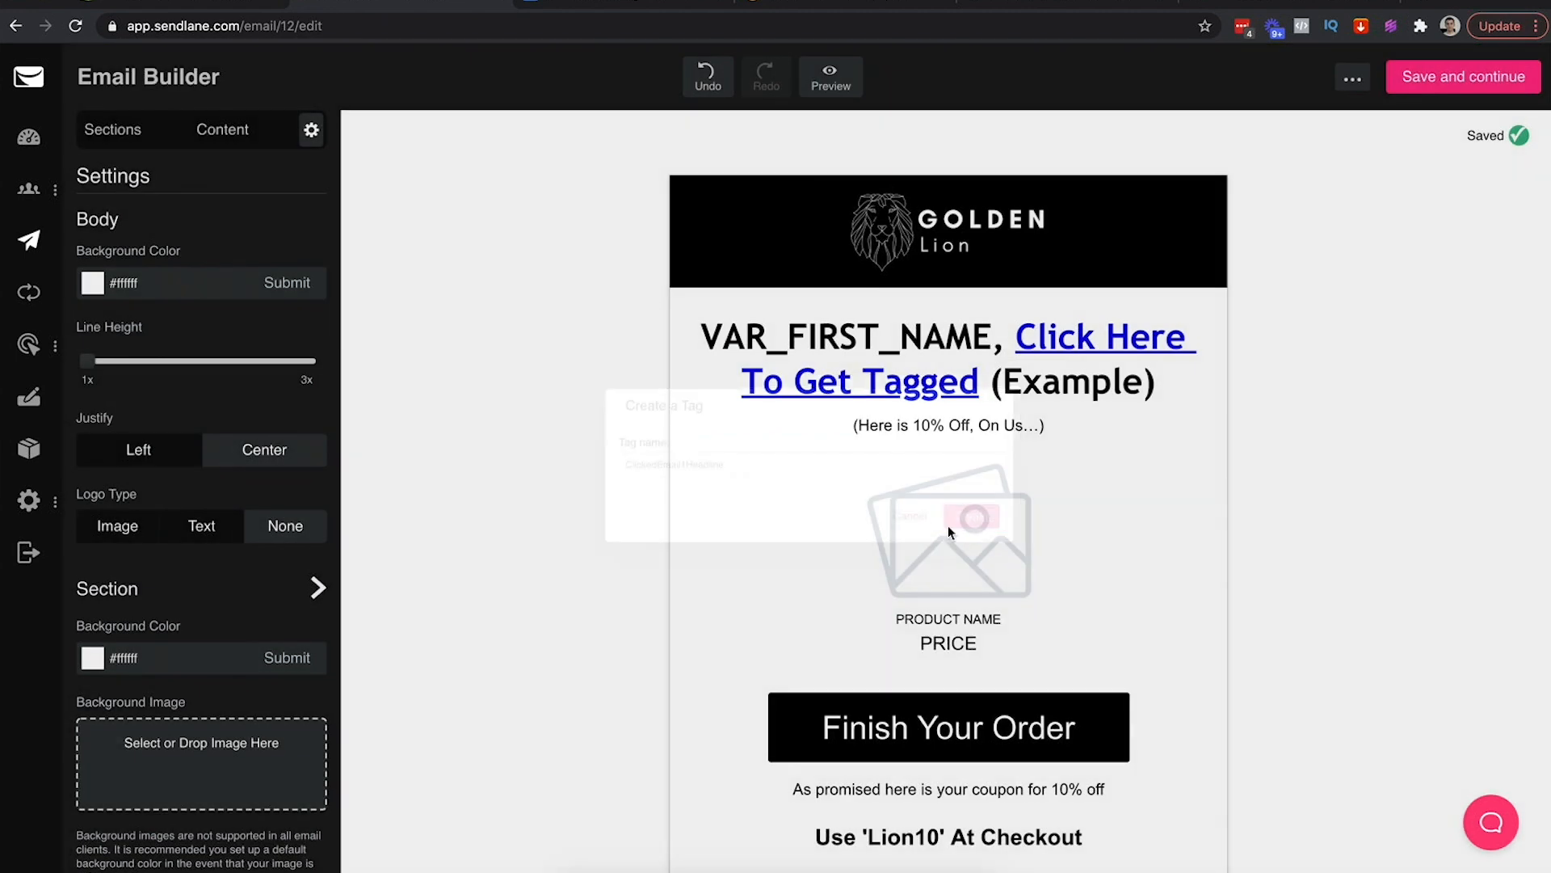
left_click_drag(1144, 388, 1008, 353)
key("BackSpace")
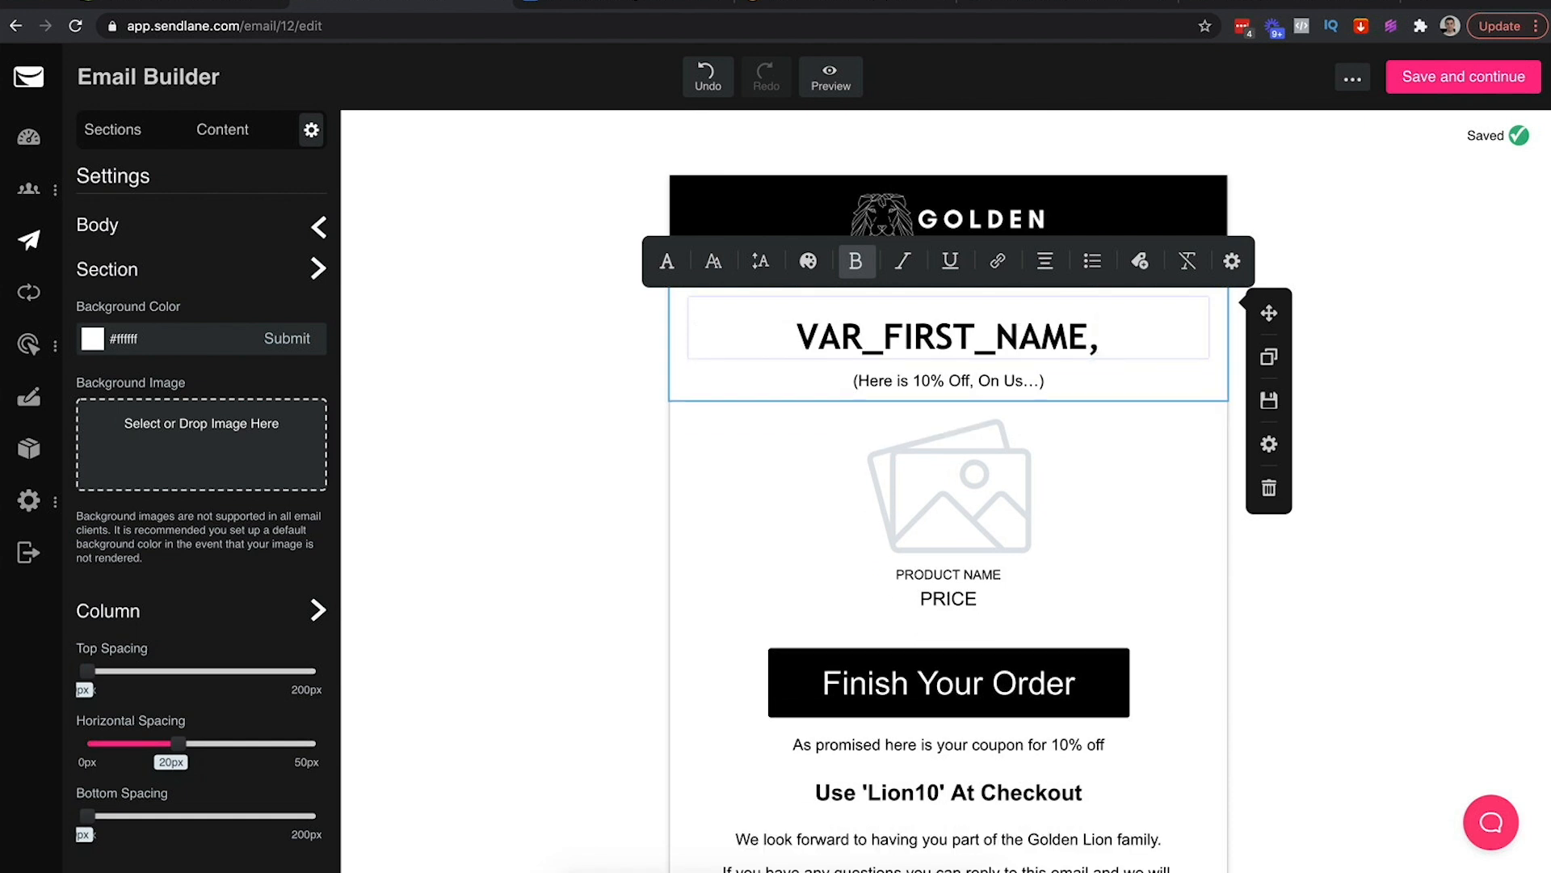
type("Do")
key("BackSpace")
key("BackSpace")
key("BackSpace")
type("TEll")
key("BackSpace")
key("BackSpace")
key("BackSpace")
type("ell")
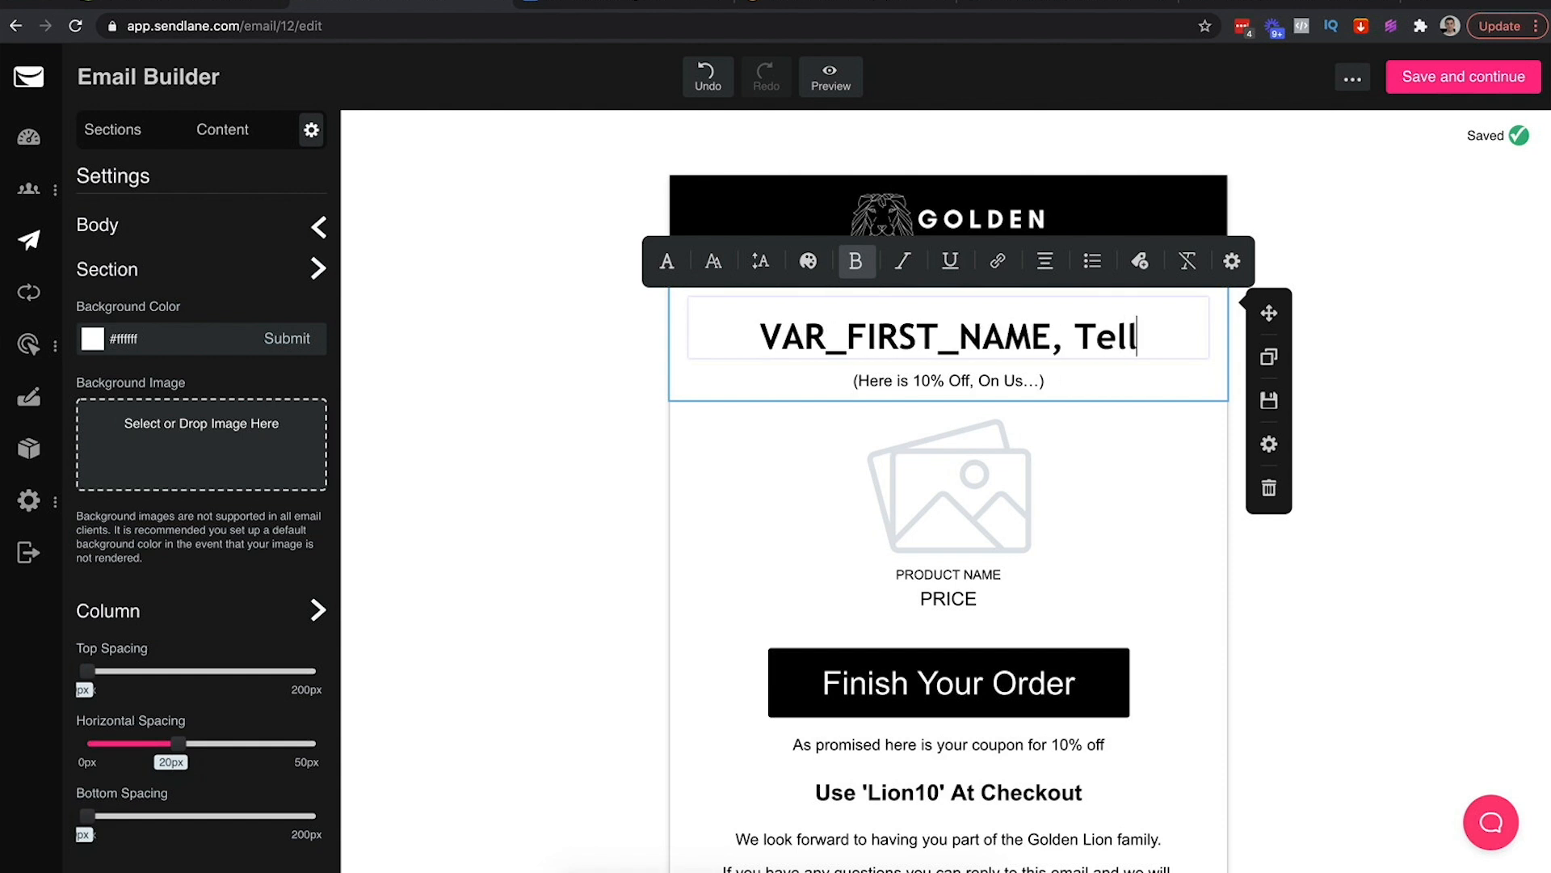
type(" Us Whas")
key("BackSpace")
type("y")
key("BackSpace")
type("t You Love...")
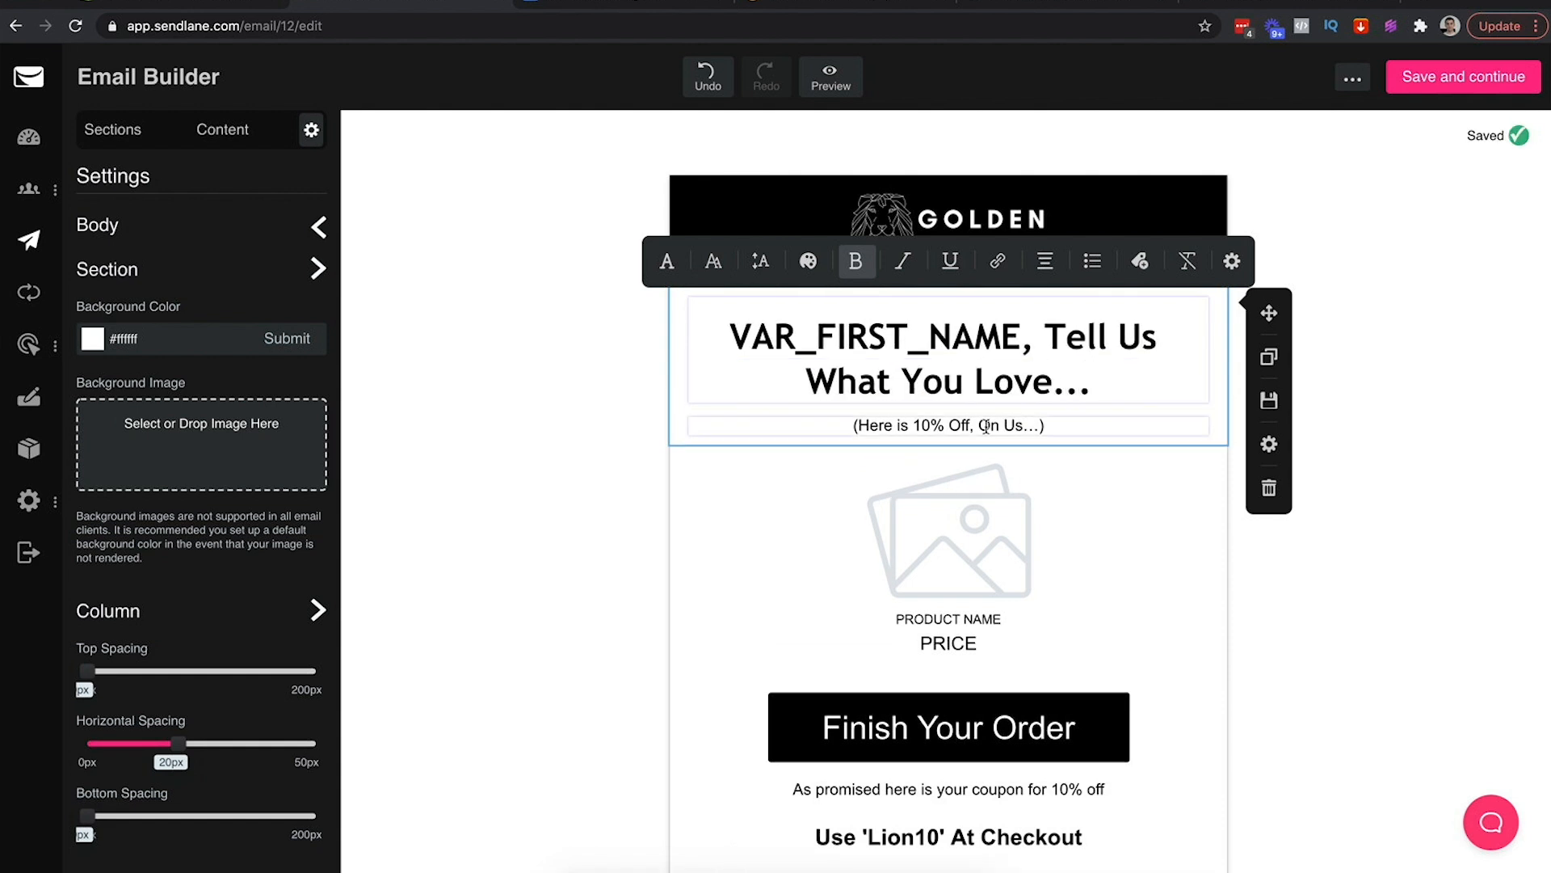
Replace the subtitle with three separate lines: Lions, Birds, Dogs
triple_click(990, 425)
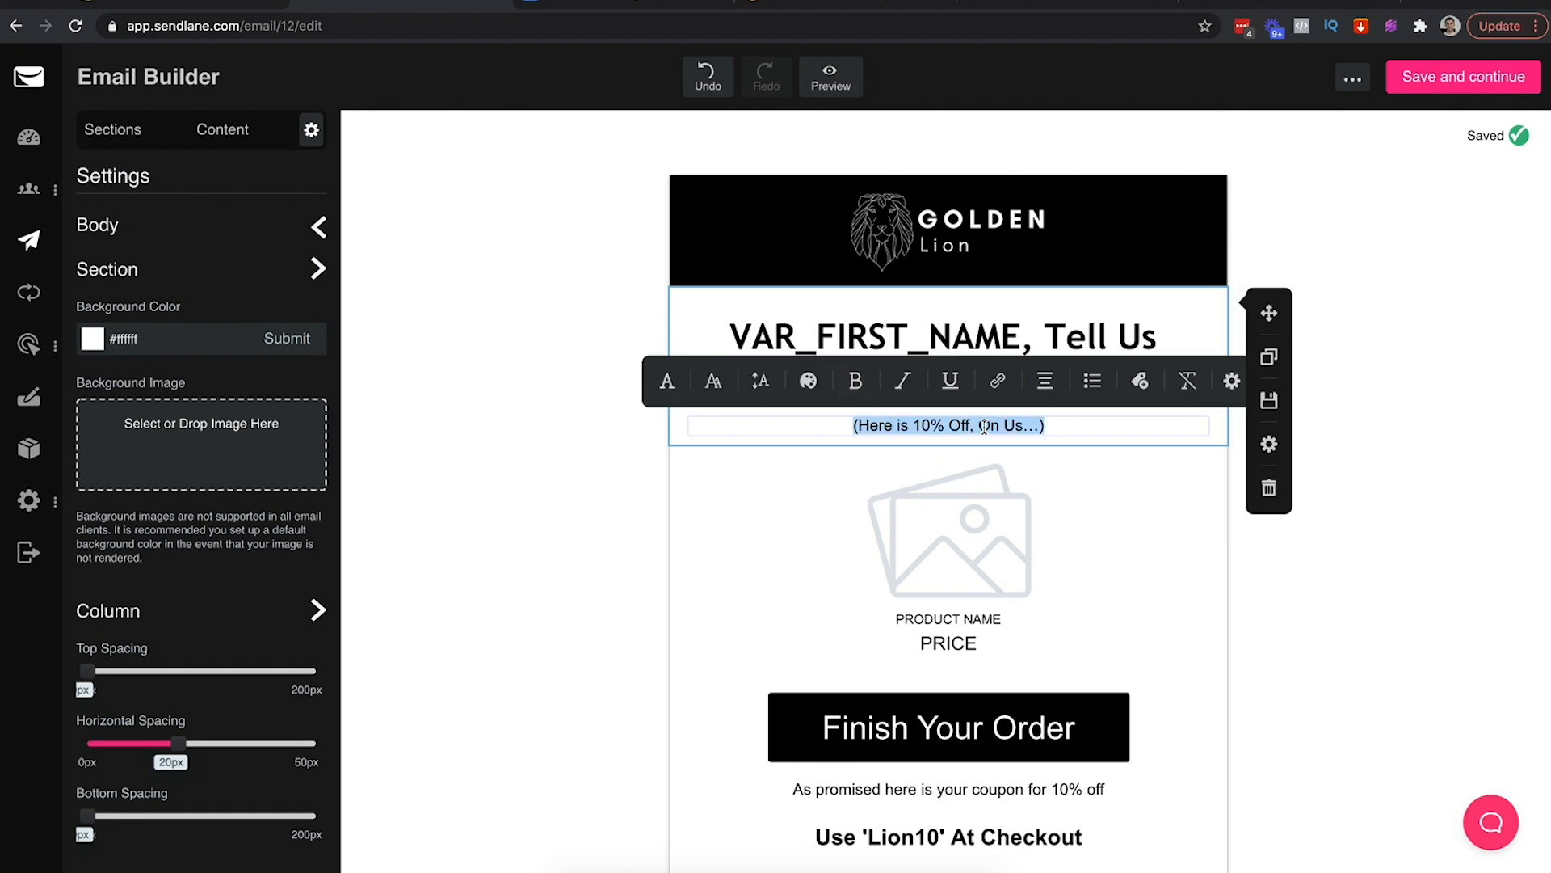
type("Lions")
key("Return")
type("Birds")
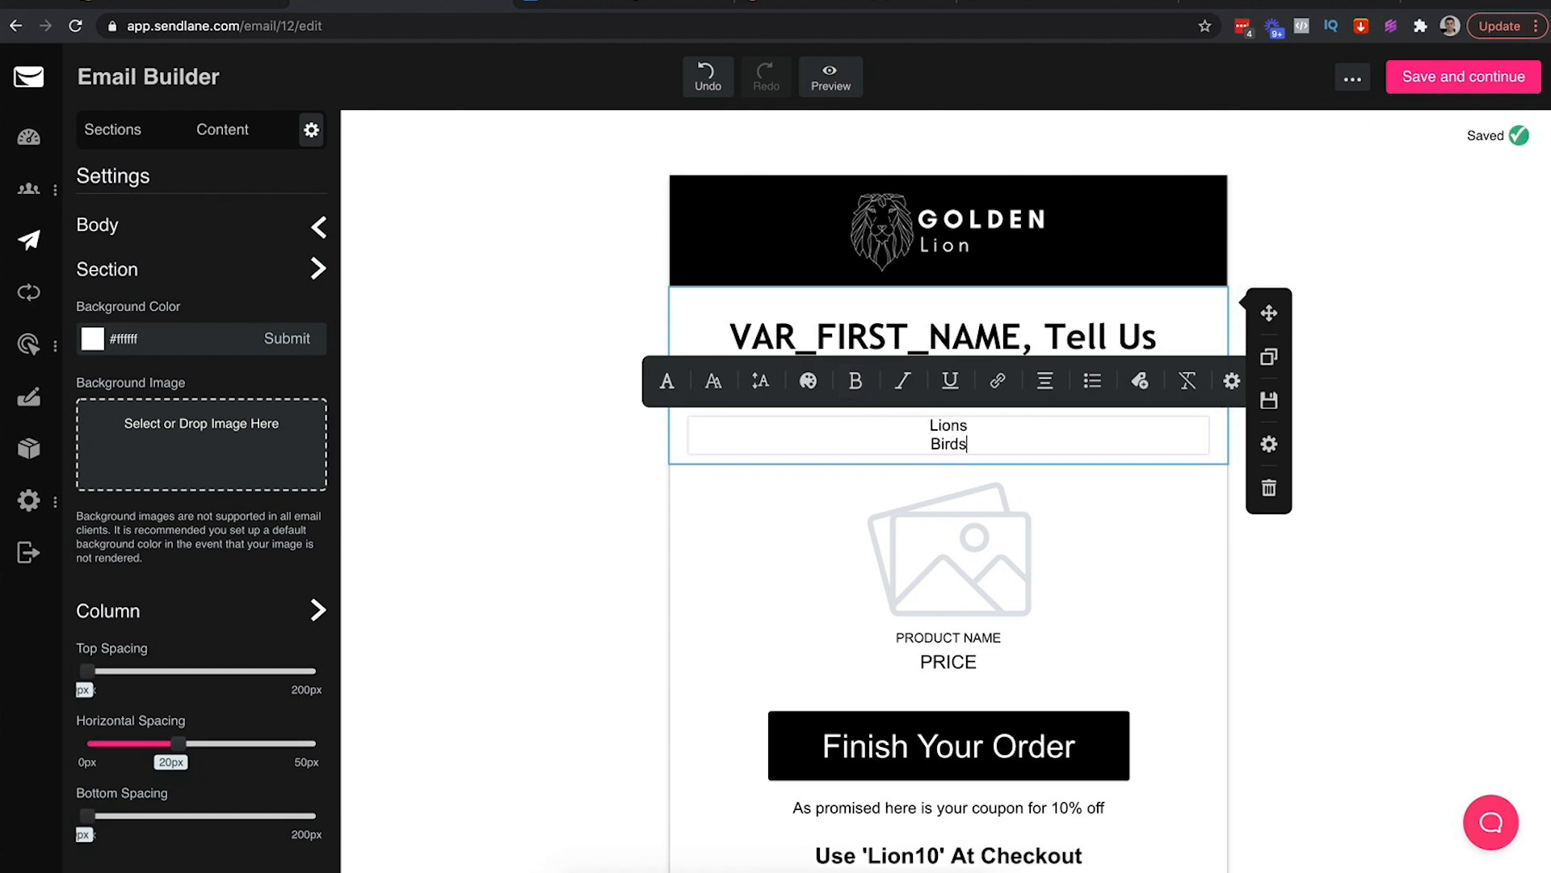
key("Return")
type("Dogs")
double_click(935, 424)
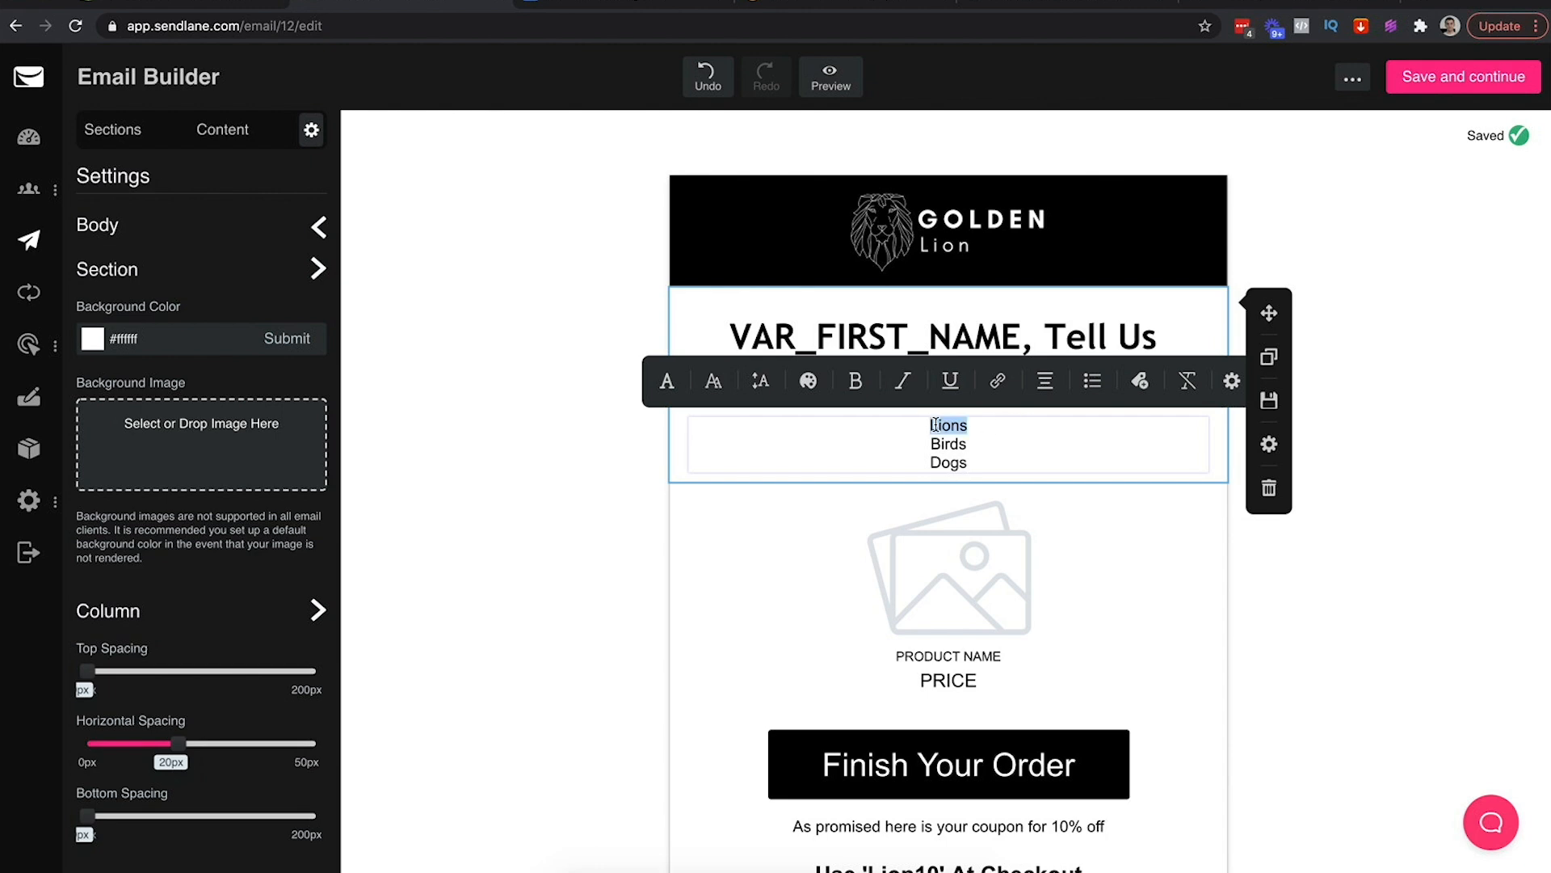
Link the word Lions and attach a newly created lions tag to it
left_click(996, 380)
left_click(1042, 380)
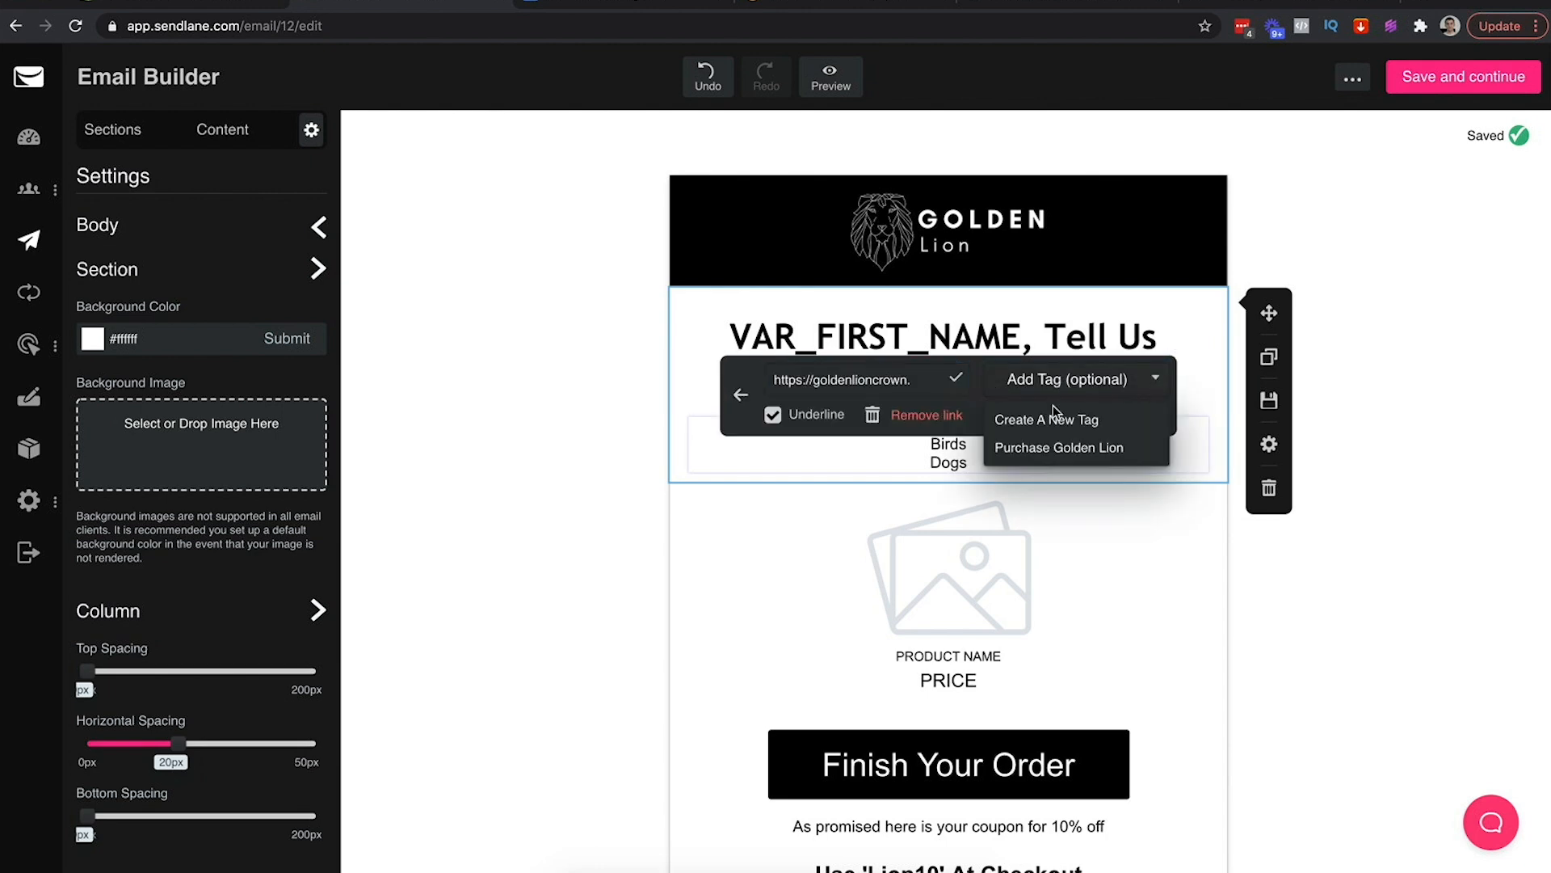
left_click(1046, 422)
left_click(752, 465)
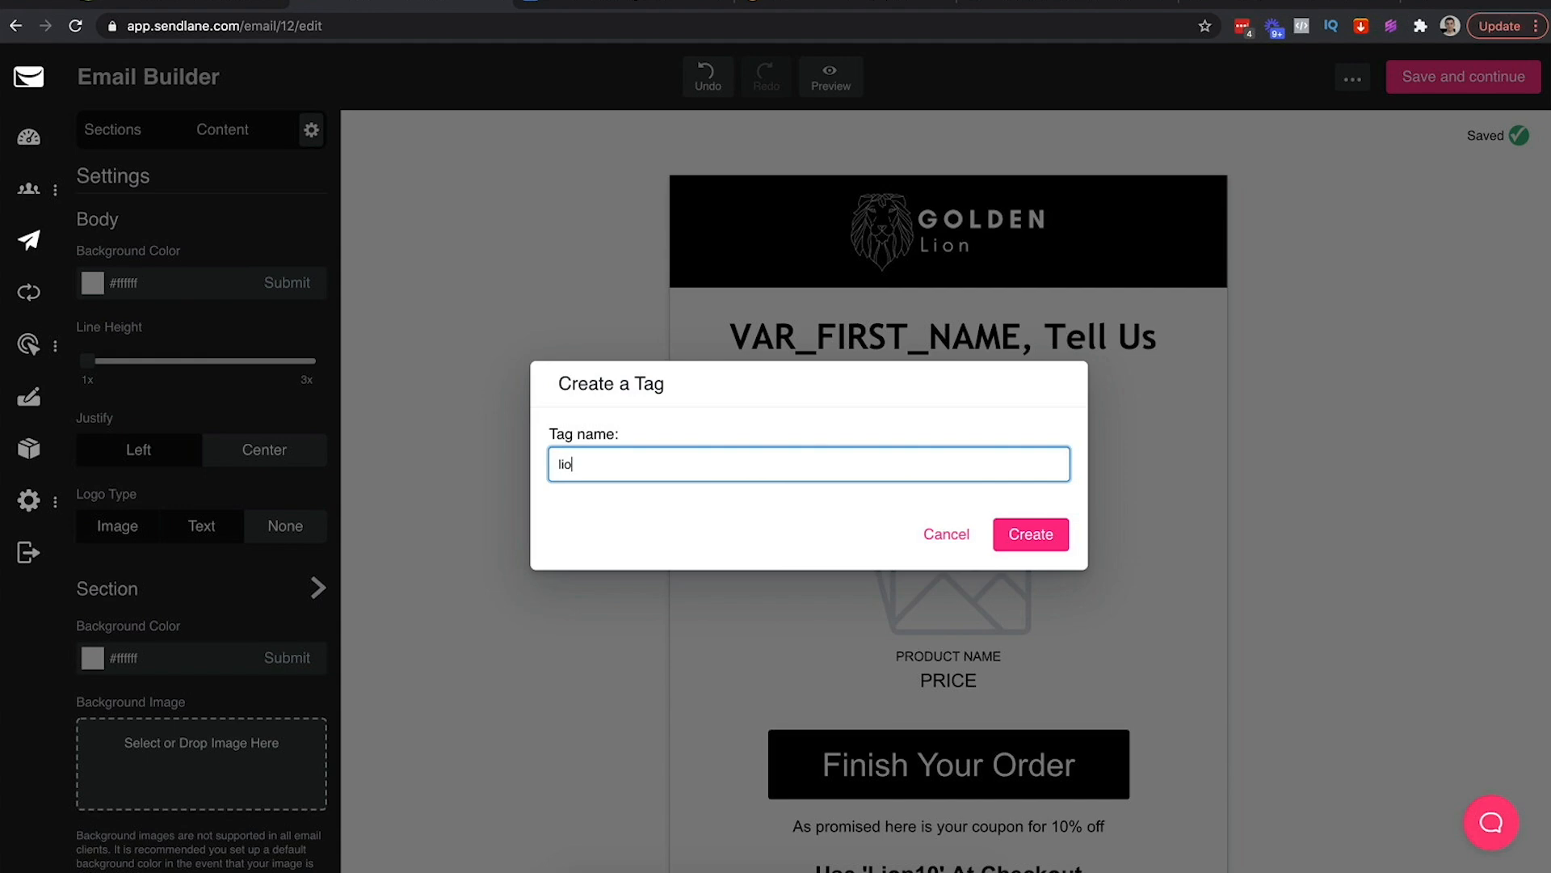
left_click(1031, 535)
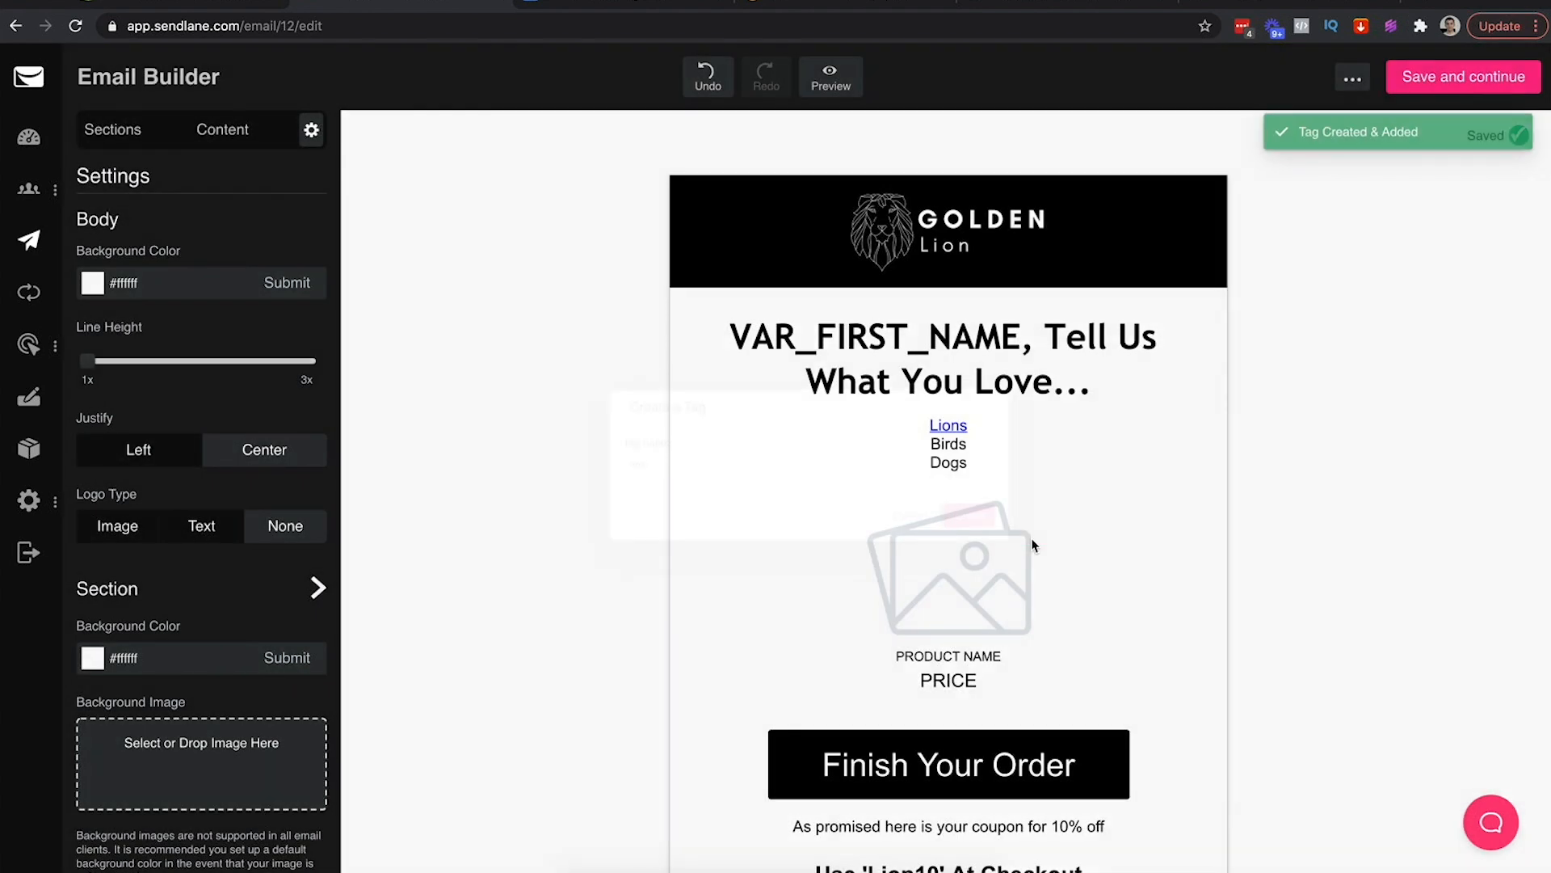
Link the word Birds to the pasted product address with a new birds tag
double_click(949, 444)
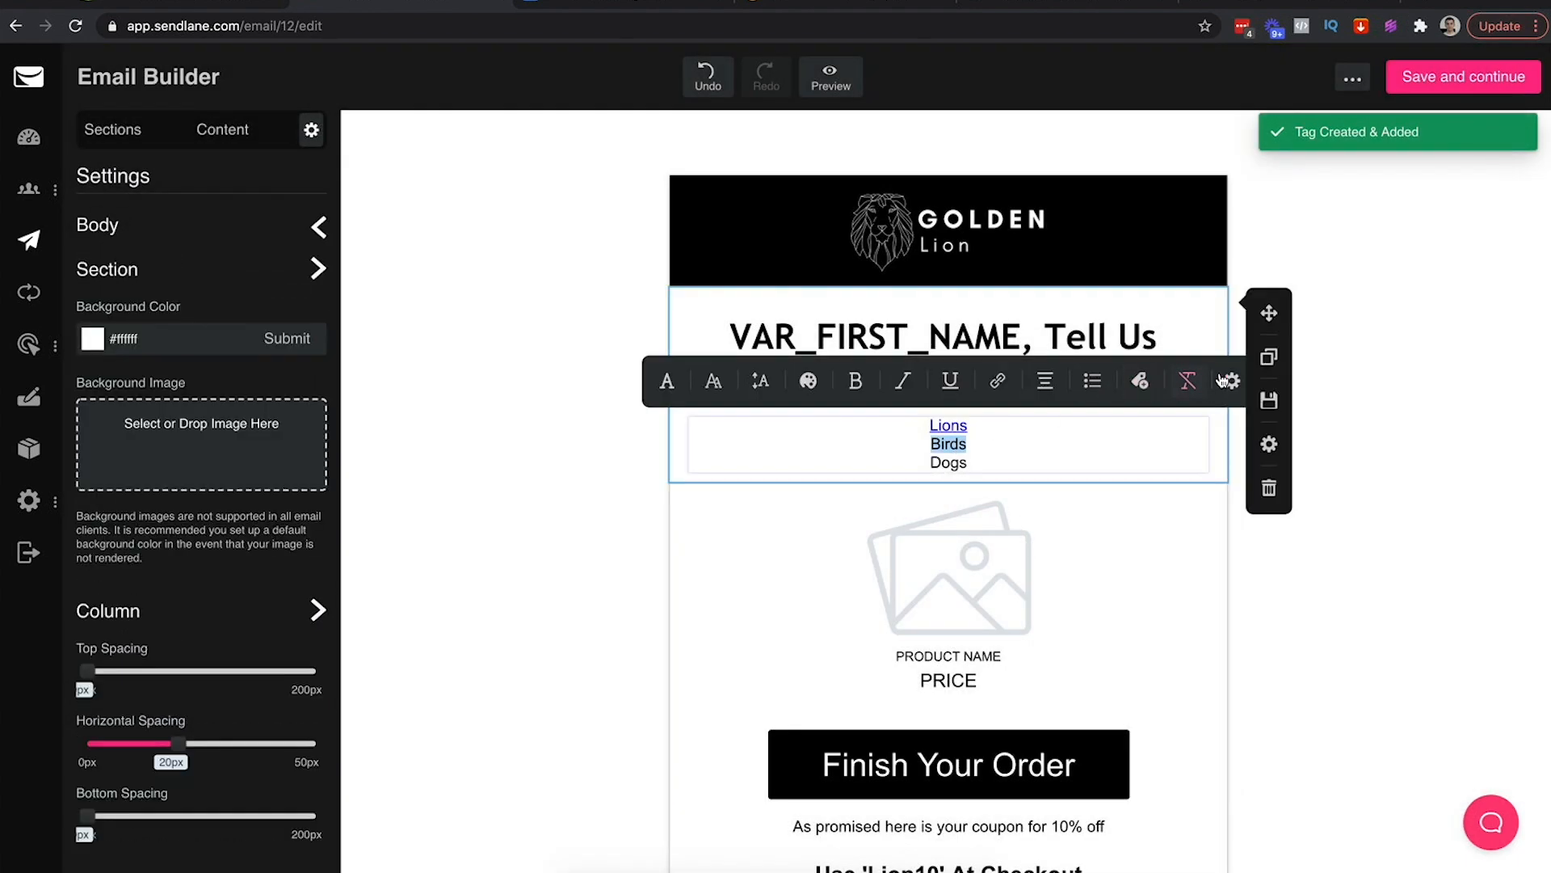
left_click(997, 380)
key("ctrl+v")
key("Return")
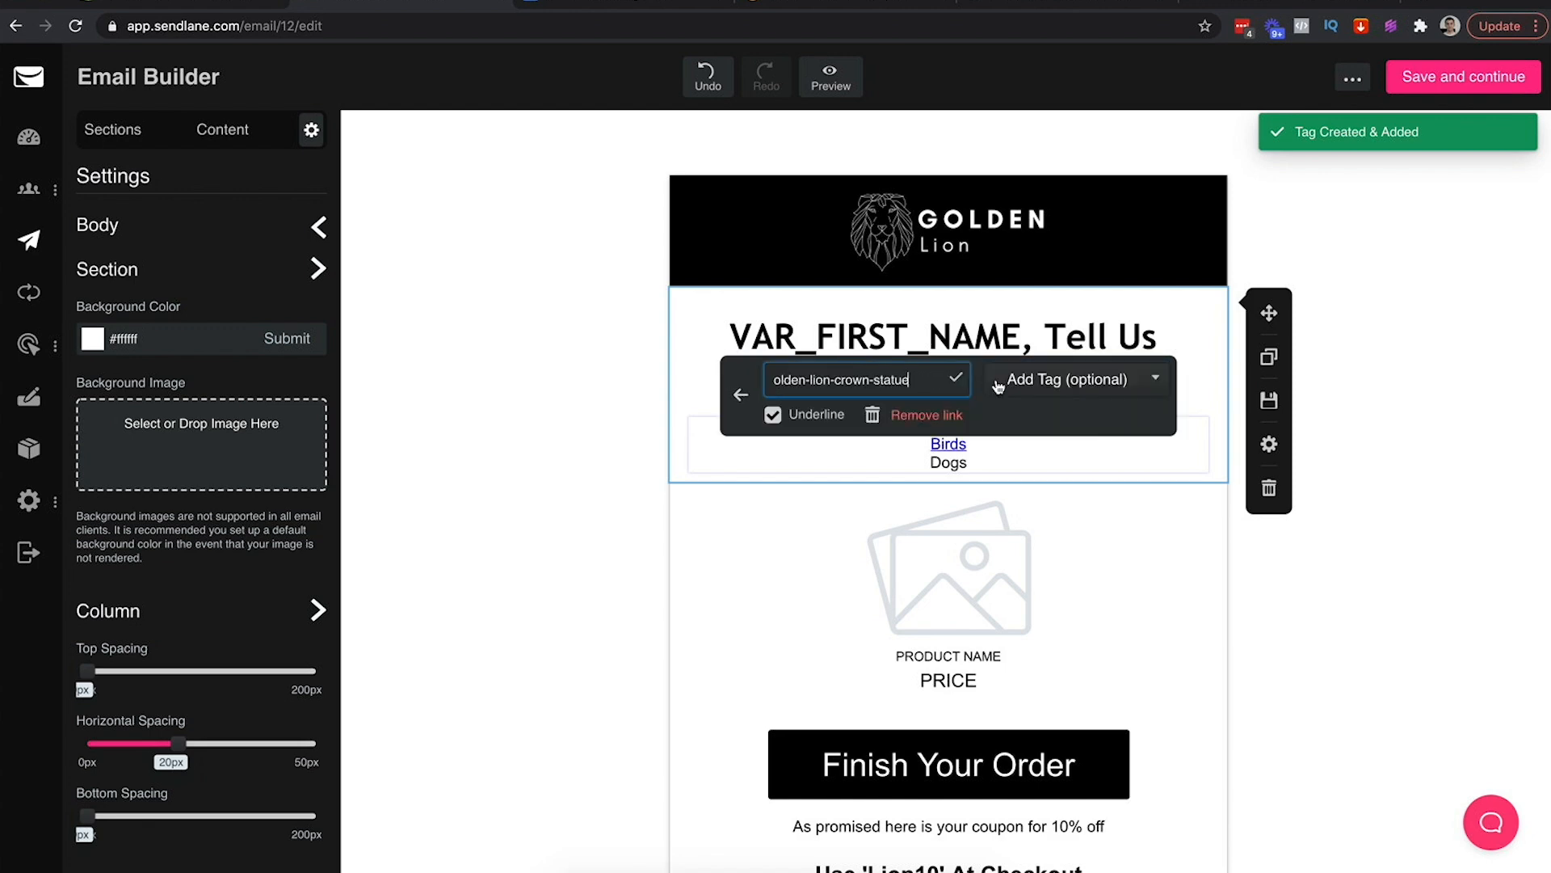
left_click(1048, 382)
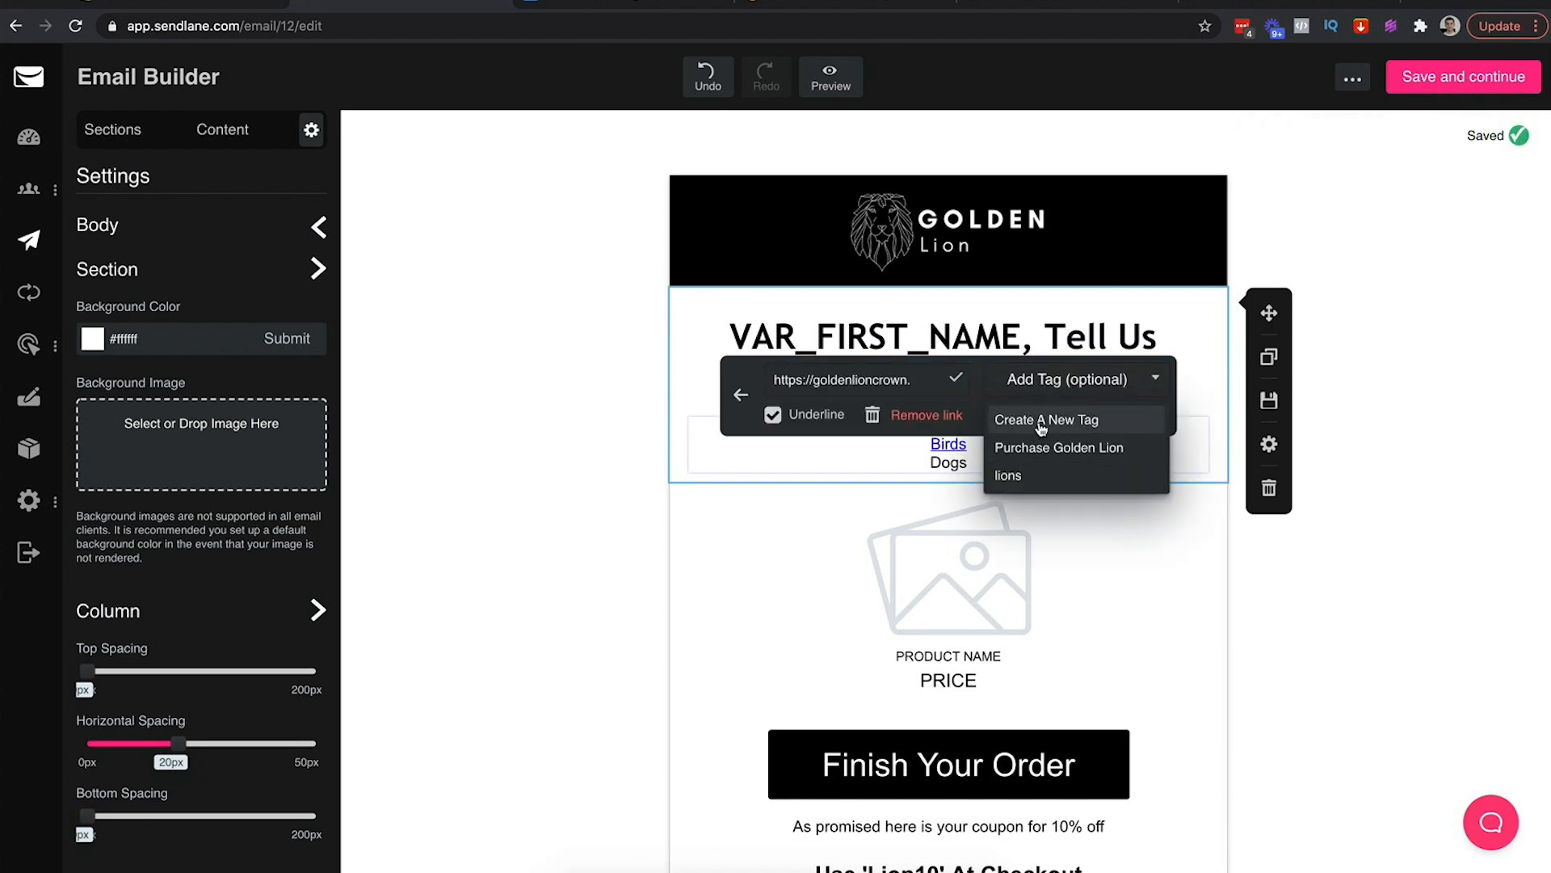
left_click(1042, 421)
left_click(727, 454)
left_click(1007, 534)
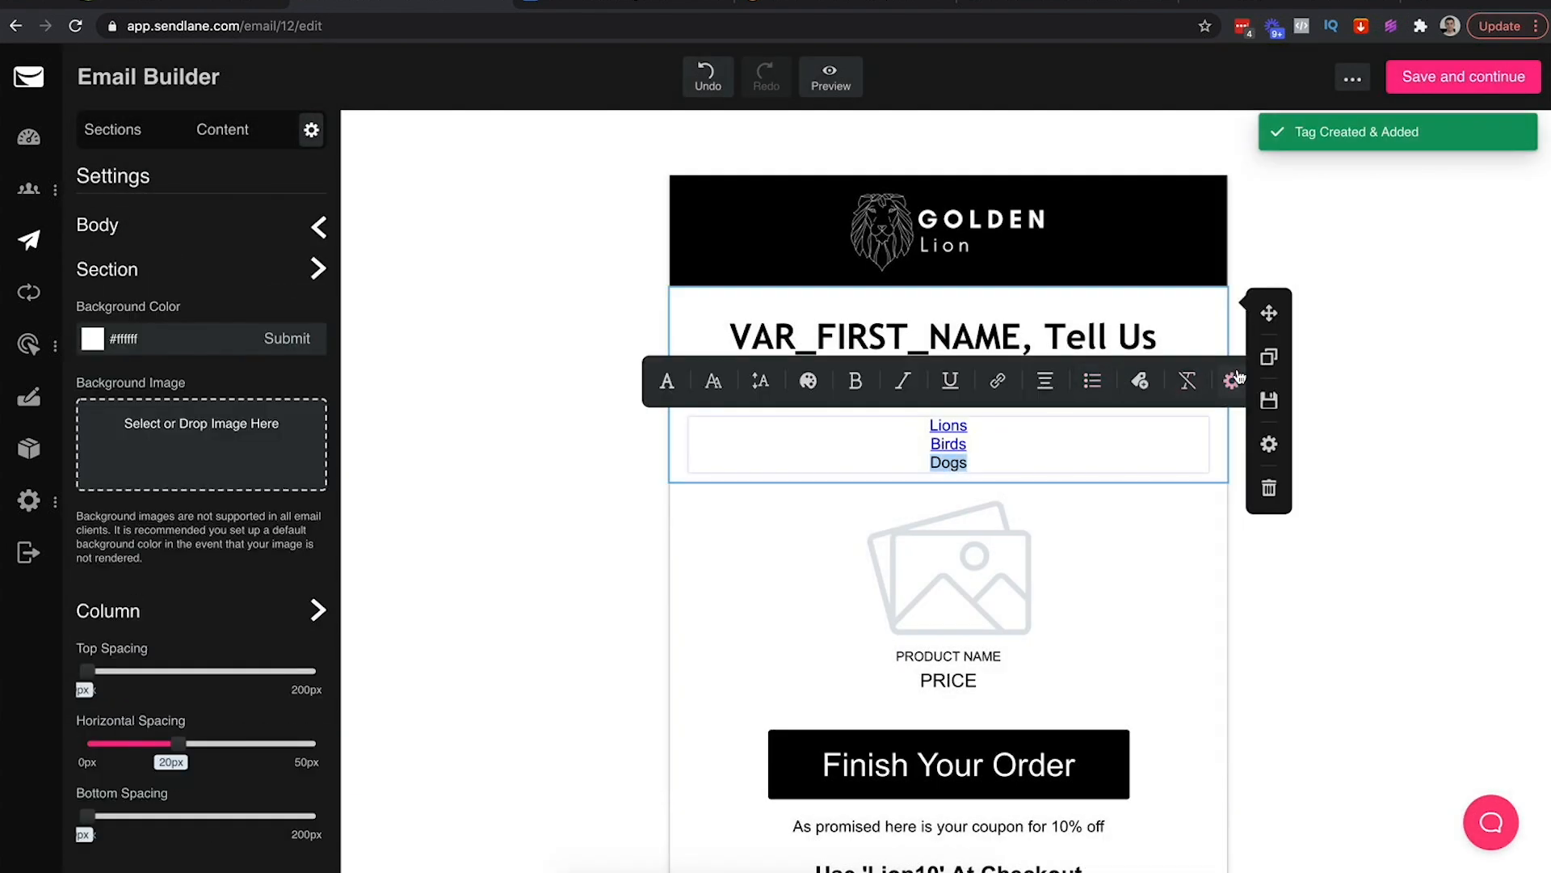
Link the word Dogs to the pasted product address
left_click(991, 383)
key("super+v")
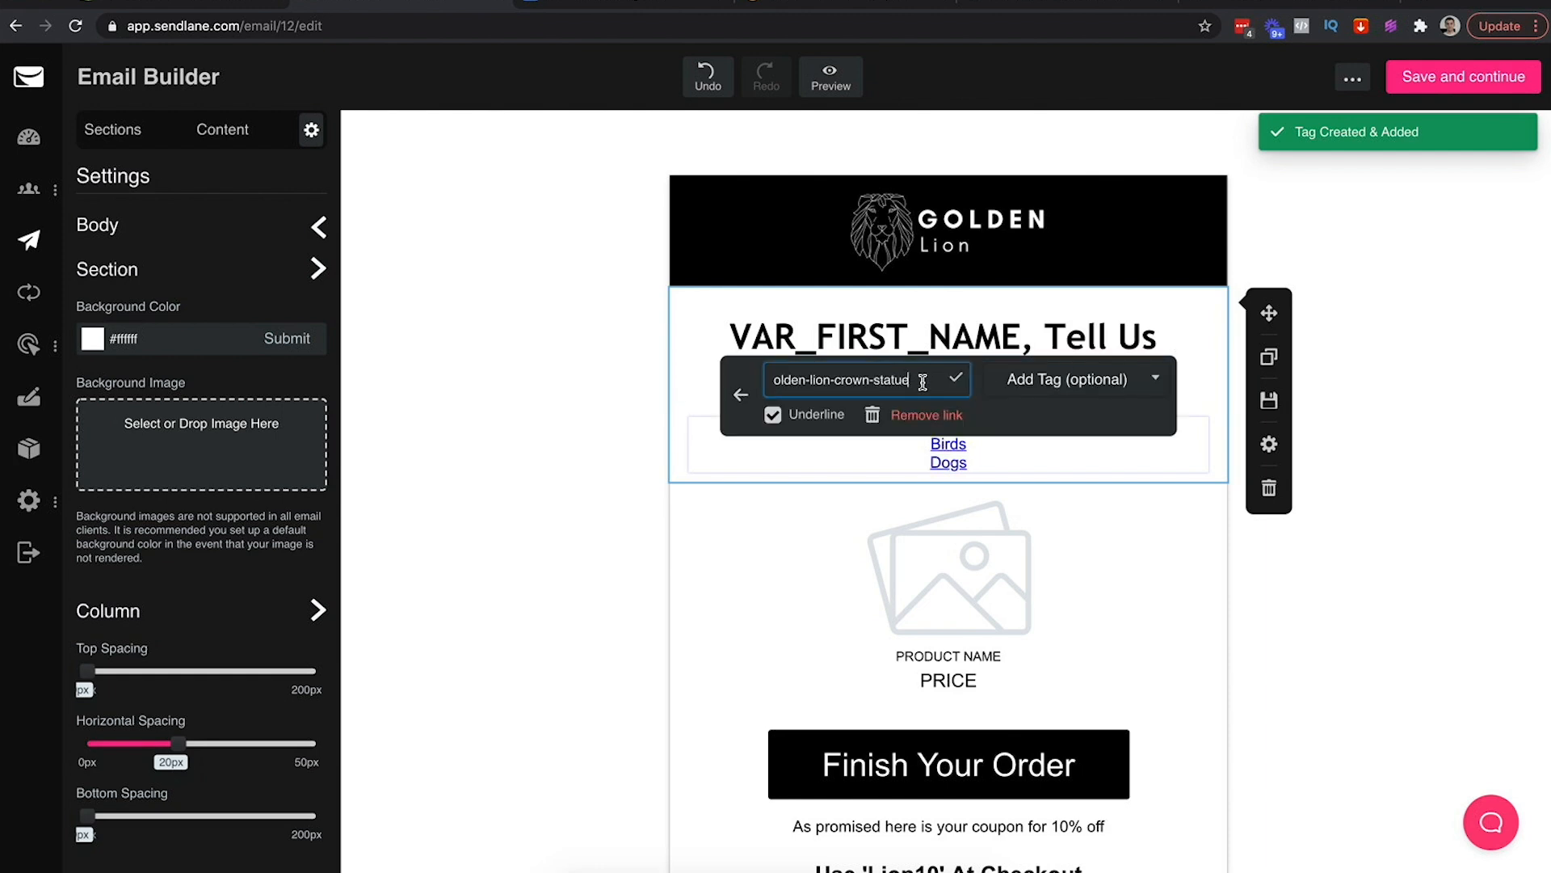
key("Return")
double_click(954, 465)
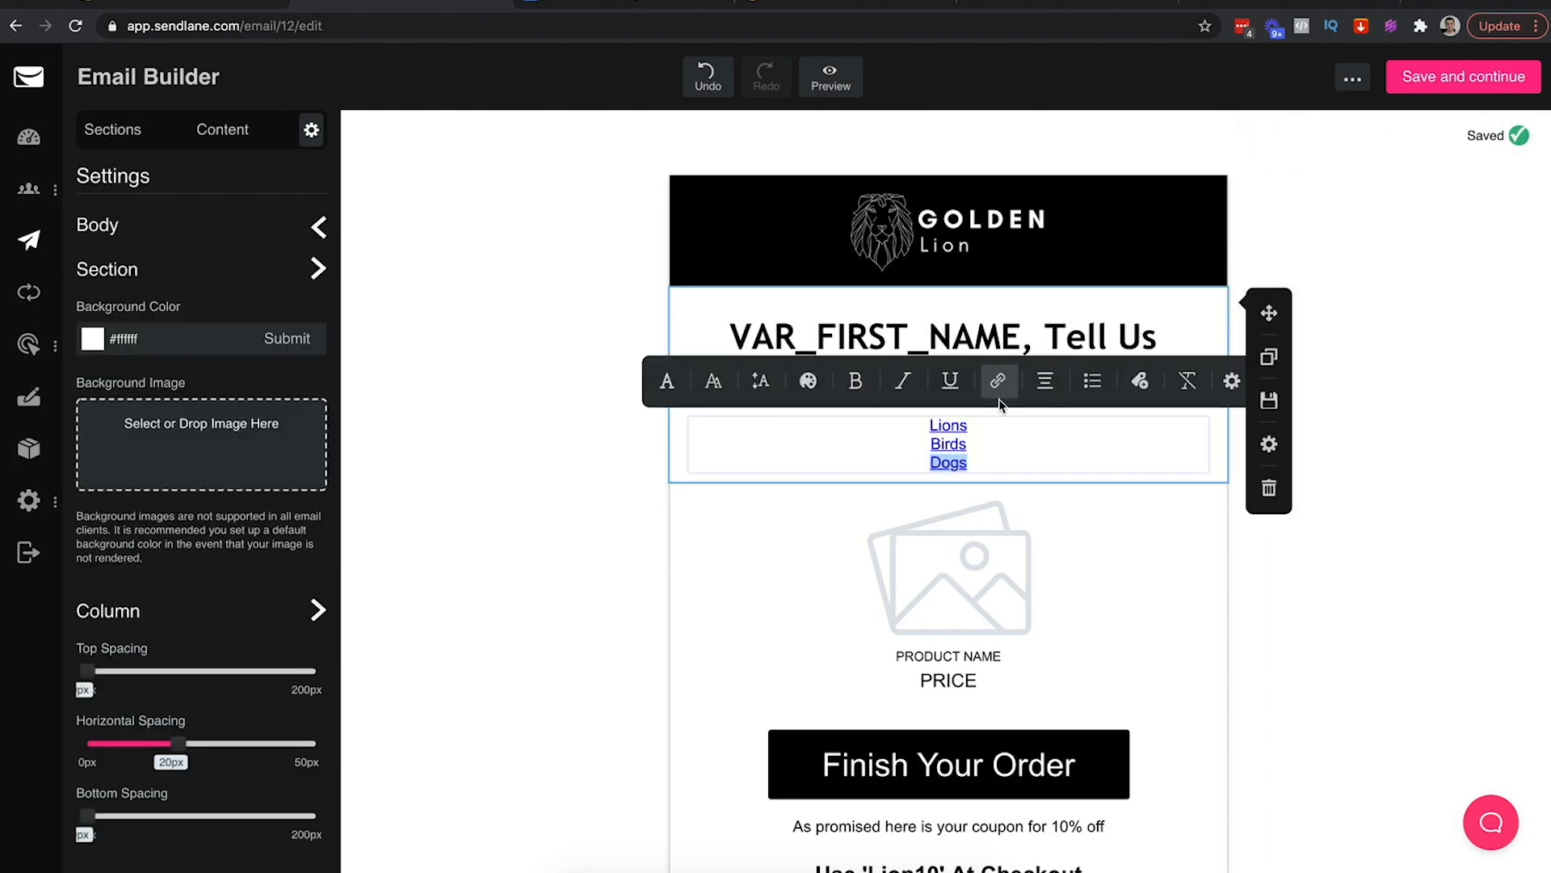
left_click(1139, 381)
left_click(1025, 383)
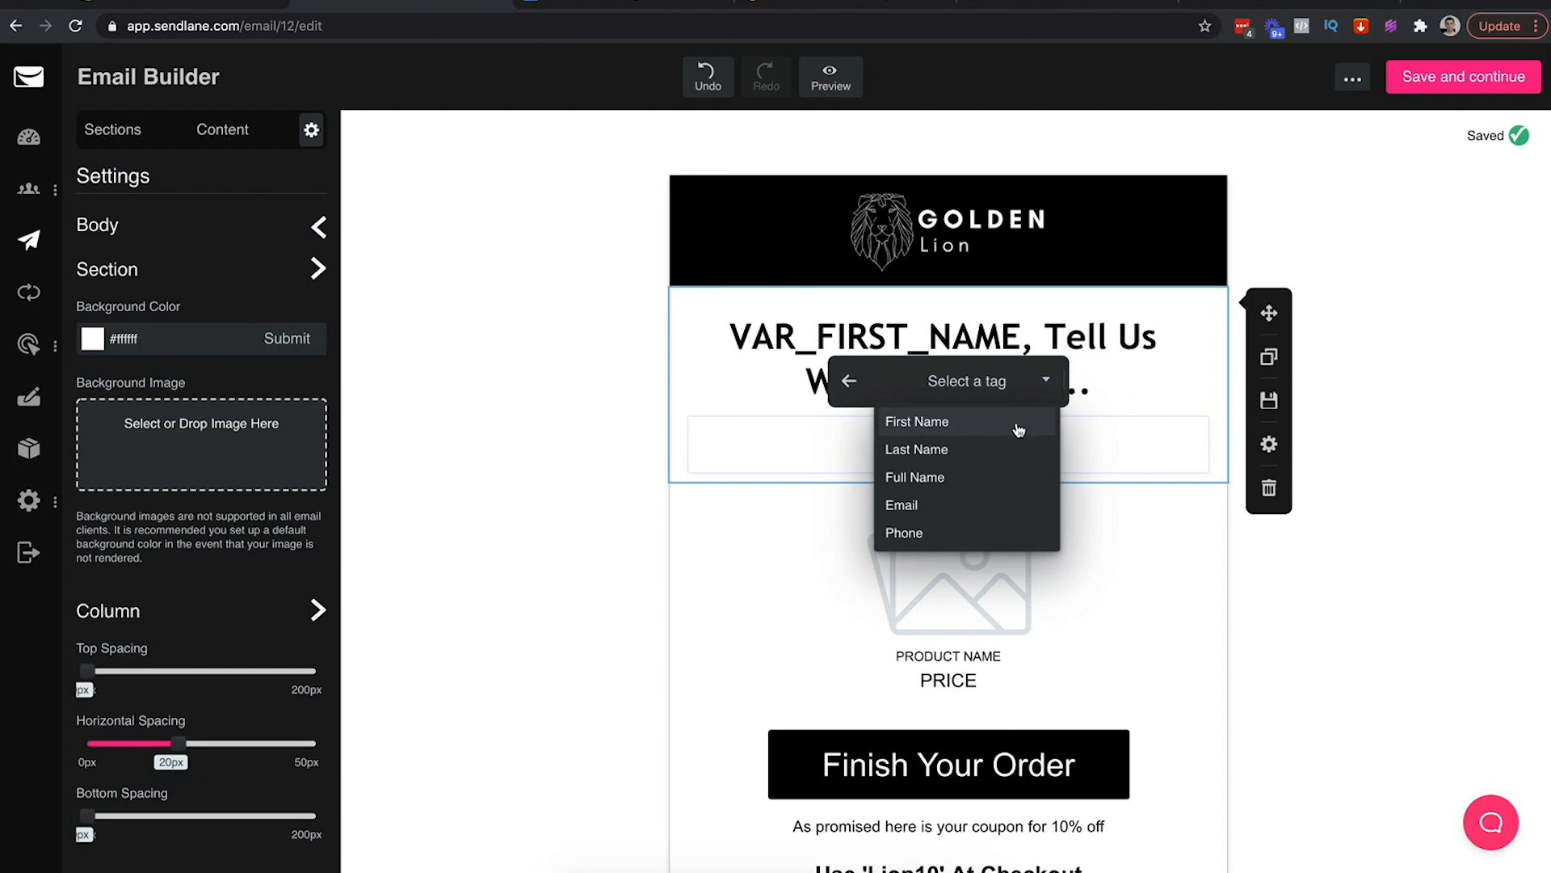
left_click(992, 451)
Create a new tag named 'dog' and attach it to the Dogs link
double_click(949, 463)
left_click(997, 380)
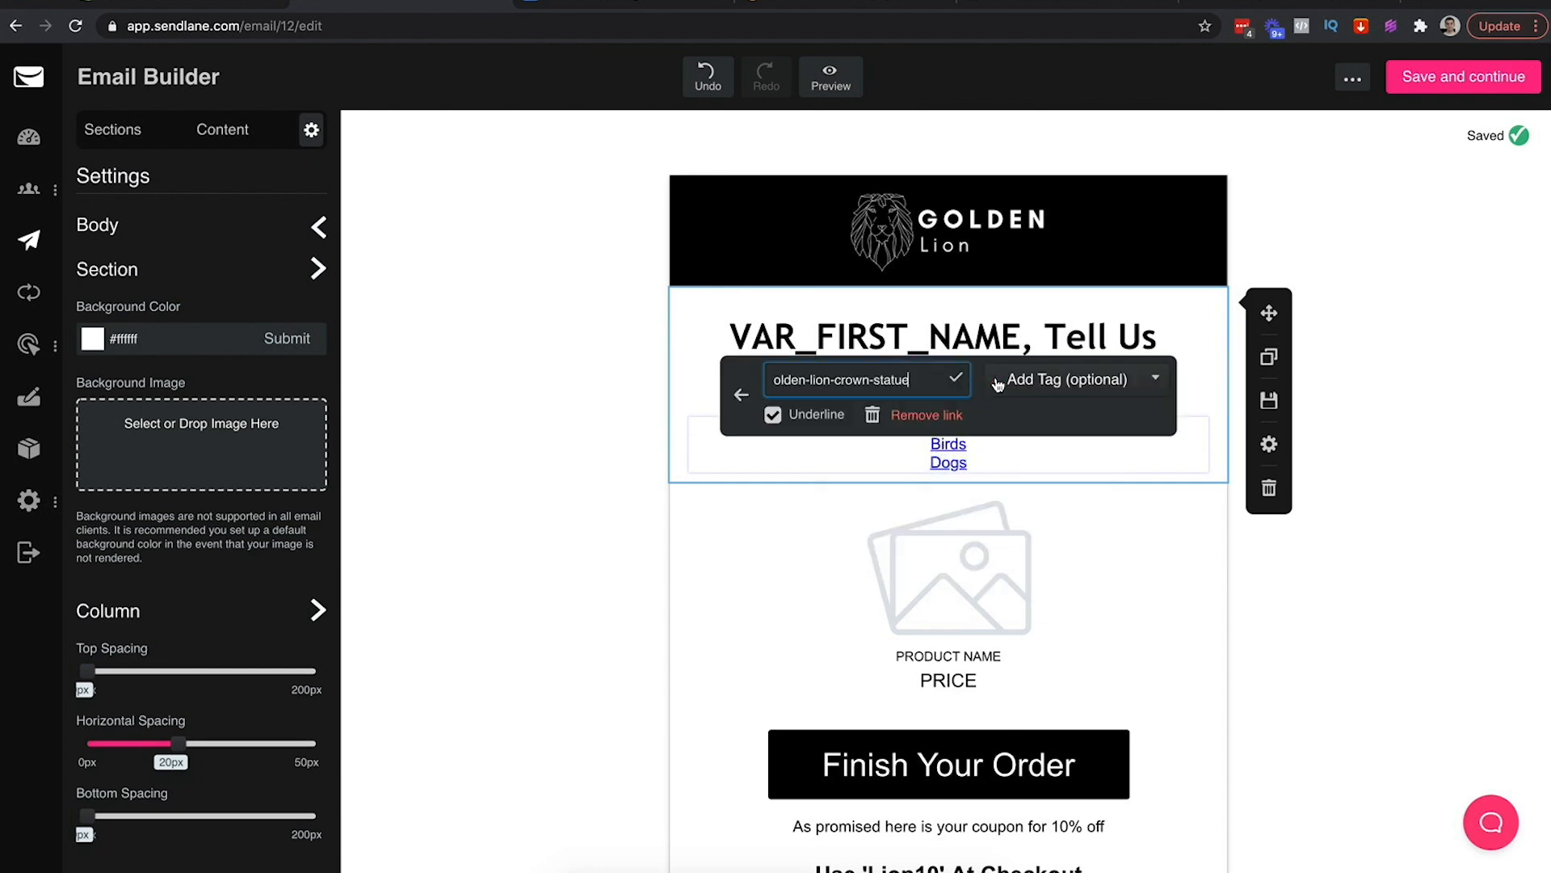
left_click(1103, 382)
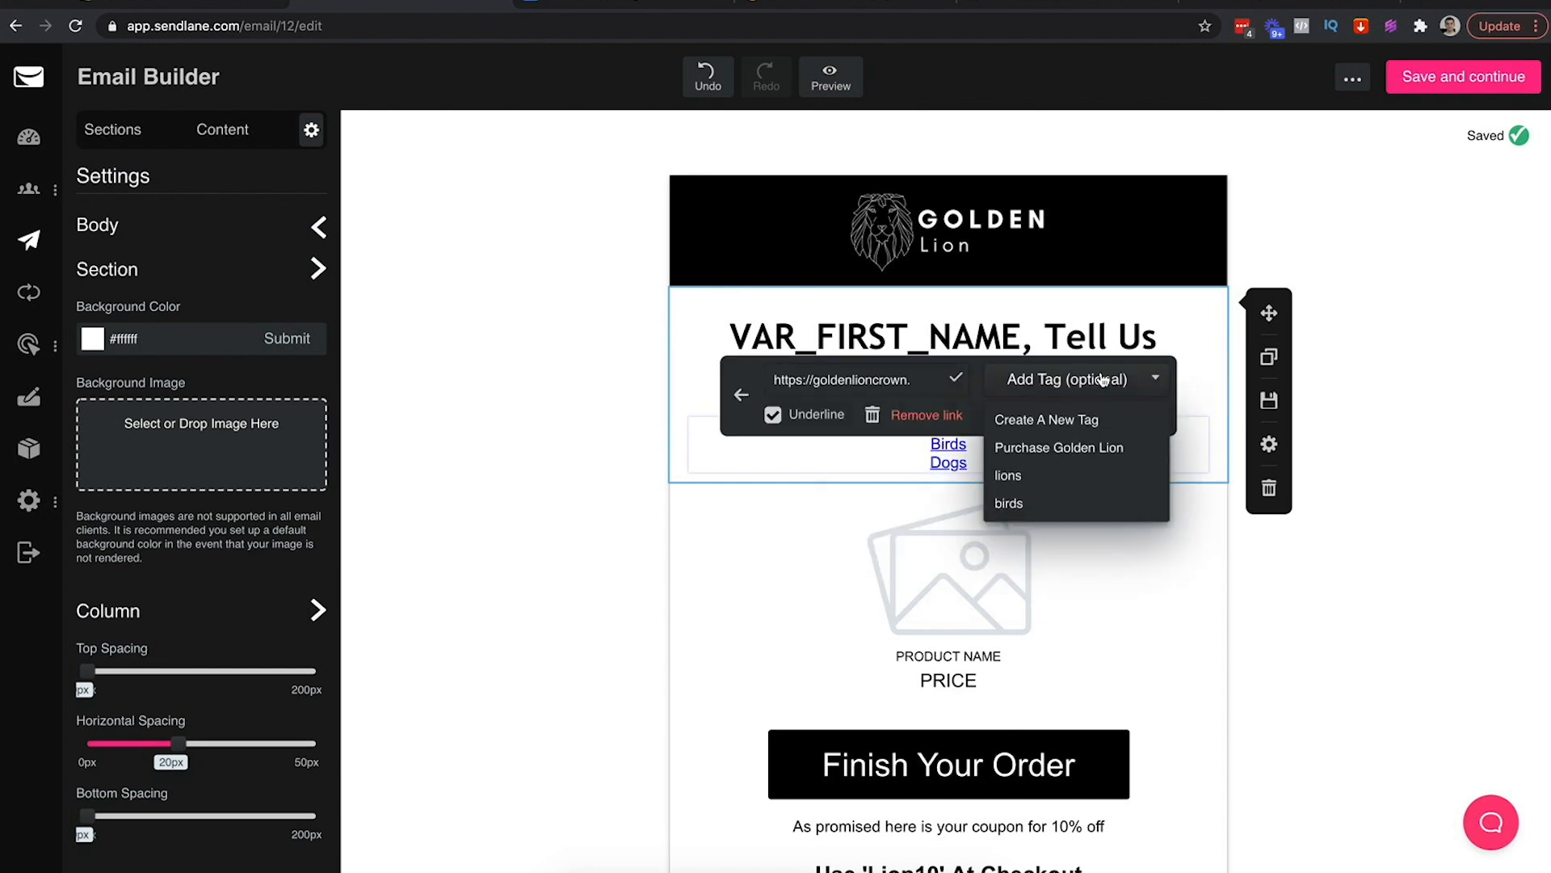
left_click(1062, 420)
left_click(876, 453)
type("dogs")
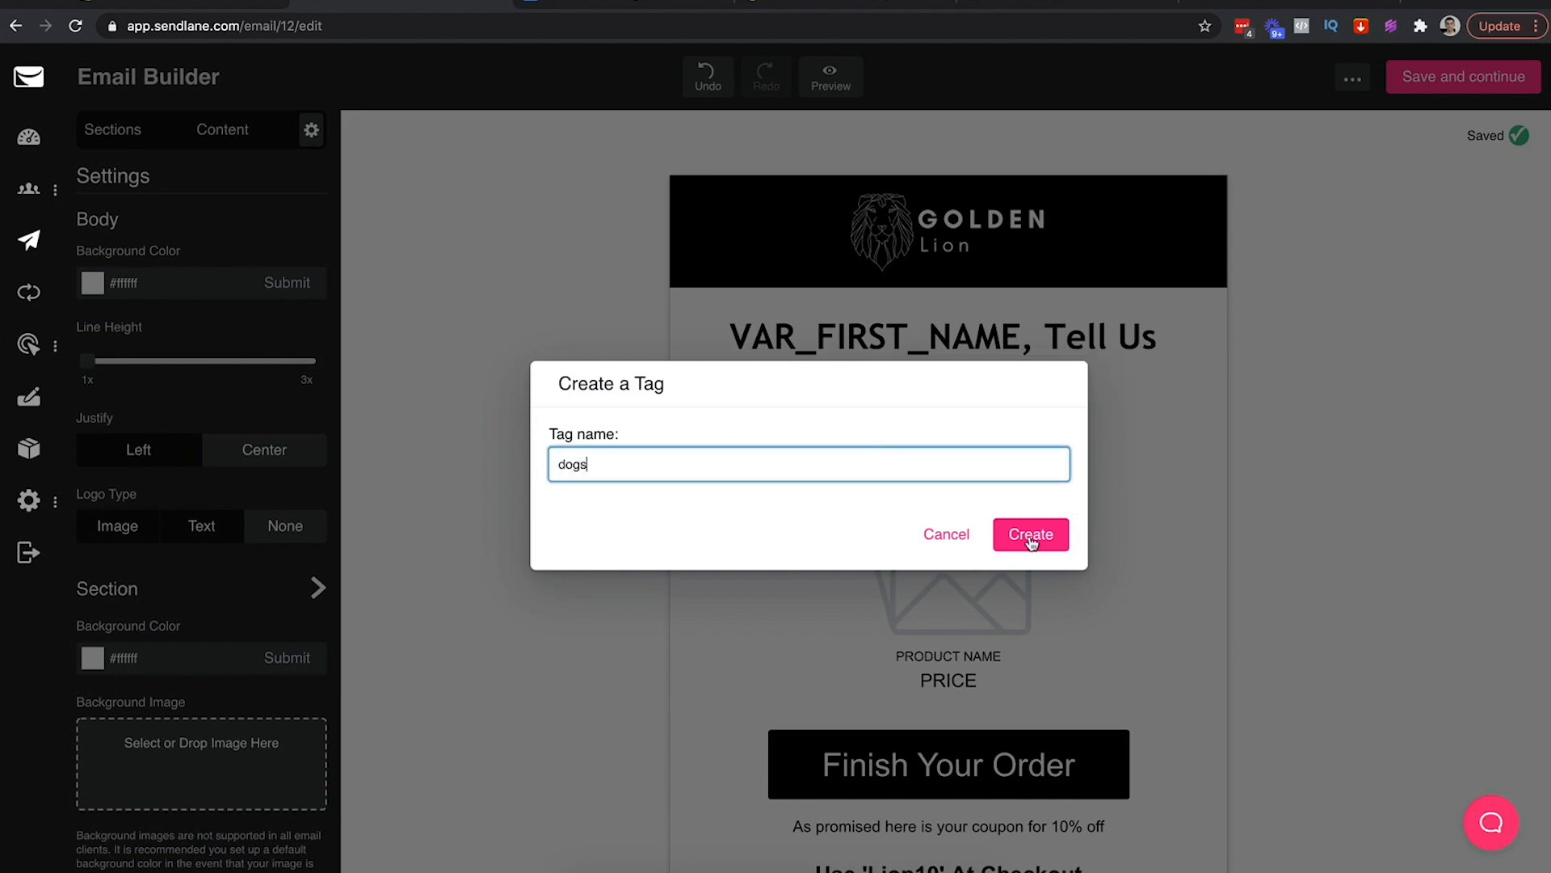
left_click(1032, 536)
Save the email and schedule the Tag Click campaign to send immediately
scroll(1312, 361, "down", 3)
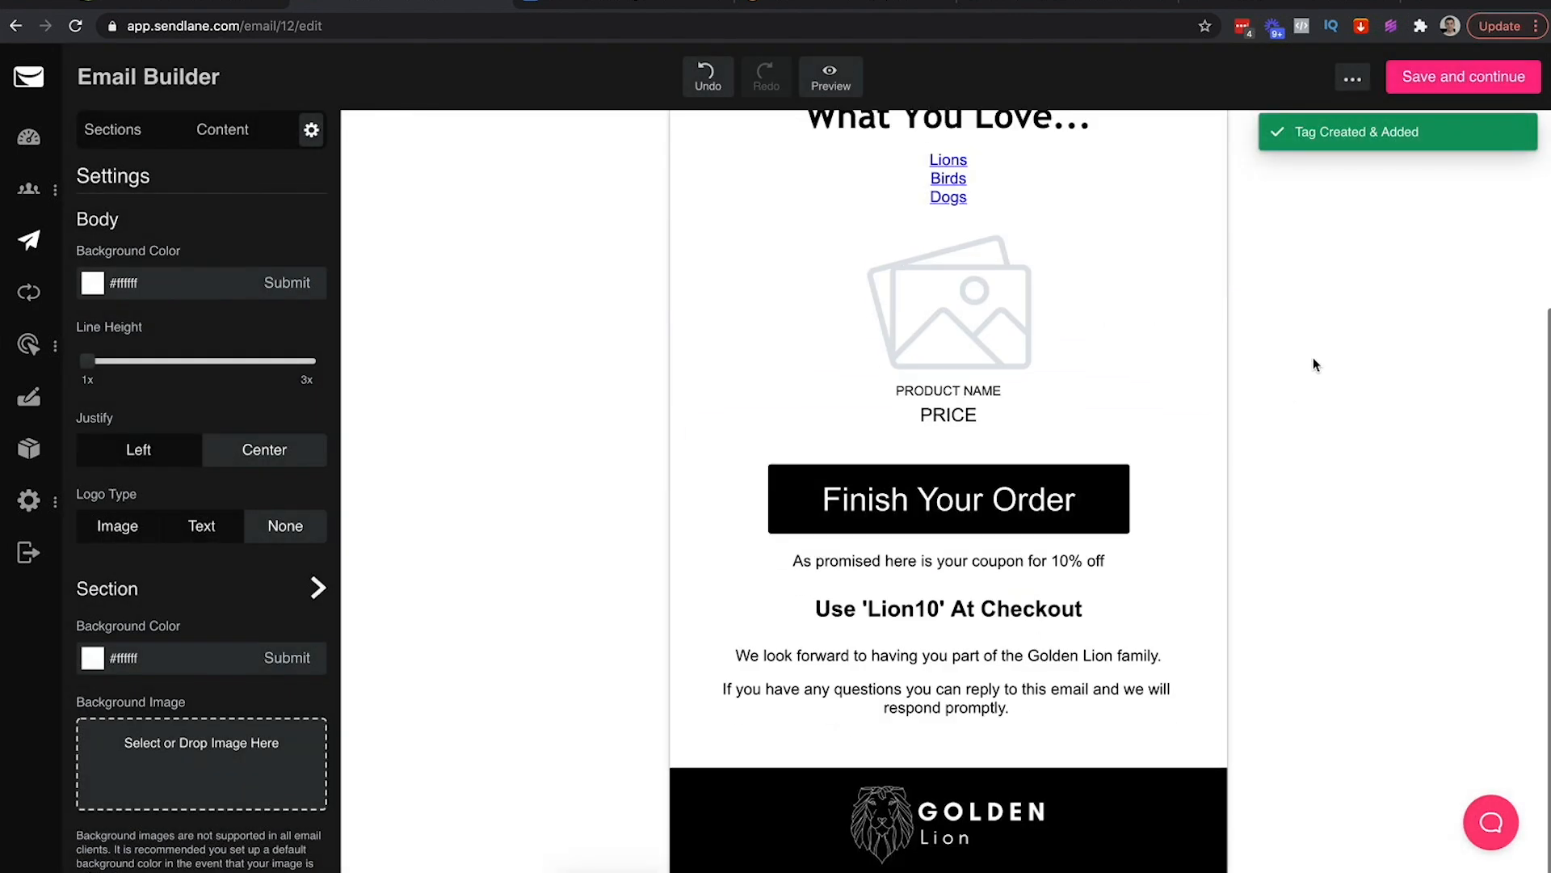
scroll(1312, 365, "up", 3)
left_click(1428, 75)
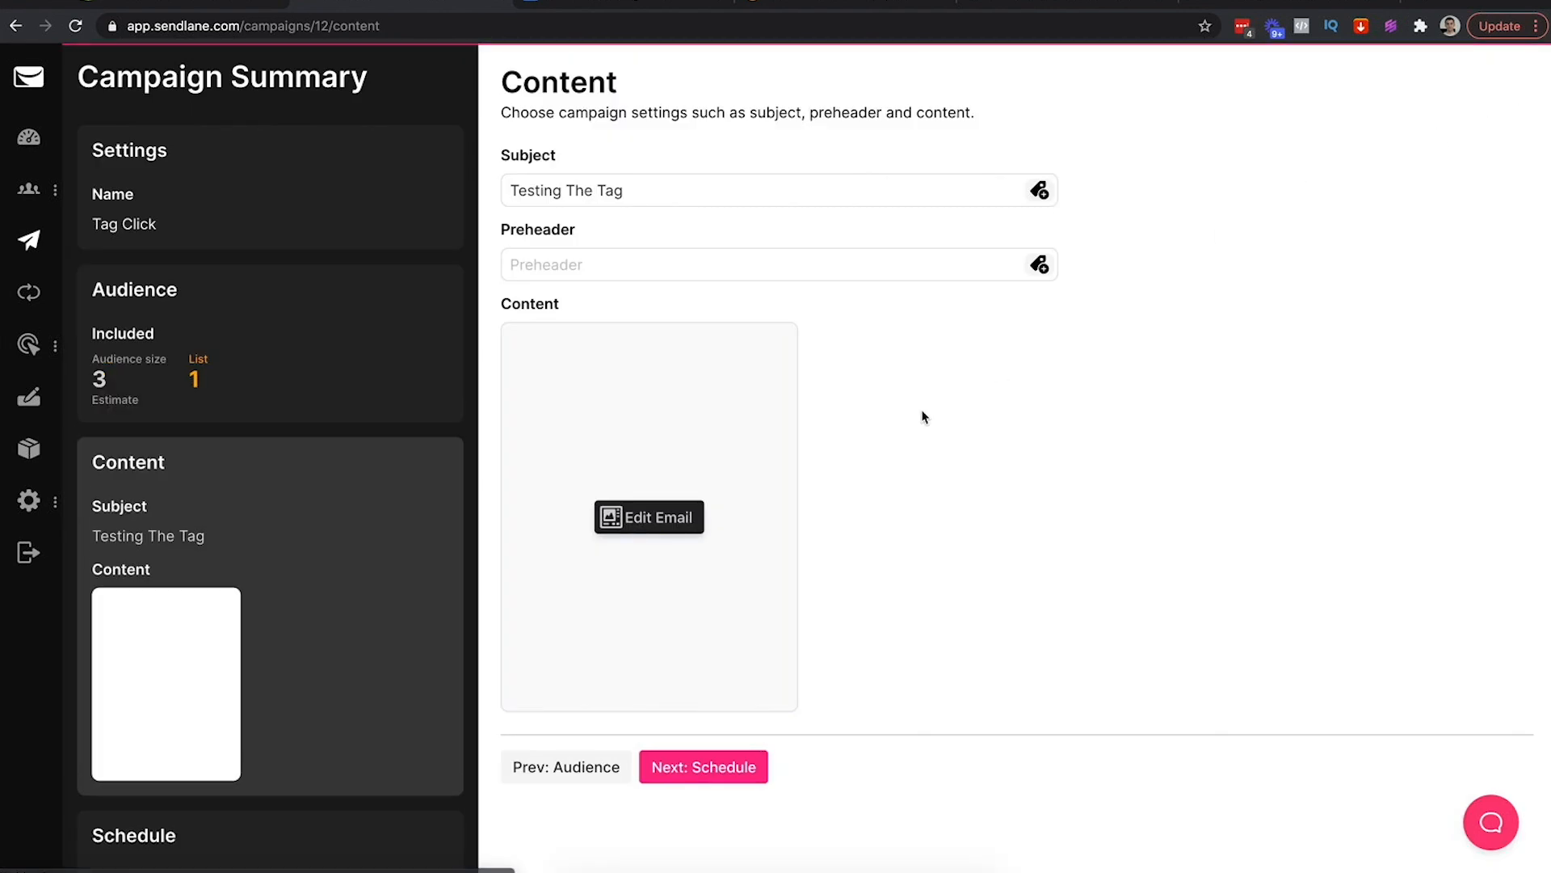
left_click(726, 769)
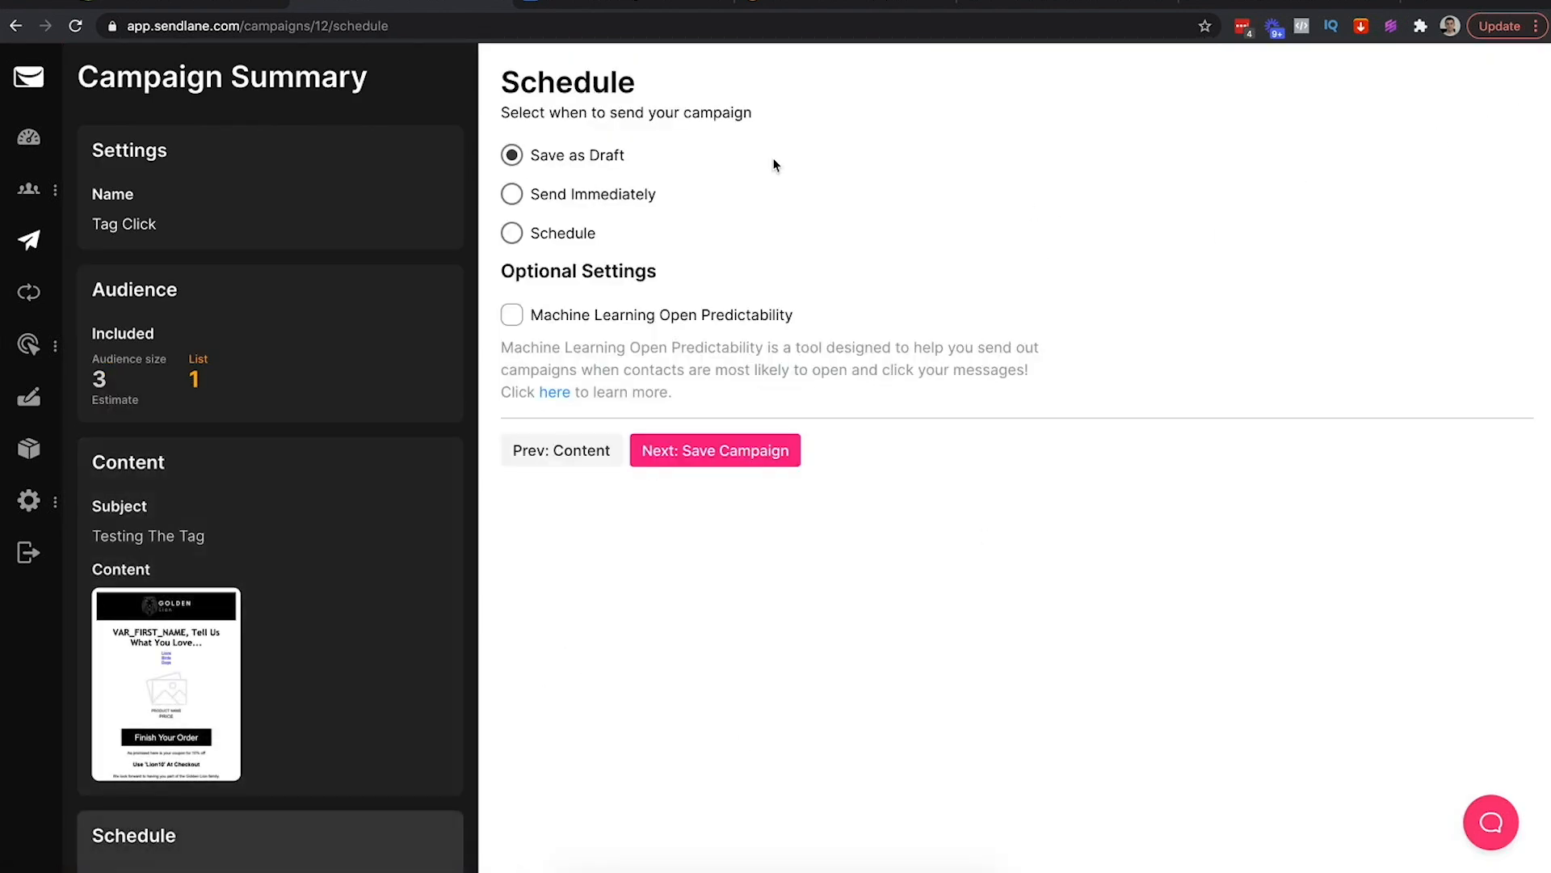
left_click(533, 192)
left_click(672, 454)
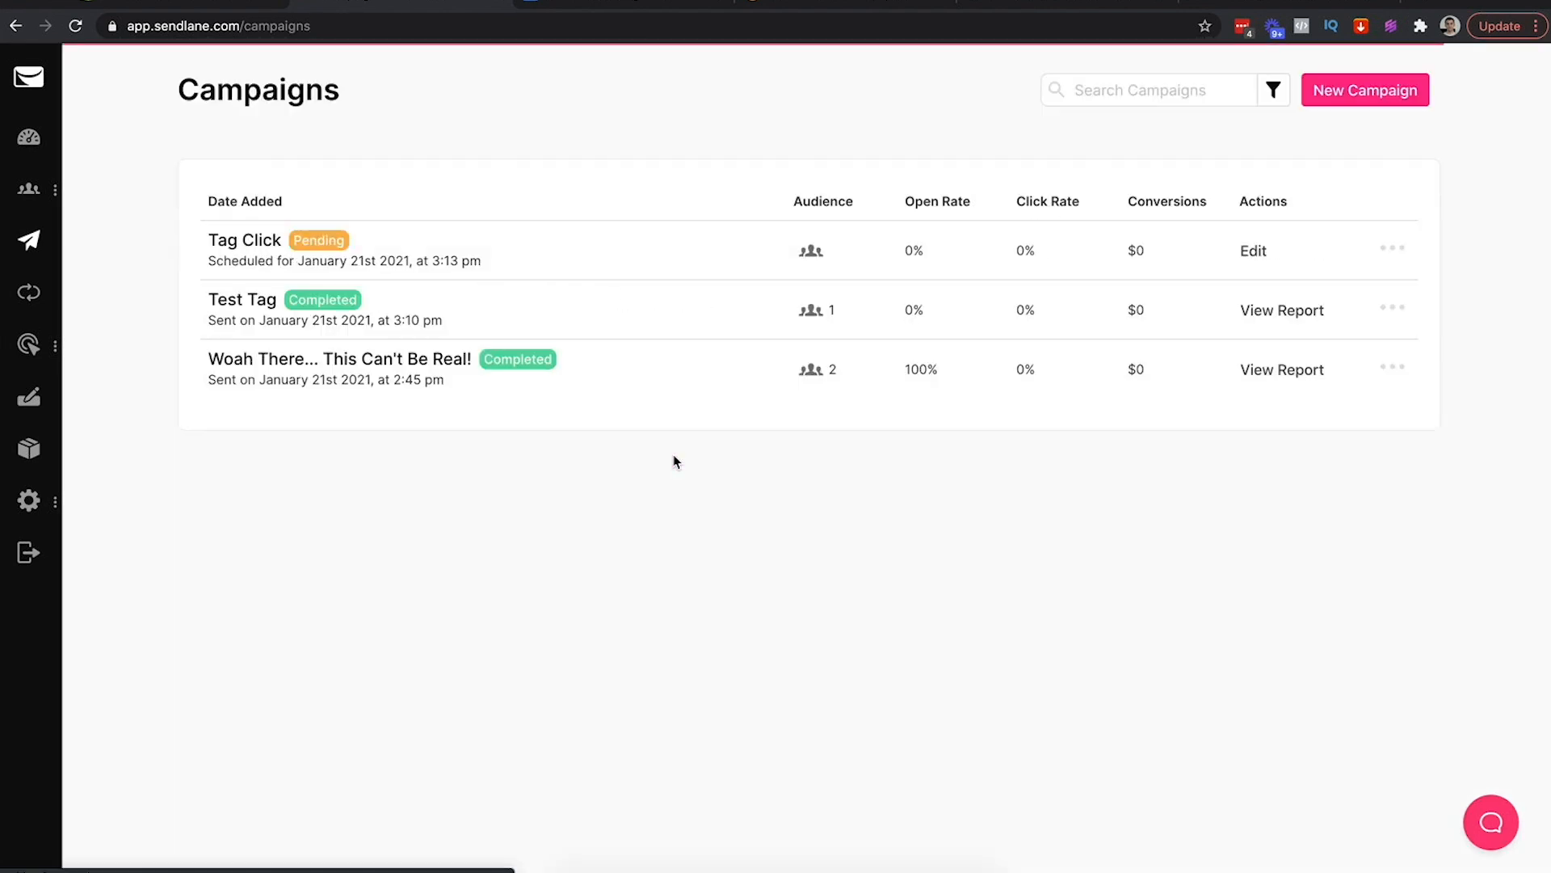
Refresh Gmail for the campaign email, then reload Sendlane's campaigns page to check its status
left_click(1230, 3)
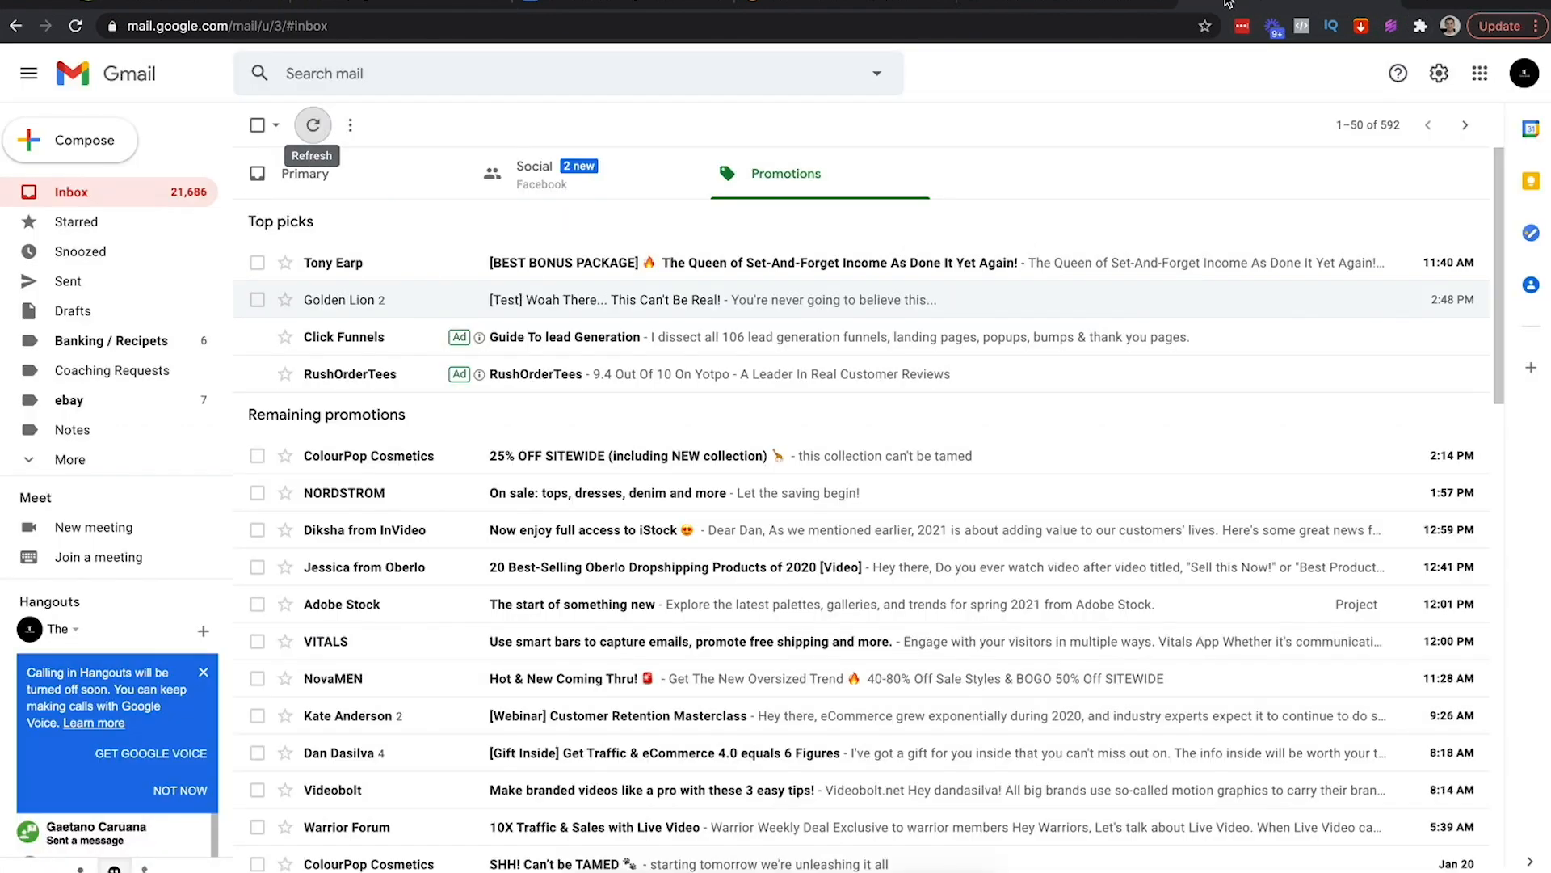
left_click(312, 127)
left_click(312, 129)
left_click(313, 130)
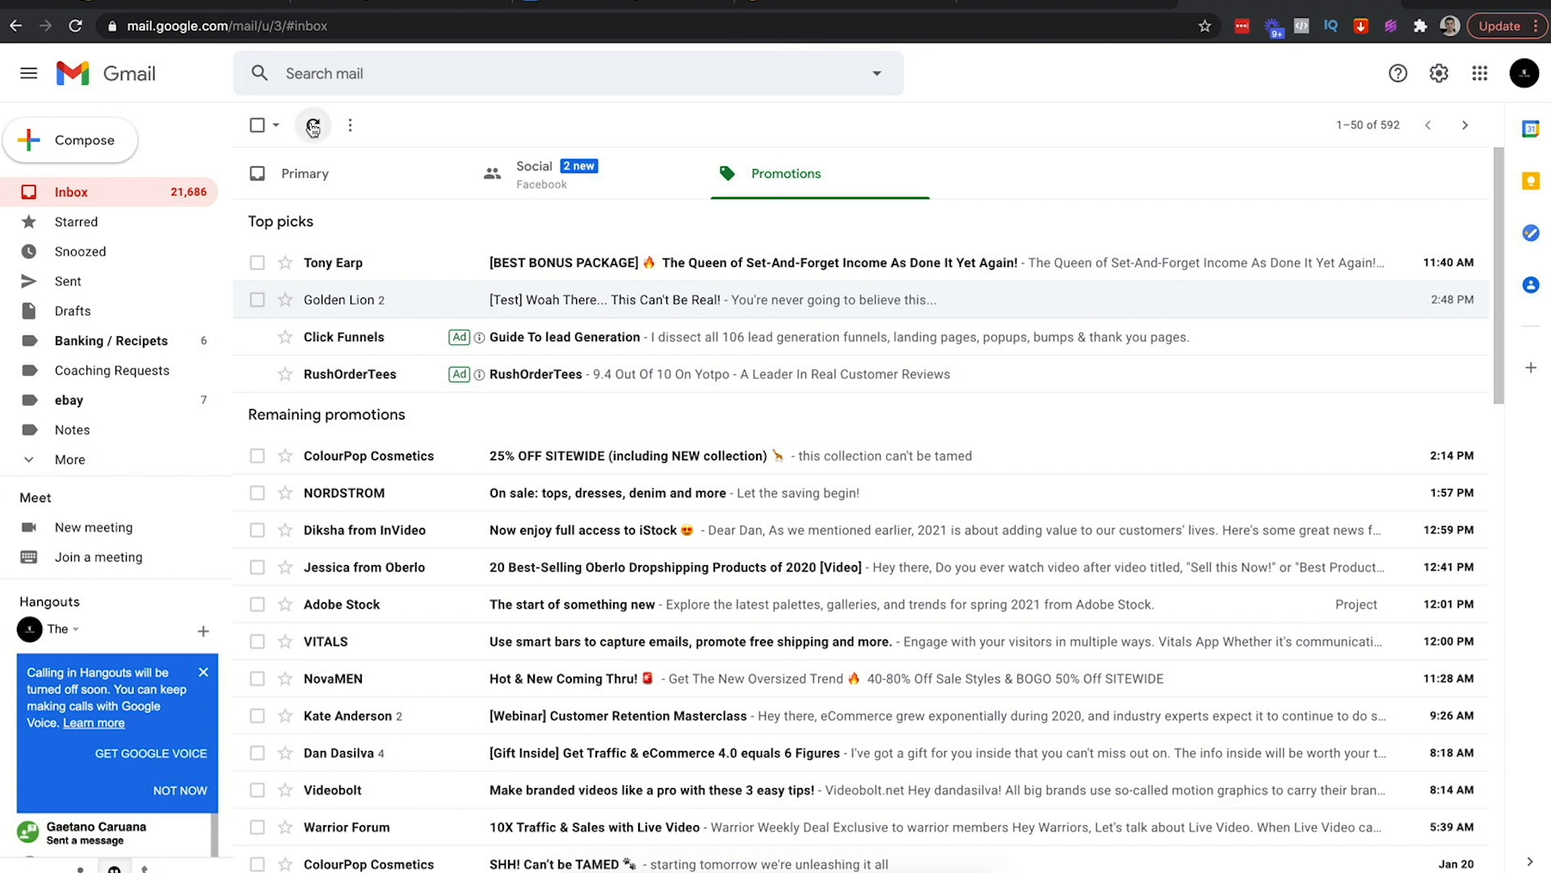
left_click(313, 126)
left_click(312, 126)
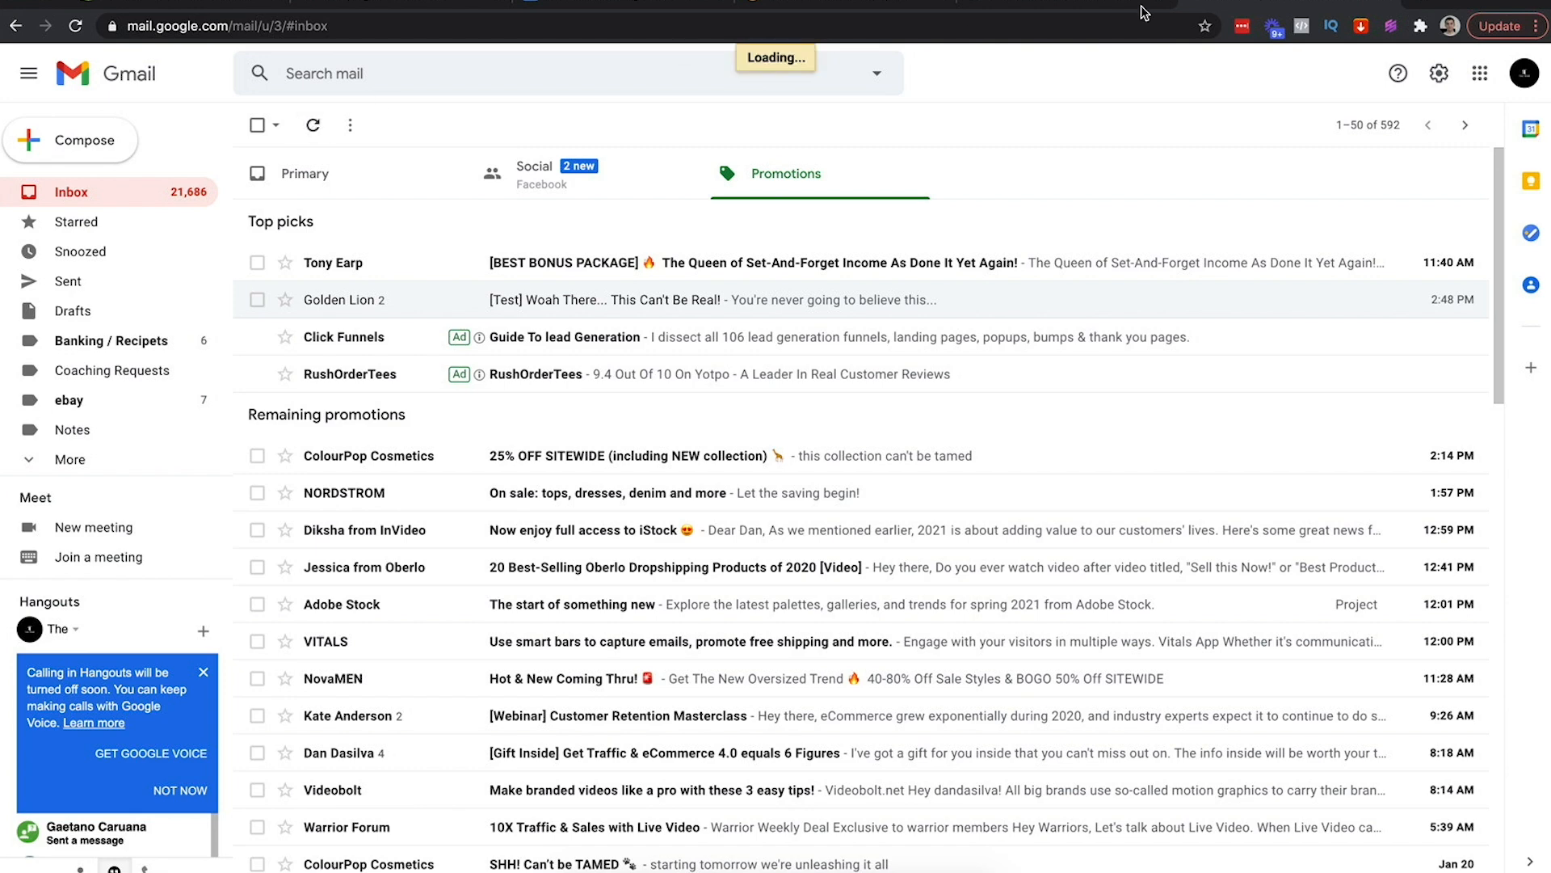
left_click(316, 127)
left_click(317, 127)
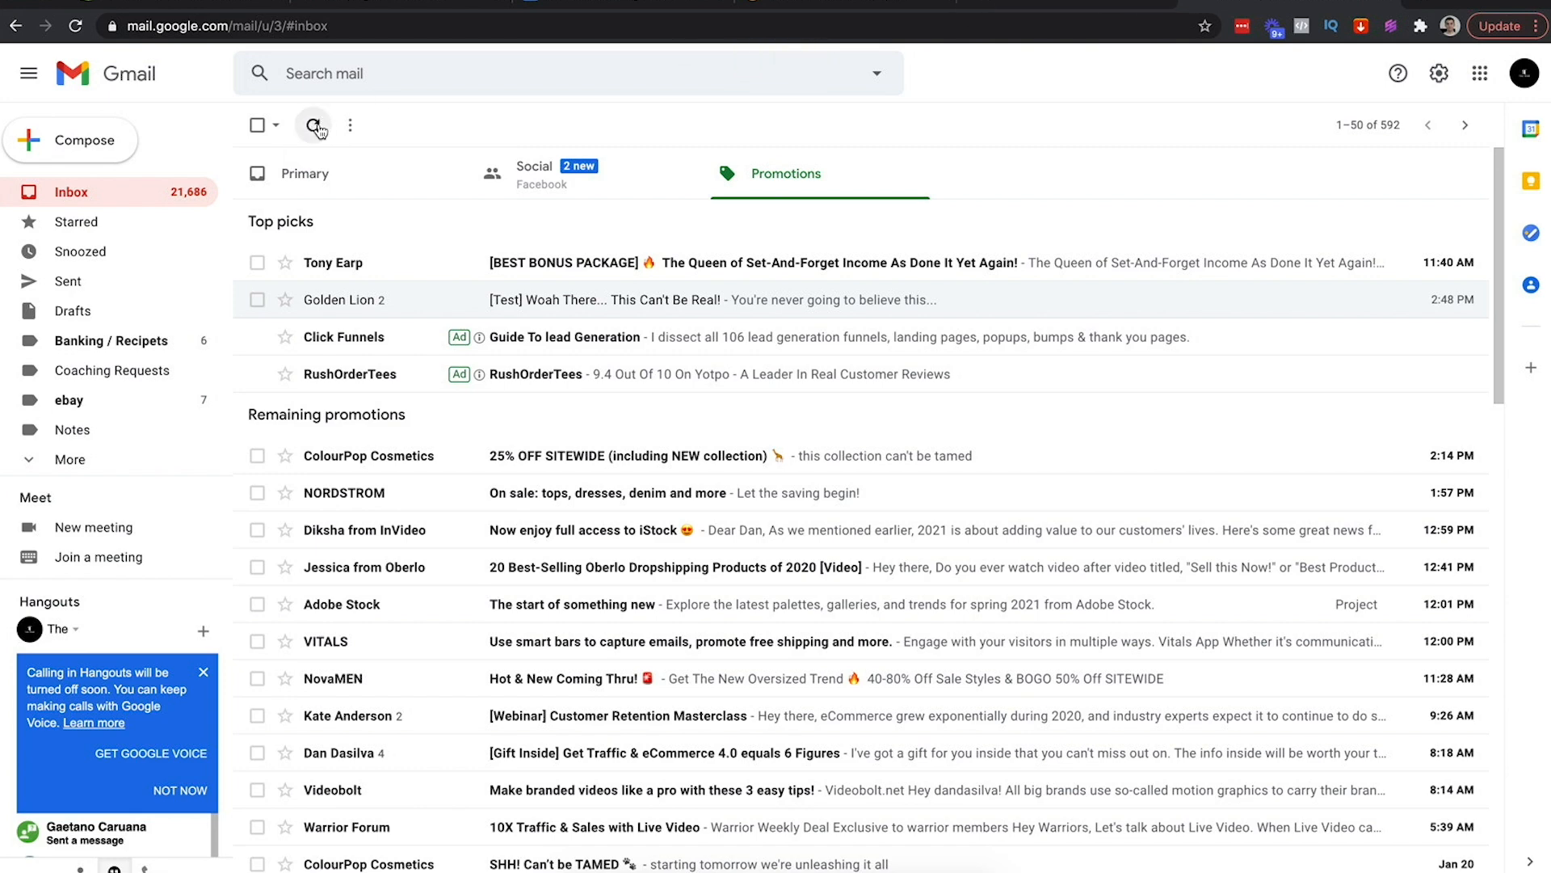
left_click(1071, 8)
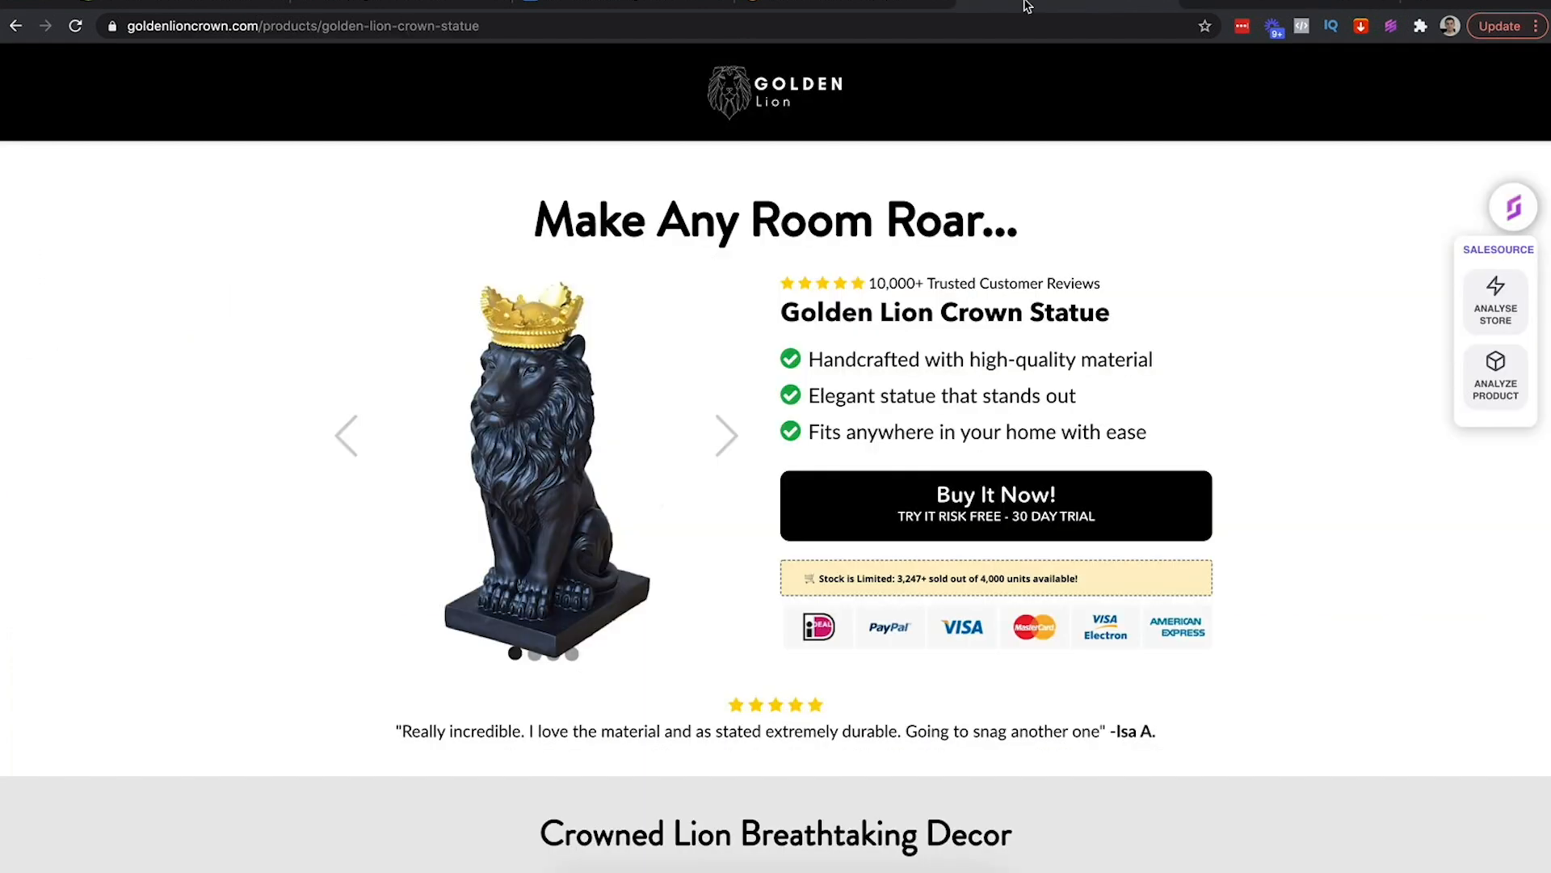
left_click(346, 8)
key("super+r")
mouse_move(814, 250)
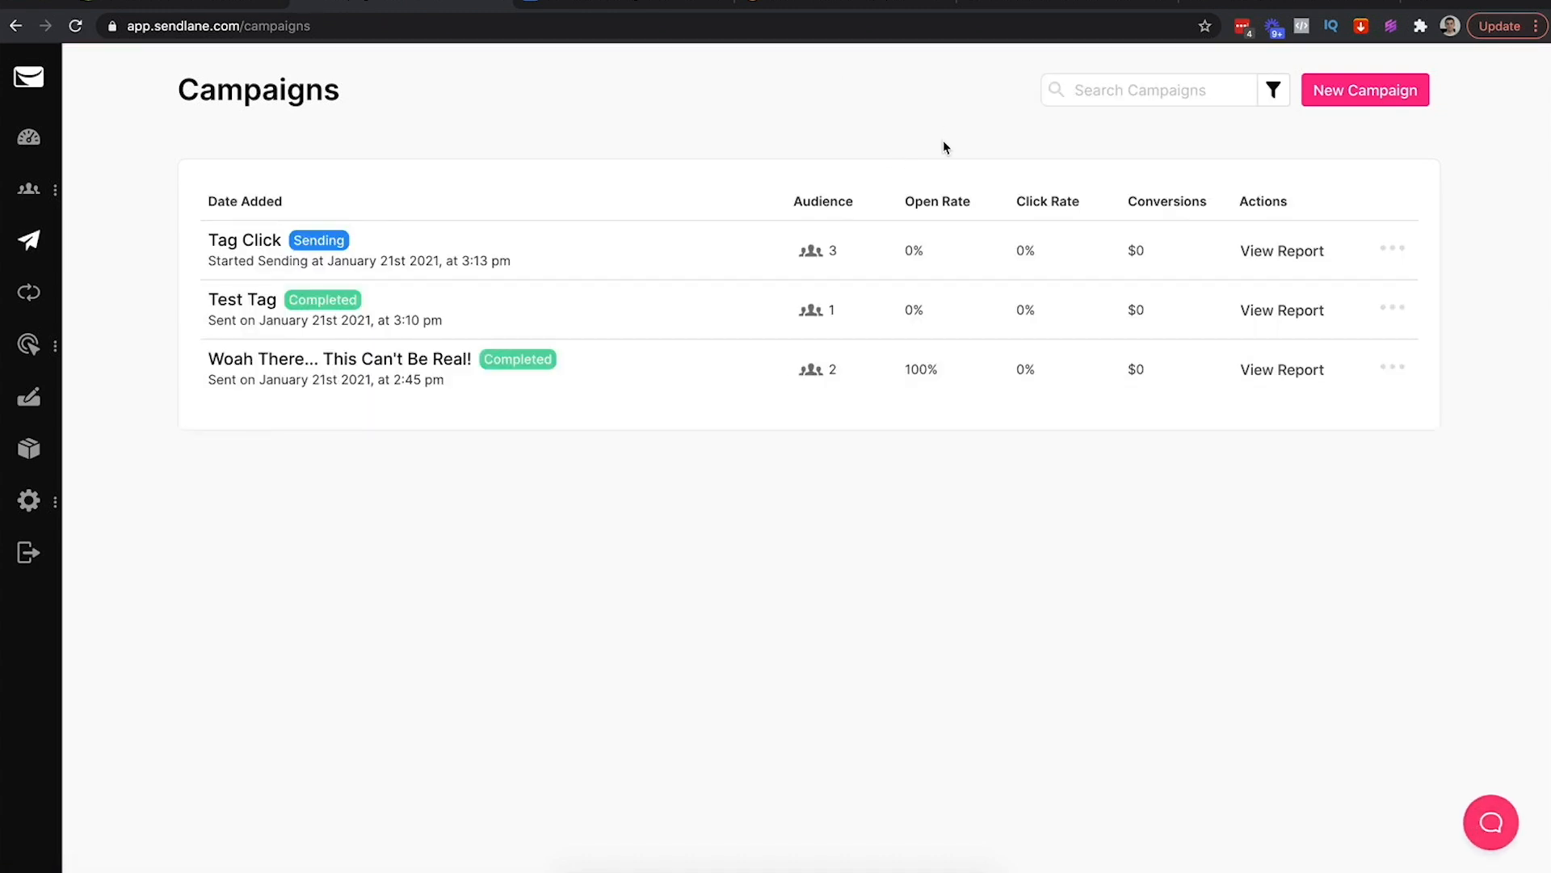
Keep refreshing the Gmail inbox until the Testing The Tag email arrives
left_click(1253, 2)
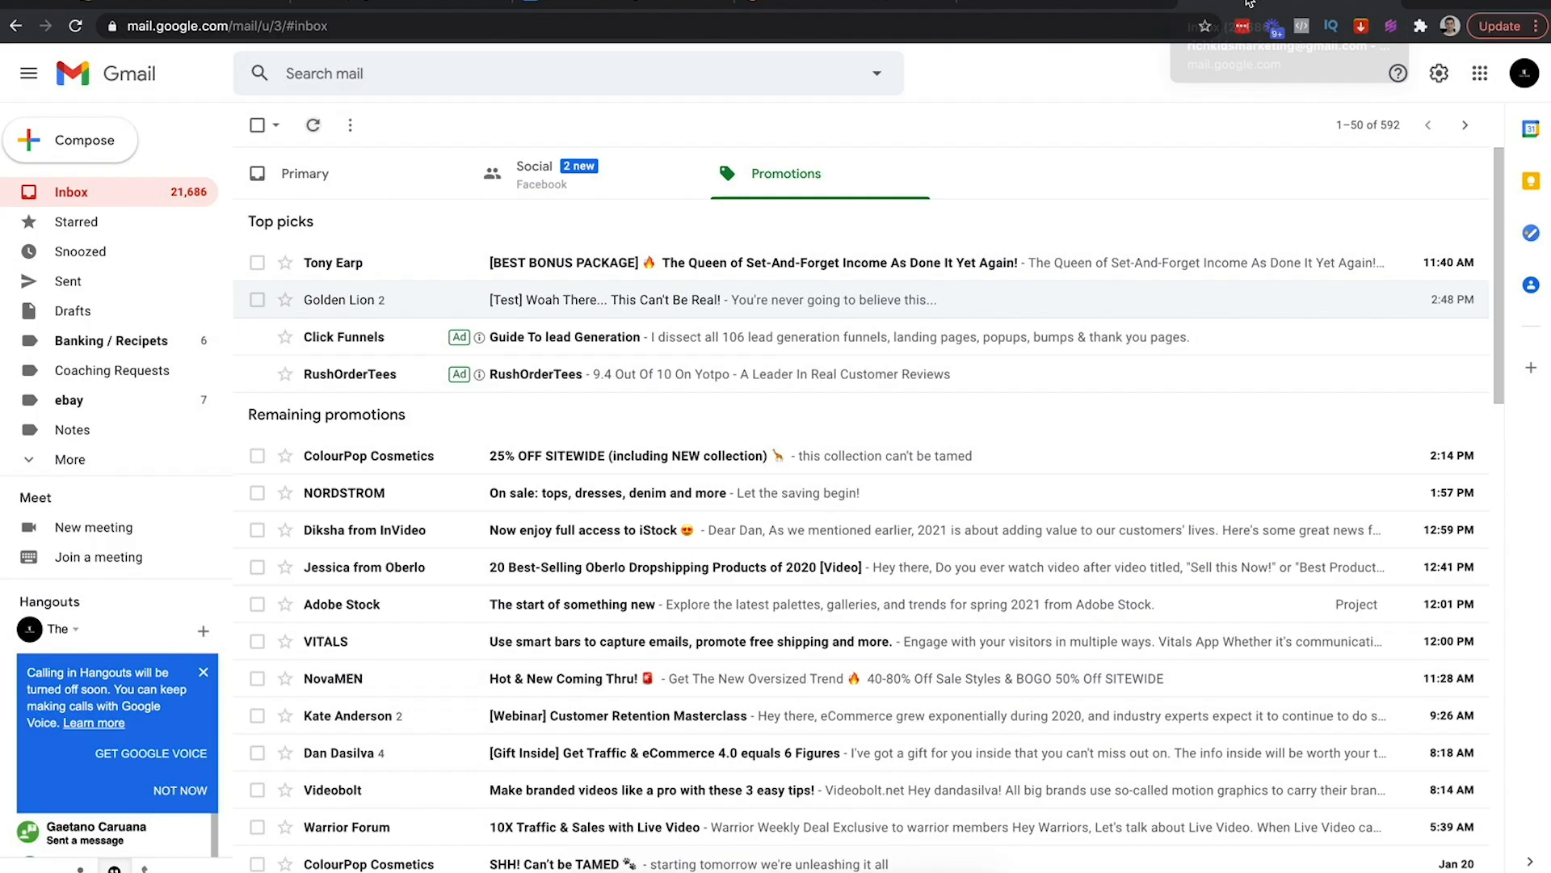
left_click(312, 129)
left_click(312, 131)
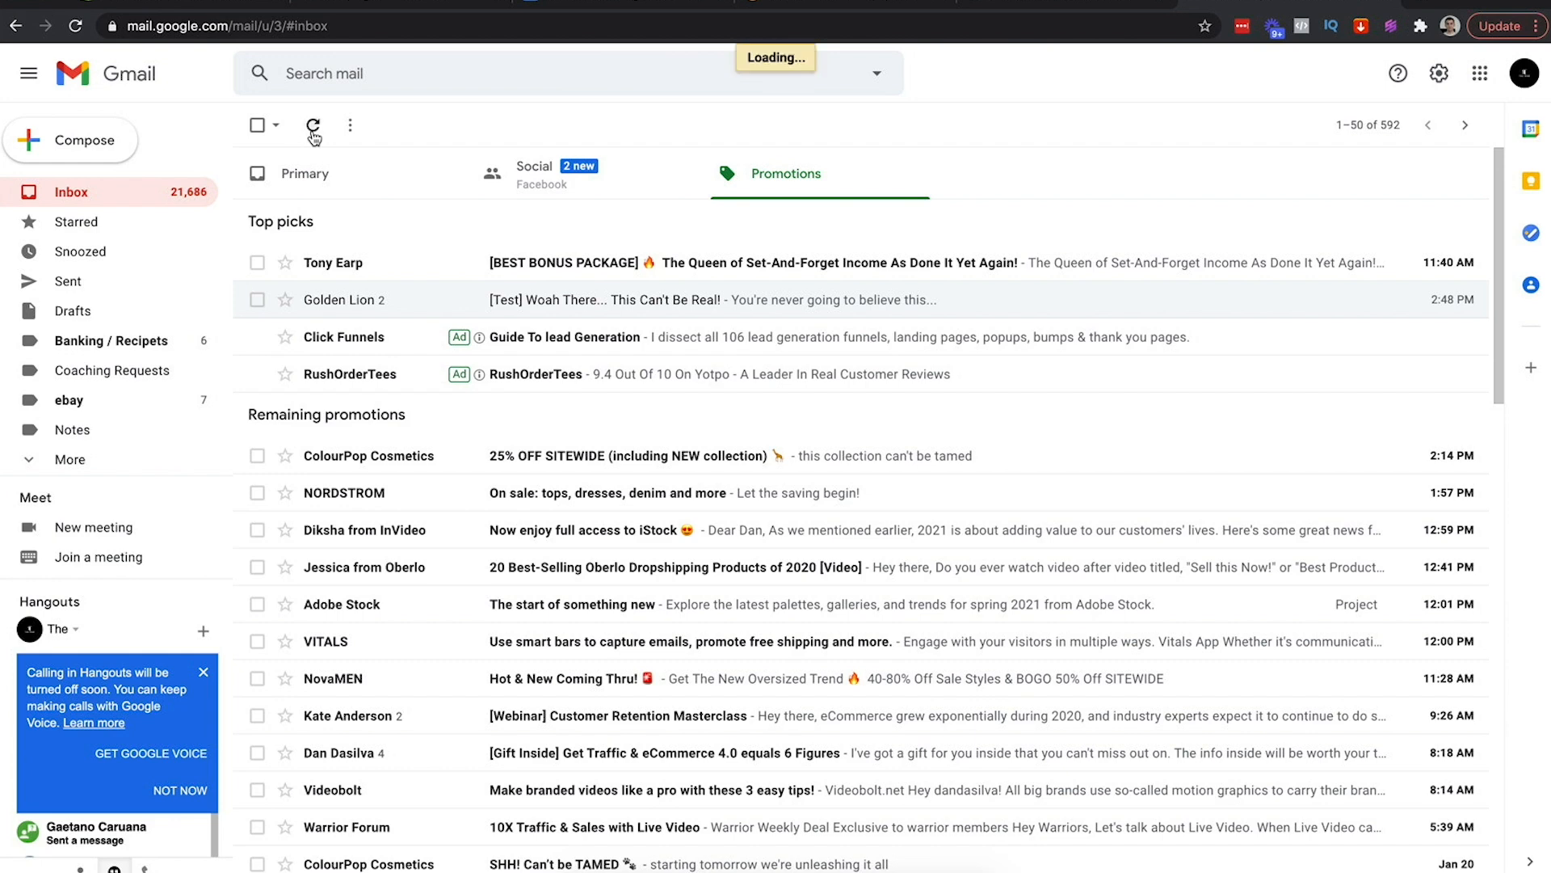
left_click(312, 131)
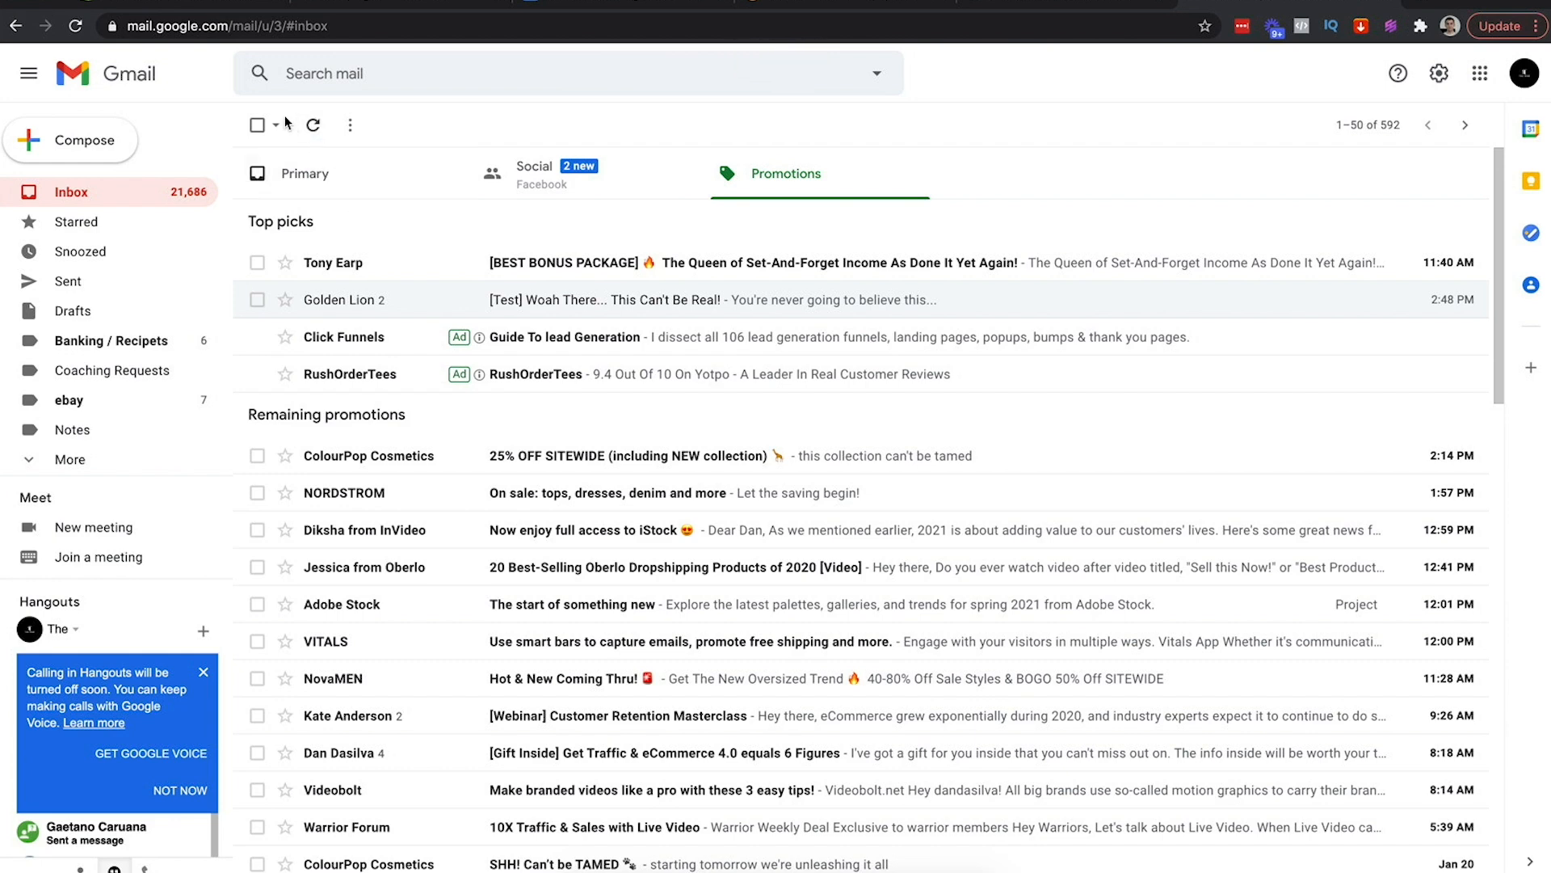
left_click(314, 127)
left_click(315, 130)
left_click(315, 131)
left_click(316, 131)
left_click(316, 131)
left_click(316, 131)
left_click(316, 131)
left_click(316, 131)
left_click(316, 130)
left_click(316, 131)
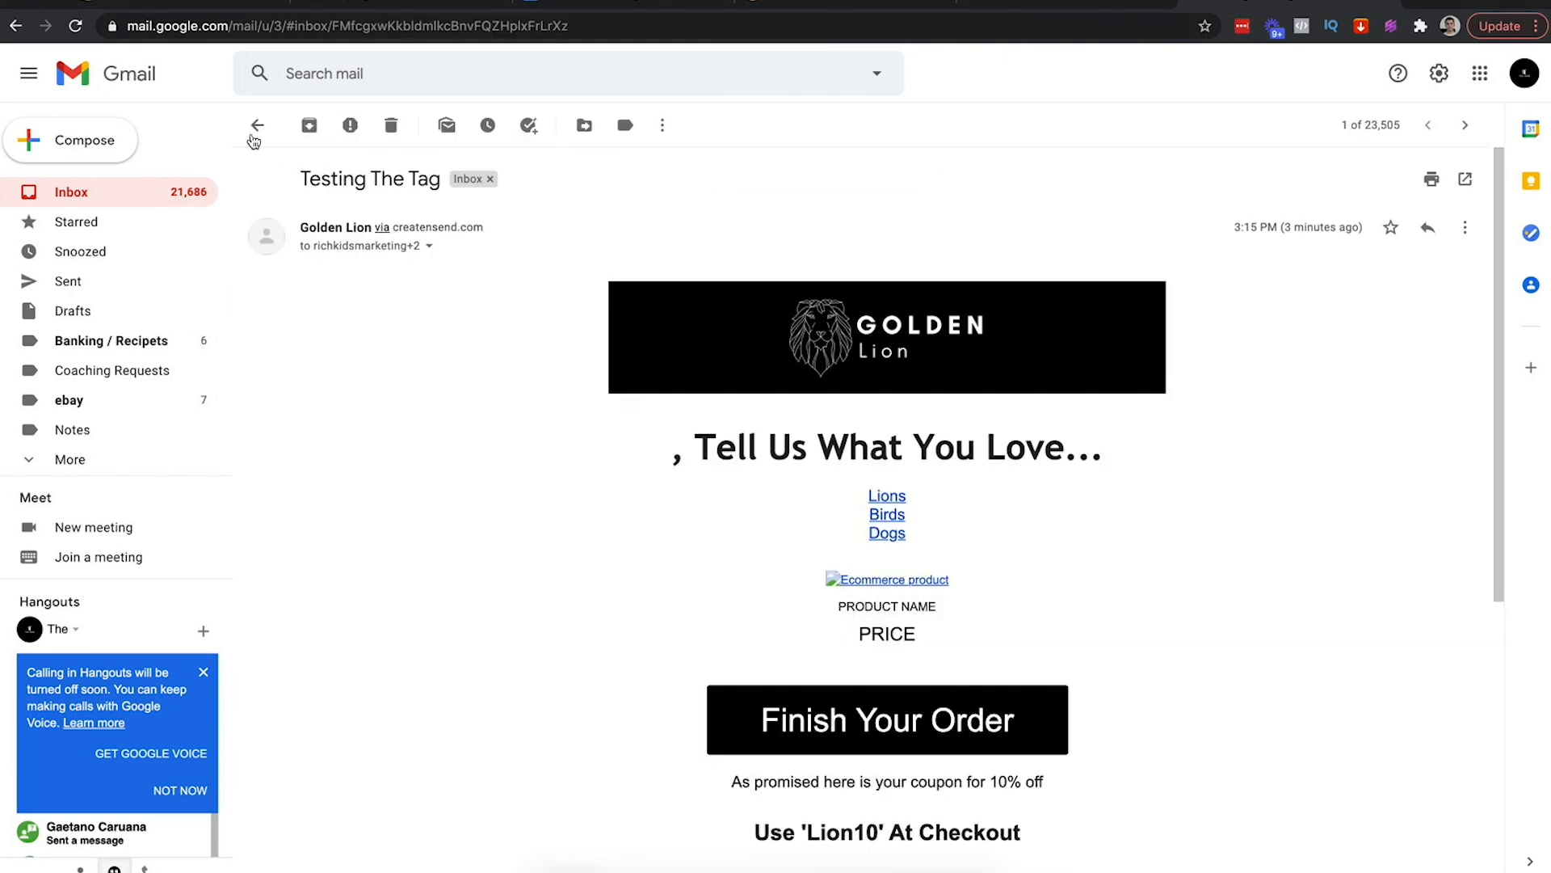
Open Testing The Tag, follow its Dogs link, and return to Sendlane's campaigns
left_click(255, 126)
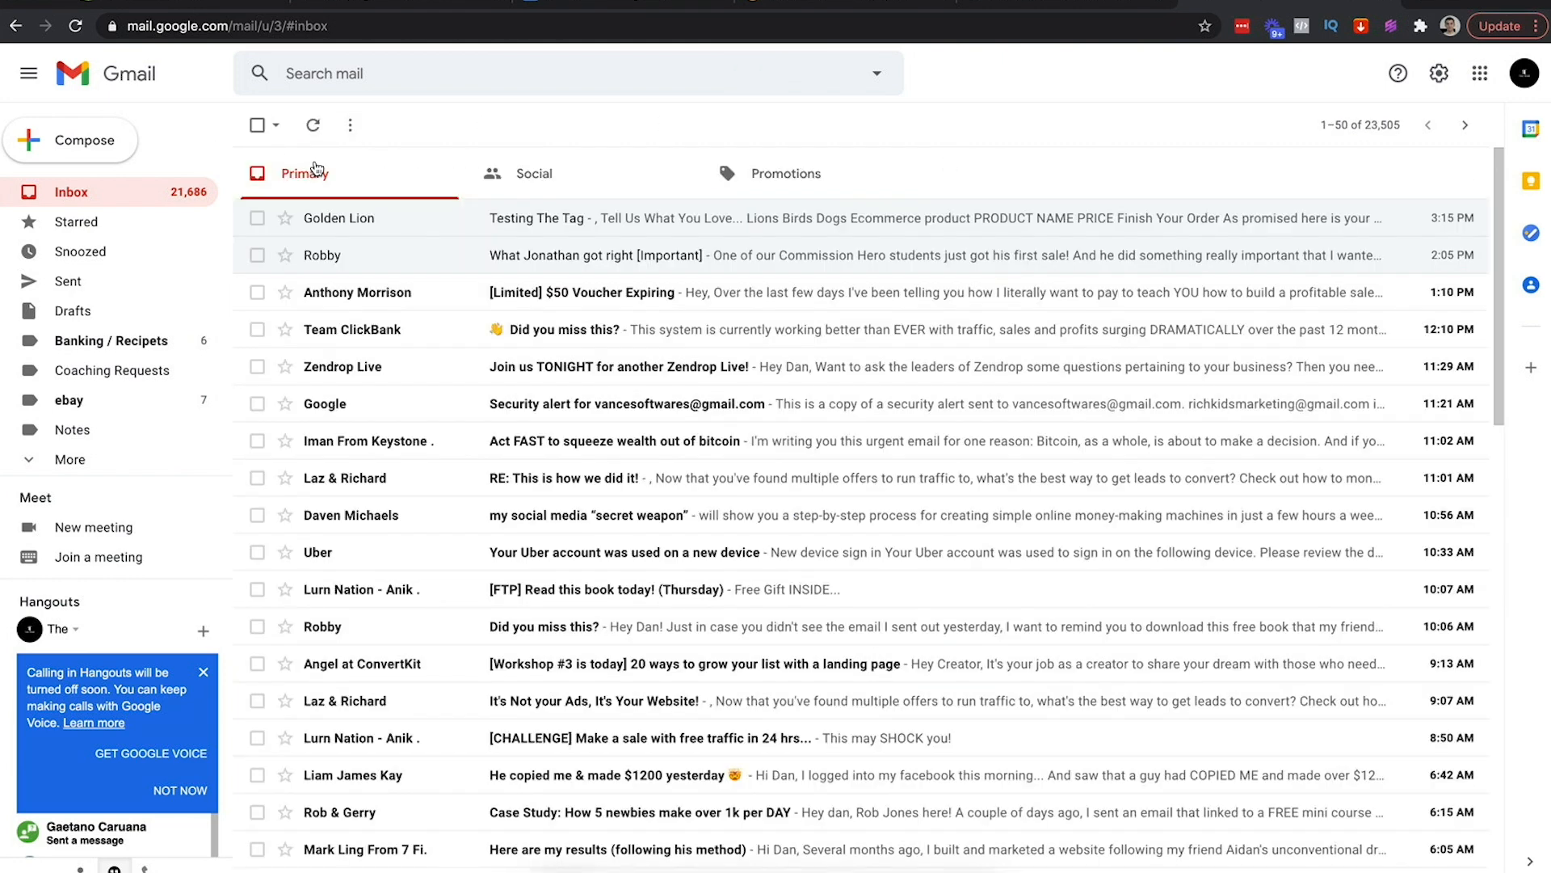
left_click(393, 241)
scroll(829, 459, "down", 1)
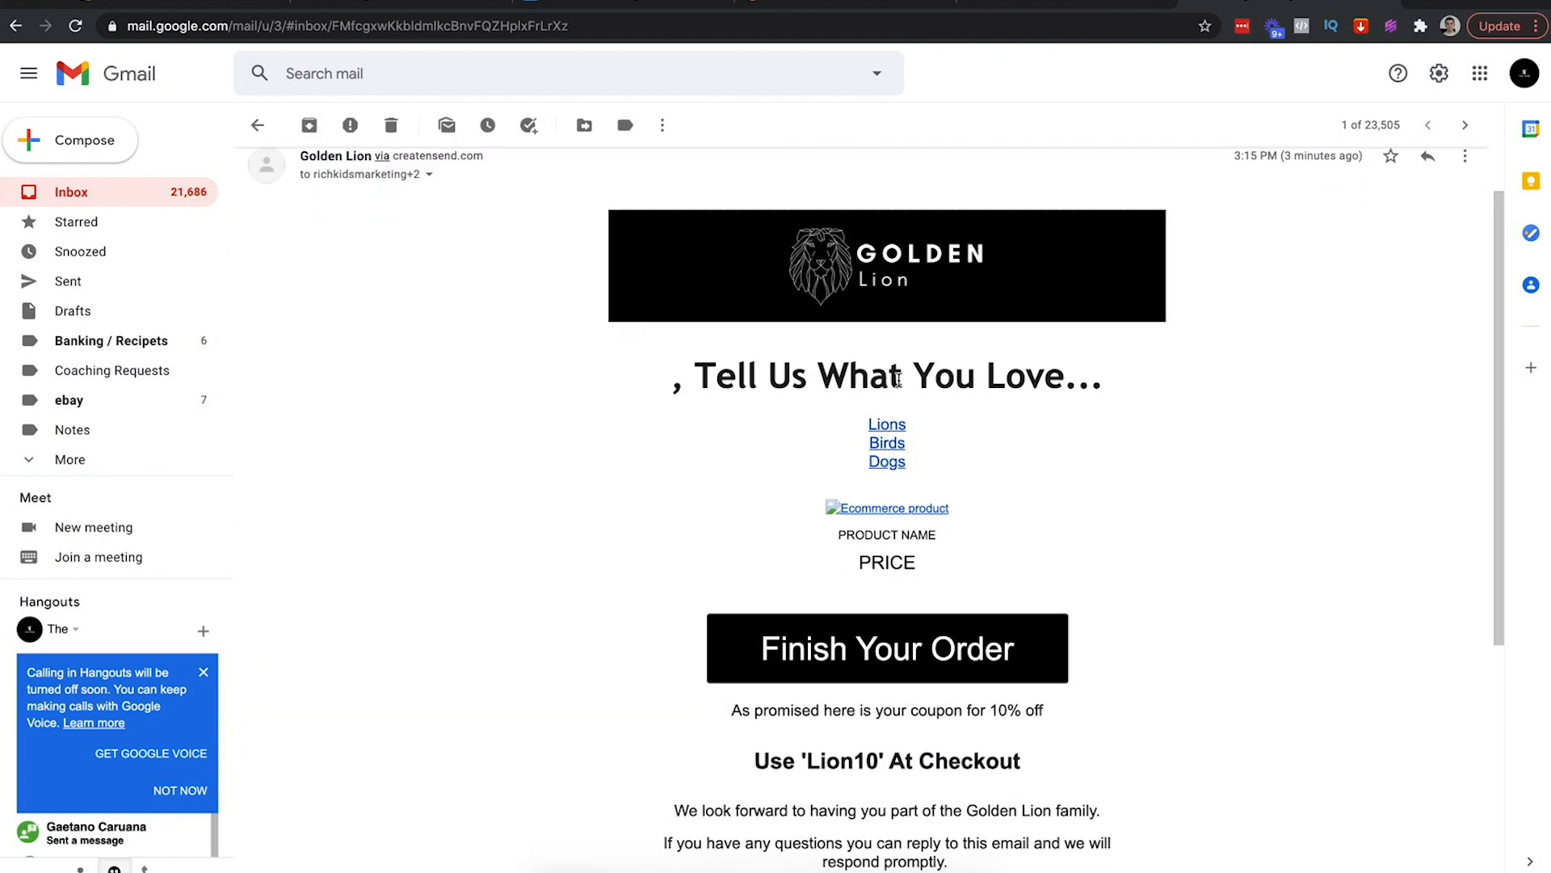
scroll(798, 383, "up", 1)
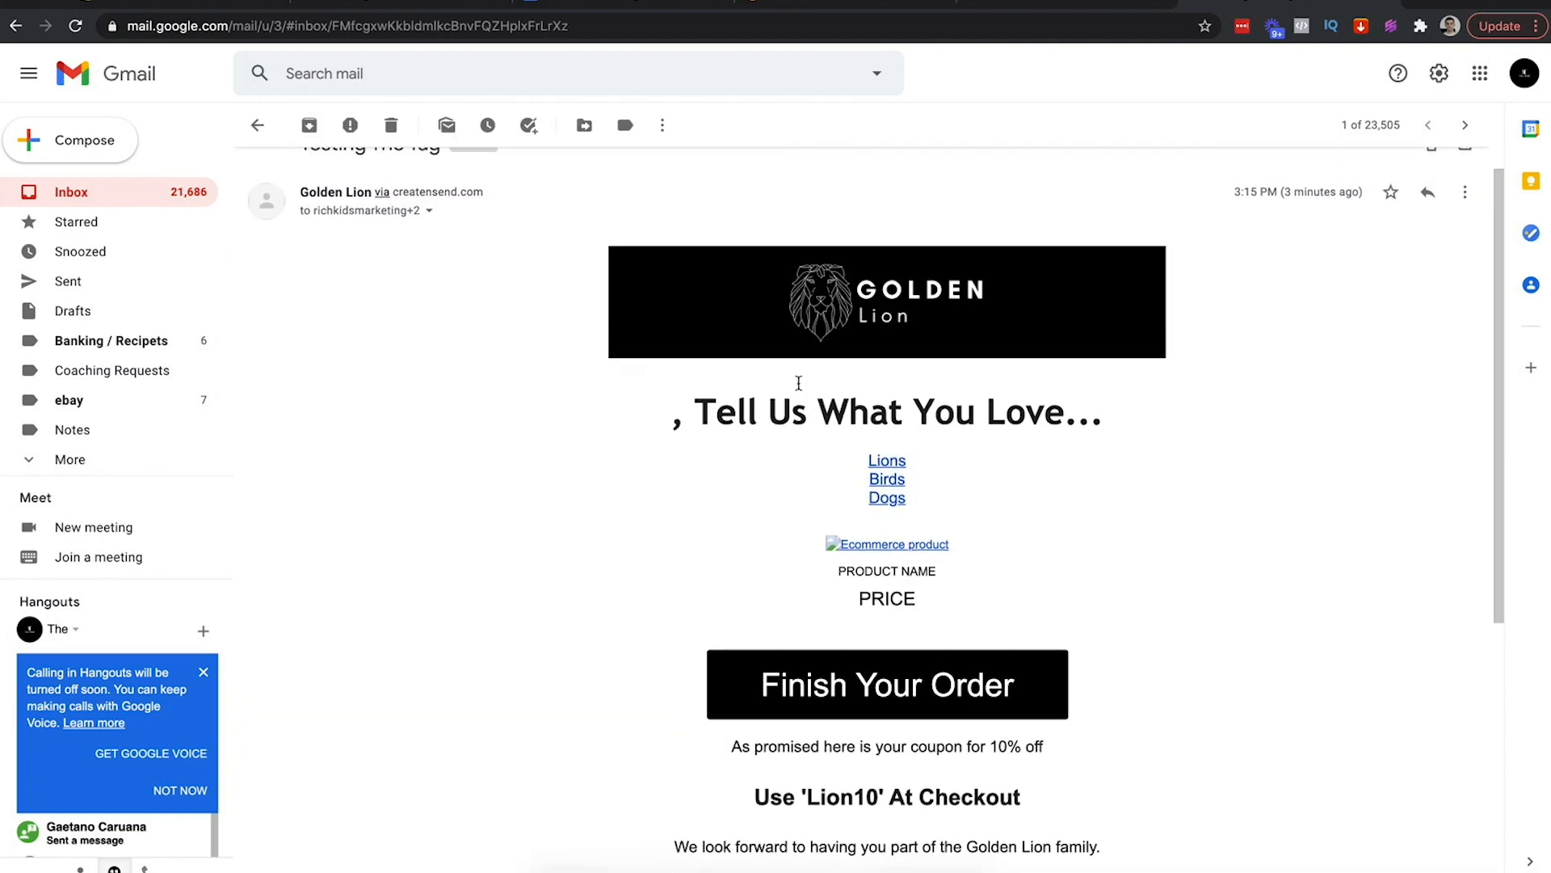
left_click(427, 211)
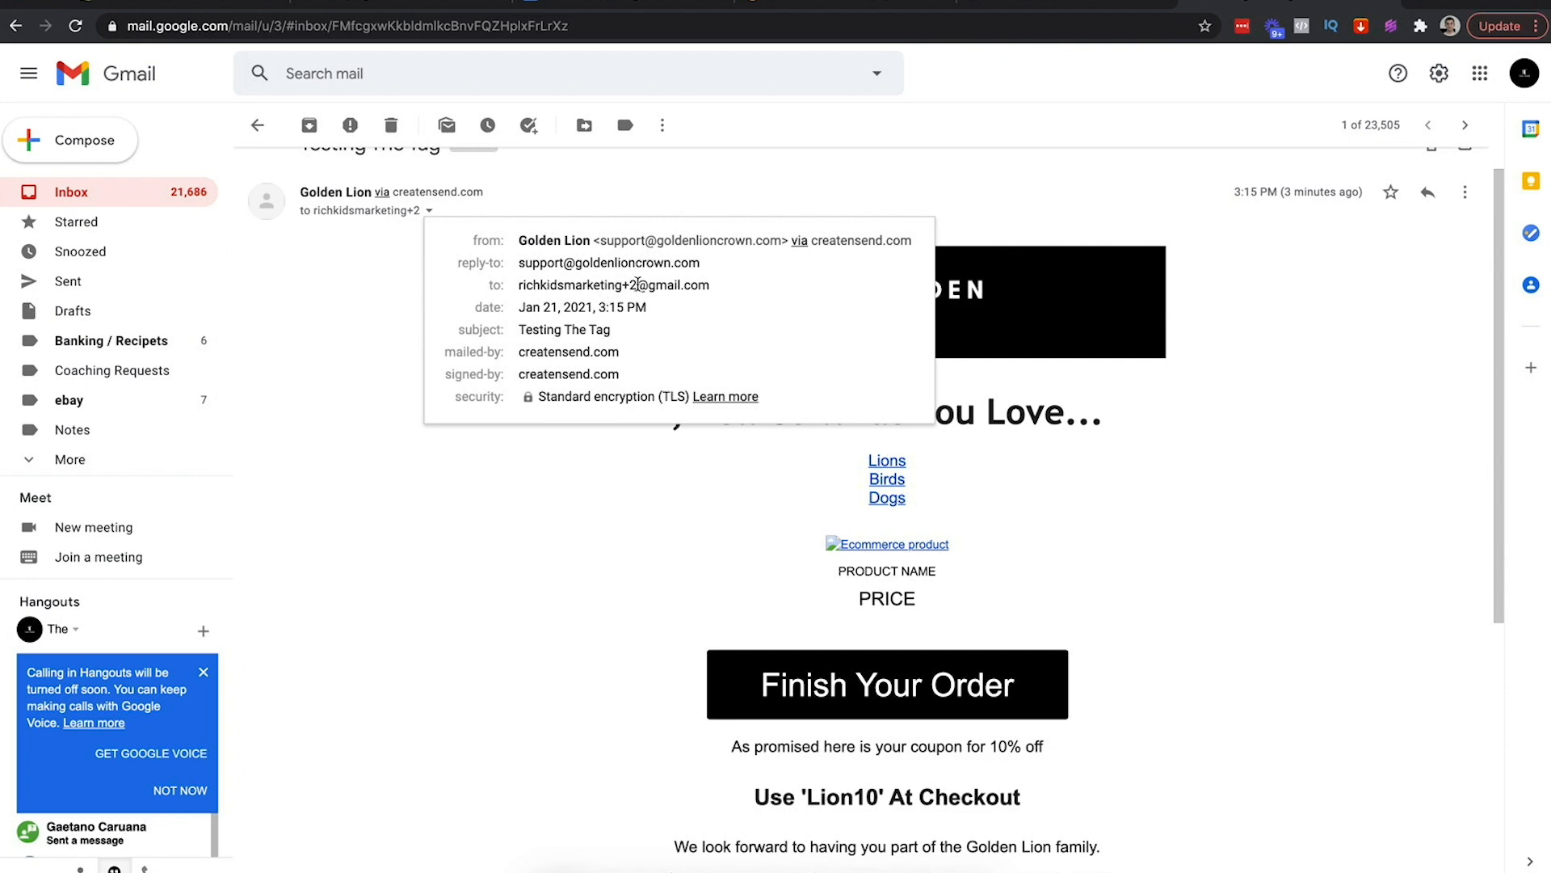
left_click(1228, 580)
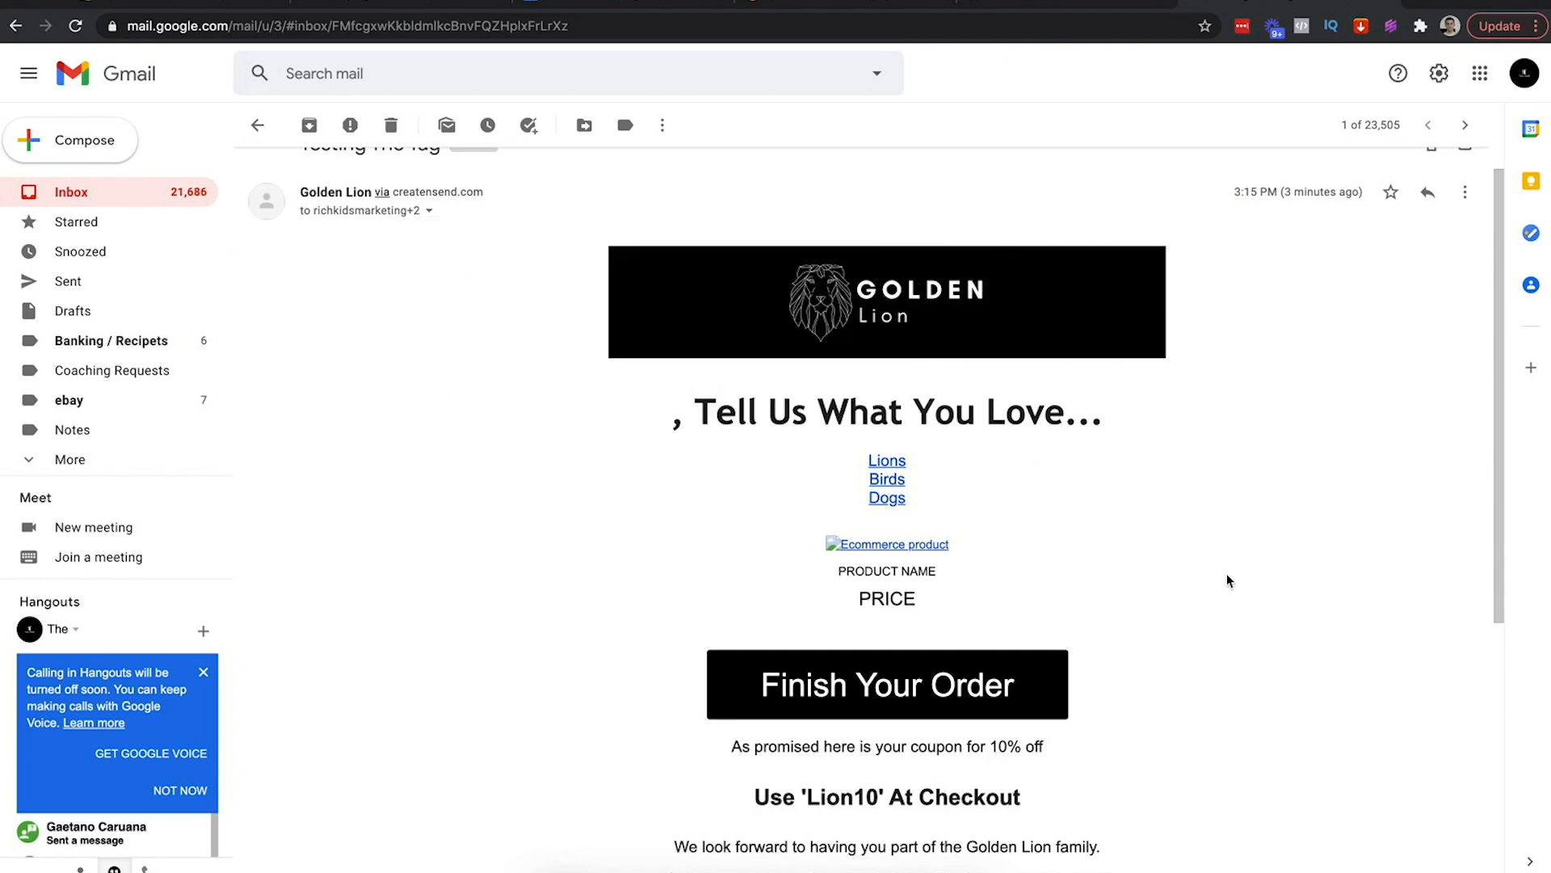
left_click(886, 499)
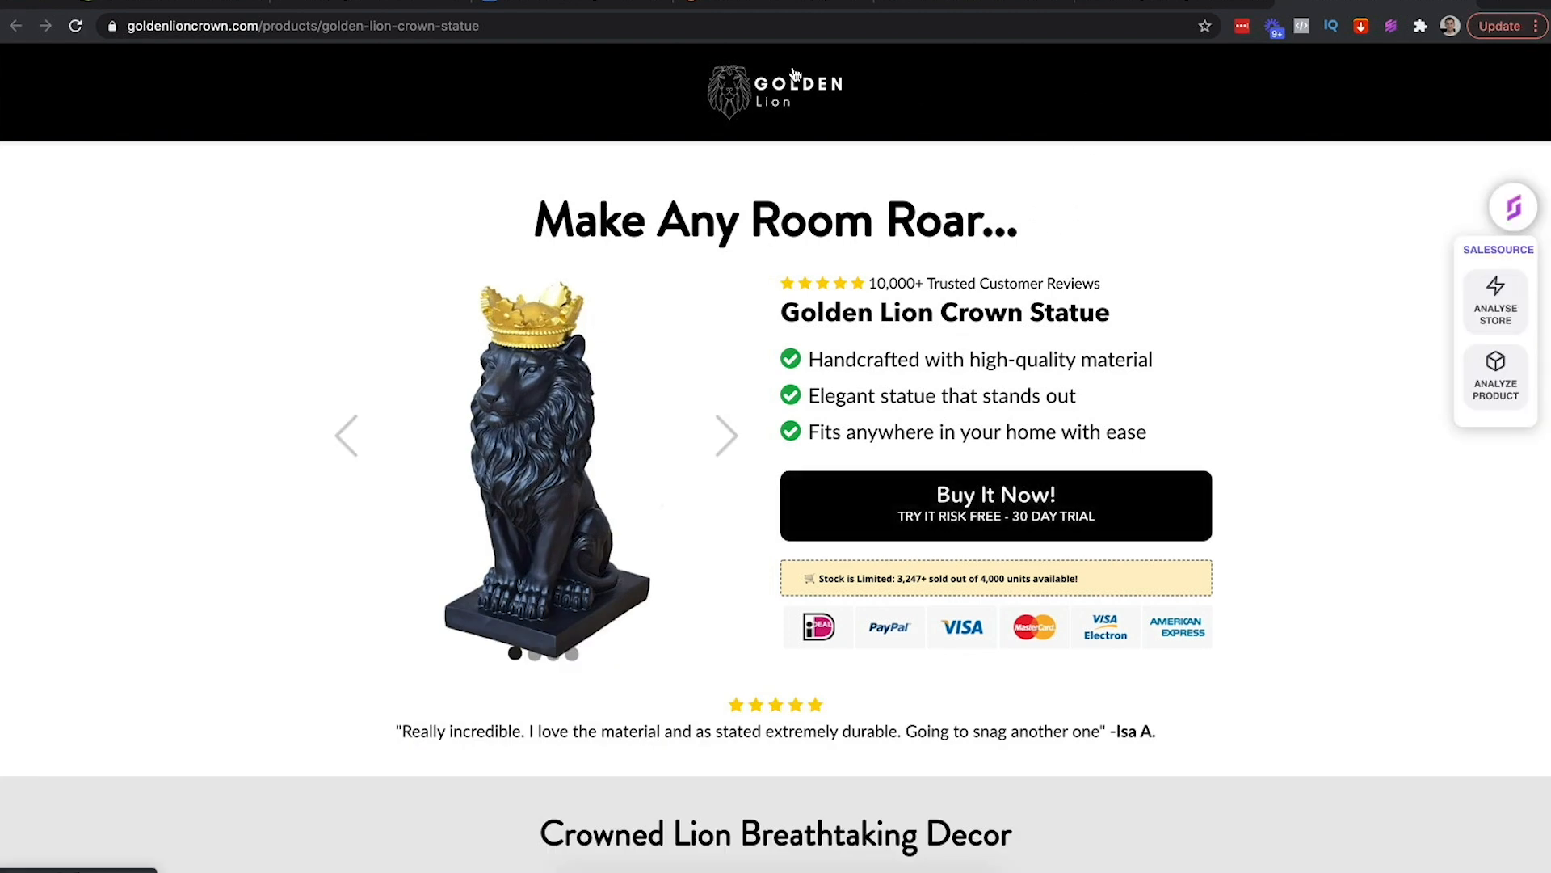
left_click(349, 4)
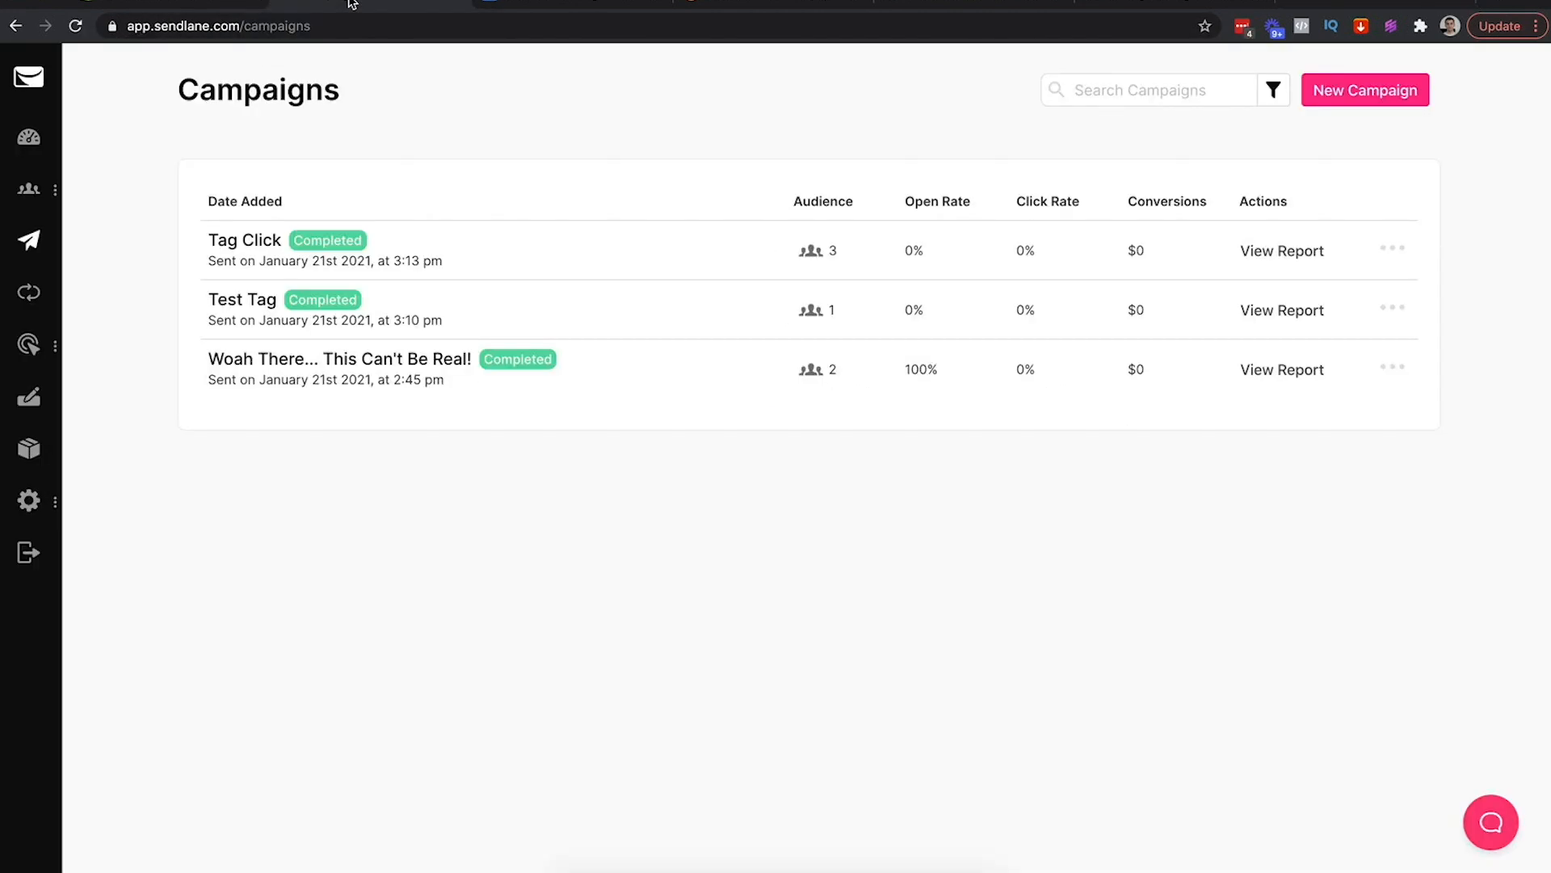
Go to Audience > Tags and view the contacts carrying the dogs tag
mouse_move(32, 198)
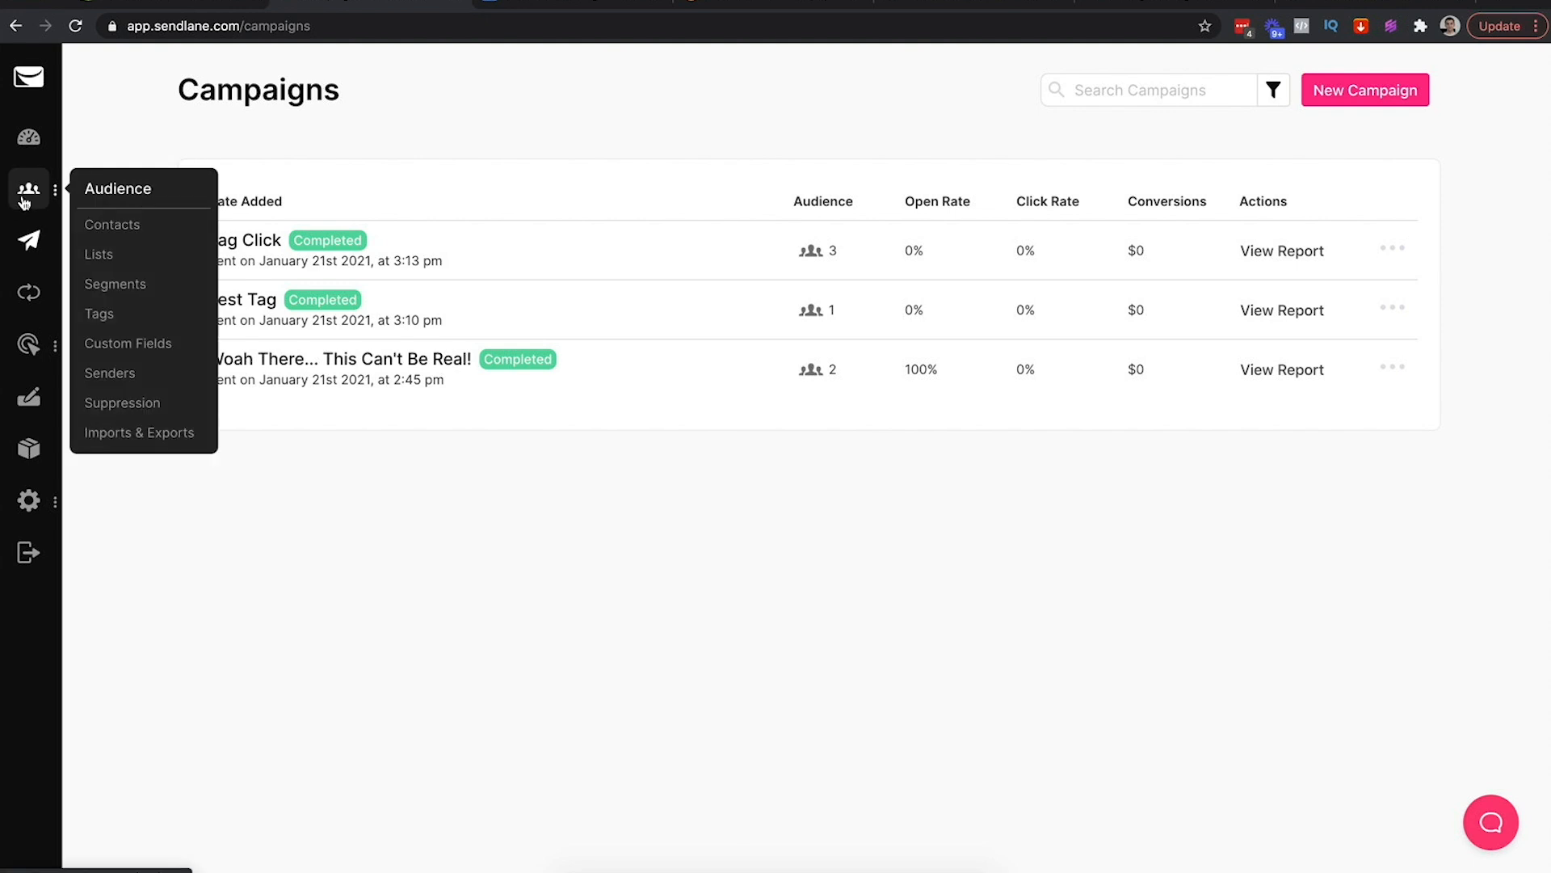
left_click(111, 227)
mouse_move(29, 191)
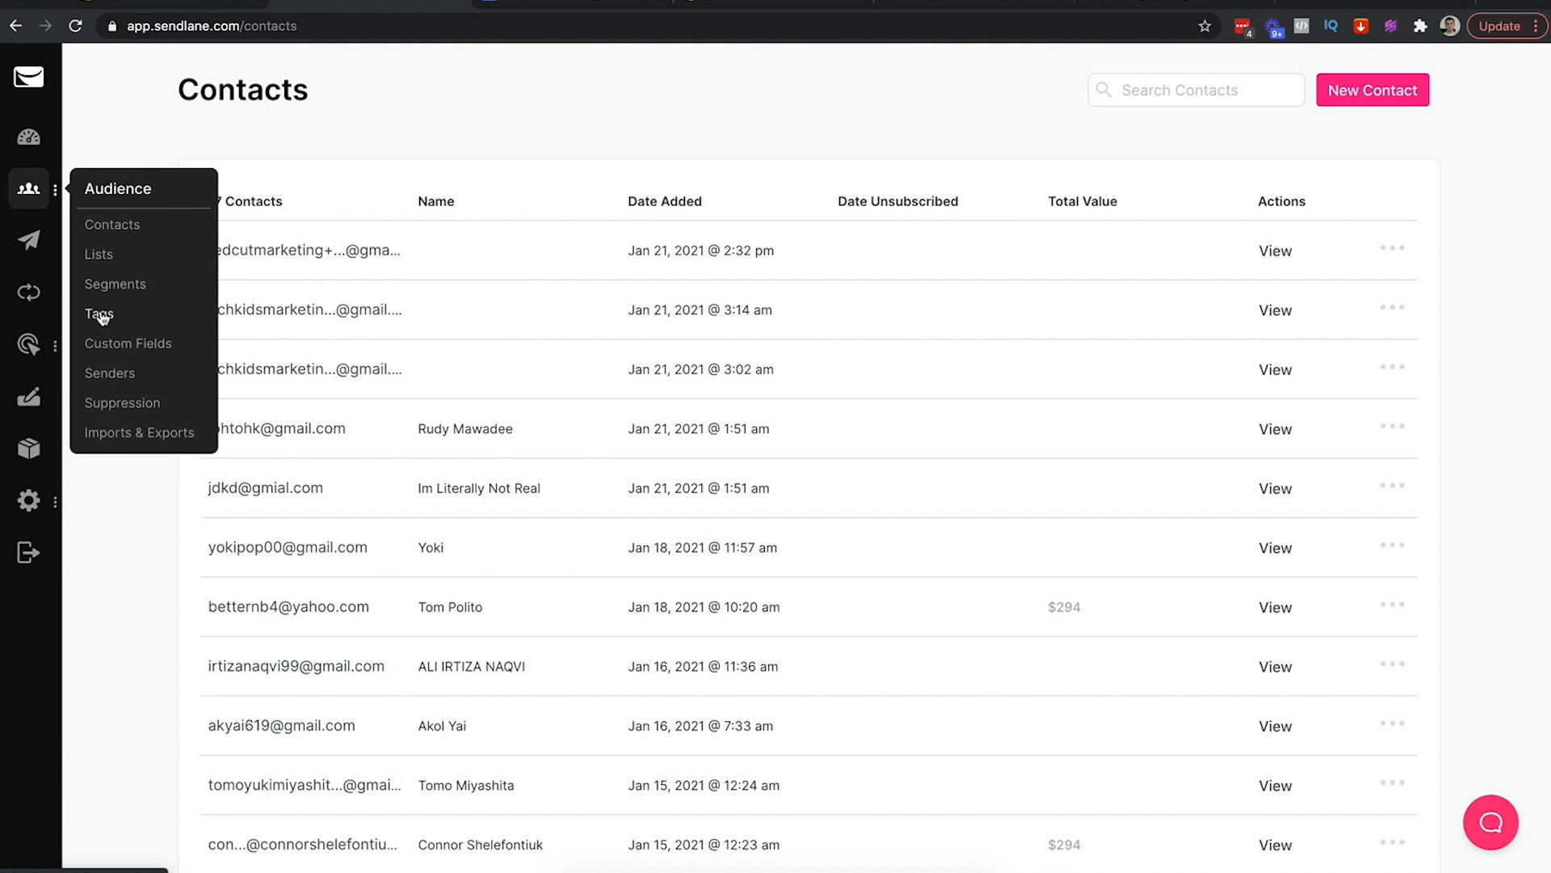
left_click(99, 314)
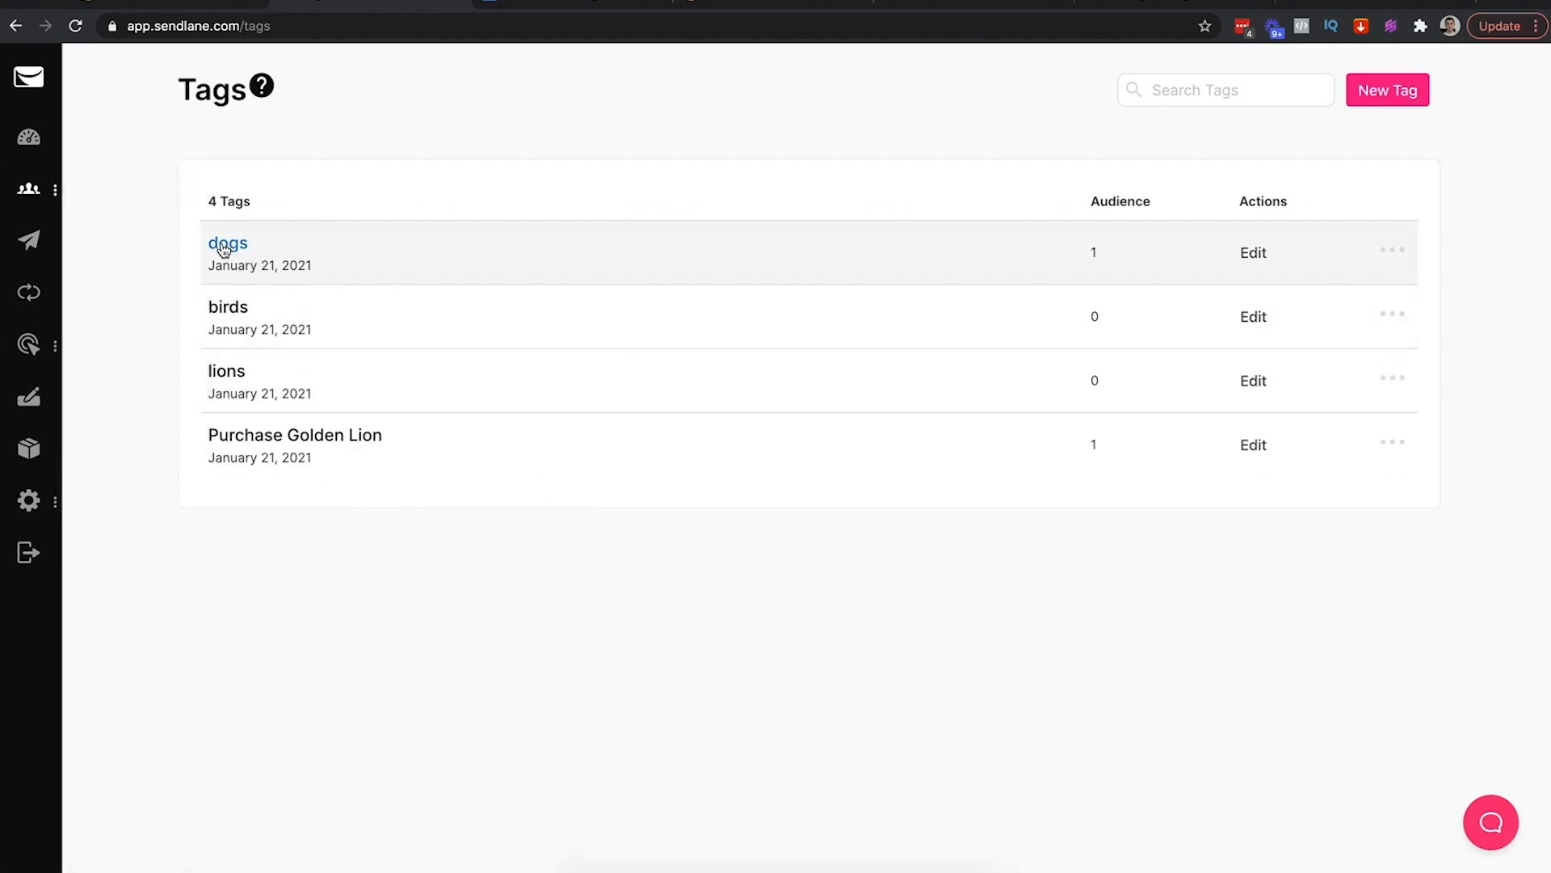
left_click(1407, 255)
left_click(1342, 291)
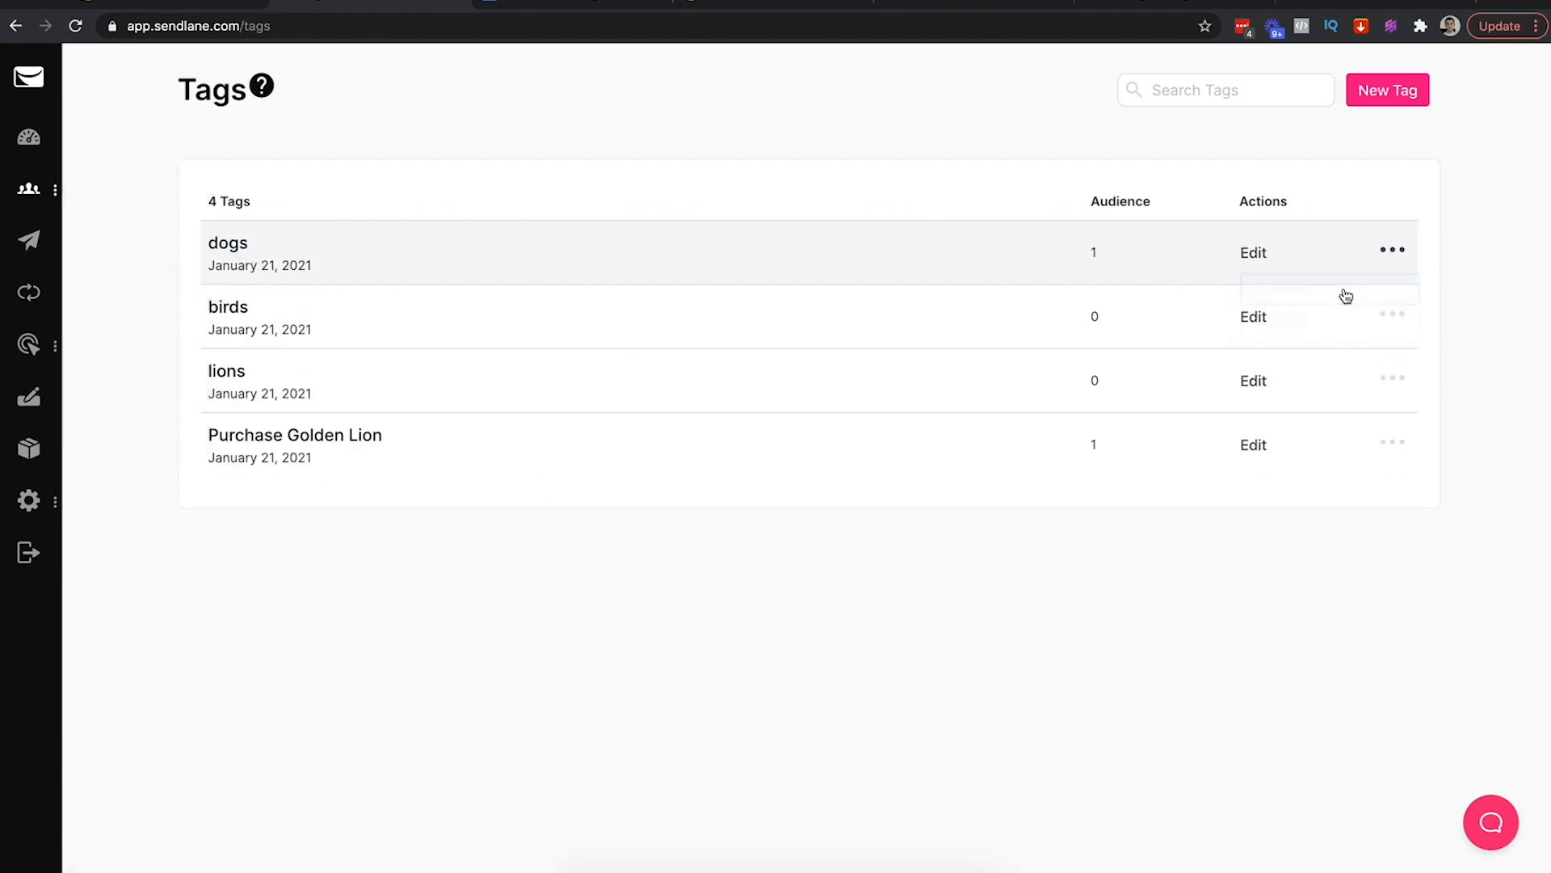
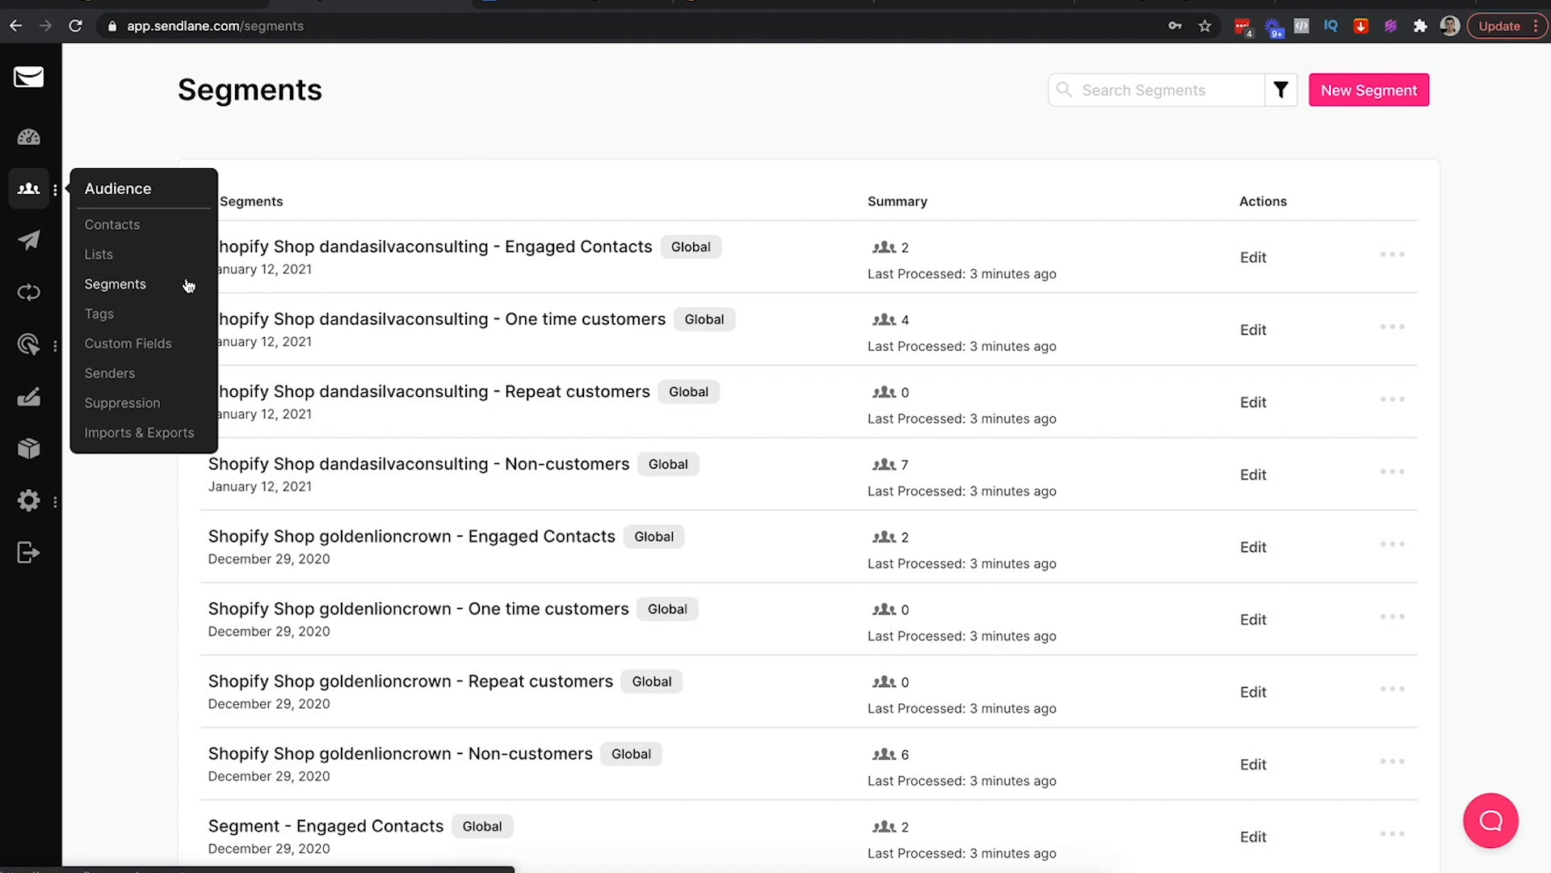
Go to Audience > Segments and look over the nine saved segments
left_click(25, 154)
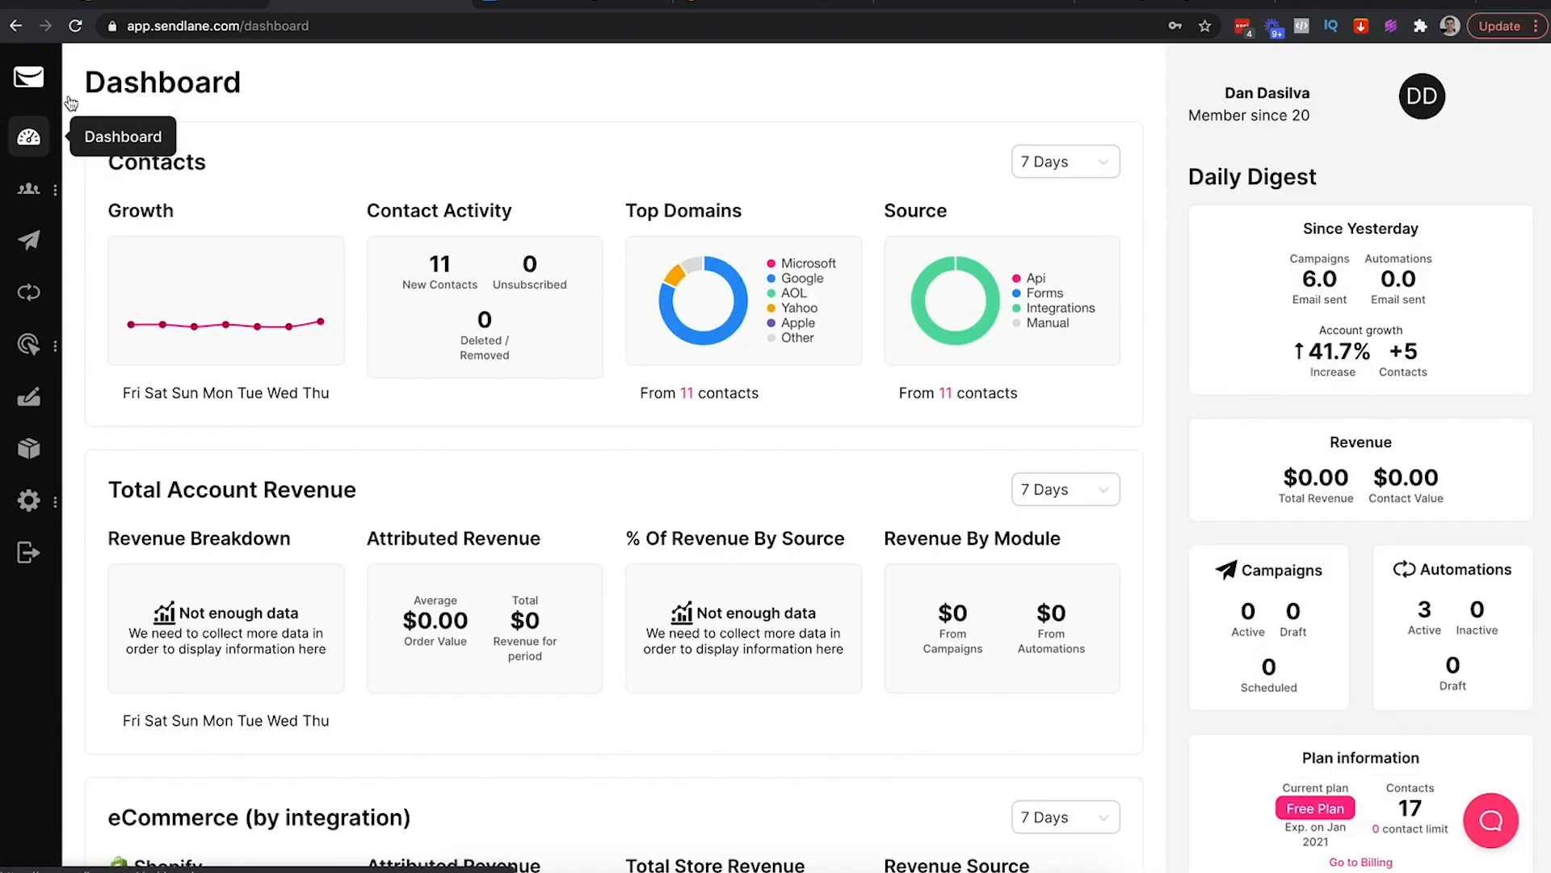
mouse_move(28, 190)
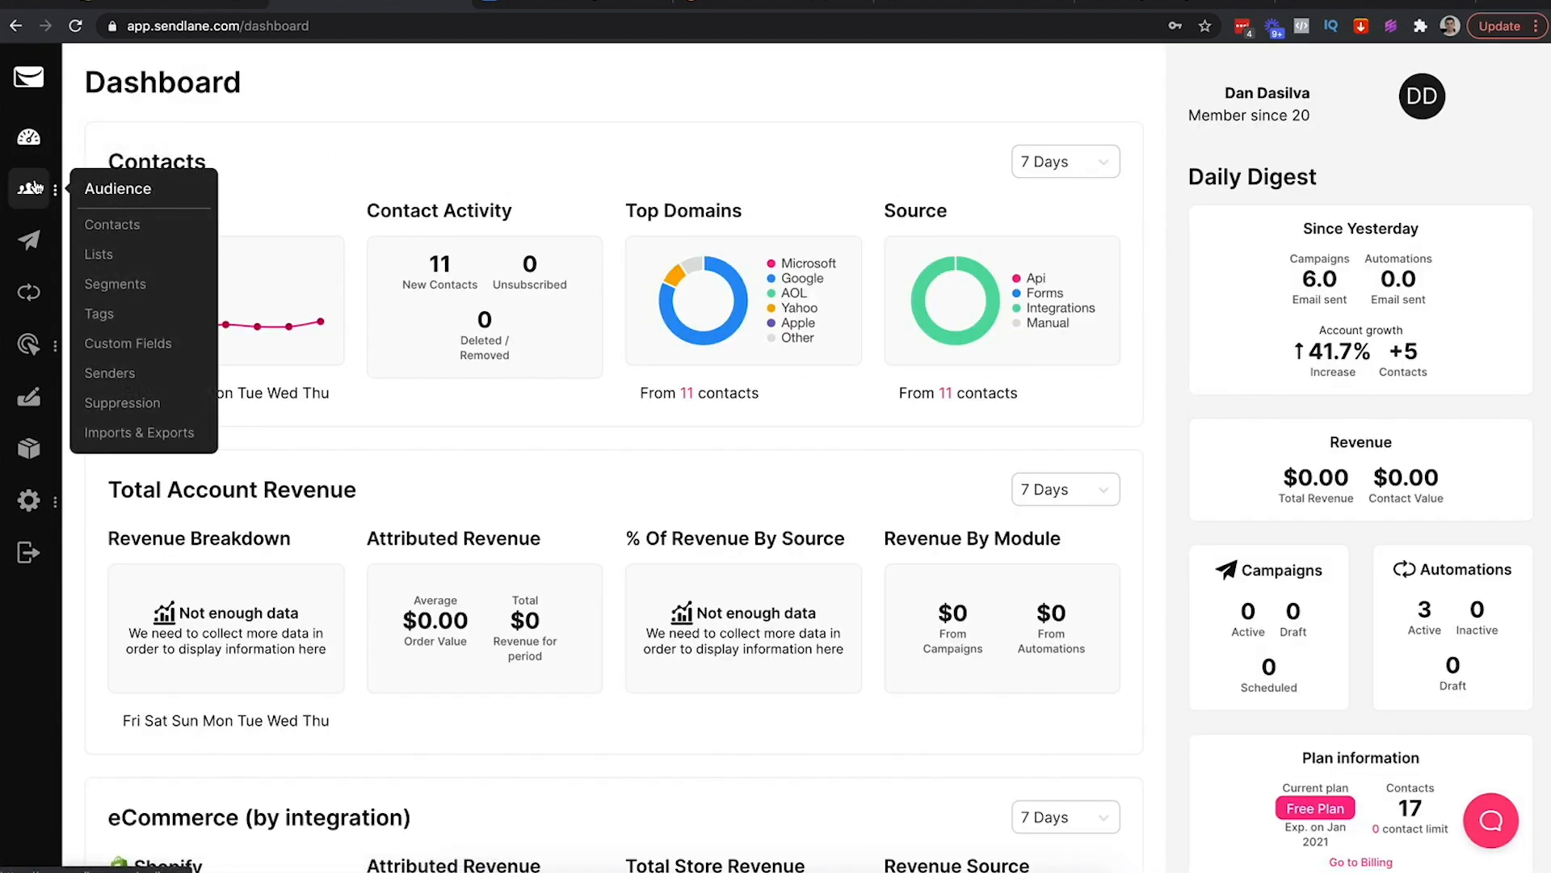
left_click(114, 289)
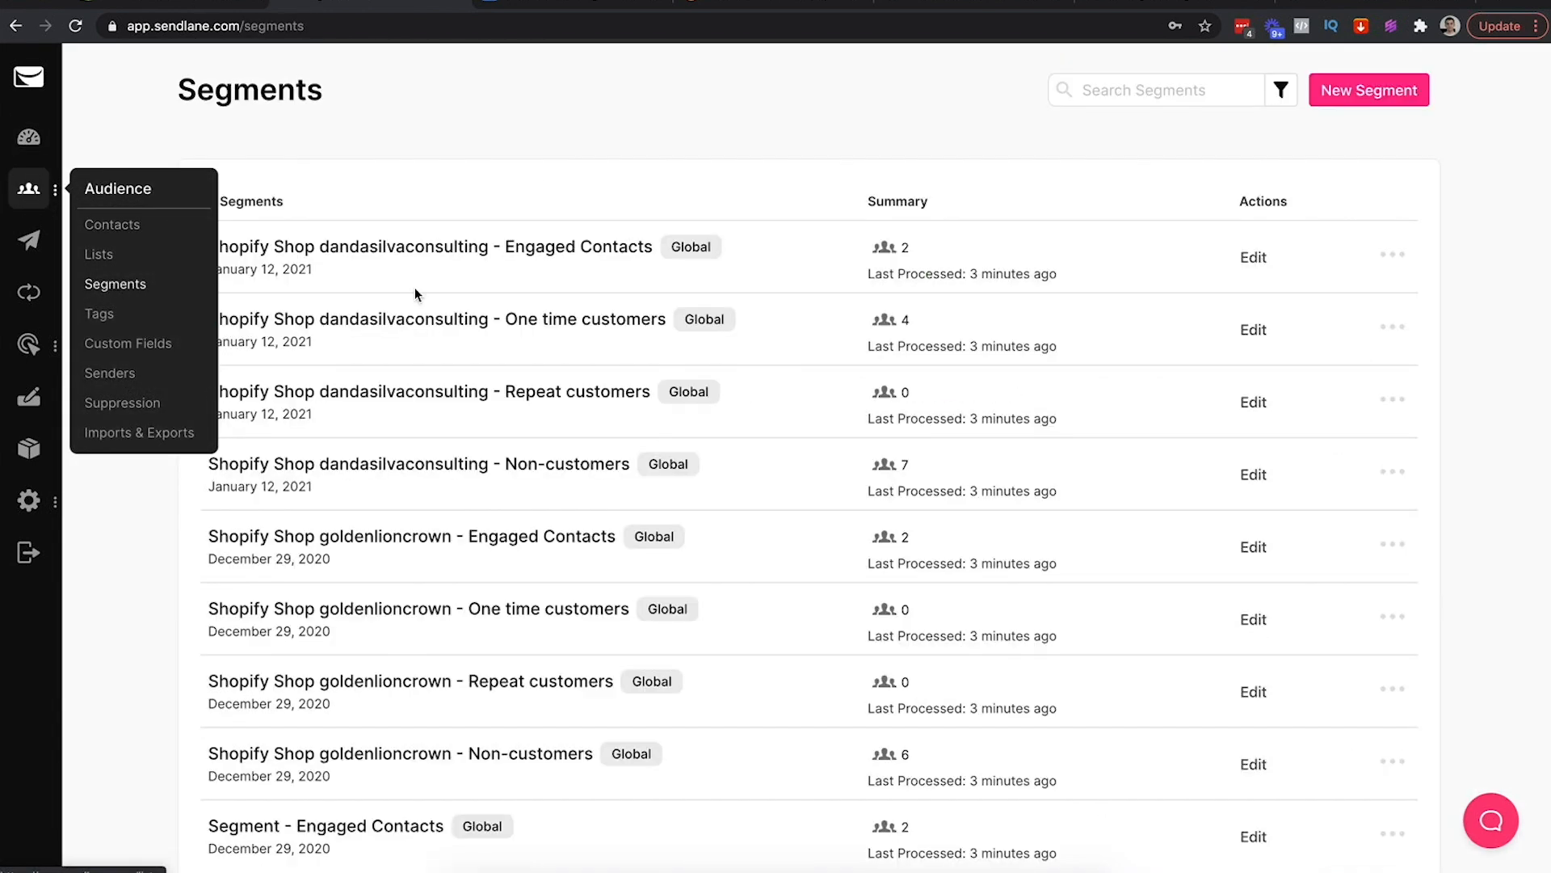
scroll(630, 443, "down", 1)
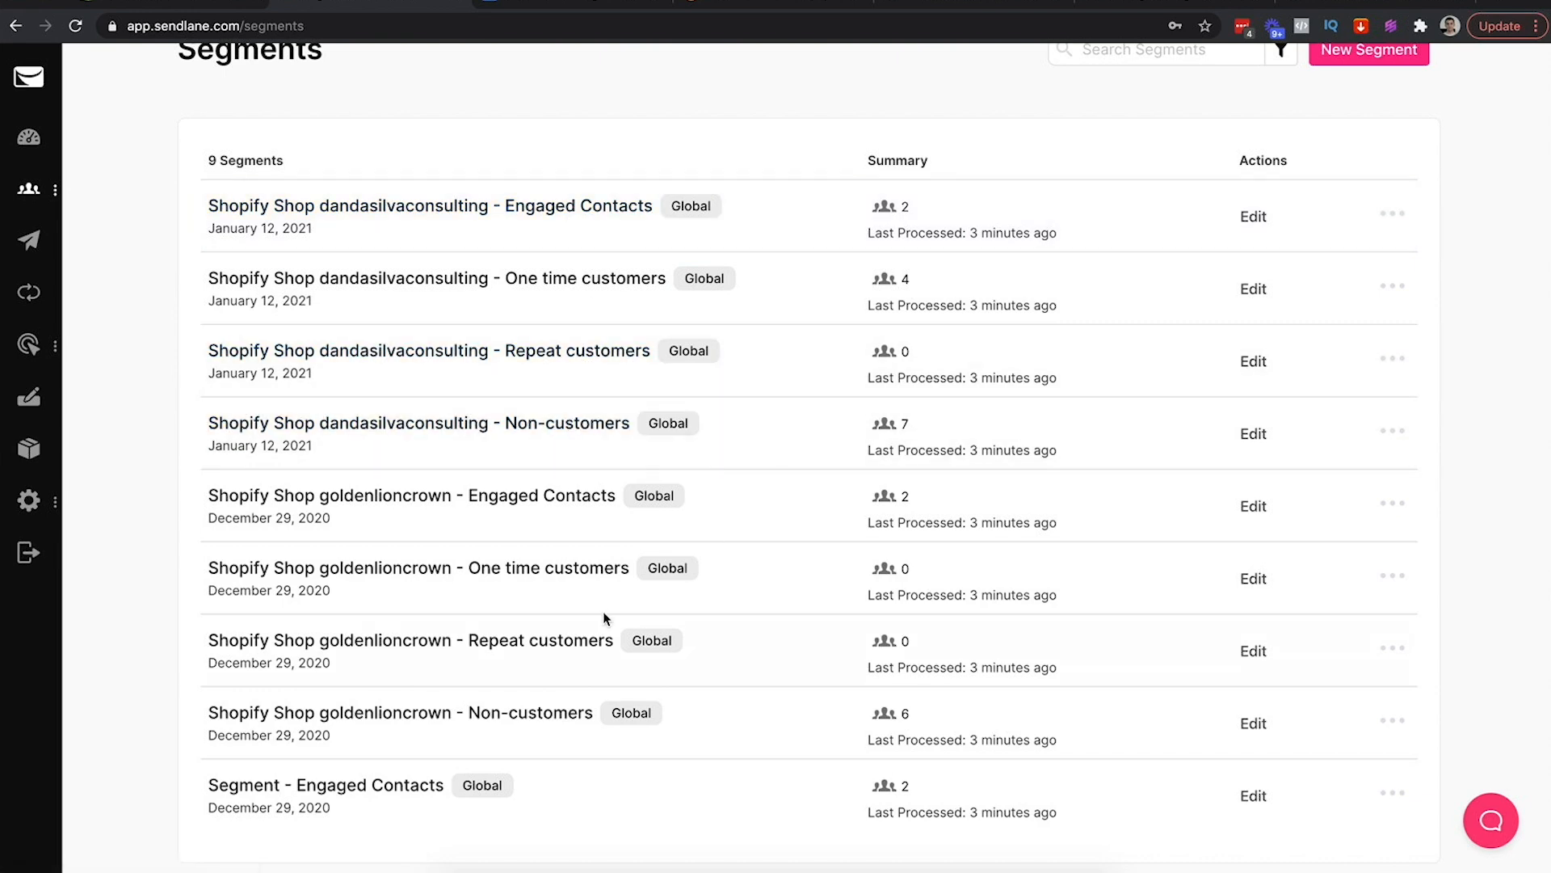
scroll(840, 363, "up", 1)
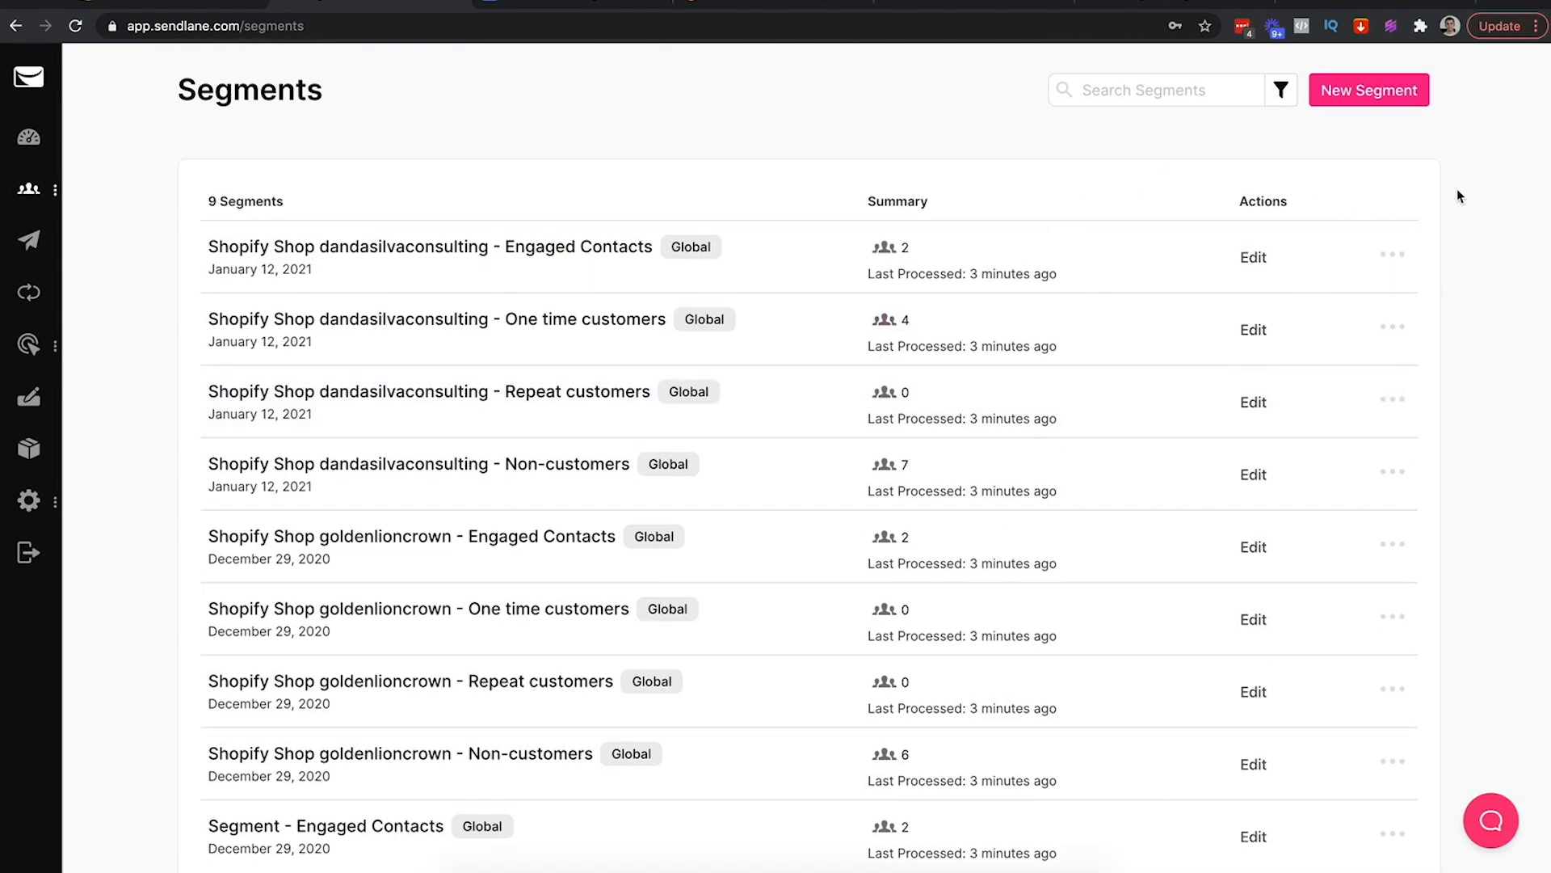
Start a new segment, trying the Cart Abandonment, Newsletter and Customers lists before choosing All contacts
left_click(1361, 92)
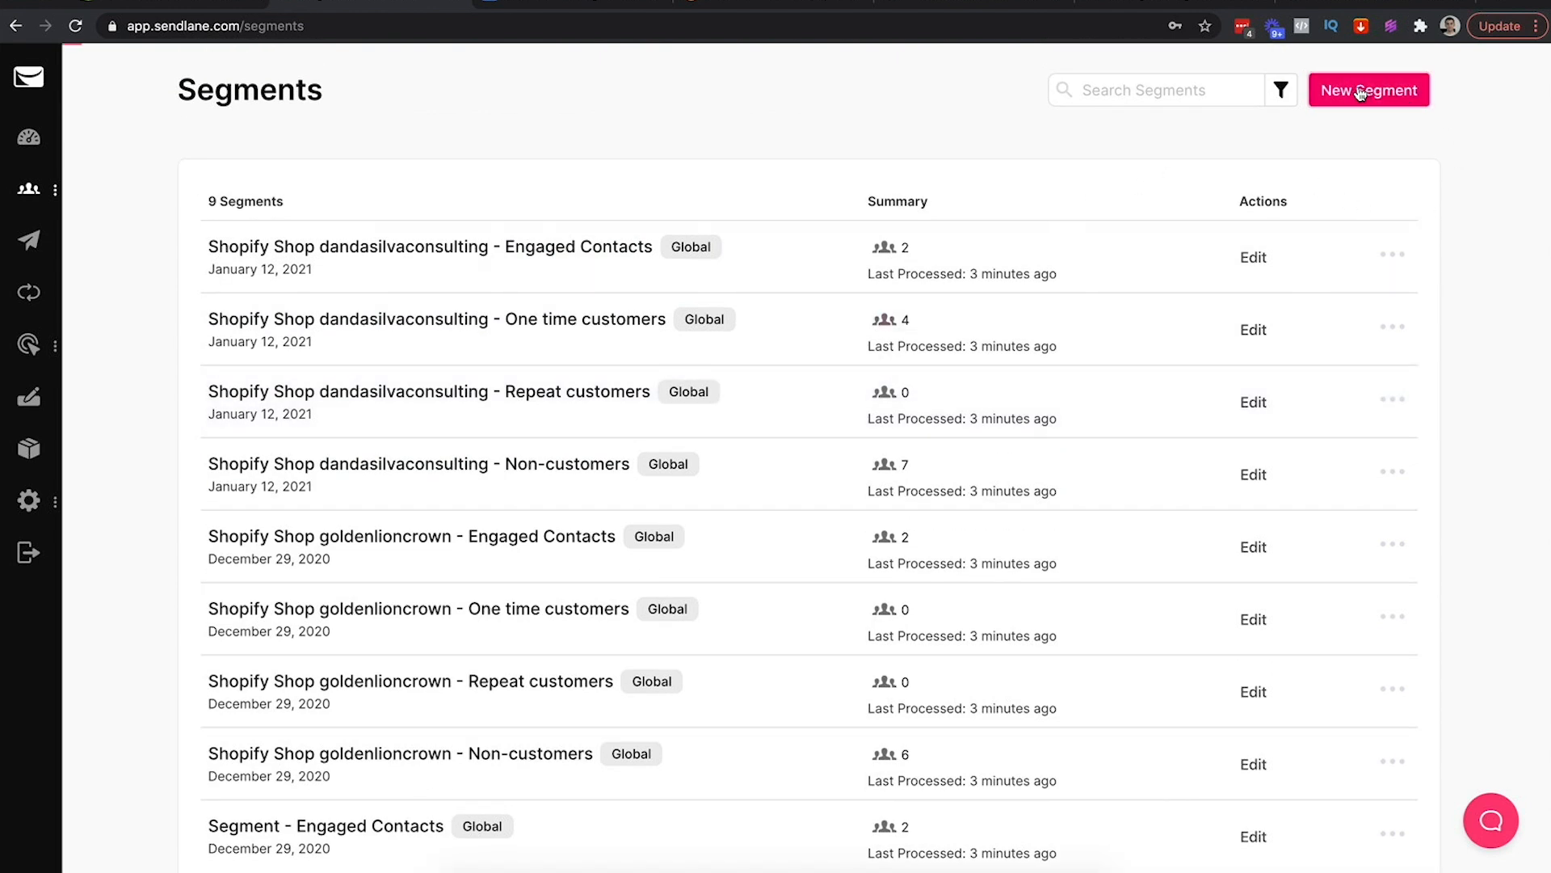
left_click(274, 214)
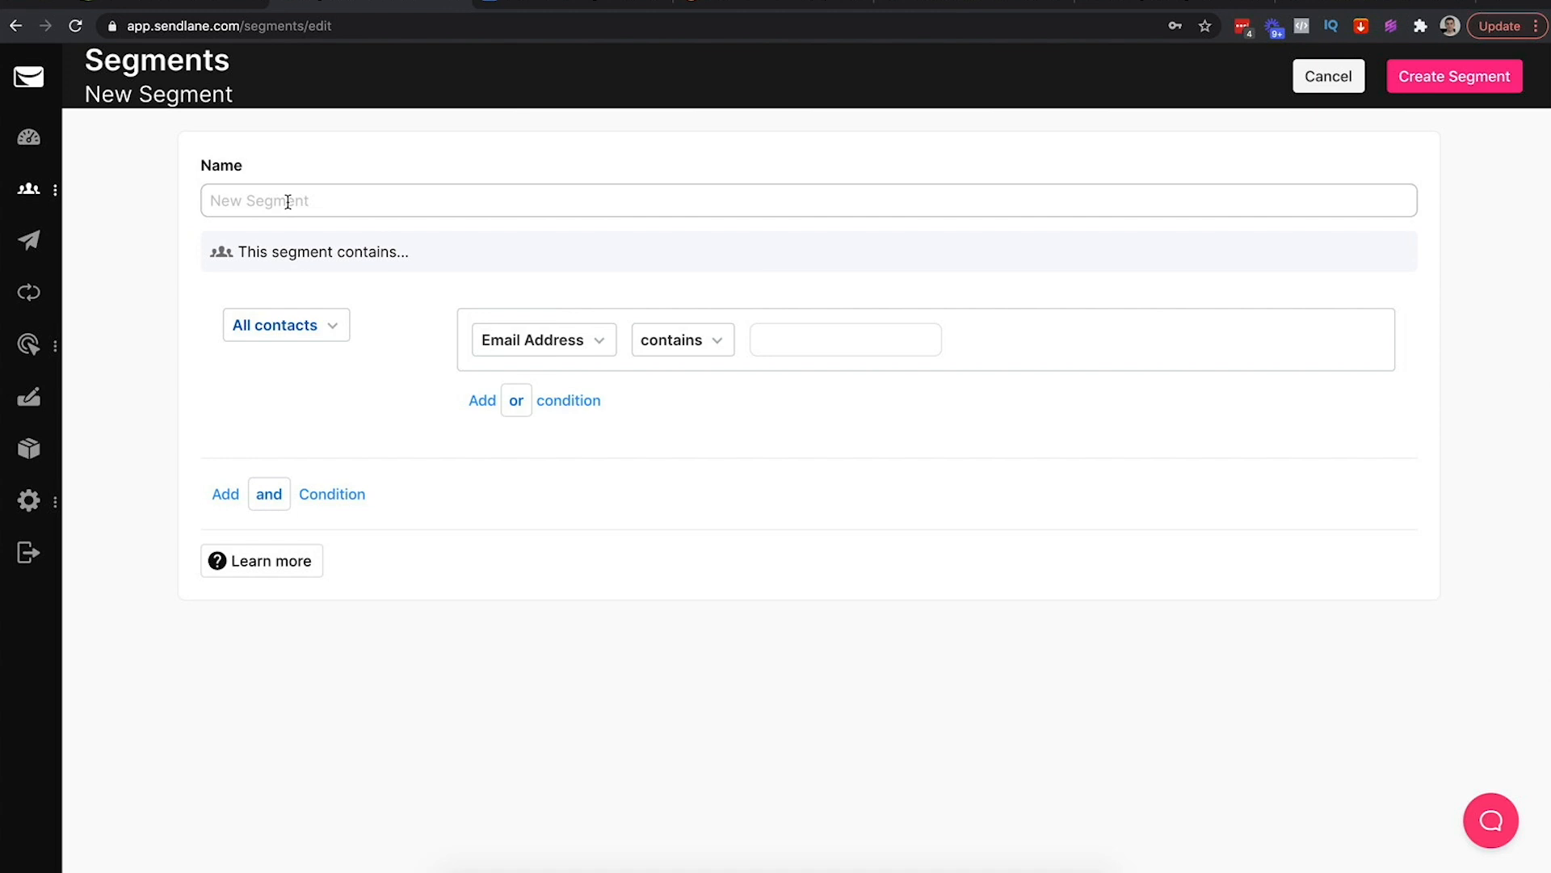
left_click(333, 326)
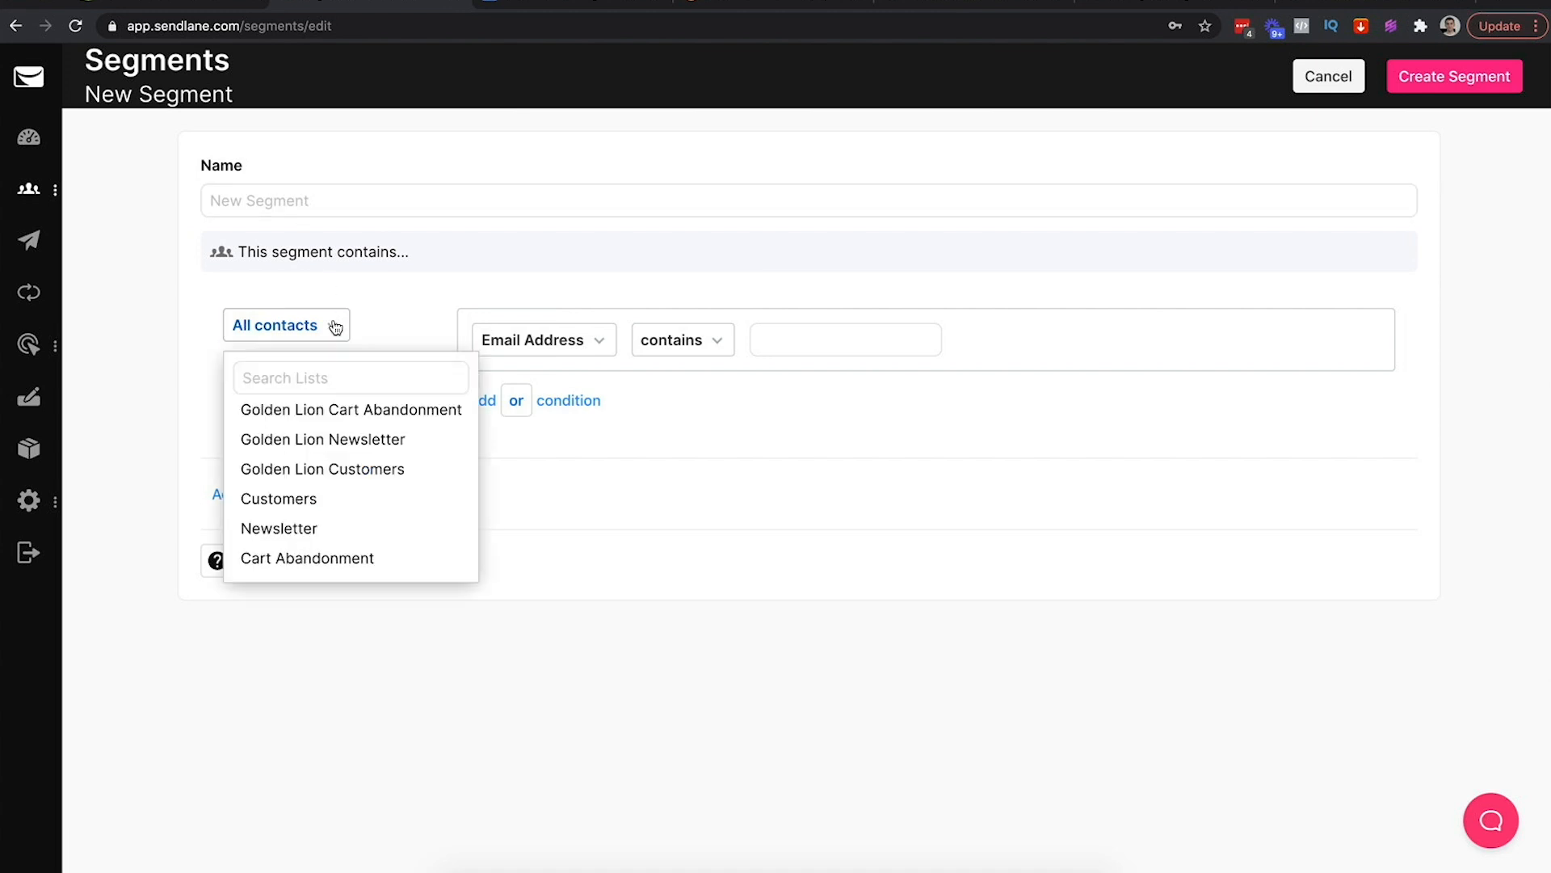
left_click(352, 409)
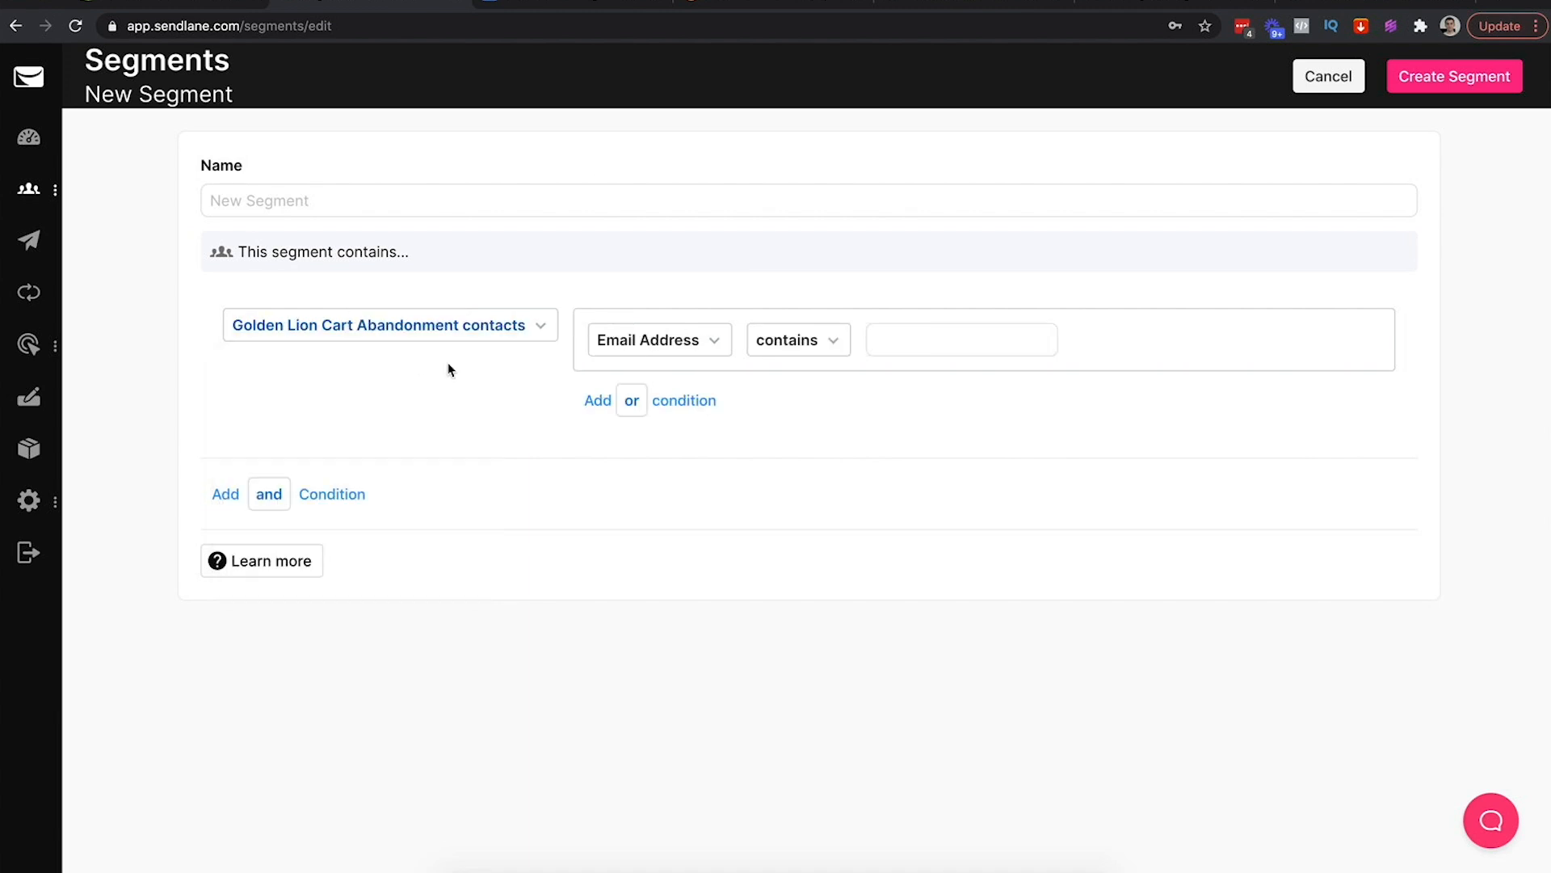
left_click(509, 335)
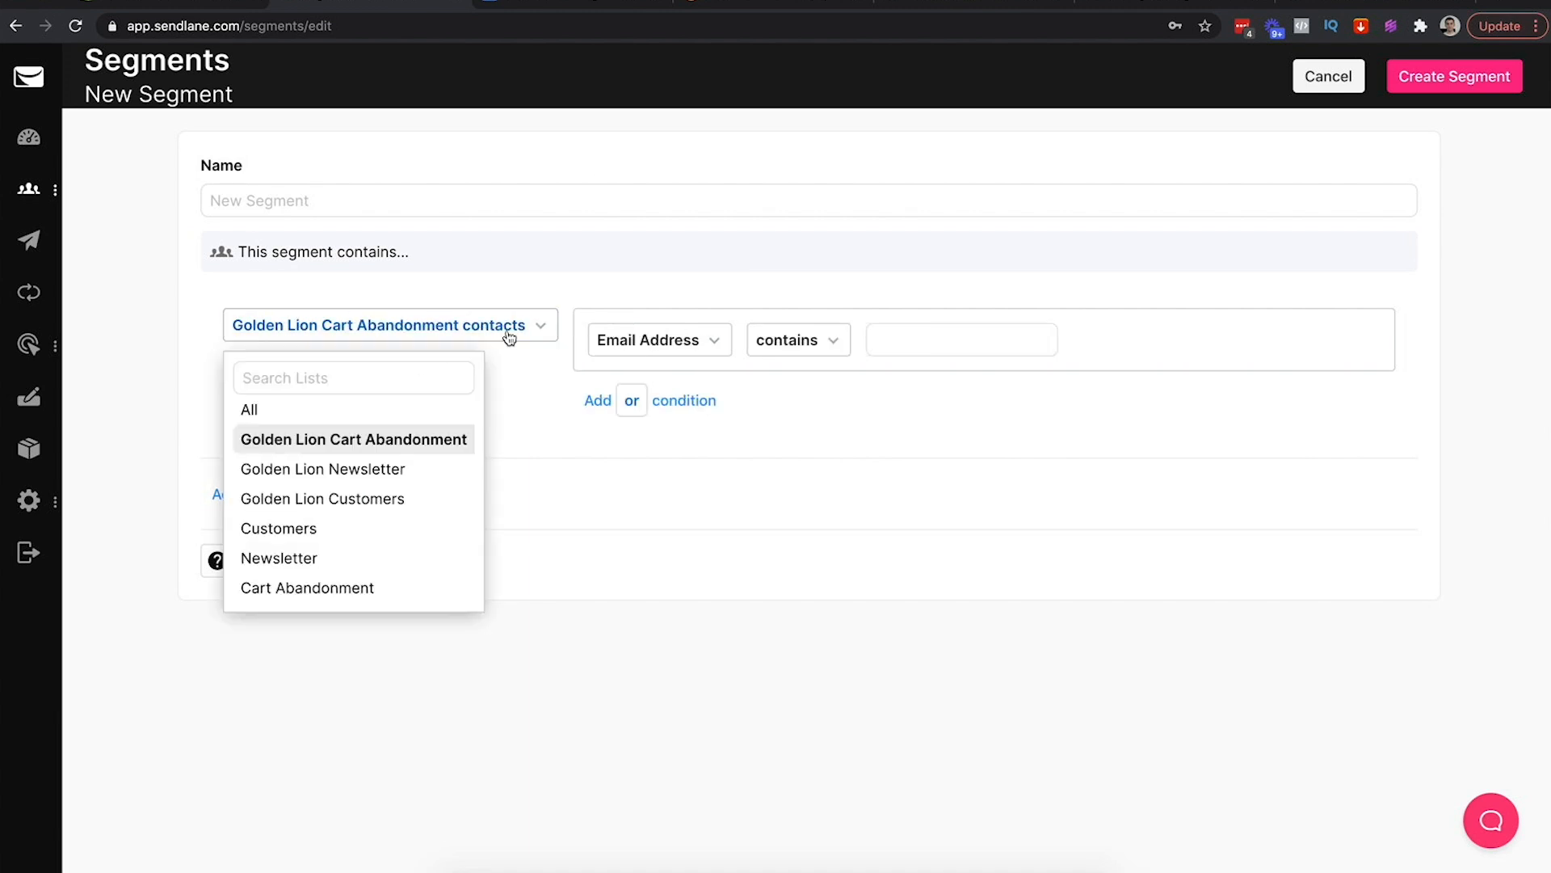
left_click(355, 470)
left_click(446, 343)
left_click(268, 409)
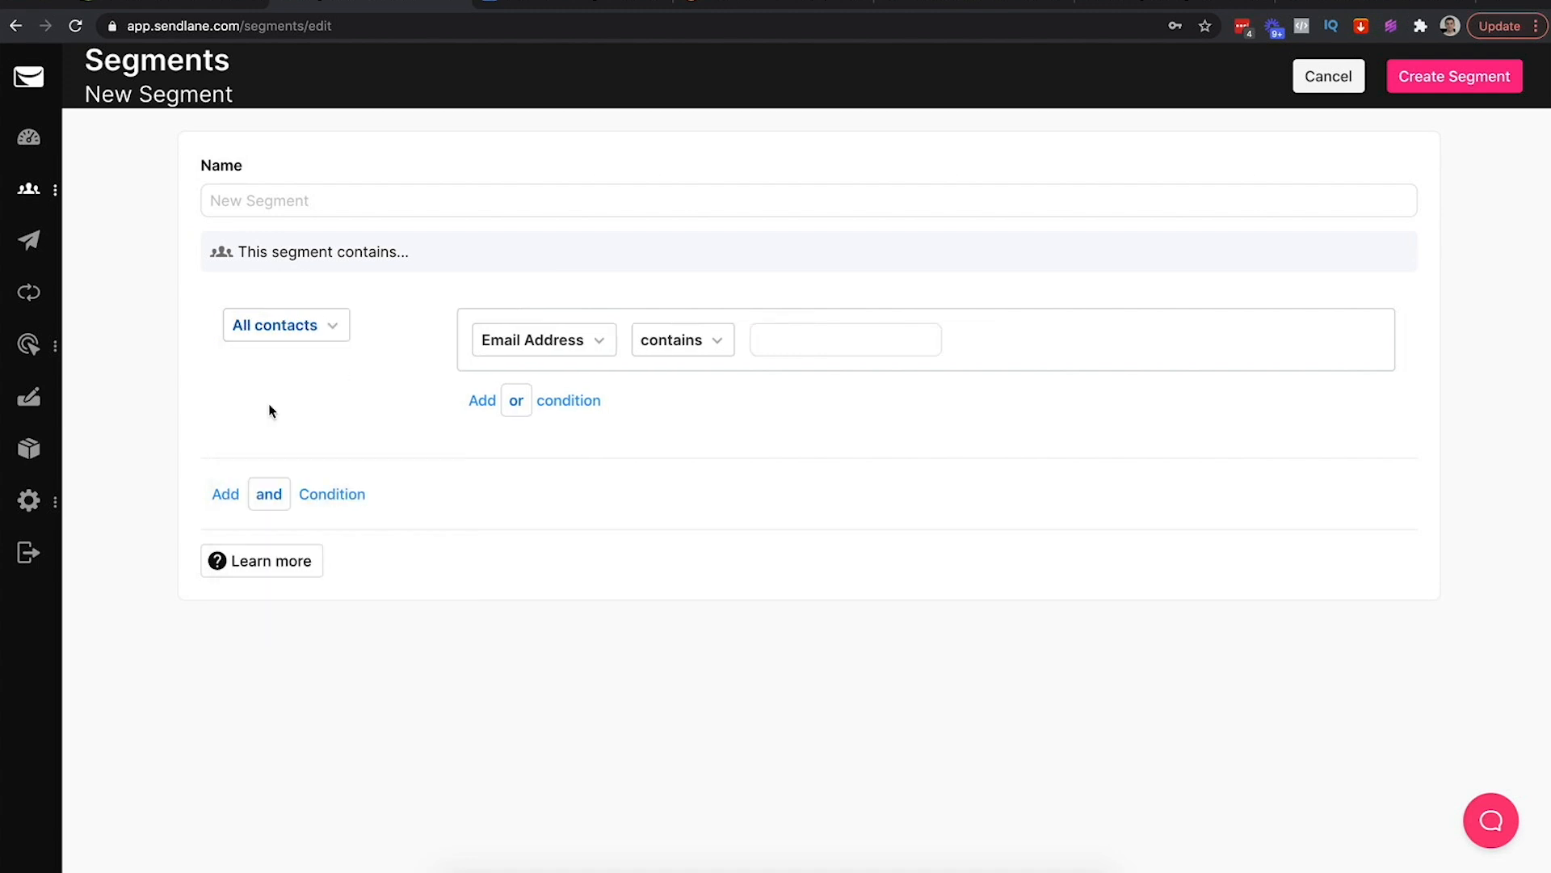
left_click(316, 327)
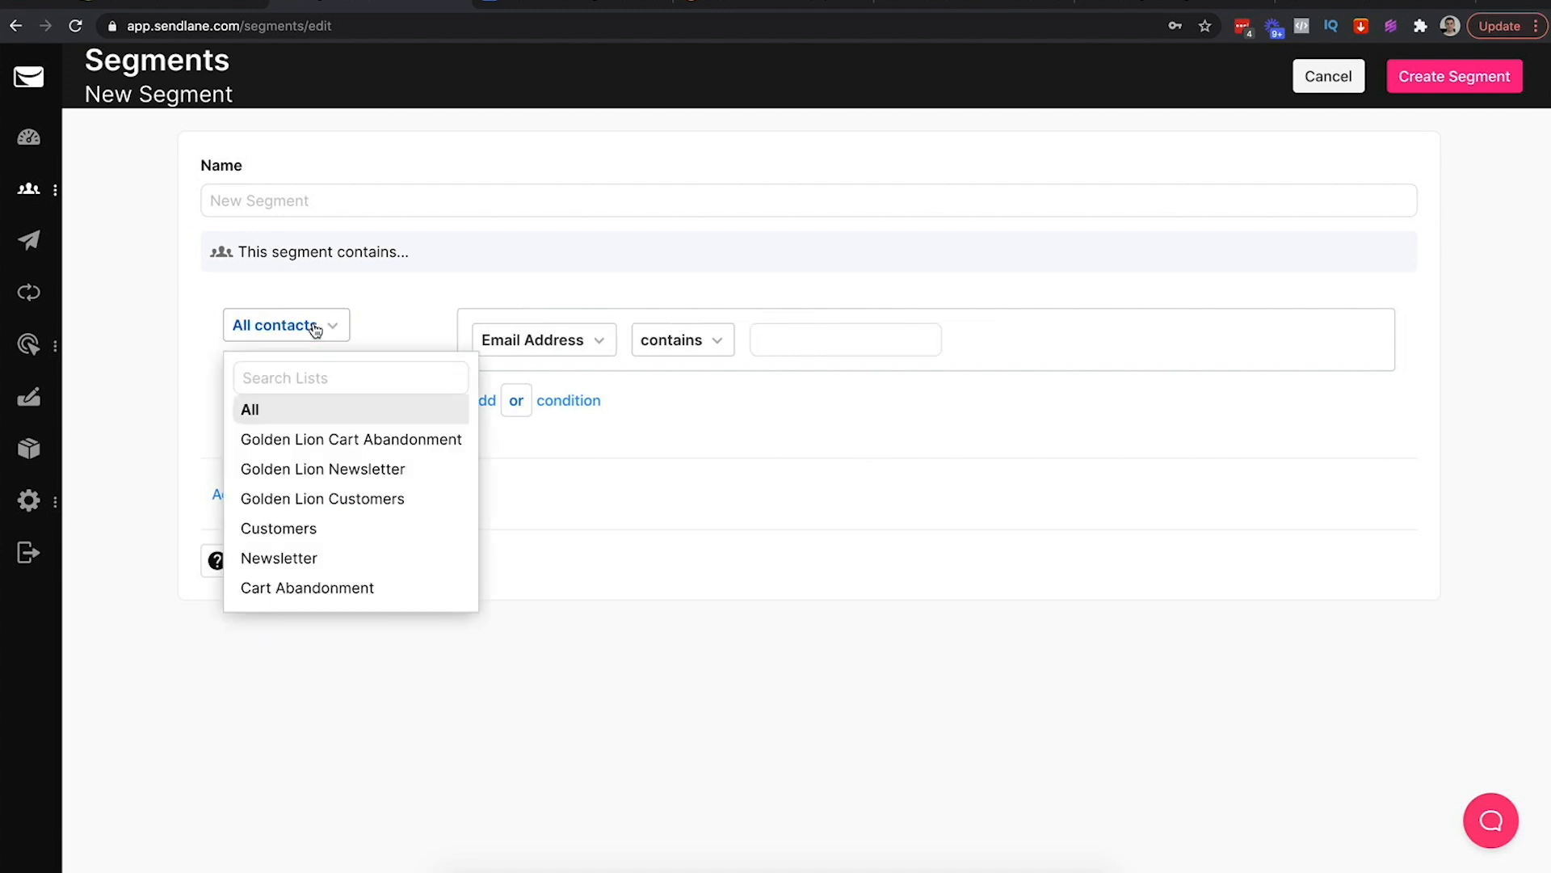
left_click(389, 500)
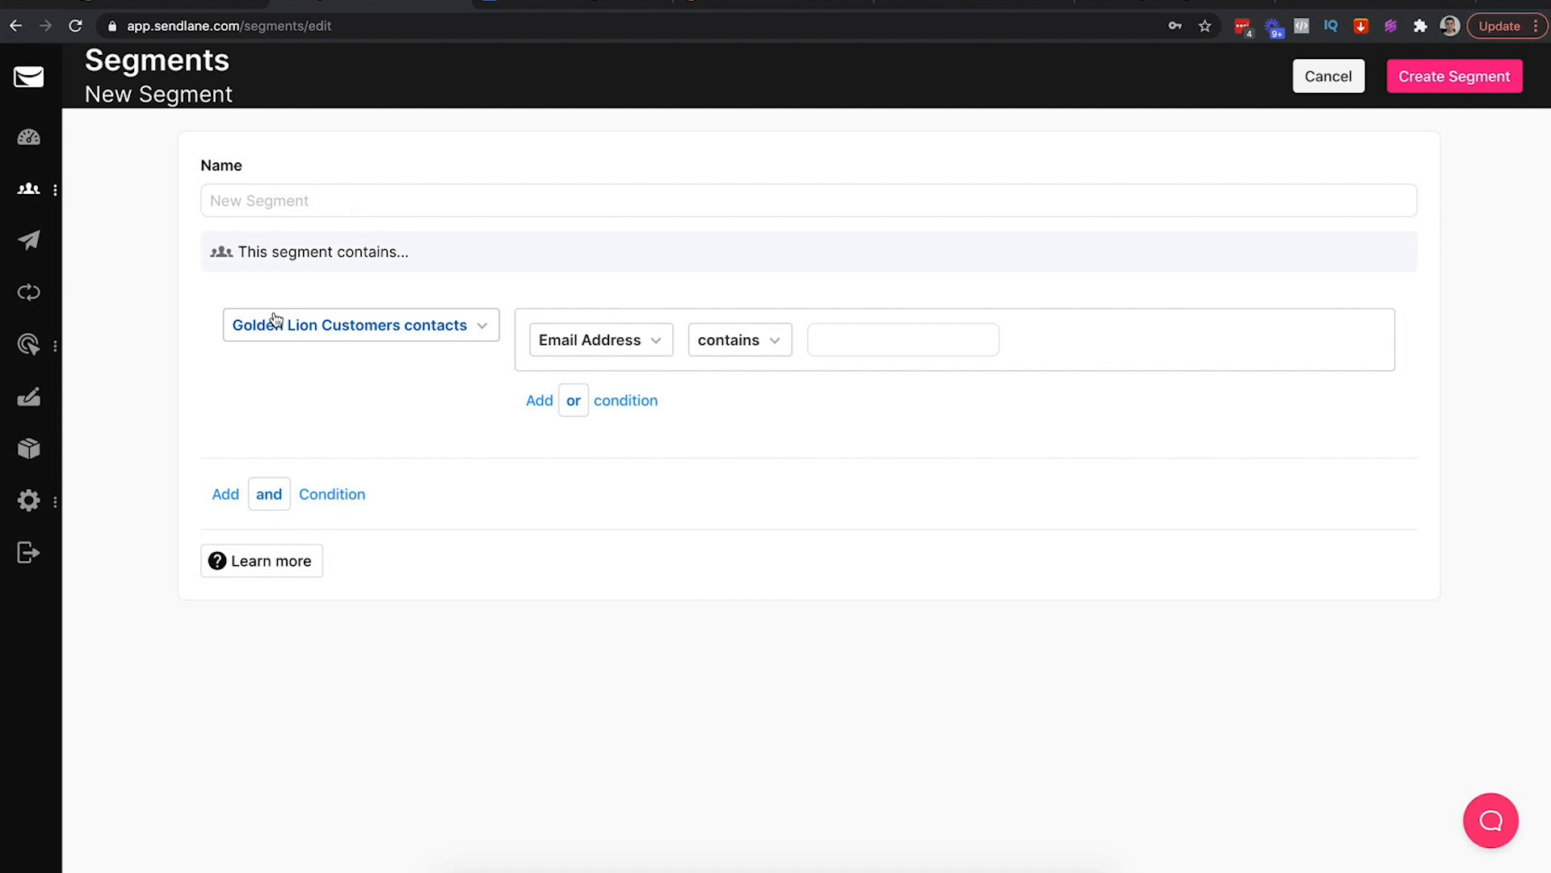
left_click(400, 341)
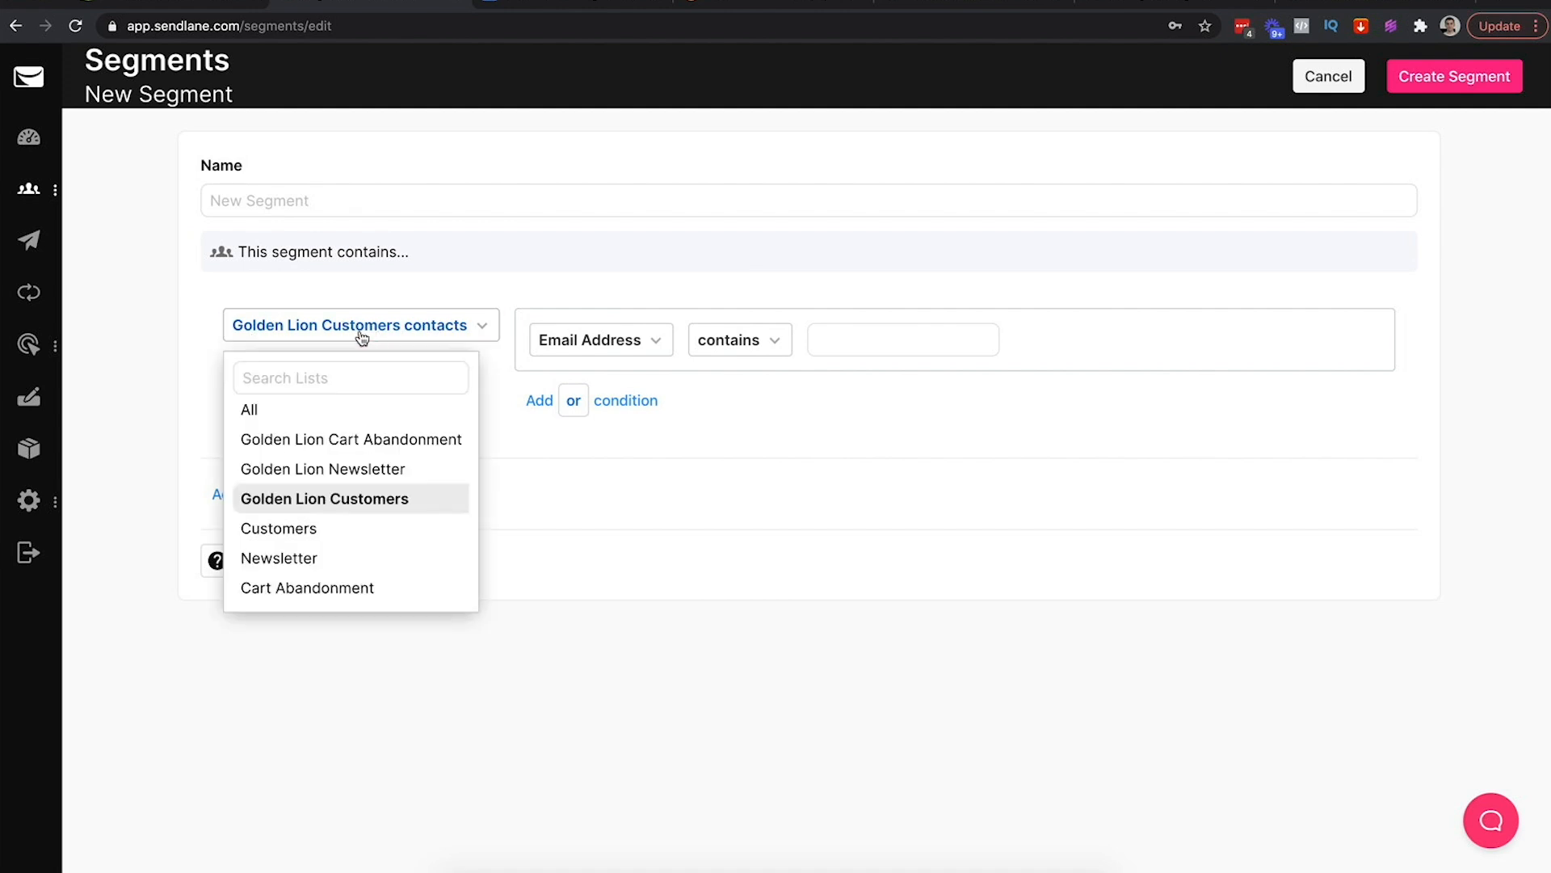
left_click(250, 410)
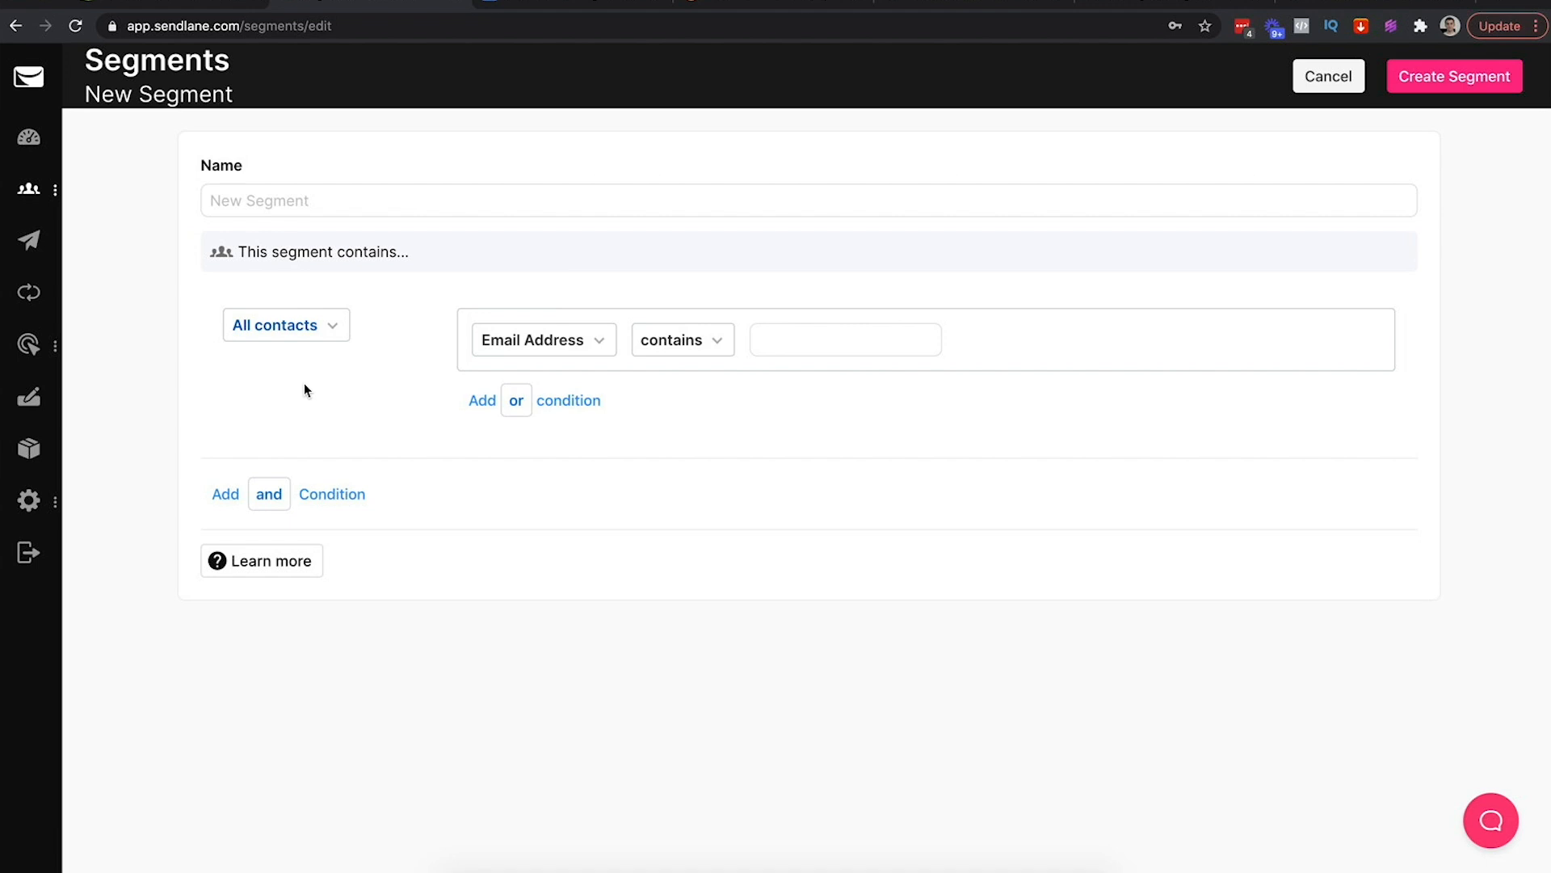
Base the rule on Shopify, shop goldenlioncrown, resource customer
left_click(545, 346)
mouse_move(519, 392)
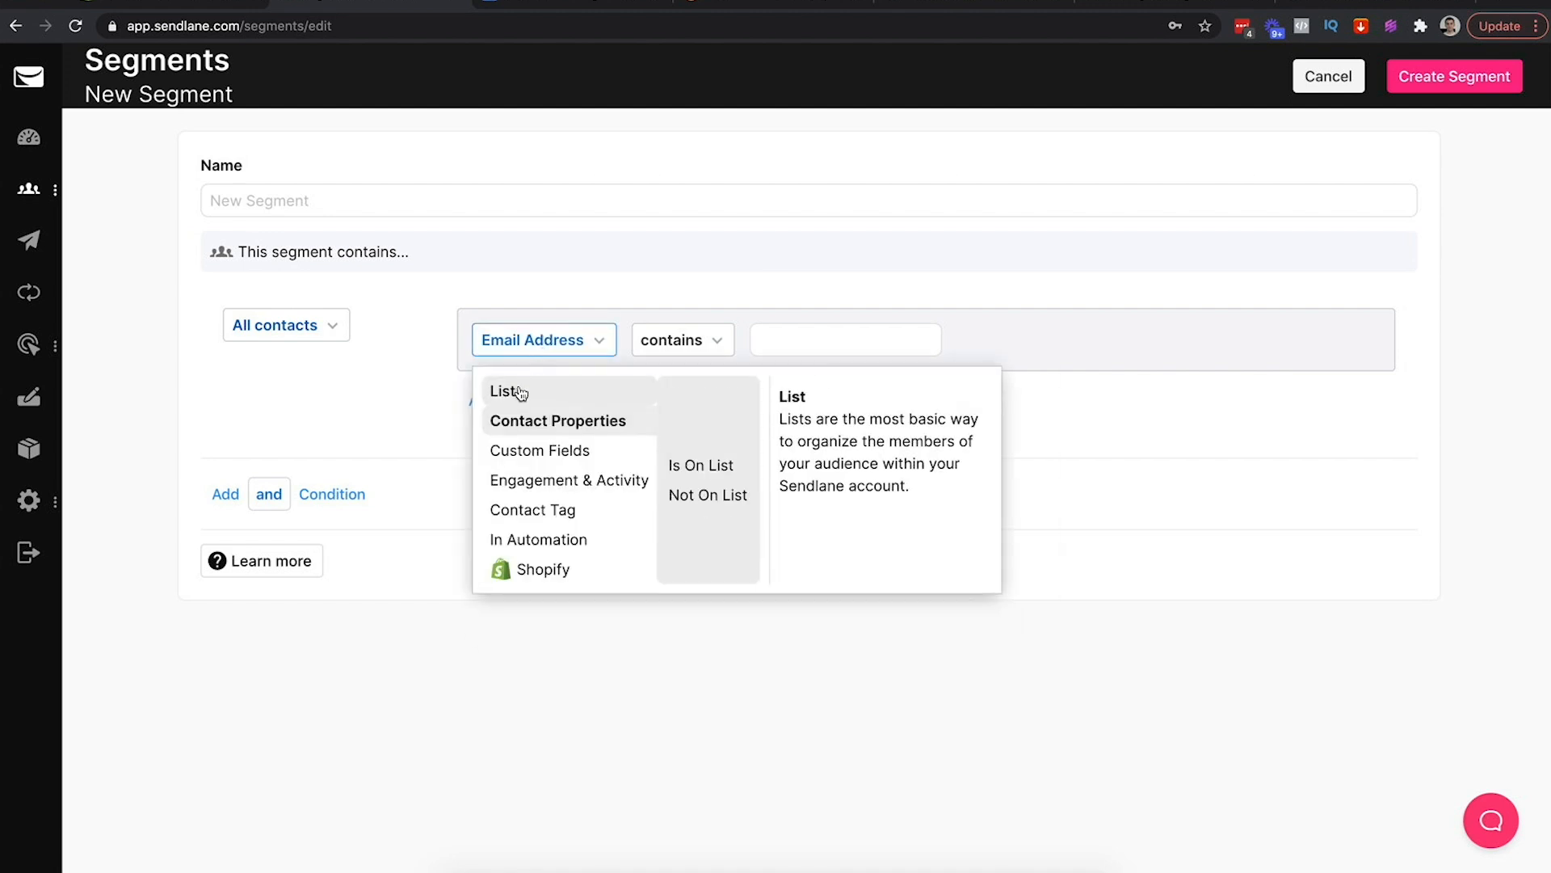
mouse_move(521, 454)
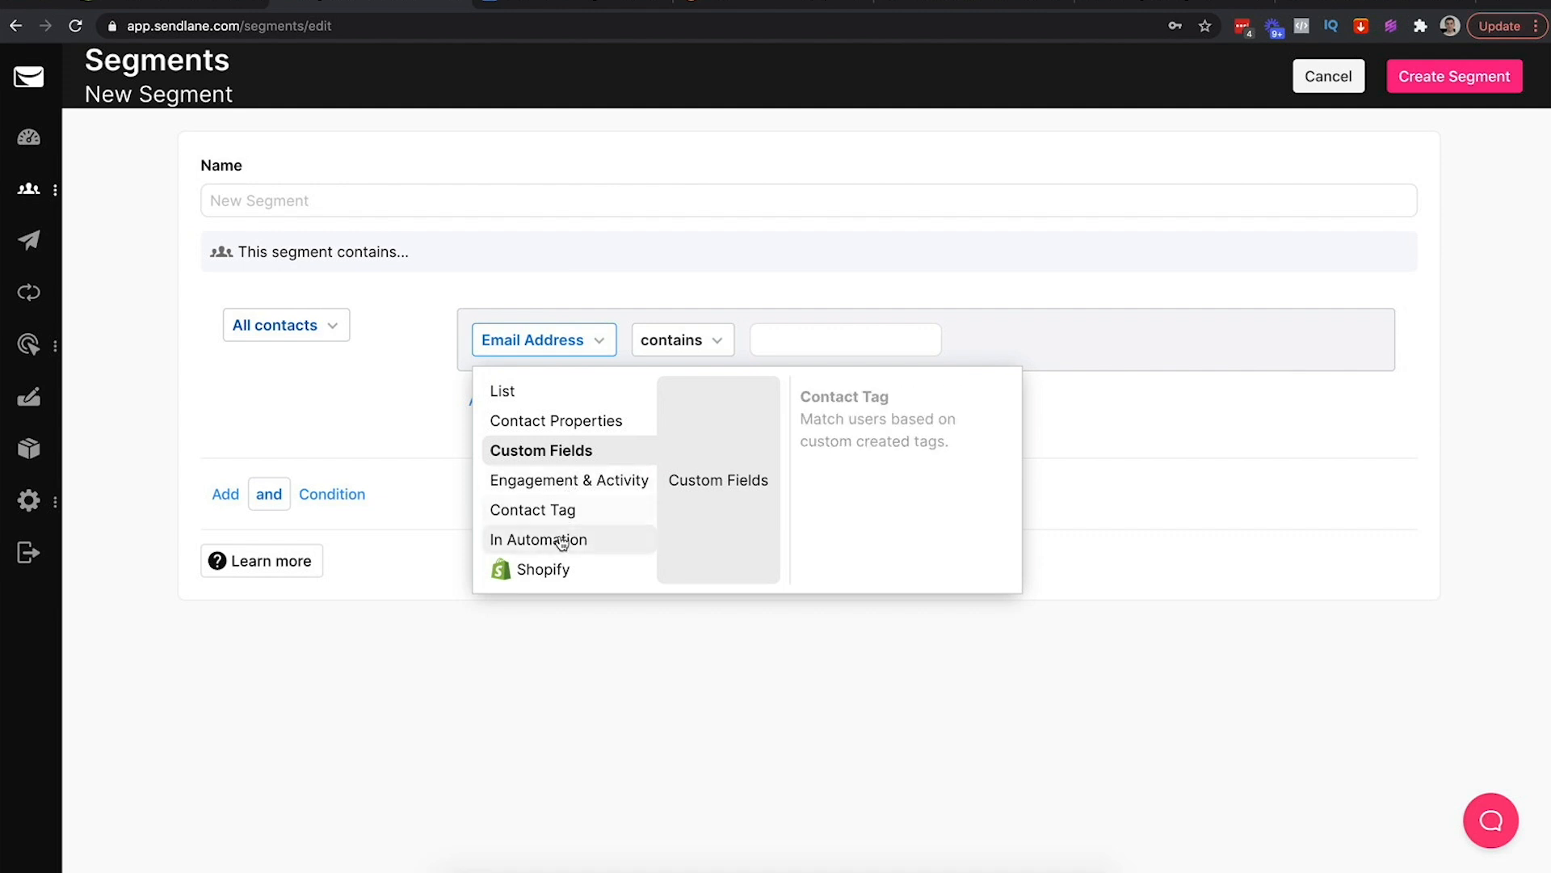
left_click(565, 570)
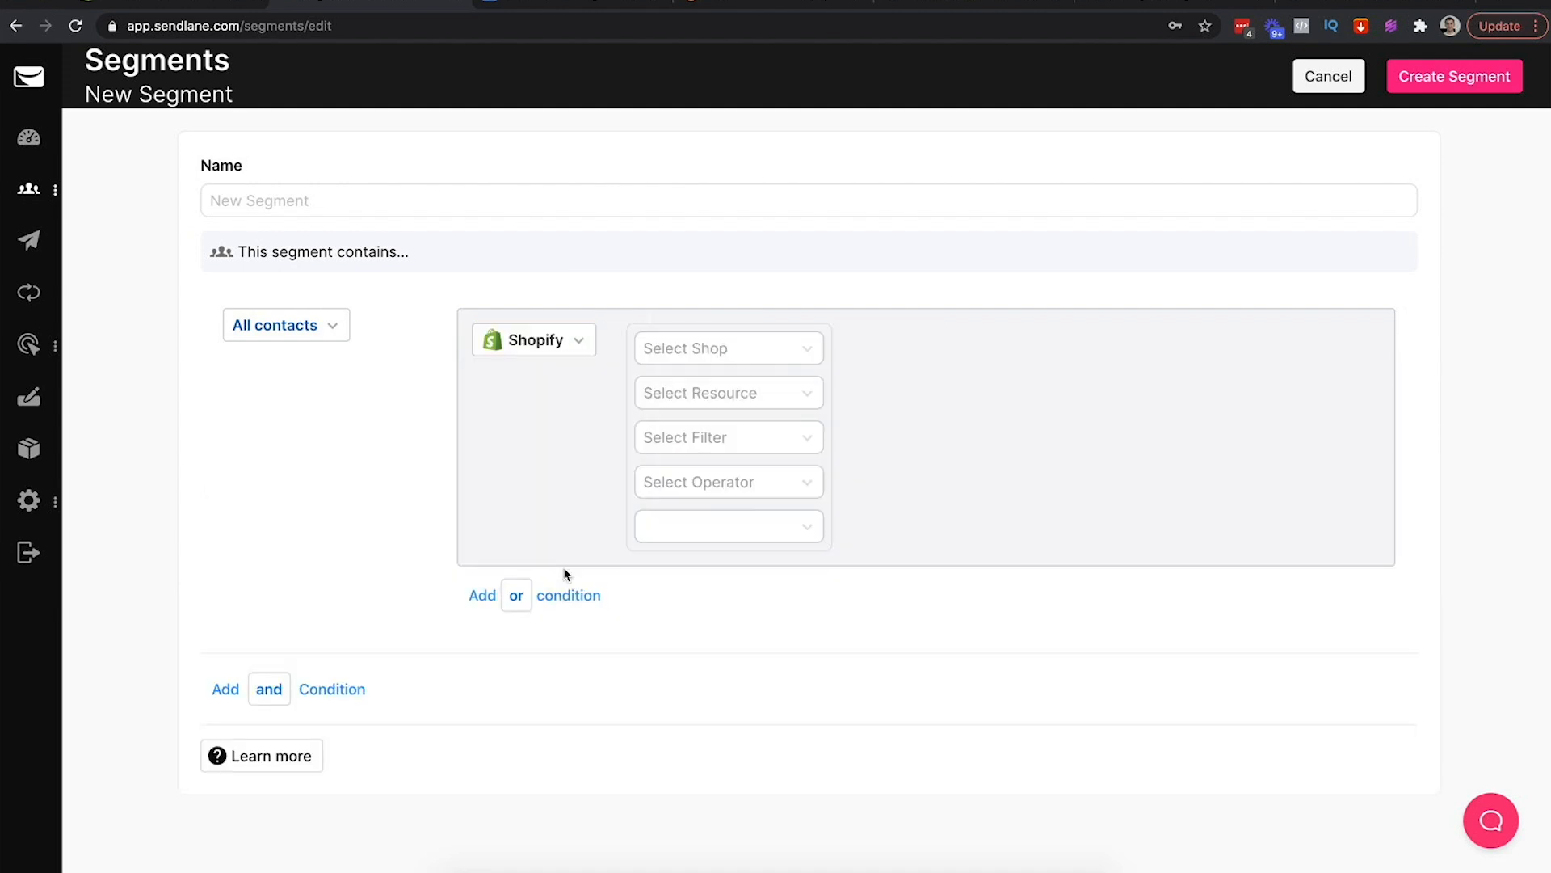
left_click(693, 348)
left_click(671, 372)
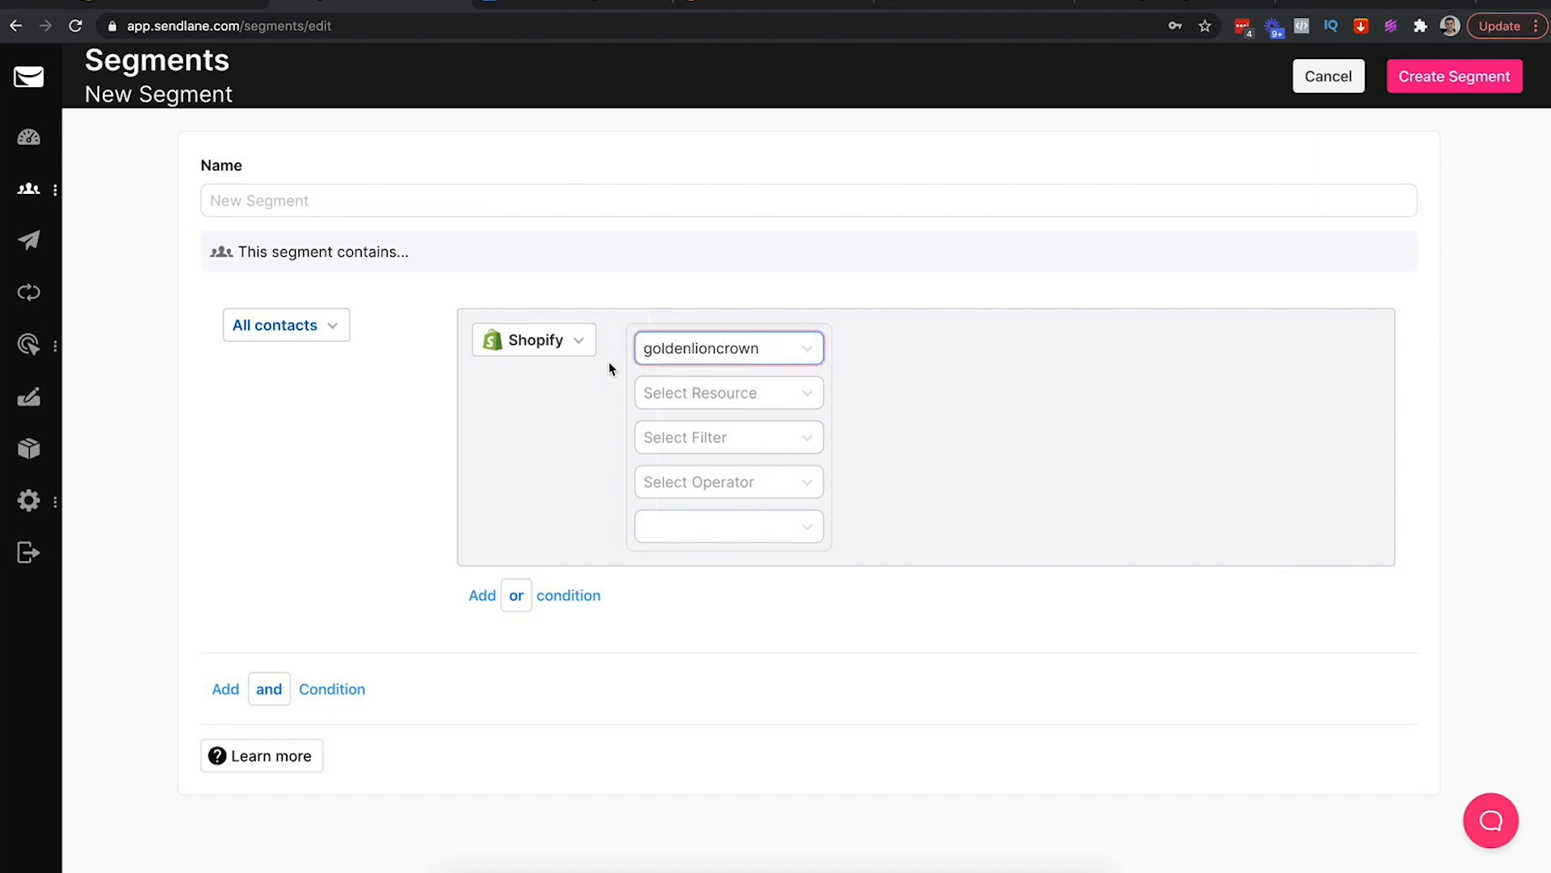
left_click(713, 392)
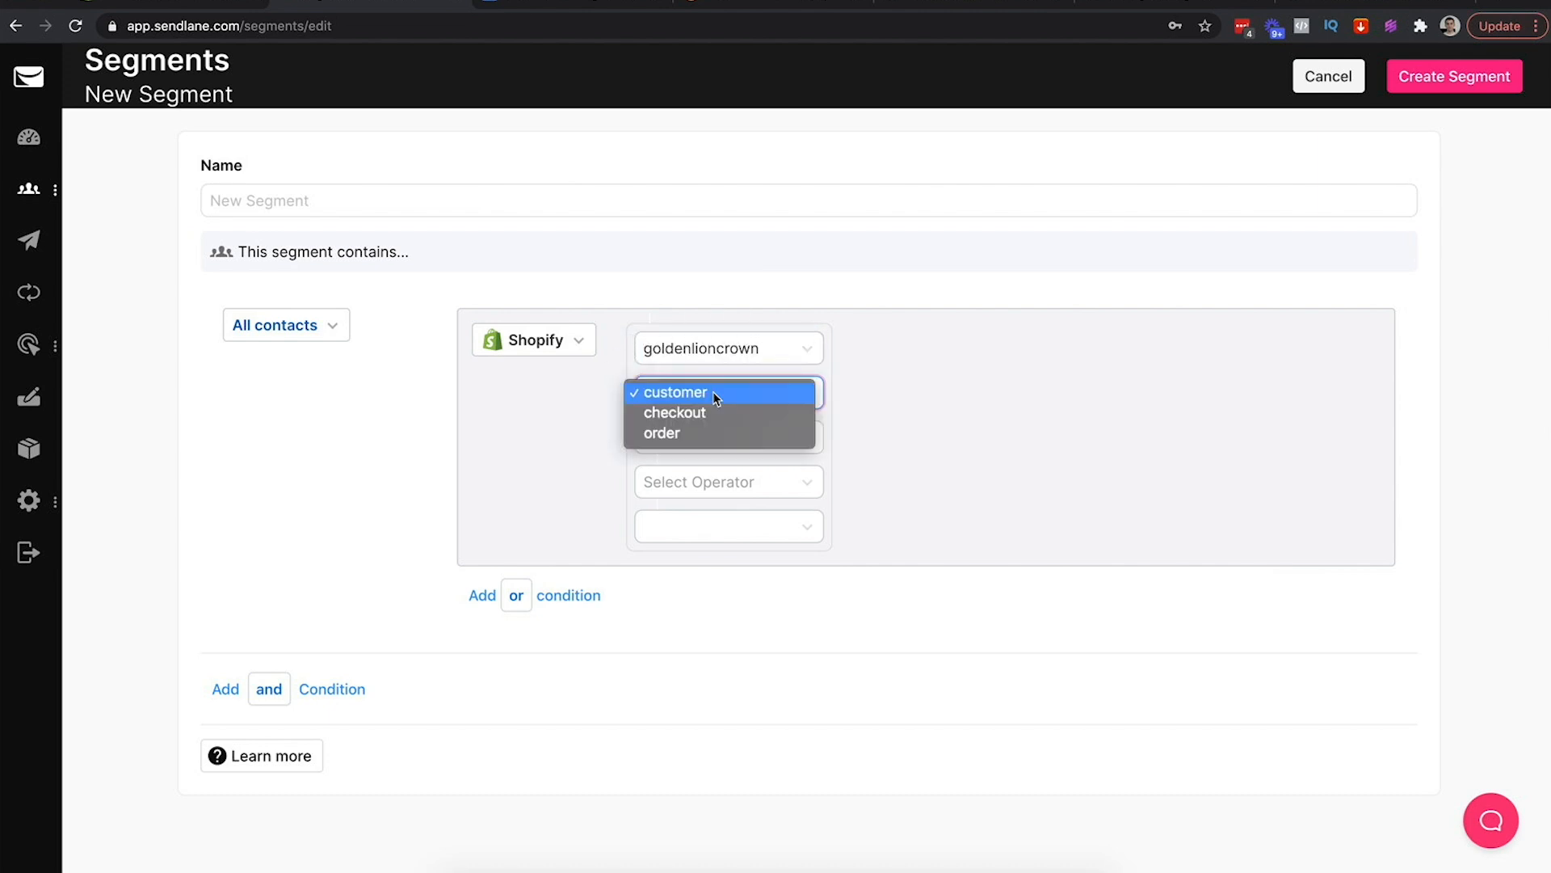
left_click(661, 394)
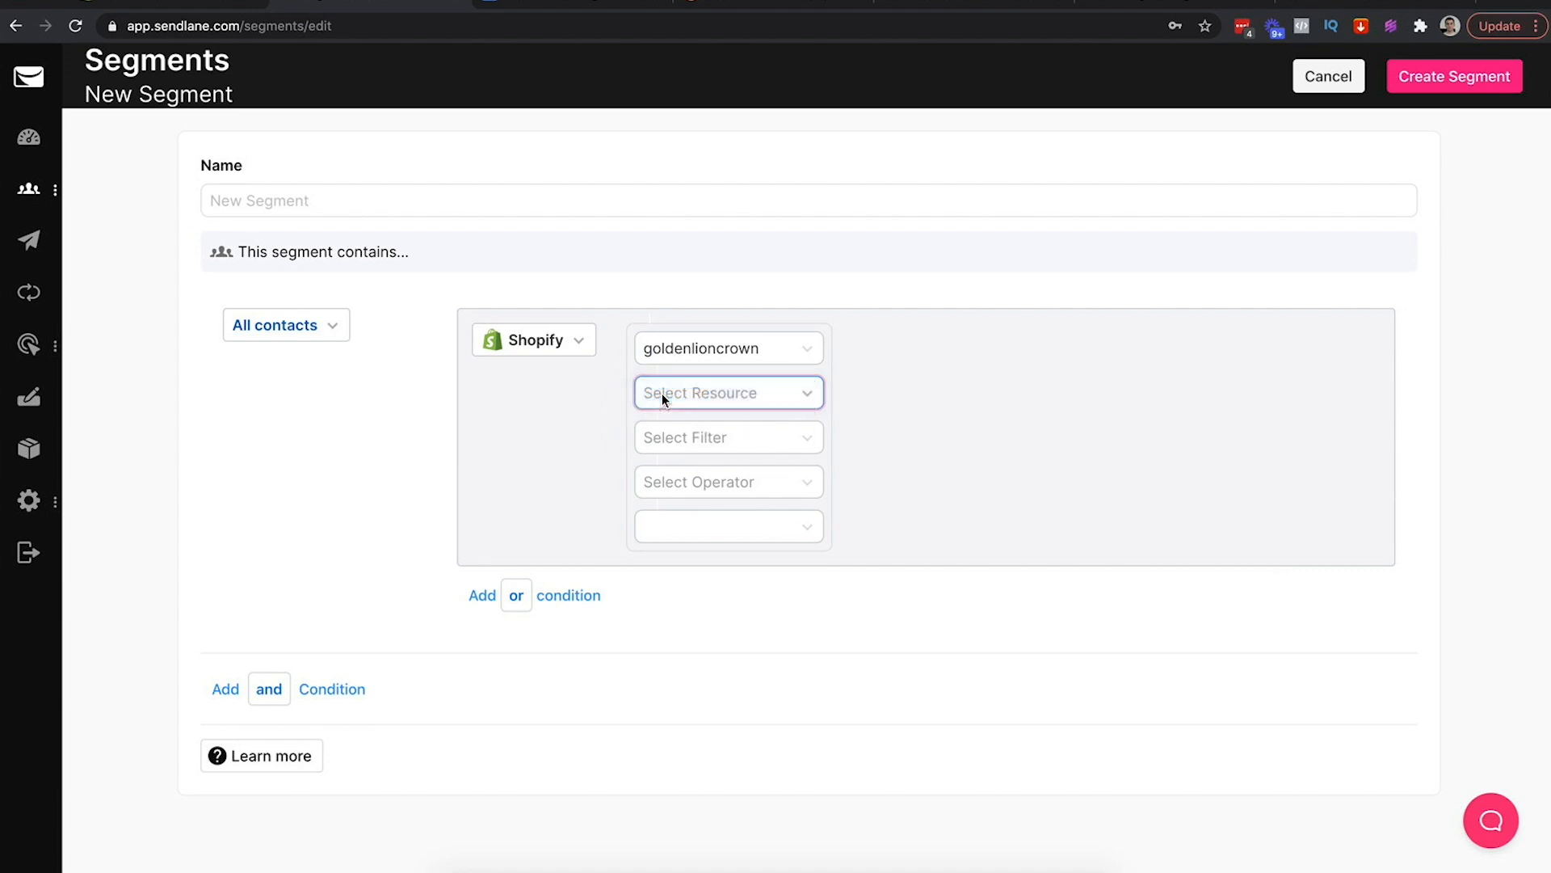
Try a Tag contains customer filter, then set the filter to Exists
left_click(705, 439)
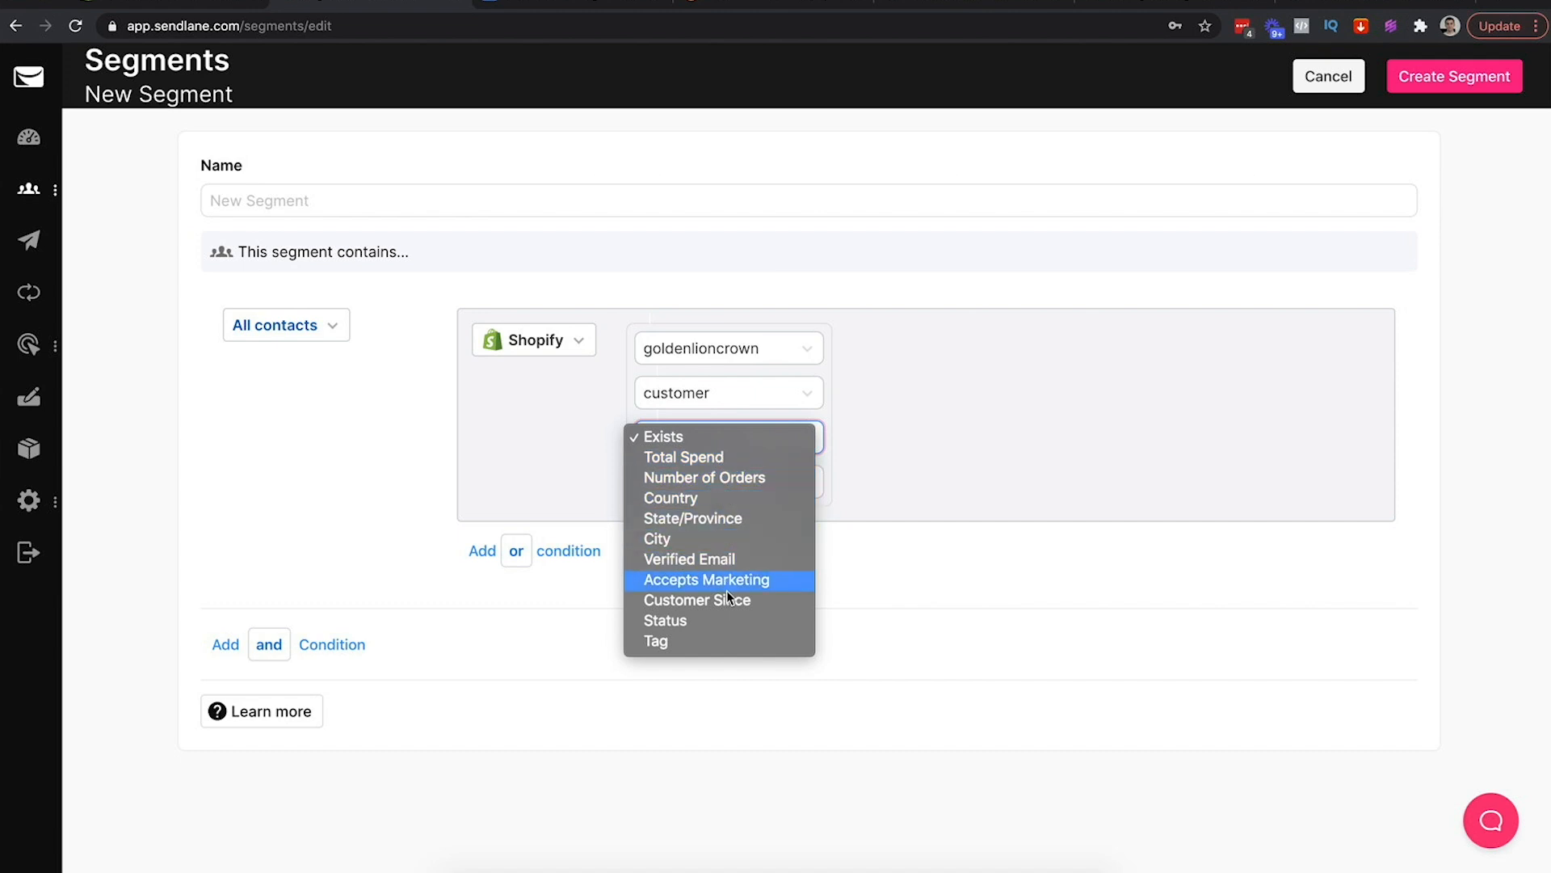
left_click(699, 644)
left_click(740, 483)
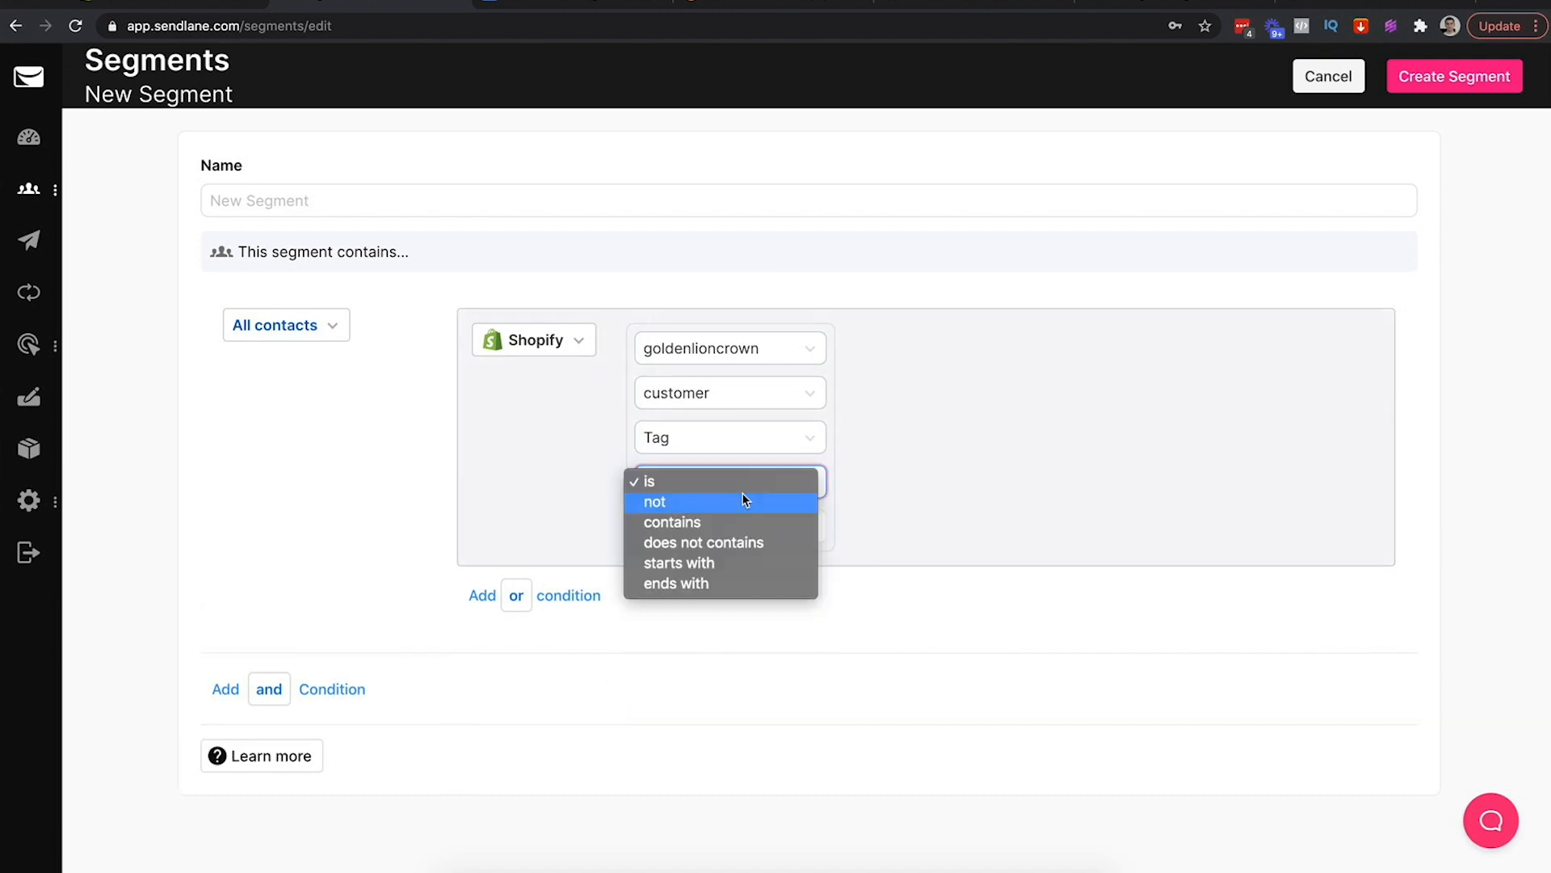
left_click(717, 521)
left_click(769, 514)
double_click(769, 514)
key("BackSpace")
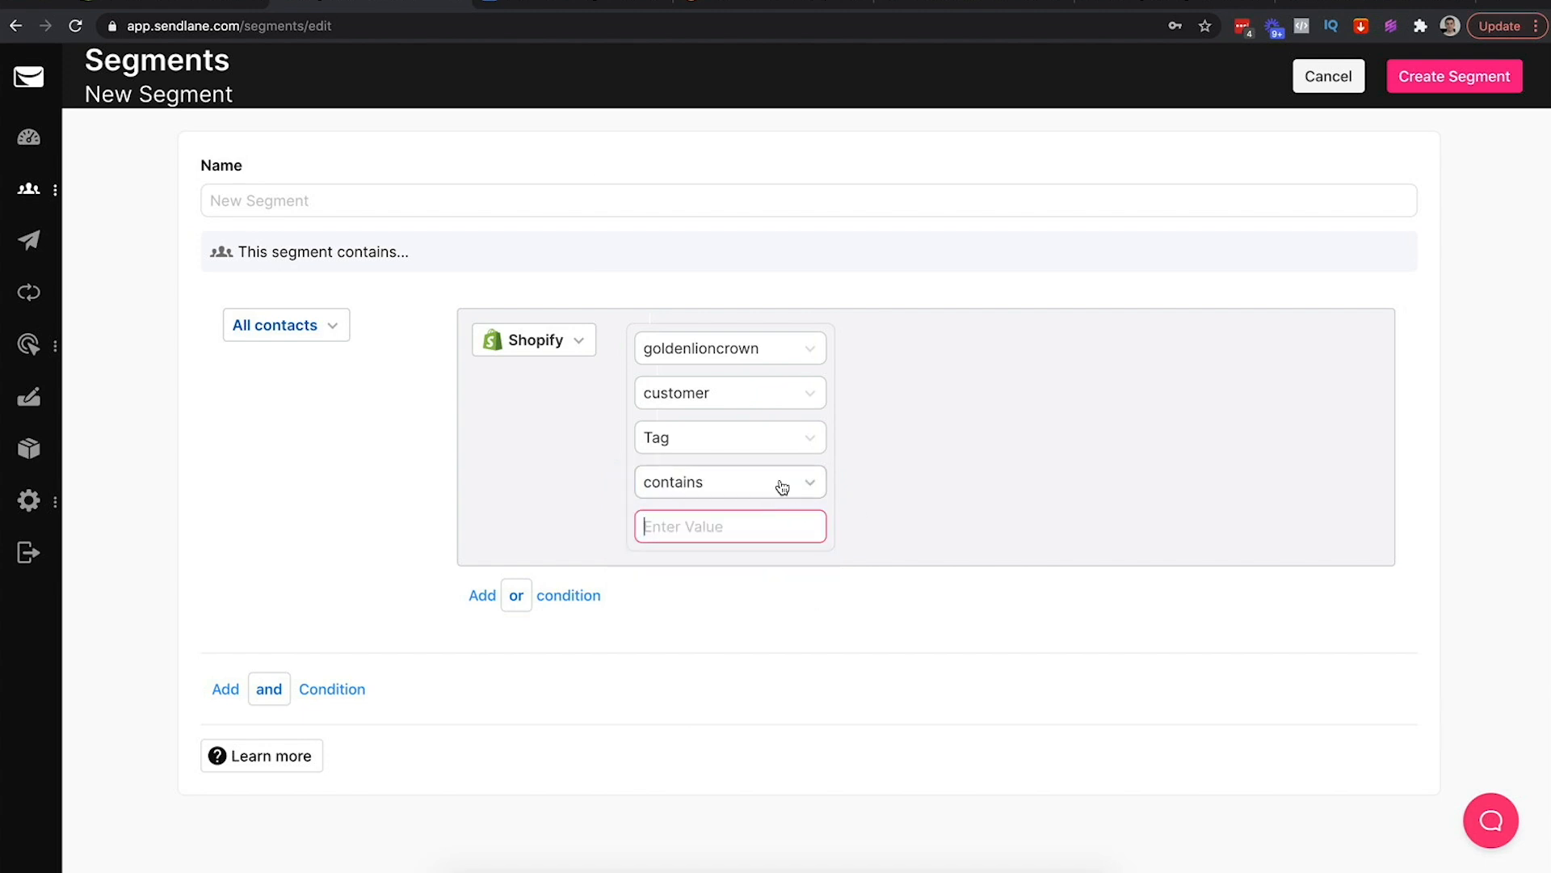
left_click(782, 485)
key("Escape")
left_click(697, 438)
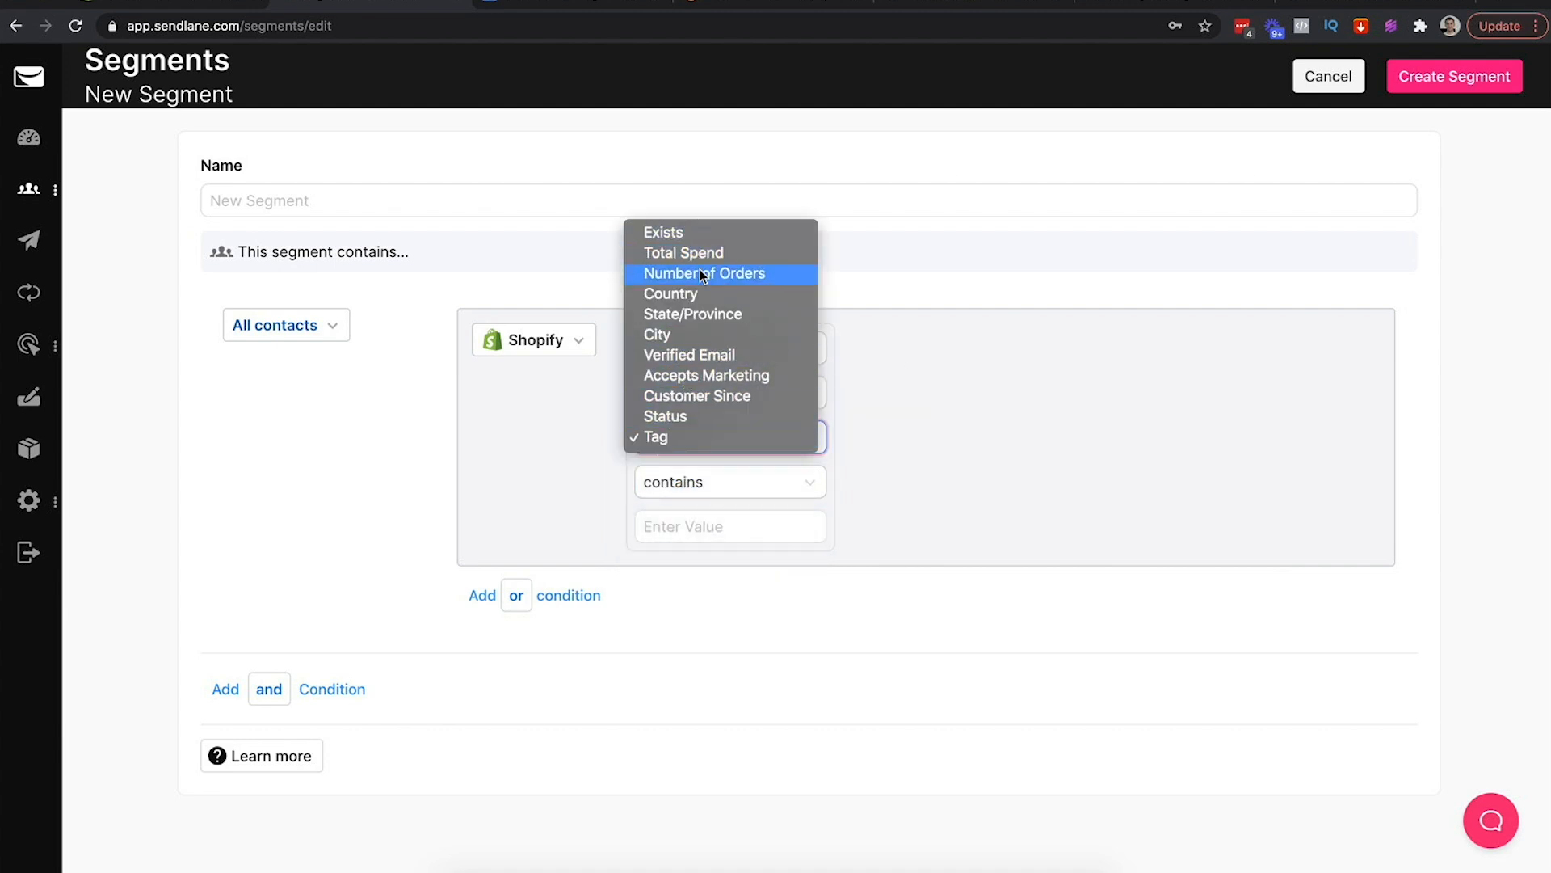
left_click(667, 231)
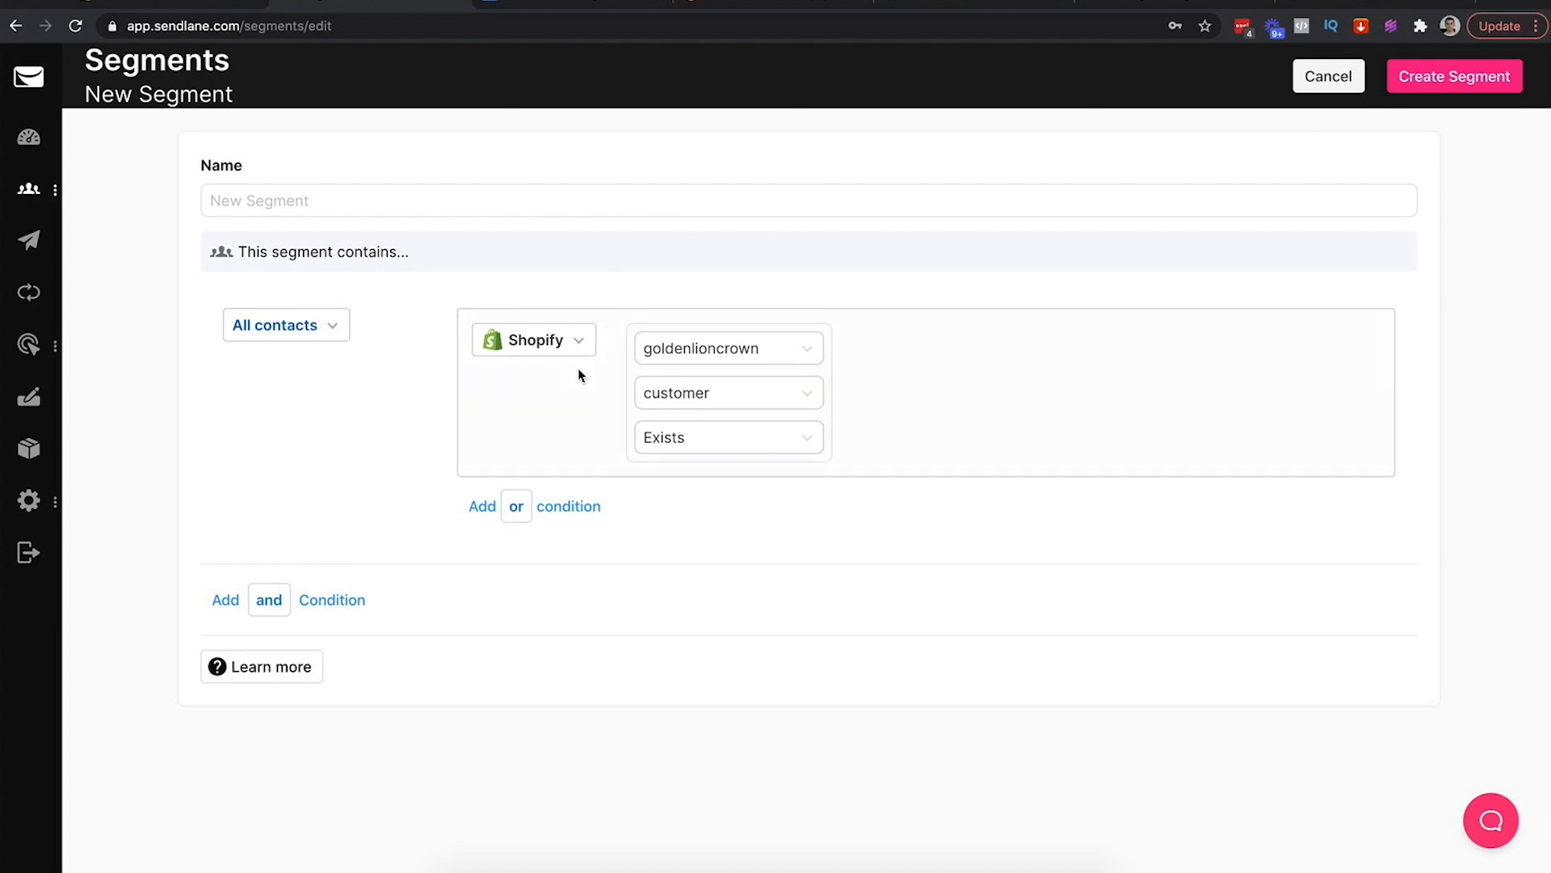
Name the segment 'All Contacts - Golden Lion Crown'
left_click(329, 200)
type("All ")
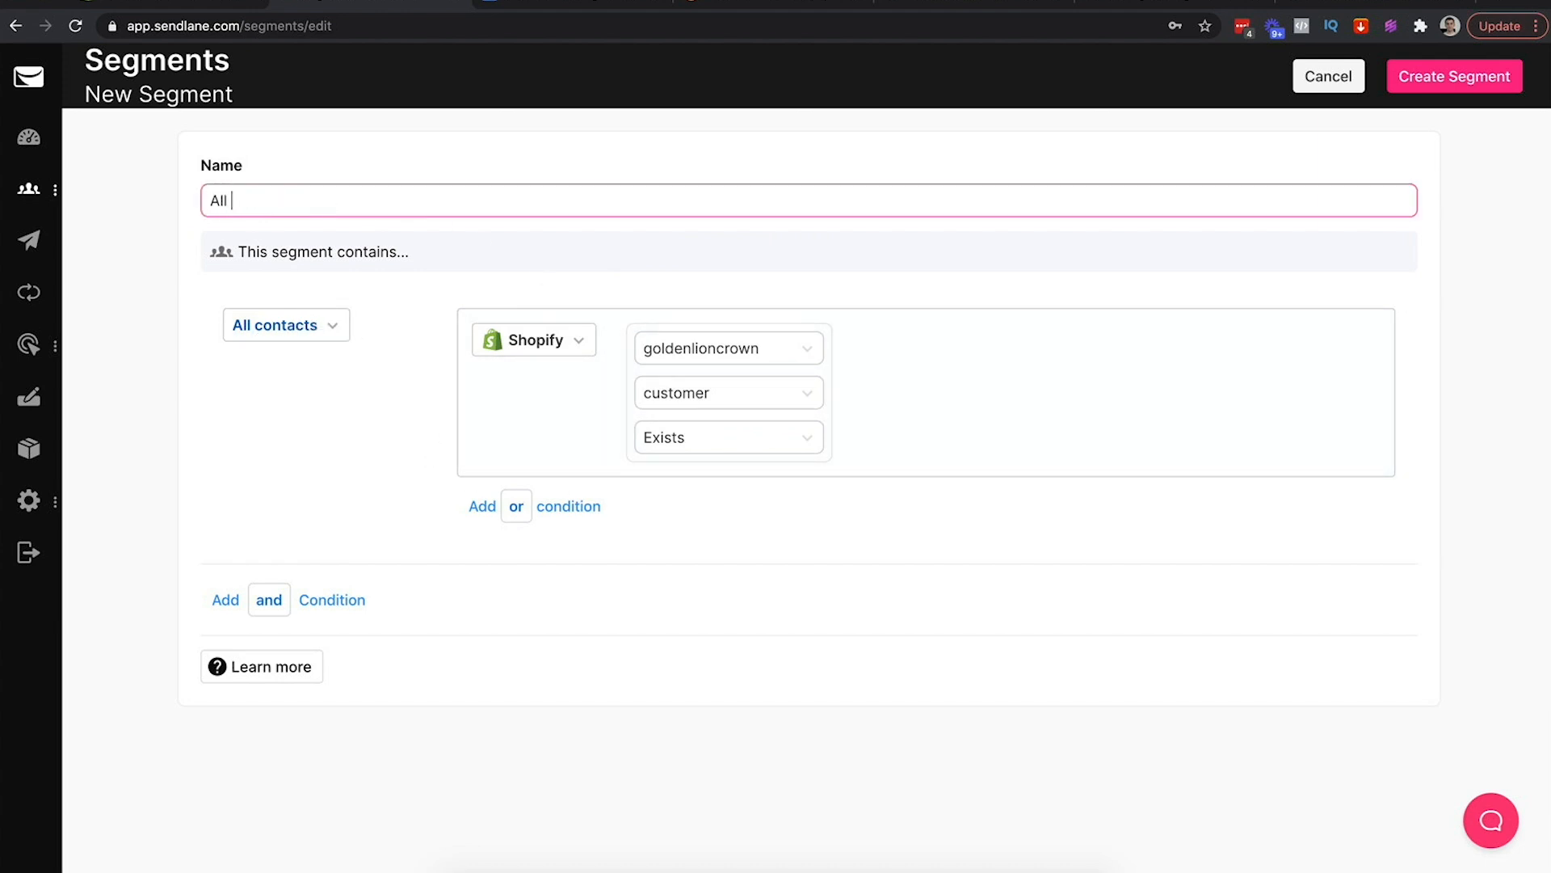
type("Contacts - Golden Lion Crown")
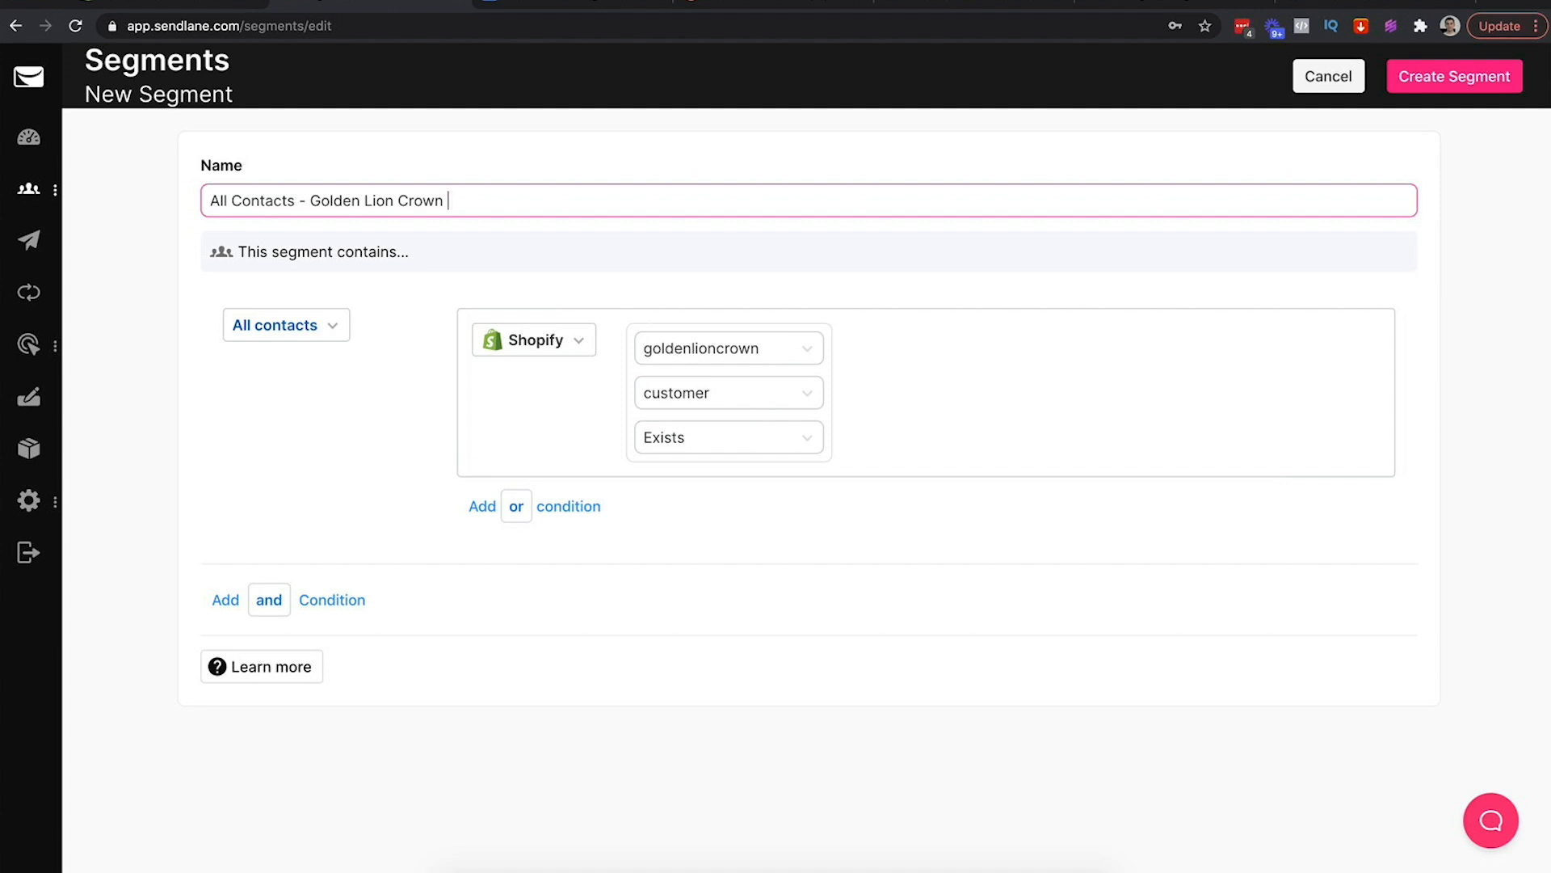
Add an or-condition for contacts who opened Any Campaign, with Campaigns as the send type
left_click(520, 509)
left_click(575, 520)
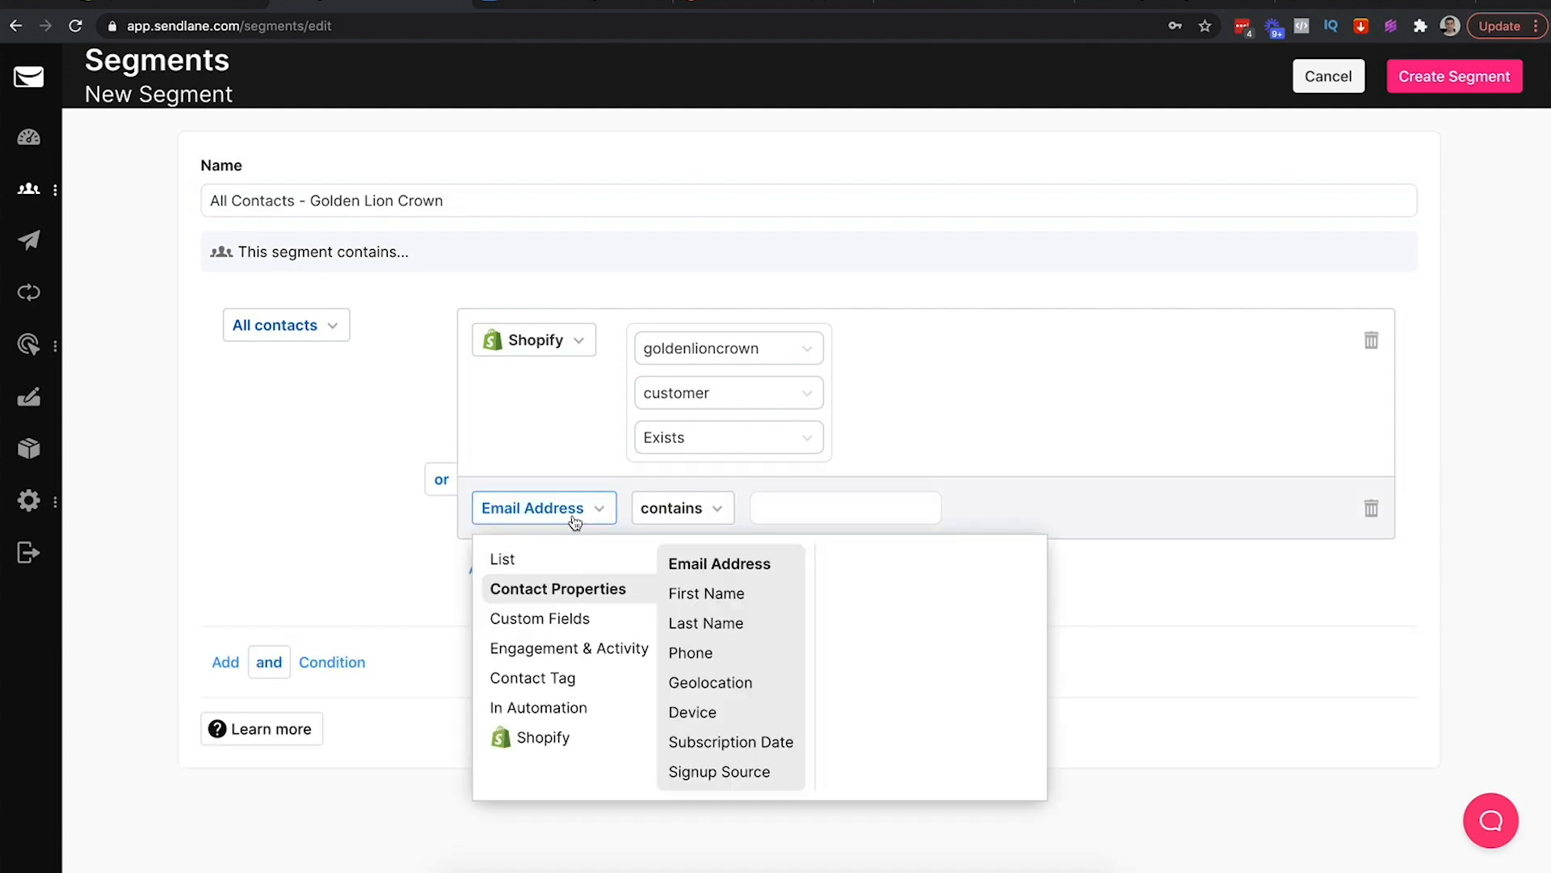
left_click(559, 649)
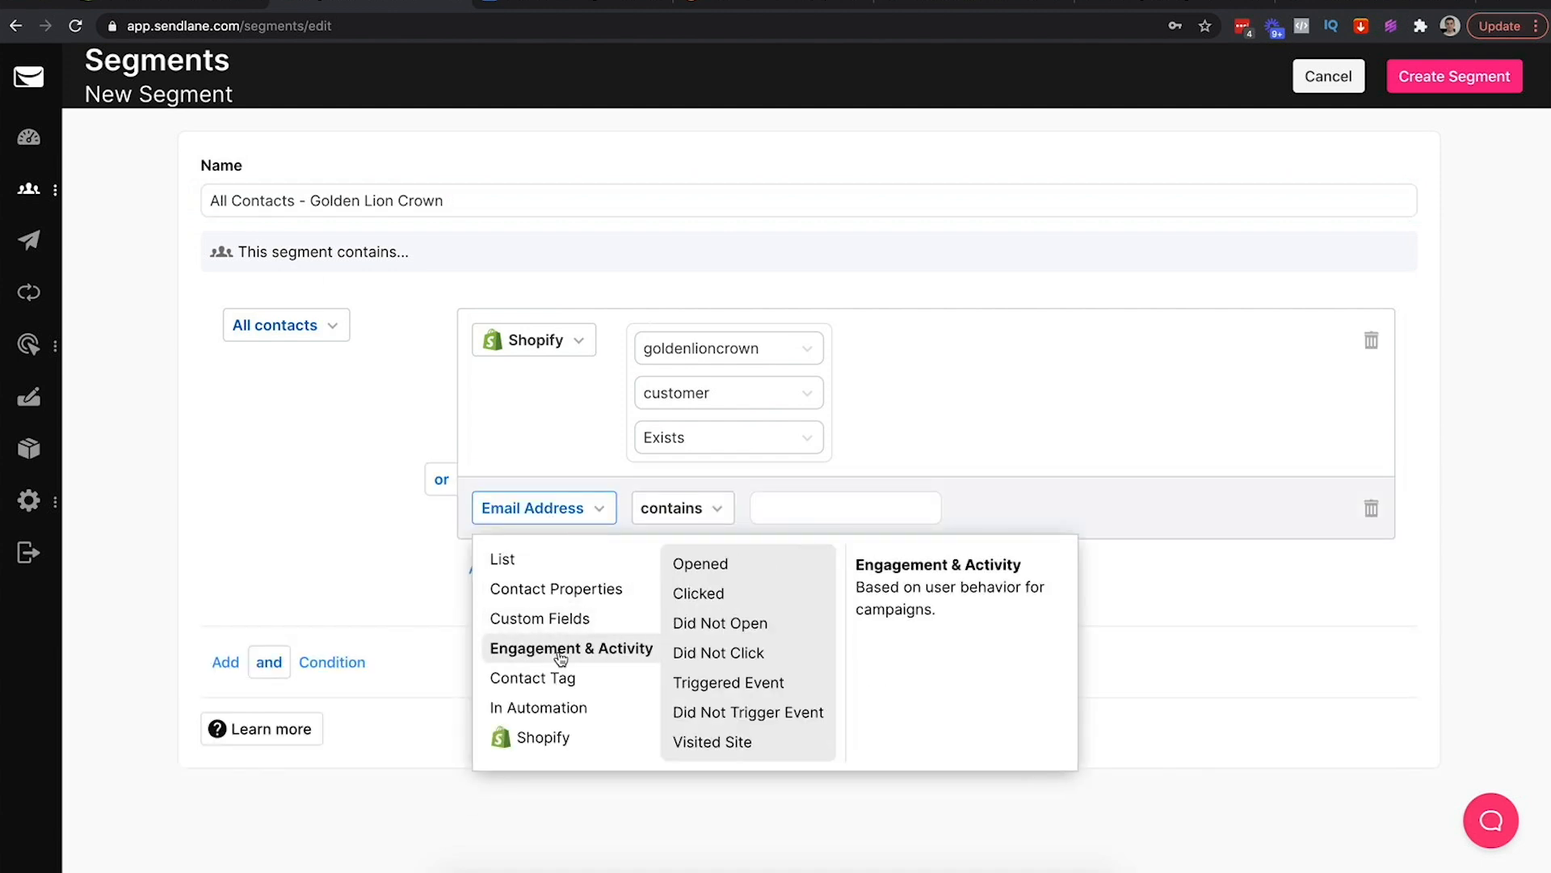
left_click(711, 563)
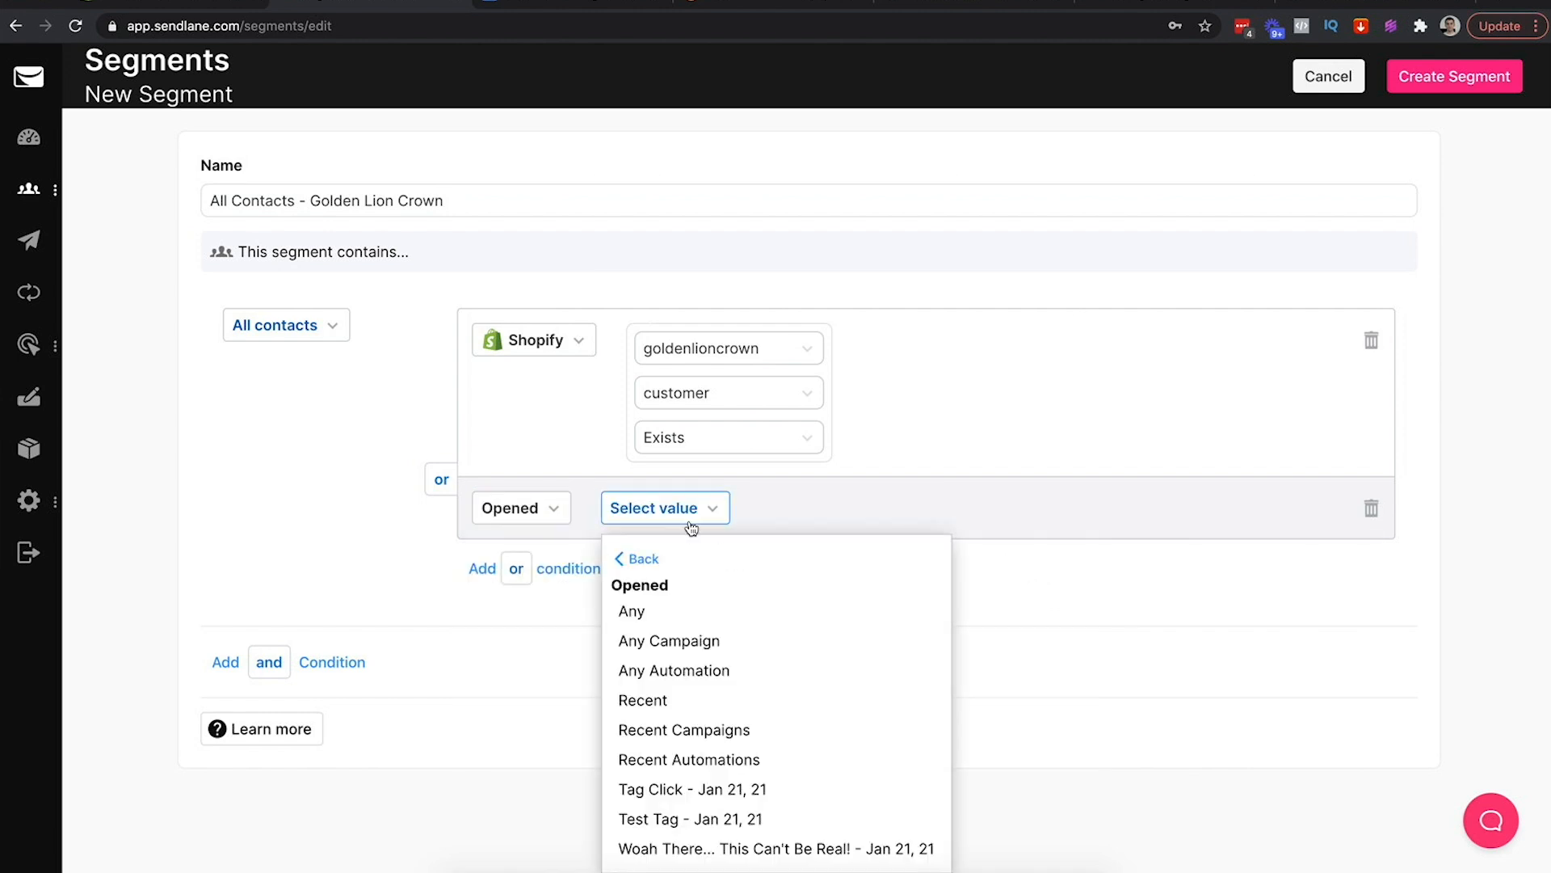
left_click(663, 619)
left_click(785, 506)
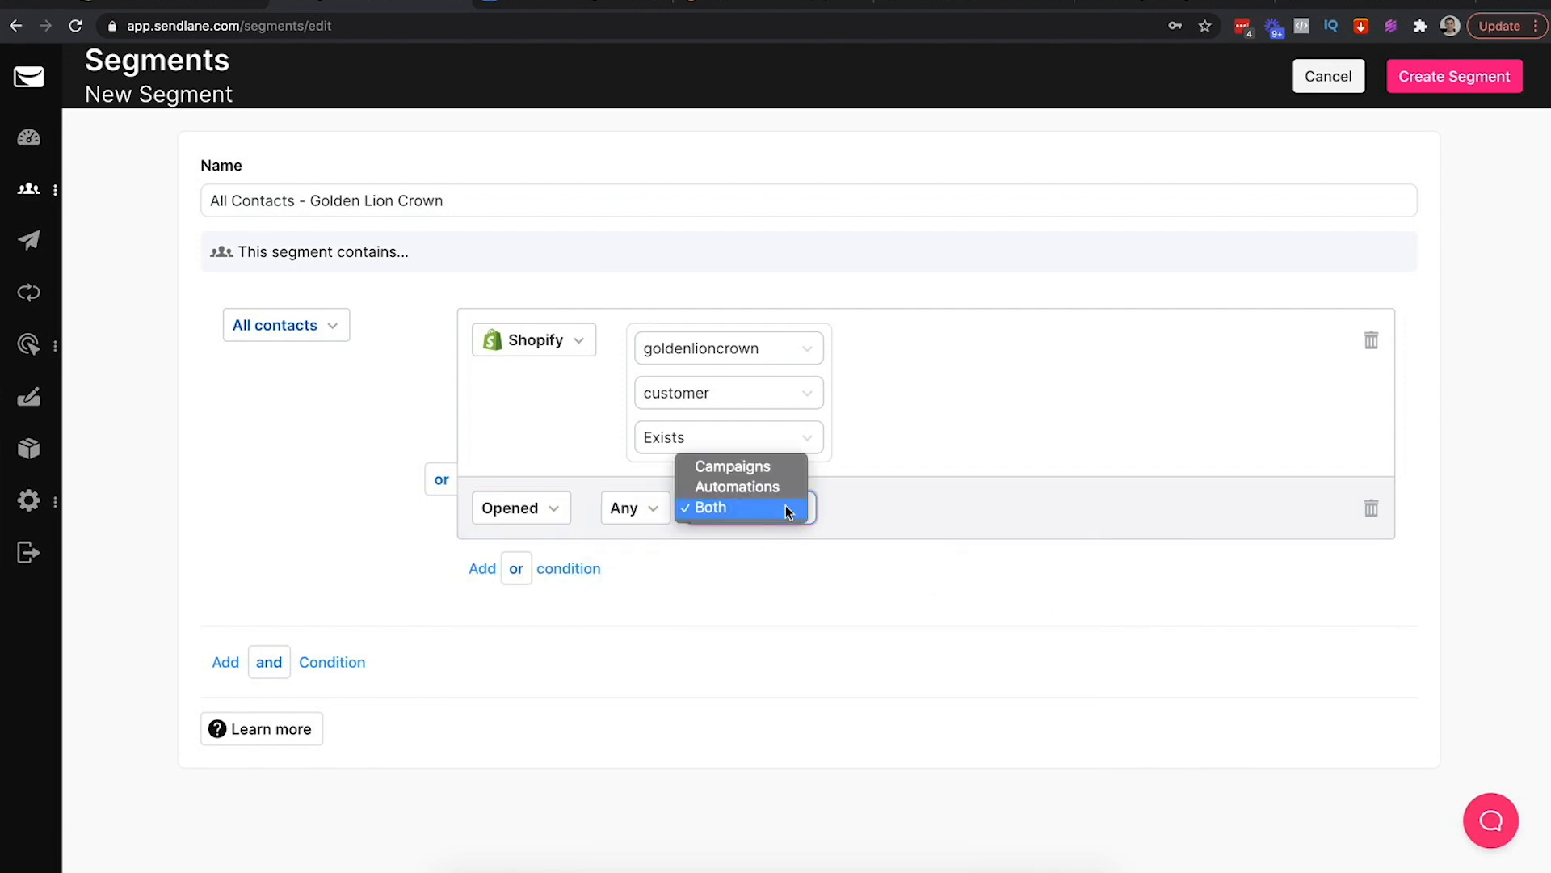
left_click(777, 467)
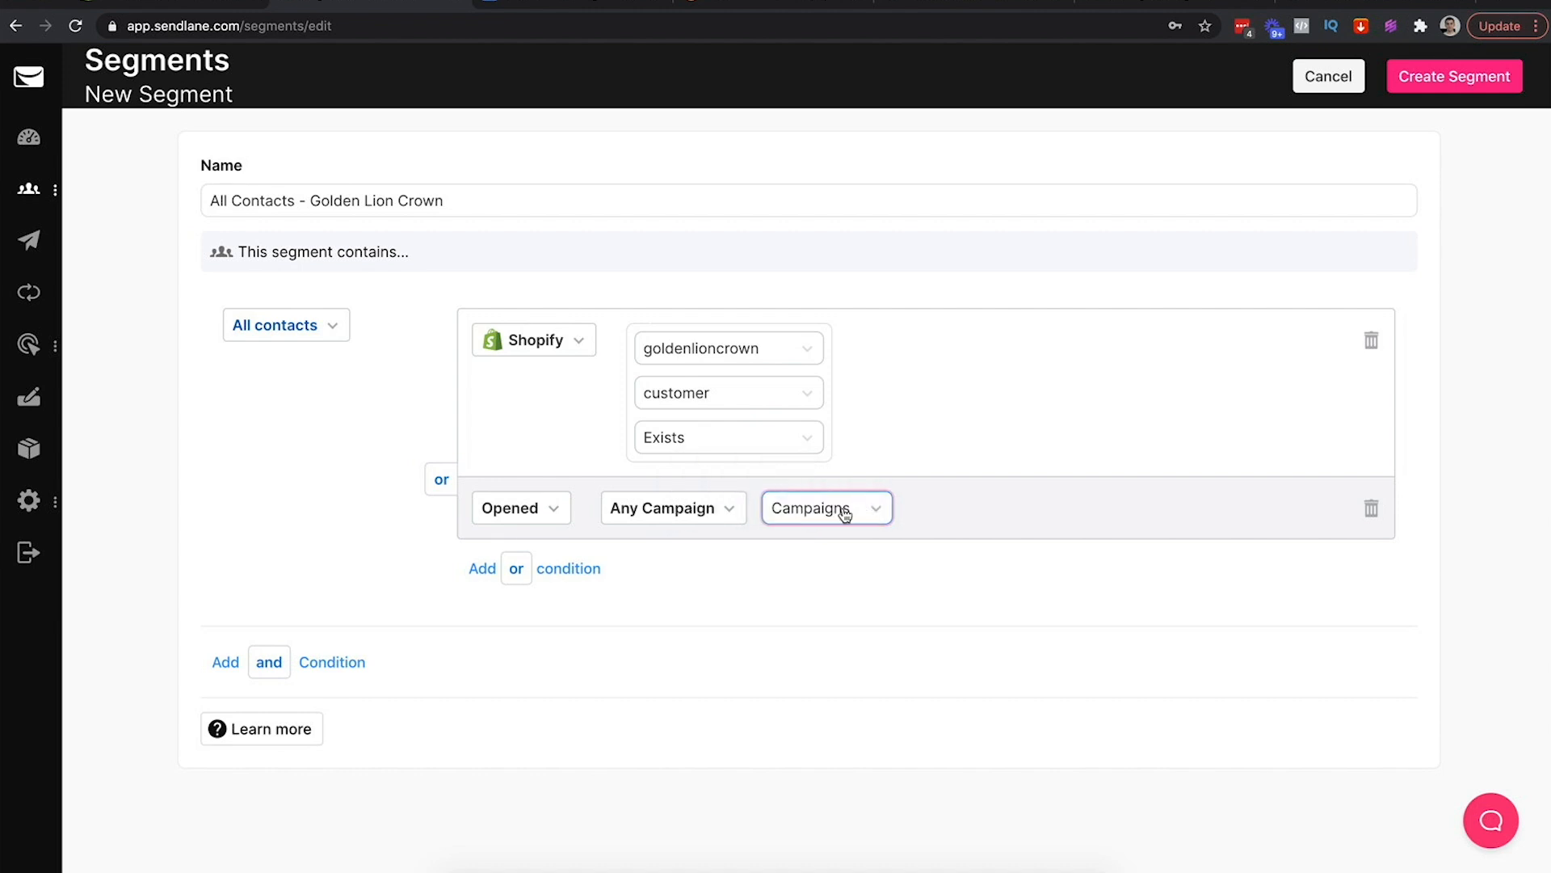
left_click(717, 526)
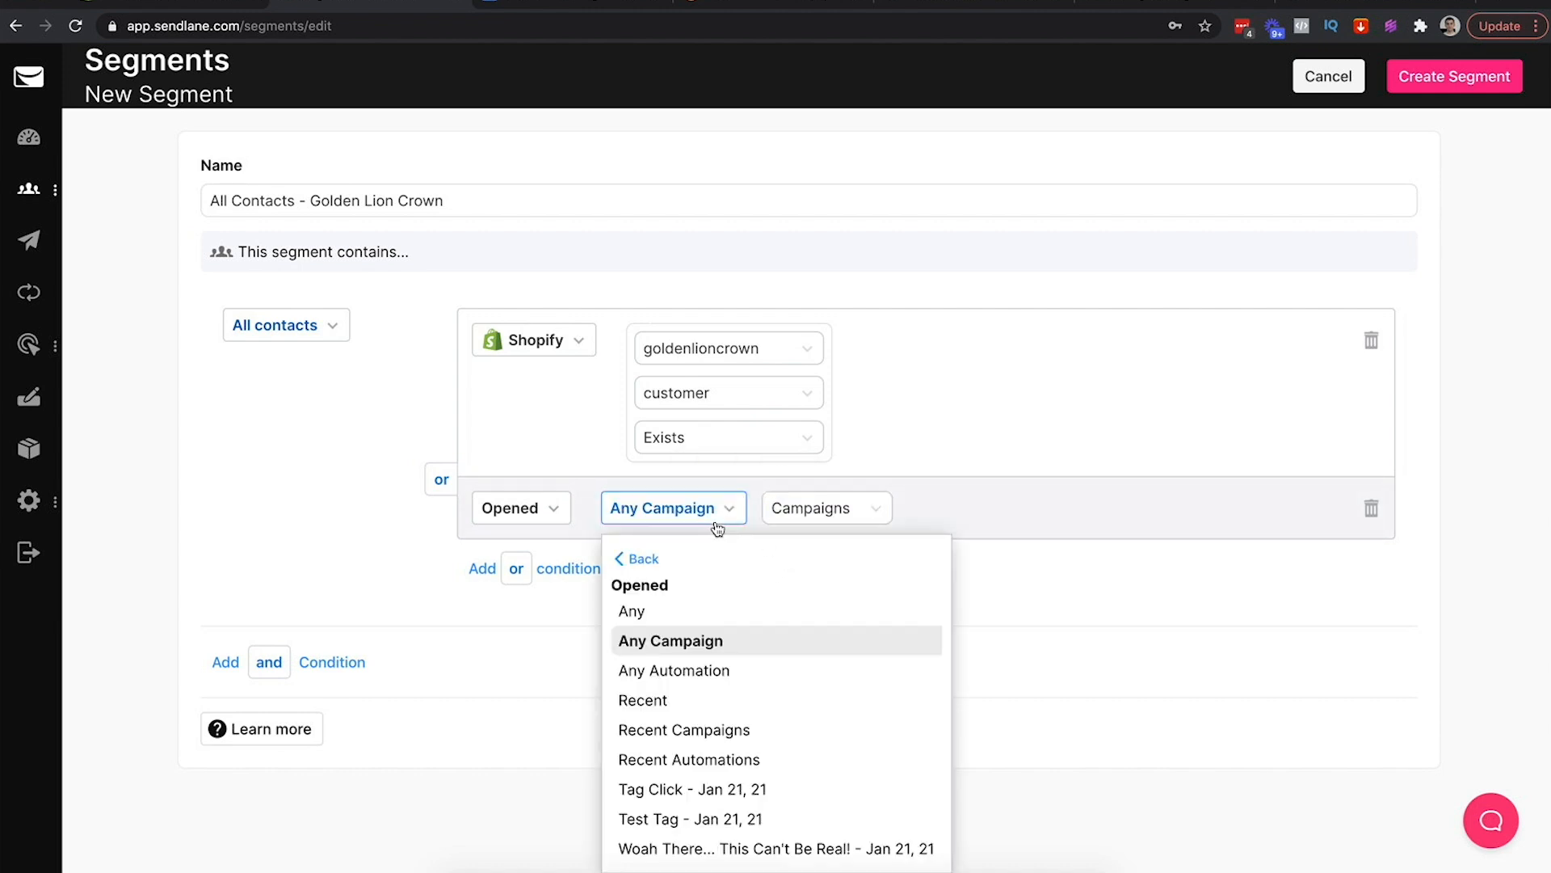
left_click(644, 564)
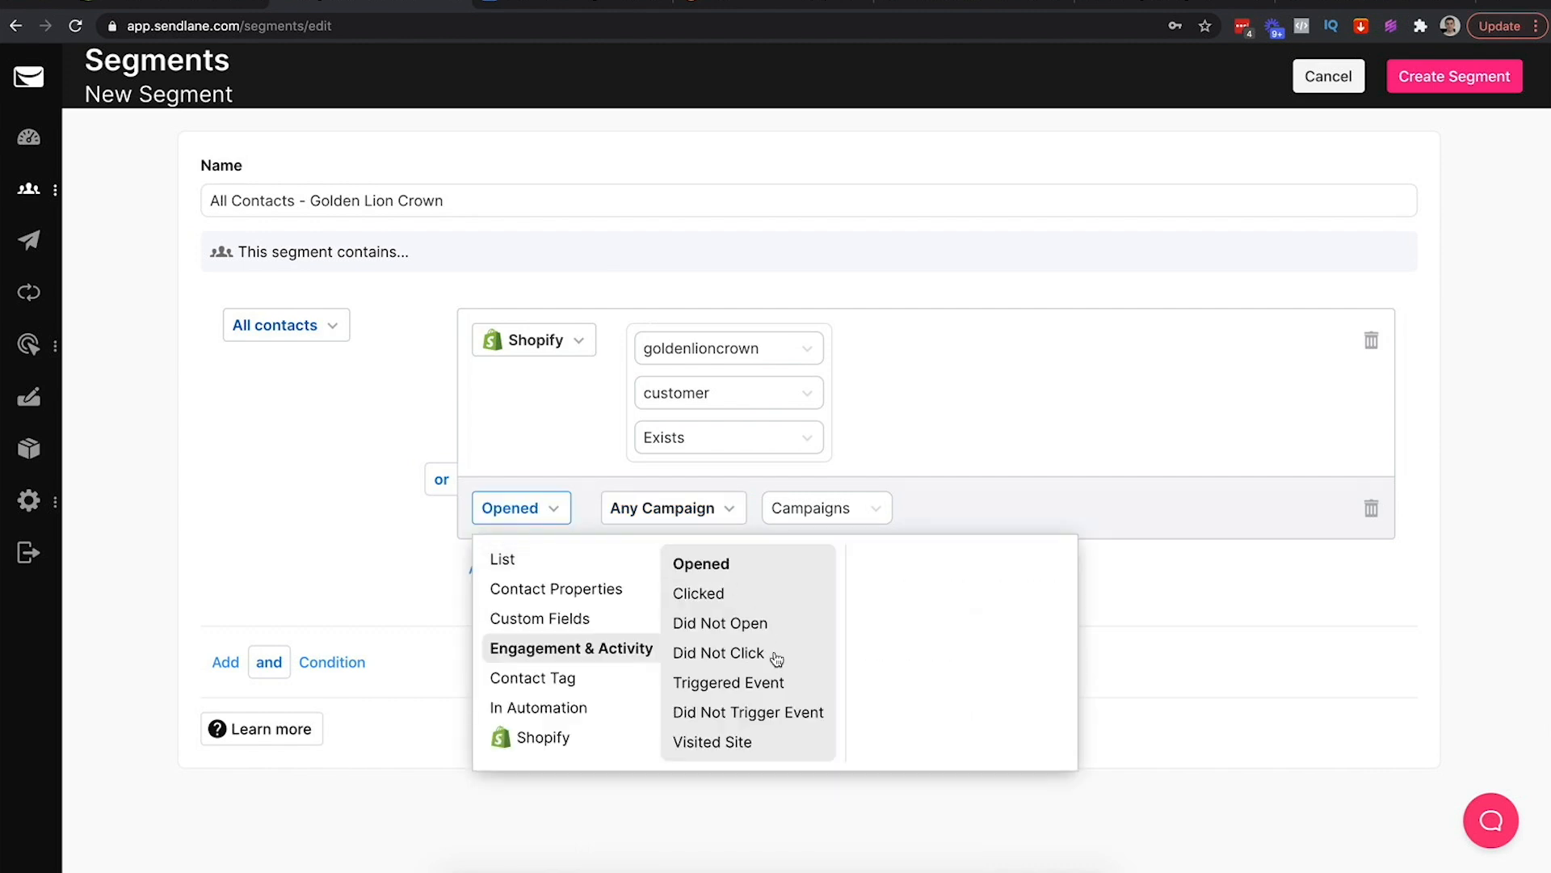
left_click(702, 564)
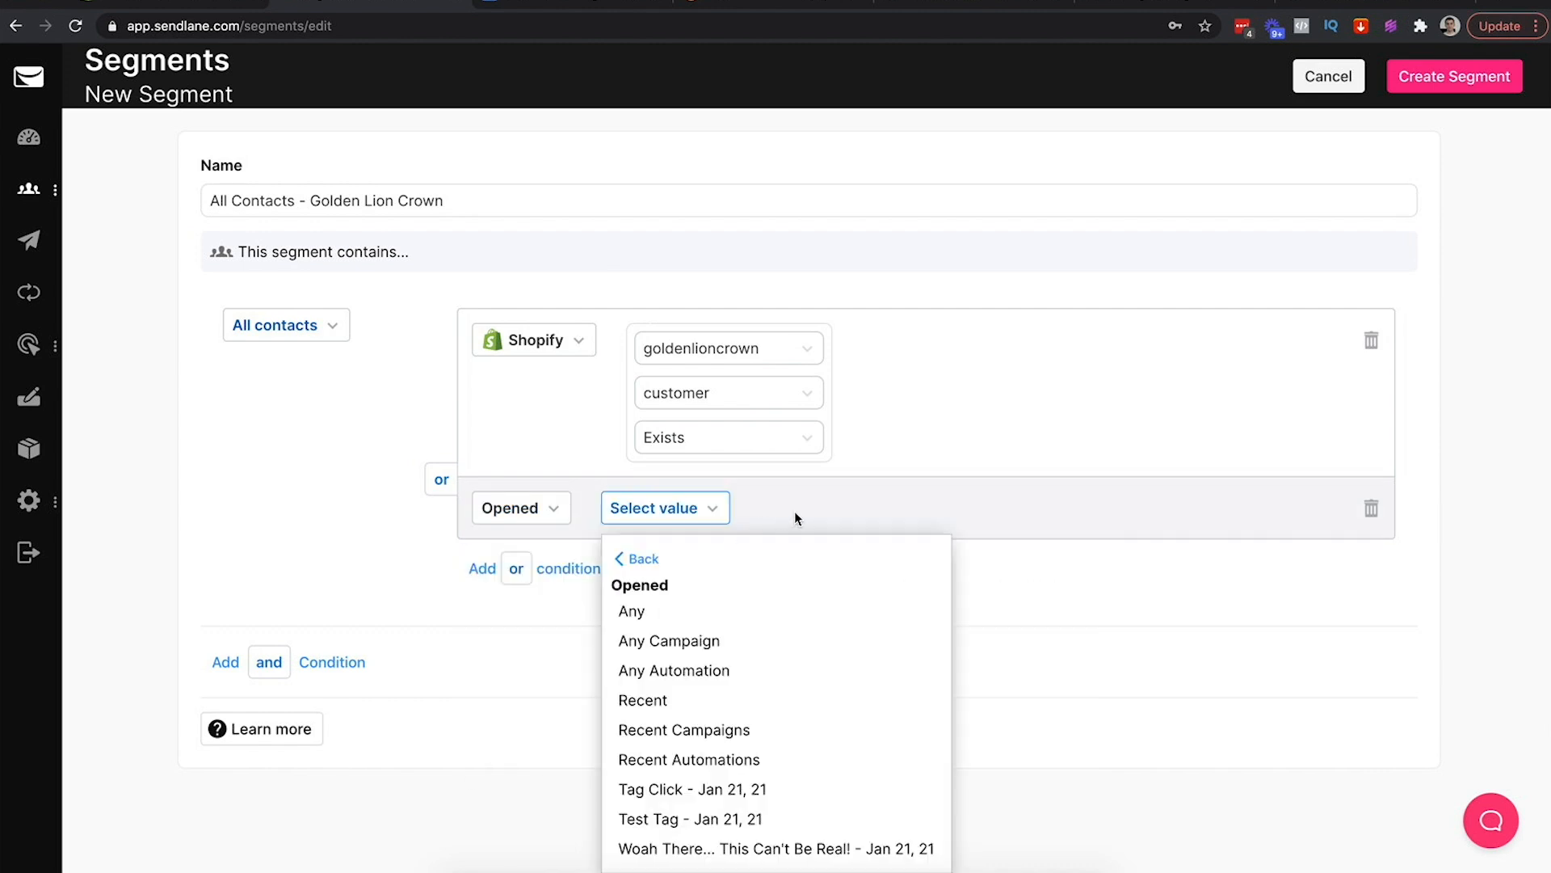
left_click(729, 641)
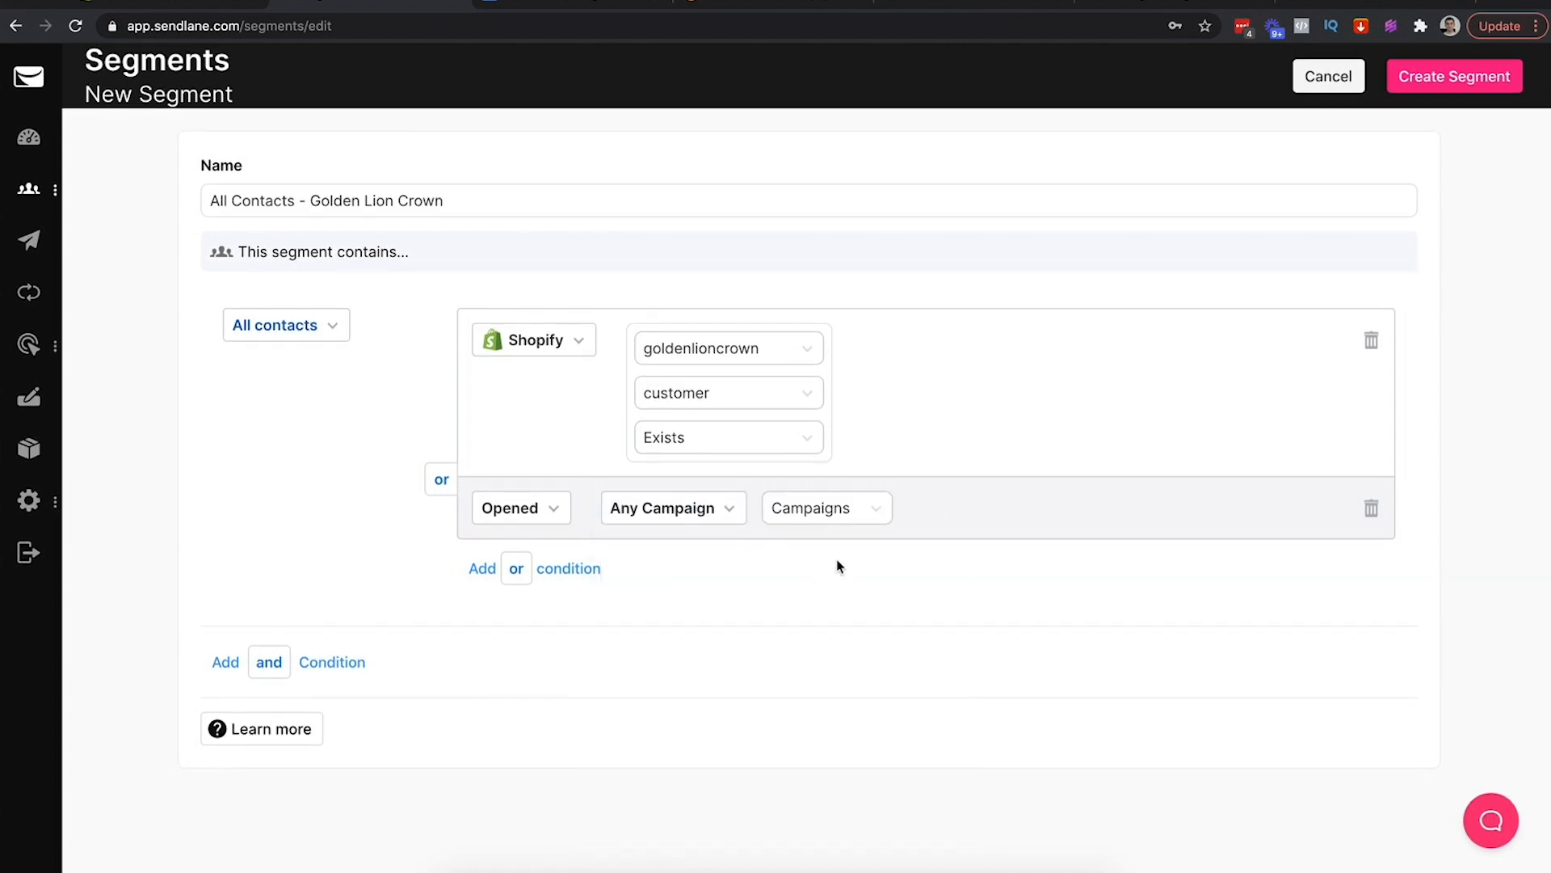
left_click(876, 511)
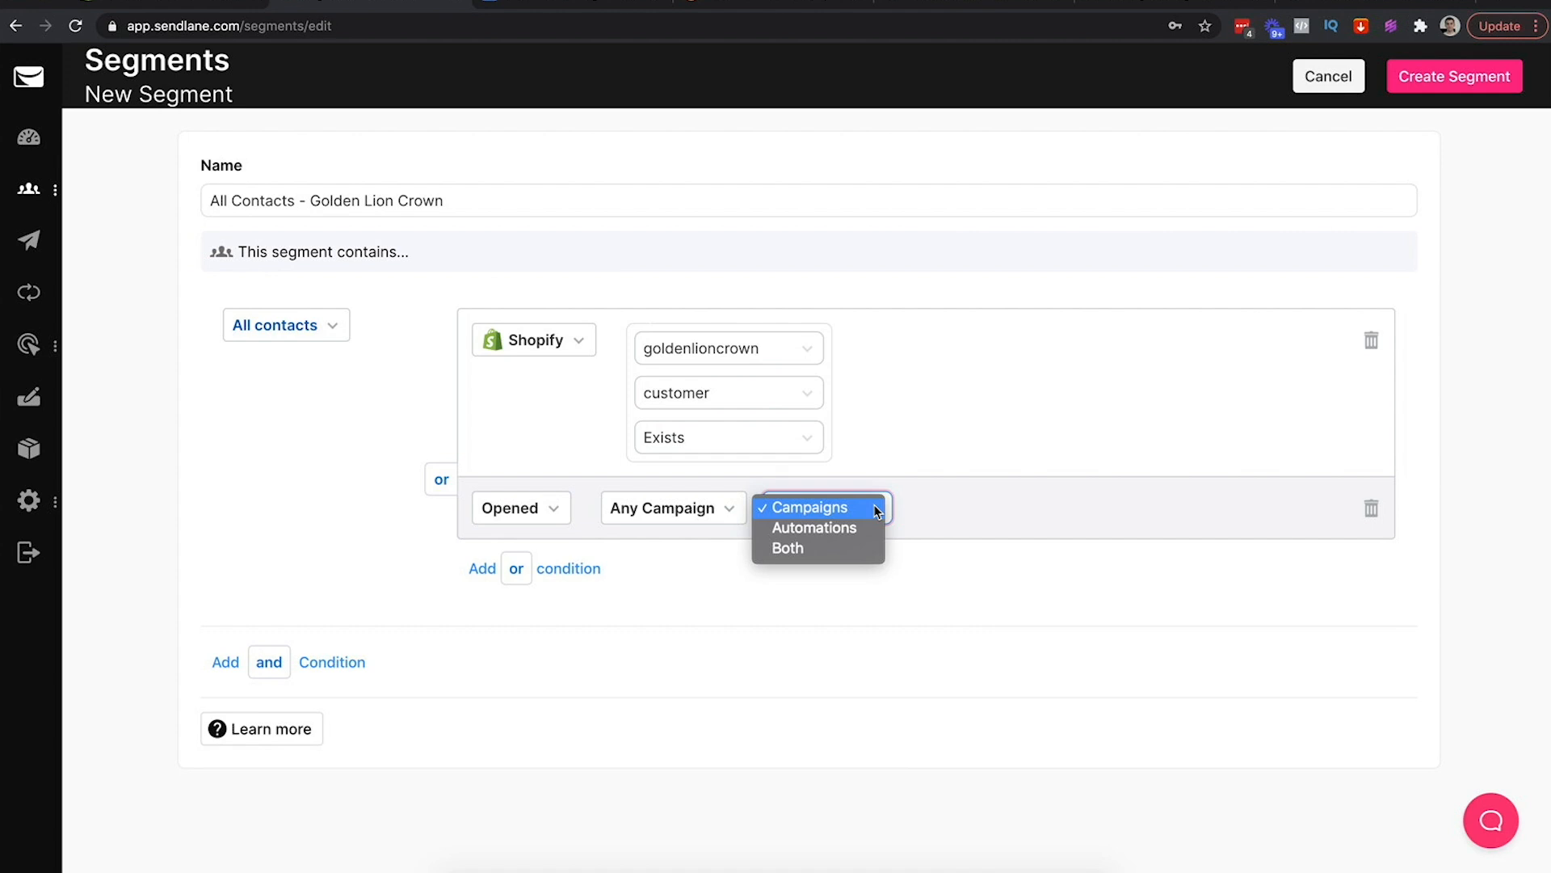
left_click(917, 503)
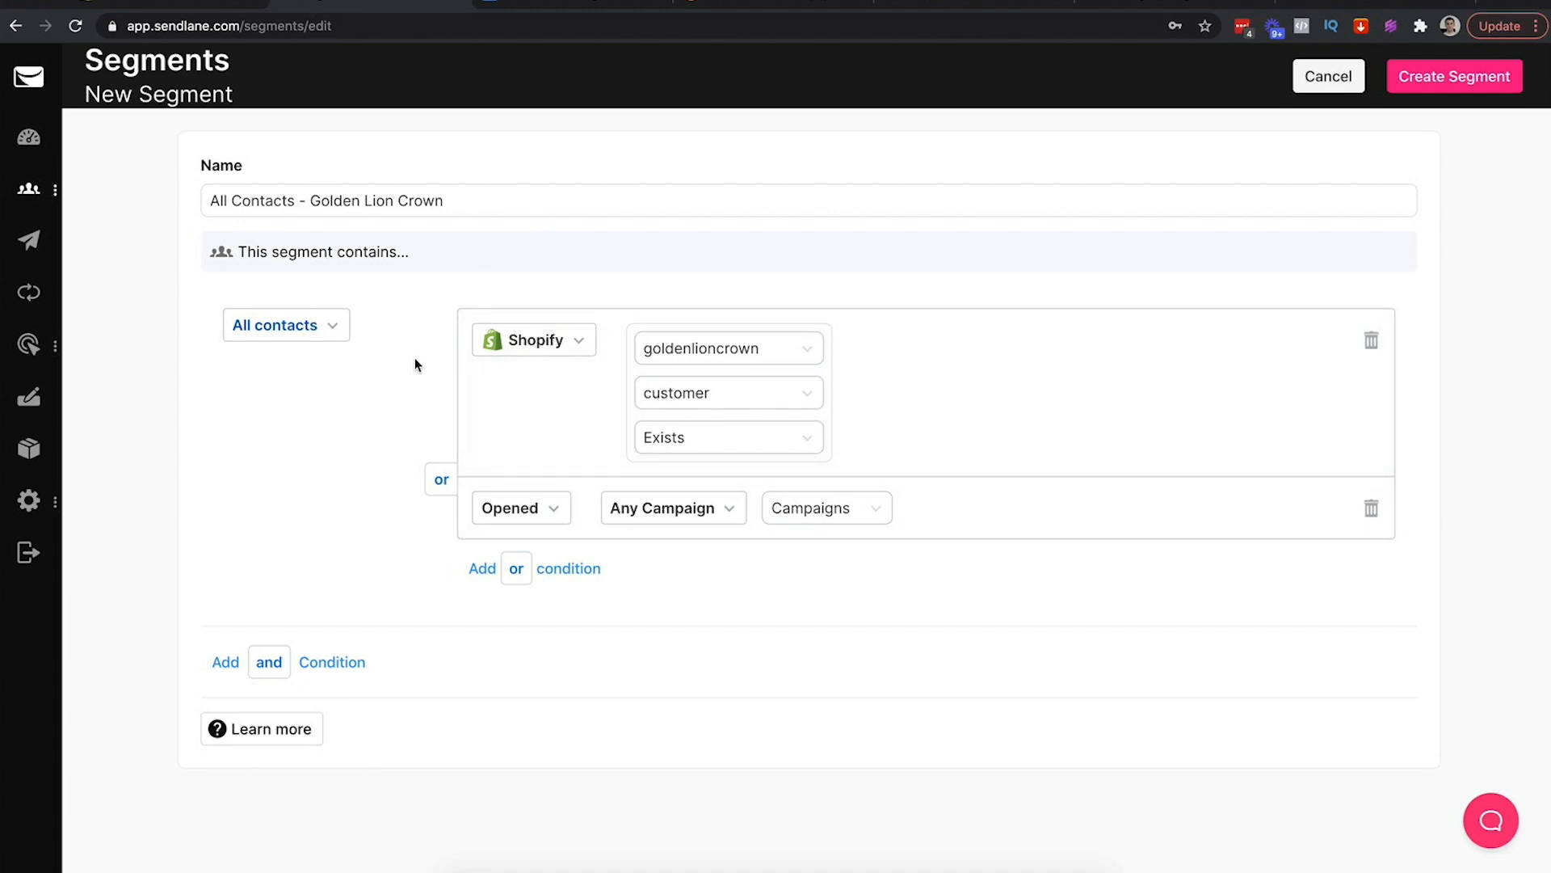
left_click(472, 202)
Rename the segment to 'GLC - Refunded - Opened Broadcast (Tag Click)'
key("ctrl+a")
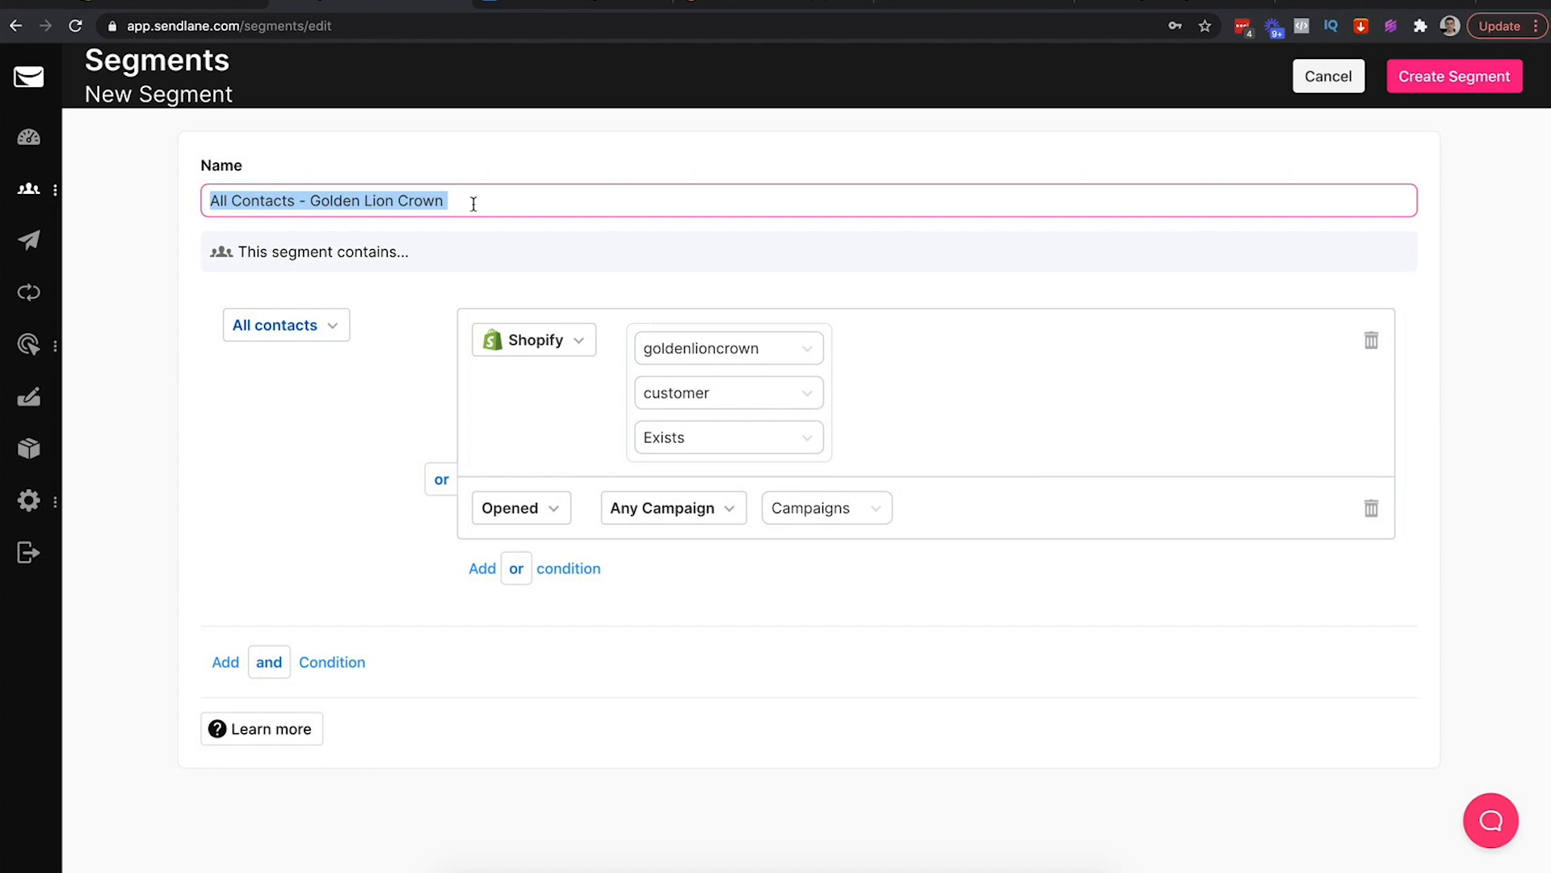
type("GLC - Refunded")
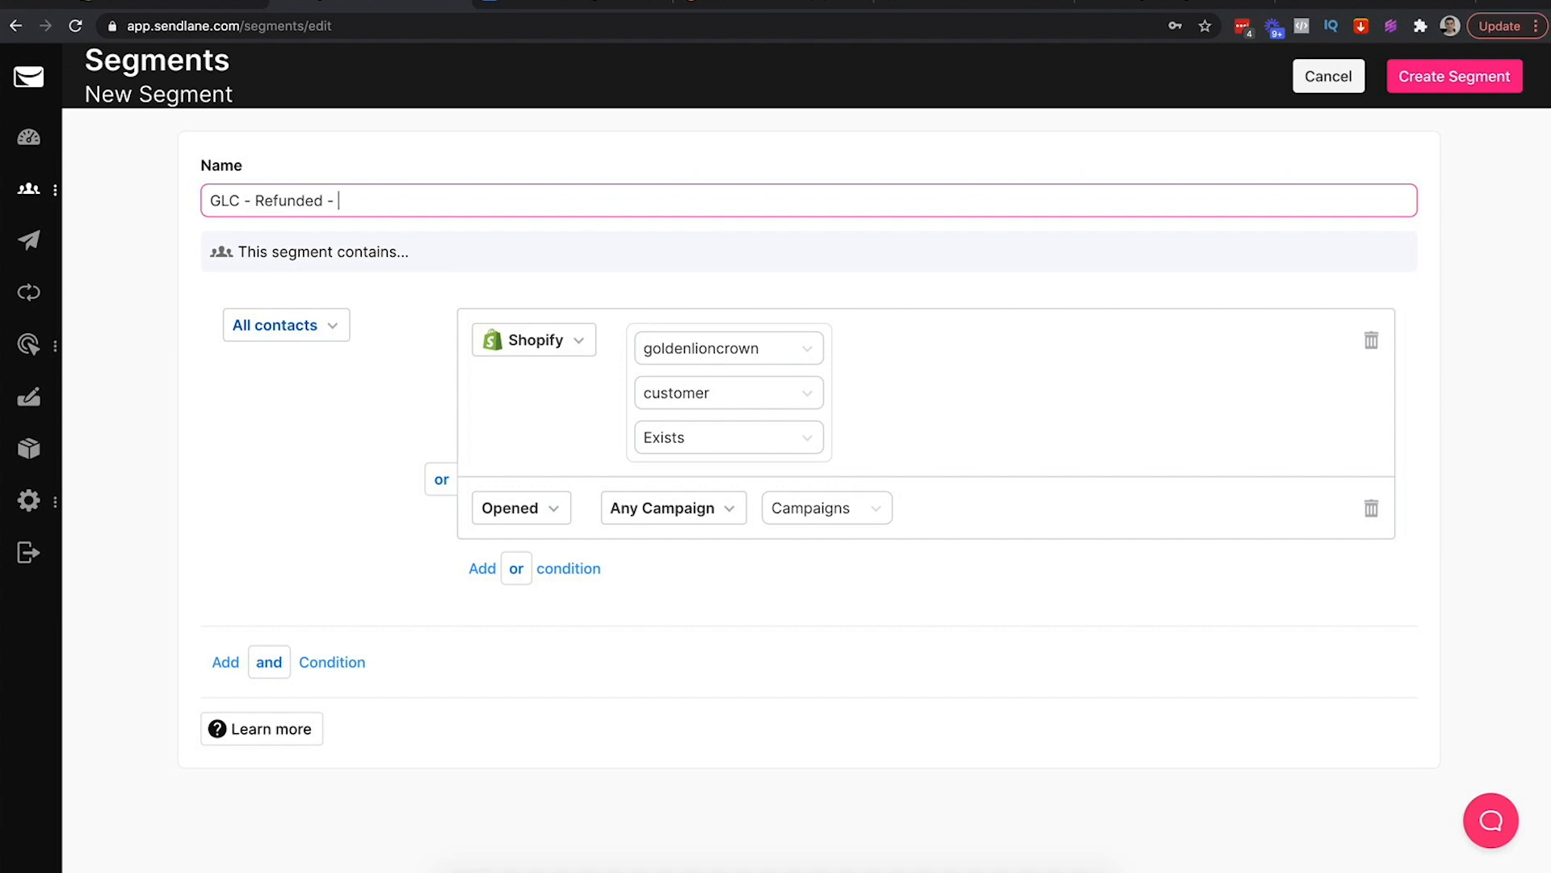
type(" - Opened Broadcast")
left_click(29, 240)
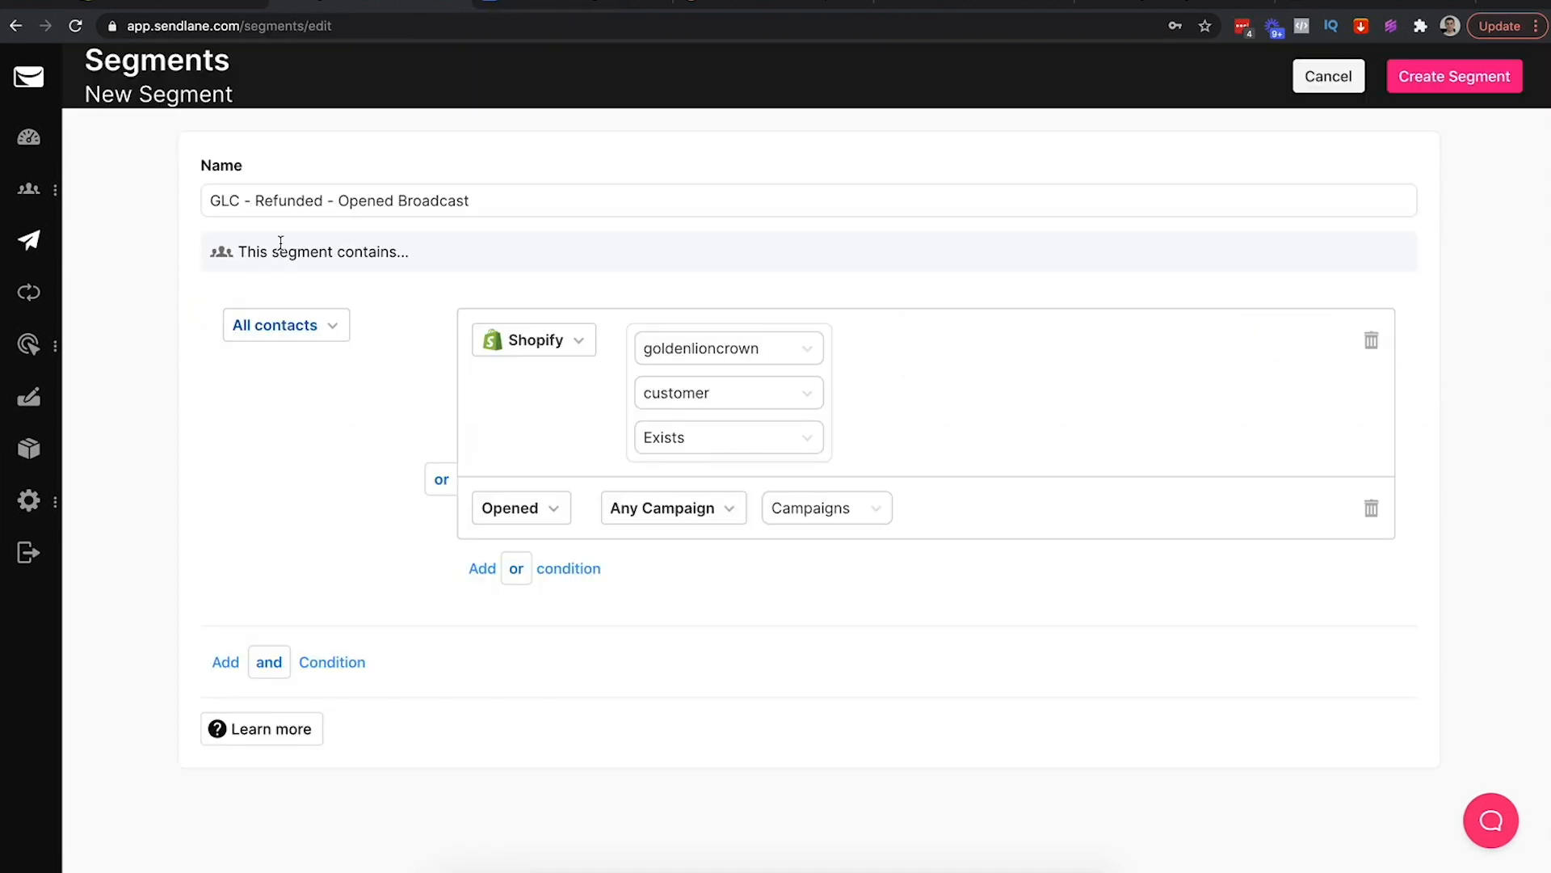
left_click(483, 200)
type("(Ta")
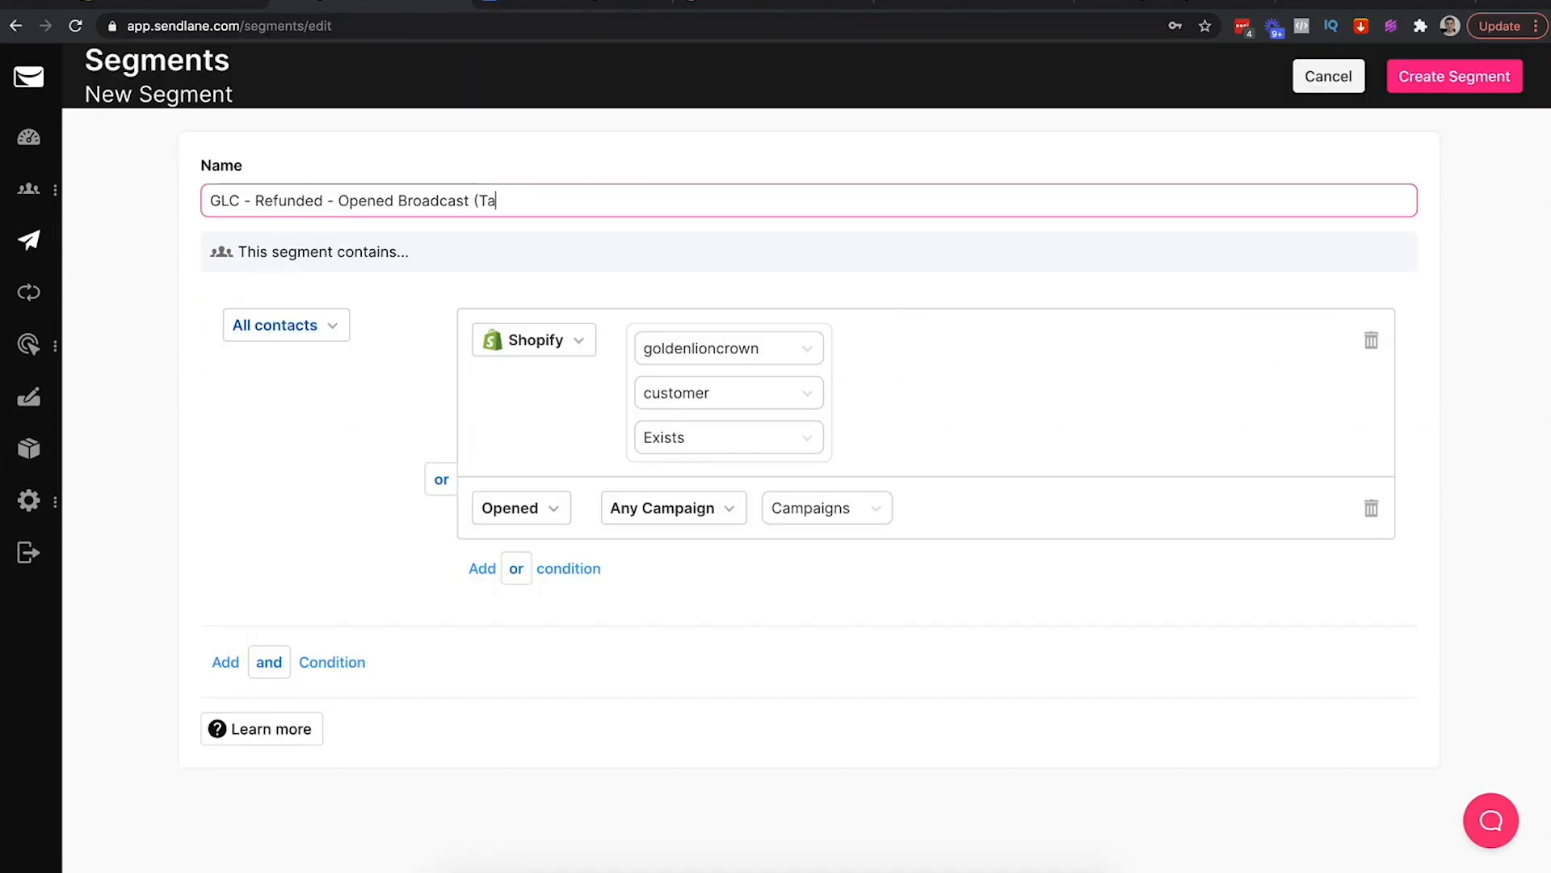
type("g Click)")
left_click(421, 409)
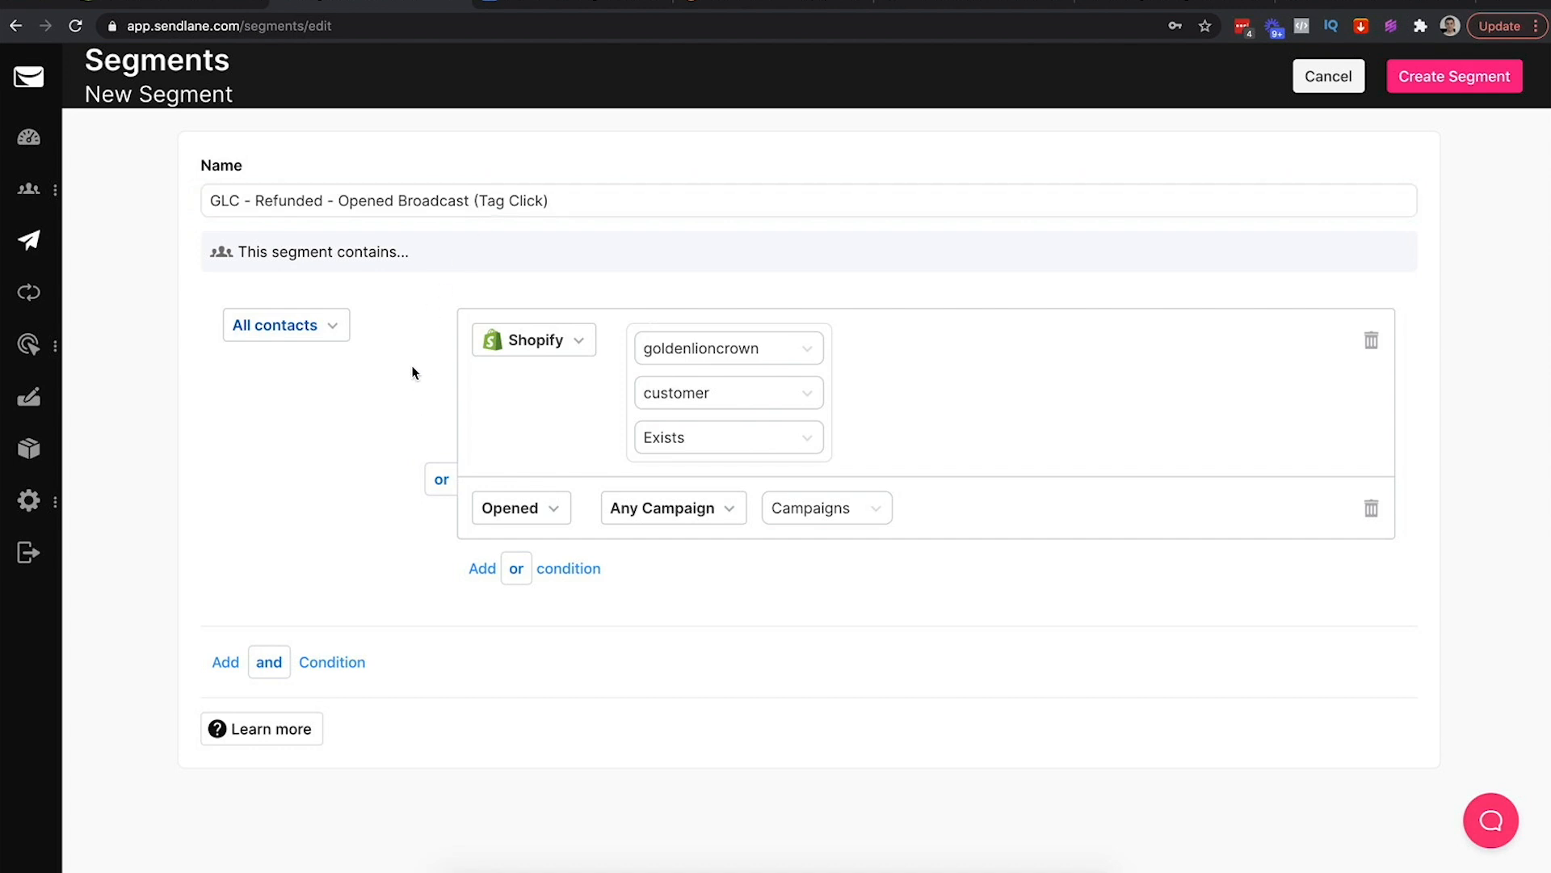
Limit the segment to Golden Lion Customers and match goldenlioncrown orders with Returned/Restocked status Exists
left_click(314, 325)
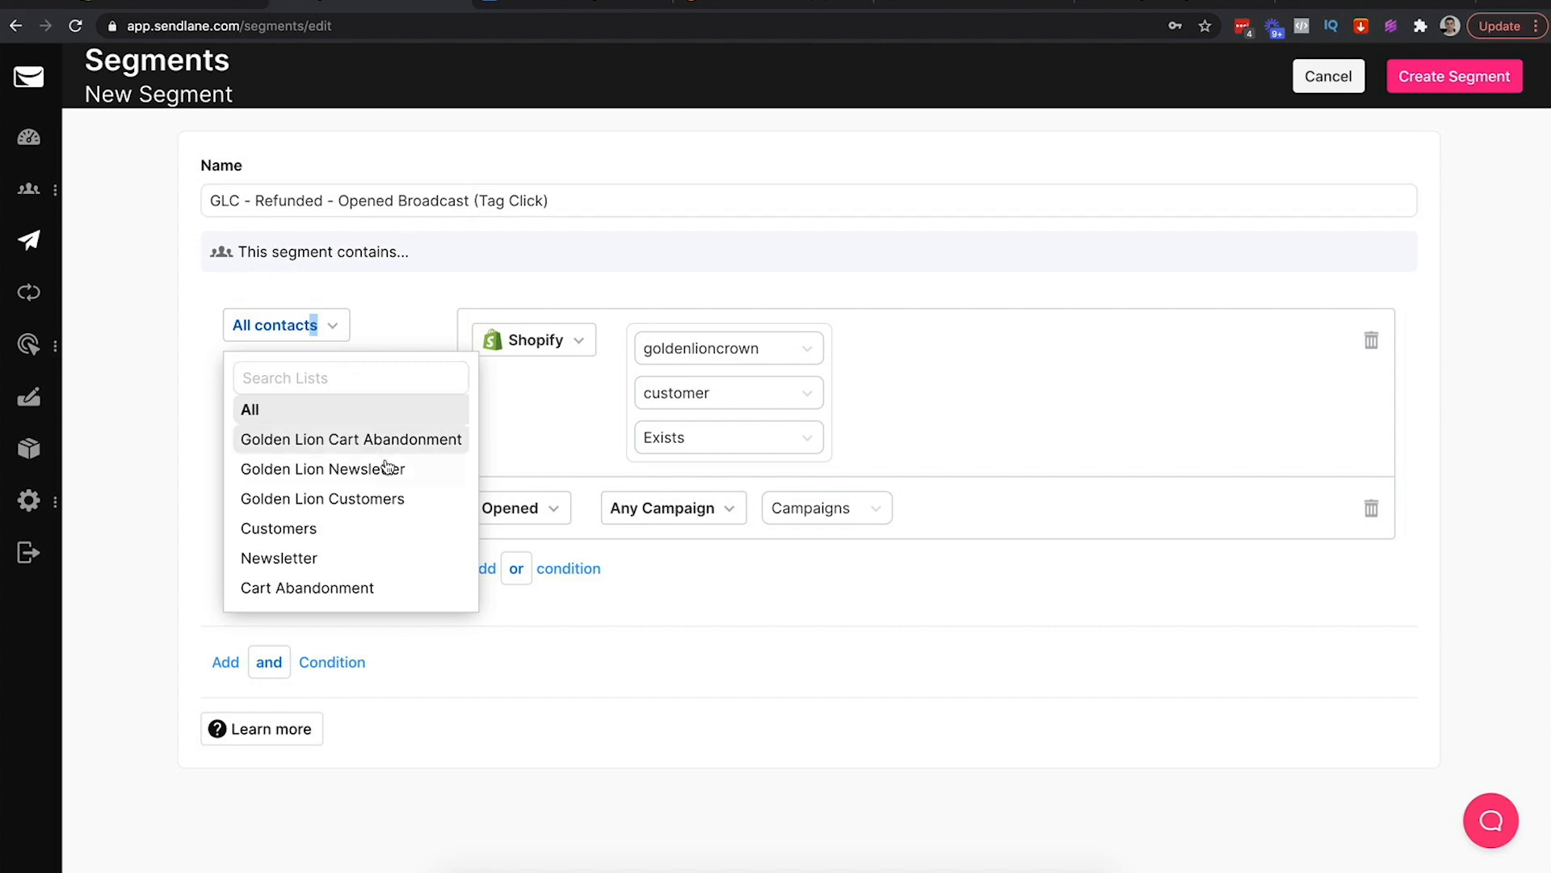
left_click(365, 499)
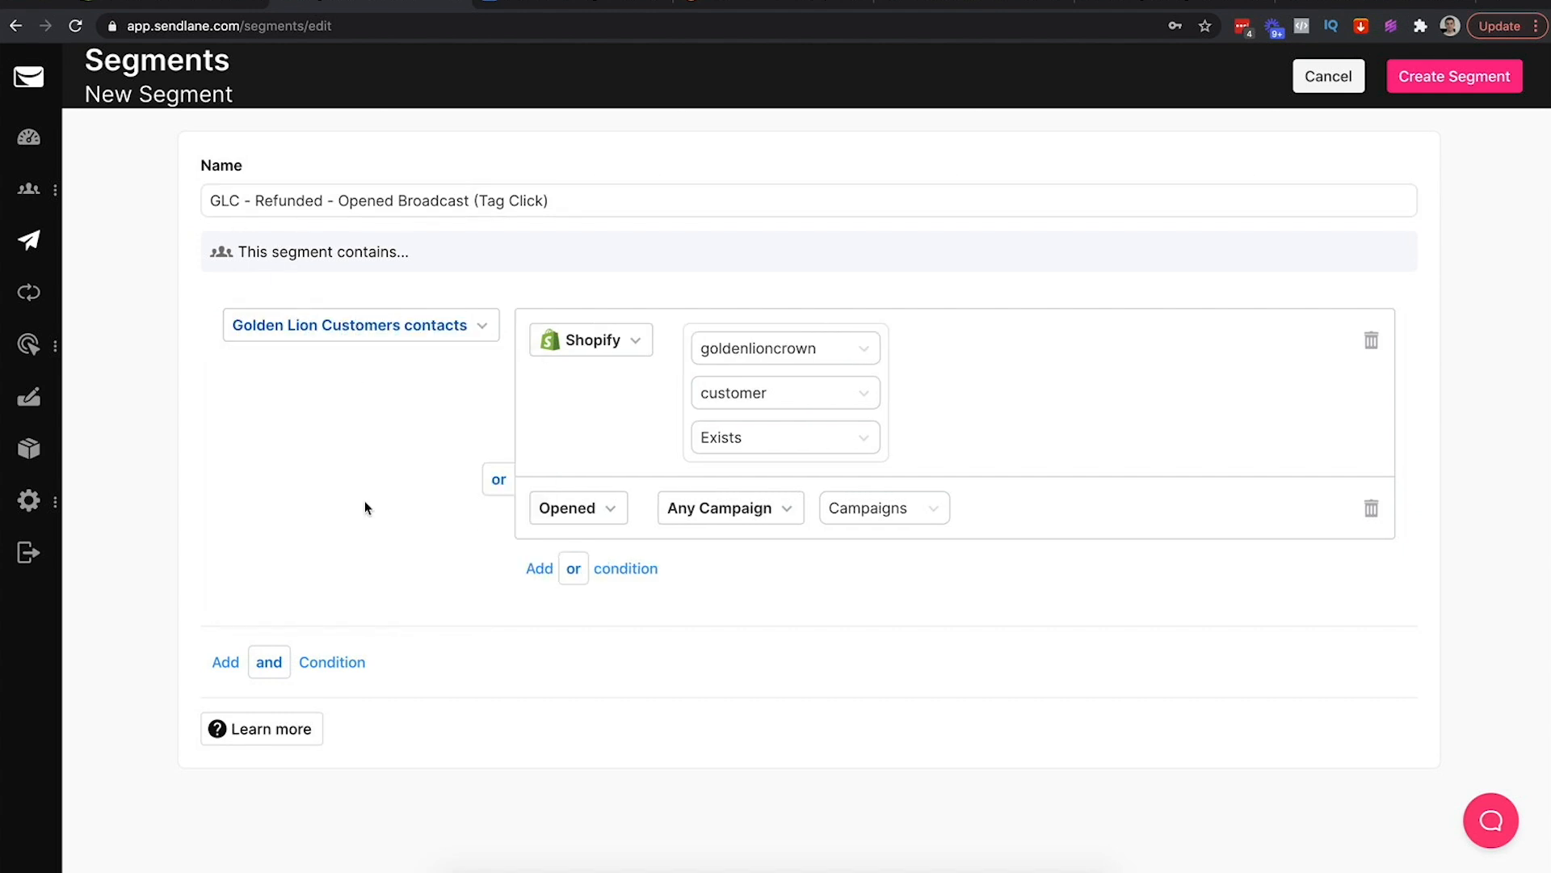
left_click(824, 395)
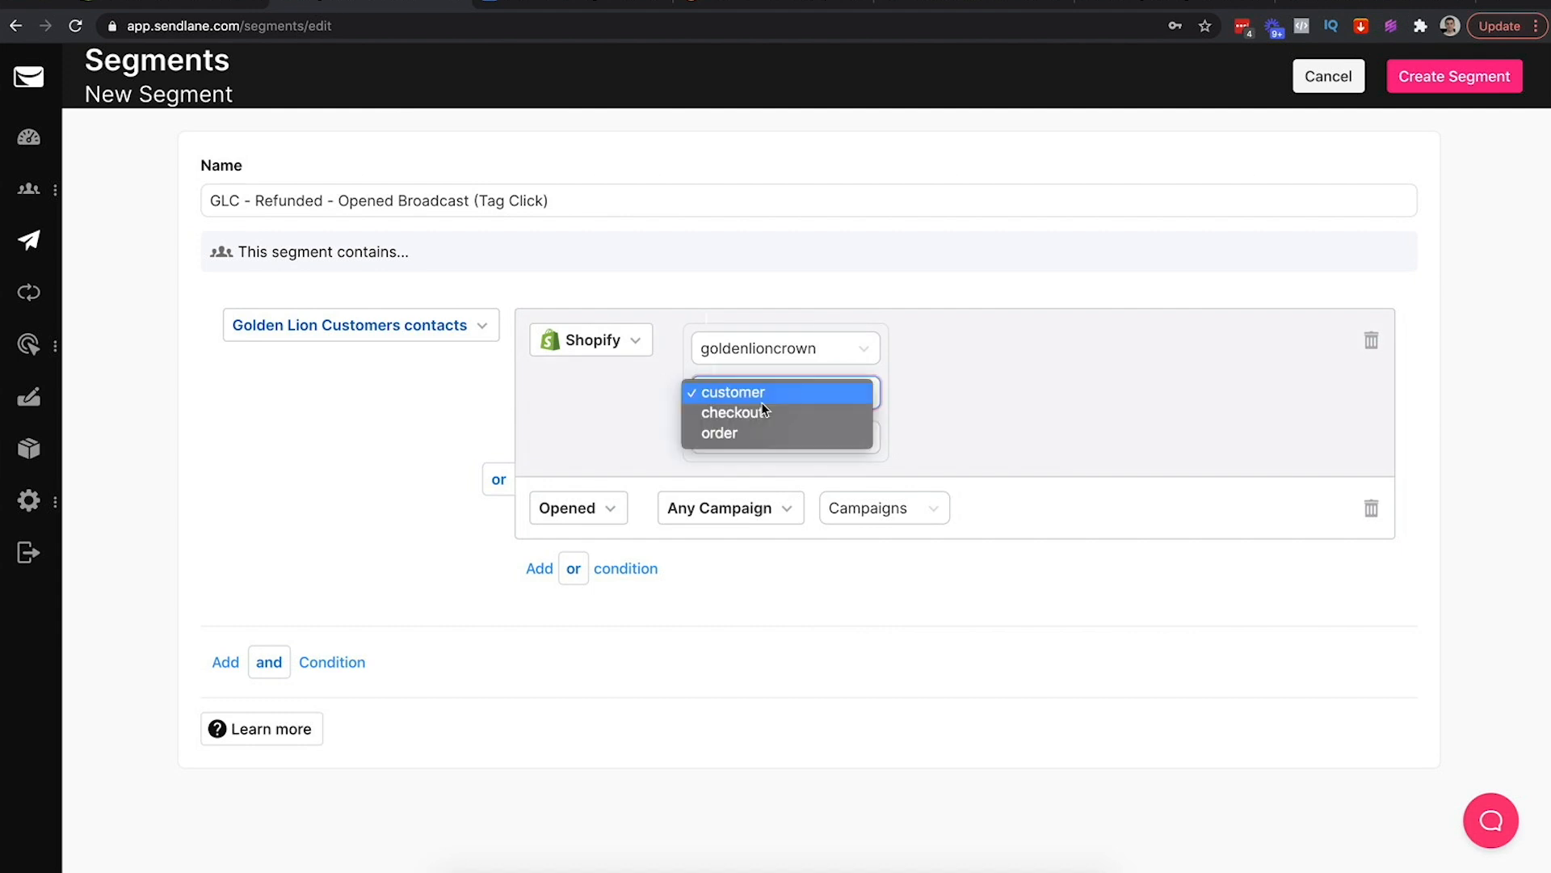
left_click(774, 432)
left_click(777, 440)
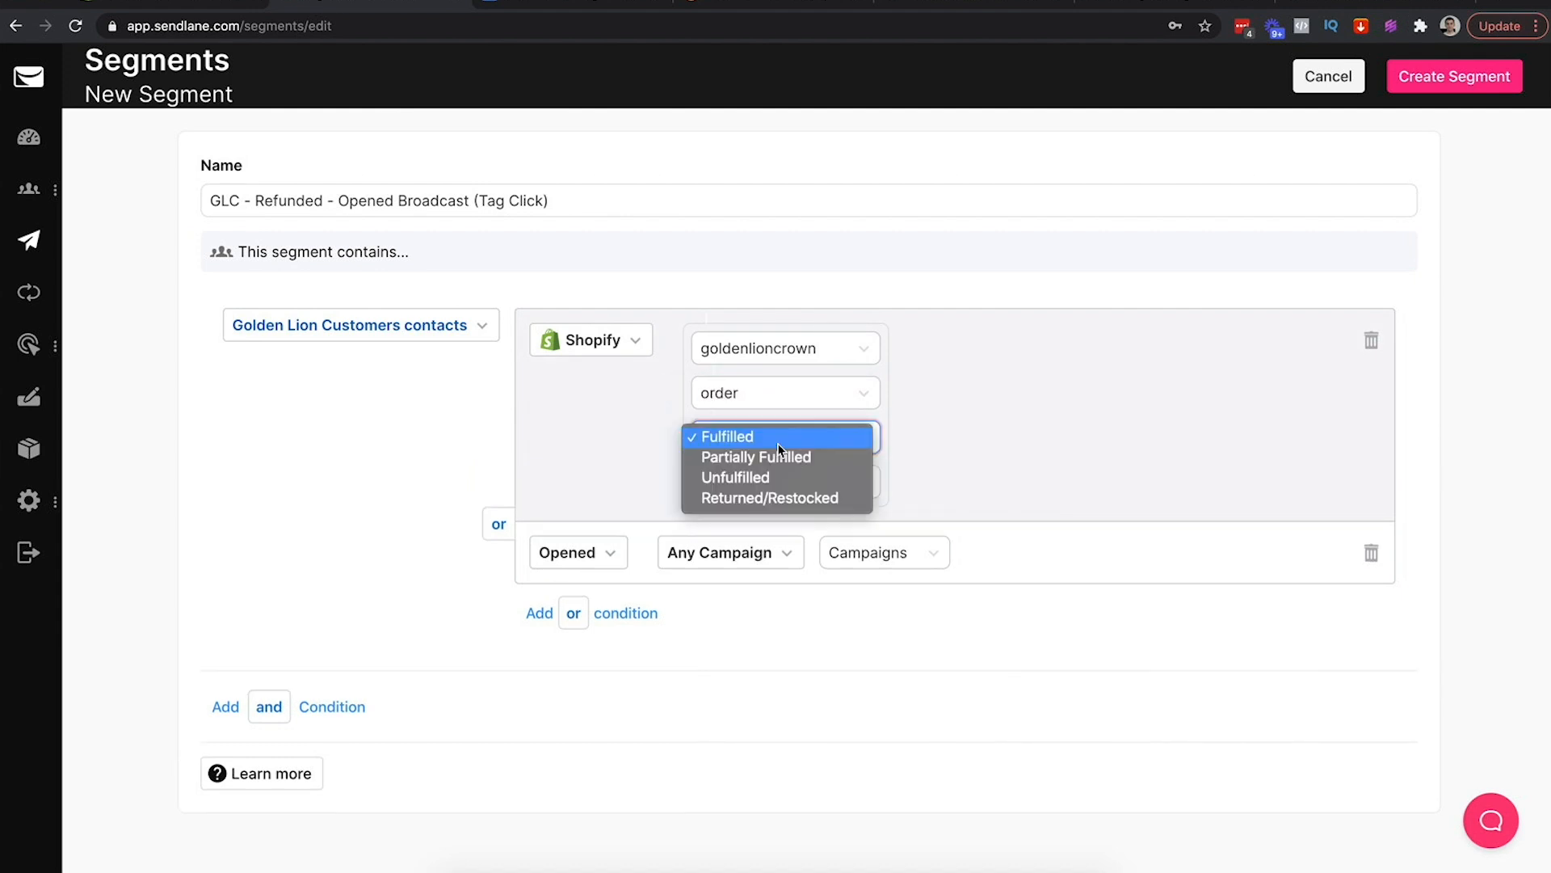
left_click(738, 497)
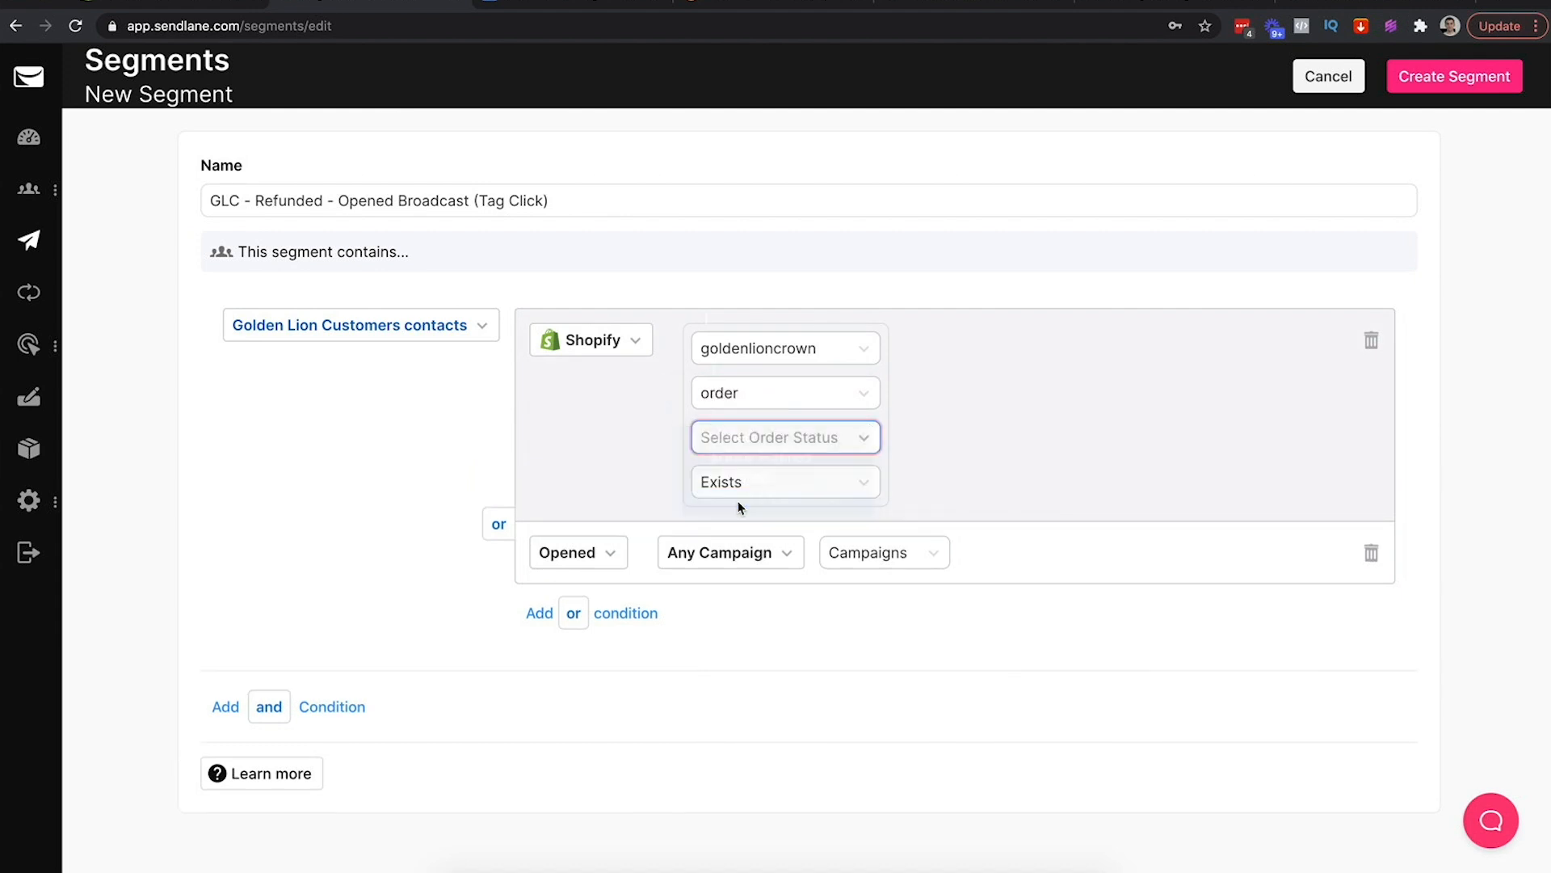
left_click(882, 483)
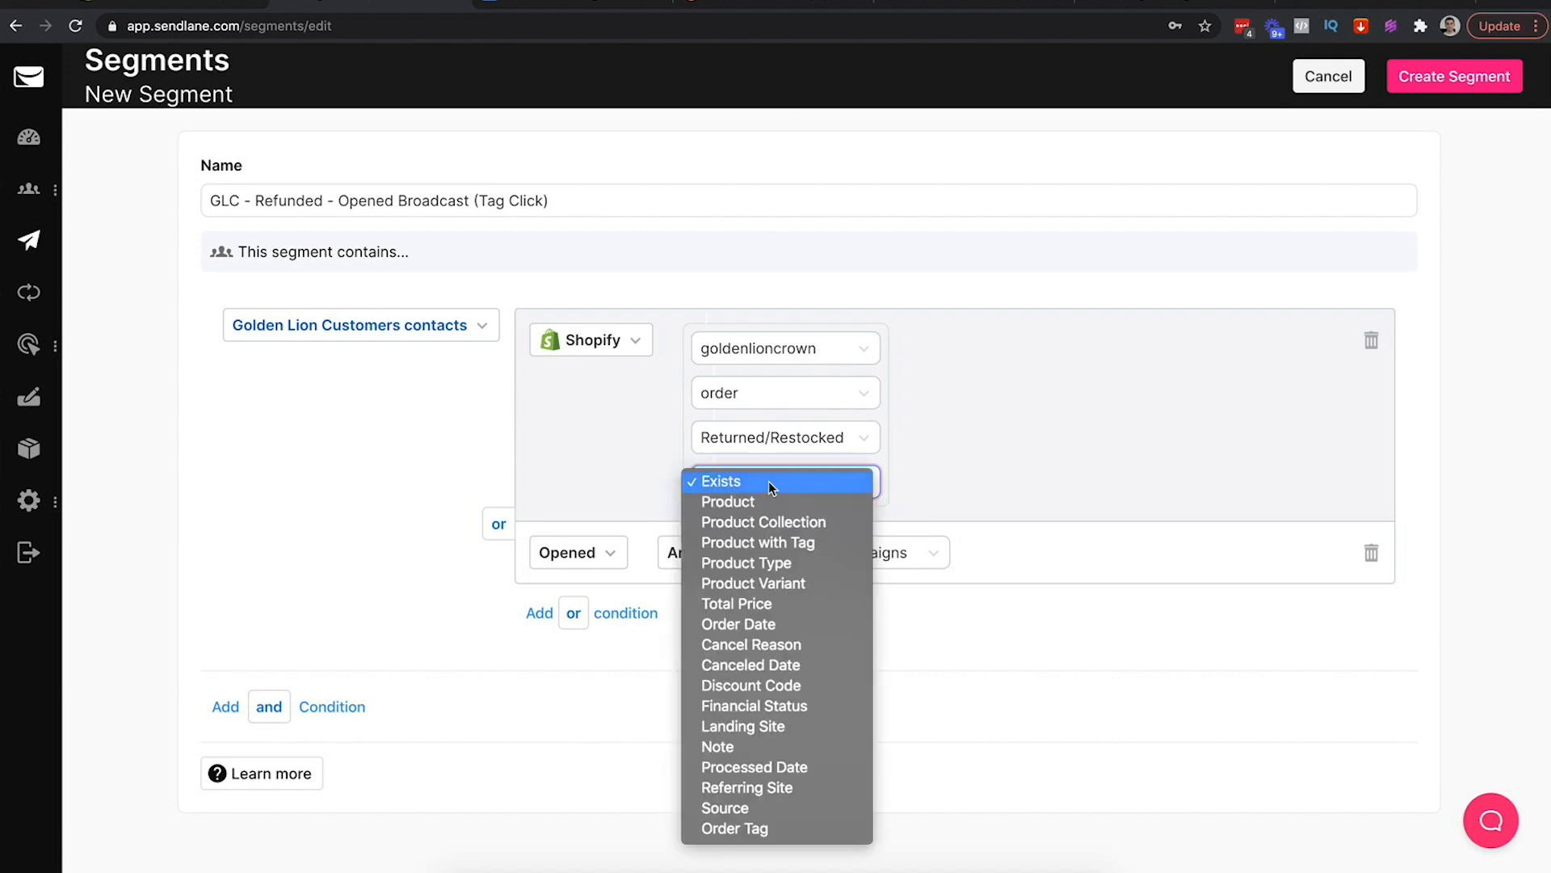
left_click(769, 482)
left_click(477, 469)
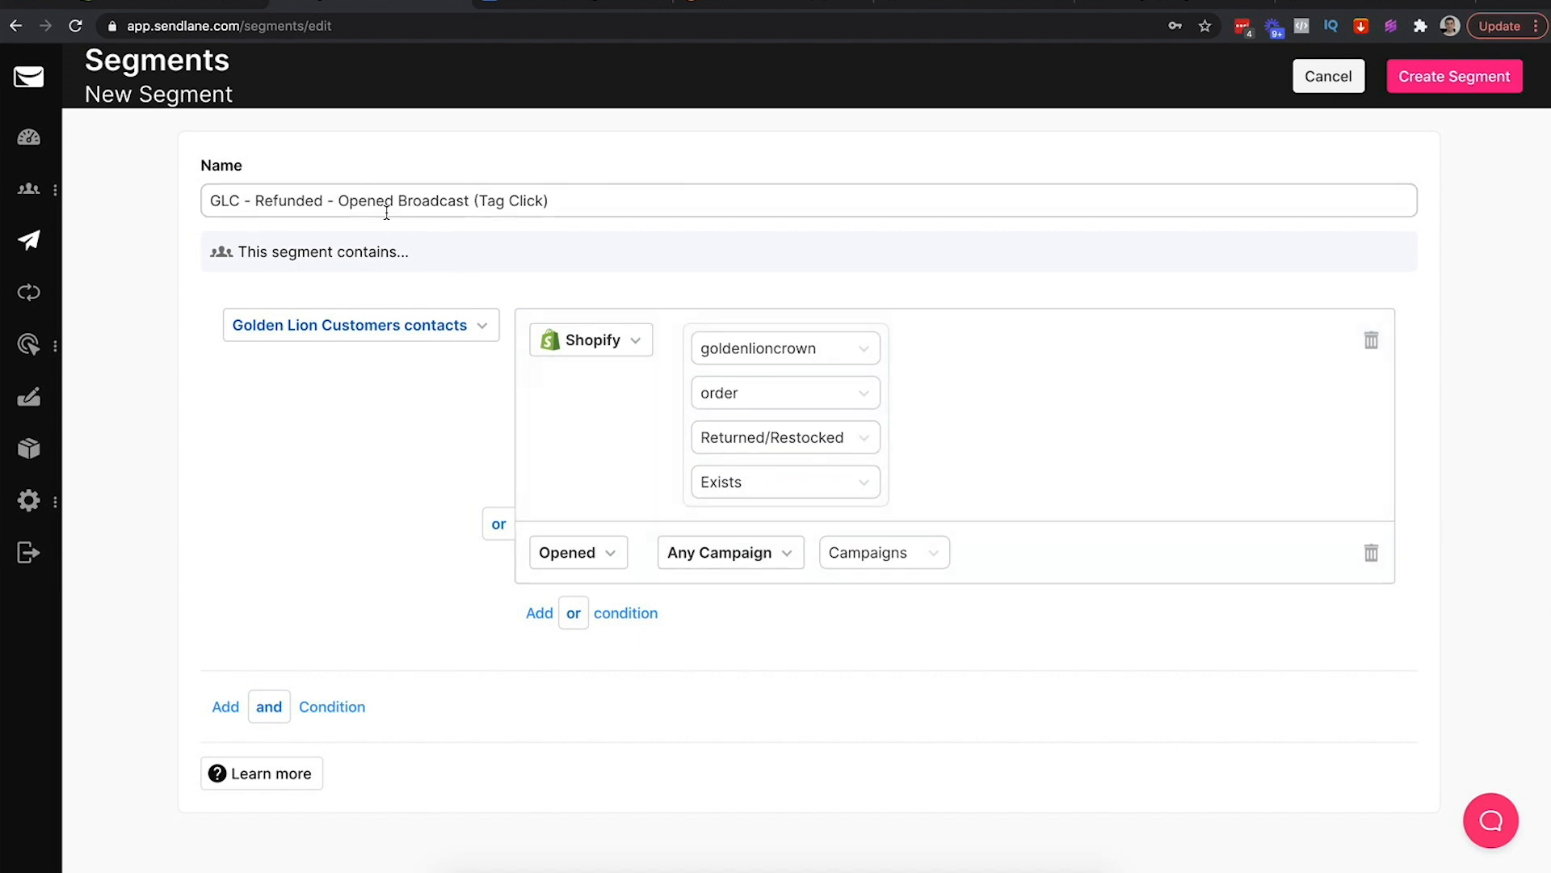
Set the or-condition to match opens of the Tag Click - Jan 21, 21 campaign
left_click(831, 554)
left_click(753, 554)
left_click(738, 559)
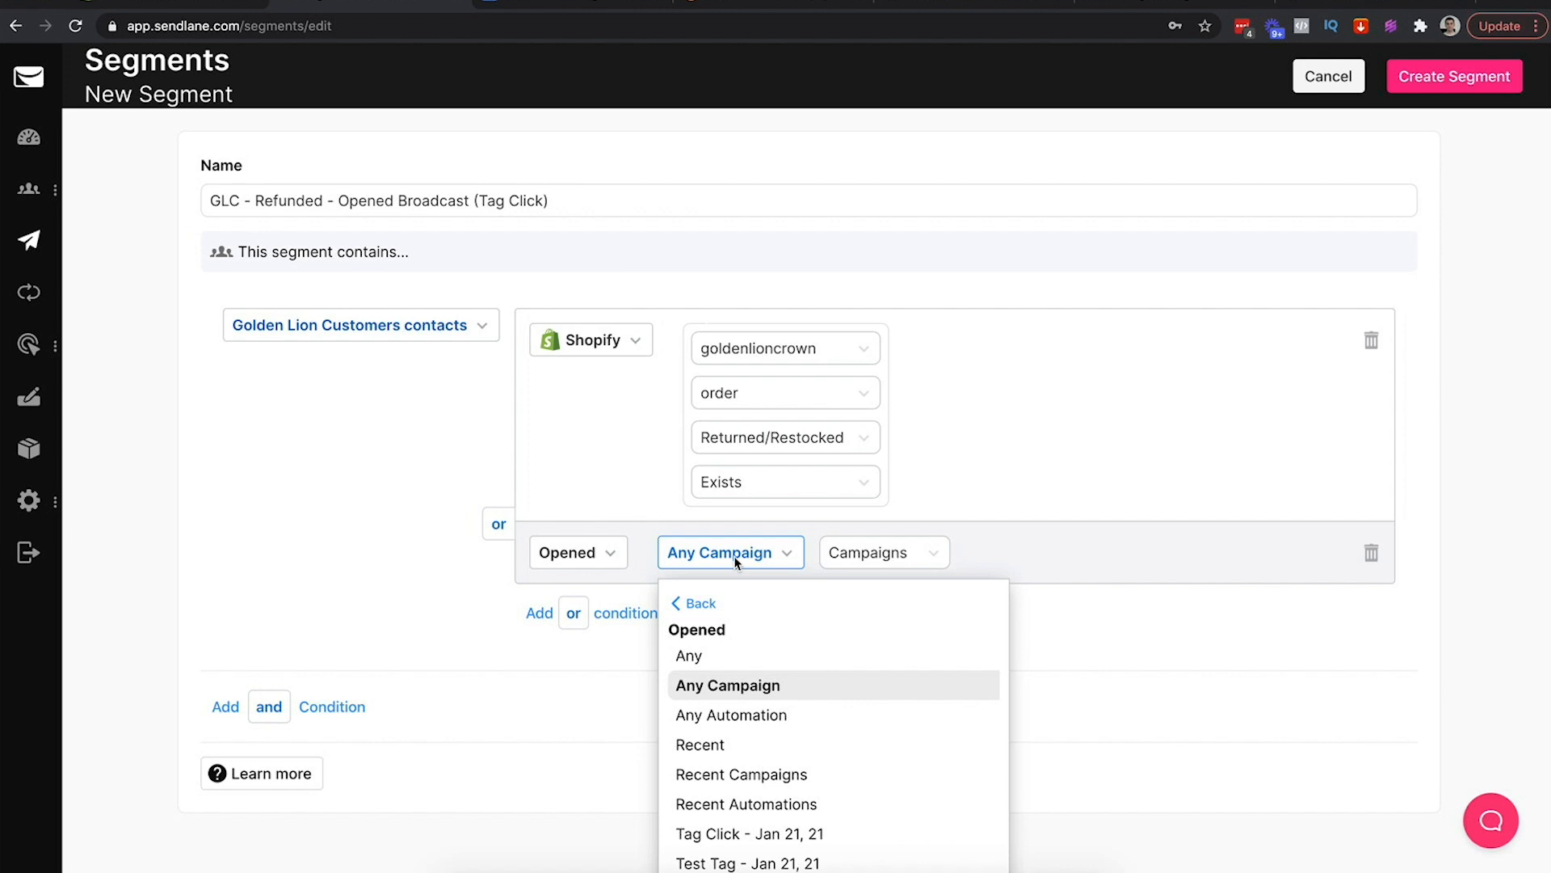
scroll(770, 747, "down", 1)
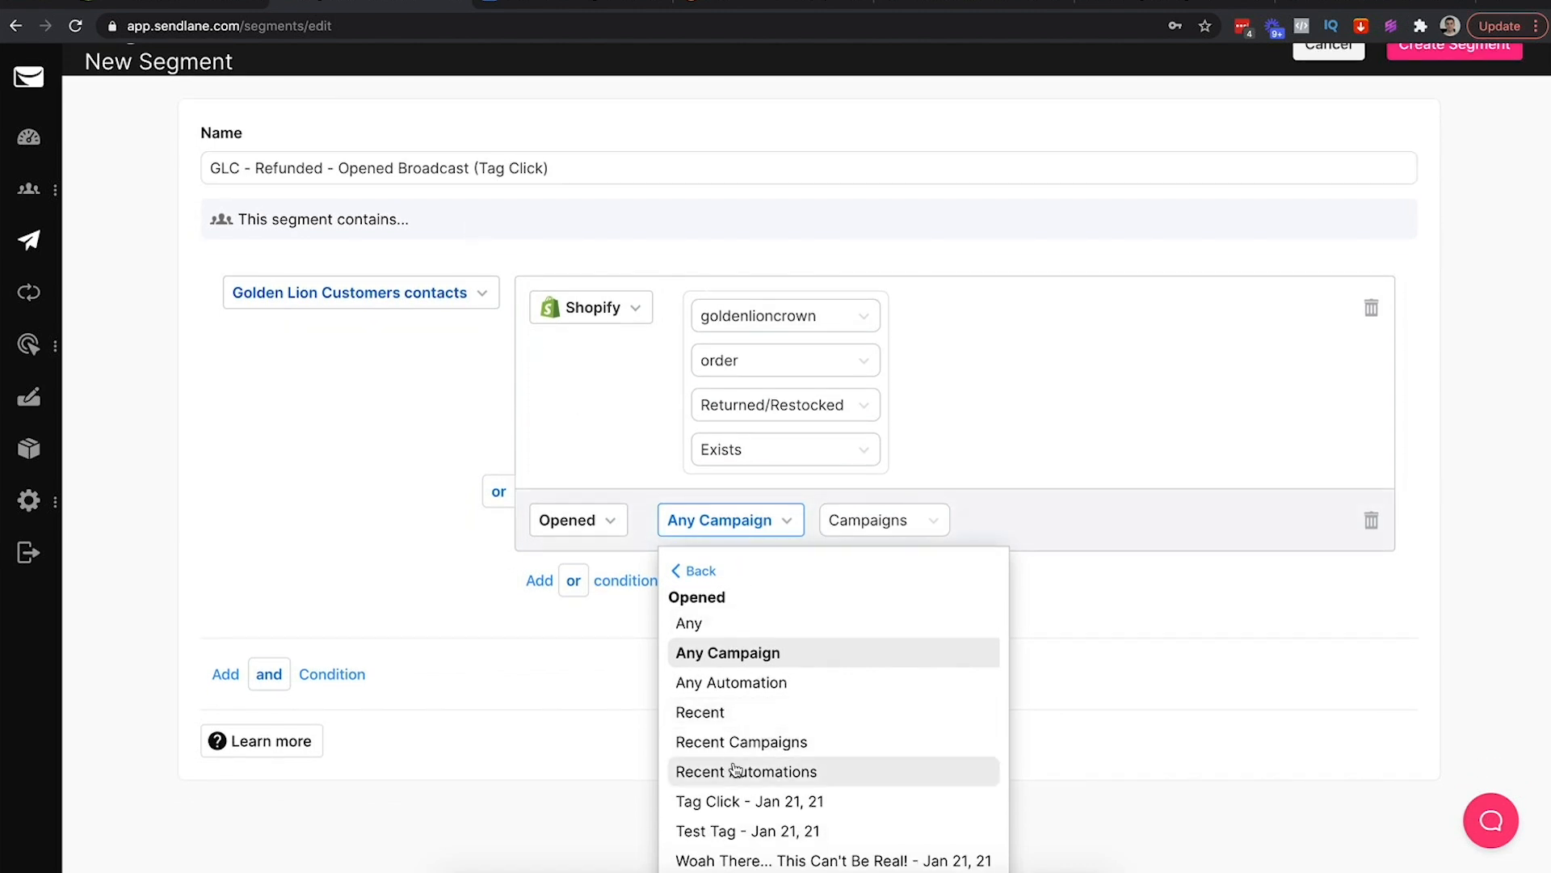
left_click(768, 802)
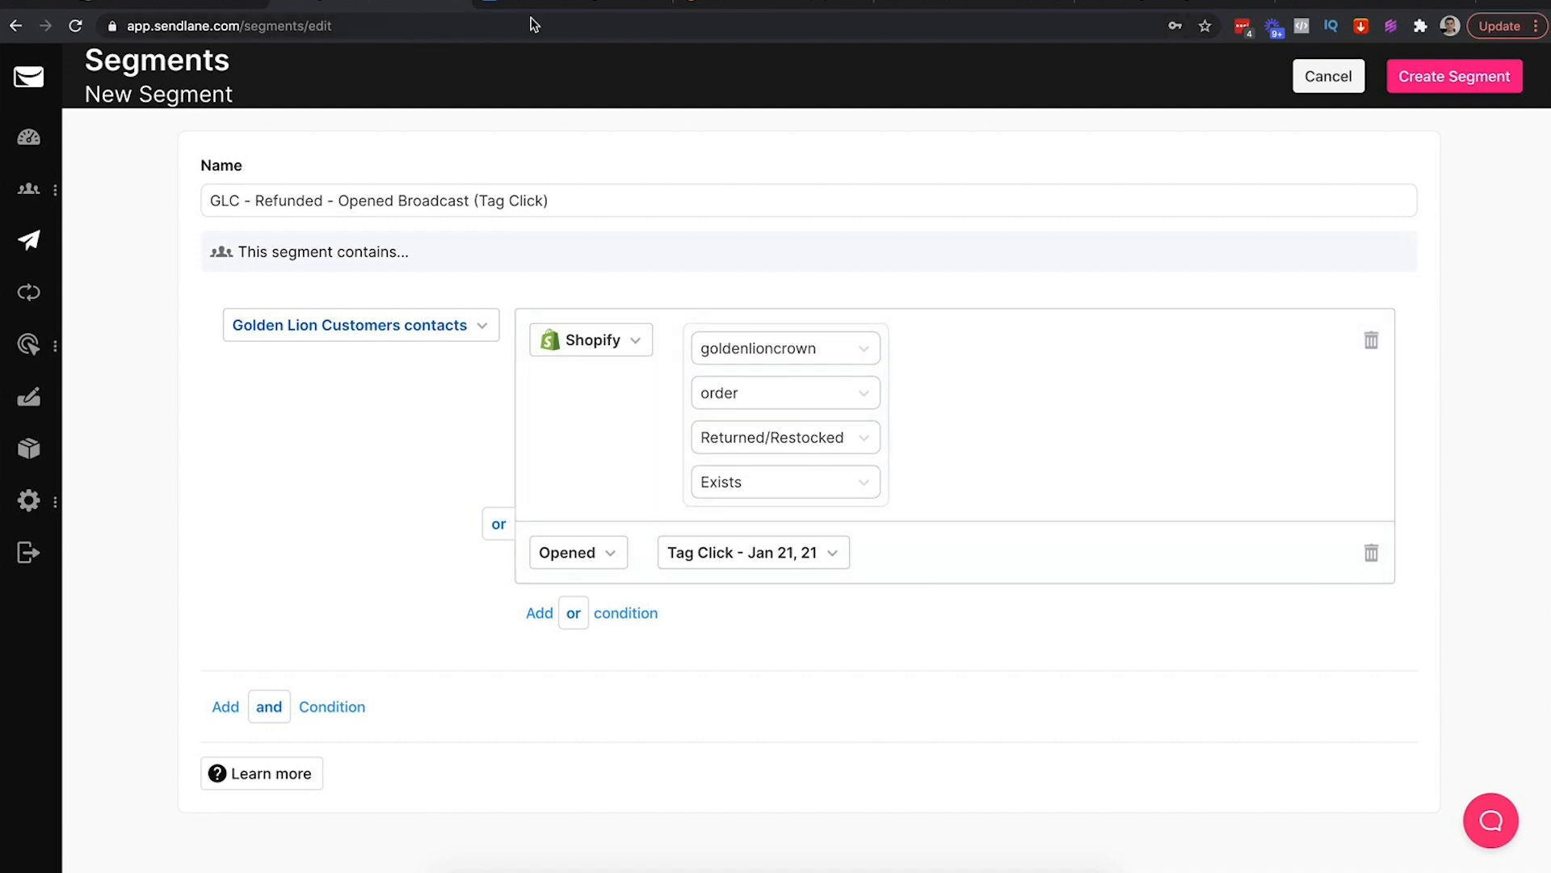
left_click(32, 245)
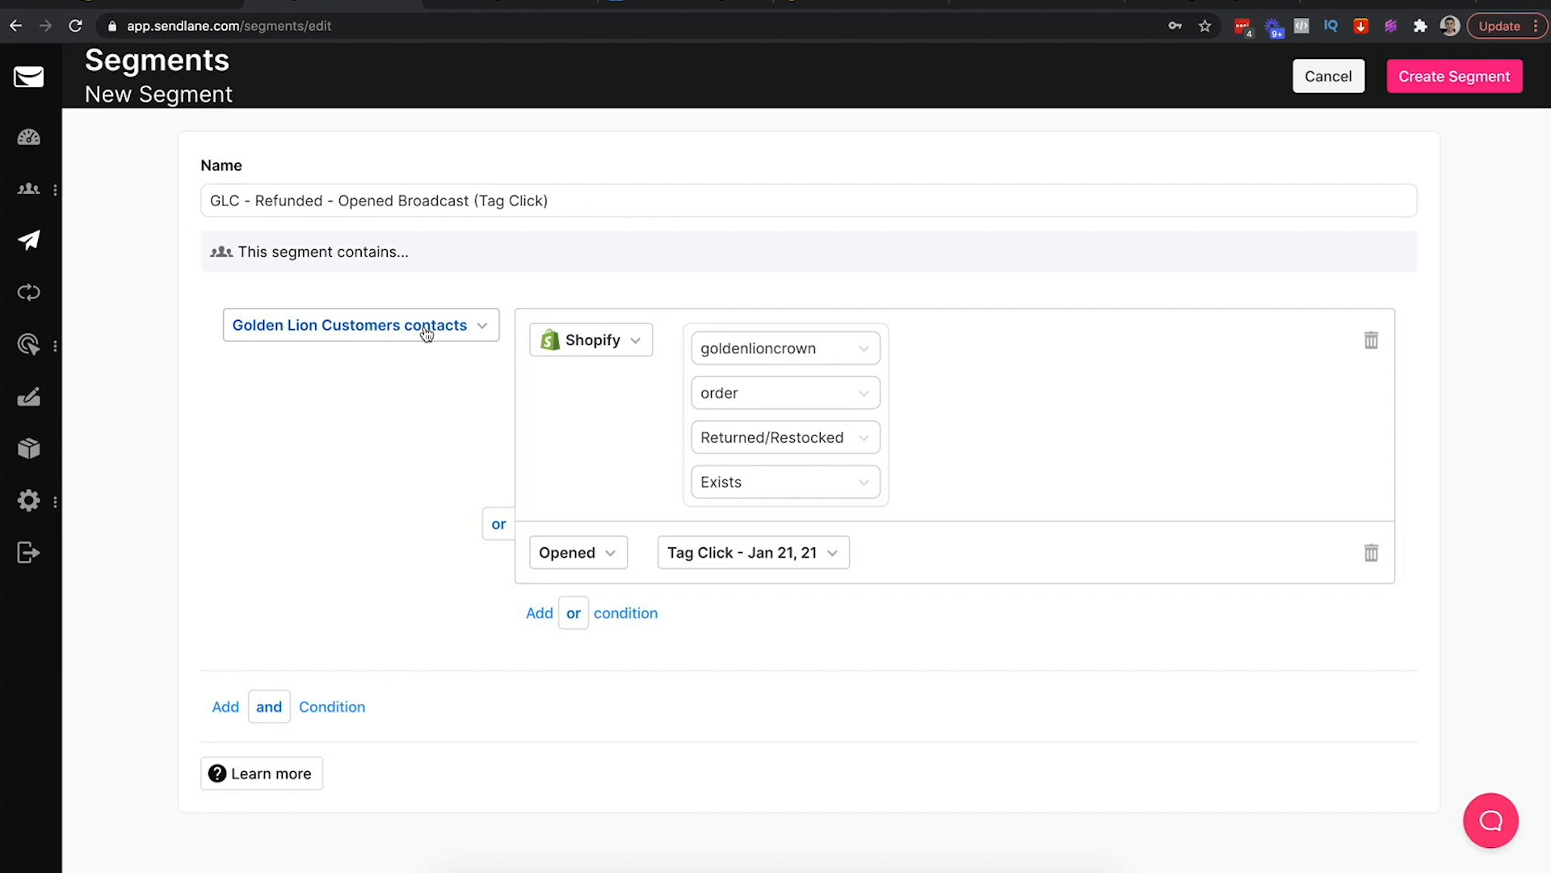
Change the first rule to Opened Any Campaign (Campaigns) and delete the Opened Tag Click rule
left_click(584, 346)
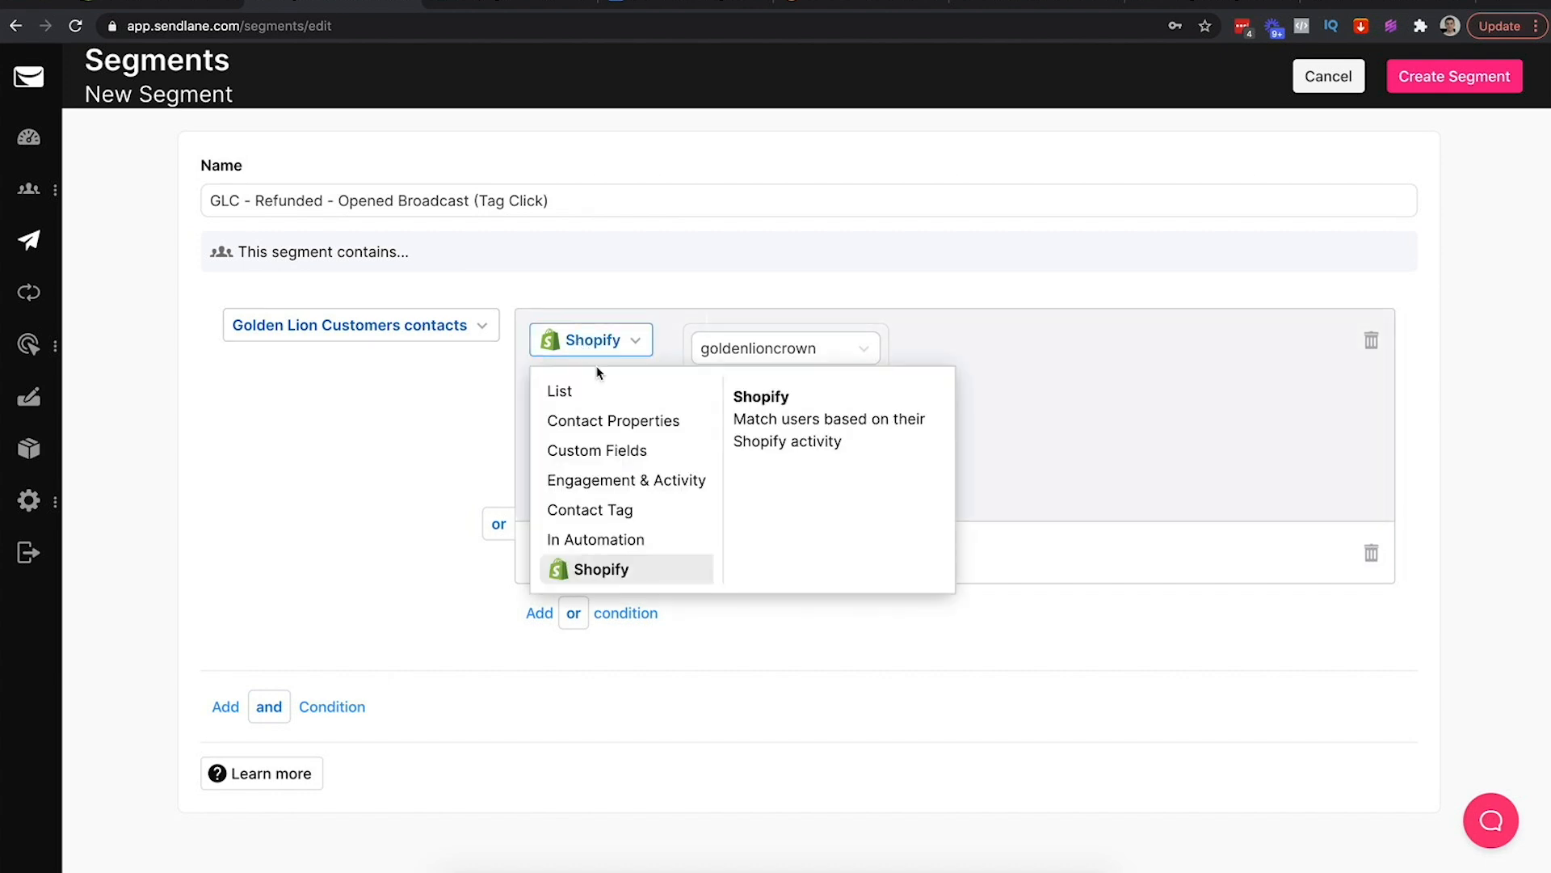
left_click(632, 488)
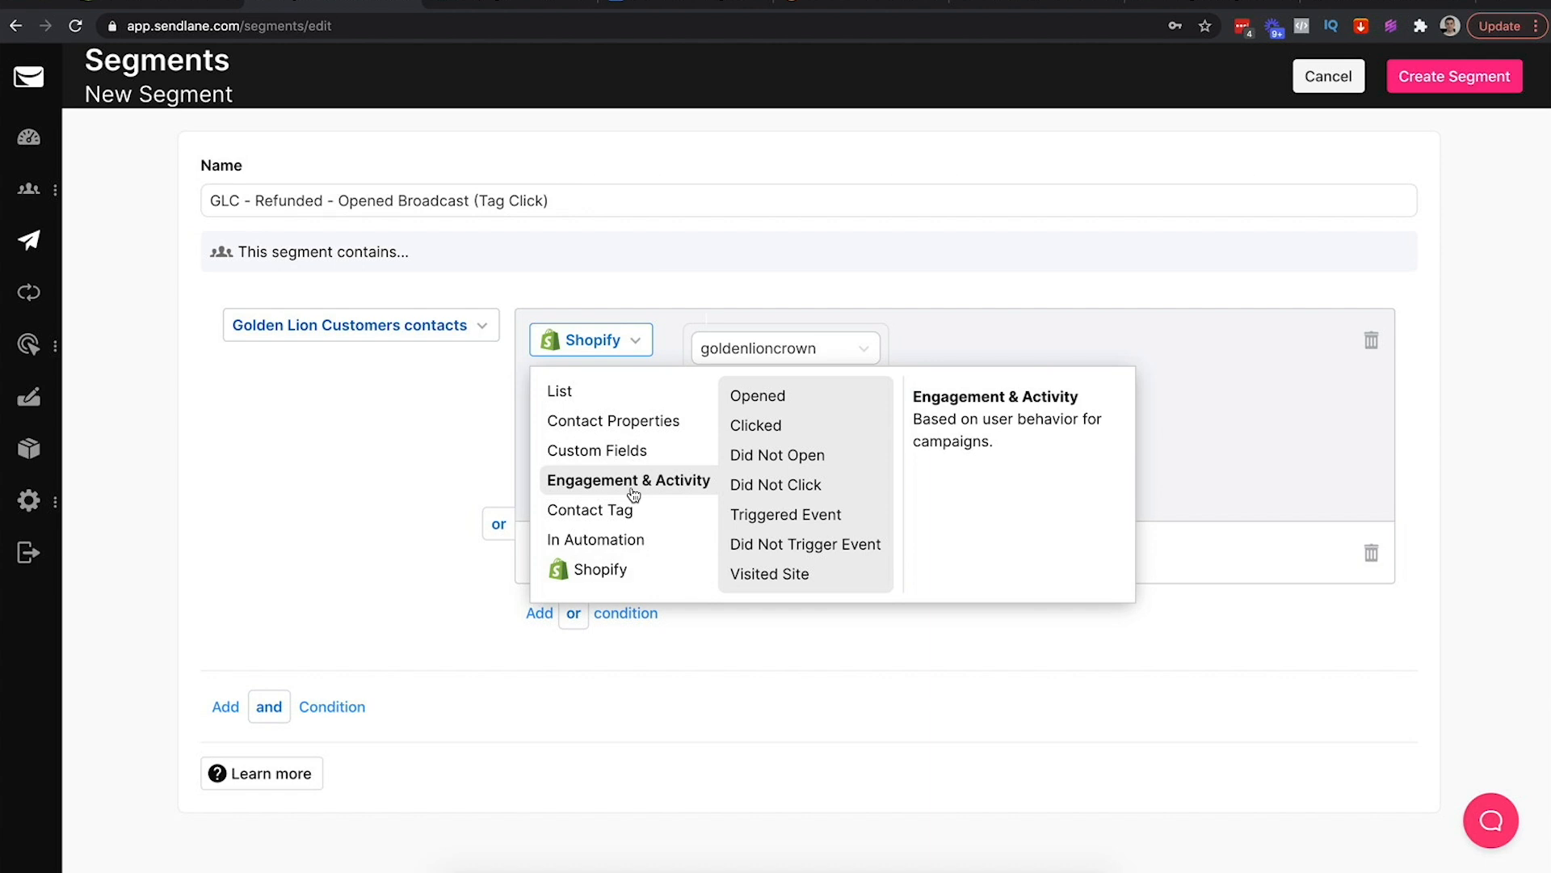
left_click(794, 402)
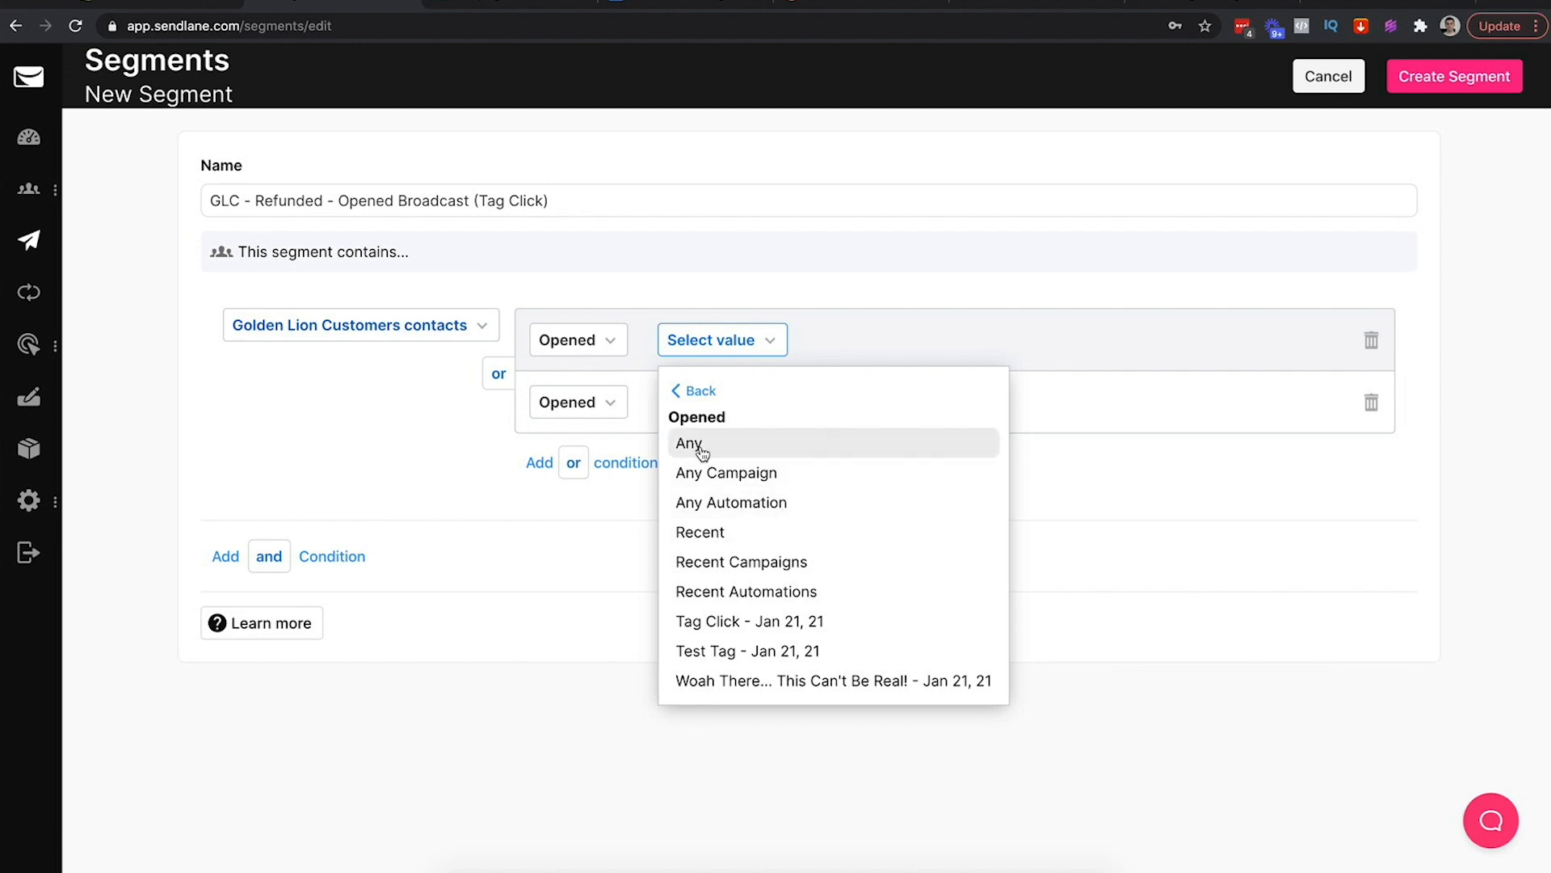
left_click(741, 450)
left_click(801, 340)
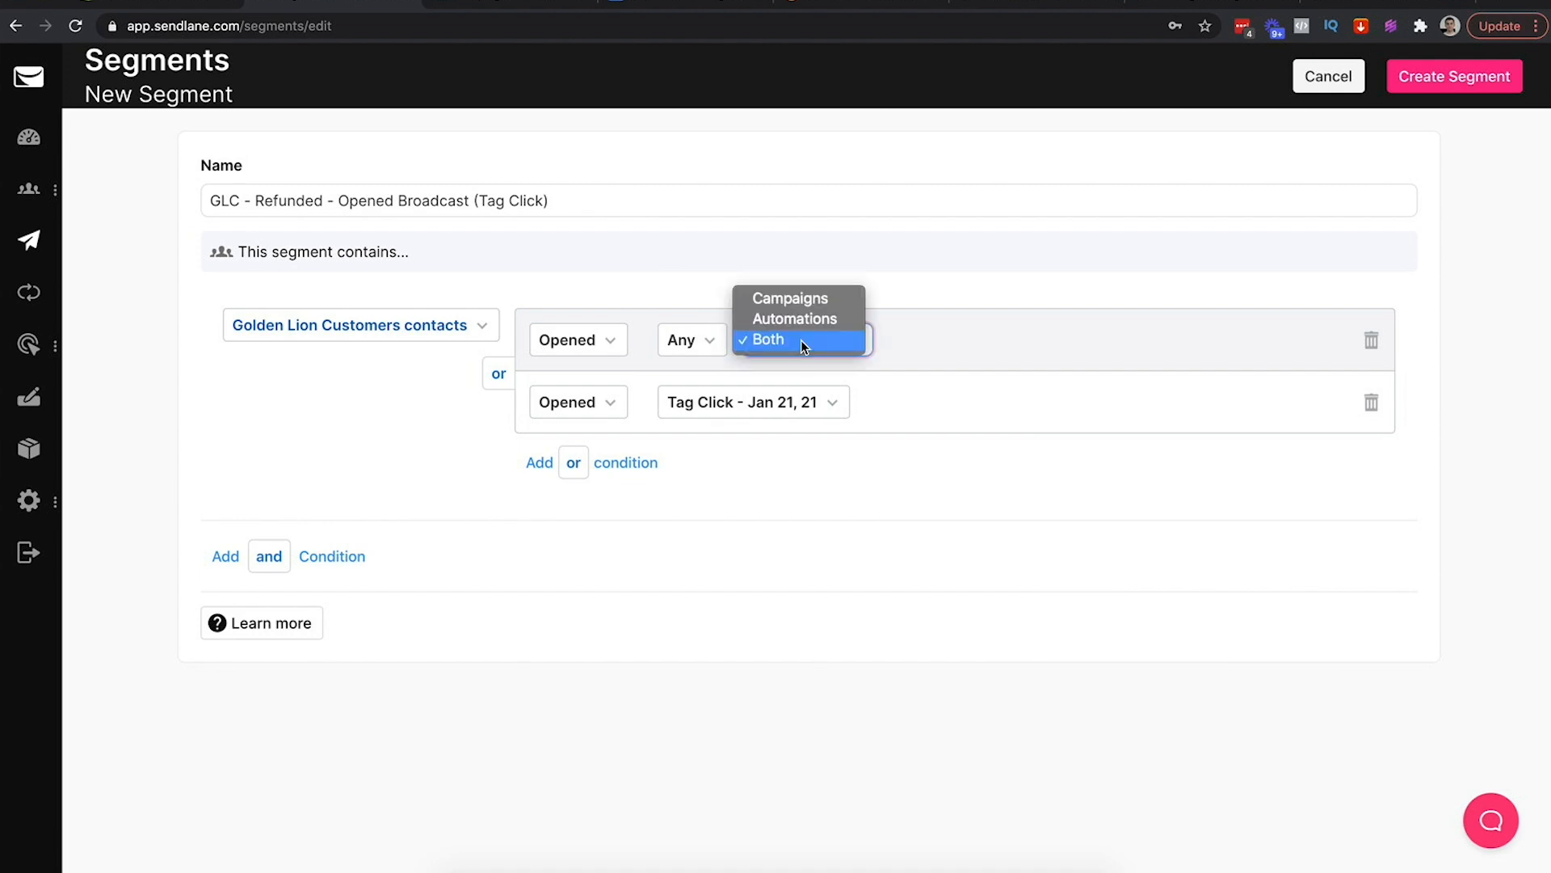
left_click(796, 298)
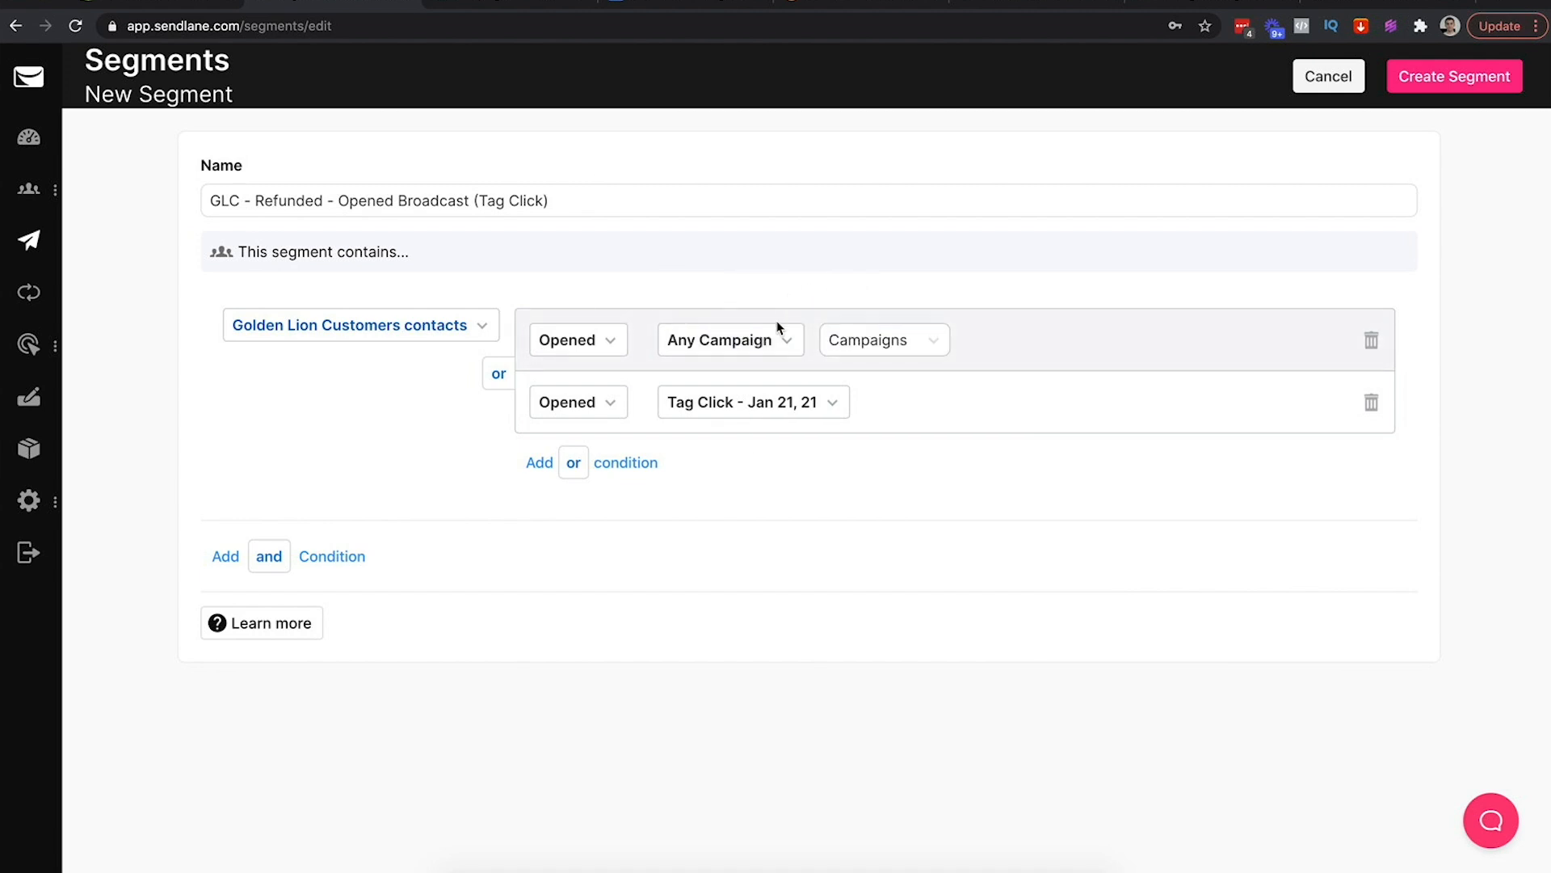
left_click(778, 328)
left_click(766, 501)
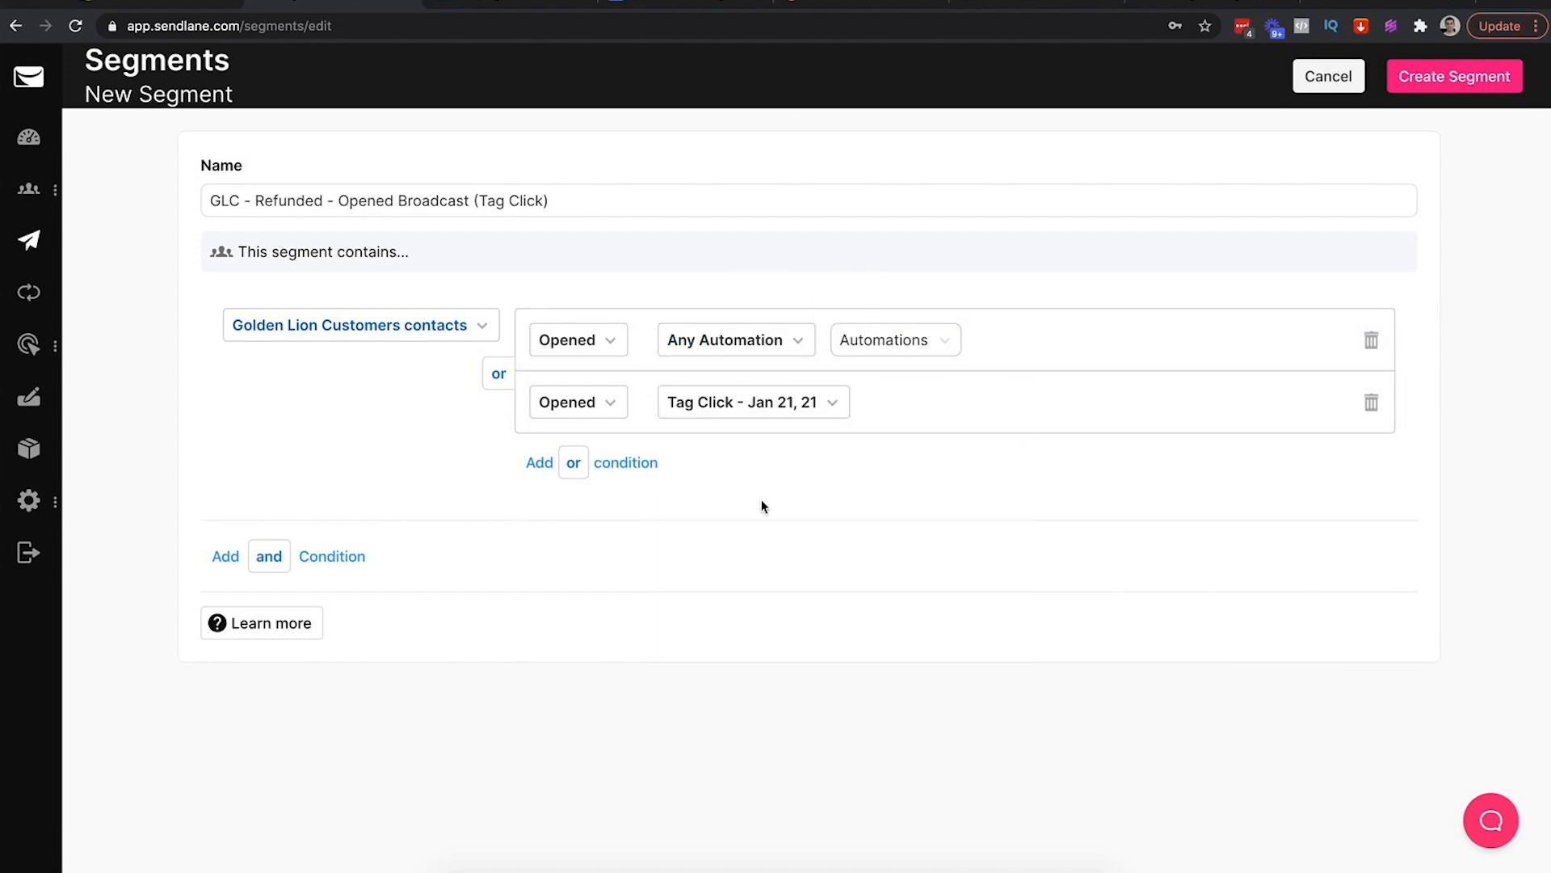
left_click(760, 336)
left_click(711, 473)
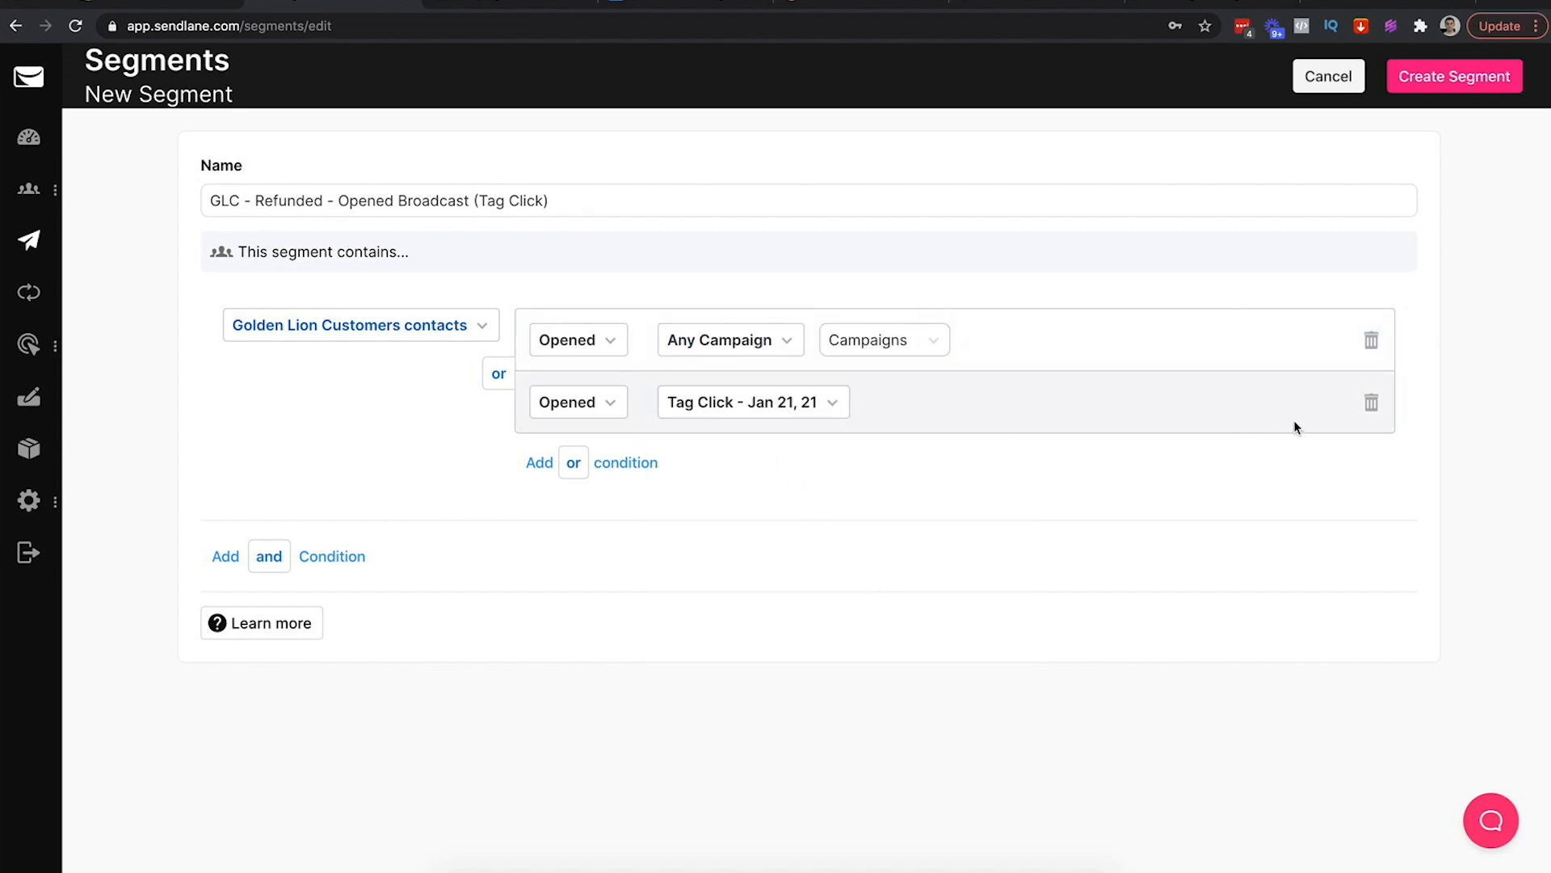
left_click(1369, 405)
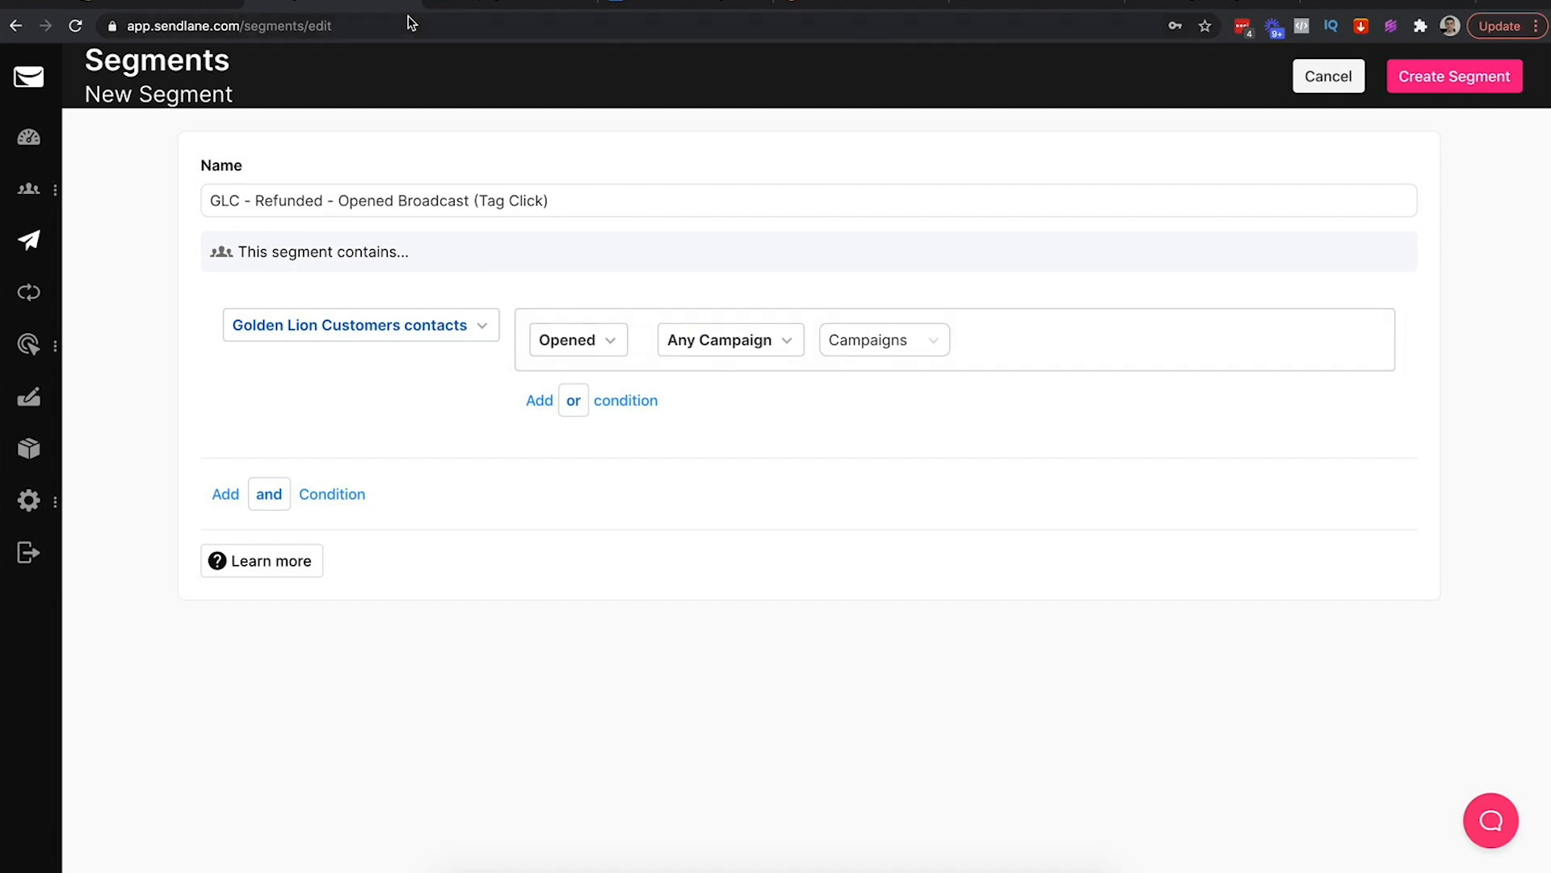
Check the sent campaigns list, then base the segment on all contacts
left_click(479, 6)
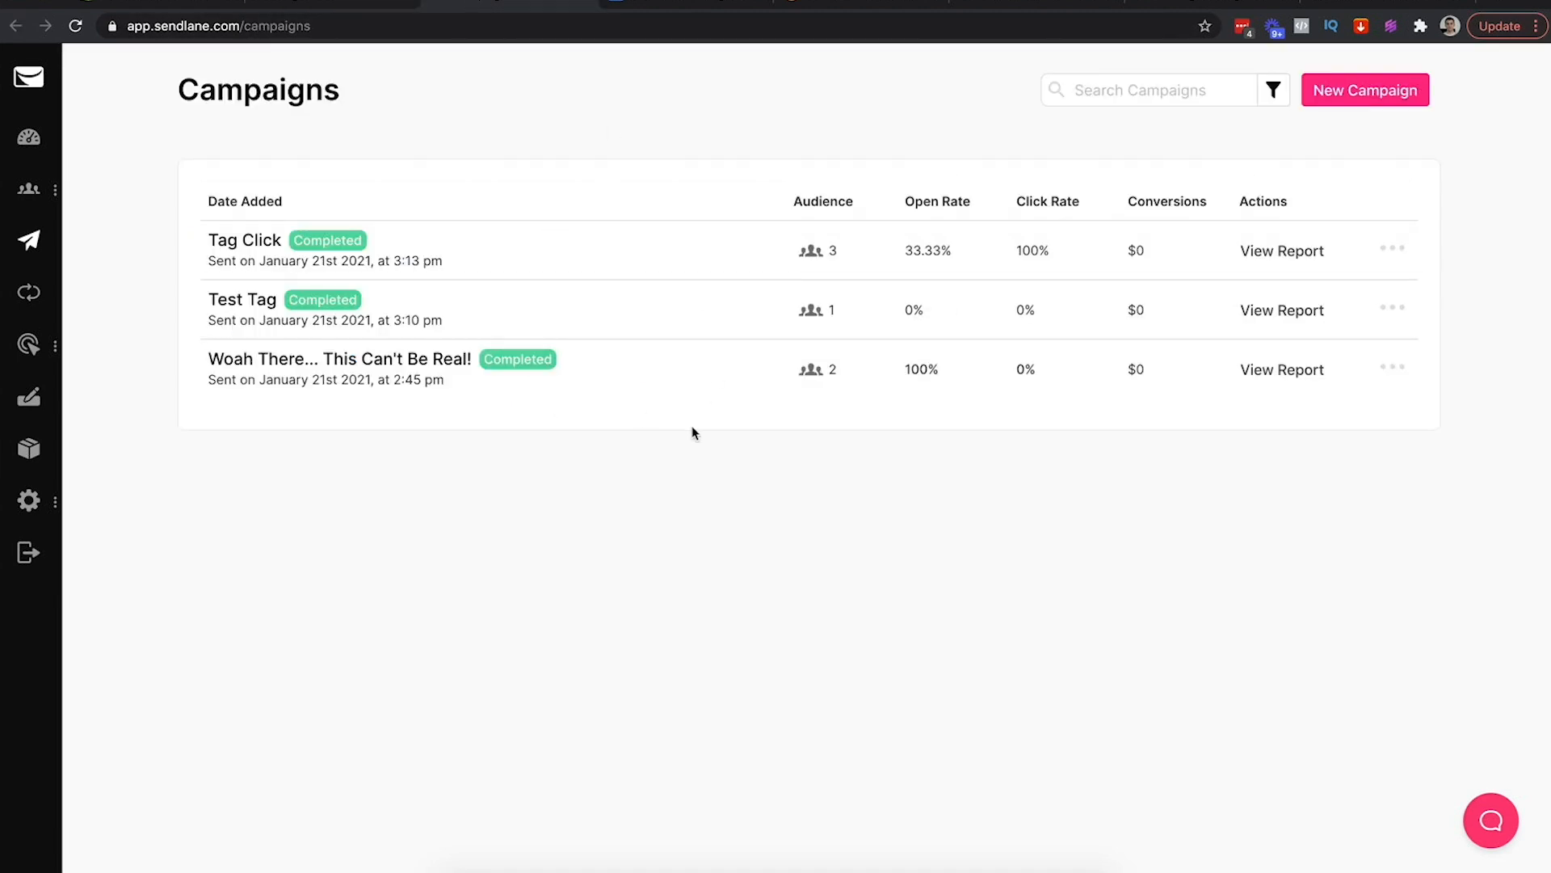
left_click(335, 4)
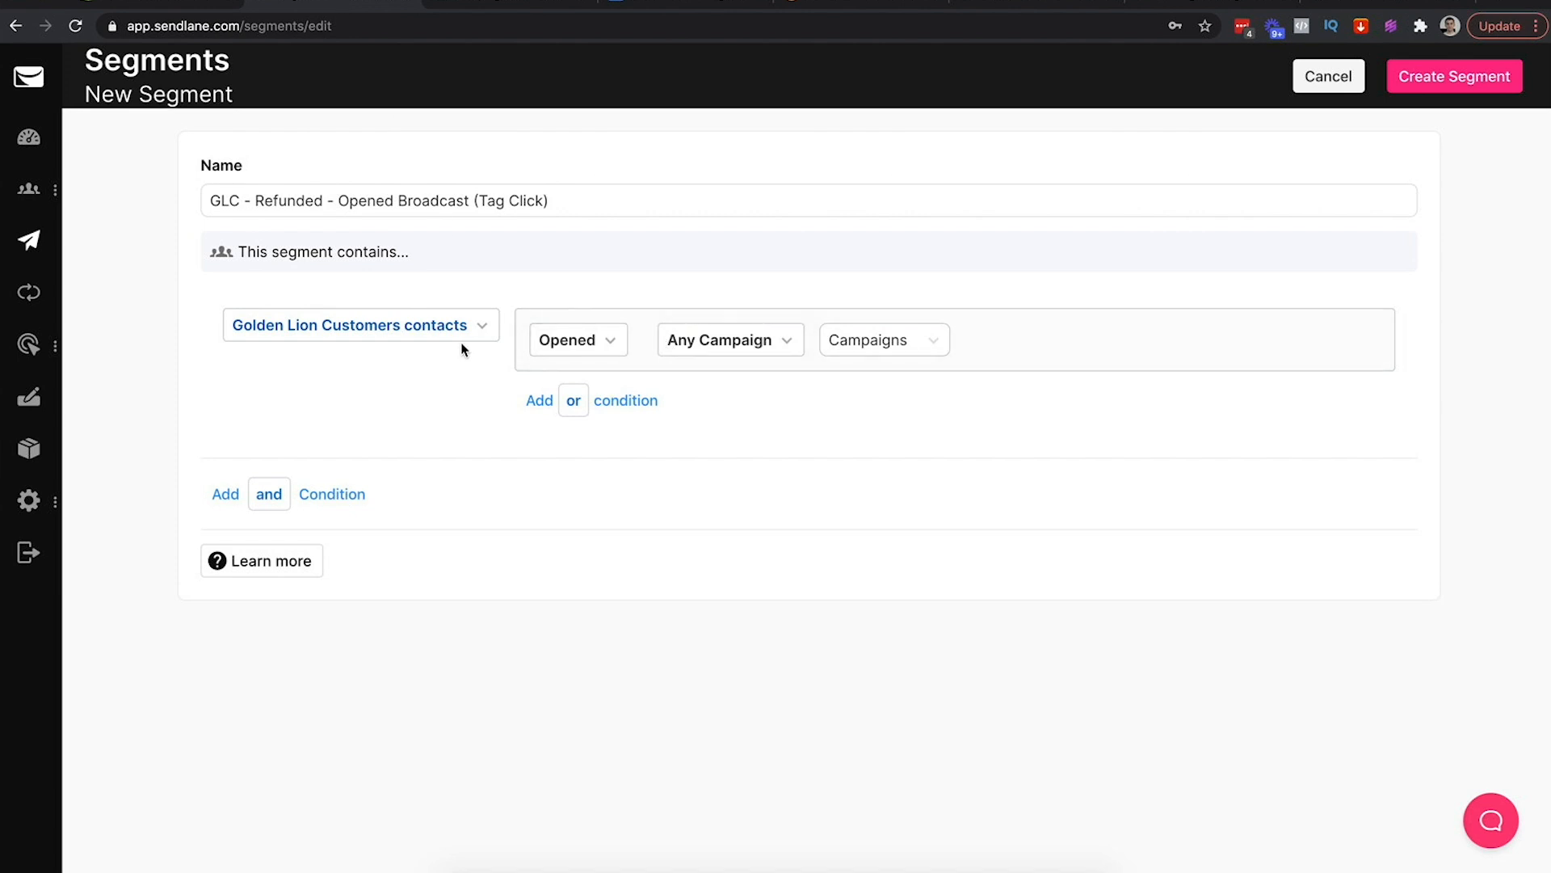
left_click(340, 330)
left_click(341, 330)
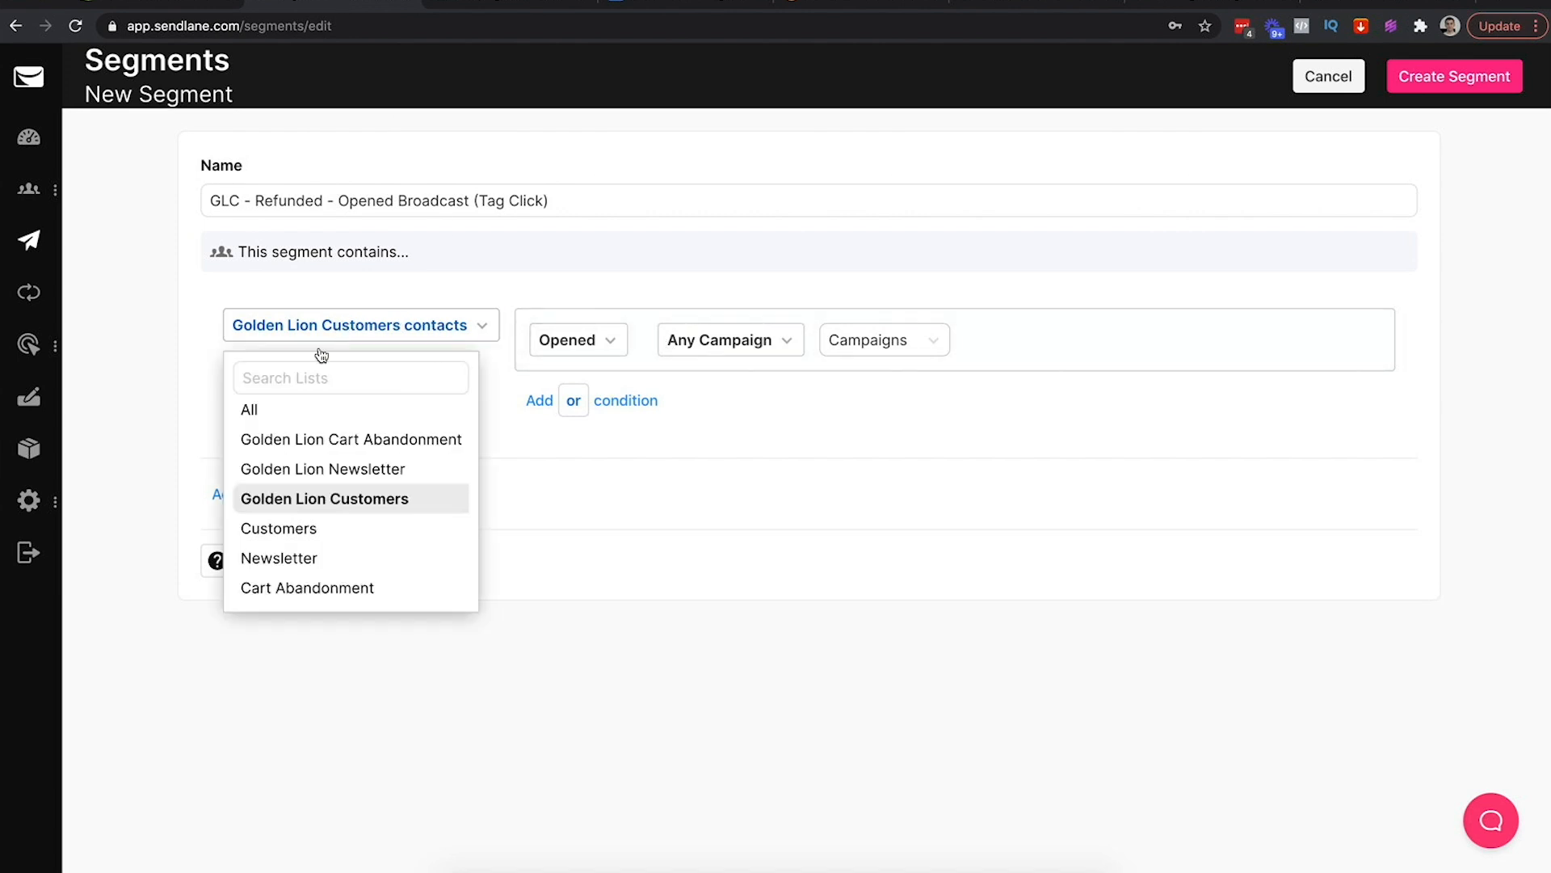
left_click(277, 415)
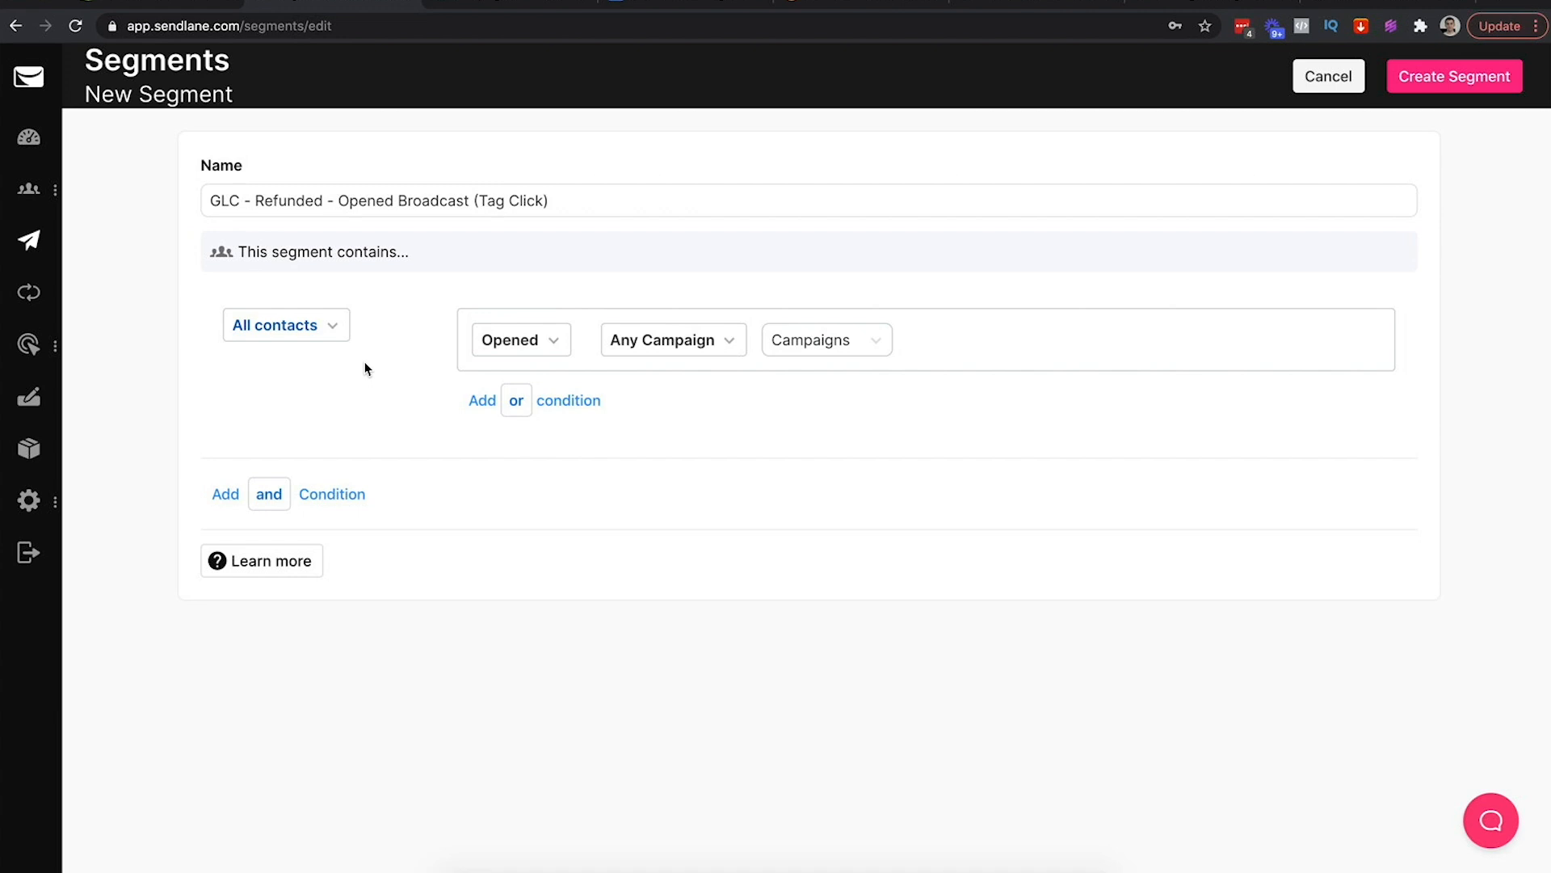
Make the rule Shopify shop goldenlioncrown, resource customer, filter Exists
left_click(536, 354)
left_click(563, 571)
left_click(727, 347)
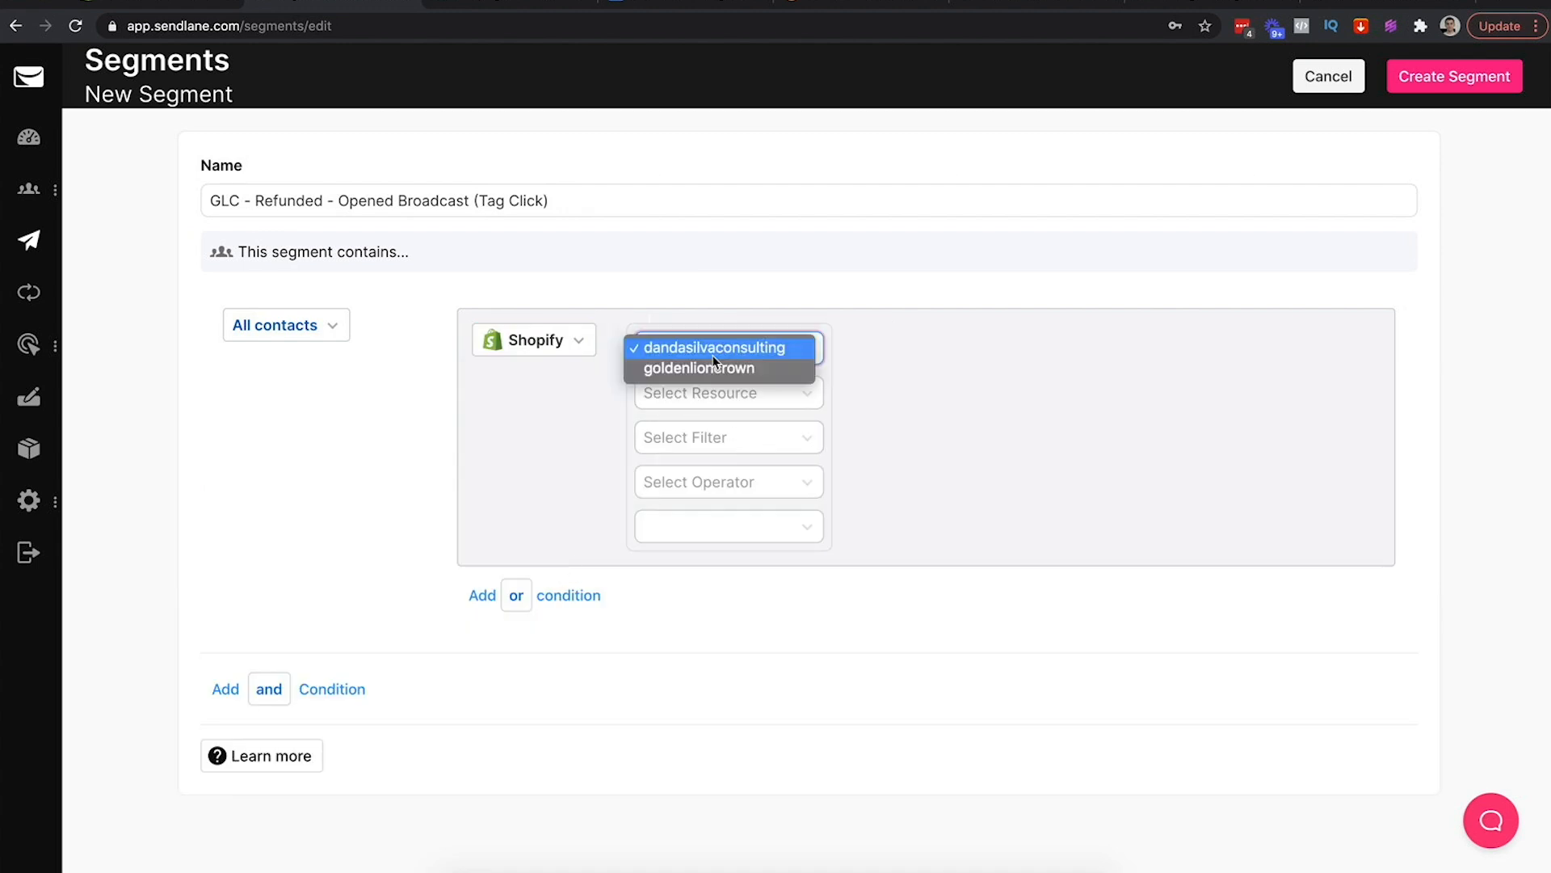
left_click(711, 367)
left_click(796, 394)
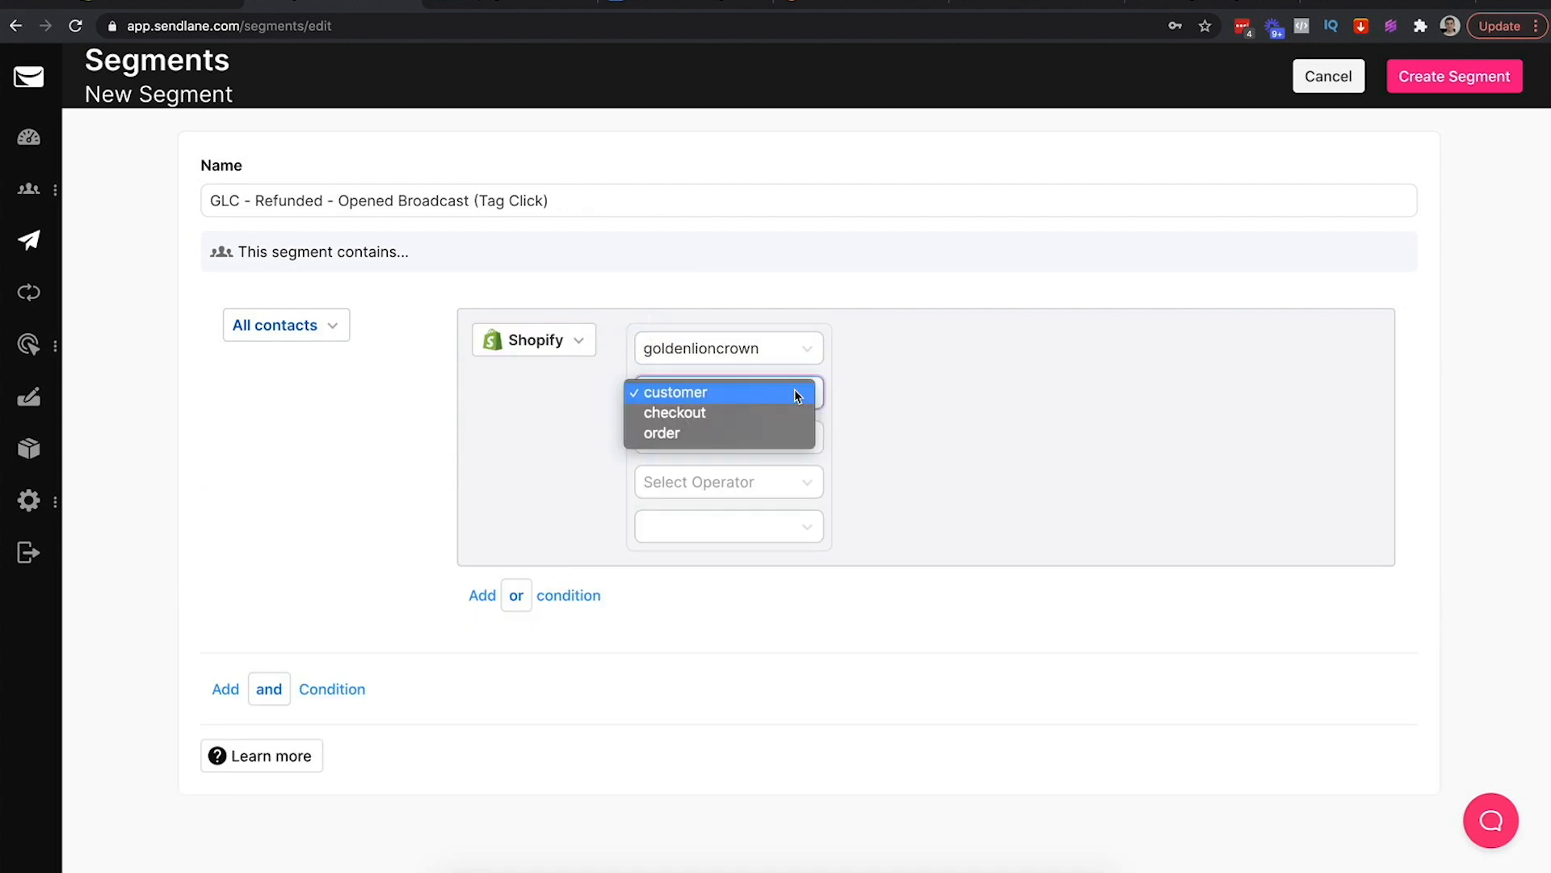
left_click(750, 391)
left_click(753, 443)
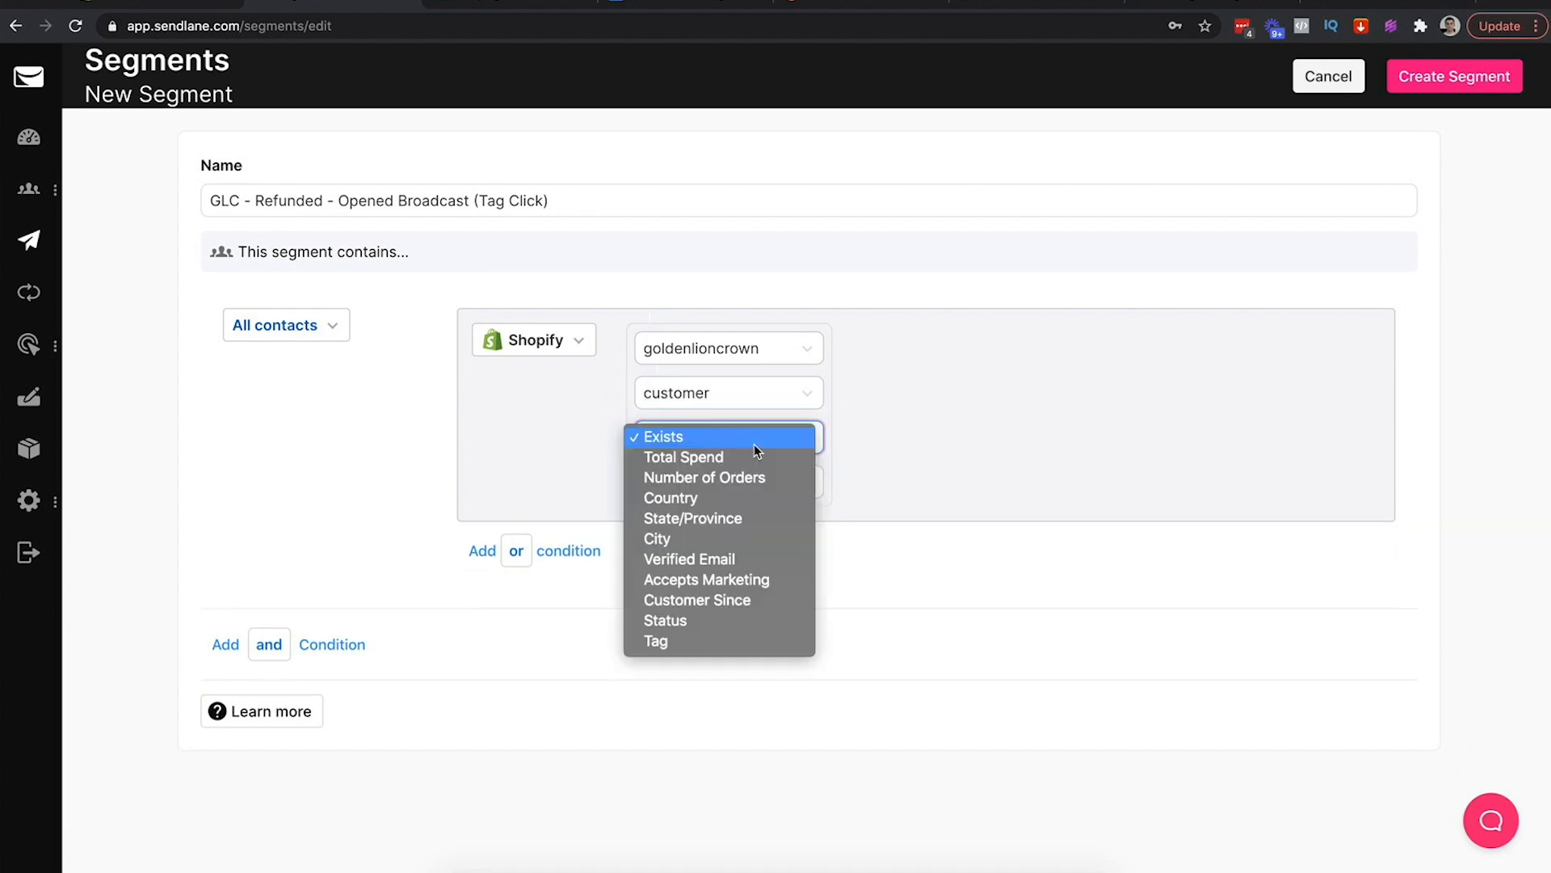
left_click(715, 439)
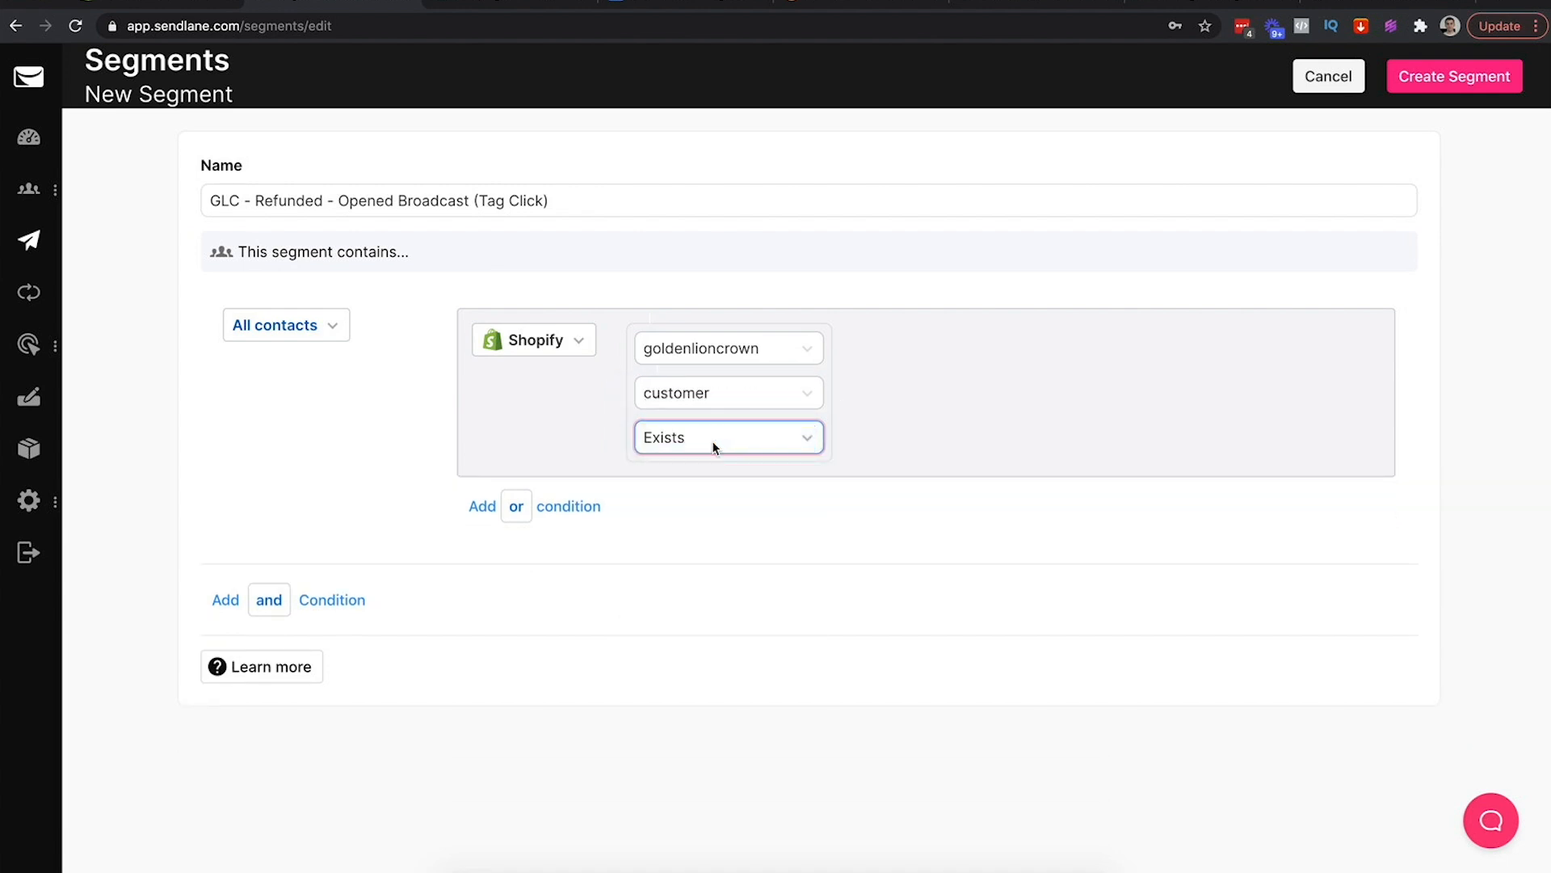
Try the order resource with Fulfilled status, then revert to customer with Exists
left_click(759, 395)
left_click(759, 401)
left_click(808, 394)
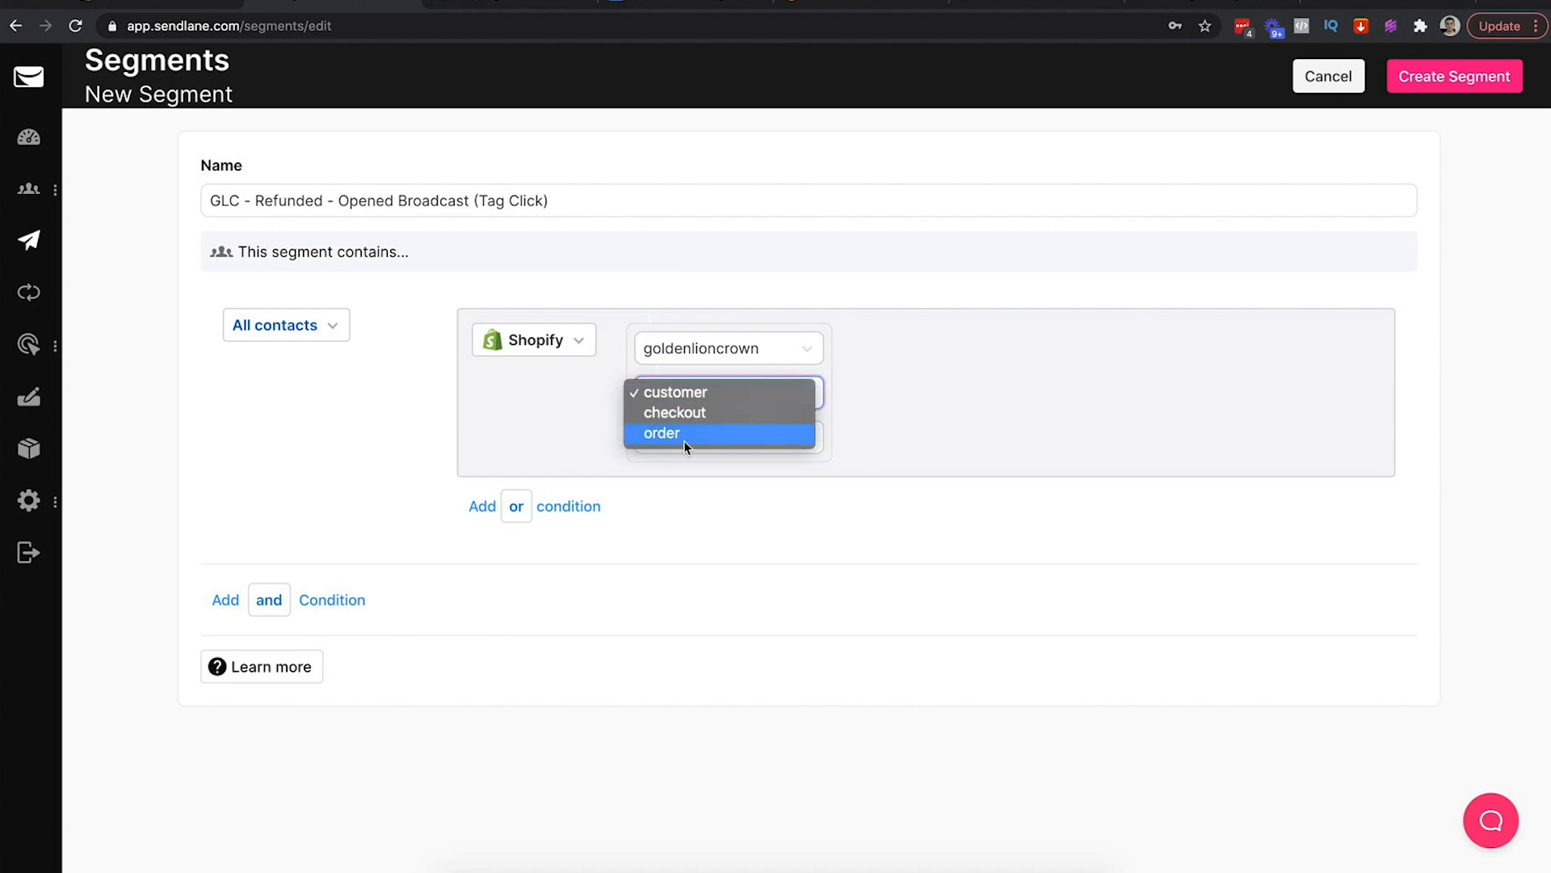
left_click(691, 436)
left_click(697, 437)
left_click(880, 392)
left_click(751, 428)
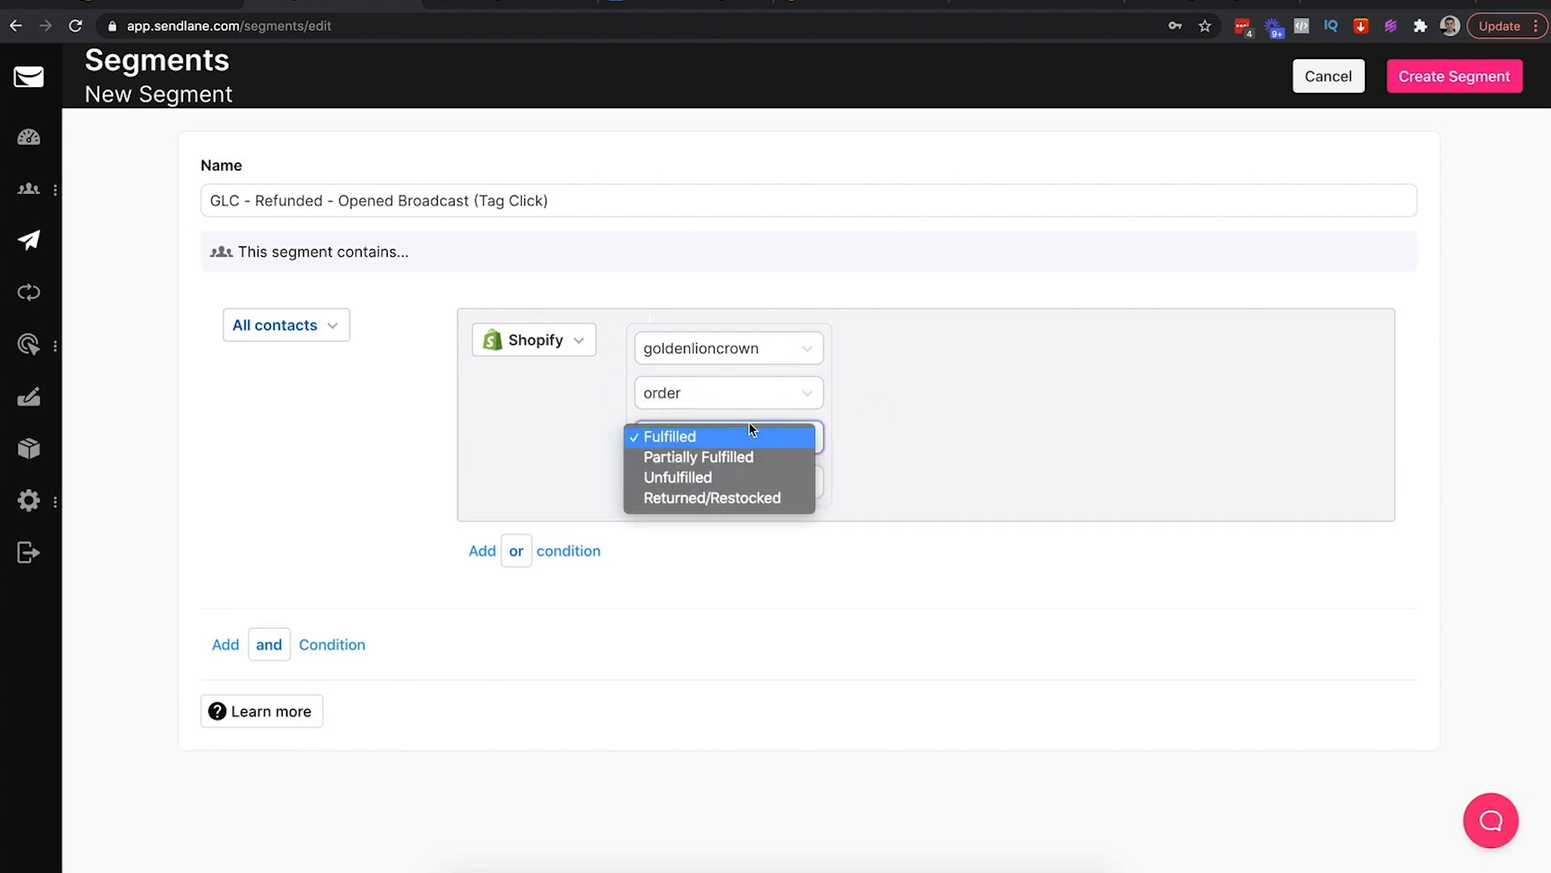
left_click(705, 437)
left_click(698, 397)
left_click(658, 352)
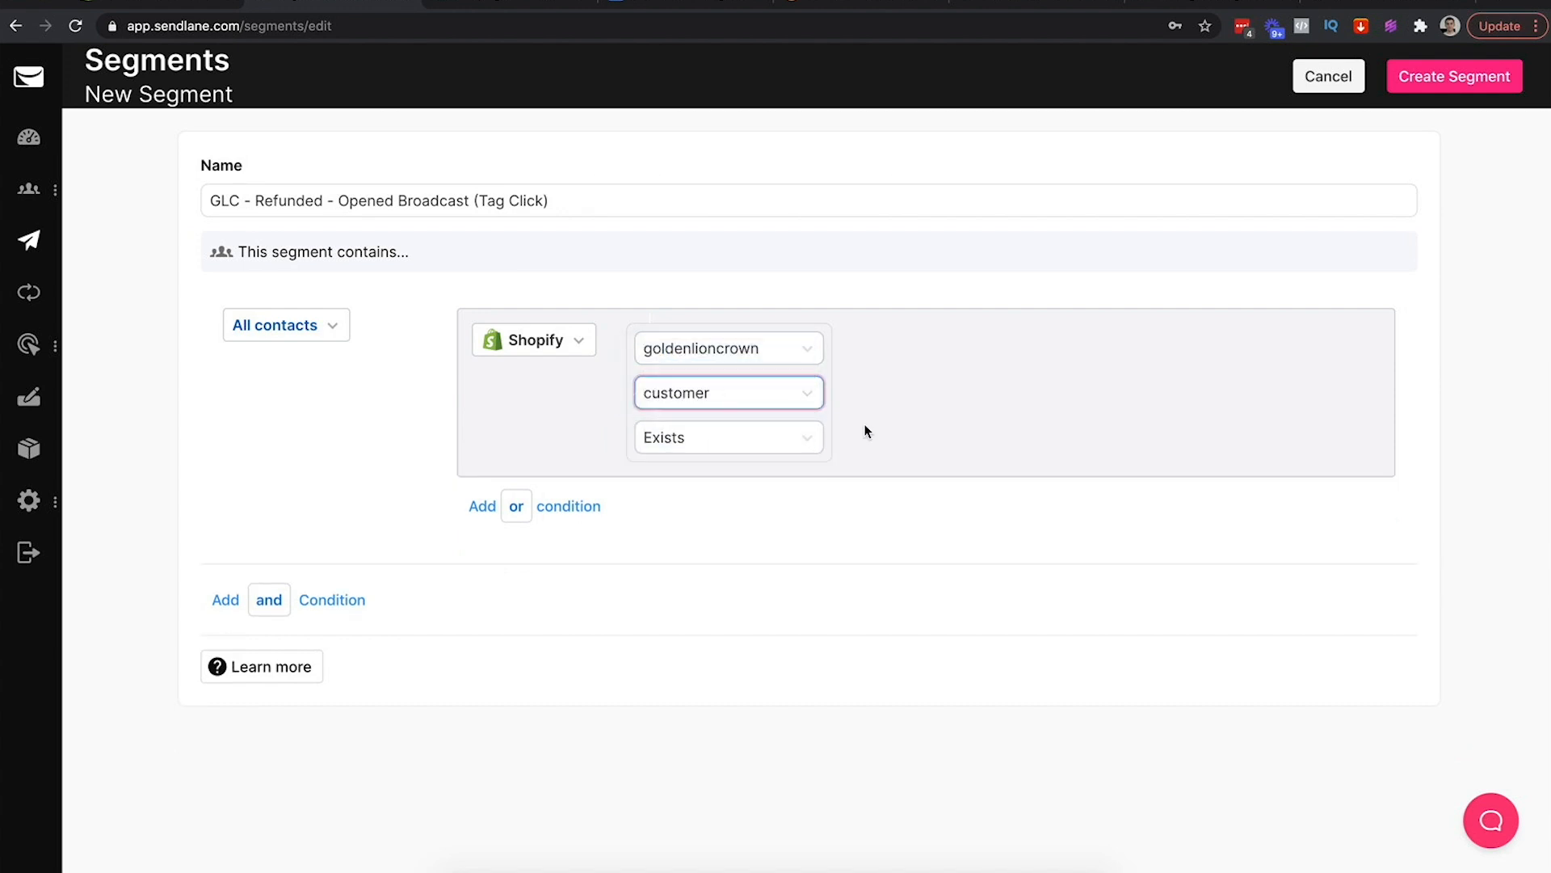
left_click(707, 445)
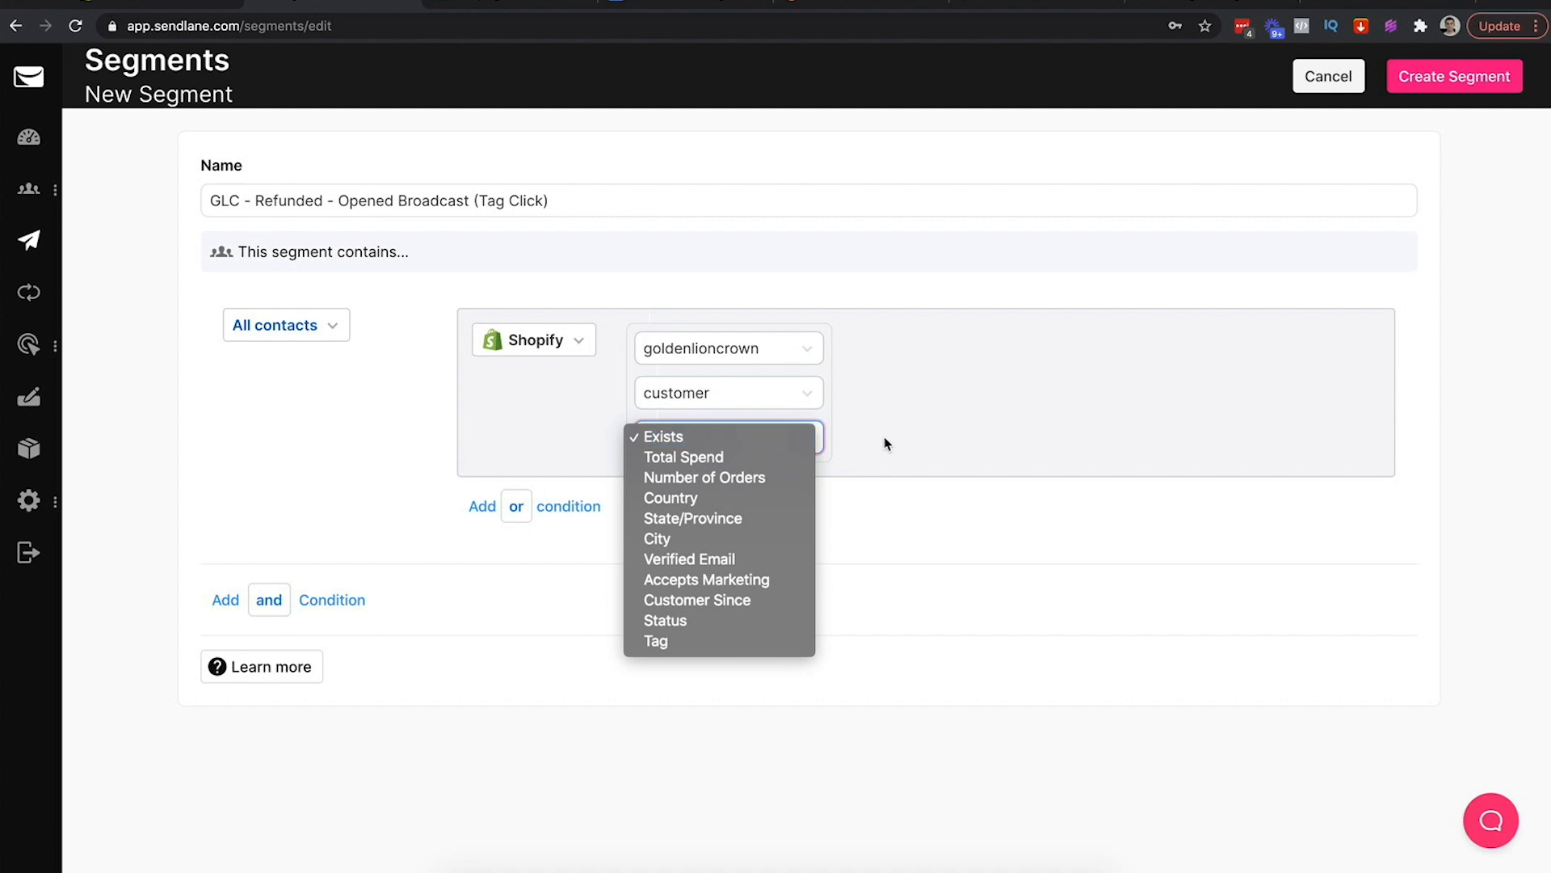
left_click(887, 402)
left_click(706, 433)
left_click(680, 438)
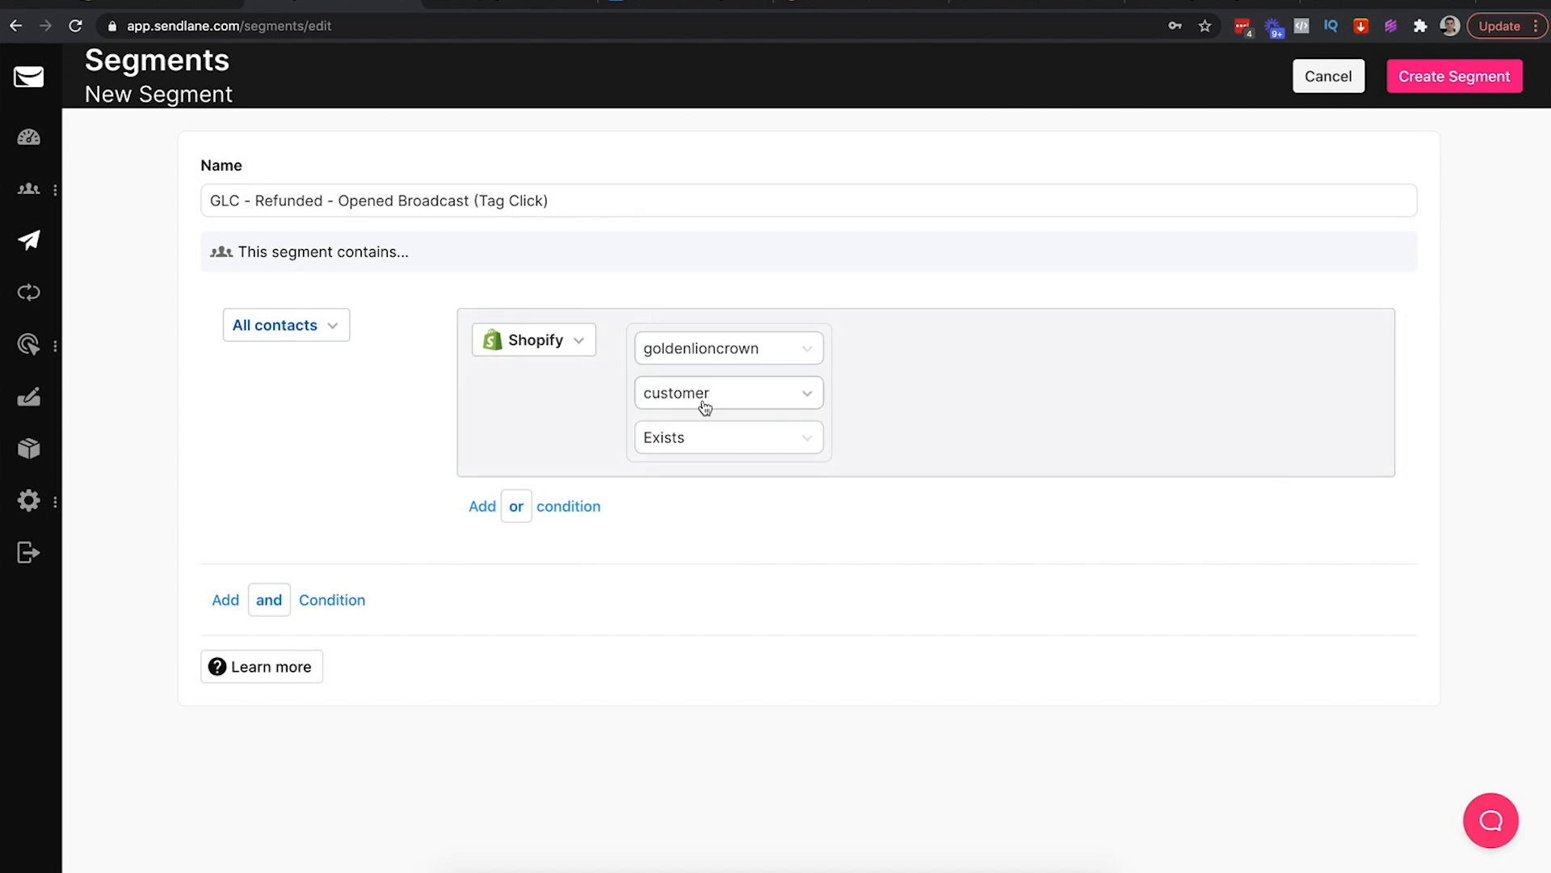
Add an and-condition Engagement & Activity > Opened > Any Campaign, then bring up the Shopify admin
left_click(269, 600)
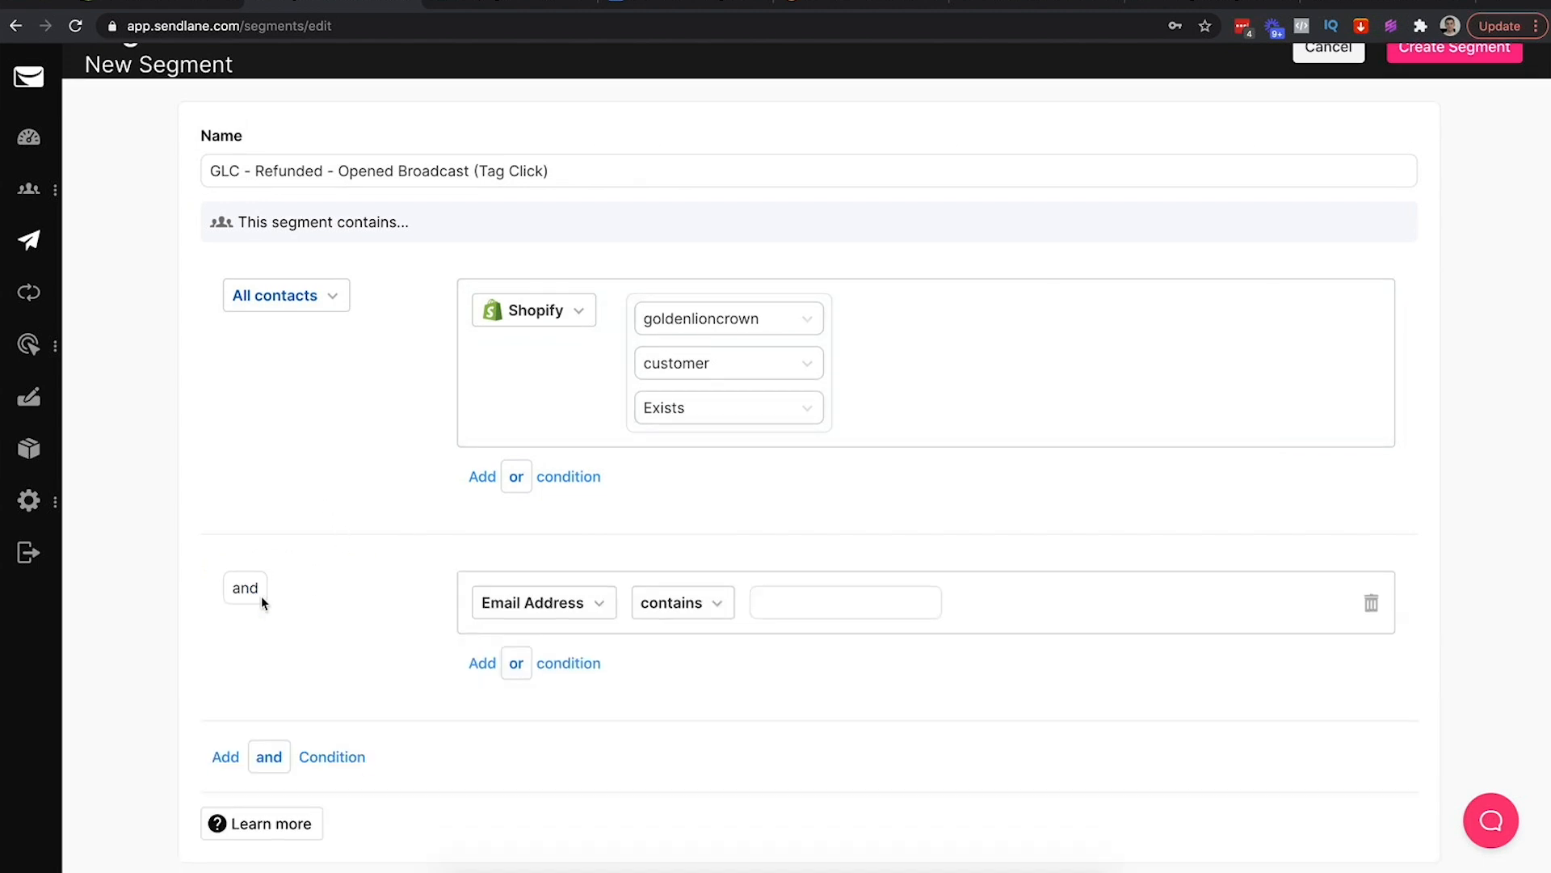
left_click(549, 607)
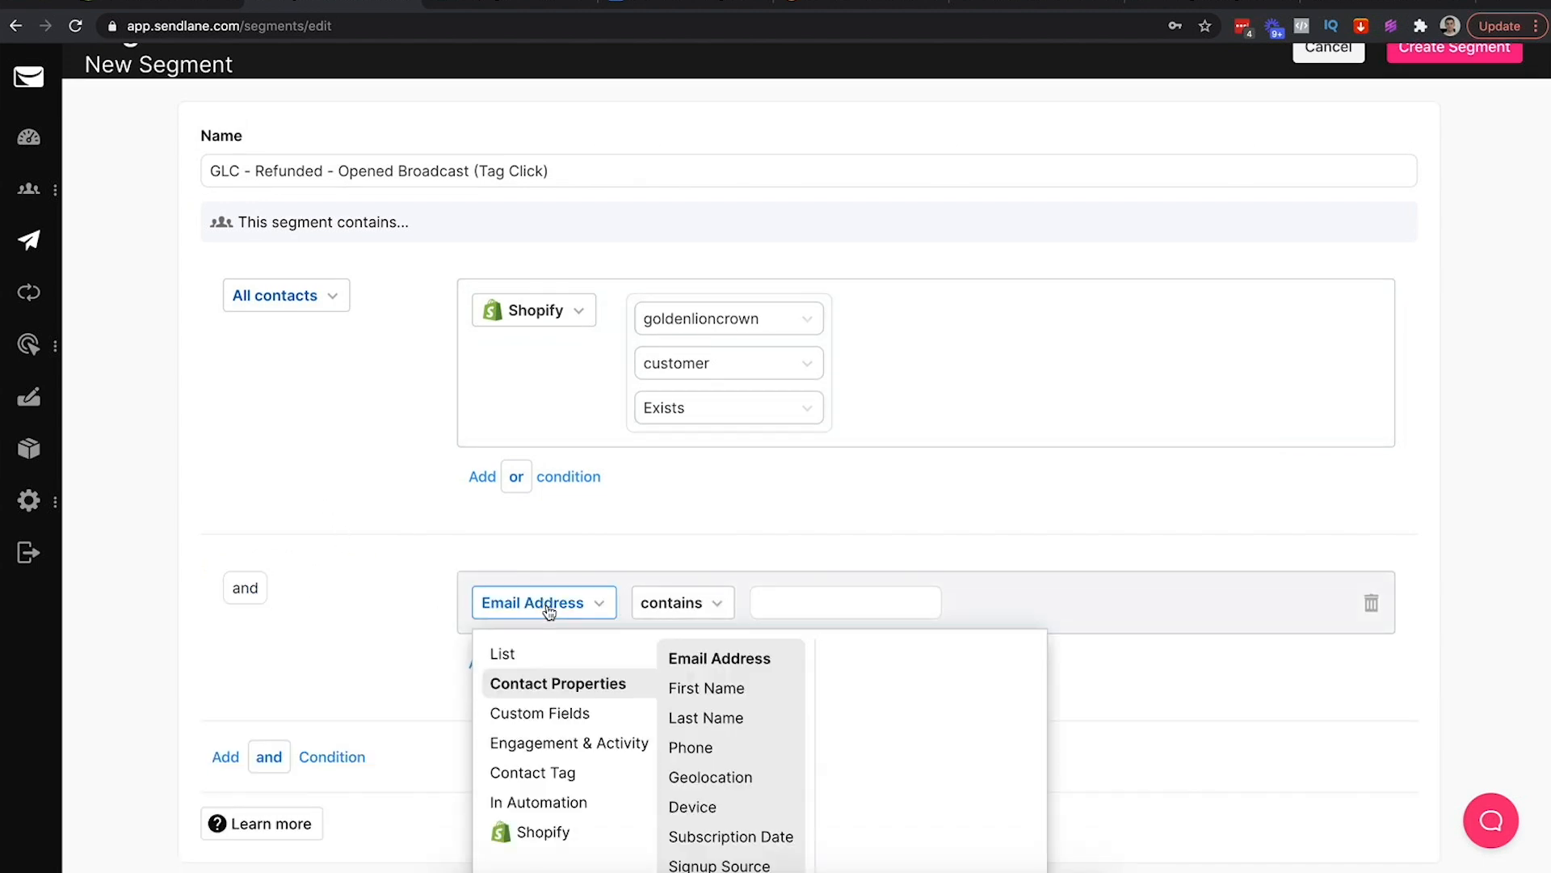
left_click(555, 745)
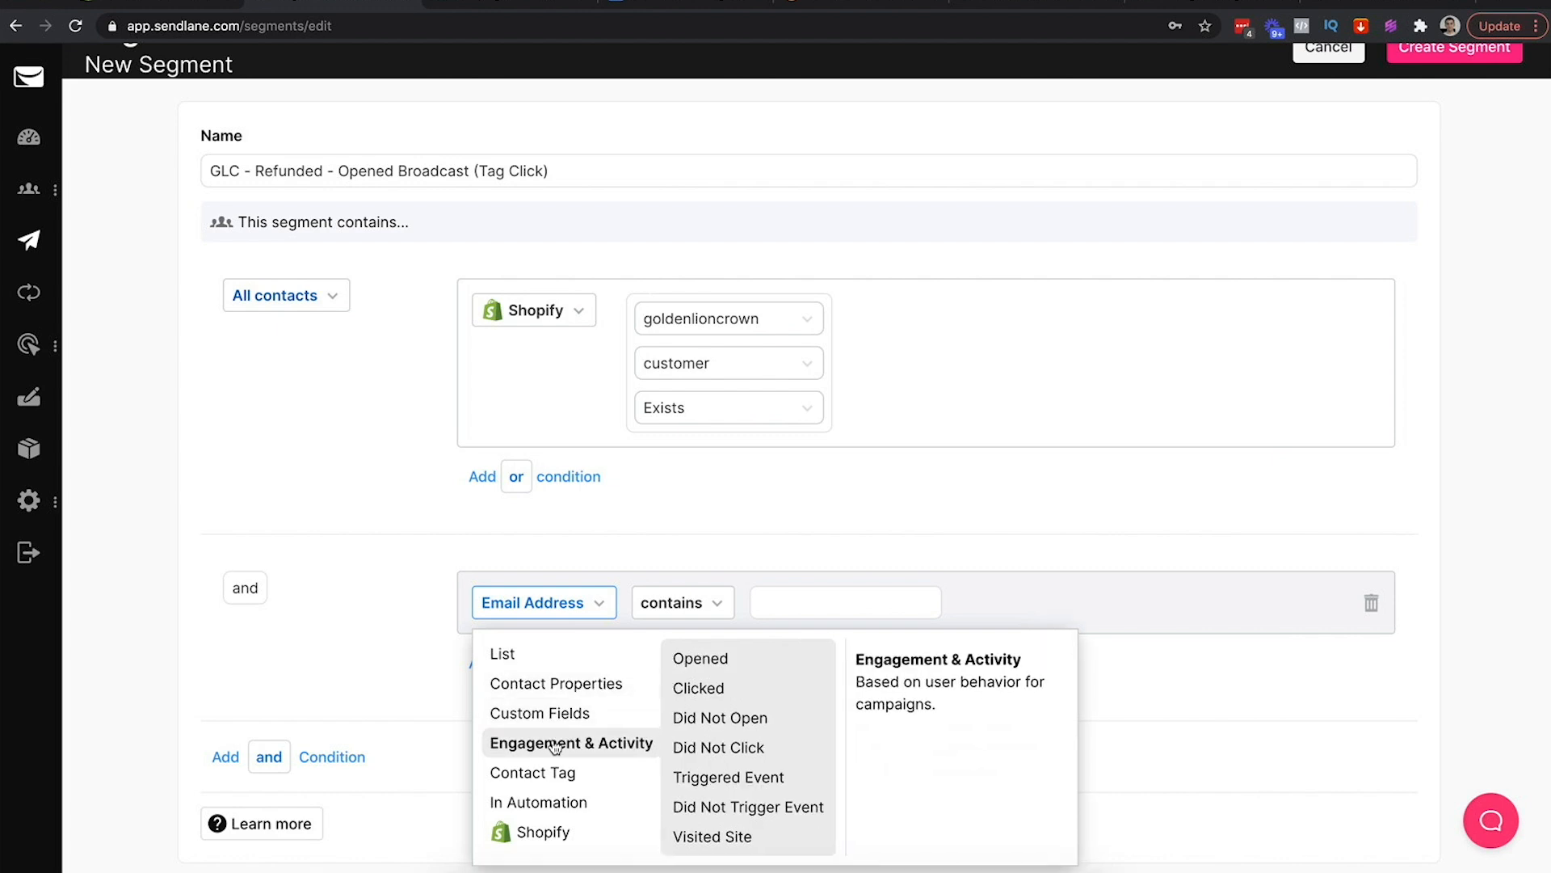
left_click(700, 658)
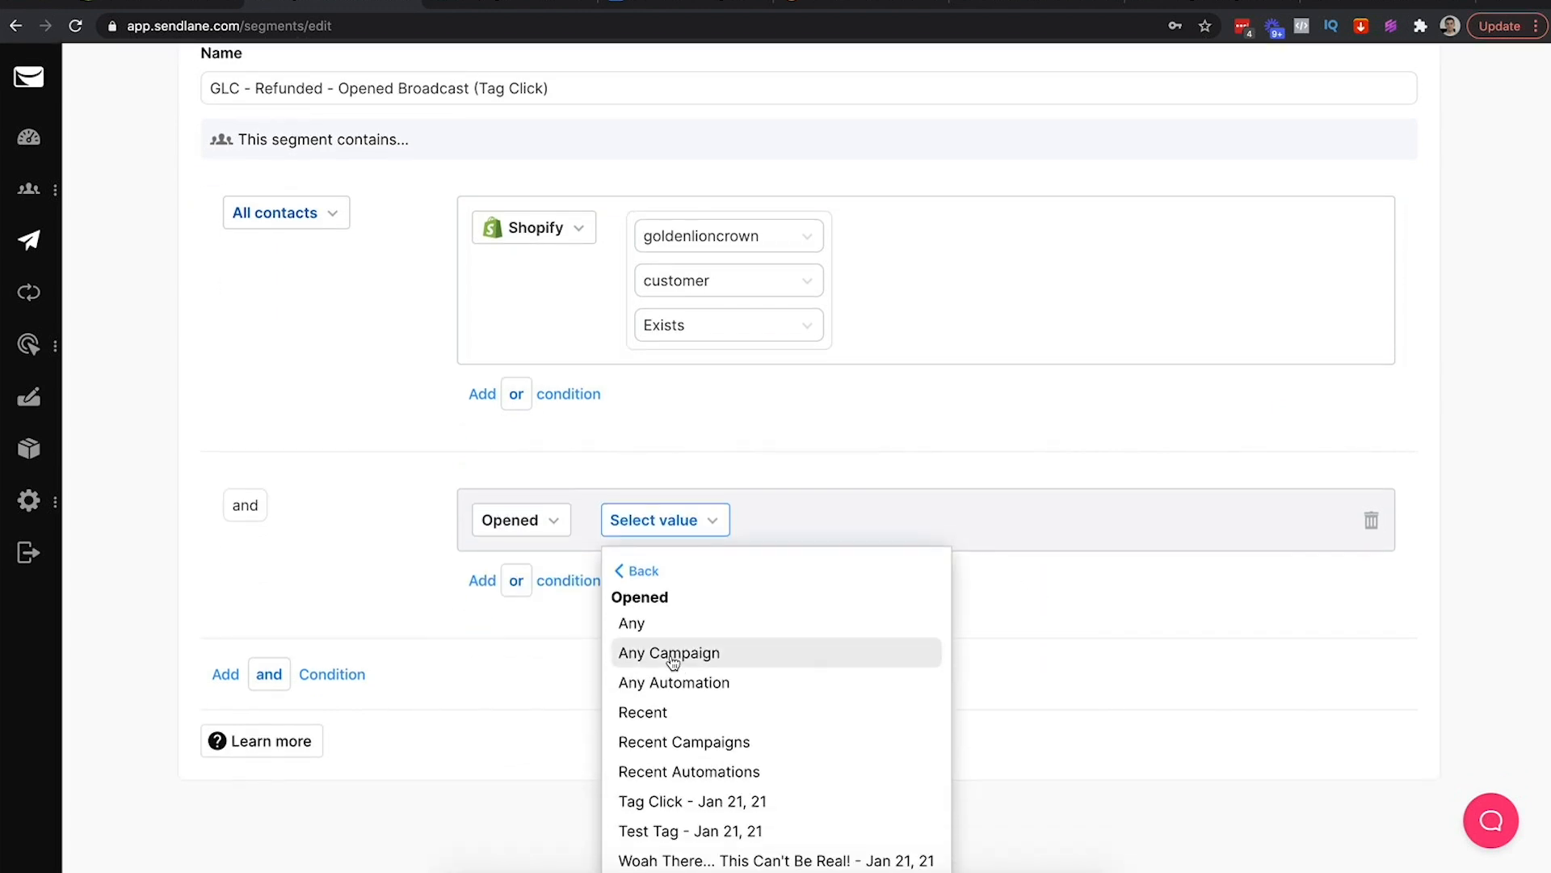
left_click(676, 651)
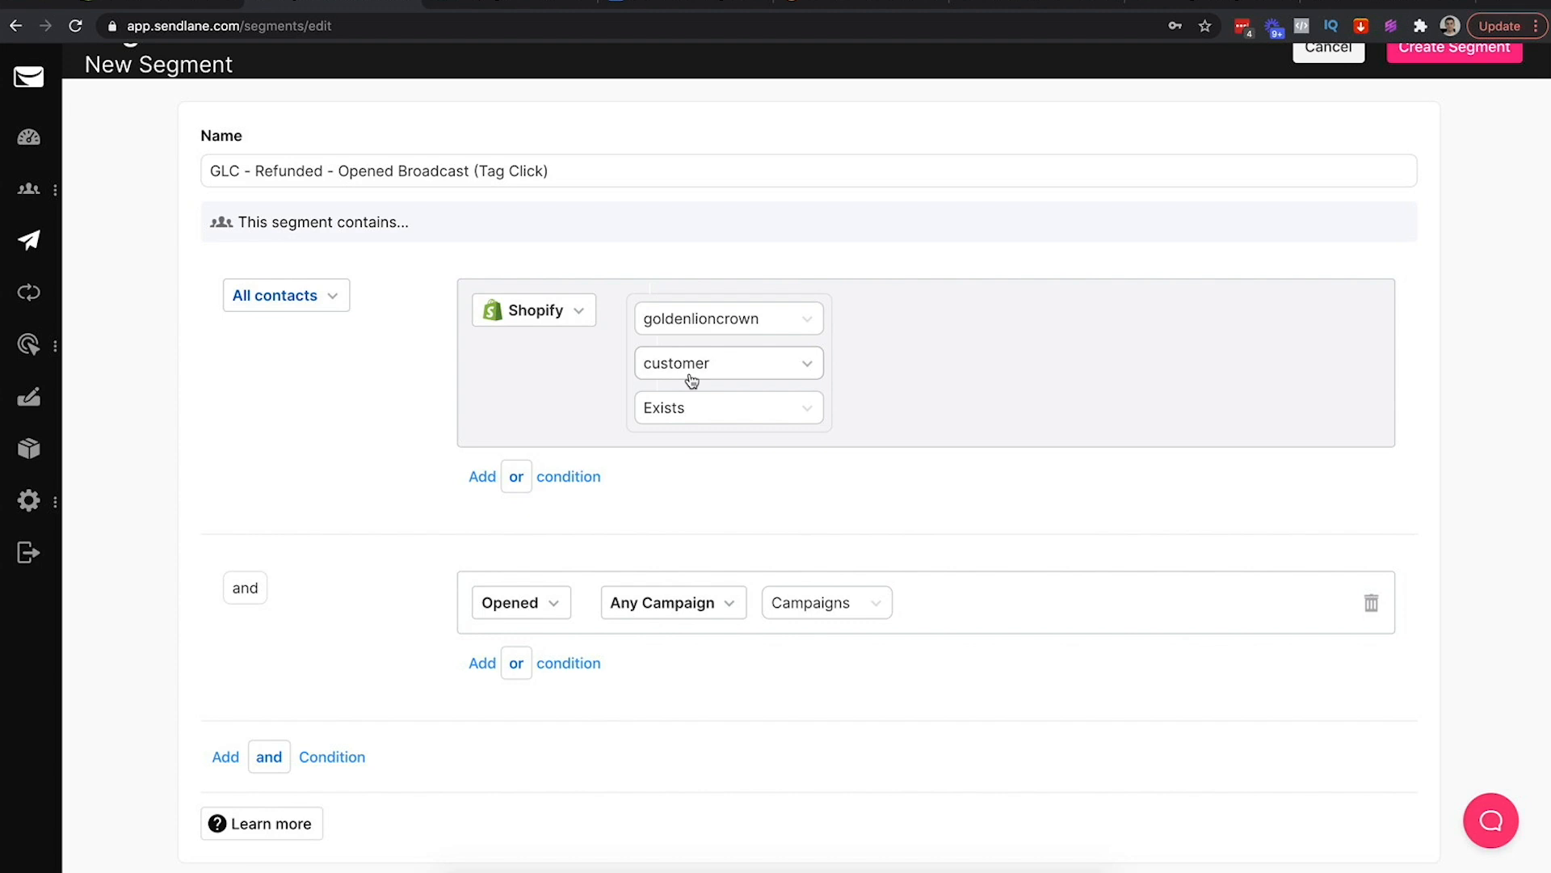
left_click(346, 8)
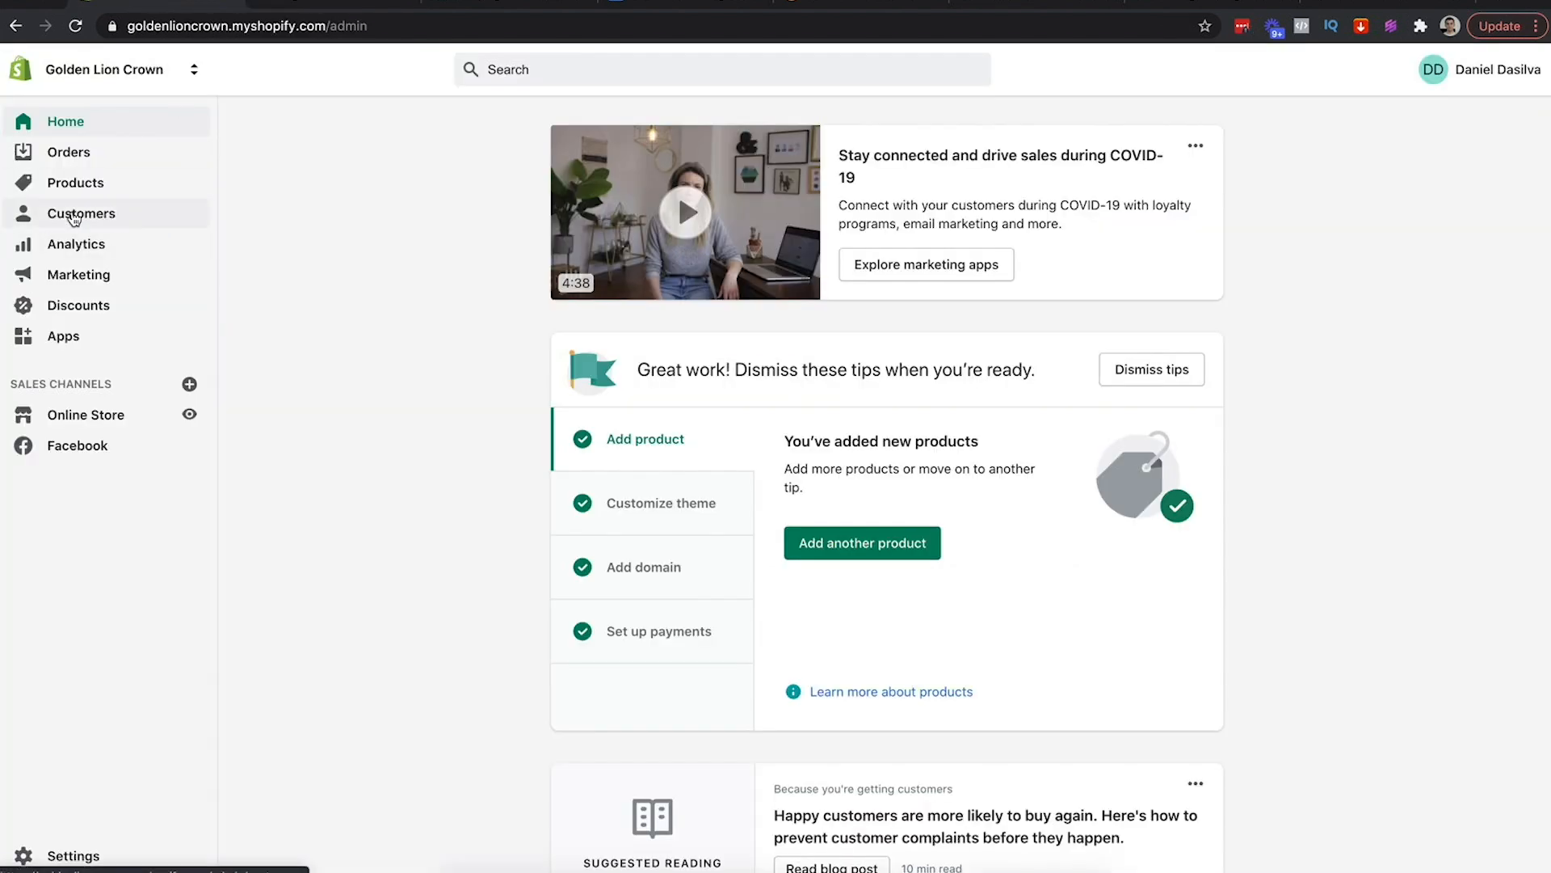
Open the Shopify Customers list to review the store's six customers
left_click(84, 216)
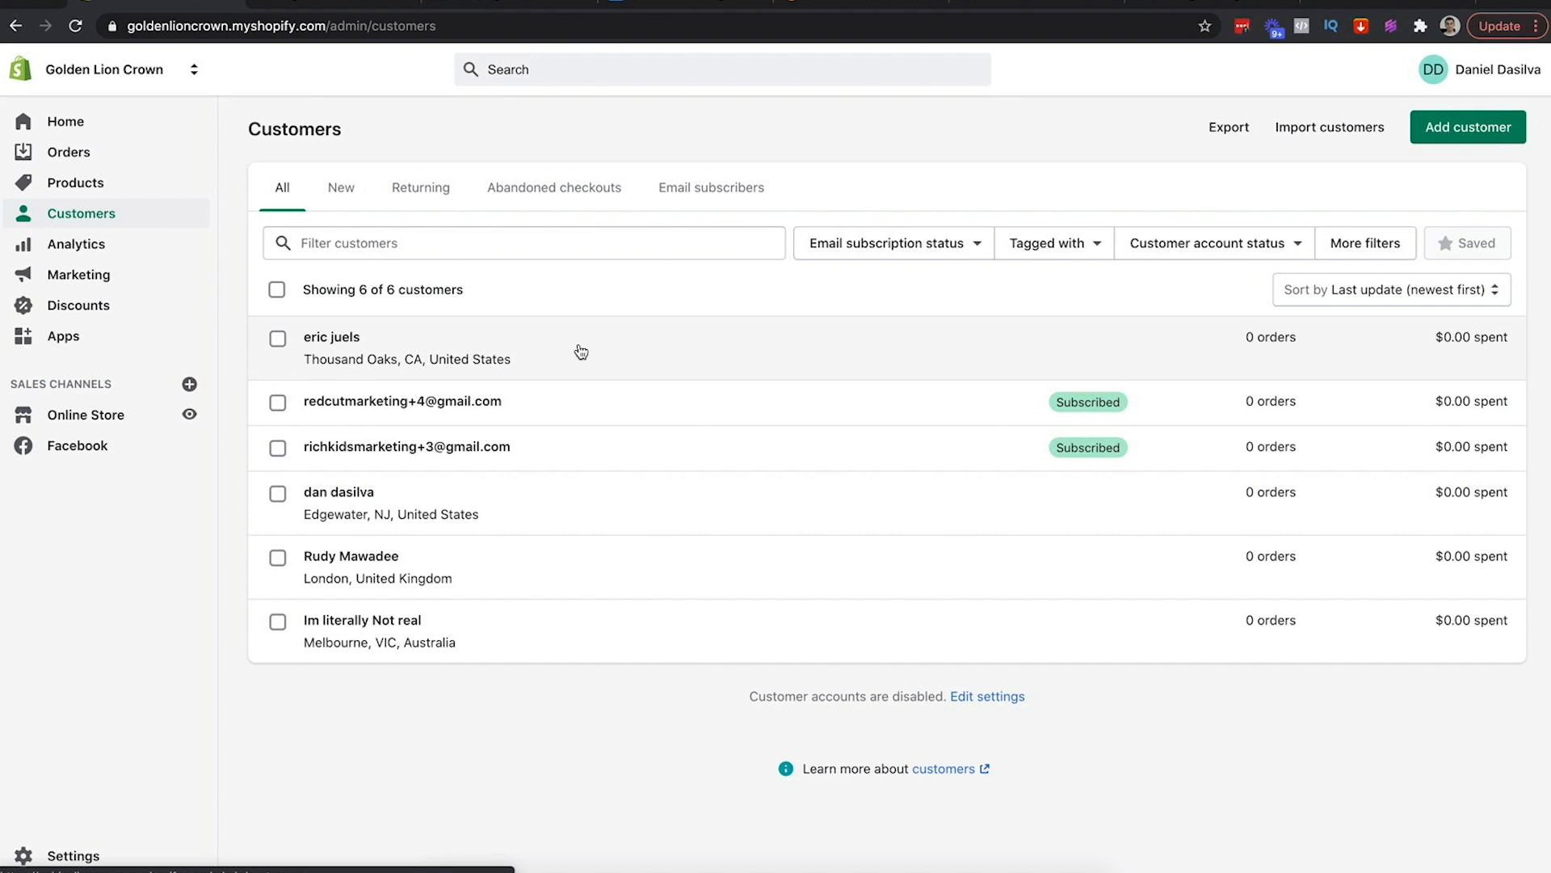
Name the new segment 'GLC - All Leads - Opened Any Campaign' and create it
left_click(305, 5)
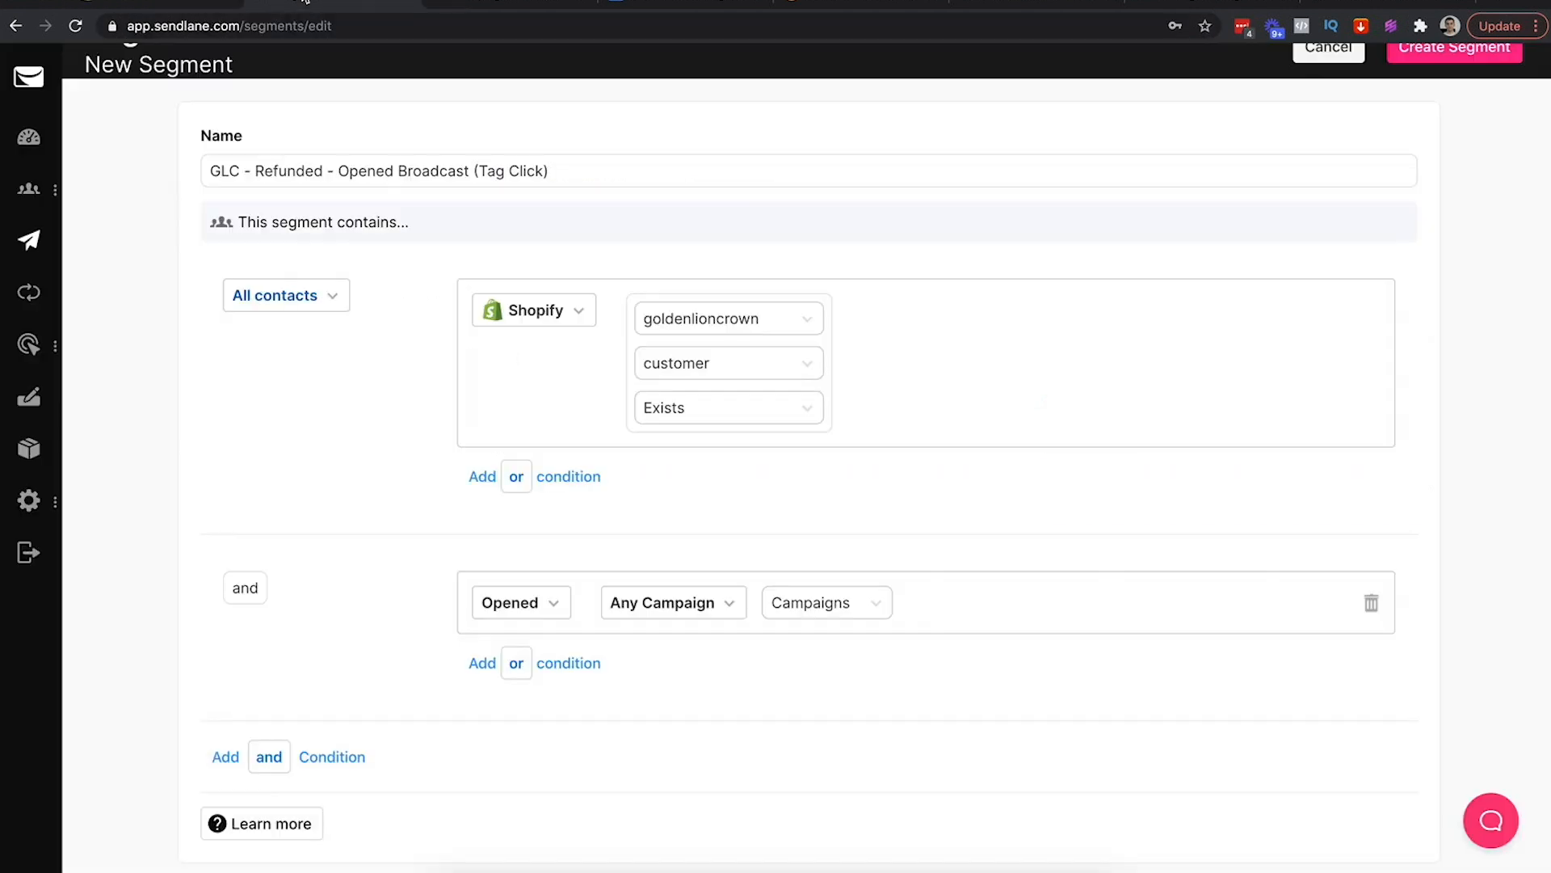
scroll(705, 418, "down", 1)
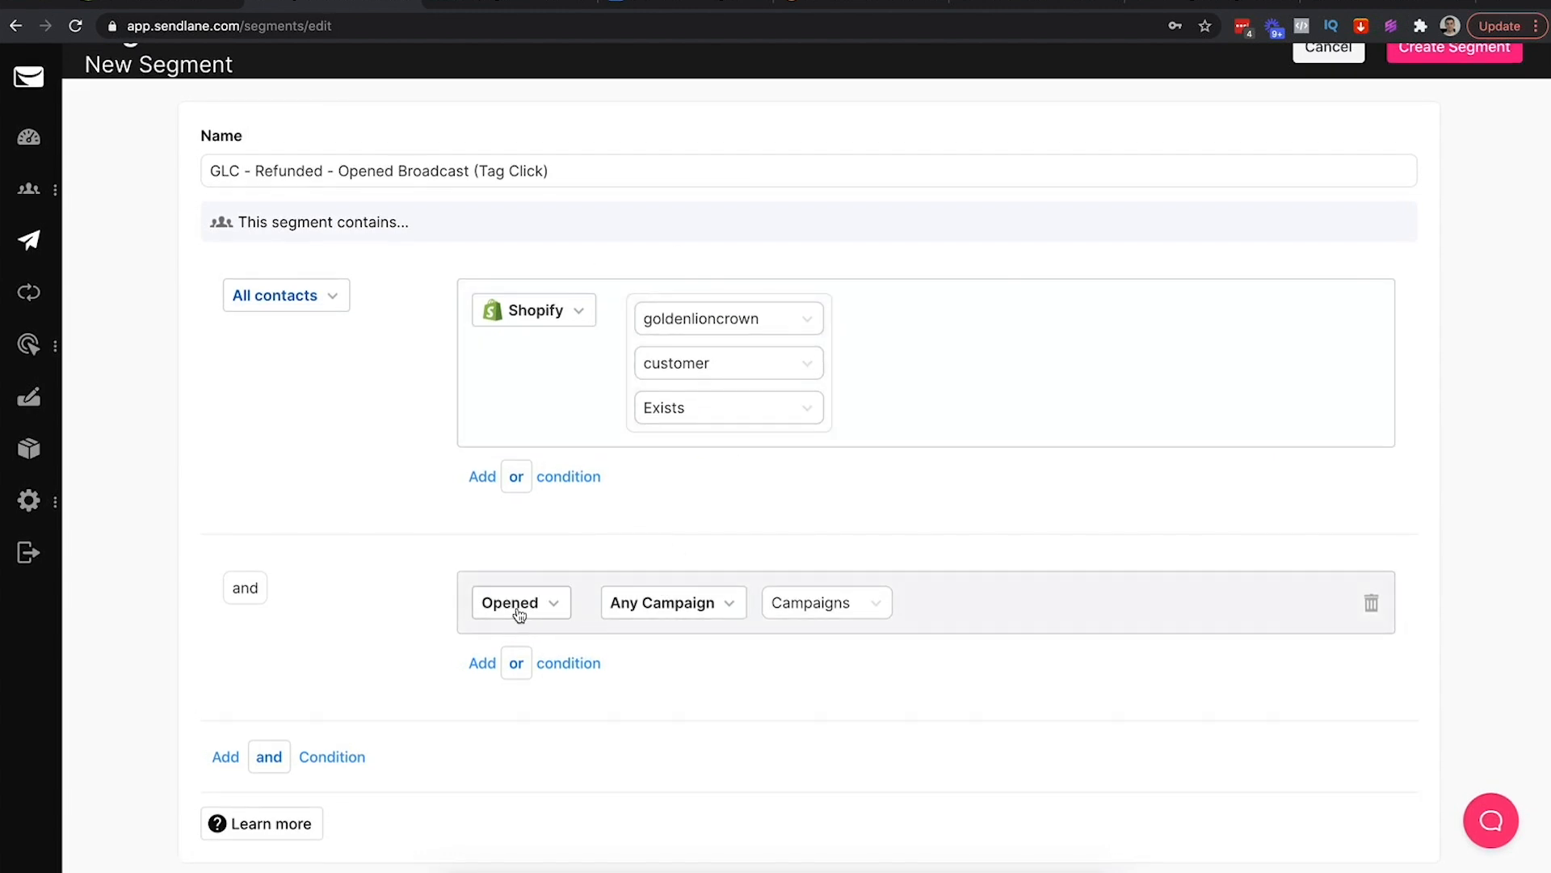
triple_click(482, 172)
type("GLC - All -")
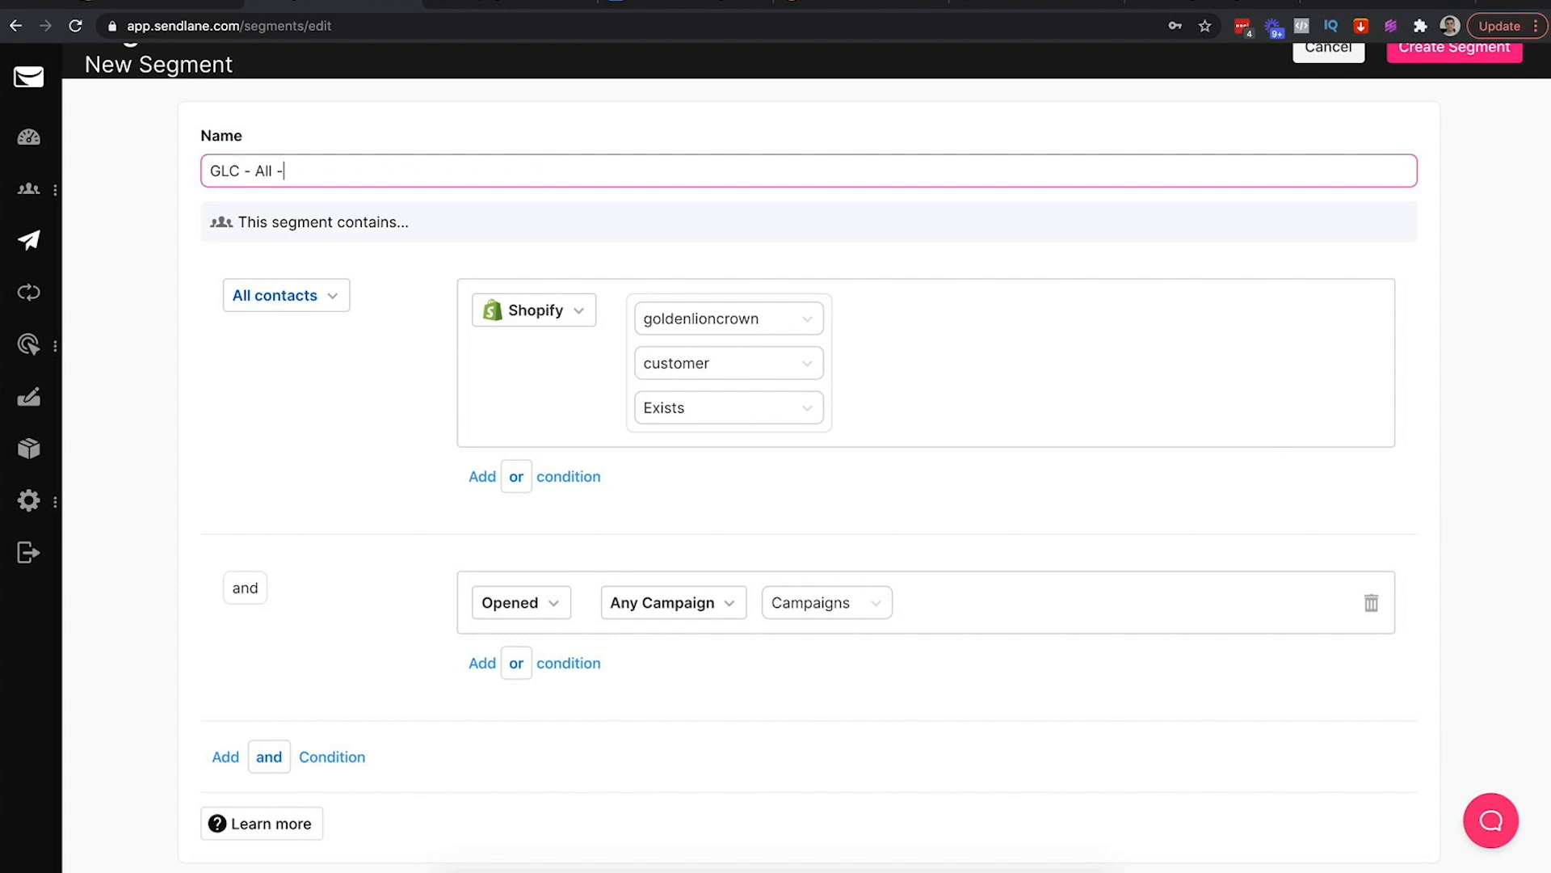
type(" Open")
key("BackSpace")
key("BackSpace")
key("BackSpace")
key("BackSpace")
type("Leads - Opened Any Campaign")
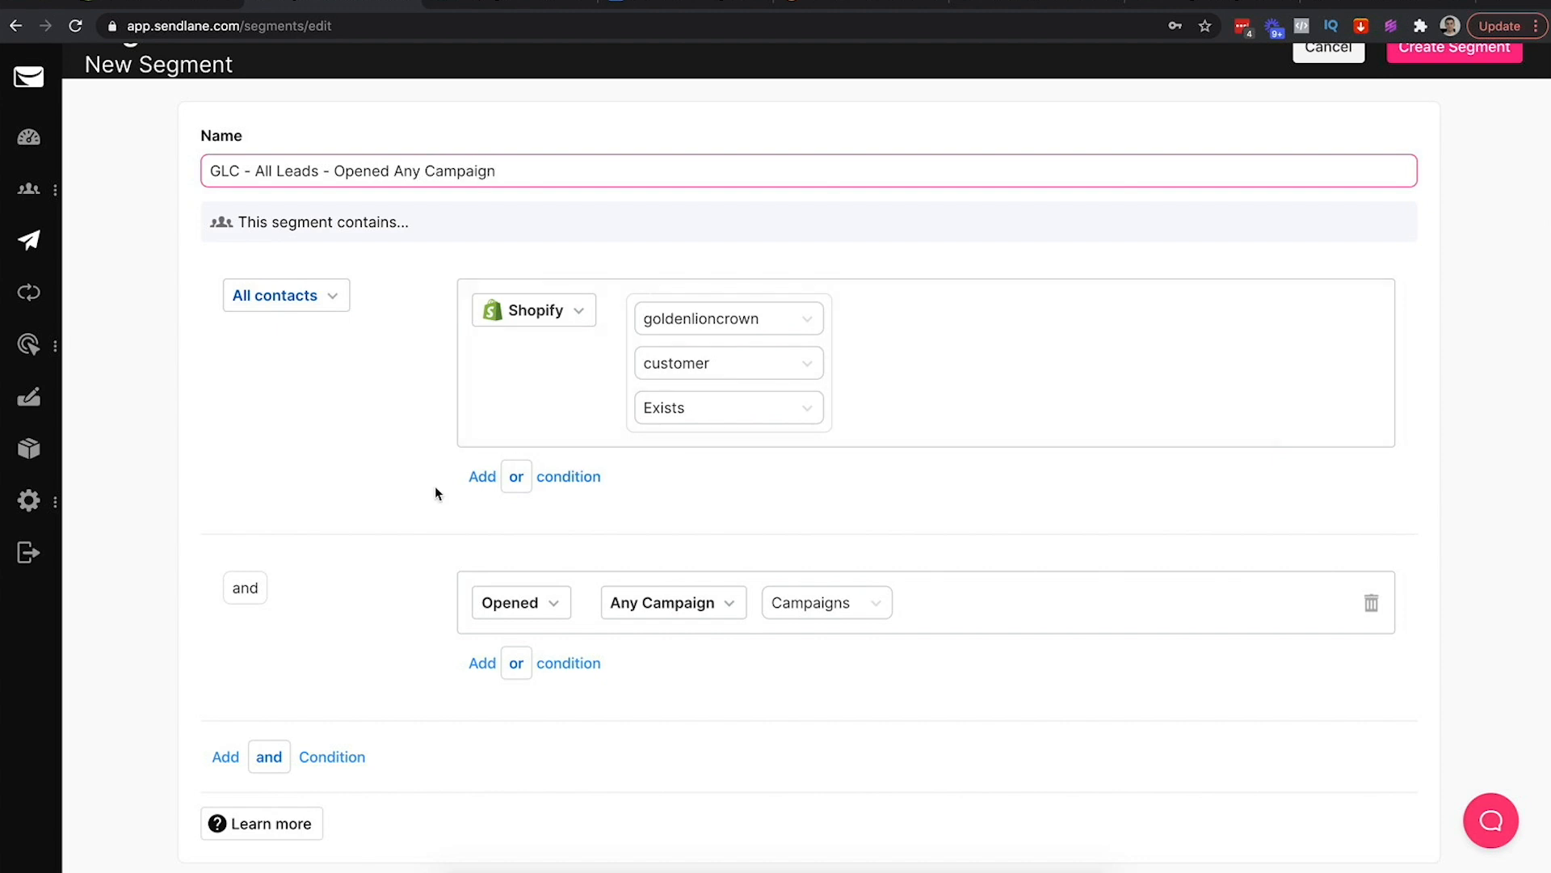
left_click(294, 437)
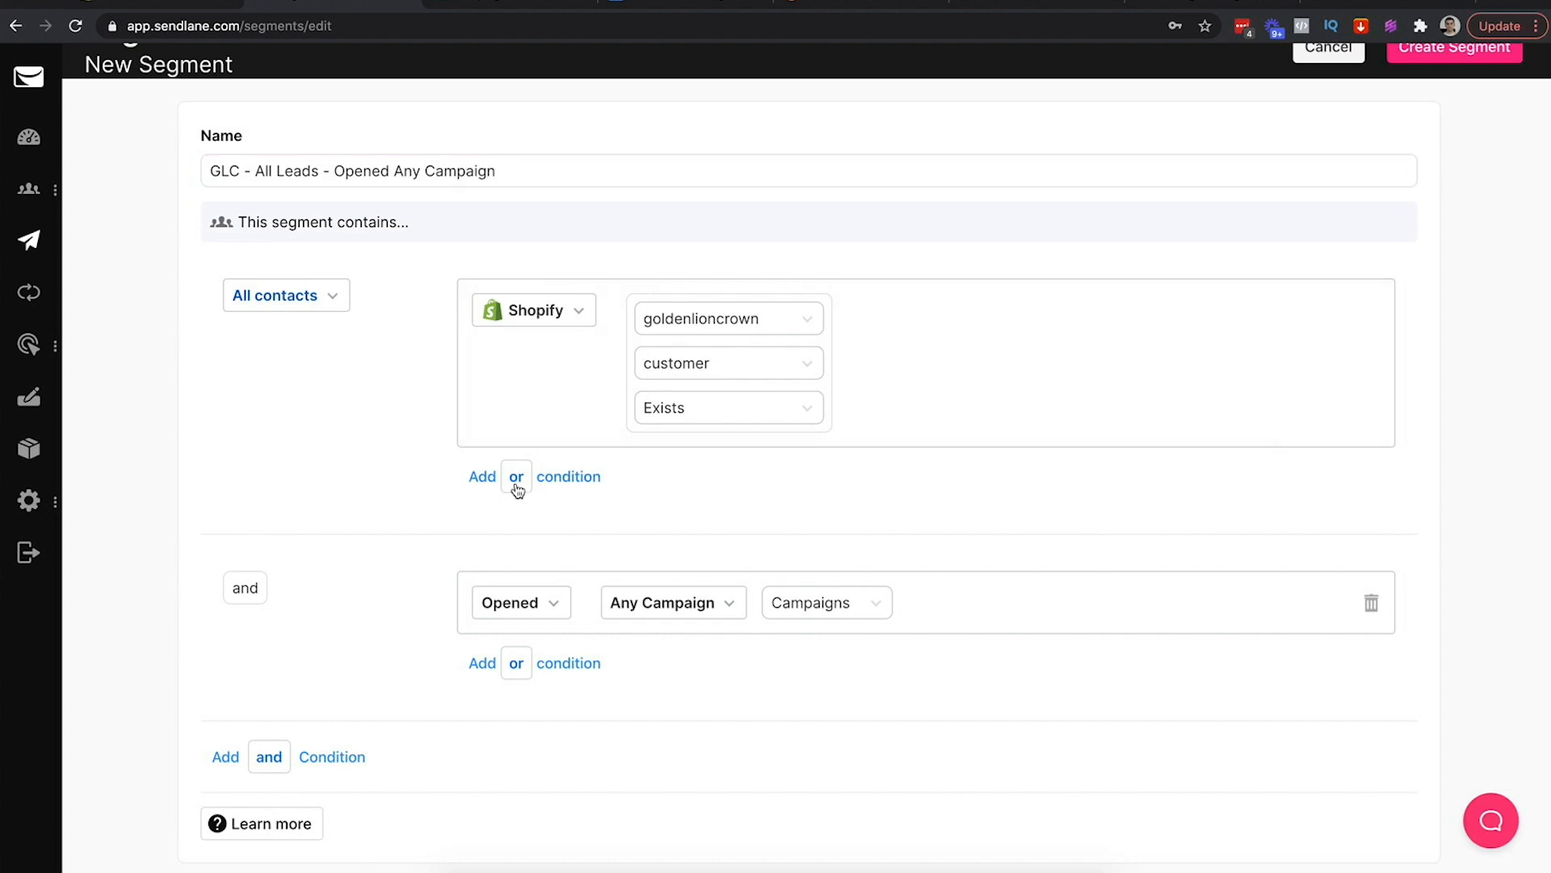
scroll(1128, 364, "up", 1)
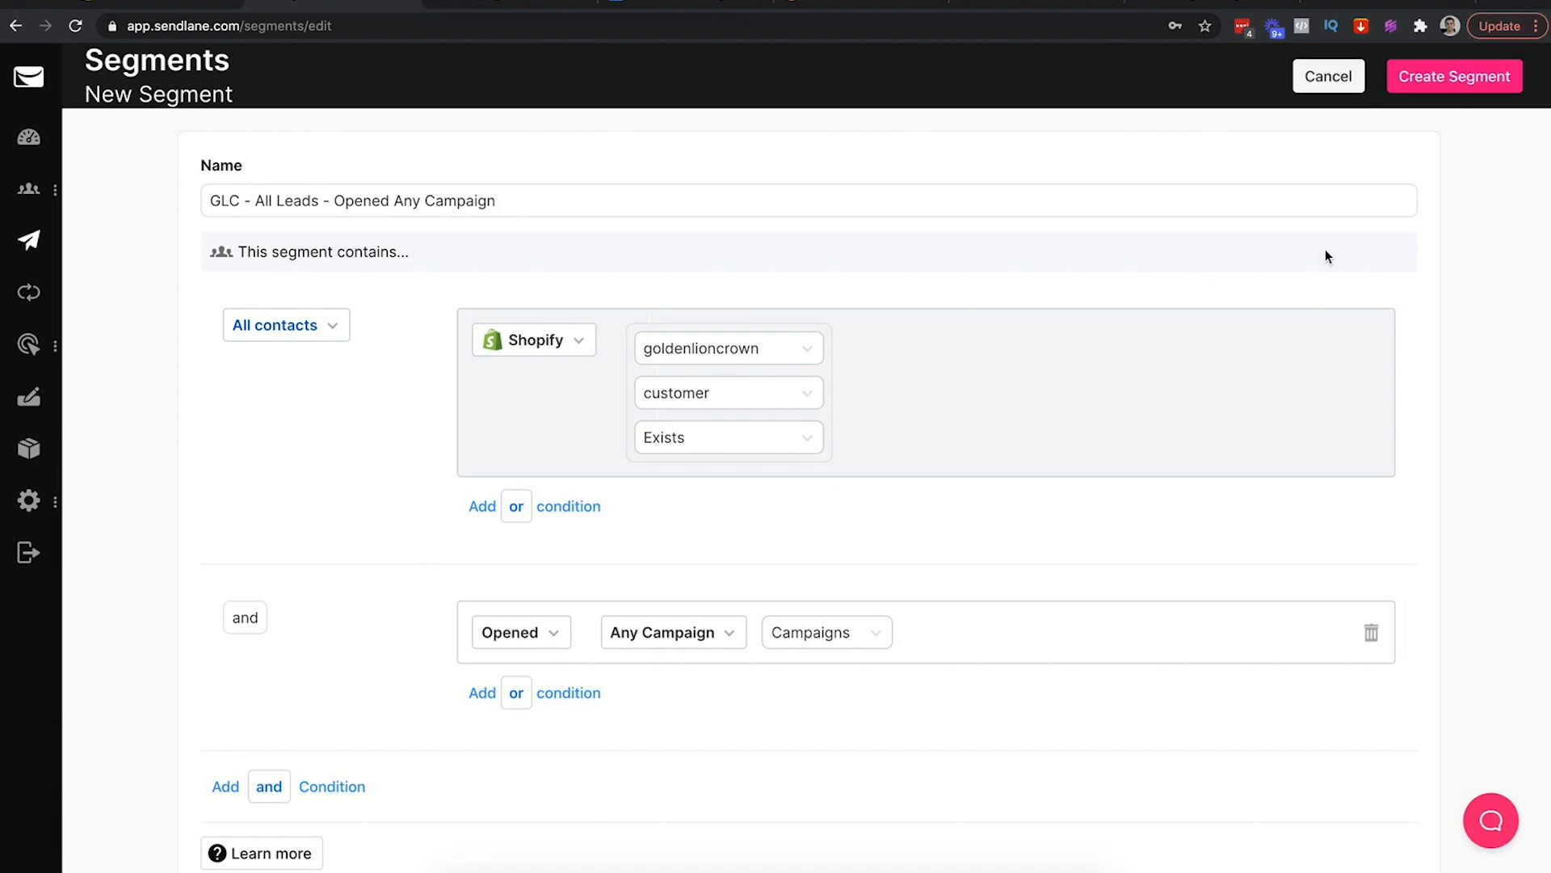
left_click(1458, 79)
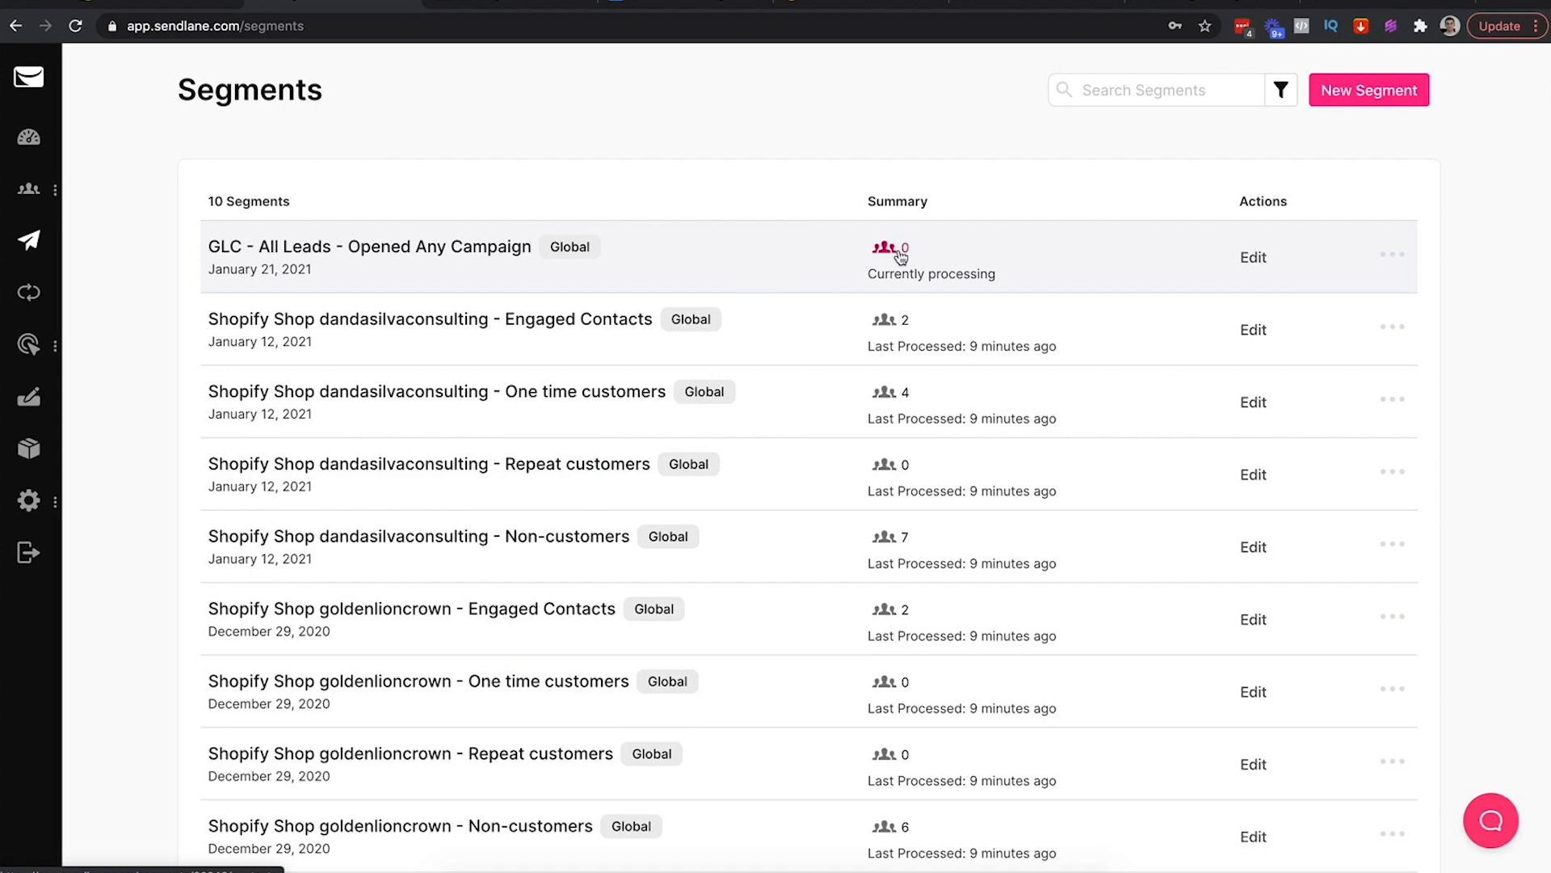
Reload the Segments page, check the new segment's 2 contacts, then go to Campaigns
left_click(699, 26)
key("Return")
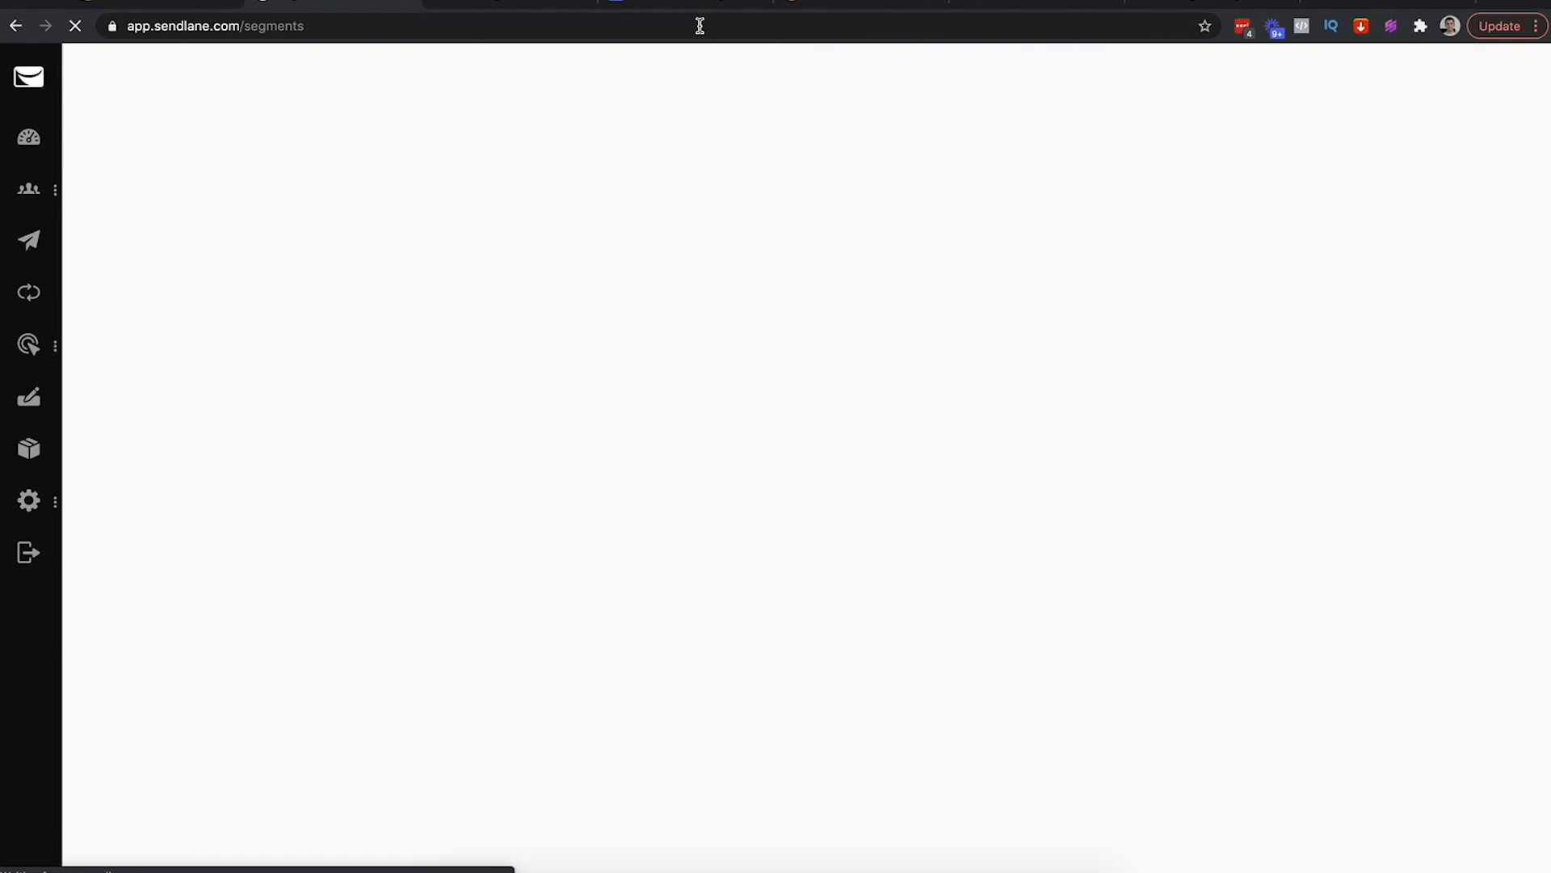
left_click(913, 257)
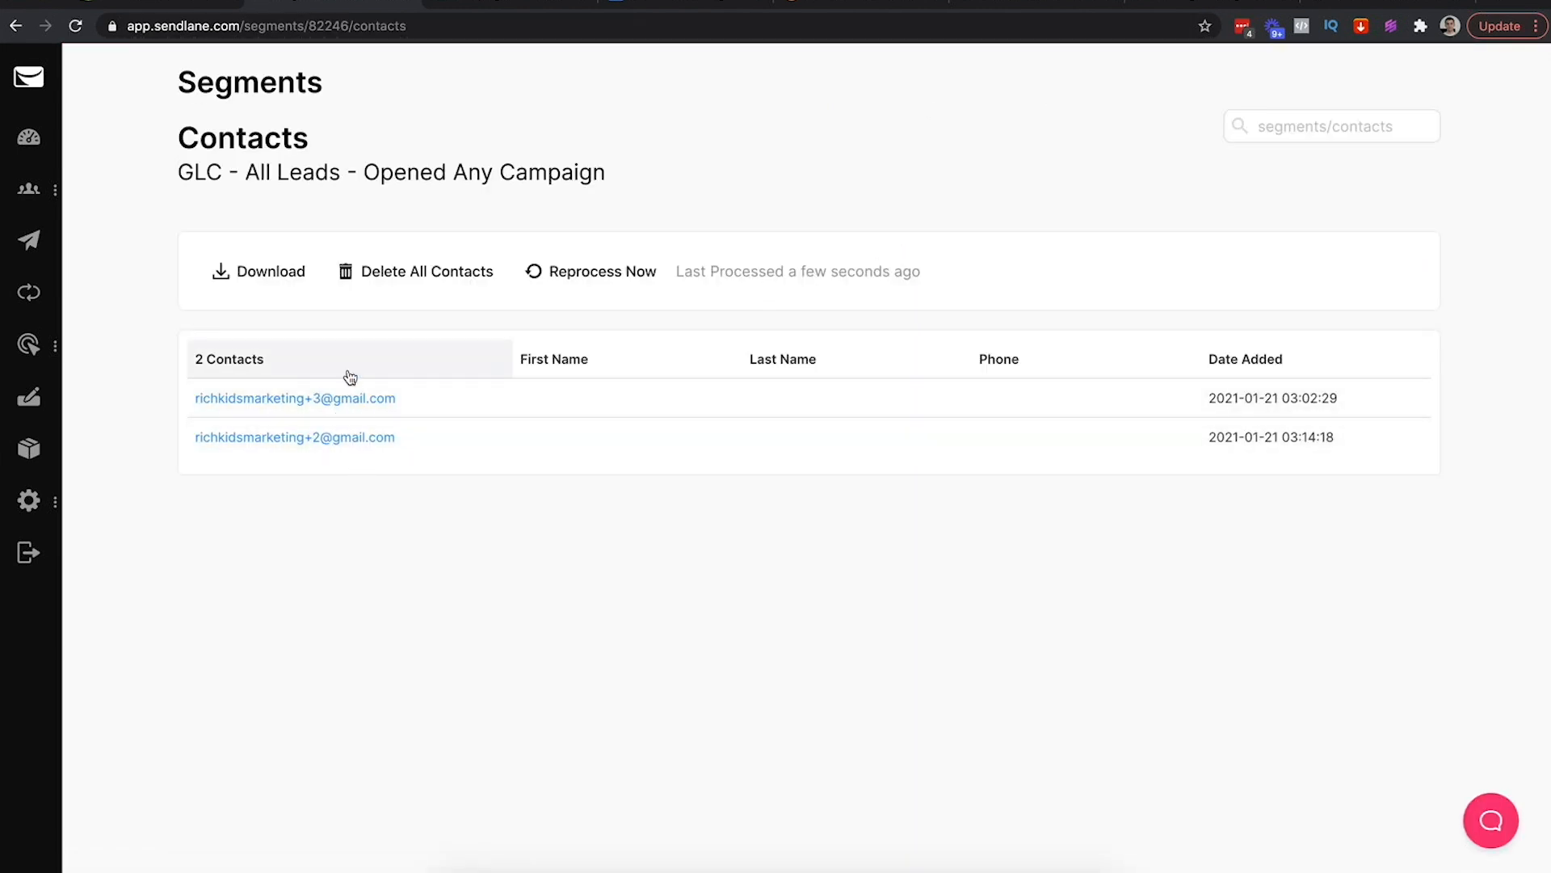
left_click(31, 242)
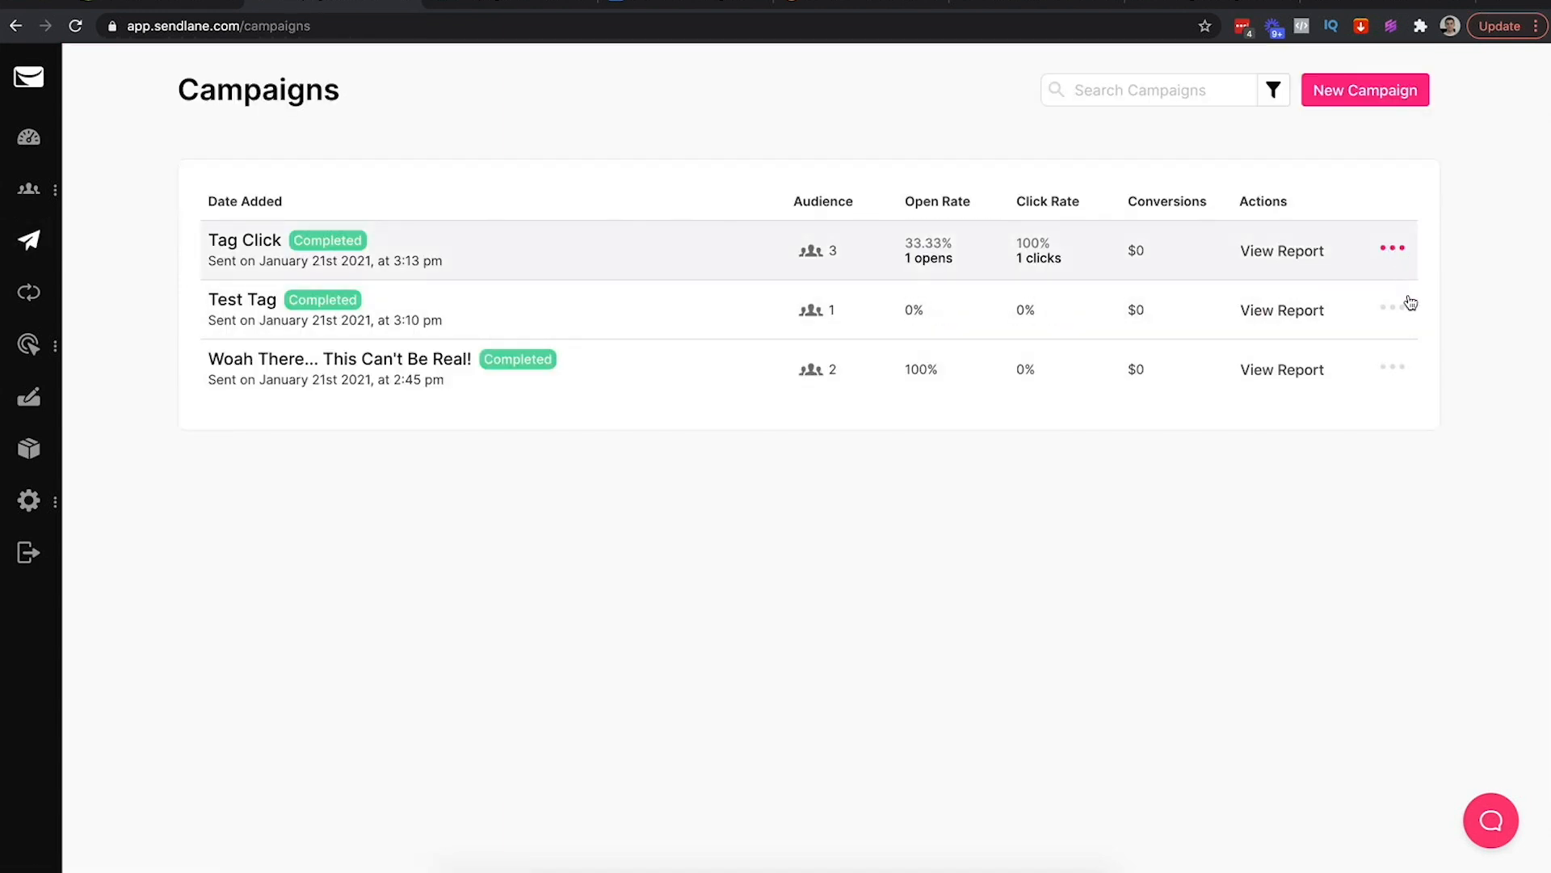
Duplicate the Woah There campaign under the name 'Duplicate Test'
left_click(1398, 368)
left_click(1344, 404)
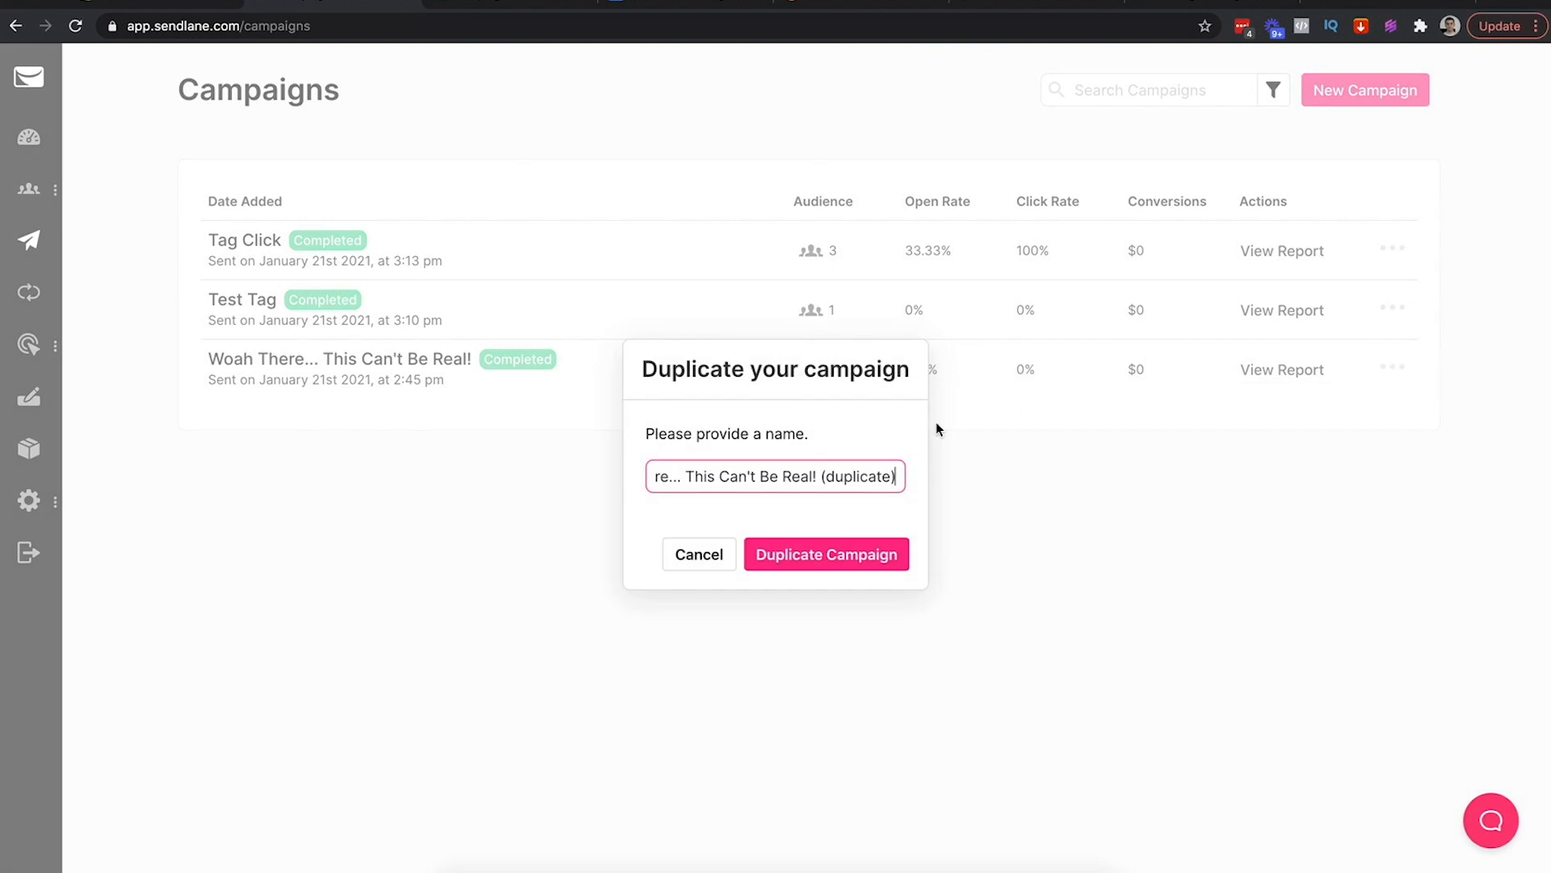
triple_click(868, 465)
type("Duplicate Test")
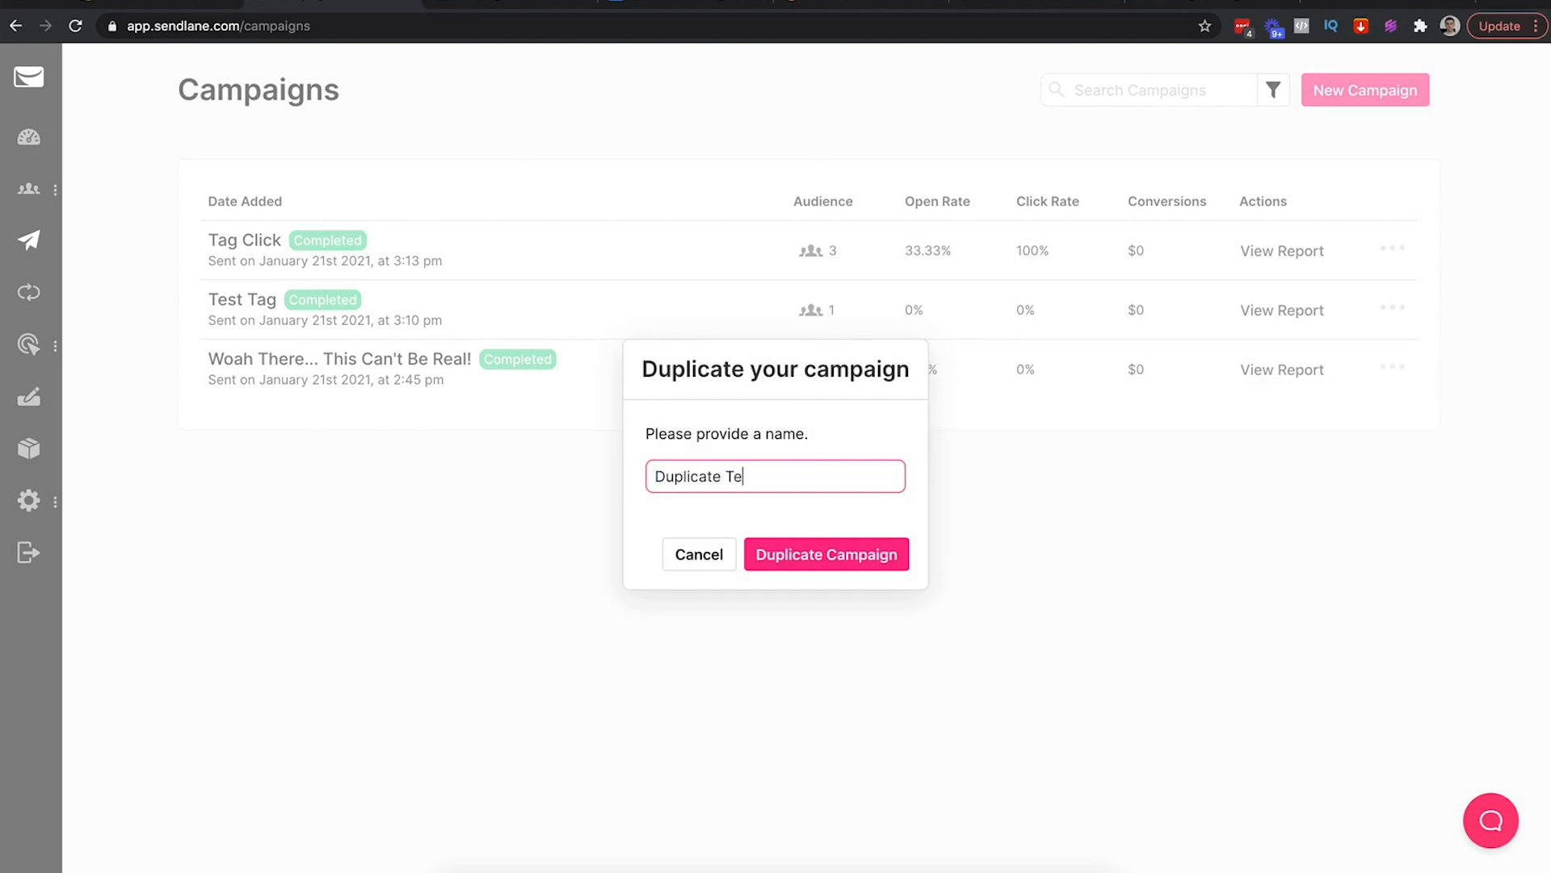
left_click(843, 565)
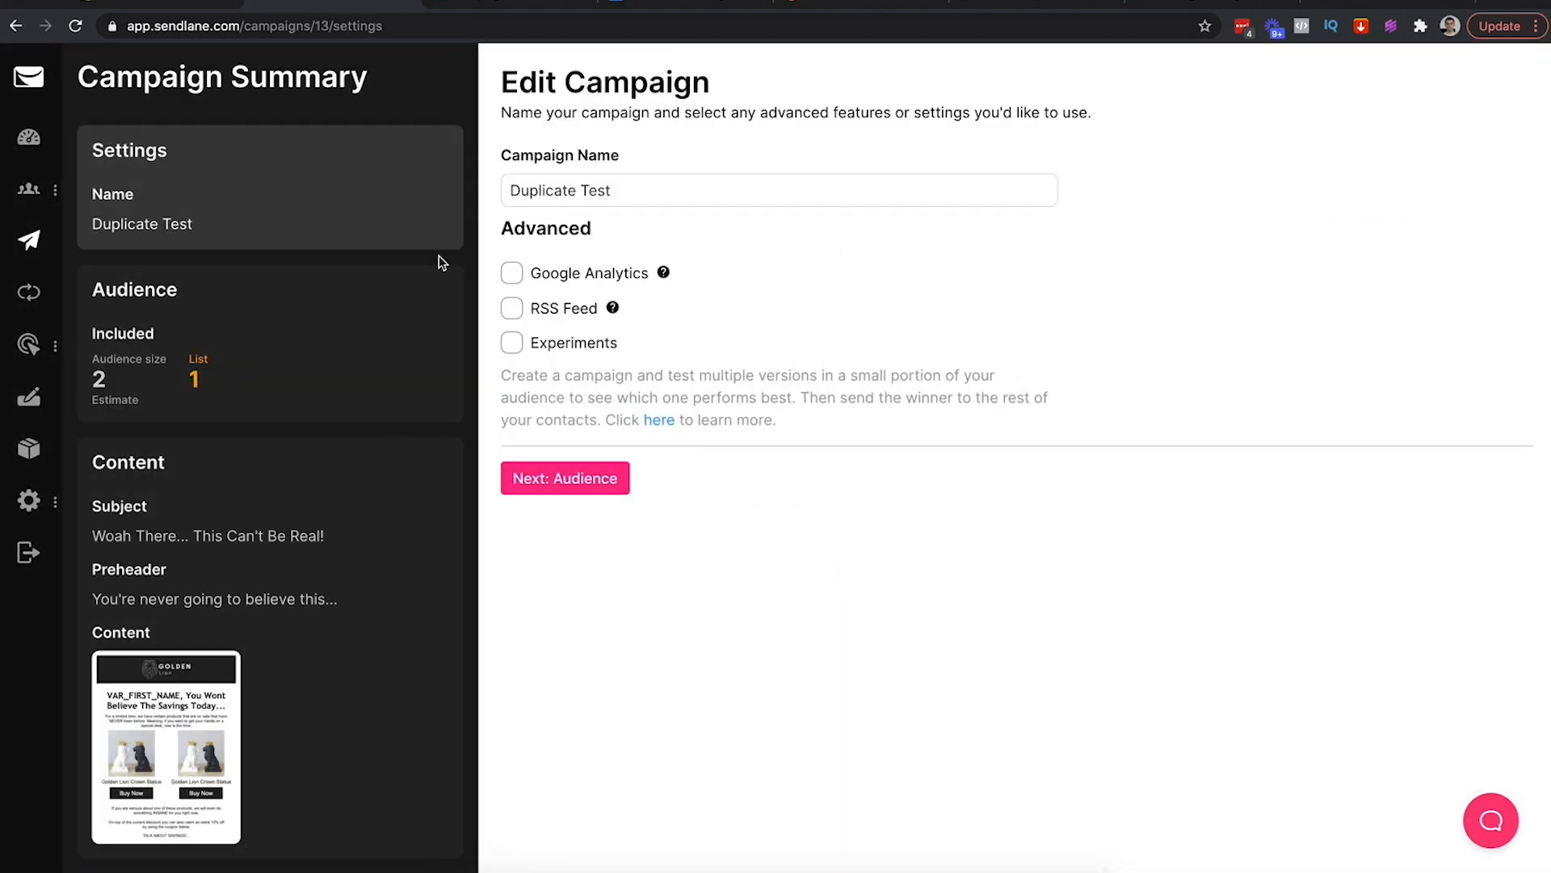
Swap the audience from Golden Lion Newsletter to the GLC - All Leads - Opened Any Campaign segment
left_click(627, 494)
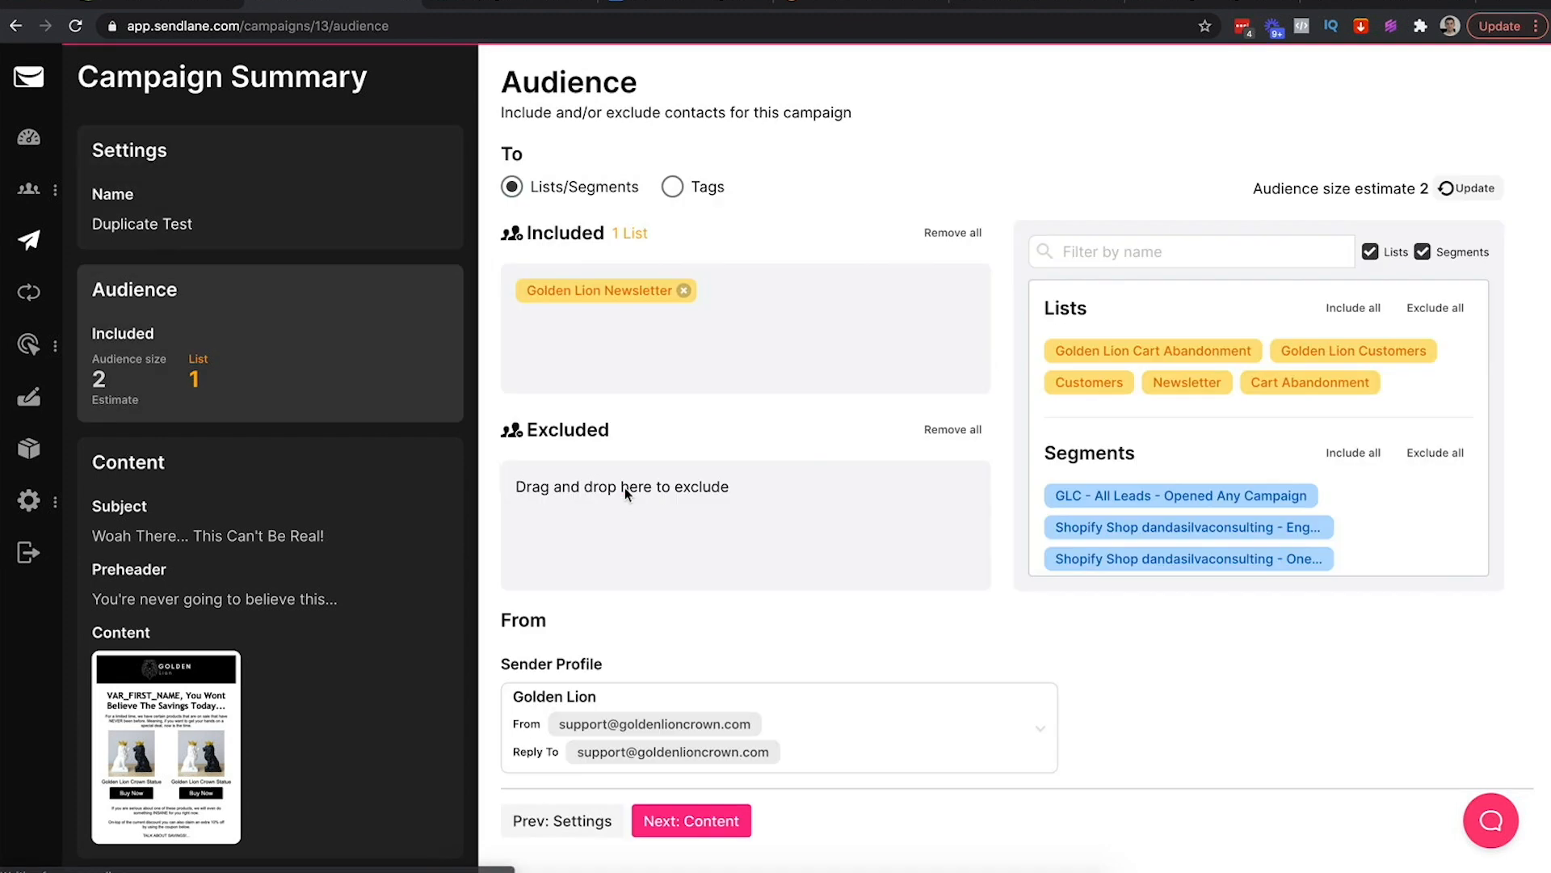
left_click(681, 294)
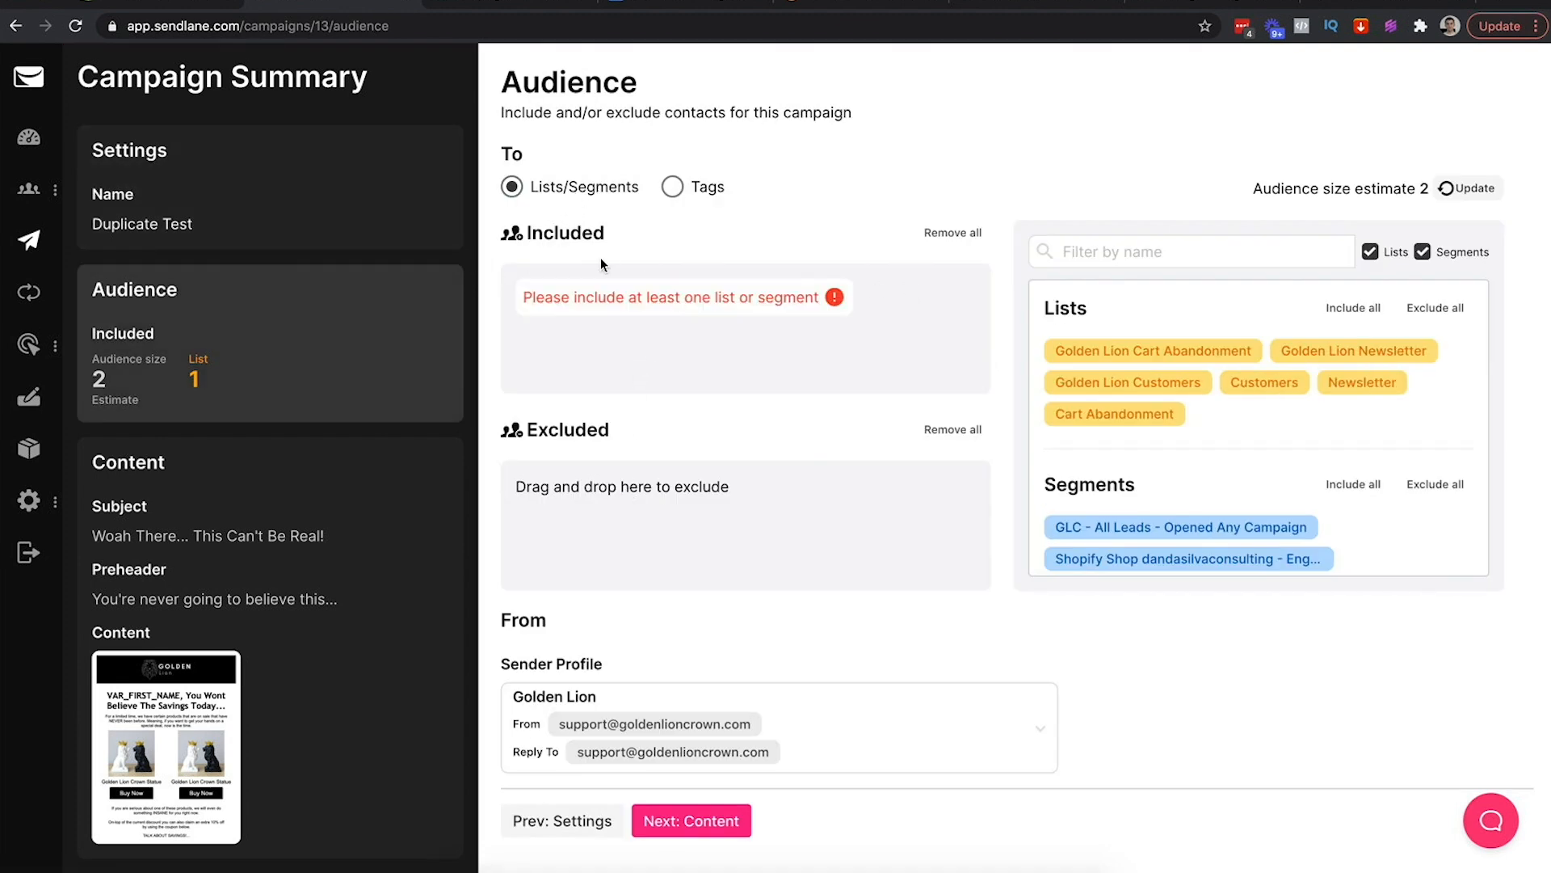
scroll(1182, 510, "down", 2)
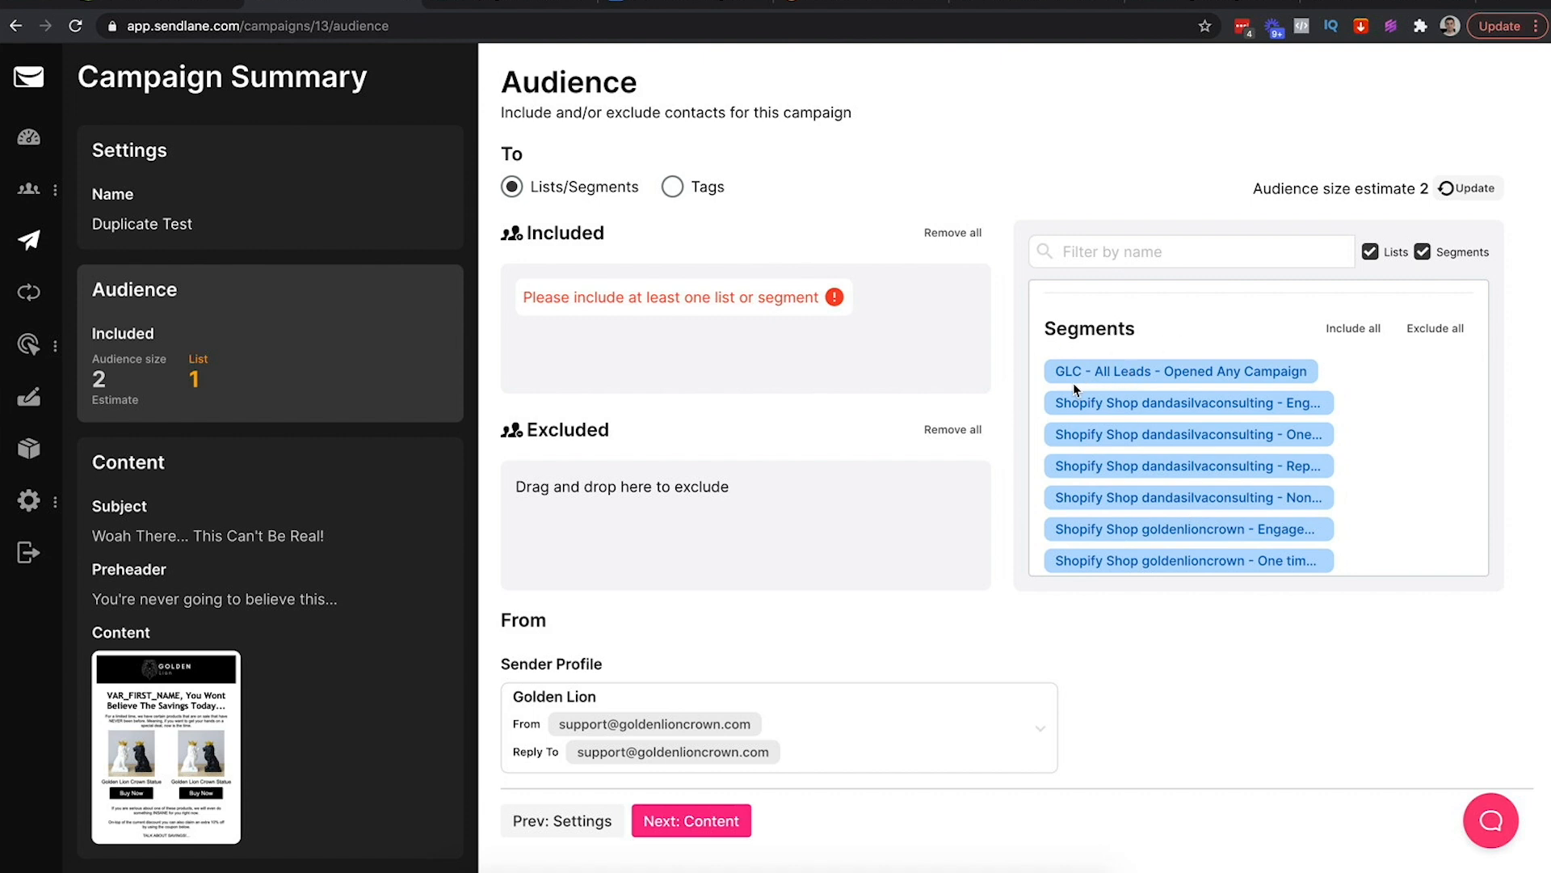
left_click_drag(1184, 373, 829, 324)
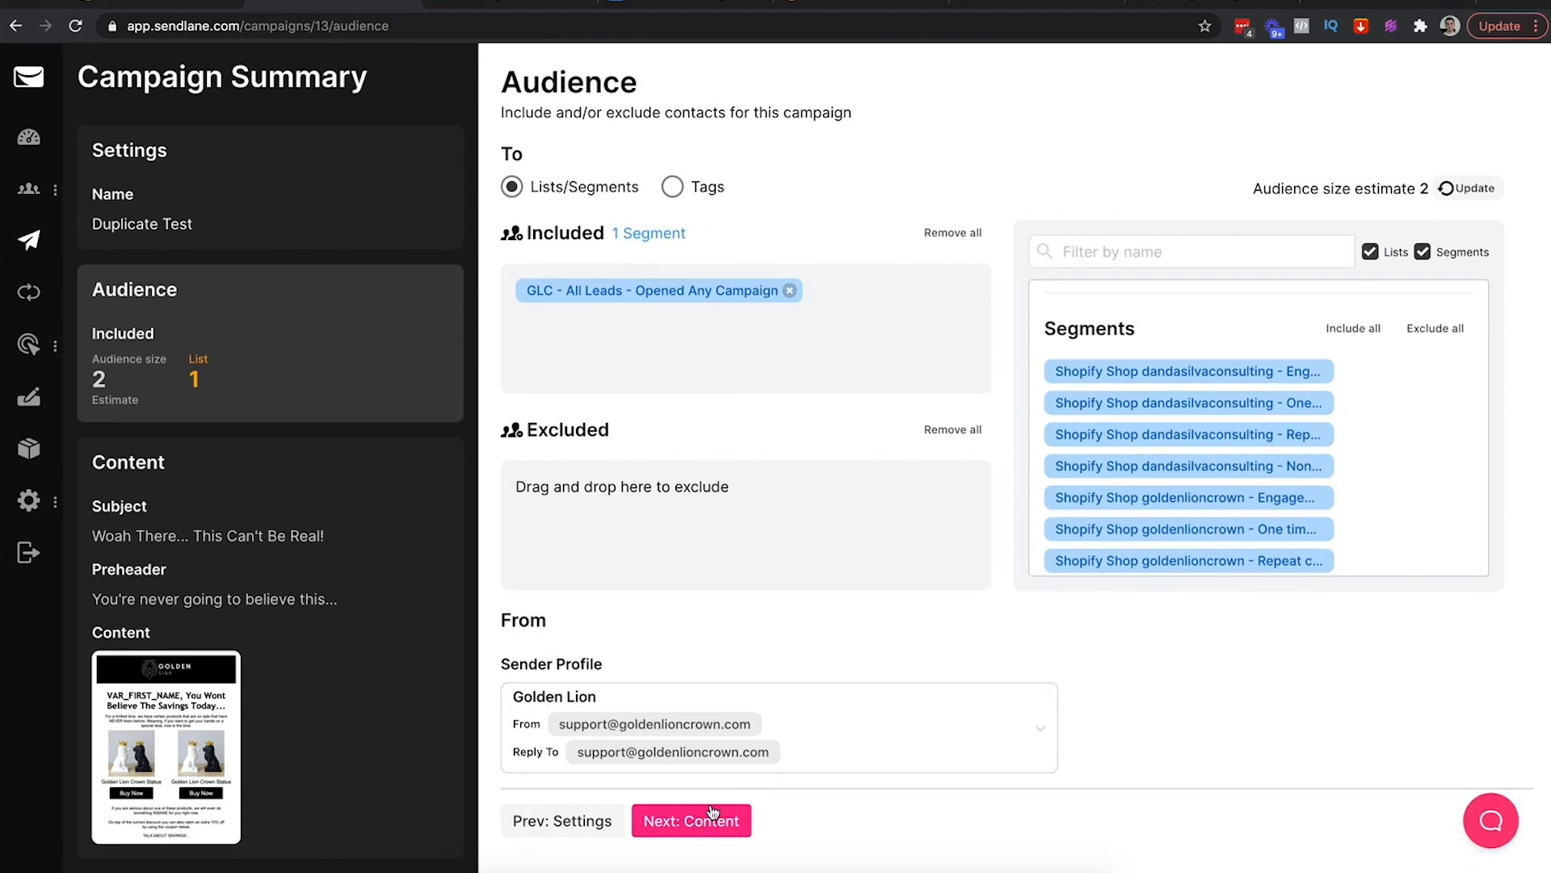
left_click(689, 821)
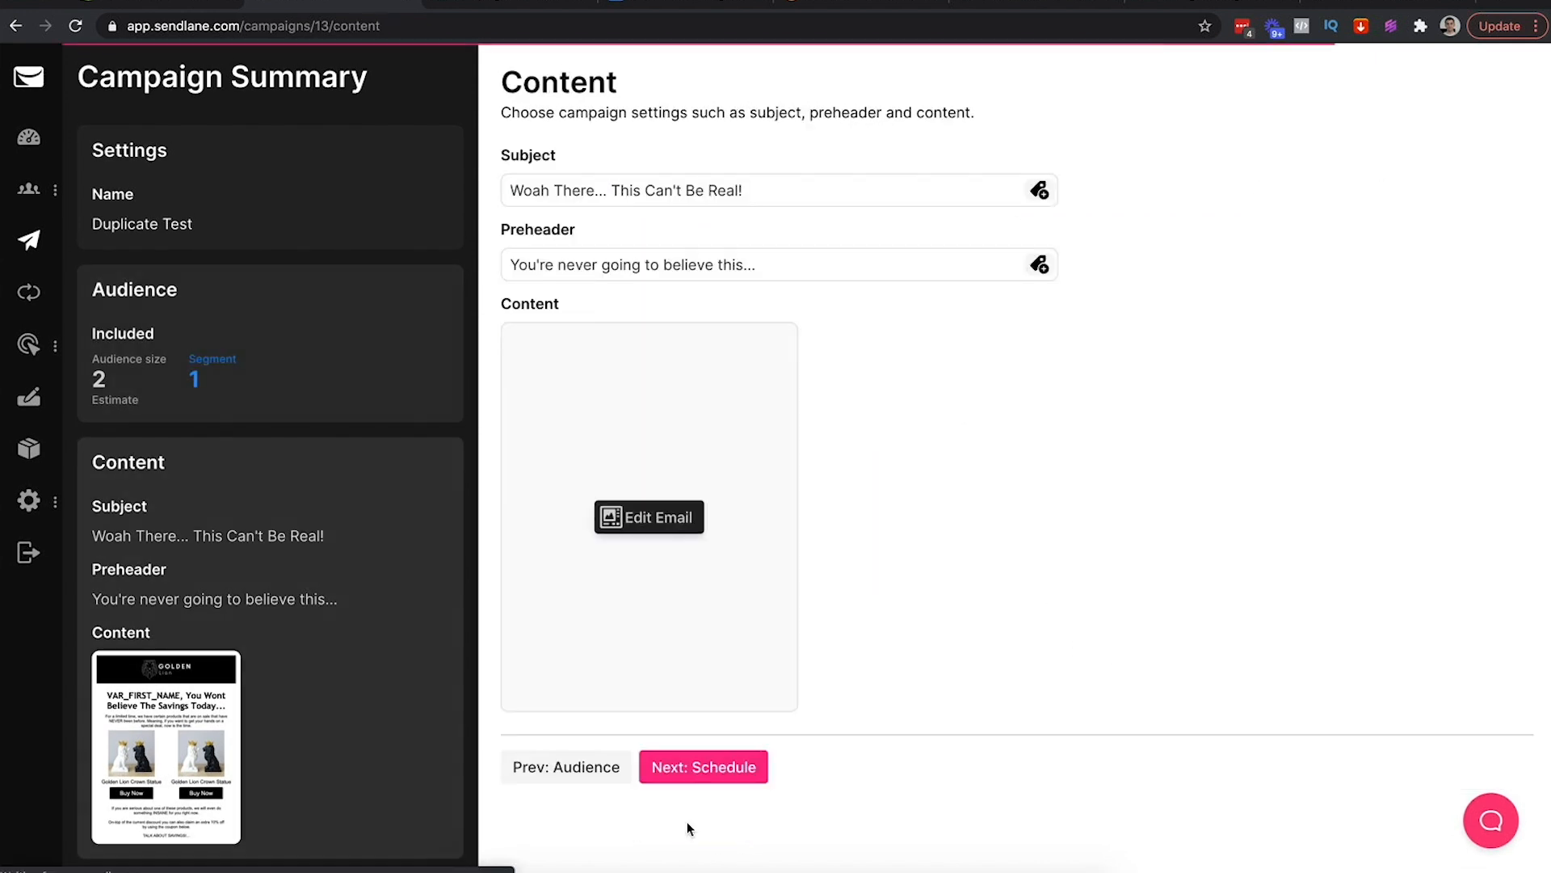
Save the Duplicate Test campaign as a draft and return to the Segments page
left_click(724, 768)
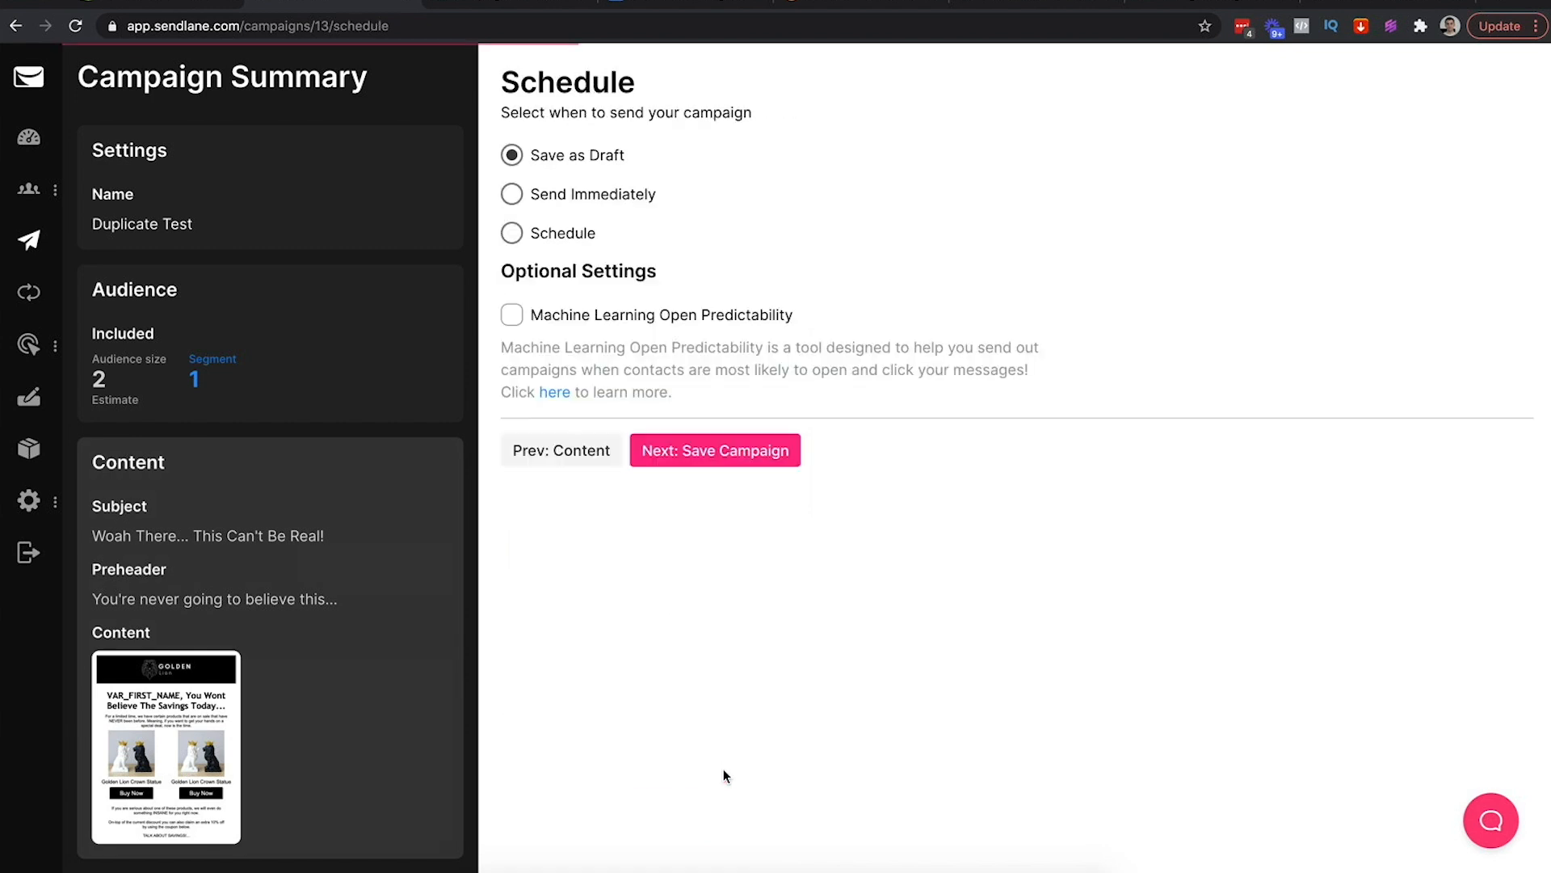
left_click(512, 234)
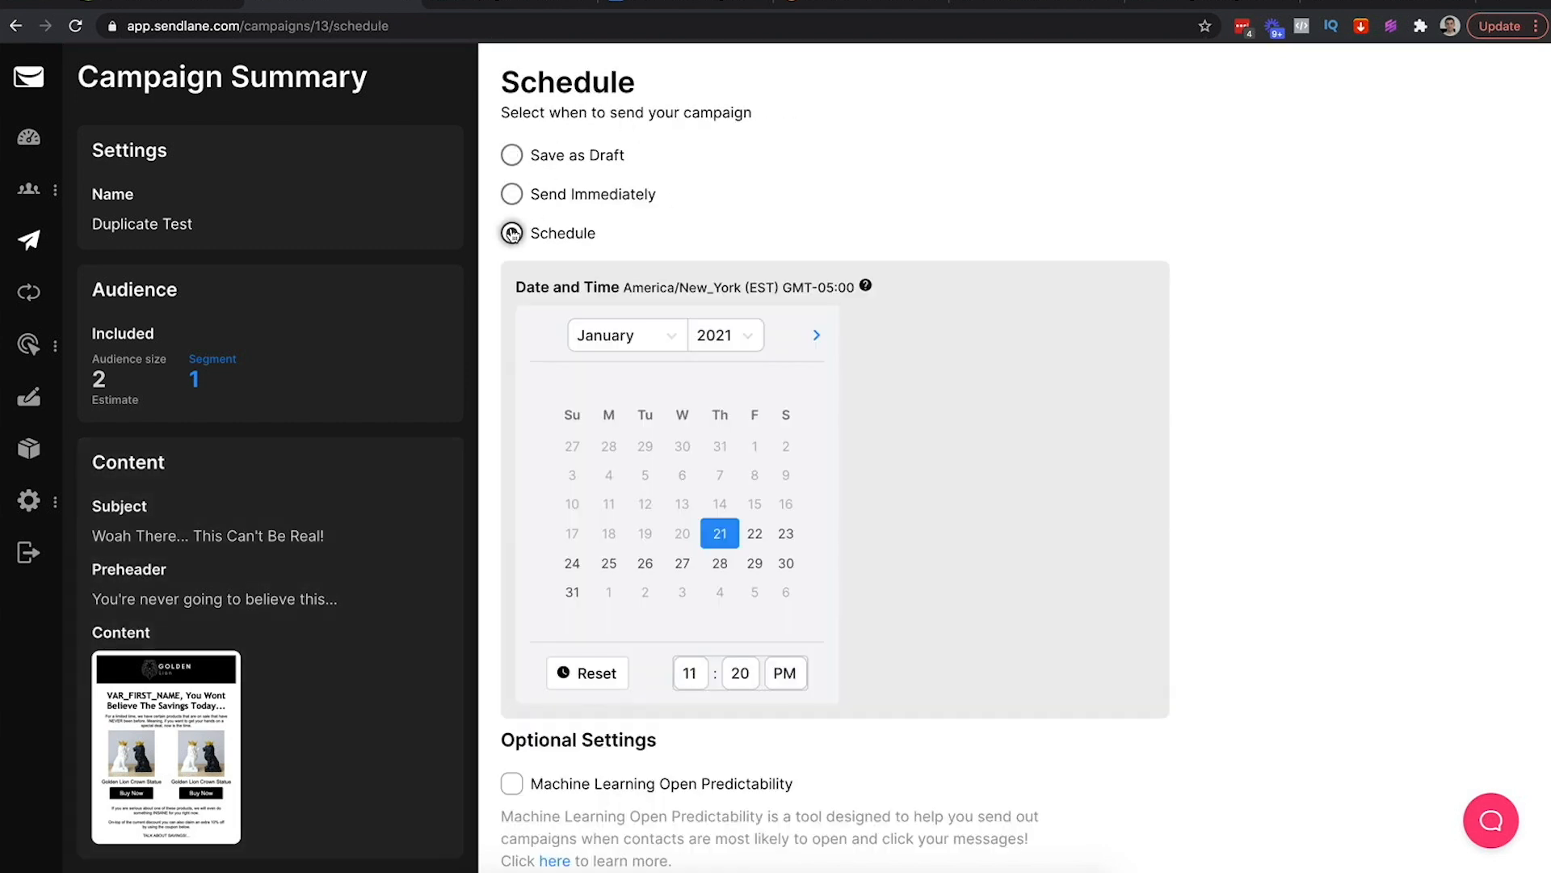
left_click(512, 194)
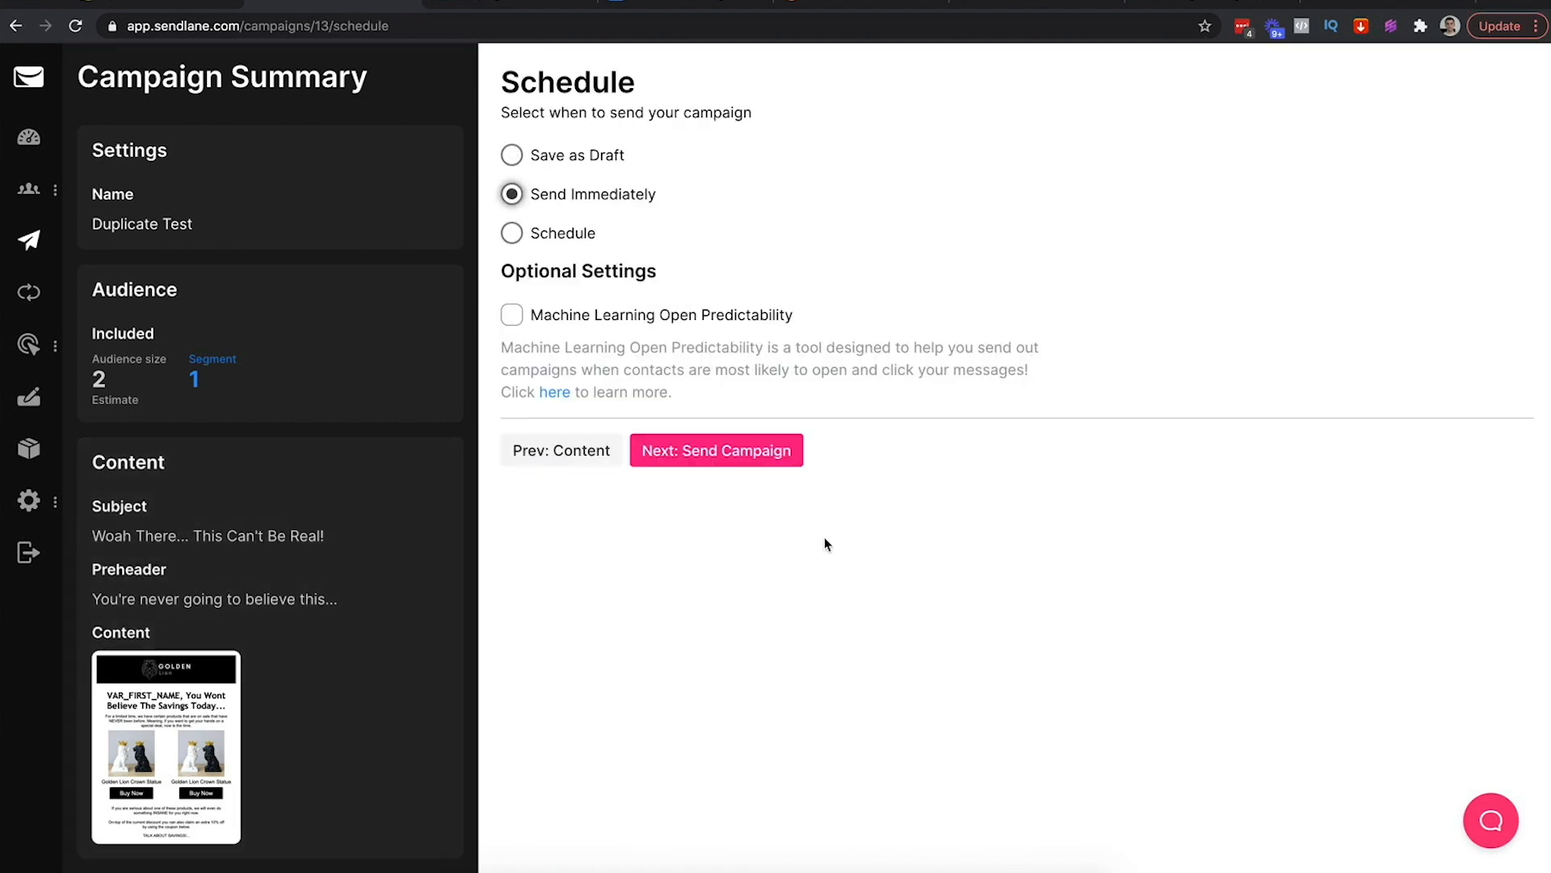
left_click(511, 155)
left_click(690, 449)
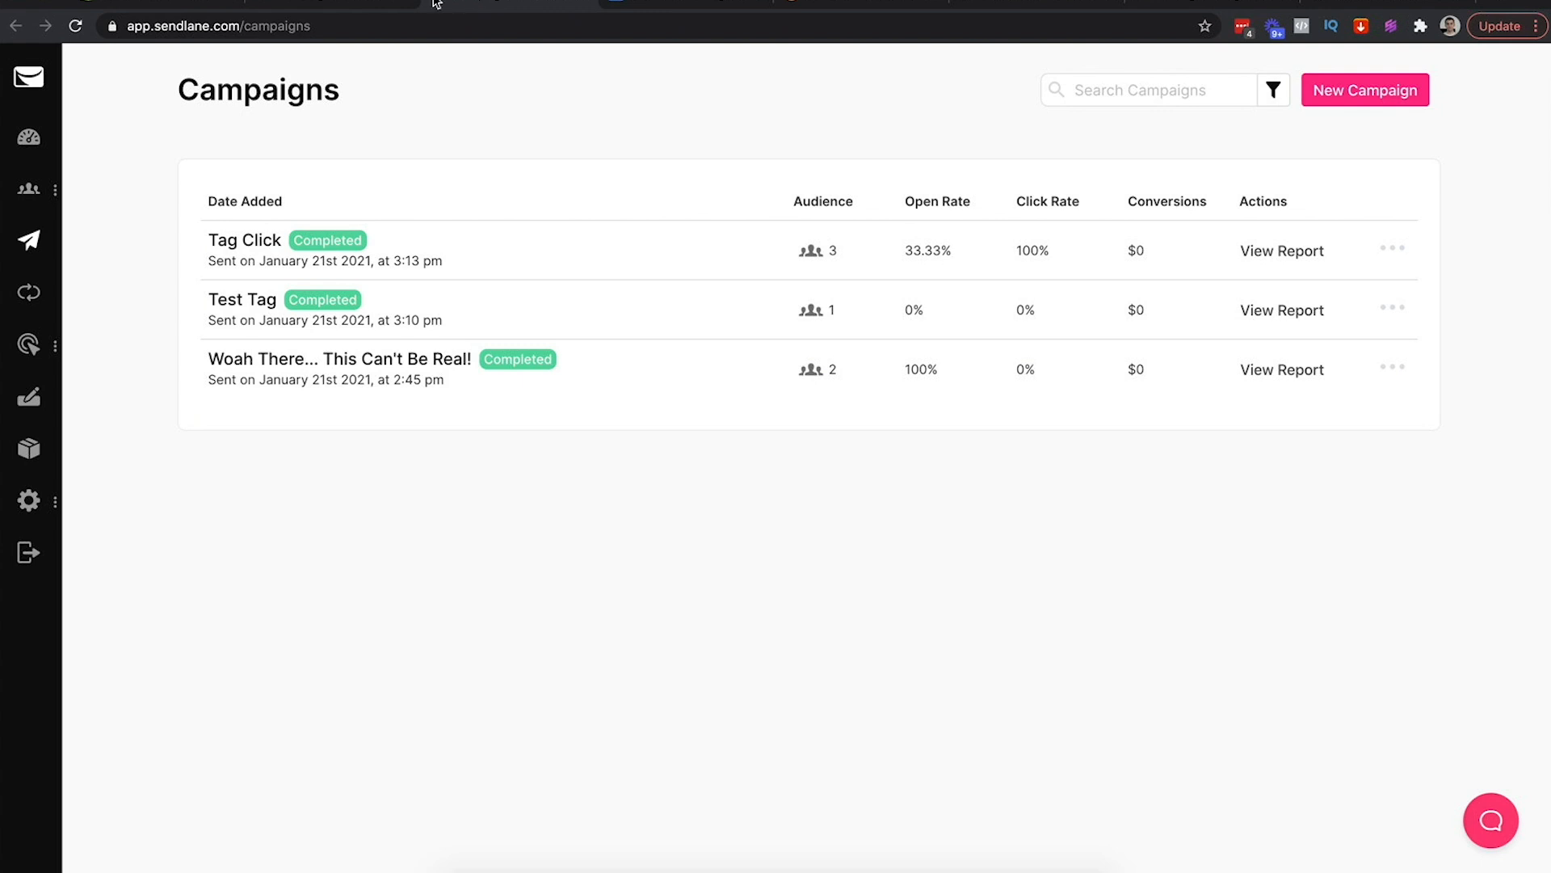
left_click(352, 4)
mouse_move(29, 188)
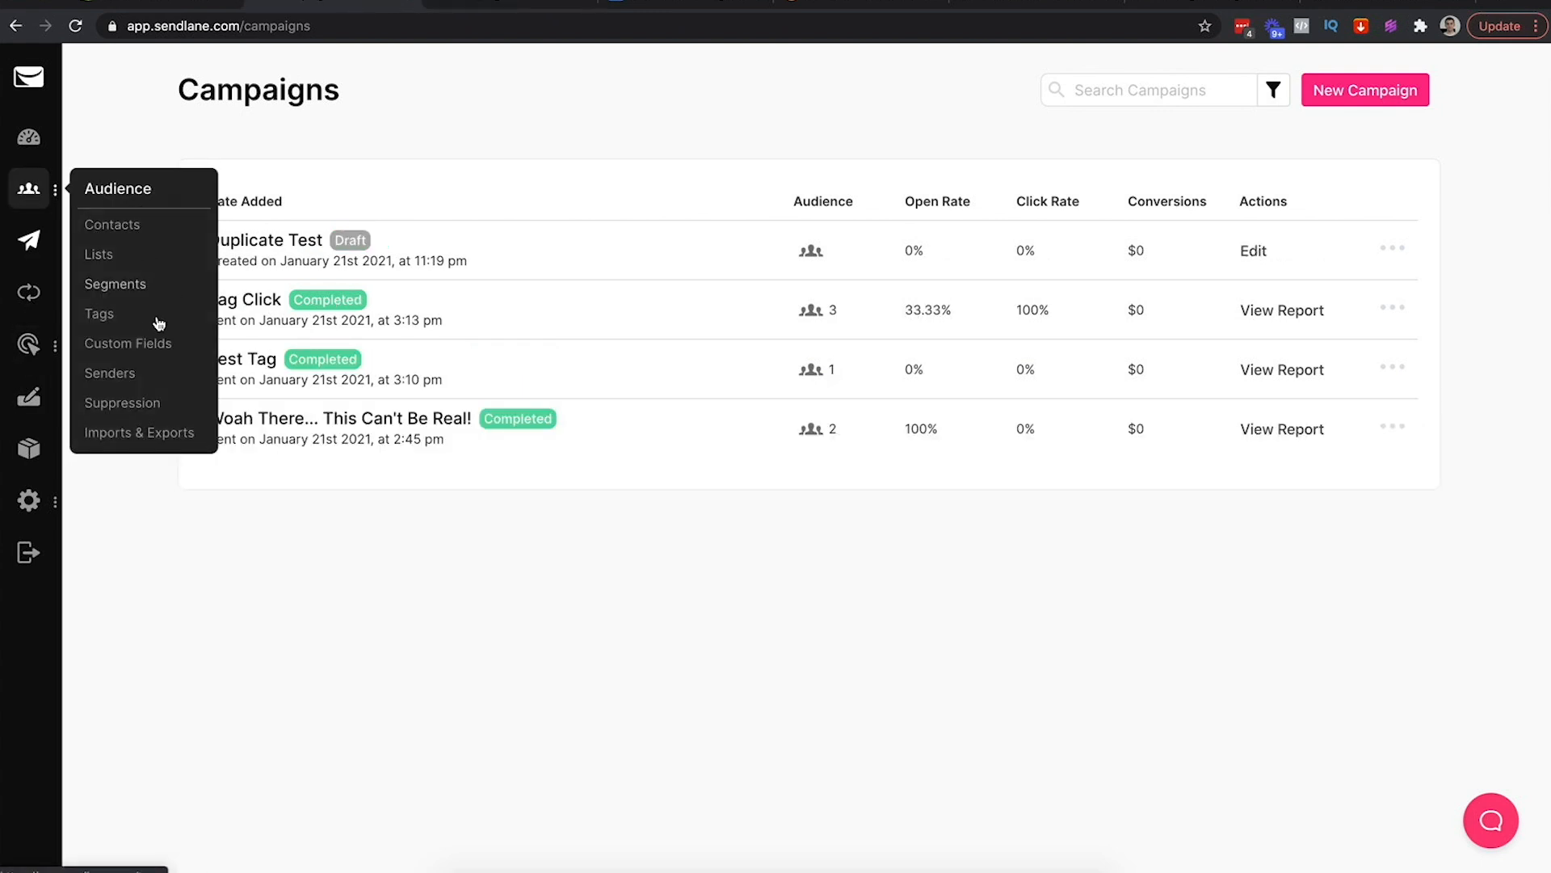
left_click(116, 283)
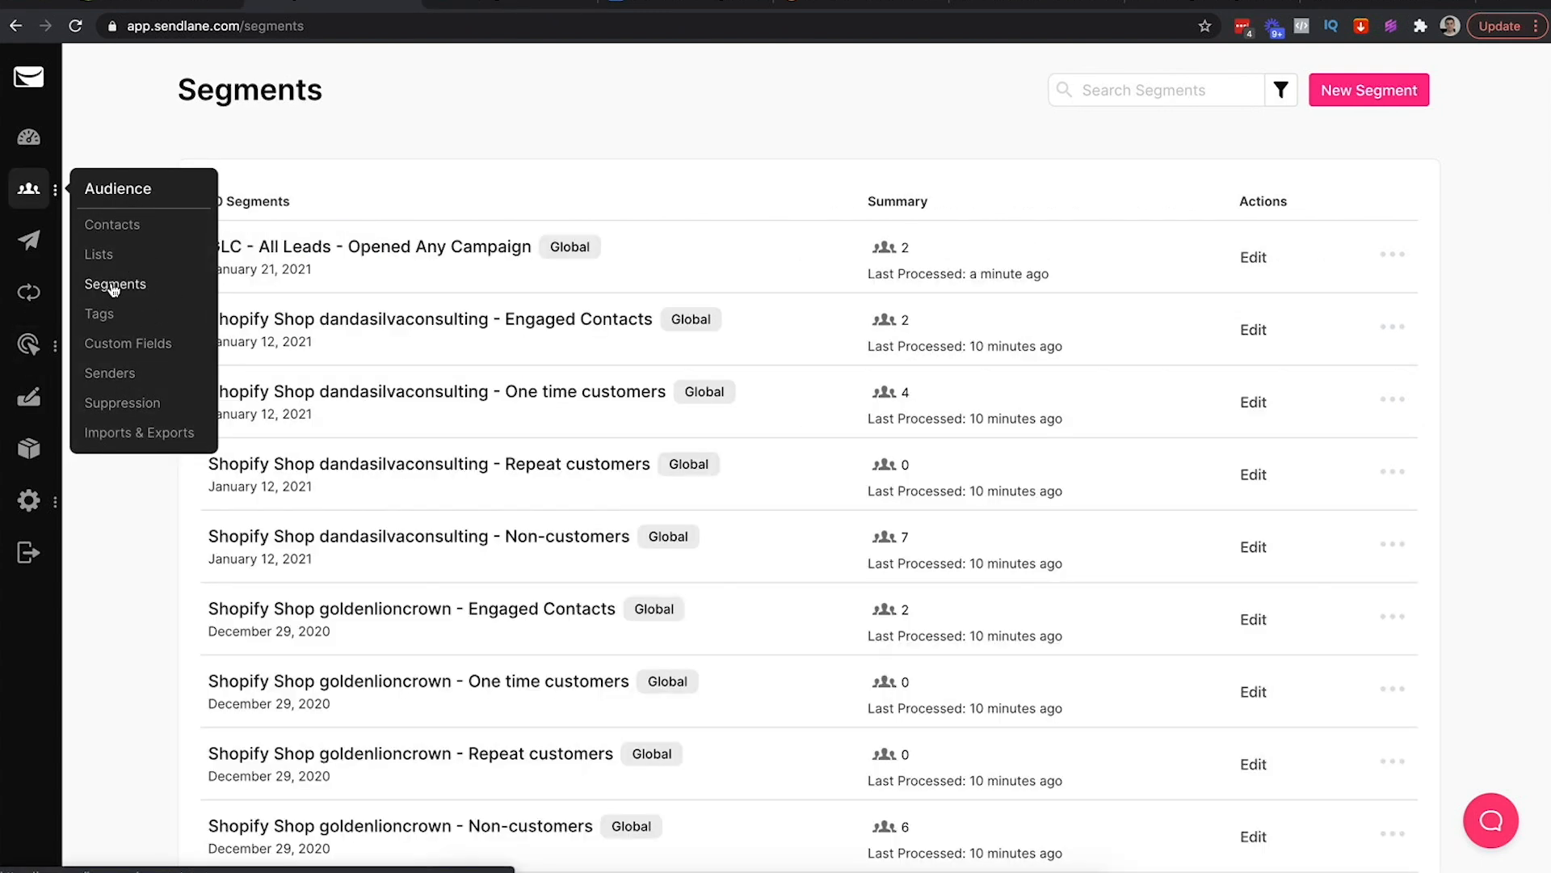